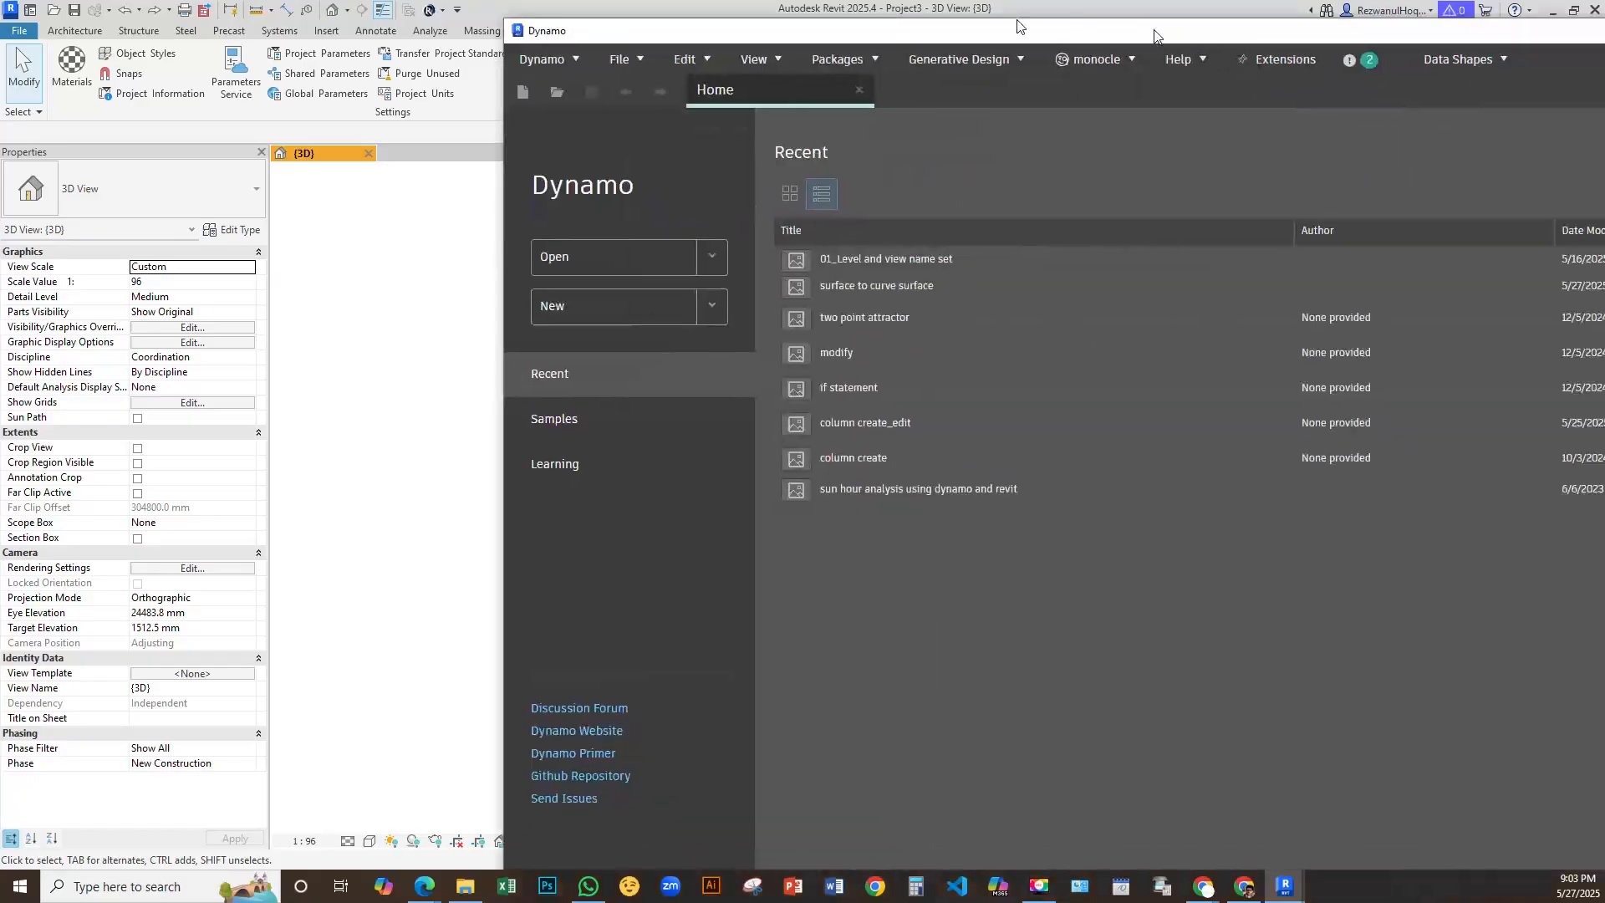
left_click_drag(1156, 35, 662, 15)
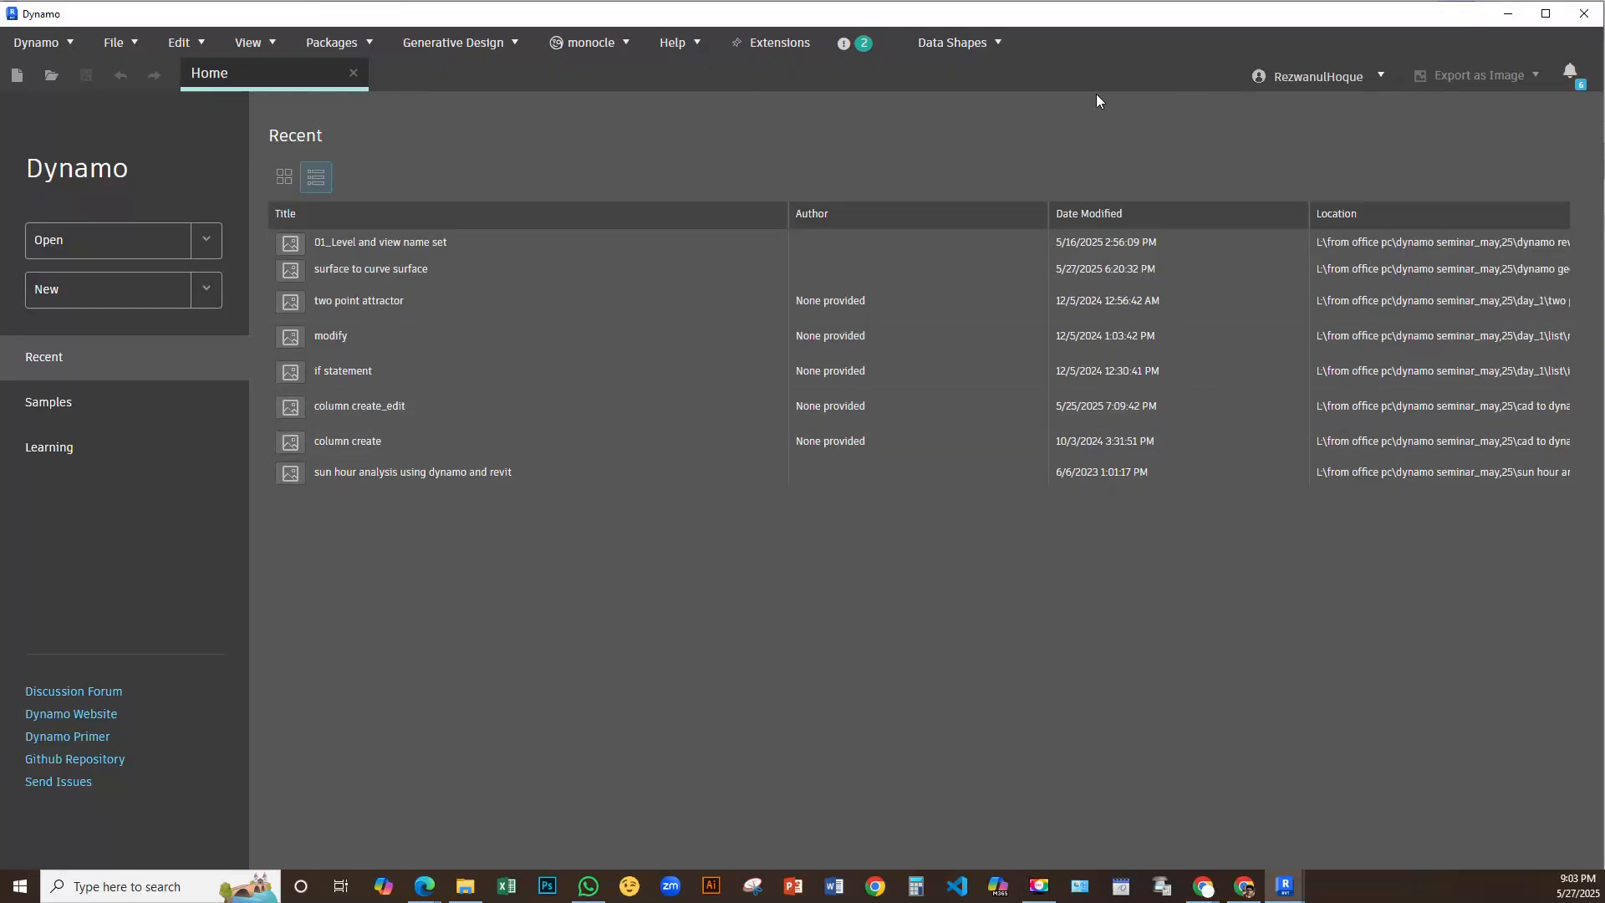
left_click(79, 290)
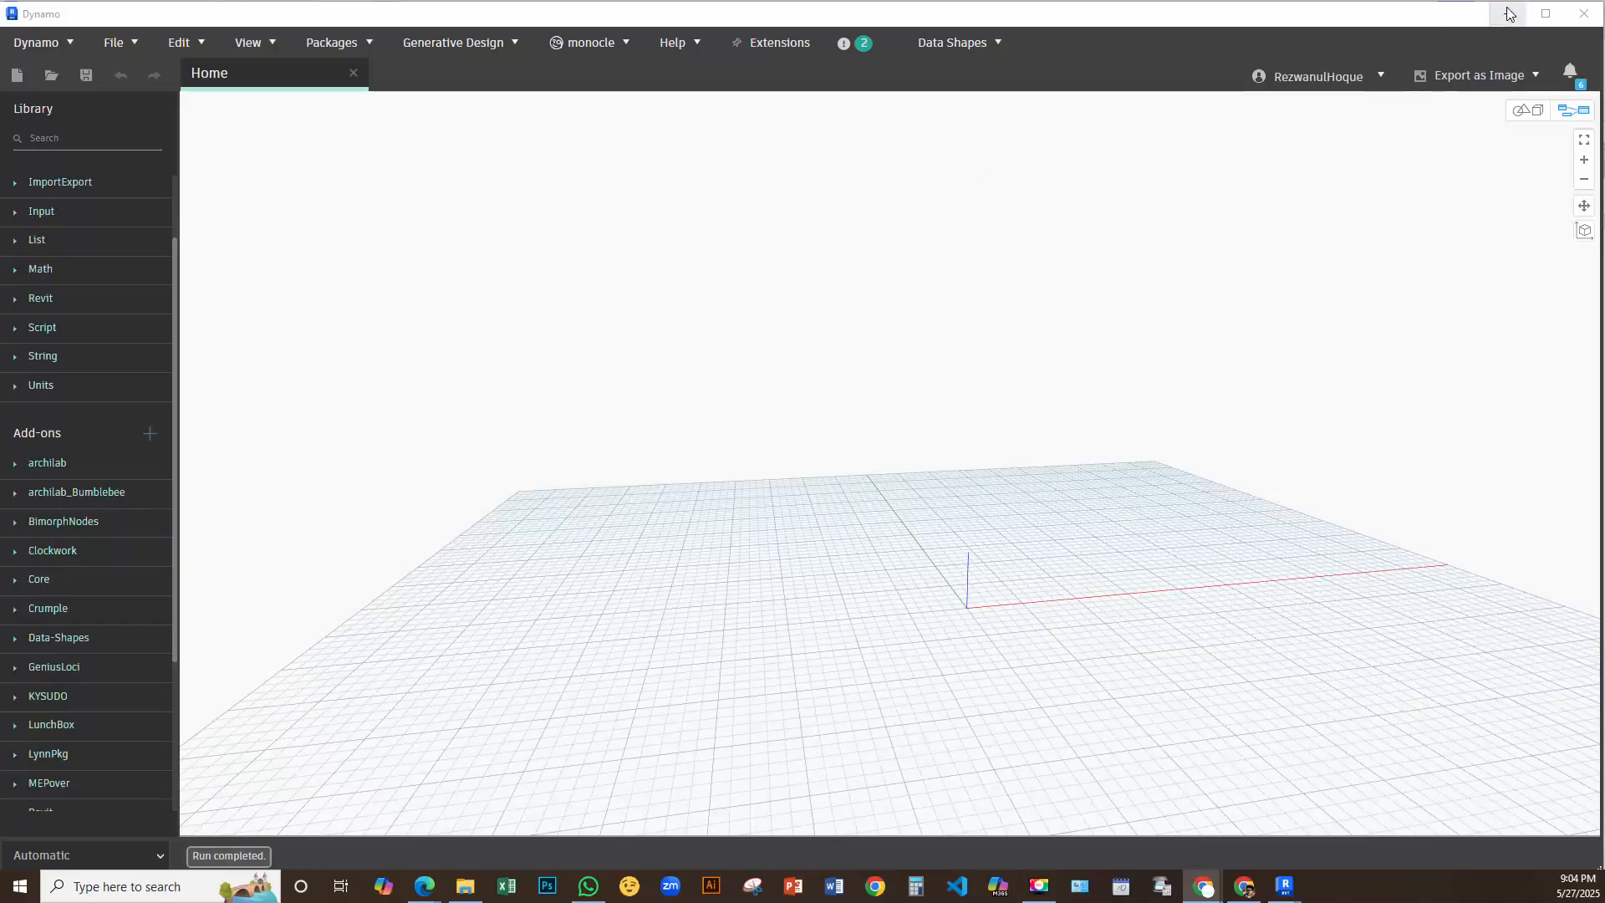
left_click_drag(1469, 20, 1334, 115)
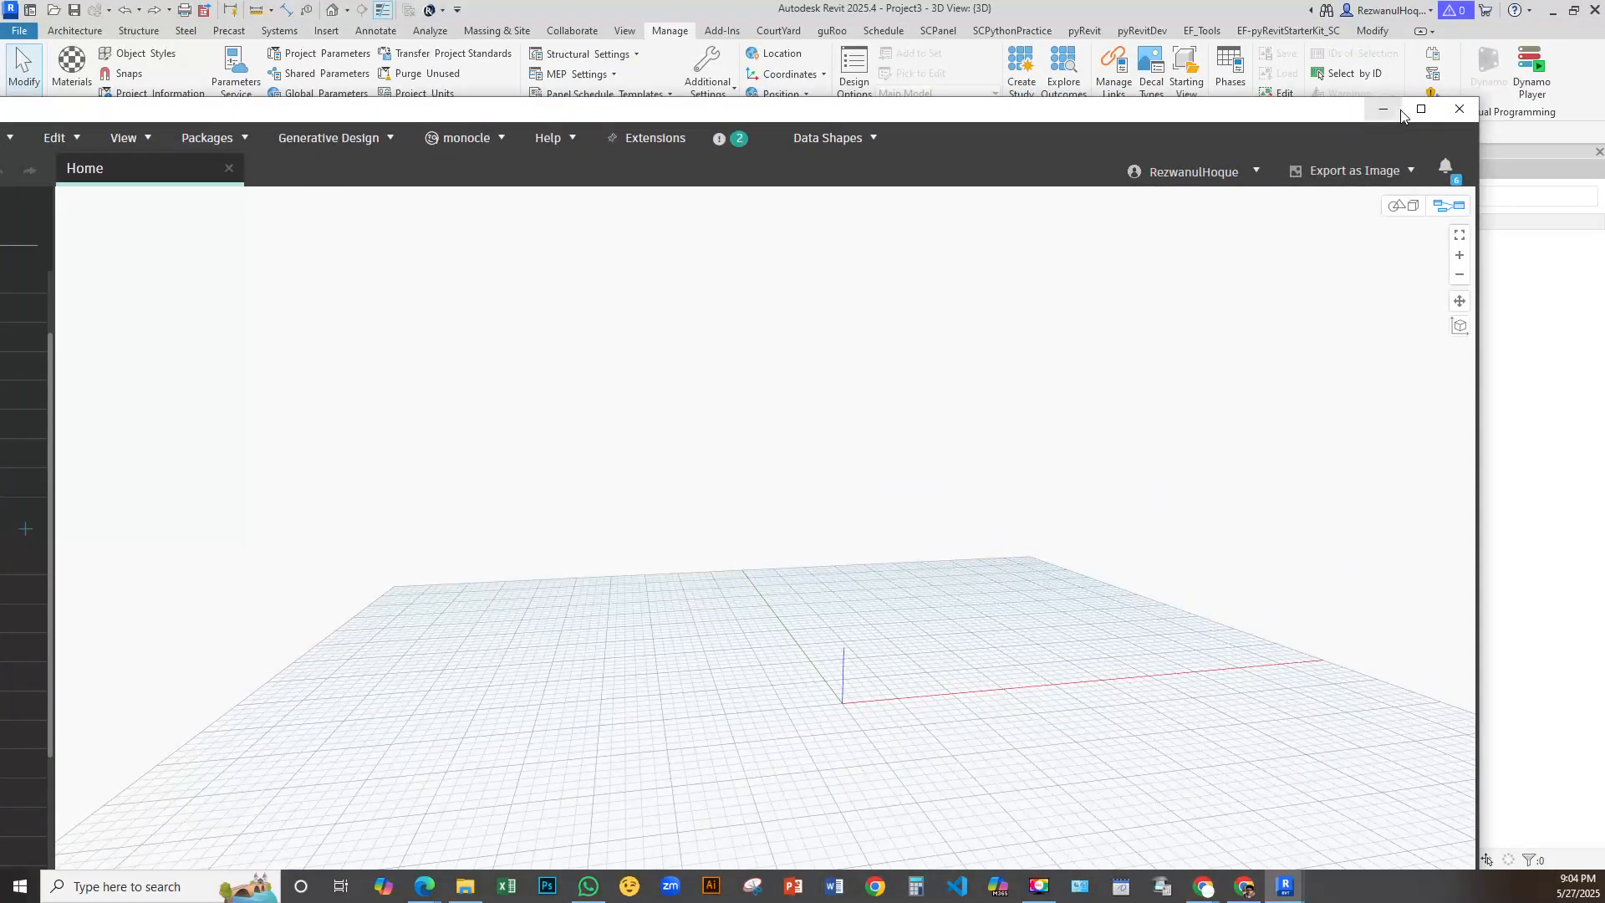
left_click_drag(1471, 99, 1150, 107)
left_click_drag(1012, 119, 1156, 36)
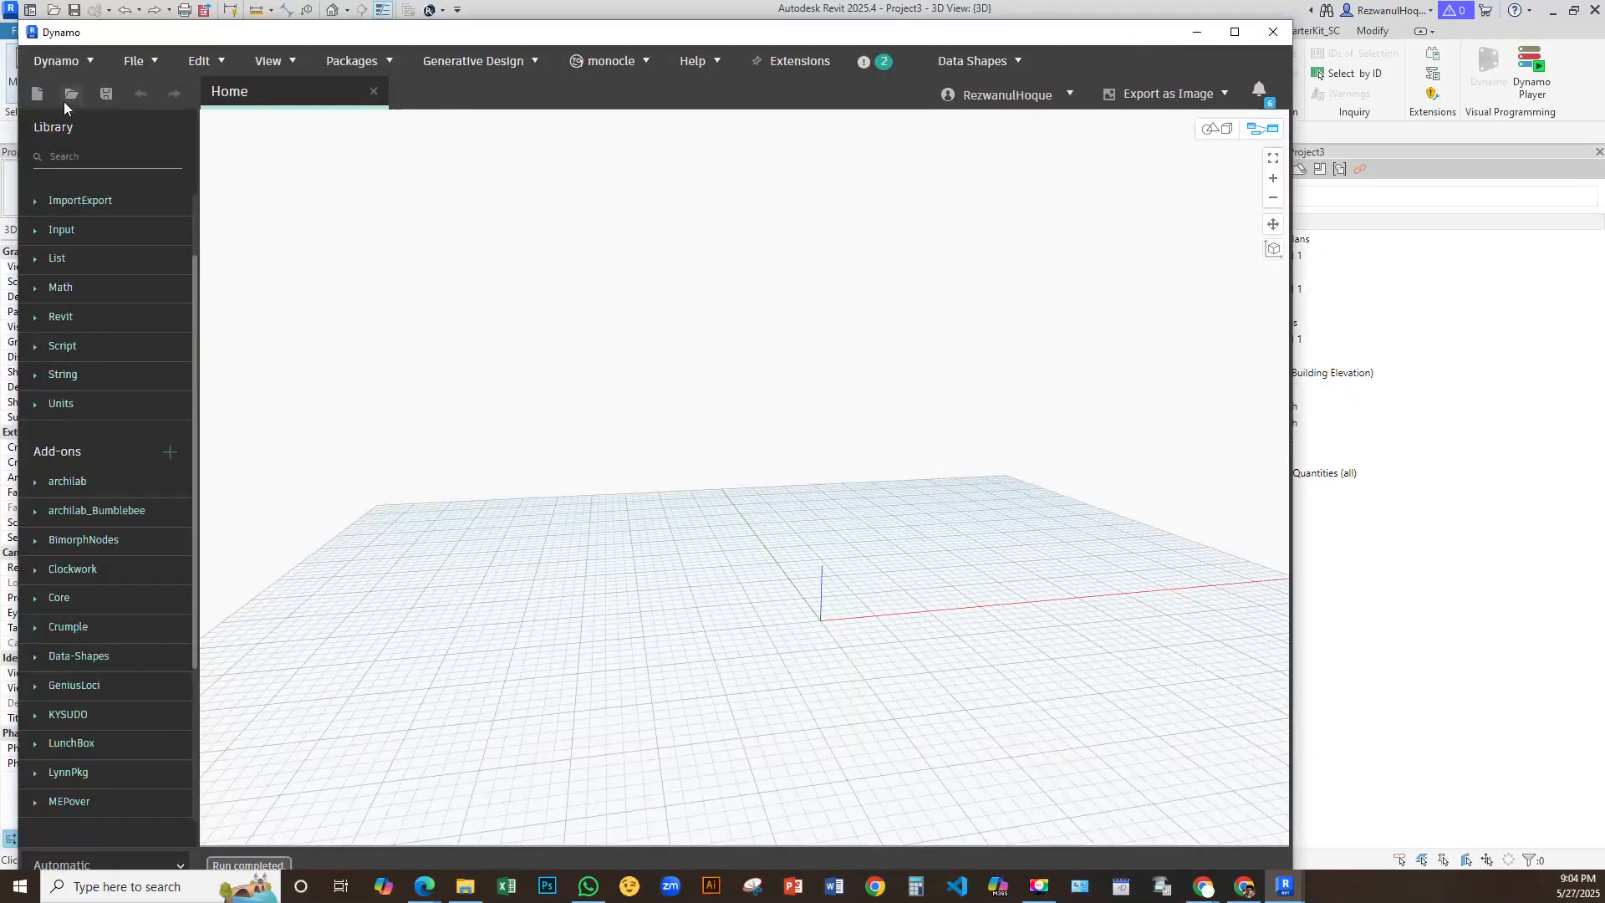
left_click(373, 92)
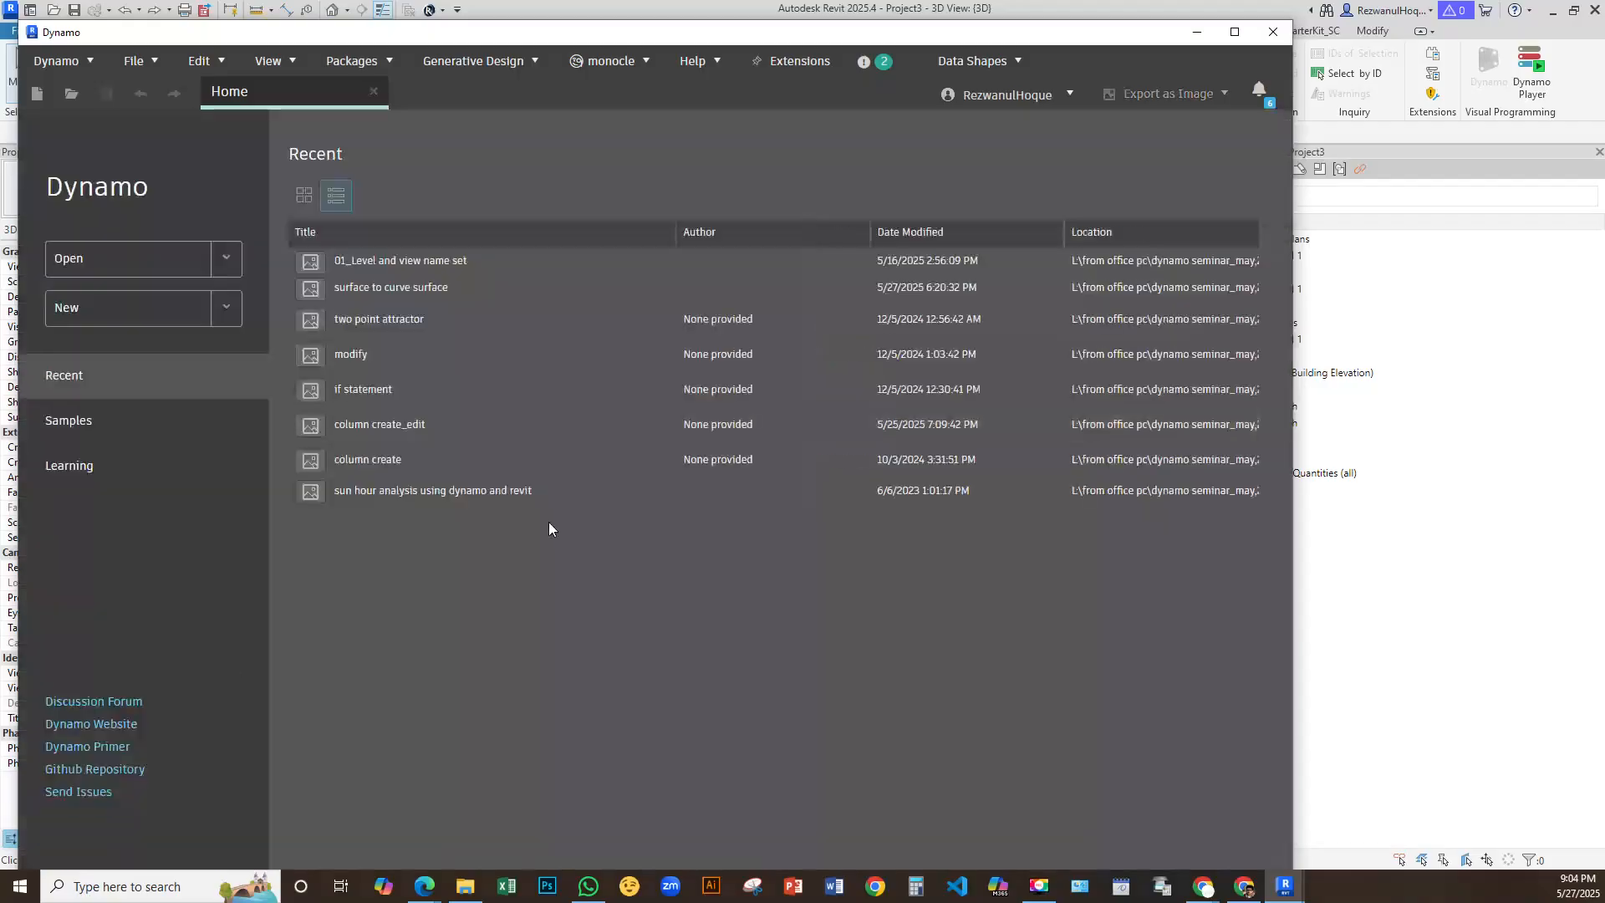
Open the recent graph "01_Level and view name set", accept the untrusted location for this session, and move its window to uncover the Revit project
left_click(397, 262)
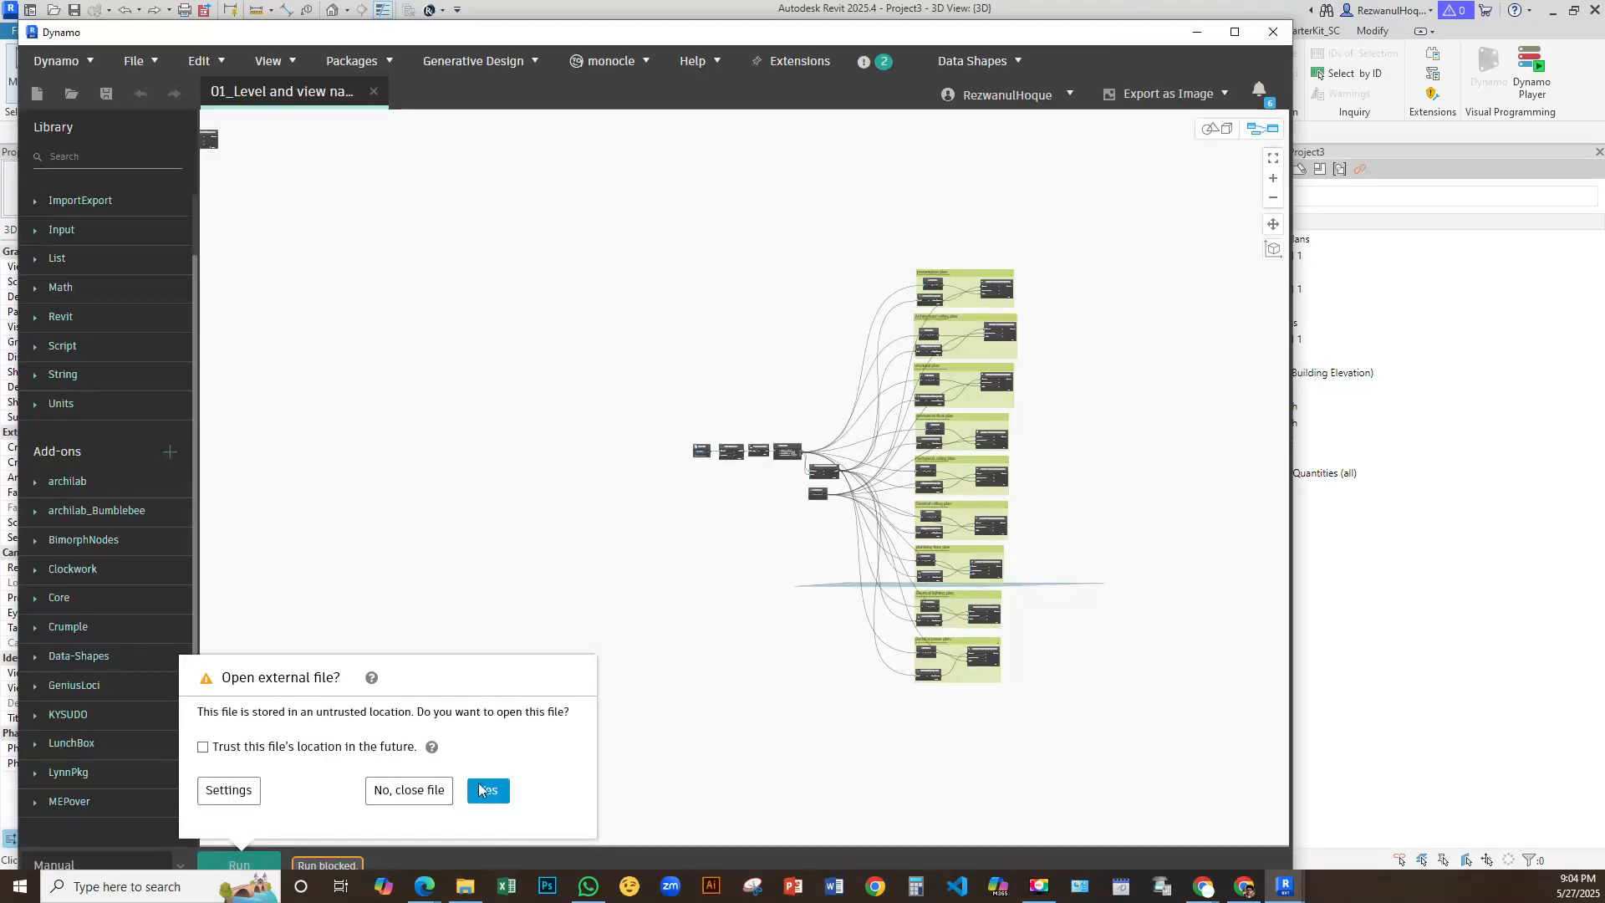
left_click(488, 790)
left_click_drag(1078, 39, 868, 35)
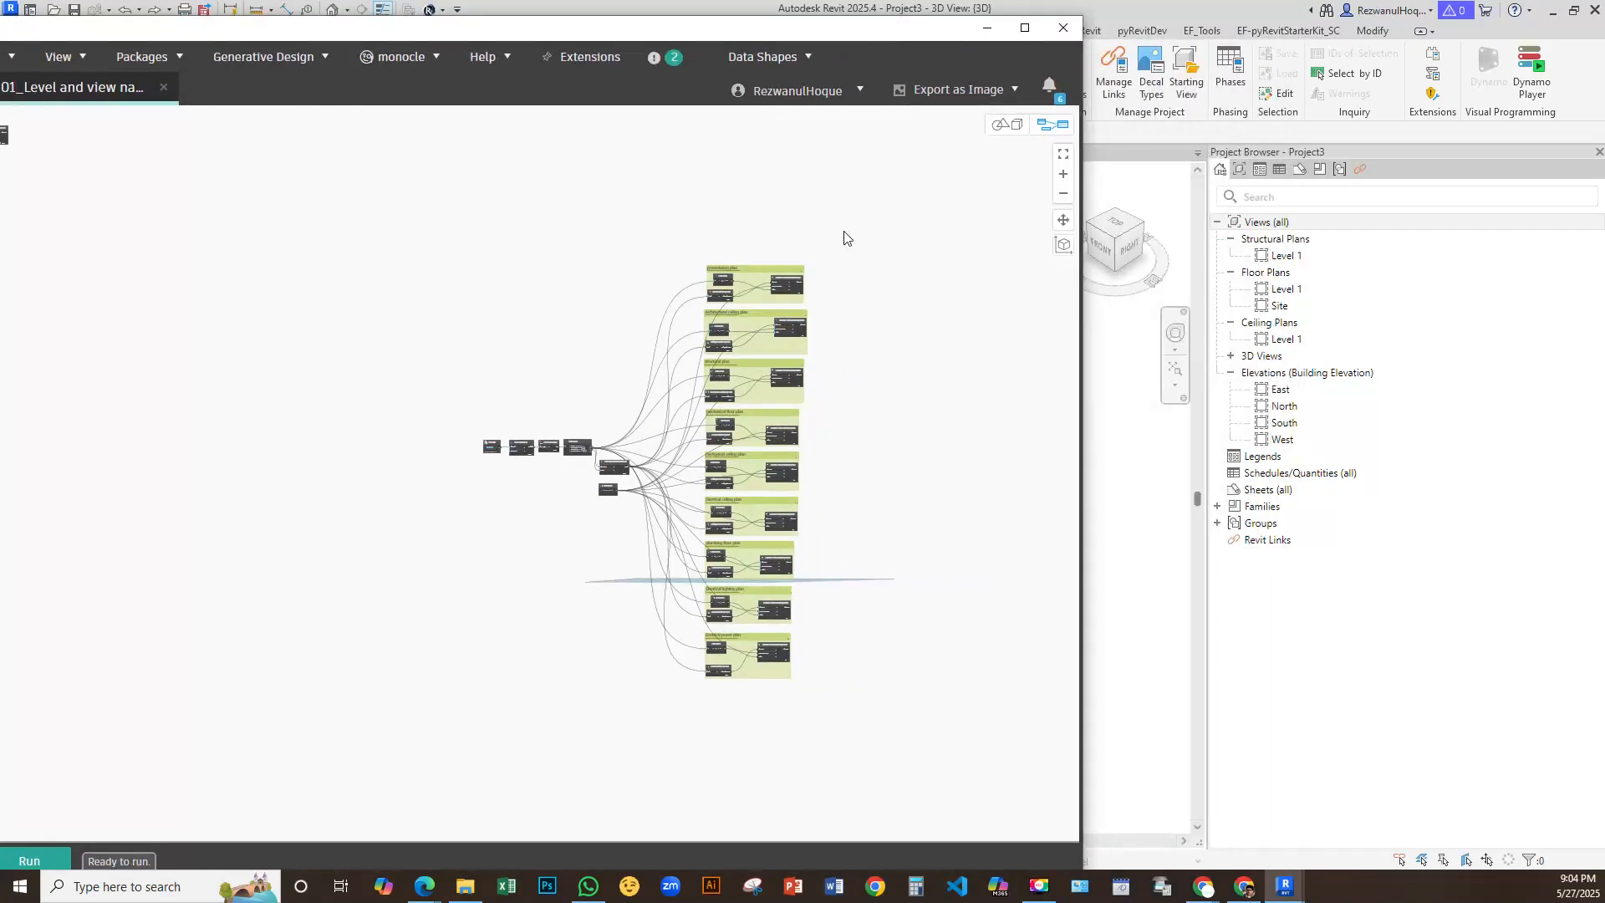
scroll(794, 485, "down", 5)
left_click_drag(959, 23, 972, 317)
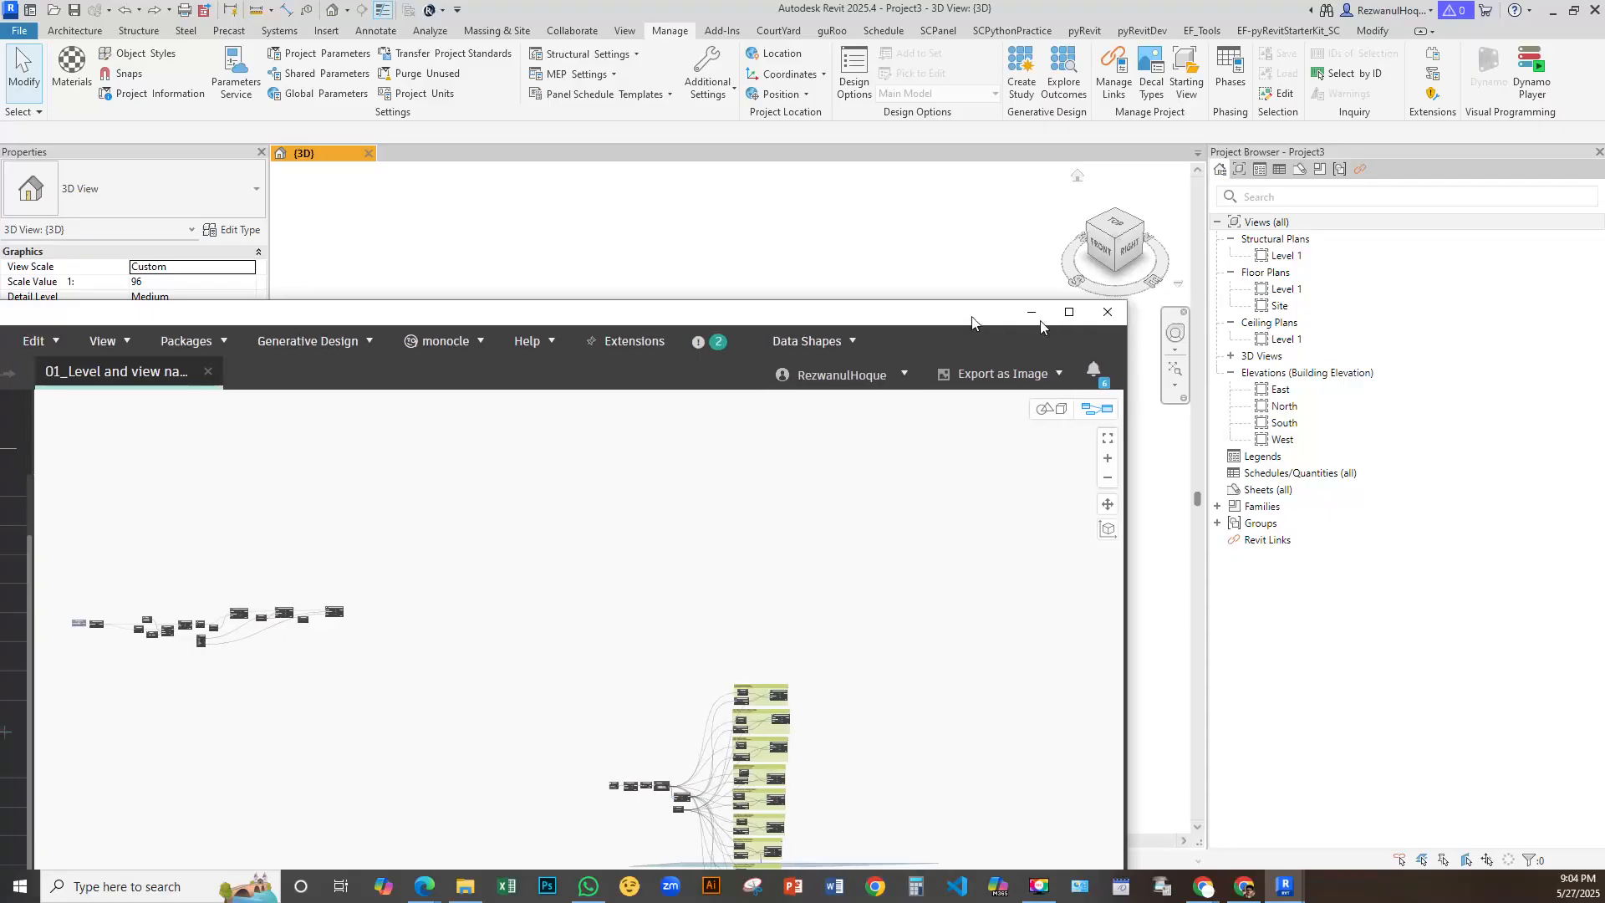
Switch to Revit and open the South elevation view, framed on the Level 1 line
left_click(1038, 316)
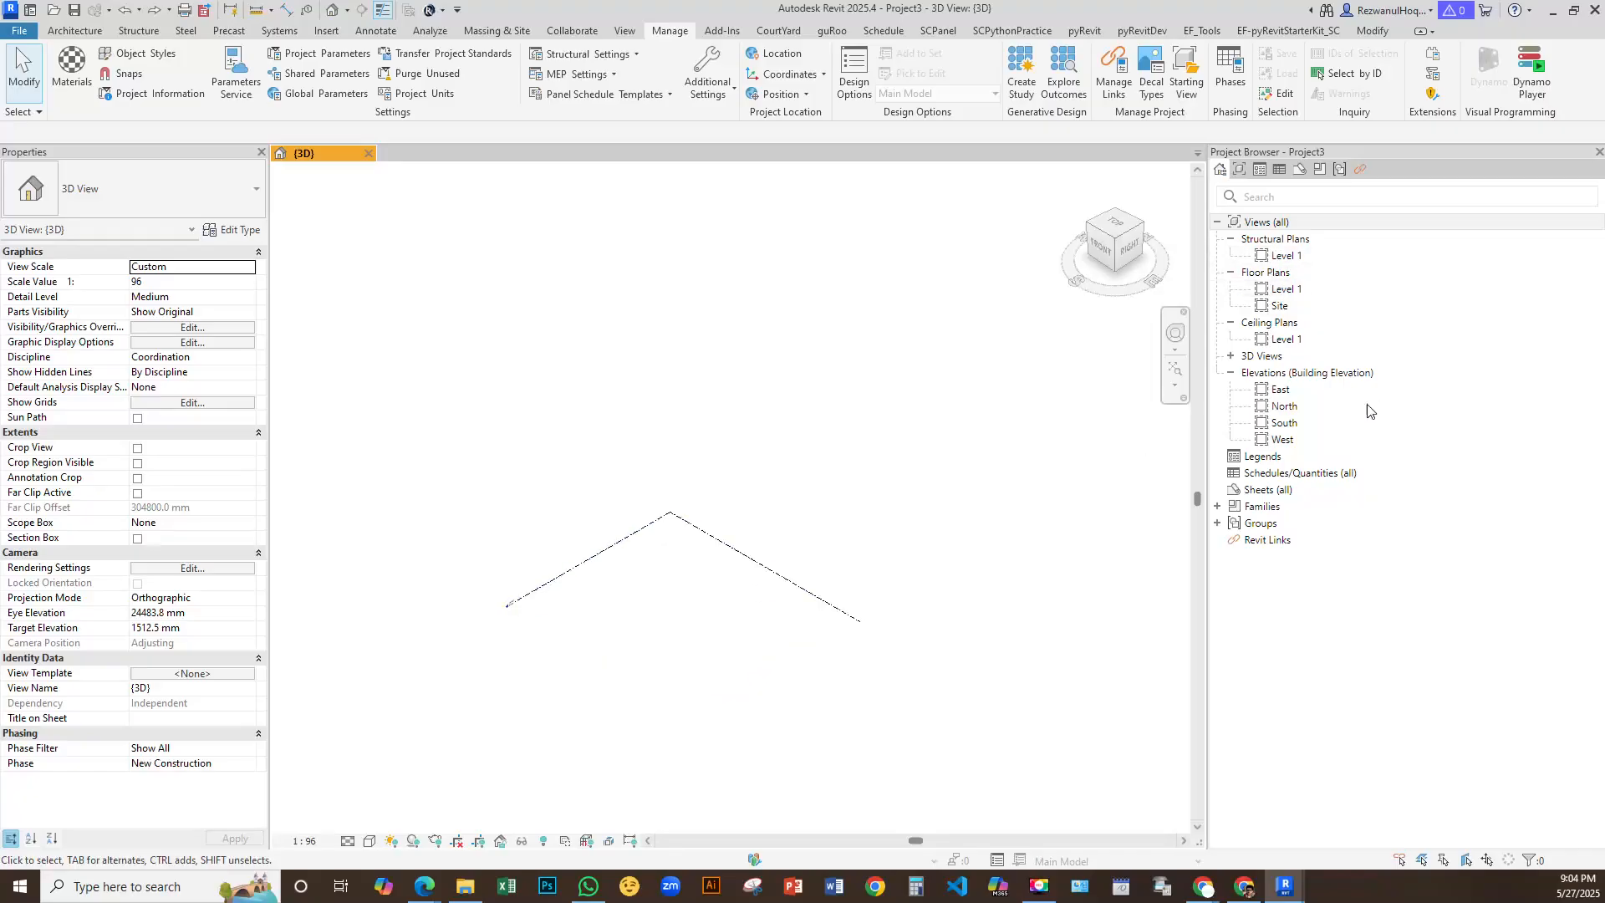
double_click(1284, 422)
scroll(833, 594, "down", 5)
middle_click_drag(843, 555, 839, 574)
scroll(826, 563, "up", 1)
scroll(966, 570, "up", 3)
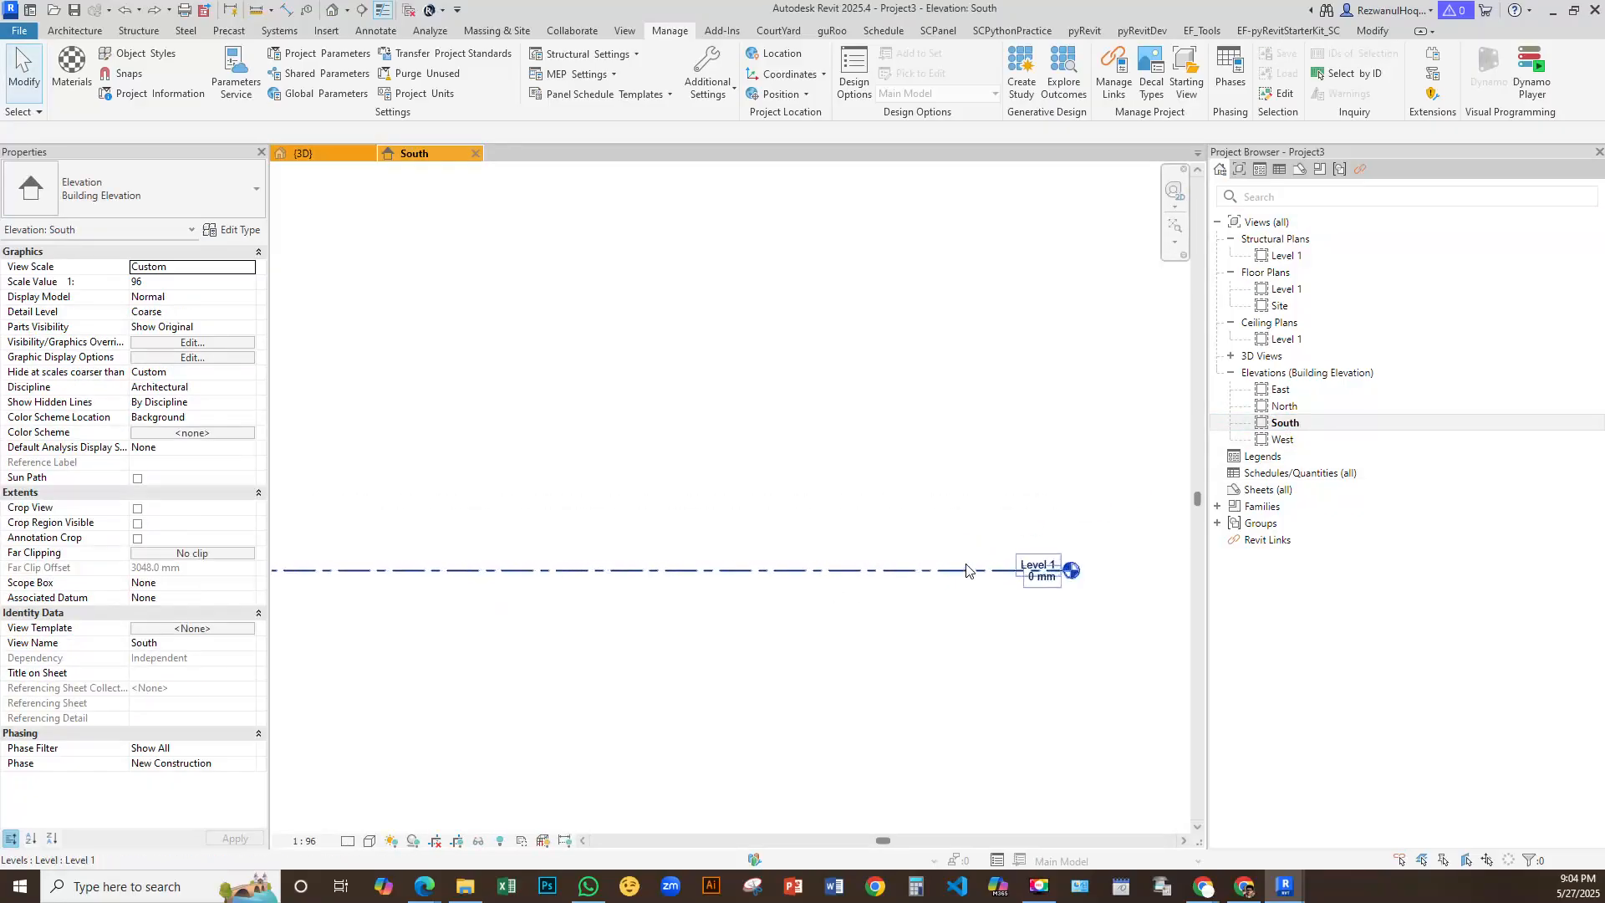
Examine the Level 1 name label in the elevation and the matching Level 1 floor plan, leaving the names unedited
double_click(916, 575)
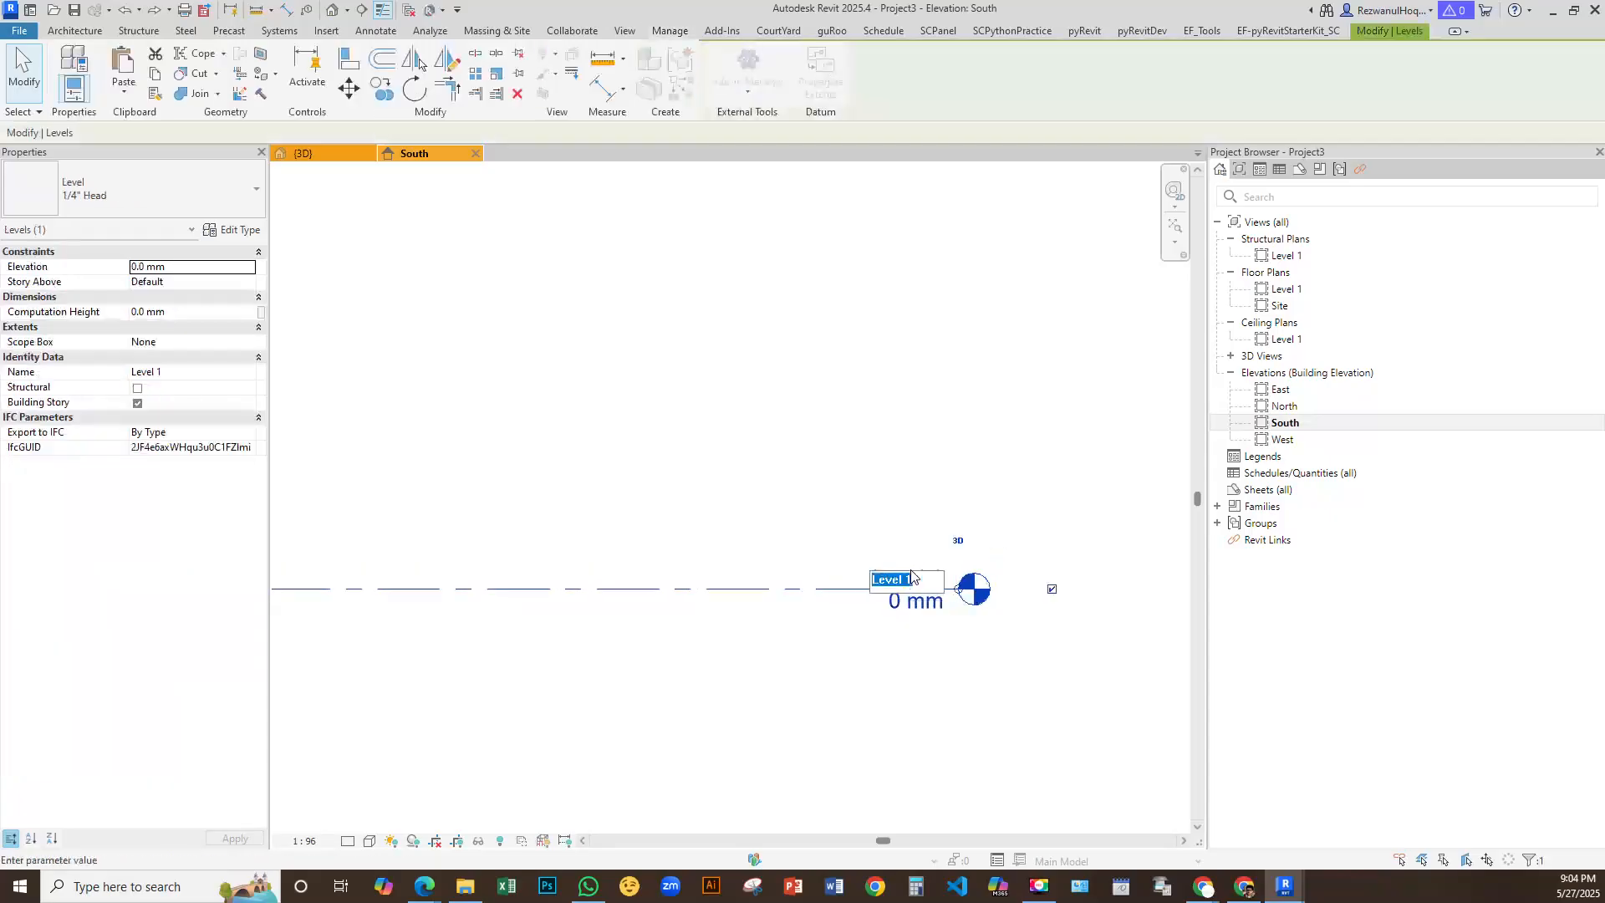
key("Escape")
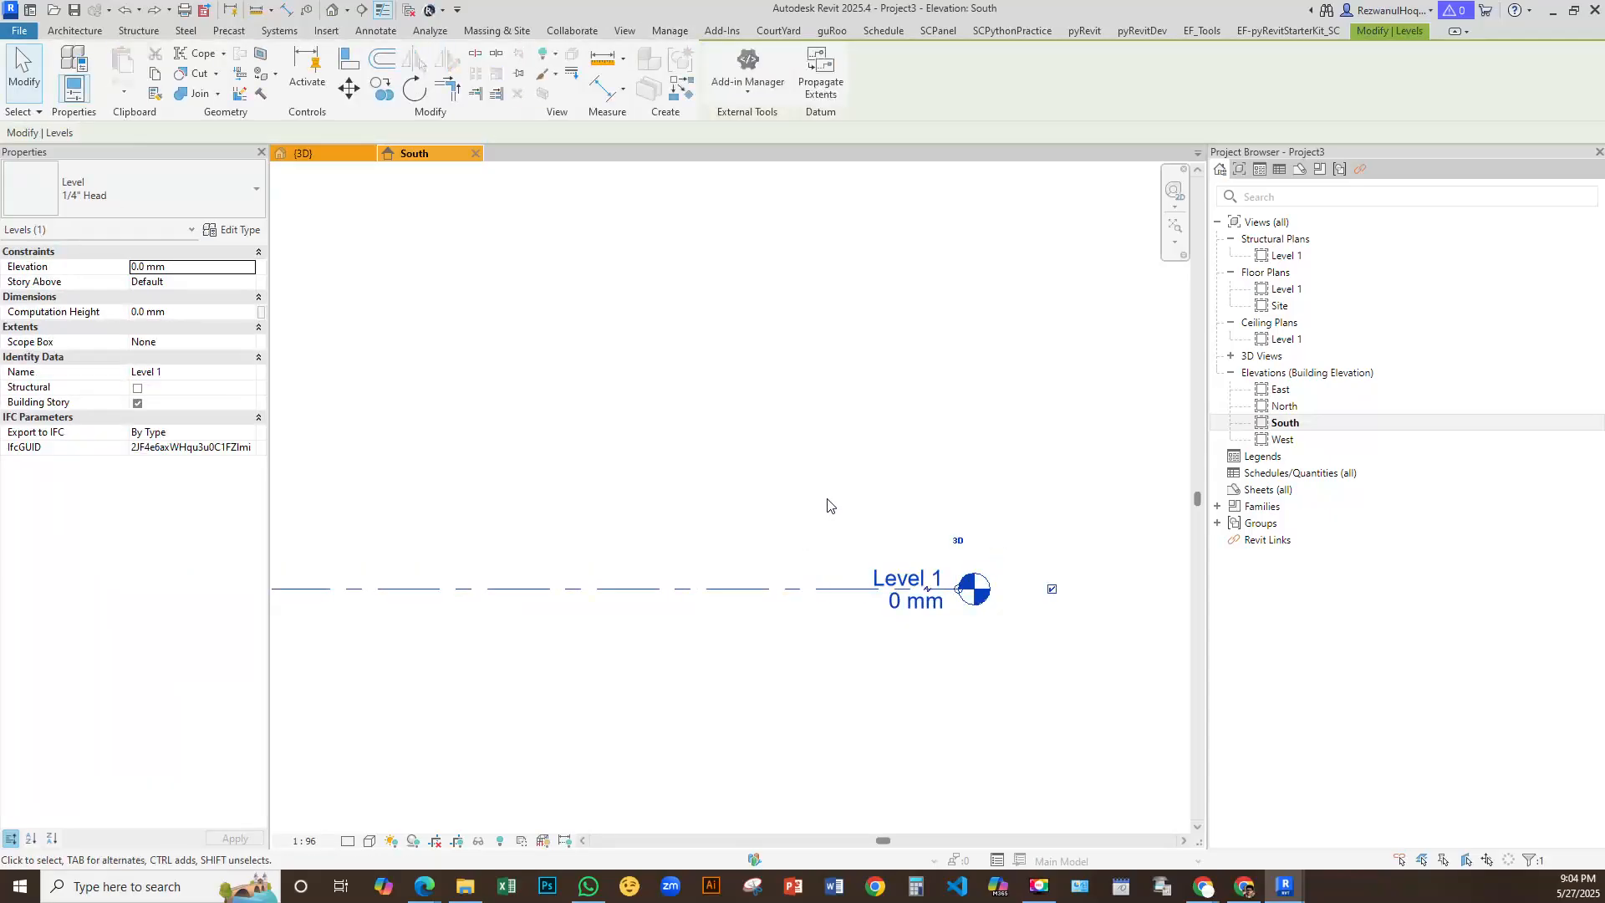
left_click(1281, 289)
right_click(1281, 289)
left_click(1267, 292)
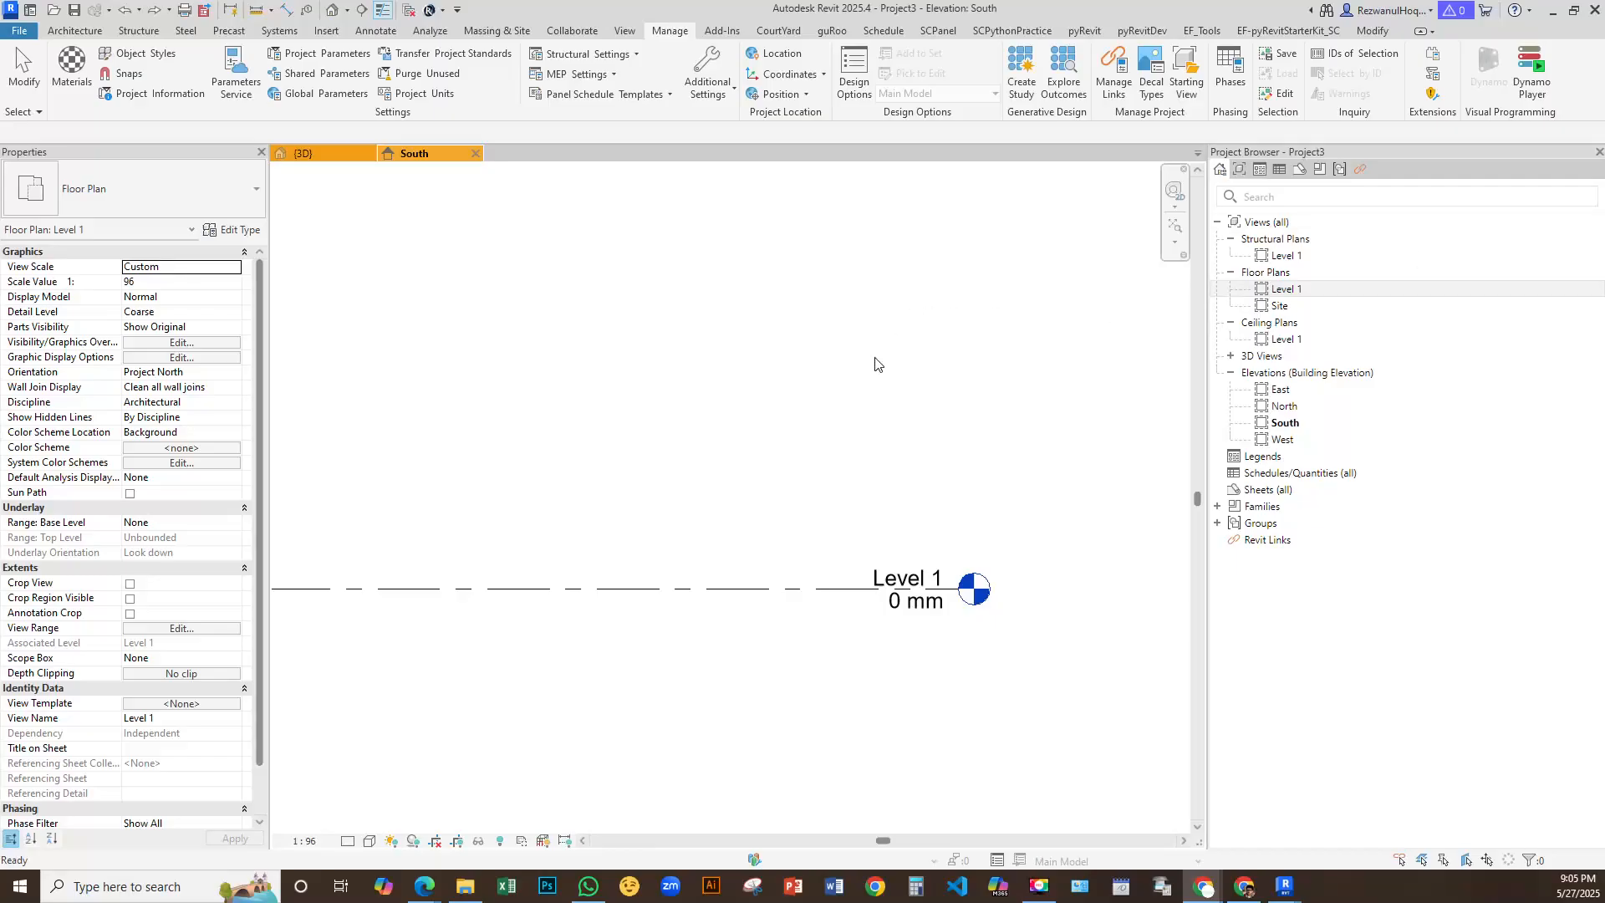
scroll(928, 601, "down", 4)
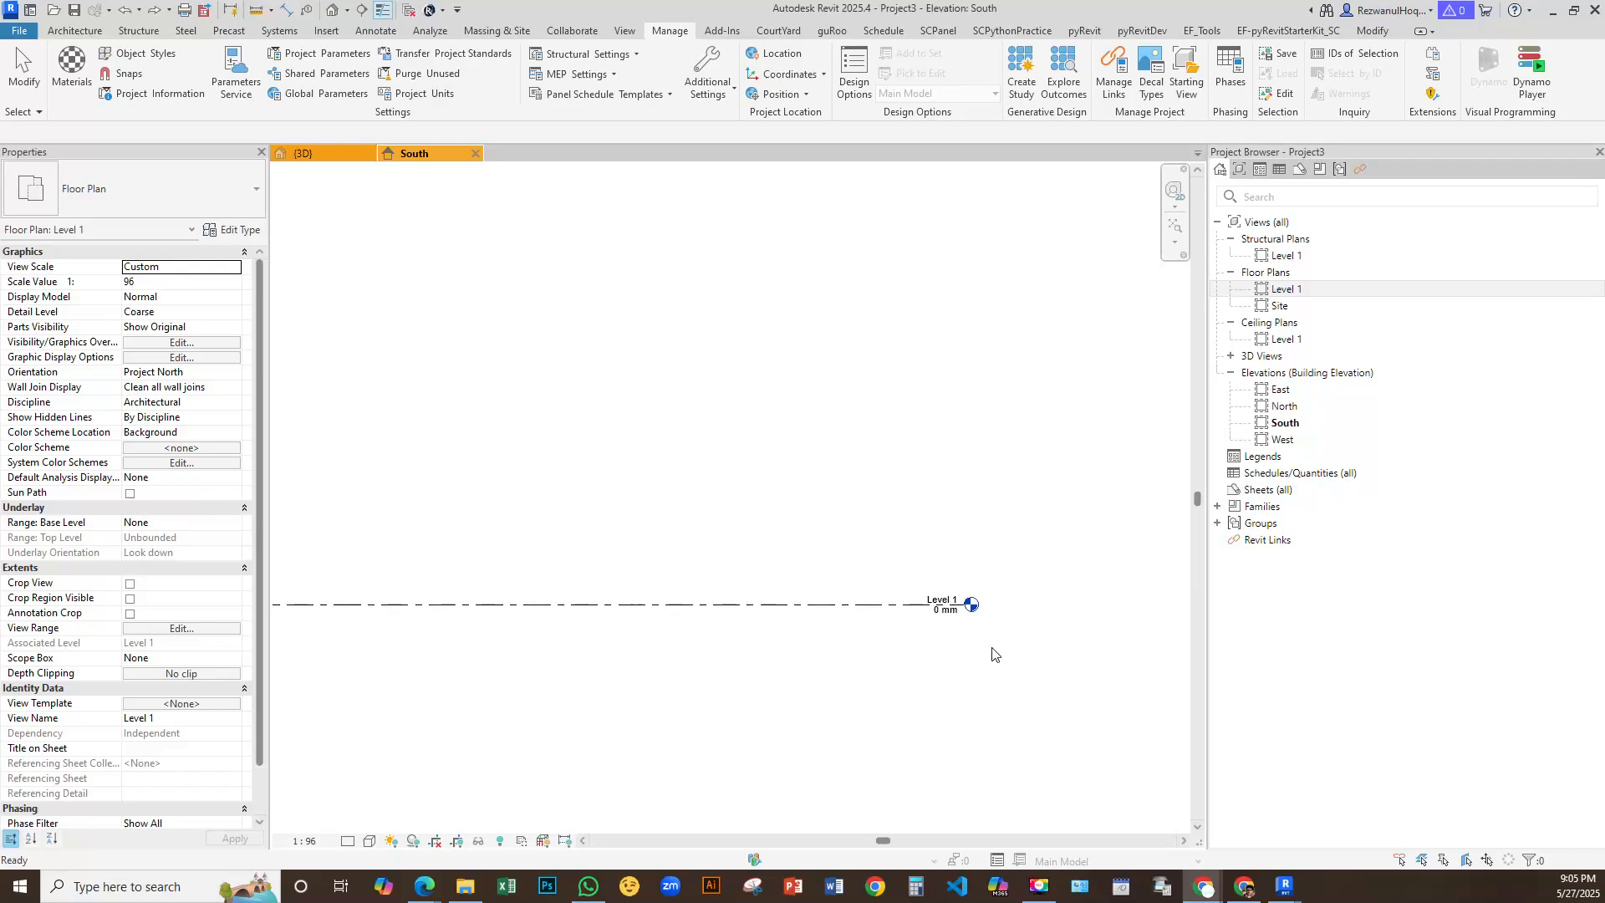
left_click(919, 603)
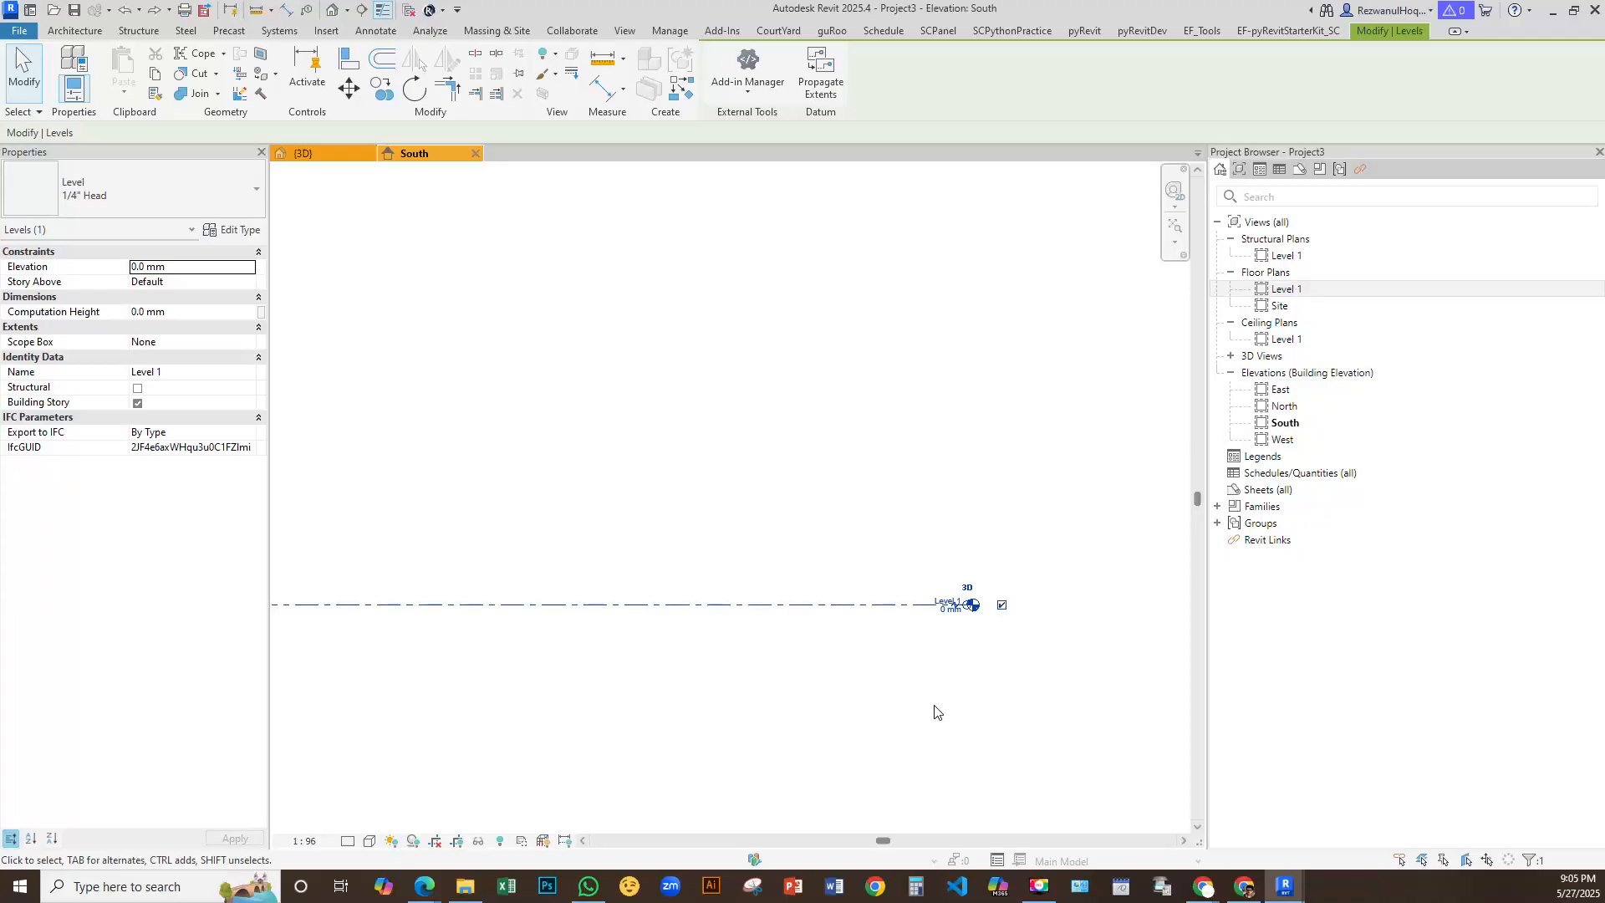
Switch to Dynamo and review the graph's input nodes and its grouped plan-view nodes
mouse_move(1285, 886)
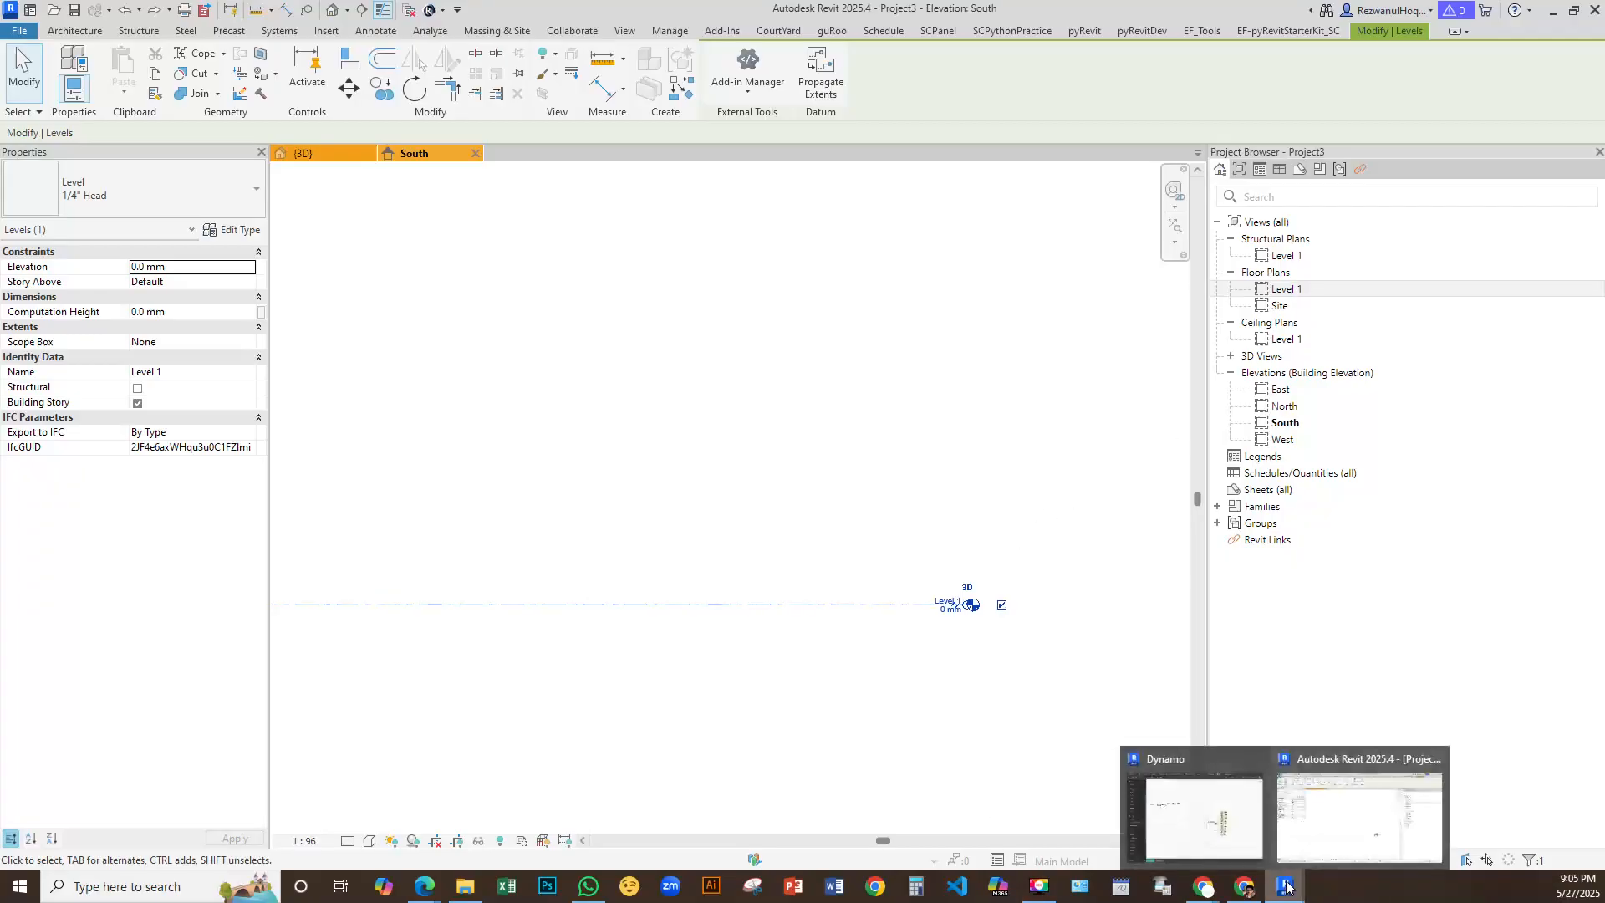
mouse_move(1237, 841)
left_click(1238, 841)
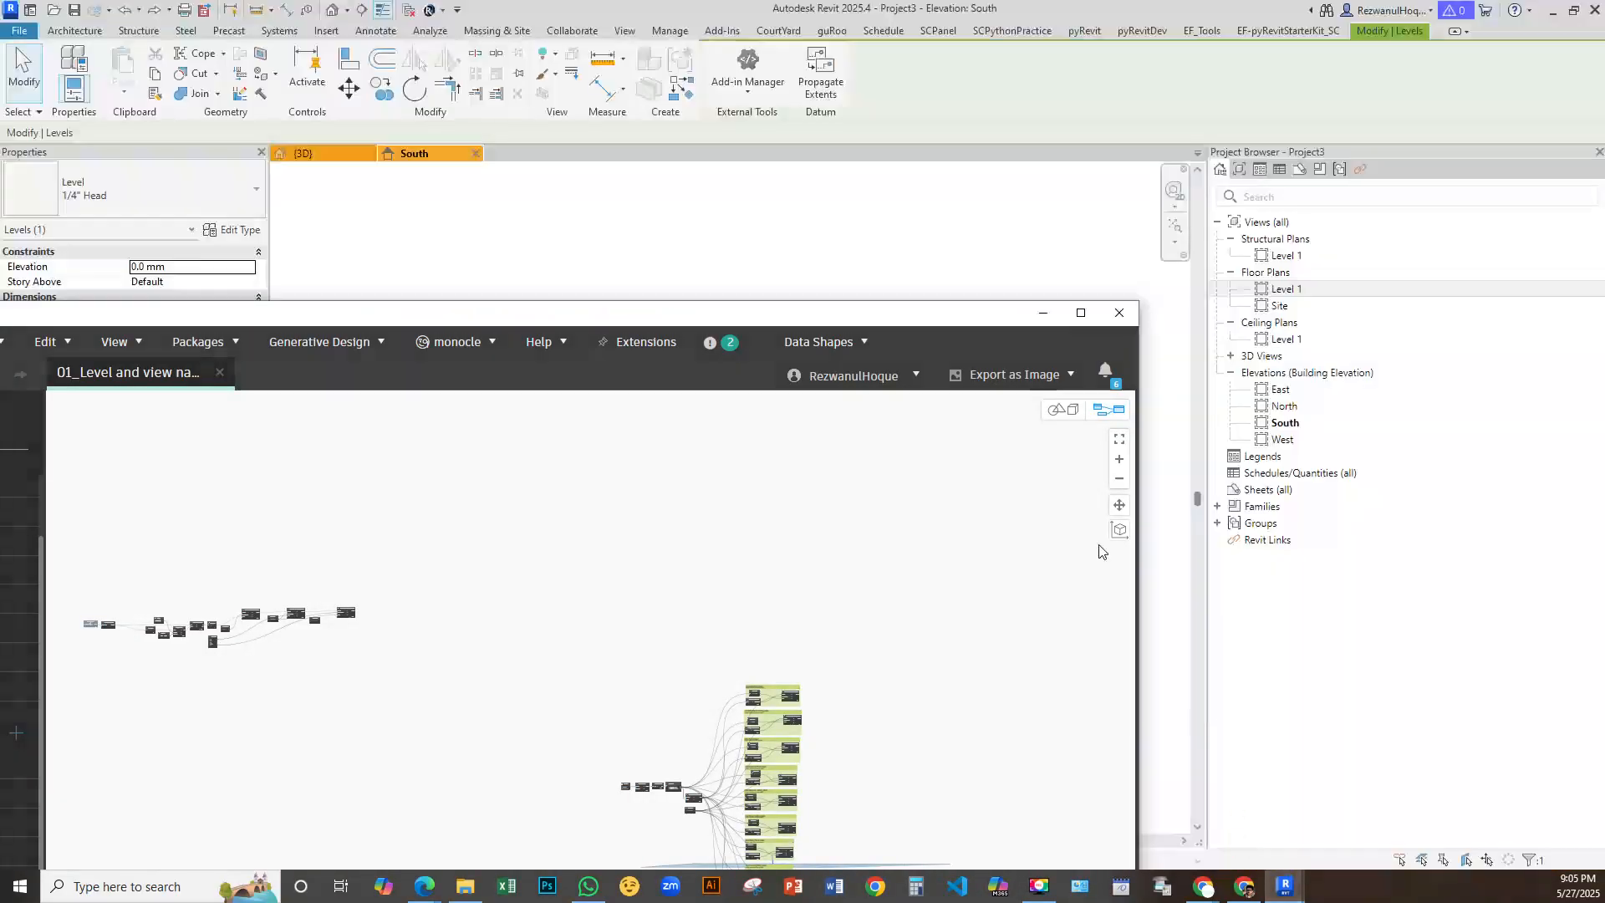
left_click_drag(885, 322, 870, 56)
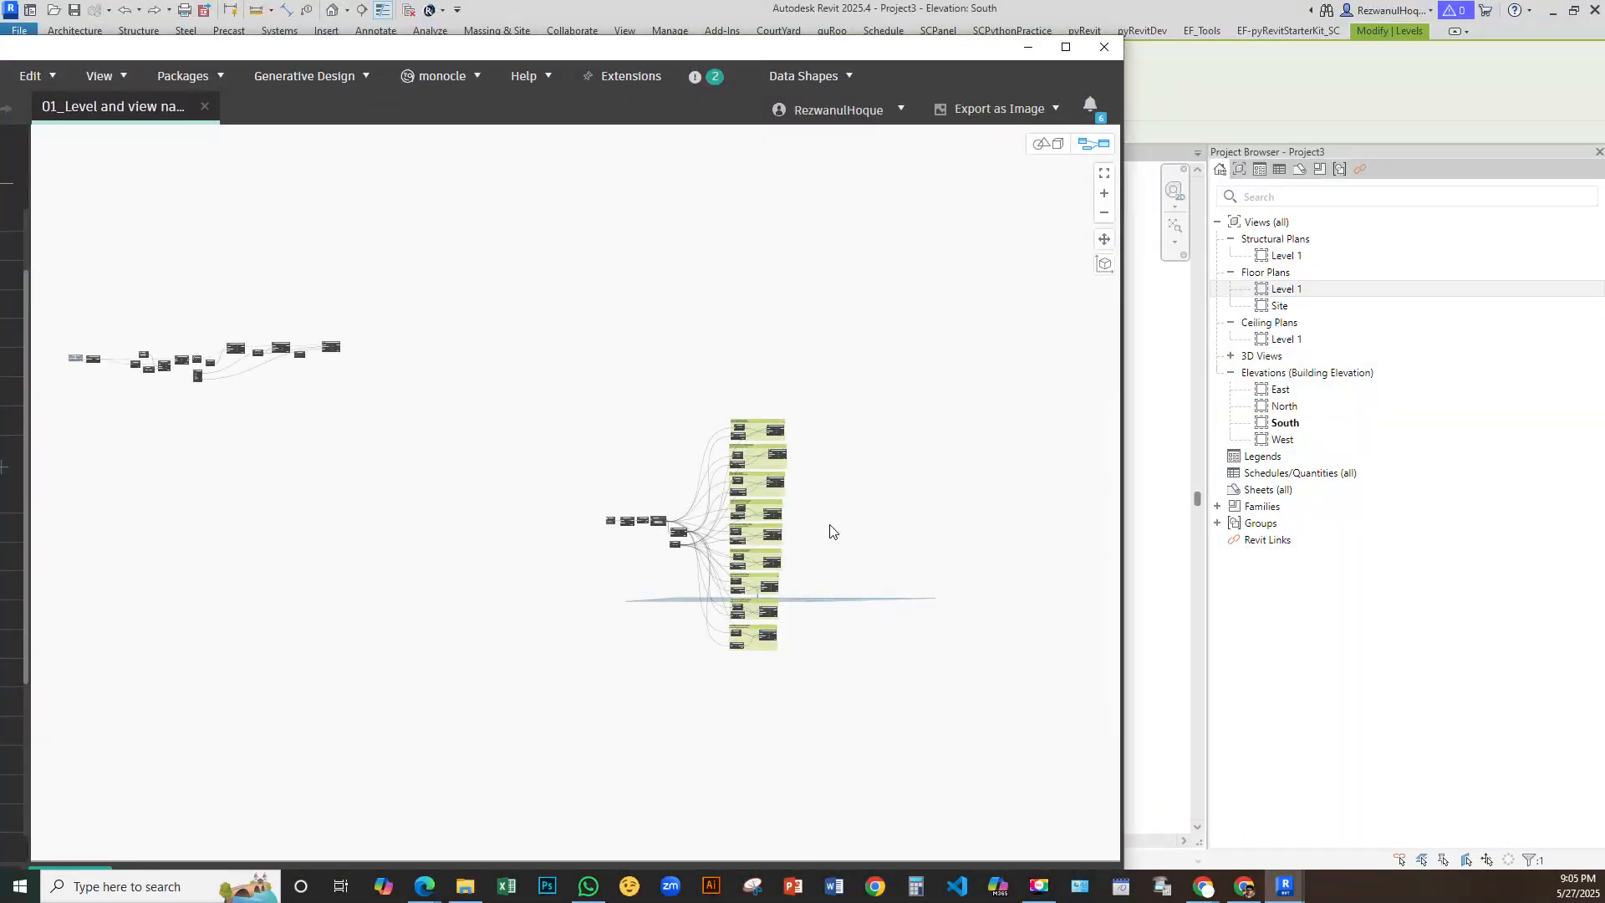
scroll(831, 531, "up", 3)
left_click(1028, 47)
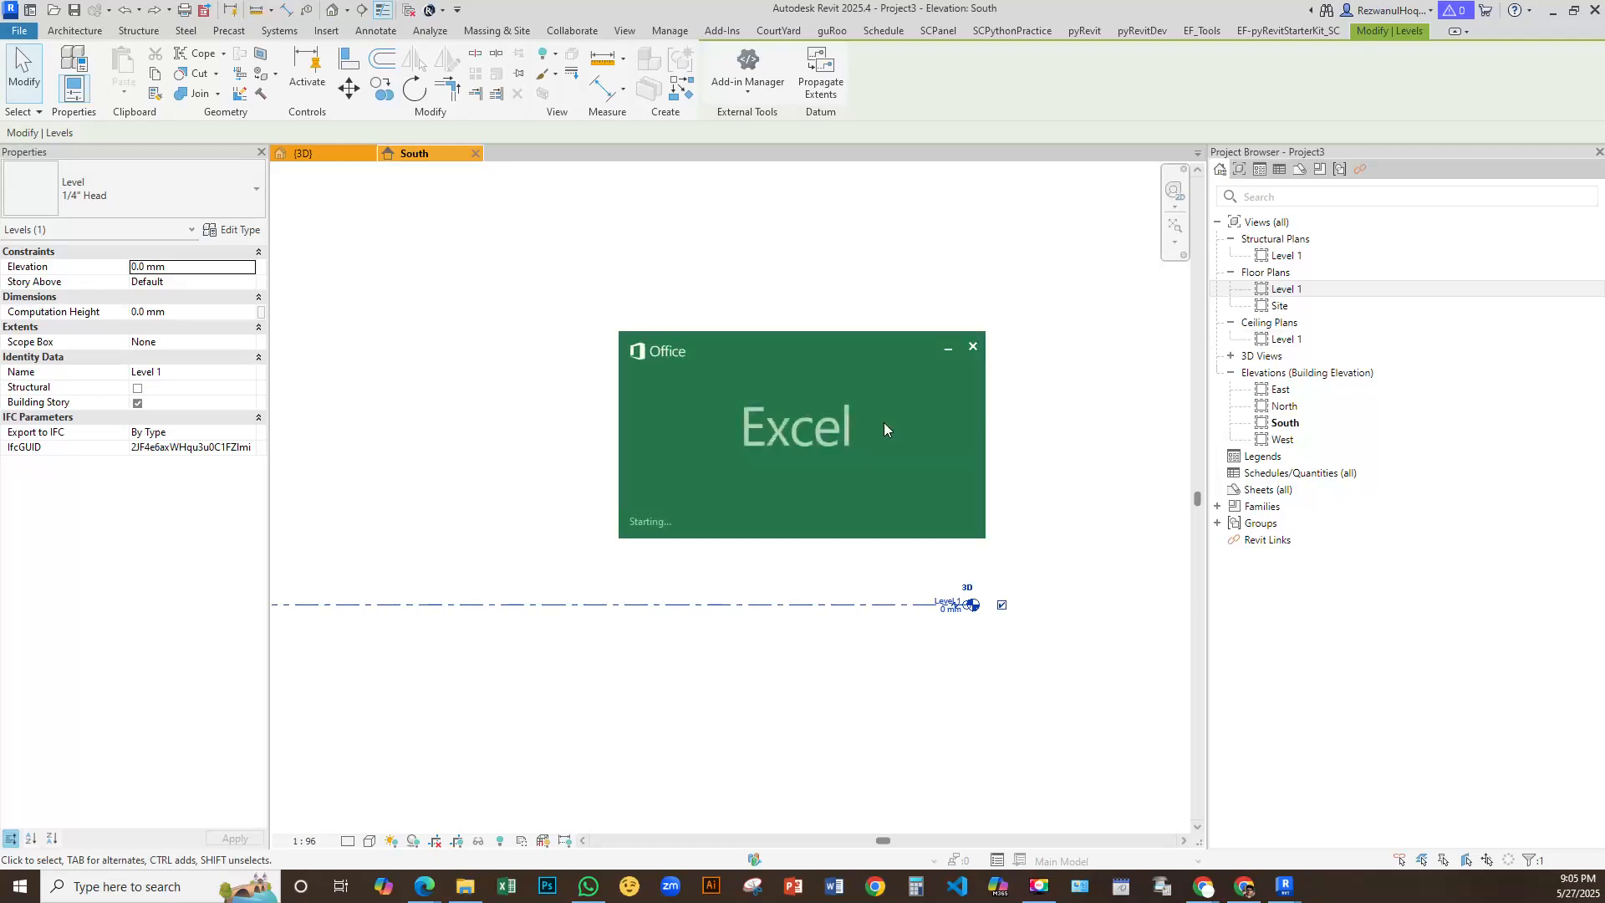
Review the floor level names, view names, elevations and sheet numbers in Floor level.xlsx in Excel
scroll(209, 393, "down", 6)
scroll(191, 431, "up", 6)
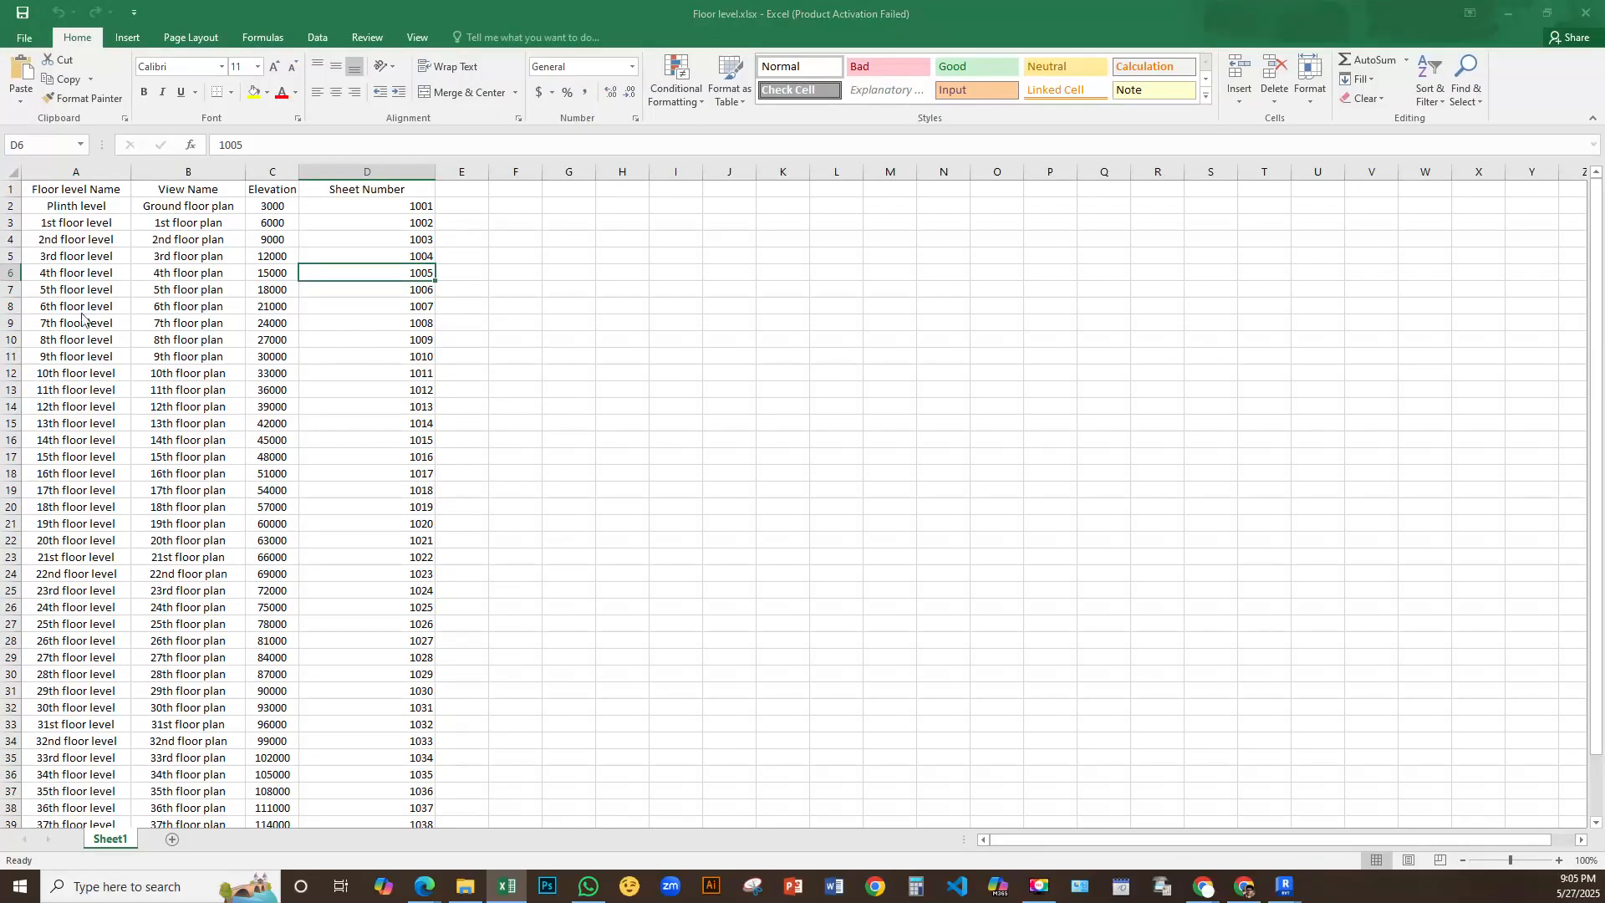
left_click(992, 255)
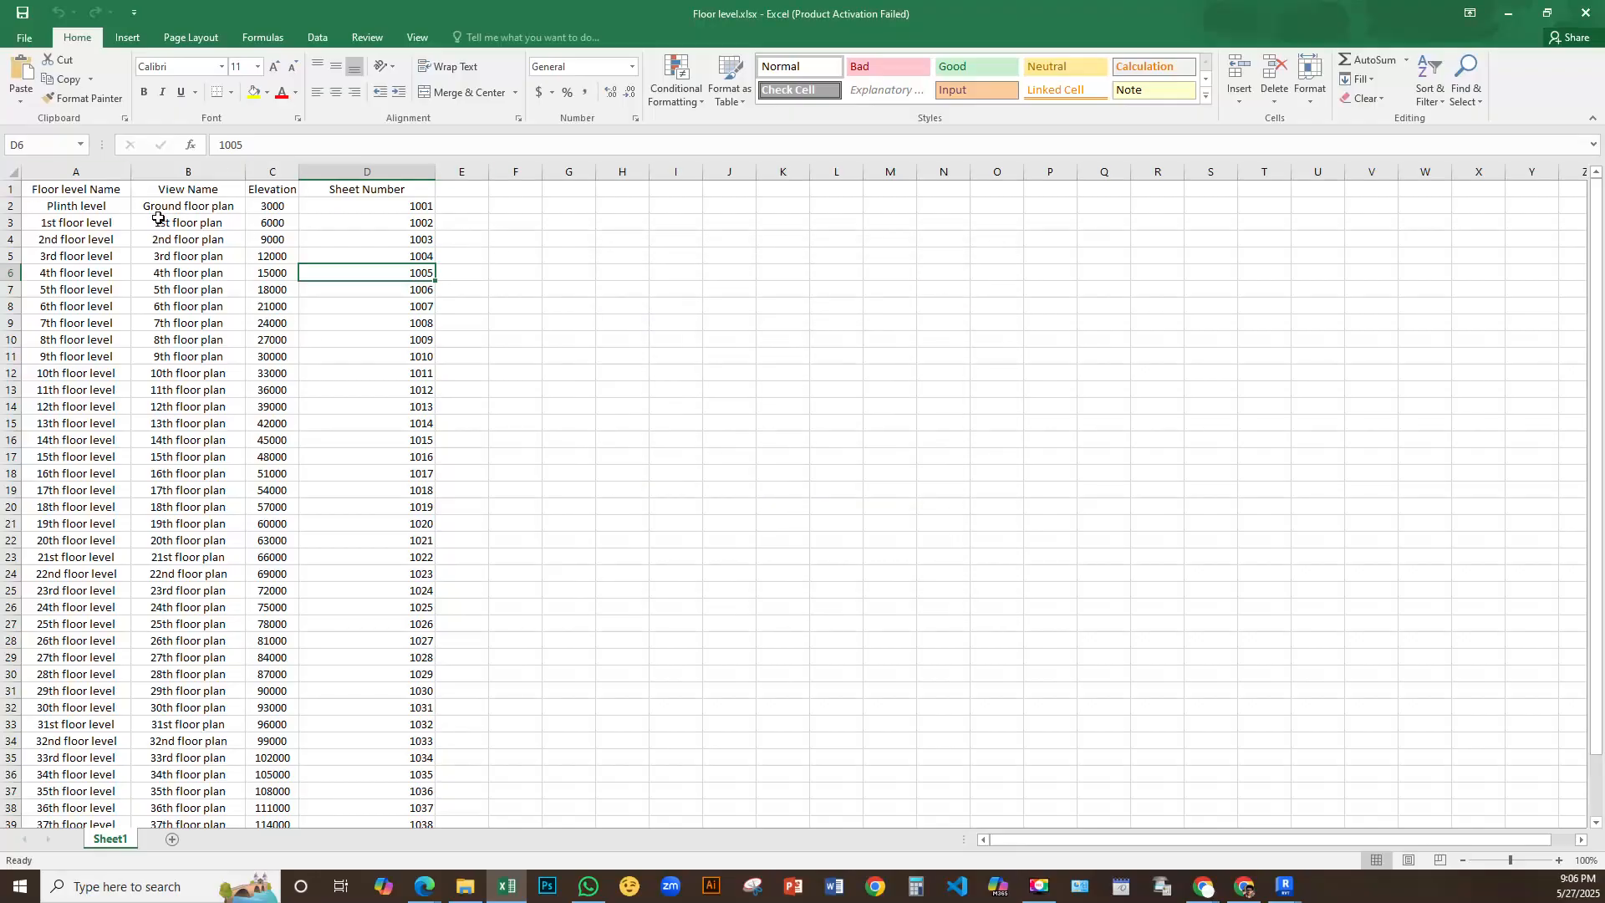
left_click(1506, 14)
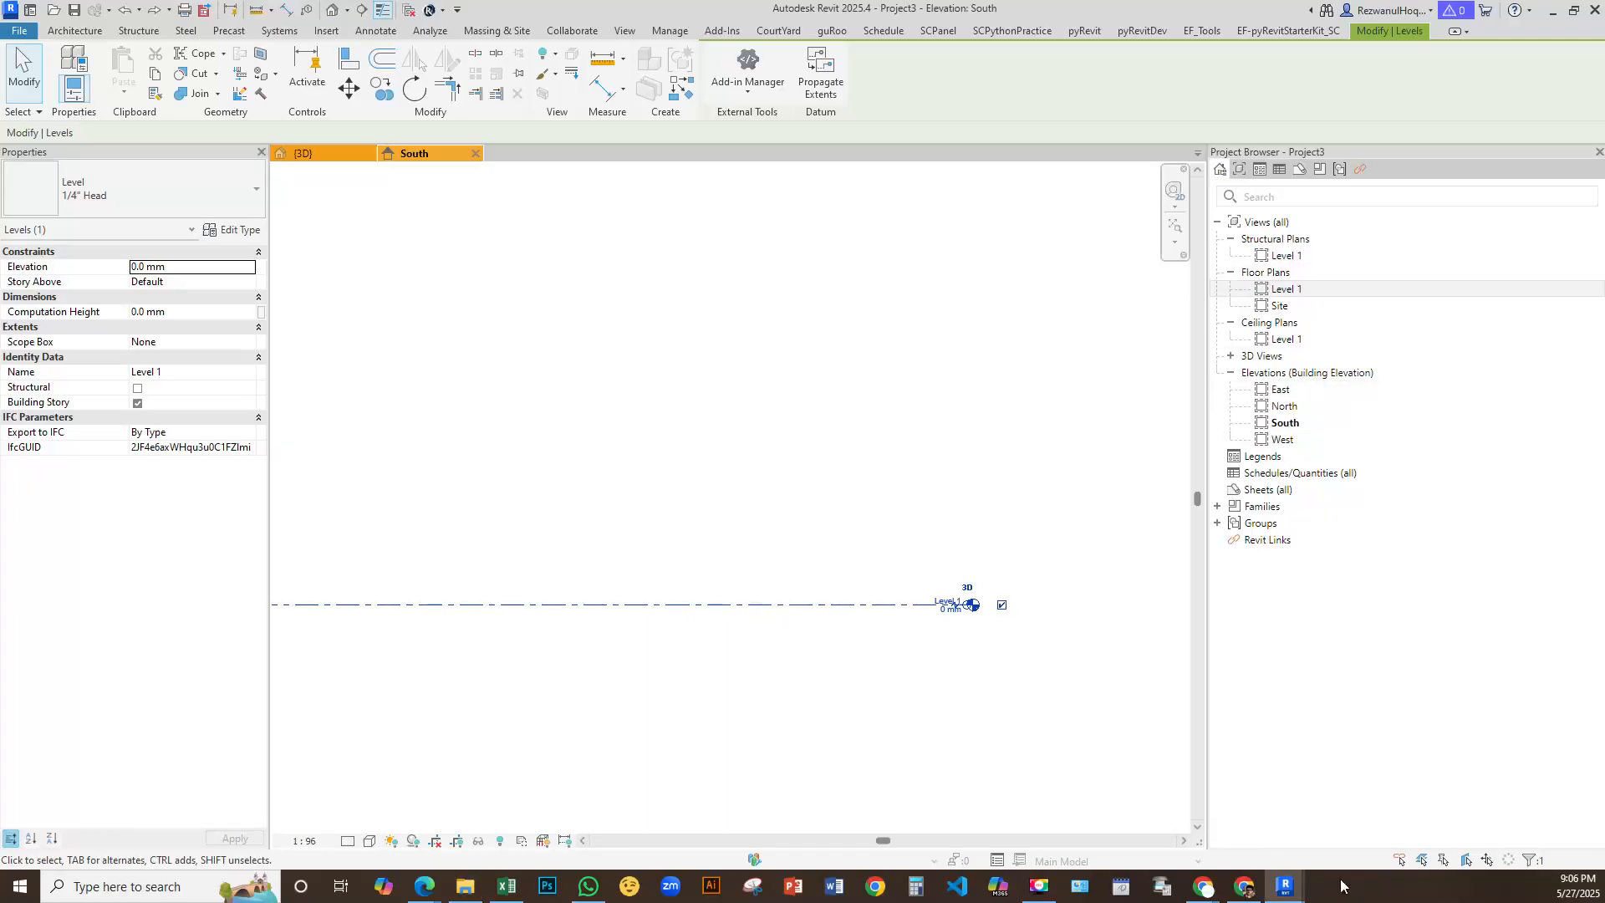
Switch to Dynamo and set the File Path node feeding Data.ImportCSV to Floor level.csv
mouse_move(1291, 886)
left_click(1191, 823)
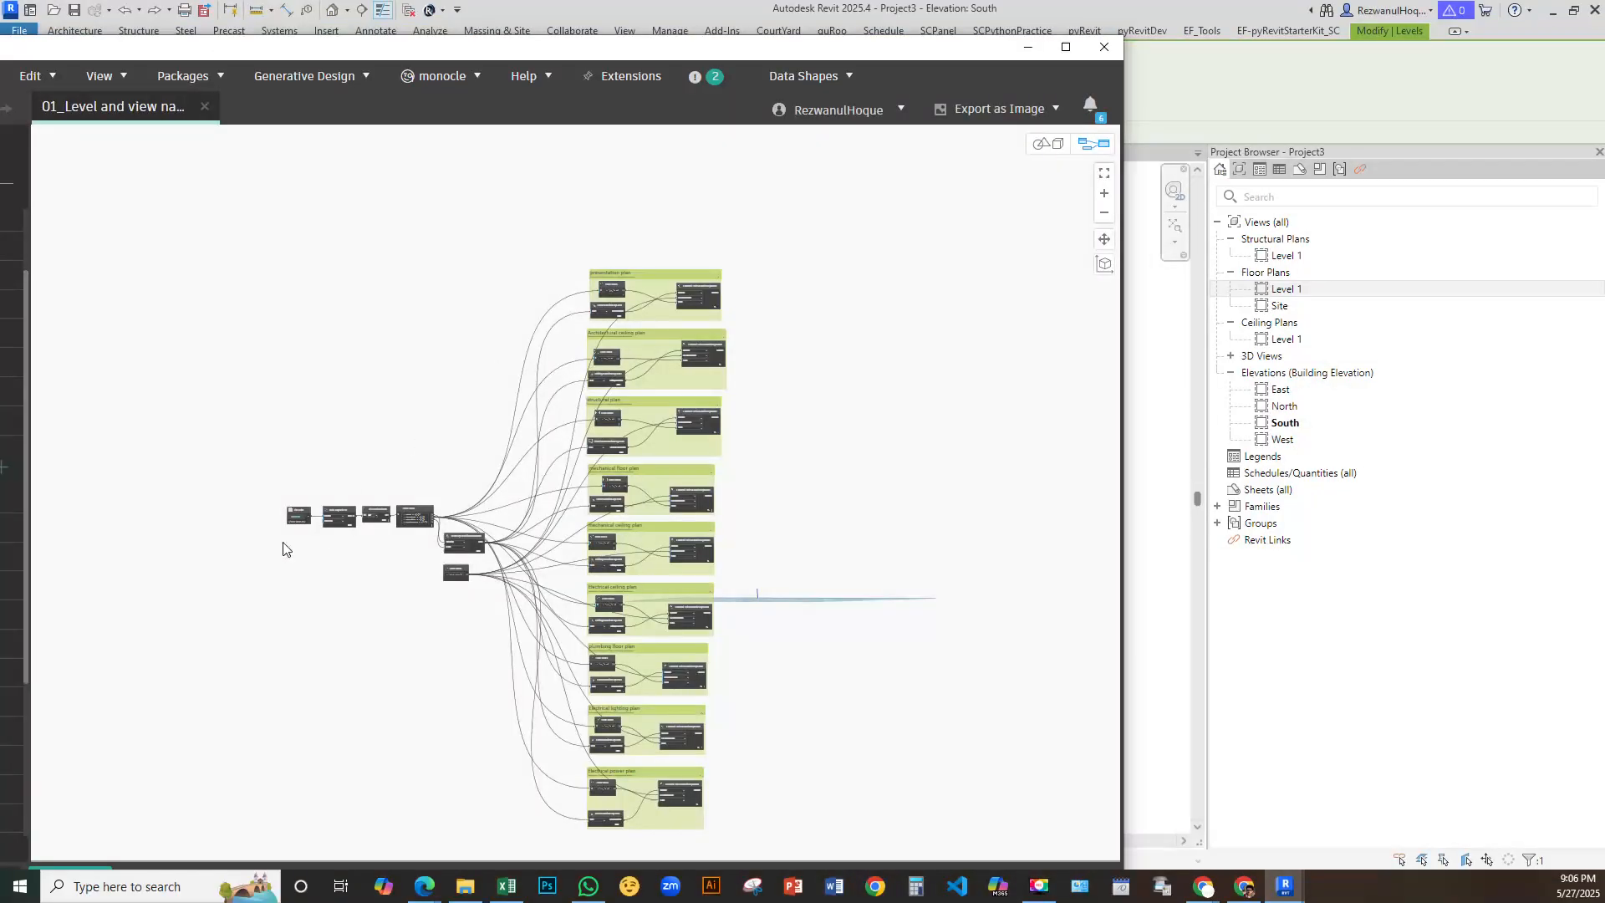
scroll(279, 524, "up", 5)
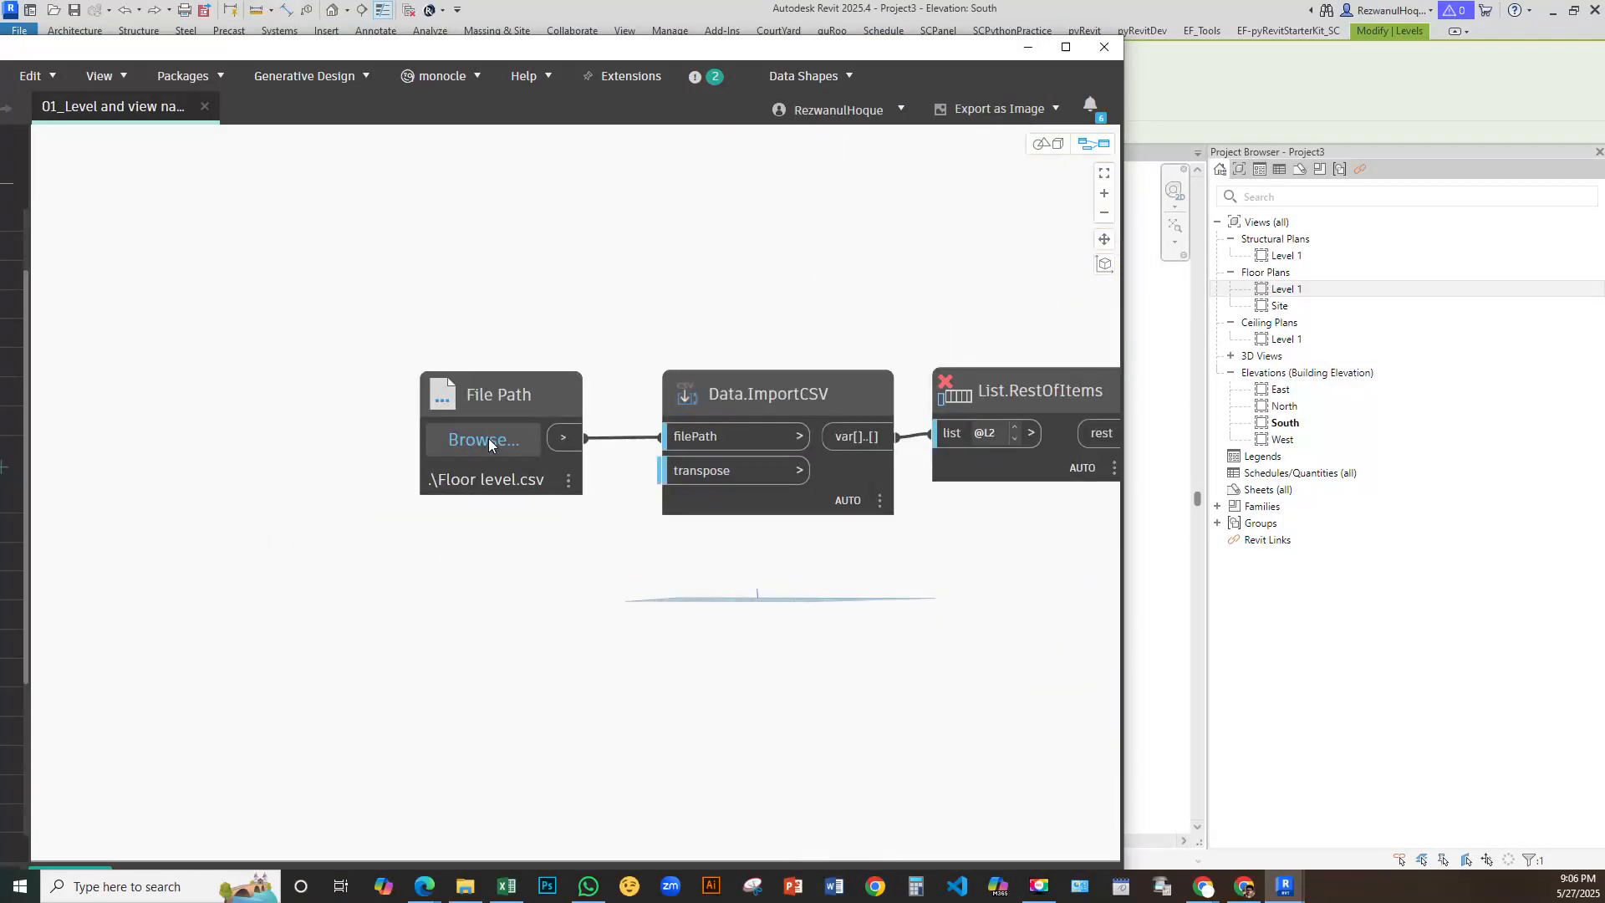
left_click(488, 438)
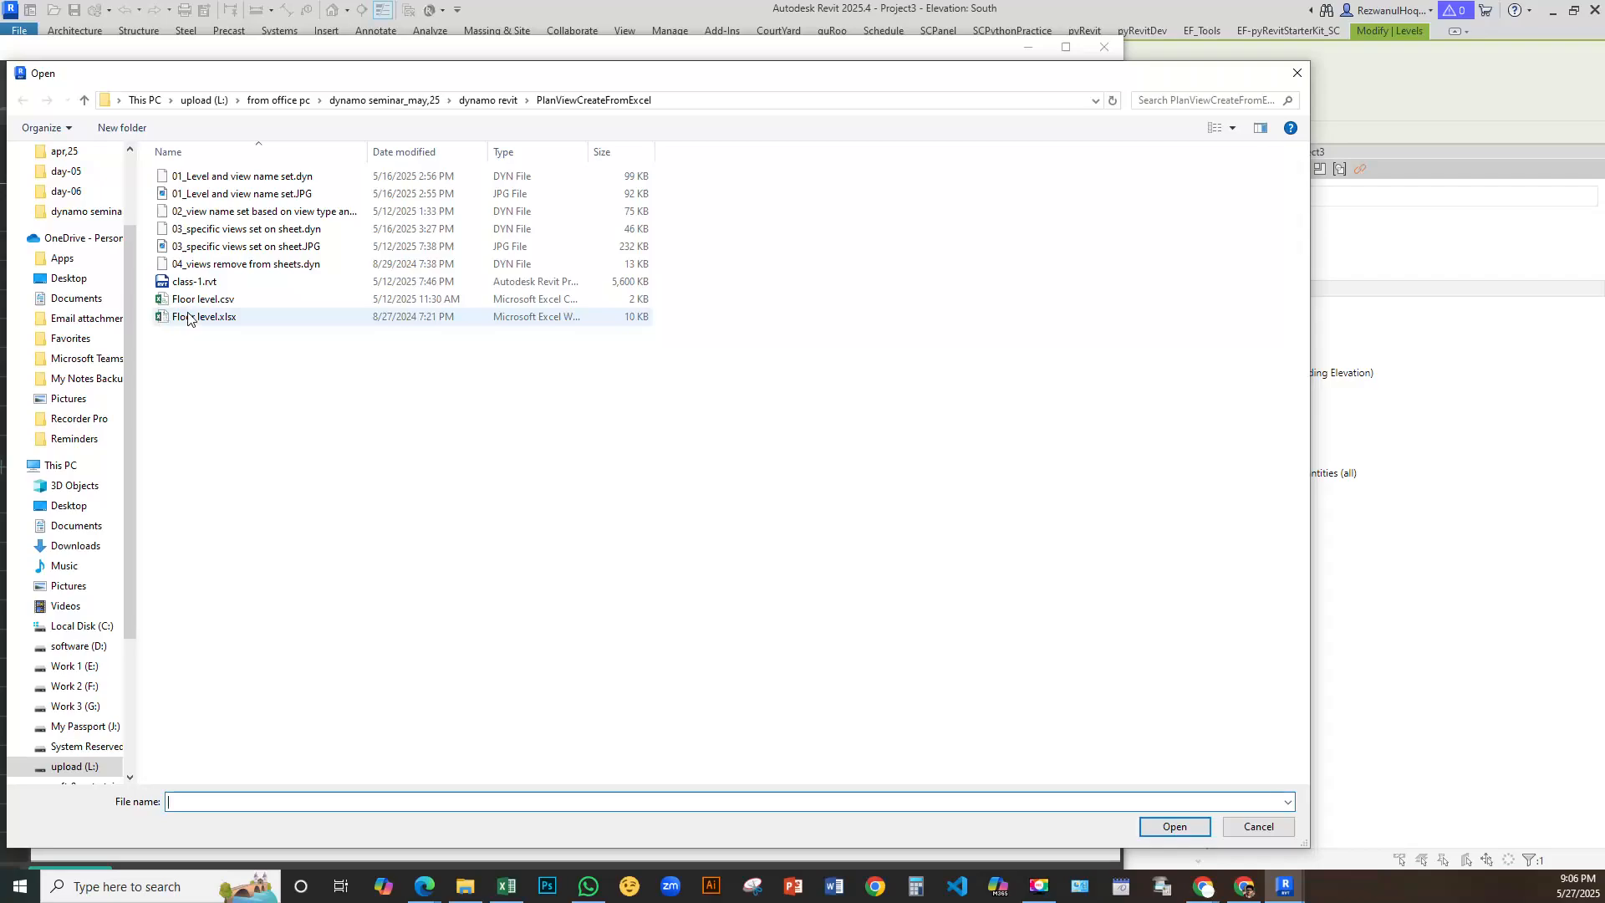
left_click(218, 301)
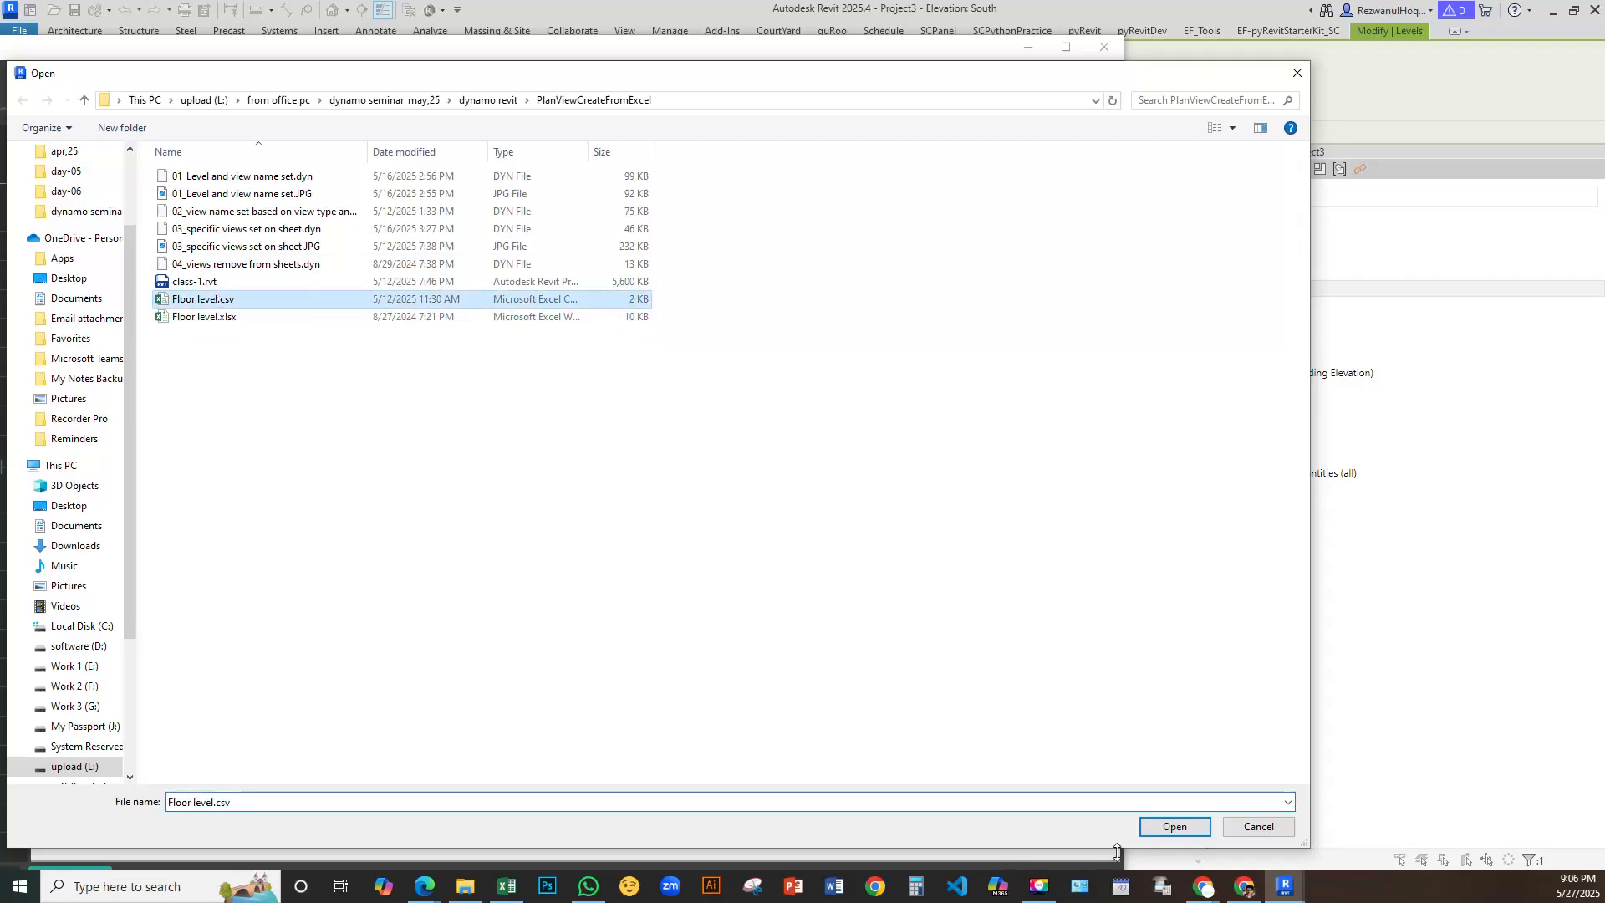
left_click(1174, 826)
Run the graph to create the levels and plan views, declining to rename the corresponding level and views
scroll(613, 544, "down", 3)
middle_click_drag(616, 655, 431, 394)
scroll(432, 393, "down", 2)
middle_click_drag(696, 539, 521, 443)
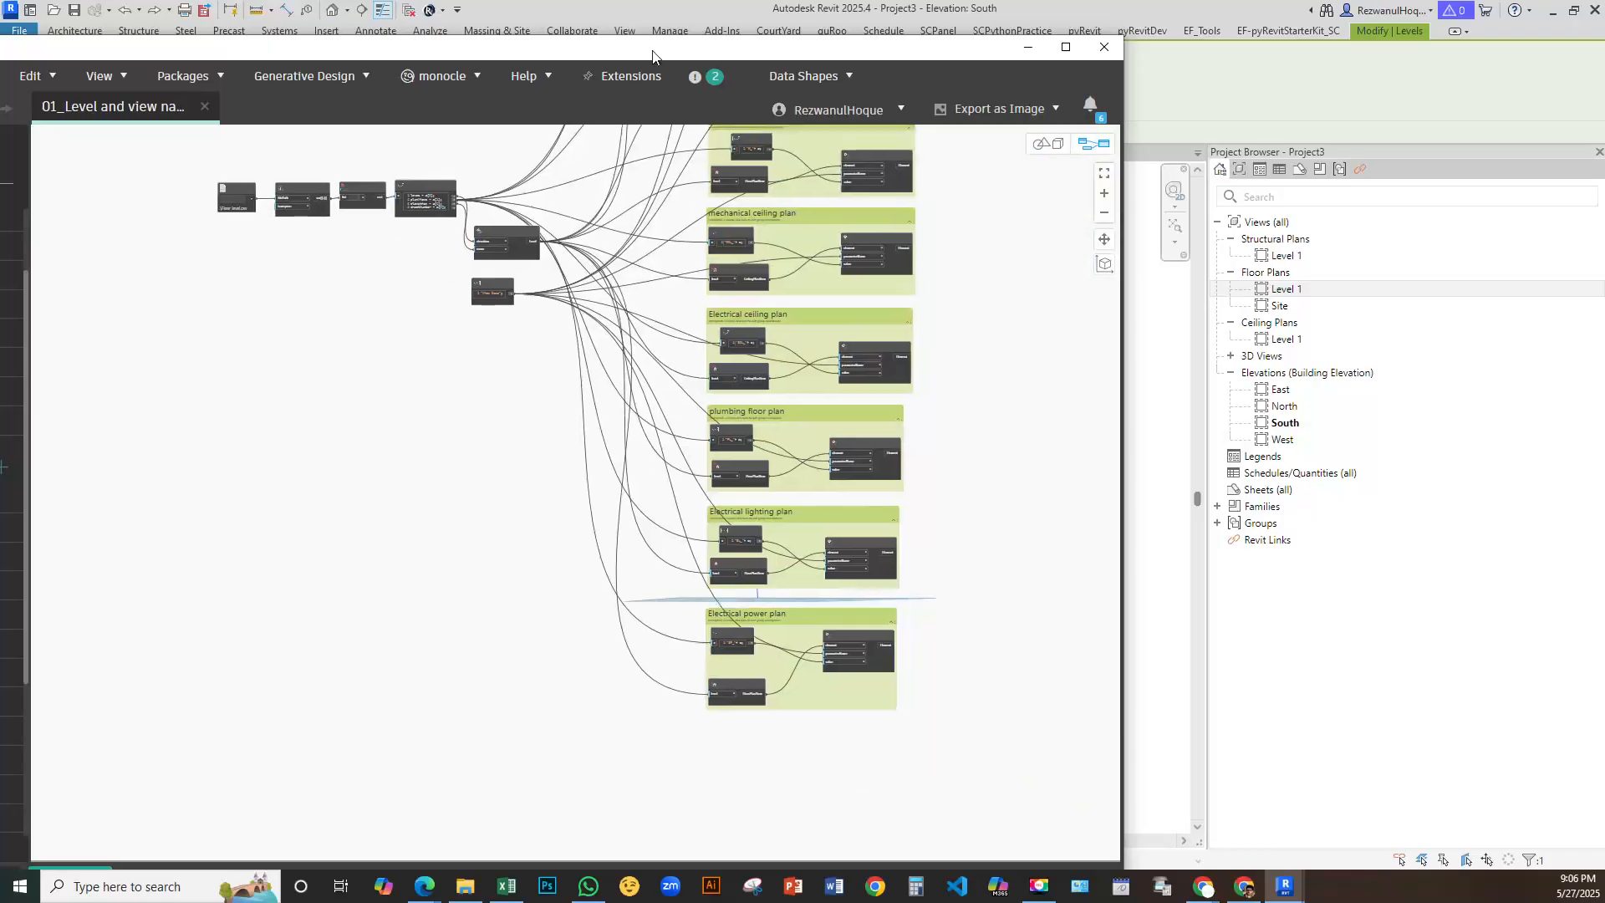
left_click_drag(671, 51, 983, 21)
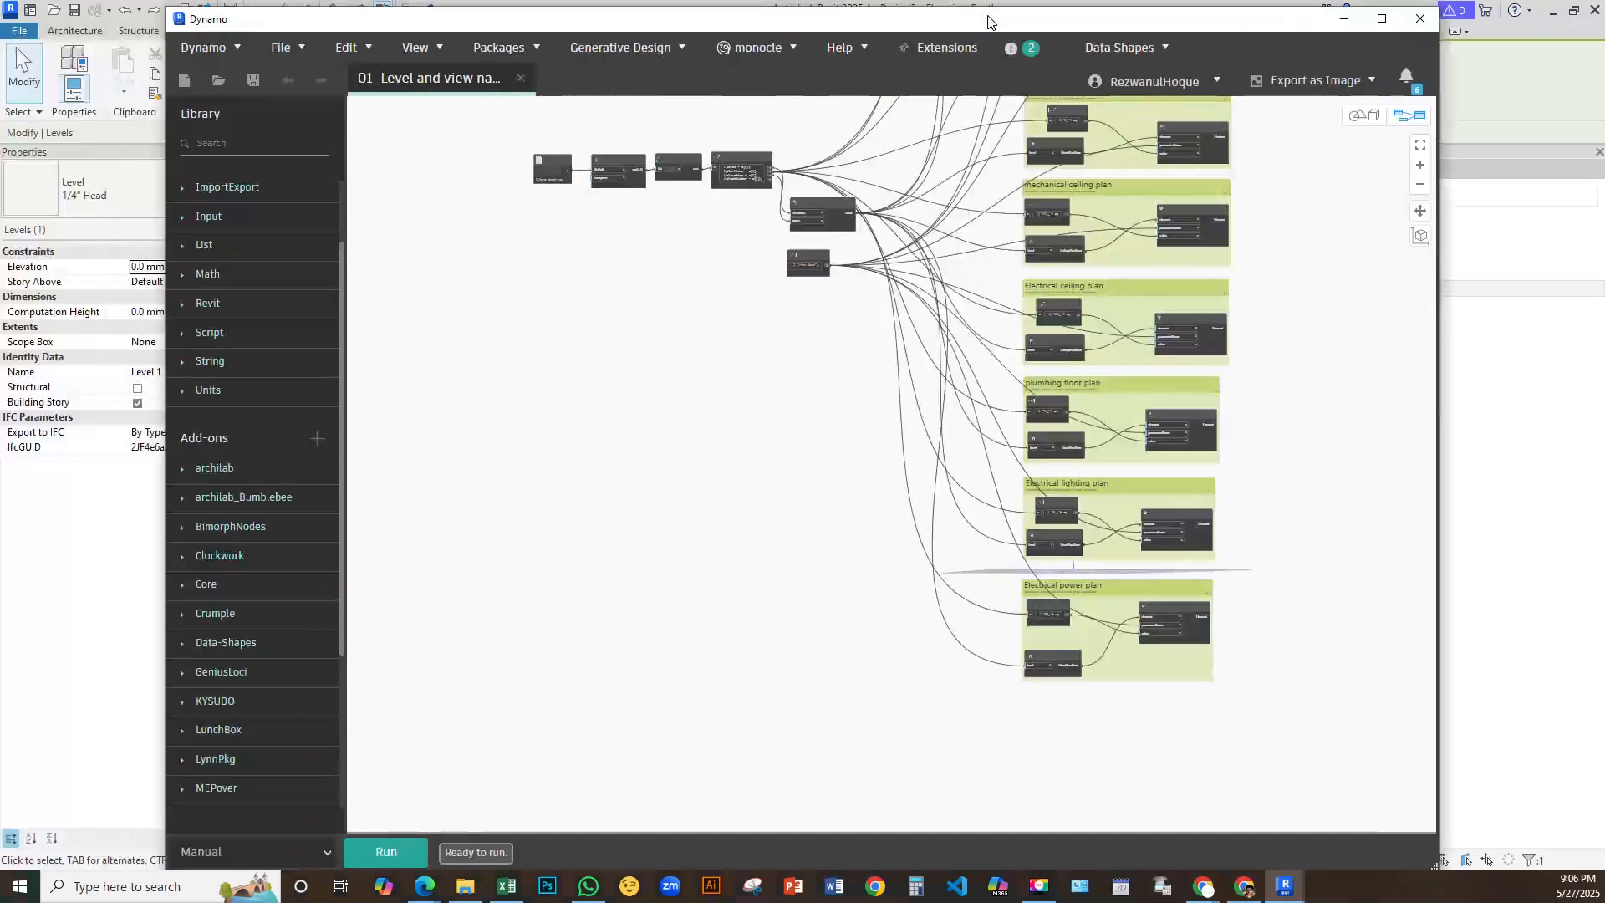
left_click(407, 853)
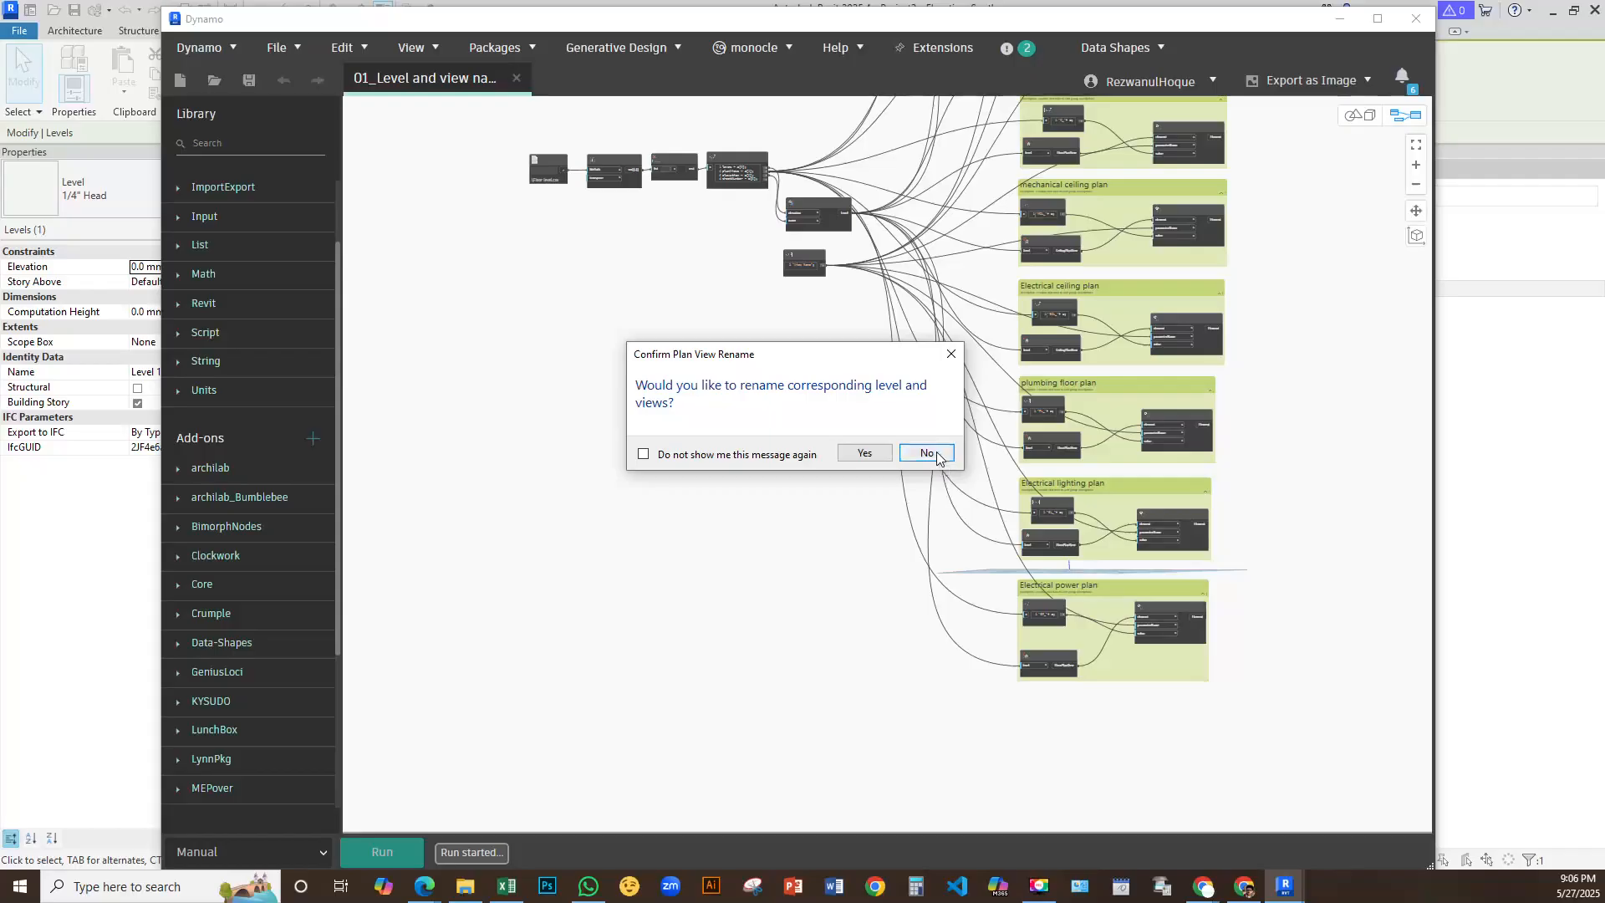
left_click(935, 456)
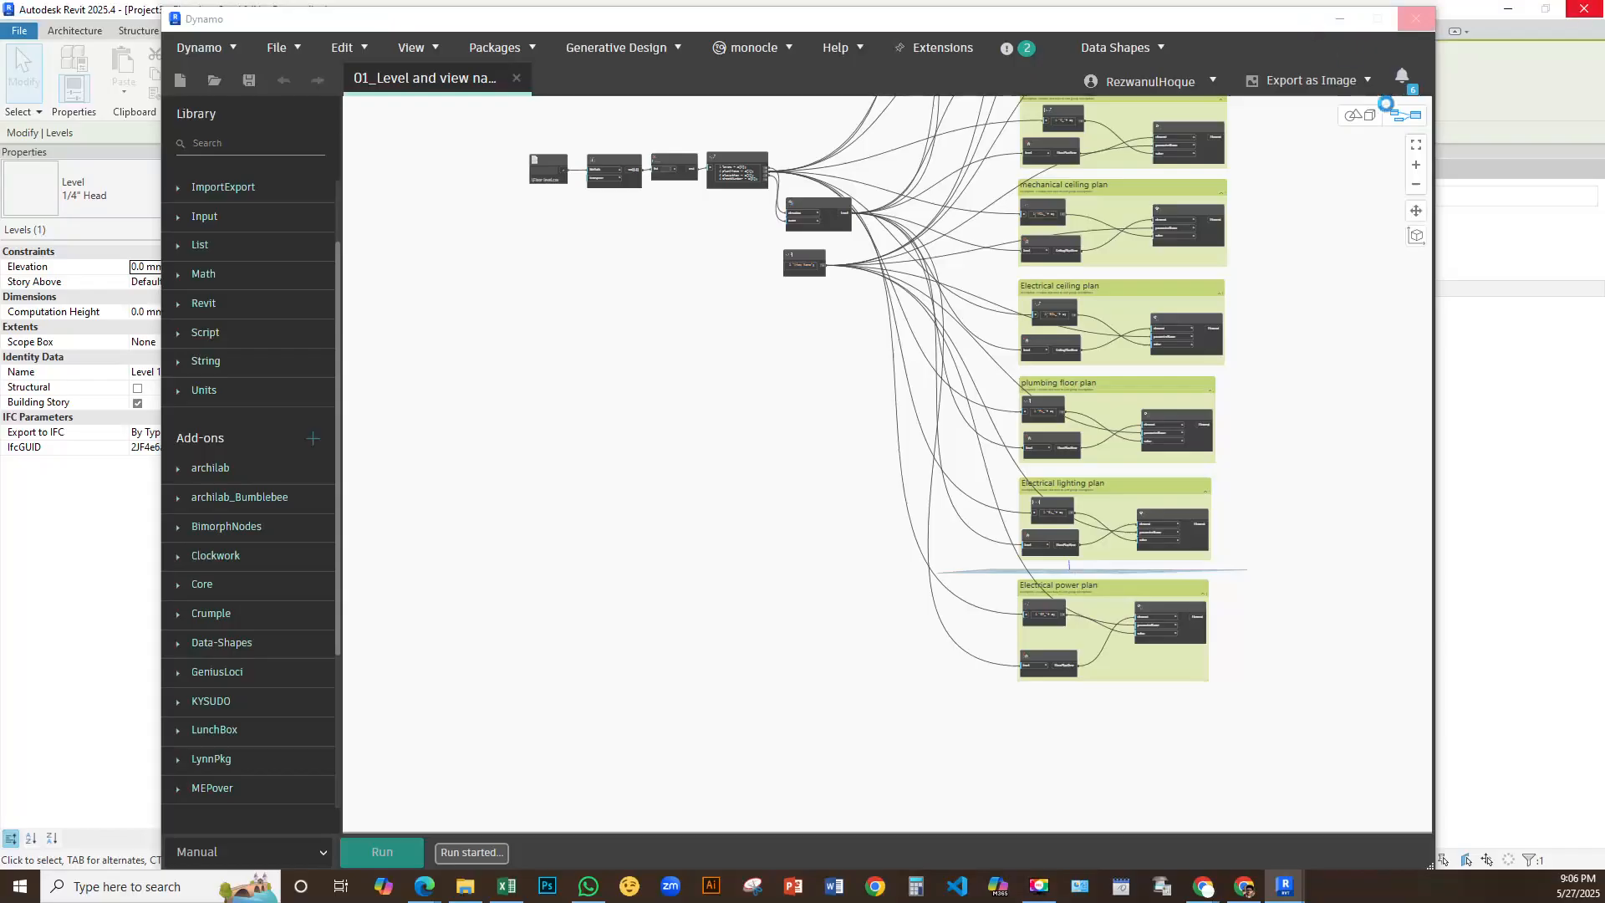
Switch to Revit and examine the generated levels in the South elevation and the generated plan views in the project's view list
left_click_drag(1295, 31, 861, 94)
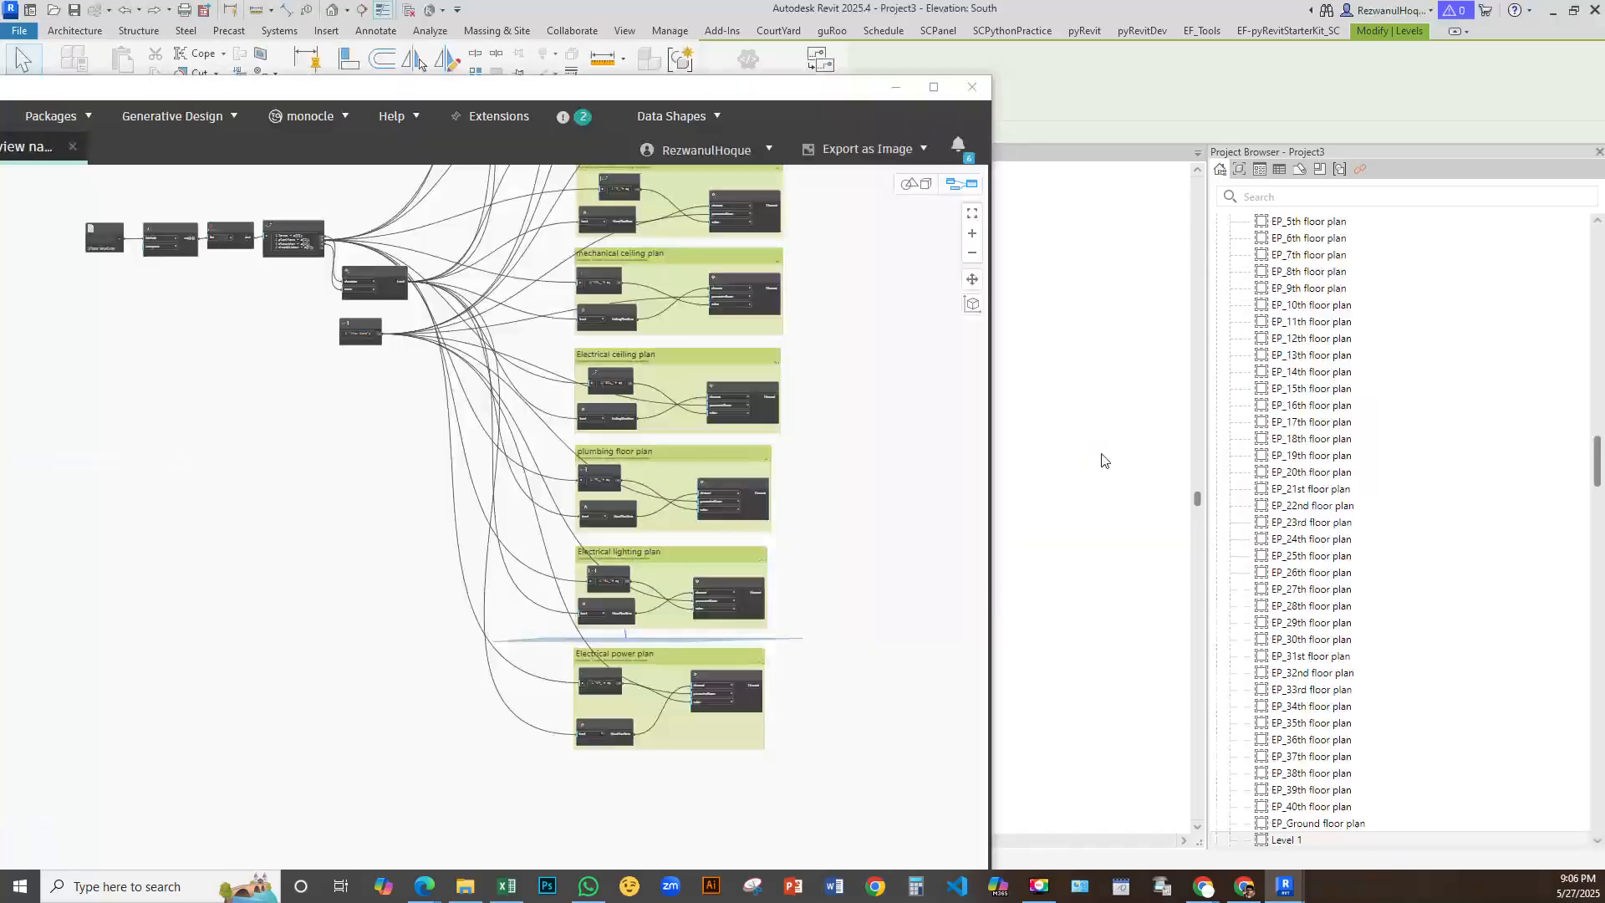
left_click(888, 90)
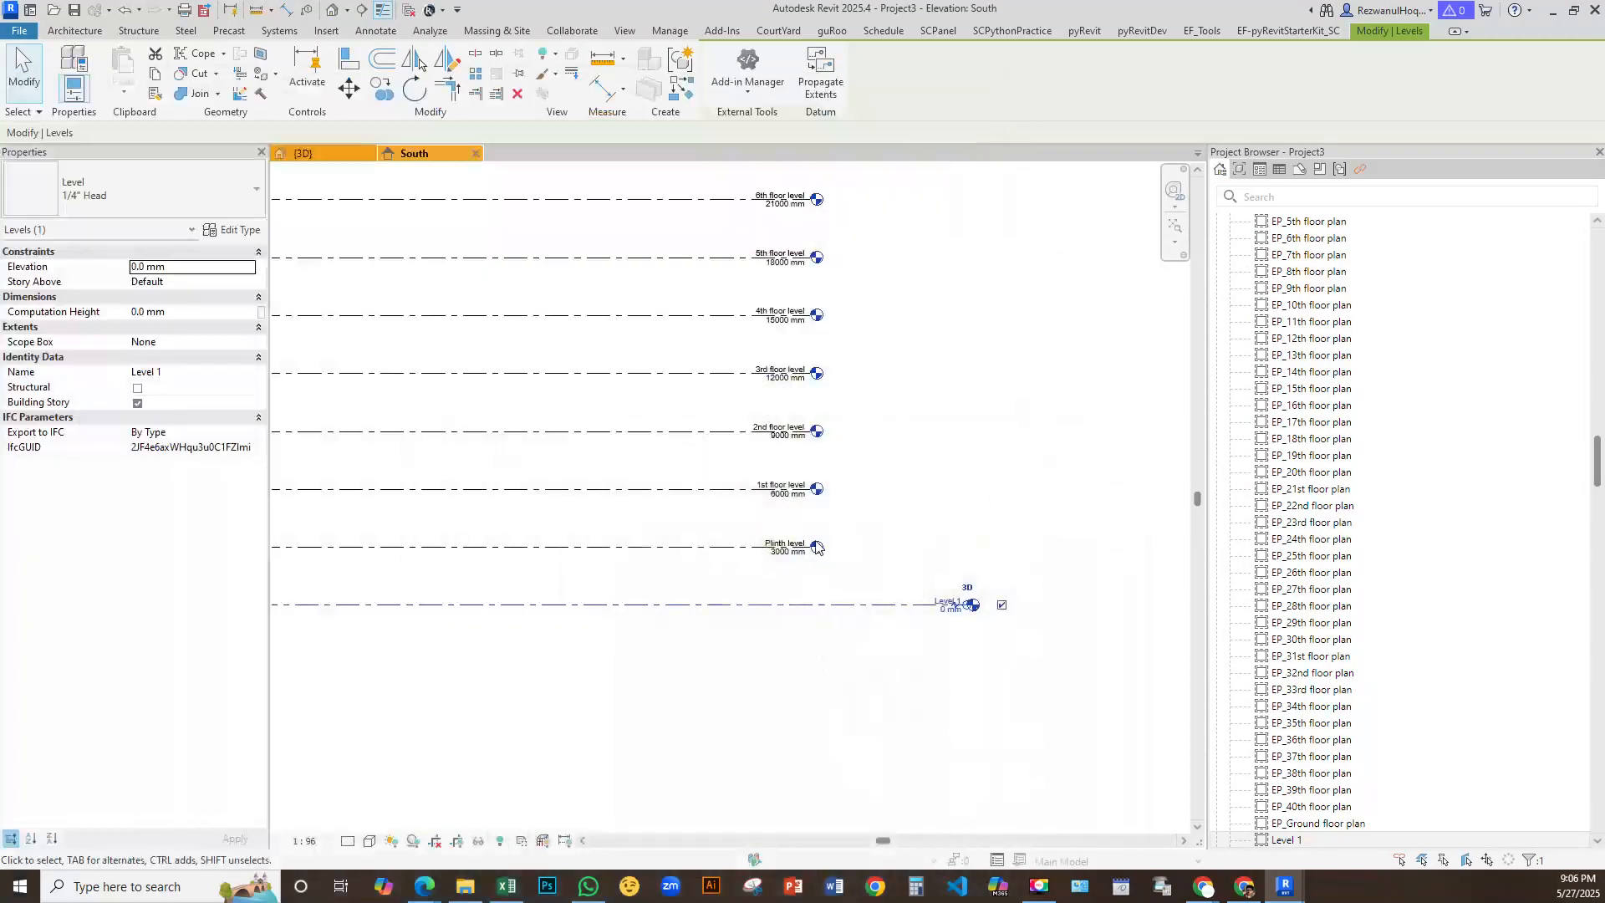
scroll(942, 466, "up", 2)
scroll(877, 576, "down", 5)
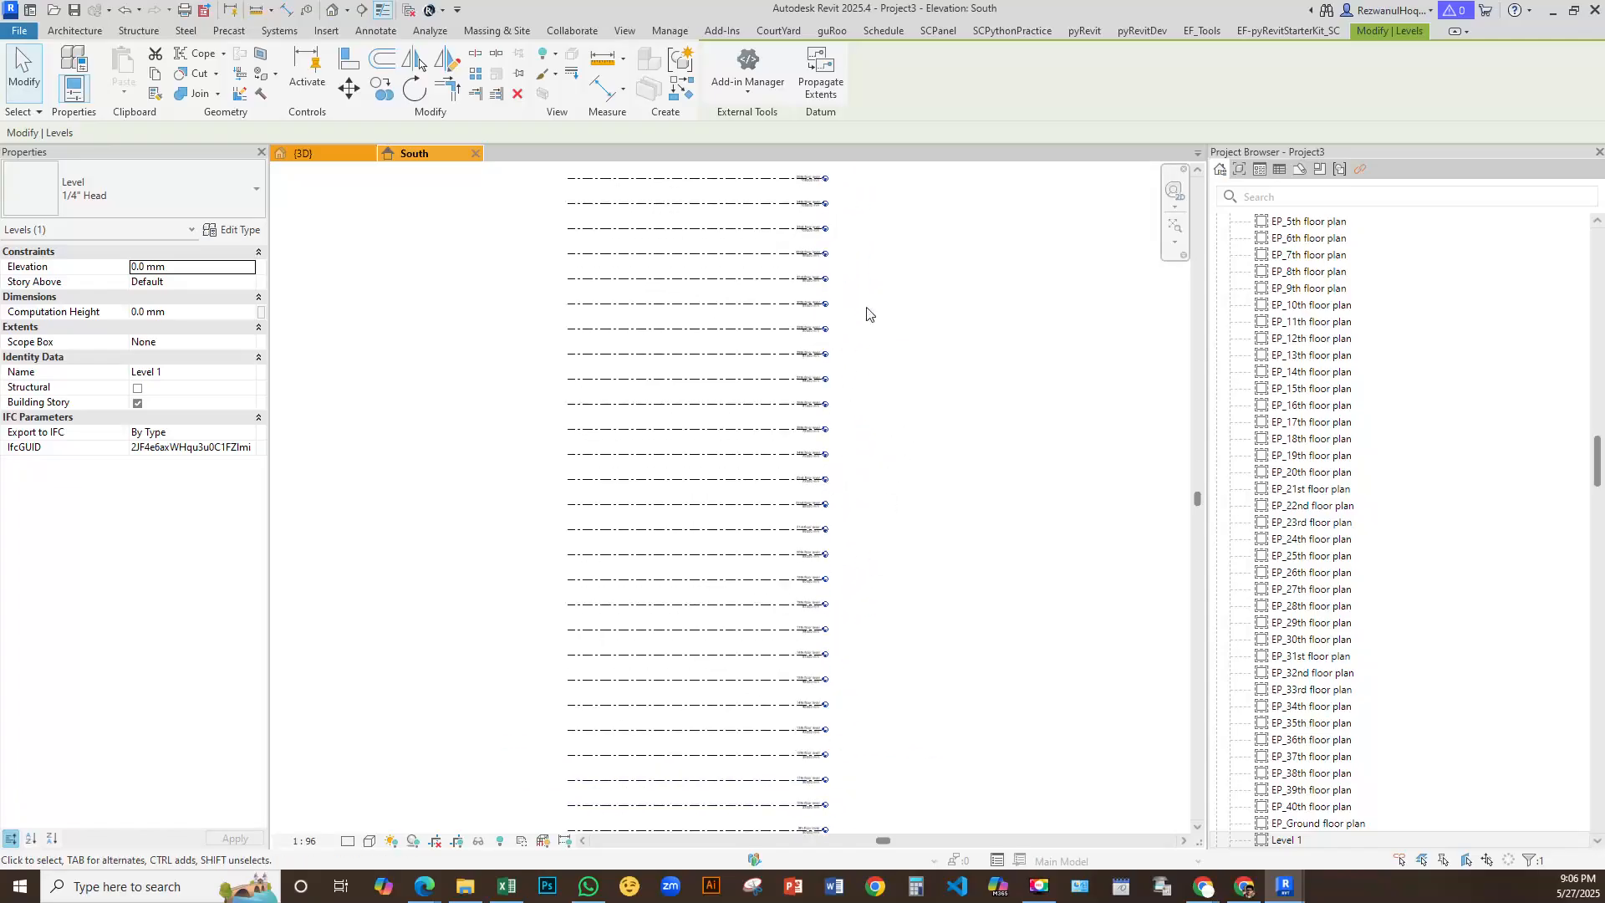
scroll(1298, 455, "up", 2)
scroll(1300, 435, "up", 20)
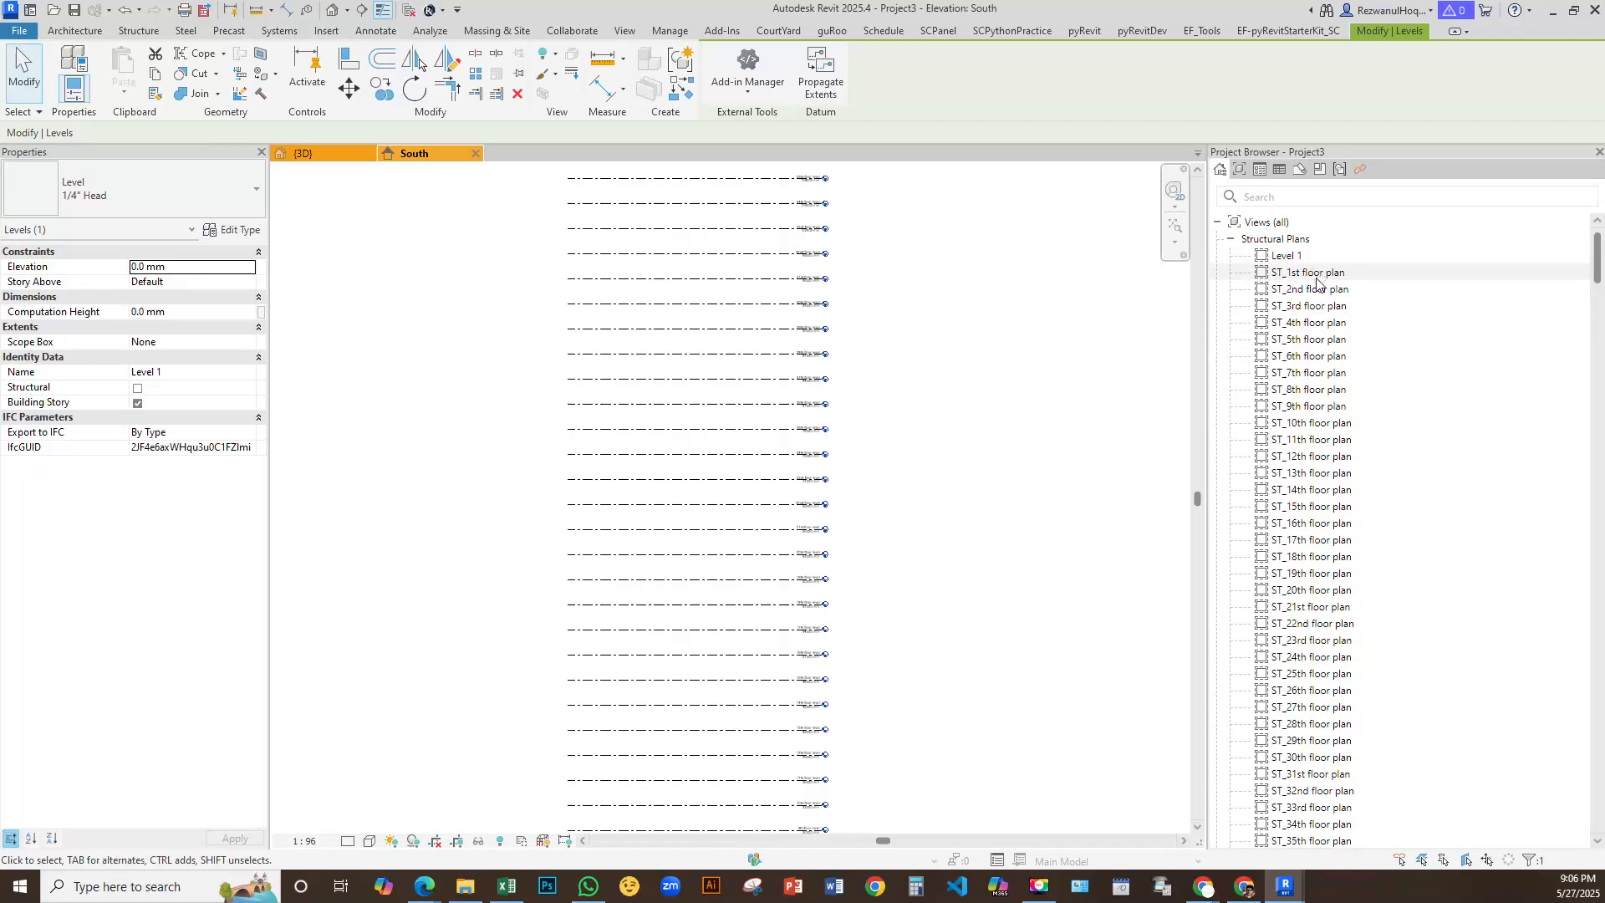
scroll(1318, 523, "down", 10)
scroll(1319, 522, "down", 15)
scroll(1319, 631, "down", 15)
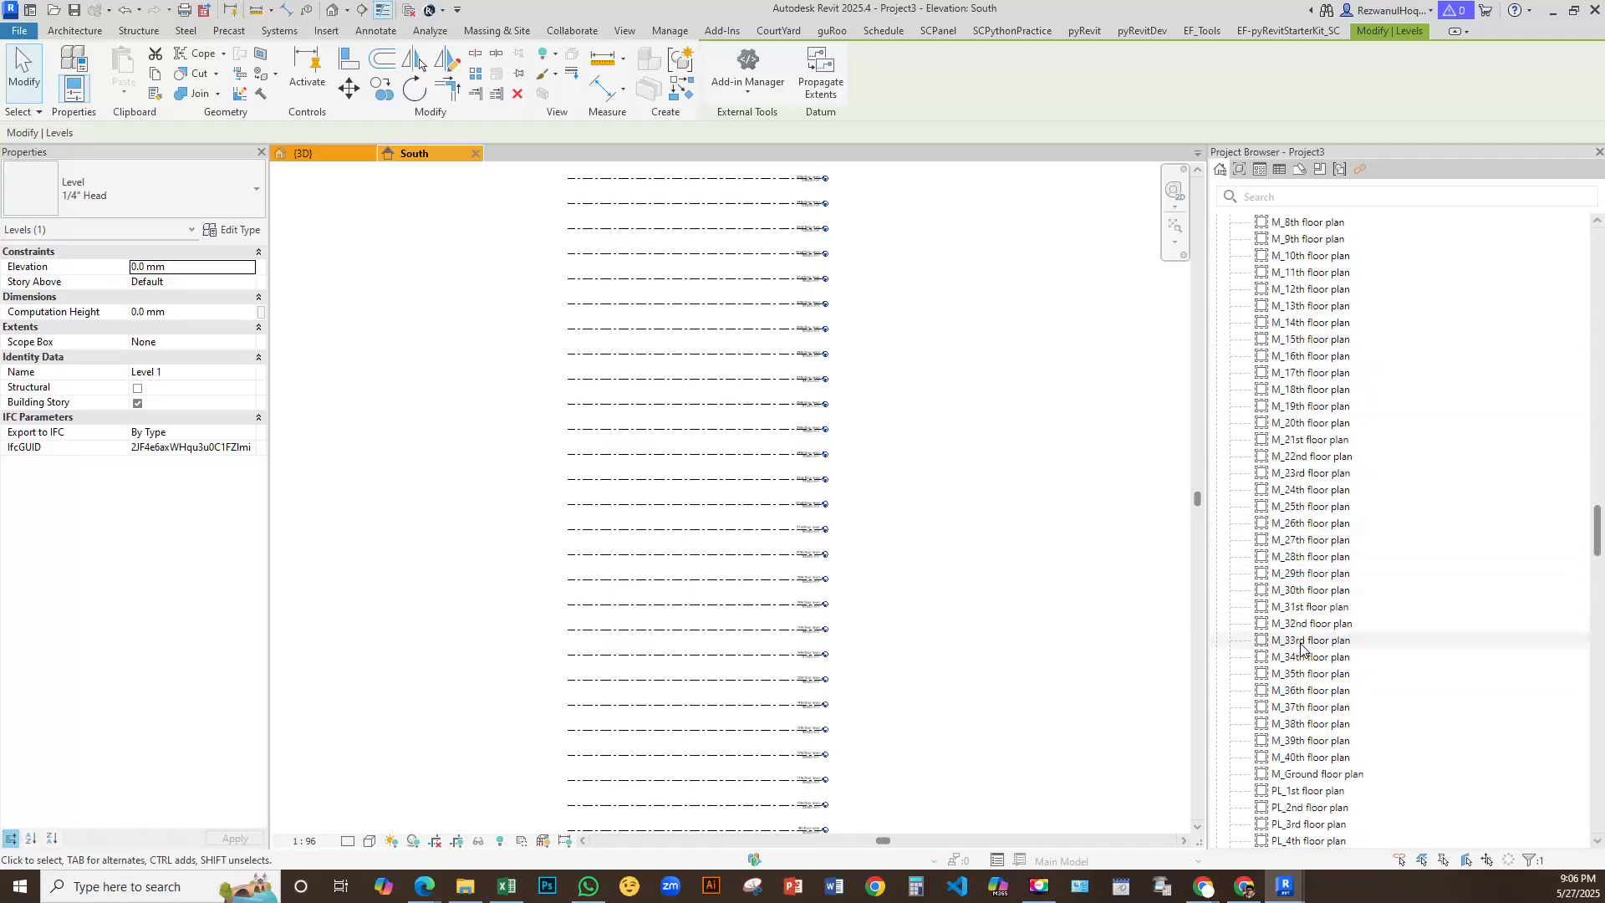
Examine the generated discipline plan views in the project's view list and the stacked levels in the 3D view
scroll(1321, 535, "up", 20)
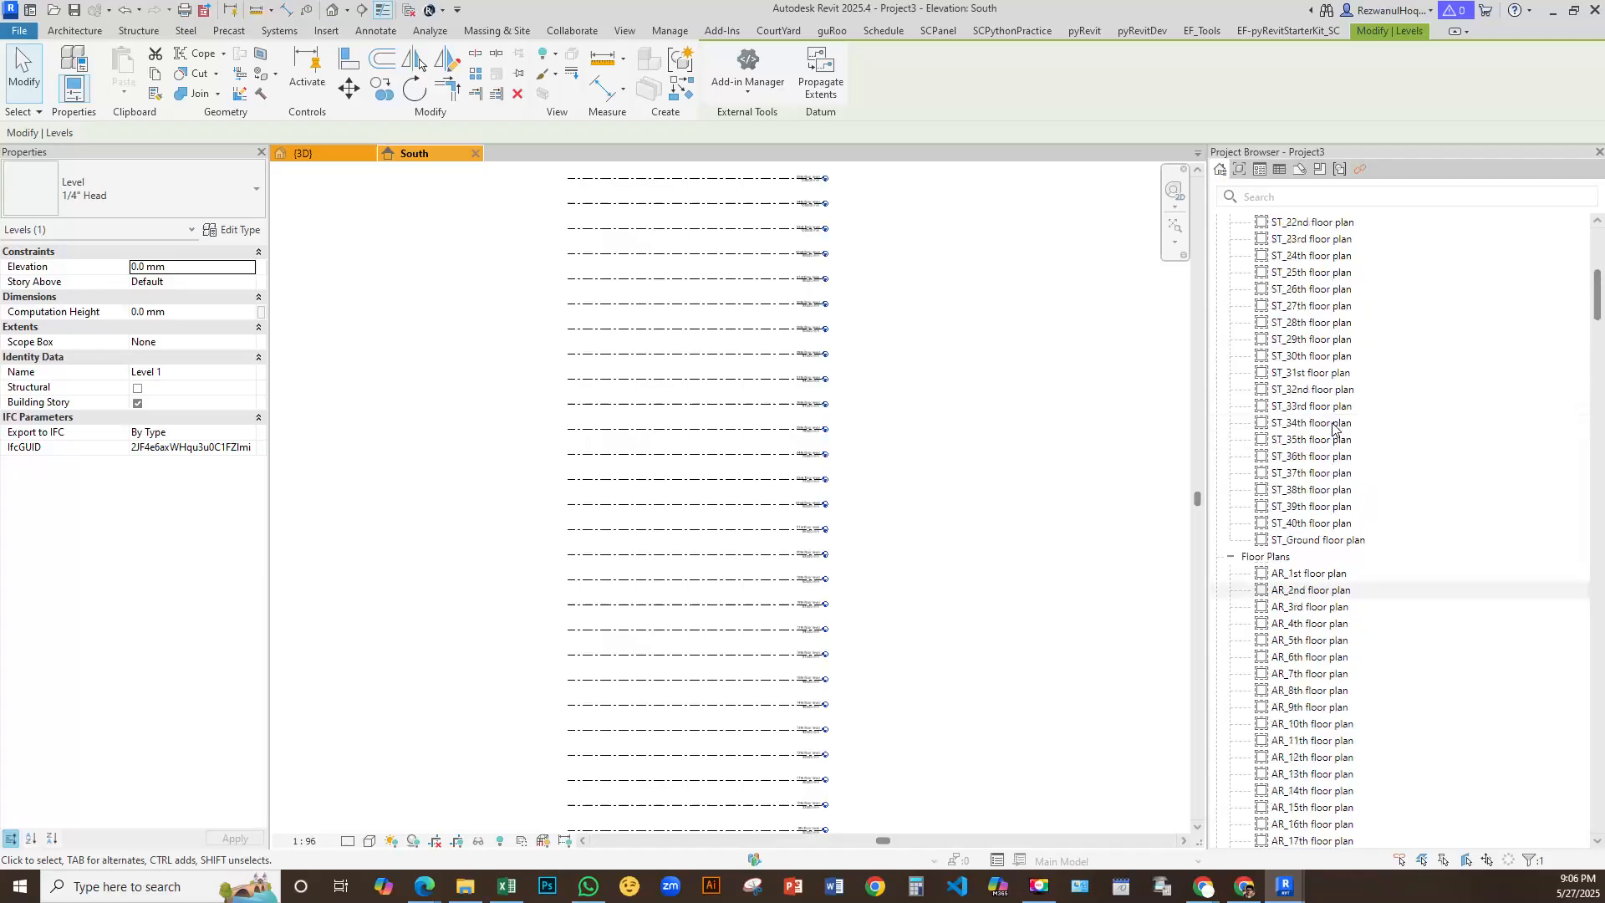
scroll(1329, 409, "up", 5)
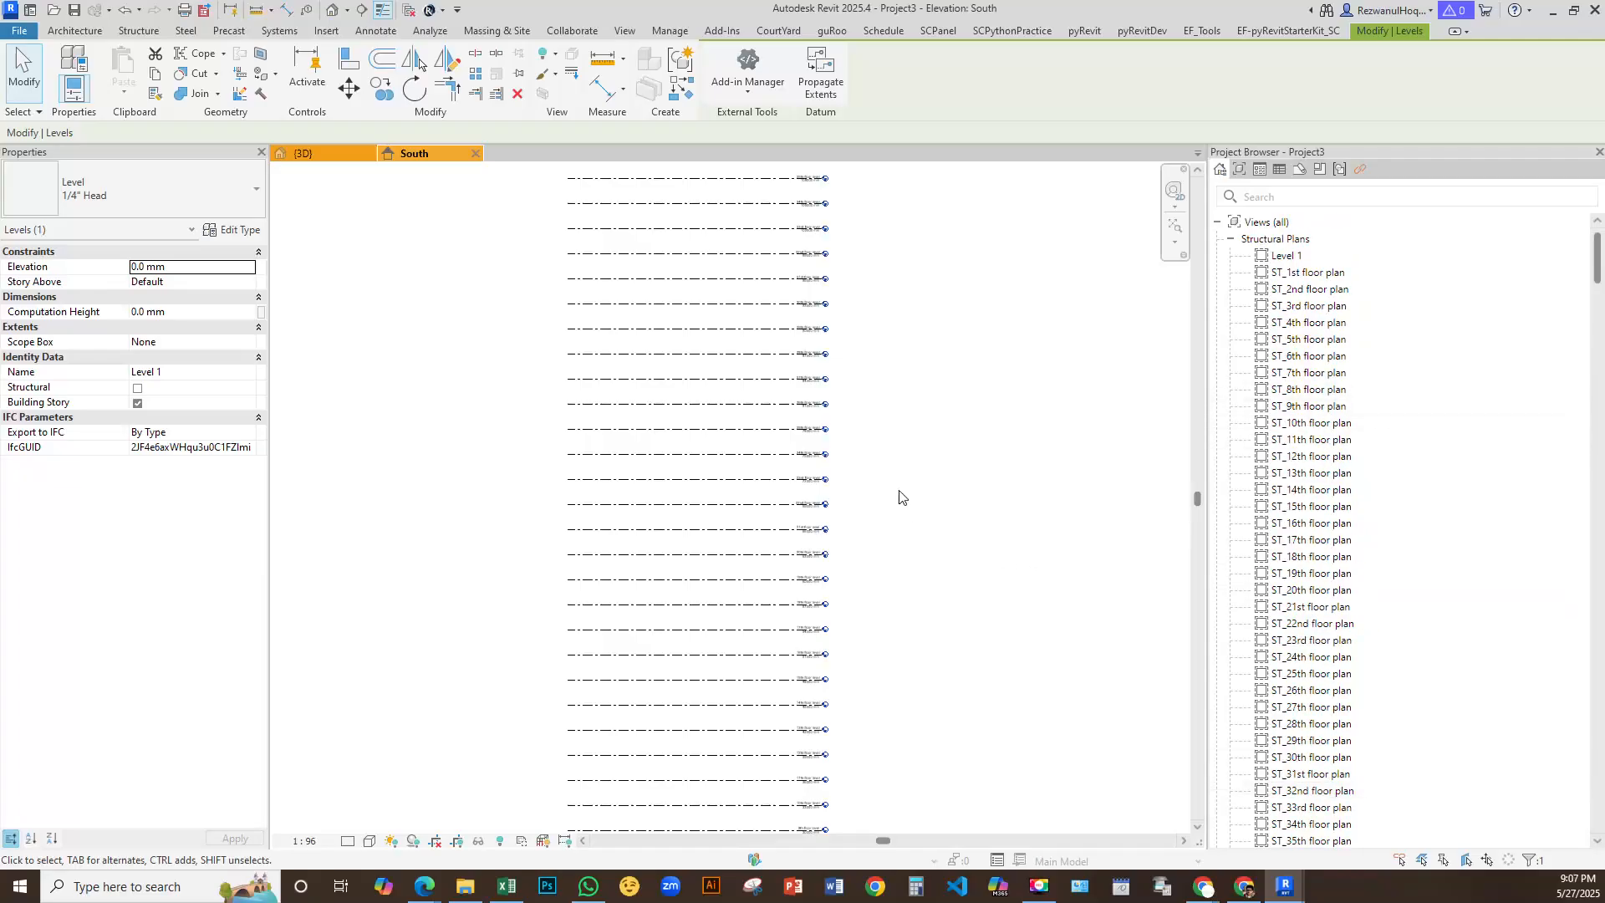
scroll(899, 494, "down", 2)
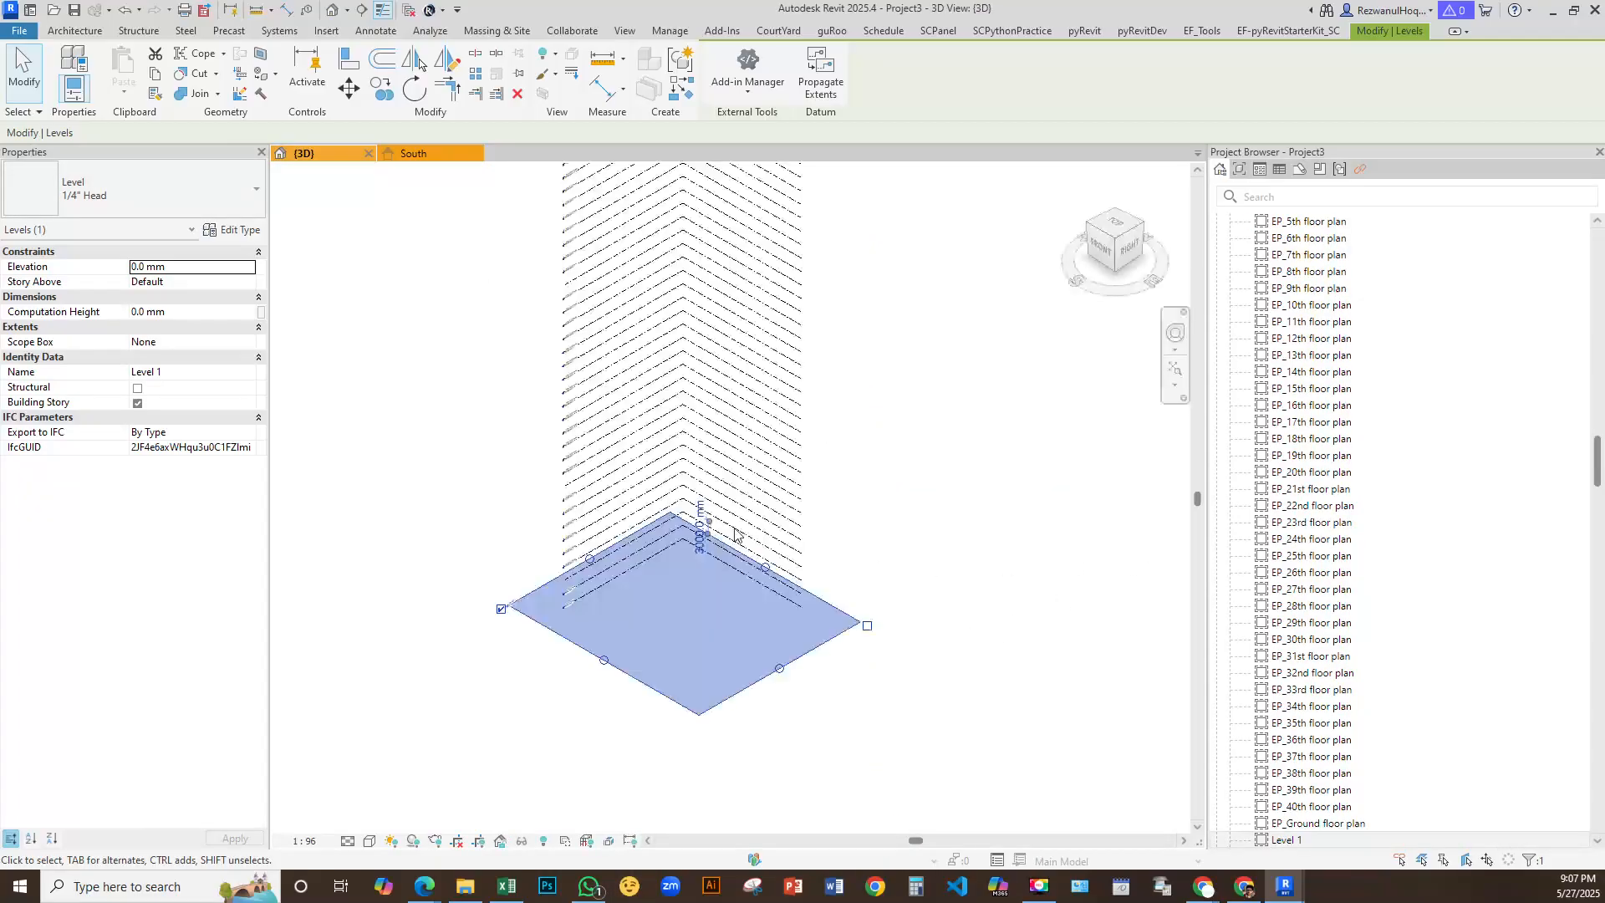
scroll(857, 567, "down", 5)
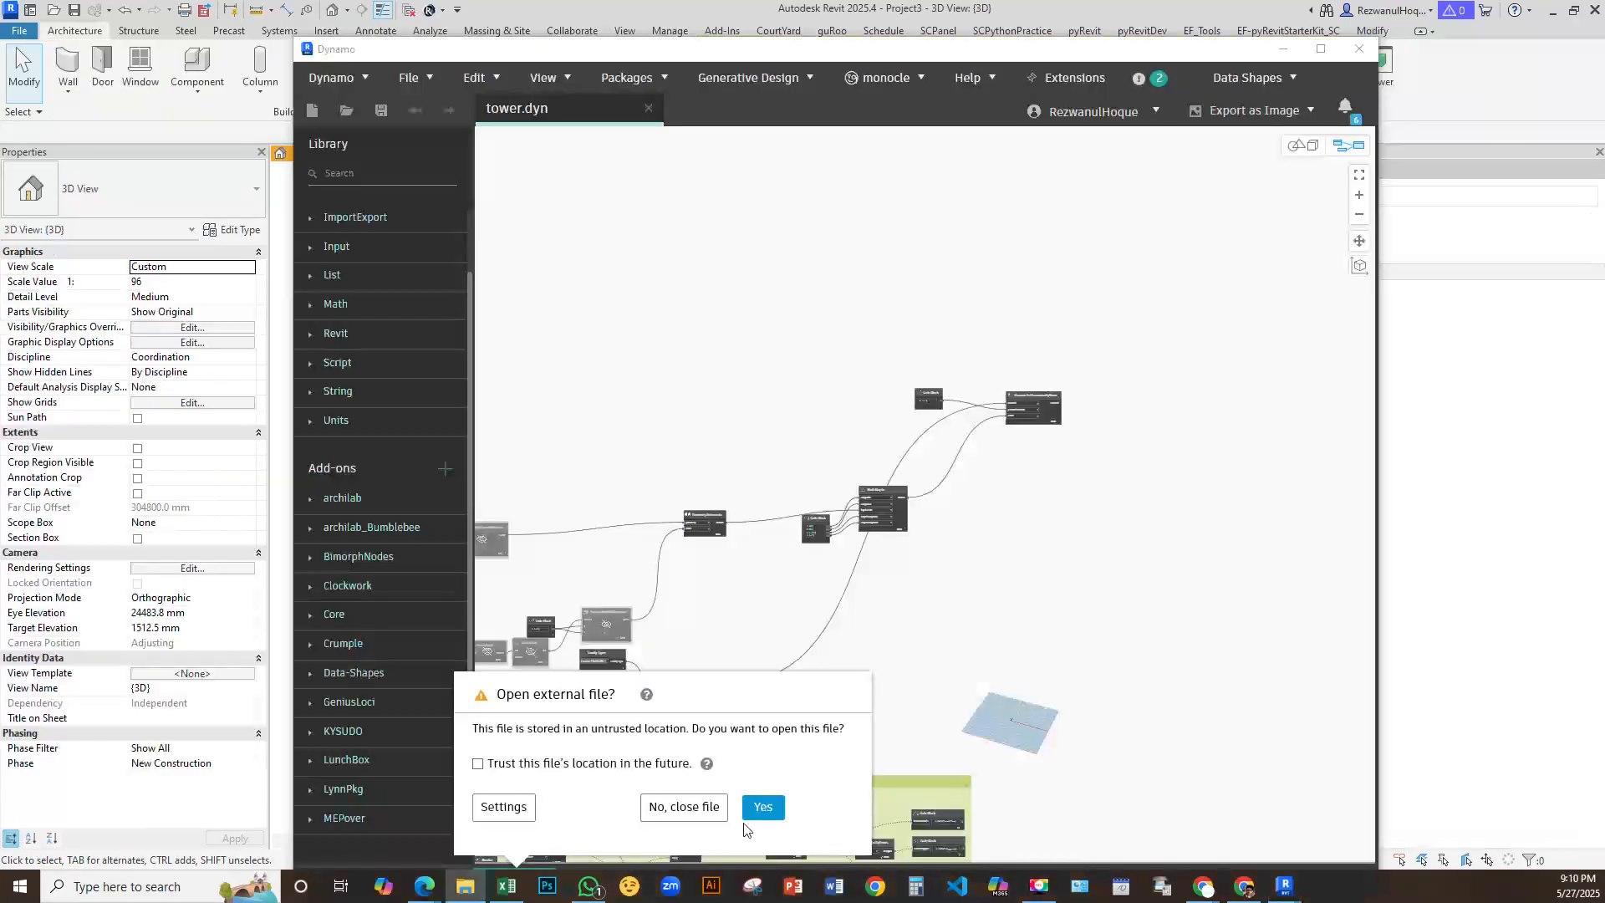
Allow tower.dyn to open in Dynamo from its untrusted location and run the graph
left_click(760, 807)
scroll(1086, 318, "down", 5)
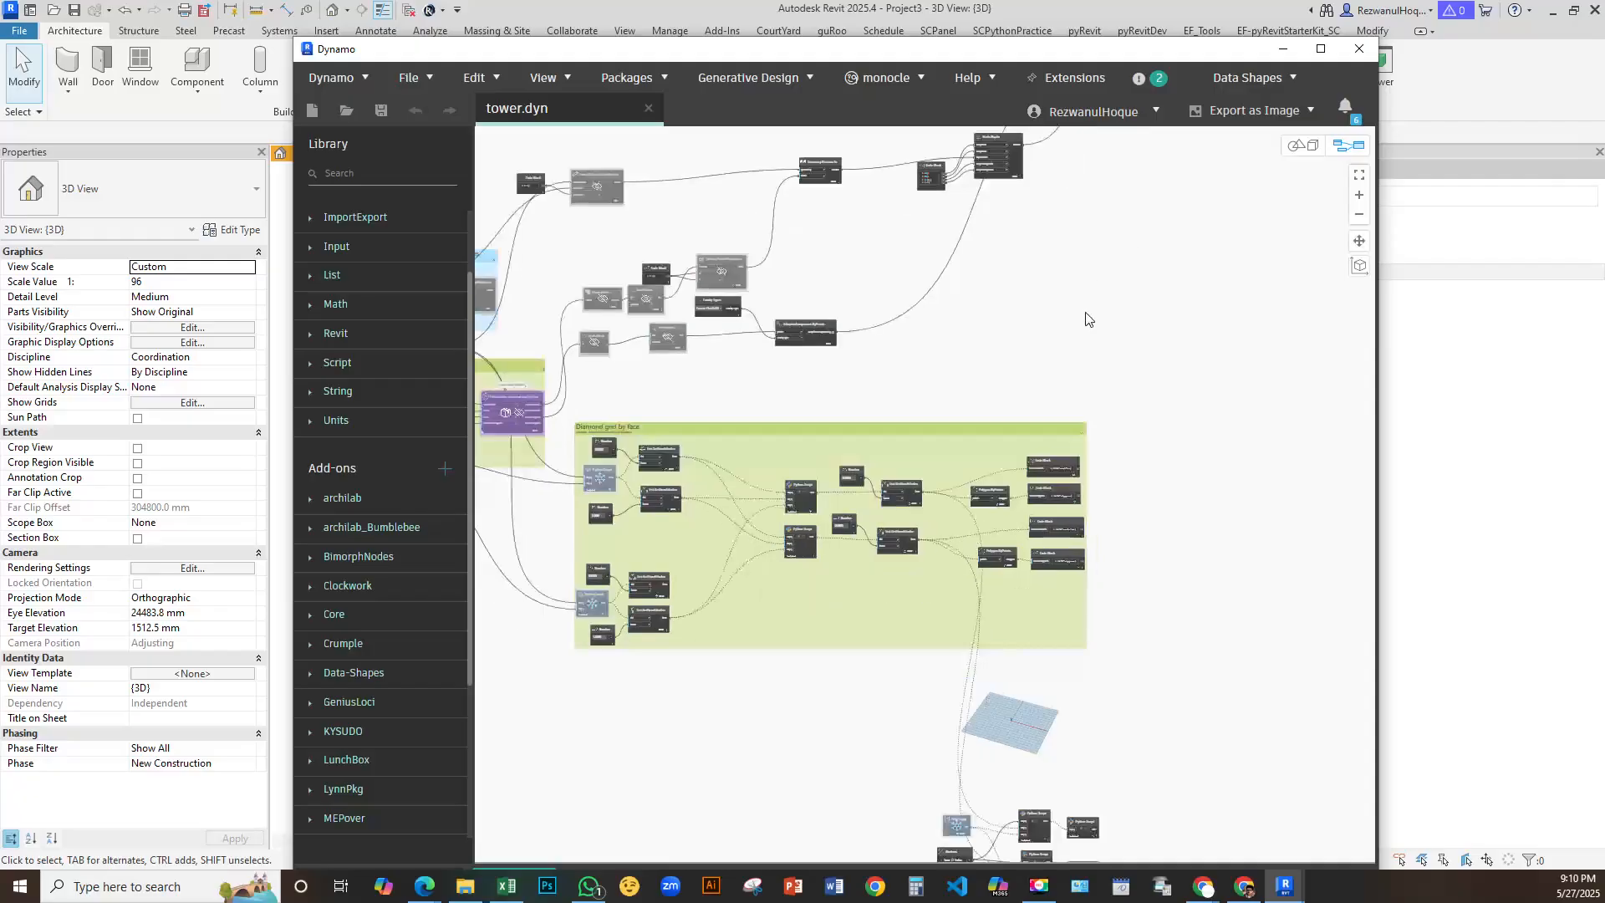
scroll(1086, 313, "up", 2)
left_click_drag(739, 49, 711, 13)
left_click(499, 846)
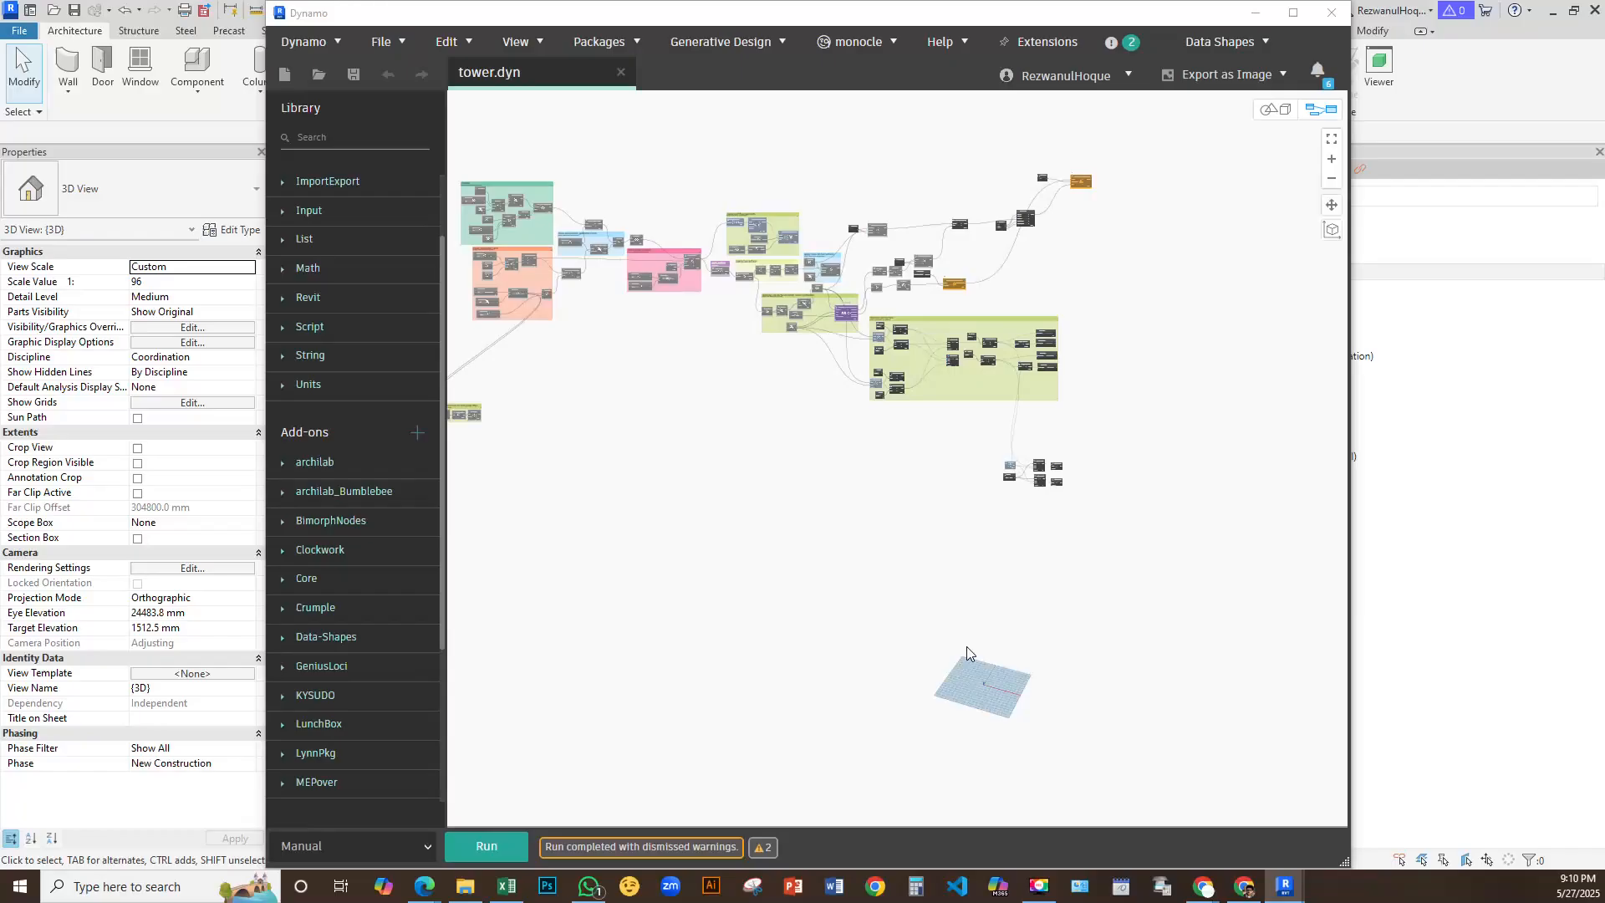
Freeze the AdaptiveComponent.ByPoints node that is fed by the Family Types node
scroll(1044, 224, "up", 5)
scroll(1009, 214, "up", 3)
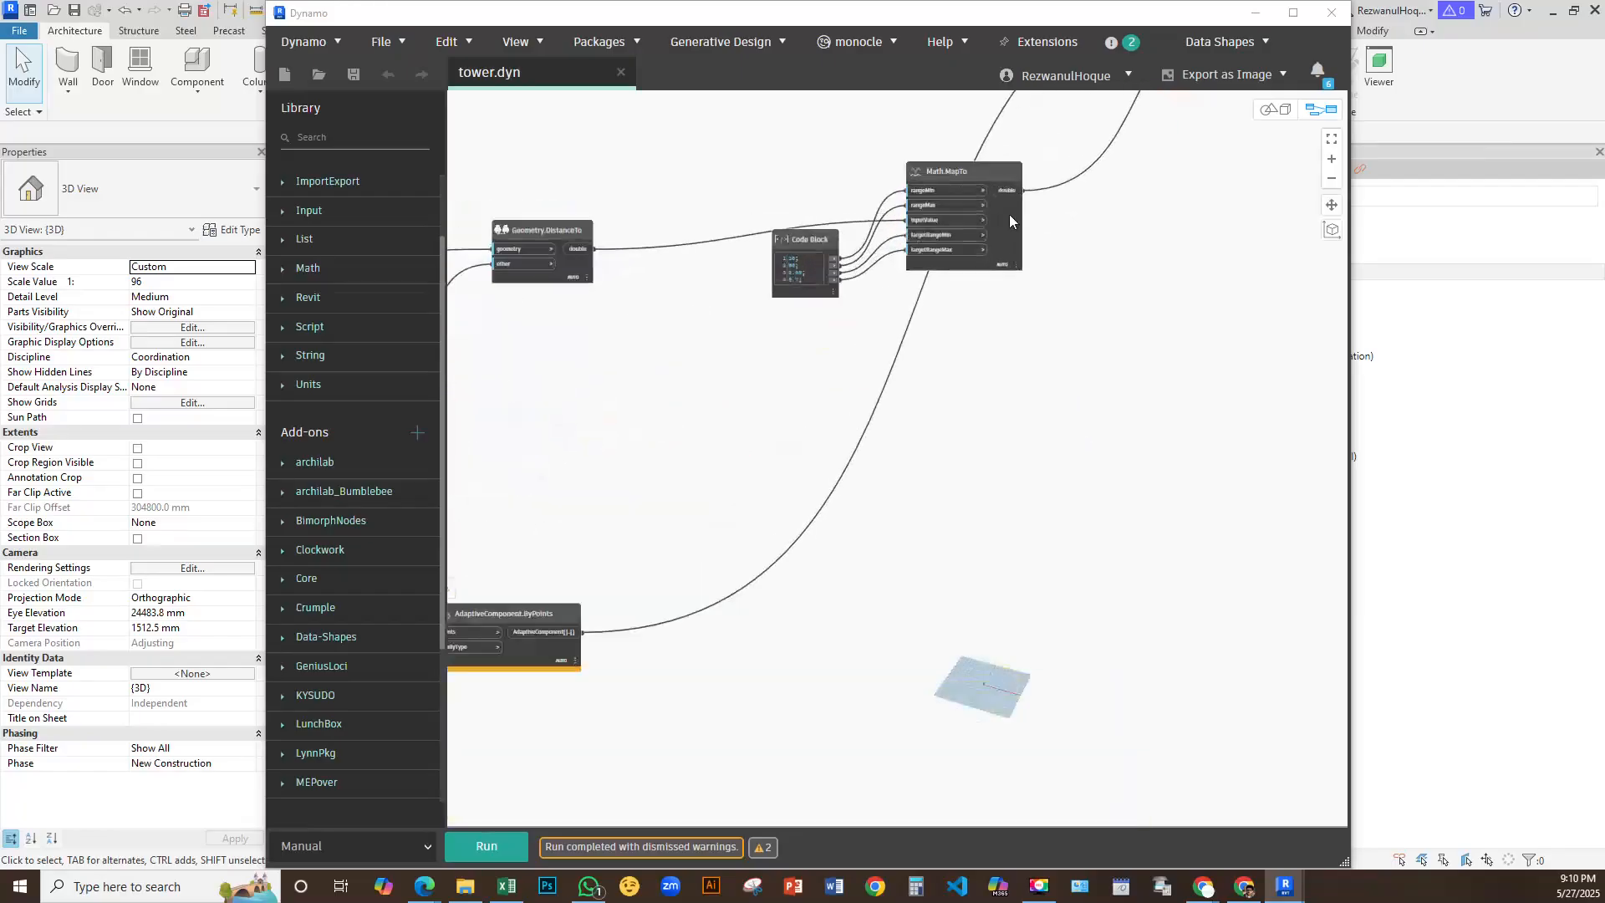
scroll(1009, 244, "down", 3)
middle_click_drag(834, 460, 1136, 291)
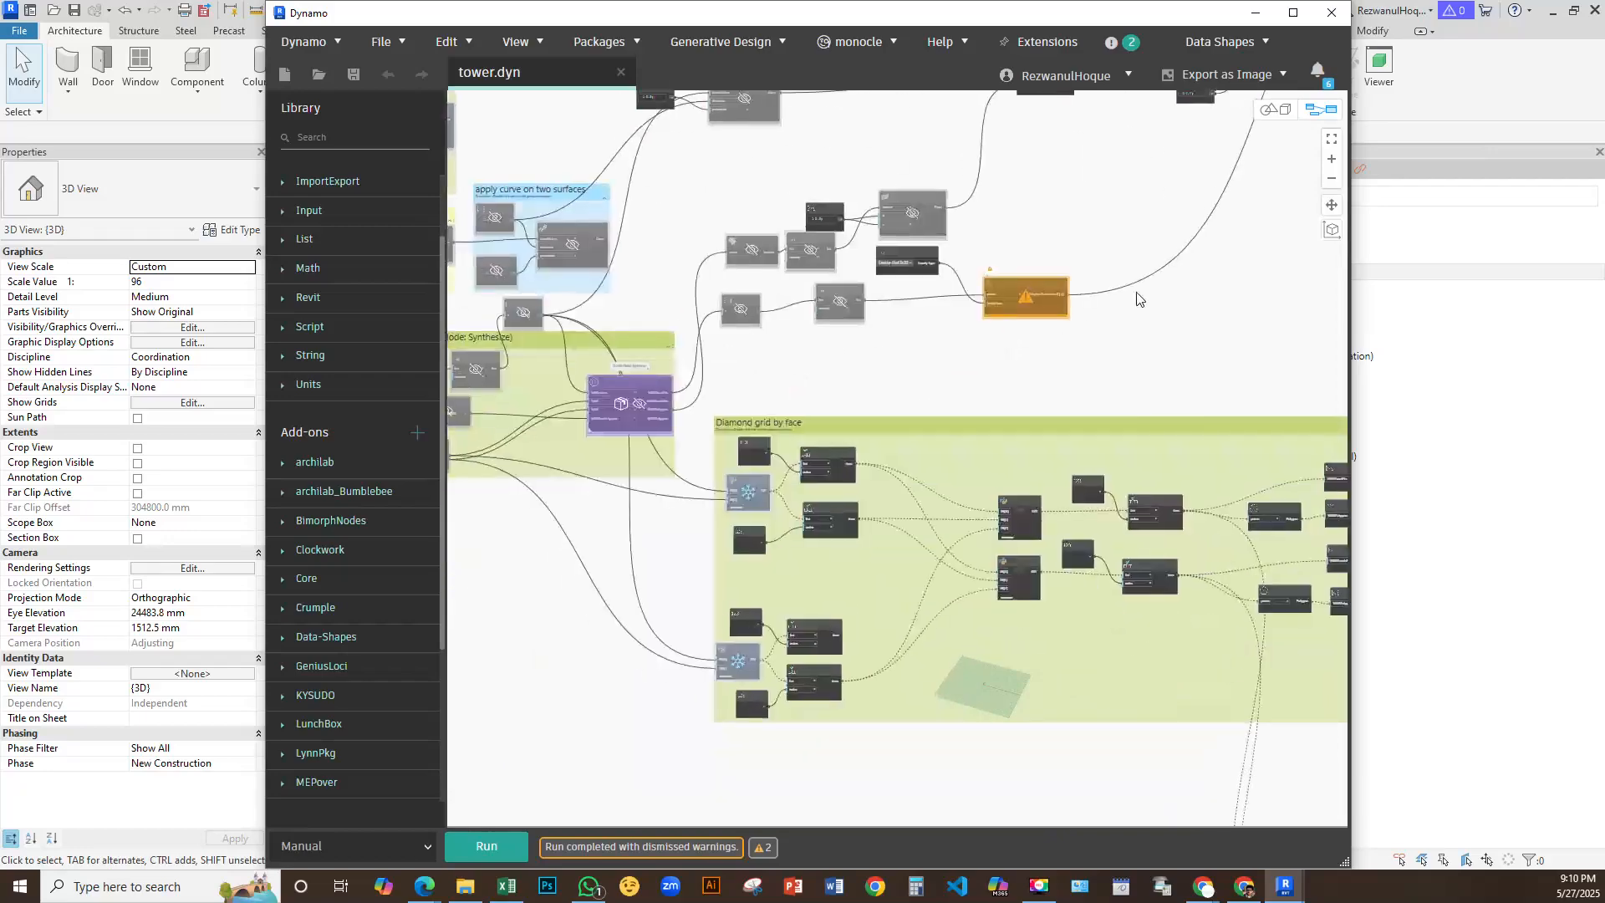
scroll(989, 335, "up", 2)
right_click(1048, 247)
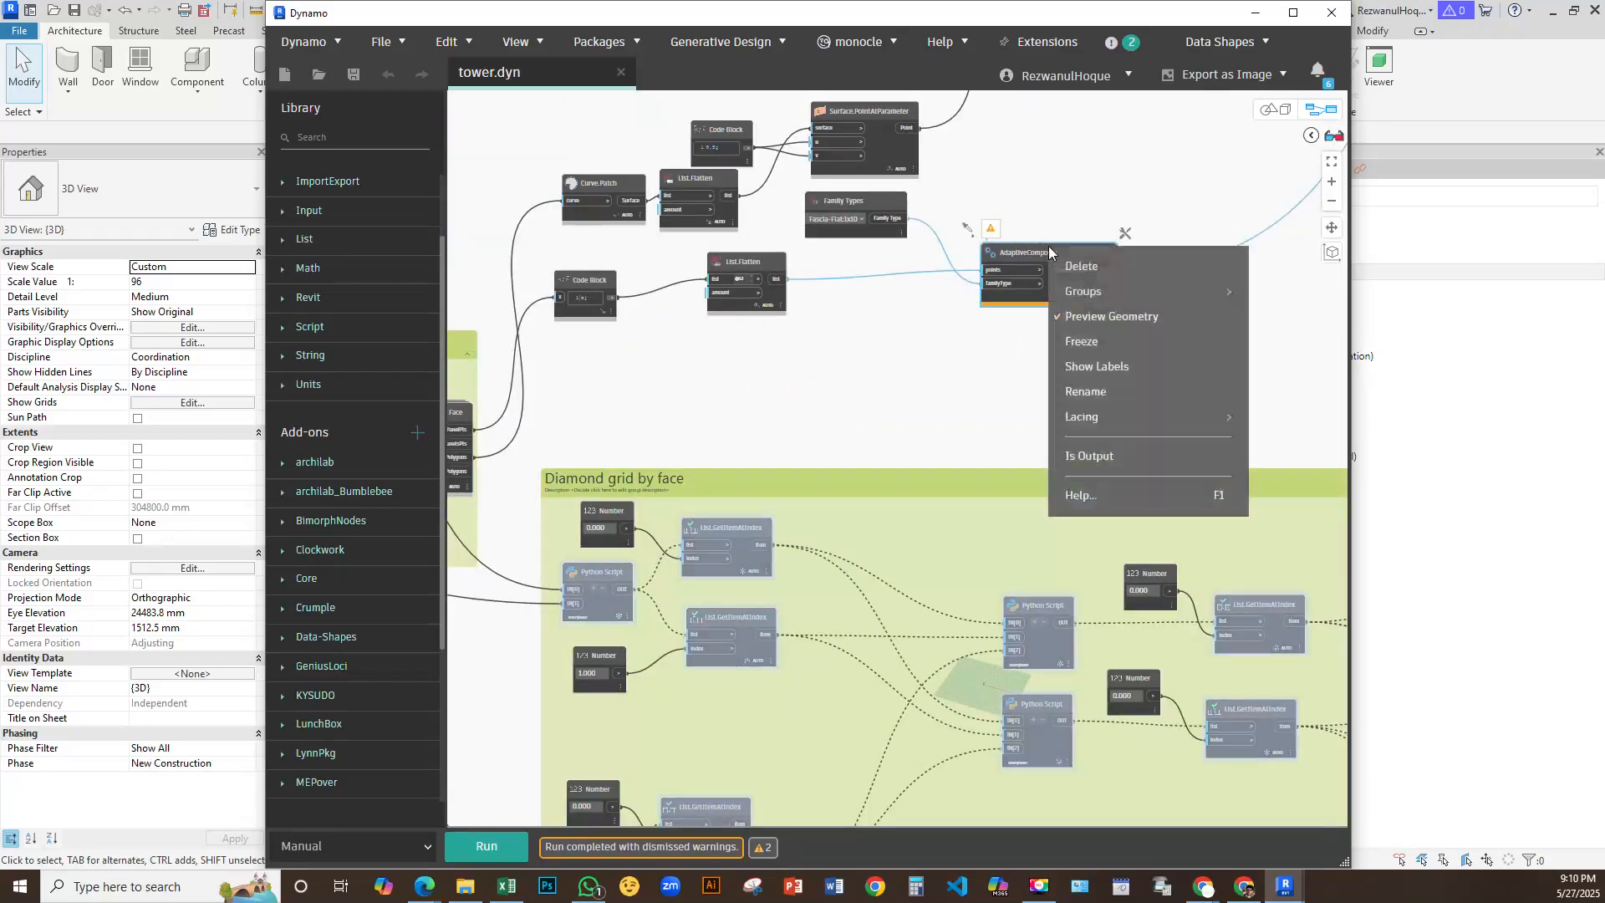
left_click(1125, 349)
Select the nodes across the graph and hide their geometry preview
scroll(819, 372, "down", 3)
scroll(794, 339, "down", 8)
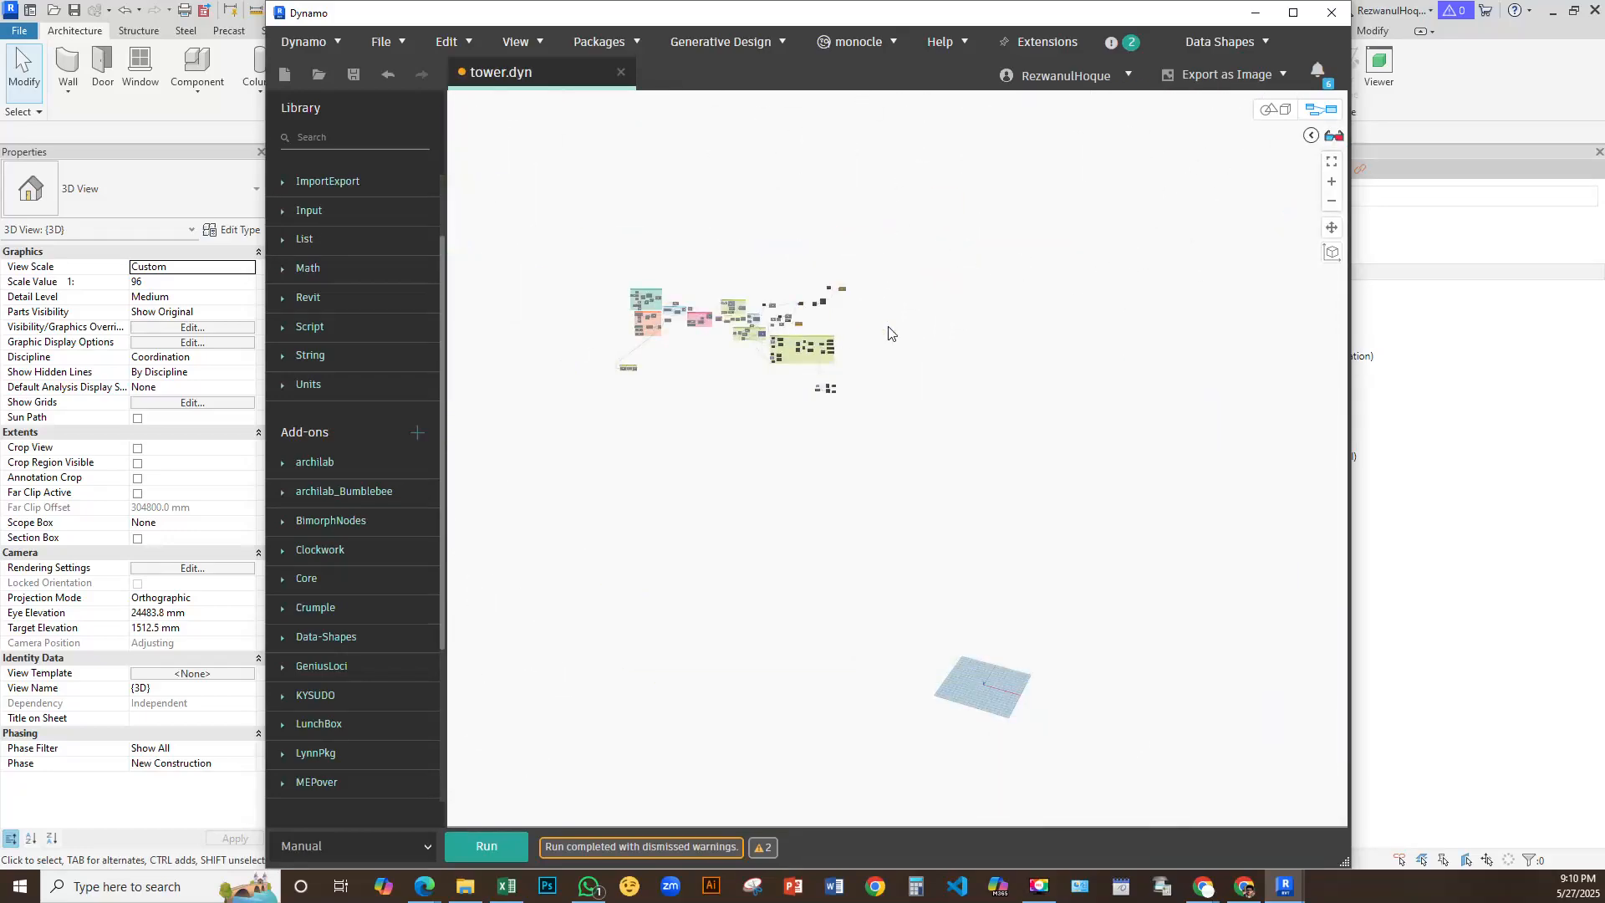
scroll(773, 347, "up", 3)
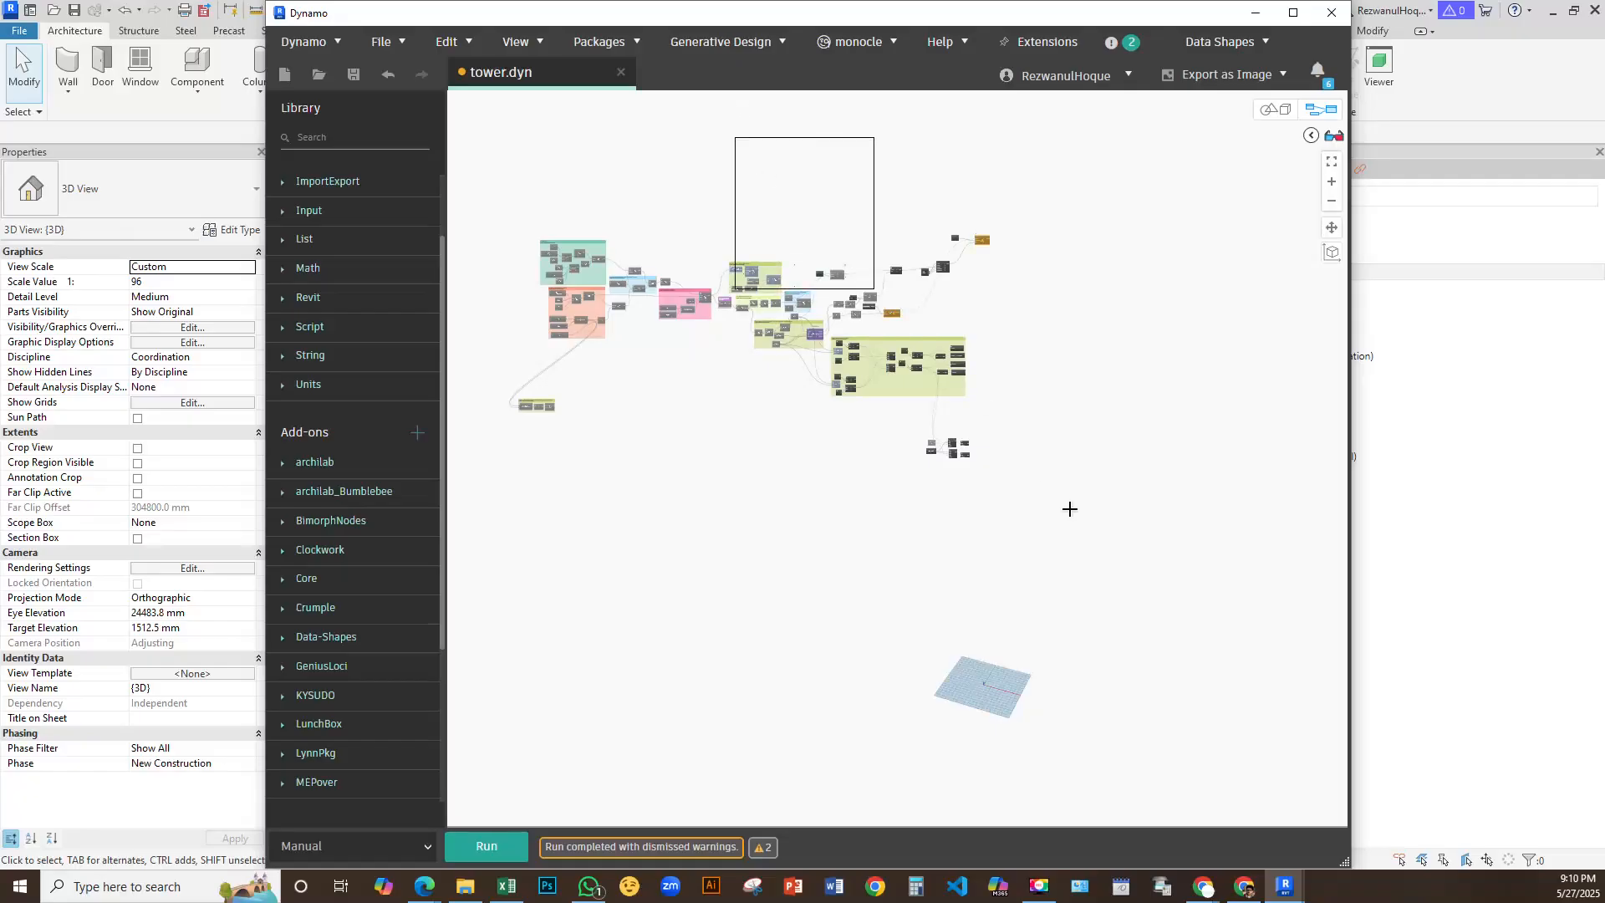
left_click_drag(1069, 509, 1062, 525)
right_click(1003, 334)
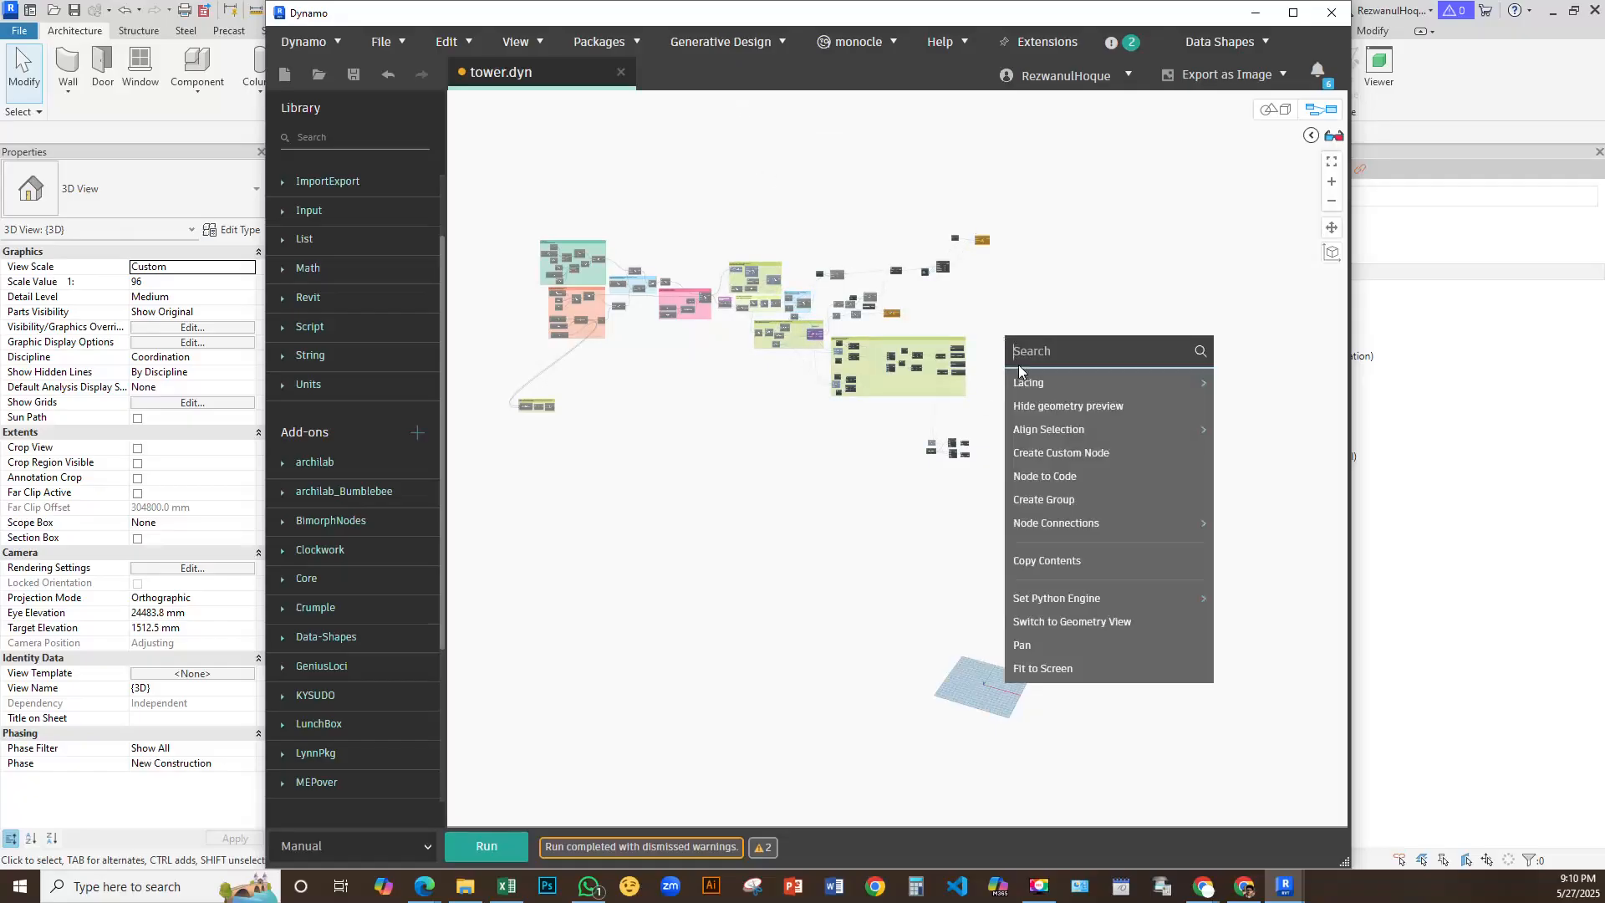
left_click(1043, 406)
Turn on the geometry preview of the LunchBox Diamond Grid by Face custom node
scroll(891, 297, "up", 6)
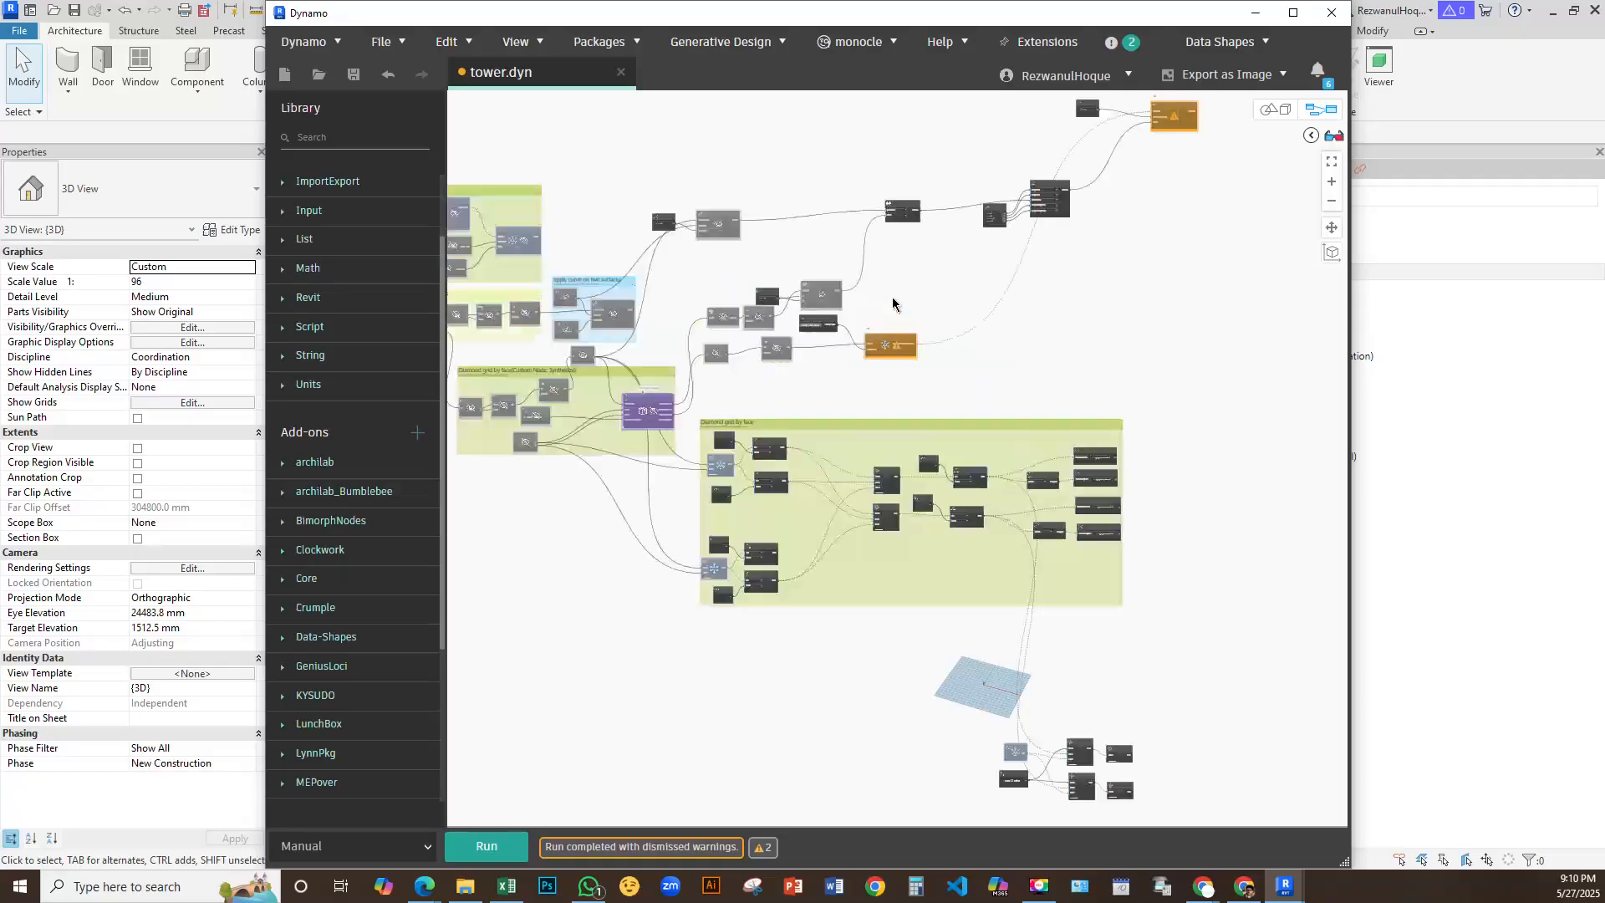
middle_click_drag(1145, 463, 1147, 522)
middle_click_drag(583, 534, 730, 482)
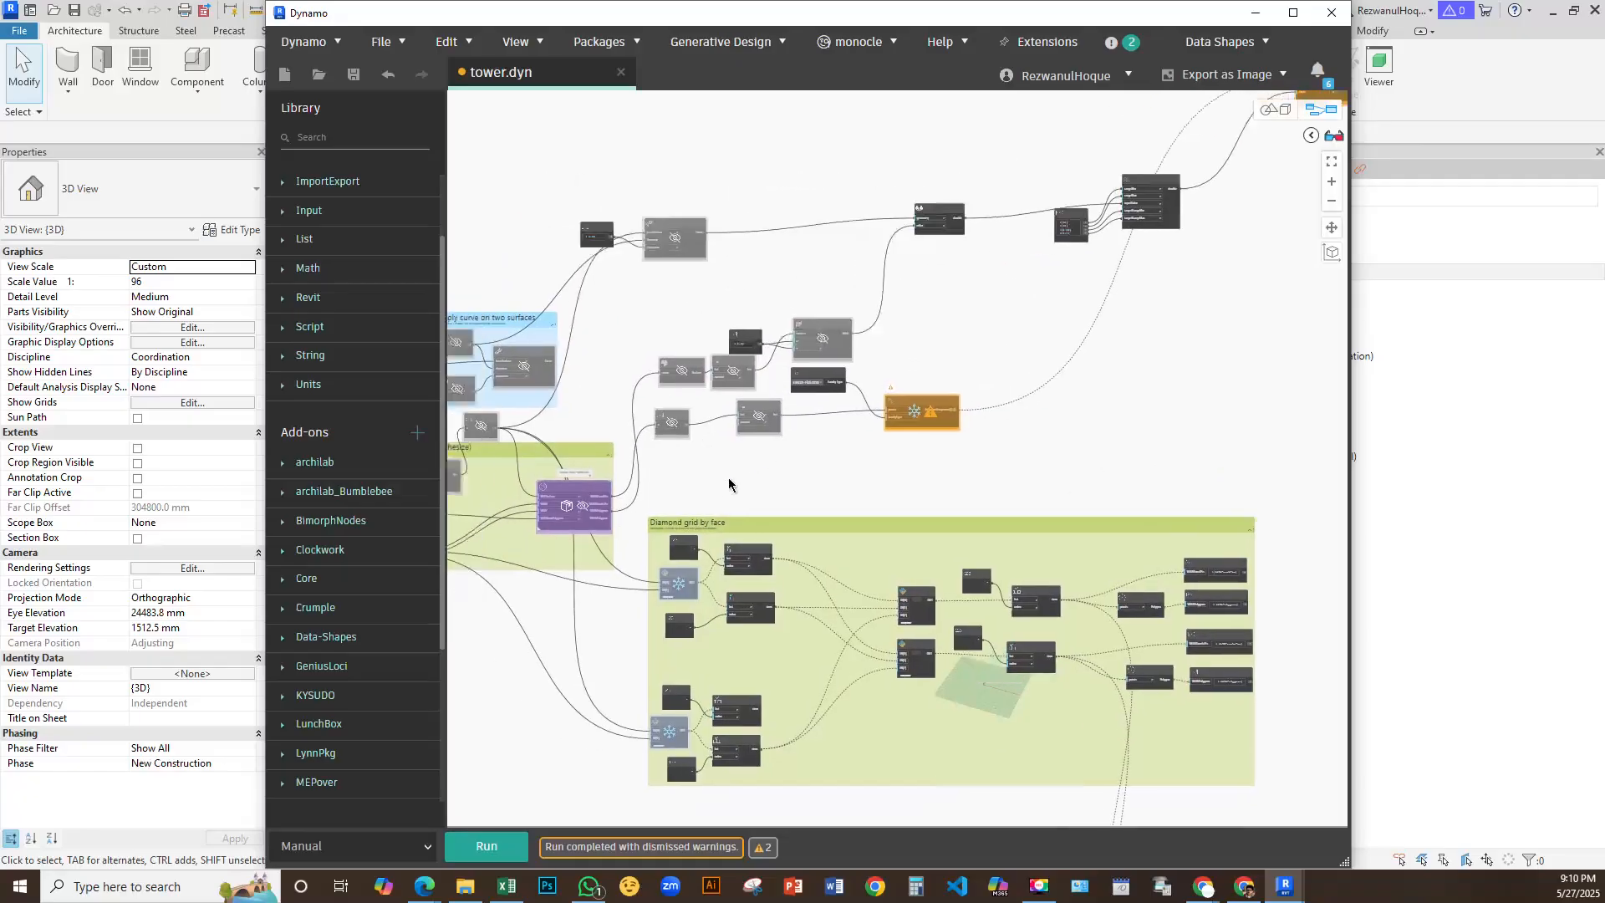
scroll(682, 441, "up", 3)
scroll(683, 445, "up", 3)
right_click(699, 416)
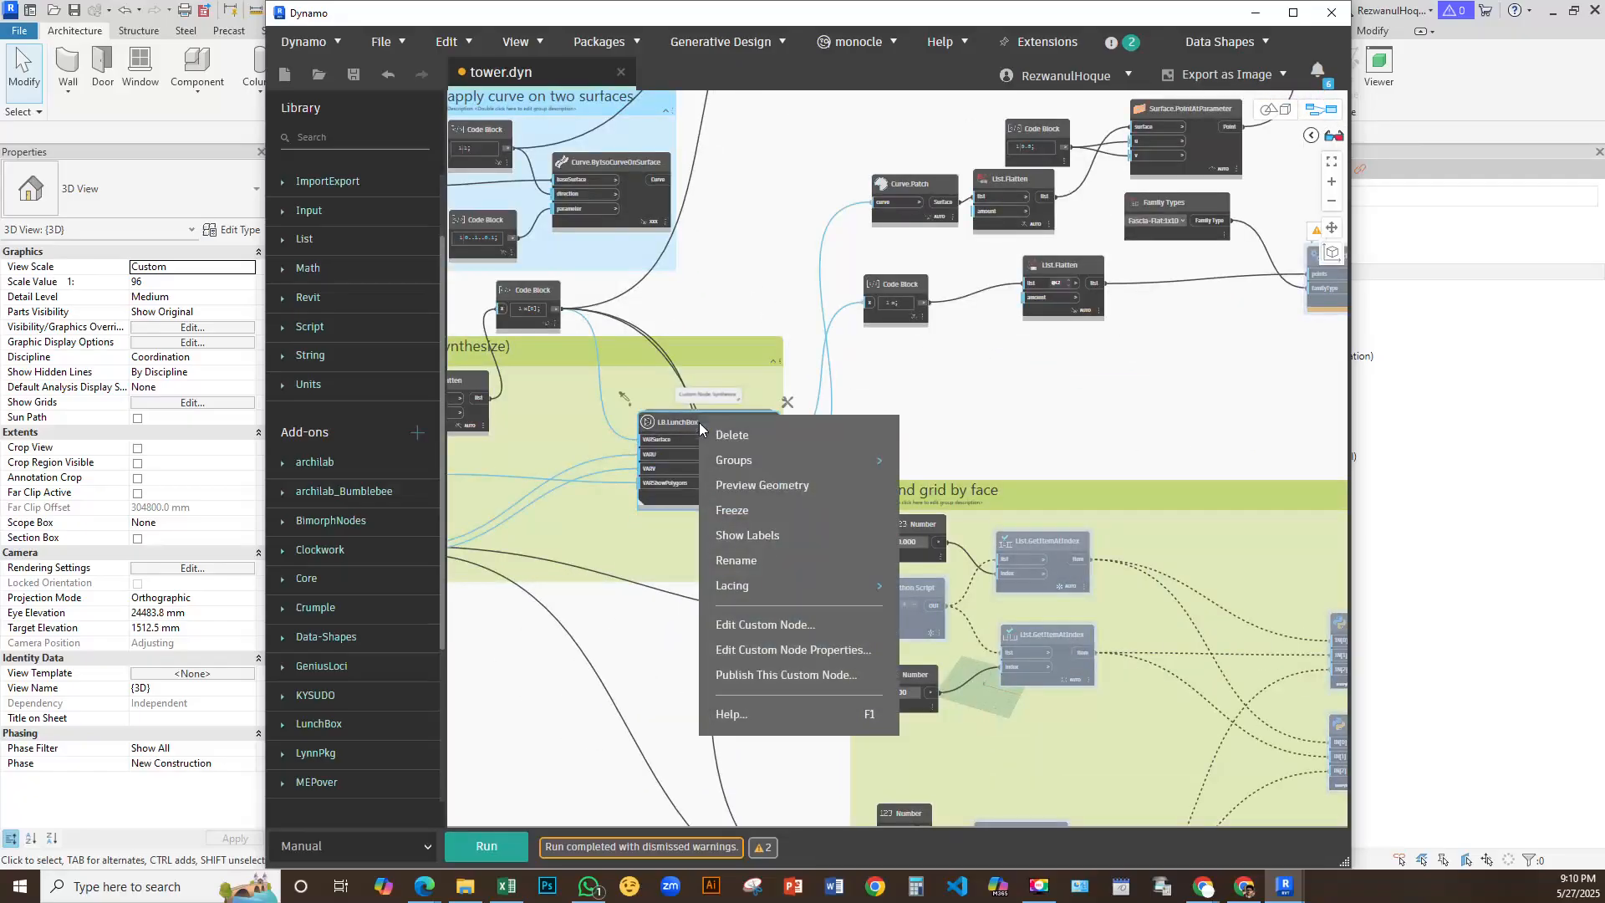
left_click(725, 481)
Maximize the Dynamo window and inspect the diamond grid surface from another angle in the geometry view, returning to the graph
scroll(1051, 424, "down", 2)
middle_click_drag(1052, 424, 438, 519)
left_click(1293, 12)
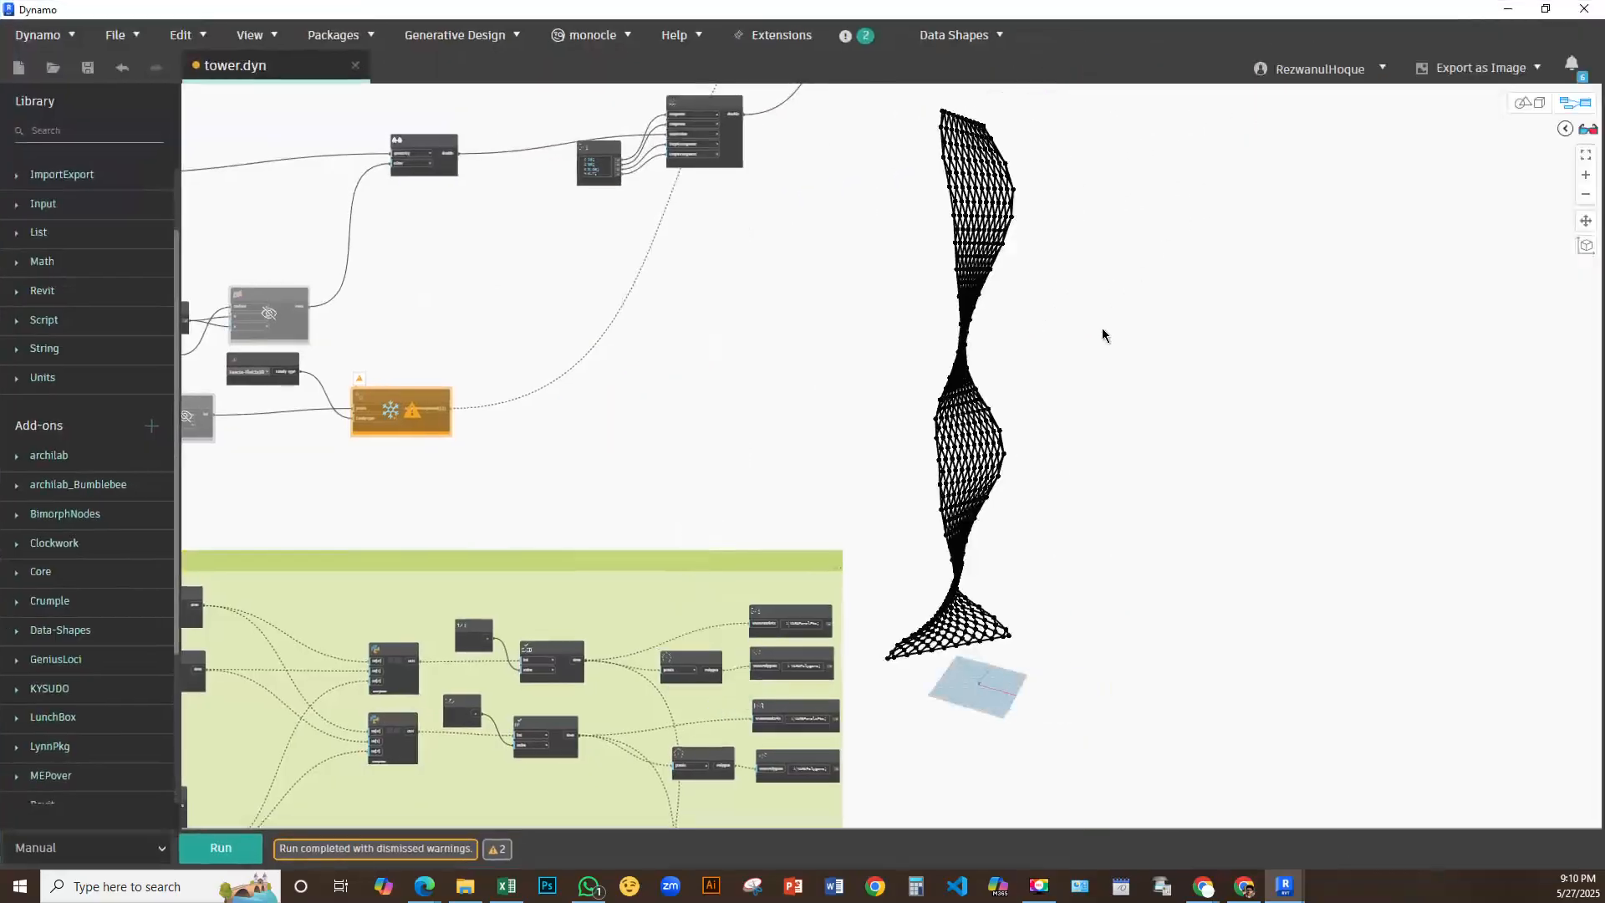
right_click(1049, 326)
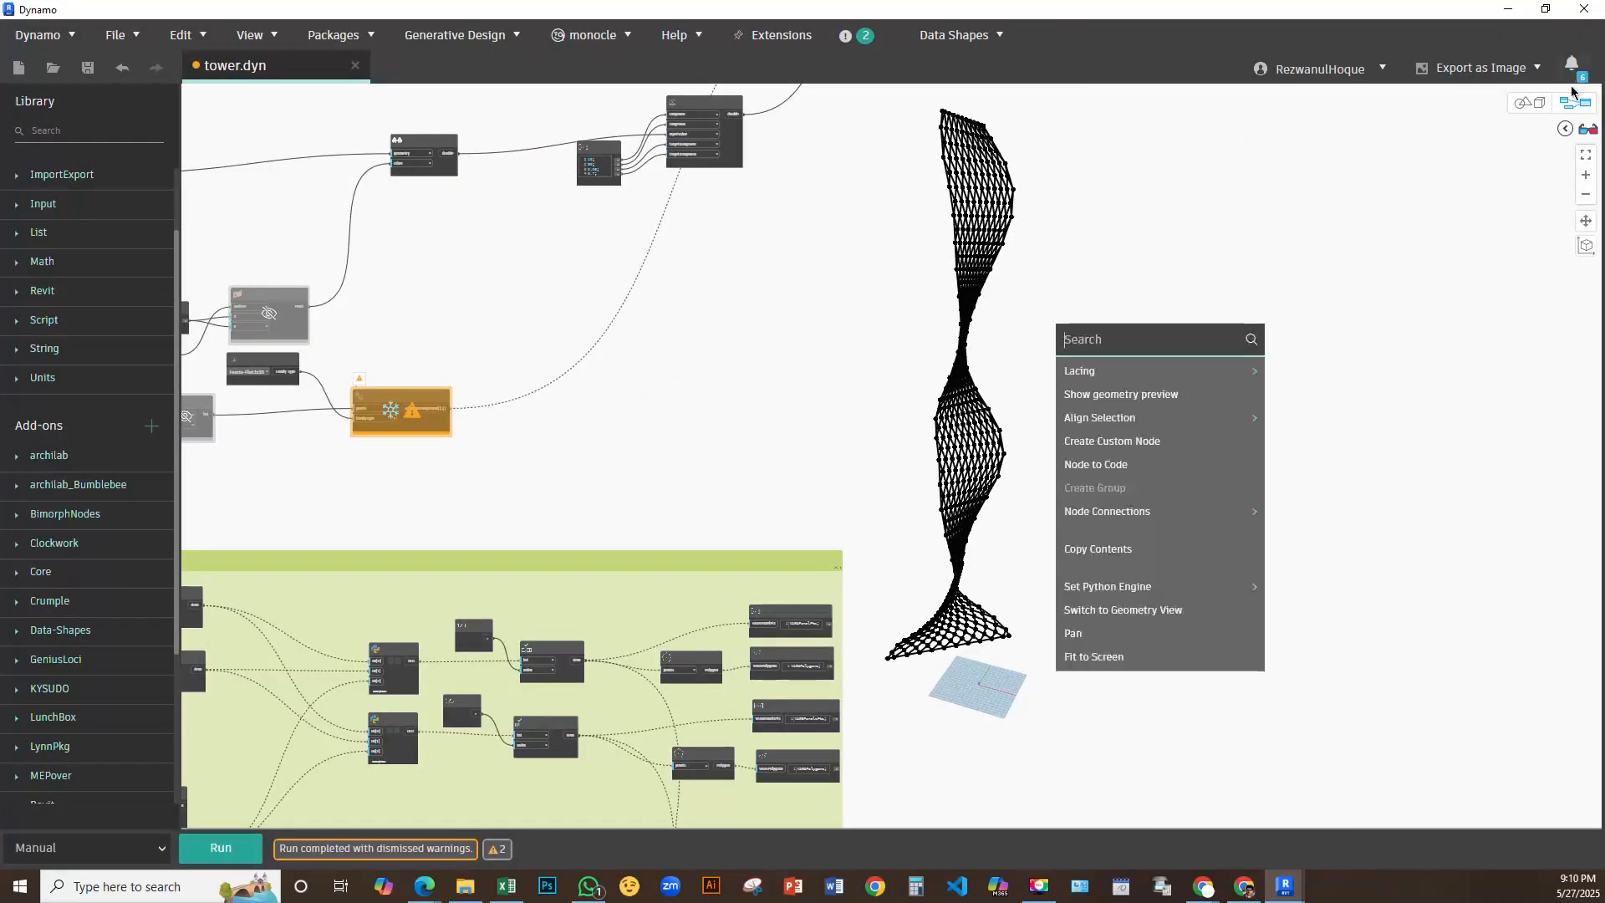
left_click(1528, 102)
right_click_drag(1060, 345, 989, 343)
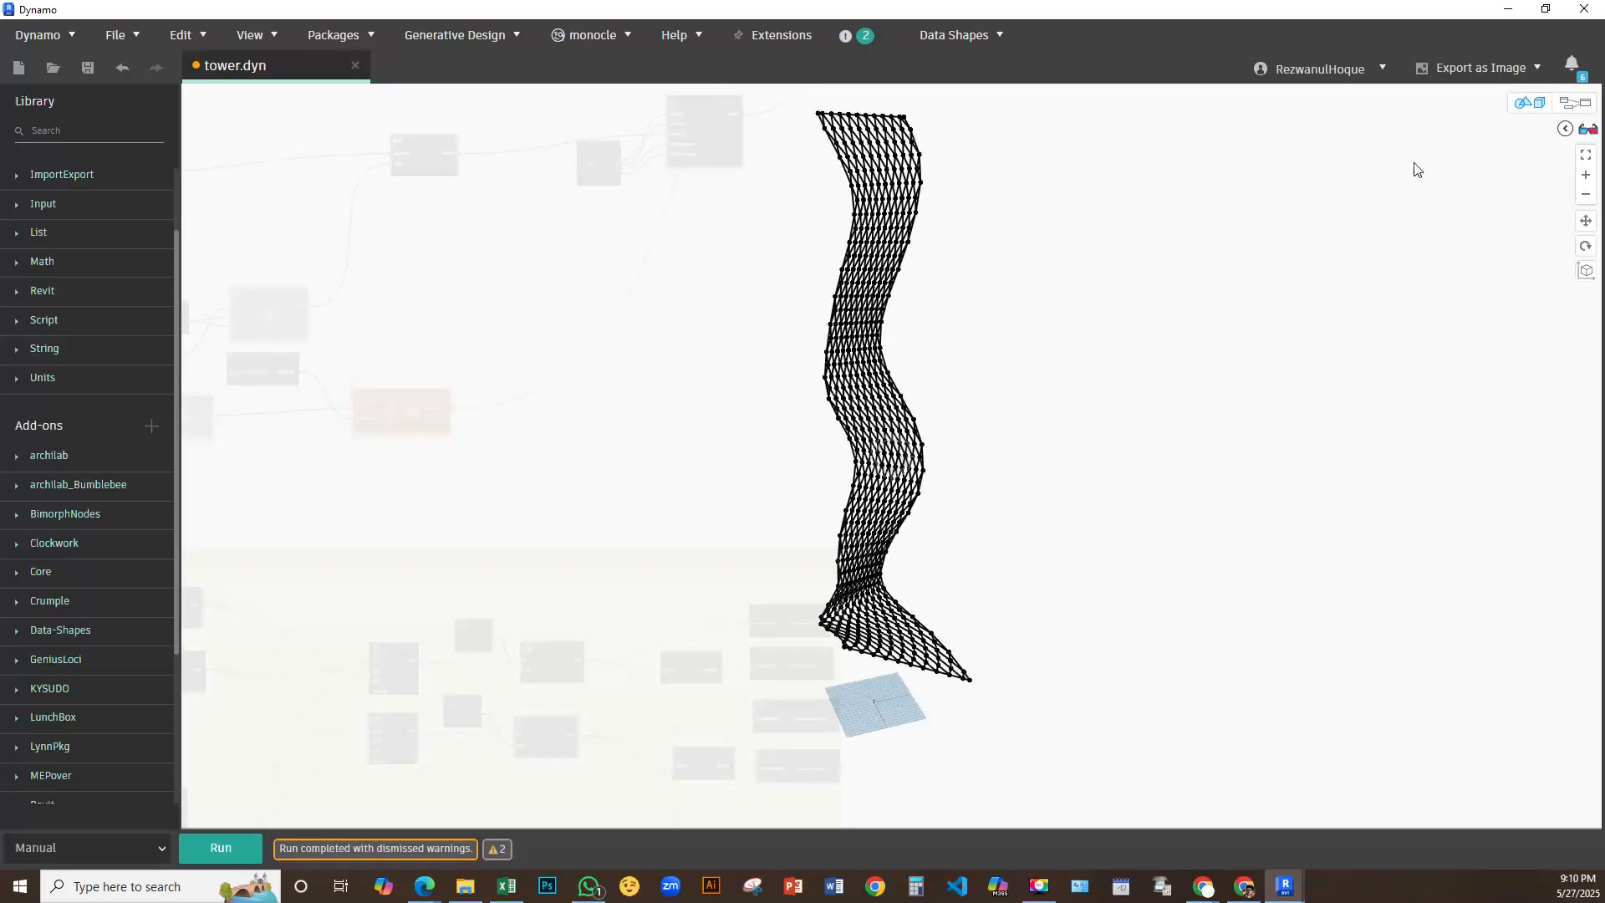
left_click(1530, 102)
Turn on the geometry preview of the Curve.ByIsoCurveOnSurface node in the "apply curve on two surfaces" group
middle_click_drag(641, 452, 1236, 430)
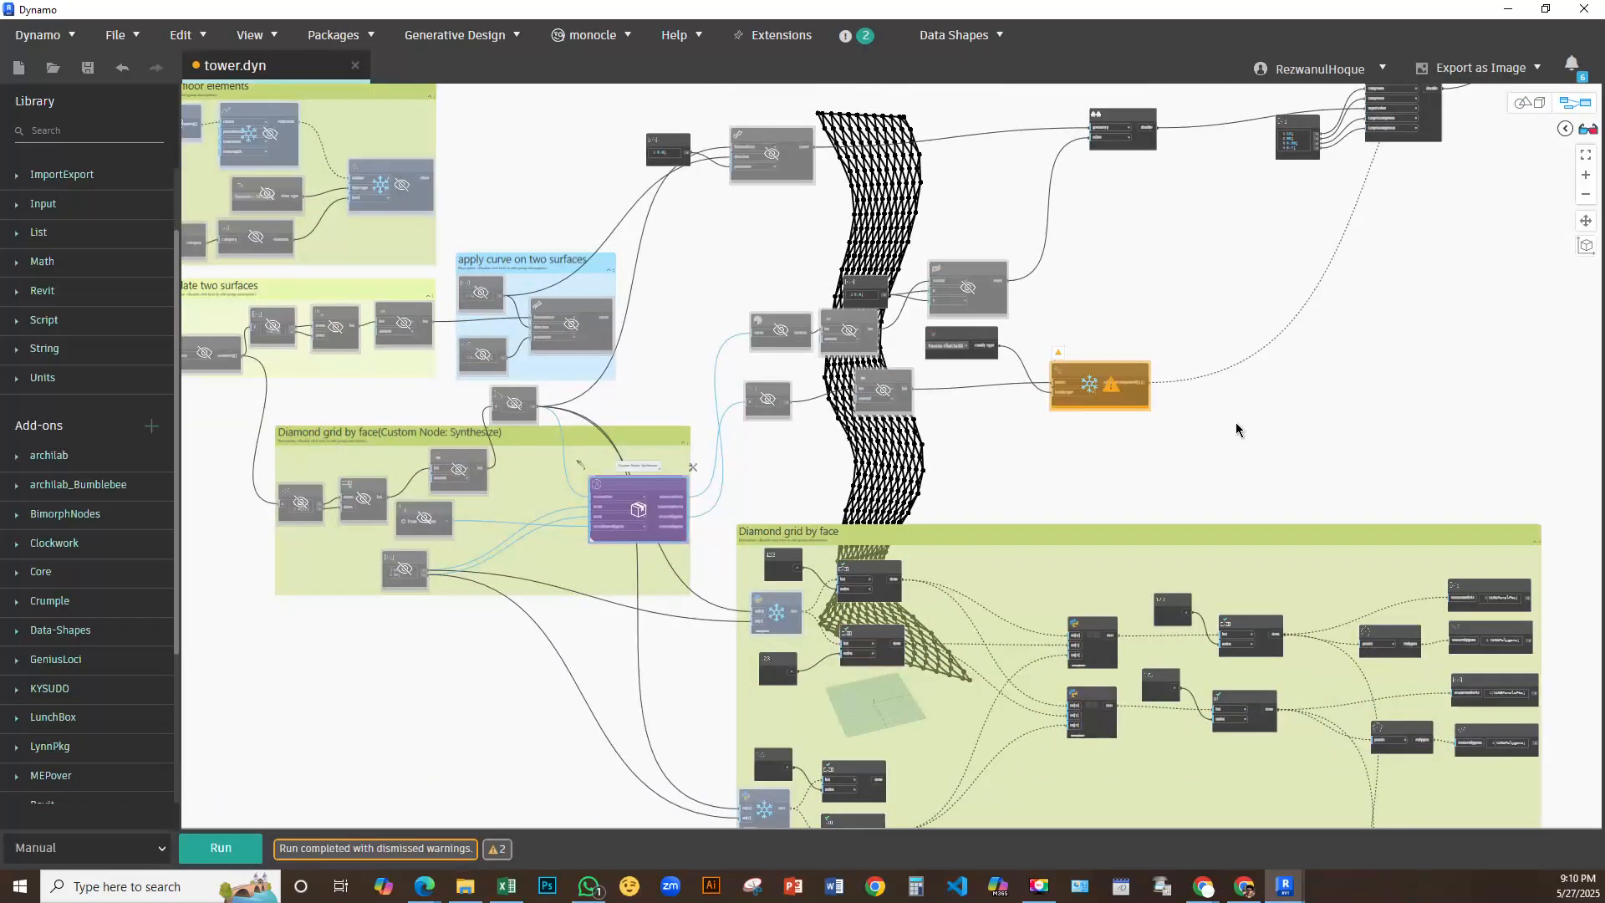
scroll(584, 336, "up", 2)
scroll(546, 510, "up", 1)
middle_click_drag(546, 510, 789, 425)
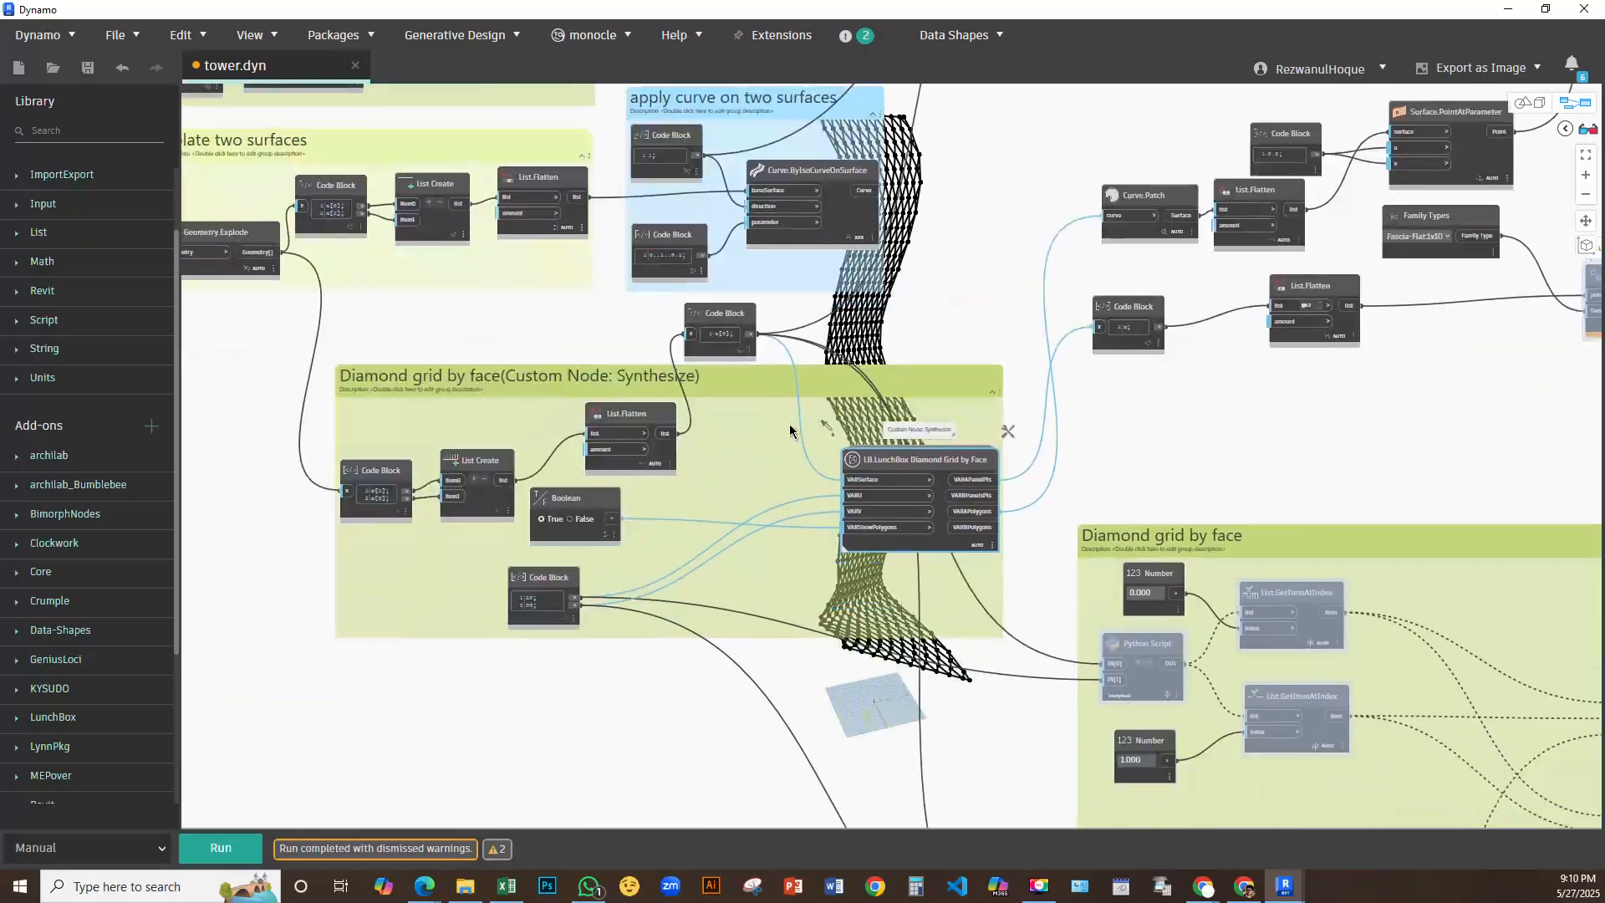
right_click(874, 216)
left_click(930, 286)
Inspect the twisted tower's diamond grid and isocurves from another angle in the geometry view, returning to the graph
middle_click_drag(853, 338, 4, 518)
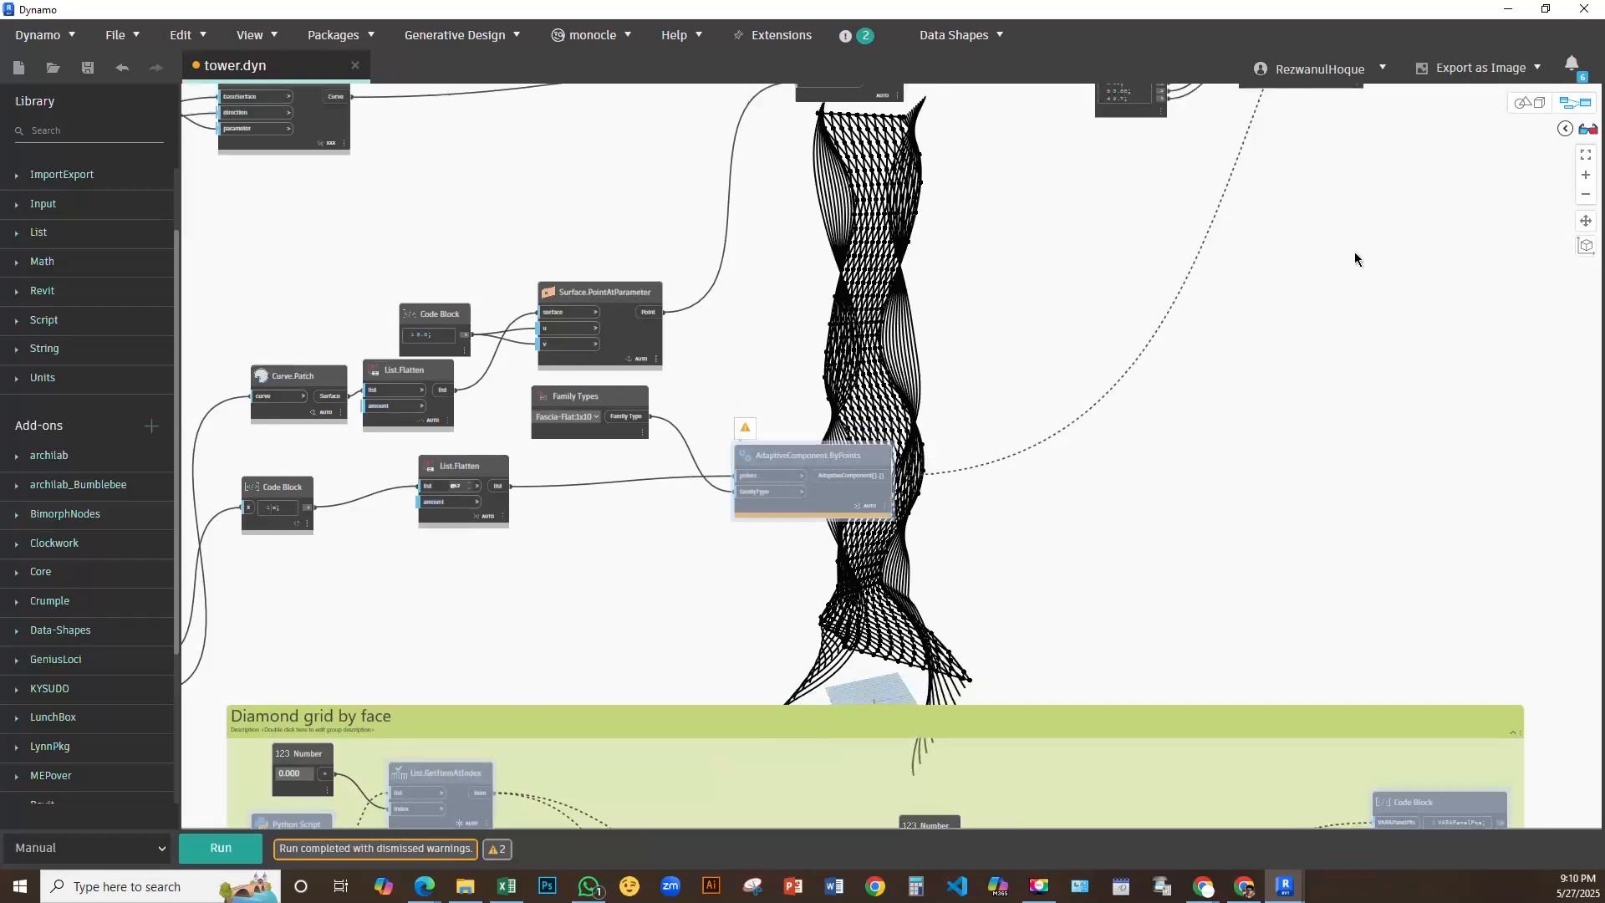
left_click(1532, 110)
right_click_drag(967, 484, 1099, 475)
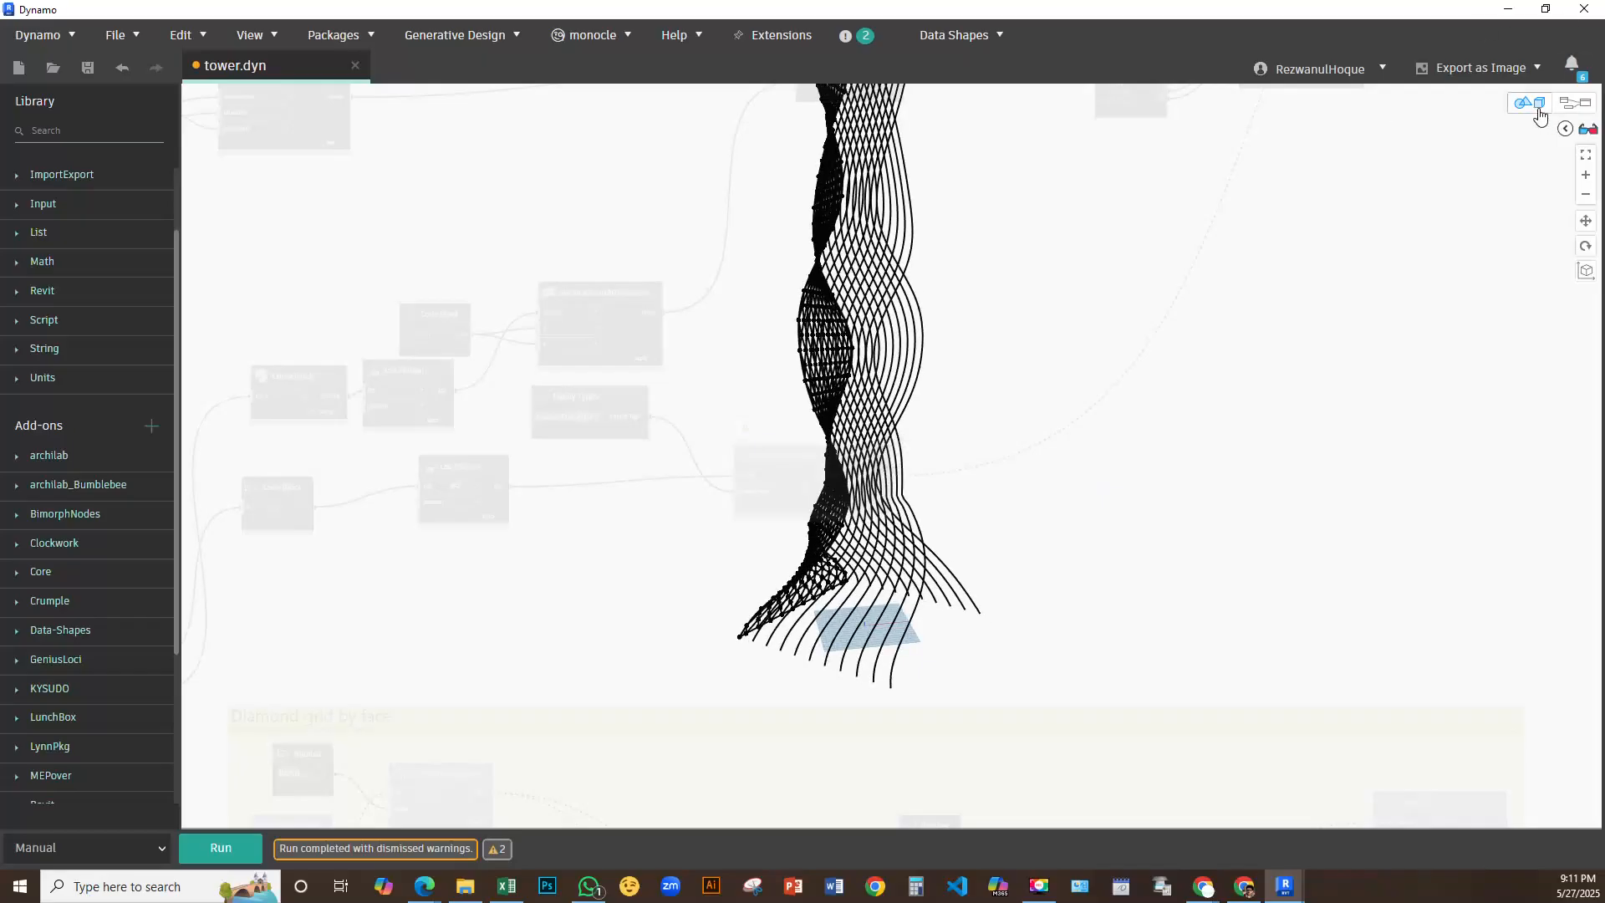
left_click(1573, 102)
Minimize Dynamo and examine the generated tower geometry and its surrounding model lines in Revit's 3D view
left_click(1507, 9)
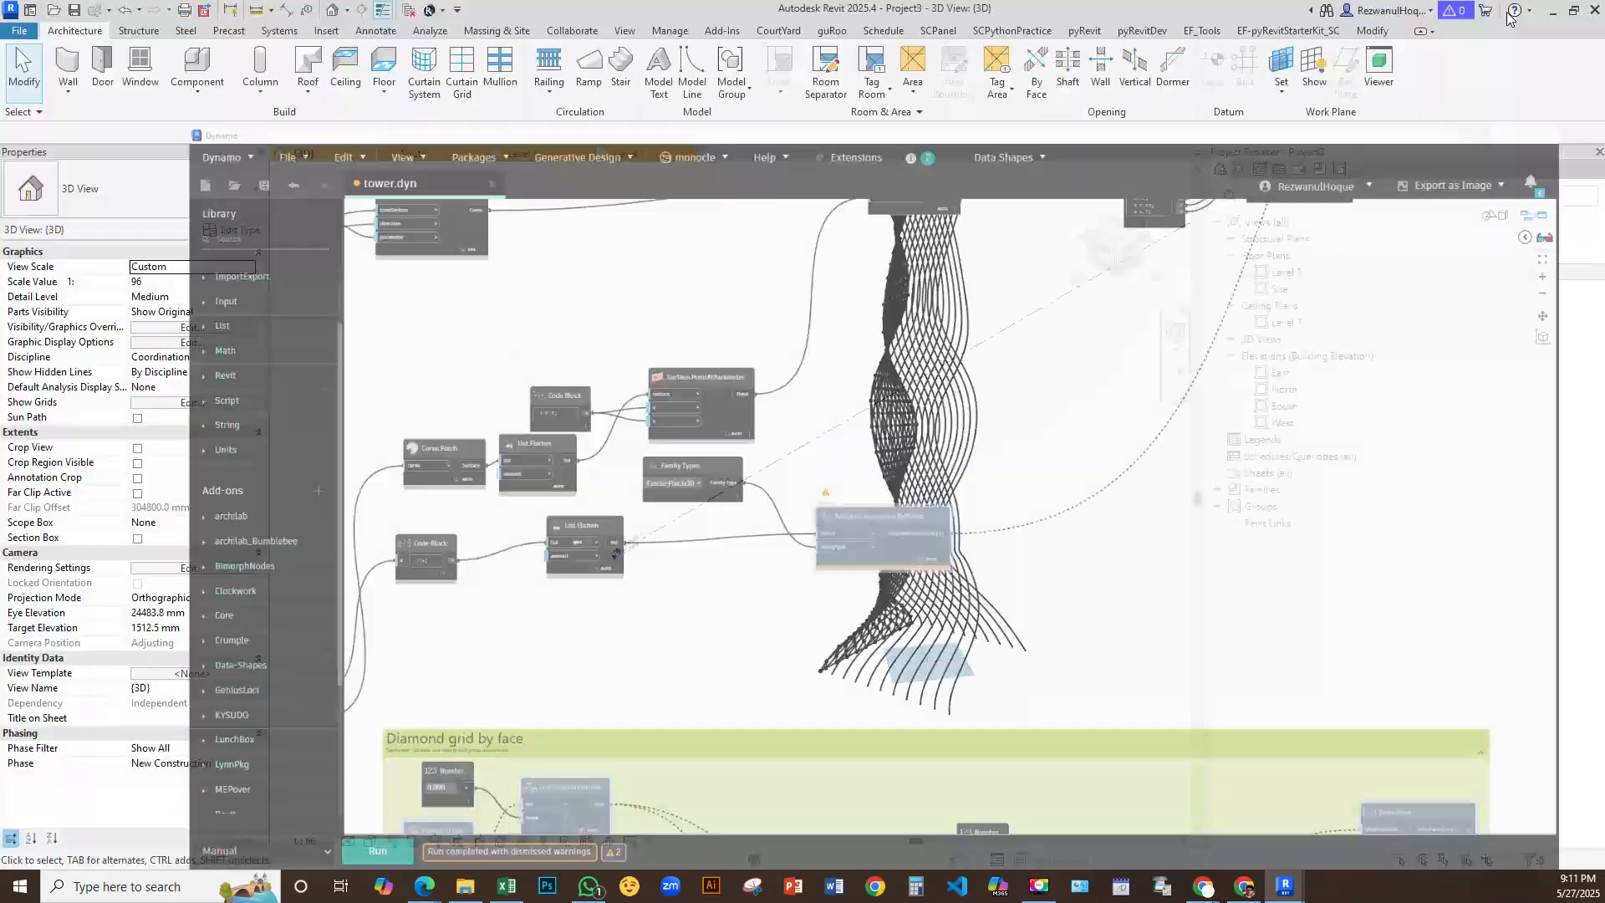
middle_click_drag(759, 521, 308, 579)
scroll(400, 556, "down", 4)
scroll(568, 589, "up", 4)
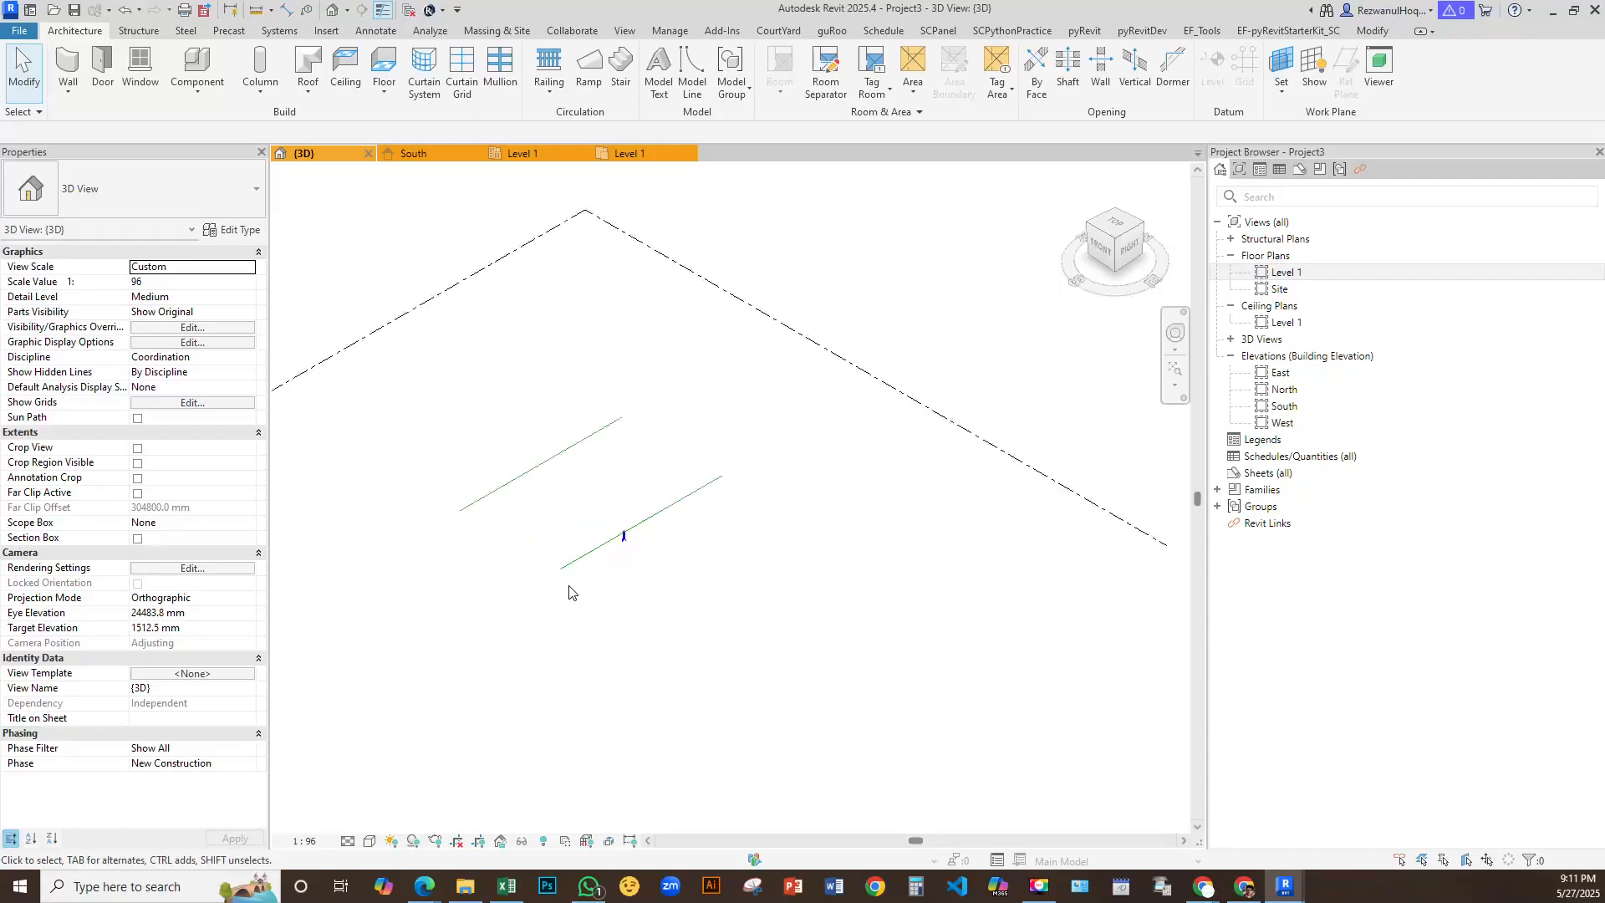
scroll(637, 519, "up", 5)
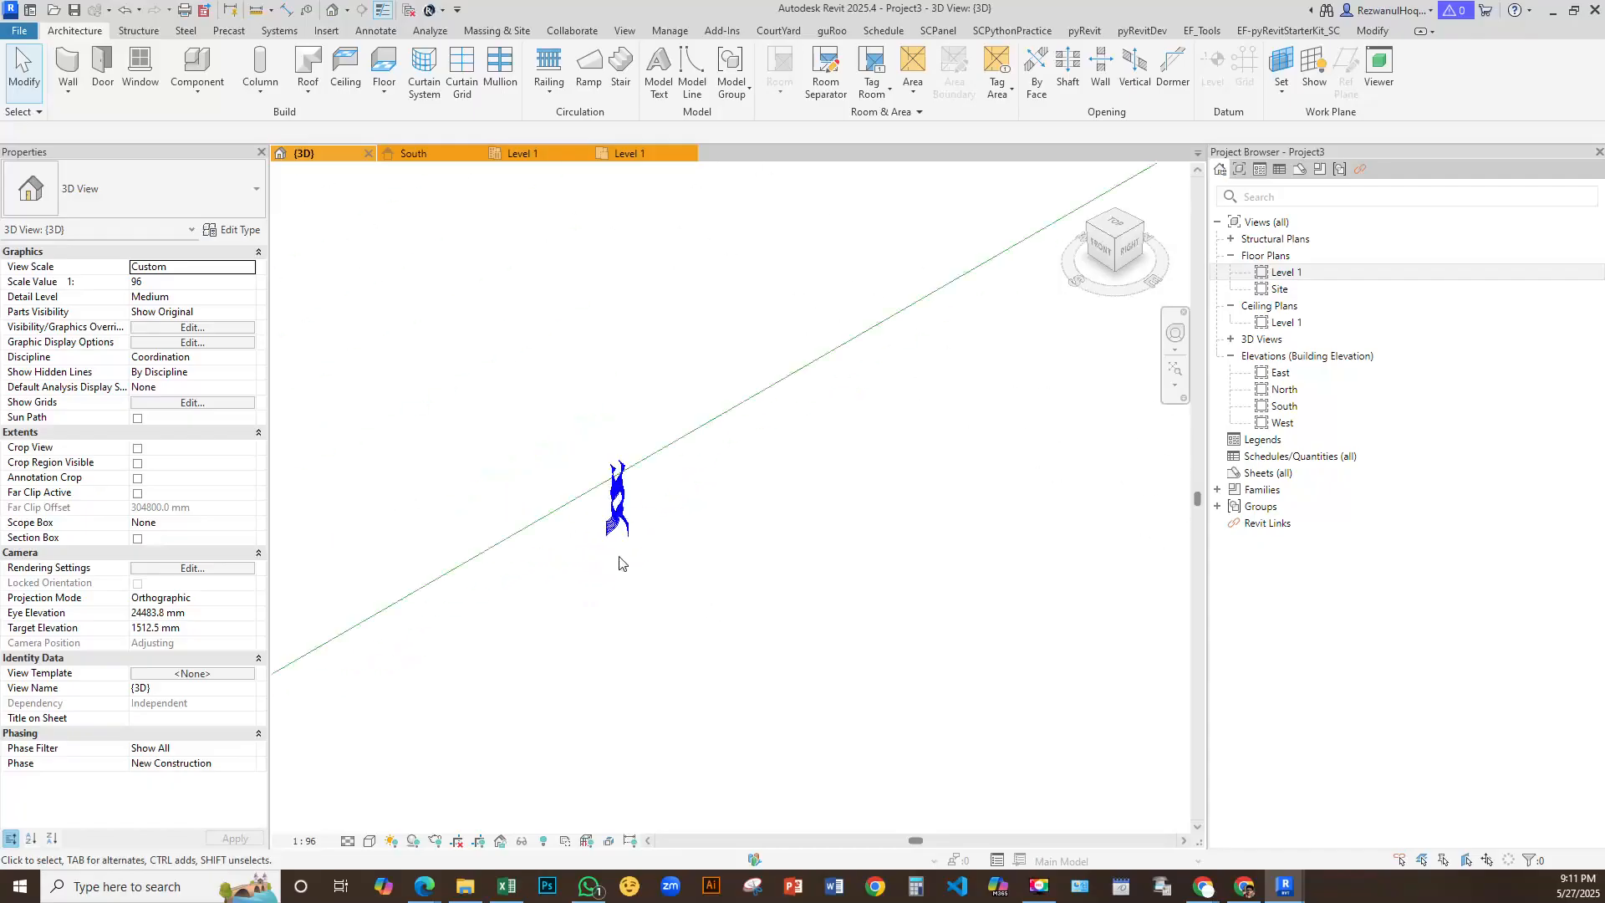
middle_click_drag(750, 554, 863, 616)
scroll(781, 595, "up", 4)
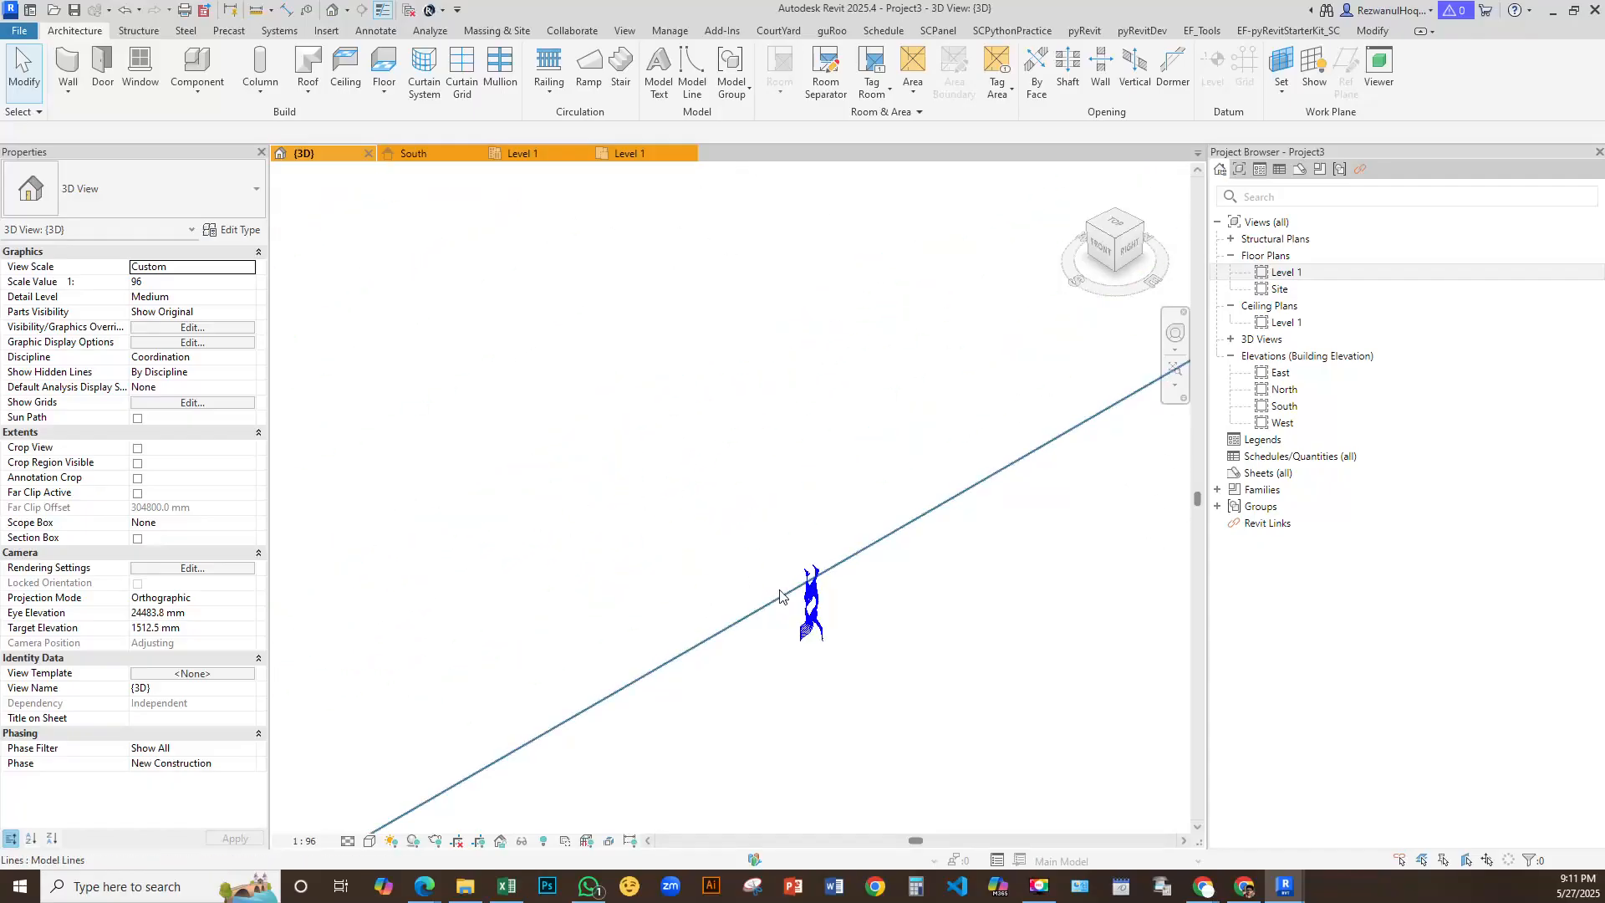
left_click_drag(764, 479, 886, 767)
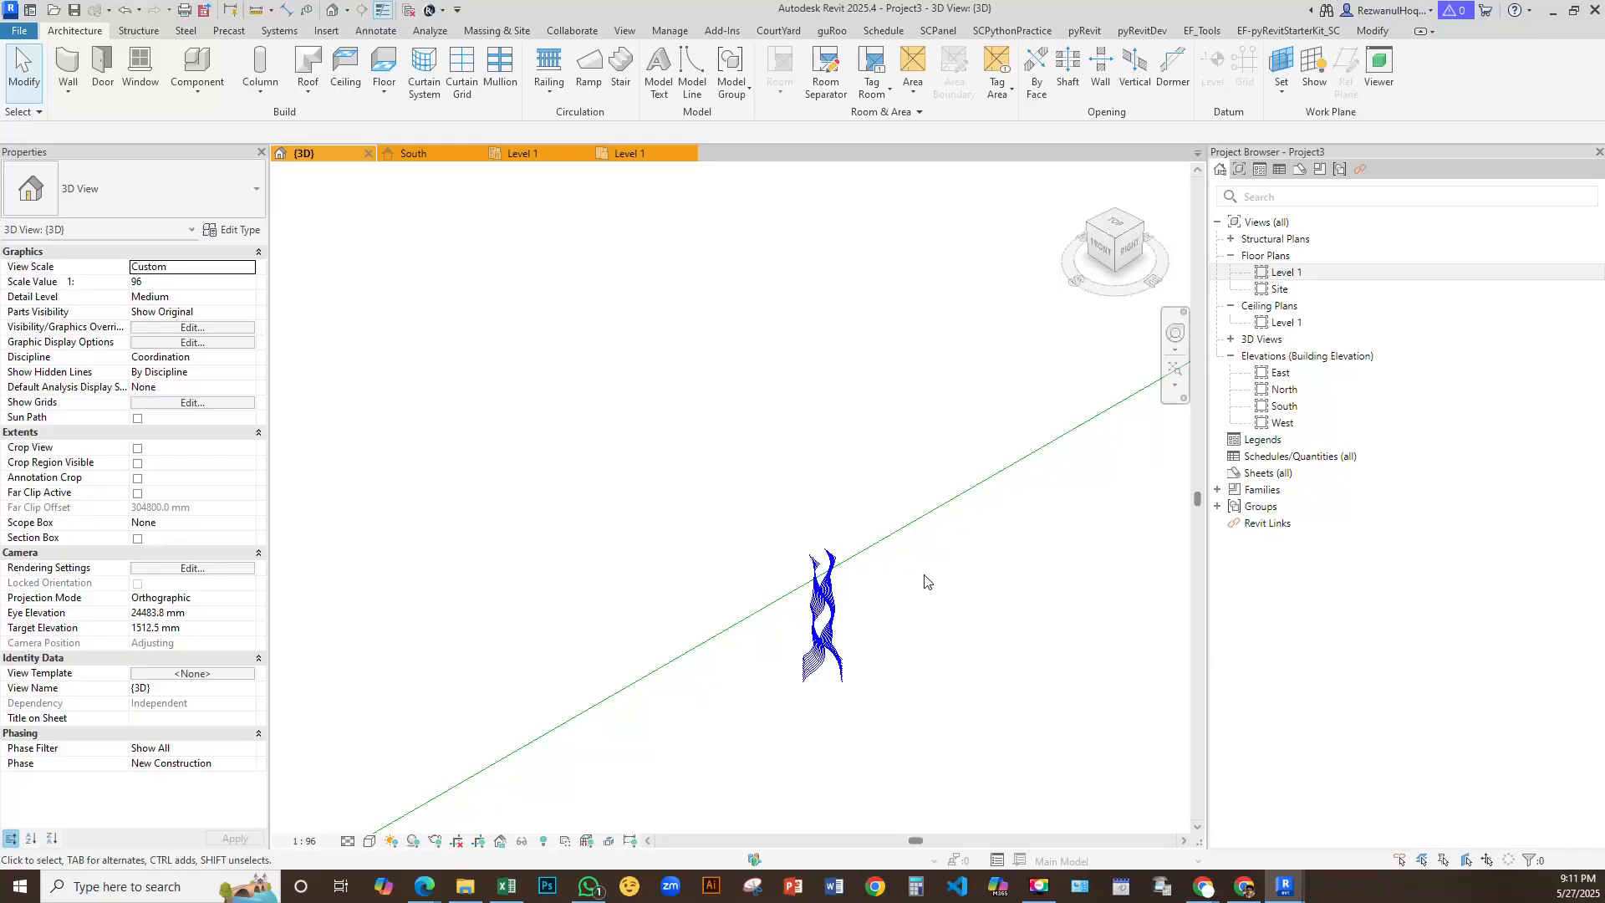
scroll(925, 580, "down", 1)
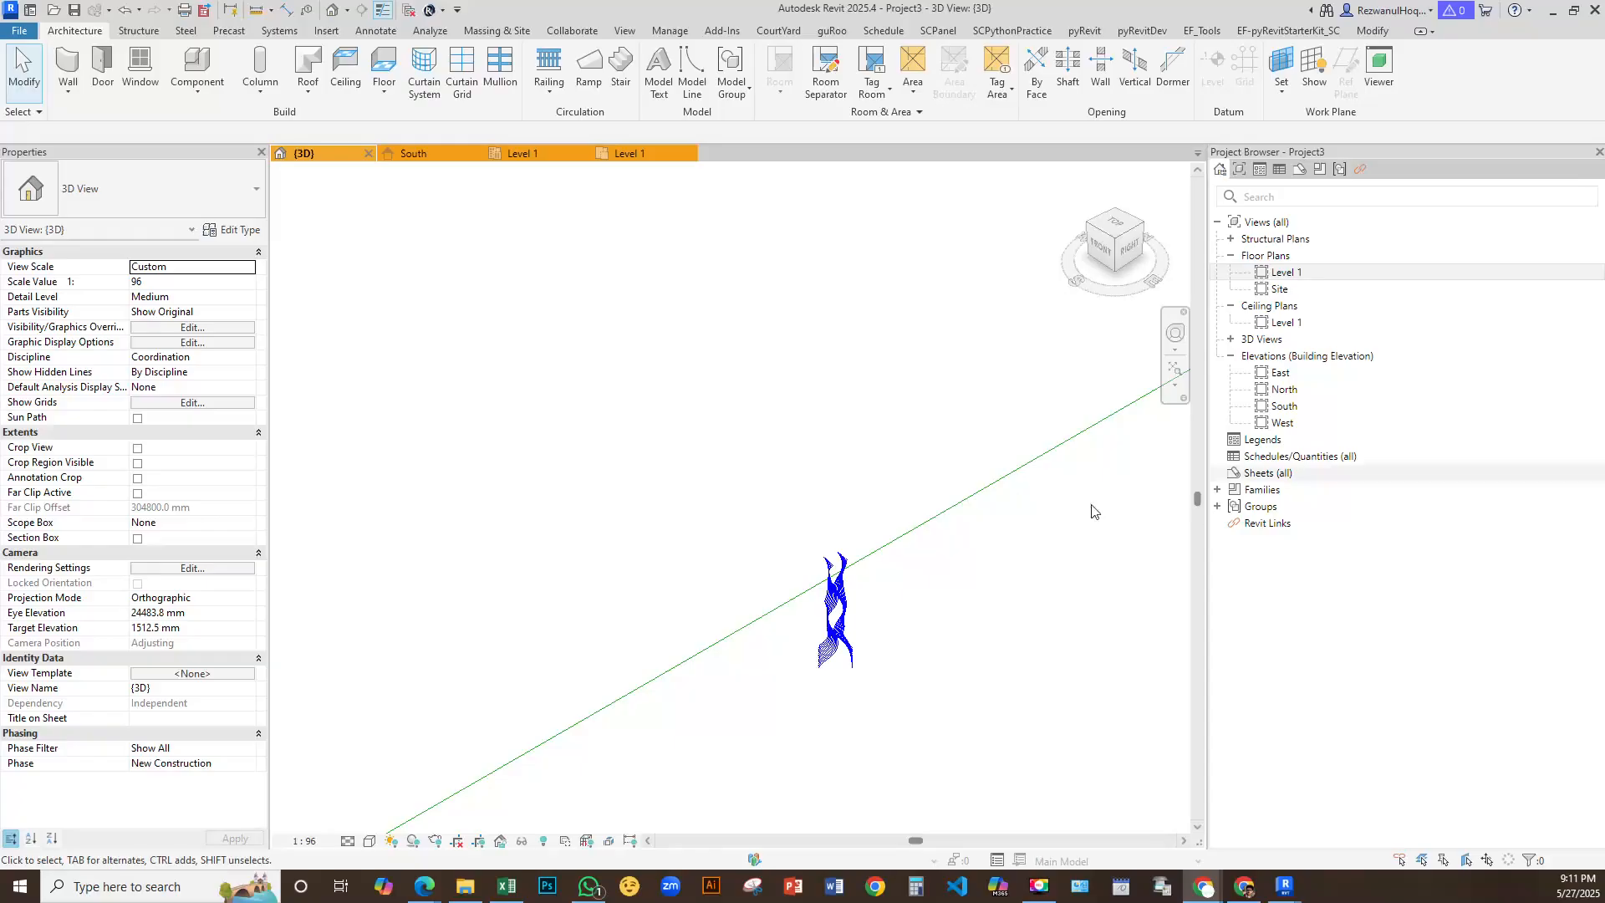
scroll(701, 504, "down", 2)
scroll(729, 569, "down", 3)
scroll(738, 601, "down", 1)
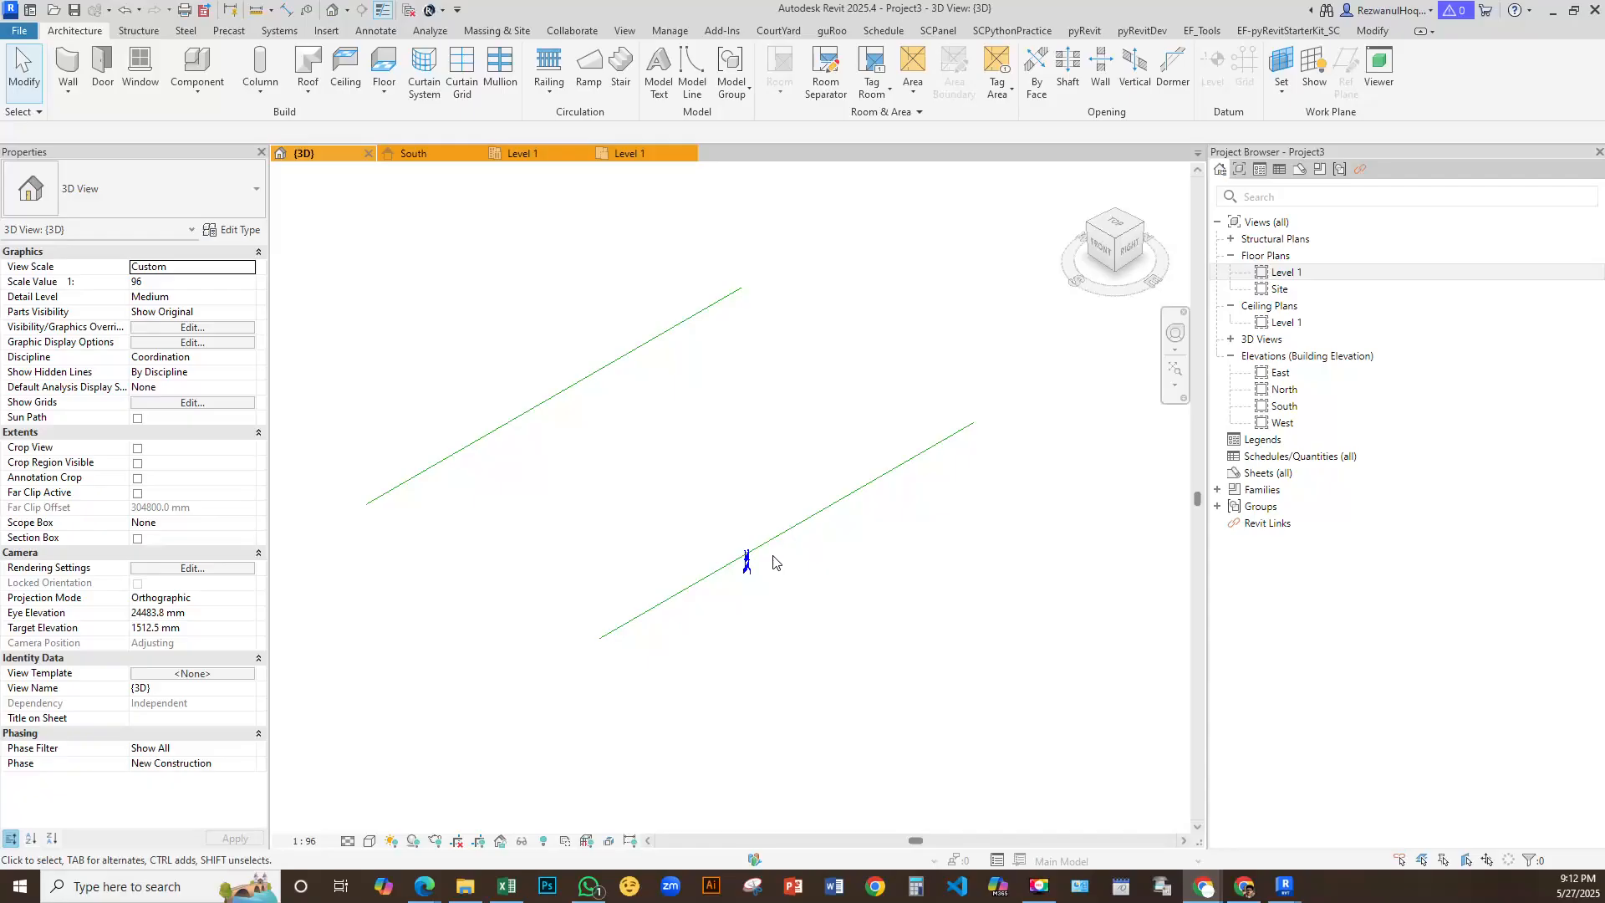
middle_click_drag(772, 404, 794, 380)
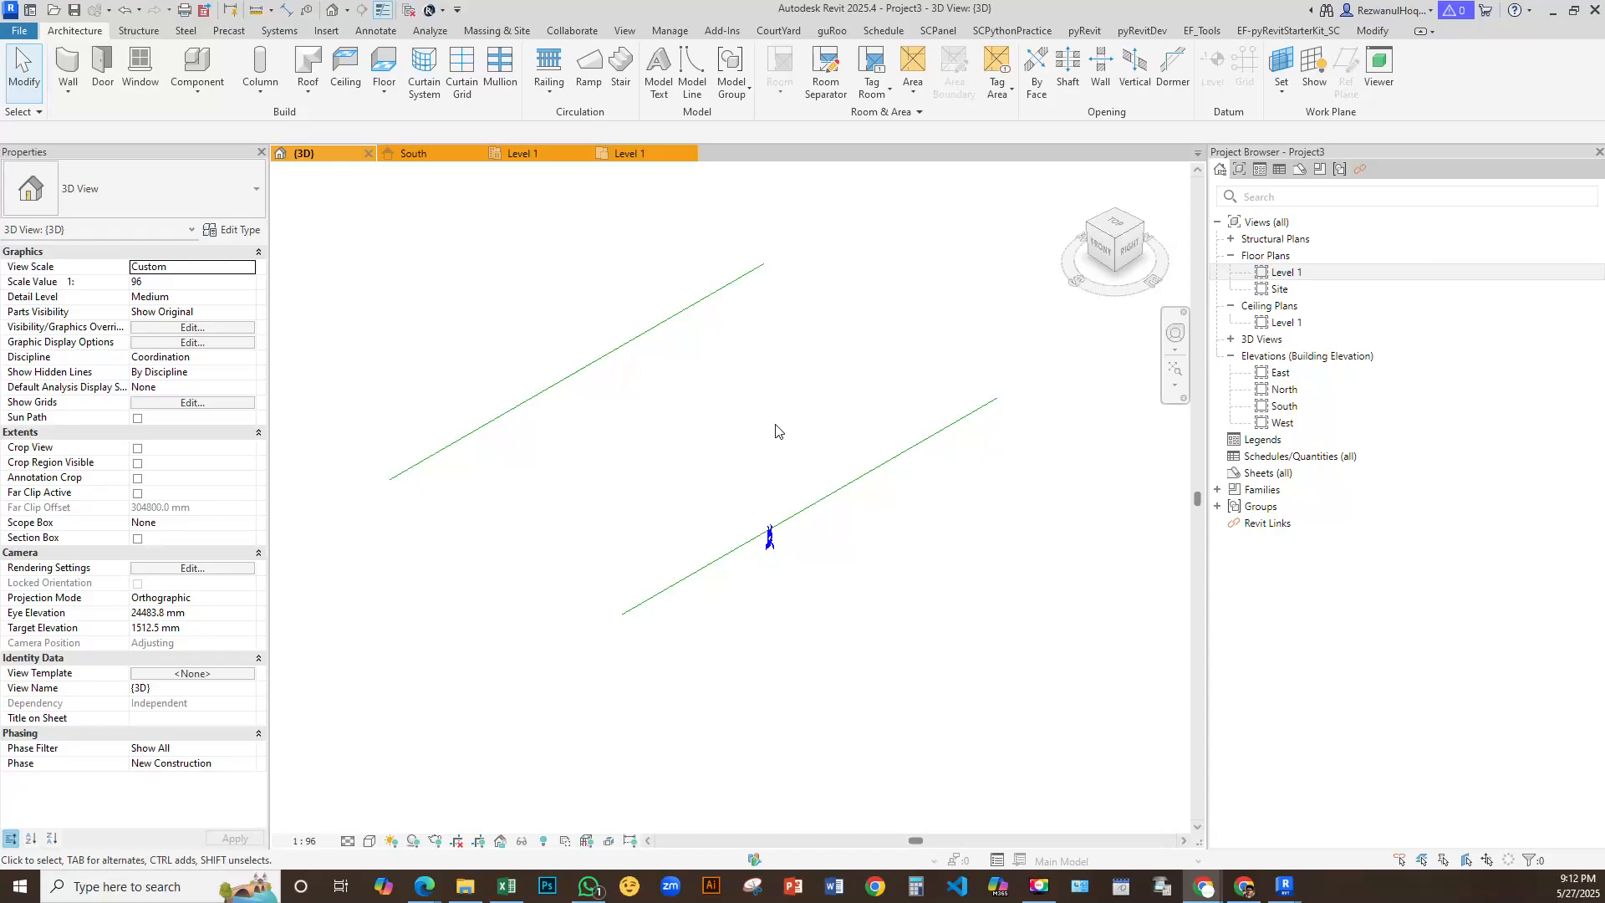
left_click(744, 430)
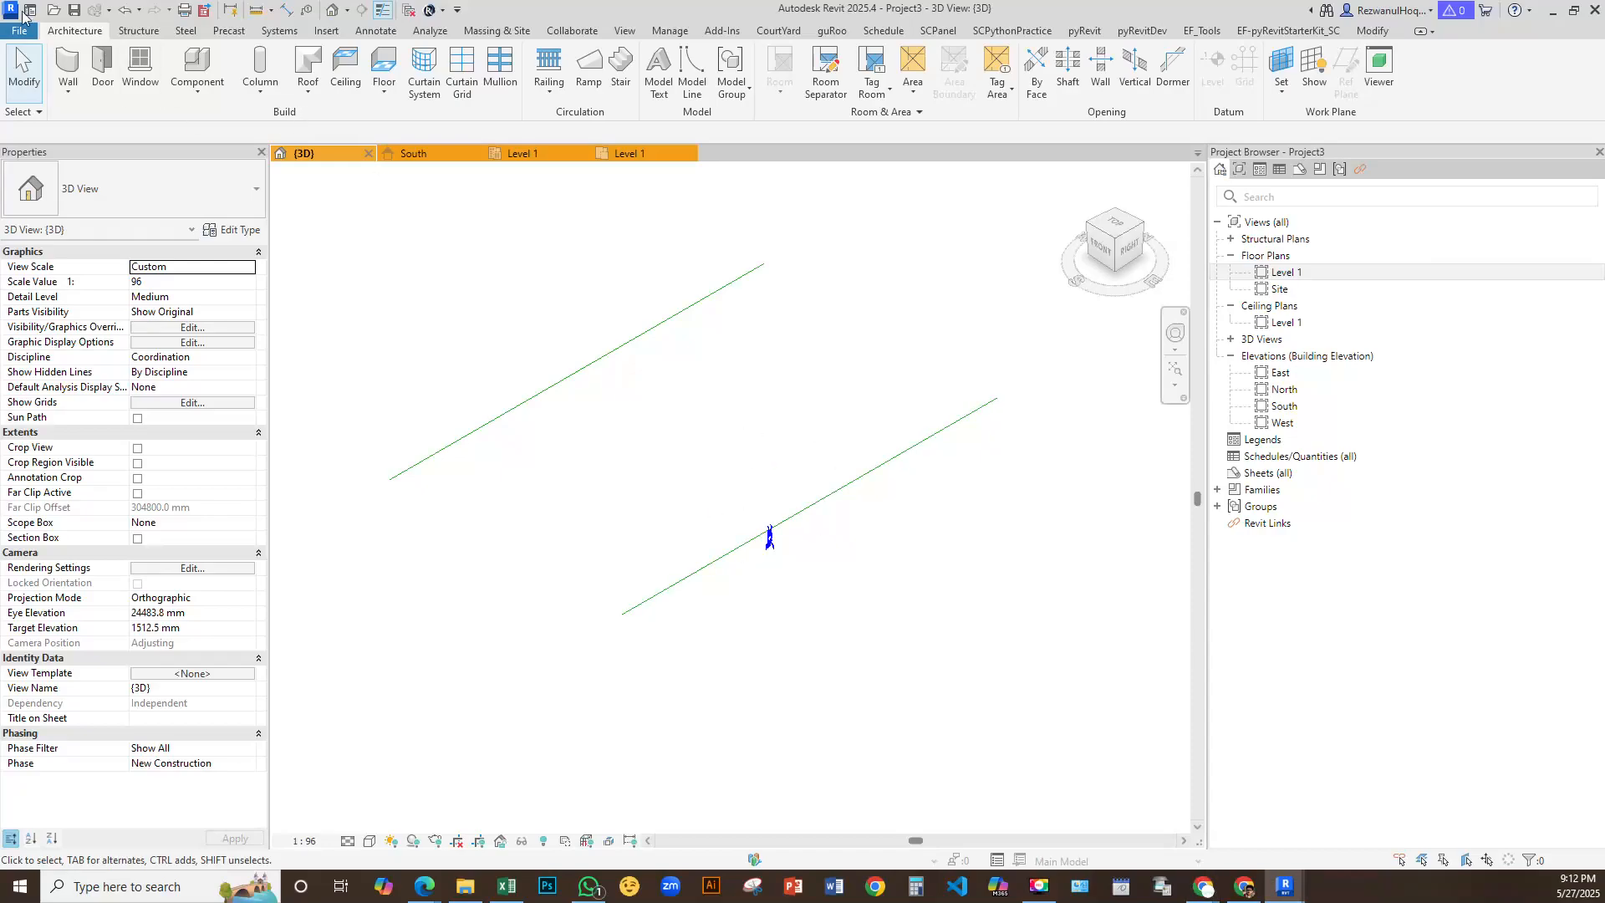
left_click(30, 10)
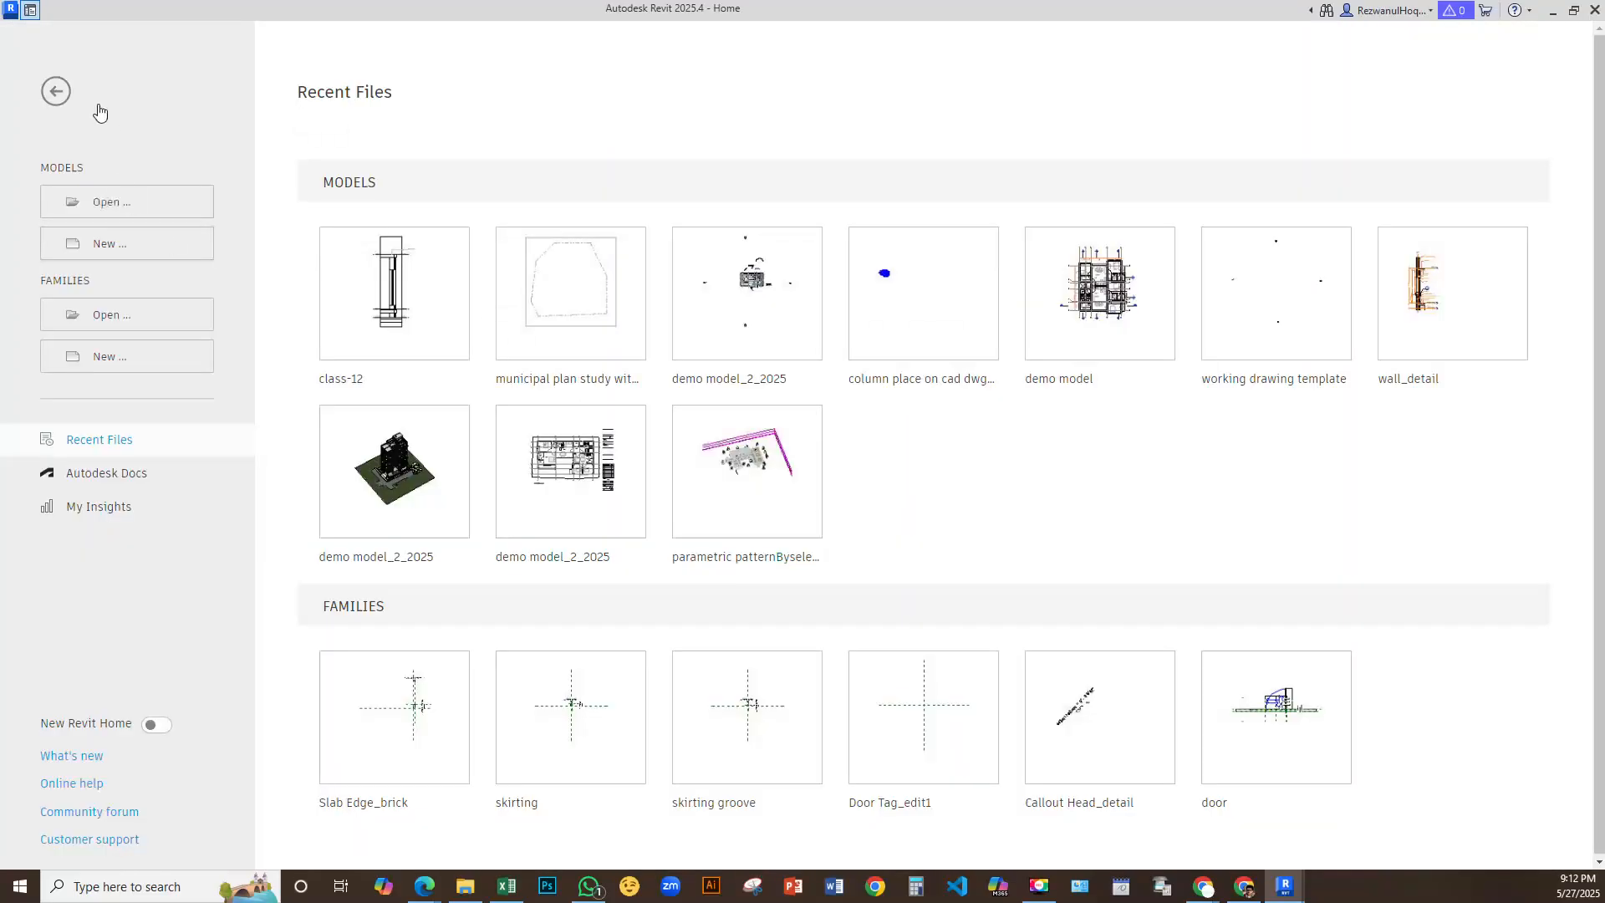
left_click(34, 12)
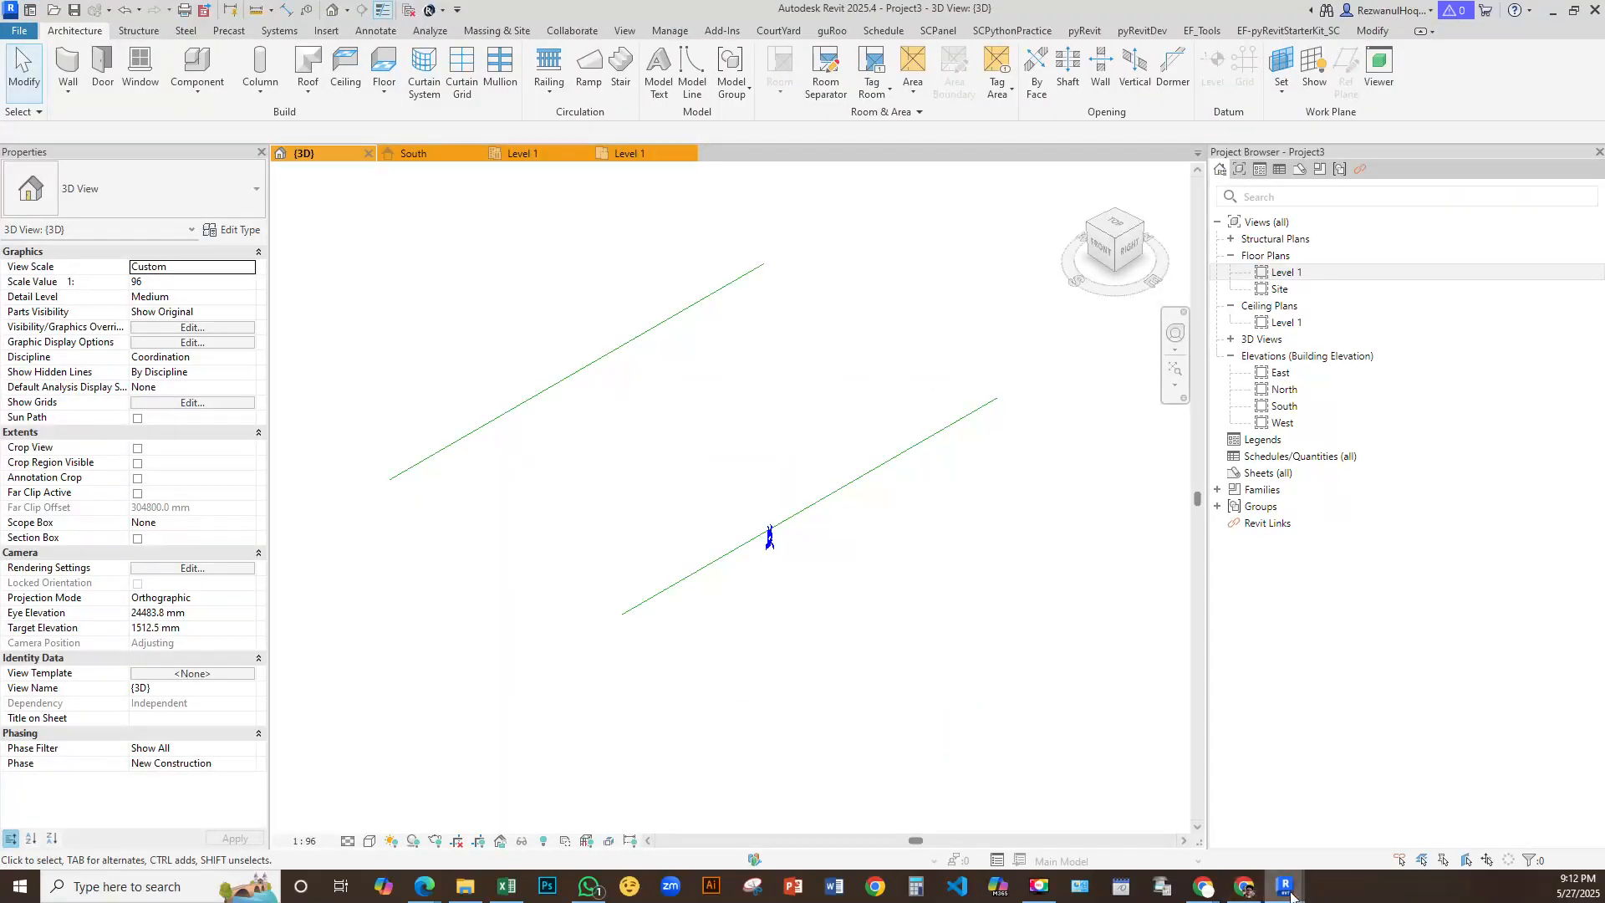
Switch to Dynamo, close the tower.dyn graph without saving its changes, and create a new blank workspace
mouse_move(1289, 895)
left_click(1236, 815)
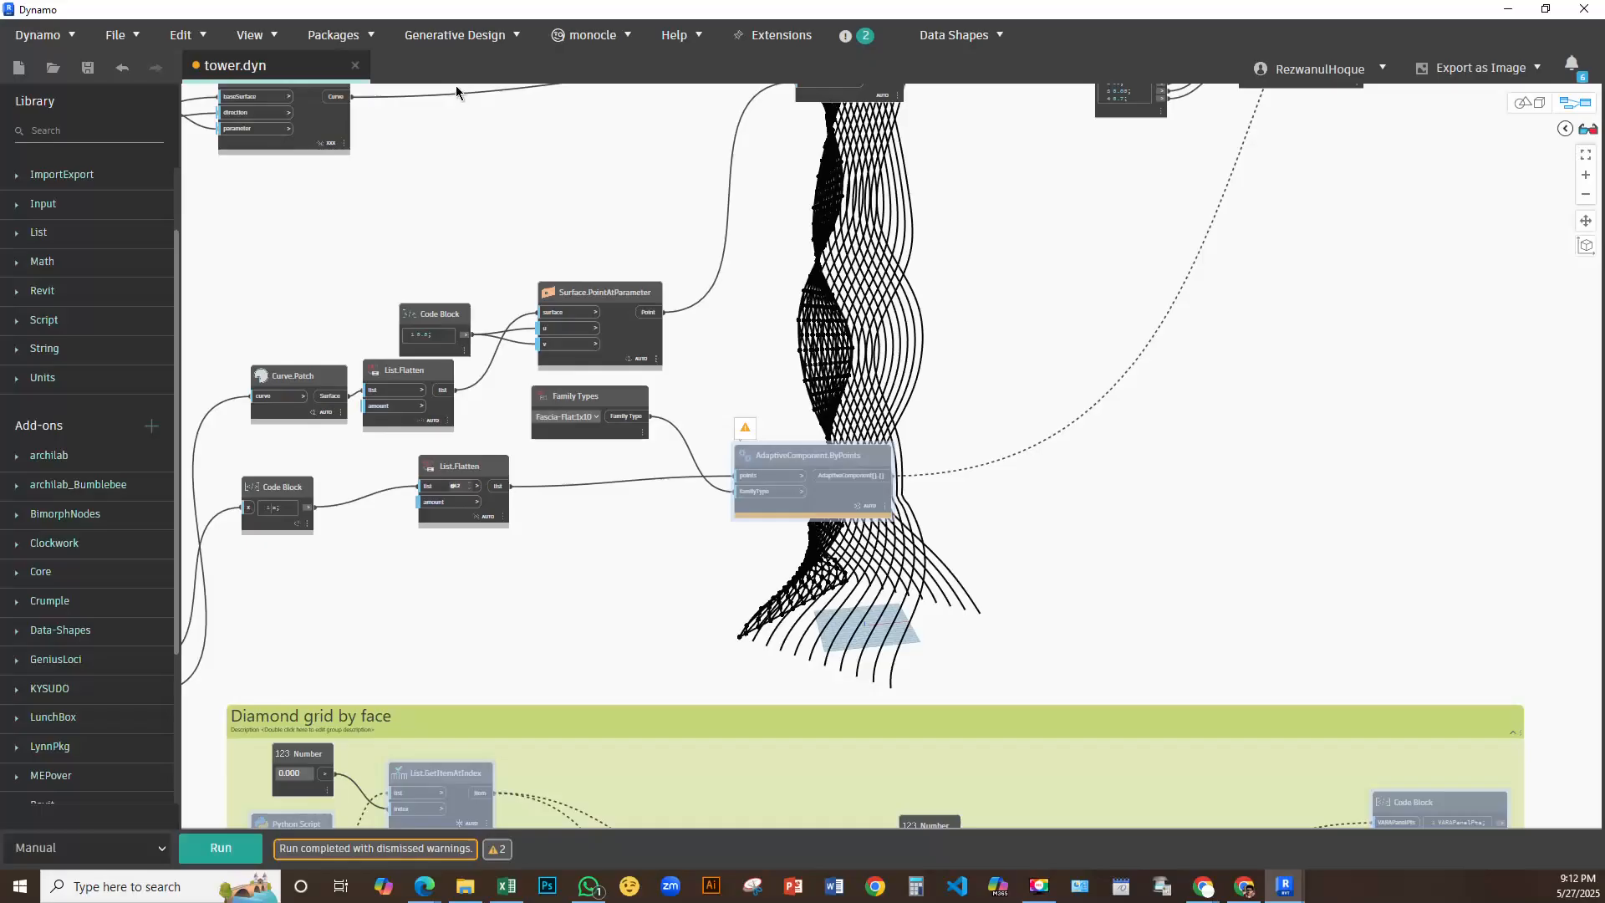
left_click(358, 69)
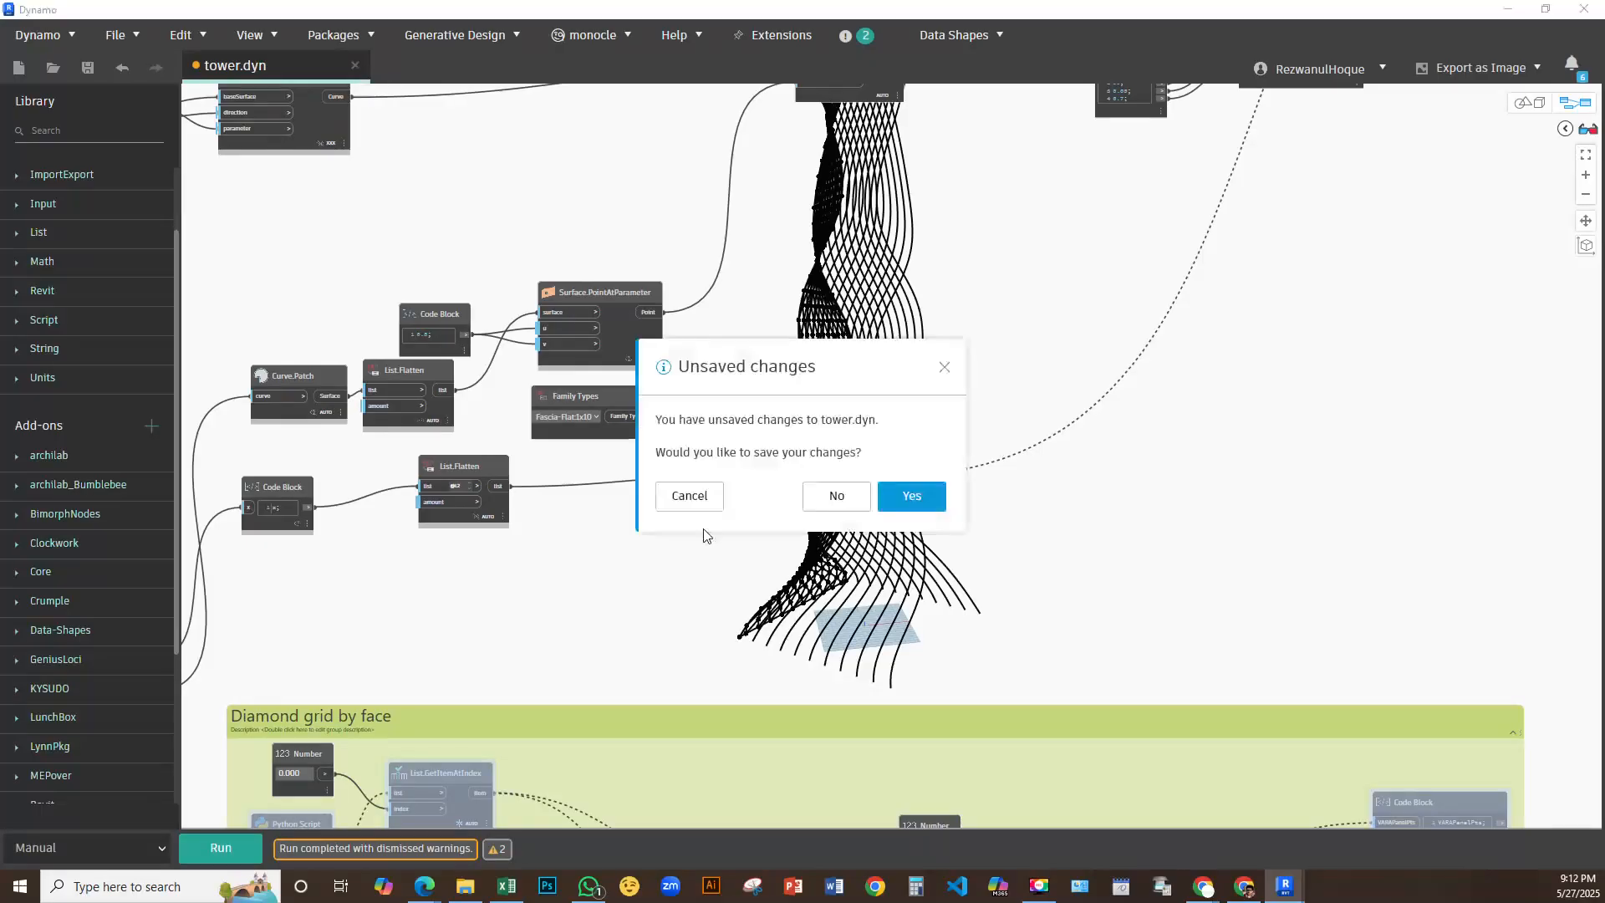
left_click(849, 504)
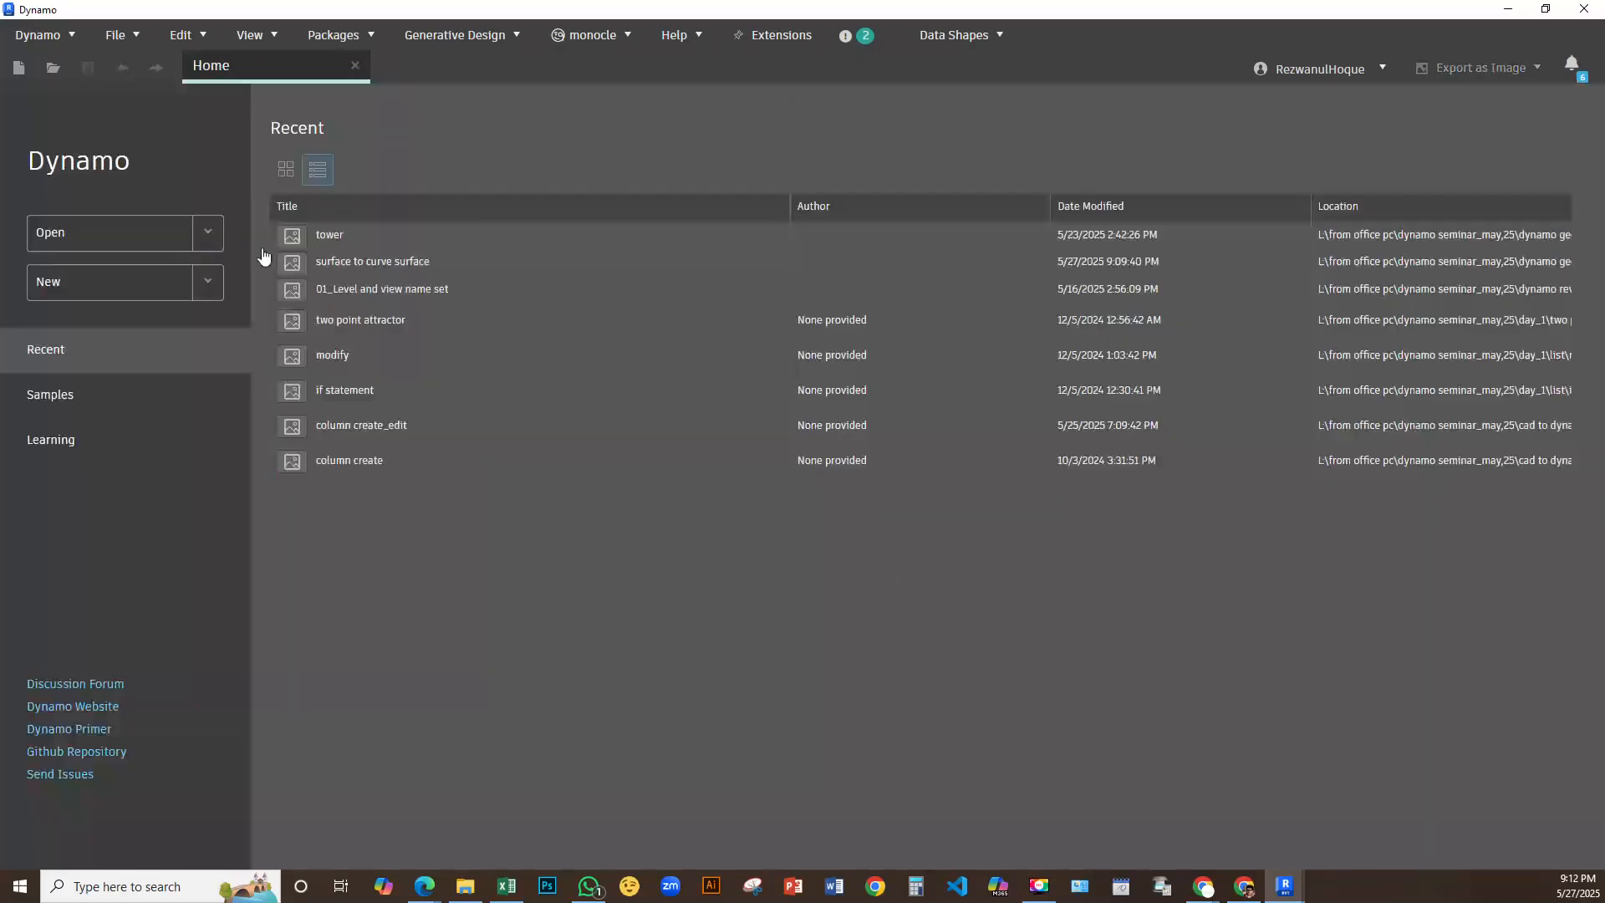
left_click(73, 284)
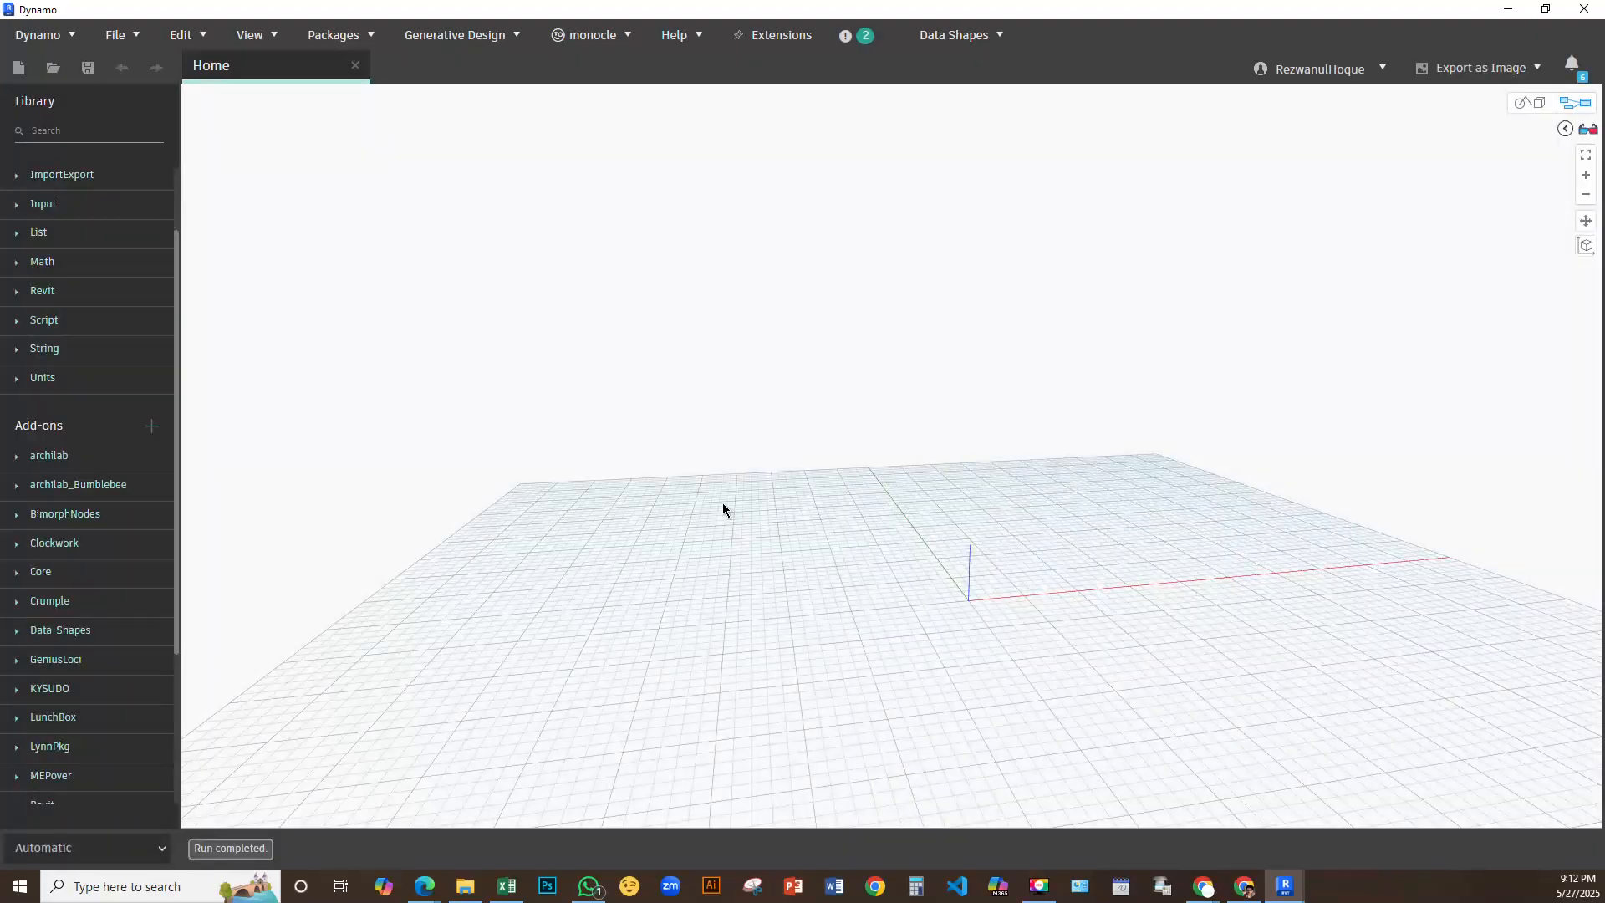
left_click(1507, 9)
middle_click_drag(886, 605, 851, 676)
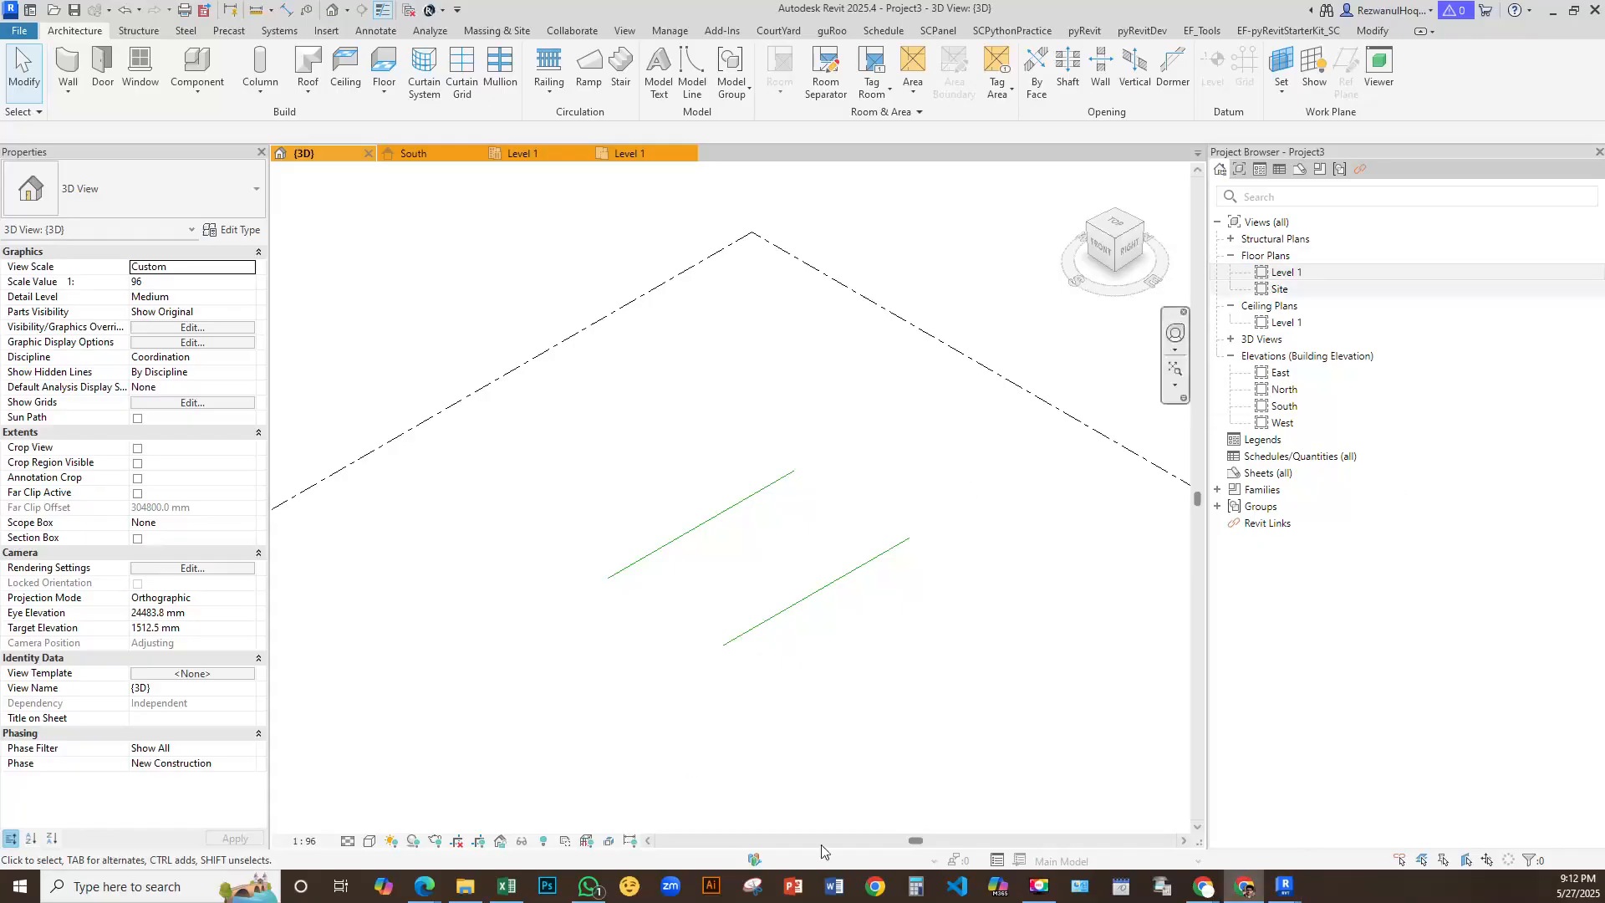
mouse_move(1284, 885)
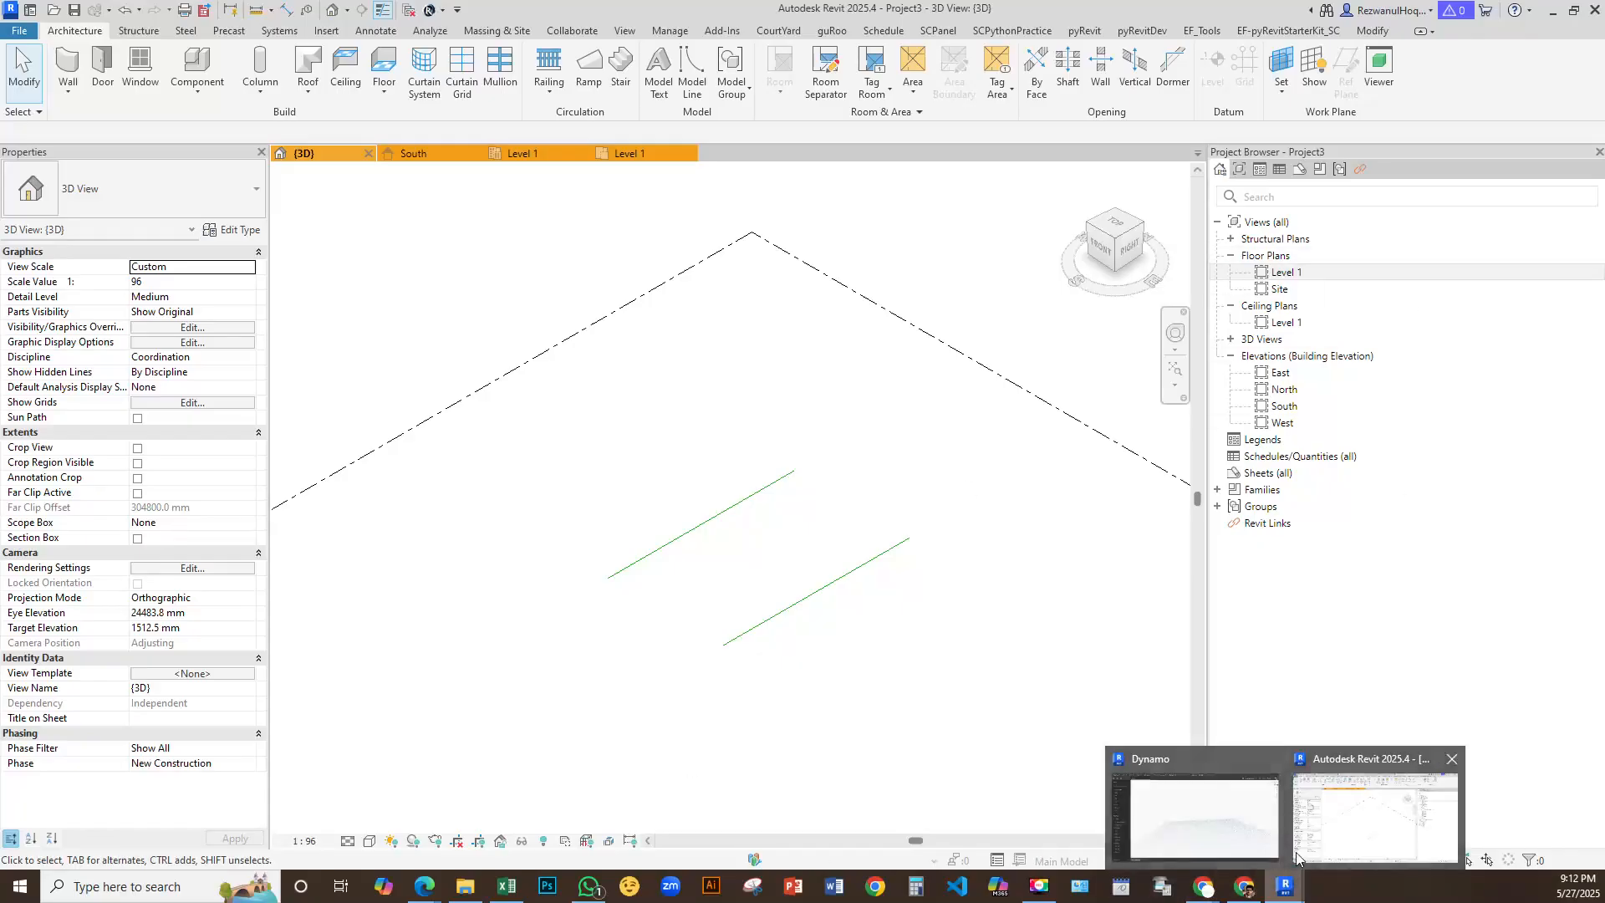
left_click(1246, 820)
right_click(591, 436)
left_click(536, 389)
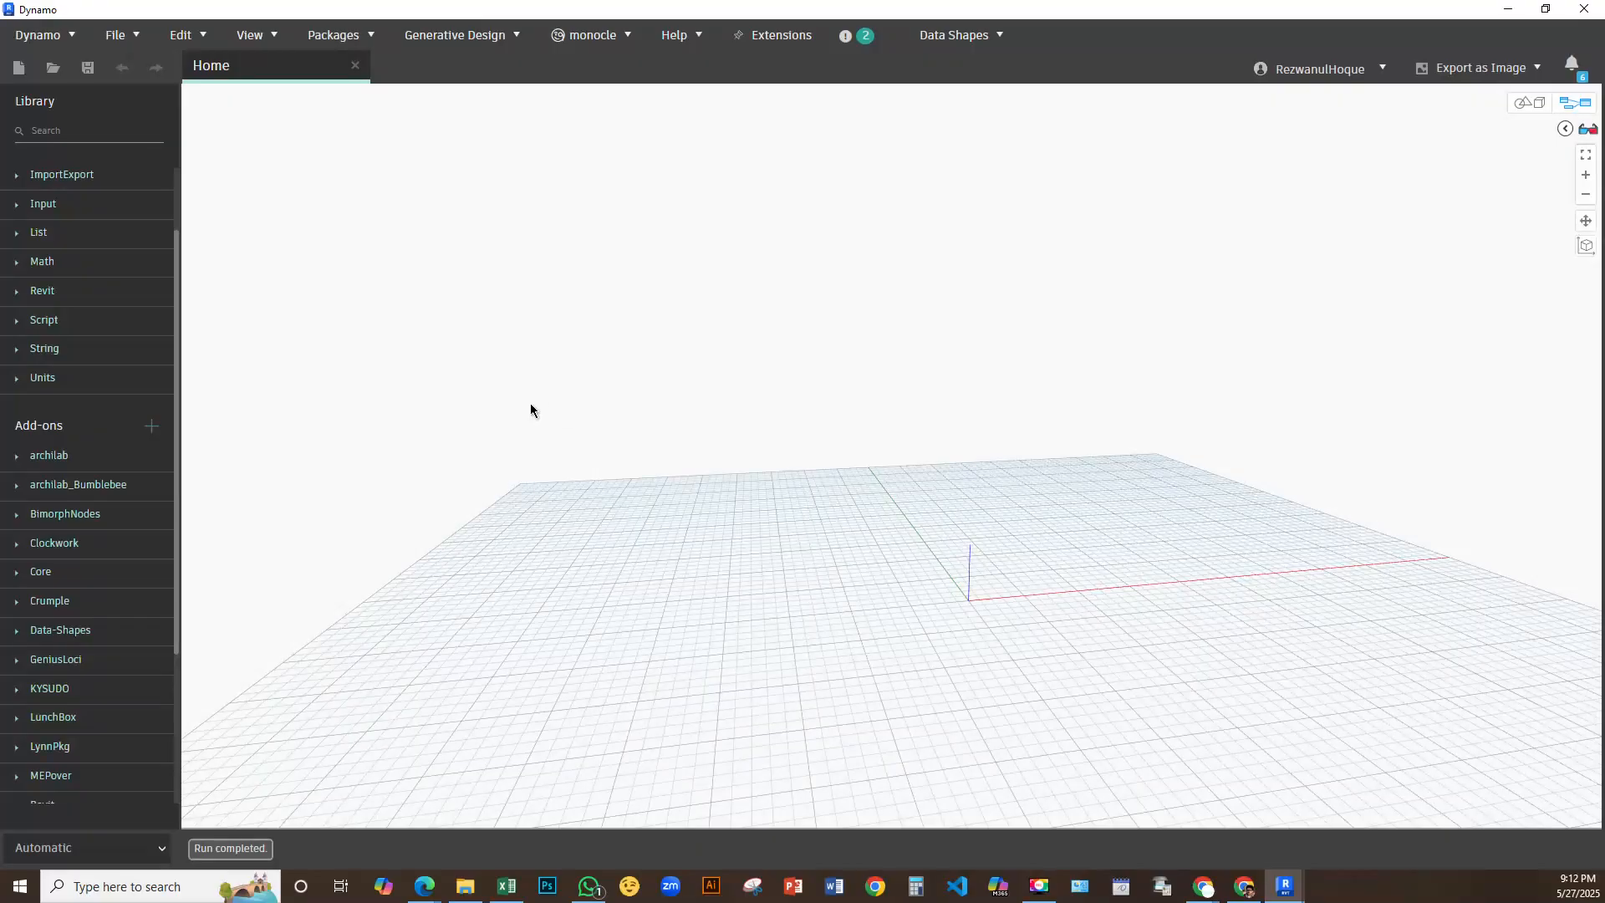
right_click(530, 404)
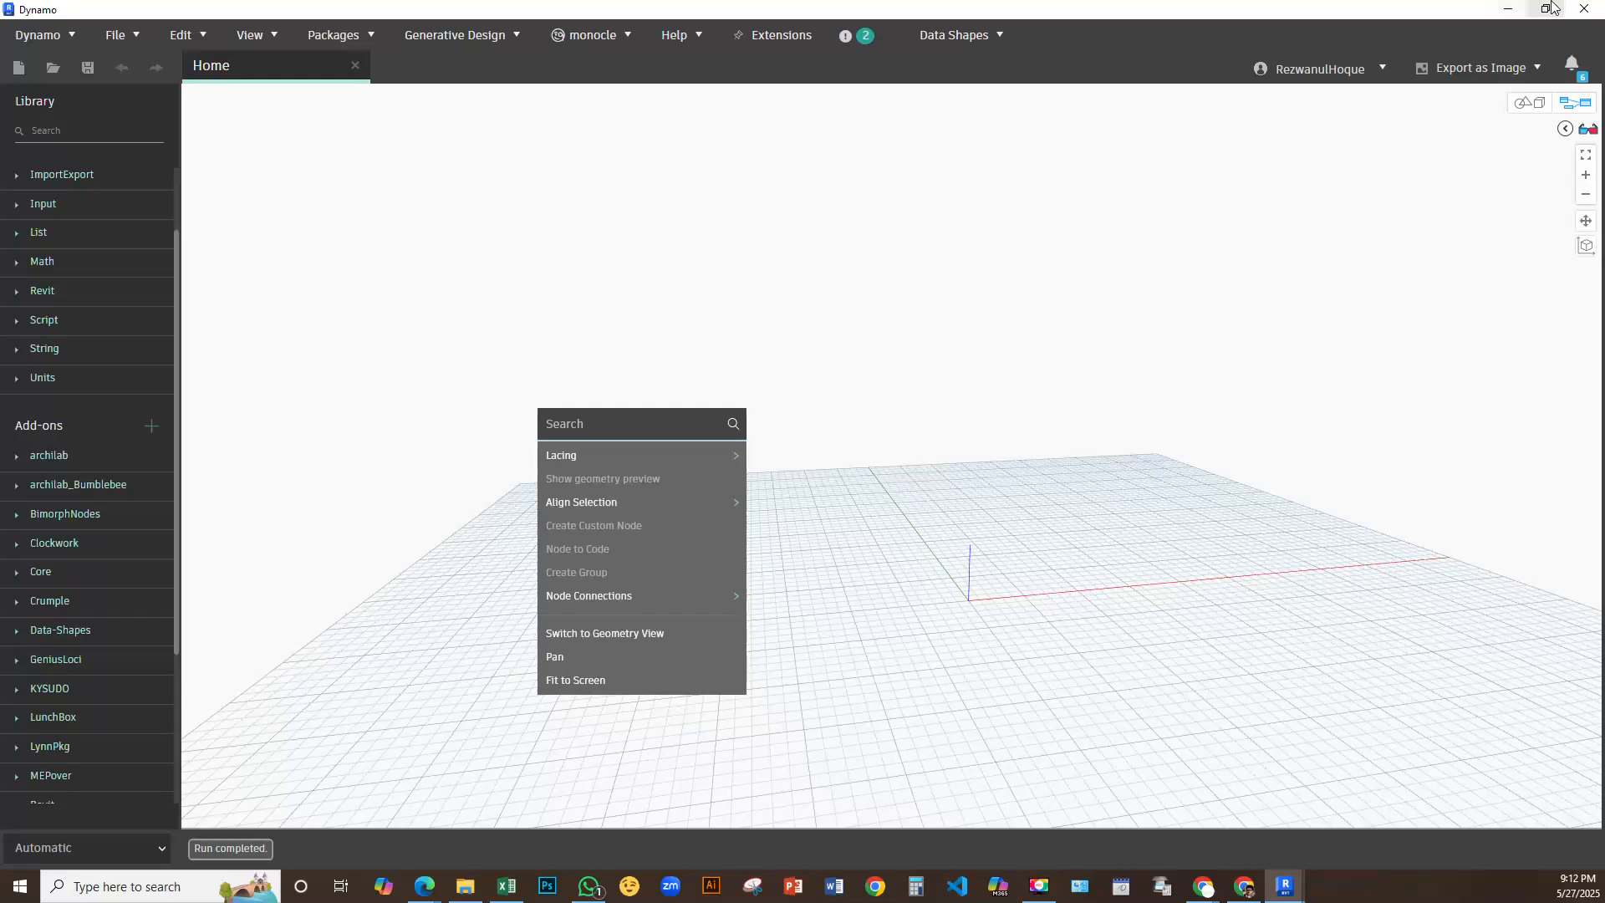
left_click(640, 261)
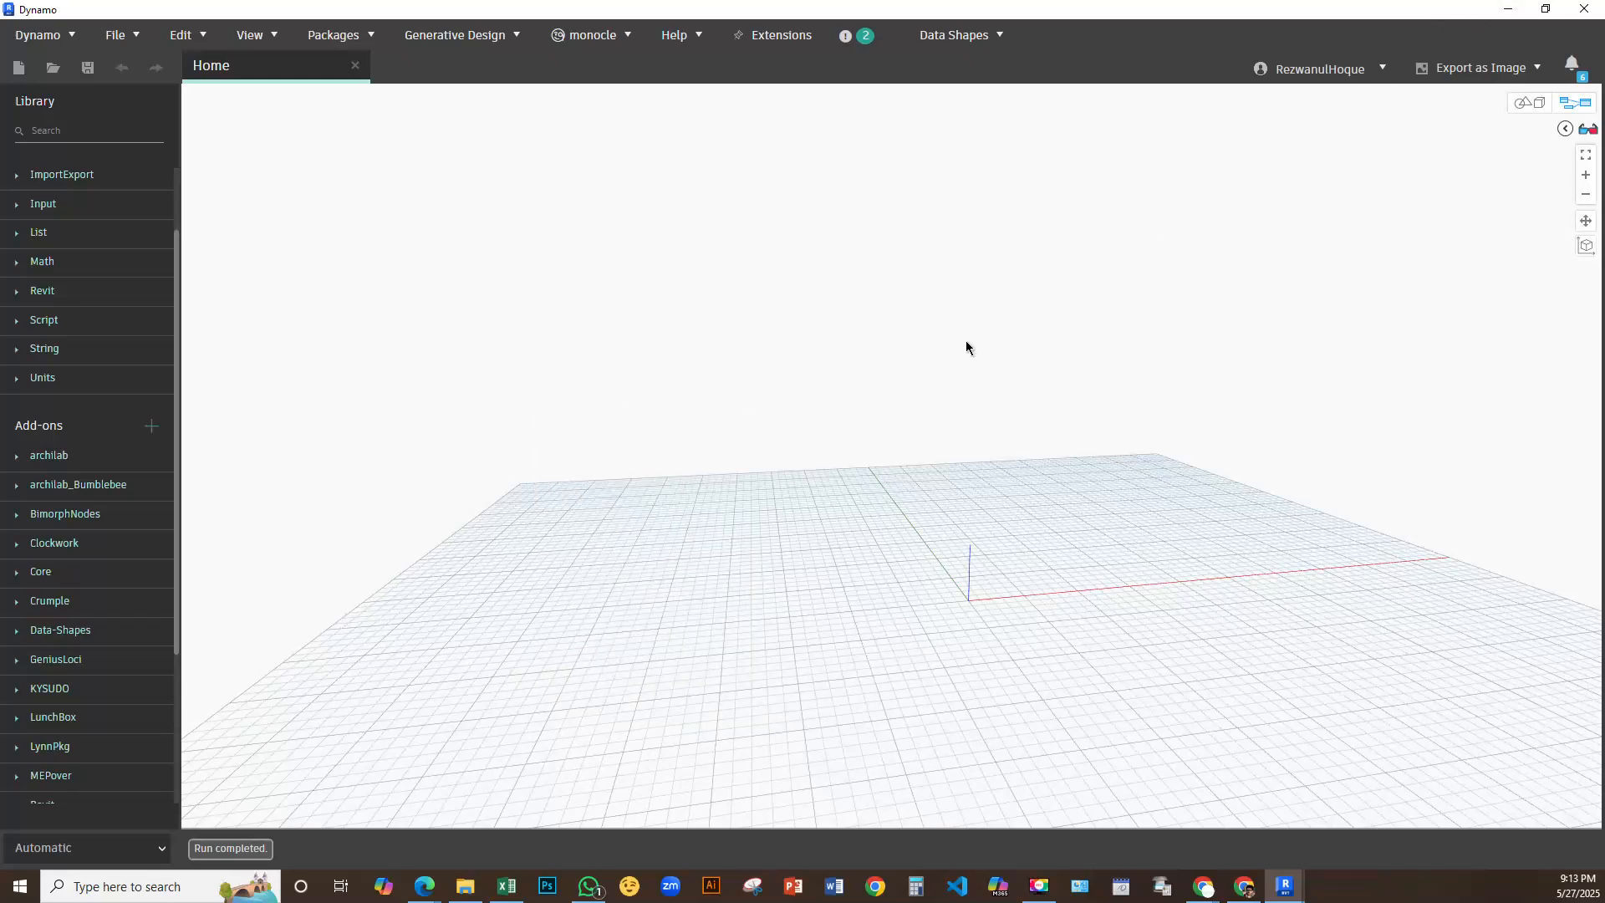
right_click(410, 487)
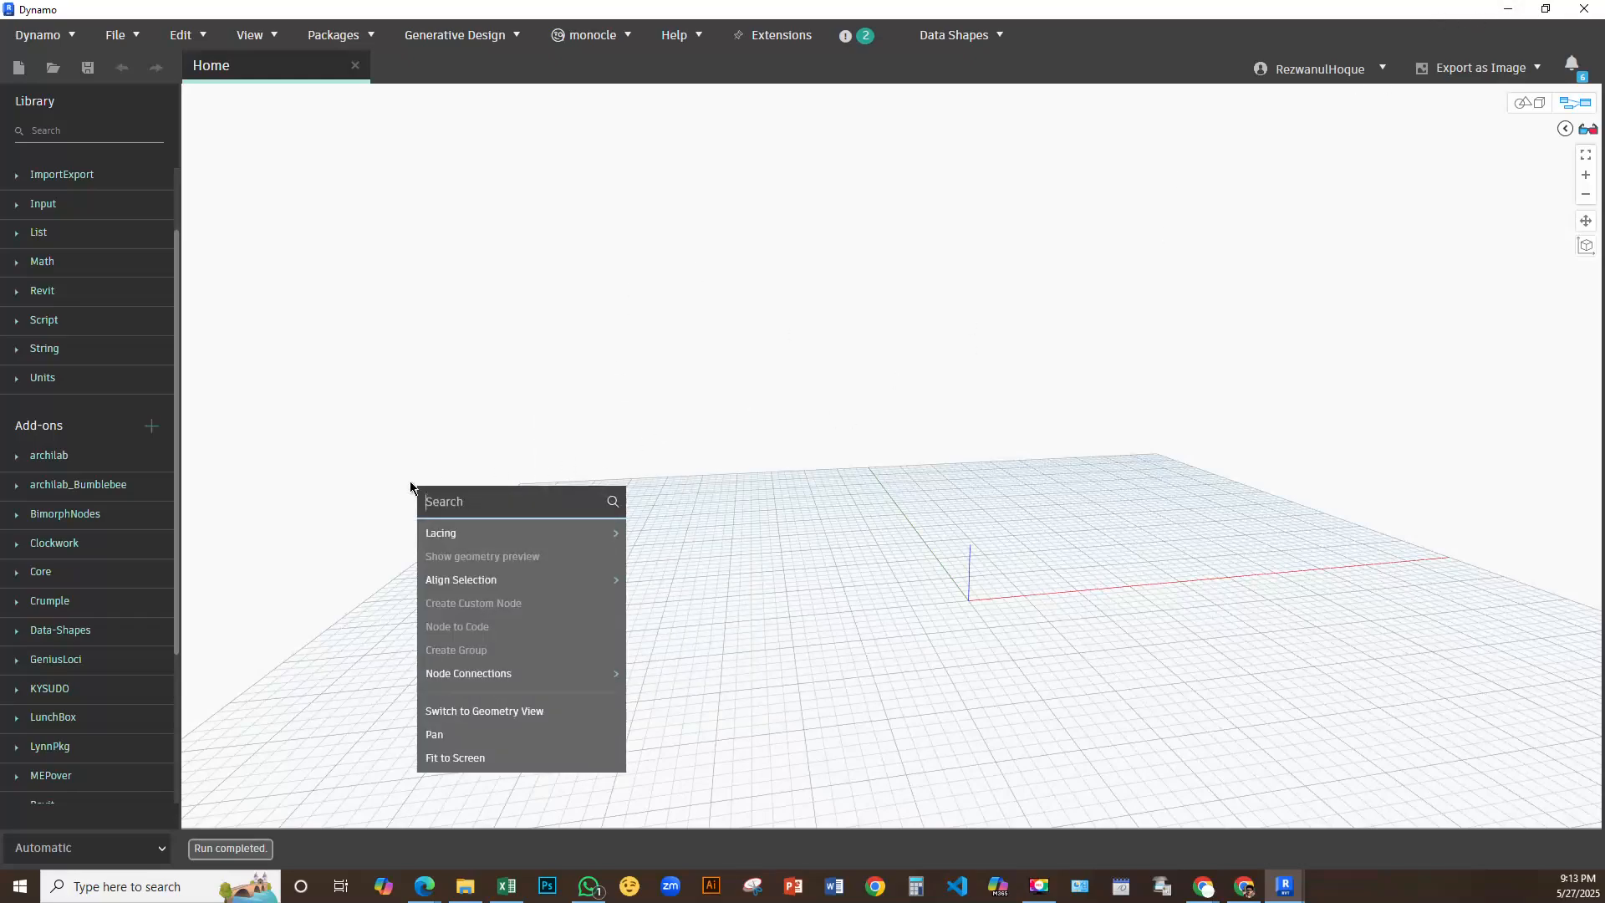
left_click(577, 422)
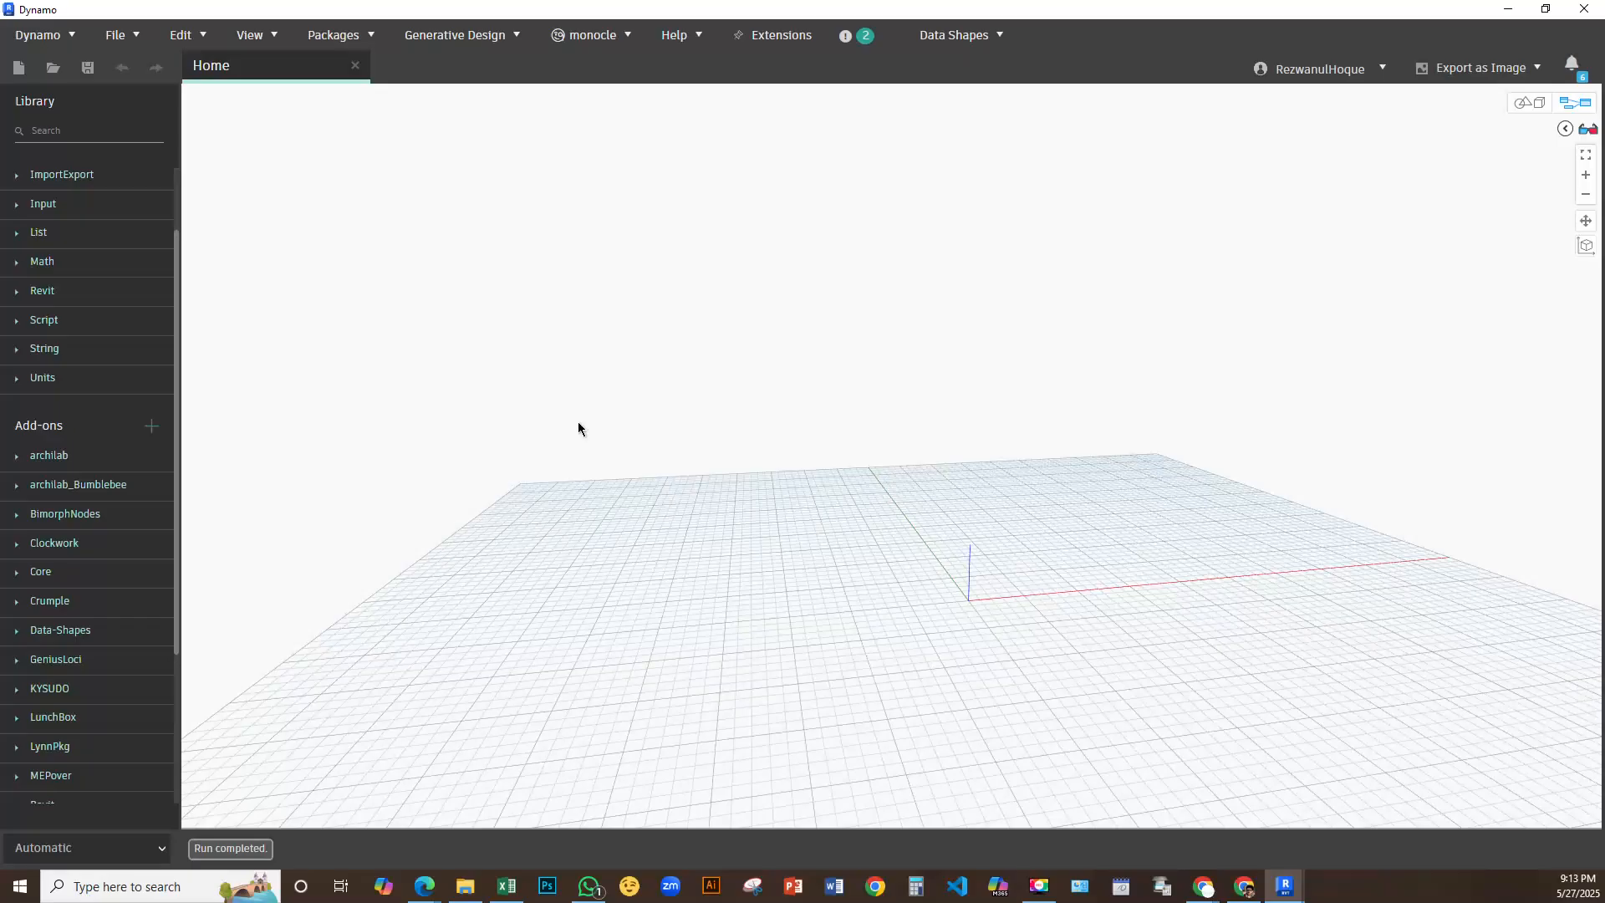
right_click(452, 372)
left_click(481, 299)
Switch to Revit and draw a Generic - 8" wall about 14000 mm long behind the model lines in the 3D view
left_click(1508, 9)
middle_click_drag(643, 465, 656, 541)
key("w")
key("a")
left_click(572, 573)
left_click(671, 506)
key("Escape")
key("Escape")
left_click(644, 530)
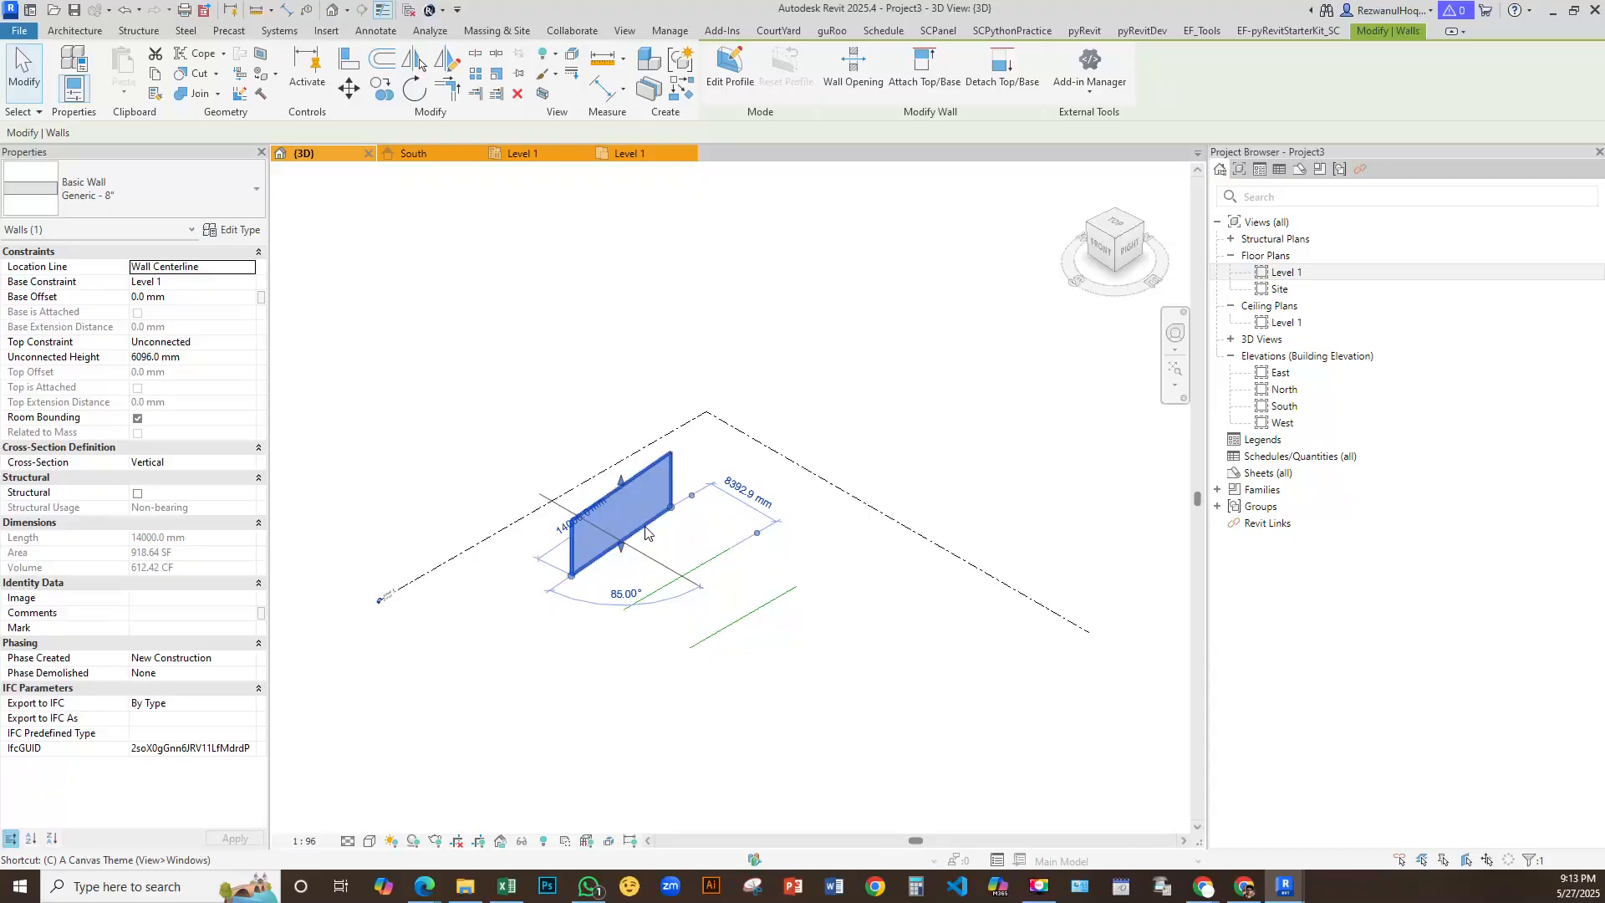
key("Escape")
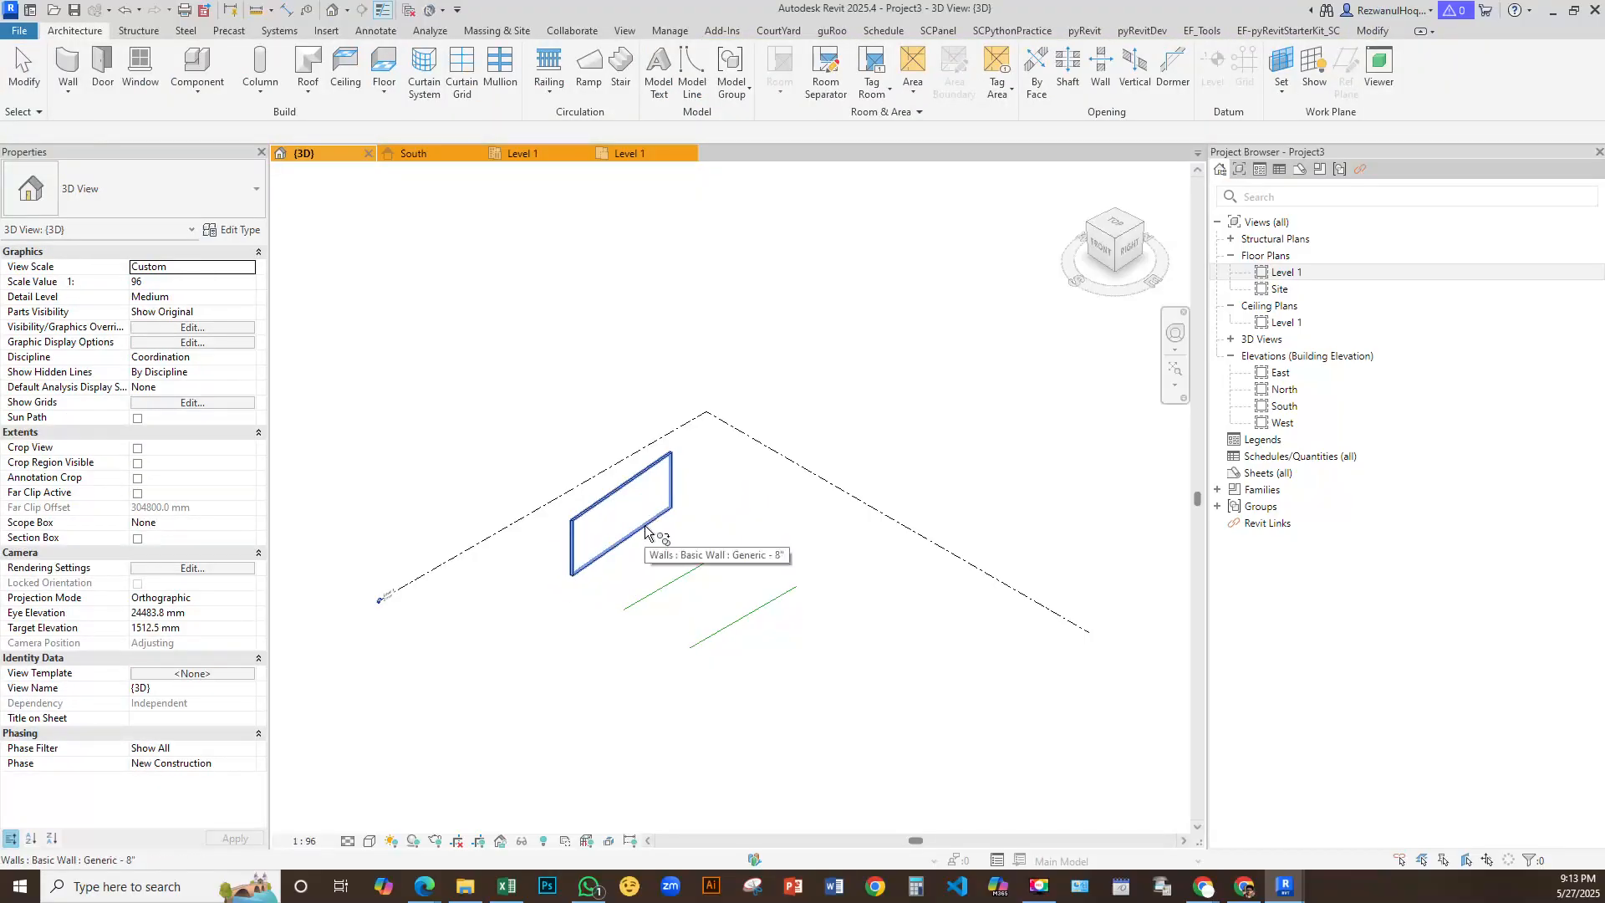
Make nine copies of the wall with multiple copying, spread in parallel on both sides of the Level 1 line
left_click(644, 530)
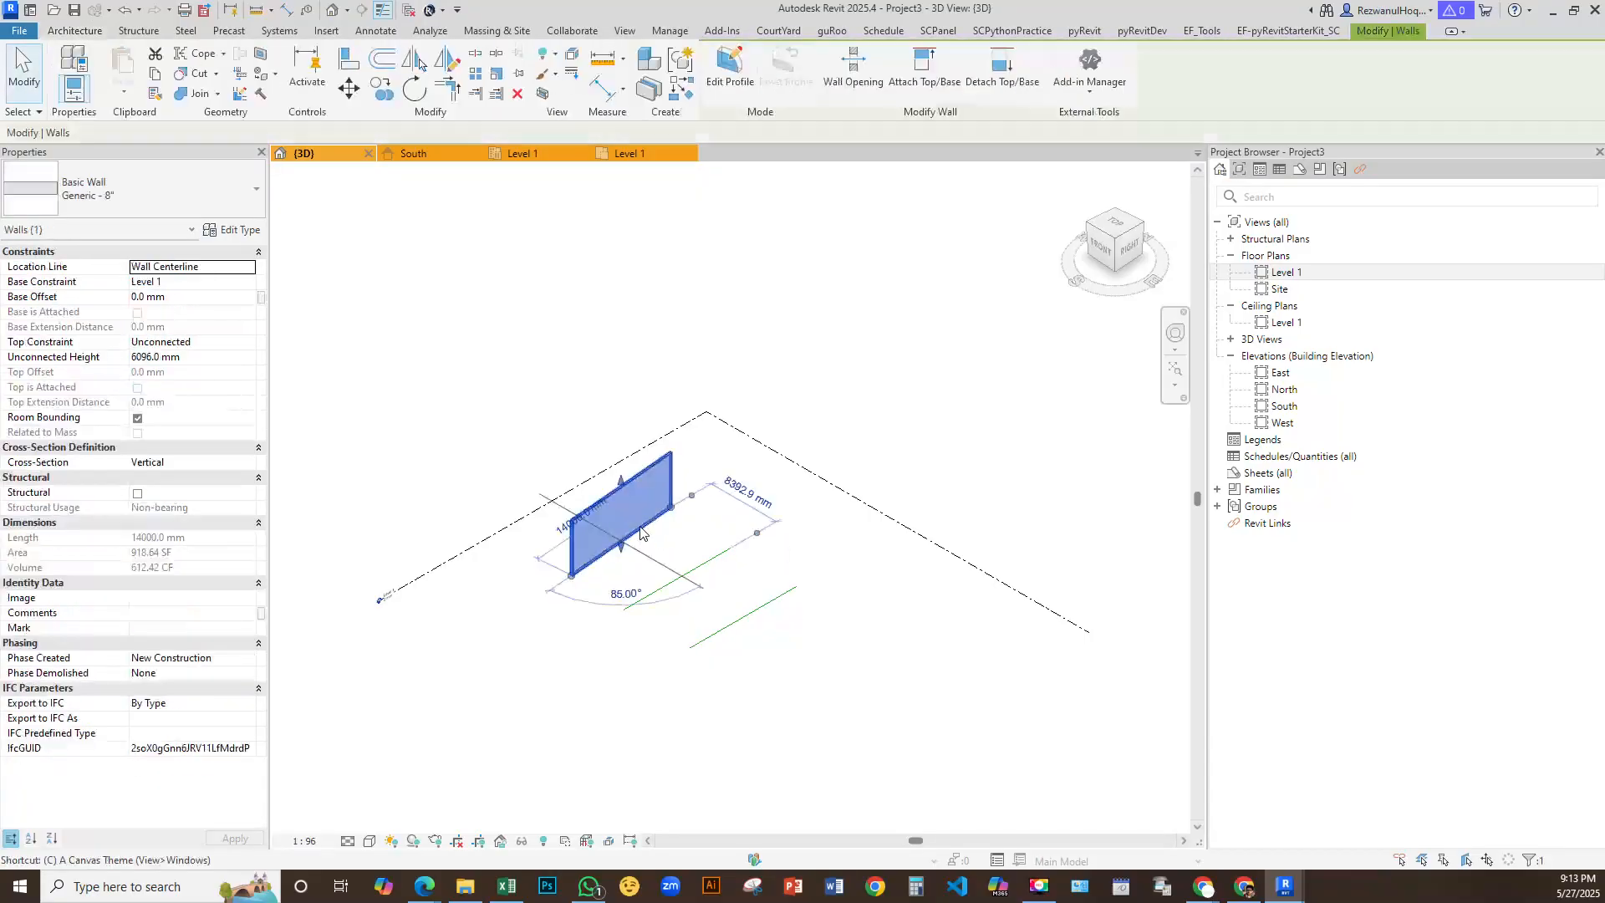
key("c")
key("o")
left_click(640, 525)
left_click(652, 538)
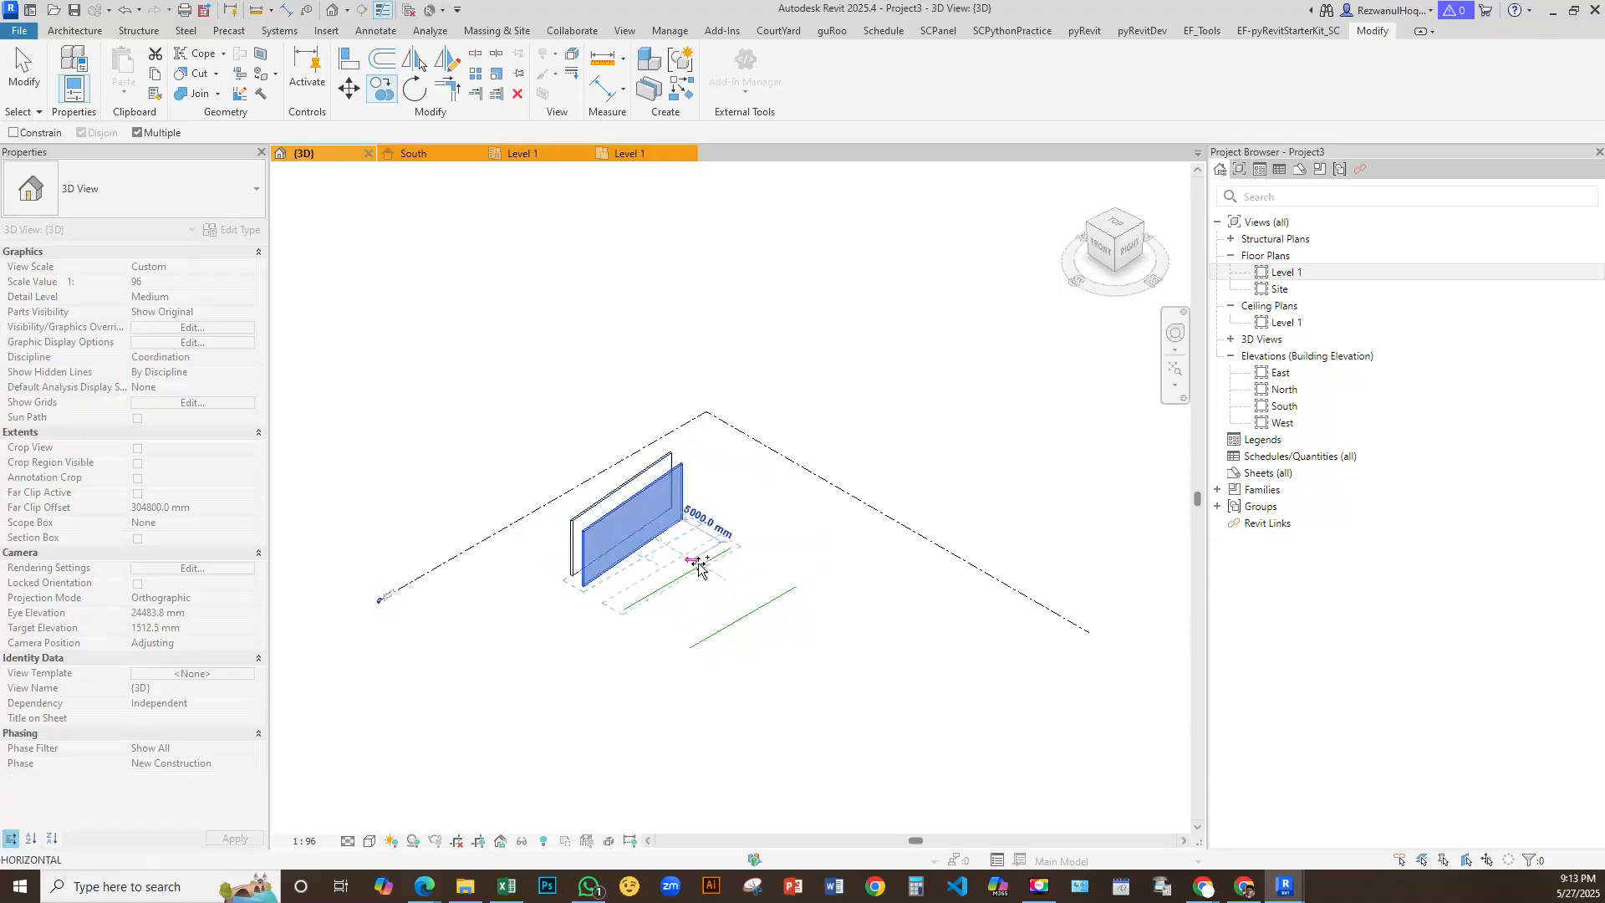
left_click(699, 565)
left_click(751, 603)
left_click(886, 680)
left_click(951, 715)
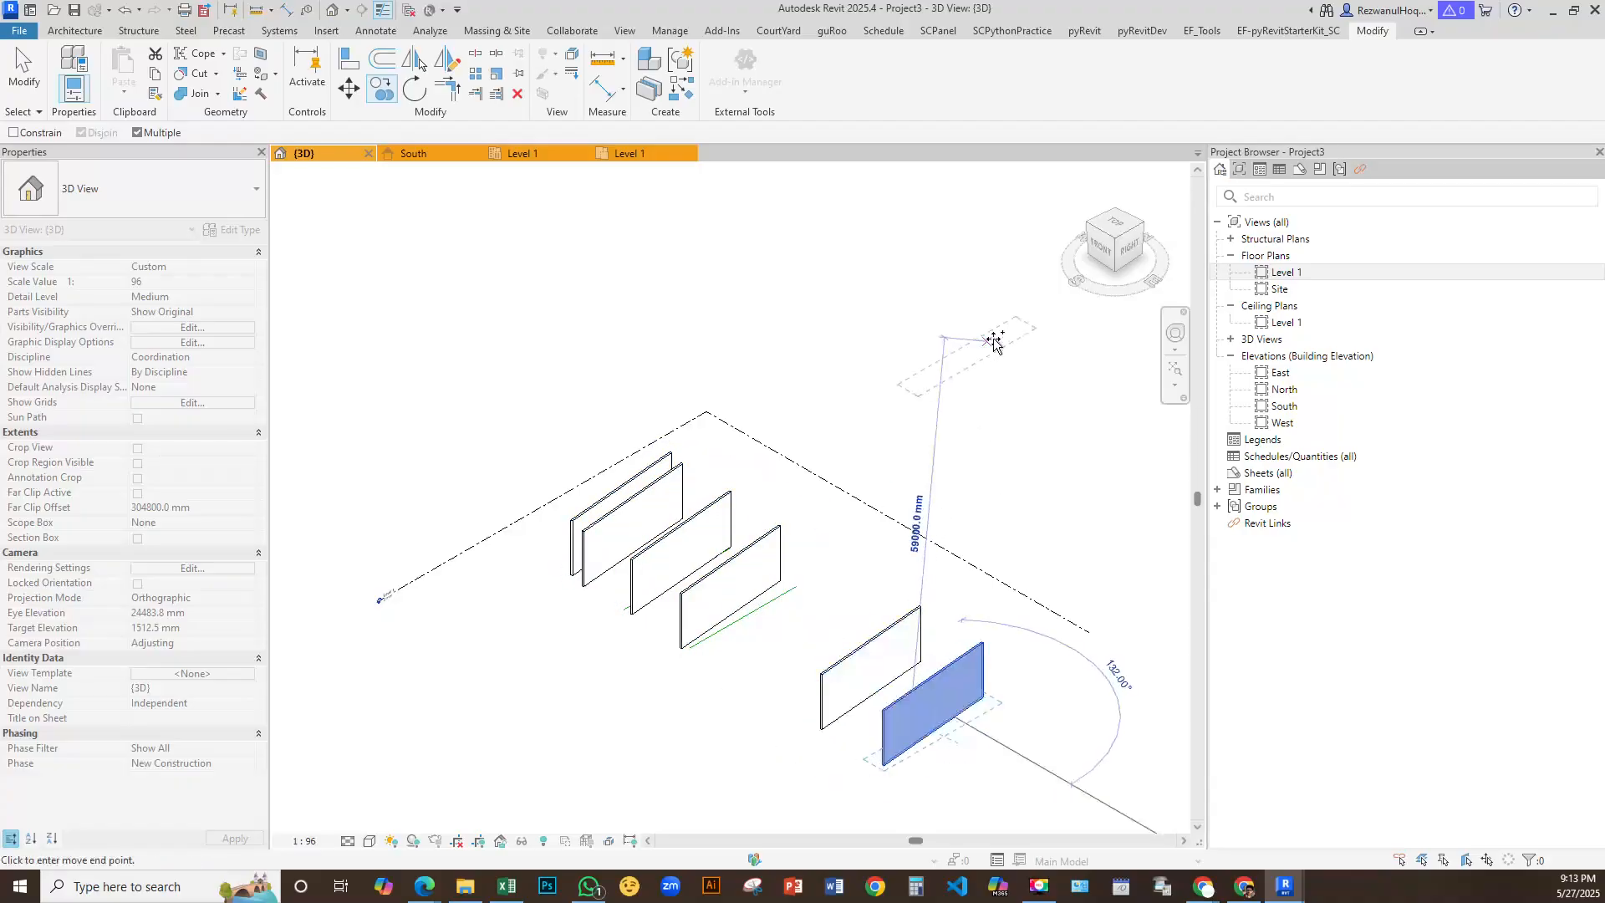
left_click(763, 368)
left_click(1019, 519)
left_click(905, 454)
key("Escape")
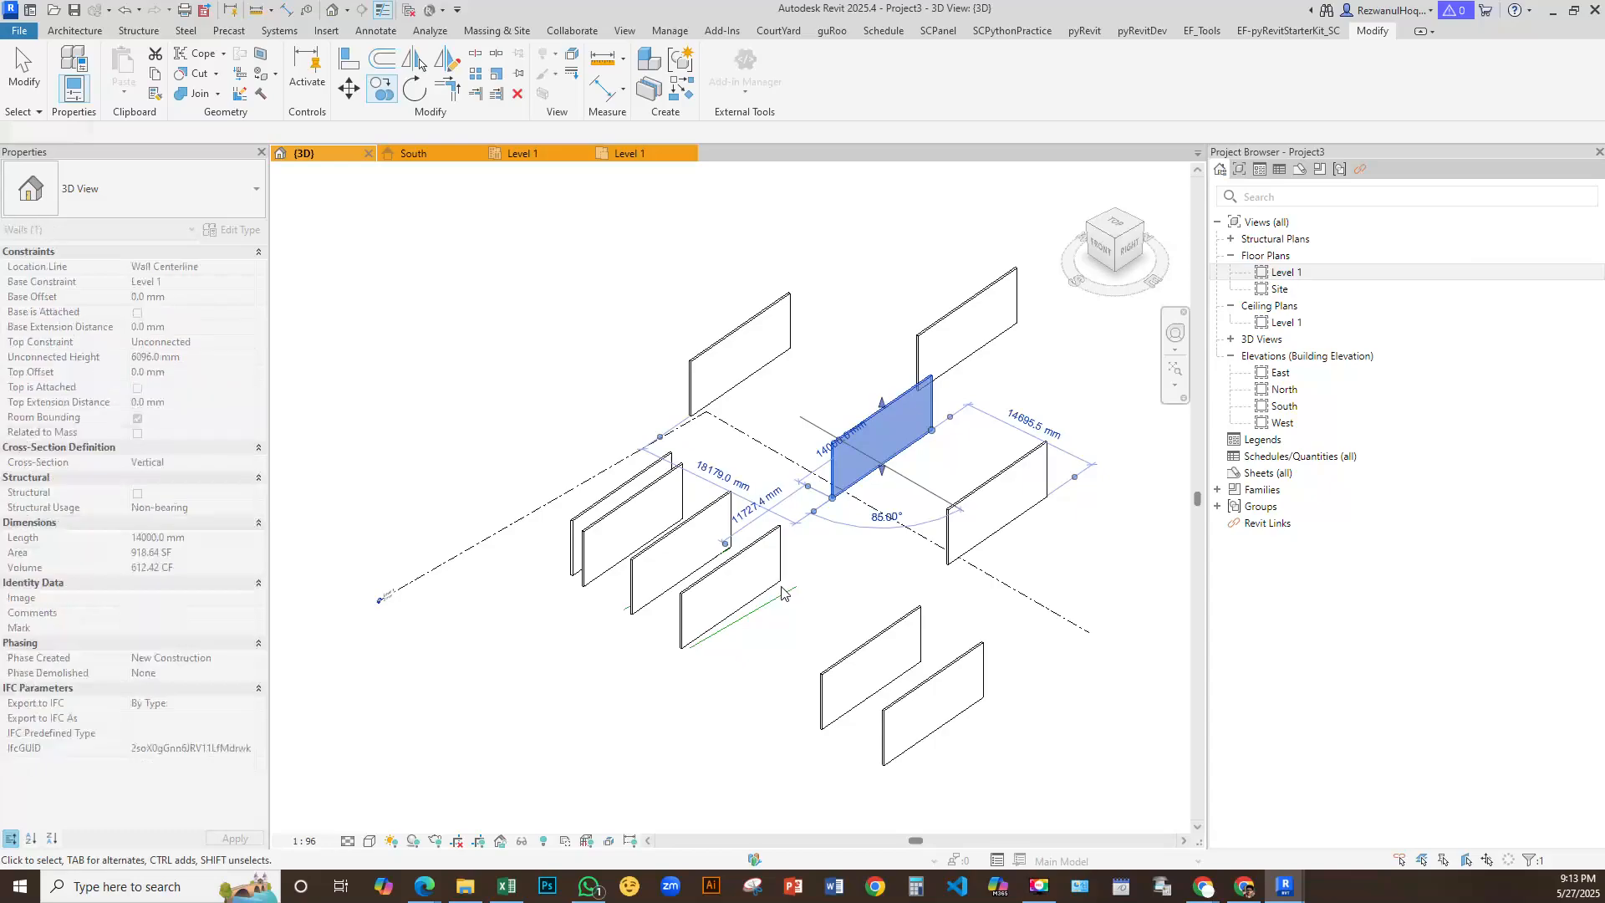
key("Escape")
Set the Comments of the wall beside the front green model line to w1
scroll(746, 550, "down", 2)
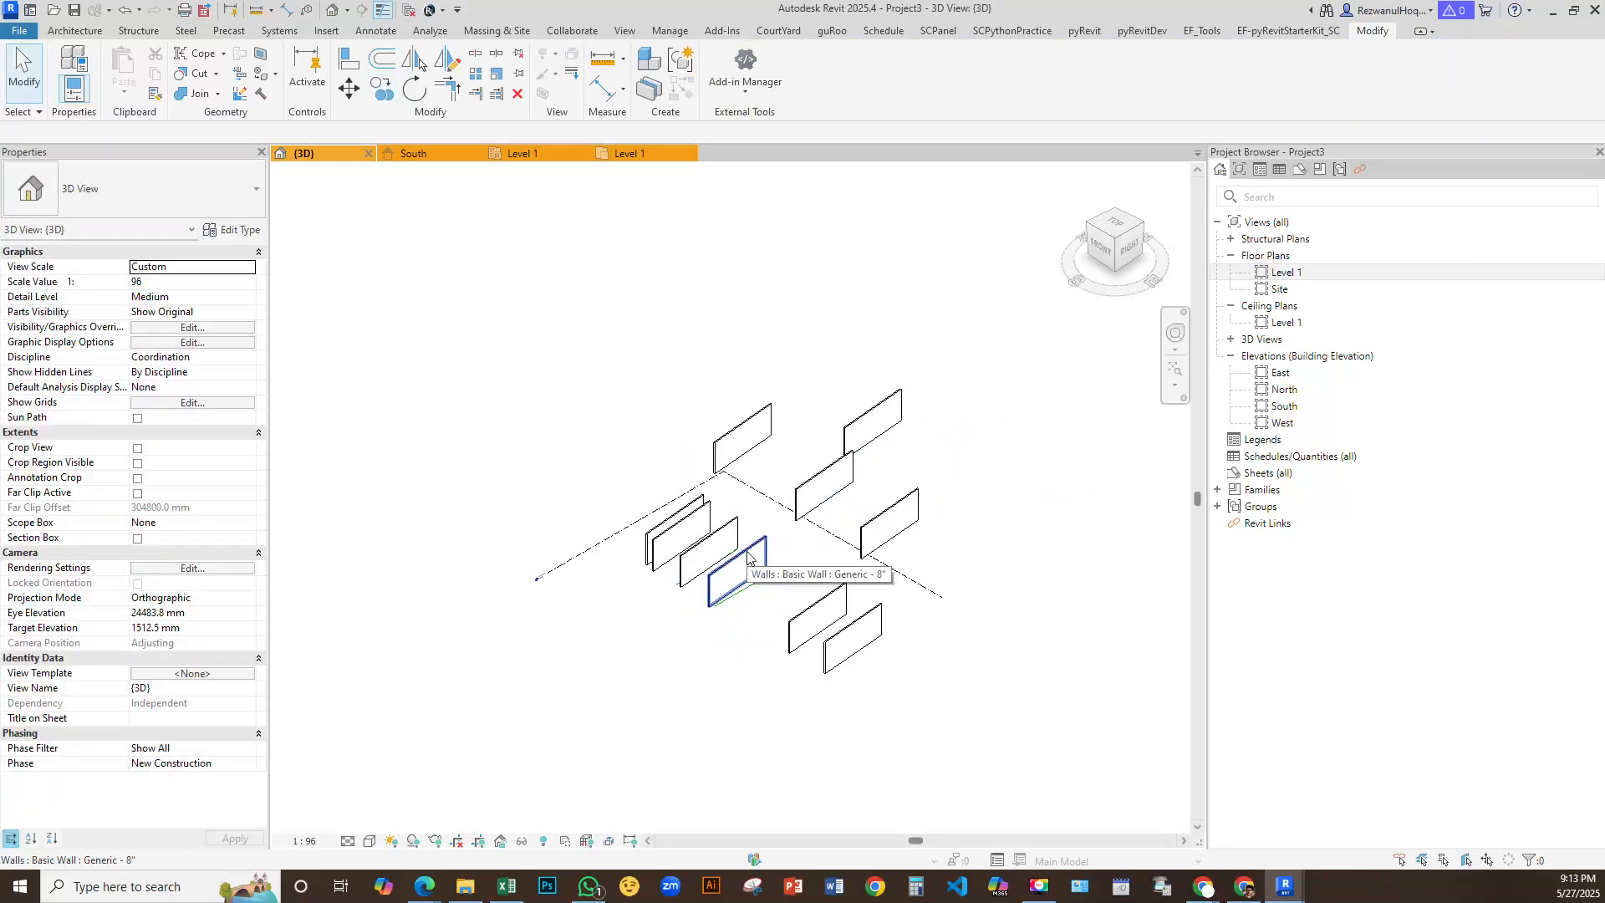
scroll(748, 558, "up", 2)
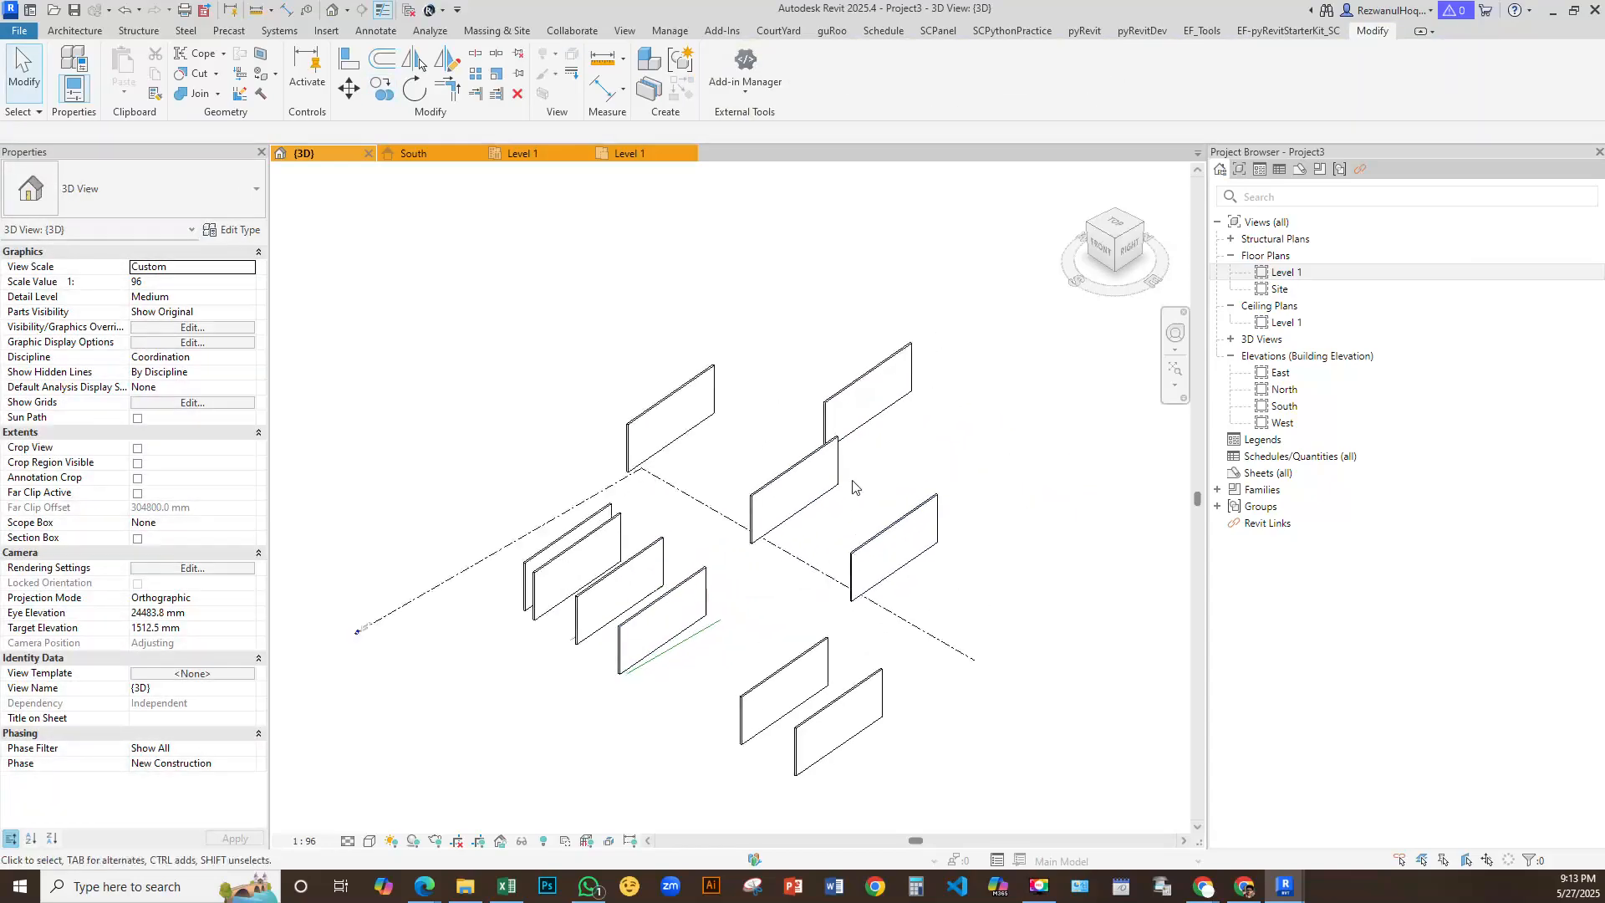
left_click(798, 494)
left_click(825, 591)
scroll(648, 564, "down", 1)
left_click(641, 582)
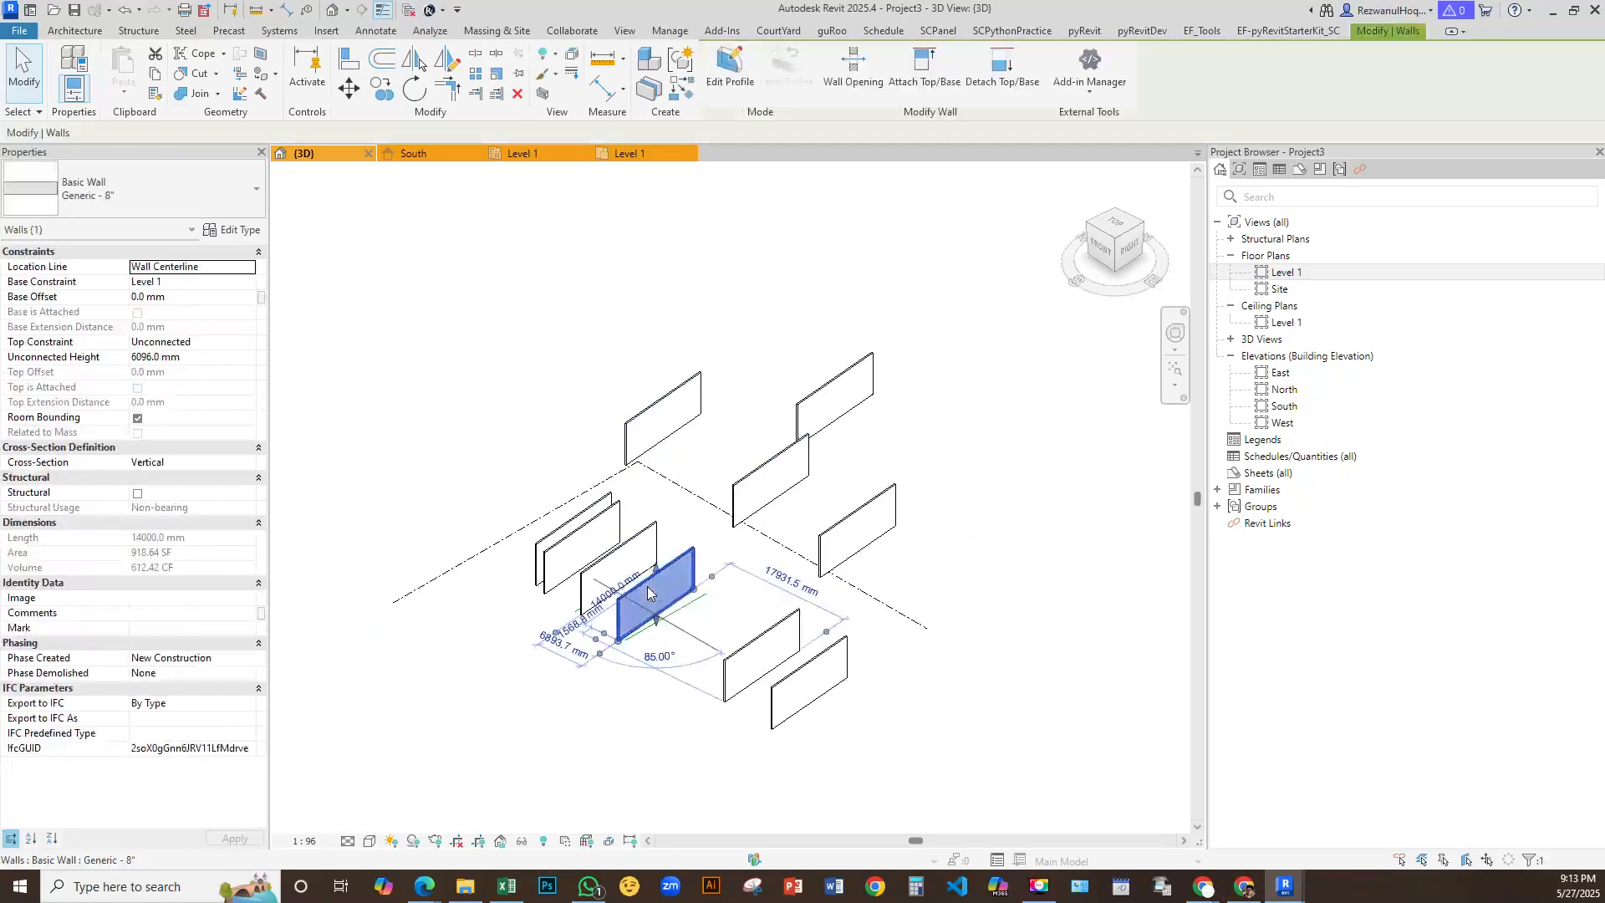
left_click(171, 613)
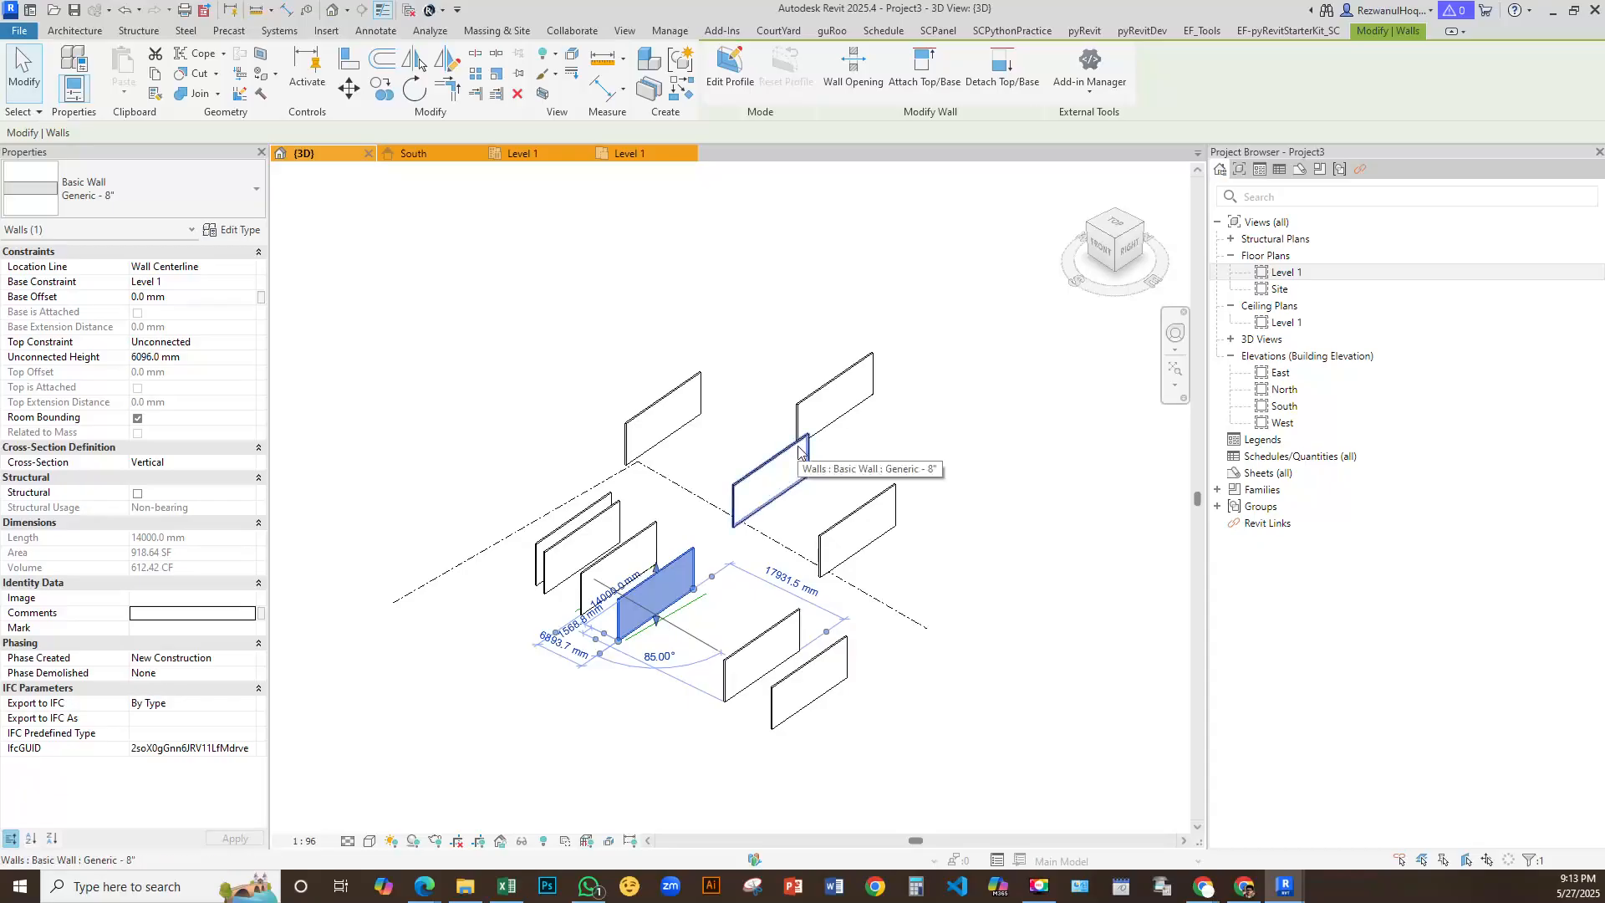
left_click(434, 672)
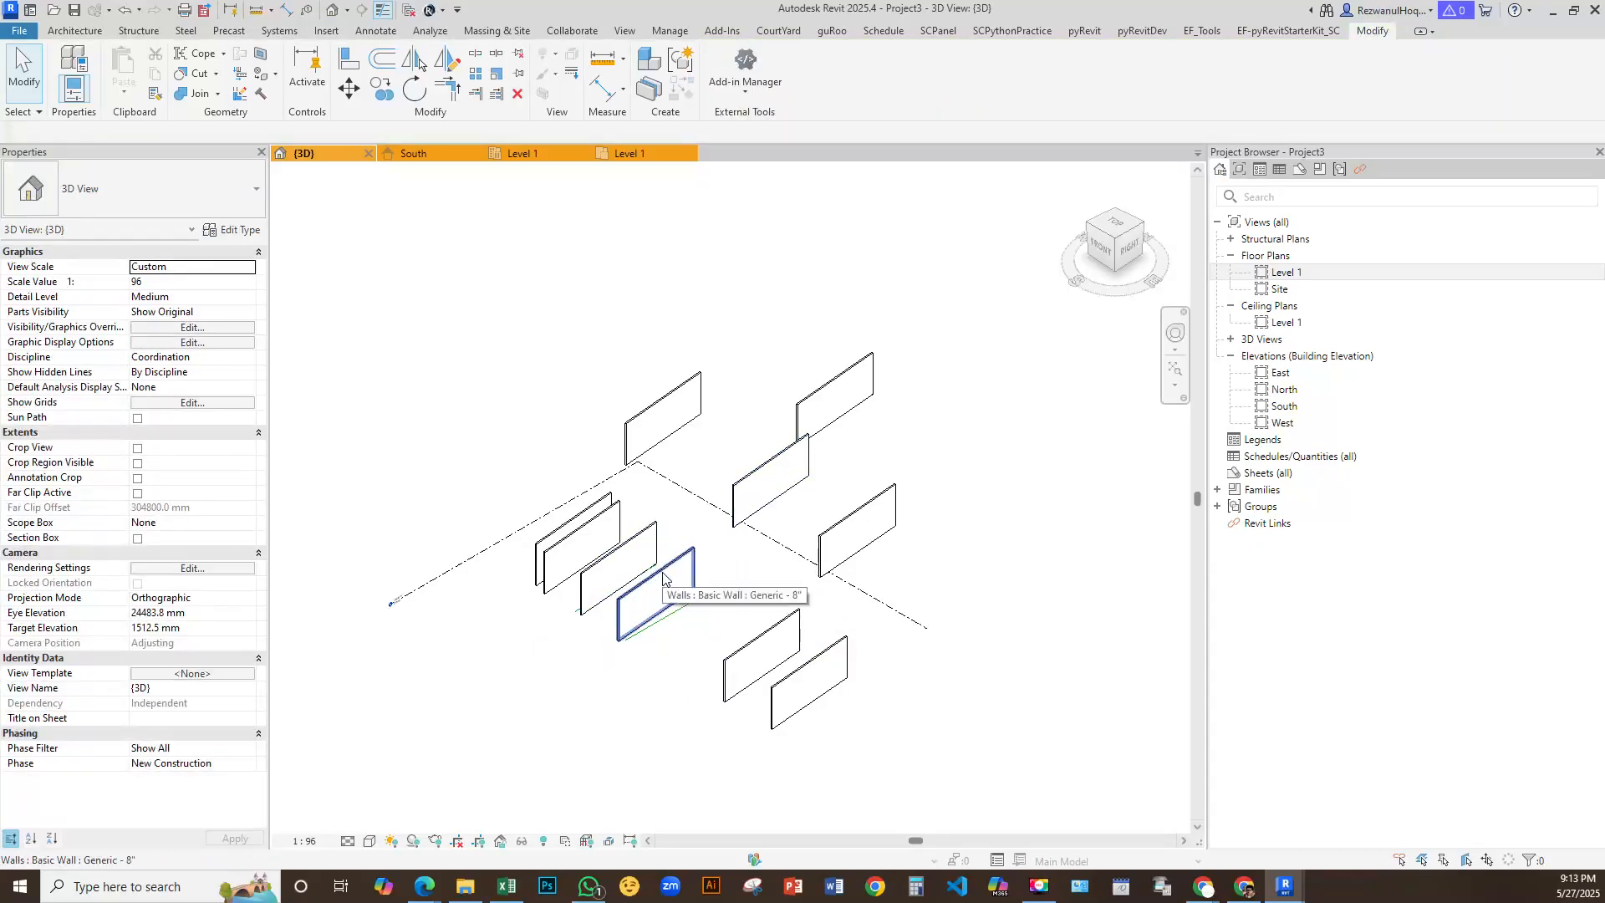
left_click(662, 577)
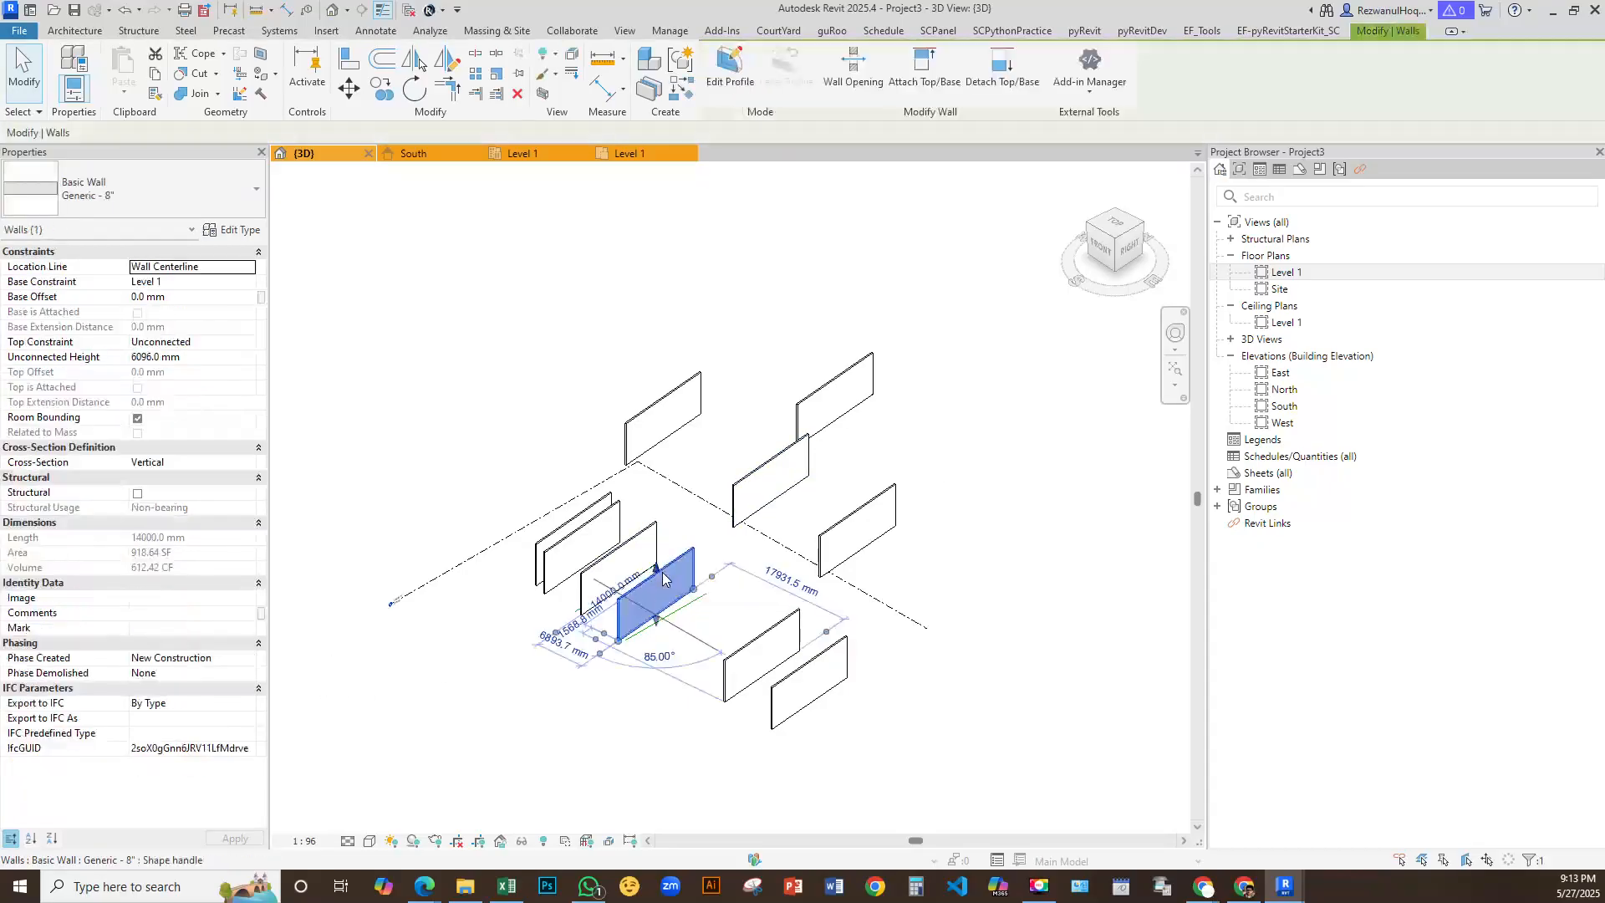
left_click(145, 611)
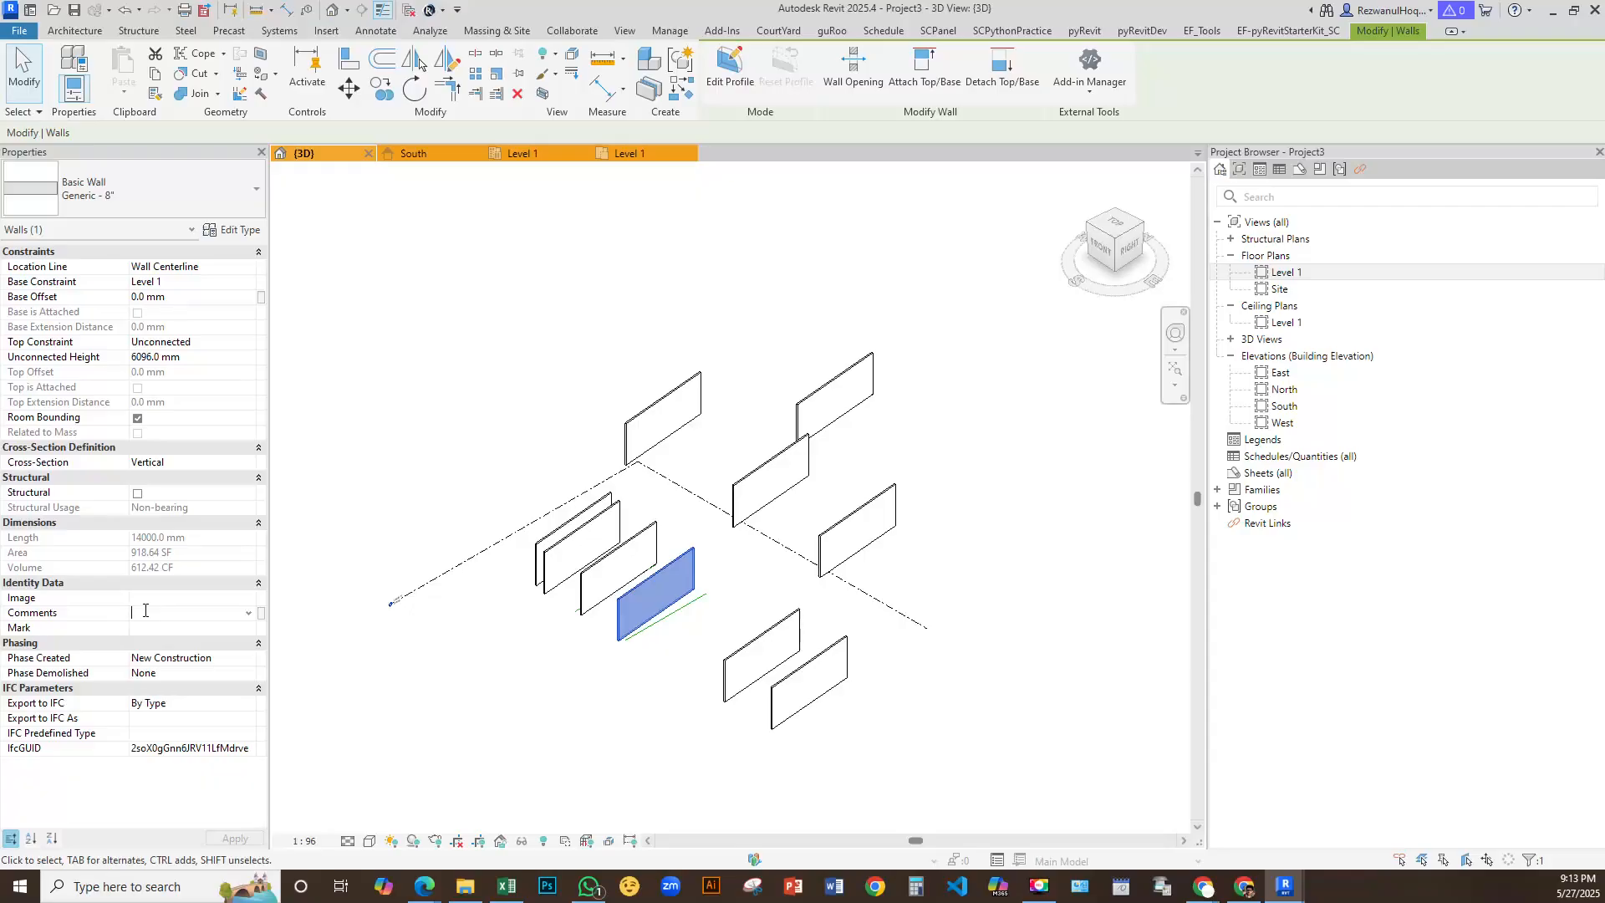
type("w1")
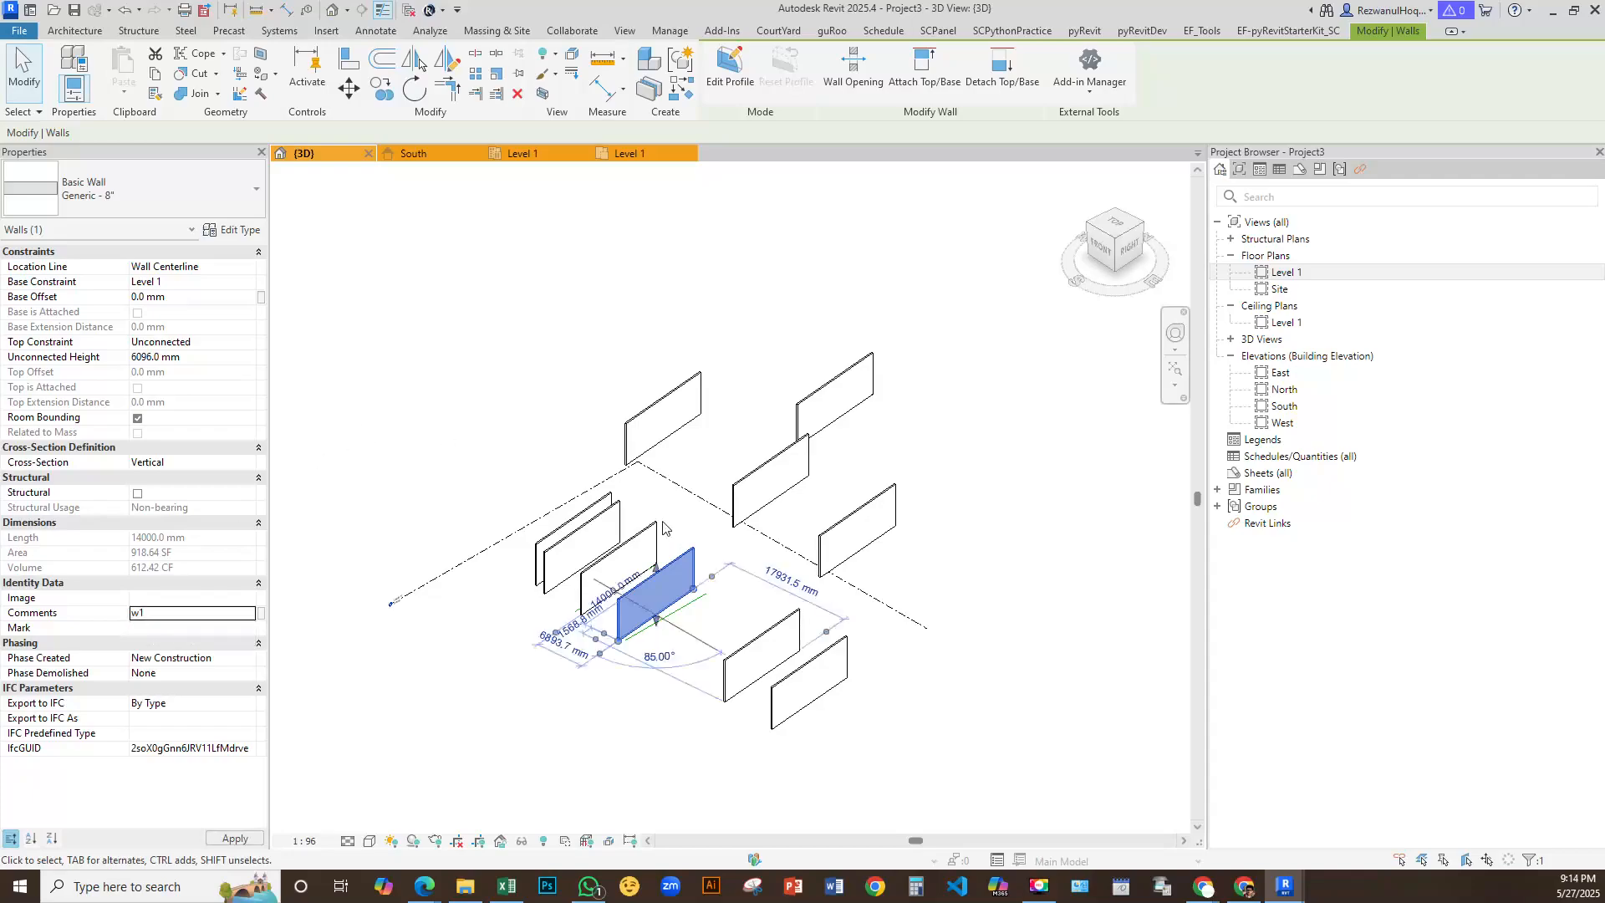
Set the Comments of the wall copy directly in front of the original wall to w2 and clear the selection
left_click(595, 525)
left_click(194, 613)
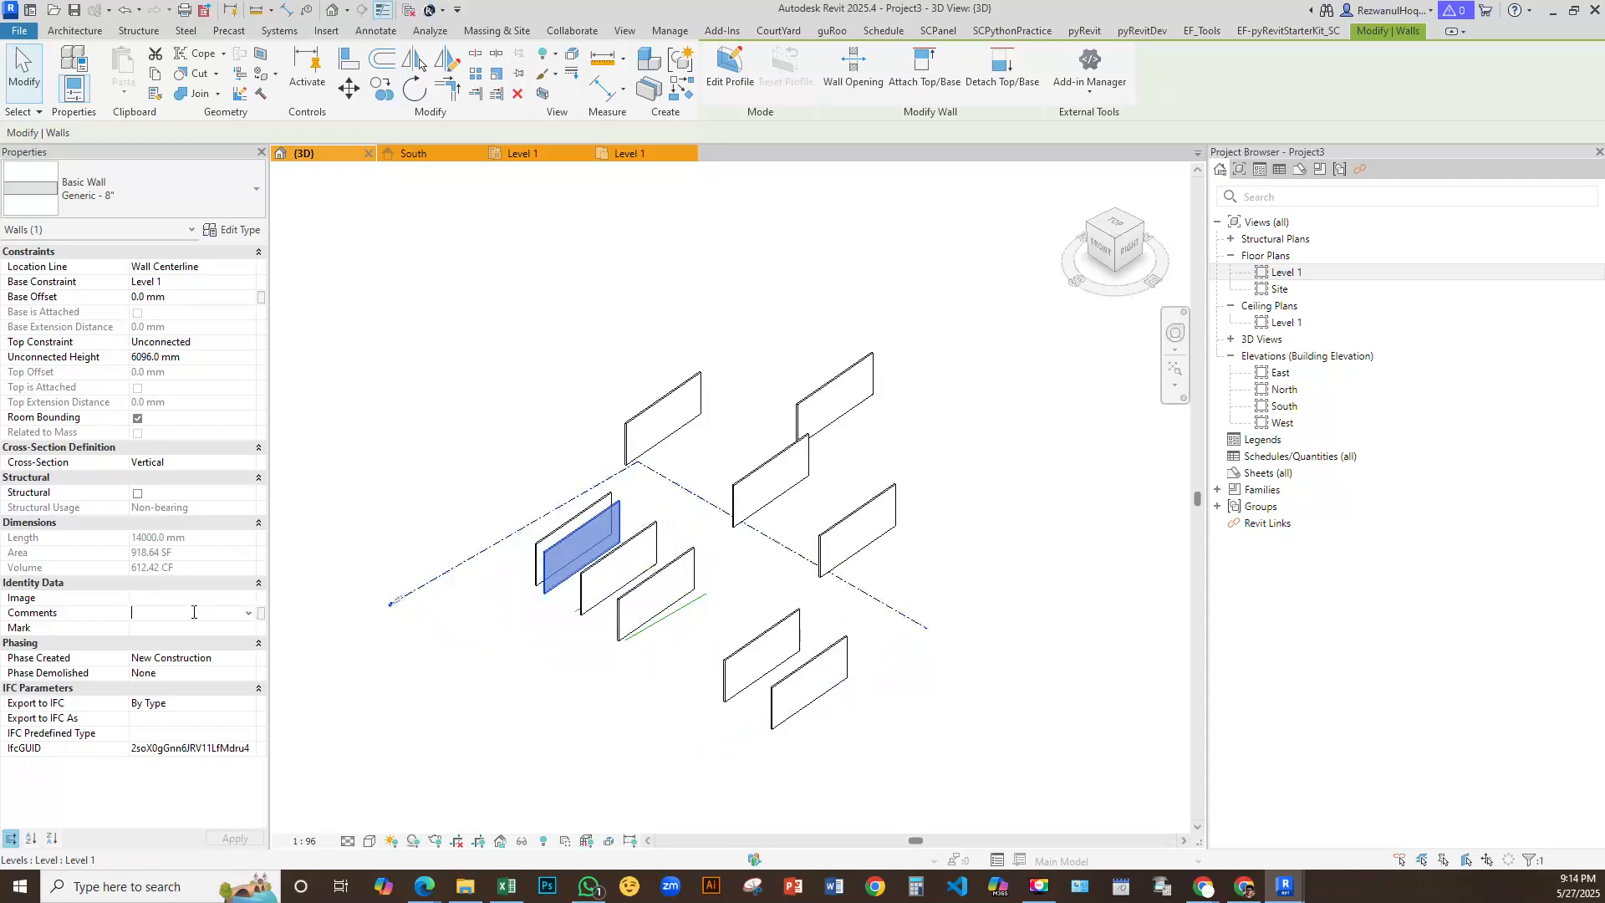
type("w2")
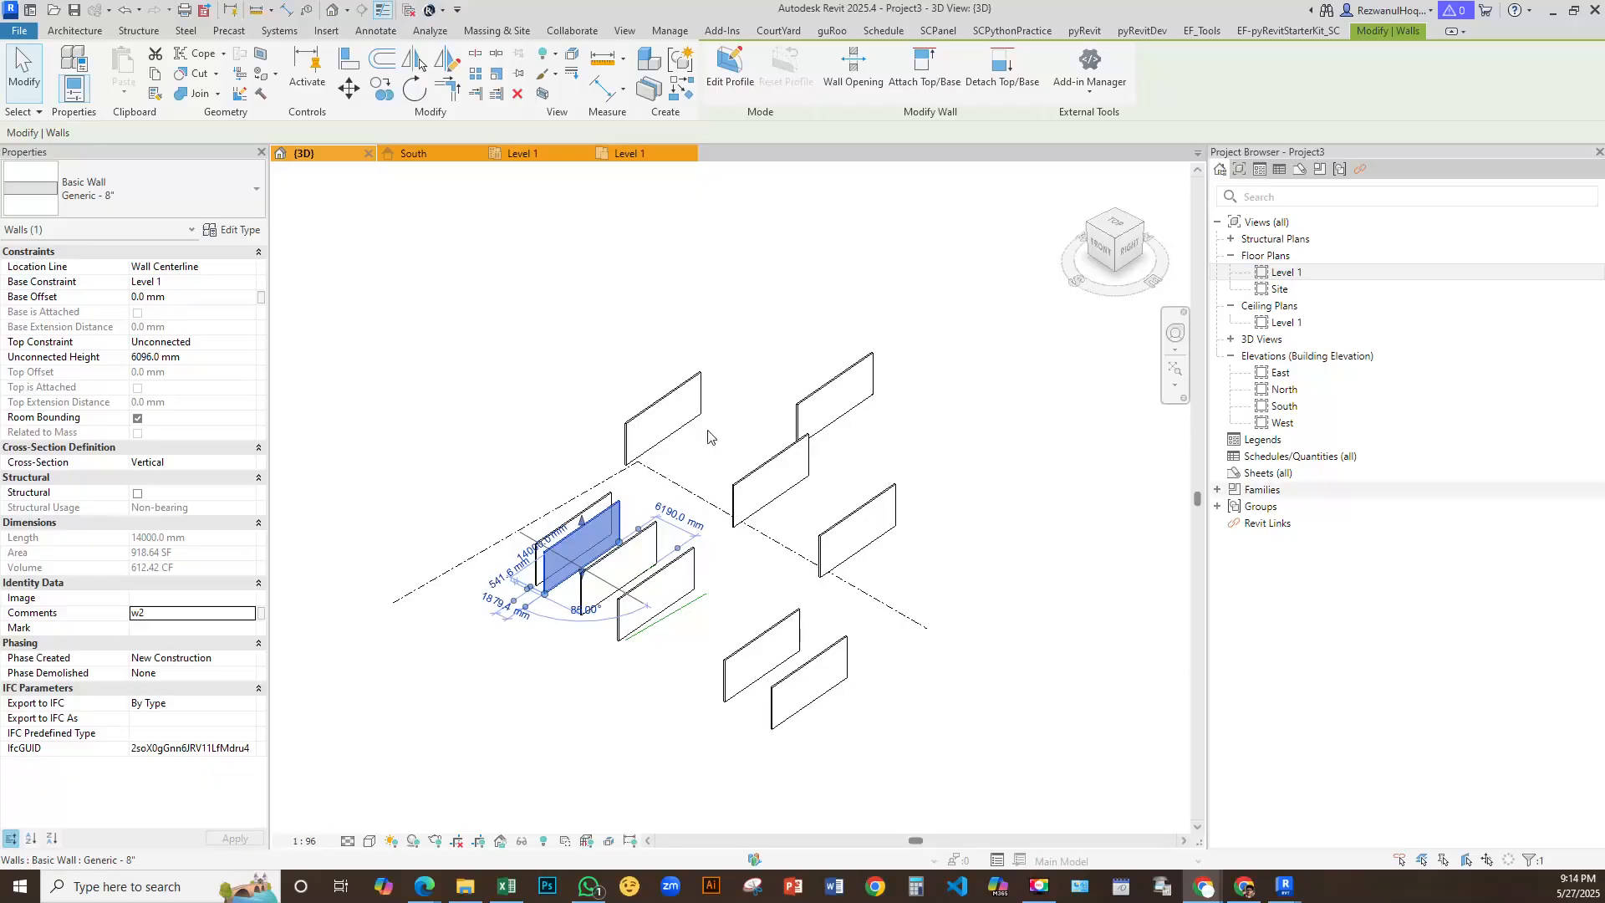
scroll(527, 598, "up", 1)
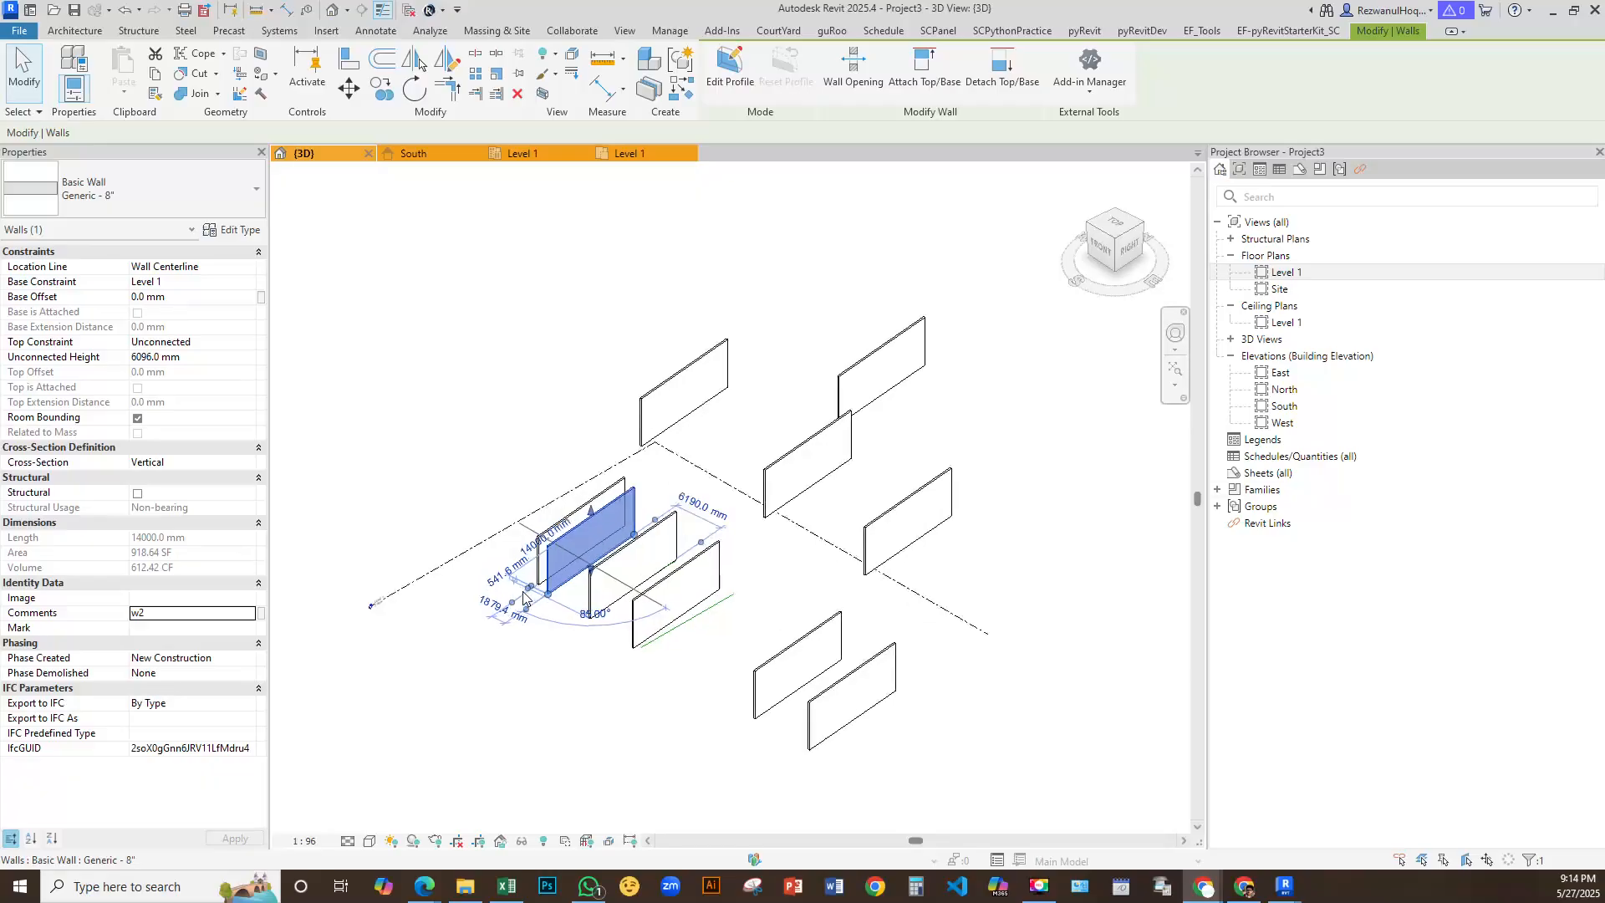
left_click(541, 365)
scroll(545, 493, "down", 3)
left_click(659, 494)
scroll(669, 483, "up", 2)
scroll(671, 490, "up", 1)
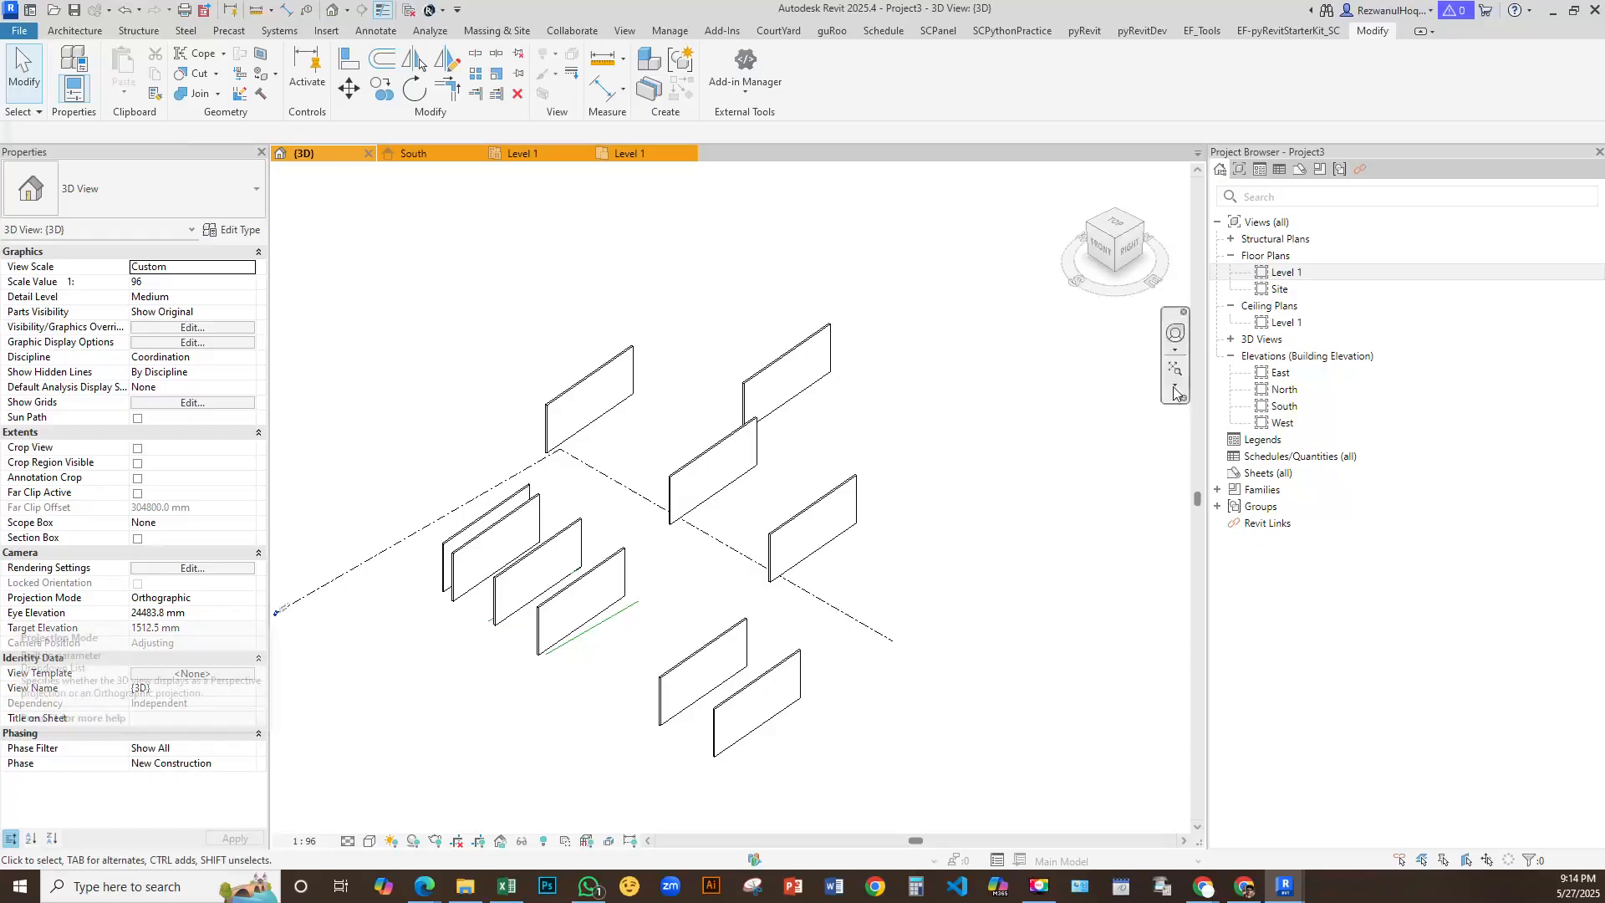
Switch to Dynamo, find the Categories node by searching for categ, and place it in the upper-left area of the canvas
mouse_move(1285, 886)
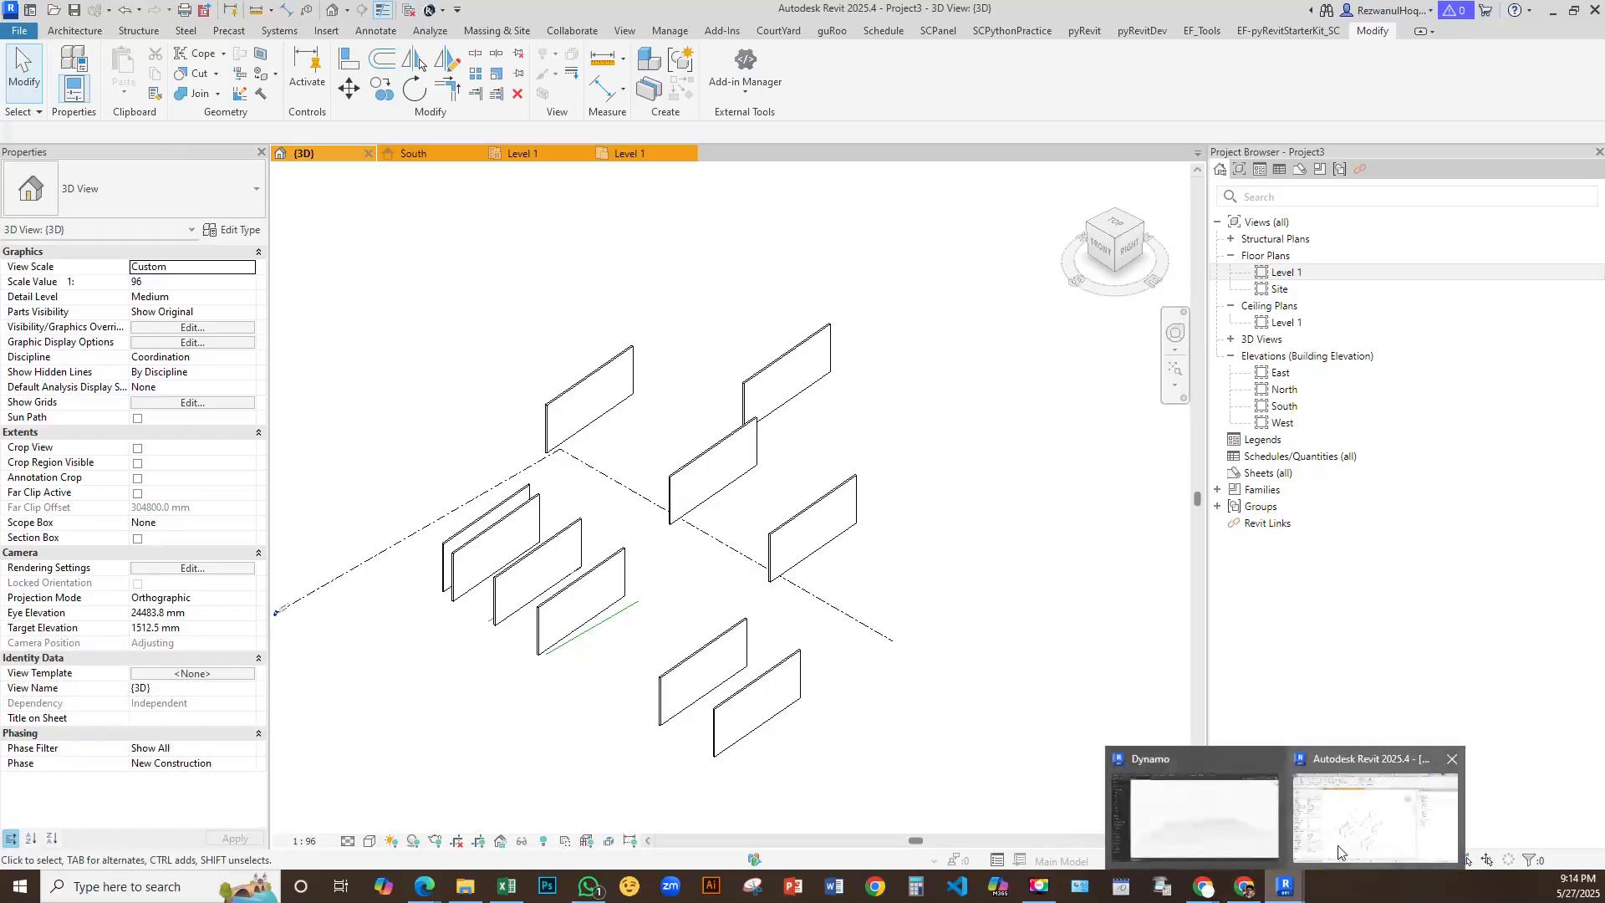
left_click(1195, 826)
right_click(633, 455)
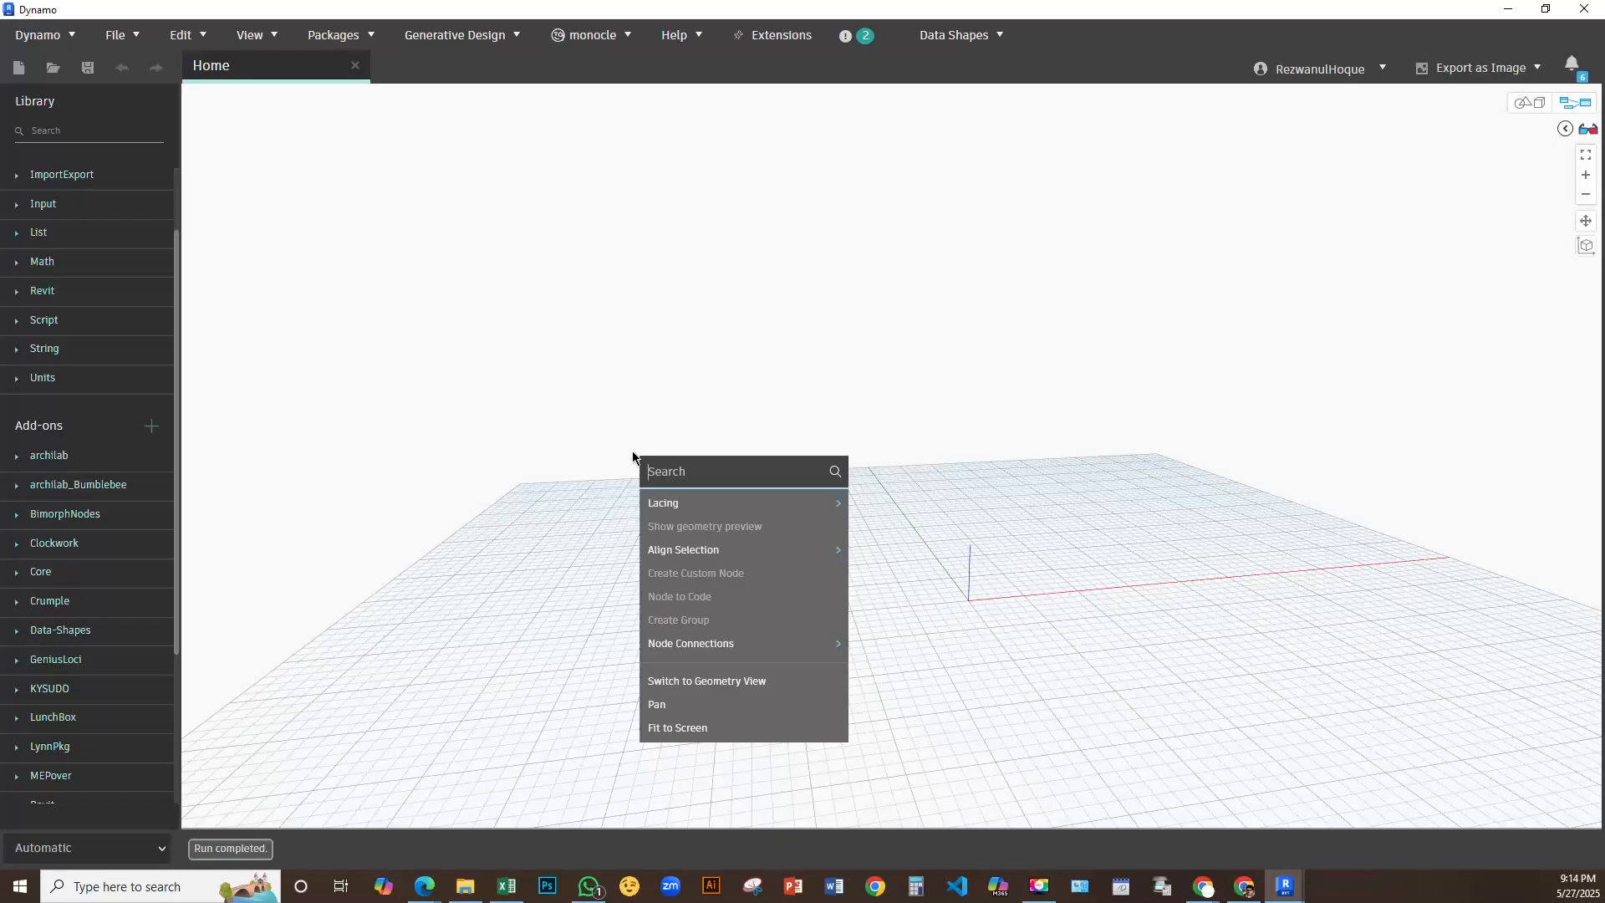
left_click(522, 382)
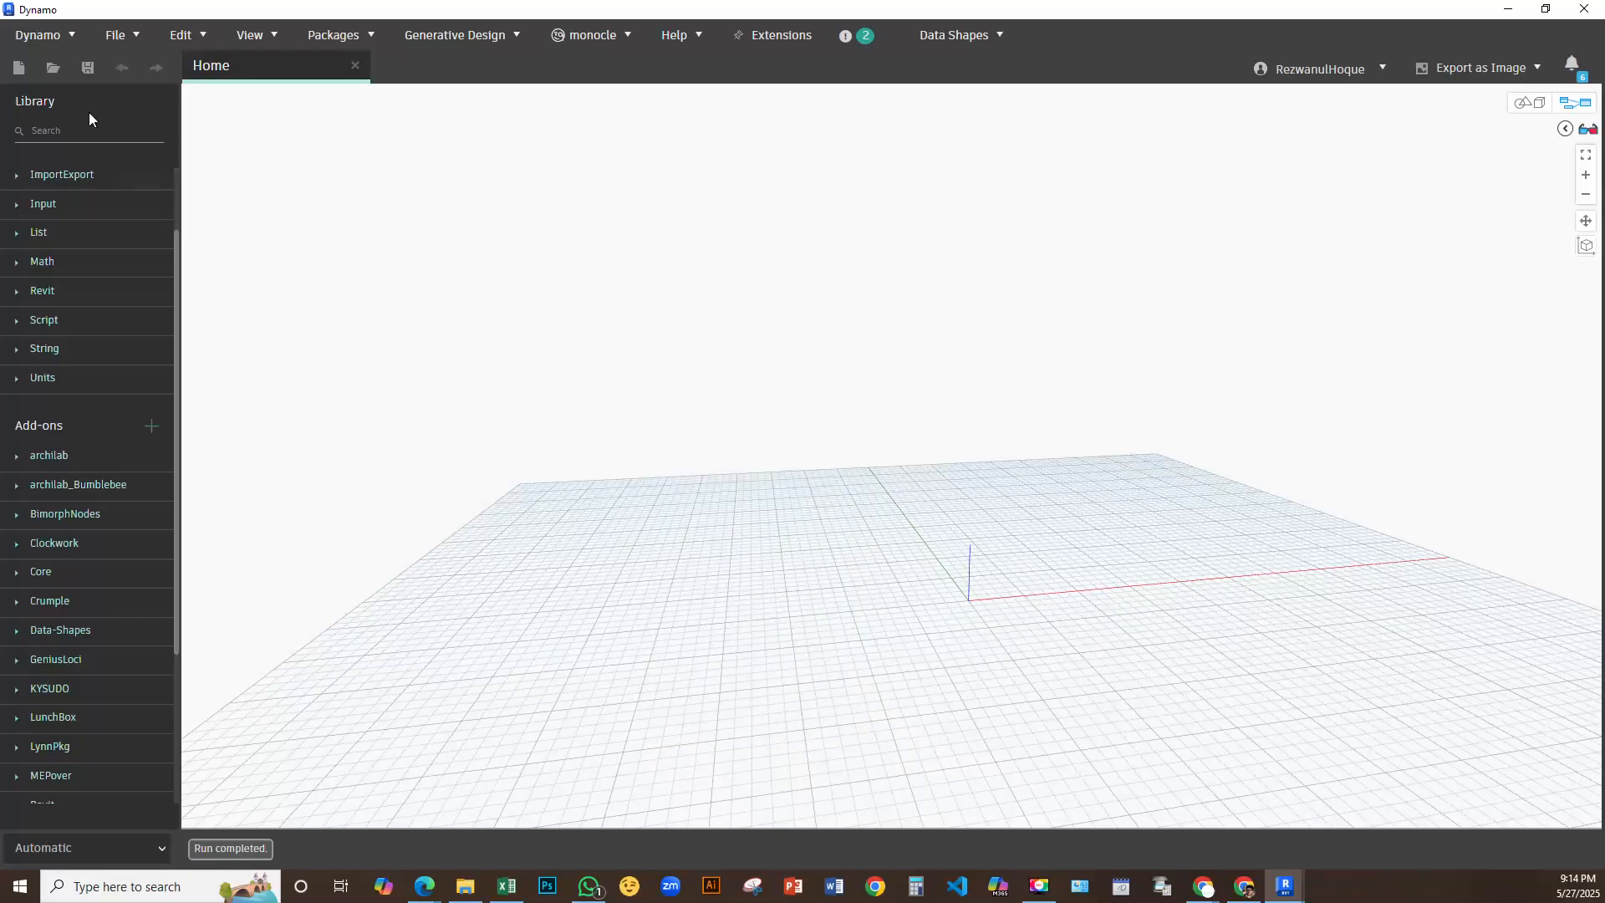
left_click(107, 130)
type("categ")
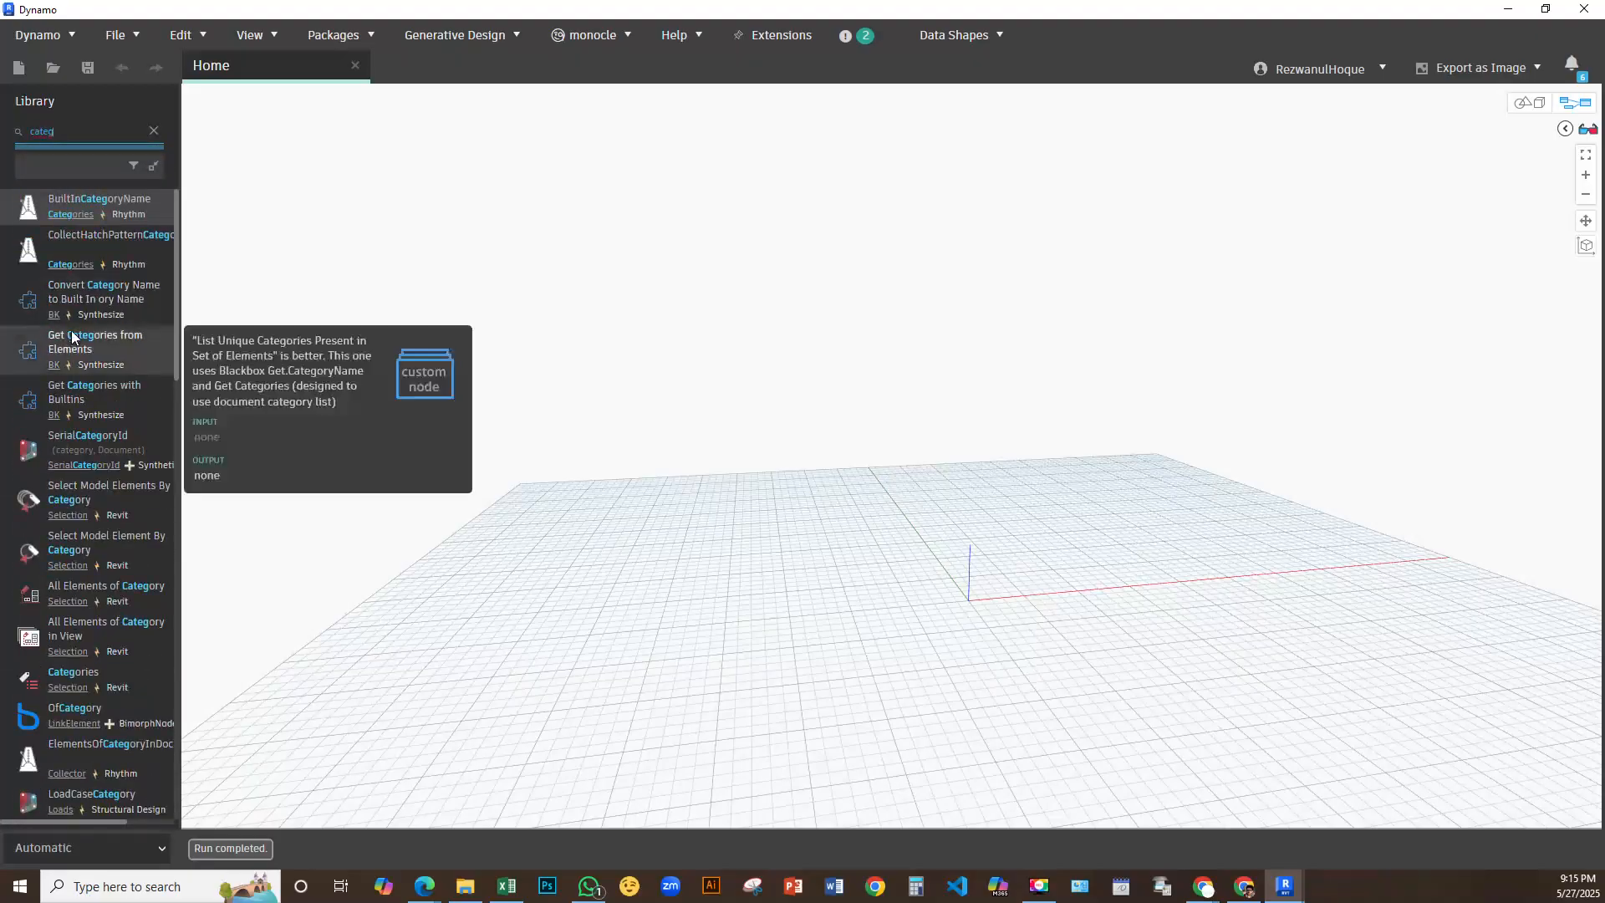
scroll(66, 636, "down", 3)
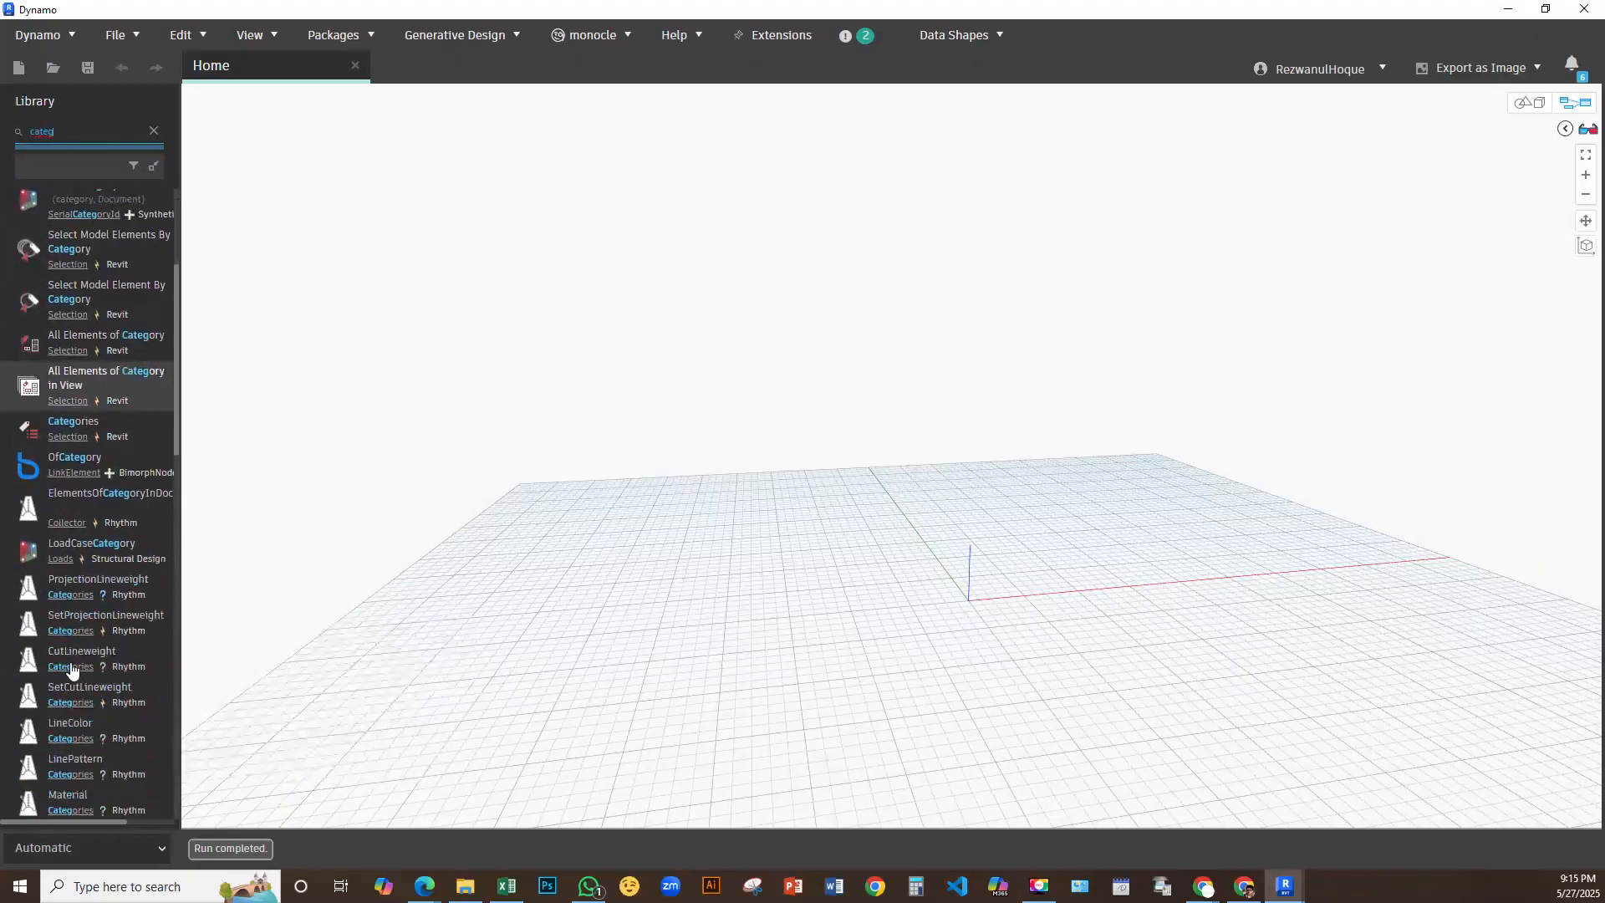
left_click(87, 420)
left_click_drag(967, 443, 489, 234)
Choose Walls as the category in the Categories node
left_click(488, 266)
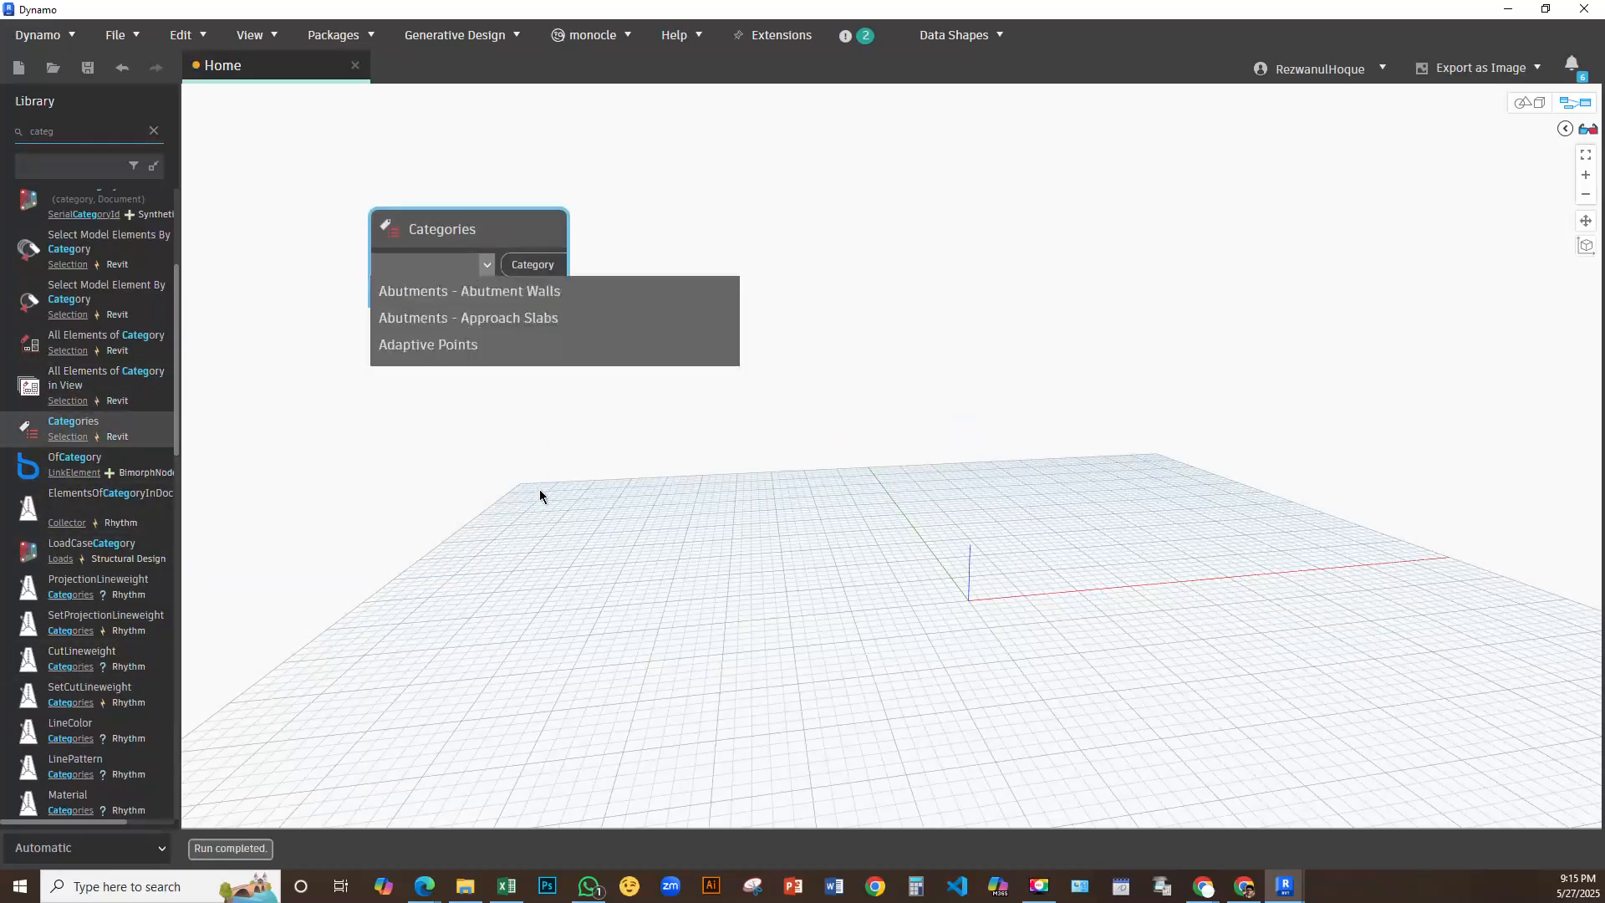
scroll(509, 447, "down", 5)
scroll(511, 450, "down", 20)
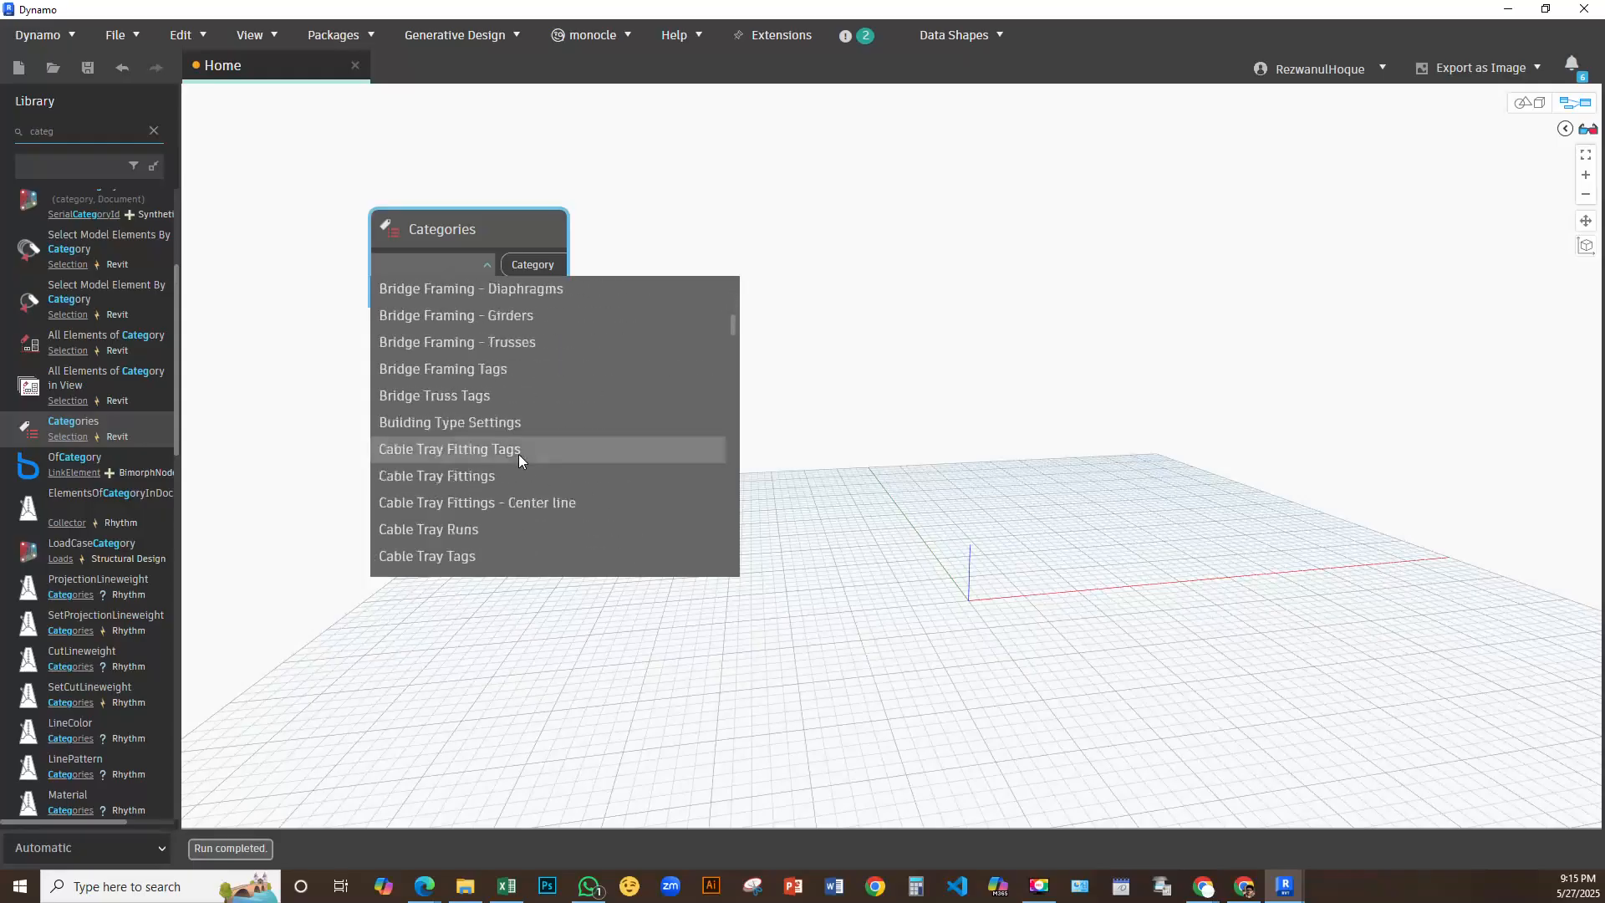
scroll(518, 458, "down", 20)
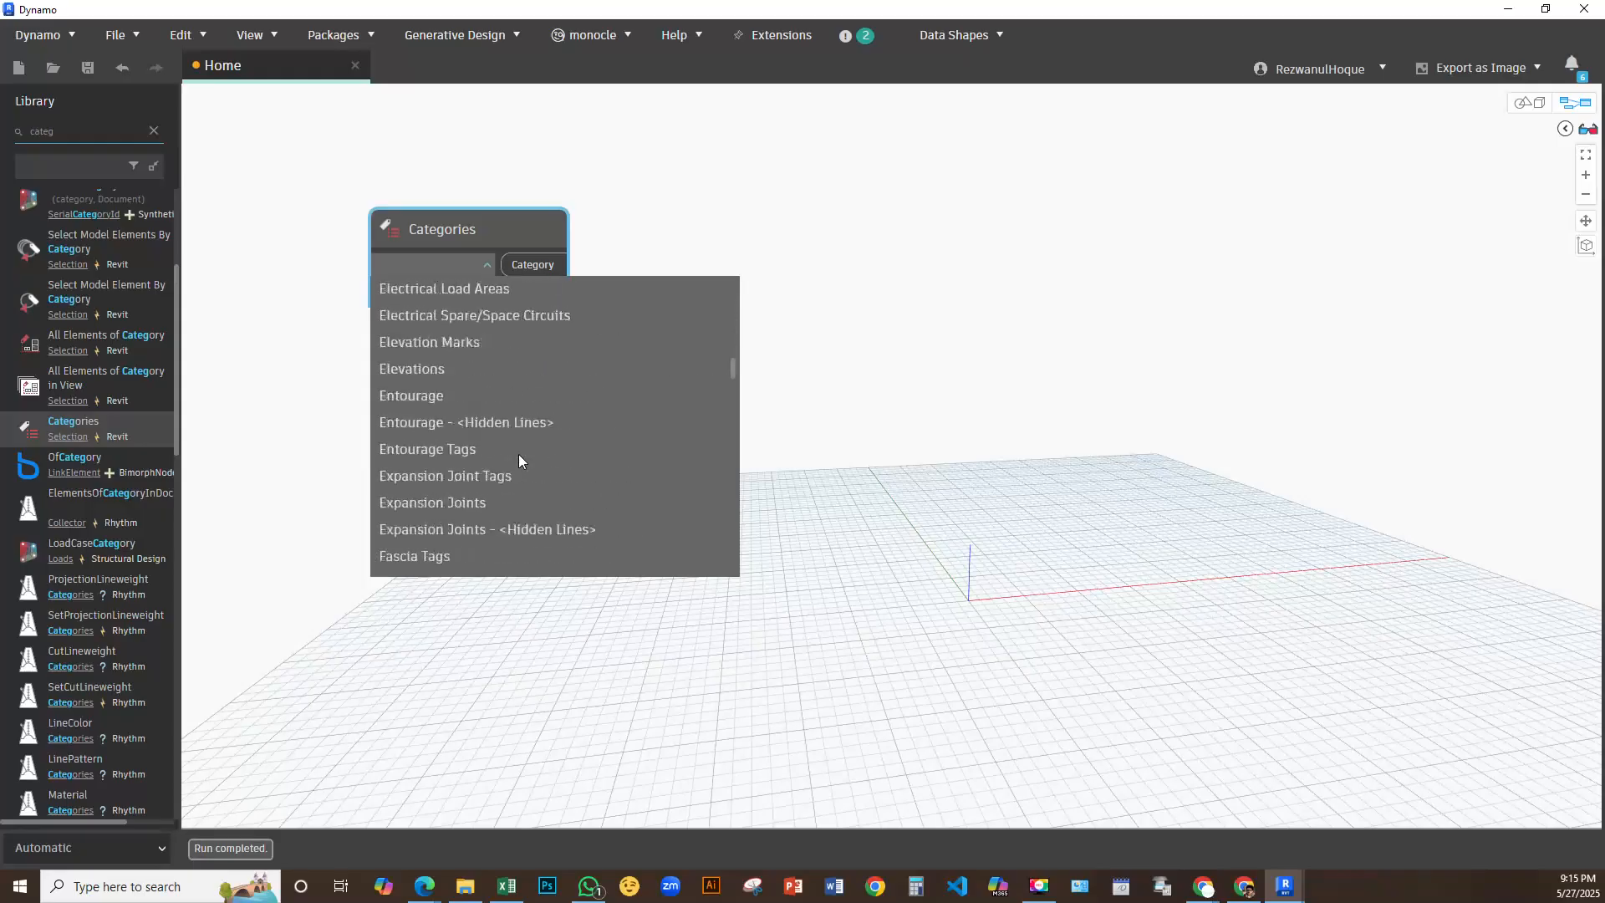
scroll(518, 458, "up", 5)
scroll(518, 458, "down", 12)
scroll(519, 458, "up", 8)
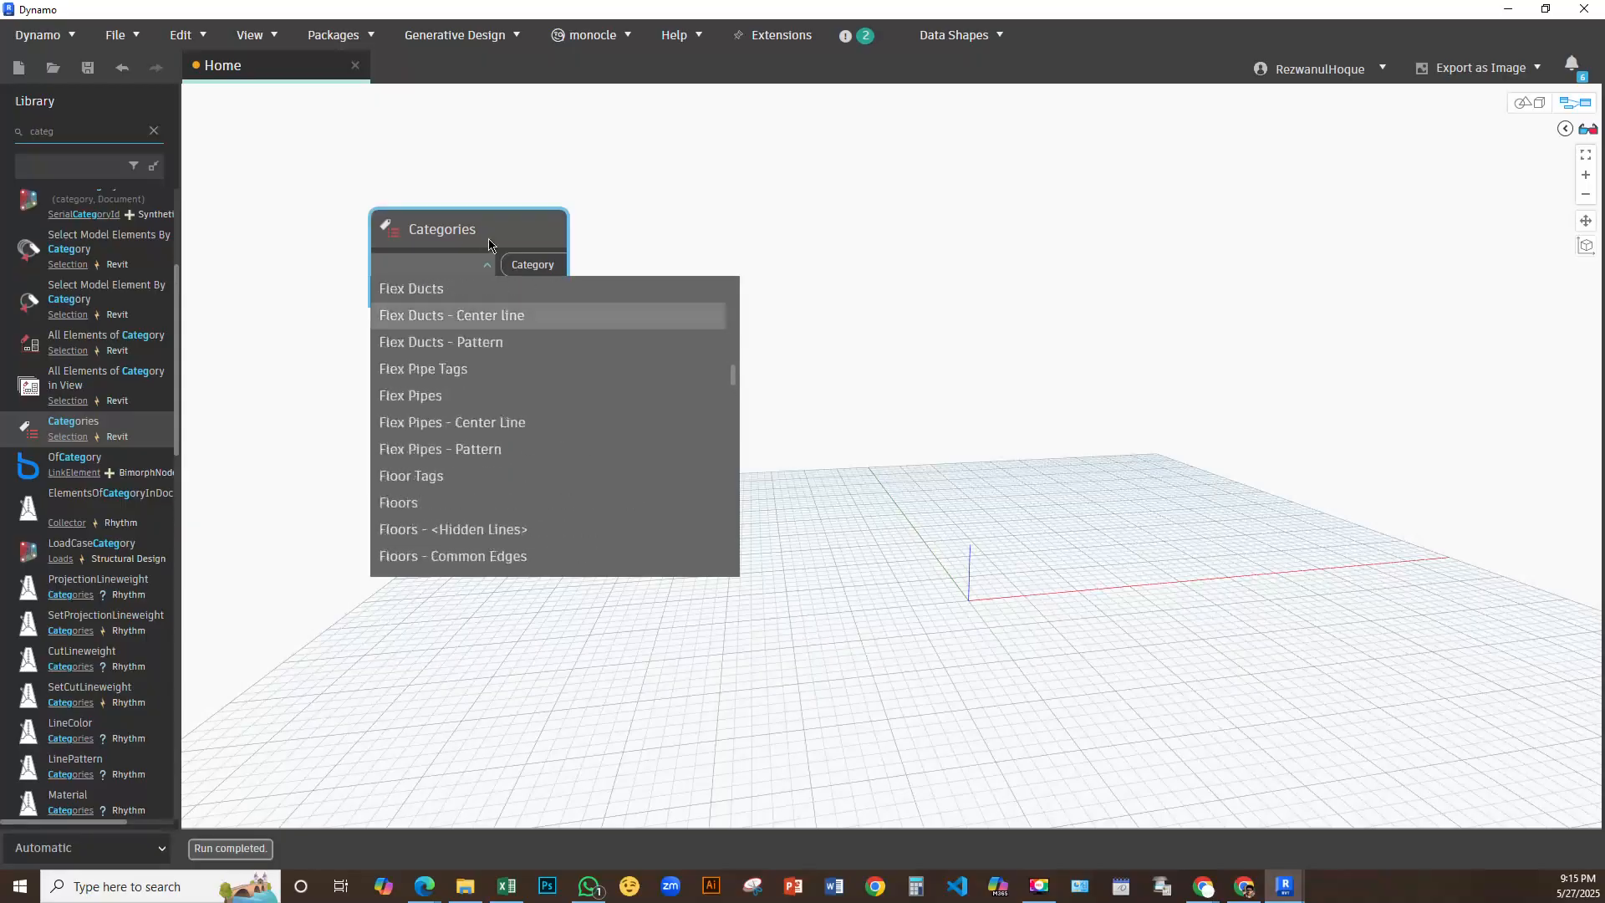
left_click(418, 264)
left_click(413, 266)
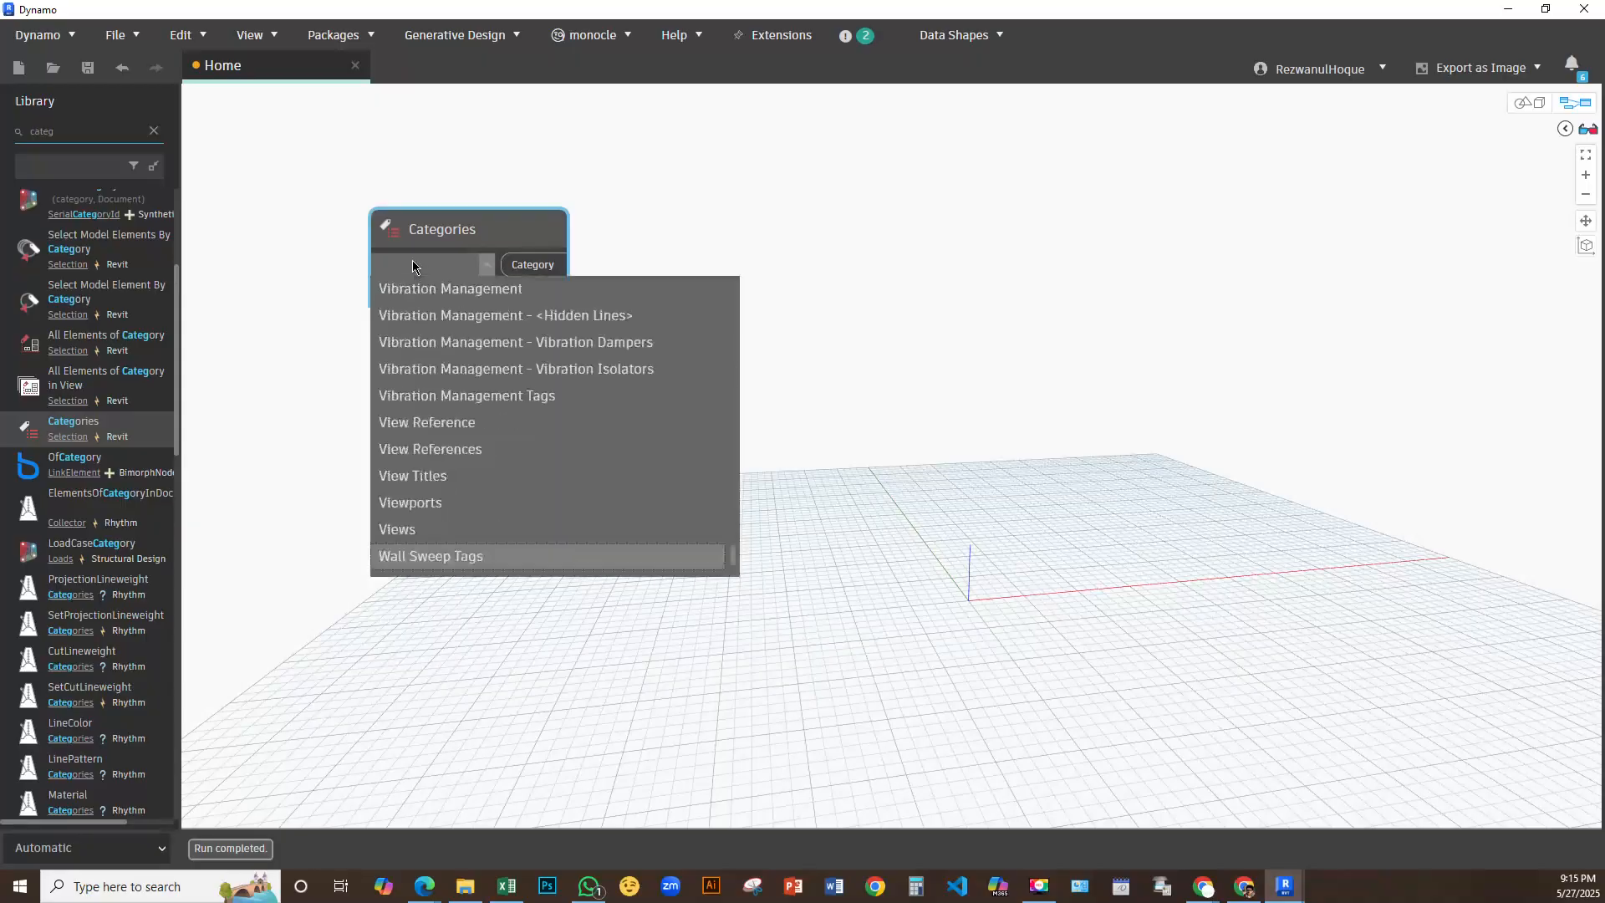
scroll(418, 476, "down", 5)
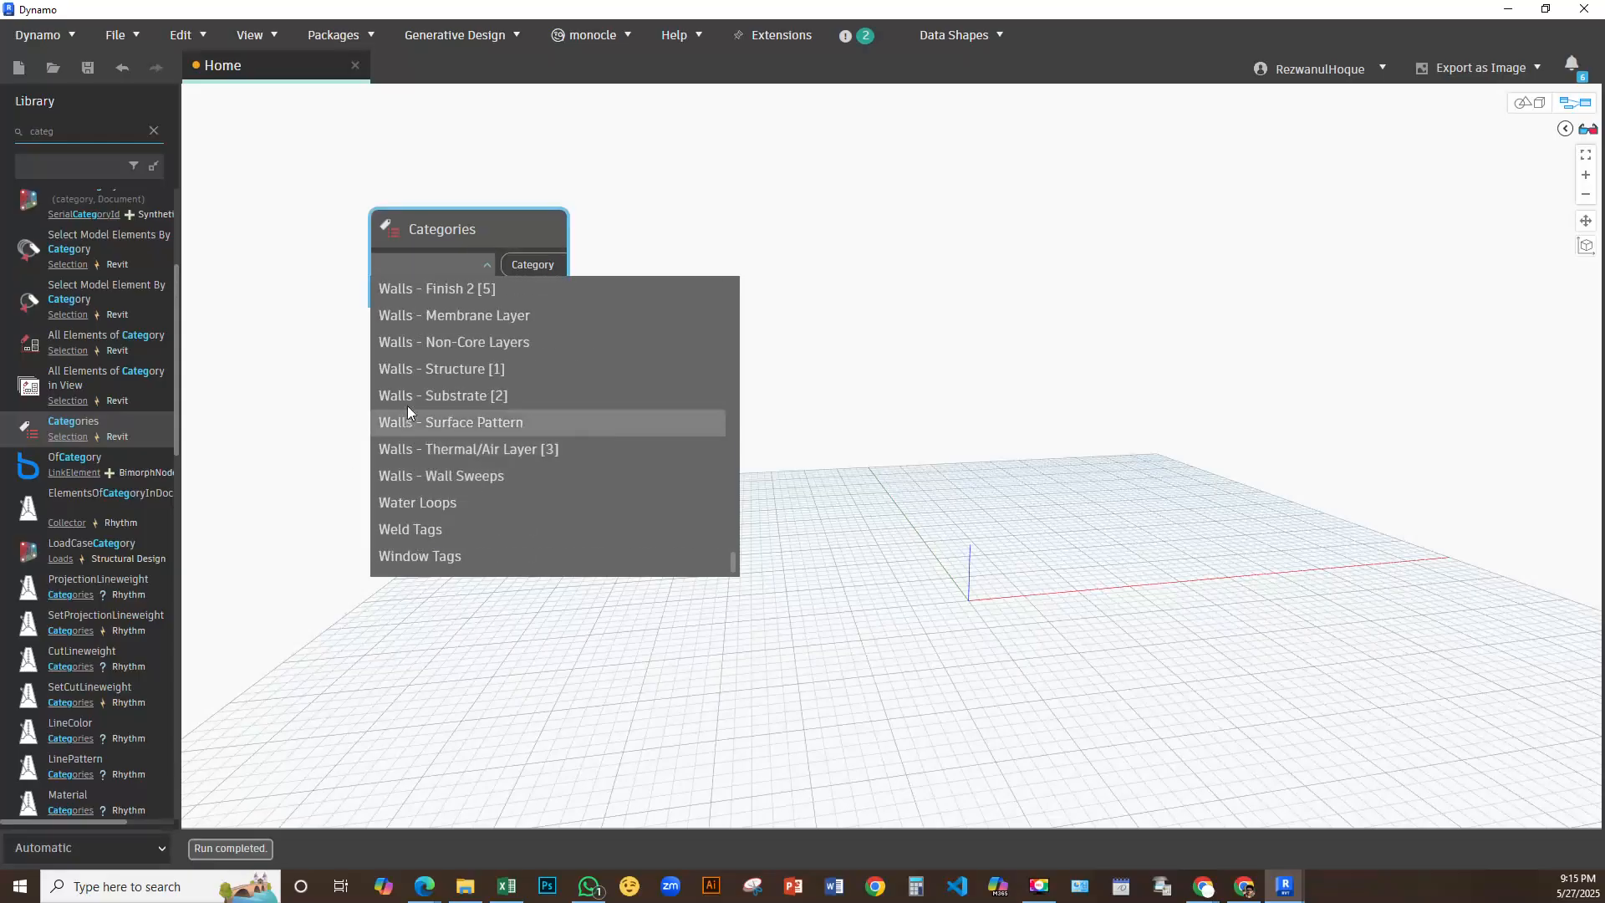
scroll(445, 470, "up", 2)
scroll(416, 377, "up", 1)
left_click(406, 369)
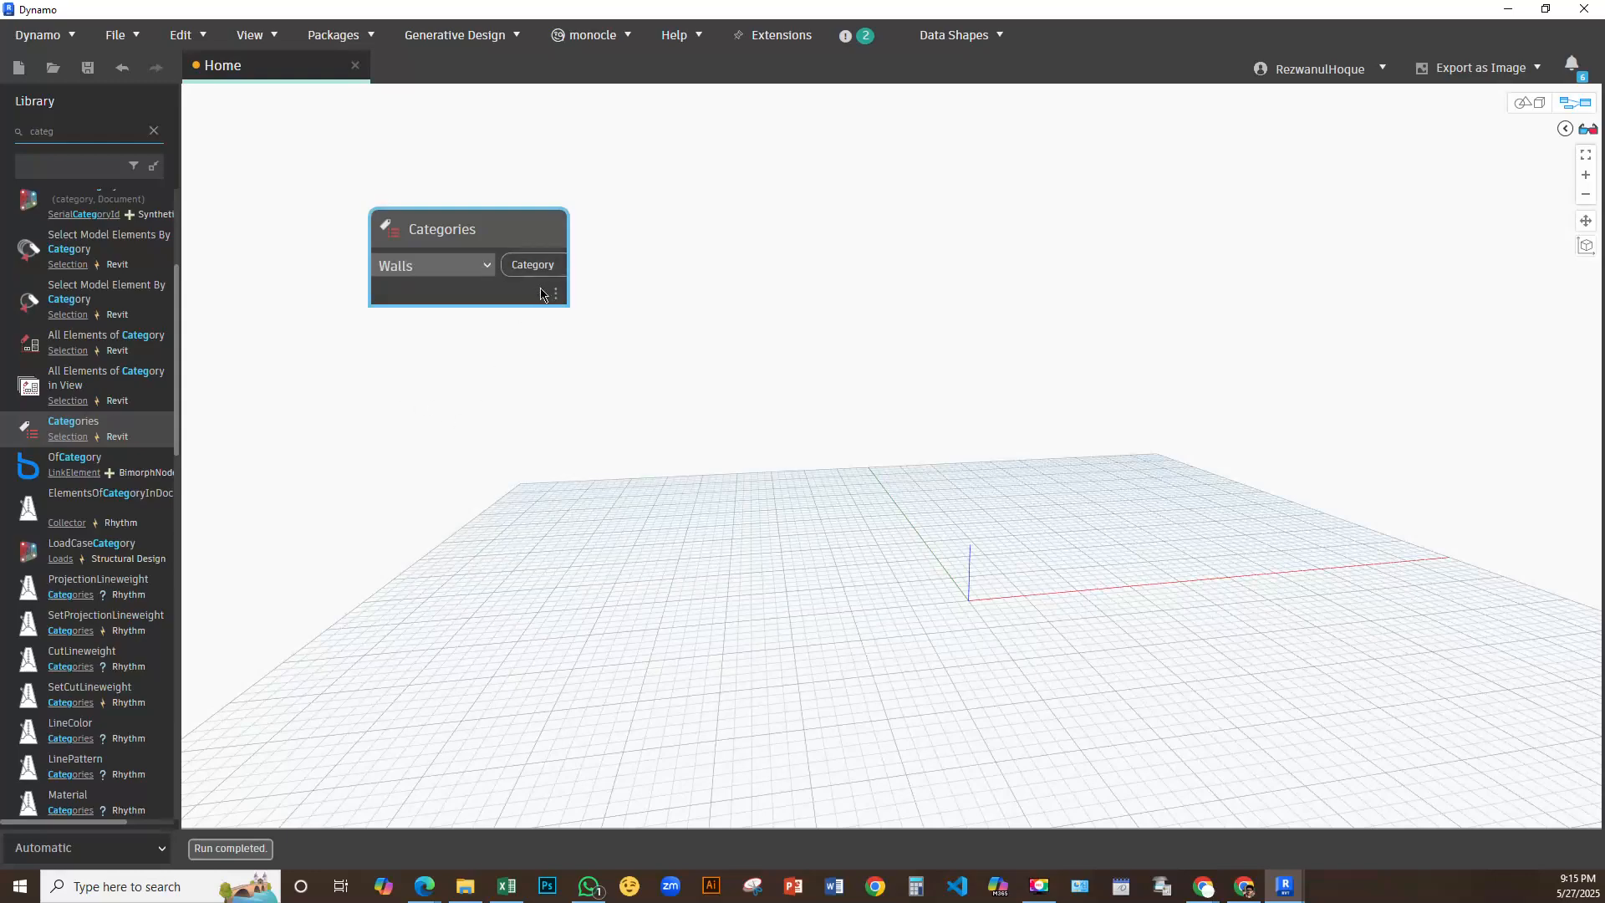
Add an All Elements of Category node and place it beside the Categories node
right_click(684, 440)
left_click(585, 437)
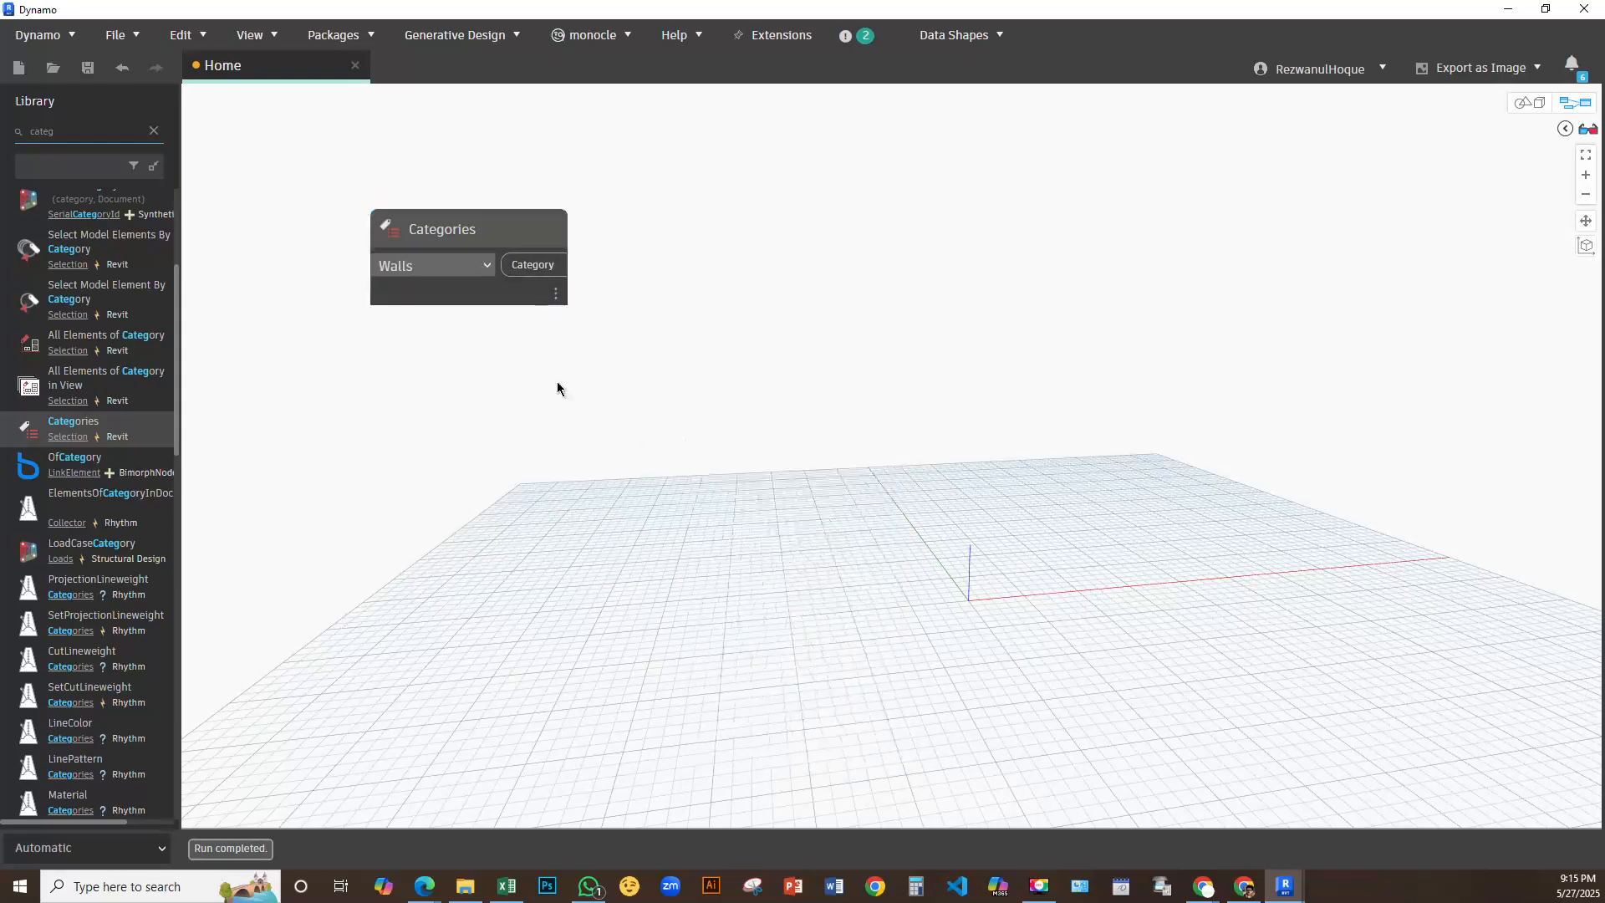
mouse_move(535, 300)
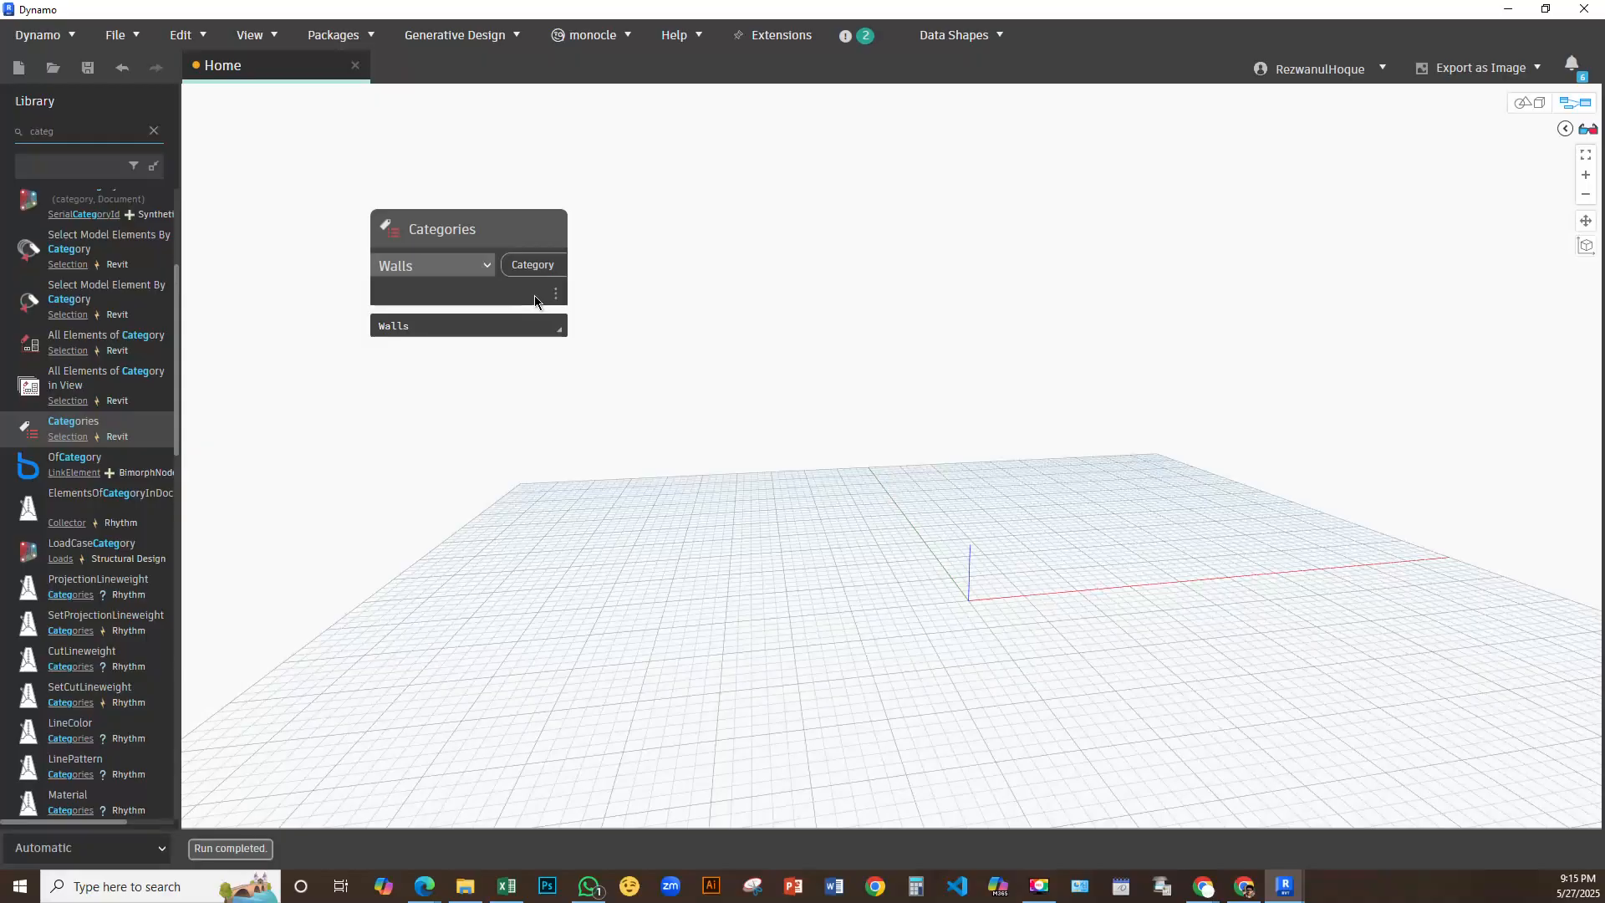
right_click(532, 503)
type("all")
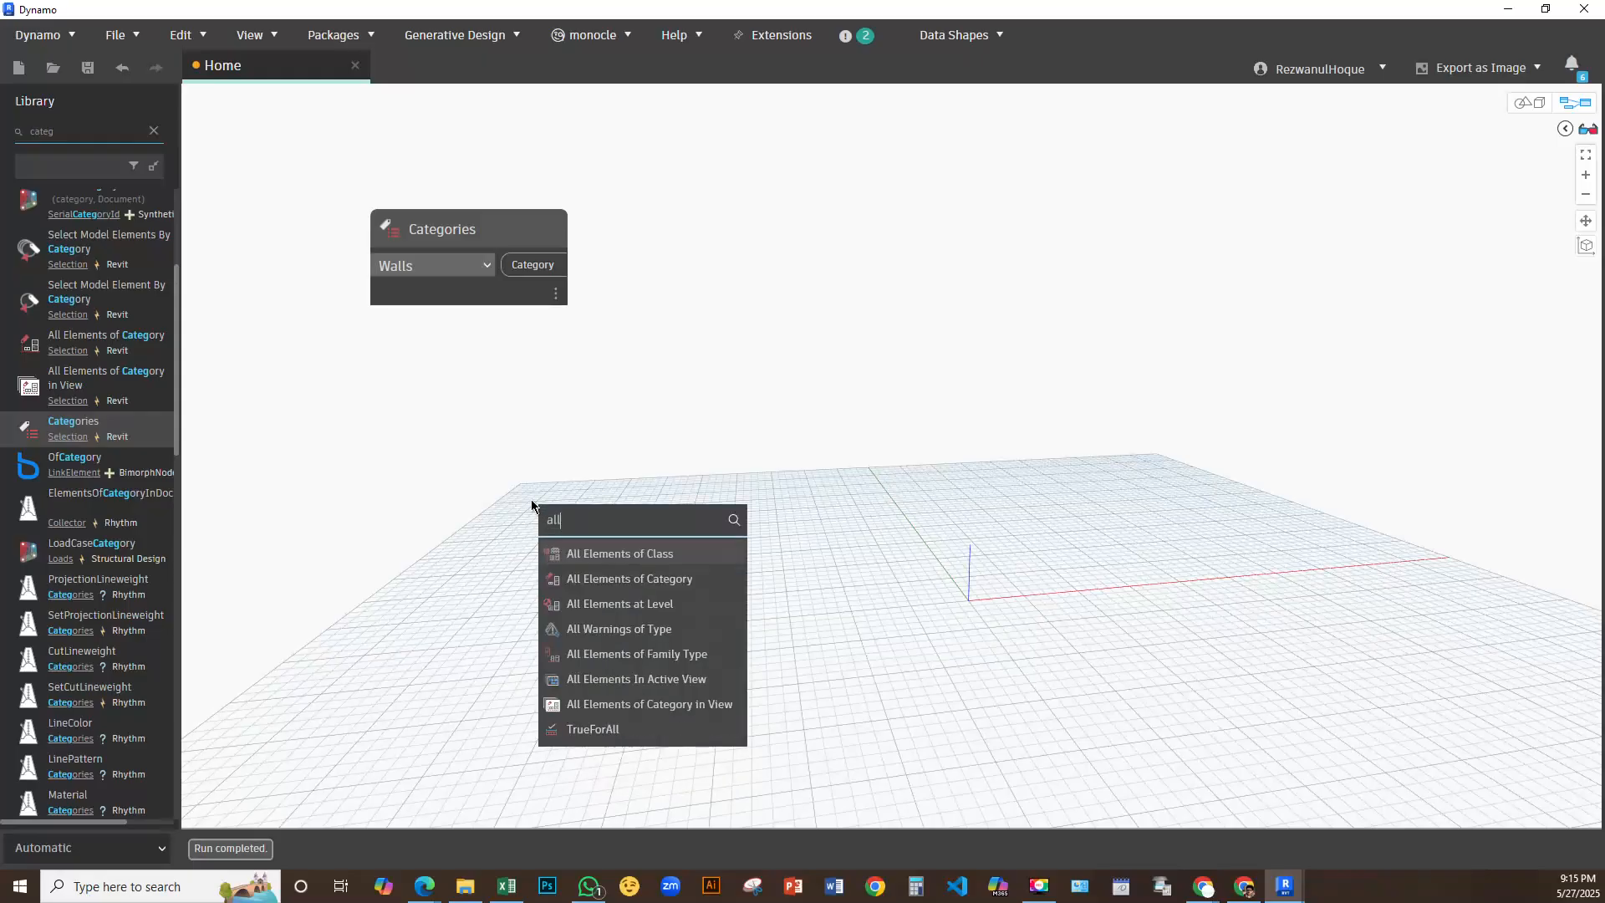
left_click(629, 588)
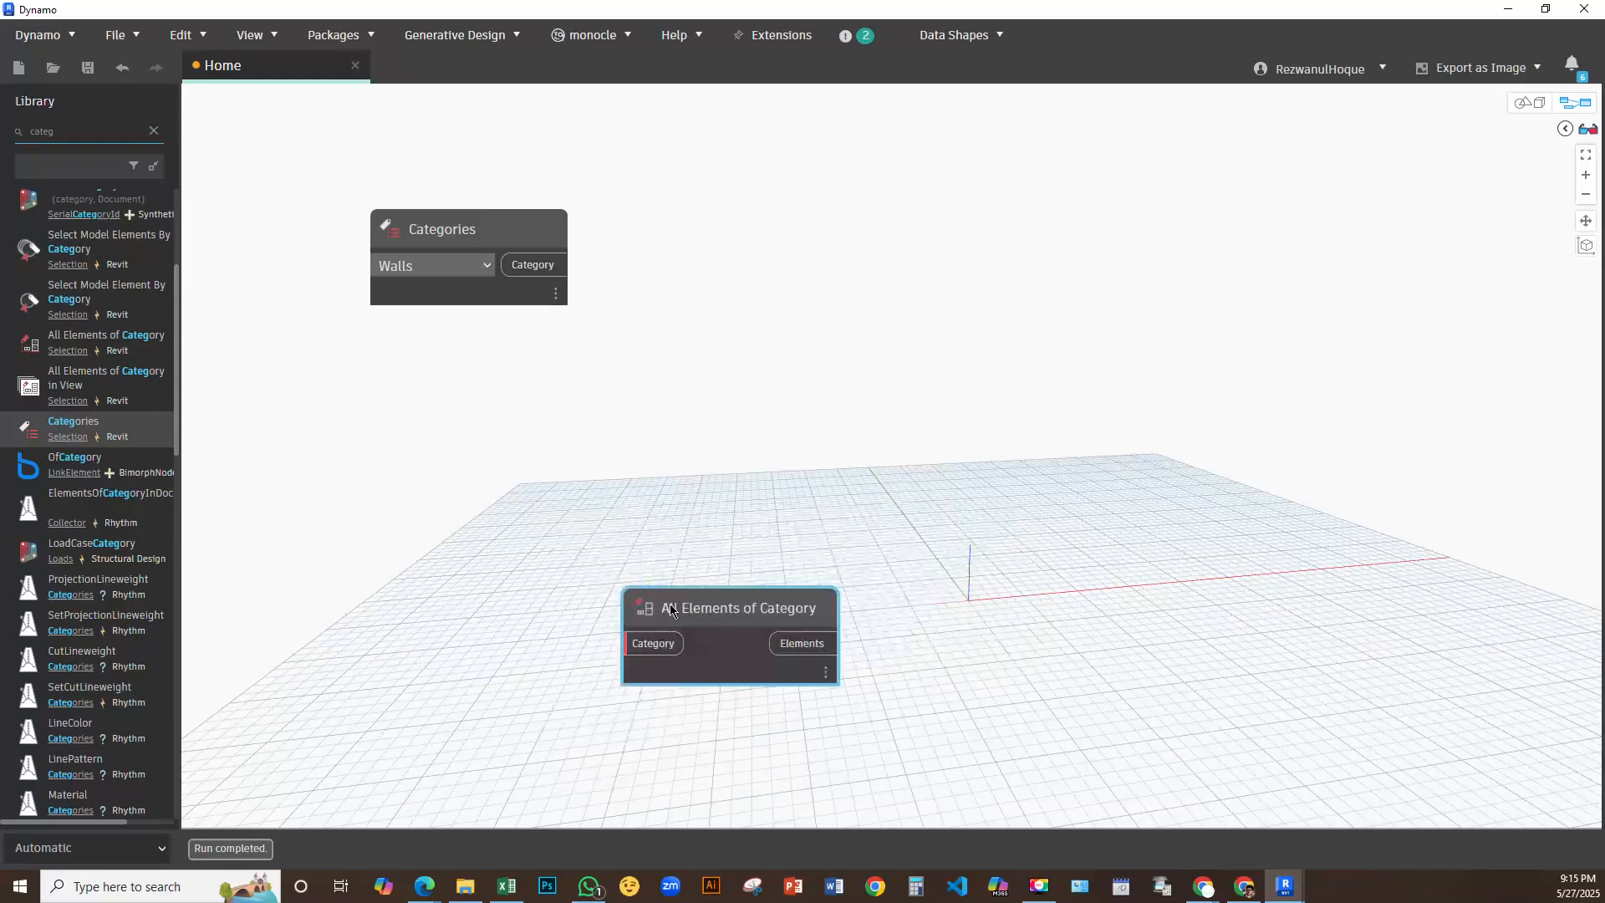
left_click_drag(672, 609, 664, 229)
Connect the Category output of Categories to the Category input of All Elements of Category
left_click_drag(561, 266, 627, 267)
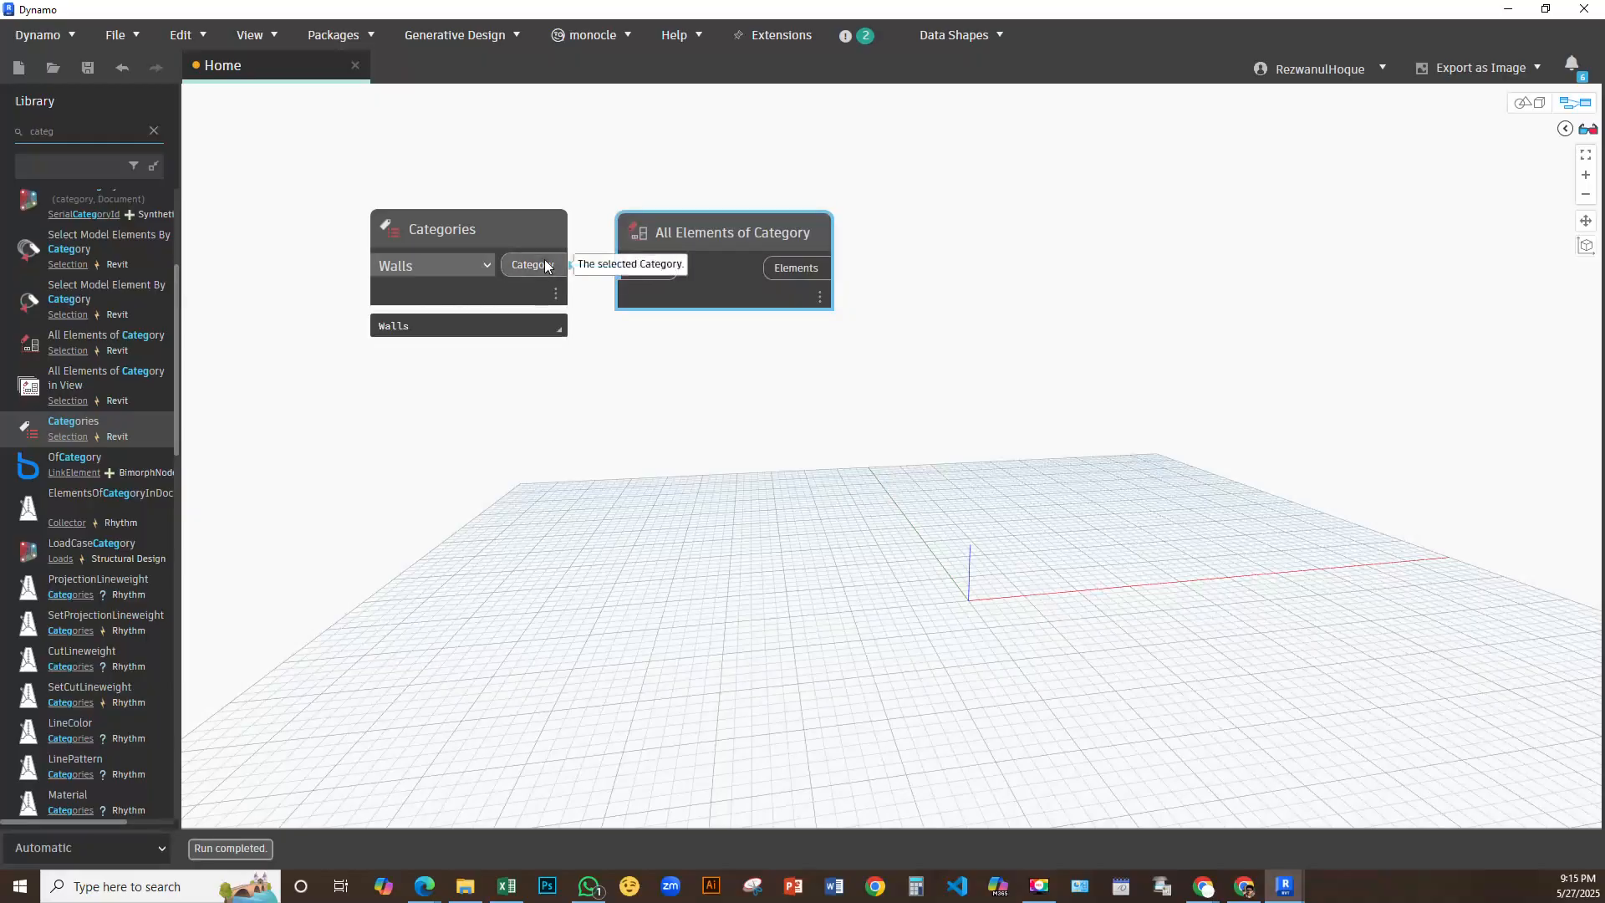
scroll(545, 264, "up", 4)
left_click_drag(550, 242, 684, 289)
scroll(698, 423, "down", 4)
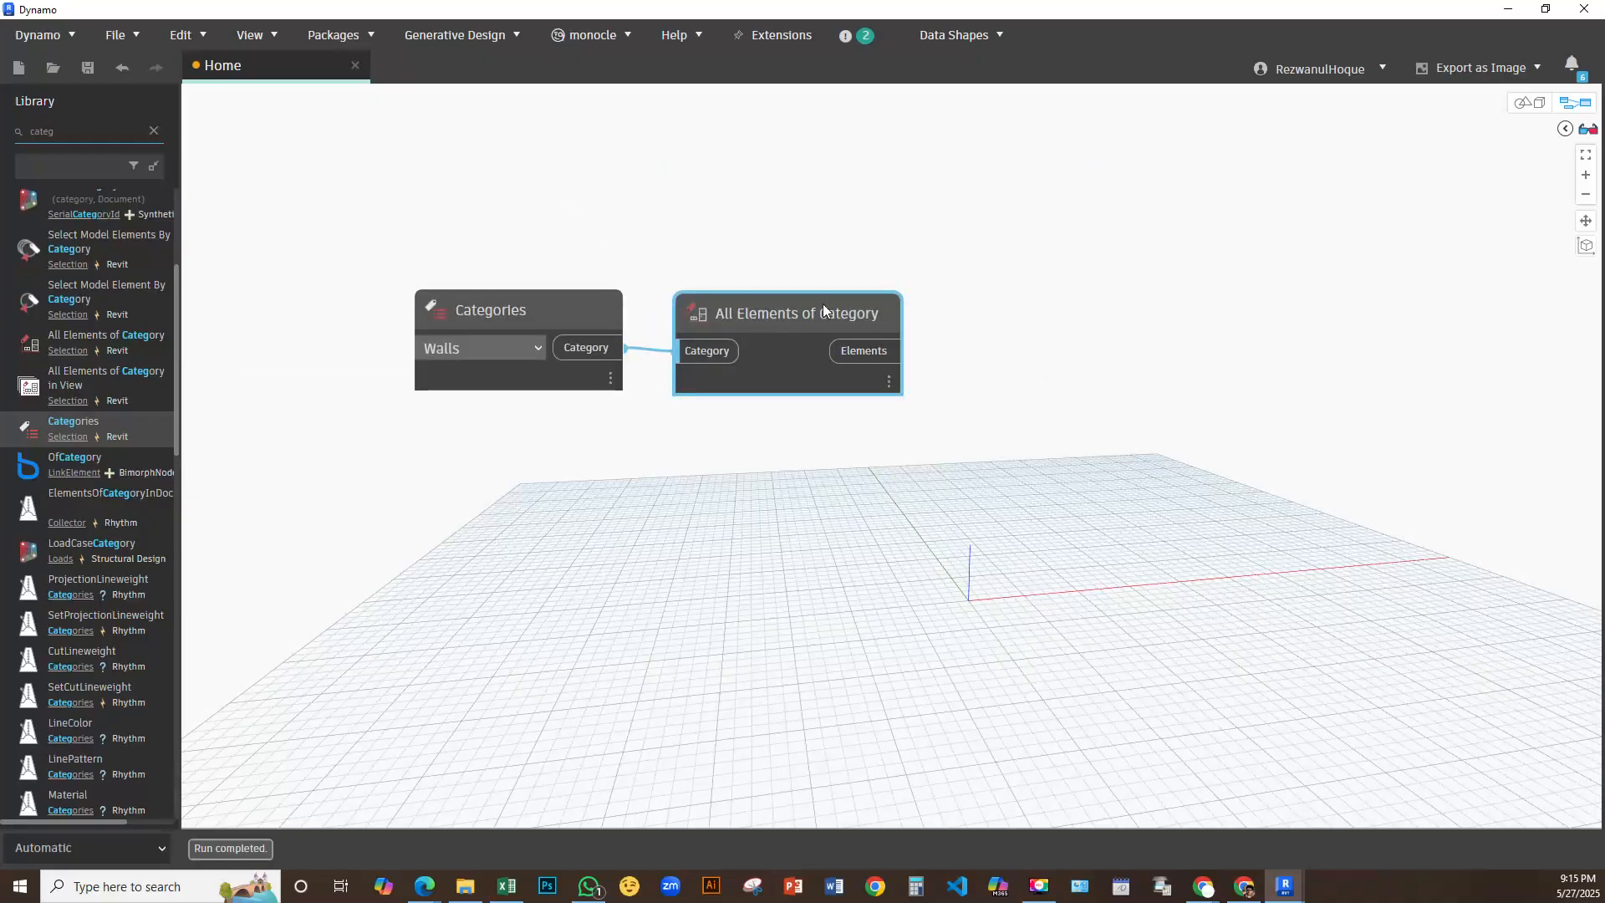
Move All Elements of Category farther from Categories and slightly higher, and detach and reattach the wire between their Category ports
scroll(822, 311, "up", 2)
left_click_drag(819, 314, 863, 265)
mouse_move(677, 324)
left_mouse_down()
mouse_move(552, 260)
mouse_move(655, 332)
left_mouse_up()
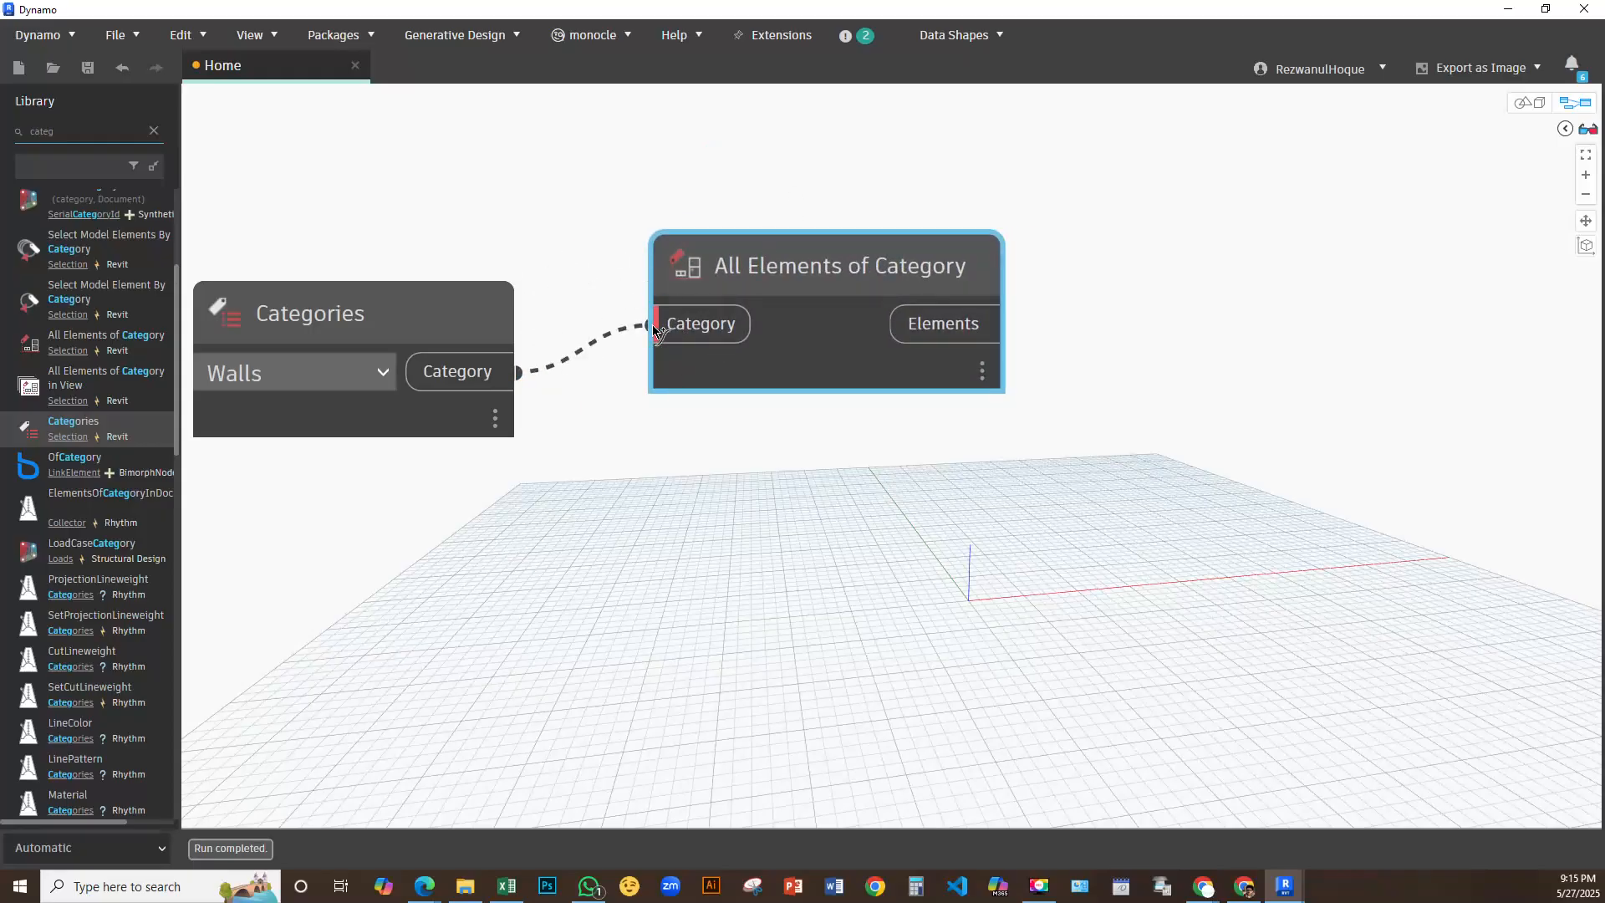
left_click(977, 330)
left_click_drag(518, 371, 661, 328)
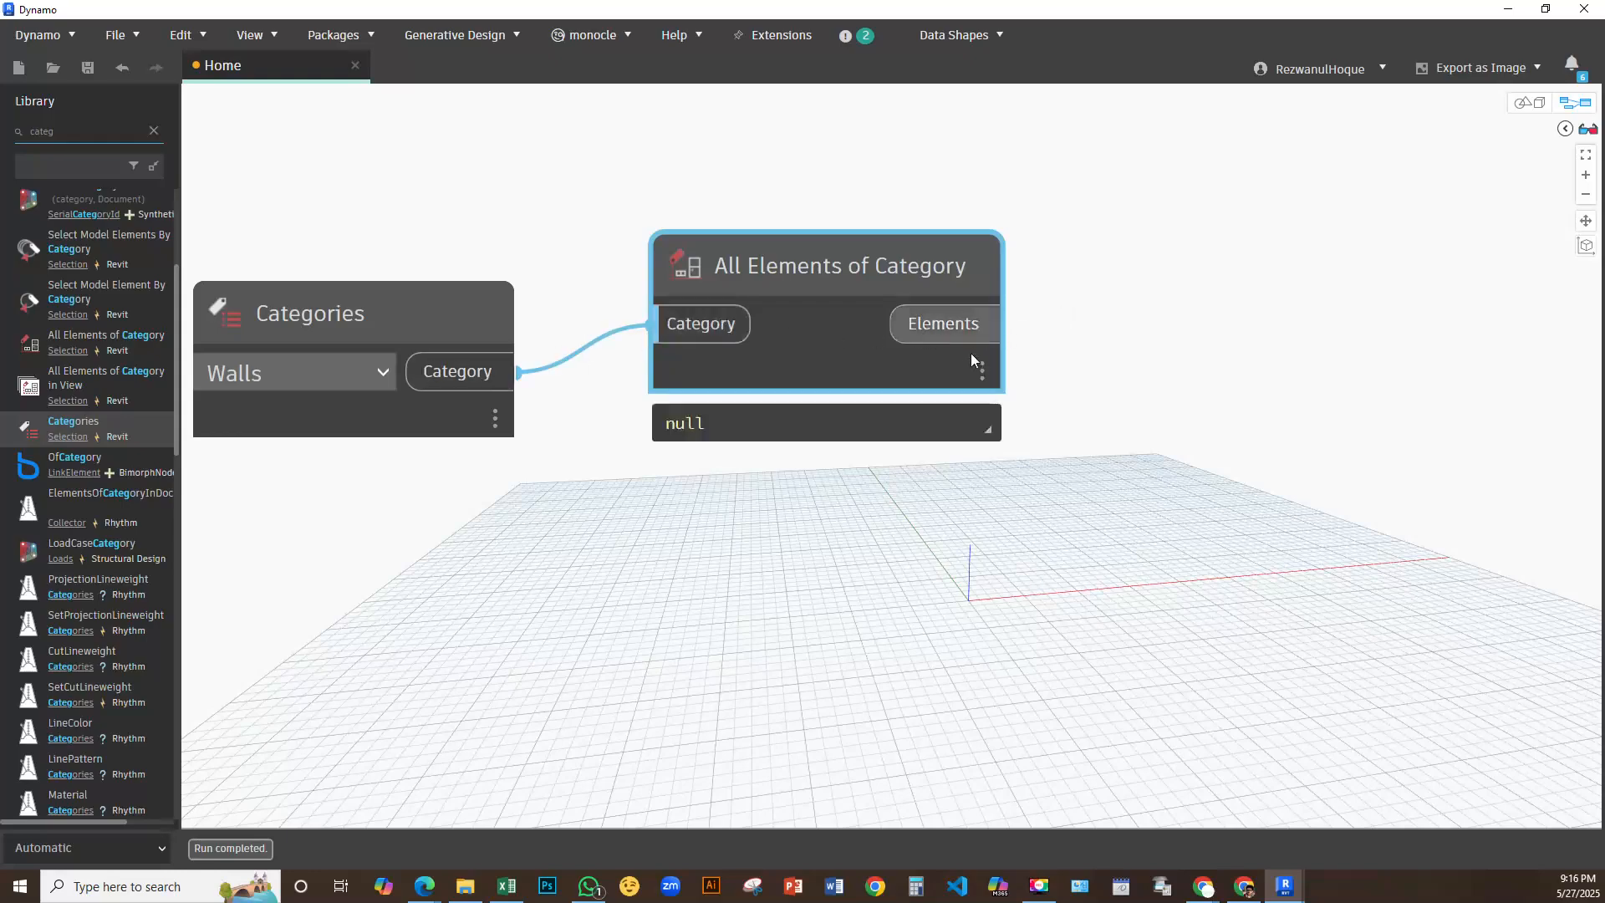
Pin the output preview of All Elements of Category open and review the listed walls
left_click(985, 435)
middle_click_drag(1030, 450, 838, 269)
scroll(673, 358, "down", 1)
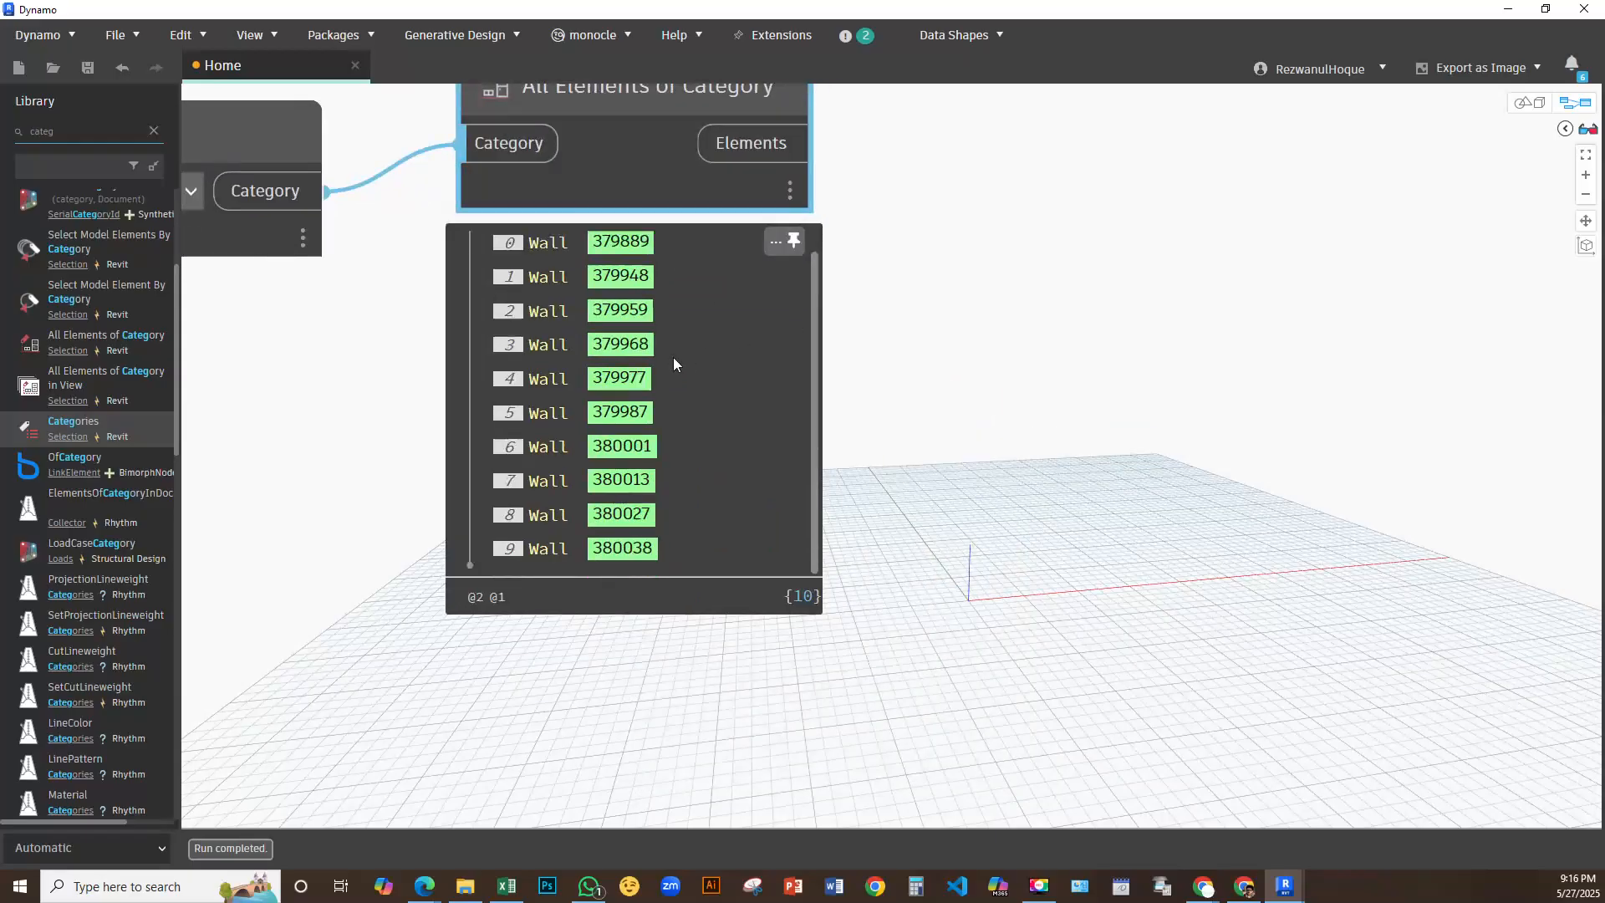
scroll(656, 418, "up", 1)
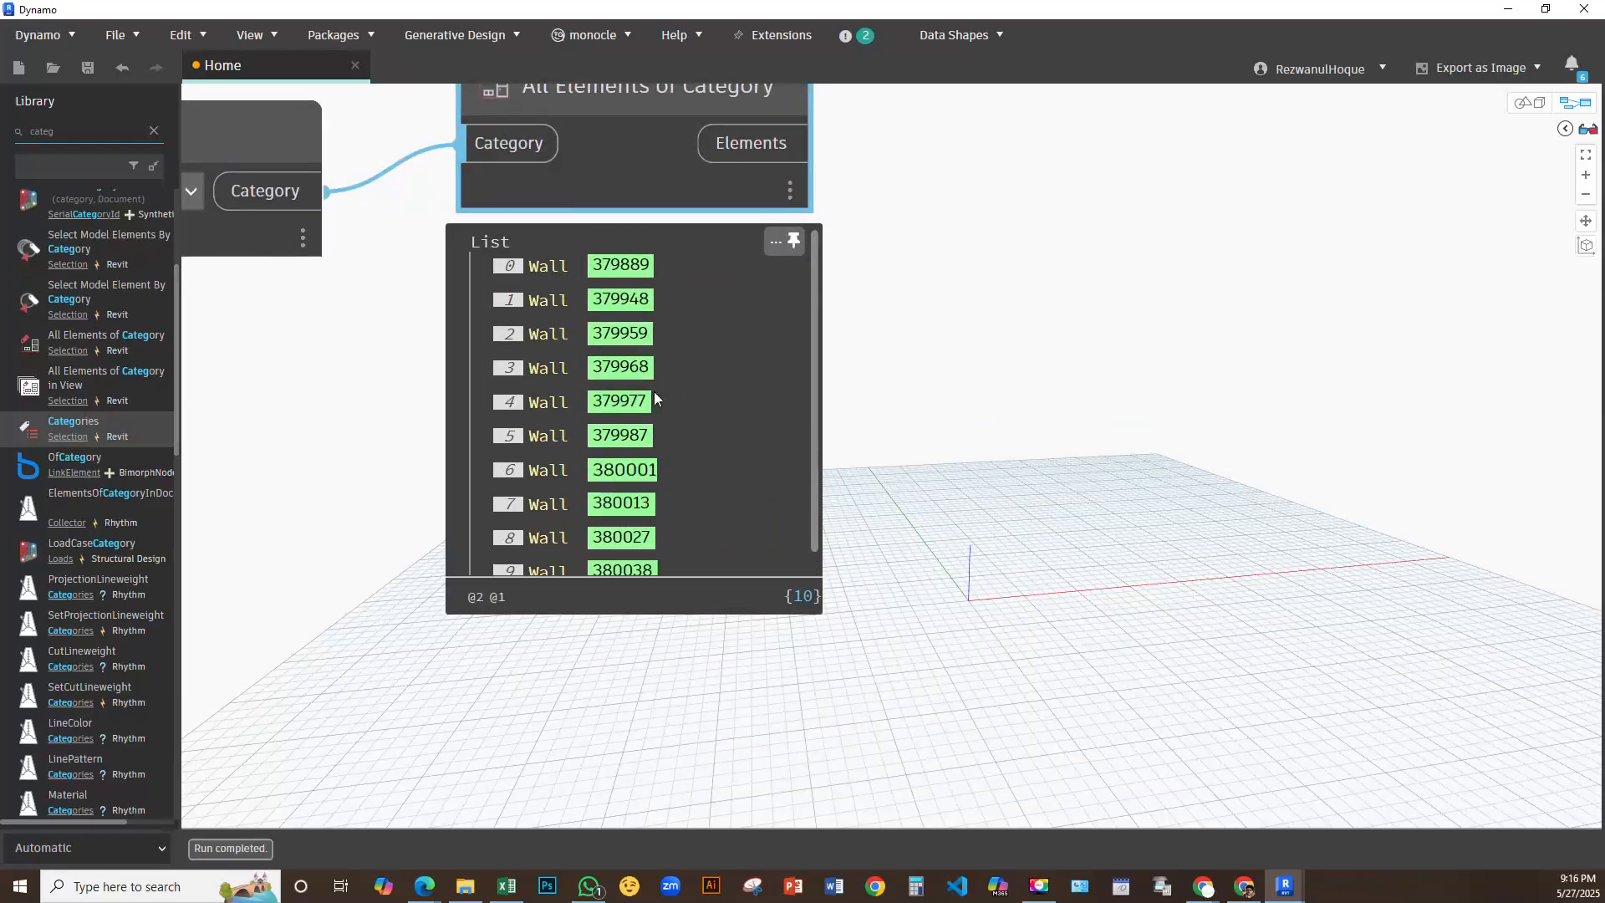
scroll(694, 330, "down", 1)
scroll(714, 393, "down", 5)
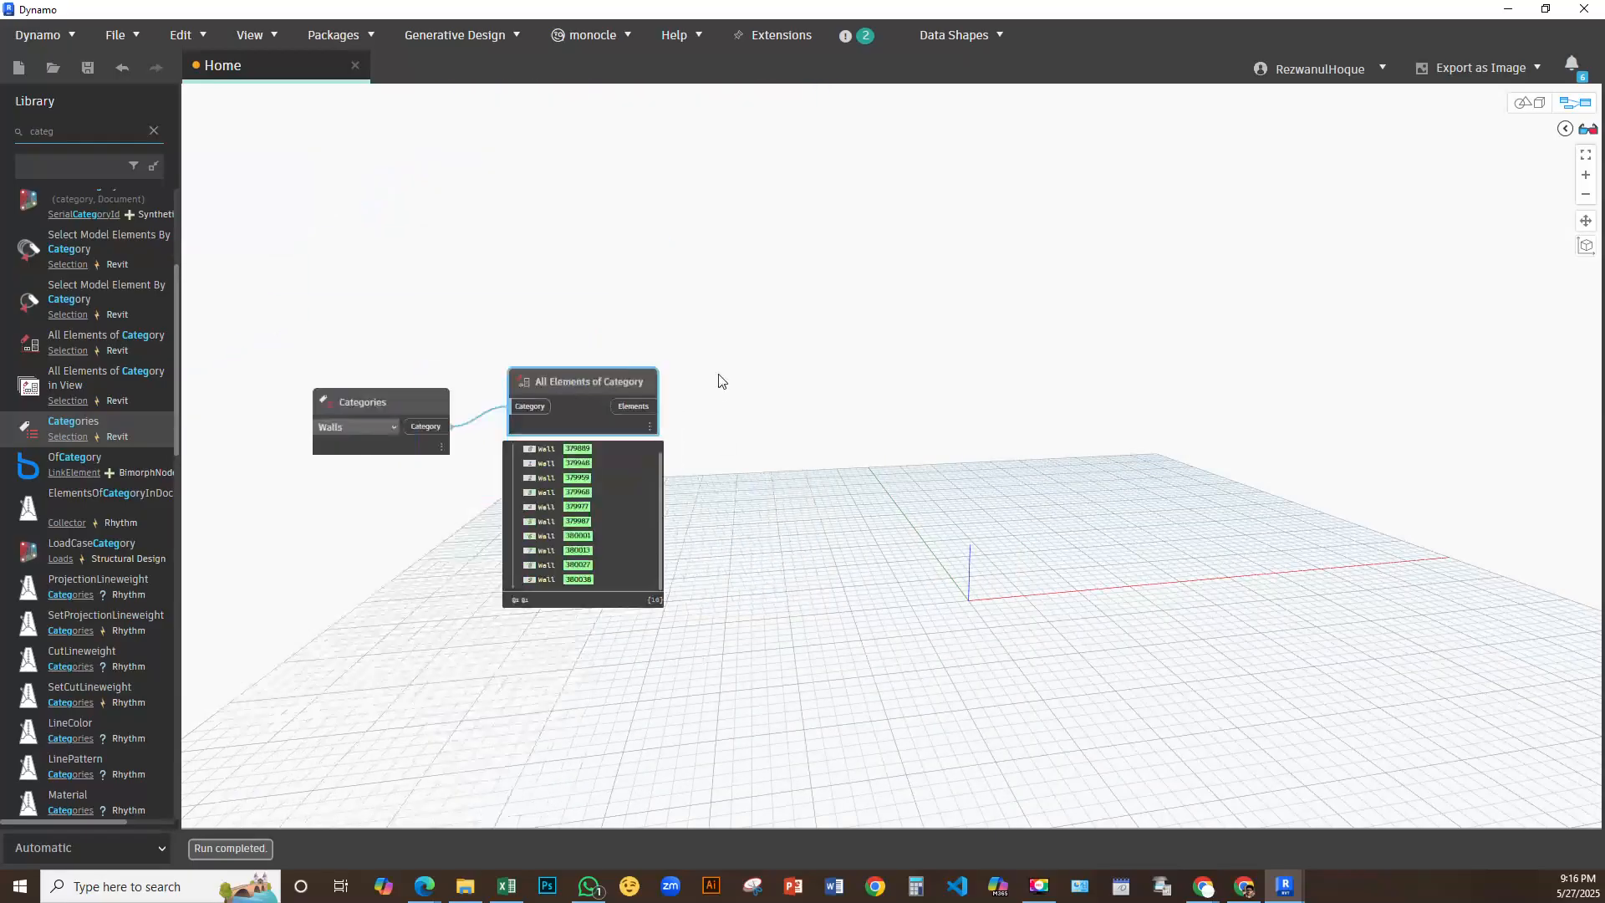
Restore the Dynamo window to a smaller size and move it down to view the walls in the Revit 3D view
left_click(1545, 9)
left_click_drag(566, 10, 737, 61)
left_click(388, 401)
left_click_drag(739, 75, 895, 628)
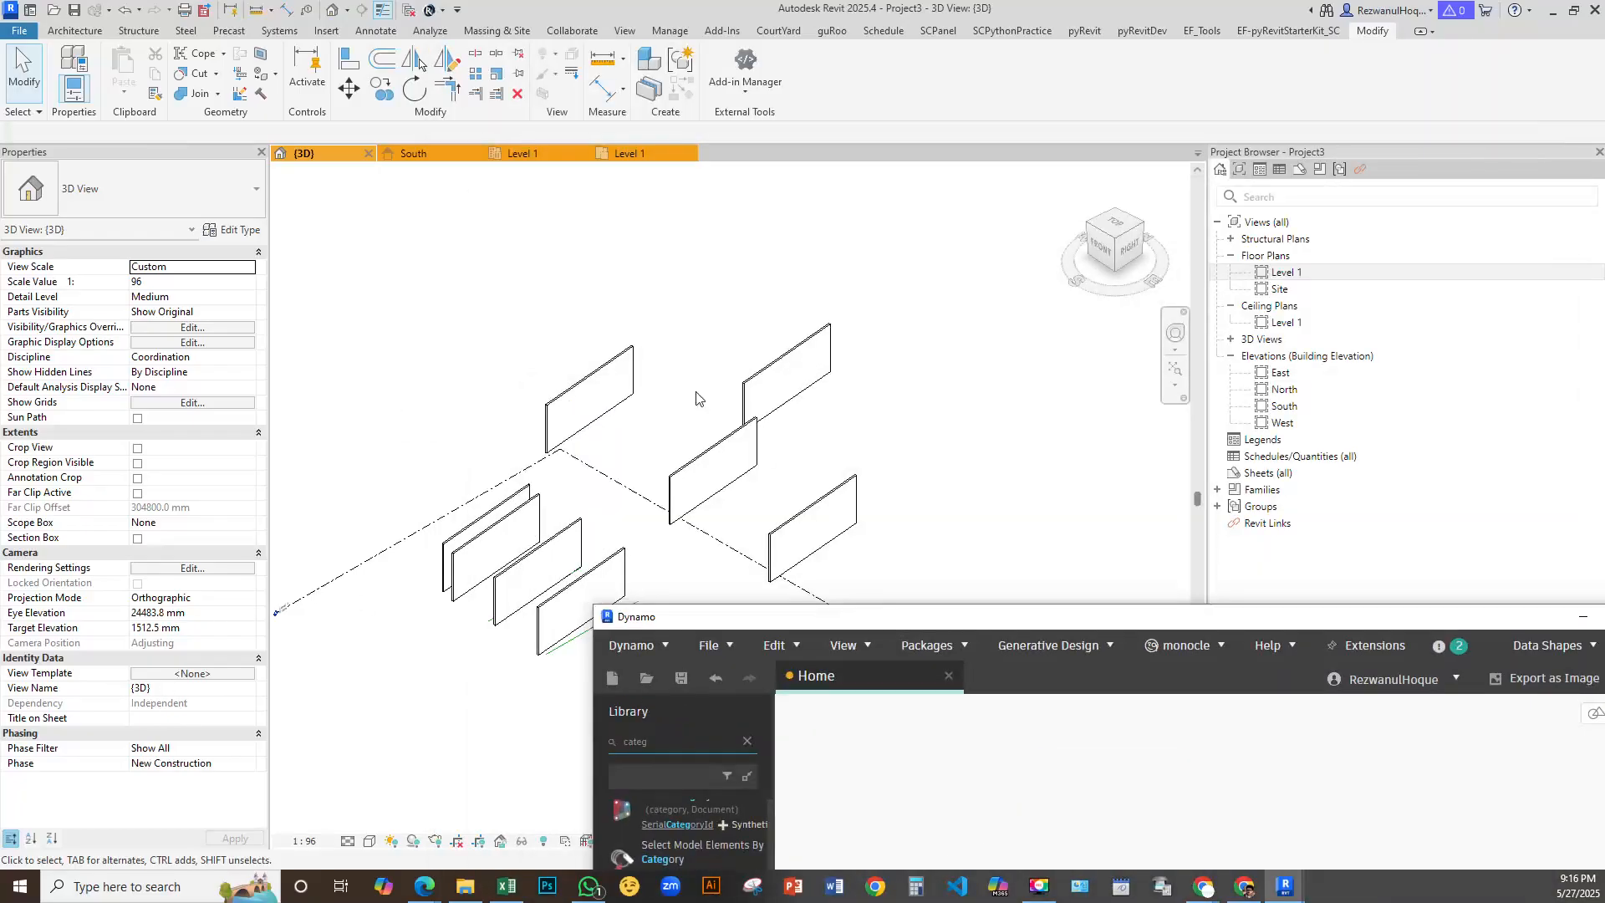
scroll(662, 370, "down", 2)
scroll(606, 329, "up", 2)
scroll(606, 328, "down", 2)
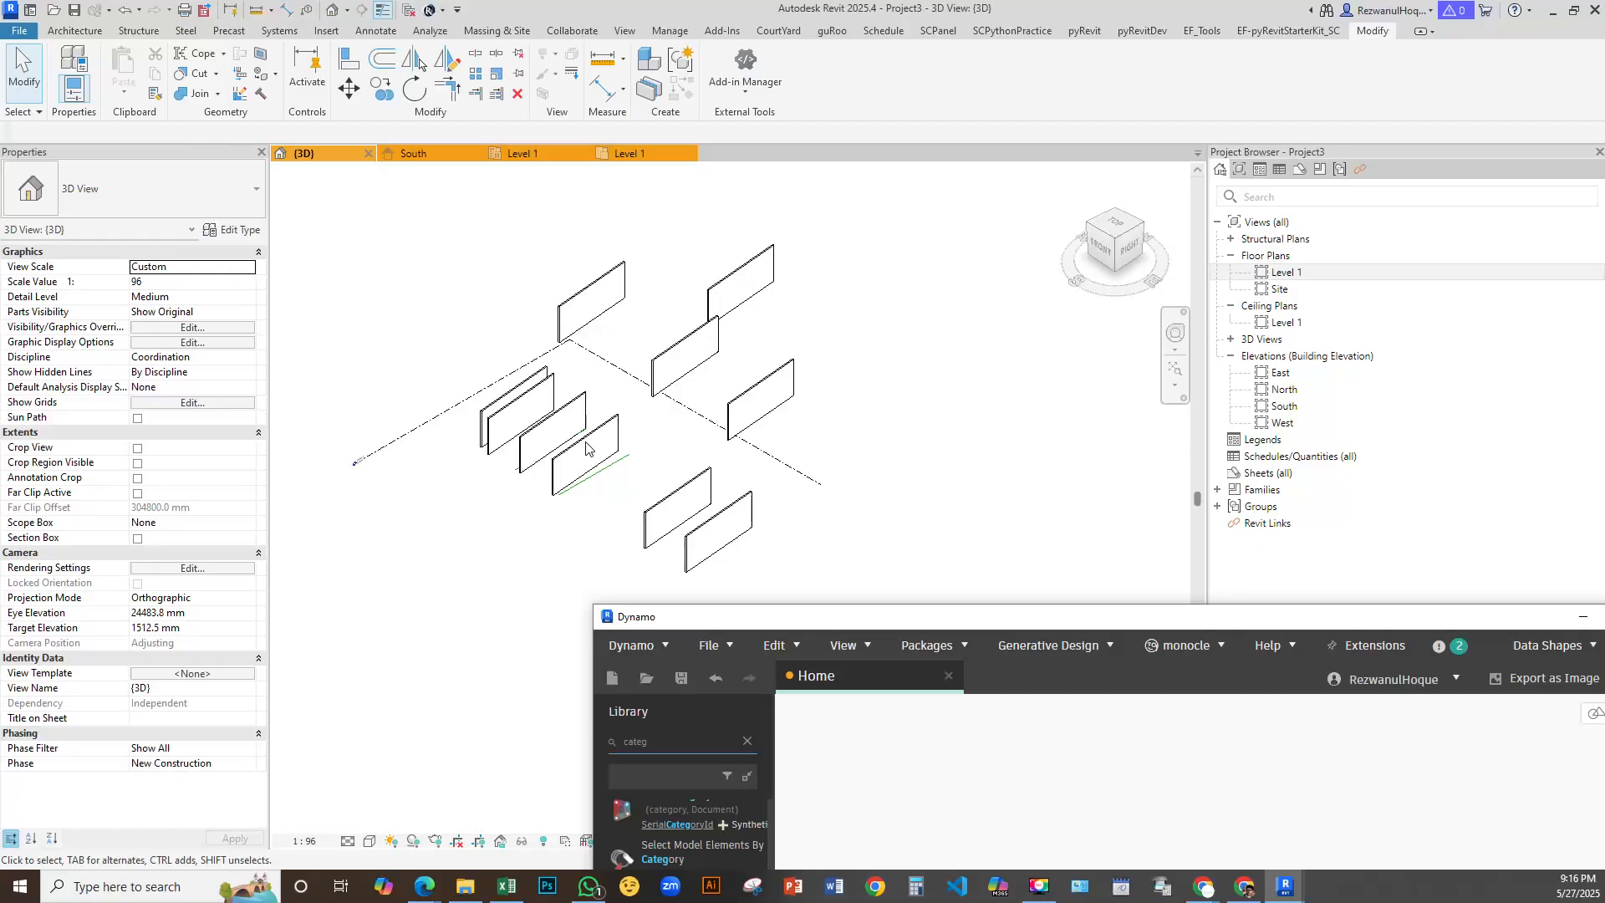
Move the Dynamo window back up over Revit so the whole node graph is in view
left_click_drag(785, 619, 410, 89)
scroll(718, 456, "down", 2)
scroll(815, 455, "up", 5)
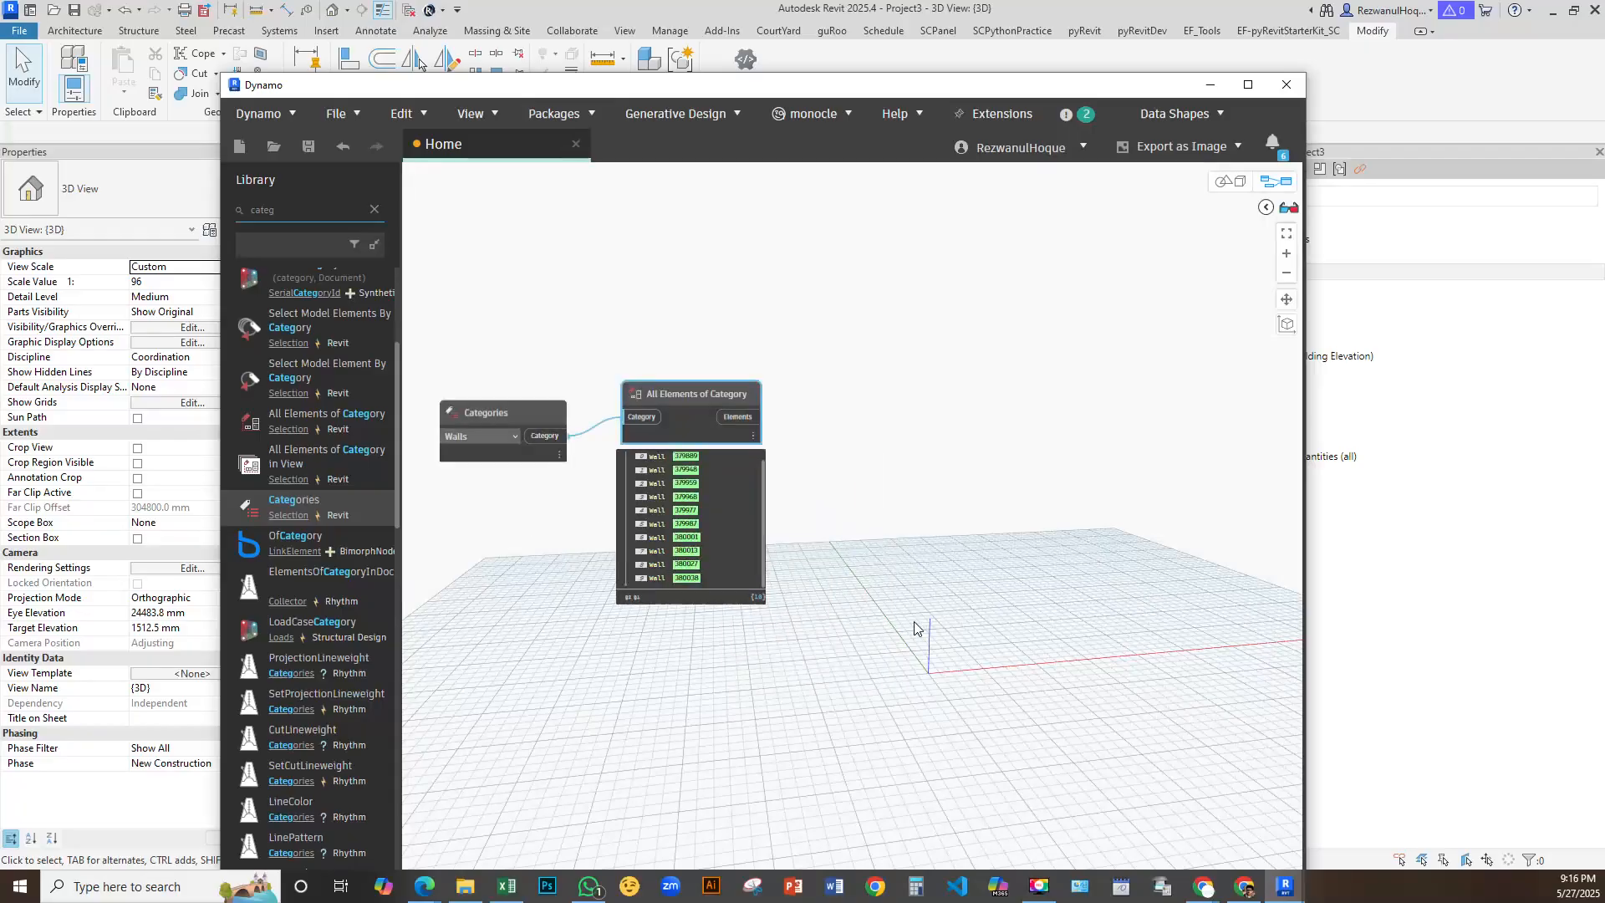
scroll(816, 451, "down", 3)
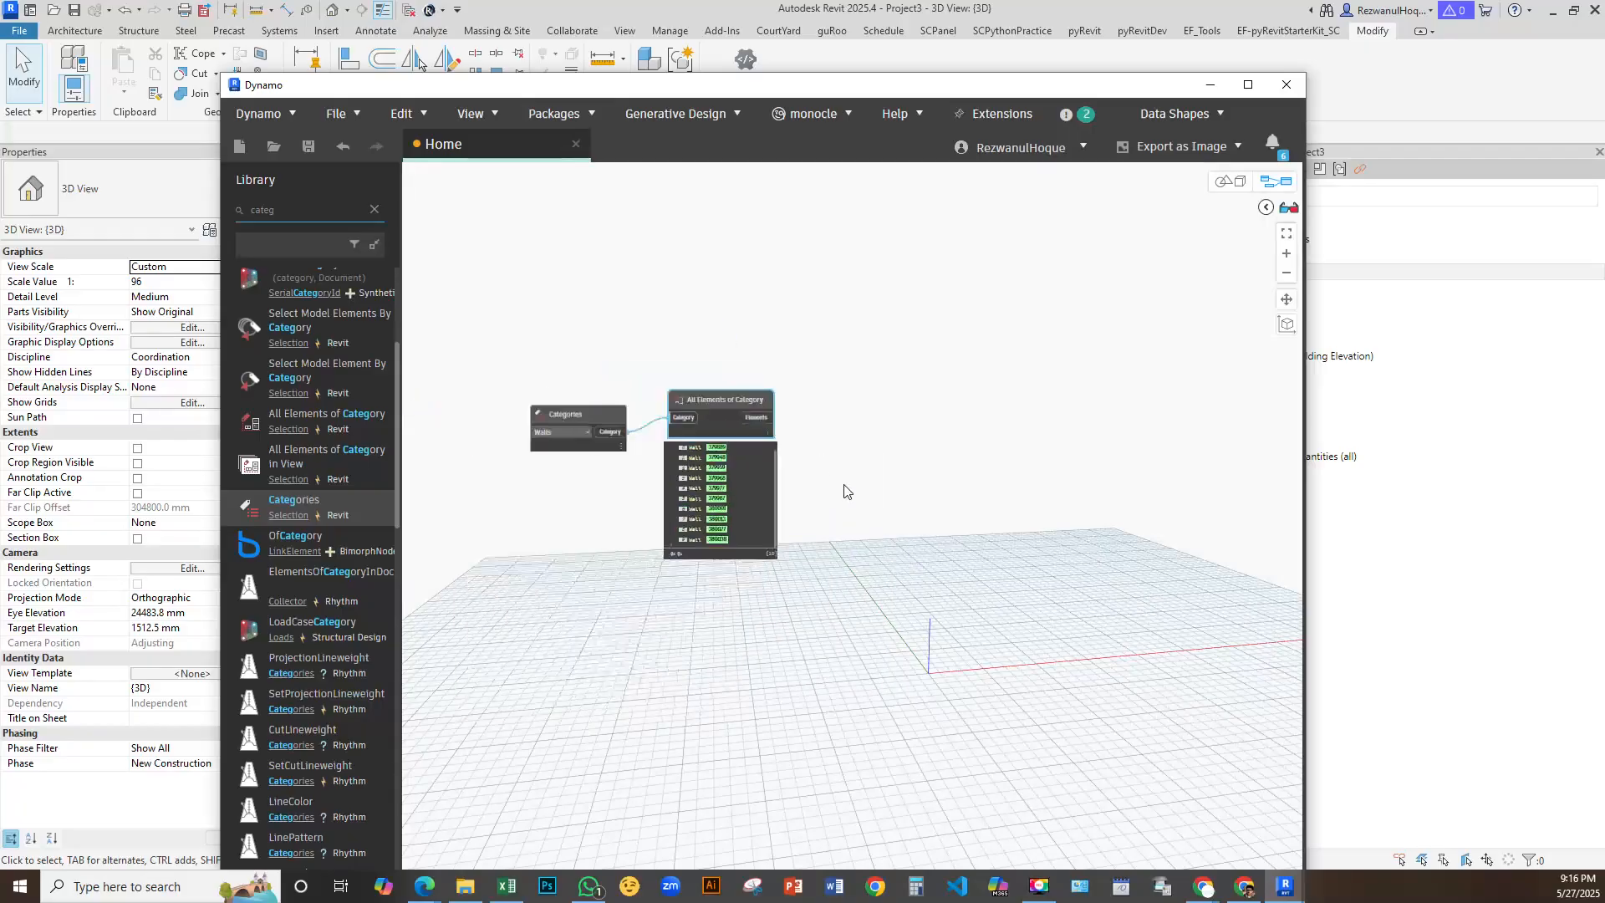
Add an Element.SetParameterByName node and place it above and to the right of All Elements of Category
right_click(934, 501)
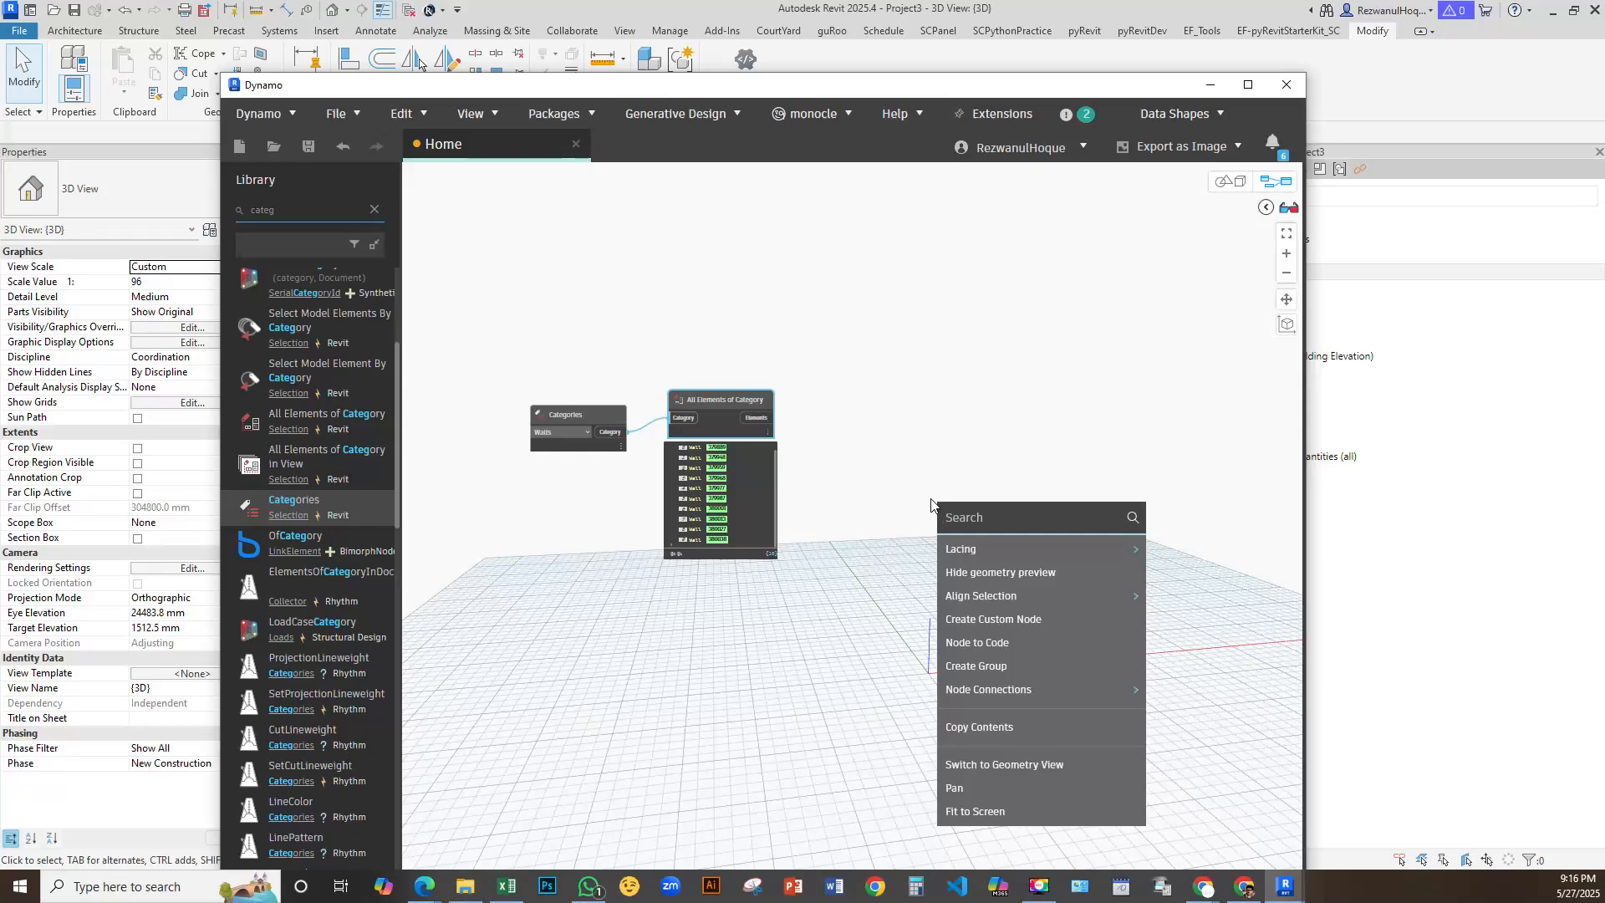
right_click(915, 478)
right_click(915, 478)
type("se")
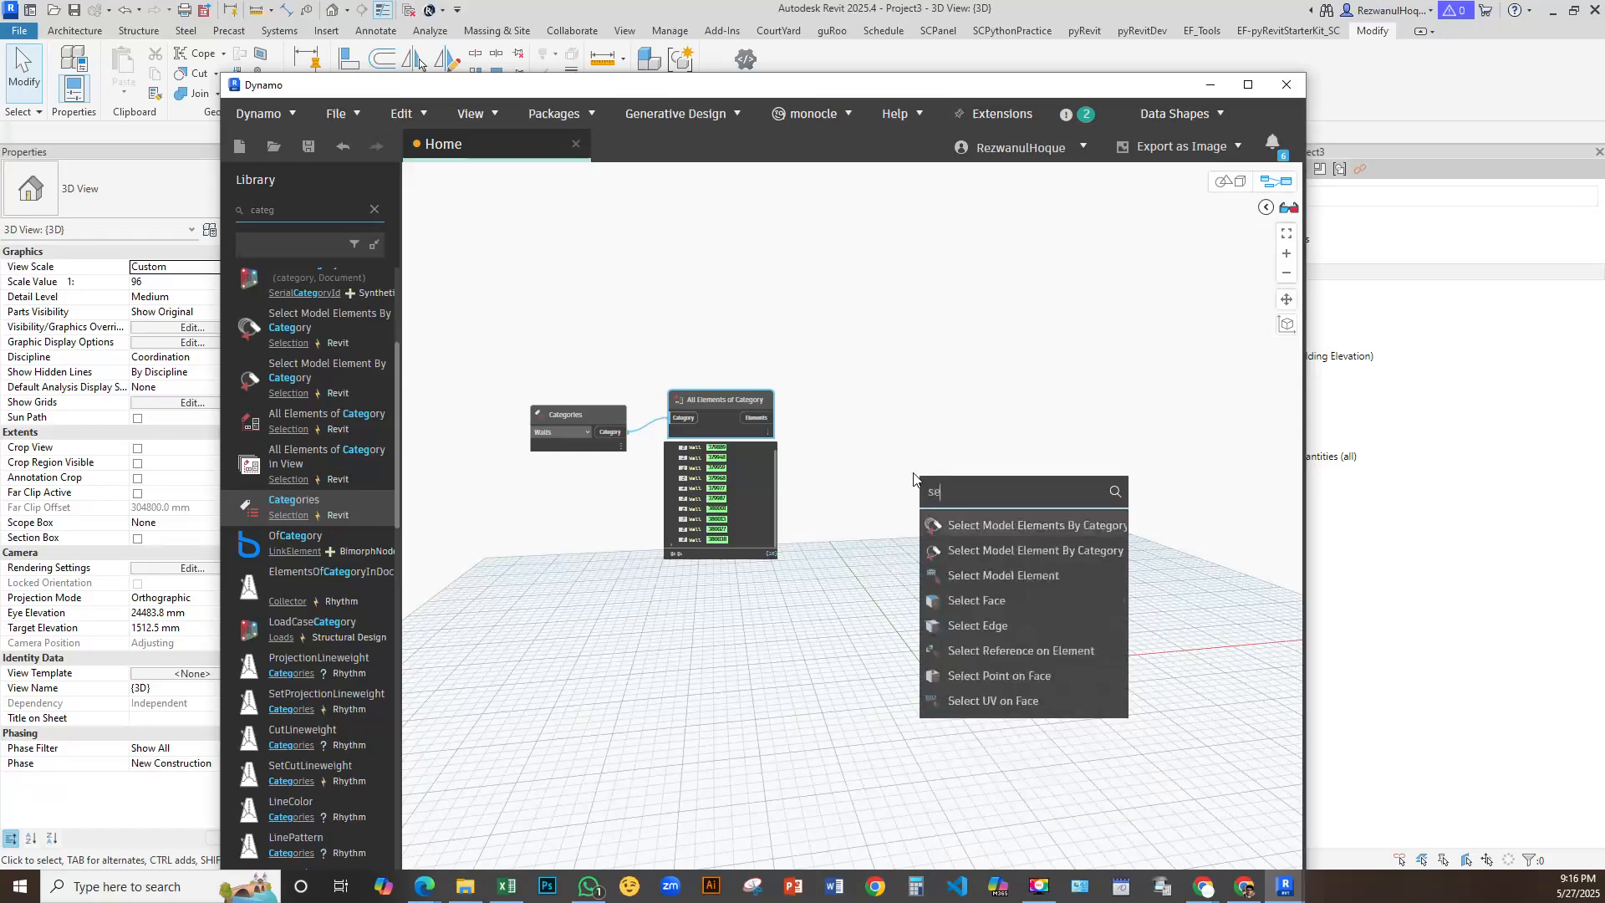
type("tpara")
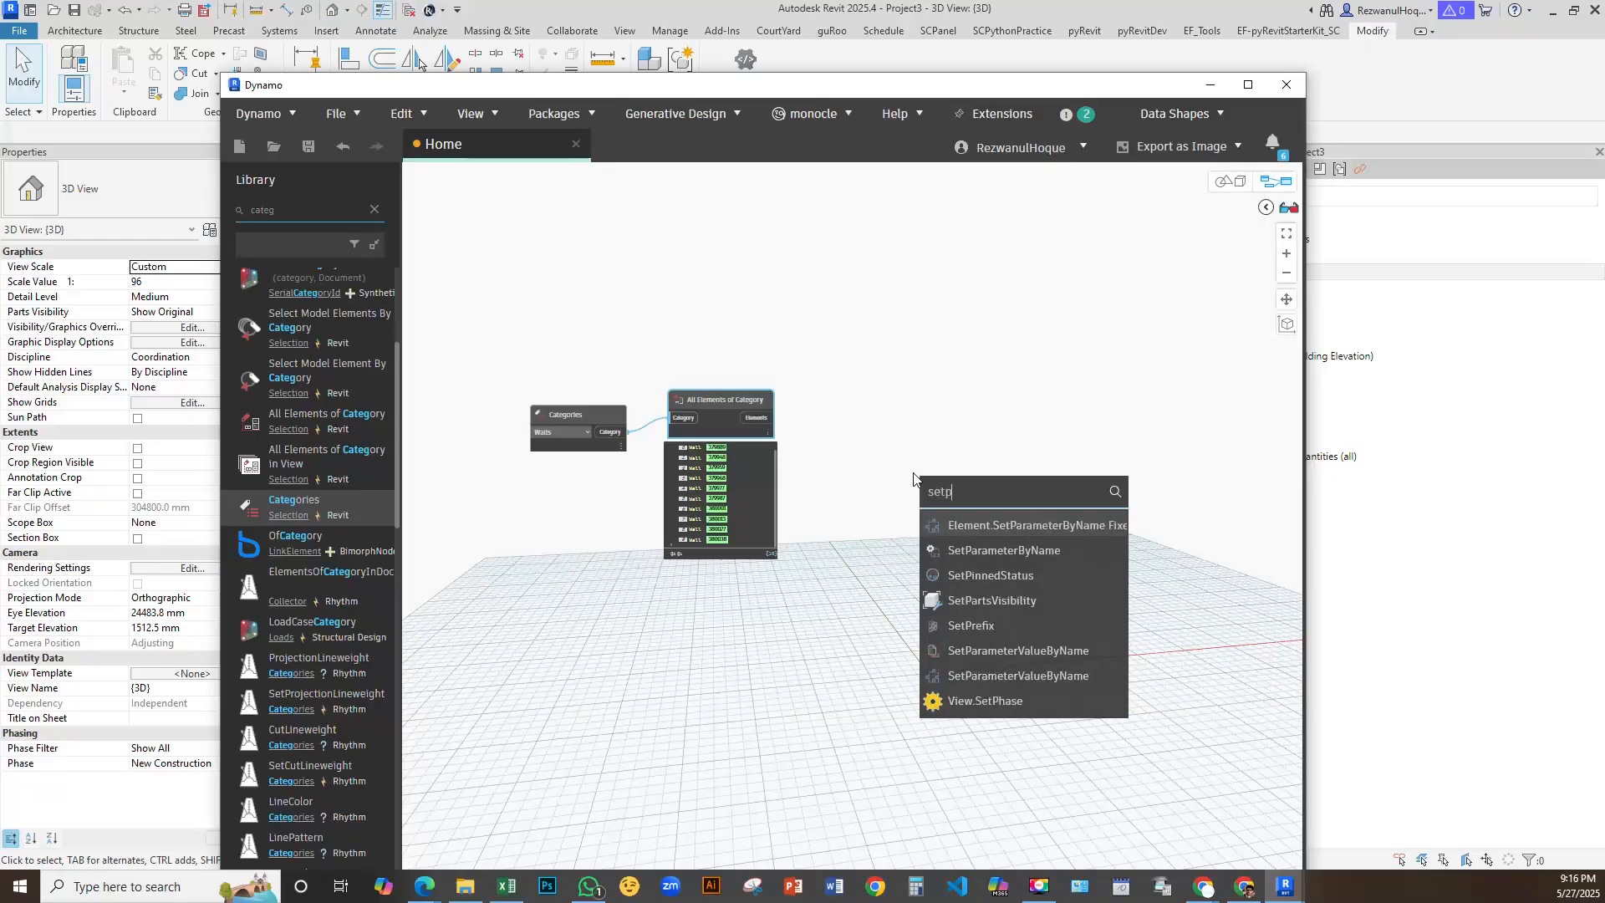
left_click(975, 550)
left_click_drag(1003, 564, 901, 307)
scroll(995, 342, "up", 5)
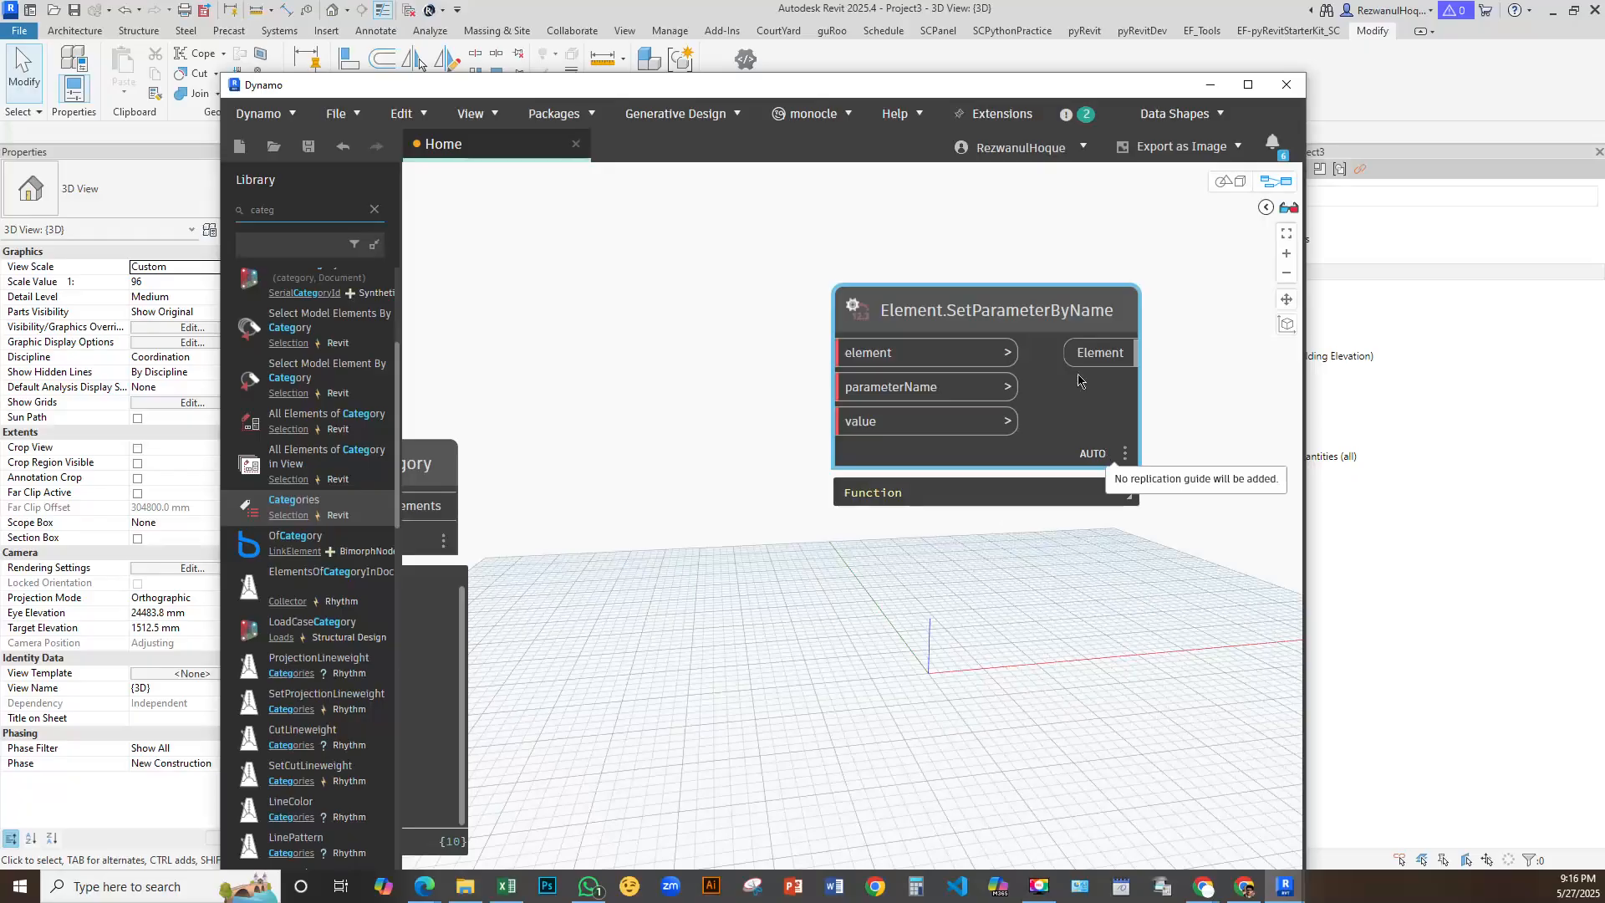
Adjust the position of the Element.SetParameterByName node and inspect its element input and the Elements output of All Elements of Category
left_click_drag(1041, 353, 978, 347)
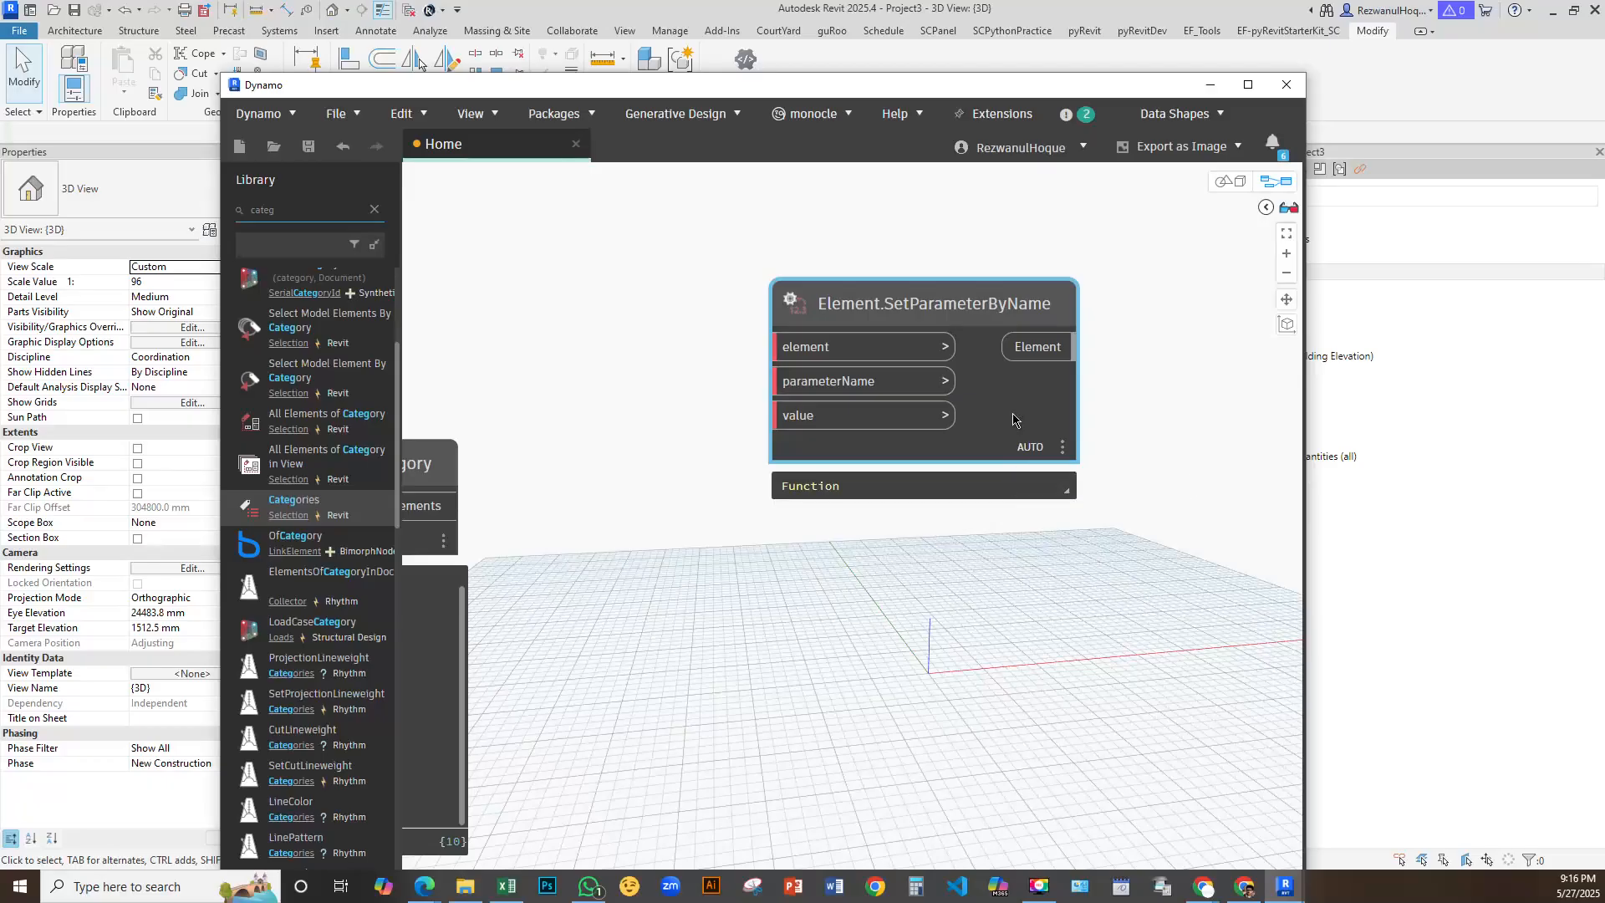
left_click_drag(973, 310, 1038, 306)
scroll(895, 476, "down", 3)
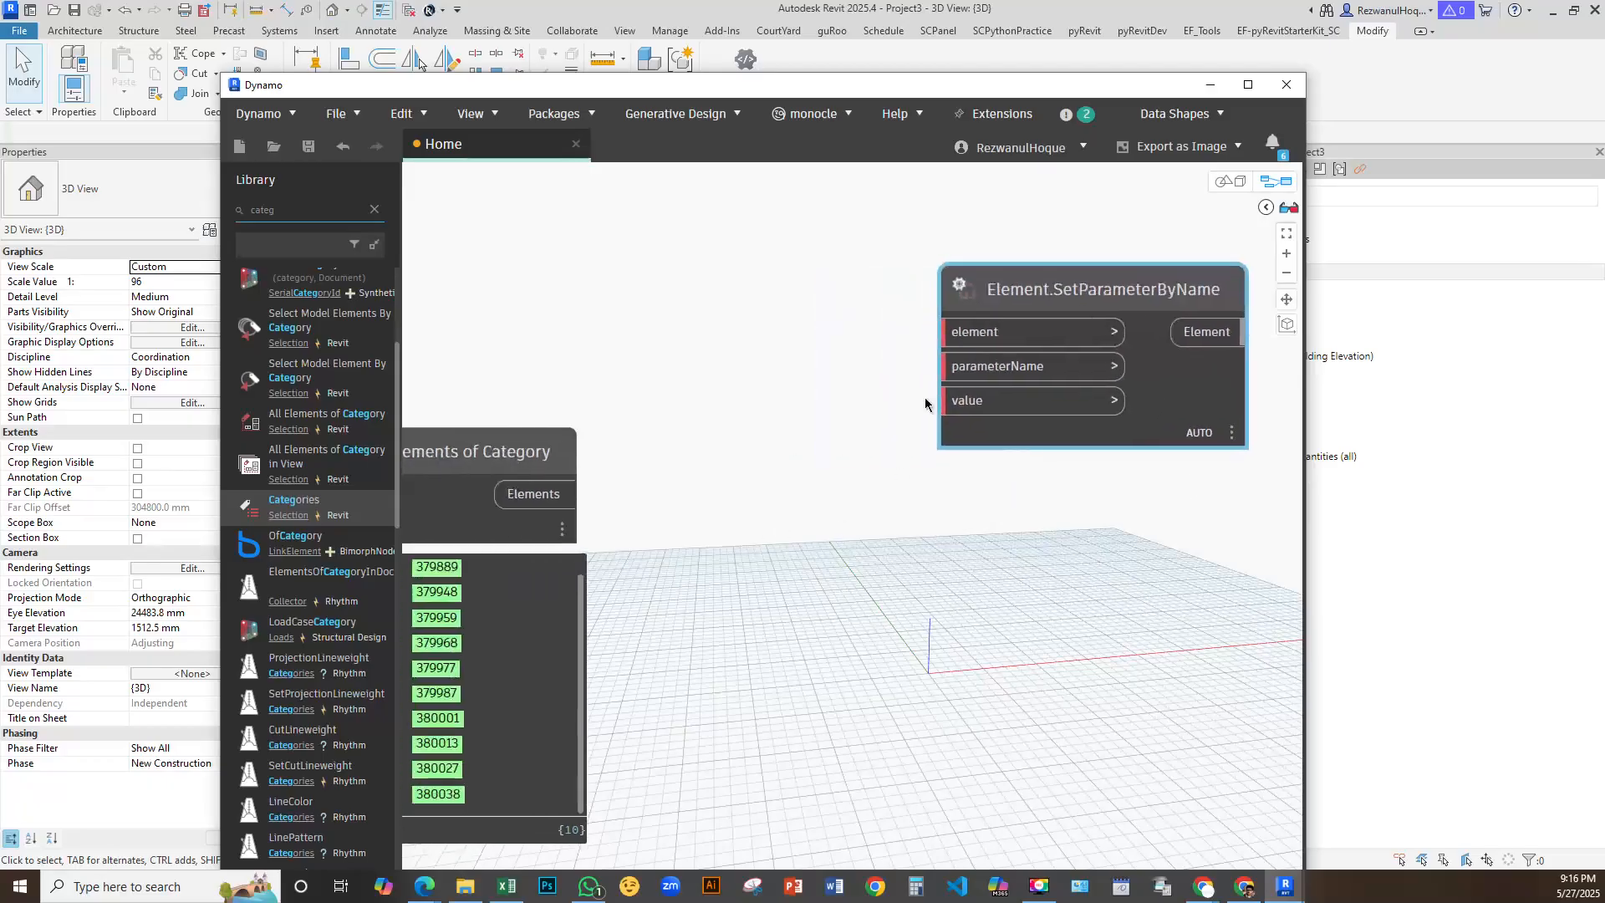
scroll(1024, 351, "up", 4)
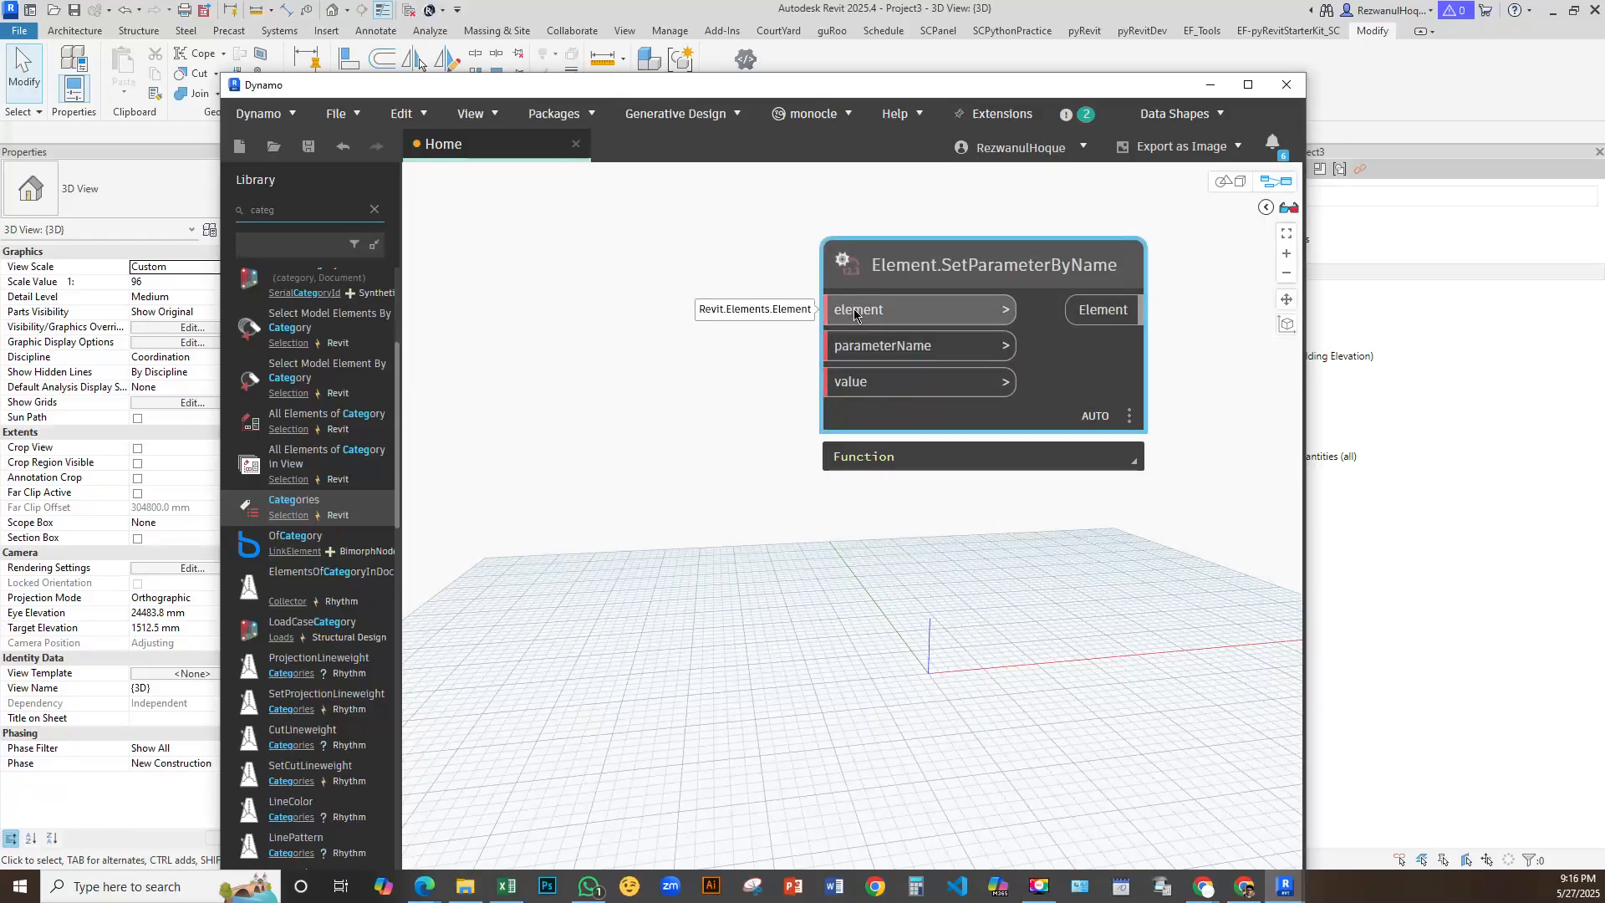
middle_click_drag(893, 435, 1279, 297)
scroll(966, 410, "down", 4)
scroll(811, 356, "up", 3)
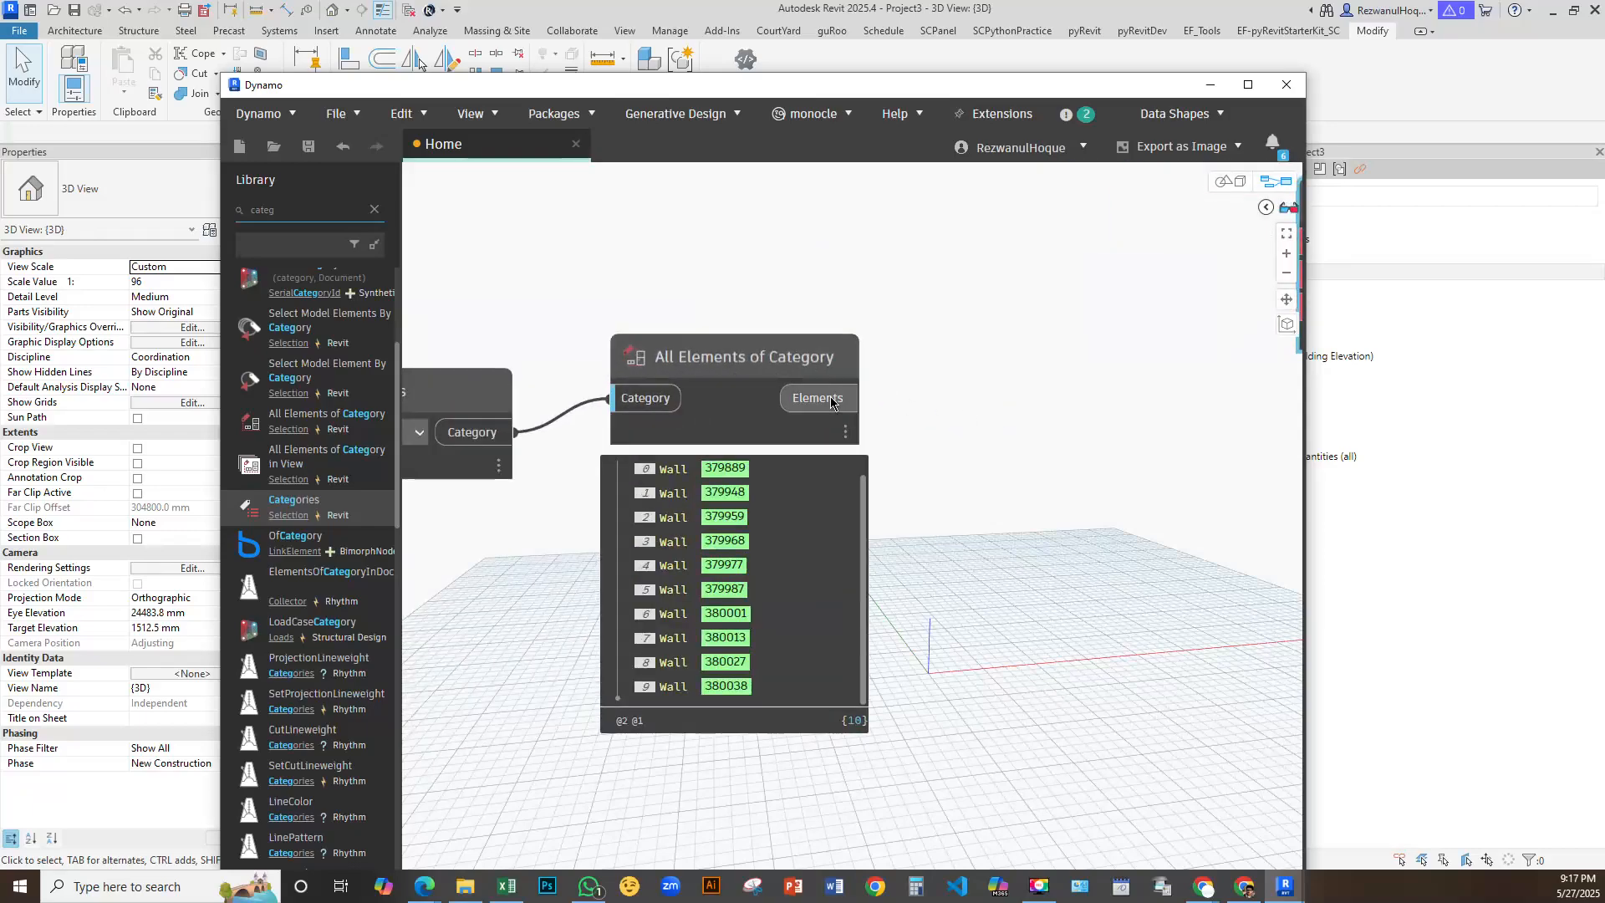
Examine the list of walls output by the All Elements of Category node, highlighting the wall at index 0
middle_click_drag(918, 333, 806, 250)
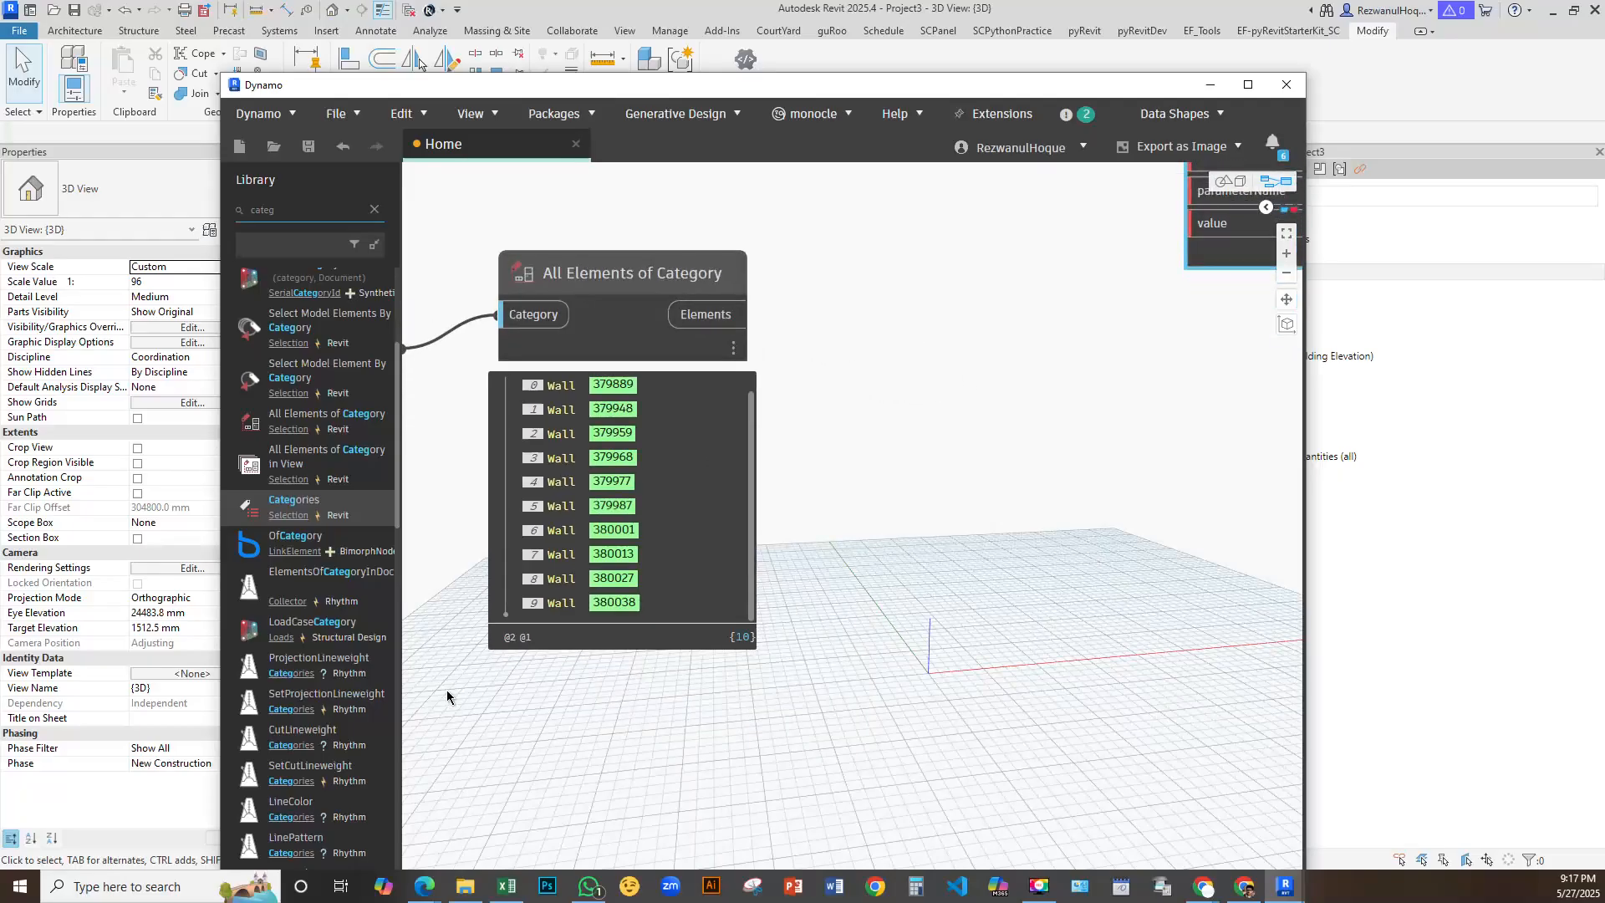
scroll(448, 696, "up", 3)
scroll(647, 318, "up", 1)
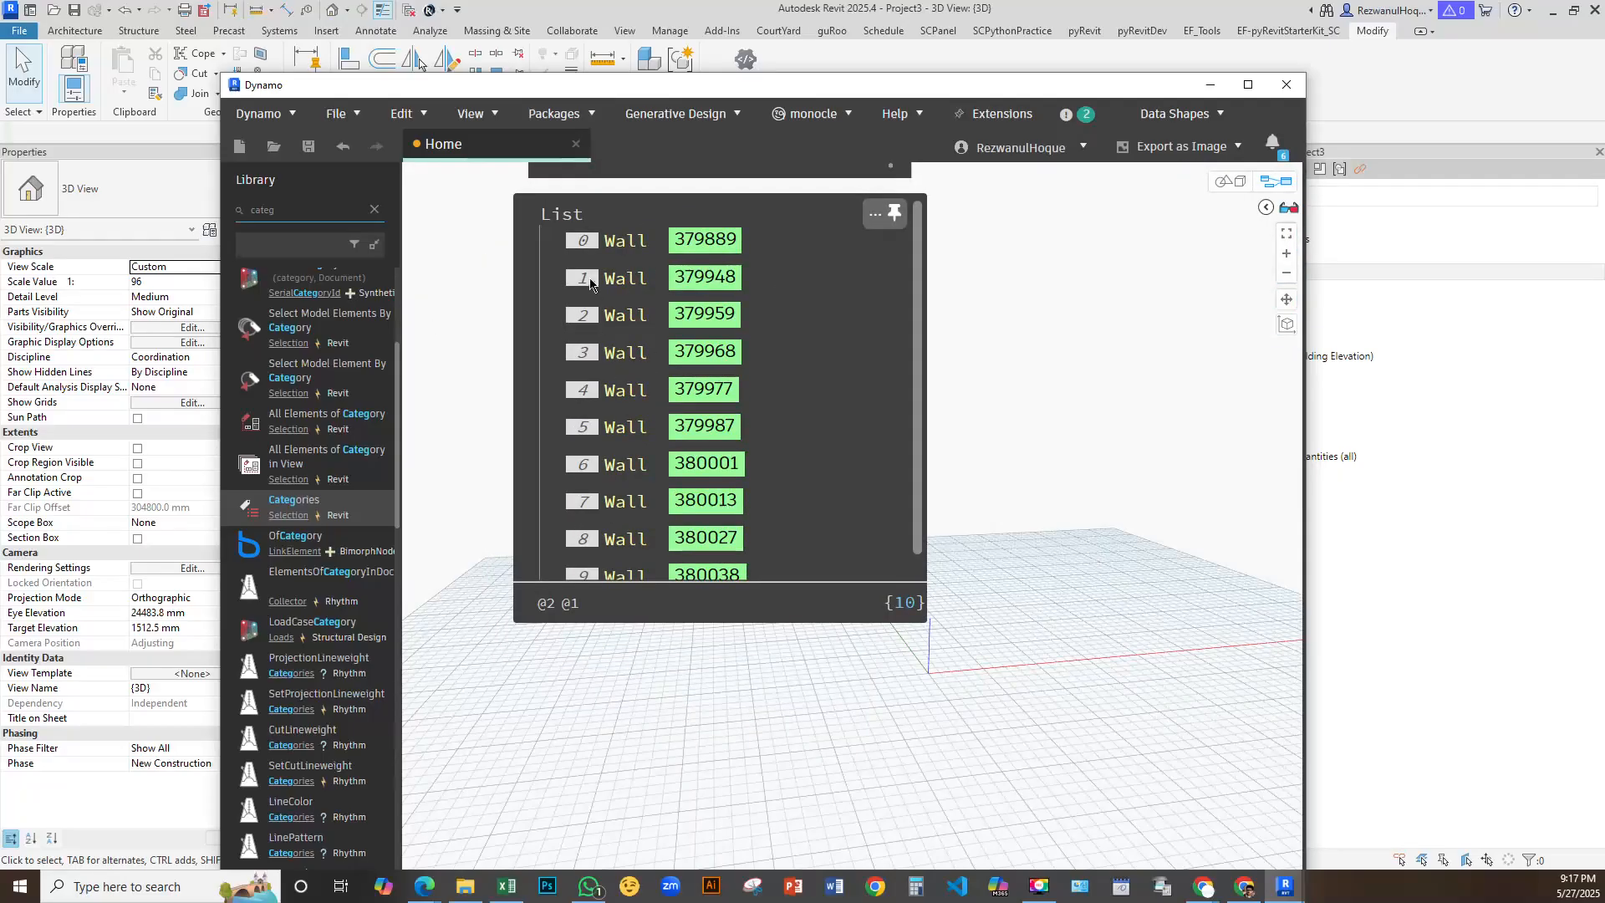
left_click(586, 244)
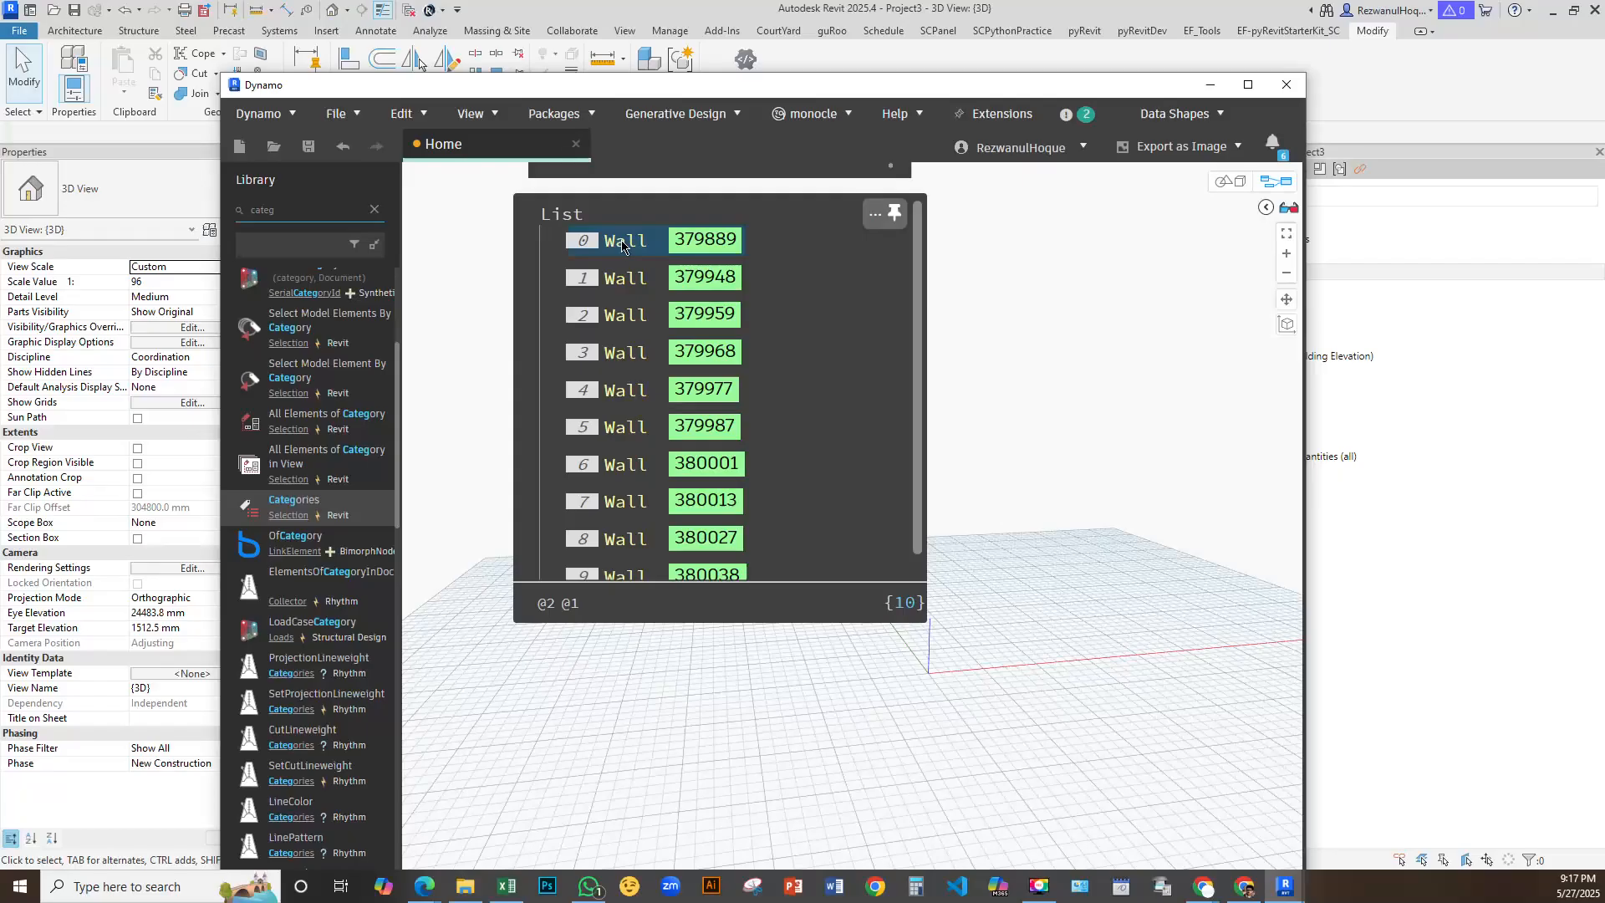
middle_click_drag(622, 245, 844, 421)
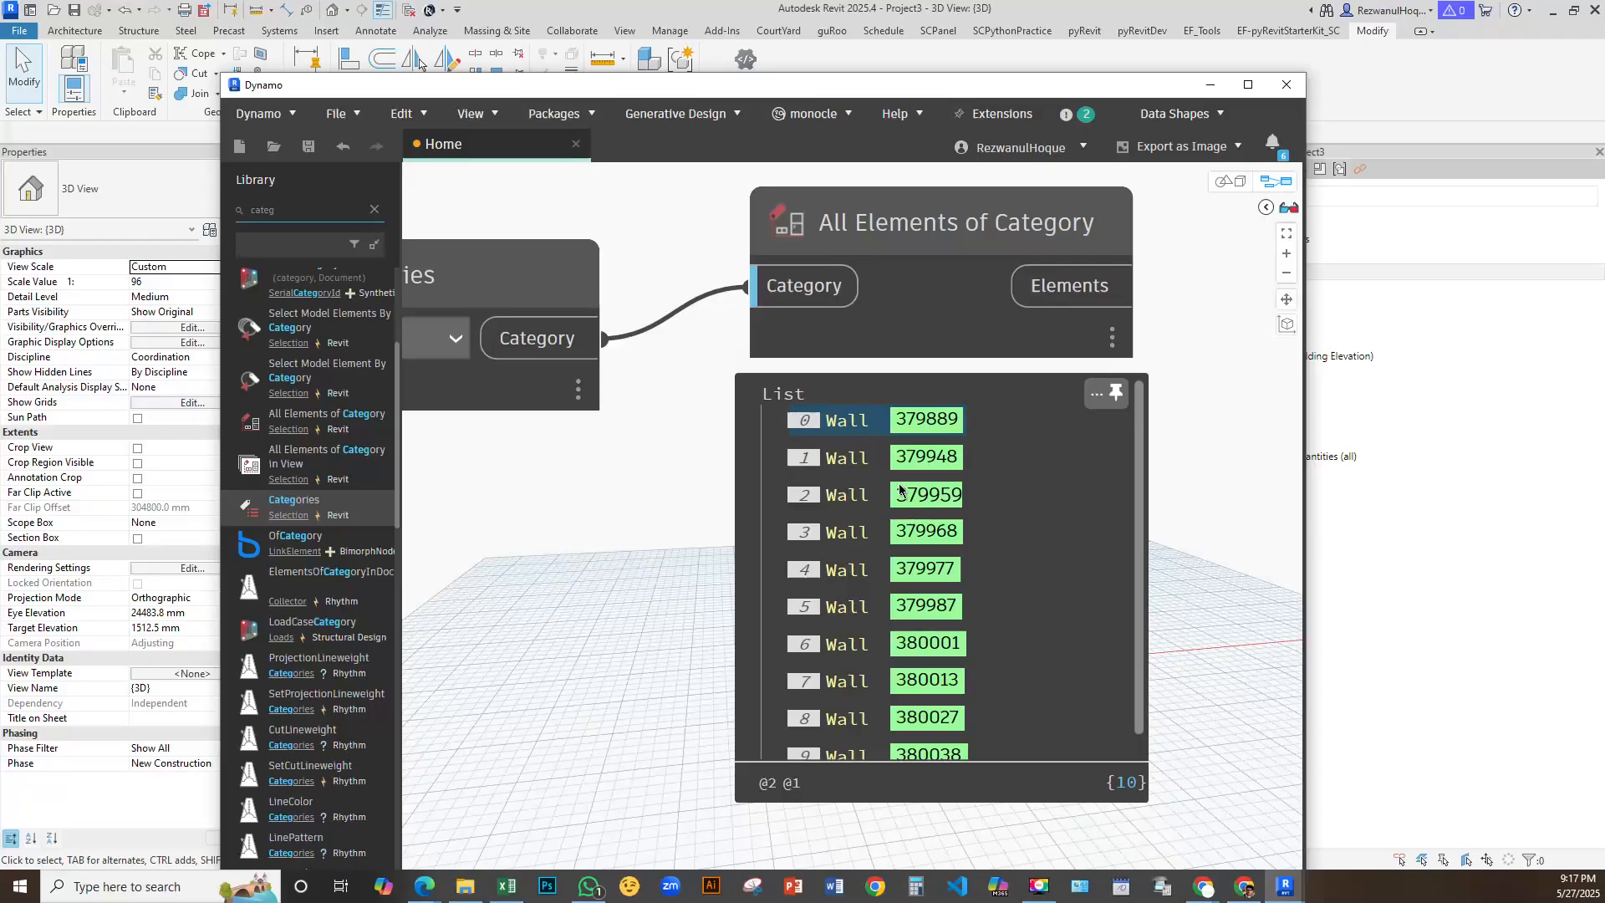
scroll(722, 471, "down", 5)
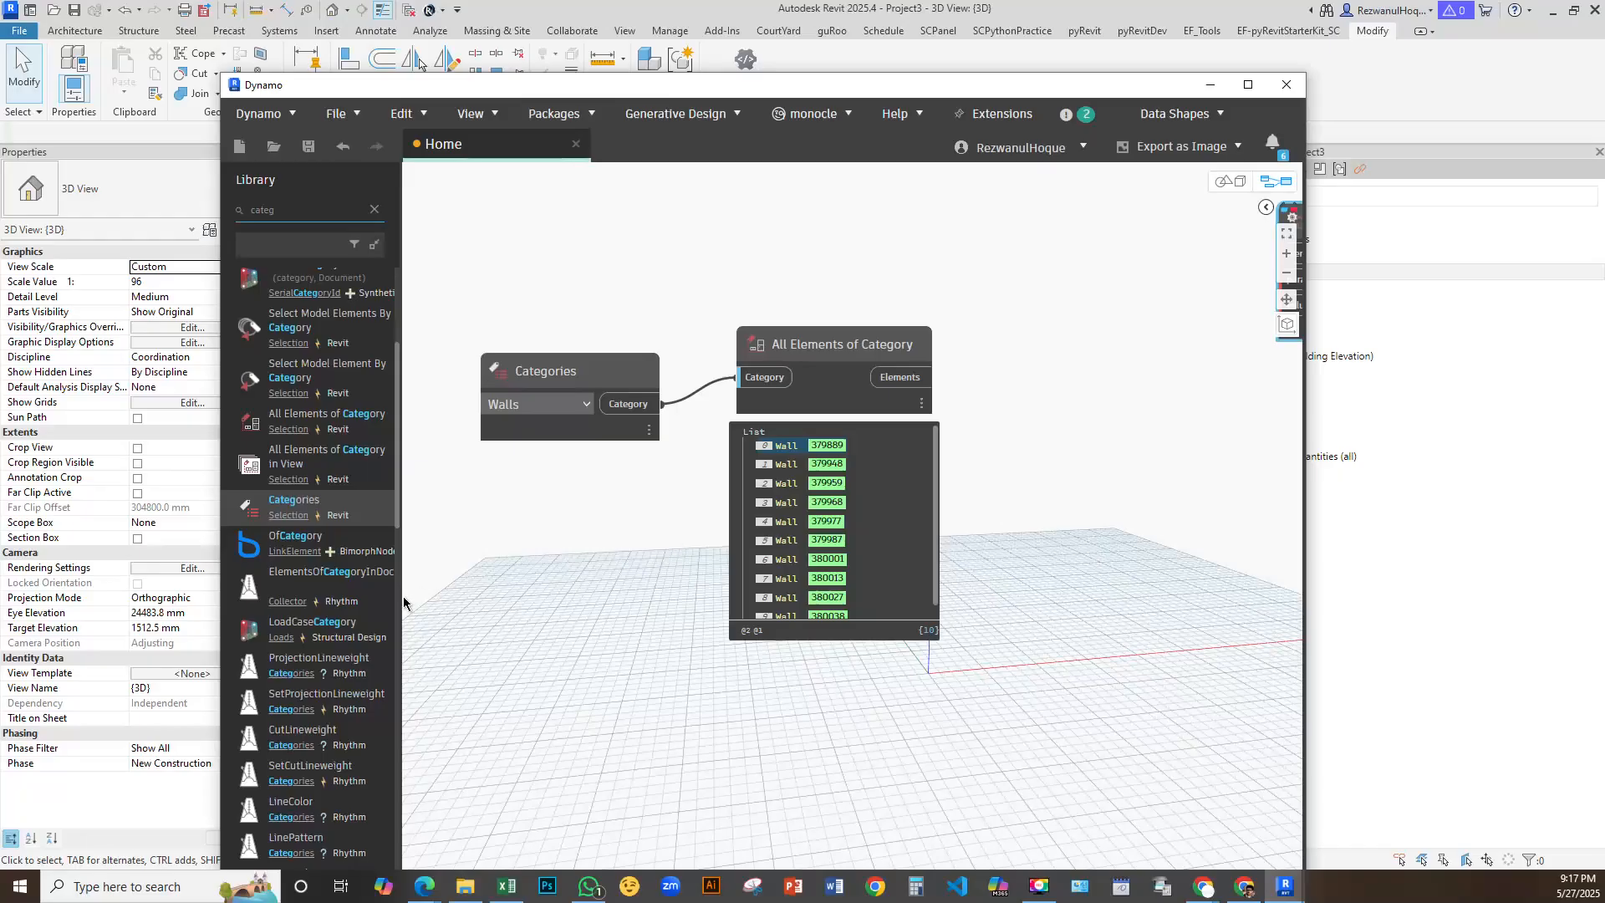
scroll(559, 554, "down", 4)
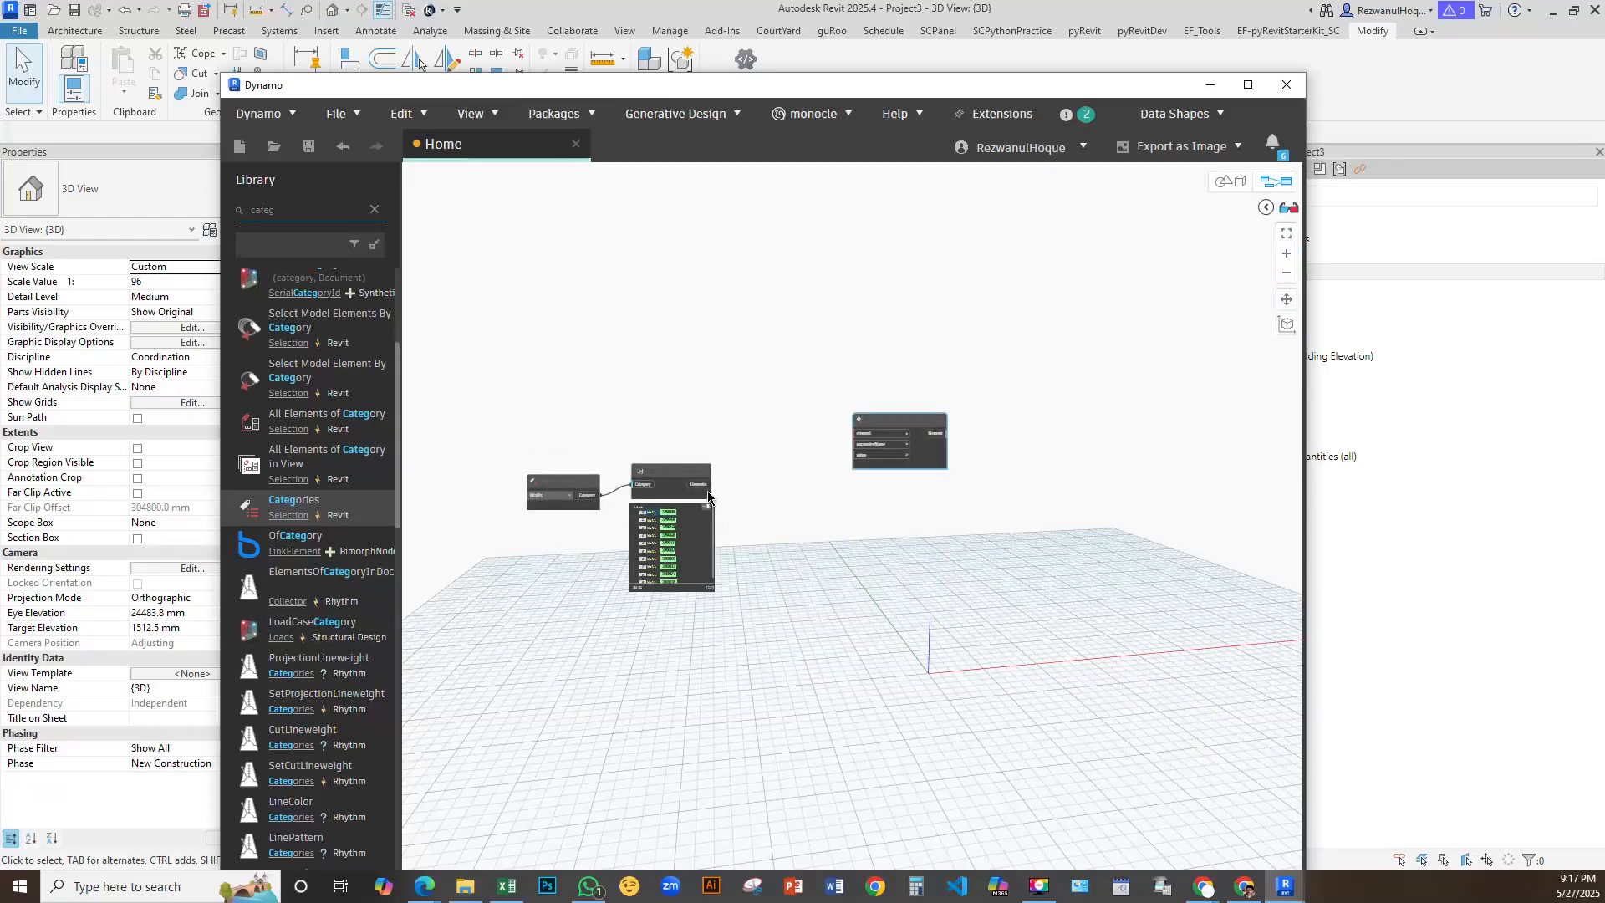
Connect the Elements output of All Elements of Category to the element input of Element.SetParameterByName and move that node down slightly
scroll(706, 494, "up", 3)
left_click_drag(686, 498, 983, 403)
left_click_drag(1117, 443, 1155, 510)
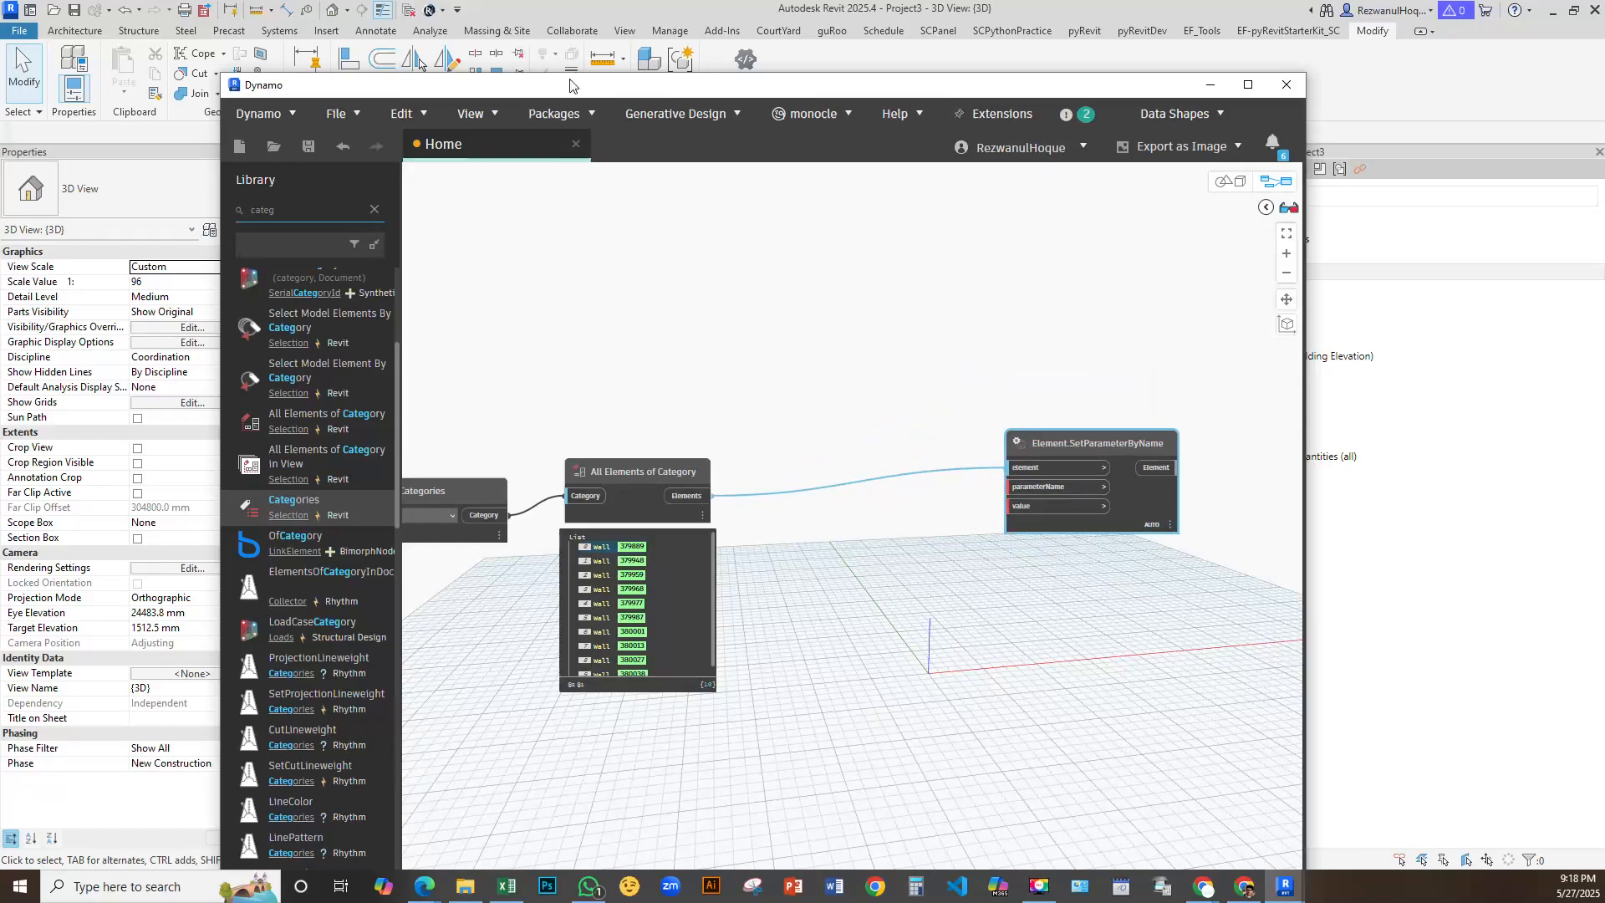
Move the Dynamo window up to reveal the run controls and set the graph's run mode to Manual
left_click_drag(577, 84, 567, 12)
left_click(323, 851)
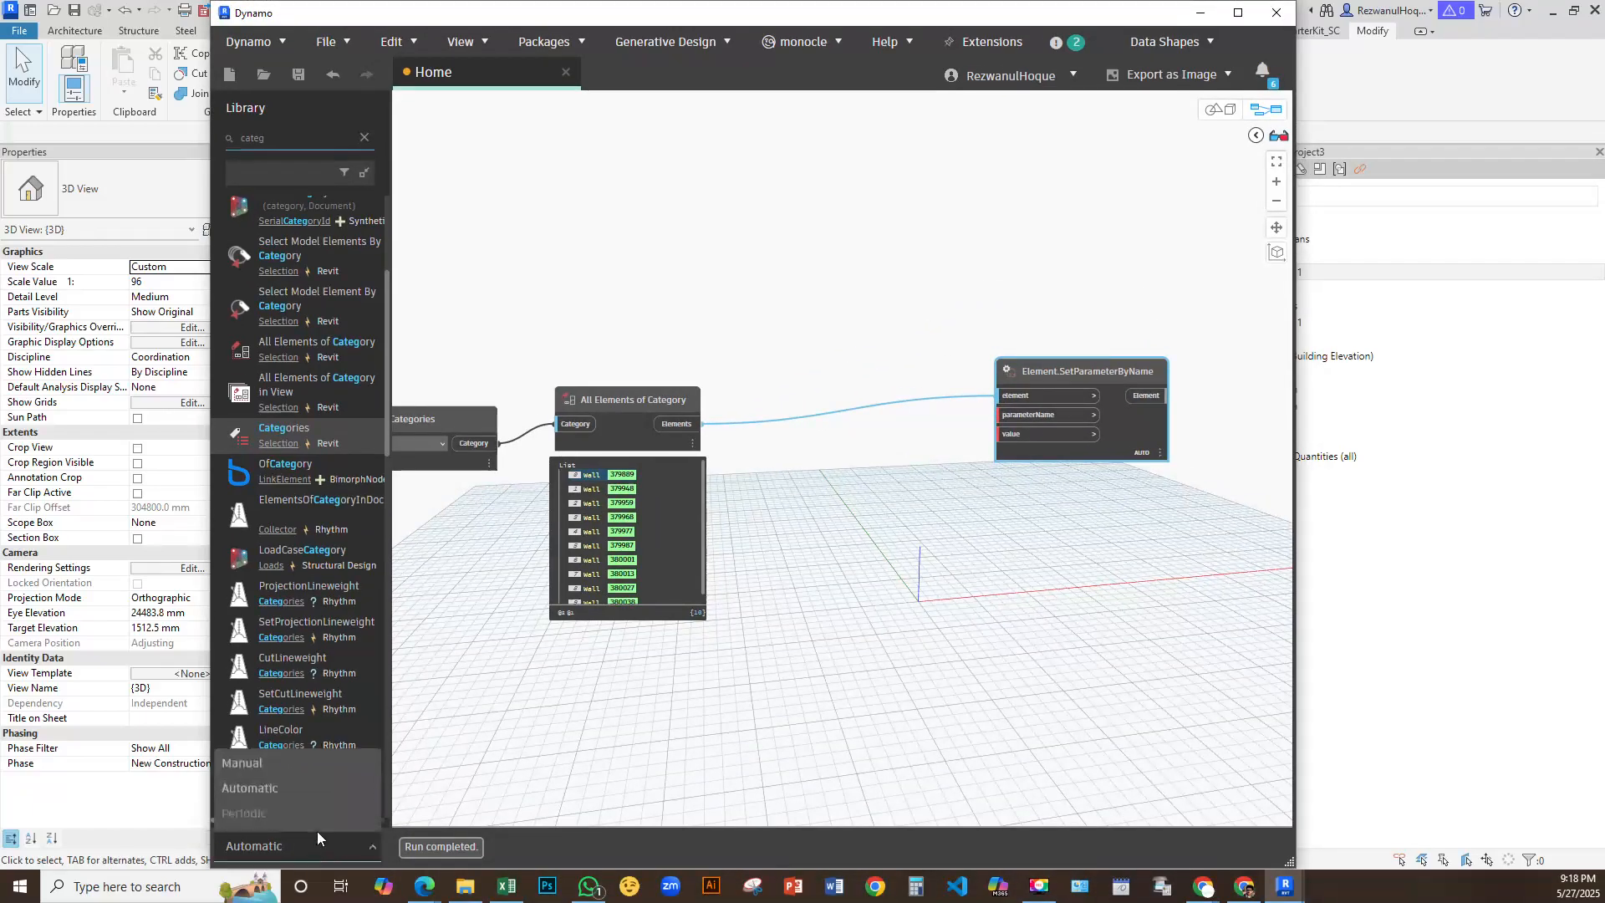
left_click(288, 770)
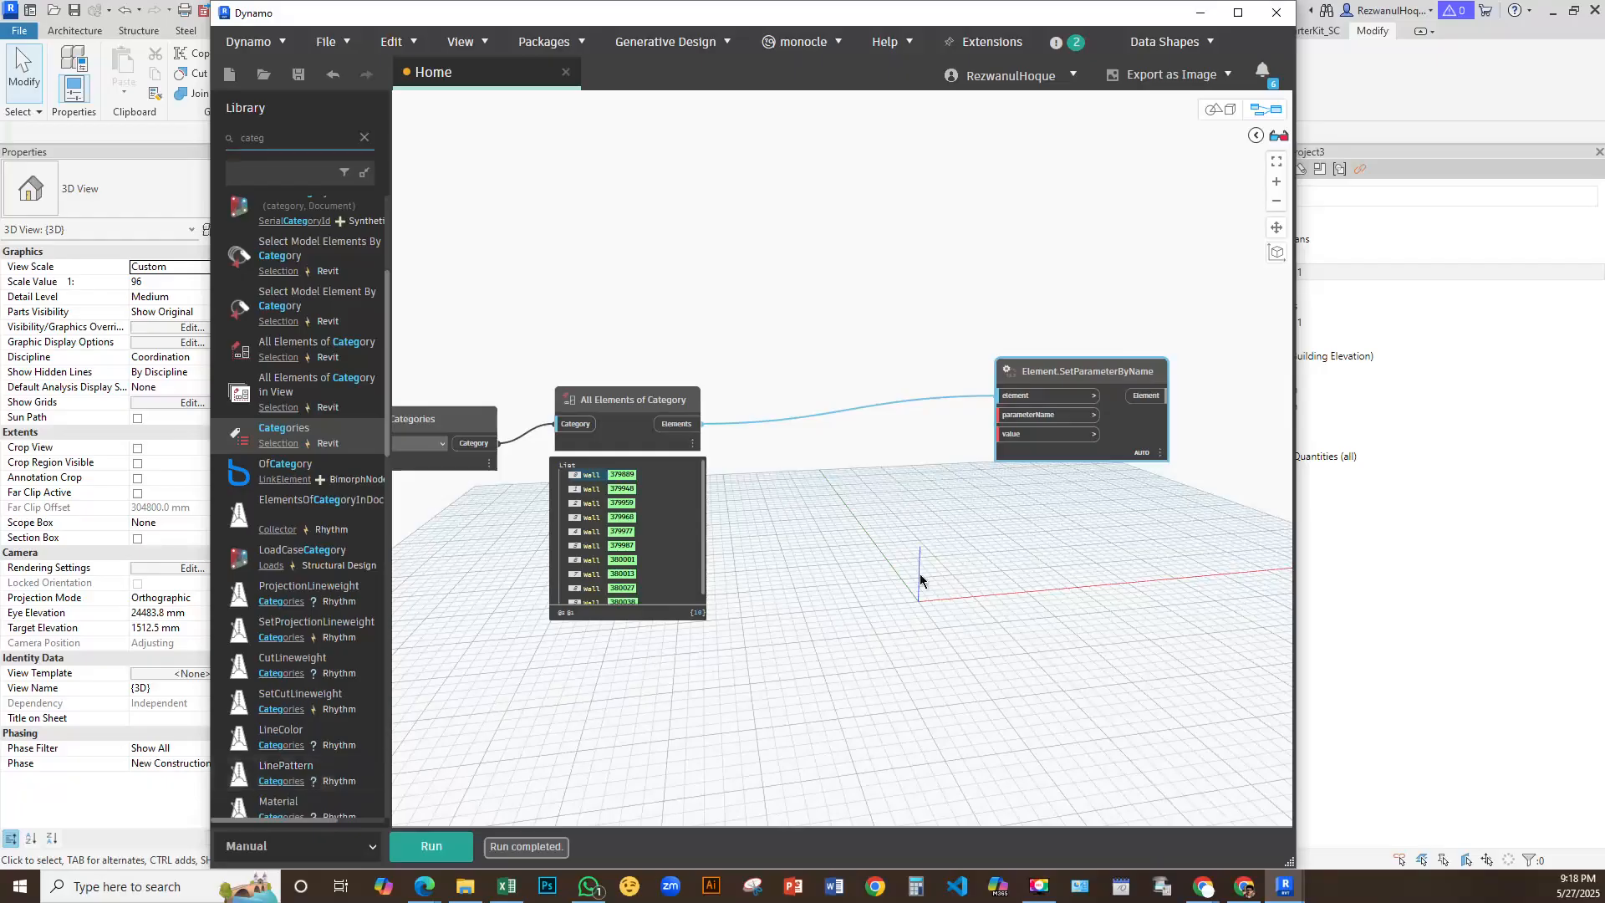
Inspect the parameterName input, then uncover the Revit 3D view and select a wall to check its Comments property
scroll(1003, 431, "up", 3)
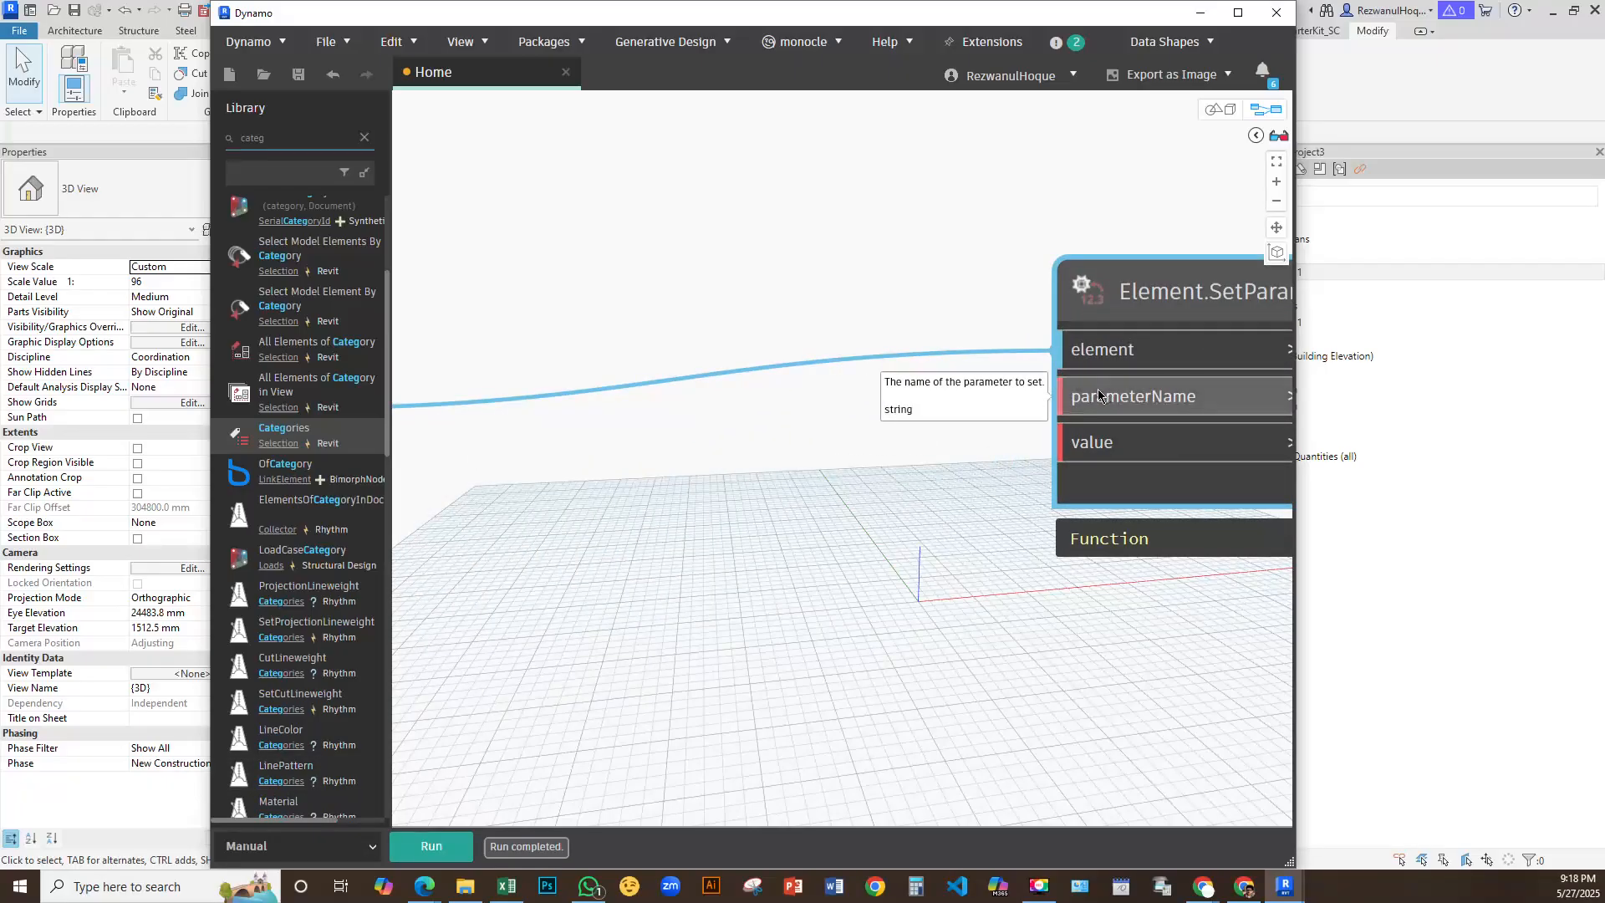
left_click_drag(983, 17, 1401, 256)
scroll(360, 320, "down", 3)
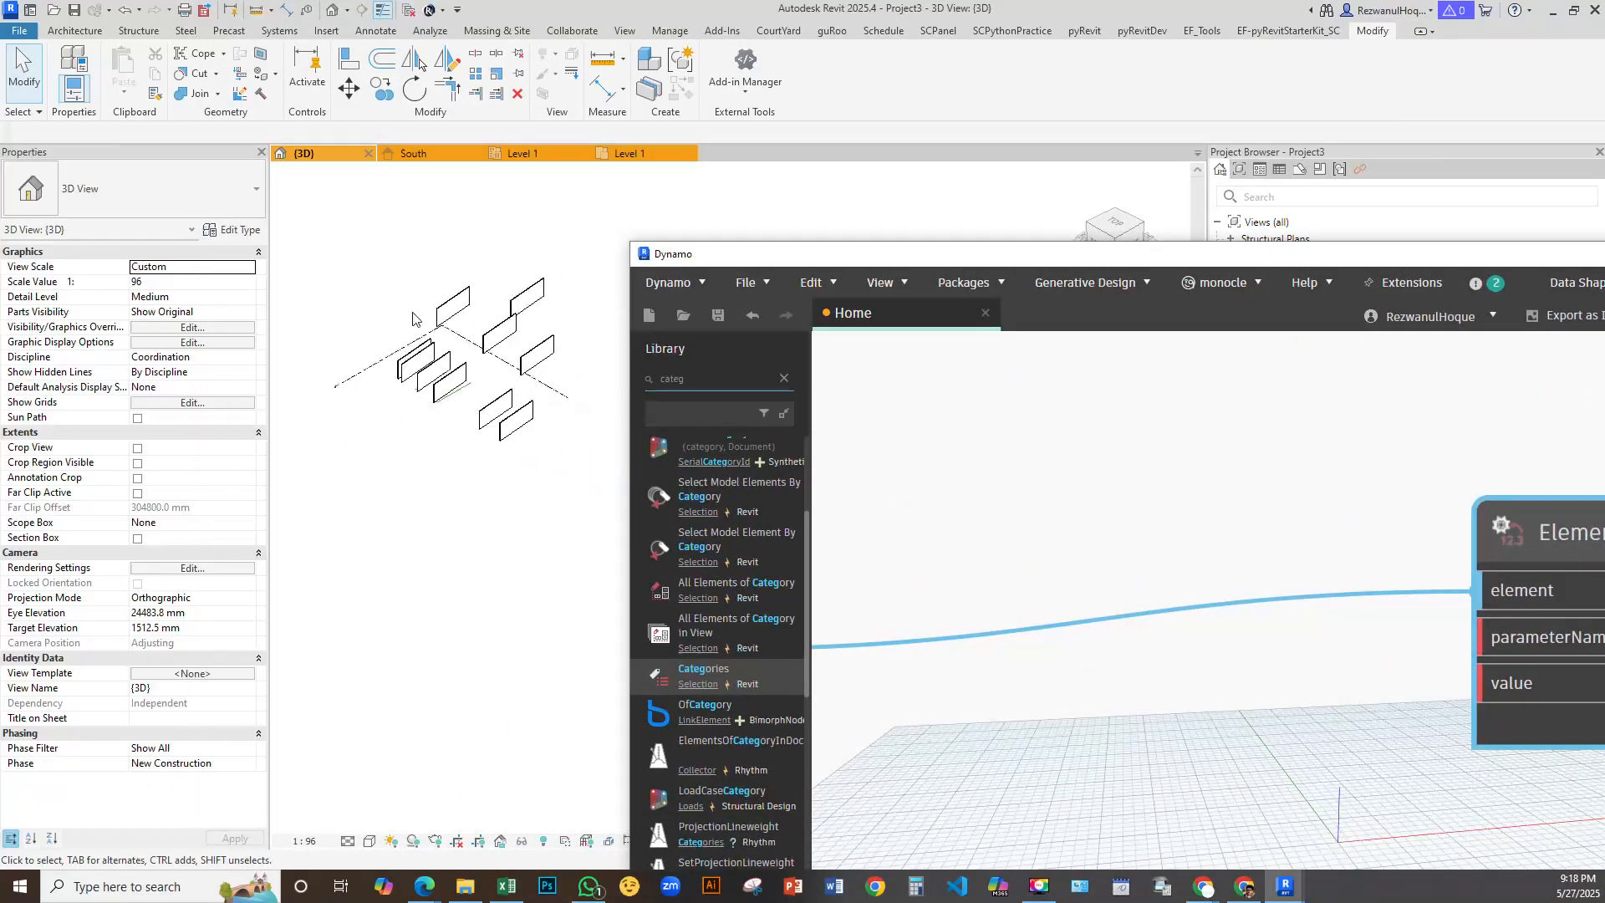
scroll(469, 304, "up", 3)
left_click(470, 308)
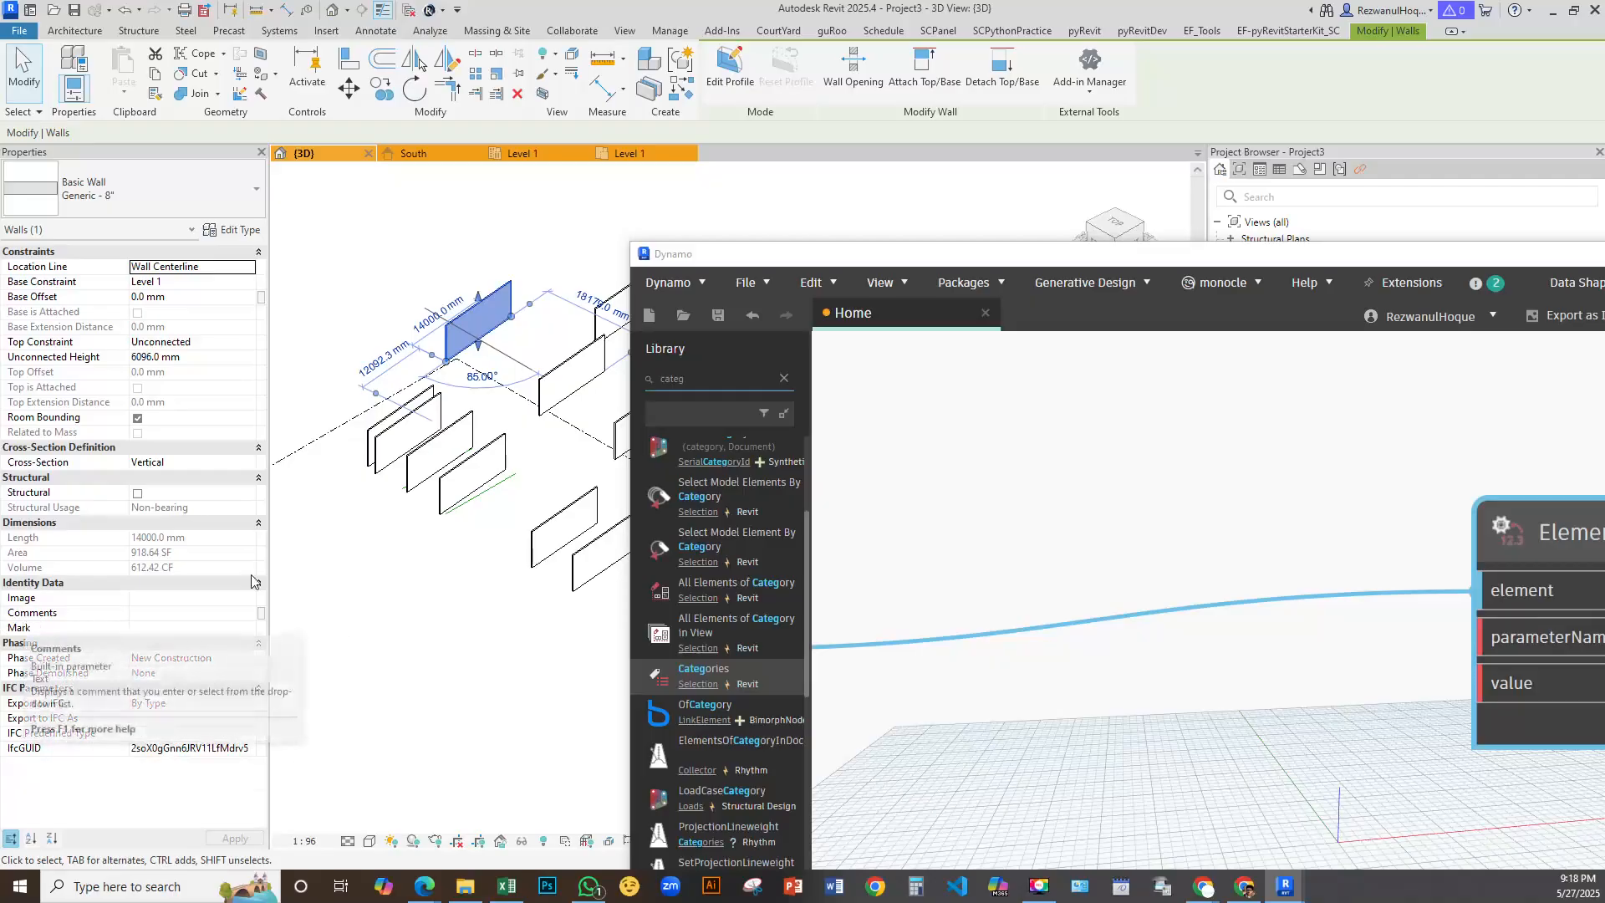
left_click_drag(1336, 267, 811, 93)
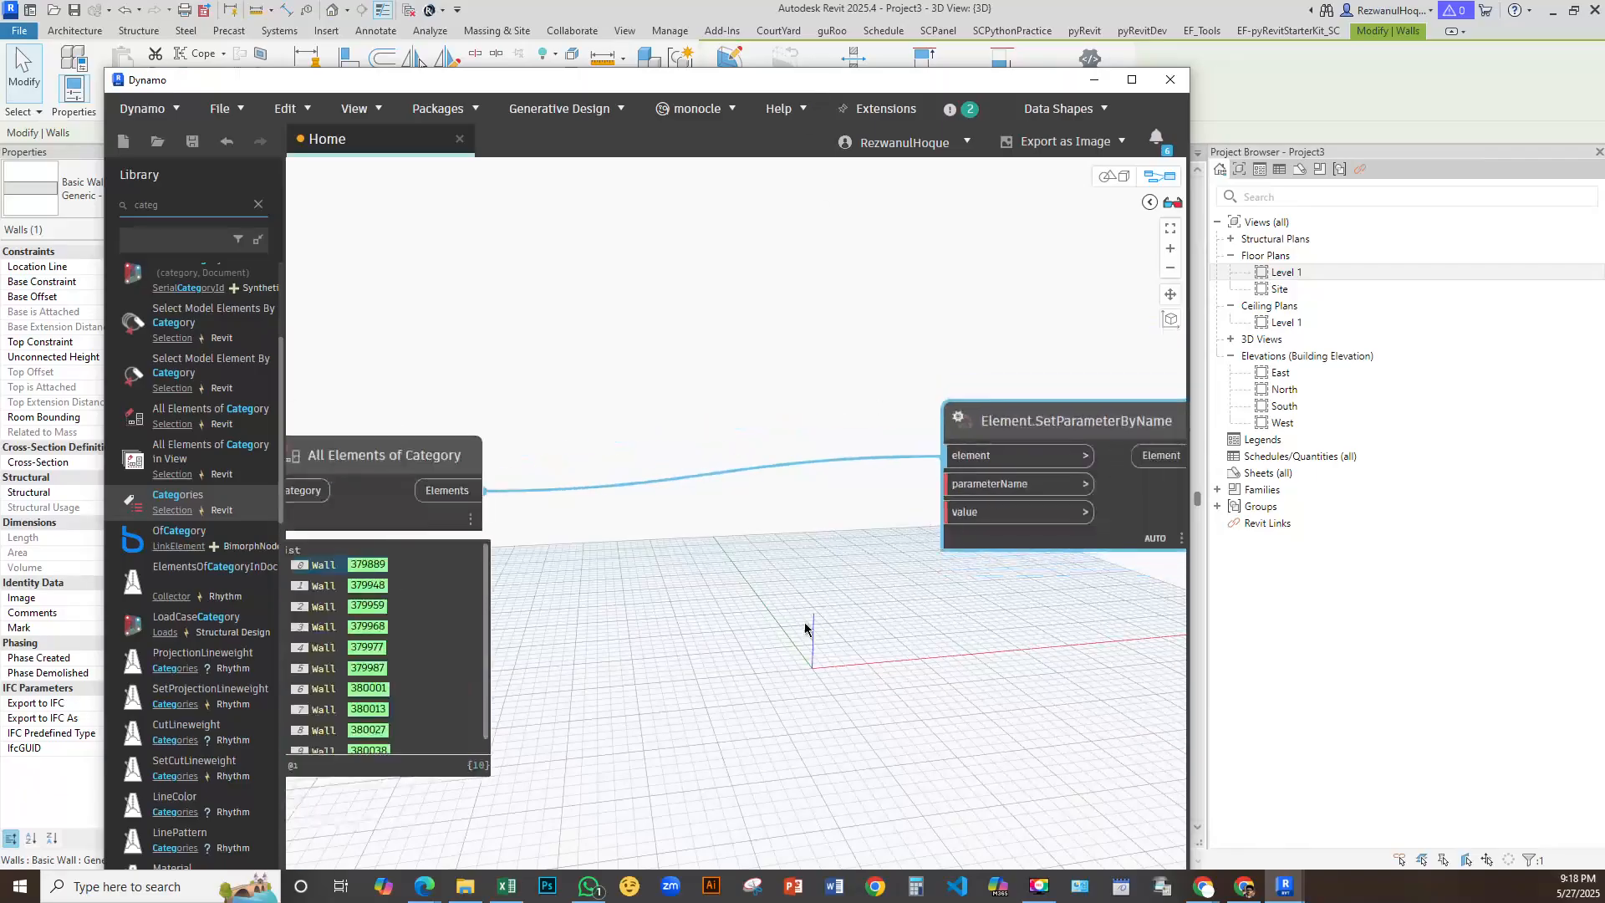
Add a Code Block containing "Comments"; and move it above the connection from All Elements of Category
scroll(740, 406, "up", 3)
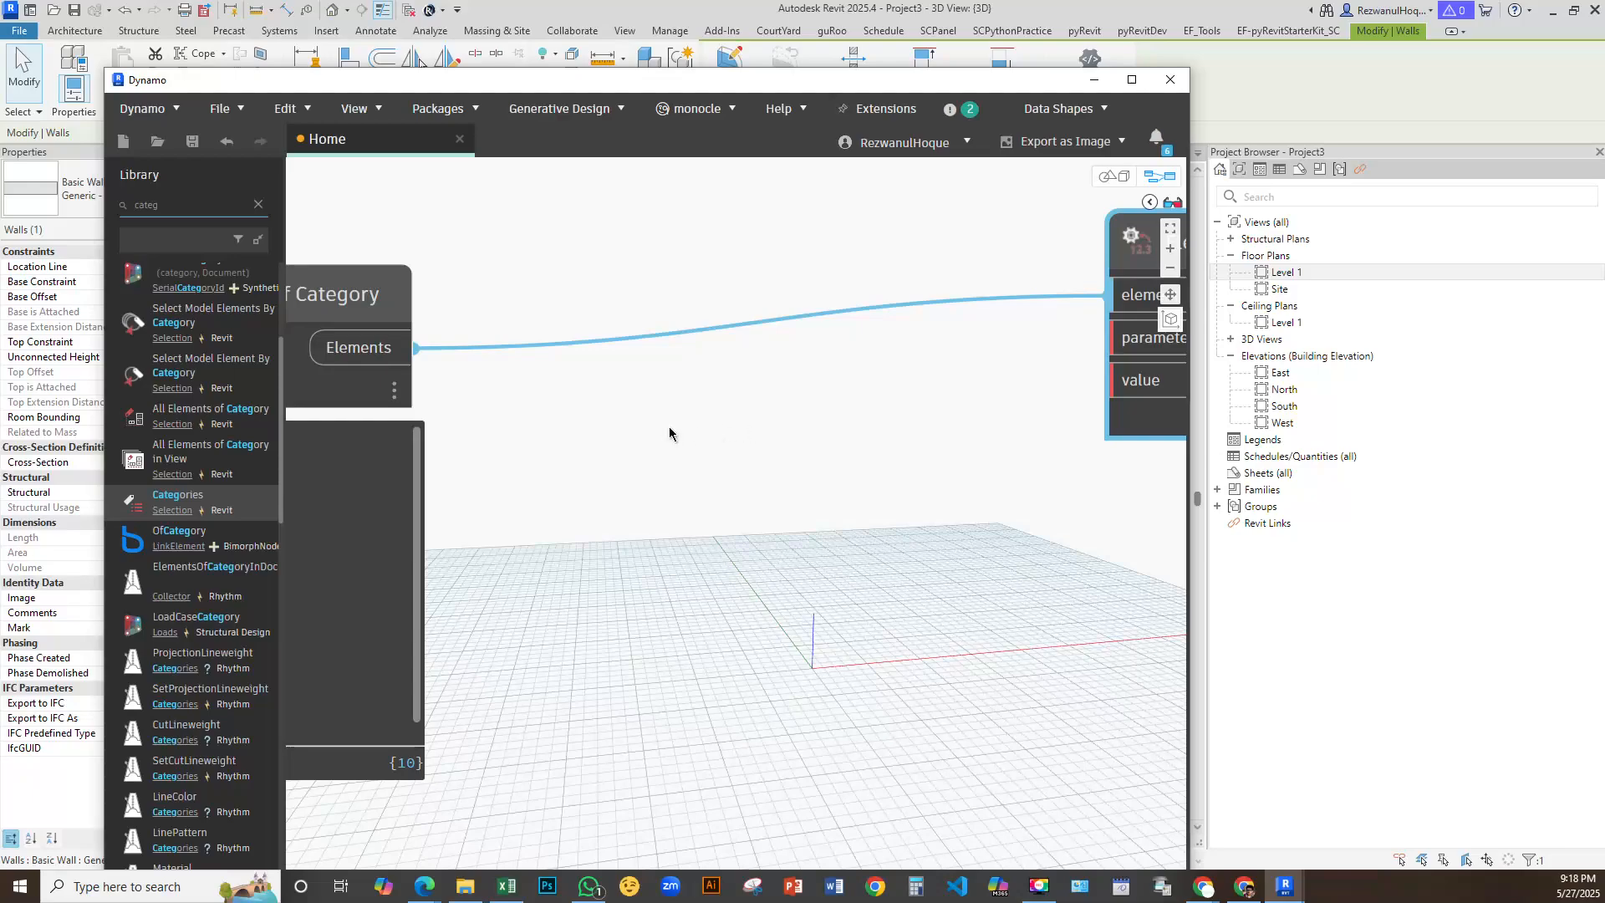
double_click(669, 426)
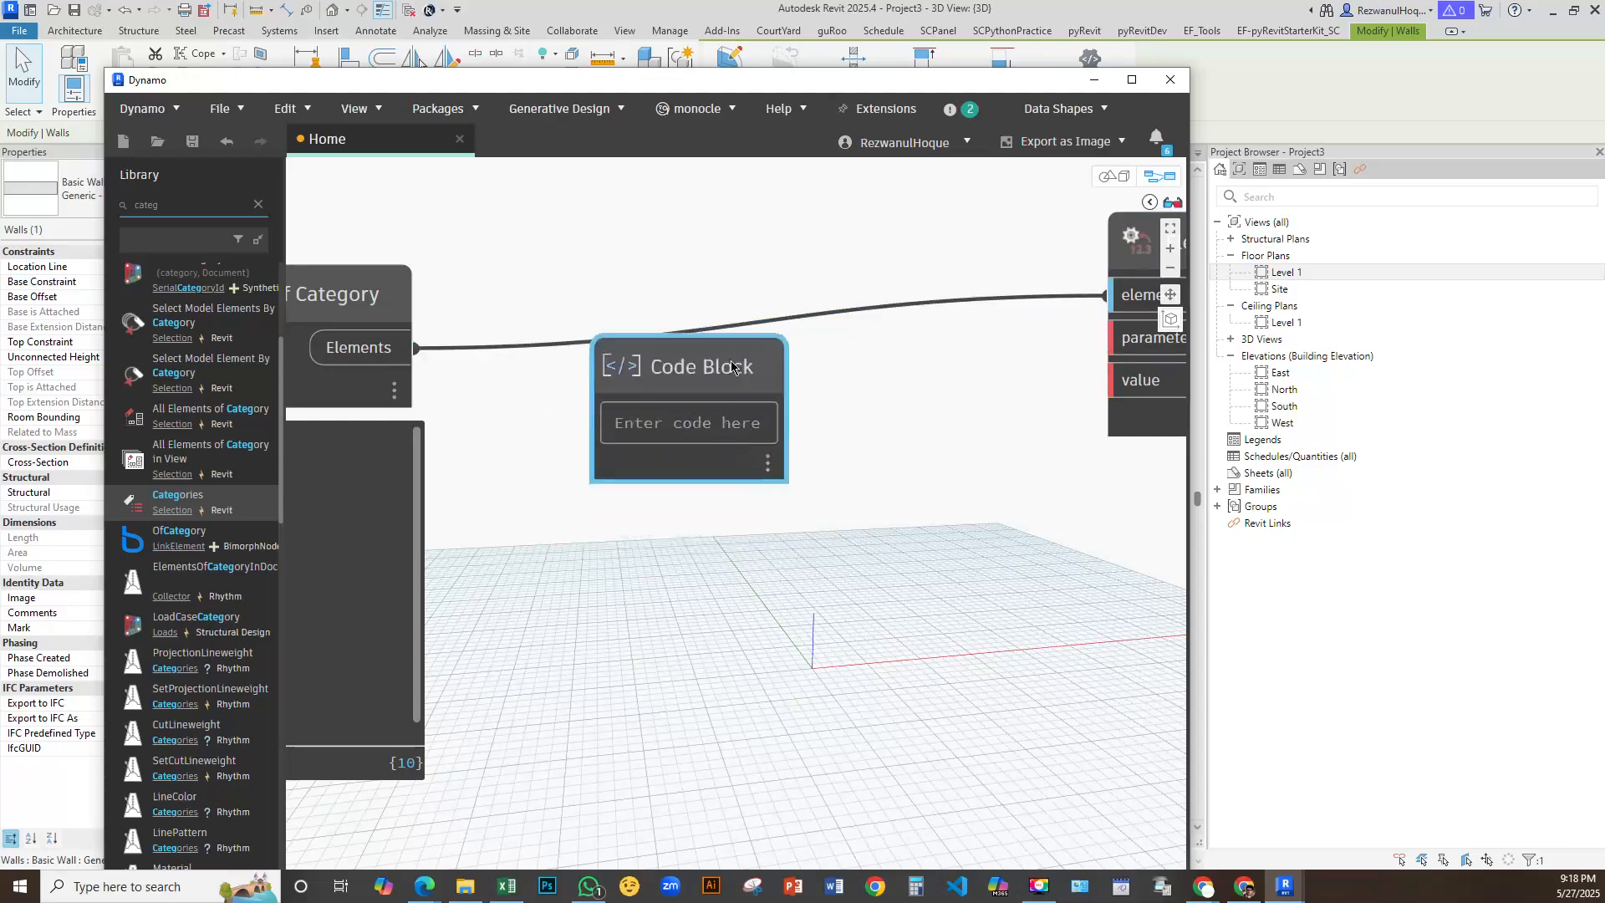
left_click_drag(702, 361, 708, 445)
left_click(702, 503)
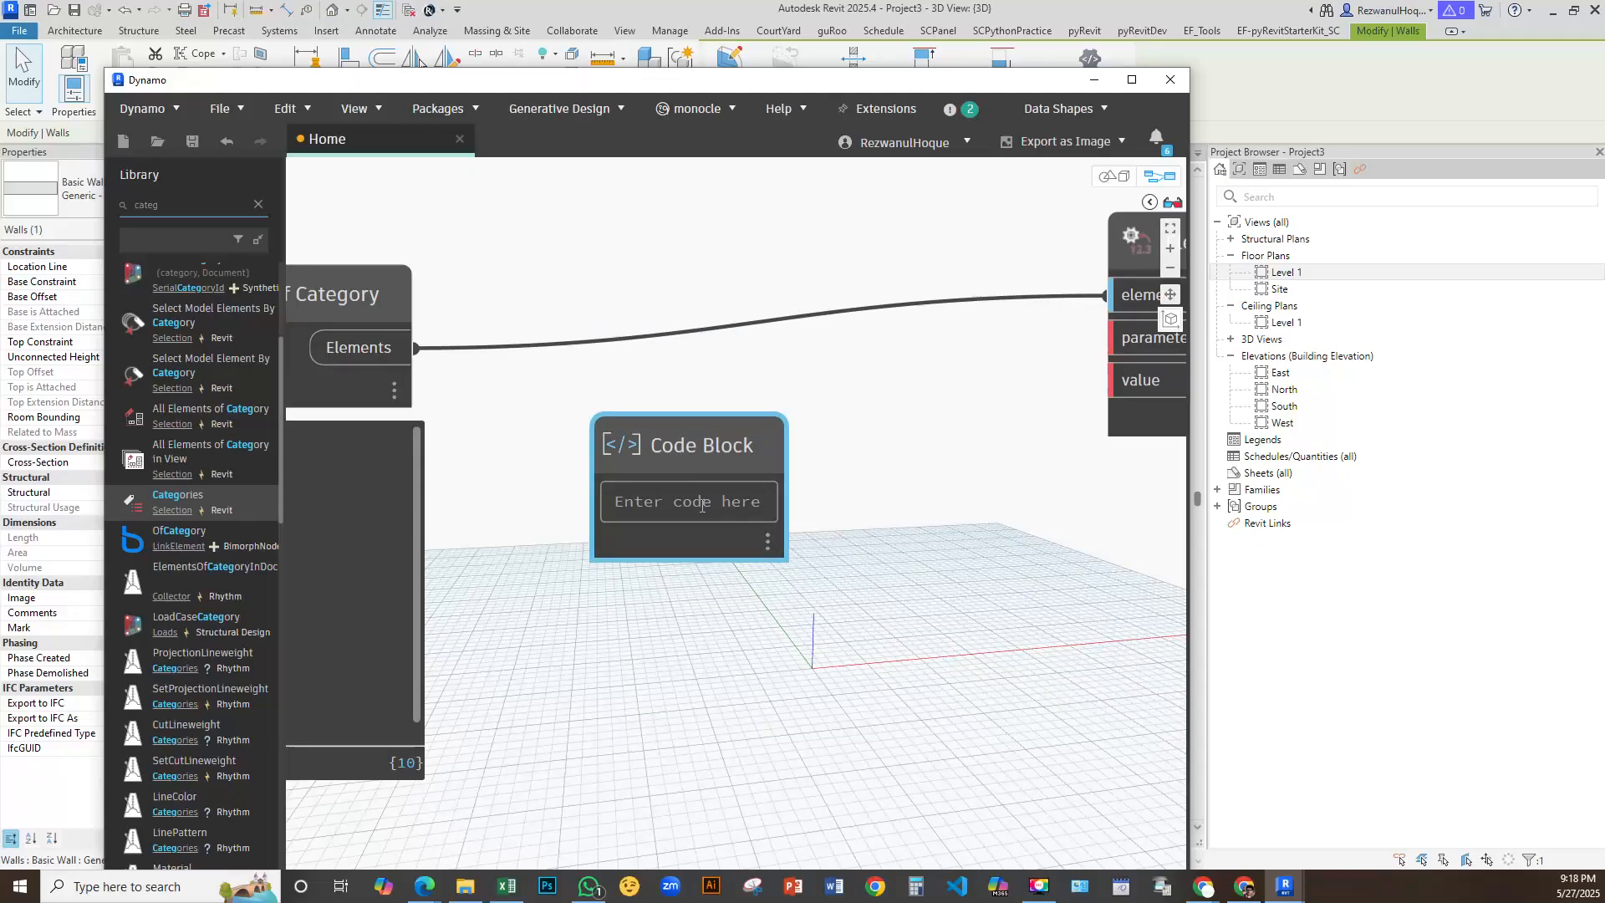
type("\"C")
type("omments\";")
left_click(838, 507)
left_click_drag(750, 455, 660, 173)
Search for string and add a String node below the Code Block
scroll(736, 468, "down", 3)
scroll(687, 456, "up", 3)
right_click(685, 454)
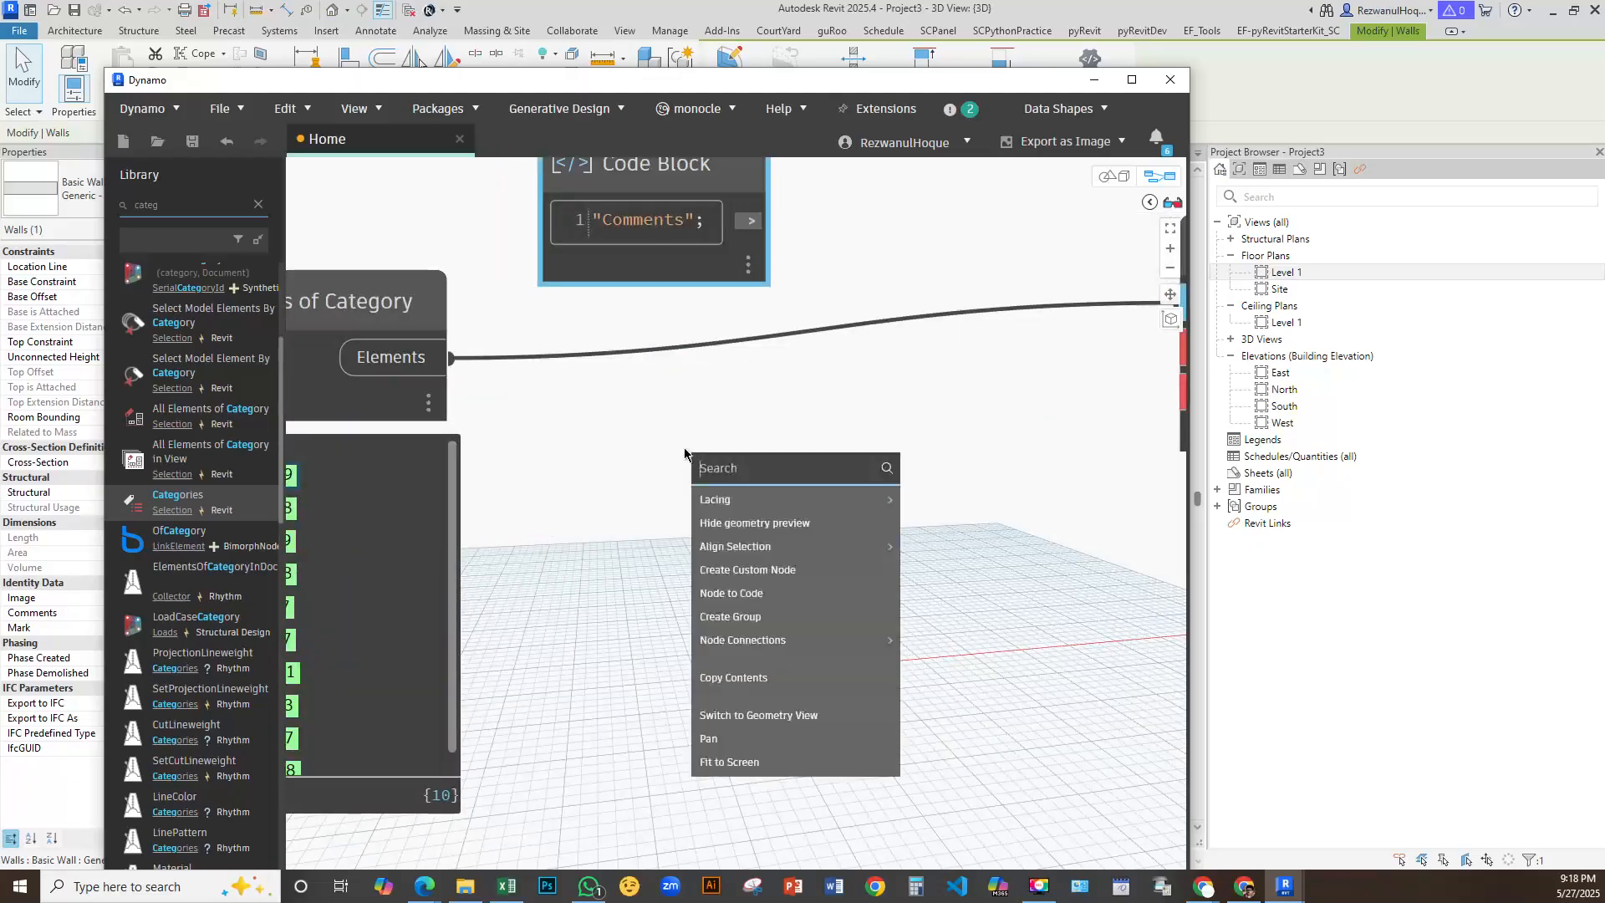
type("st")
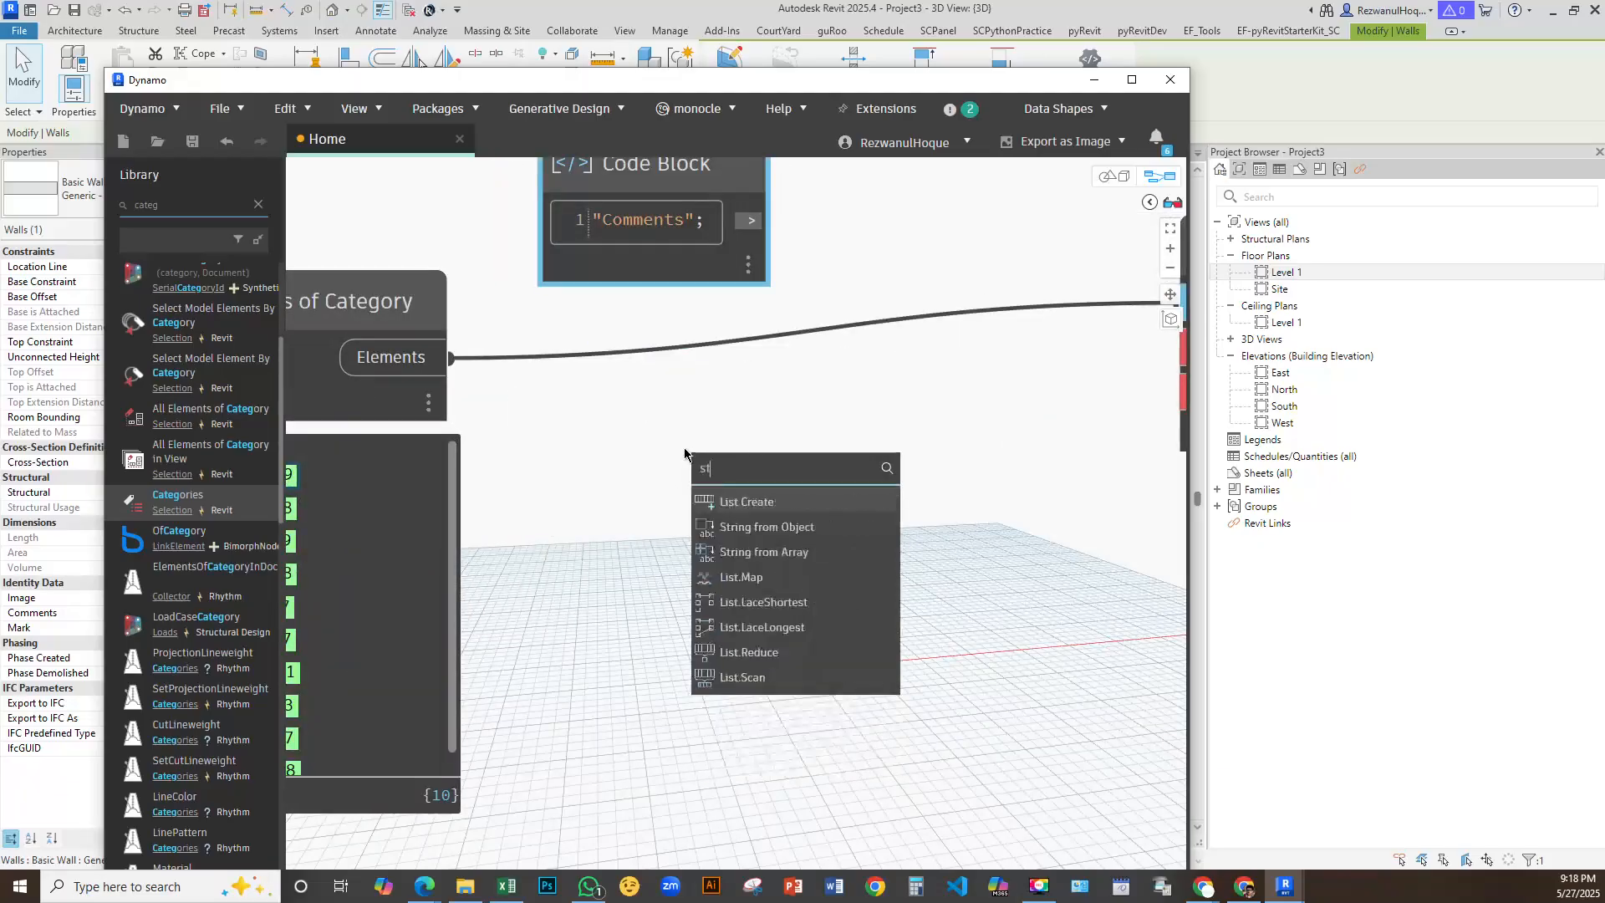
type("ring")
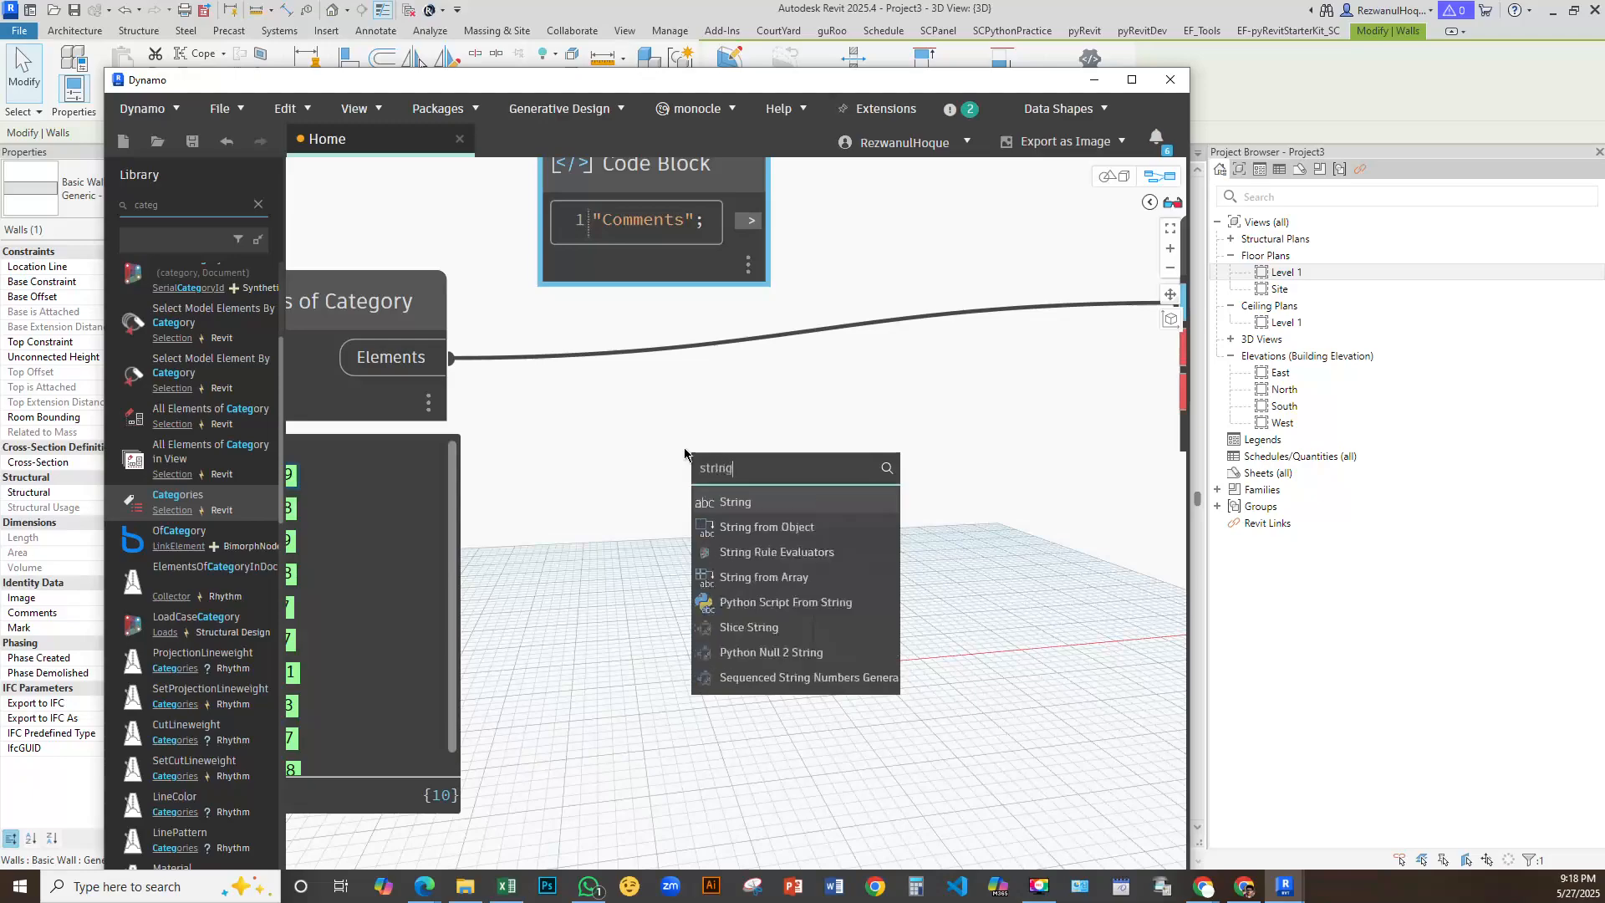
left_click(735, 502)
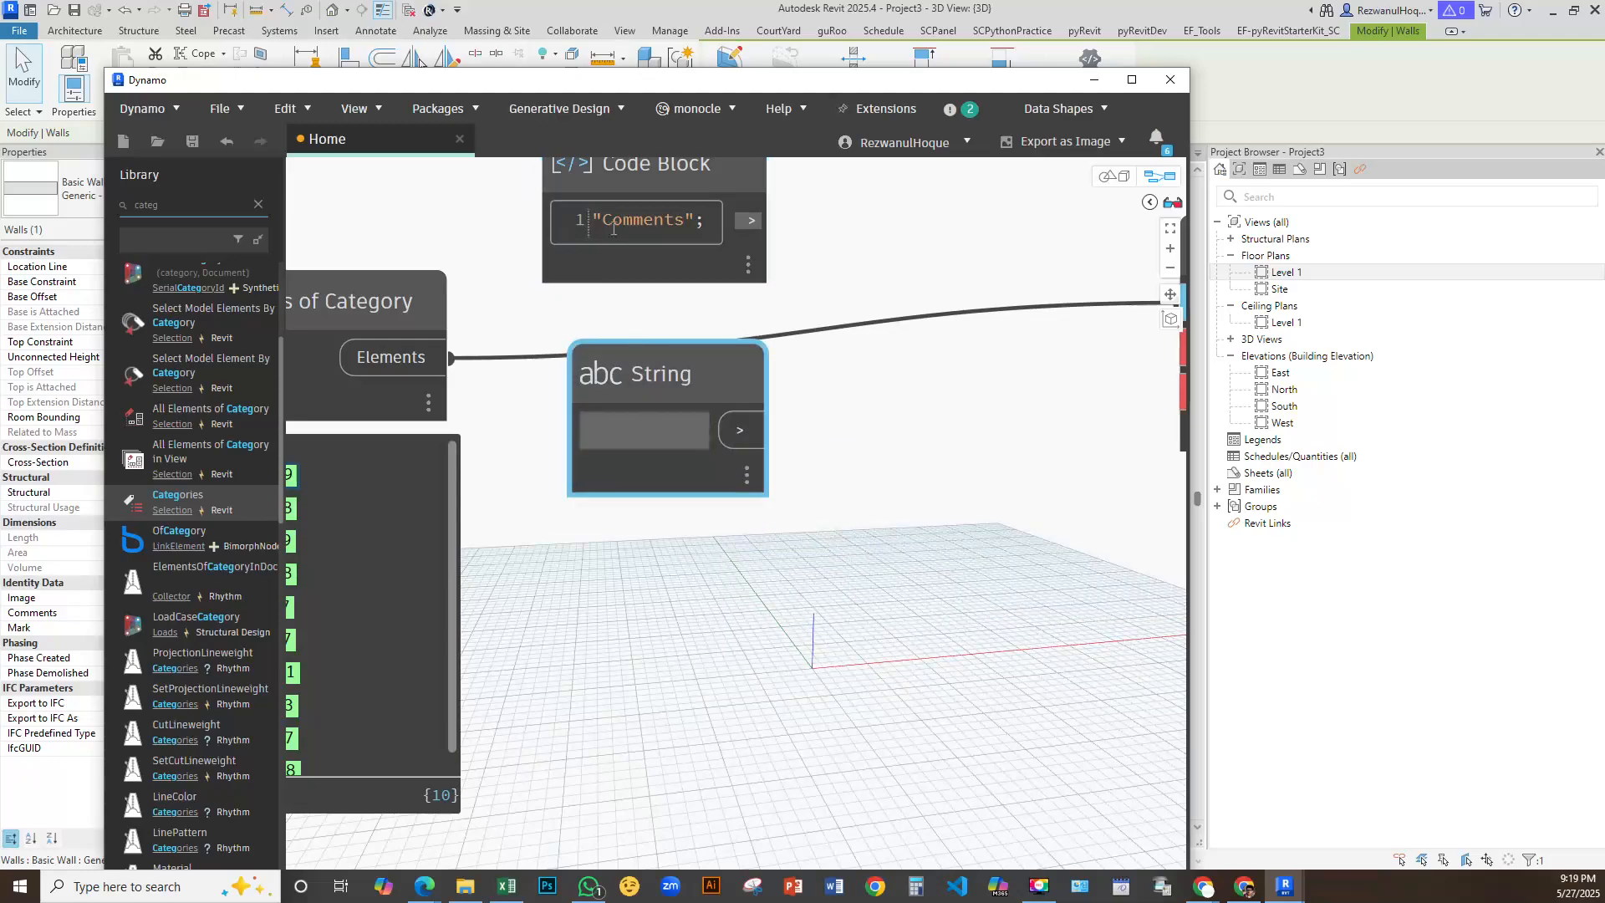
Copy the word Comments from the Code Block into the String node
left_click_drag(604, 220, 689, 224)
key("ctrl+c")
left_click(640, 436)
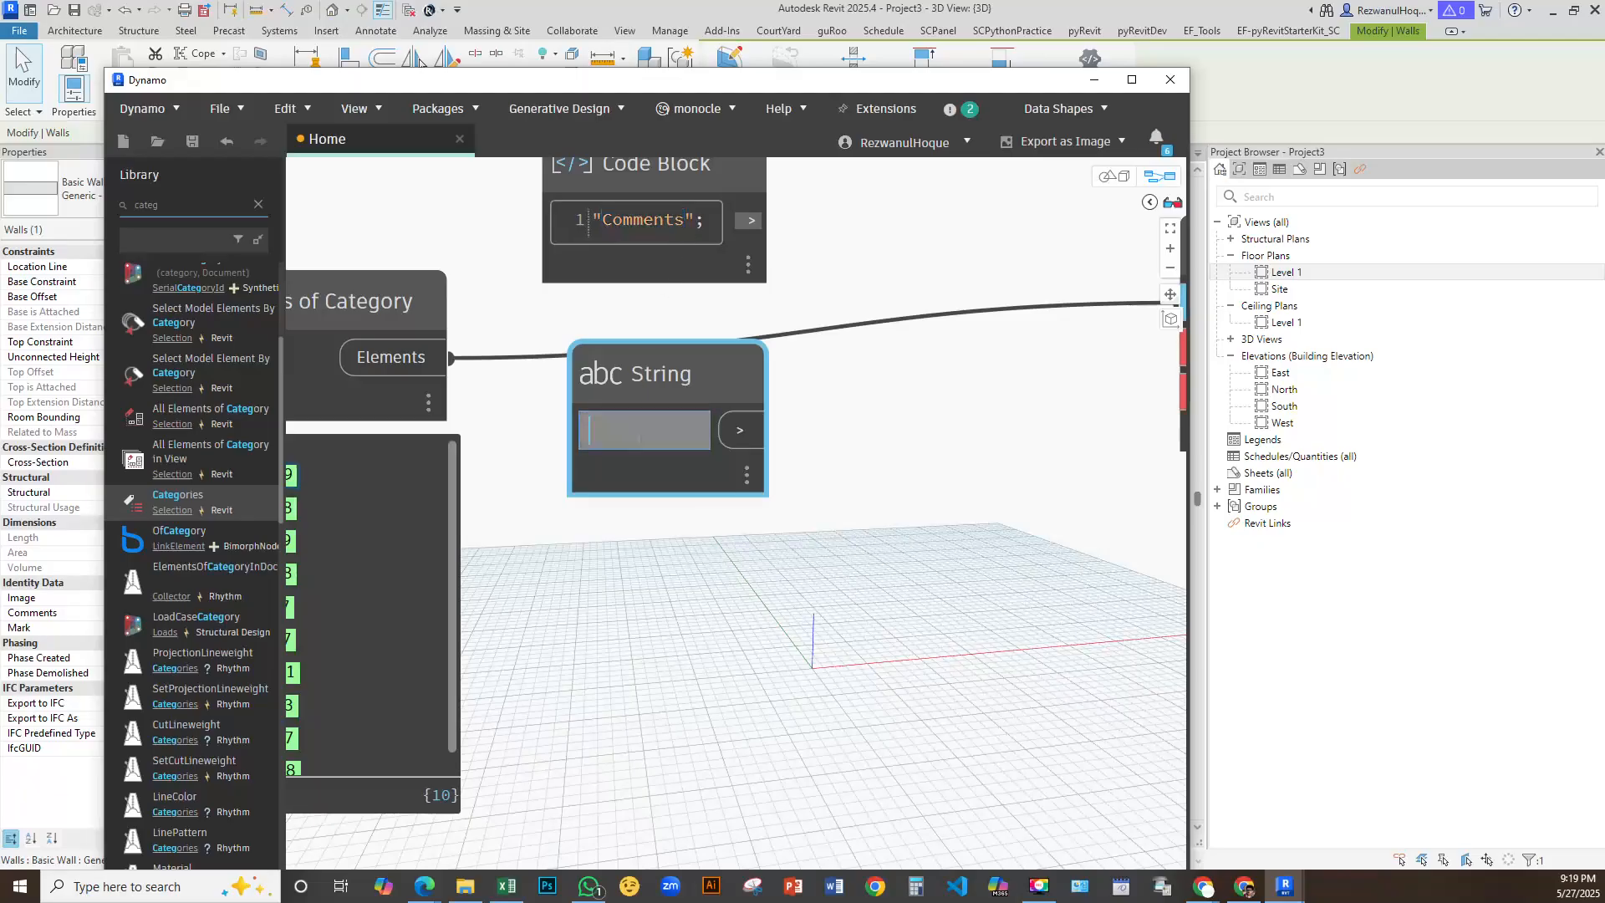
key("ctrl+v")
left_click(902, 511)
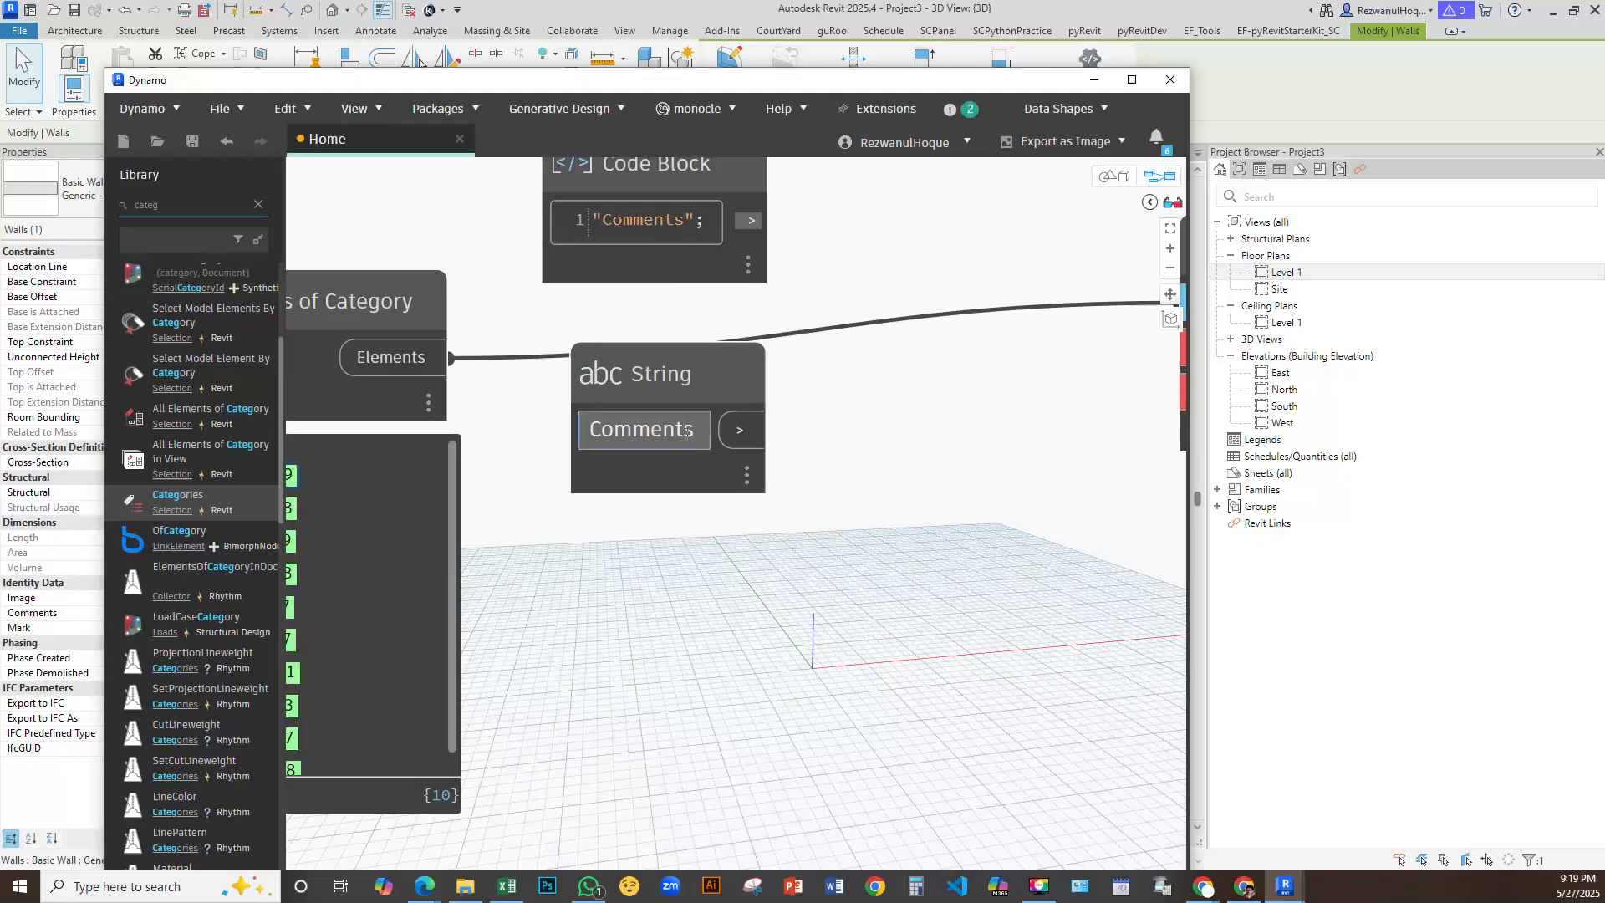
Arrange the Code Block and String nodes side by side above All Elements of Category, with String on the left
scroll(788, 488, "down", 3)
left_click_drag(754, 284, 808, 226)
left_click_drag(705, 456, 549, 266)
Connect the Code Block output to the parameterName input of Element.SetParameterByName and shift that node to the right
left_click(821, 274)
left_click(1035, 408)
middle_click_drag(1170, 410, 1000, 239)
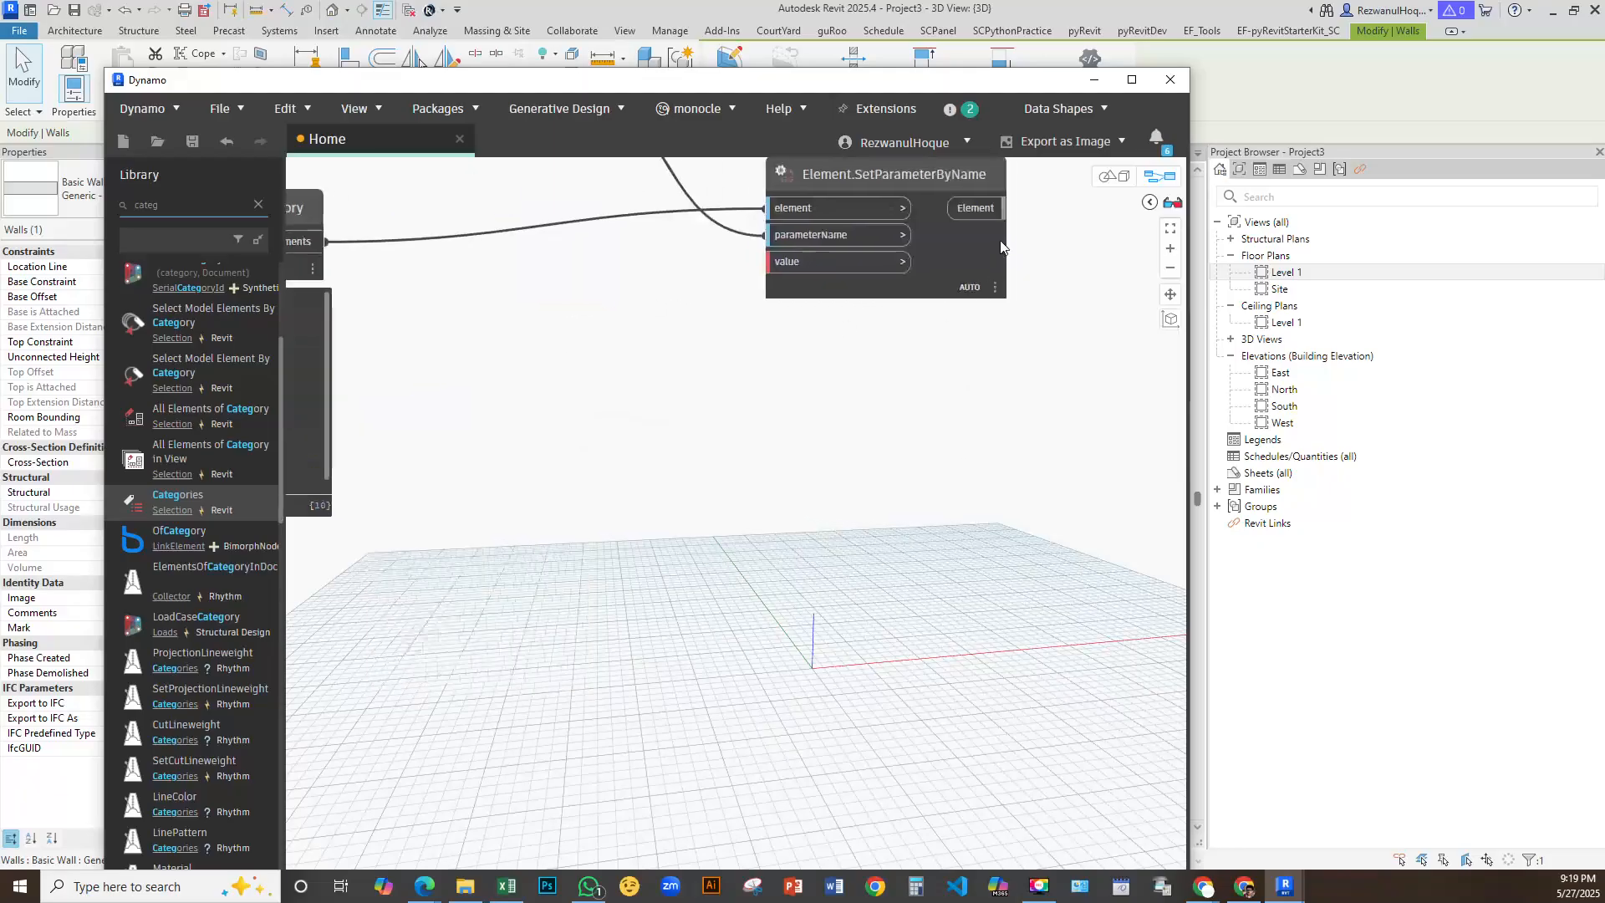
left_click_drag(994, 268, 1109, 296)
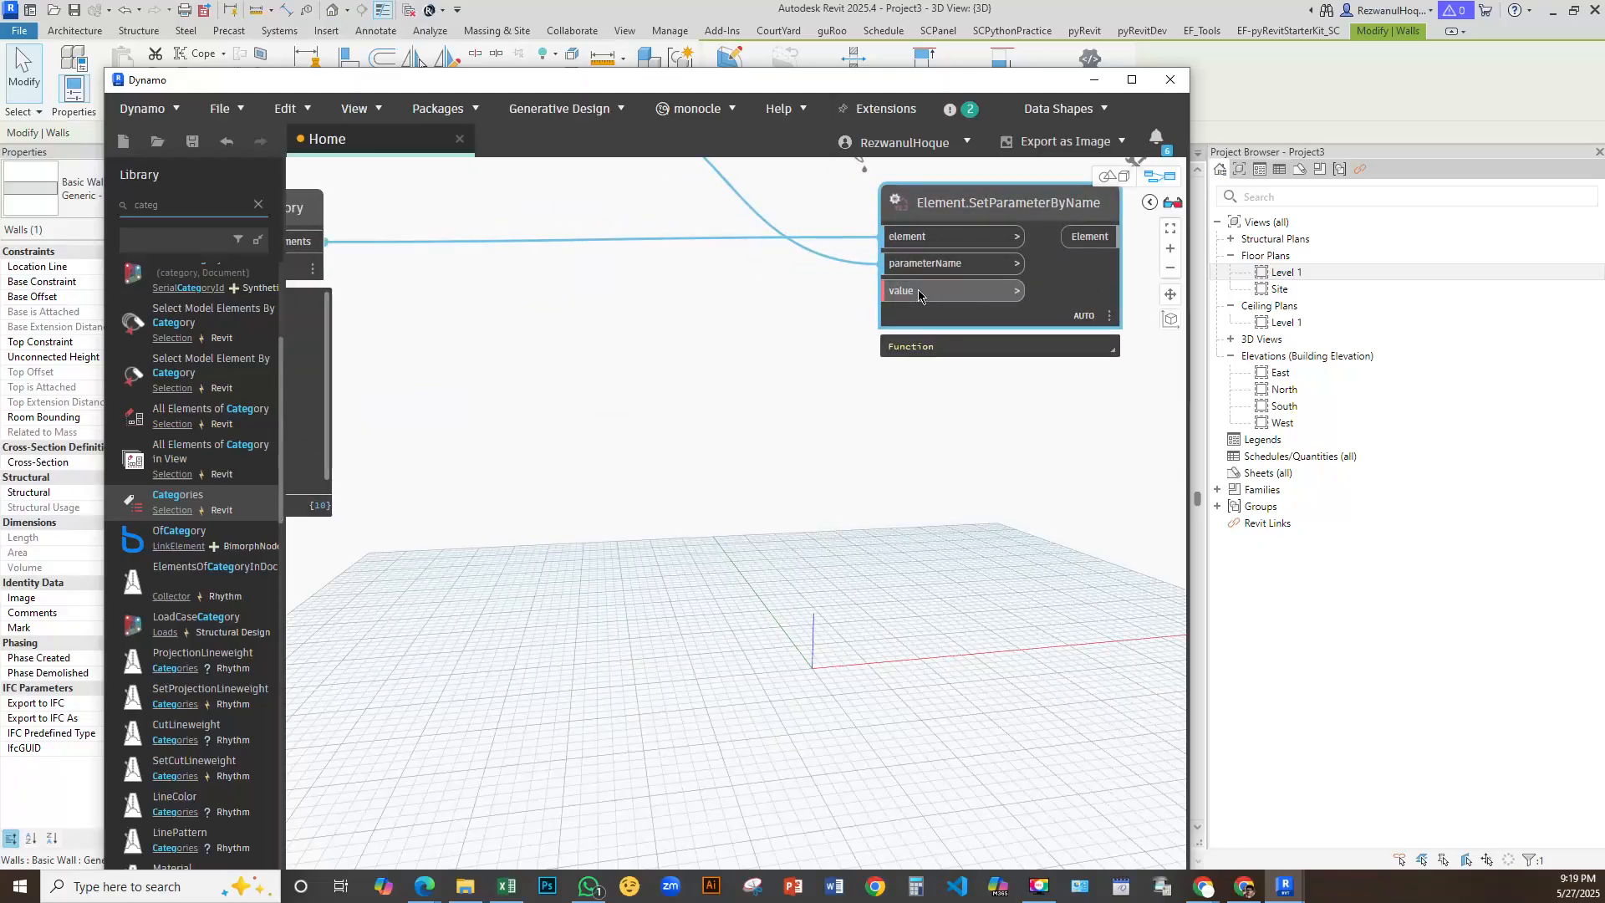
Search for count and add a List.Count node to the right of the wall list
middle_click_drag(354, 333, 535, 363)
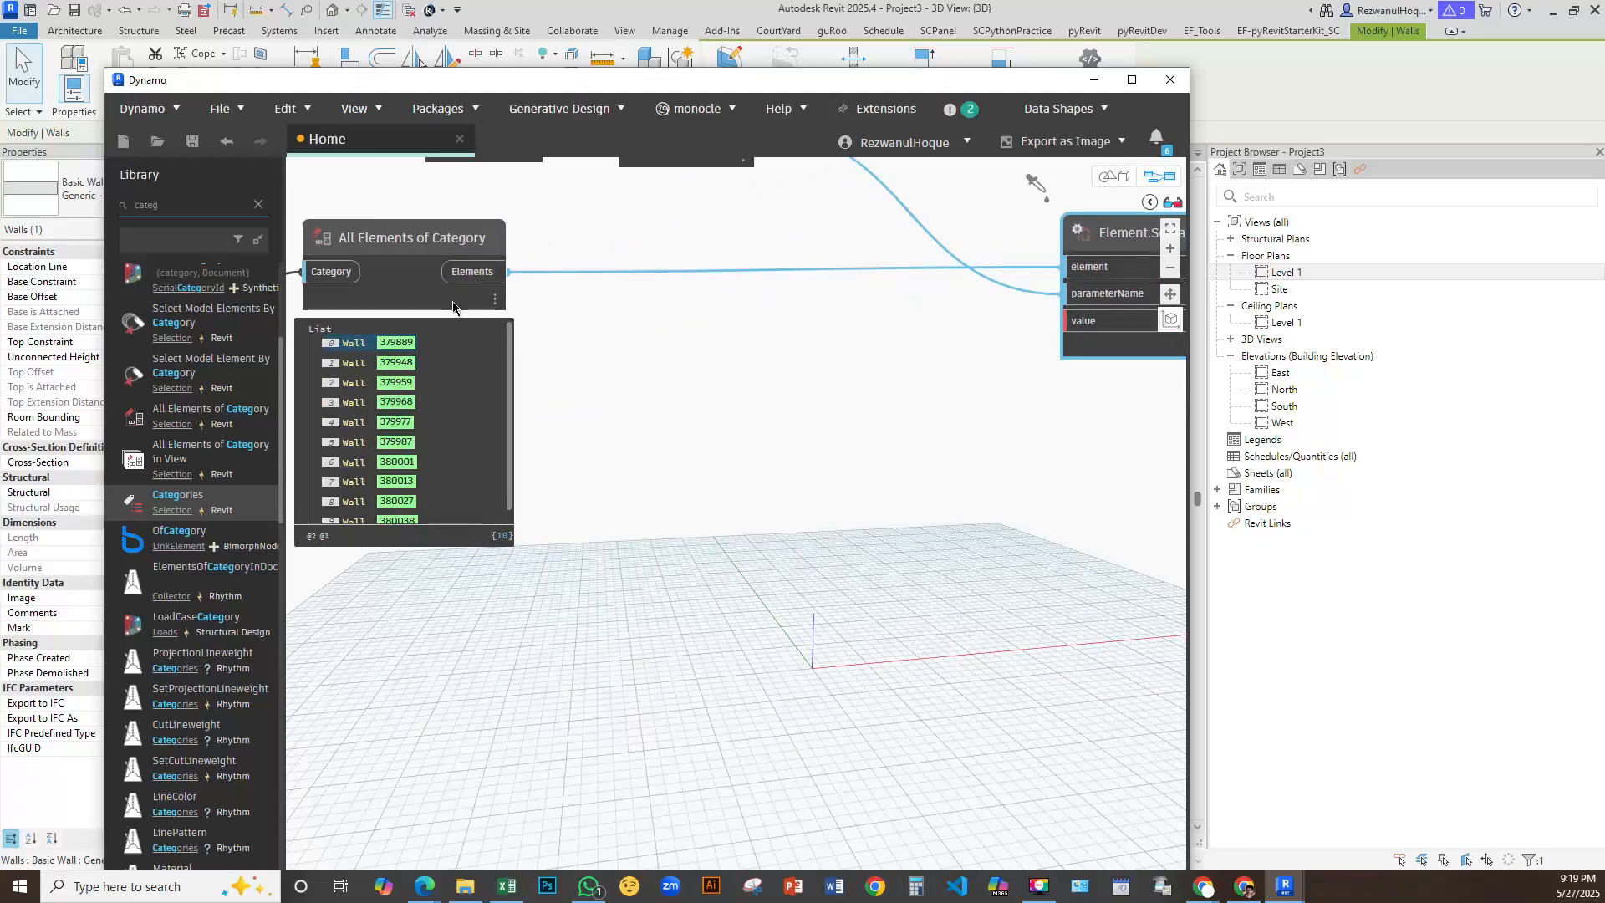
middle_click_drag(644, 505, 583, 473)
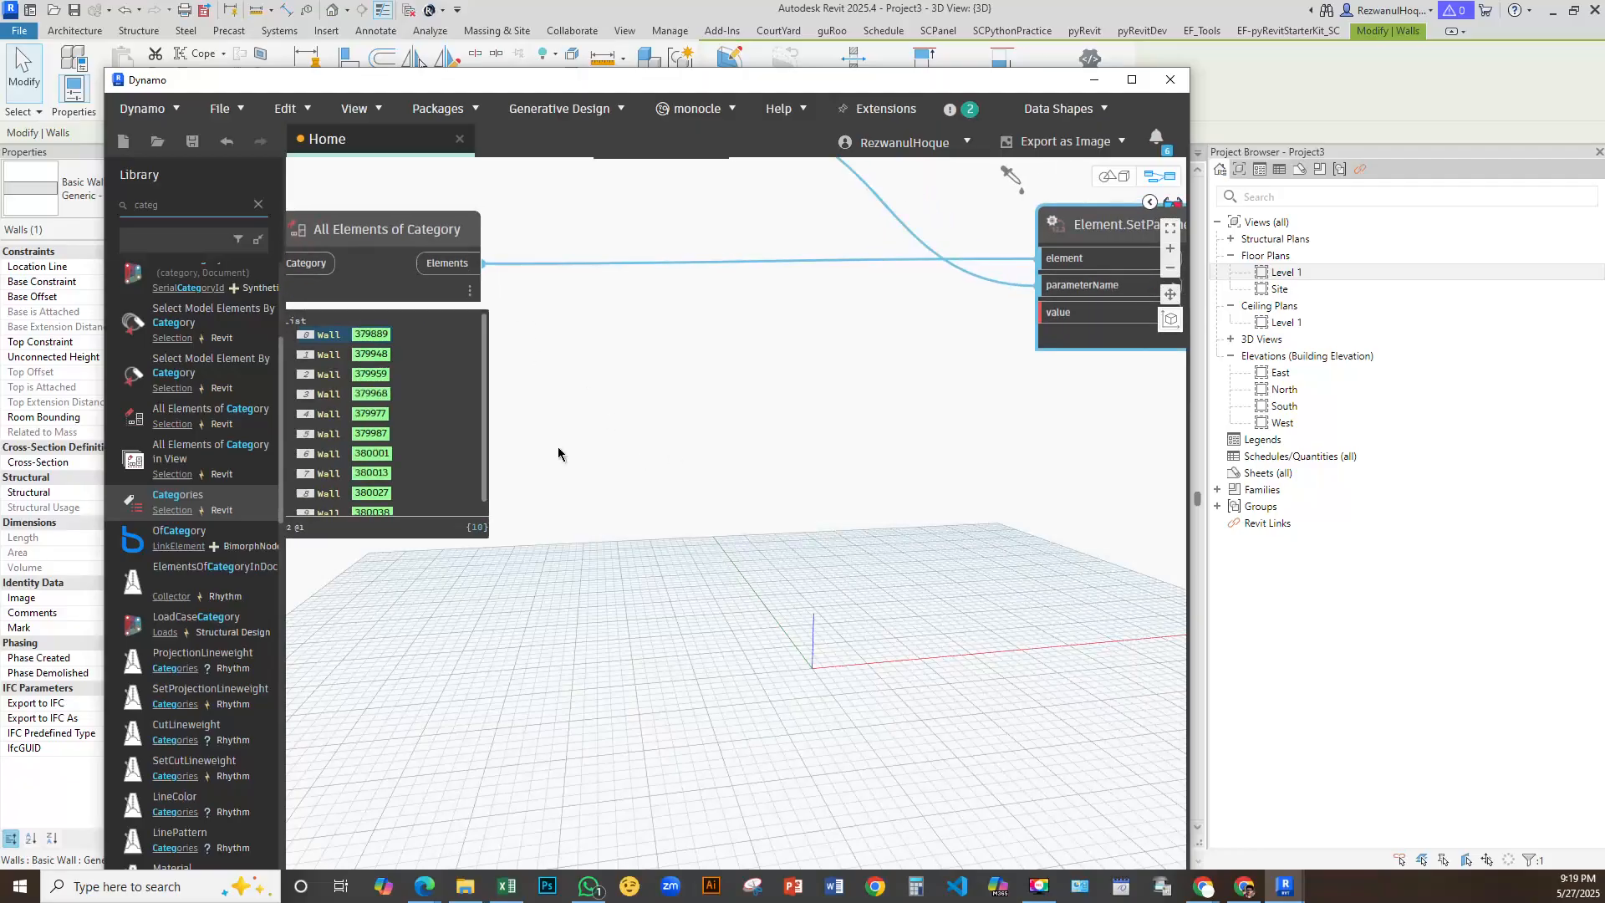
middle_click_drag(519, 508, 601, 505)
scroll(397, 365, "down", 1)
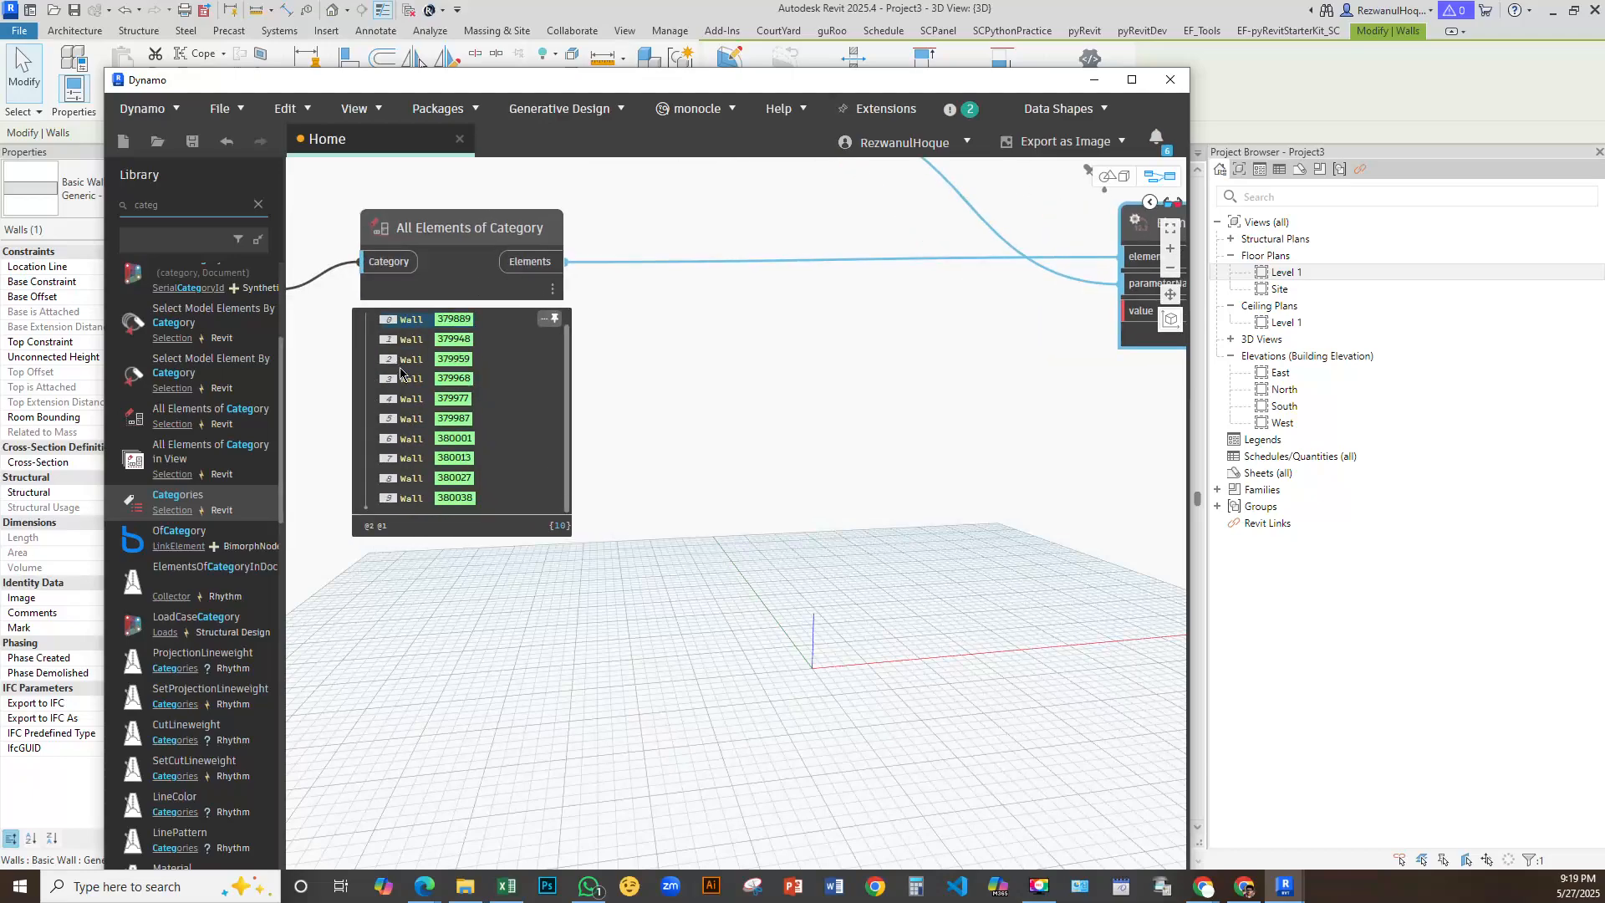
right_click(721, 391)
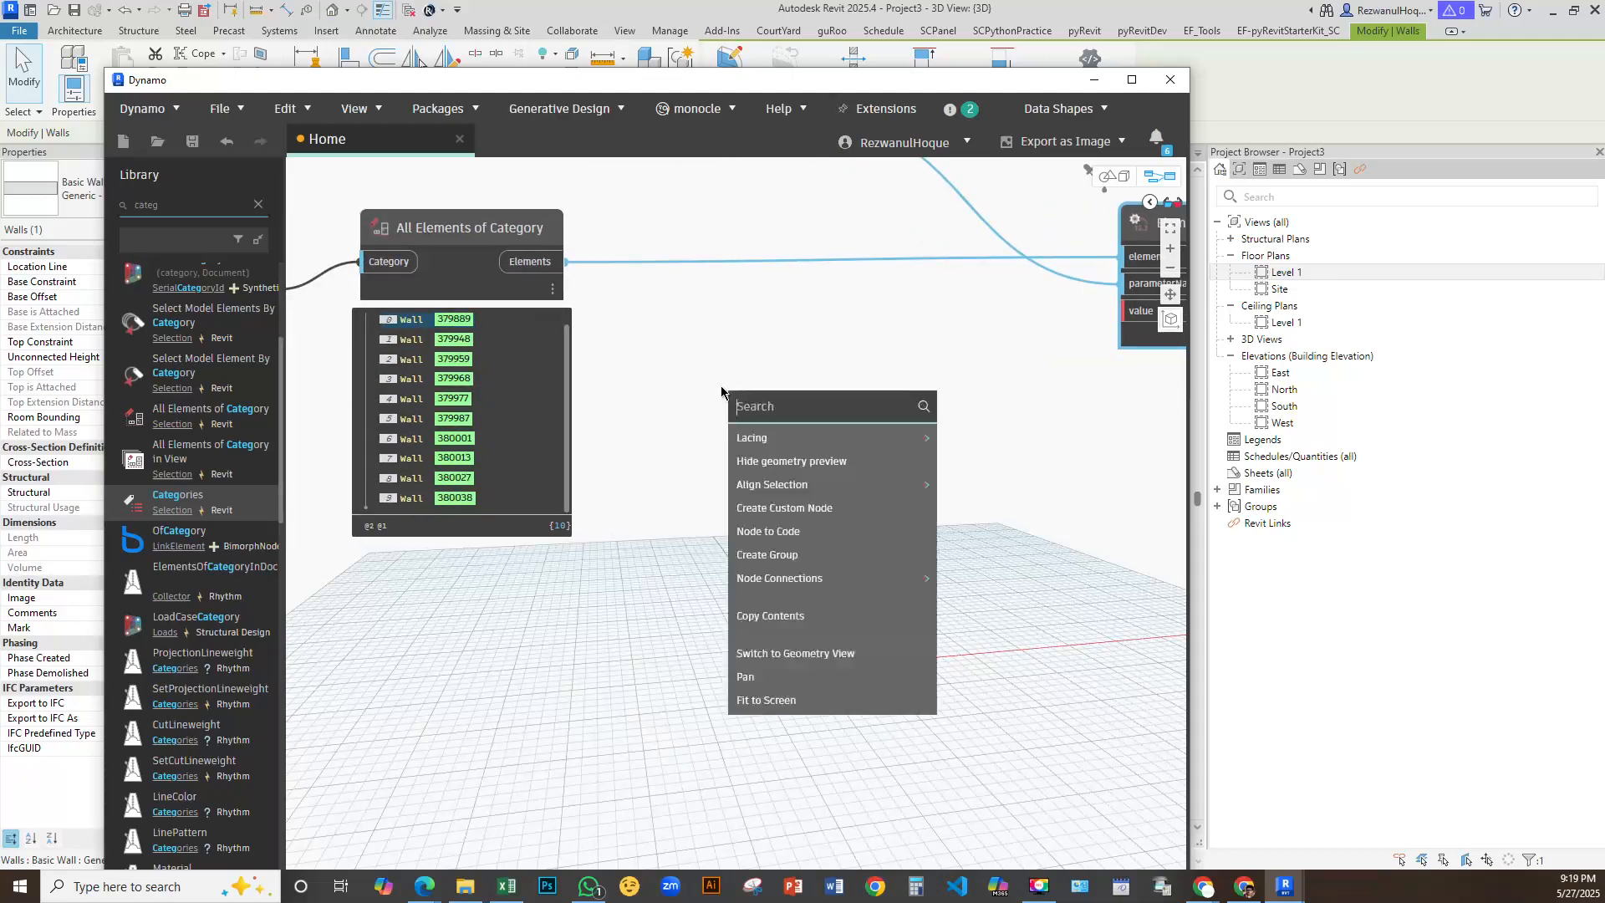
type("count")
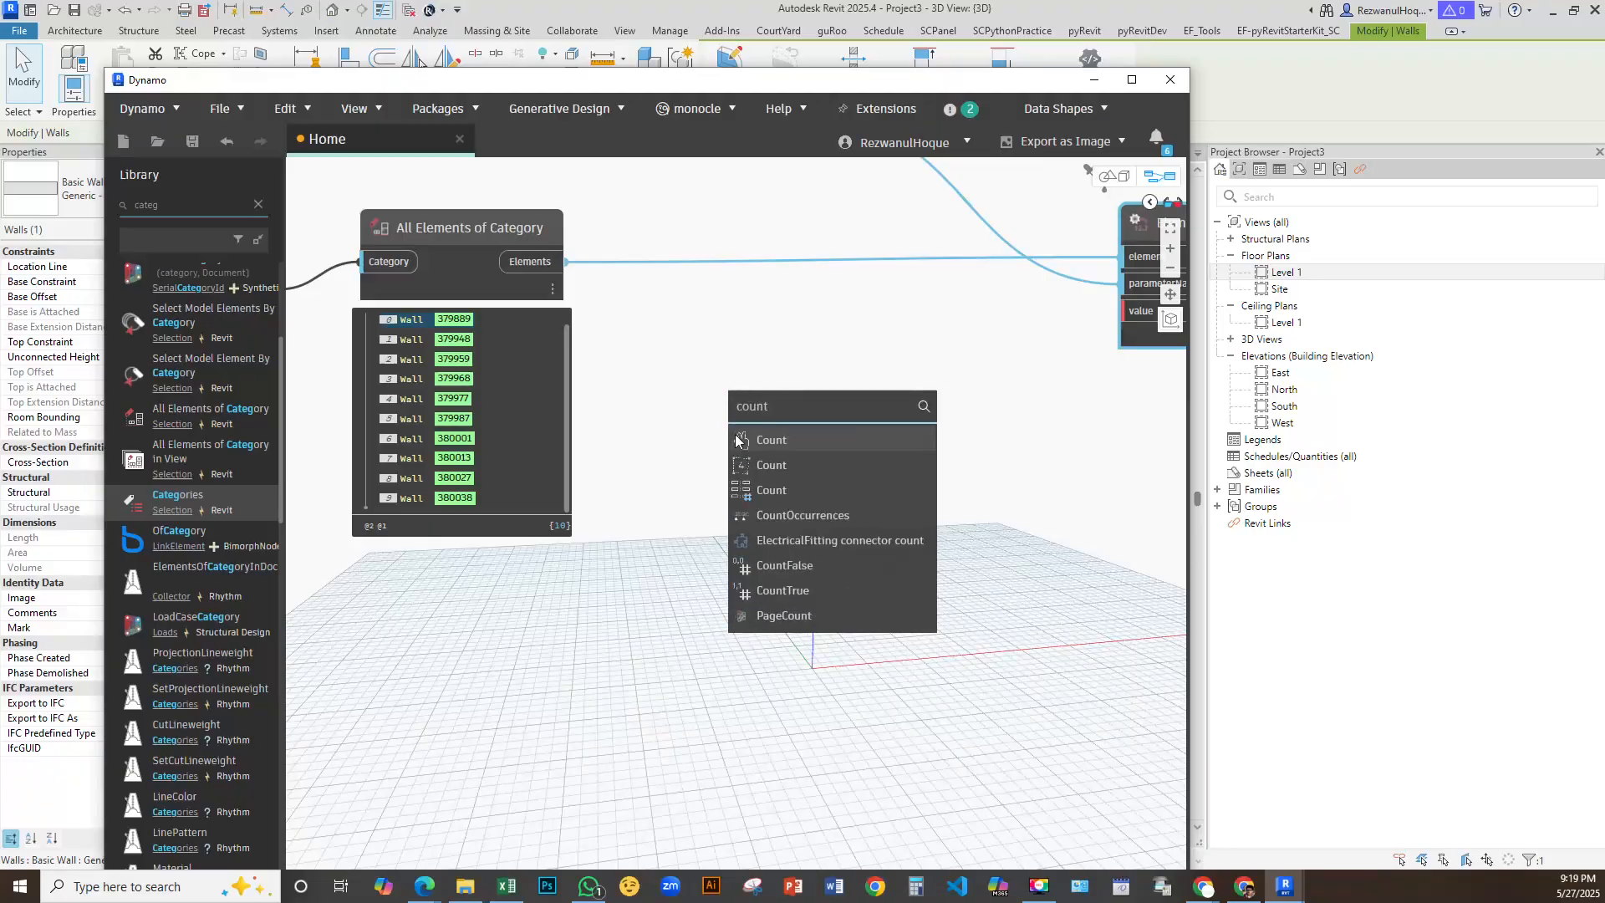
left_click(765, 464)
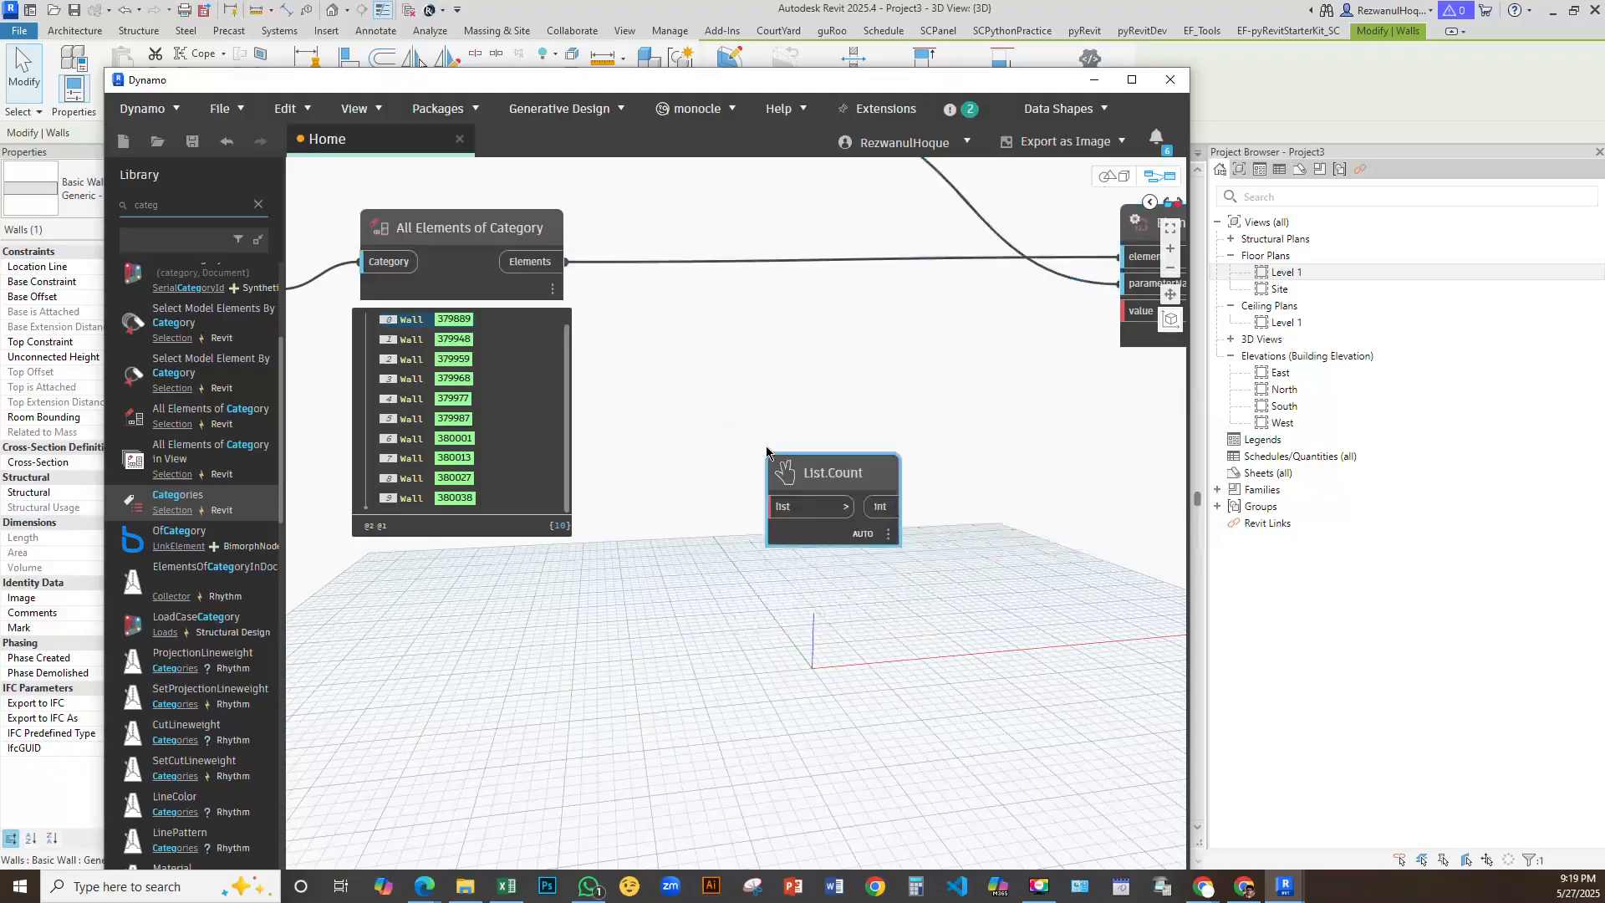
Connect the Elements output of All Elements of Category to List.Count's list input and move List.Count closer to the wall list
left_click(549, 253)
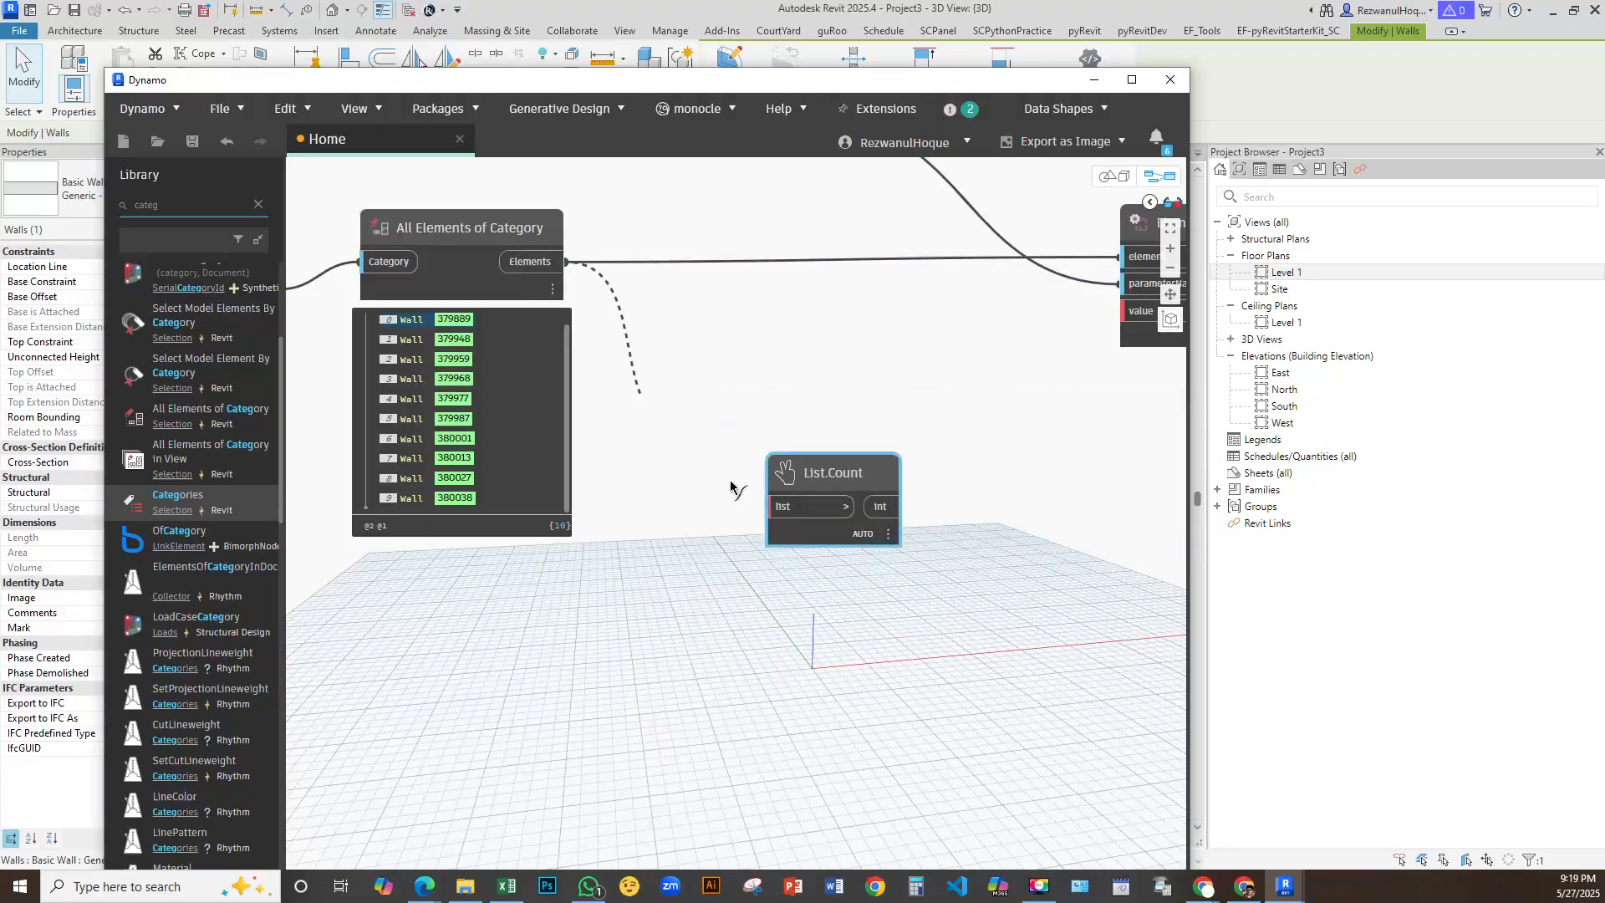
left_click(774, 507)
left_click_drag(834, 481, 732, 404)
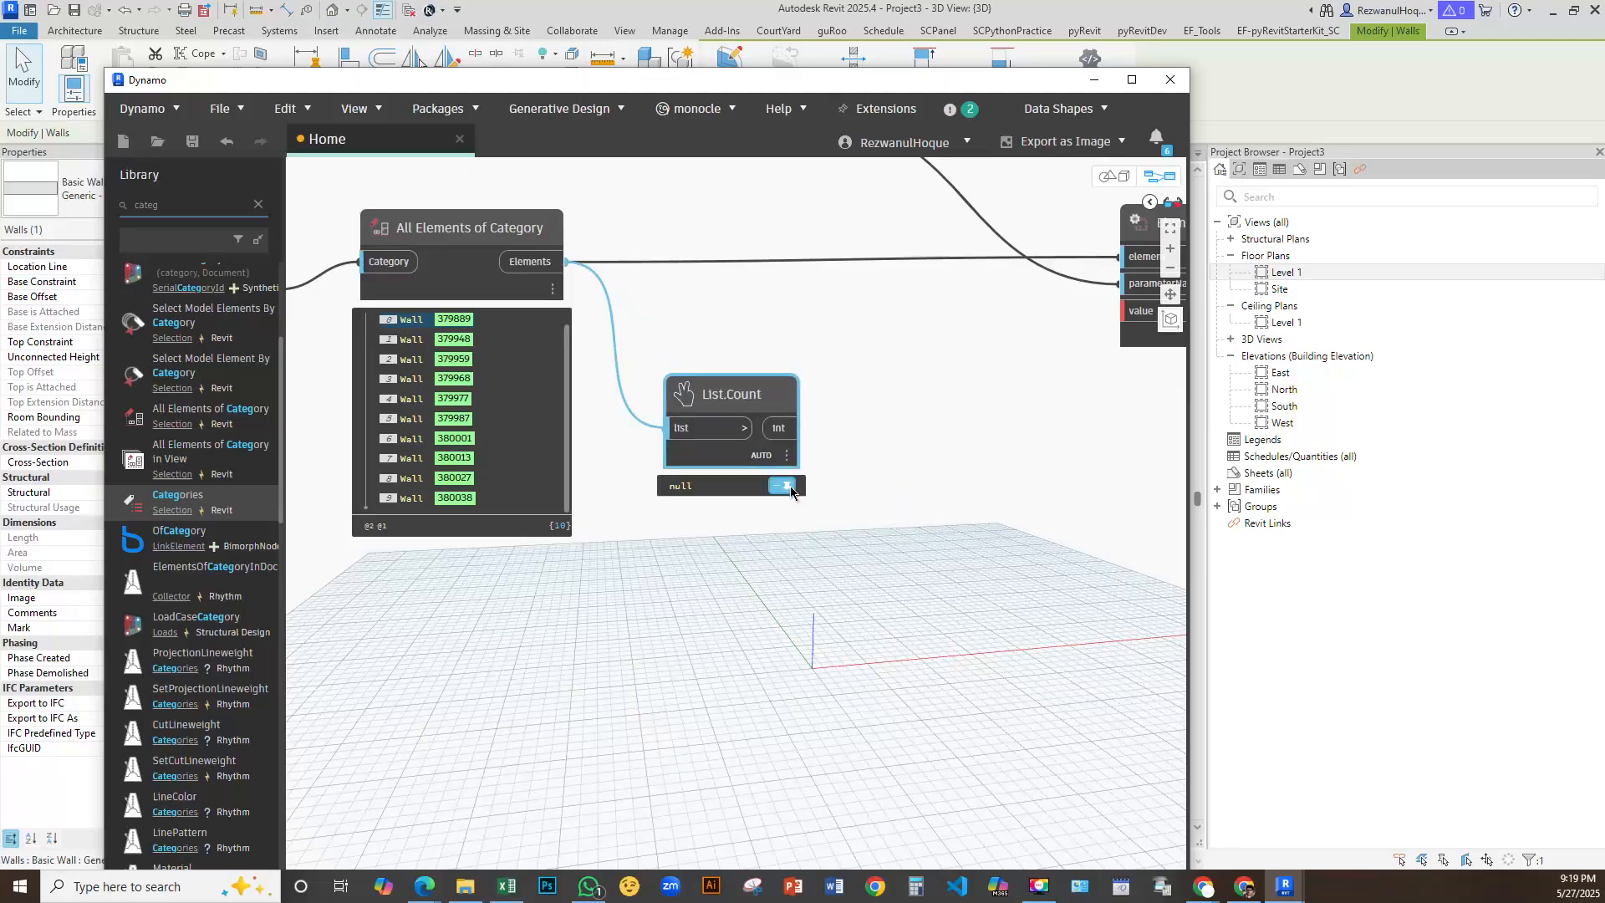
Run the graph to count the walls and bring List.Count and Element.SetParameterByName into view together
left_click_drag(607, 73, 613, 10)
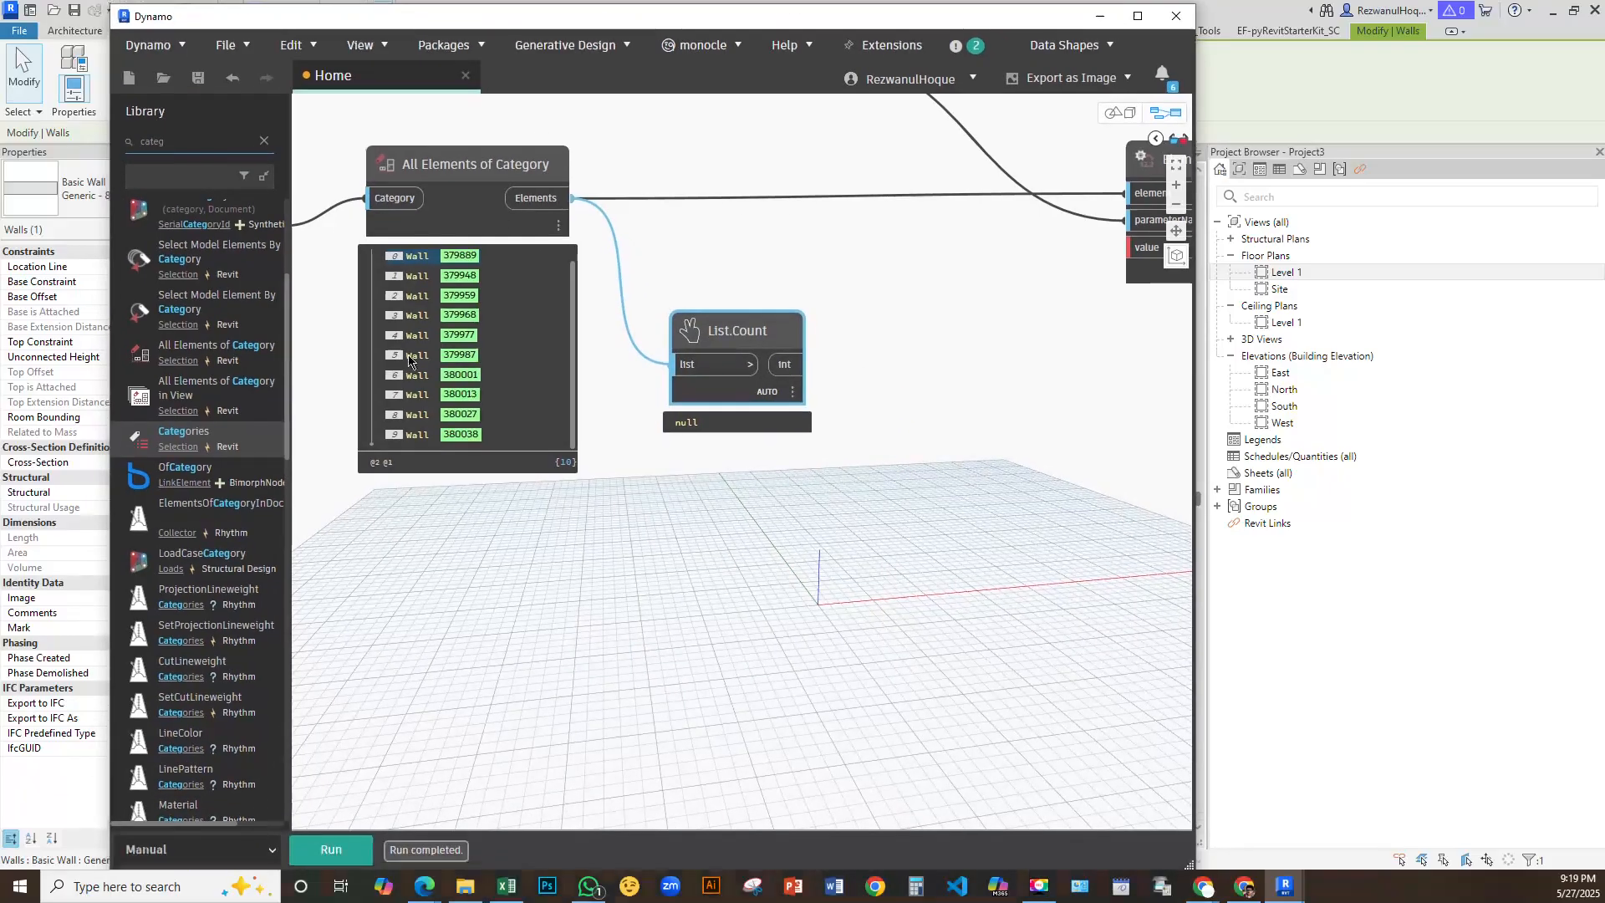
left_click(356, 852)
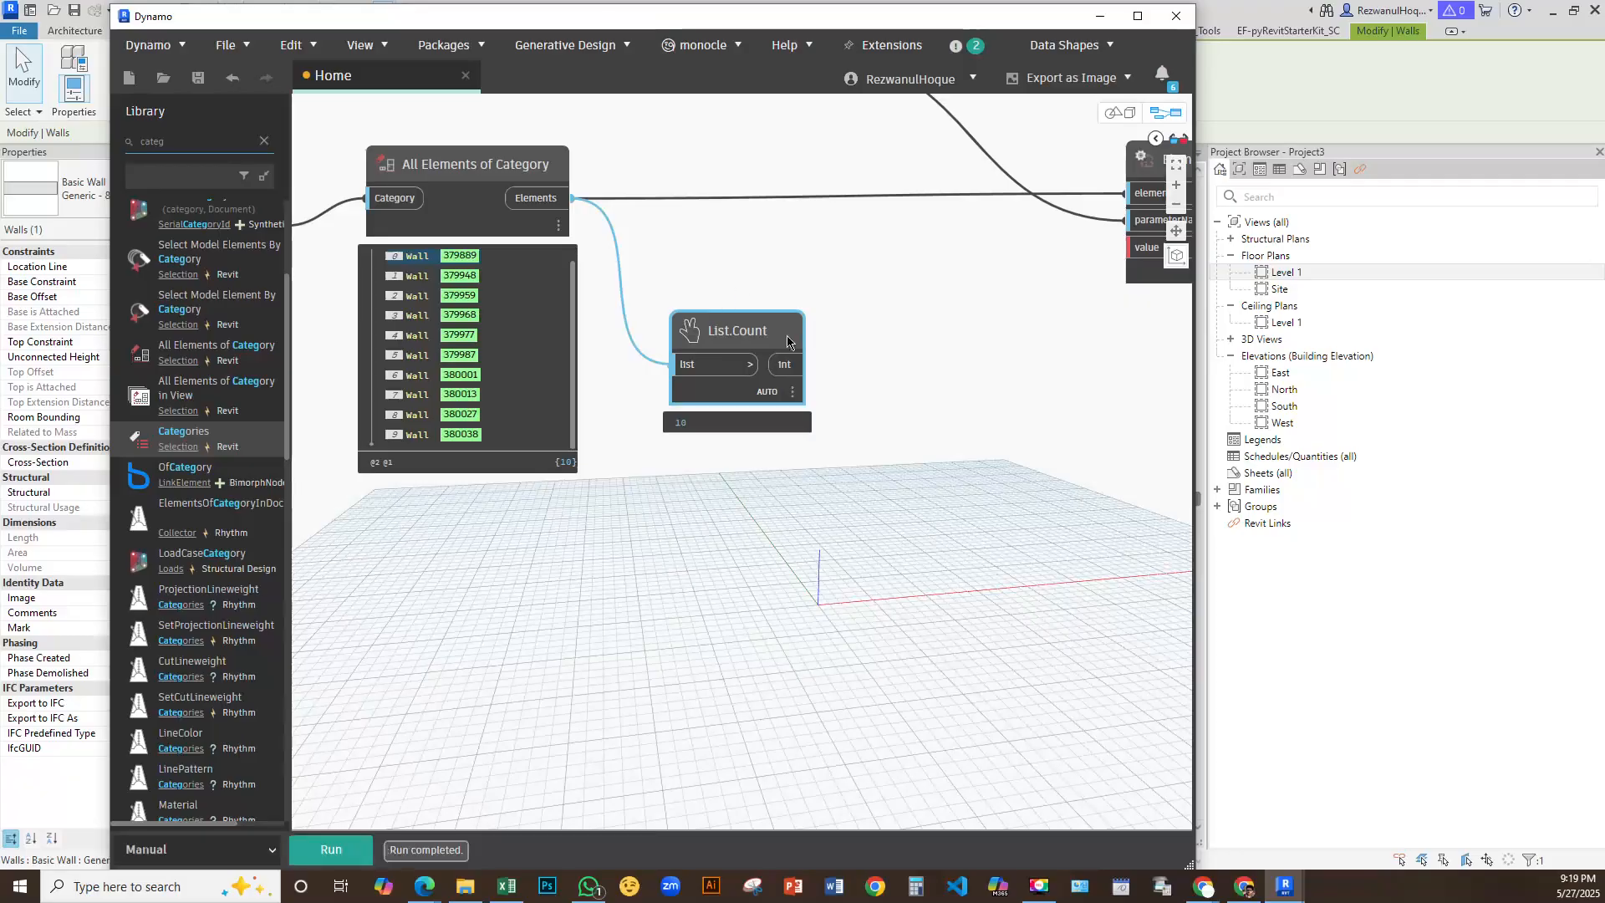
scroll(665, 523, "down", 1)
middle_click_drag(806, 534, 693, 551)
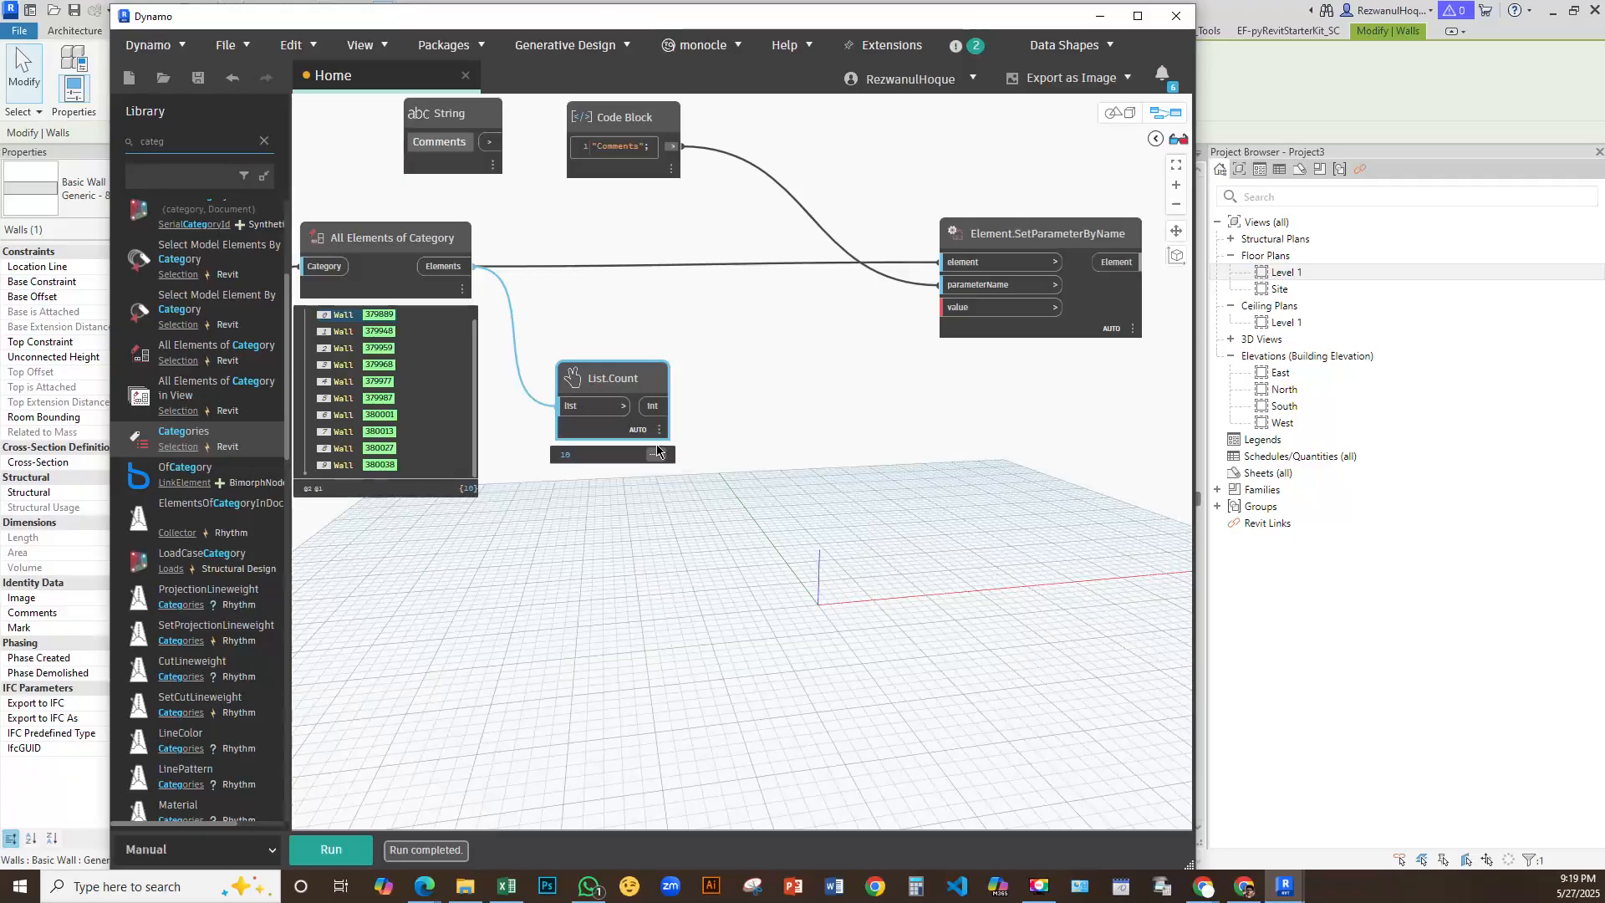
Search for seq and add a Sequence node to the right of List.Count
scroll(657, 452, "up", 5)
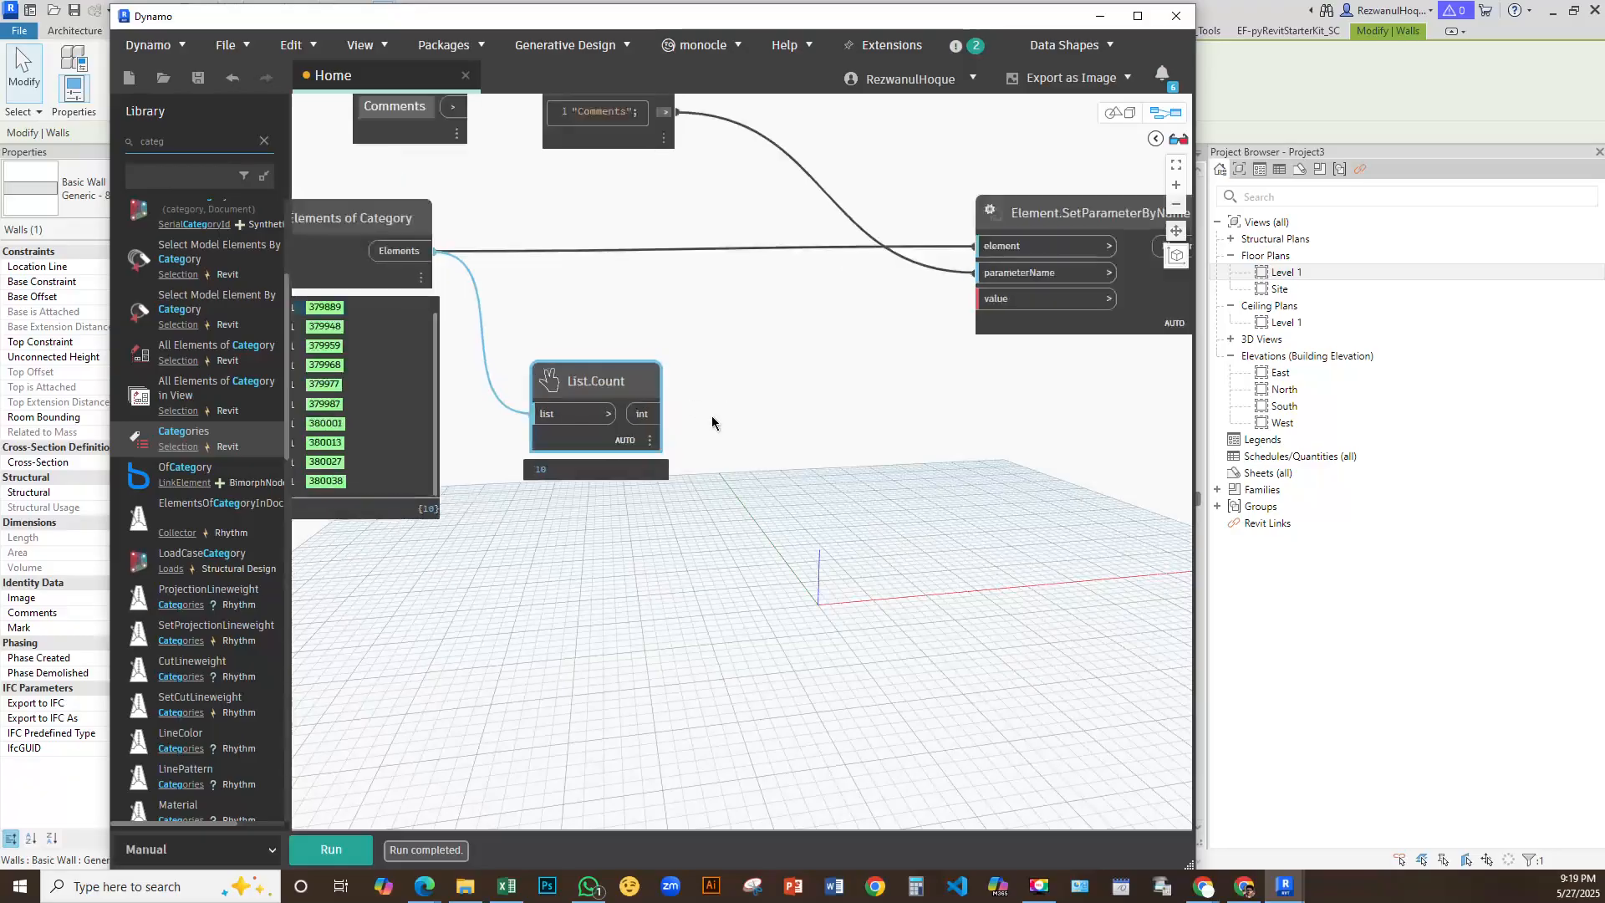
middle_click_drag(485, 529, 584, 432)
middle_click_drag(875, 444, 768, 470)
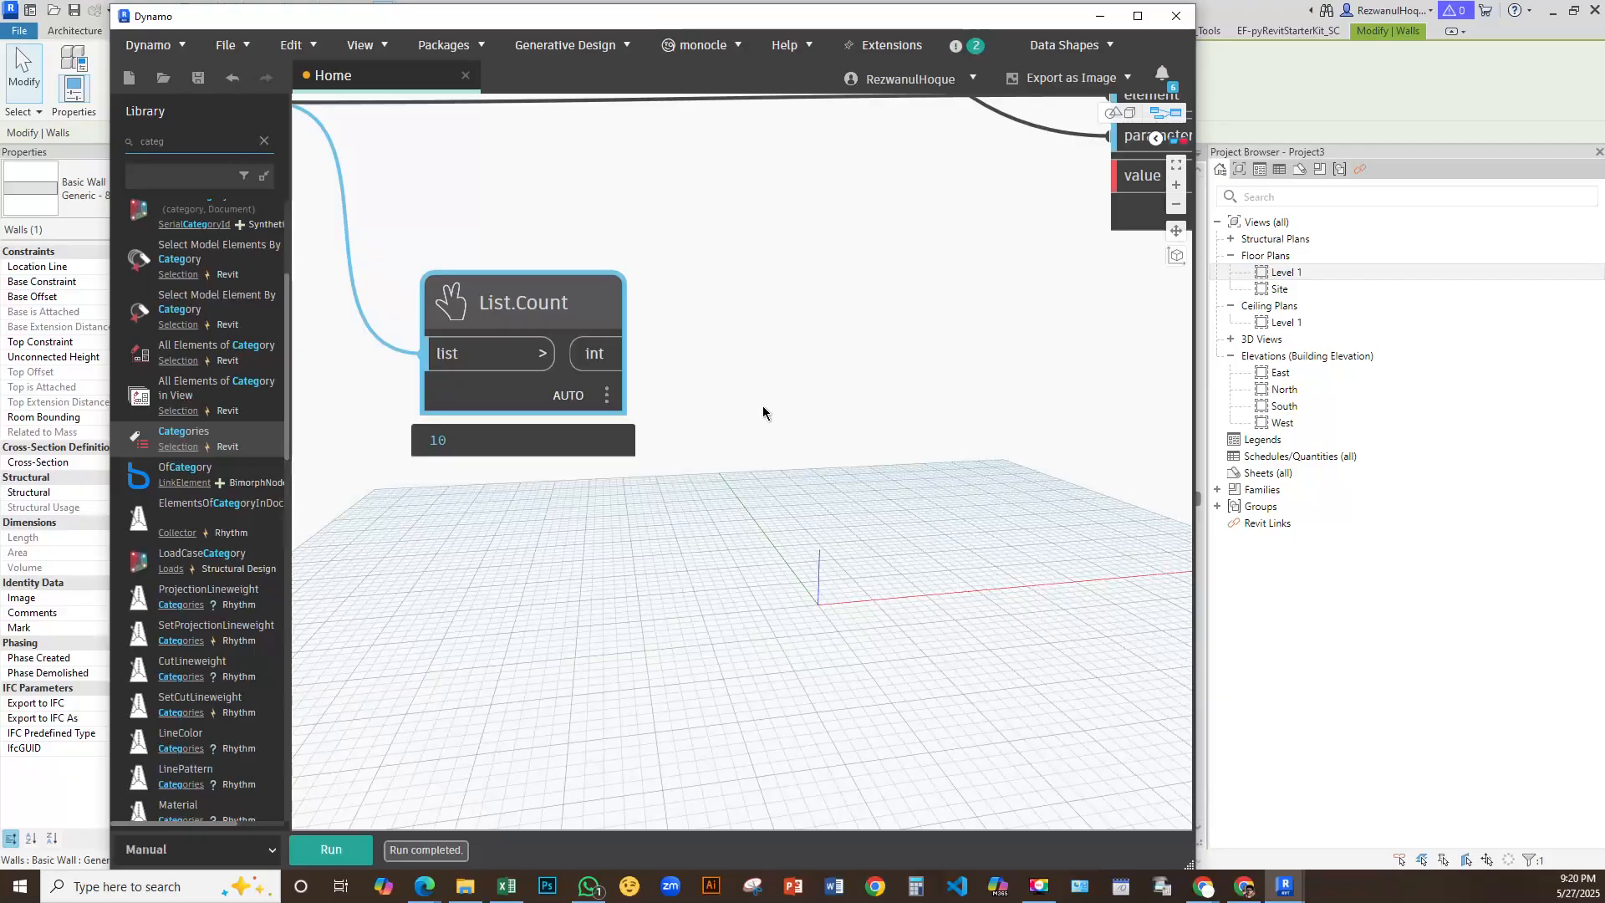
right_click(763, 412)
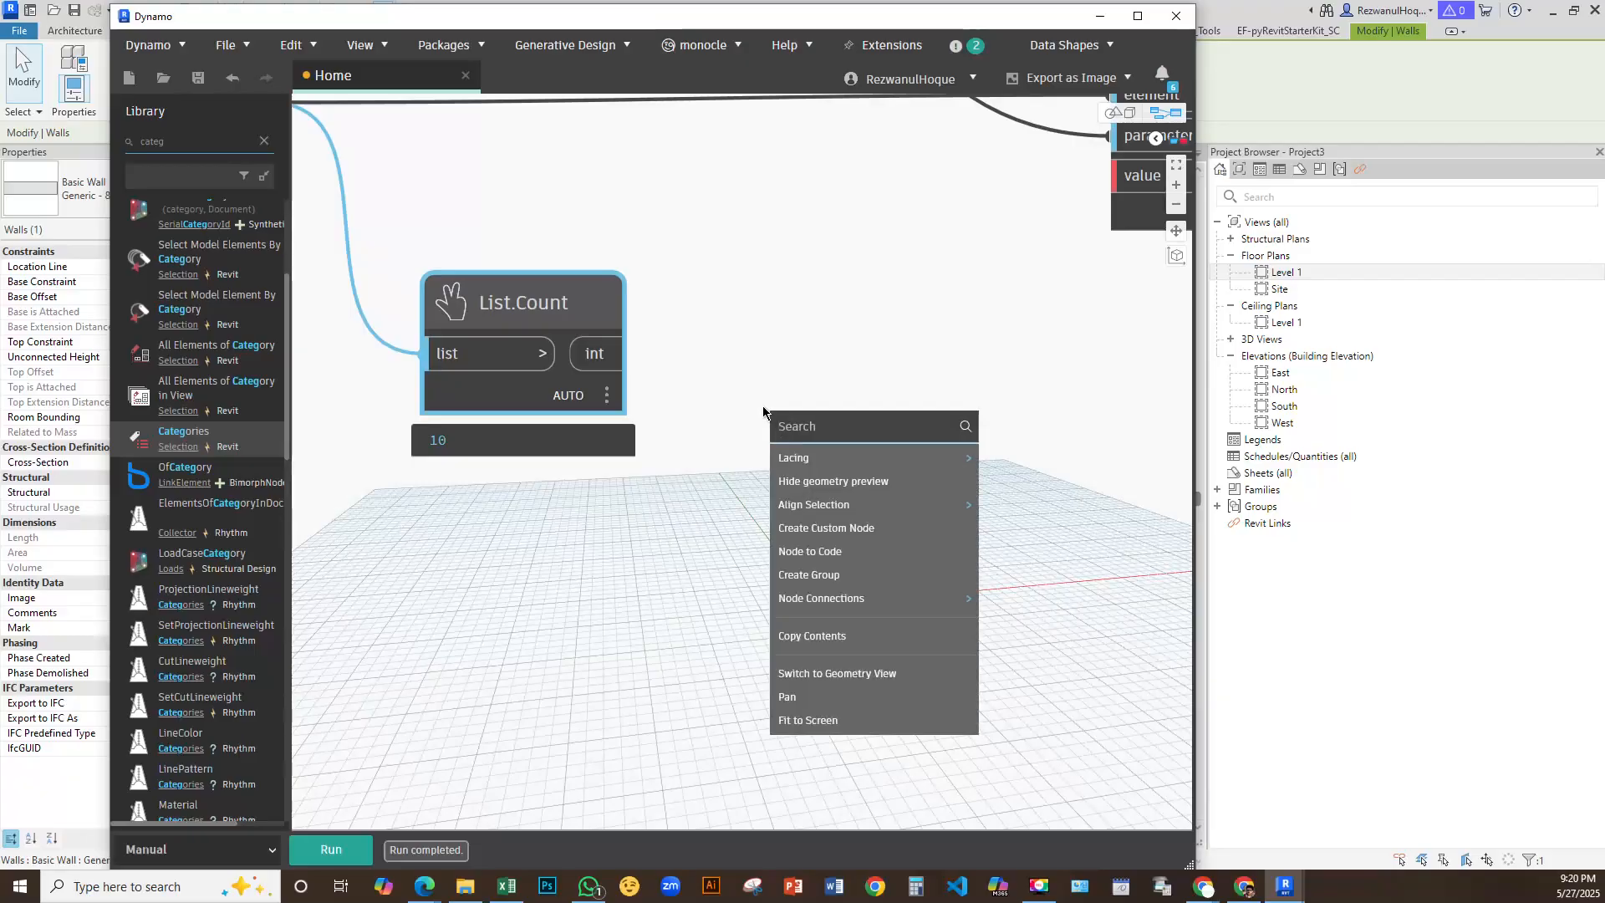
type("seq")
left_click(825, 459)
left_click_drag(863, 493, 891, 302)
Connect List.Count's int output to the Sequence node's amount input and run the graph
left_click(626, 354)
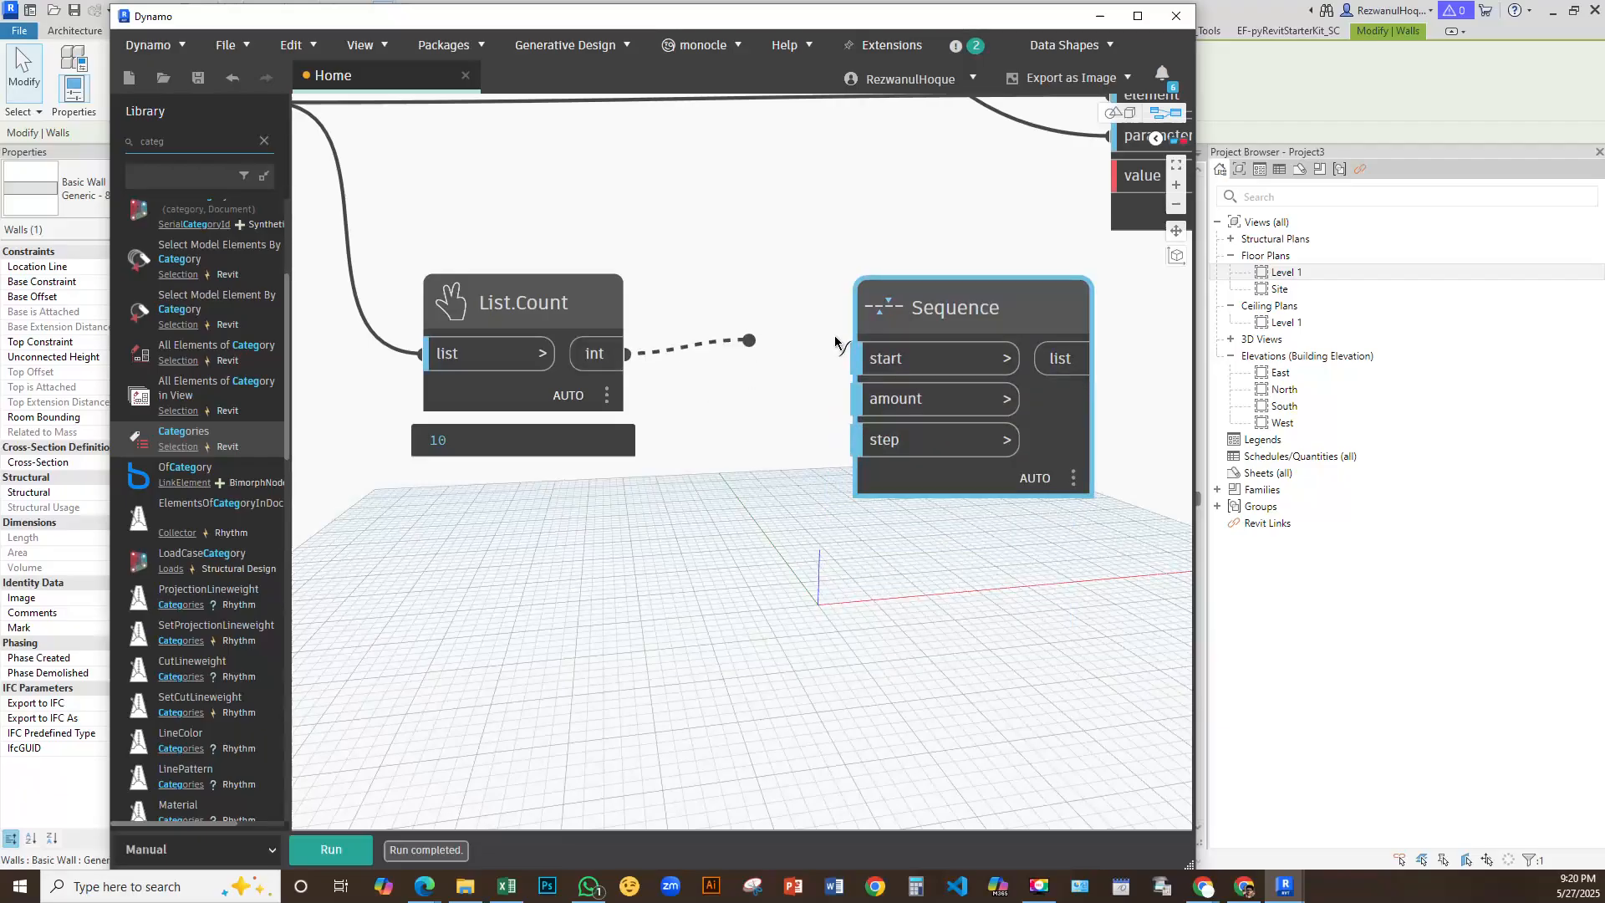
left_click(865, 400)
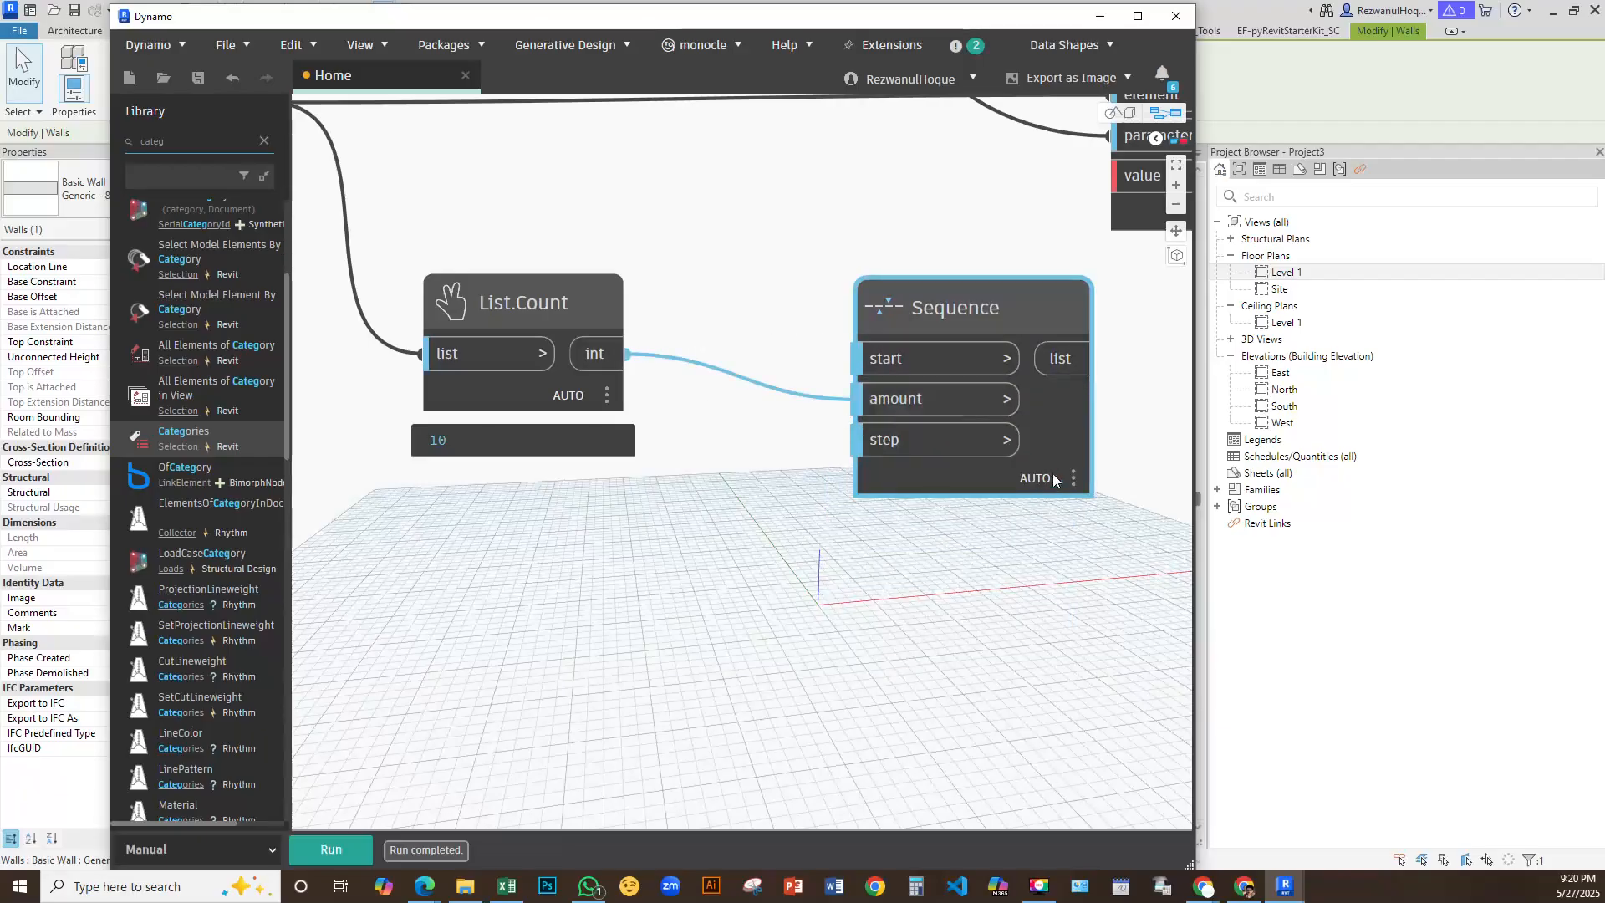
left_click(1079, 522)
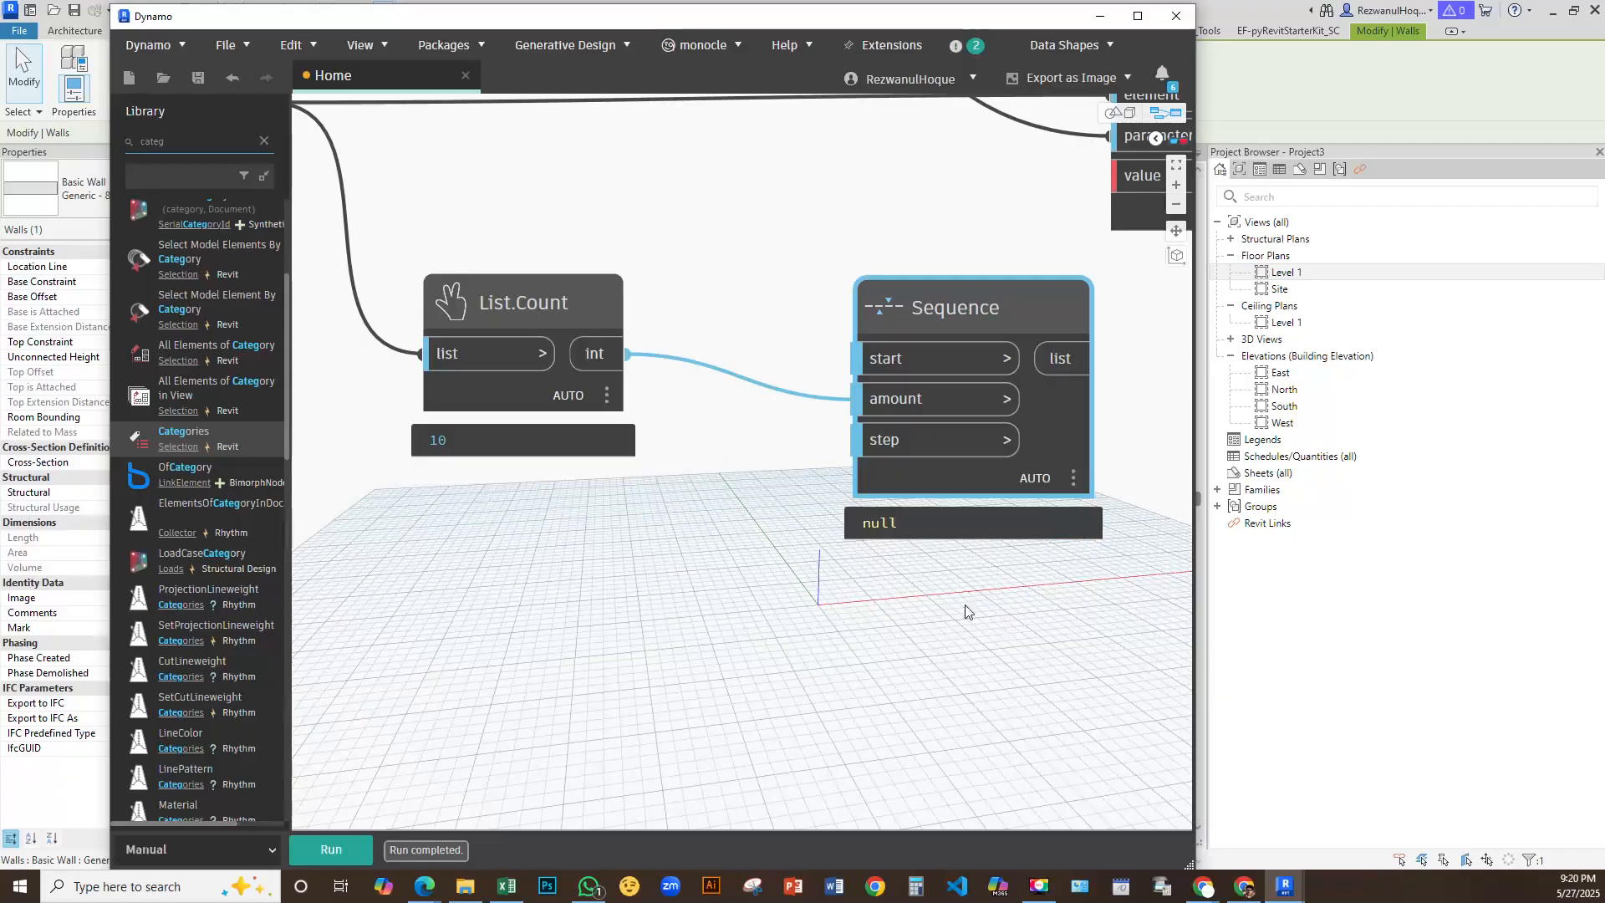
middle_click_drag(996, 617, 886, 577)
left_click(331, 849)
middle_click_drag(574, 571, 509, 554)
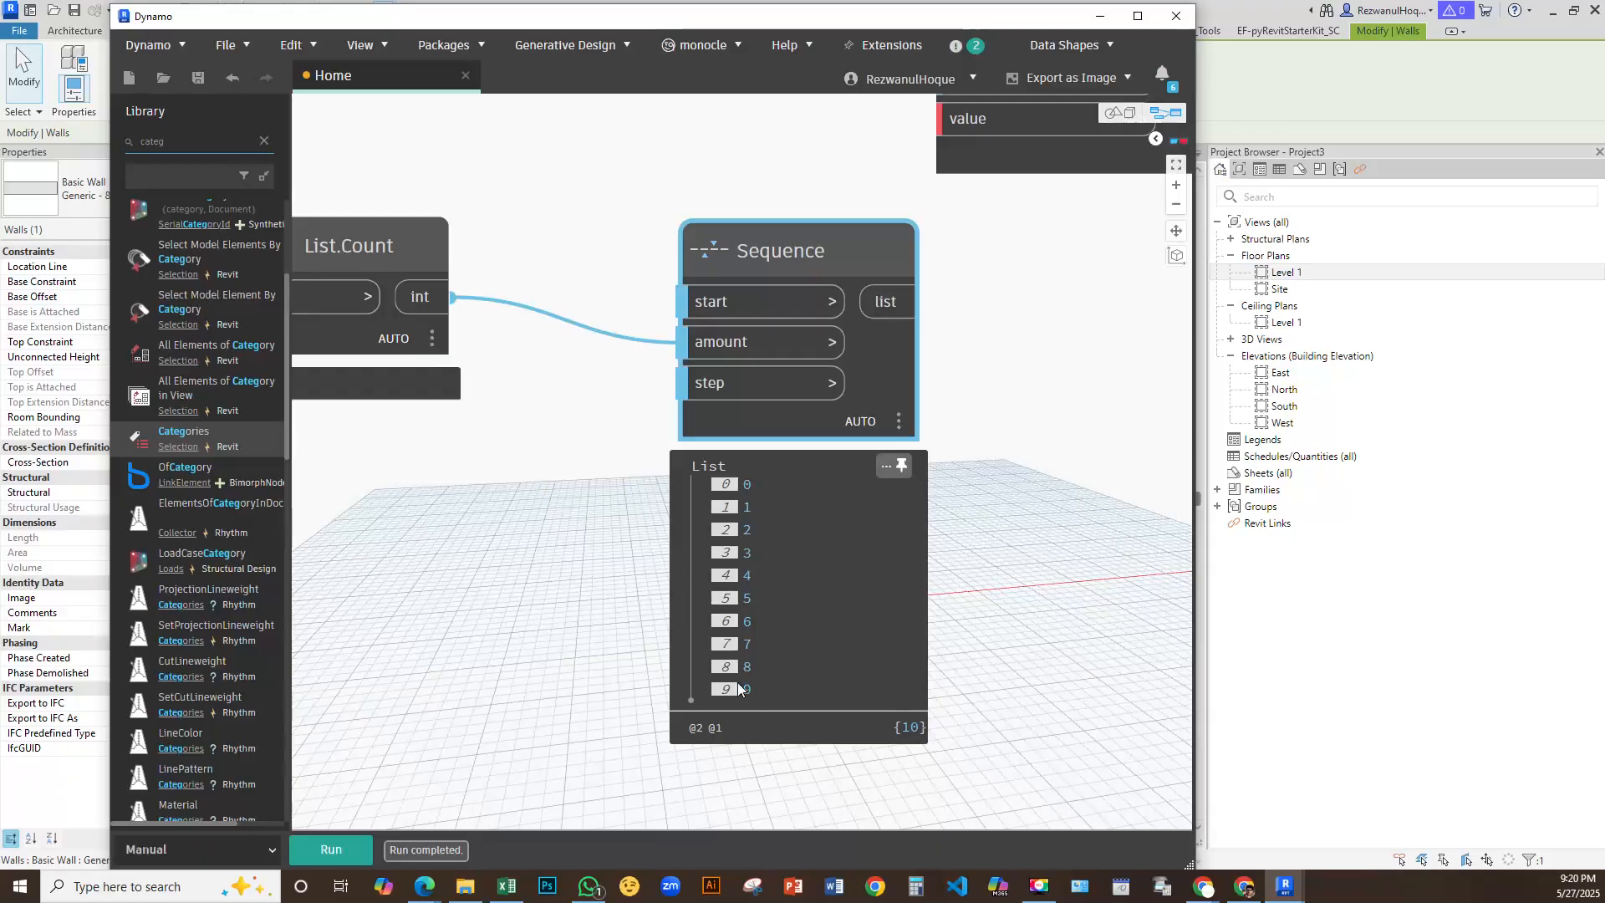
middle_click_drag(635, 544, 740, 589)
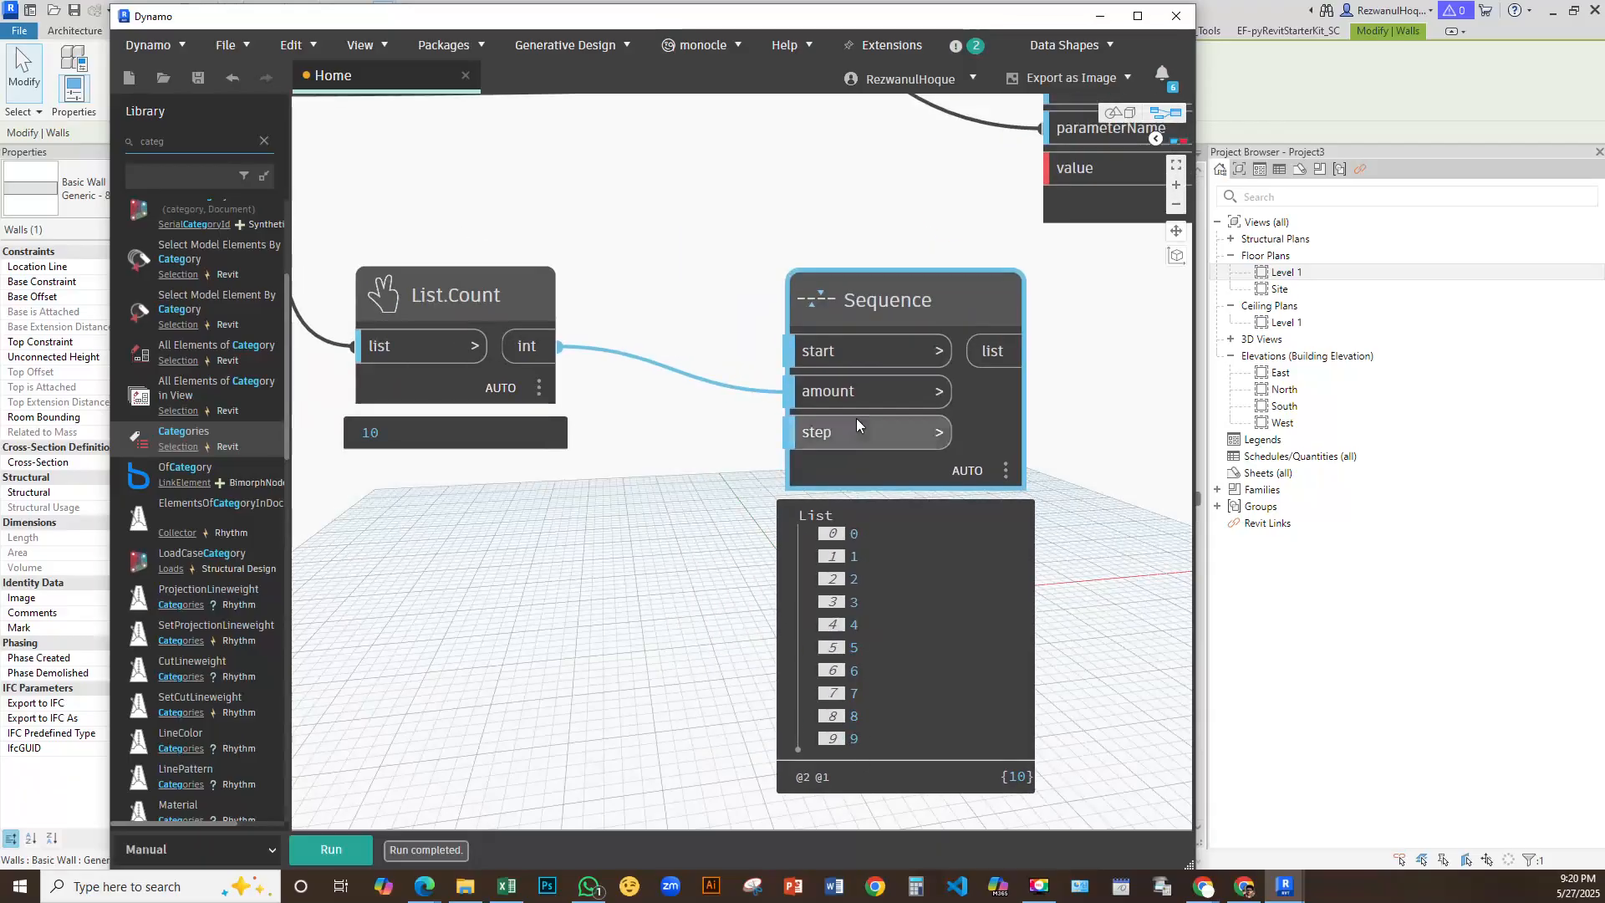
Add a Code Block containing 2 below List.Count, beside the Sequence node
scroll(856, 418, "down", 5)
middle_click_drag(682, 513, 763, 538)
scroll(759, 537, "up", 2)
scroll(753, 529, "down", 5)
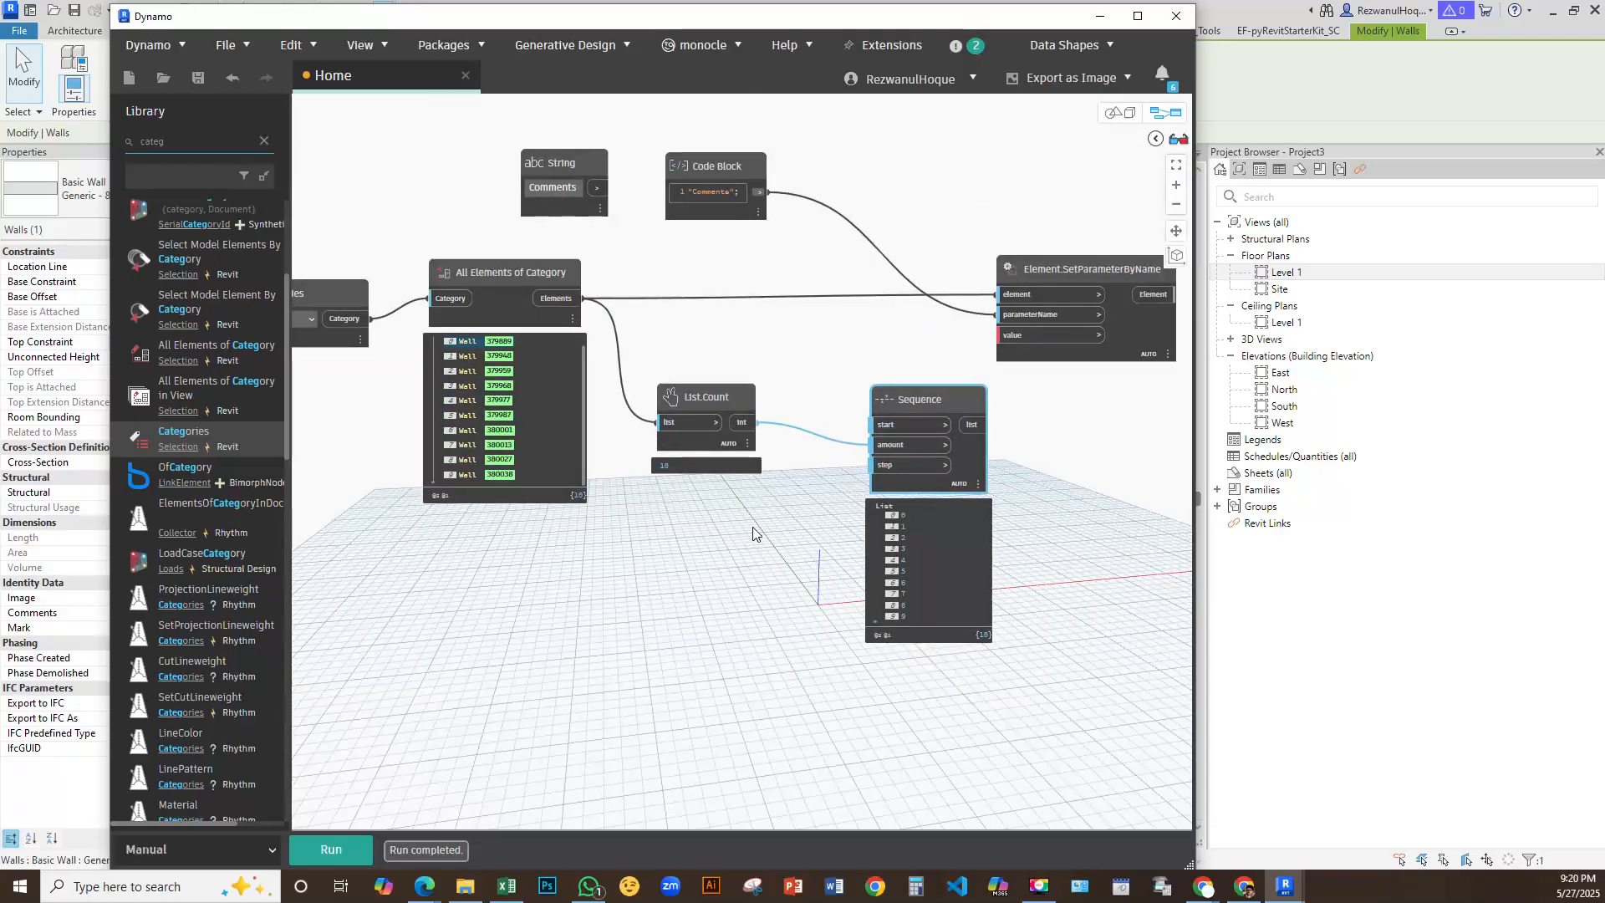
scroll(1011, 467, "up", 3)
mouse_move(815, 470)
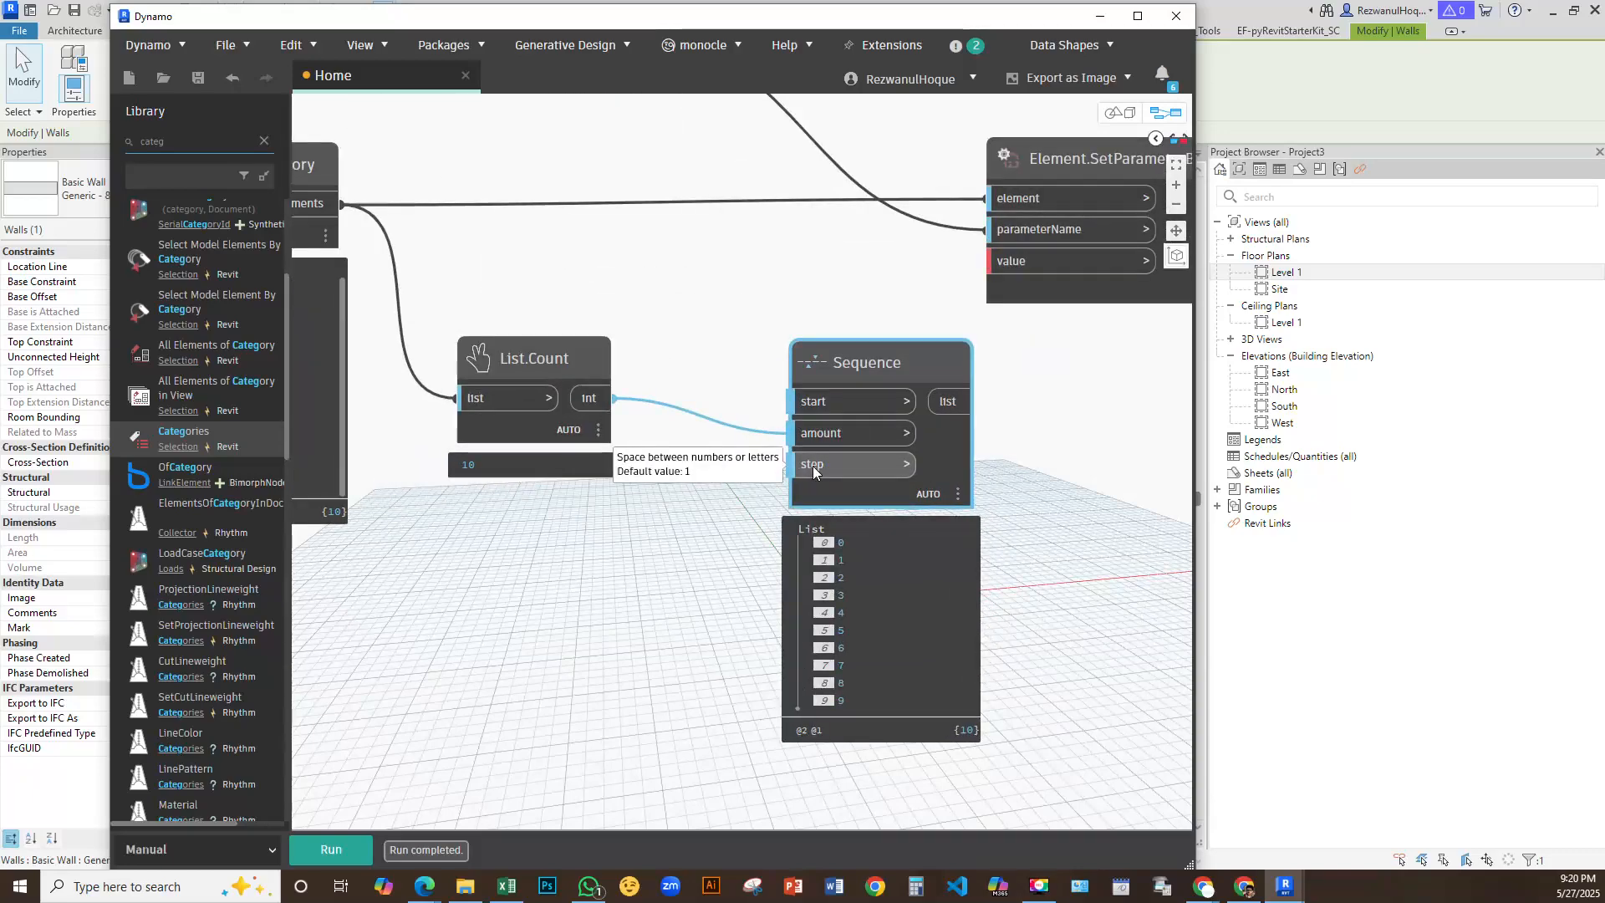
double_click(690, 481)
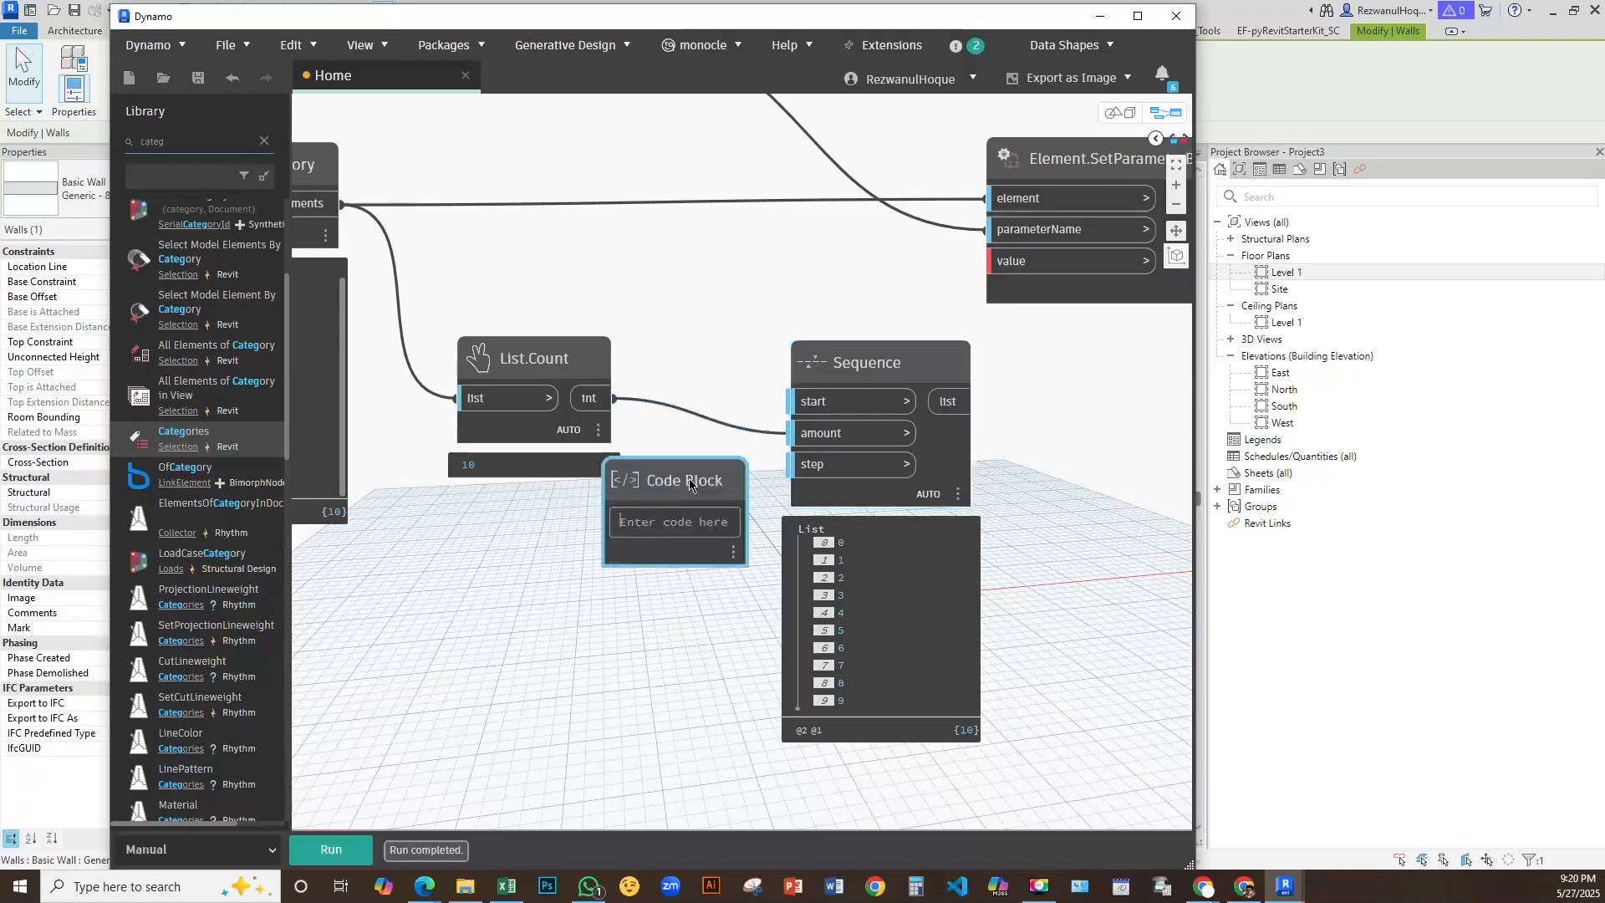
type("2")
left_click(638, 616)
Connect the Code Block containing 2 to Sequence's step input and run the graph
left_click(736, 522)
left_click(791, 470)
left_click(331, 849)
scroll(1076, 609, "up", 1)
scroll(1076, 609, "up", 1)
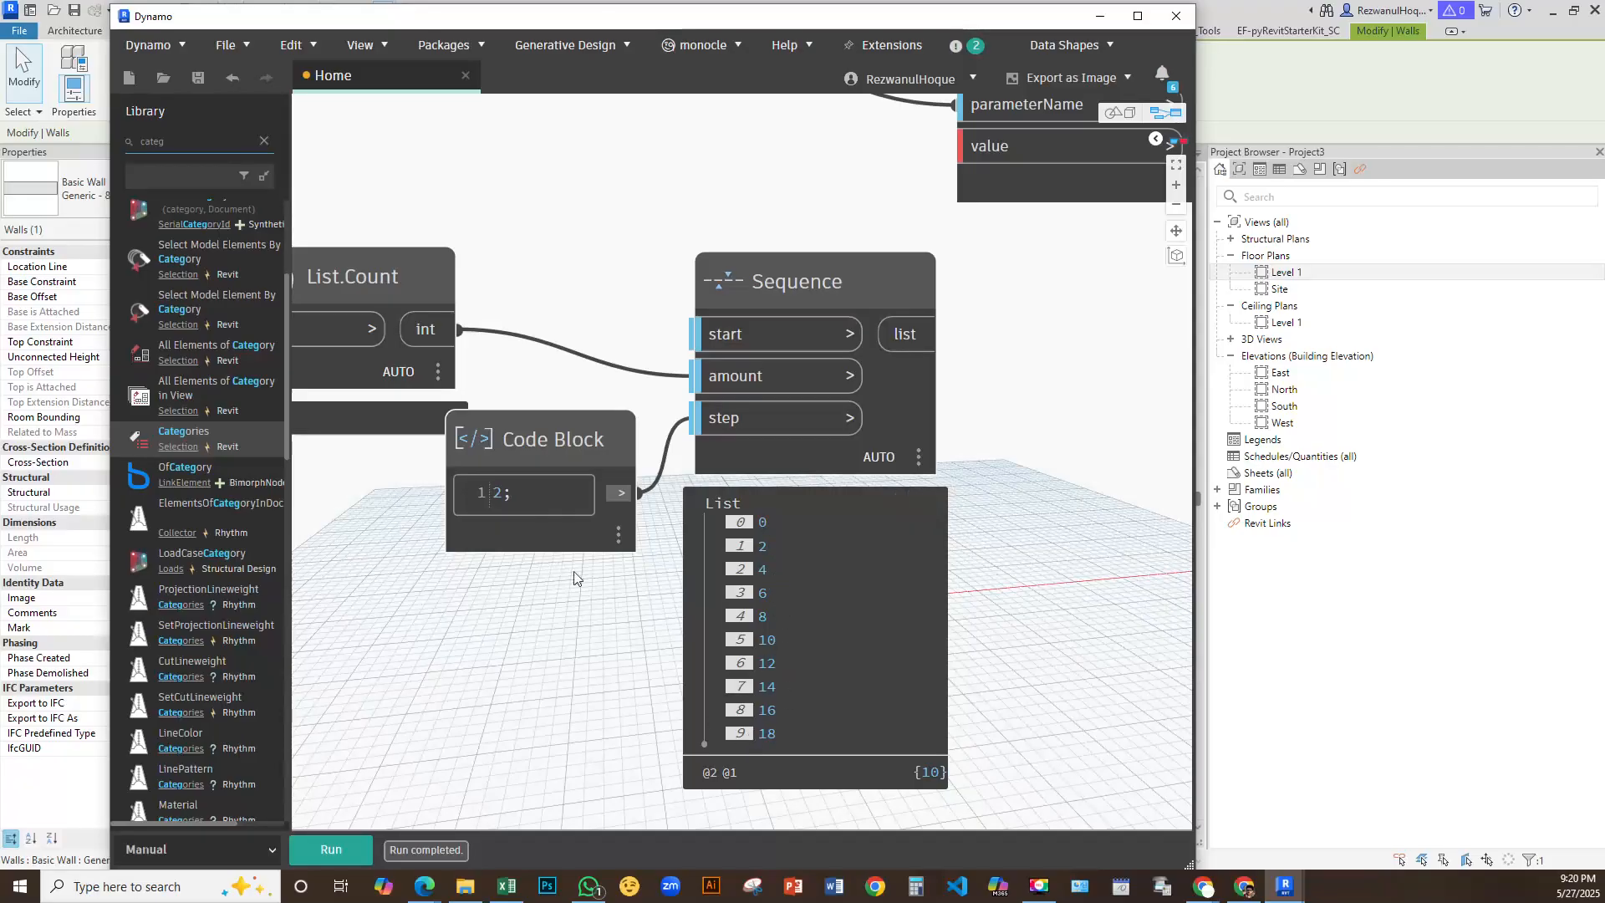
Move the List.Count node up, clear of the Code Block below it
middle_click_drag(550, 570, 700, 578)
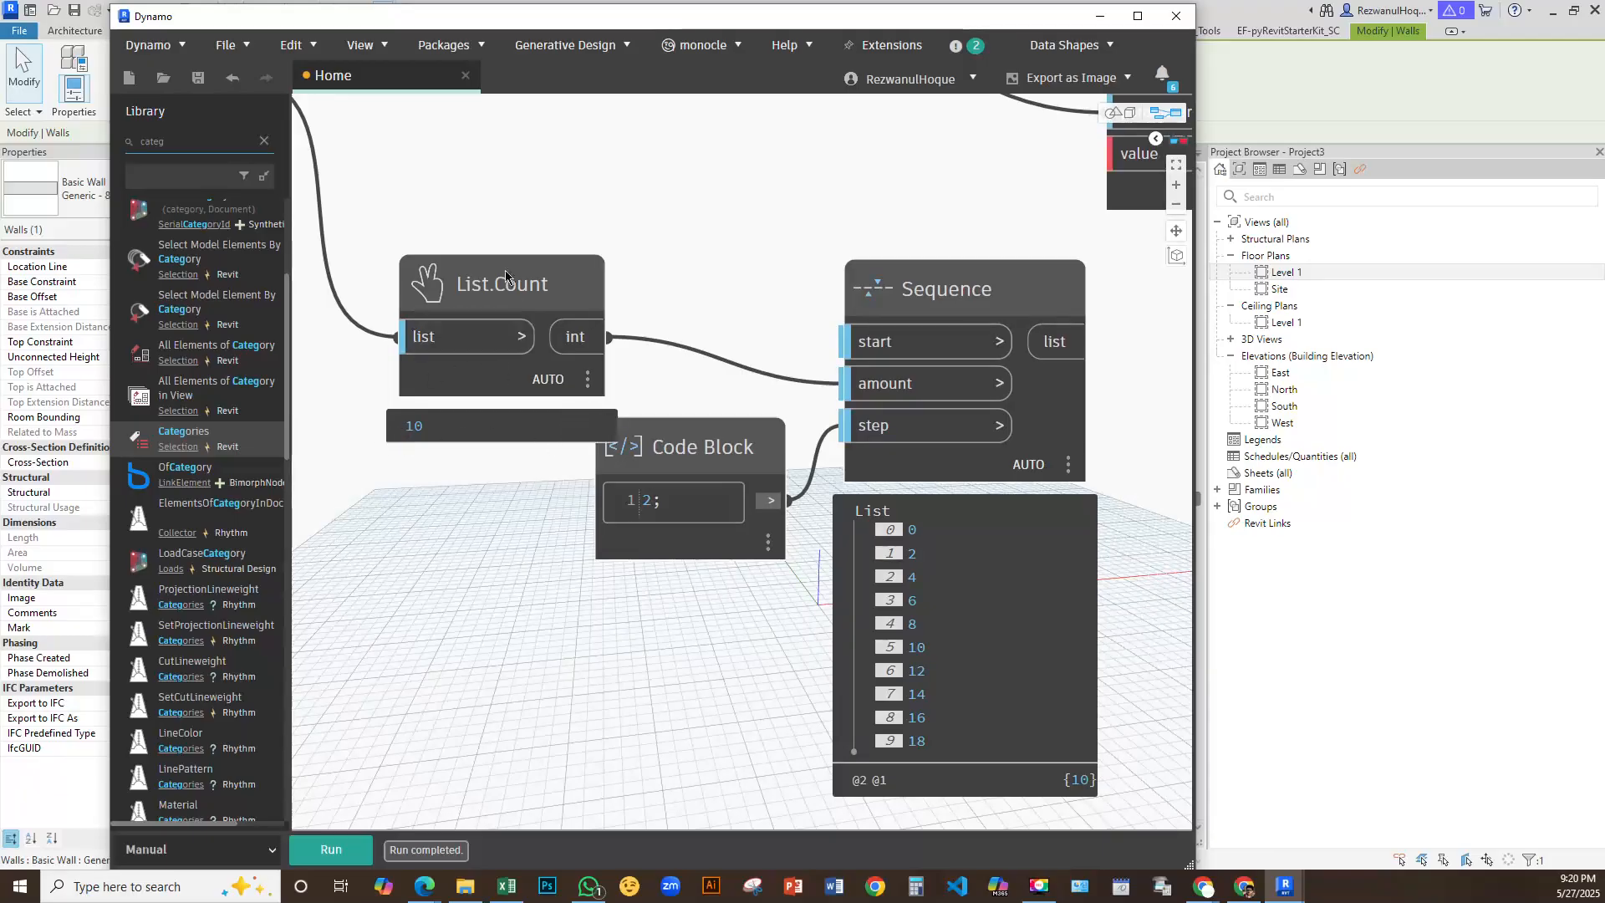
left_click_drag(505, 273, 504, 225)
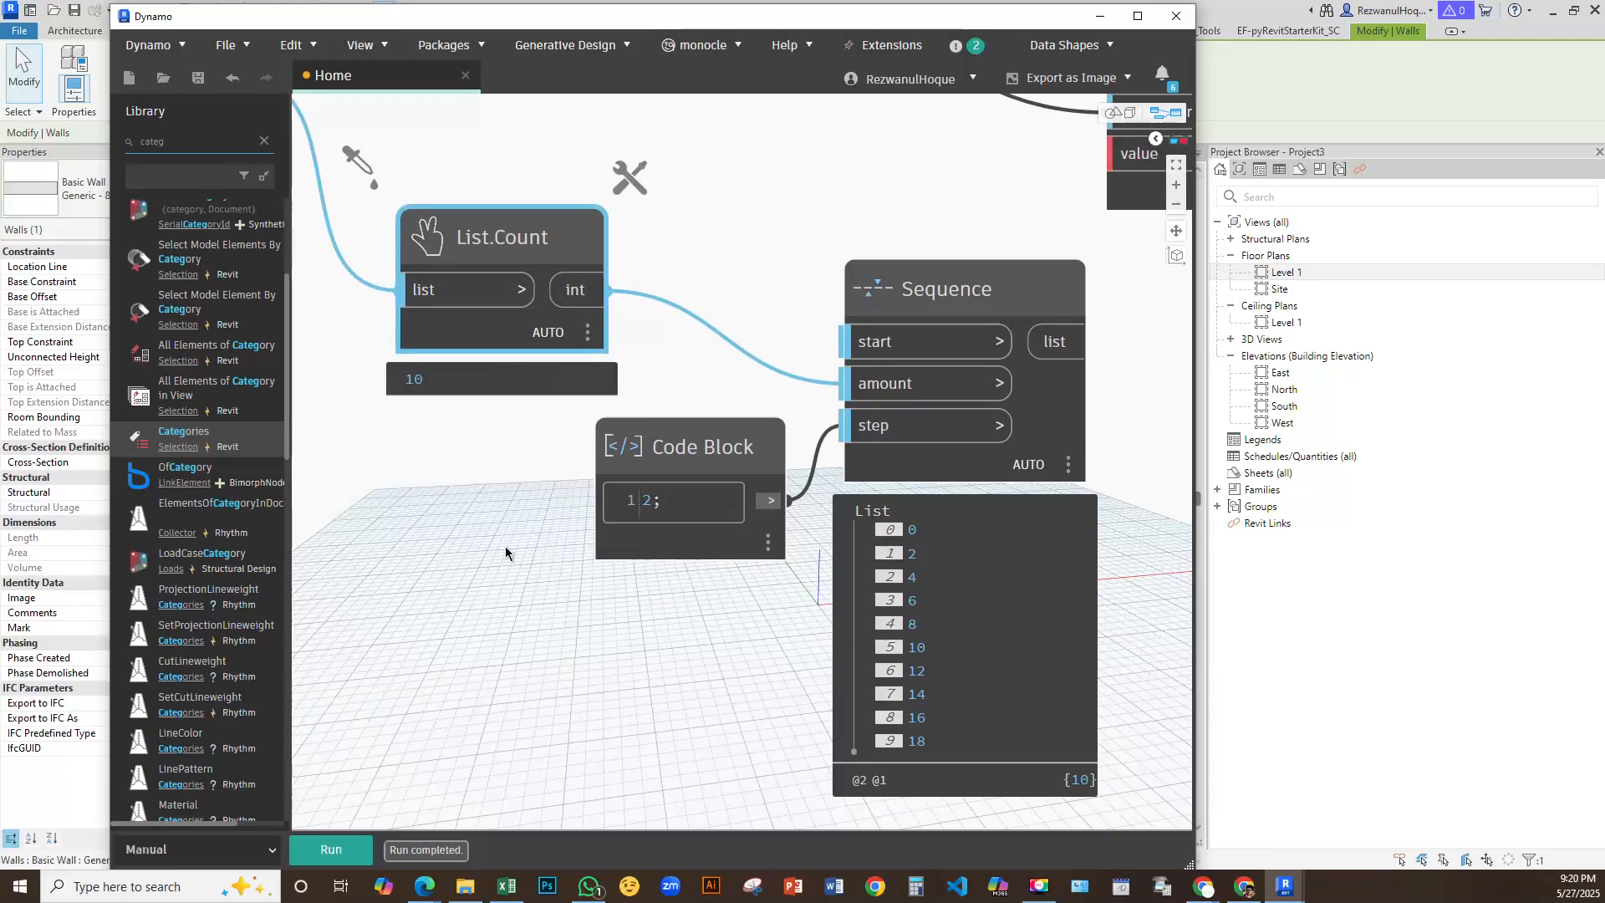
middle_click_drag(505, 548, 361, 431)
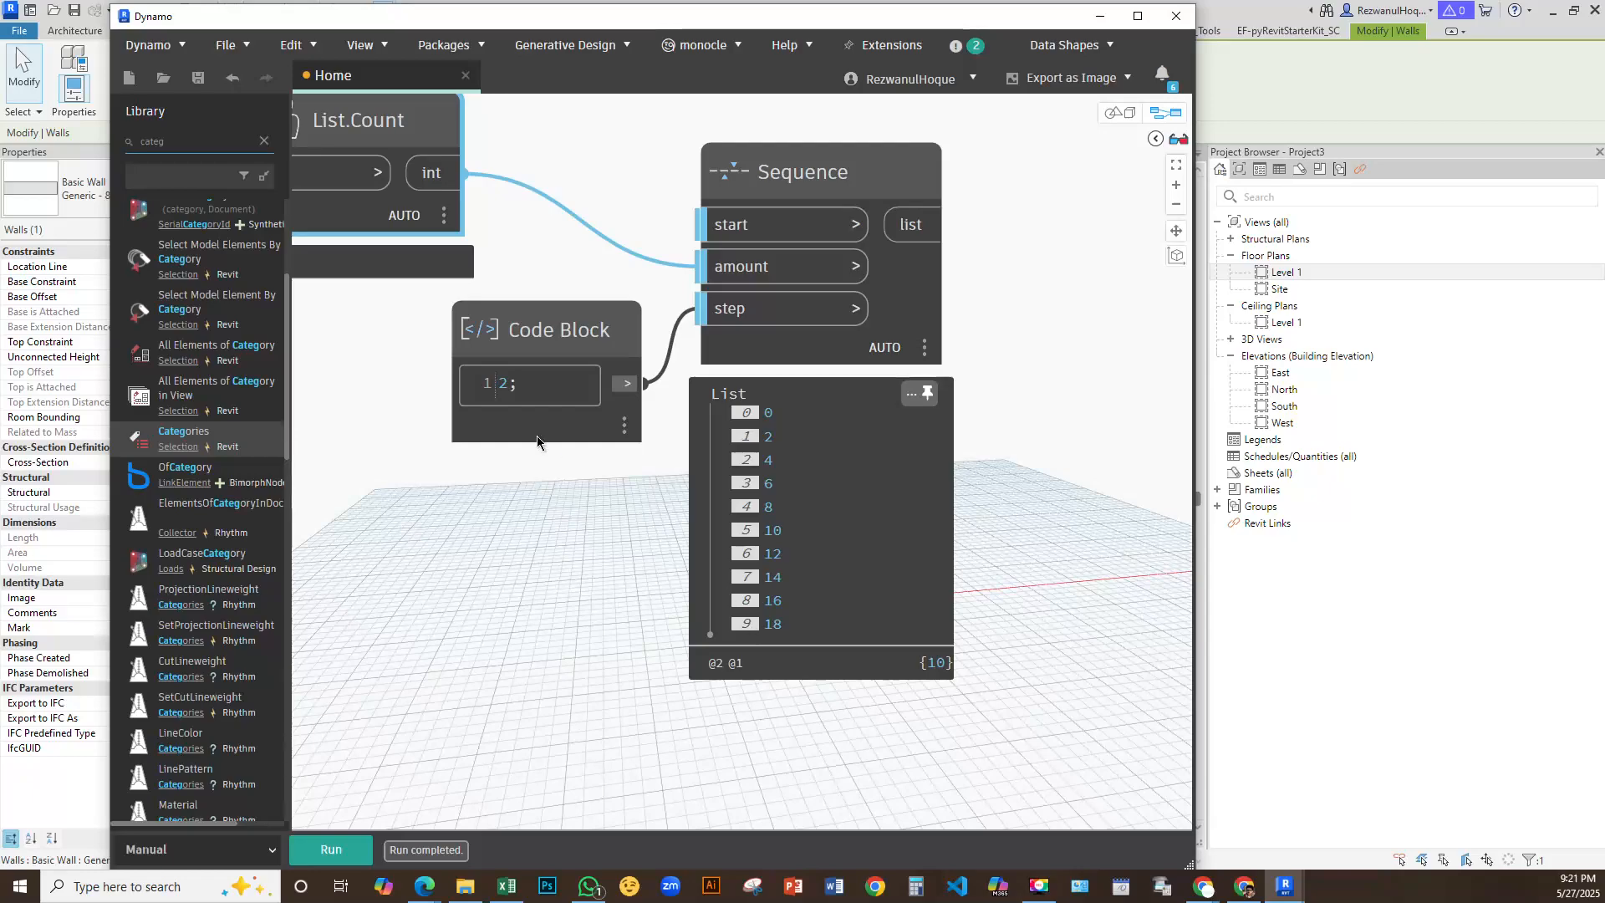
Feed a new Code Block containing 1 into Sequence's start input and rerun the graph
middle_click_drag(619, 316, 745, 437)
double_click(702, 243)
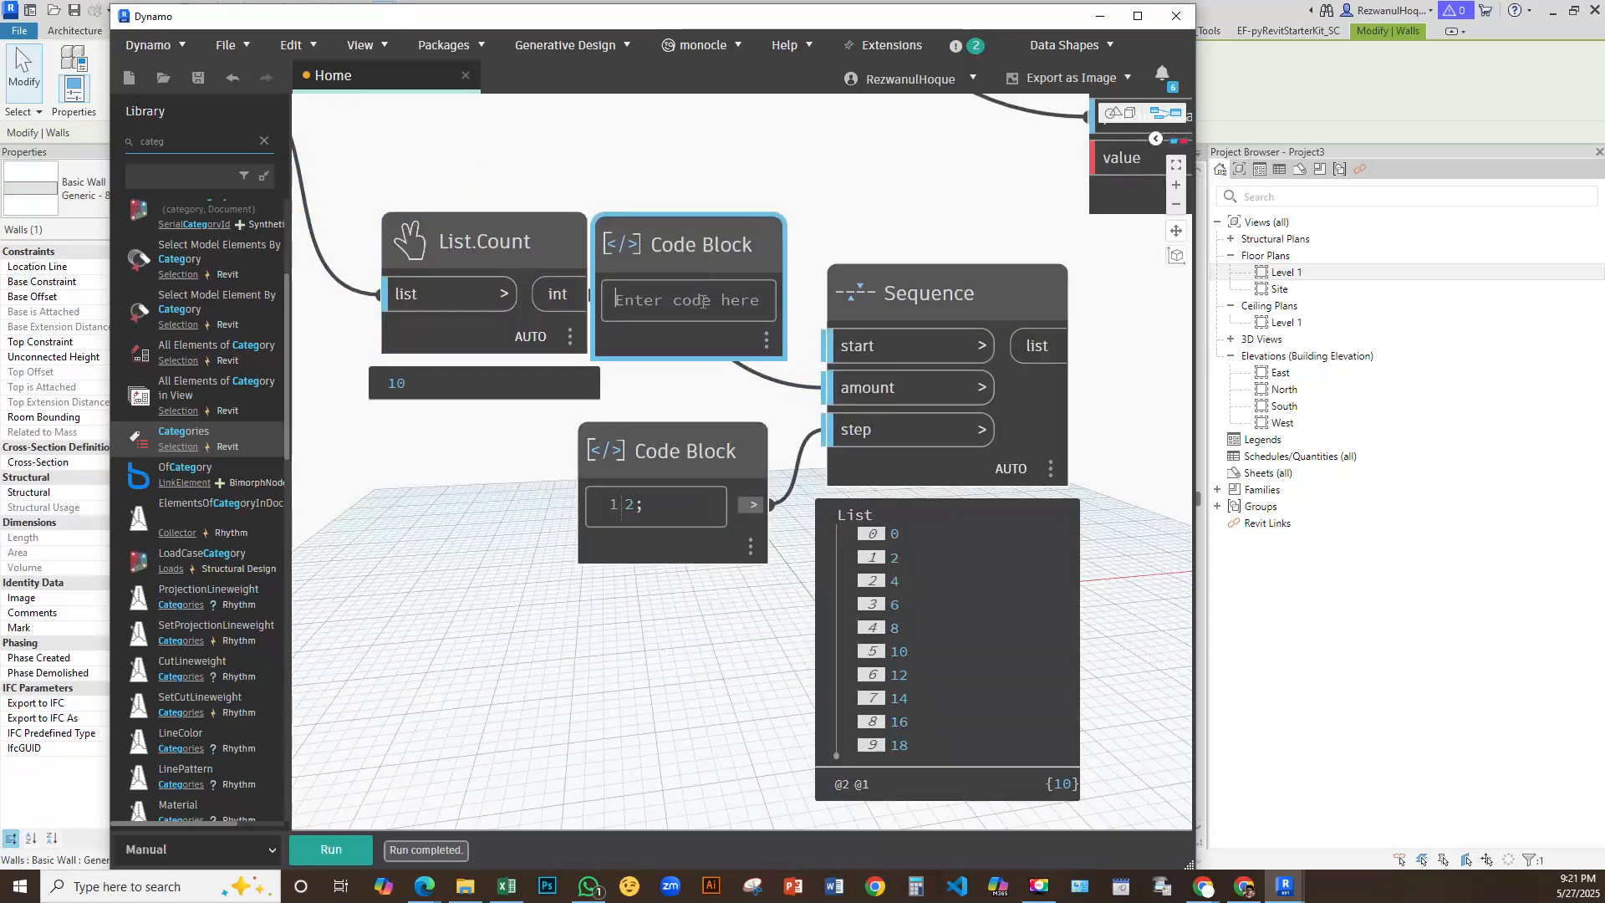
left_click_drag(702, 244, 725, 185)
type("1")
left_click(900, 193)
left_click_drag(792, 212, 824, 346)
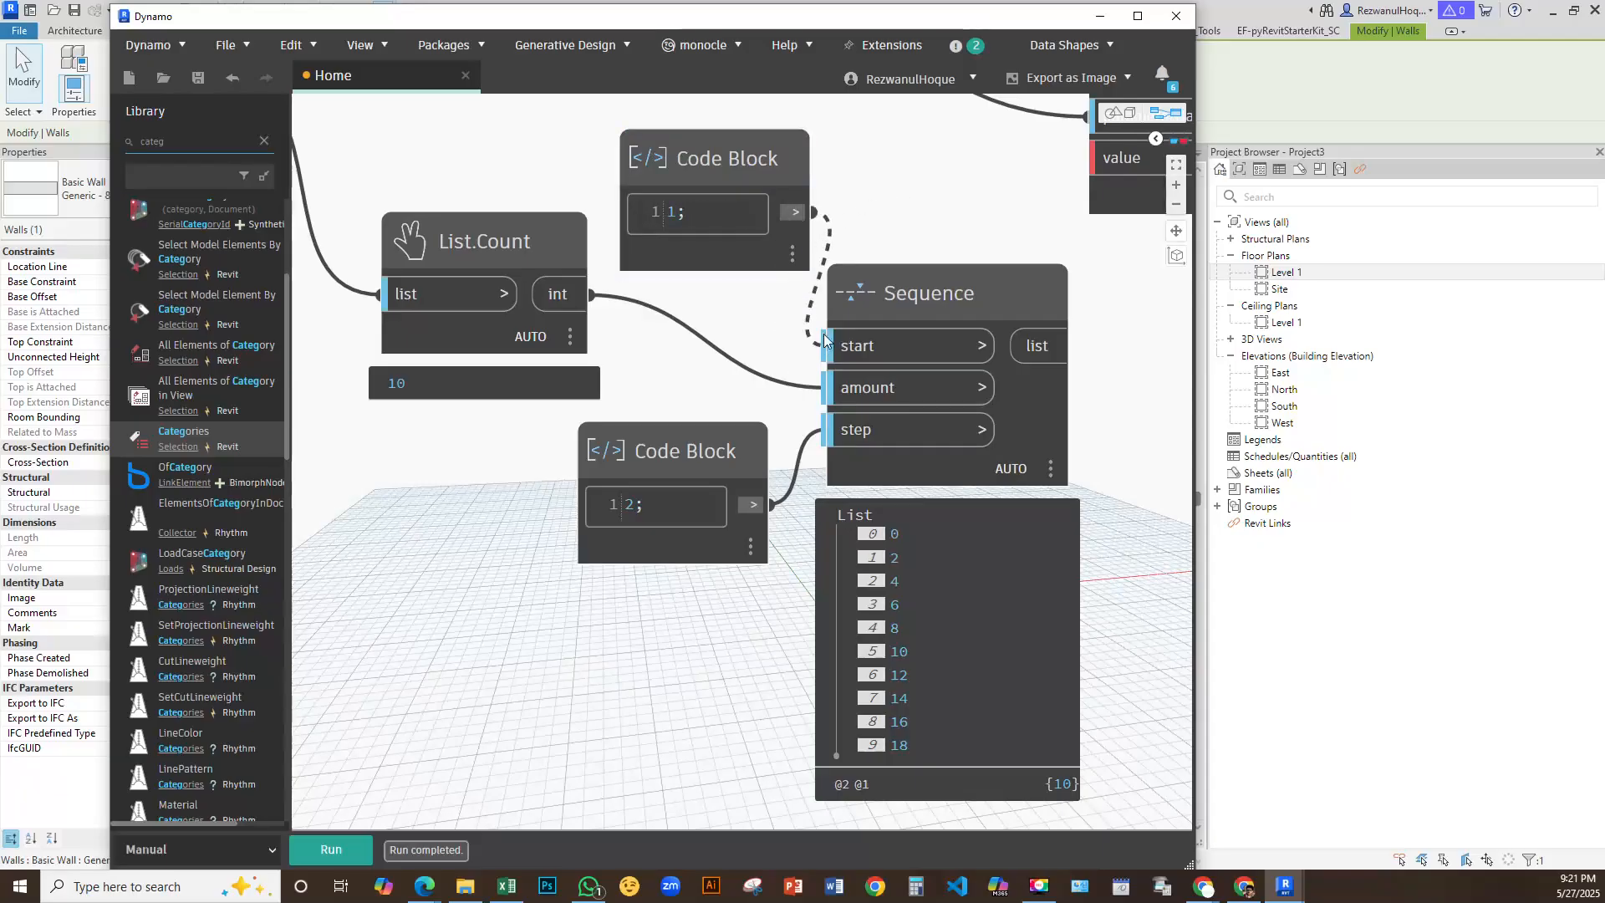
left_click(352, 851)
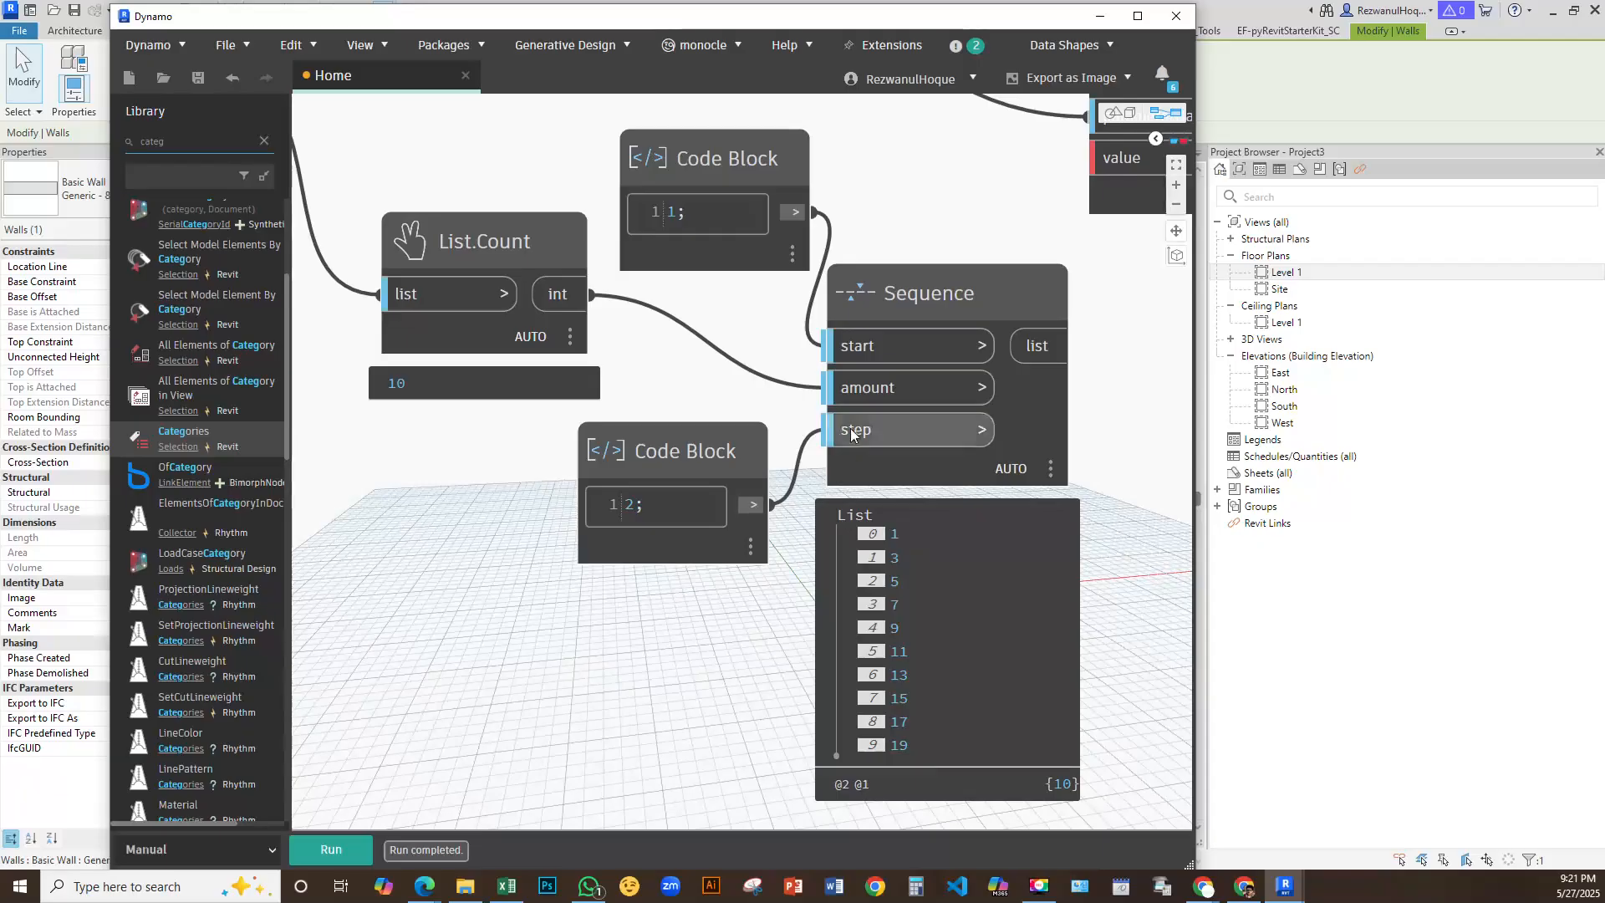
Change the Code Block feeding Sequence's step input to 1 and rerun the graph
double_click(593, 507)
type("1")
left_click(571, 635)
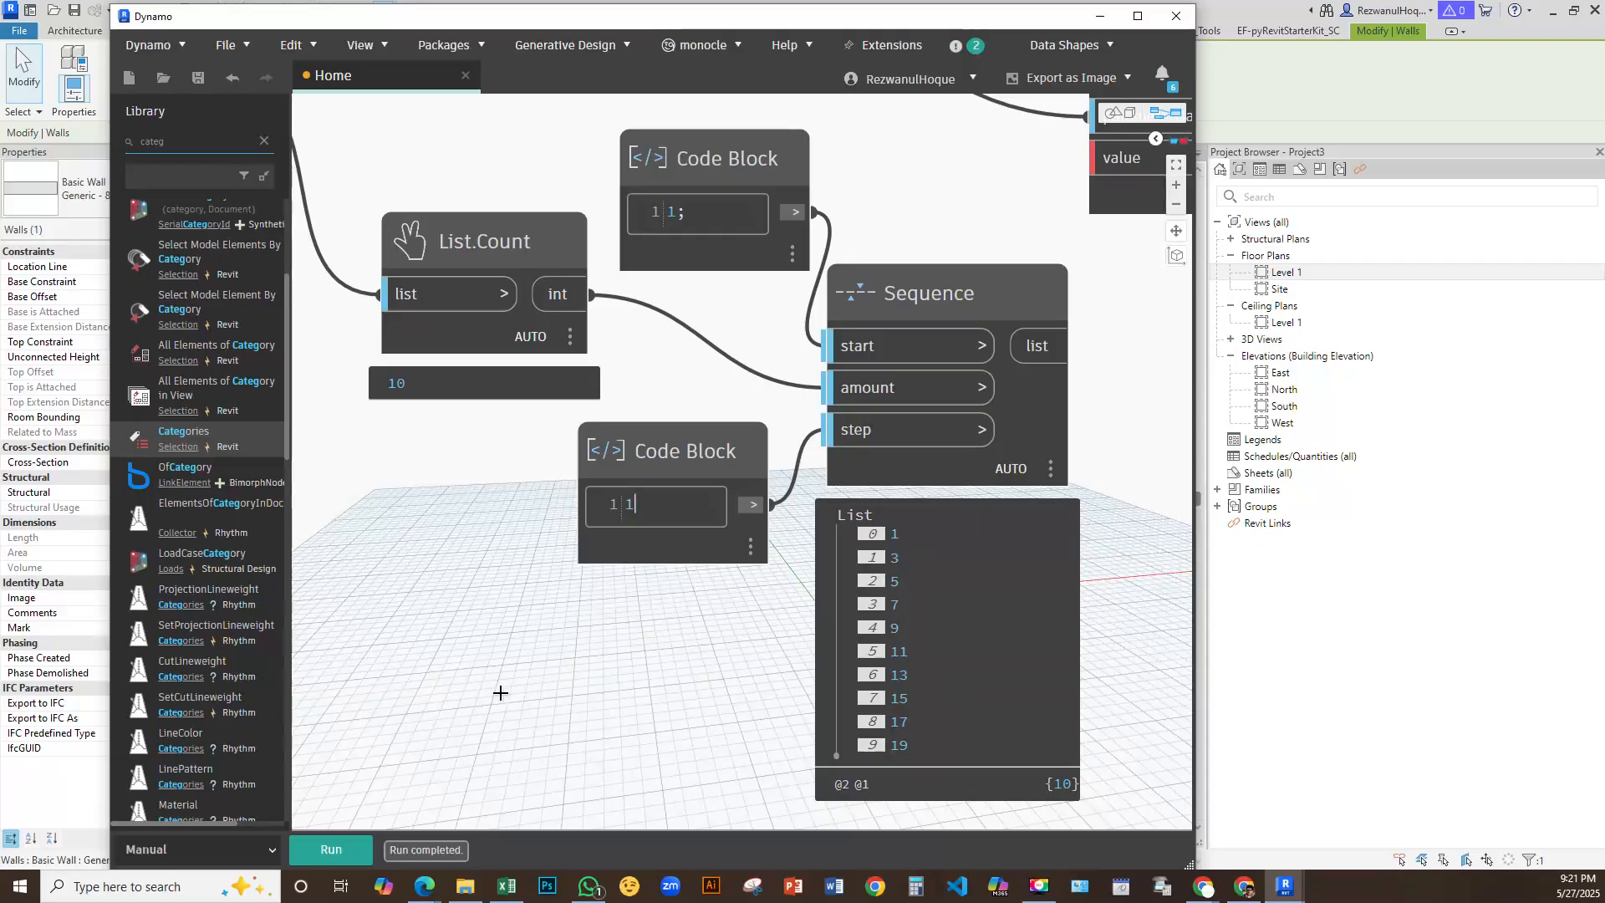
left_click(331, 849)
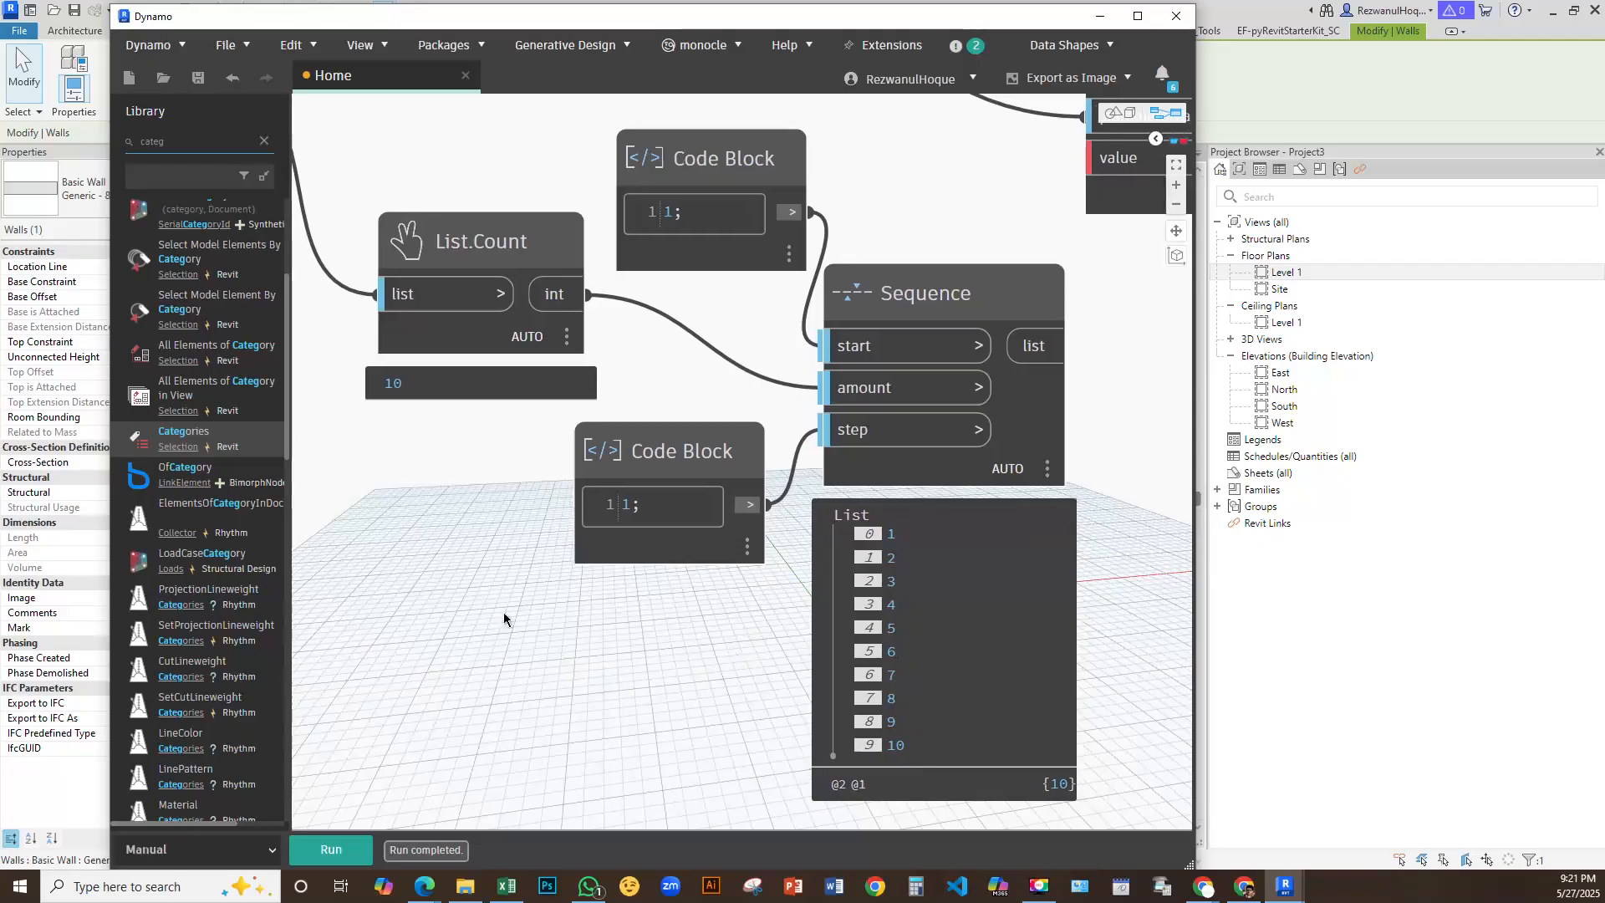
Move the Sequence node down, farther below Element.SetParameterByName
middle_click_drag(628, 620, 200, 582)
scroll(737, 535, "down", 2)
left_click_drag(620, 303, 668, 462)
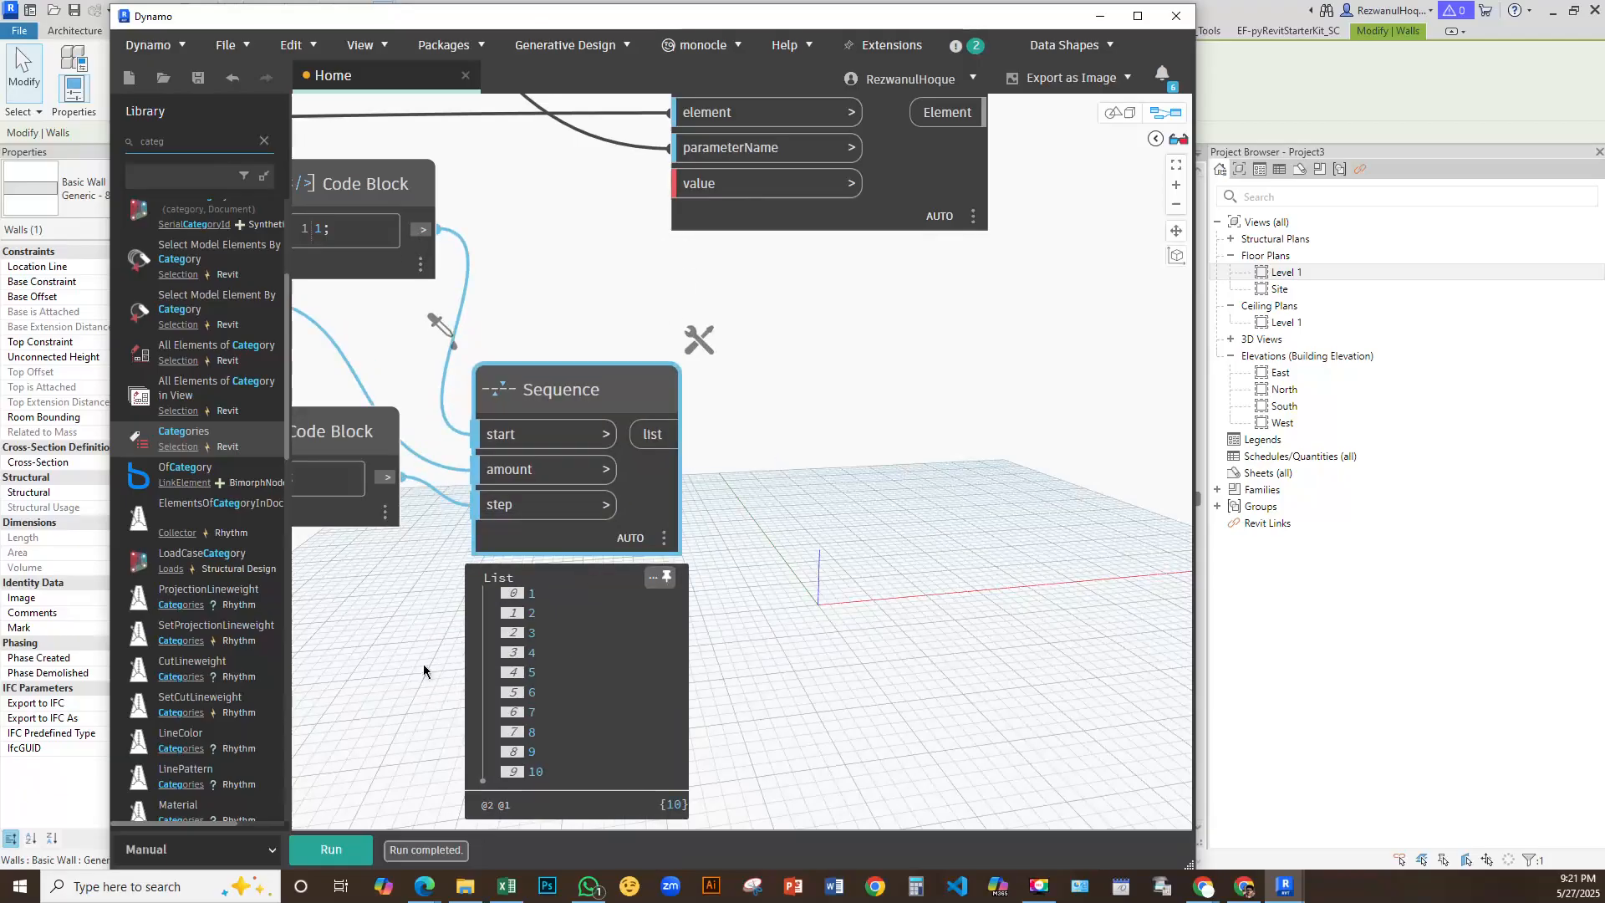
Examine the numbers in the Sequence node's output list and the parameter name in the "Comments" Code Block
scroll(456, 661, "up", 3)
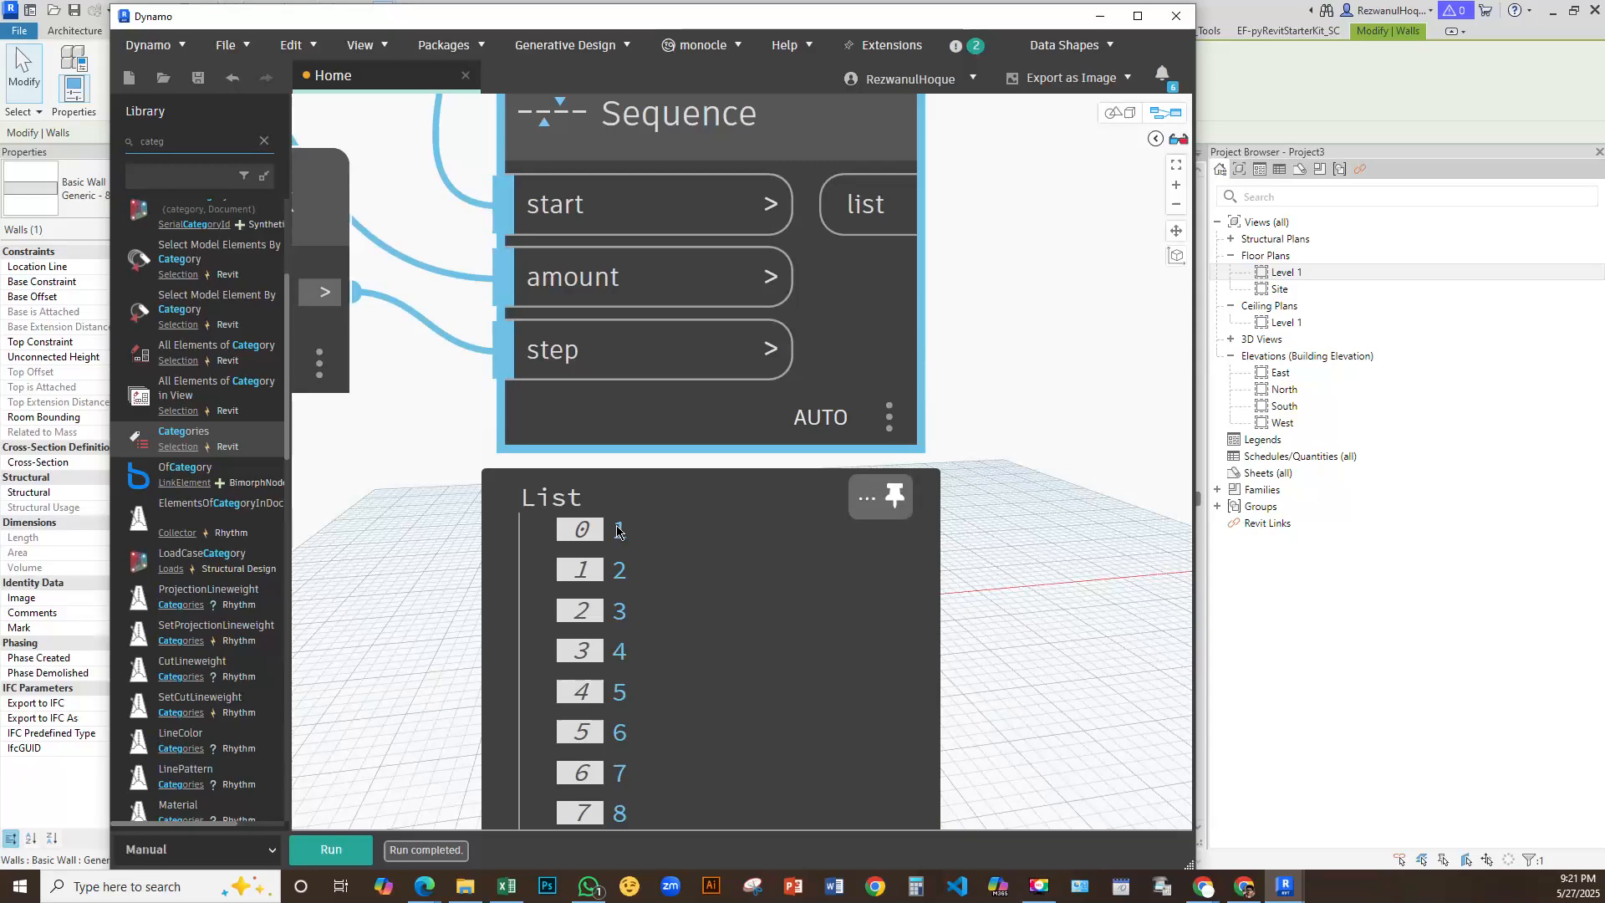
scroll(358, 544, "down", 4)
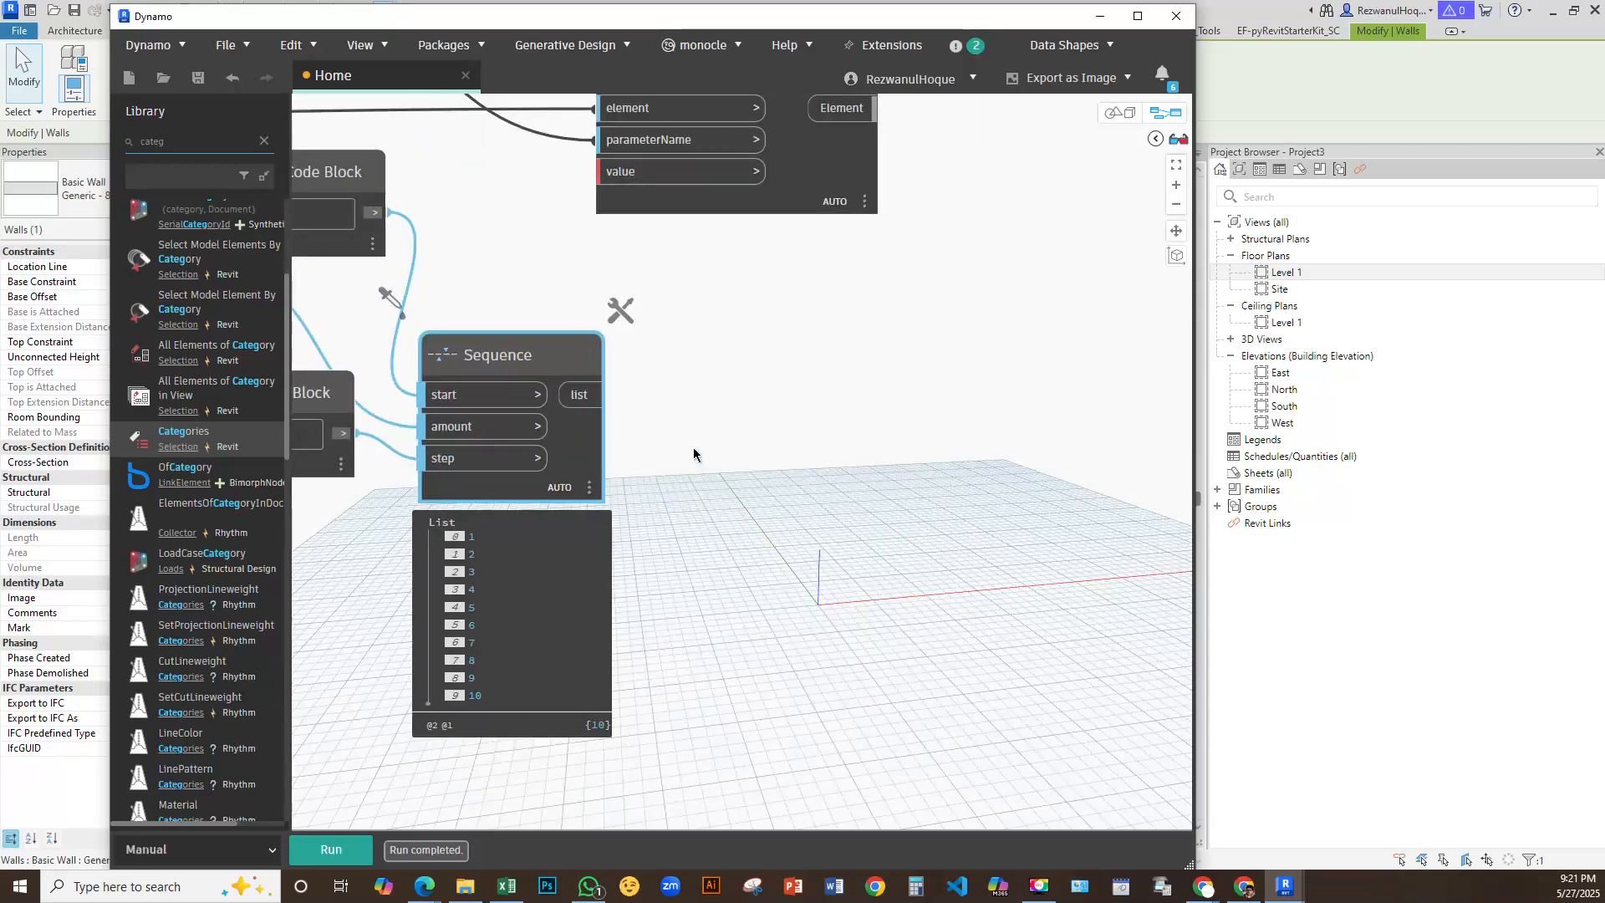
scroll(672, 348, "up", 3)
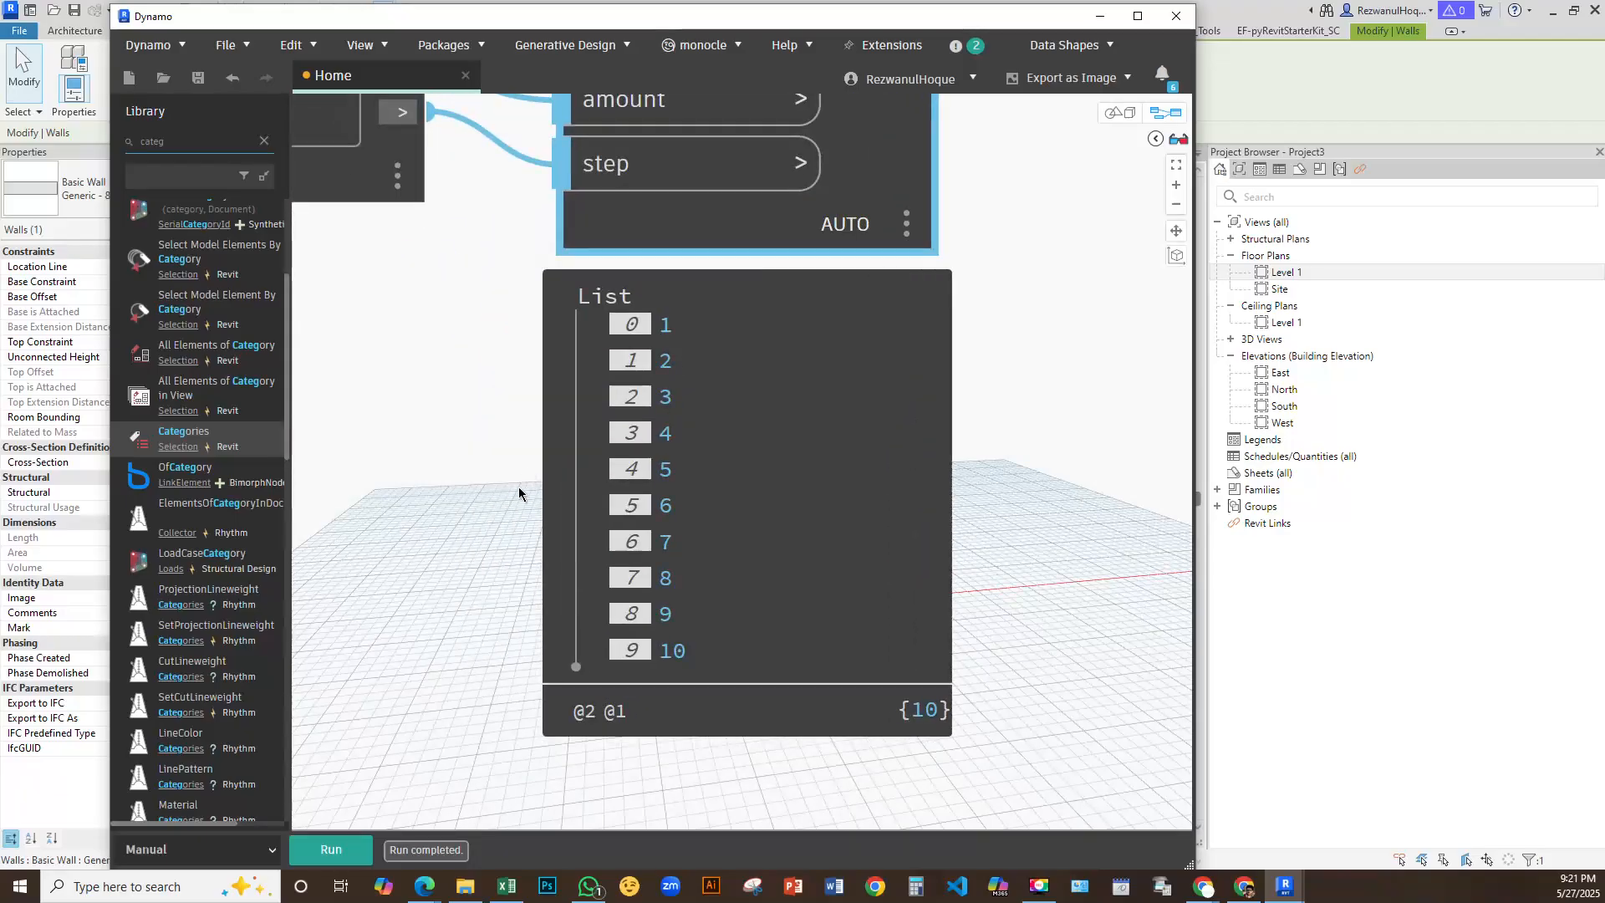
scroll(518, 490, "down", 3)
middle_click_drag(786, 351, 836, 470)
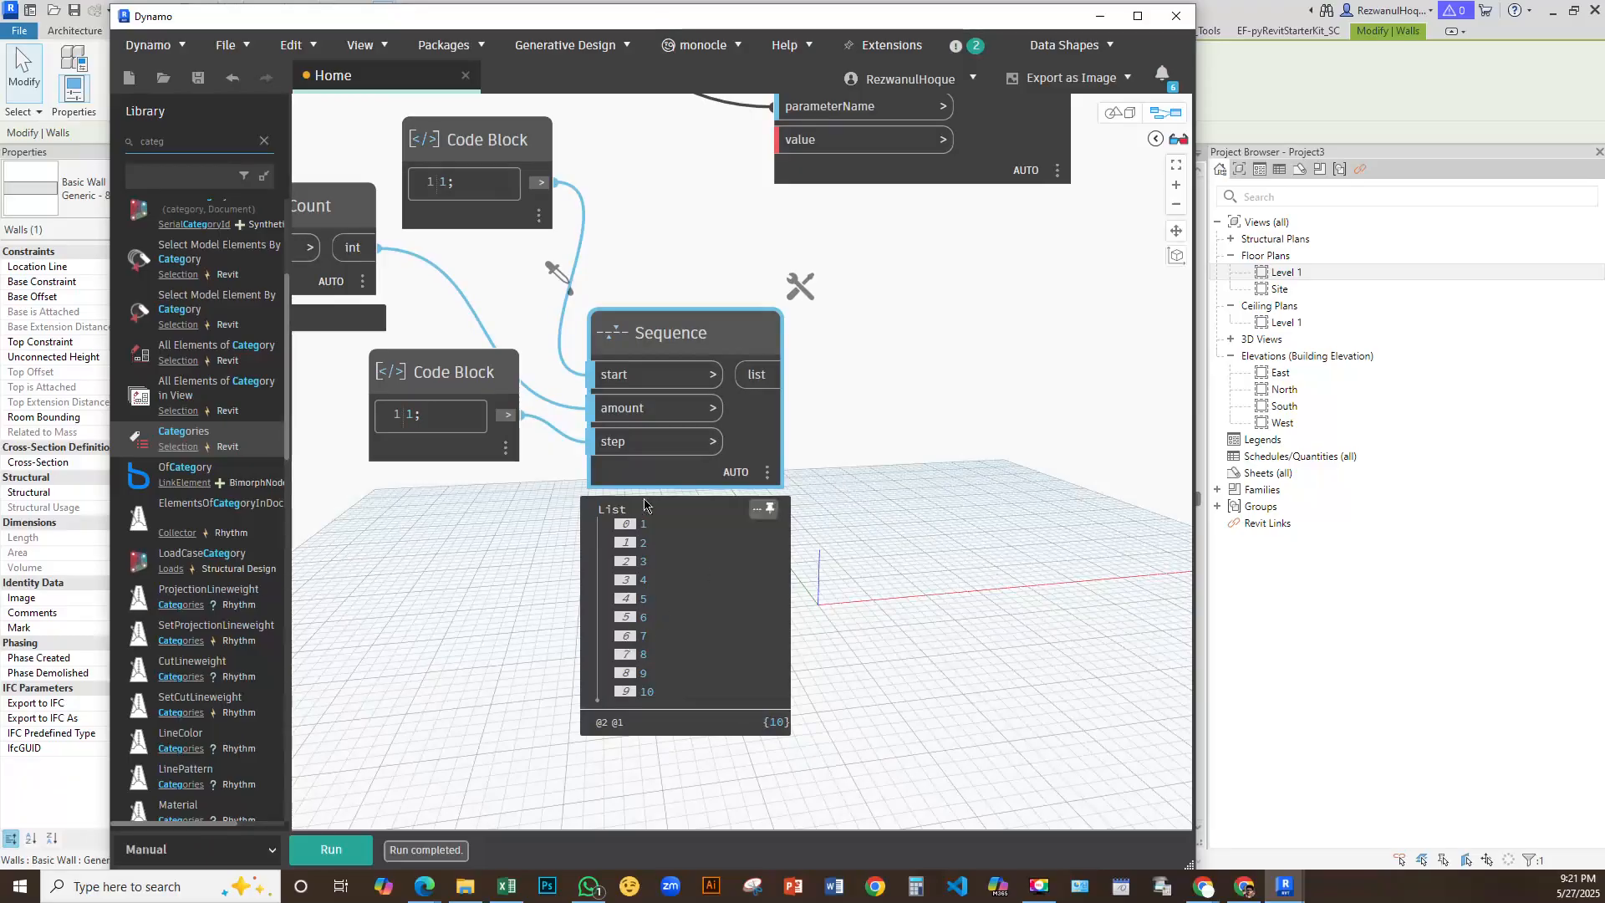
scroll(585, 570, "up", 3)
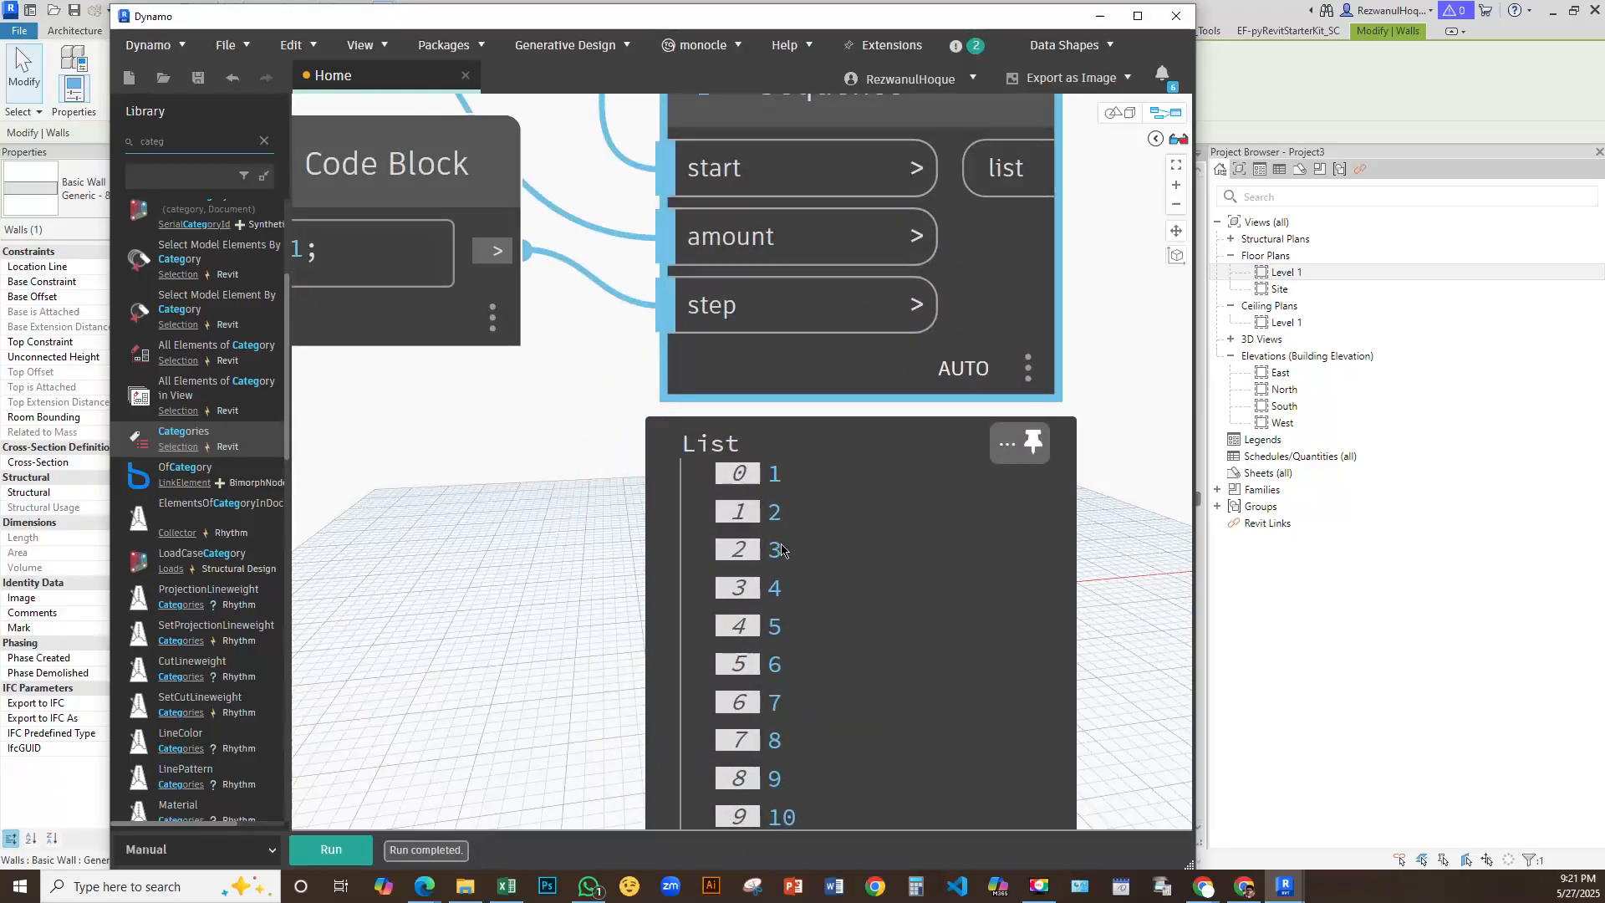
scroll(528, 514, "down", 3)
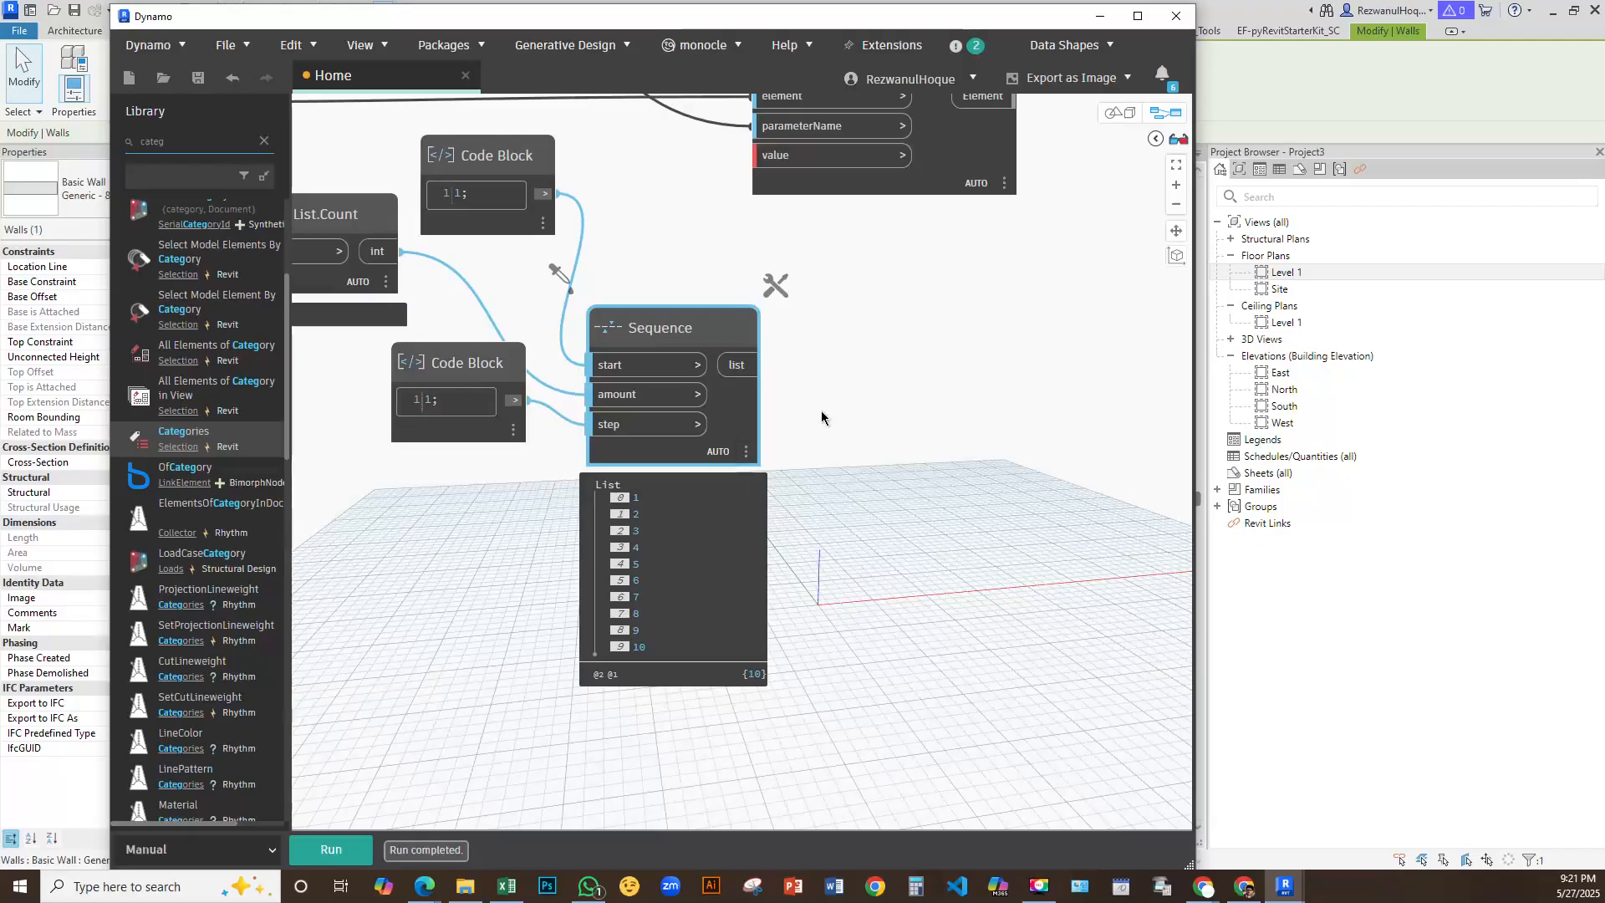
middle_click_drag(770, 438, 732, 386)
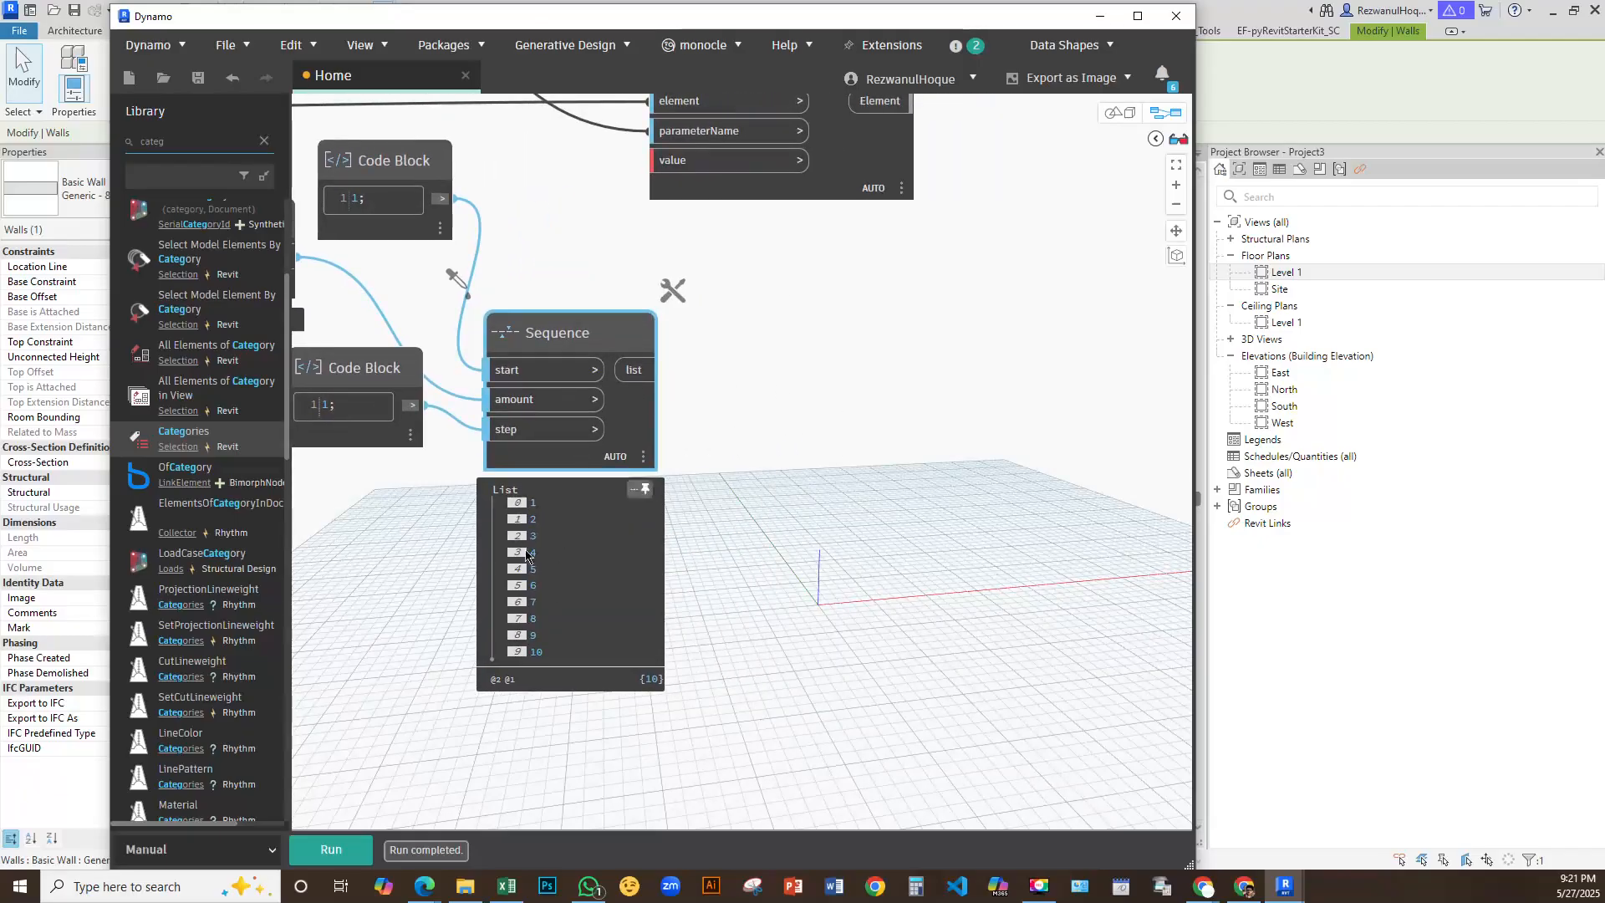
middle_click_drag(856, 469, 1088, 614)
scroll(568, 156, "up", 2)
scroll(564, 162, "up", 3)
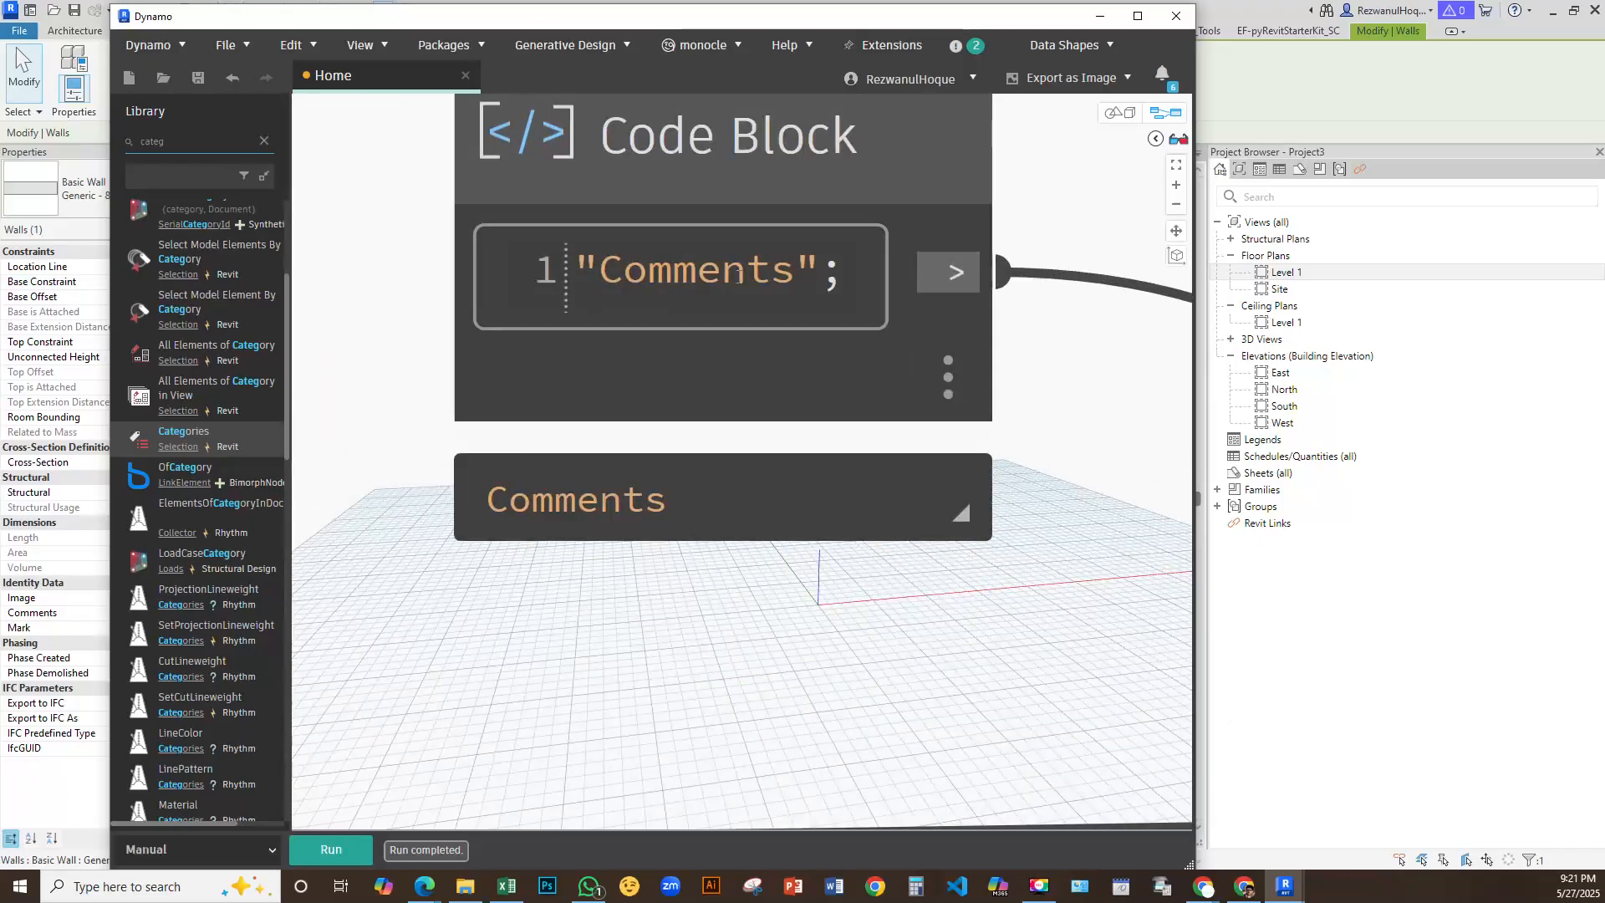
scroll(355, 415, "down", 4)
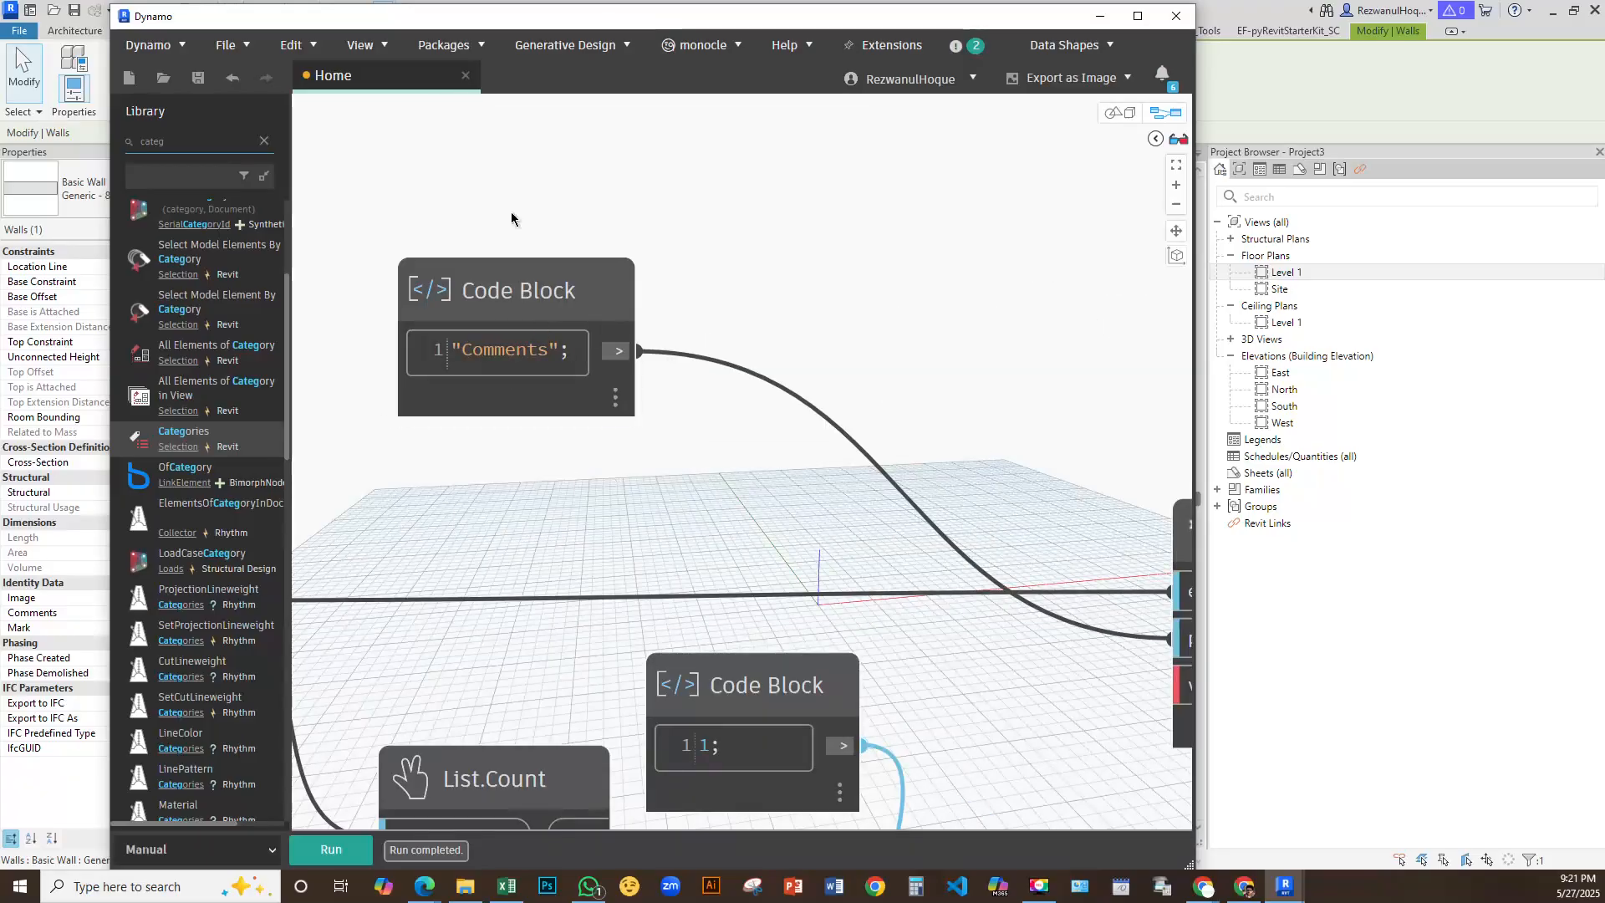
middle_click_drag(836, 643, 616, 168)
middle_click_drag(903, 400, 493, 179)
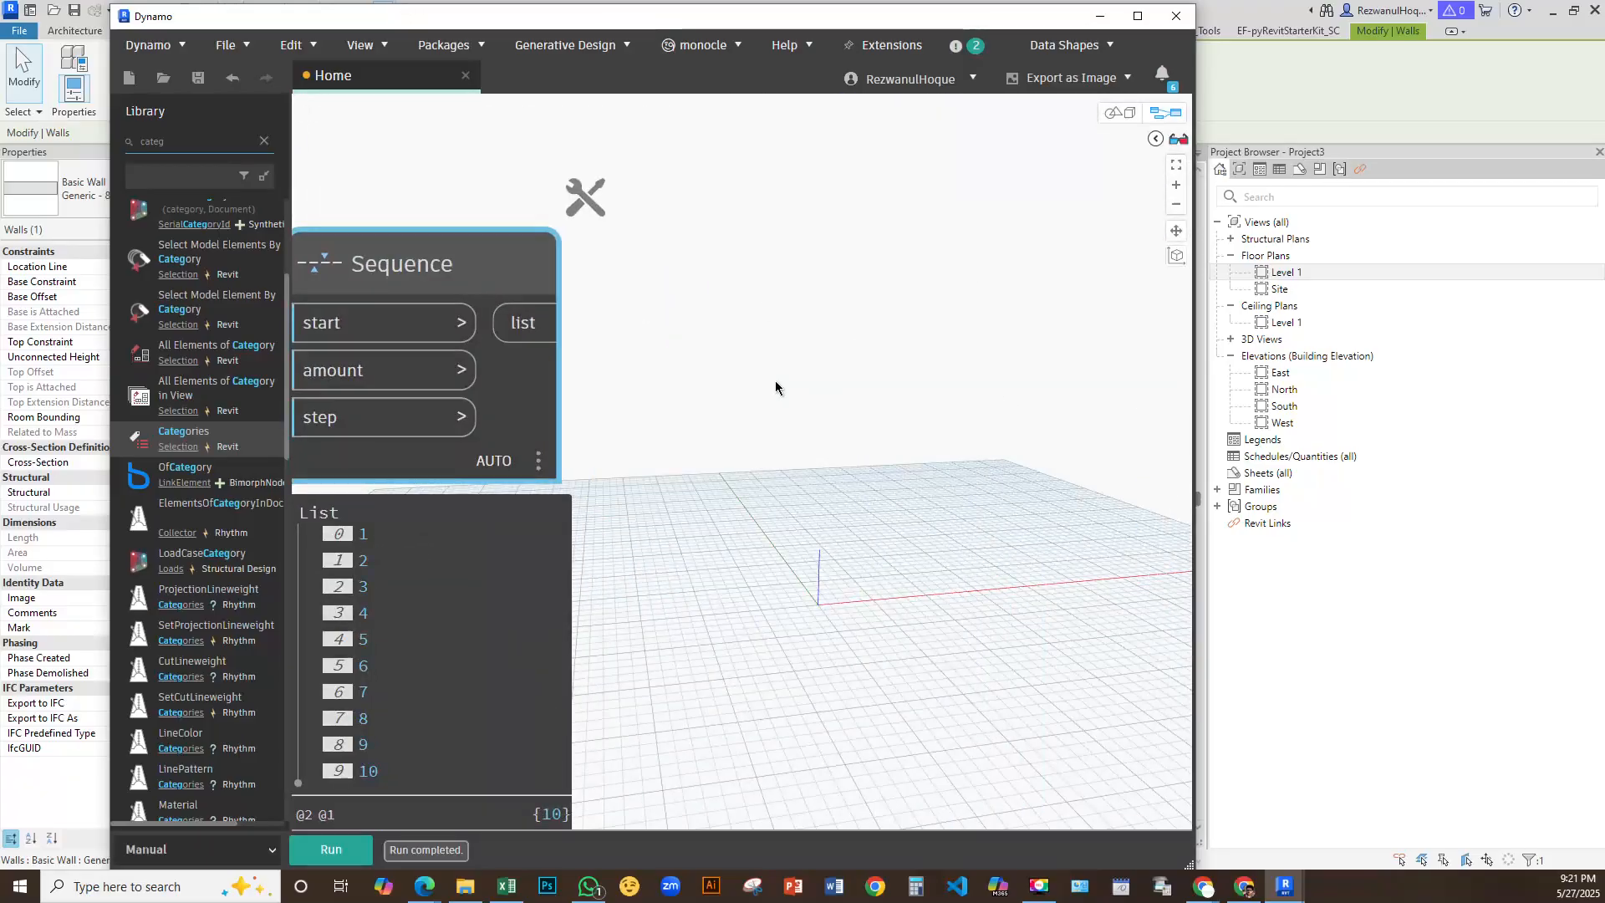
middle_click_drag(507, 404, 543, 368)
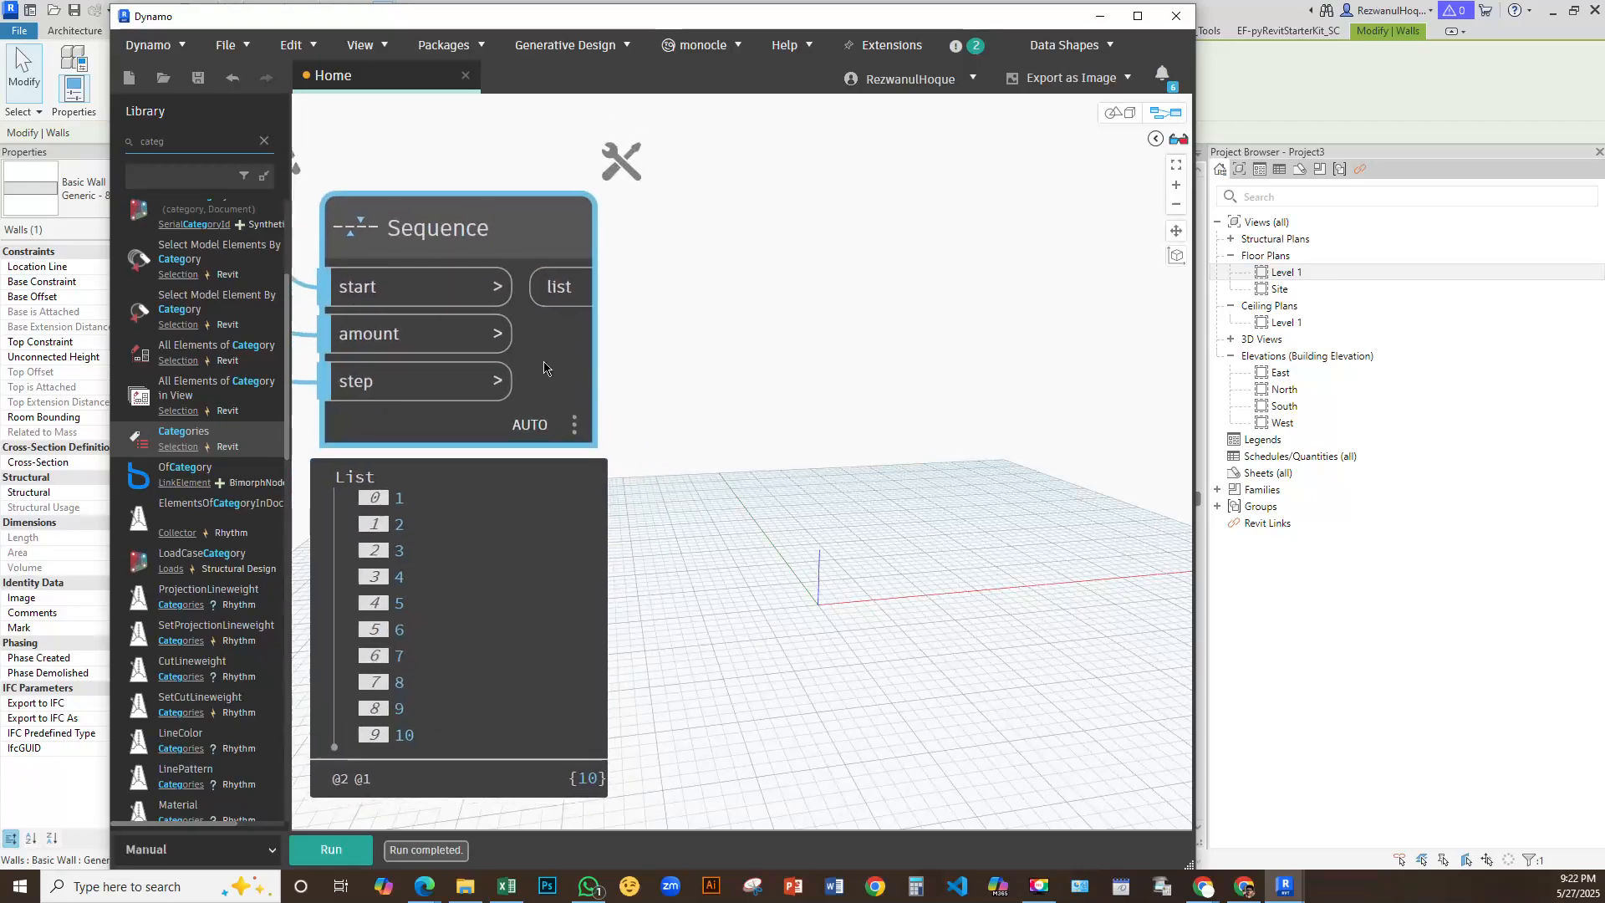
right_click(778, 347)
left_click(792, 306)
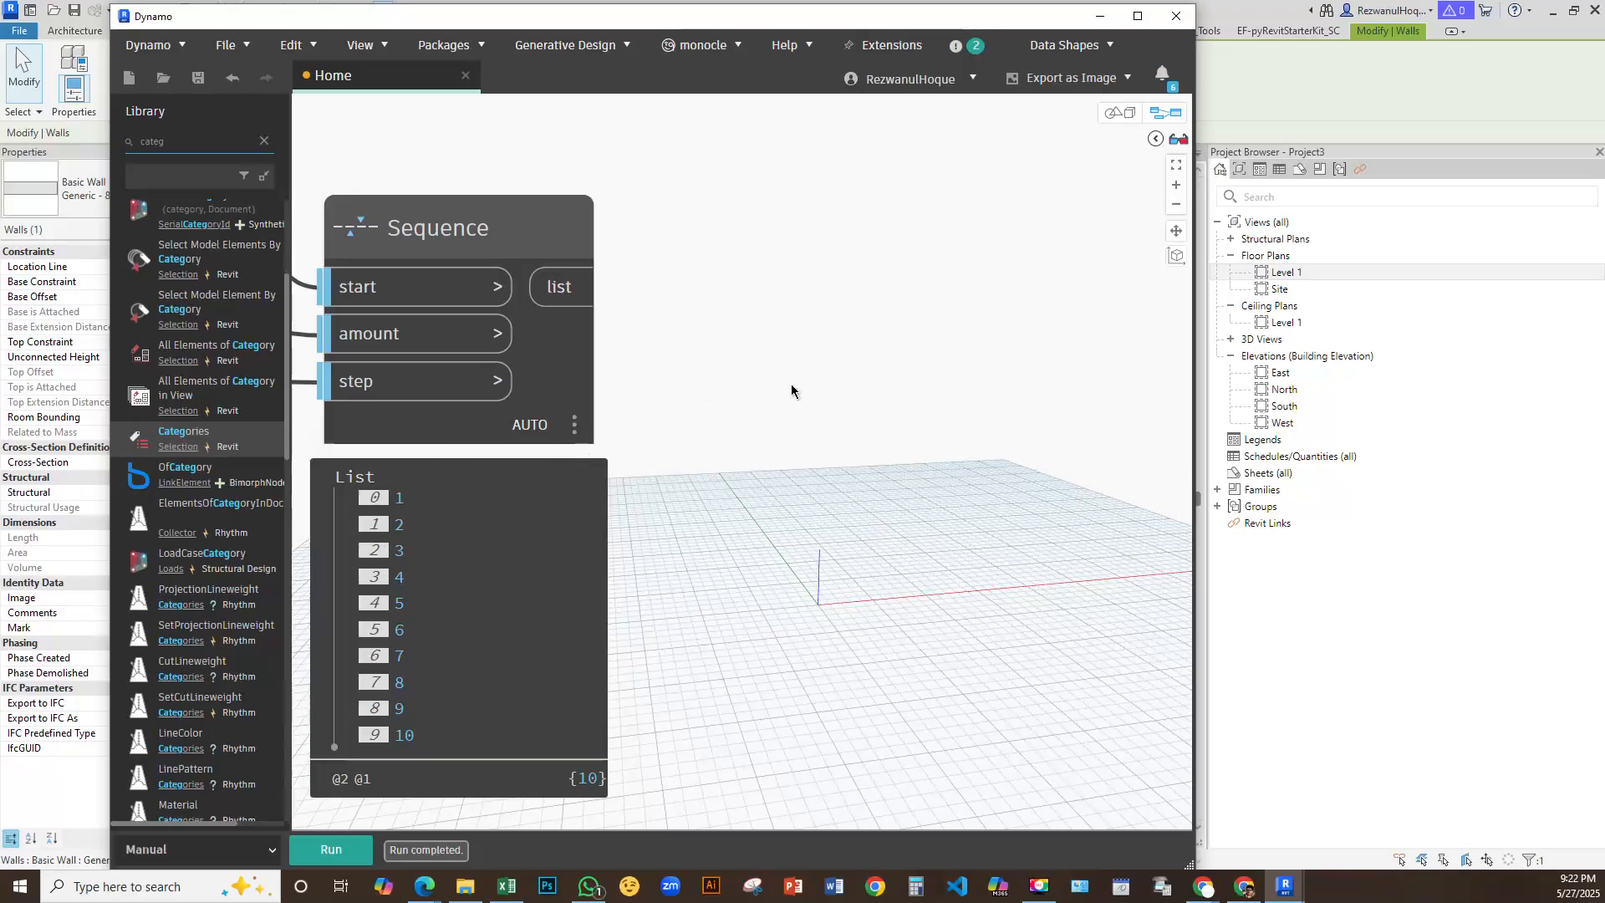
middle_click_drag(795, 394, 709, 519)
scroll(640, 407, "down", 3)
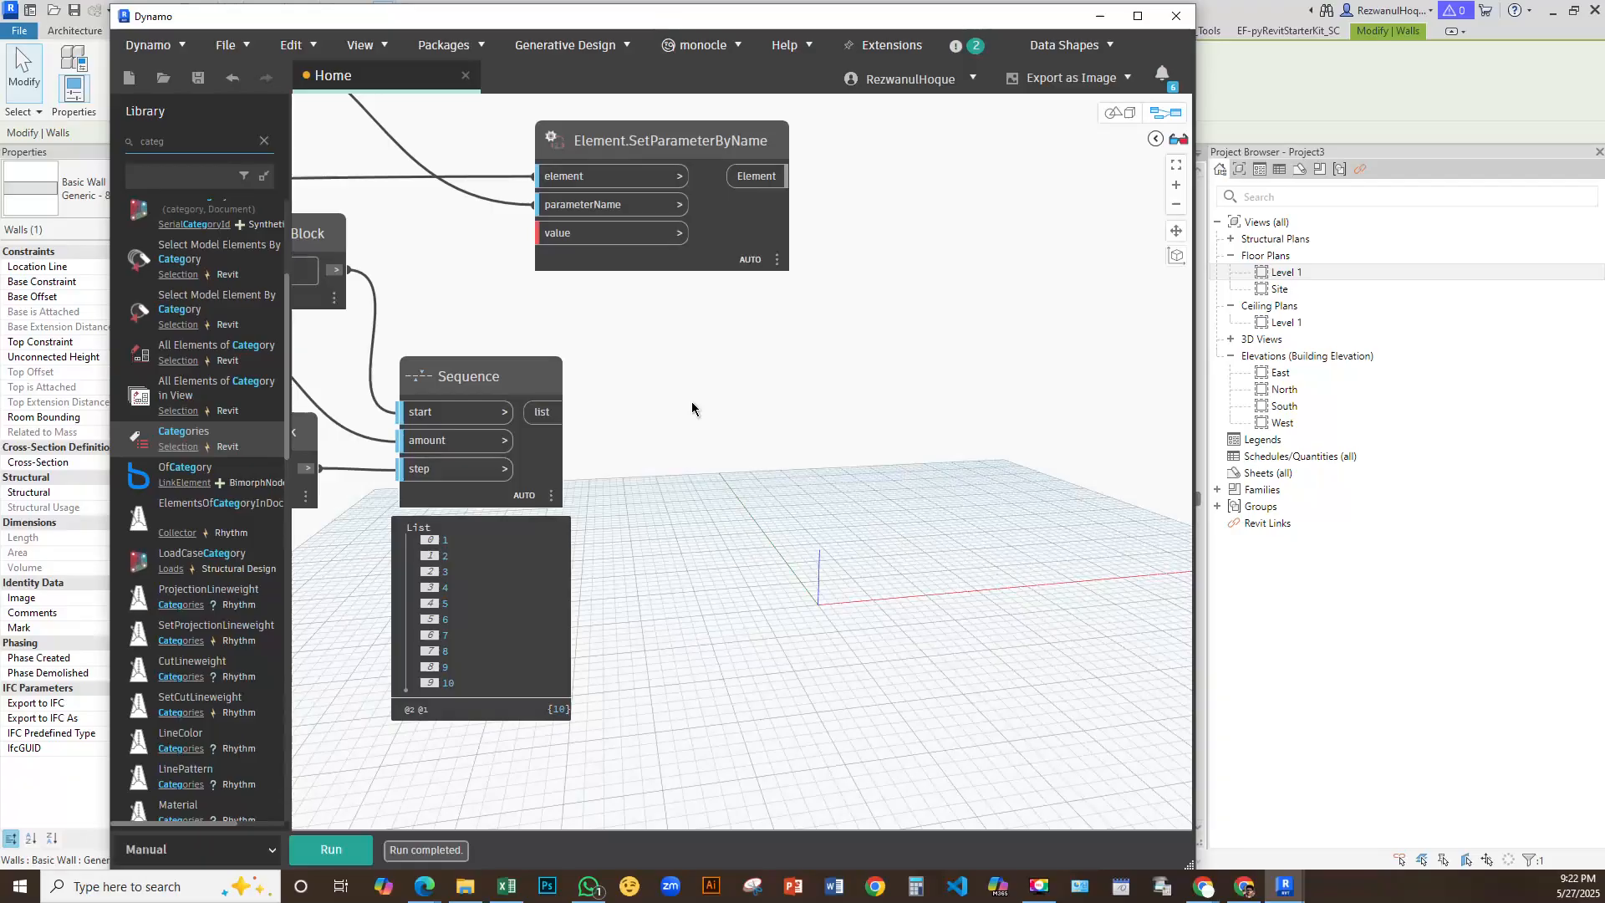
middle_click_drag(723, 403, 1148, 483)
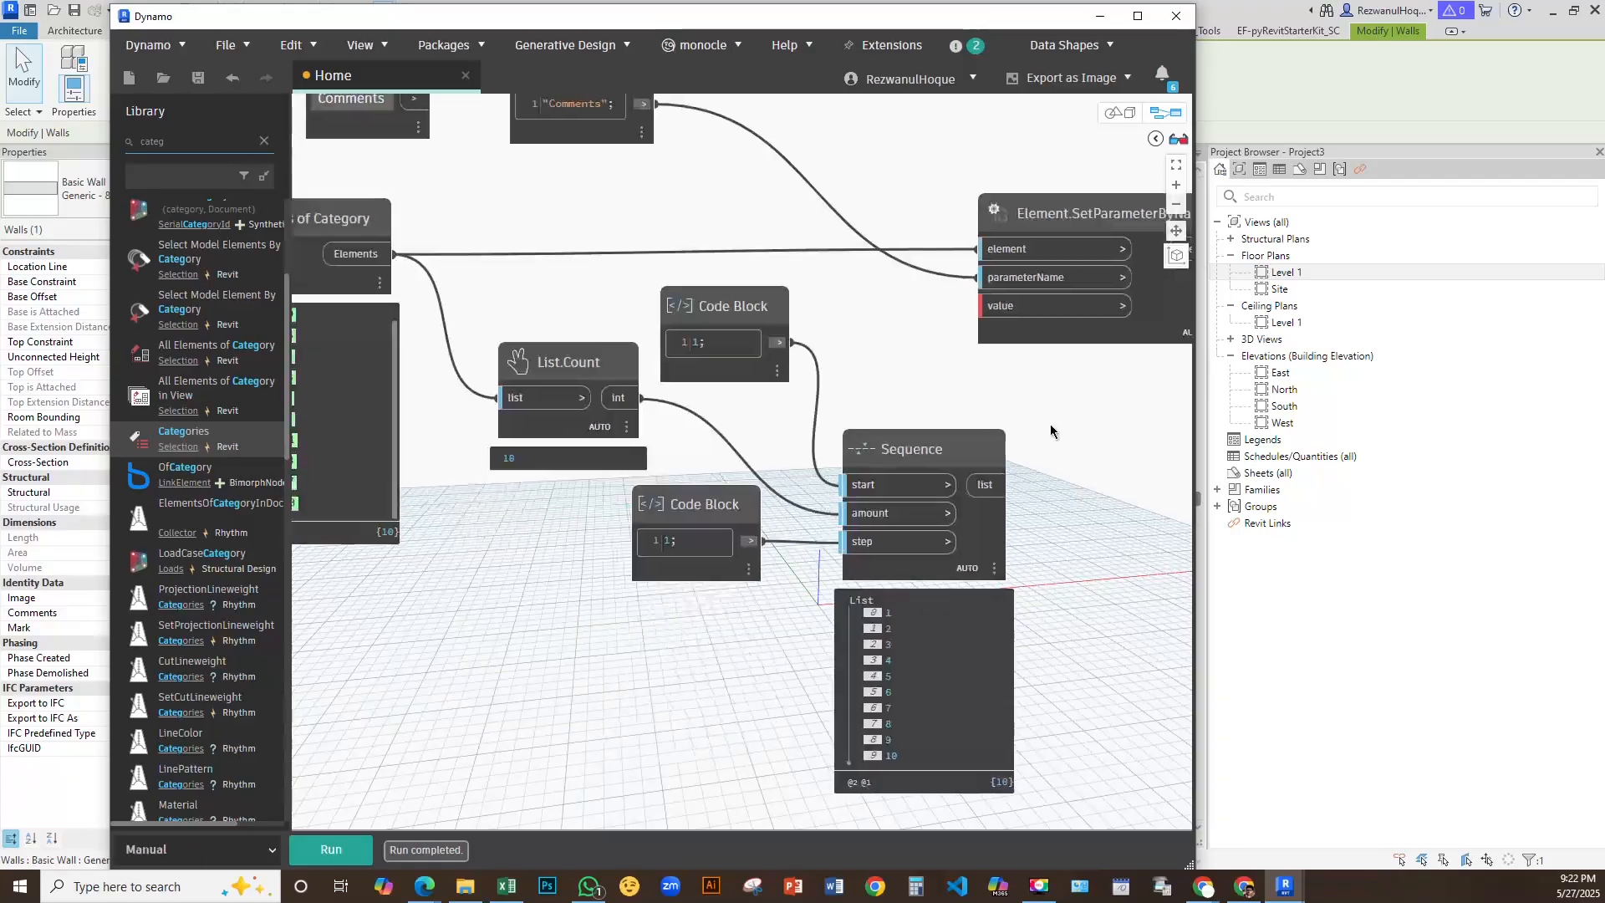
Replace the text in the unconnected String node with "{" and rerun the graph
middle_click_drag(625, 197, 637, 316)
scroll(581, 204, "up", 5)
left_click_drag(582, 203, 624, 220)
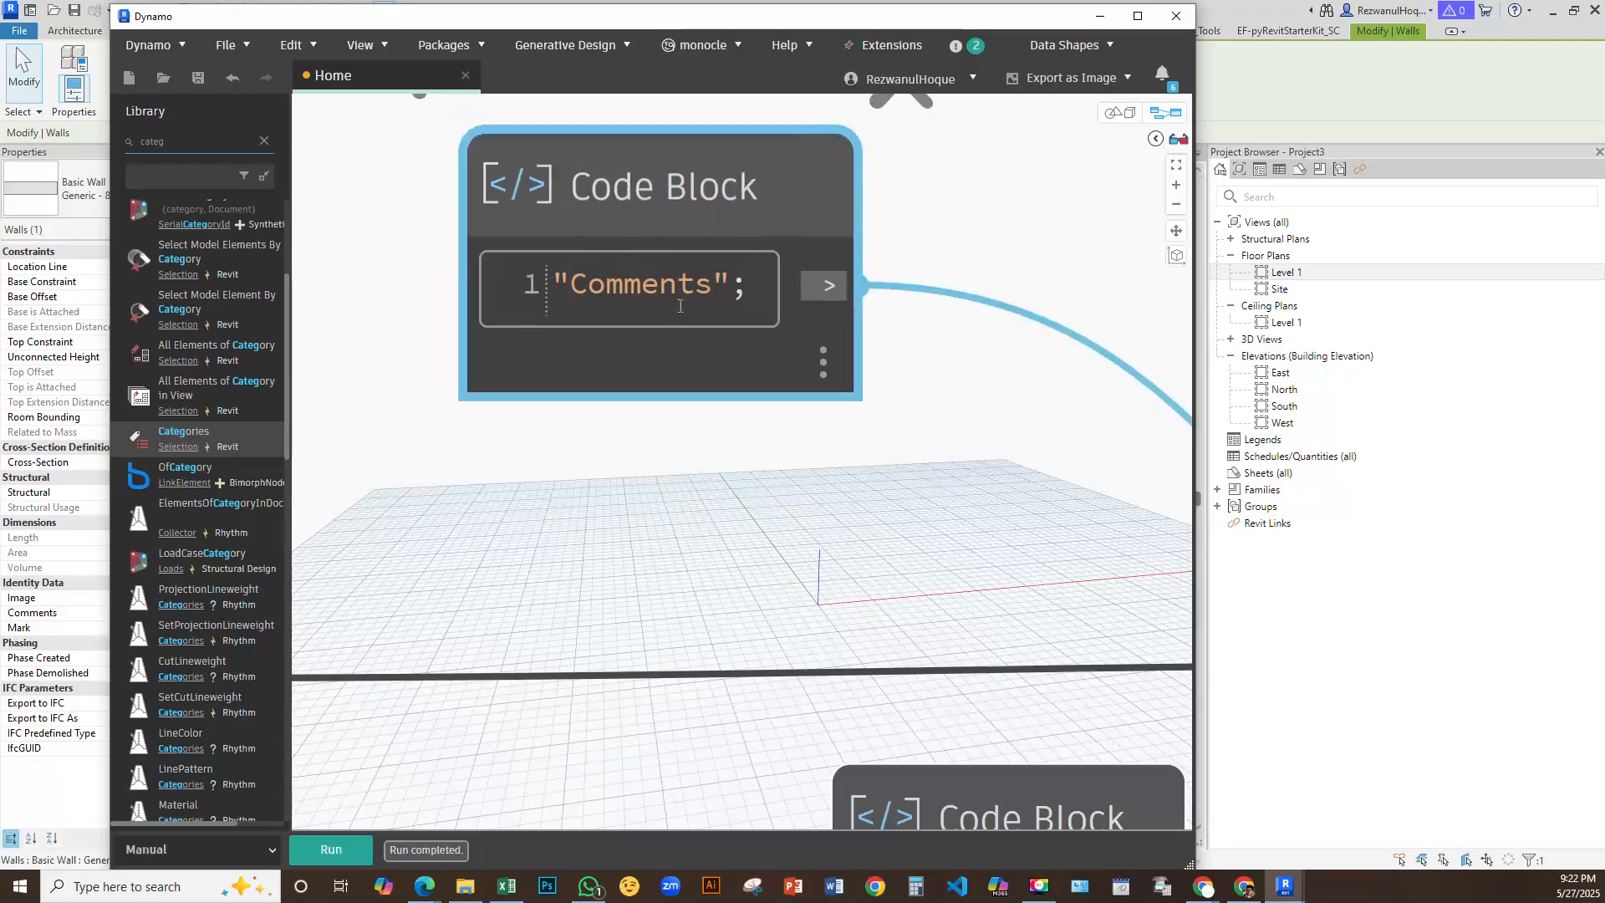
left_click_drag(712, 287, 568, 288)
middle_click_drag(334, 443, 1036, 511)
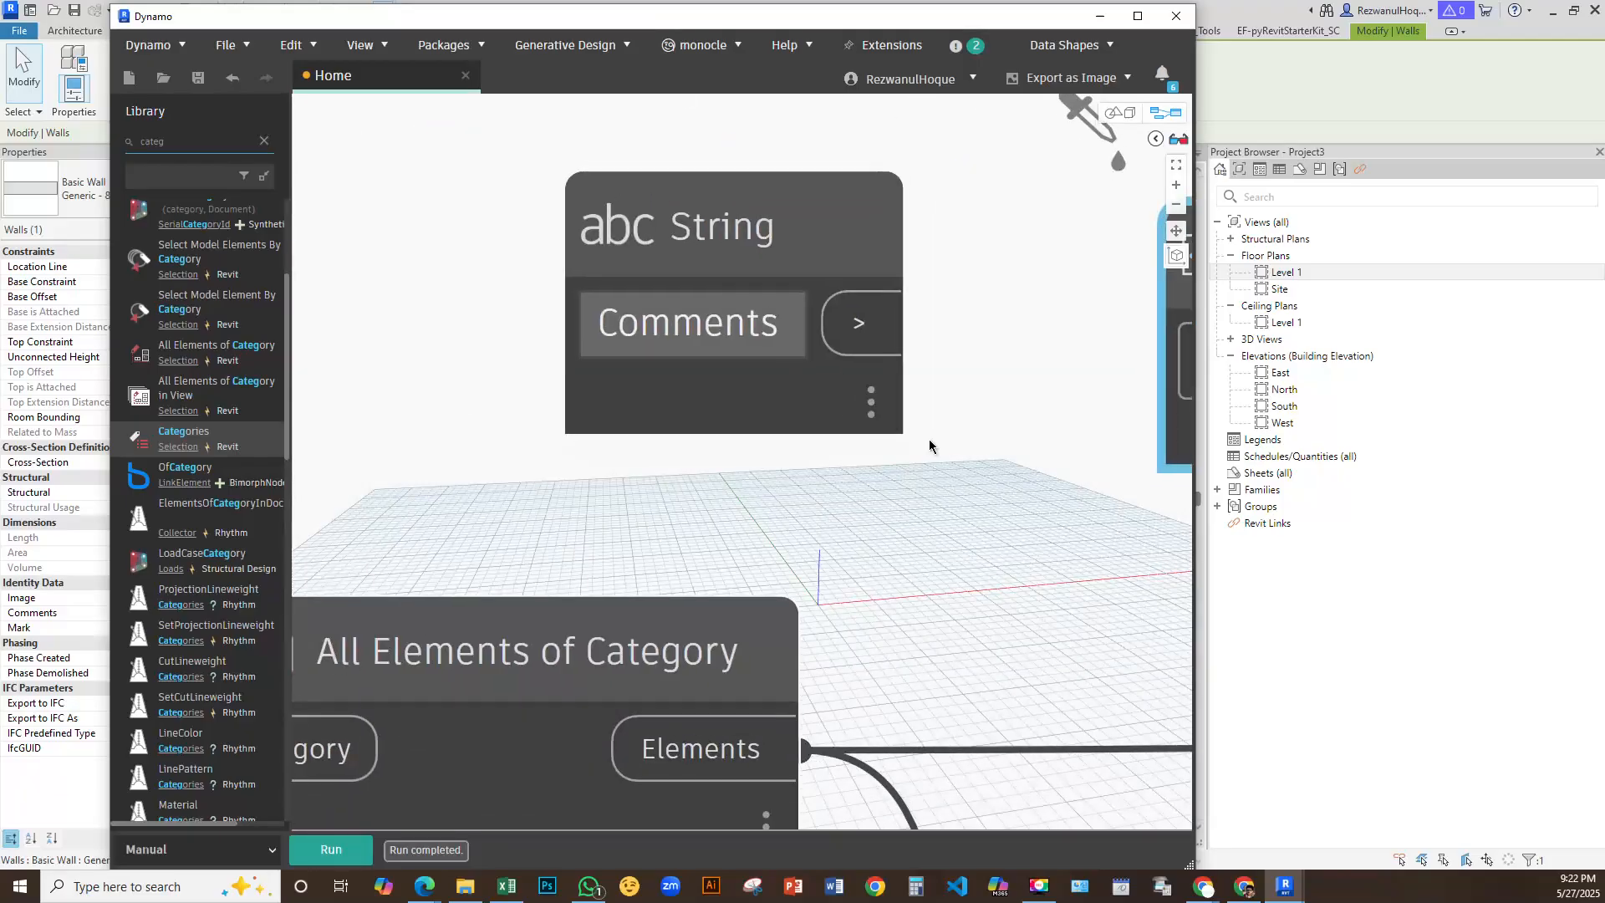
left_click(779, 335)
left_click(777, 319)
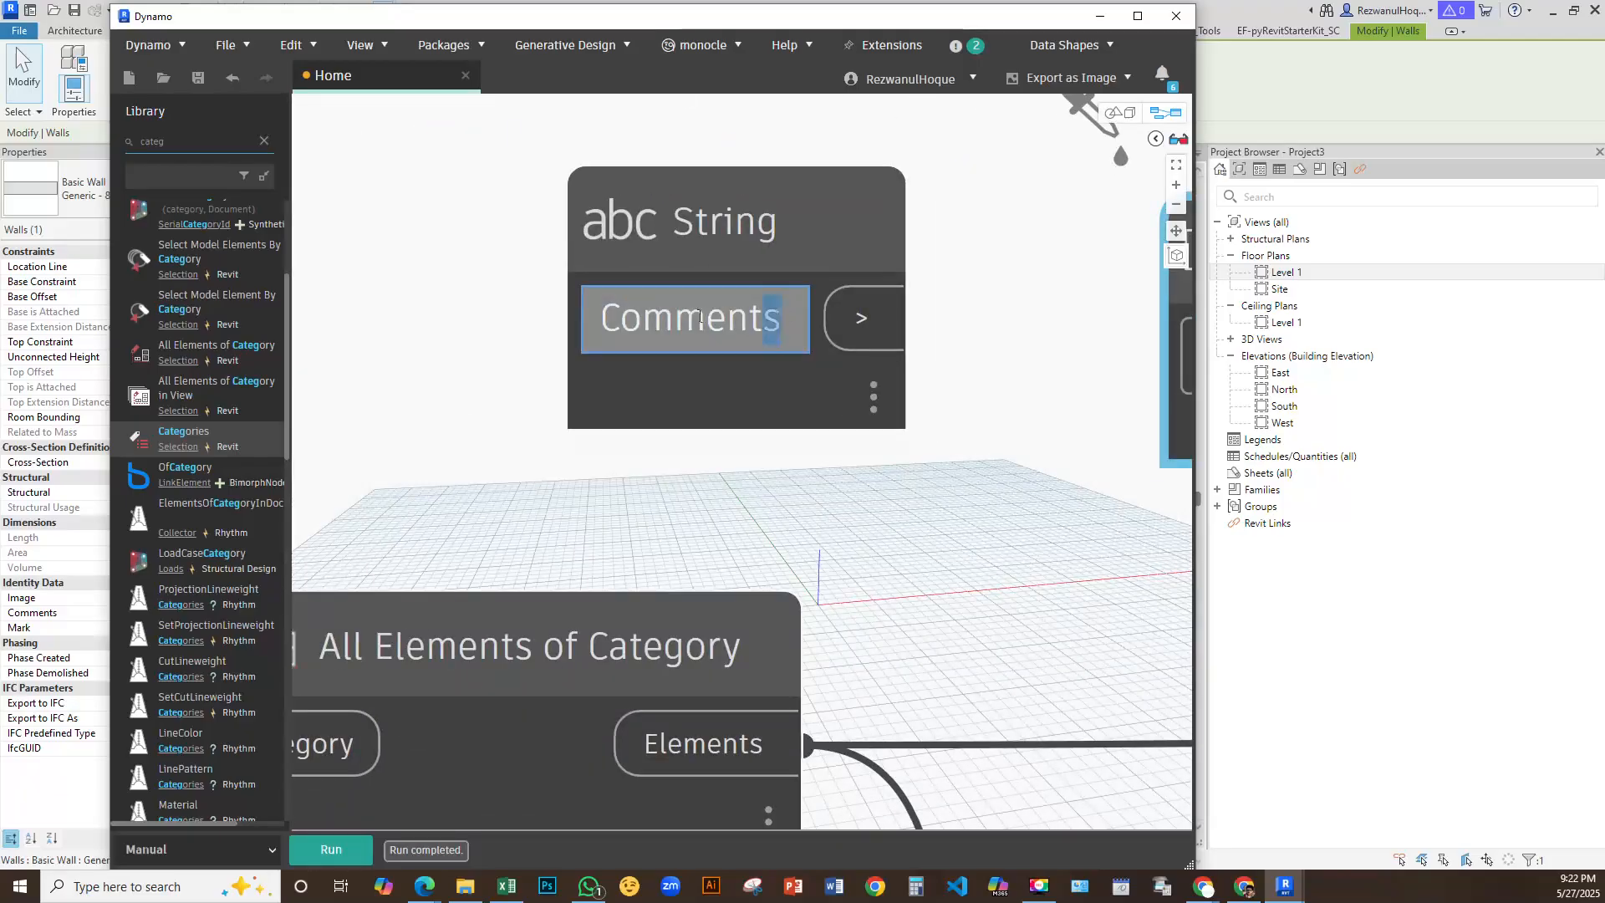
left_click_drag(781, 318, 572, 325)
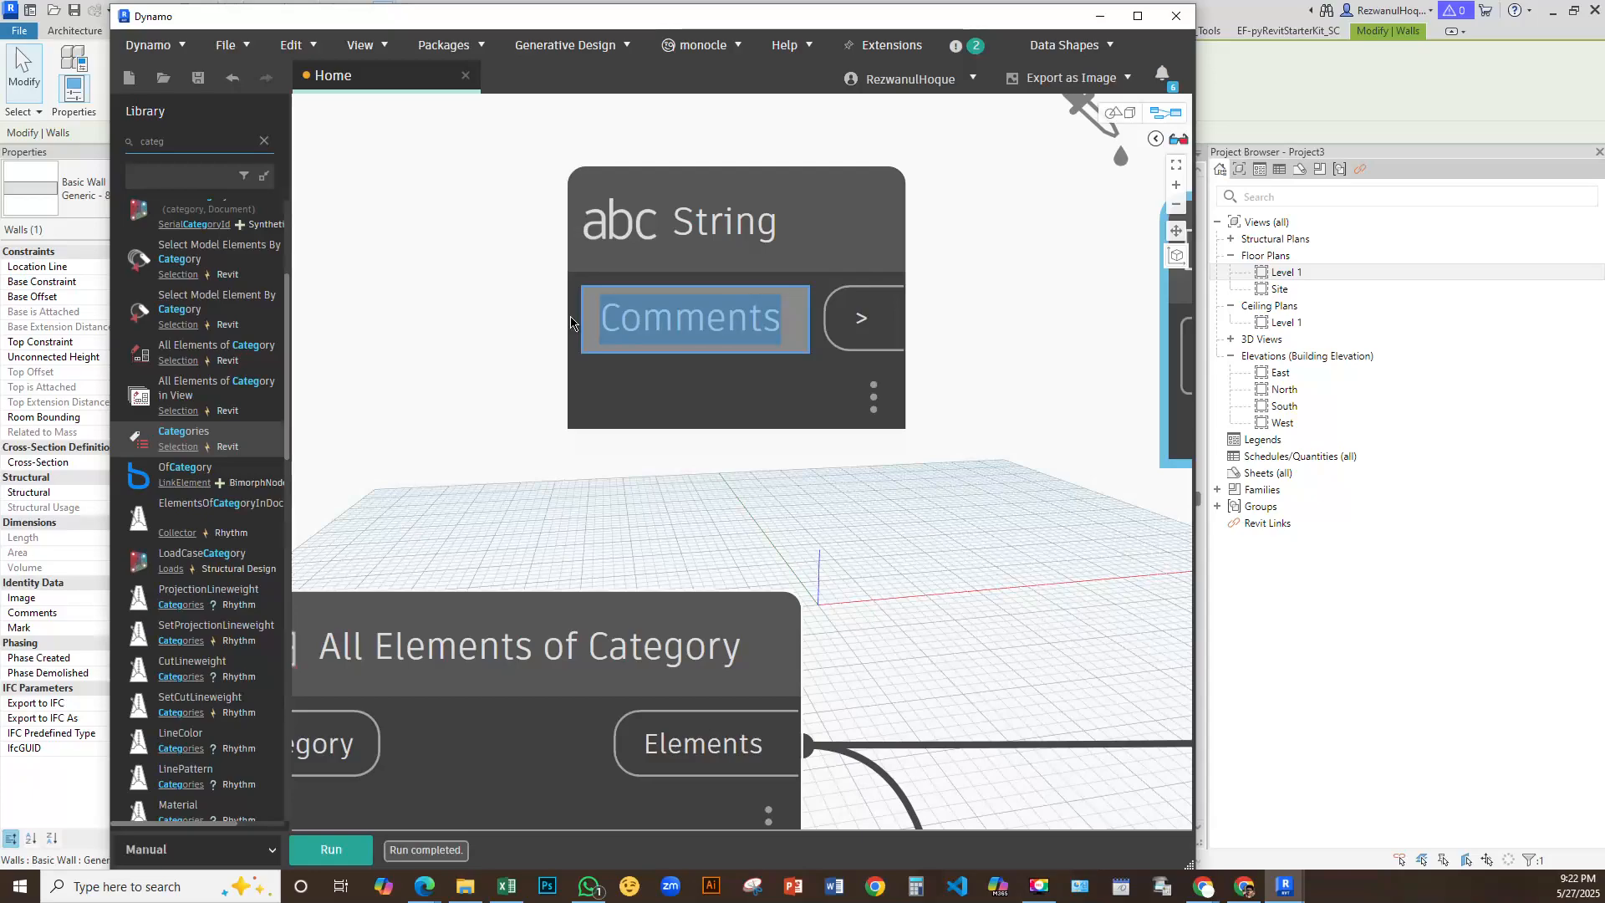
type("{")
left_click(512, 332)
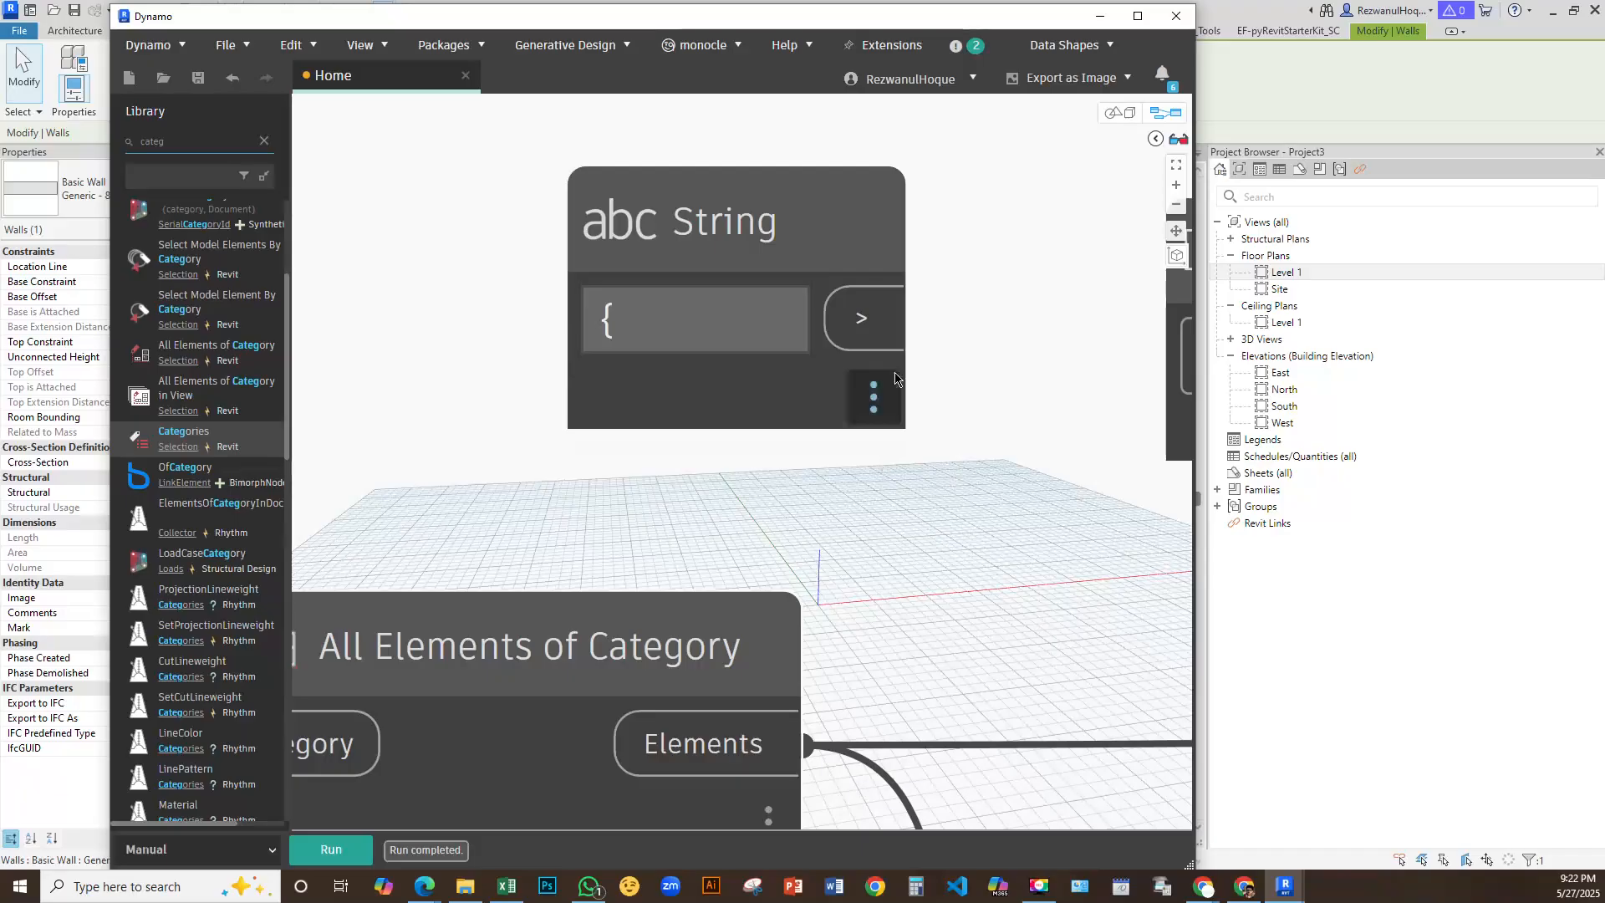
scroll(518, 363, "down", 5)
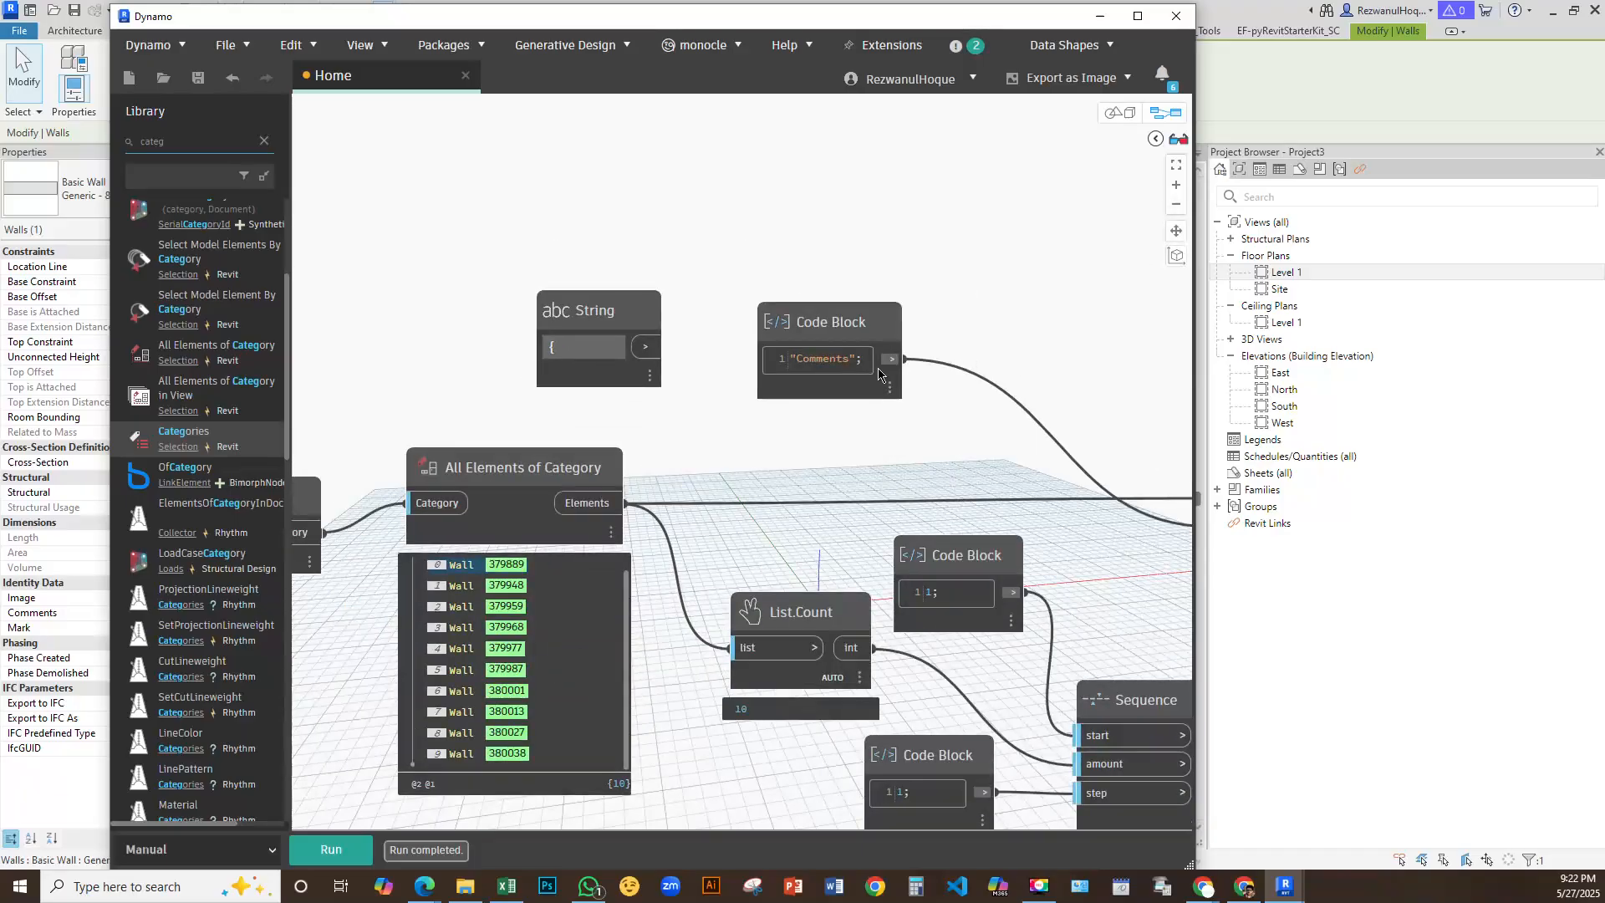
left_click(307, 849)
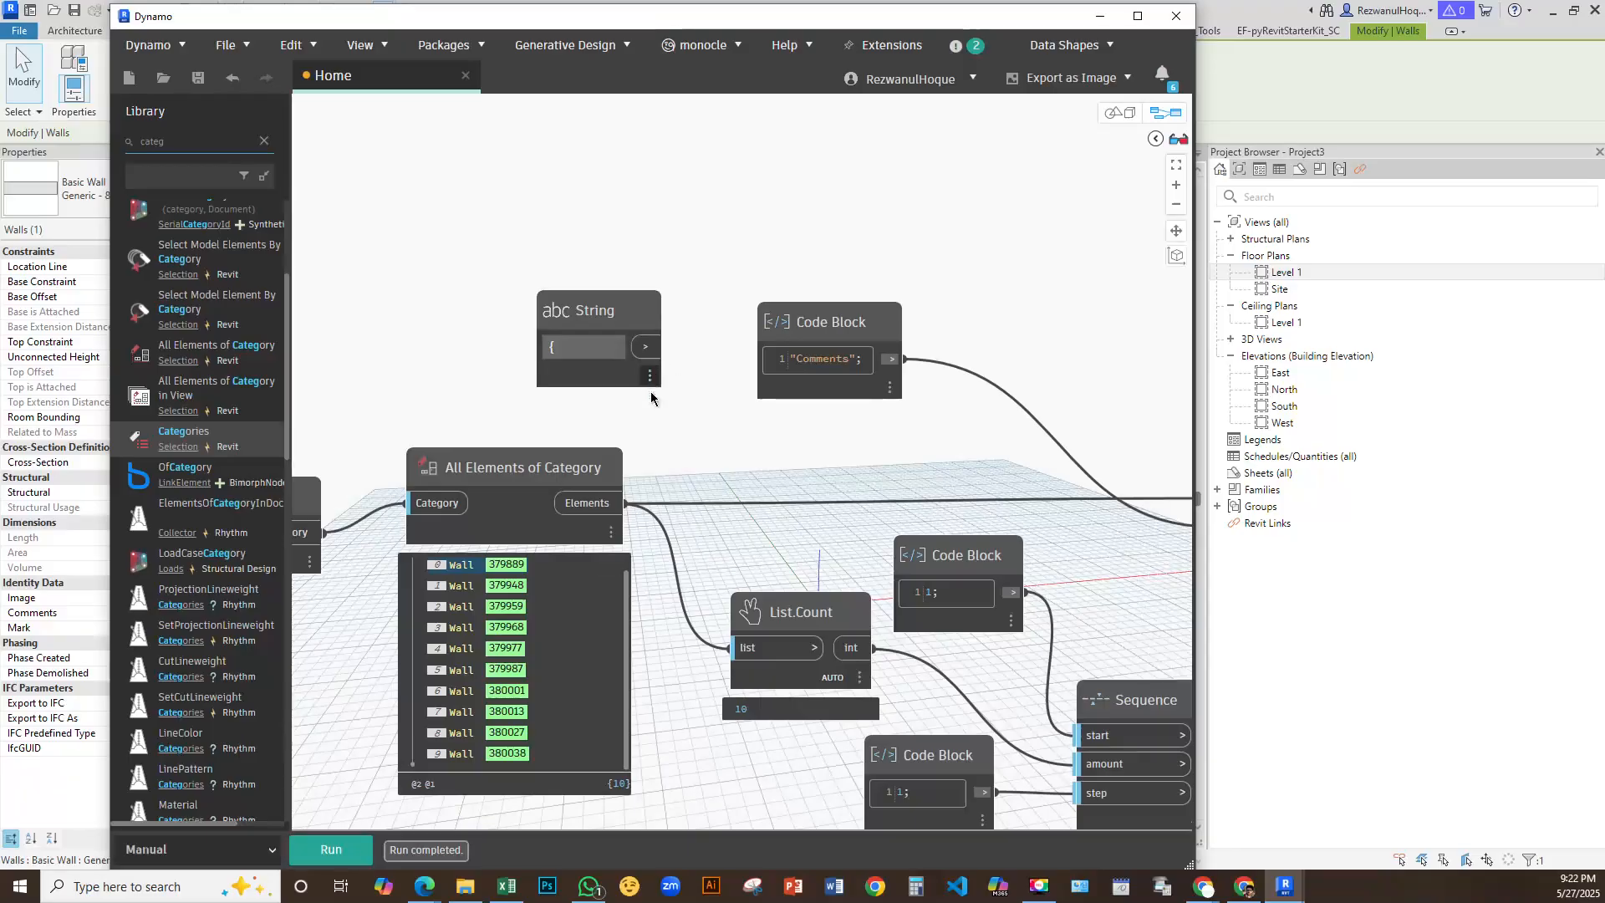
Duplicate the "Comments" Code Block, place the copy above the original and change its string to "{nvnhv"
mouse_move(877, 394)
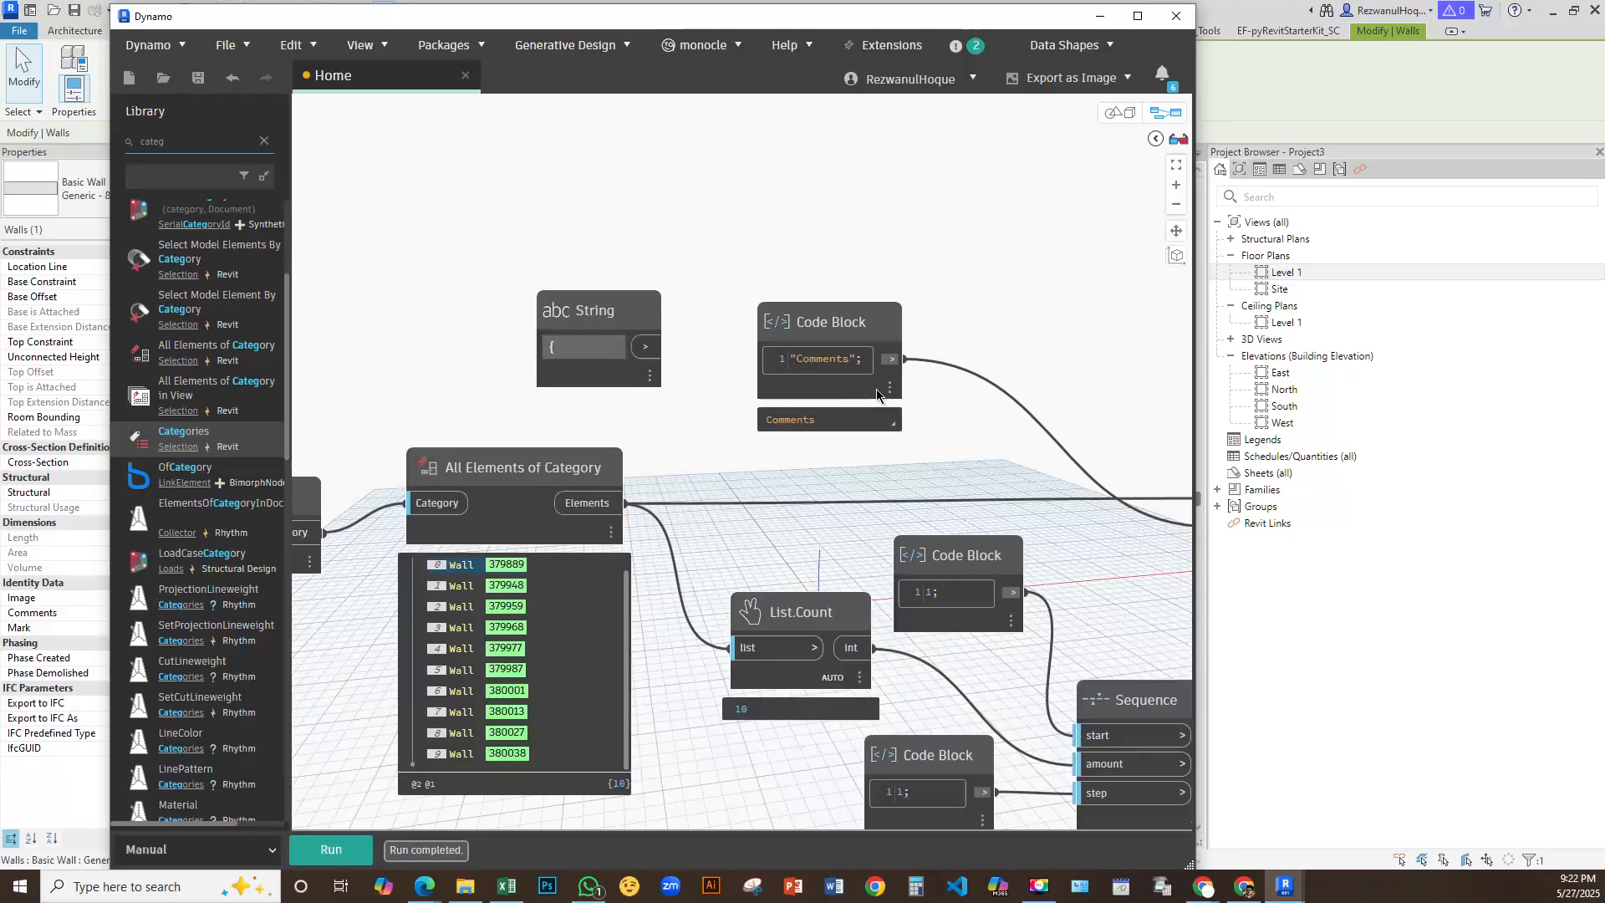
left_click(867, 326)
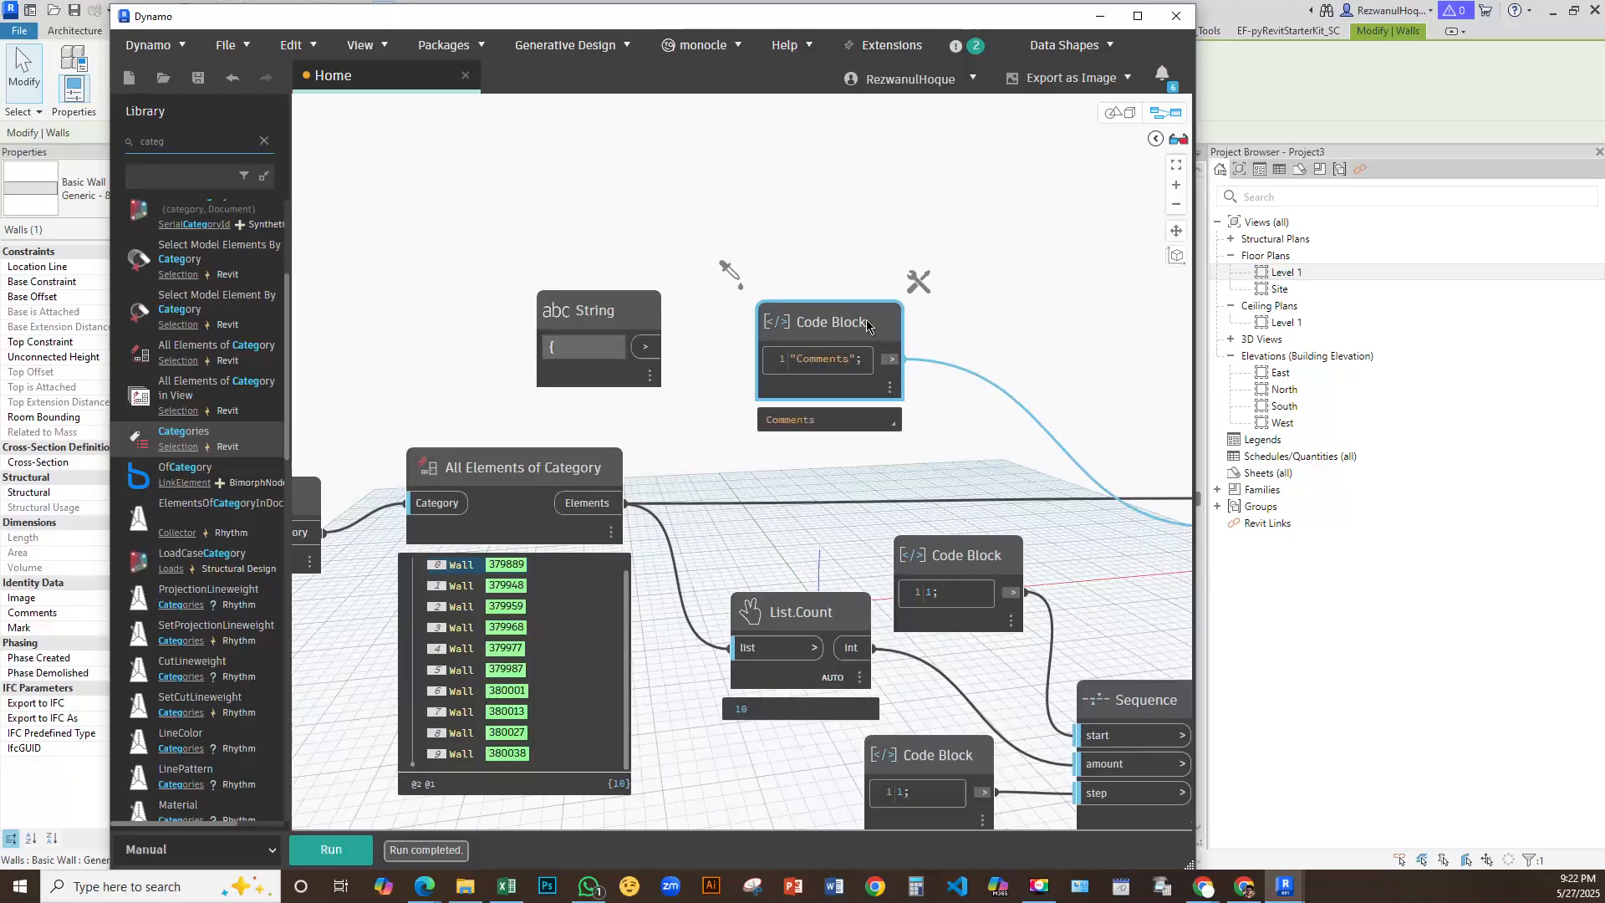
key("ctrl+c")
key("ctrl+v")
left_click_drag(992, 341, 920, 188)
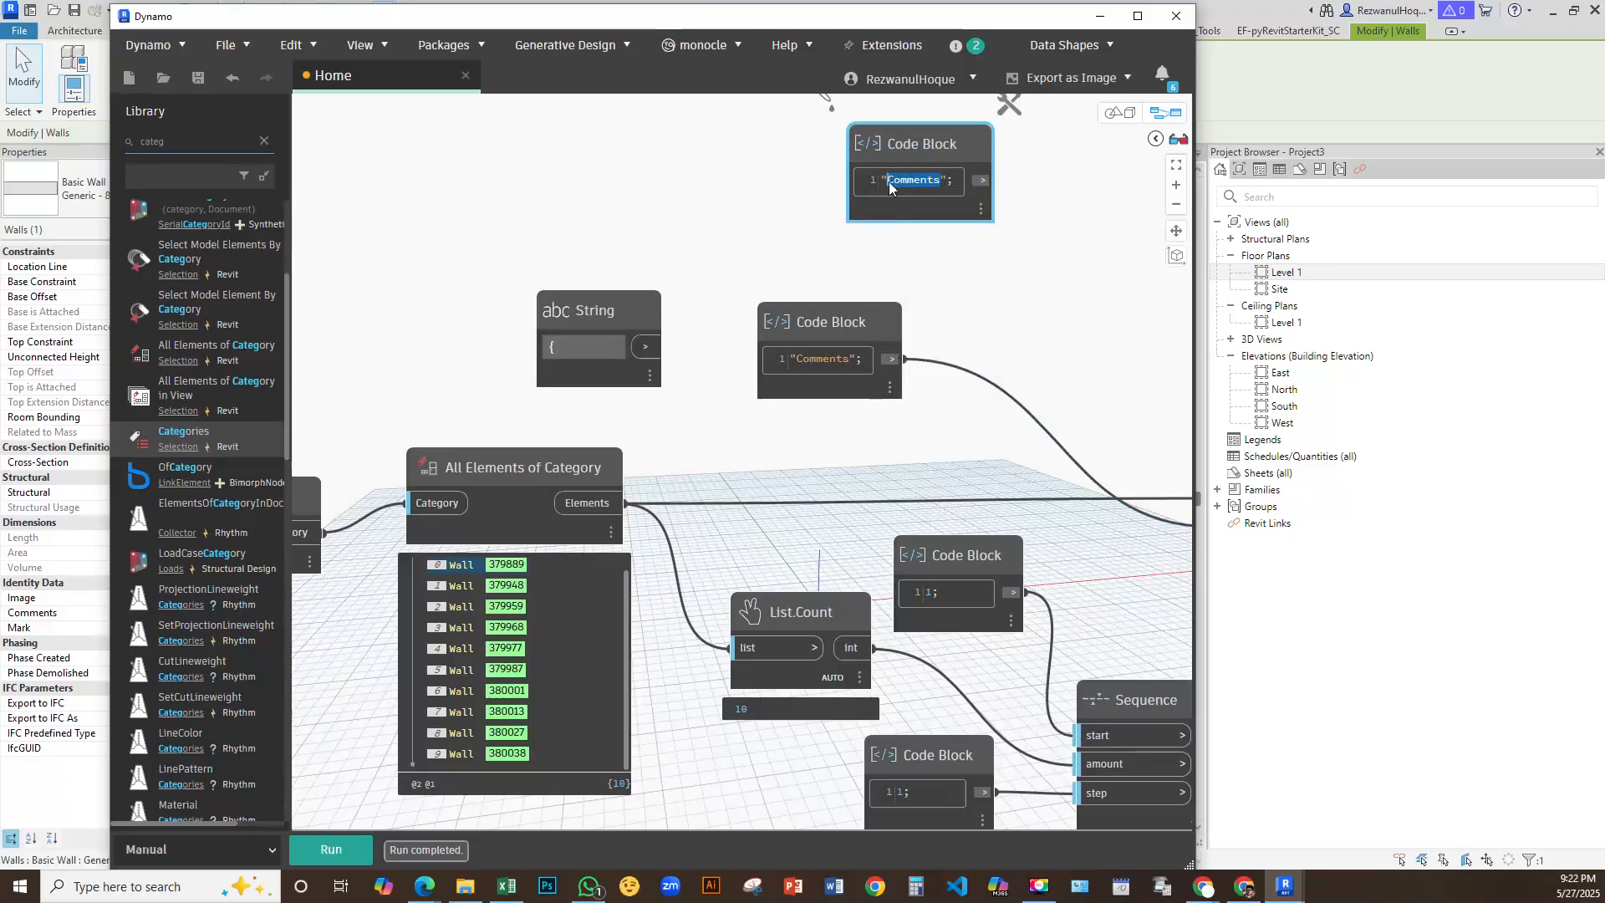
type("&")
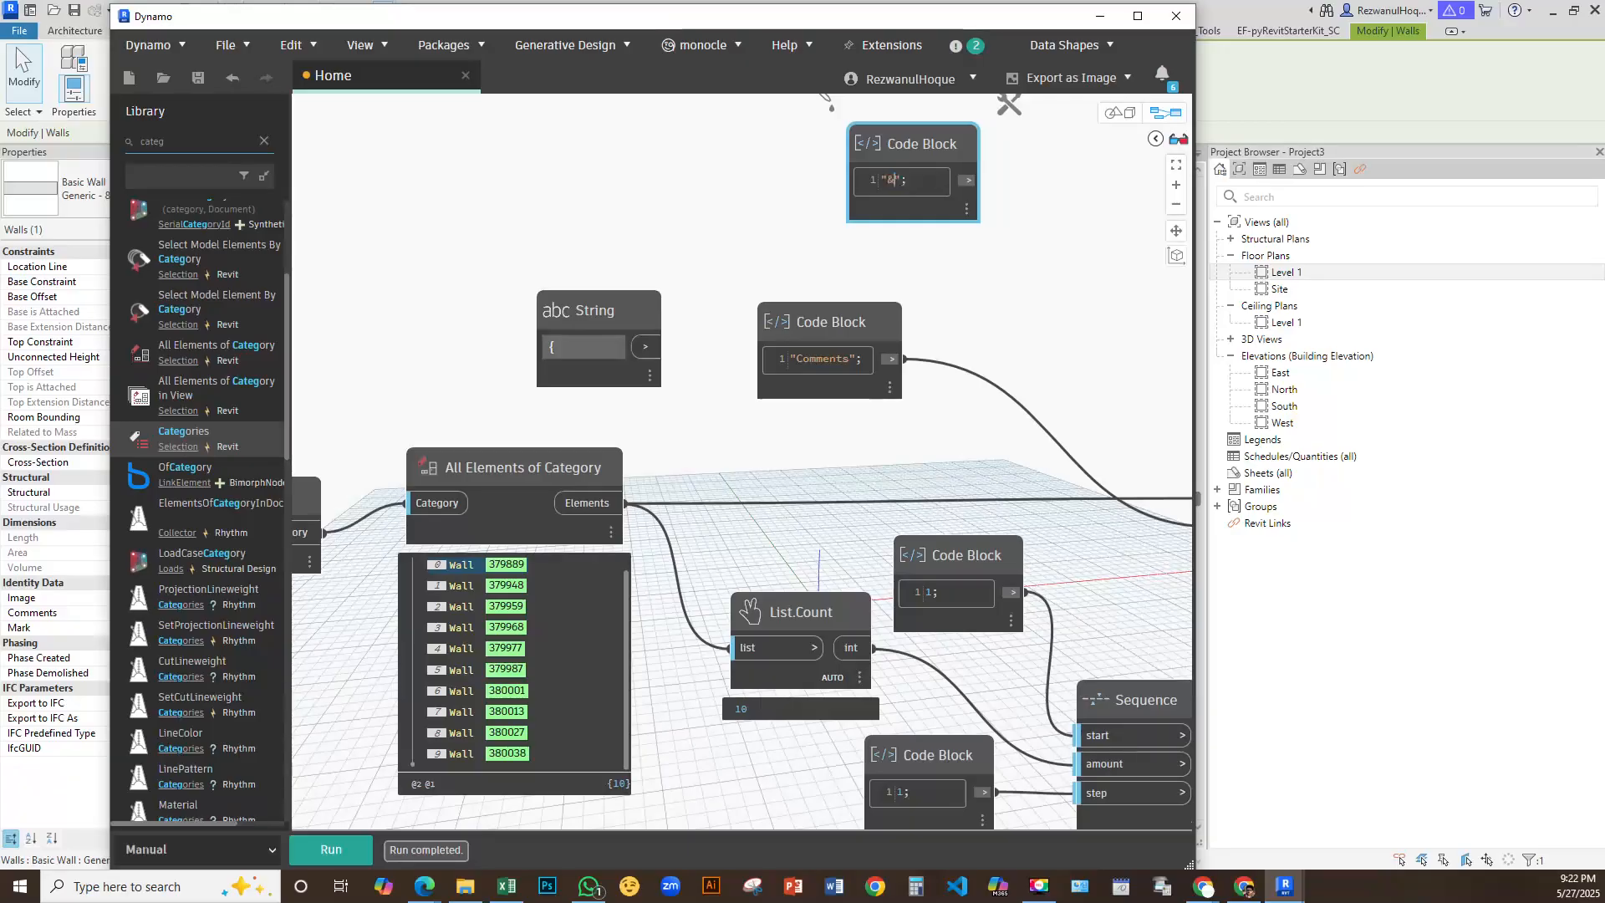
type("{nvnhv")
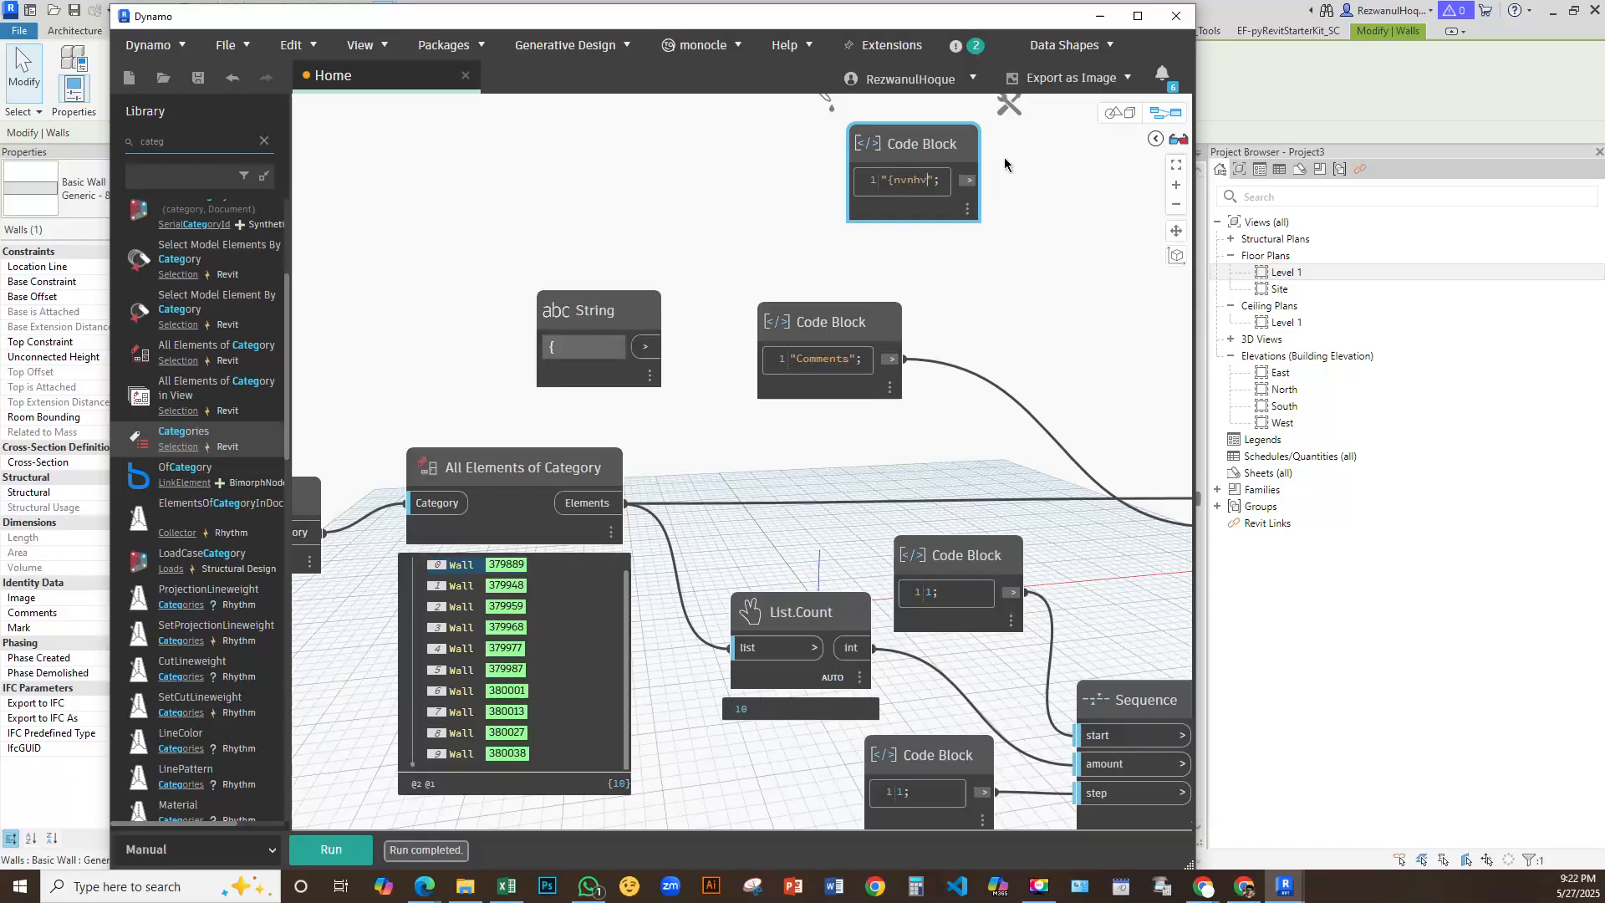
scroll(1004, 165, "up", 4)
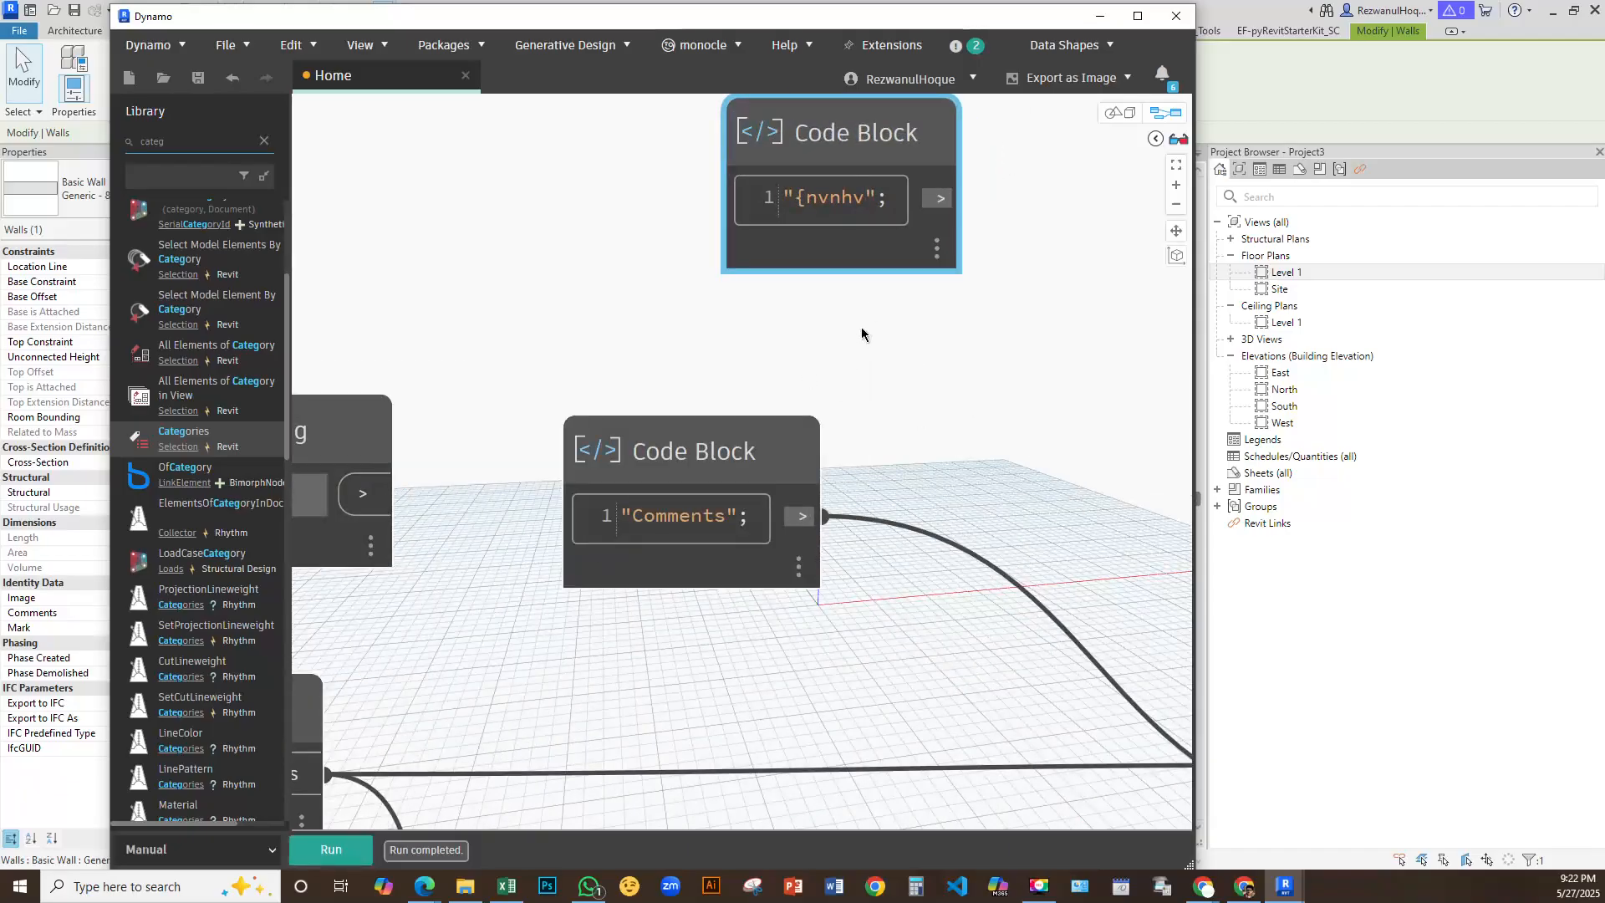
mouse_move(947, 293)
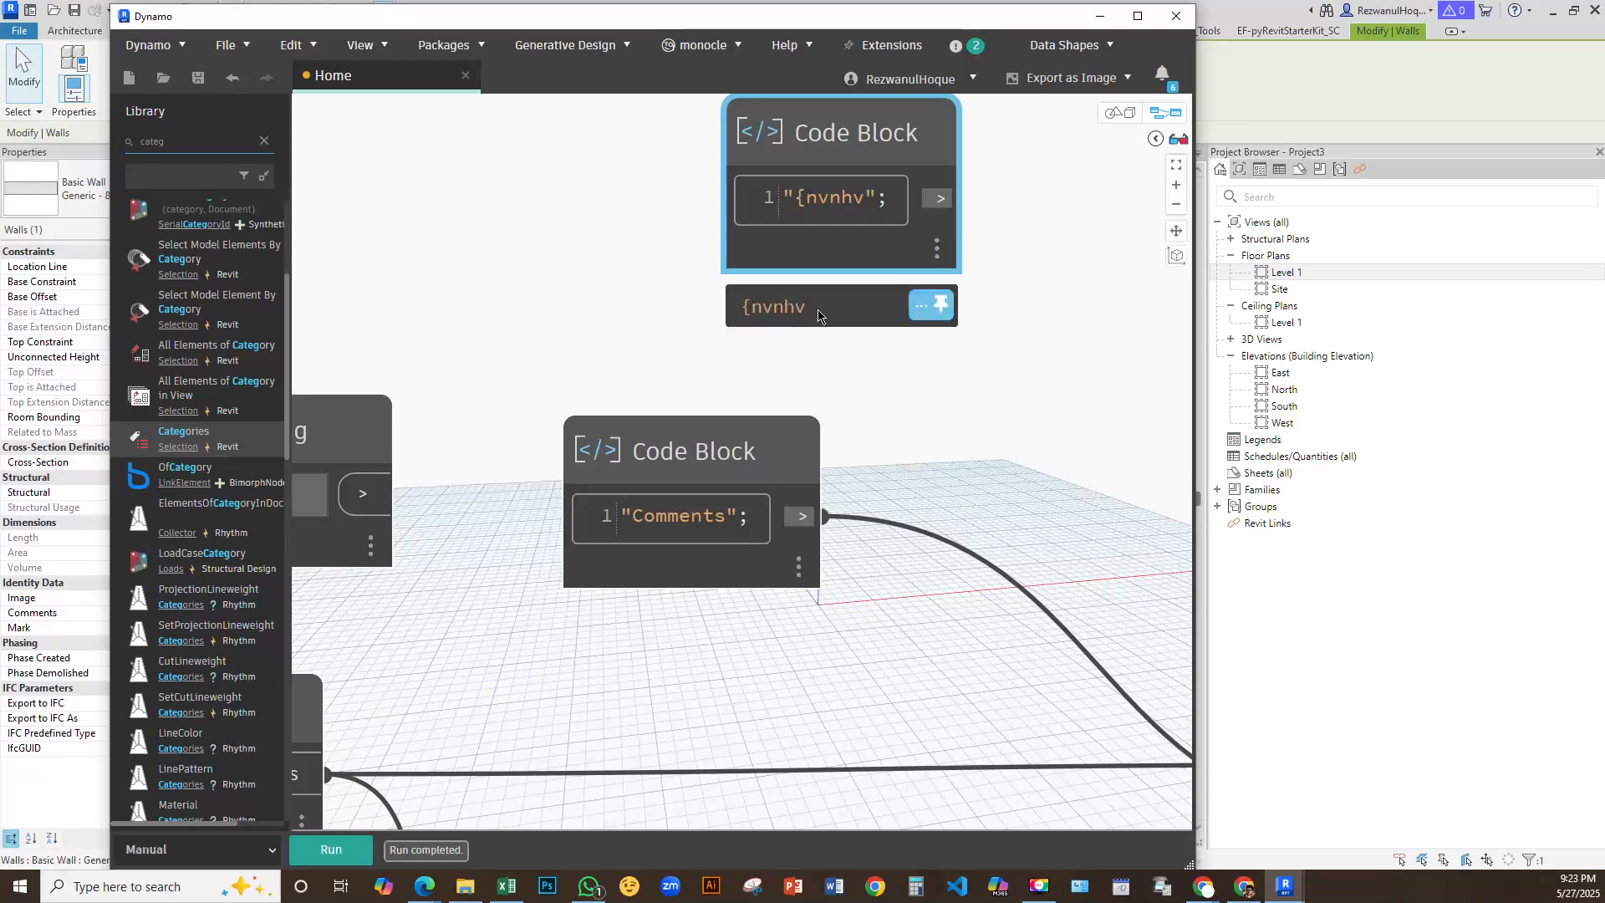
Remove the closing quotation mark from the duplicated Code Block's string and inspect the node
left_click(876, 195)
key("BackSpace")
left_click(1019, 242)
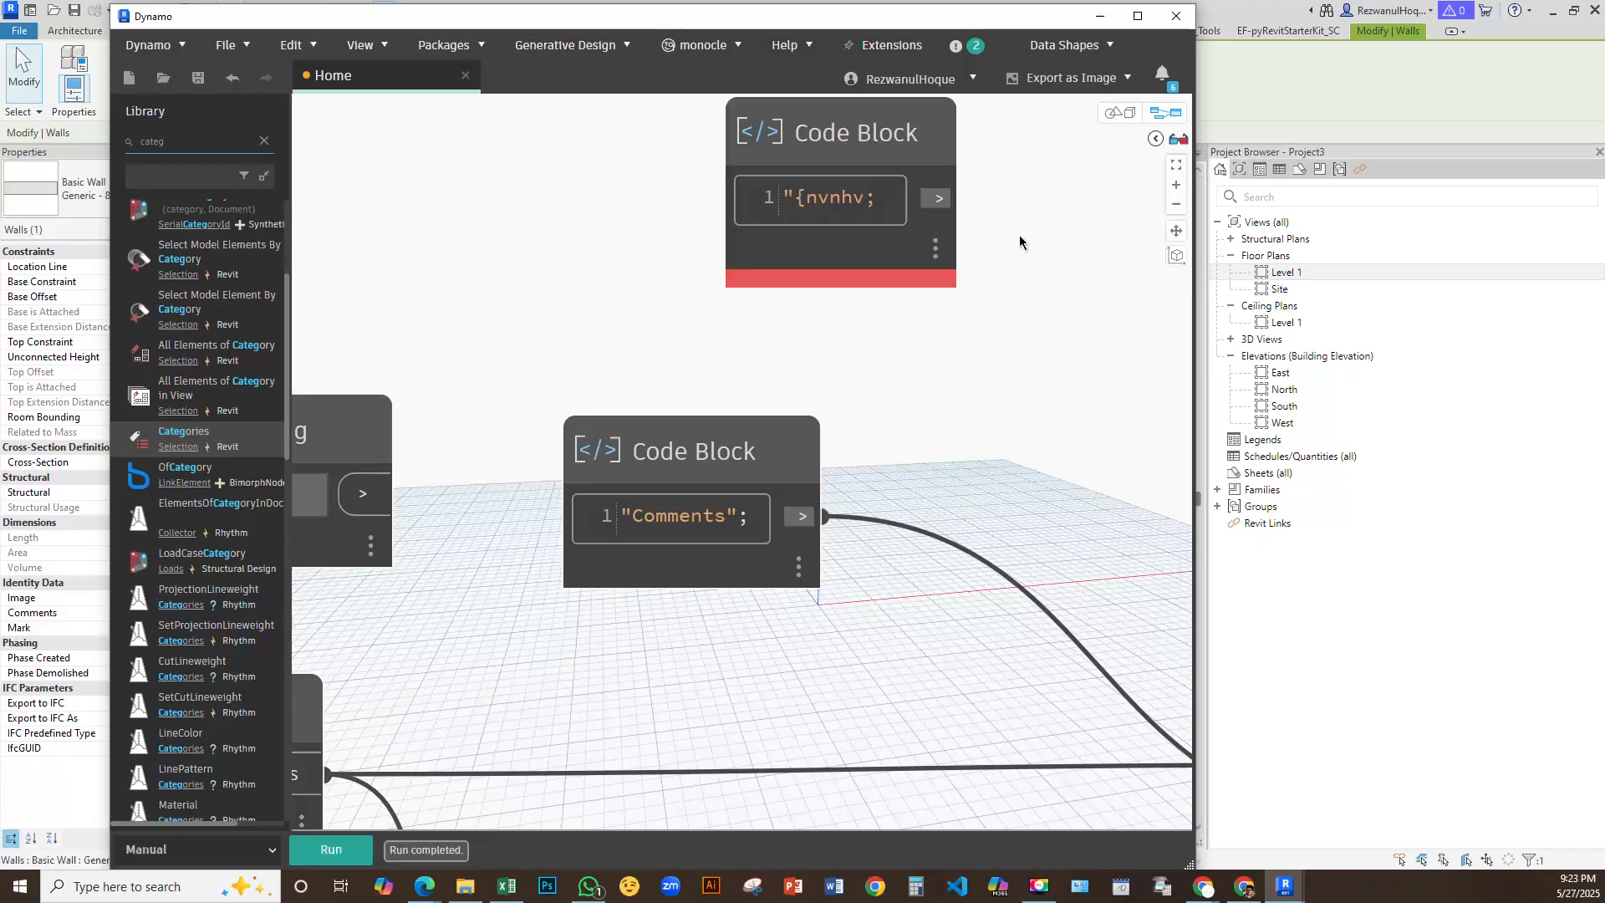
middle_click_drag(914, 139, 878, 248)
left_click_drag(879, 248, 924, 245)
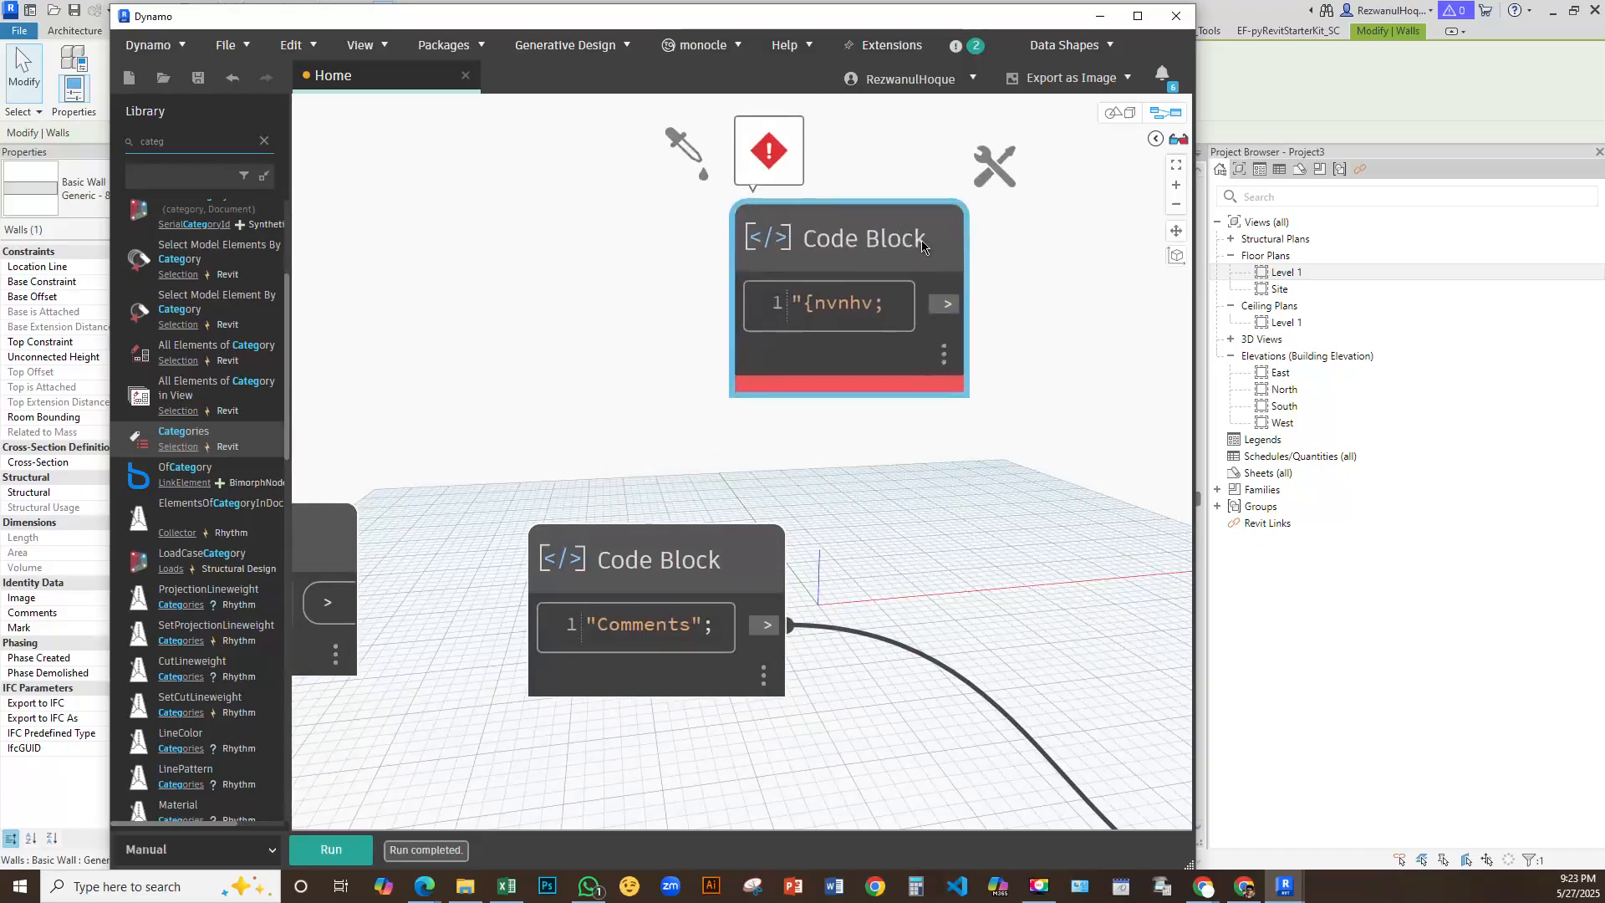
mouse_move(774, 174)
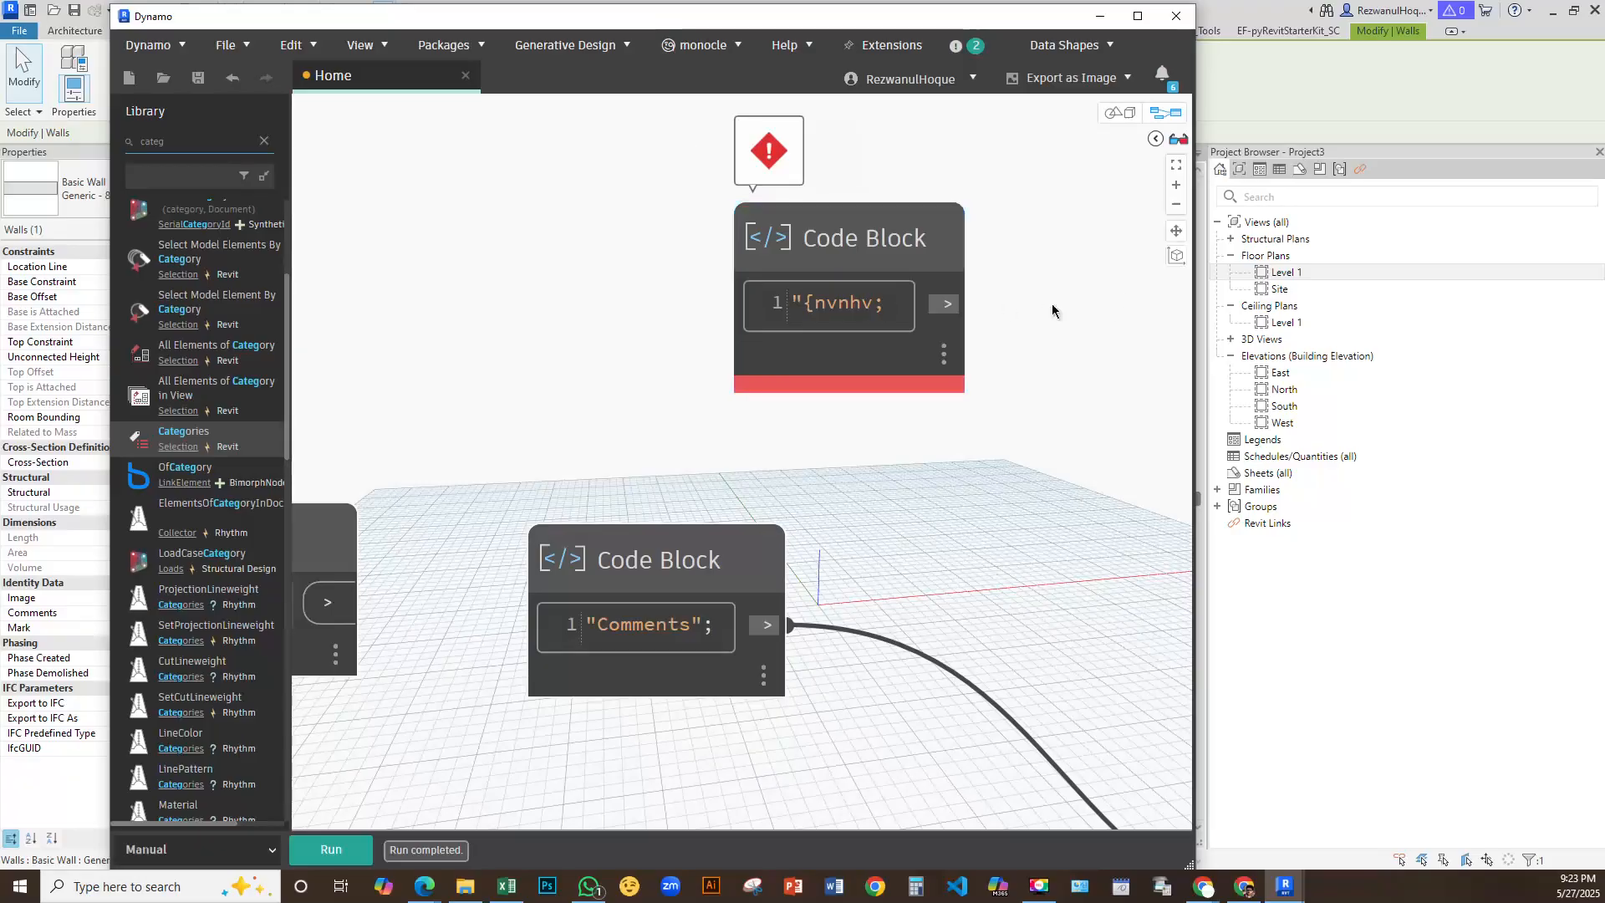
Undo the duplicated Code Block's last move and delete that node
key("ctrl+z")
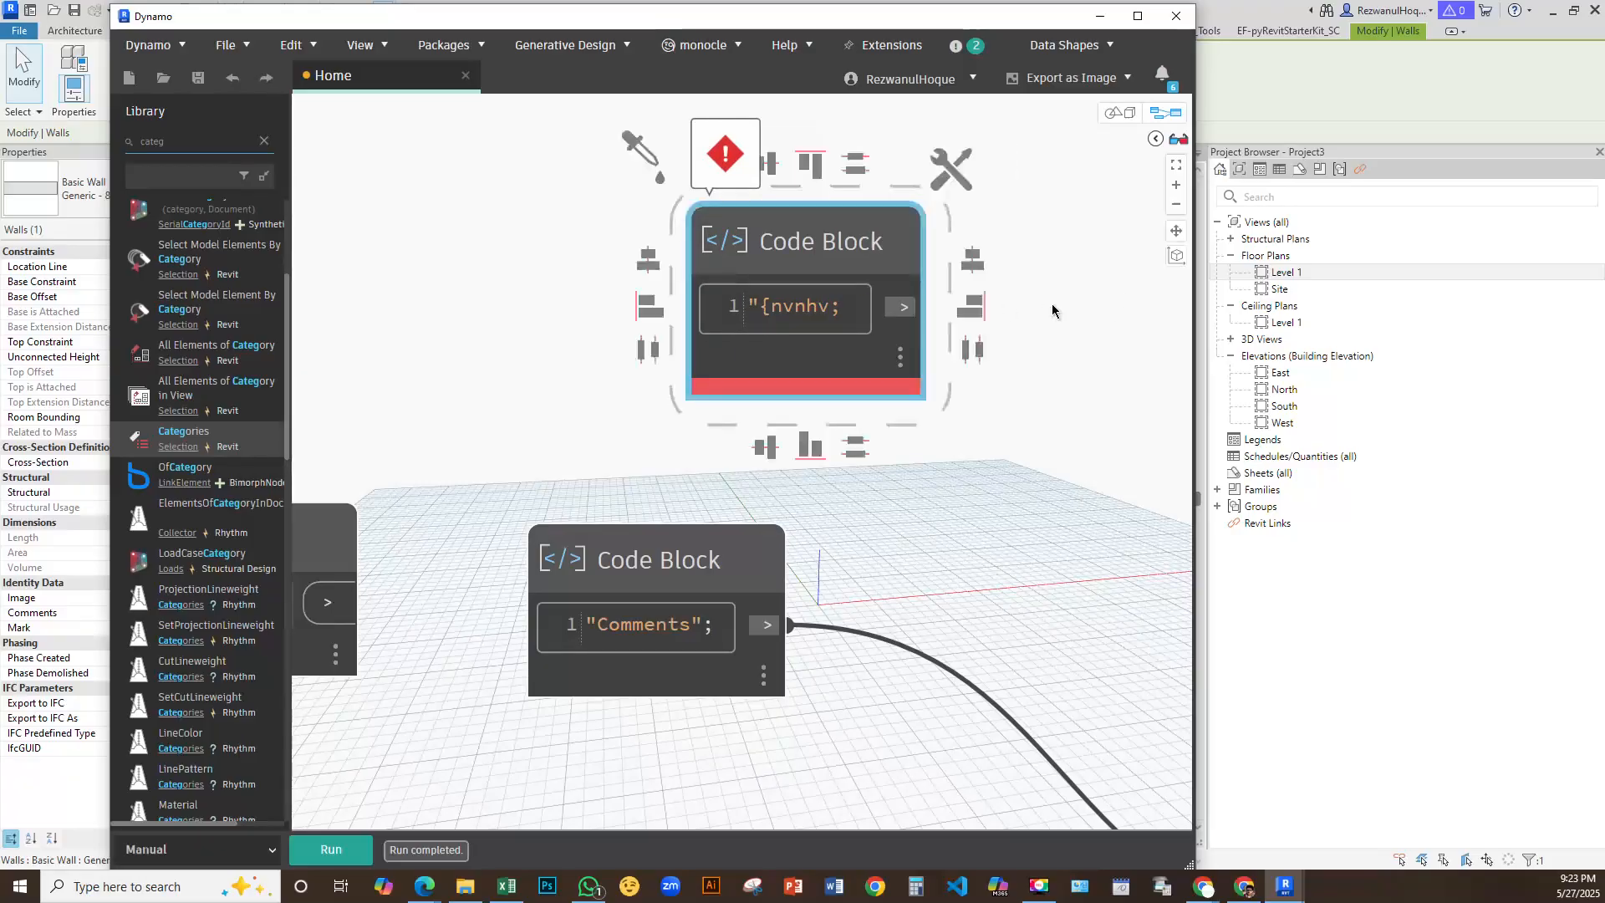
key("ctrl+z")
key("Delete")
Add a String from Object node beside Sequence, connect Sequence's list output to its object input and rerun the graph
scroll(646, 298, "down", 6)
middle_click_drag(740, 448, 543, 214)
scroll(713, 385, "up", 4)
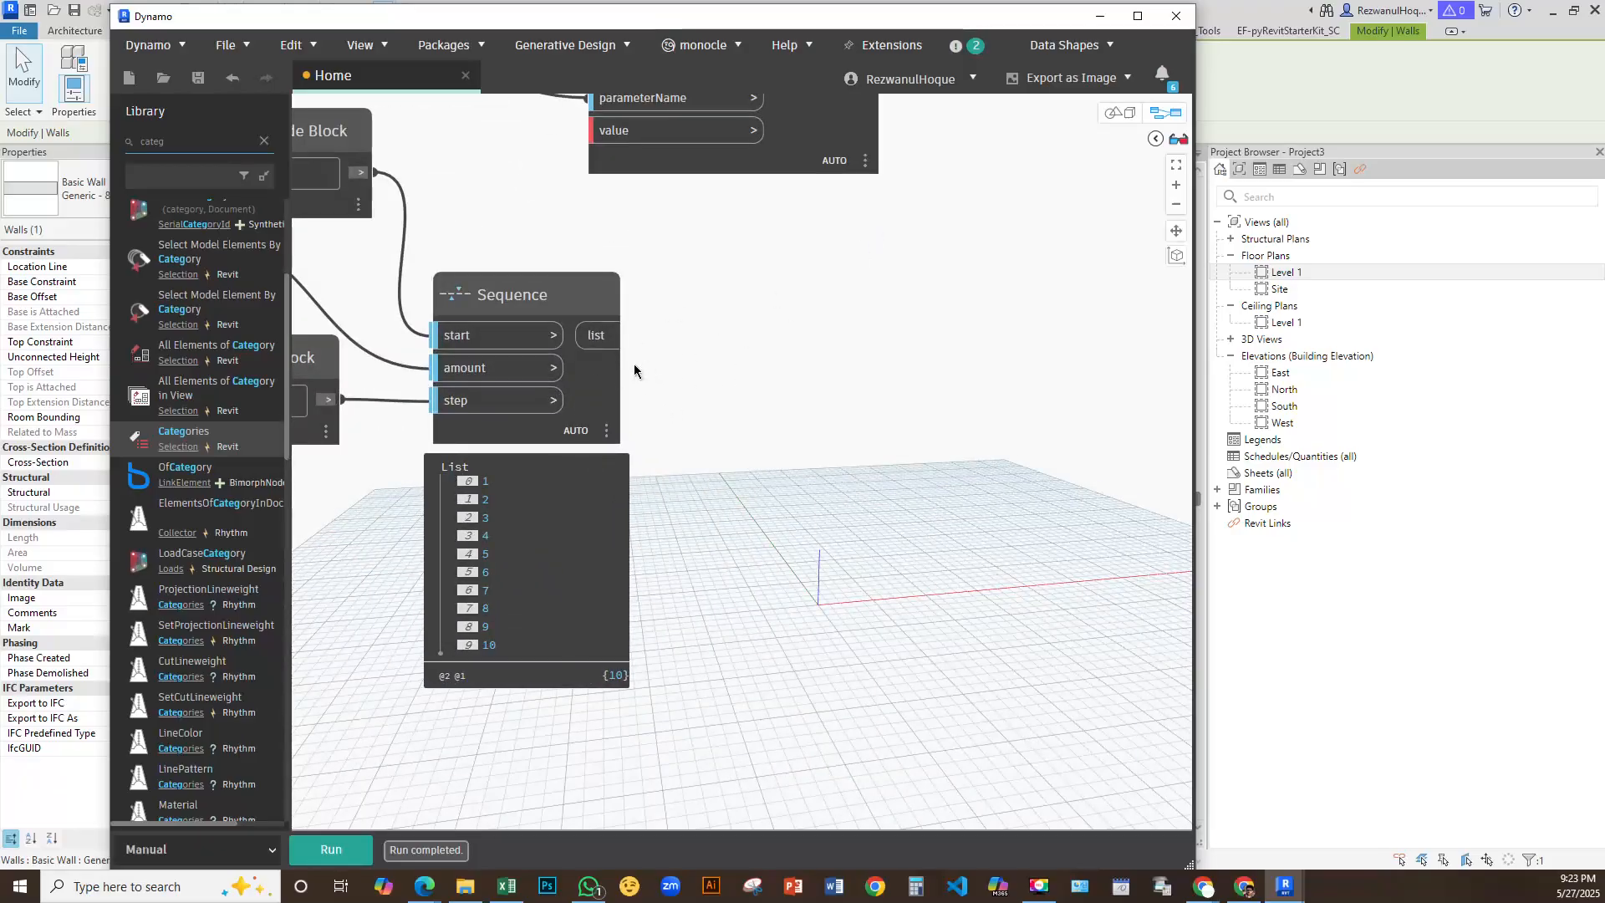
right_click(698, 389)
type("string")
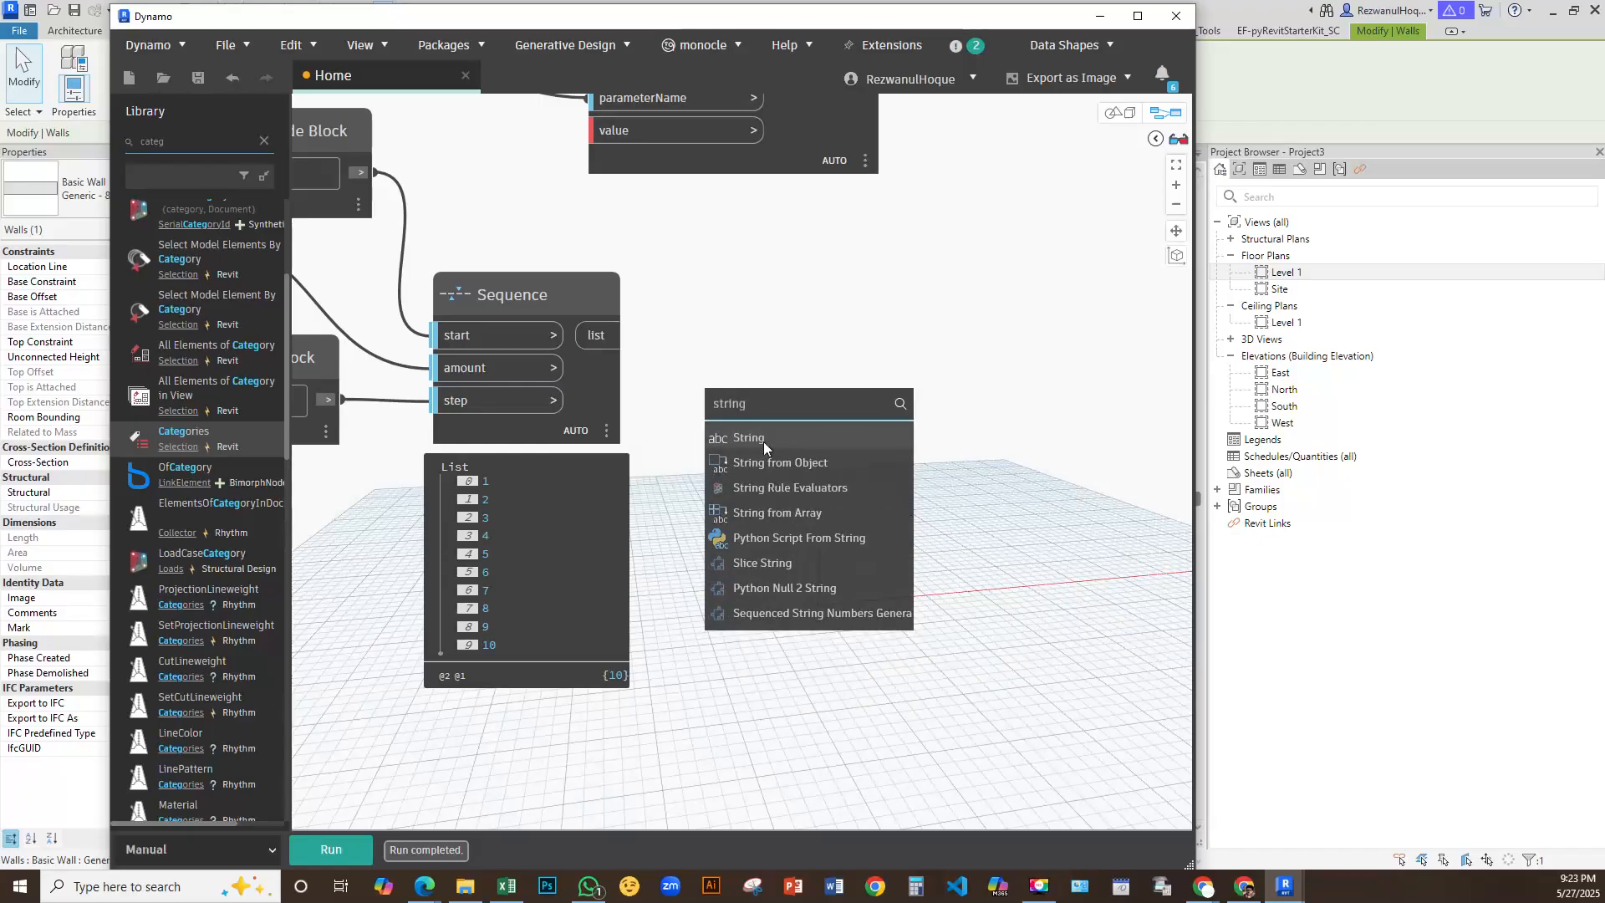
left_click(770, 459)
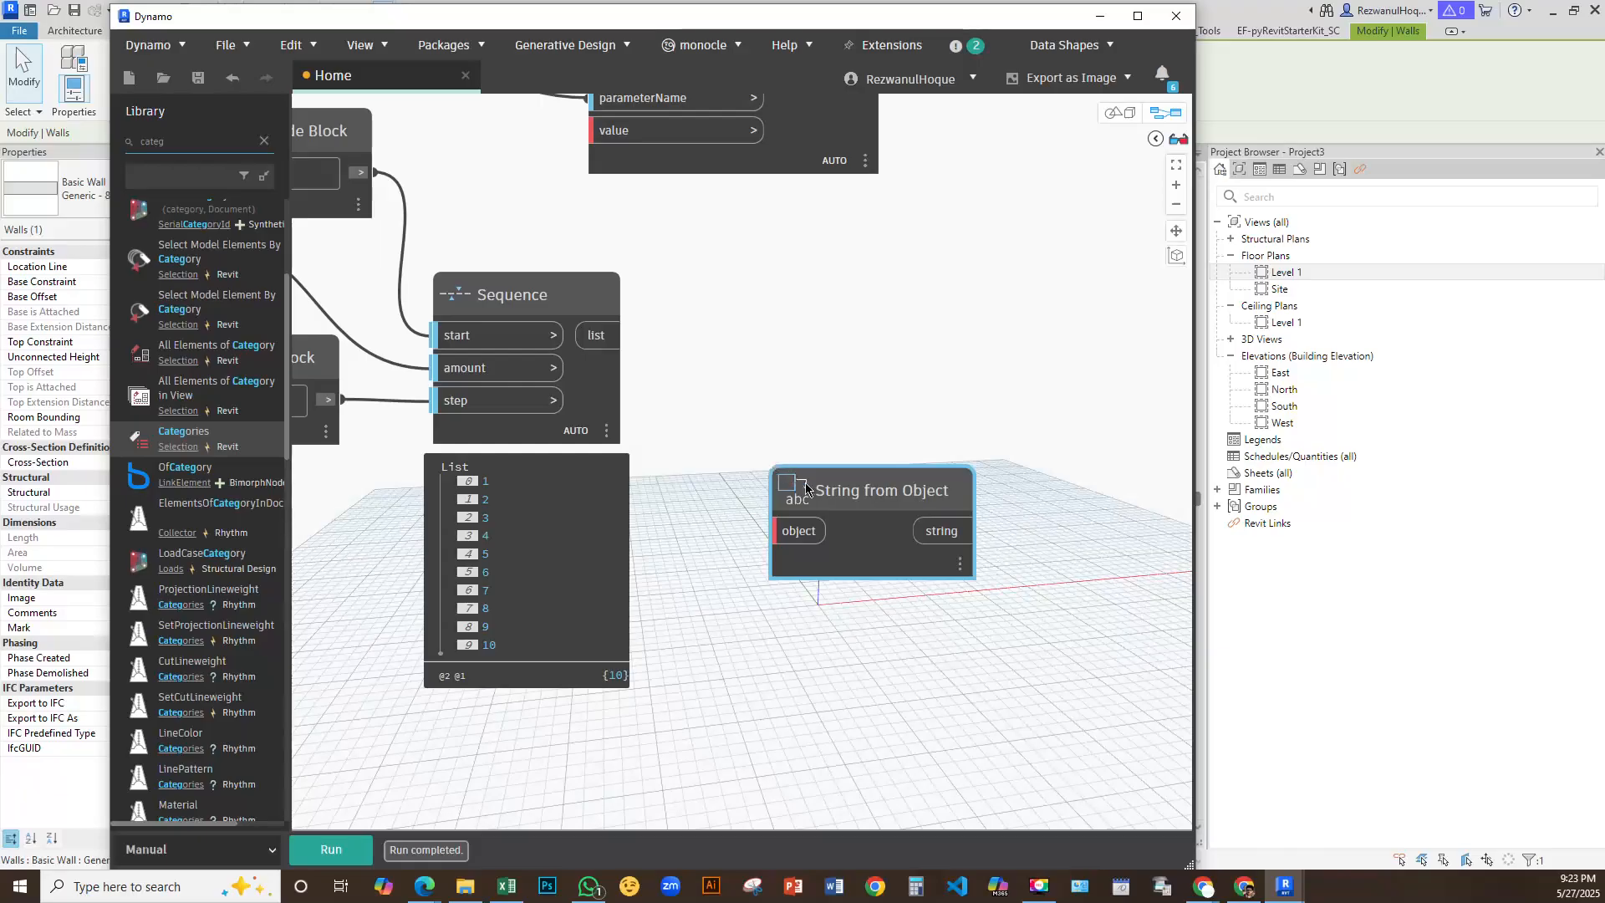
left_click_drag(808, 489, 778, 249)
left_click_drag(606, 337, 792, 290)
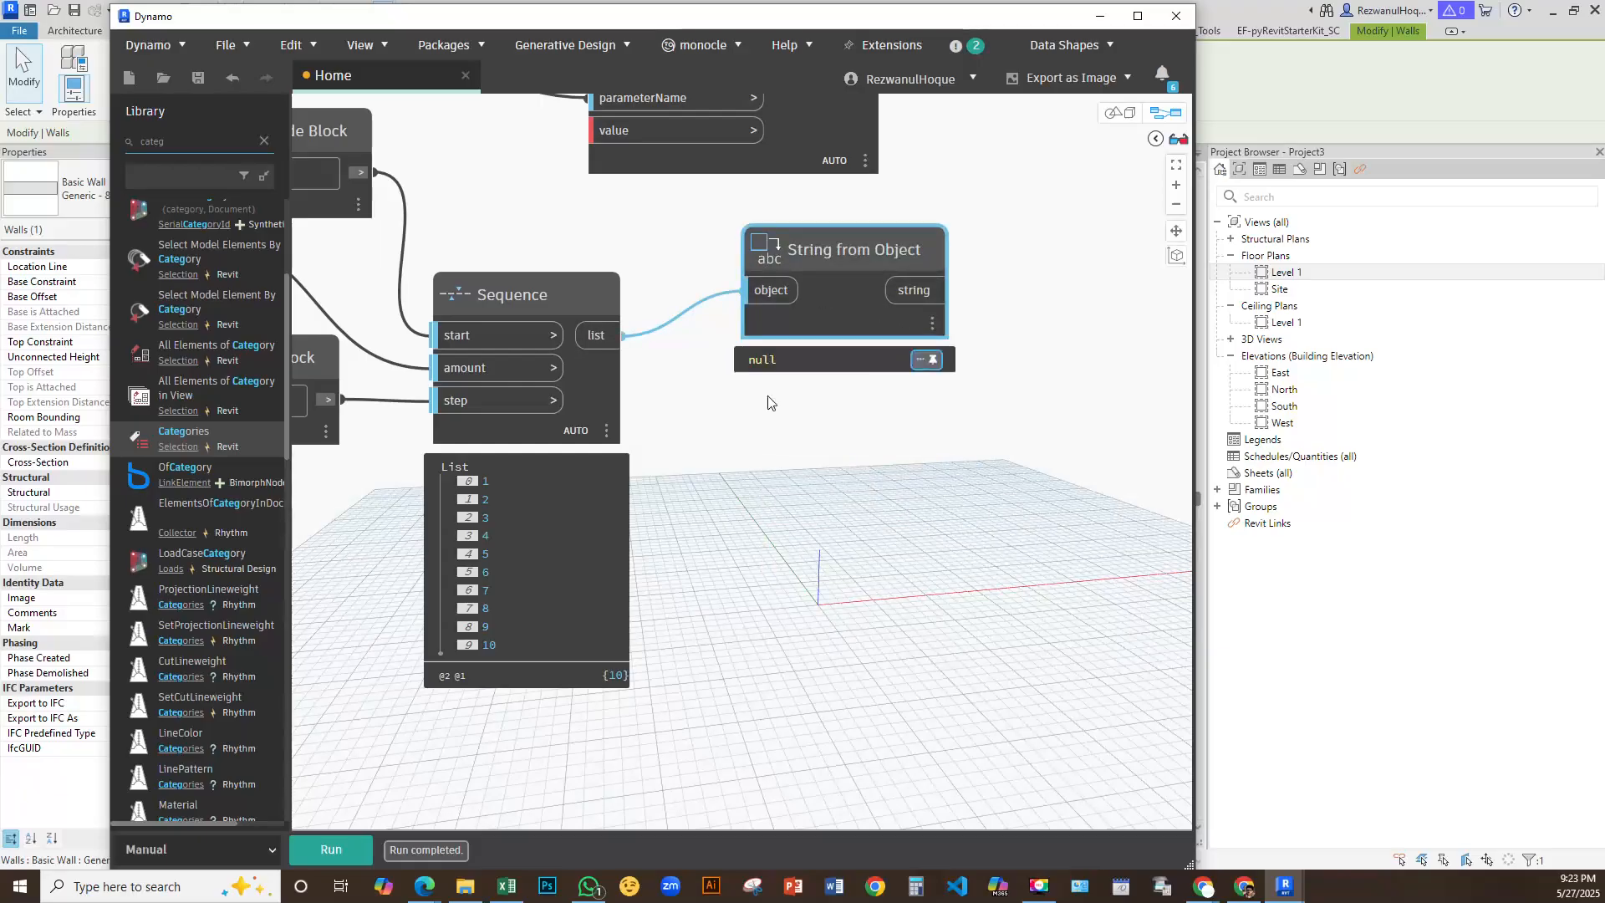
left_click(337, 853)
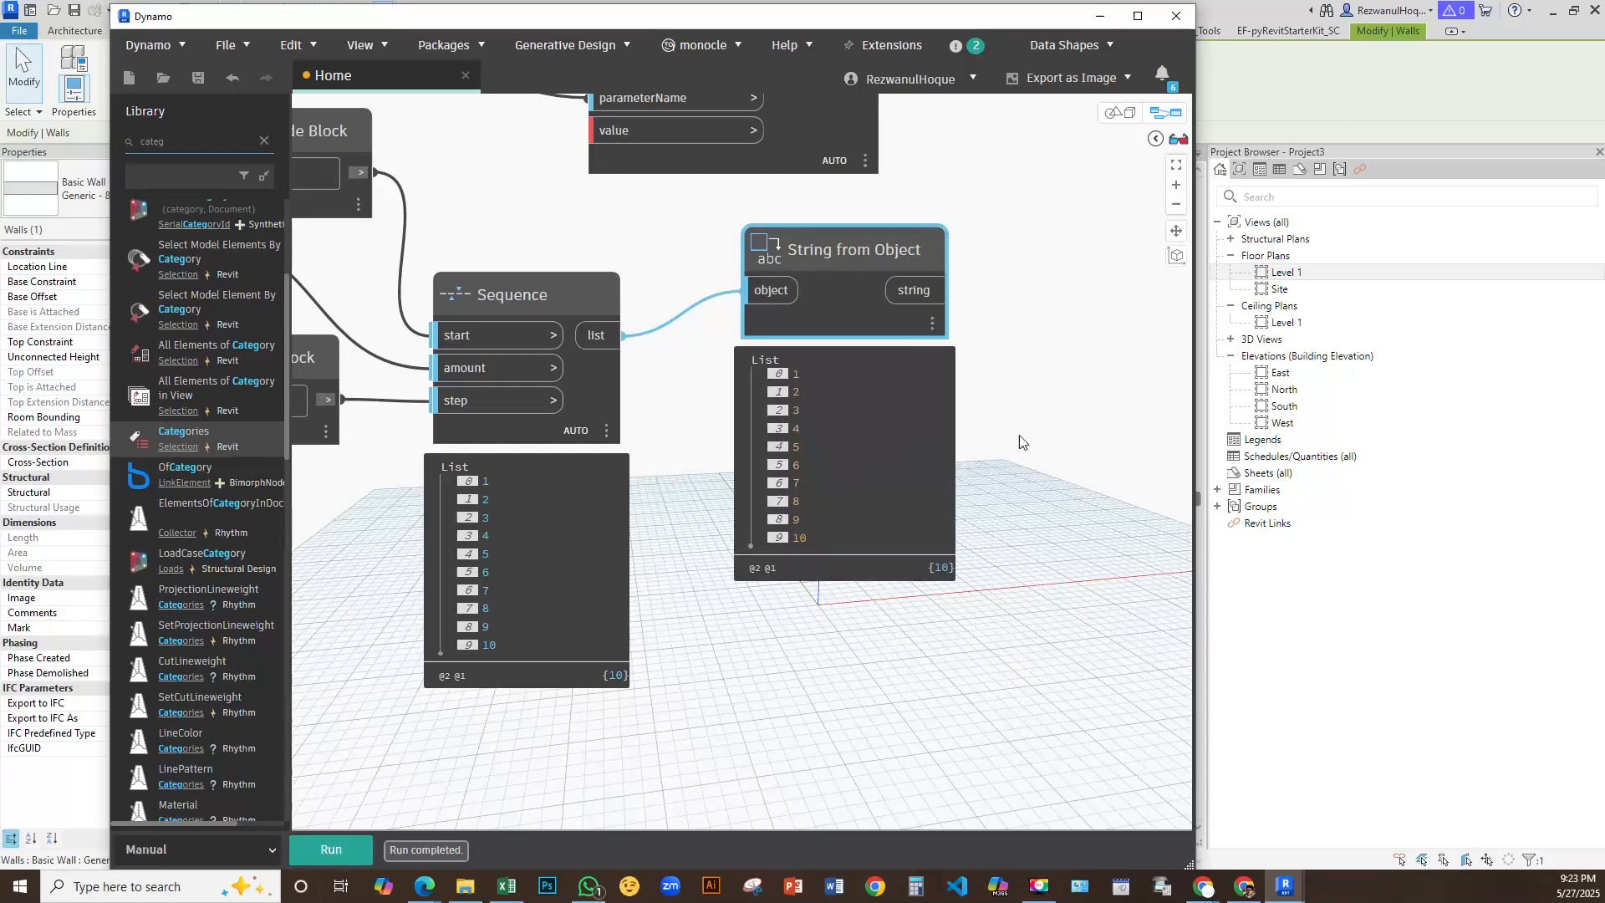
Compare the list outputs of the Sequence and String from Object nodes
middle_click_drag(901, 413, 884, 401)
scroll(1013, 454, "up", 3)
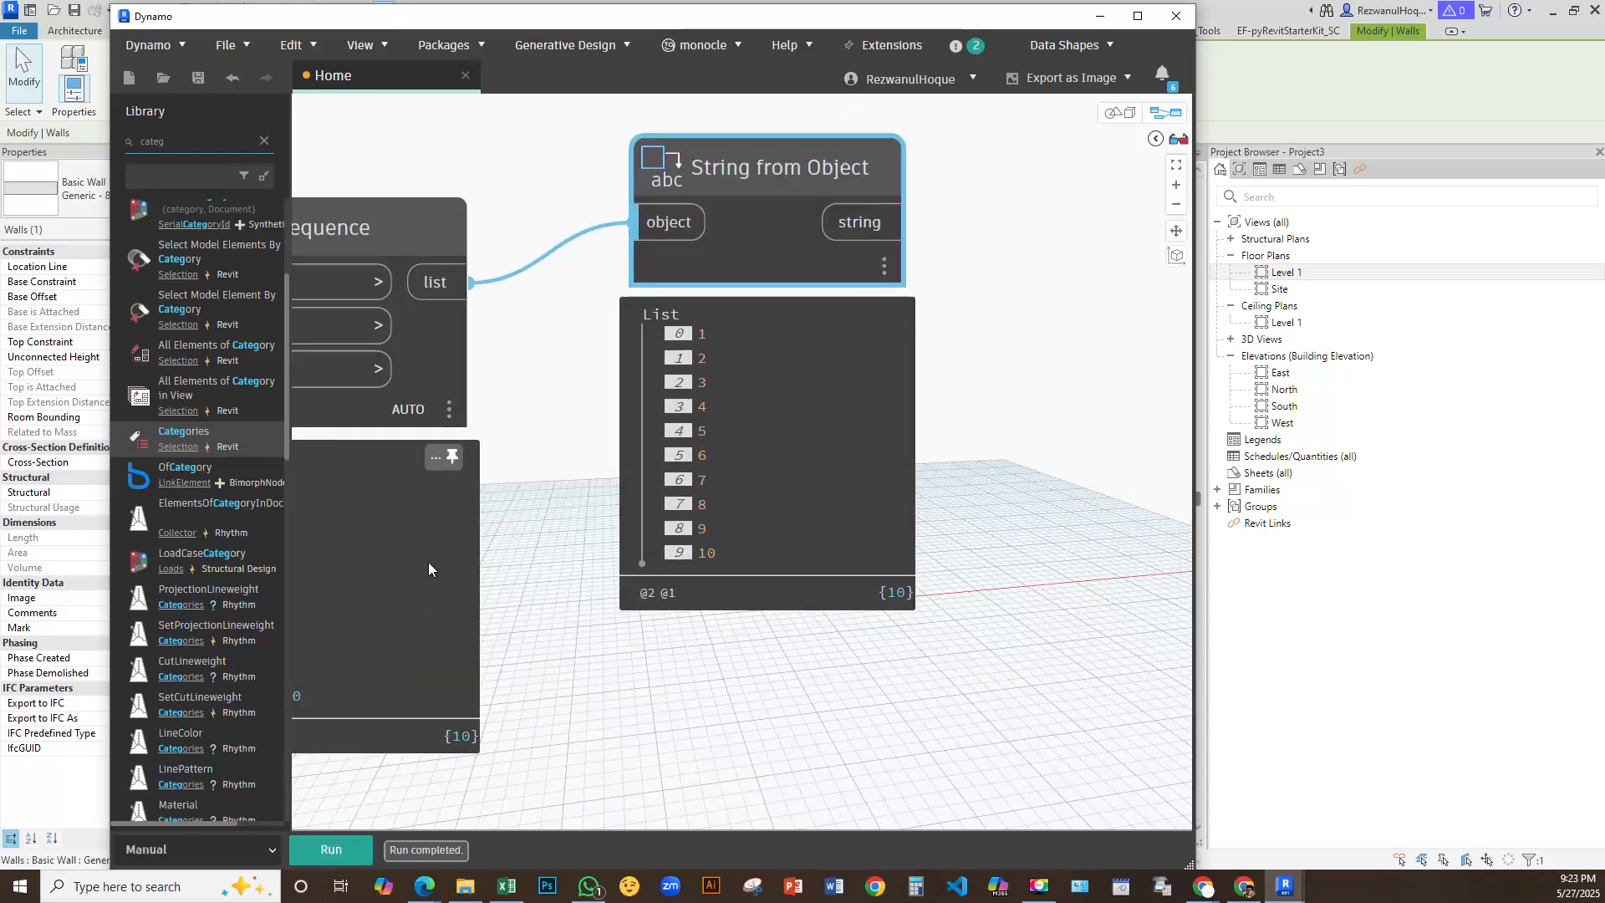
middle_click_drag(425, 563, 577, 550)
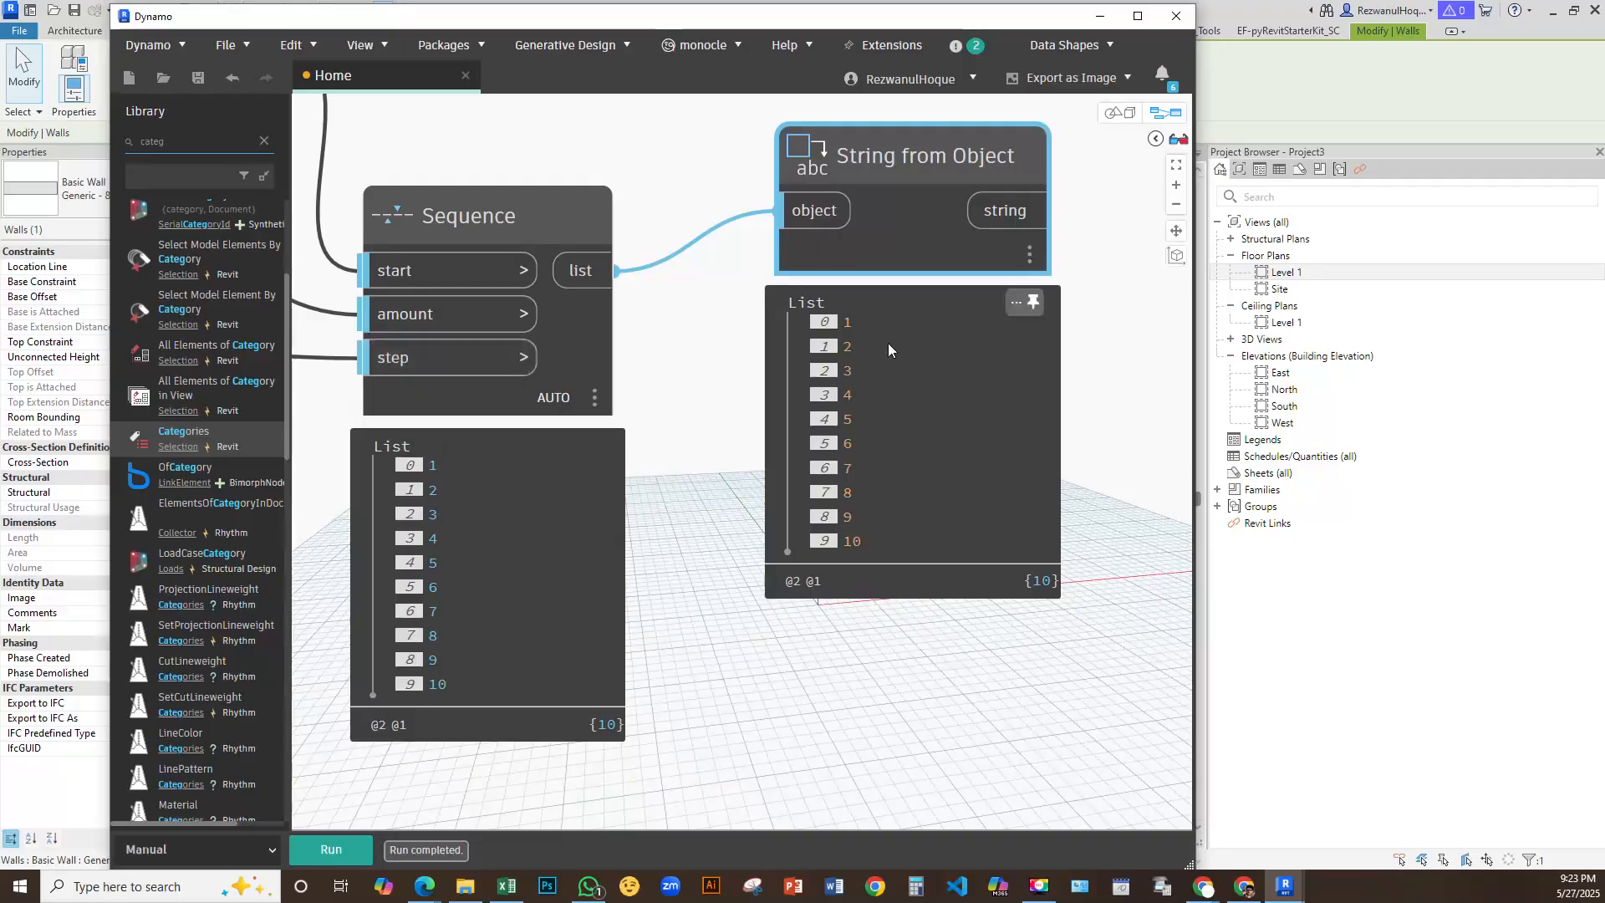
middle_click_drag(949, 630, 1106, 610)
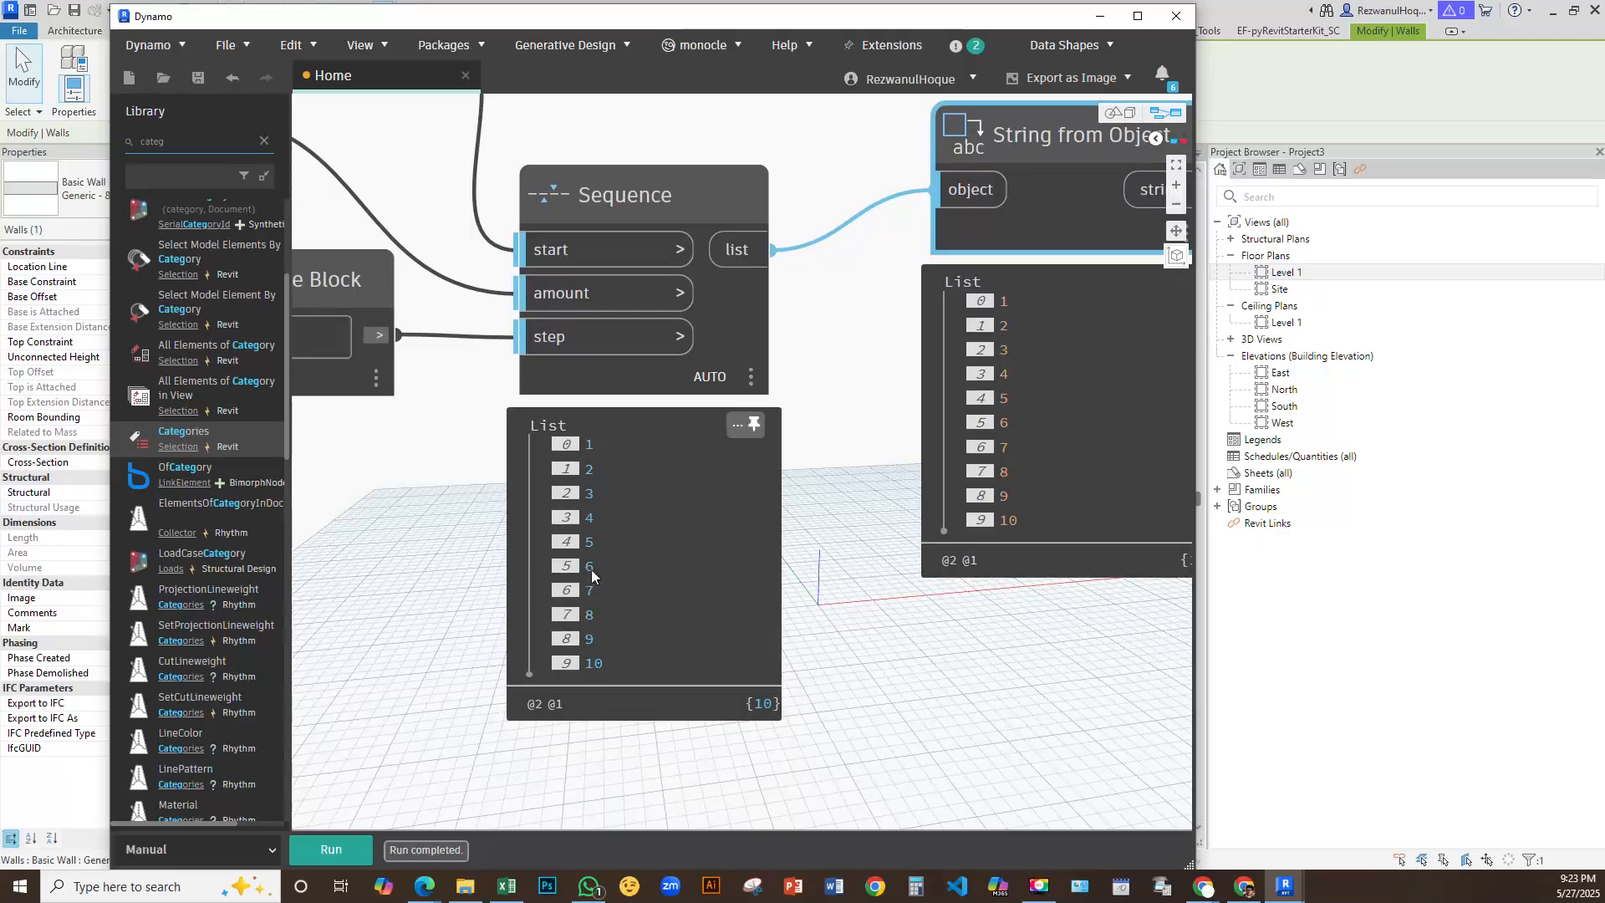
middle_click_drag(966, 657, 963, 656)
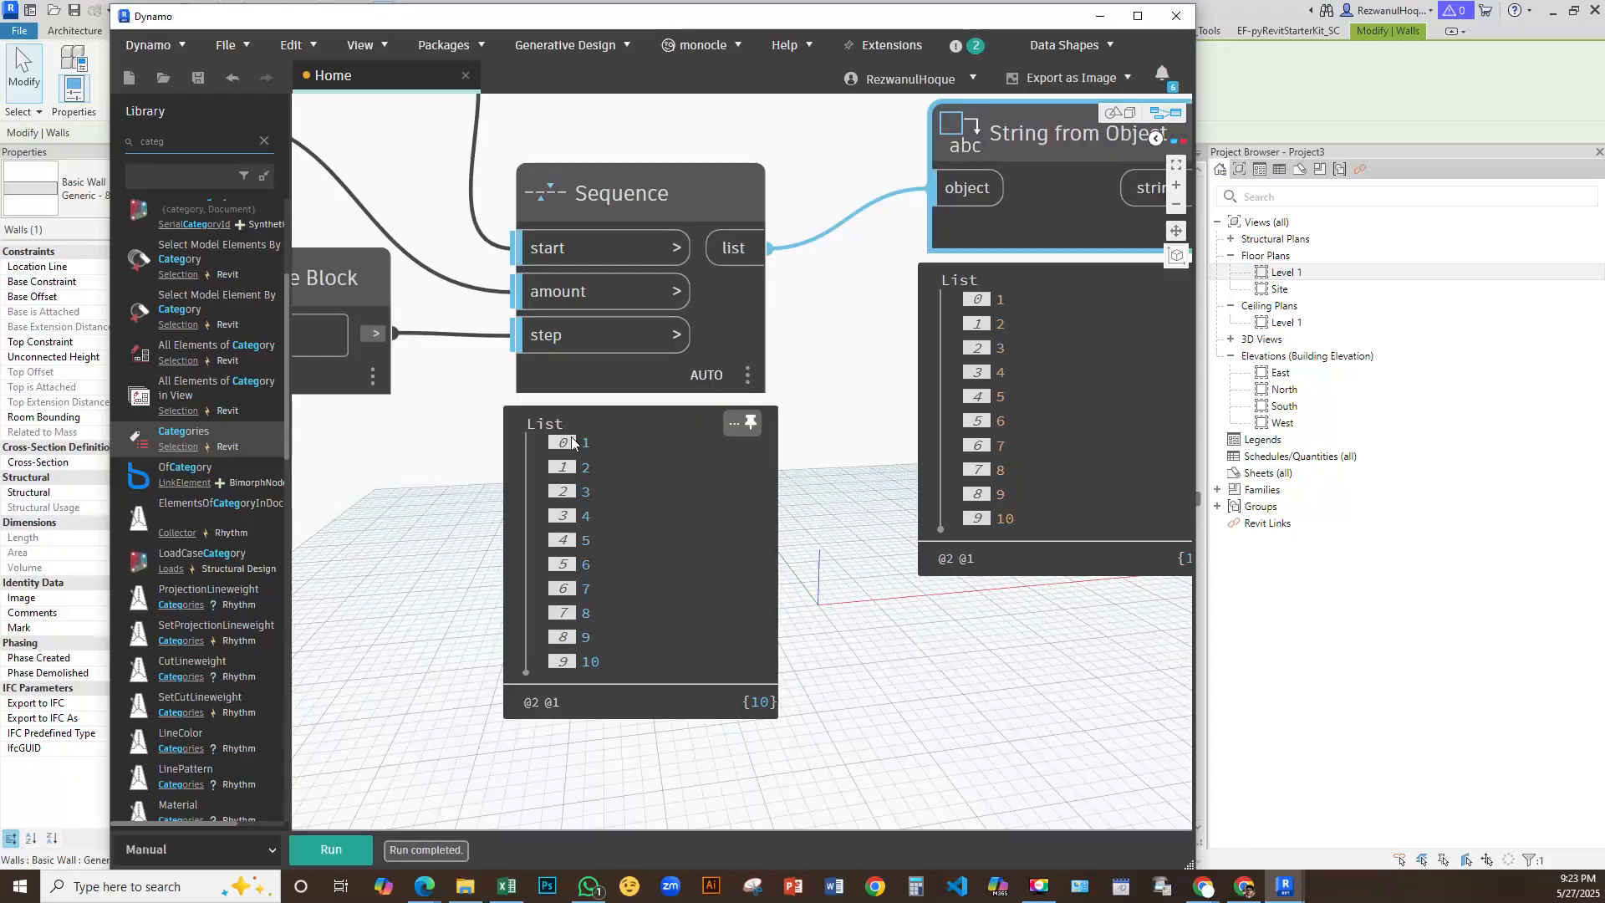
middle_click_drag(850, 548, 470, 576)
scroll(469, 577, "down", 5)
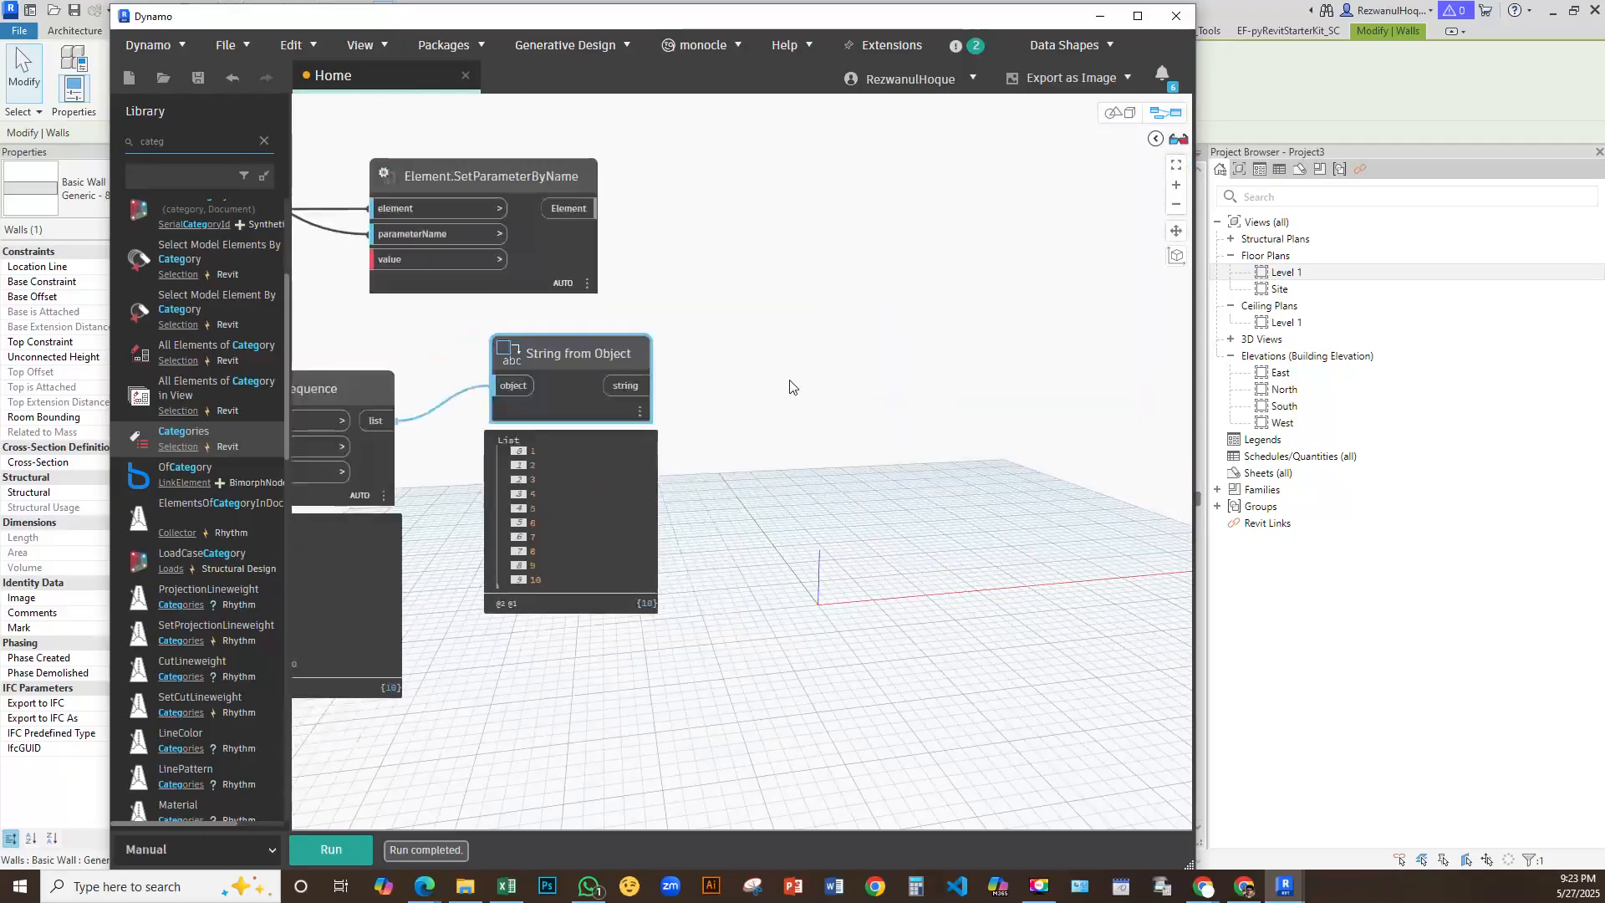
Add a Code Block containing "Wall" to the right of String from Object, and shift String from Object slightly toward it
scroll(651, 396, "up", 4)
middle_click_drag(619, 333, 612, 398)
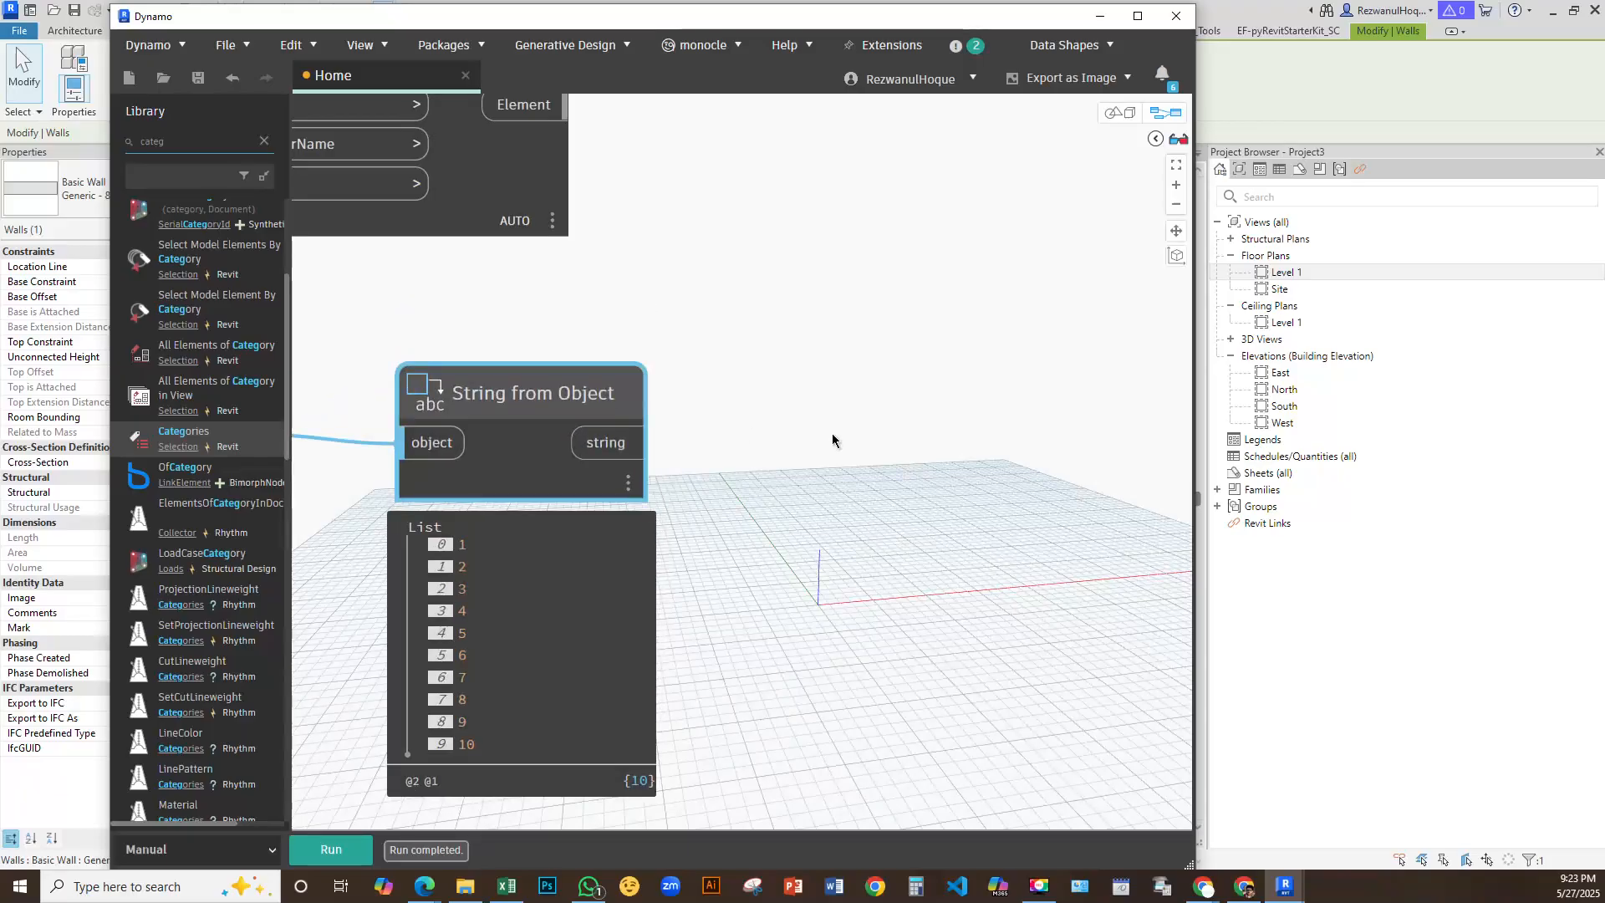
double_click(835, 436)
left_click_drag(837, 435, 993, 410)
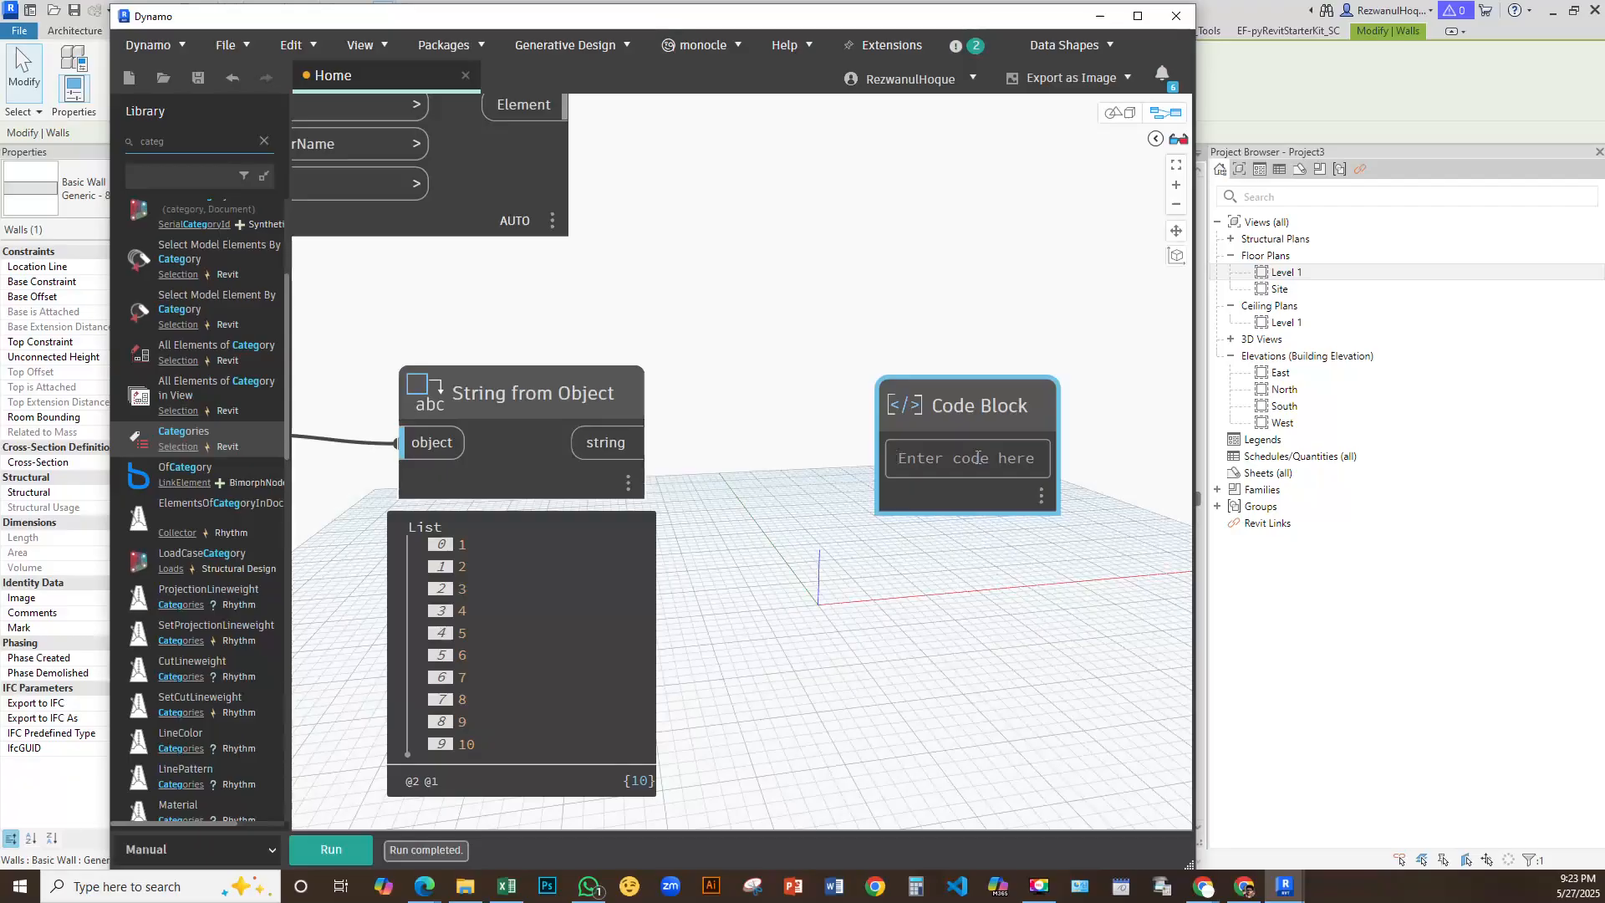
type("\"")
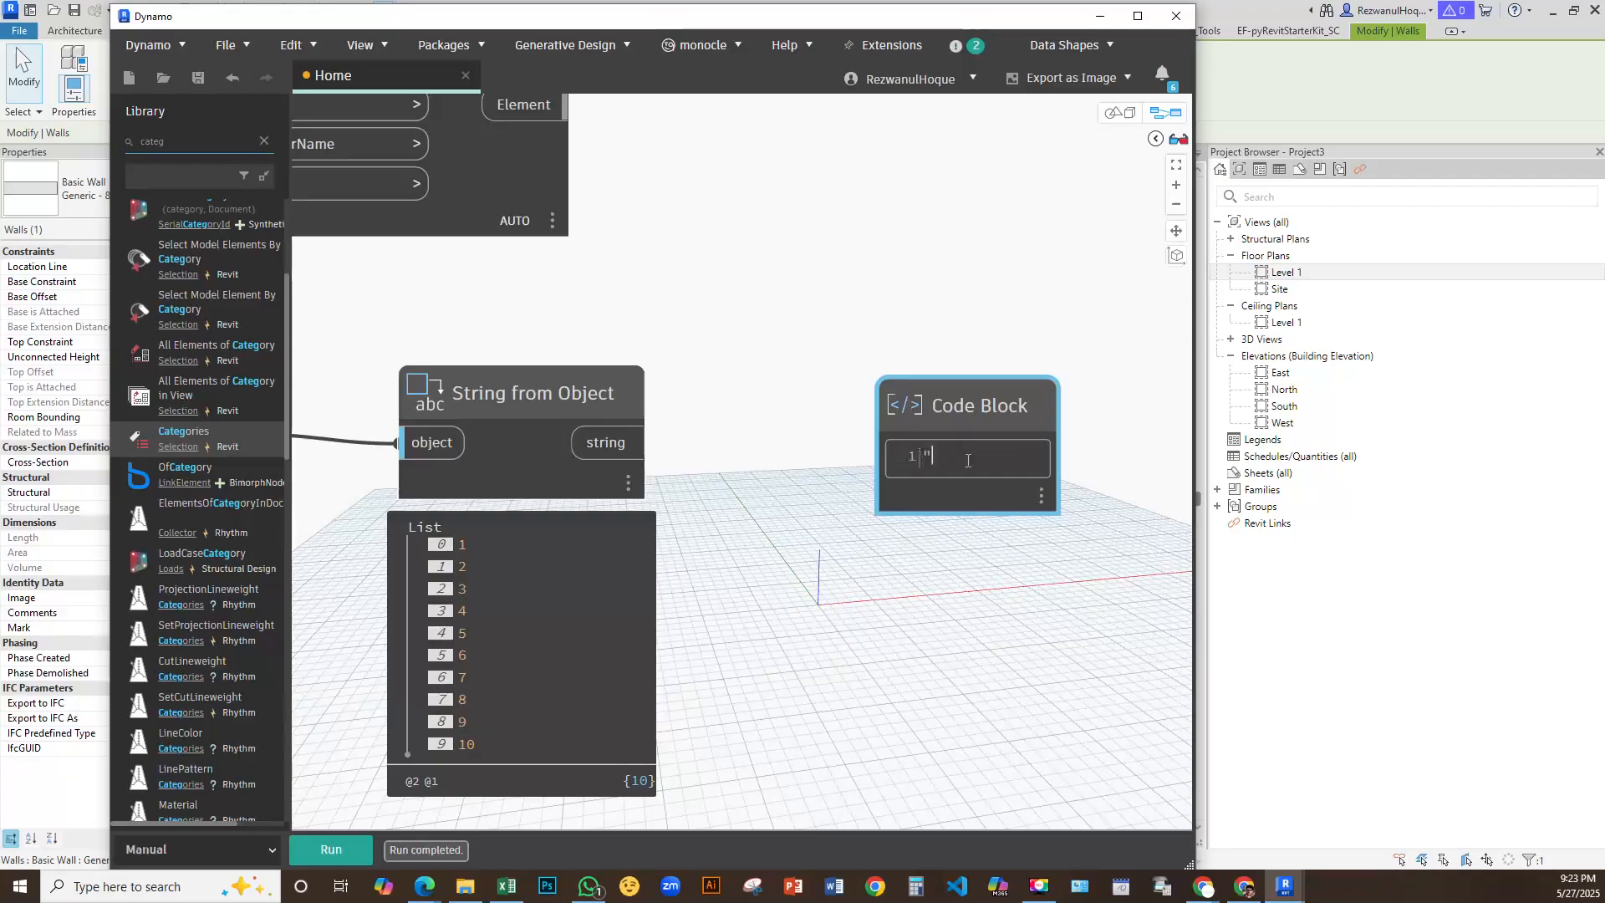
key("BackSpace")
type("\"Wallk")
left_click_drag(547, 382, 582, 375)
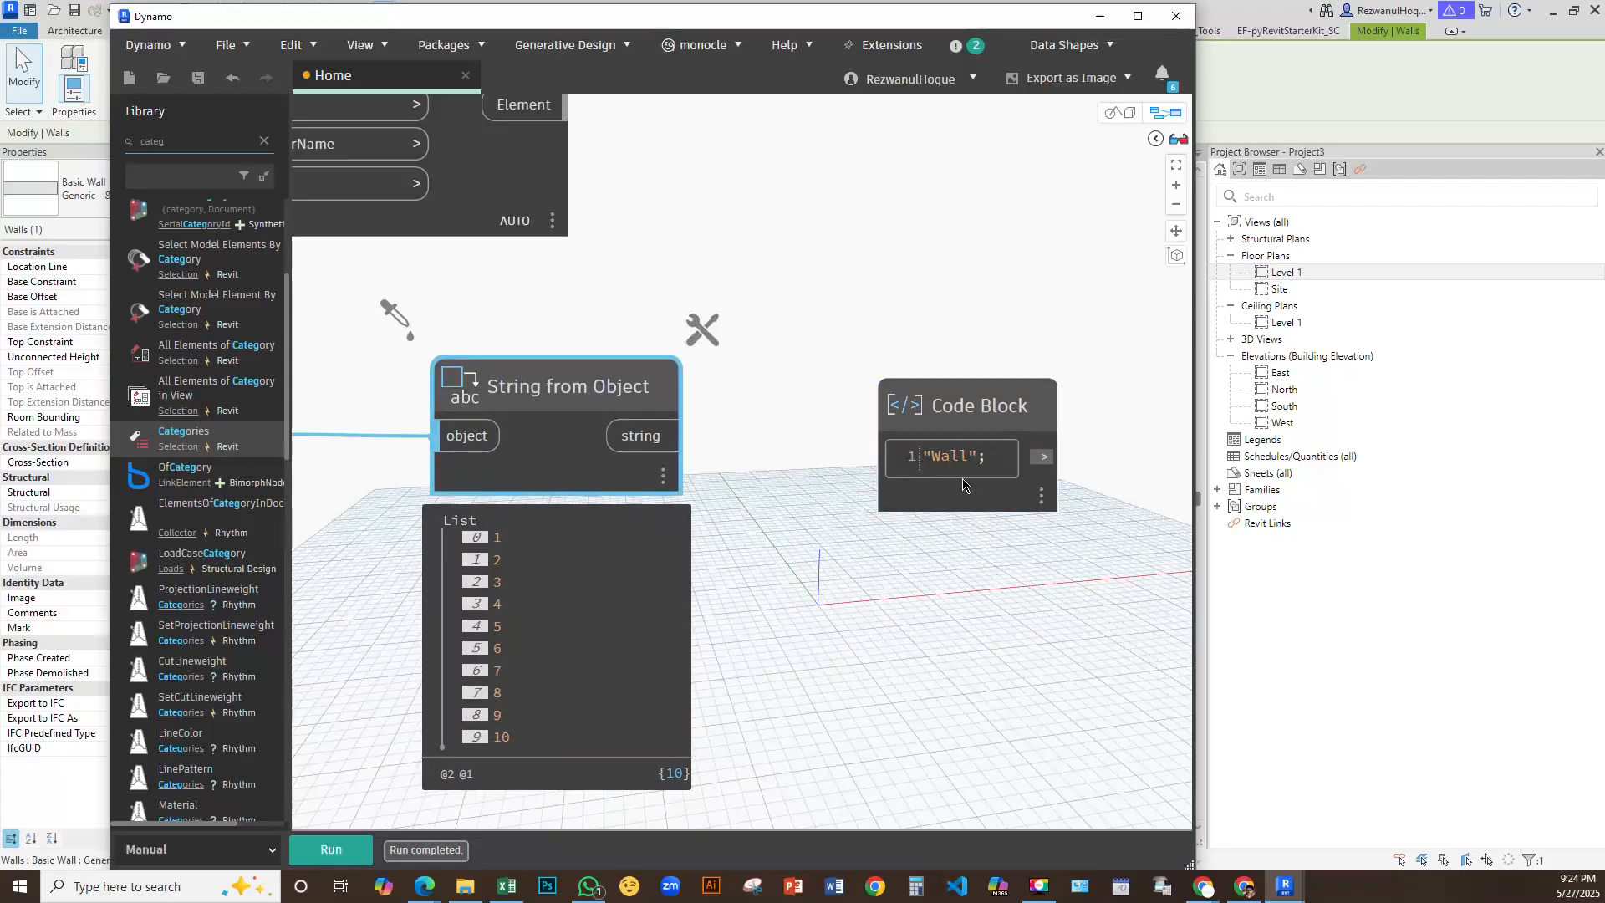
Extend the new Code Block's expression to "Wall"+x; so it takes an x input
left_click(981, 456)
type("+")
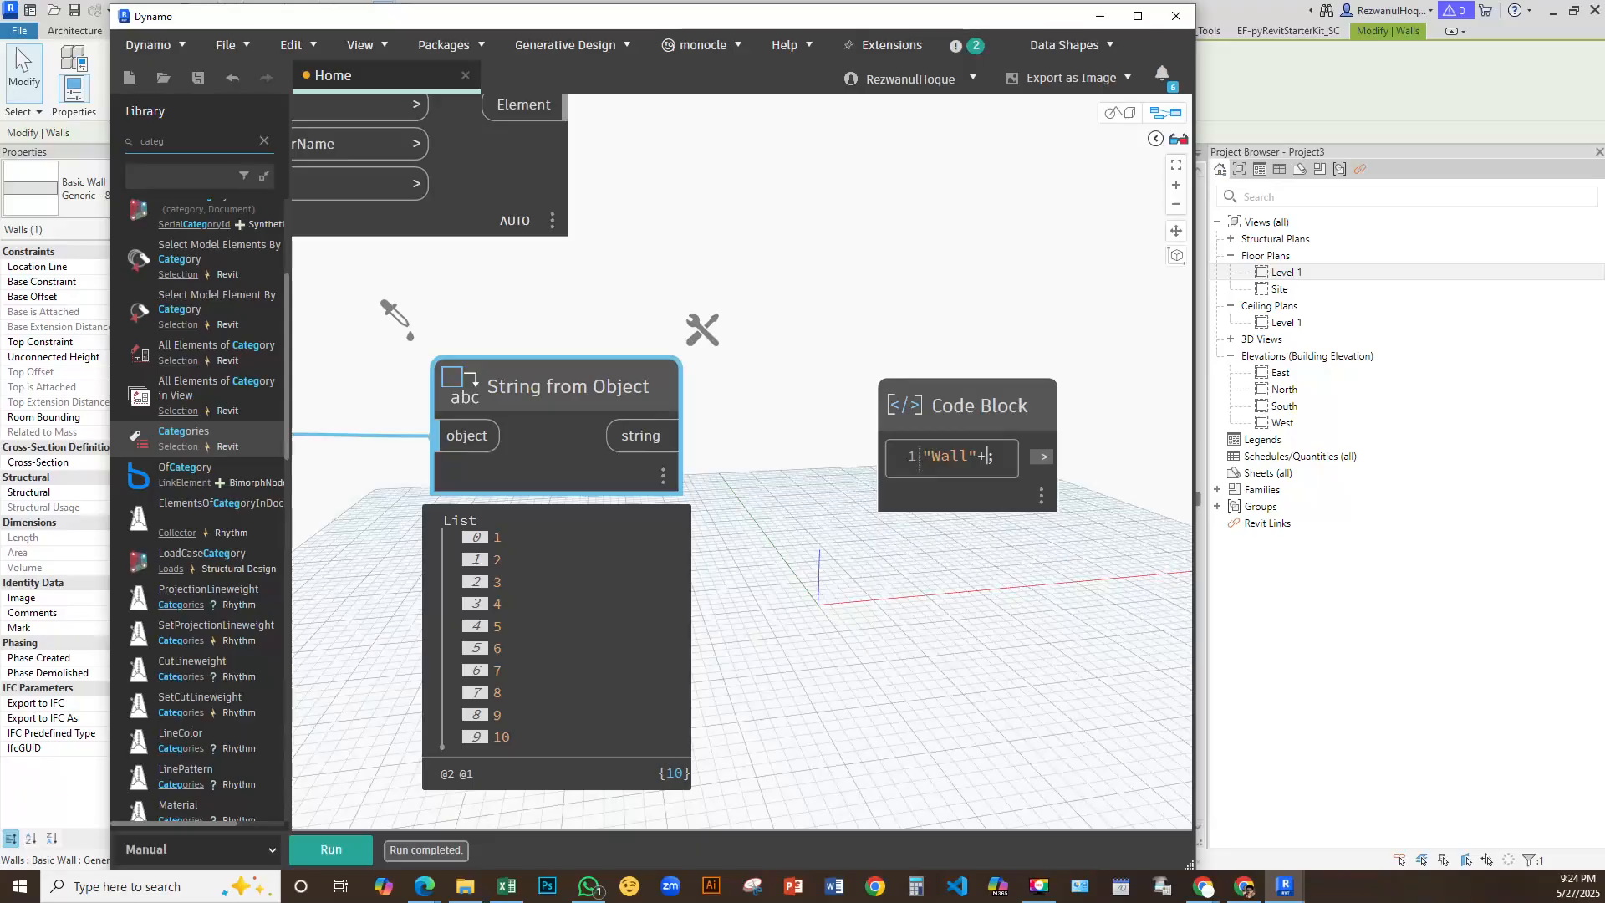
type("x")
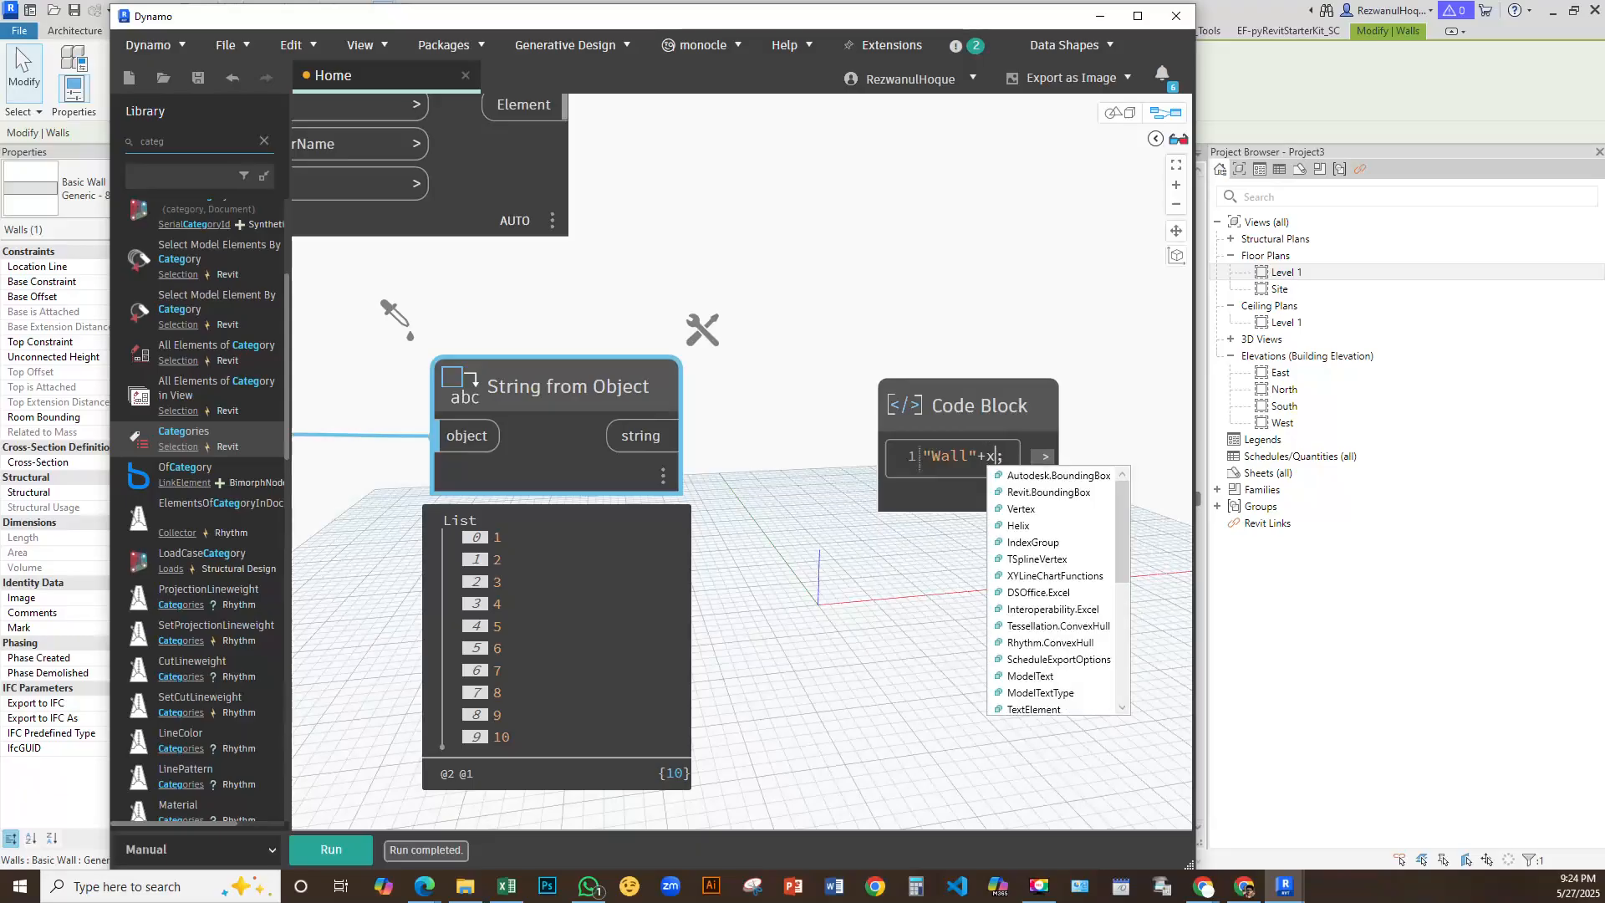
left_click(1002, 328)
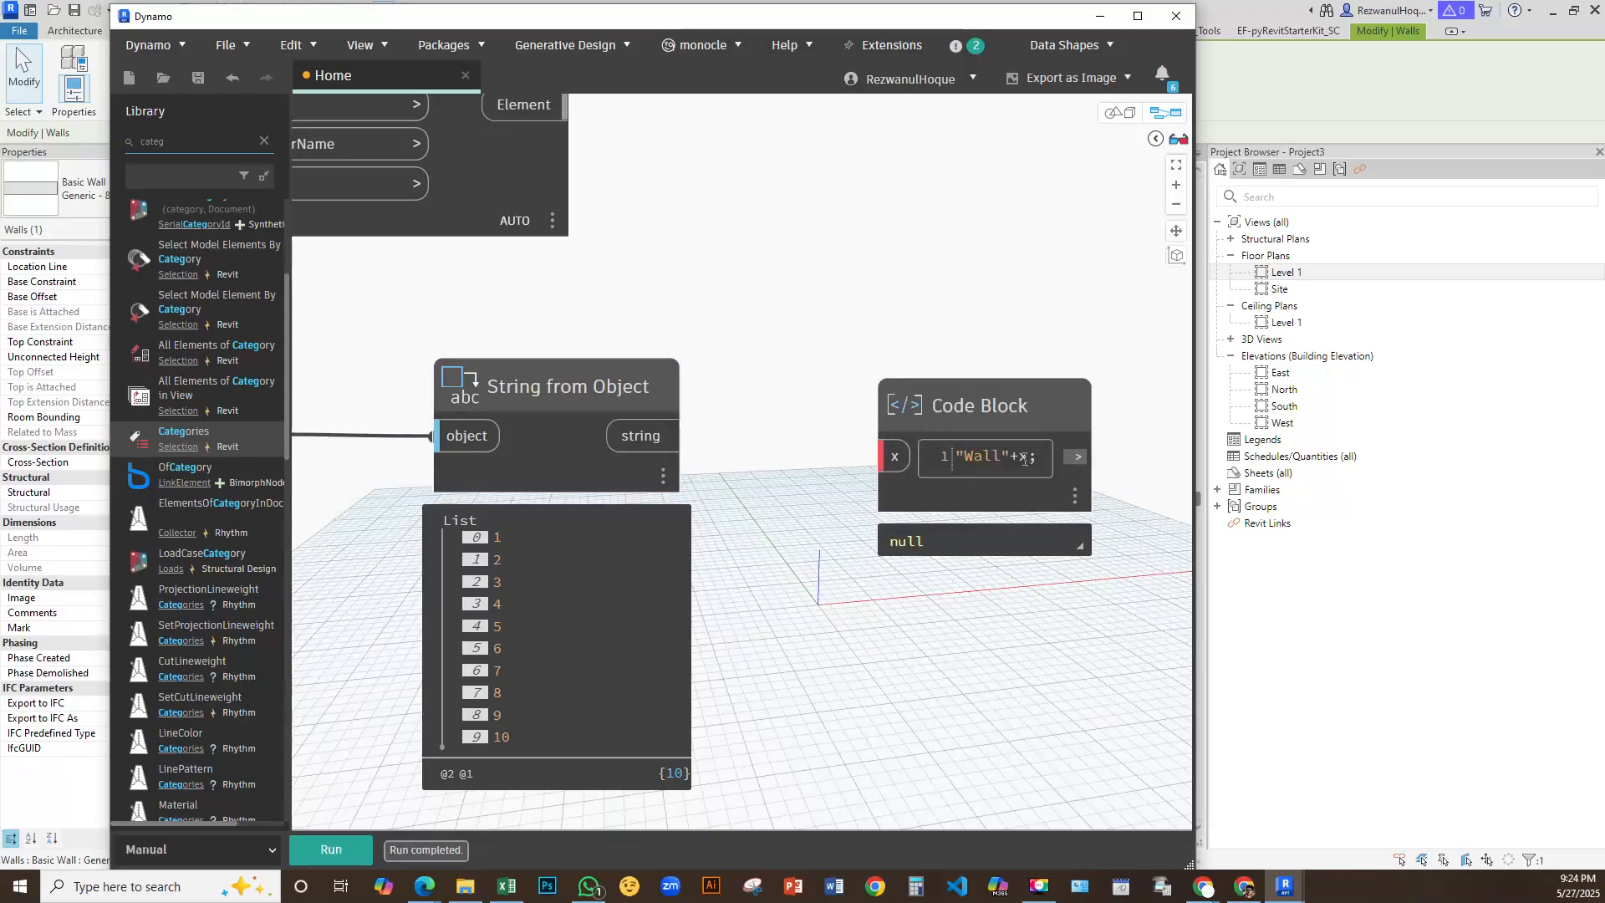
Connect String from Object's string output to the "Wall" Code Block's x input, run the graph and move the block closer
left_click(682, 436)
left_click(880, 457)
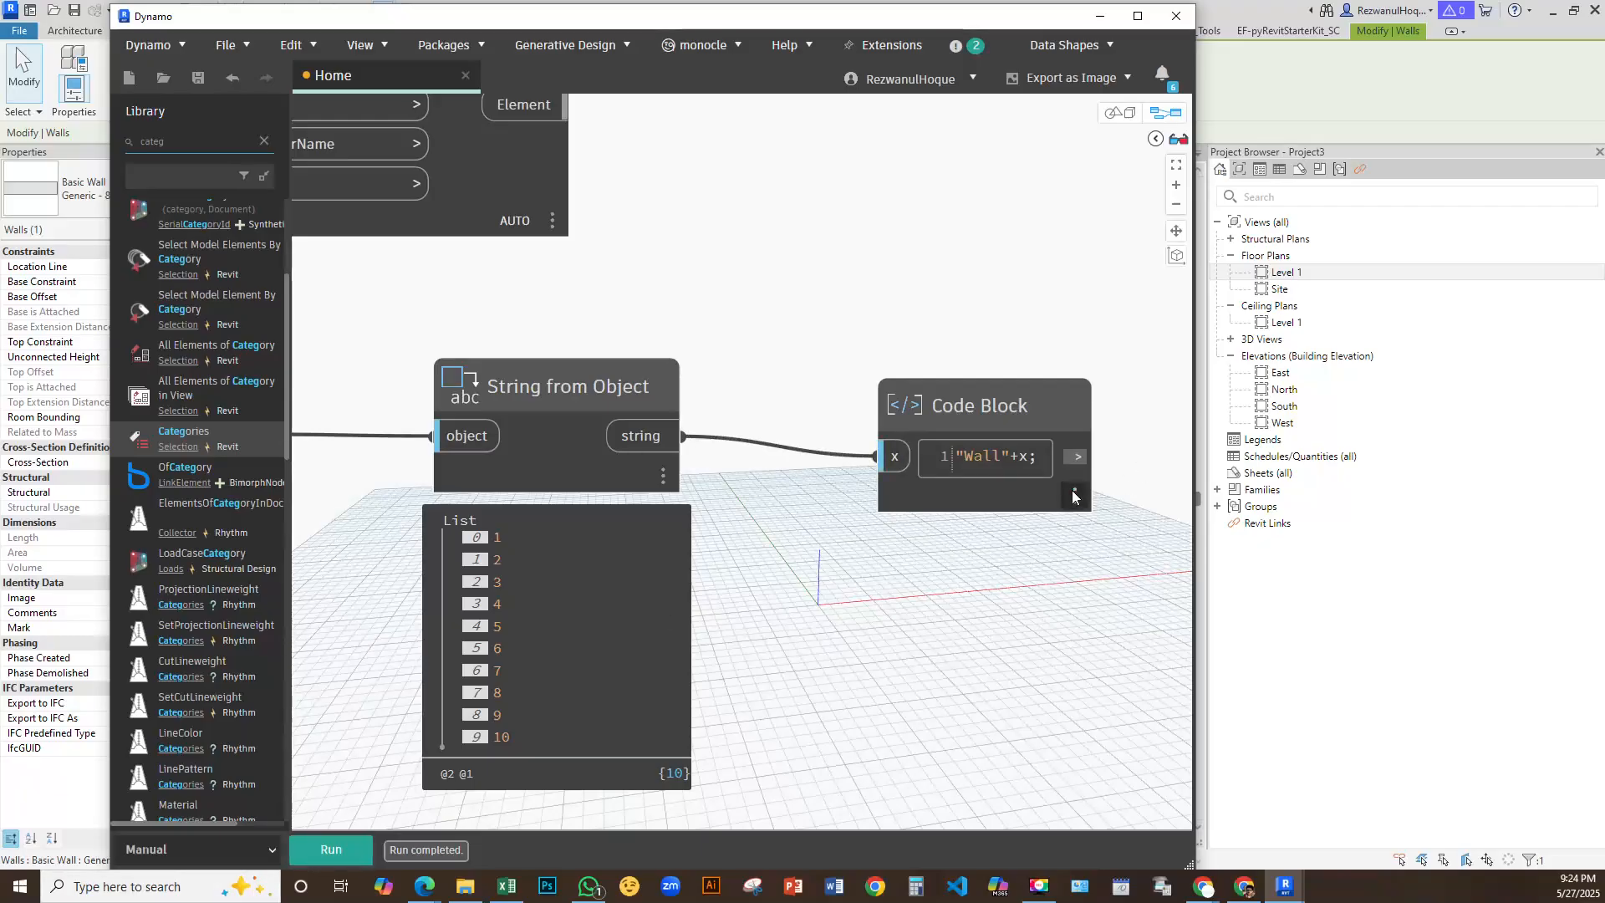
left_click(1075, 541)
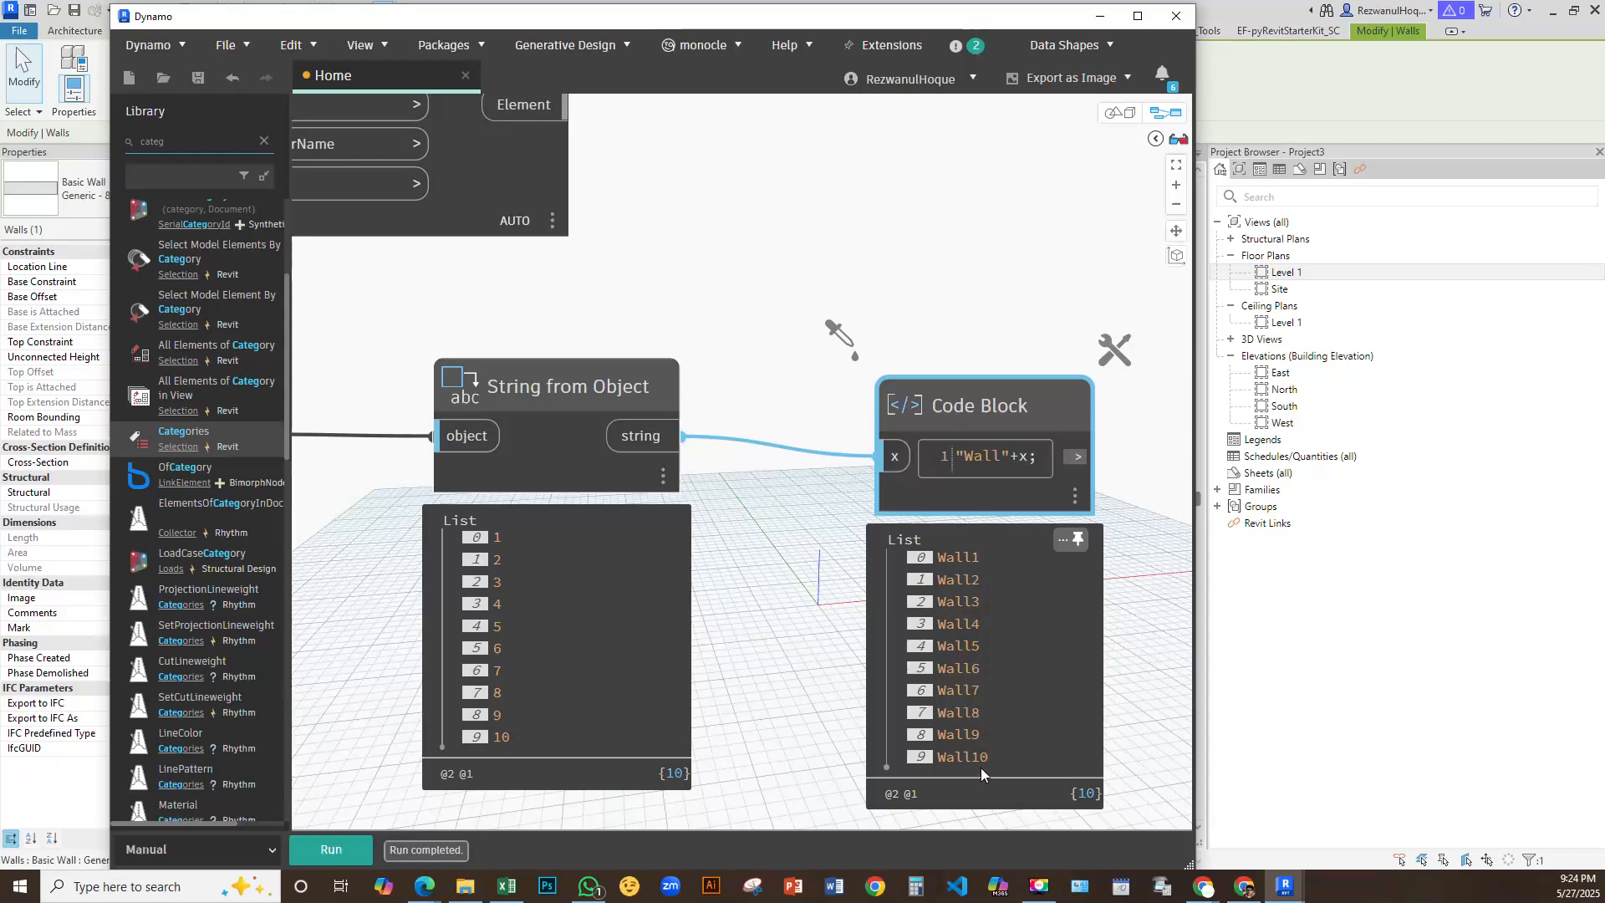
left_click_drag(999, 433, 909, 332)
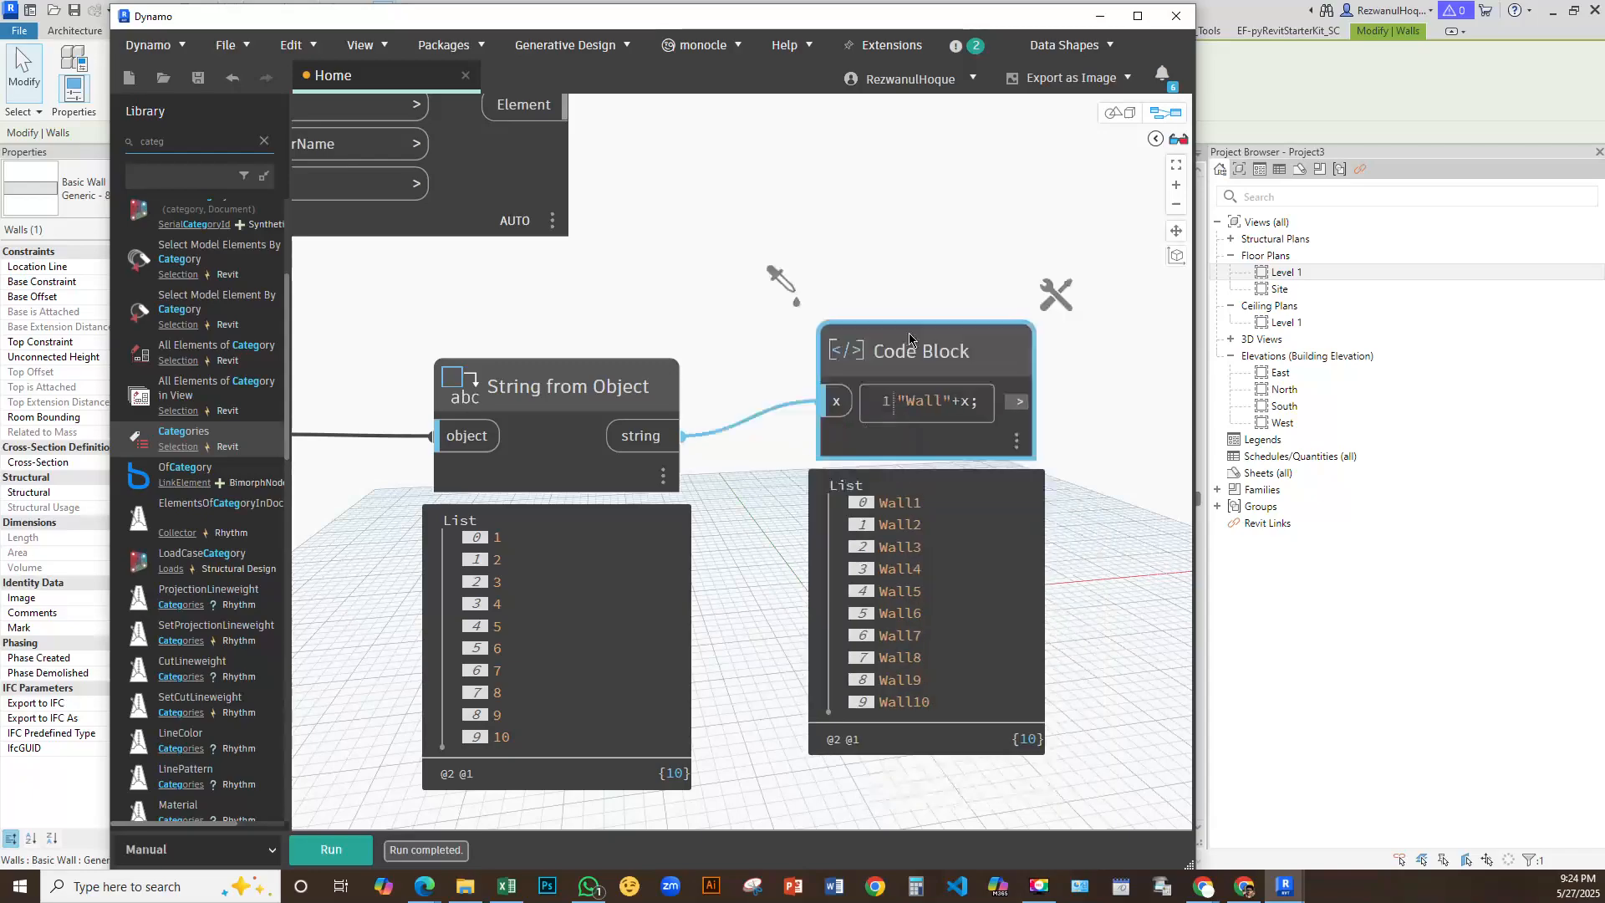
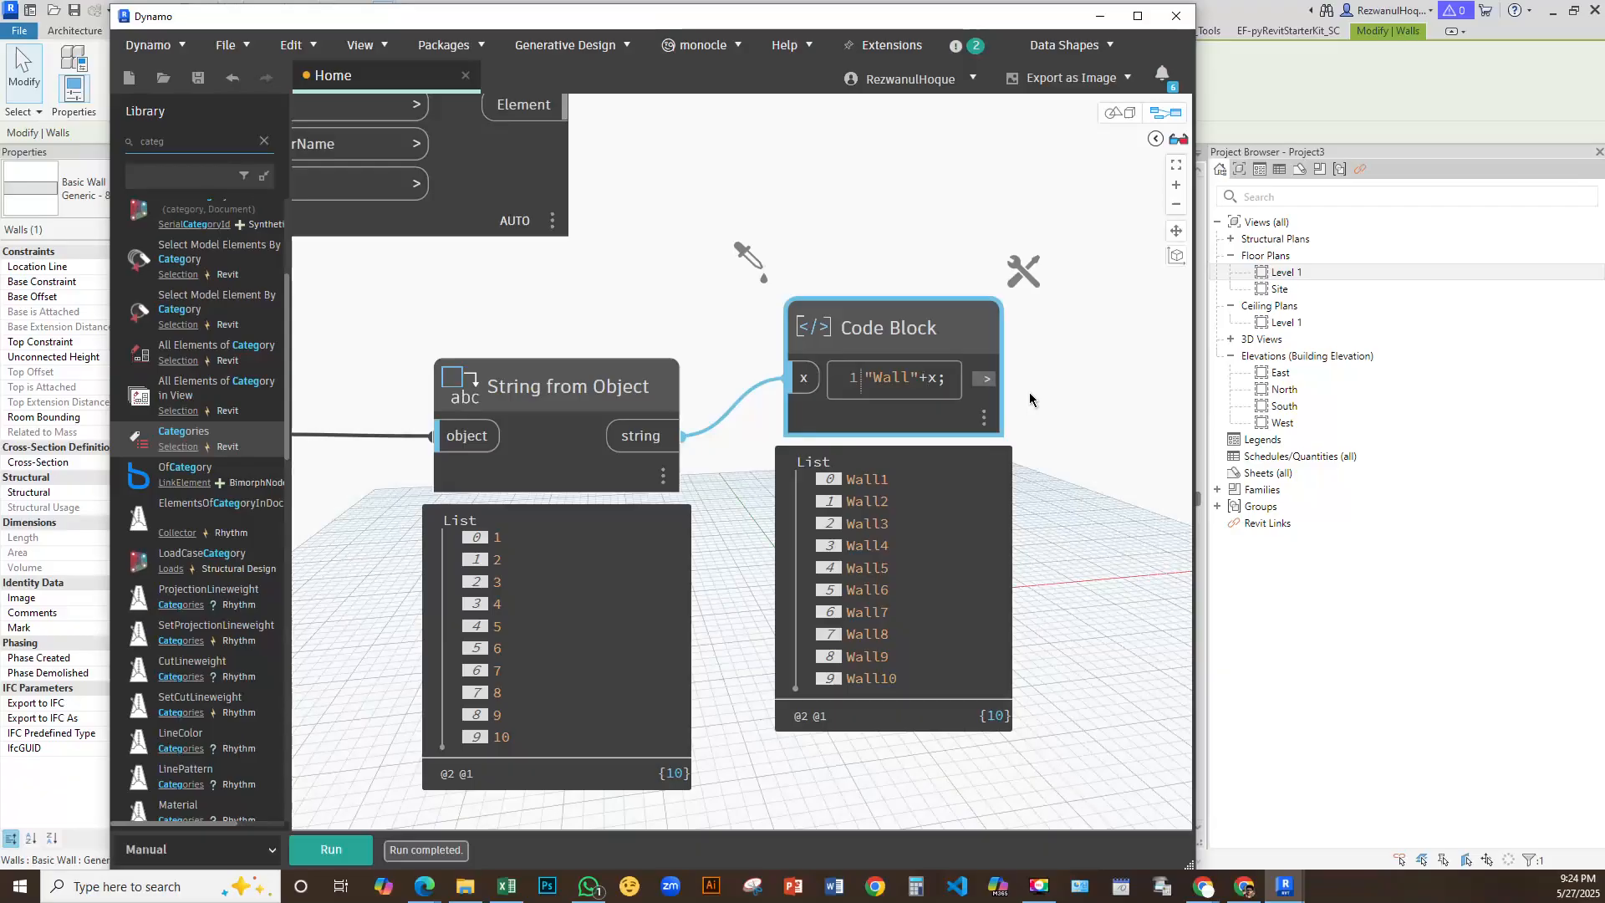
Change the Code Block's expression to "Wall"+" "+x; and rerun the graph
type("\"\"")
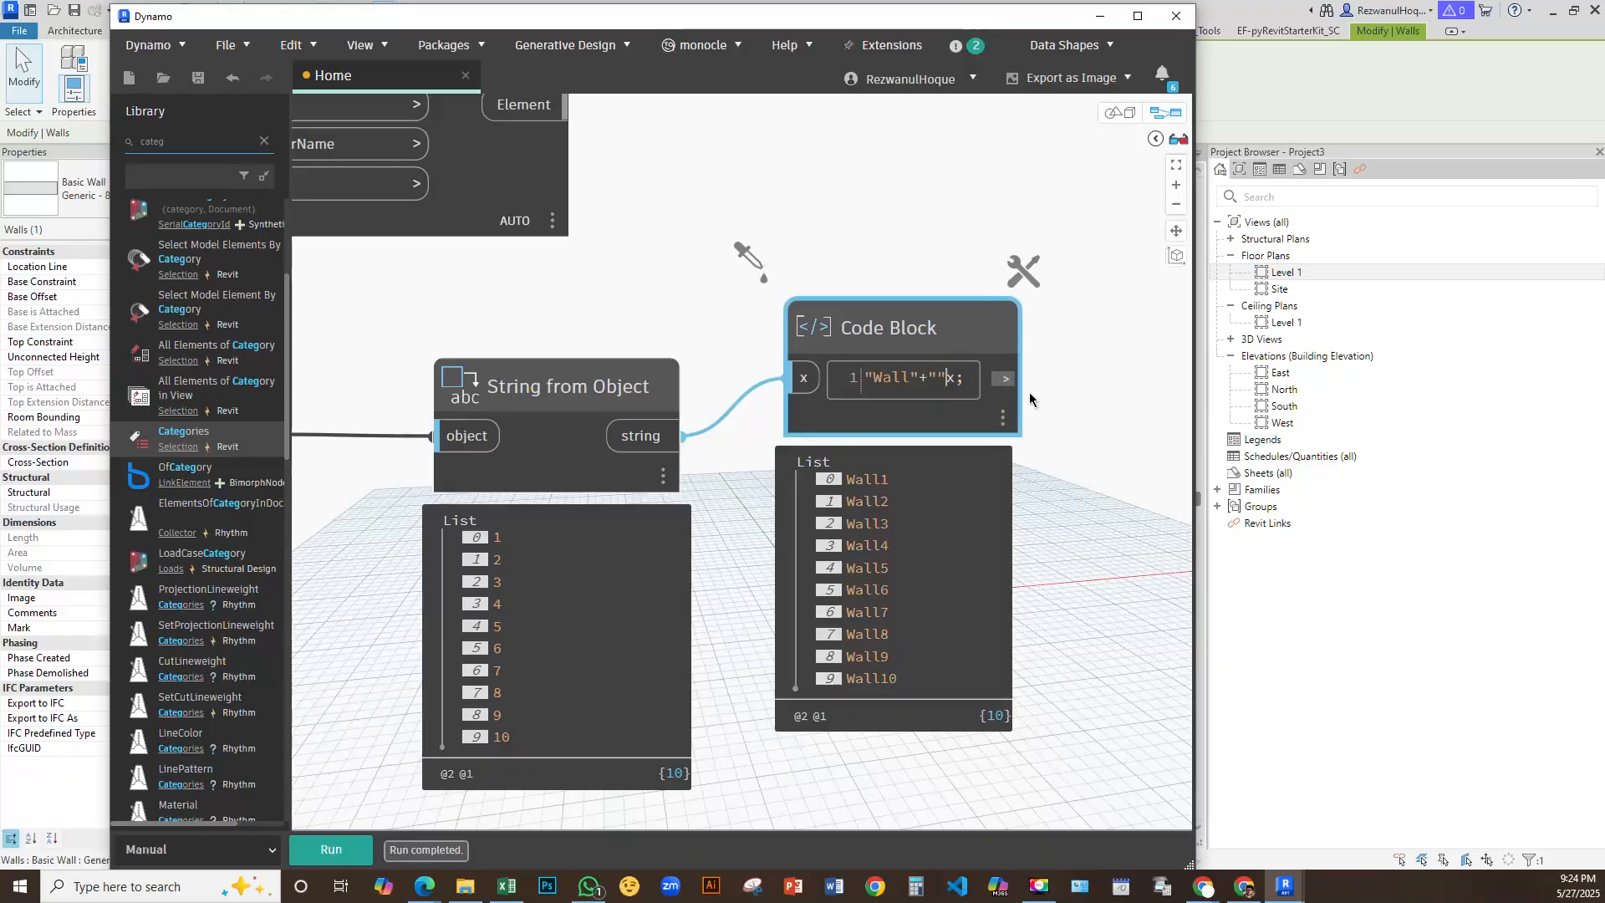
type("+")
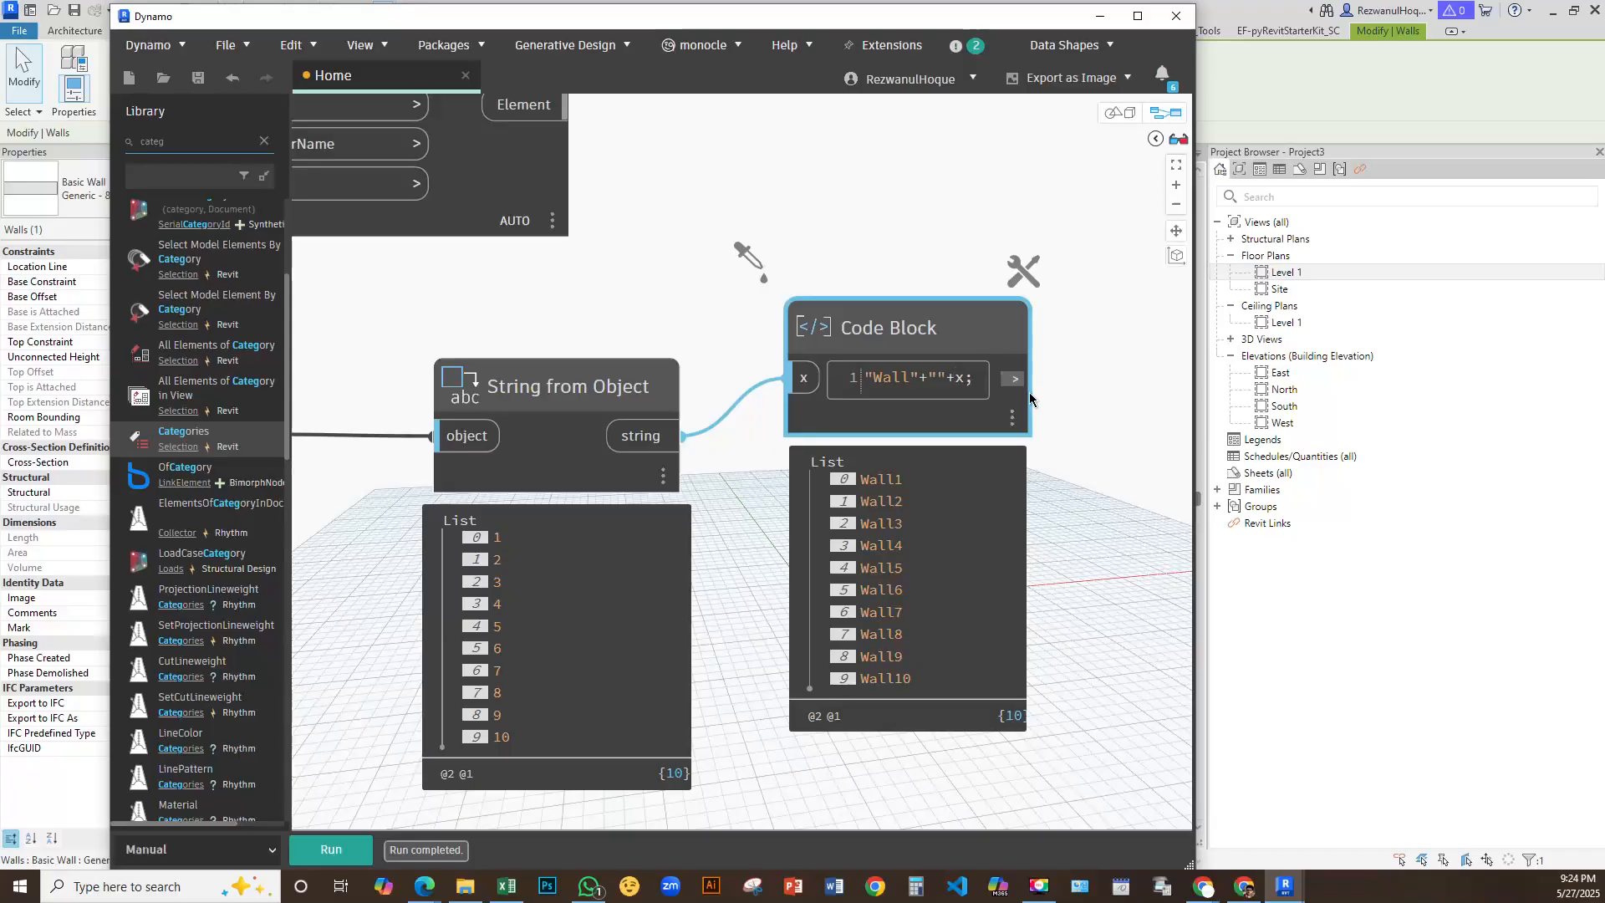
left_click(1005, 290)
left_click(338, 851)
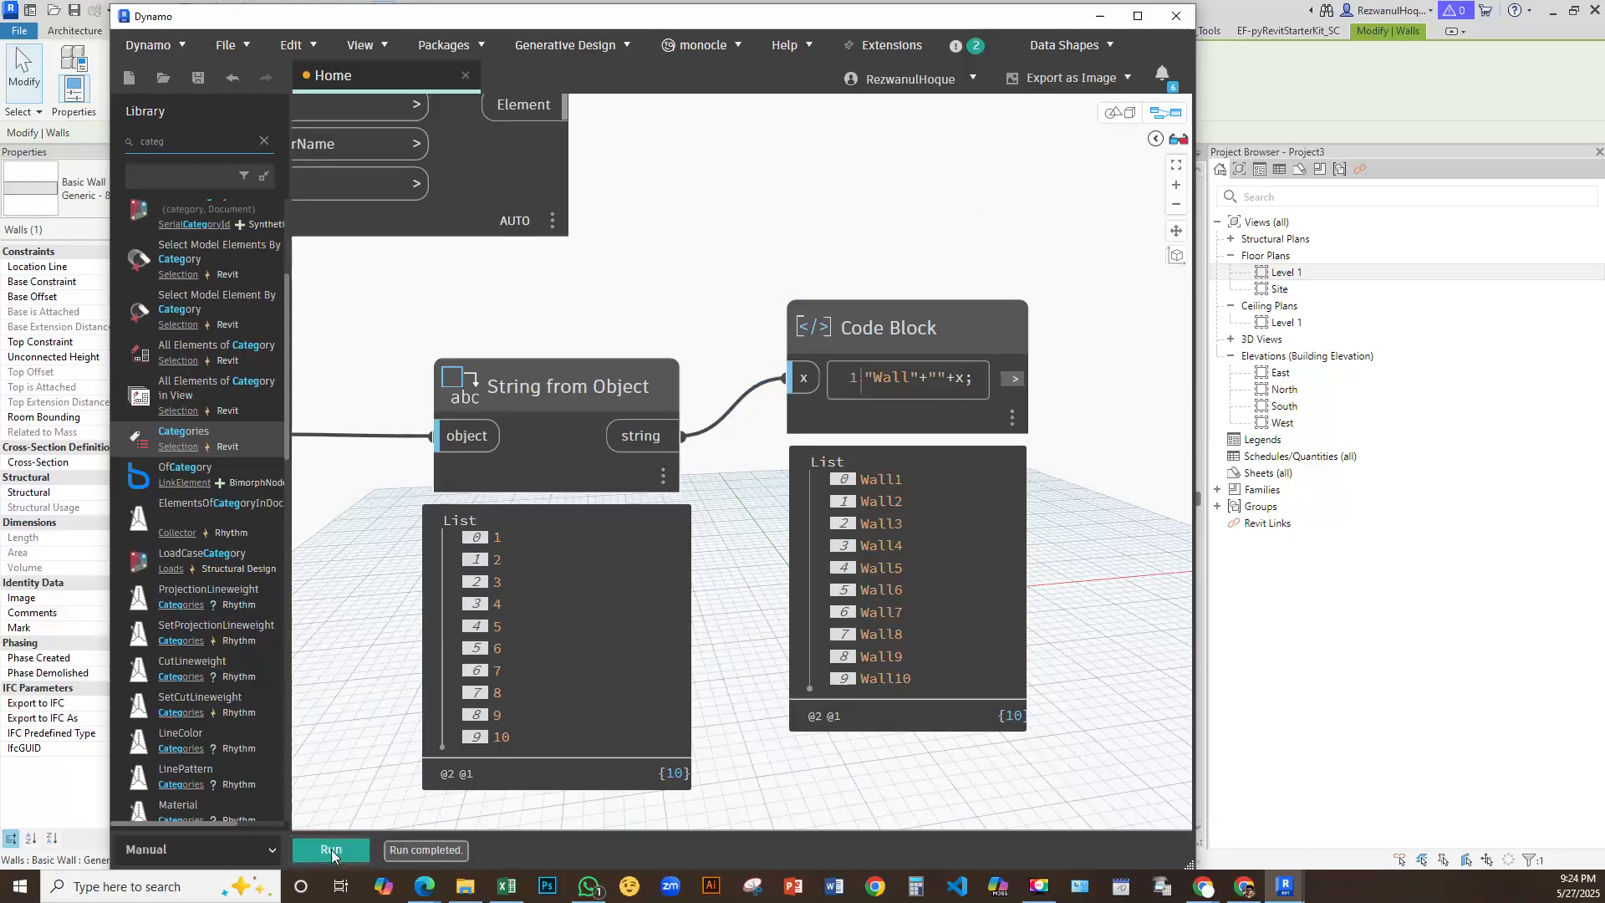
left_click(937, 378)
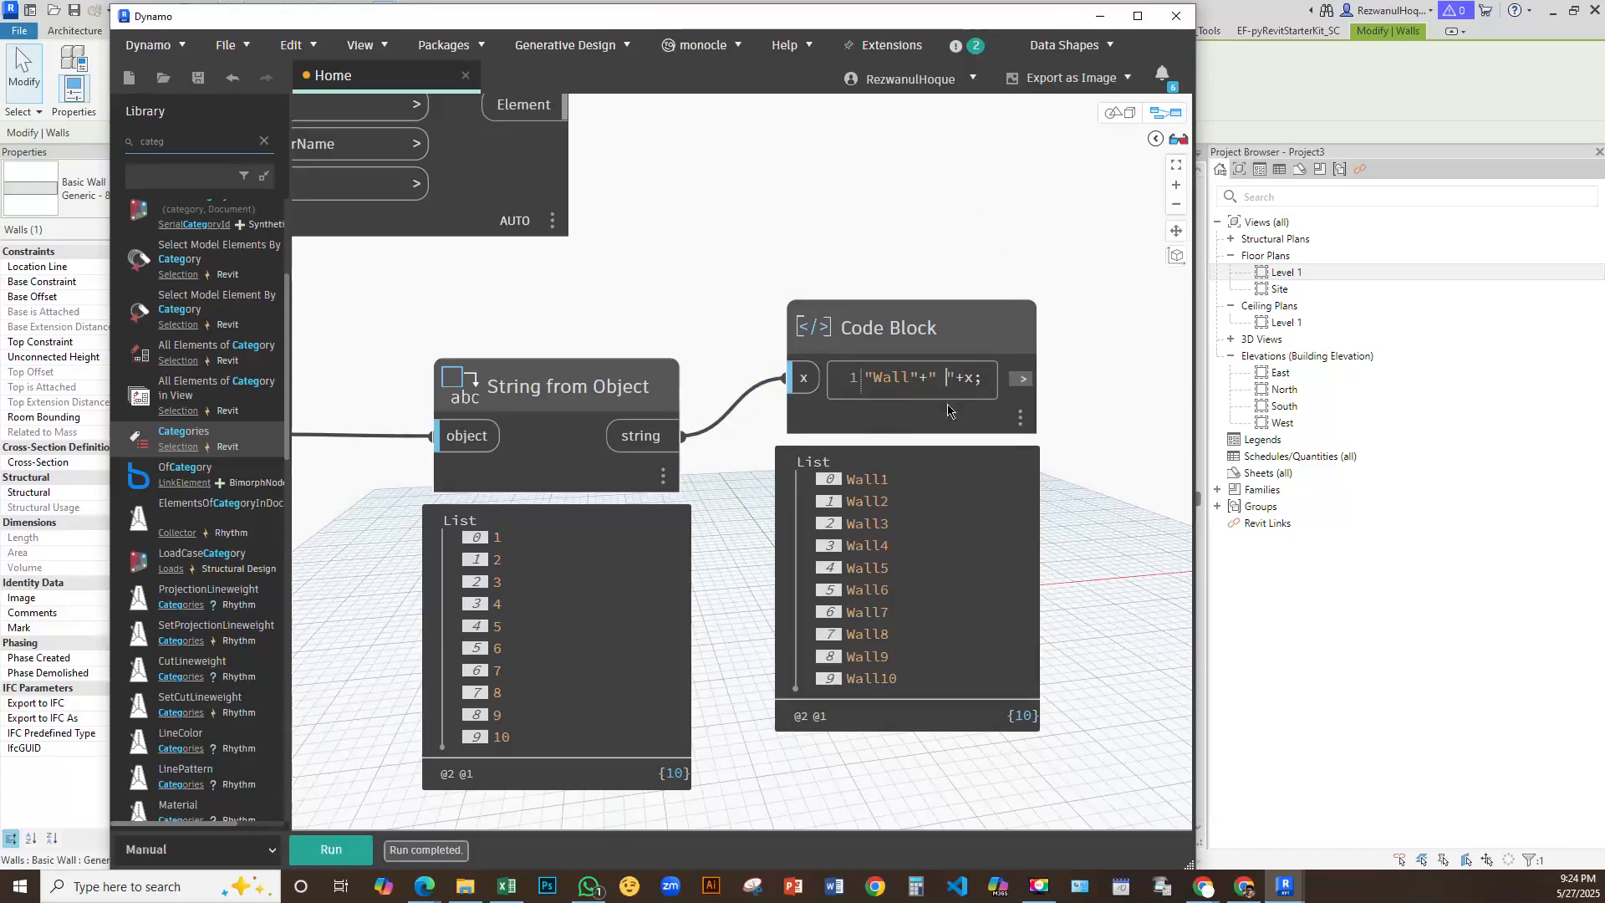
left_click(306, 856)
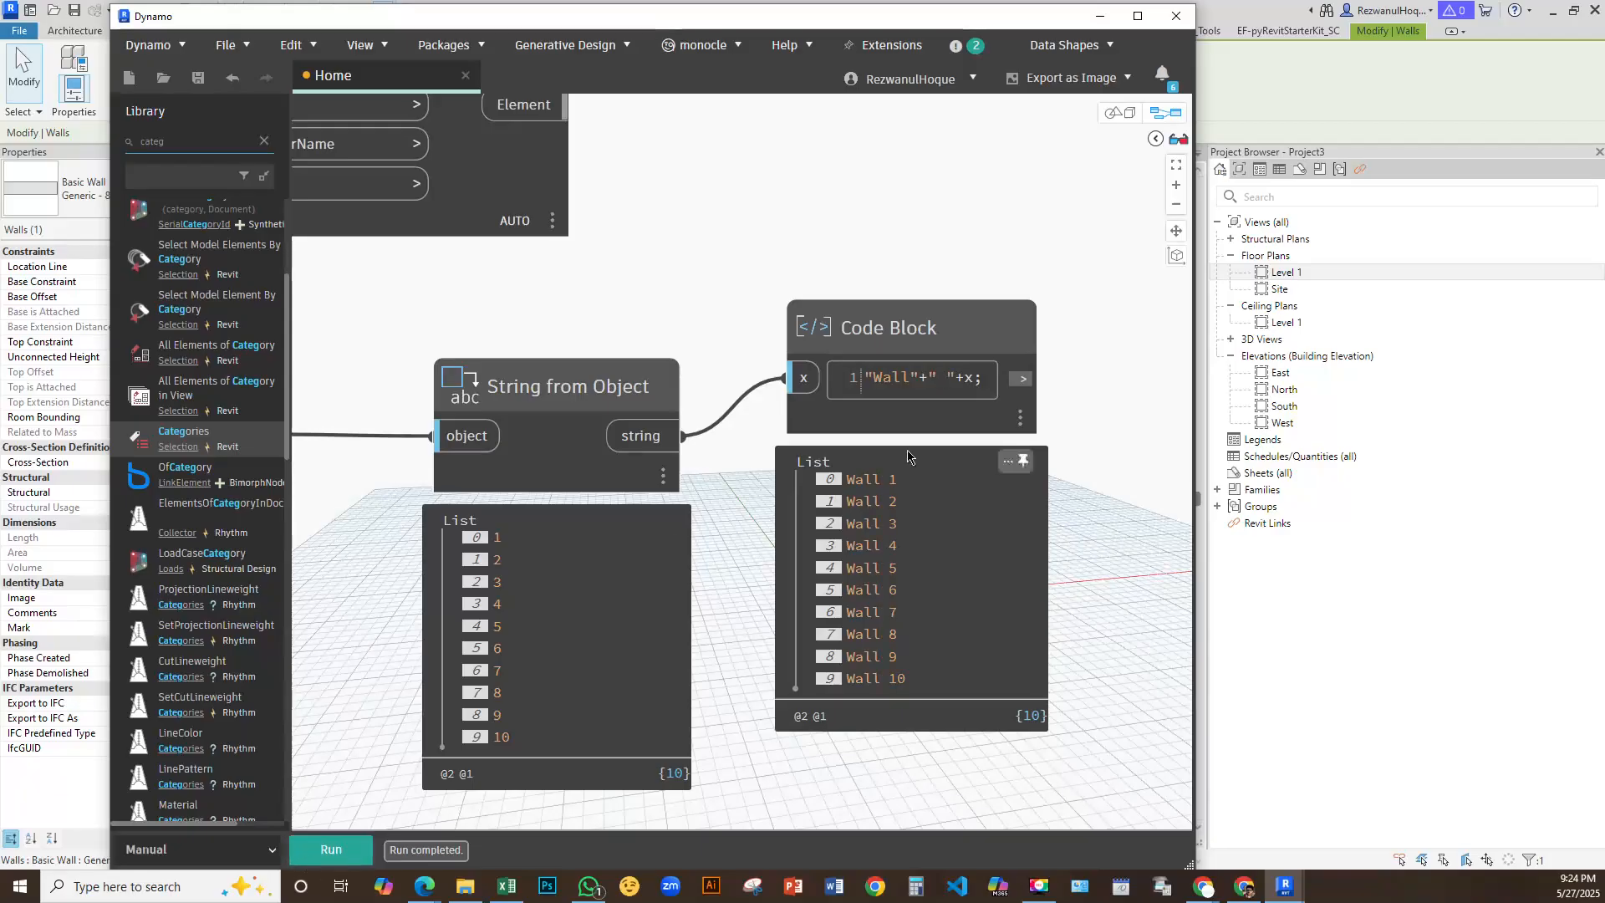
Compare the Code Block's output list with the wall elements listed by All Elements of Category
middle_click_drag(1092, 523, 1102, 317)
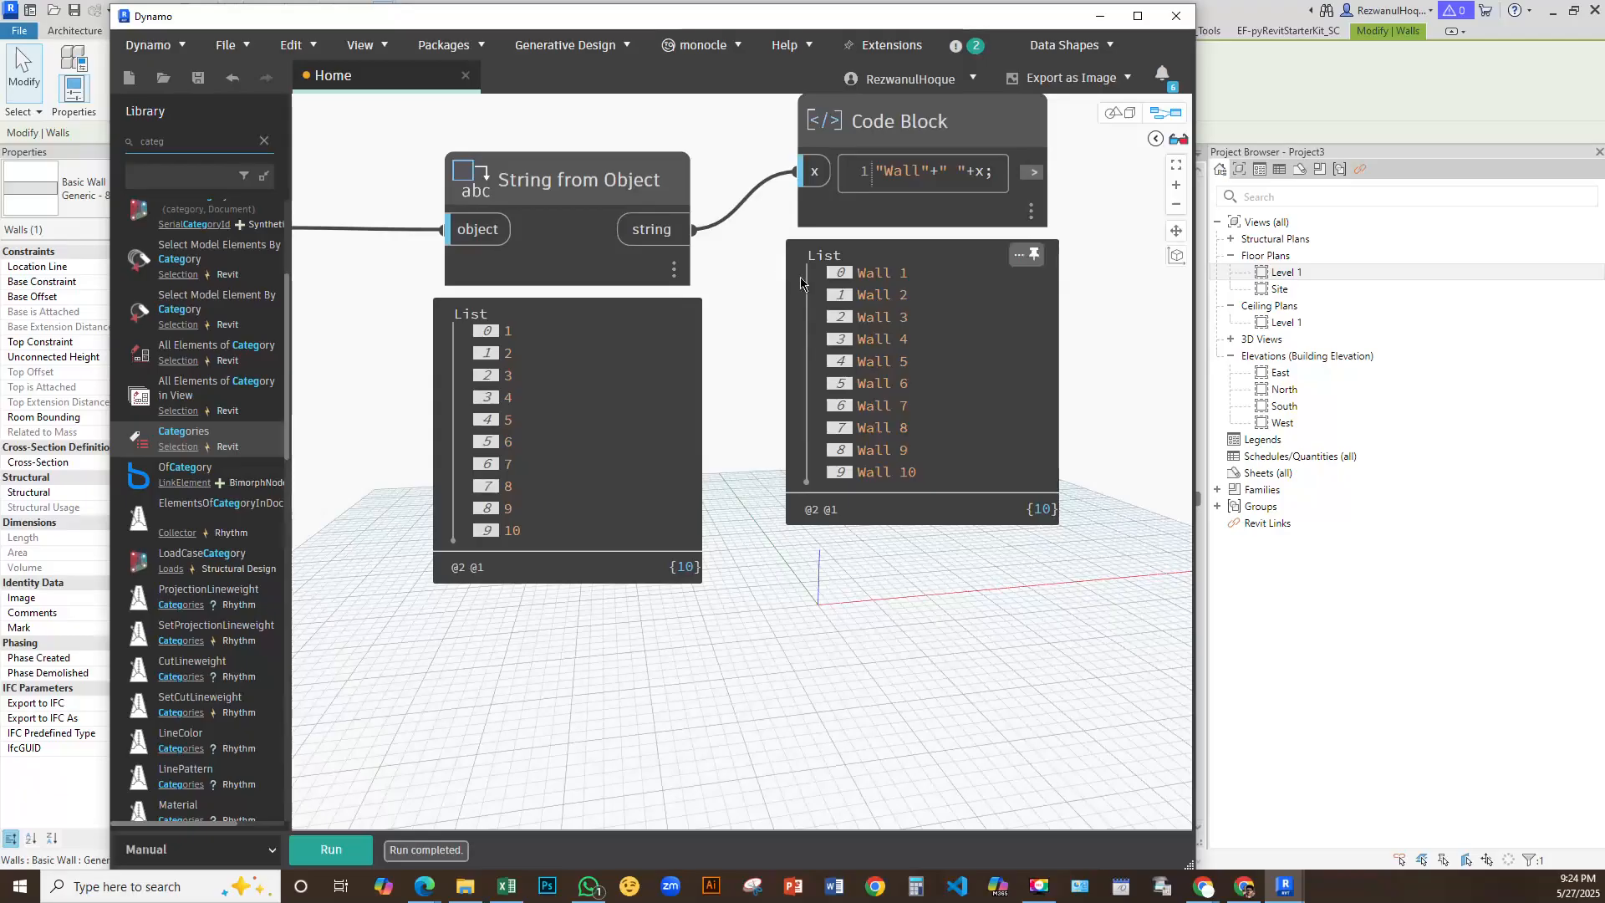
scroll(749, 430, "down", 6)
scroll(470, 430, "up", 6)
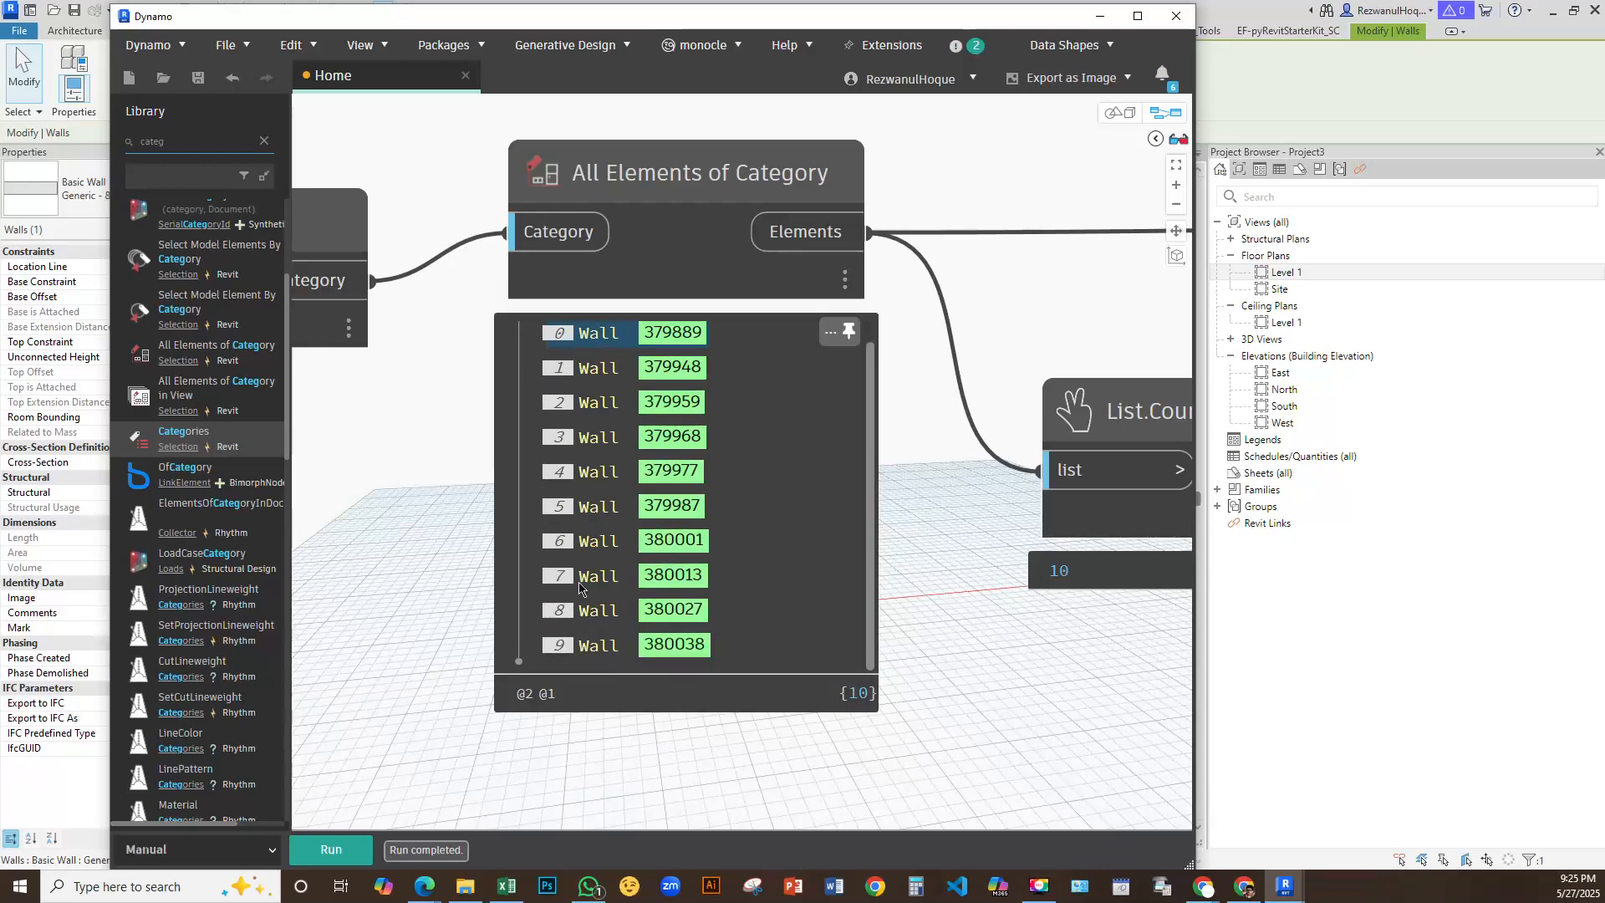
scroll(593, 568, "down", 5)
scroll(671, 470, "up", 4)
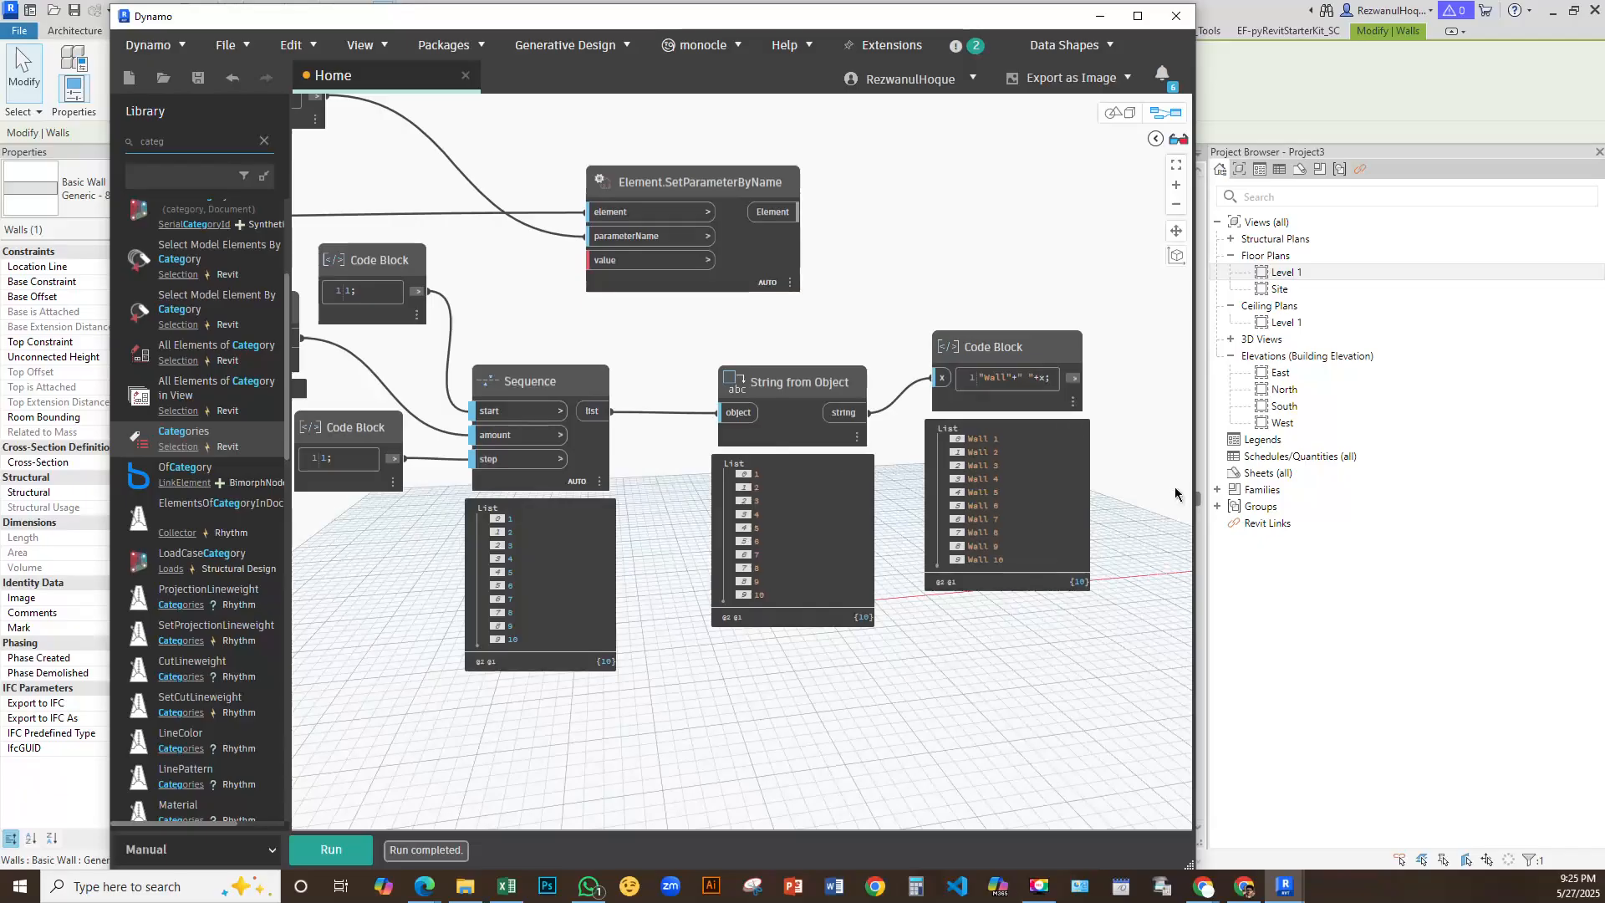
scroll(1135, 465, "up", 4)
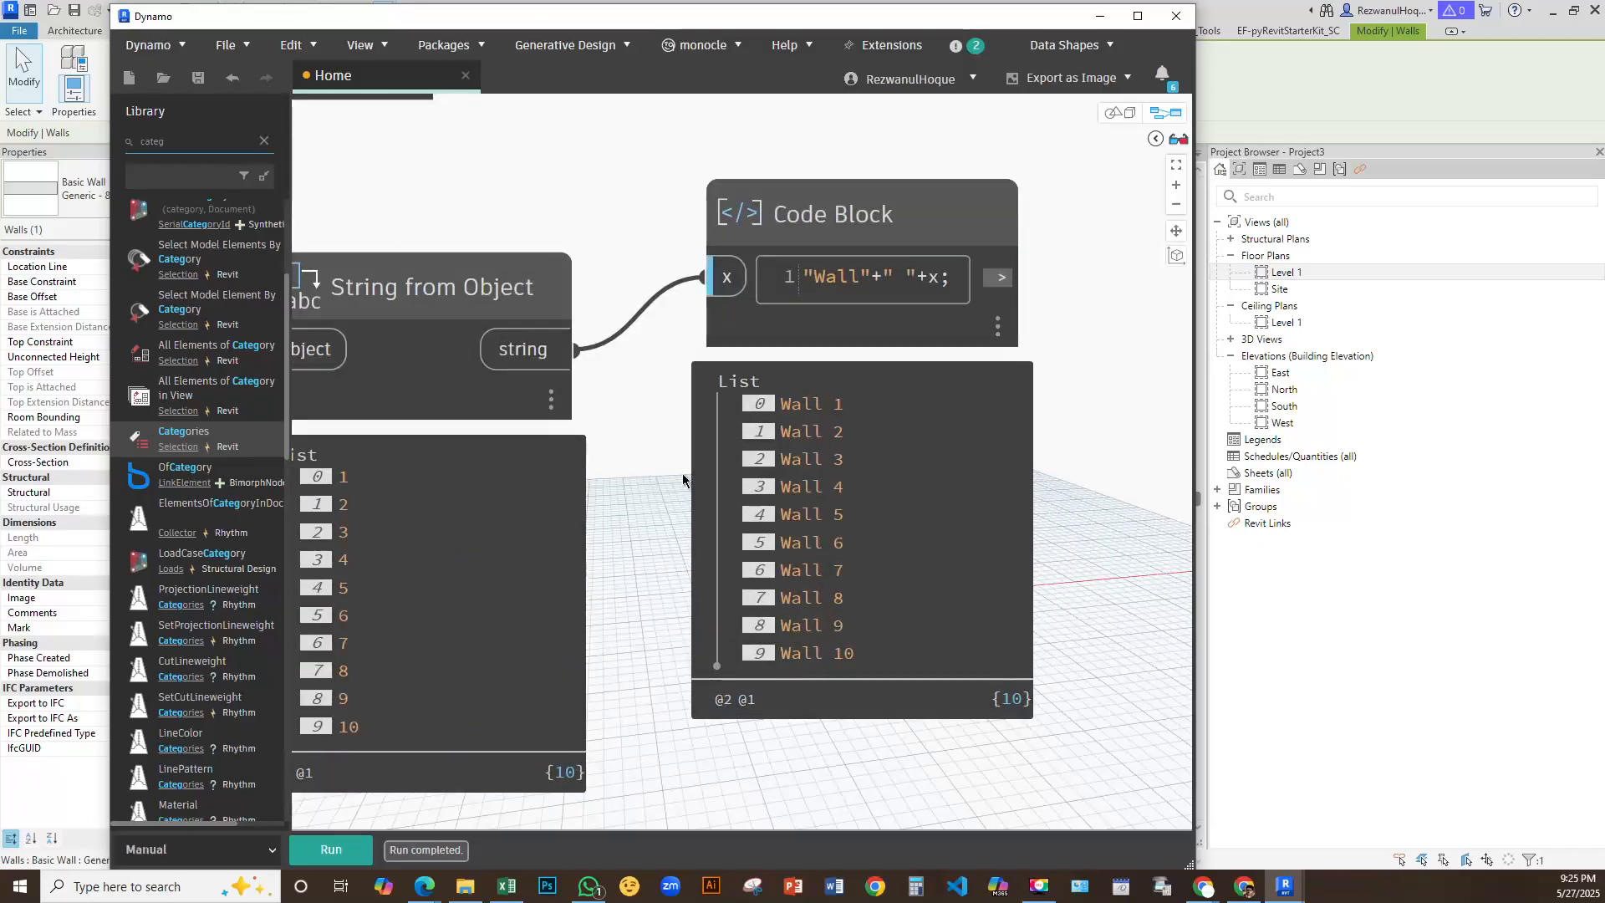
scroll(684, 480, "down", 4)
Move the Element.SetParameterByName node to the right, beyond the "Wall" Code Block
middle_click_drag(460, 170, 652, 491)
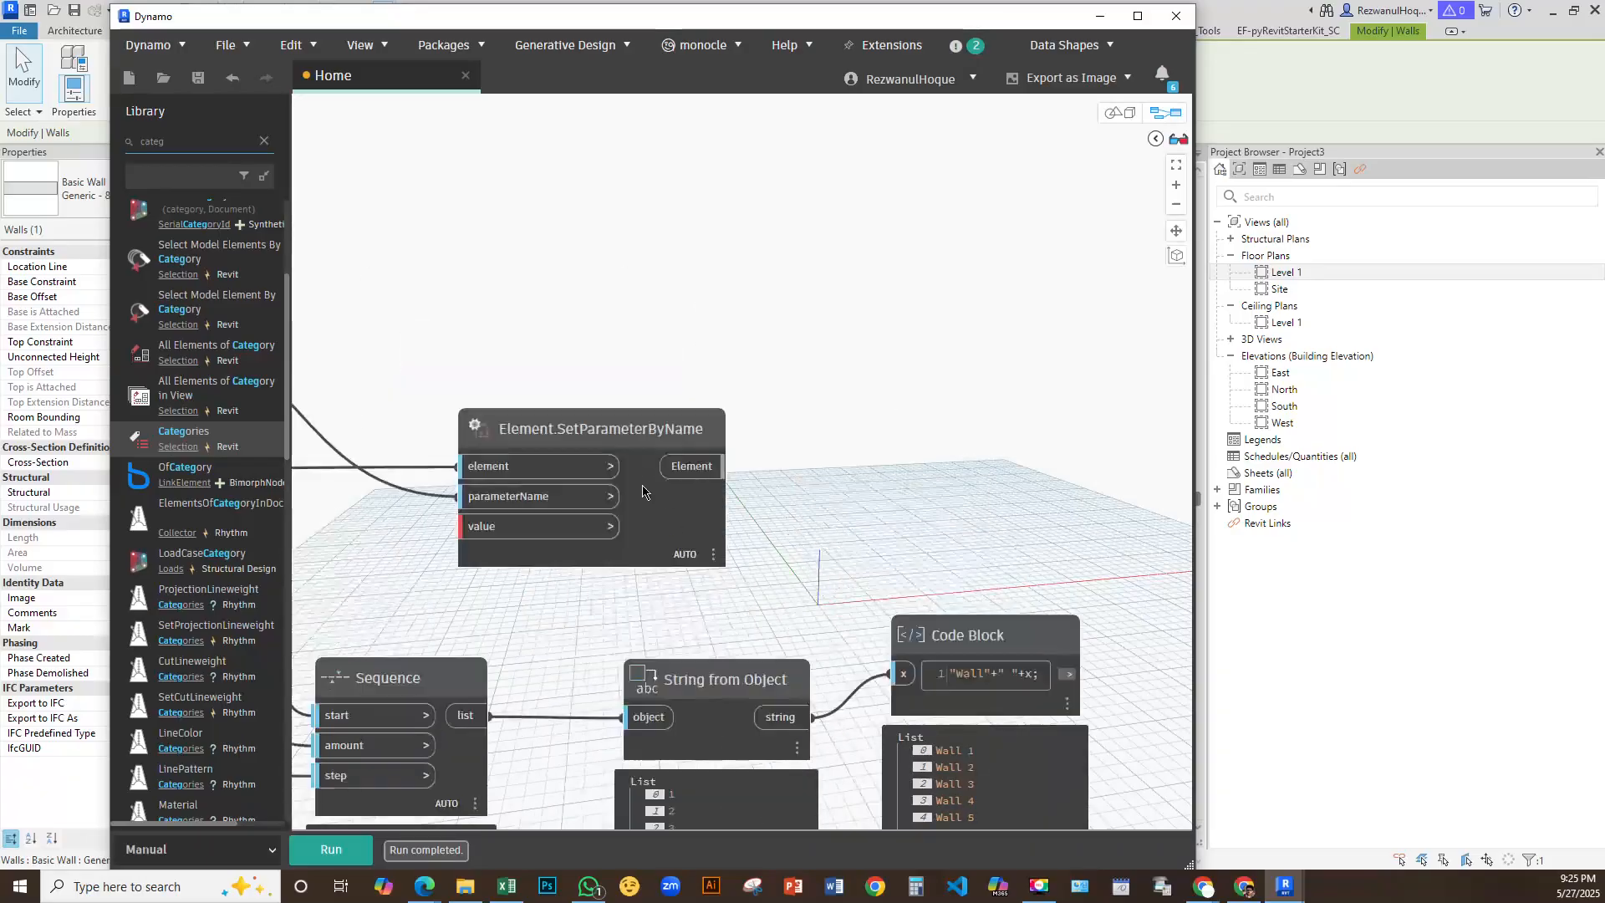
scroll(649, 492, "down", 3)
left_click_drag(649, 492, 1108, 401)
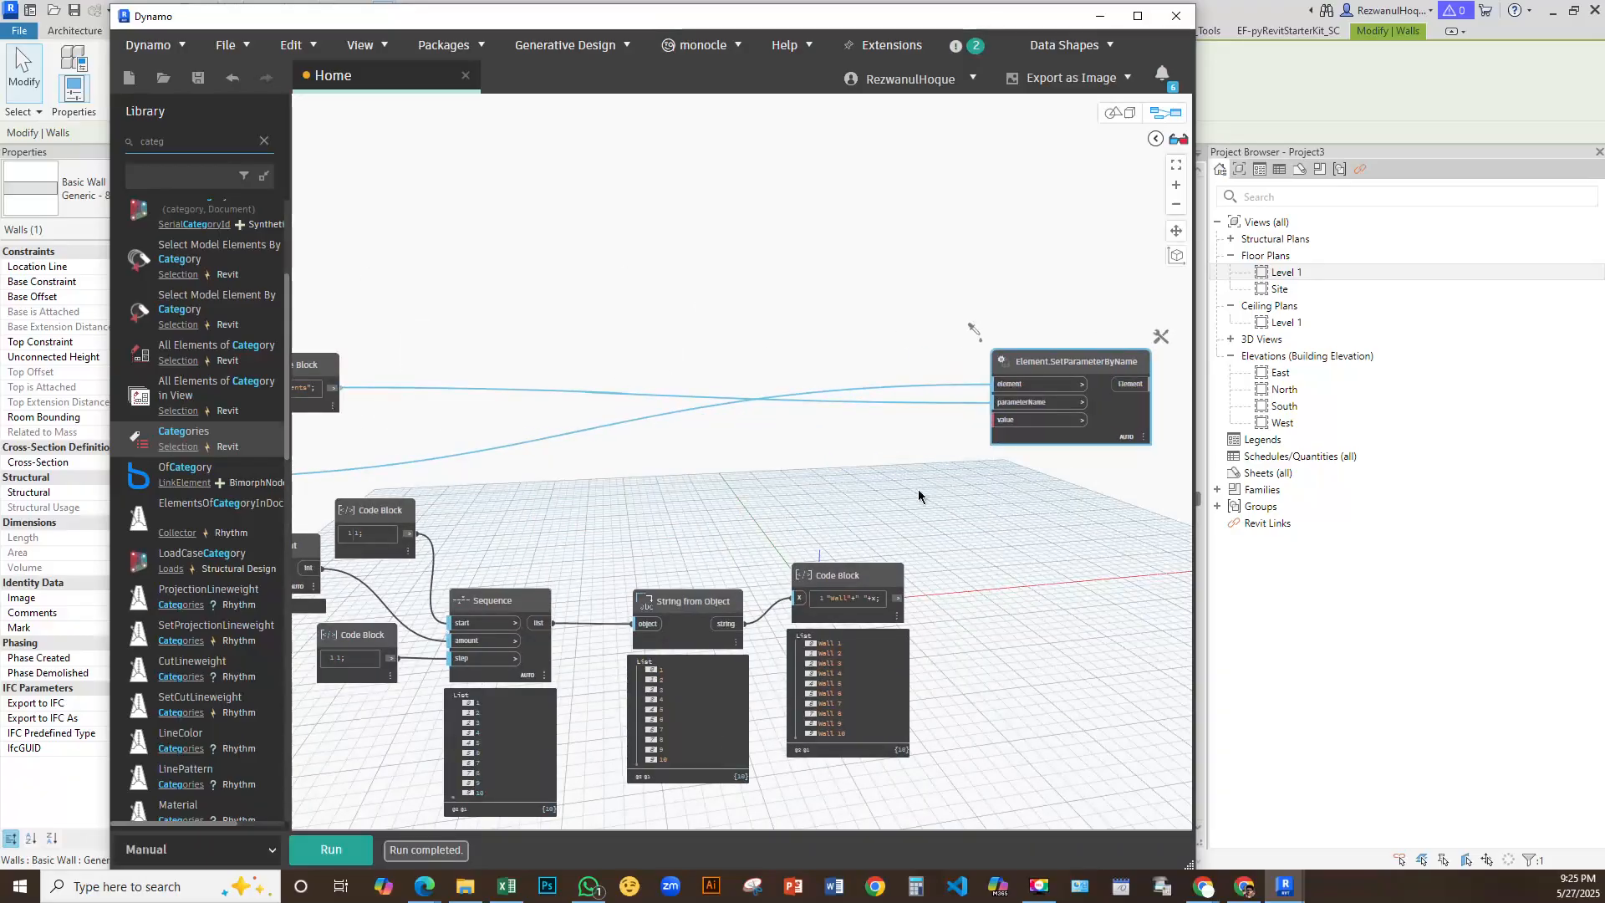
middle_click_drag(908, 600, 935, 529)
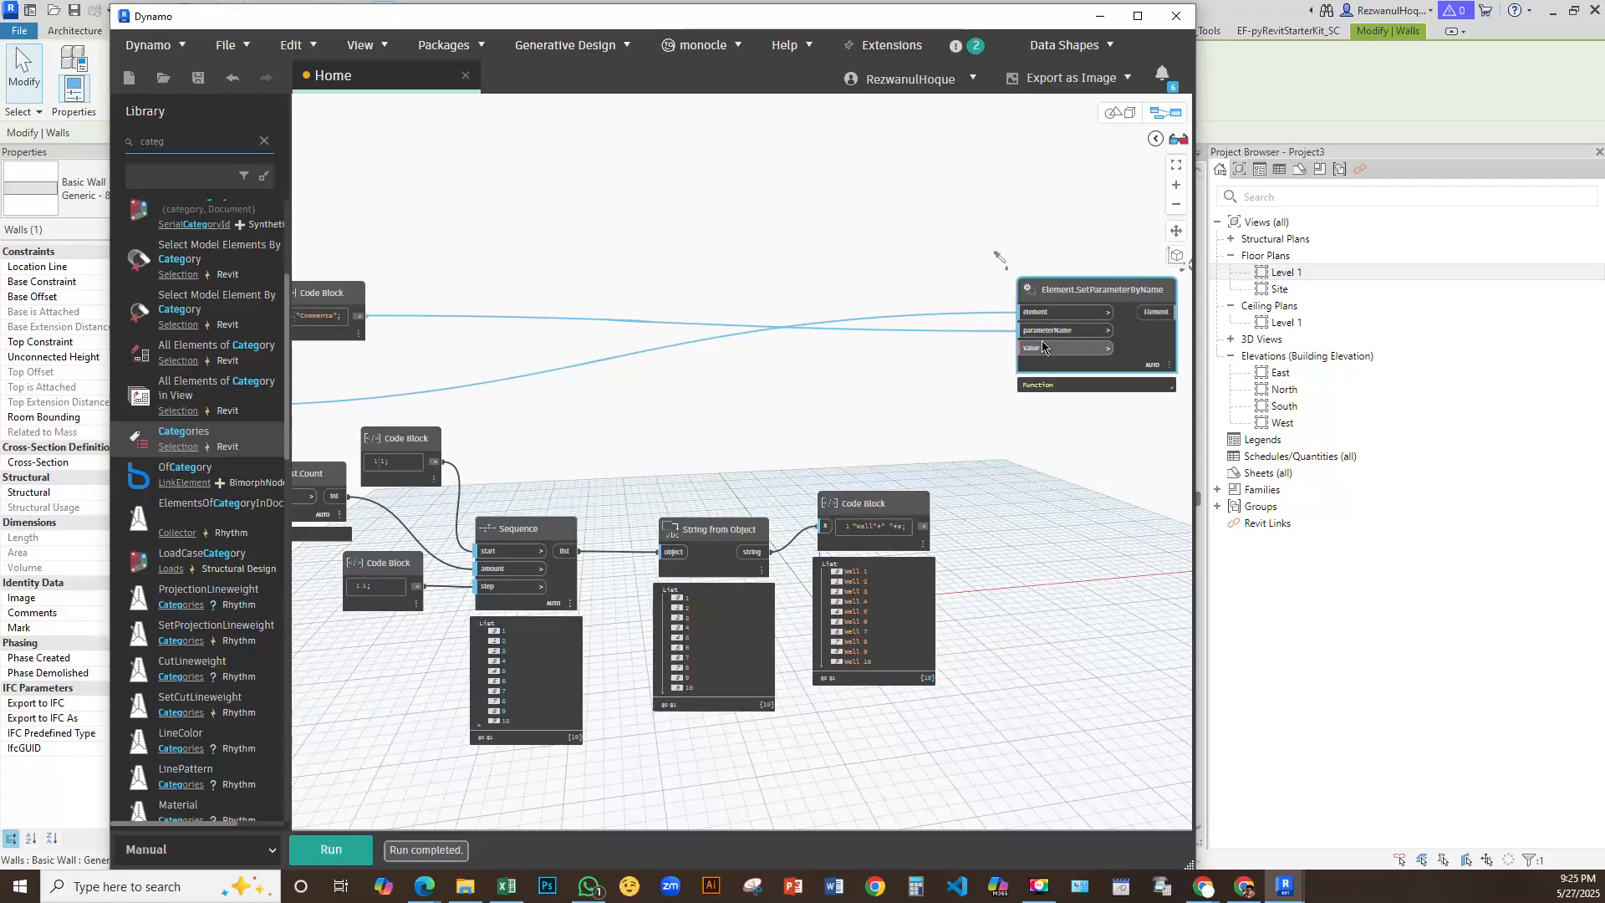
Connect the "Wall" Code Block's output to the value input of Element.SetParameterByName, nudge that node closer and run the graph
middle_click_drag(899, 453, 1303, 428)
scroll(404, 498, "up", 4)
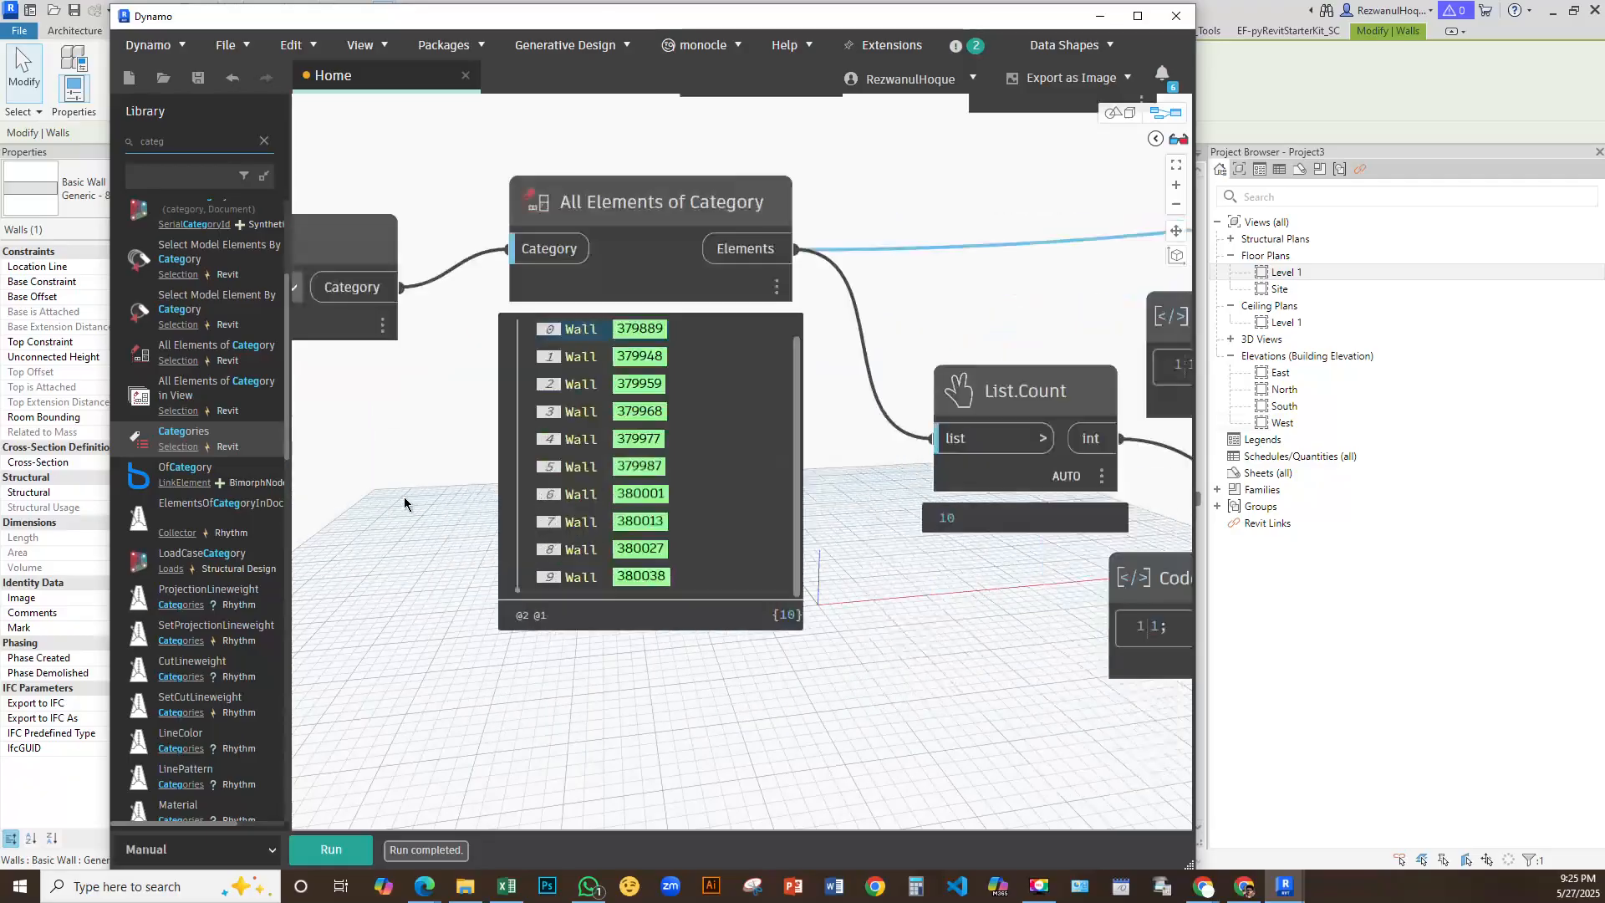
middle_click_drag(1039, 585, 479, 563)
scroll(479, 563, "down", 4)
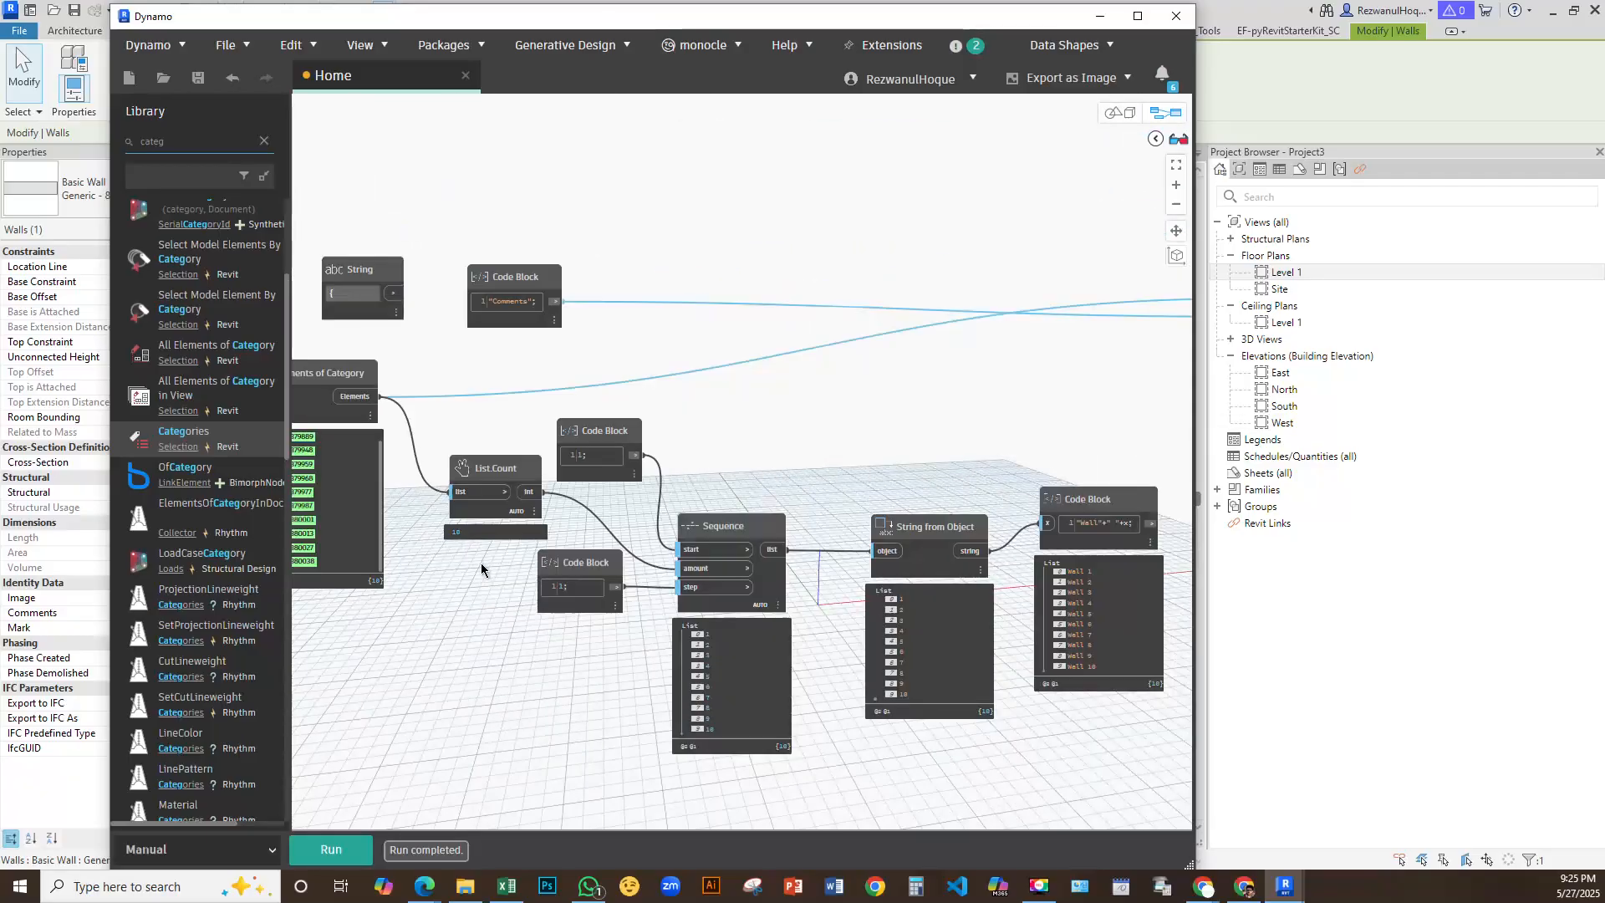
middle_click_drag(1100, 445, 632, 478)
scroll(632, 478, "up", 3)
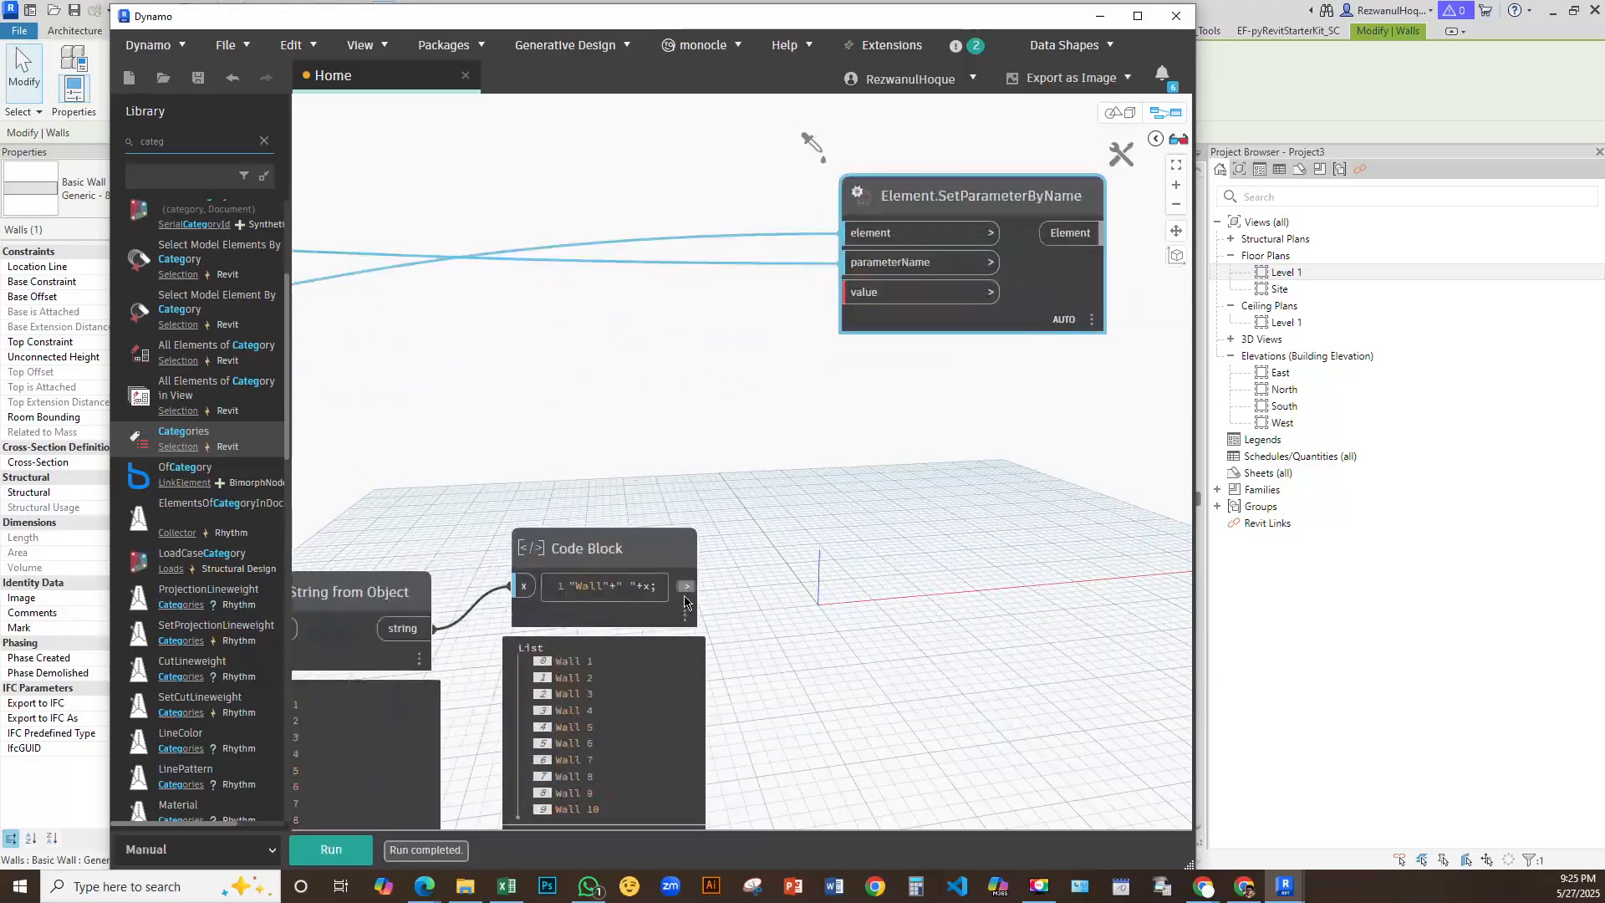
left_click_drag(686, 586, 854, 292)
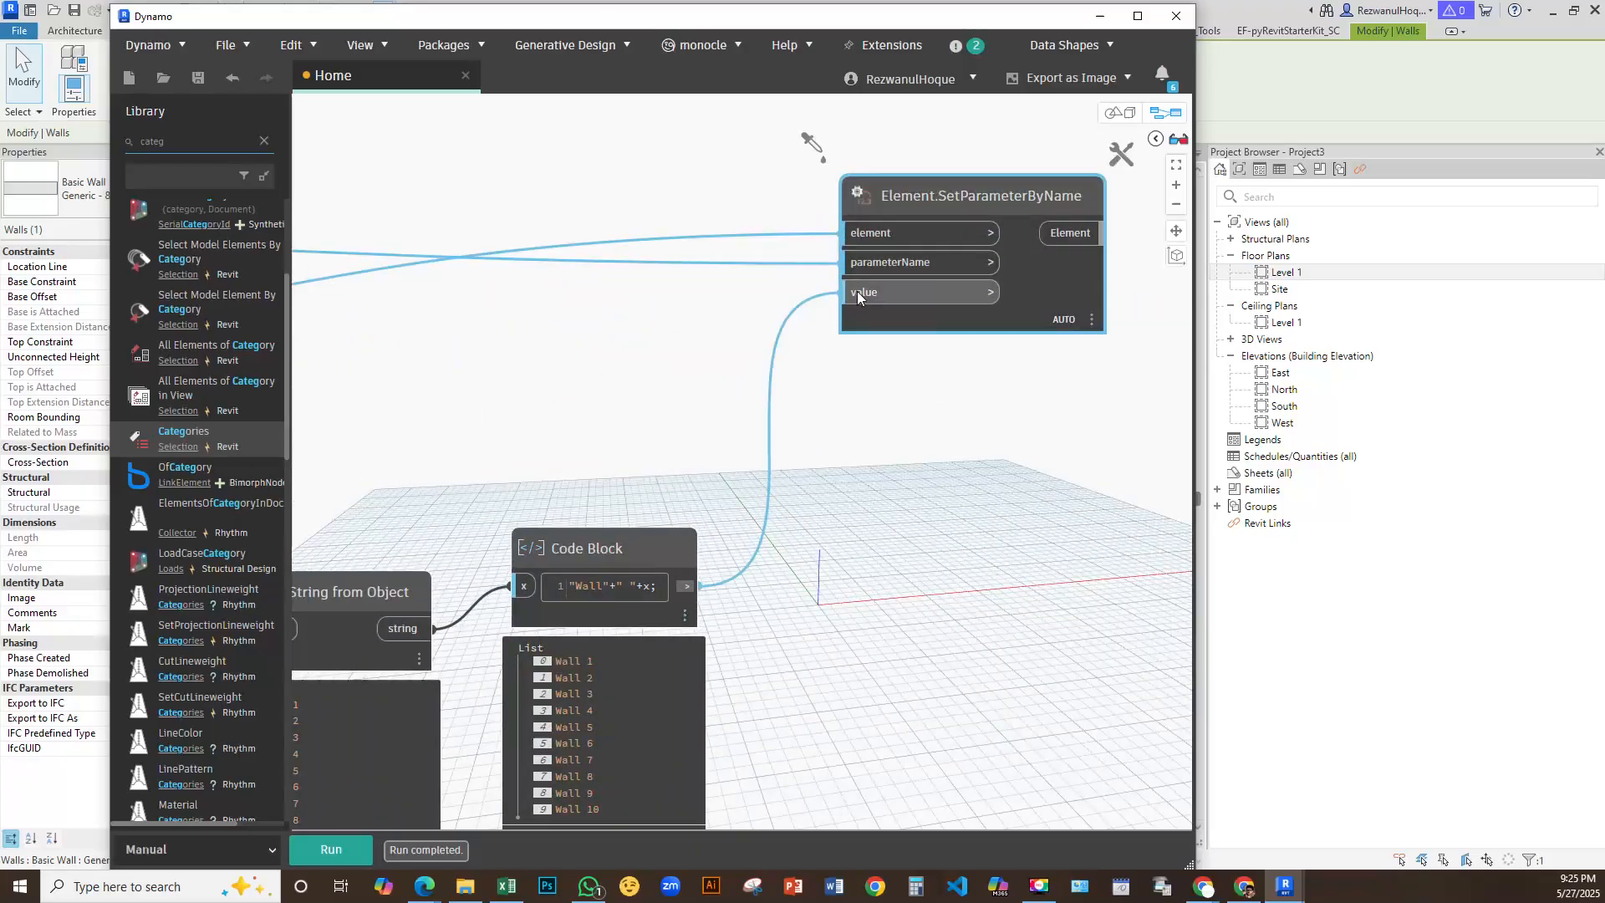
left_click_drag(946, 197, 885, 203)
left_click(336, 852)
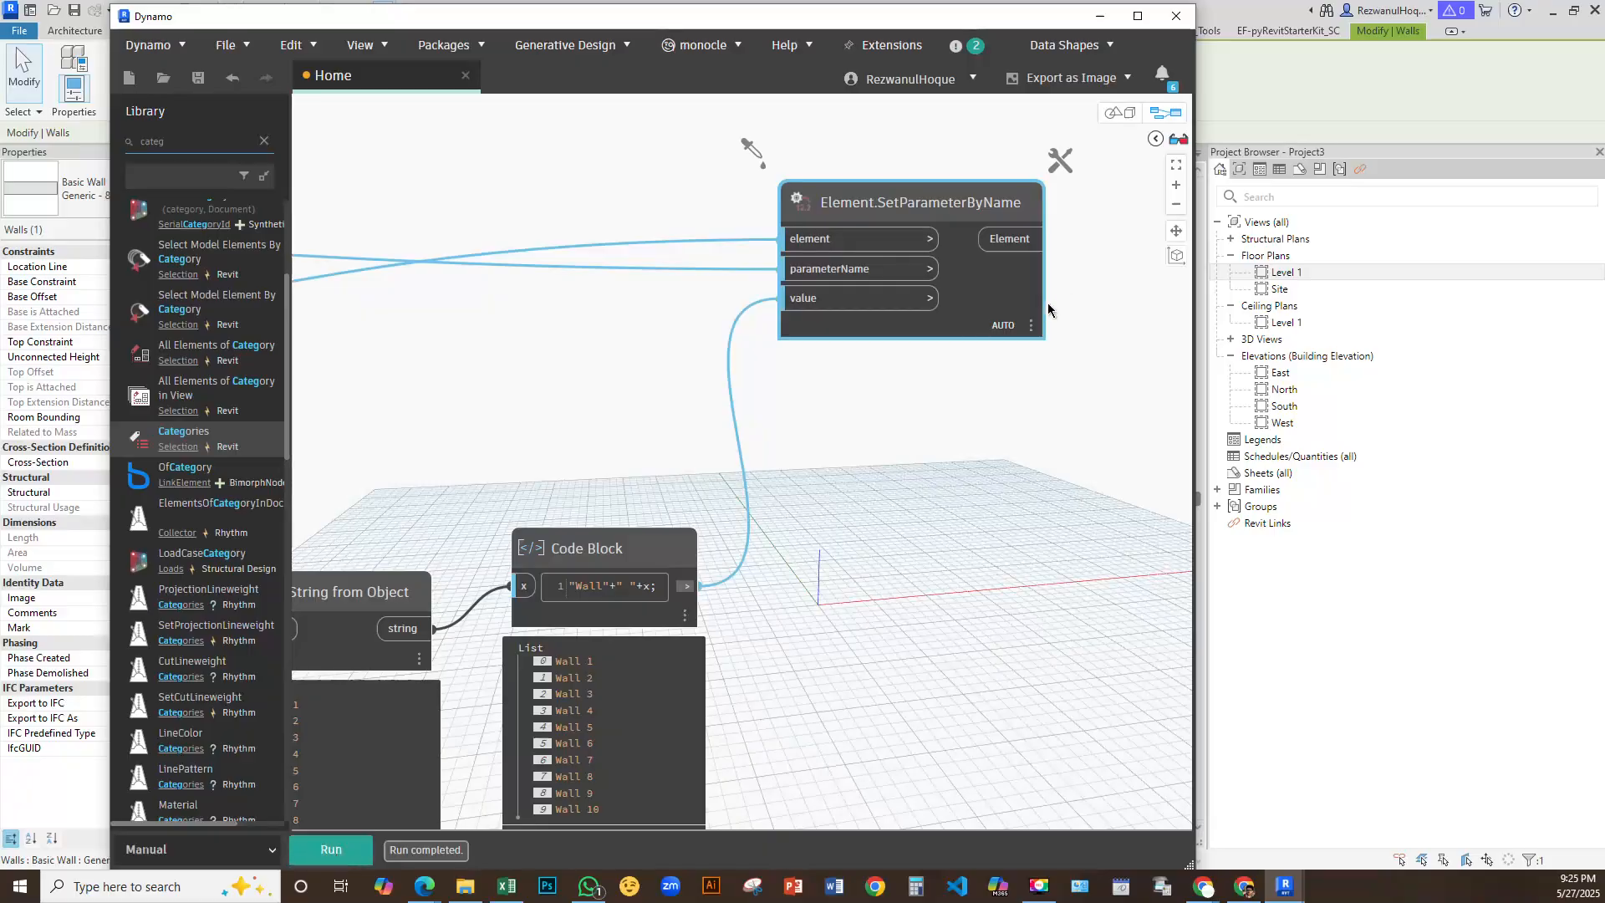
mouse_move(1031, 368)
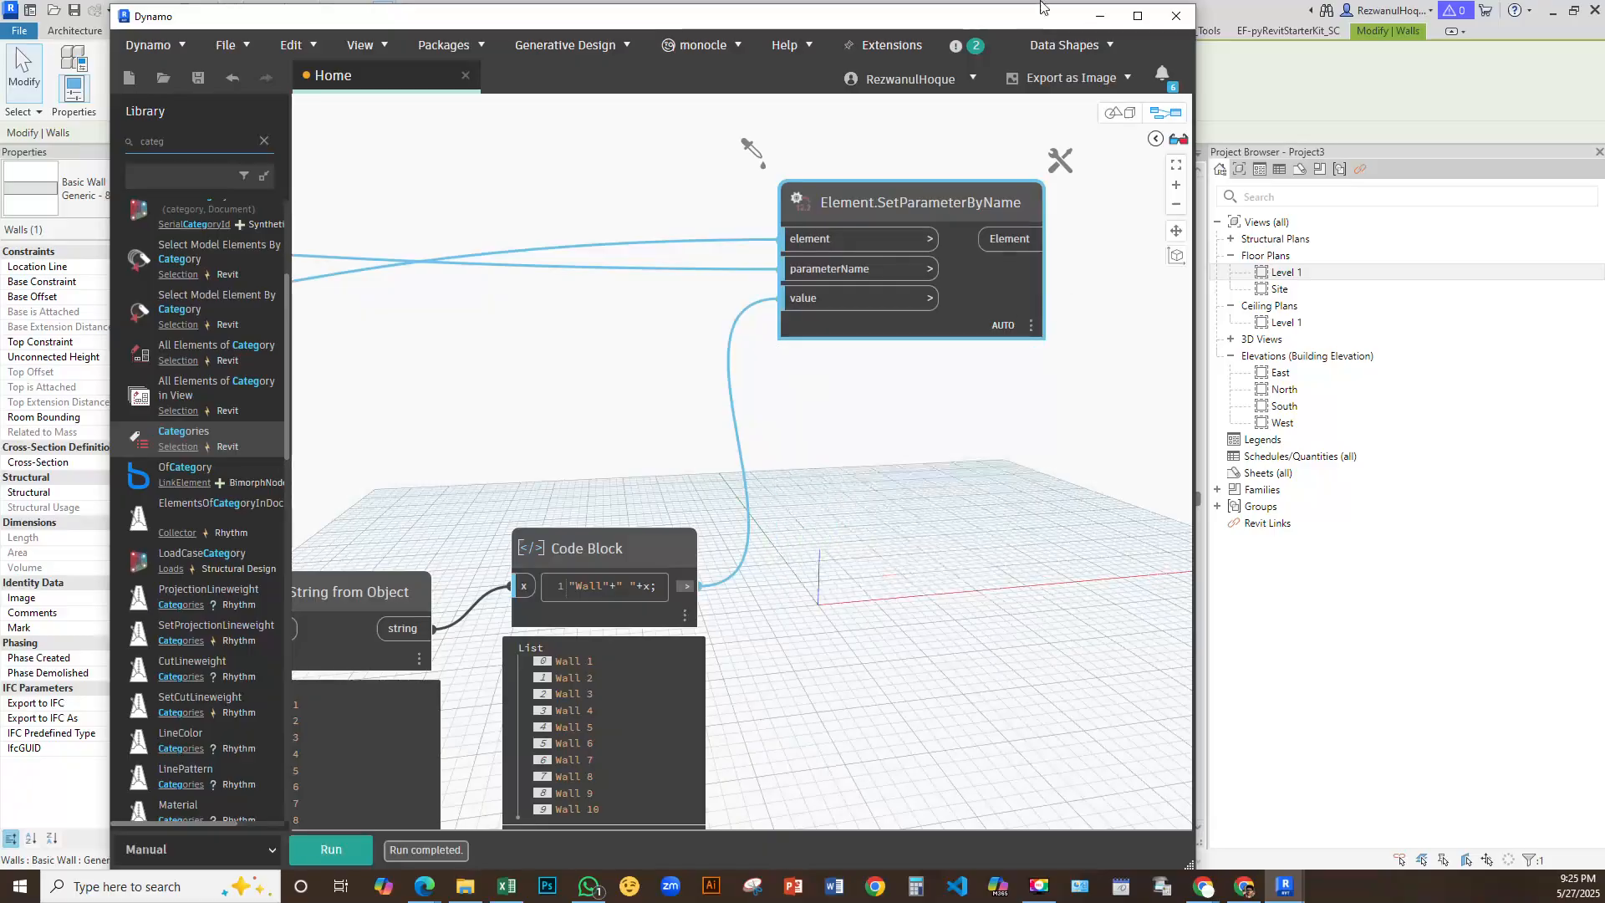
Minimize Dynamo to return to Revit's 3D view and check the selected wall's Comments parameter
left_click(1100, 16)
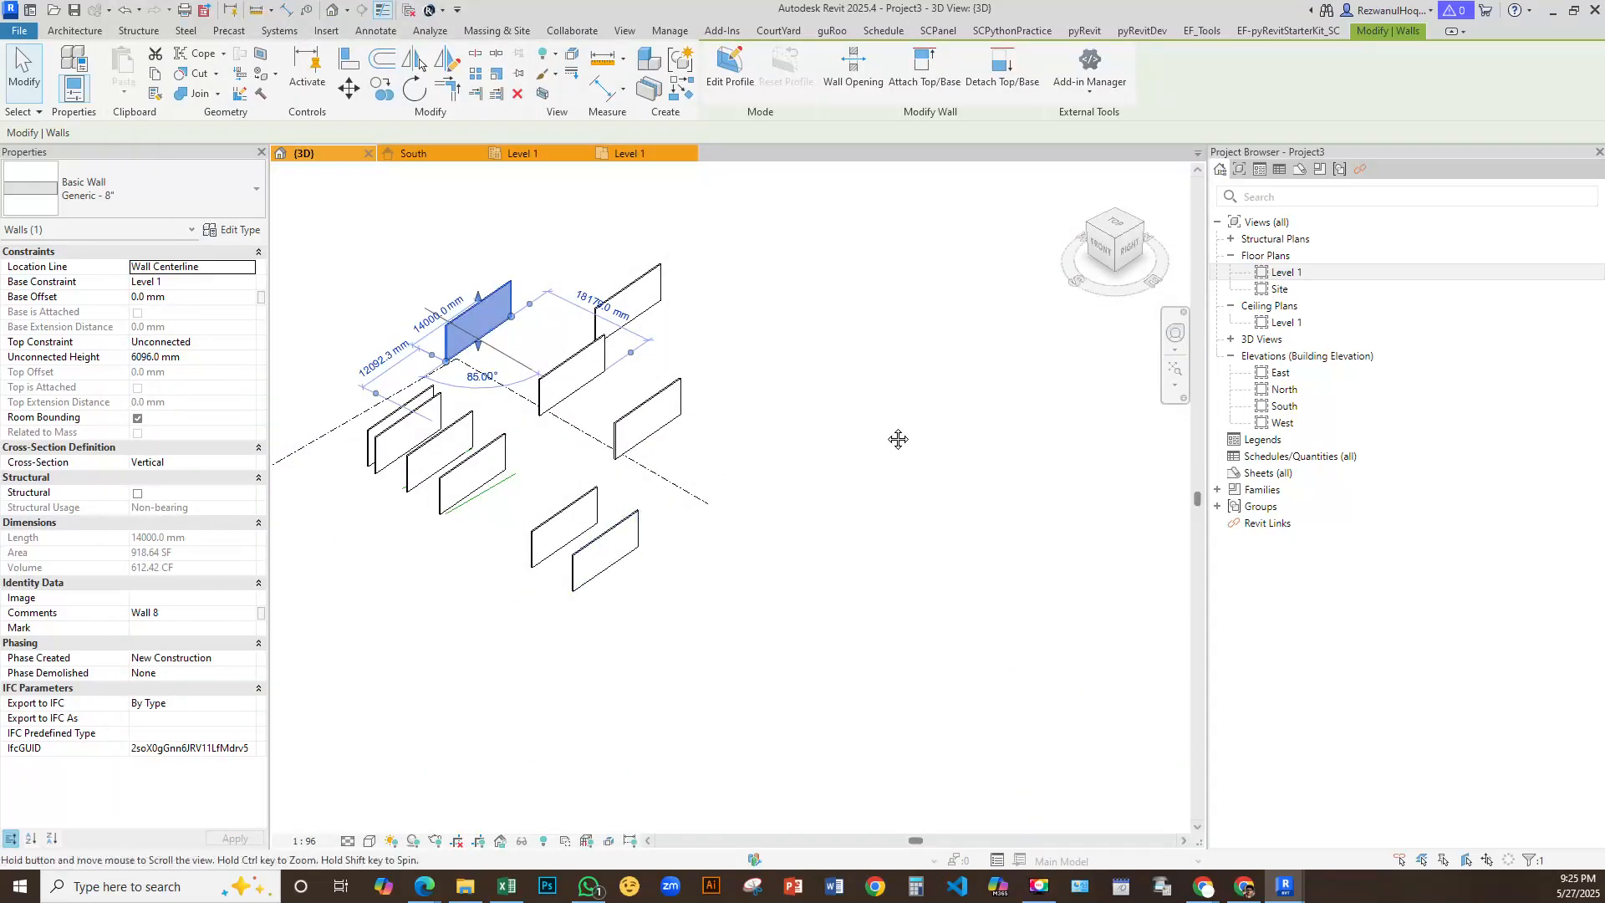
left_click(743, 432)
left_click(644, 334)
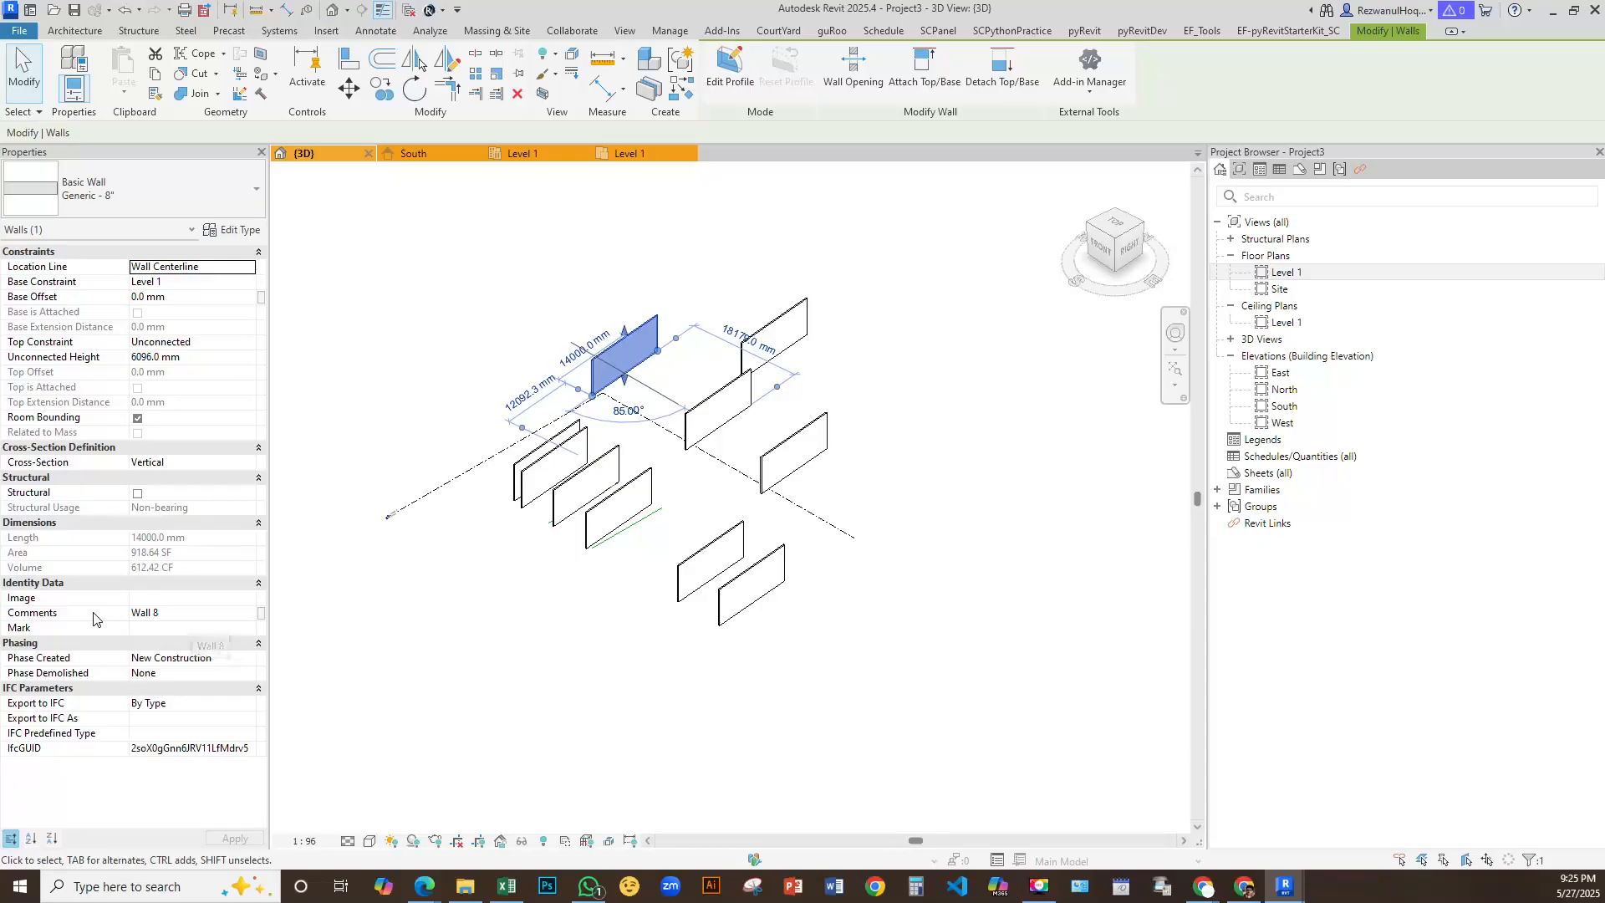
left_click(176, 614)
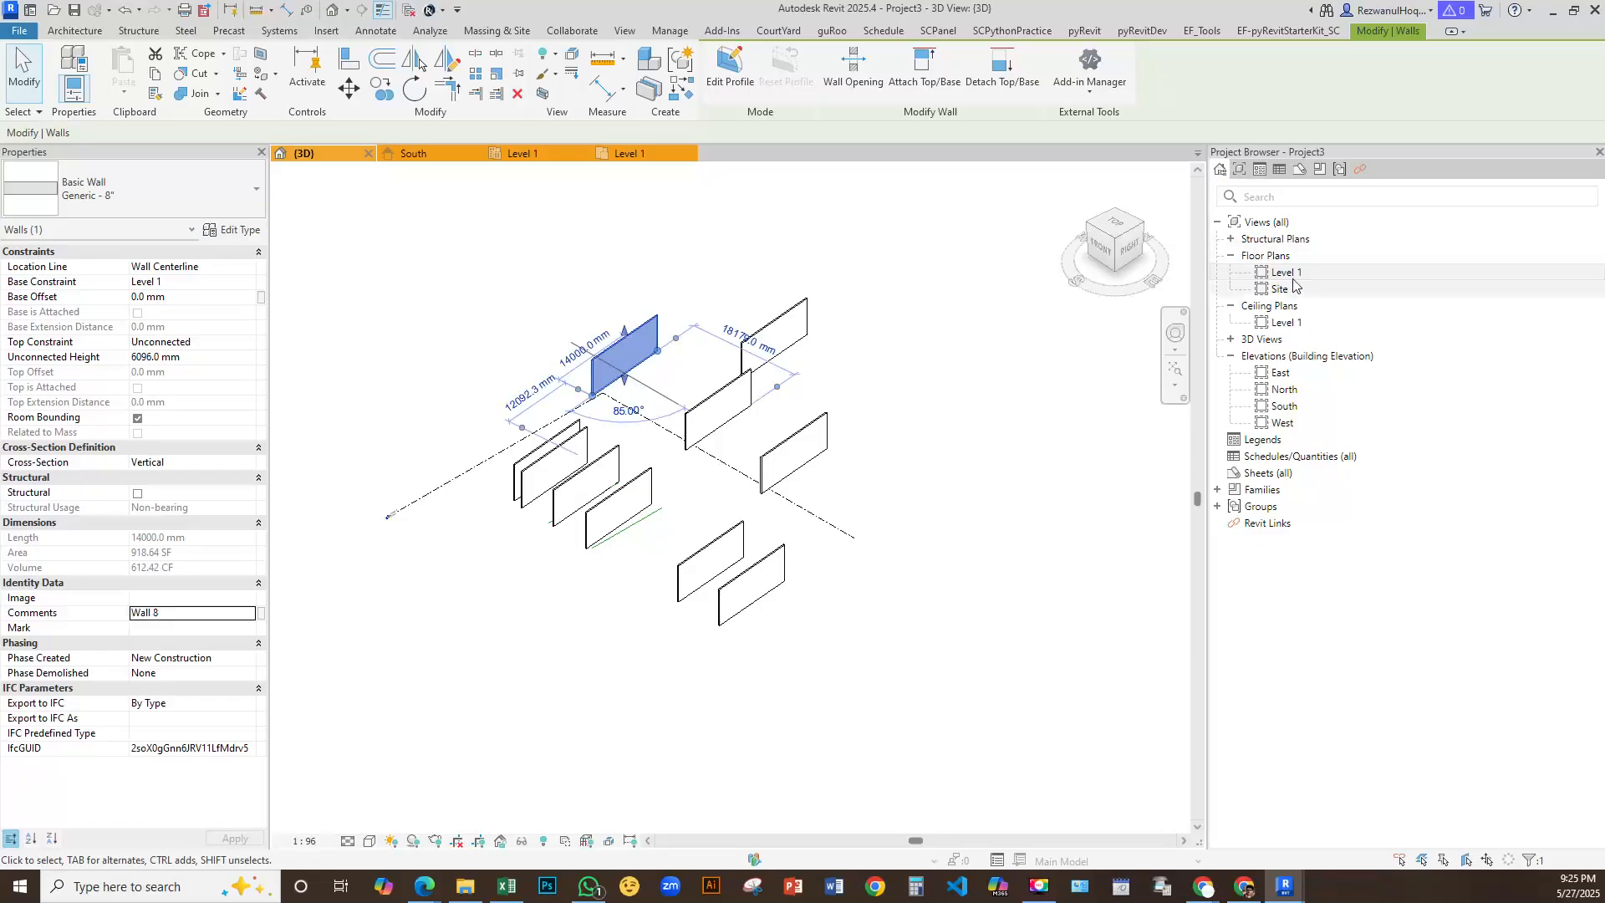
Open the Level 1 floor plan and dismiss the save reminder without saving
double_click(1285, 272)
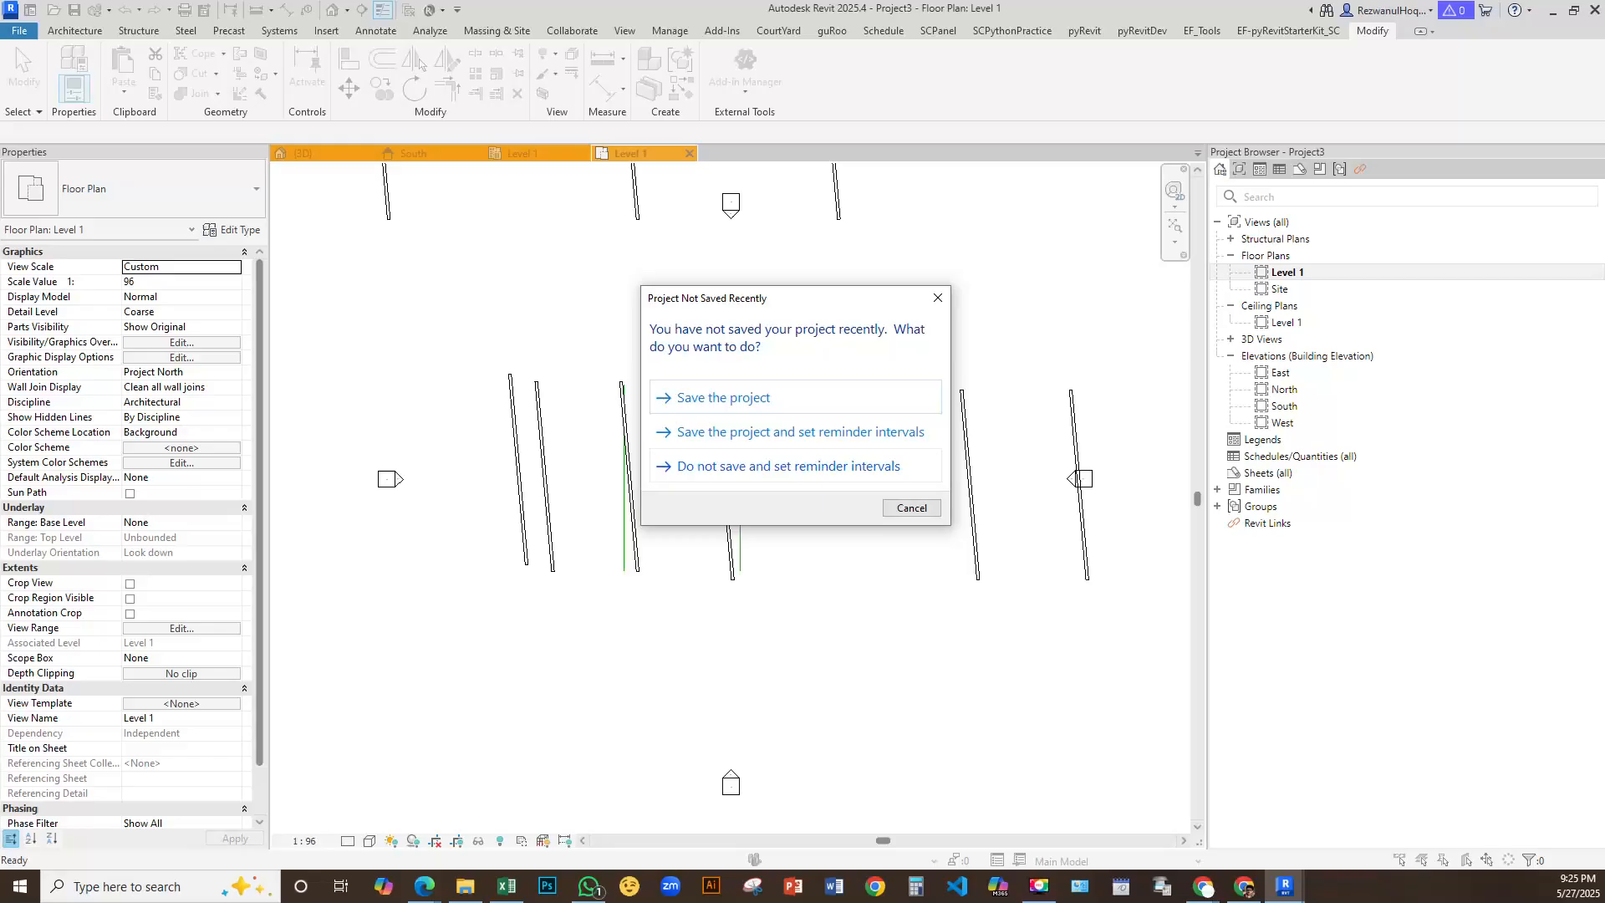
left_click(1204, 888)
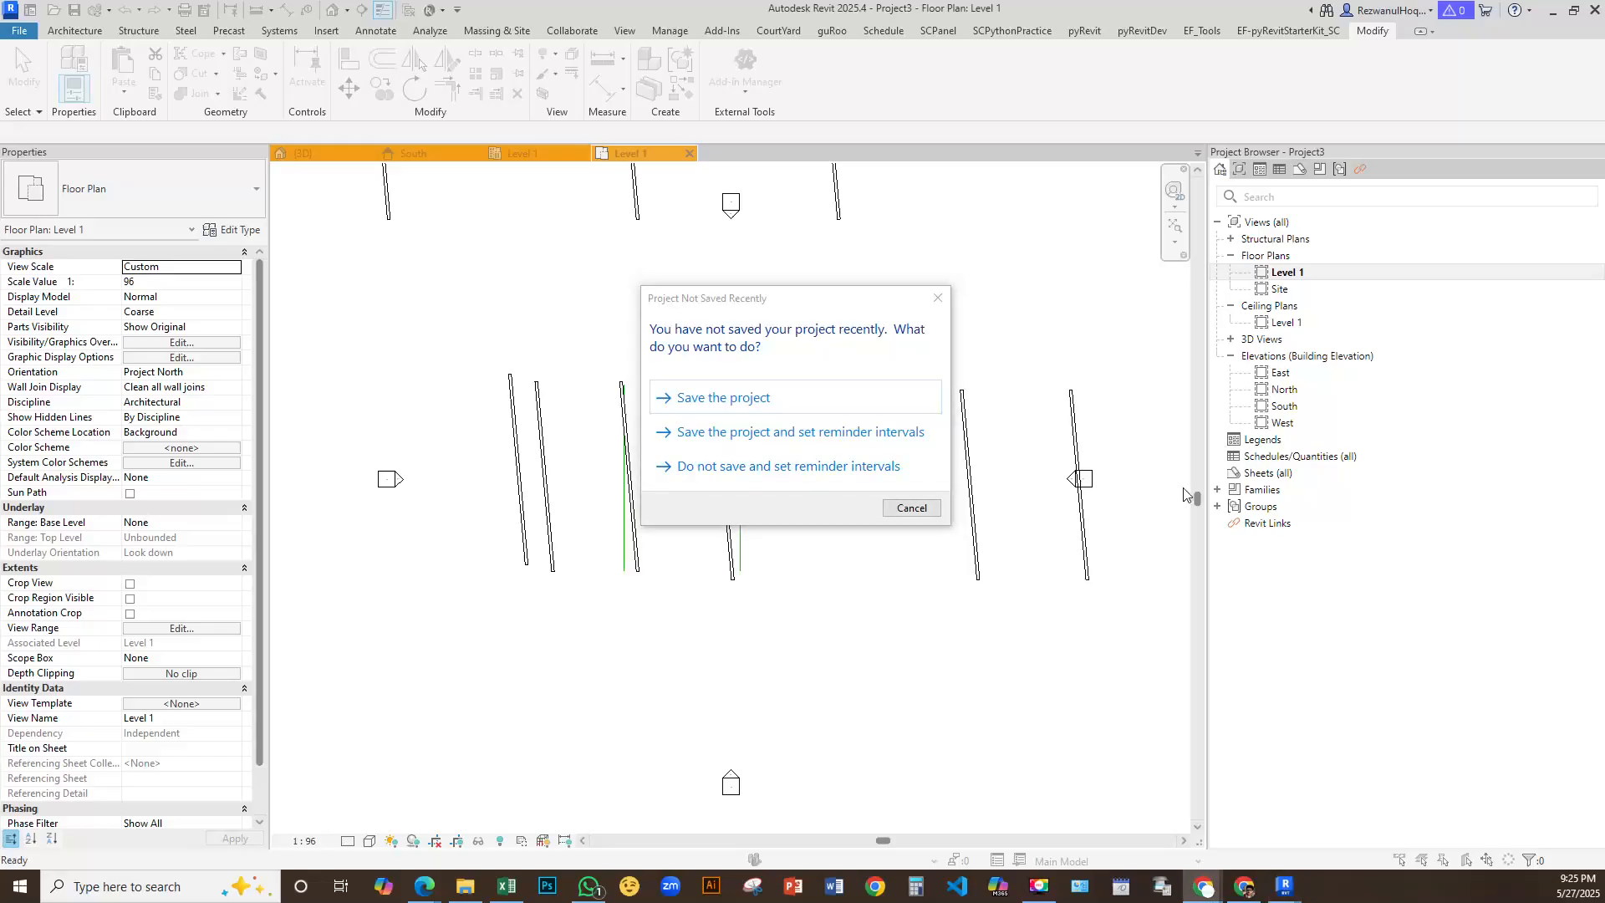
left_click(911, 508)
middle_click_drag(911, 510, 775, 901)
left_click(694, 552)
key("t")
key("g")
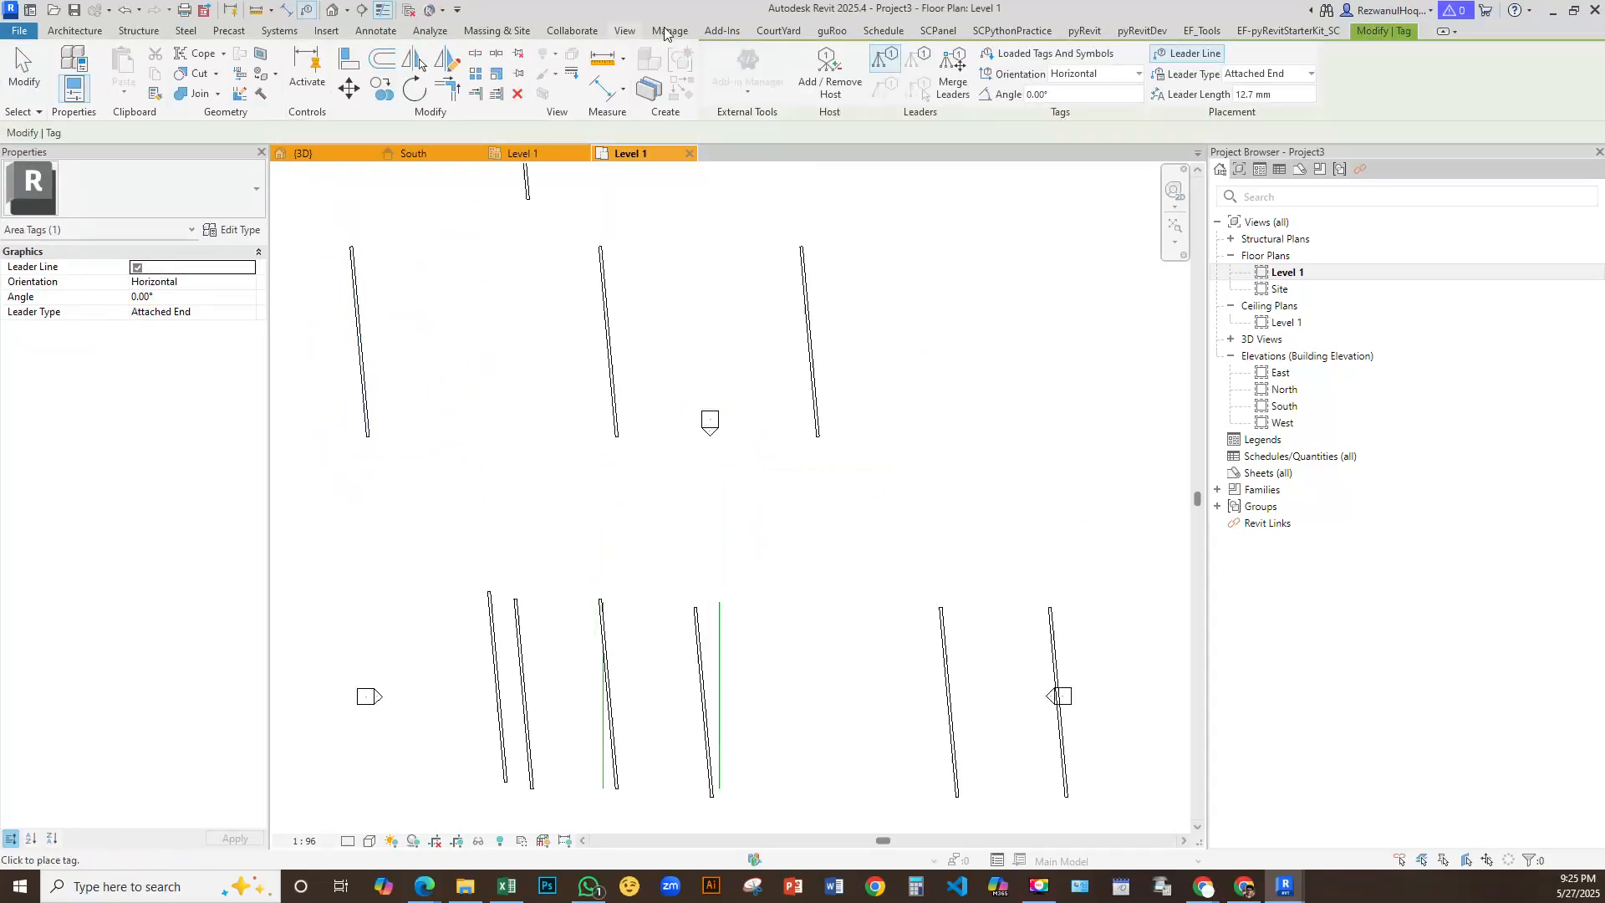
key("Escape")
key("Escape")
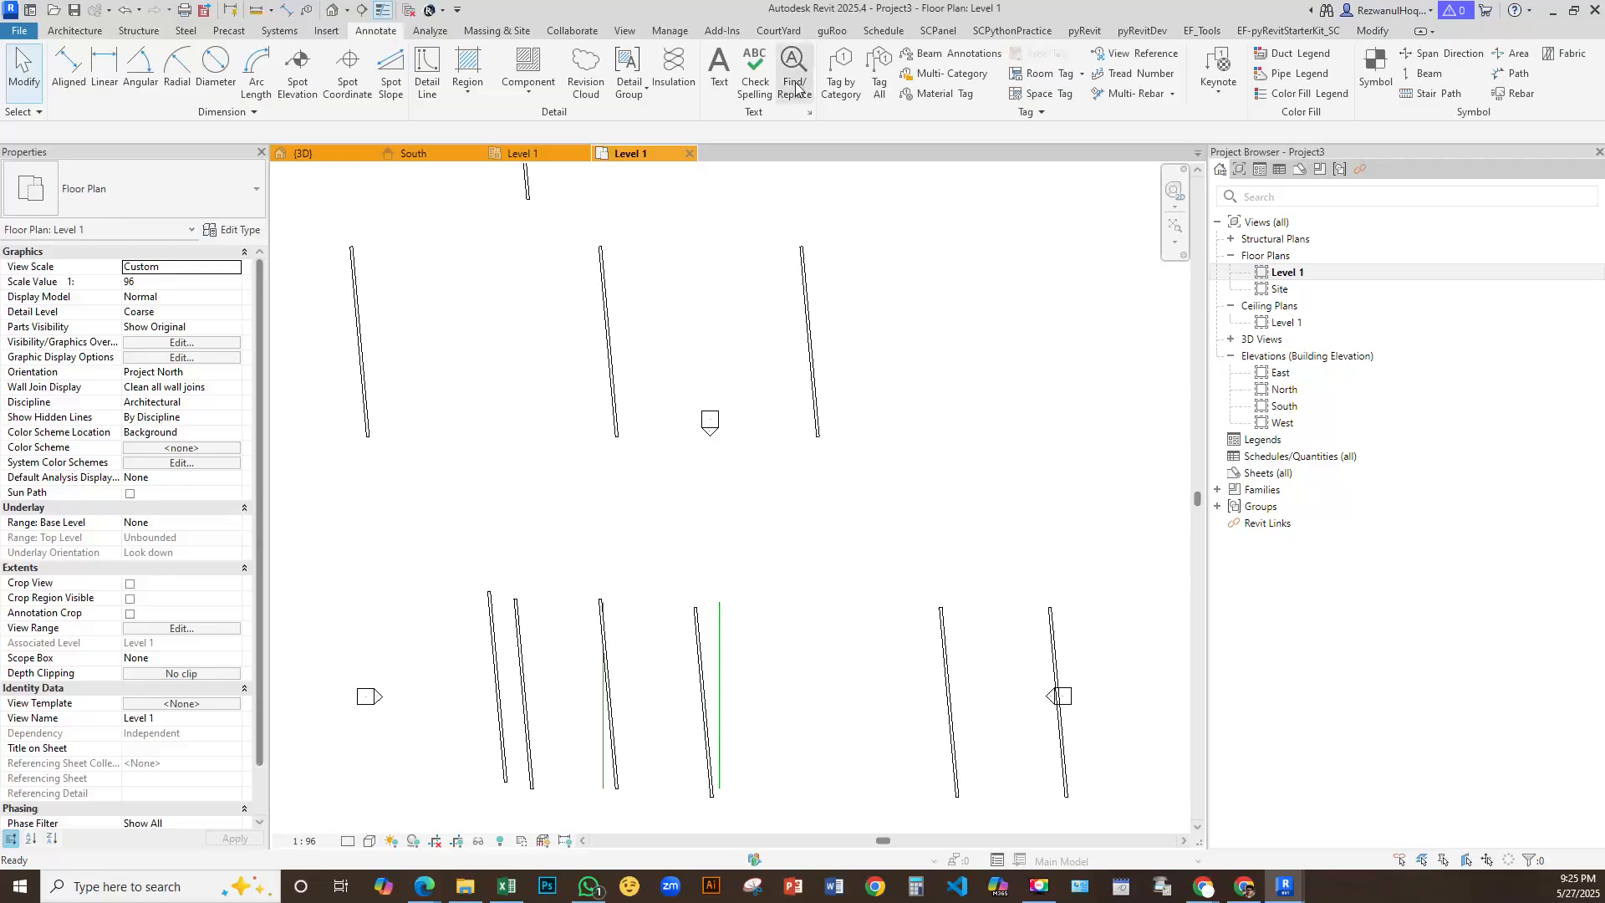
Tag all untagged walls in the Level 1 plan with Wall Tag : 1/2", horizontal and without leaders
left_click(878, 74)
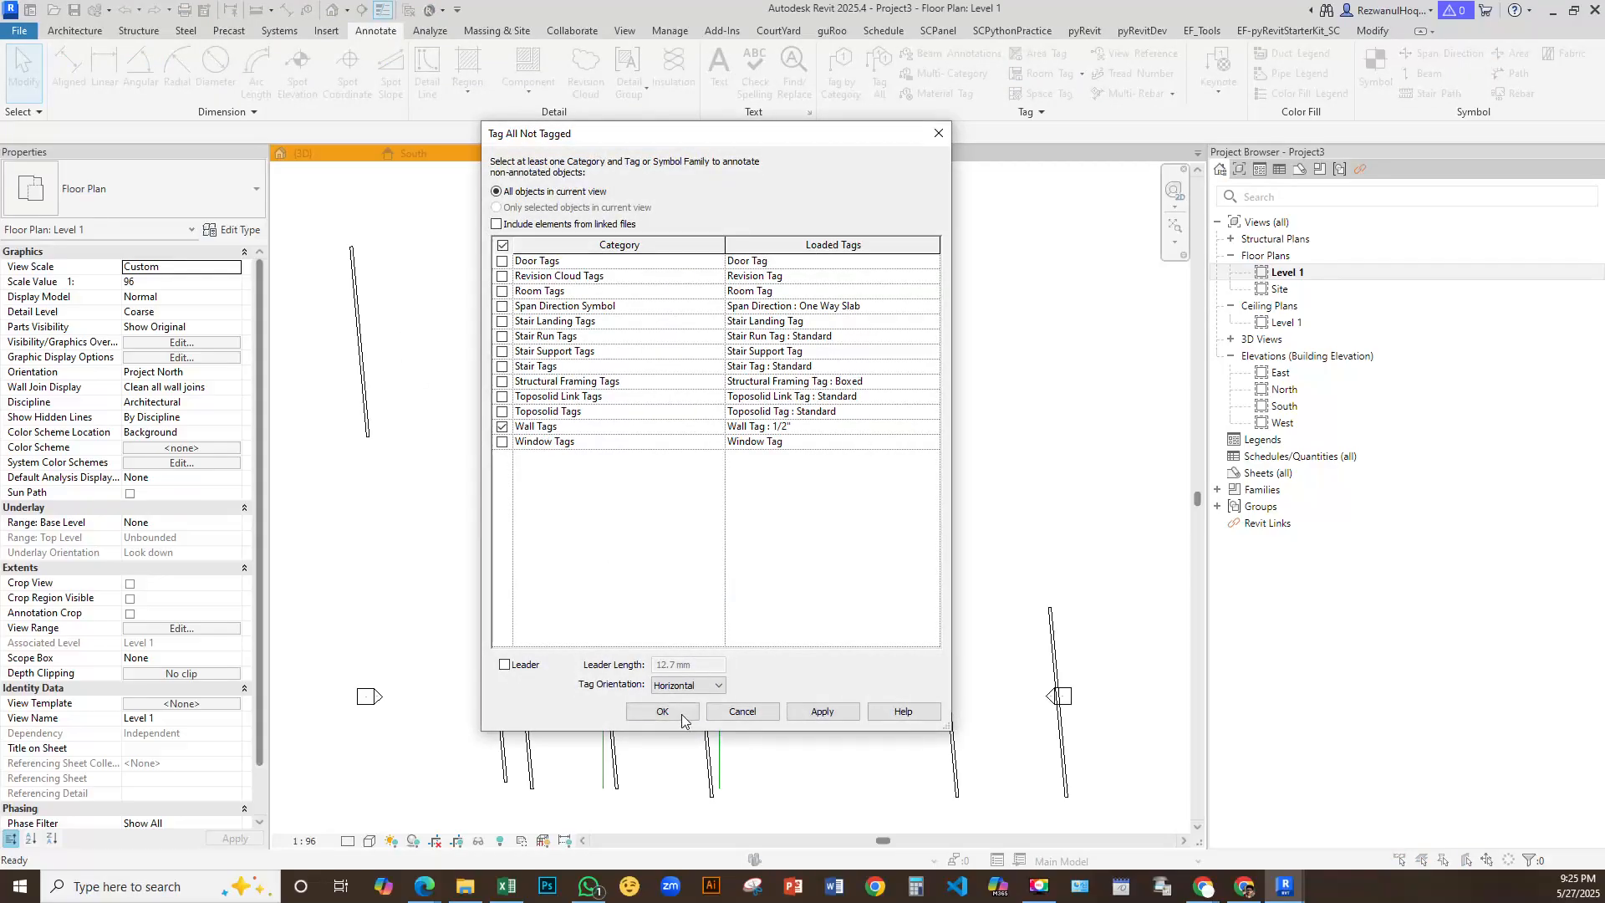
left_click(662, 711)
Examine one of the newly placed wall tags and its properties up close
scroll(743, 493, "up", 4)
scroll(488, 441, "up", 3)
left_click(556, 475)
scroll(555, 472, "up", 2)
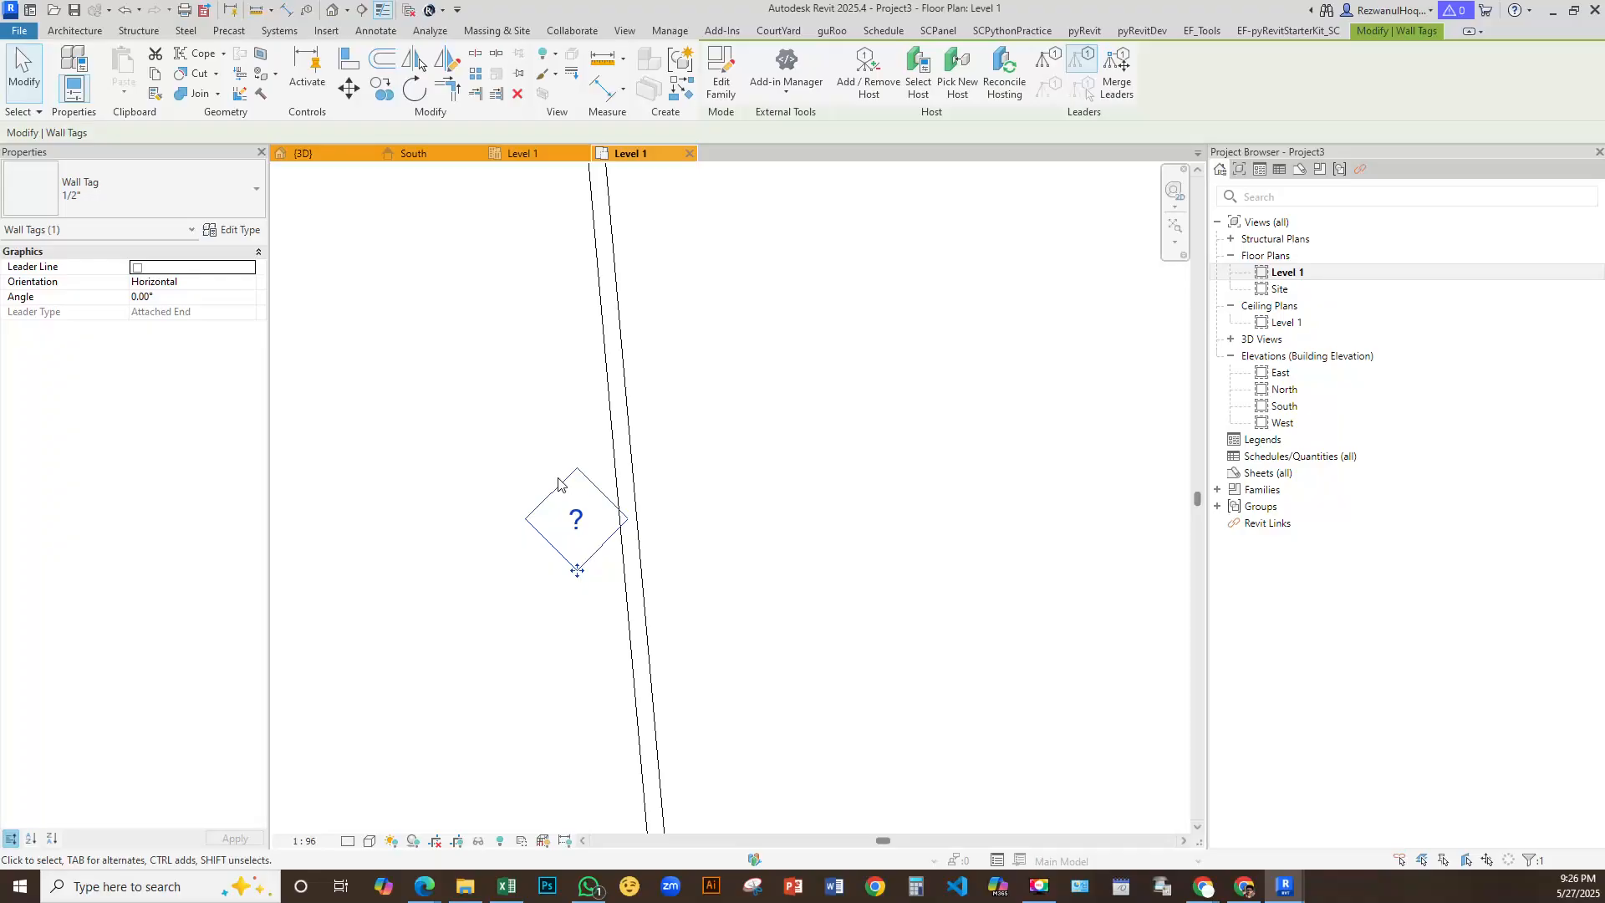
left_click(480, 530)
scroll(479, 530, "down", 2)
scroll(138, 687, "down", 1)
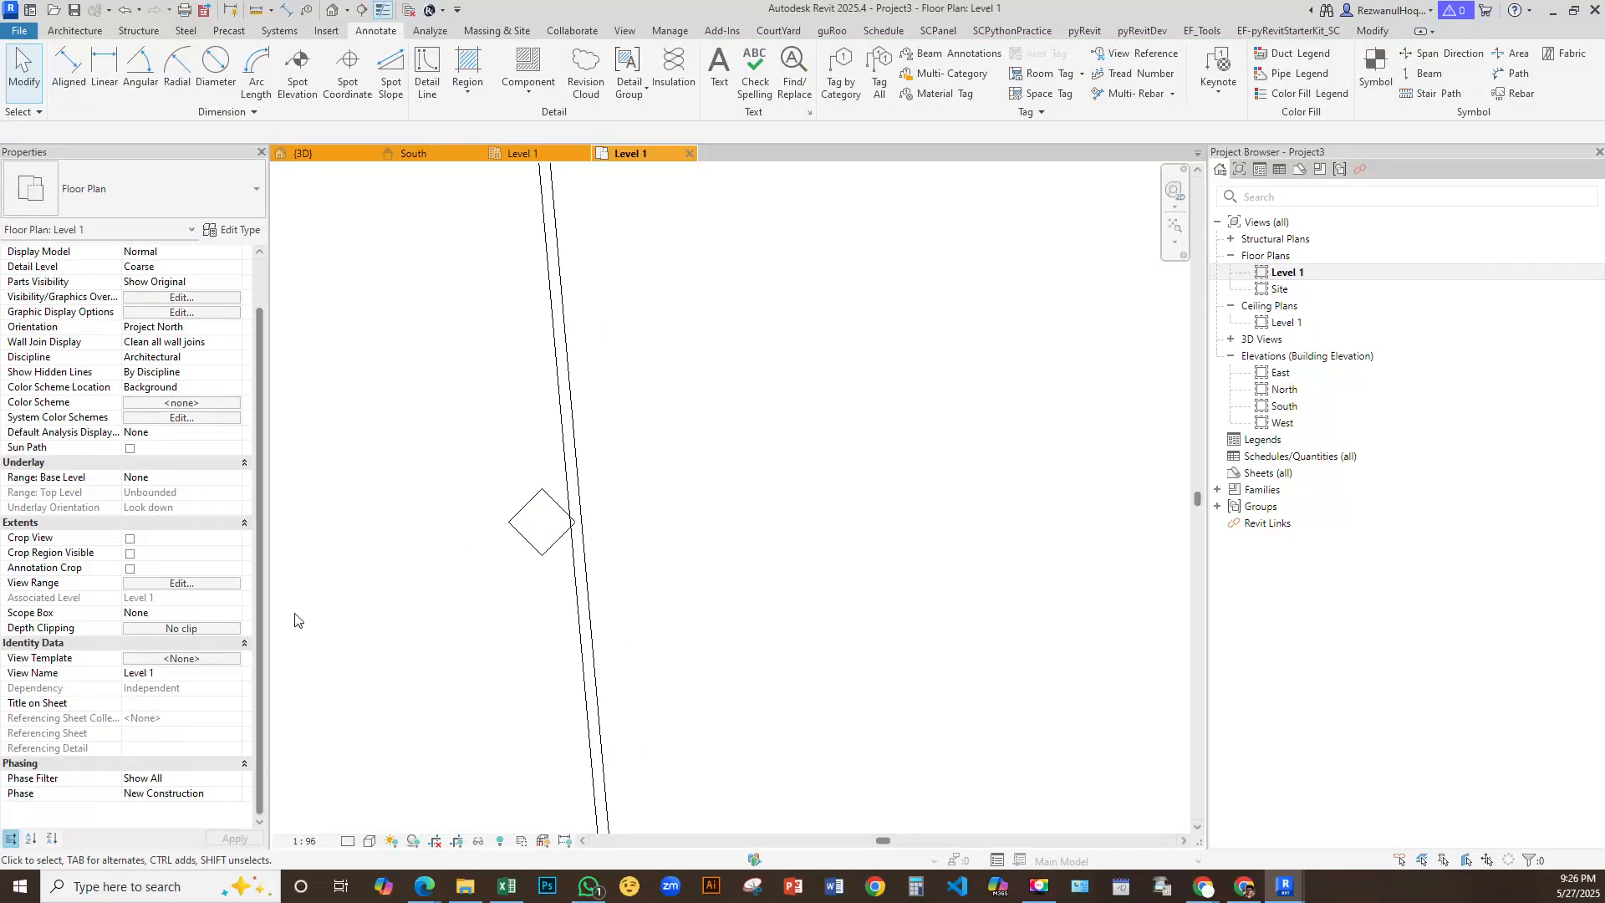
Open the Wall Tag family of a placed wall tag for editing
scroll(577, 412, "down", 3)
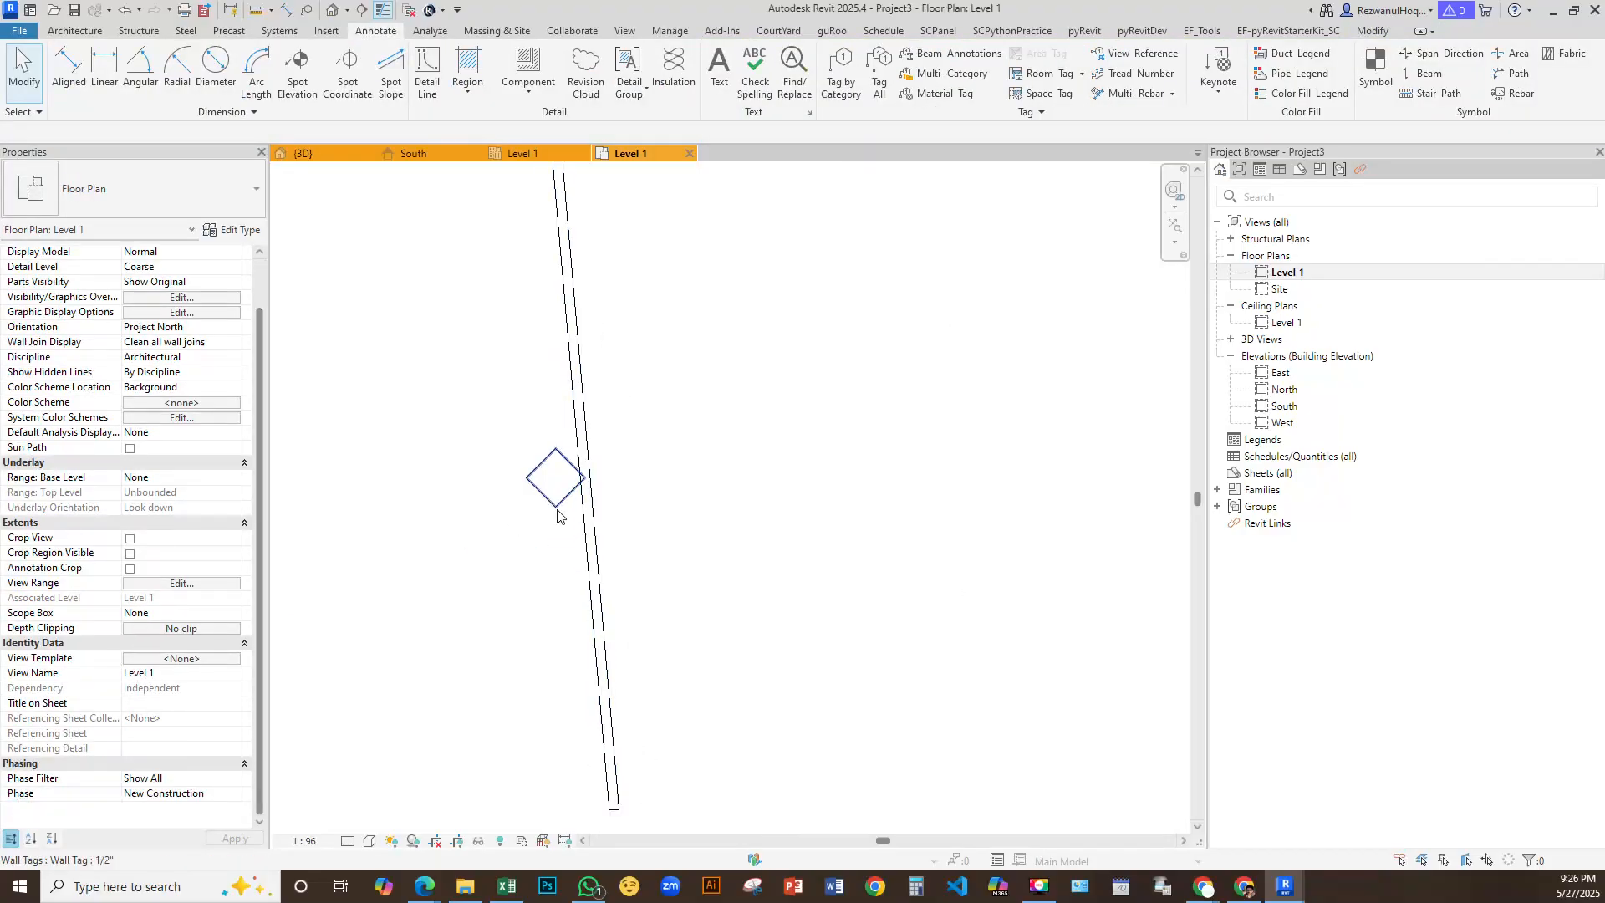
left_click(556, 512)
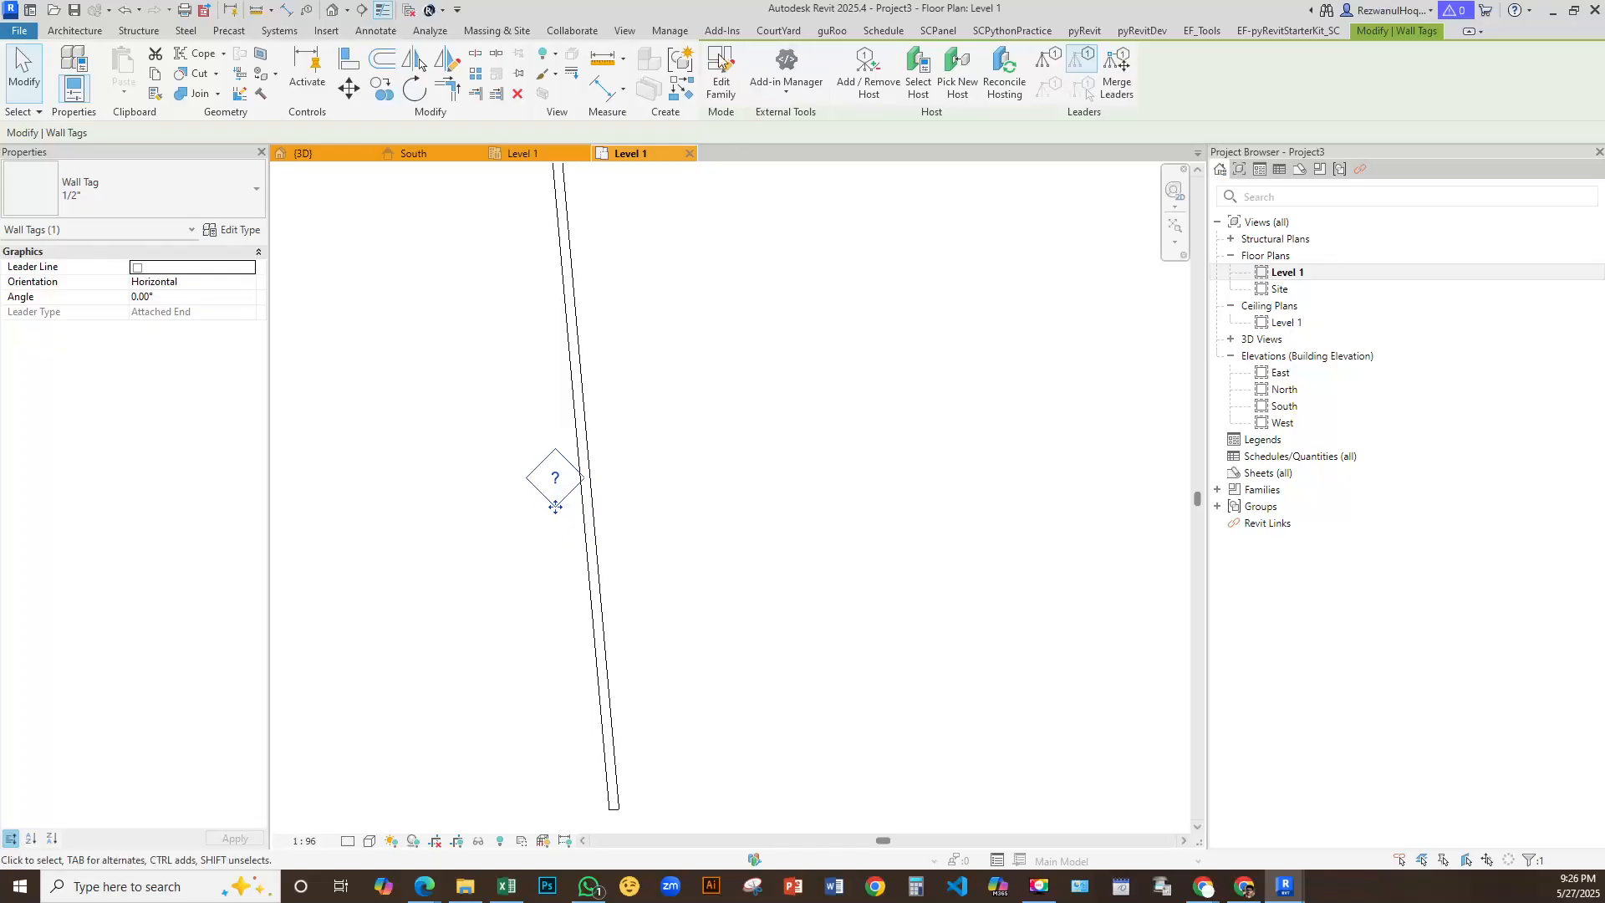
left_click(724, 51)
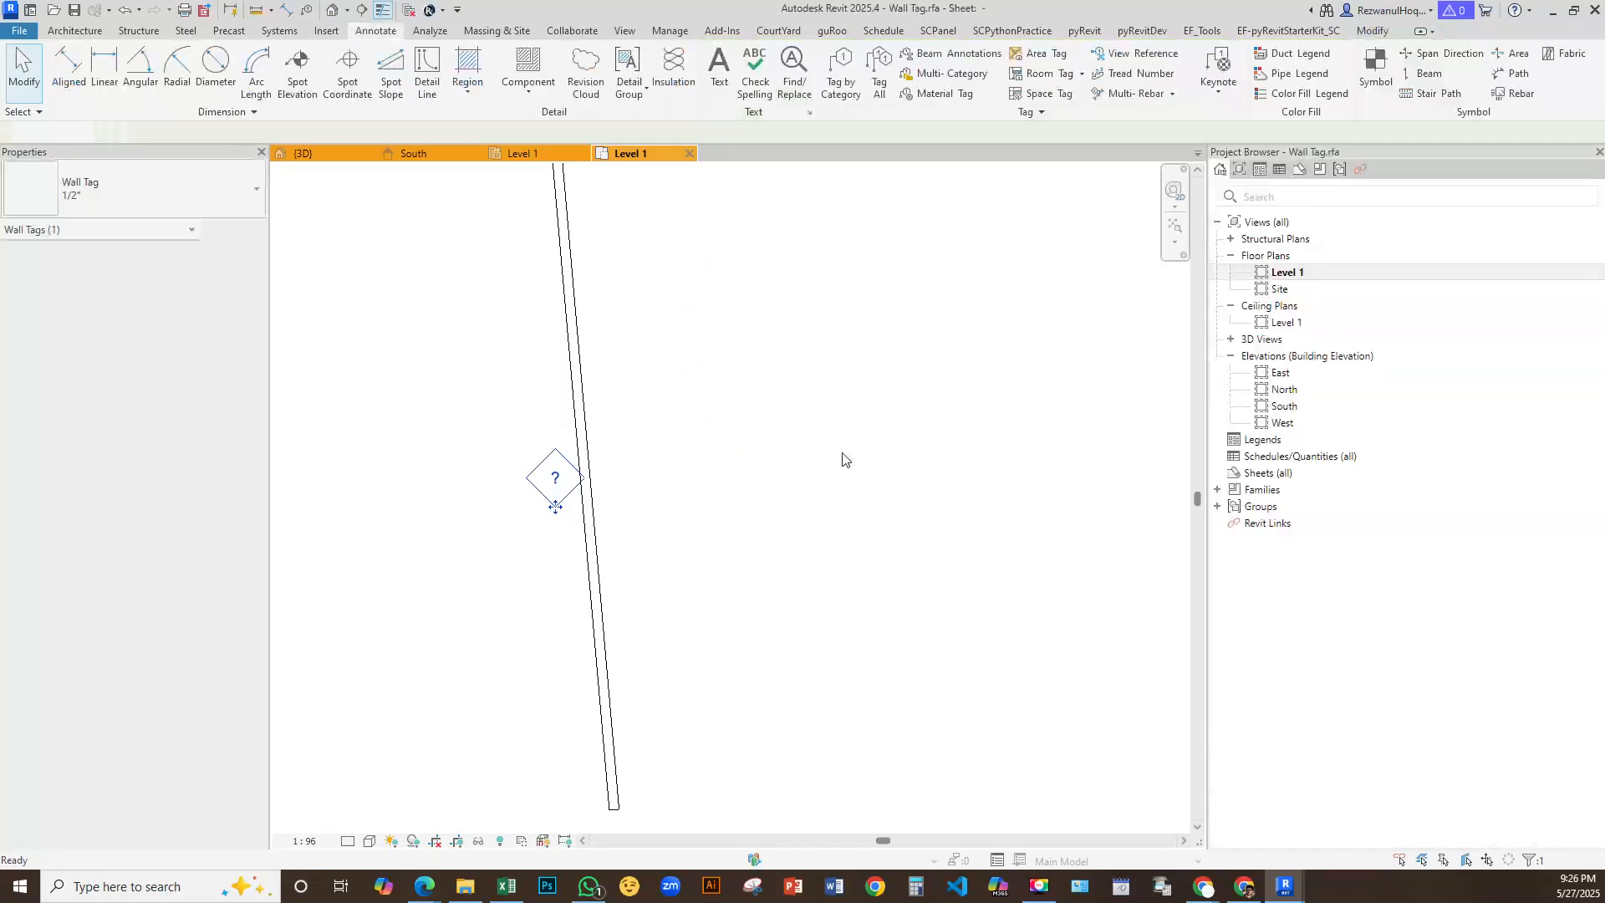
Replace the Type Mark parameter in the wall tag's label with the Comments parameter
left_click(725, 527)
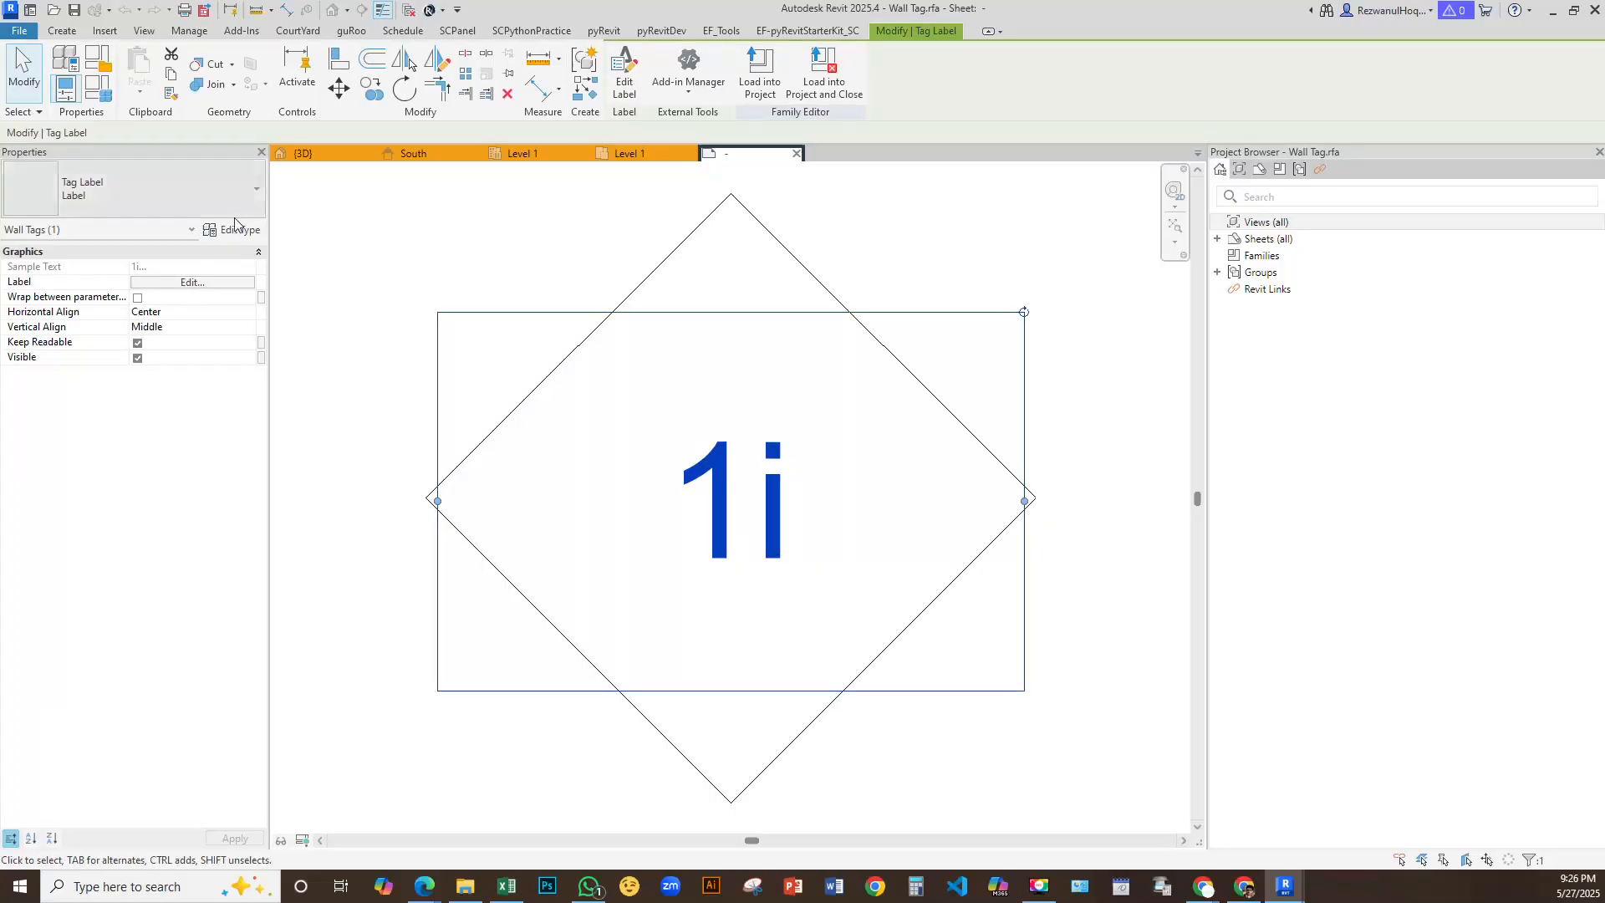
left_click(191, 283)
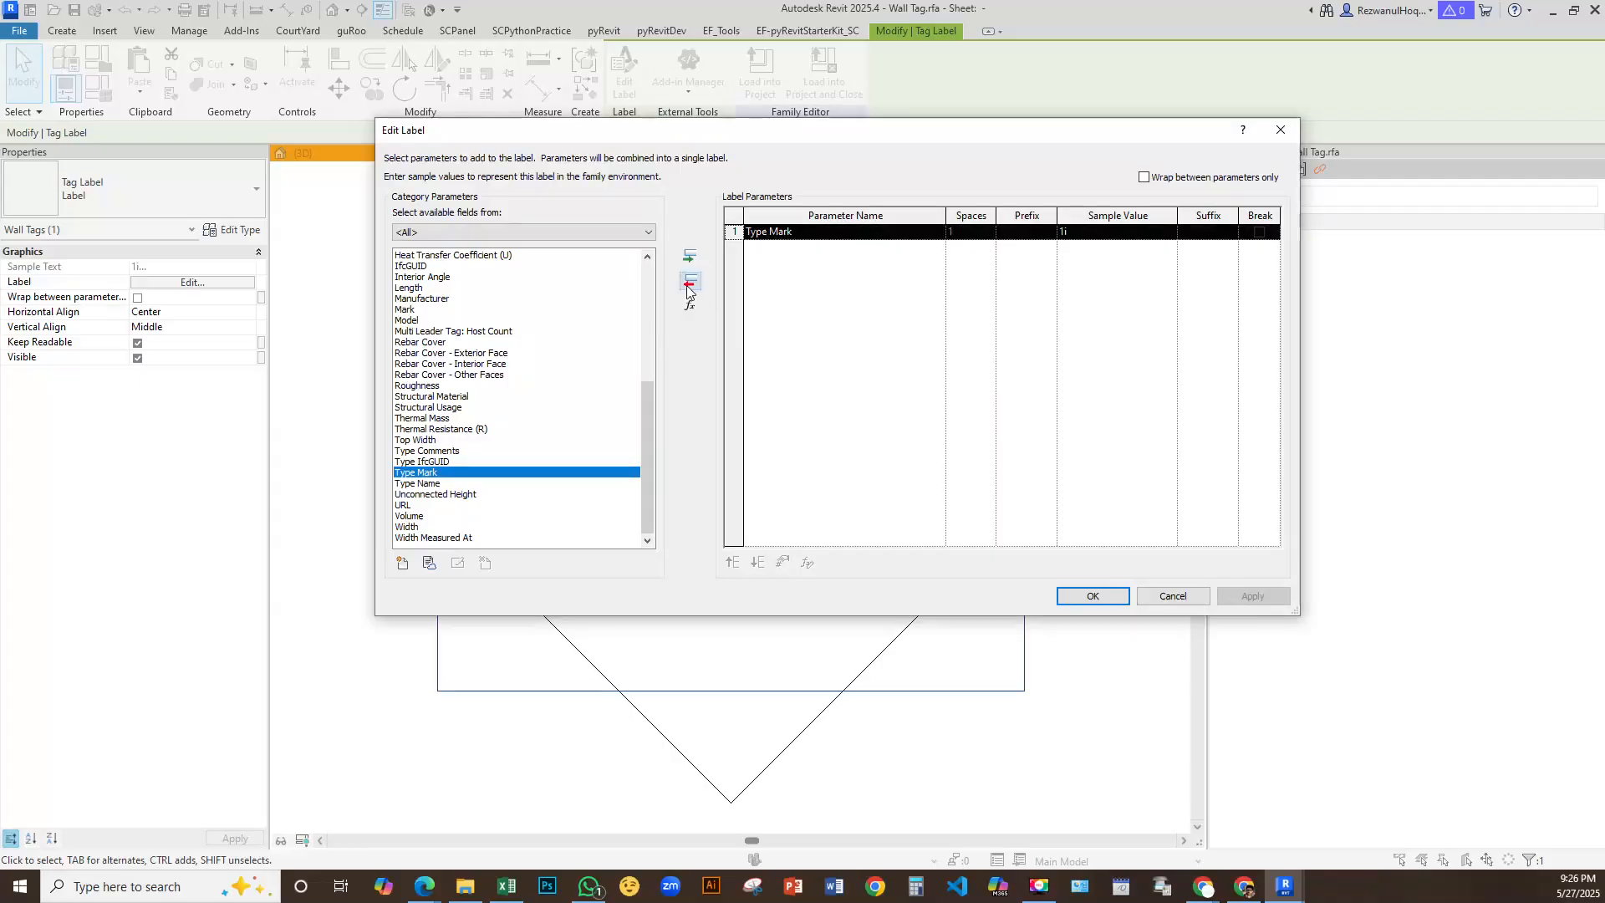
left_click(688, 286)
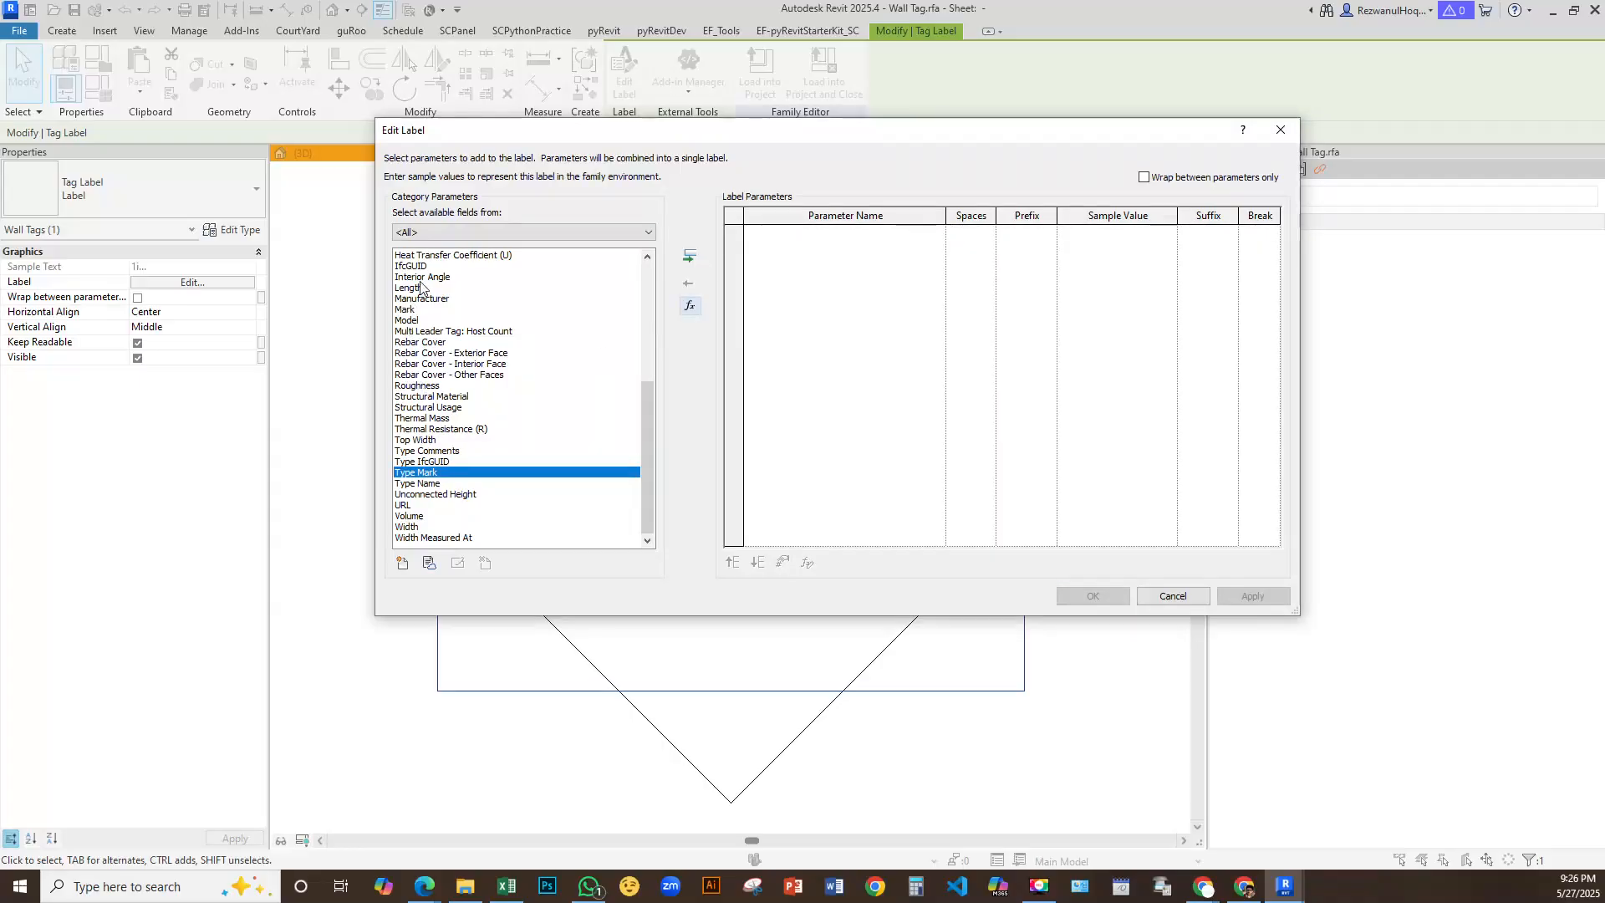
scroll(414, 517, "up", 5)
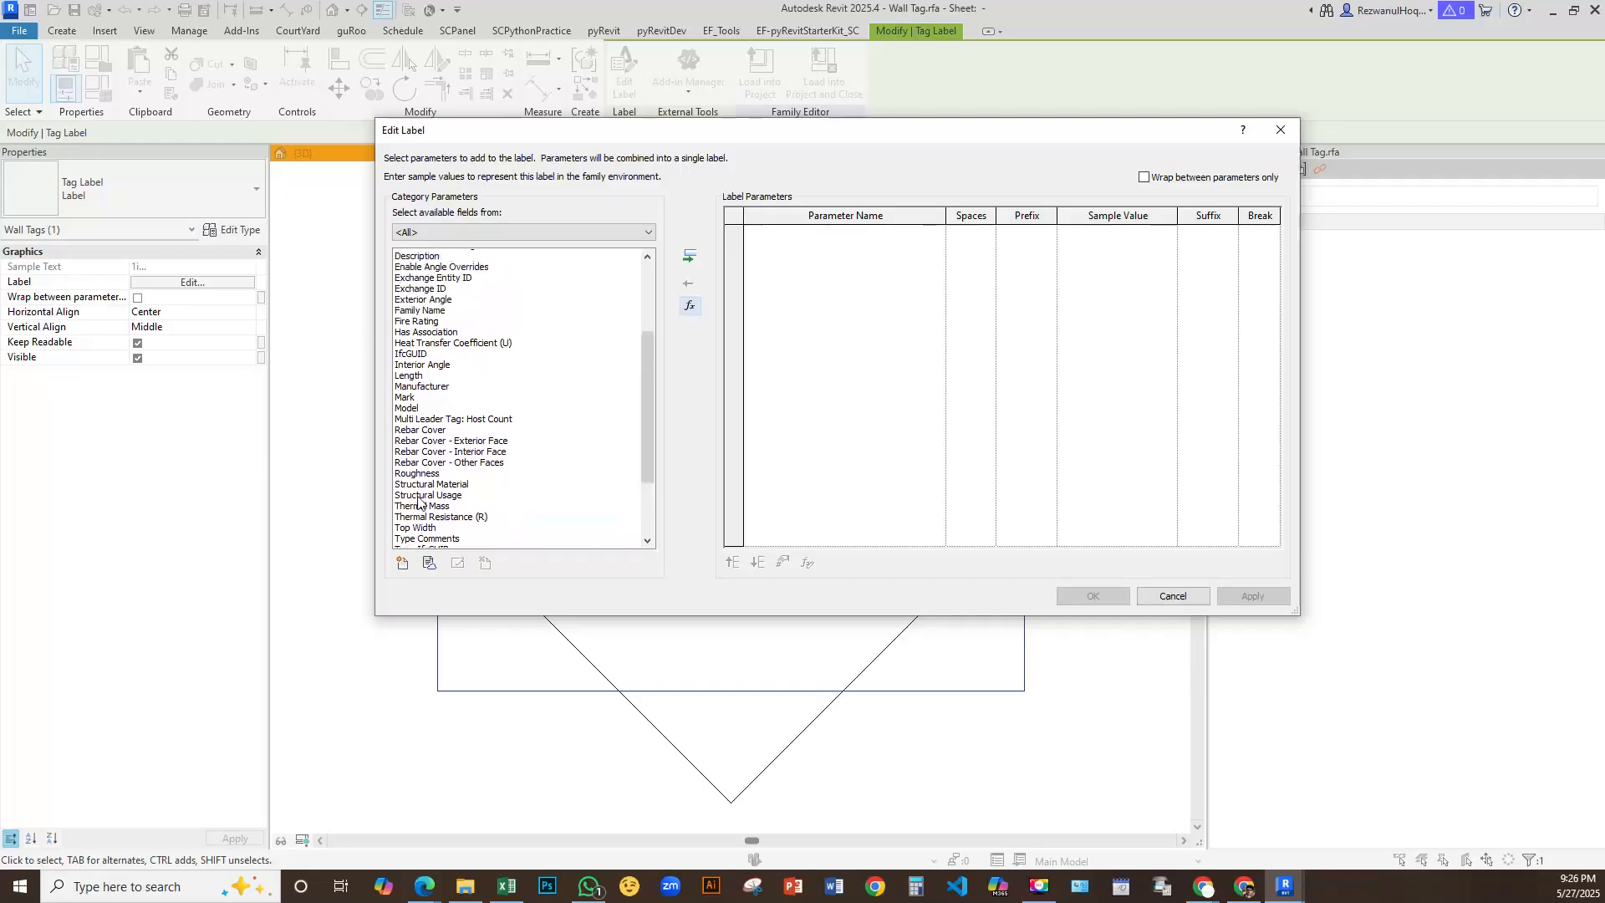
scroll(418, 325, "up", 2)
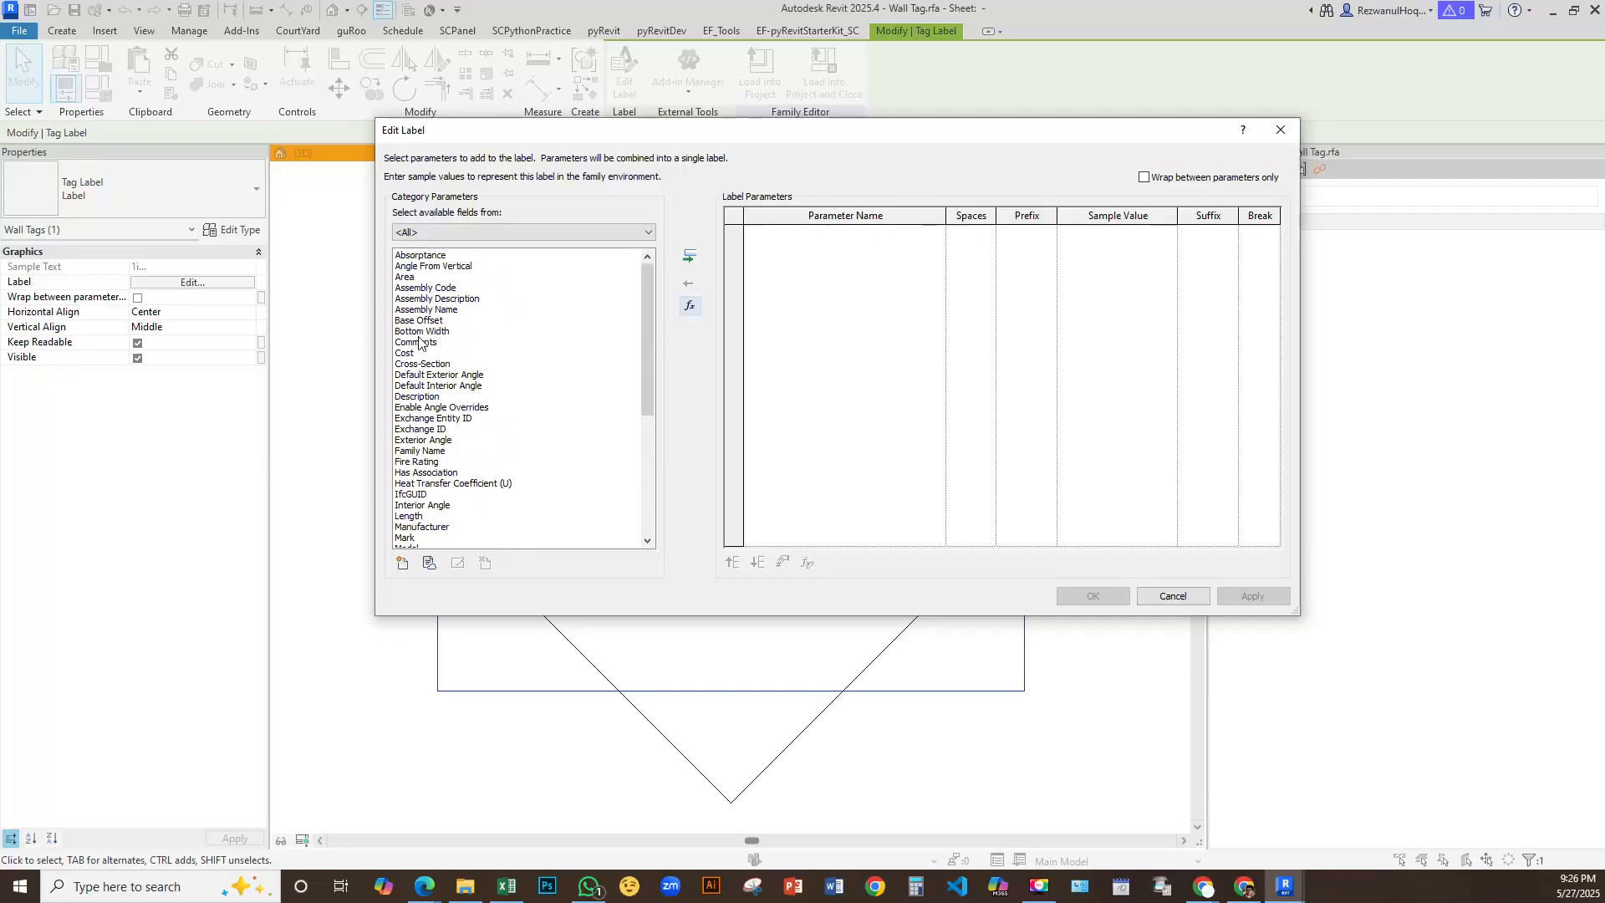
left_click(421, 343)
left_click(689, 256)
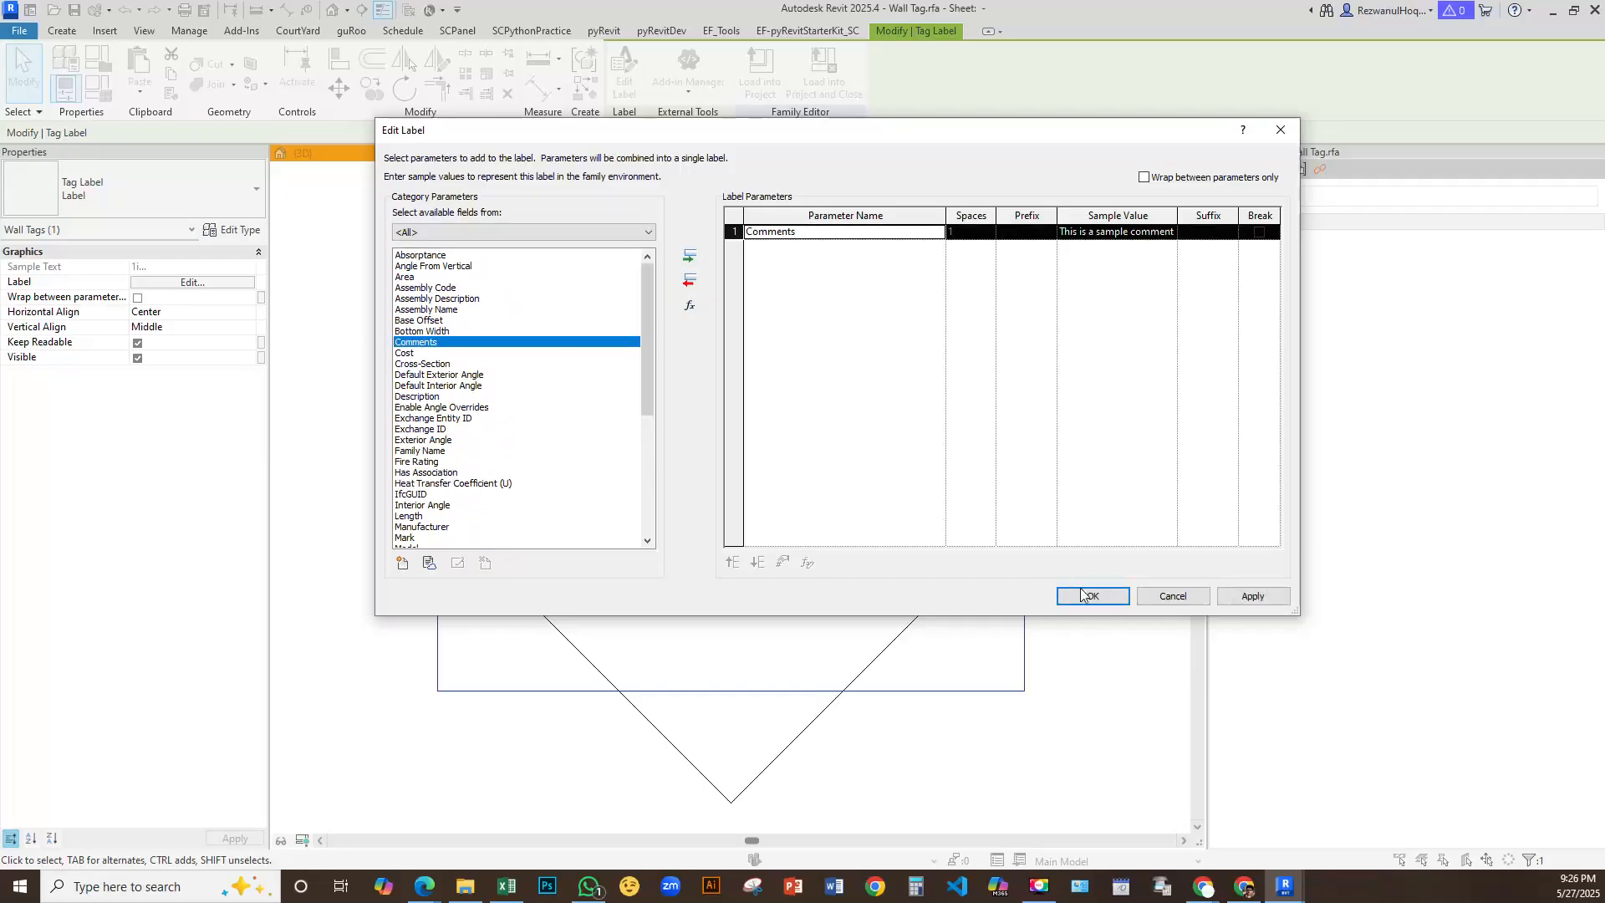
left_click(1089, 595)
Load the edited Wall Tag family into the project, overwriting the existing version
scroll(791, 471, "down", 5)
left_click(771, 65)
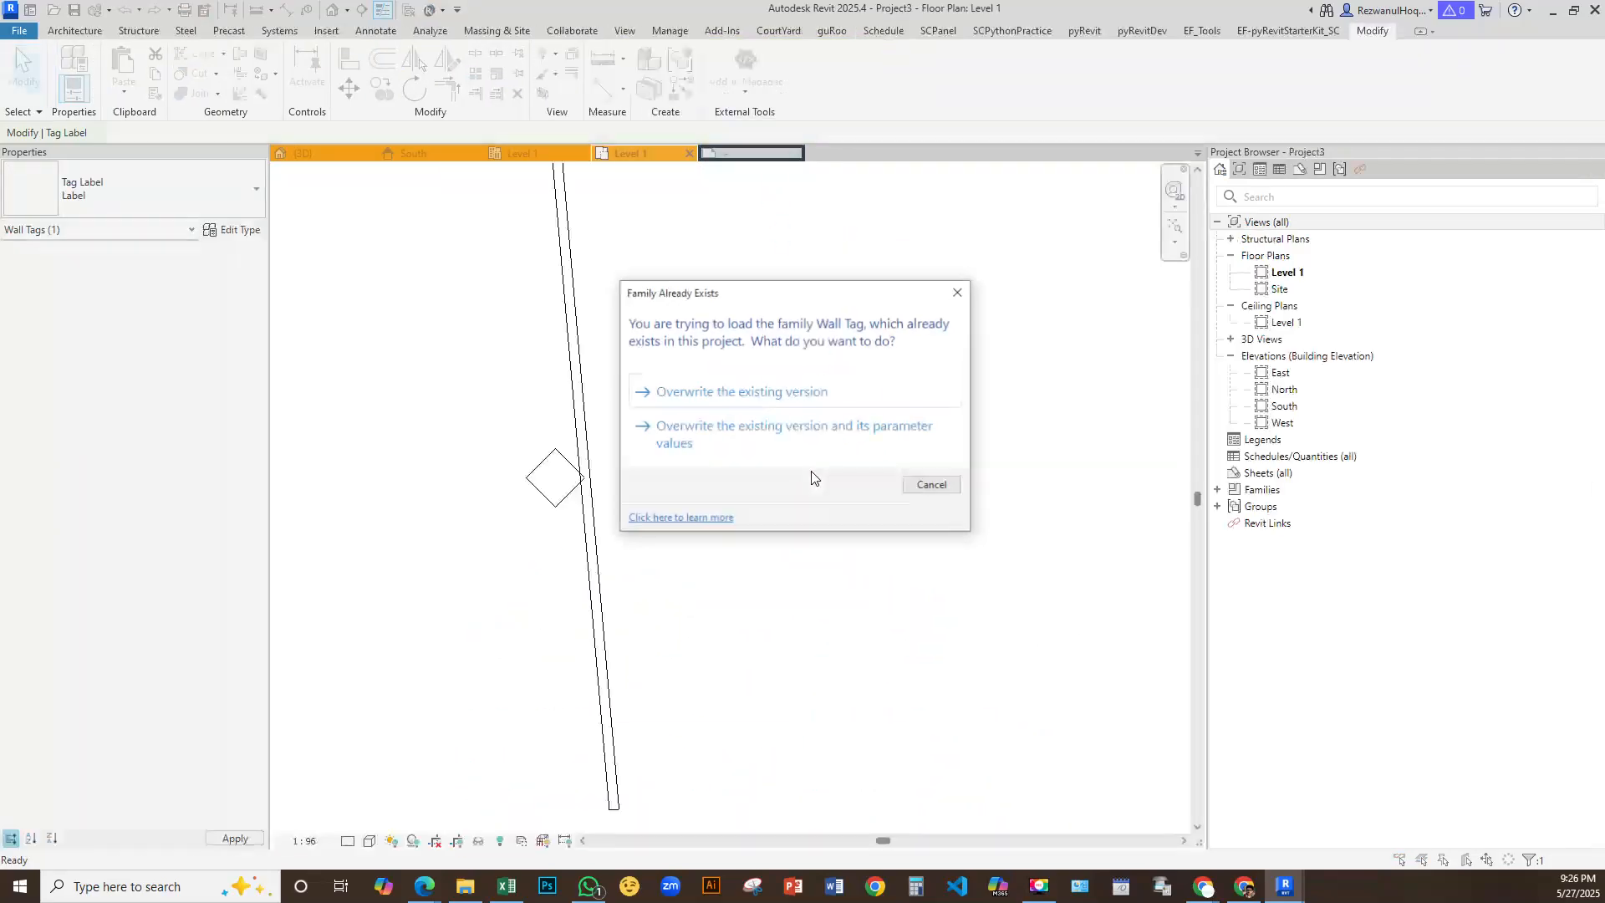
left_click(735, 396)
Examine the wall tags across the Level 1 plan to check the comment text they display
scroll(530, 421, "down", 3)
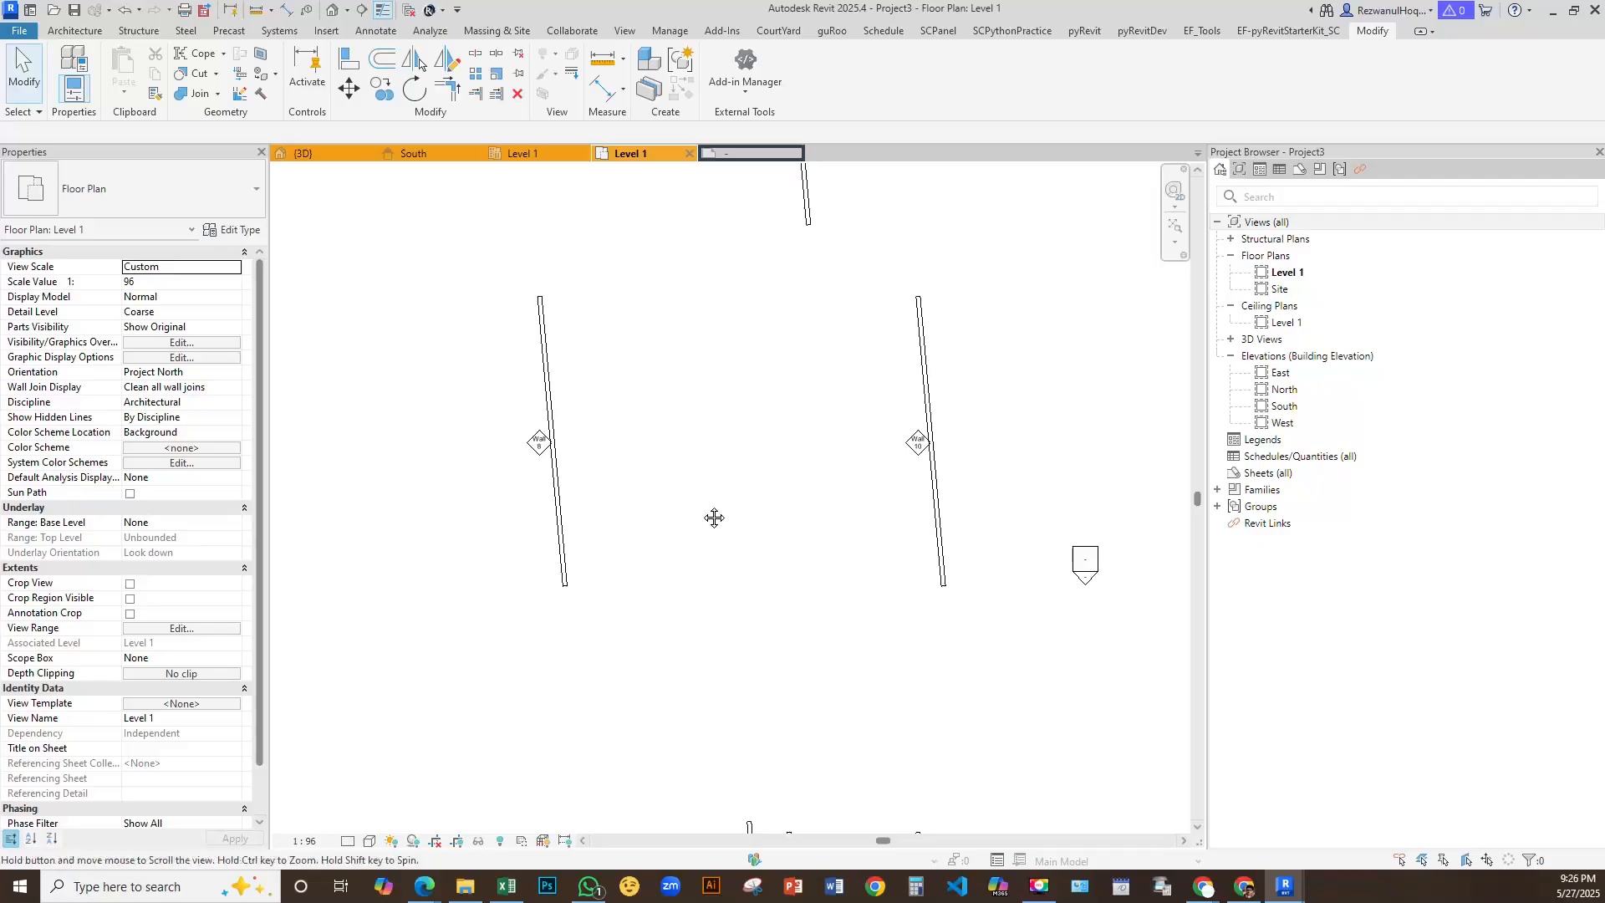
middle_click_drag(713, 516, 650, 824)
scroll(699, 366, "up", 3)
scroll(800, 505, "up", 1)
middle_click_drag(817, 555, 591, 133)
middle_click_drag(789, 600, 652, 158)
scroll(698, 471, "up", 5)
scroll(735, 471, "down", 5)
middle_click_drag(861, 518, 353, 458)
scroll(737, 338, "up", 4)
scroll(533, 373, "up", 3)
scroll(844, 376, "down", 5)
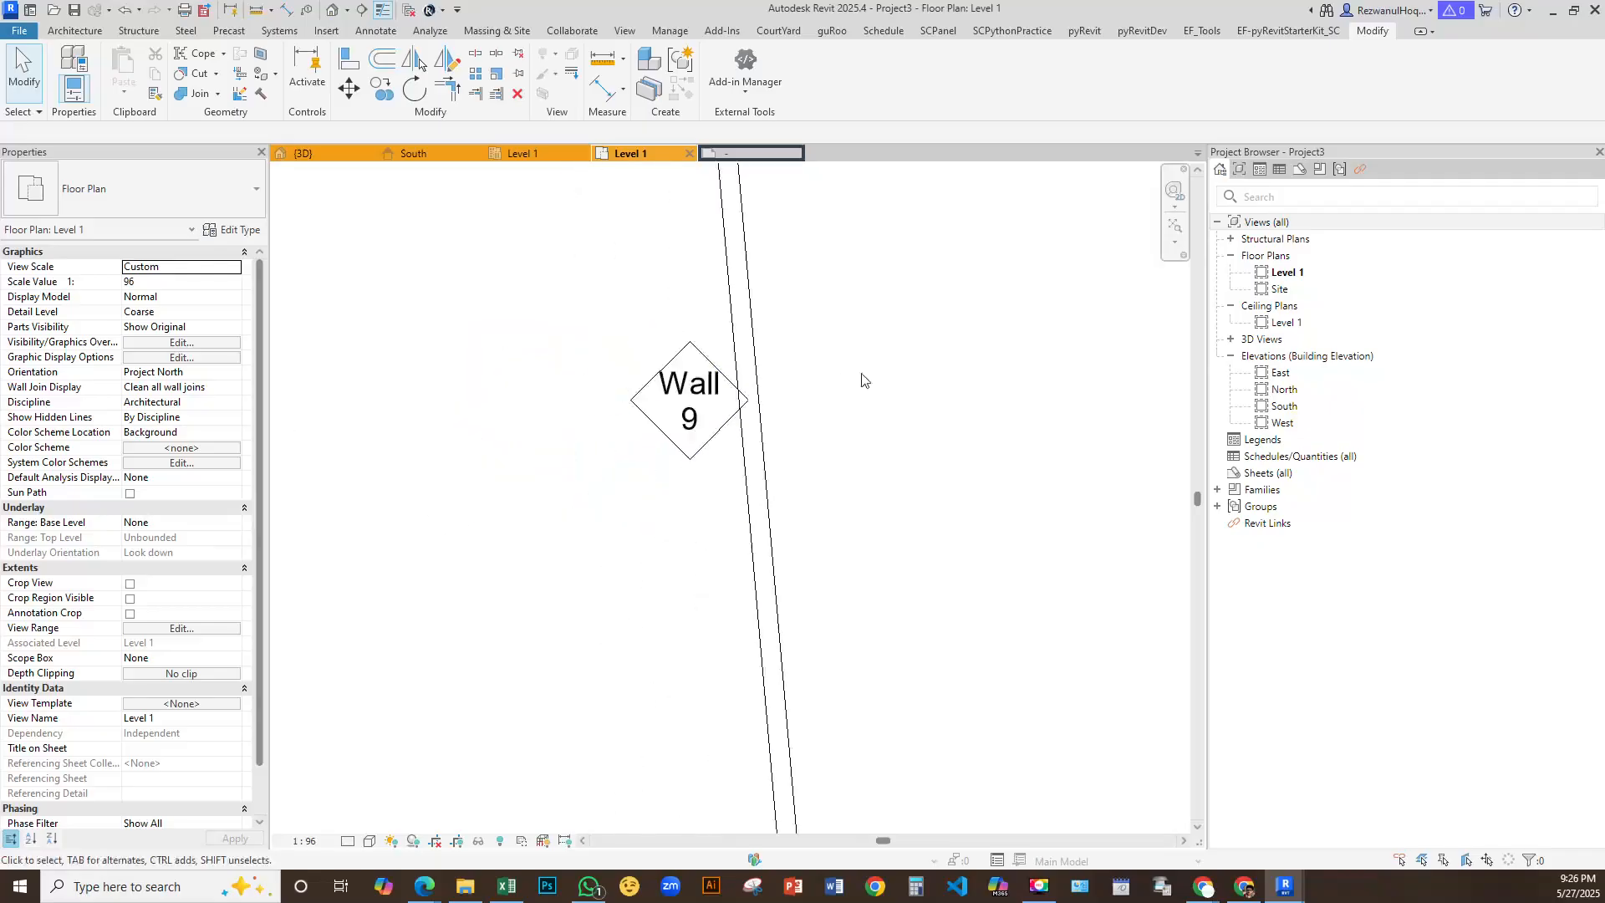
middle_click_drag(867, 519, 905, 611)
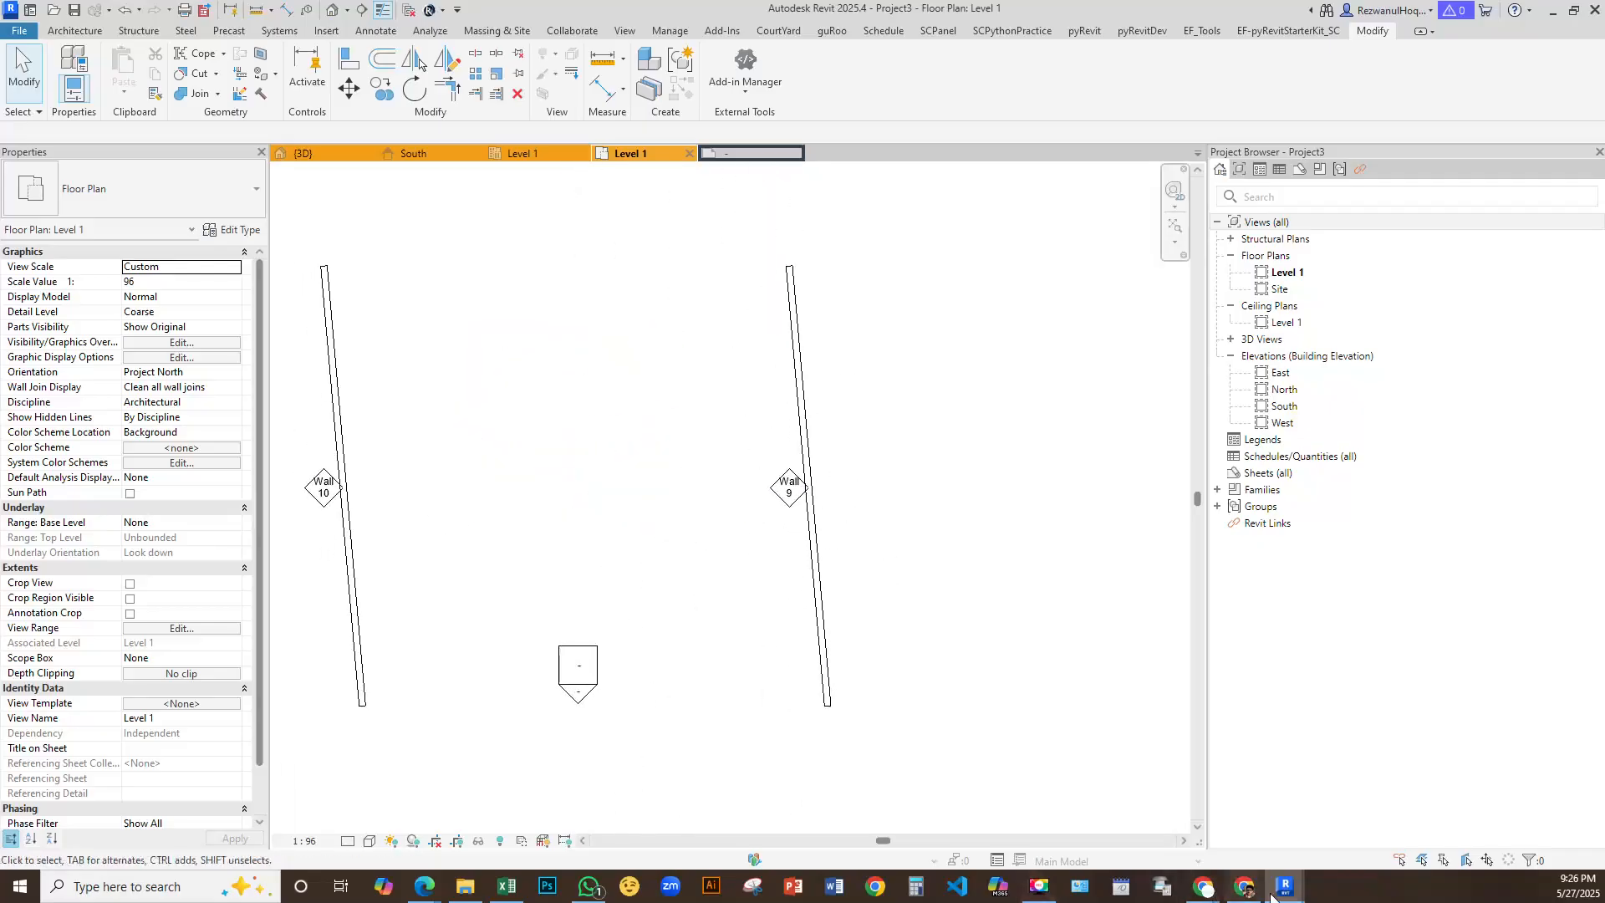
Switch to Dynamo, change the Code Block's prefix from "Wall" to "W" and run the graph
mouse_move(1279, 887)
left_click(1195, 815)
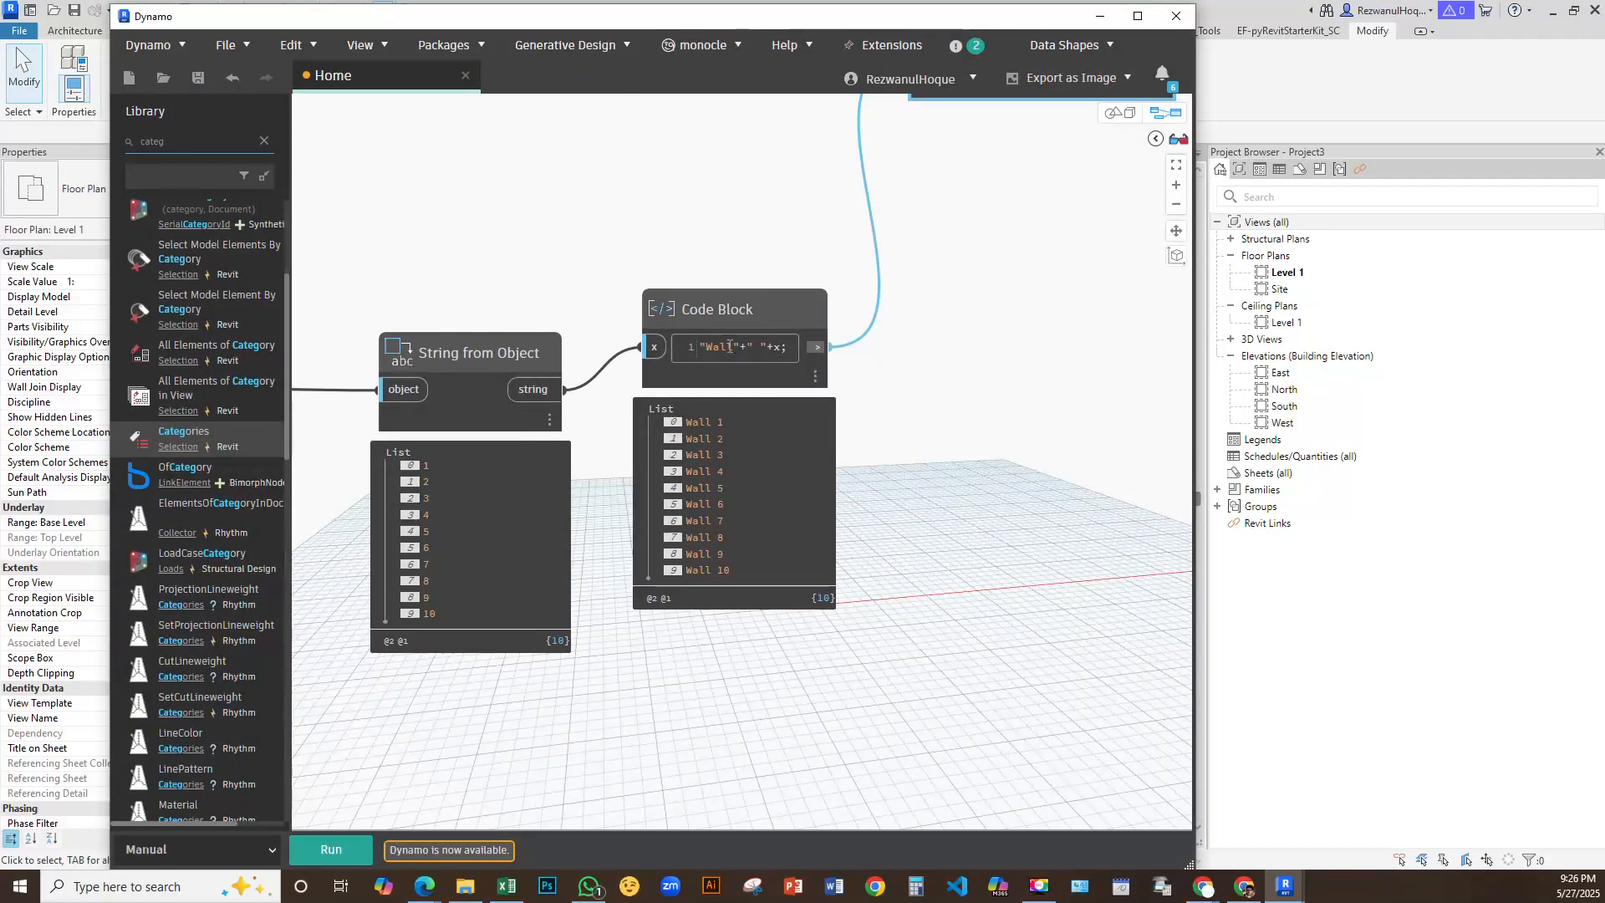
left_click_drag(716, 346, 704, 345)
key("BackSpace")
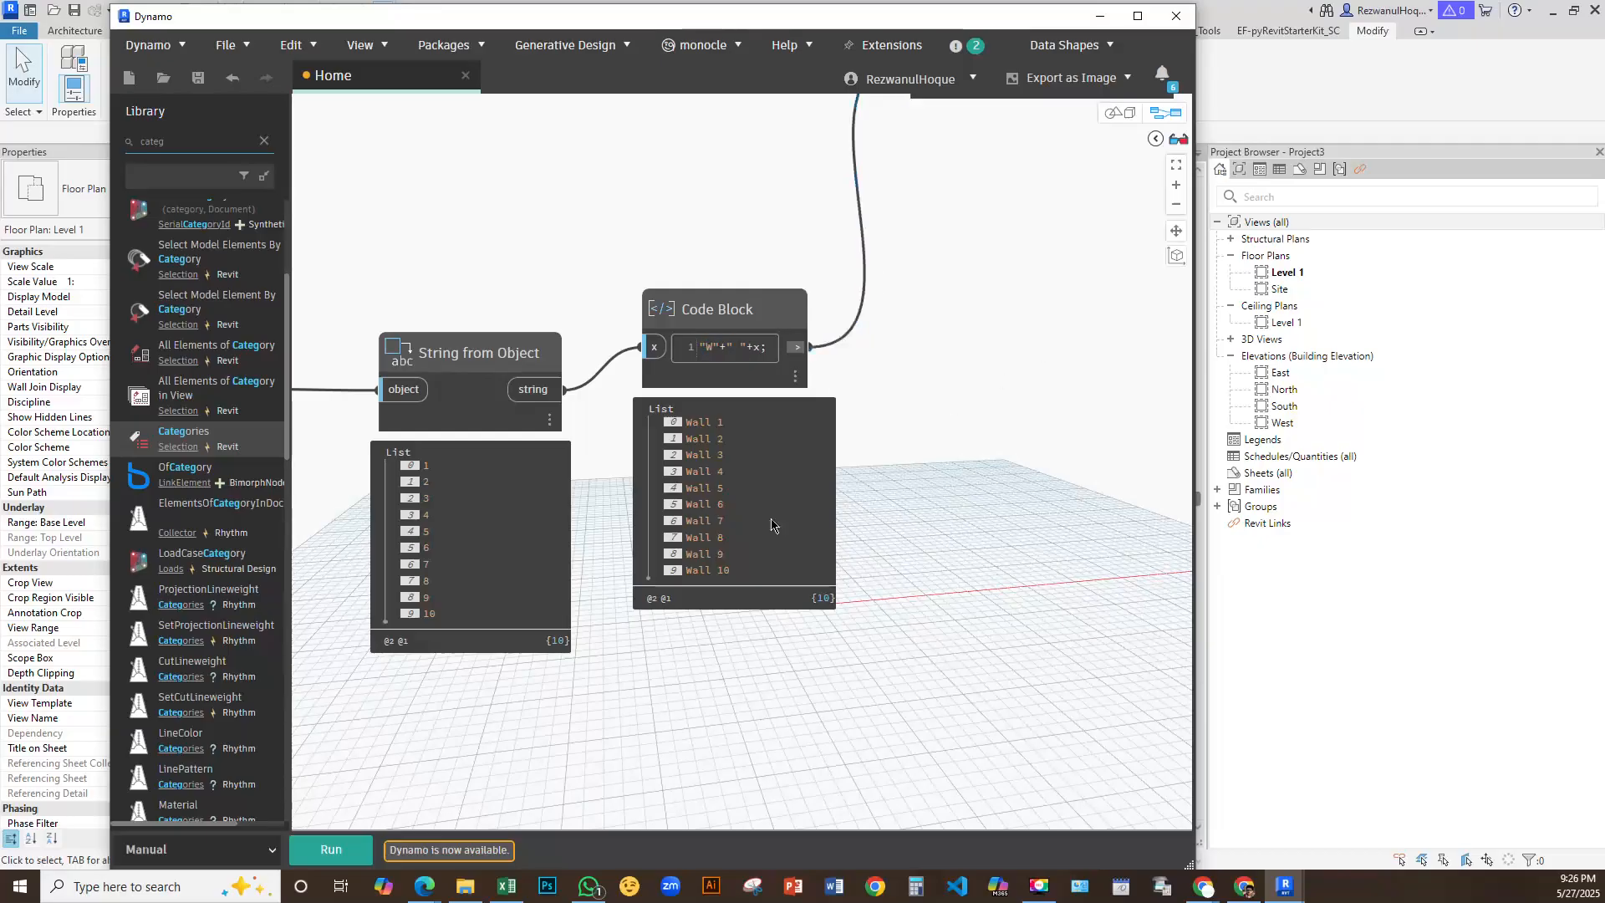
left_click(338, 851)
Move the Dynamo window out of the way and examine the updated wall tags throughout the Level 1 plan
left_click_drag(988, 14, 784, 589)
middle_click_drag(826, 272, 844, 172)
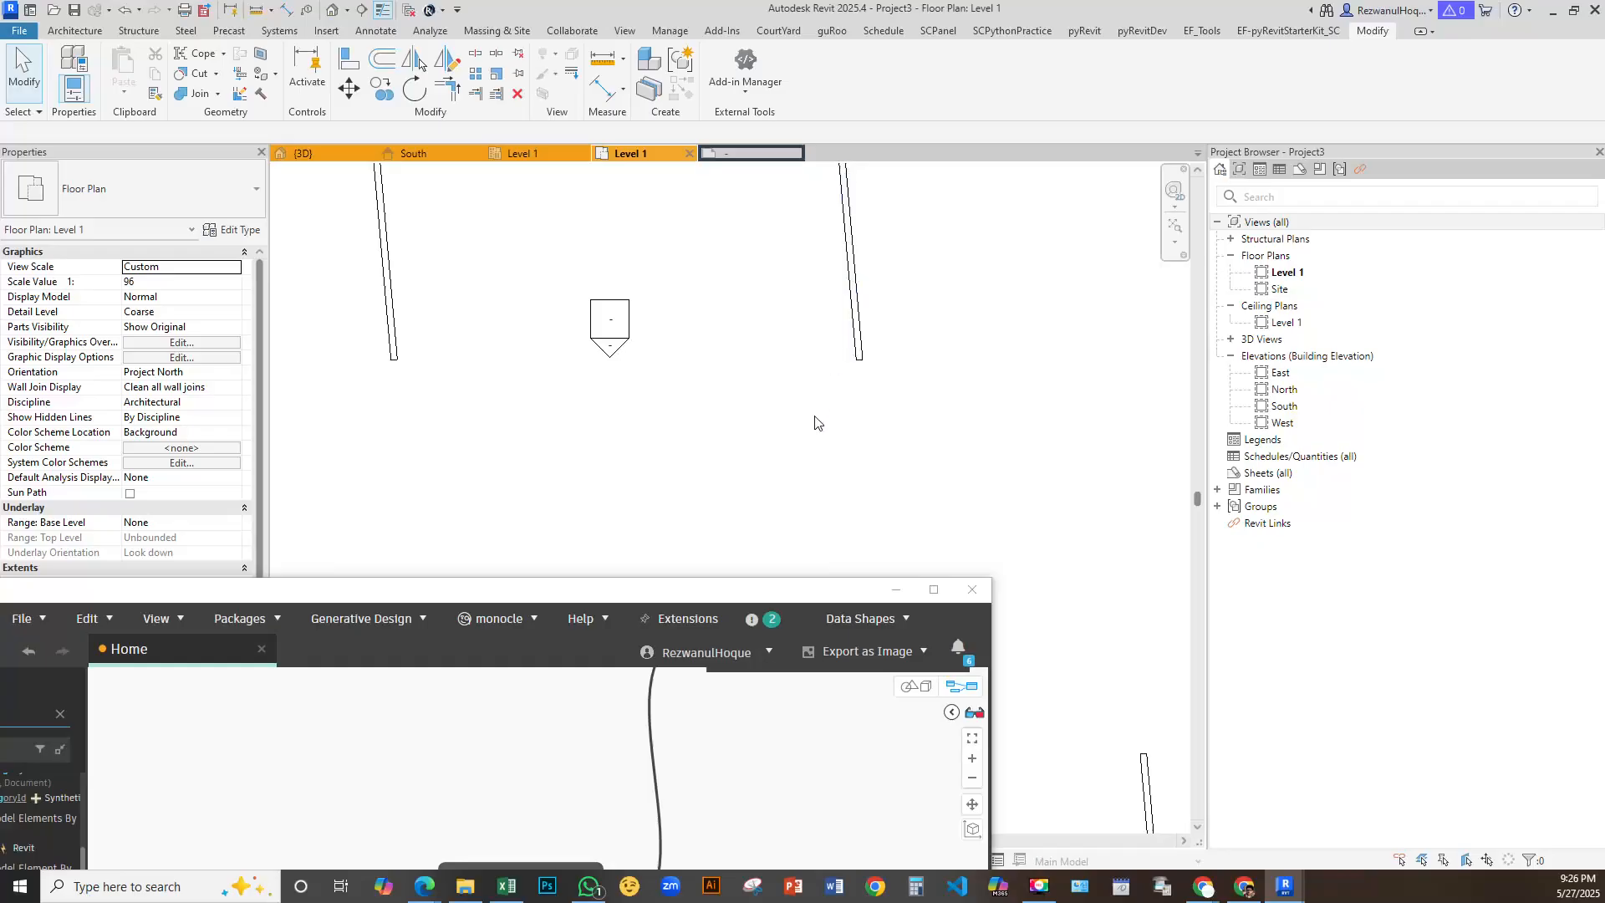
scroll(815, 411, "down", 2)
left_click(894, 591)
scroll(573, 270, "up", 5)
middle_click_drag(846, 399, 901, 425)
scroll(903, 427, "down", 5)
middle_click_drag(669, 628, 684, 523)
scroll(684, 527, "down", 2)
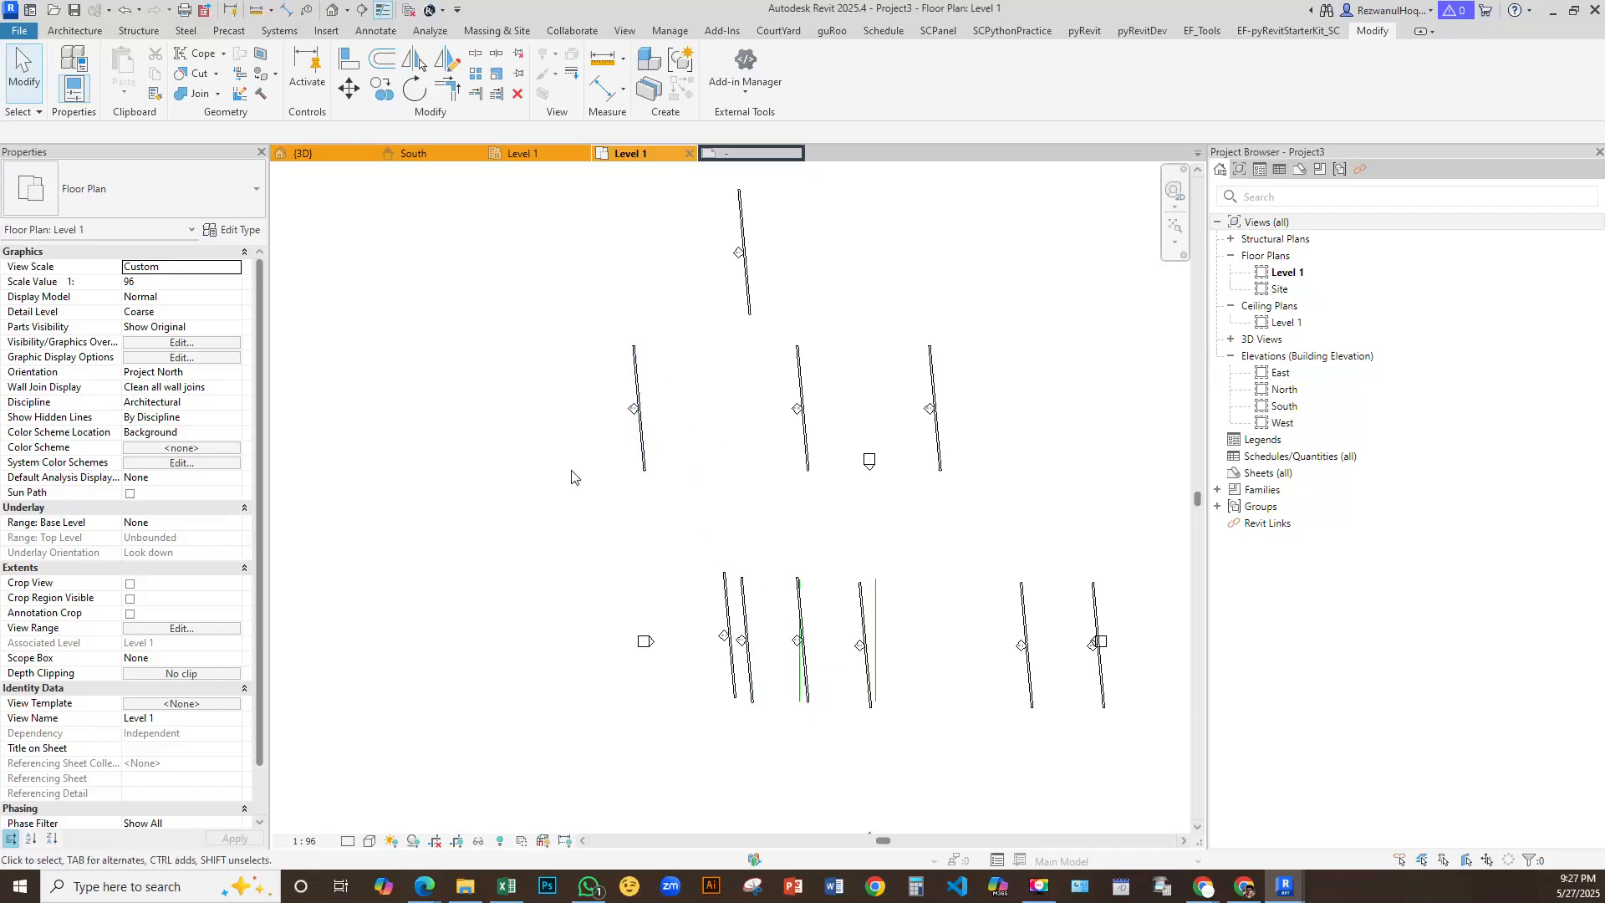
middle_click_drag(572, 477, 678, 479)
scroll(757, 384, "up", 8)
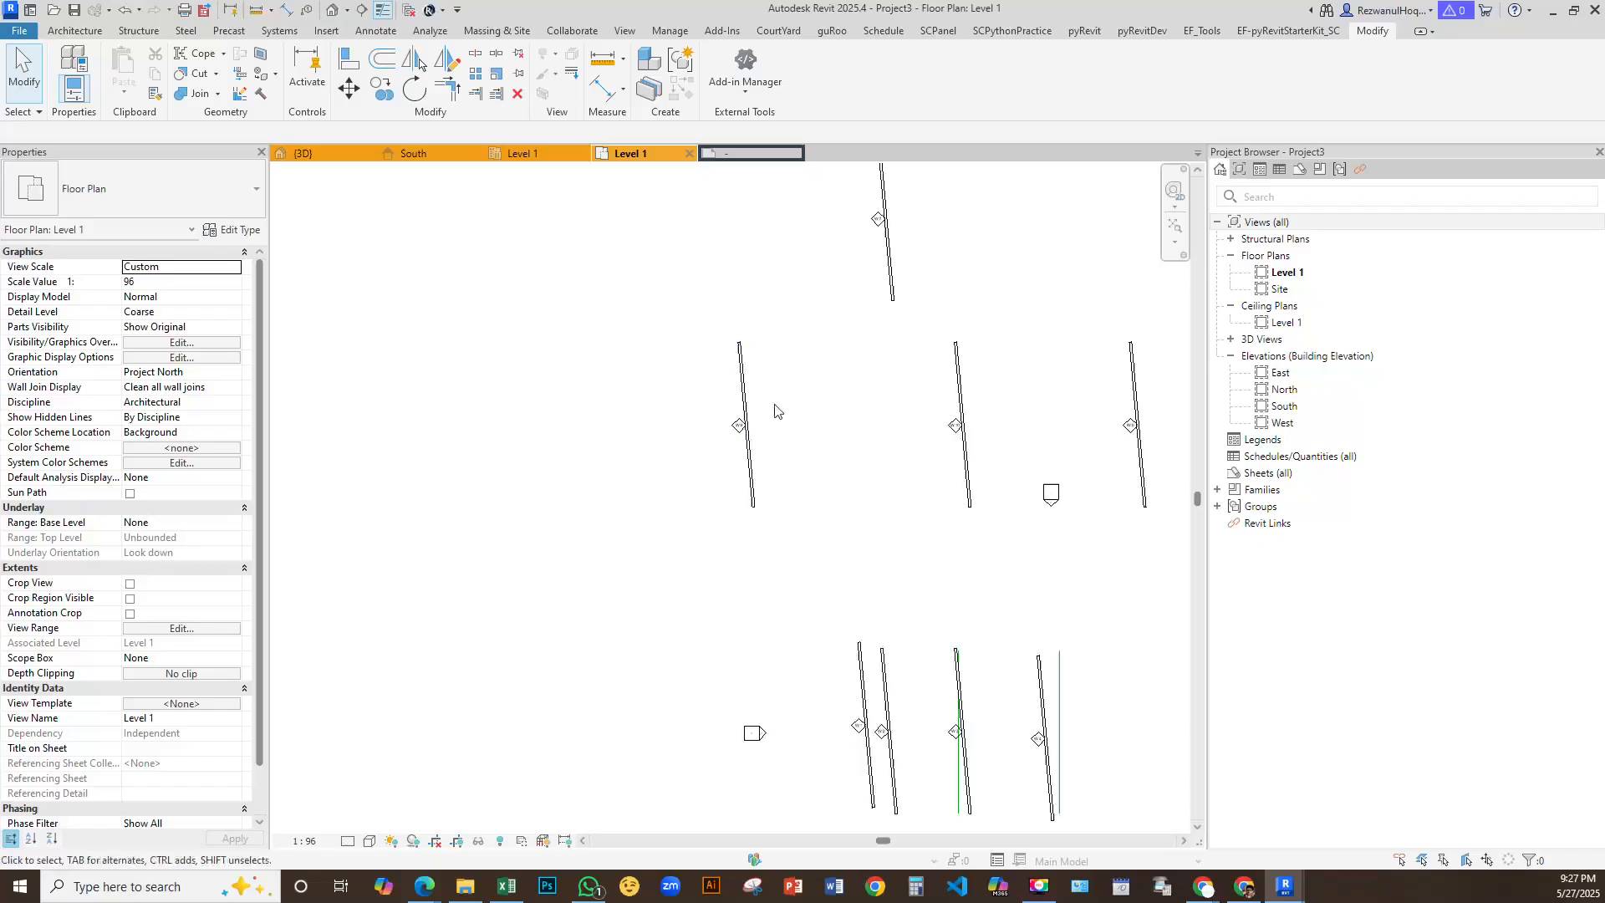
scroll(590, 541, "down", 3)
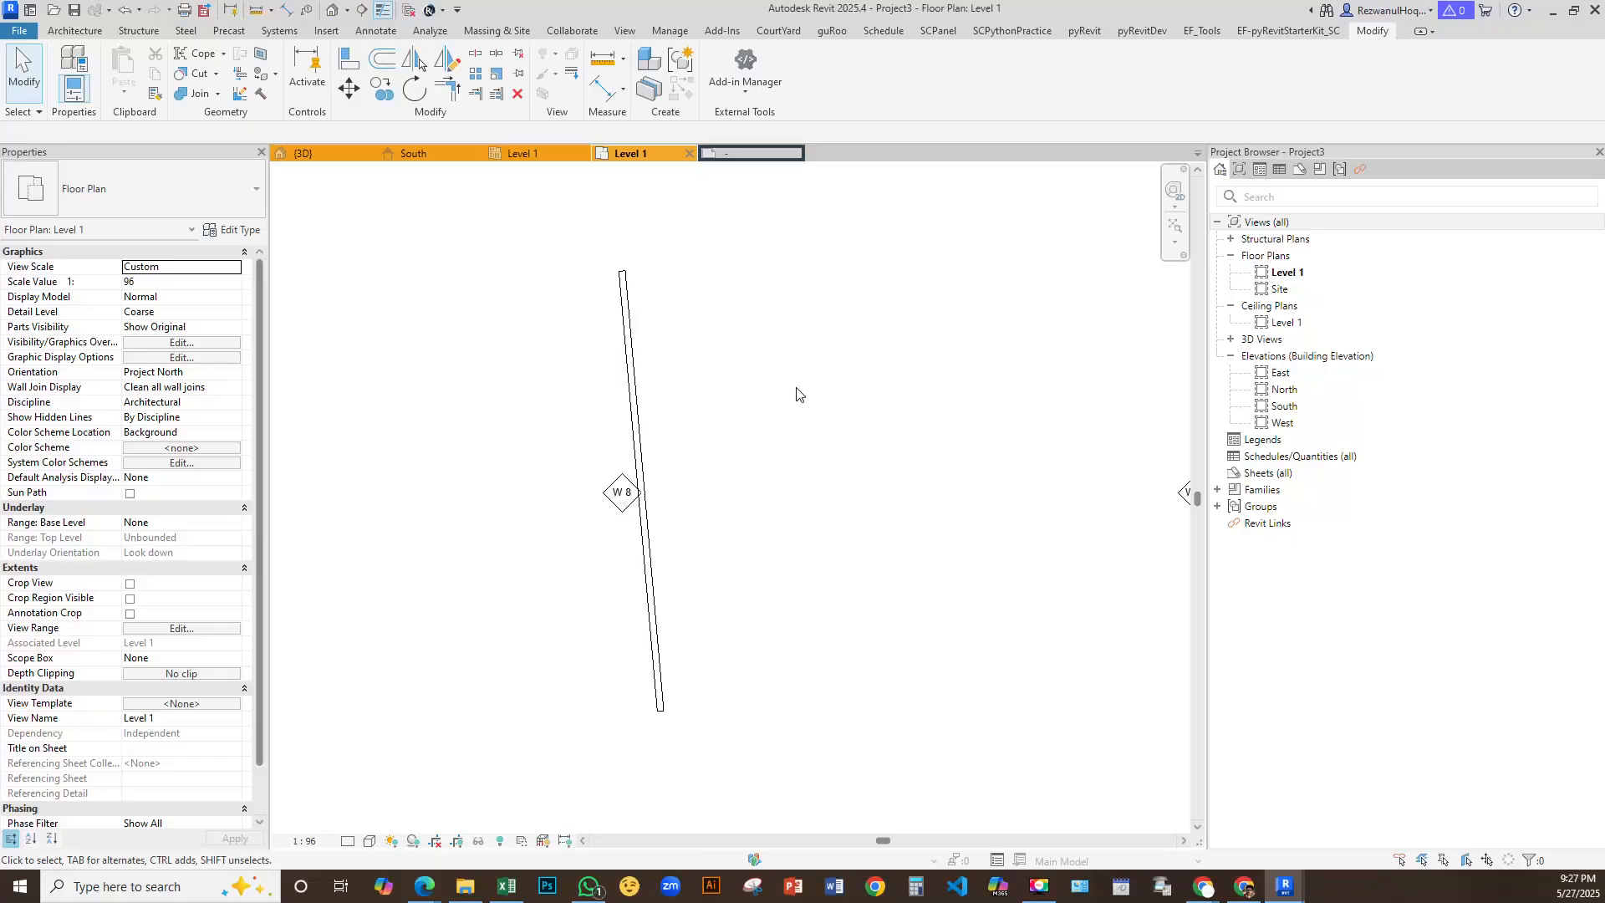
scroll(762, 482, "down", 4)
middle_click_drag(797, 537, 552, 399)
scroll(552, 401, "down", 5)
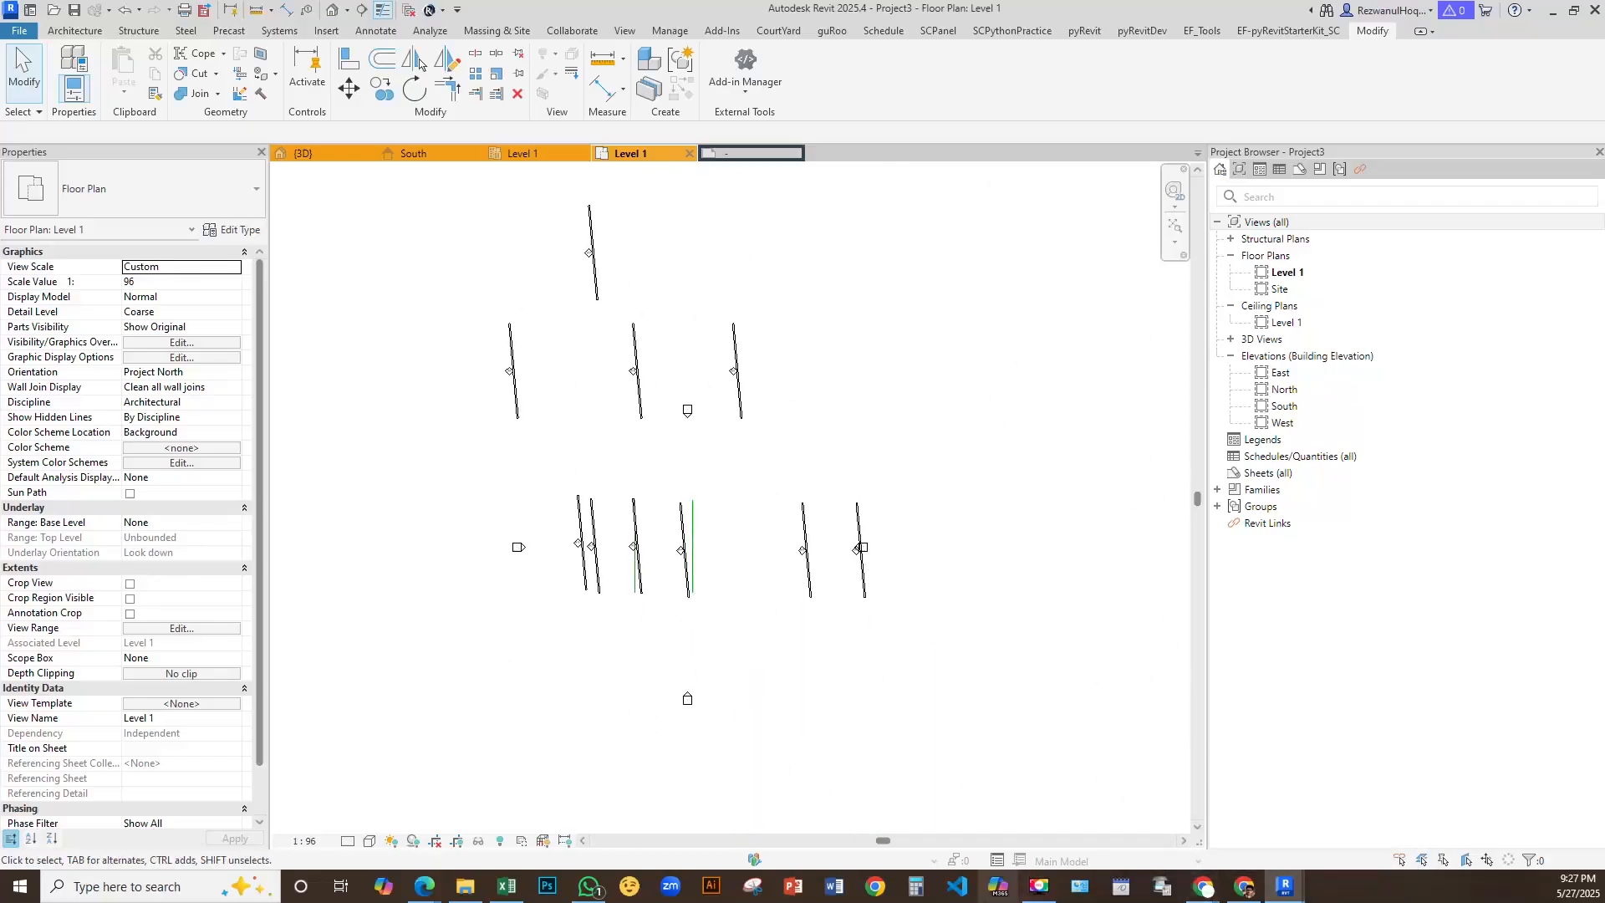
Switch to Dynamo and start saving the wall-numbering graph, choosing the OneDrive Desktop folder as its location
mouse_move(1295, 898)
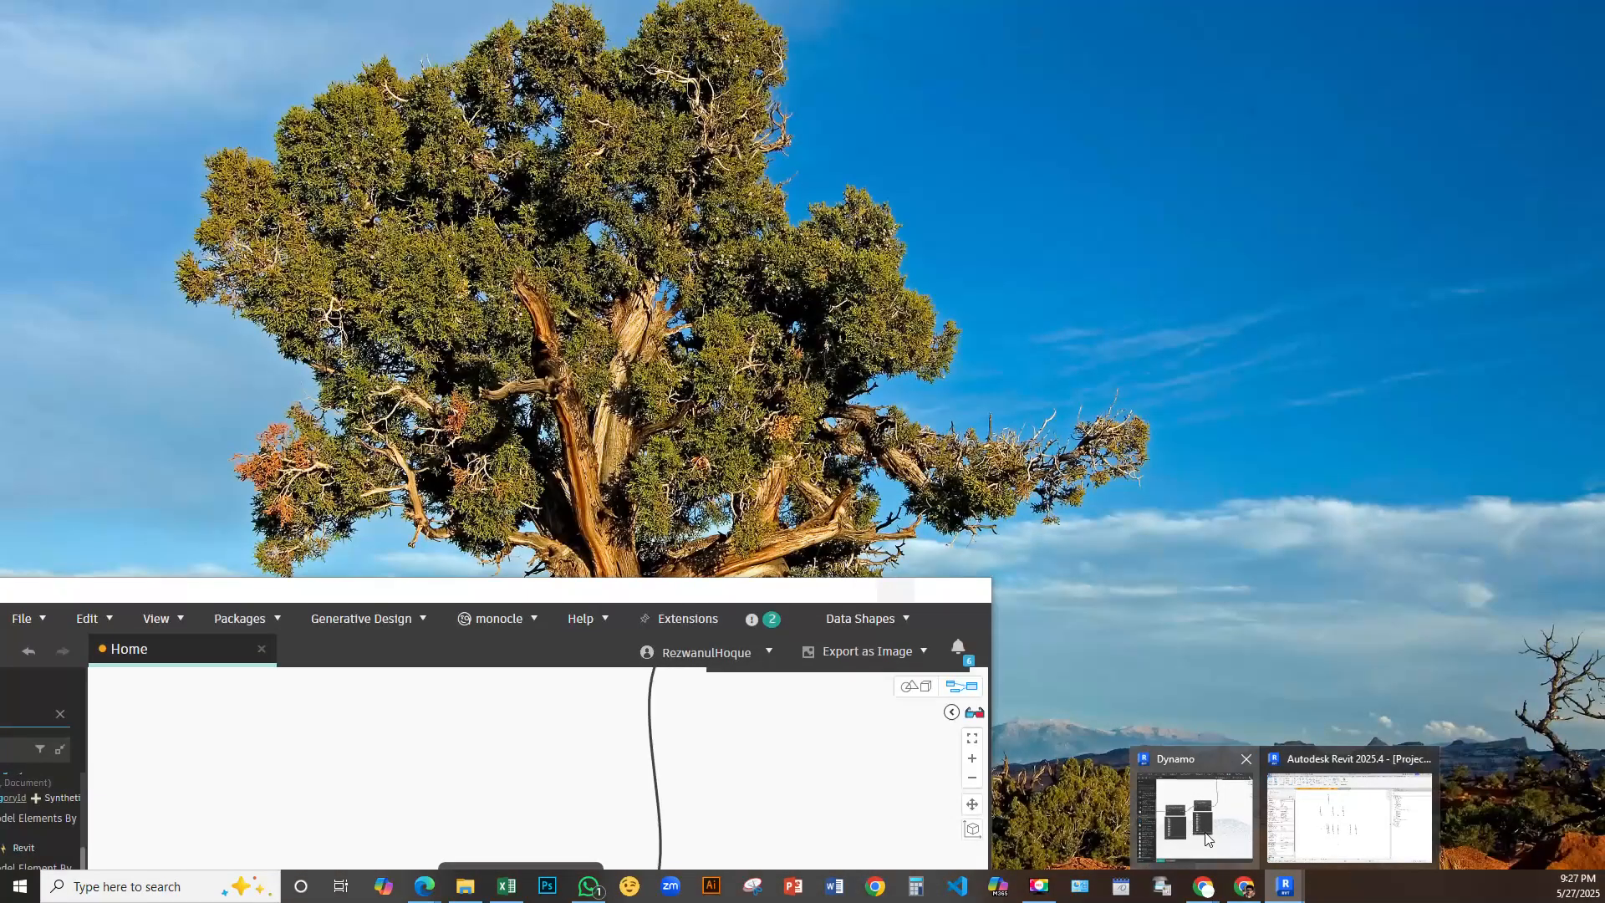
left_click(1206, 836)
left_click_drag(824, 593, 894, 205)
scroll(781, 534, "down", 5)
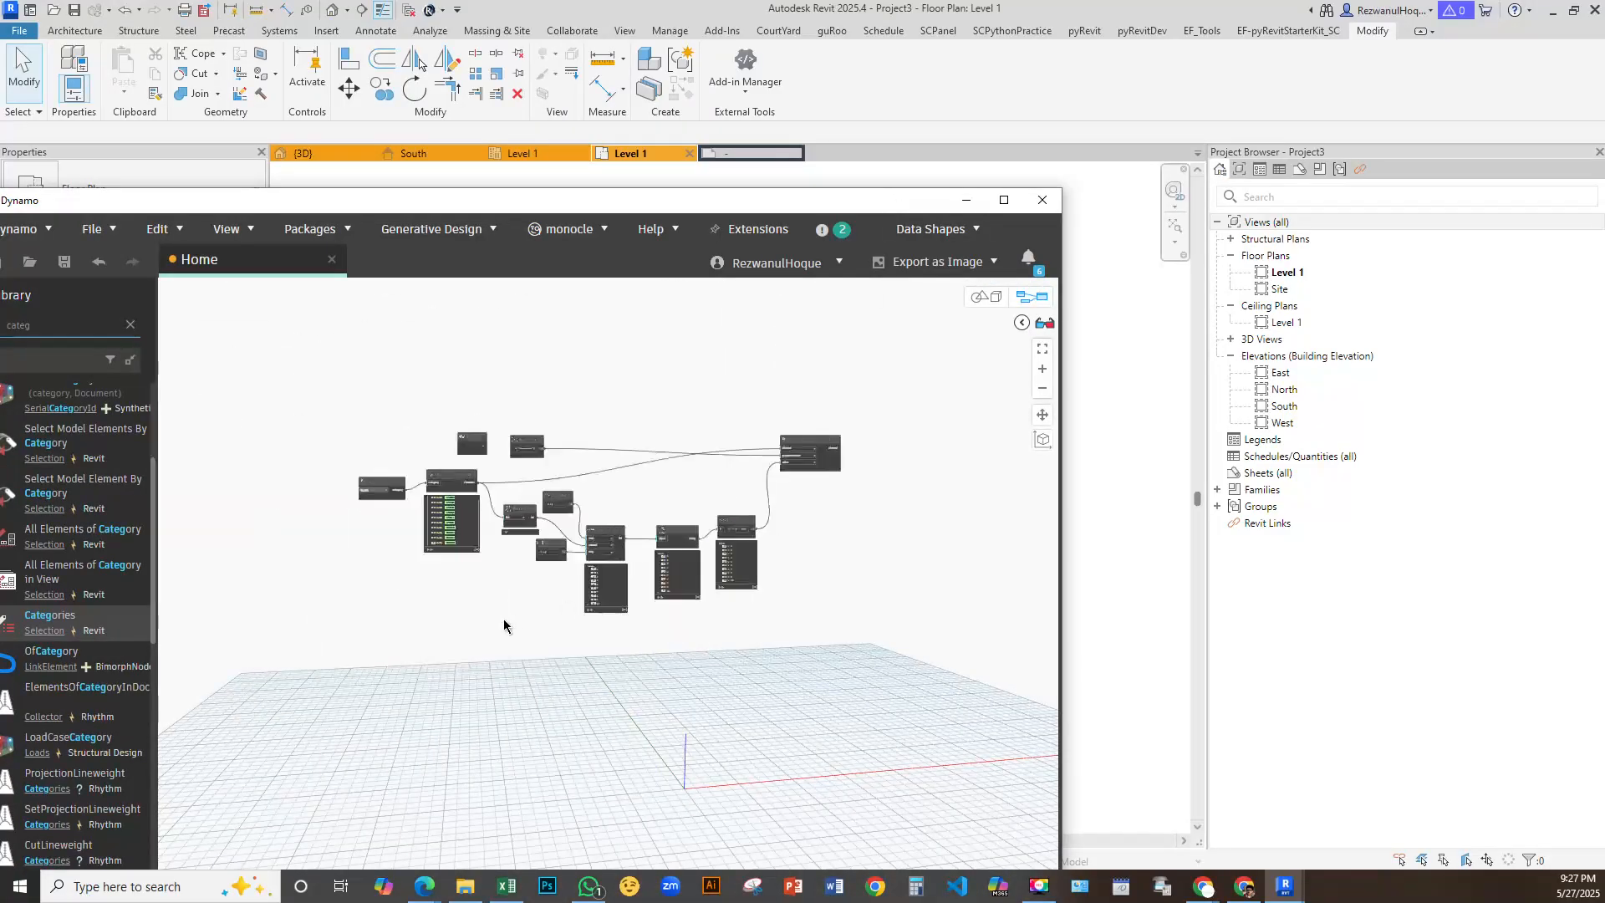
middle_click_drag(503, 618, 647, 676)
left_click_drag(905, 211, 1180, 62)
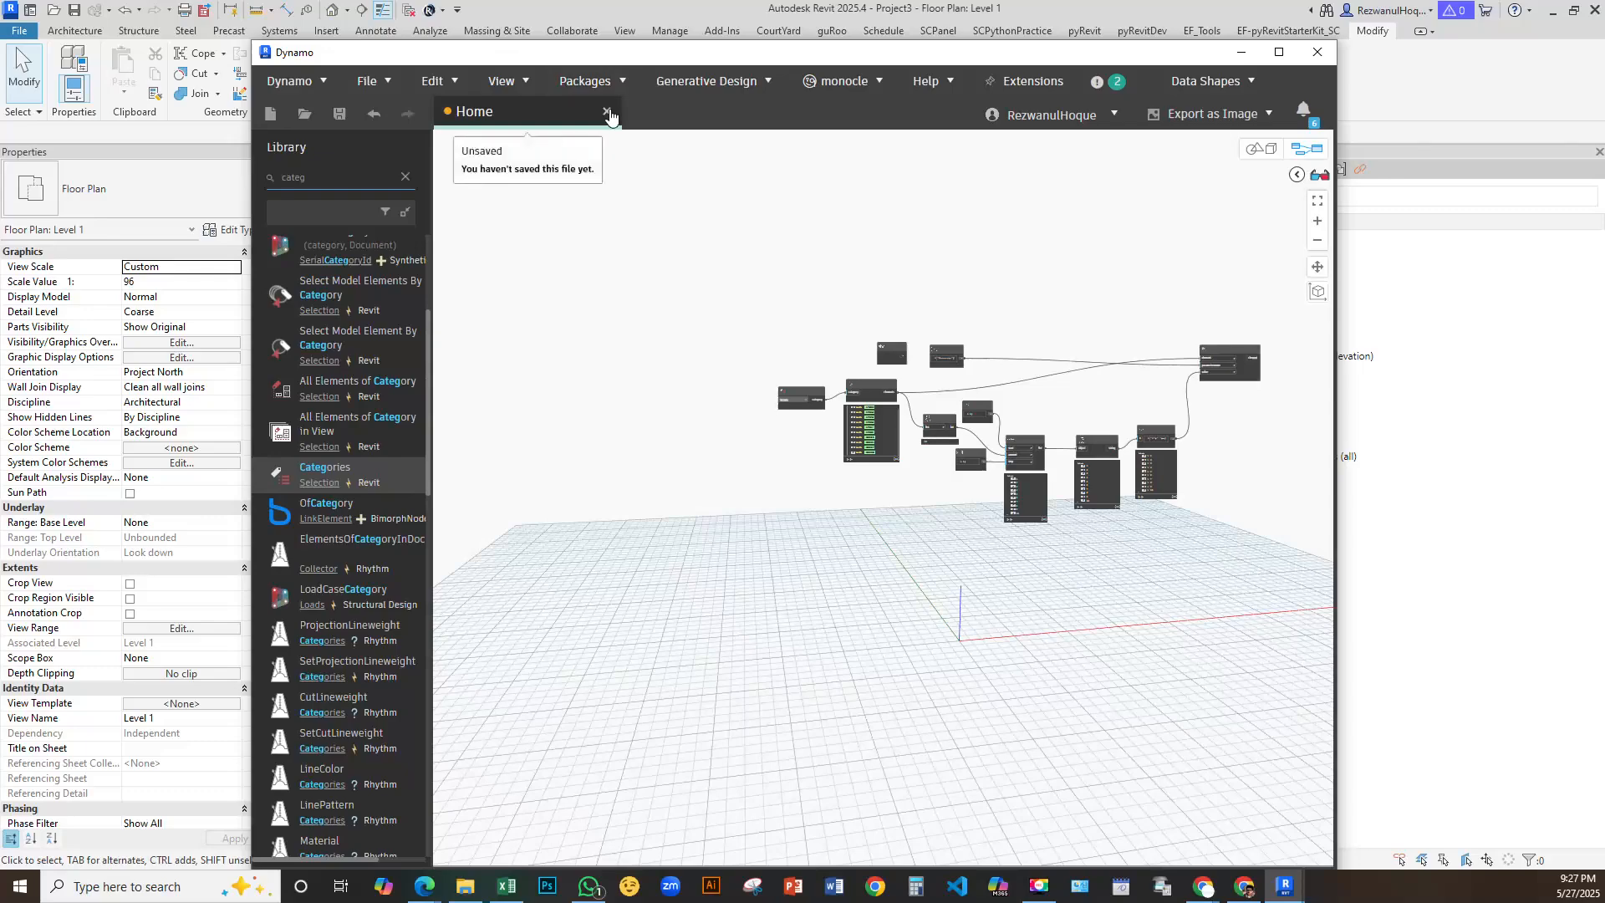
left_click(341, 113)
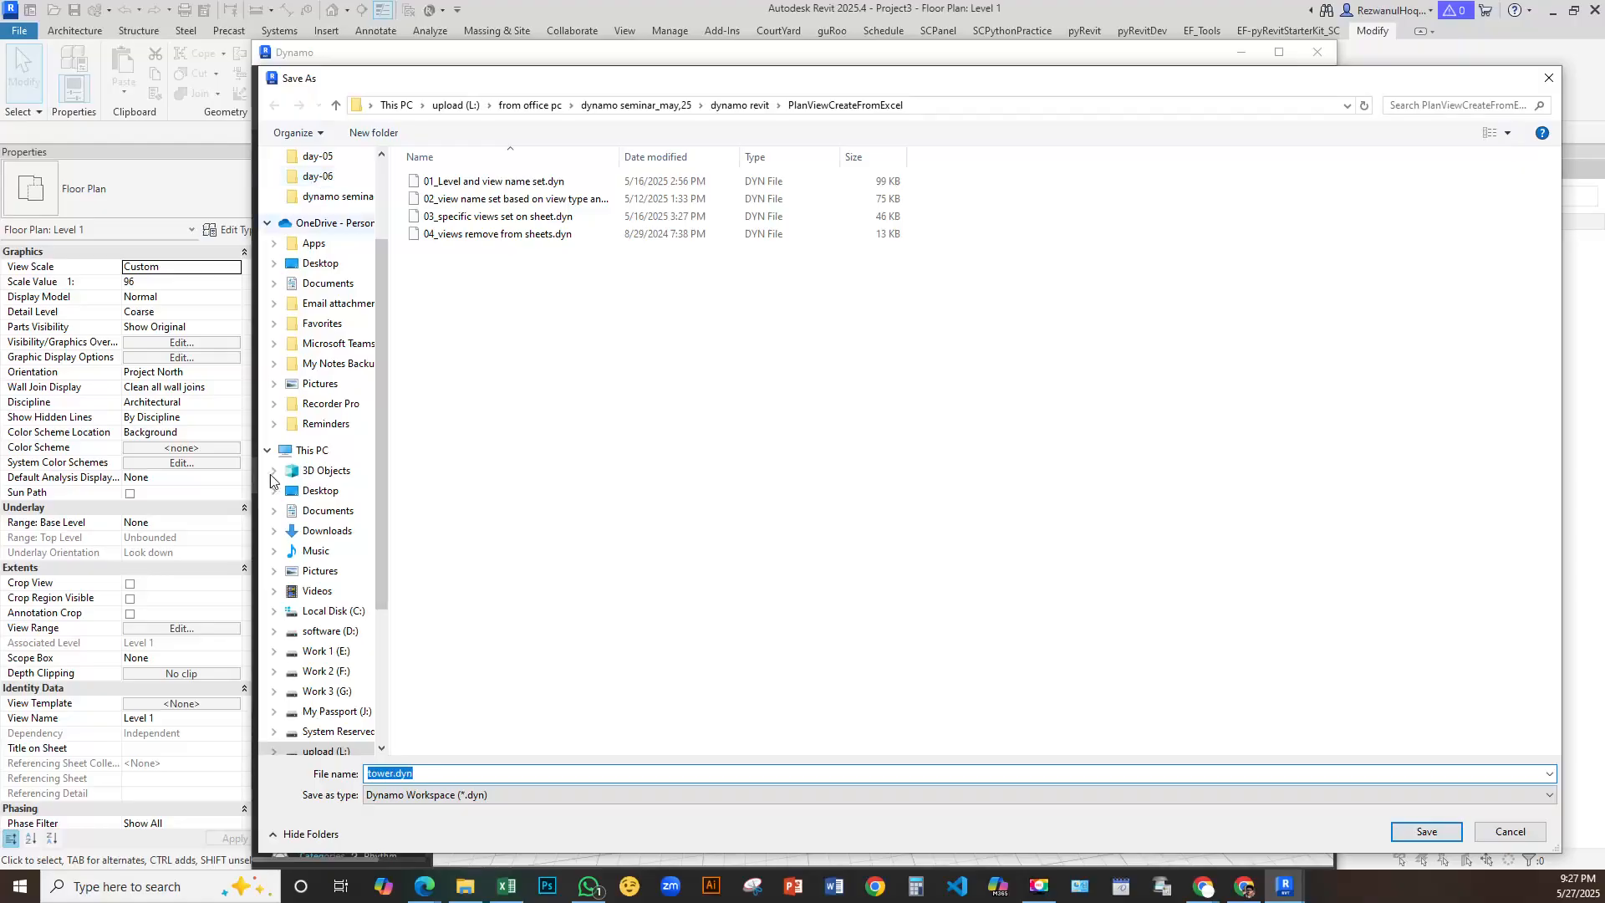
left_click(318, 512)
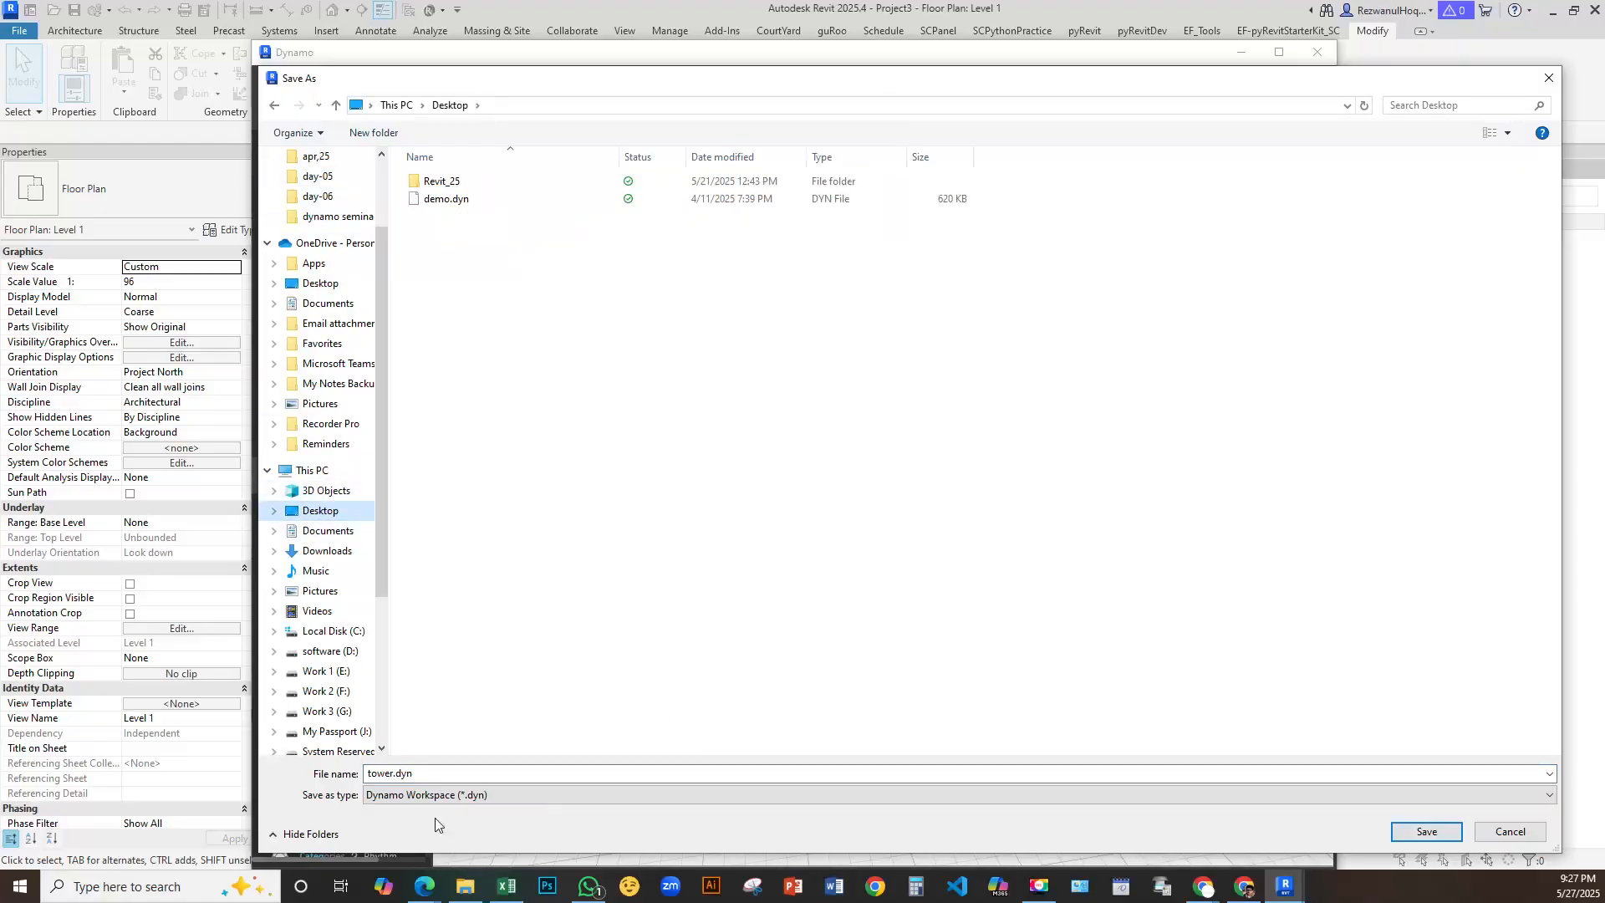
double_click(429, 774)
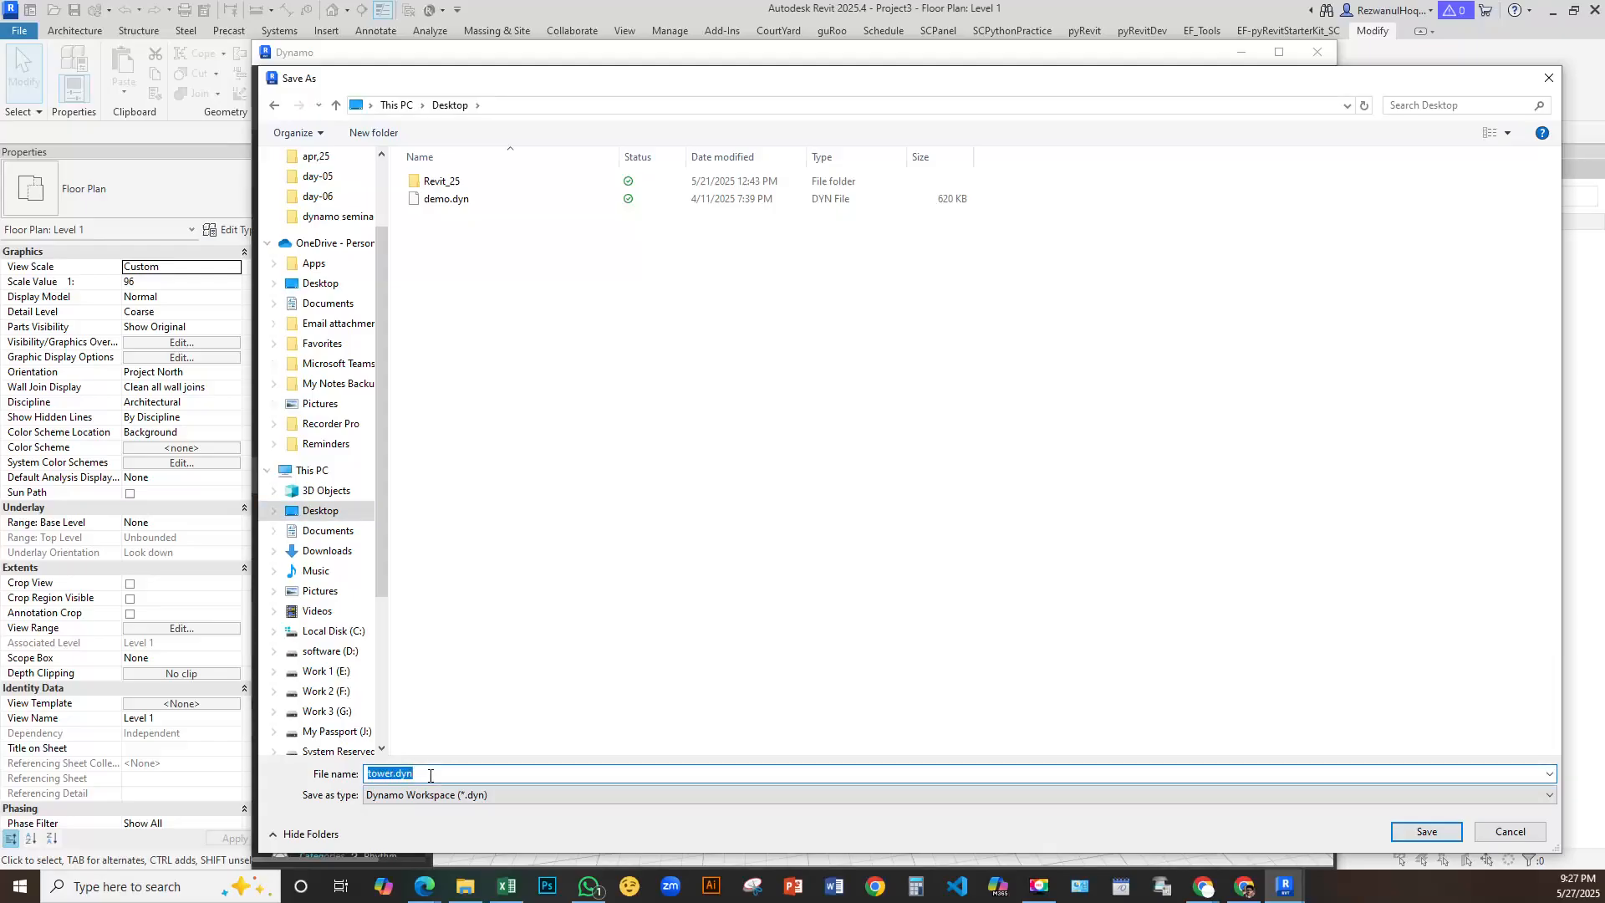
left_click(318, 284)
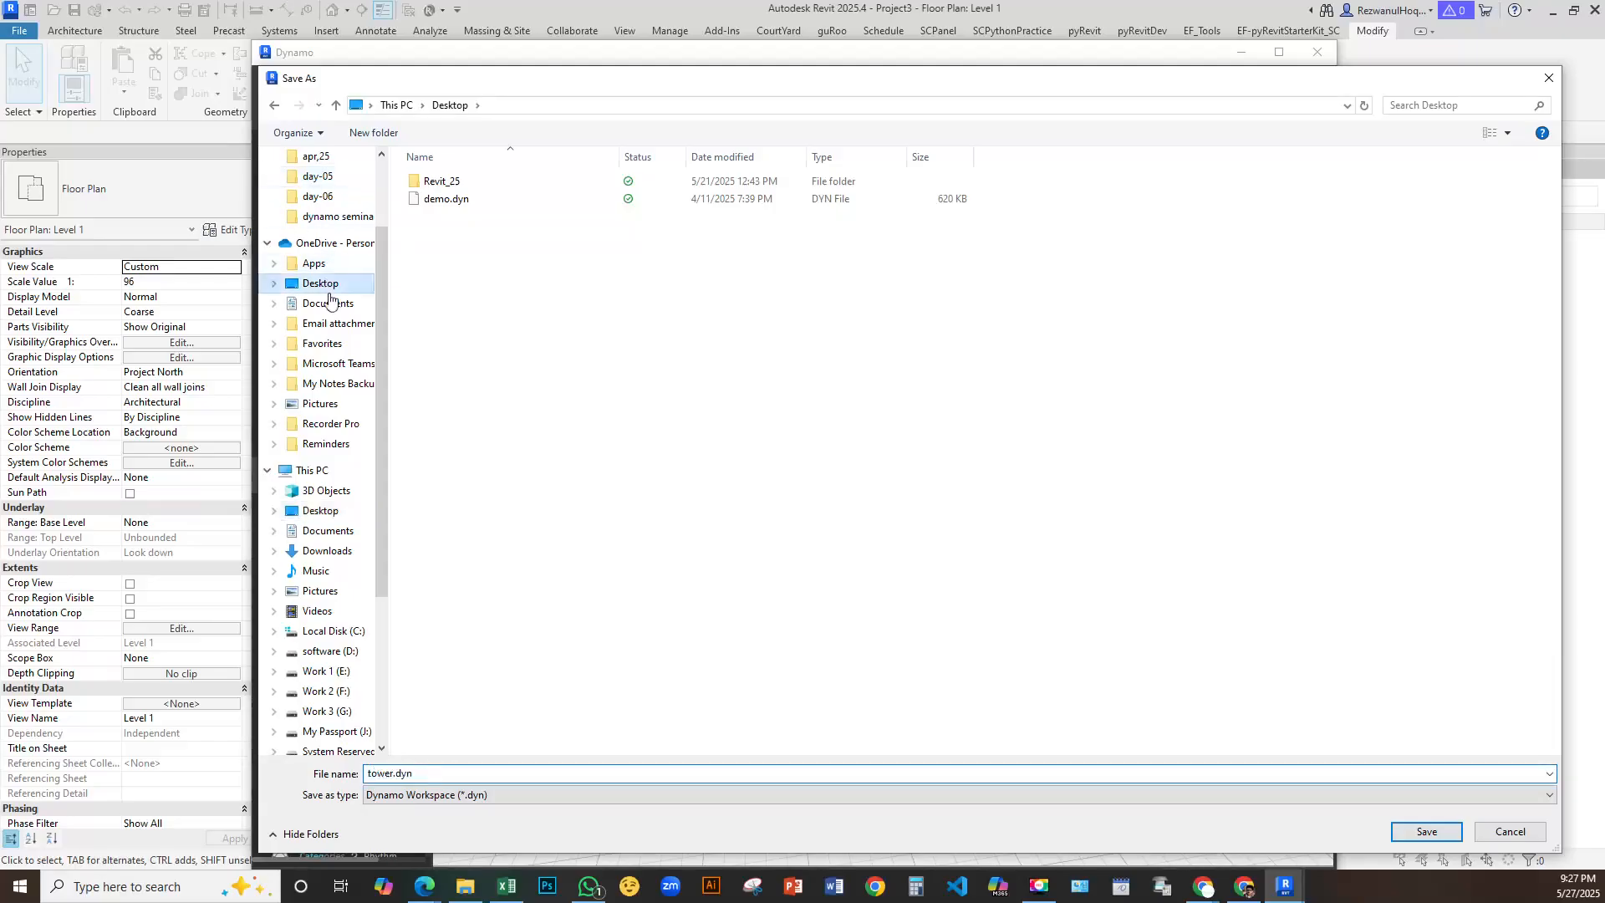
Name the Dynamo workspace file demo1 and save it
double_click(493, 769)
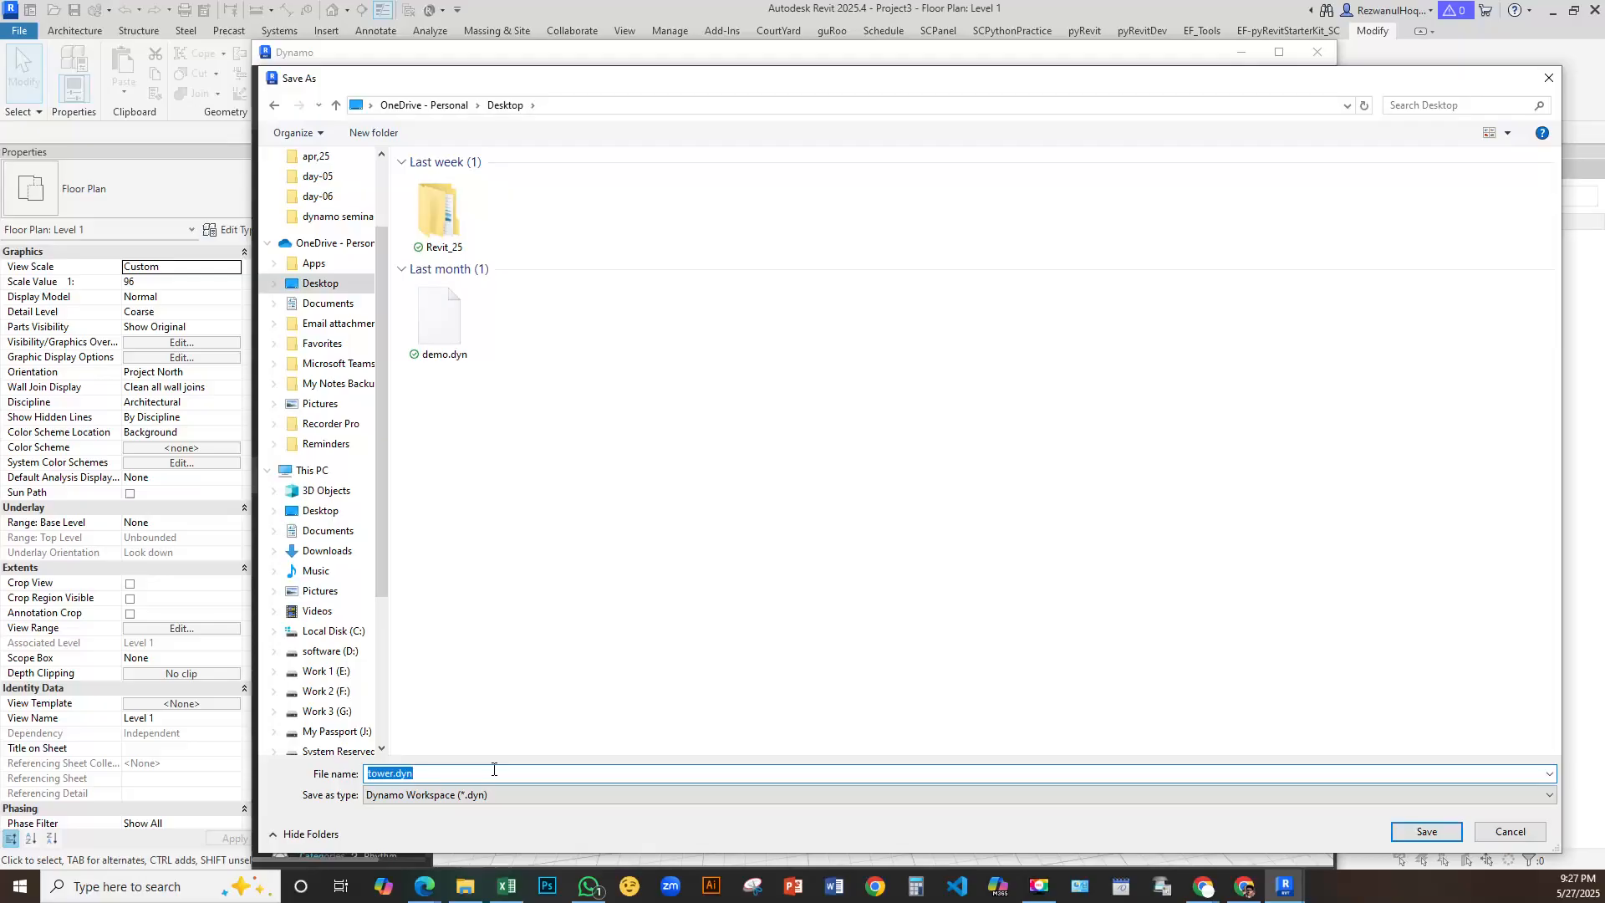
type("demo")
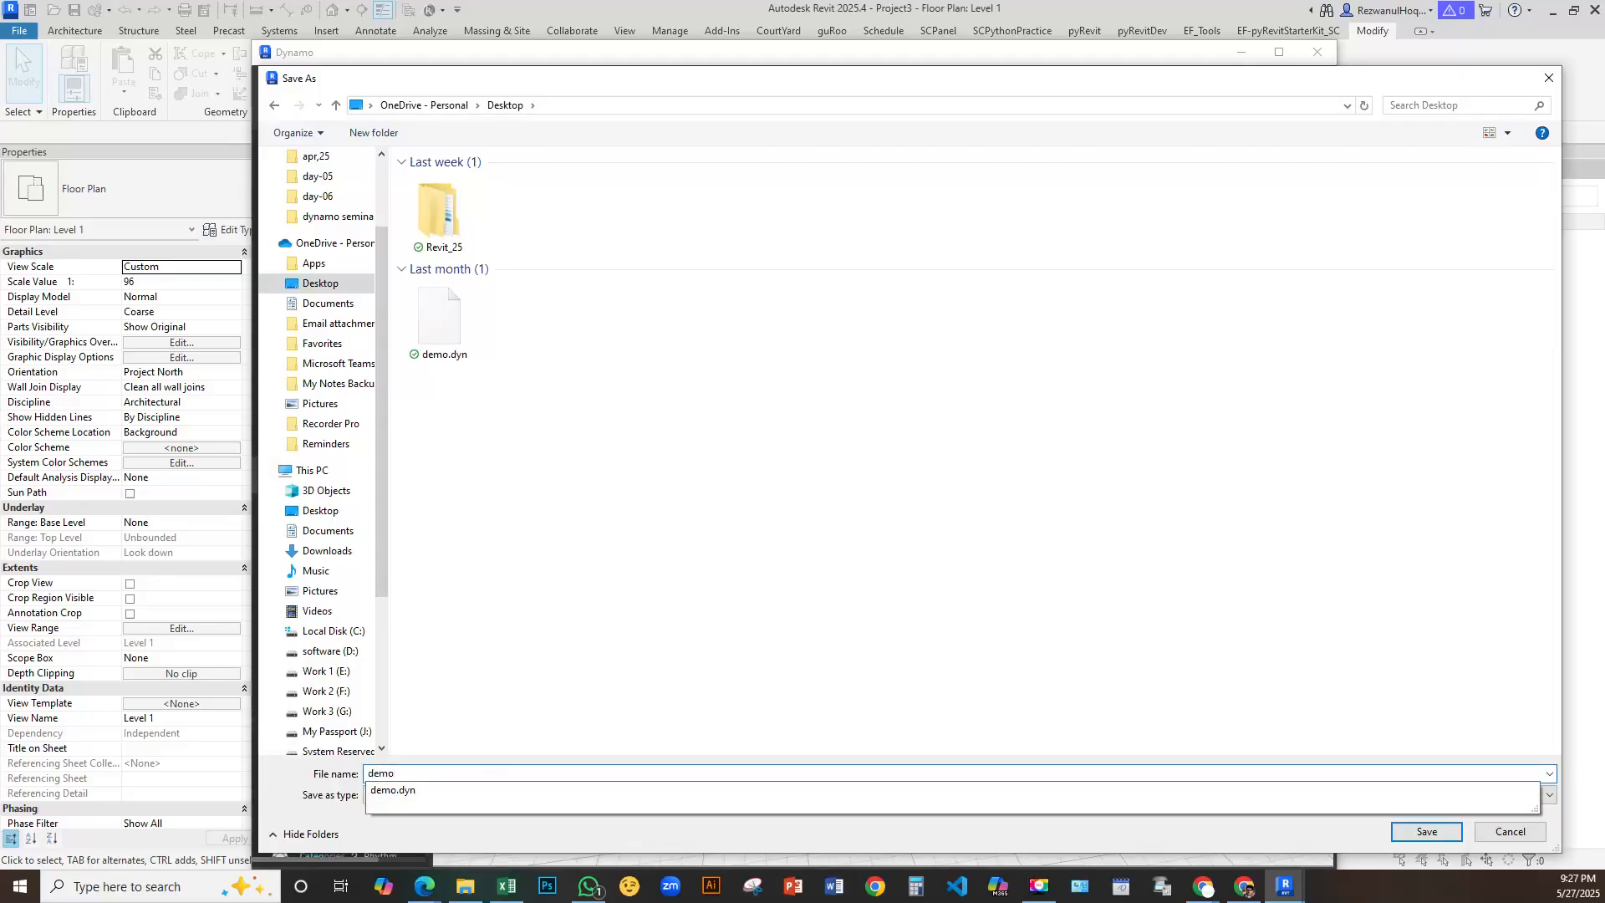
key("Return")
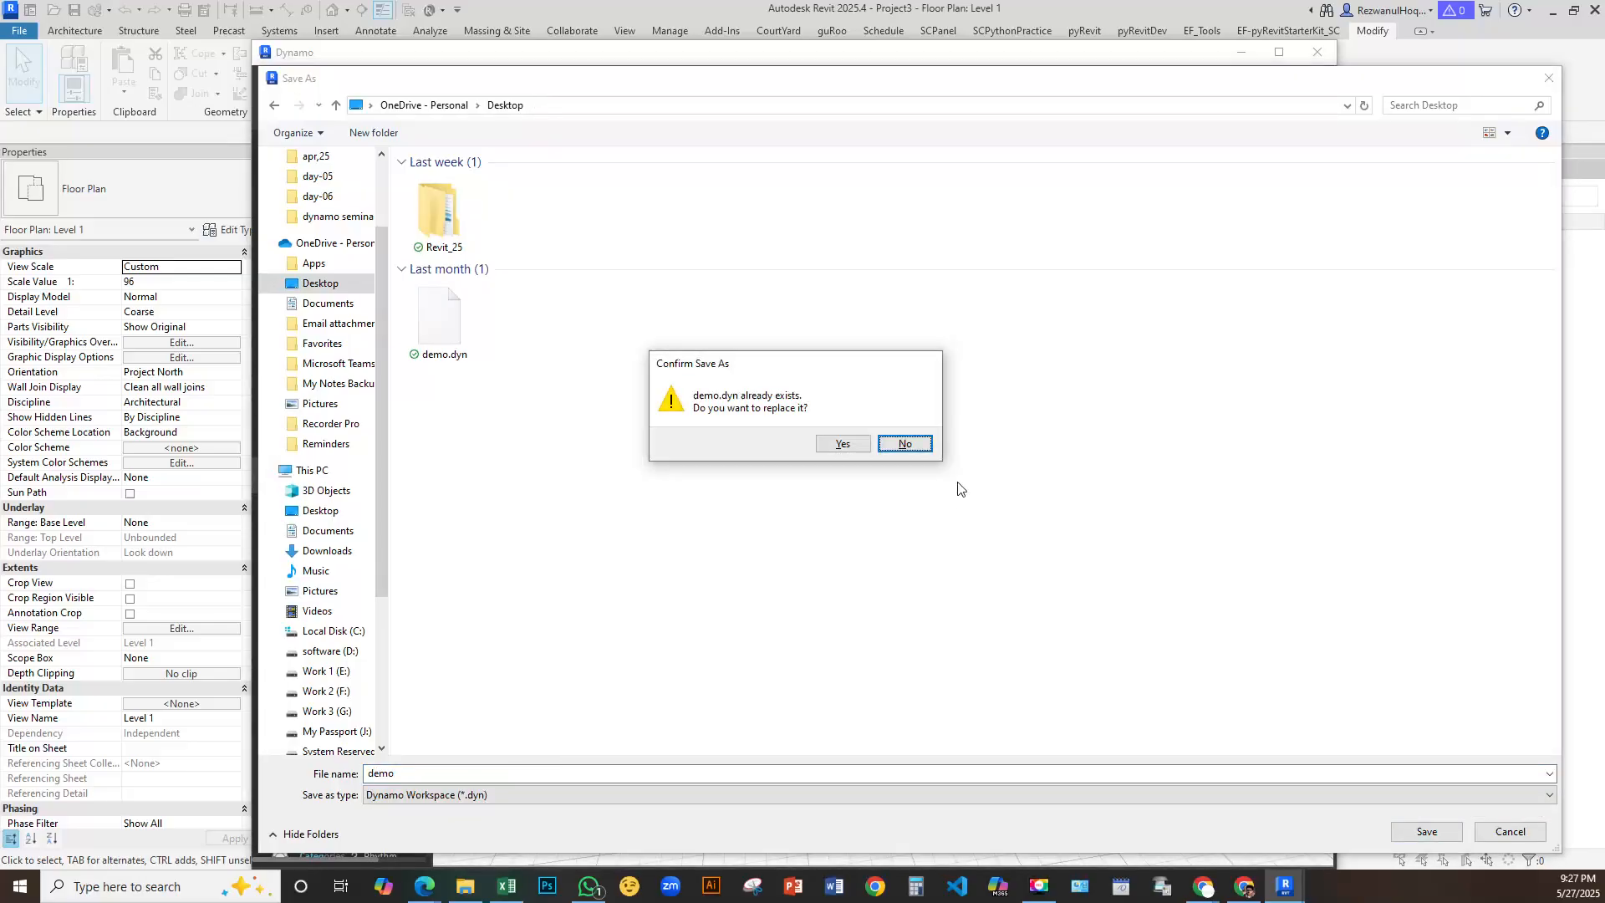
left_click(412, 778)
key("Escape")
left_click(435, 772)
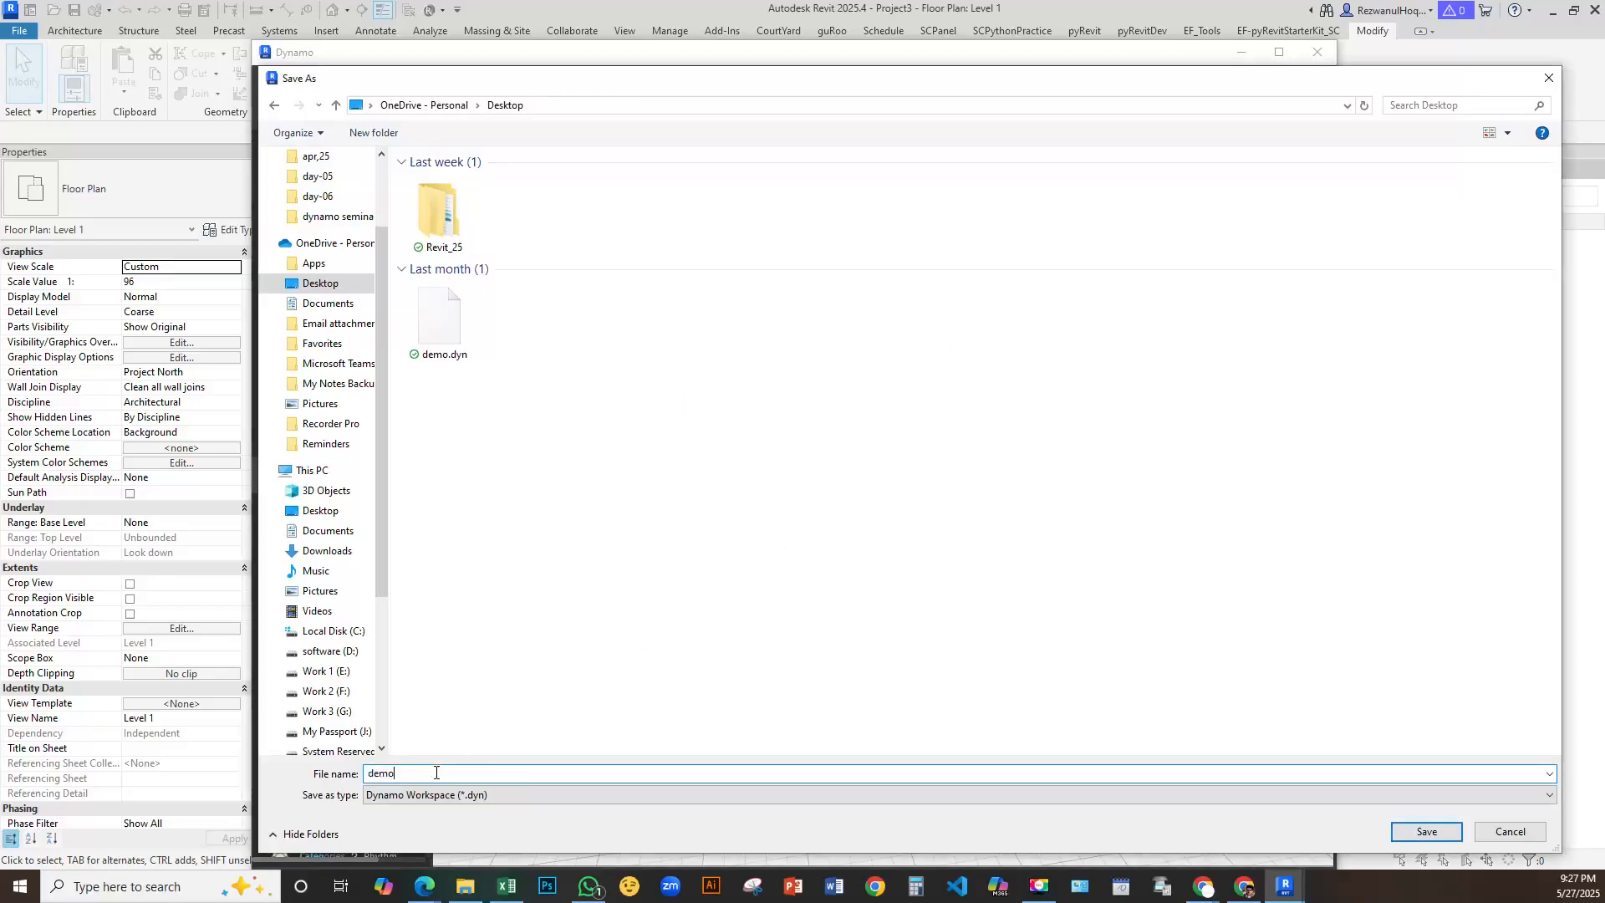
type("1")
left_click(1425, 831)
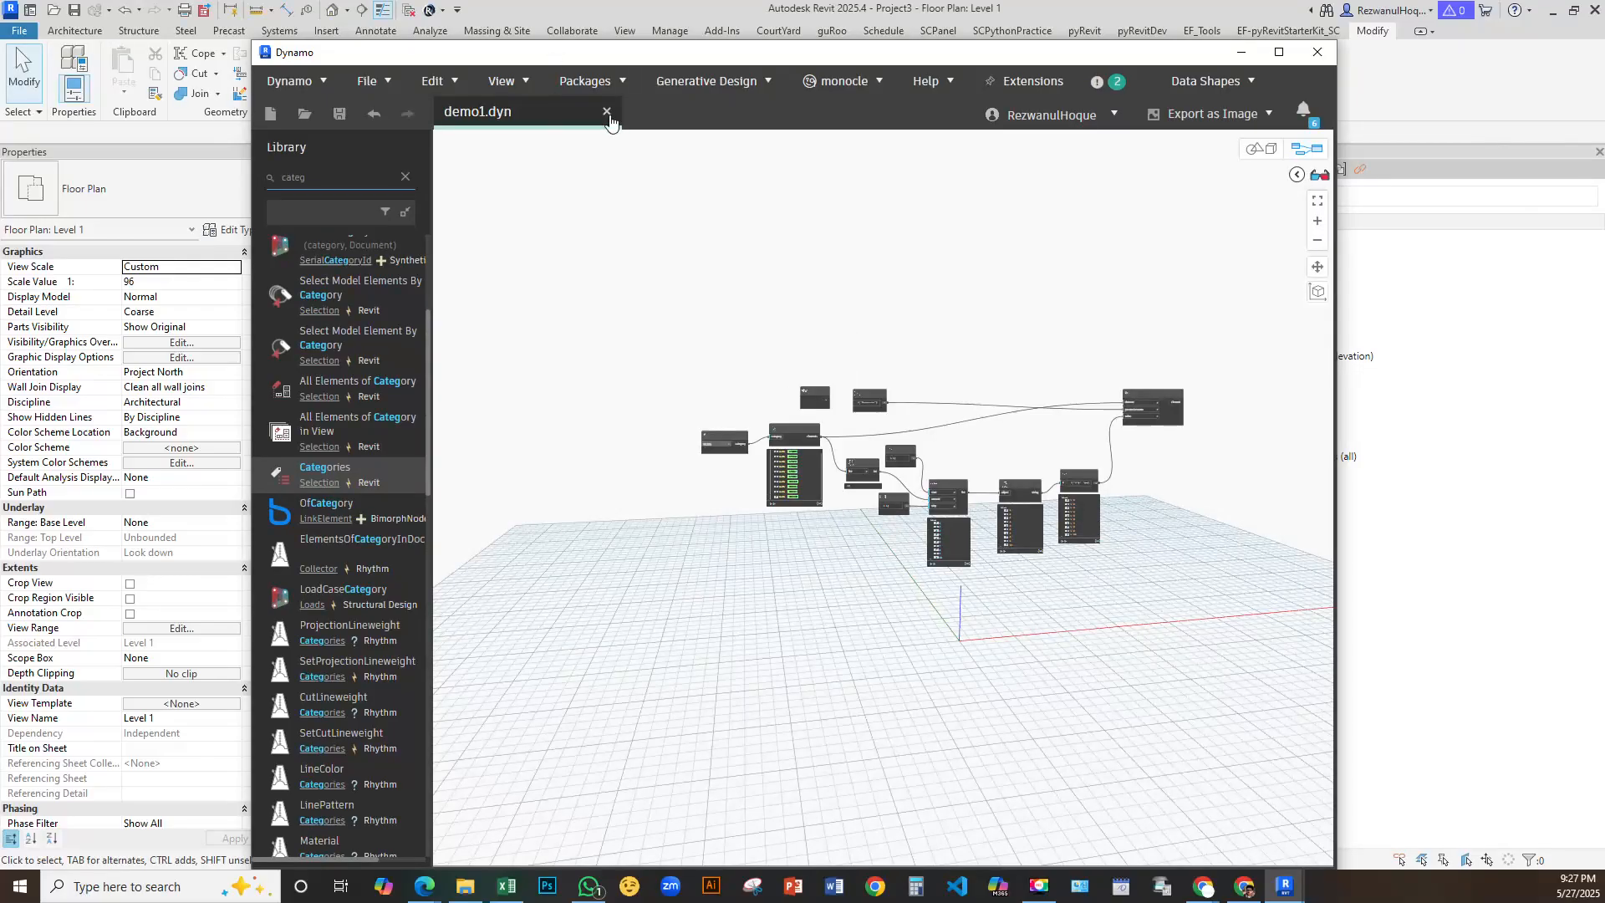
Close the demo1 graph and open the recent file "surface to curve surface", allowing its untrusted location
left_click_drag(656, 52, 494, 52)
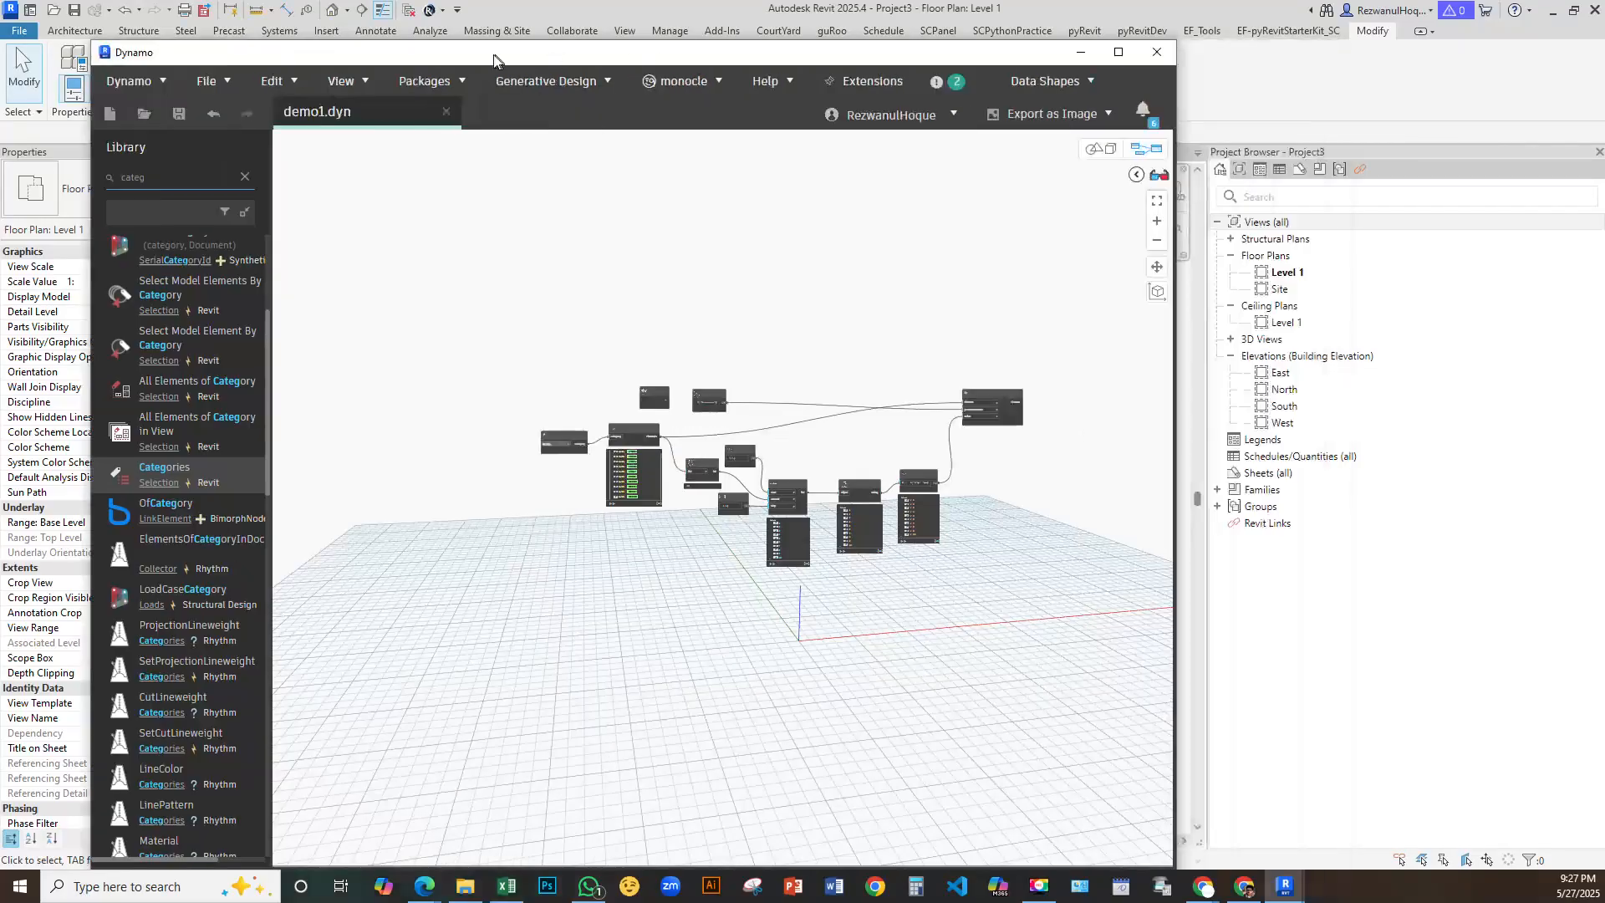
left_click(445, 117)
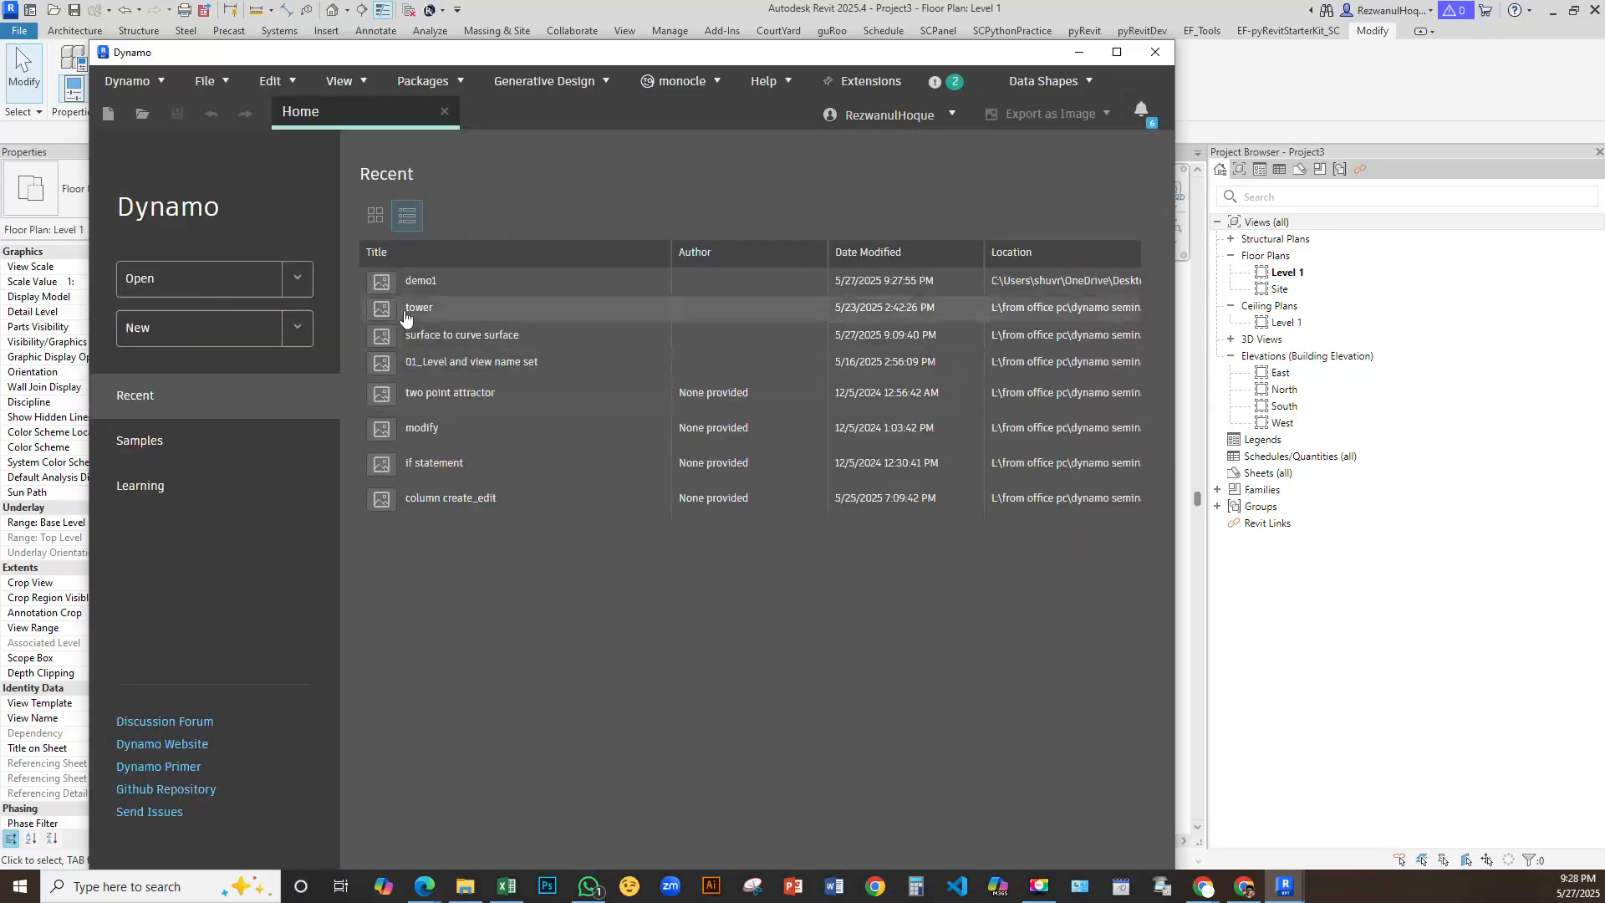
left_click(375, 311)
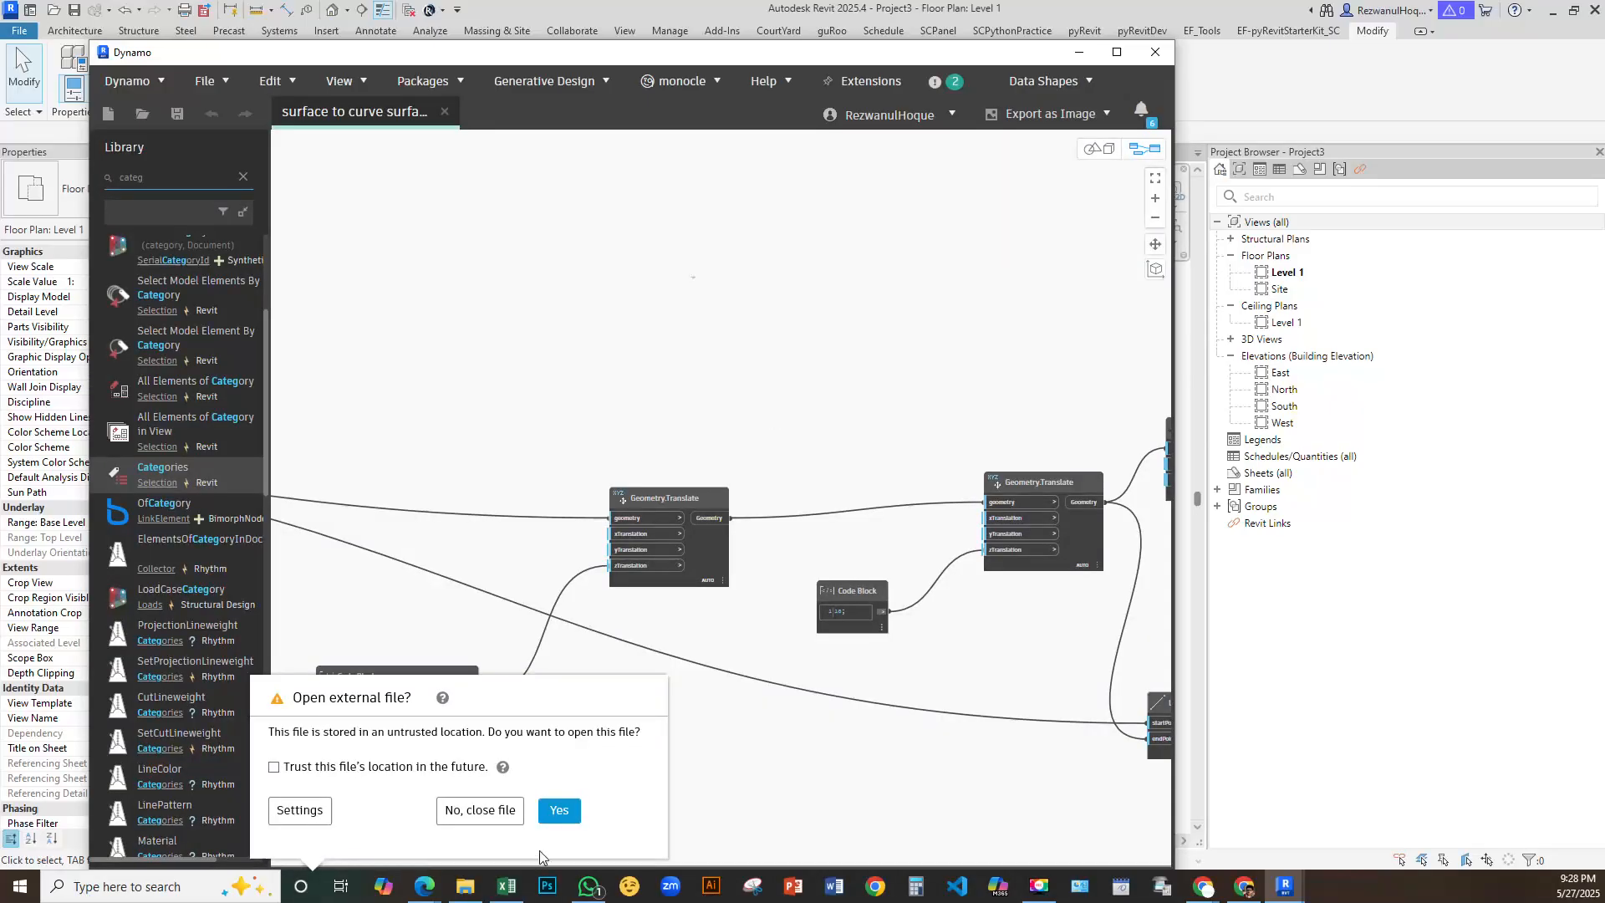
left_click(558, 811)
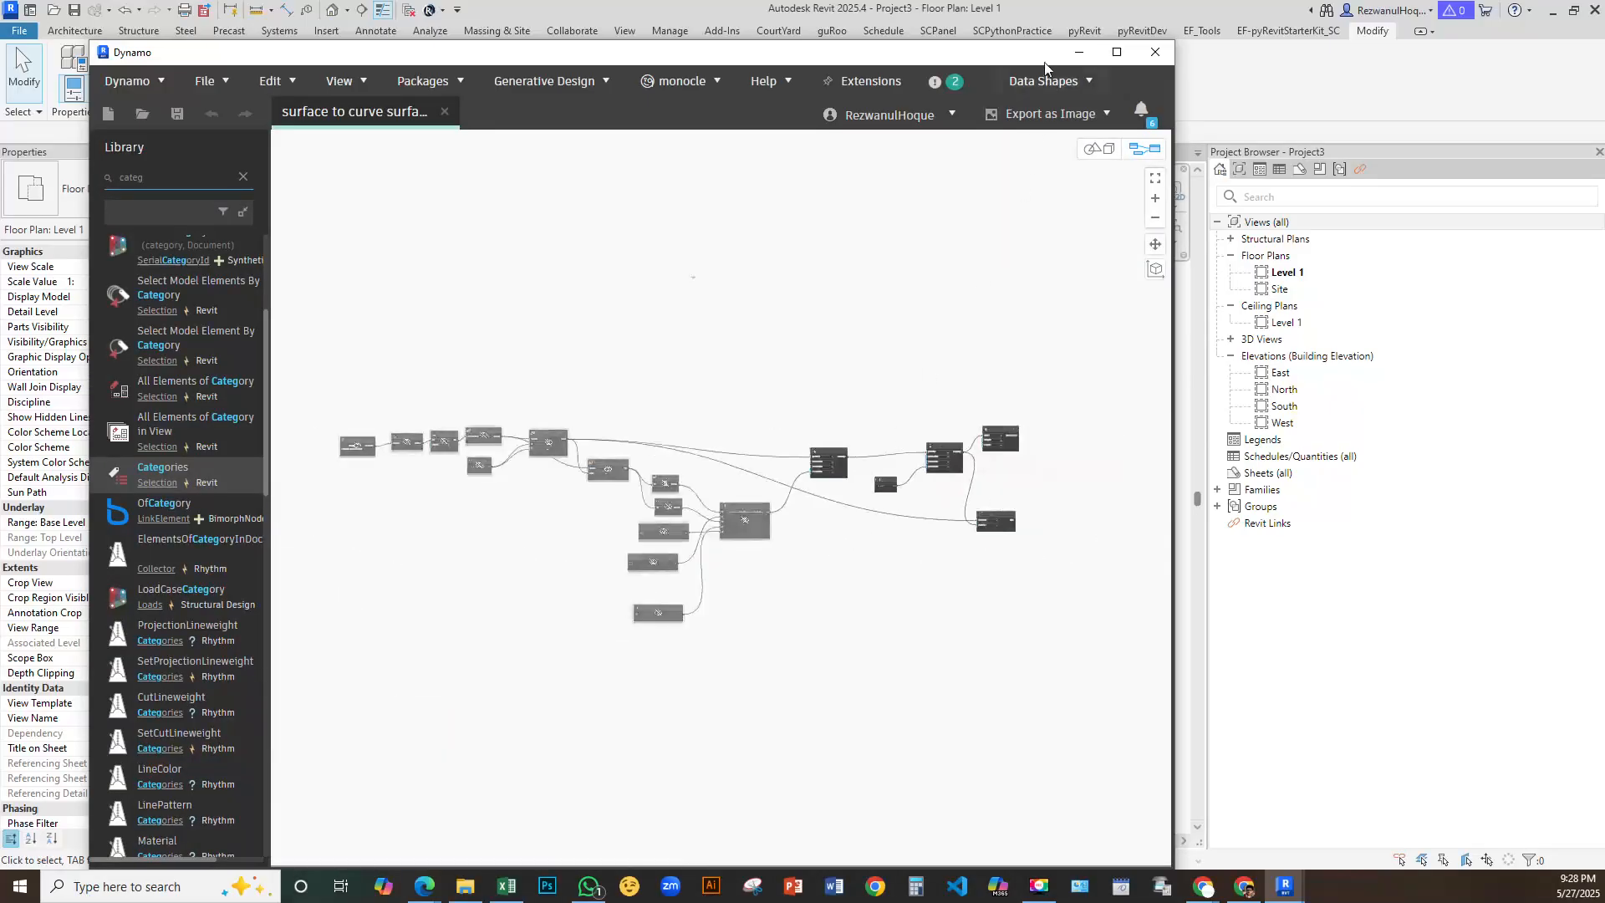
Move the Dynamo window aside and open the default 3D view in Revit, showing the walls beside the graph
left_click_drag(1045, 63, 565, 136)
scroll(972, 567, "down", 2)
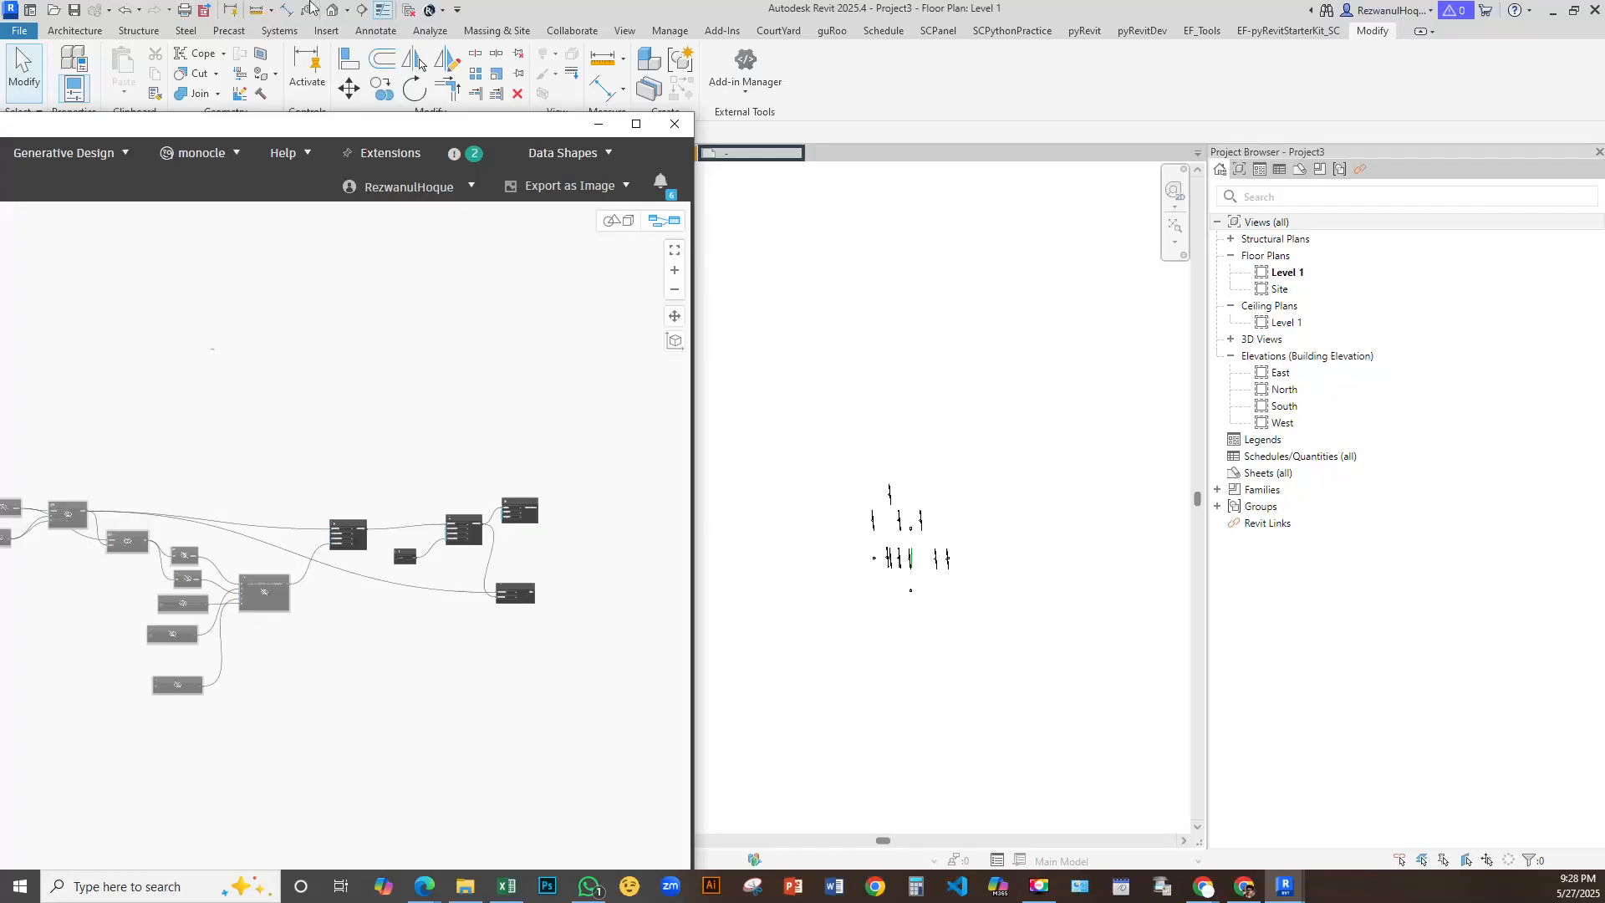
left_click(333, 10)
scroll(1020, 469, "down", 3)
scroll(861, 409, "up", 3)
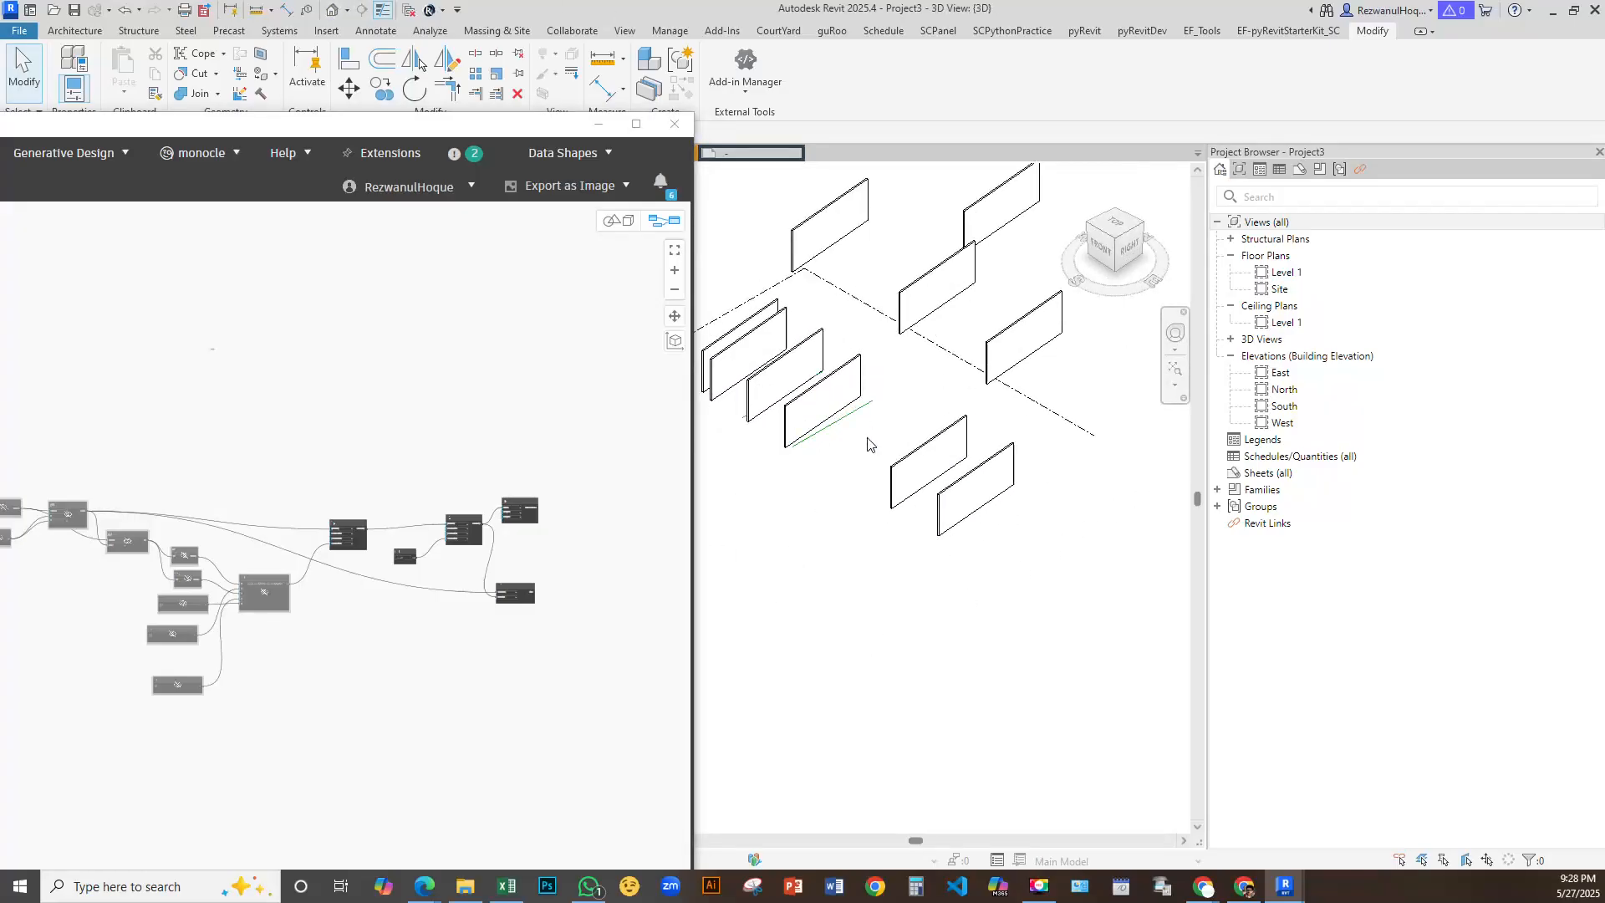
Delete all walls and the model line from the 3D view and open the Level 1 floor plan
left_click(849, 421)
scroll(848, 418, "up", 3)
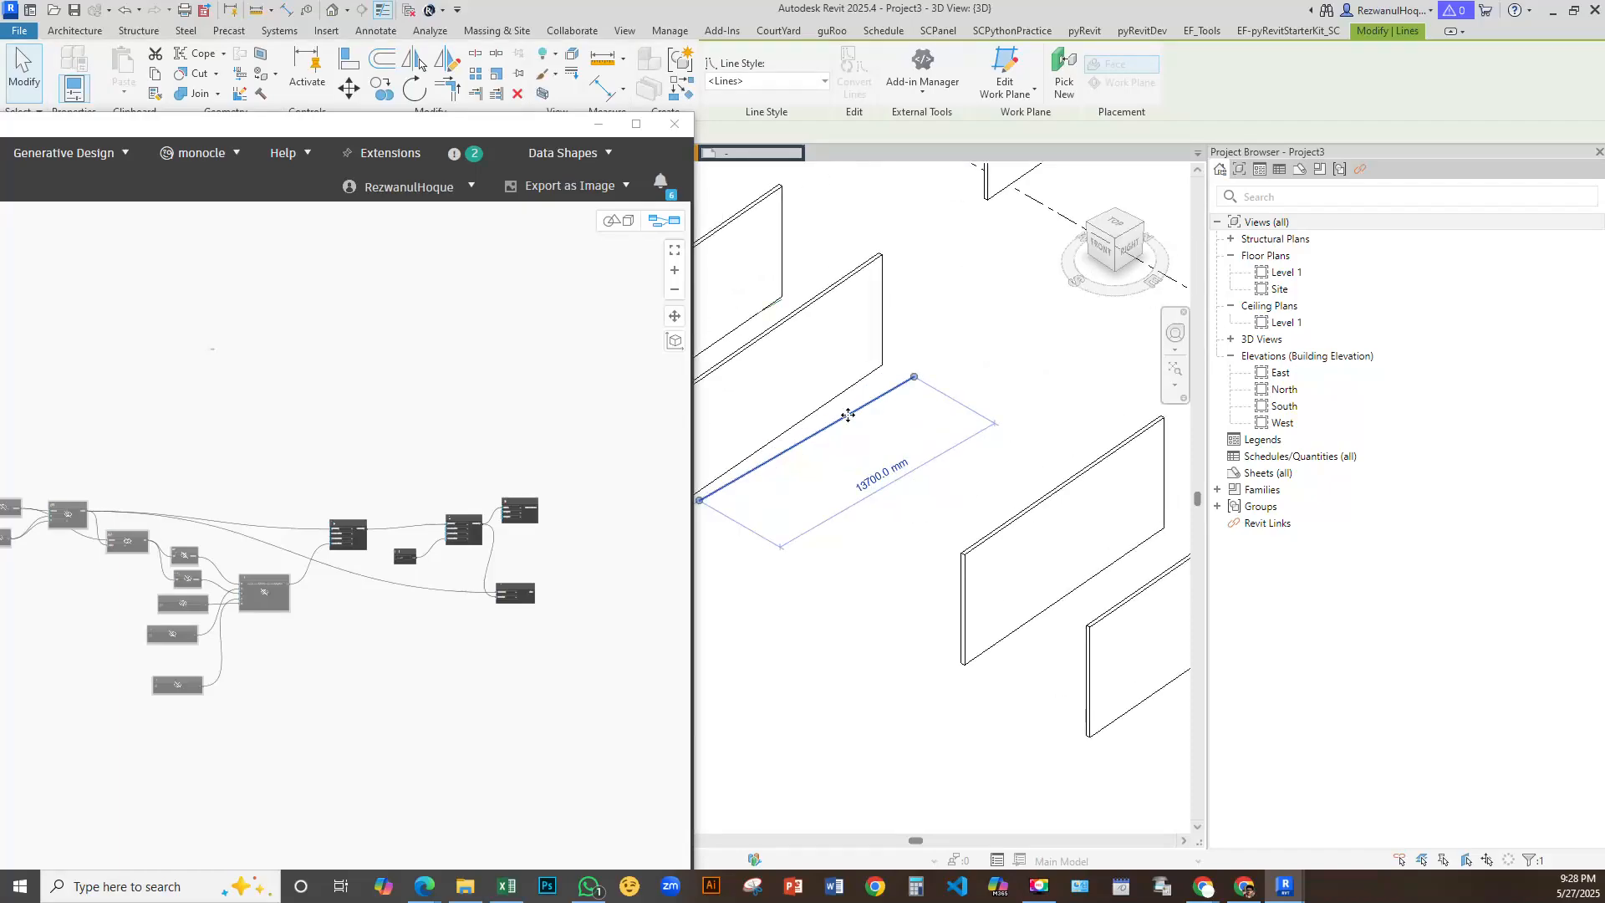
scroll(849, 419, "down", 3)
middle_click_drag(850, 419, 934, 493)
left_click(925, 534)
scroll(928, 543, "down", 5)
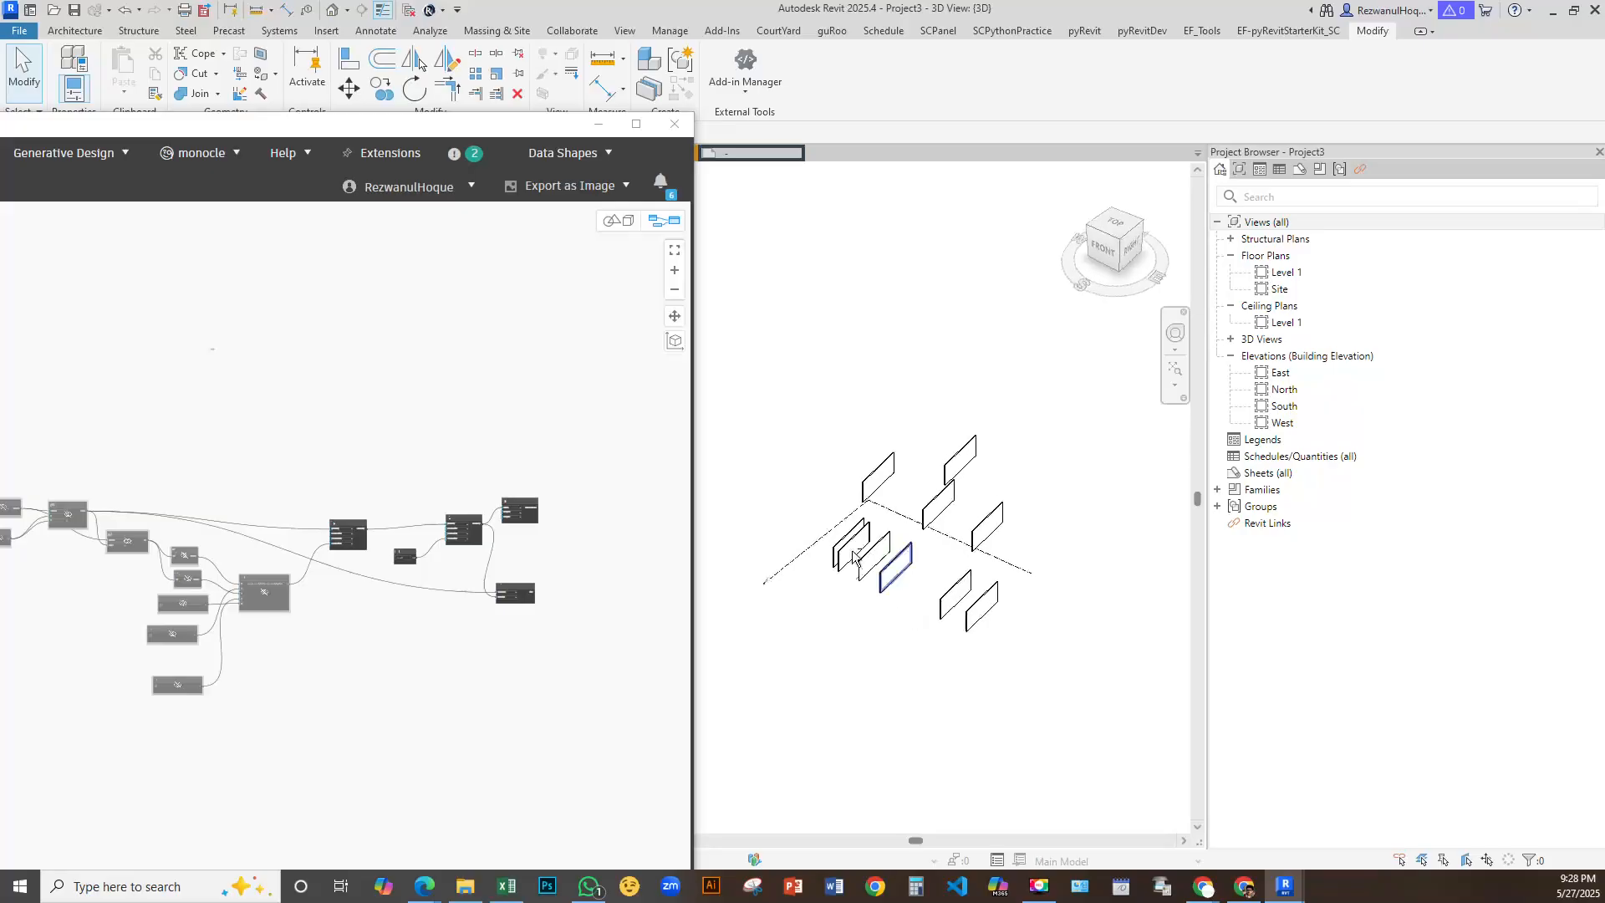
left_click_drag(807, 317, 1042, 654)
double_click(1286, 272)
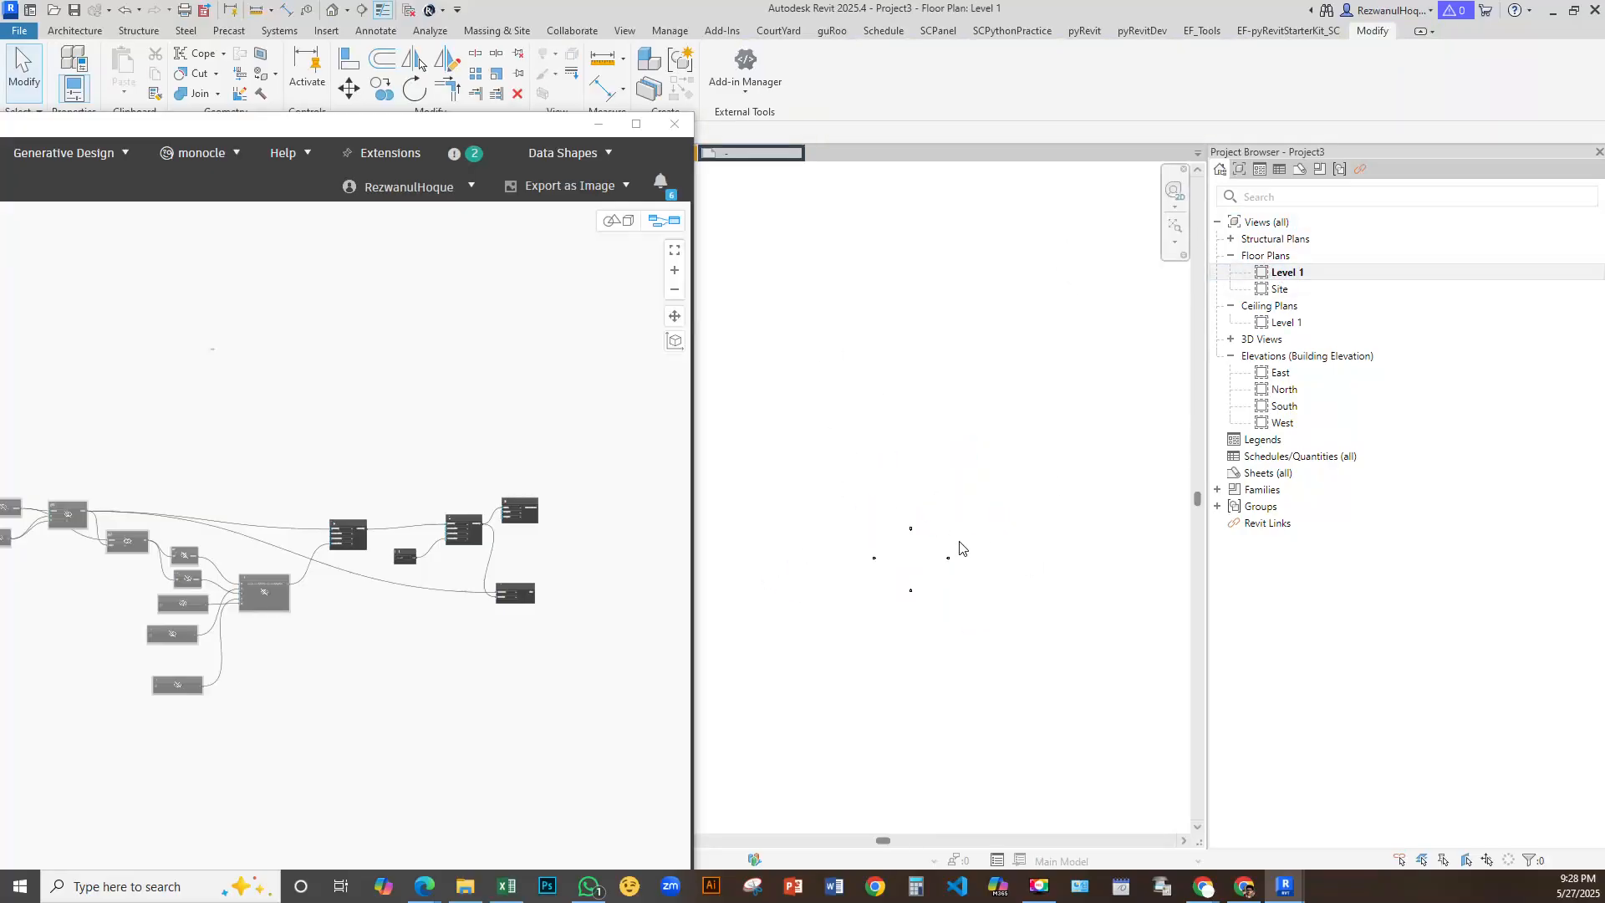
scroll(955, 551, "up", 5)
key("l")
key("i")
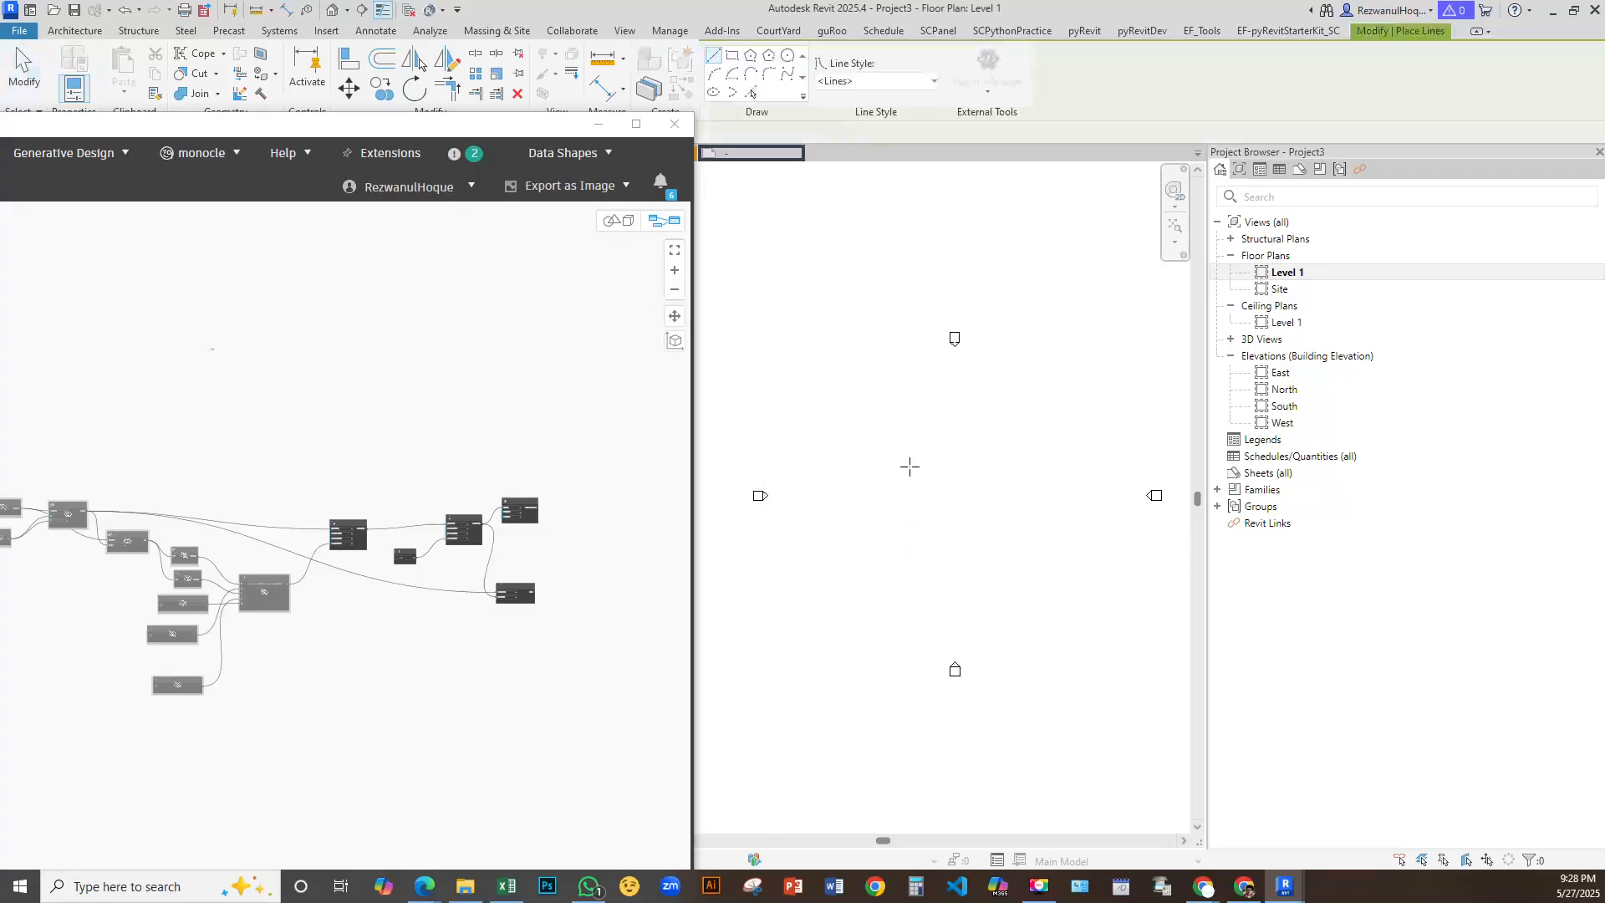
left_click(898, 429)
key("Escape")
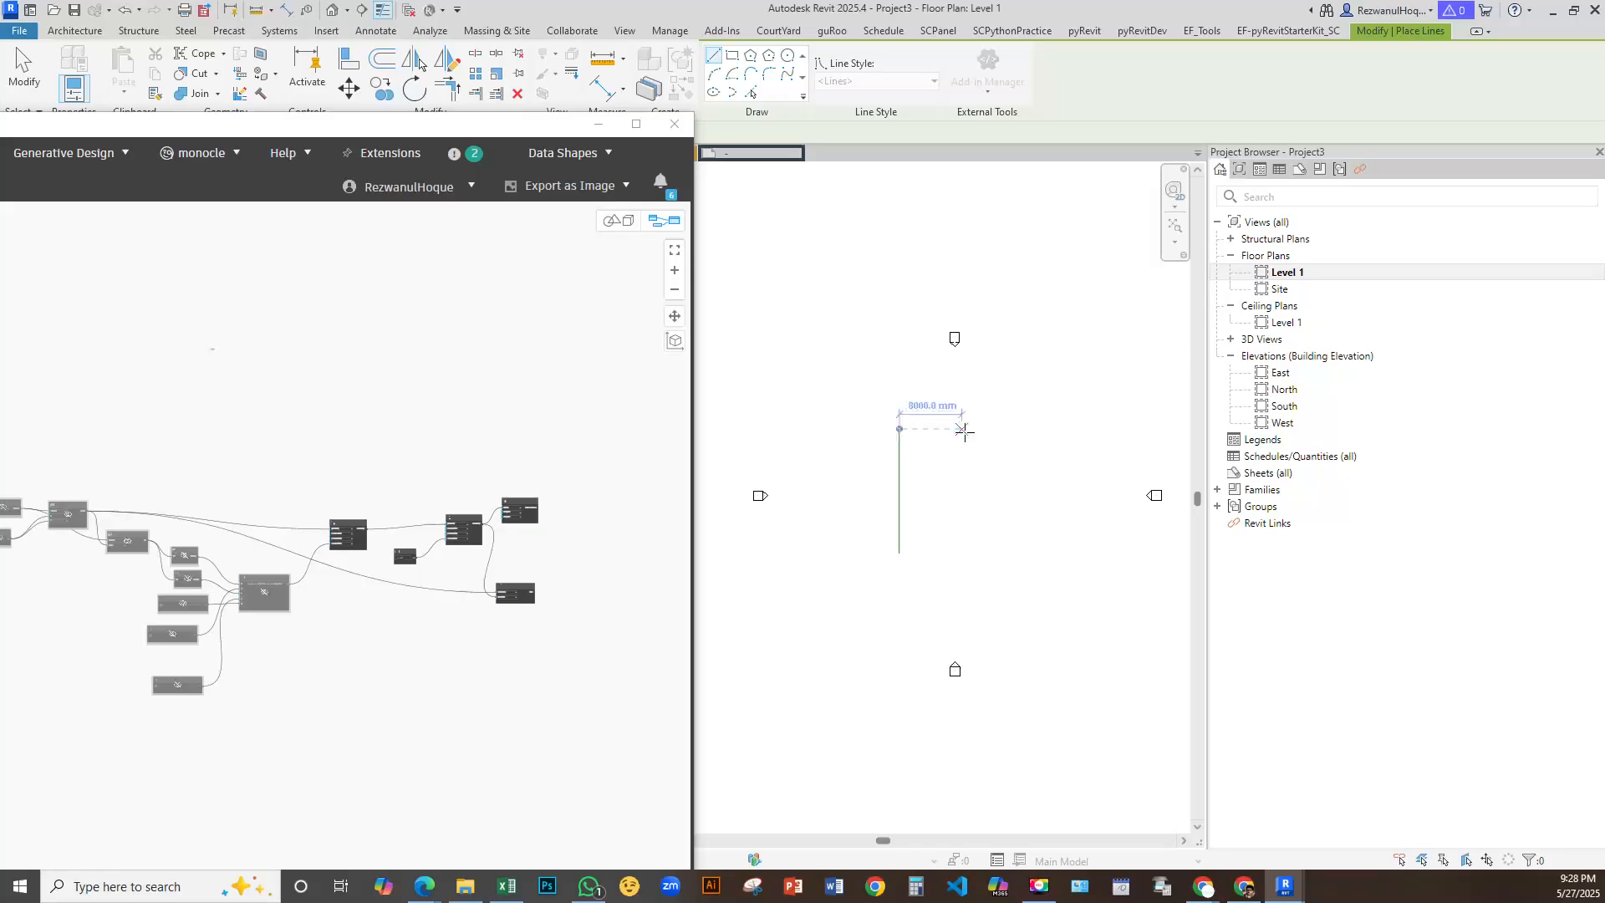
left_click(962, 430)
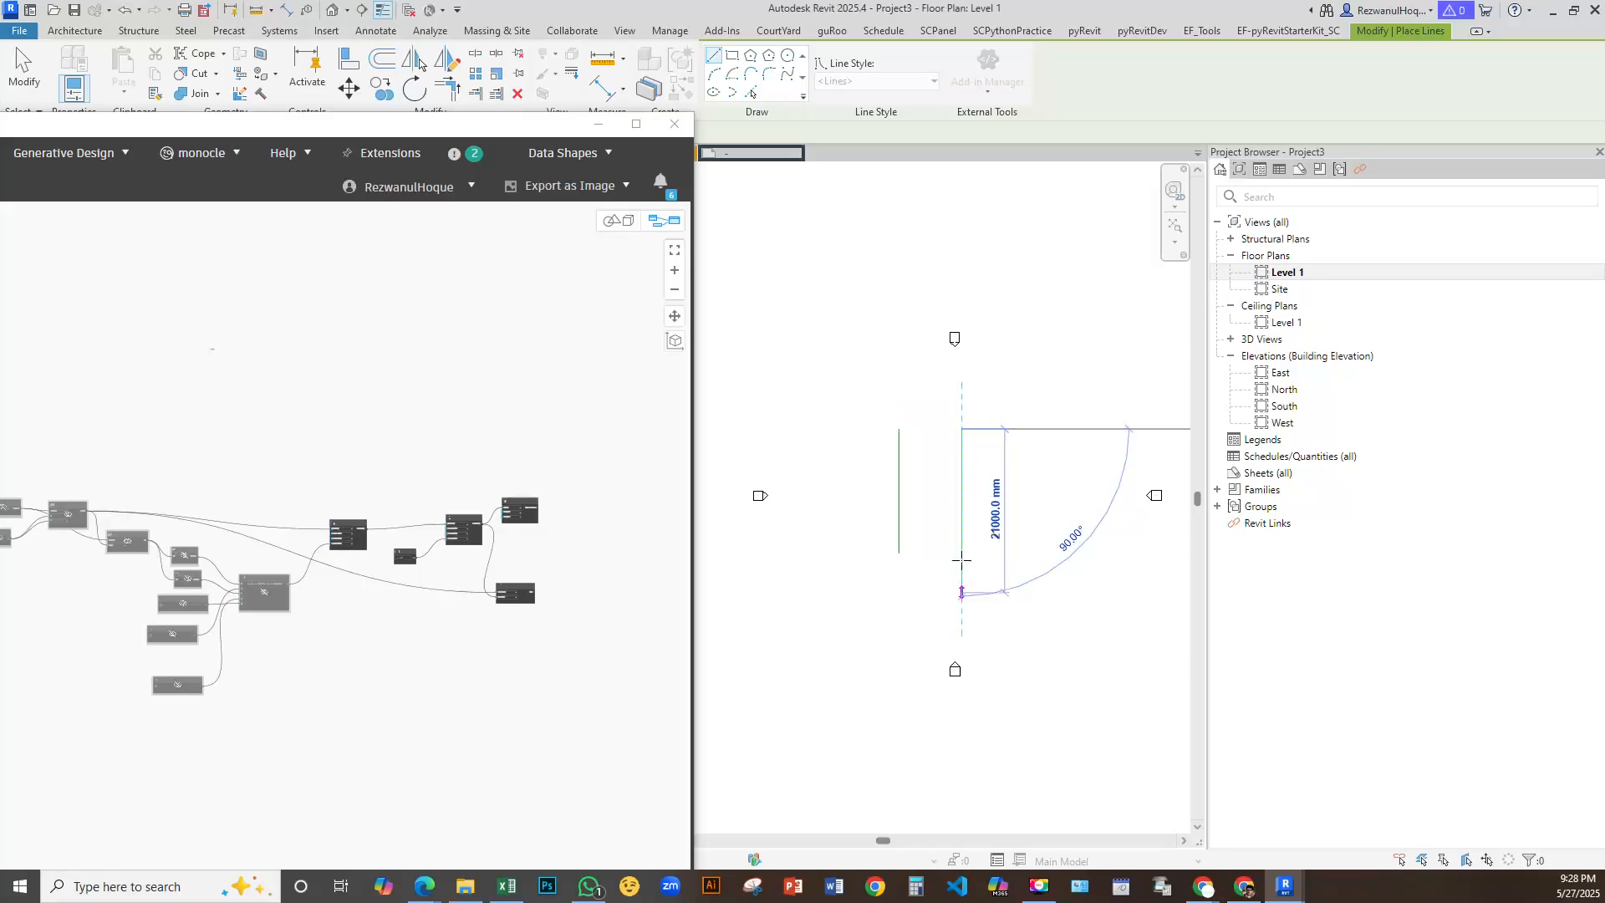
key("Escape")
key("Escape")
scroll(950, 456, "up", 3)
left_click(875, 510)
key("Delete")
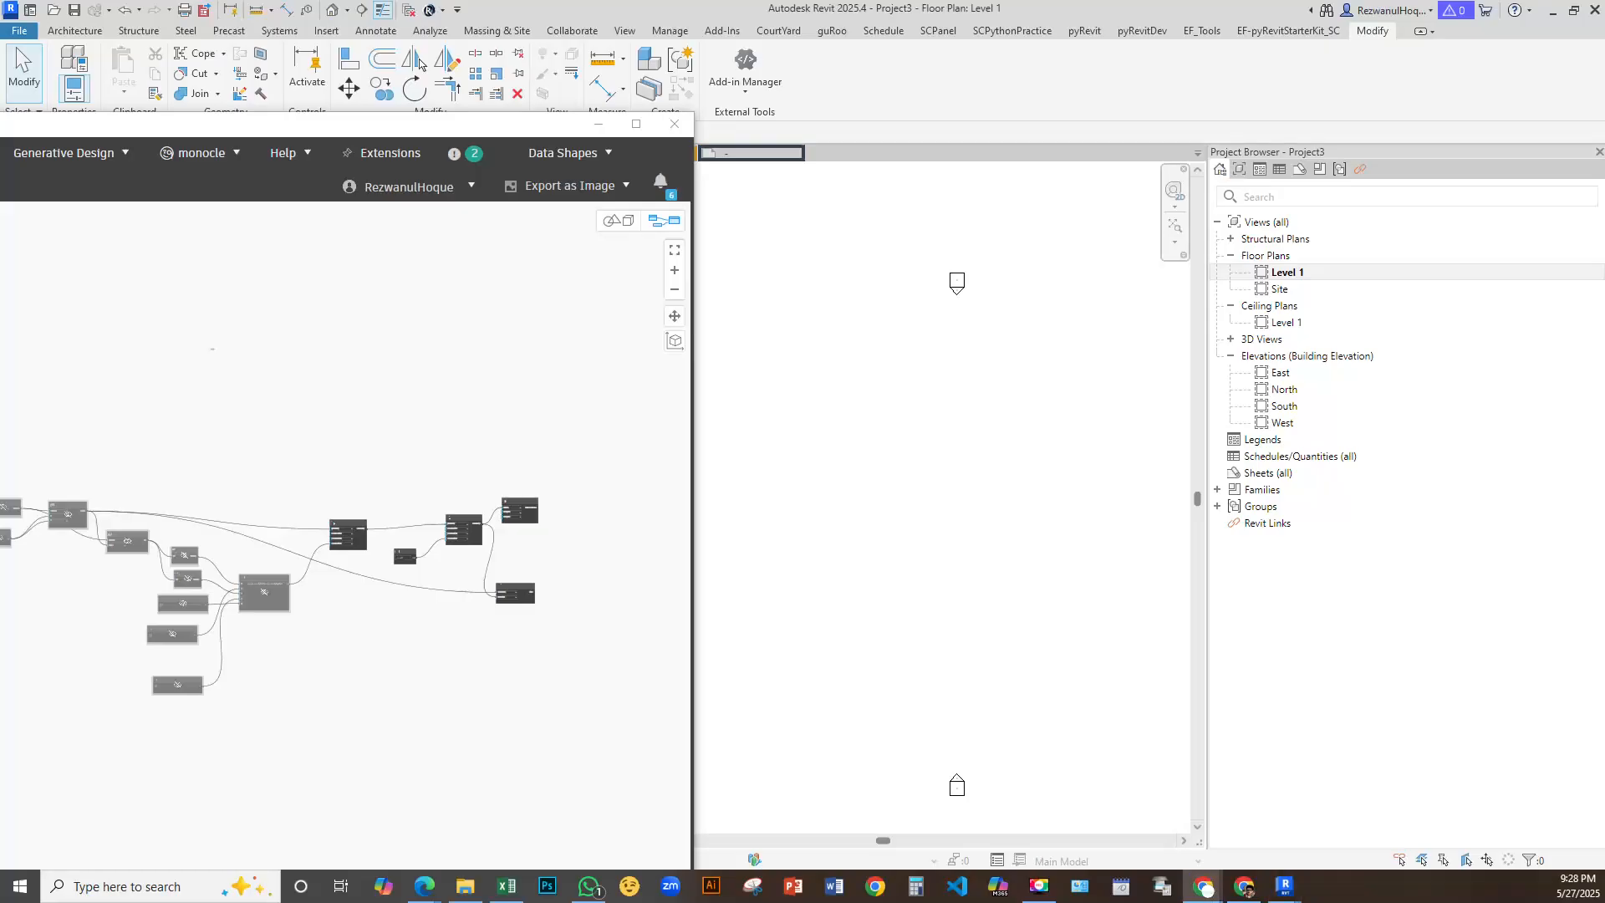
scroll(907, 472, "down", 3)
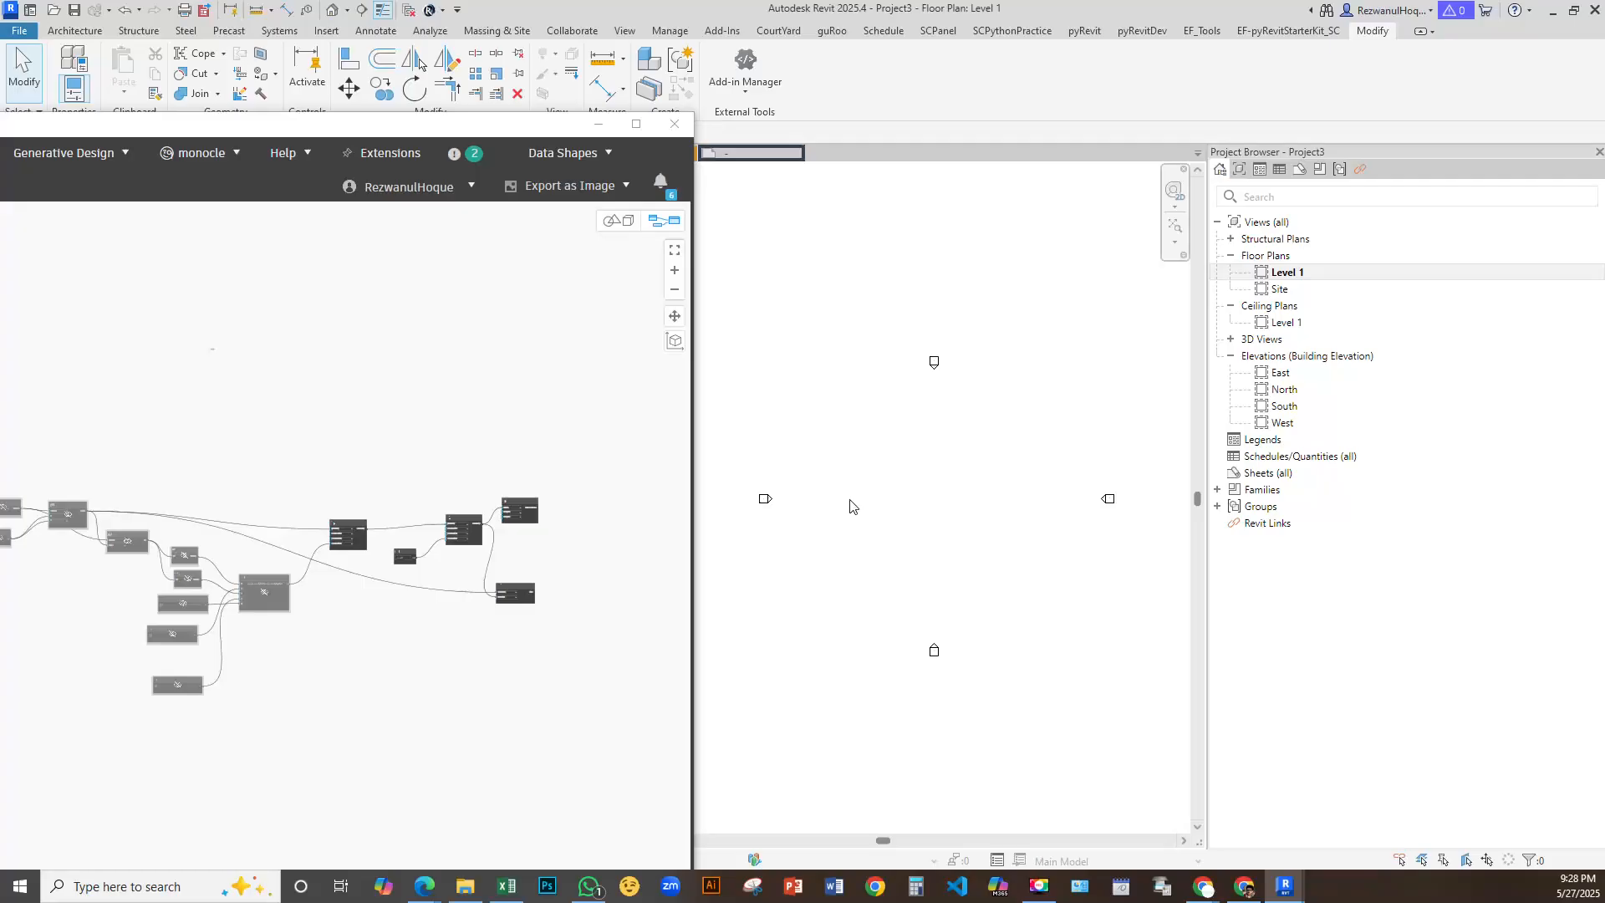
key("w")
key("a")
left_click(879, 451)
key("Escape")
key("Escape")
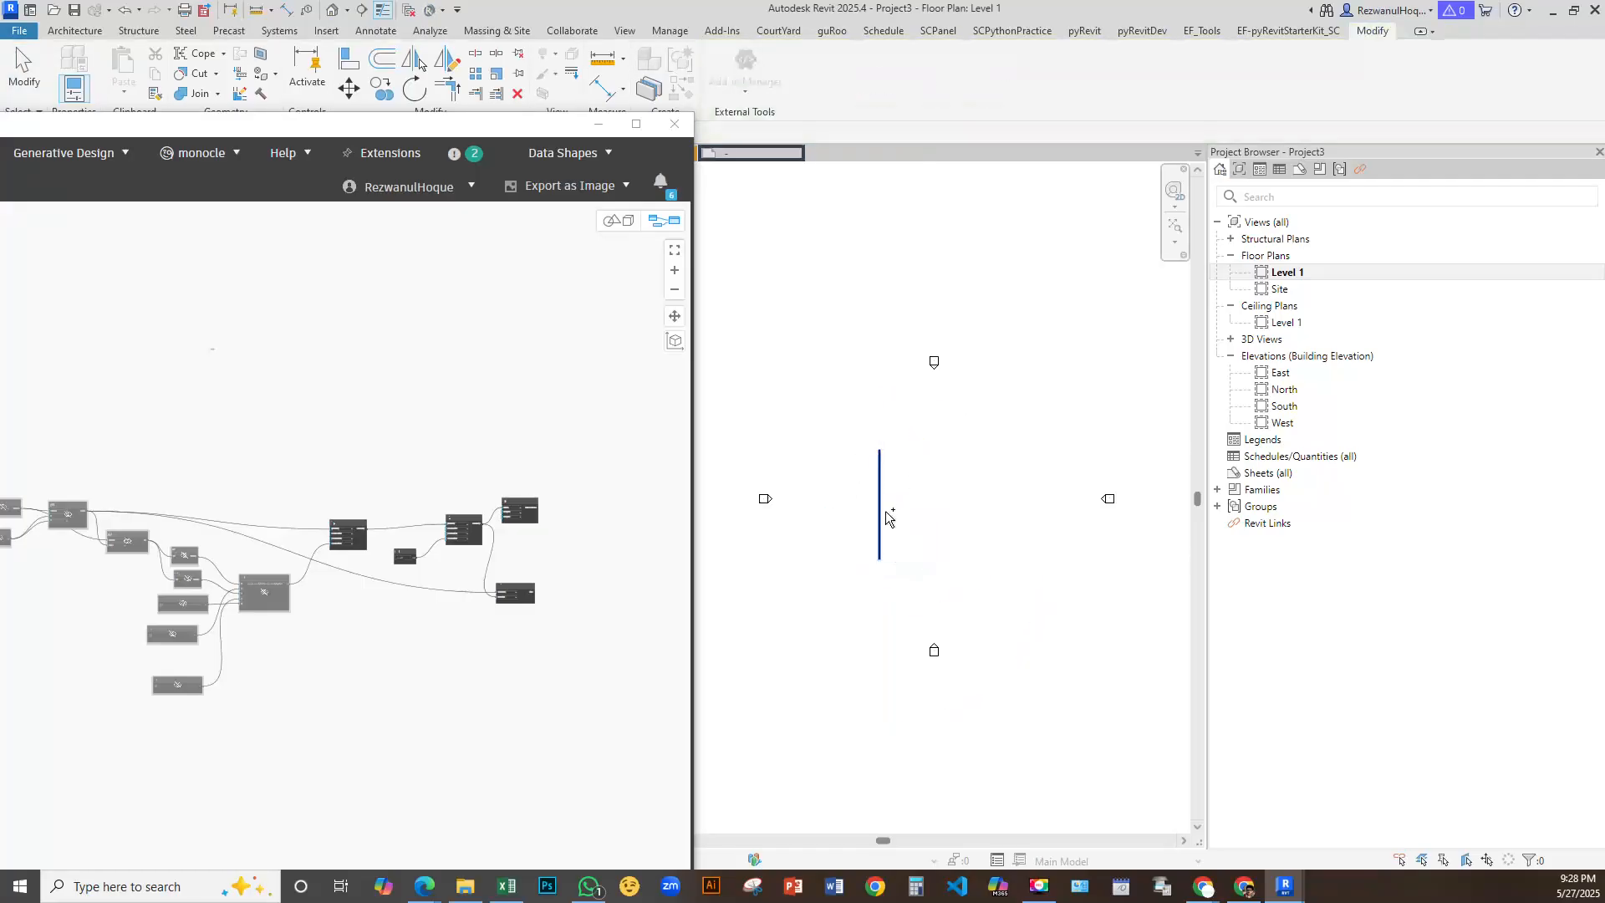
Draw two parallel vertical model lines of equal length, side by side between the elevation markers on the Level 1 plan
key("l")
key("i")
left_click(875, 435)
left_click(875, 544)
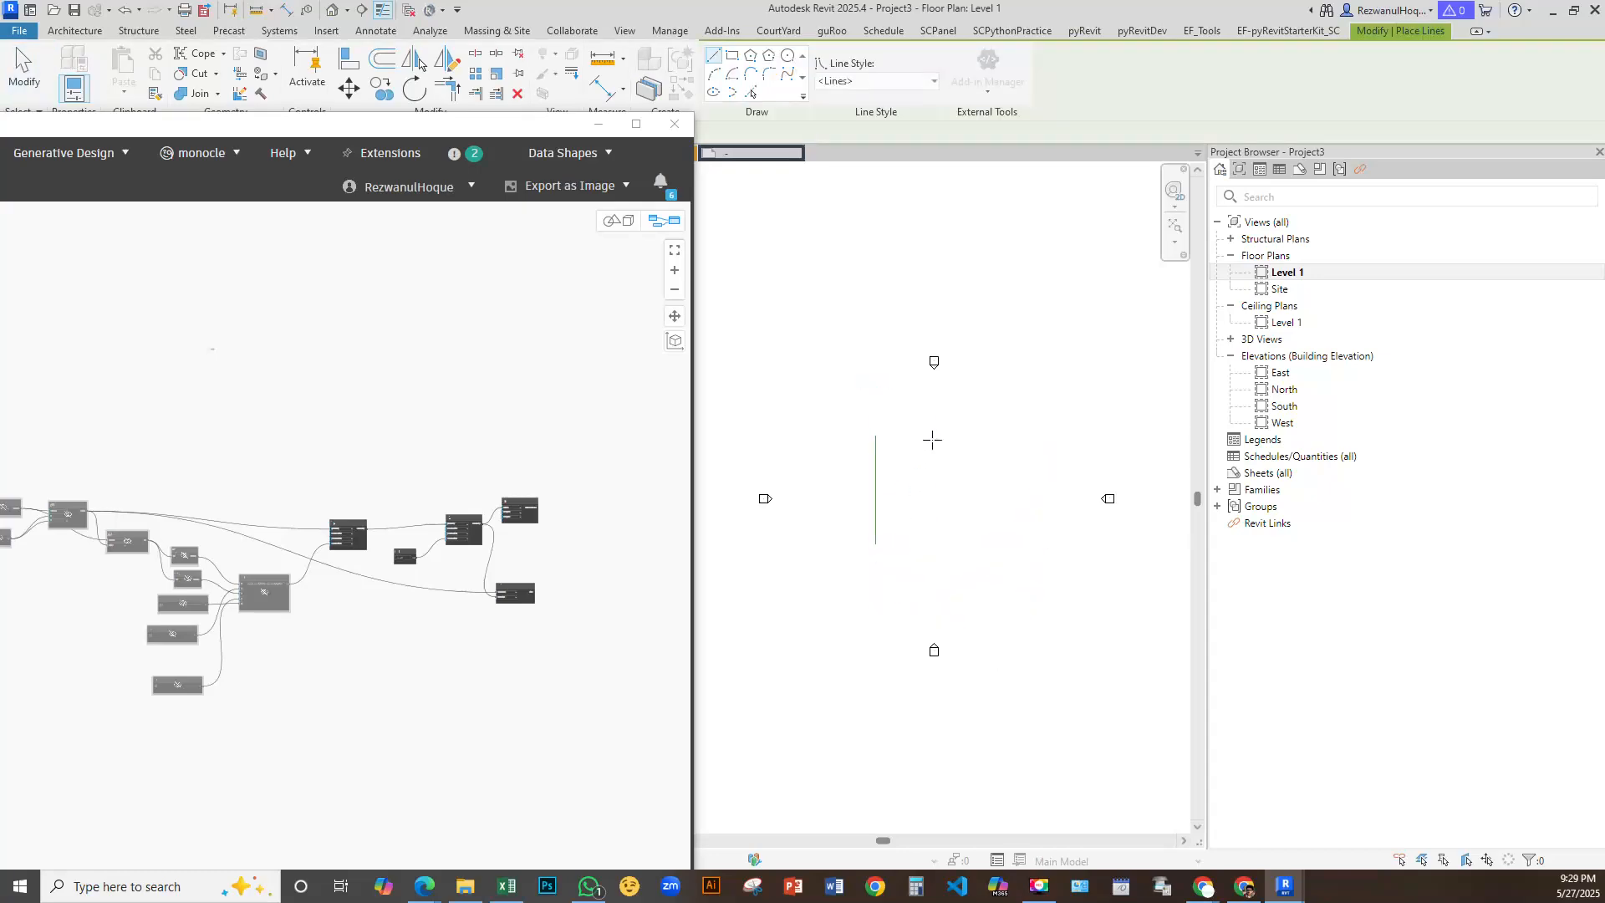
left_click(931, 436)
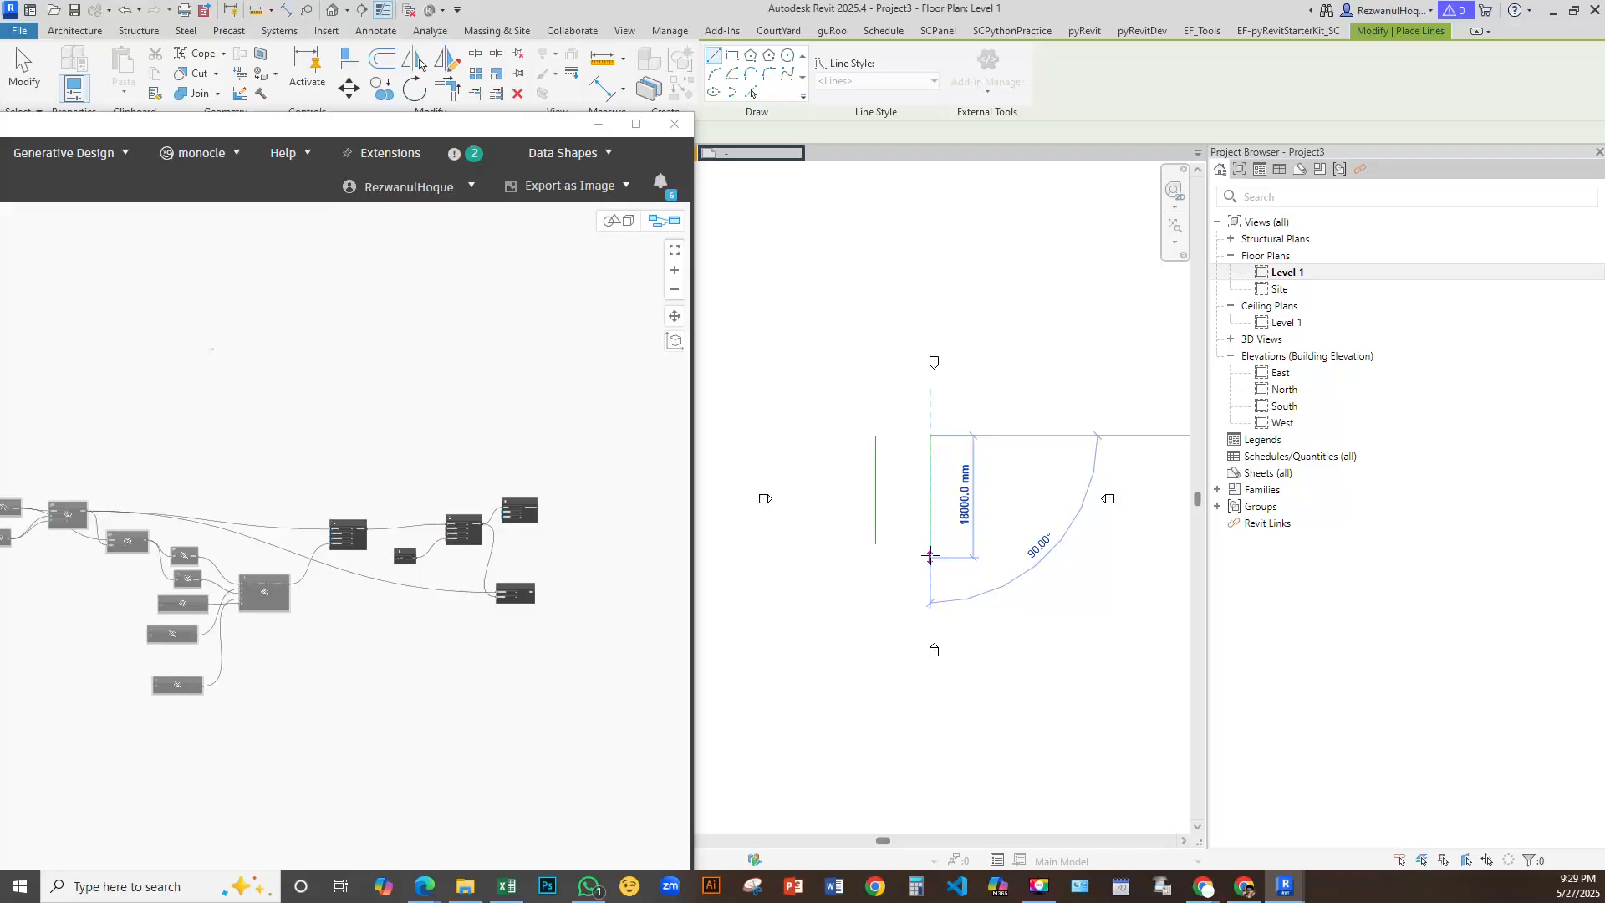
left_click(930, 543)
key("Escape")
key("Escape")
scroll(903, 482, "up", 2)
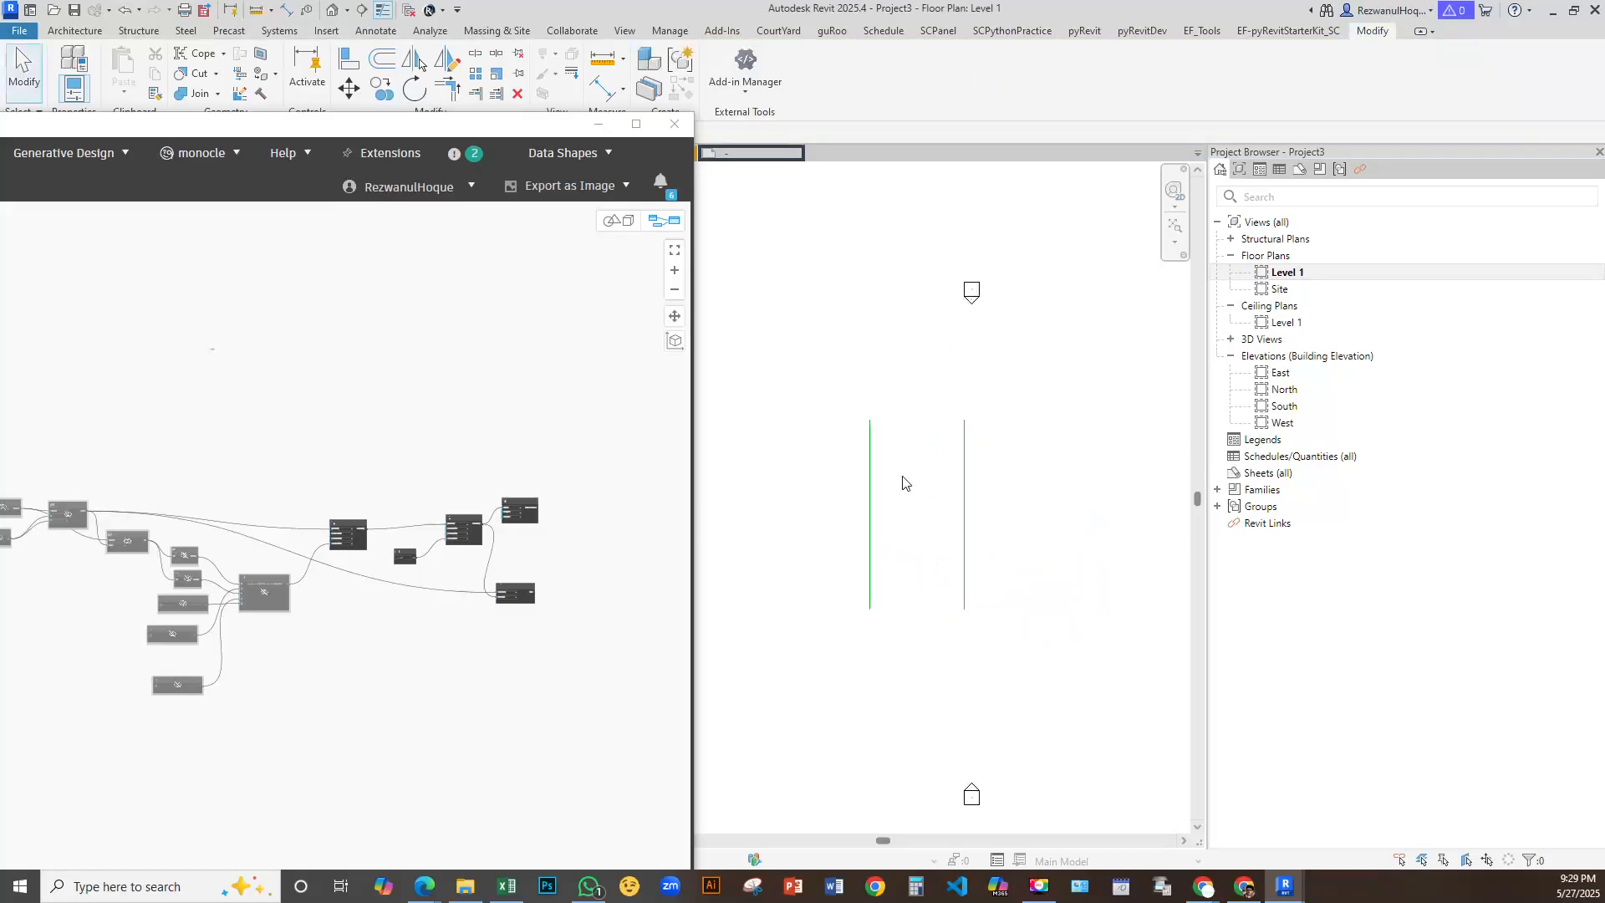
key("d")
key("i")
left_click(870, 498)
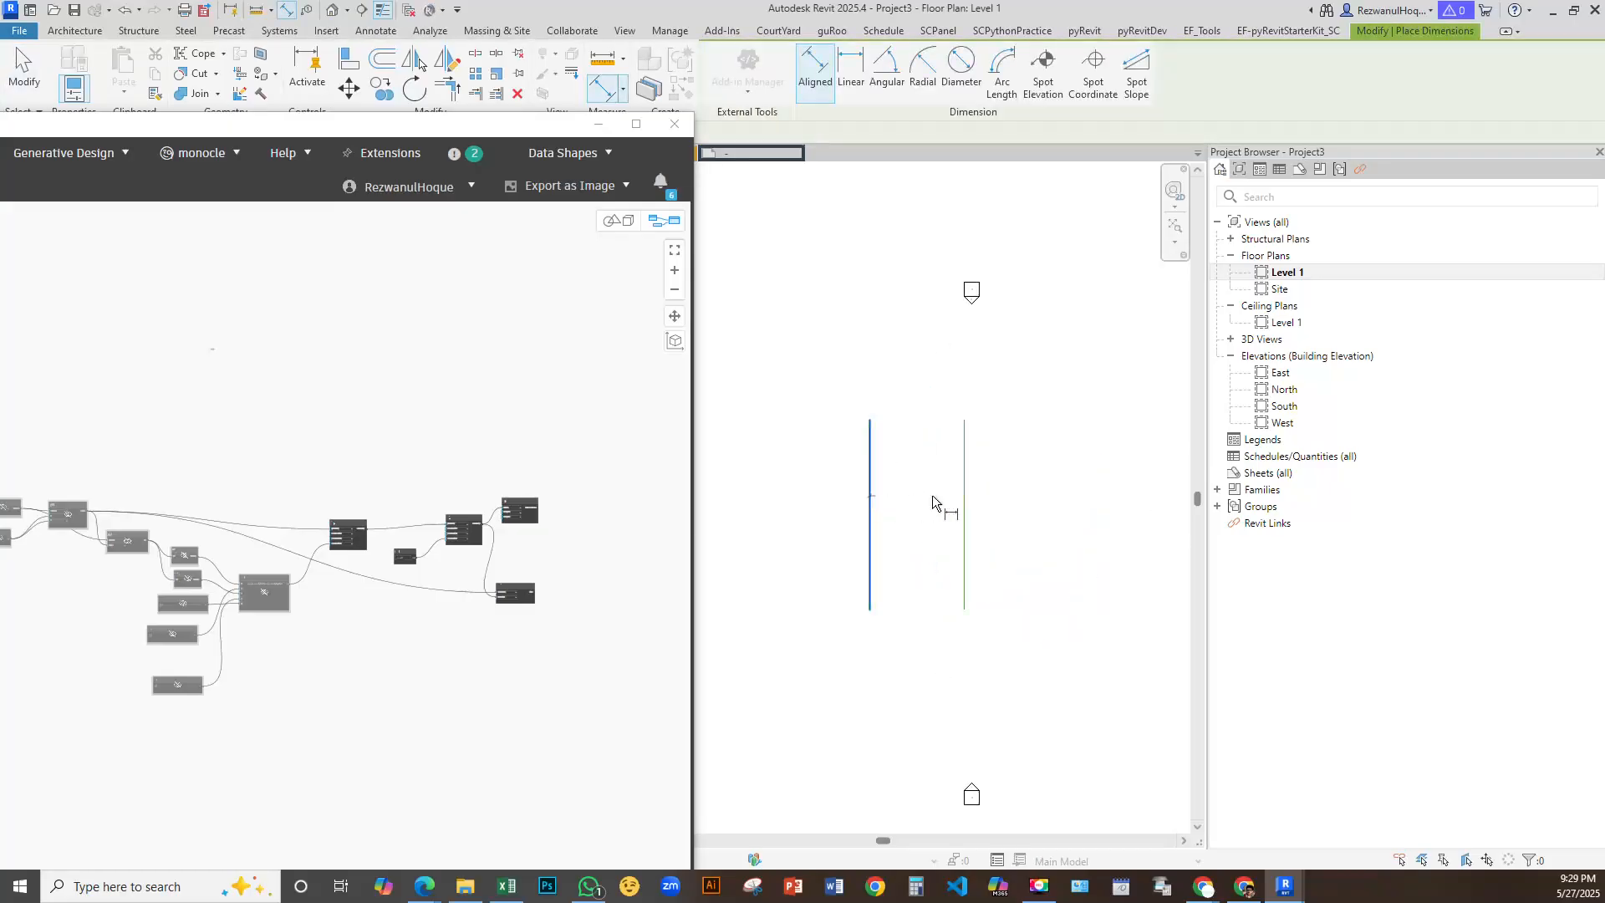
key("Escape")
key("Escape")
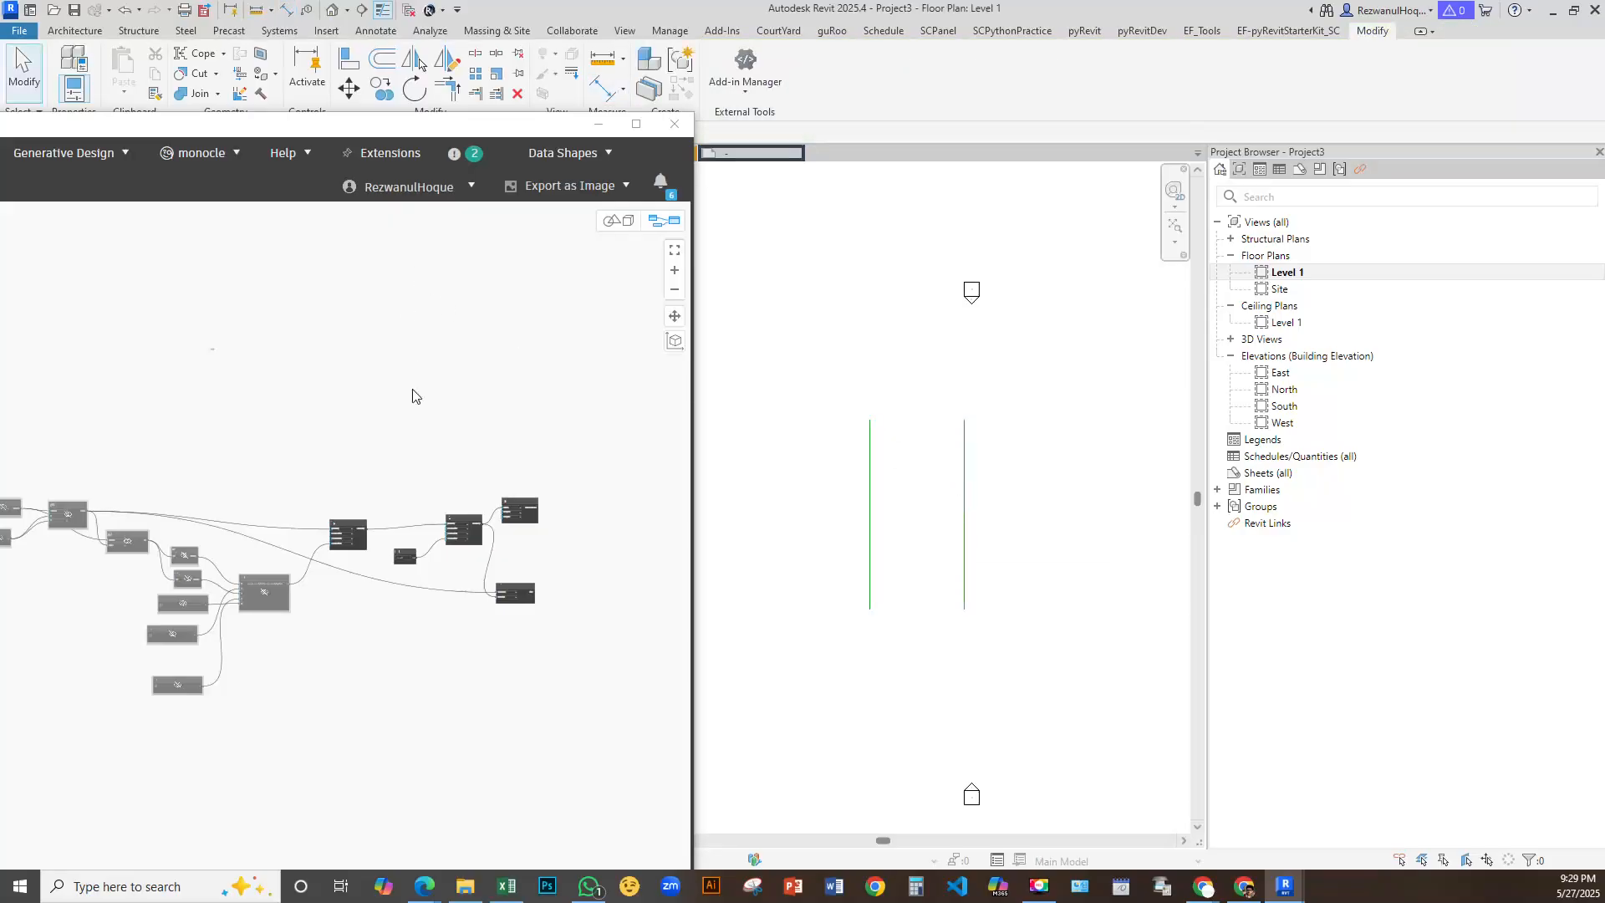
Assign the two model lines in the Revit plan to the graph's Select Model Elements node
scroll(154, 436, "down", 5)
scroll(376, 465, "up", 6)
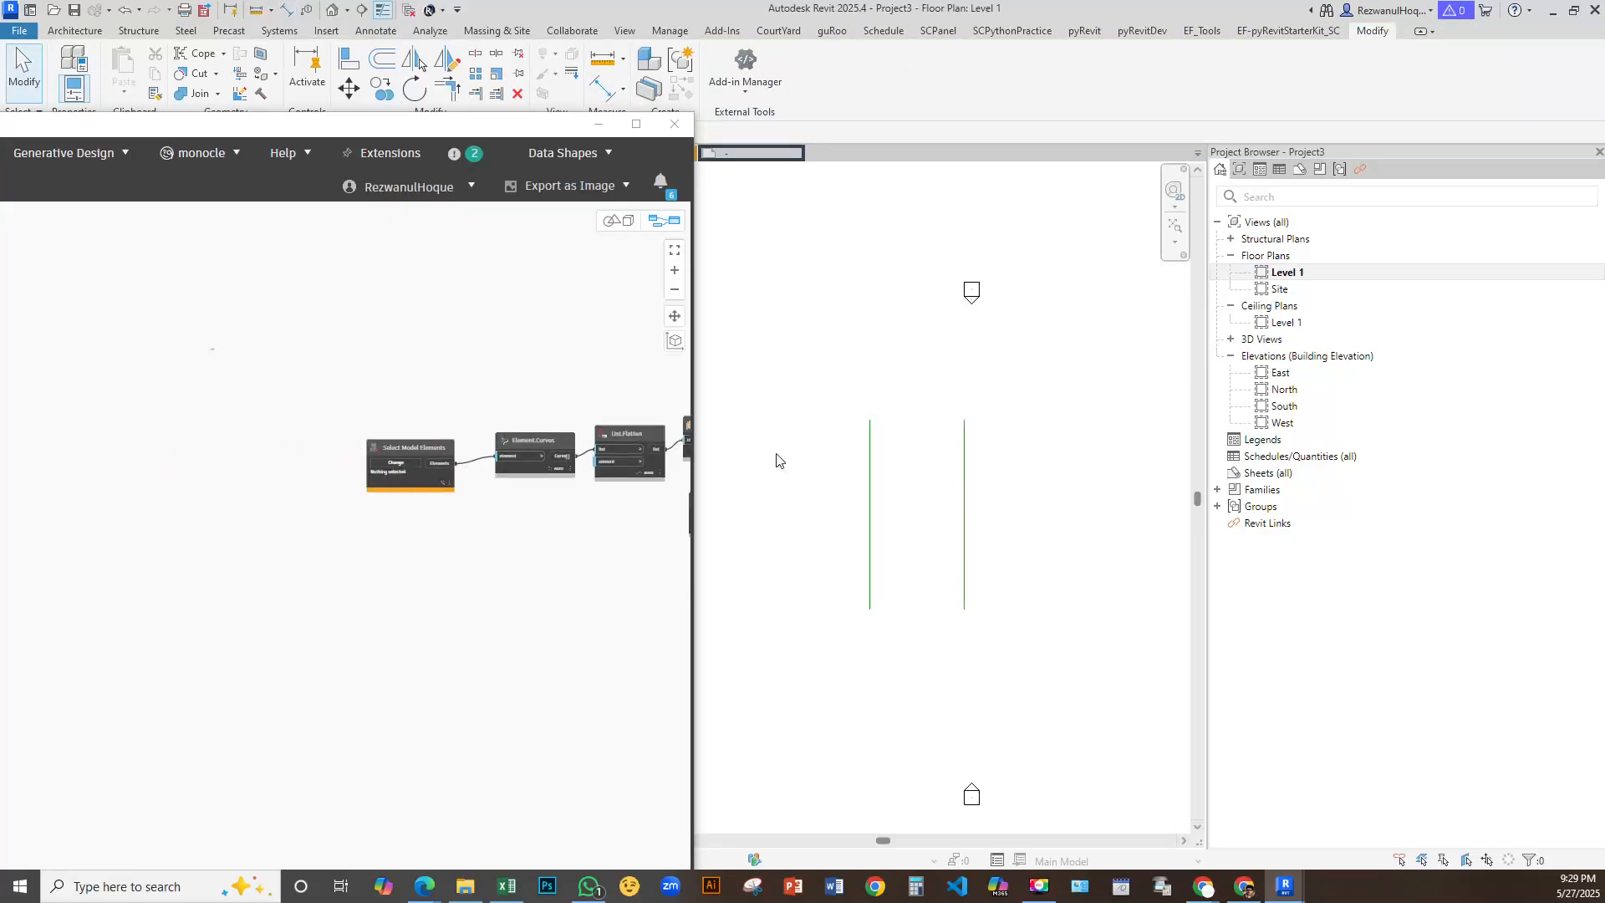
left_click(412, 466)
left_click_drag(840, 366, 1057, 707)
Maximize the Dynamo window and run the surface to curve surface graph
left_click_drag(488, 132, 579, 27)
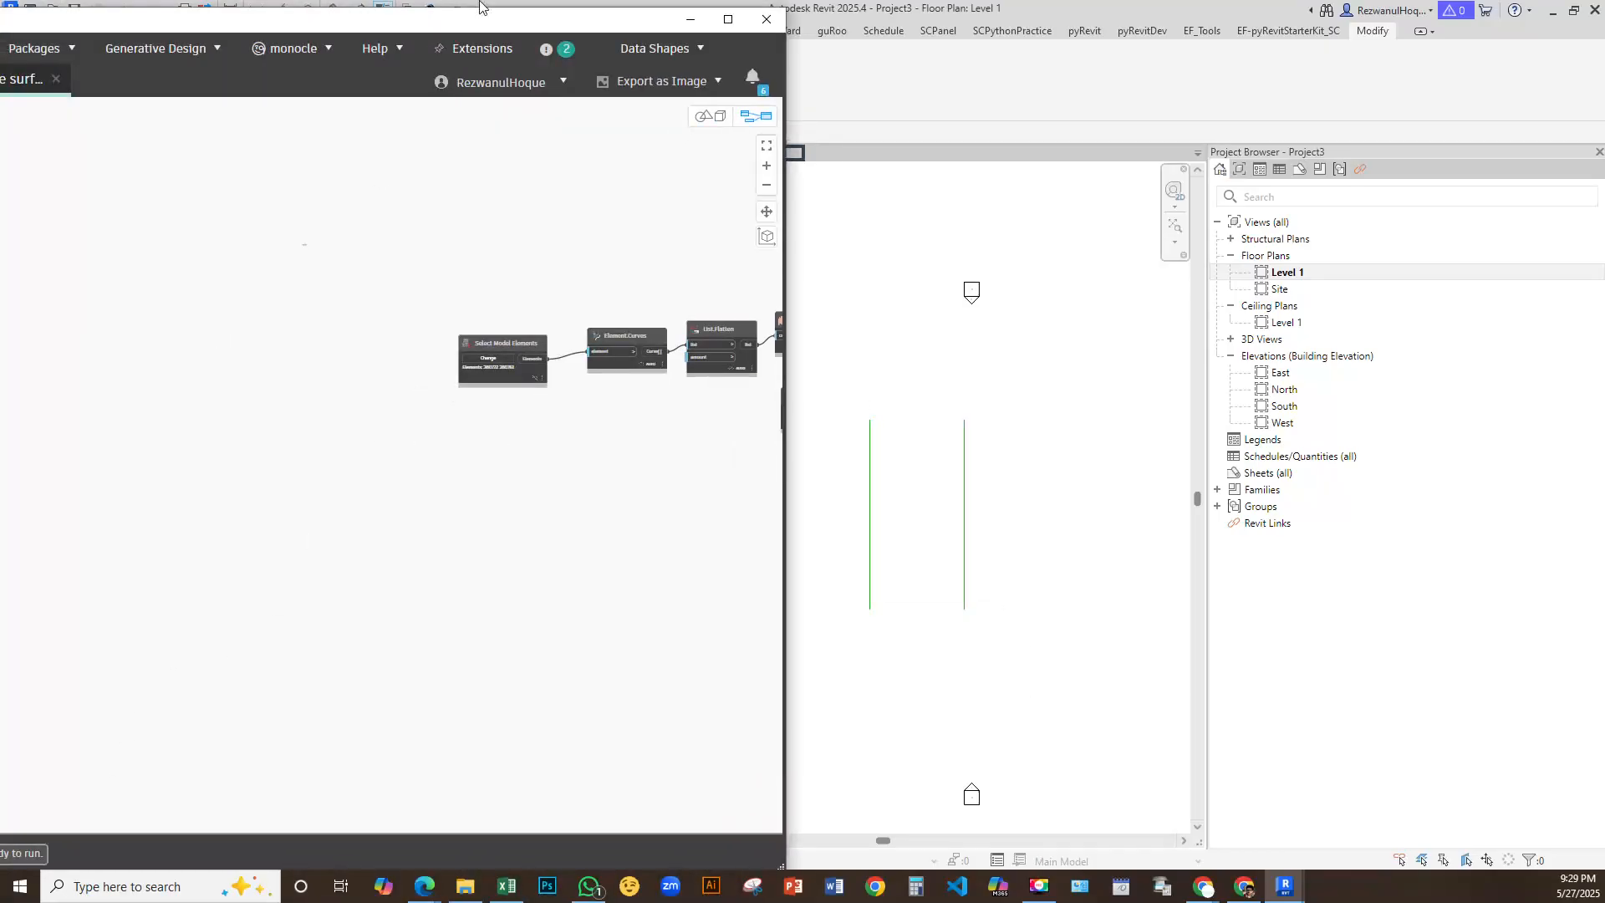
left_click_drag(771, 276, 699, 276)
scroll(513, 444, "down", 5)
left_click_drag(503, 20, 743, 0)
left_click(220, 849)
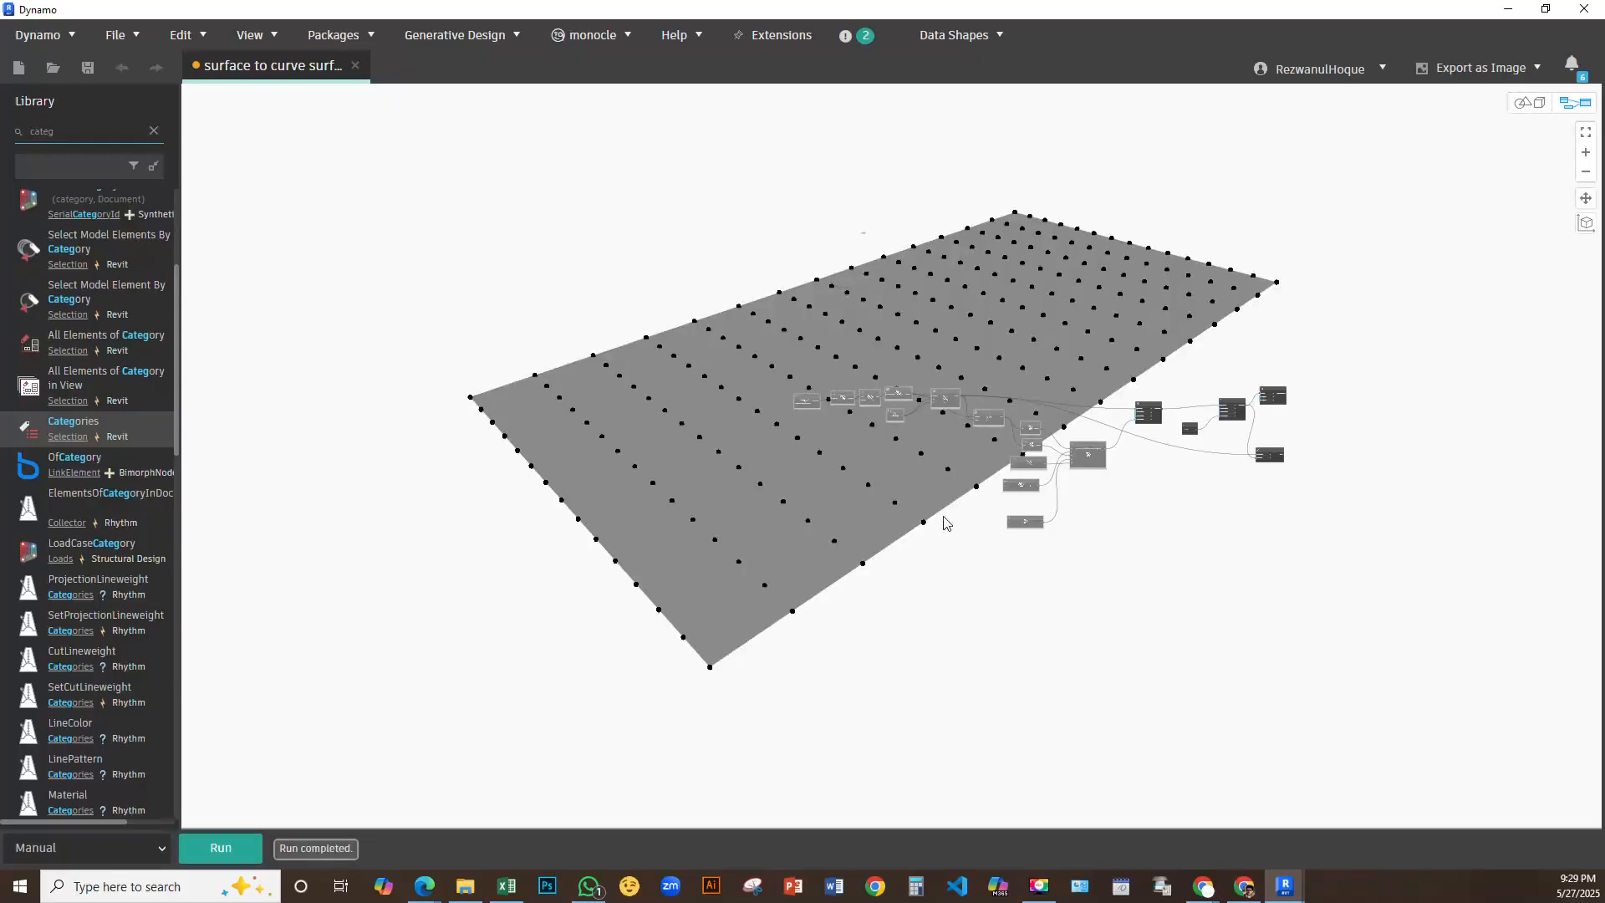
Hide the geometry preview for the nodes from Select Model Elements through the sine Code Block, and show it again
scroll(945, 523, "up", 4)
middle_click_drag(846, 445, 840, 590)
scroll(854, 510, "up", 2)
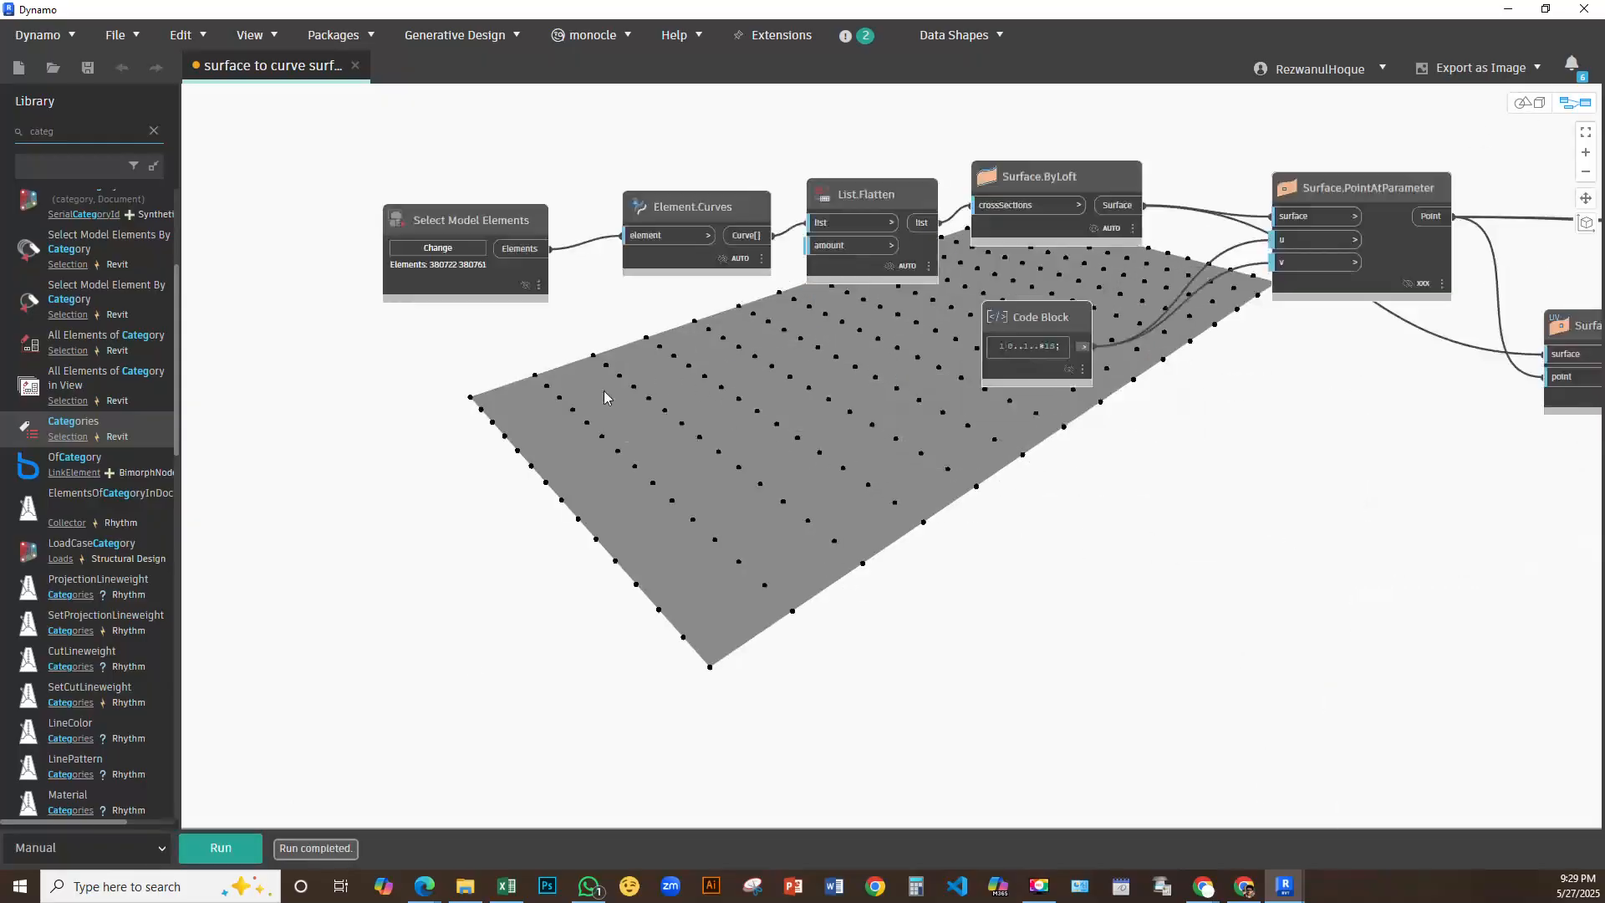
scroll(840, 324, "down", 5)
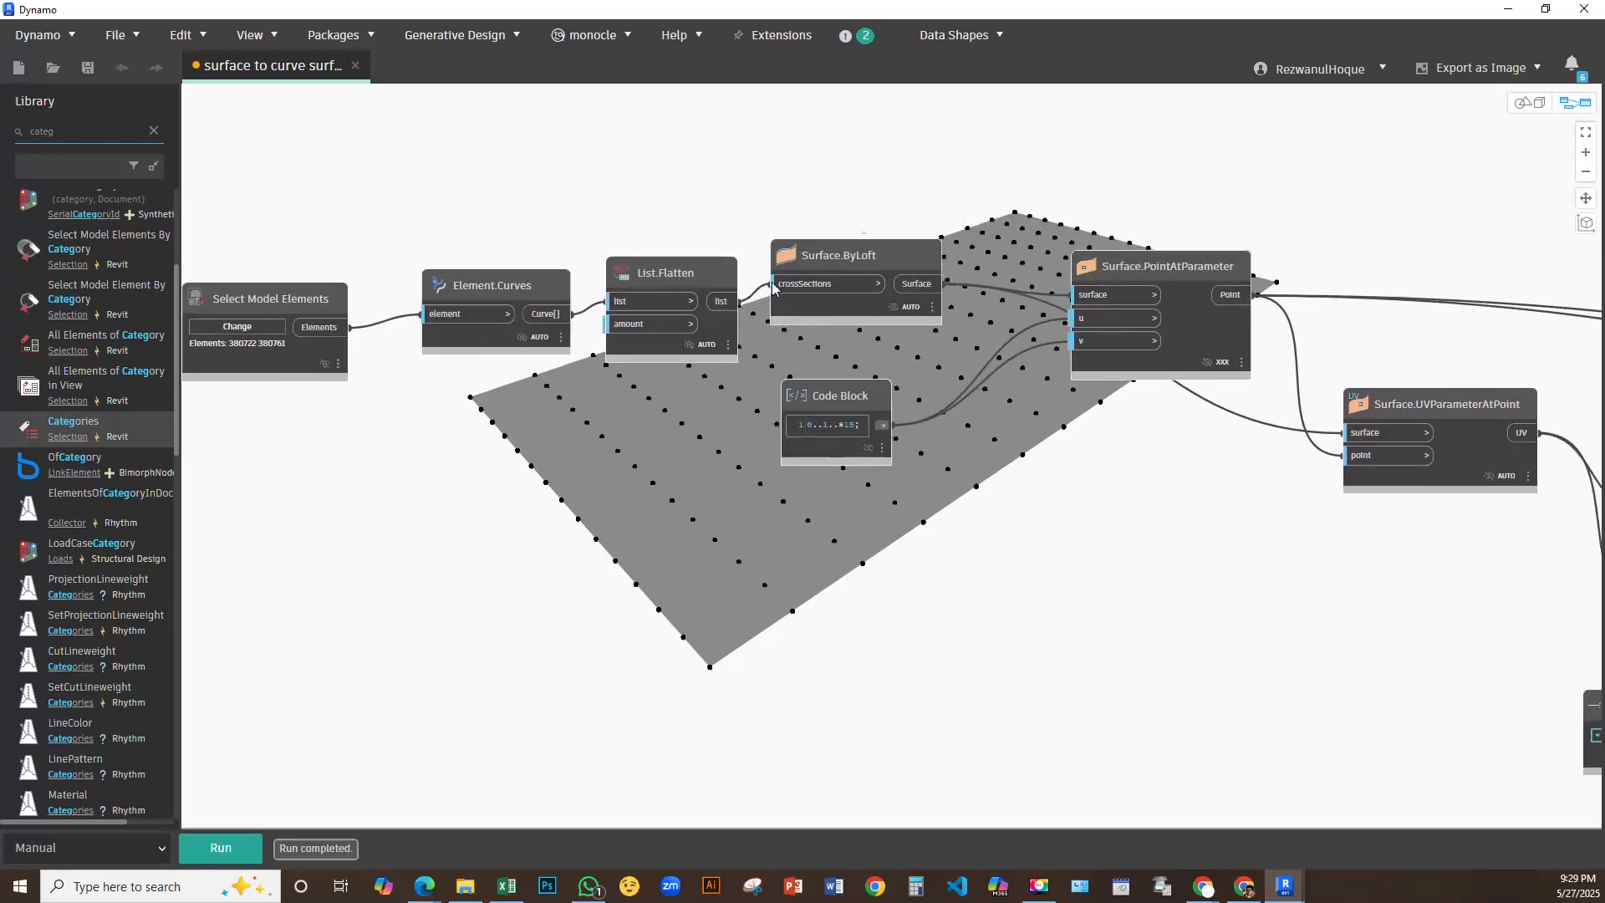
left_click_drag(540, 224, 1067, 580)
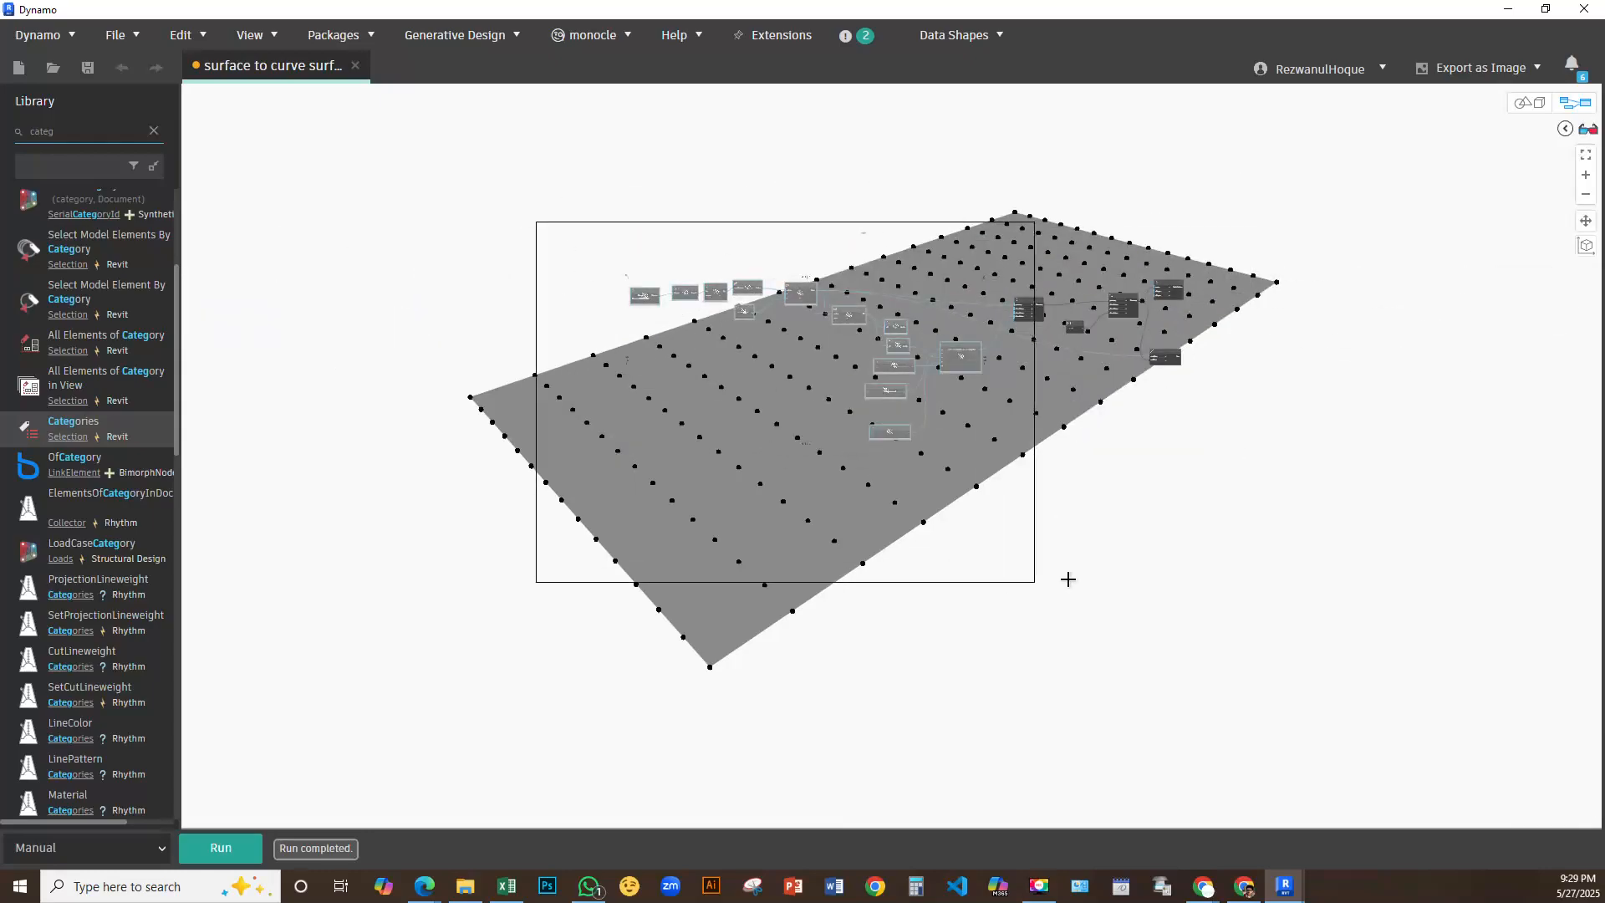
right_click(1024, 460)
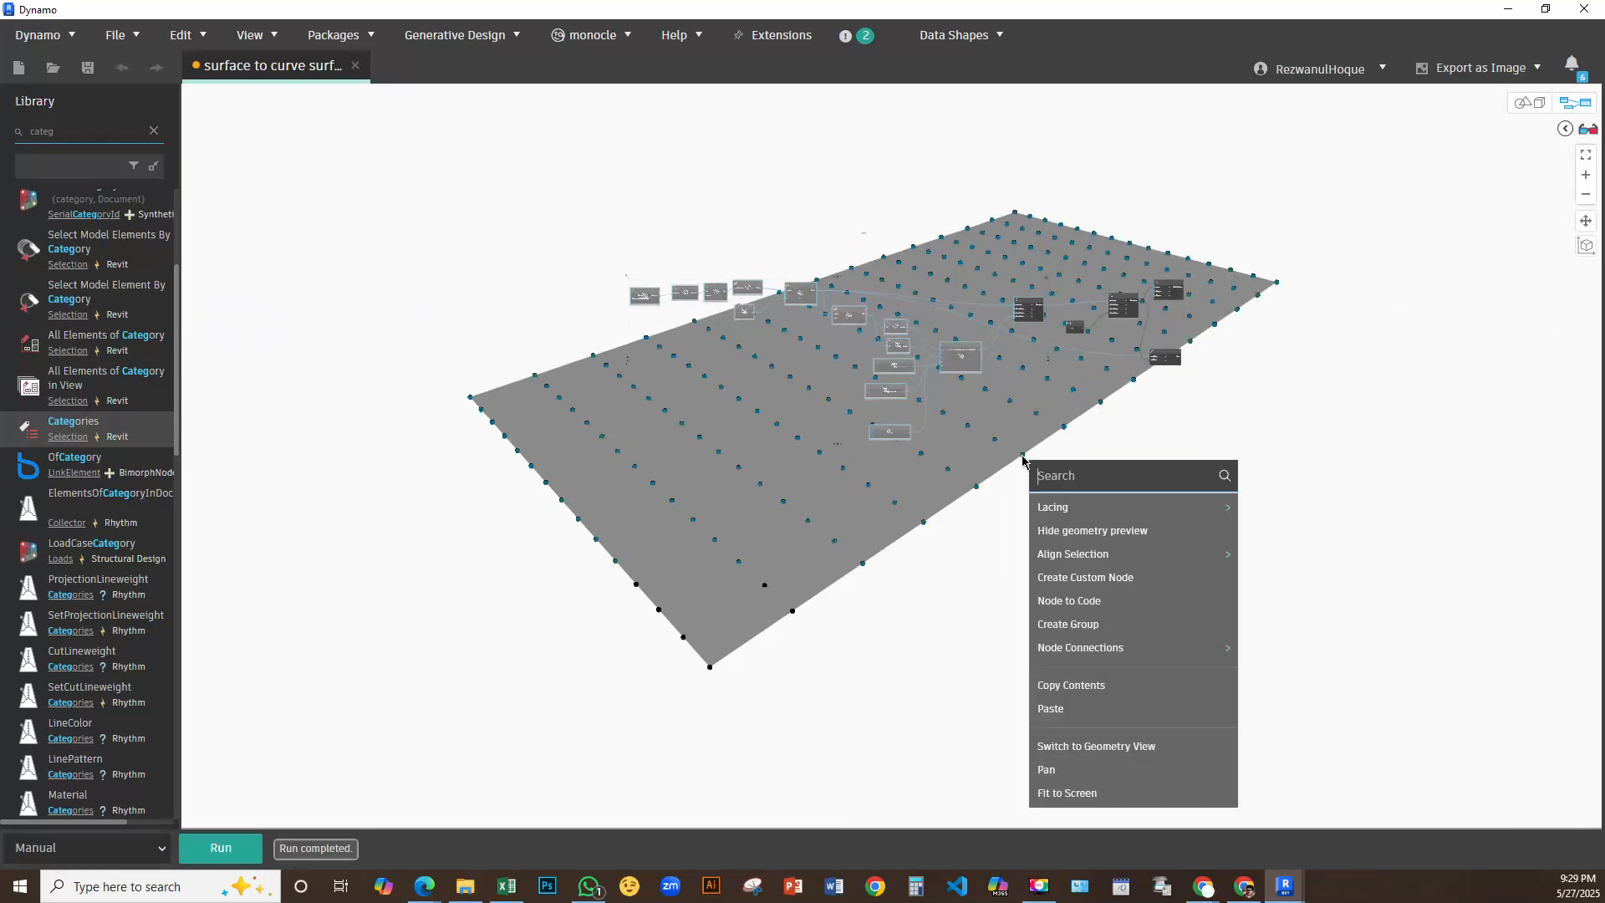
left_click(982, 529)
left_click_drag(577, 189, 999, 534)
right_click(1006, 533)
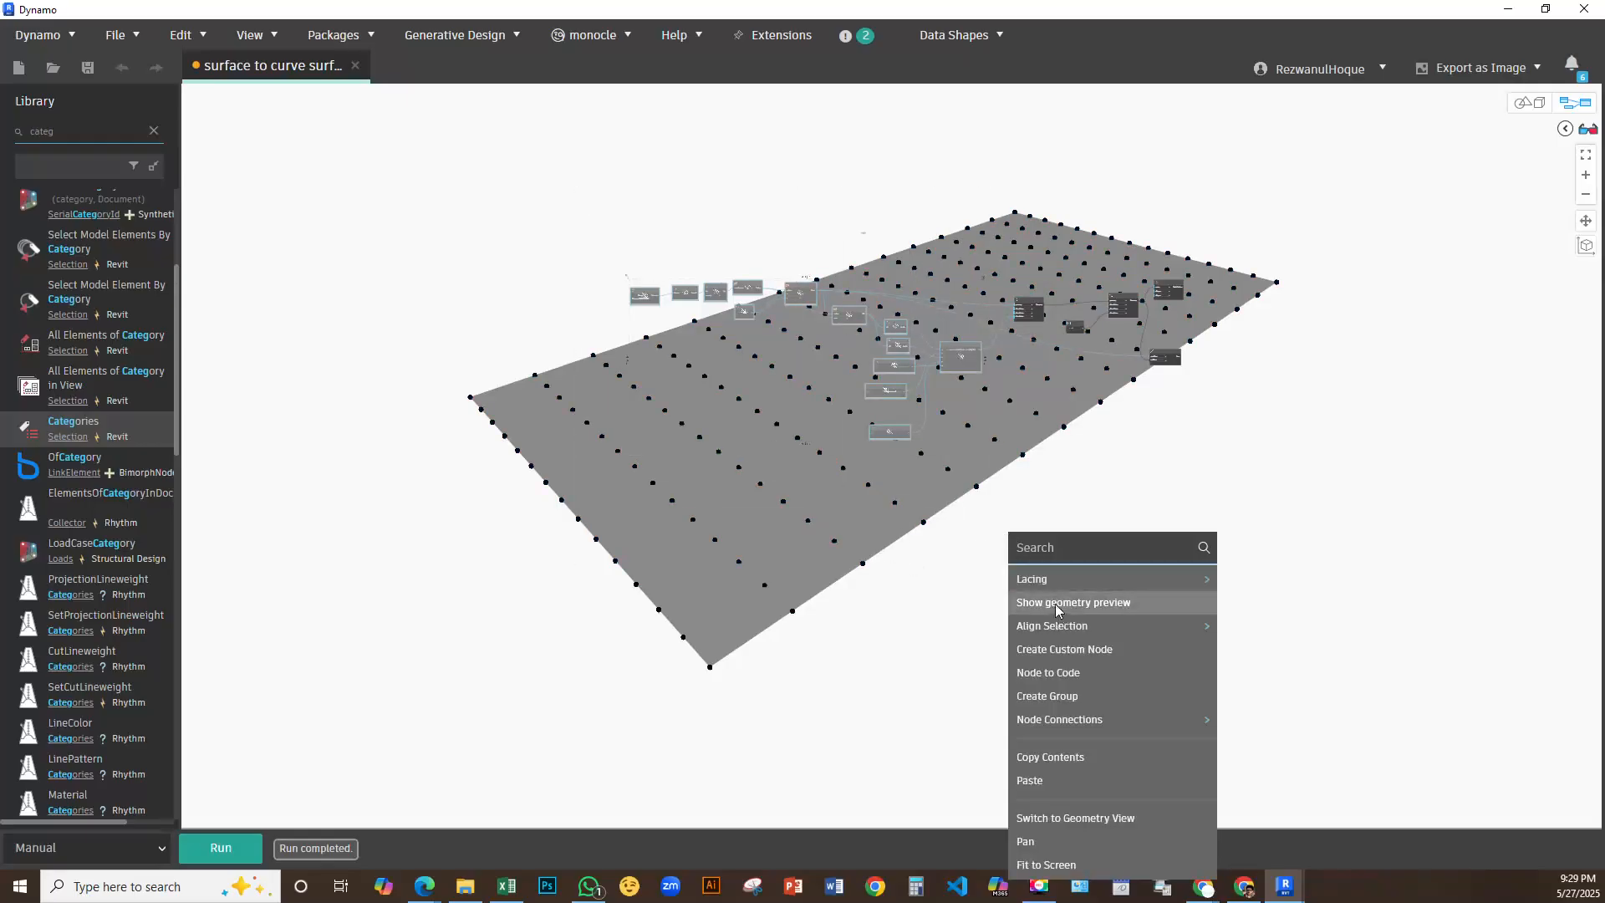
left_click(1057, 603)
Set the number slider feeding input w of the sine Code Block to 50.4
scroll(833, 535, "up", 4)
scroll(911, 510, "up", 6)
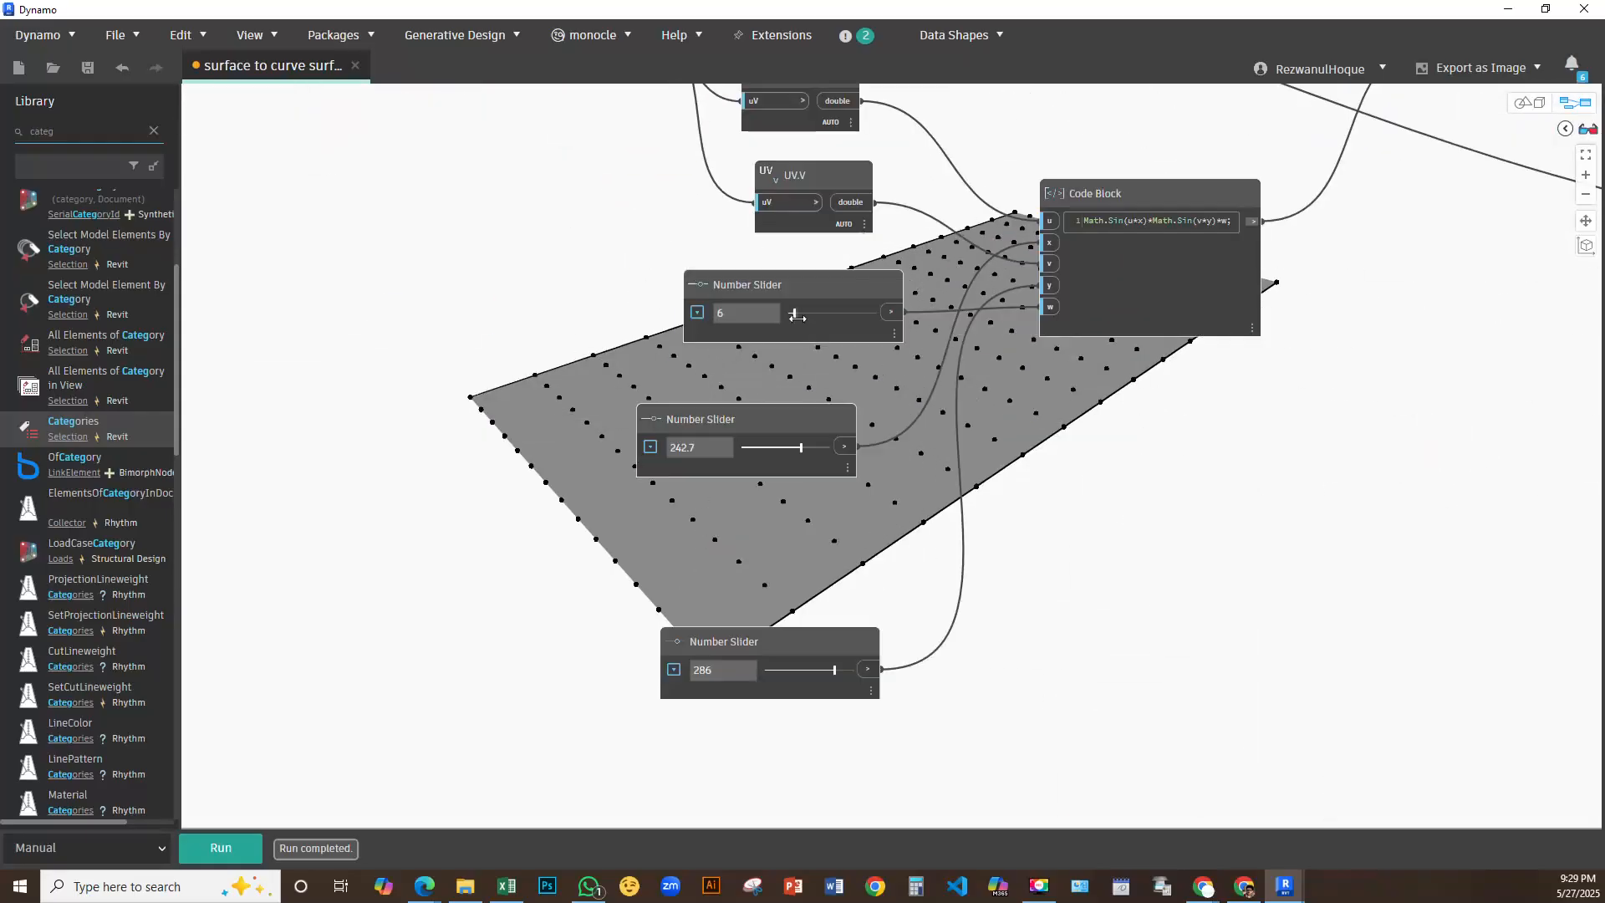
left_click_drag(795, 315, 836, 322)
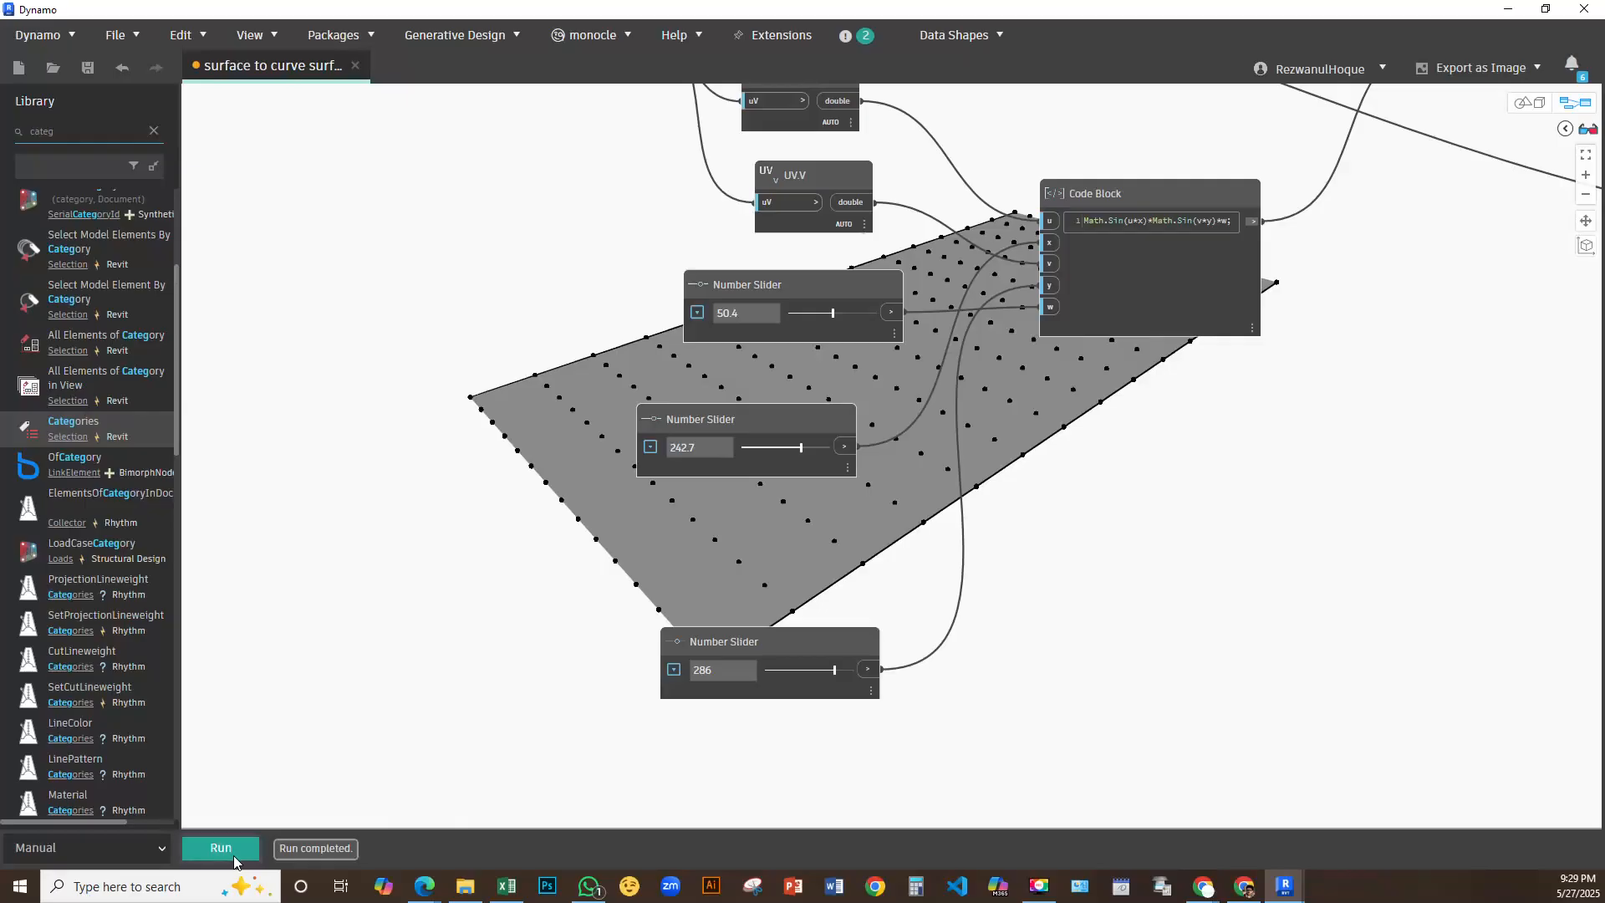
middle_click_drag(1078, 476, 919, 376)
scroll(920, 377, "down", 2)
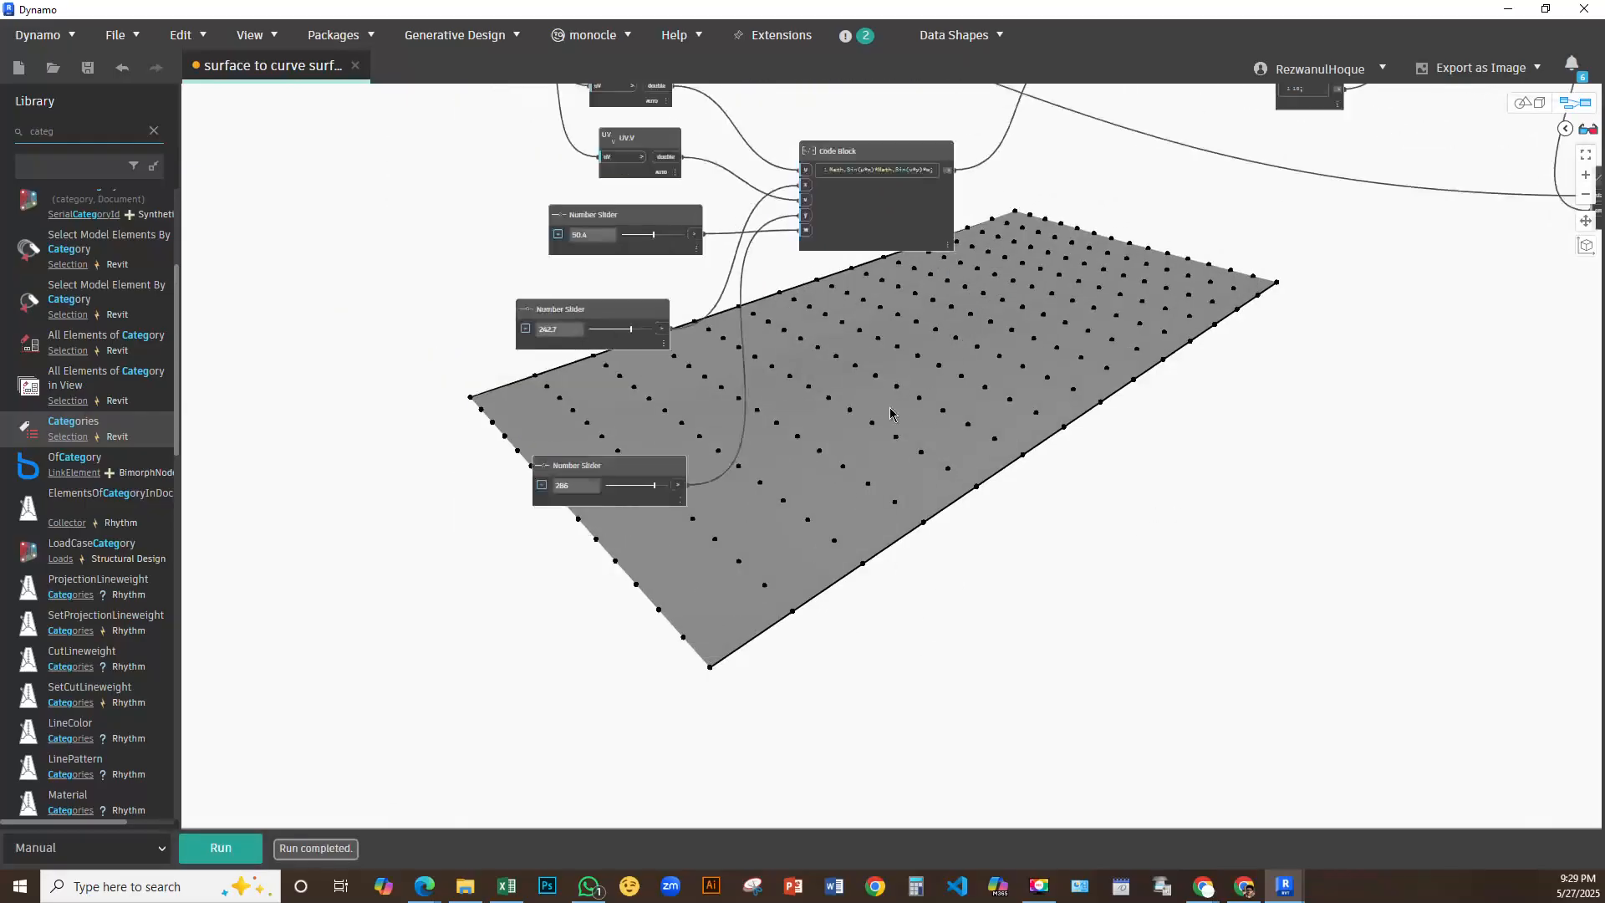
scroll(668, 230, "up", 3)
middle_click_drag(706, 347, 690, 239)
middle_click_drag(529, 314, 1081, 770)
middle_click_drag(915, 465, 458, 130)
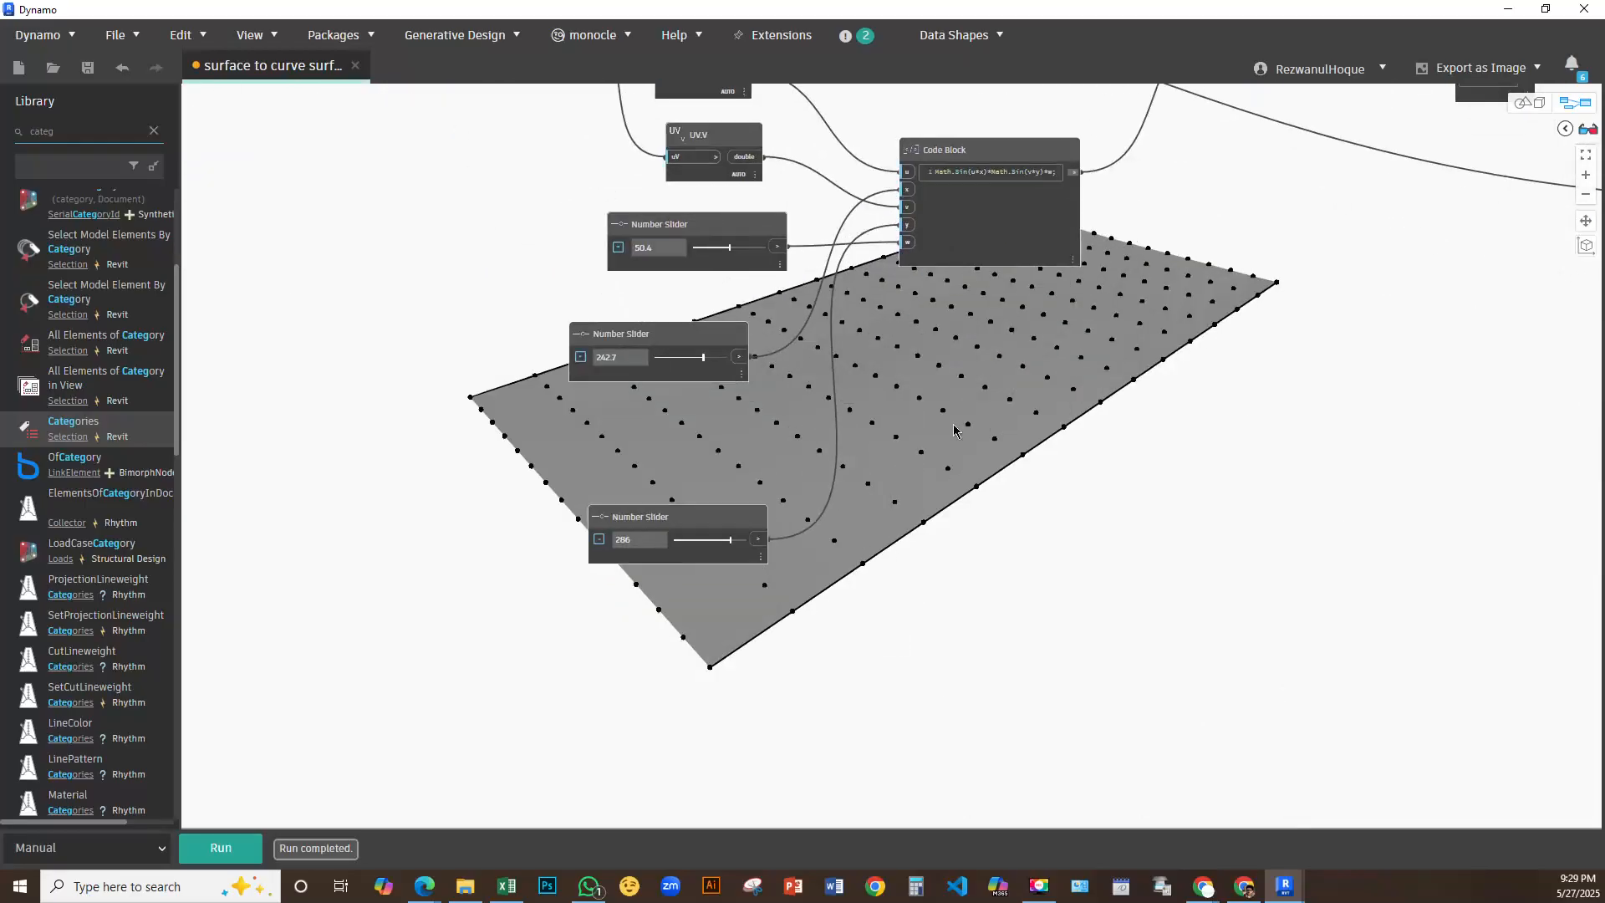
middle_click_drag(942, 452, 864, 430)
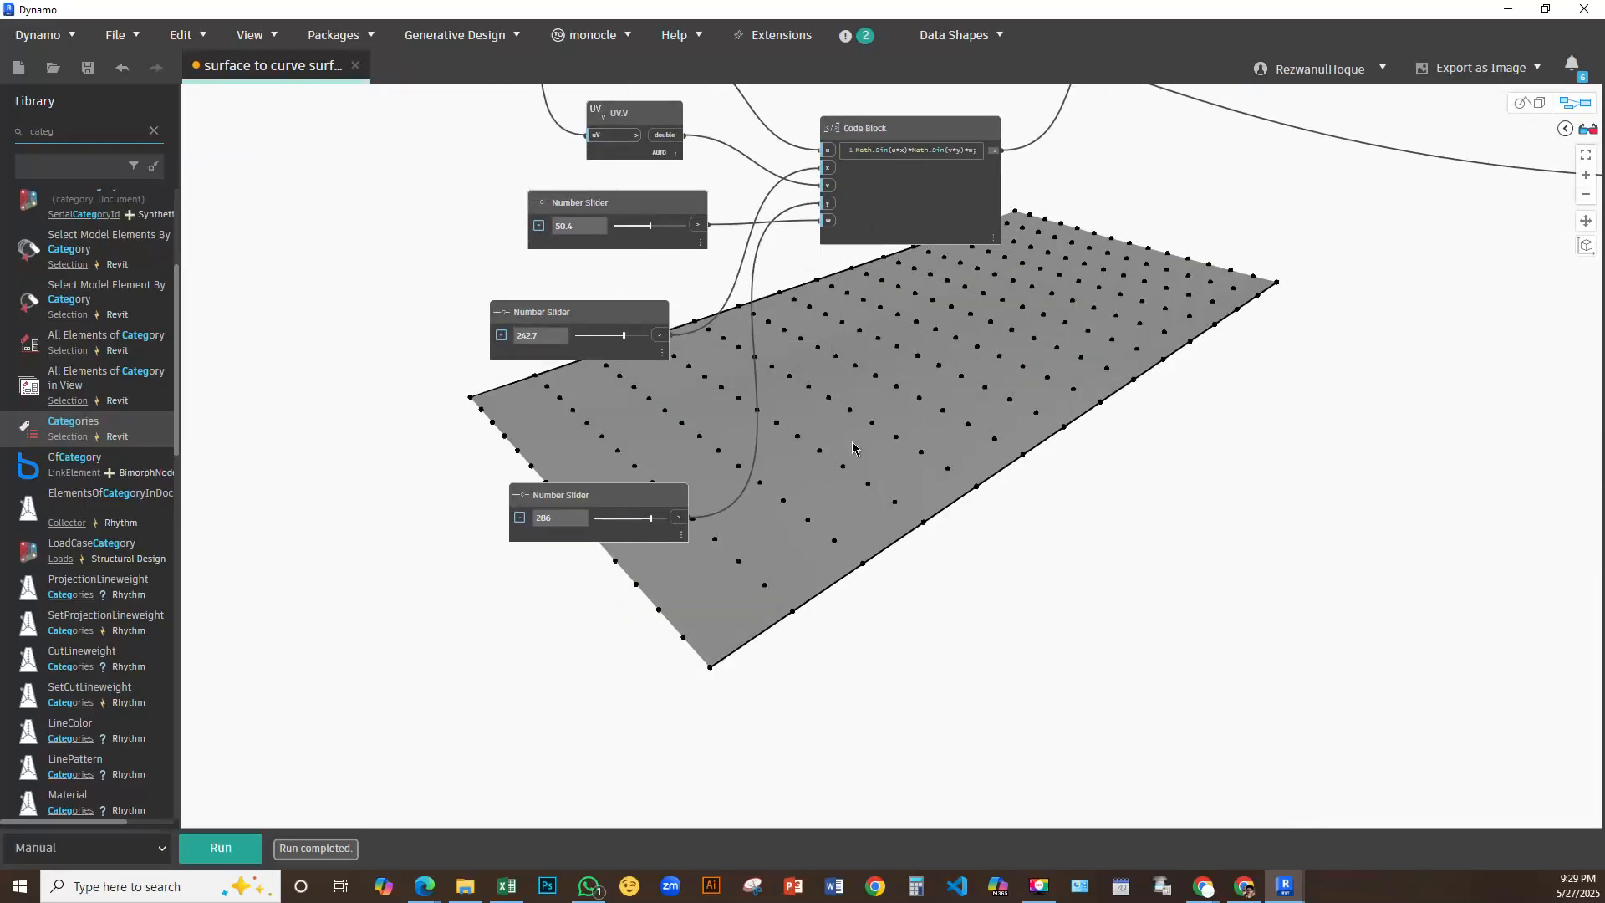
middle_click_drag(803, 478, 804, 485)
Switch the run mode to Automatic and adjust the Code Block's sliders, with x at 212.4 and y at 167.2
left_click(123, 849)
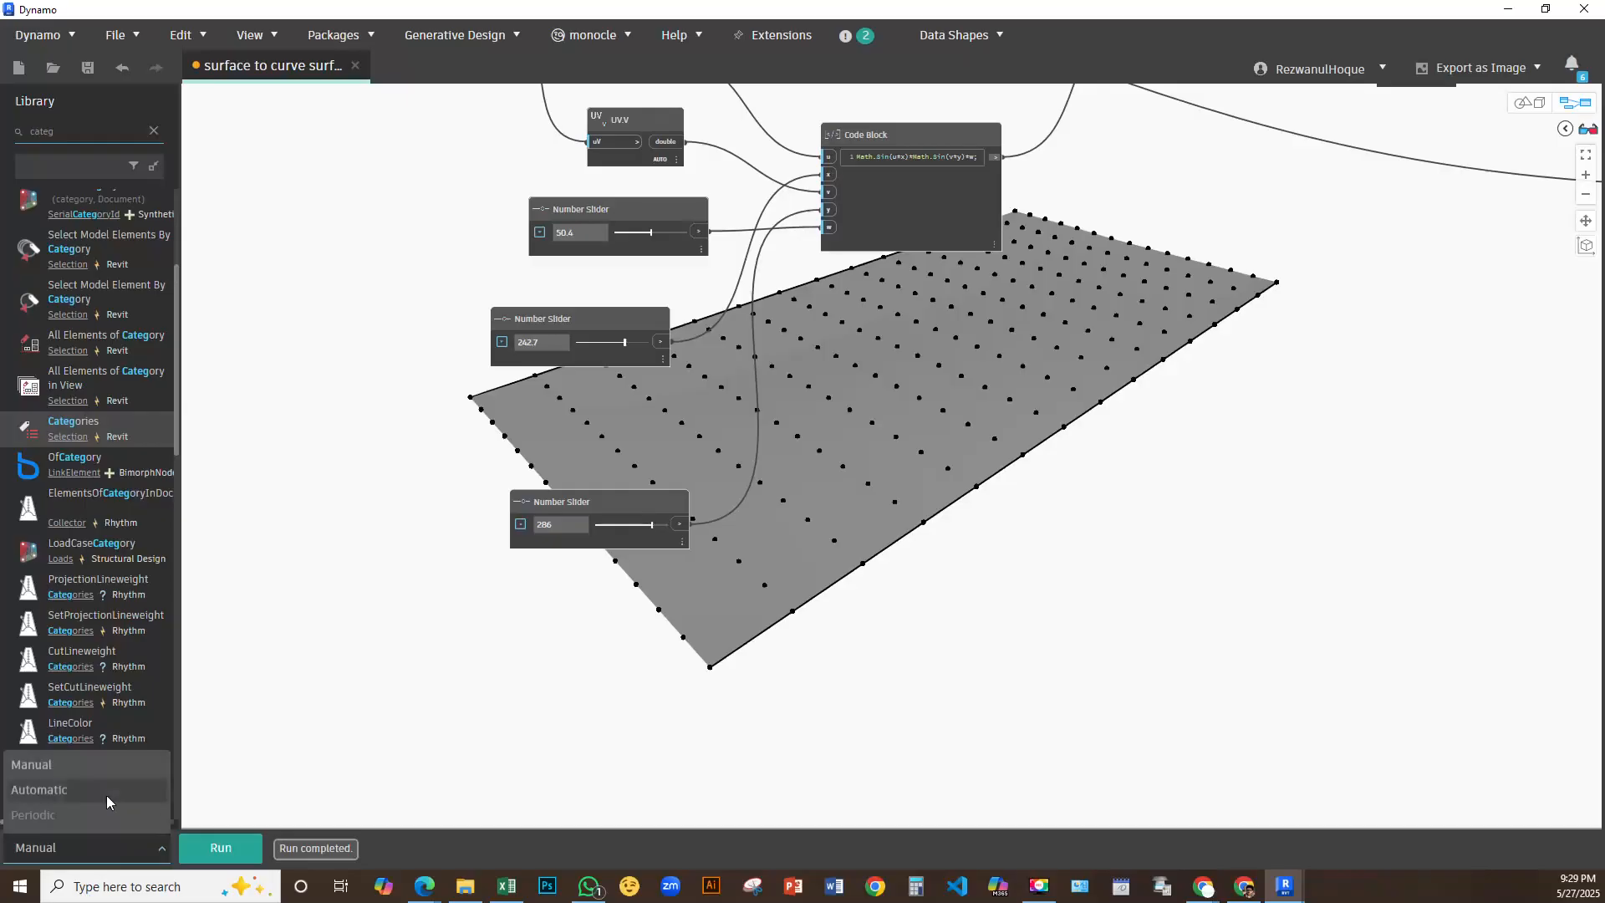
left_click(82, 792)
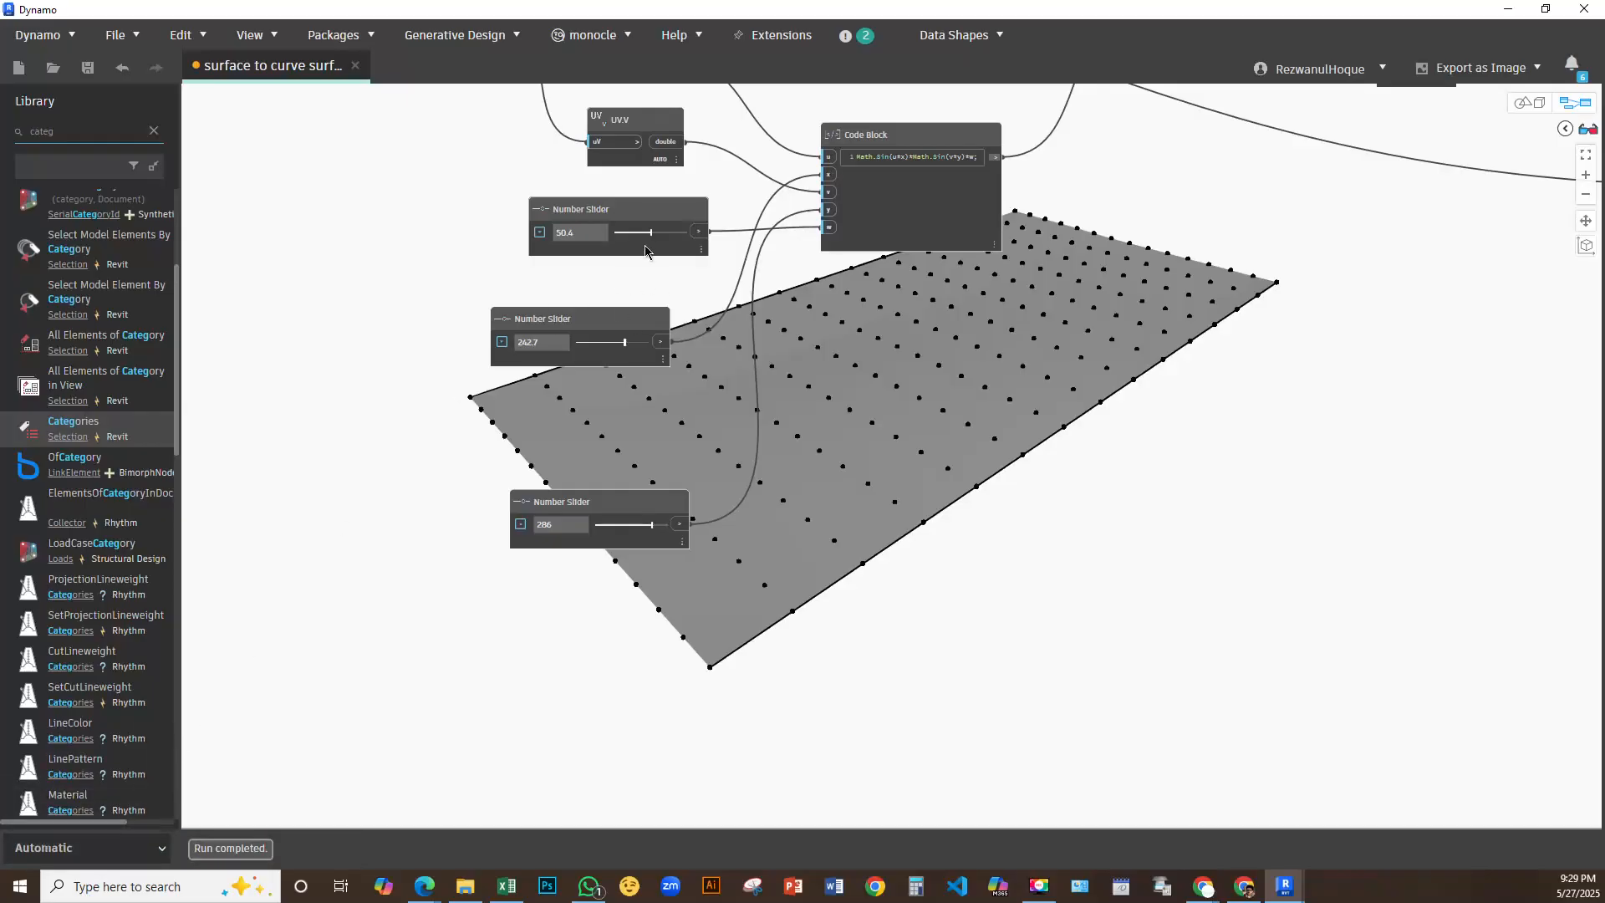
mouse_move(650, 233)
left_mouse_down()
mouse_move(696, 239)
mouse_move(665, 238)
left_mouse_up()
mouse_move(624, 343)
left_mouse_down()
mouse_move(645, 345)
mouse_move(545, 352)
mouse_move(619, 352)
left_mouse_up()
mouse_move(654, 524)
left_mouse_down()
mouse_move(605, 524)
mouse_move(628, 524)
left_mouse_up()
Raise the number slider feeding input w to 100
middle_click_drag(787, 356, 1065, 673)
scroll(1053, 605, "up", 3)
left_click(794, 532)
left_click_drag(794, 531, 942, 529)
middle_click_drag(966, 615, 885, 422)
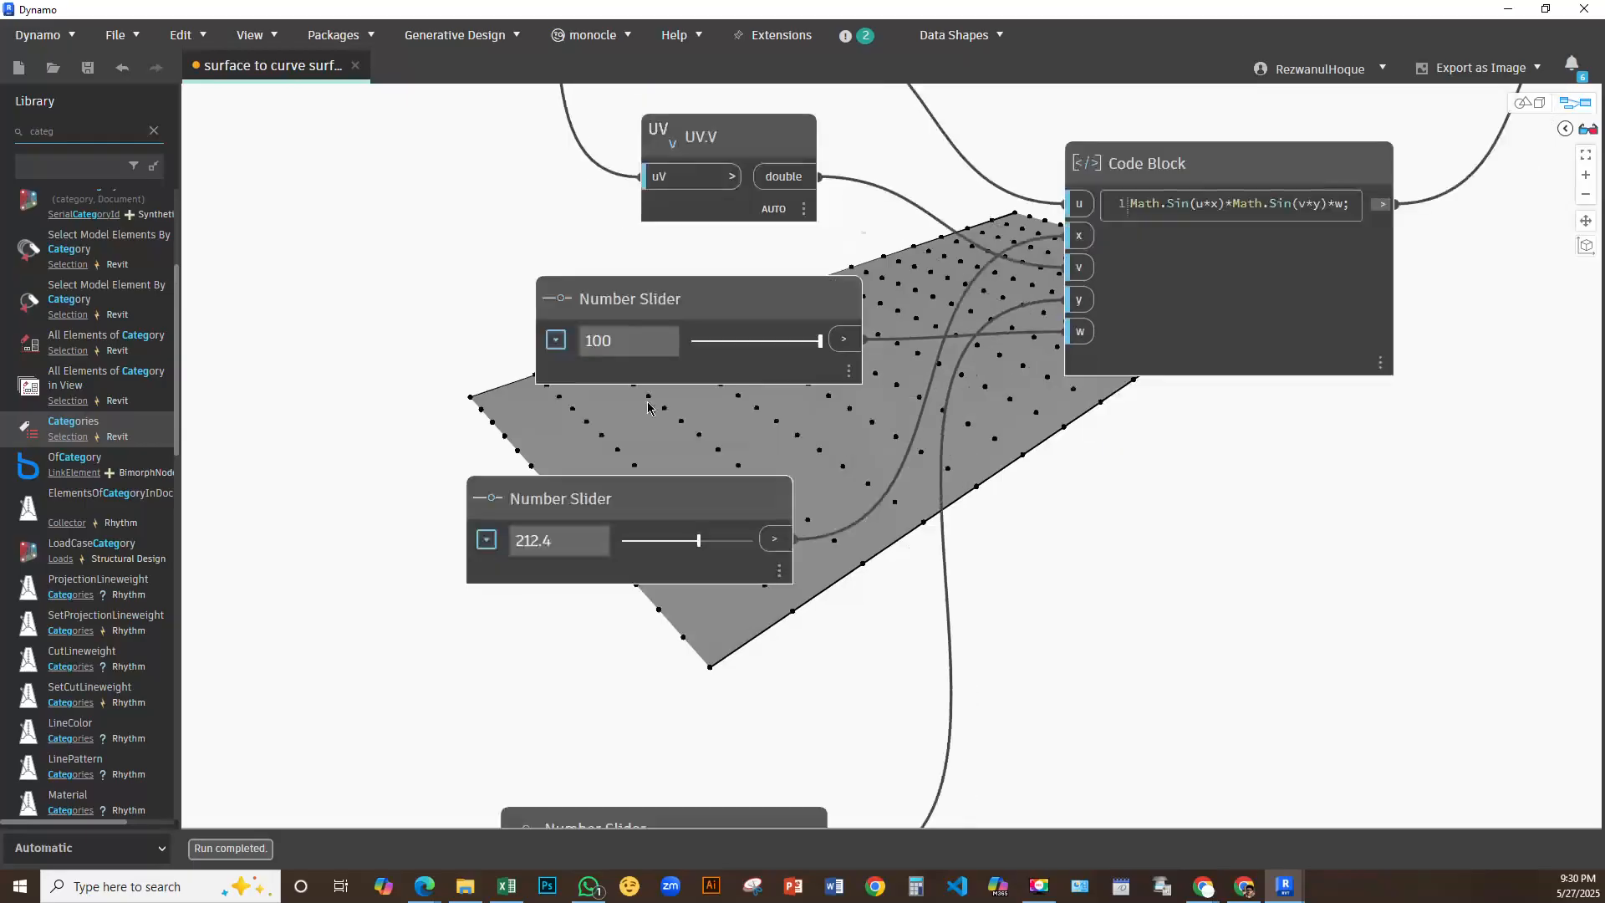
Set the maximum of the w slider to 10000 and raise its value to 2179, collapsing its range settings
left_click(556, 337)
left_click(632, 441)
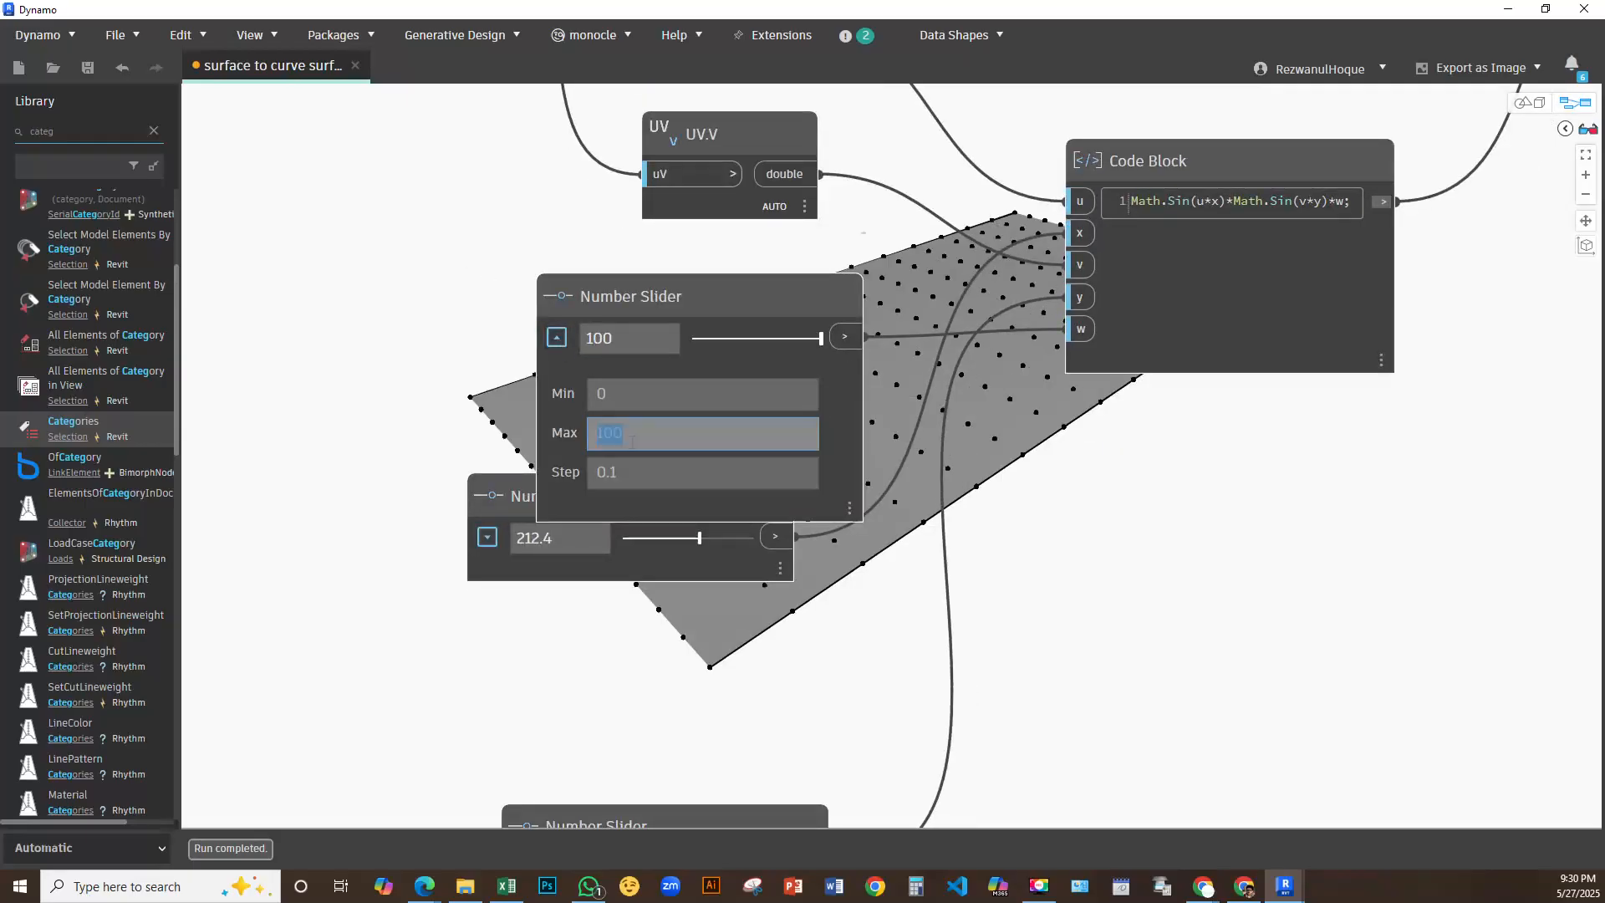
key("Return")
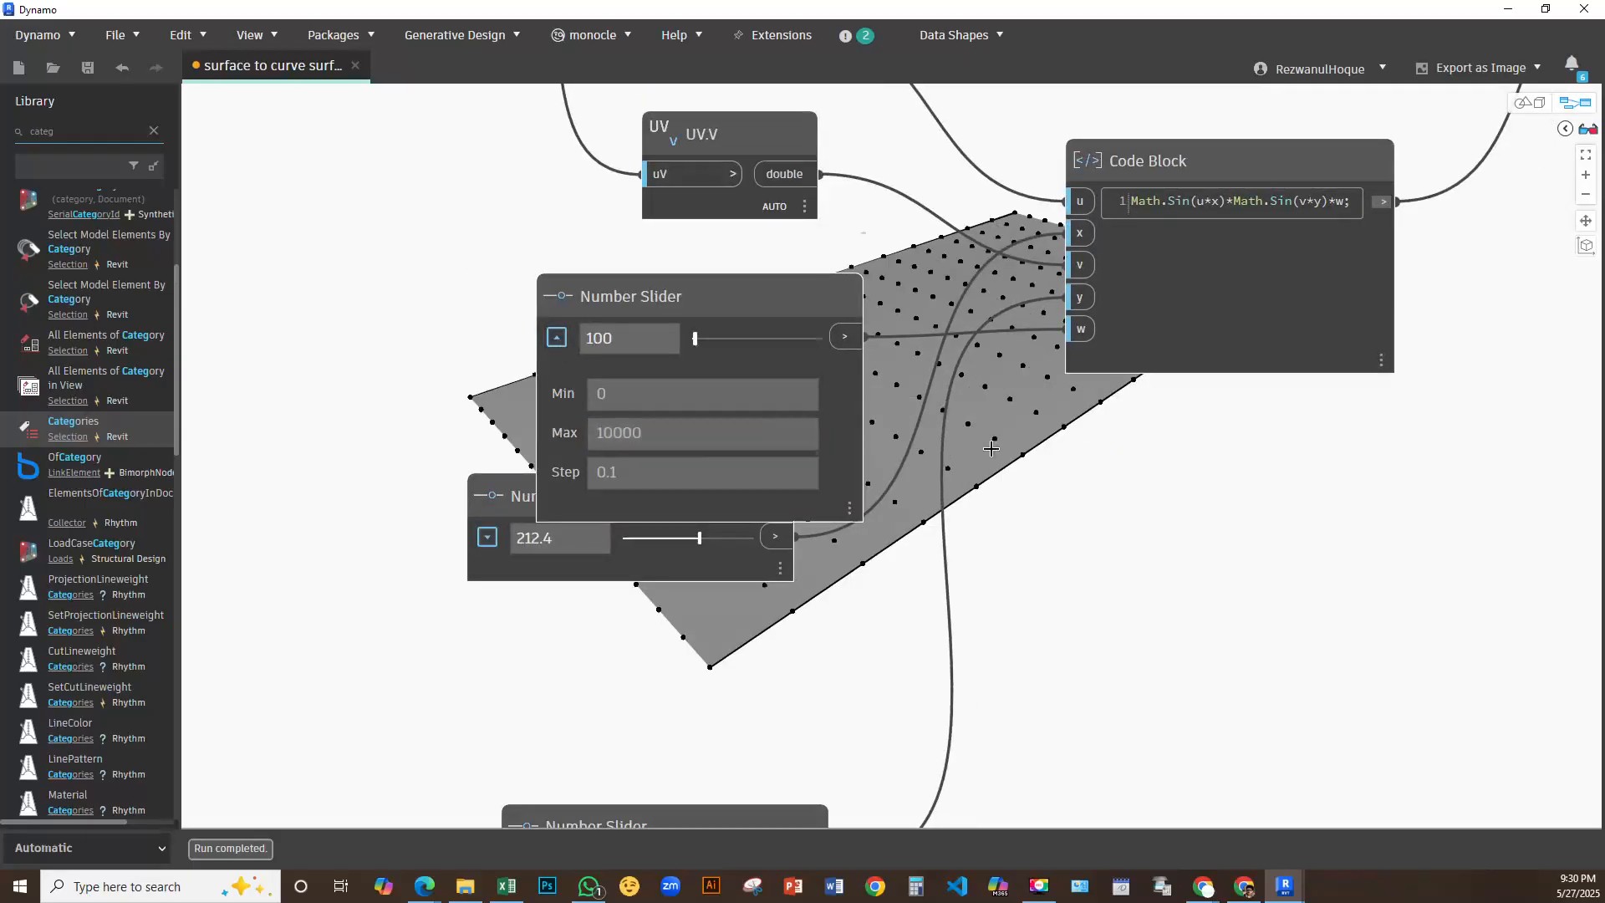
mouse_move(695, 339)
left_mouse_down()
mouse_move(752, 348)
mouse_move(723, 347)
left_mouse_up()
middle_click_drag(808, 501, 803, 353)
left_click(551, 187)
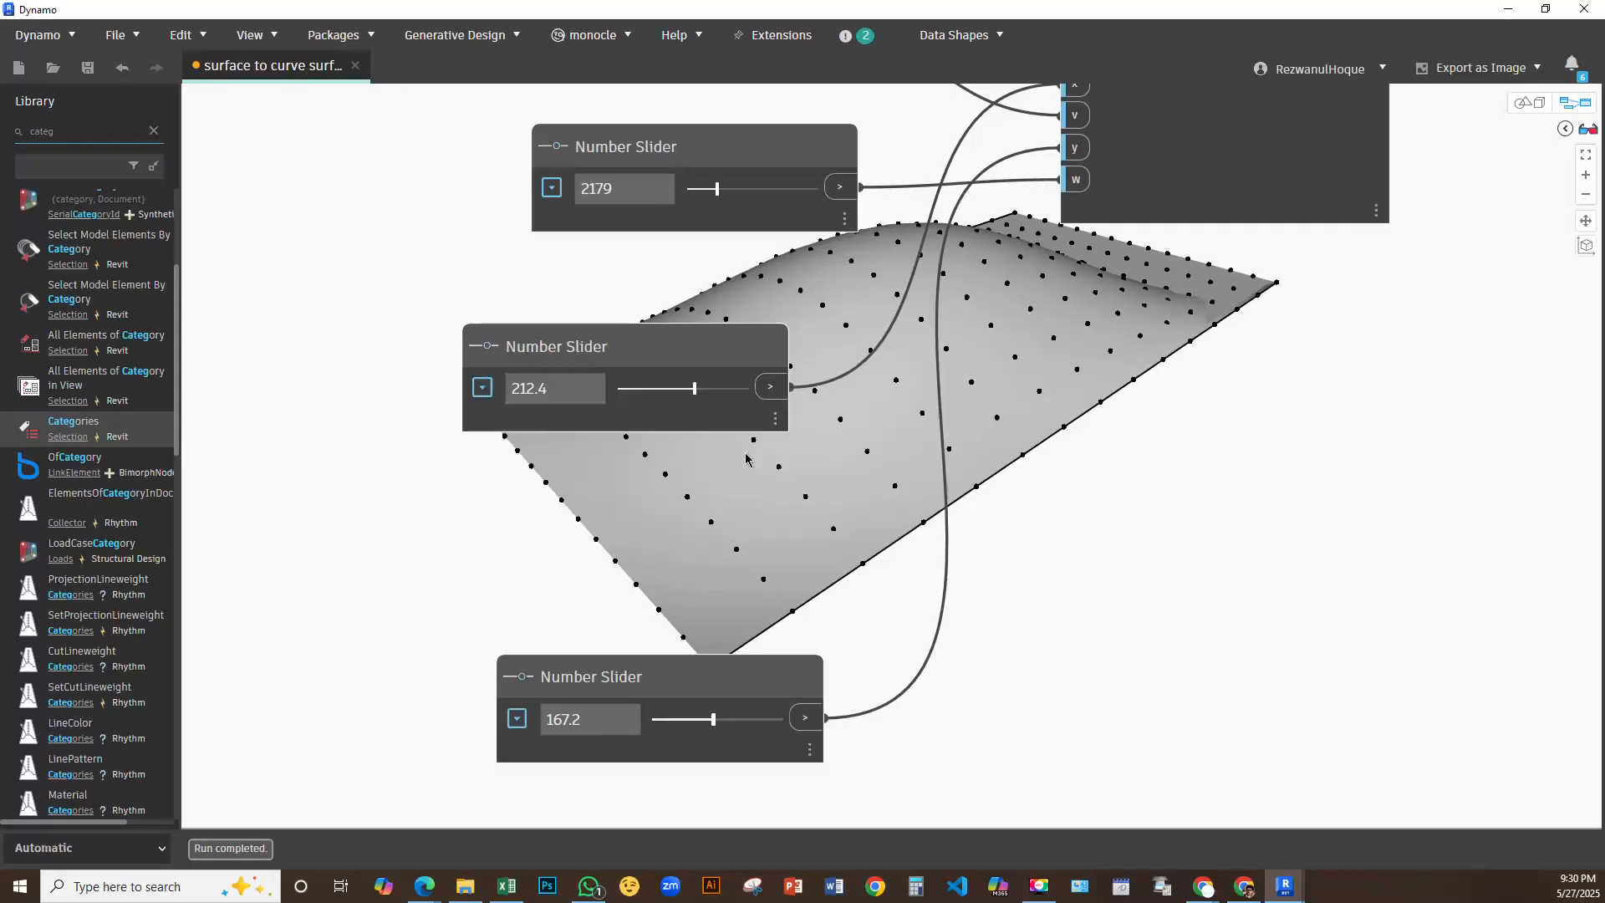
Expand the range settings of the x slider and lower its value to 187.8
middle_click_drag(746, 458, 741, 310)
left_click(477, 240)
double_click(578, 336)
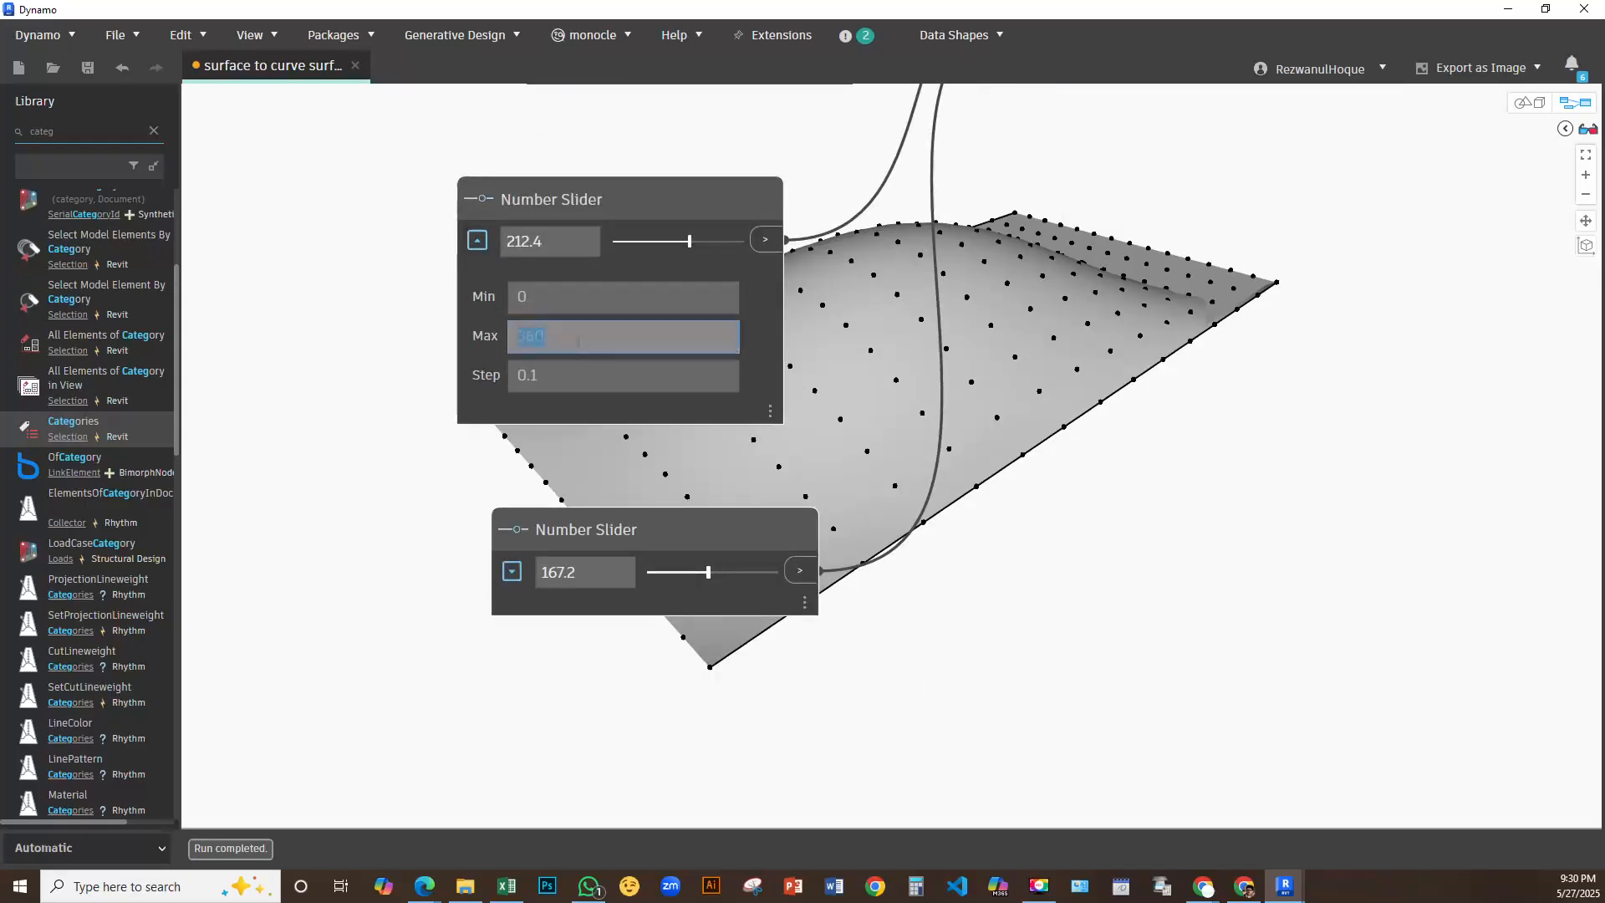
left_click(578, 341)
mouse_move(673, 241)
left_mouse_down()
mouse_move(628, 241)
mouse_move(732, 242)
mouse_move(681, 242)
left_mouse_up()
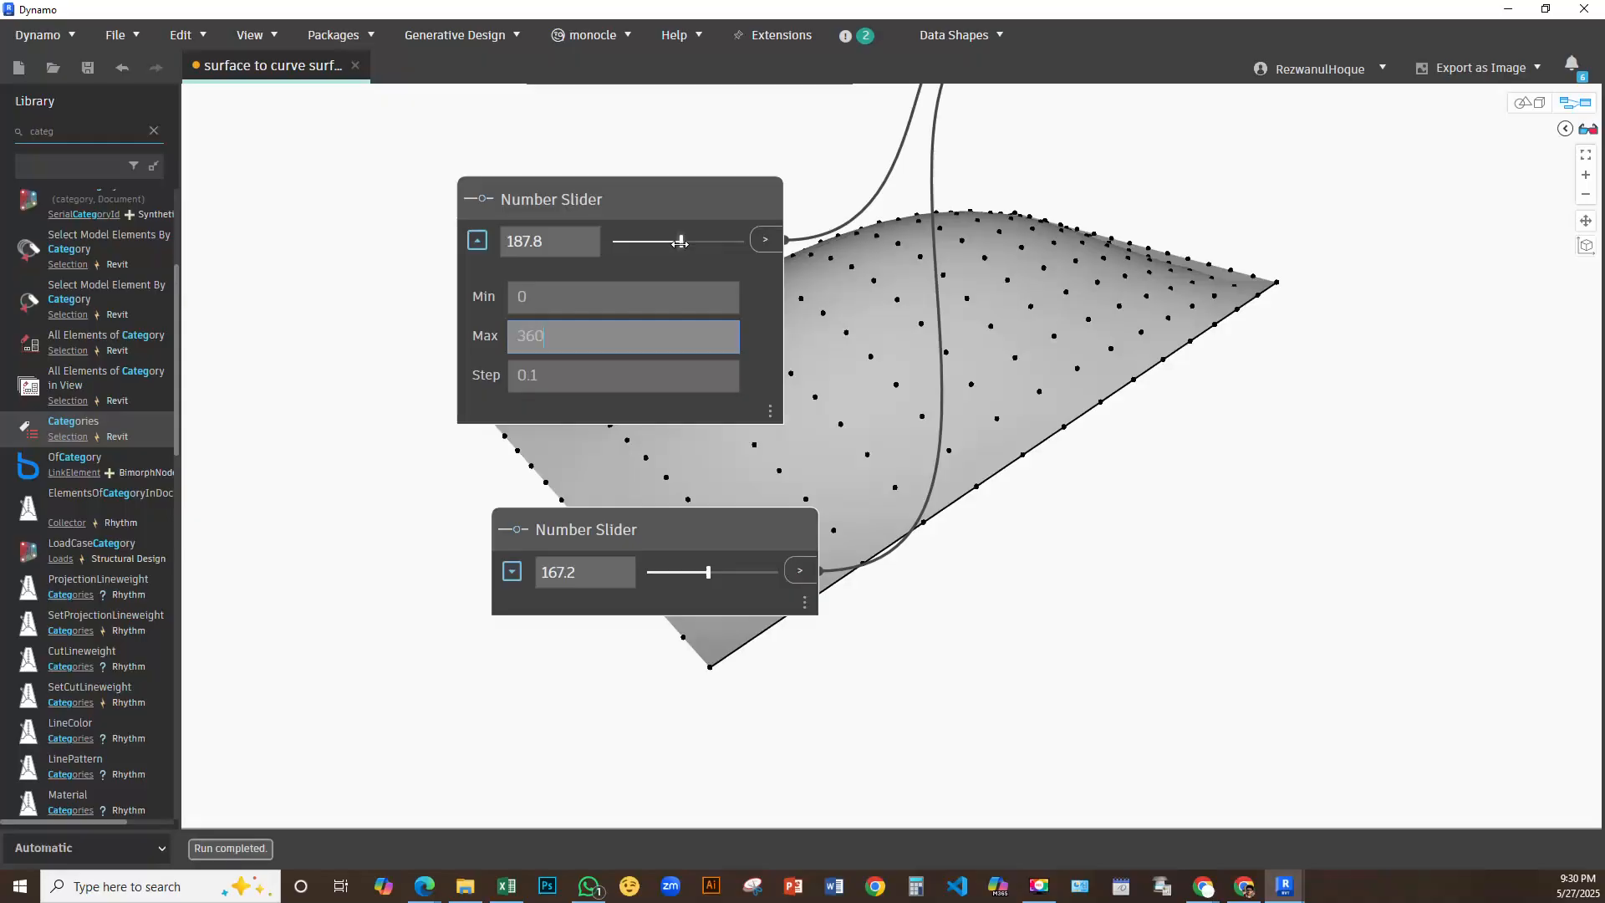
Raise the y slider to 239.3, lower the x slider, and raise the w slider to 2492.3 to reshape the wave
mouse_move(708, 573)
left_mouse_down()
mouse_move(669, 574)
mouse_move(762, 574)
mouse_move(733, 573)
left_mouse_up()
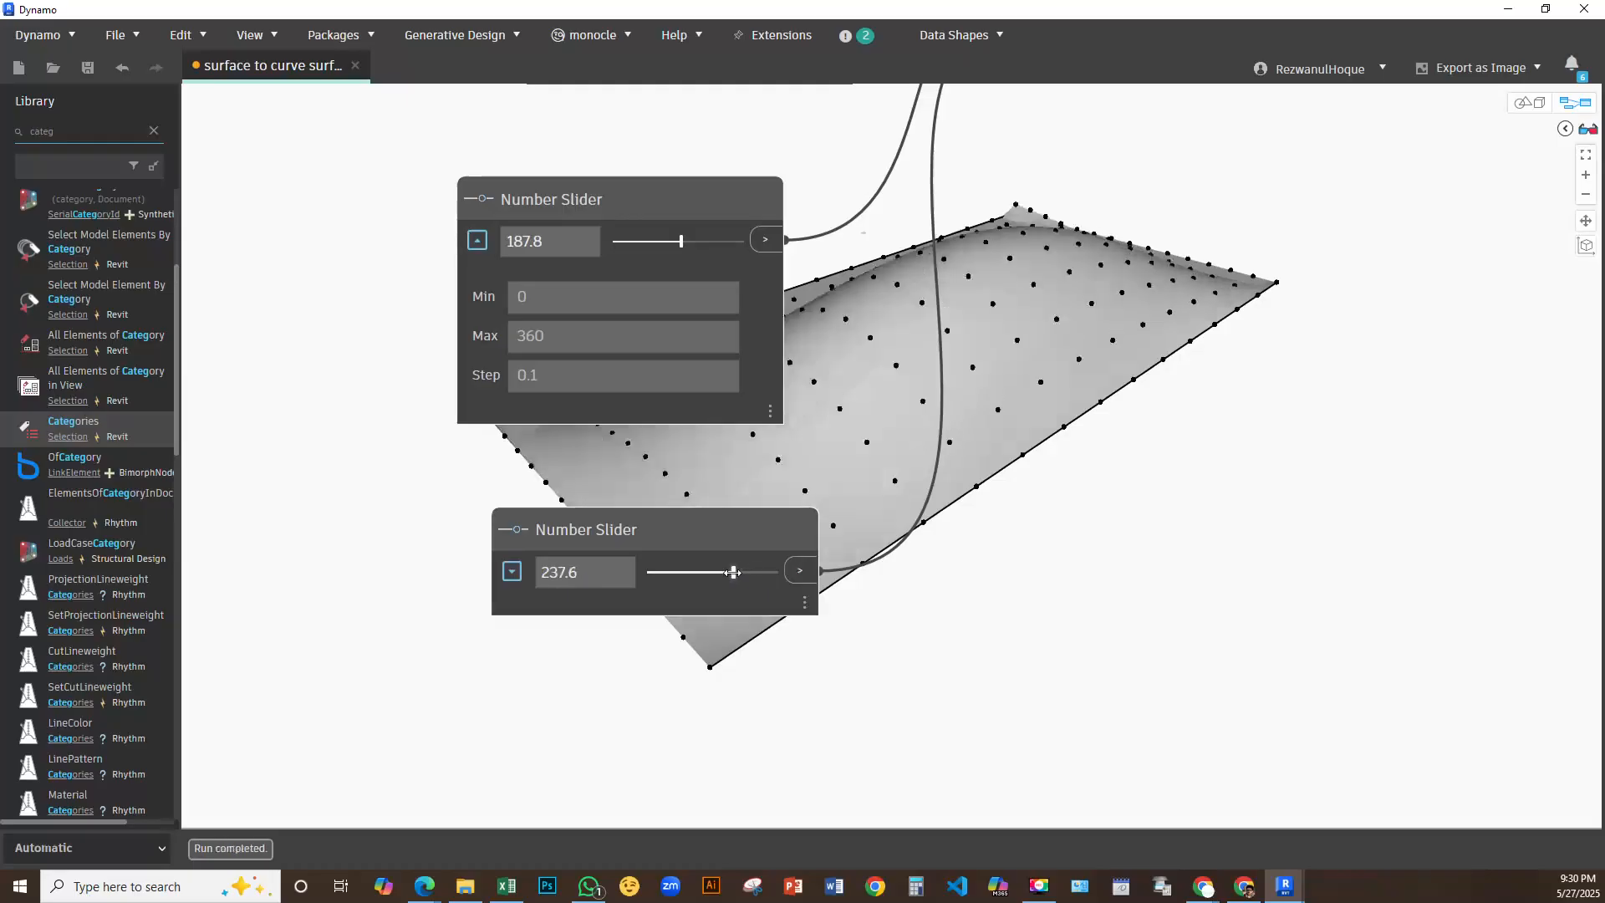
scroll(763, 520, "down", 3)
middle_click_drag(736, 315, 466, 390)
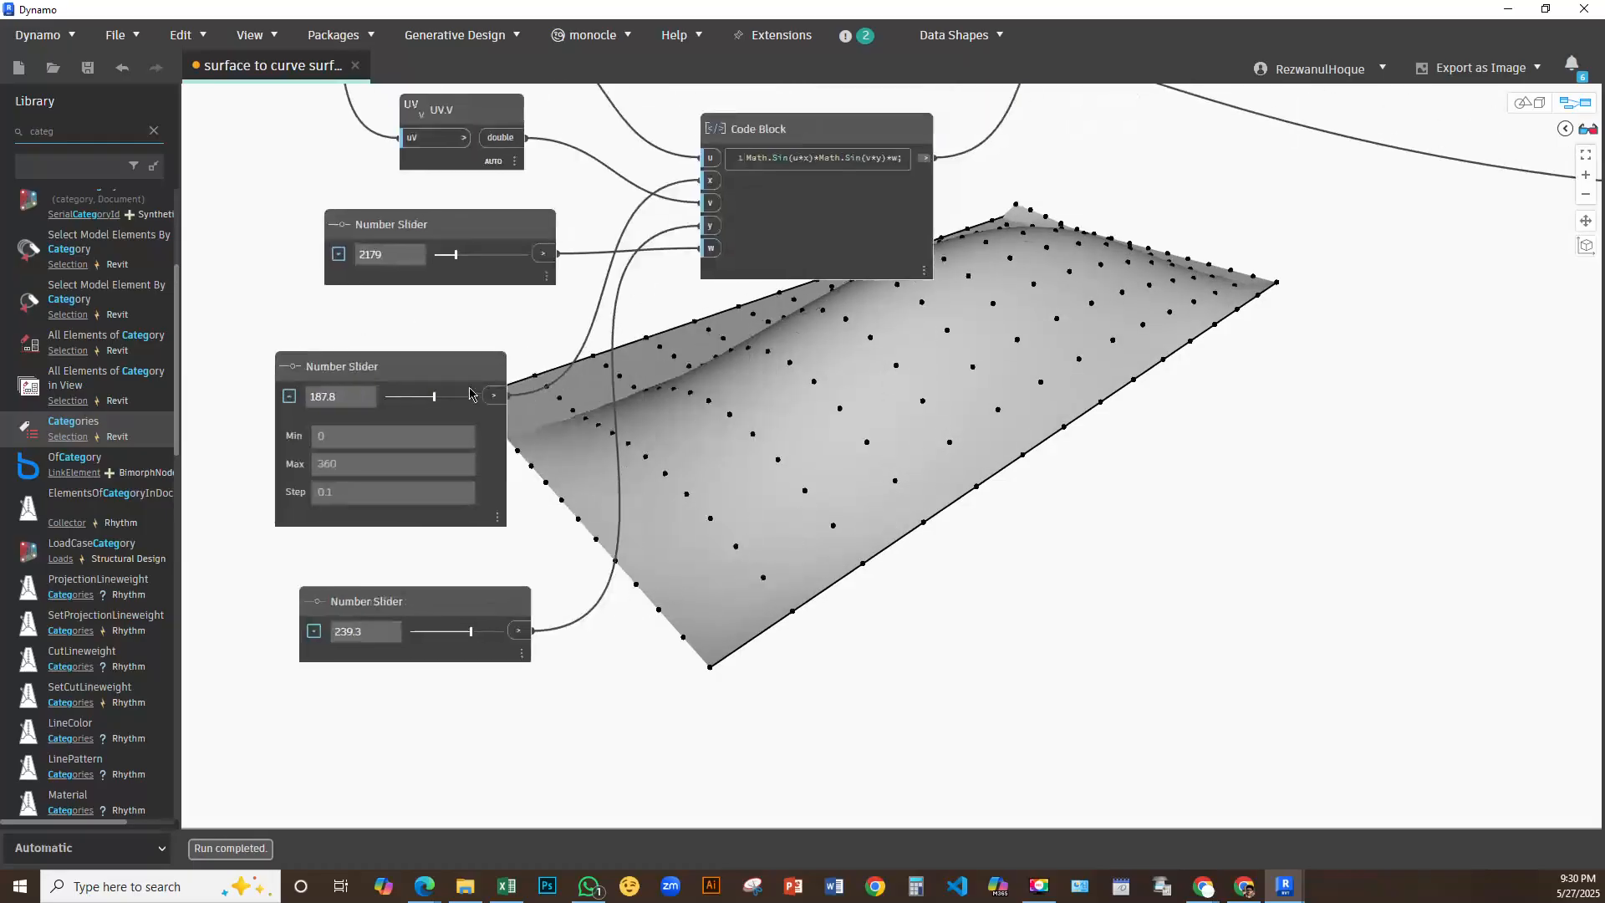
left_click_drag(433, 396, 413, 396)
mouse_move(456, 254)
left_mouse_down()
mouse_move(477, 255)
mouse_move(459, 255)
left_mouse_up()
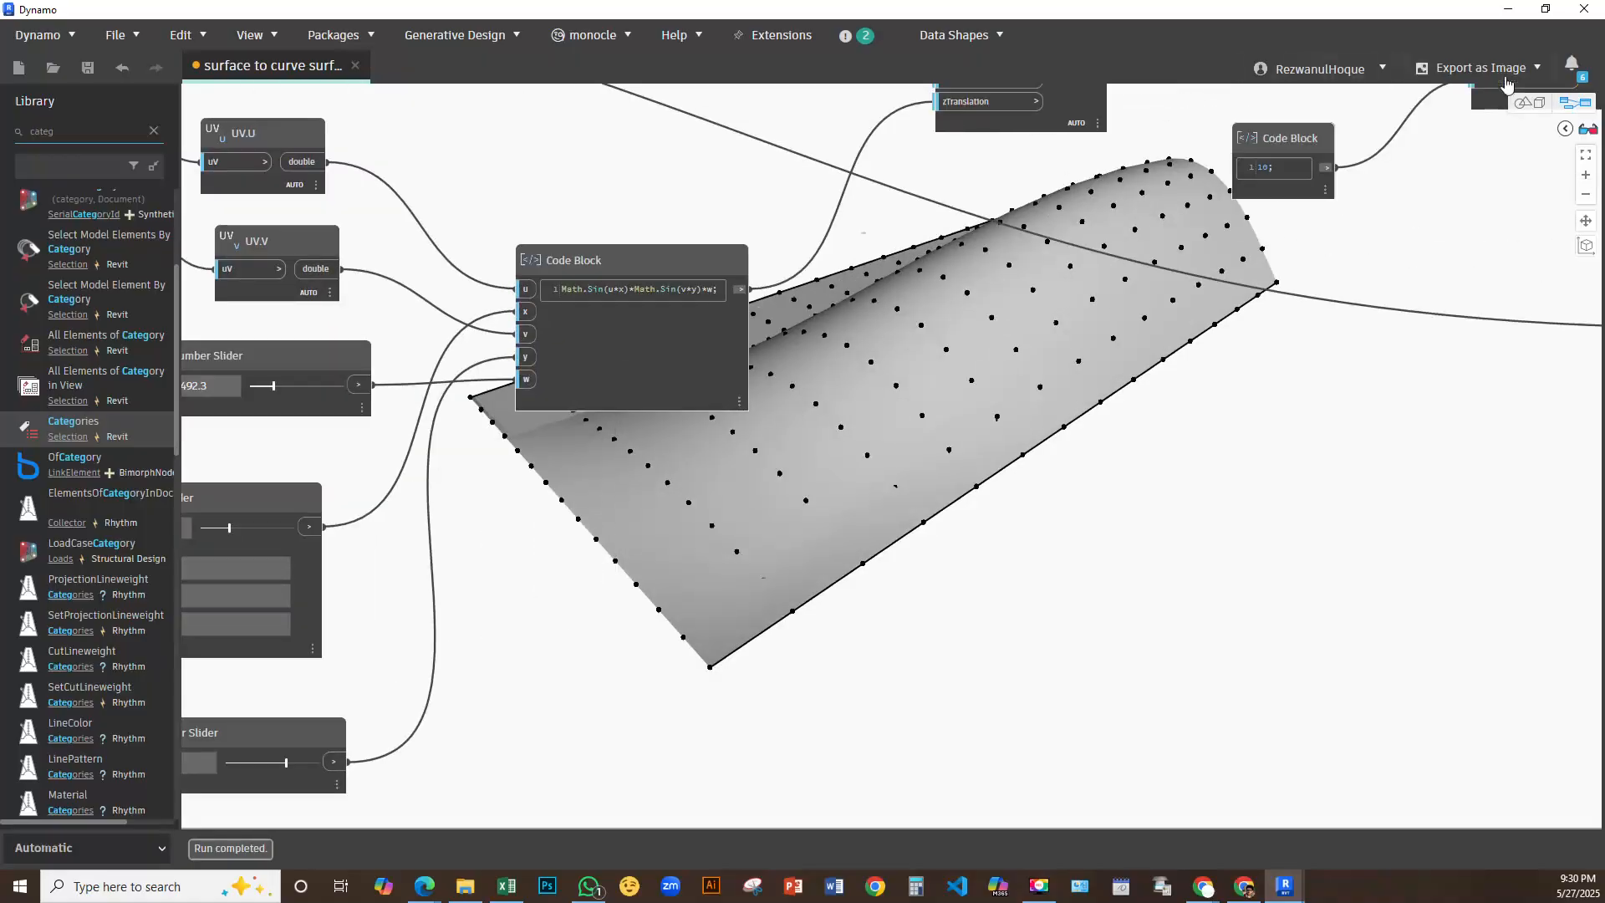
Orbit the geometry preview to inspect the wavy surface and its vertical lines, and return to the graph's Geometry.Translate nodes
left_click(1527, 102)
scroll(986, 361, "down", 5)
right_click_drag(1153, 353, 925, 409)
scroll(820, 373, "up", 5)
left_click(1575, 103)
middle_click_drag(1270, 276, 658, 528)
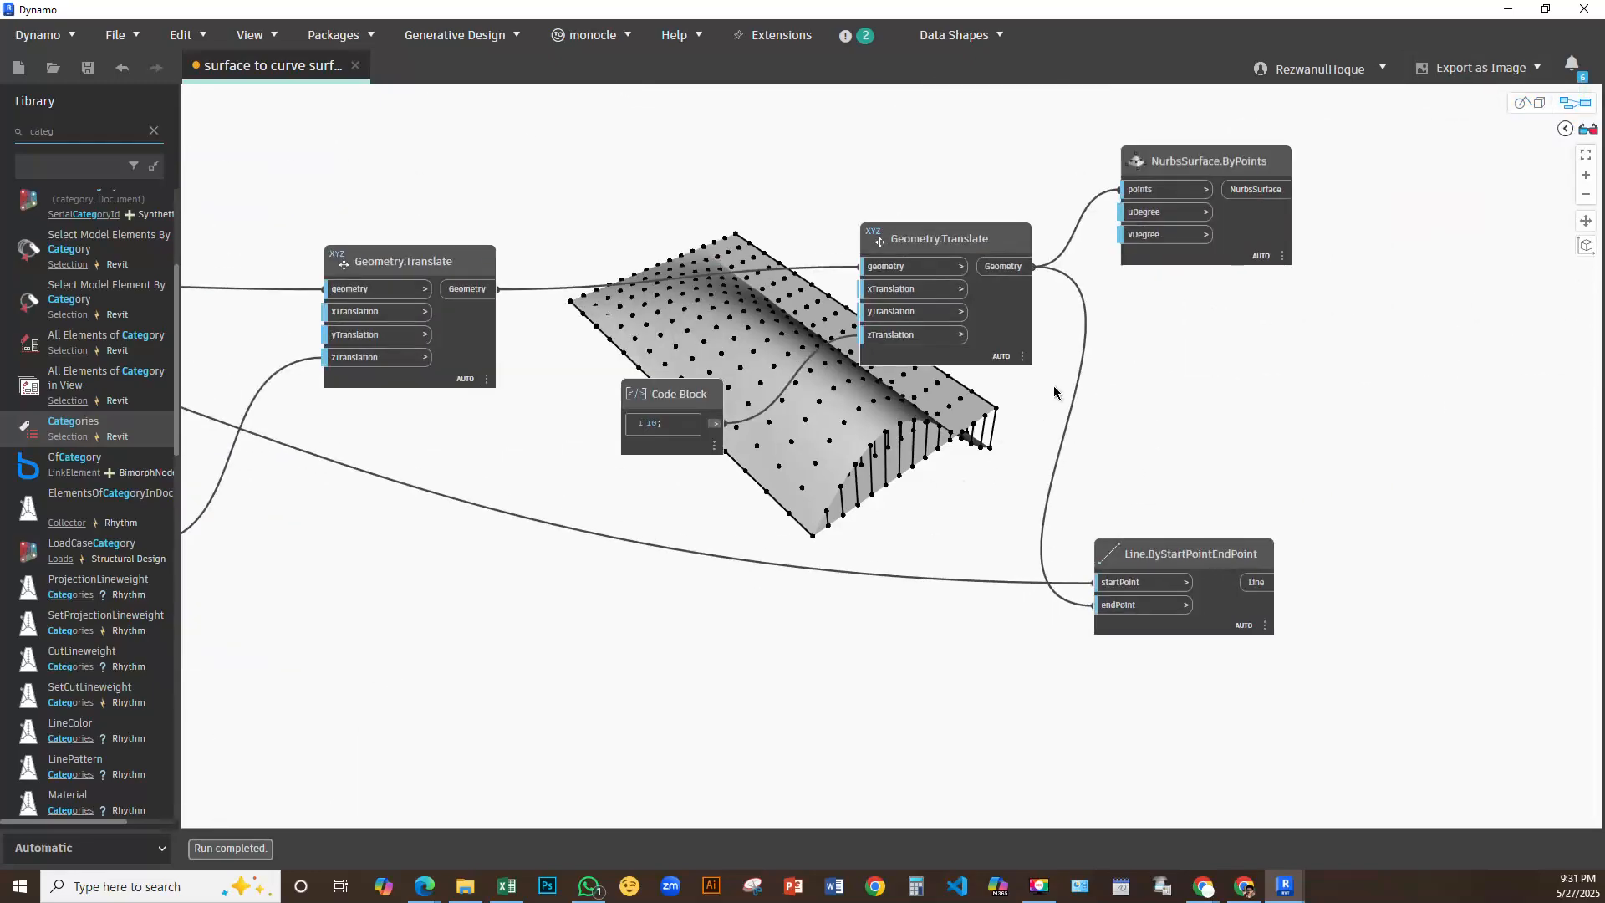
middle_click_drag(1053, 384, 887, 381)
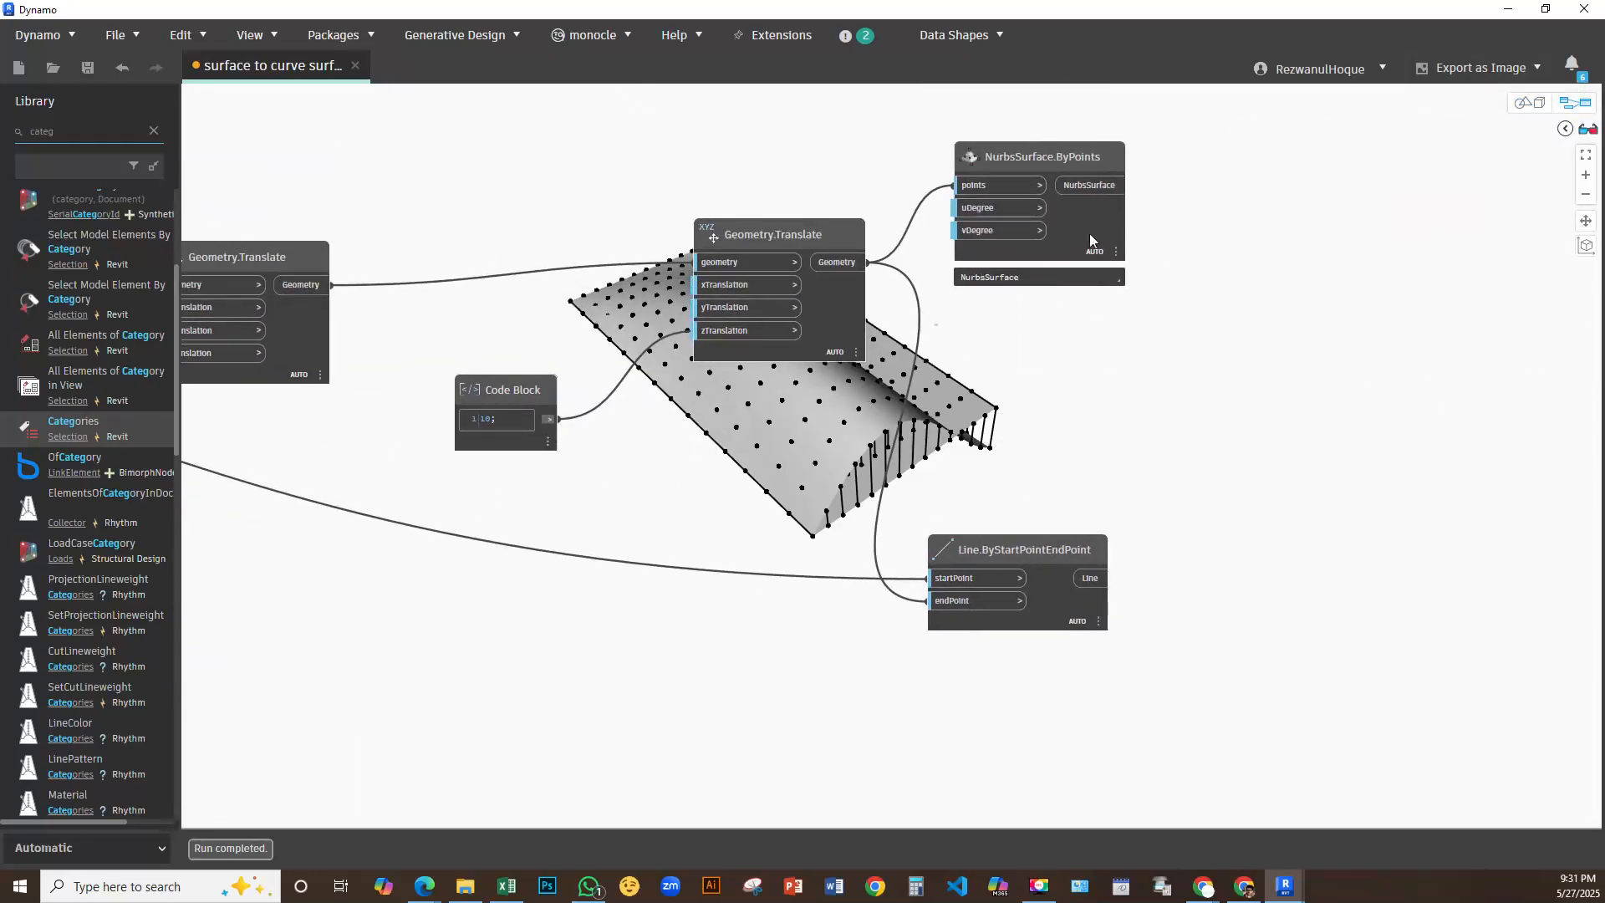
right_click(1090, 240)
left_click(832, 326)
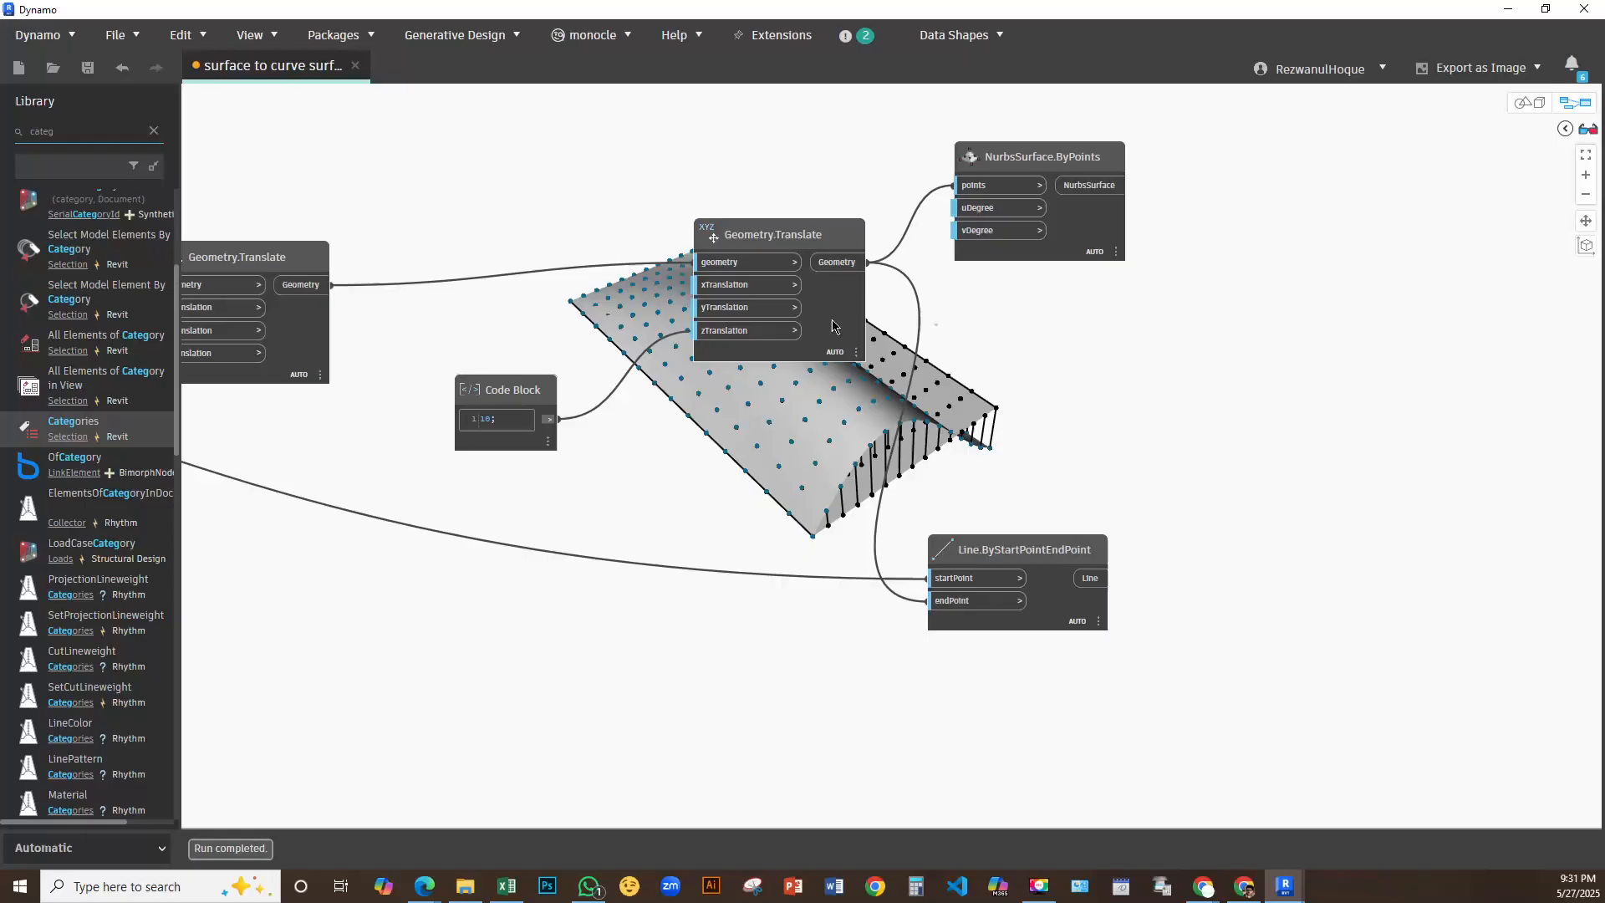
scroll(991, 409, "down", 3)
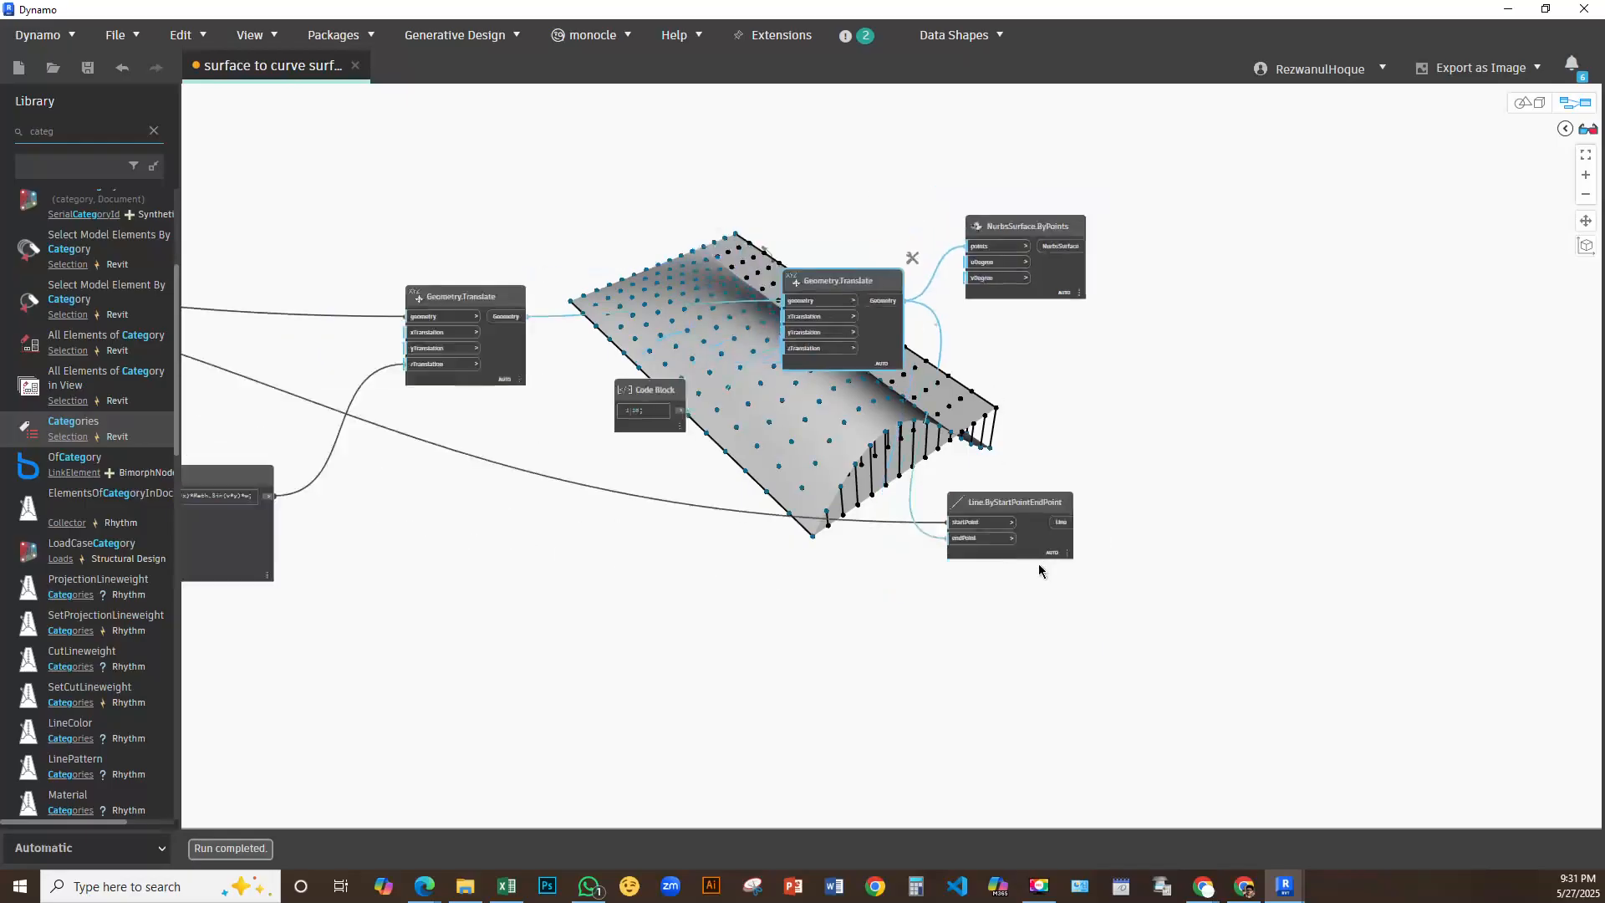
right_click(1021, 499)
left_click(799, 620)
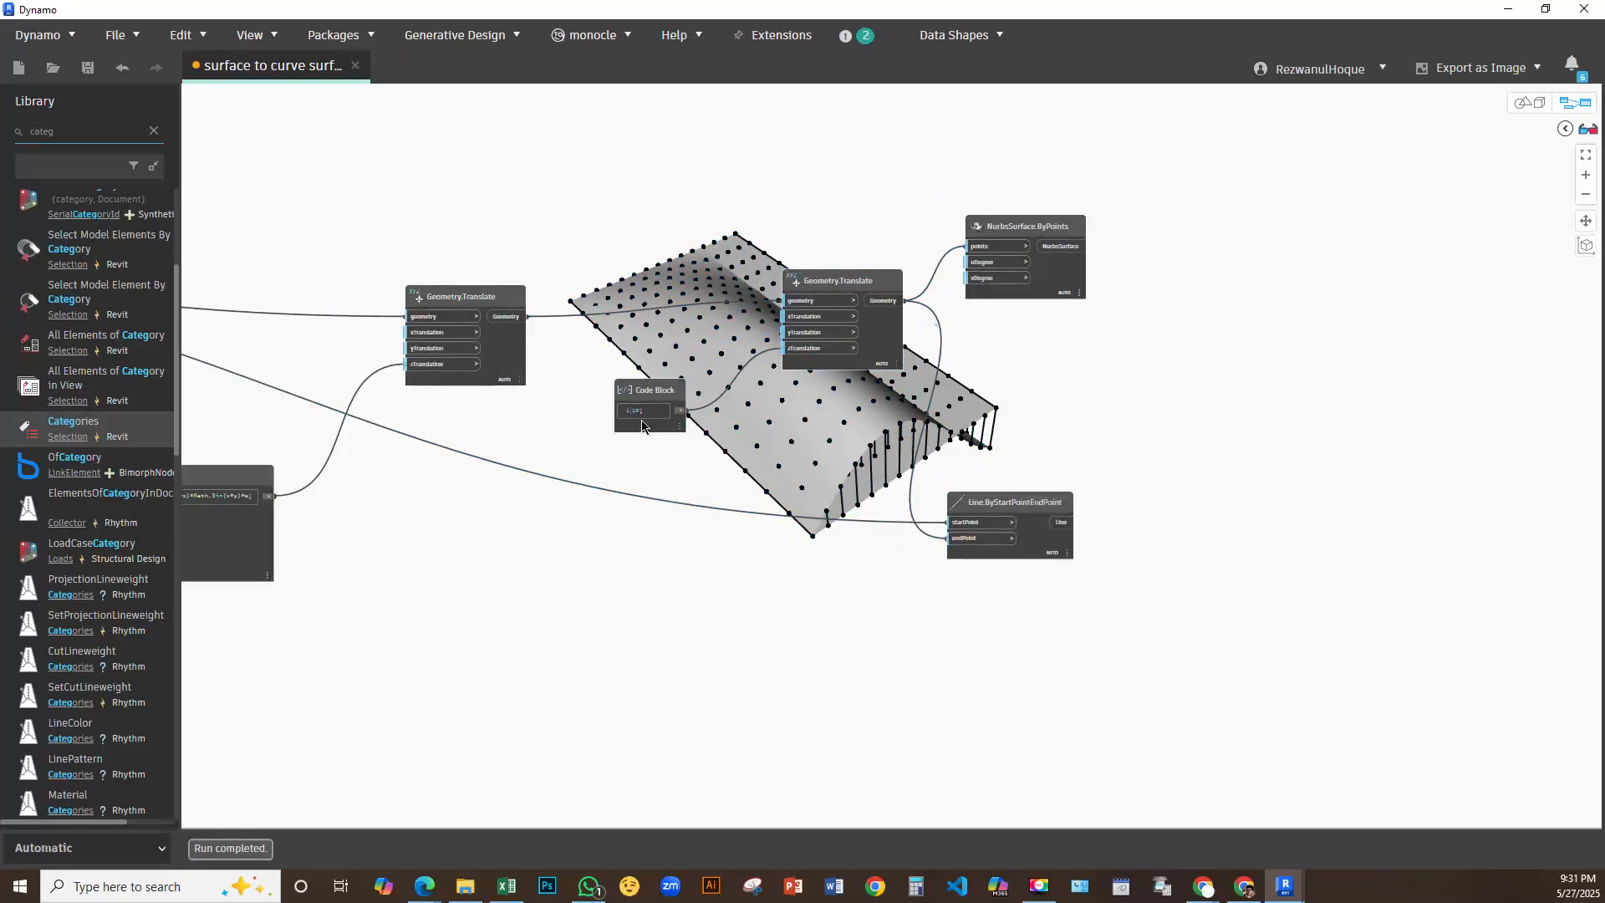
Try values of 30 and 50 in the Code Block feeding the second Geometry.Translate node's zTranslation
scroll(641, 427, "up", 5)
double_click(624, 389)
type("30")
left_click(657, 530)
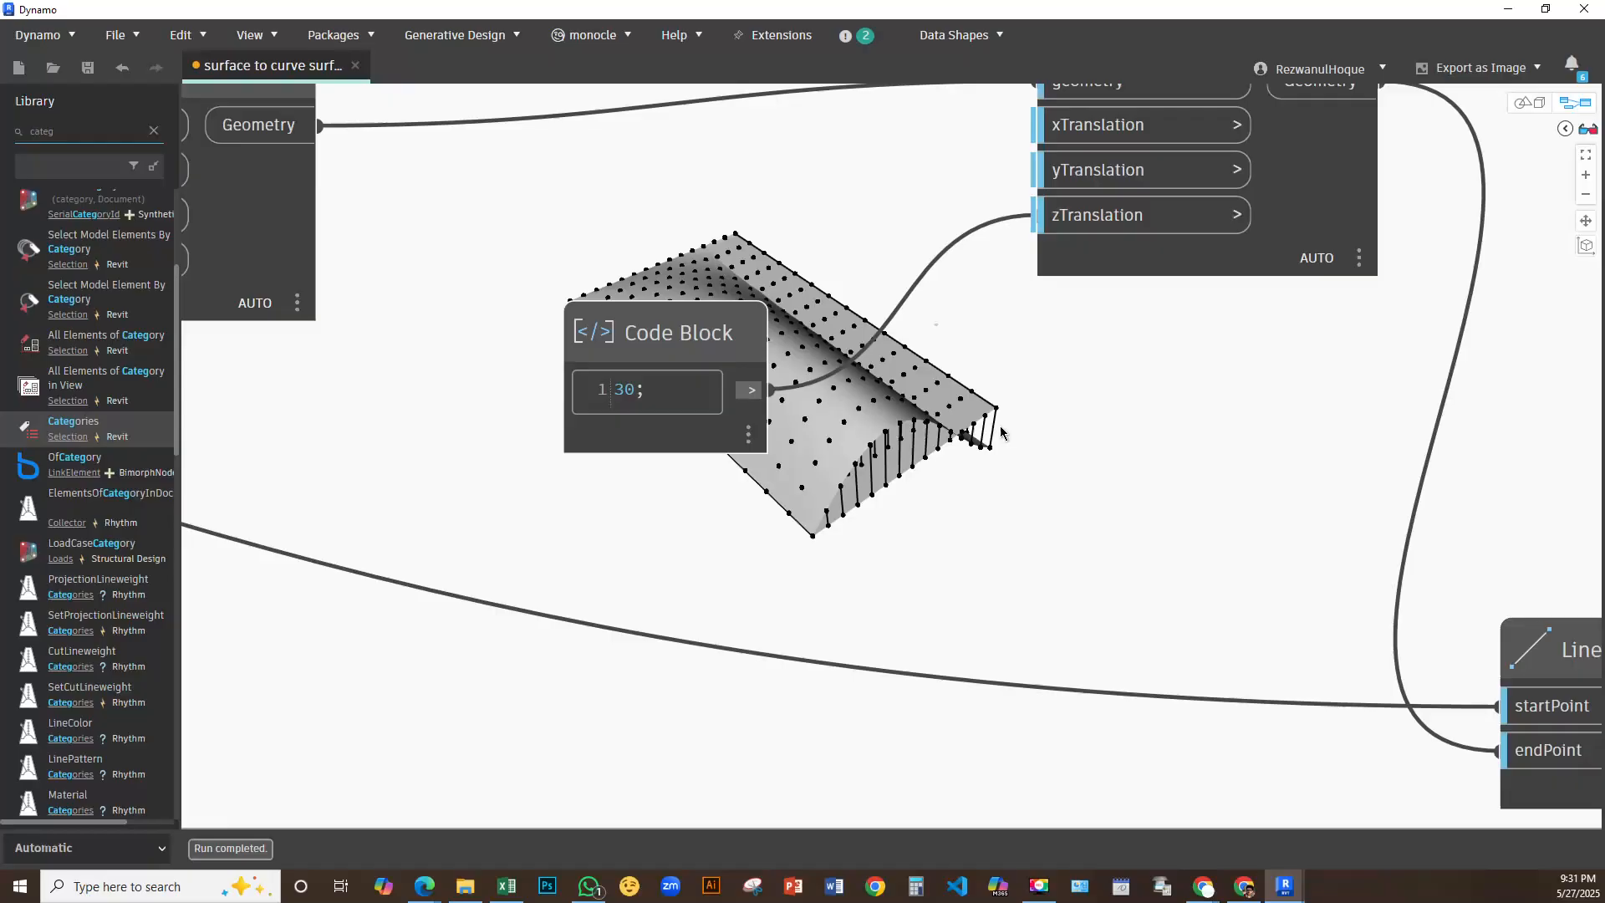
double_click(614, 391)
type("5")
left_click(951, 411)
scroll(864, 439, "down", 3)
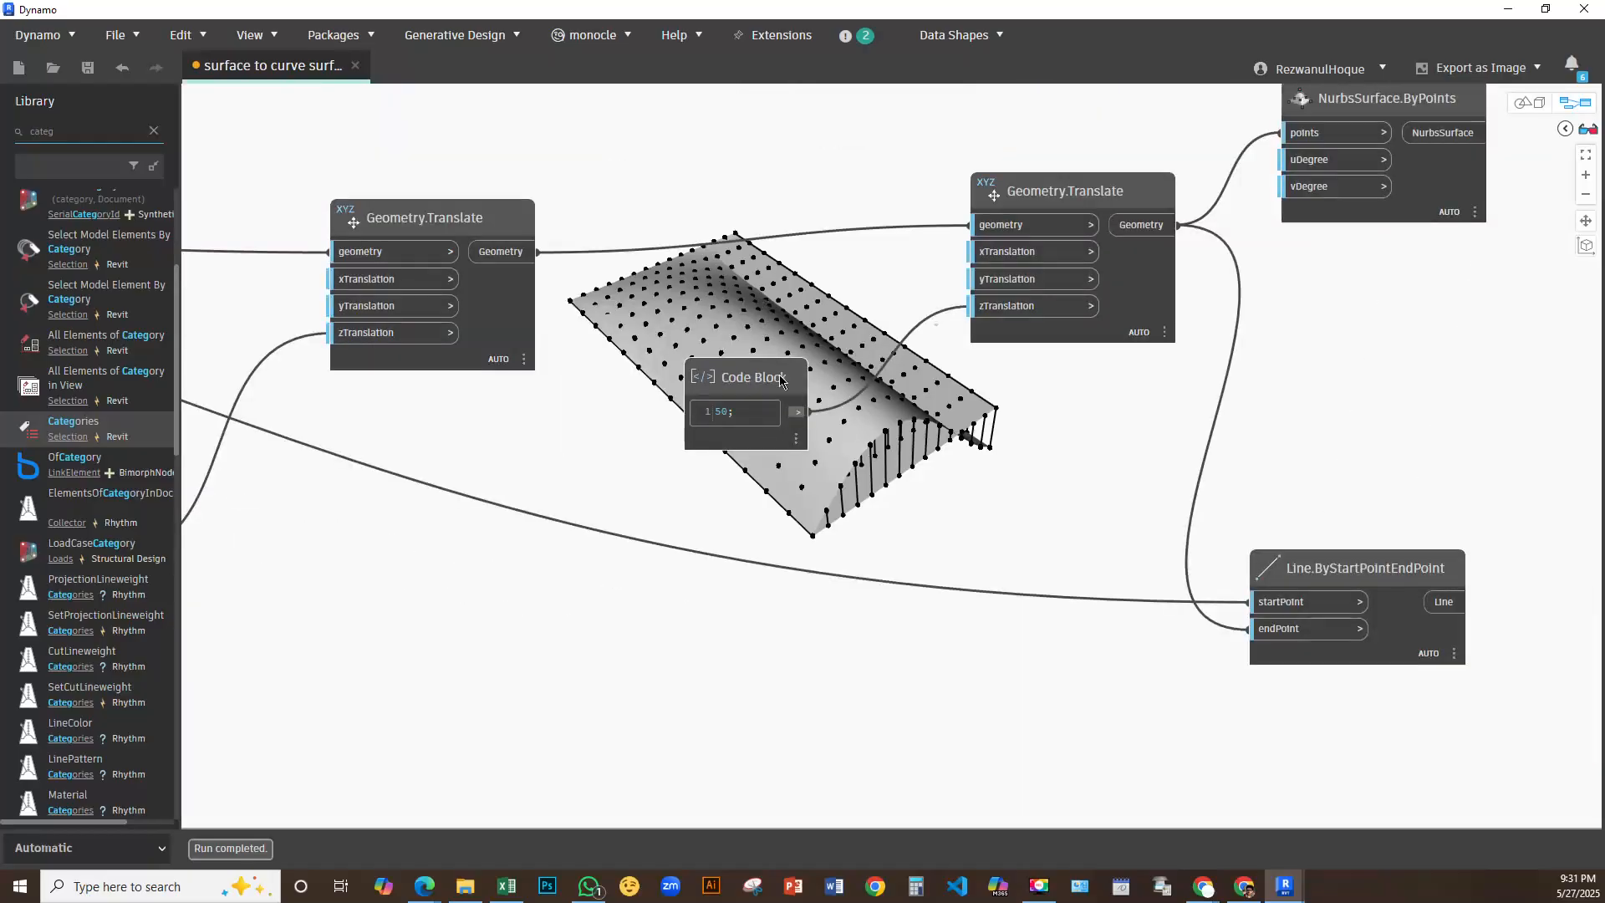
Set the Code Block feeding the second Geometry.Translate node's zTranslation to 200
scroll(778, 374, "up", 3)
left_click_drag(779, 374, 729, 303)
double_click(642, 361)
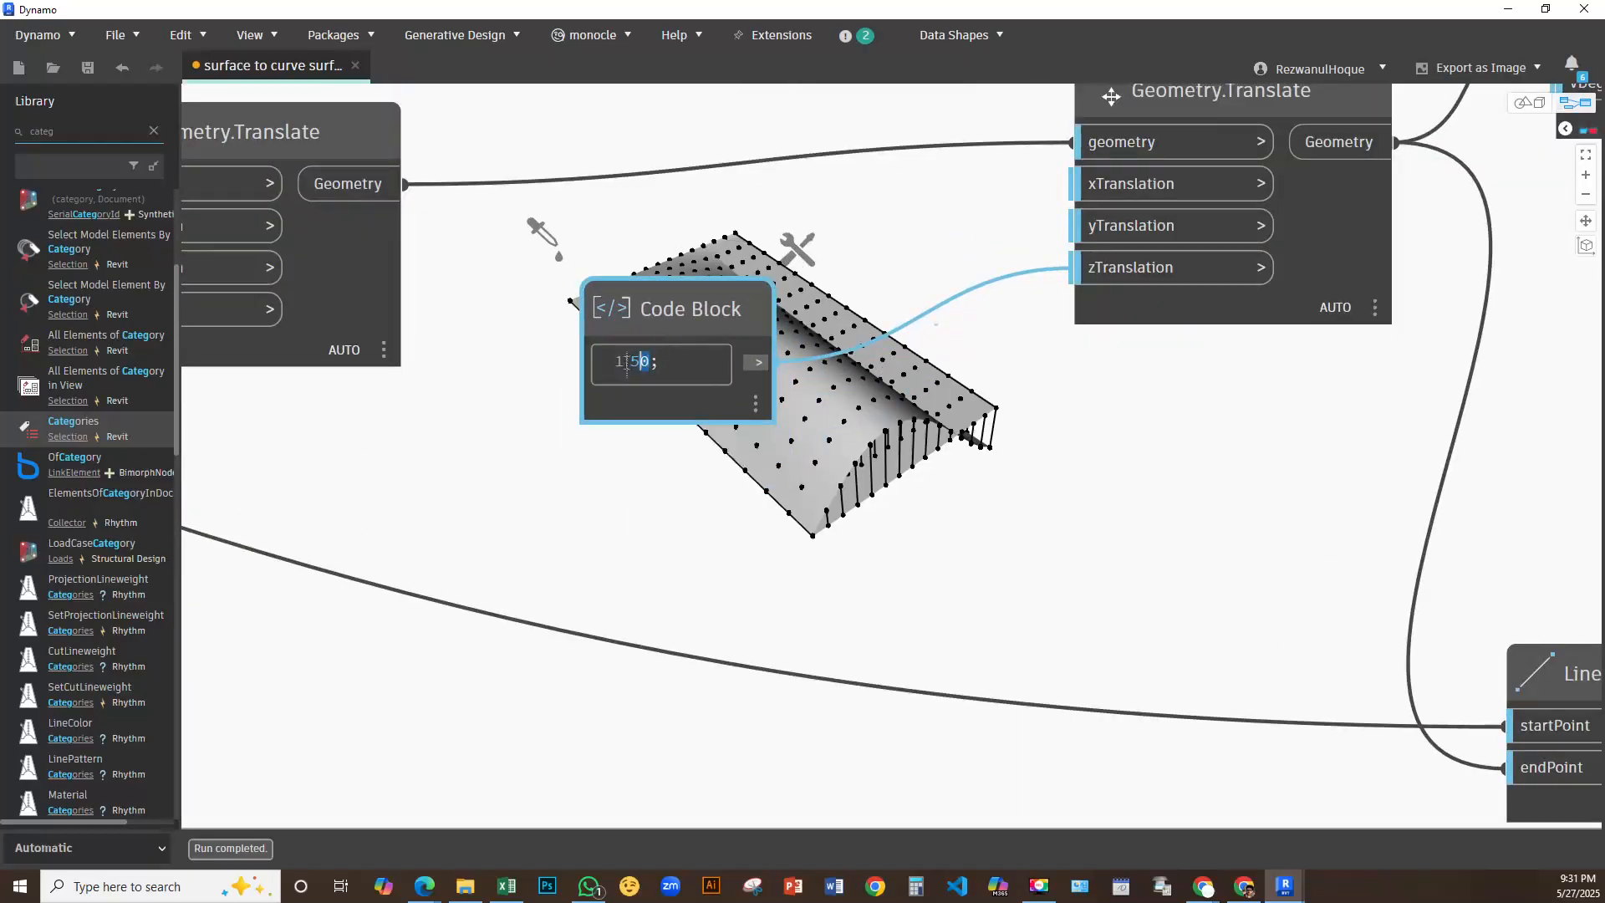
type("20")
left_click(736, 539)
scroll(768, 529, "down", 2)
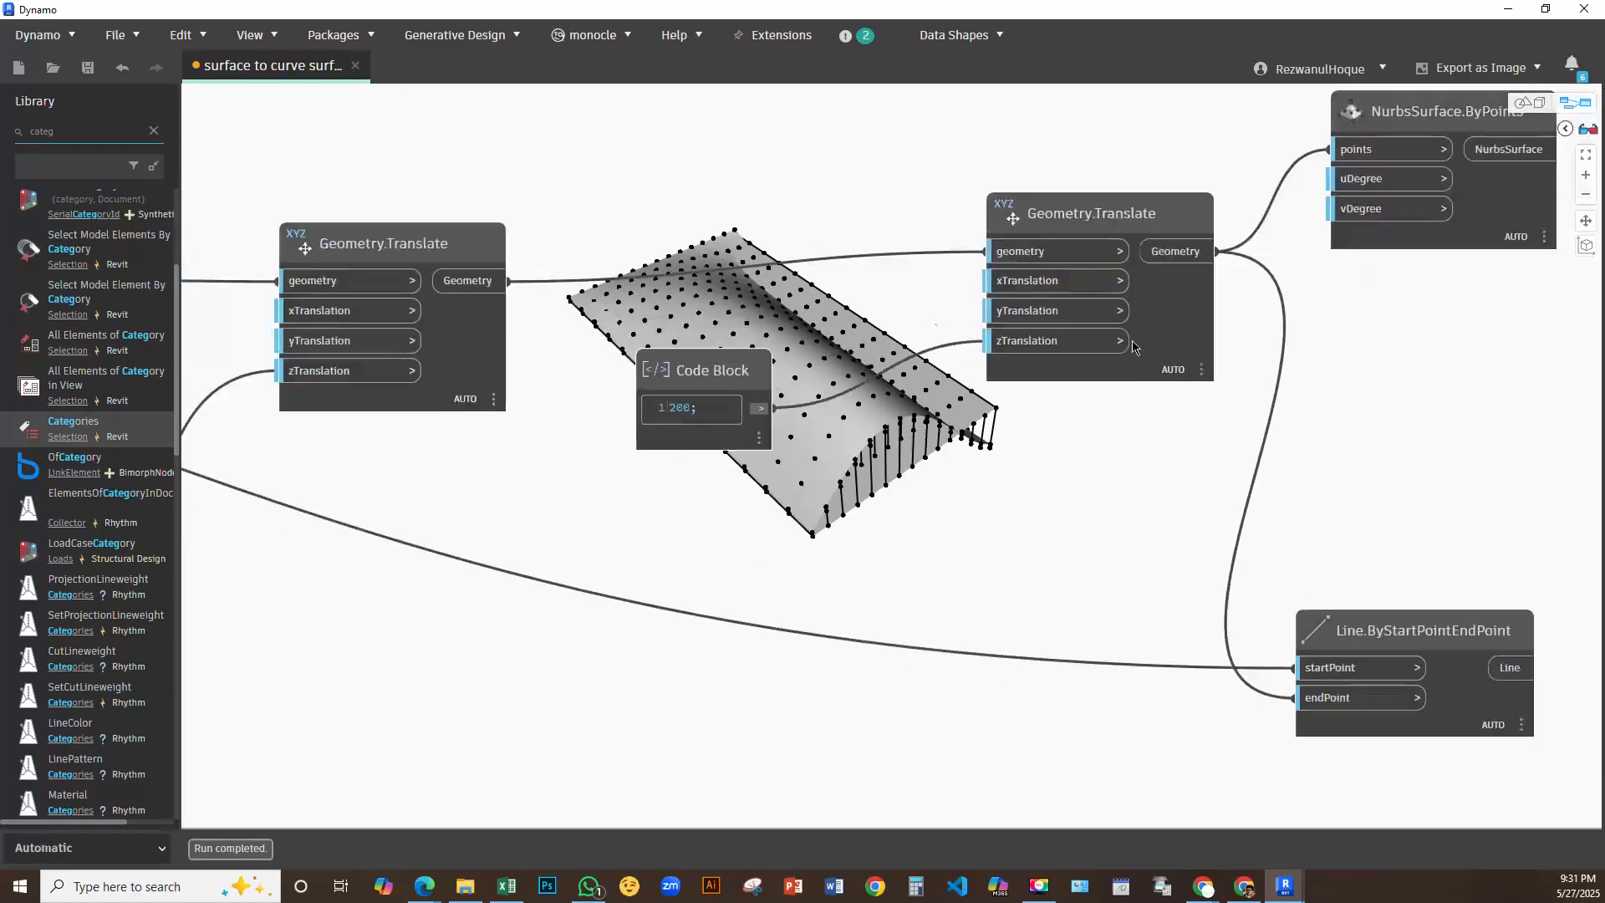
Orbit the geometry preview to inspect the offset surface, and return to an overview of the whole node graph
left_click(1524, 107)
right_click_drag(931, 527, 1087, 497)
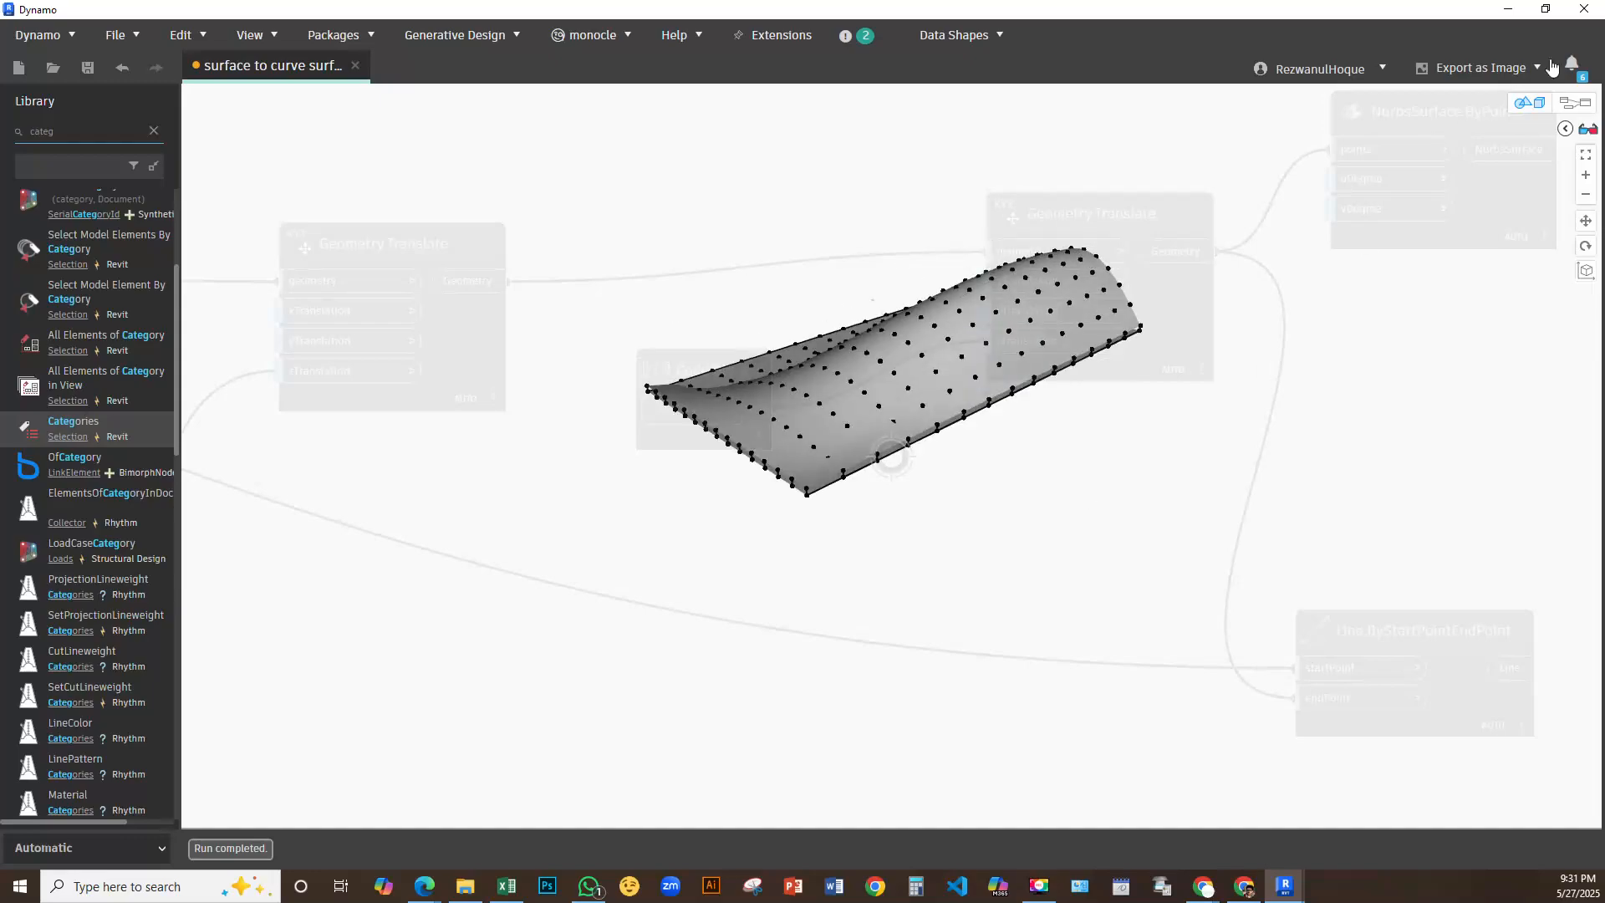
left_click(1575, 102)
middle_click_drag(744, 528, 1129, 359)
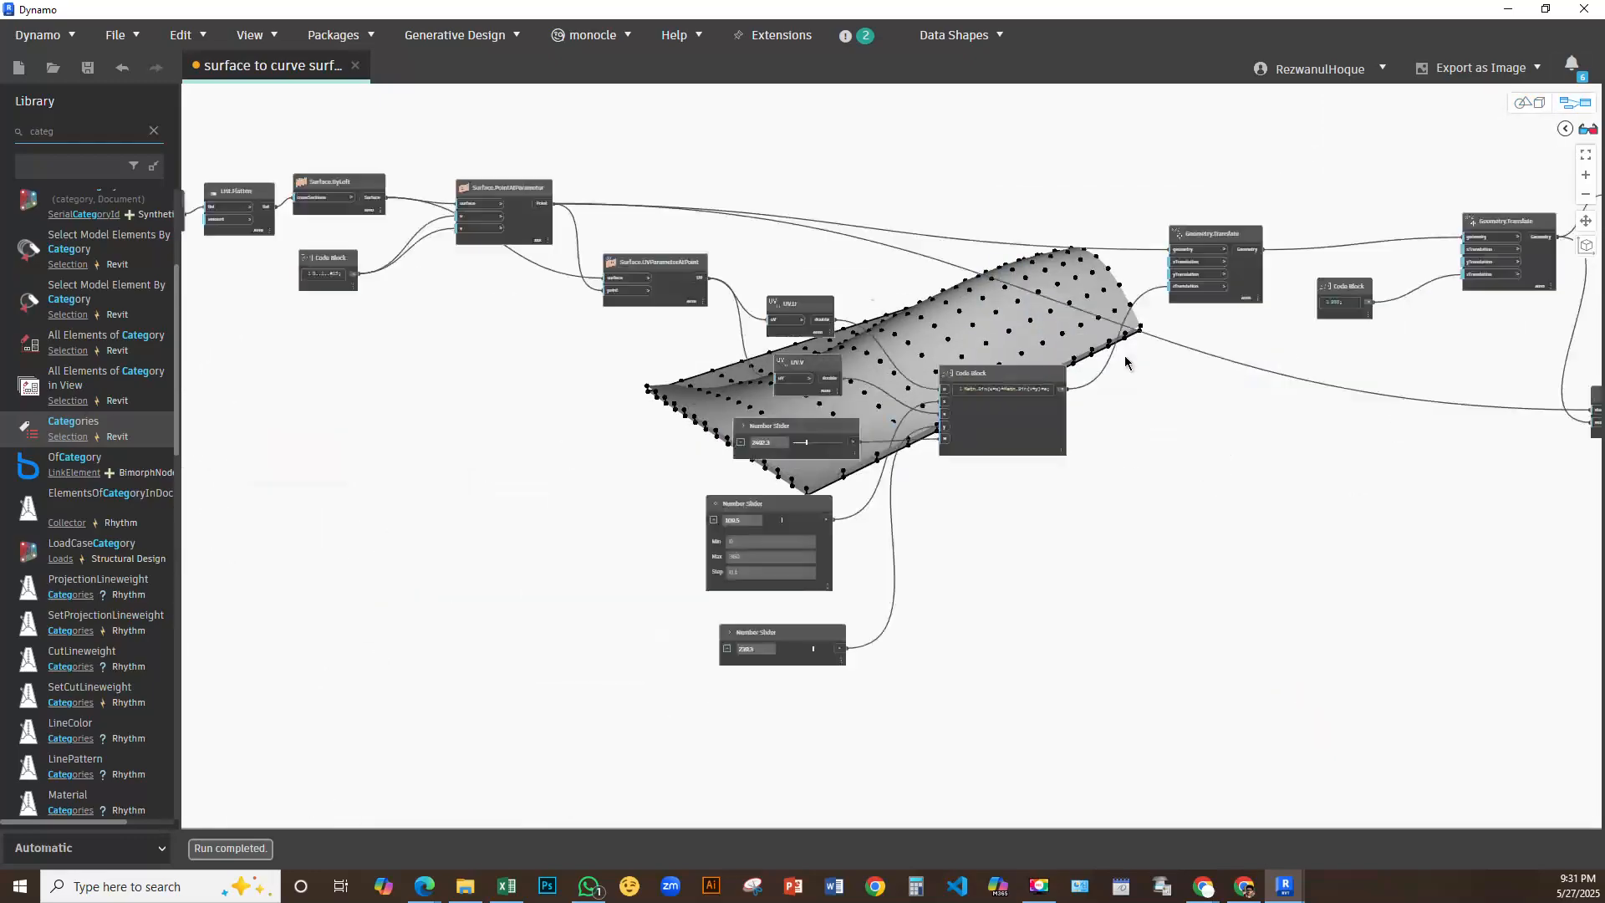
scroll(1014, 428, "down", 3)
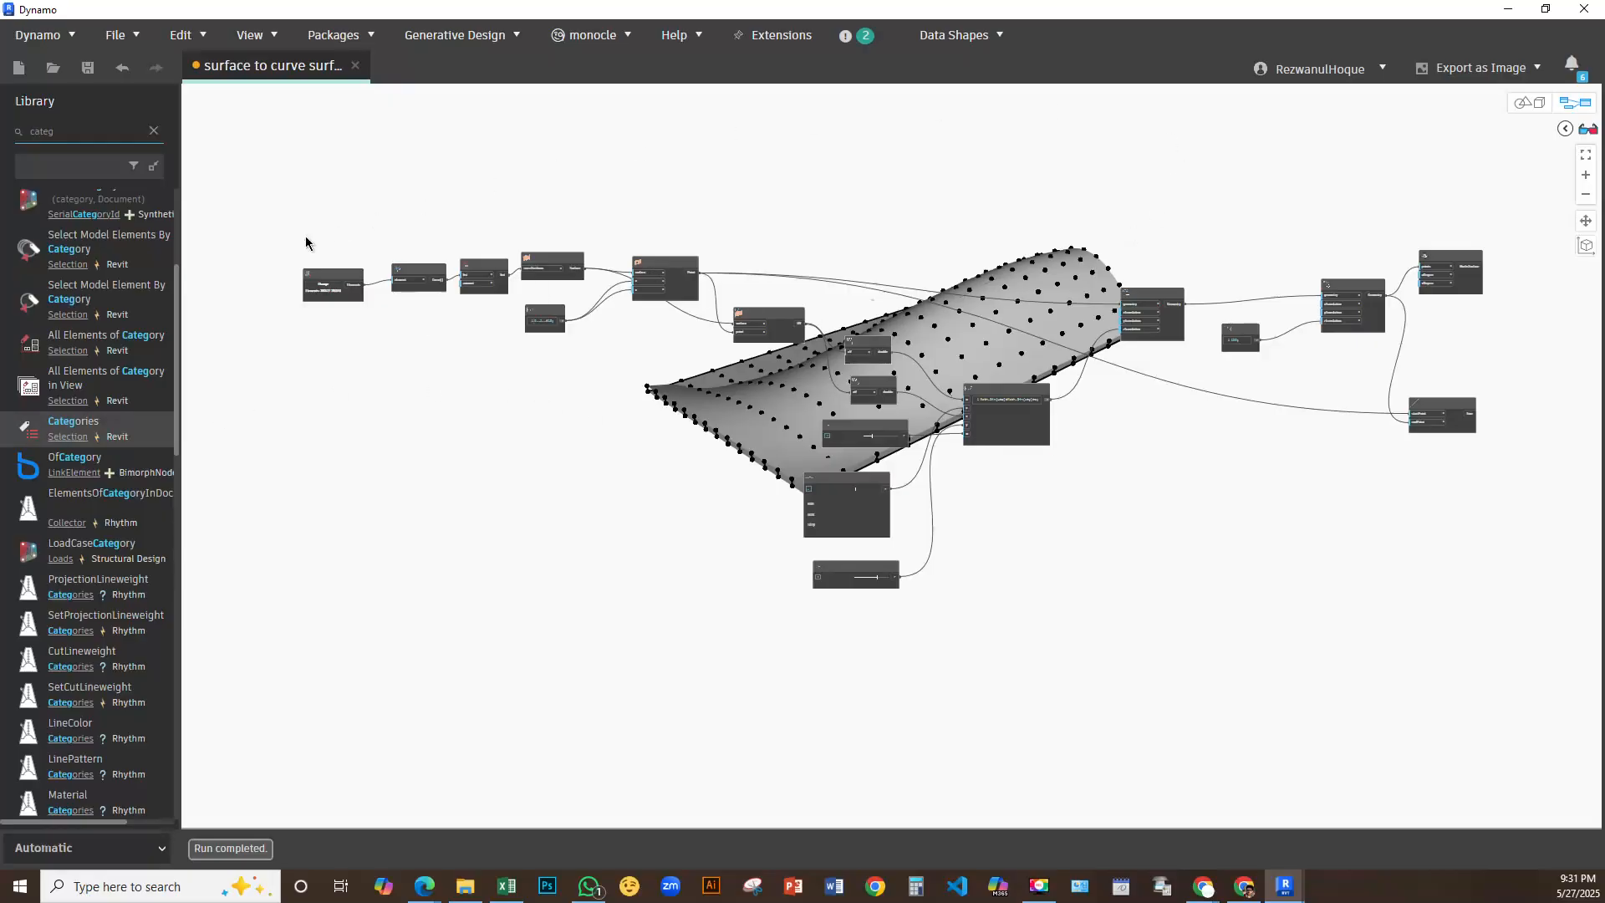
Switch to Revit and open the {3D} view on the generated points and lines
left_click(1507, 8)
scroll(1055, 494, "up", 3)
left_click(333, 10)
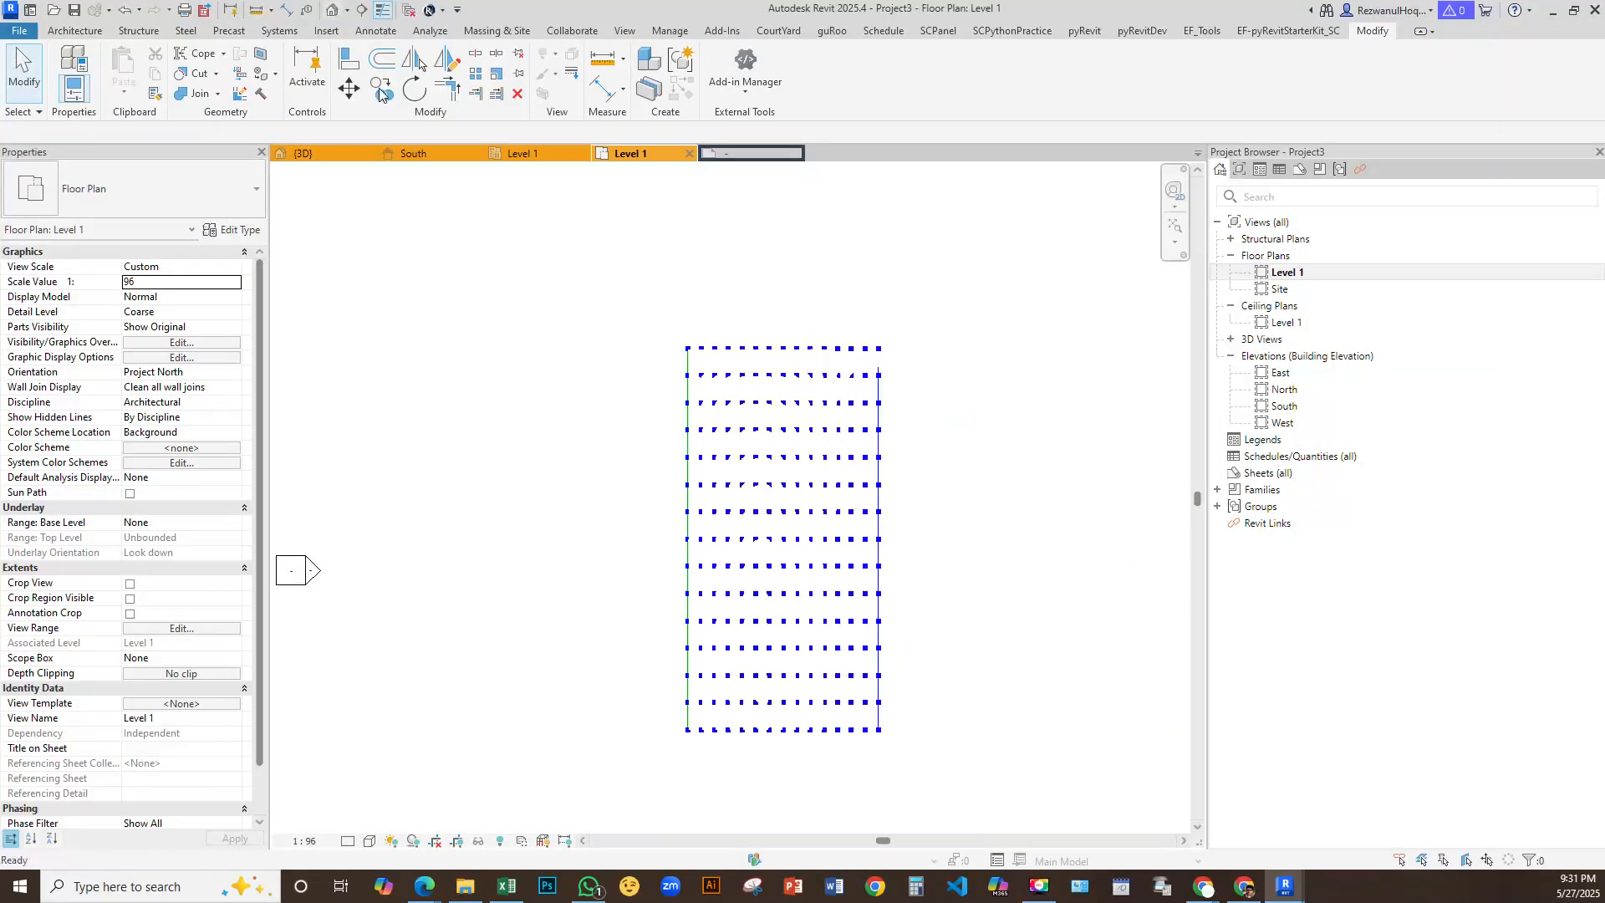
scroll(888, 598, "up", 5)
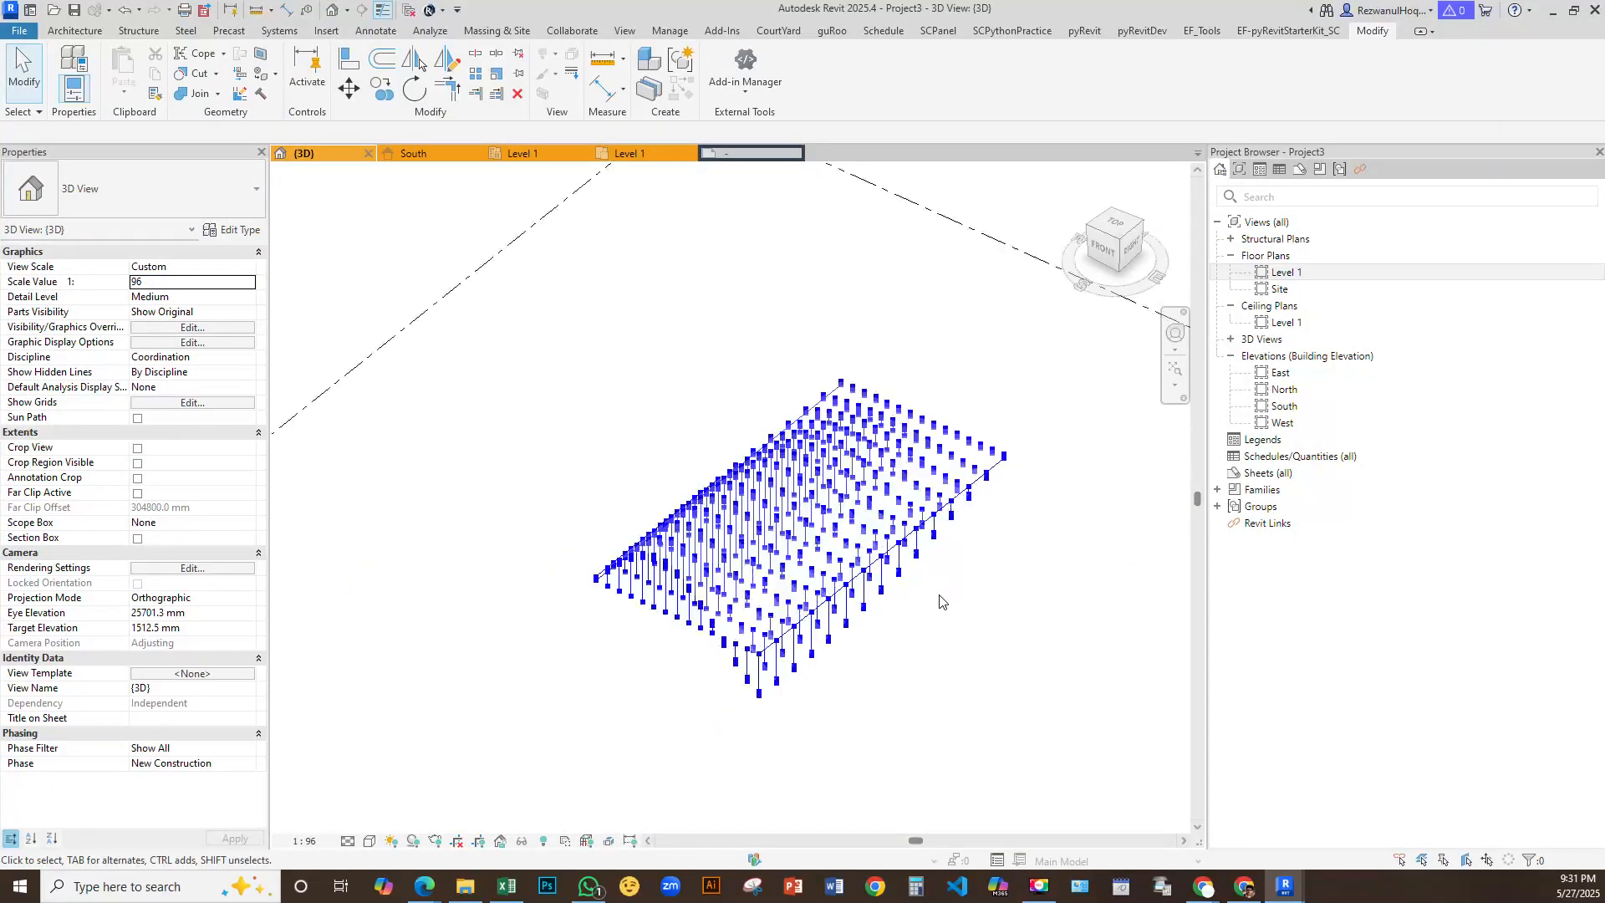
scroll(917, 575, "up", 2)
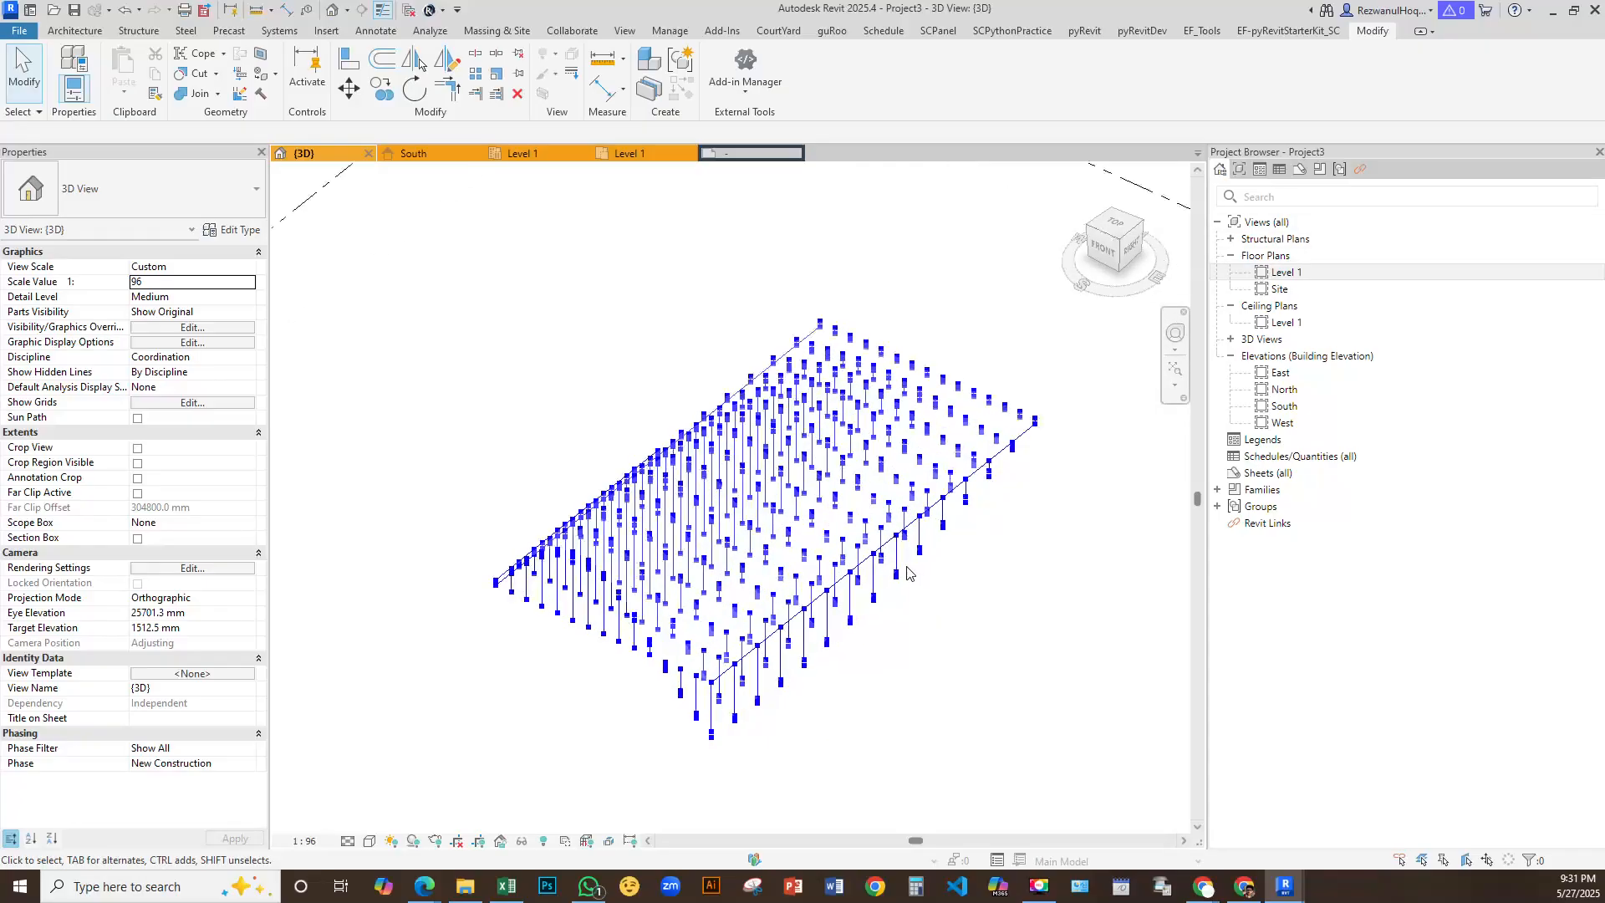
mouse_move(1285, 885)
left_click(1187, 802)
middle_click_drag(1090, 482, 723, 514)
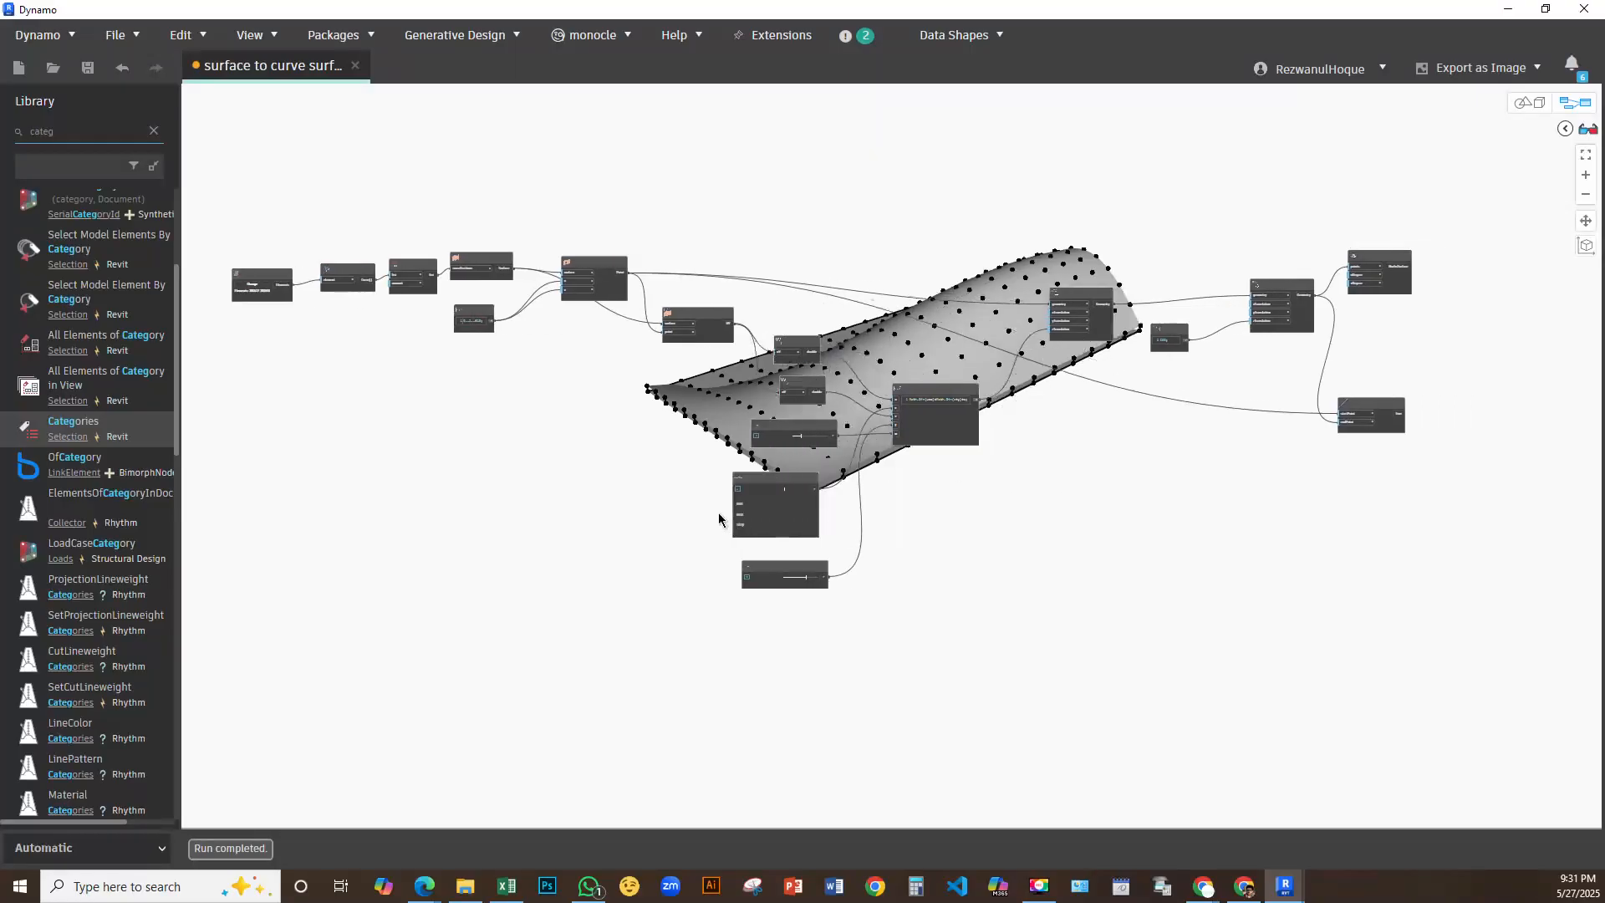
left_click(1508, 9)
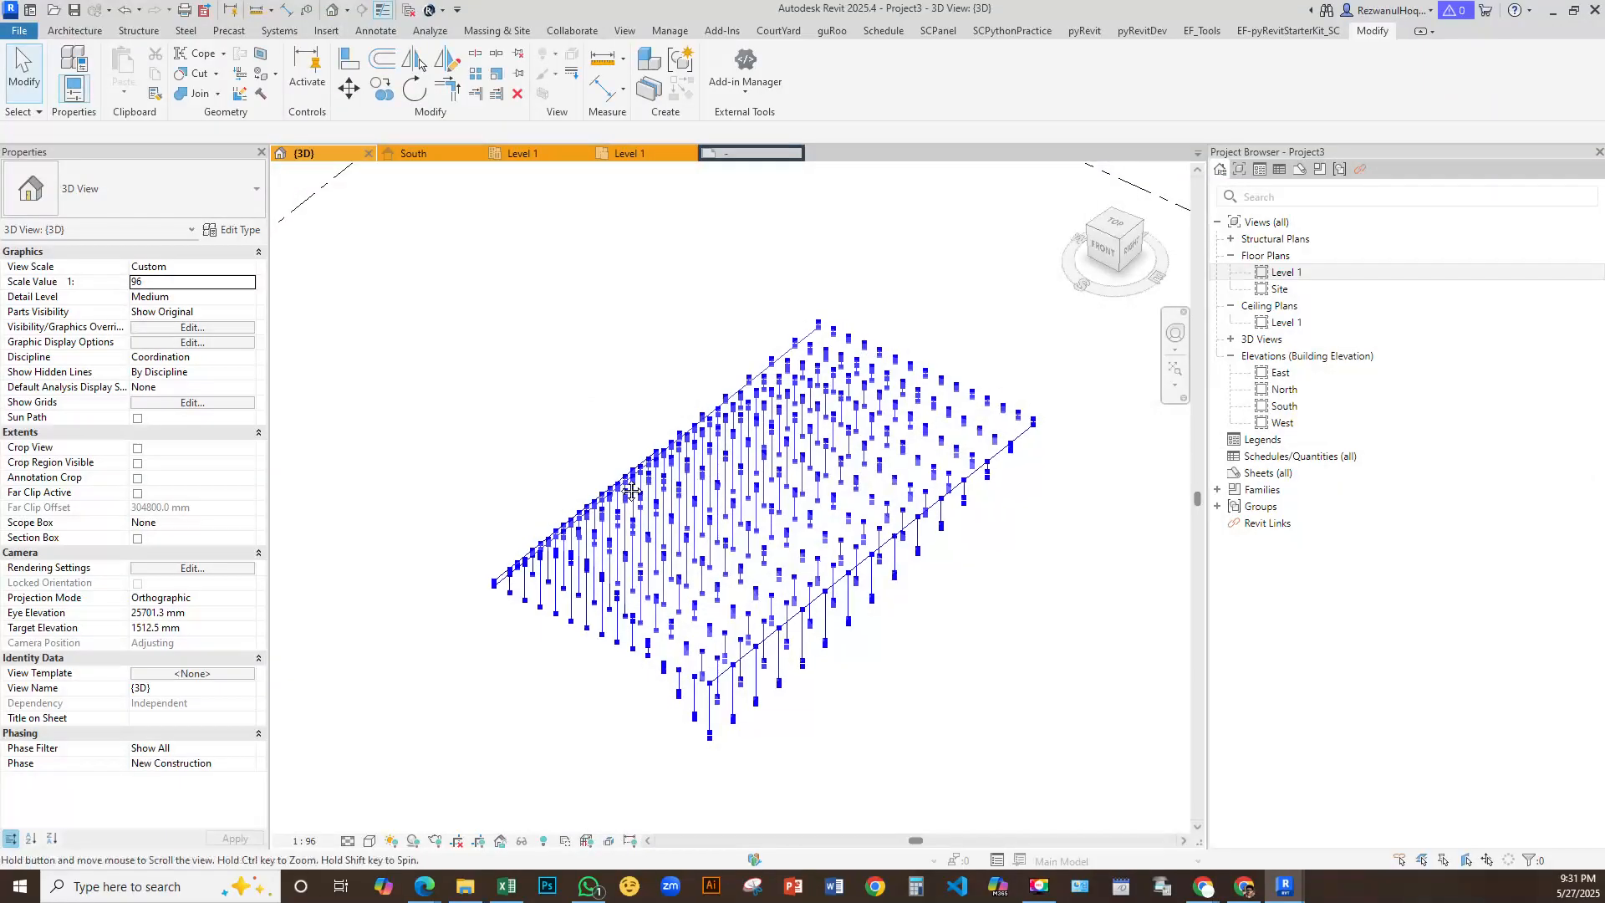
Draw a straight Generic - 8" basic wall about 10700 mm long beside the point grid in the 3D view
middle_click_drag(919, 688, 708, 607)
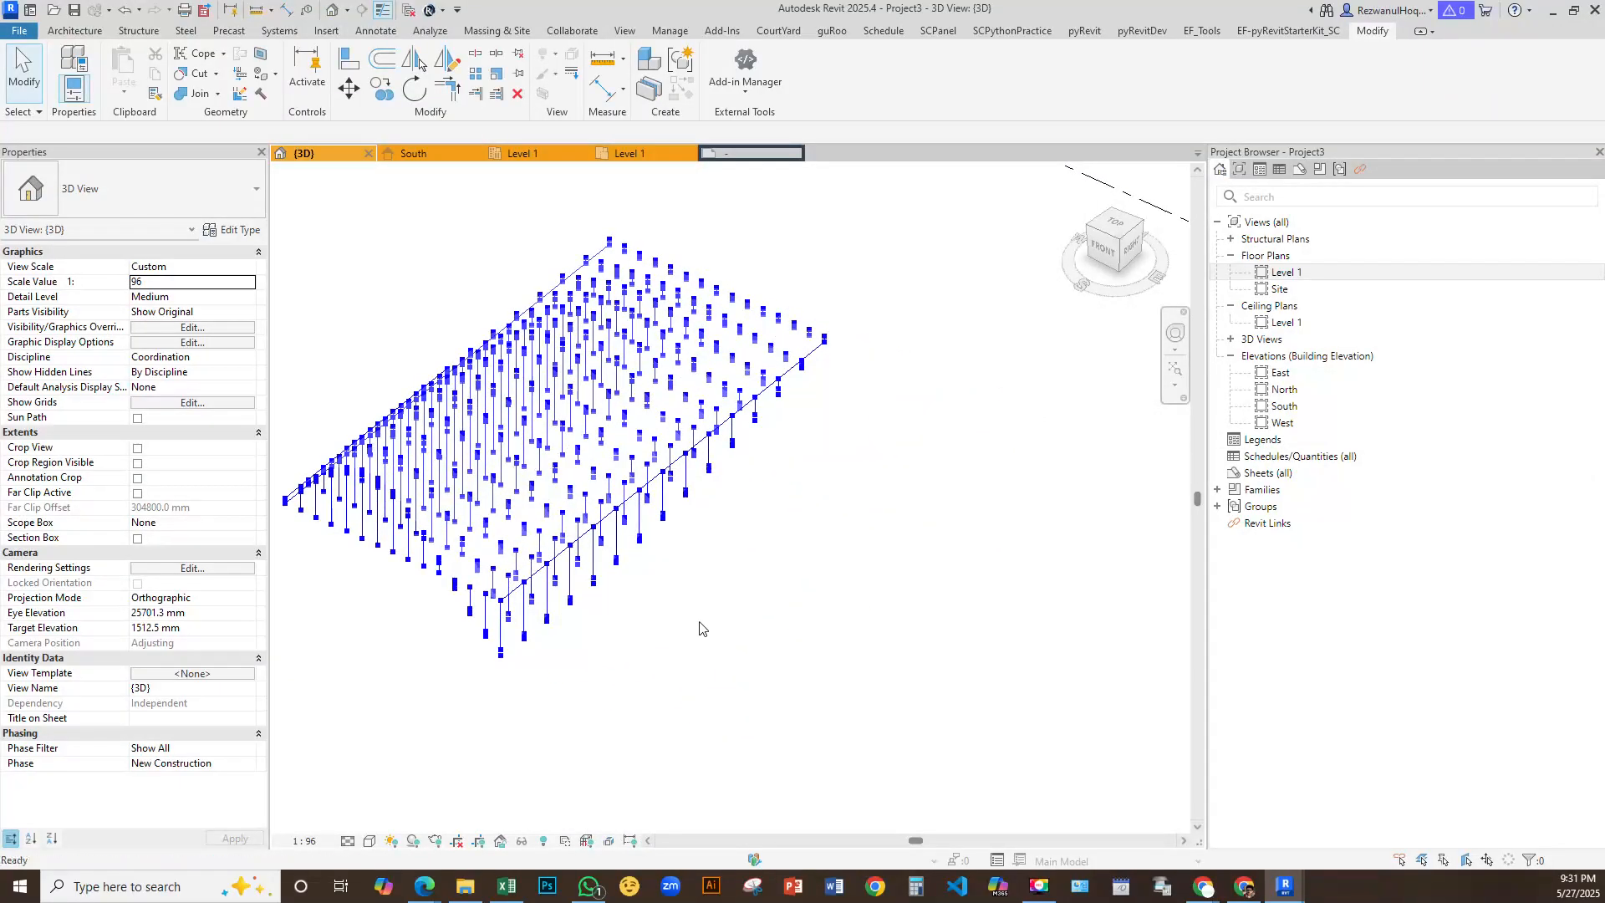
key("w")
key("a")
left_click(663, 747)
left_click(867, 487)
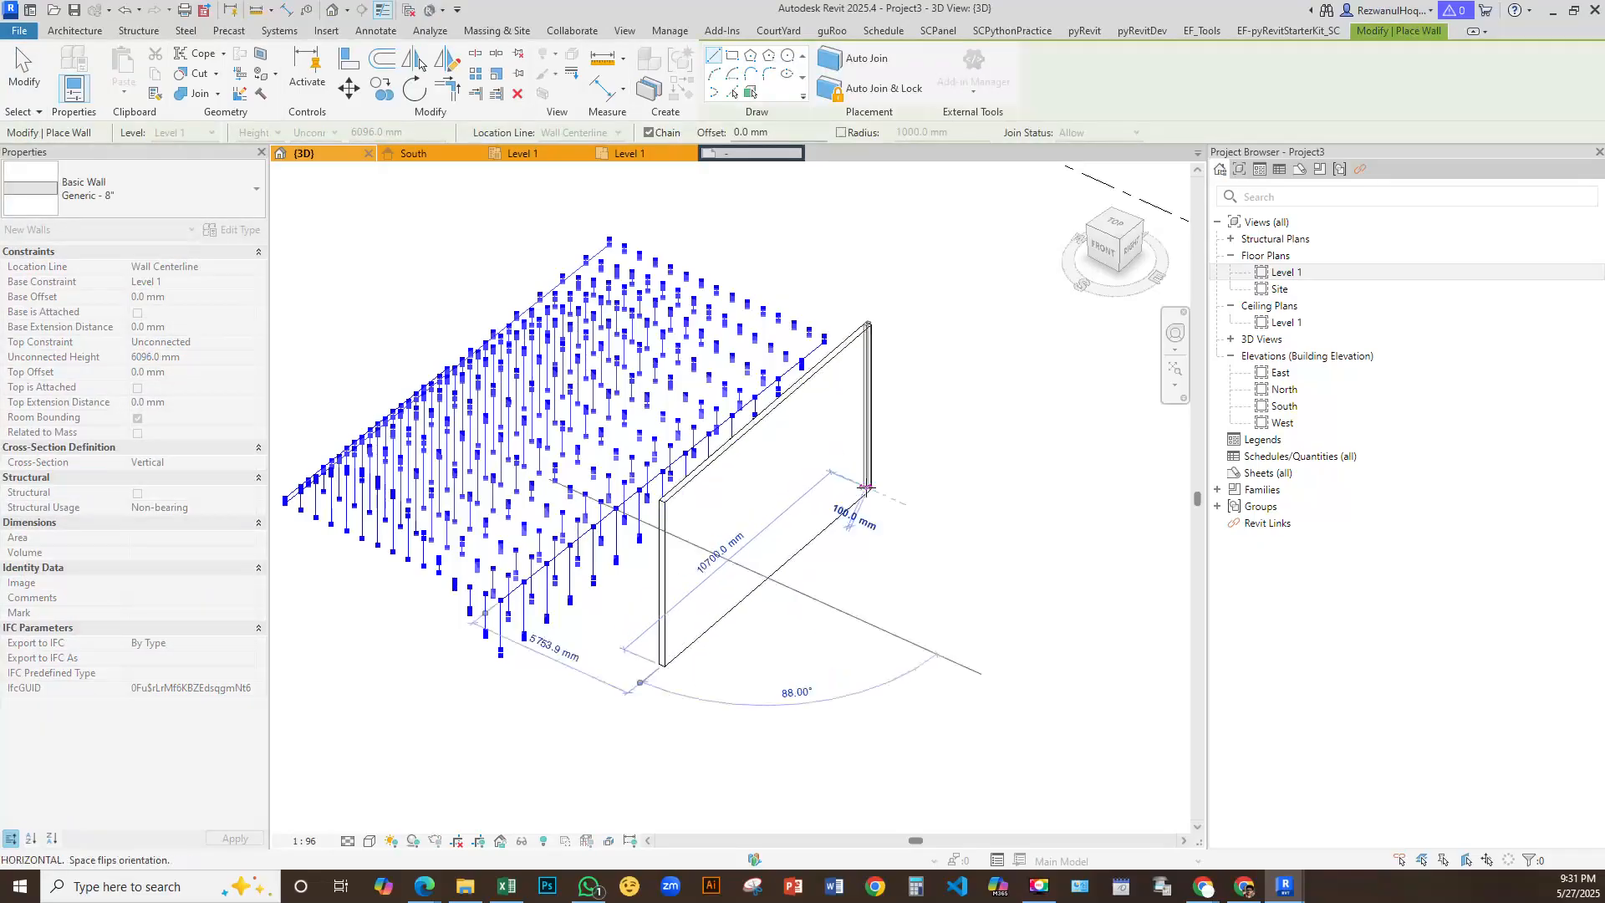
key("Escape")
key("Escape")
Switch back to Dynamo and search the nodes for "se" on the empty canvas below the graph
mouse_move(1288, 890)
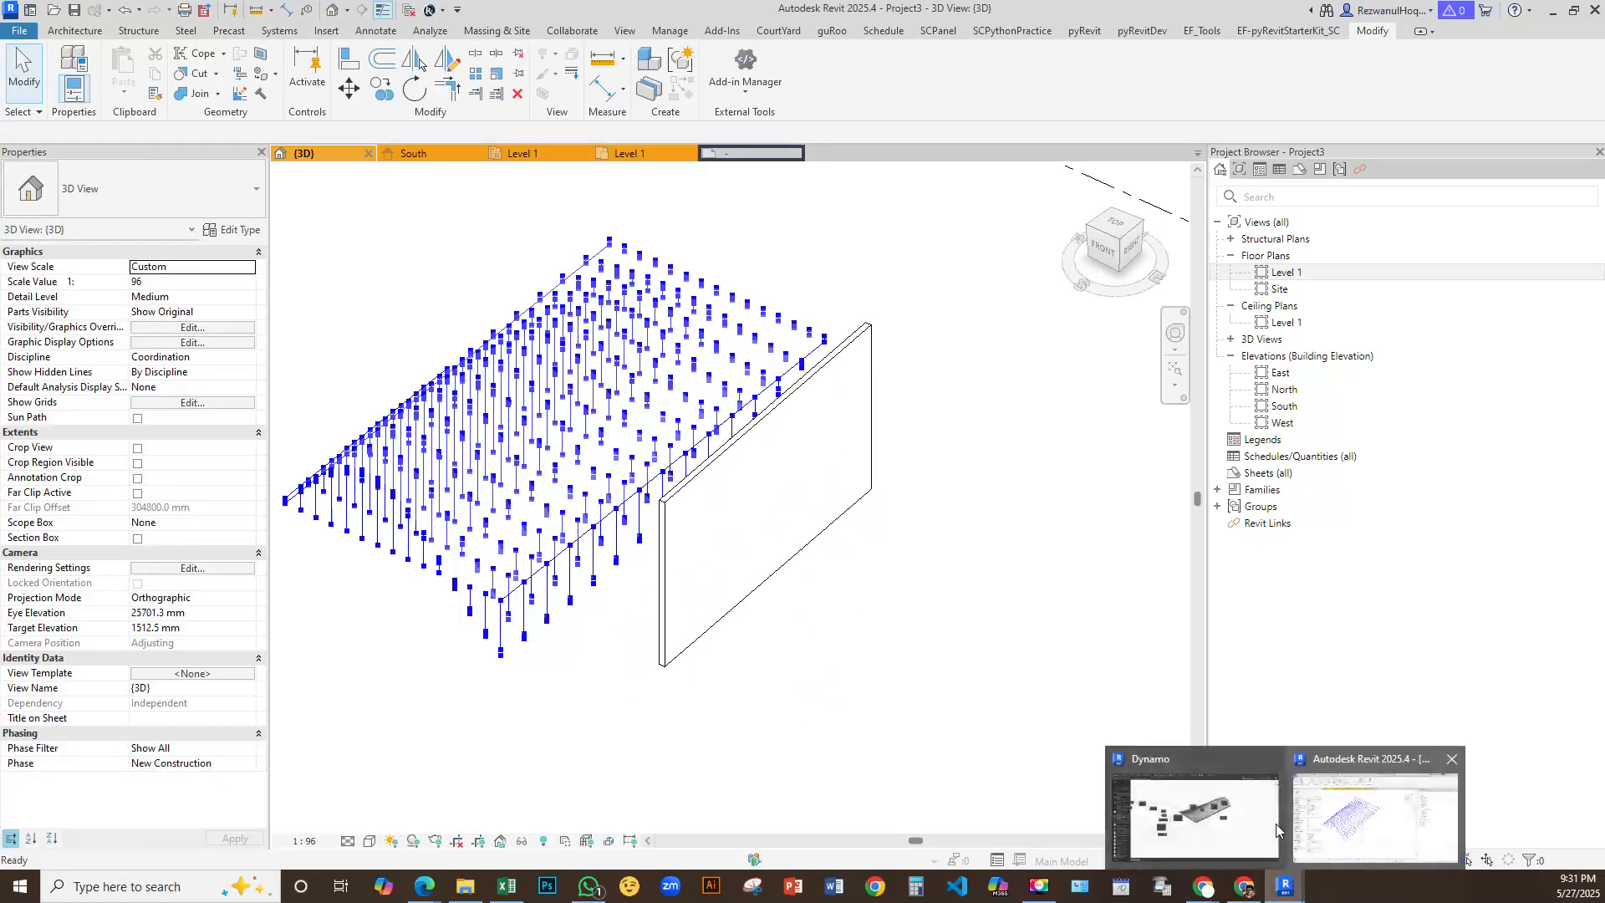
left_click(1211, 816)
right_click(643, 597)
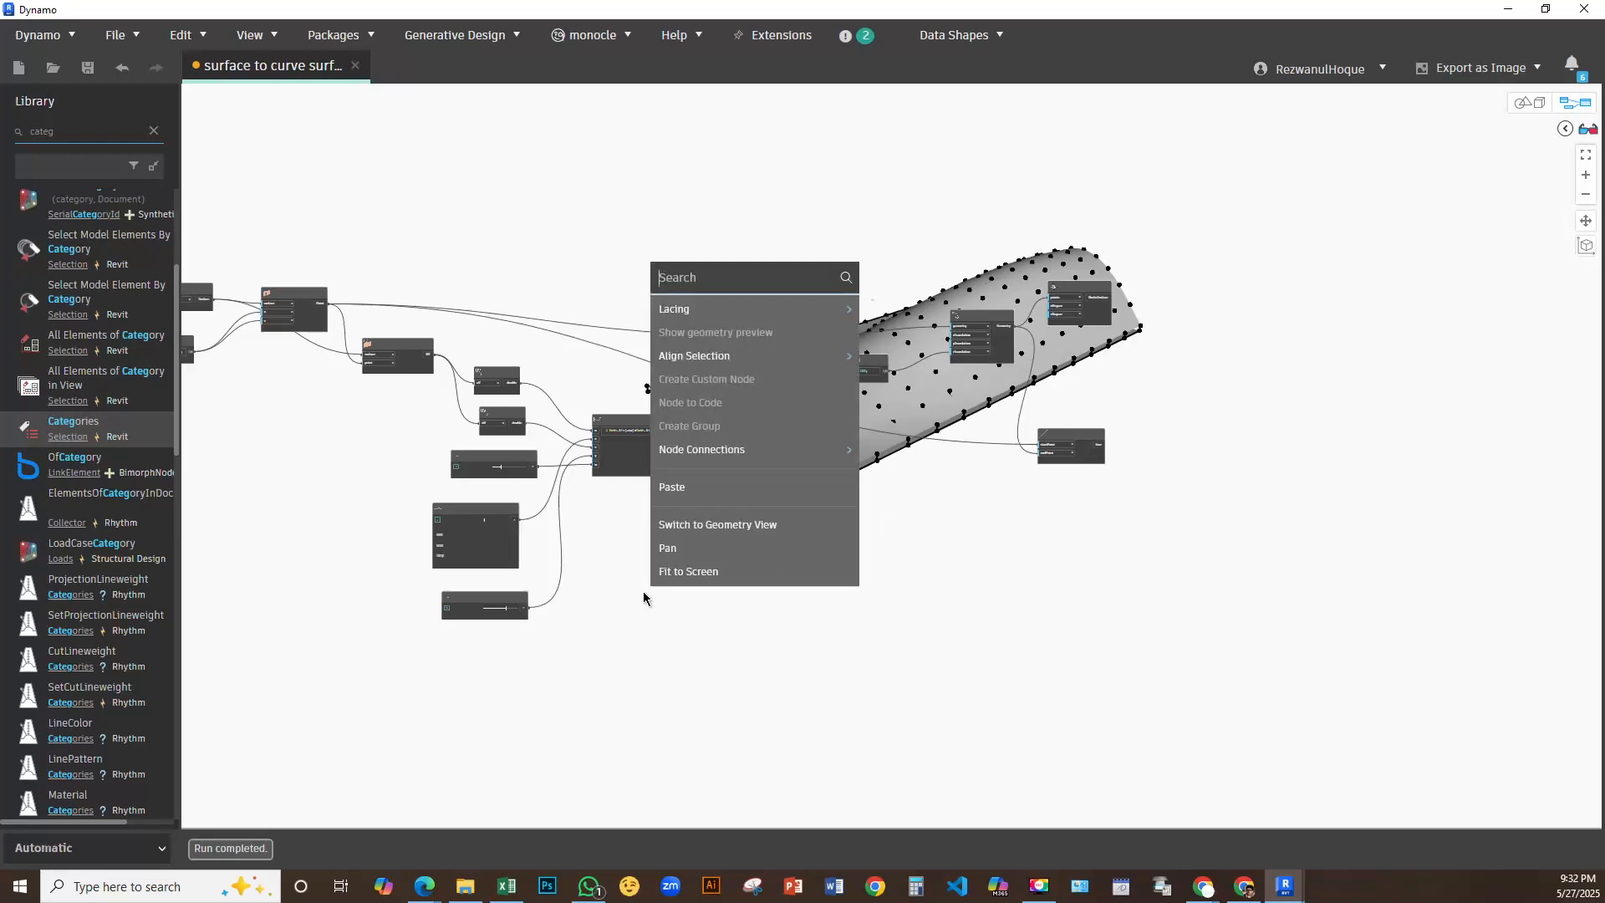
mouse_move(685, 311)
right_click(917, 570)
type("se")
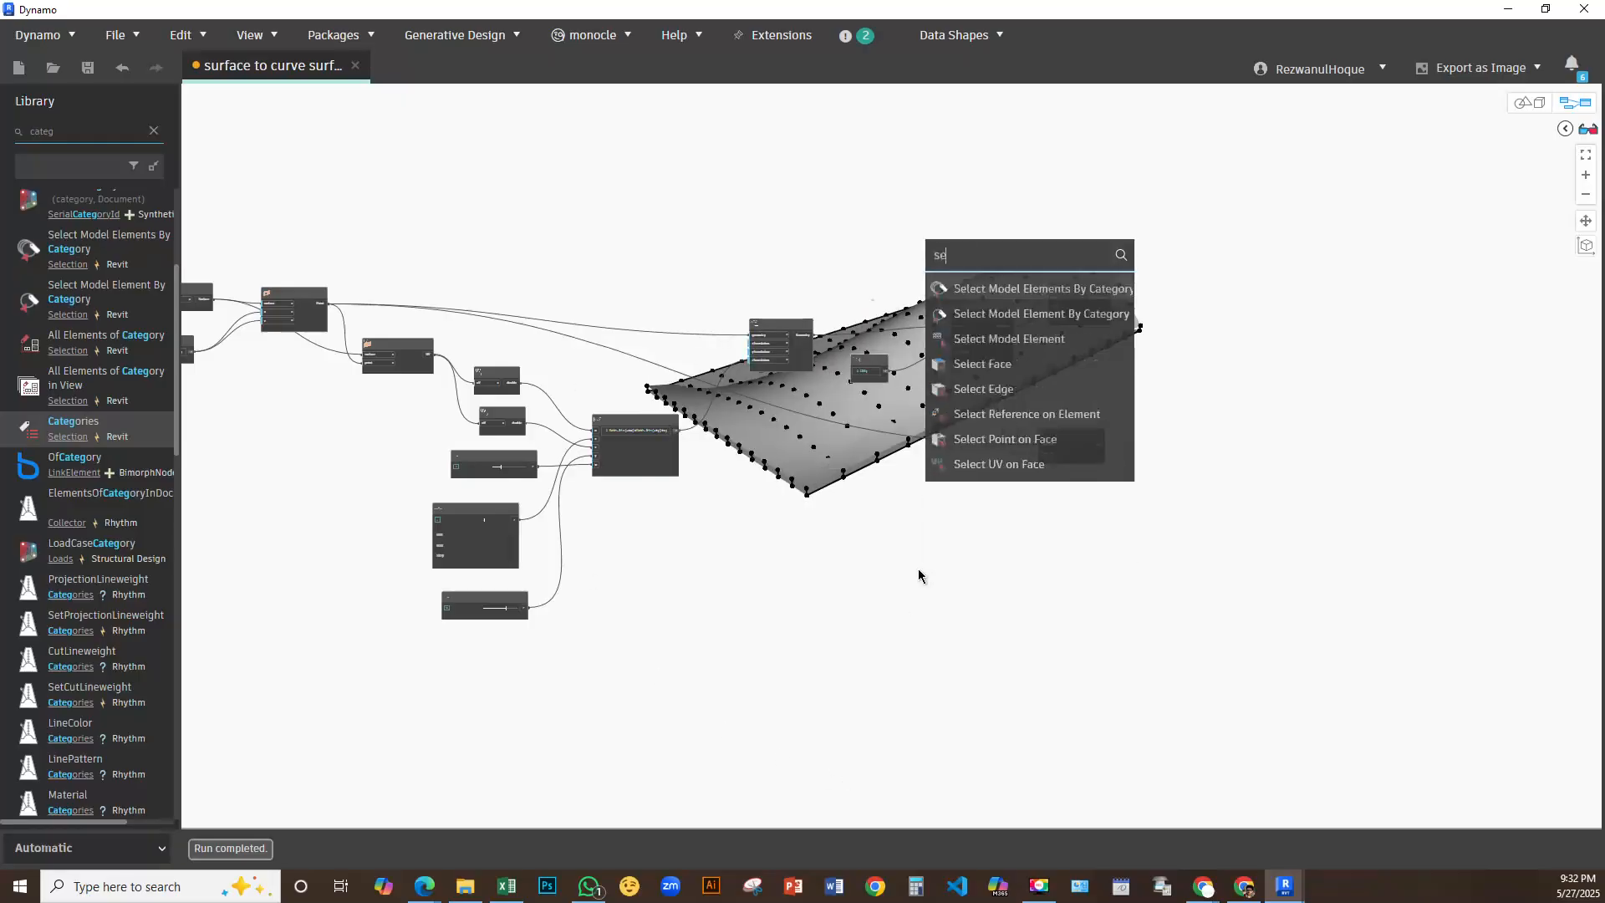
Add a Select Face node to the graph and shrink the Dynamo window so the Revit 3D view is visible
type("lec")
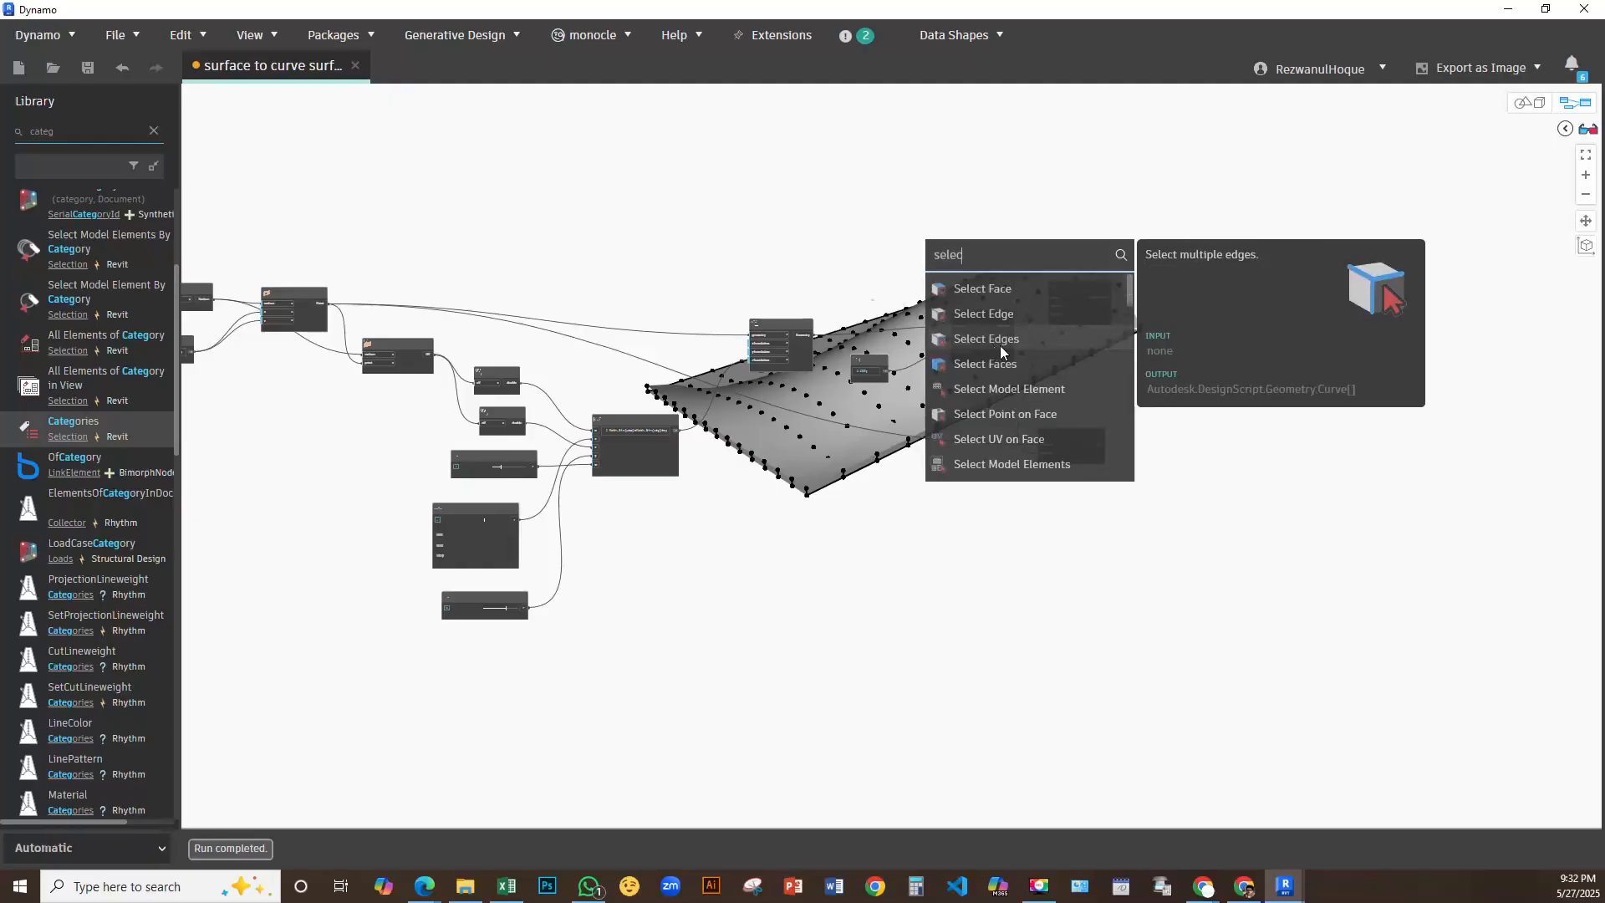
left_click(1015, 289)
left_click(1545, 9)
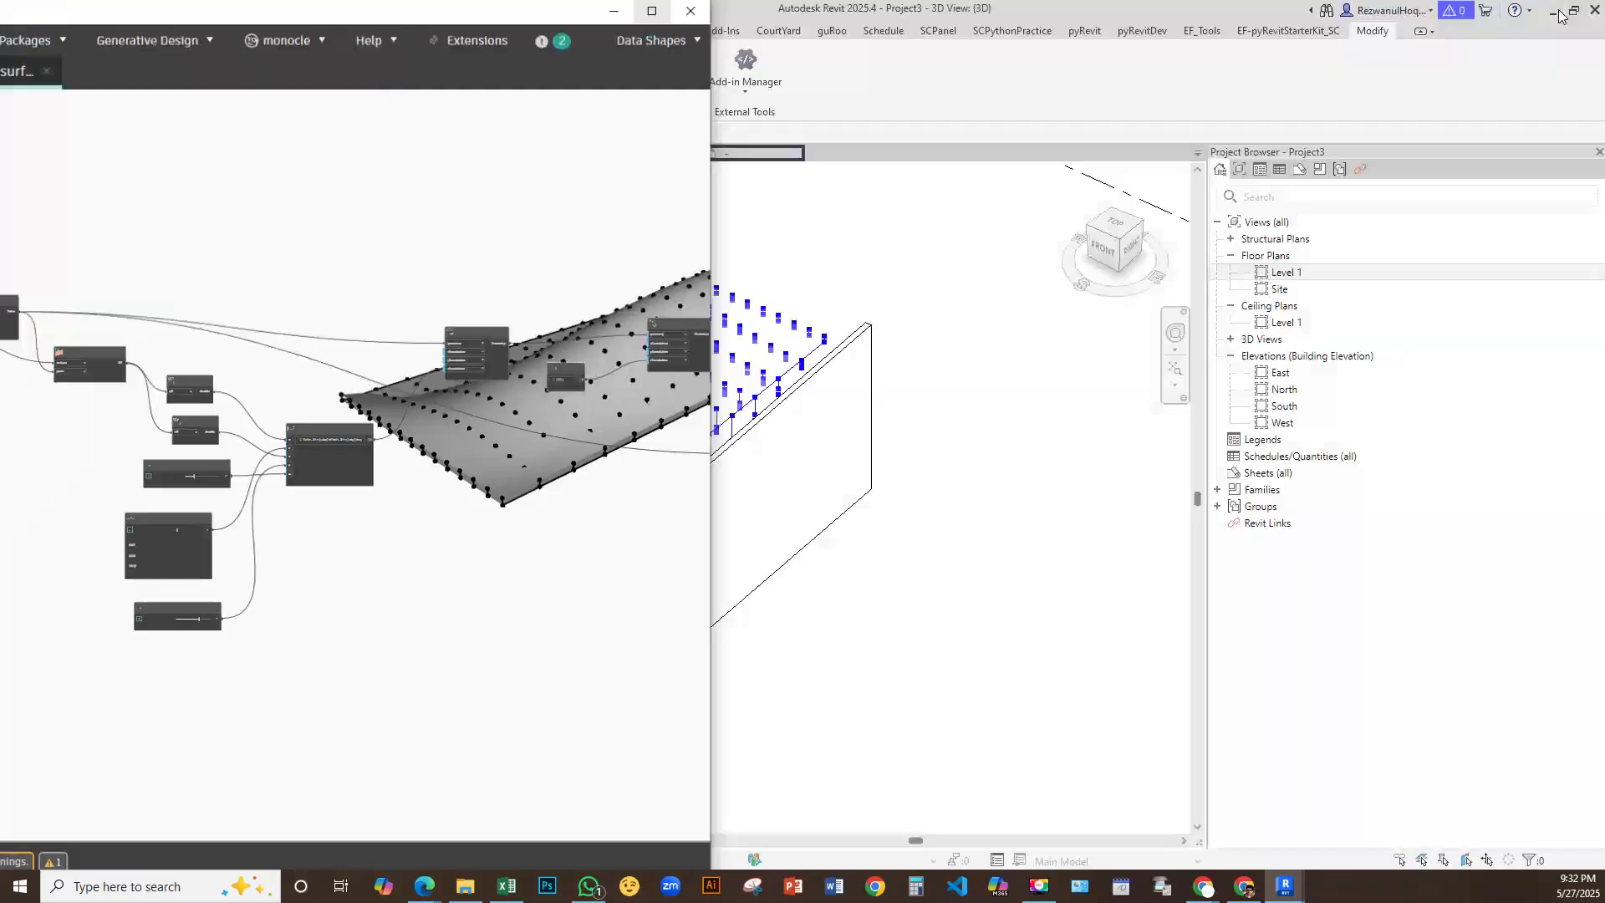
Place the Select Face node above Line.ByStartPointEndPoint and pick the large face of the wall in the Revit 3D view for it
middle_click_drag(481, 385, 198, 209)
scroll(557, 248, "down", 3)
middle_click_drag(550, 269, 568, 403)
scroll(531, 327, "up", 4)
scroll(531, 327, "up", 3)
middle_click_drag(397, 277, 203, 173)
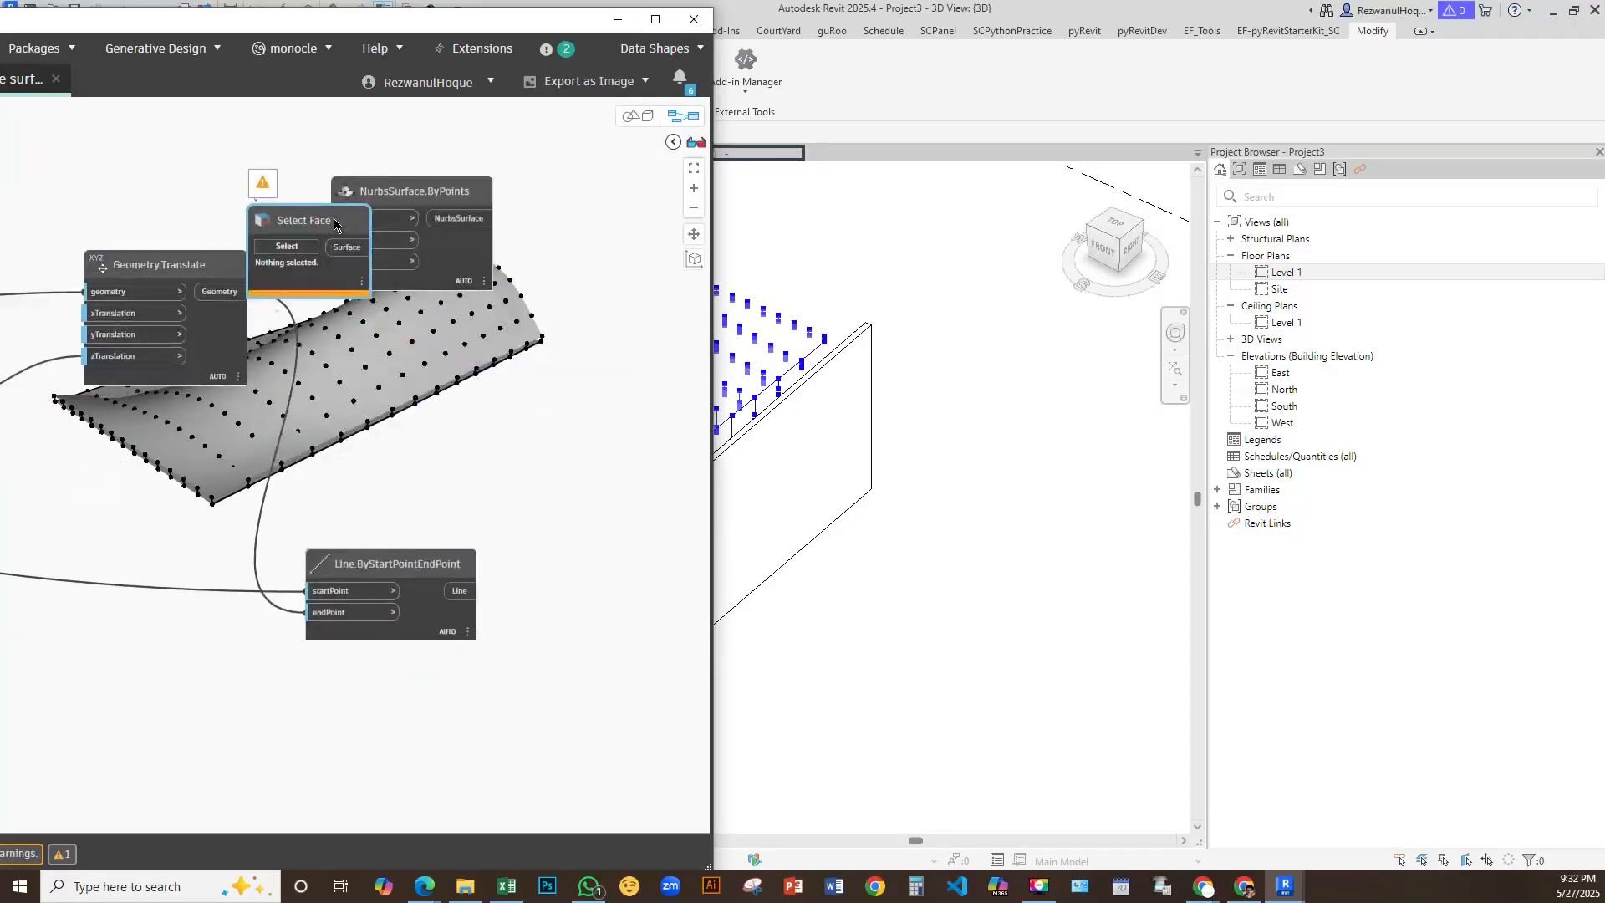
left_click_drag(332, 219, 494, 445)
left_click(447, 473)
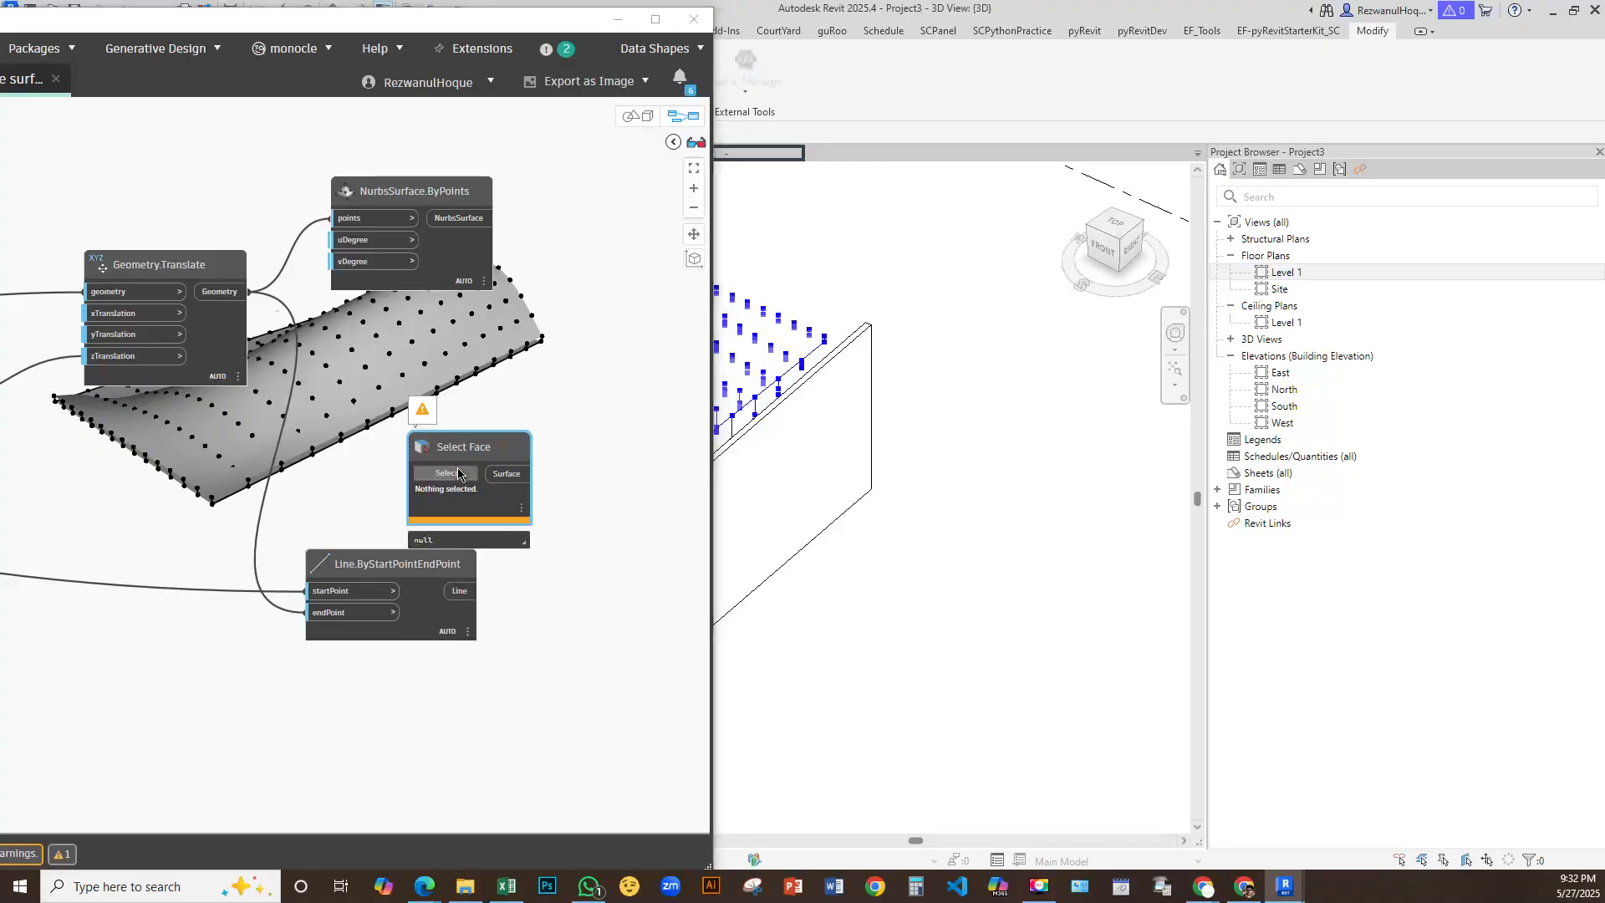
left_click(790, 469)
scroll(895, 505, "down", 3)
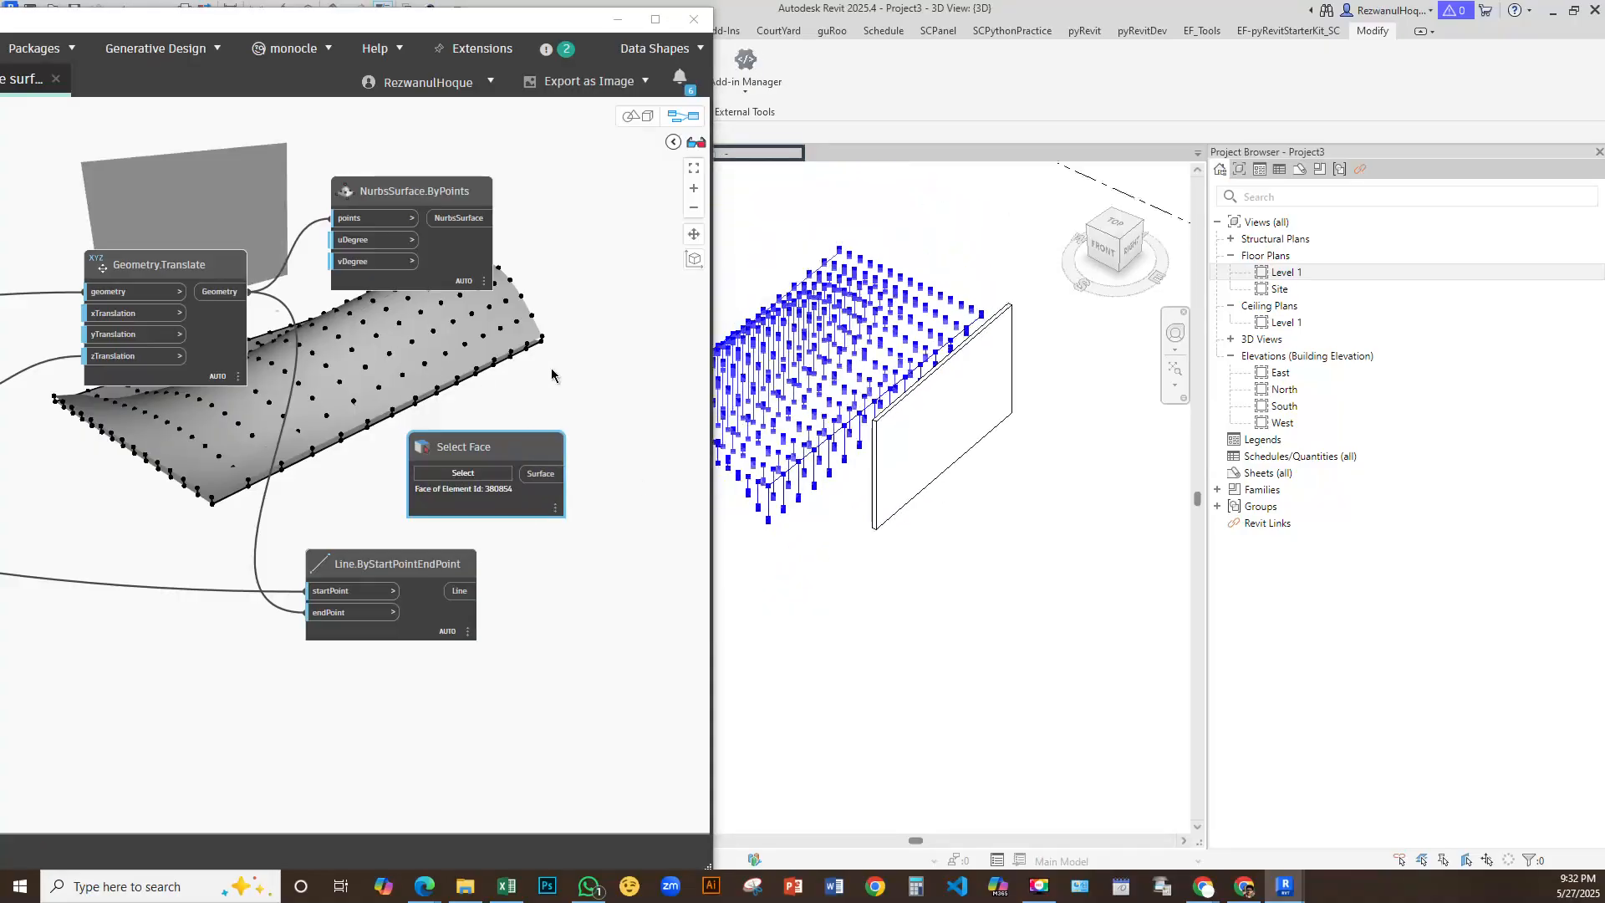
Examine the picked wall face next to the curved surface in the geometry preview from a rotated, closer view
left_click(629, 117)
right_click_drag(459, 412, 682, 397)
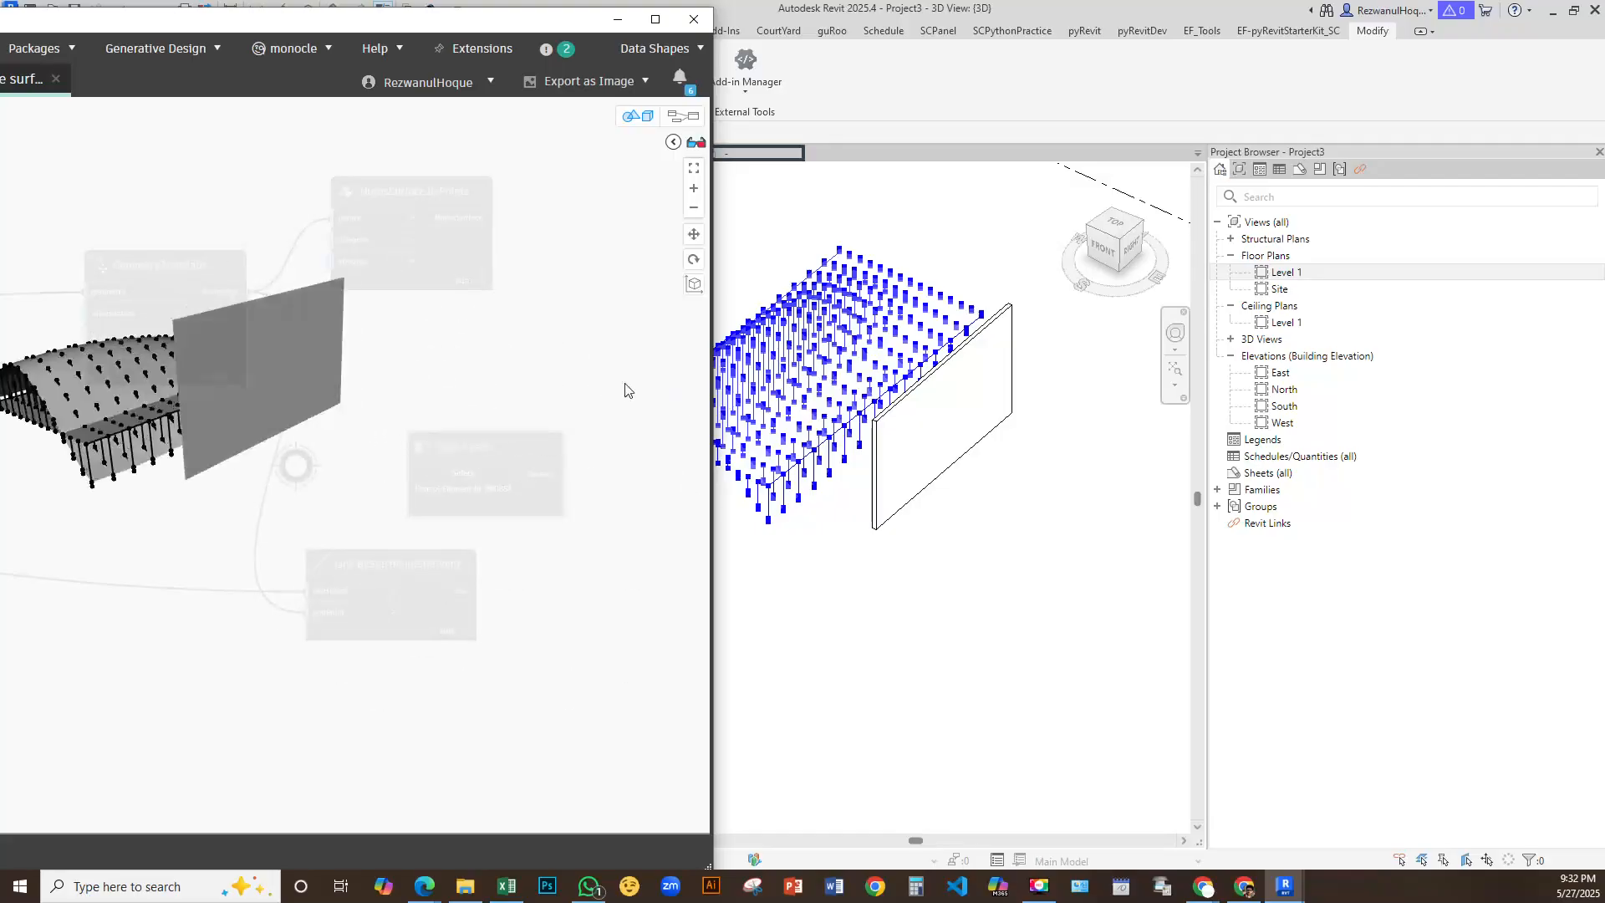
middle_click_drag(181, 338, 305, 404)
scroll(364, 416, "up", 5)
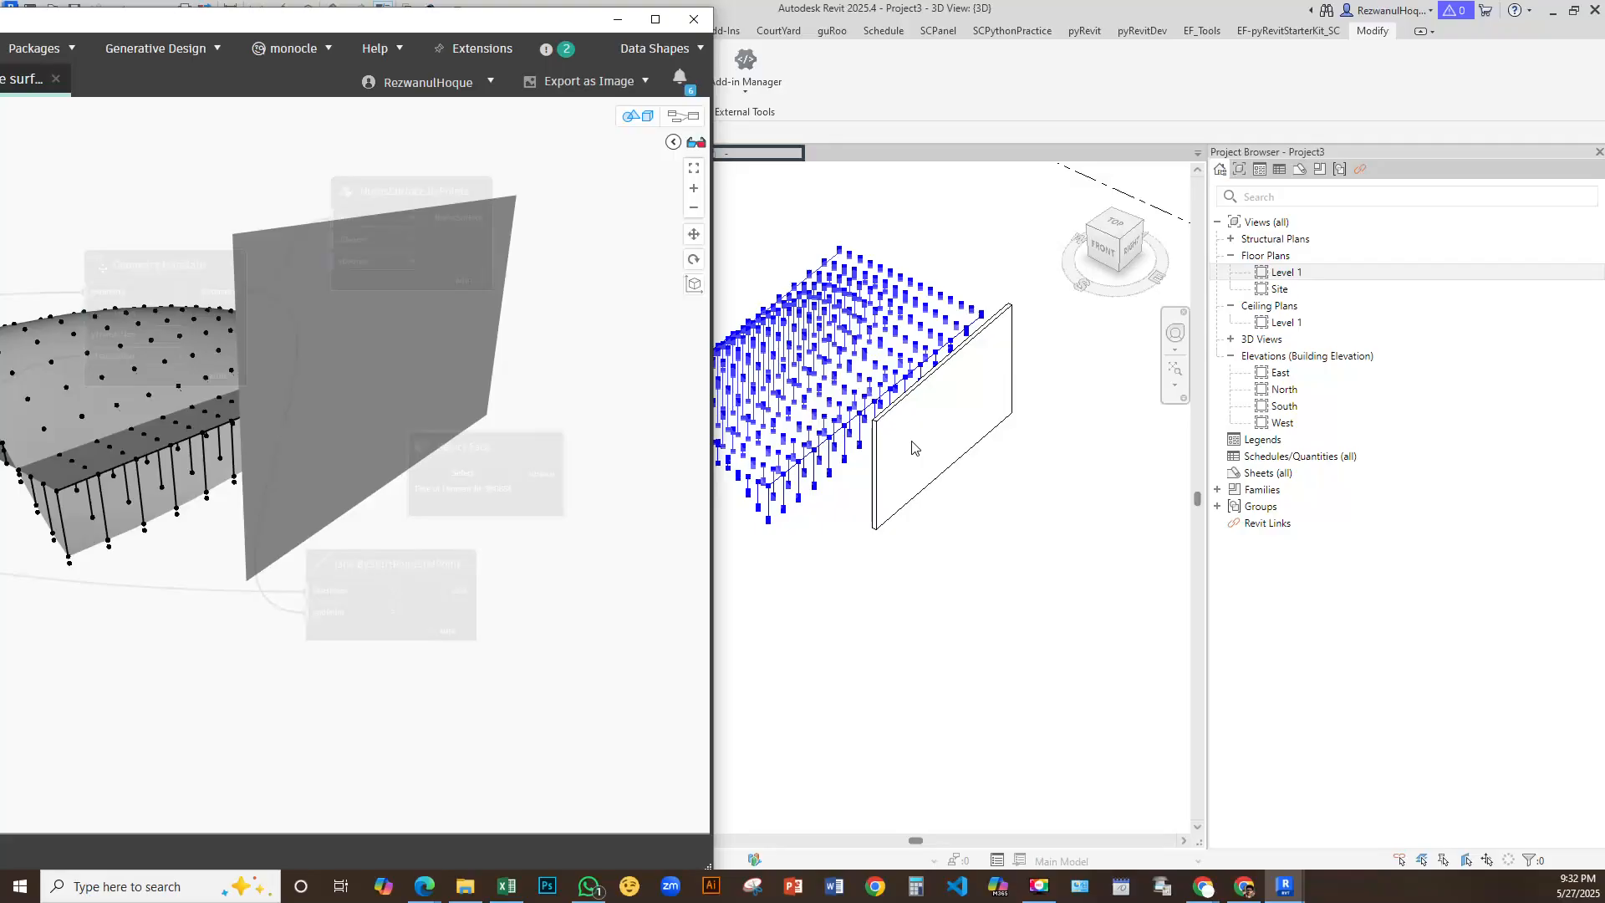
Return to the graph, move the Select Face node up beside NurbsSurface.ByPoints, and check its output list
left_click(635, 115)
scroll(421, 408, "down", 5)
scroll(491, 440, "up", 5)
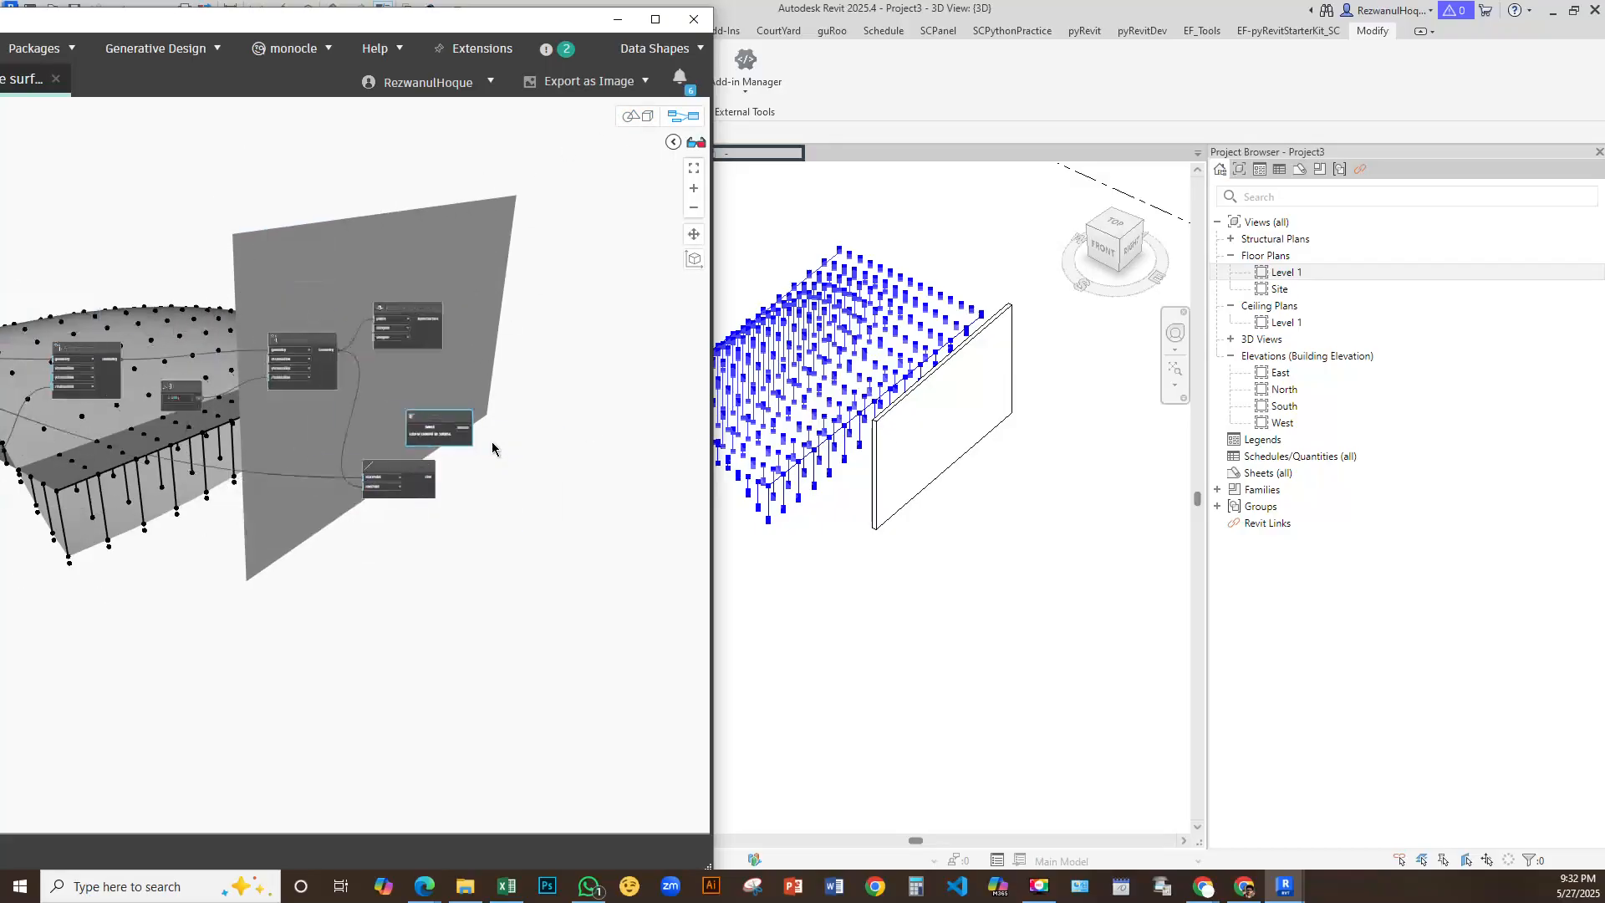
left_click_drag(418, 397, 447, 302)
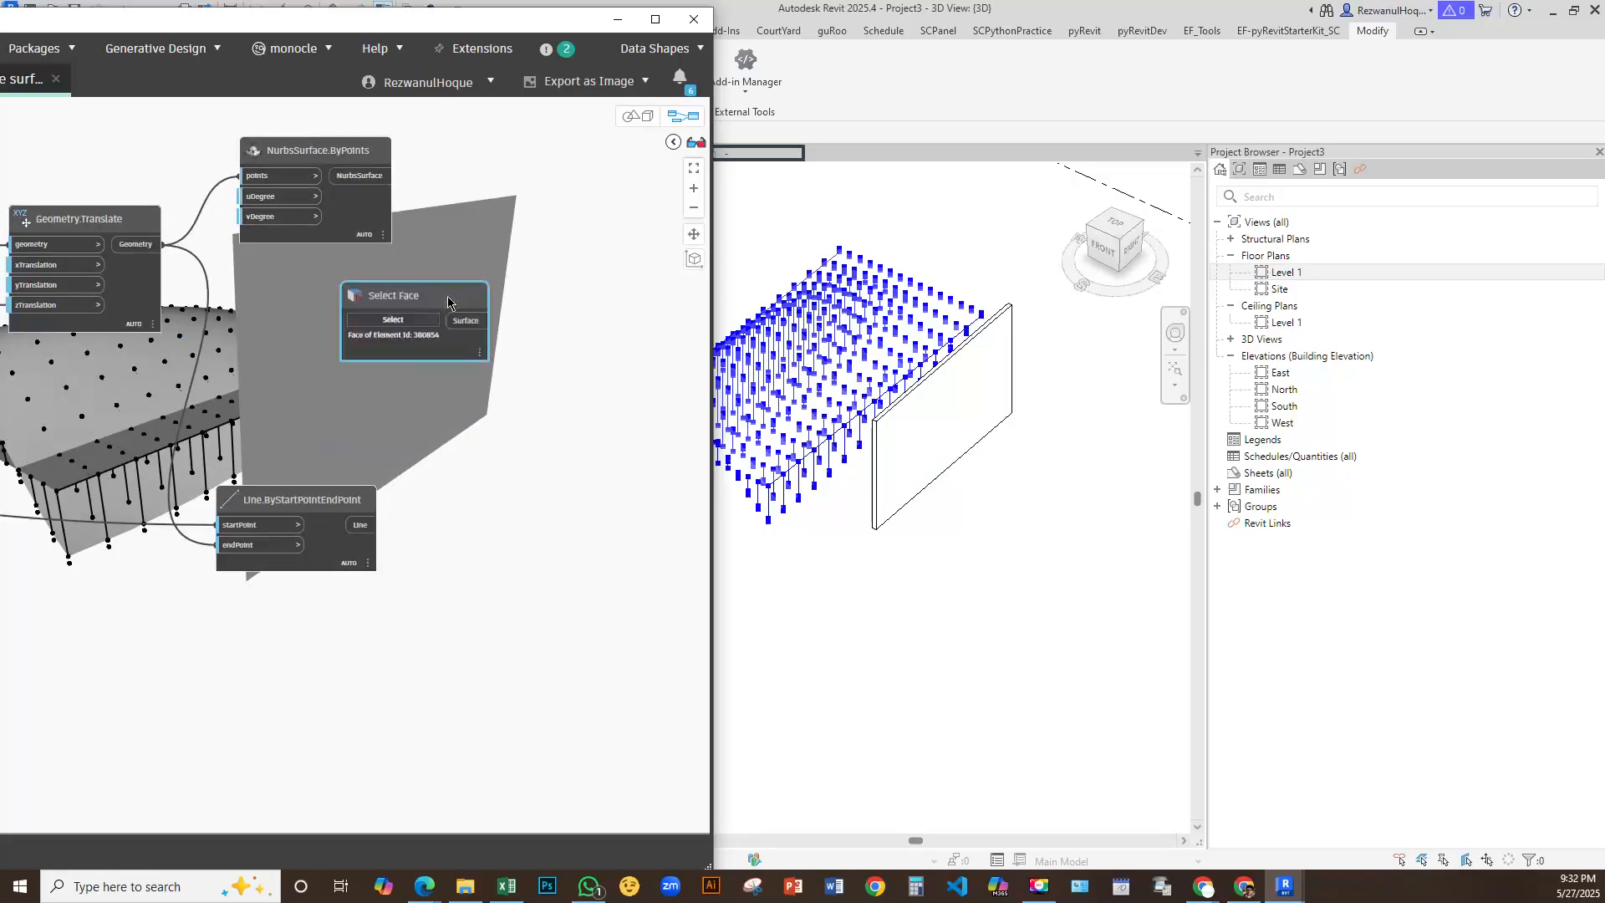
mouse_move(489, 315)
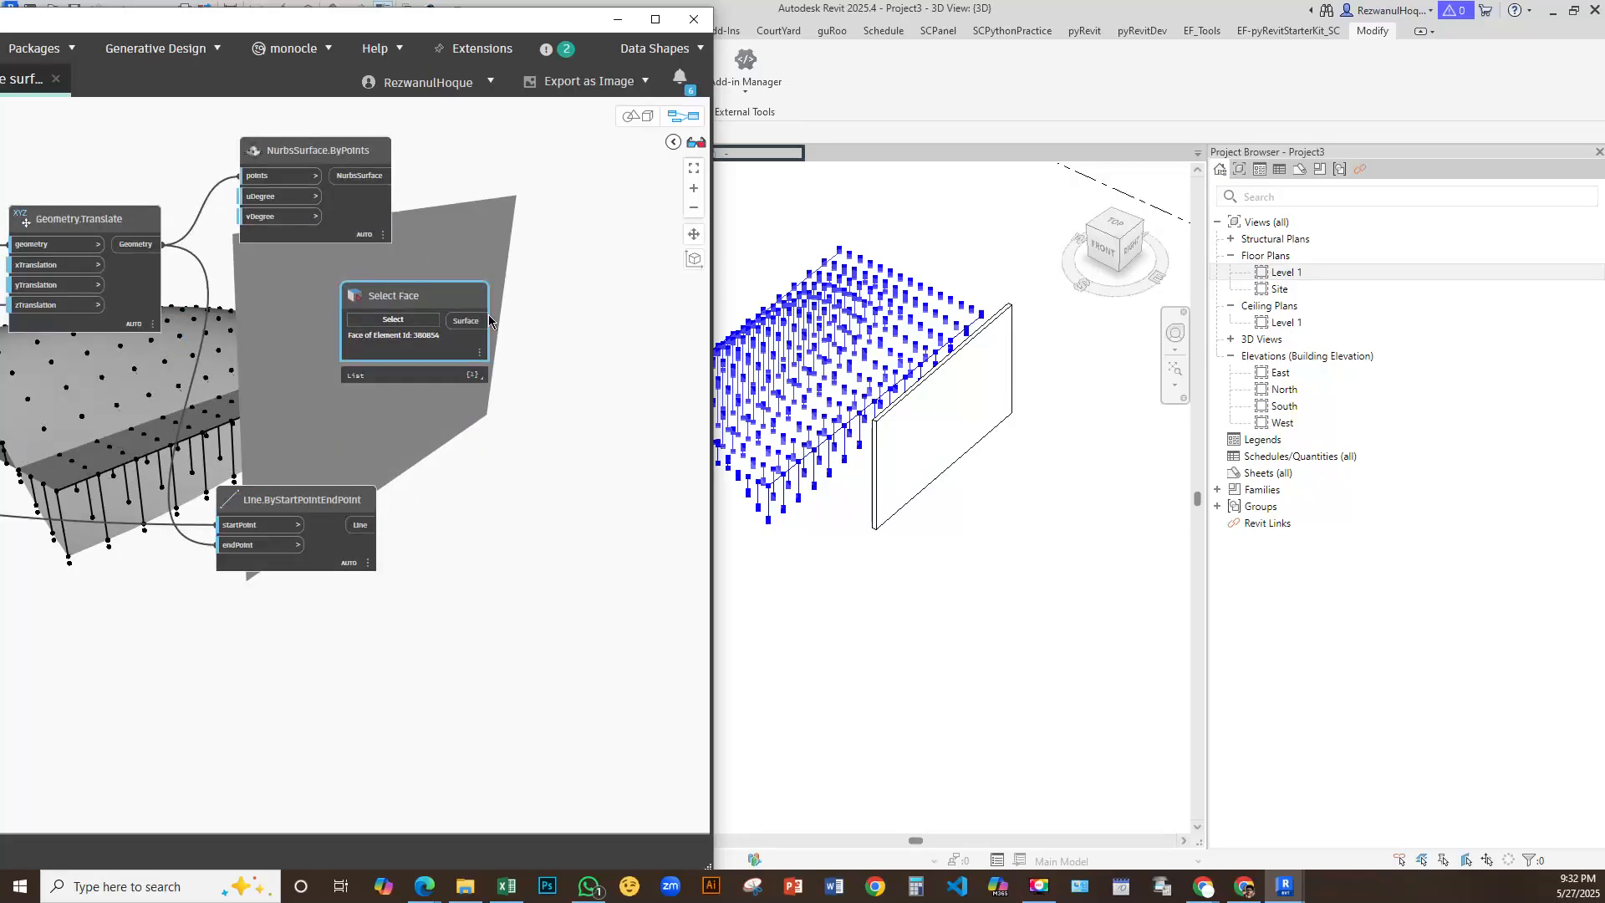
right_click(518, 443)
left_click(500, 435)
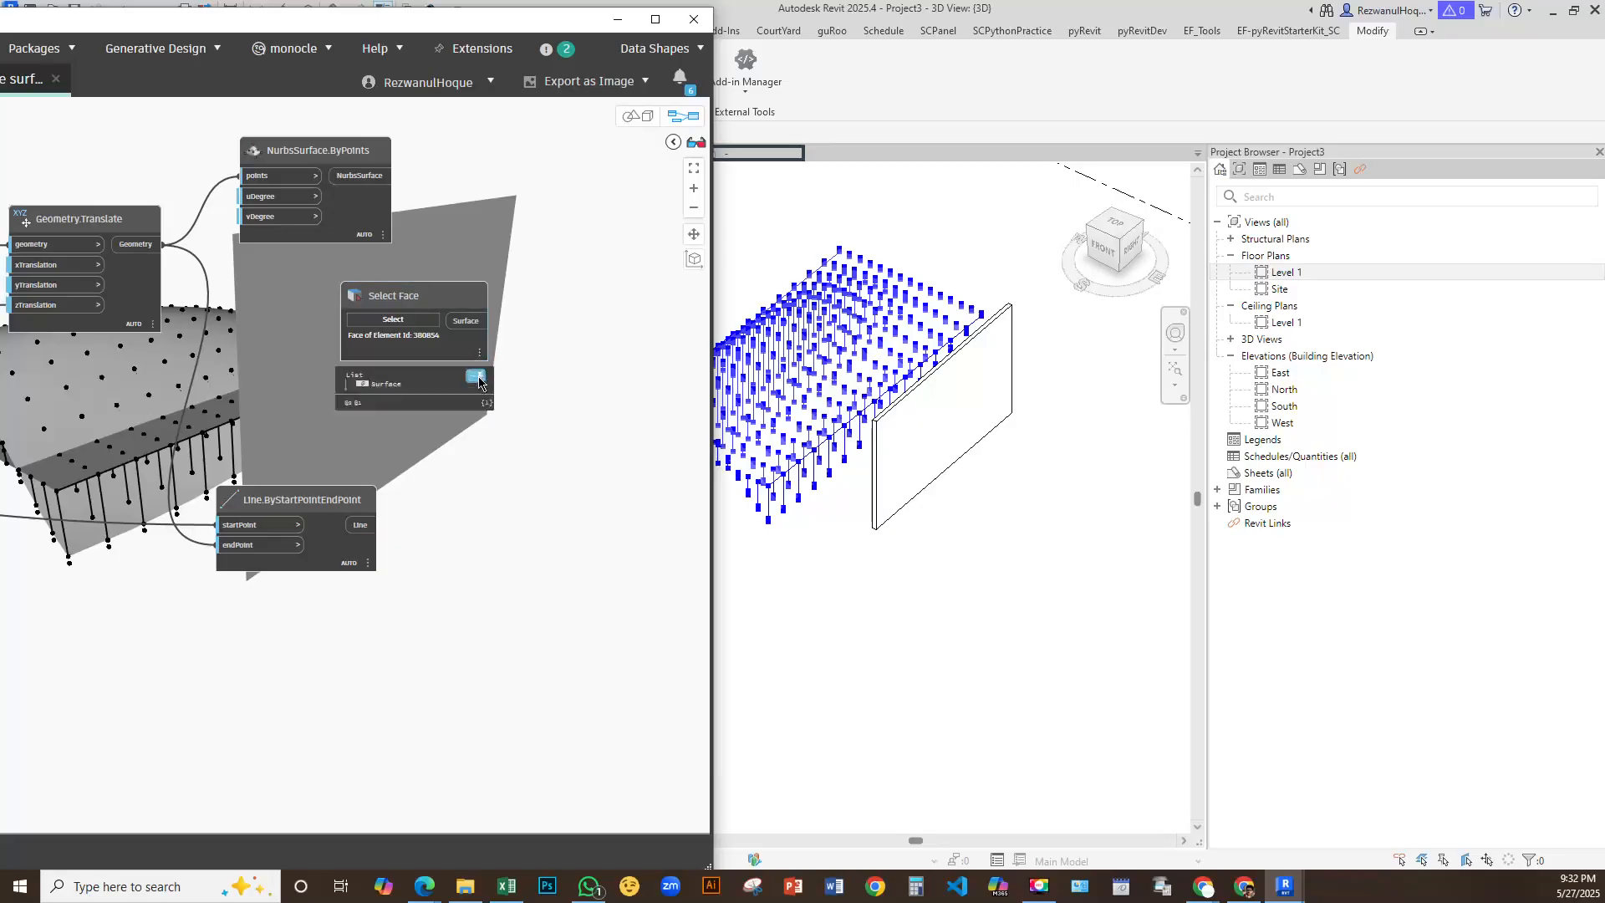
right_click(508, 405)
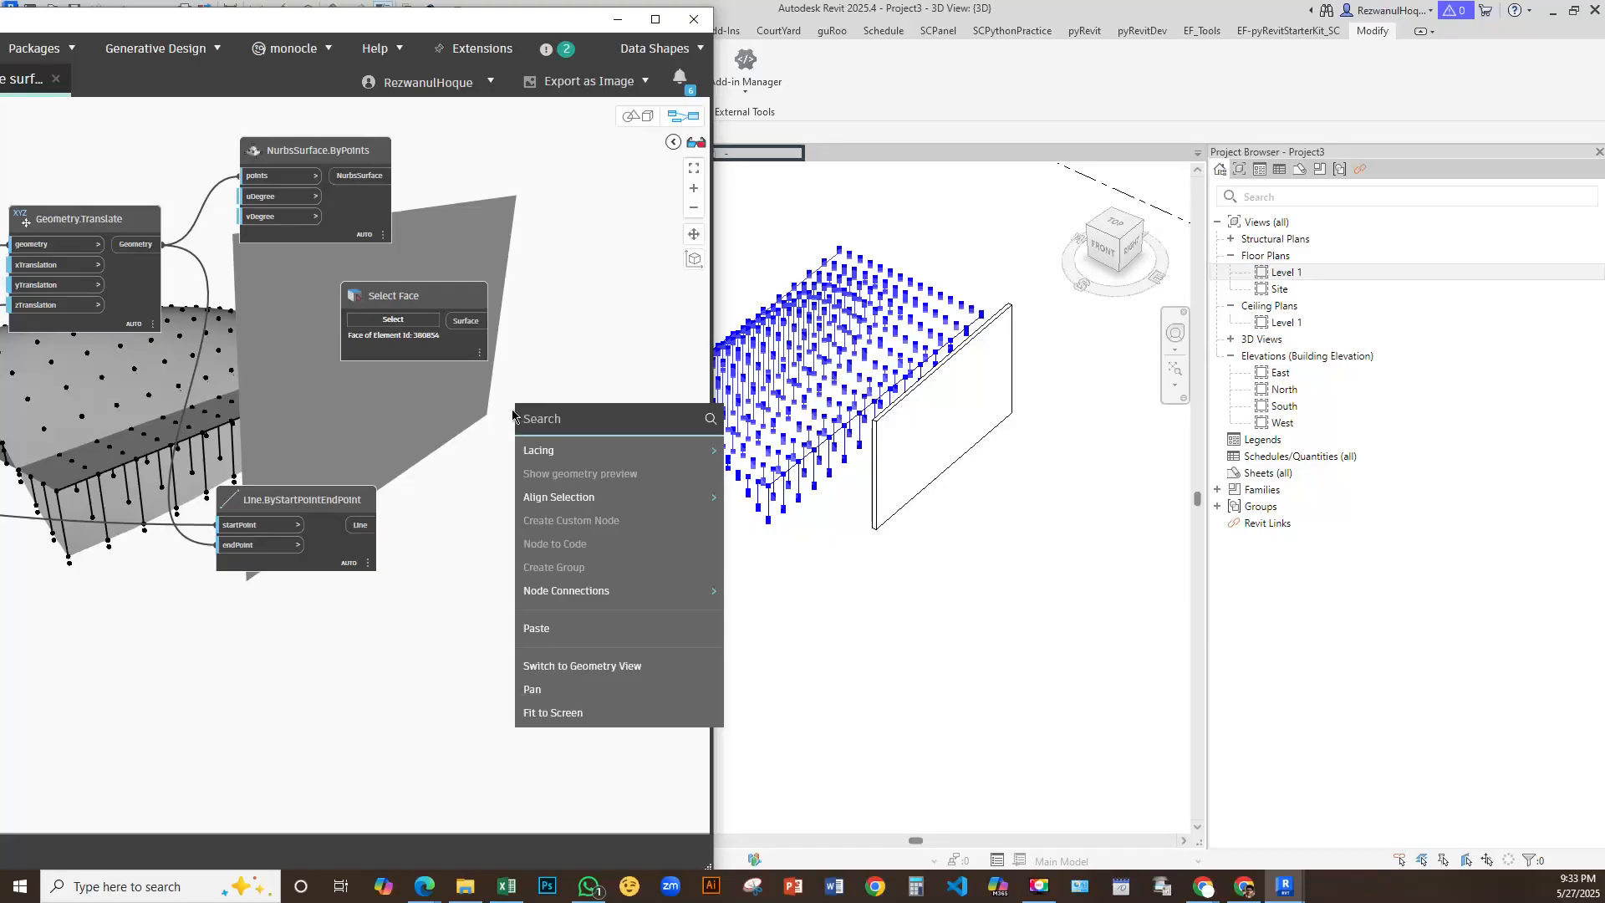
left_click(553, 339)
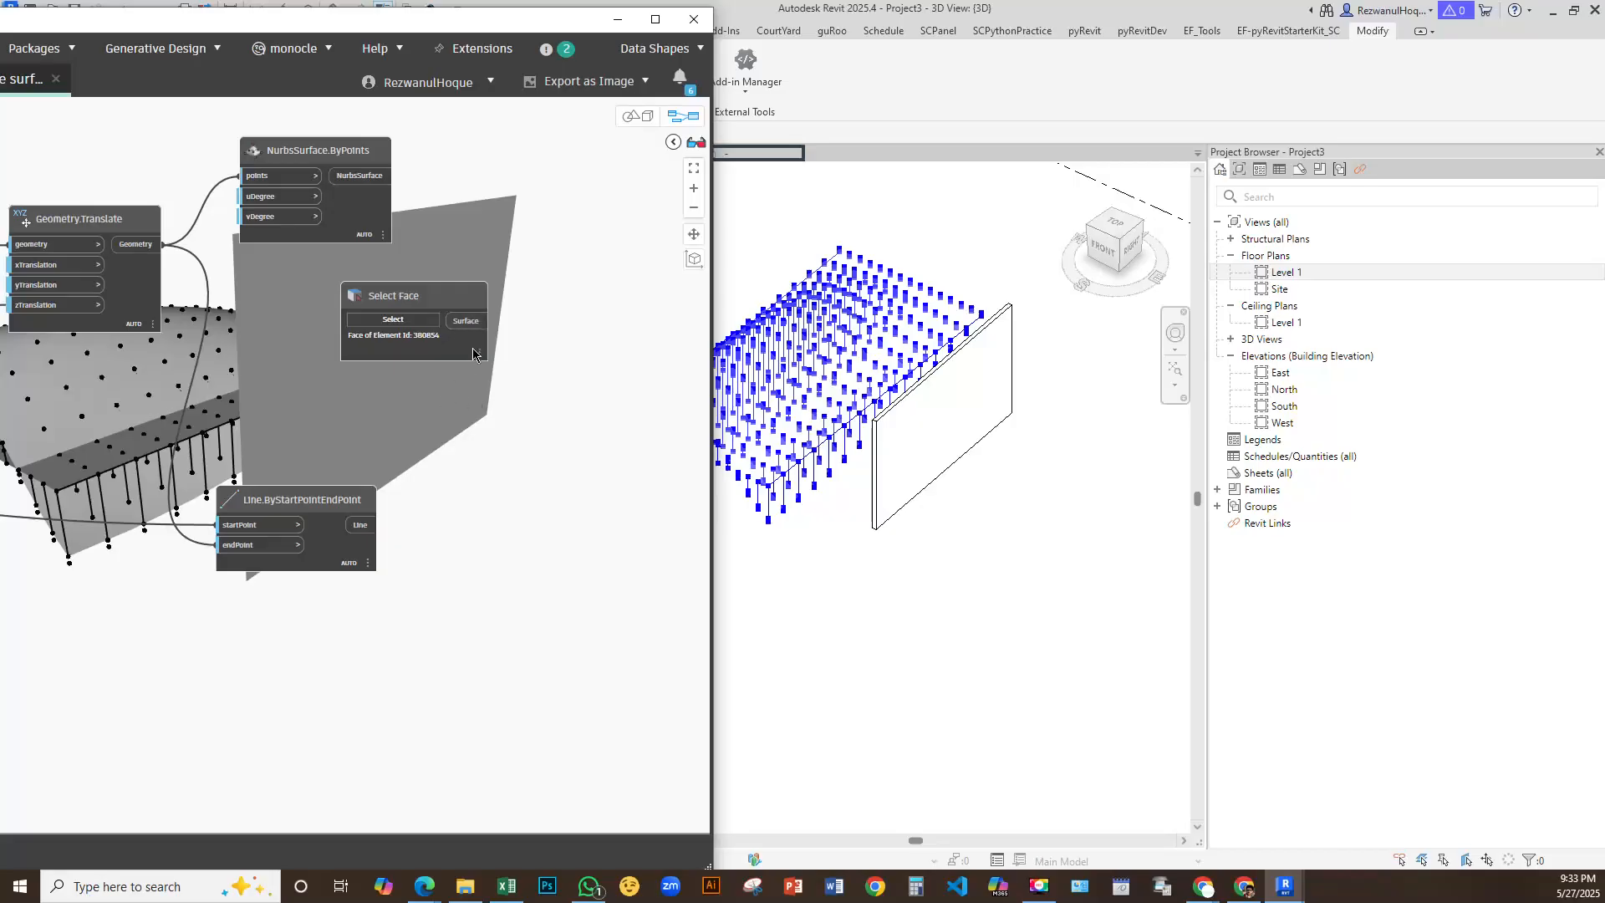
right_click(473, 425)
type("is")
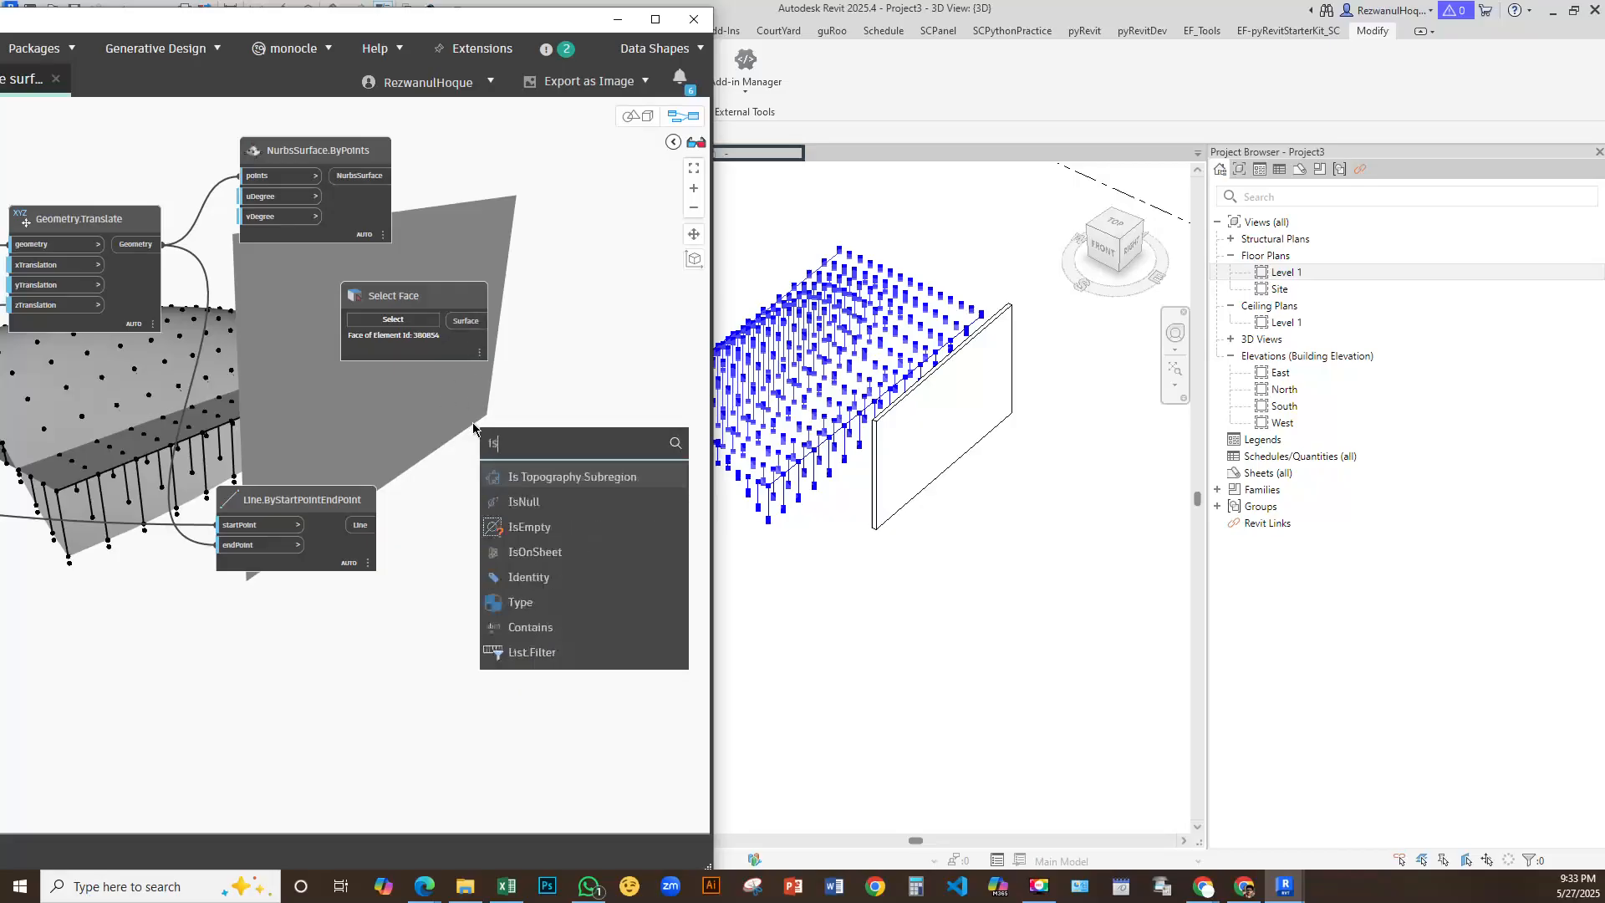
type("iola")
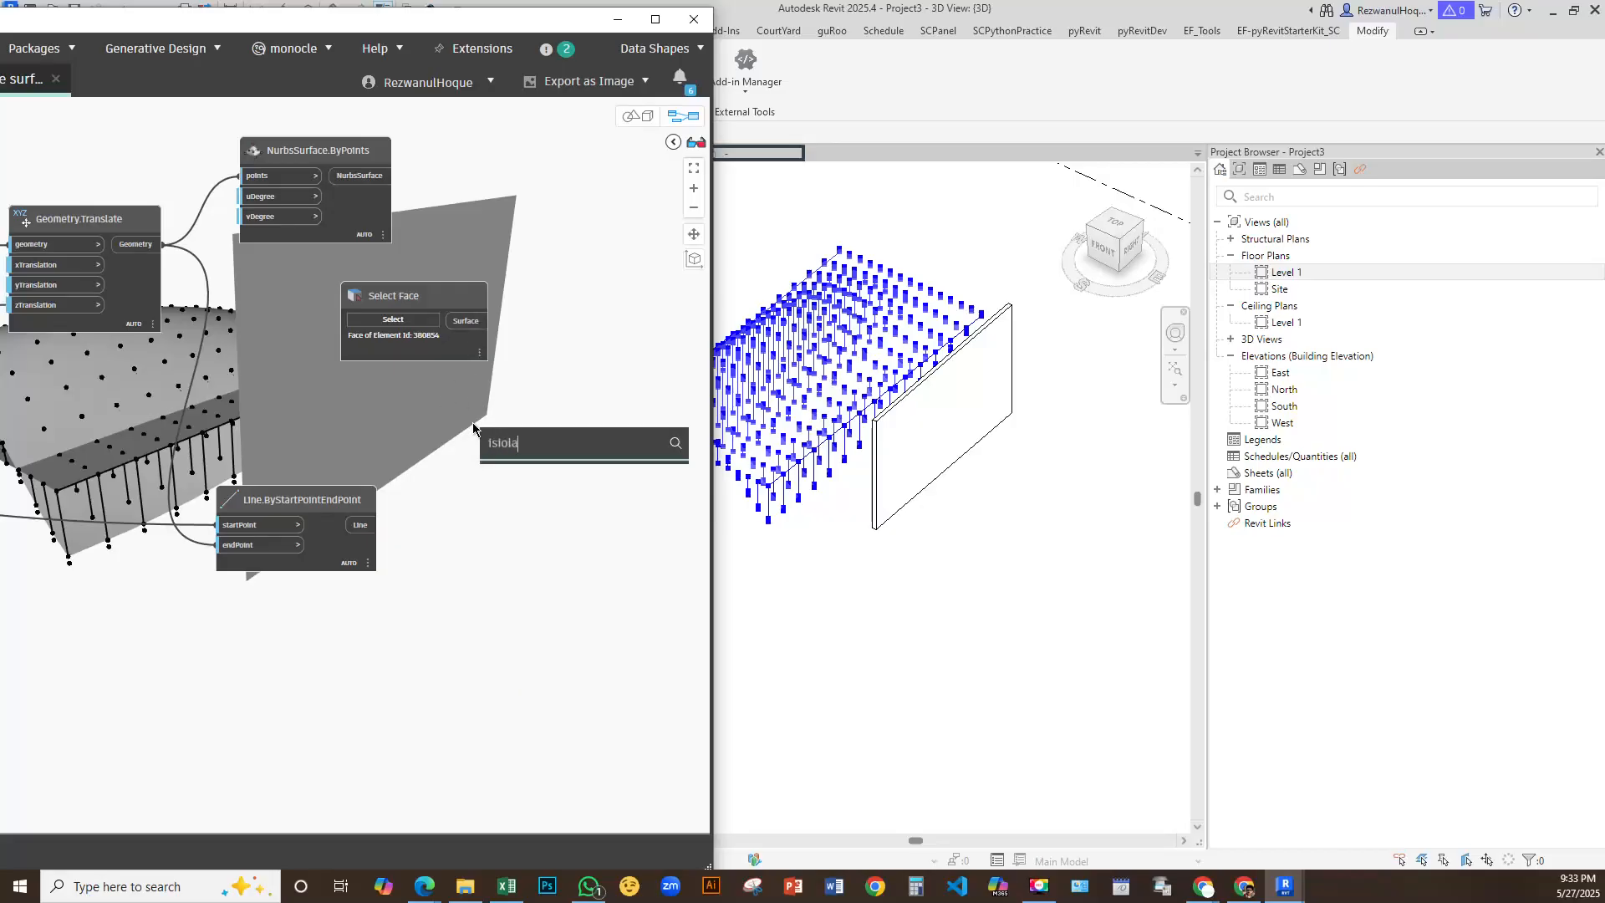
left_click(425, 428)
Add a Curve.ByIsoCurveOnSurface node and connect the Select Face surface output to its baseSurface input
right_click(468, 411)
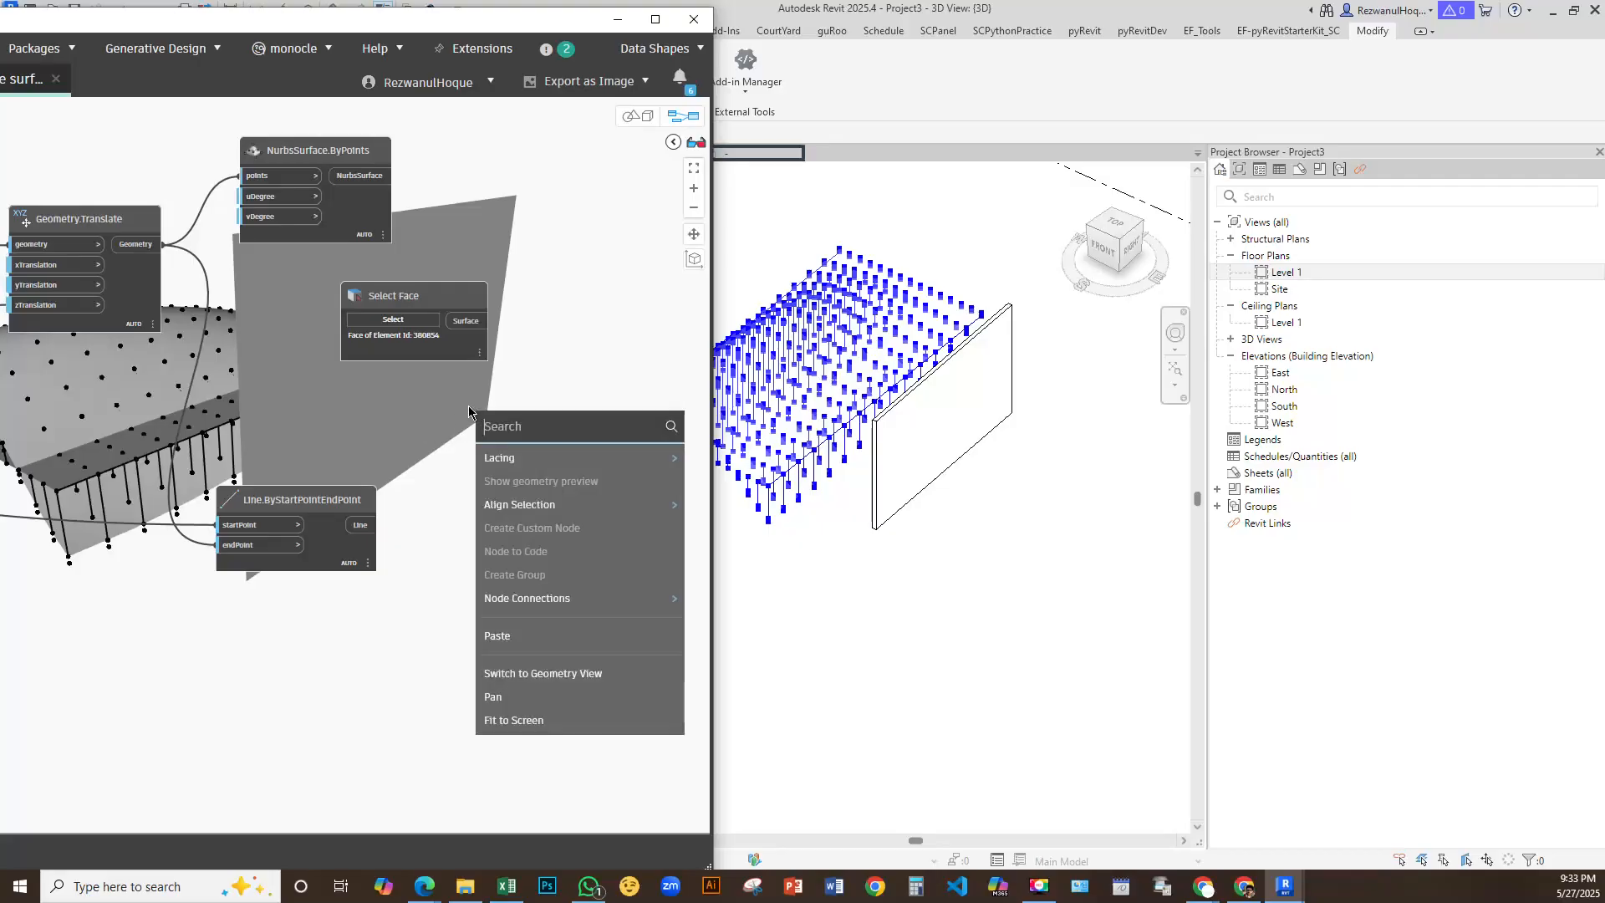
type("Isol")
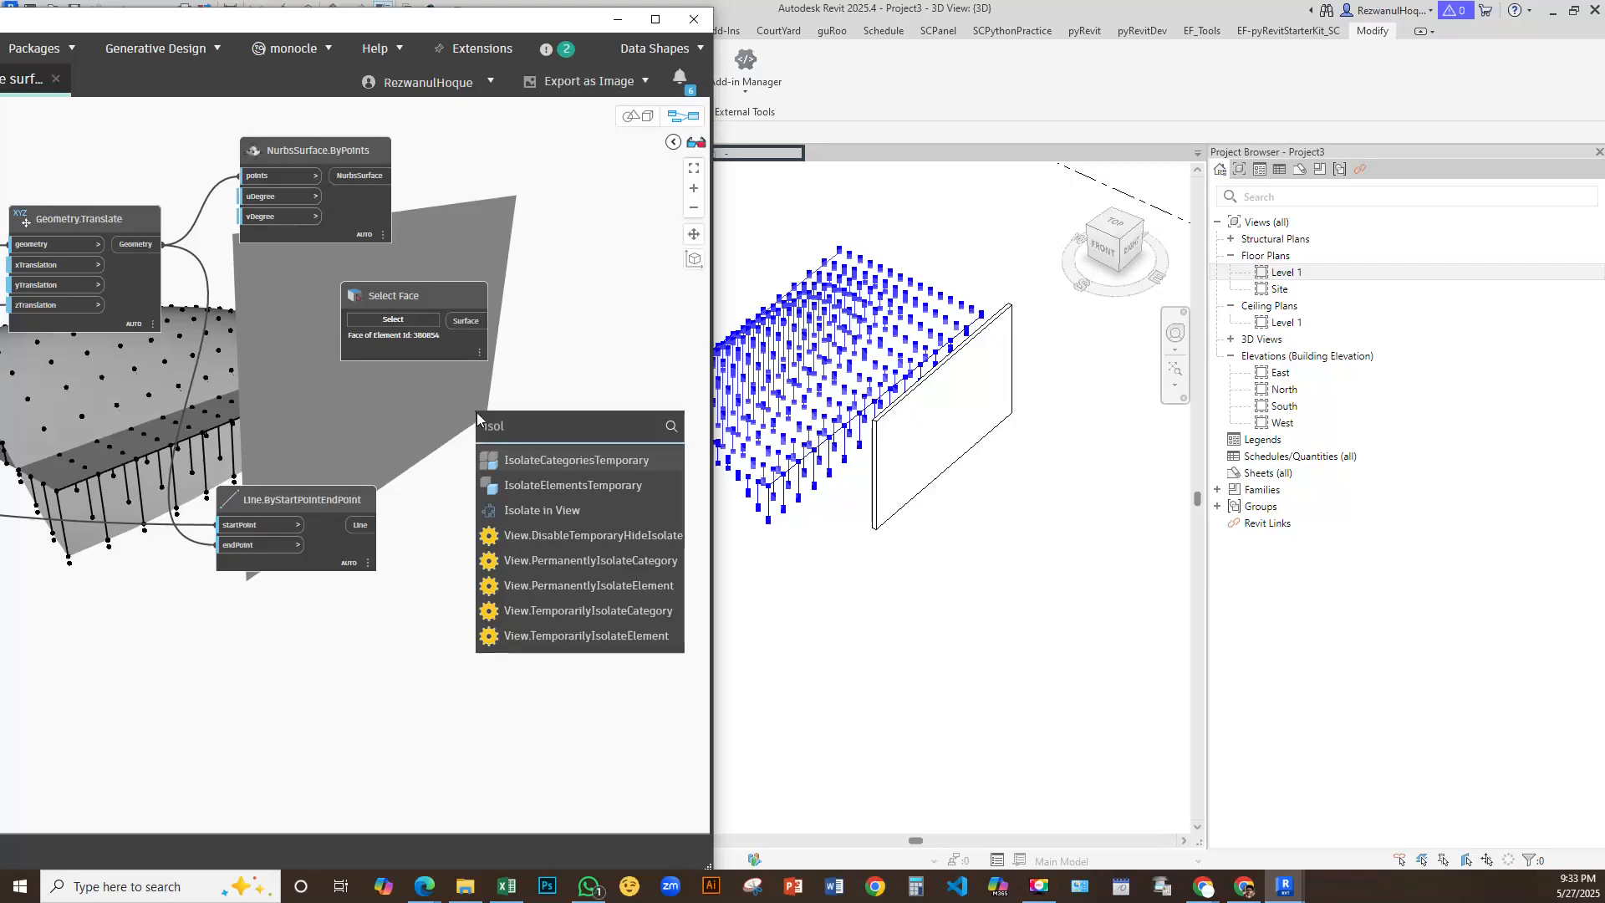
key("BackSpace")
left_click(550, 457)
left_click_drag(576, 475, 598, 291)
left_click_drag(466, 320, 583, 318)
left_click(582, 318)
middle_click_drag(577, 455, 410, 325)
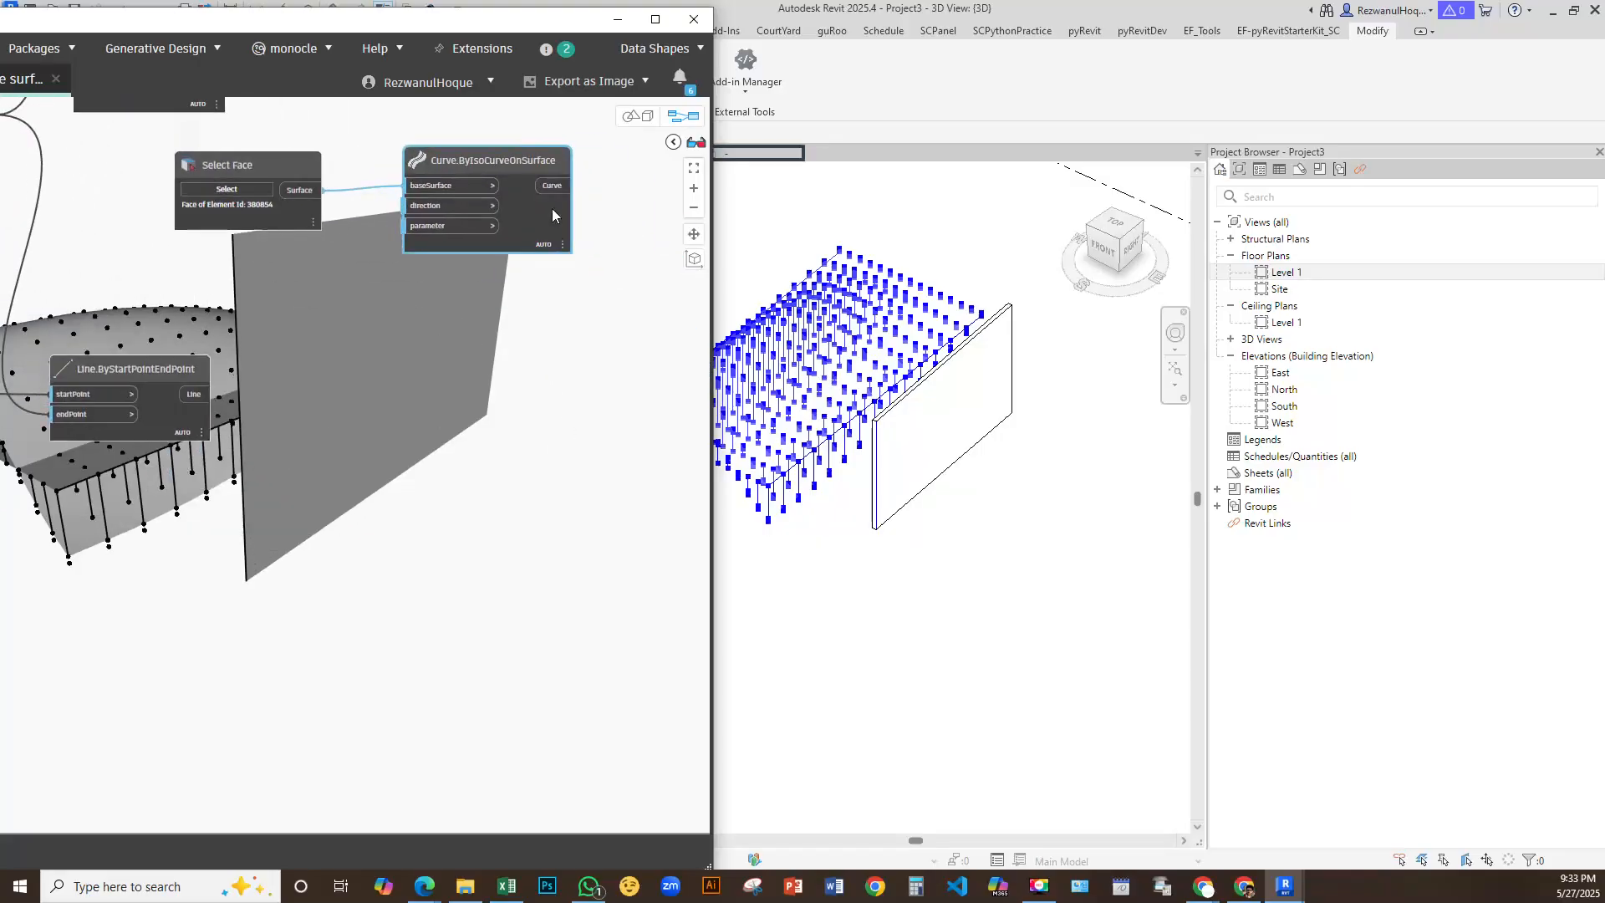
Move the Curve.ByIsoCurveOnSurface node farther from Select Face to make room, and read the description of its direction input
left_click_drag(549, 215, 621, 225)
right_click(344, 353)
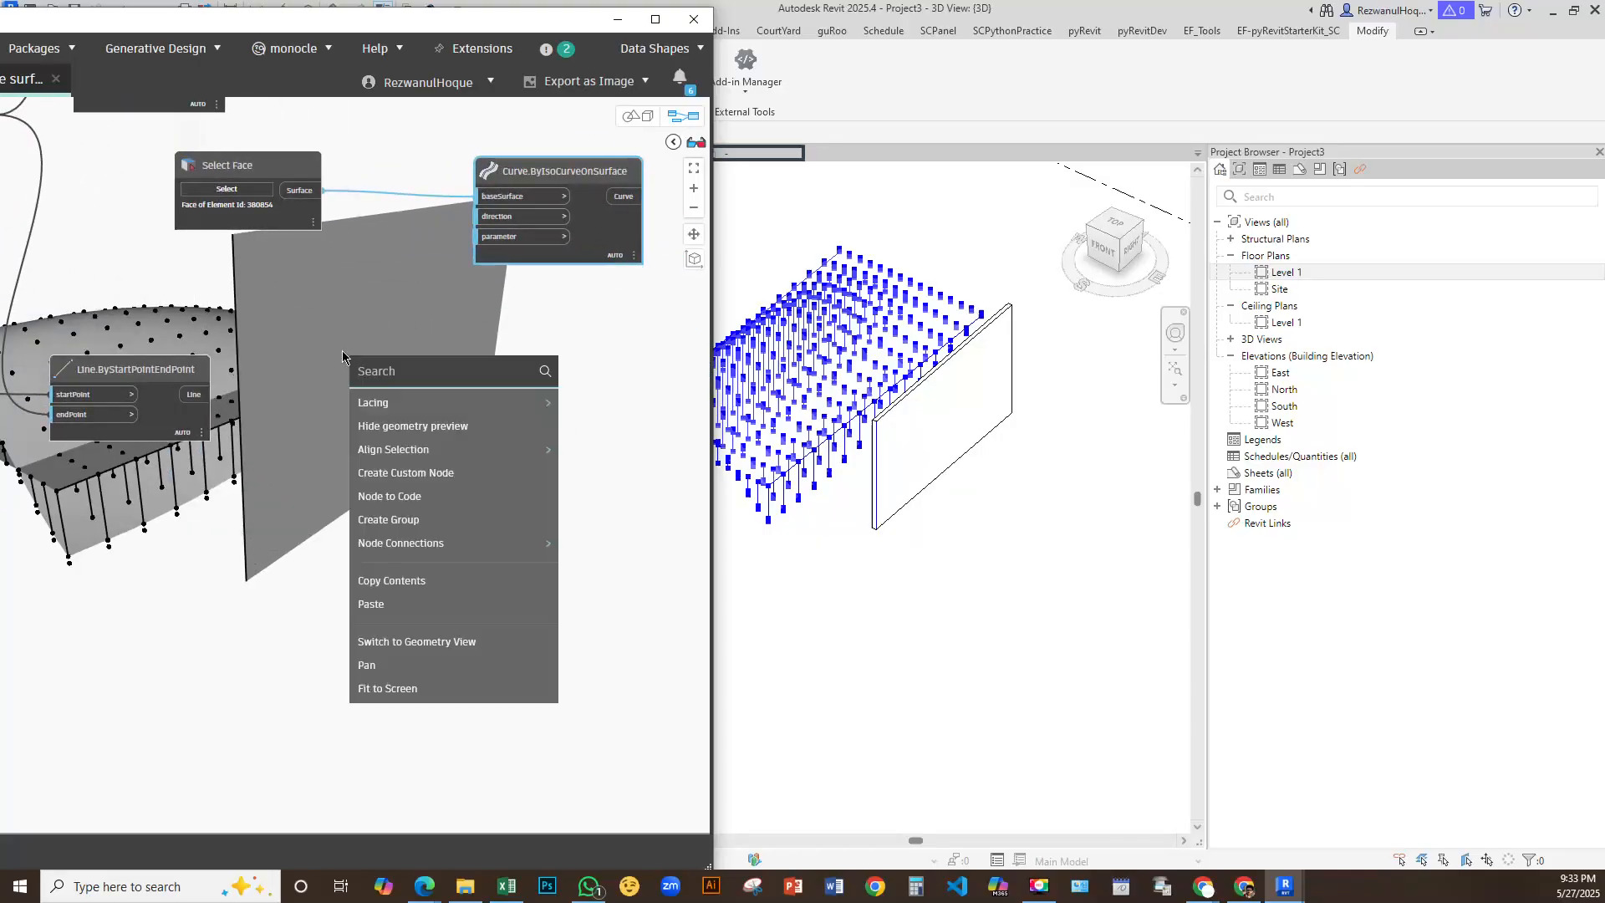
left_click(328, 420)
right_click(339, 402)
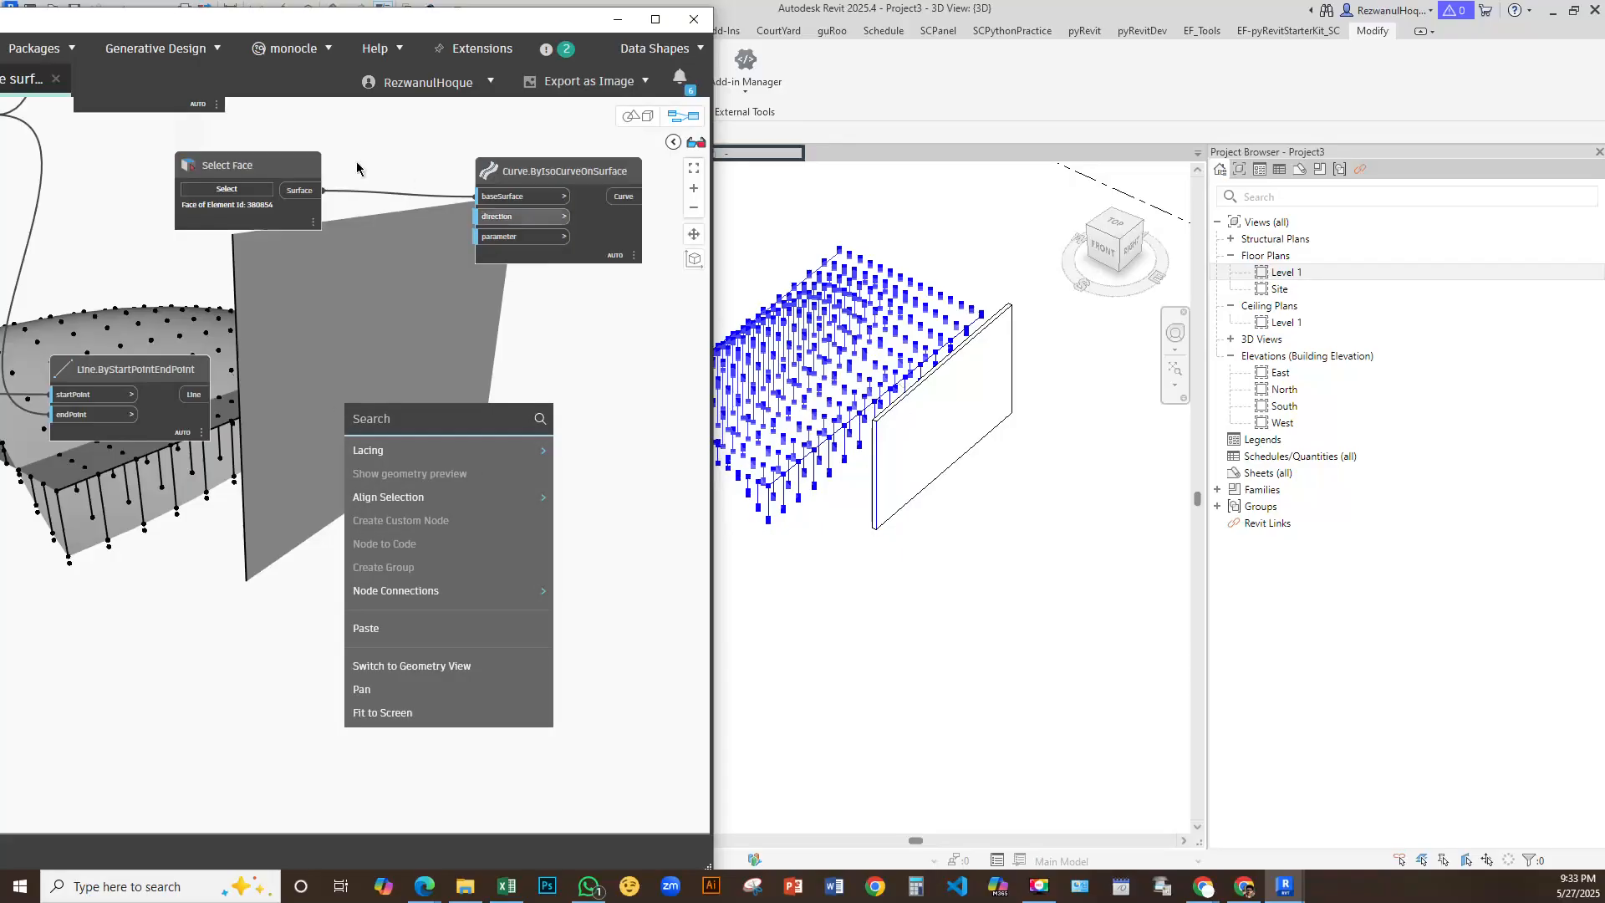
left_click(388, 284)
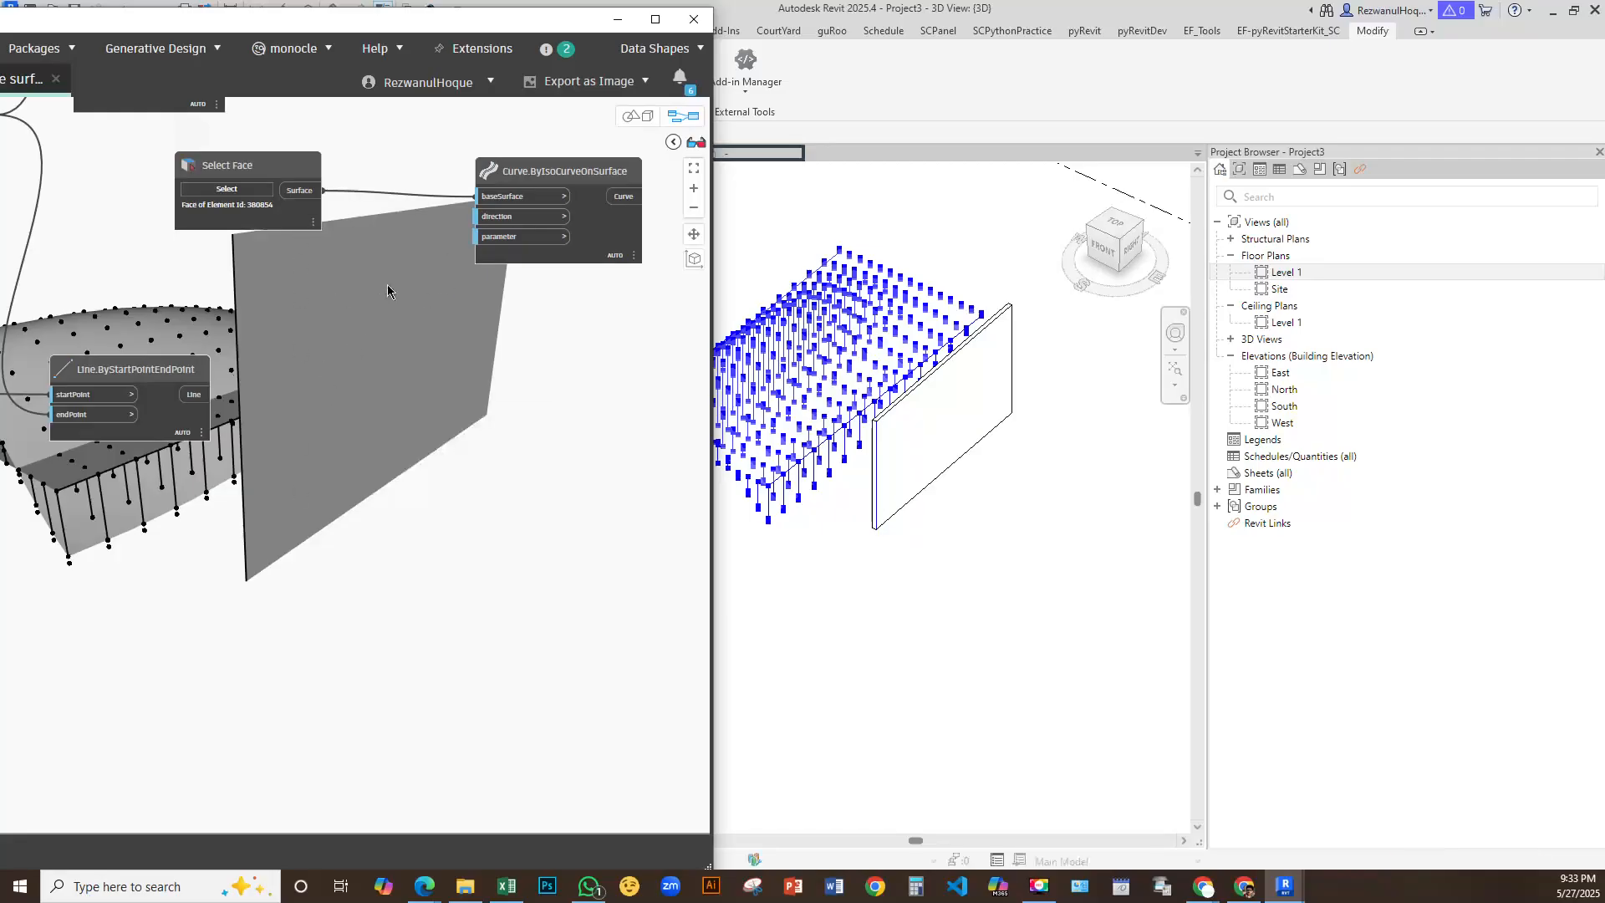
left_click_drag(475, 170, 506, 171)
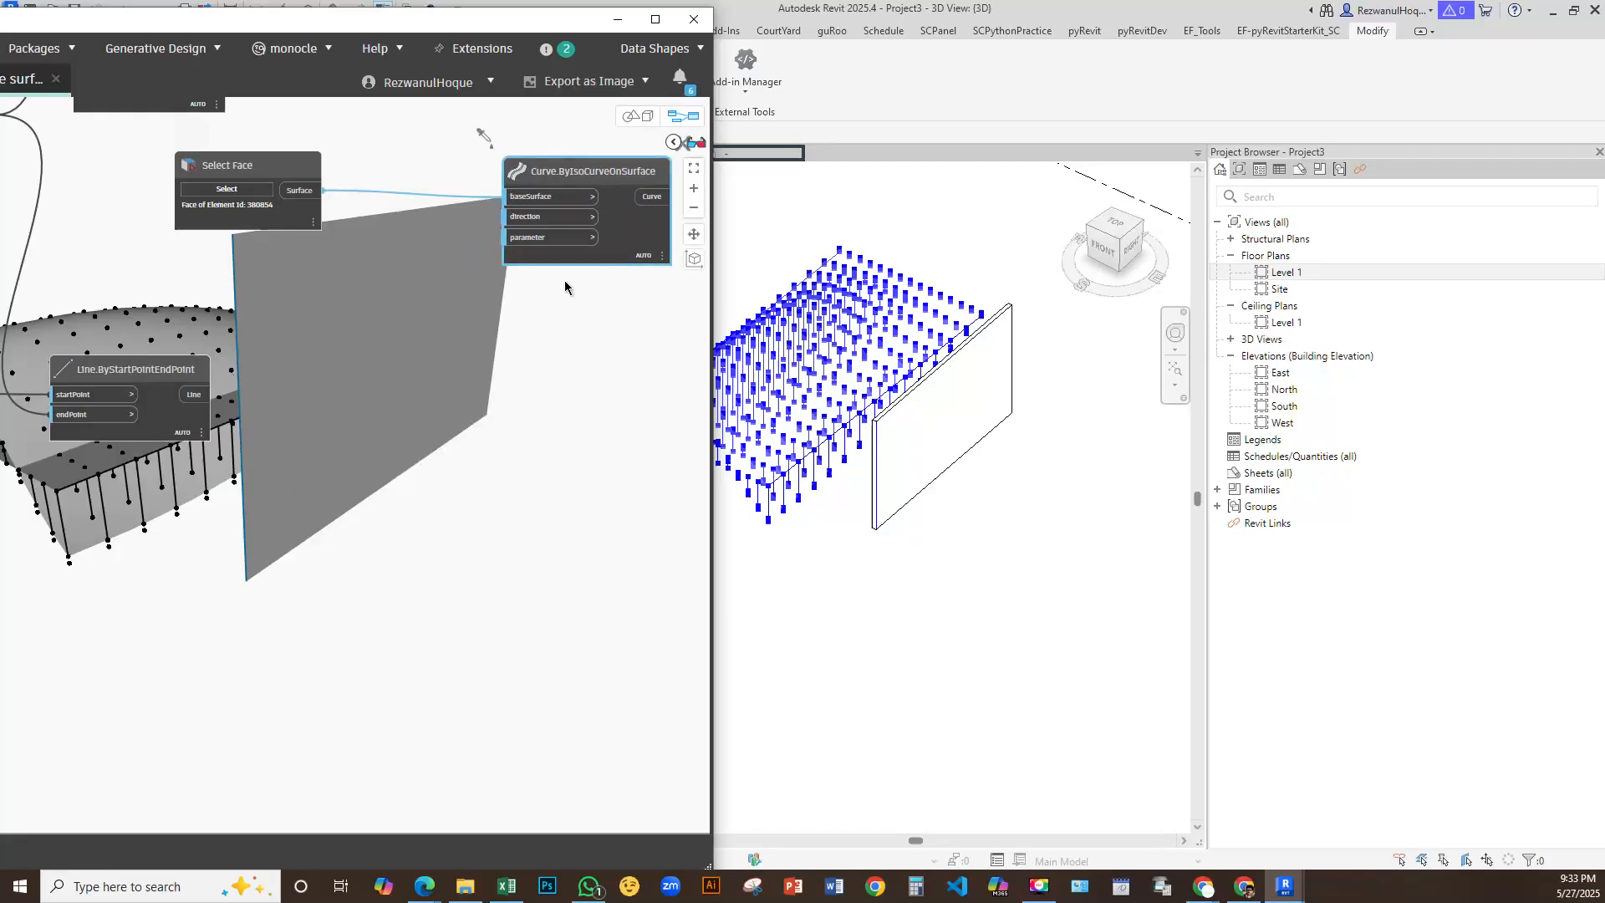
right_click(441, 397)
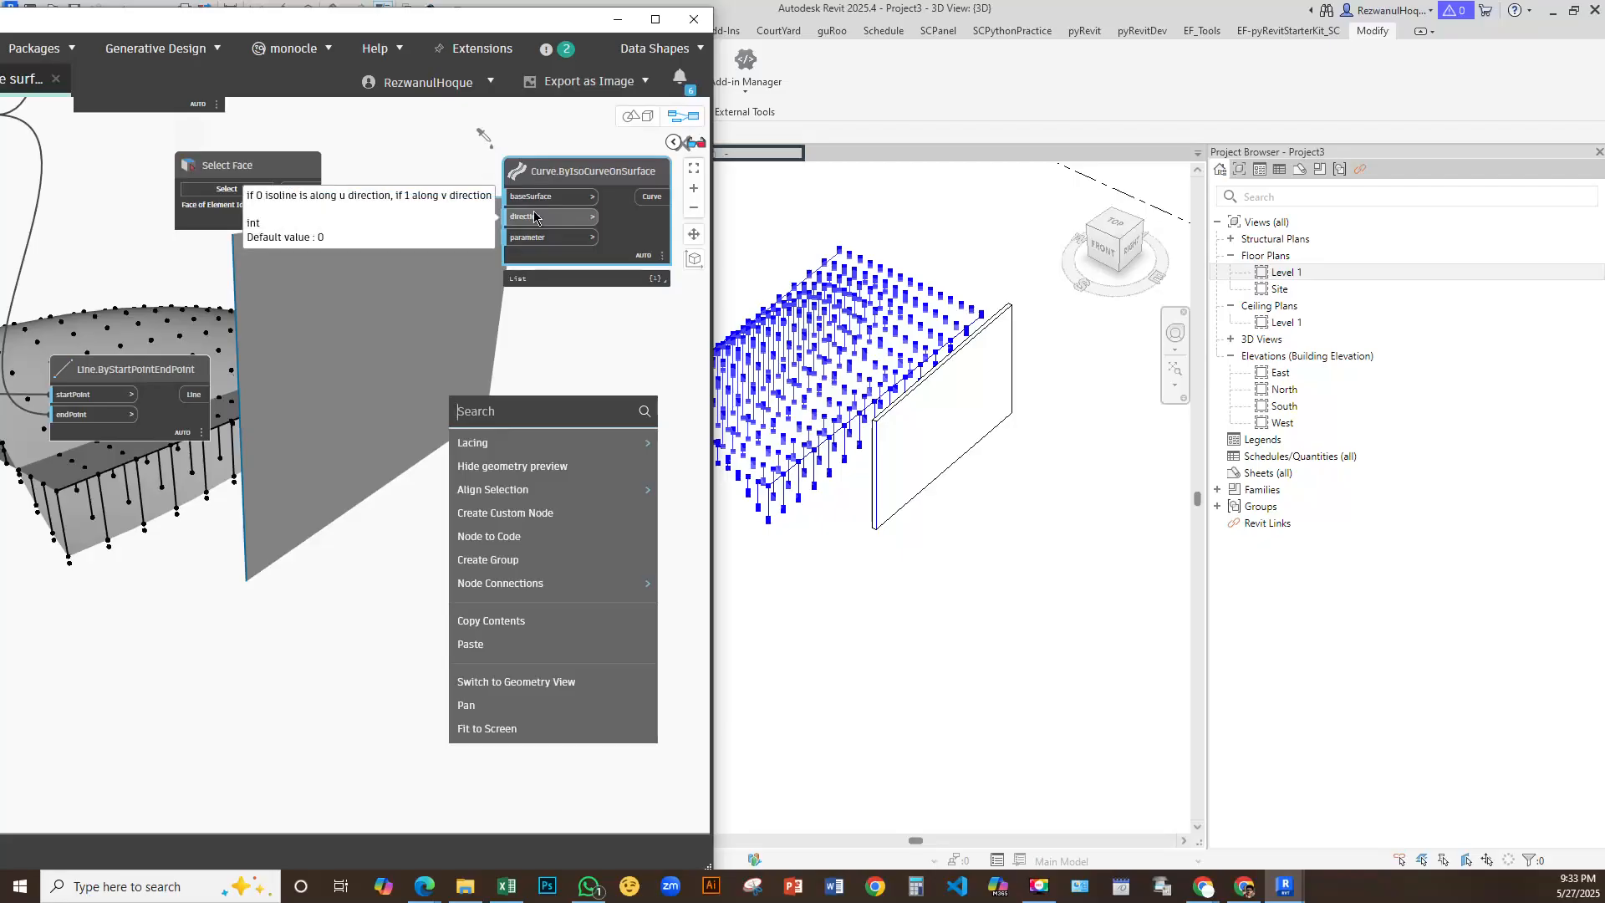
left_click(311, 297)
Add a Code Block with the value 1 below Select Face and connect it to the direction input of Curve.ByIsoCurveOnSurface
double_click(311, 295)
type("1")
left_click(348, 317)
left_click_drag(328, 285, 502, 216)
middle_click_drag(451, 356, 409, 224)
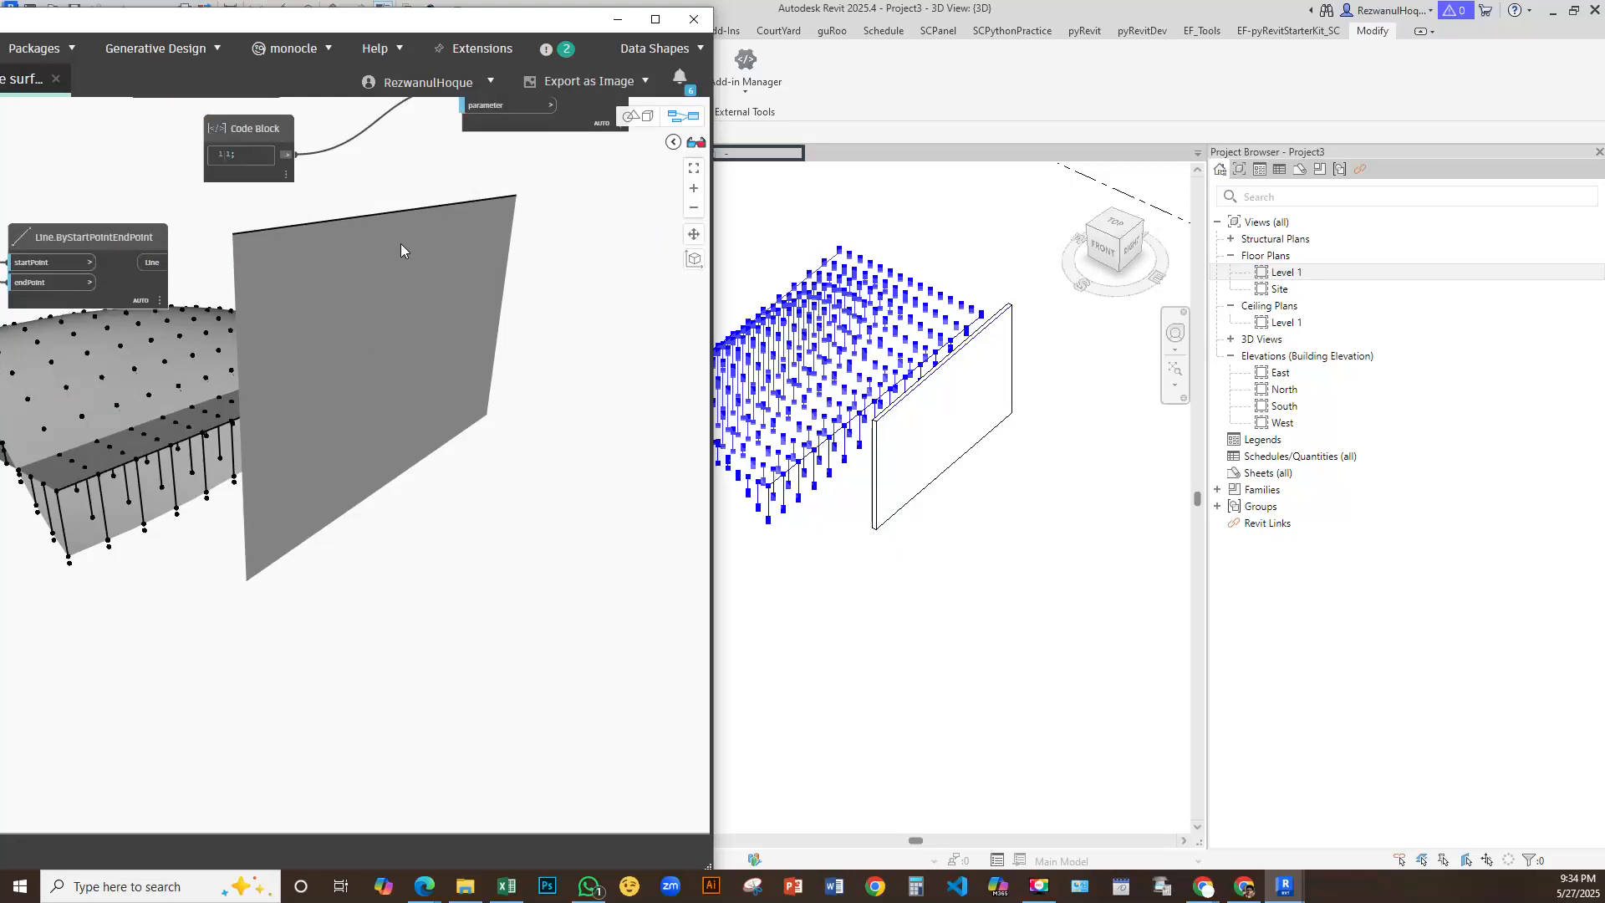
Maximize the Dynamo window and move the Curve.ByIsoCurveOnSurface node farther away from the Code Block
left_click_drag(536, 20, 845, 15)
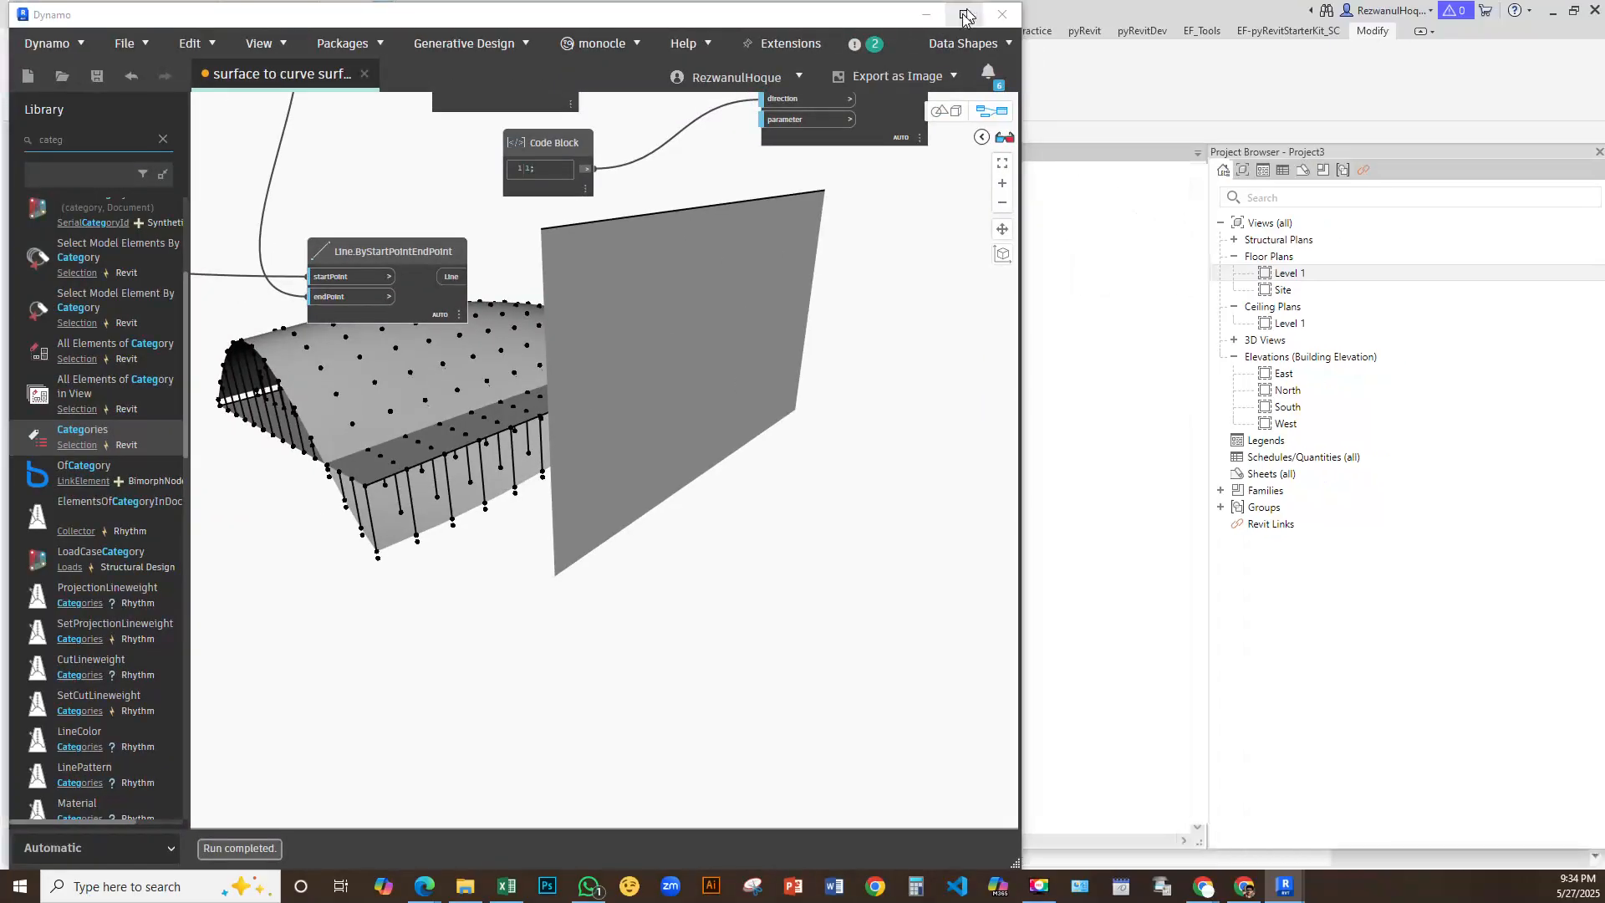
left_click(967, 15)
middle_click_drag(967, 293, 759, 344)
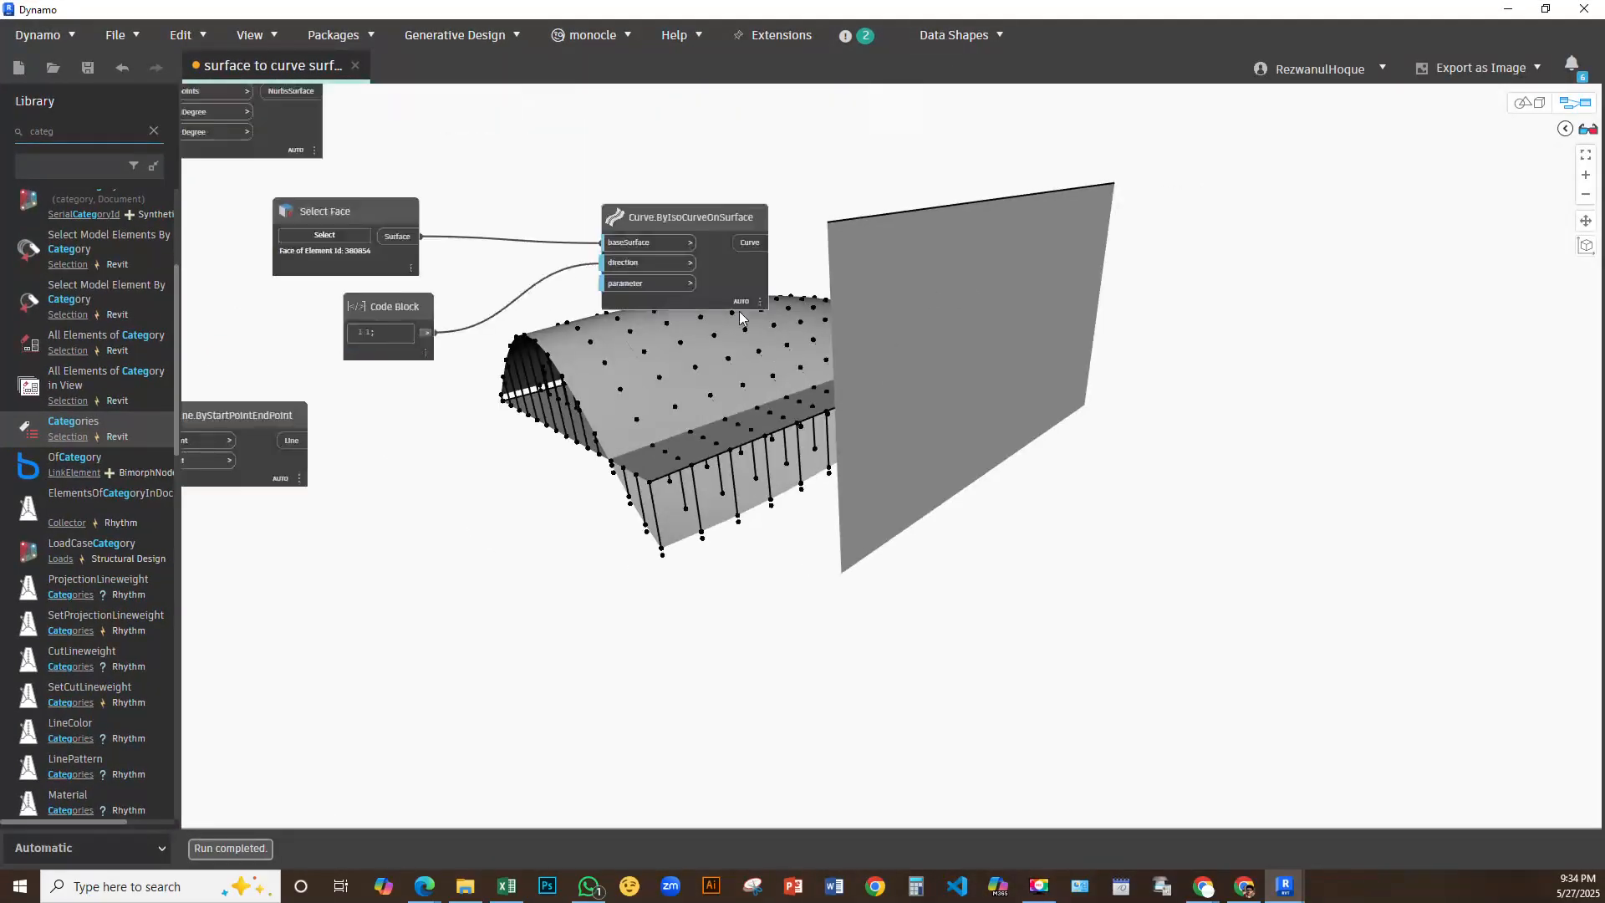
scroll(736, 288, "up", 3)
left_click_drag(738, 282, 876, 252)
middle_click_drag(535, 444, 867, 370)
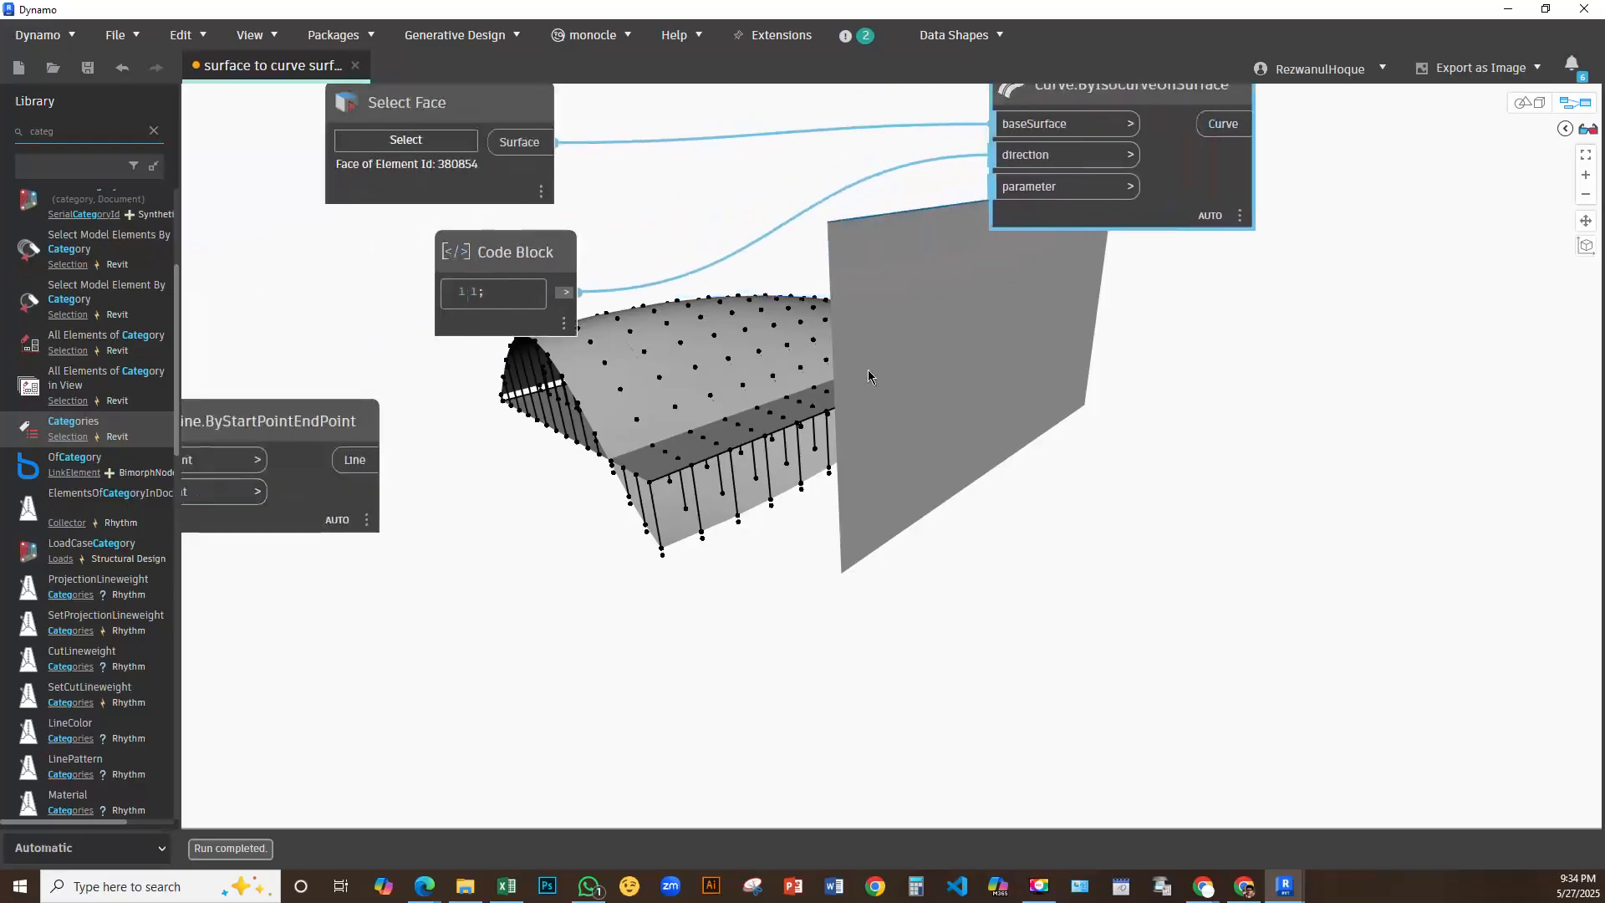
Add a second Code Block below the first one and enter 1; in it
double_click(602, 407)
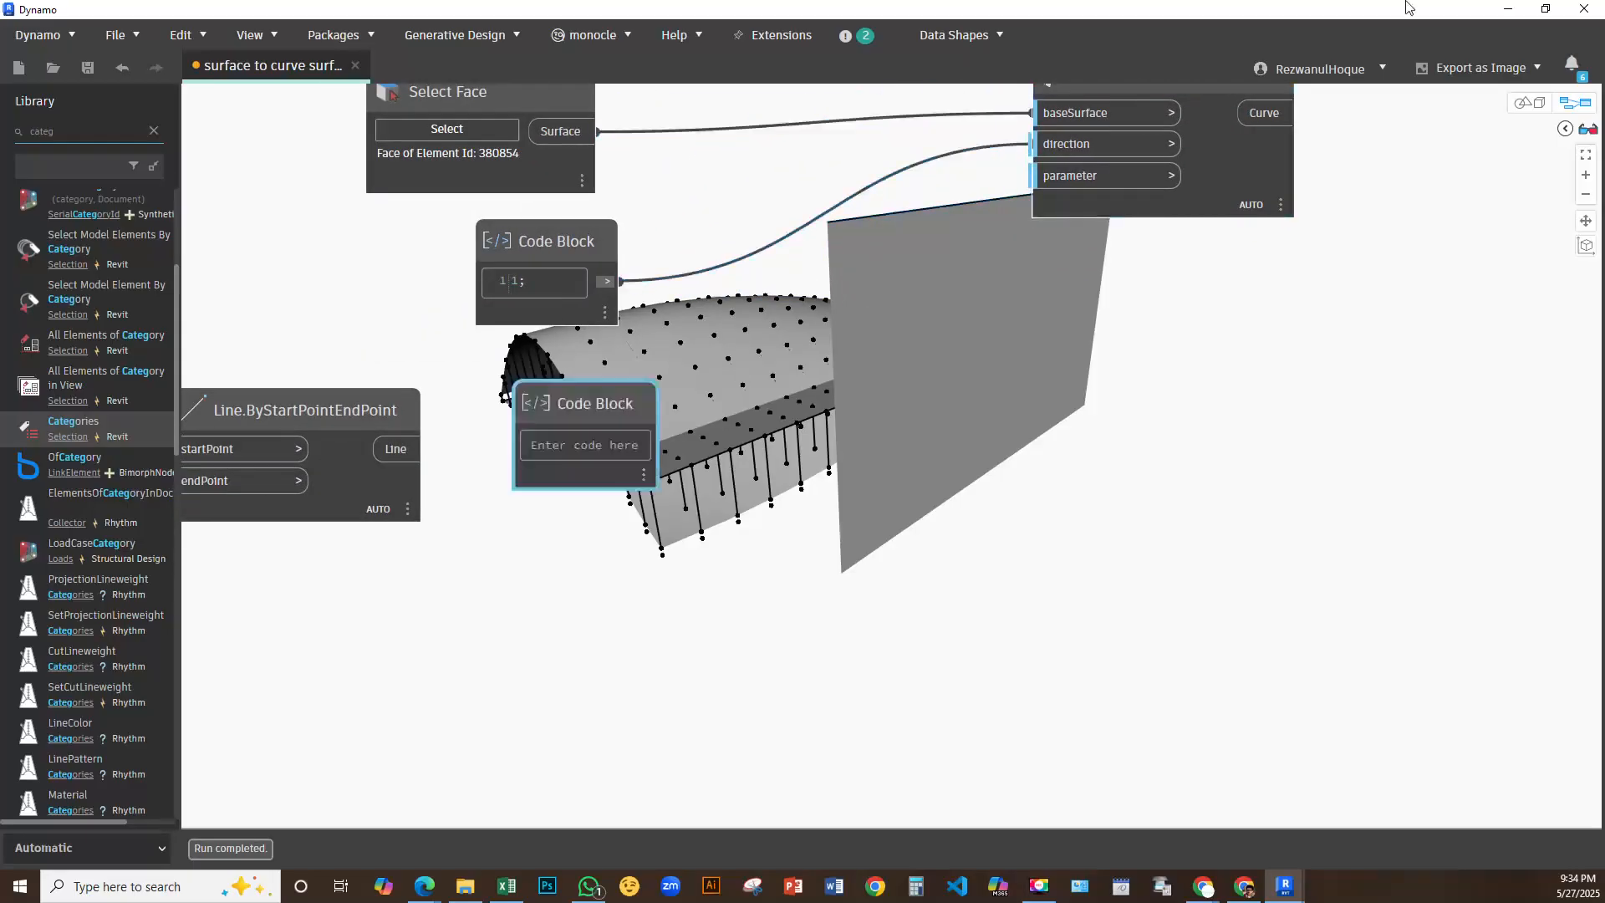
left_click(1508, 9)
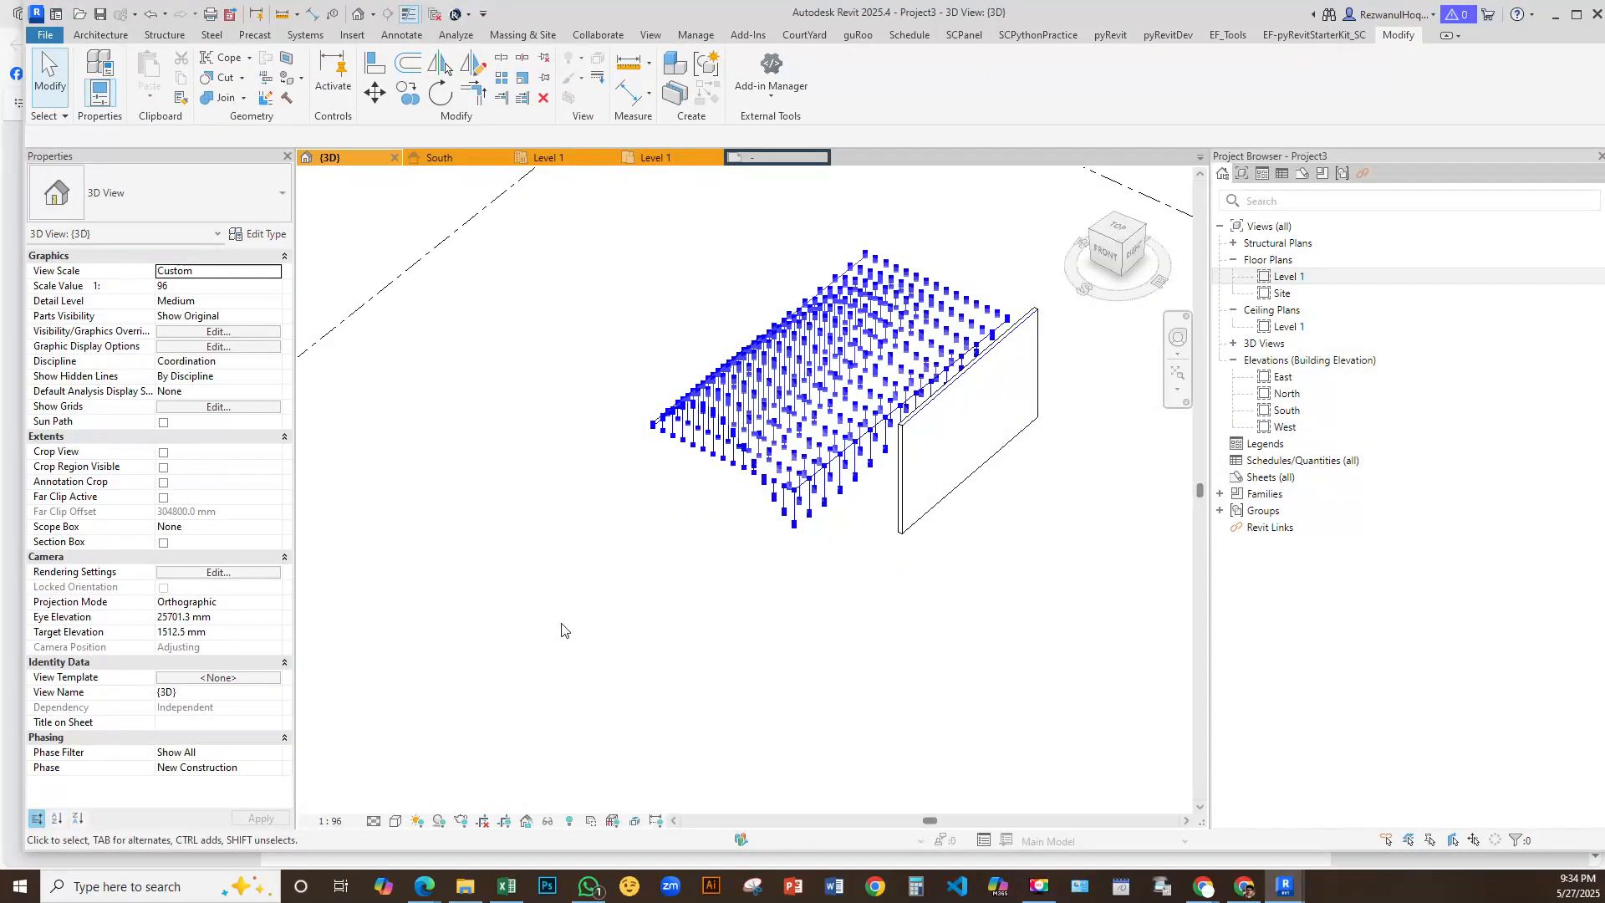
mouse_move(1292, 888)
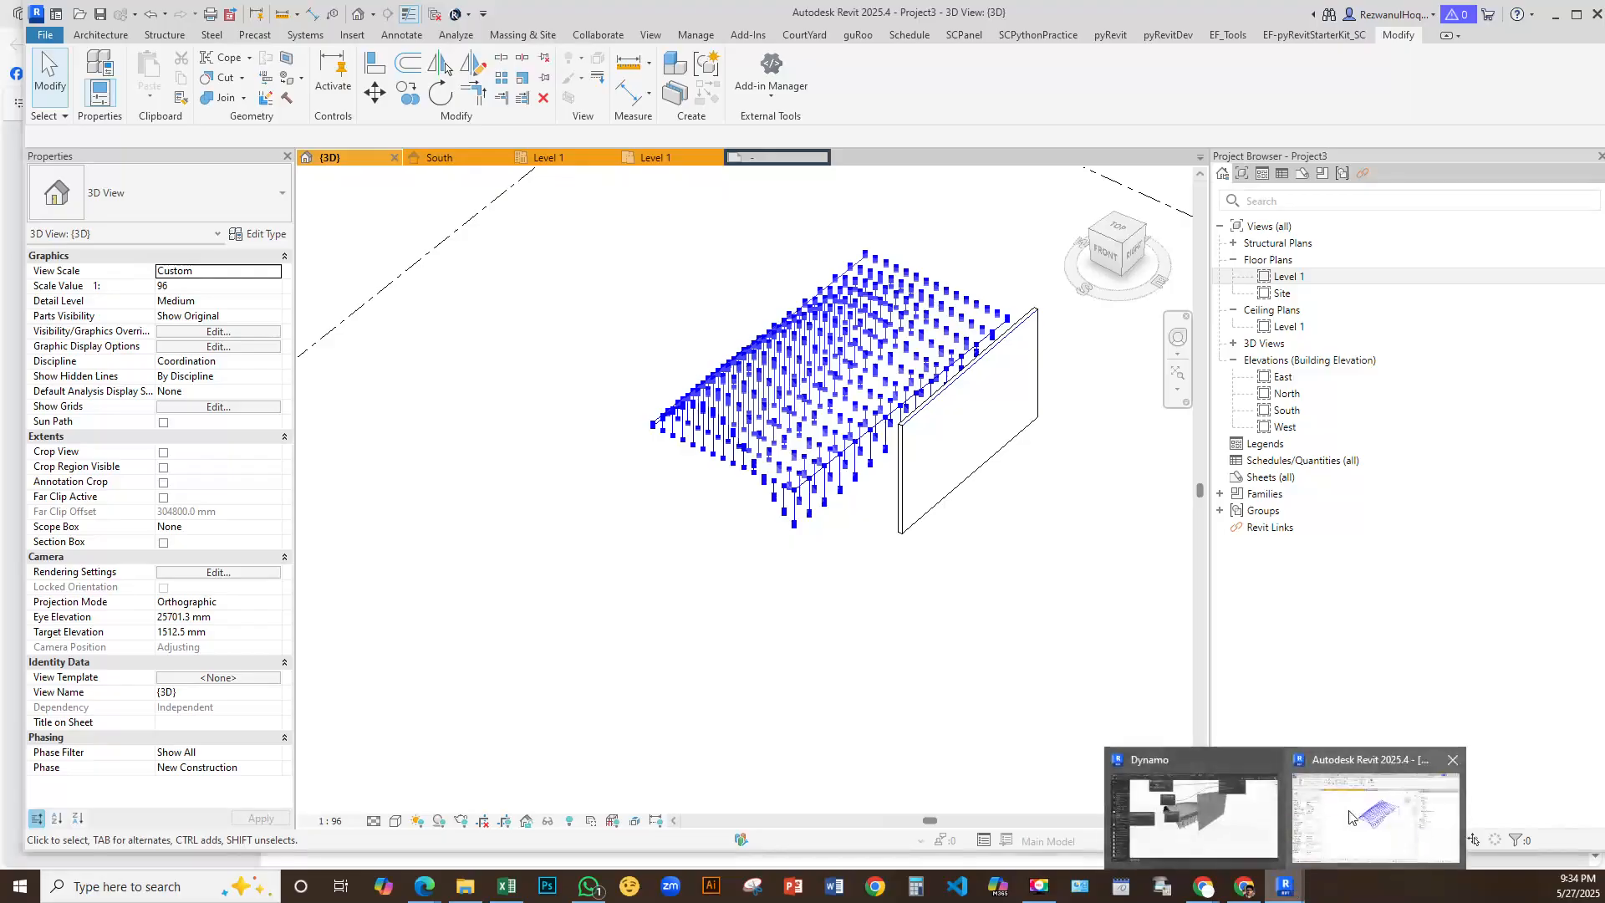
left_click(1348, 817)
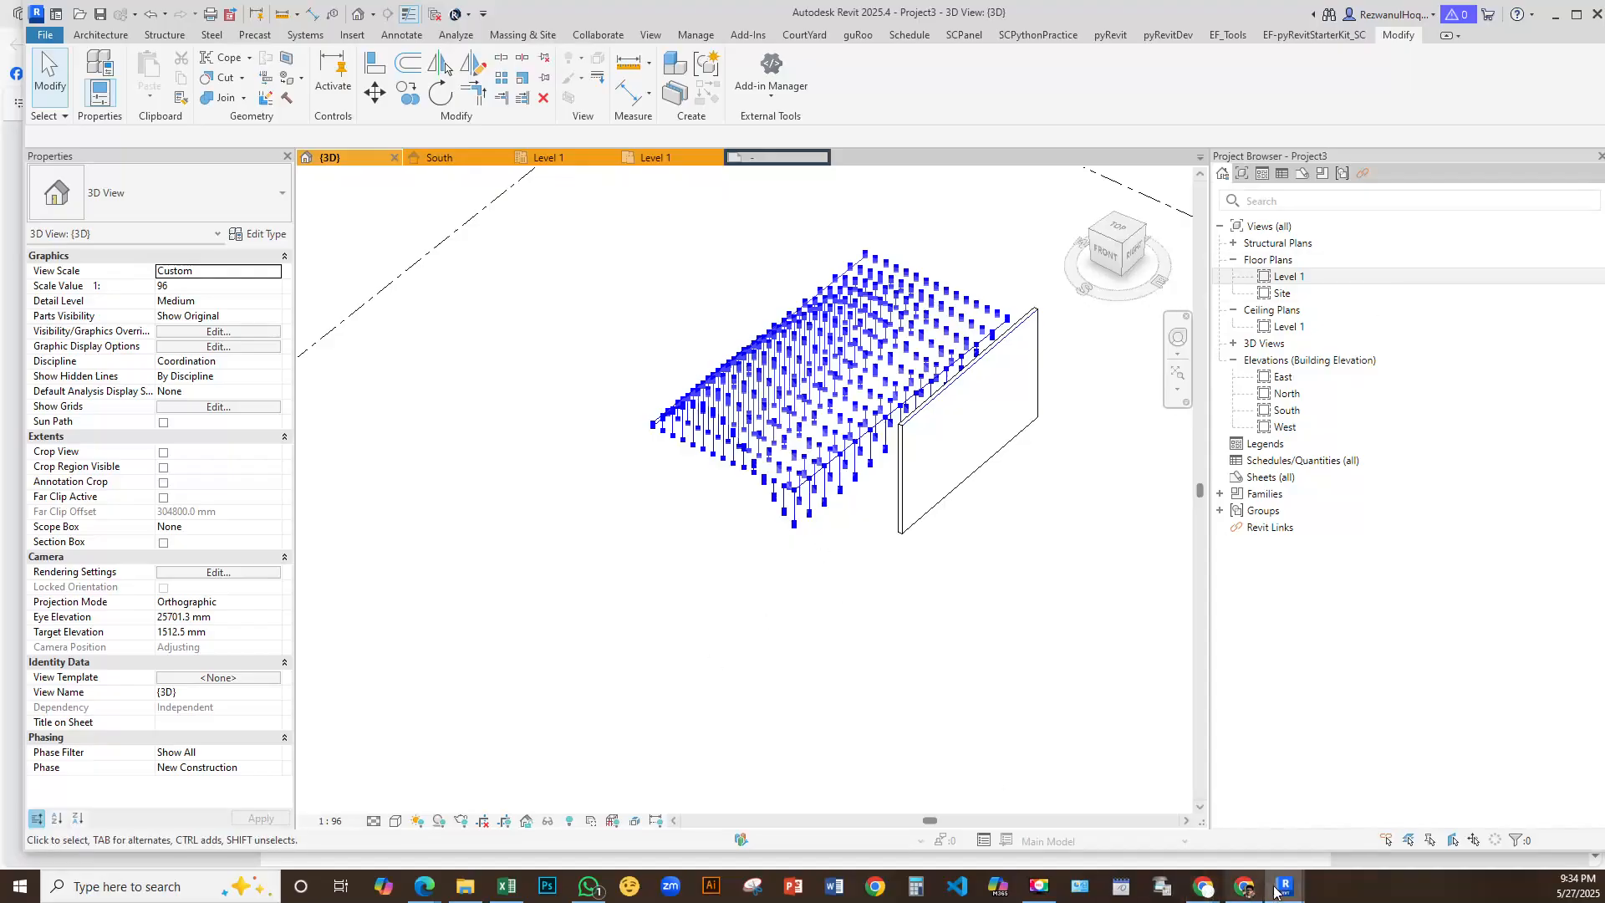
mouse_move(1279, 889)
left_click(1179, 799)
left_click(582, 456)
type("1;")
left_click(648, 680)
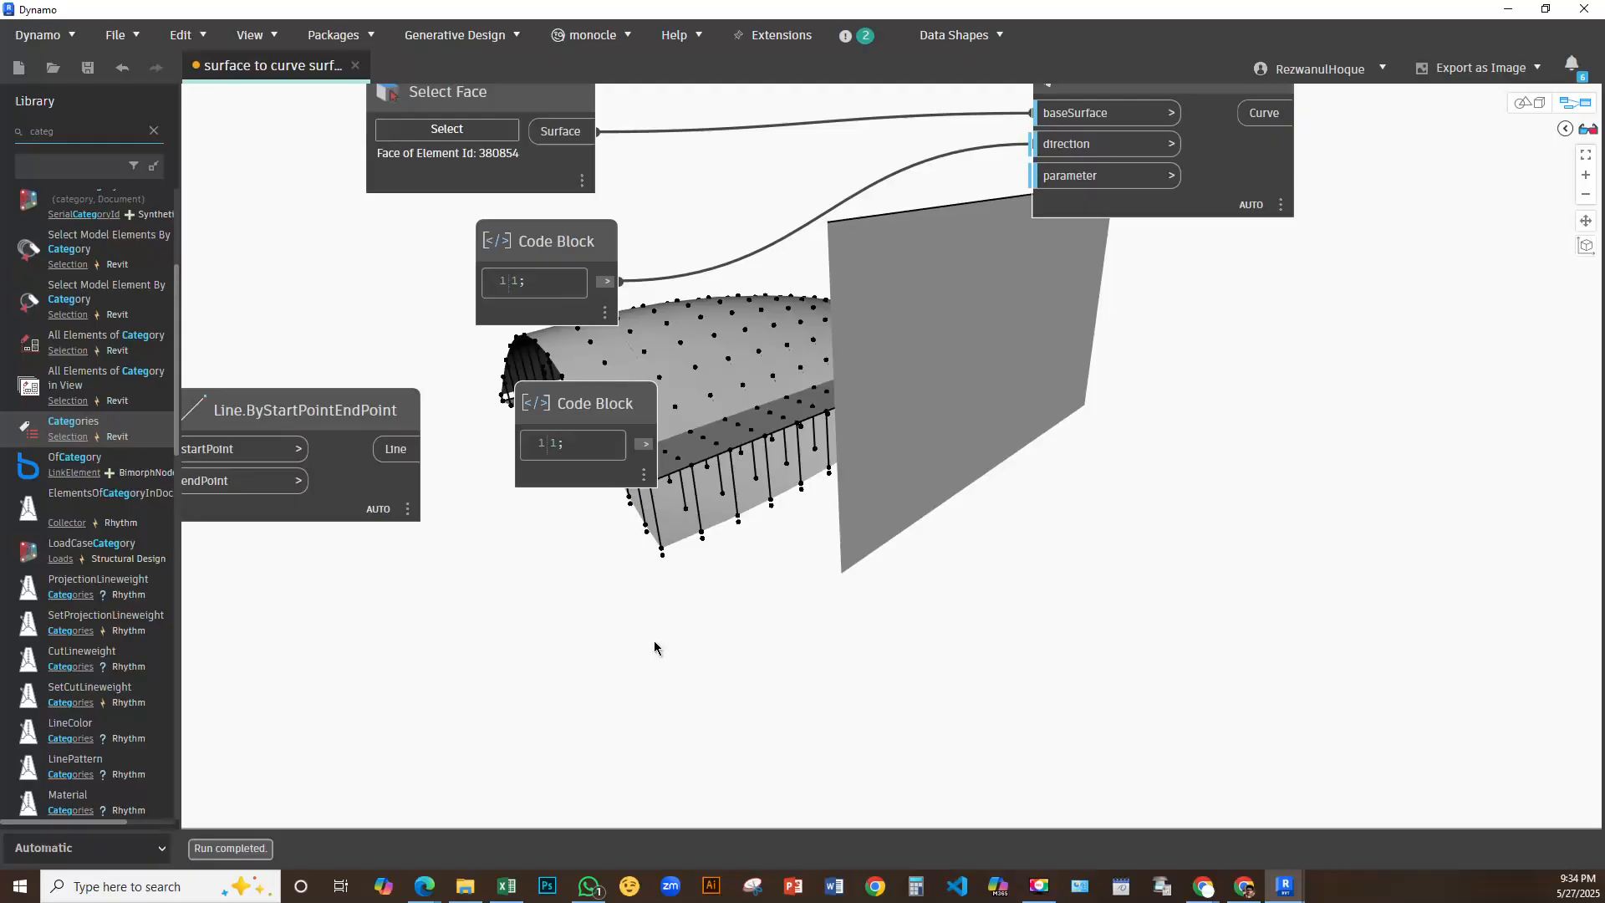
Change the value in the lower Code Block to 0.1
double_click(554, 443)
left_click(595, 583)
left_click(553, 446)
type("0.")
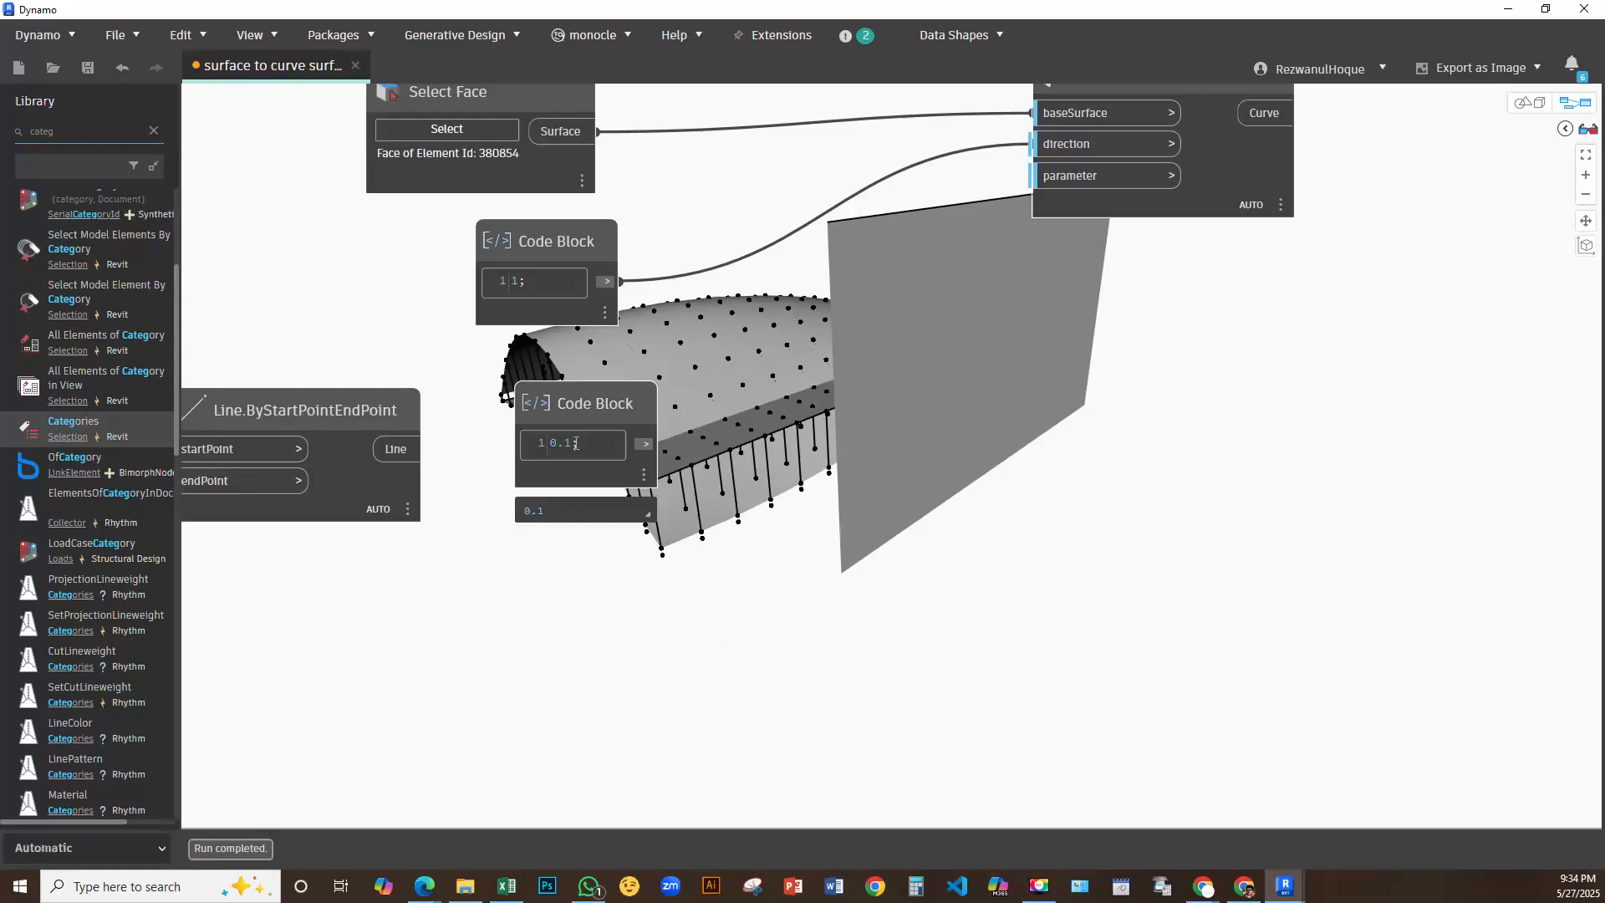
left_click_drag(576, 443, 535, 444)
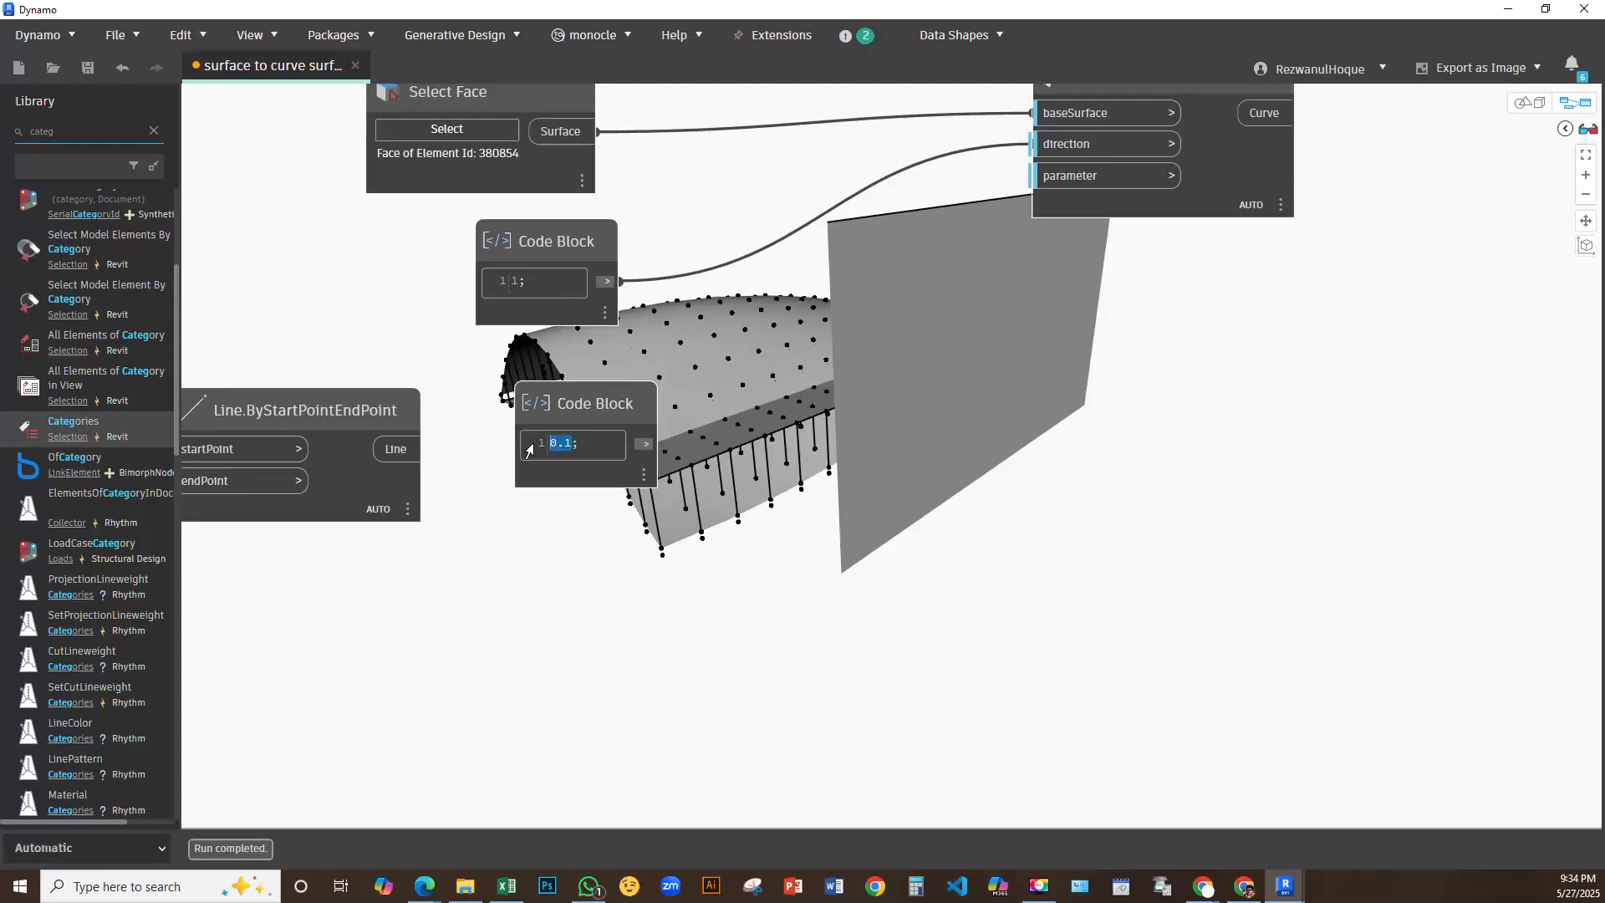
left_click(571, 444)
type("\"")
left_click(587, 554)
key("ctrl+a")
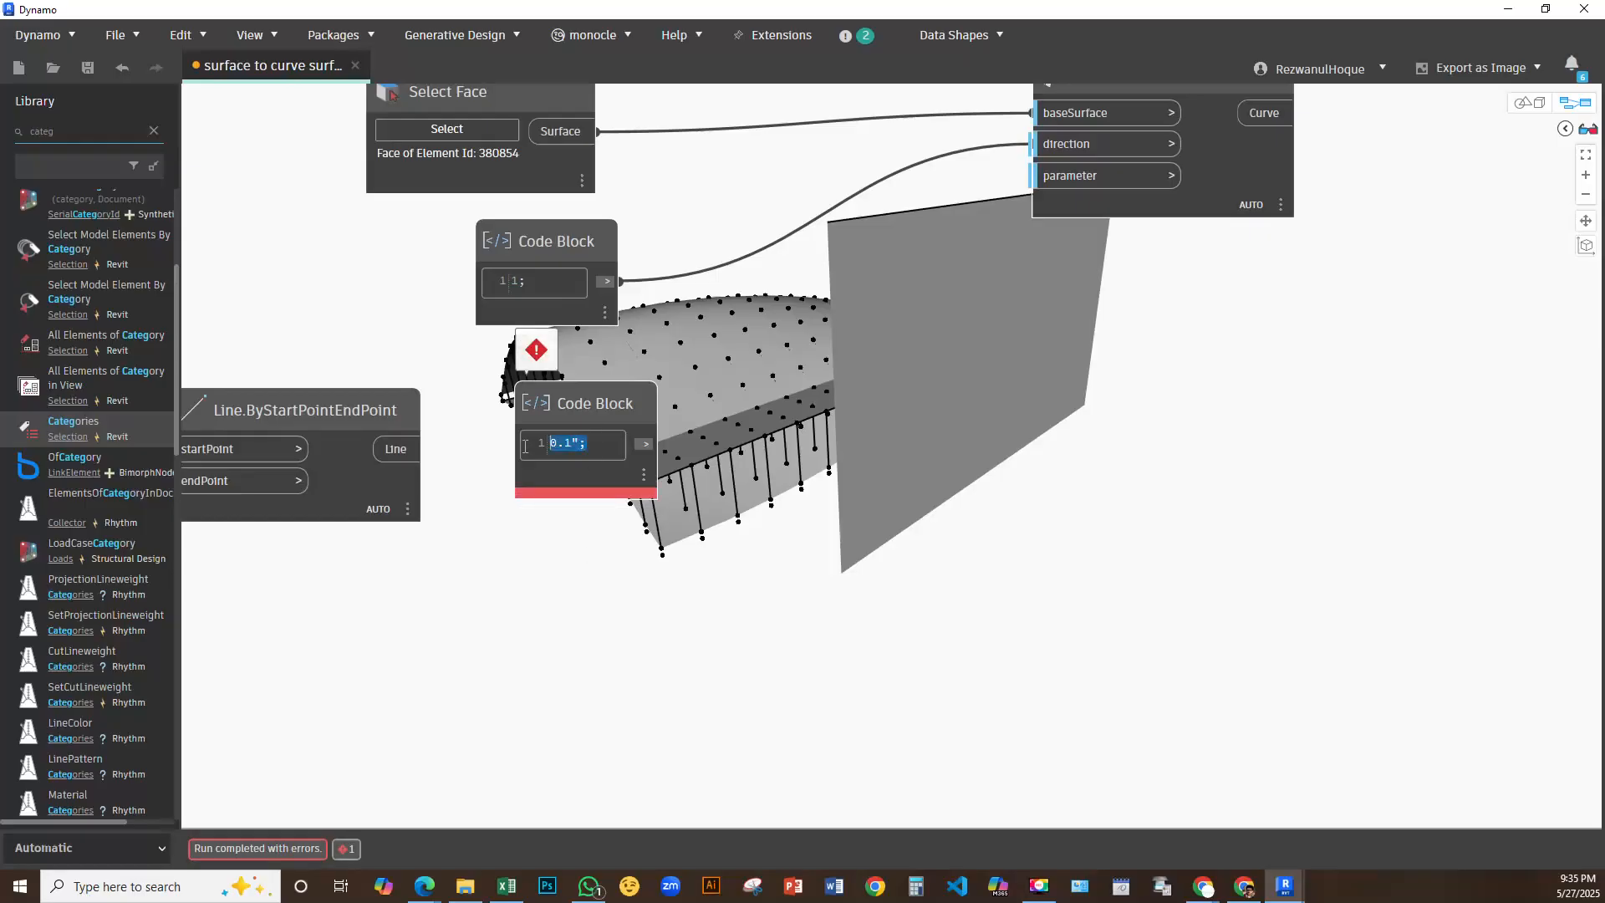
key("BackSpace")
Delete the lower Code Block that is not connected to any node
left_click(604, 411)
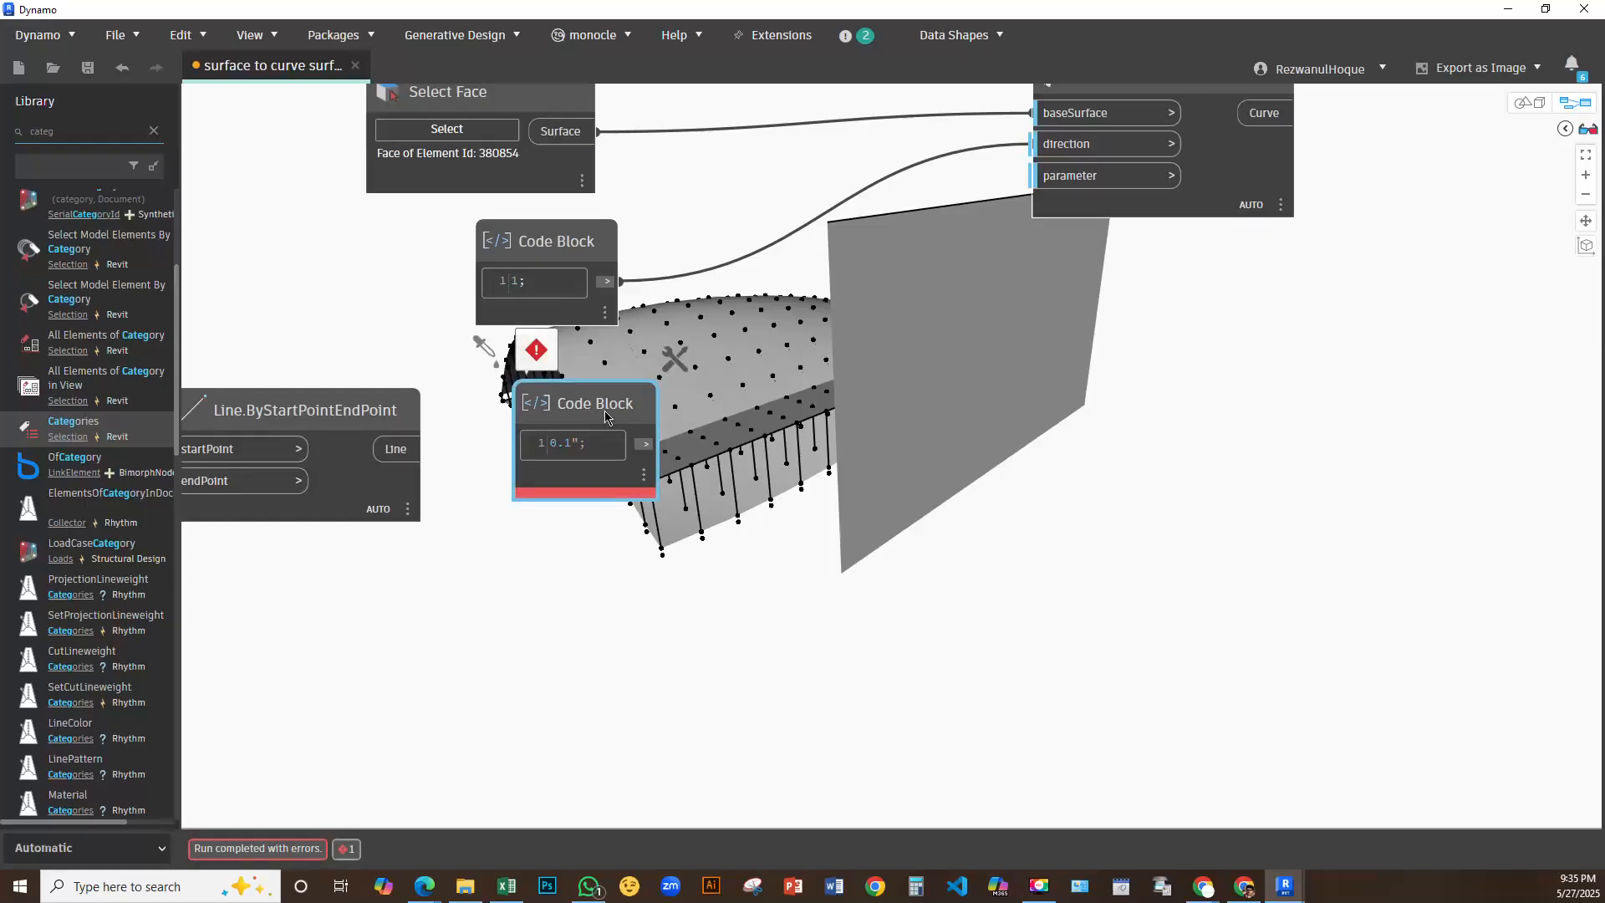
key("Delete")
middle_click_drag(591, 419, 549, 558)
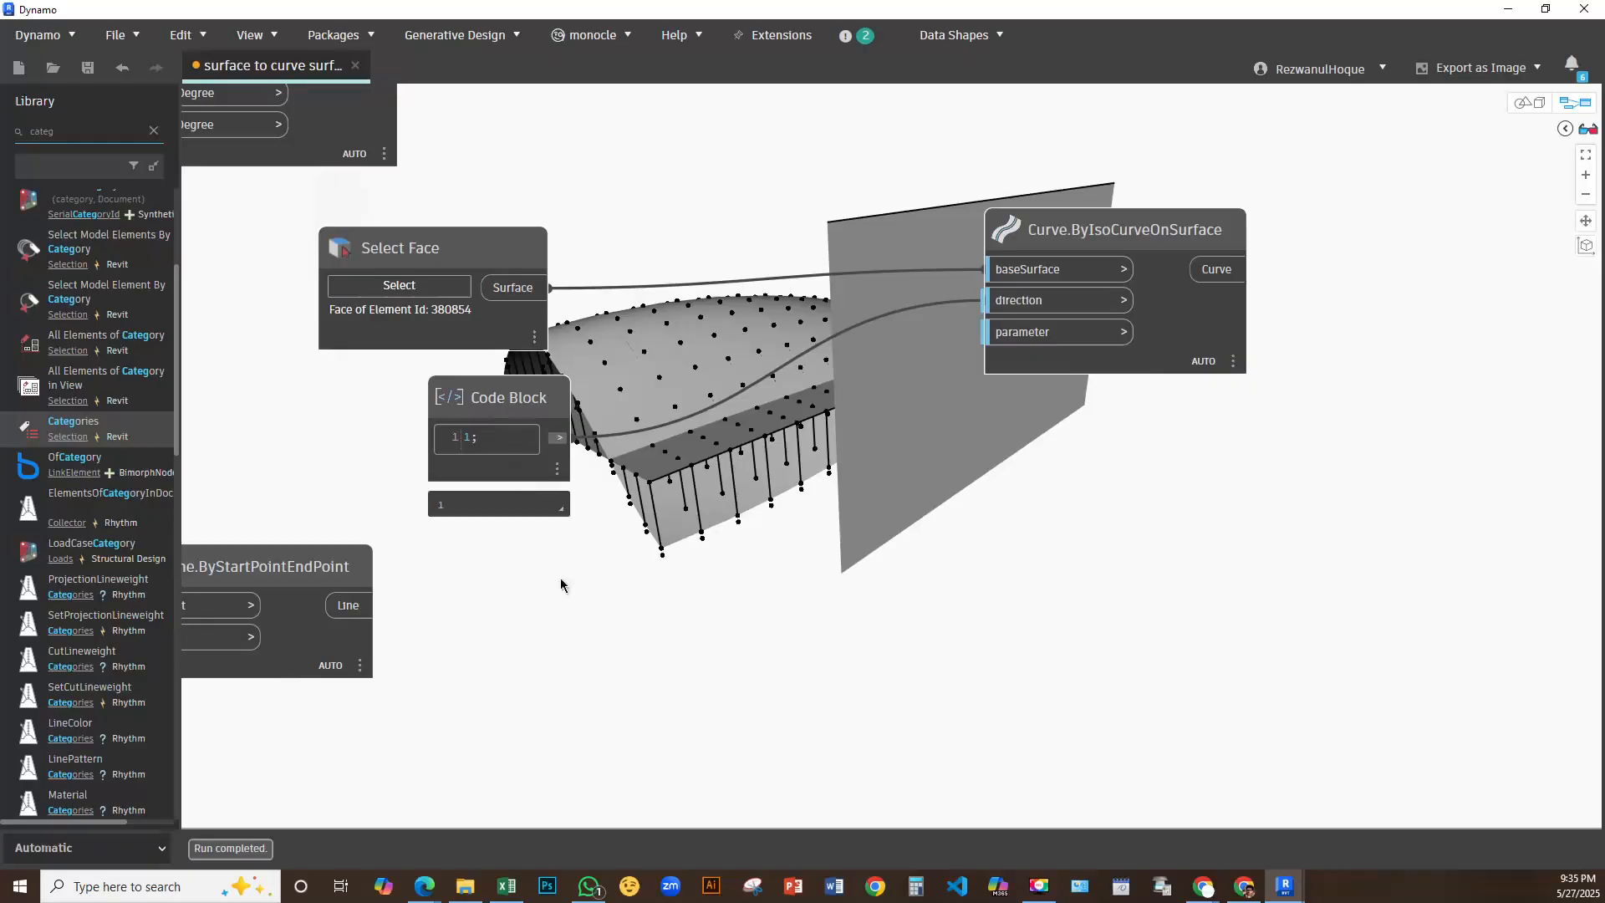
double_click(566, 630)
left_click_drag(594, 627, 596, 560)
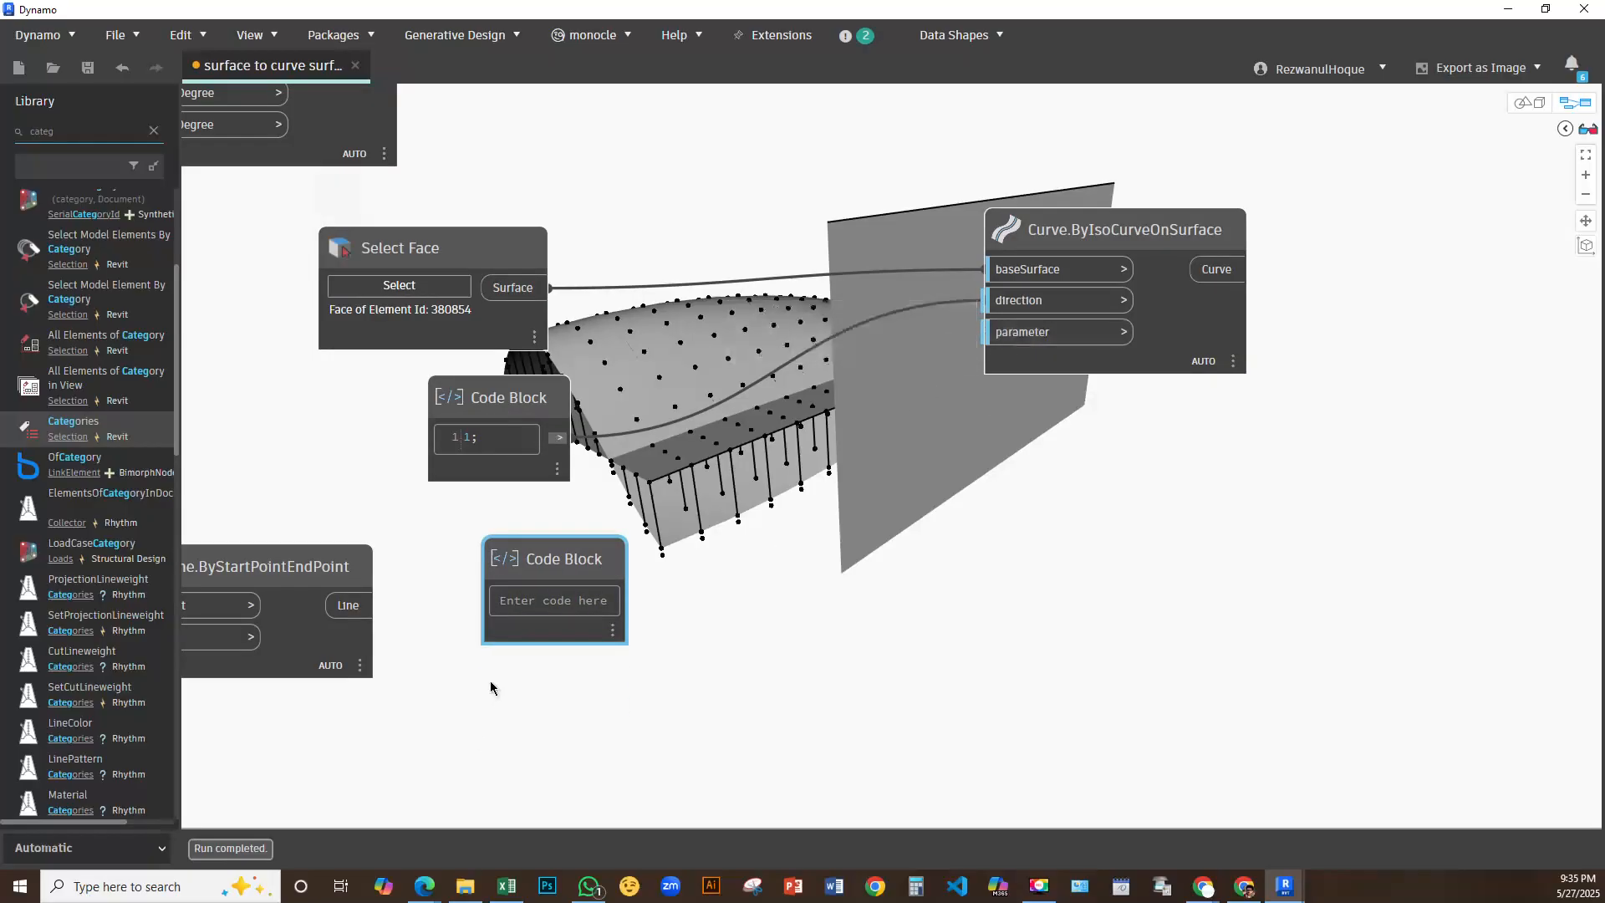
key("Delete")
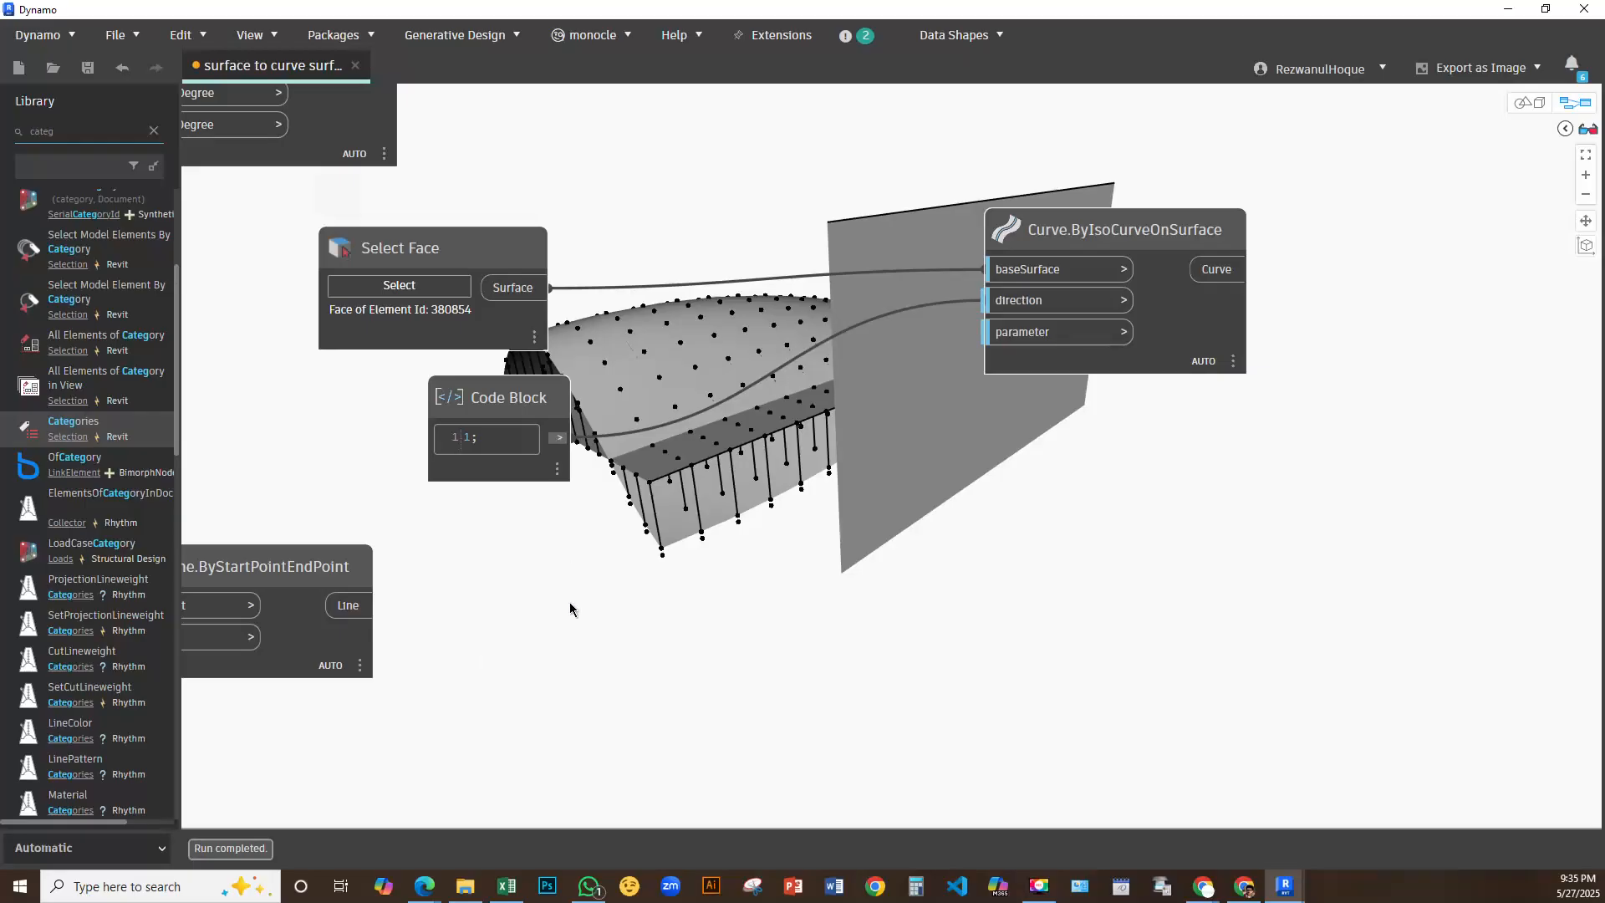
Add a Number Slider node and place it below the Code Block that feeds the direction input
right_click(565, 660)
type("sli")
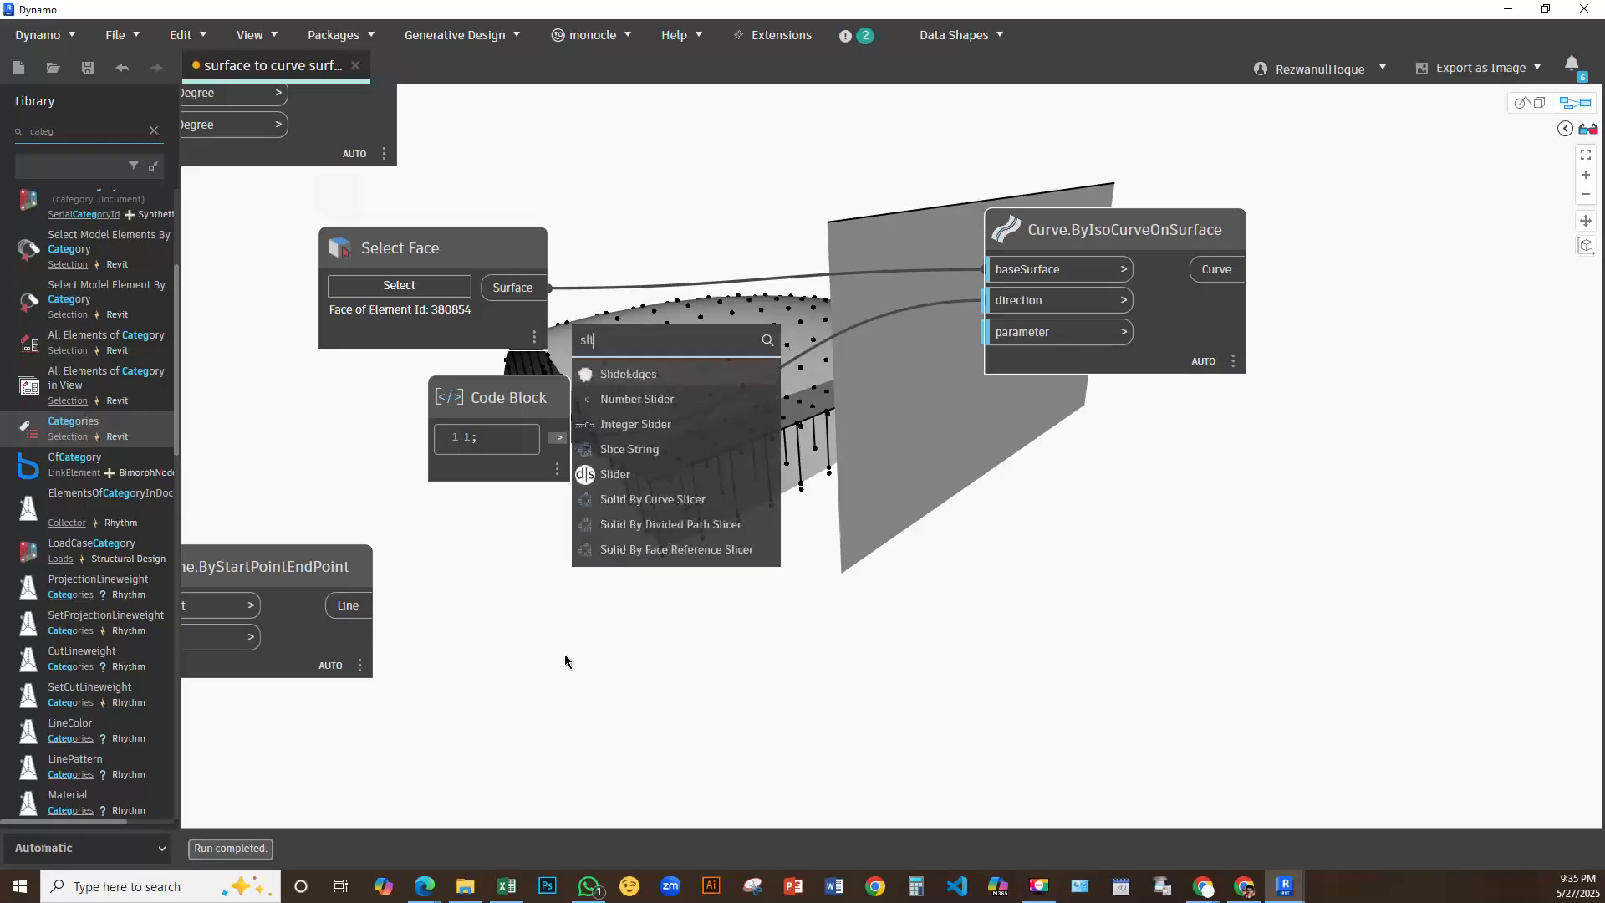
left_click(629, 398)
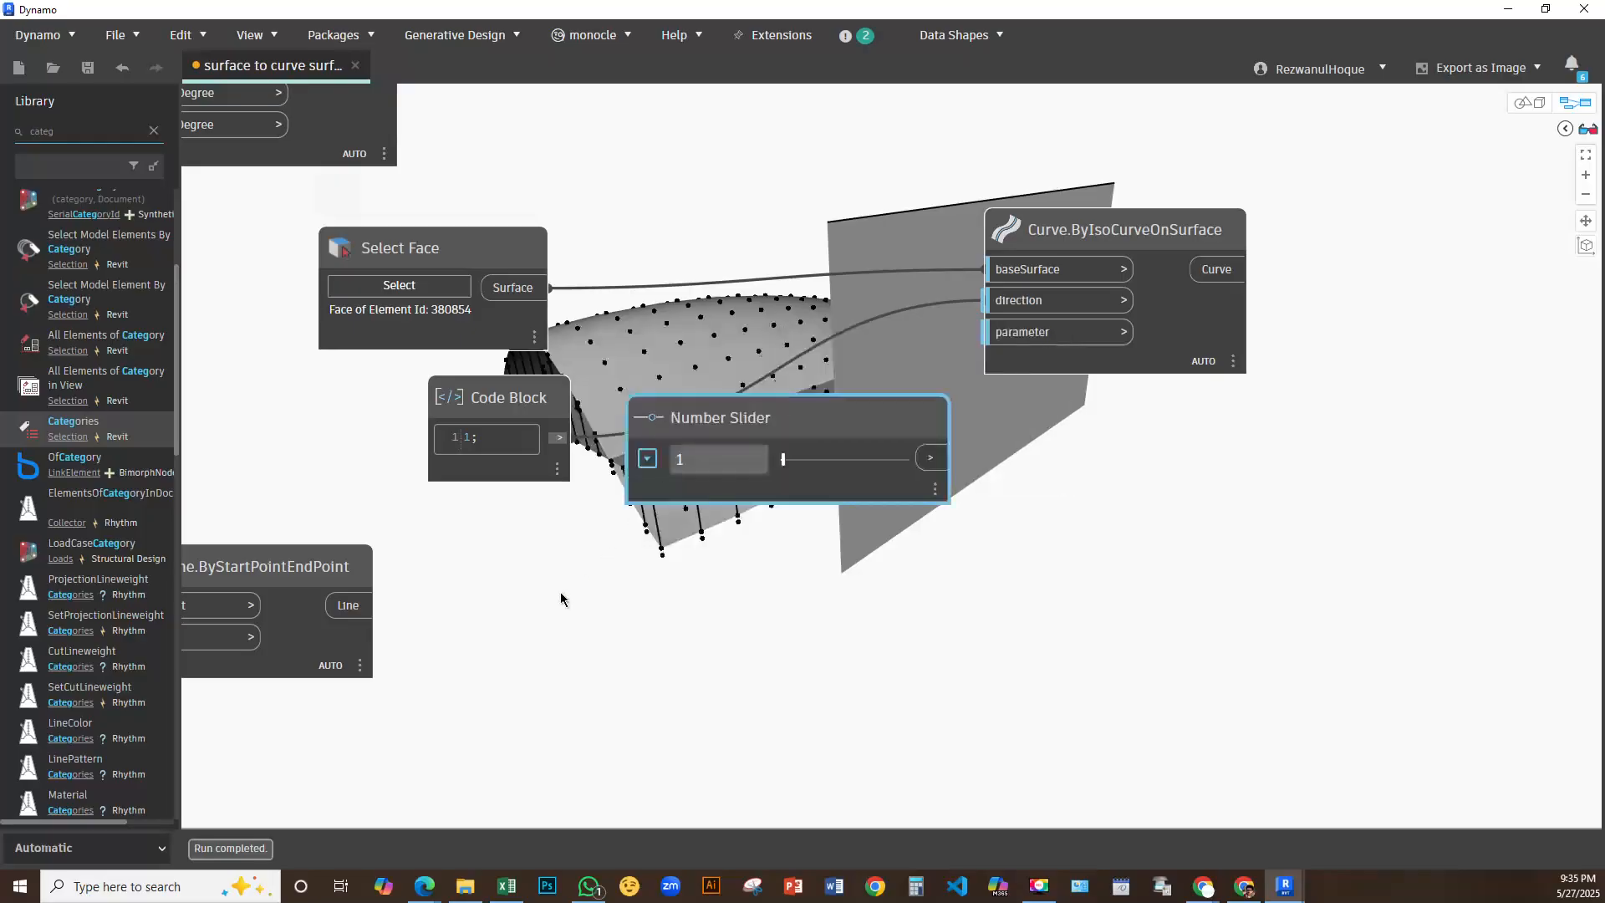
left_click(1538, 11)
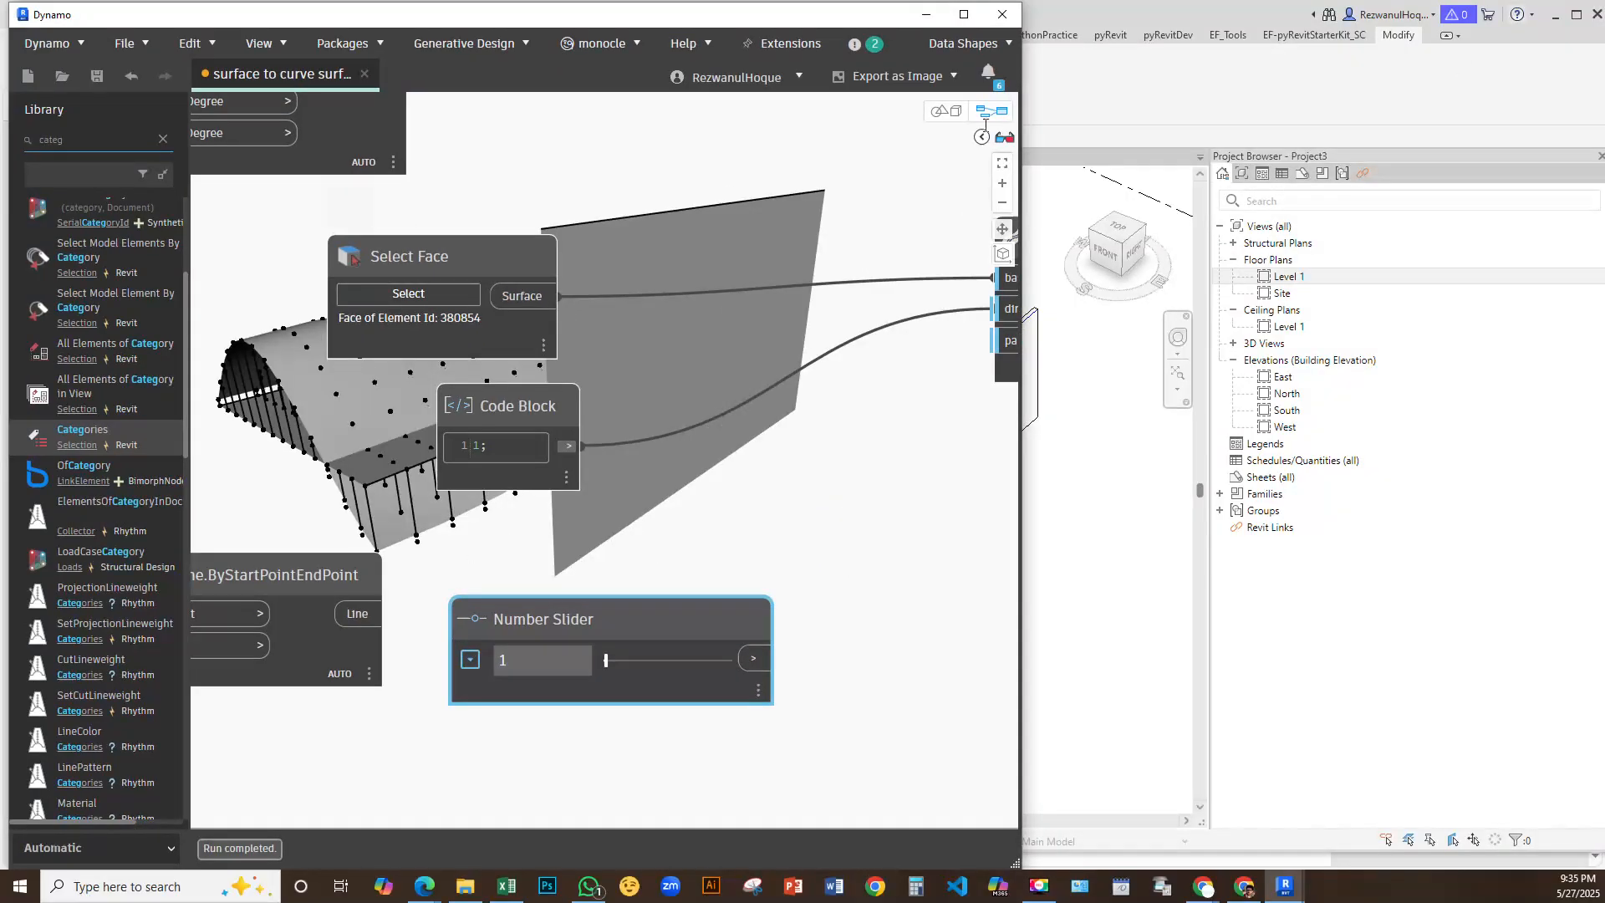
left_click(972, 15)
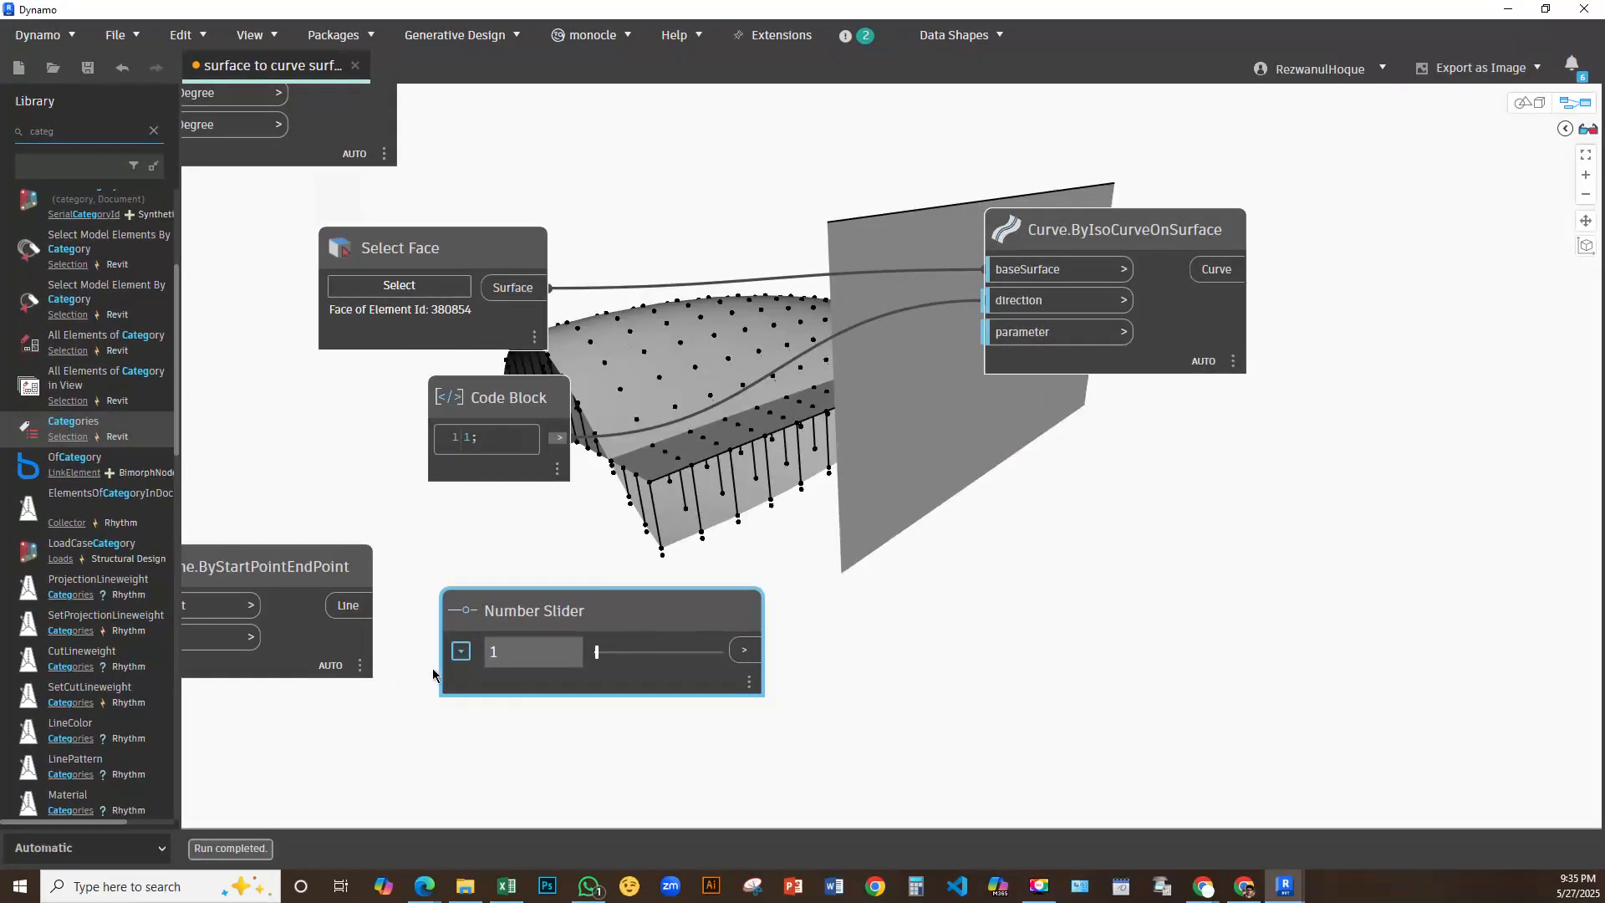
Expand the Number Slider's range settings, connect it to the parameter input of Curve.ByIsoCurveOnSurface, and set the slider to 0
left_click(462, 653)
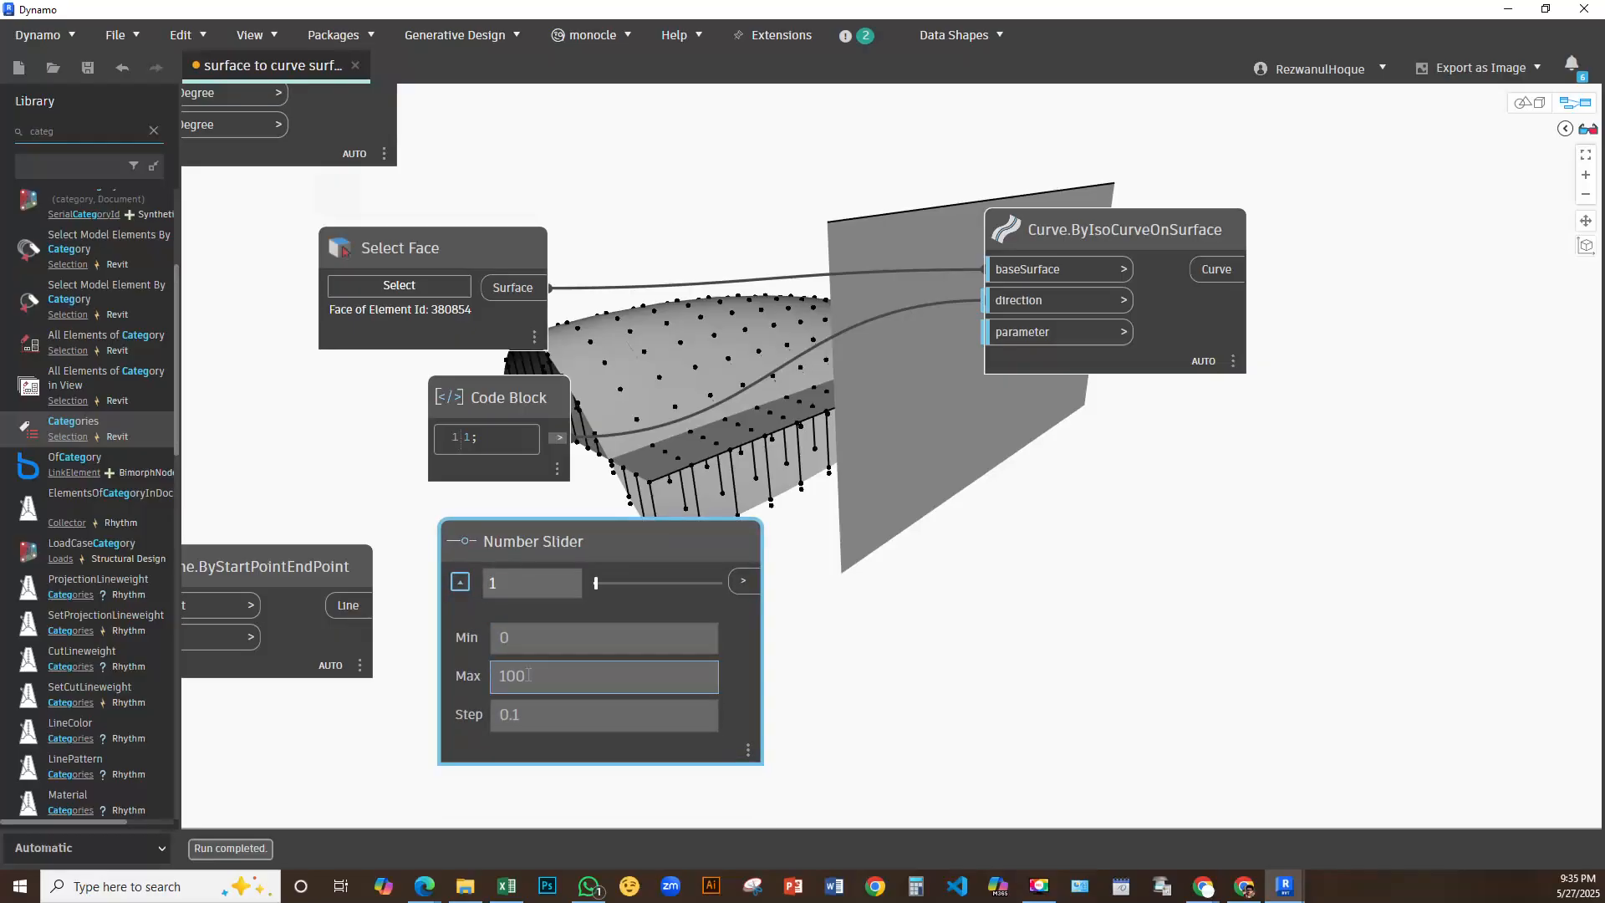
left_click(516, 714)
left_click_drag(516, 715, 500, 718)
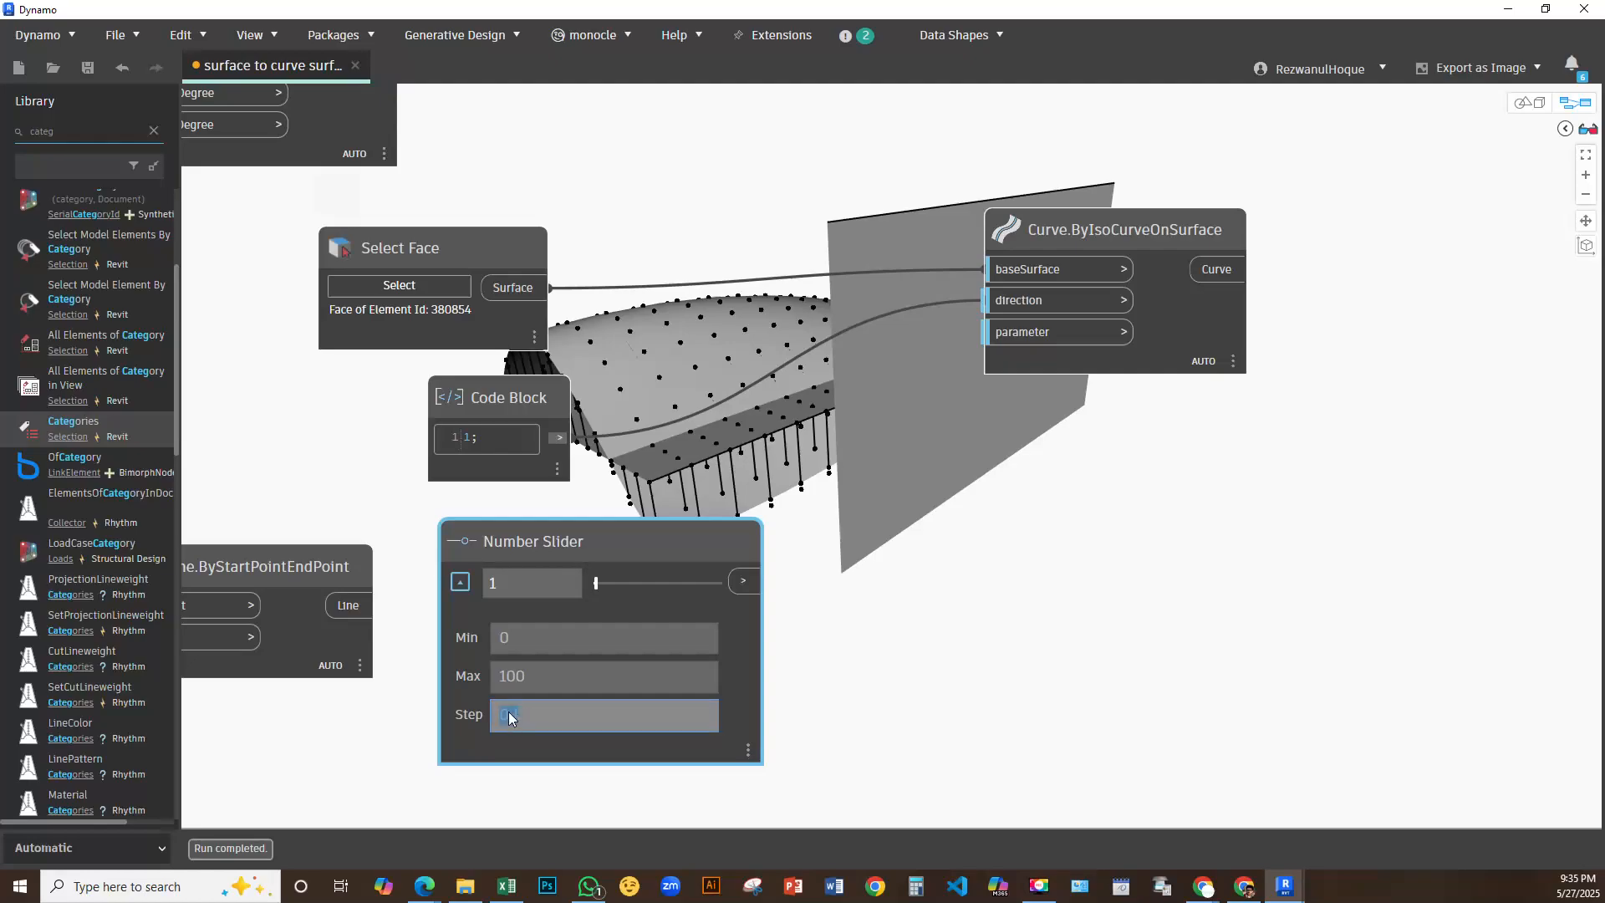
left_click_drag(743, 580, 1037, 333)
mouse_move(596, 583)
left_mouse_down()
mouse_move(612, 581)
mouse_move(596, 583)
left_mouse_up()
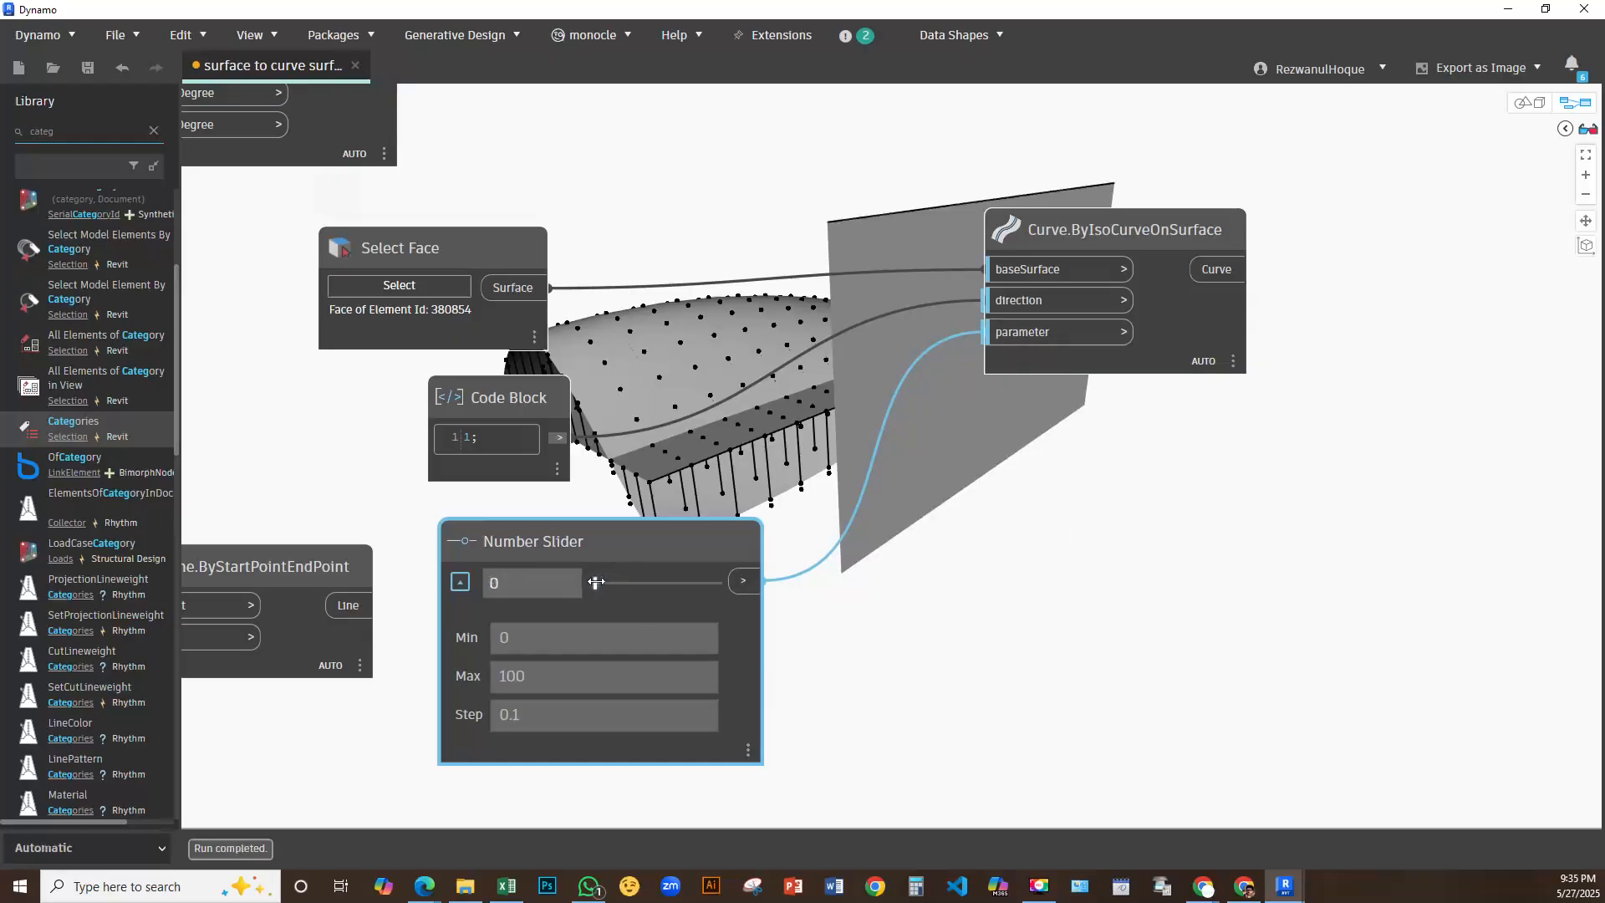
Set the Number Slider's maximum to 1 and move the Curve.ByIsoCurveOnSurface node clear of the previewed wall face
double_click(547, 673)
type("1")
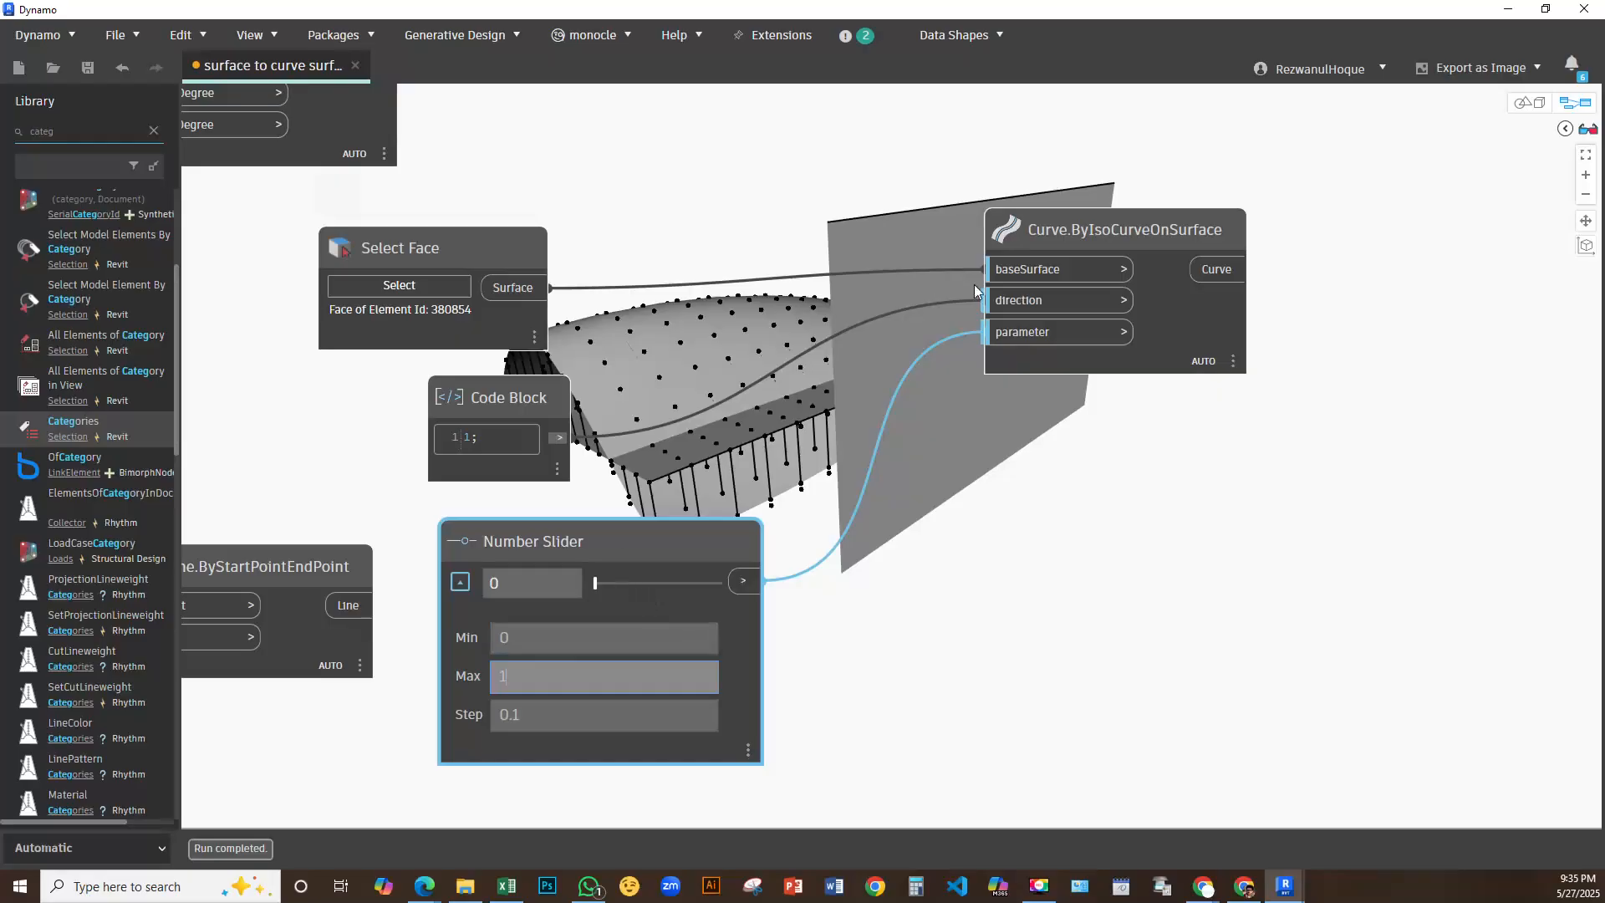
mouse_move(1039, 291)
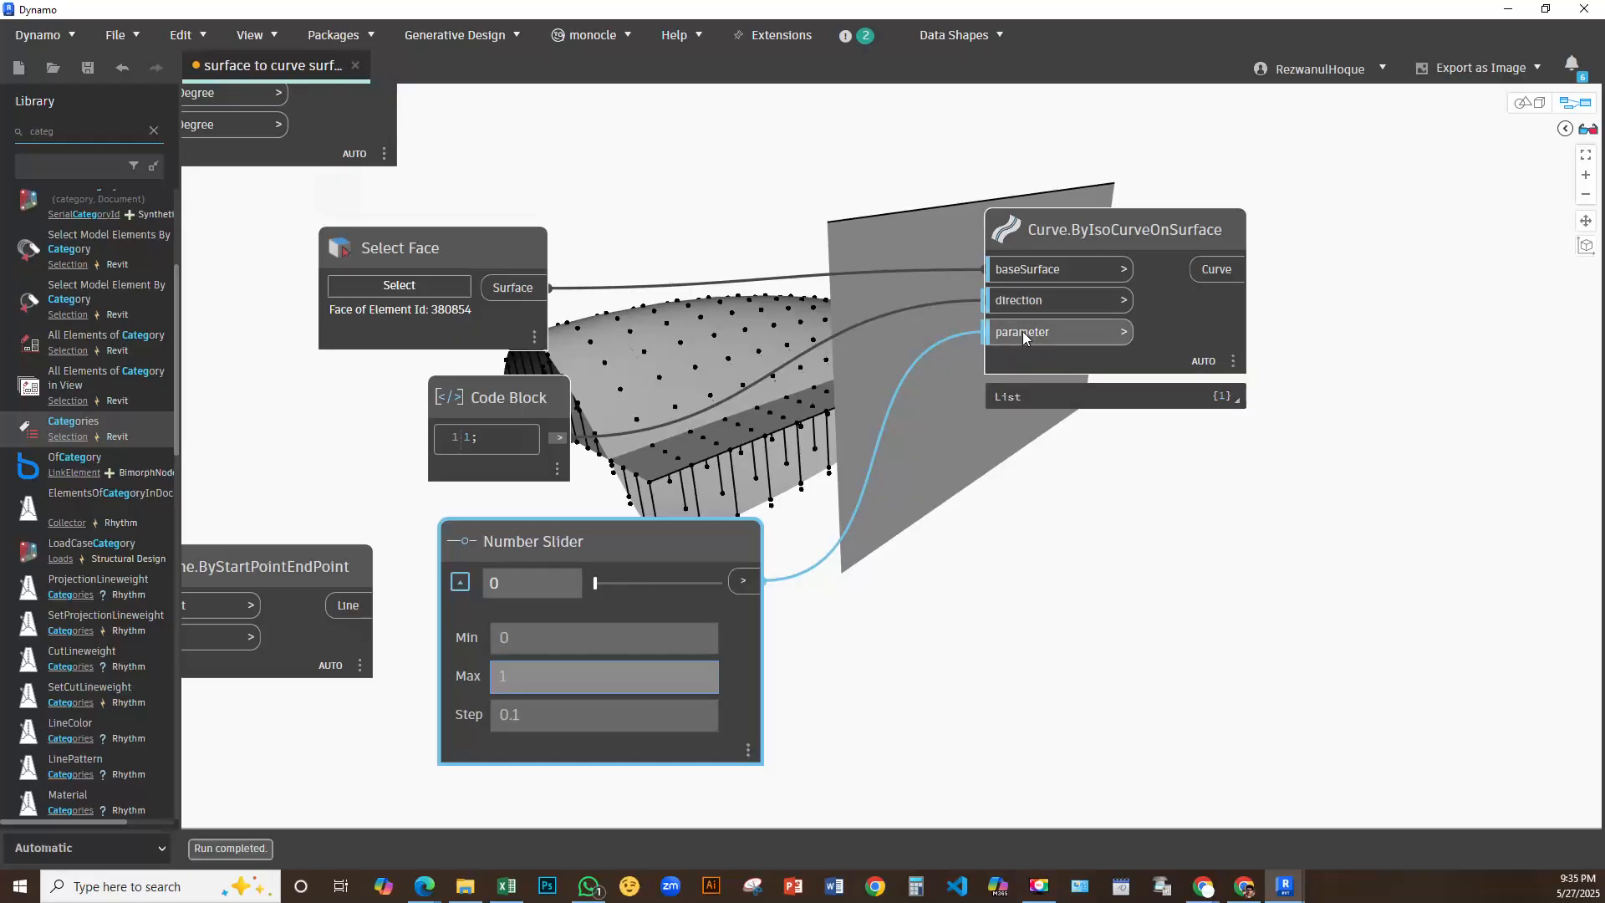
mouse_move(1011, 331)
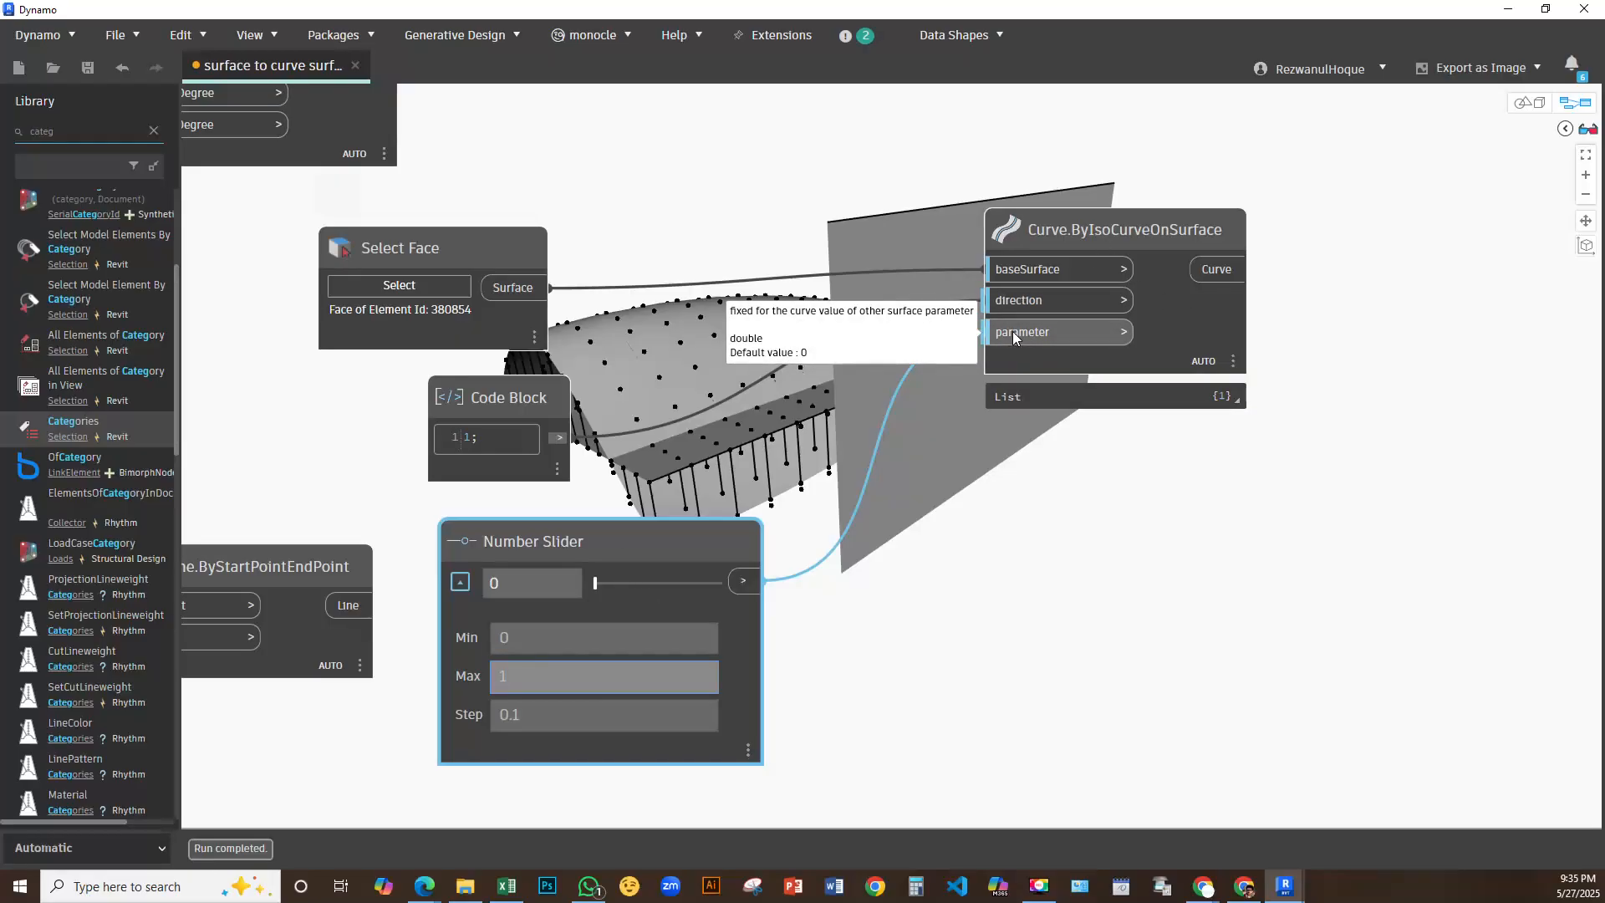
double_click(514, 638)
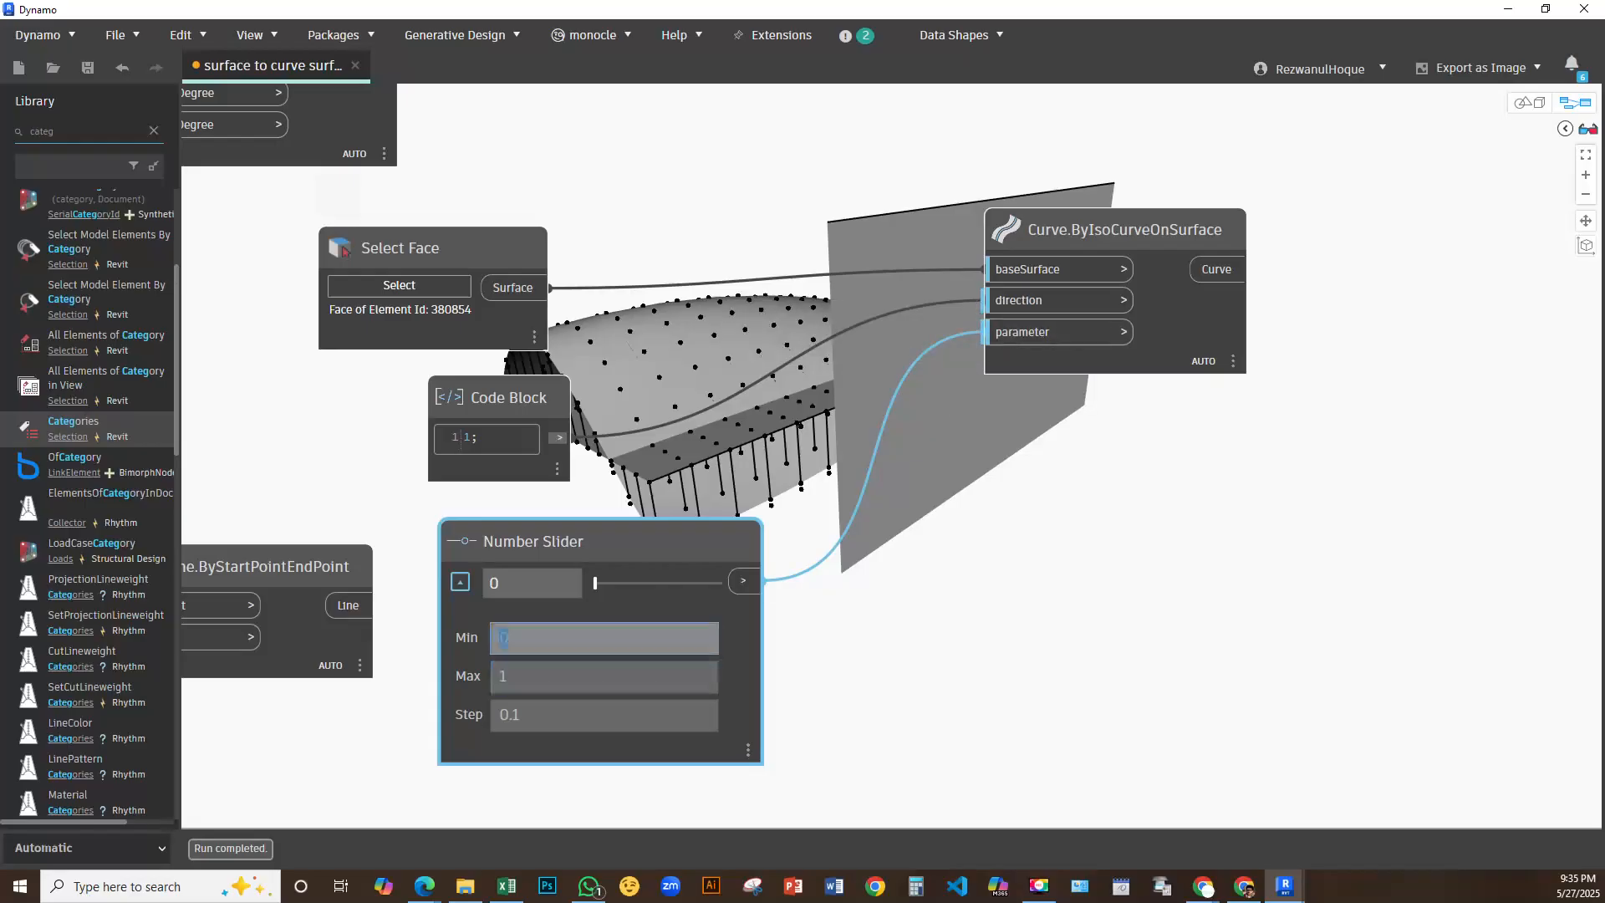
double_click(522, 678)
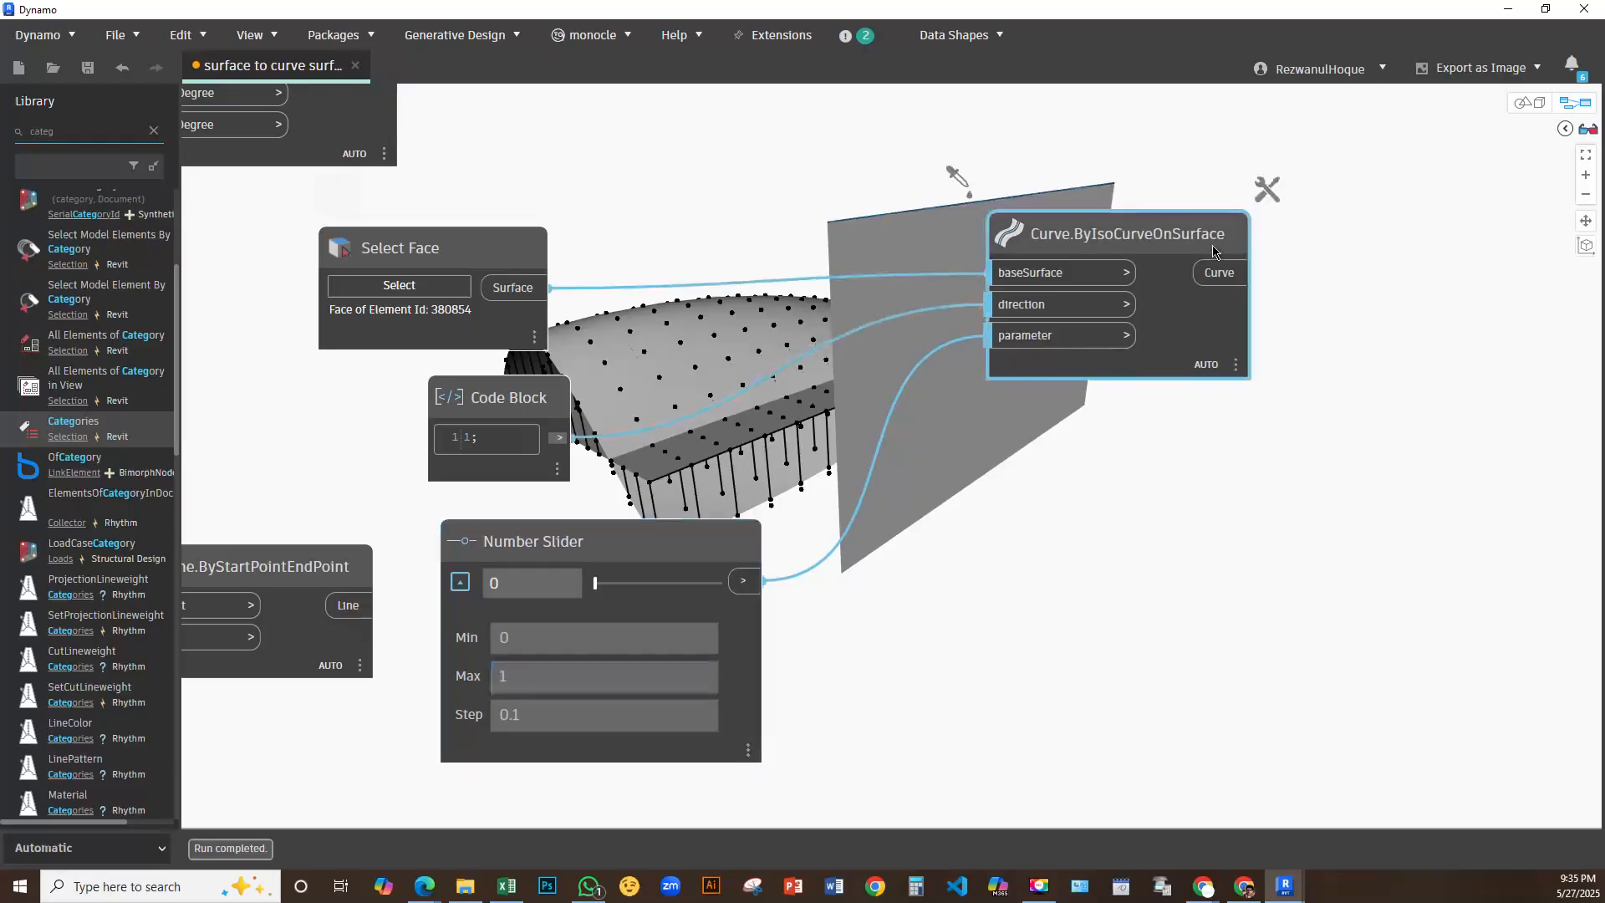
left_click_drag(1115, 239, 1320, 294)
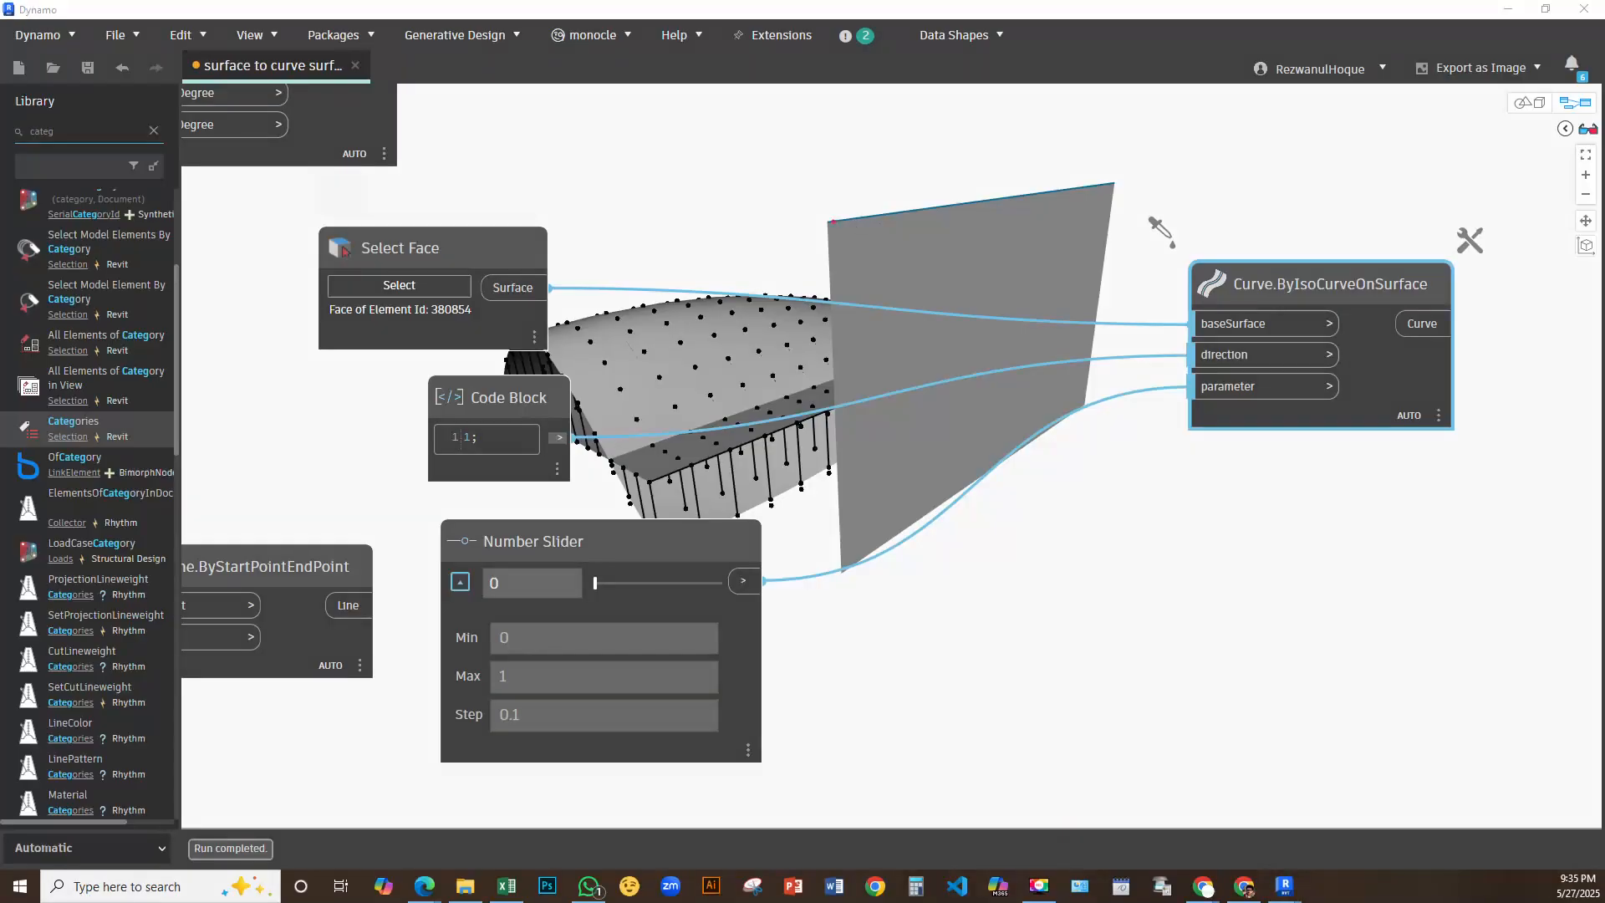
left_click_drag(832, 222, 893, 207)
left_click_drag(856, 574, 1003, 451)
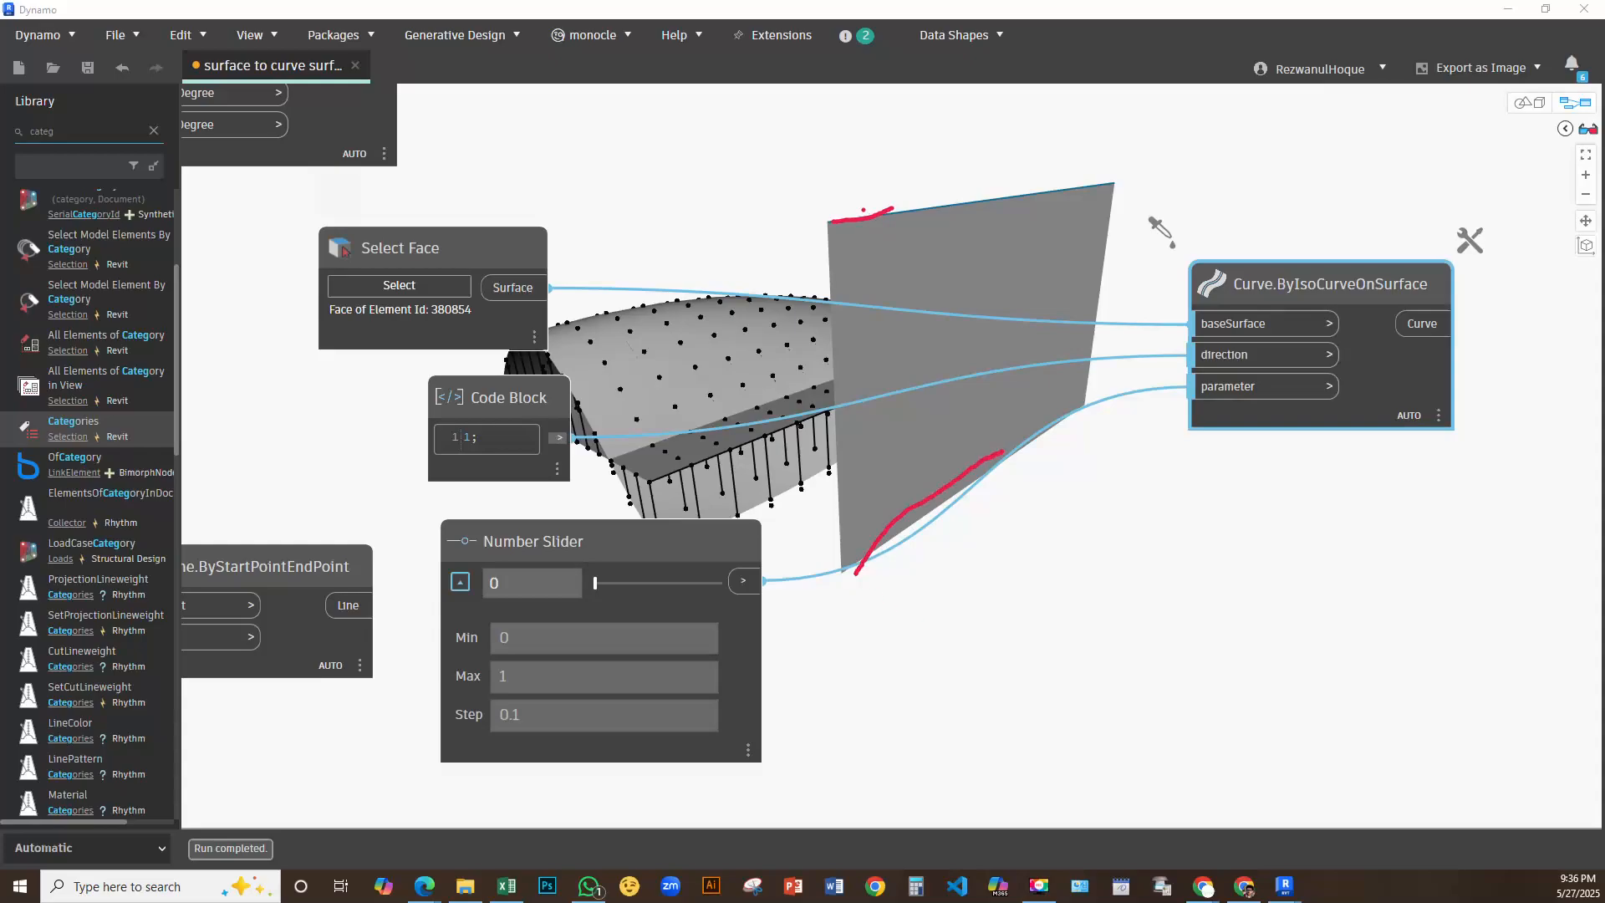
mouse_move(873, 219)
left_mouse_down()
mouse_move(897, 557)
mouse_move(880, 558)
left_mouse_up()
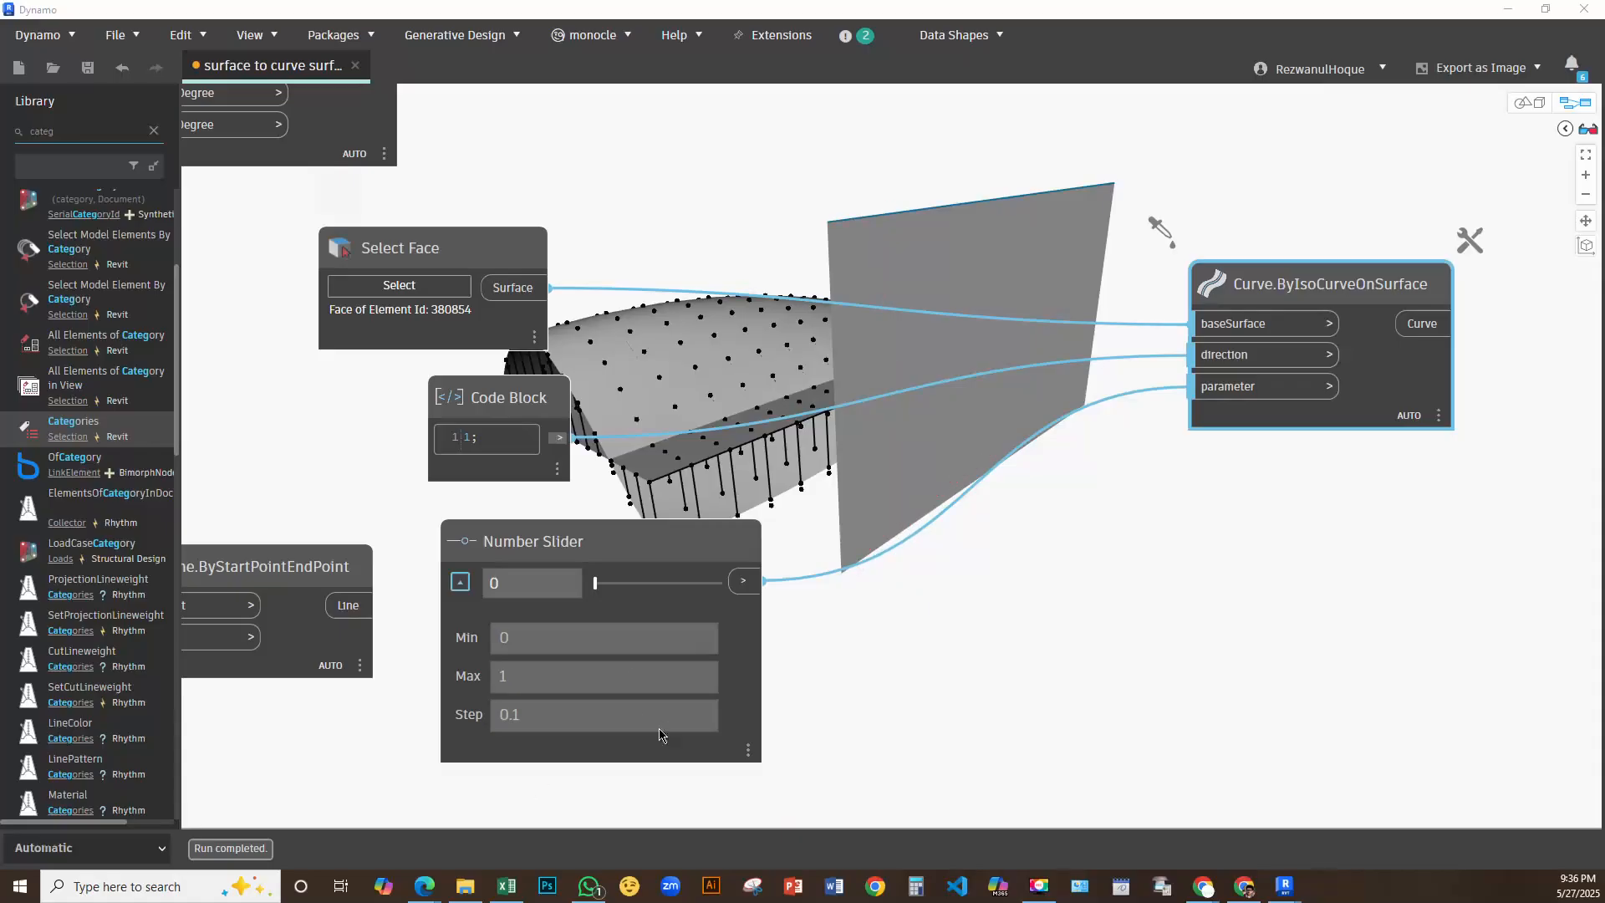
Set the Number Slider to 0.7 to shift the iso curve along the wall face
left_click_drag(597, 586, 686, 603)
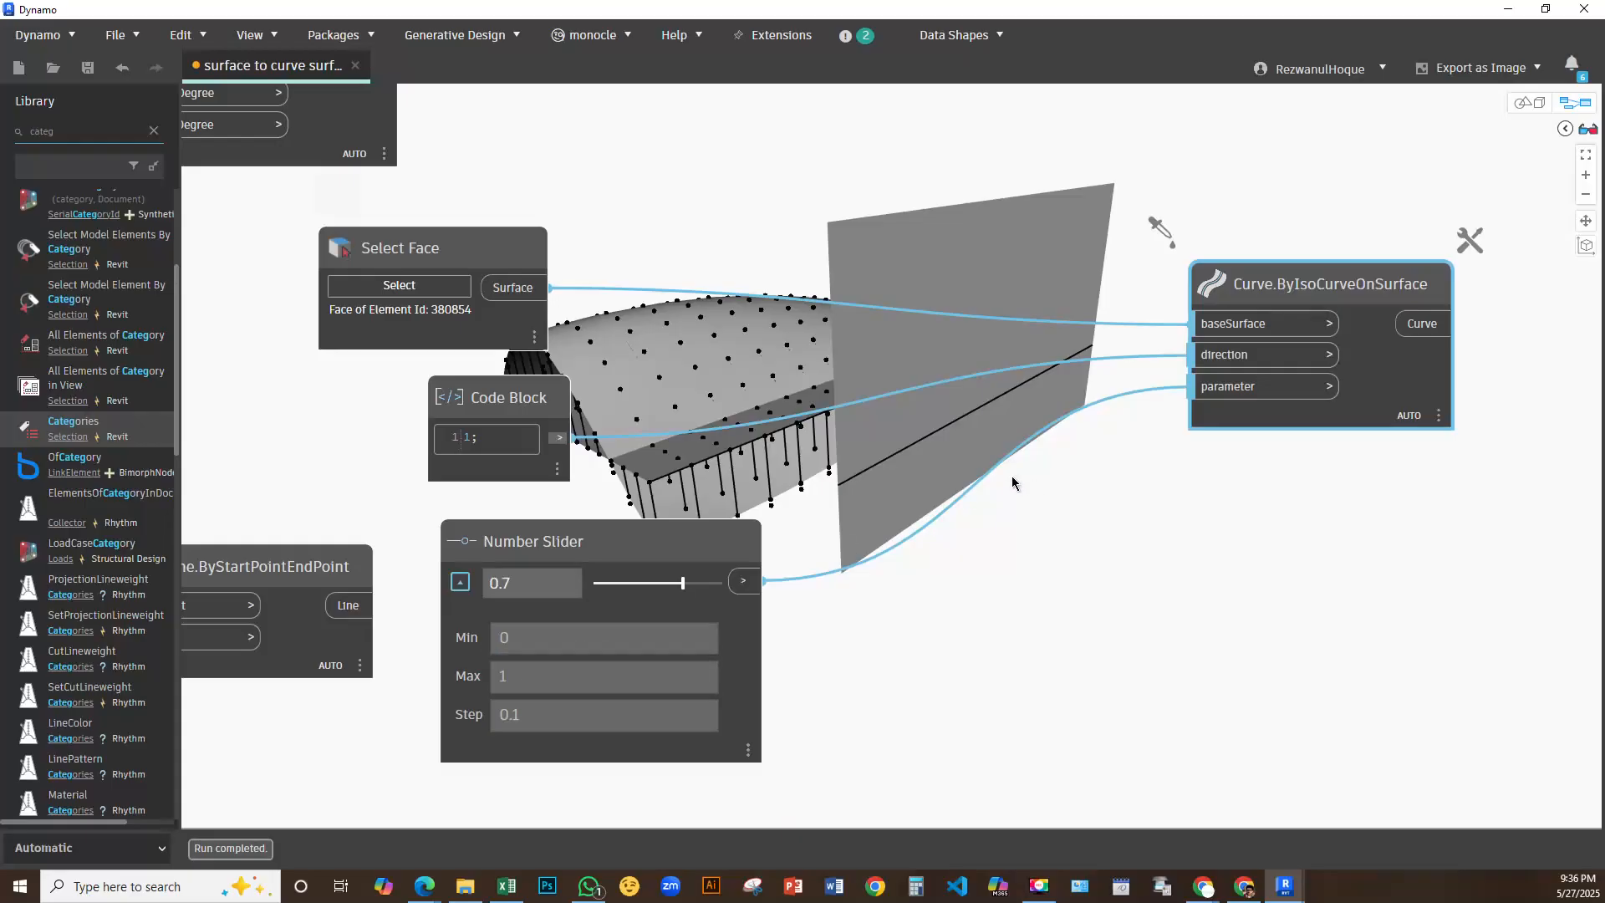
middle_click_drag(860, 484, 791, 362)
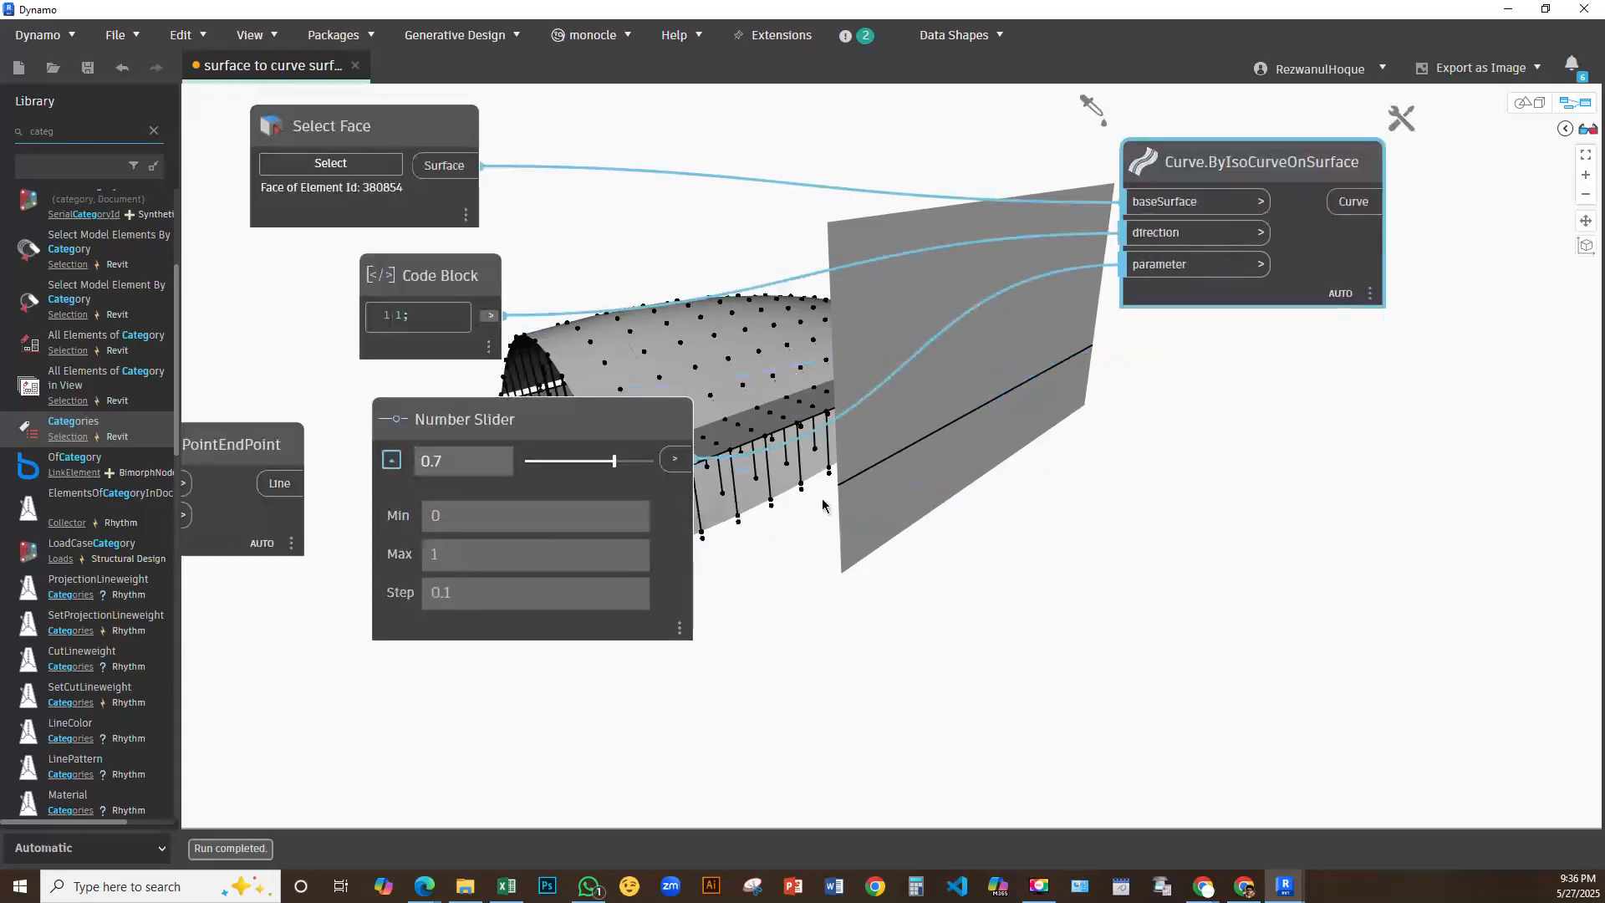
double_click(833, 522)
left_click_drag(833, 522, 898, 502)
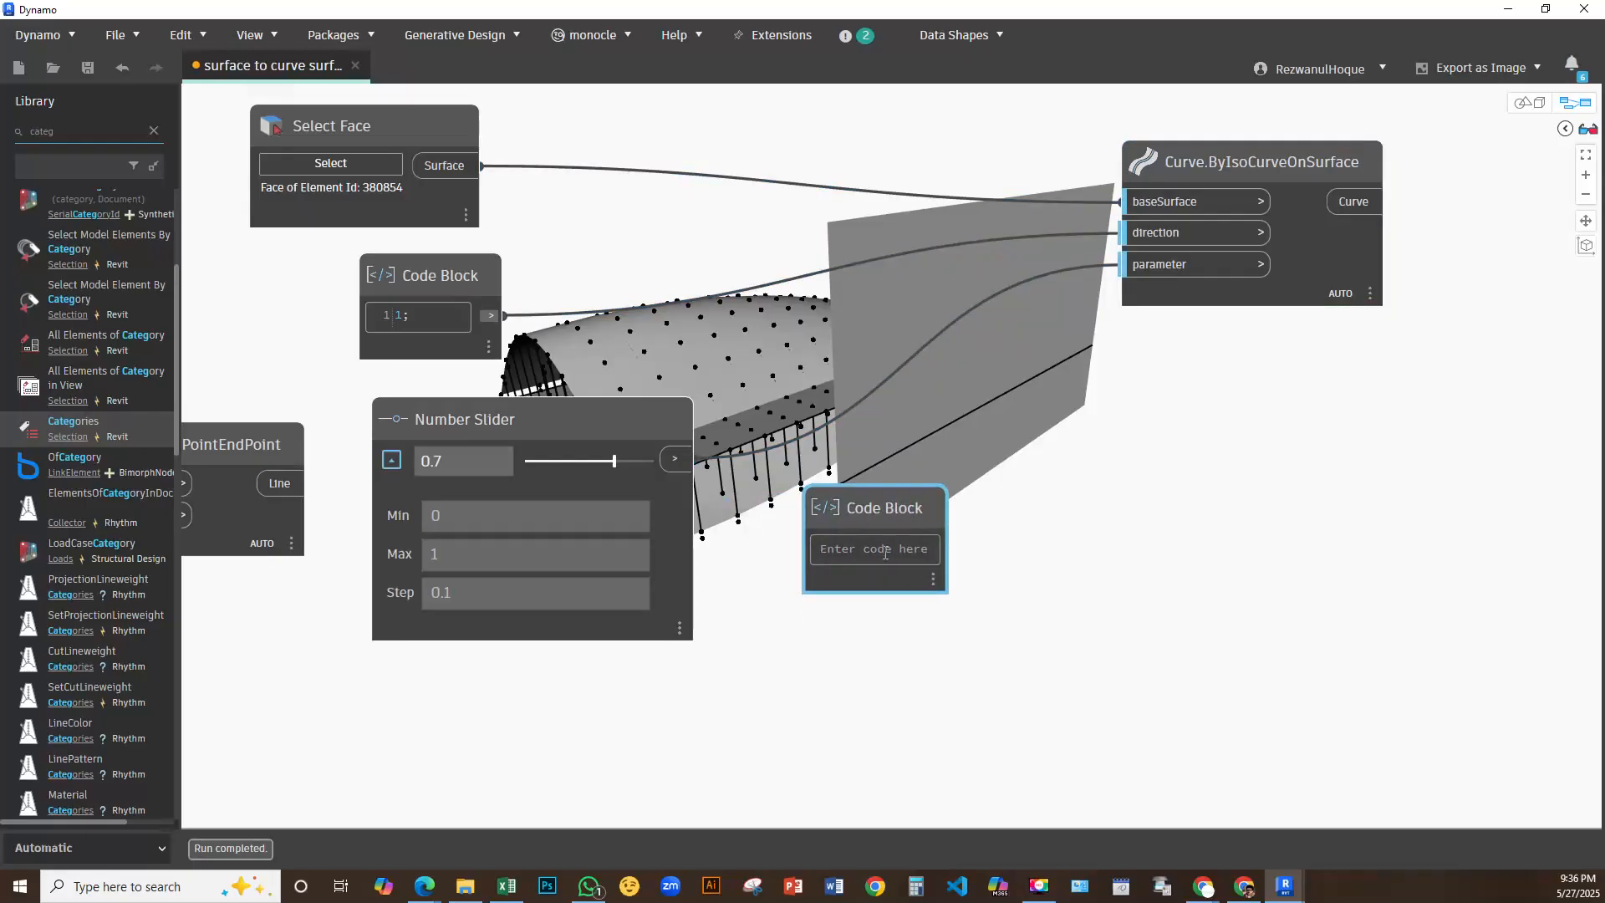
type("0;")
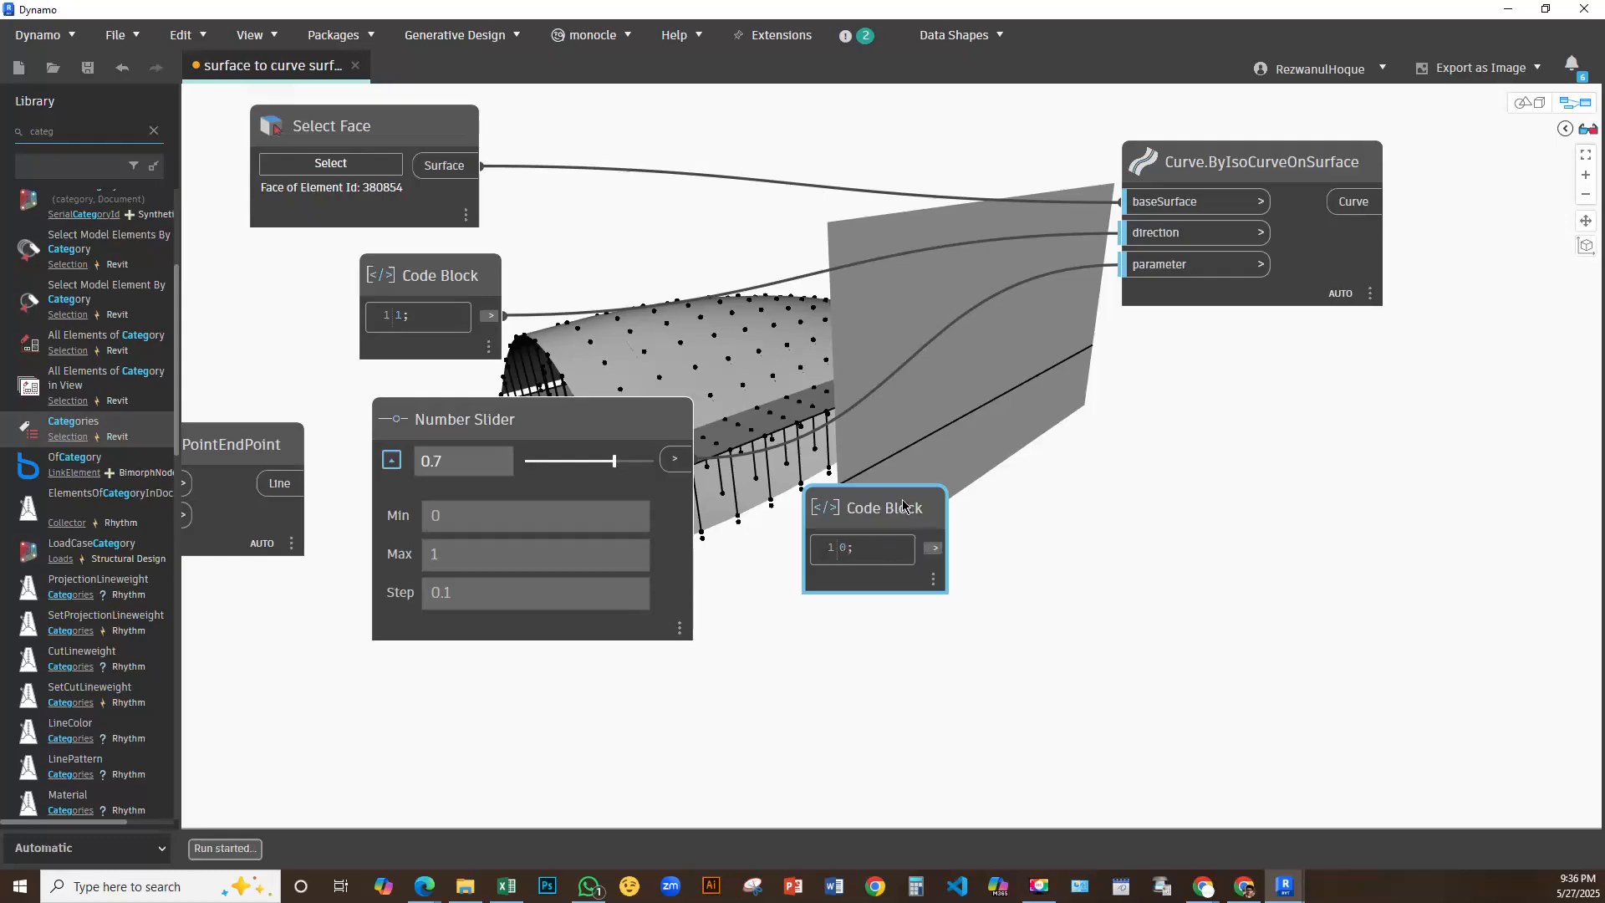
scroll(931, 473, "down", 3)
scroll(832, 571, "up", 3)
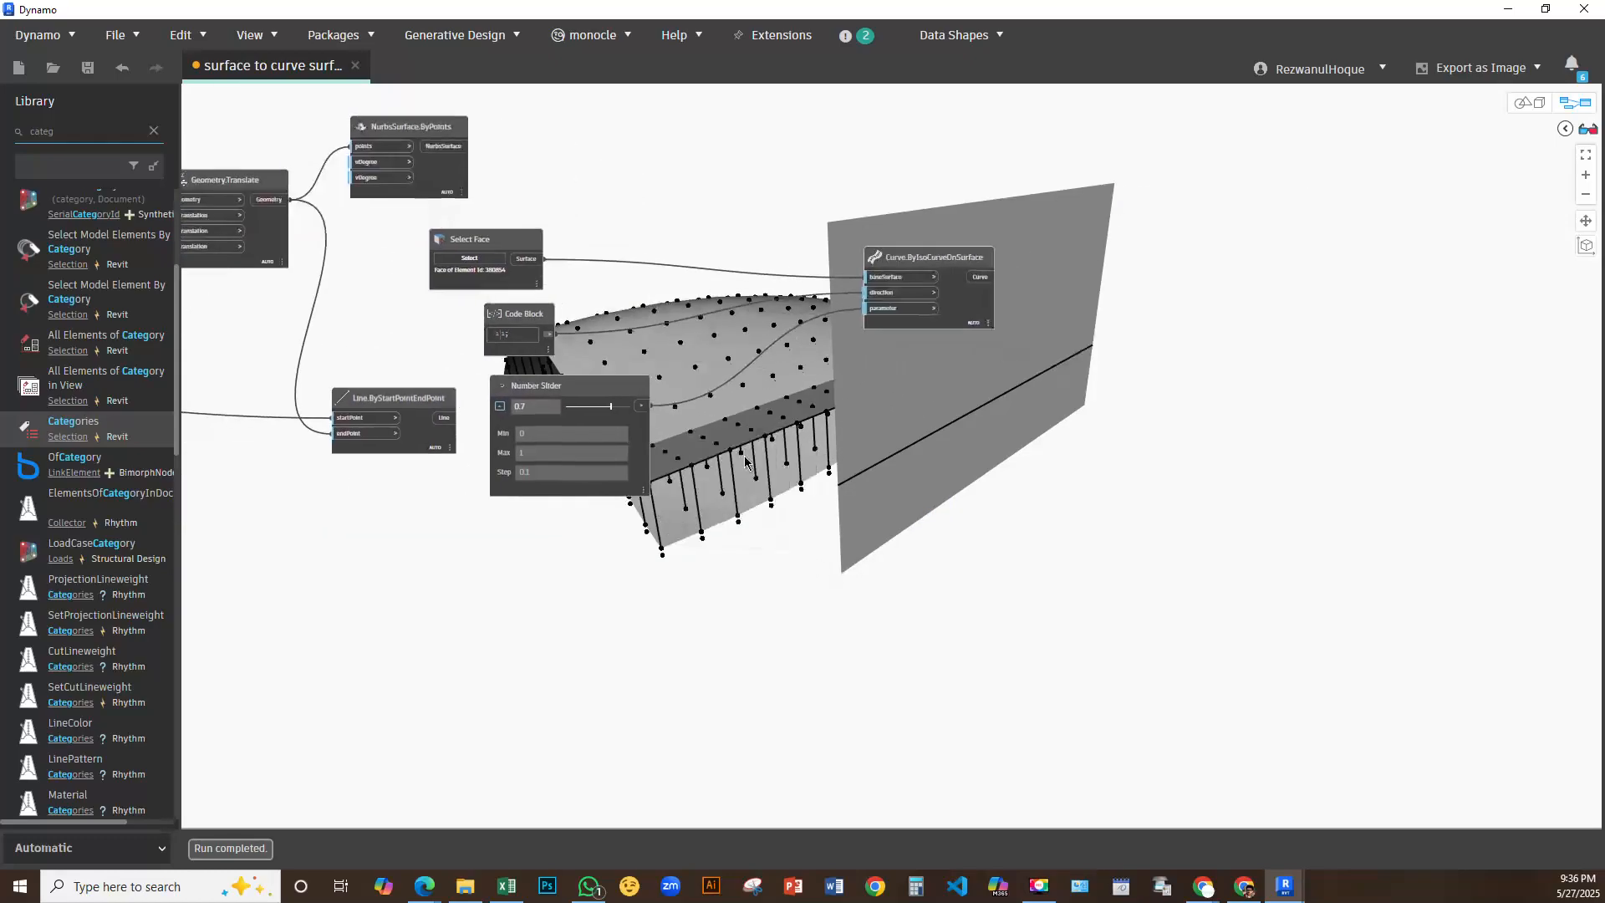
right_click(726, 539)
type("se")
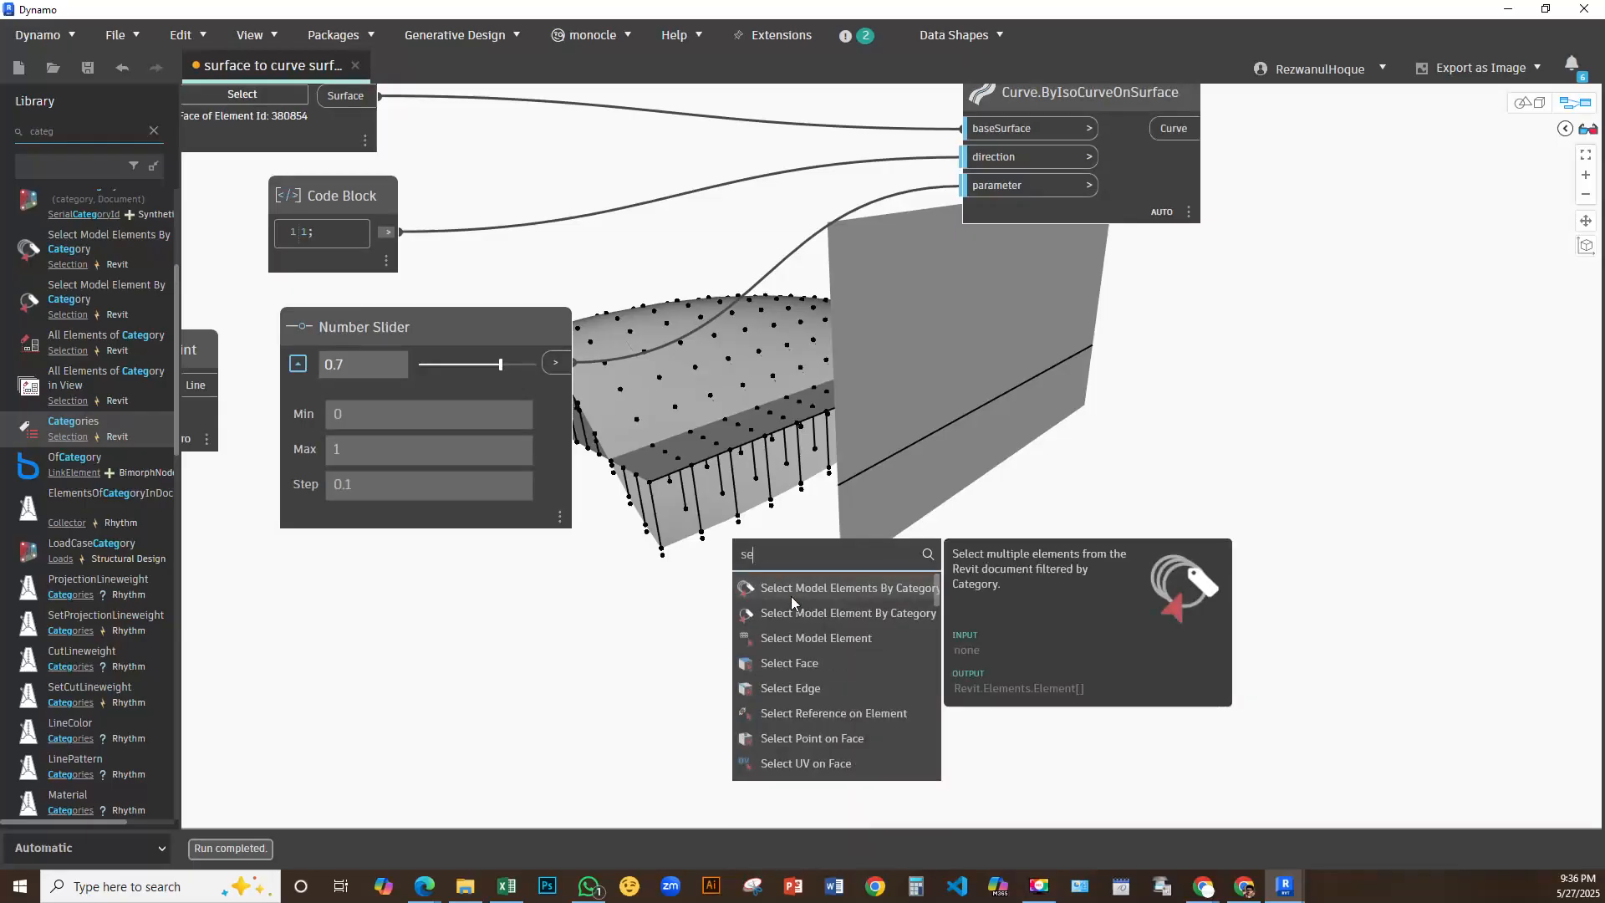
type("q")
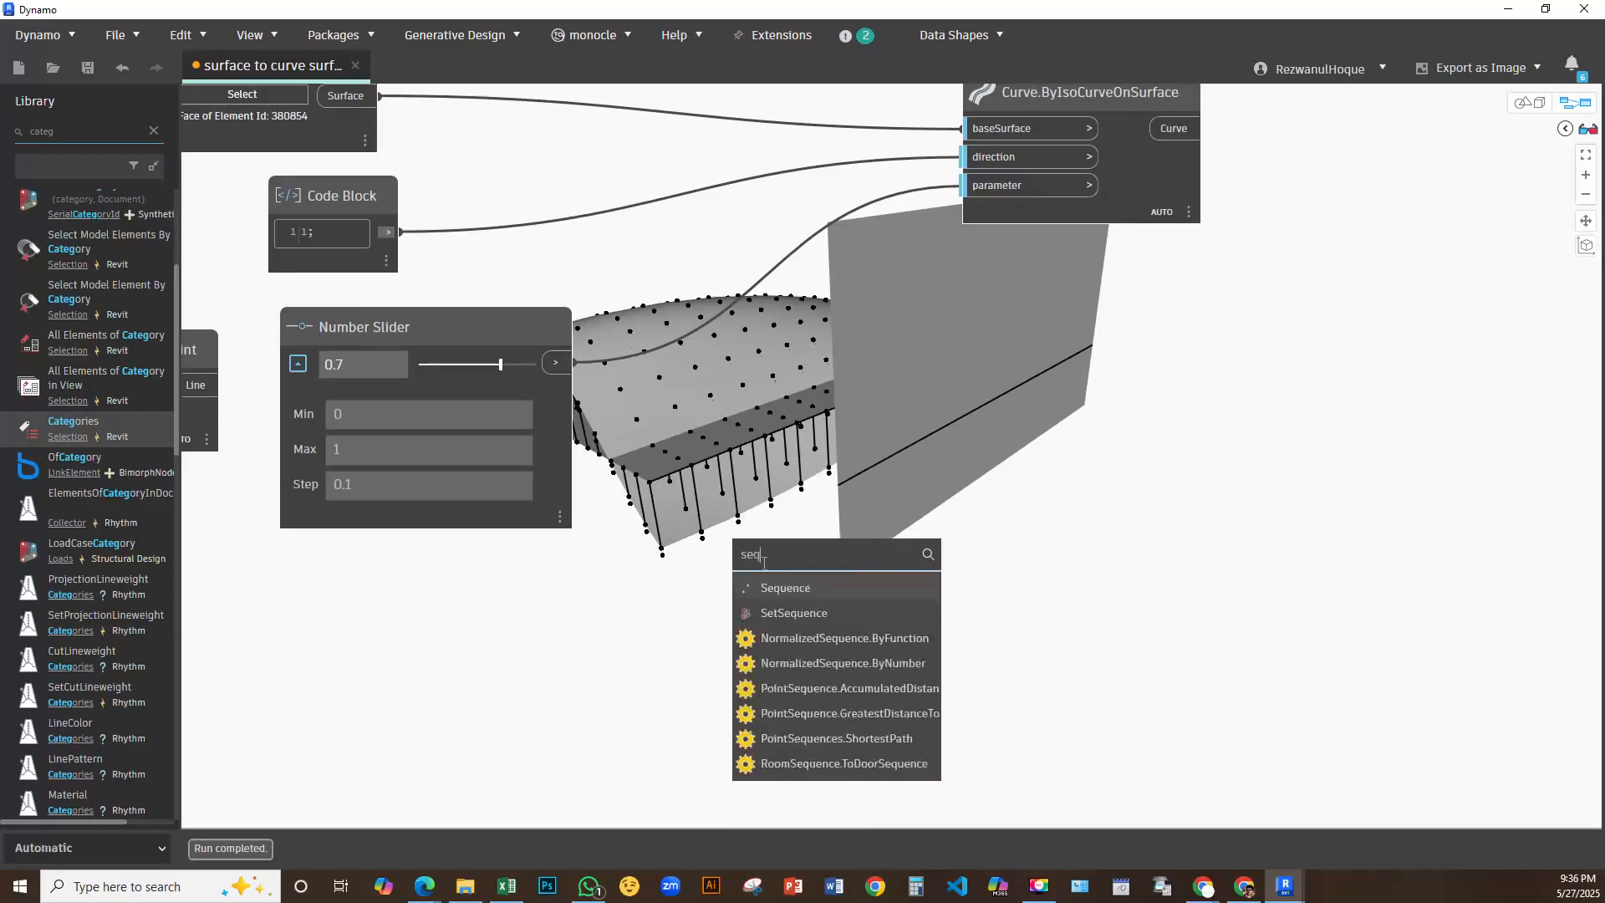
left_click(768, 590)
key("Delete")
Add a Range node and place it below the Curve.ByIsoCurveOnSurface node
right_click(770, 518)
type("rang")
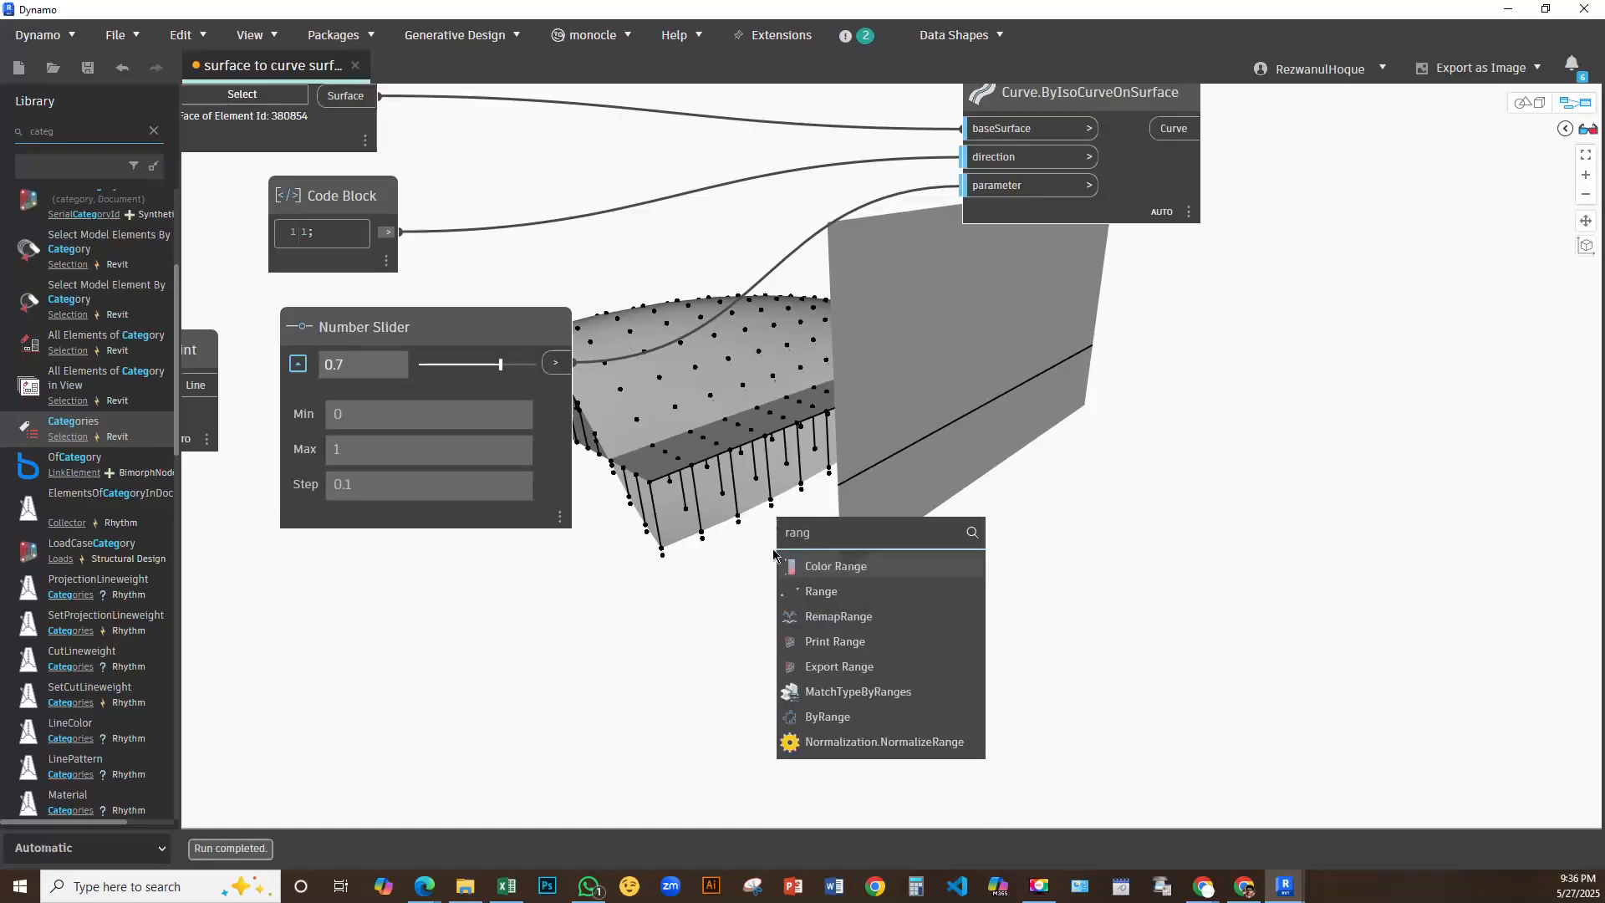
left_click(805, 592)
left_click_drag(861, 622, 859, 506)
Add a Code Block with the value 1, connect it to the Range node's start input, and place it beside the node
double_click(599, 592)
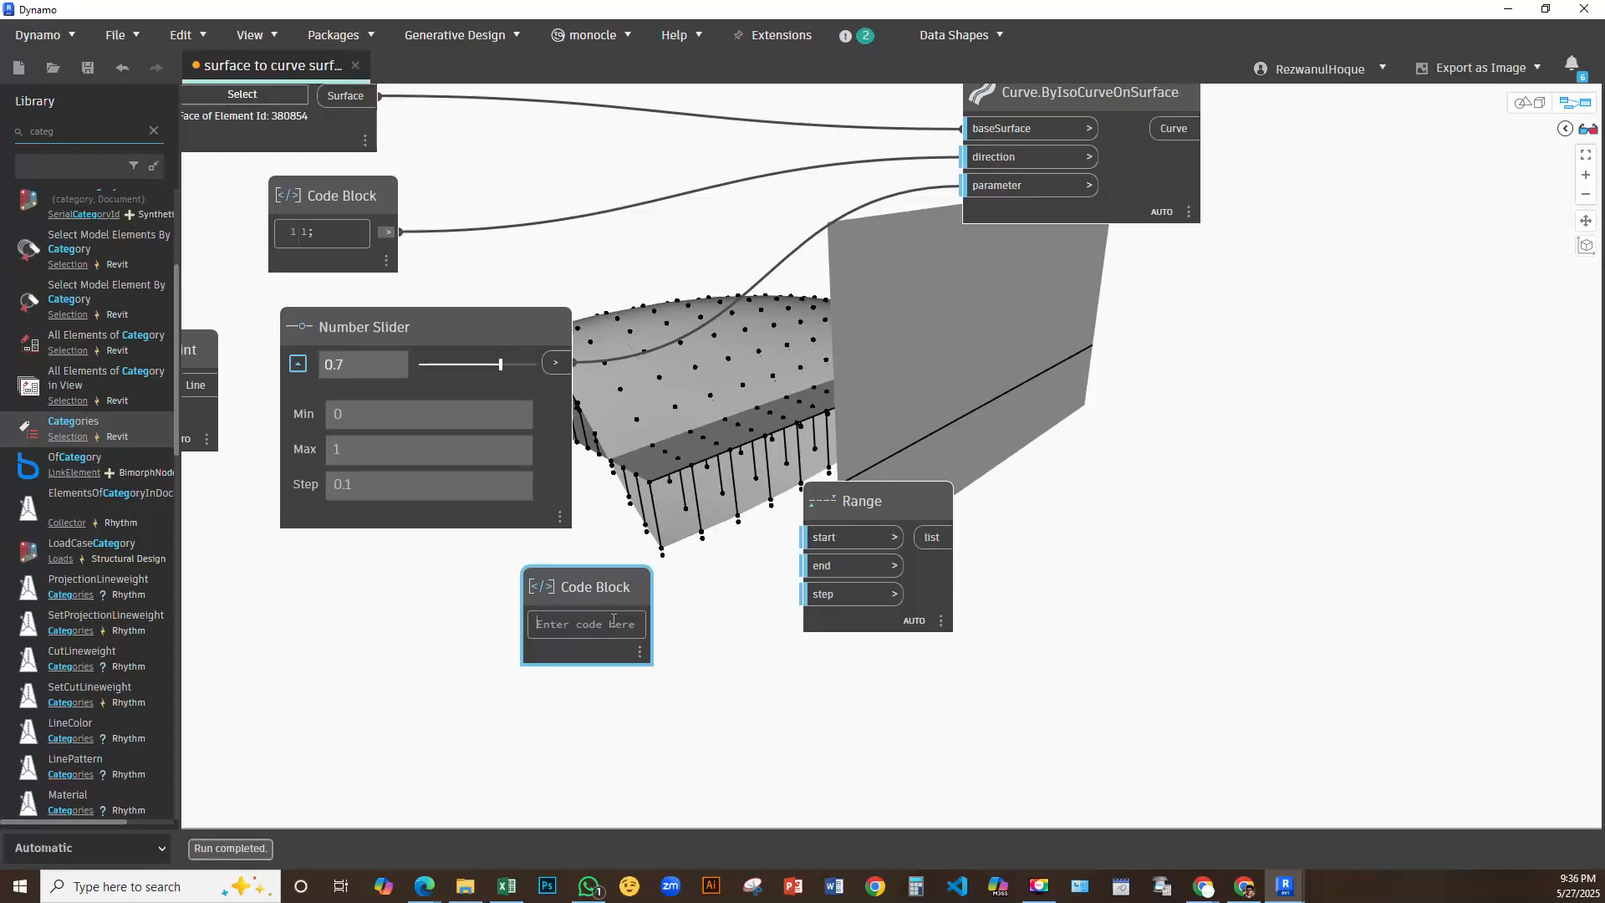
type("1;")
left_click(752, 637)
left_click_drag(640, 623, 805, 537)
left_click_drag(585, 587, 665, 452)
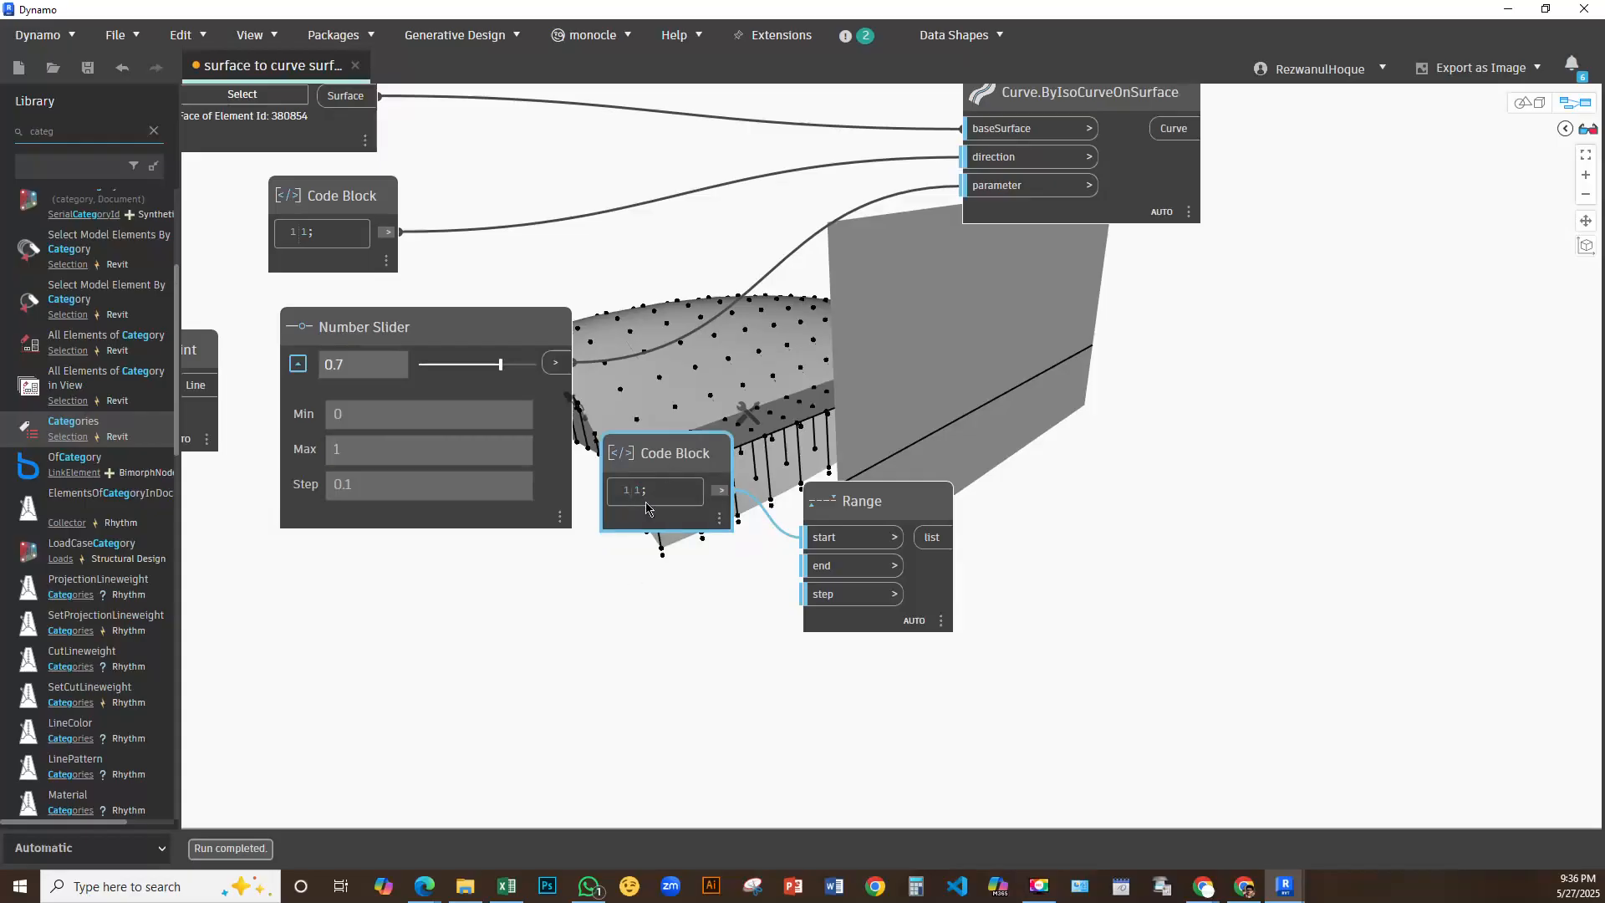
Change the Range start value to 0 and connect a new Code Block with the value 1 to the end input
double_click(599, 612)
type("10")
left_click_drag(563, 653, 547, 653)
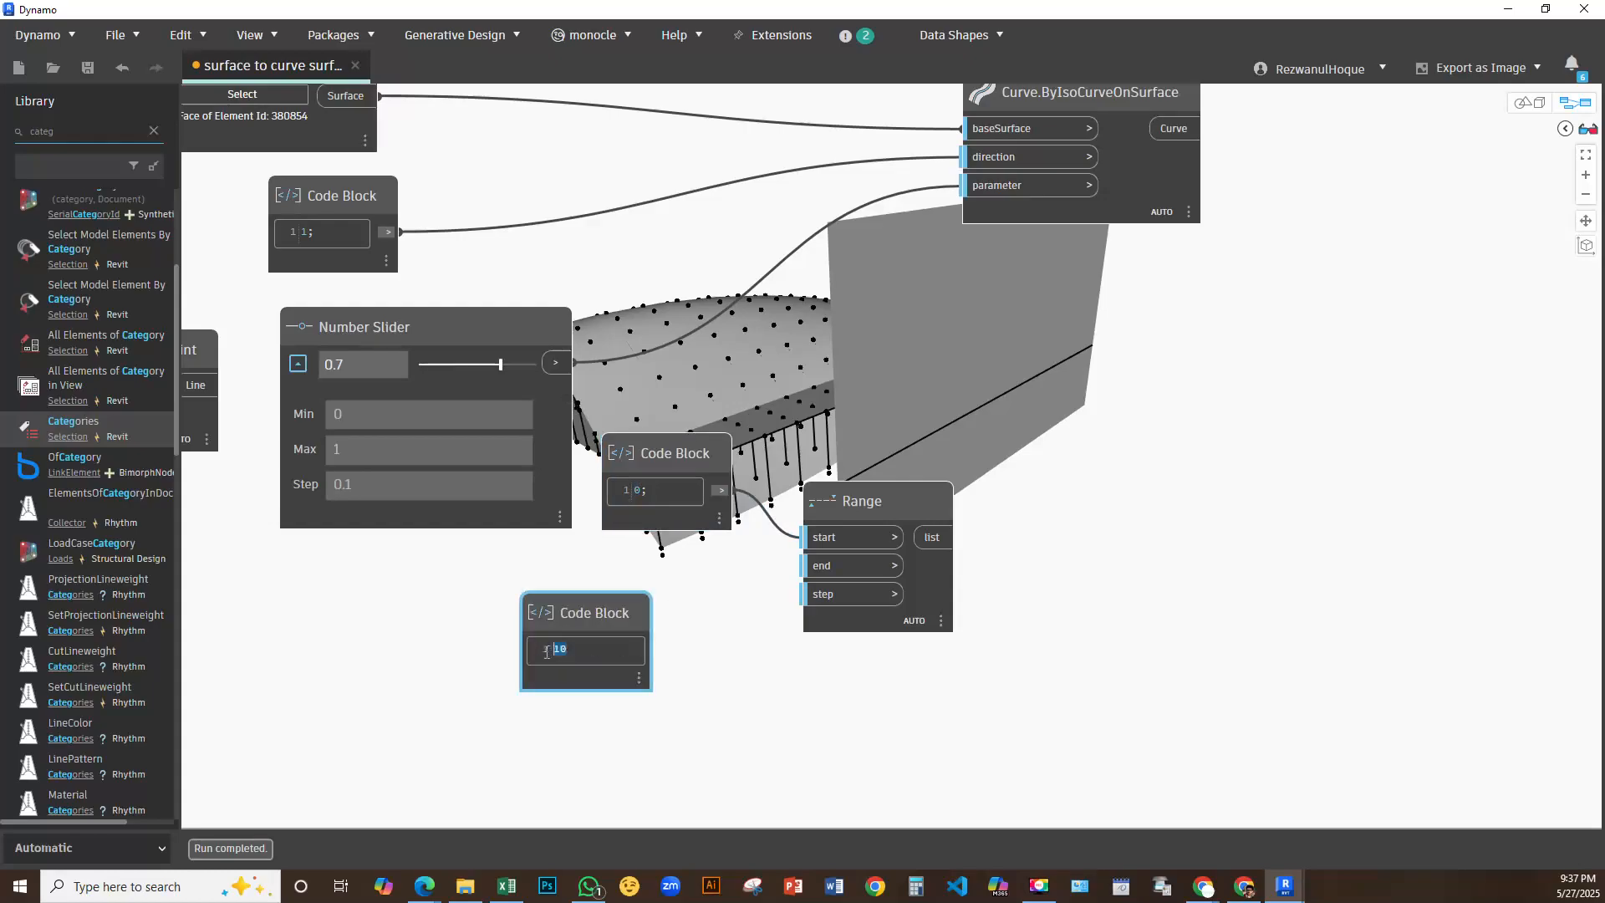
left_click(746, 626)
left_click(641, 649)
left_click(821, 566)
left_click_drag(585, 614, 625, 564)
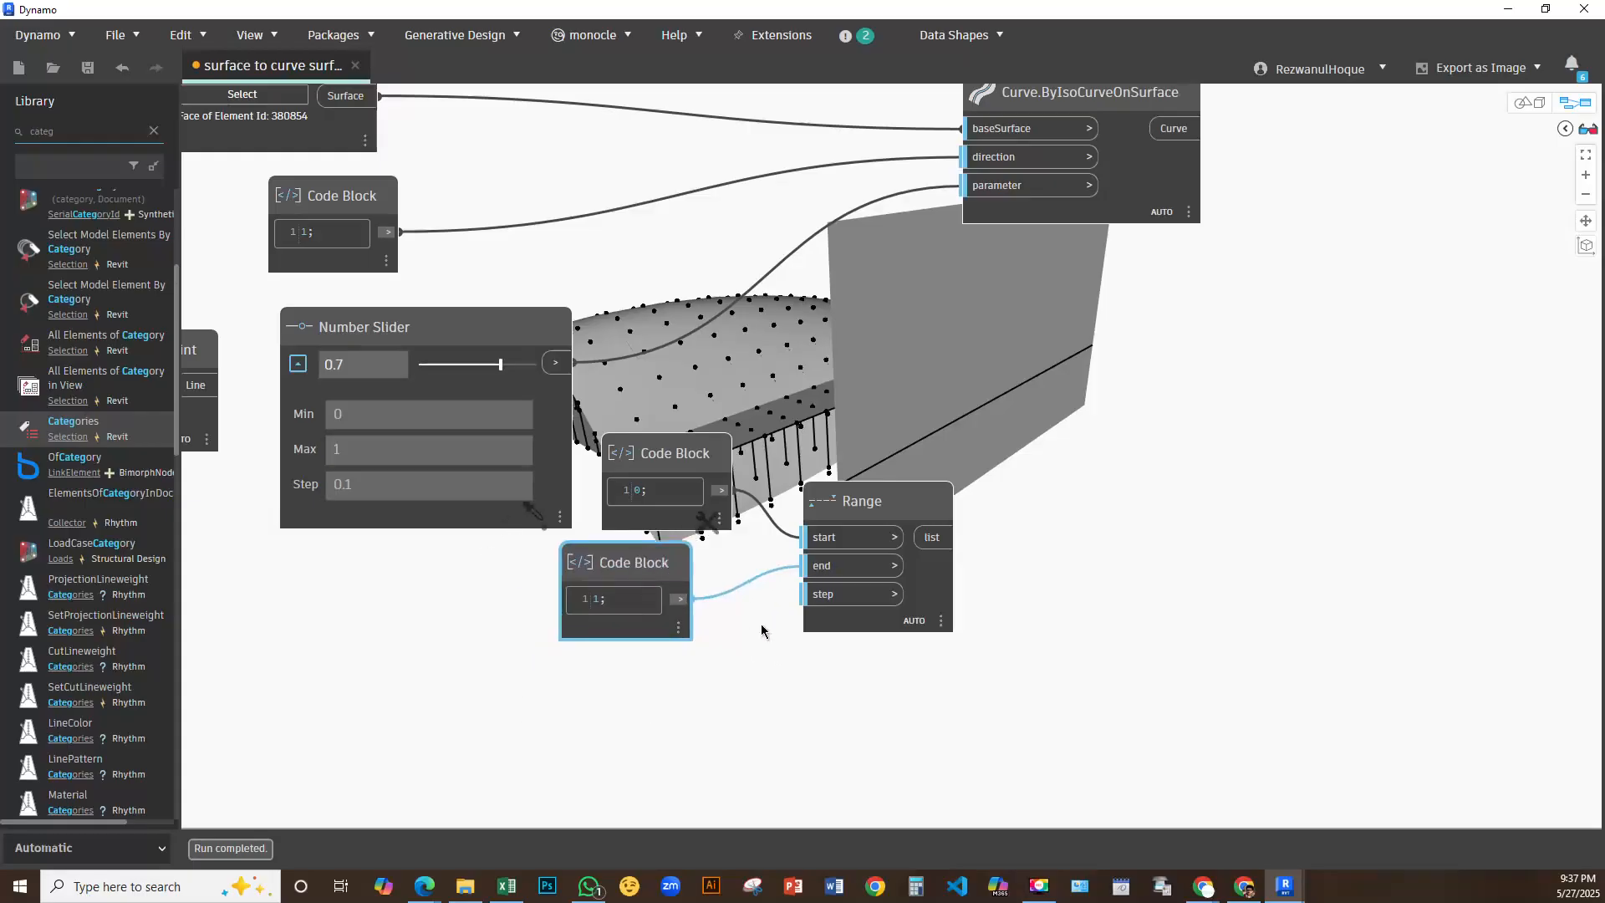
Connect a new Code Block with the value 0.1 to the Range node's step input and show the node's list preview
double_click(585, 722)
type("0.1")
left_click(717, 743)
left_click(619, 740)
left_click(804, 593)
left_click(943, 652)
Connect the Range list output to the parameter input of Curve.ByIsoCurveOnSurface and show that node's output preview
middle_click_drag(1045, 643, 835, 490)
middle_click_drag(812, 623, 741, 877)
left_click(650, 653)
left_click(684, 301)
middle_click_drag(810, 379, 735, 340)
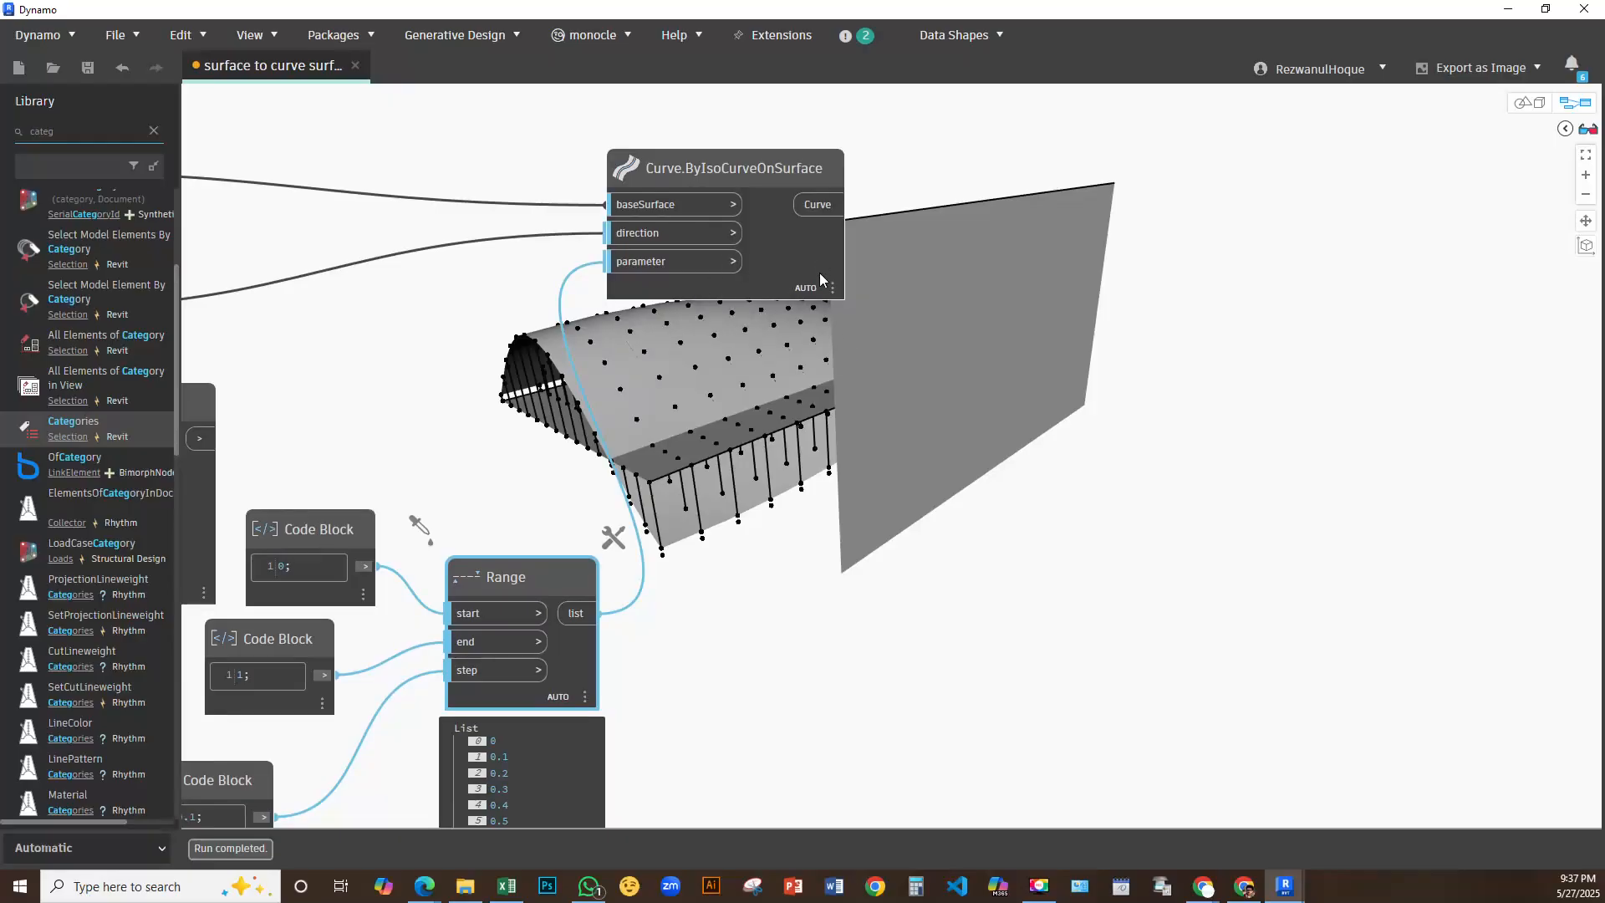
left_click(829, 321)
middle_click_drag(739, 433, 659, 435)
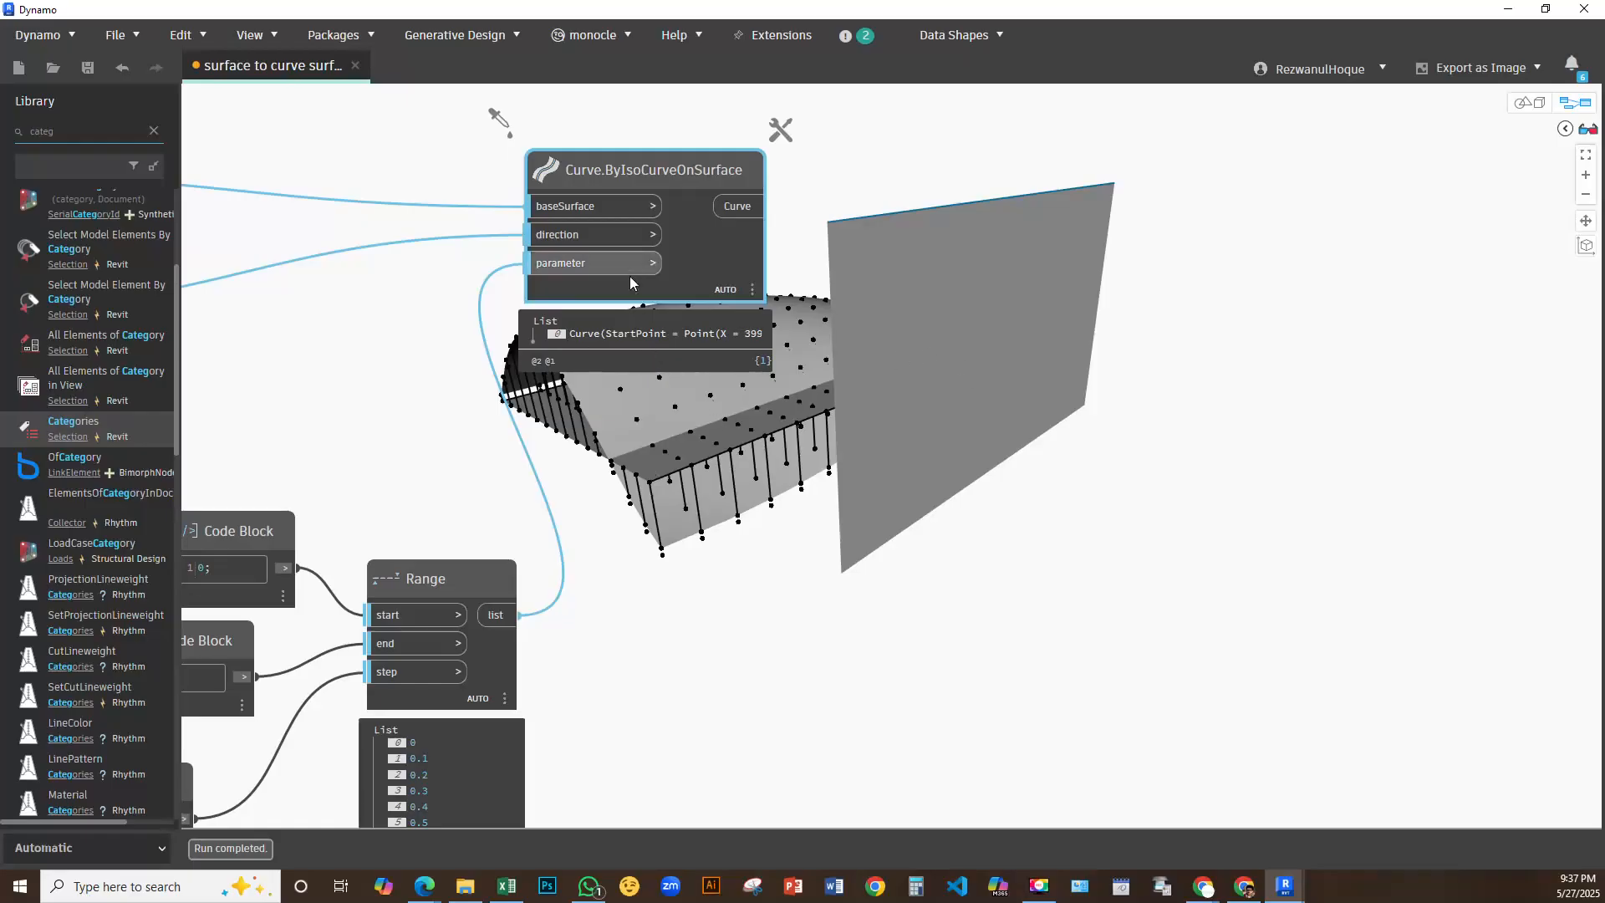
Set the lacing of the Curve.ByIsoCurveOnSurface node to Cross Product and inspect the resulting curves on the wall face
right_click(696, 255)
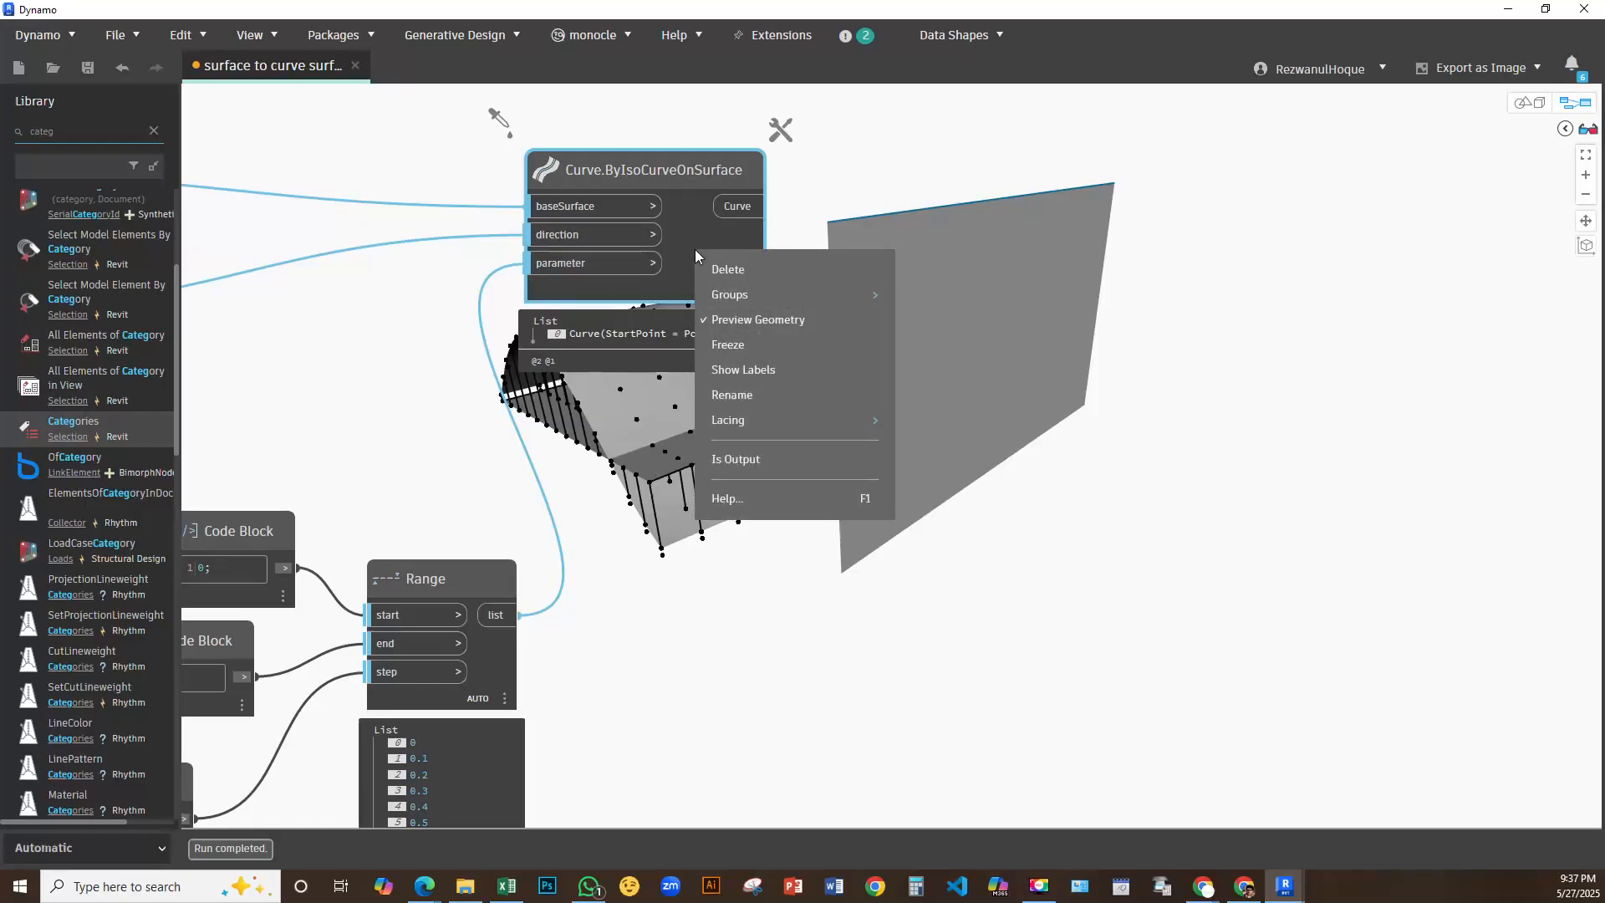
left_click(688, 229)
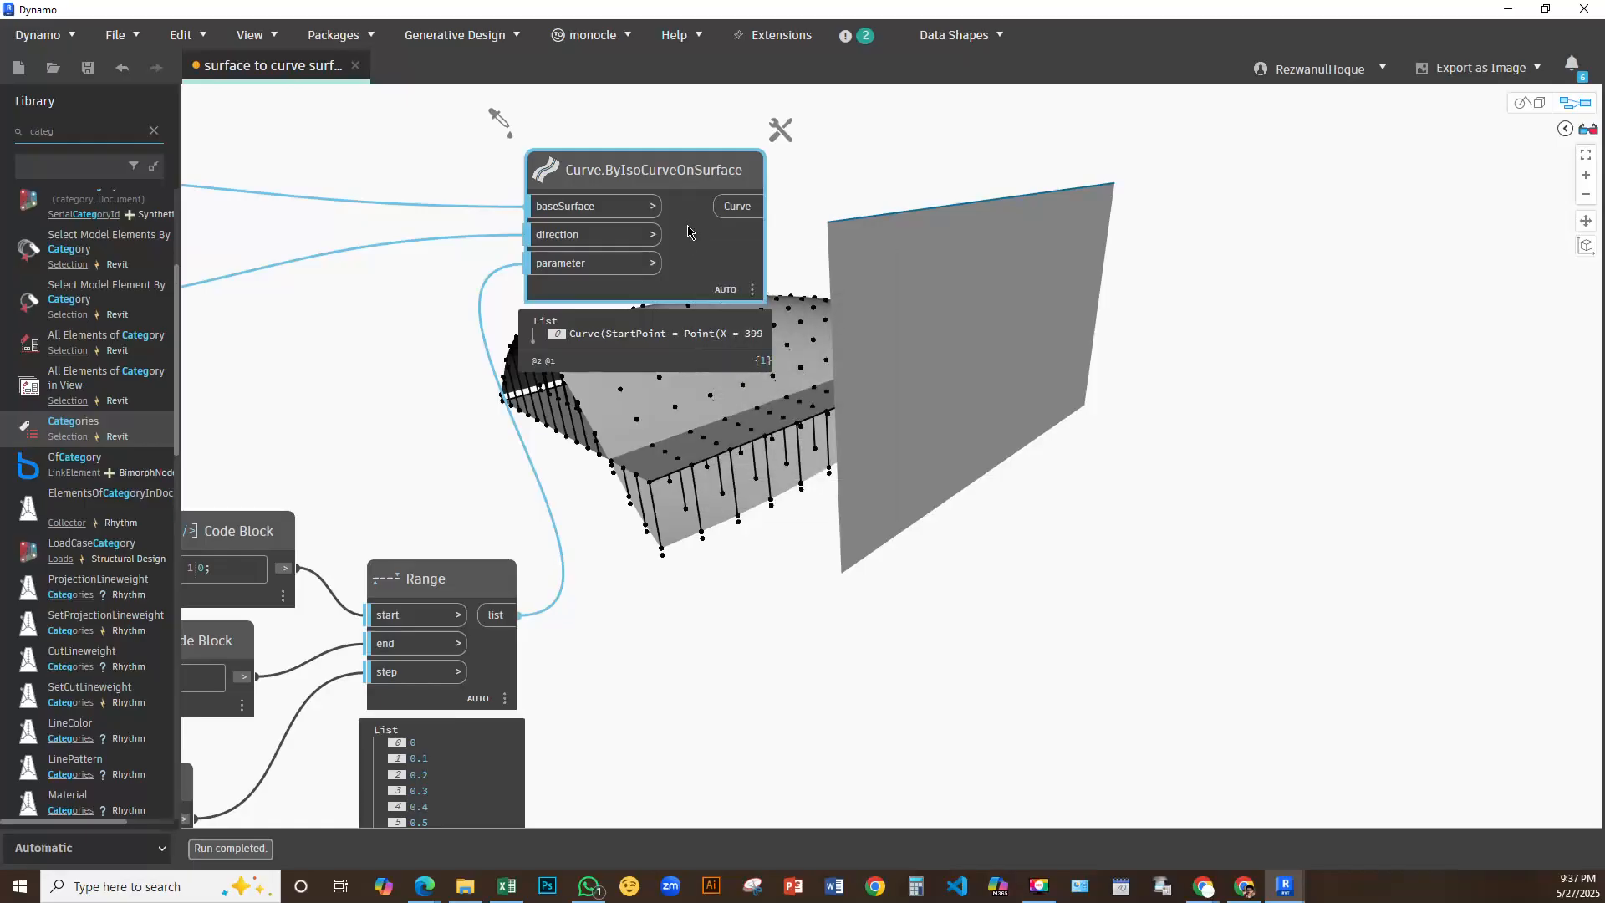
right_click(689, 228)
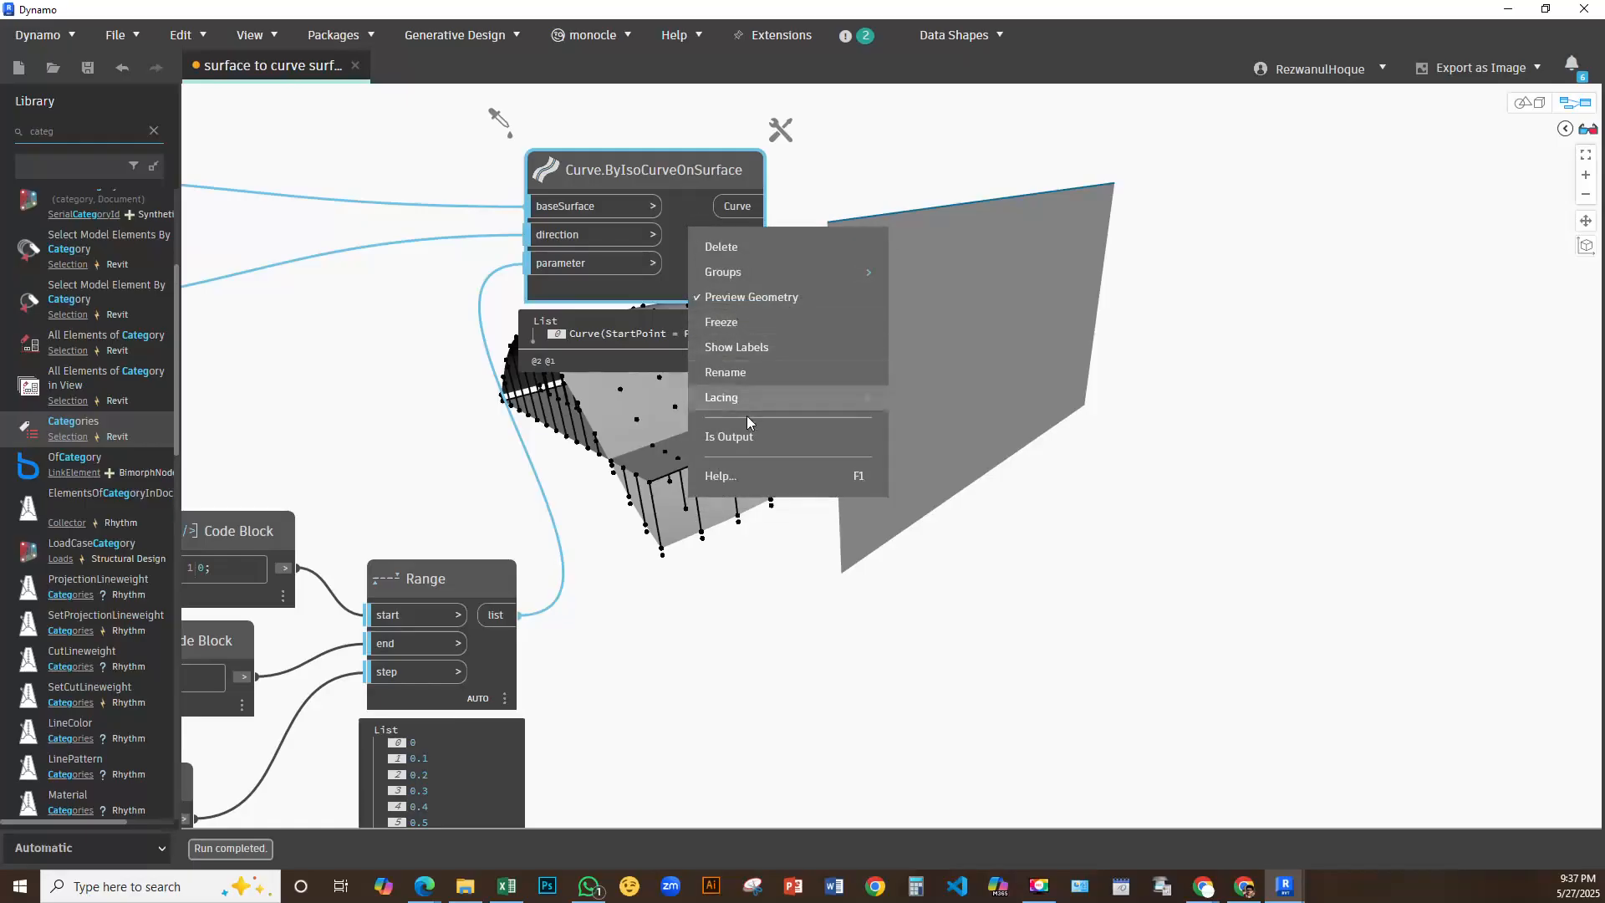
mouse_move(738, 407)
left_click(953, 468)
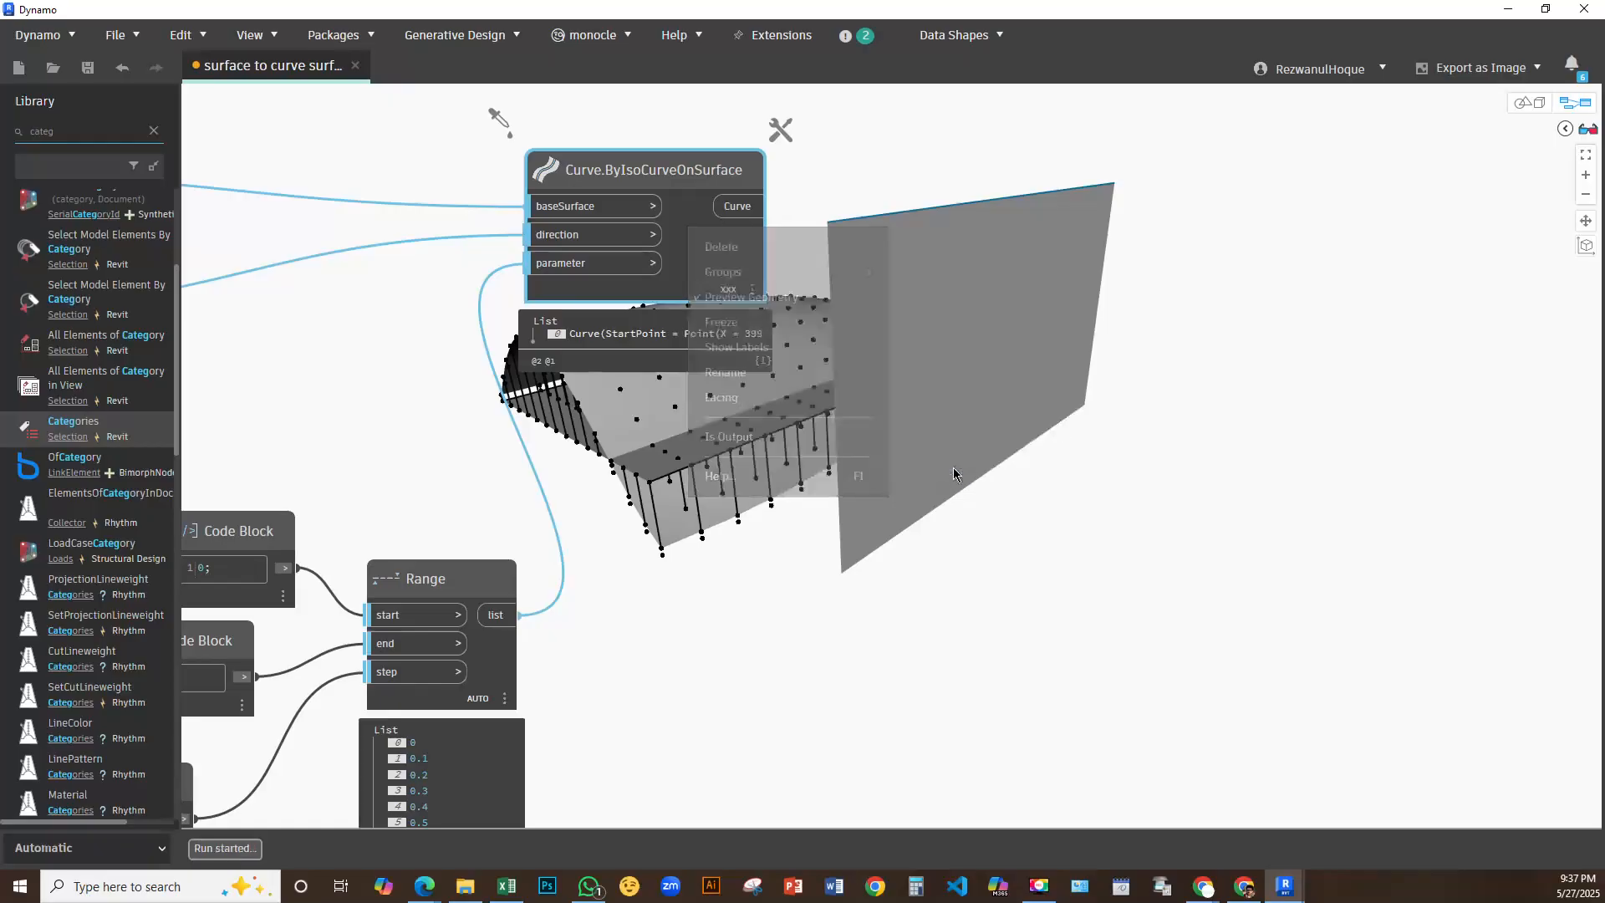
left_click(1525, 103)
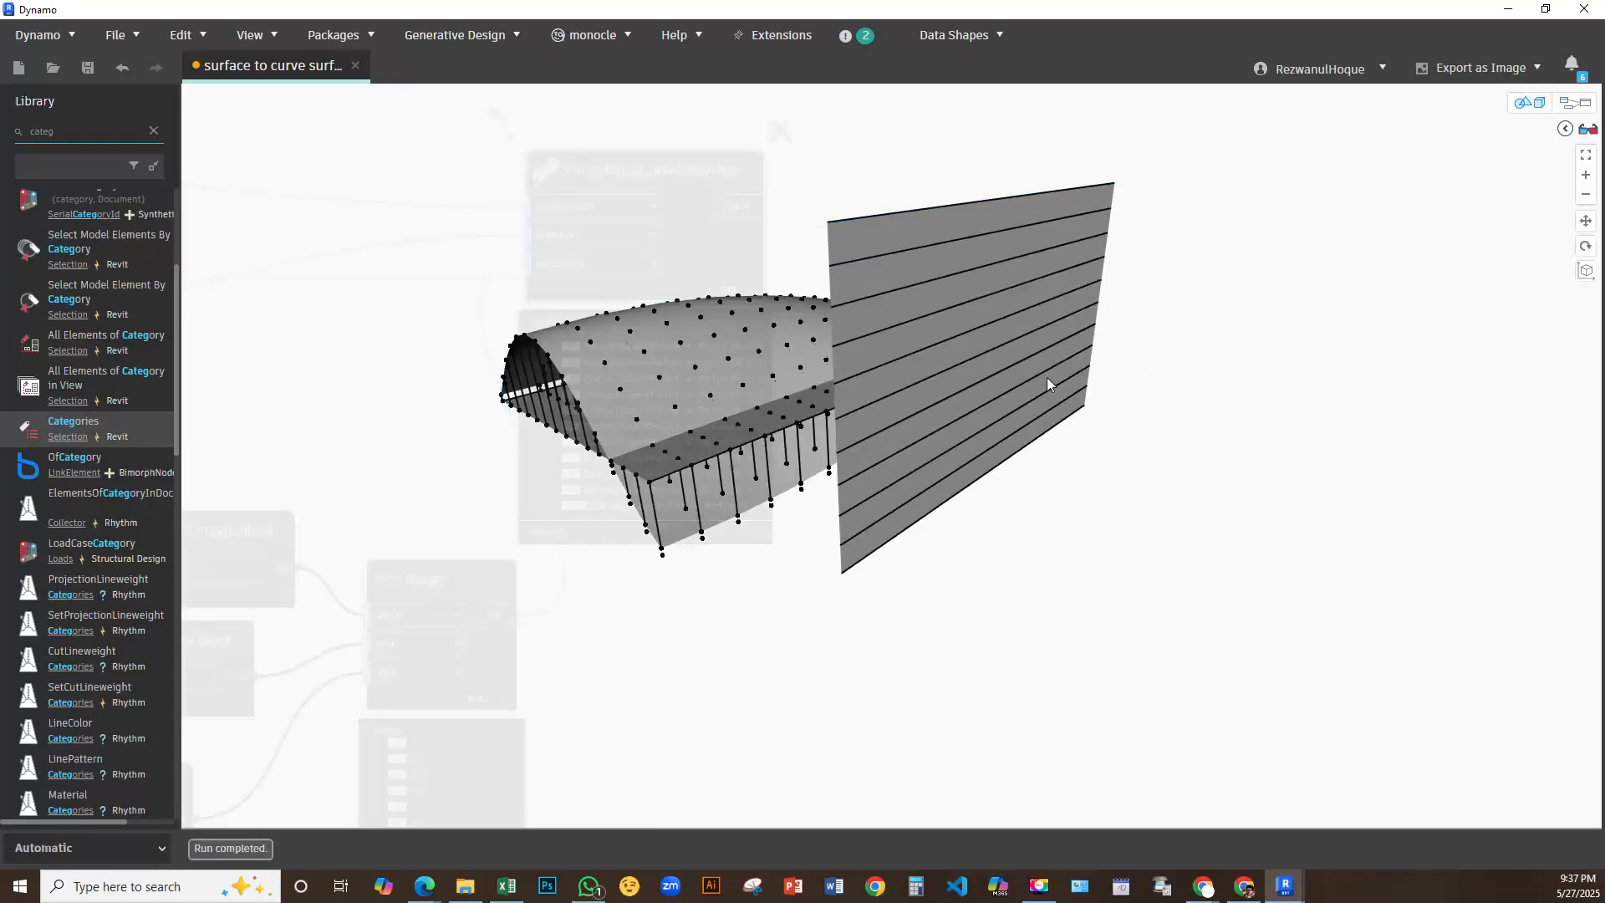
right_click_drag(1023, 378, 967, 334)
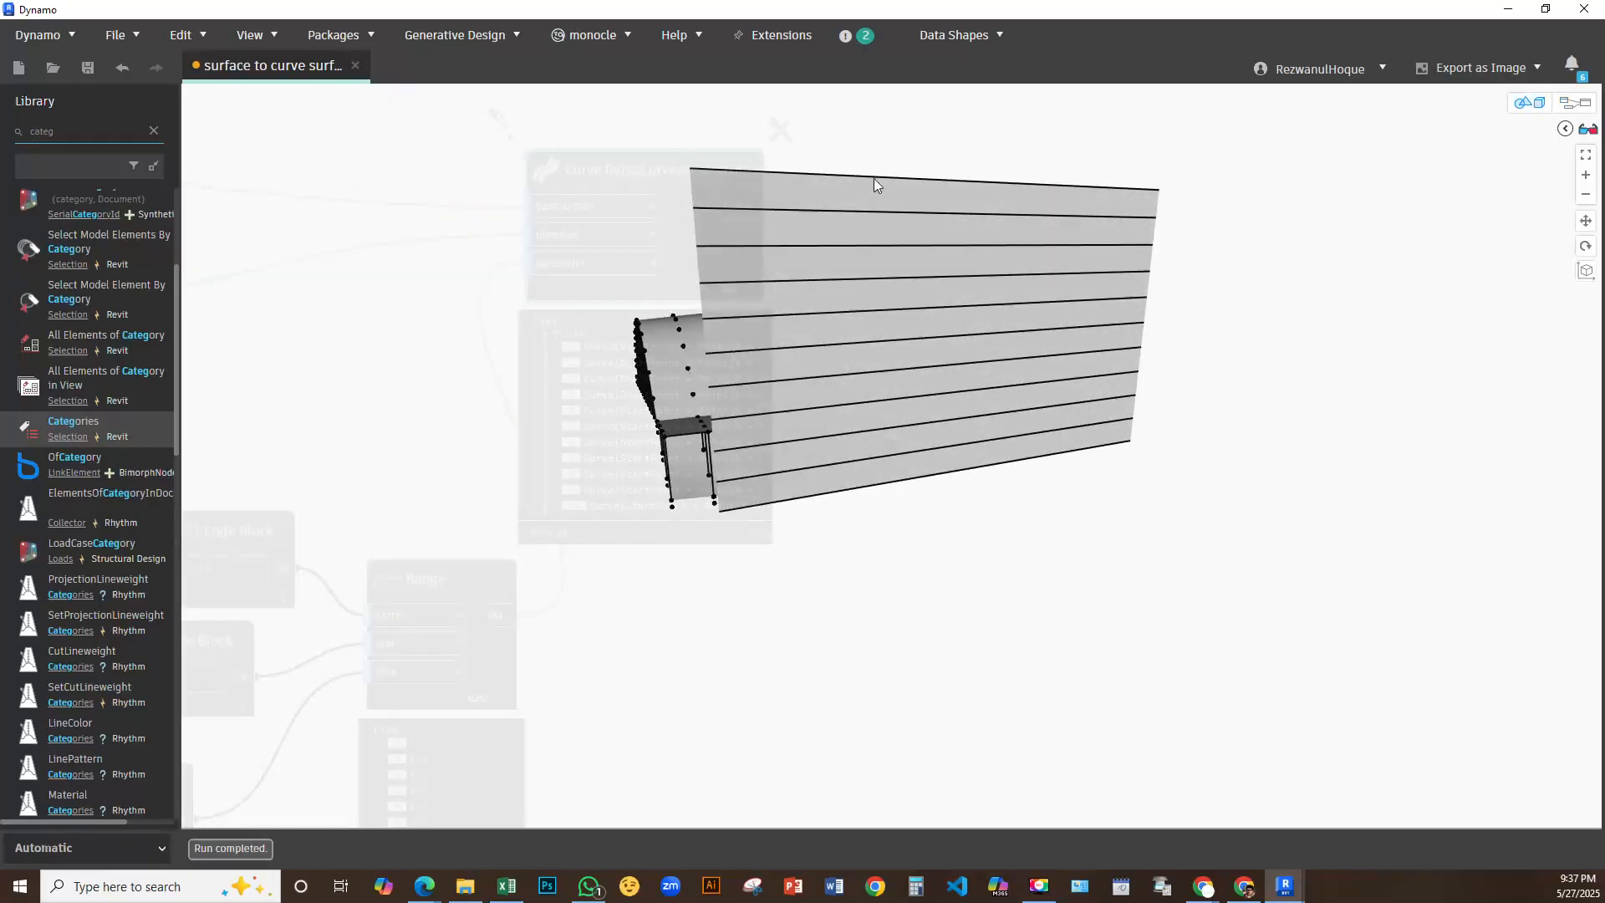
left_click(1510, 108)
Change the Code Block value feeding the Range node's step input to 0.2
middle_click_drag(620, 706, 634, 414)
scroll(322, 553, "down", 1)
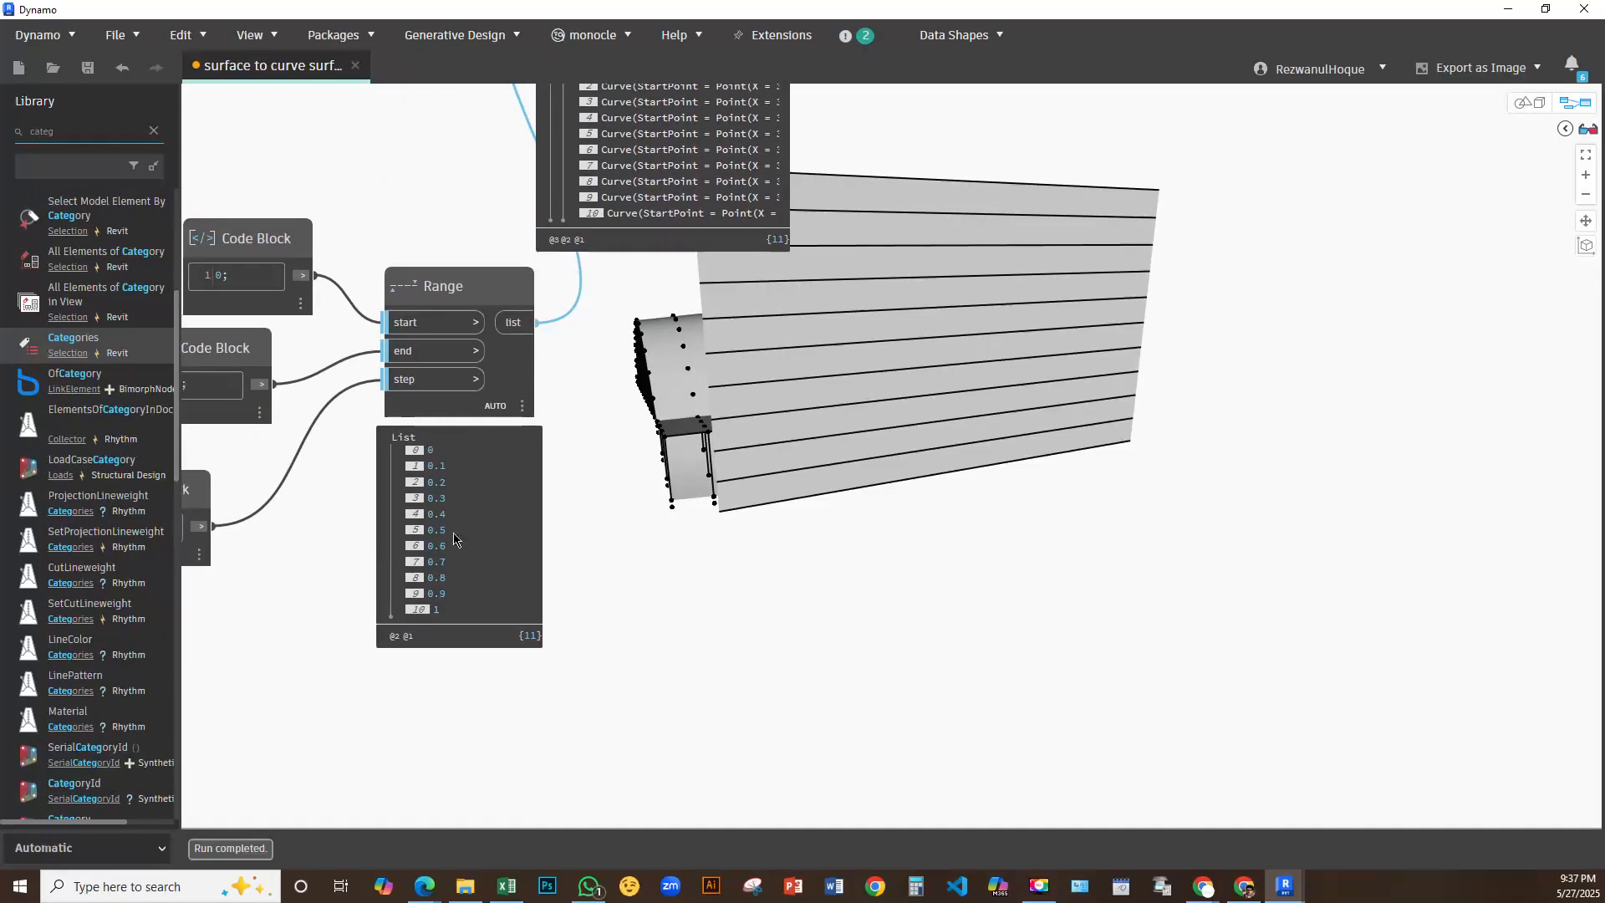
middle_click_drag(351, 553, 946, 461)
scroll(864, 403, "up", 3)
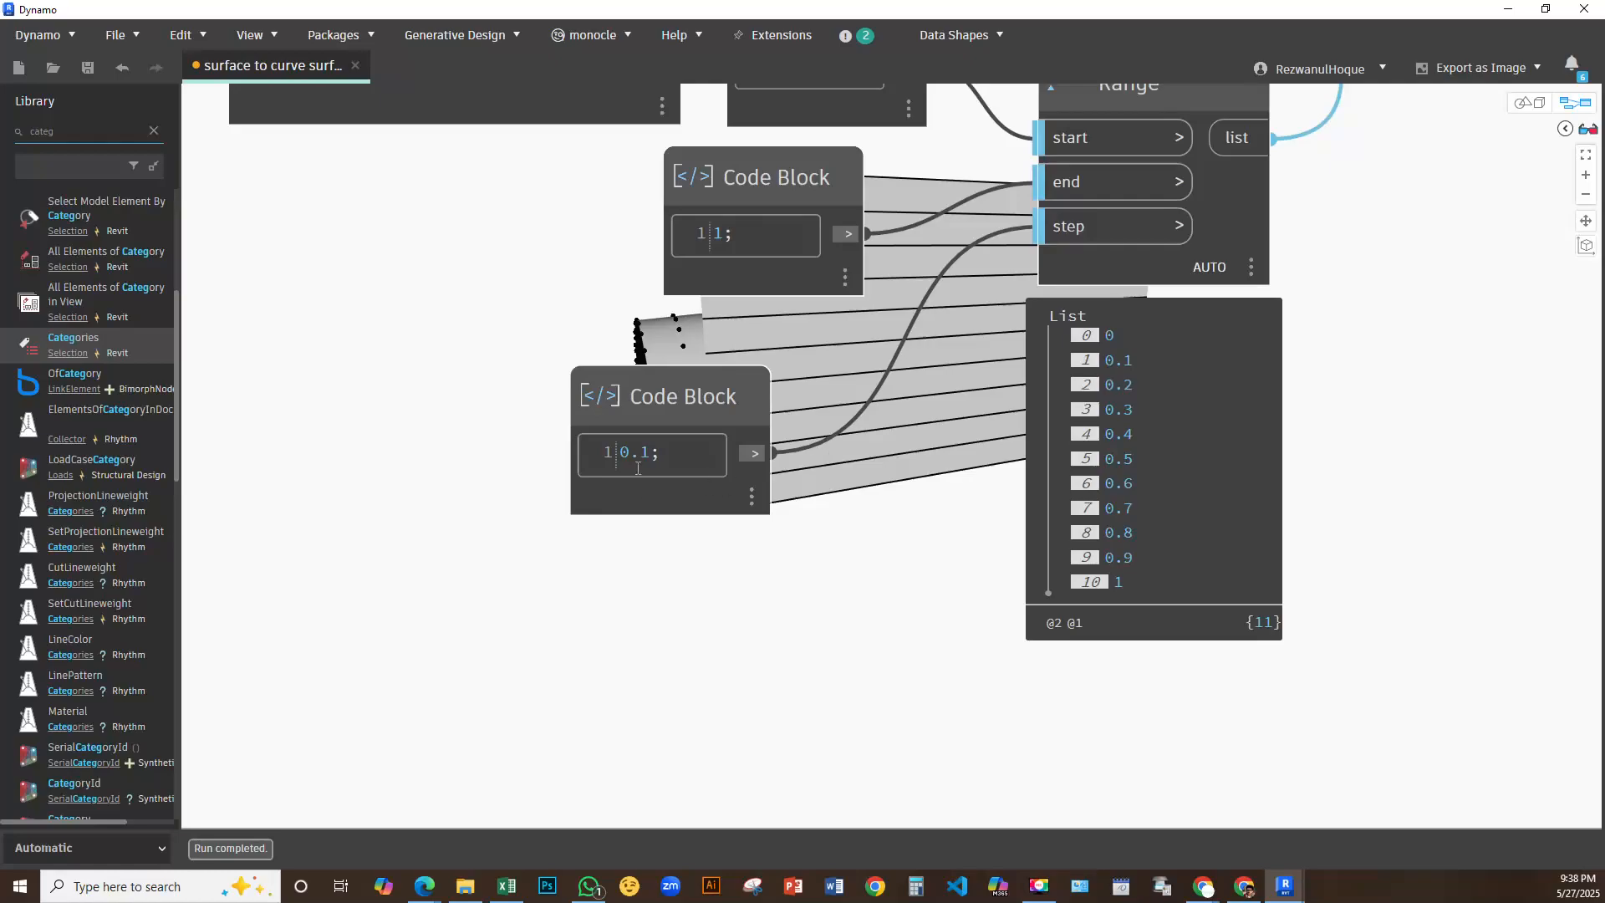
left_click_drag(652, 453, 608, 452)
double_click(645, 452)
type("2")
left_click(666, 581)
middle_click_drag(838, 598, 358, 680)
middle_click_drag(960, 288, 573, 734)
scroll(617, 531, "down", 4)
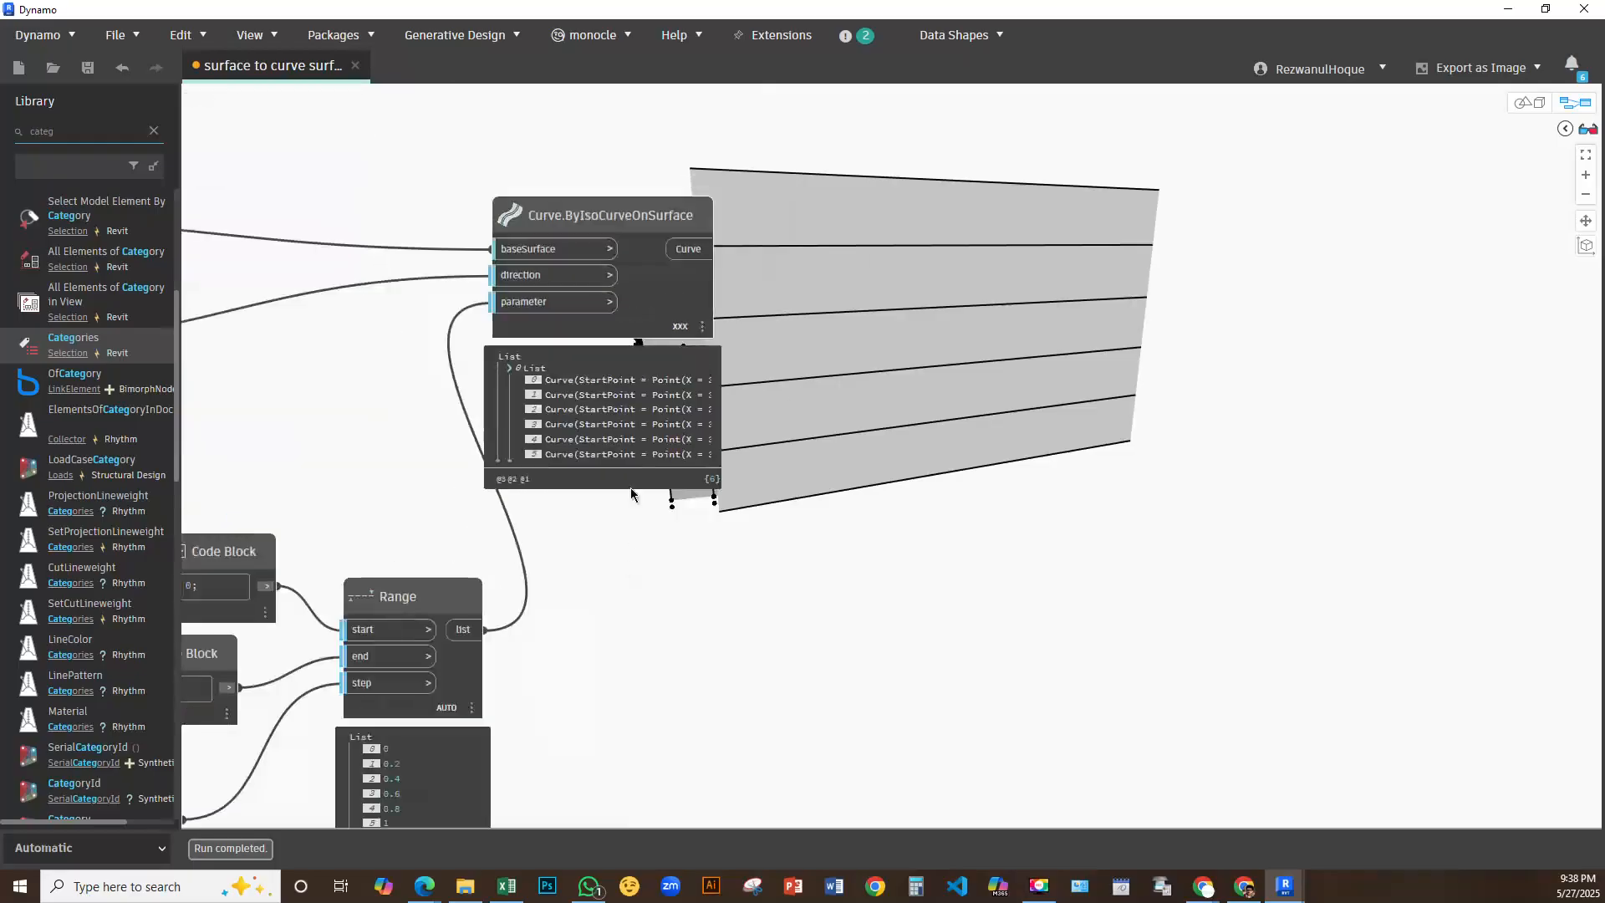
Duplicate the Curve.ByIsoCurveOnSurface node and place the copy above the original
left_click(643, 313)
middle_click_drag(802, 300, 850, 569)
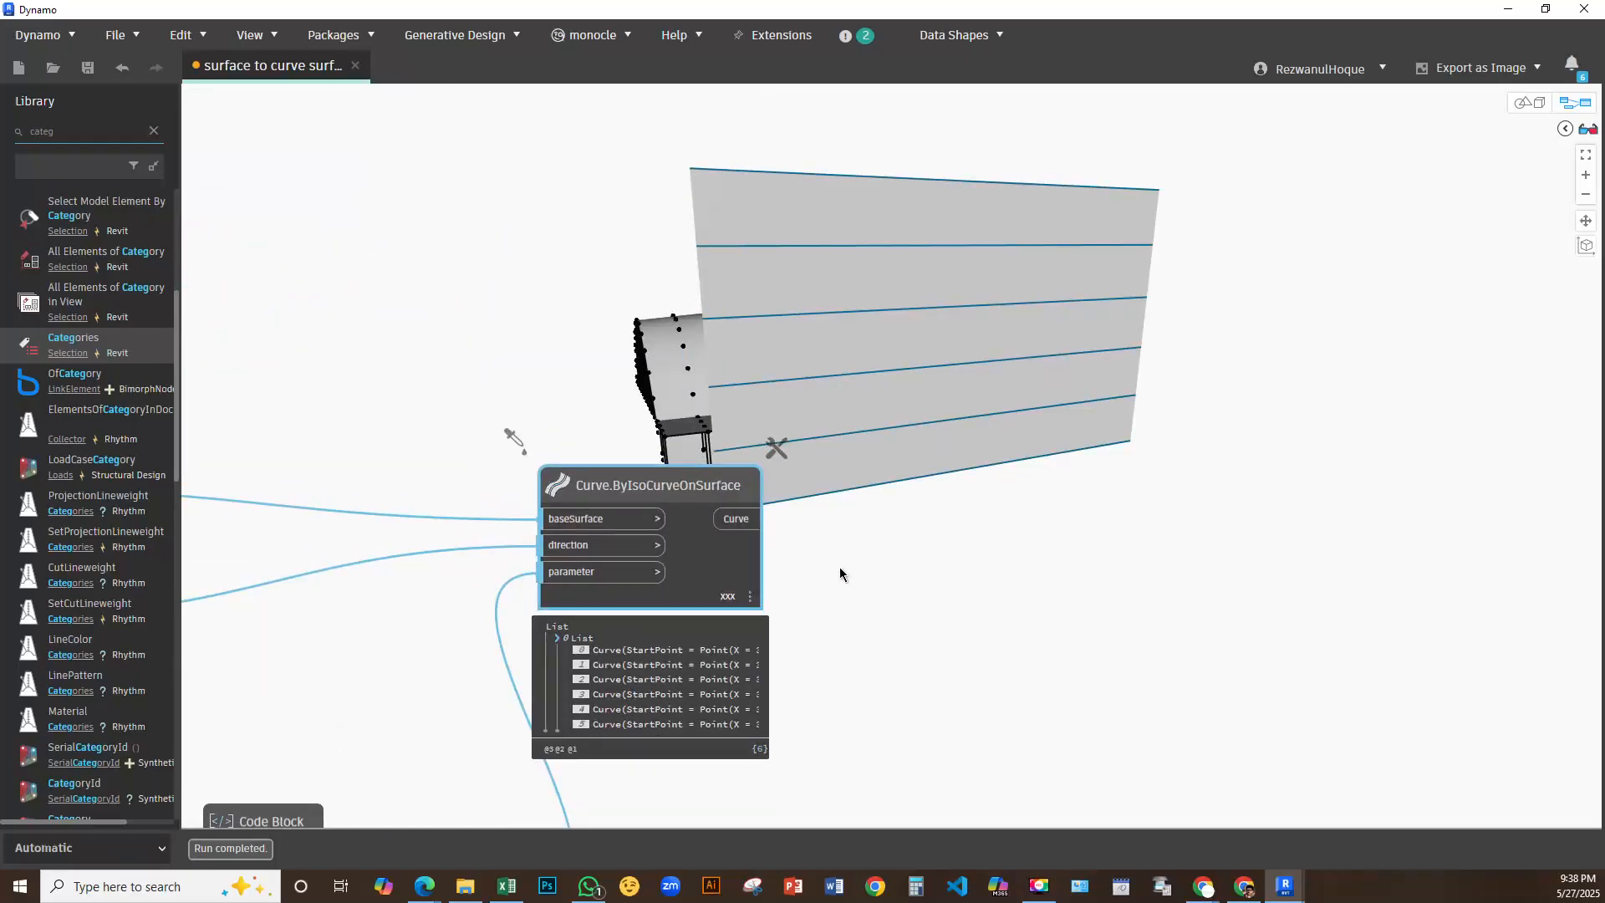
key("ctrl+c")
key("ctrl+v")
left_click_drag(806, 617, 701, 287)
Connect a new Code Block with the value 0 to the duplicated node's direction input and inspect the curves on the wall
double_click(552, 167)
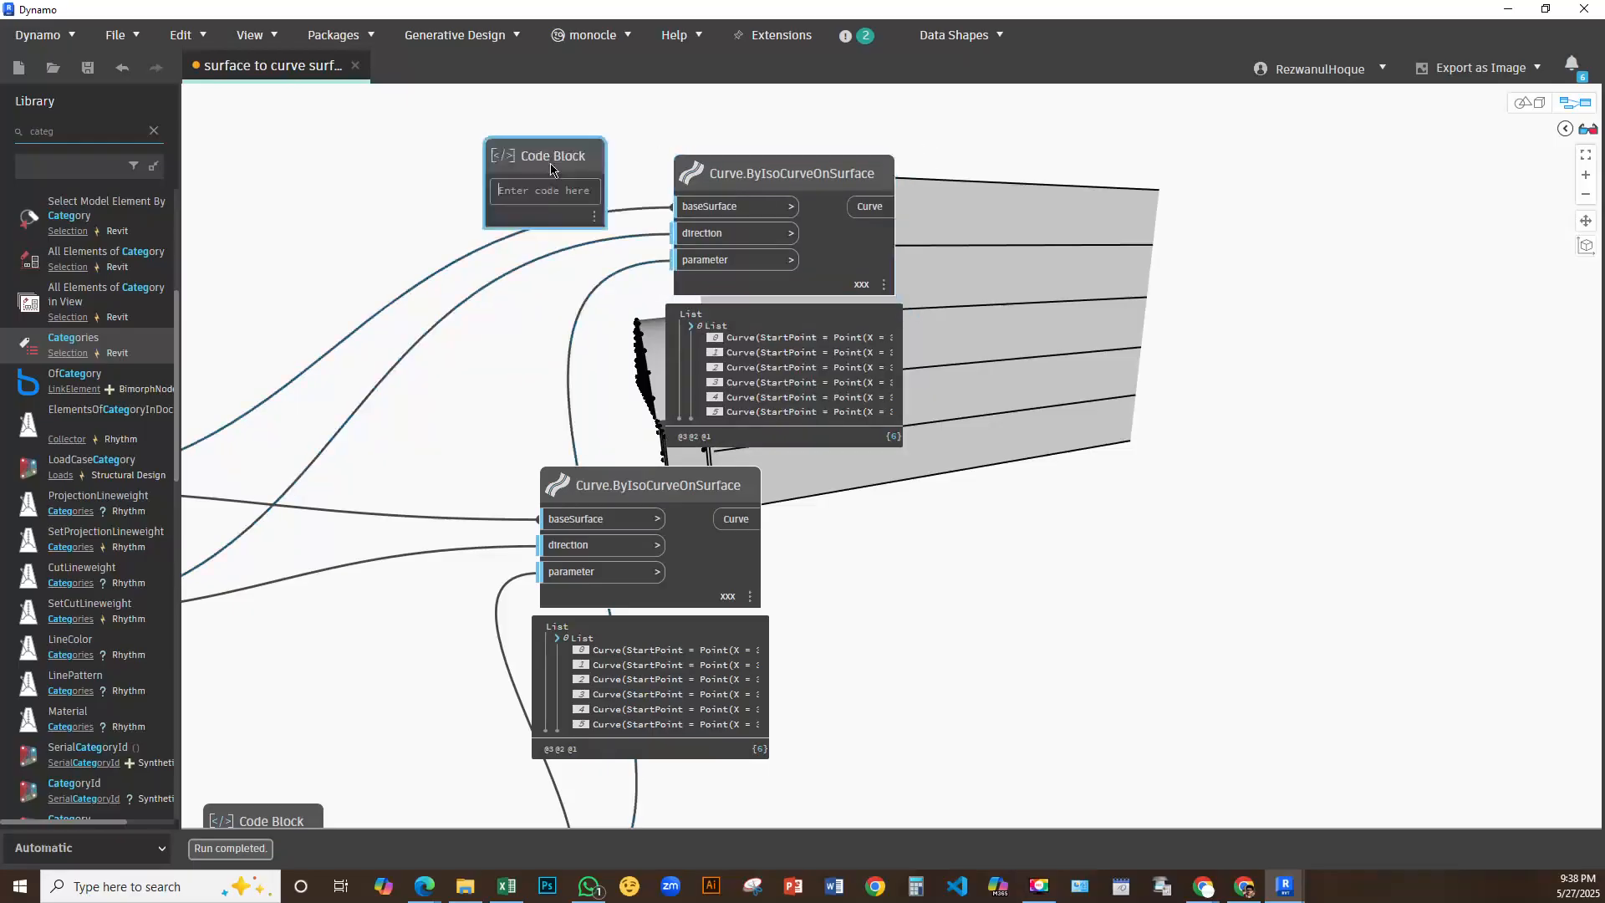
type("0")
left_click(594, 287)
left_click_drag(595, 189, 674, 233)
middle_click_drag(1026, 399, 773, 414)
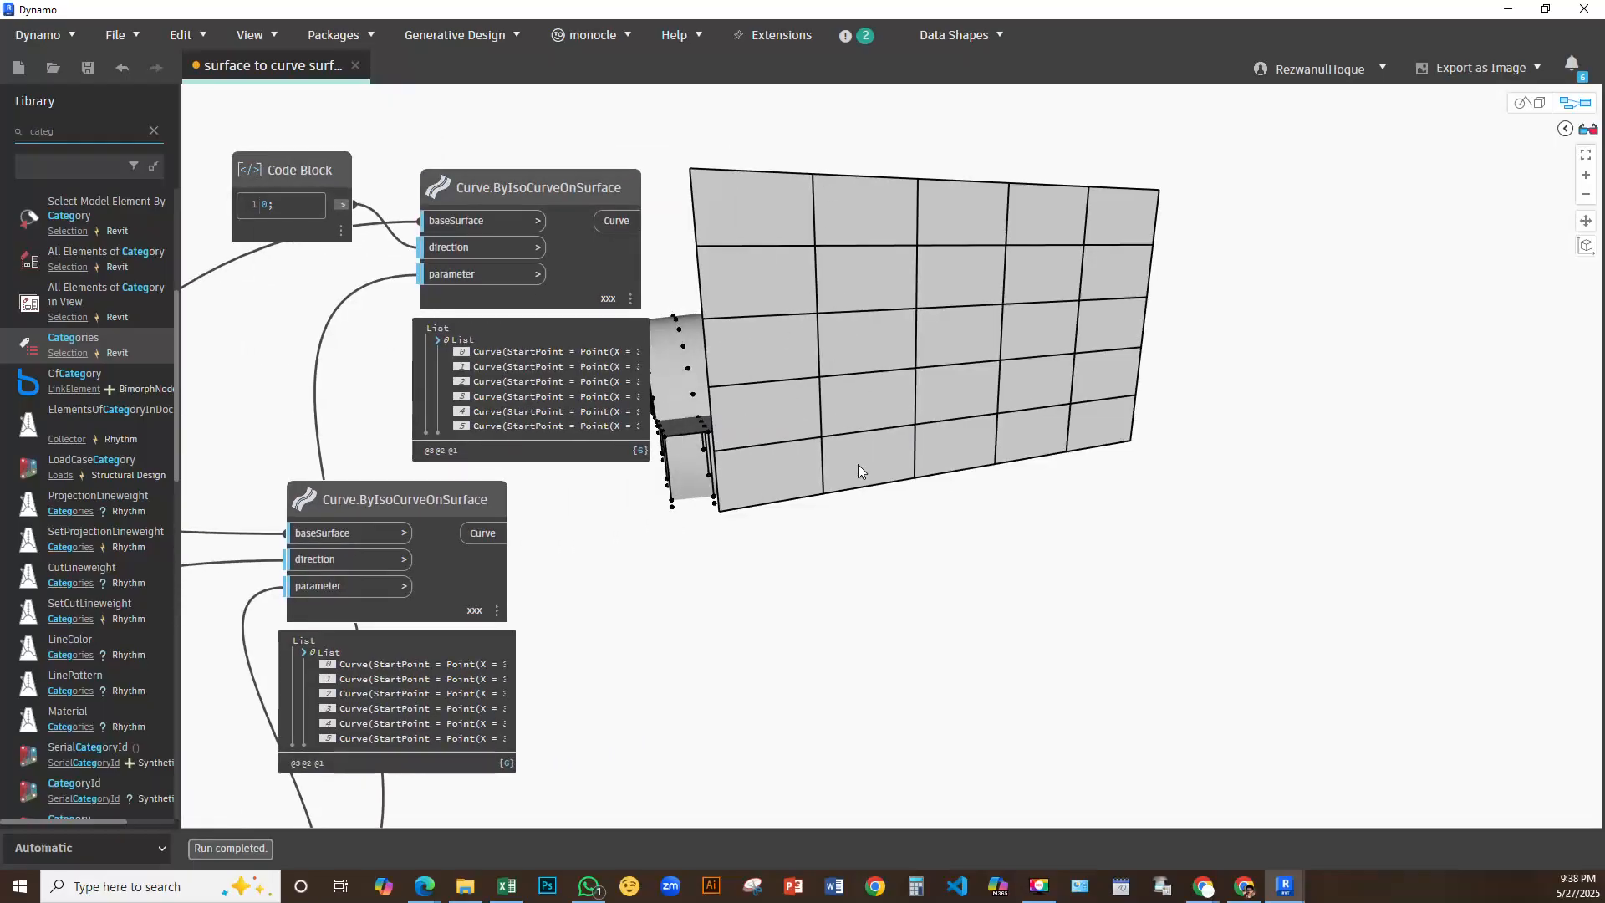
scroll(857, 464, "down", 2)
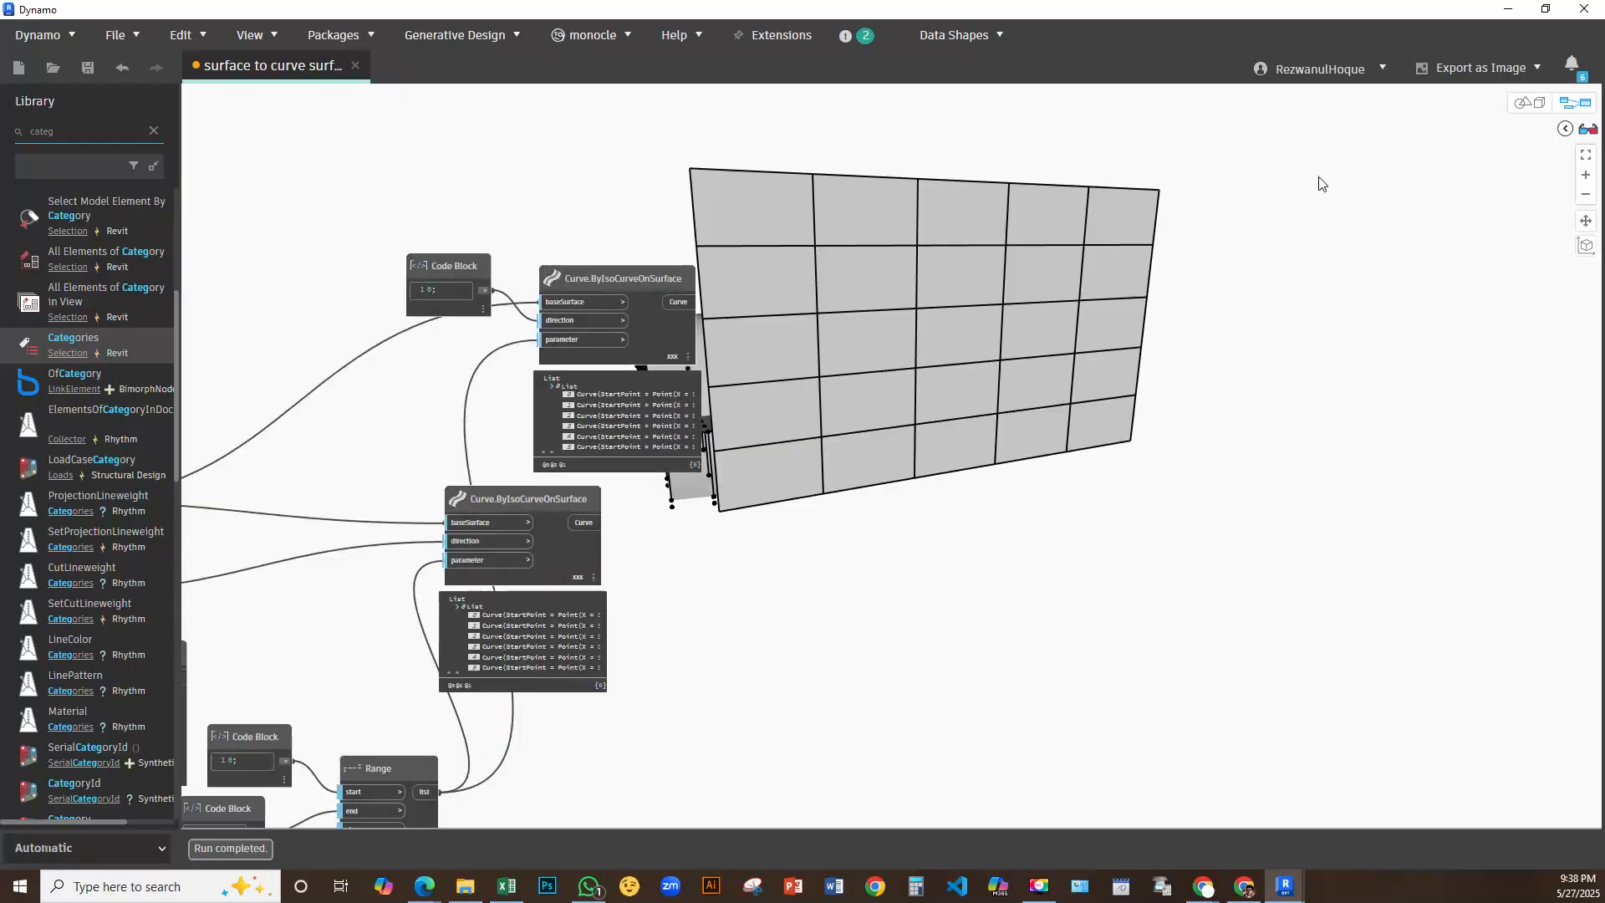
left_click(1523, 102)
mouse_move(987, 396)
right_mouse_down()
mouse_move(1042, 423)
mouse_move(984, 372)
right_mouse_up()
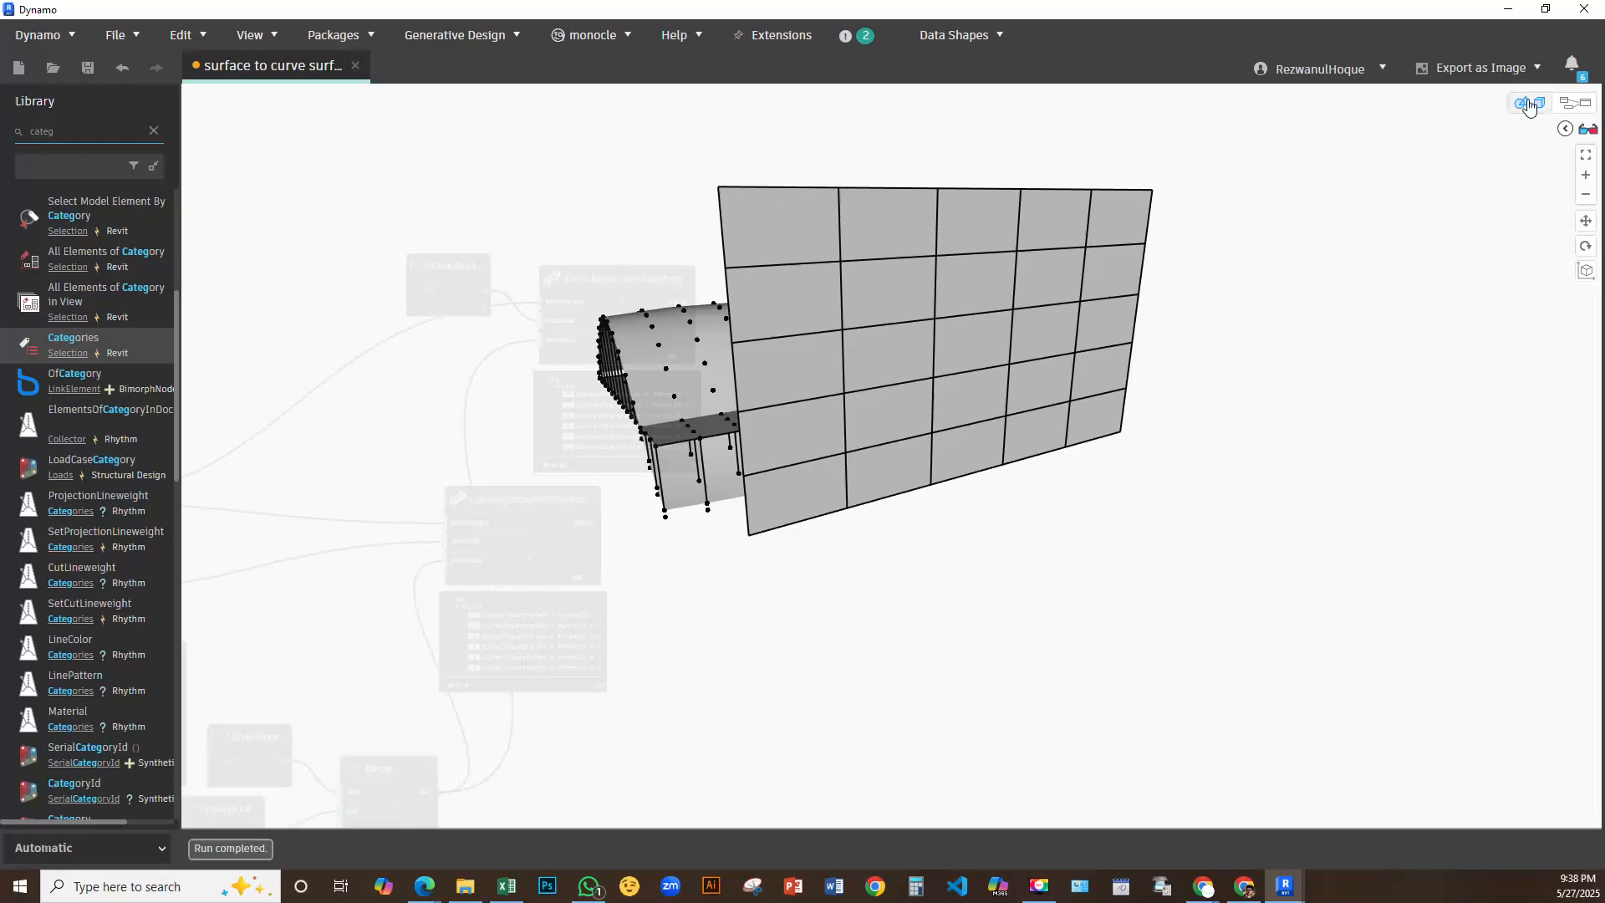
left_click(1575, 102)
Reduce the Range step value in its Code Block to 0.05
middle_click_drag(848, 374, 882, 346)
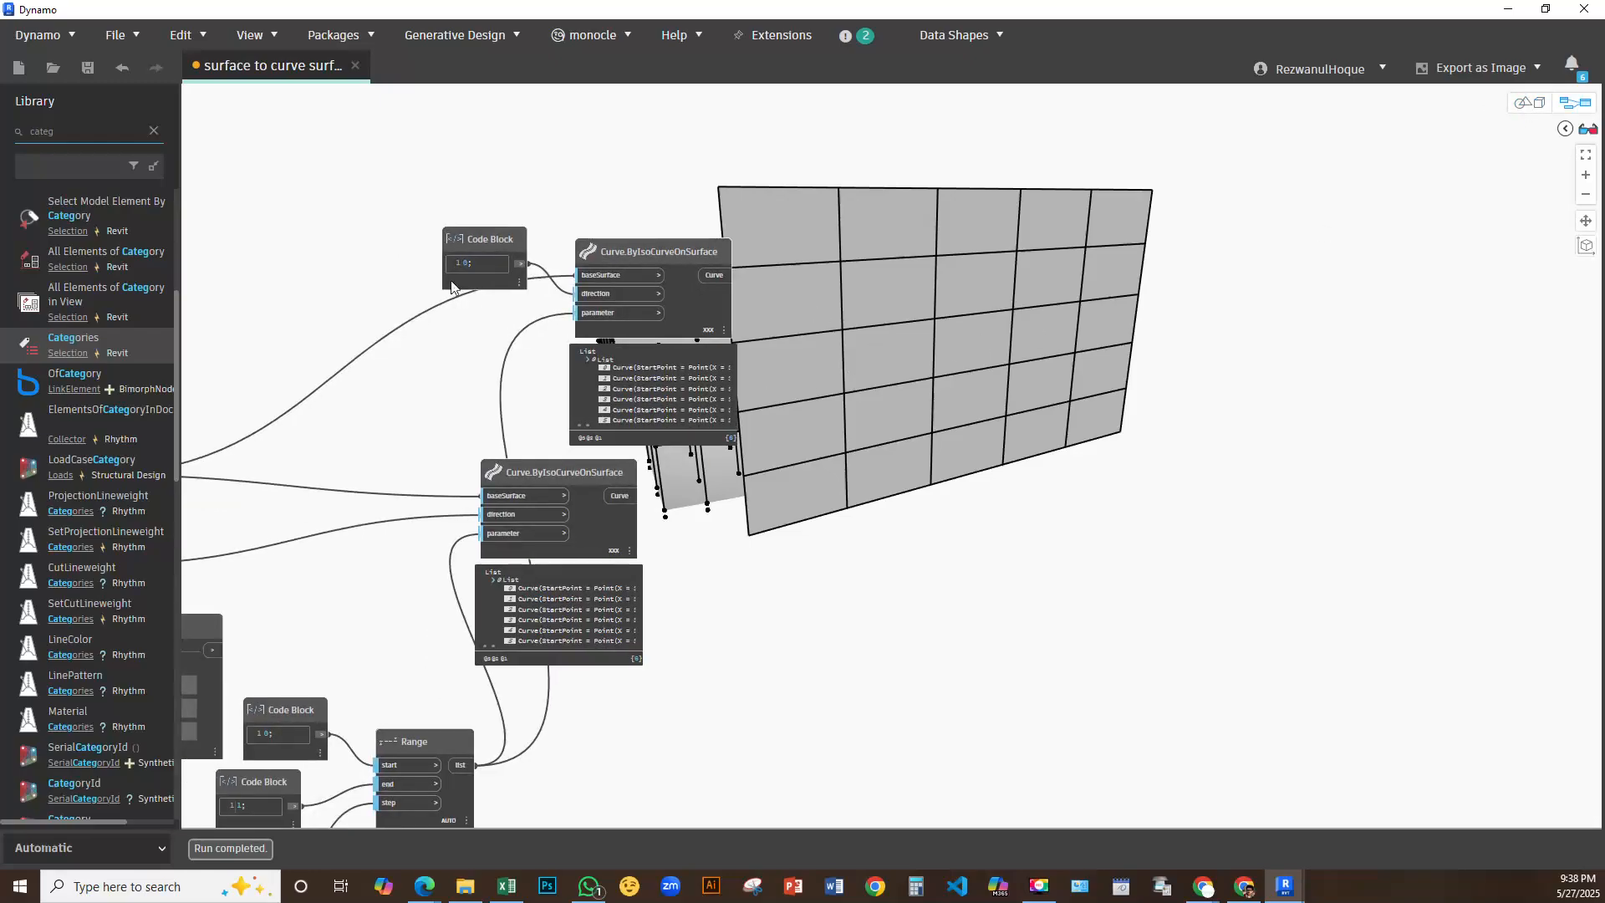
middle_click_drag(448, 282, 786, 97)
middle_click_drag(374, 681, 652, 464)
scroll(619, 639, "up", 5)
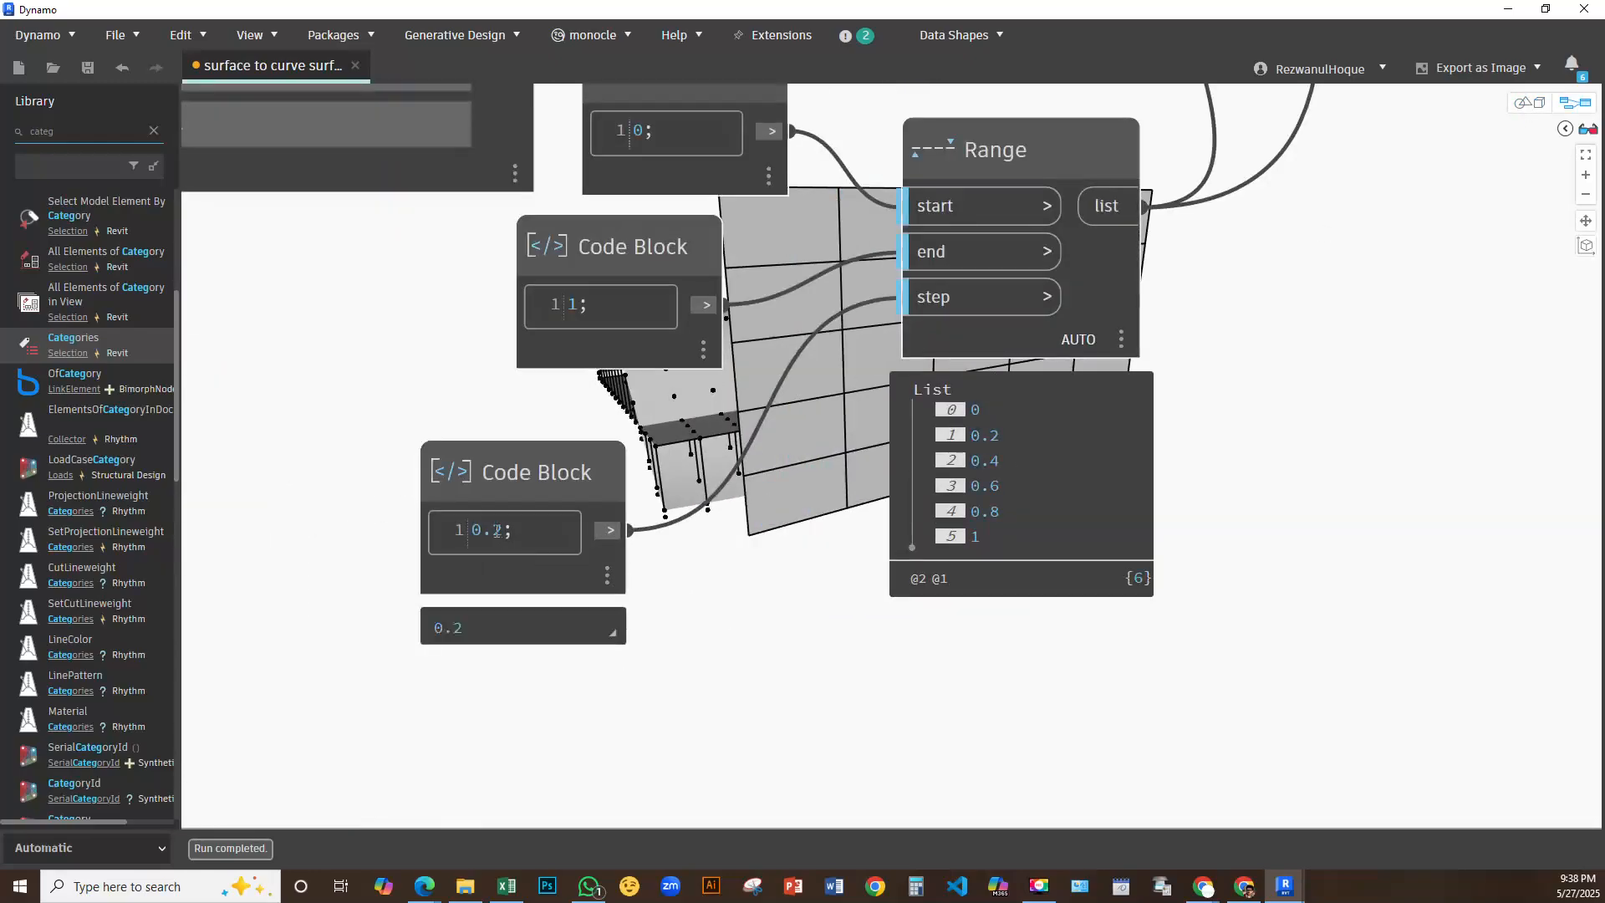
left_click_drag(503, 531, 496, 530)
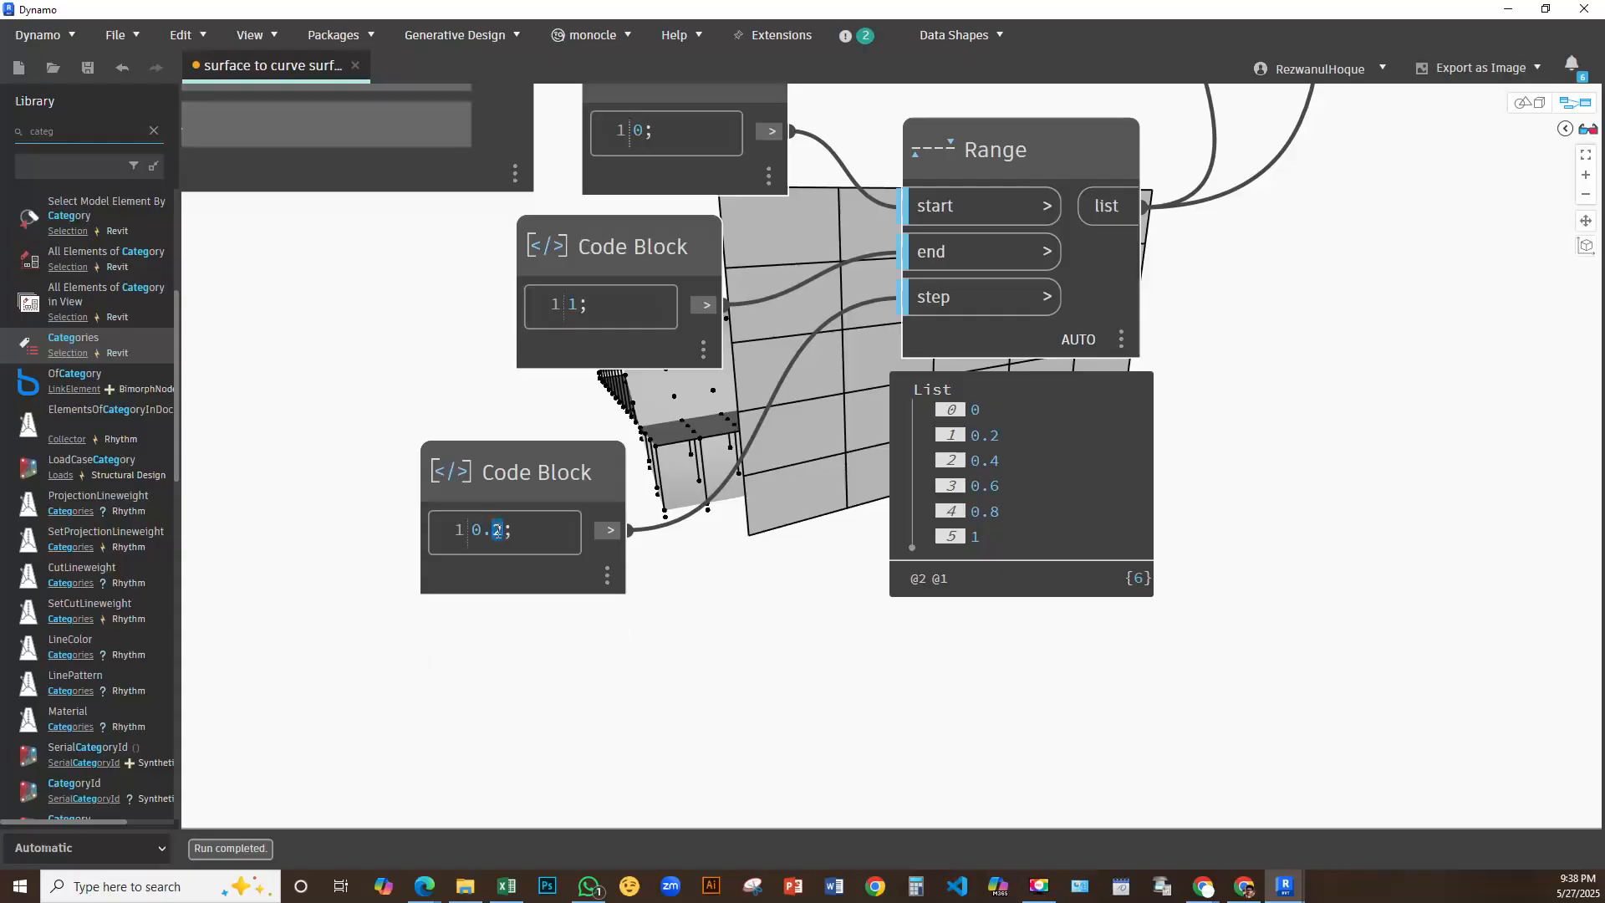
type("05")
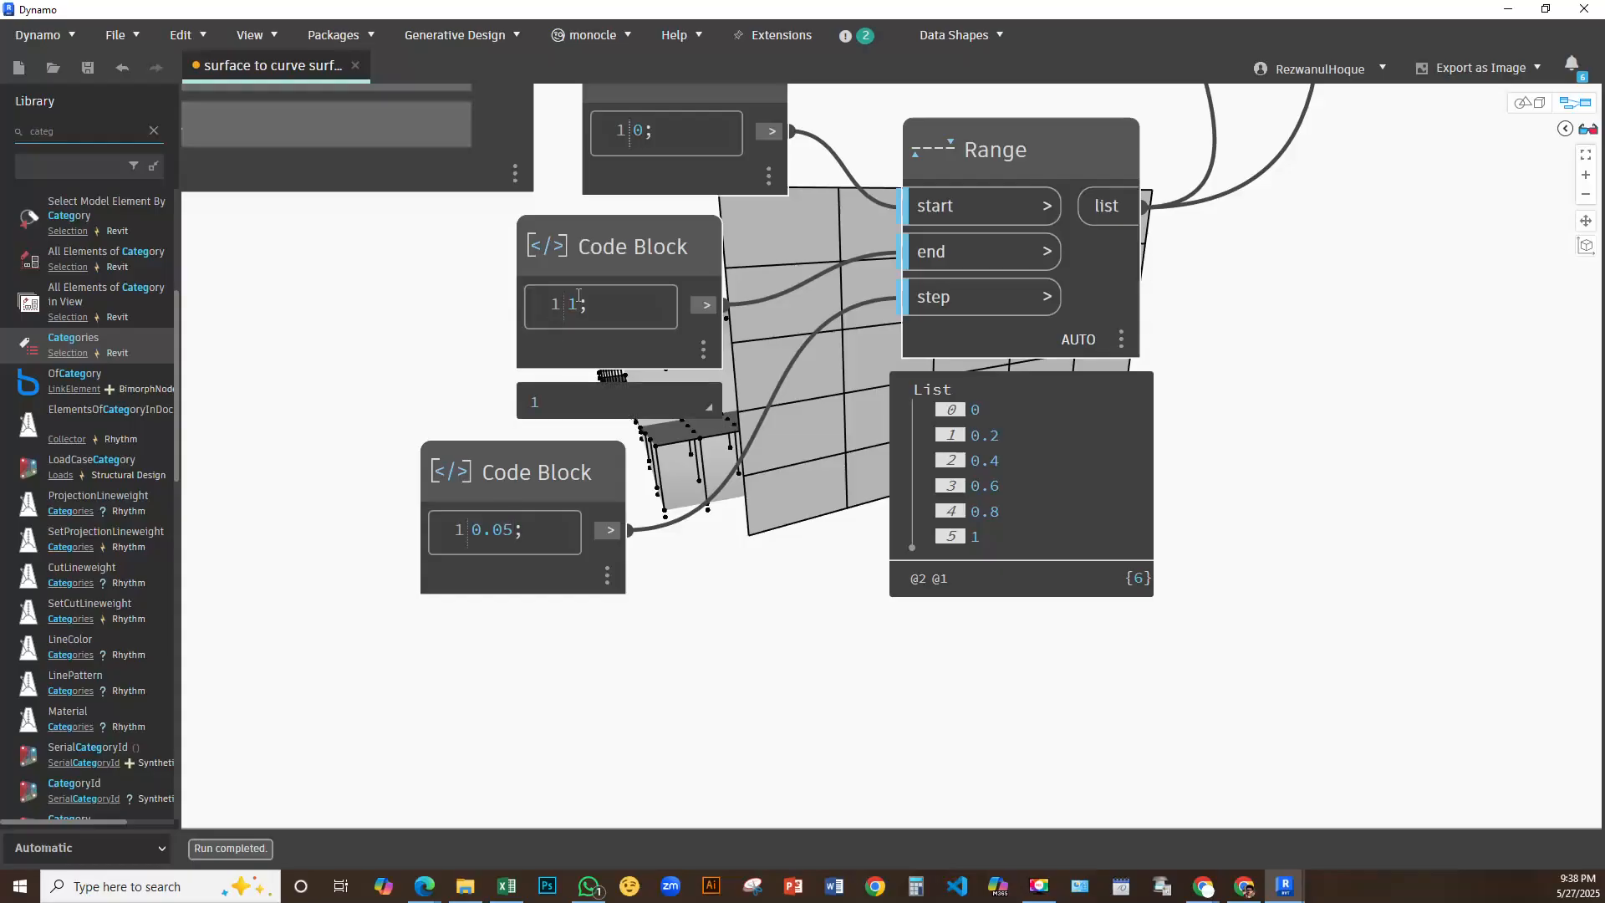
left_click(380, 358)
Examine the iso curve grid on the wall face from several angles and review the nodes that generate it
middle_click_drag(659, 471, 261, 749)
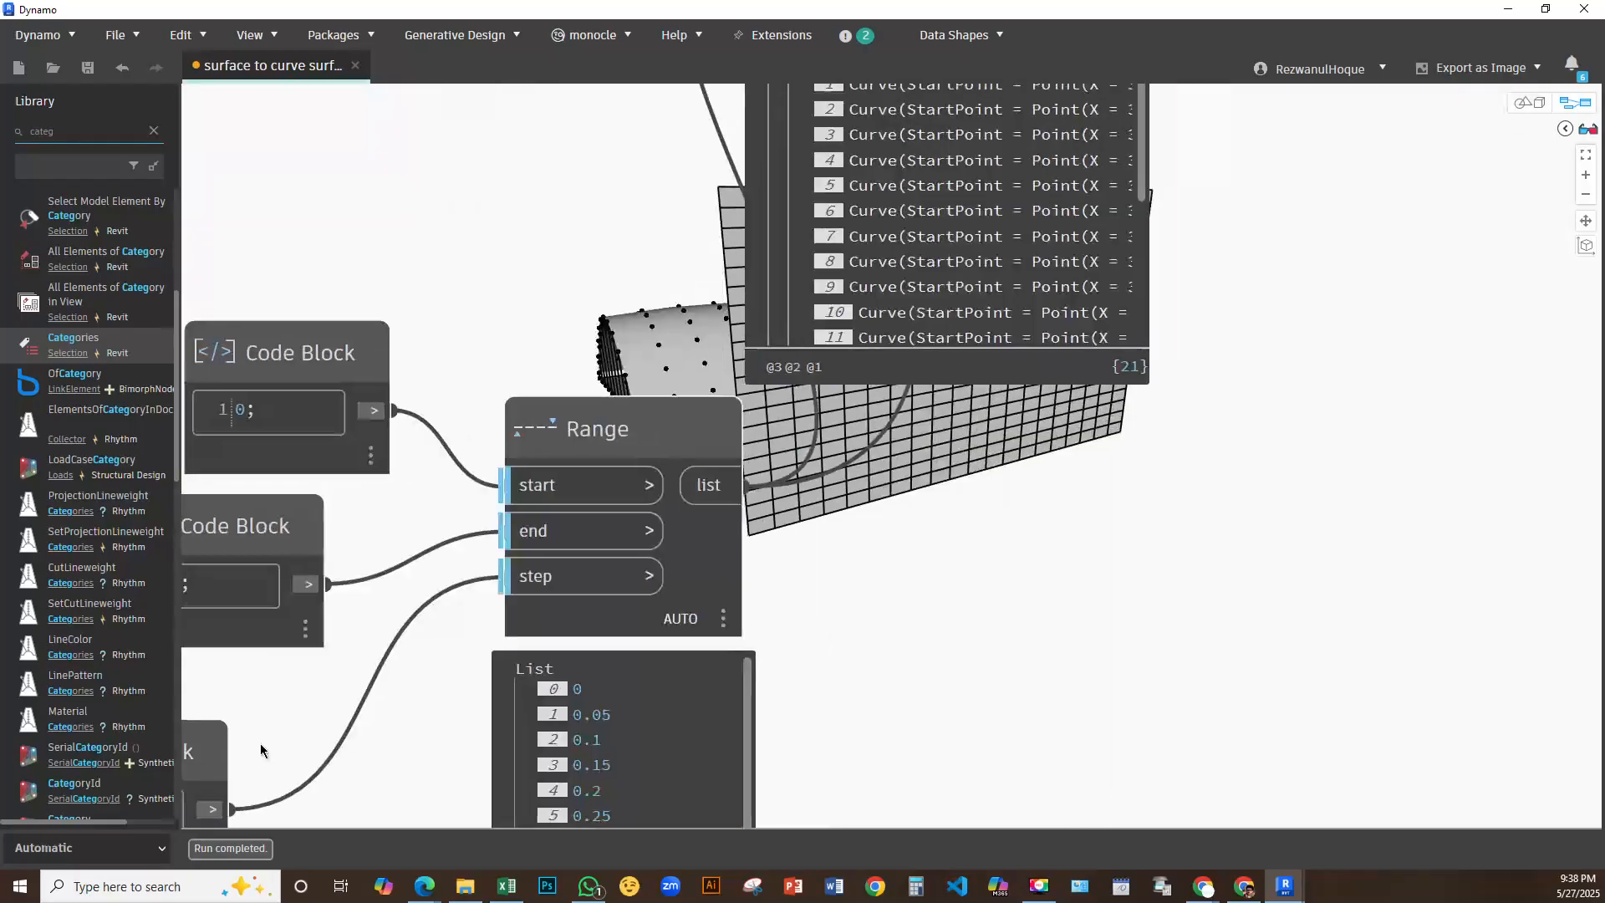
middle_click_drag(990, 593, 660, 565)
middle_click_drag(870, 438, 667, 788)
middle_click_drag(581, 489, 314, 811)
mouse_move(679, 296)
middle_mouse_down()
mouse_move(792, 526)
mouse_move(939, 625)
mouse_move(769, 670)
middle_mouse_up()
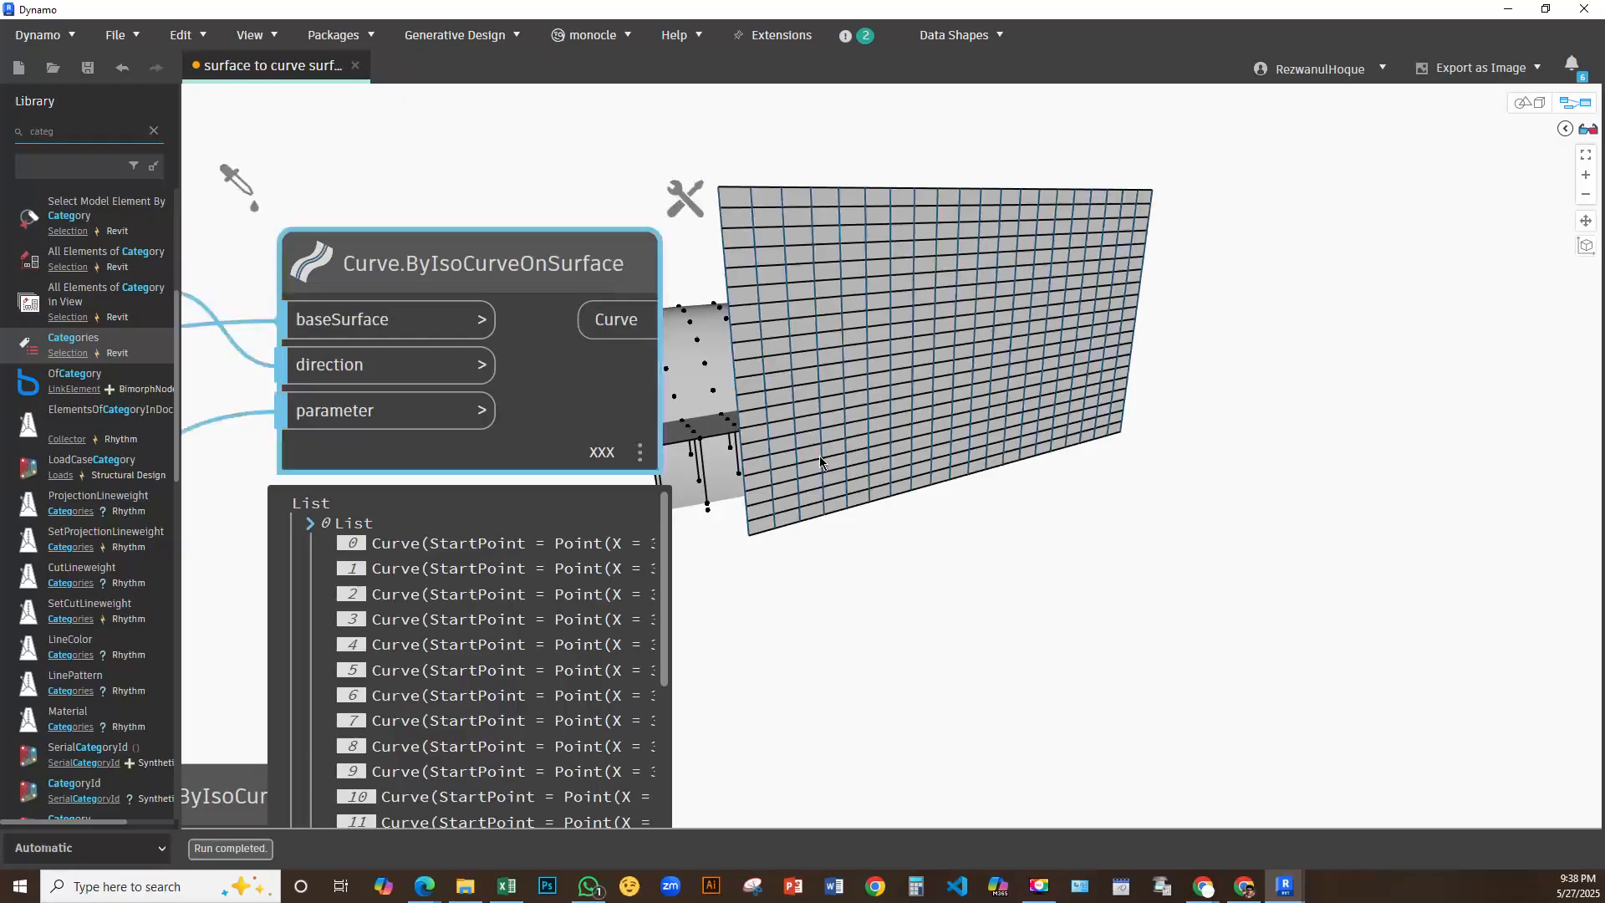
scroll(820, 462, "down", 3)
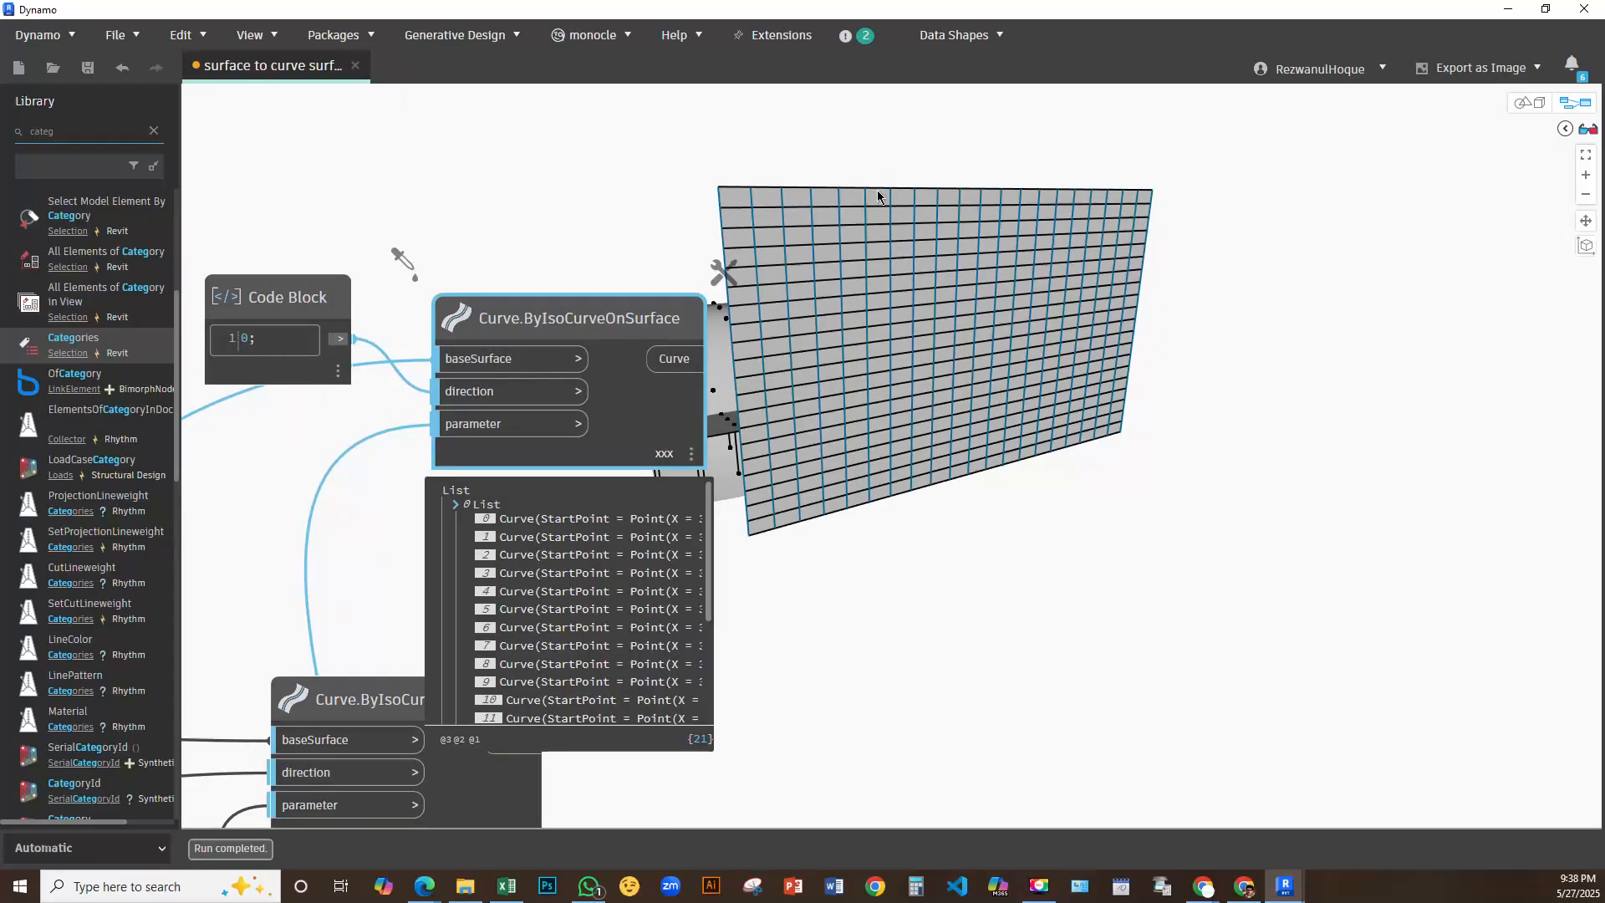
left_click(1530, 104)
scroll(842, 290, "up", 2)
scroll(842, 290, "up", 4)
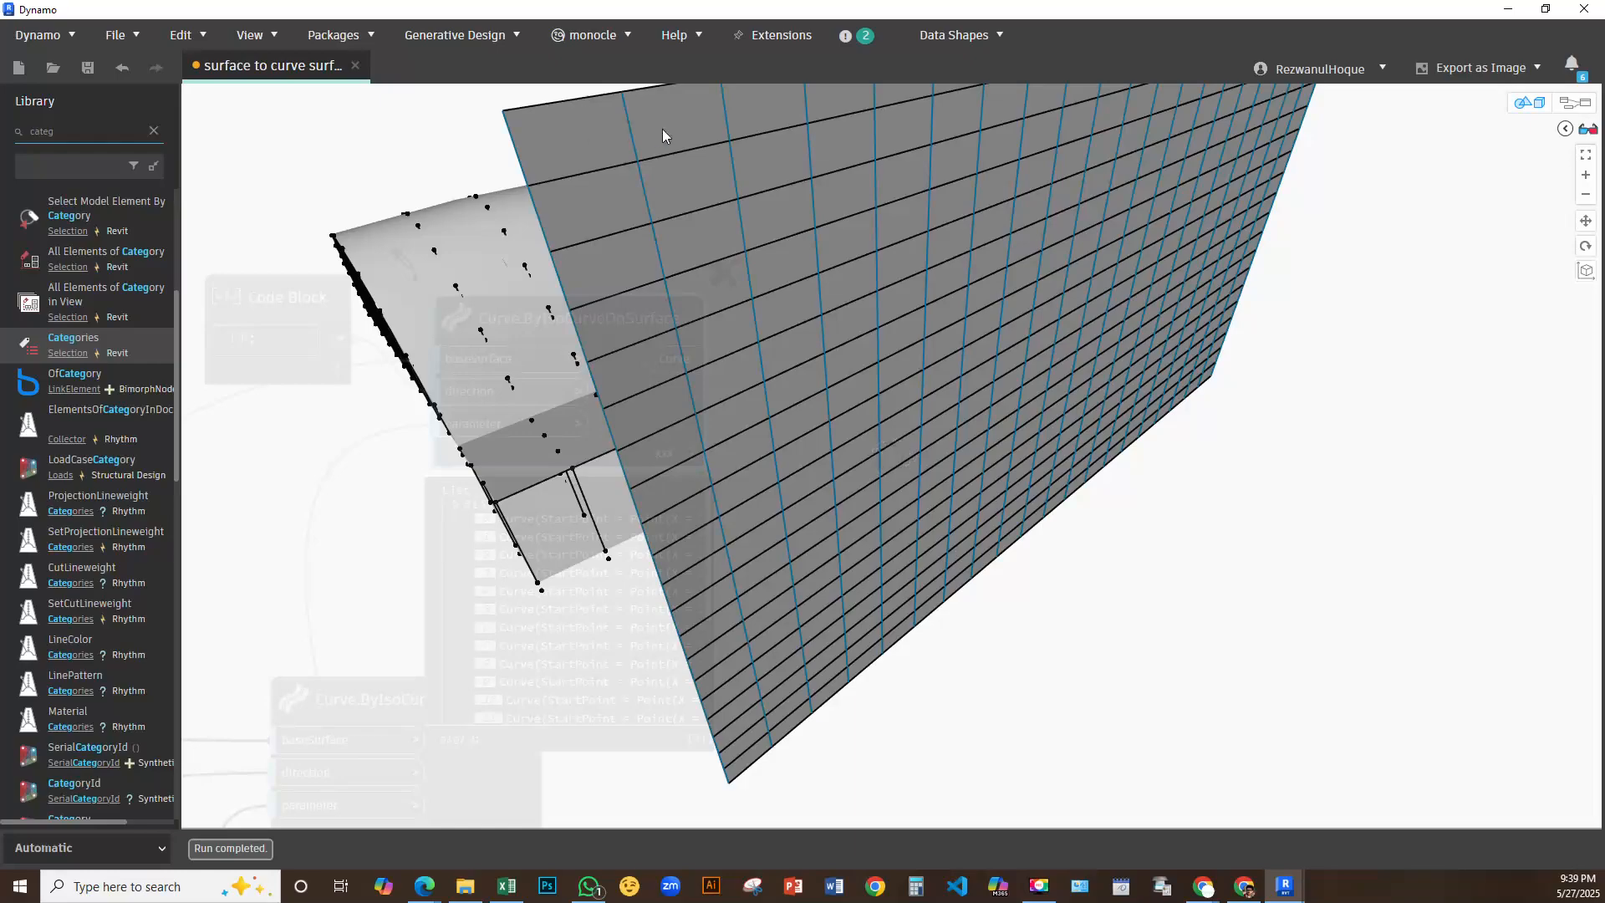
scroll(611, 472, "down", 4)
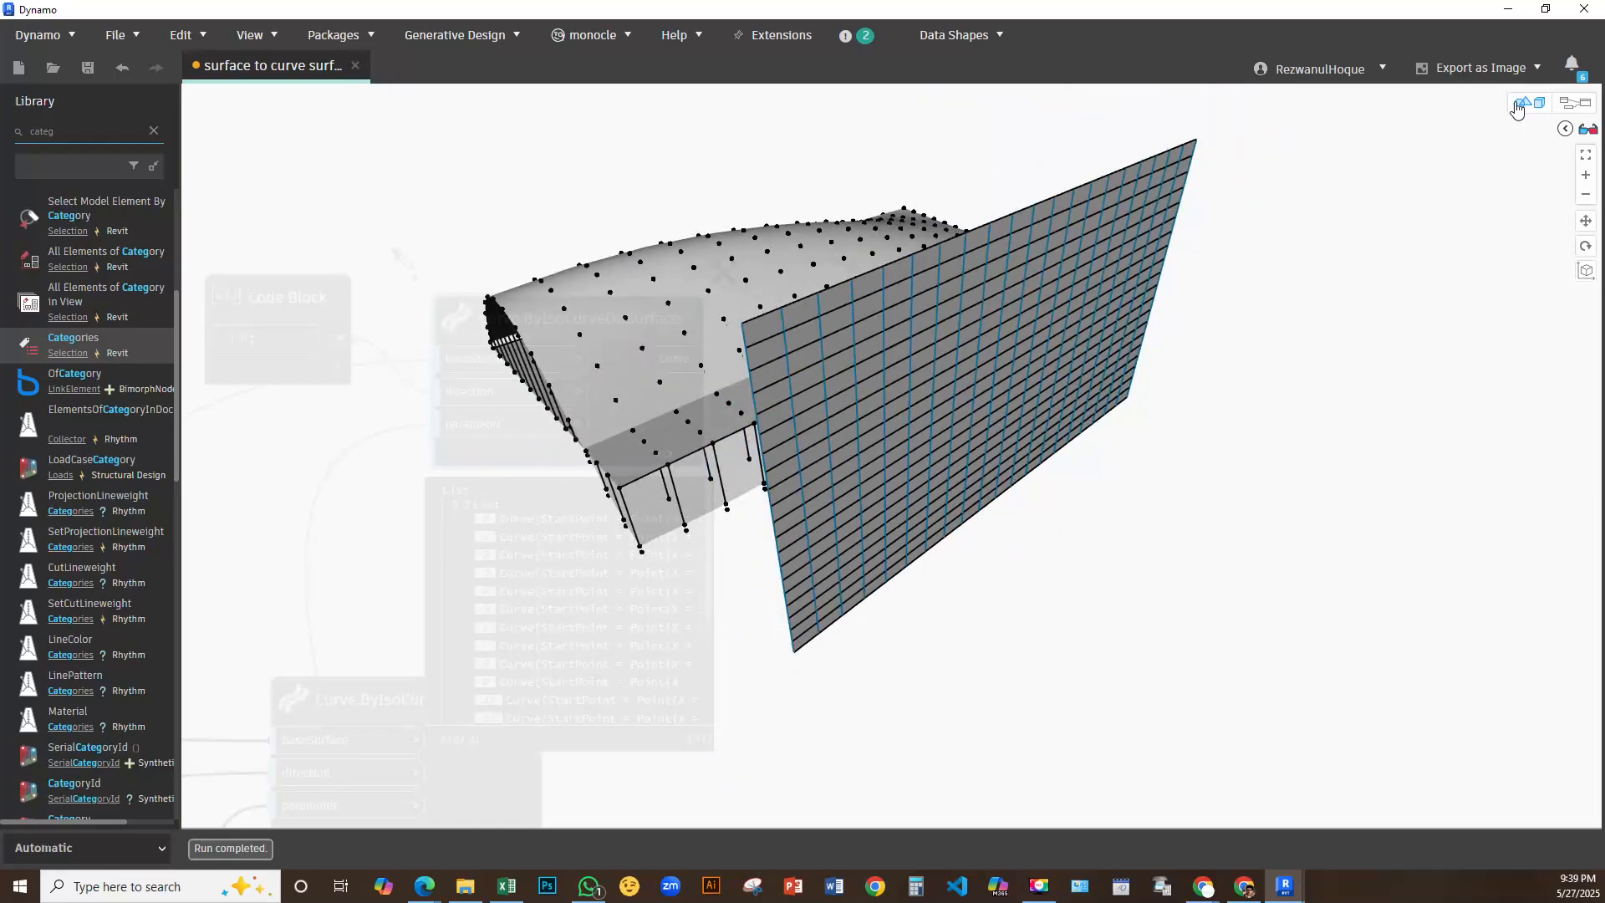
left_click(1515, 103)
scroll(720, 404, "down", 5)
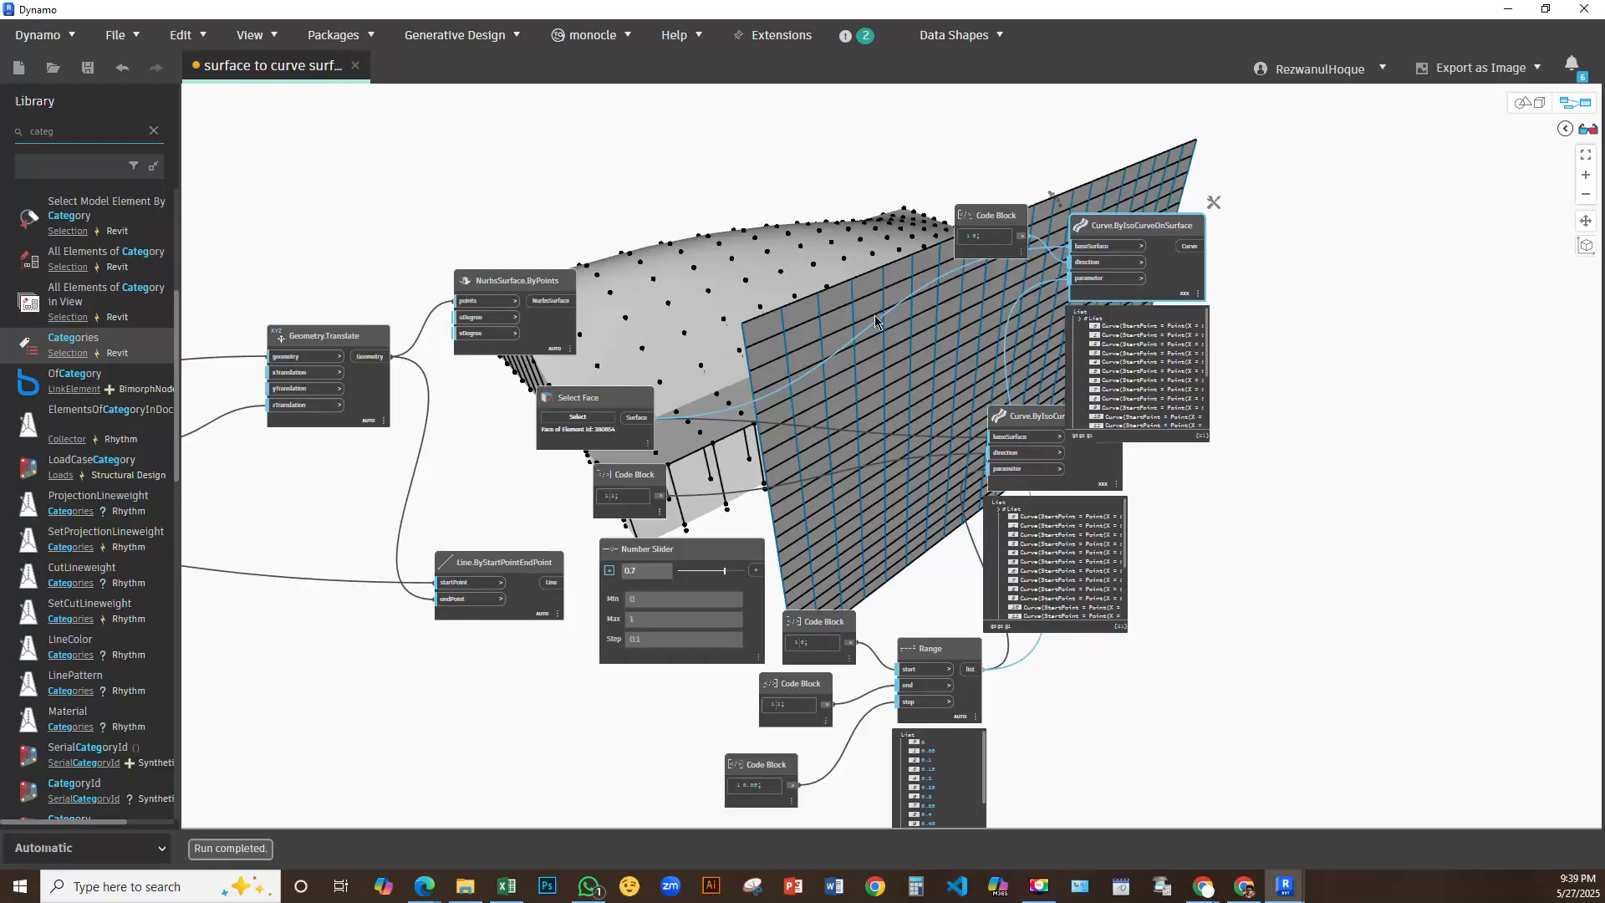
middle_click_drag(885, 315, 149, 502)
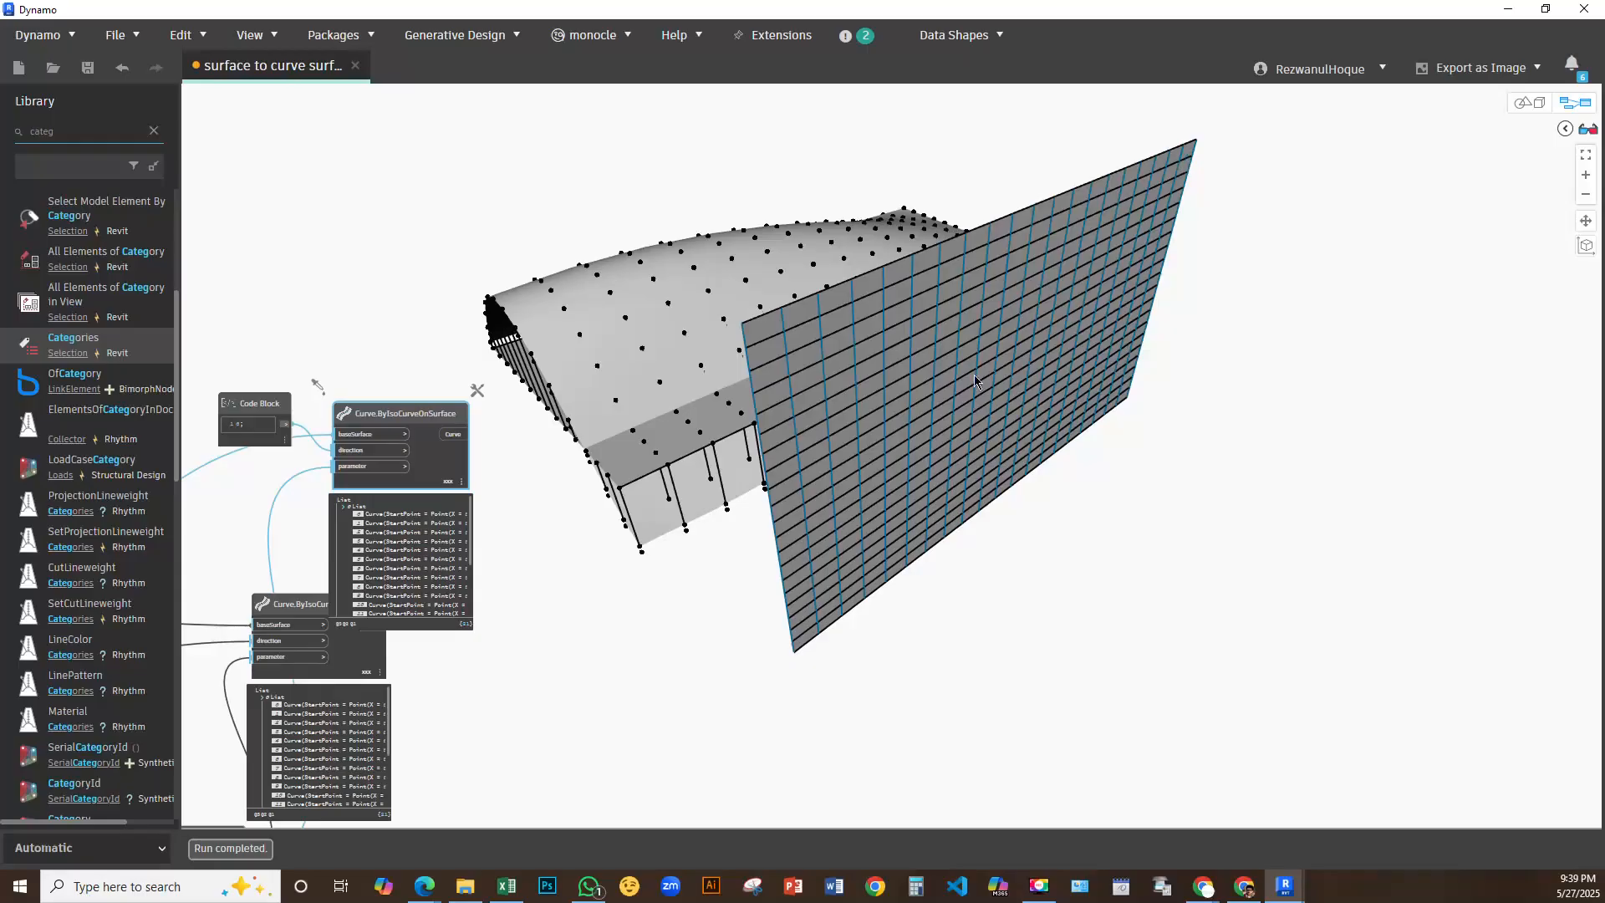
left_click(1524, 102)
middle_click_drag(836, 501, 1007, 410)
left_click(1532, 100)
scroll(429, 606, "up", 4)
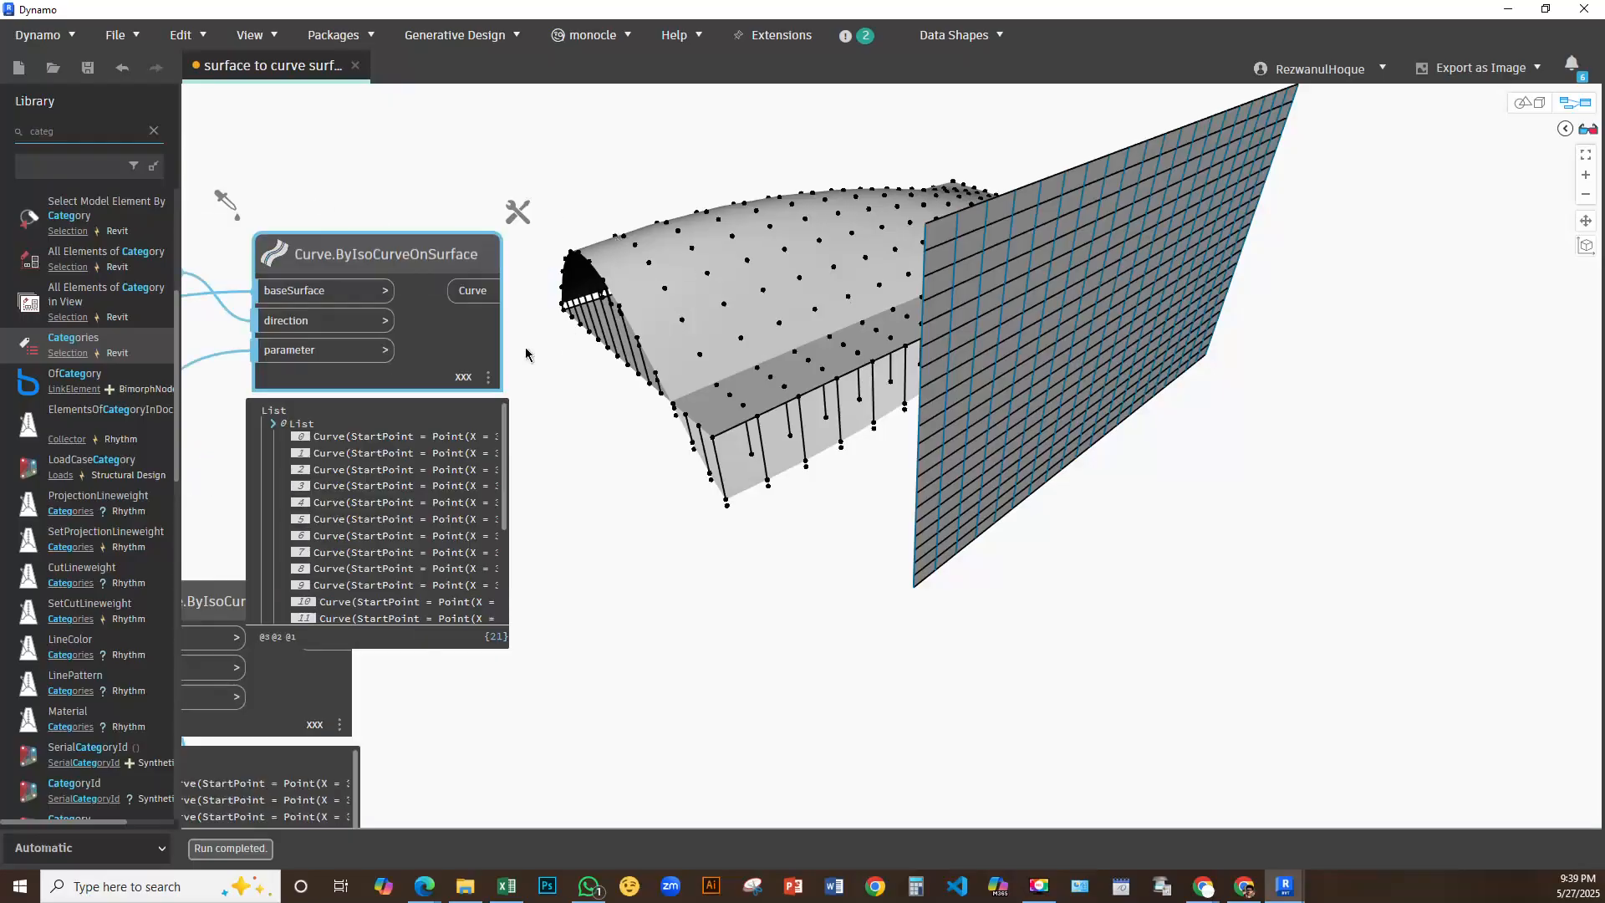
scroll(600, 368, "down", 4)
middle_click_drag(474, 555, 649, 404)
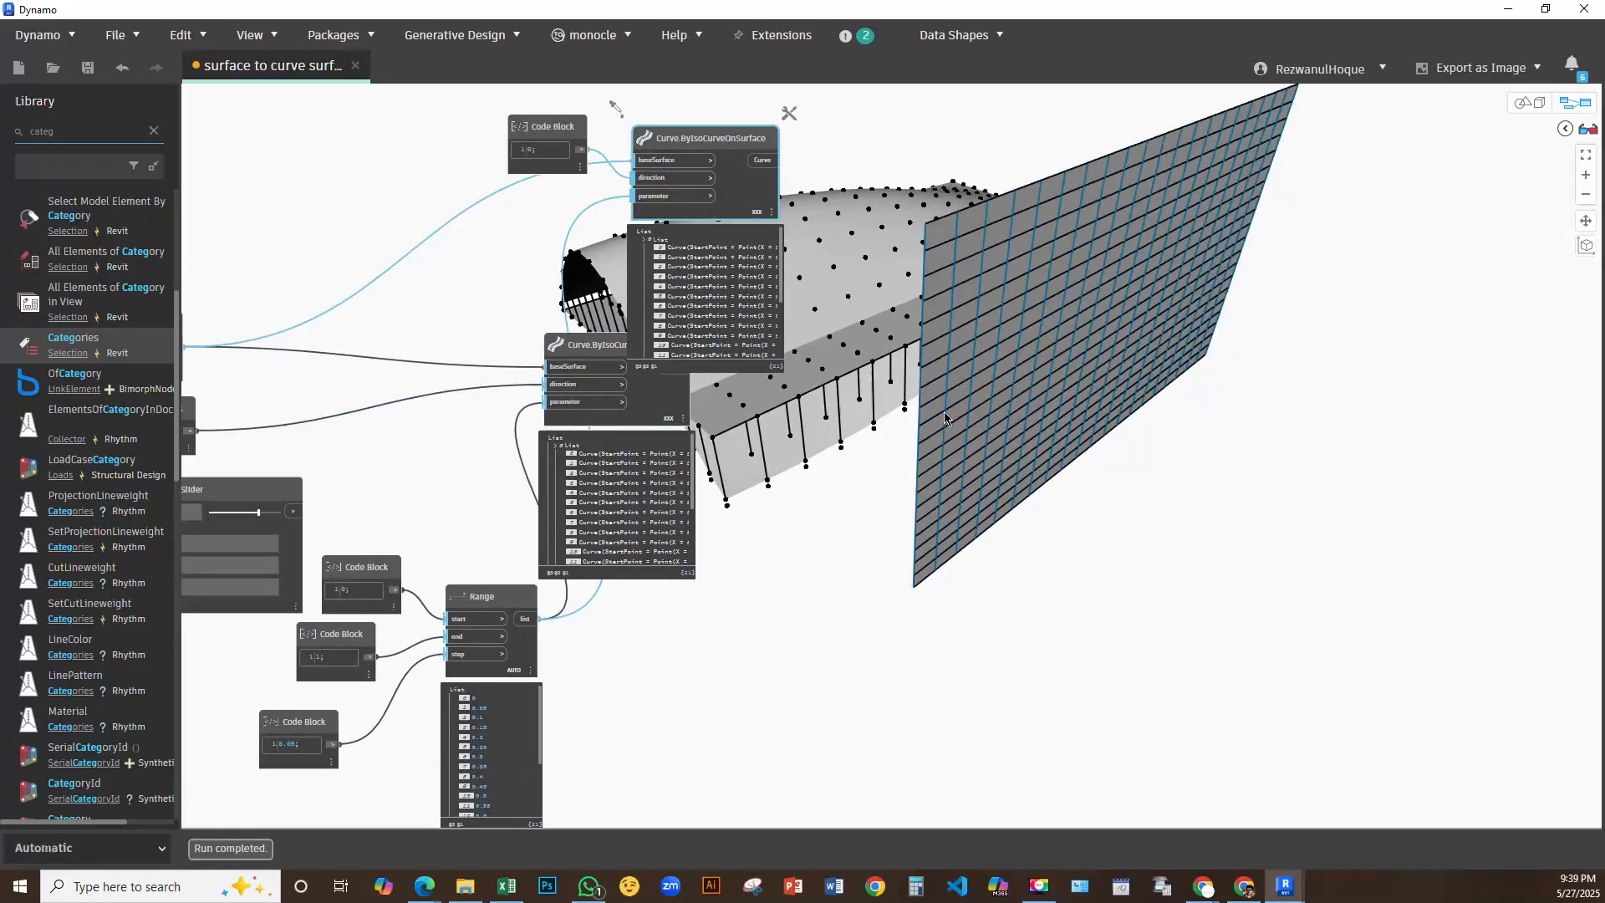
Move the original Curve.ByIsoCurveOnSurface node down, clear of the duplicate's output preview
middle_click_drag(752, 201, 573, 240)
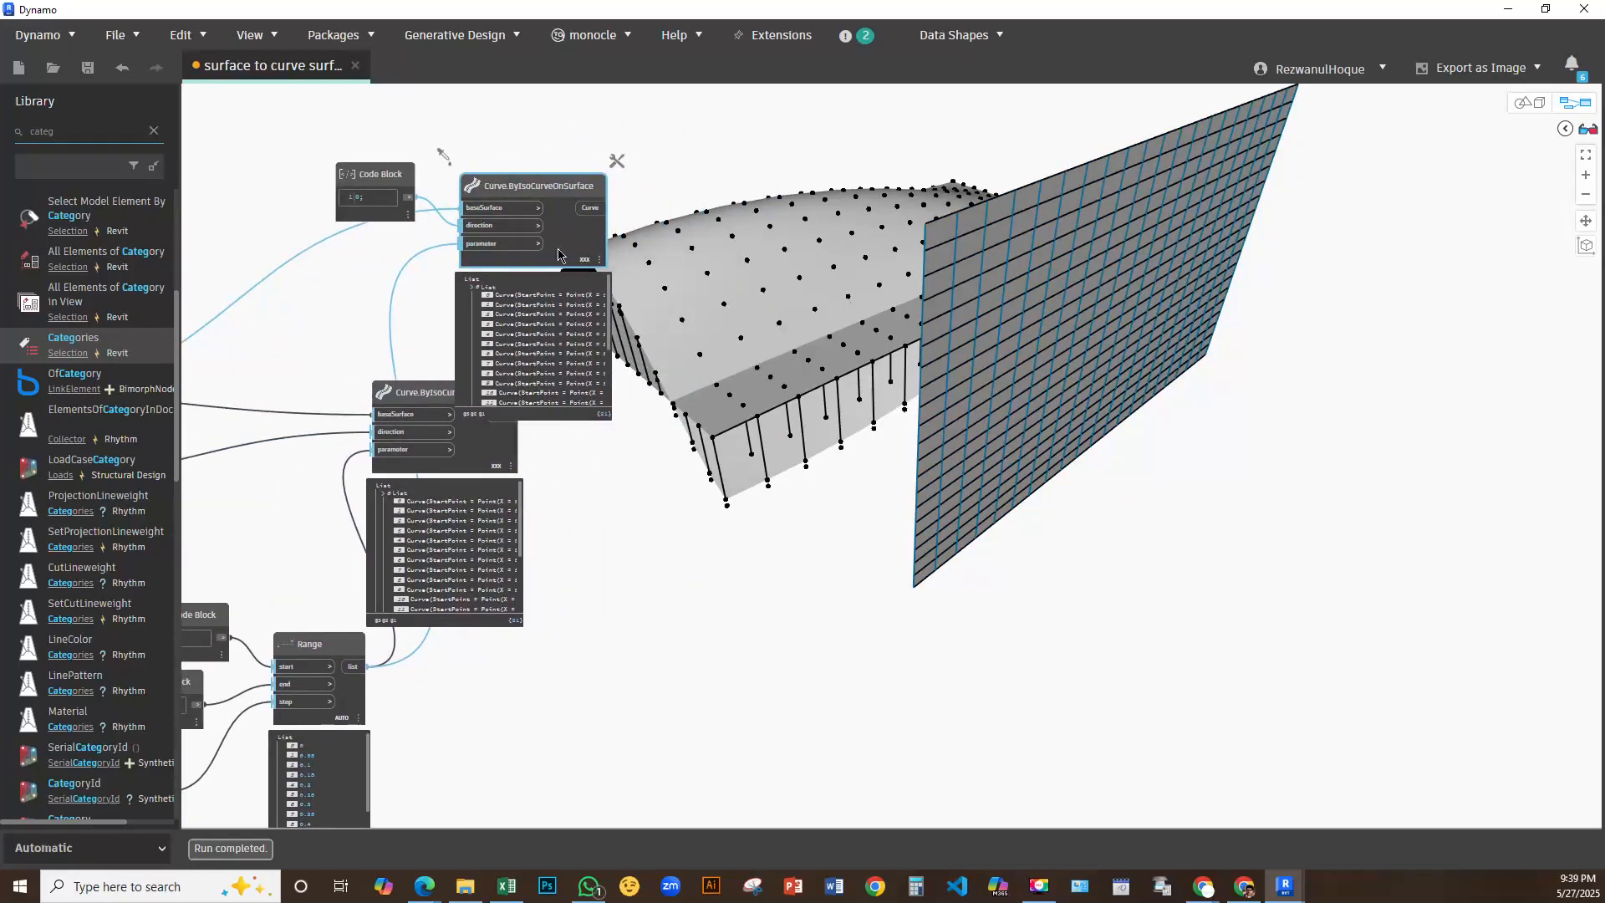
left_click_drag(487, 460, 524, 529)
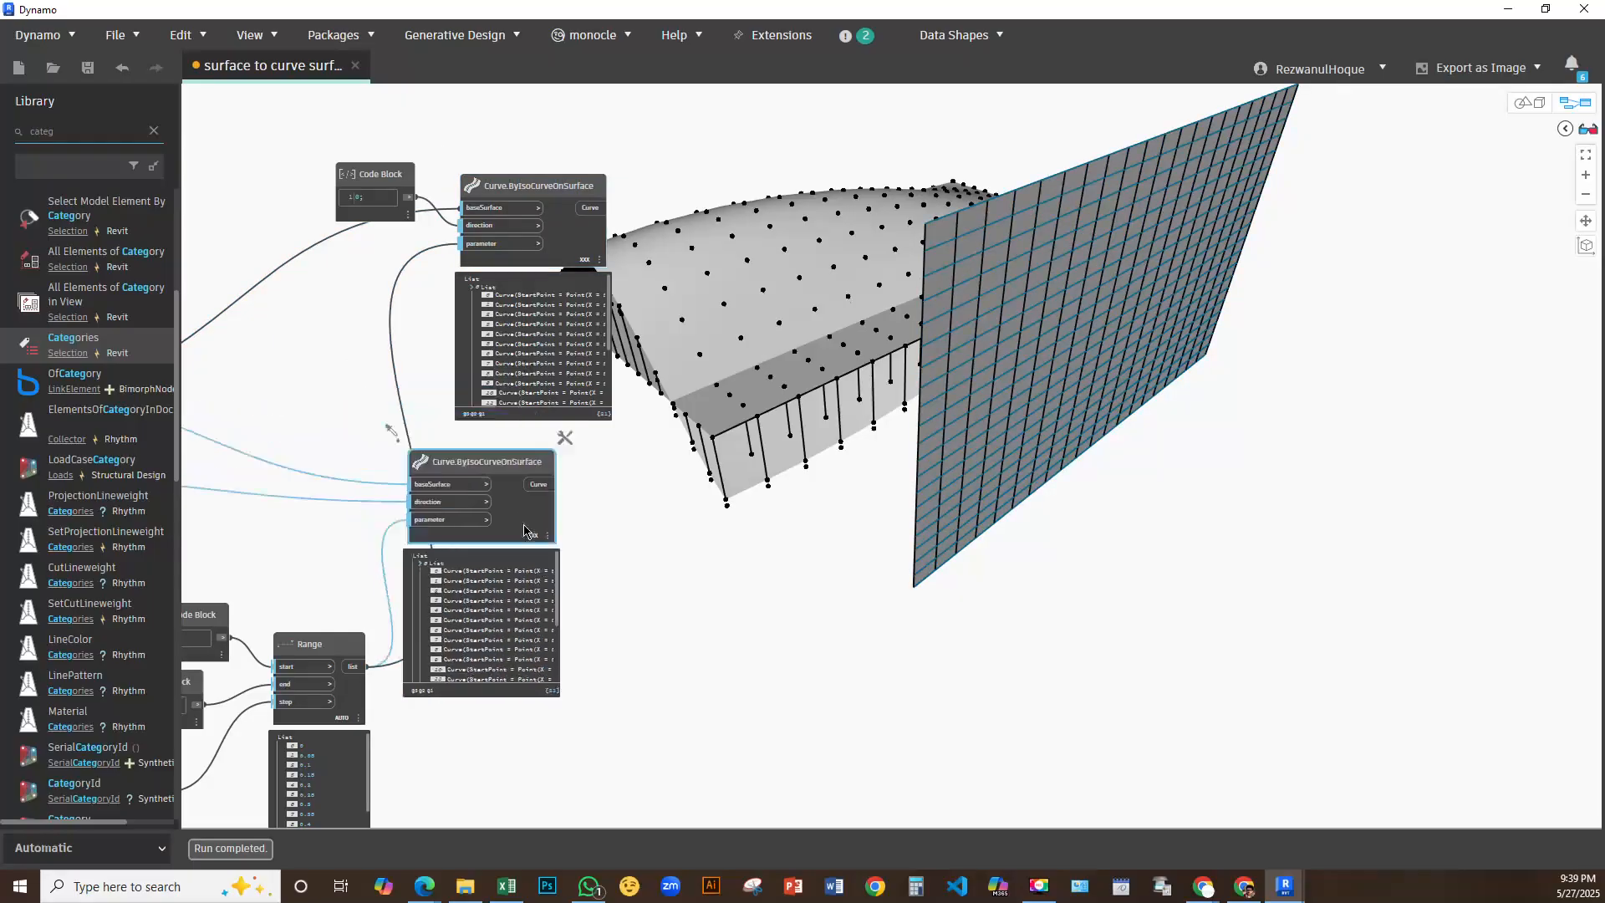
middle_click_drag(556, 536, 530, 547)
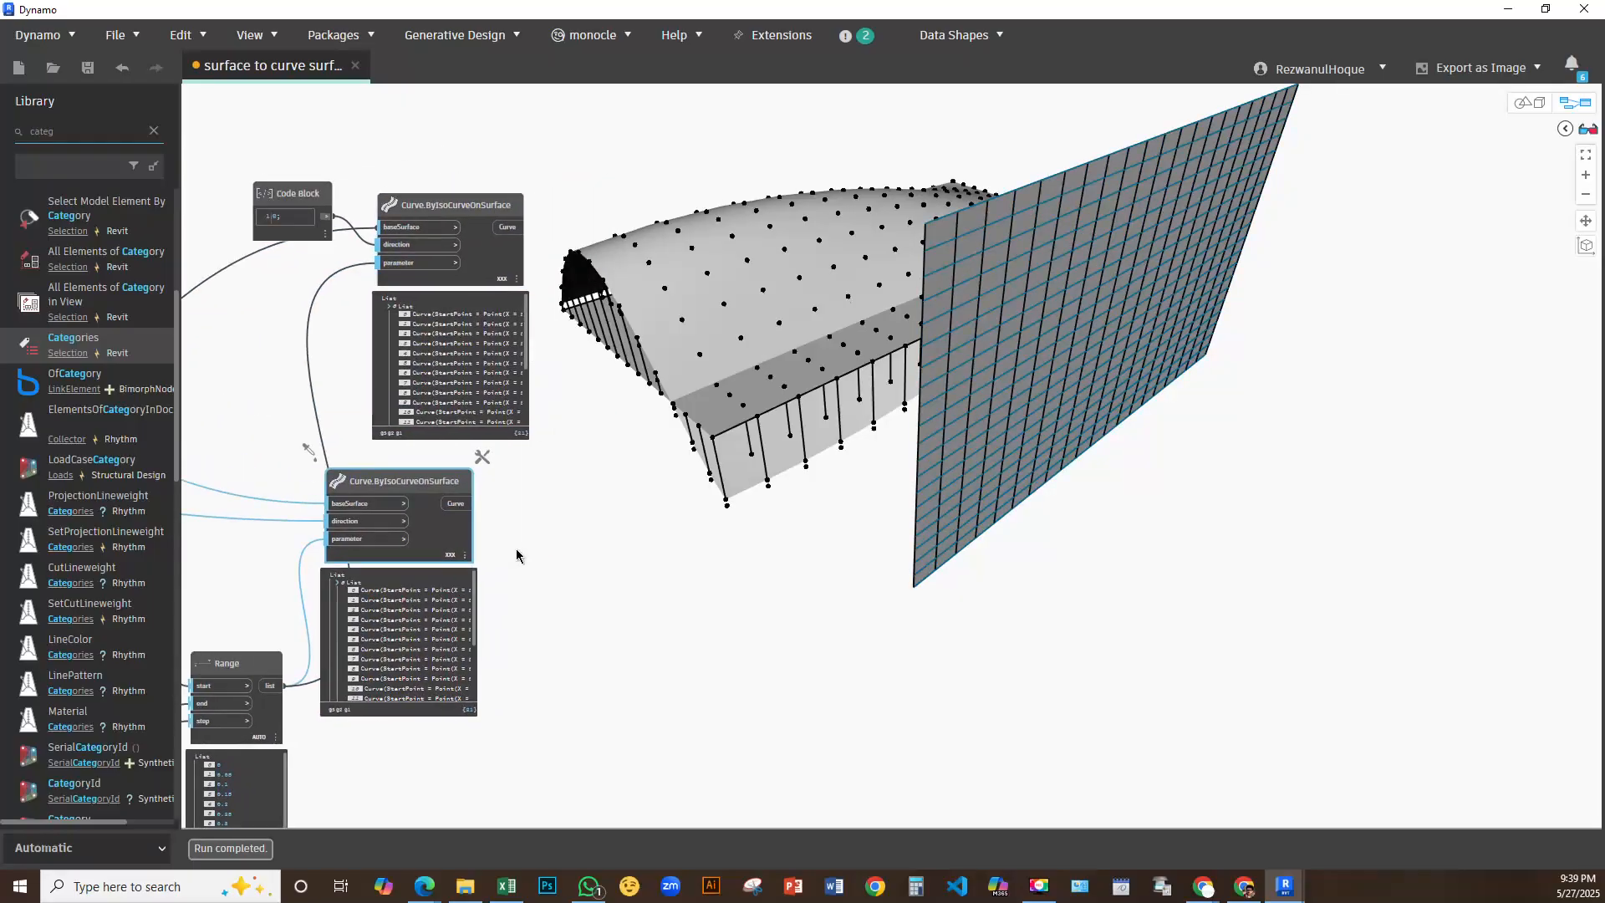
Add a List Create node beside the two iso curve nodes and give it a second item input
right_click(515, 550)
type("list")
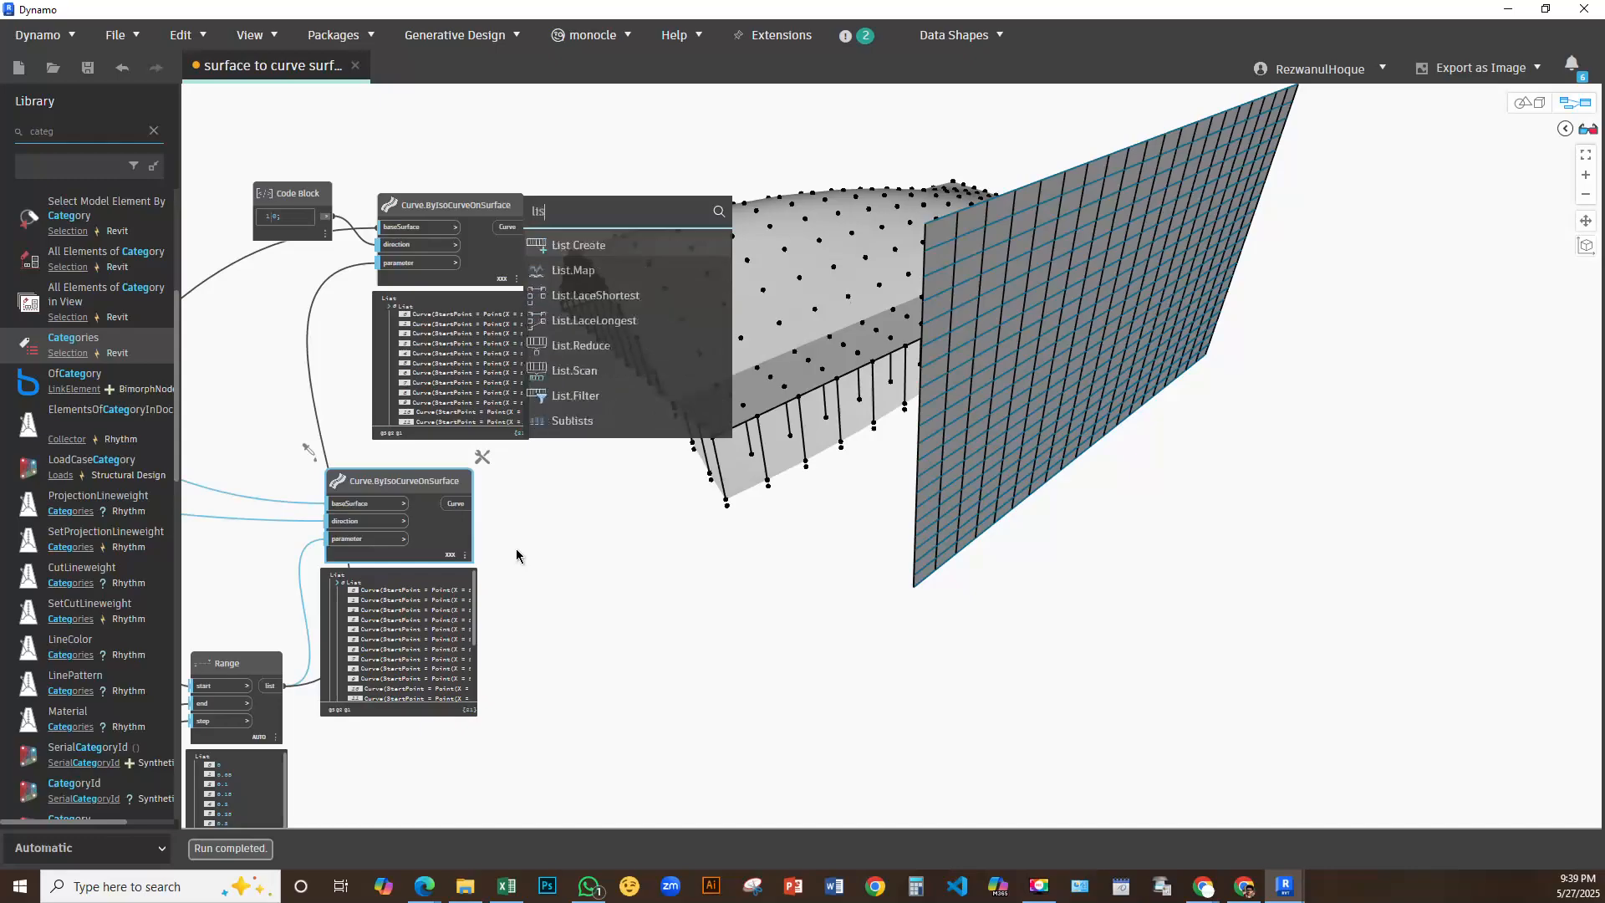
left_click(598, 246)
left_click_drag(640, 268, 727, 288)
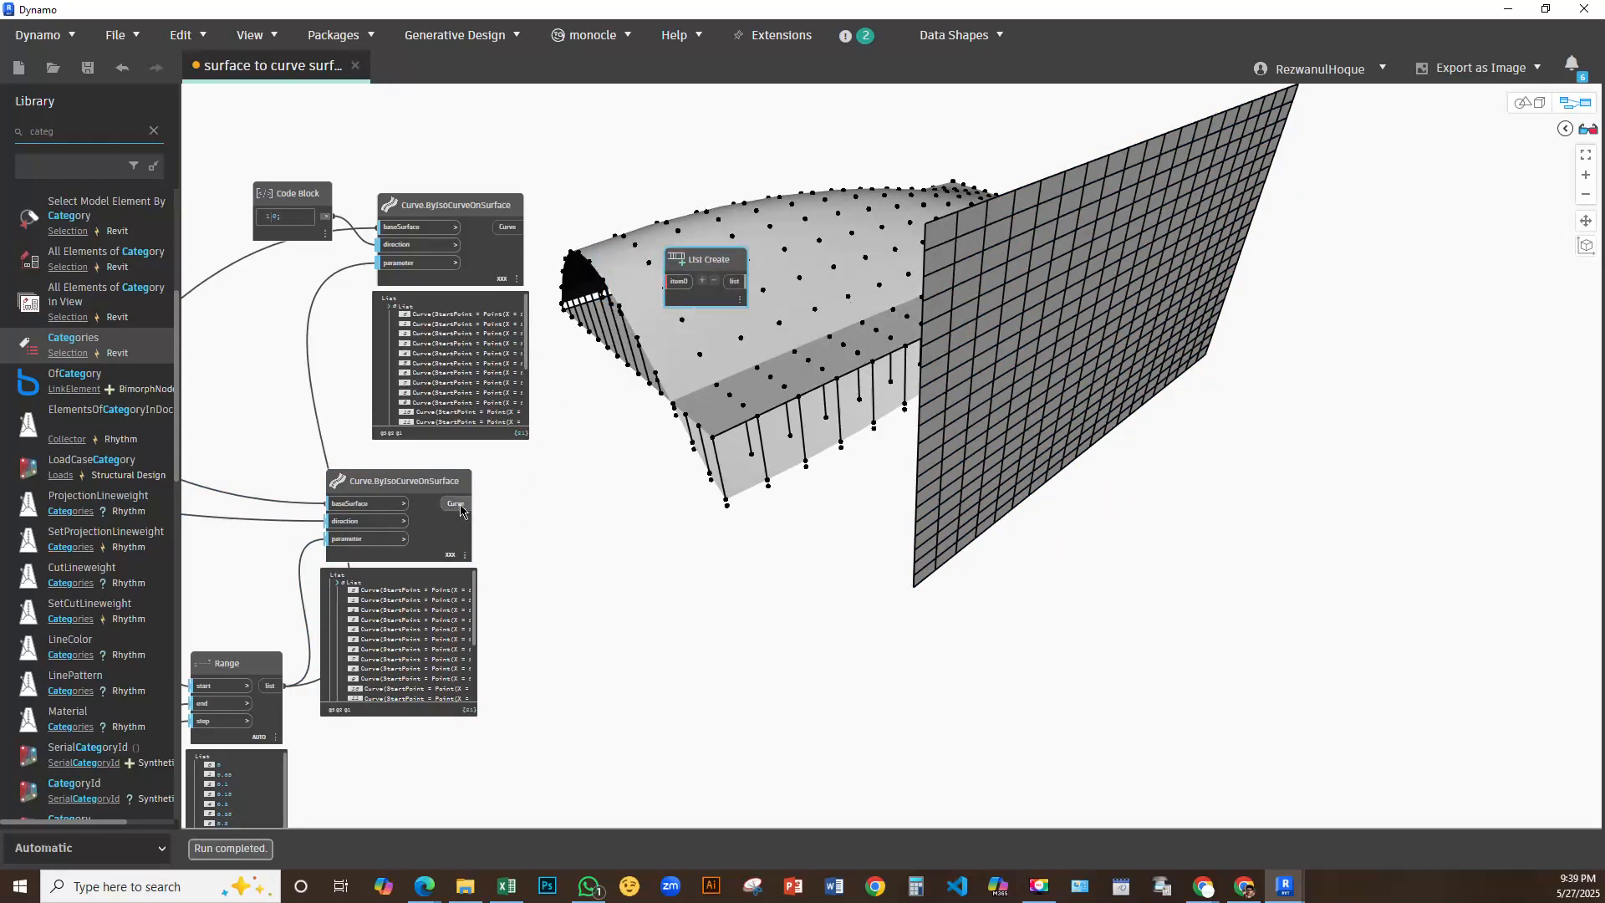
left_click(702, 280)
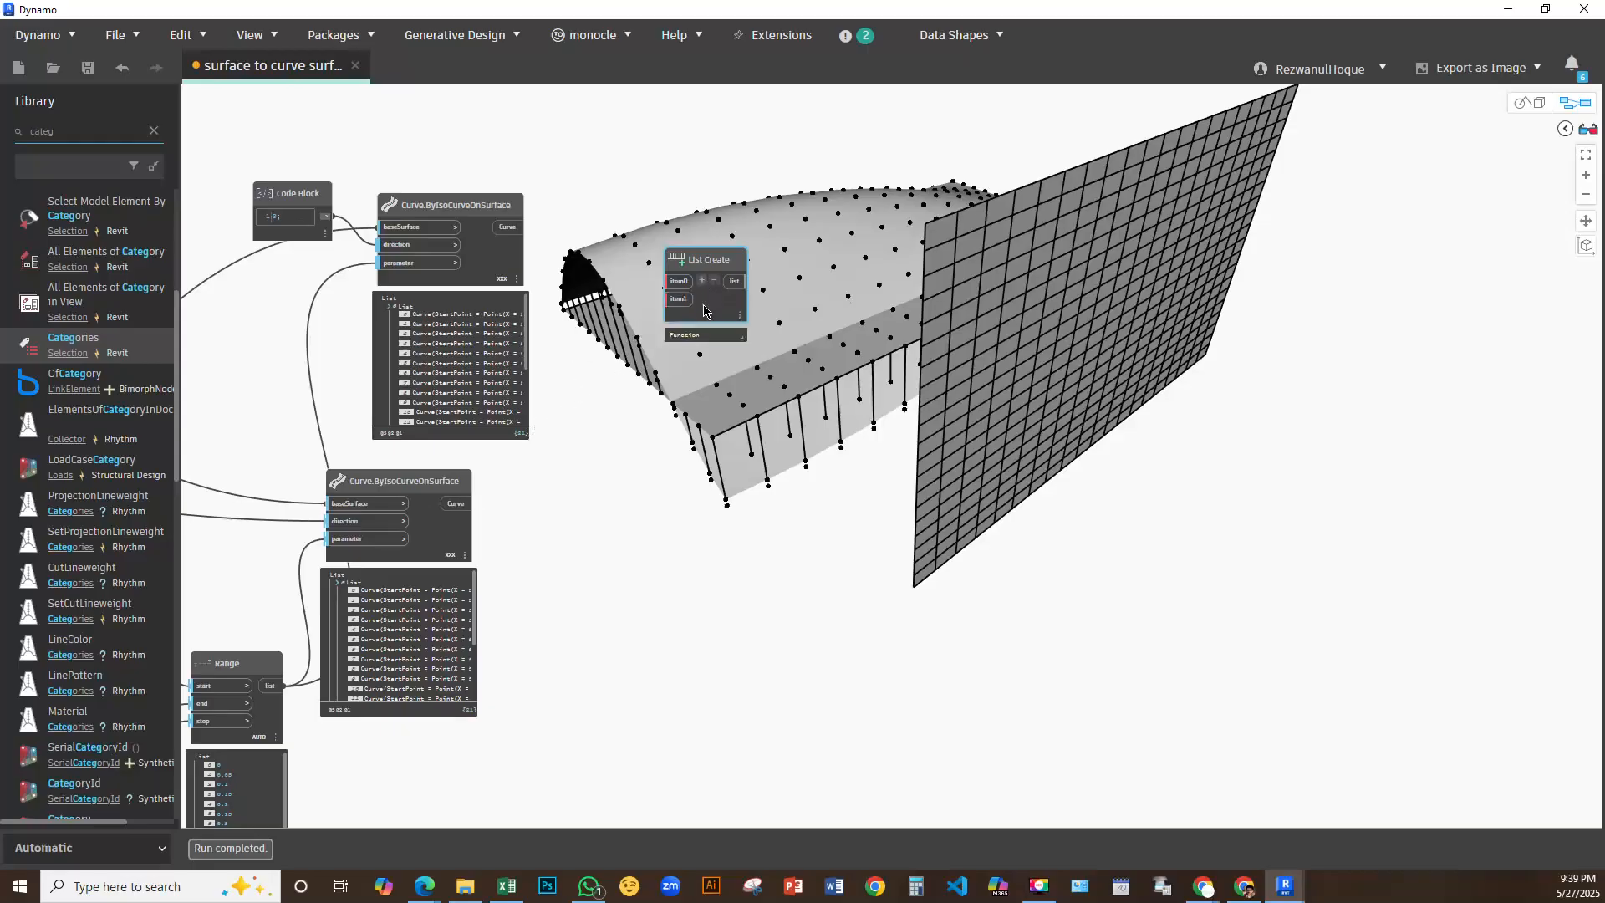
left_click_drag(694, 259, 703, 254)
Connect the duplicated node's Curve output to item0 of List Create and the original node's Curve output to item1
left_click(519, 228)
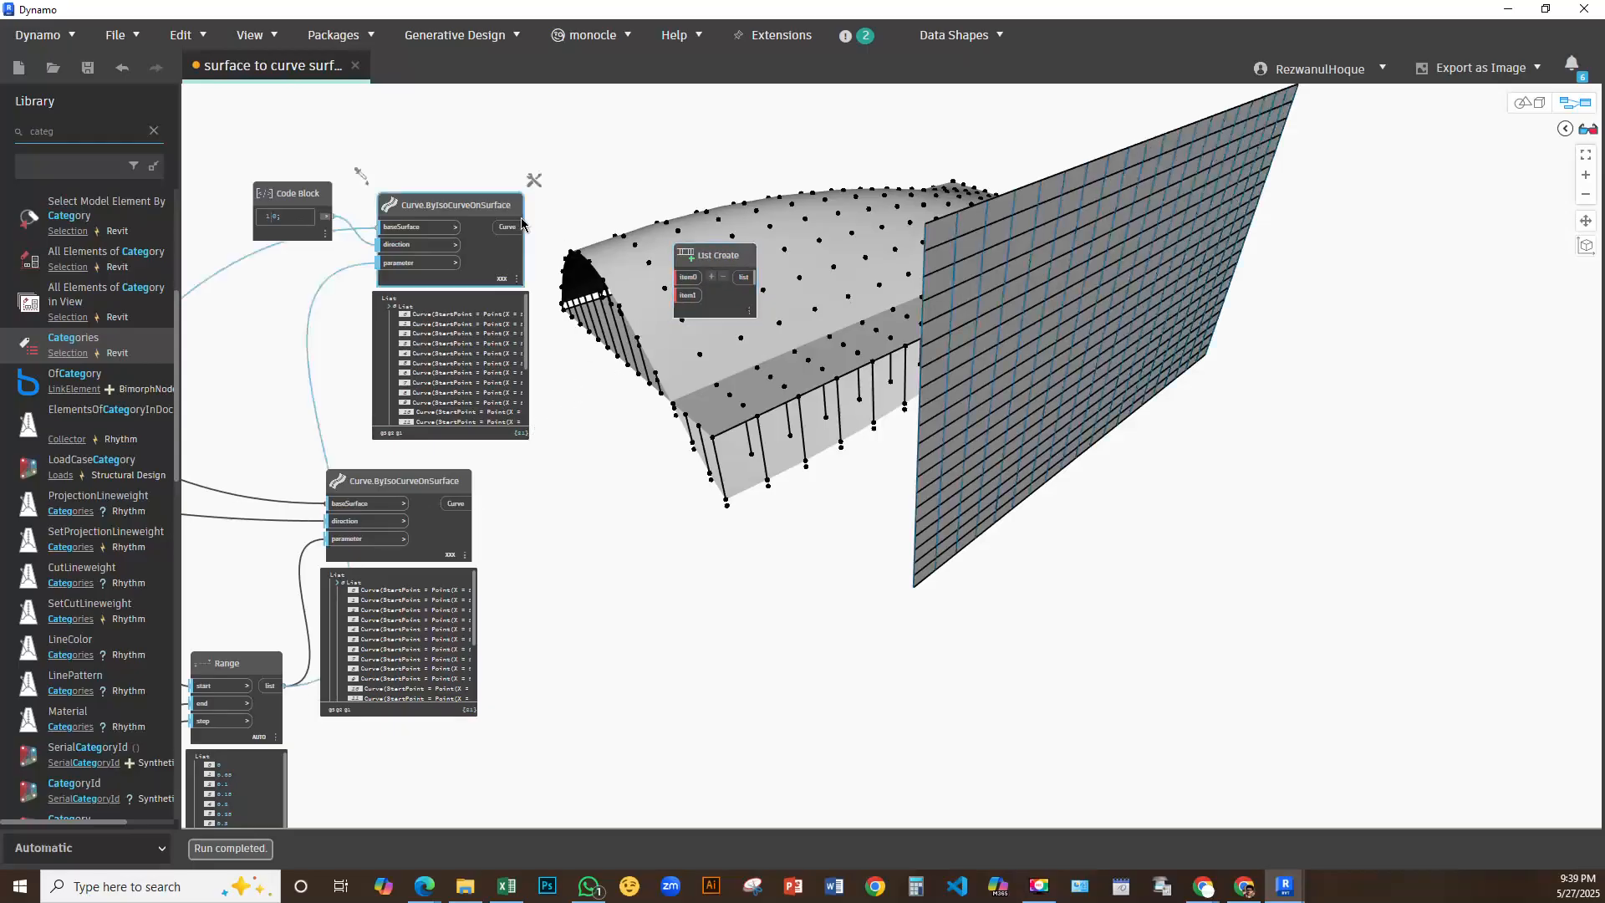
left_click_drag(510, 235, 462, 505)
left_click(461, 505)
middle_click_drag(727, 503, 644, 498)
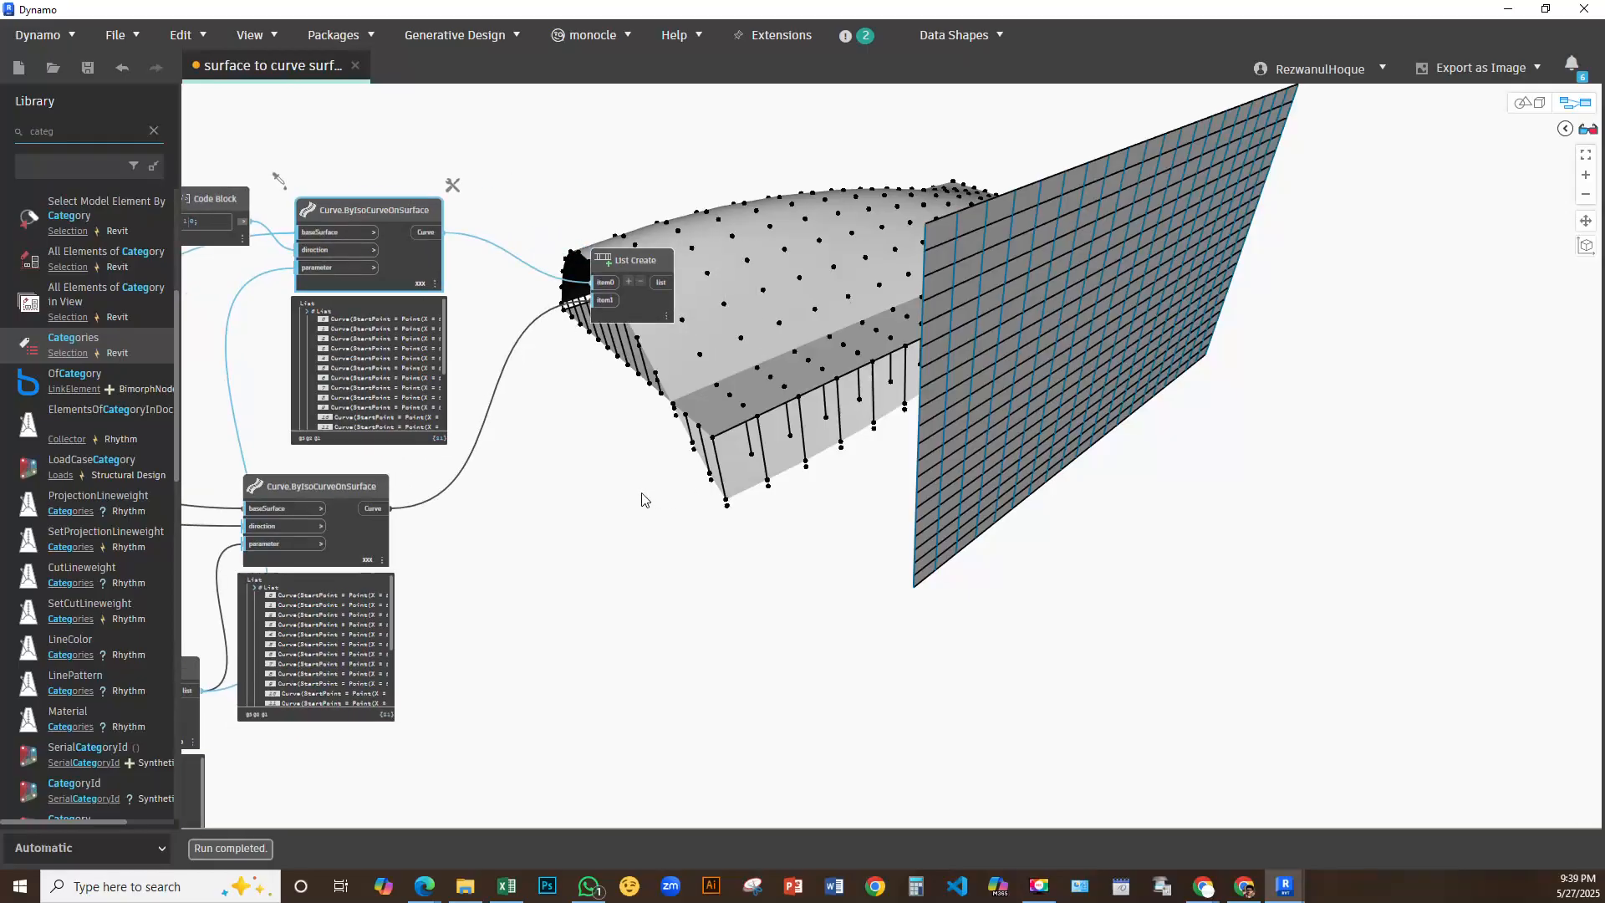
Examine the curves in List Create's output preview and how its sublists are nested
scroll(650, 437, "up", 3)
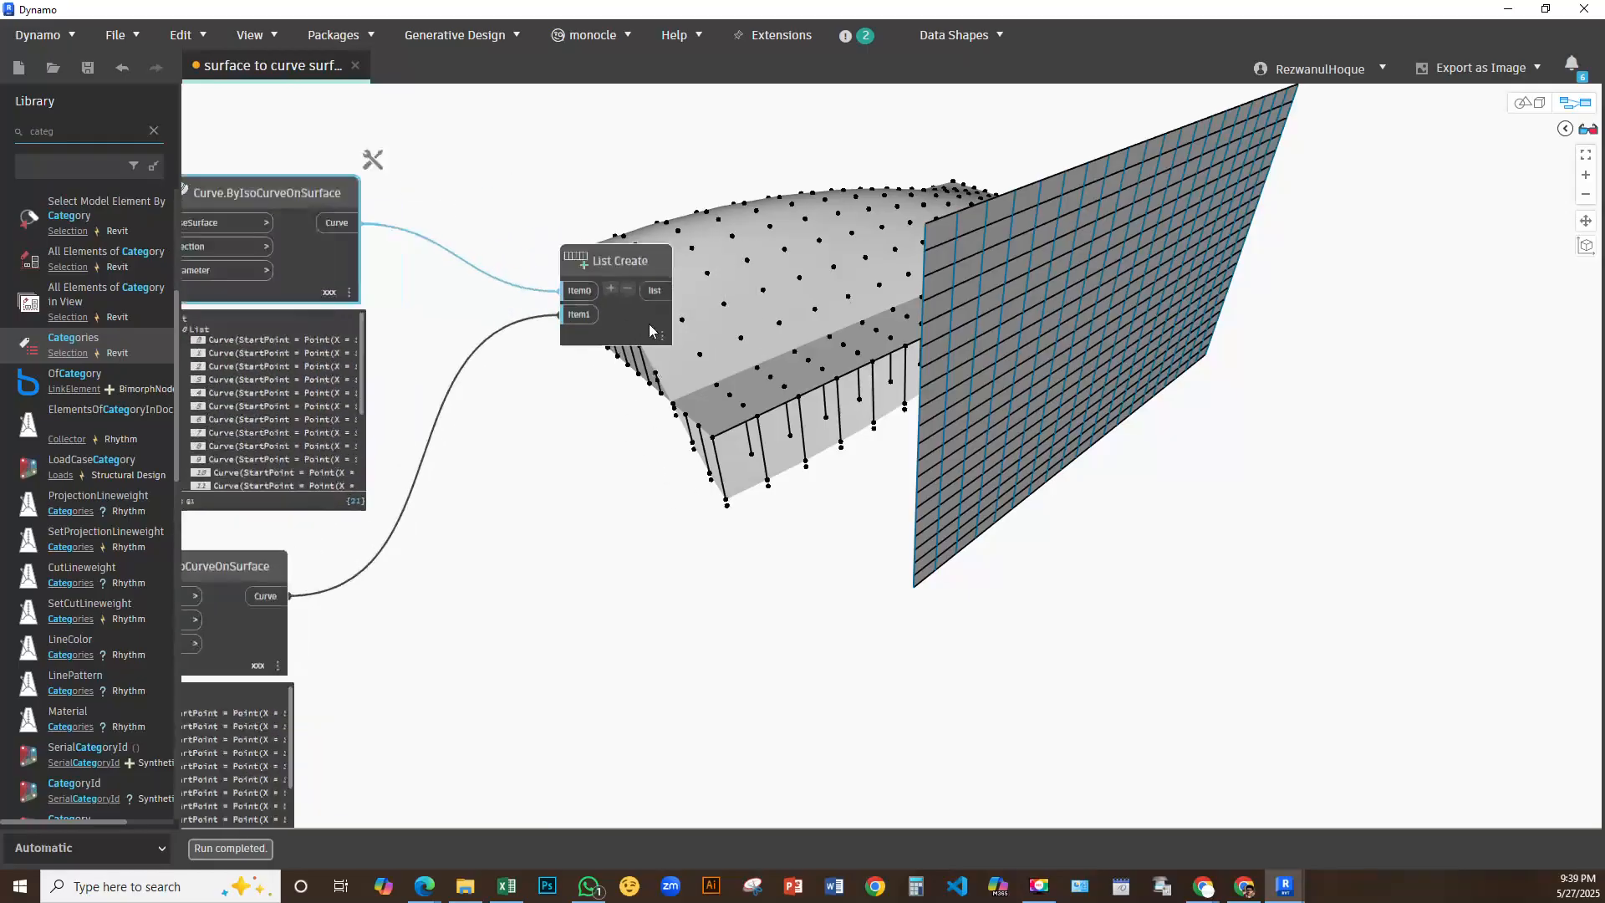
left_click(660, 365)
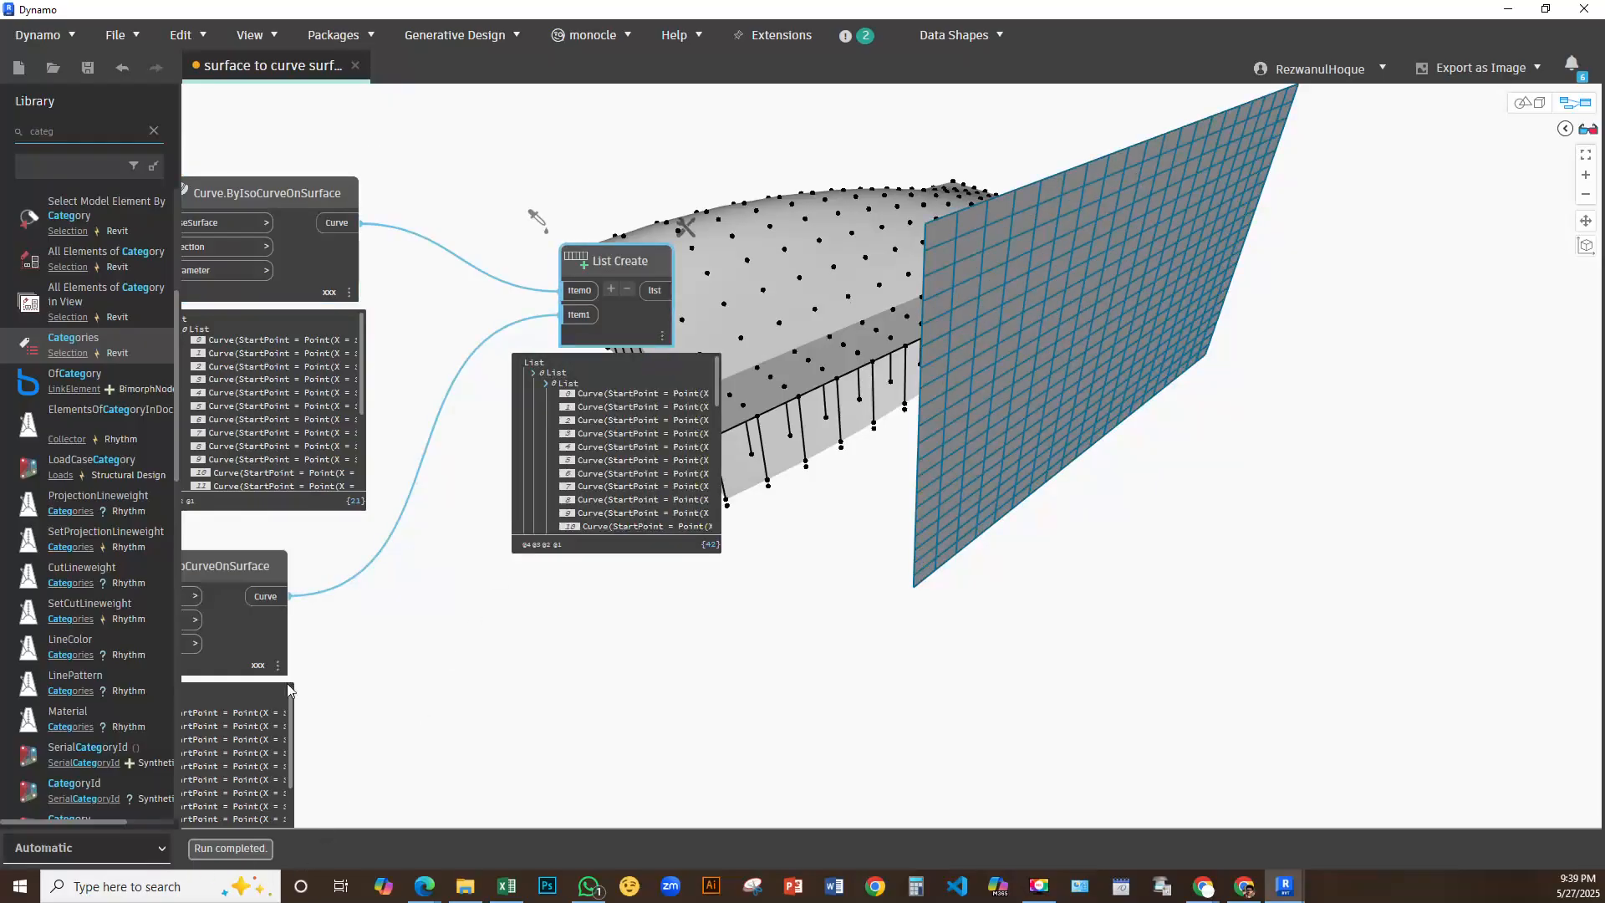
scroll(676, 440, "down", 4)
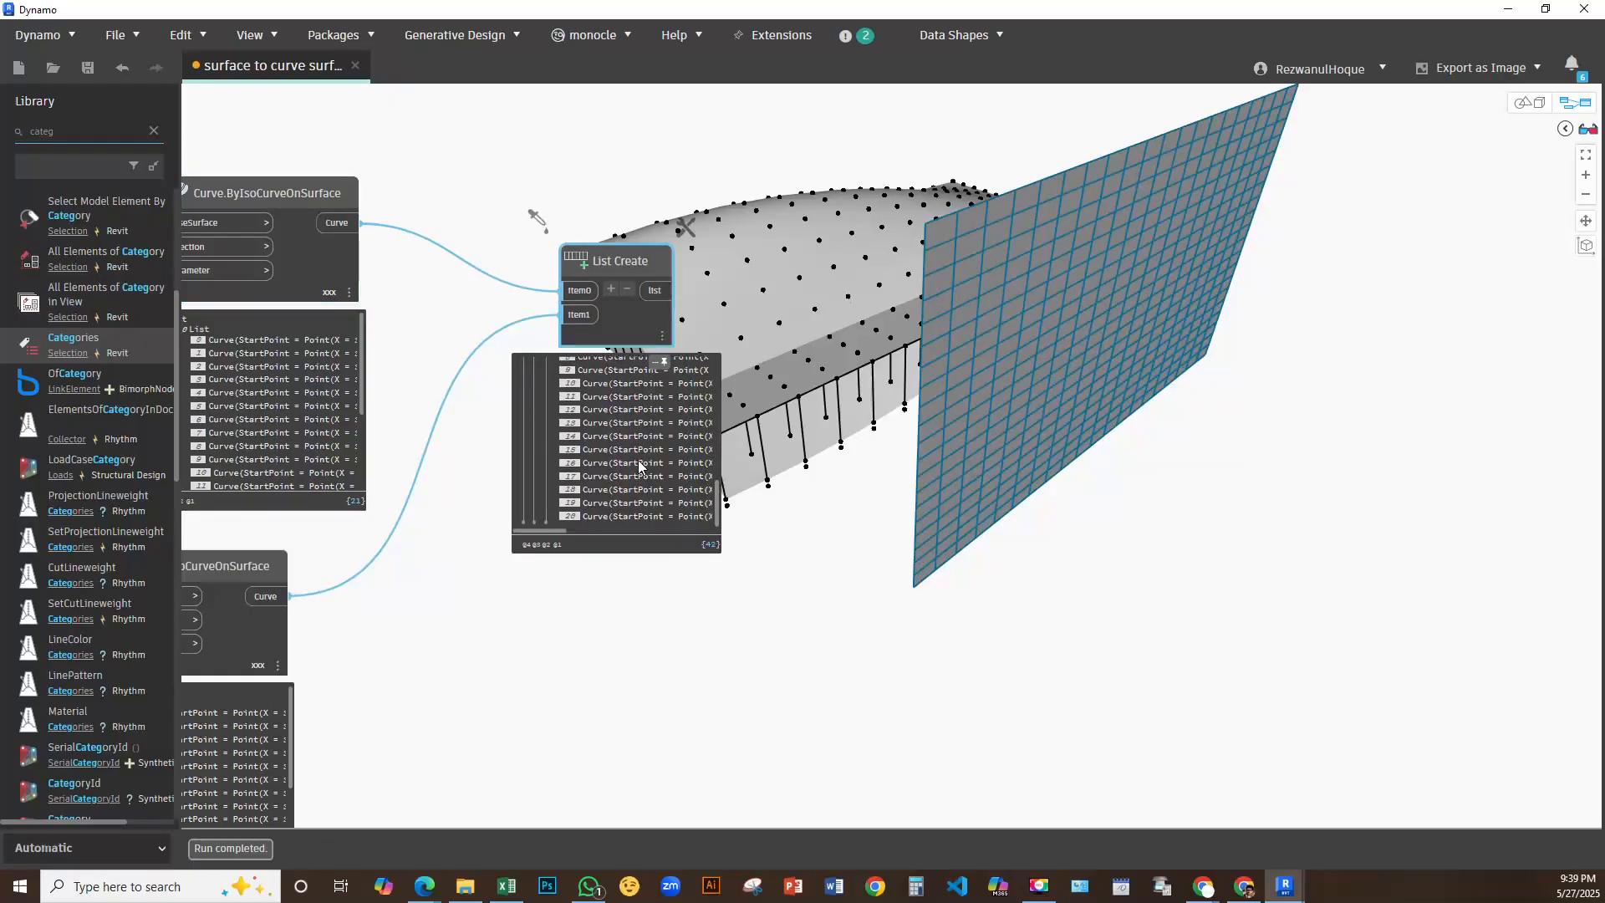
scroll(639, 466, "up", 3)
scroll(477, 462, "up", 4)
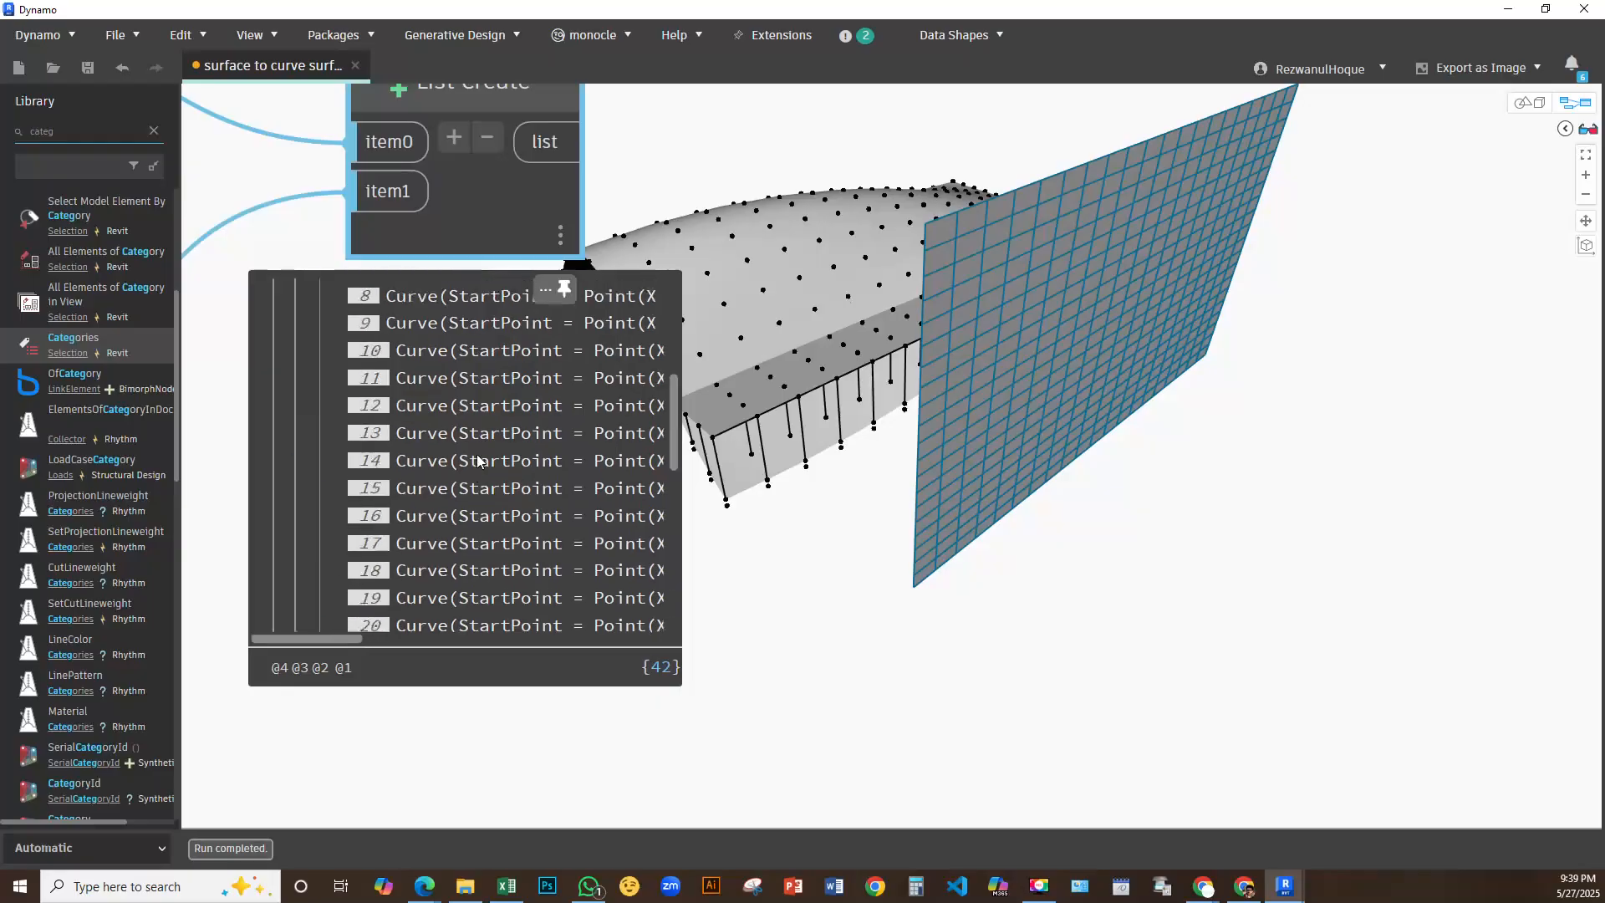
scroll(477, 461, "down", 3)
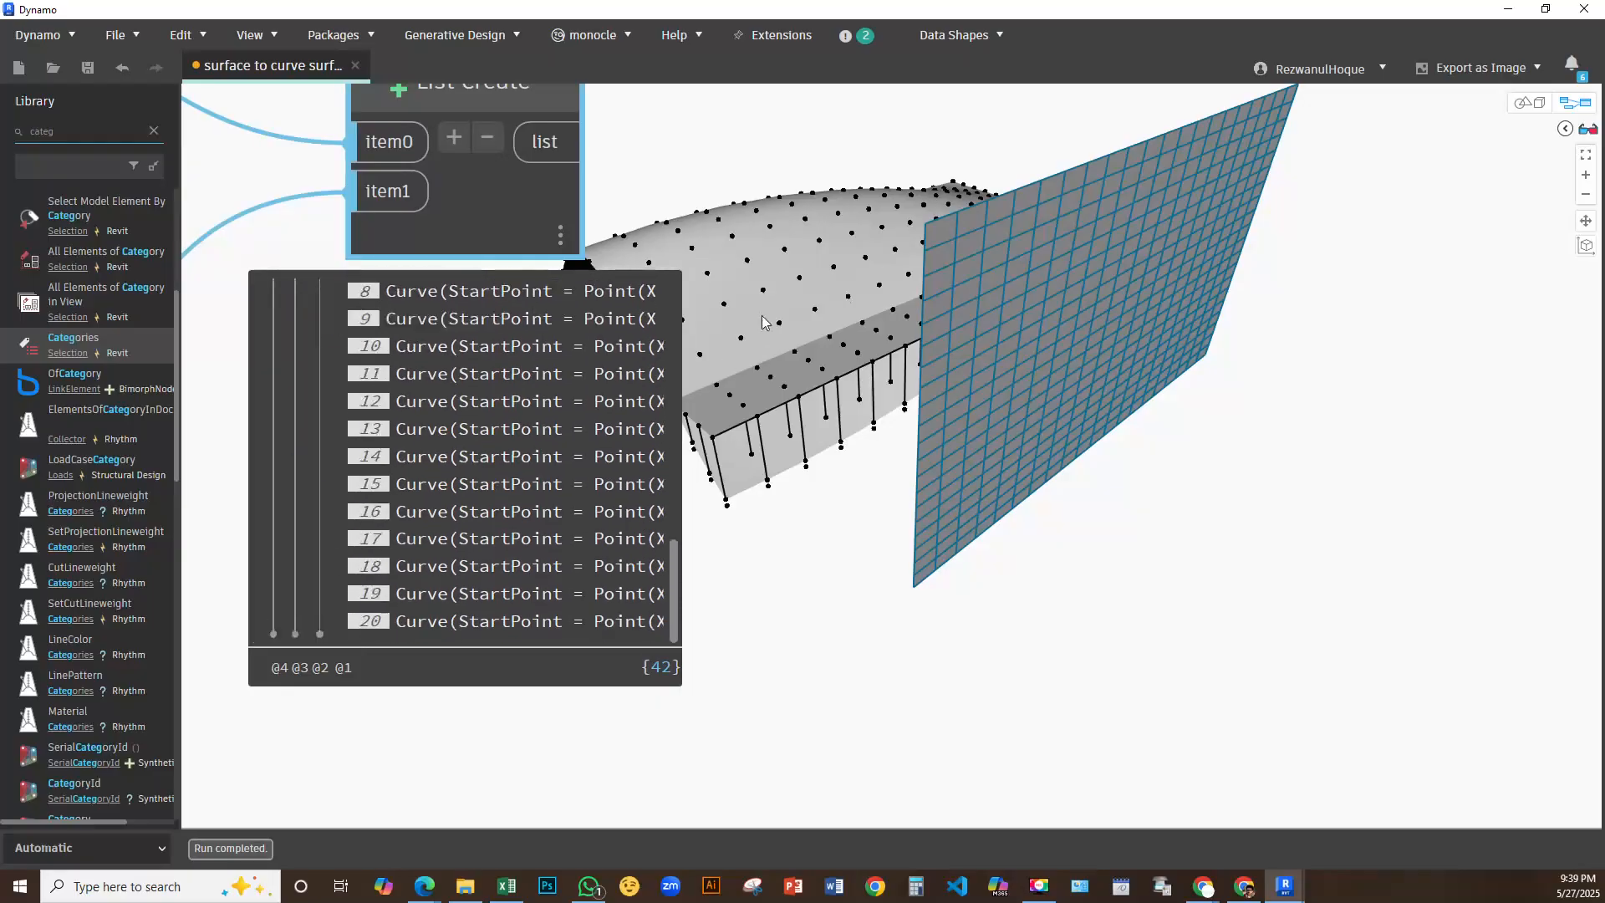
scroll(753, 530, "down", 5)
middle_click_drag(720, 396, 608, 381)
right_click(673, 369)
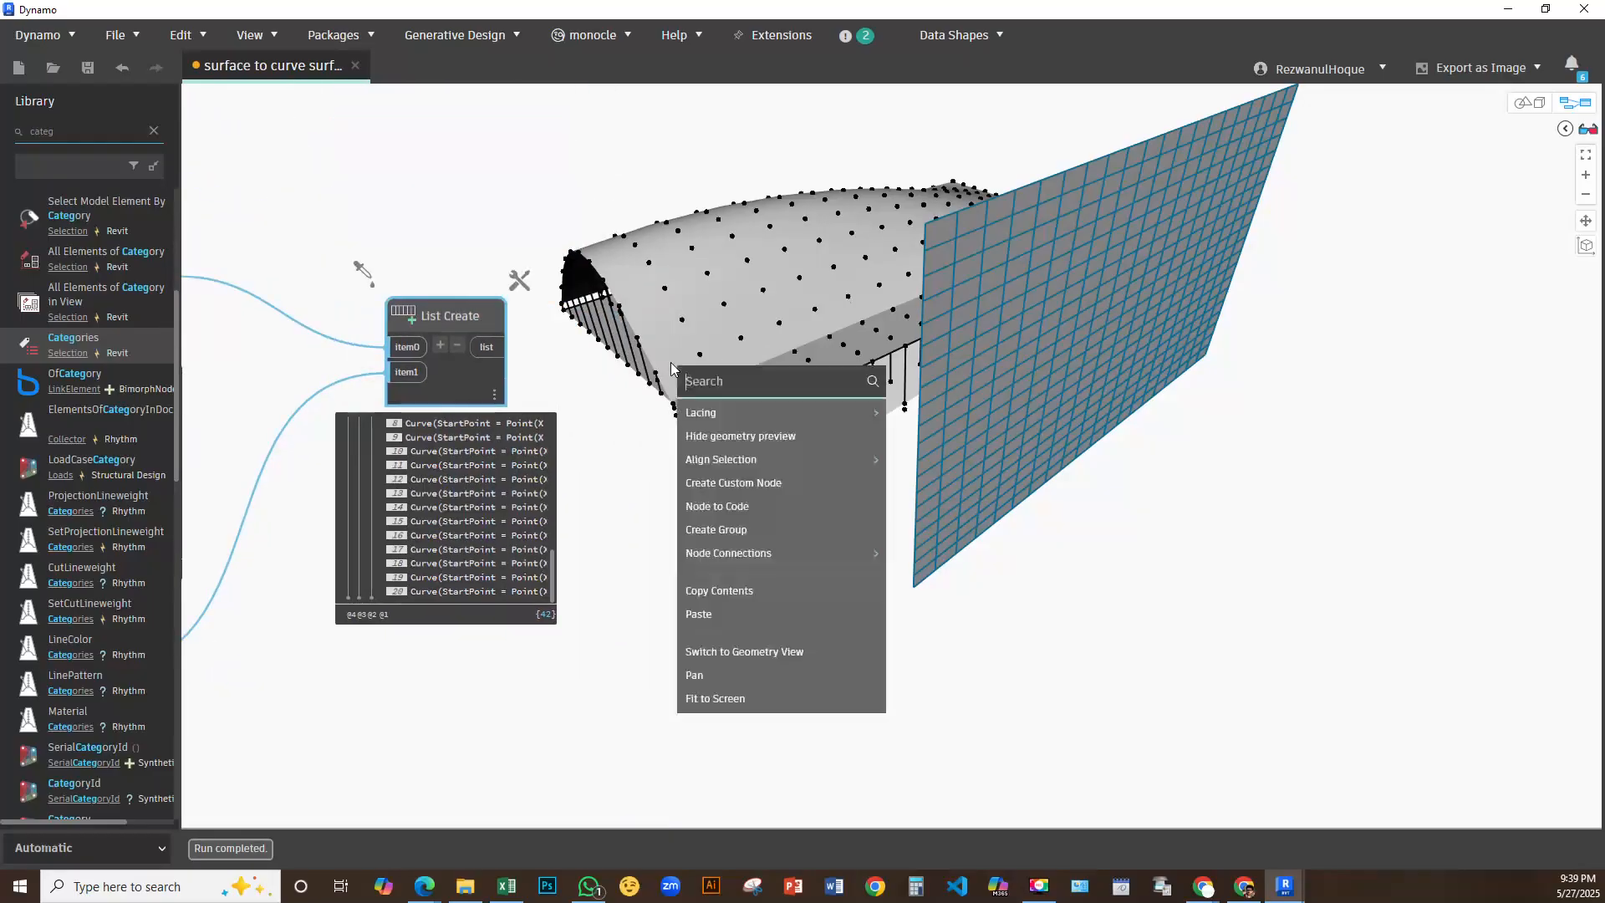
left_click(614, 386)
scroll(380, 680, "up", 4)
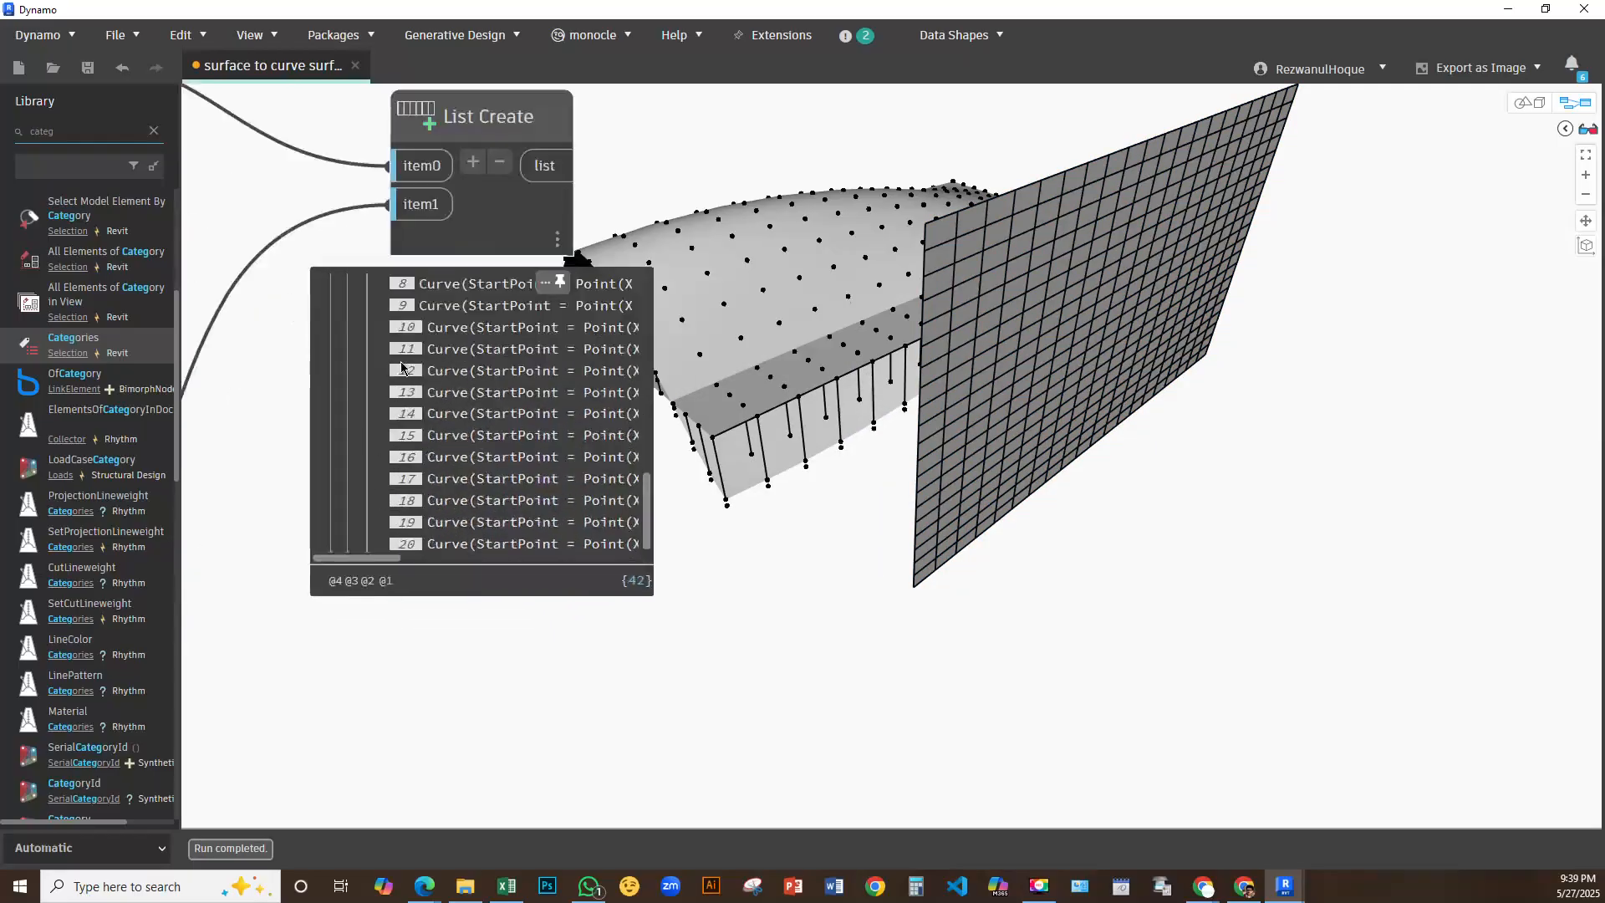
scroll(410, 380, "up", 4)
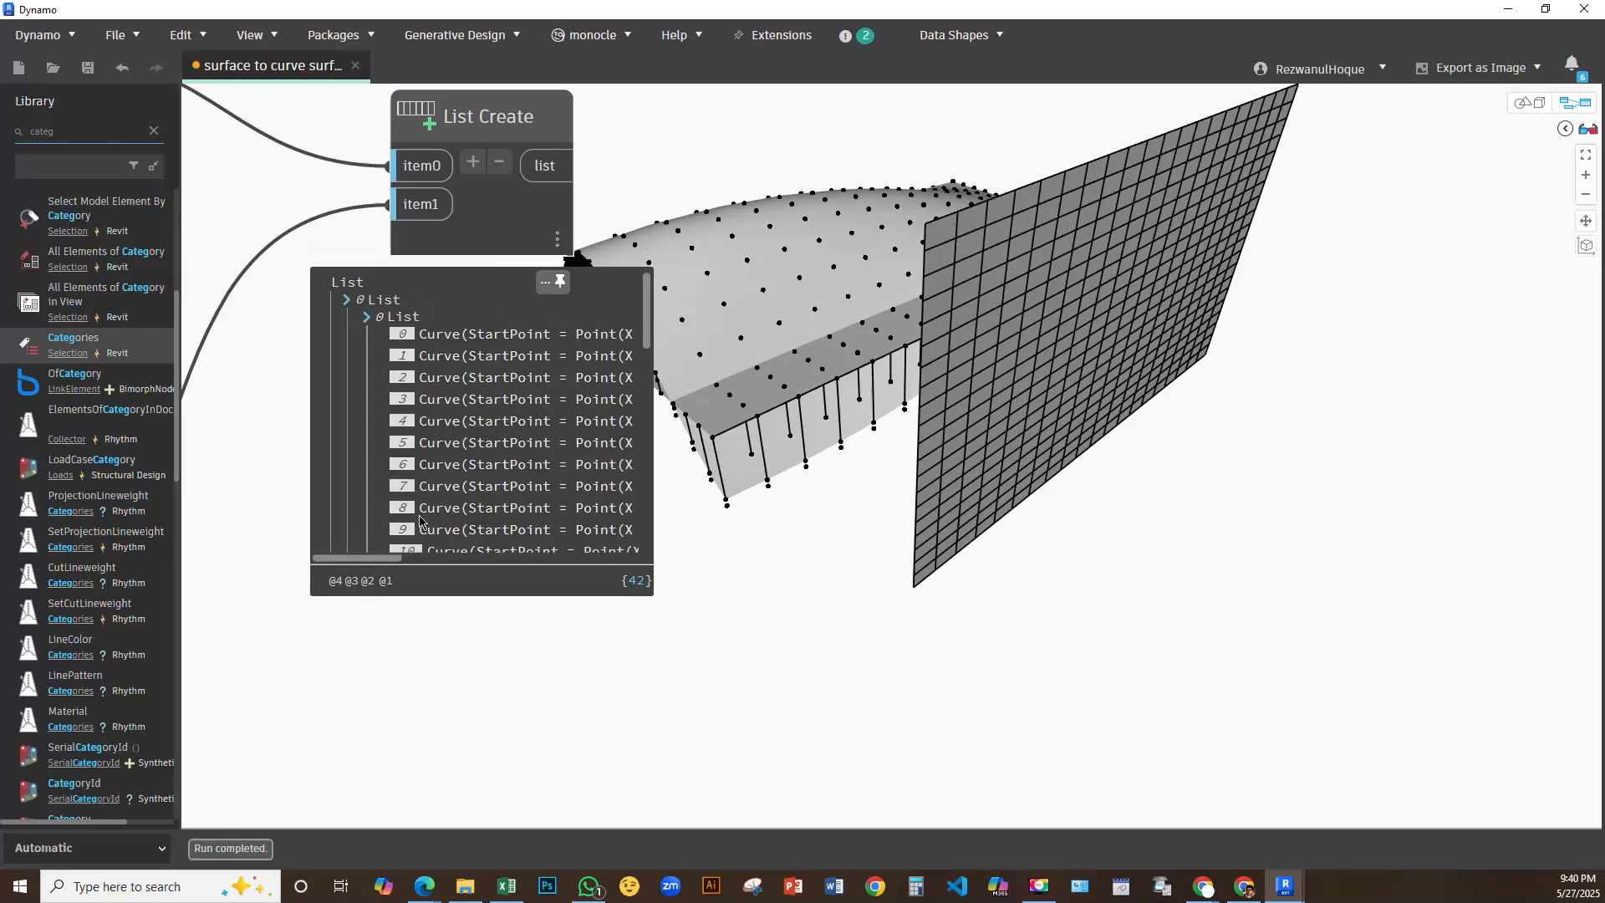
Add a List.Flatten node beside the List Create node
right_click(775, 318)
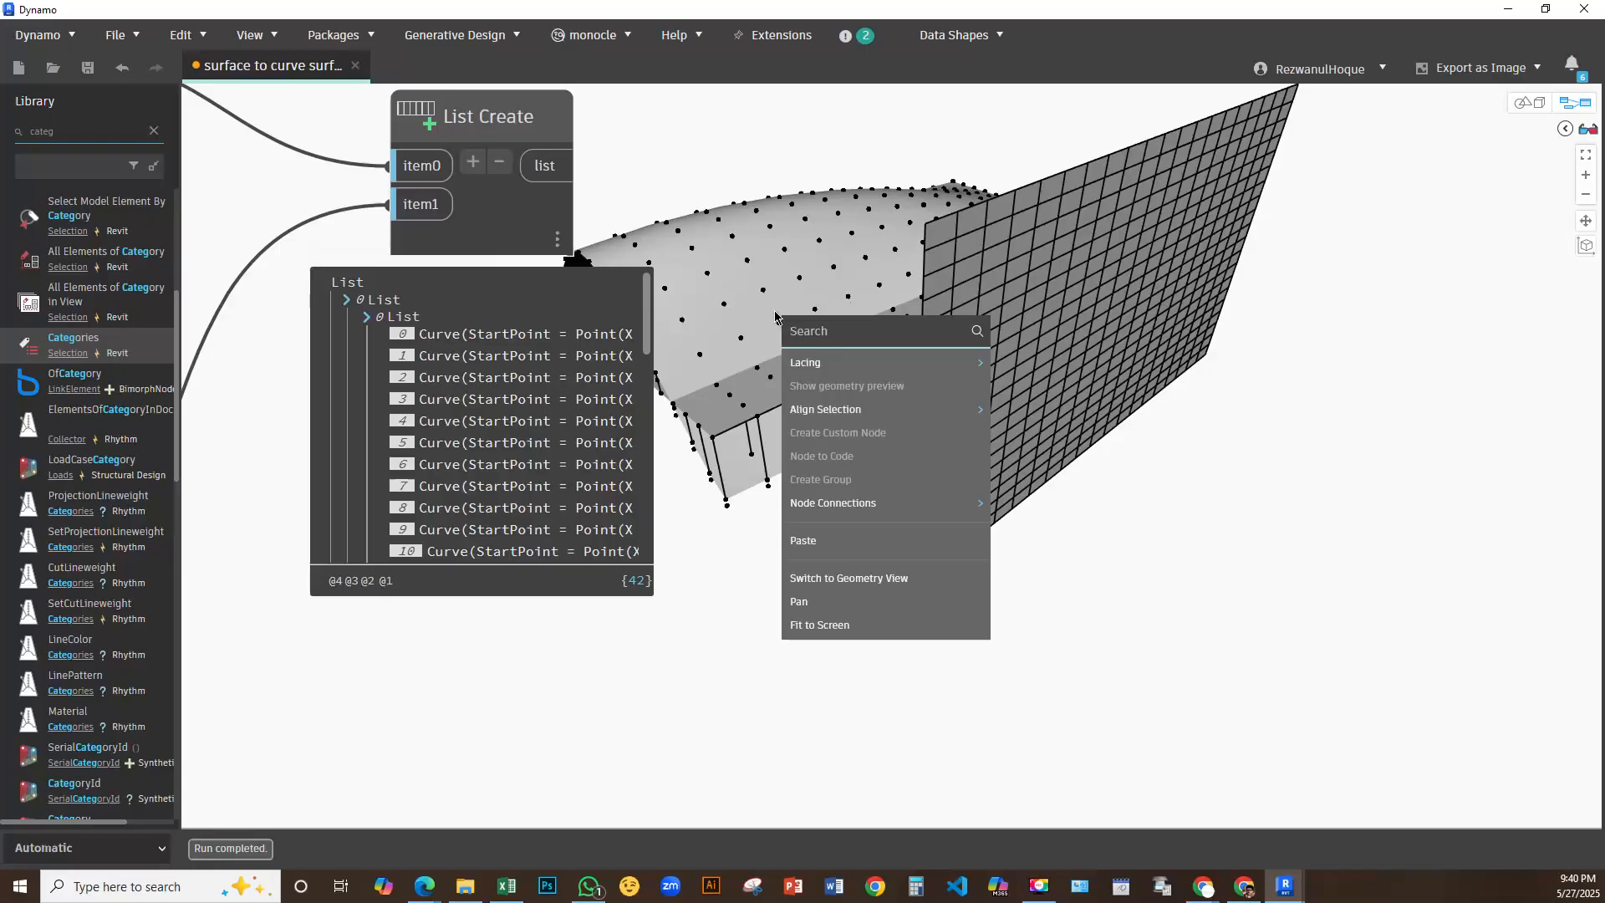
type("flat")
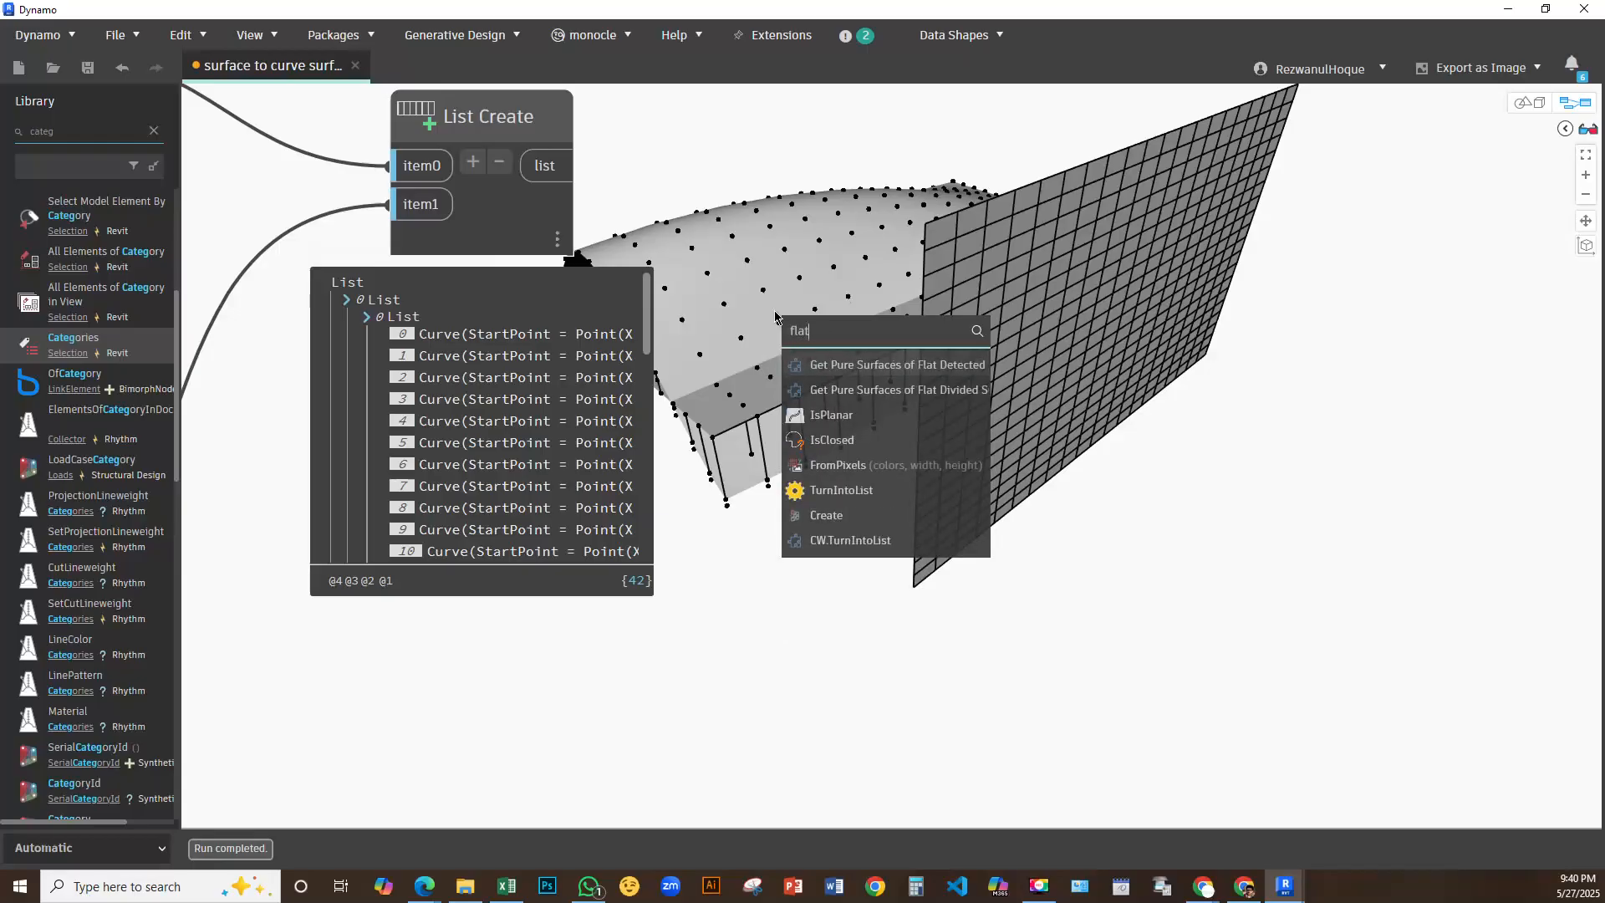
type("t")
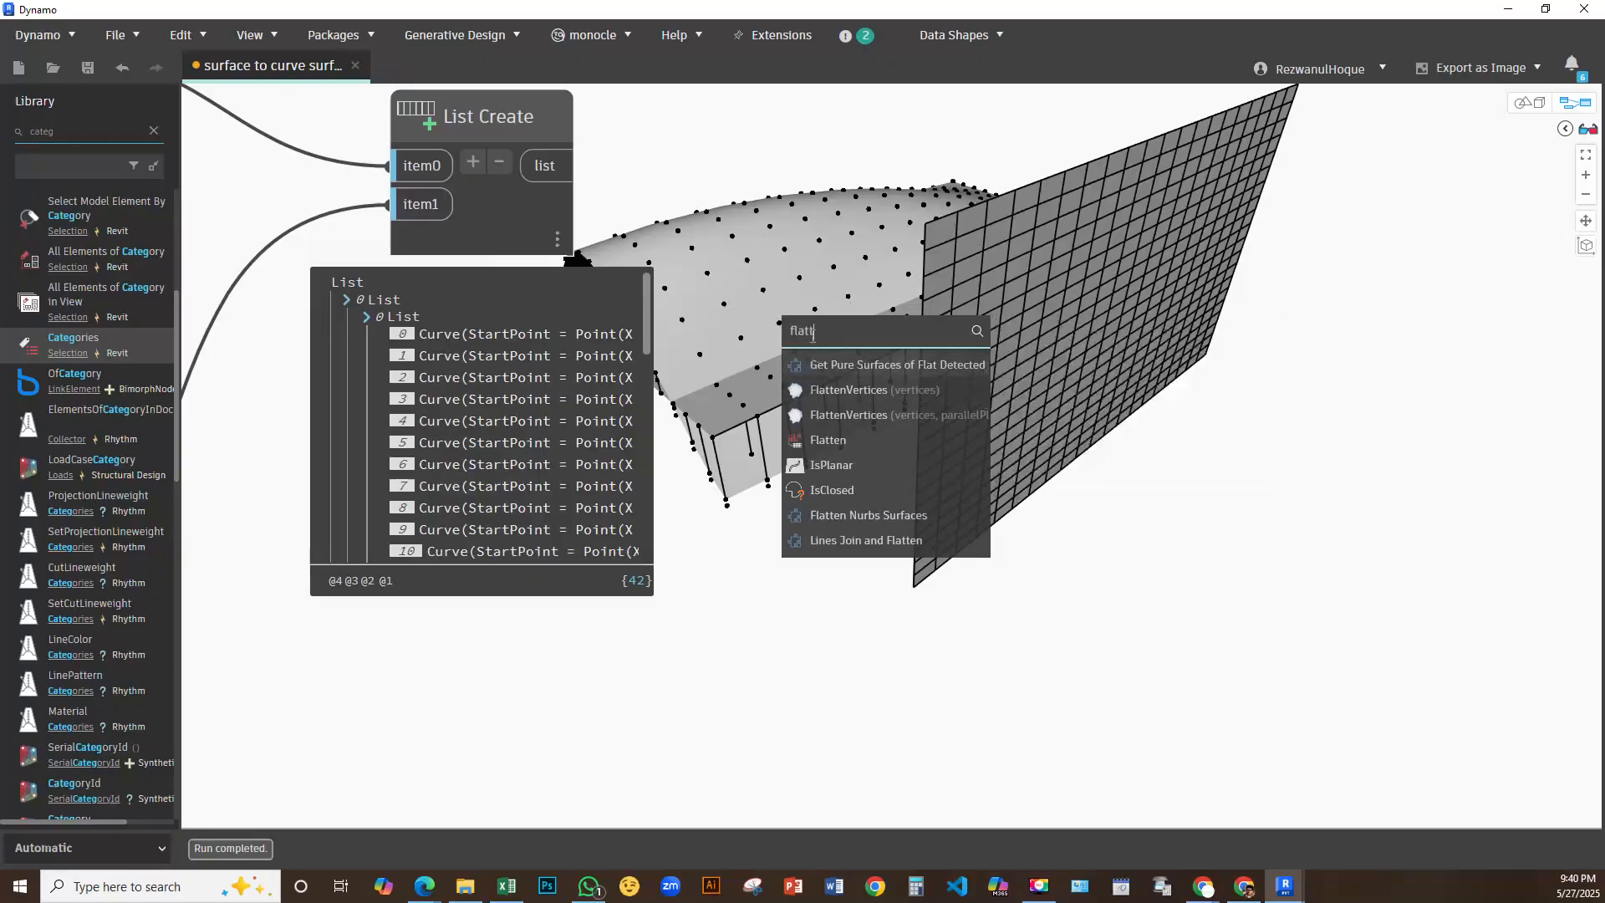
left_click(823, 443)
left_click_drag(864, 468, 680, 61)
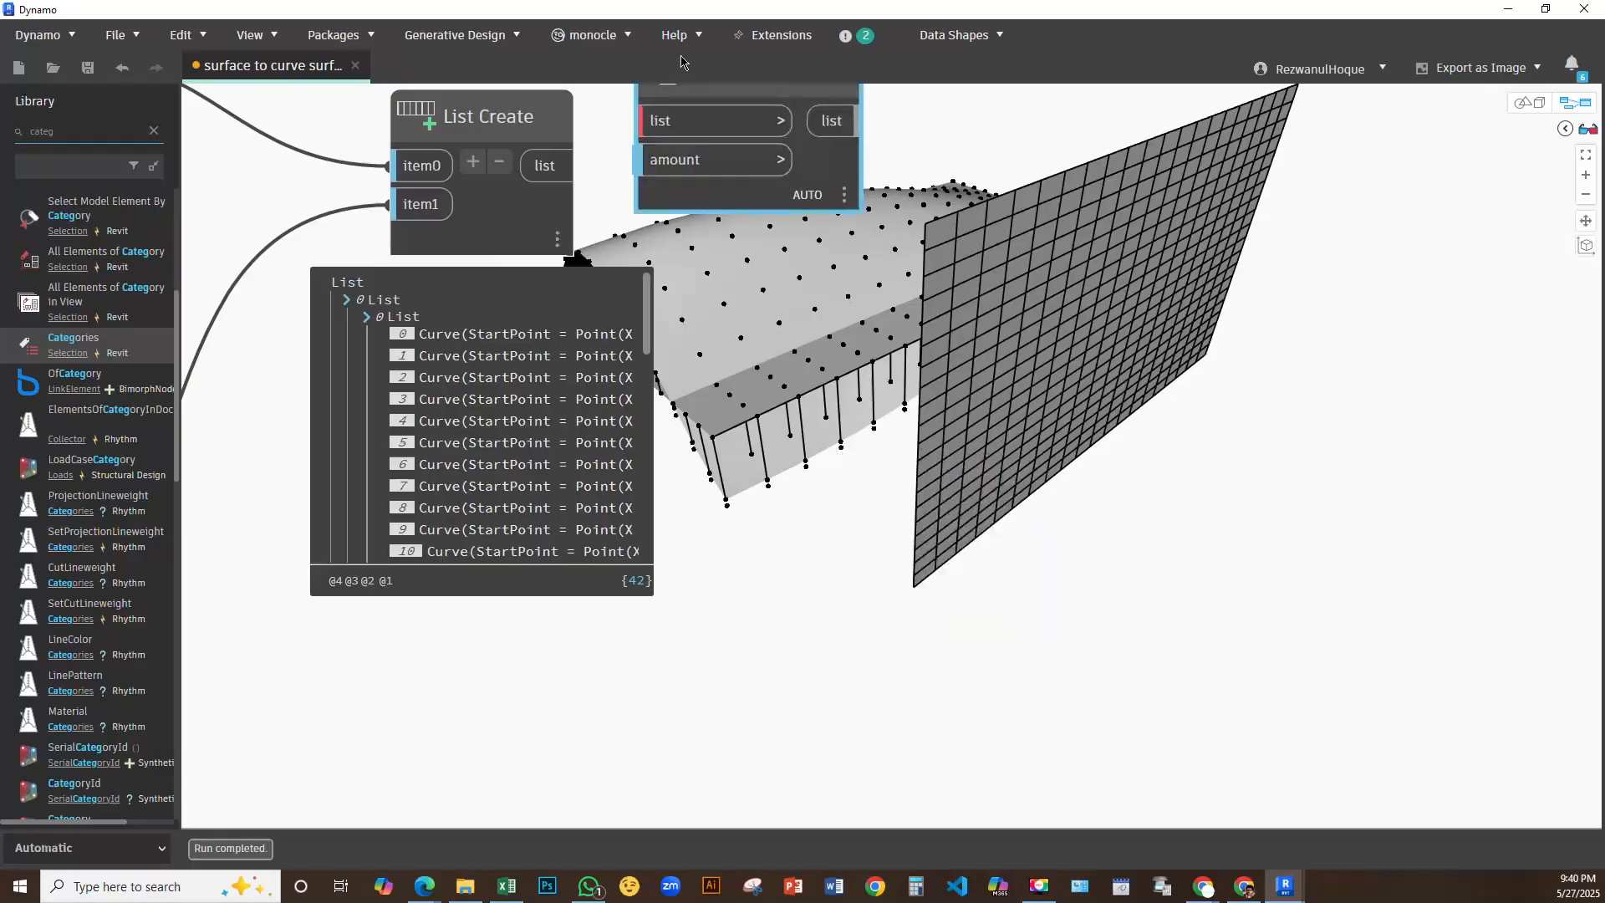
Connect List Create's list output to List.Flatten's list input and move List.Flatten clear of List Create's output preview
left_click_drag(564, 166, 661, 120)
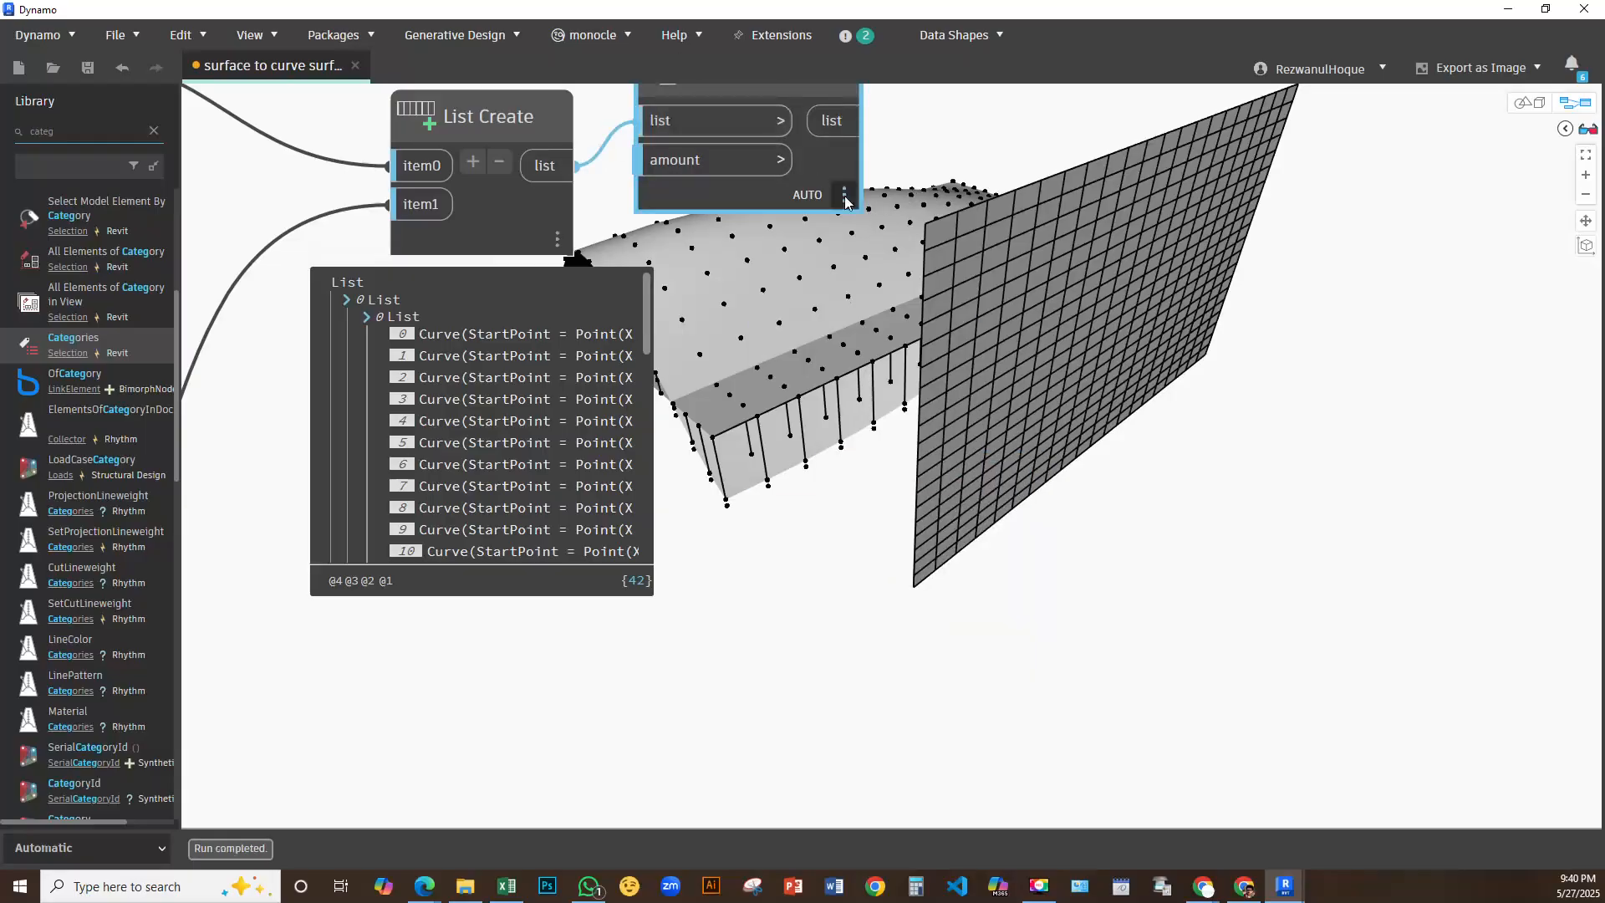
mouse_move(838, 236)
left_click_drag(807, 169, 883, 184)
scroll(1009, 211, "down", 4)
middle_click_drag(947, 203, 598, 338)
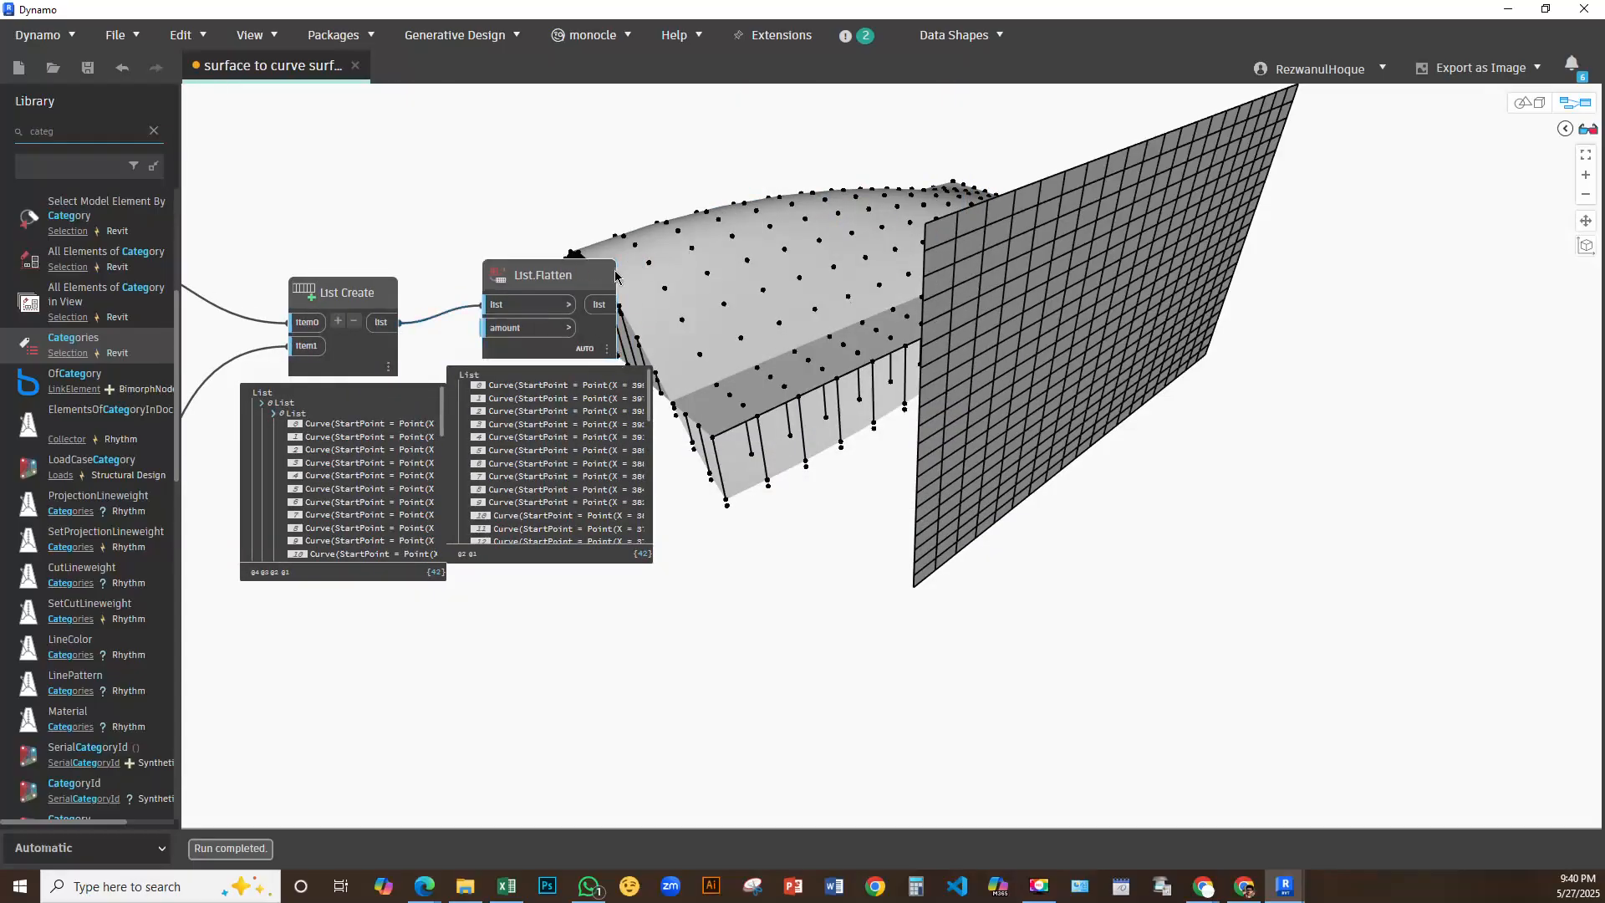
left_click(592, 284)
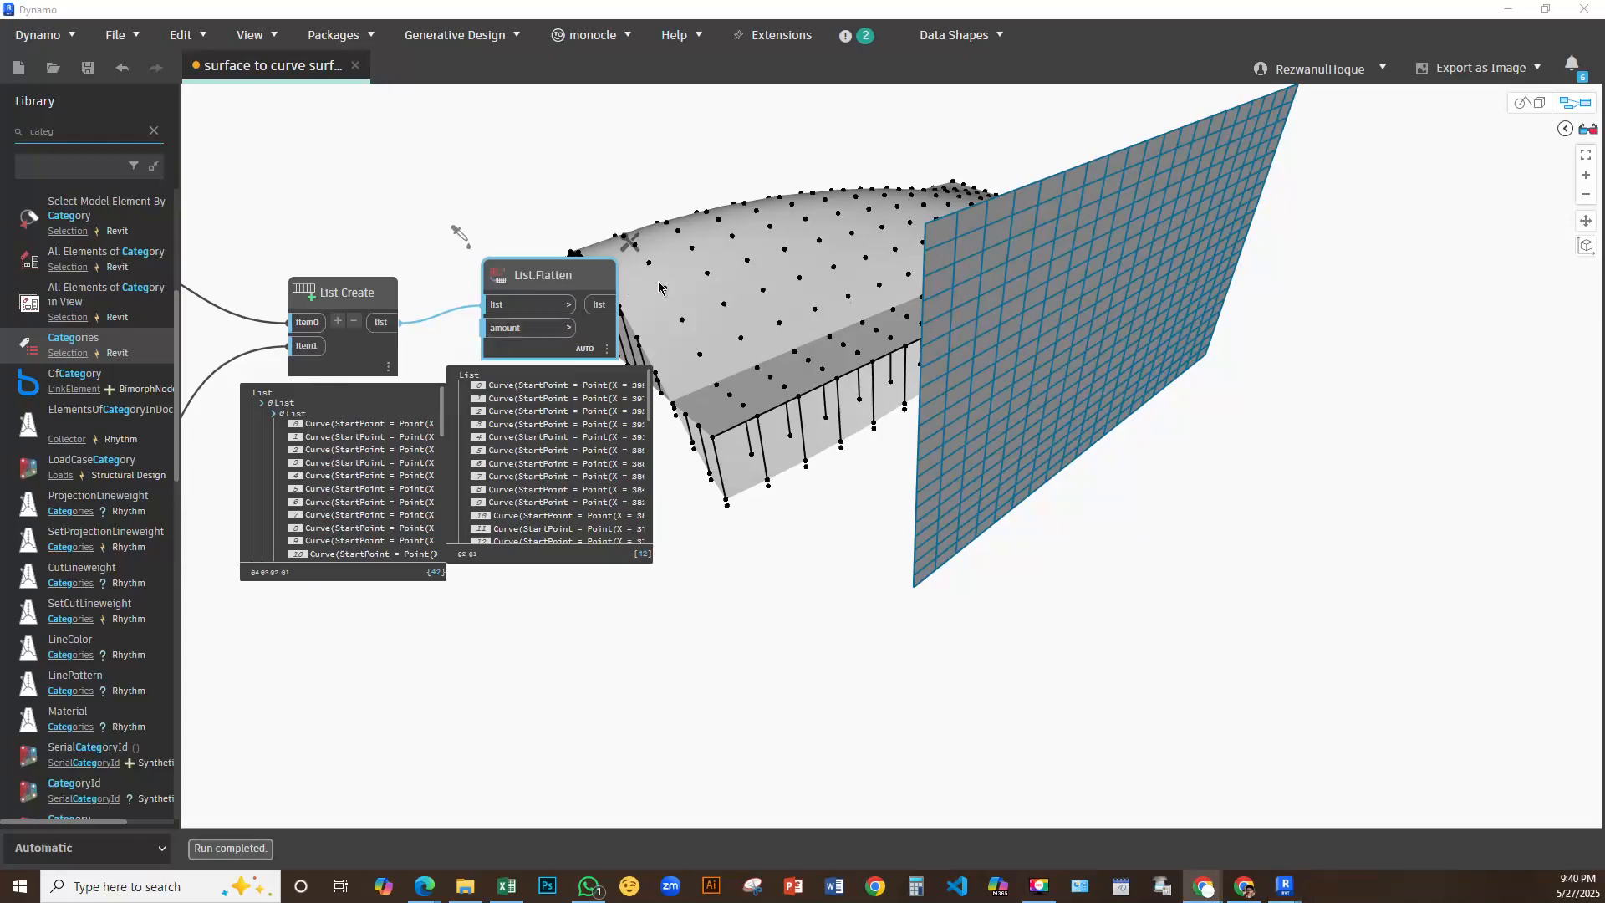
left_click_drag(563, 289, 656, 257)
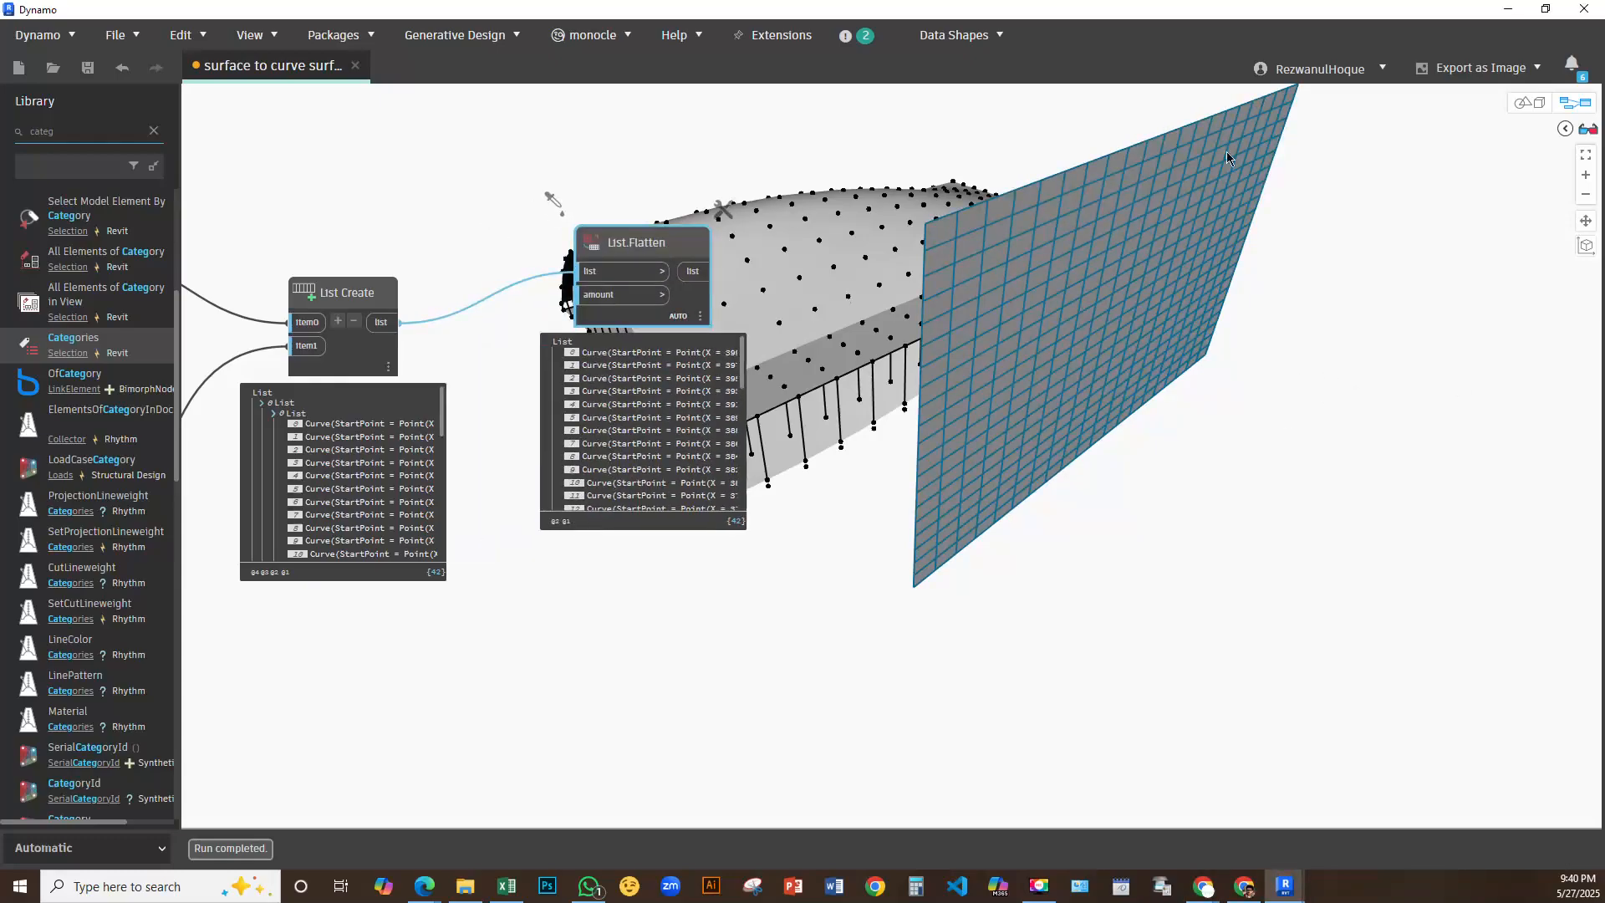
Look through the curves in List.Flatten's output preview
scroll(750, 523, "up", 3)
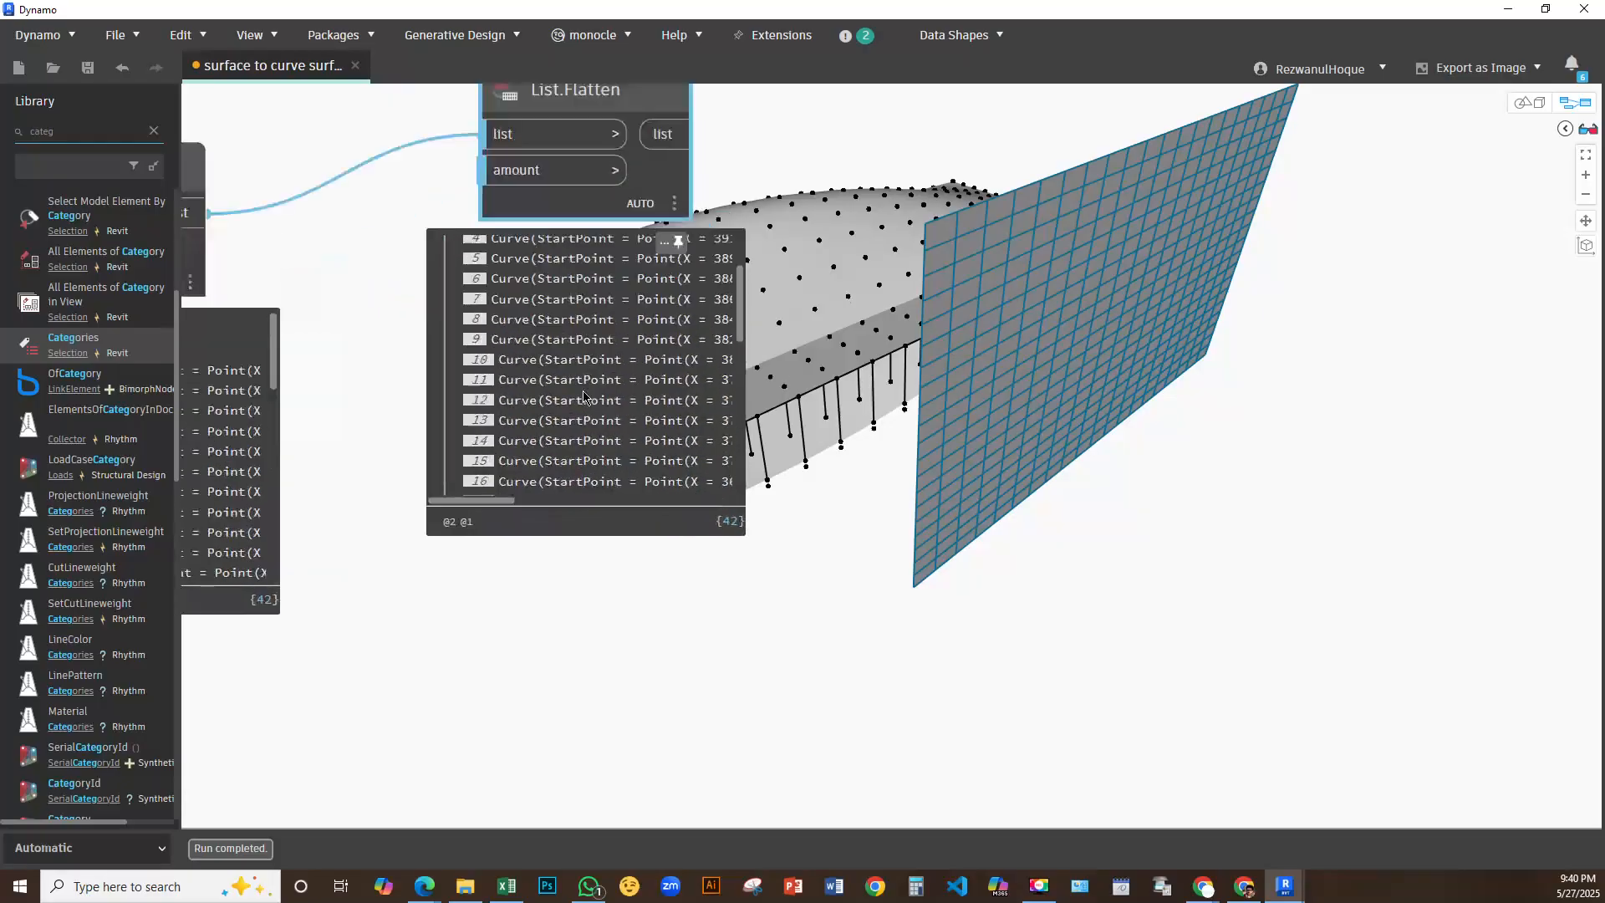
scroll(585, 400, "down", 8)
scroll(586, 400, "down", 5)
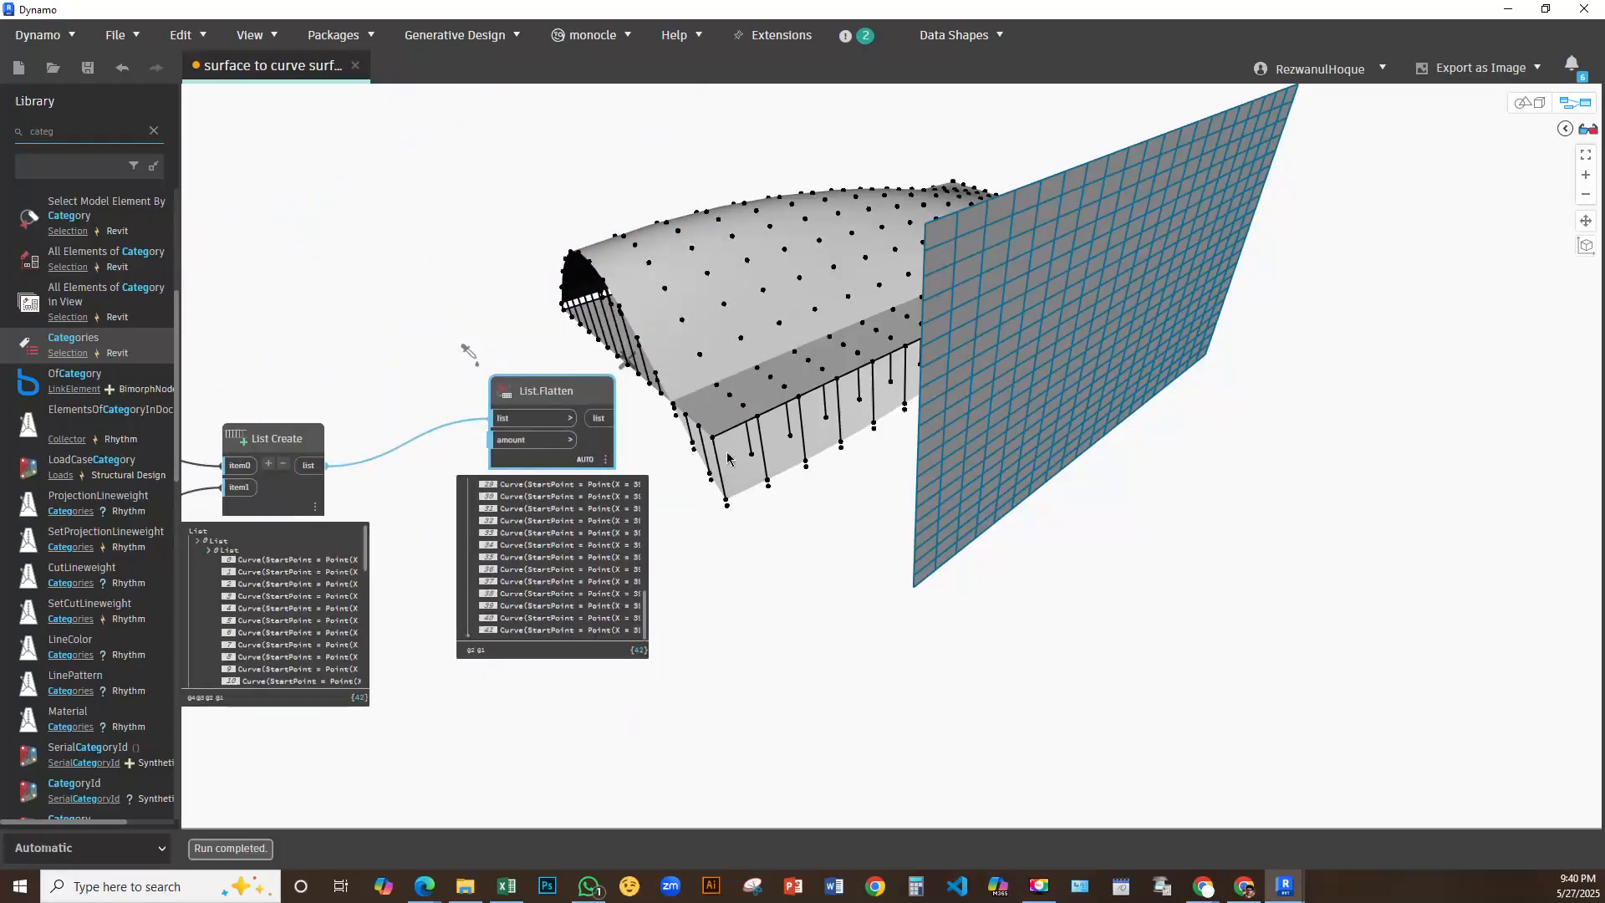
right_click(740, 456)
left_click(756, 430)
right_click(761, 458)
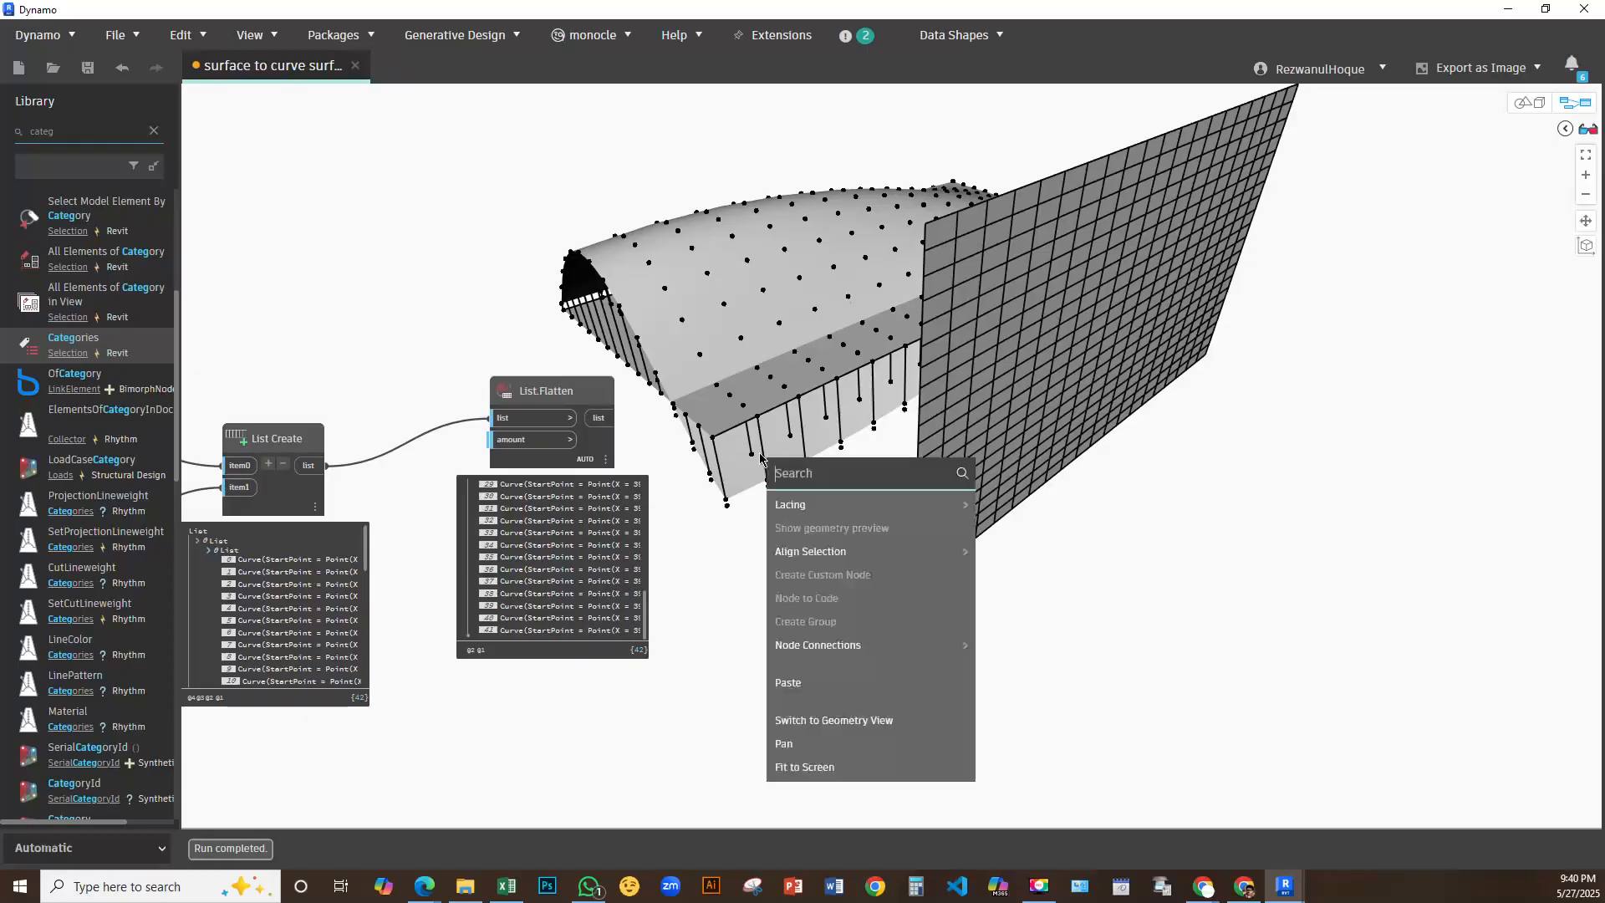
left_click(731, 401)
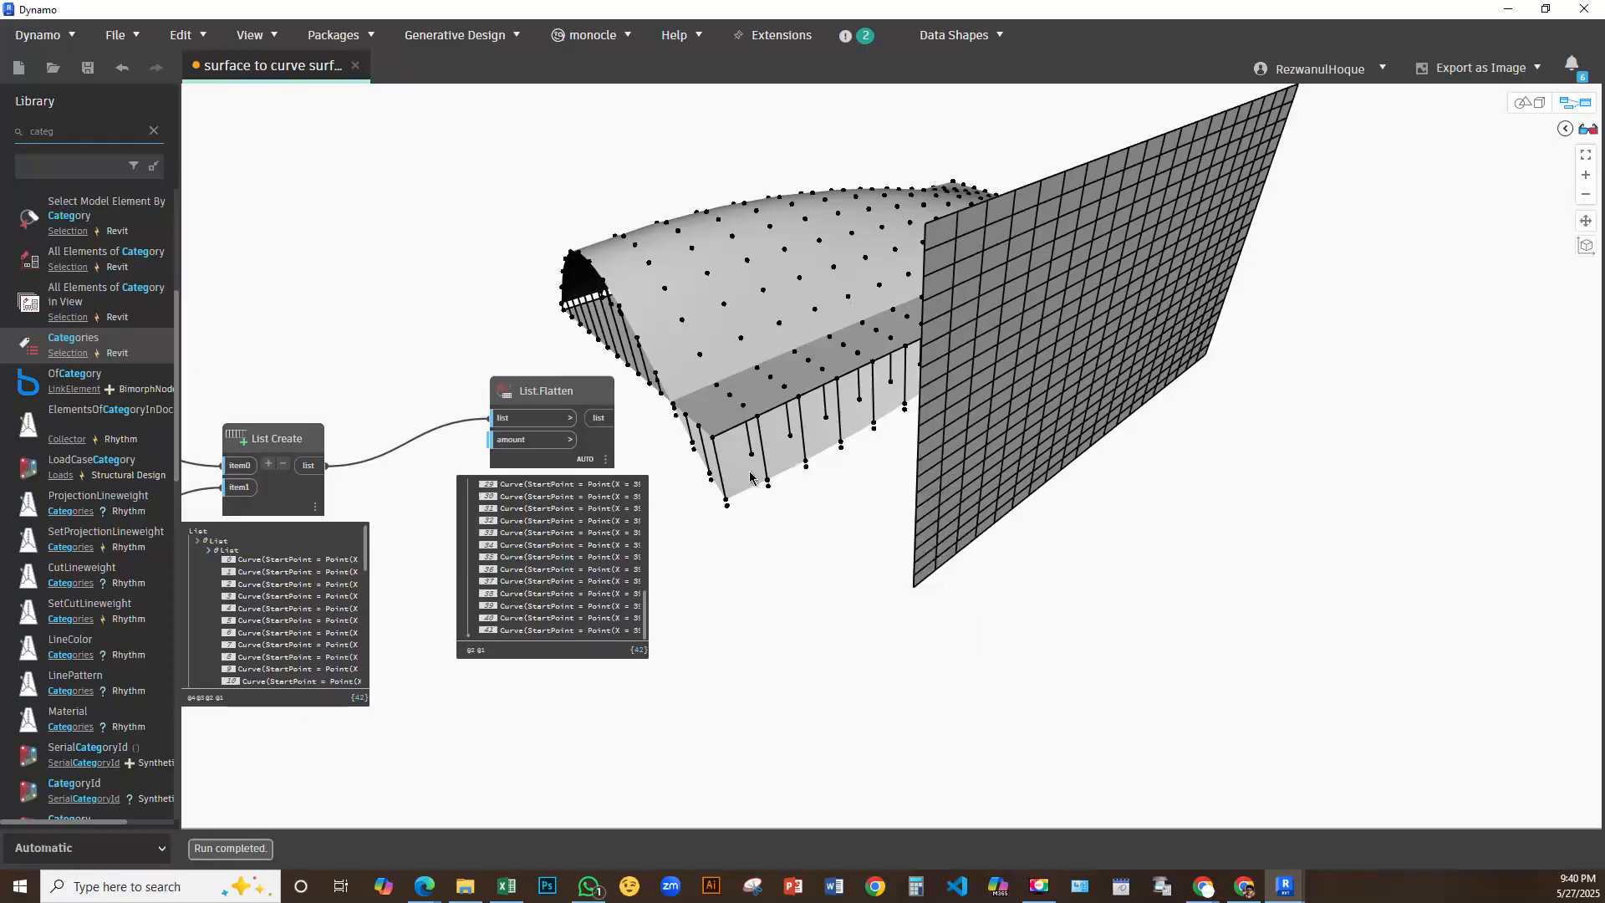
right_click(751, 477)
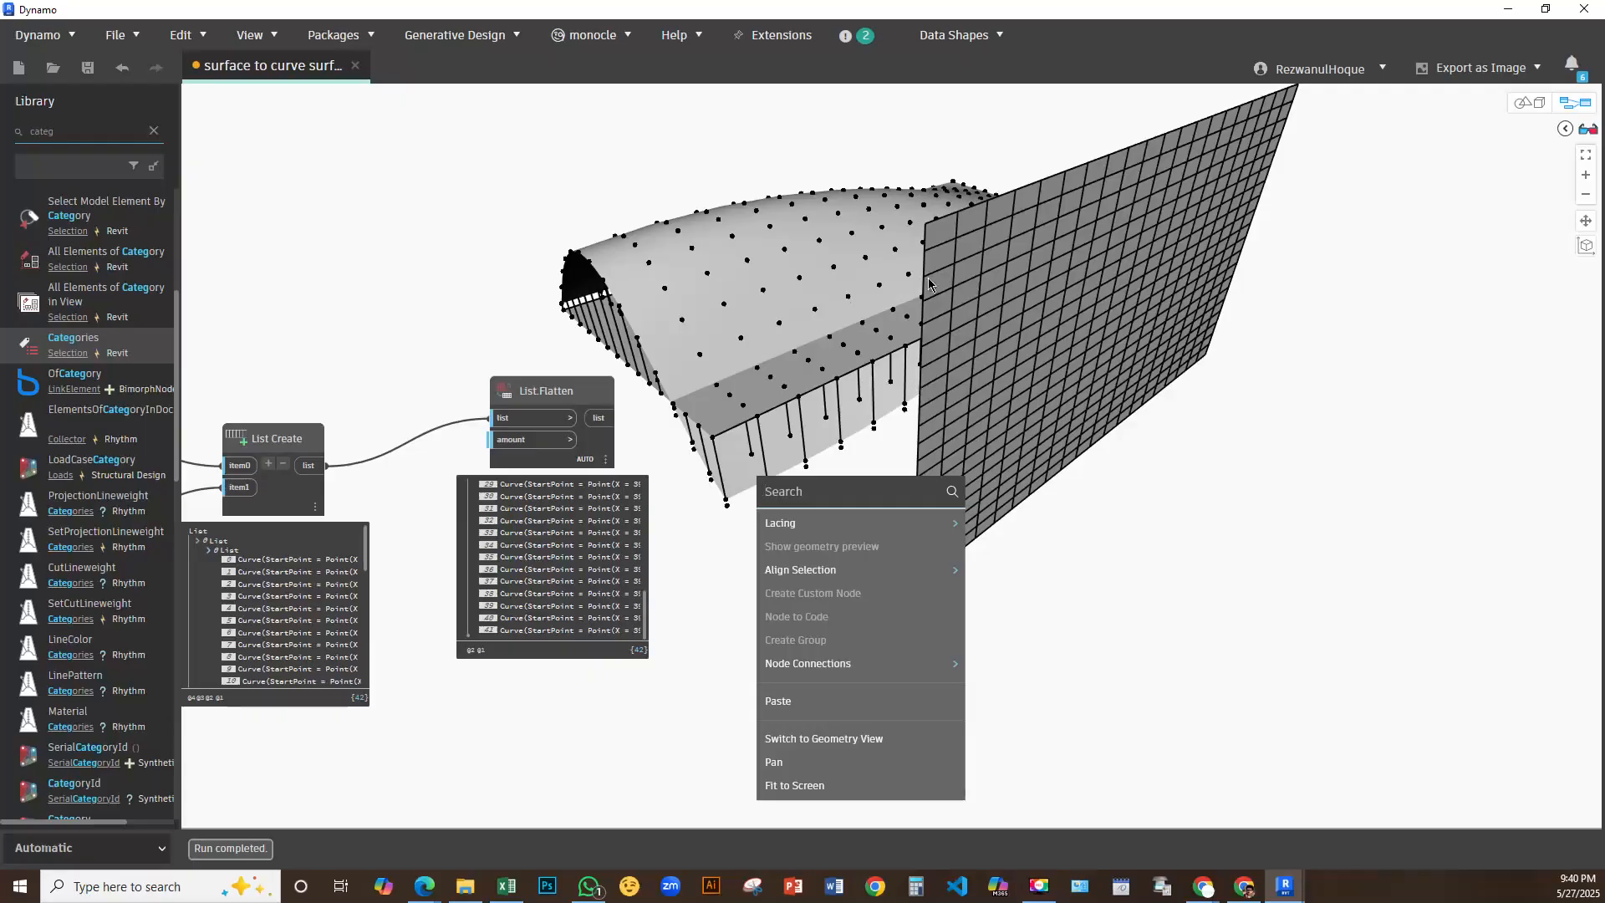
left_click(762, 400)
right_click(739, 443)
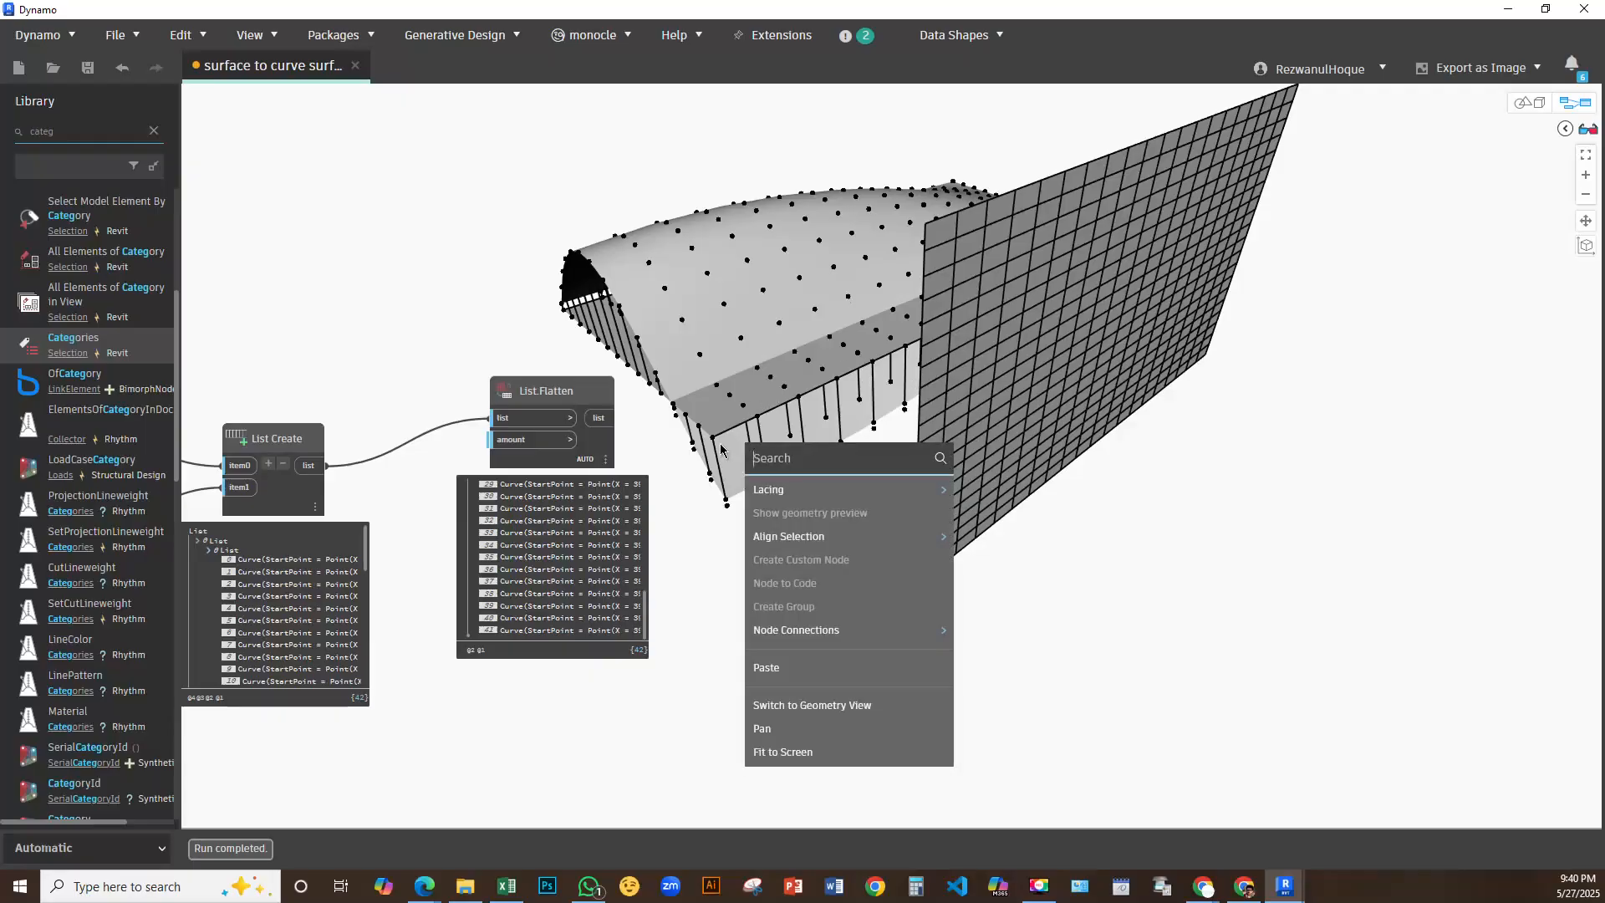
left_click(721, 449)
Add a Curve.Extrude node of the distance variant and connect List.Flatten's list output to its curve input
right_click(721, 449)
type("extrude")
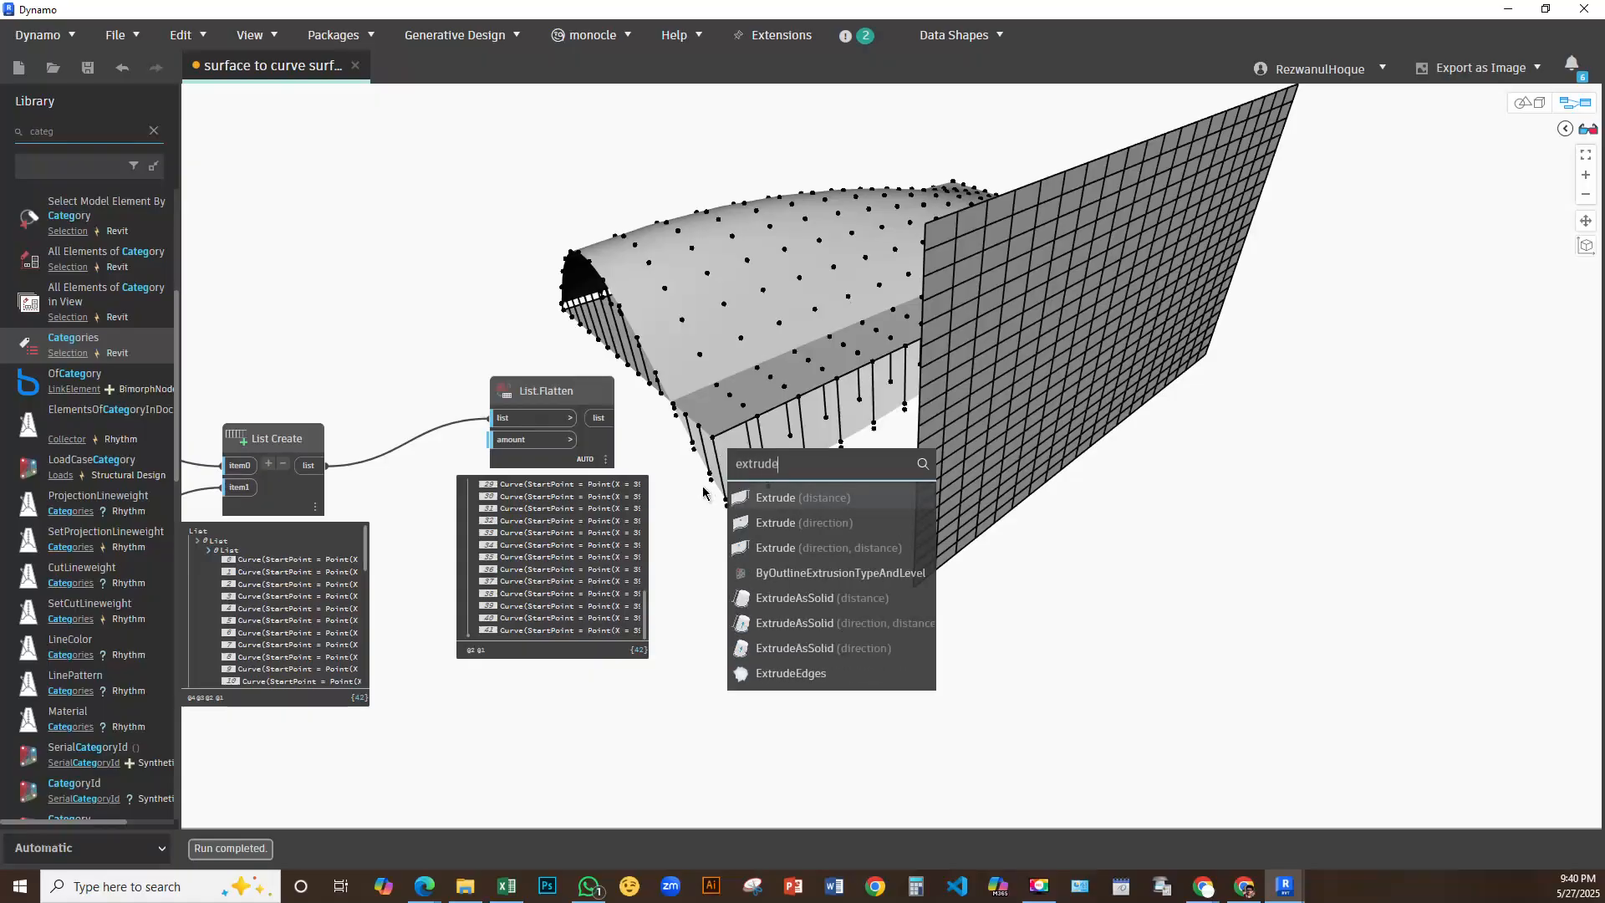
left_click(776, 498)
left_click_drag(807, 513, 765, 377)
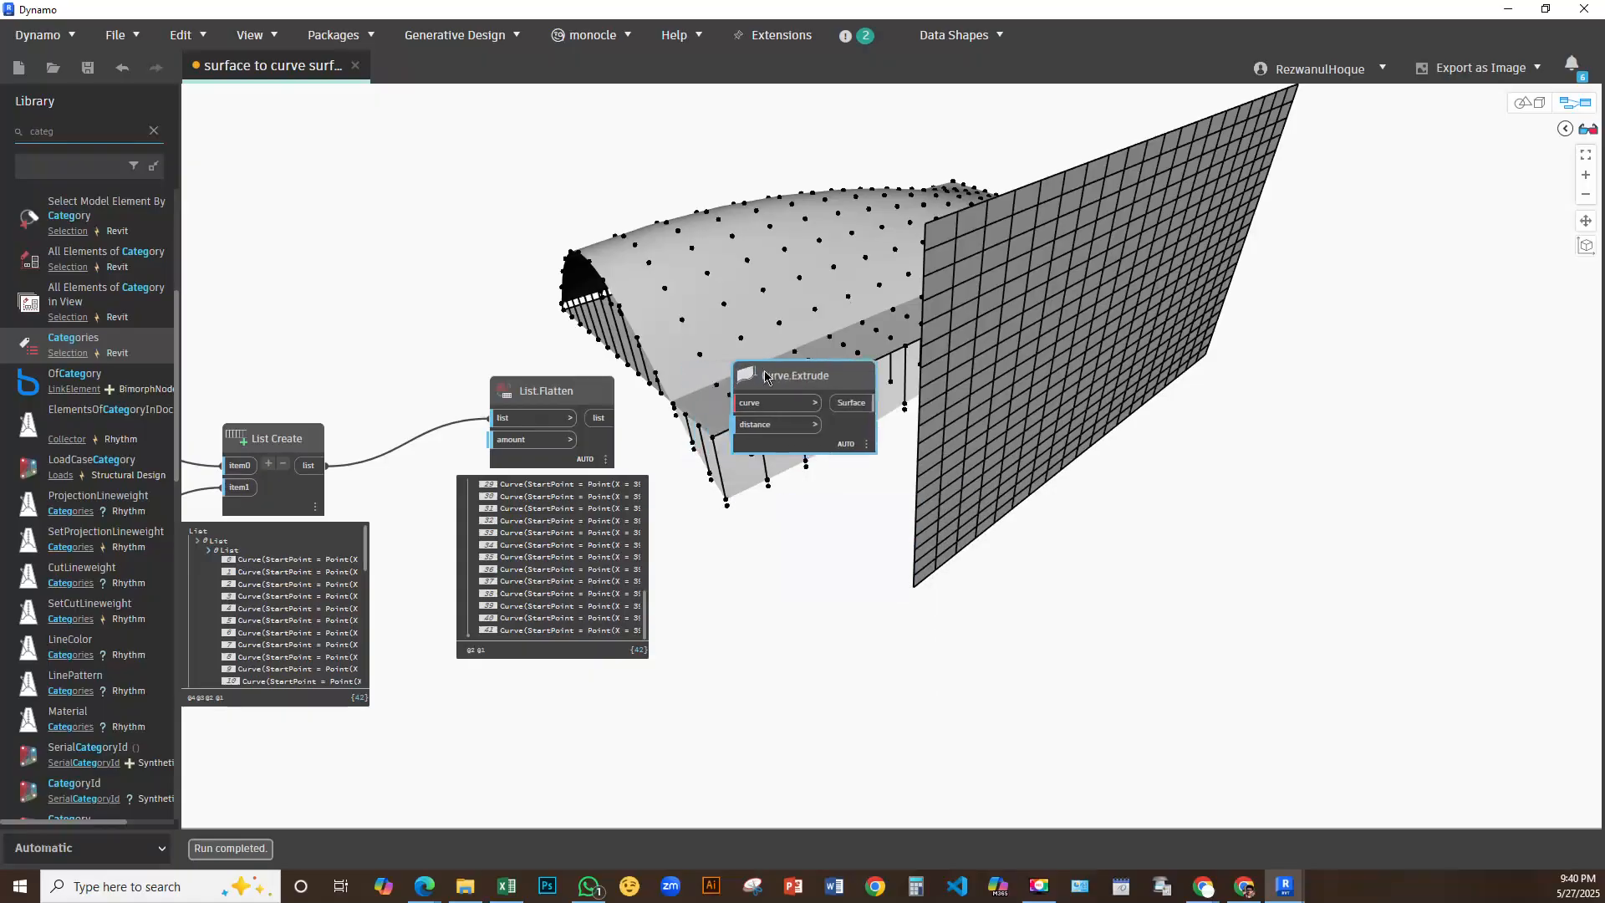
left_click_drag(598, 418, 746, 410)
left_click(1526, 102)
right_click_drag(1120, 354, 936, 337)
left_click(1524, 105)
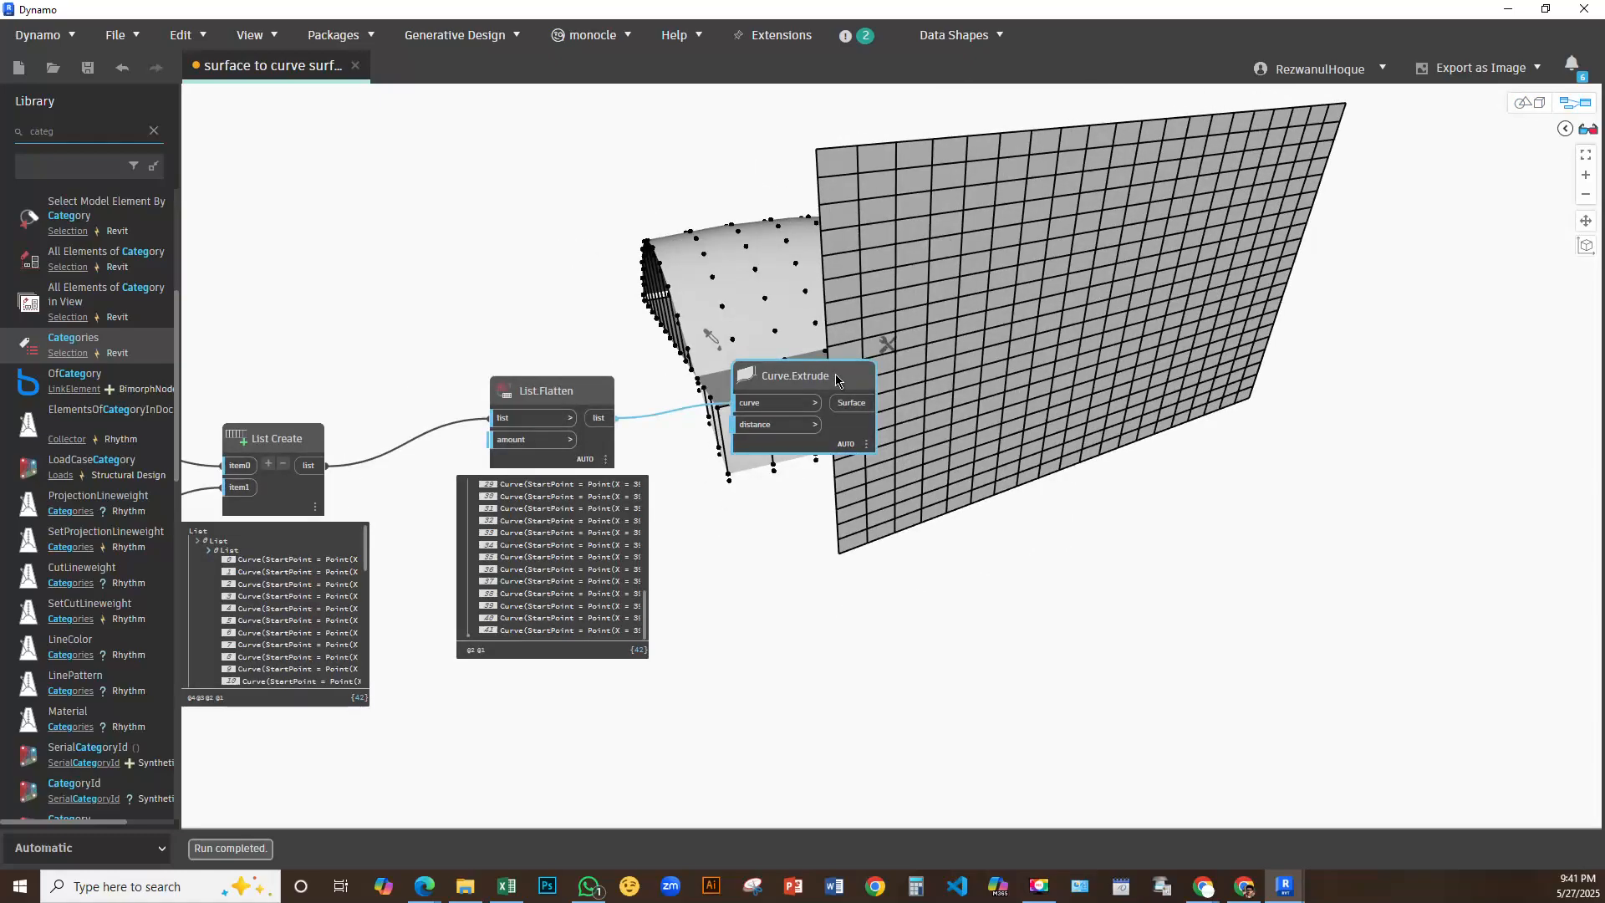
Add a Code Block, connect it to Curve.Extrude's distance input and set its value to 200
double_click(670, 449)
type("1..10;")
left_click(776, 552)
left_click_drag(701, 473, 855, 298)
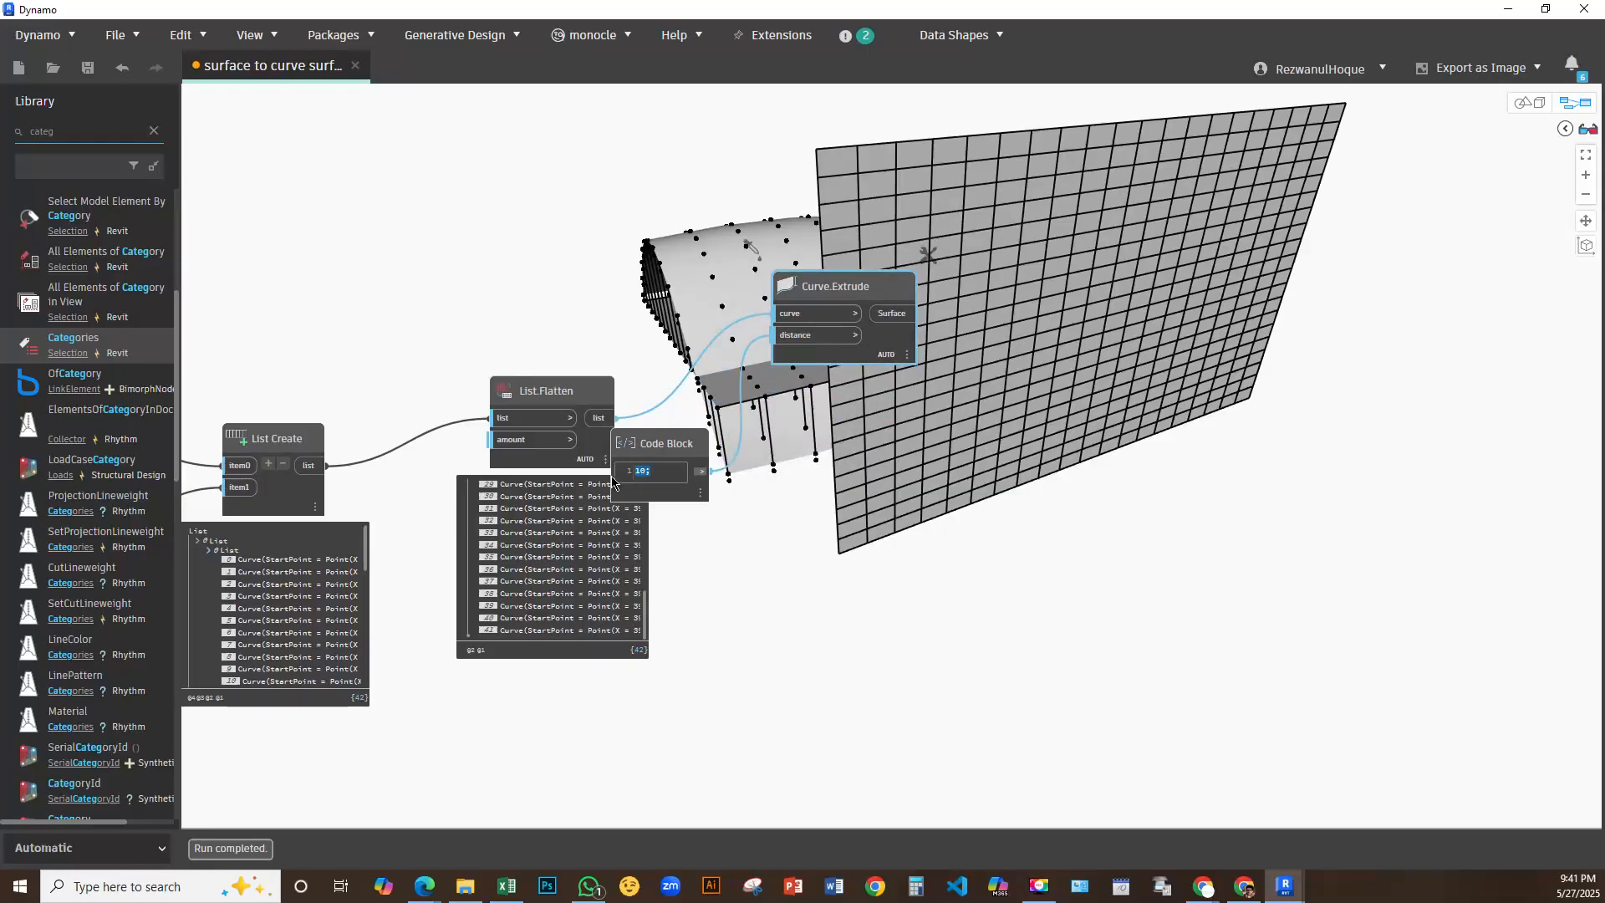
left_click(876, 565)
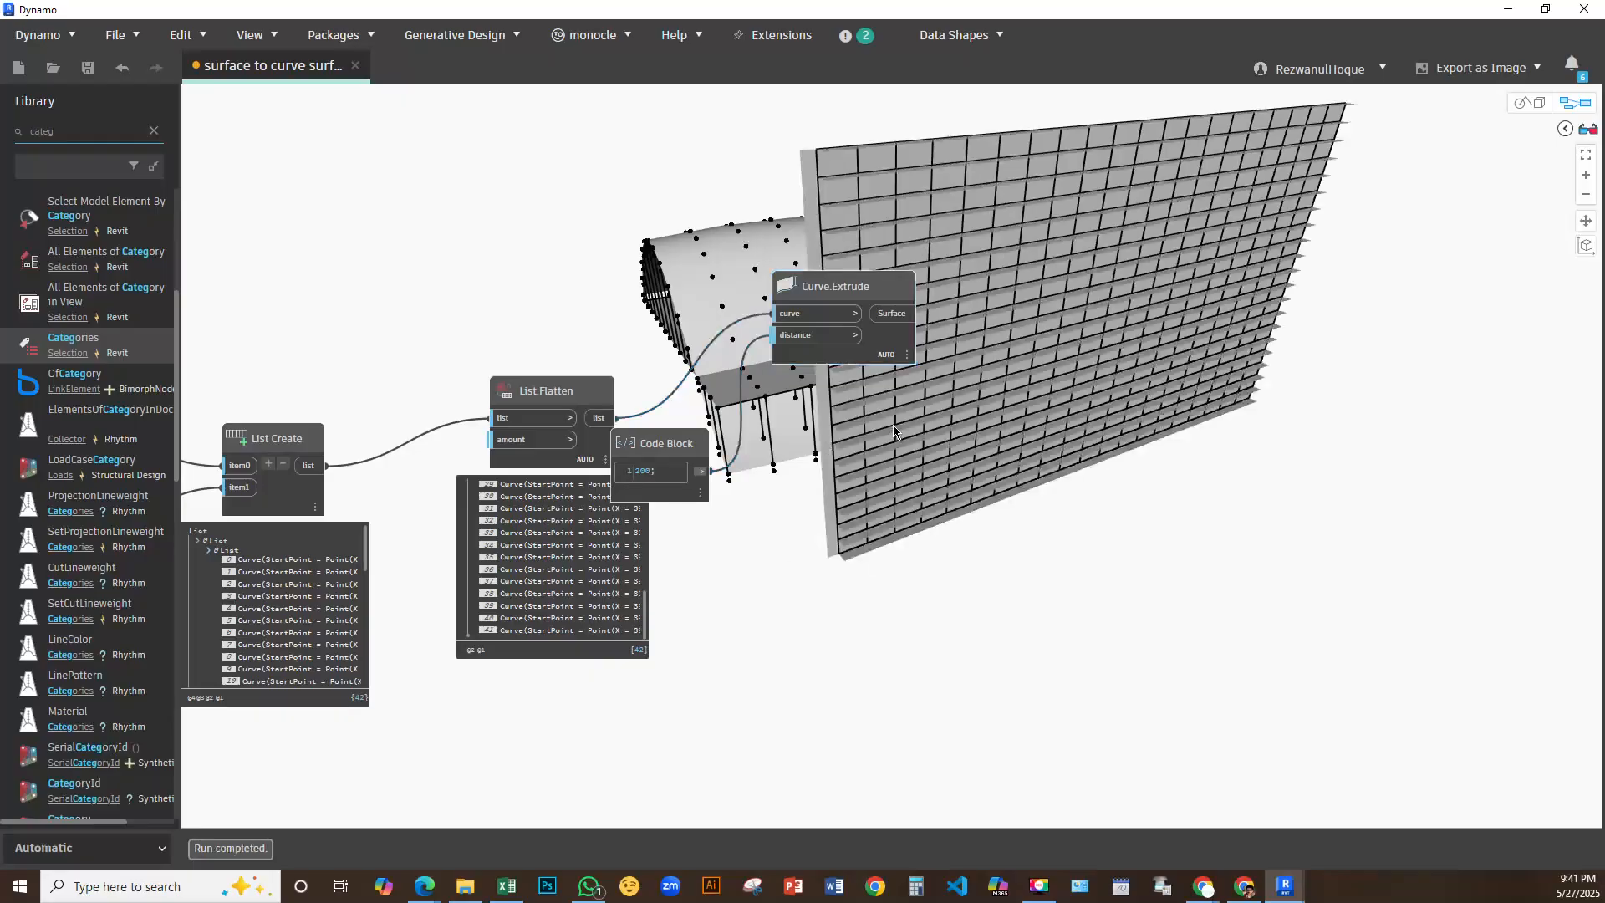
Examine the extruded grid surfaces on the wall face from several angles in the 3D view
left_click(1529, 104)
right_click_drag(911, 359, 1095, 417)
scroll(1095, 416, "up", 2)
middle_click_drag(1096, 415, 998, 349)
scroll(997, 348, "up", 1)
right_click_drag(995, 347, 918, 597)
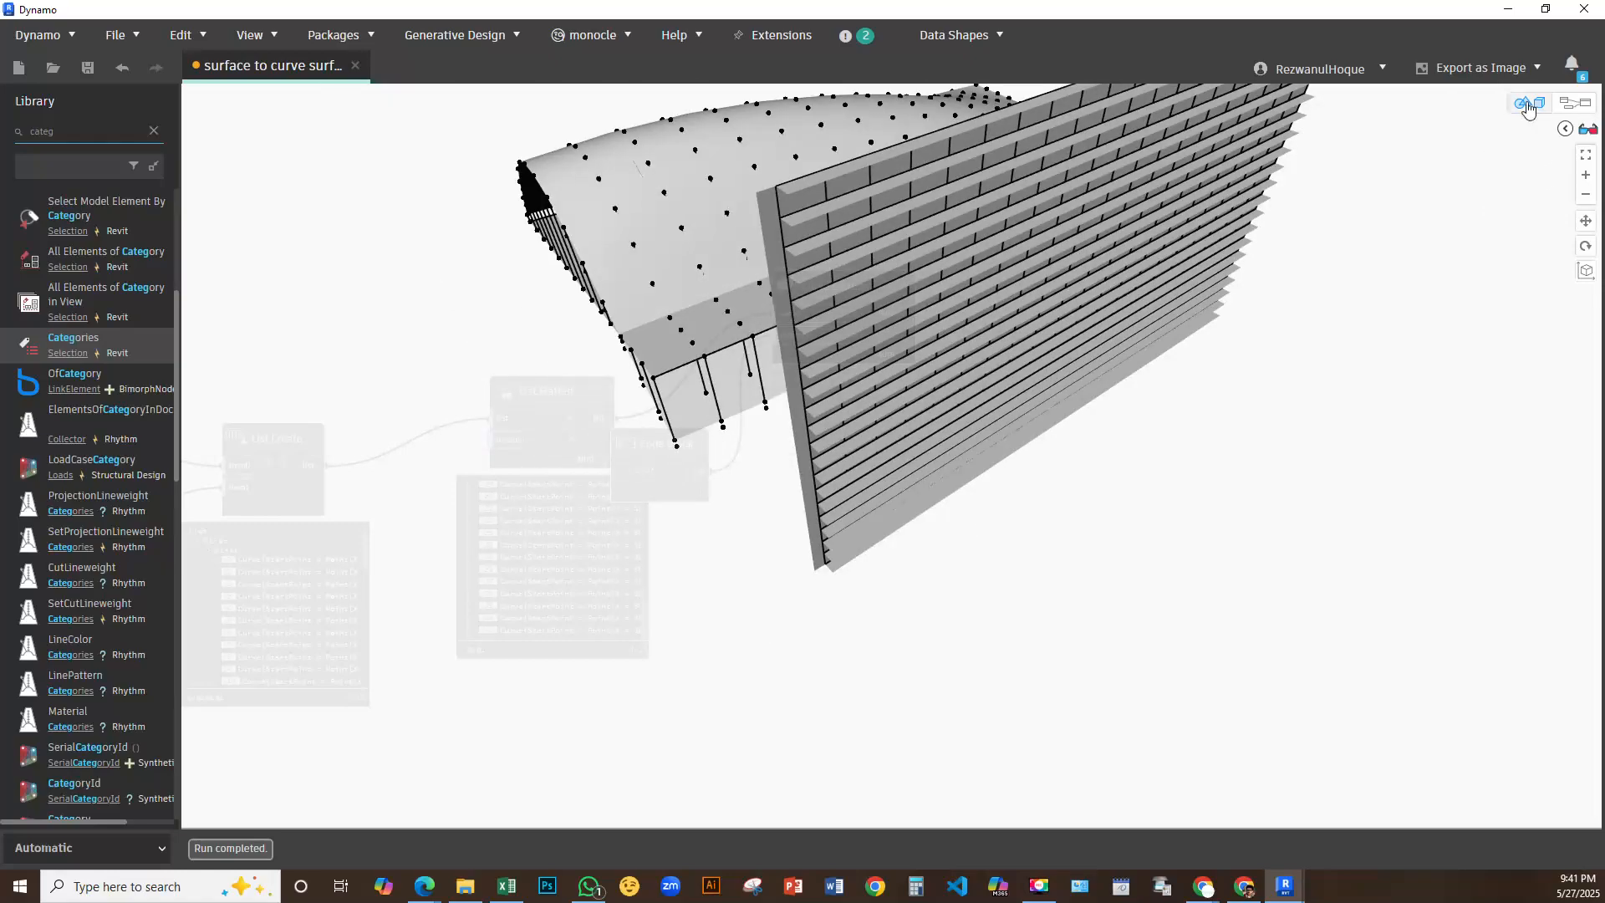
left_click(1574, 102)
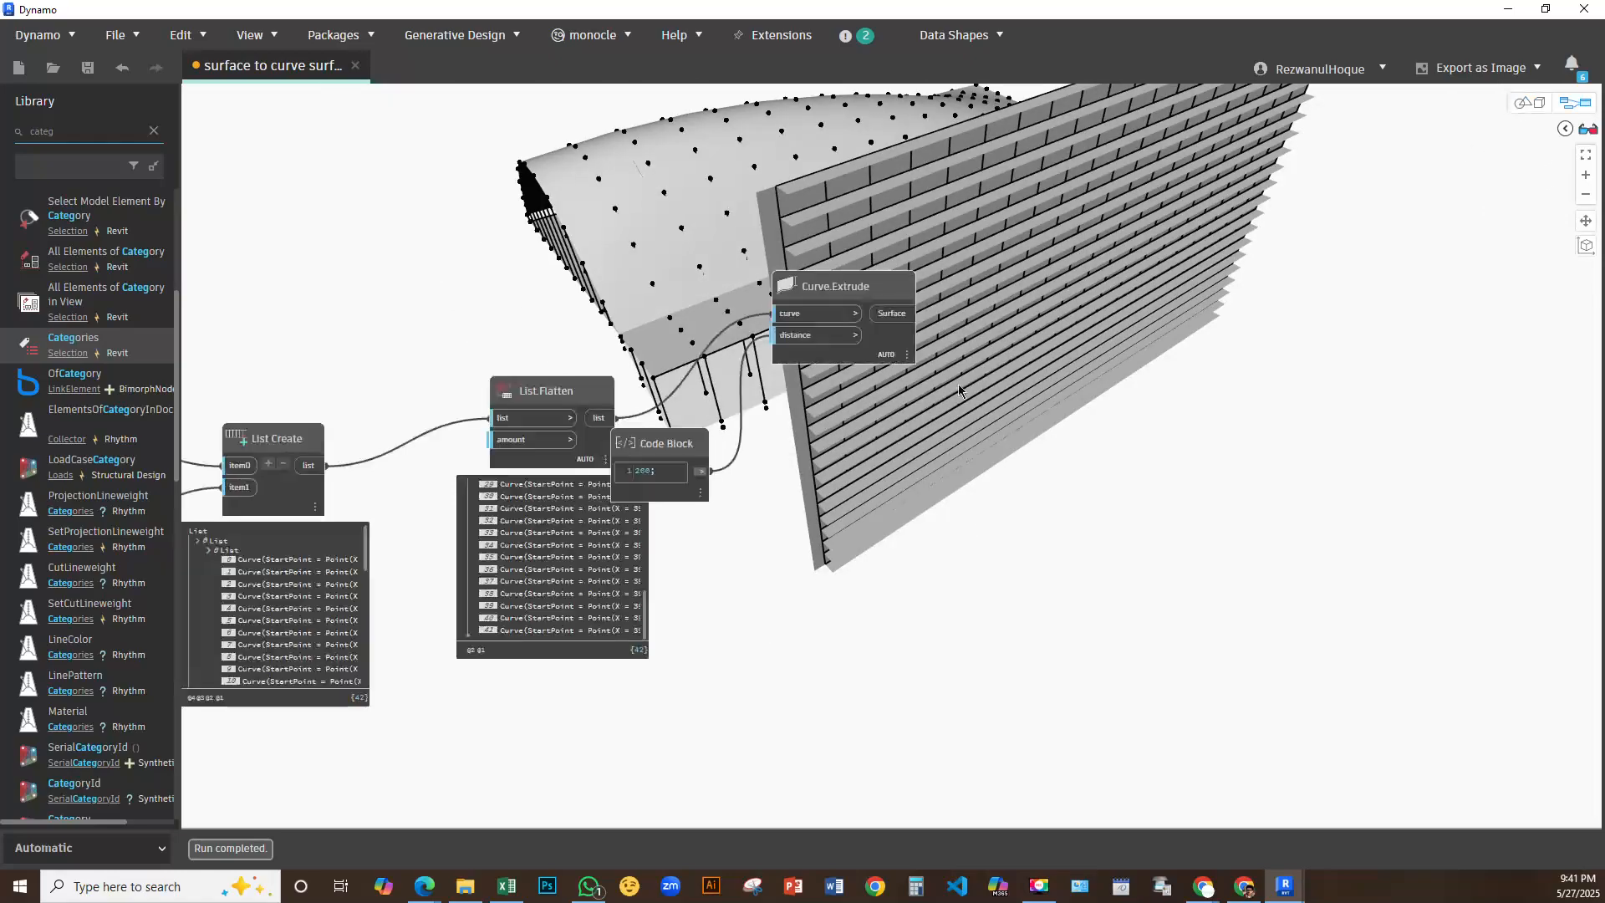
Add a second Curve.Extrude node with direction and distance inputs and place it below the first one
right_click(887, 563)
left_click(73, 130)
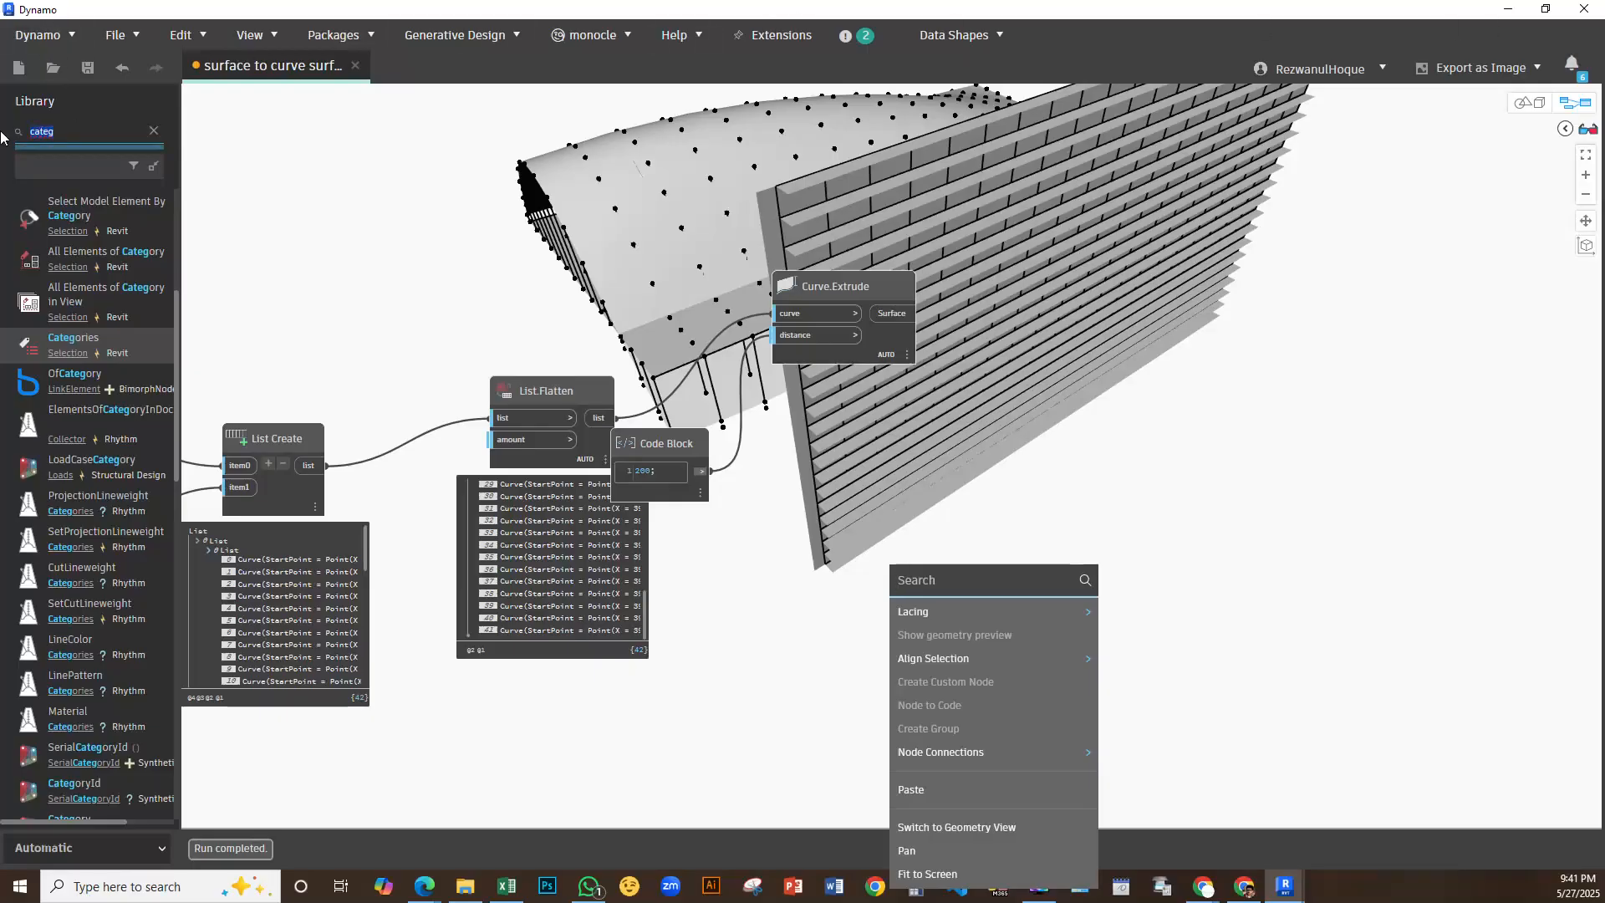
type("extrude")
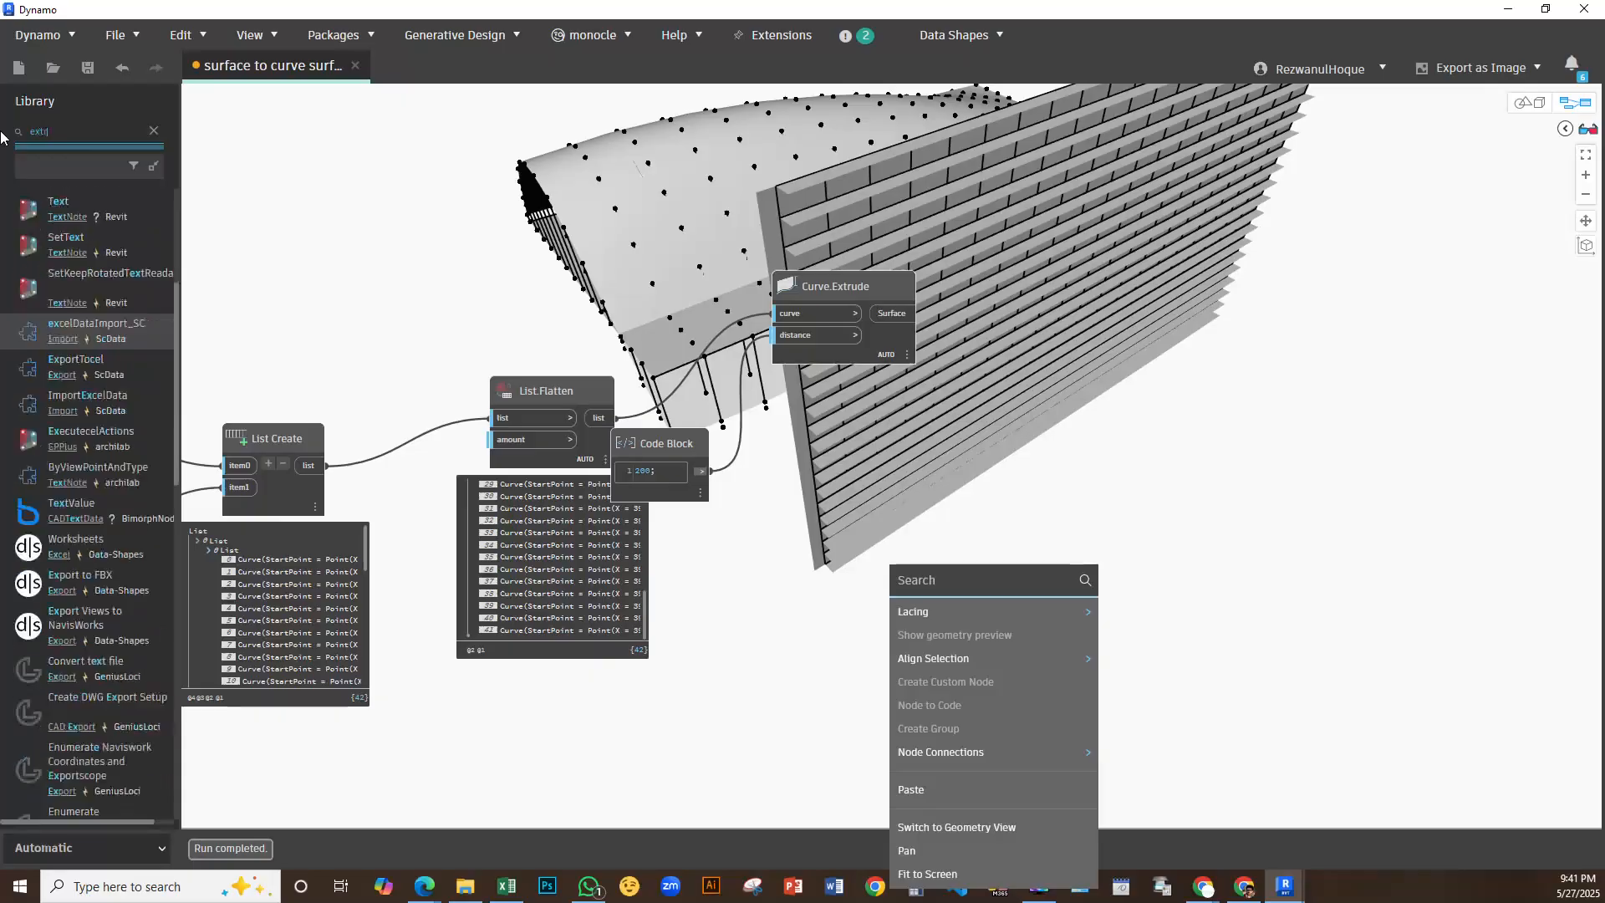
mouse_move(76, 245)
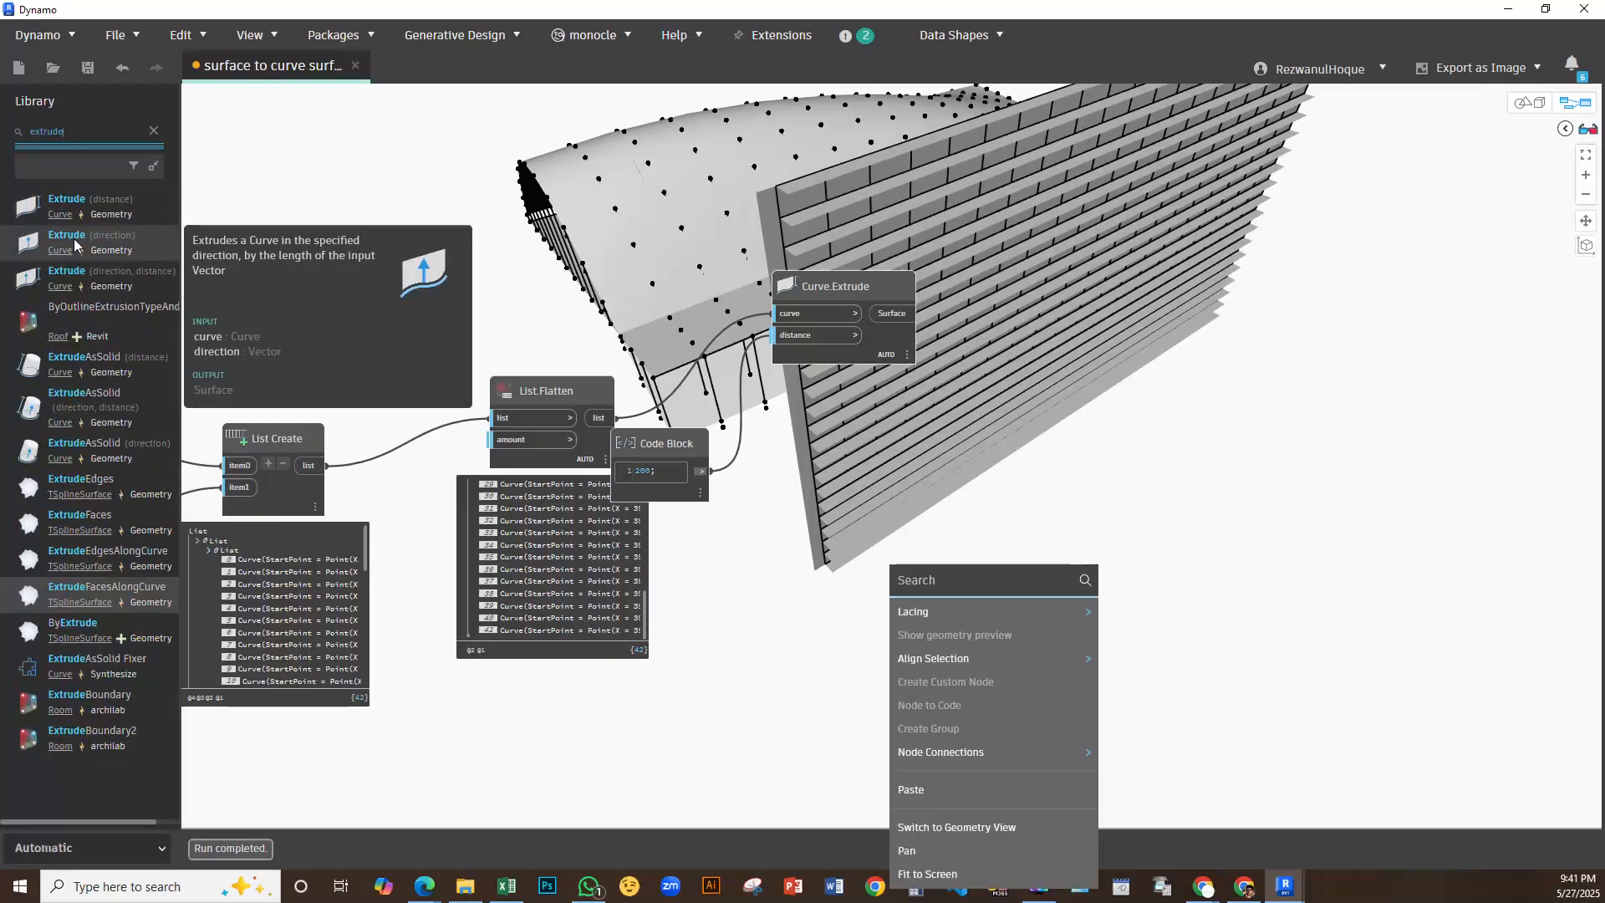
mouse_move(79, 272)
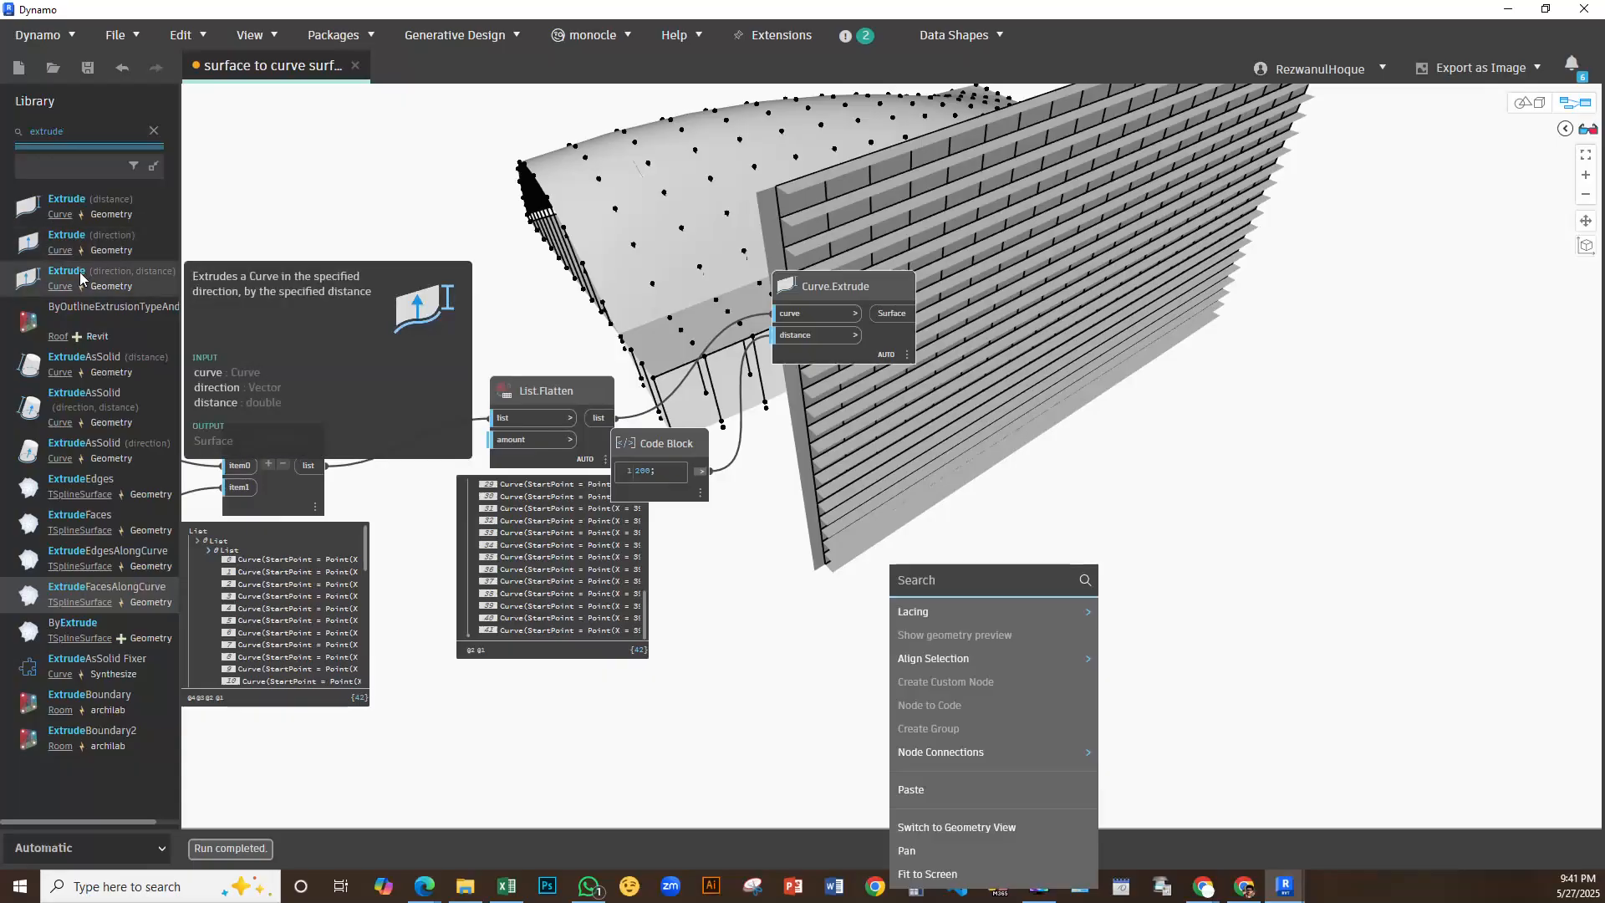
left_click(79, 272)
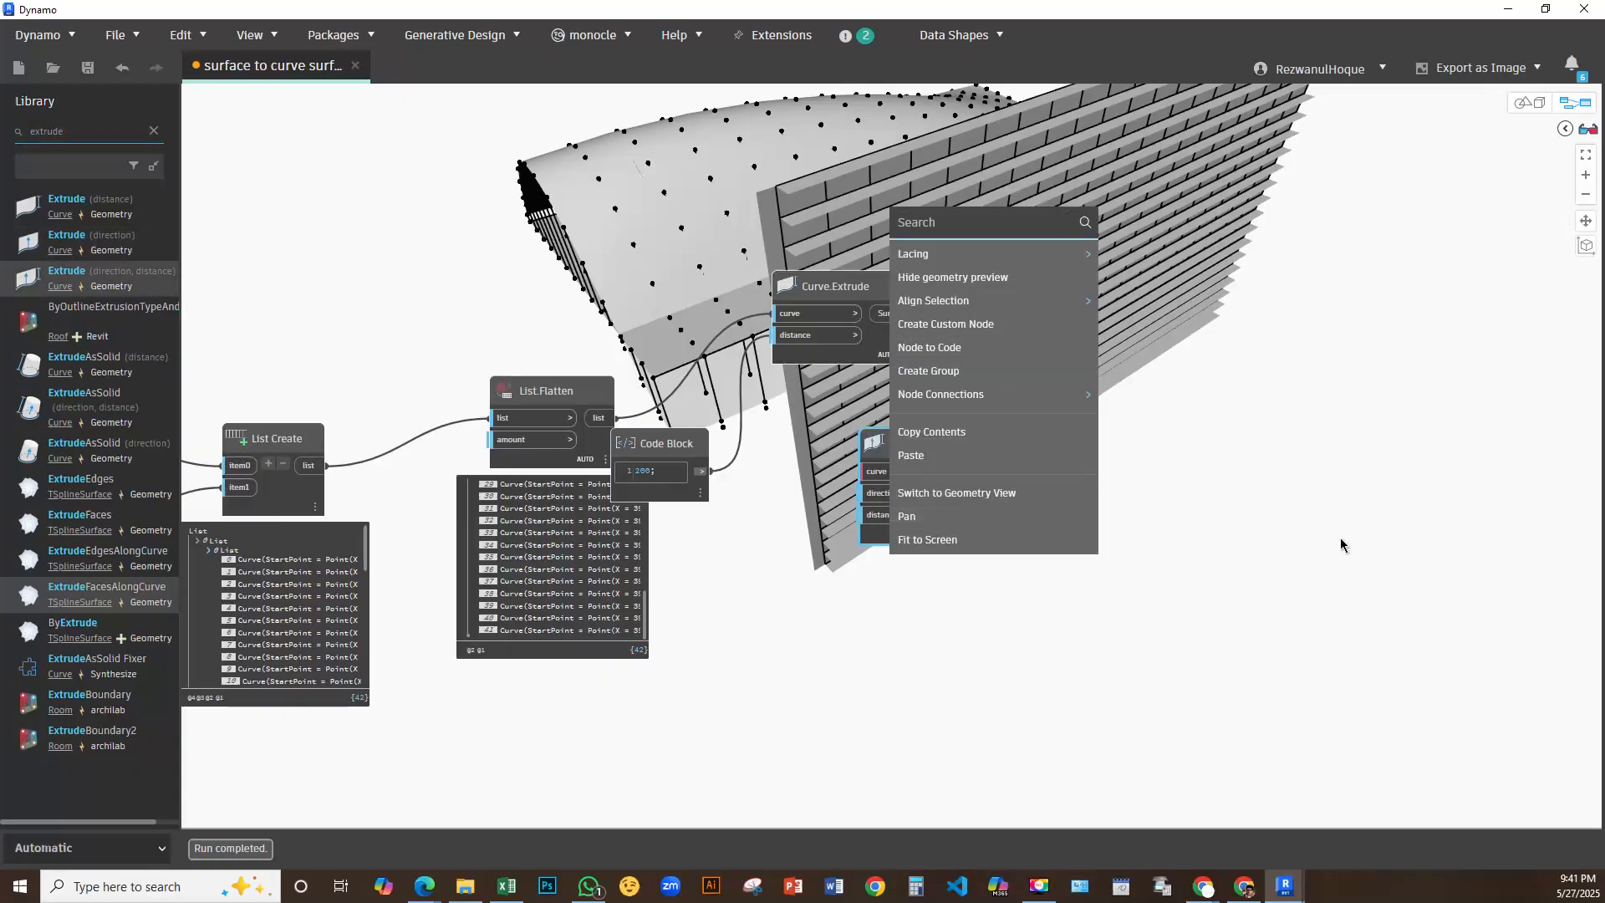
left_click(1251, 568)
left_click_drag(929, 451, 1012, 417)
Move the first Curve.Extrude node aside and reroute List.Flatten's output from its curve input to the new node's curve input
left_click_drag(903, 284, 1020, 205)
left_click(913, 234)
left_click(957, 436)
middle_click_drag(961, 521, 924, 508)
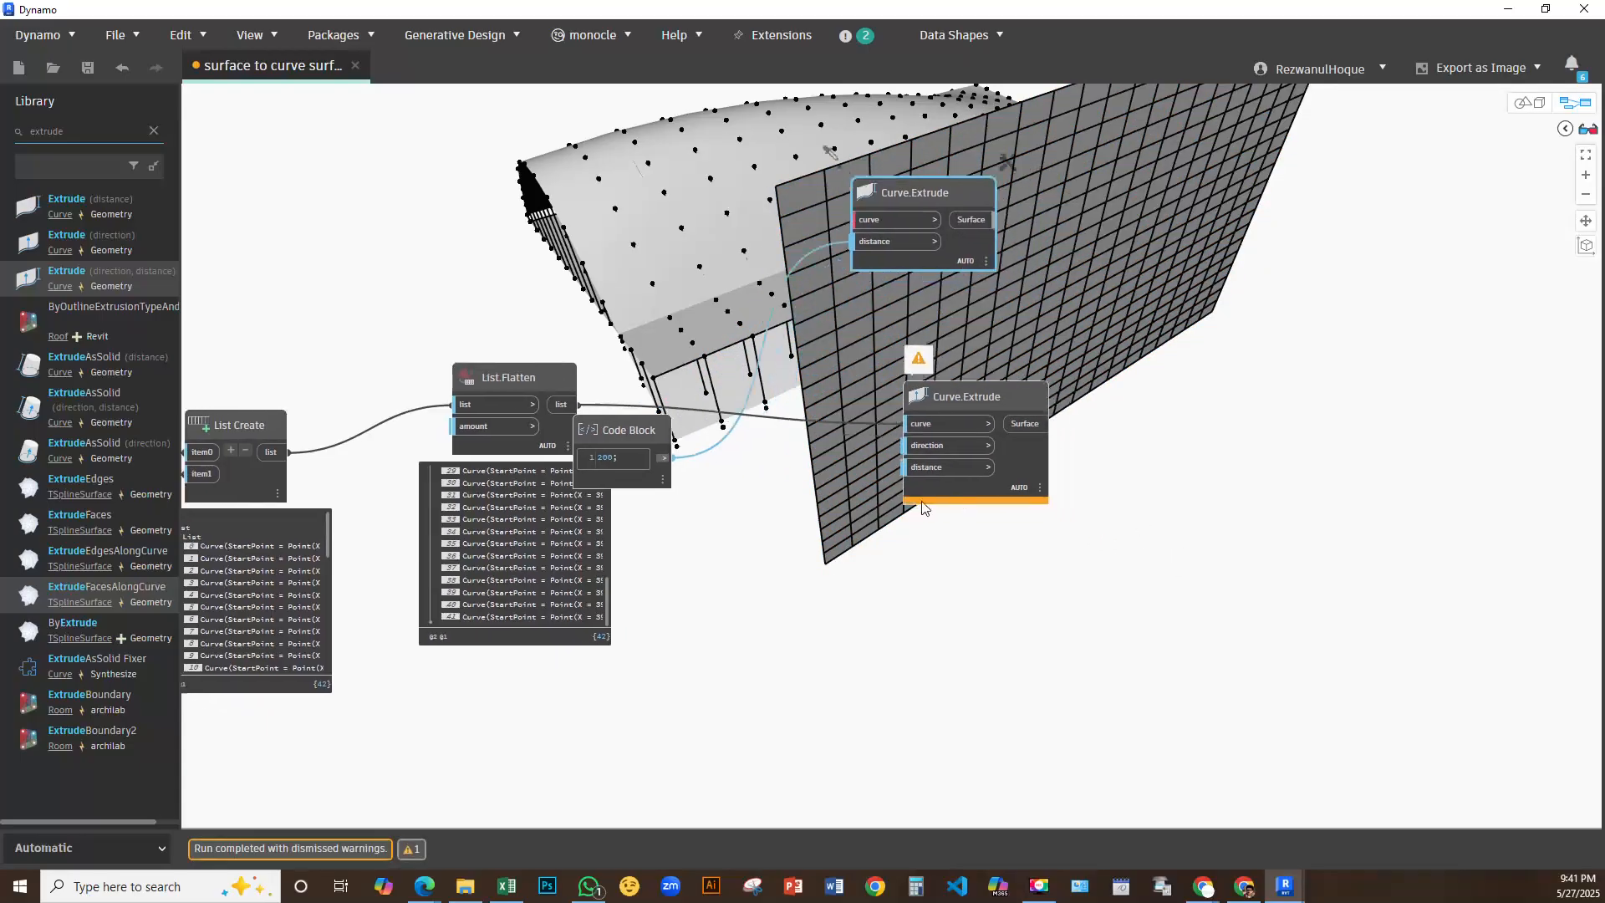
Move the second Curve.Extrude node slightly away from the List.Flatten and Code Block nodes
scroll(922, 507, "up", 2)
left_click(1082, 439)
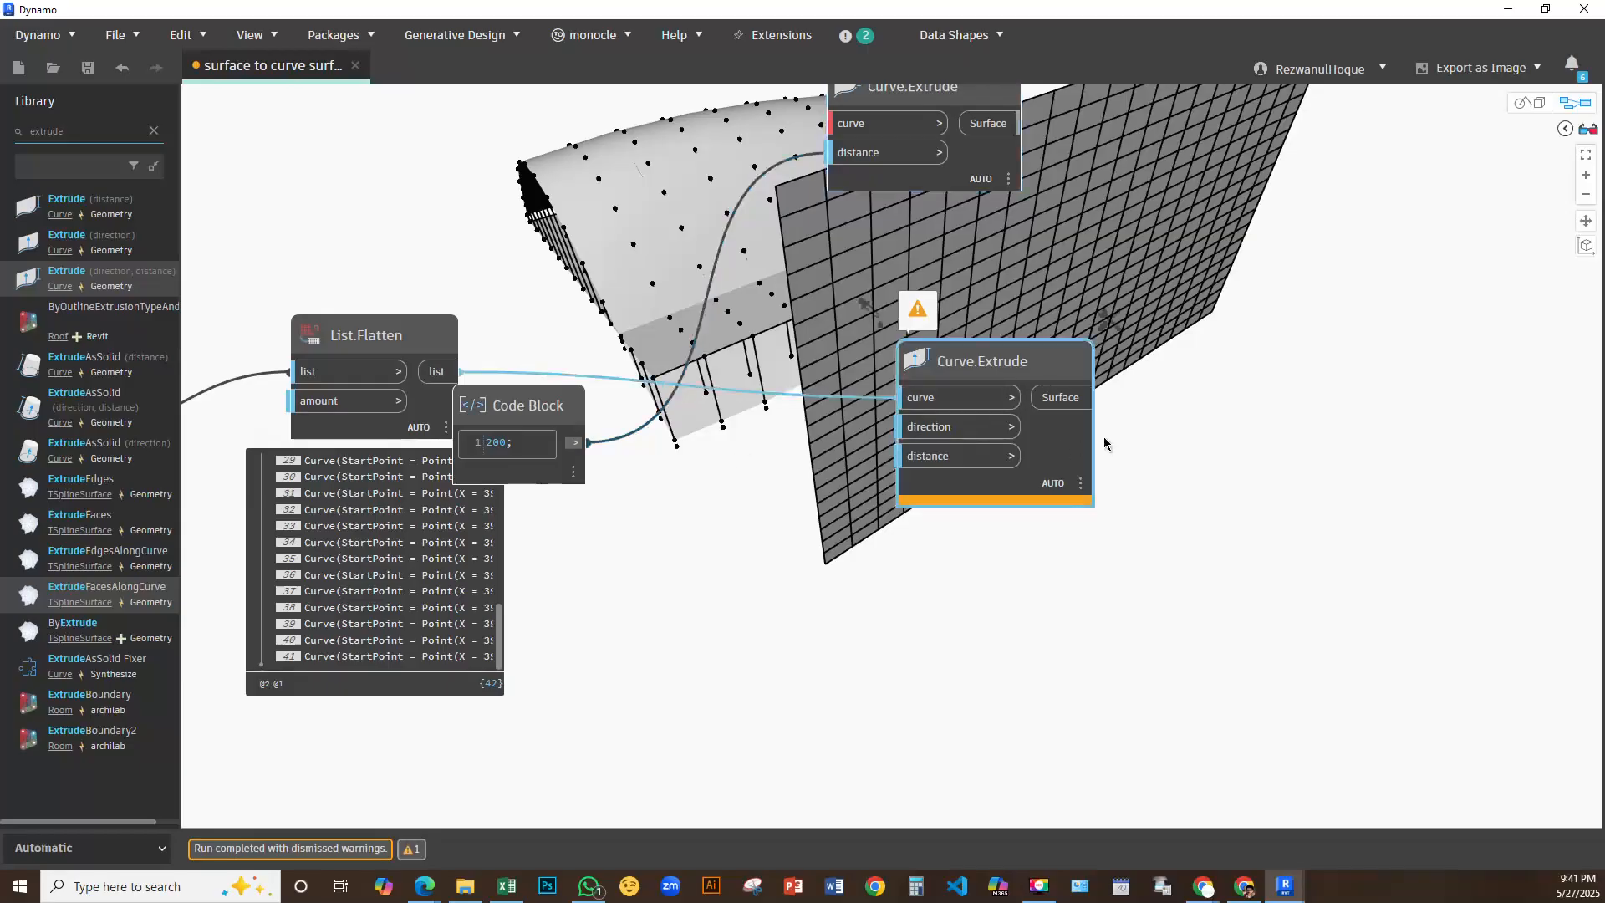
left_click_drag(1091, 443, 1135, 435)
double_click(762, 462)
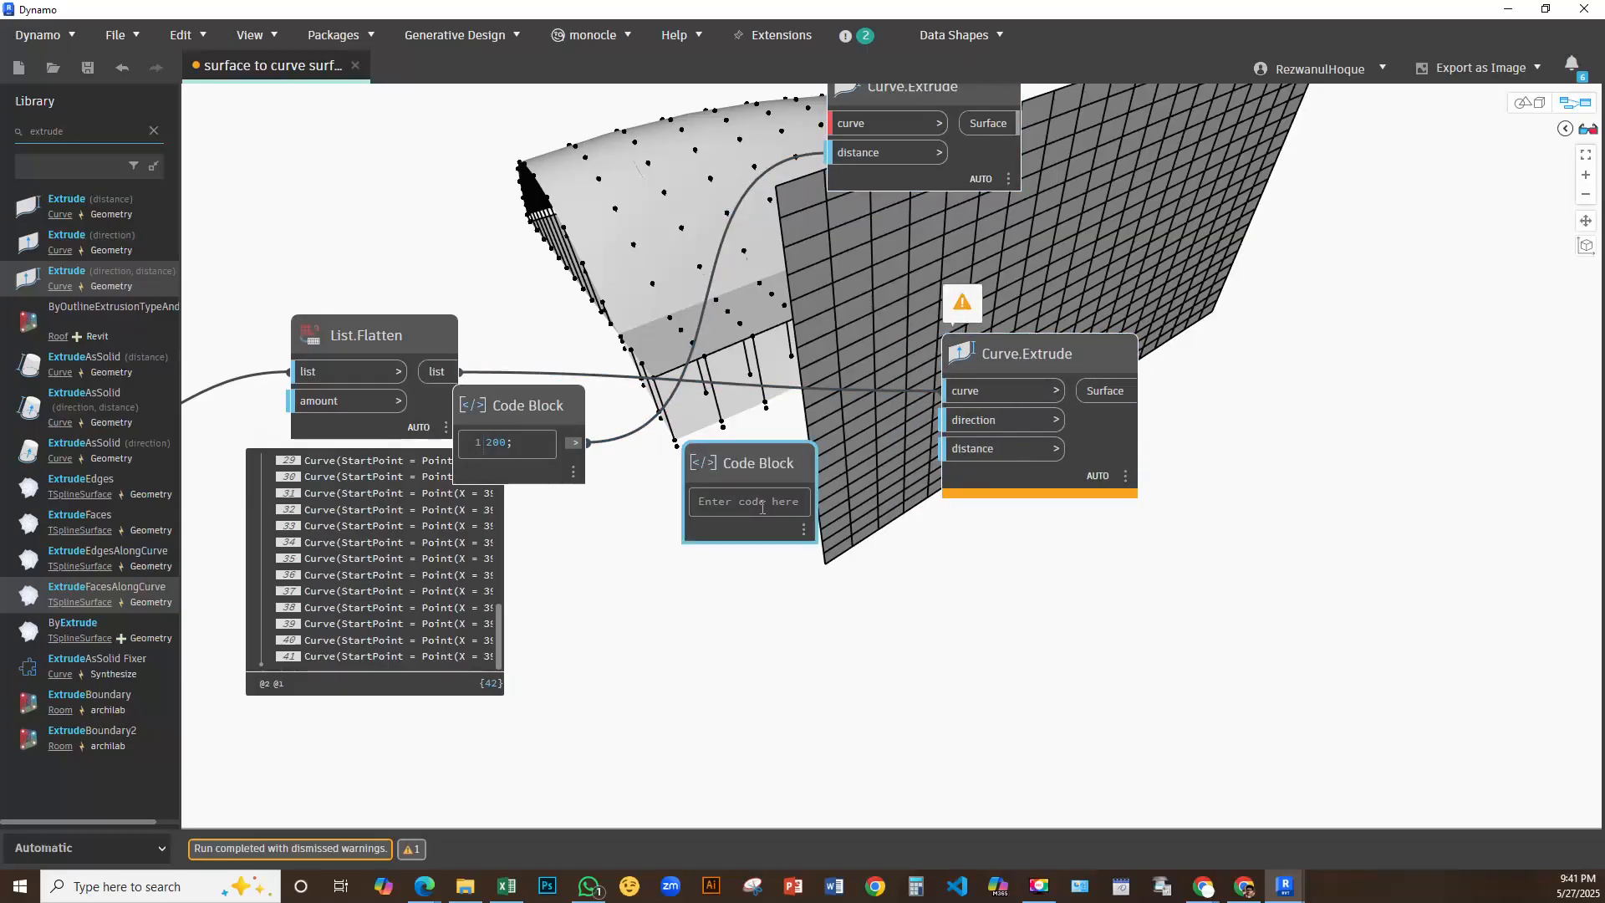
left_click_drag(769, 468, 826, 547)
key("Delete")
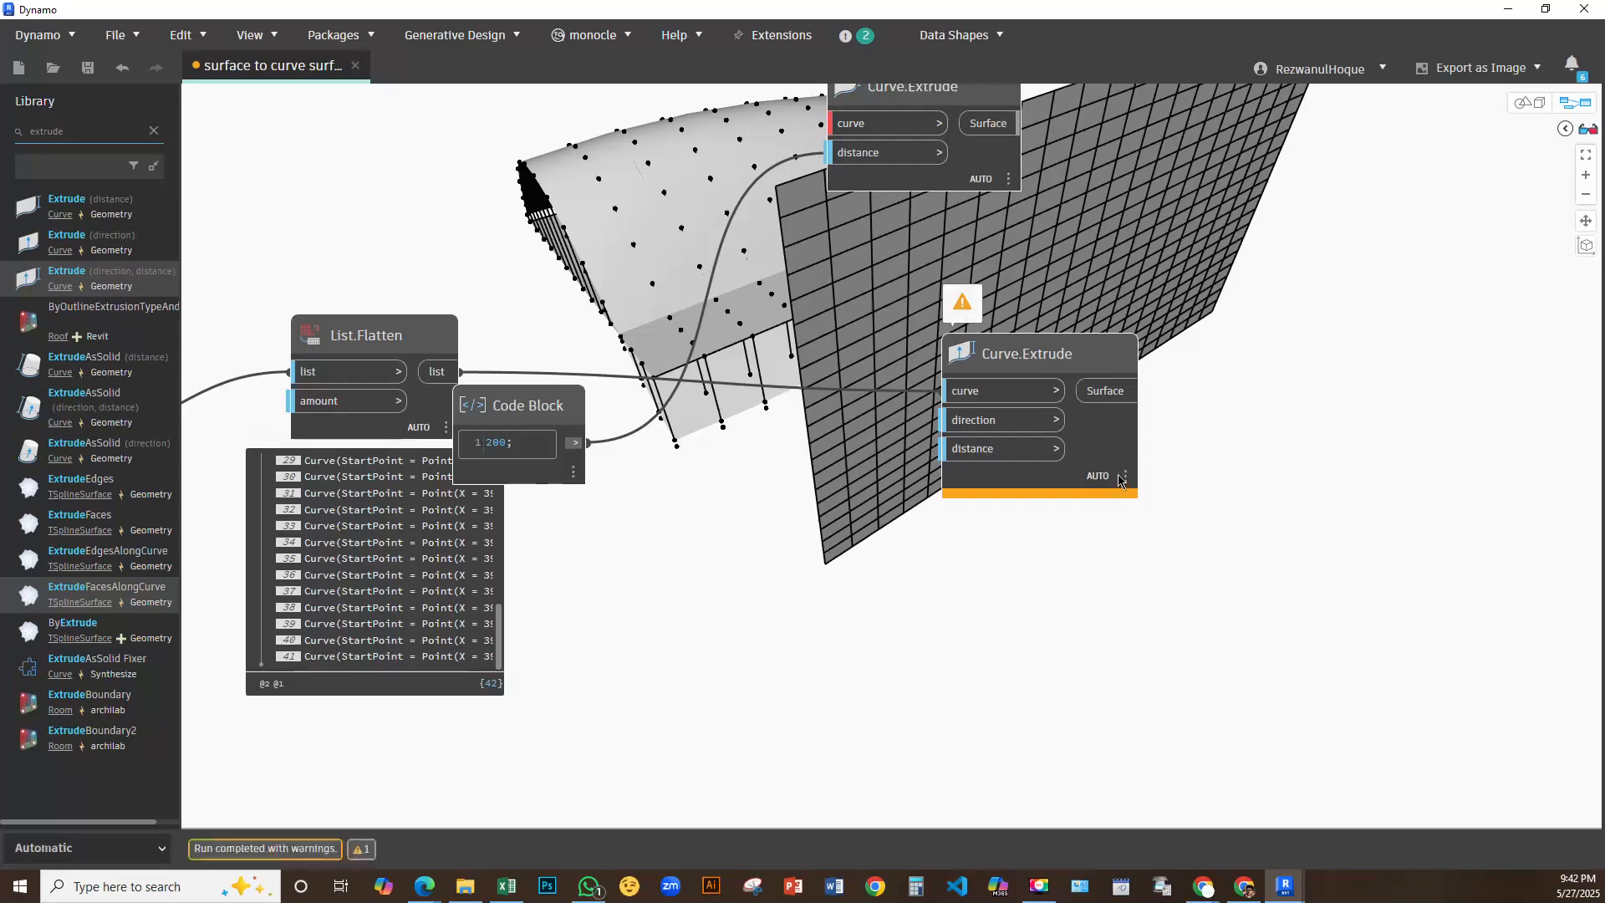
Add a Vector.XAxis node and place it beside the new Curve.Extrude node's direction input
mouse_move(967, 431)
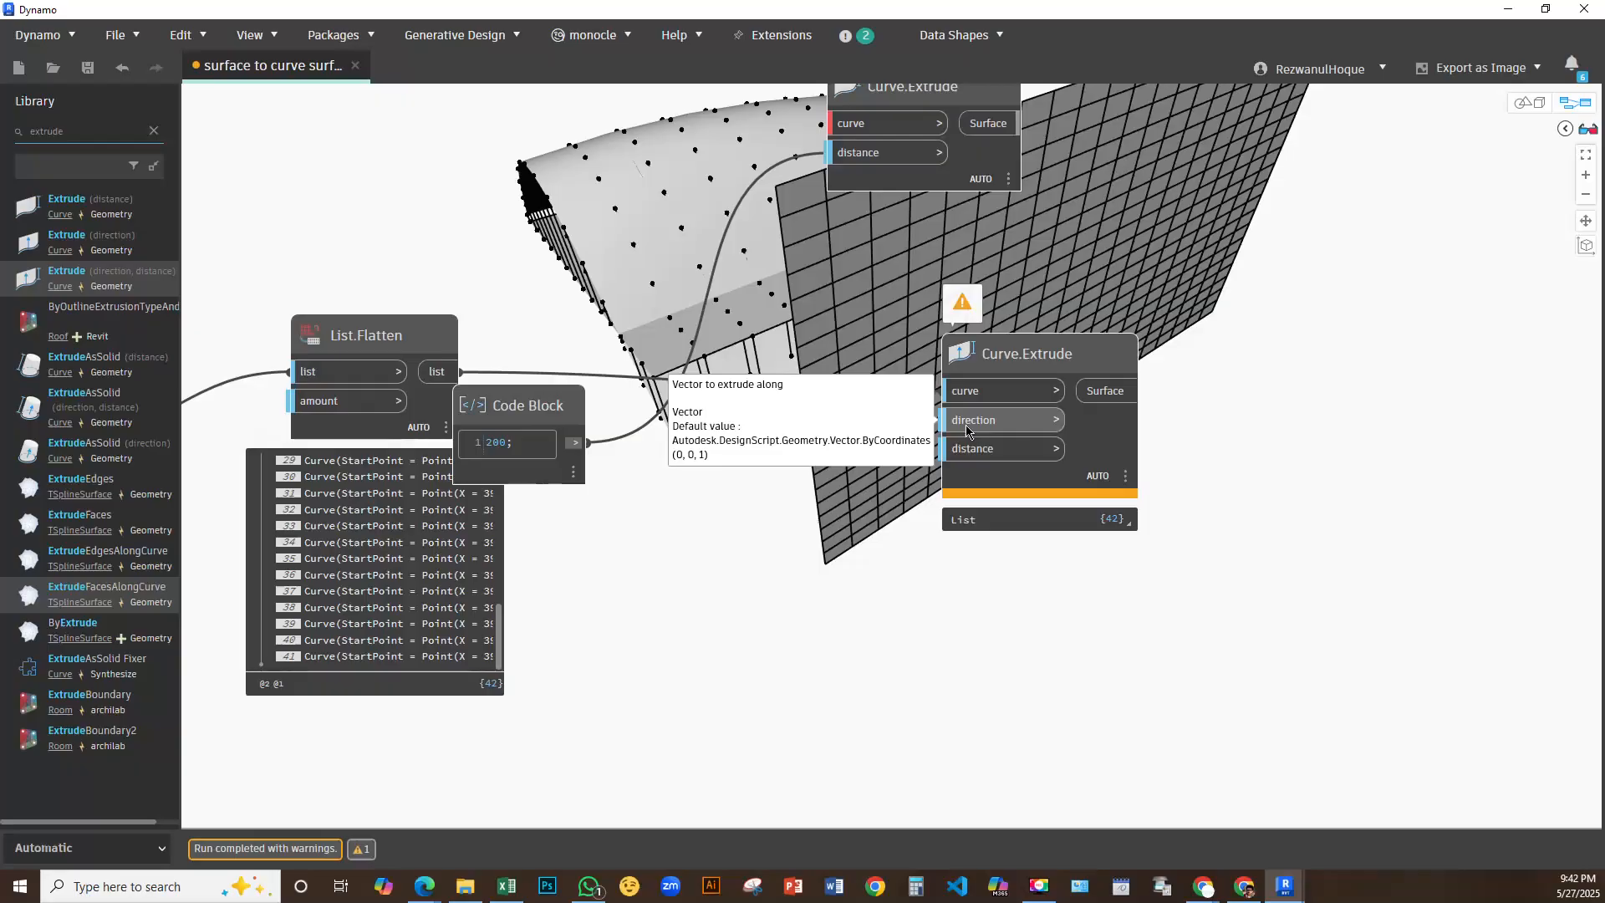
right_click(701, 529)
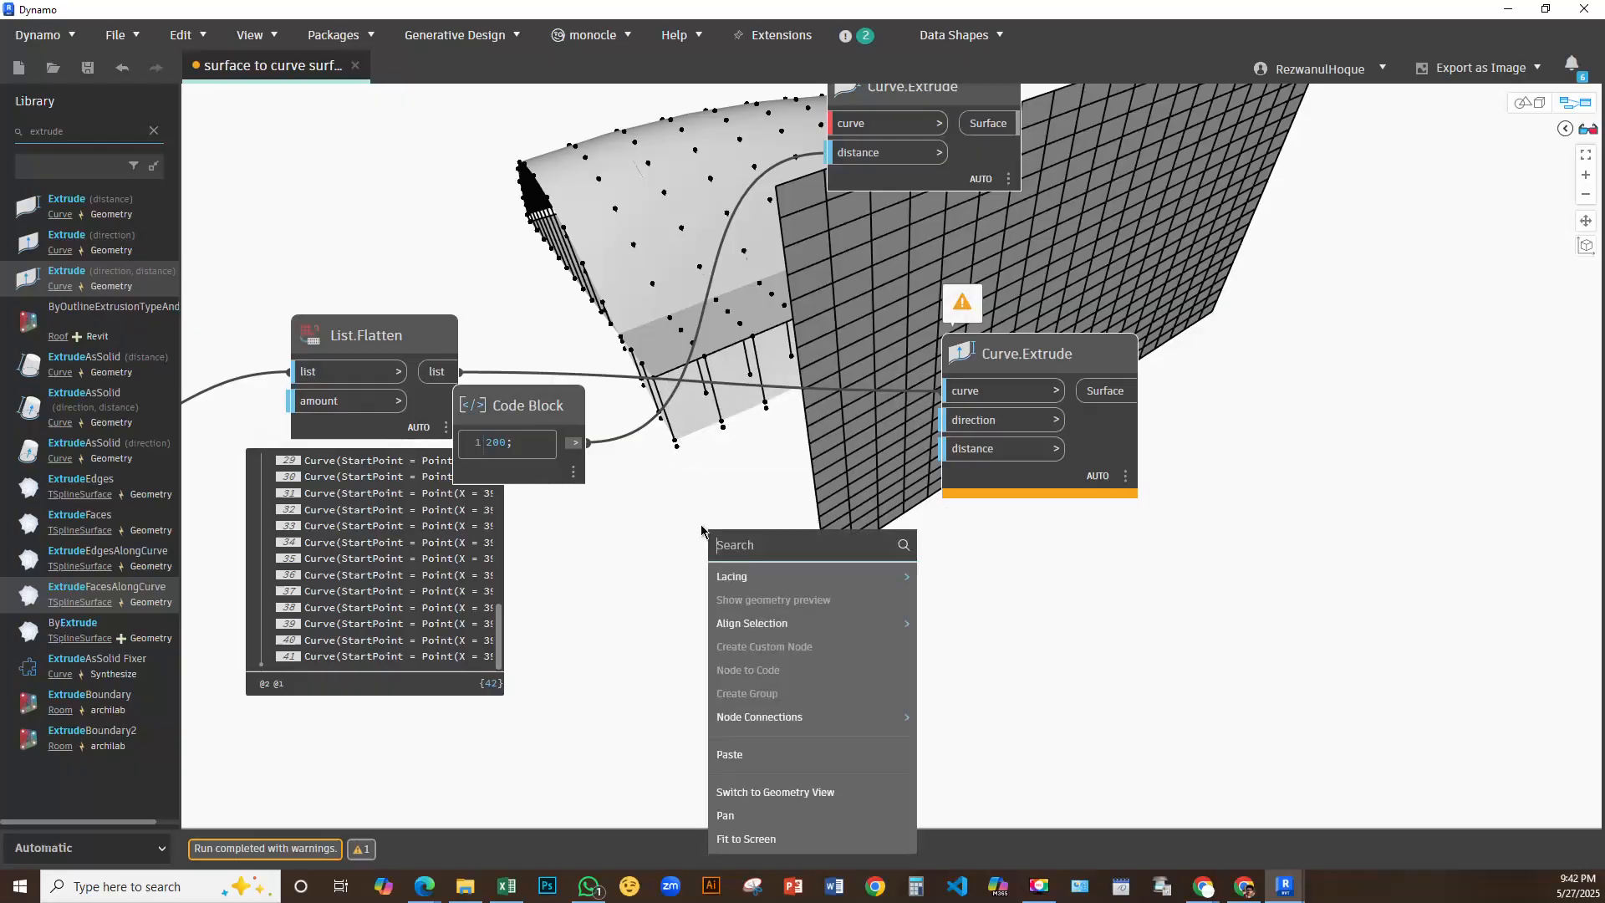
left_click(691, 565)
right_click(692, 569)
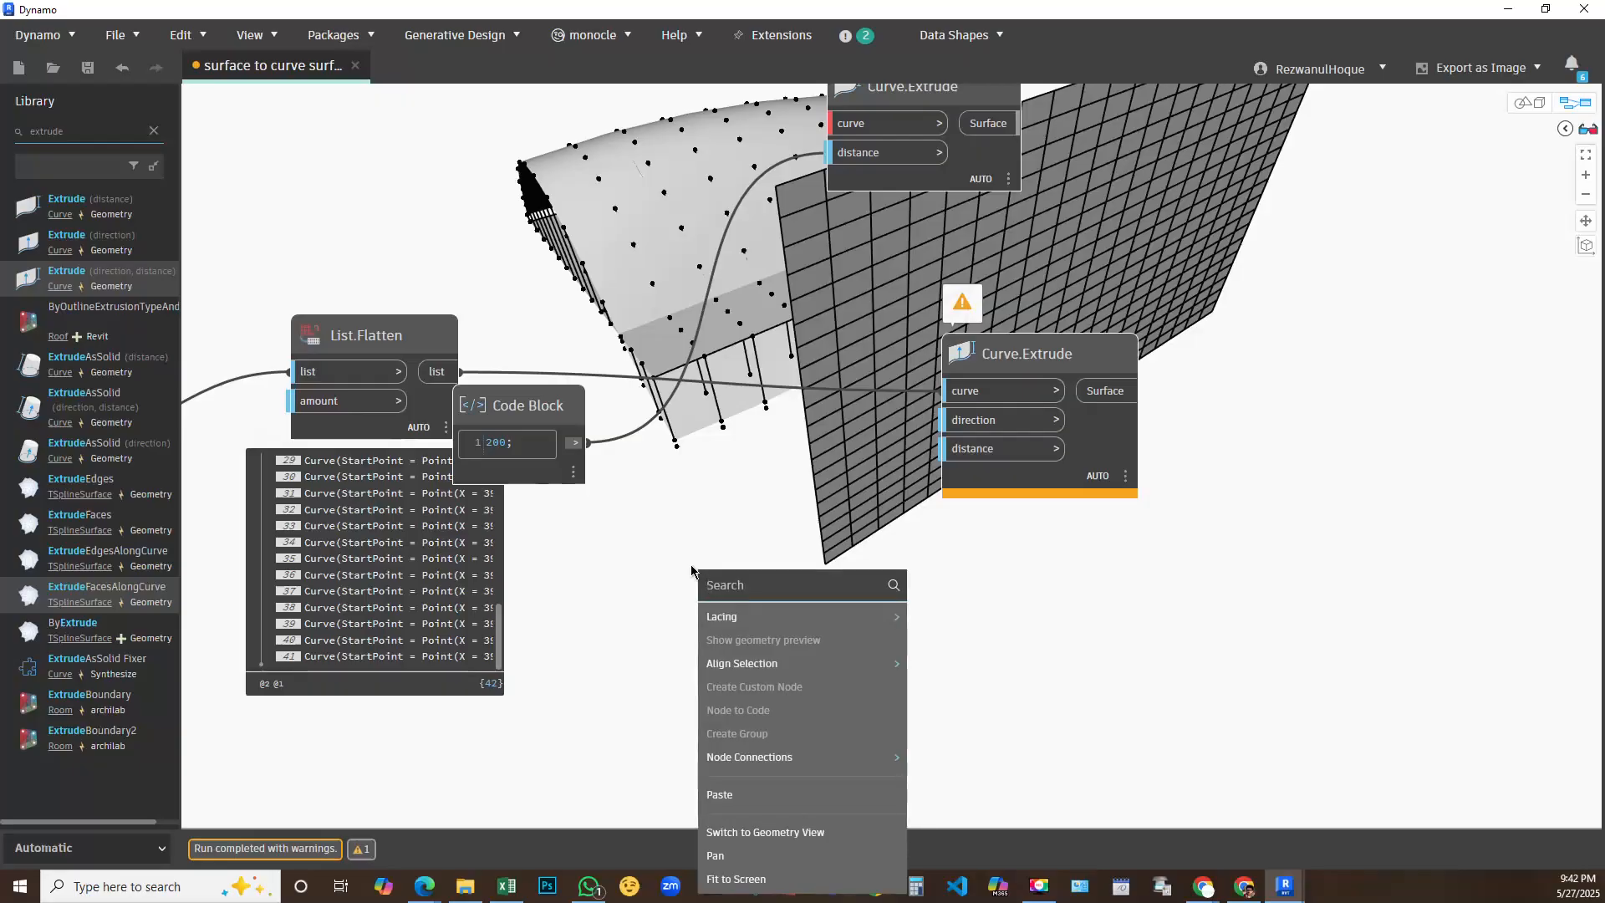
type("x")
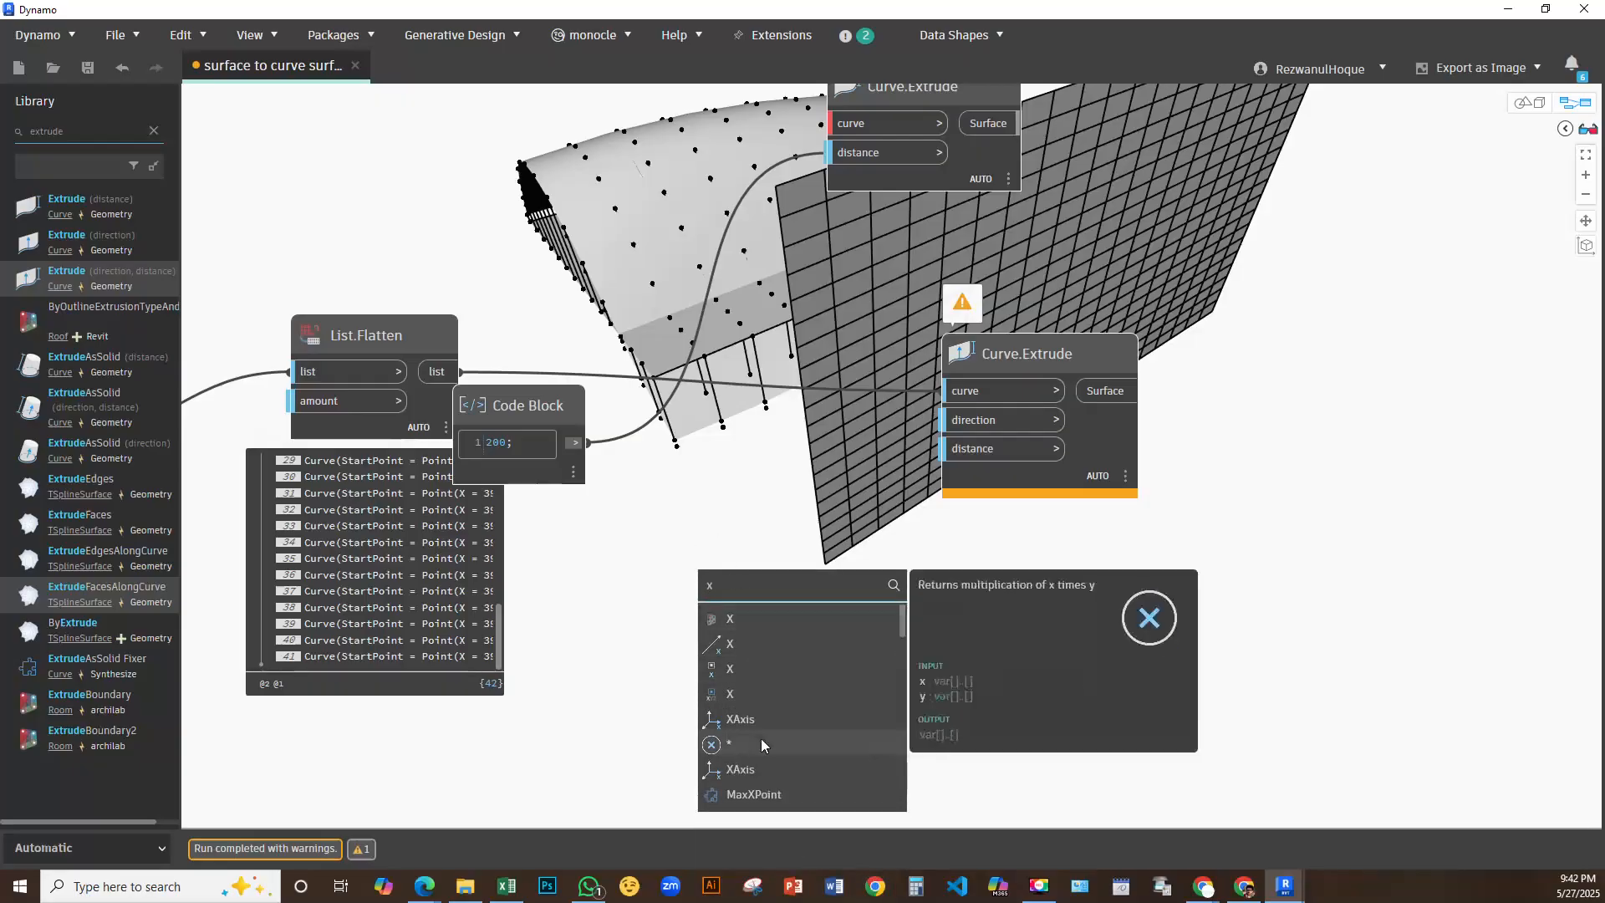
left_click(740, 718)
left_click_drag(747, 736, 760, 500)
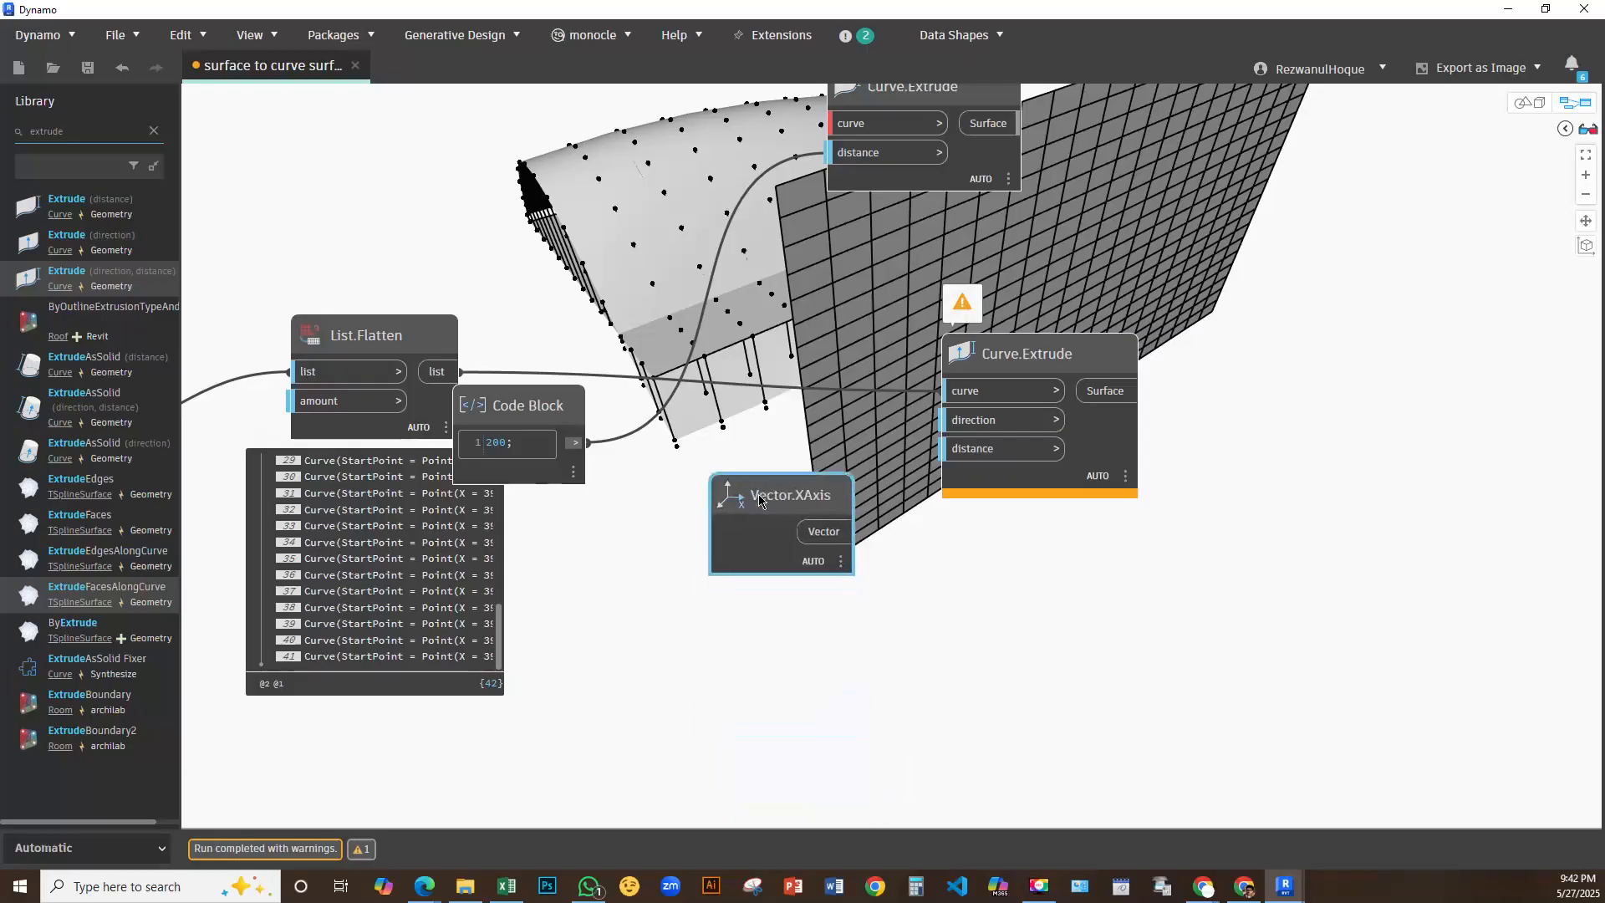
Add a Vector.YAxis node below Vector.XAxis and connect Vector.XAxis to the new Curve.Extrude node's direction input
right_click(739, 700)
type("y")
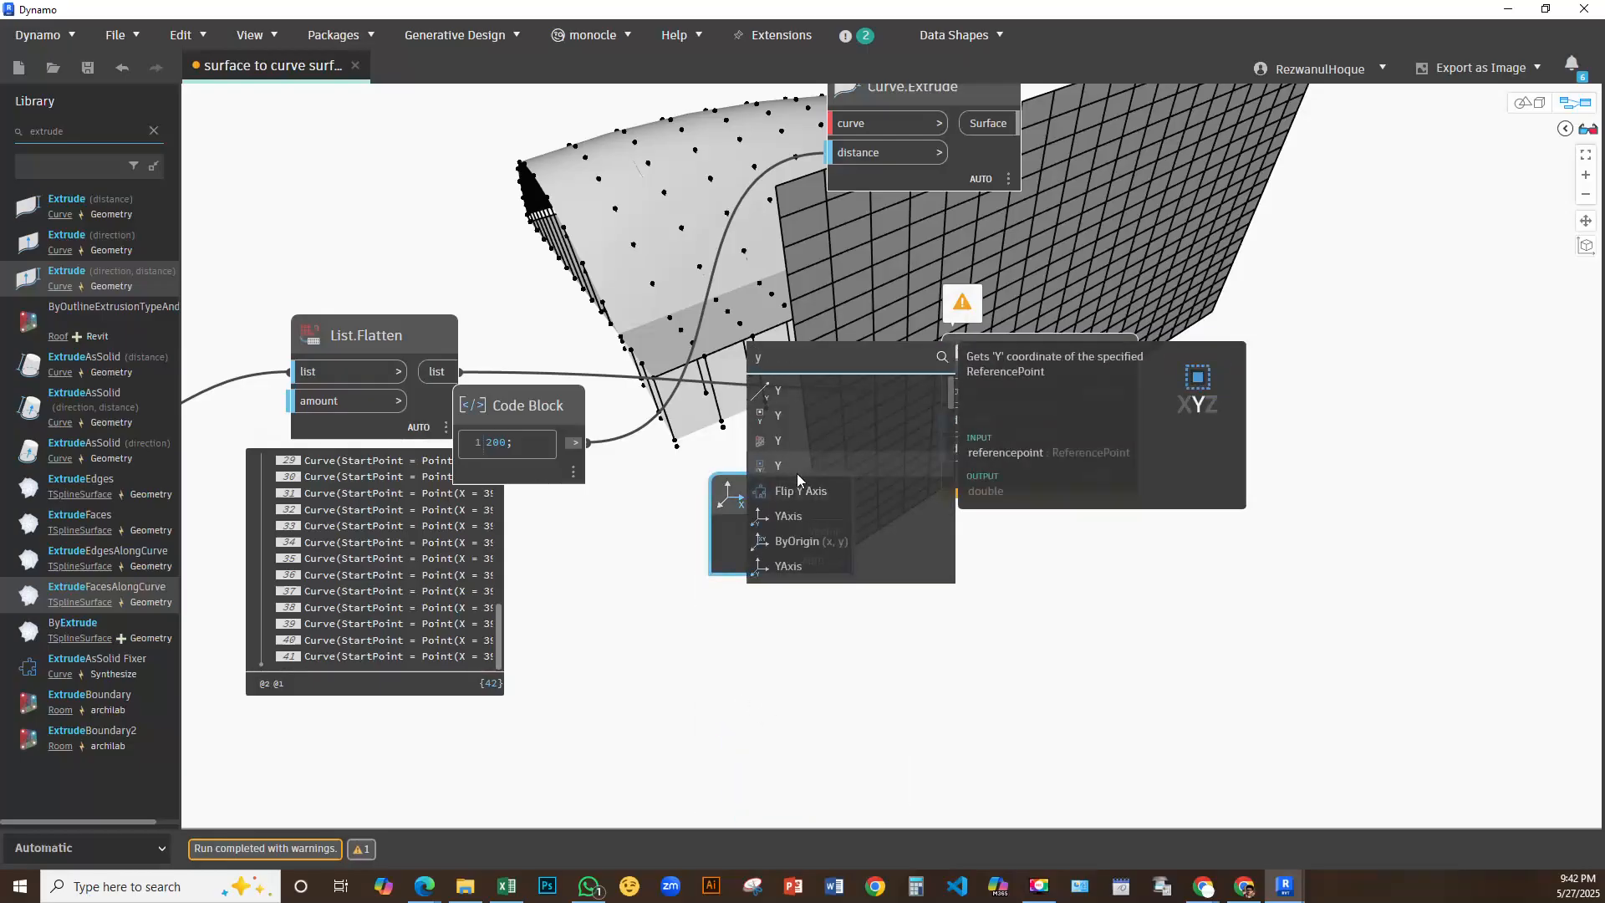
left_click(798, 526)
left_click_drag(921, 590, 862, 540)
key("ctrl+z")
middle_click_drag(1017, 577, 830, 564)
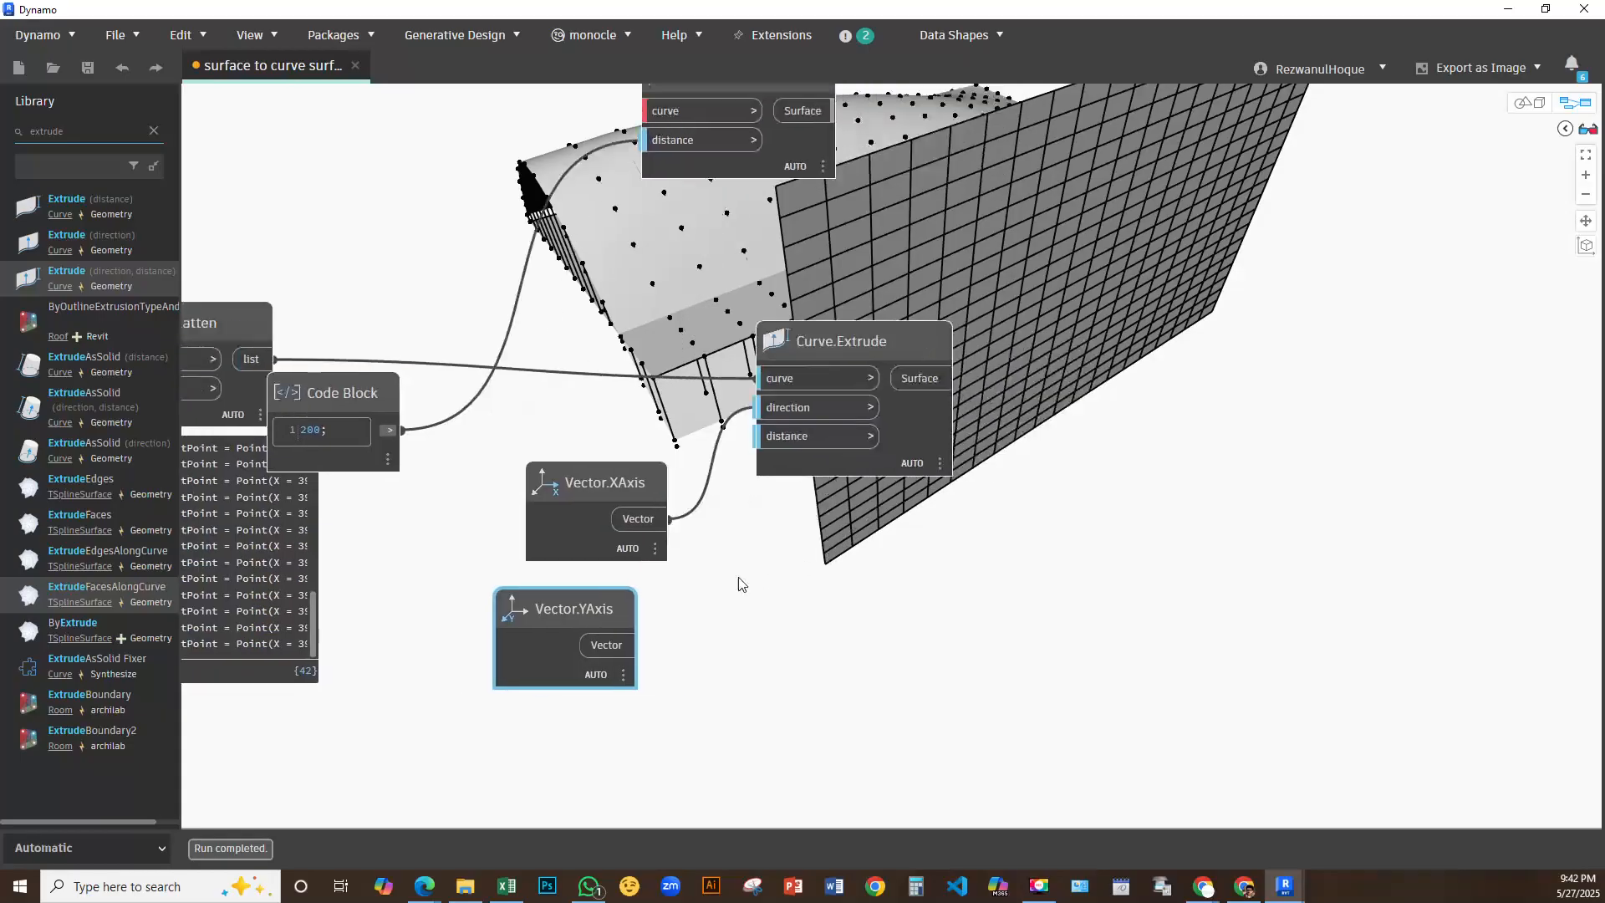
Feed Vector.YAxis into Curve.Extrude's direction input and the 200 Code Block into its distance input, moving the node clear of the vectors
left_click(784, 409)
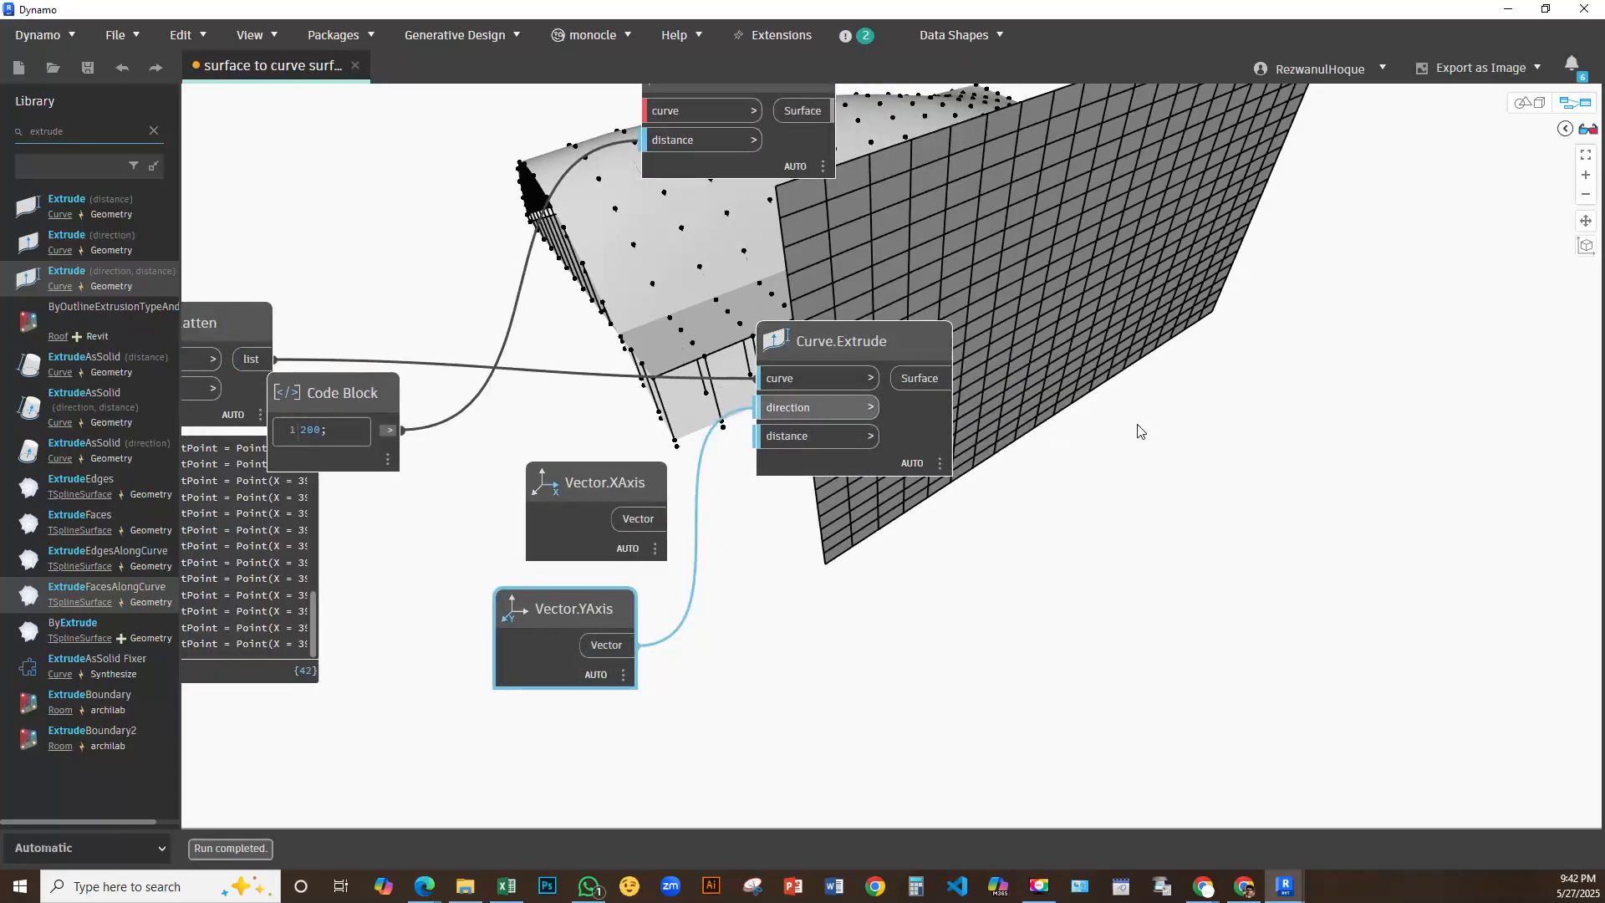
left_click_drag(930, 427, 1054, 408)
middle_click_drag(711, 297, 862, 335)
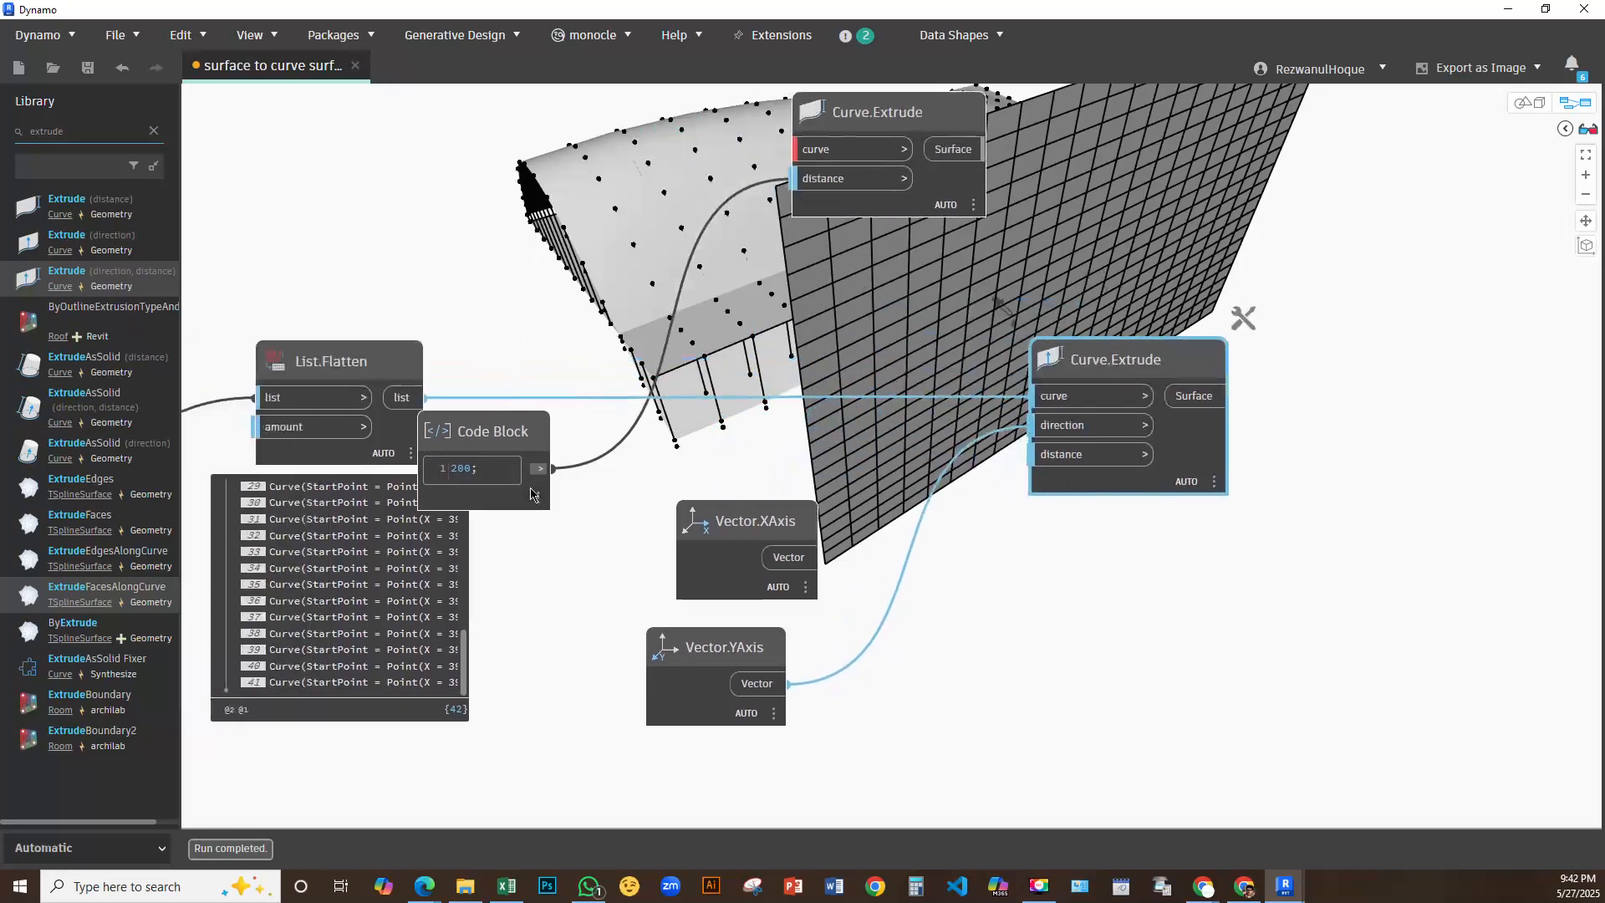
left_click(540, 469)
left_click(1030, 453)
middle_click_drag(1093, 523, 706, 541)
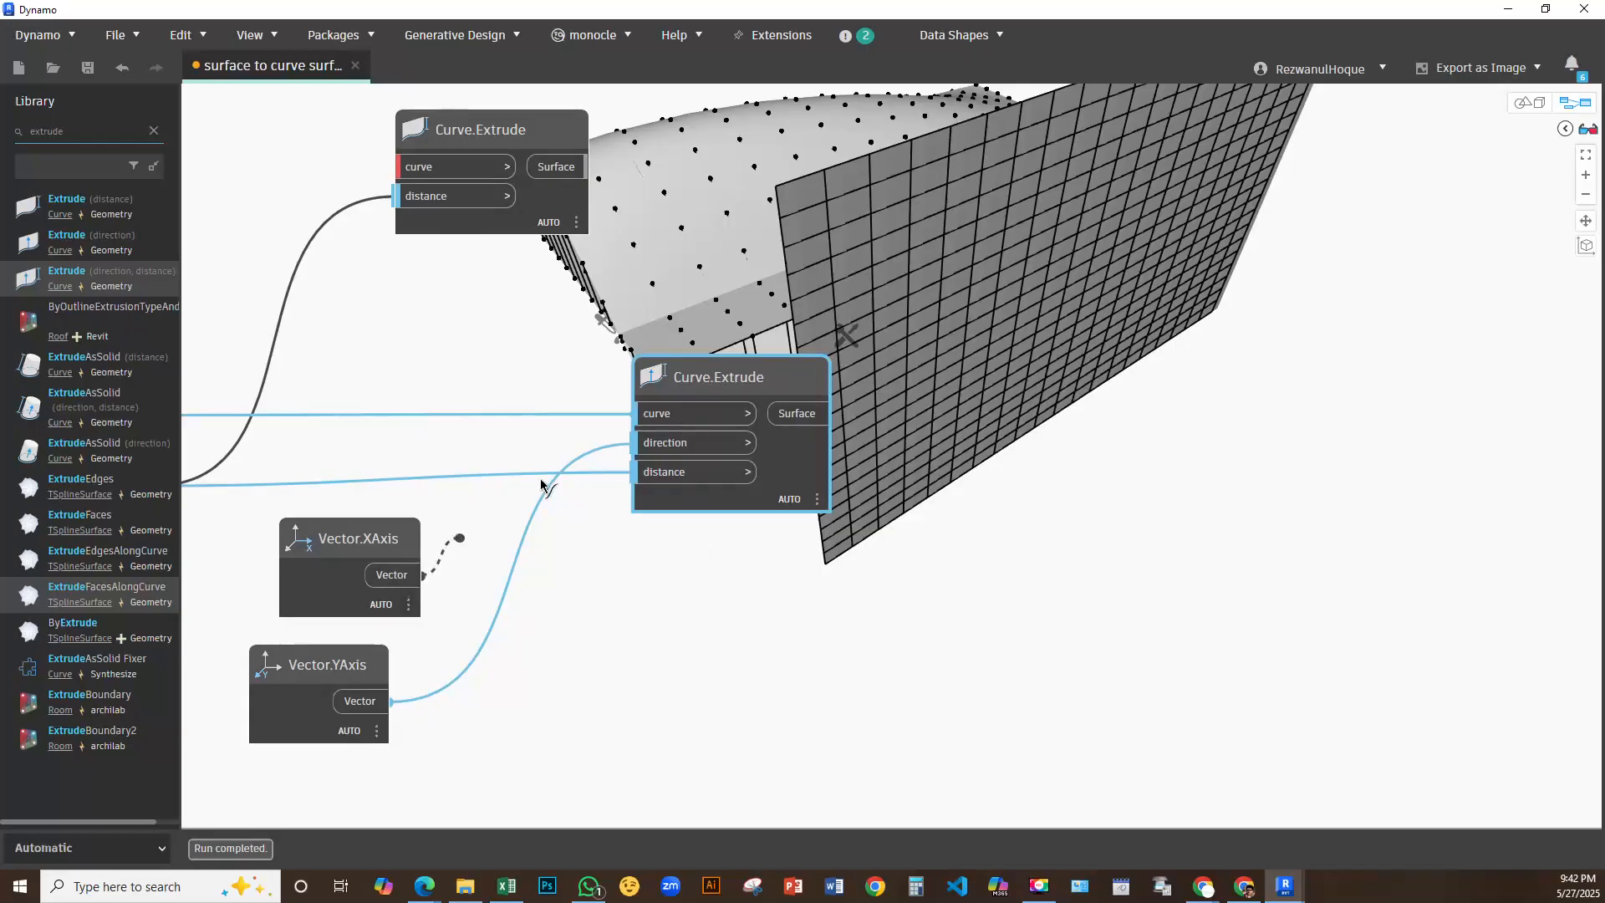
Replace Vector.YAxis with Vector.XAxis as the source of Curve.Extrude's direction input
left_click(635, 443)
middle_click_drag(922, 533, 960, 535)
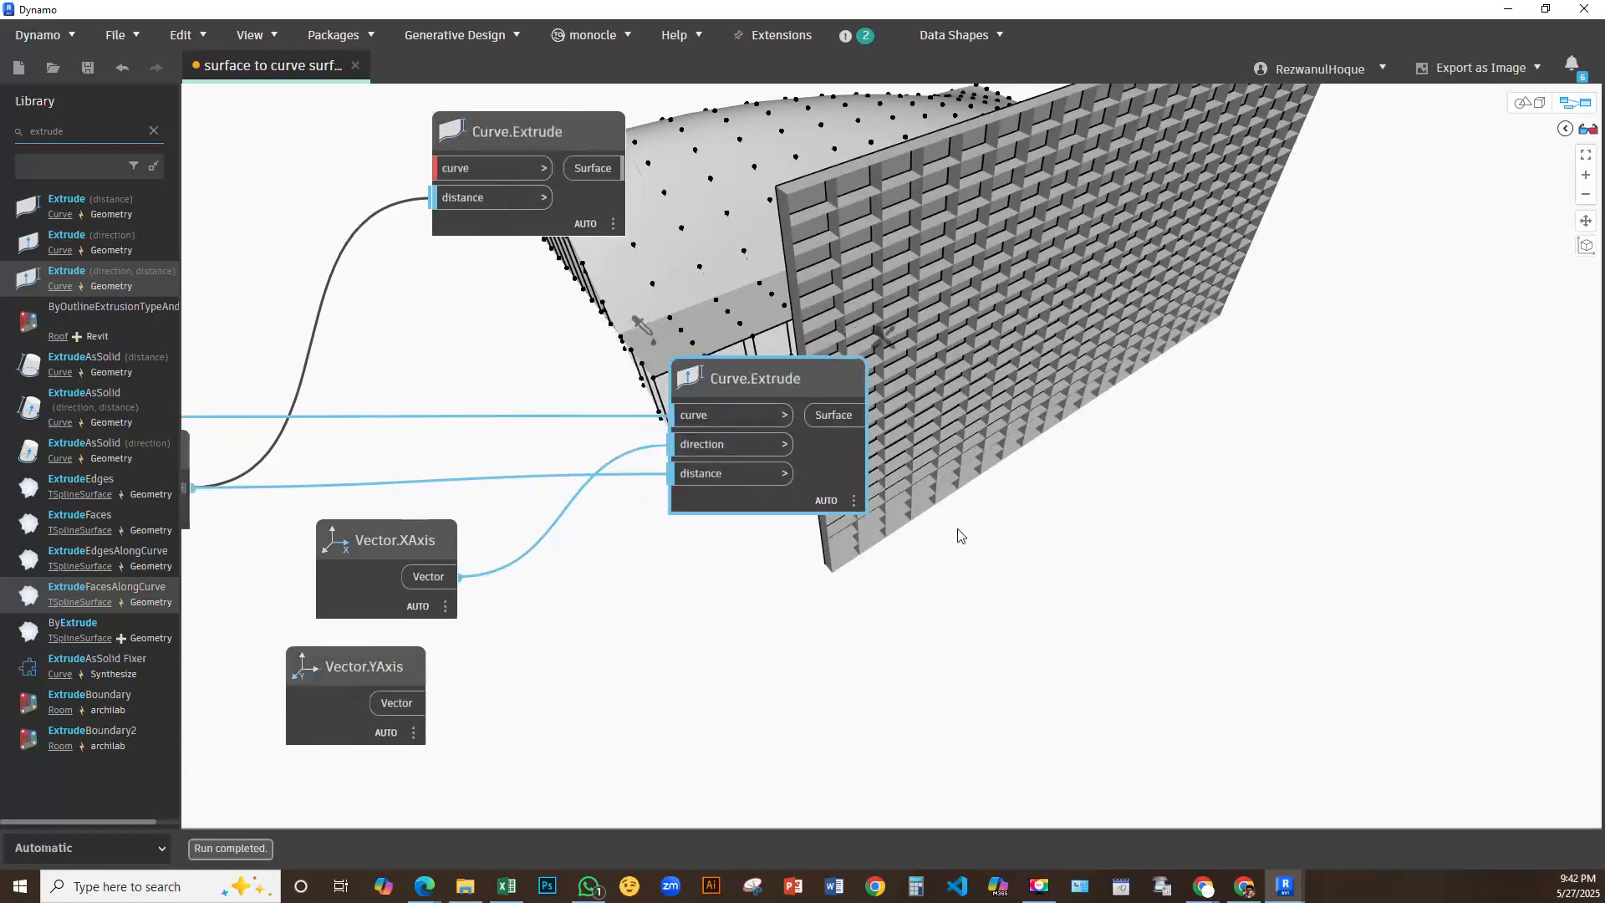
left_click(443, 667)
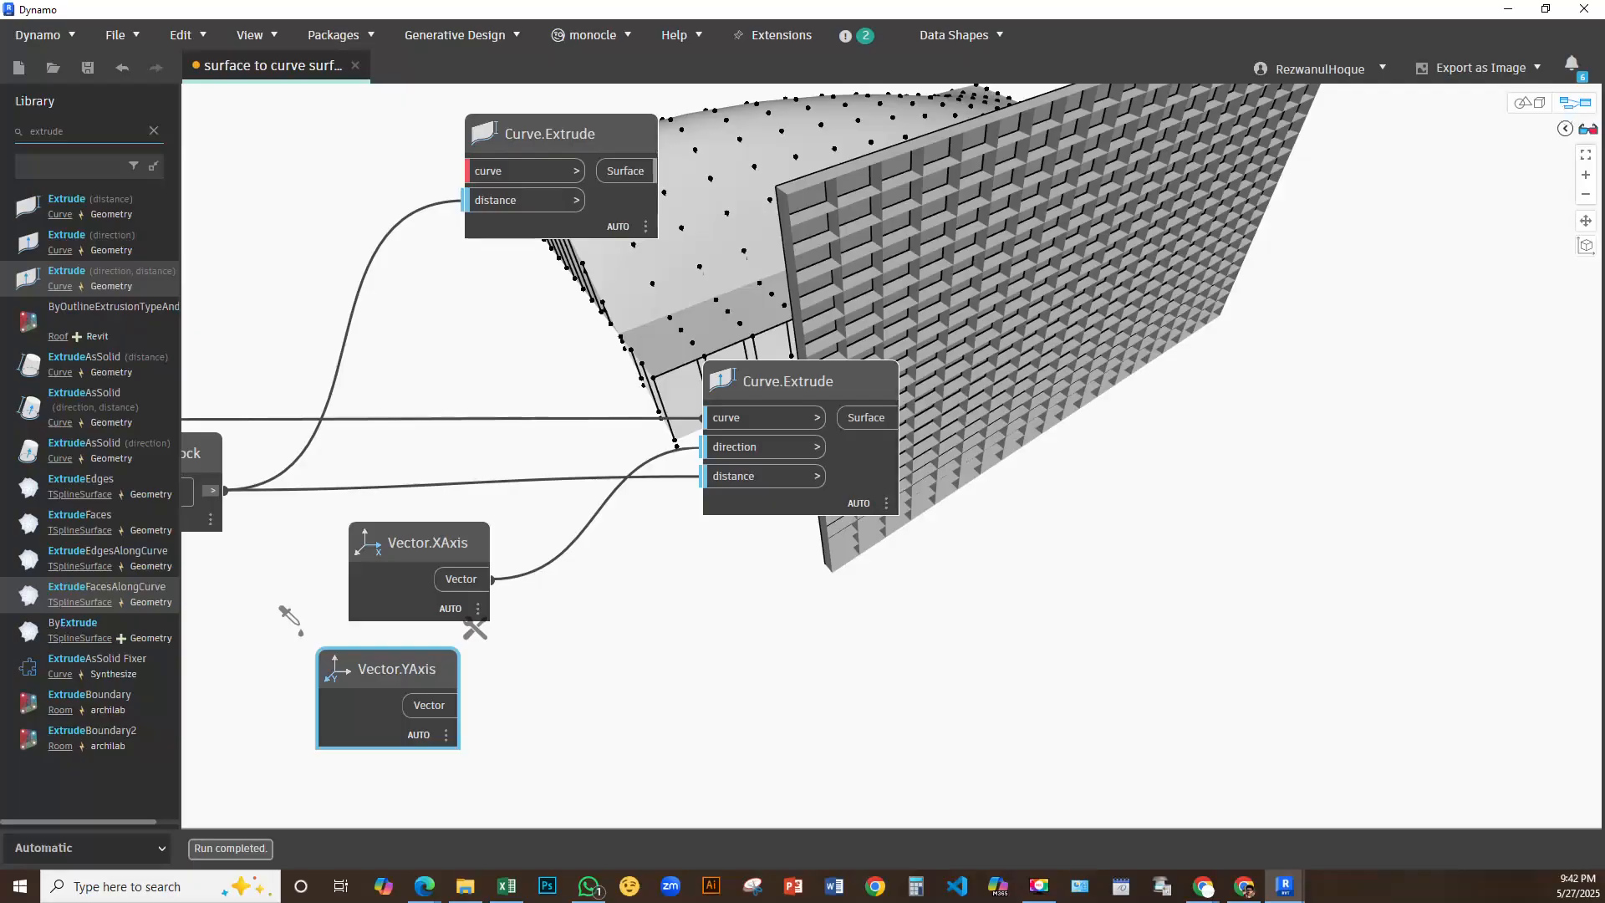
Examine the grid extruded along the X axis from several angles and up close in the 3D view
left_click(1528, 104)
right_click_drag(1079, 393, 892, 435)
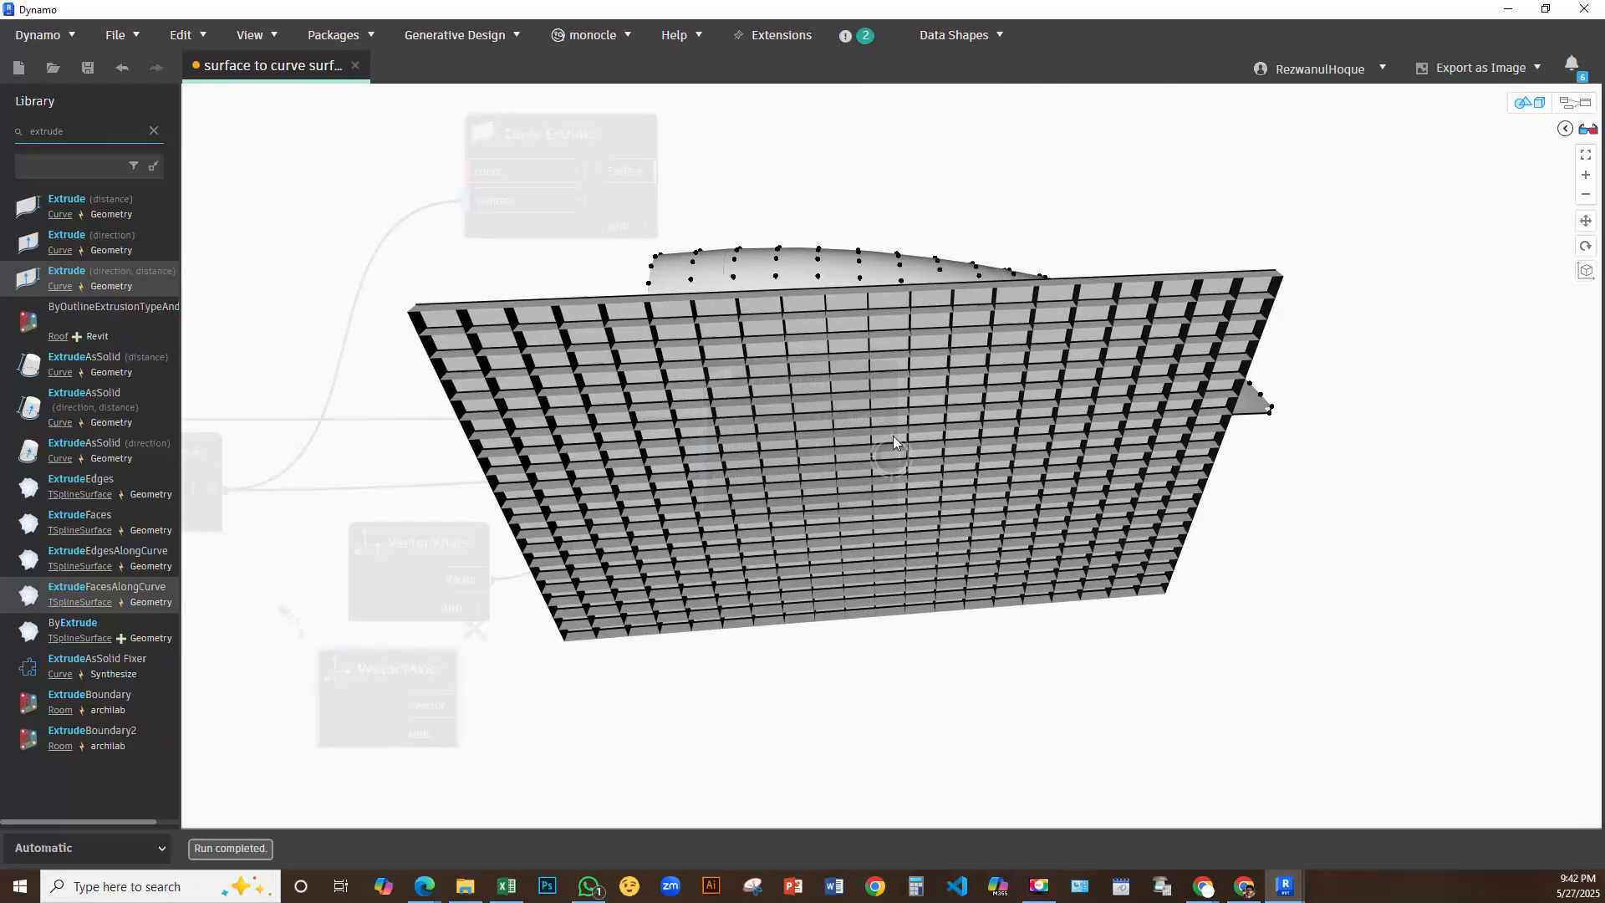
scroll(892, 435, "up", 10)
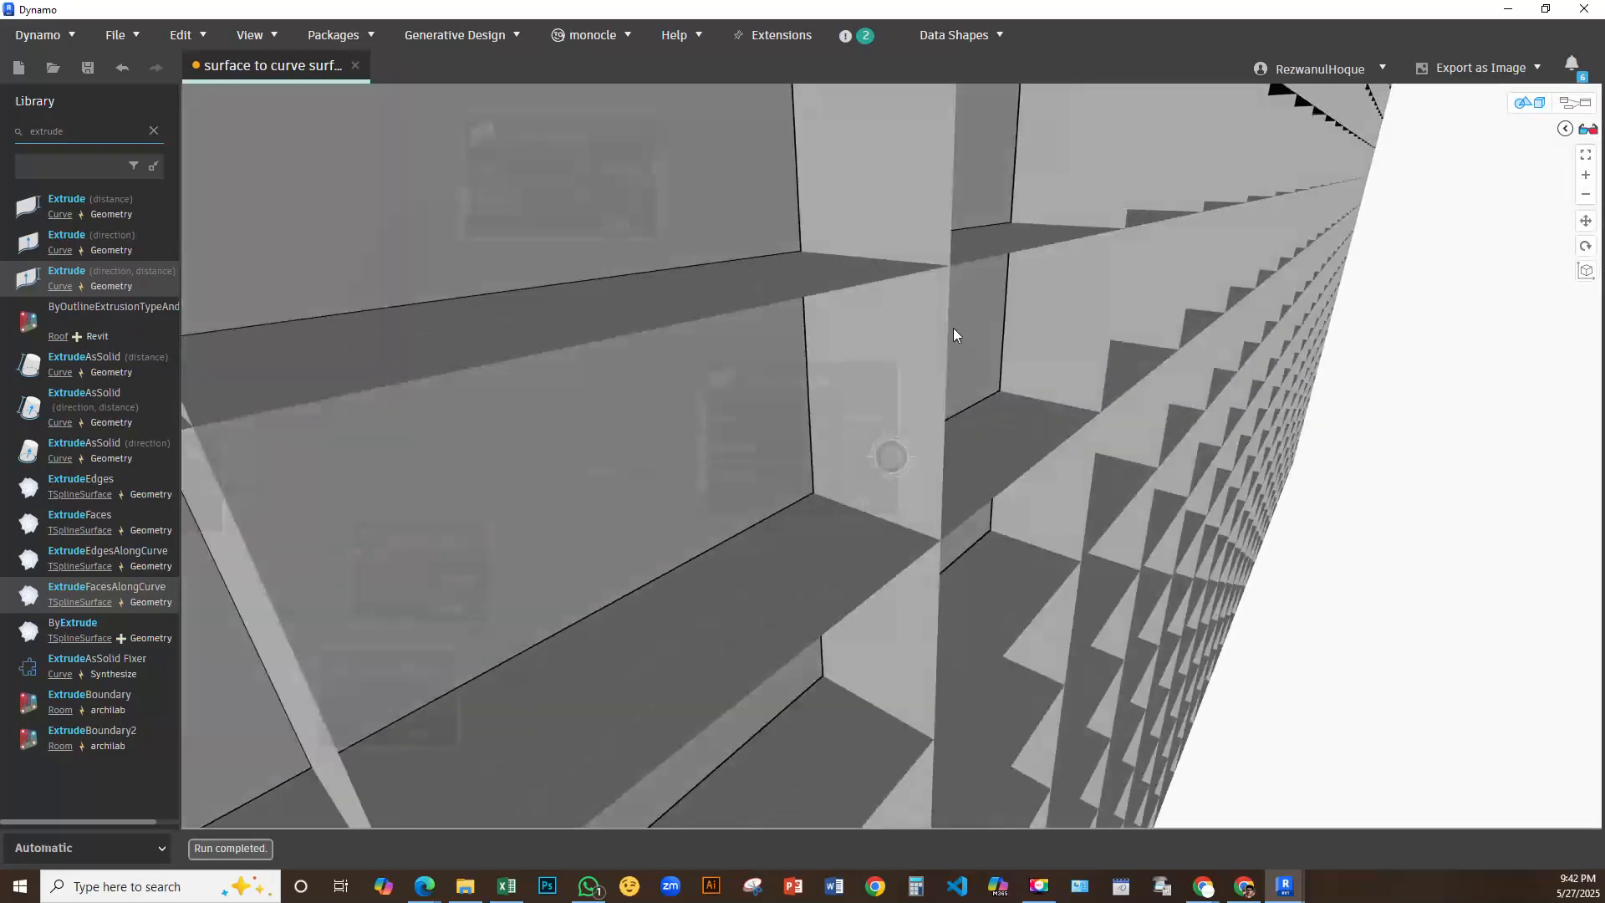
scroll(952, 328, "down", 10)
right_click_drag(954, 372, 928, 362)
left_click(1538, 100)
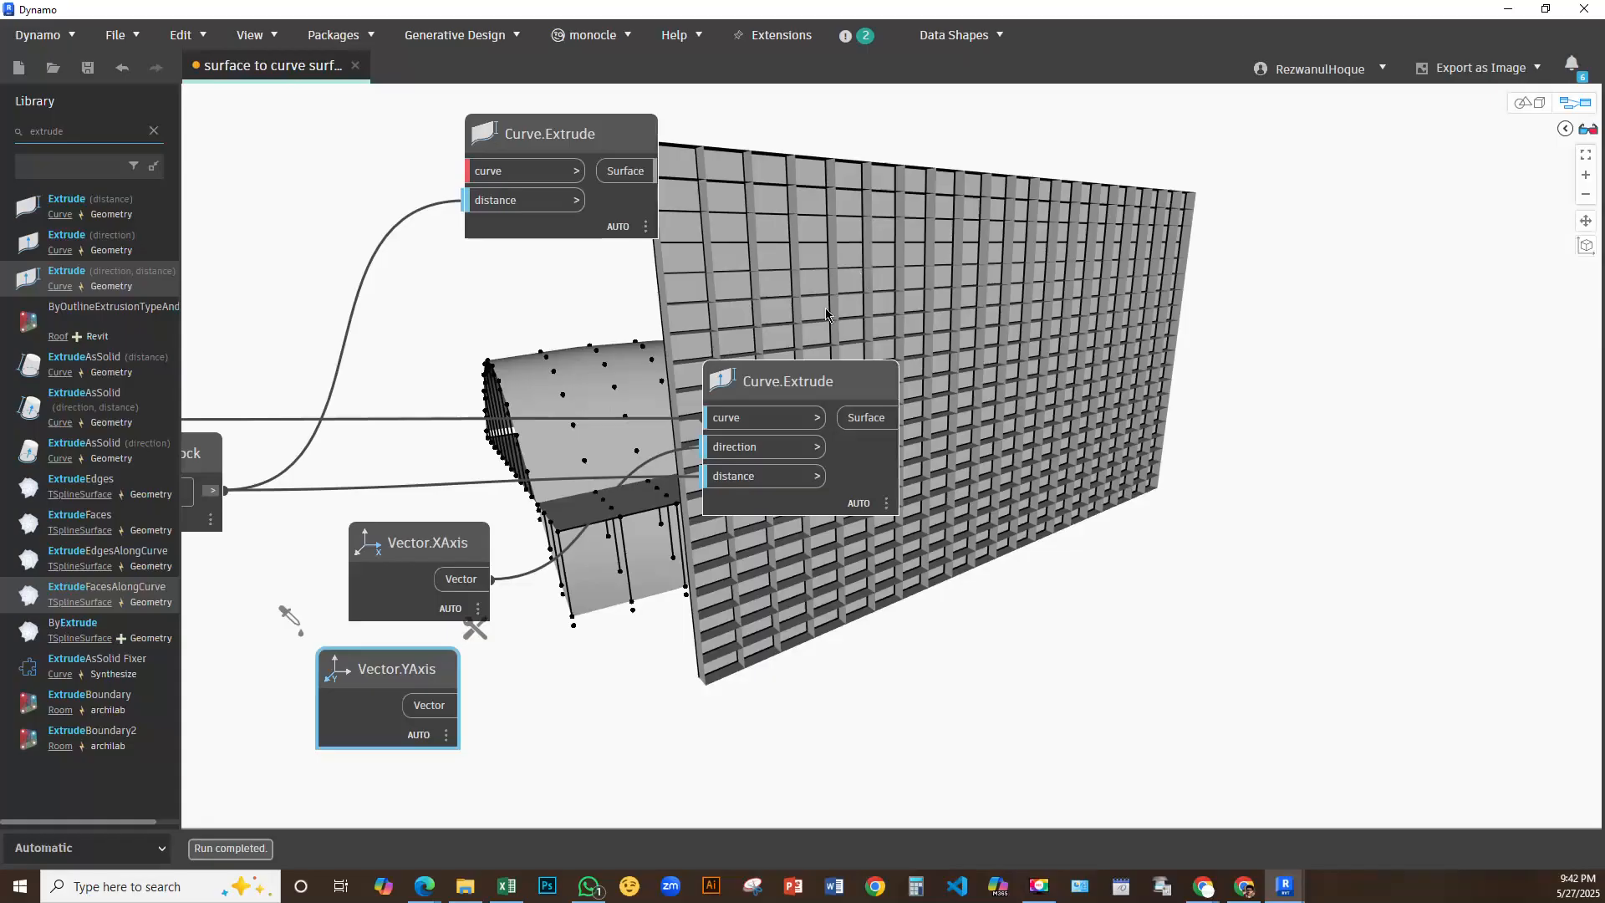
right_click(1065, 489)
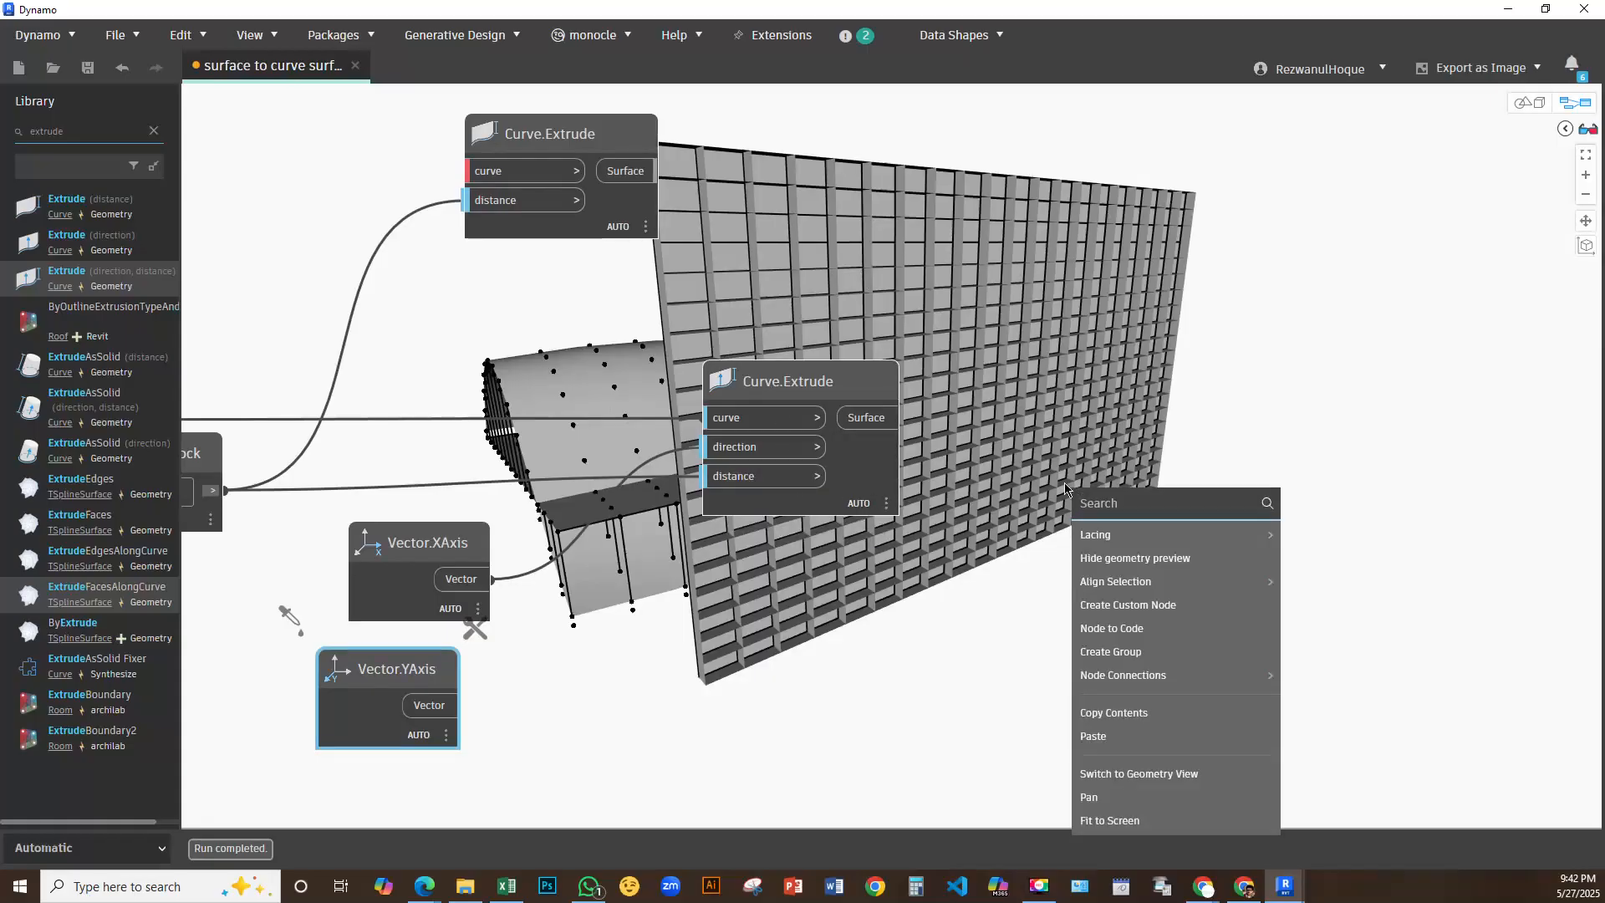
type("thick")
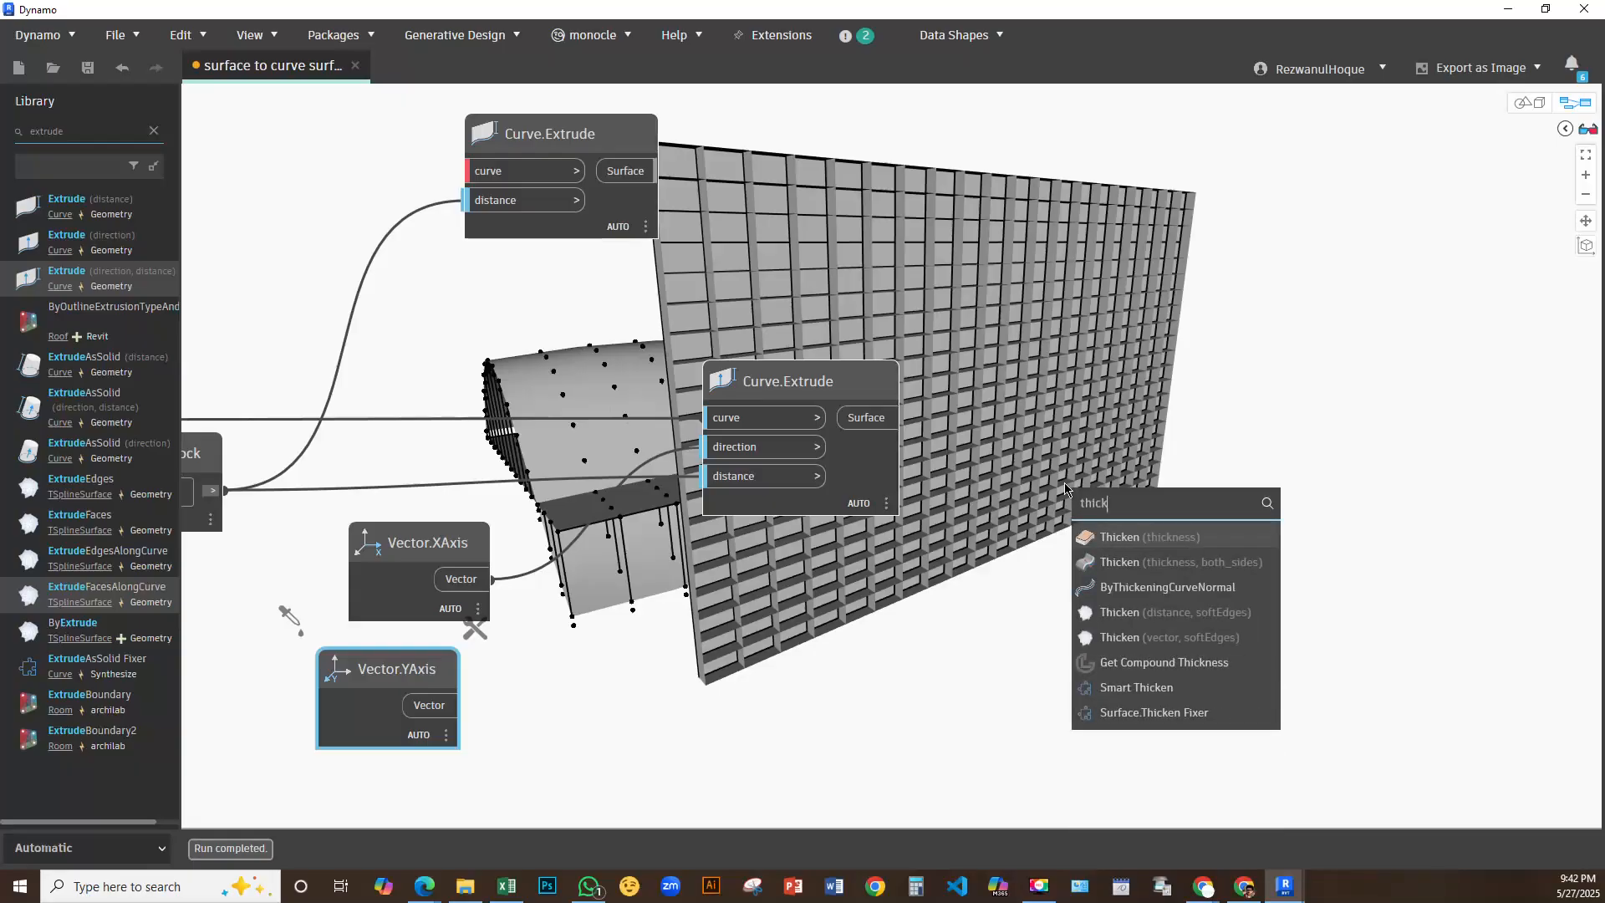
key("Return")
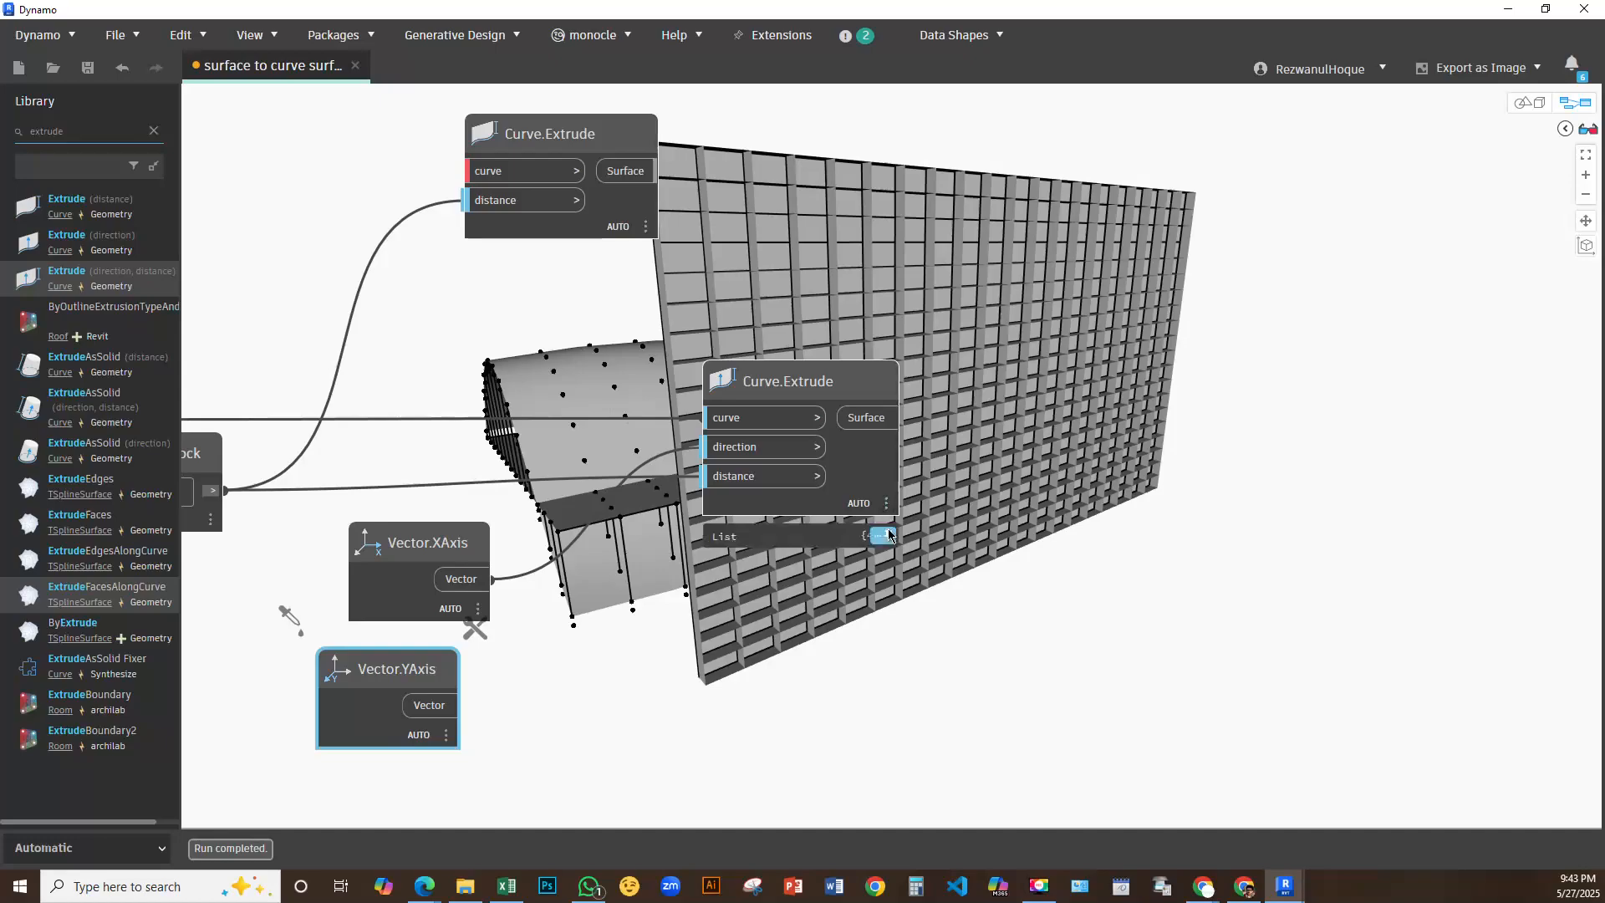
Pin open the output preview of the connected Curve.Extrude node and review its list of surfaces
left_click(887, 537)
middle_click_drag(804, 632, 725, 485)
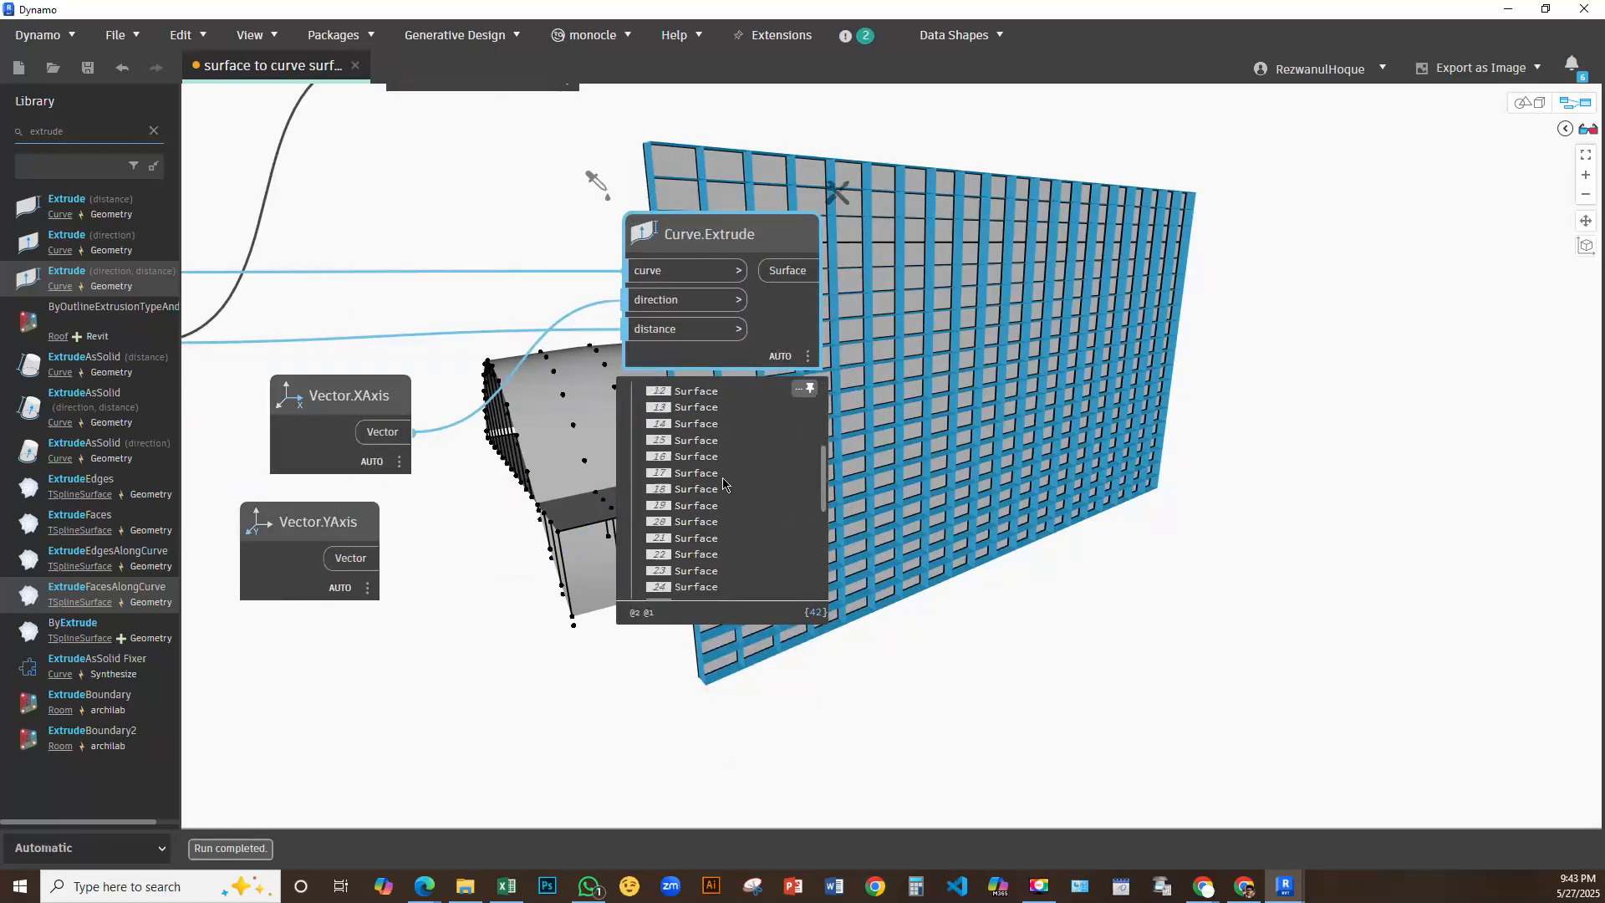
middle_click_drag(1056, 398, 956, 420)
middle_click_drag(717, 370, 731, 397)
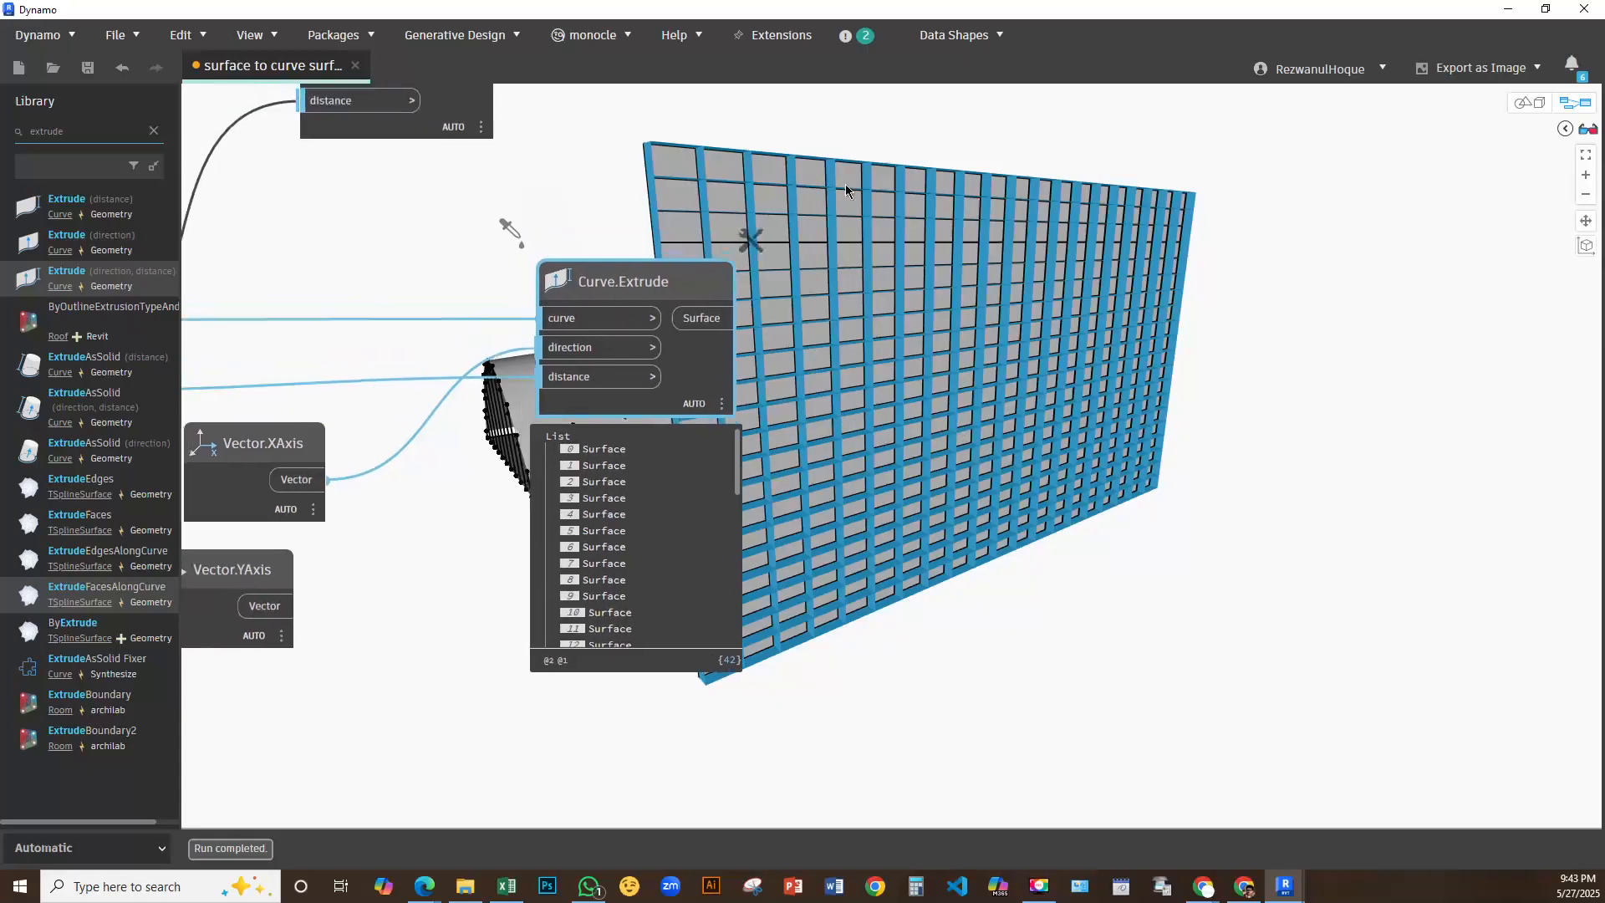
Add a Surface.ByUnion node and connect Curve.Extrude's Surface output to its surfaces input
right_click(829, 327)
type("unio")
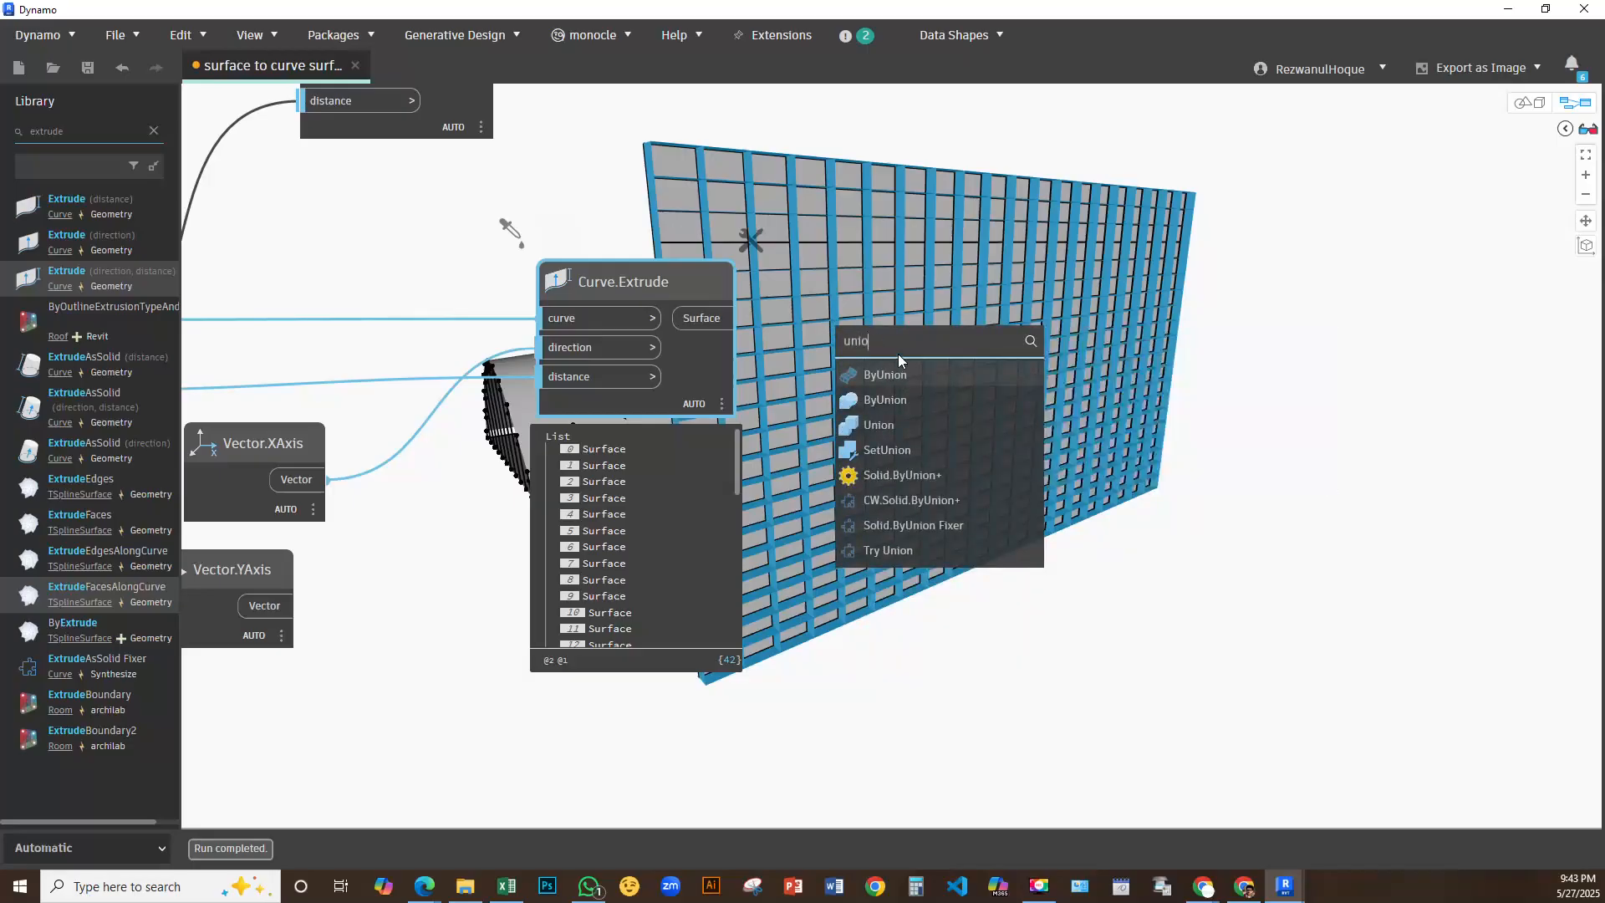
left_click(901, 373)
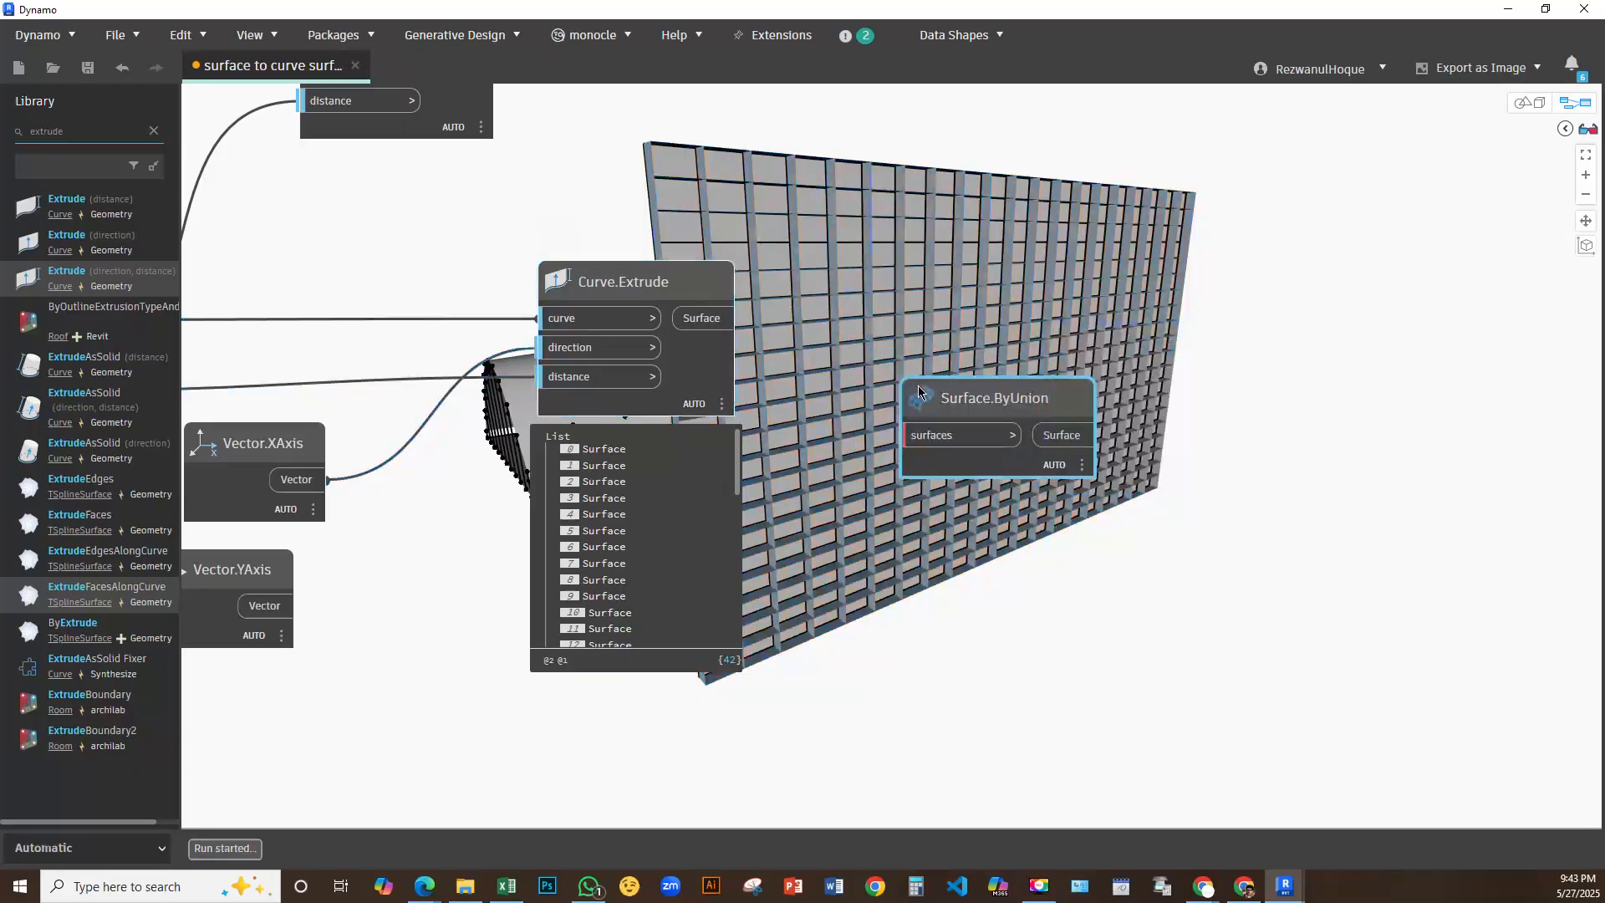
left_click_drag(1094, 406, 934, 315)
left_click_drag(724, 319, 848, 352)
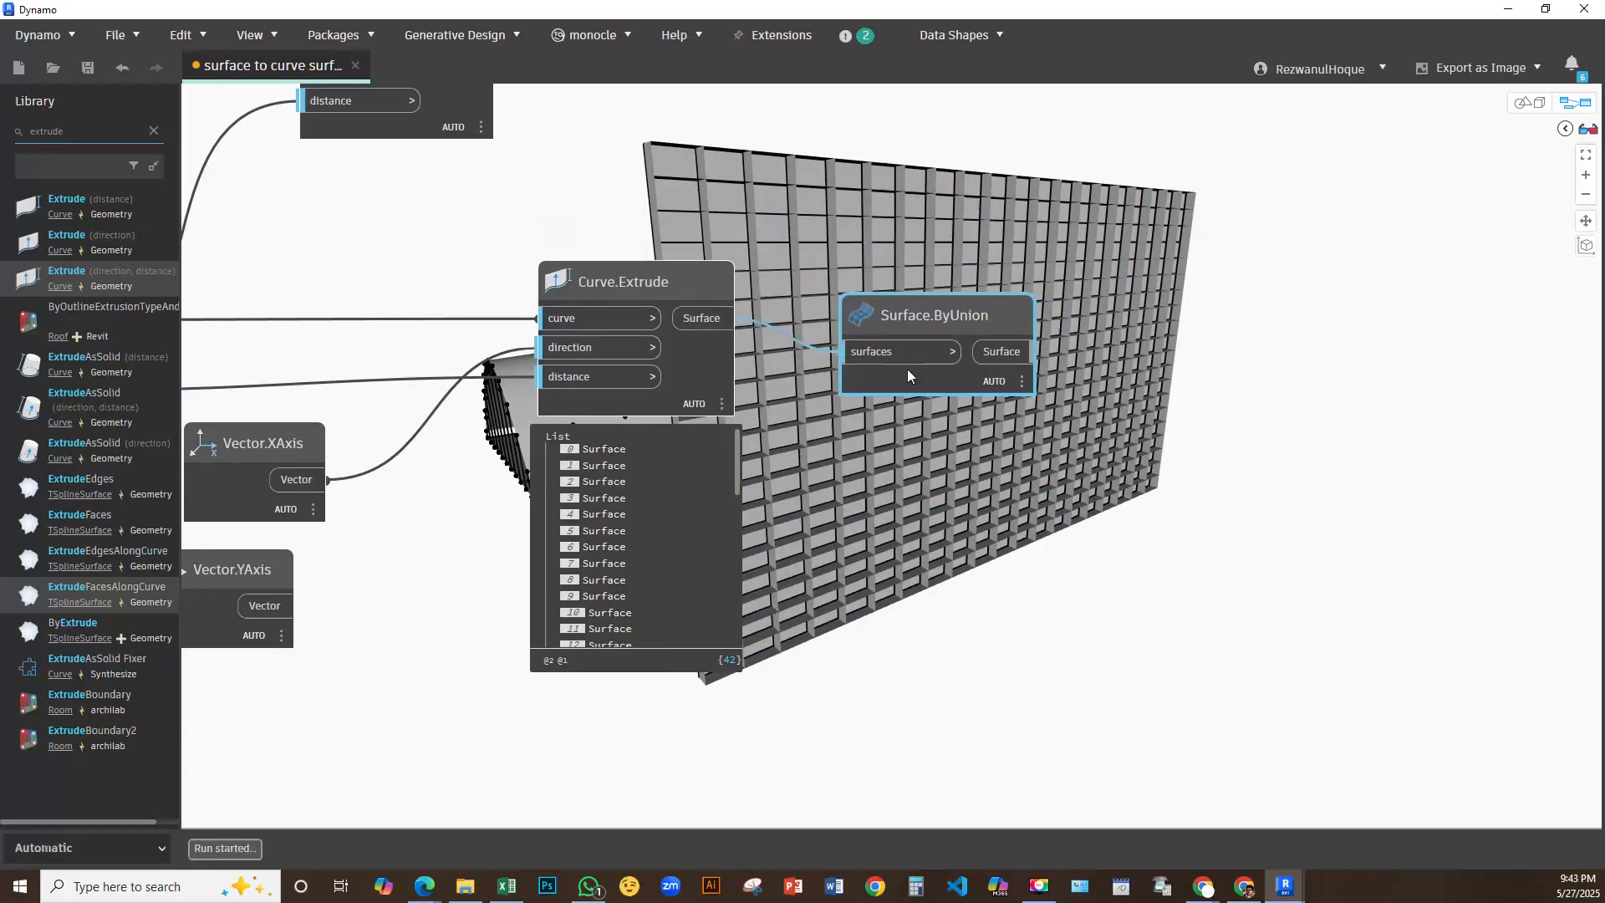
mouse_move(1027, 418)
left_click(1081, 313)
left_click(971, 307)
middle_click_drag(1116, 358, 884, 533)
scroll(869, 468, "down", 5)
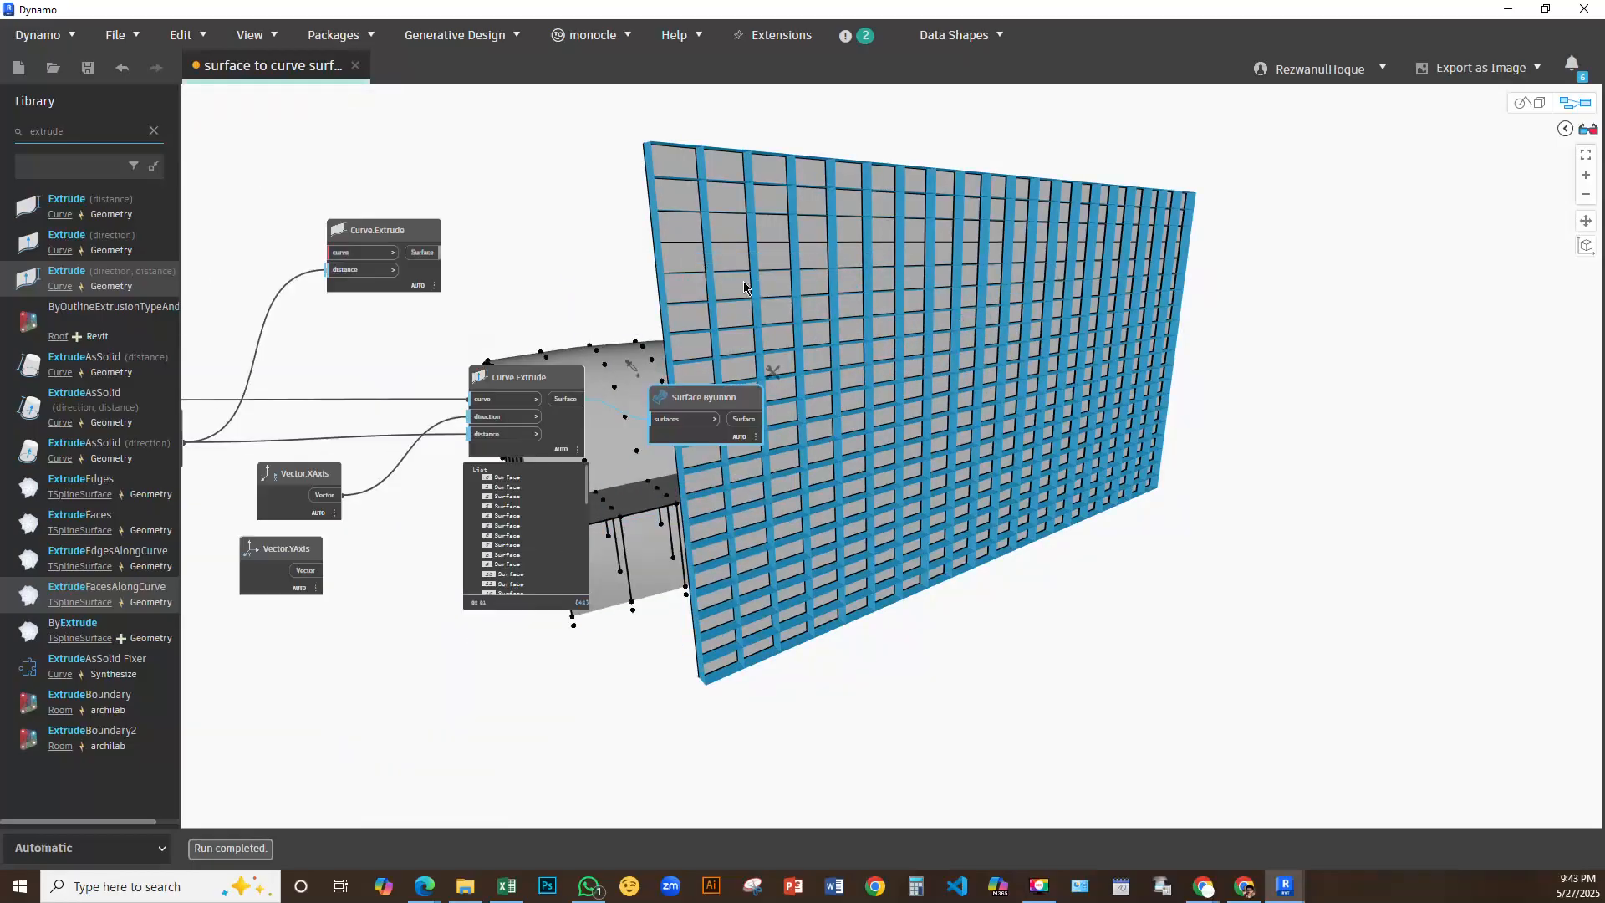
scroll(836, 376, "up", 4)
right_click(807, 299)
left_click(807, 301)
left_click(852, 333)
right_click(860, 333)
left_click(837, 278)
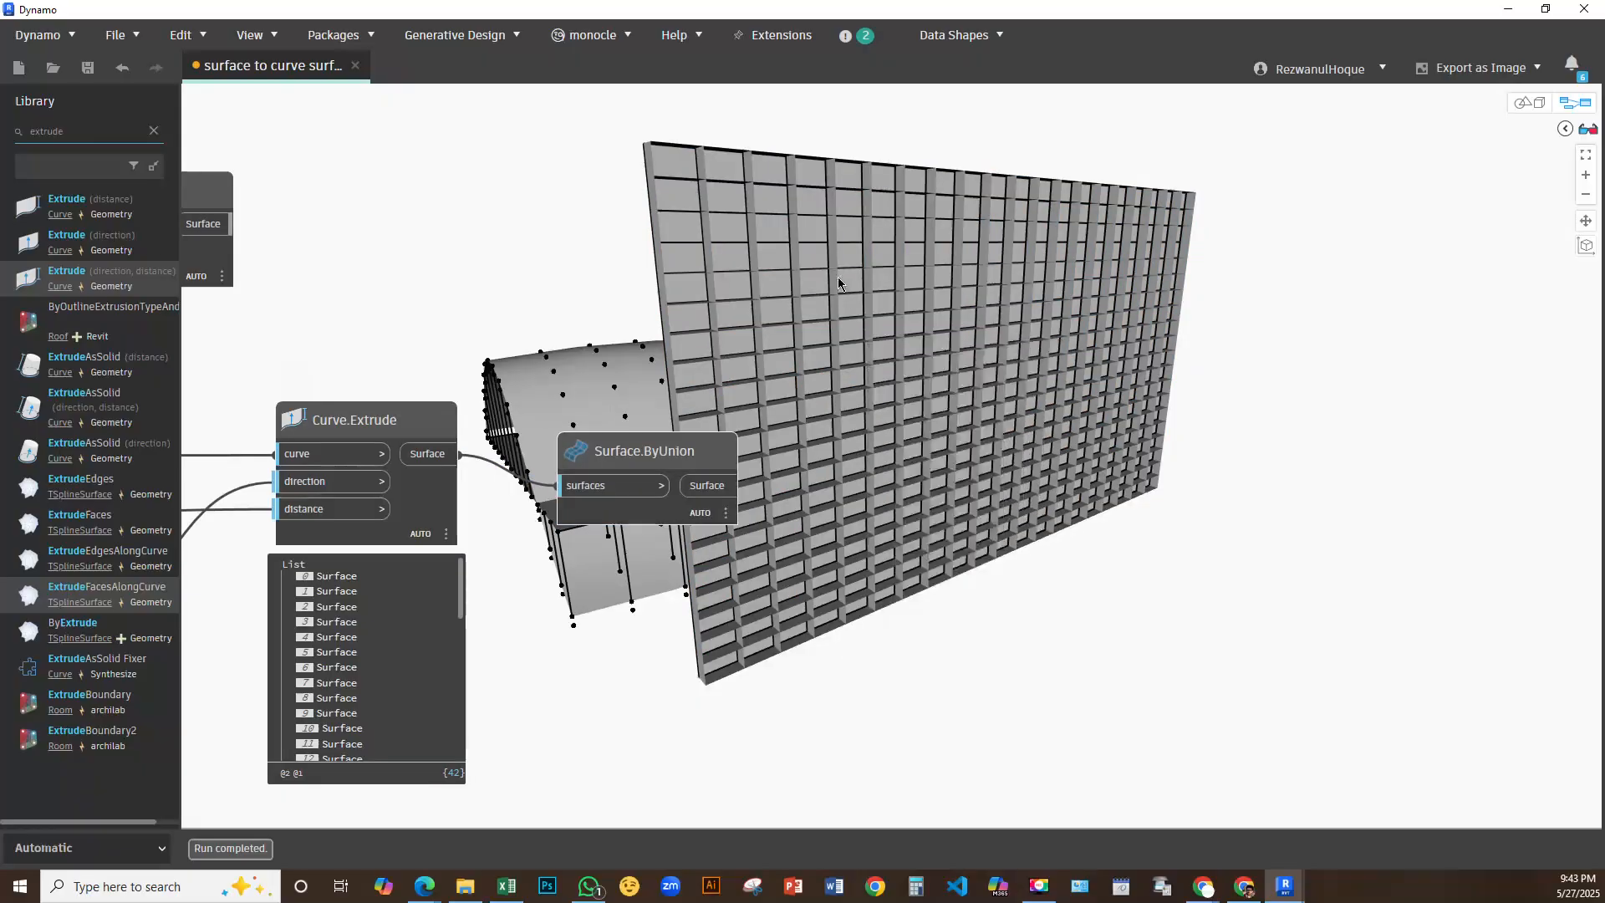
right_click(842, 335)
left_click(848, 337)
Add a Geometry.Split node and connect Surface.ByUnion's Surface output to its other input
right_click(857, 342)
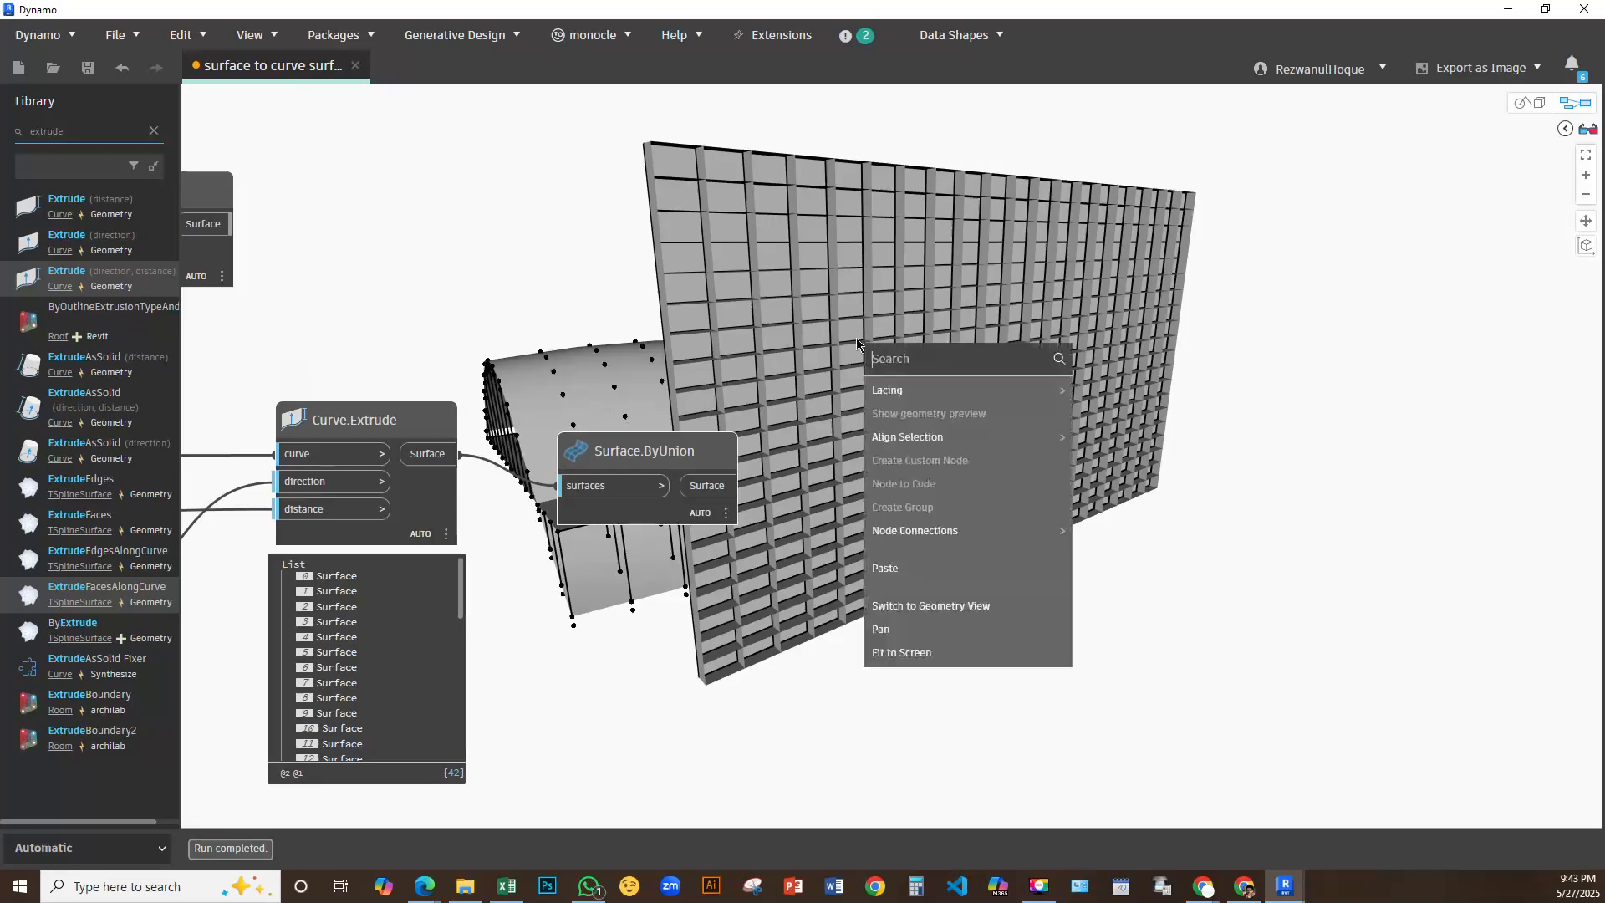
right_click(771, 338)
type("s")
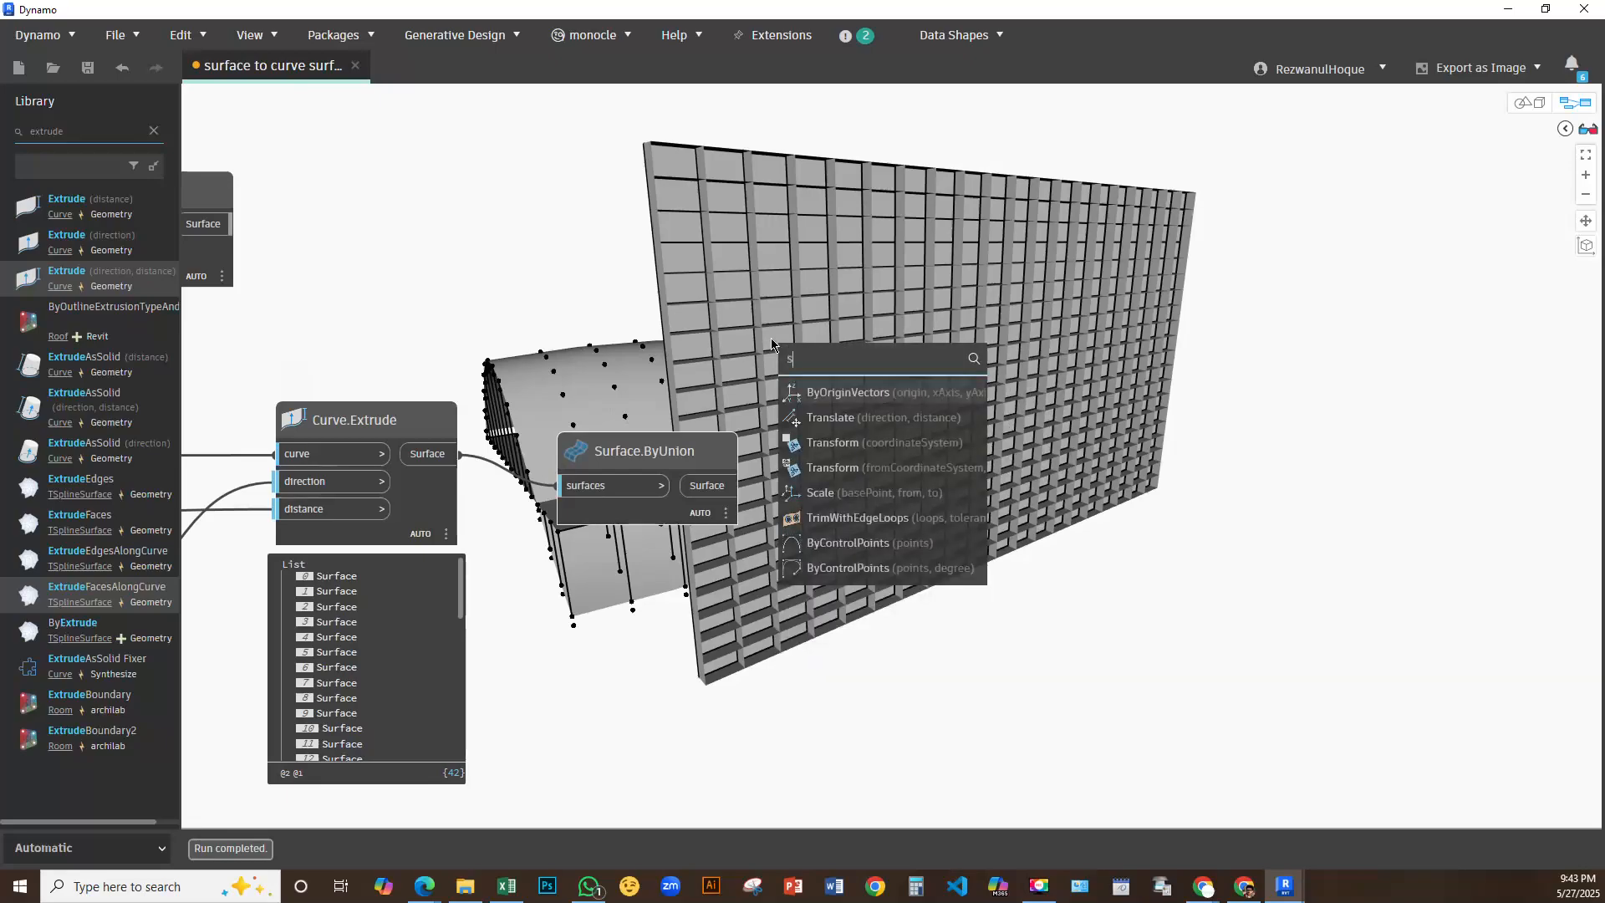
type("plit")
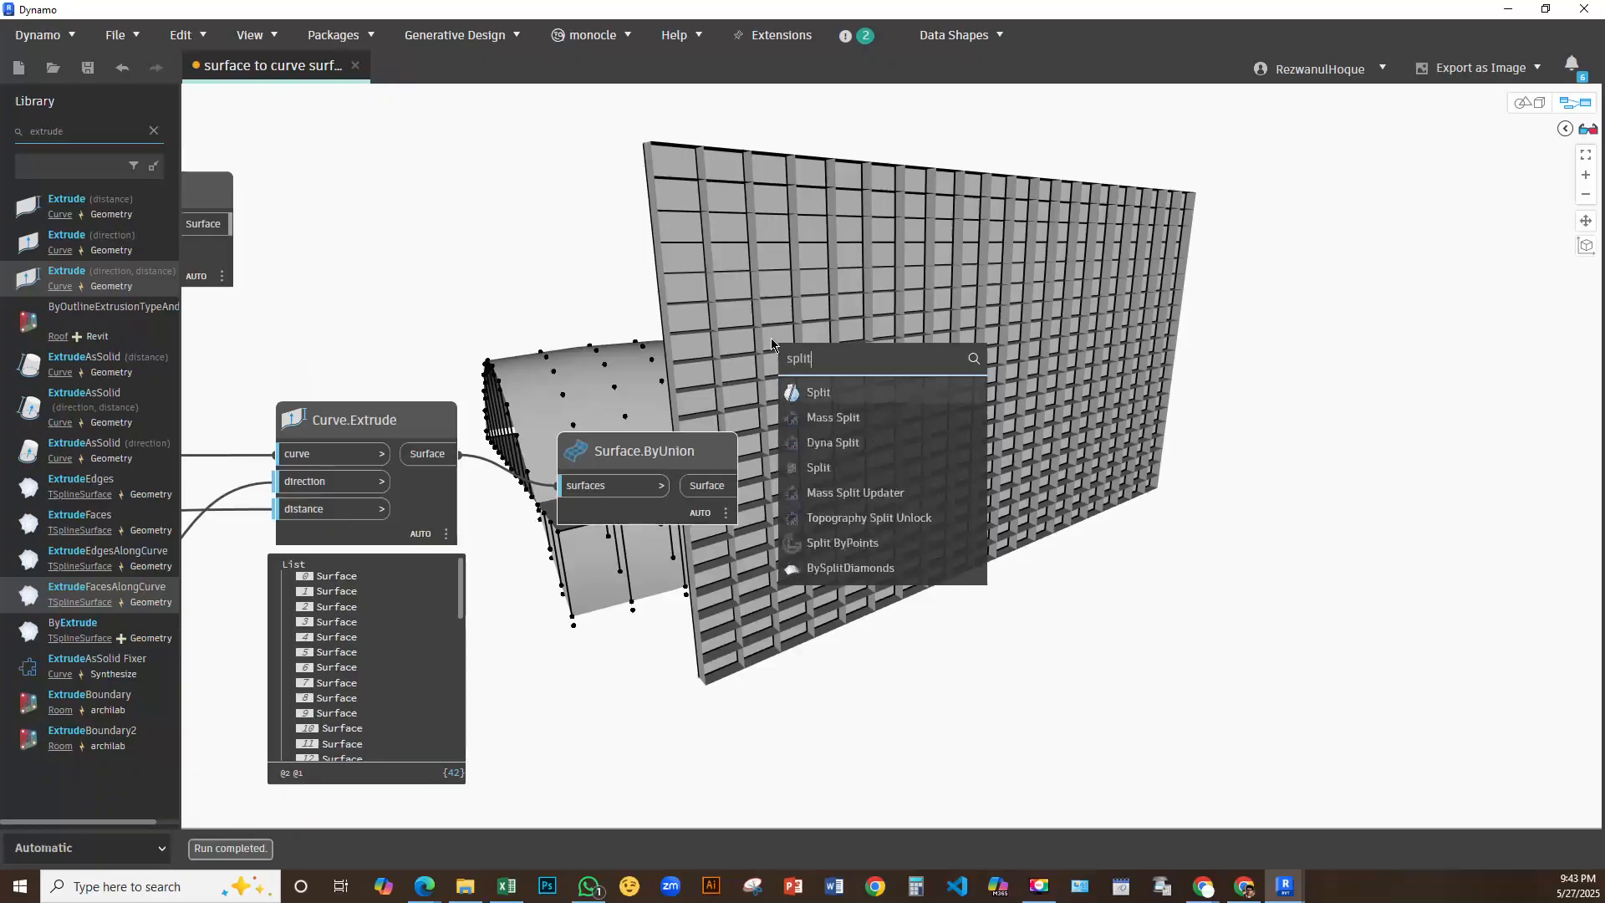
left_click(835, 394)
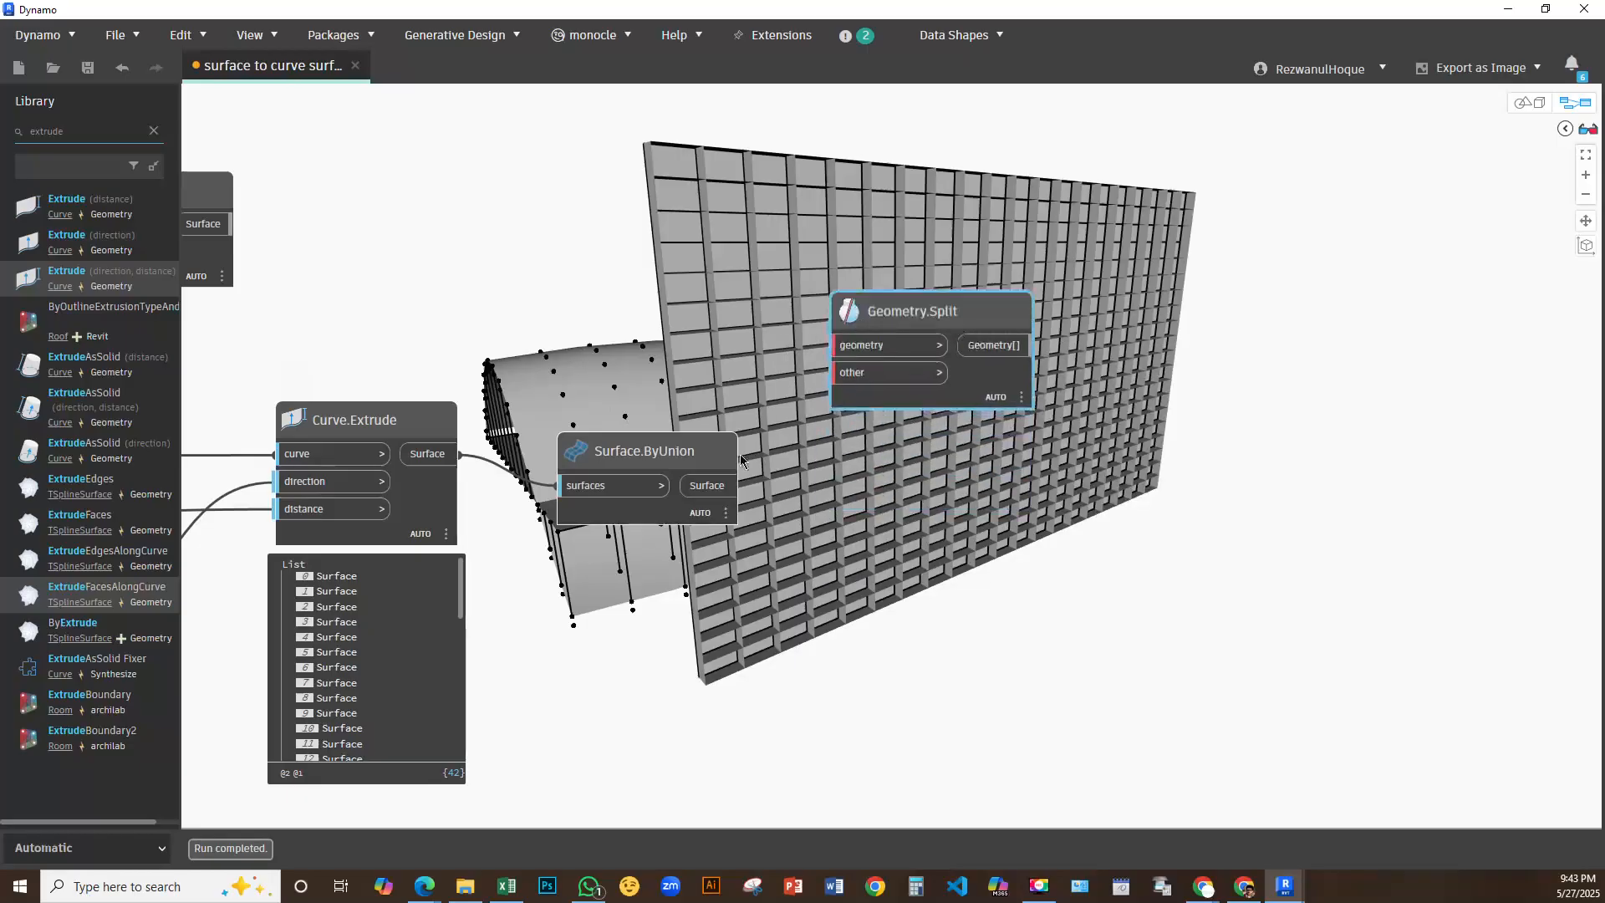
left_click(713, 483)
left_click(862, 376)
Delete the unused first Curve.Extrude node that has only a distance connection
middle_click_drag(937, 498, 1312, 553)
scroll(837, 277, "down", 5)
scroll(701, 276, "up", 4)
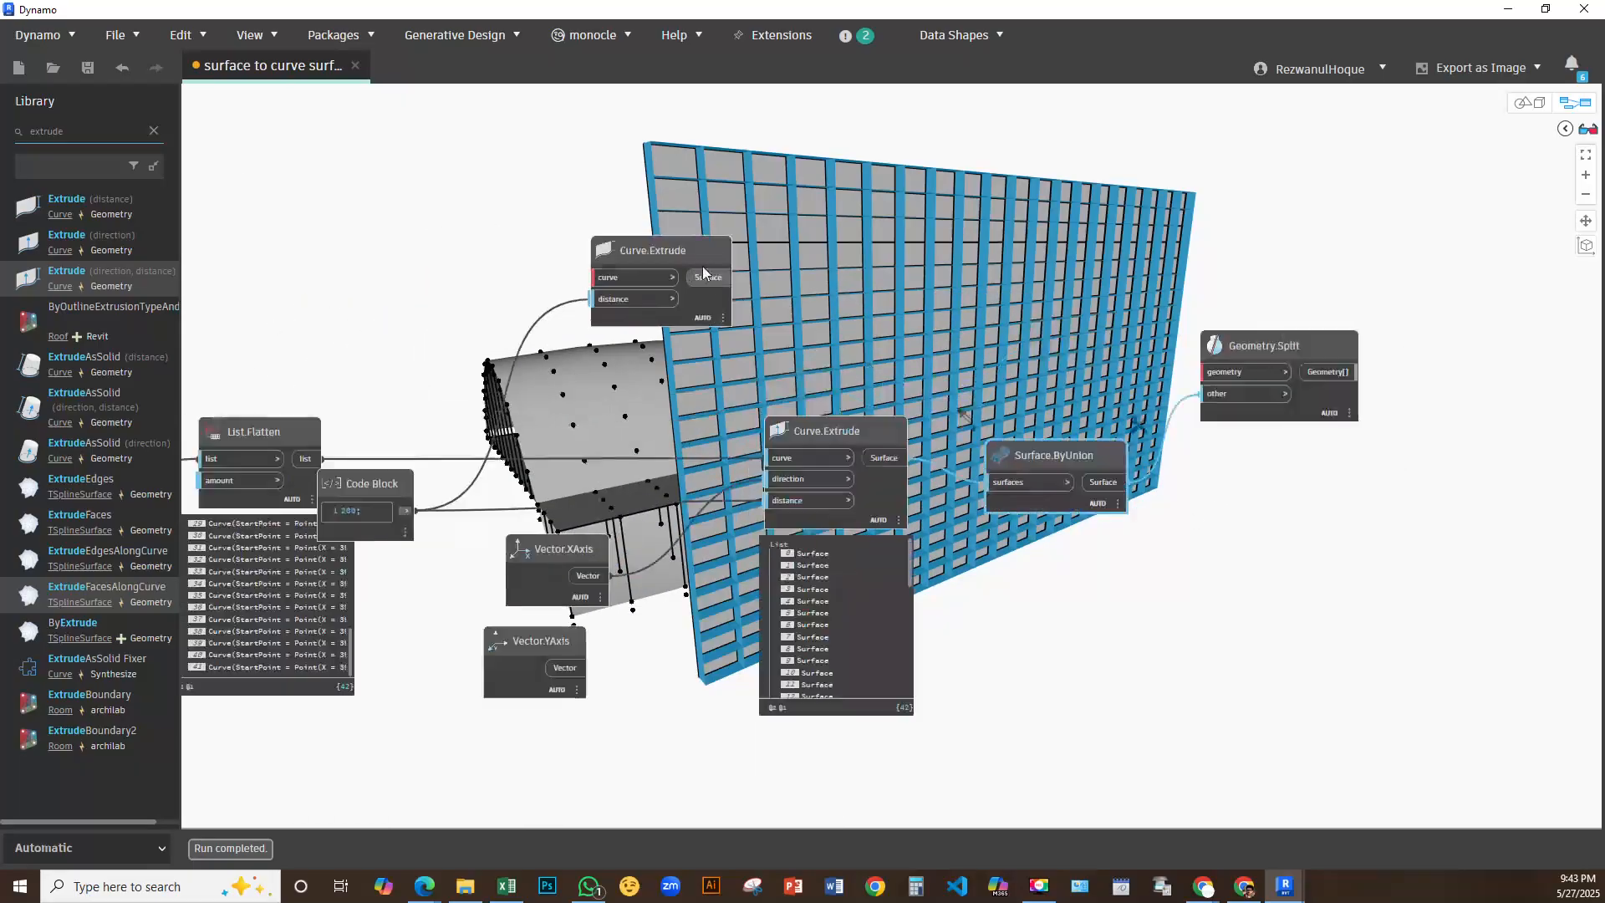
left_click(690, 250)
key("Delete")
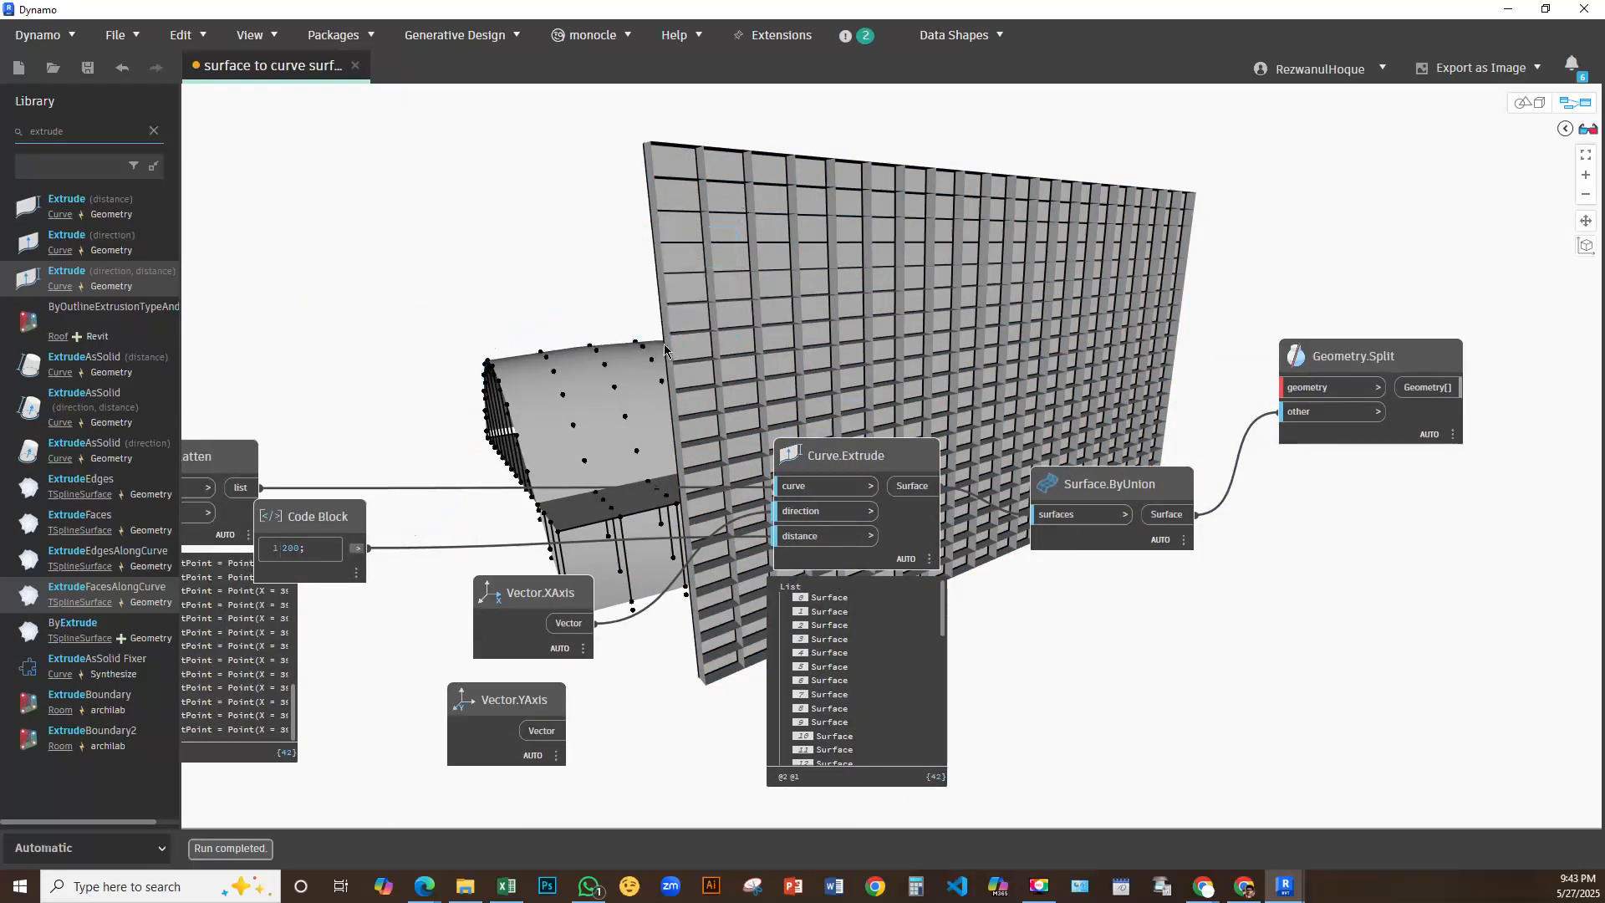
Move the NurbsSurface.ByPoints node up and away from the Select Face node
middle_click_drag(550, 383, 1142, 291)
left_click(784, 366)
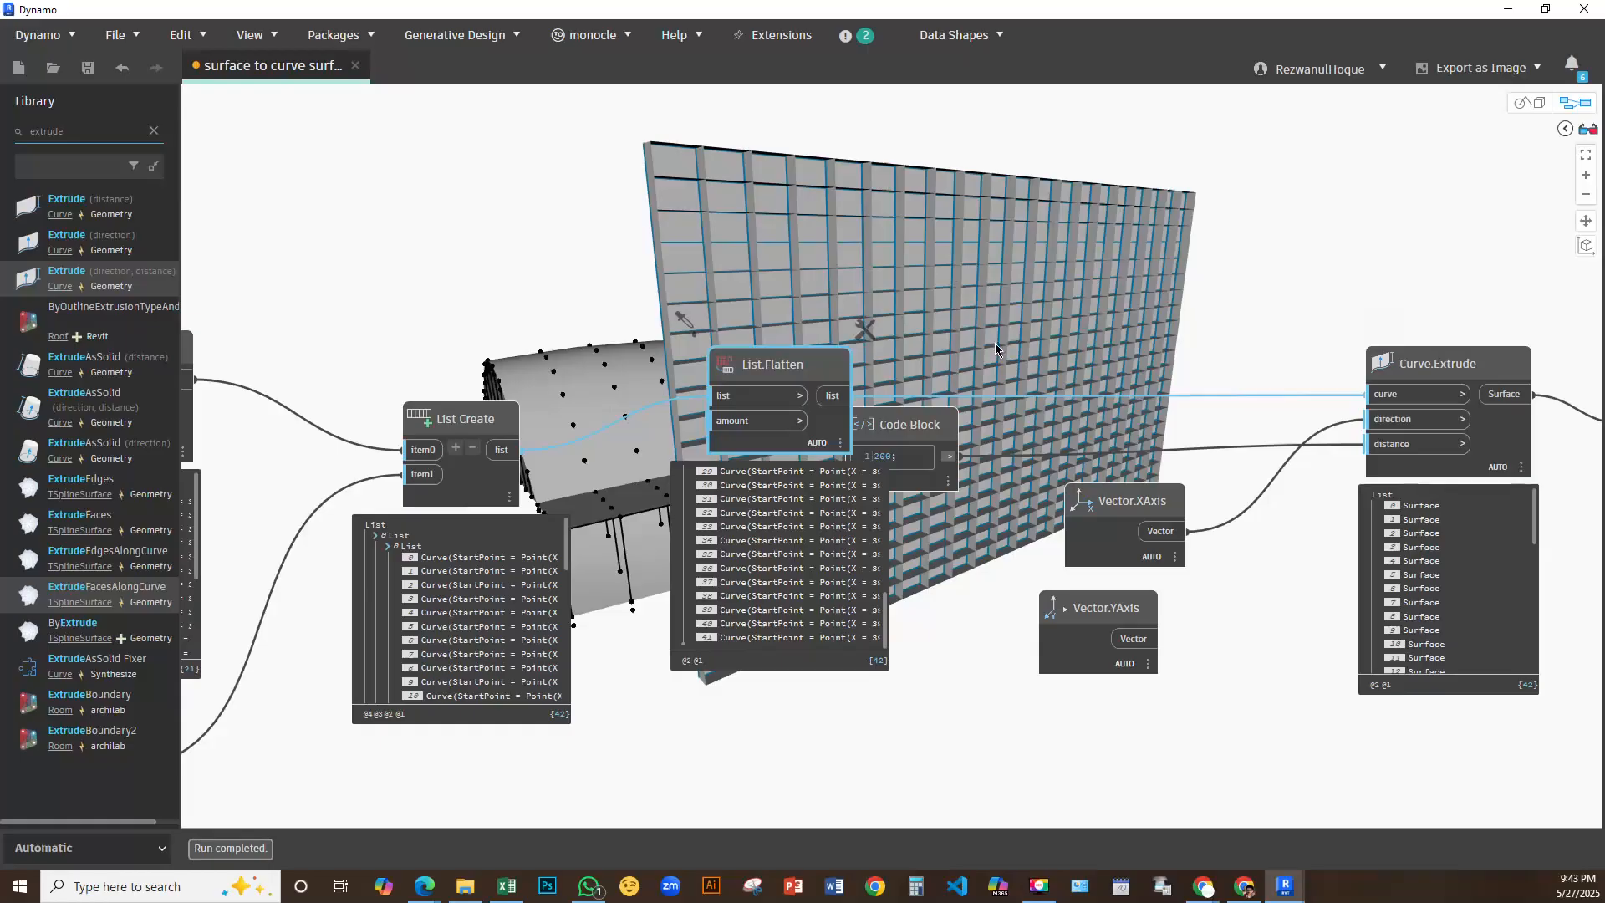
scroll(995, 342, "down", 3)
left_click_drag(536, 334, 985, 319)
scroll(808, 339, "up", 2)
left_click(831, 335)
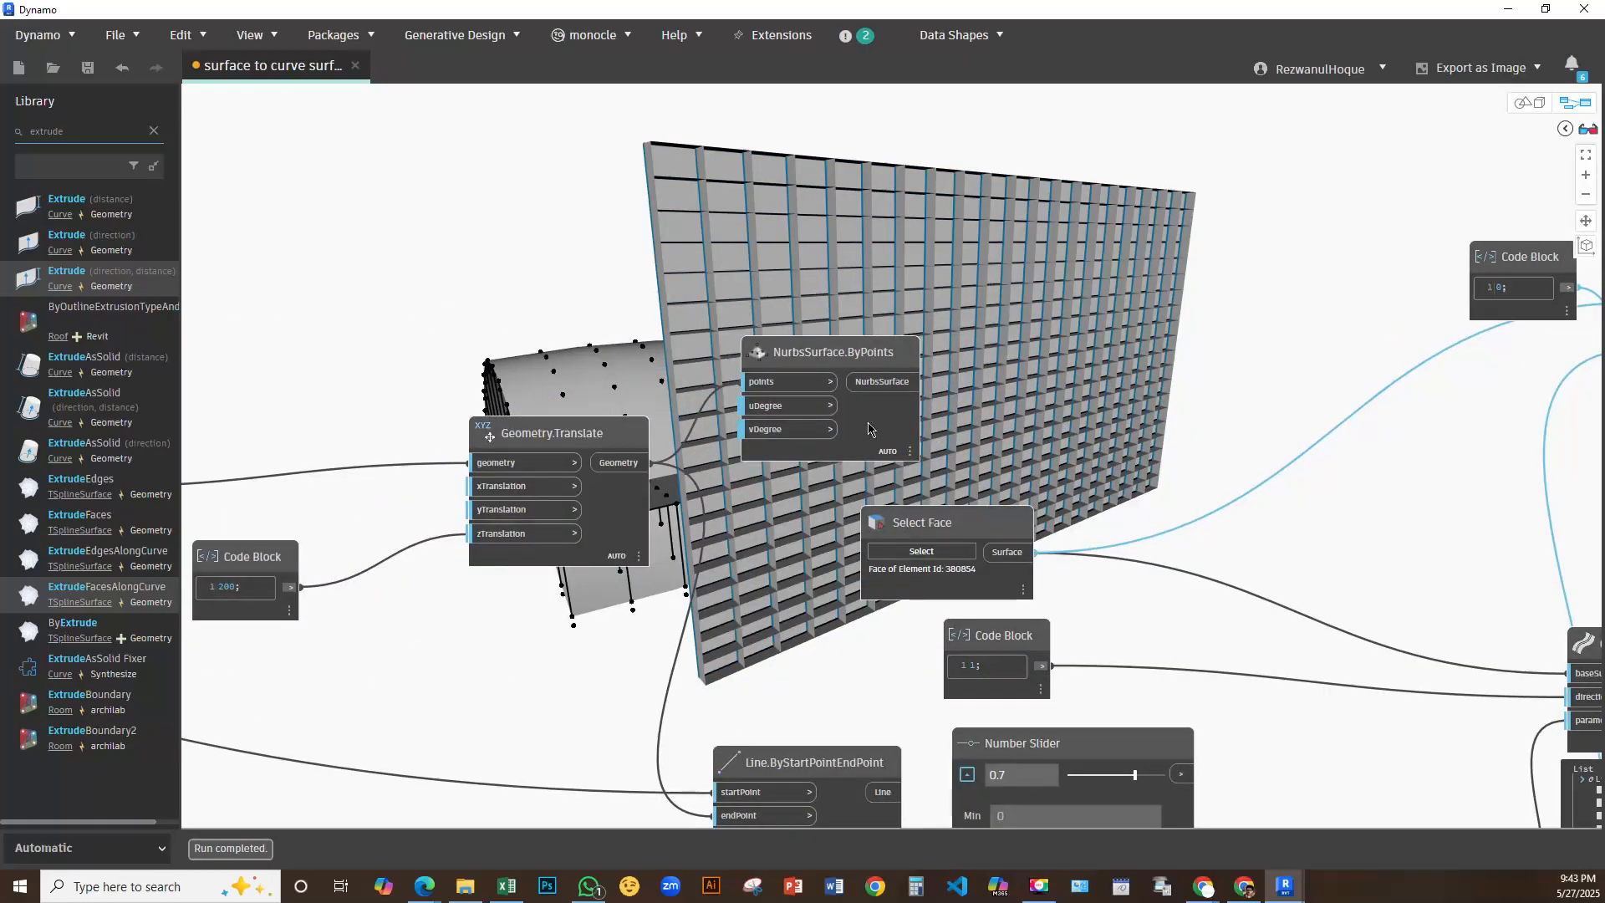
left_click(872, 428)
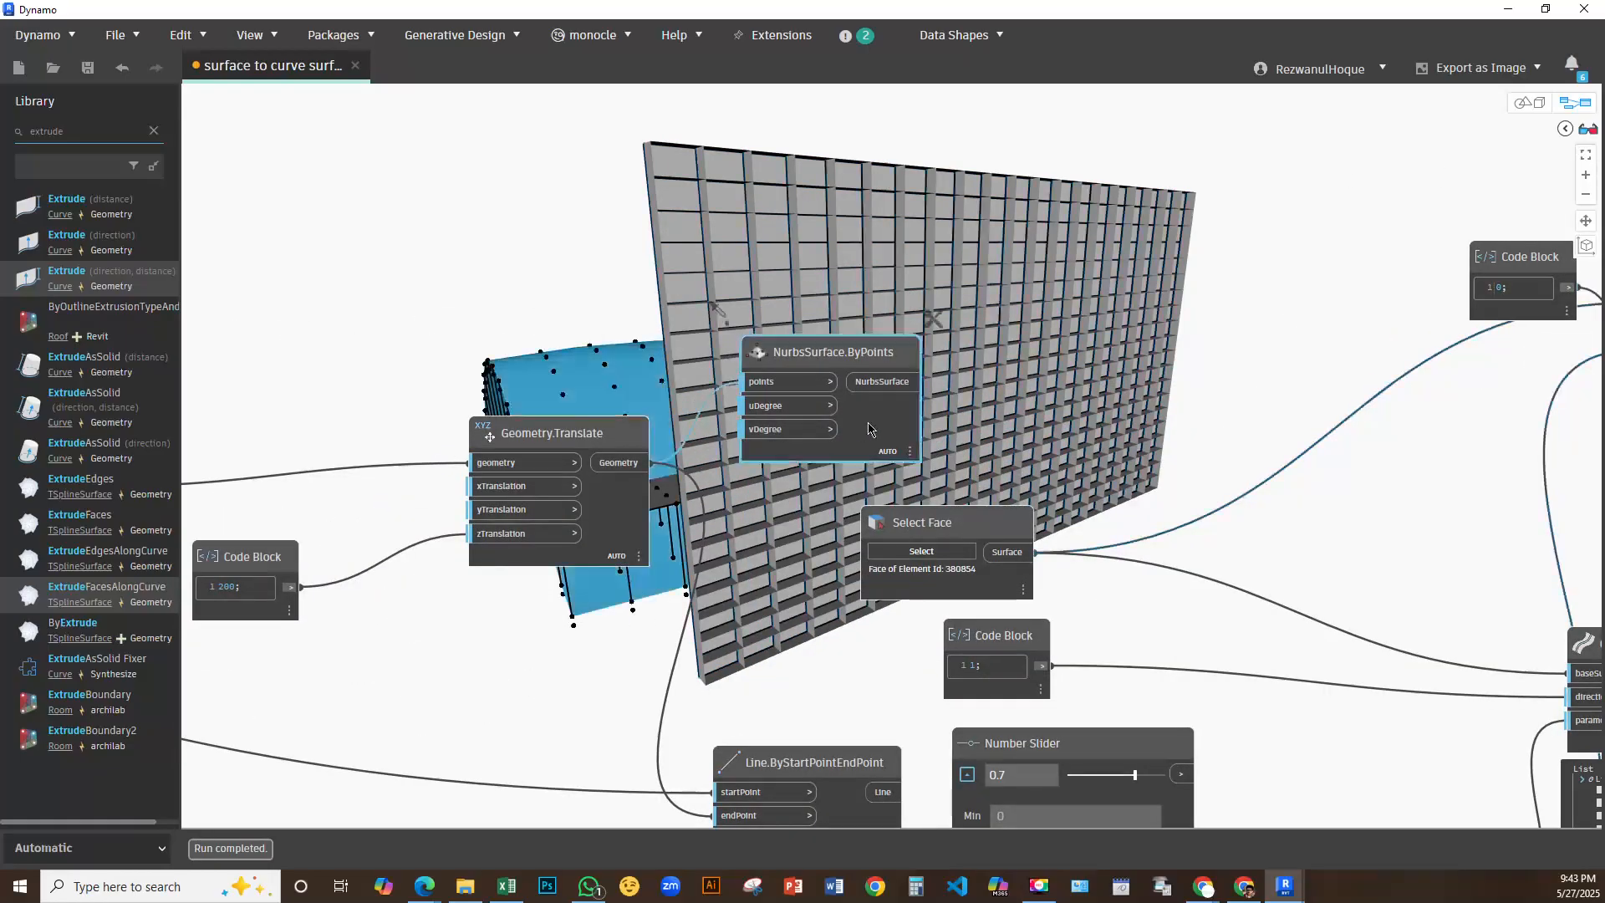
left_click_drag(842, 376, 762, 232)
Connect Select Face's Surface output to the geometry input of the Geometry.Split node
scroll(891, 372, "down", 4)
middle_click_drag(963, 453, 573, 290)
scroll(573, 290, "up", 4)
left_click(575, 299)
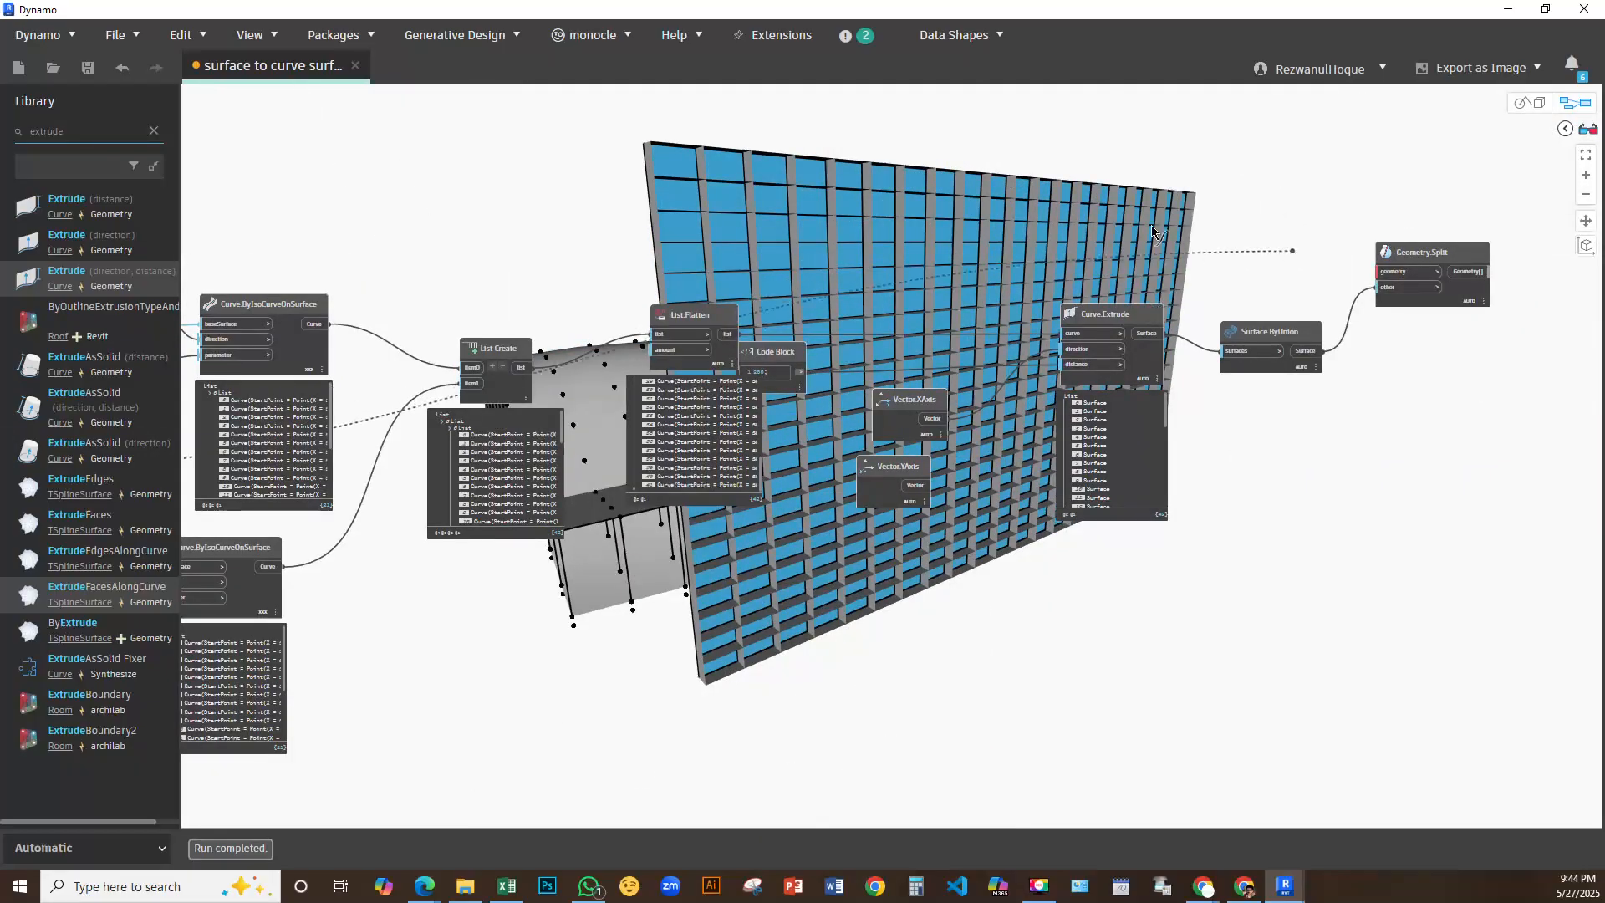
middle_click_drag(1151, 225, 941, 201)
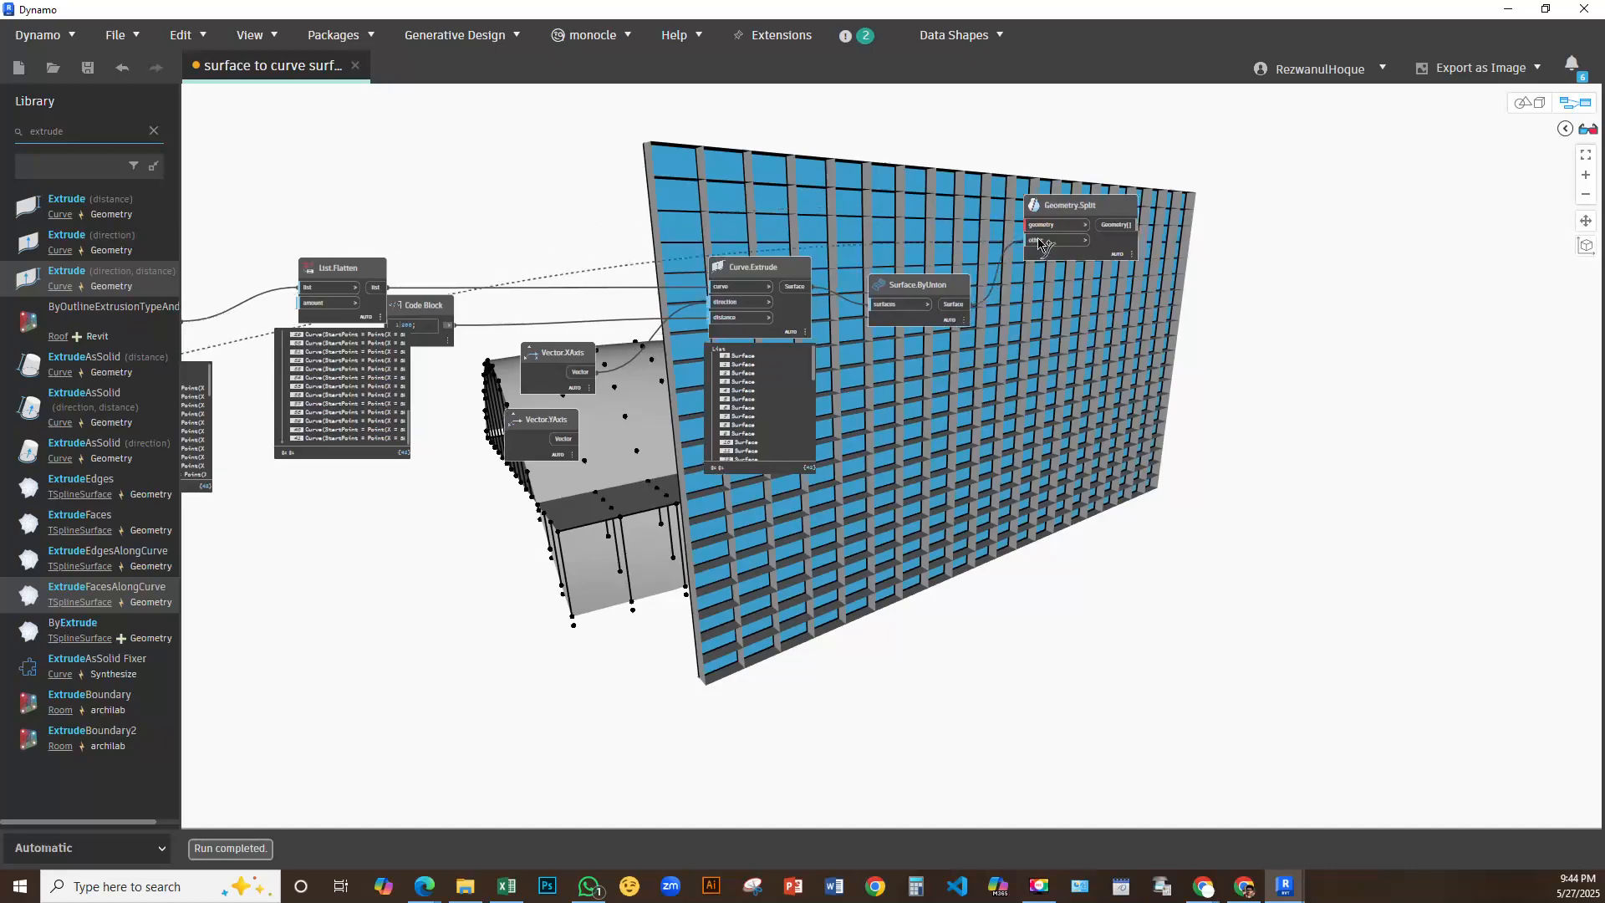
scroll(1045, 224, "up", 1)
left_click(1046, 222)
Pin open the output preview of Geometry.Split and review its nested list of surfaces
scroll(1130, 259, "up", 5)
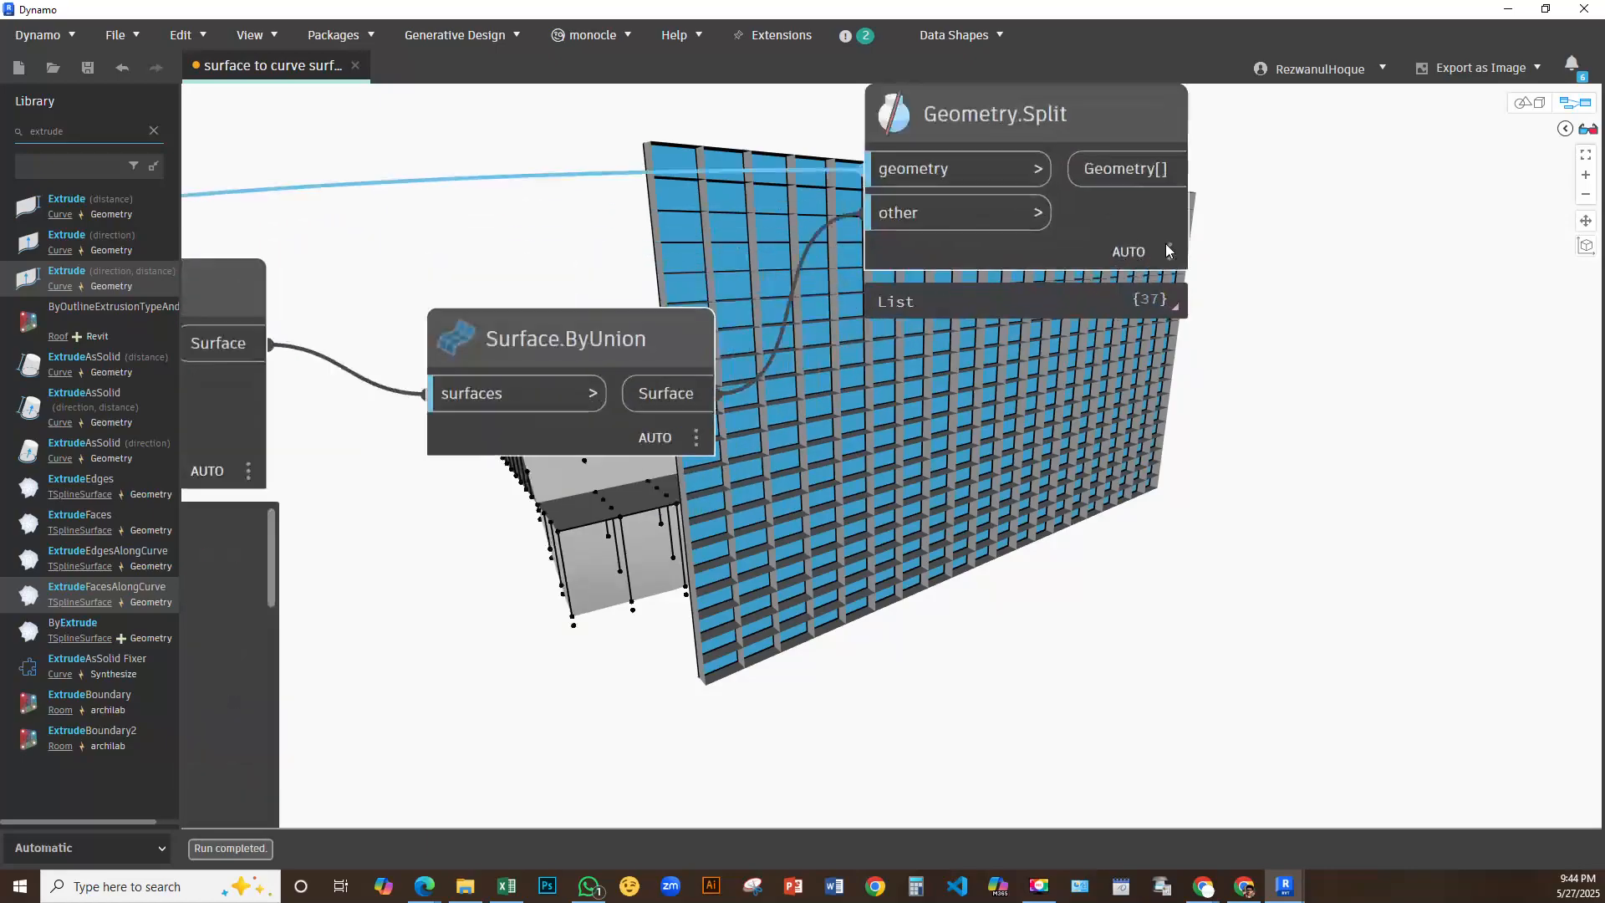
left_click(1170, 301)
middle_click_drag(1348, 294, 798, 394)
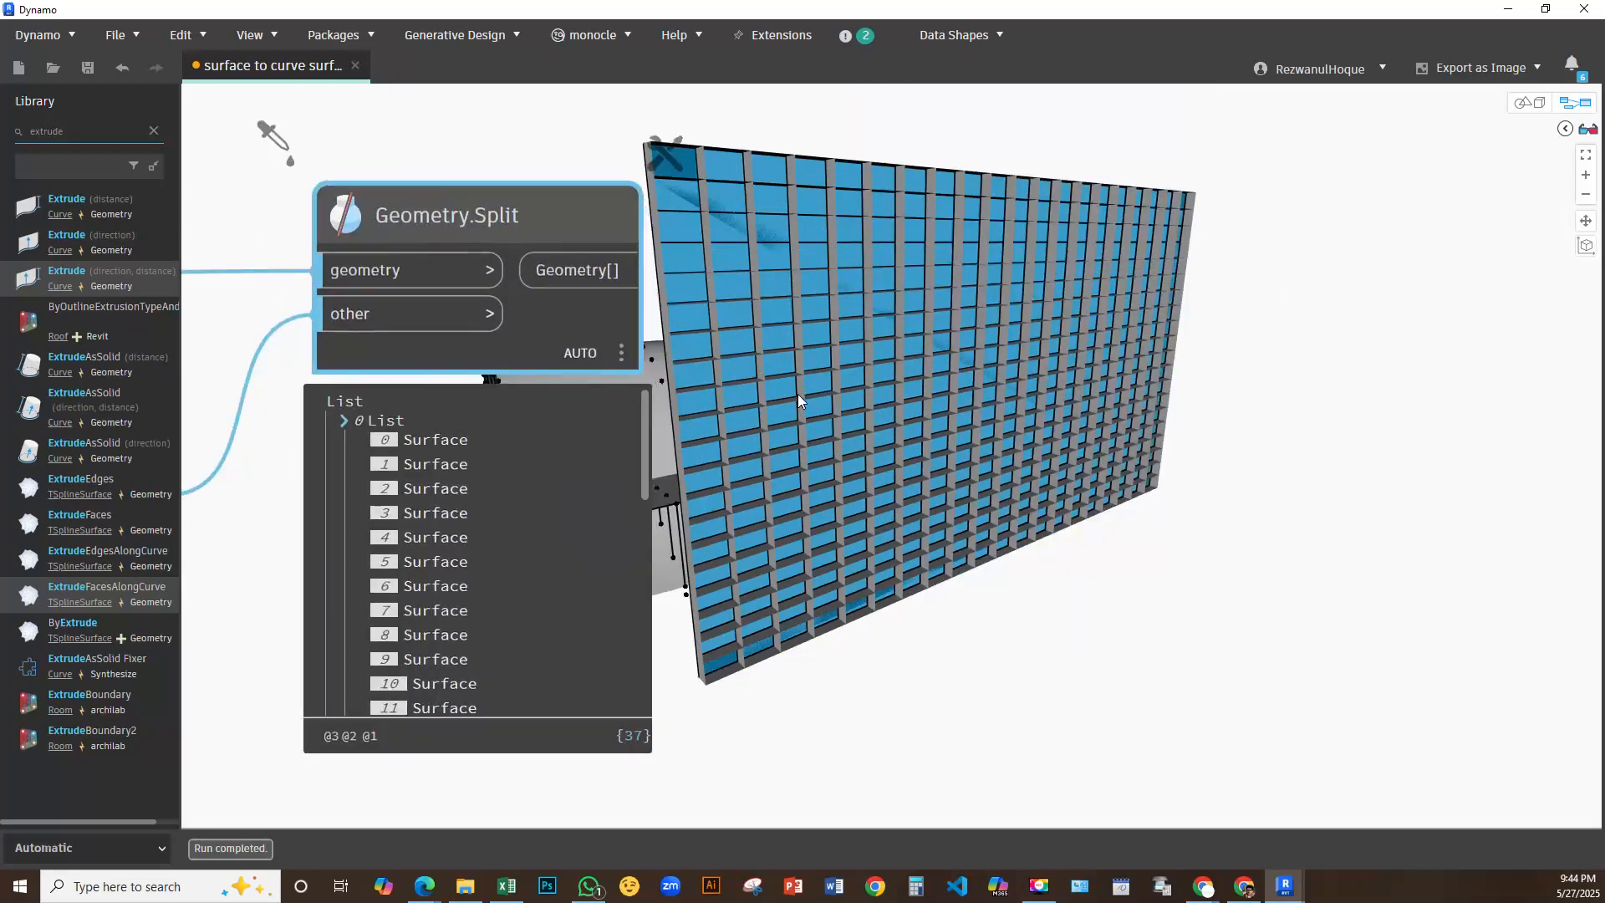
left_click(677, 302)
left_click(572, 329)
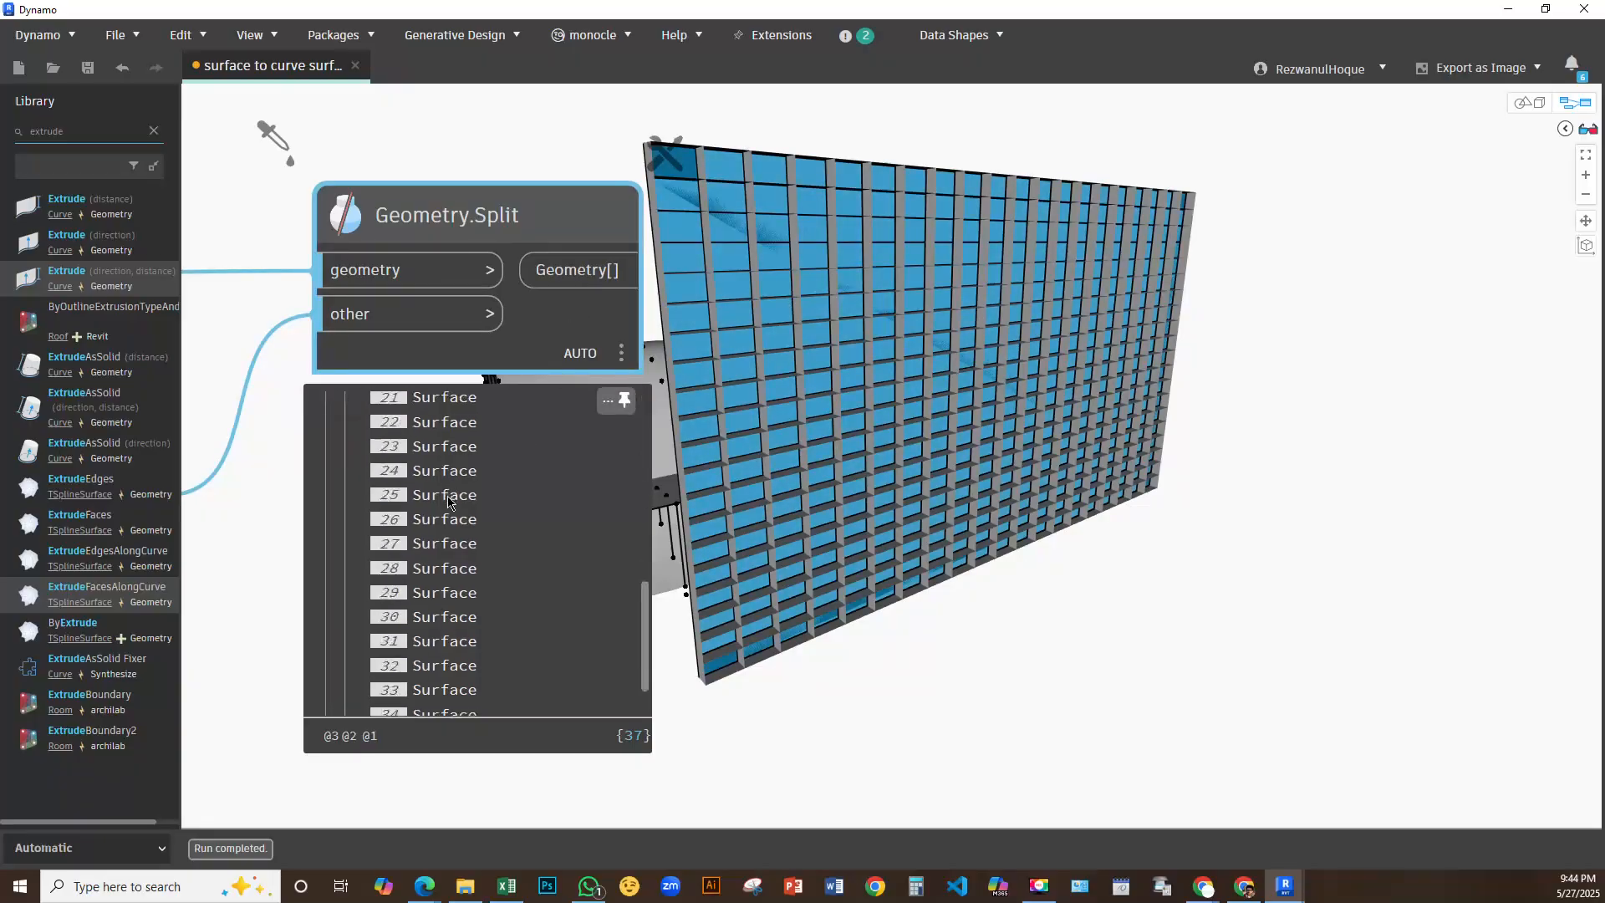
scroll(755, 350, "up", 1)
Turn off the geometry preview of the Surface.ByUnion node
middle_click_drag(756, 349, 1317, 480)
scroll(706, 259, "down", 5)
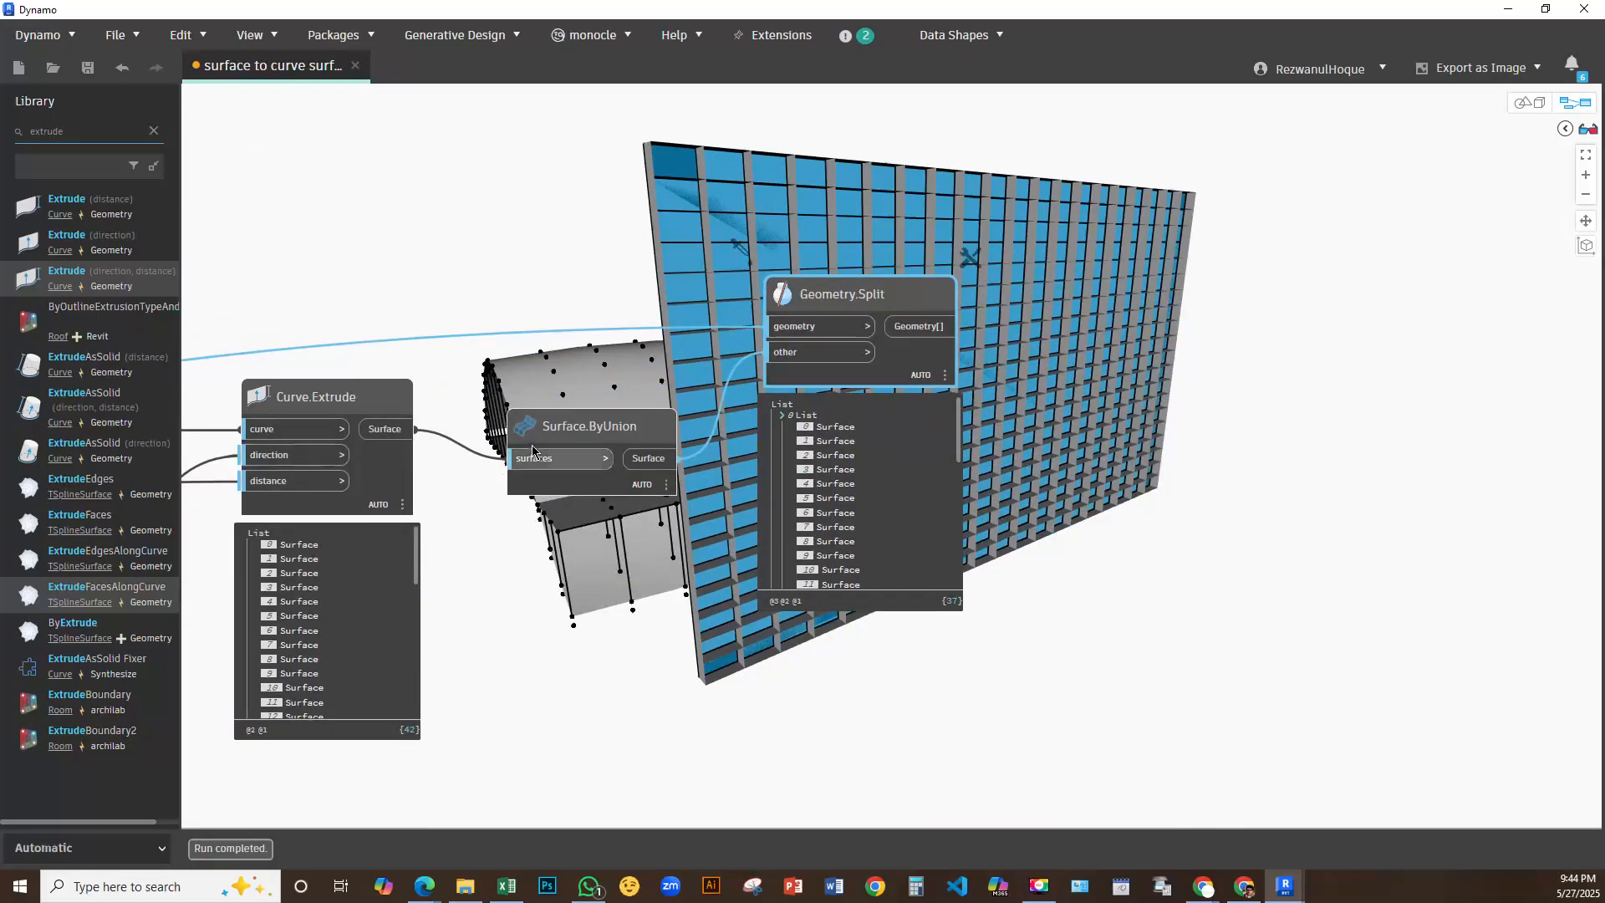
left_click(383, 403)
right_click(384, 403)
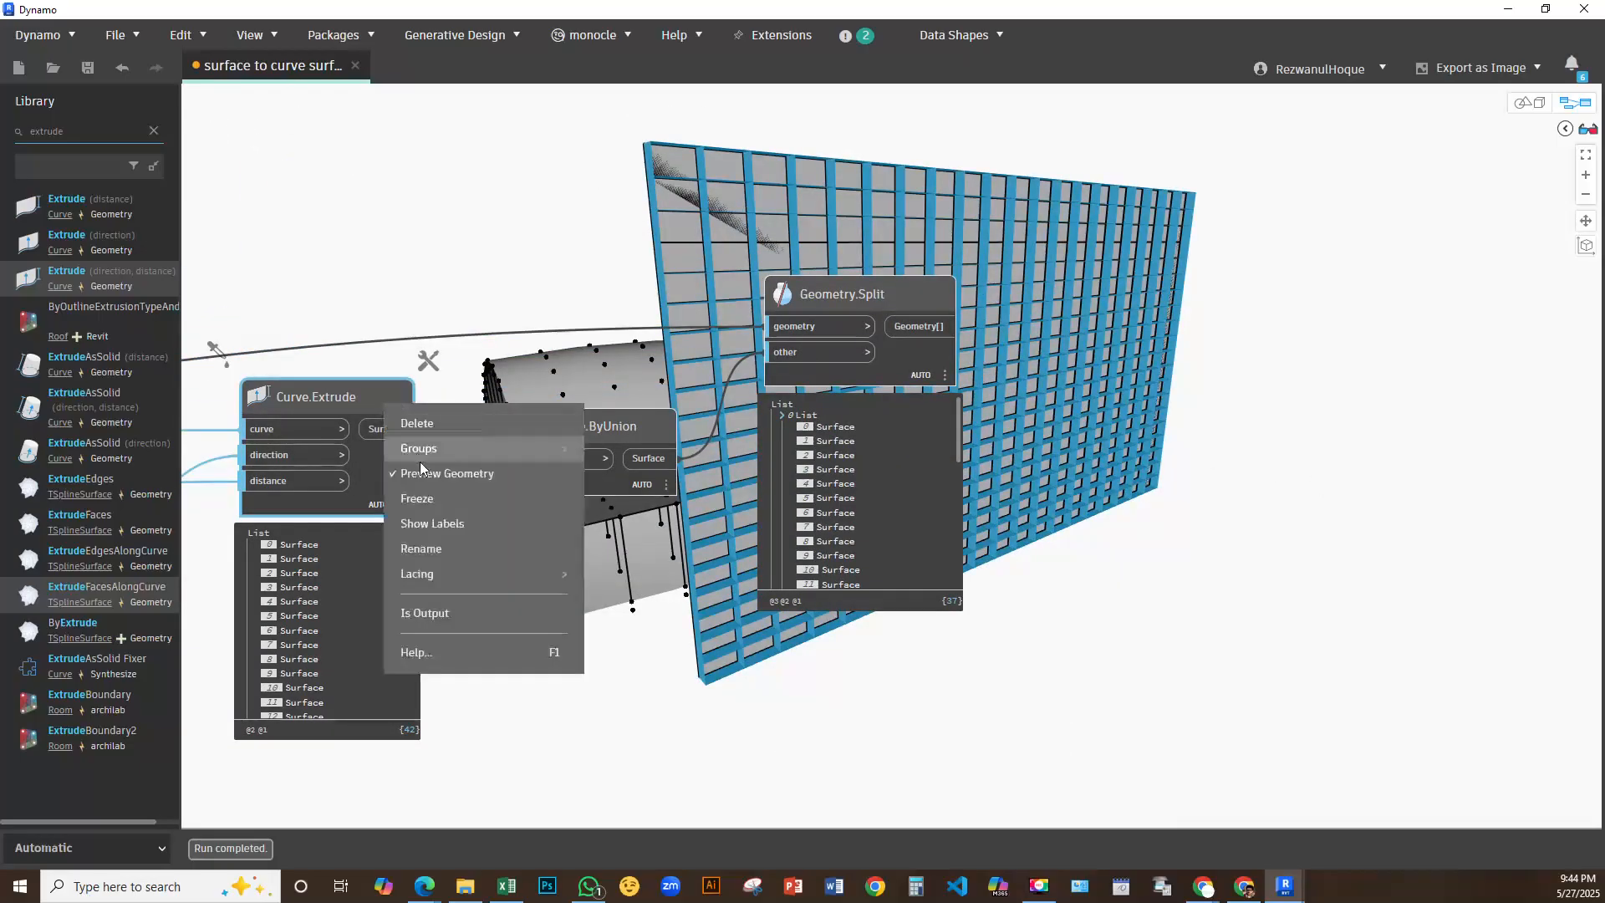
left_click(470, 309)
right_click(608, 420)
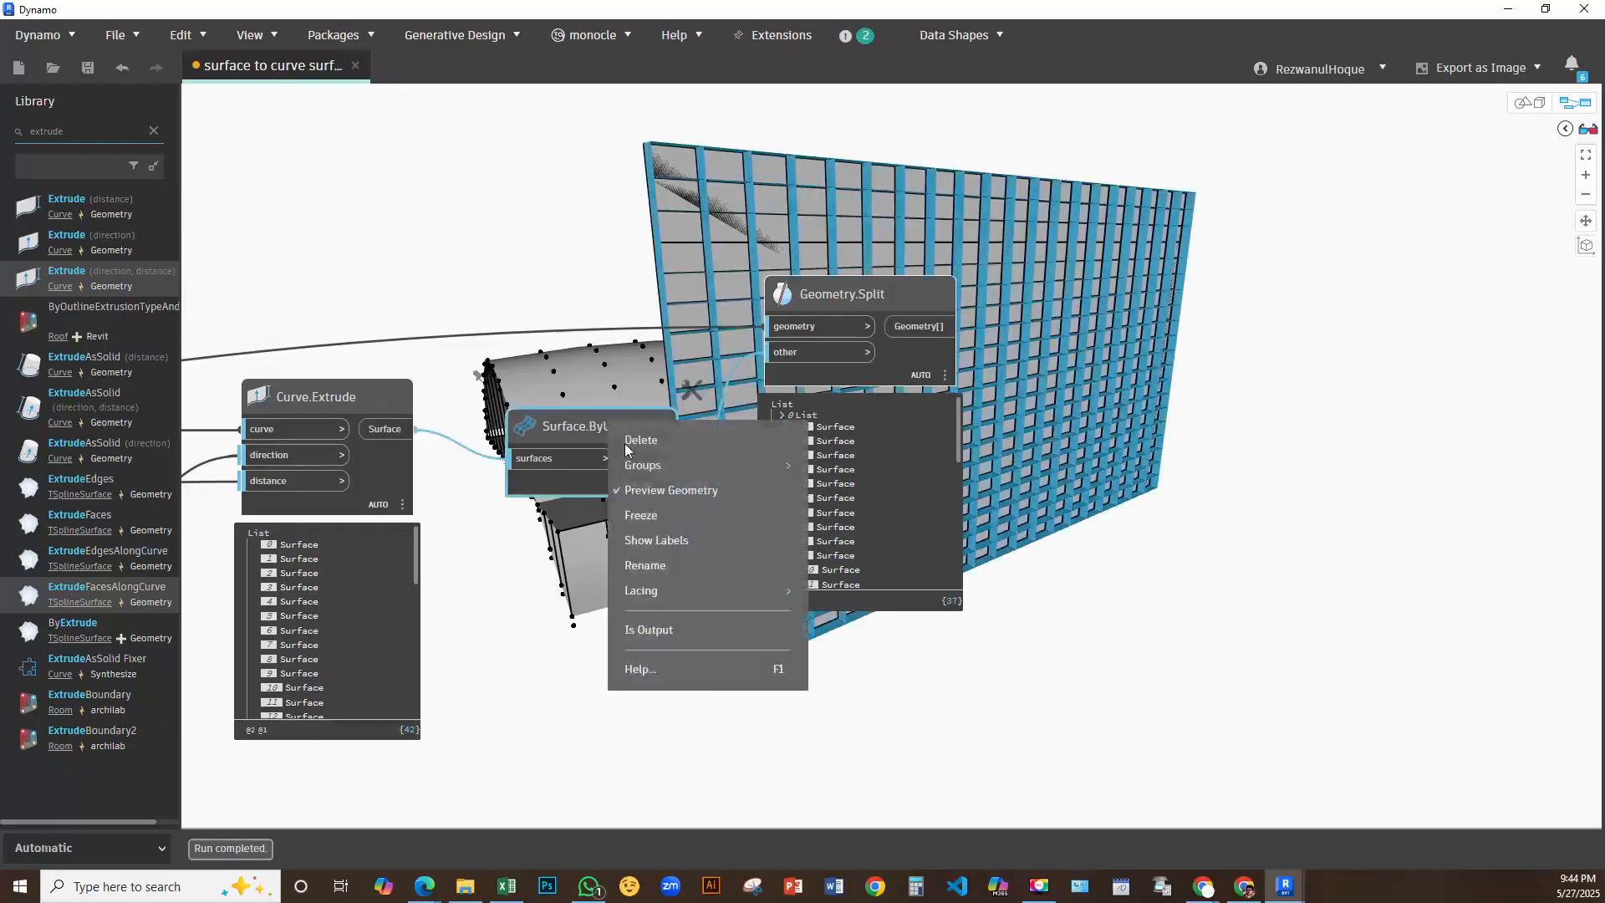
left_click(650, 483)
Add a List.Flatten node and connect Geometry.Split's Geometry[] output to its list input
middle_click_drag(1115, 393, 690, 259)
left_click(684, 235)
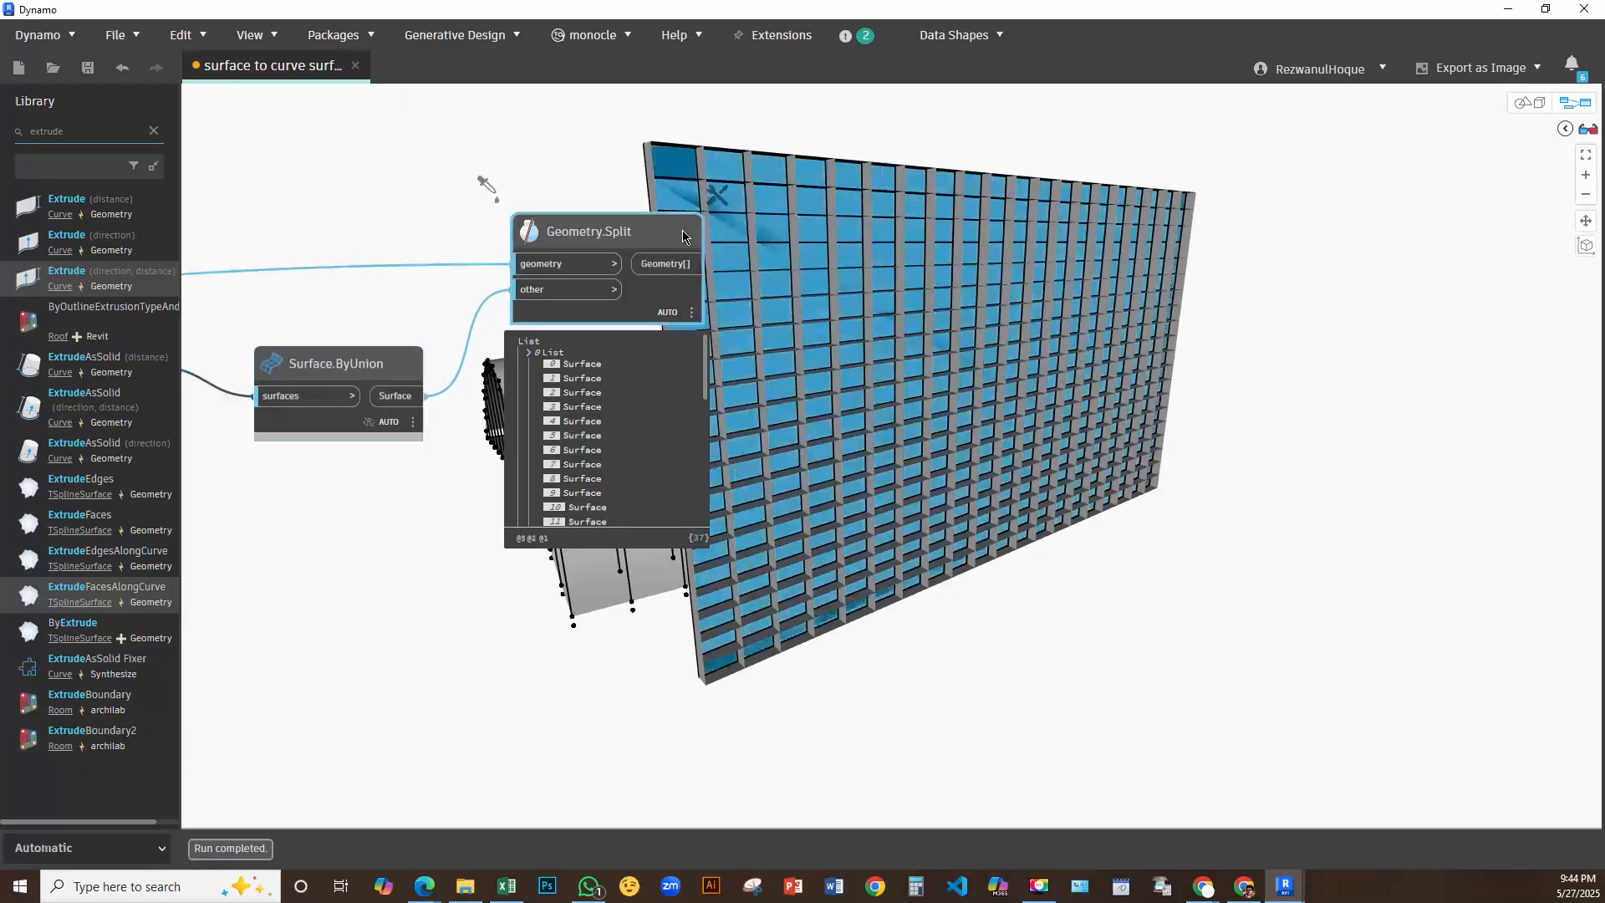
right_click(864, 236)
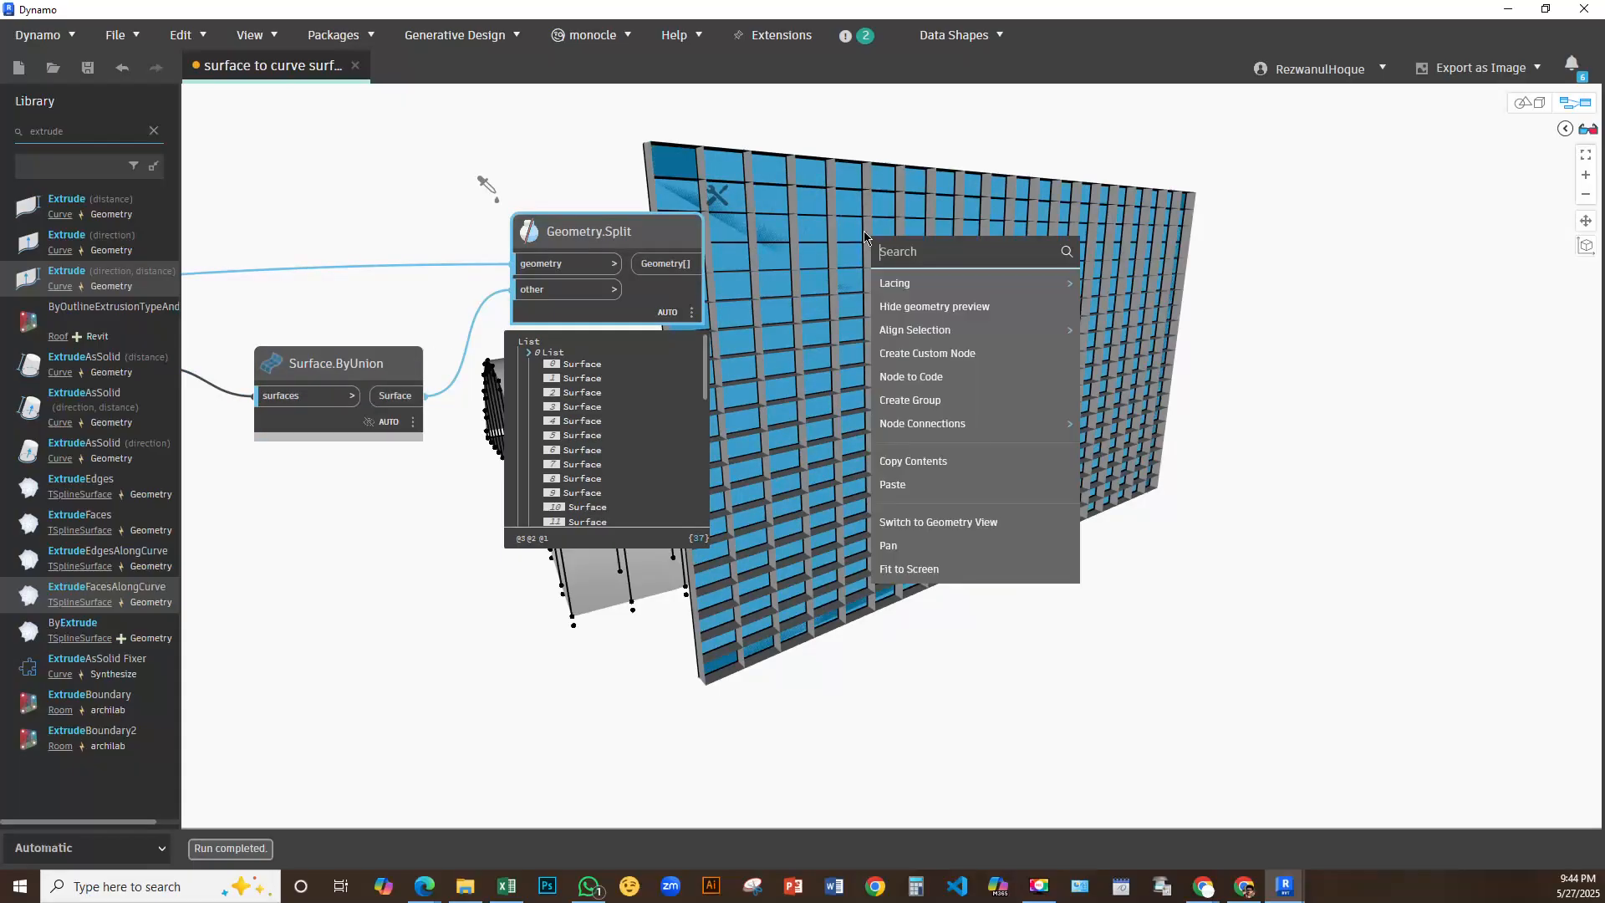
type("flatt")
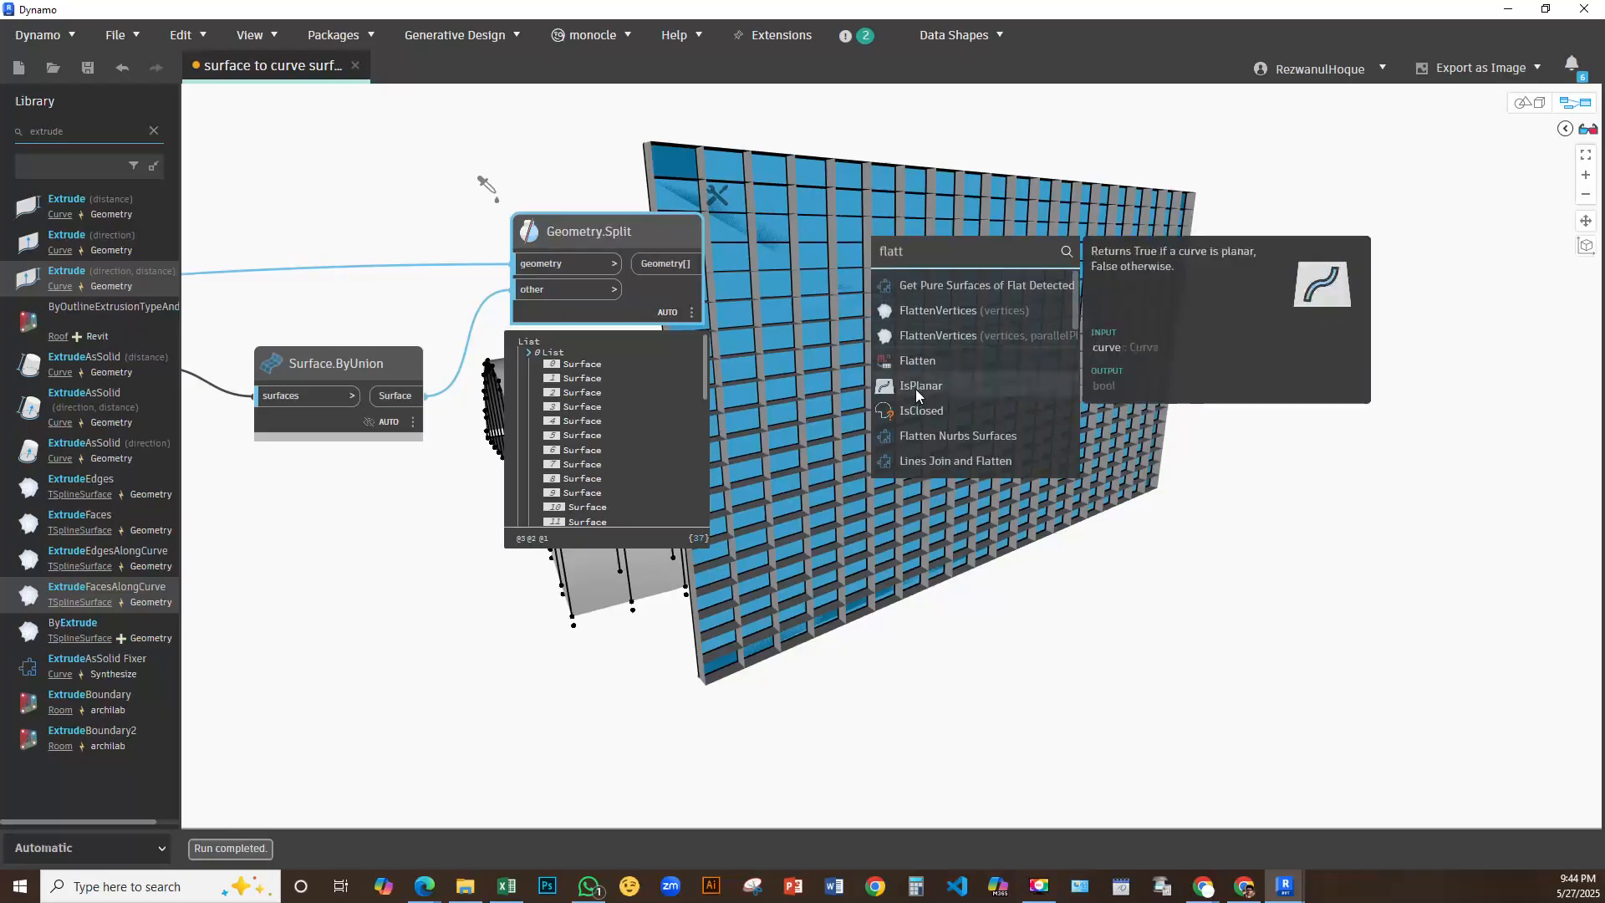
left_click(914, 360)
left_click_drag(913, 364, 742, 184)
left_click_drag(682, 269, 834, 232)
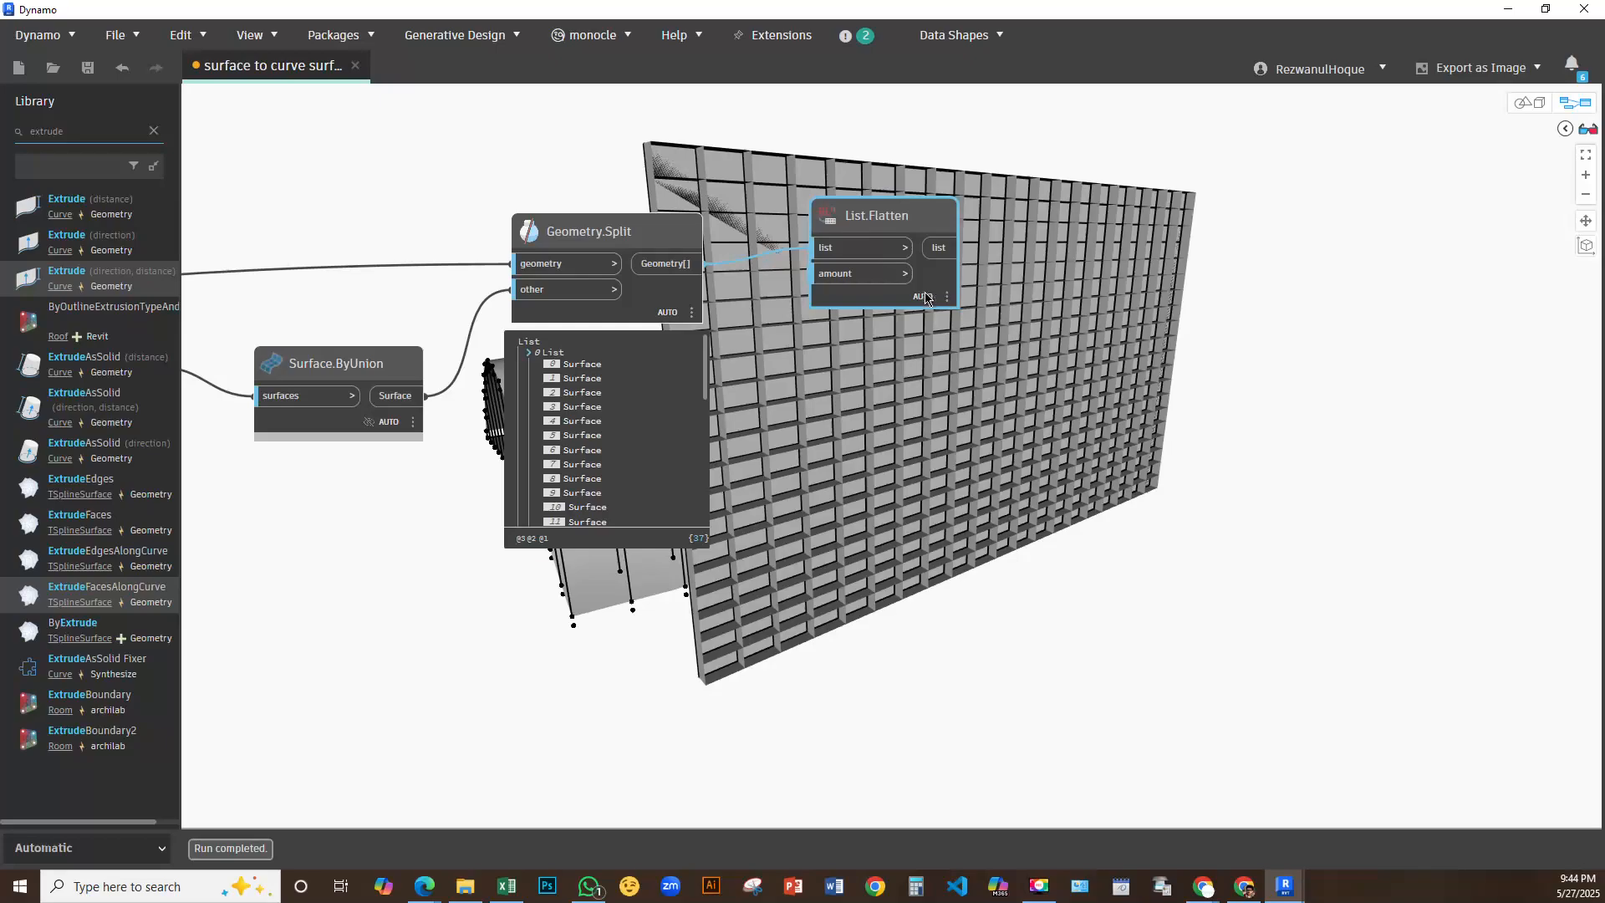
Pin open the output preview of the new List.Flatten node and examine its flattened surface list
mouse_move(951, 327)
scroll(919, 418, "down", 5)
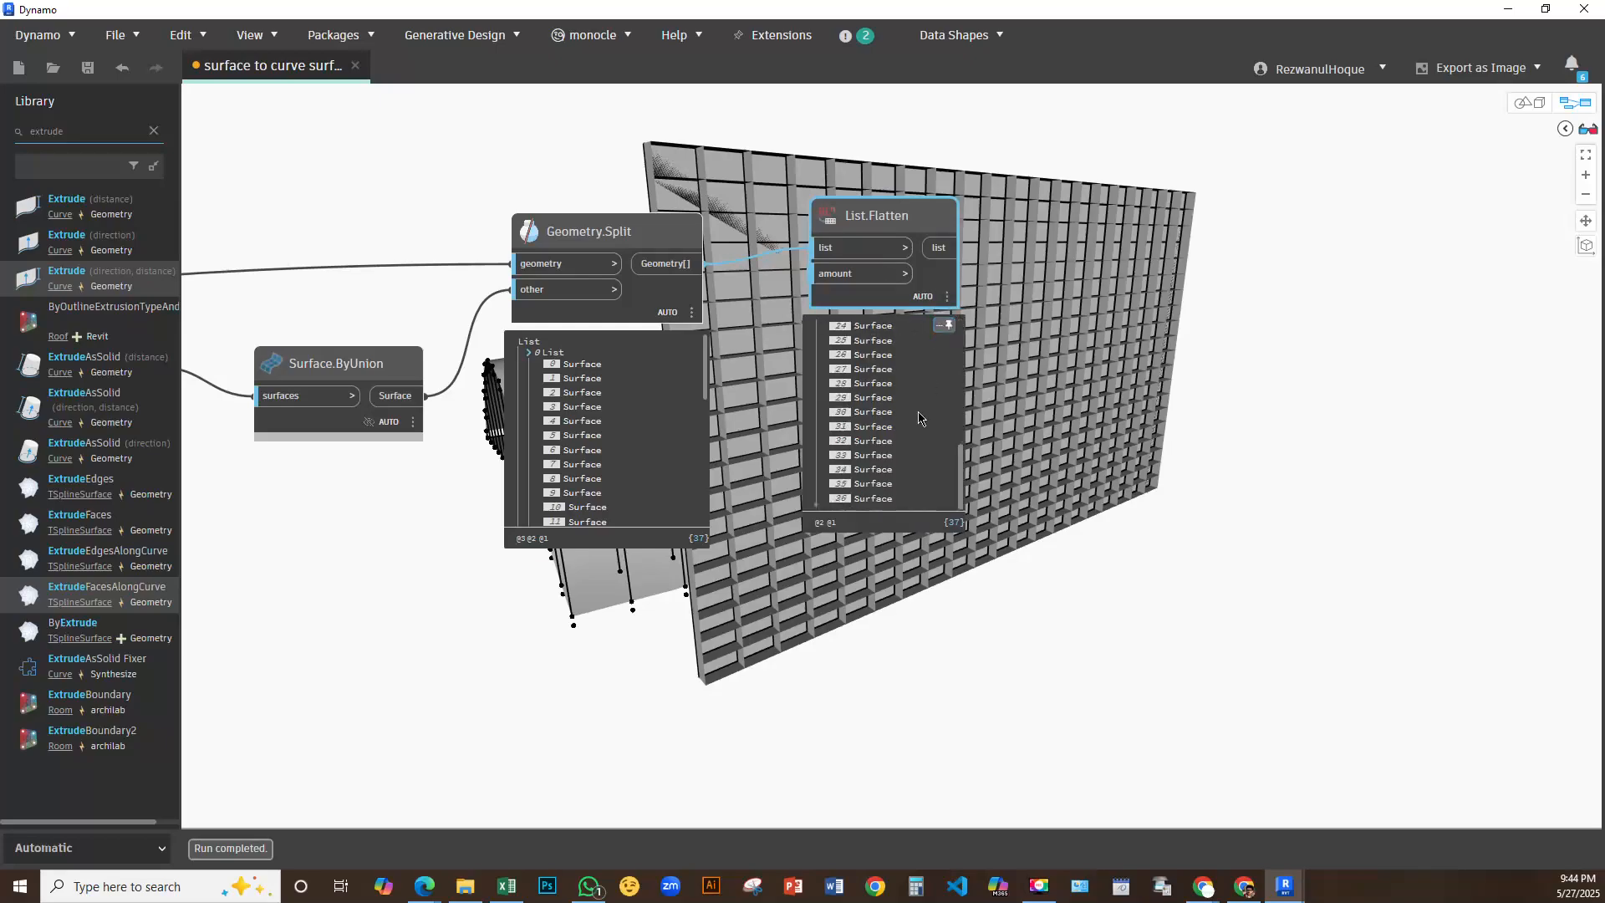
scroll(991, 468, "up", 3)
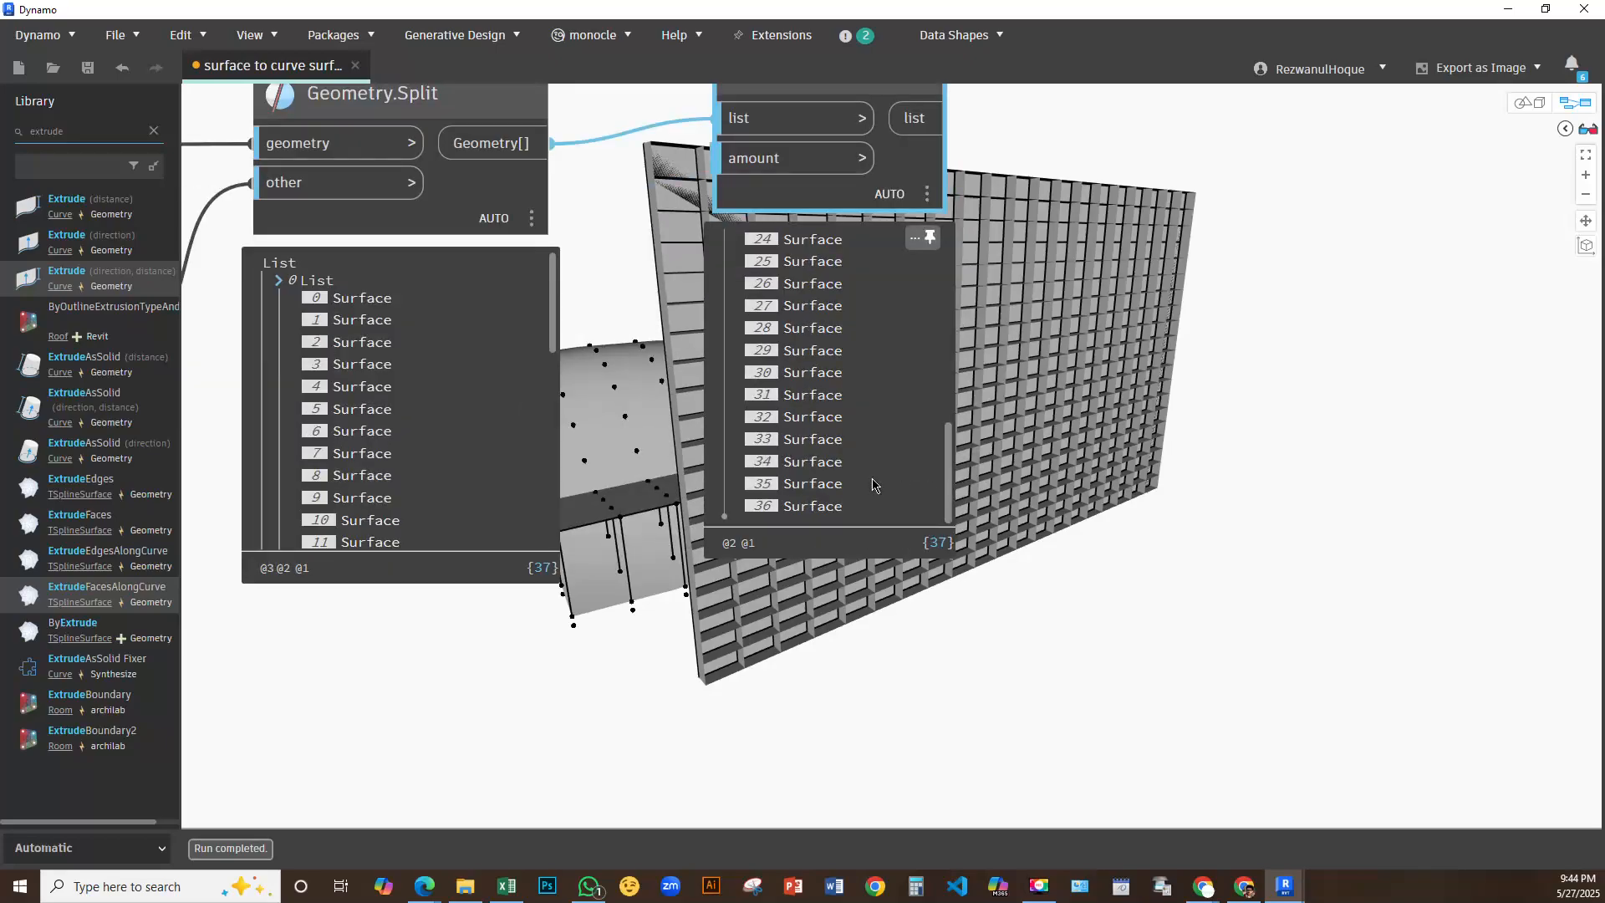
scroll(919, 489, "up", 3)
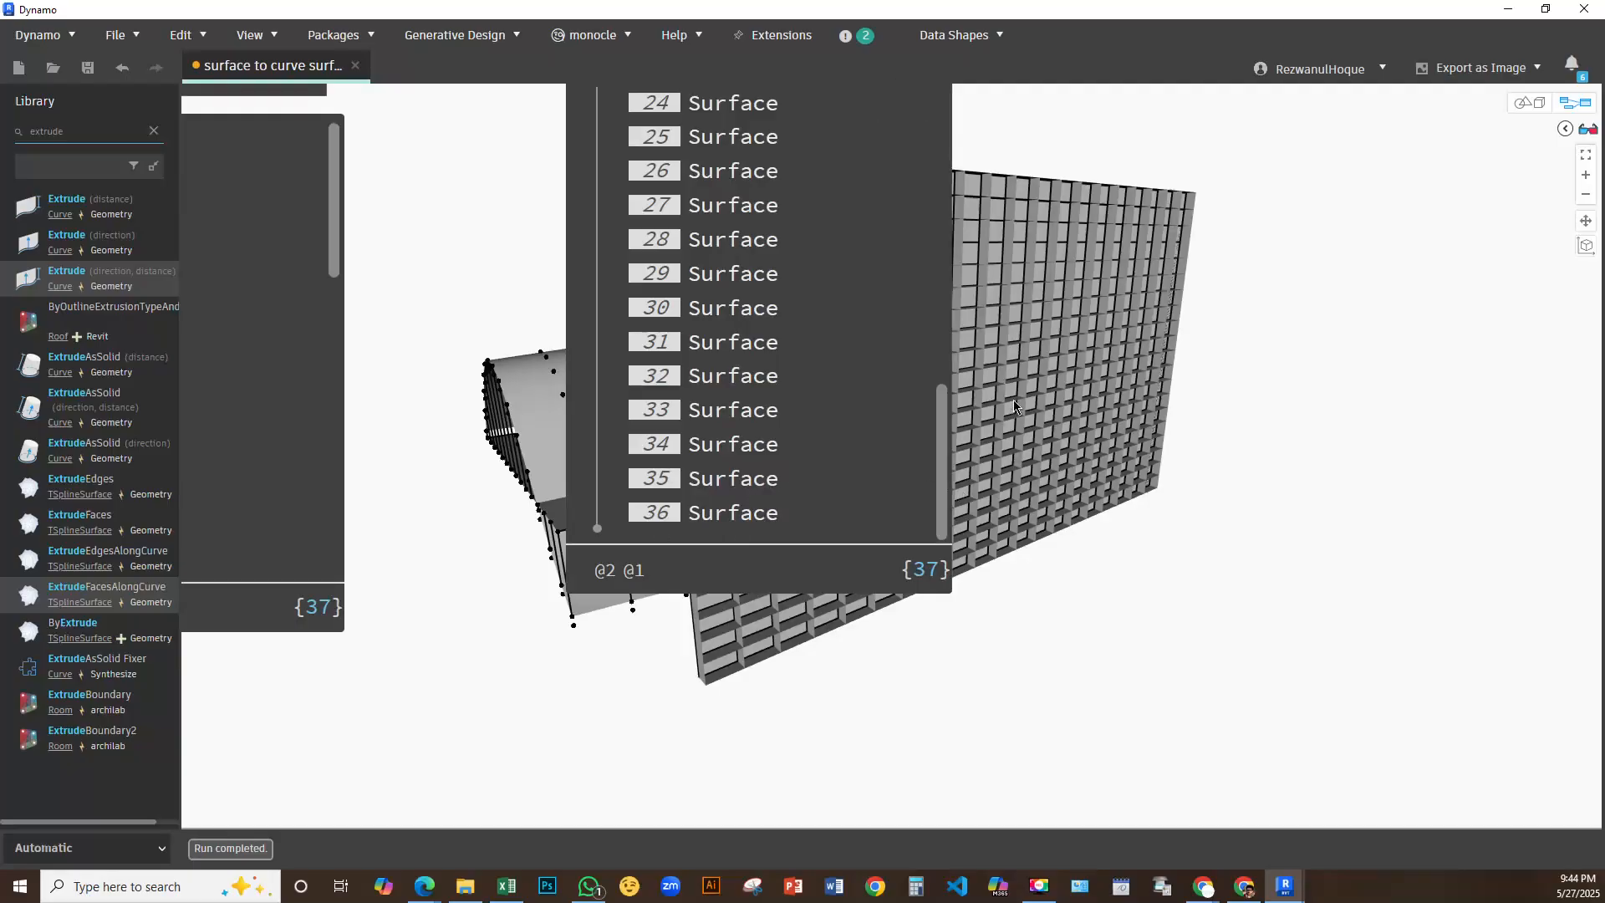
scroll(836, 418, "down", 5)
scroll(593, 443, "up", 2)
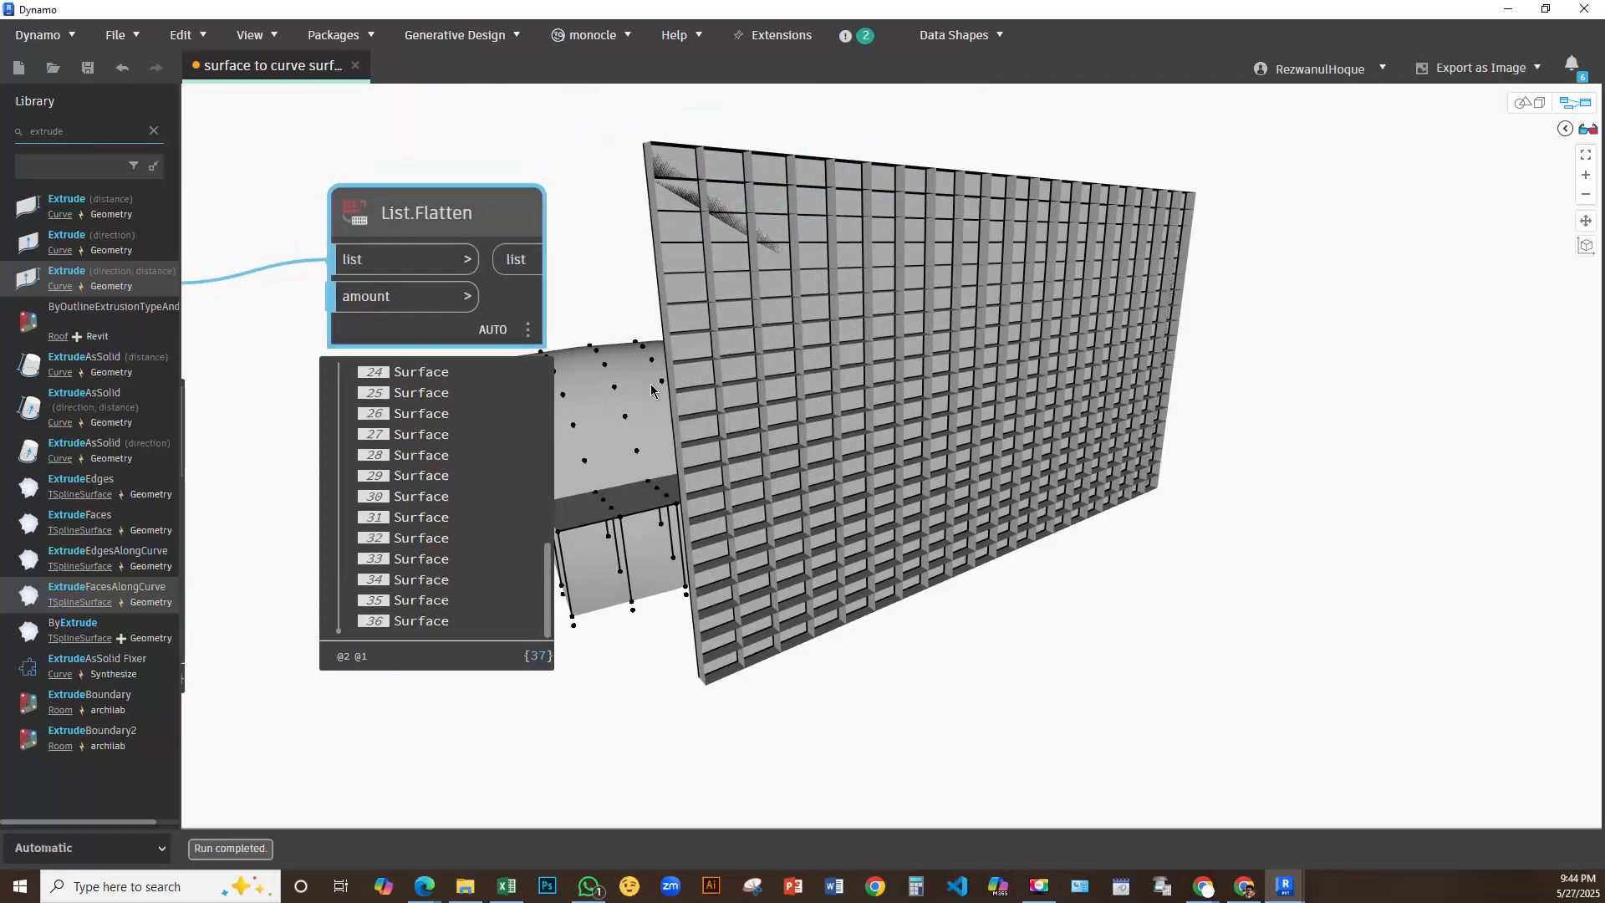
middle_click_drag(648, 393, 734, 438)
mouse_move(609, 417)
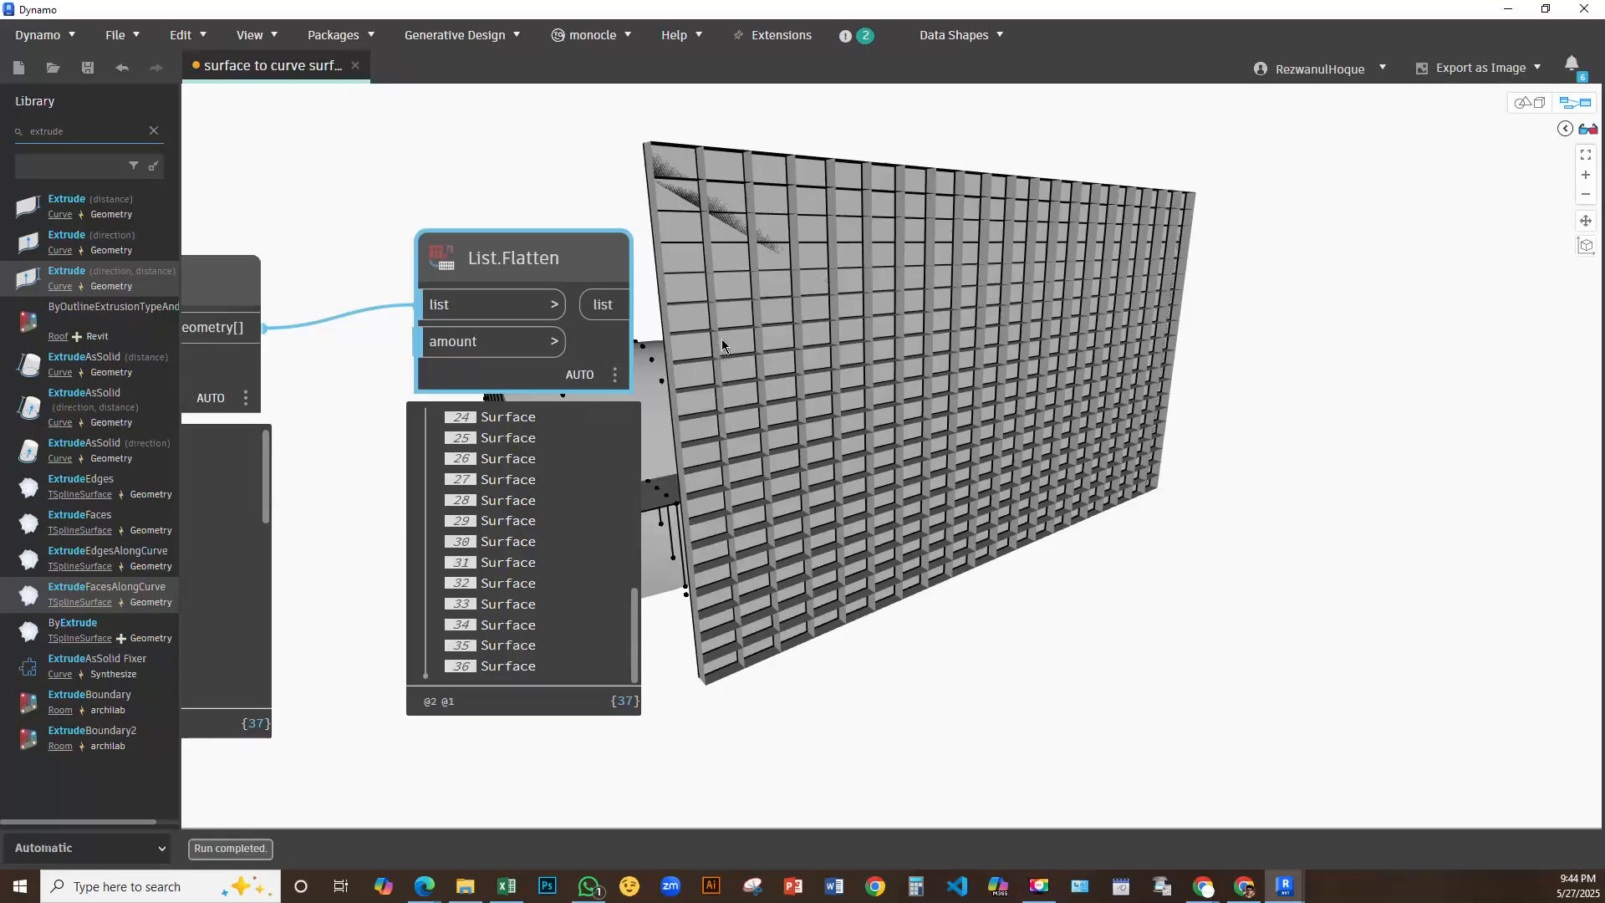
scroll(507, 447, "up", 8)
Turn off the geometry preview of the List.Flatten node that follows Geometry.Split
right_click(789, 286)
right_click(574, 249)
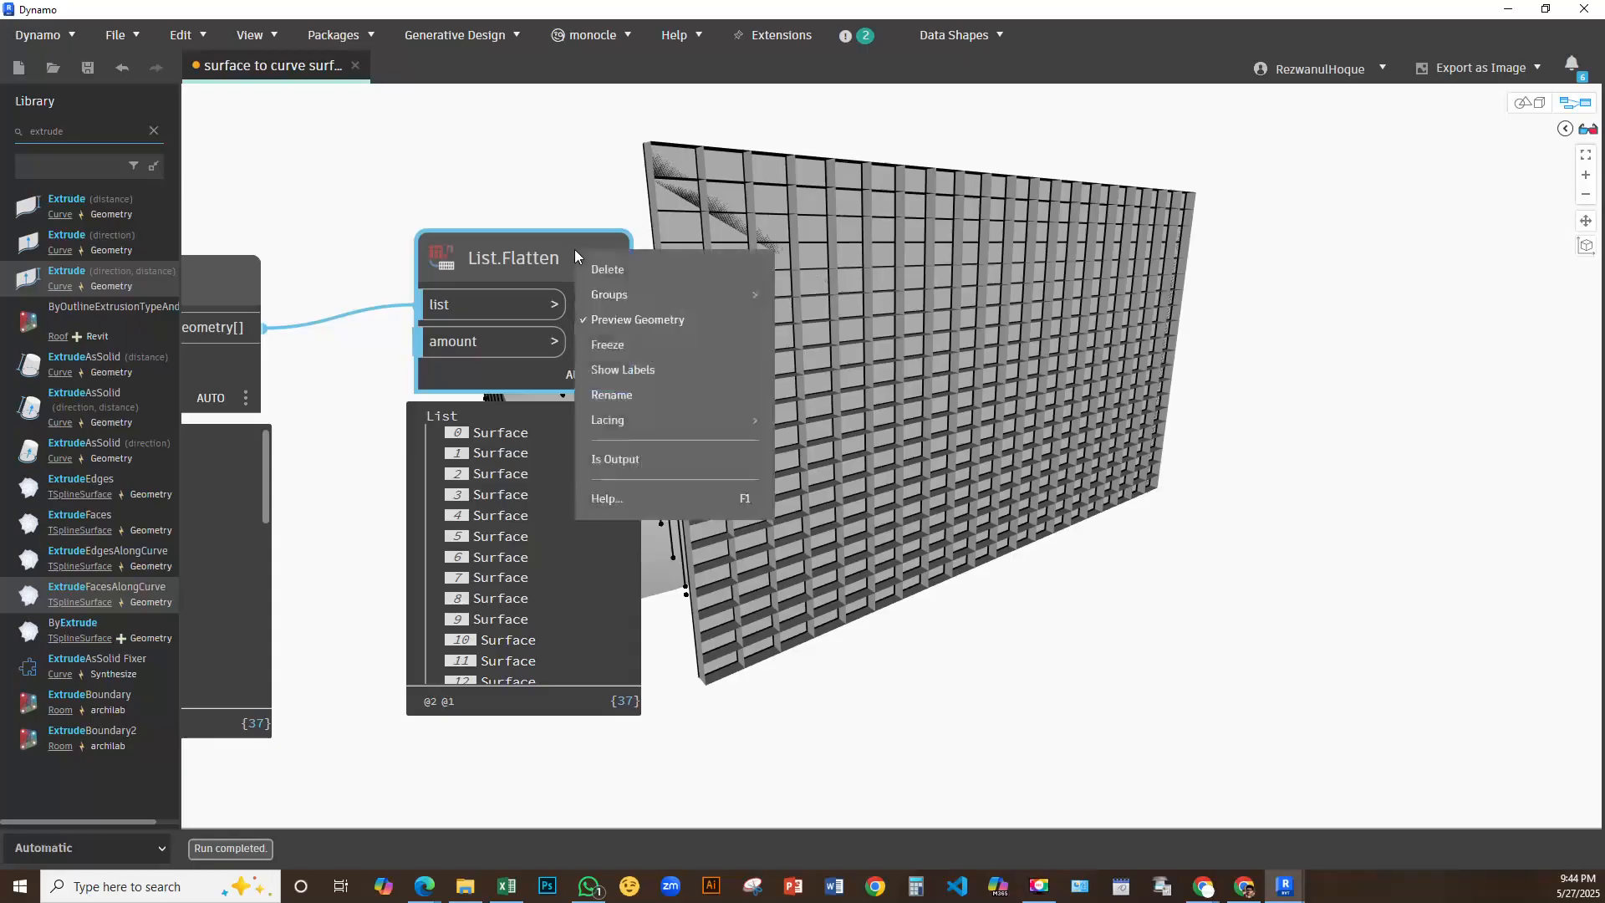
left_click(619, 324)
Turn off the geometry preview of the Select Face node
scroll(885, 307, "down", 4)
middle_click_drag(801, 328, 1297, 366)
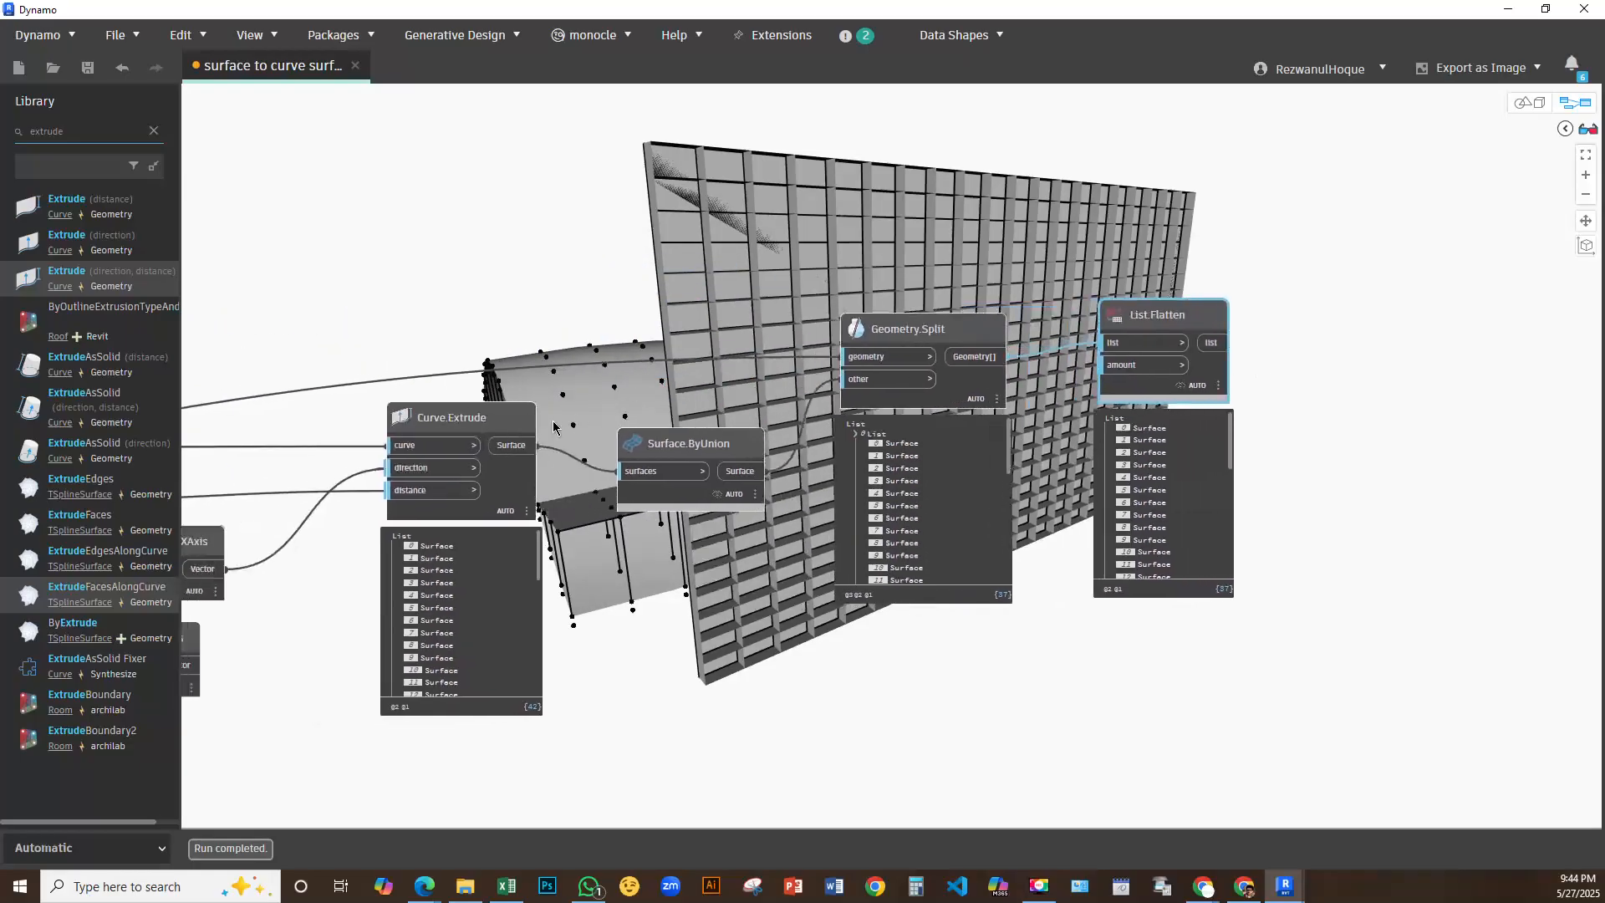
middle_click_drag(402, 413, 1563, 252)
middle_click_drag(417, 355, 1283, 393)
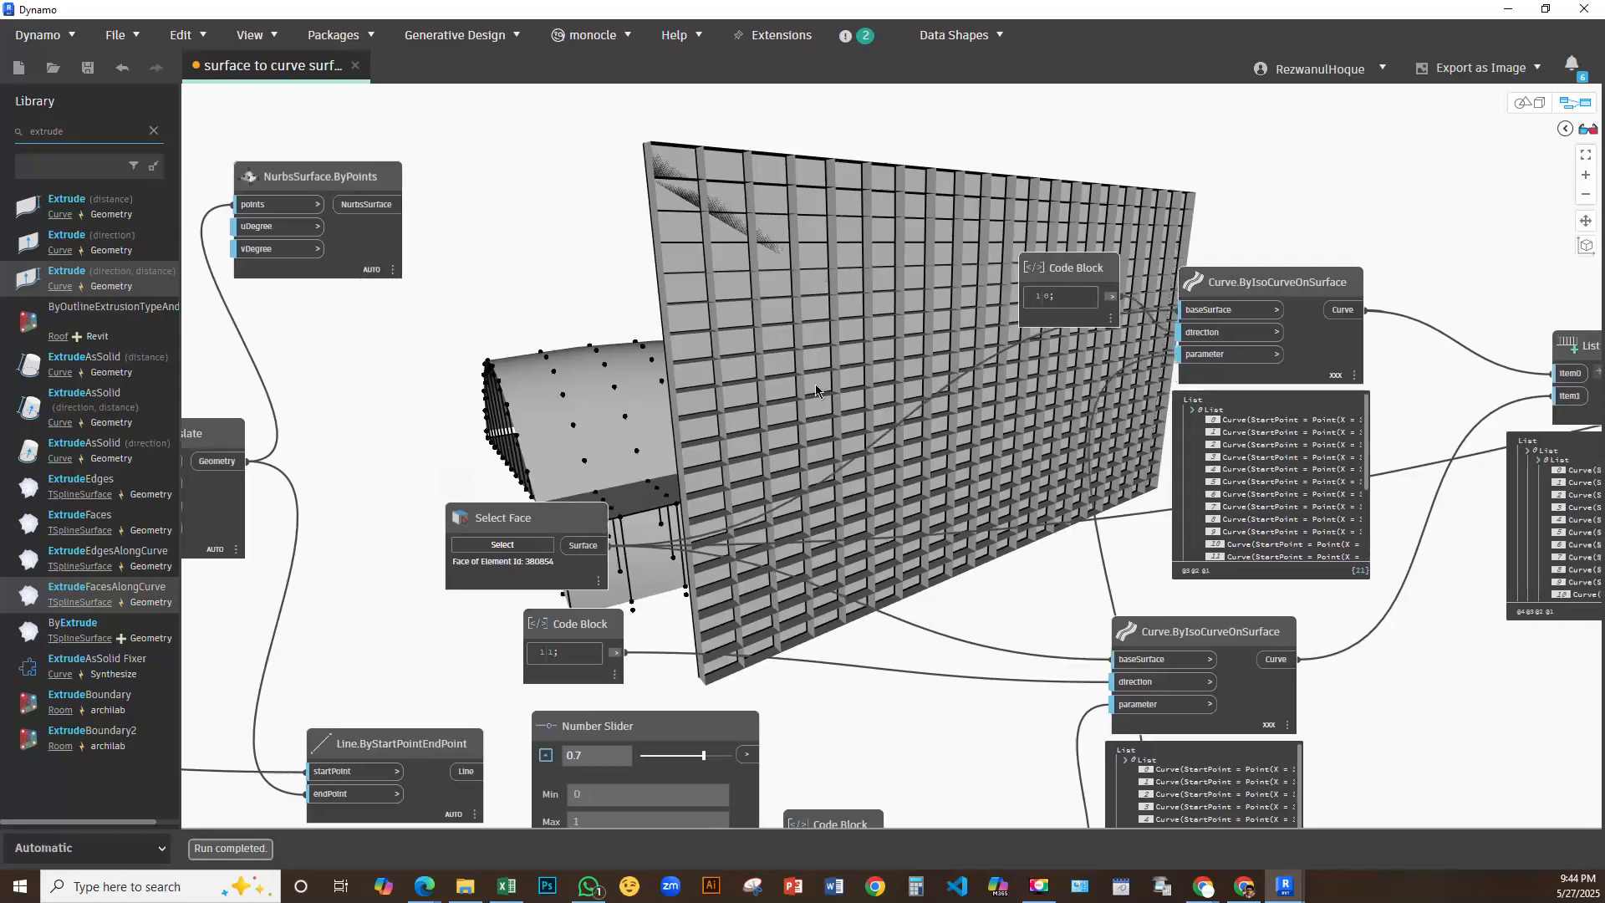
left_click(549, 525)
right_click(549, 518)
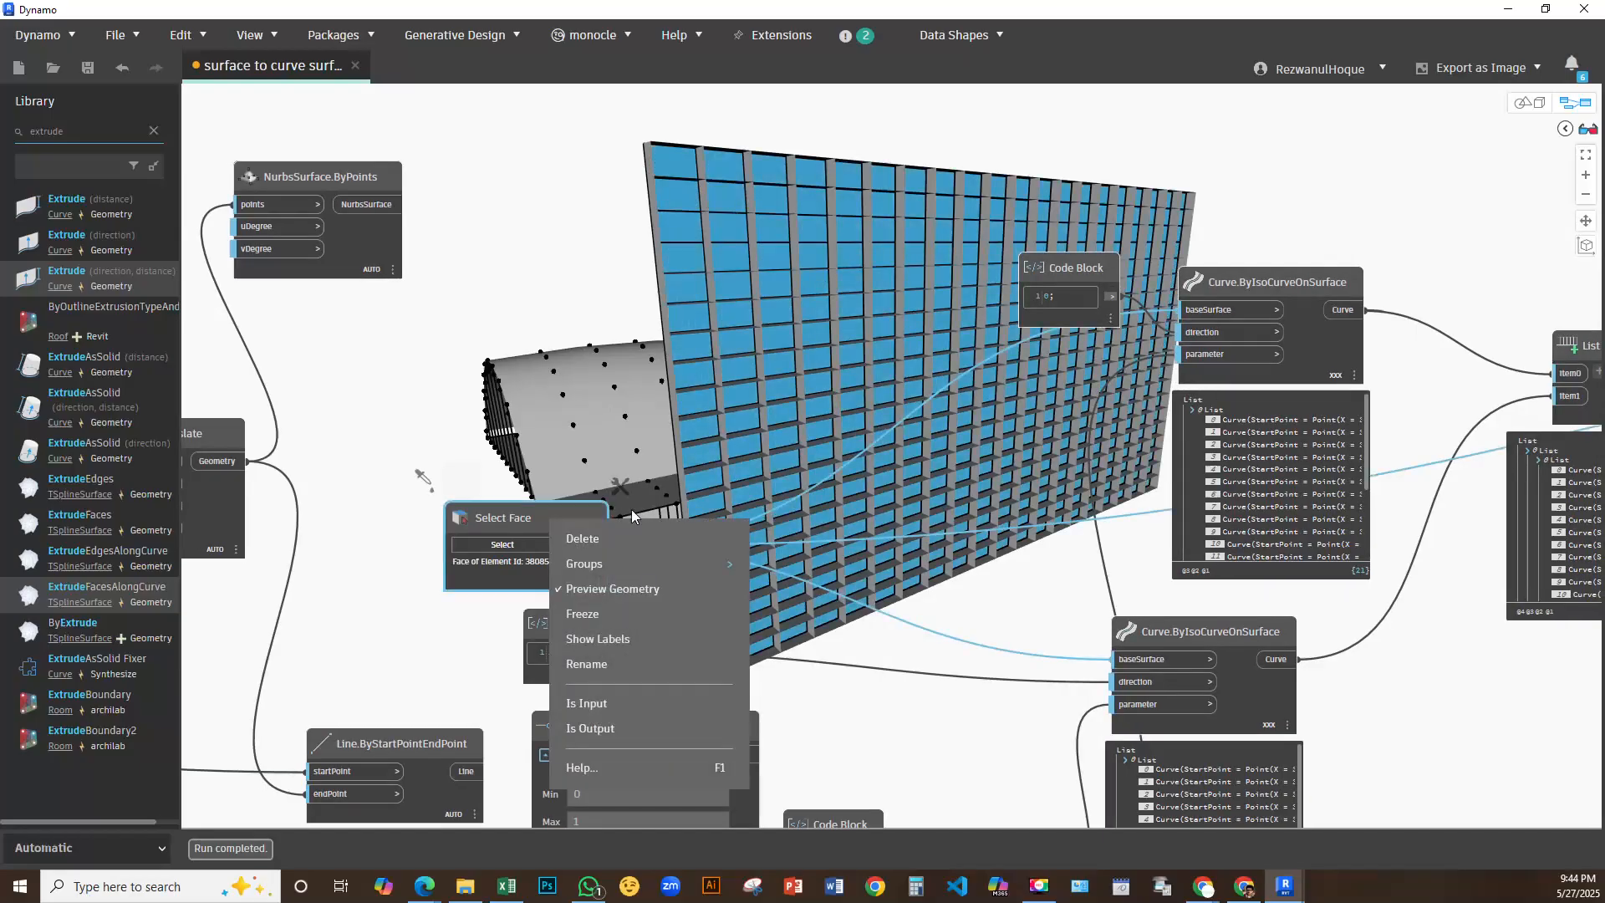
left_click(635, 587)
Select all nodes from List Create through the last List.Flatten and hide their geometry preview together
middle_click_drag(1328, 374, 326, 312)
middle_click_drag(1563, 407, 973, 435)
middle_click_drag(1487, 360, 502, 371)
scroll(946, 371, "down", 4)
scroll(946, 371, "up", 4)
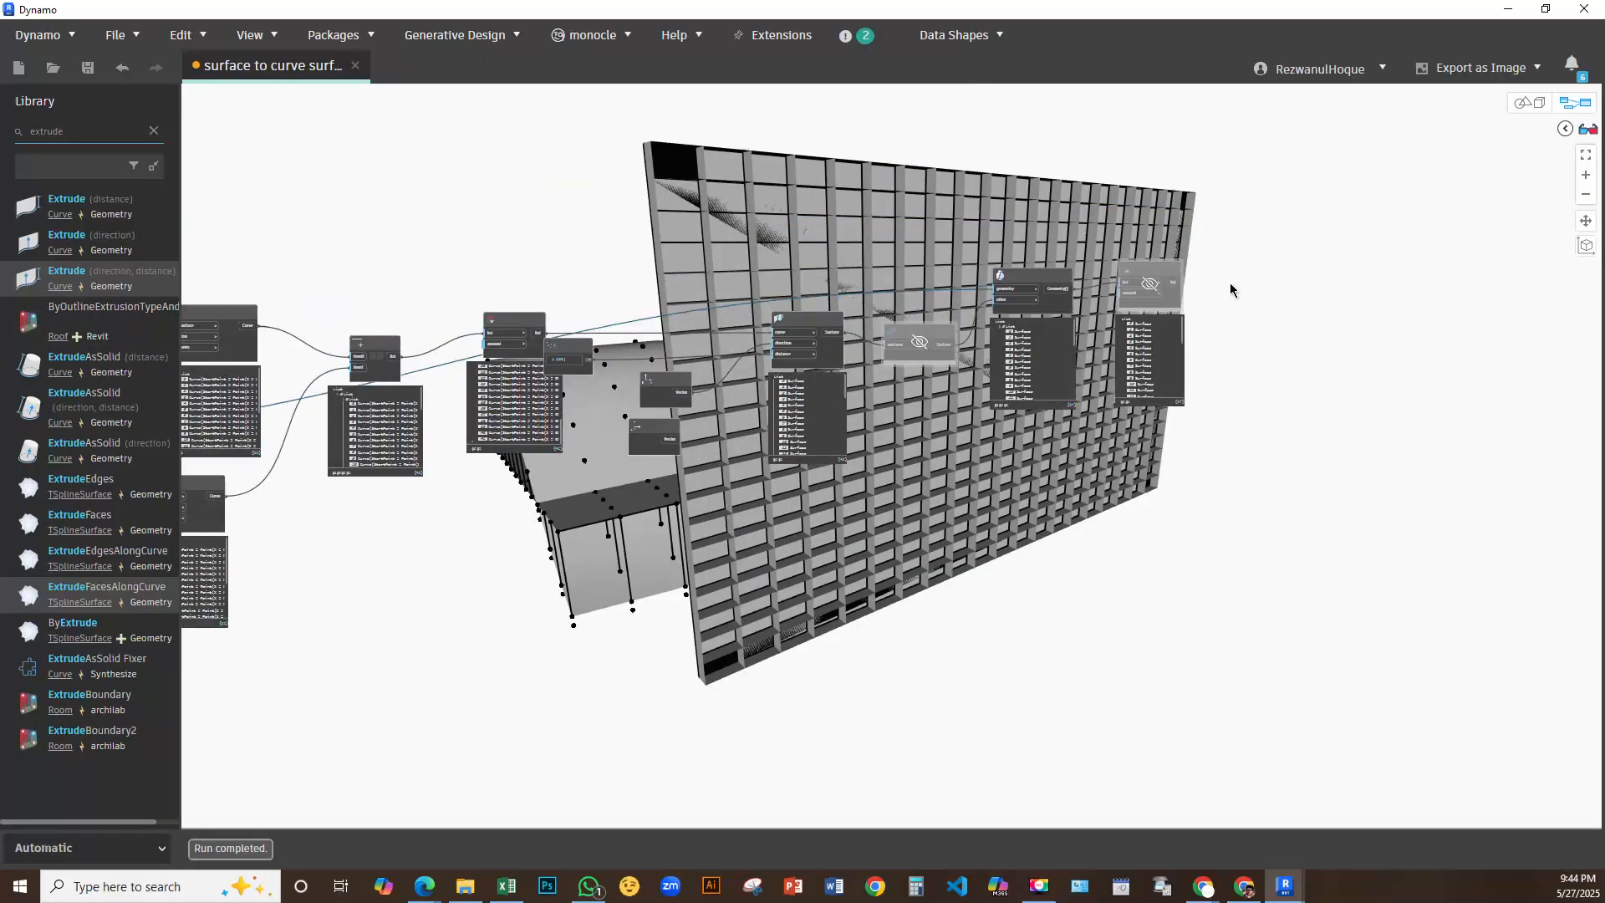
scroll(1240, 184, "down", 3)
left_click_drag(1255, 173, 633, 448)
right_click(637, 449)
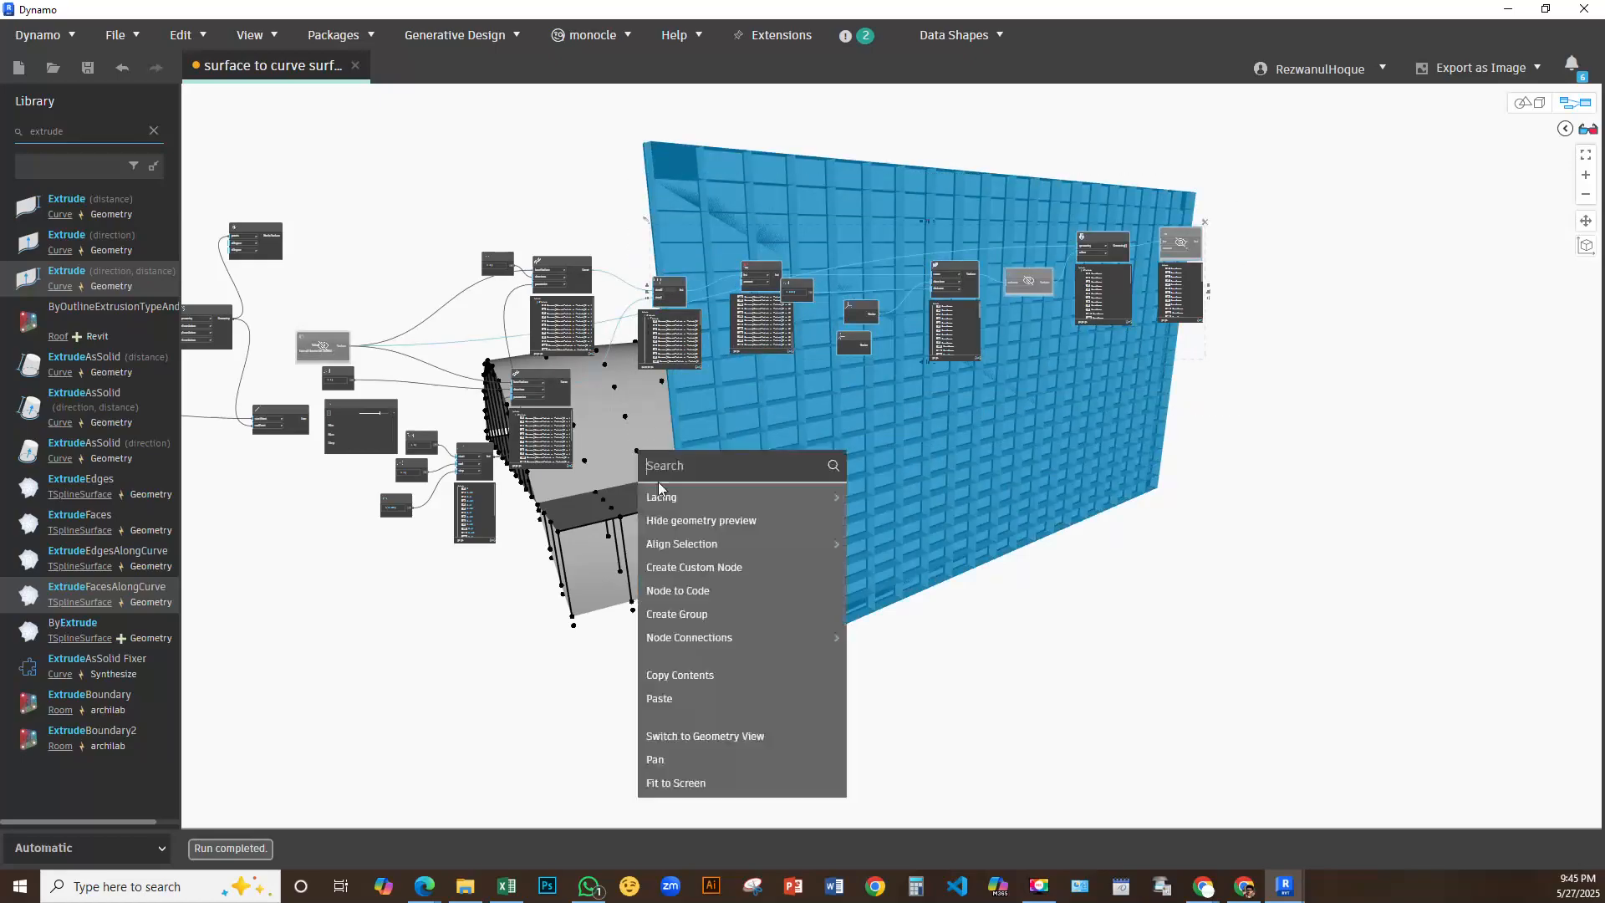
left_click(672, 520)
Add a Code Block containing x[0]; and connect the last List.Flatten's list output to its x input
scroll(709, 340, "up", 5)
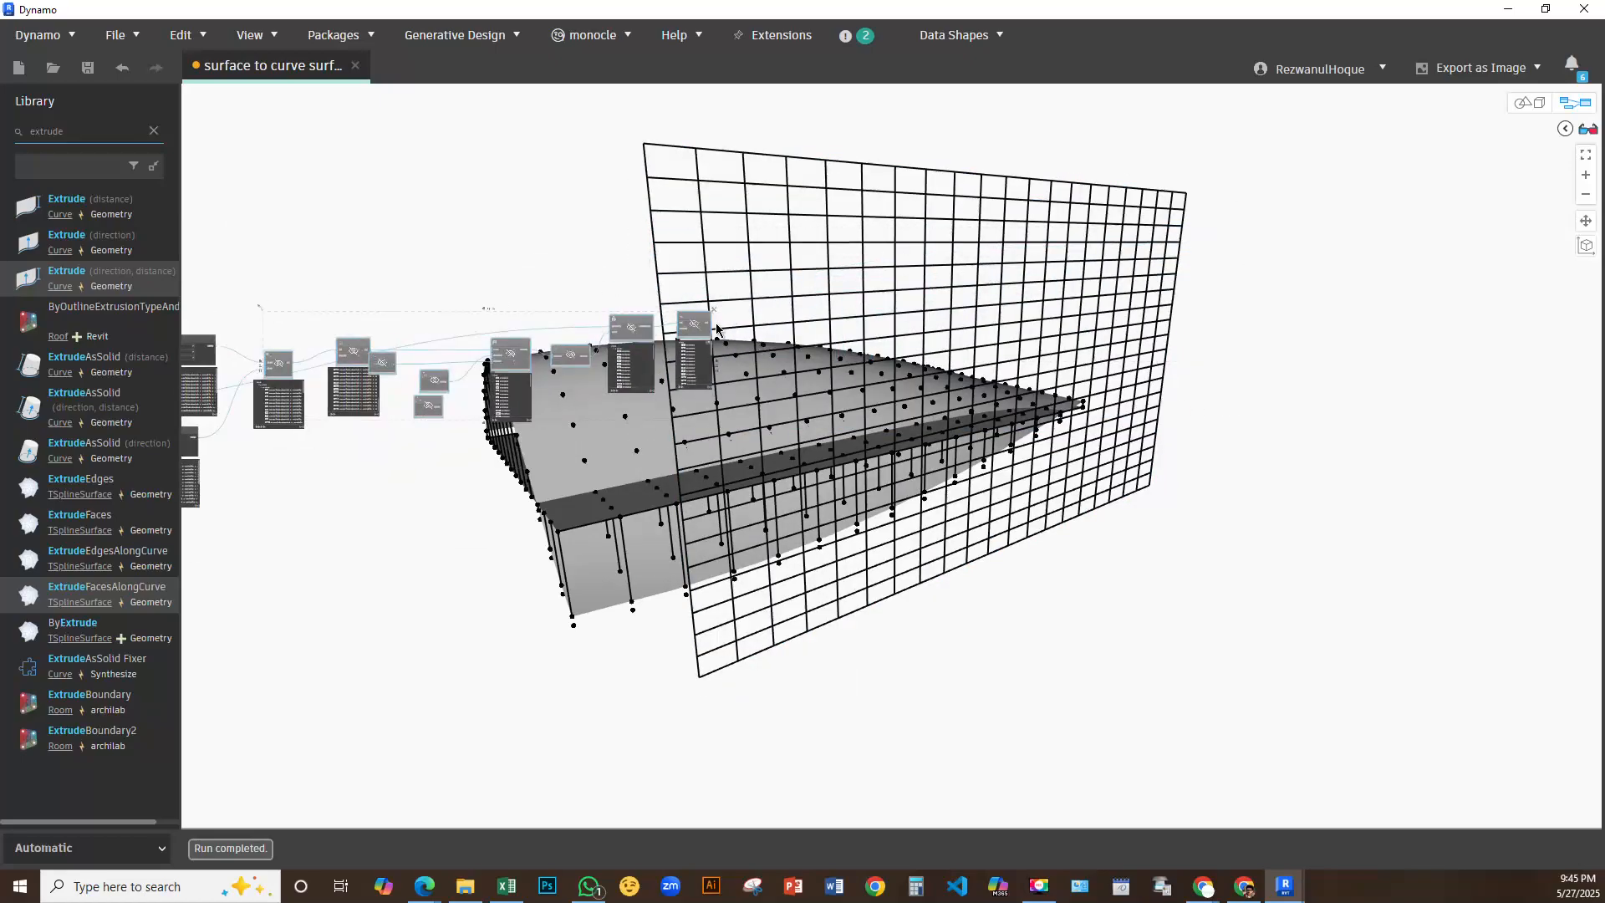
scroll(709, 340, "up", 3)
left_click(829, 363)
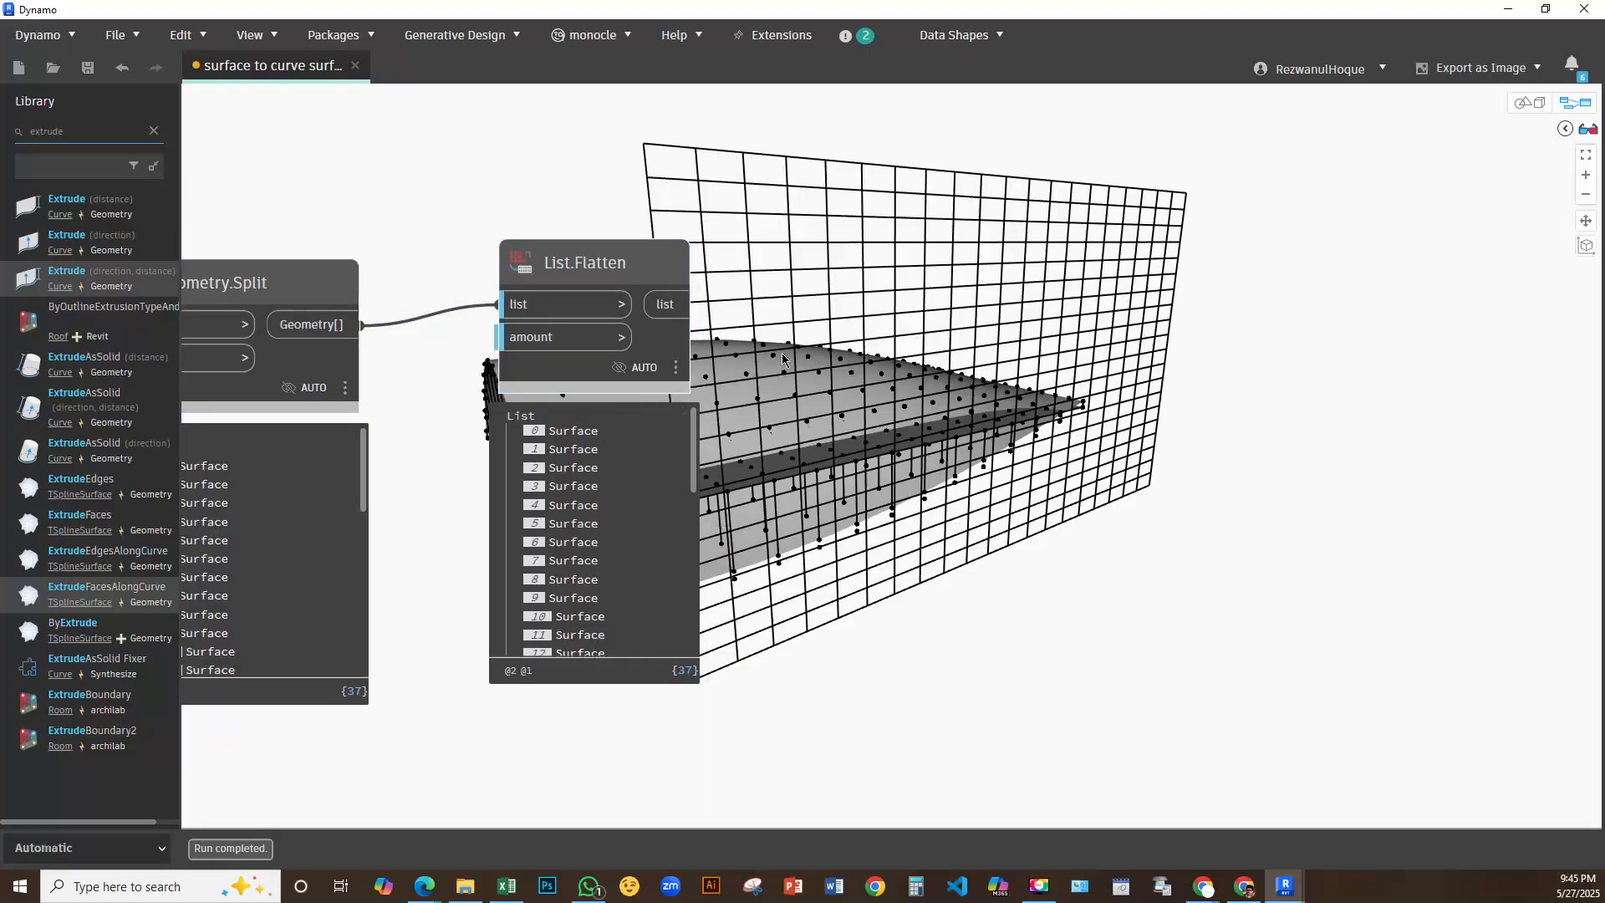
double_click(808, 311)
left_click_drag(808, 311, 892, 310)
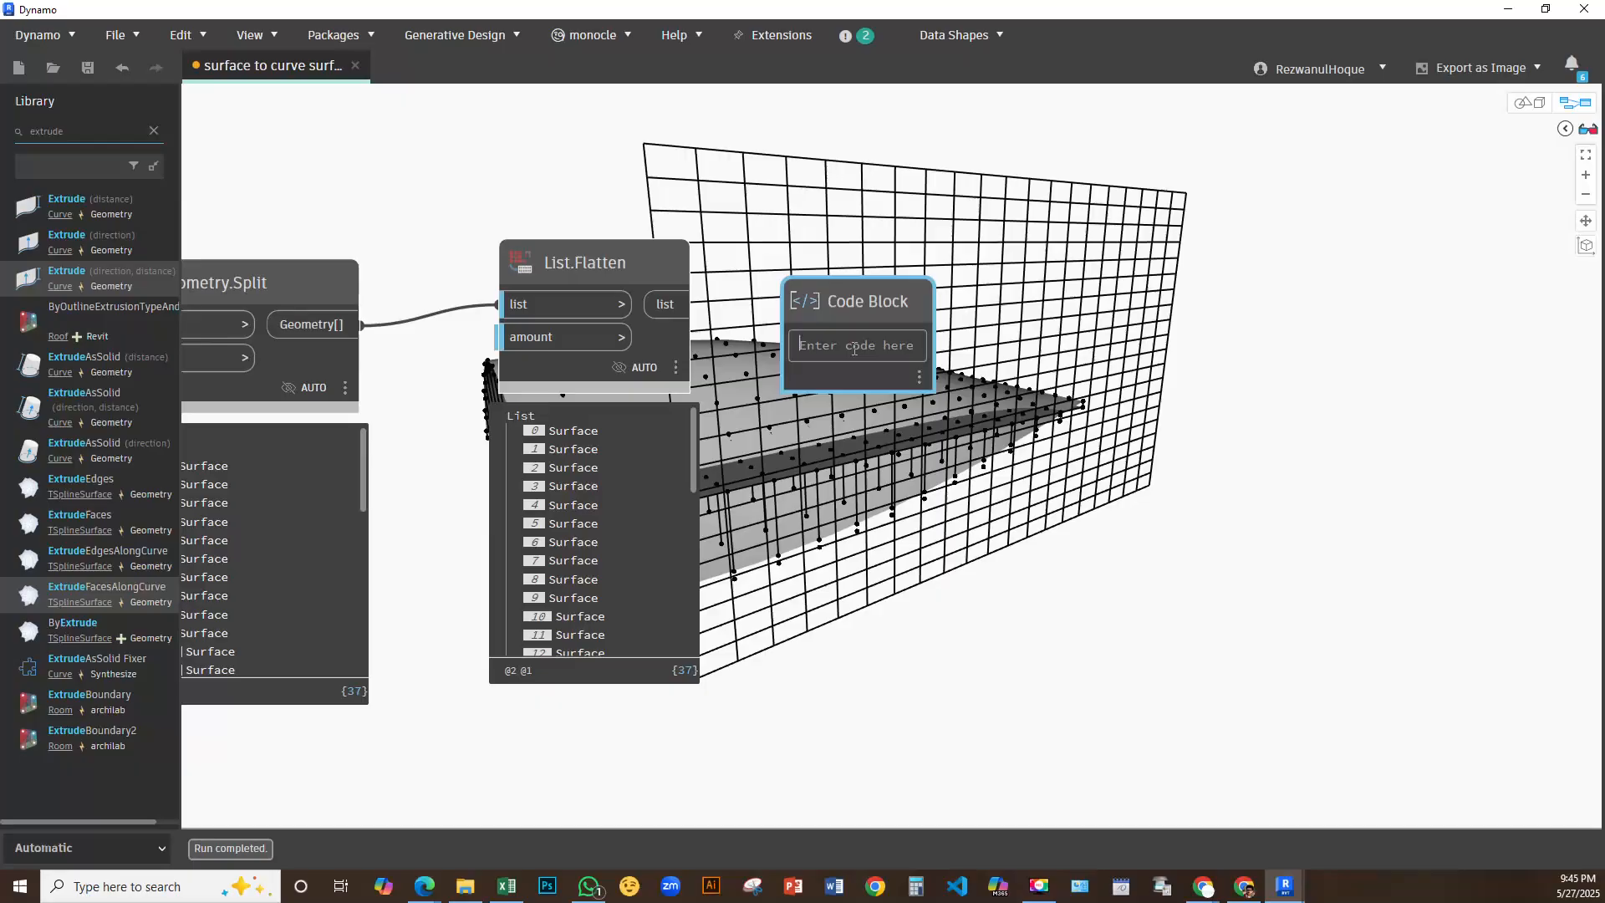
type("x[")
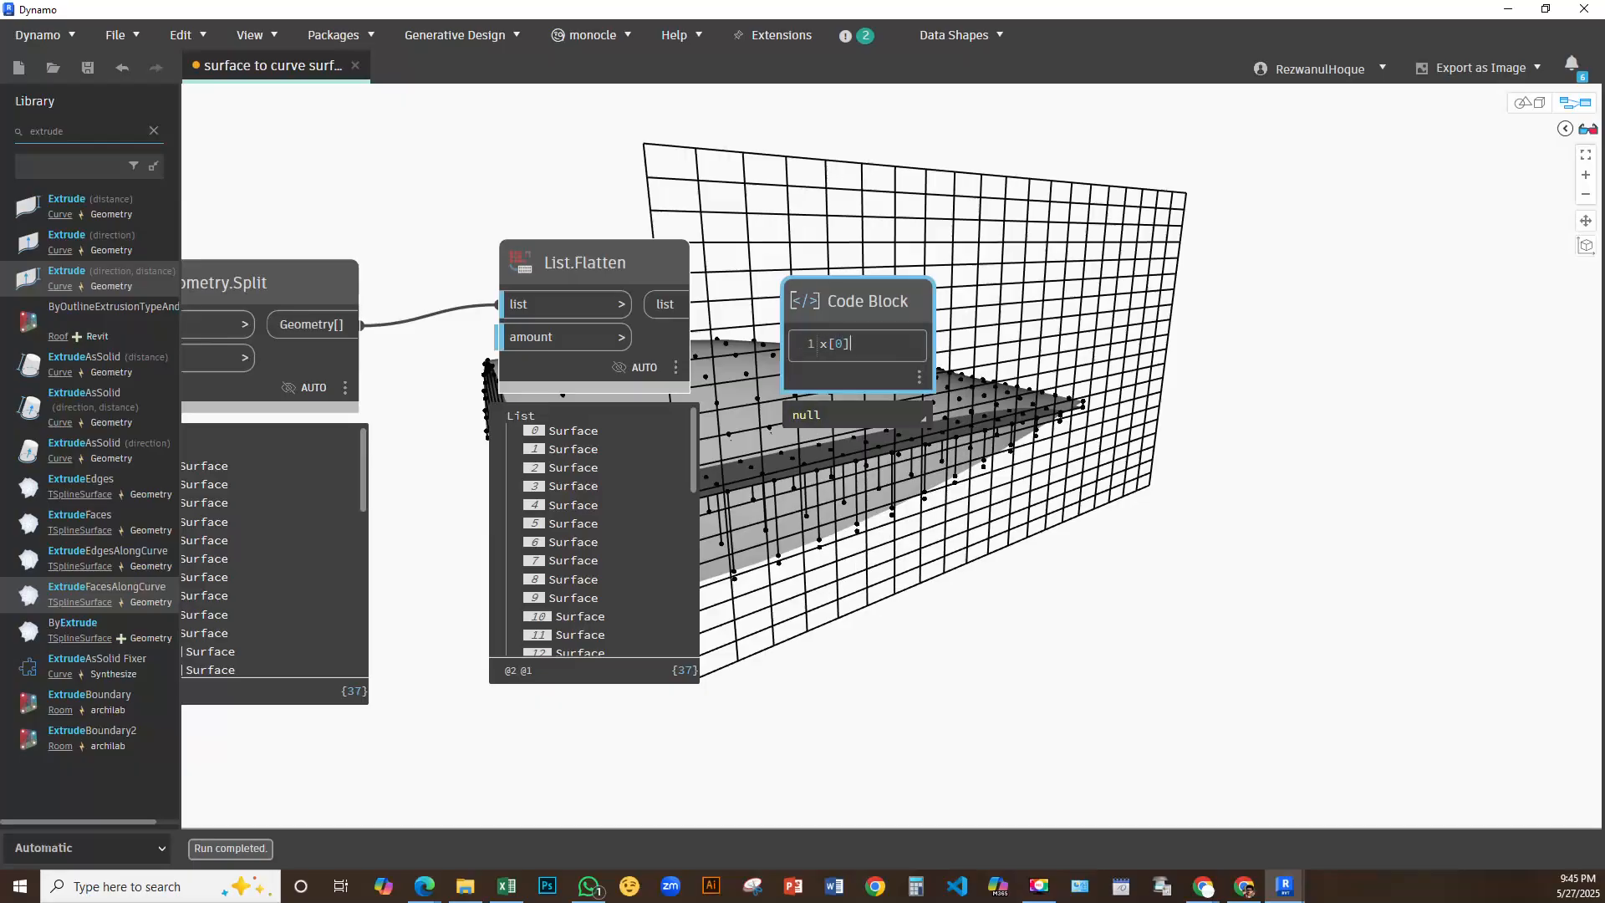
type("0]")
left_click(808, 487)
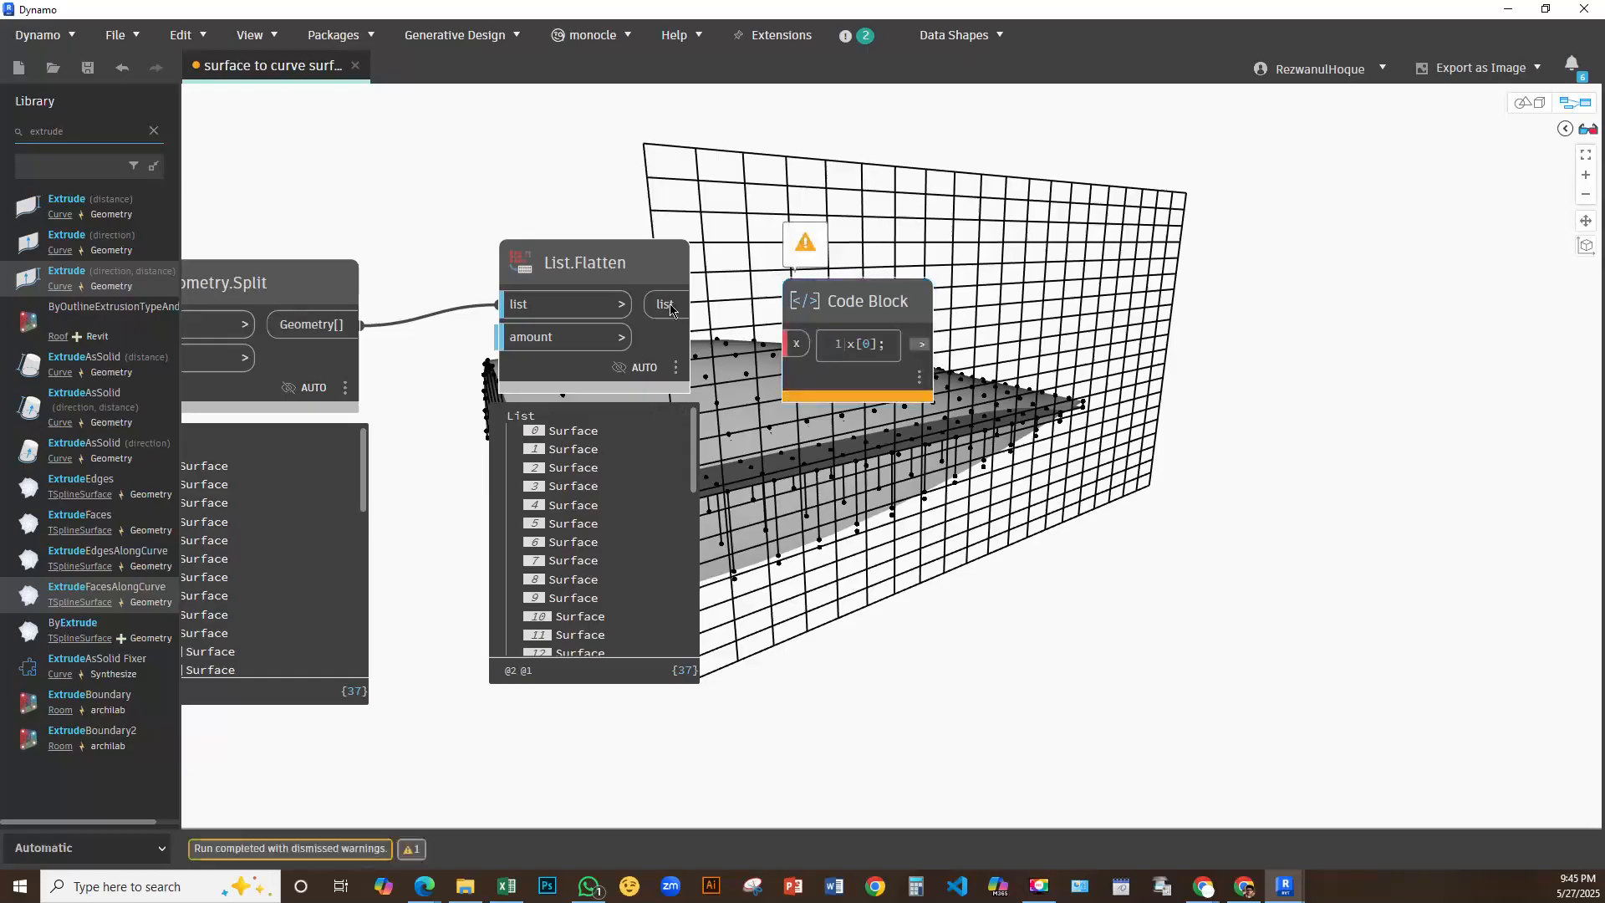
left_click_drag(666, 303, 778, 345)
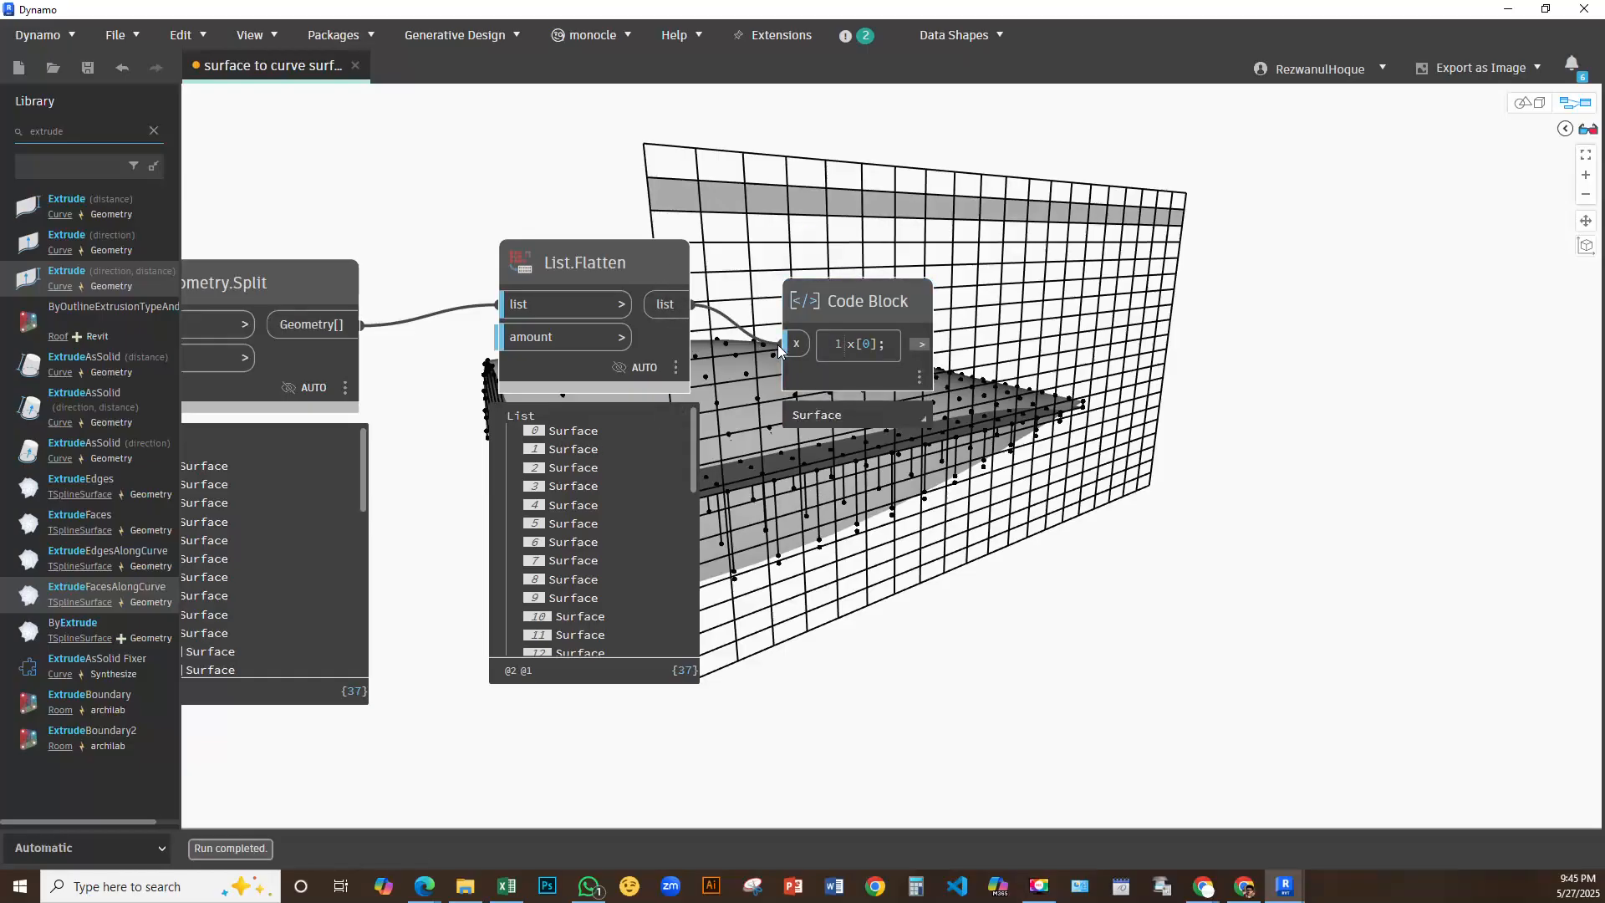
Change the Code Block expression to x[3]; to preview a different split surface
middle_click_drag(1049, 356, 929, 357)
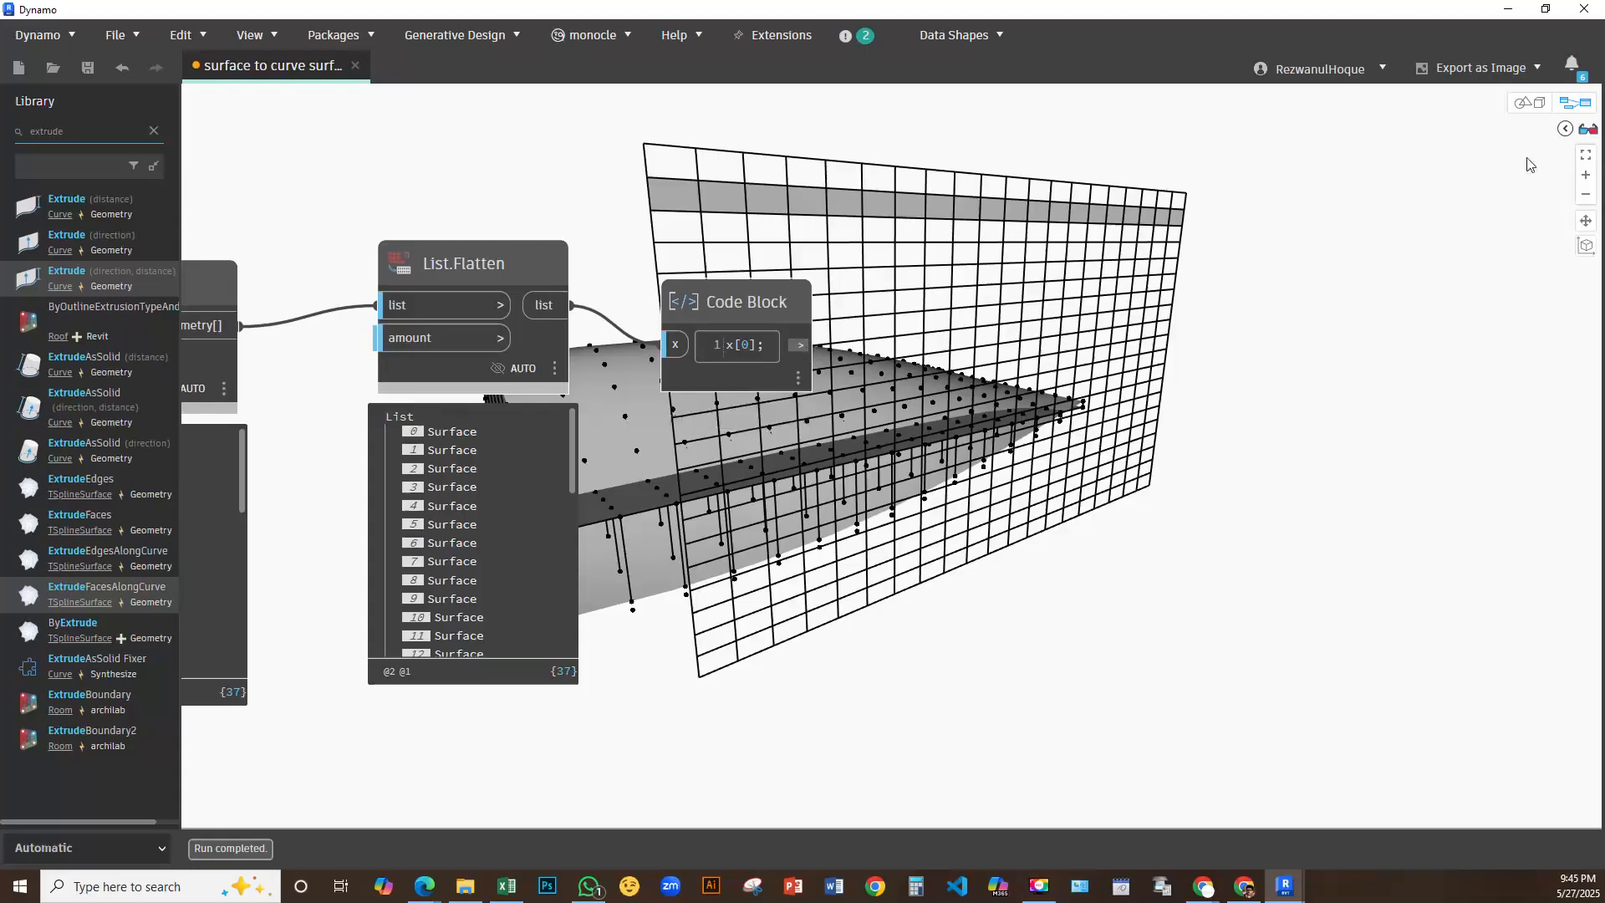
double_click(746, 346)
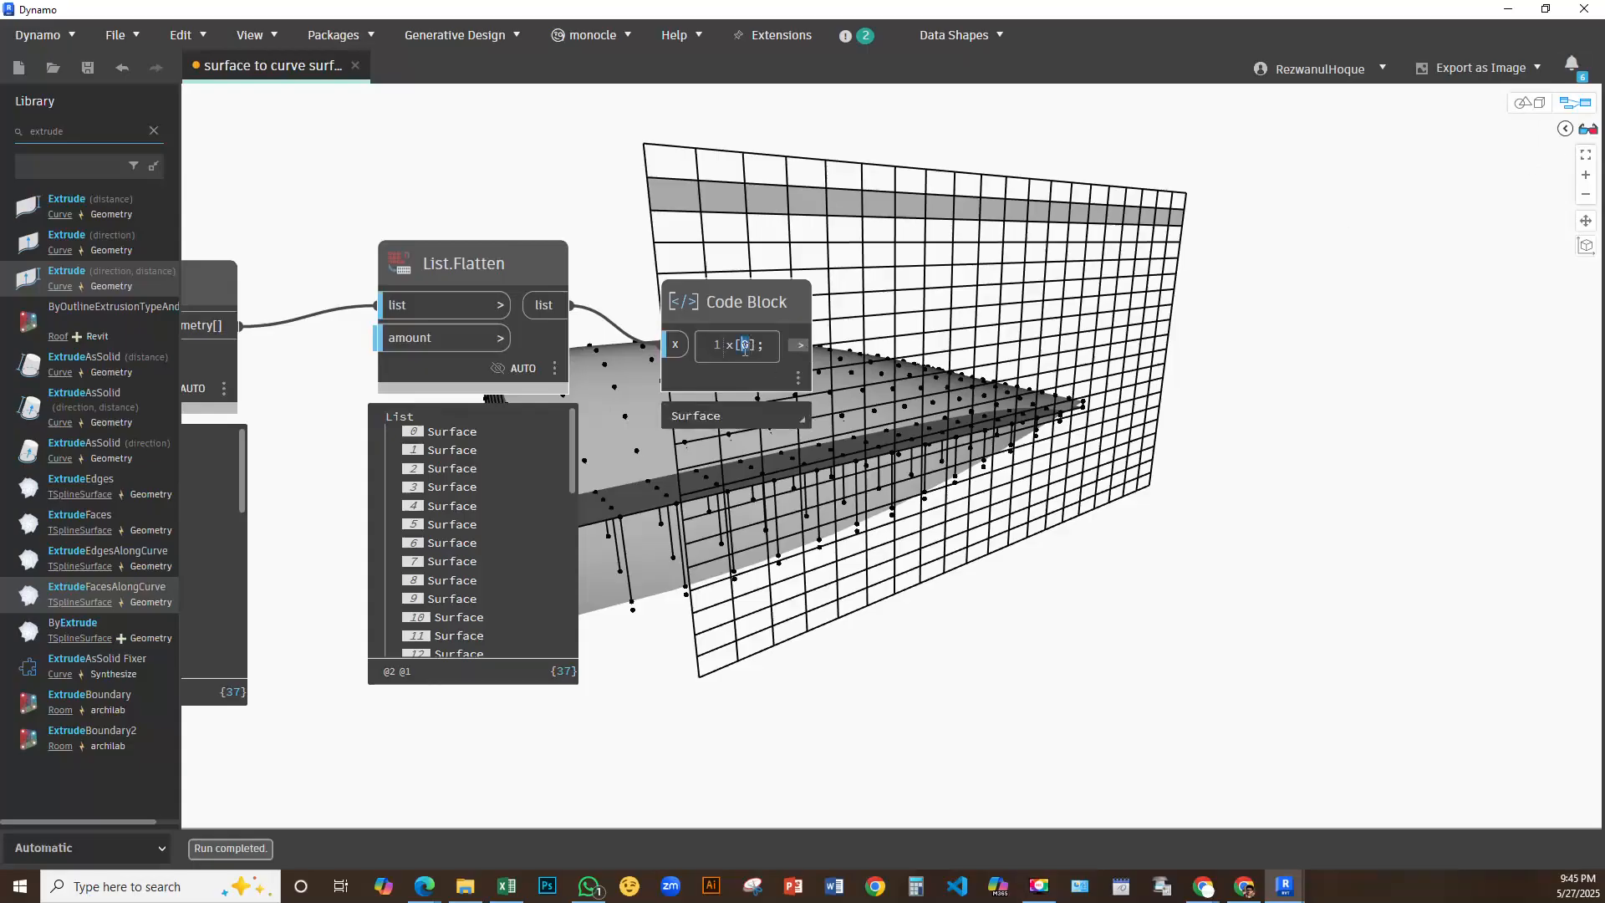
type("3")
left_click(913, 368)
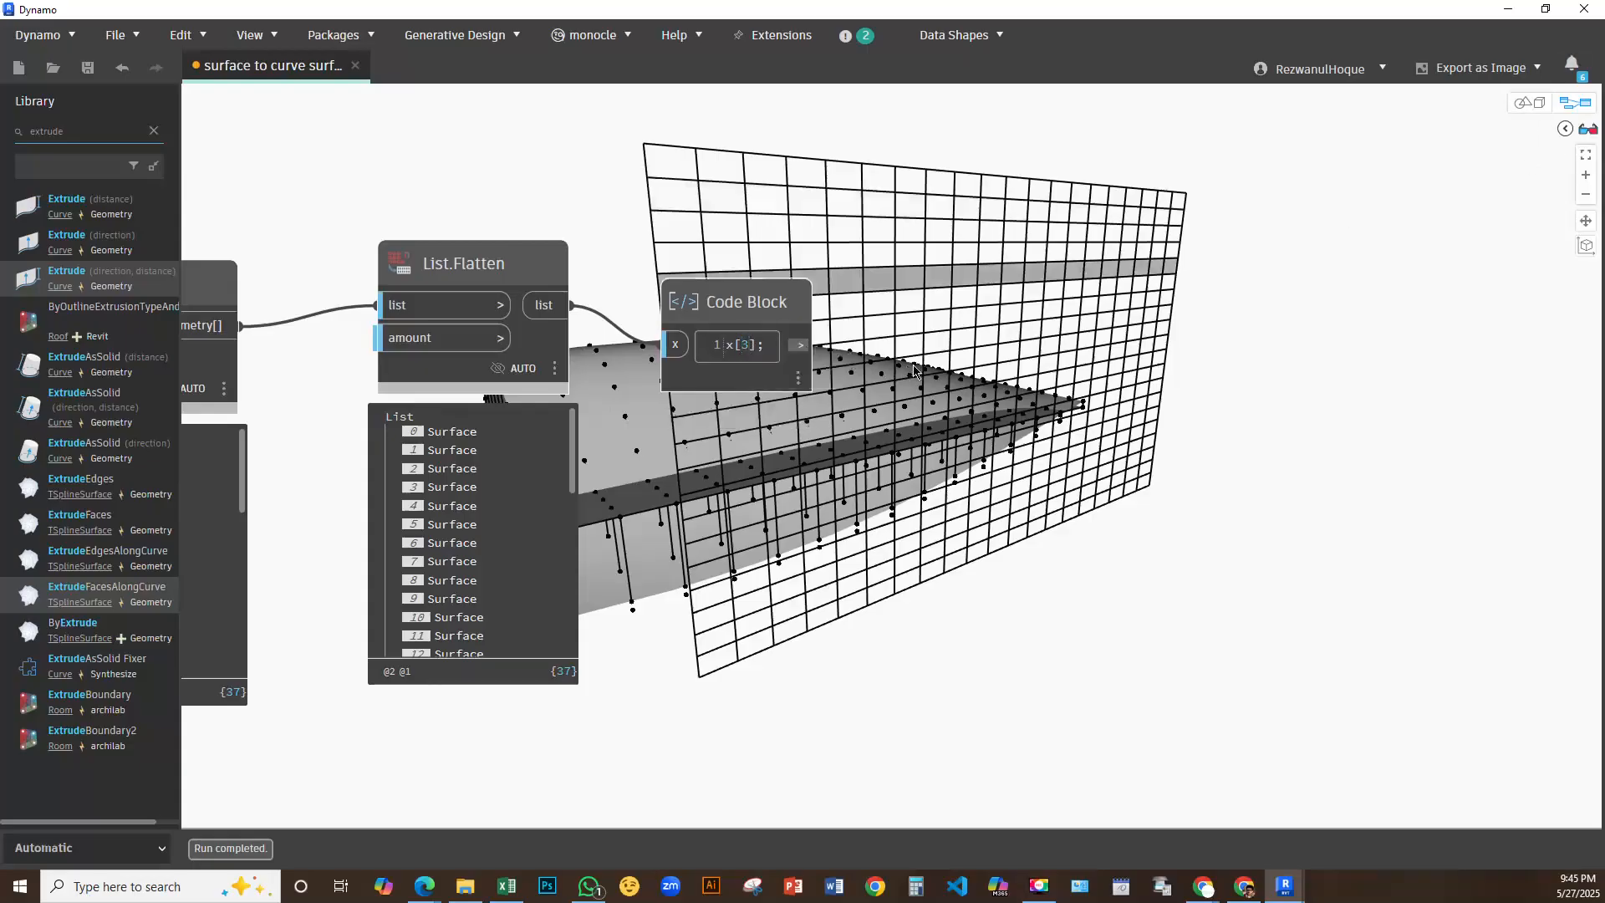
Change the Code Block expression to x[6]; and view the selected split surface in the geometry preview
double_click(743, 347)
left_click(988, 422)
middle_click_drag(987, 423, 931, 425)
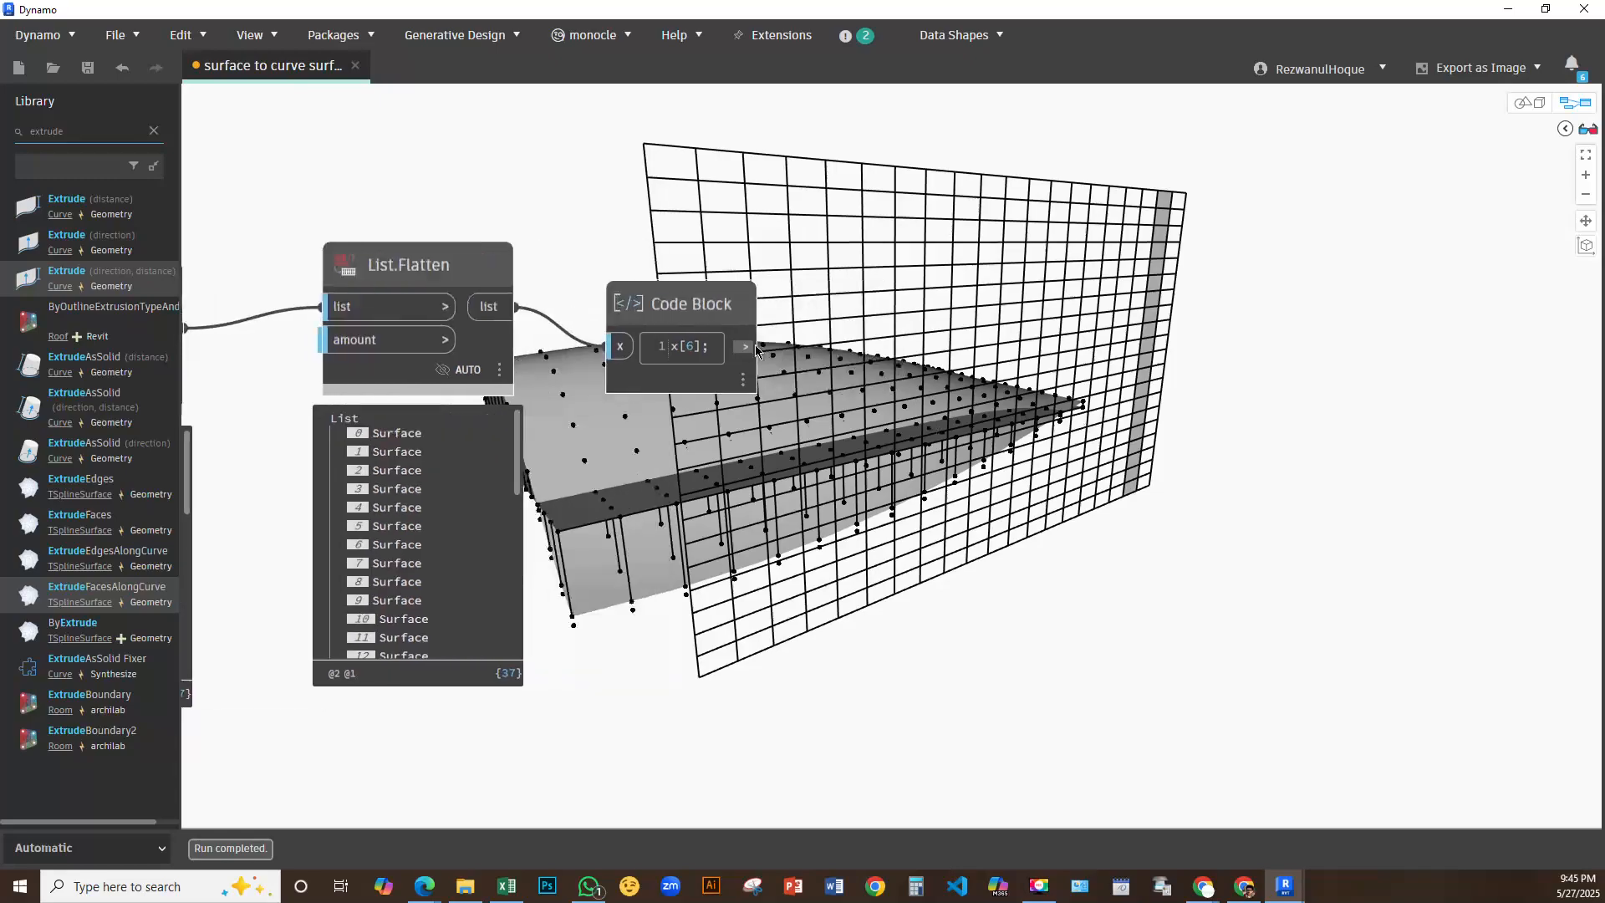
left_click(1524, 102)
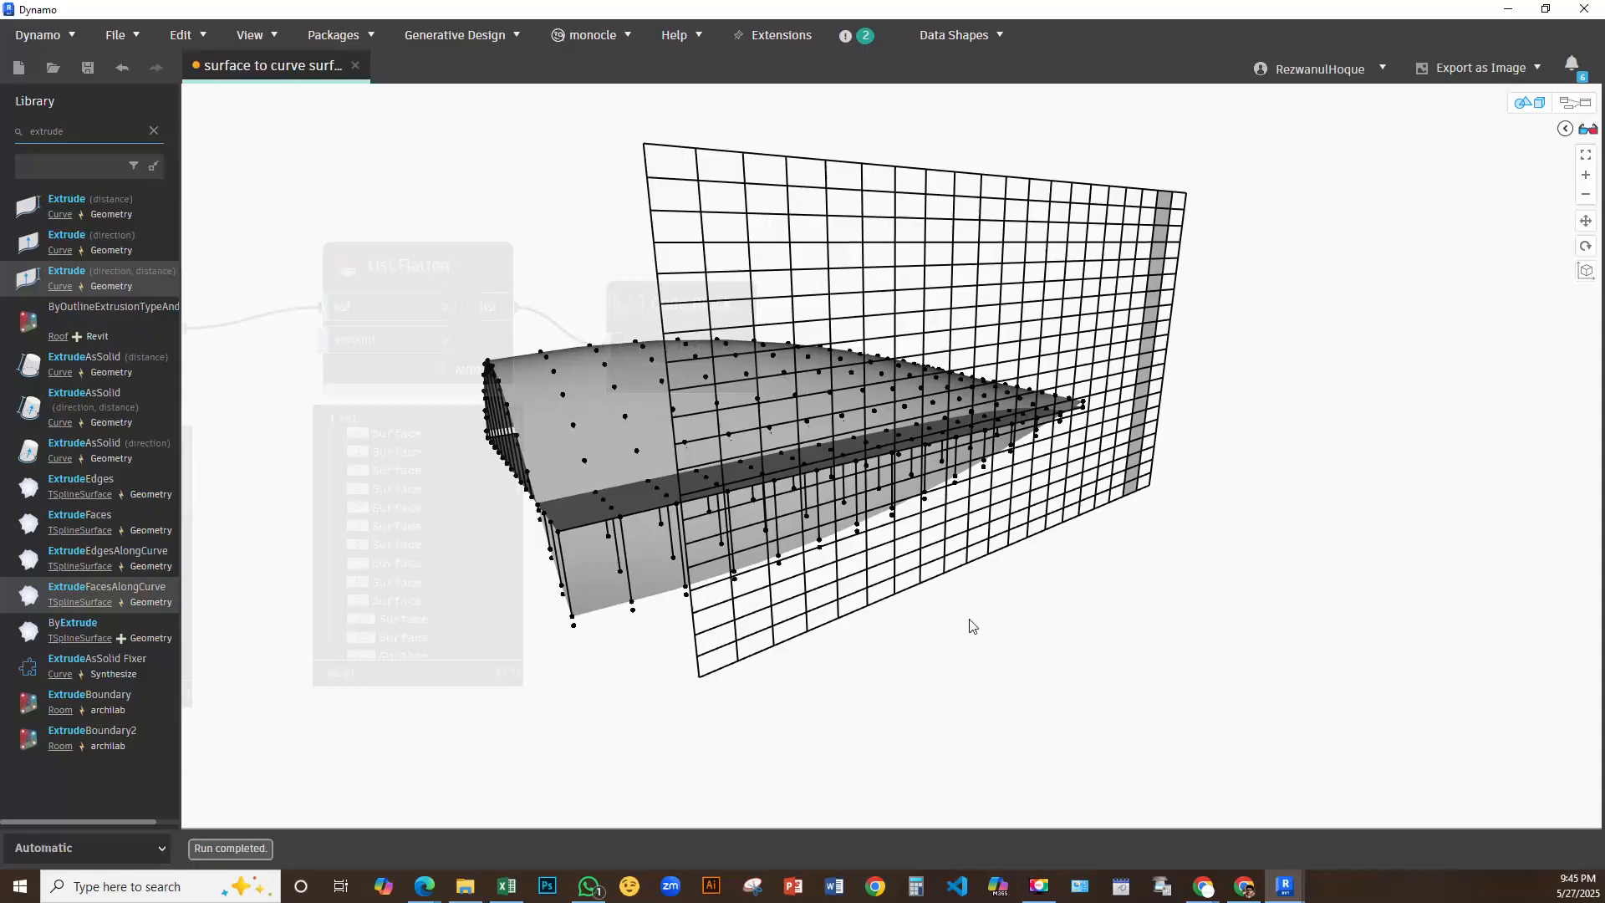
left_click(1574, 102)
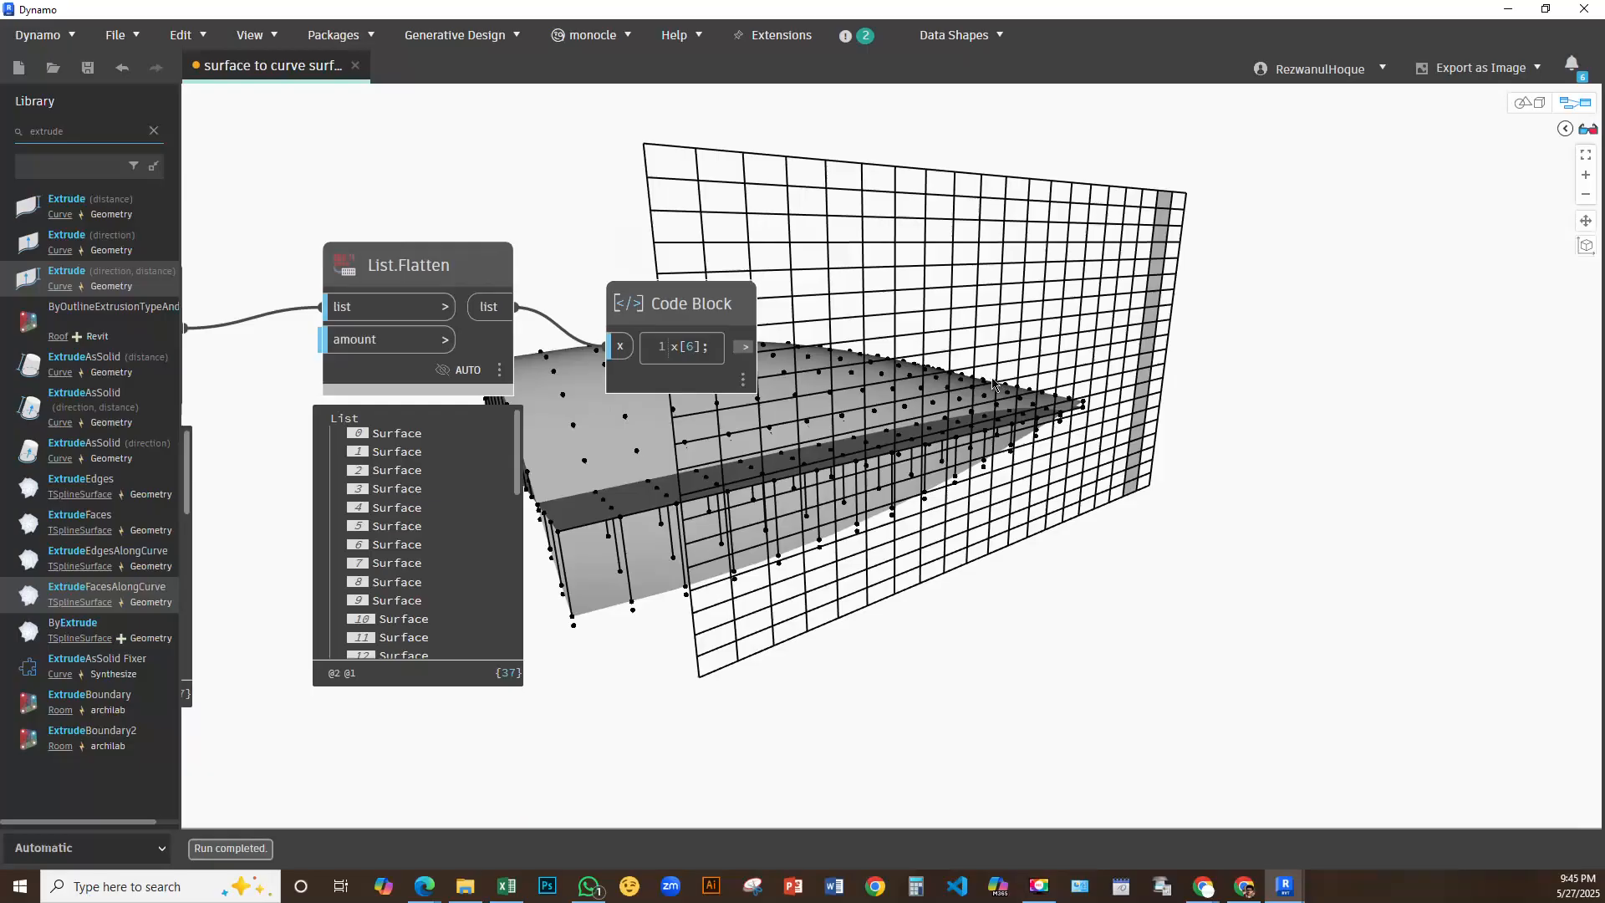
Examine the Geometry.Split, List.Flatten and Code Block nodes against the previewed wall grid
middle_click_drag(842, 440, 929, 433)
left_click(747, 284)
middle_click_drag(1225, 370, 1476, 483)
scroll(1222, 326, "down", 5)
scroll(1116, 416, "up", 4)
middle_click_drag(553, 449, 835, 323)
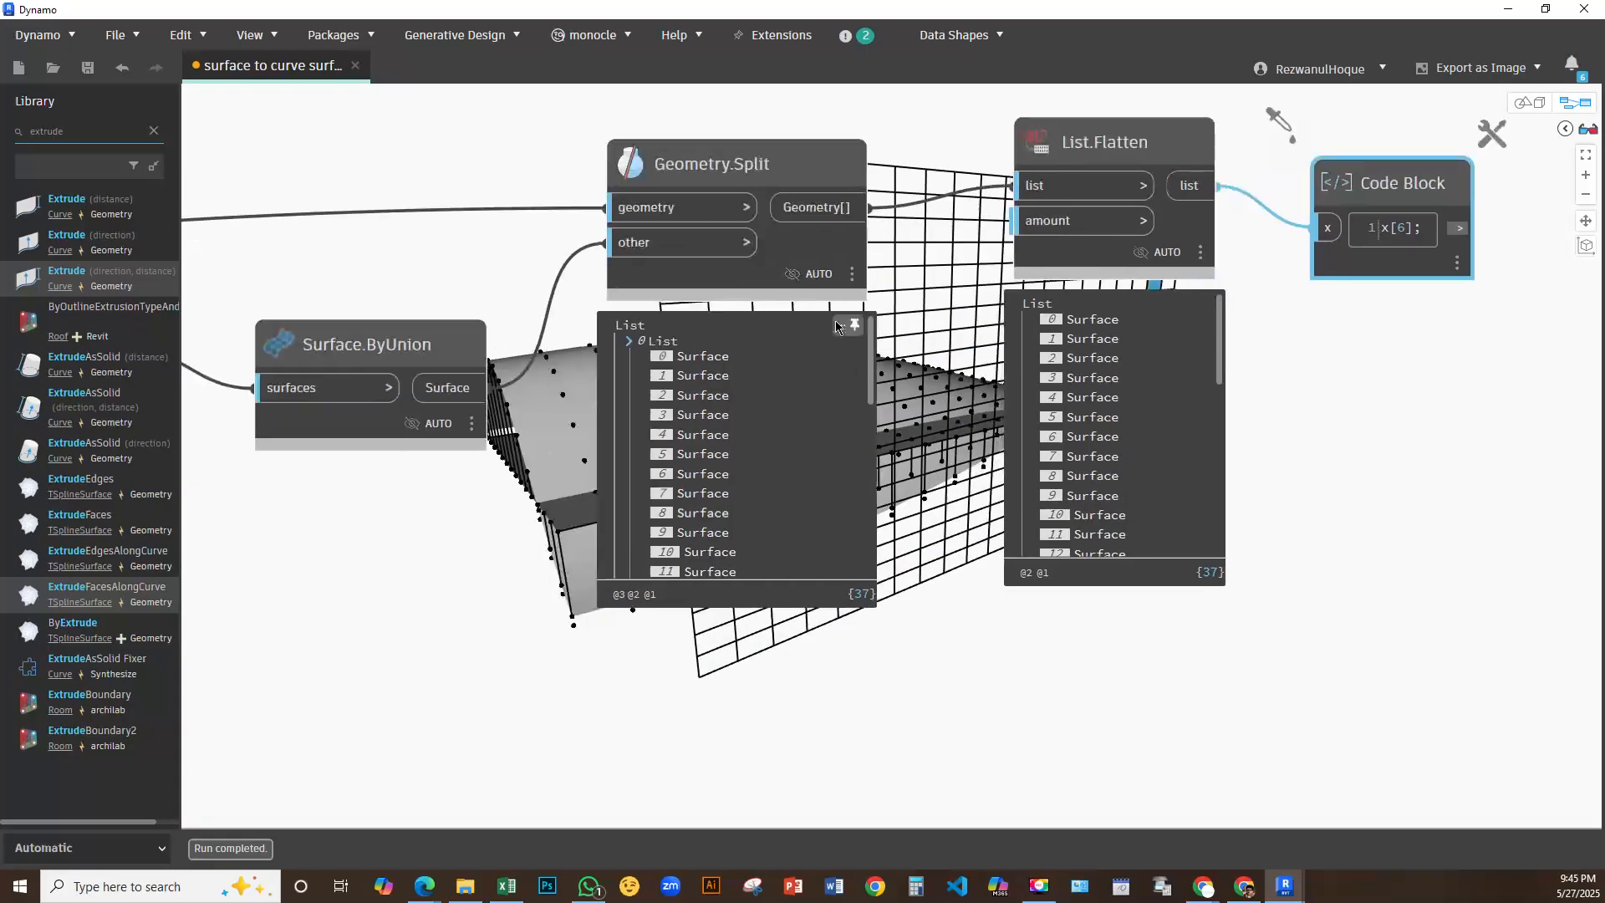
right_click(809, 246)
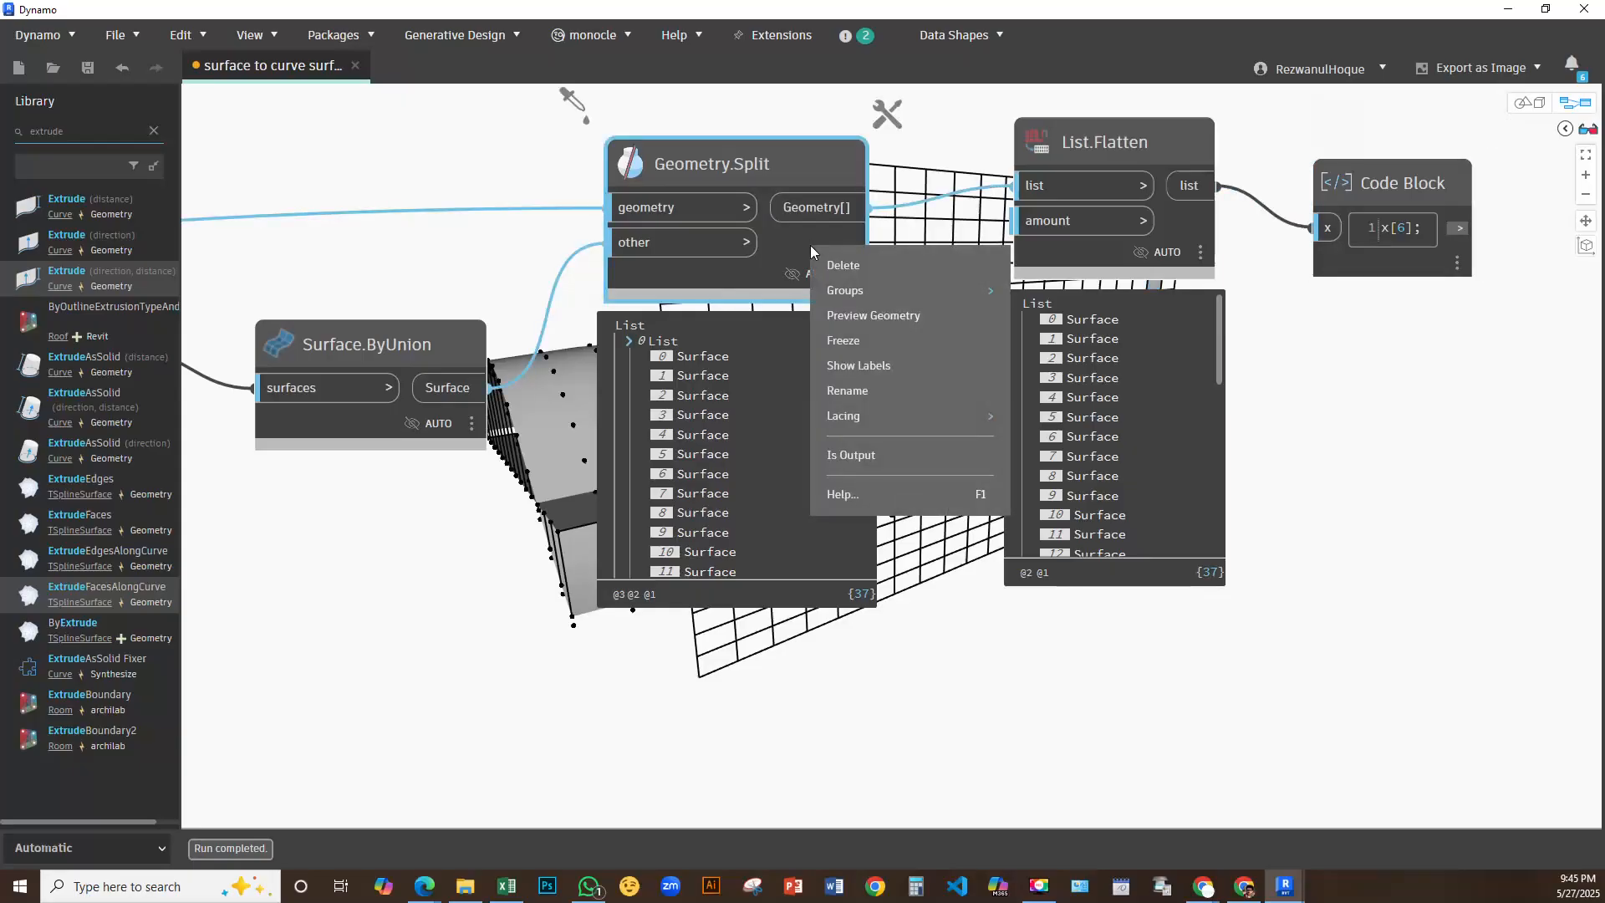
scroll(990, 672, "down", 6)
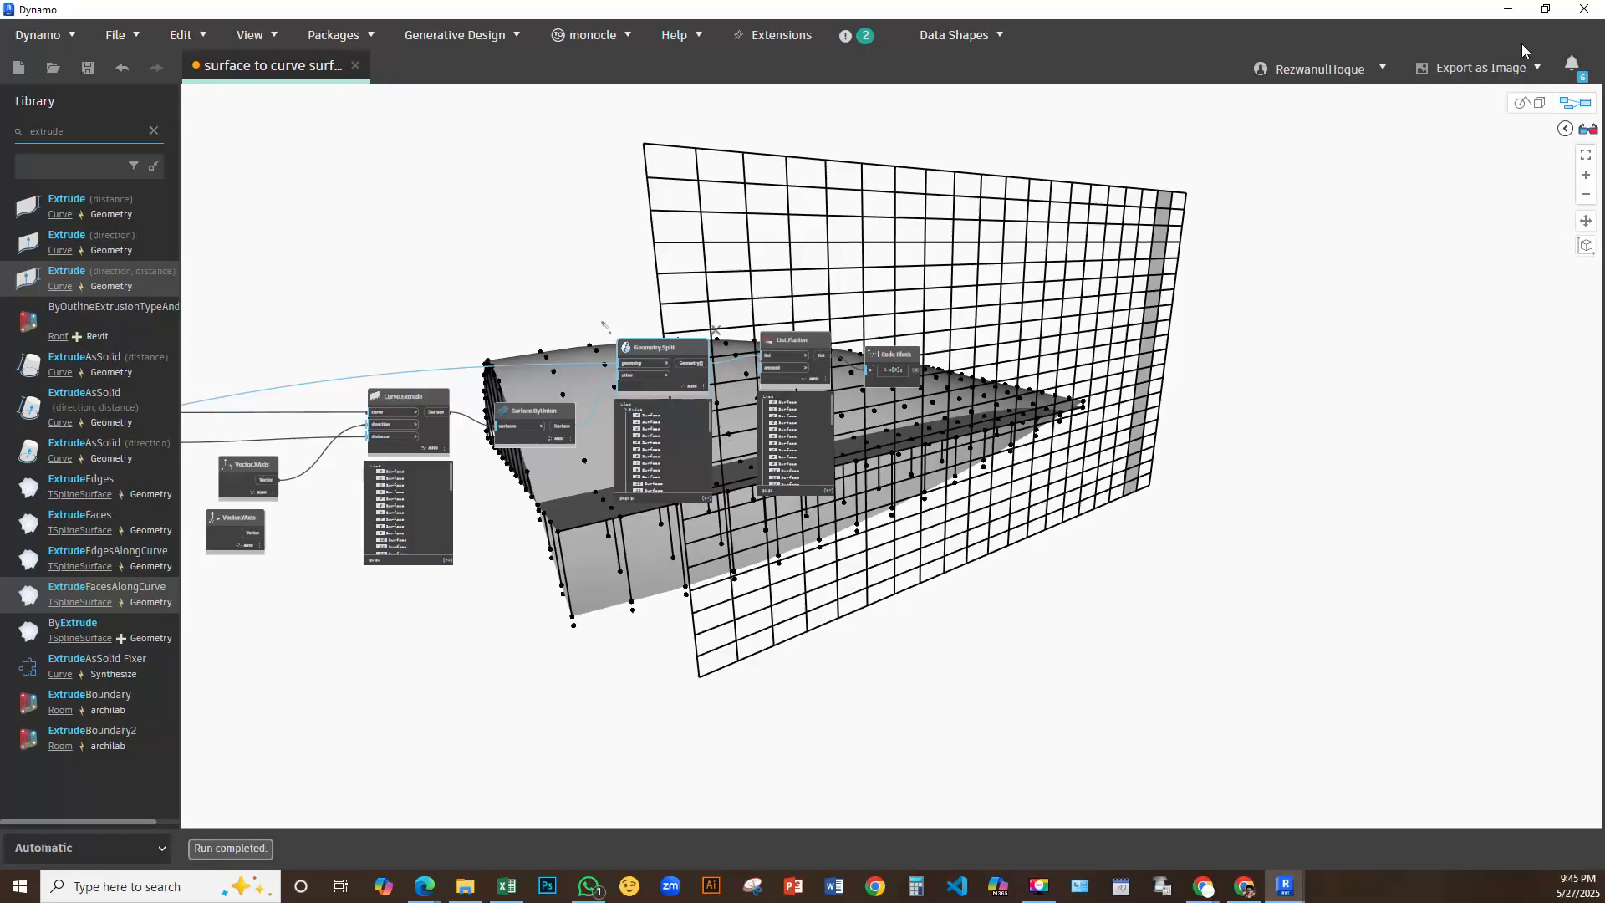
left_click(1522, 103)
scroll(1089, 401, "down", 3)
left_click(1523, 102)
scroll(1057, 451, "down", 3)
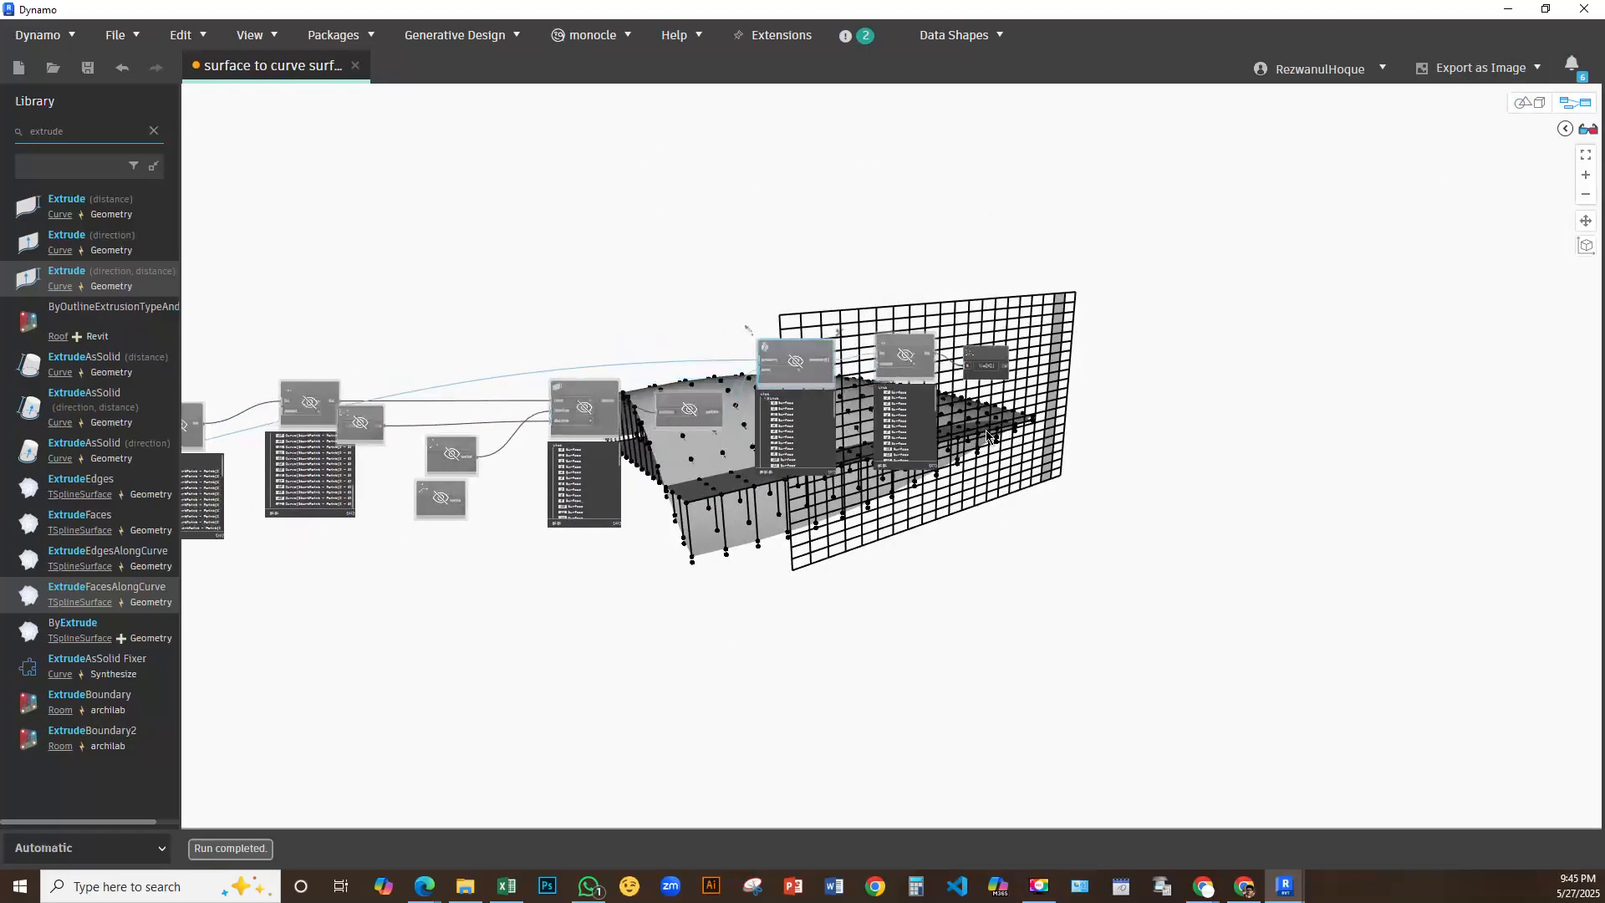
scroll(986, 432, "up", 4)
middle_click_drag(1037, 355, 954, 356)
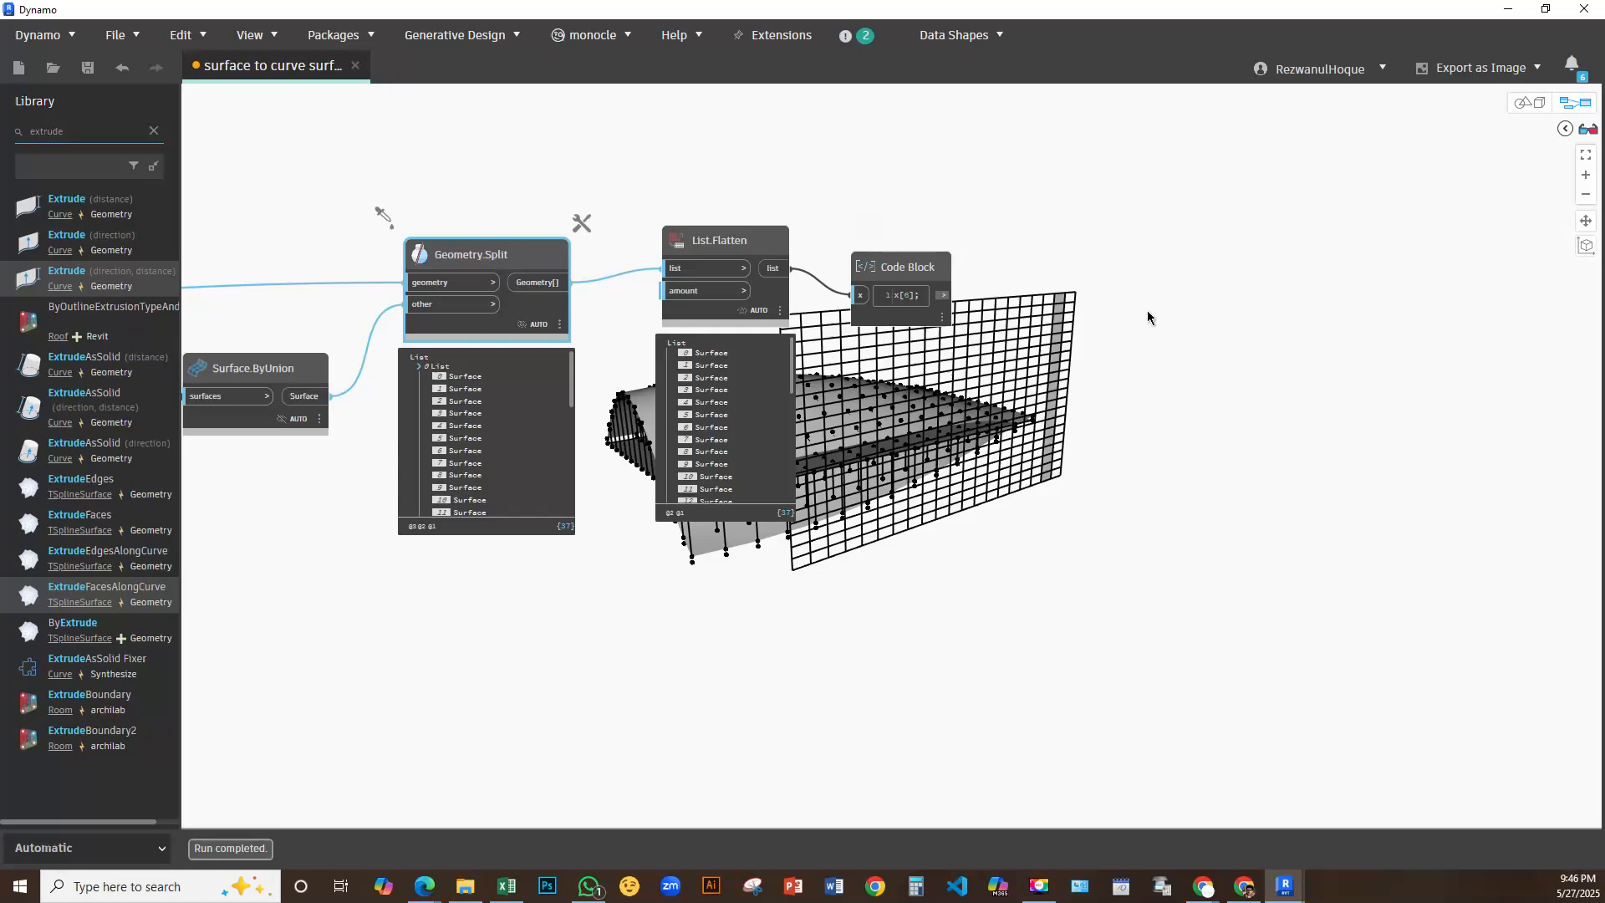
Move the Select Face node down into the empty canvas area below the rest of the graph
middle_click_drag(836, 436, 1338, 372)
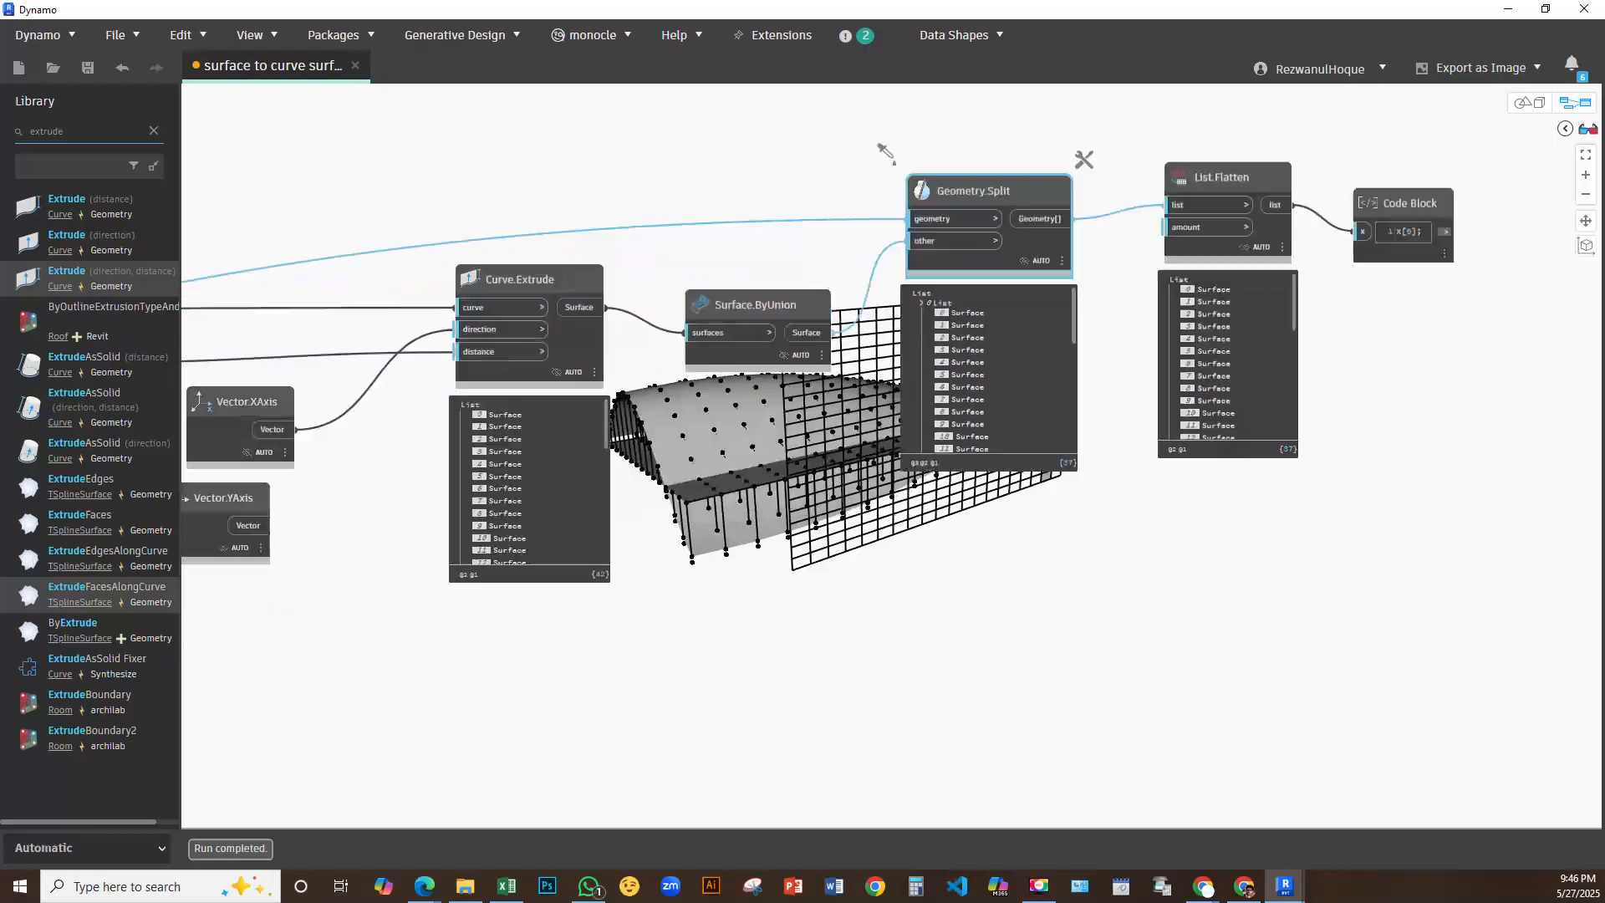
middle_click_drag(999, 479, 1308, 366)
scroll(1308, 366, "down", 5)
middle_click_drag(1165, 439, 1473, 282)
middle_click_drag(667, 227, 796, 240)
left_click_drag(790, 243, 756, 559)
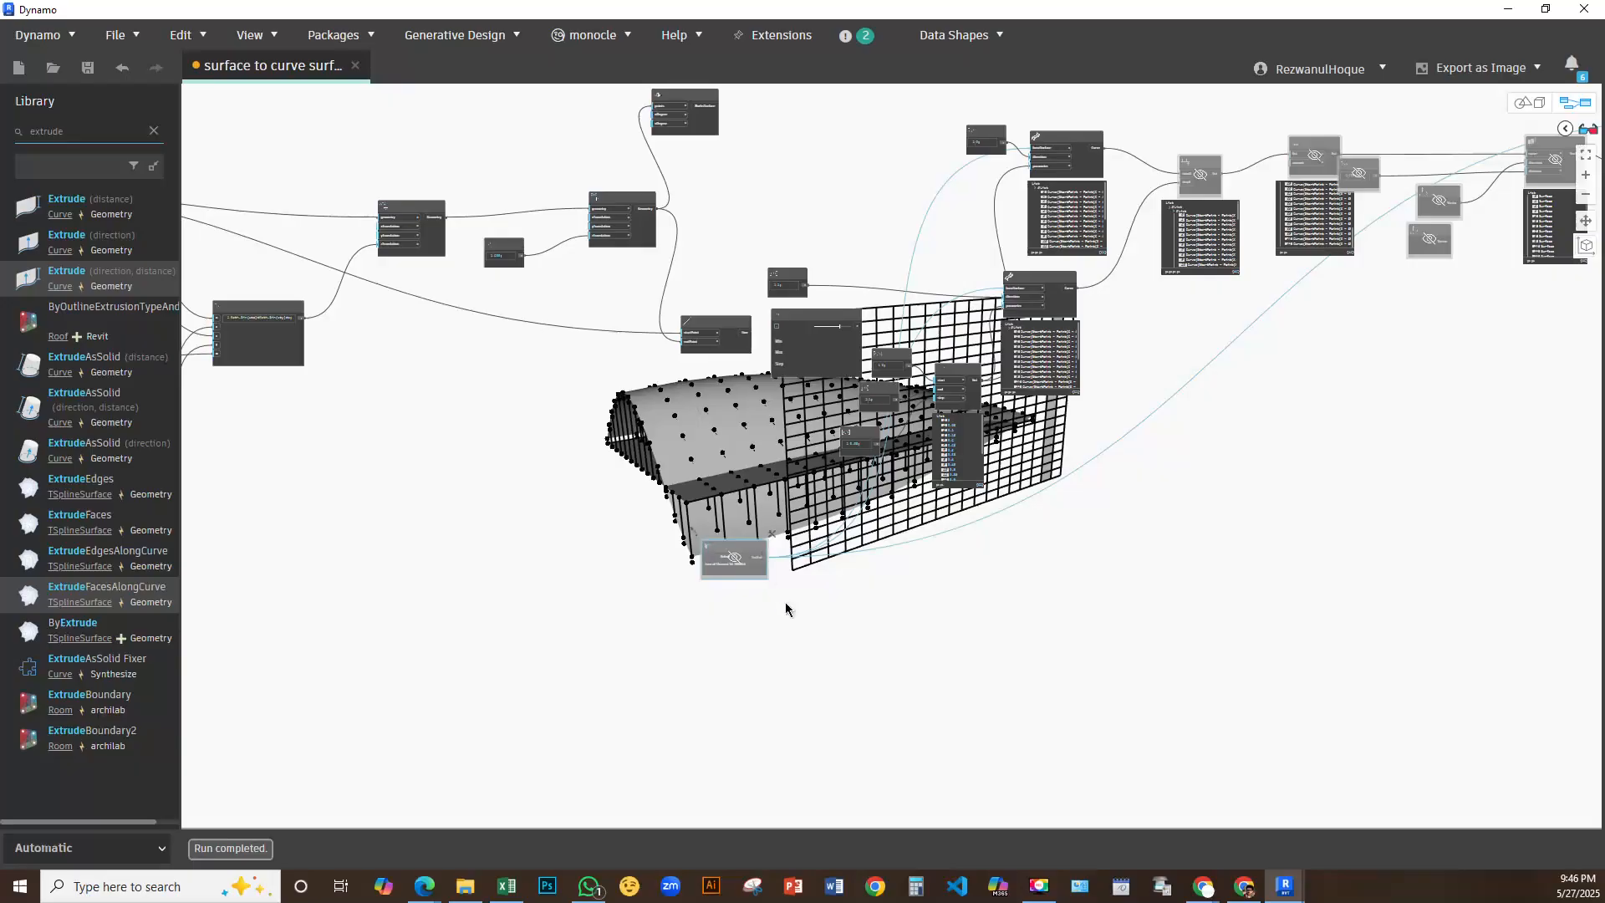
Select all nodes from the iso curve nodes through the final Code Block and hide their geometry preview
scroll(787, 610, "up", 5)
middle_click_drag(744, 630, 606, 513)
scroll(608, 510, "down", 7)
middle_click_drag(1332, 136, 1285, 144)
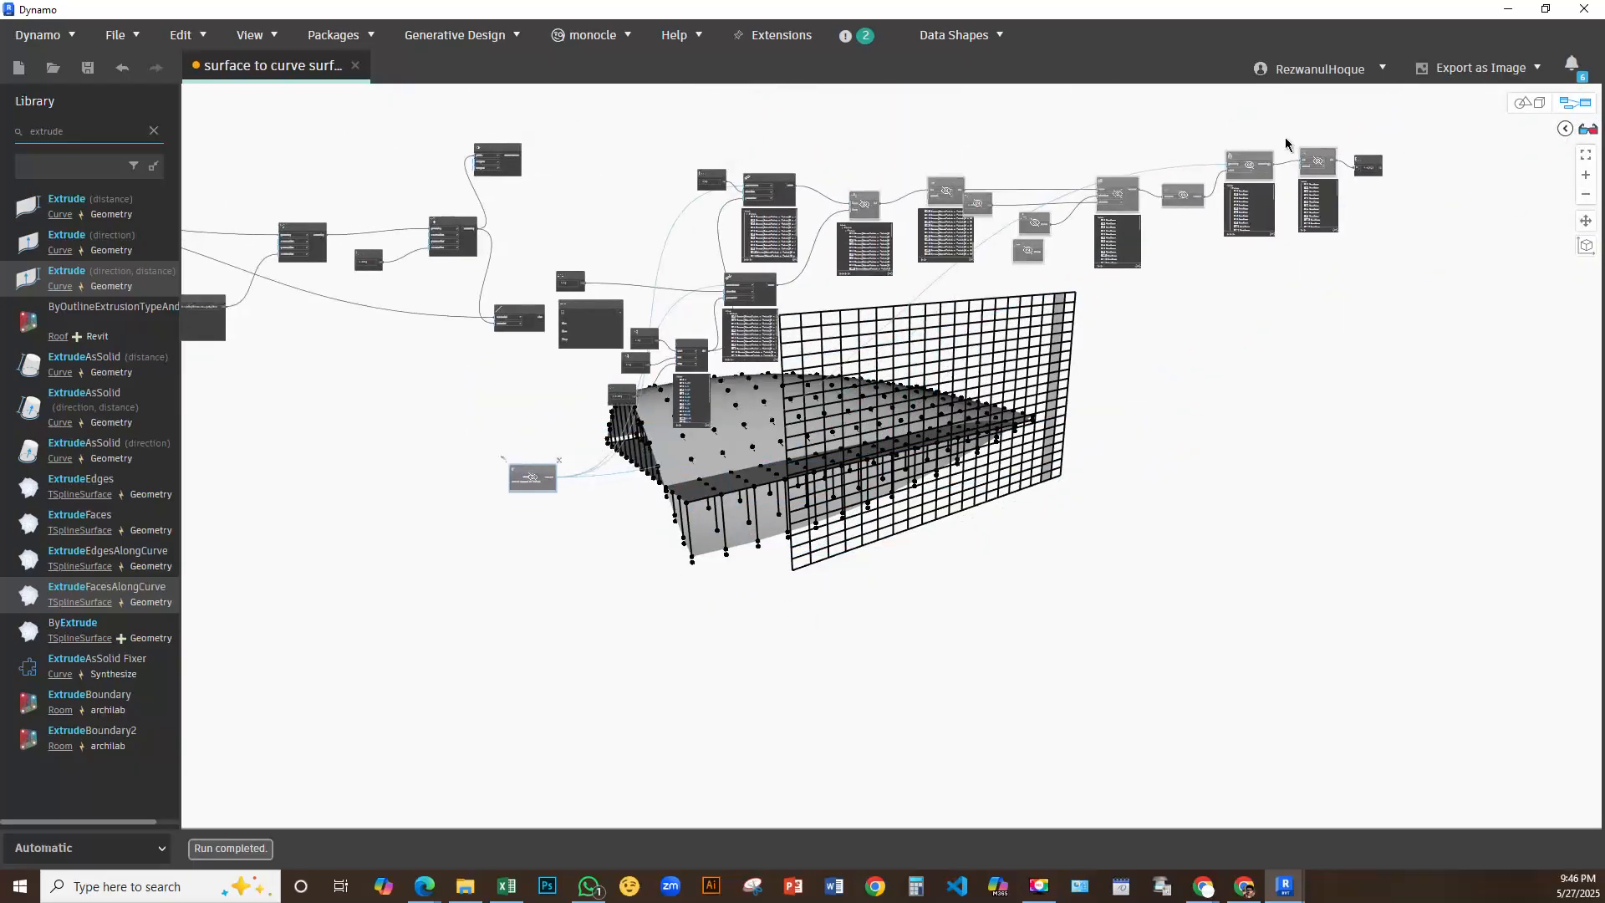
left_click_drag(1400, 127, 640, 557)
right_click(680, 511)
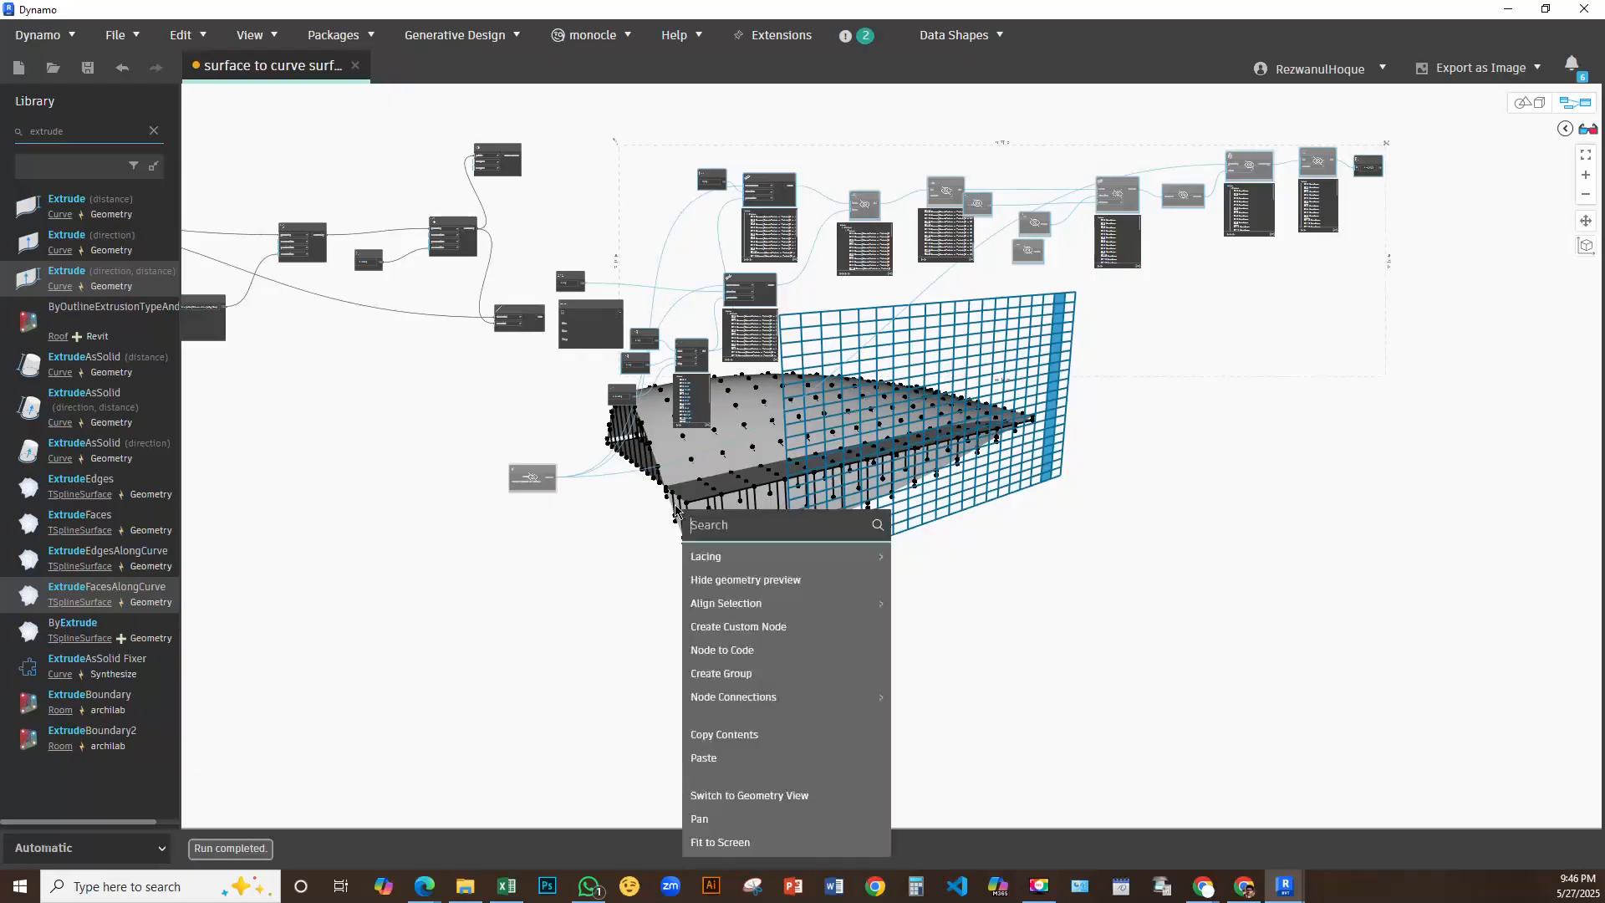
left_click(714, 579)
Turn the geometry preview of the Select Face node back on
scroll(585, 506, "up", 5)
middle_click_drag(543, 479, 694, 351)
right_click(534, 227)
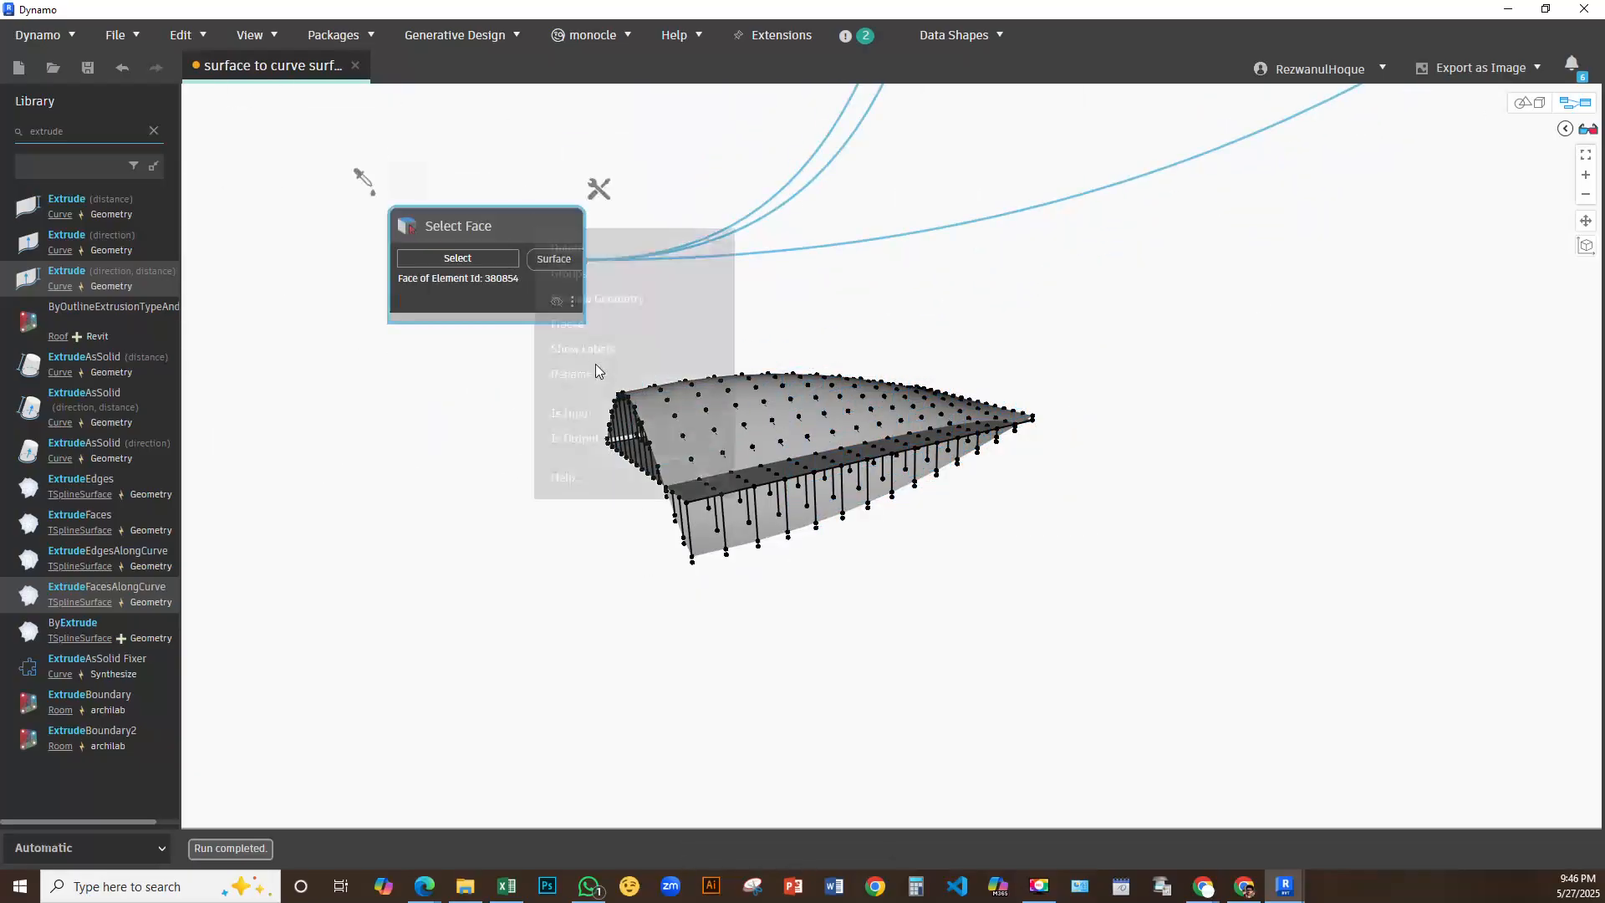
left_click(590, 301)
middle_click_drag(834, 354, 738, 307)
right_click(558, 393)
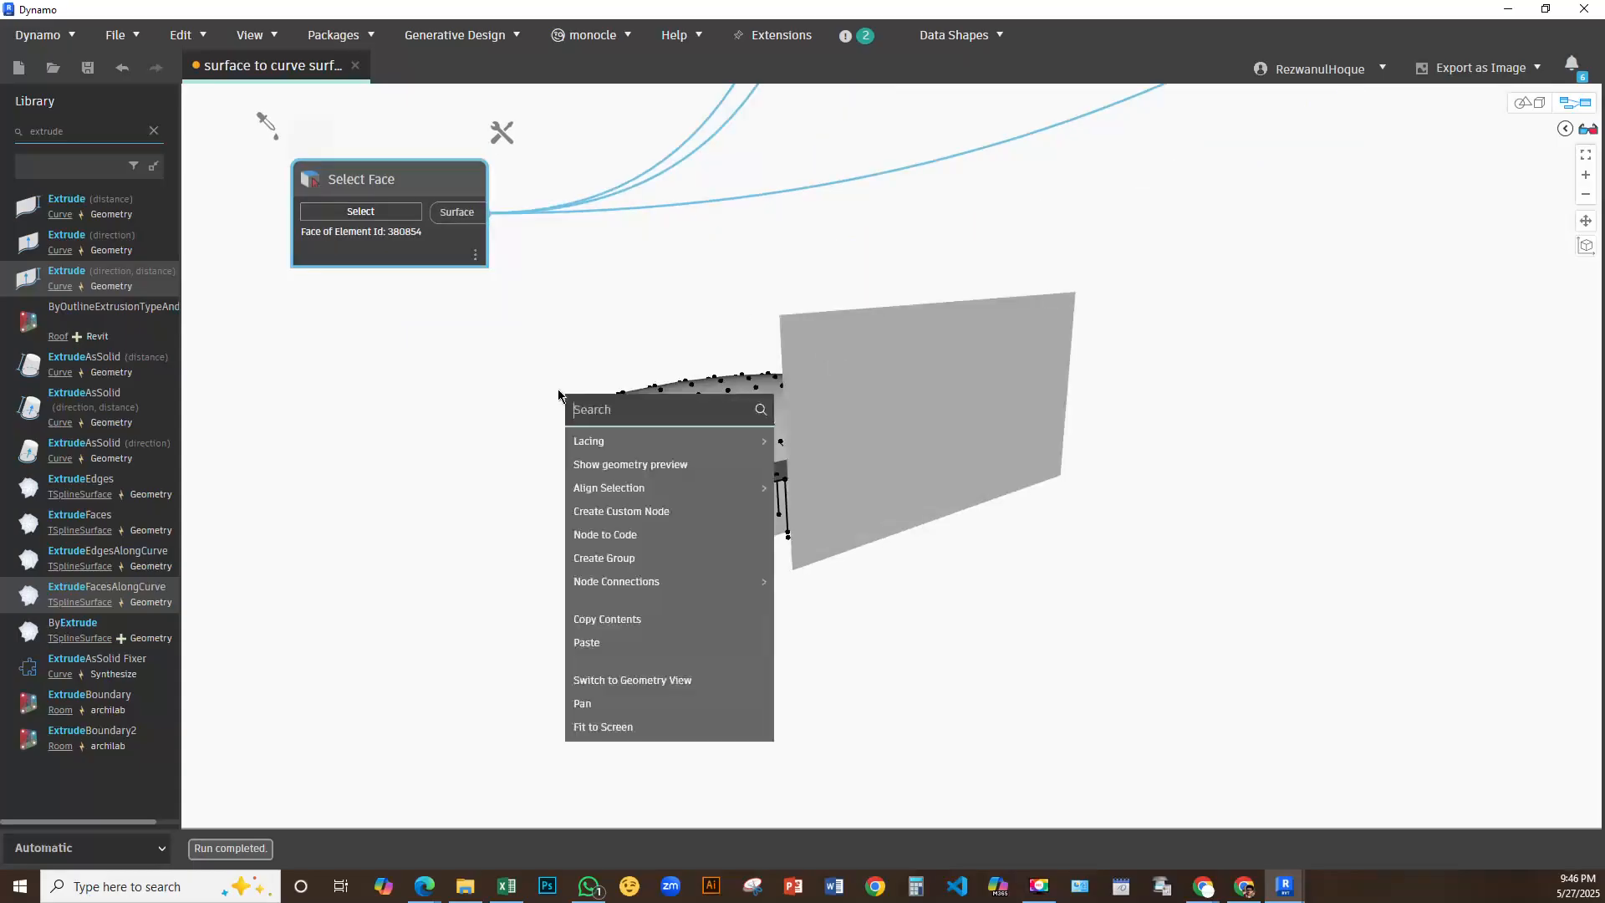
left_click(553, 351)
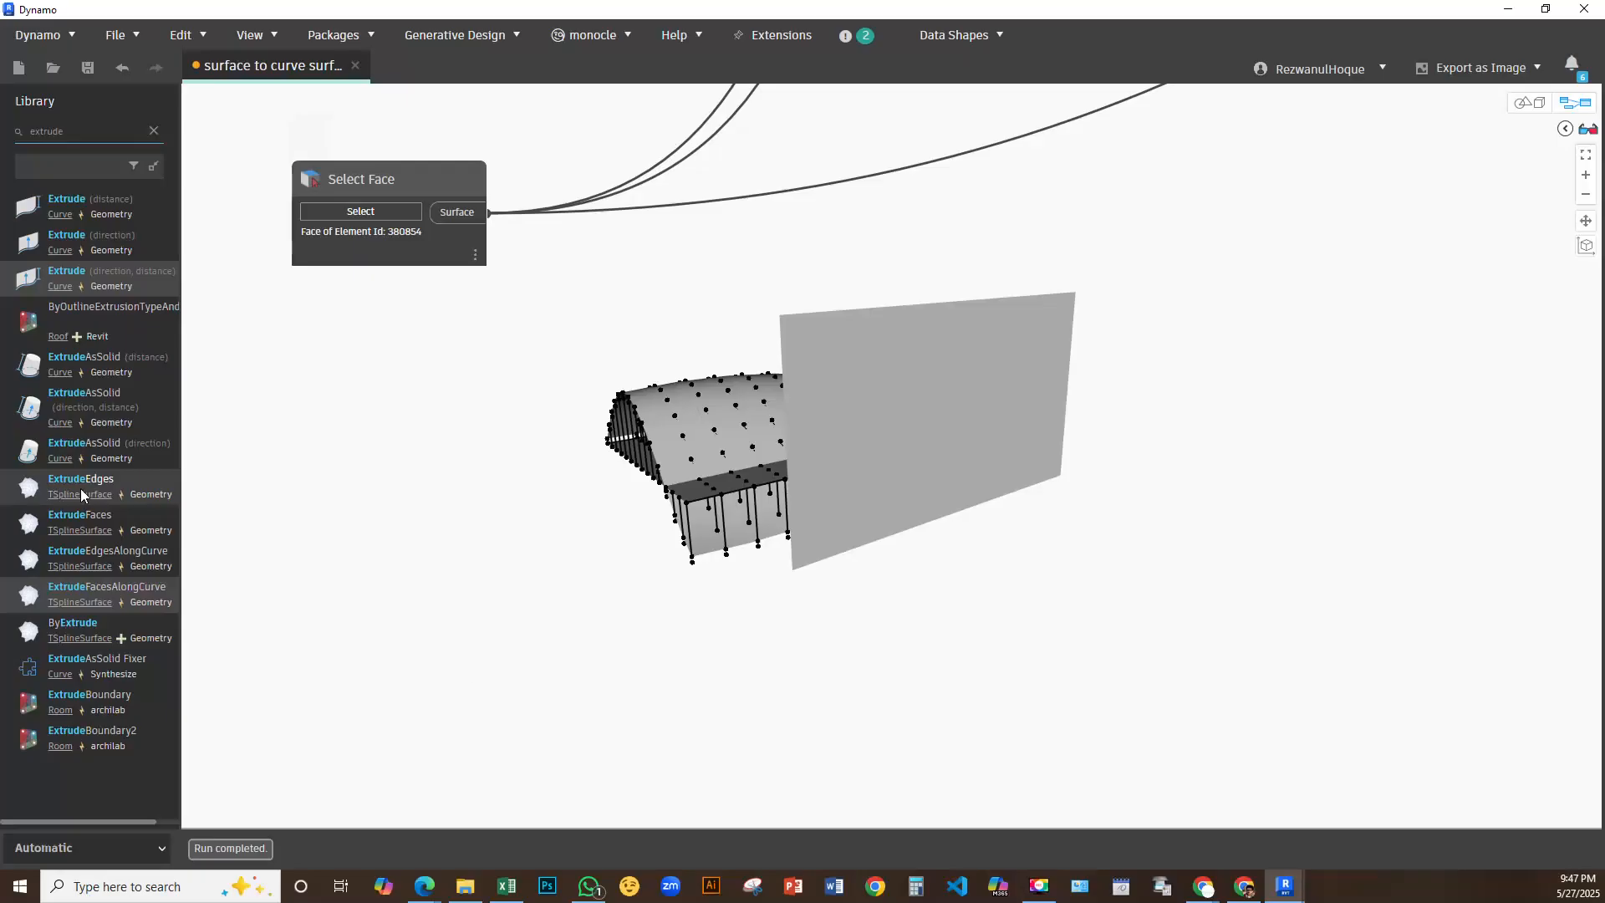
Clear the library's extrude search and look up "diamond" nodes with the canvas node search
left_click(154, 133)
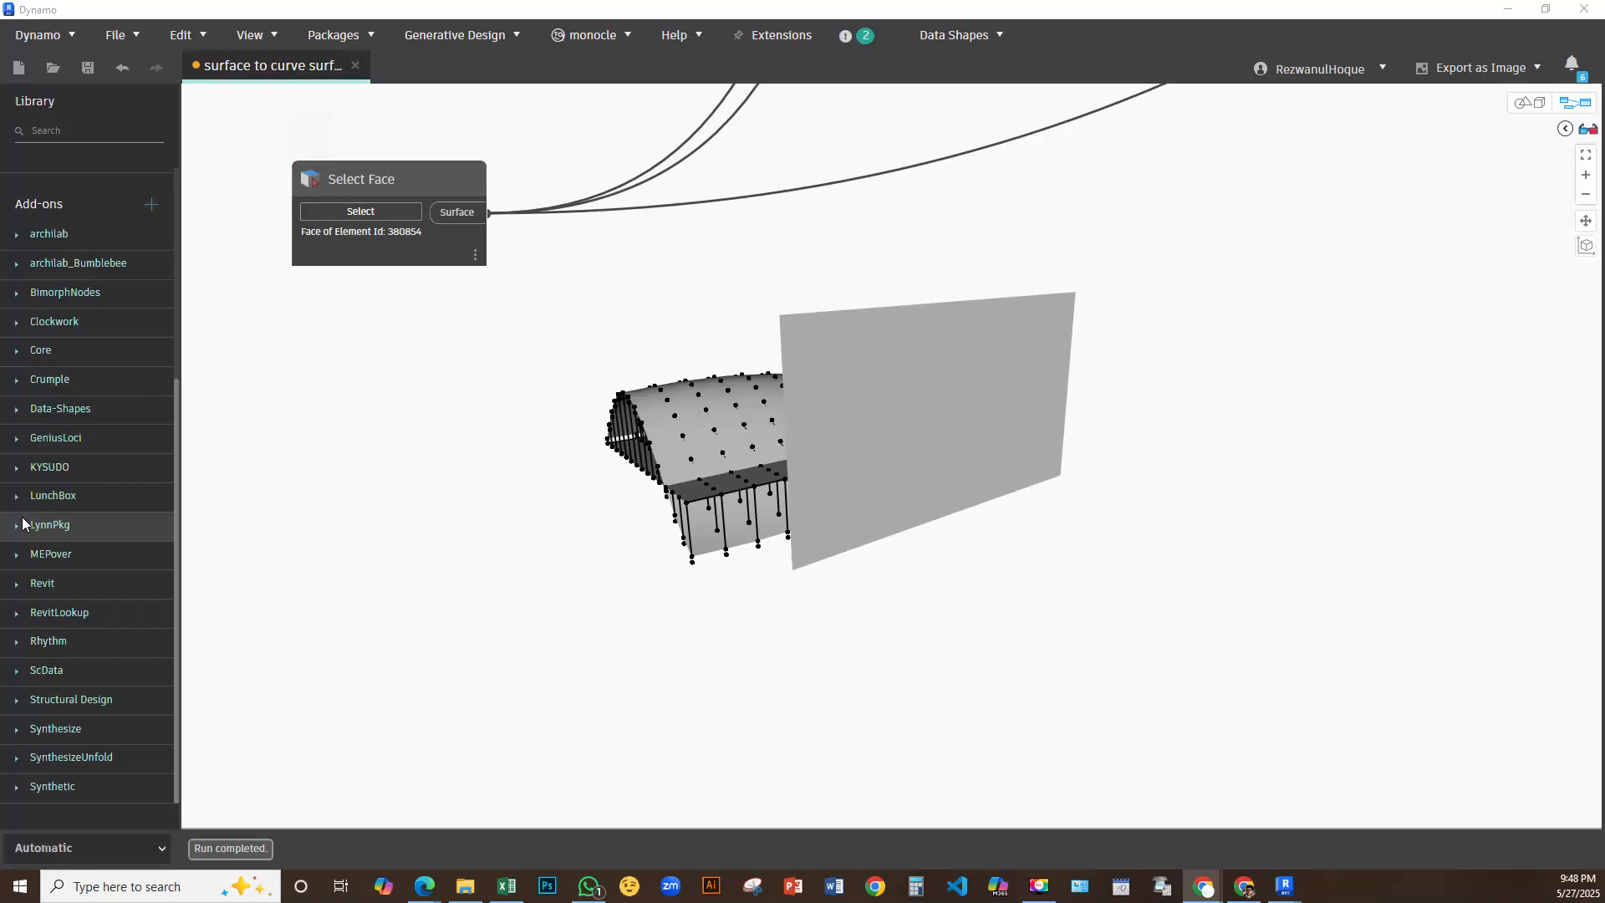
right_click(380, 439)
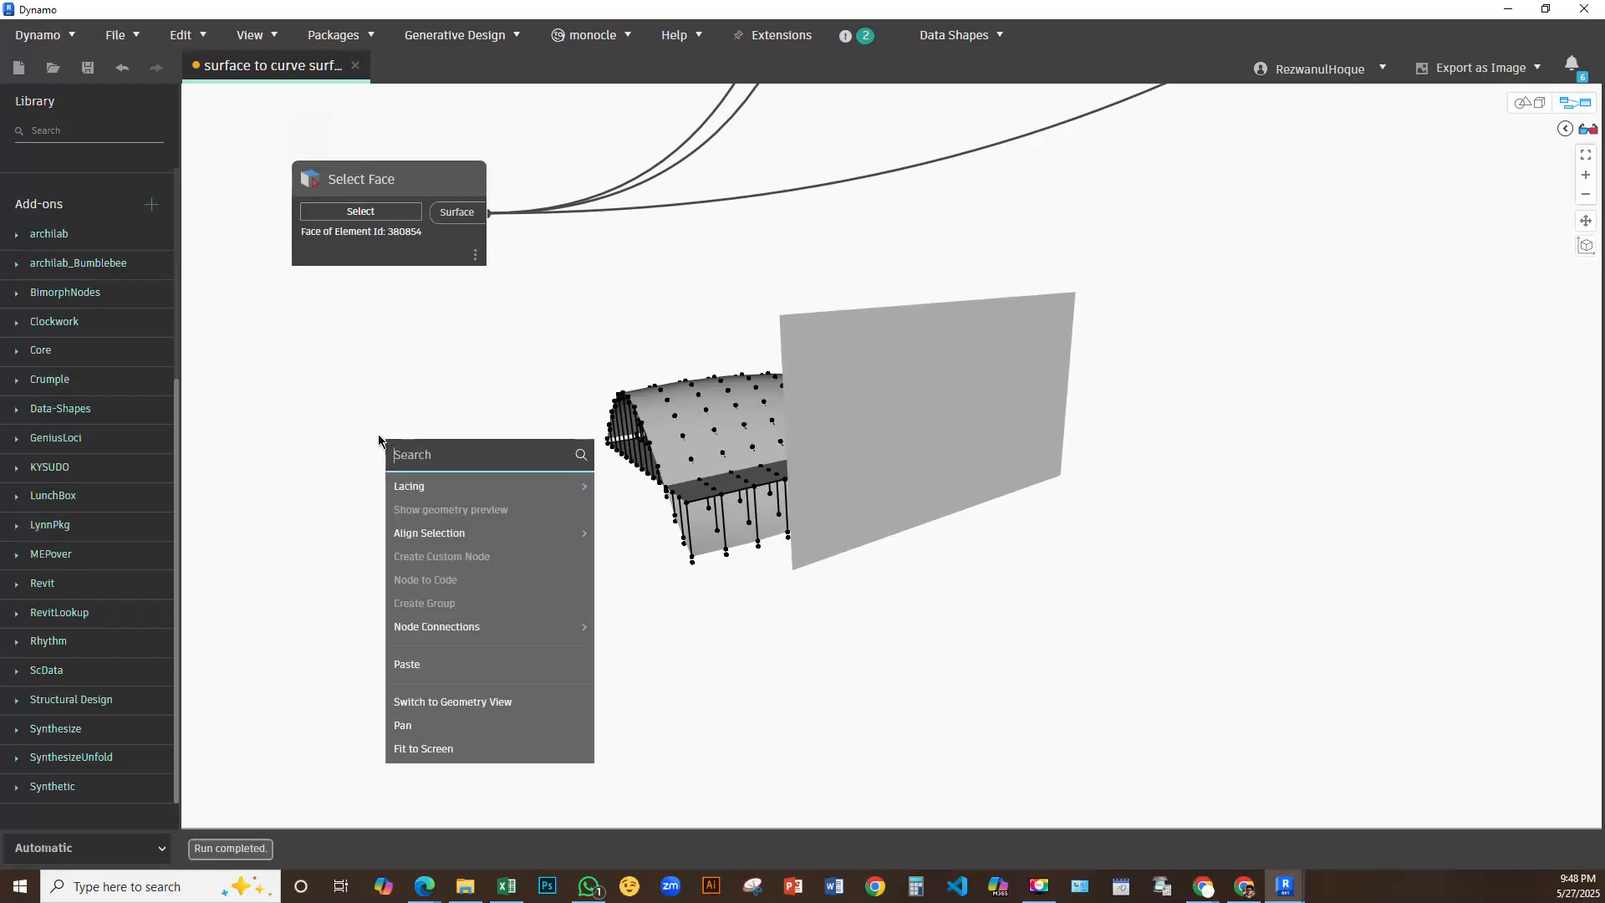
type("di")
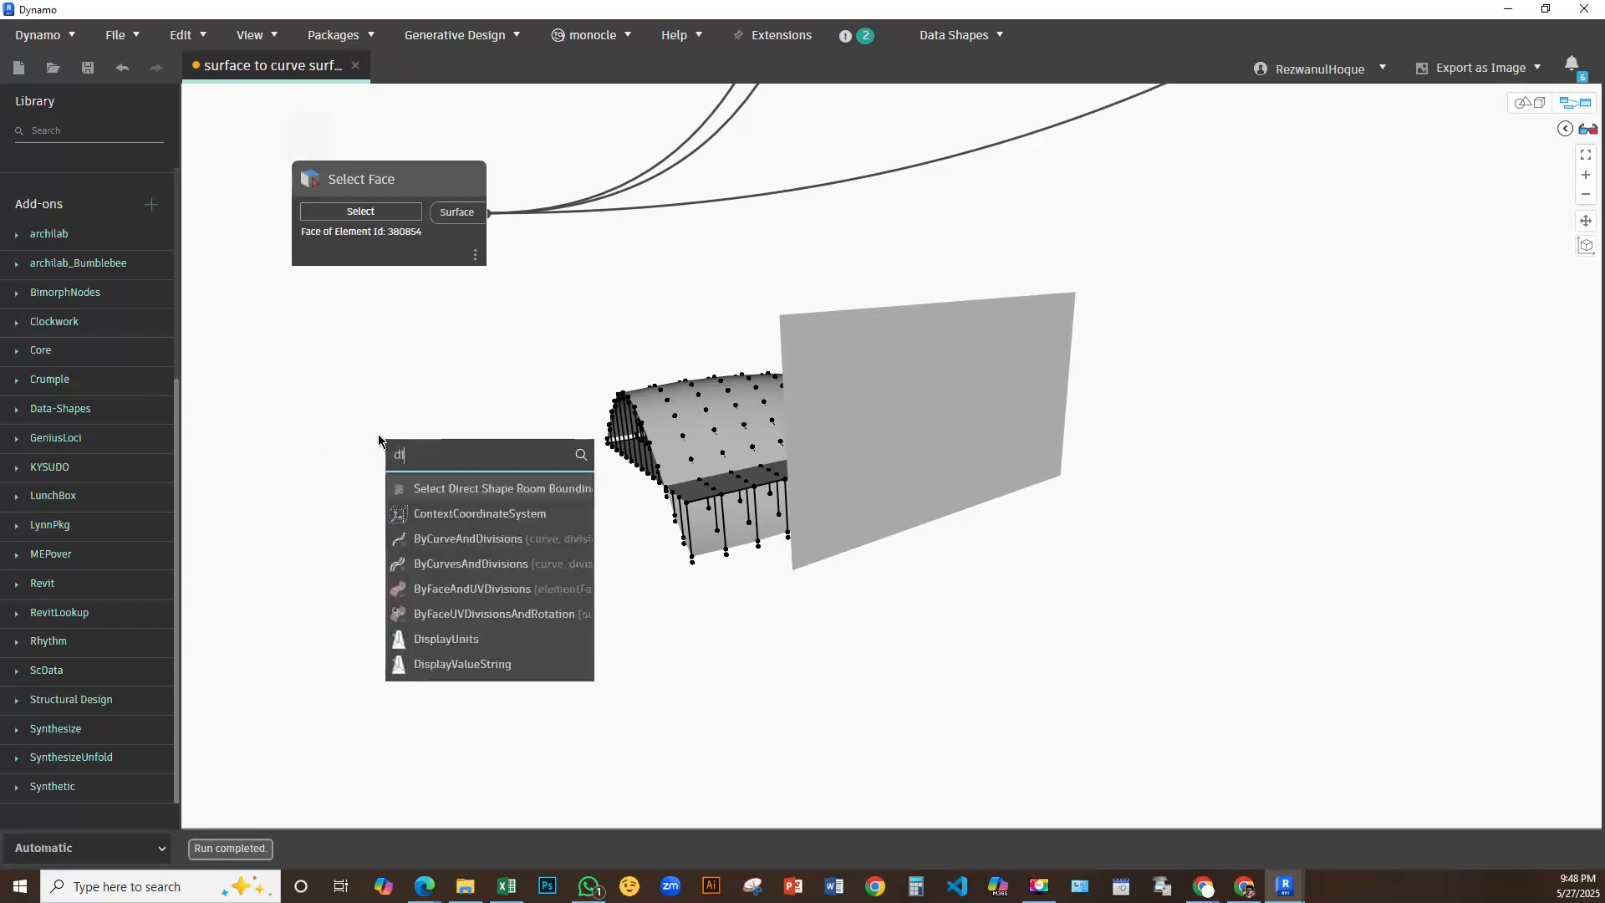
type("amond")
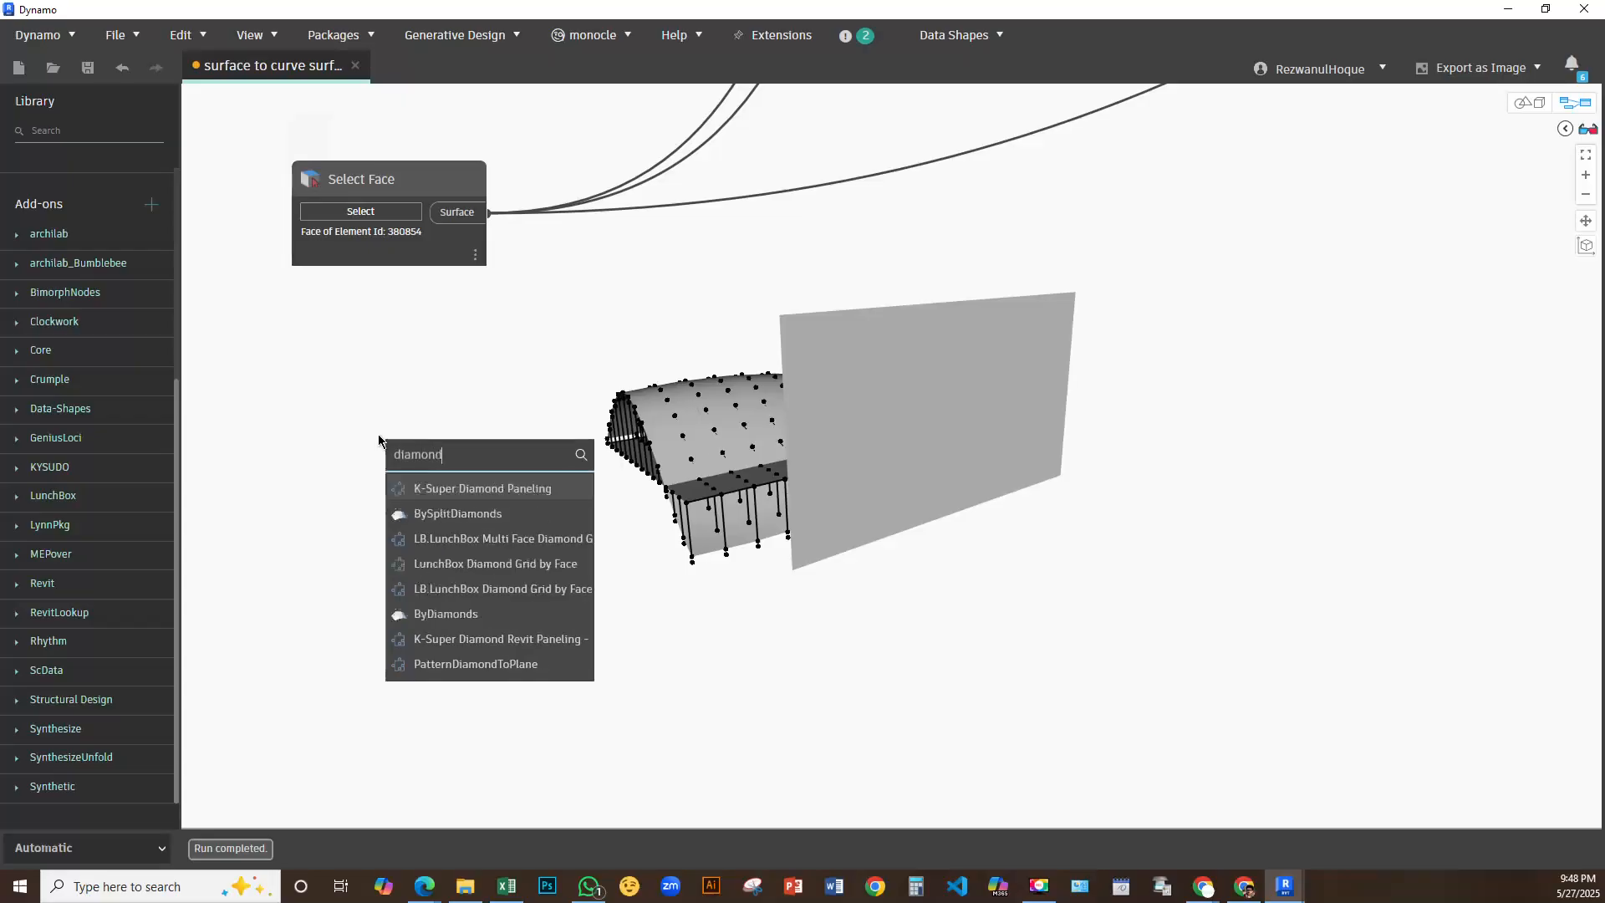
mouse_move(445, 589)
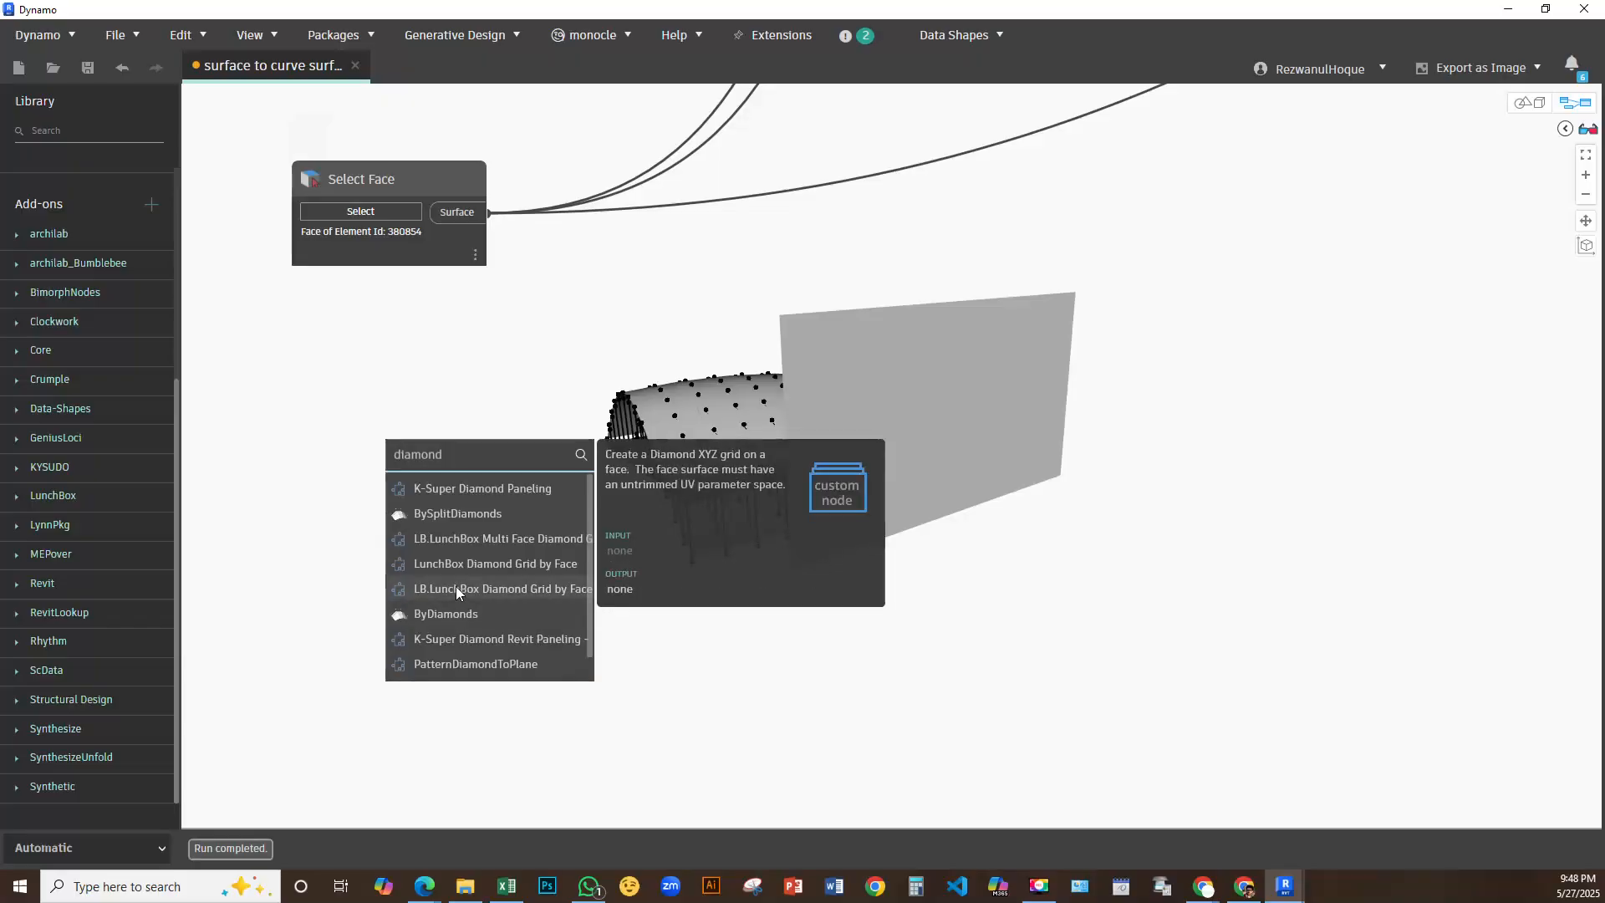
Search the library for "diamond" and add the LunchBox and Synthesize versions of LunchBox Diamond Grid by Face
left_click(92, 131)
type("d")
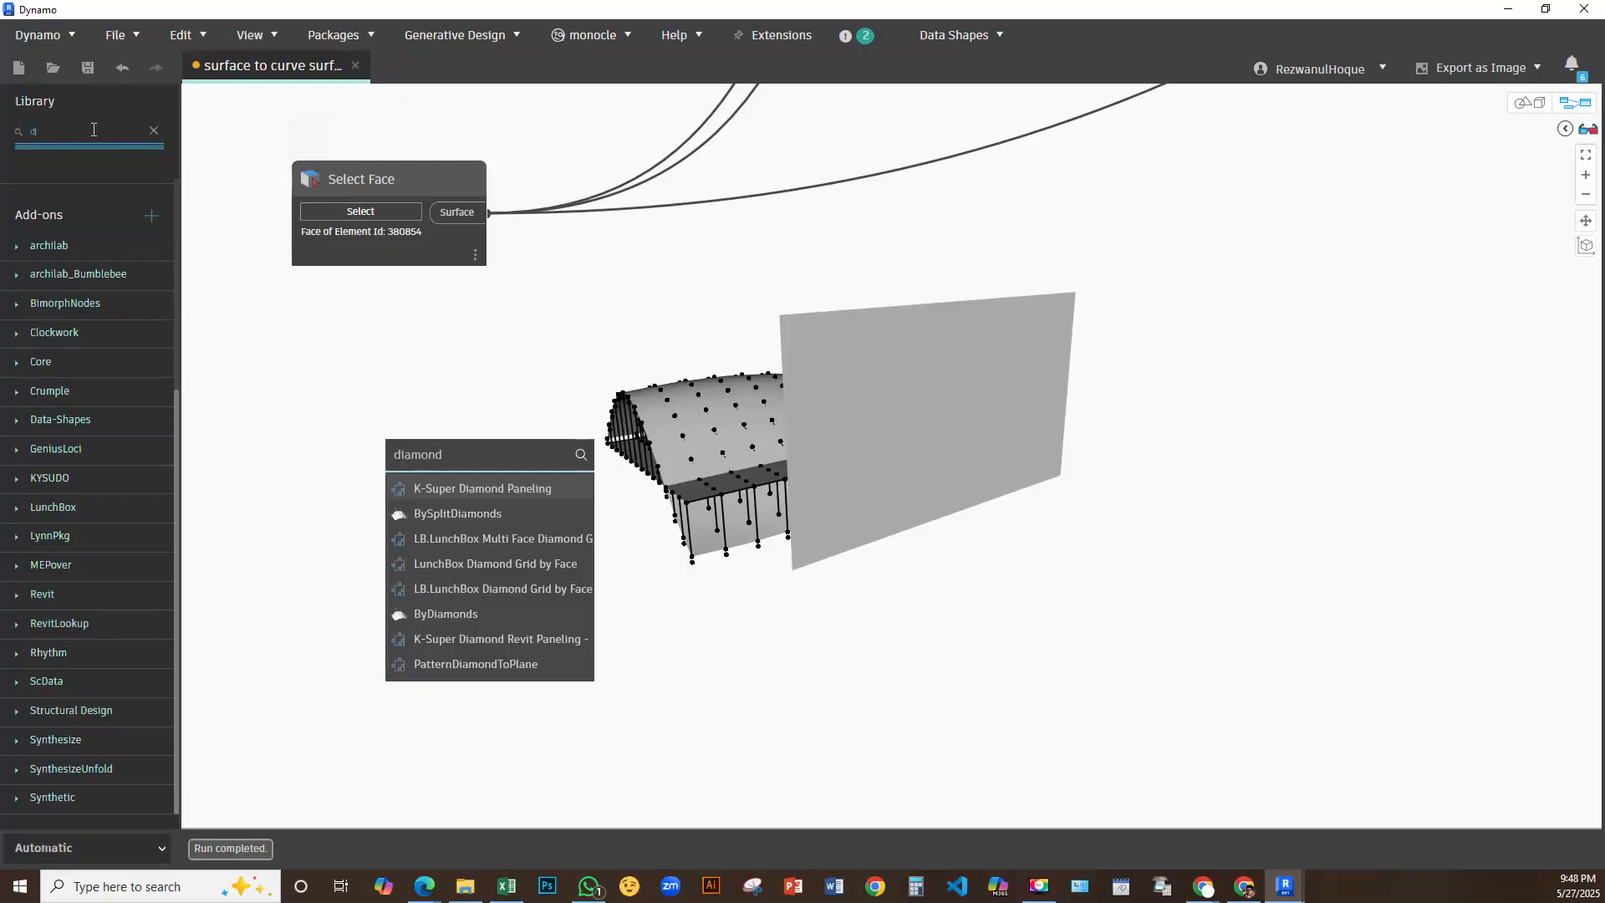
type("iamo")
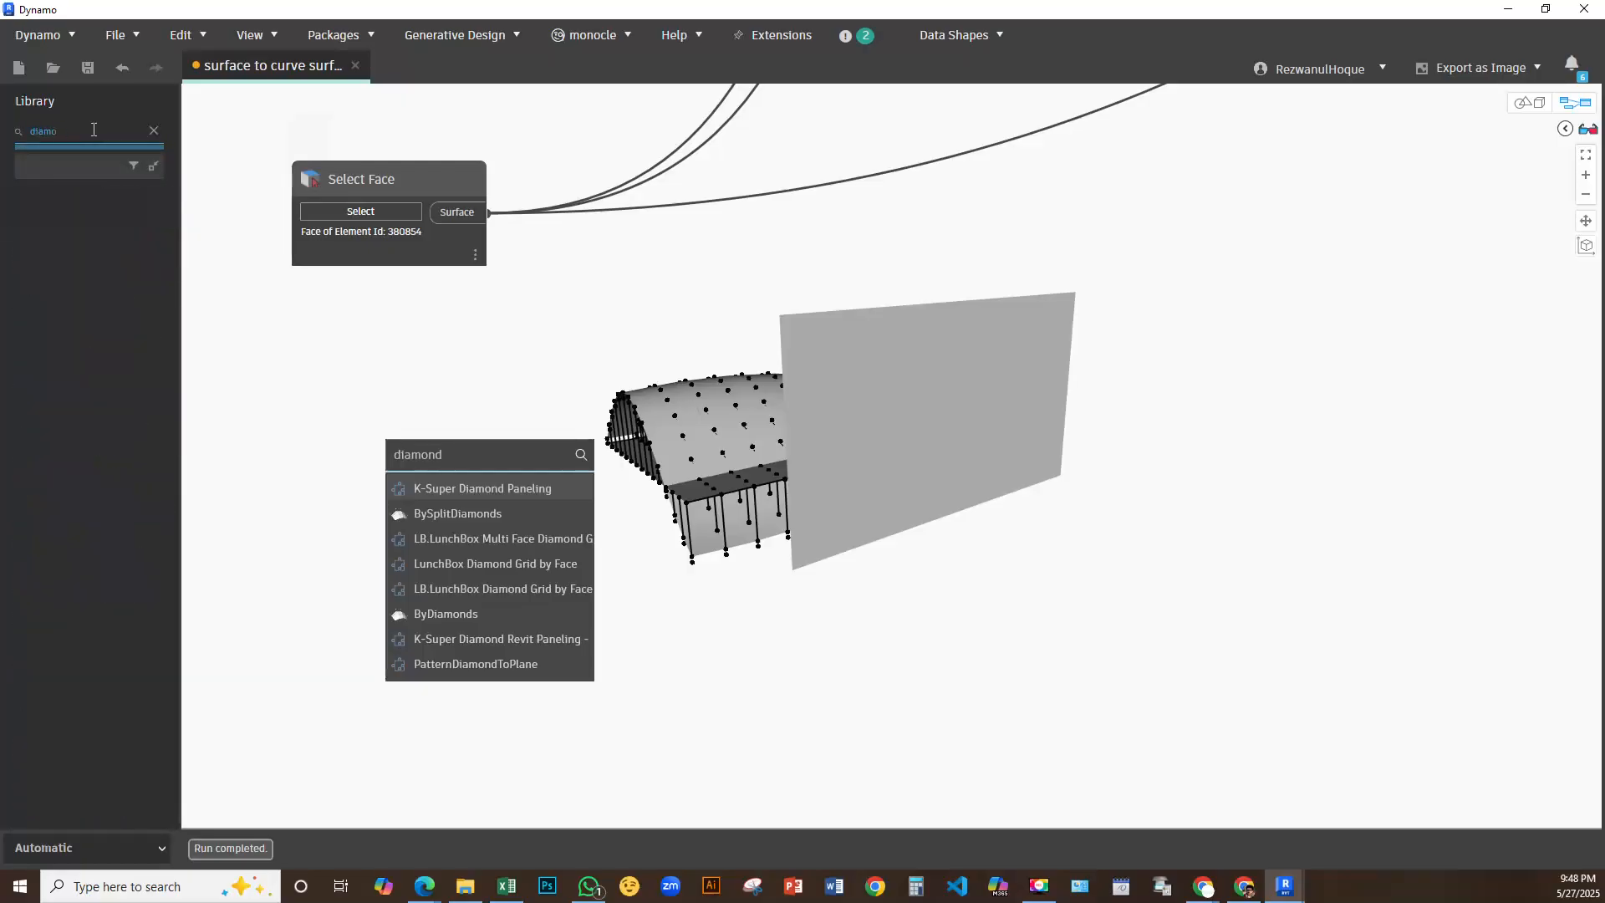
type("n")
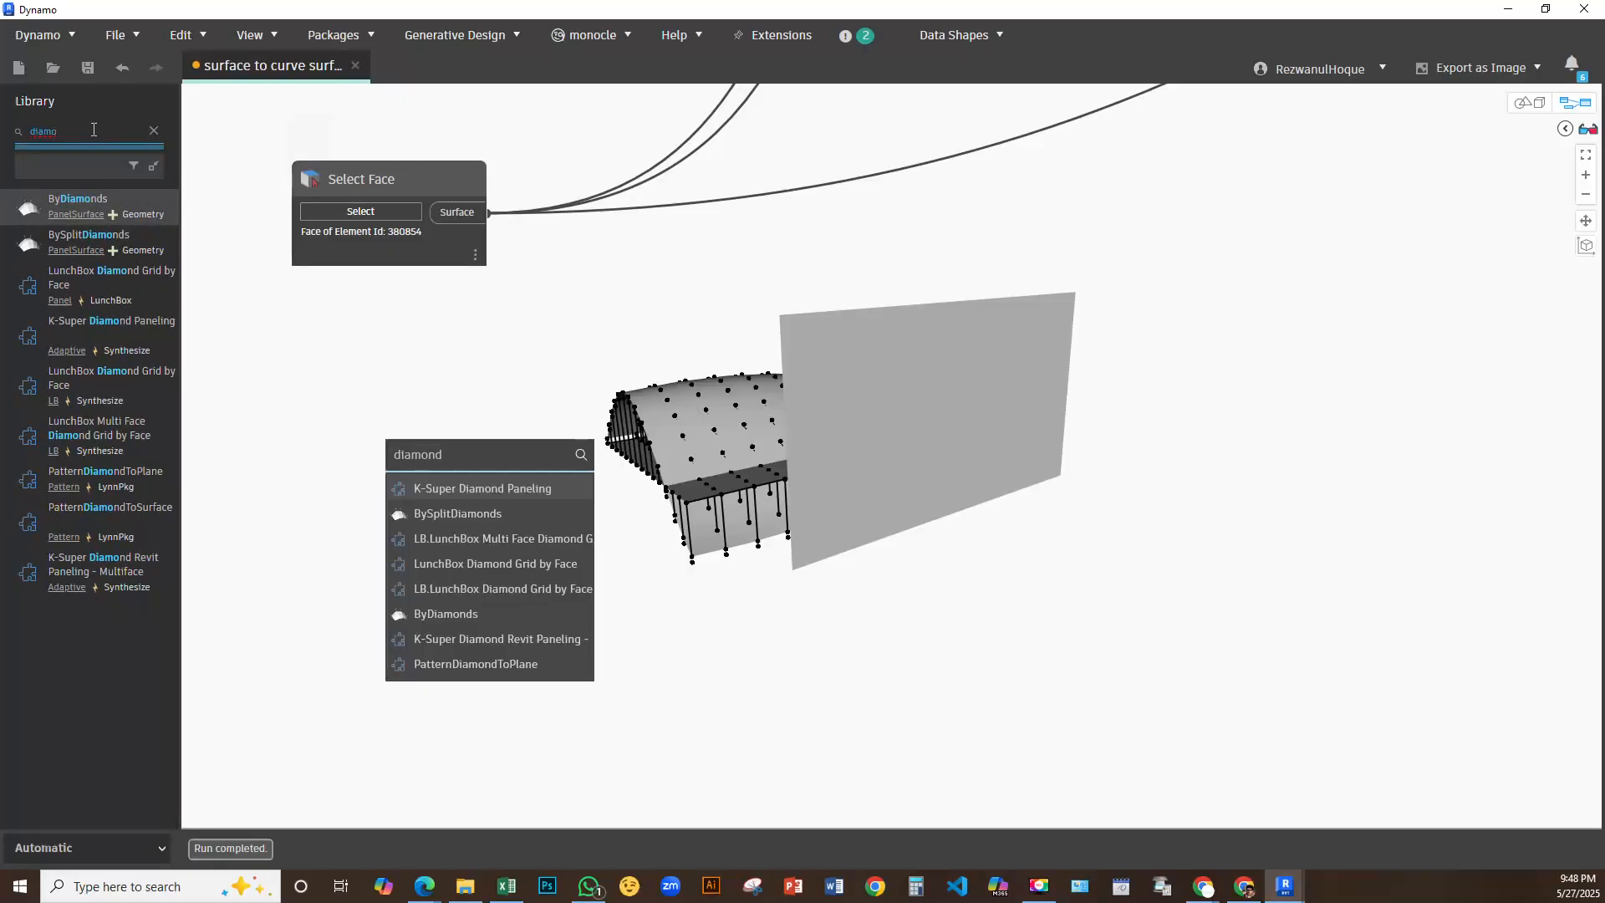
type("d")
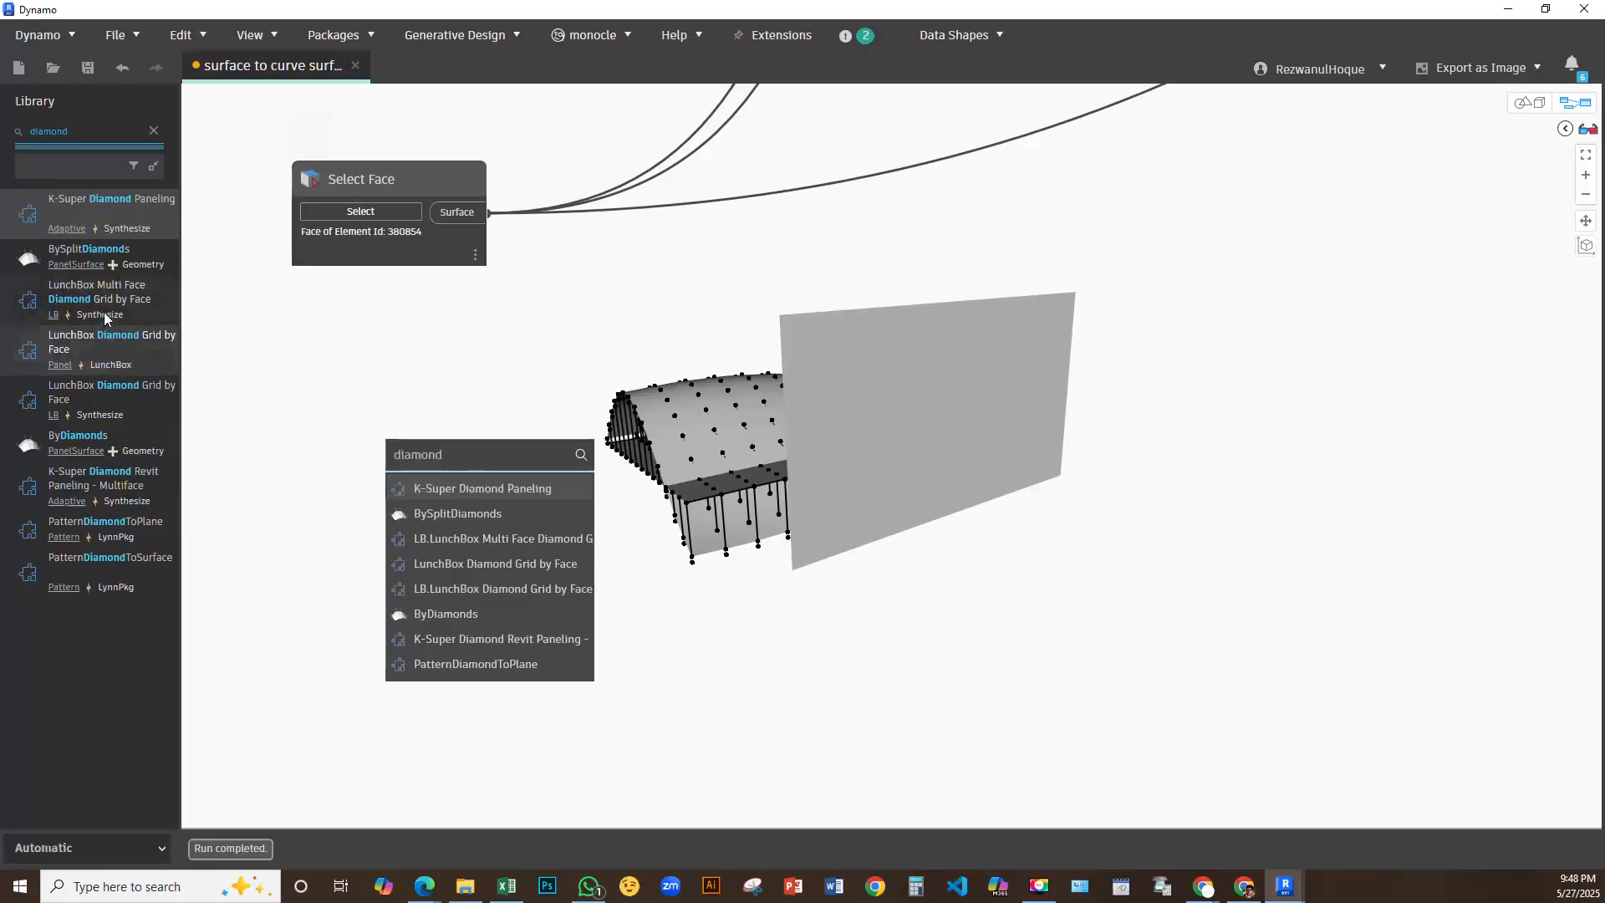
mouse_move(112, 286)
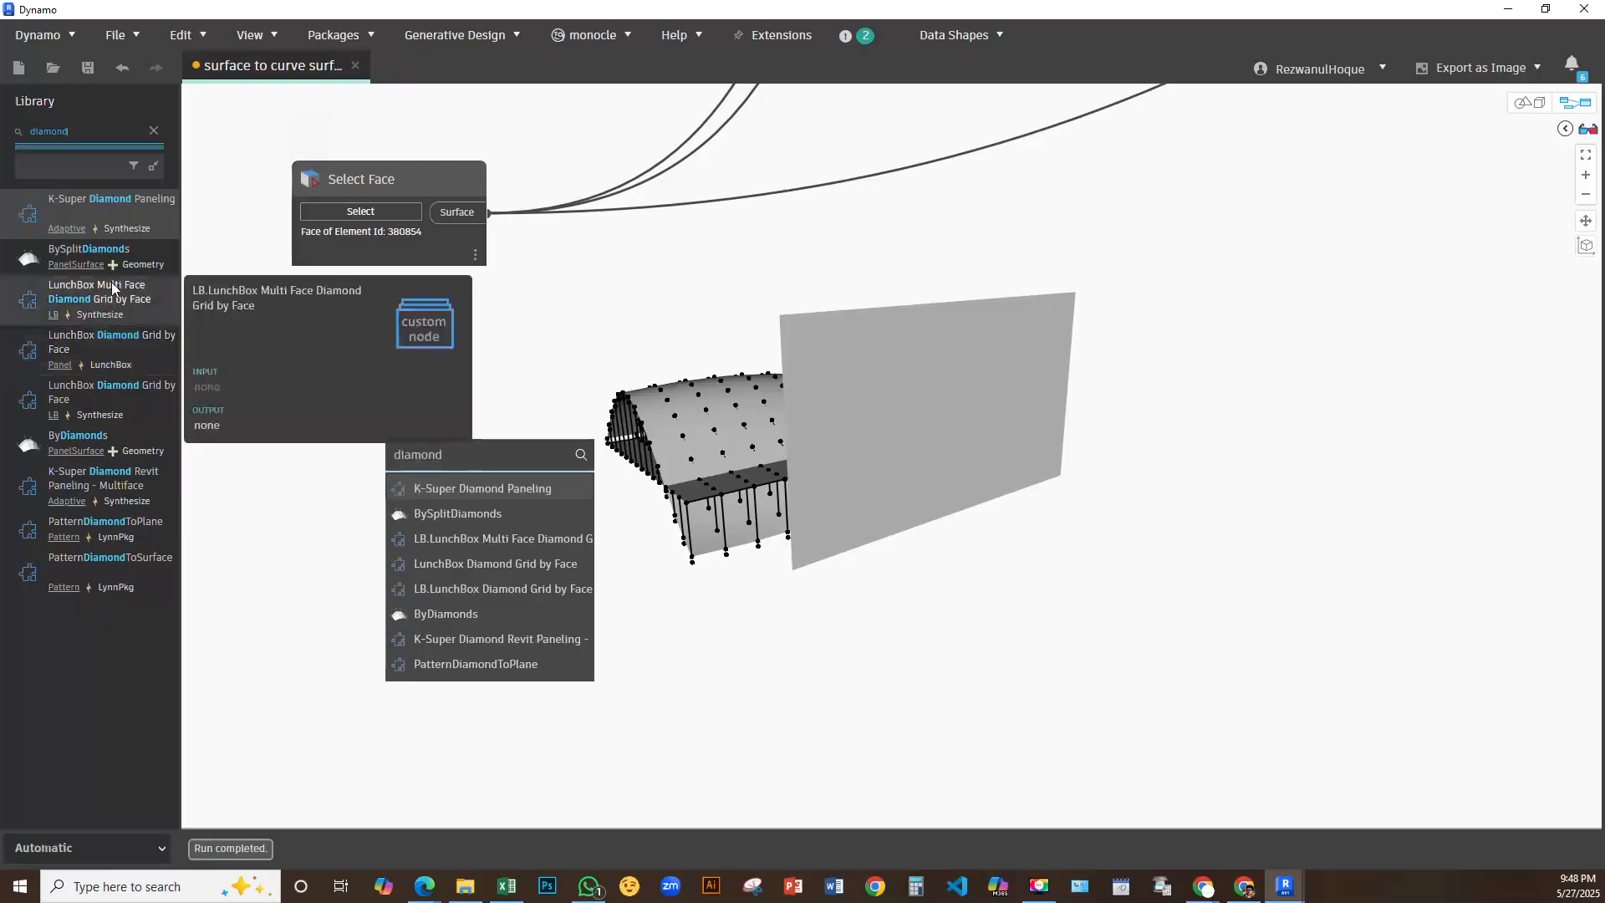
left_click(125, 336)
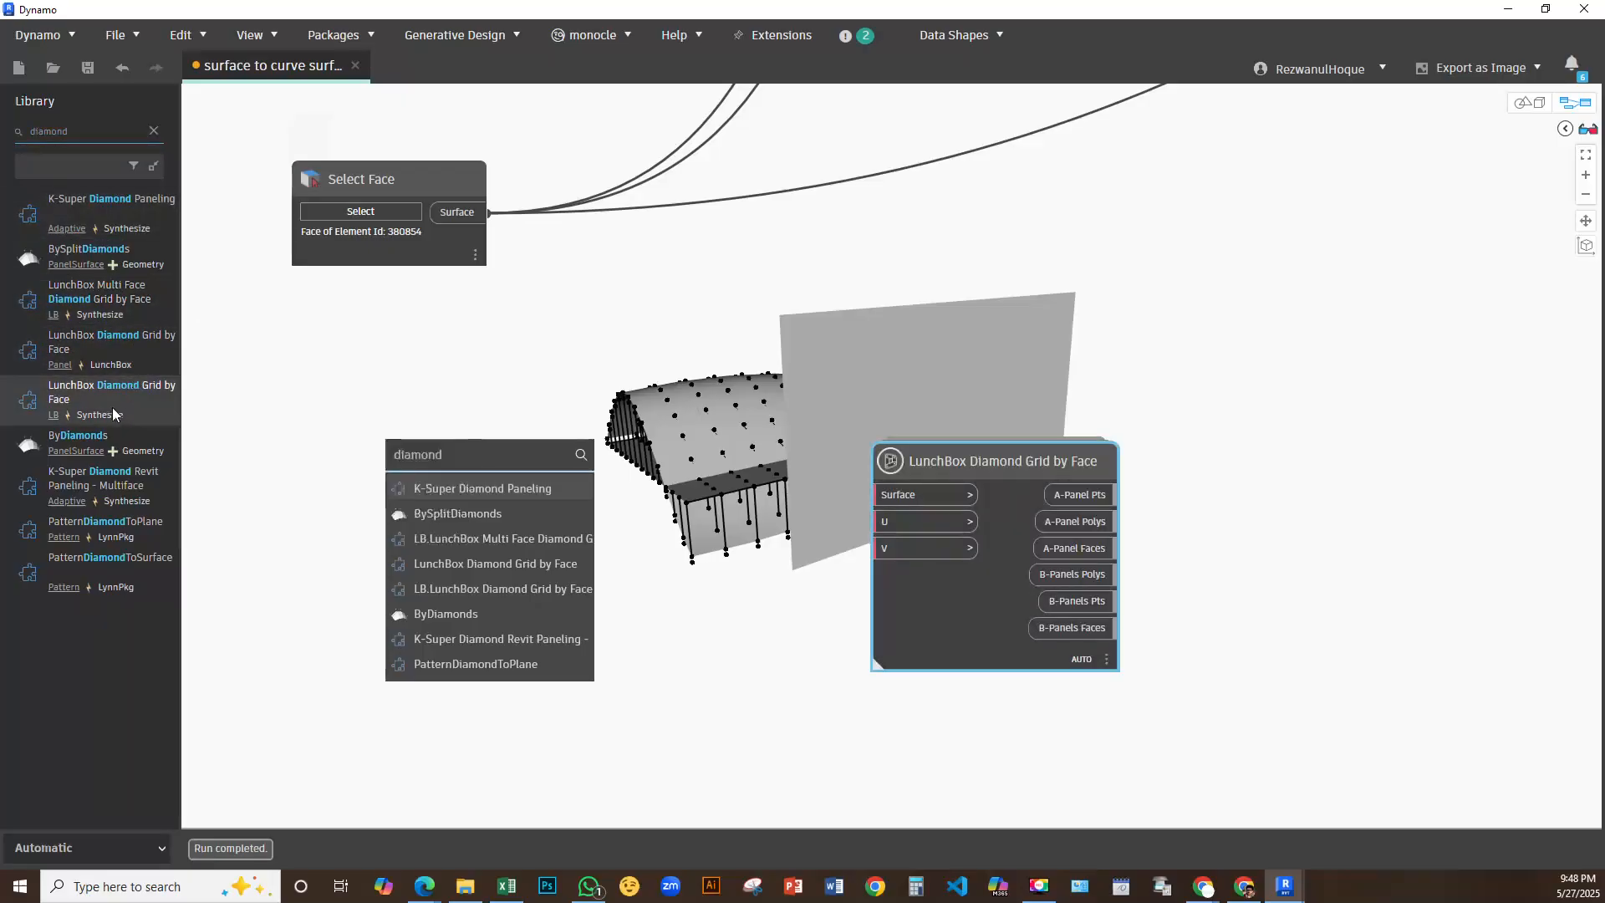
left_click(116, 410)
mouse_move(113, 453)
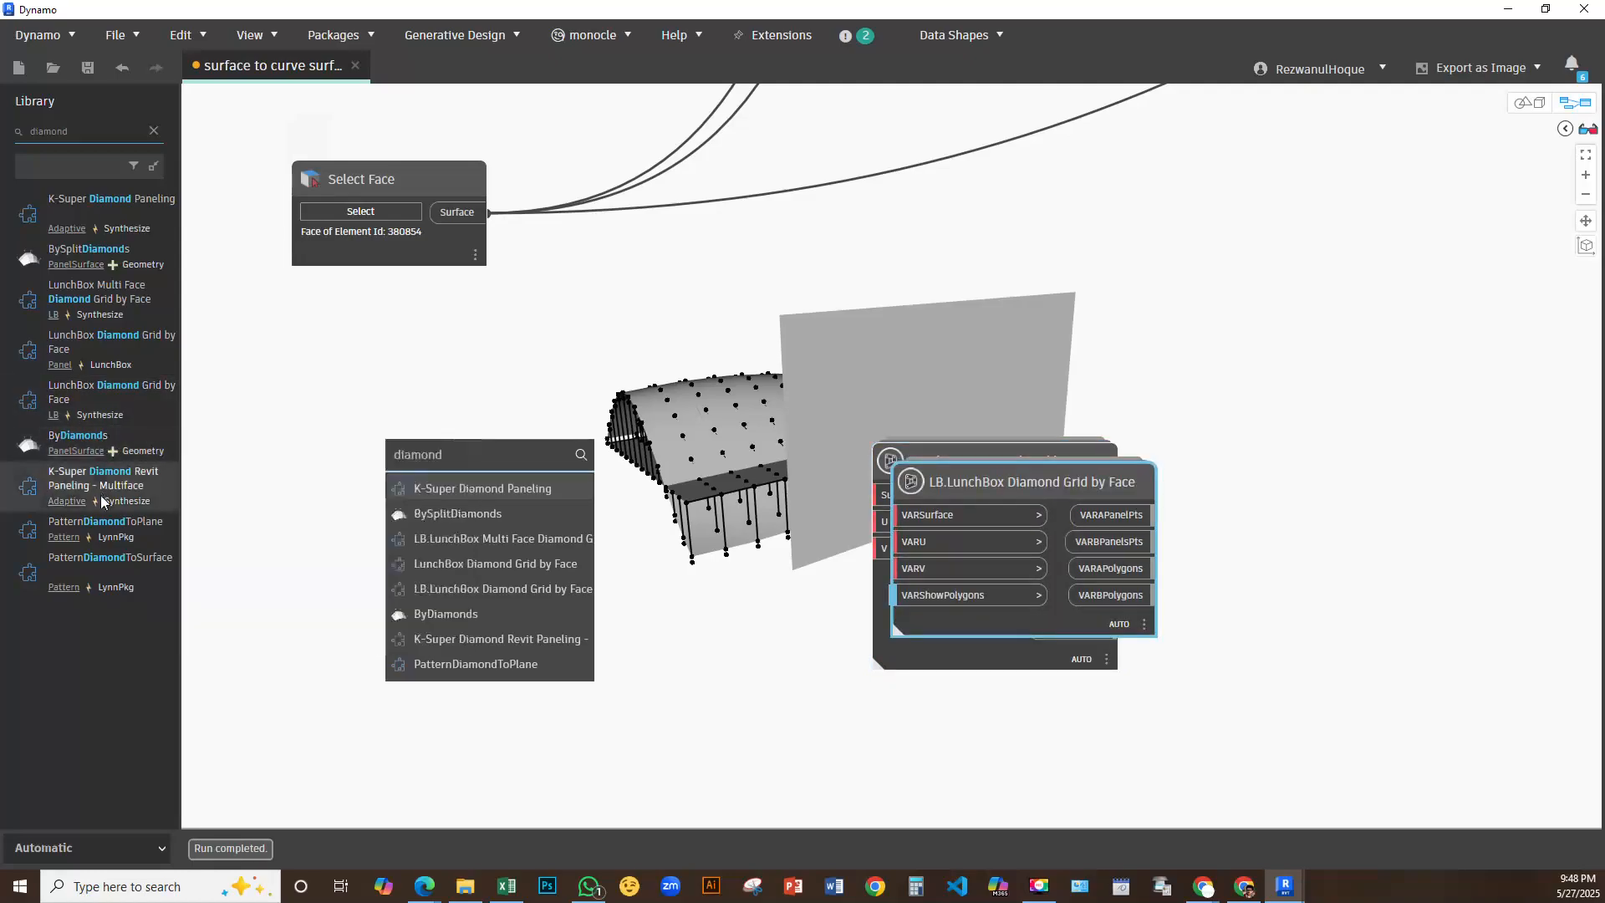
mouse_move(100, 532)
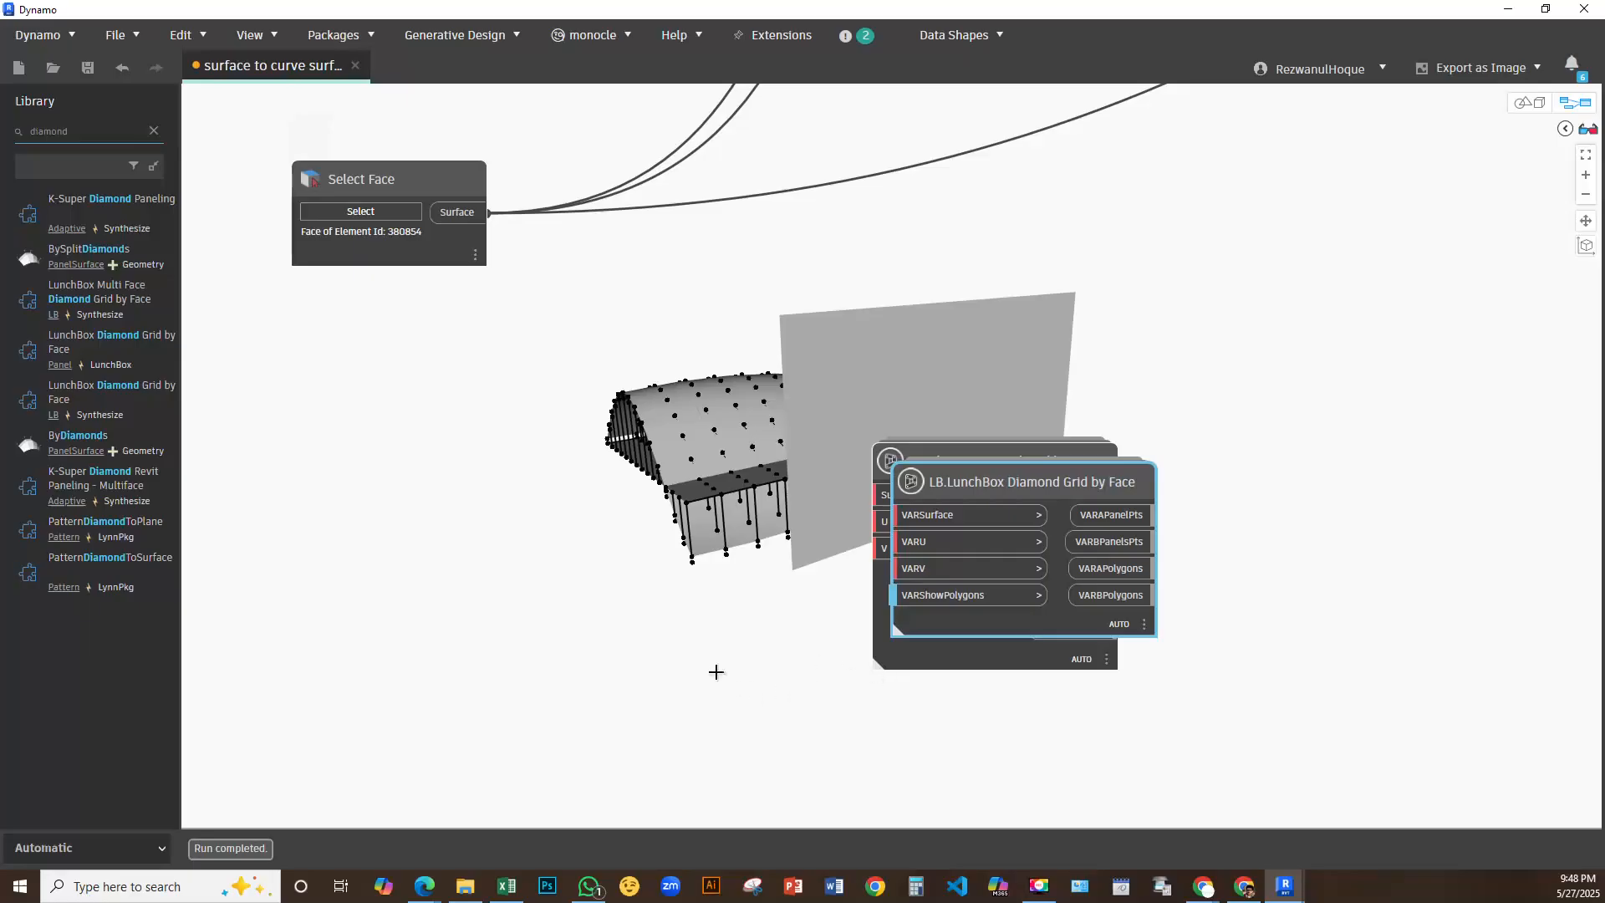
Separate the two Diamond Grid by Face nodes, placing the LB version near Select Face and the other farther along the graph
left_click_drag(982, 490, 654, 327)
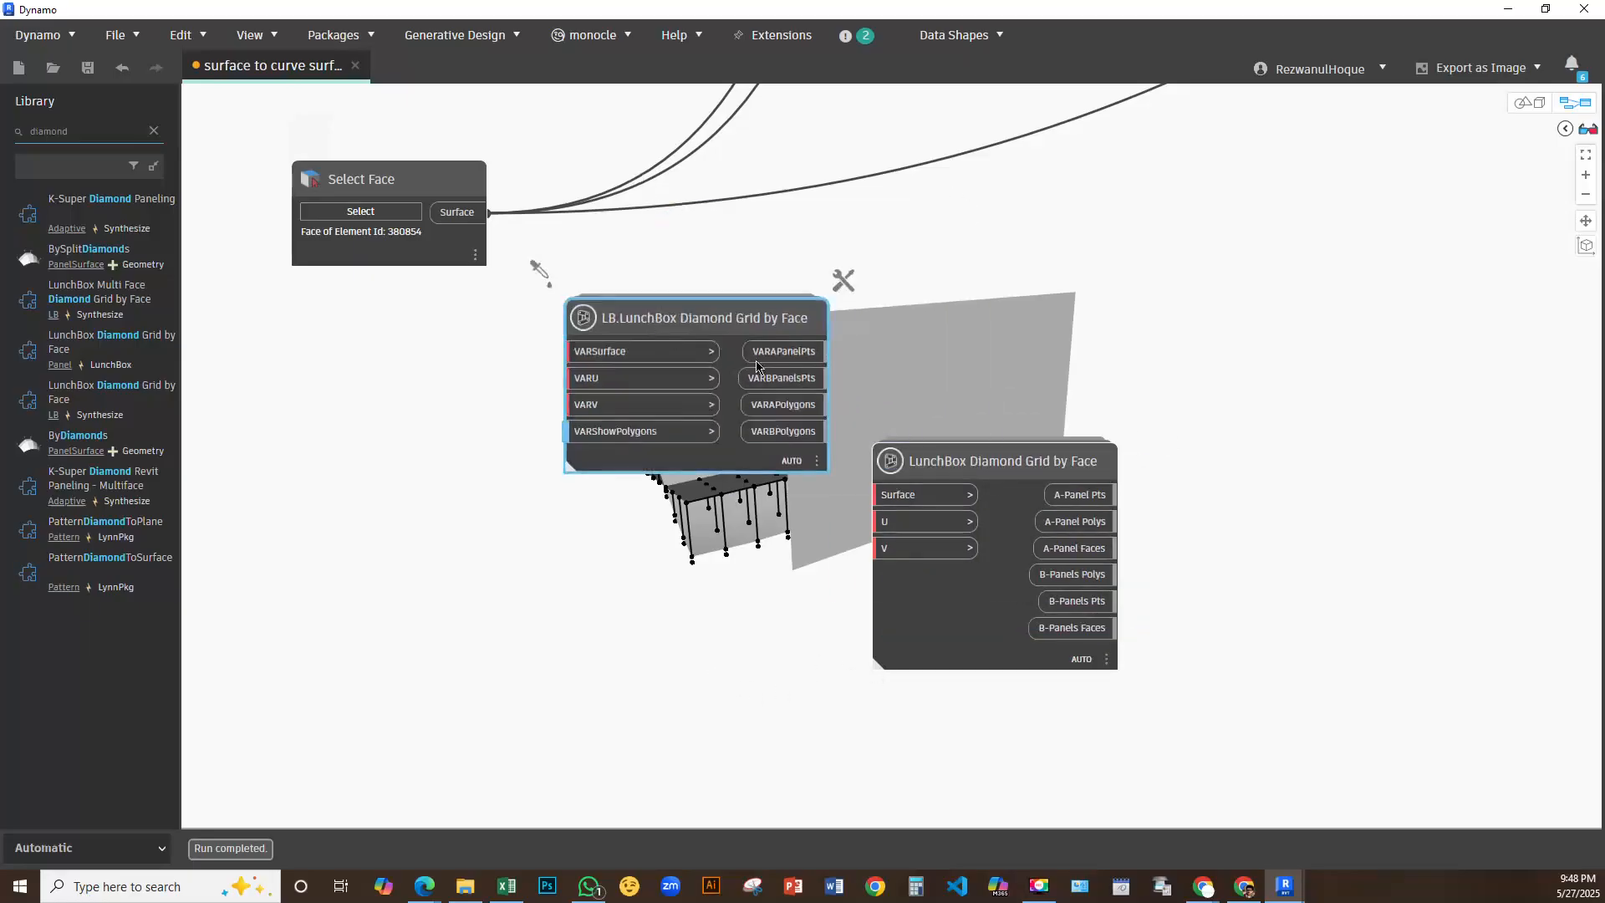
left_click_drag(941, 458, 1216, 175)
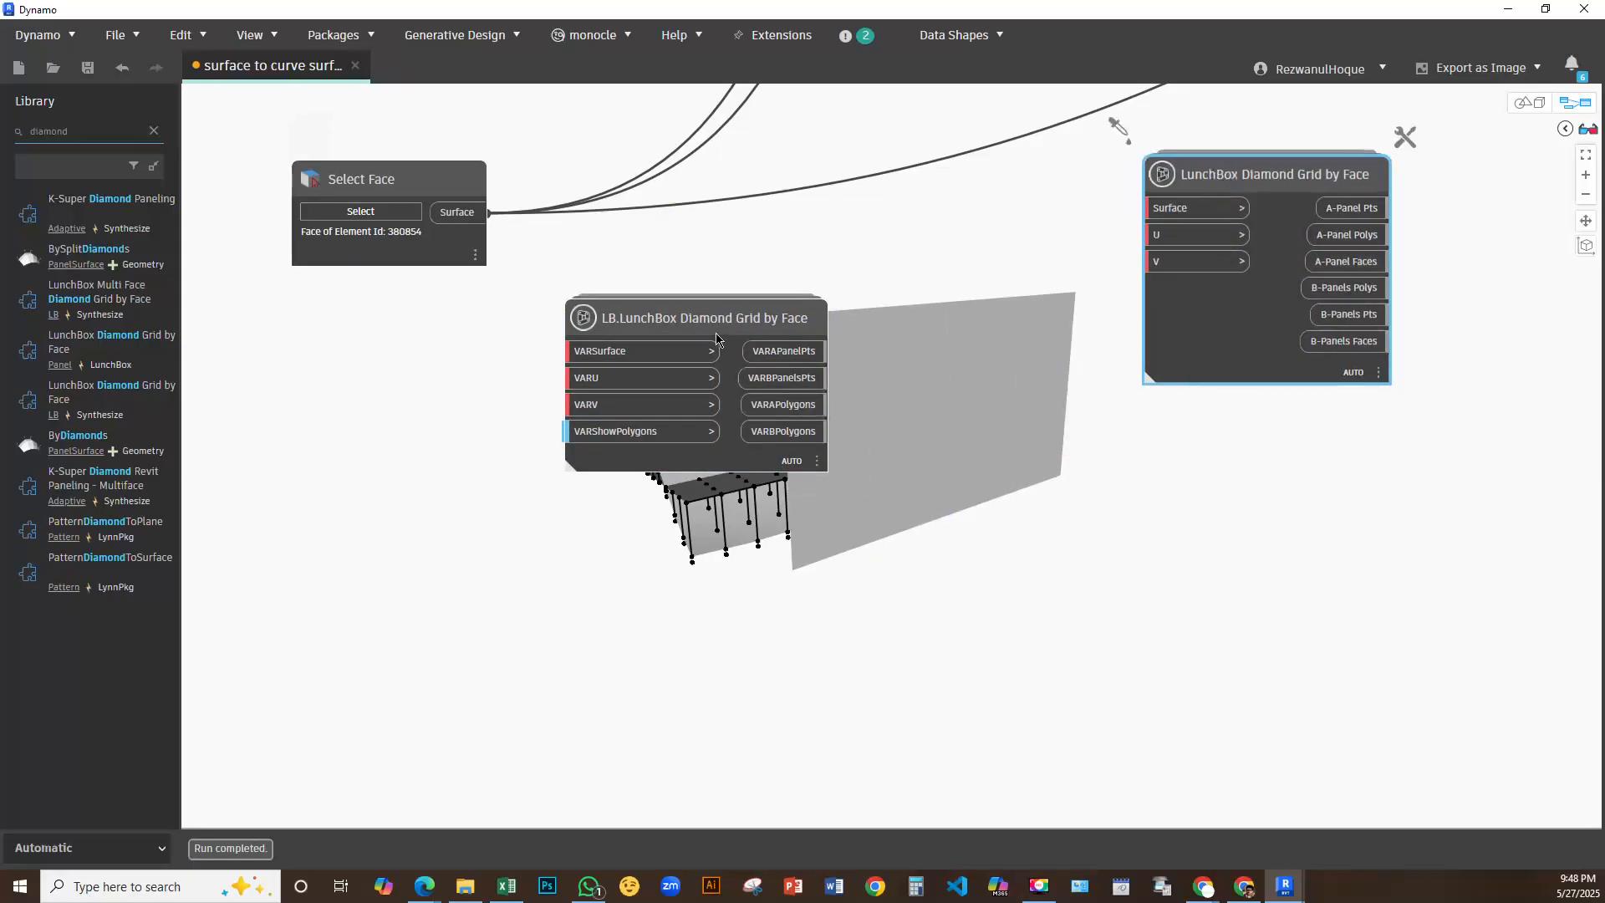
left_click_drag(711, 325, 749, 380)
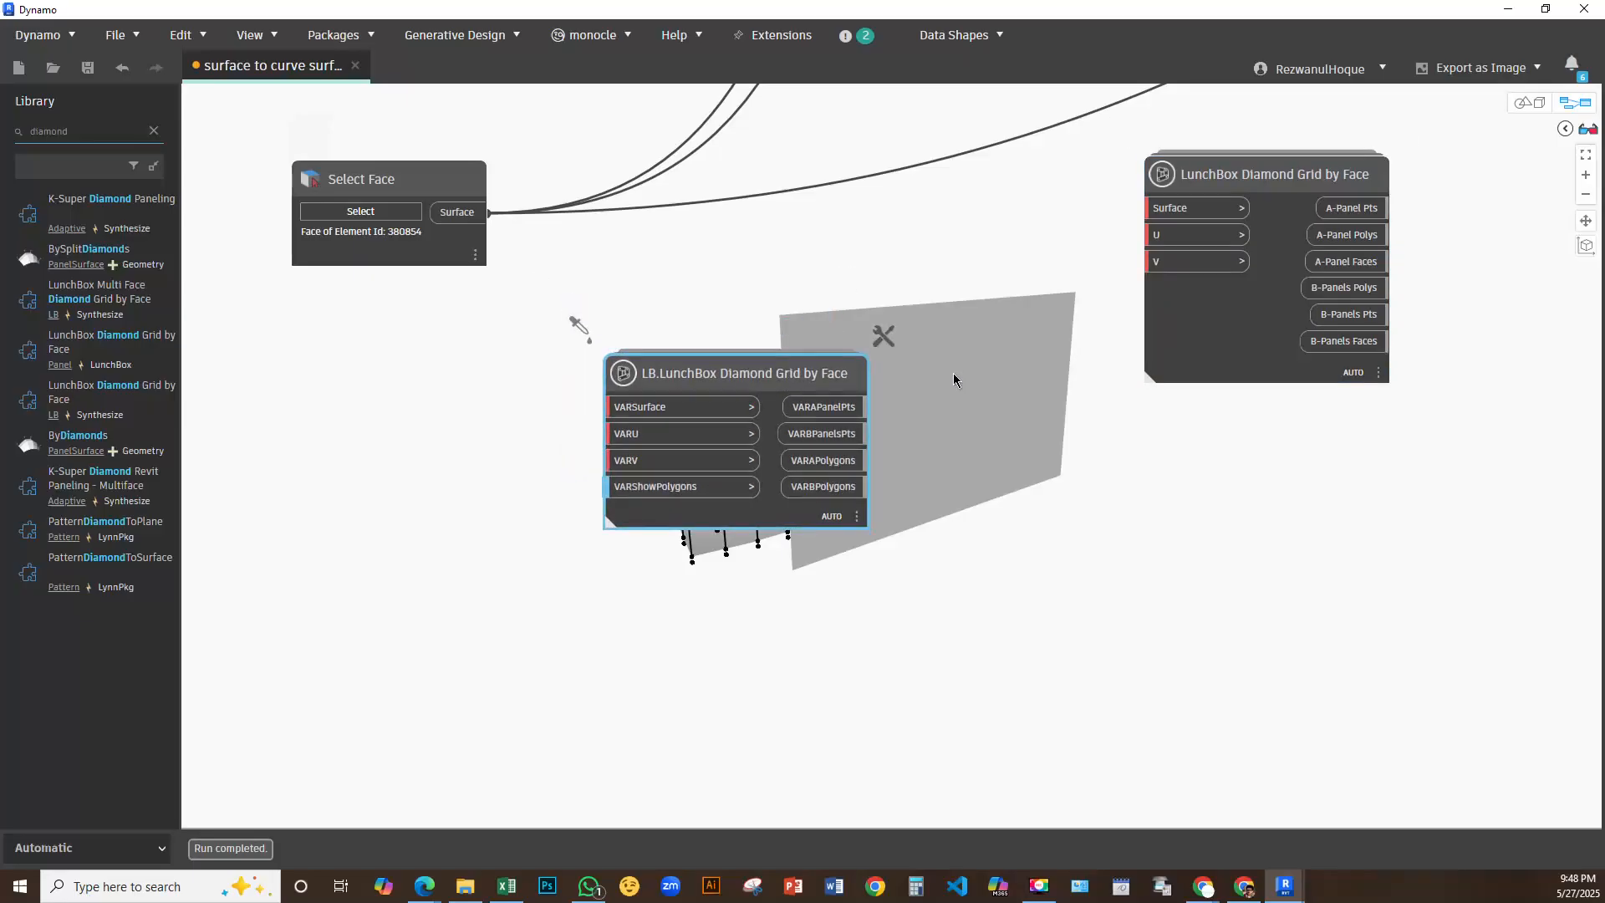
middle_click_drag(955, 373, 850, 520)
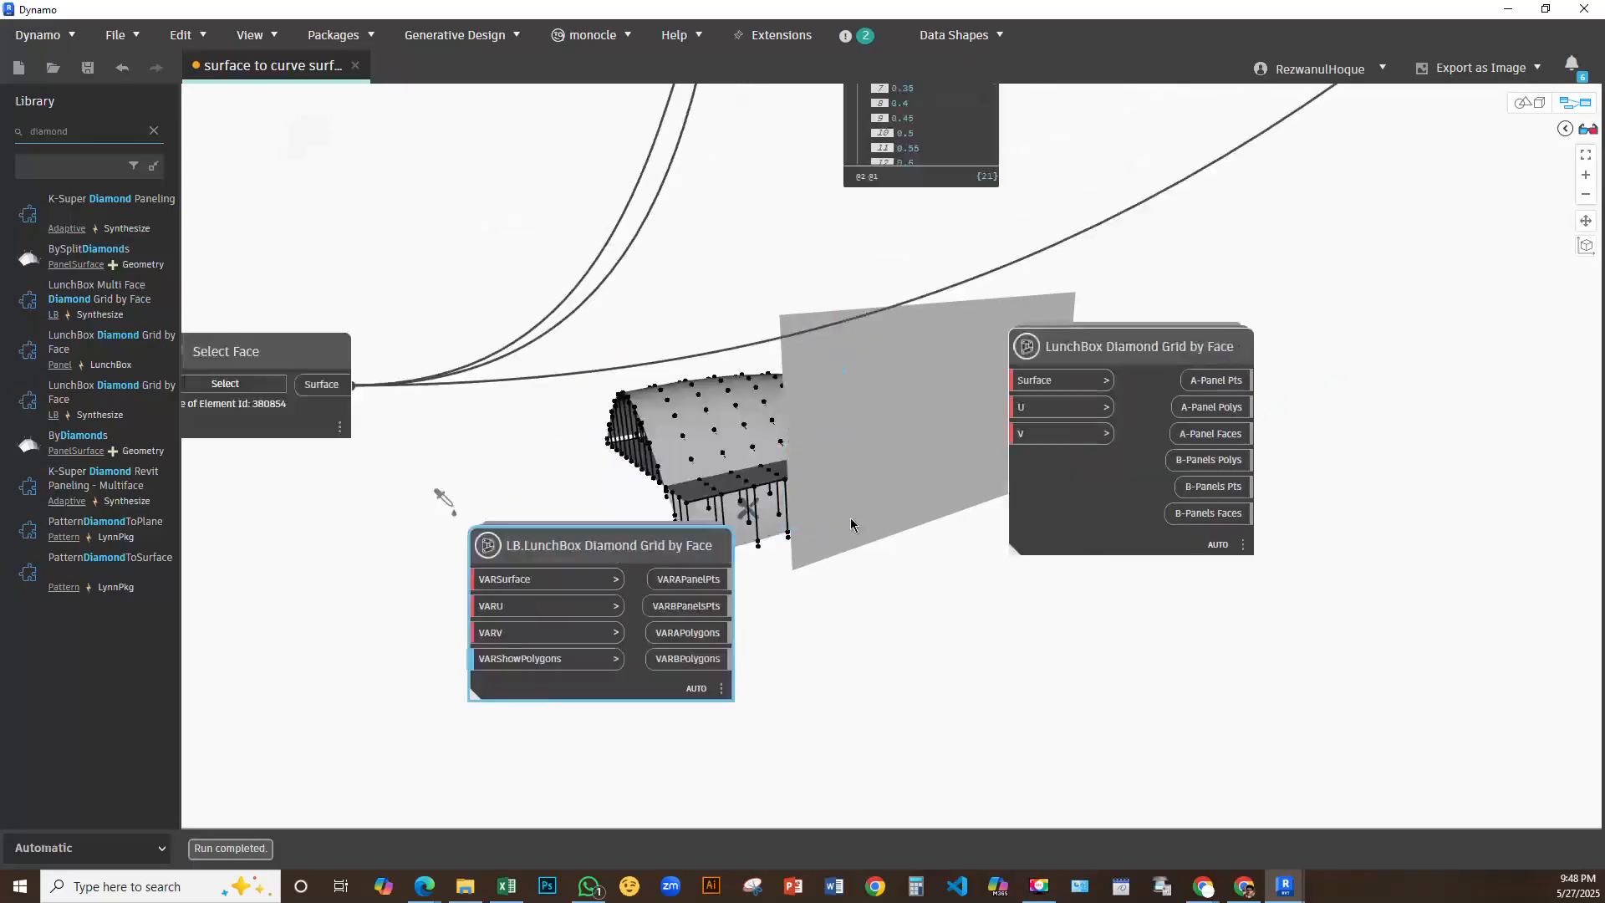
left_click(359, 32)
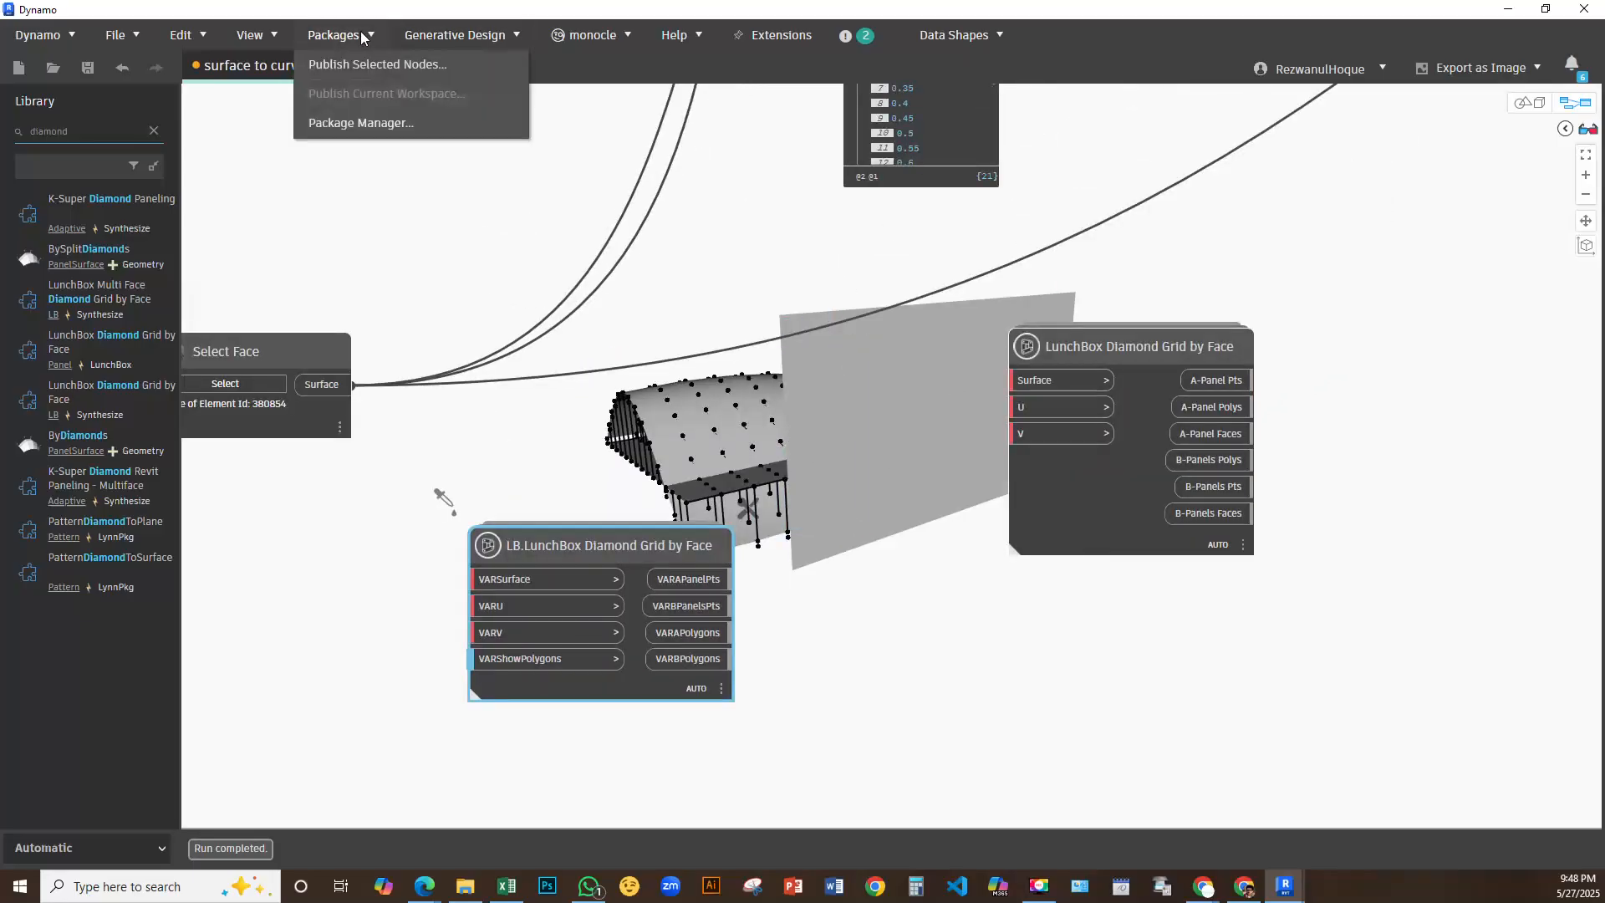
left_click(383, 118)
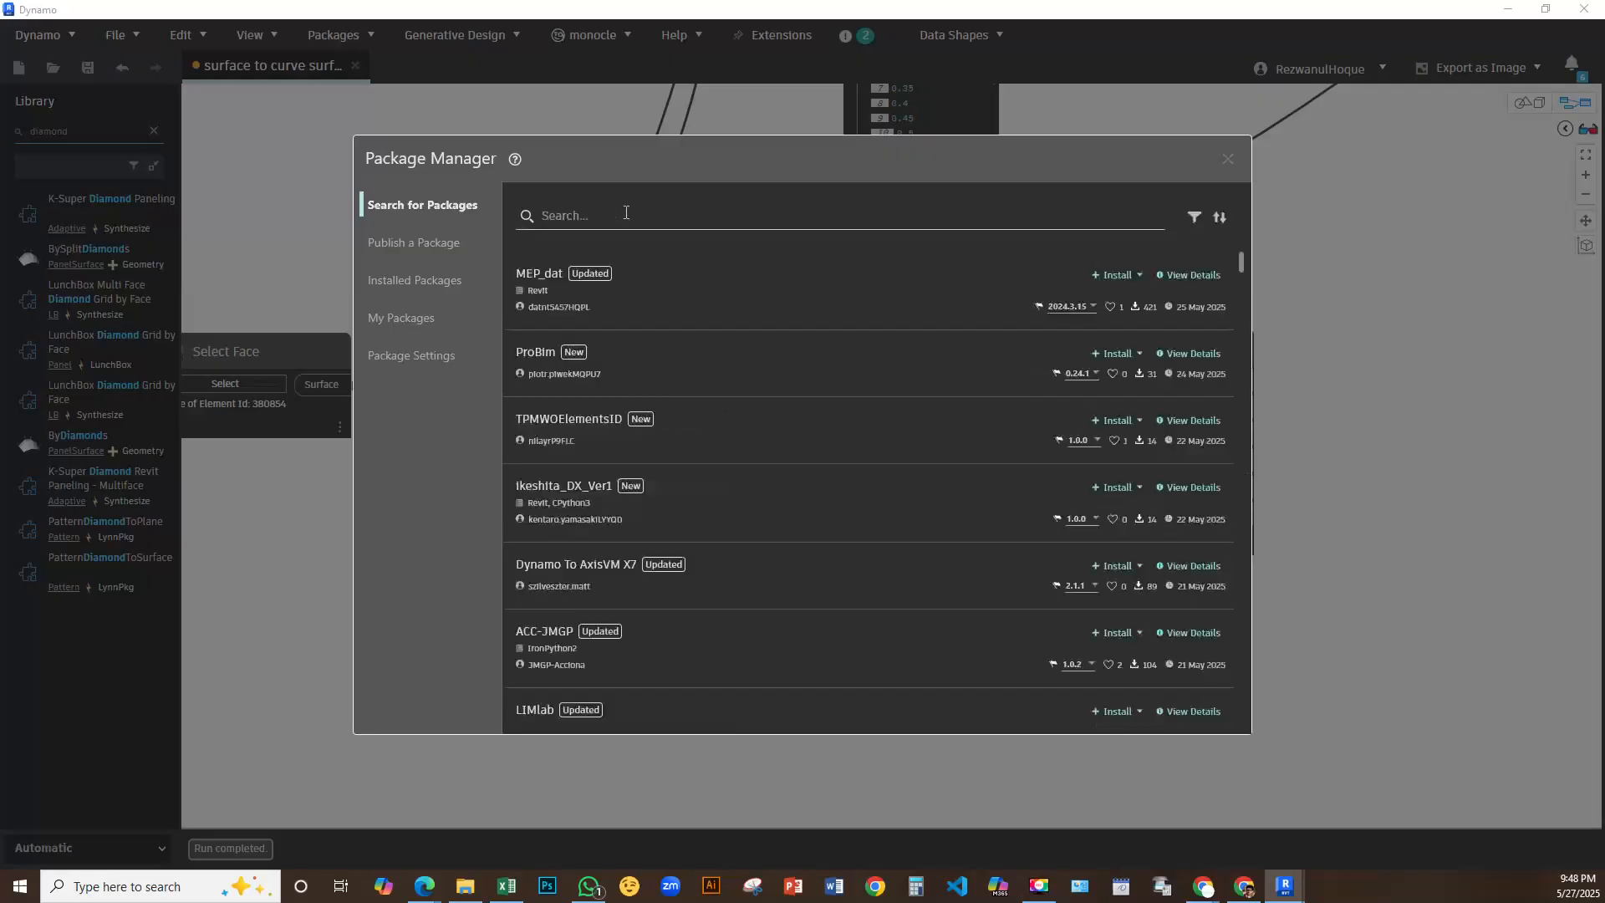
left_click(613, 215)
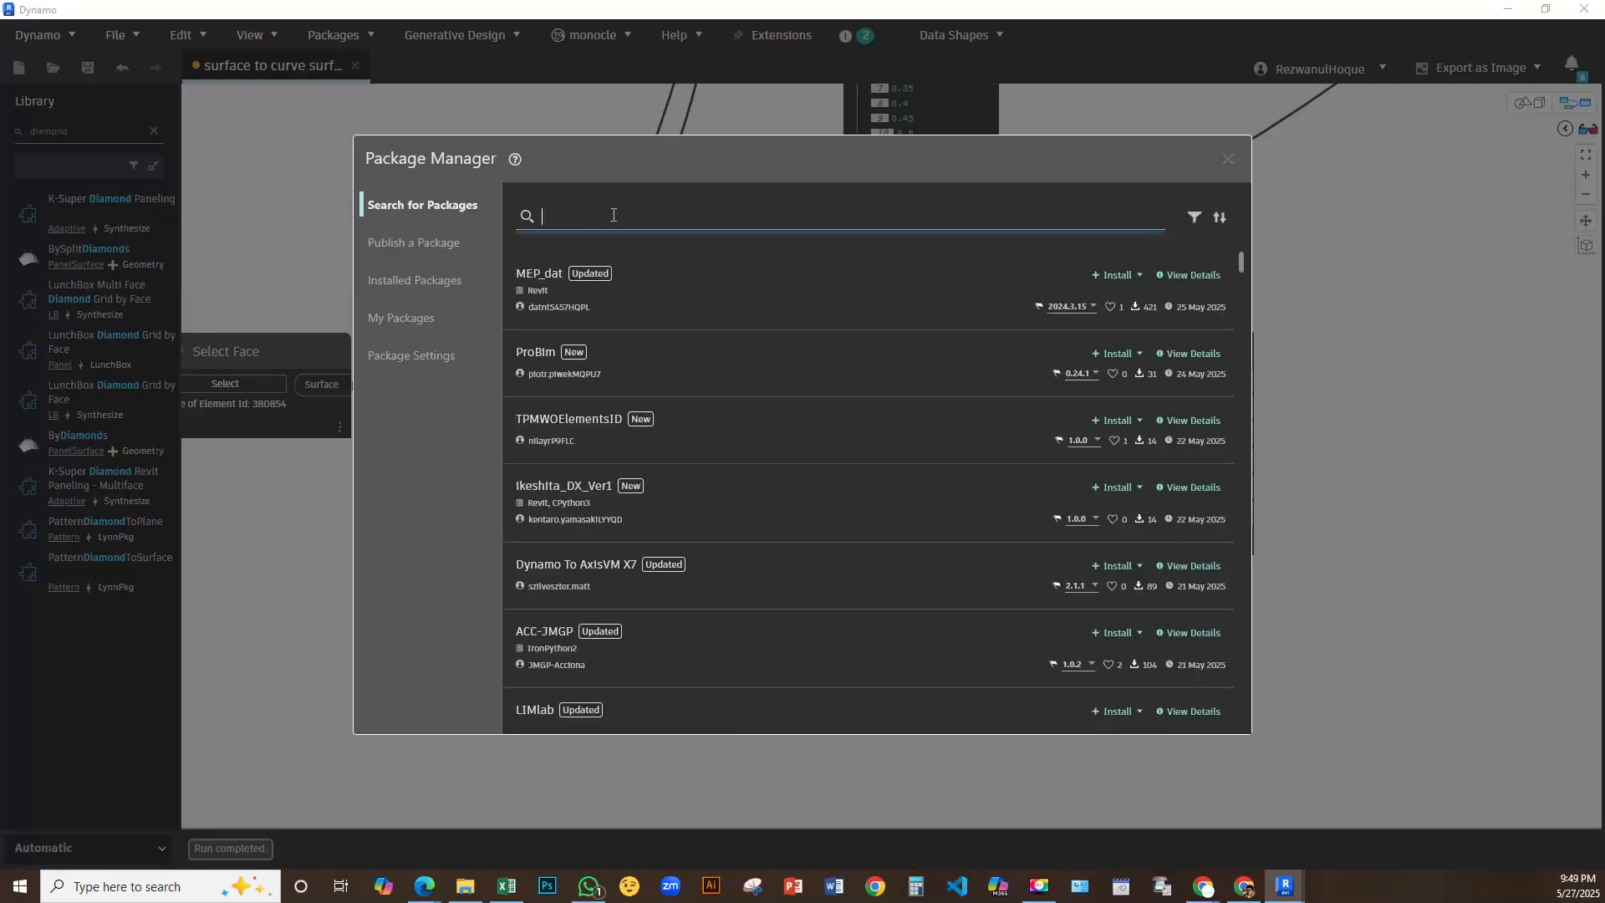
left_click(1230, 161)
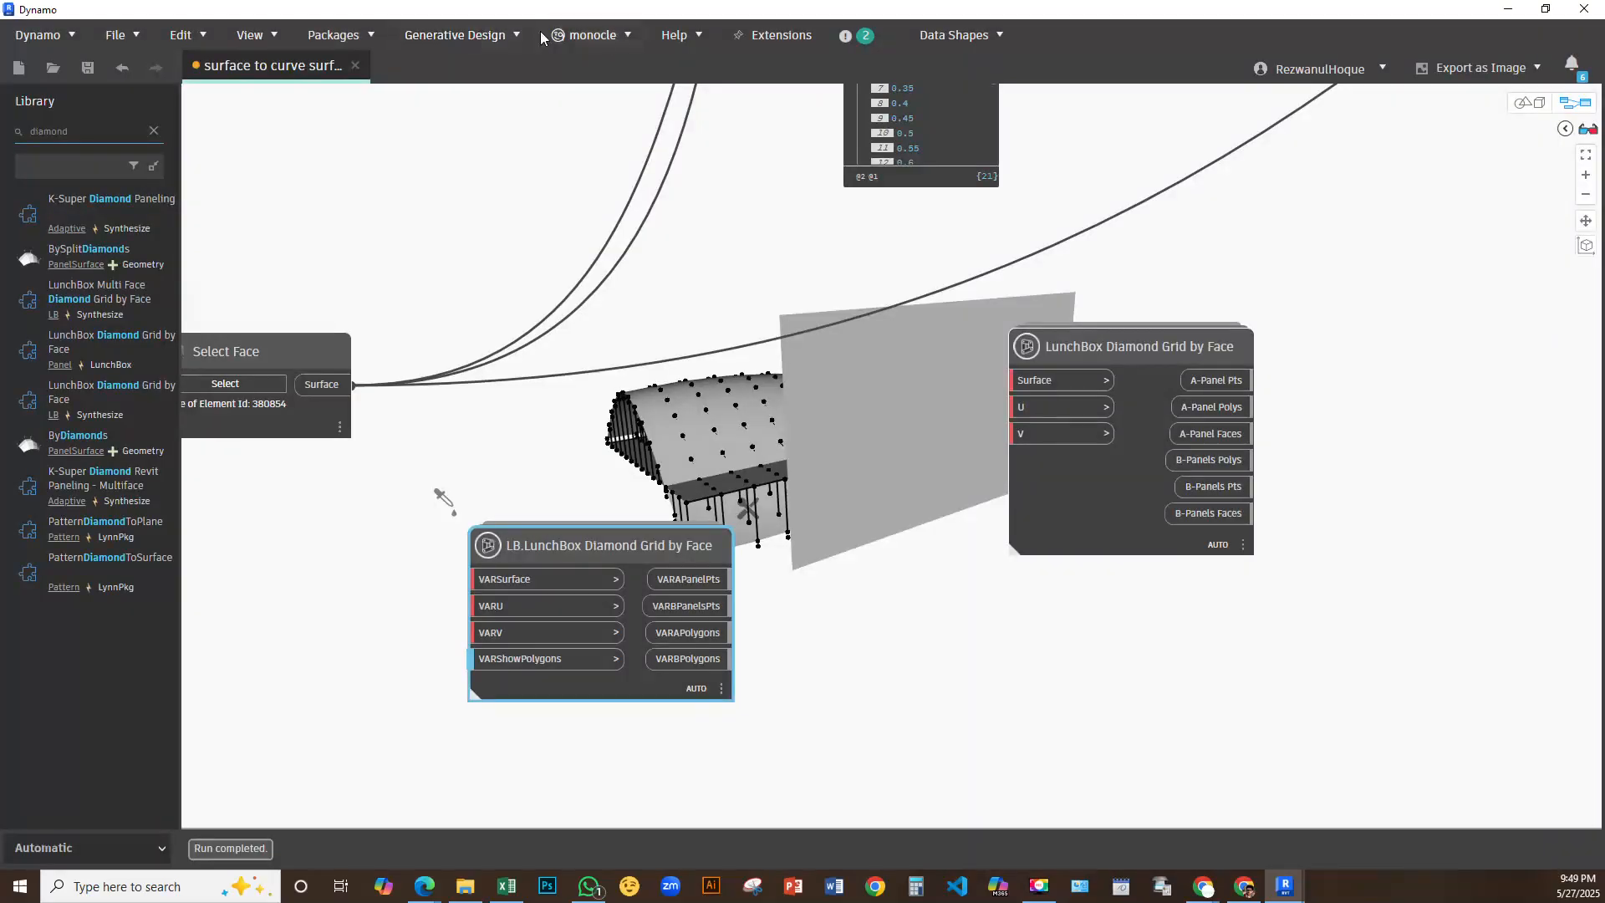
Use monocle's package usage tool to annotate the custom nodes with package notes, and read the notes on both Diamond Grid nodes
left_click(588, 38)
mouse_move(619, 108)
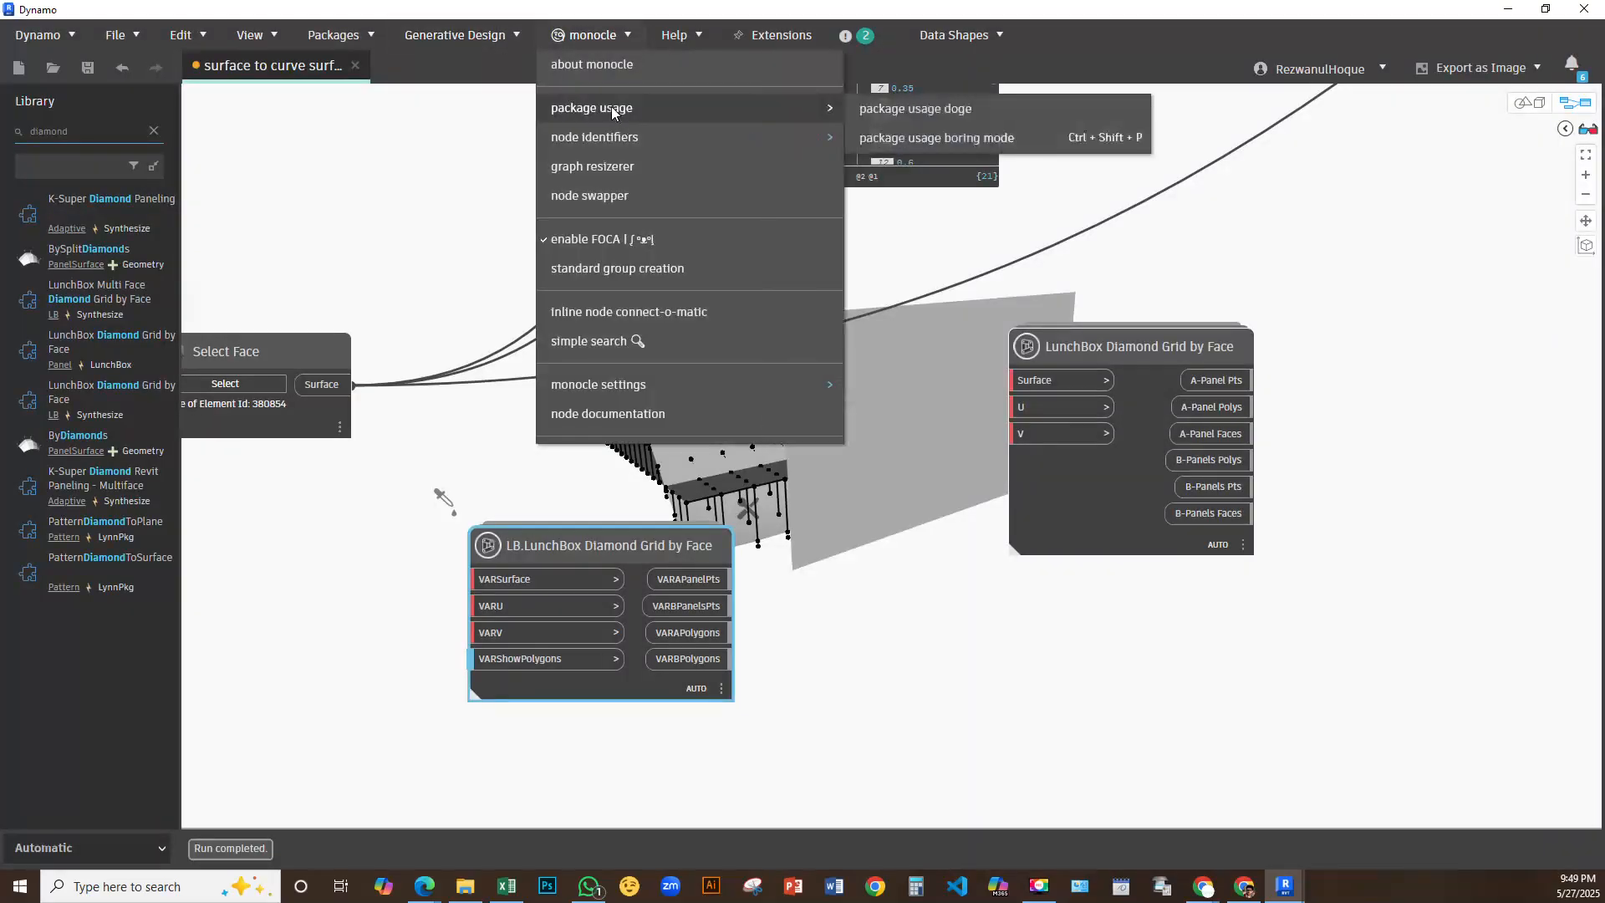
left_click(970, 138)
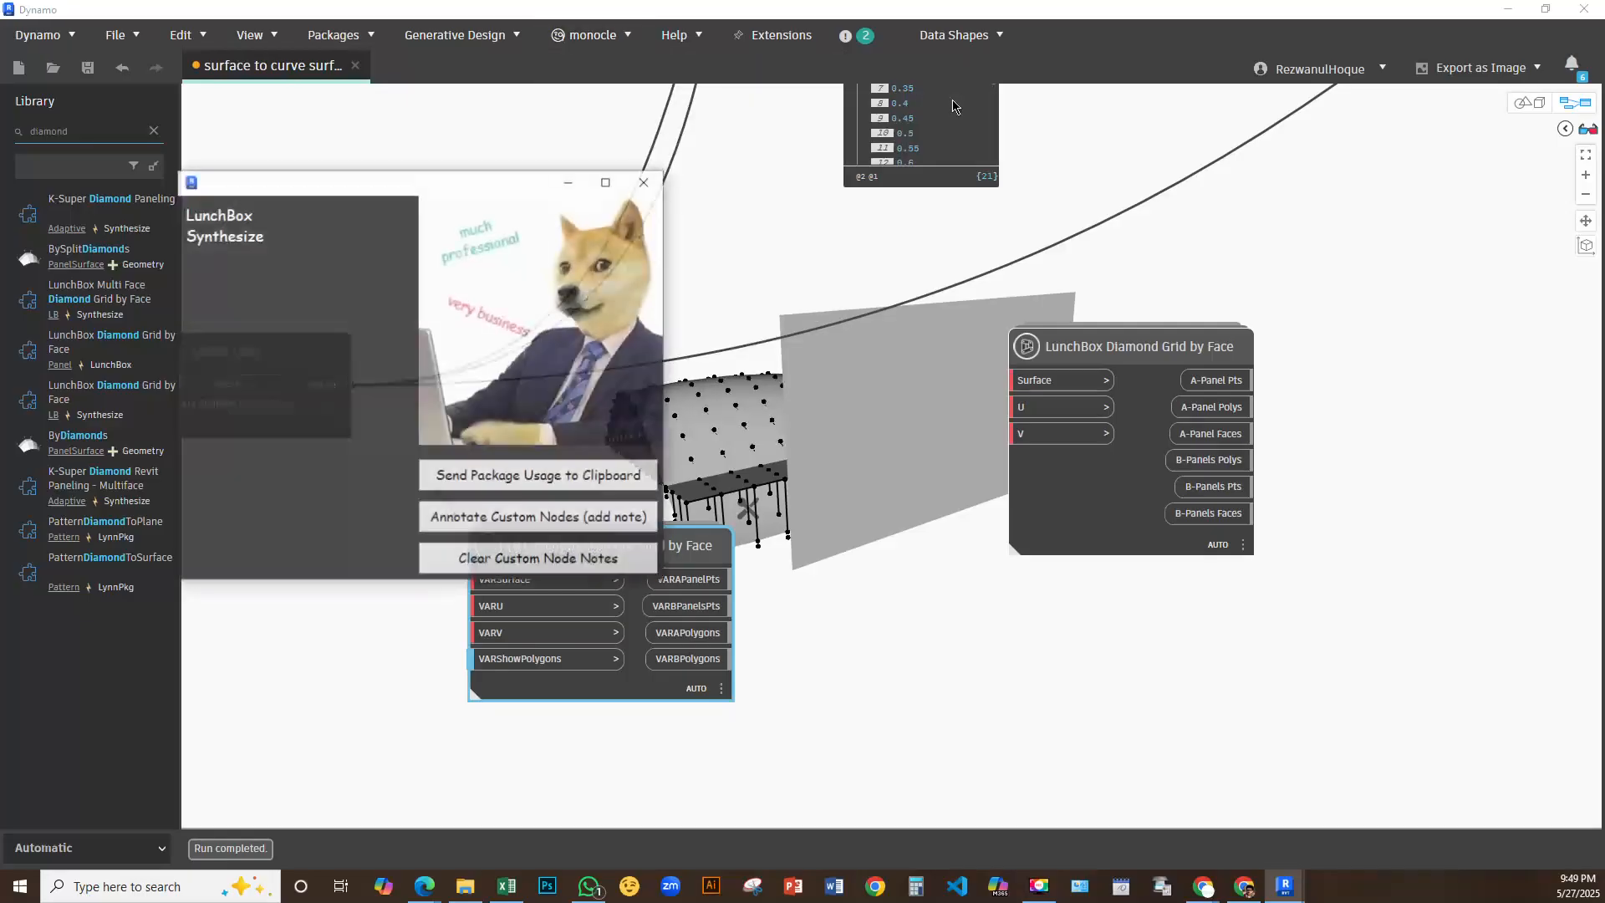
left_click(514, 524)
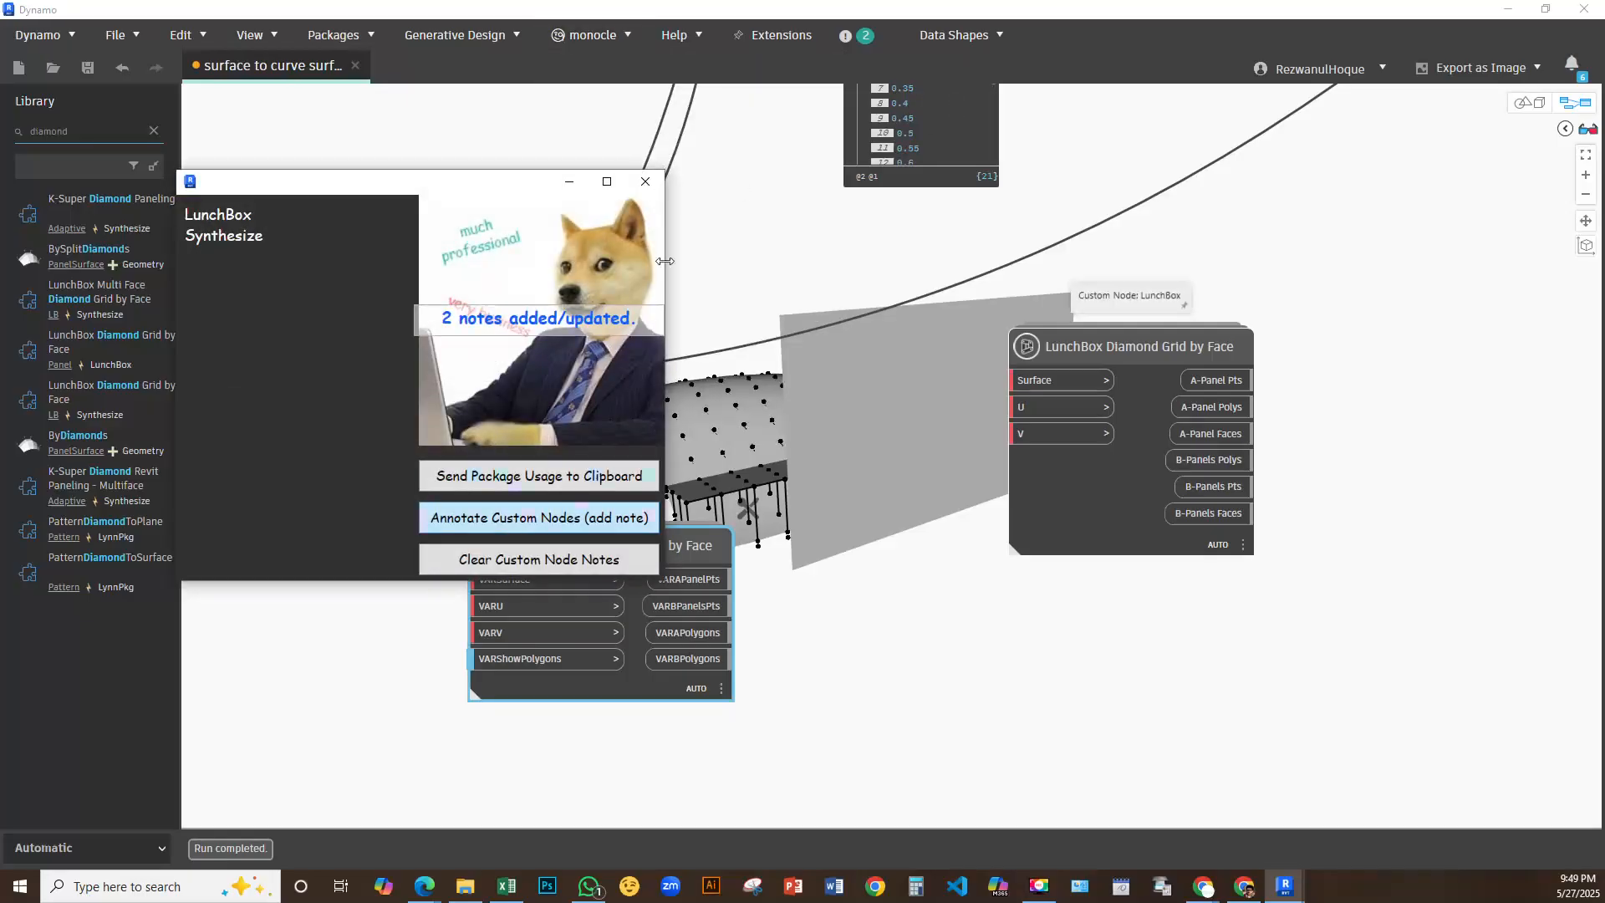
left_click(647, 183)
scroll(1217, 272, "up", 3)
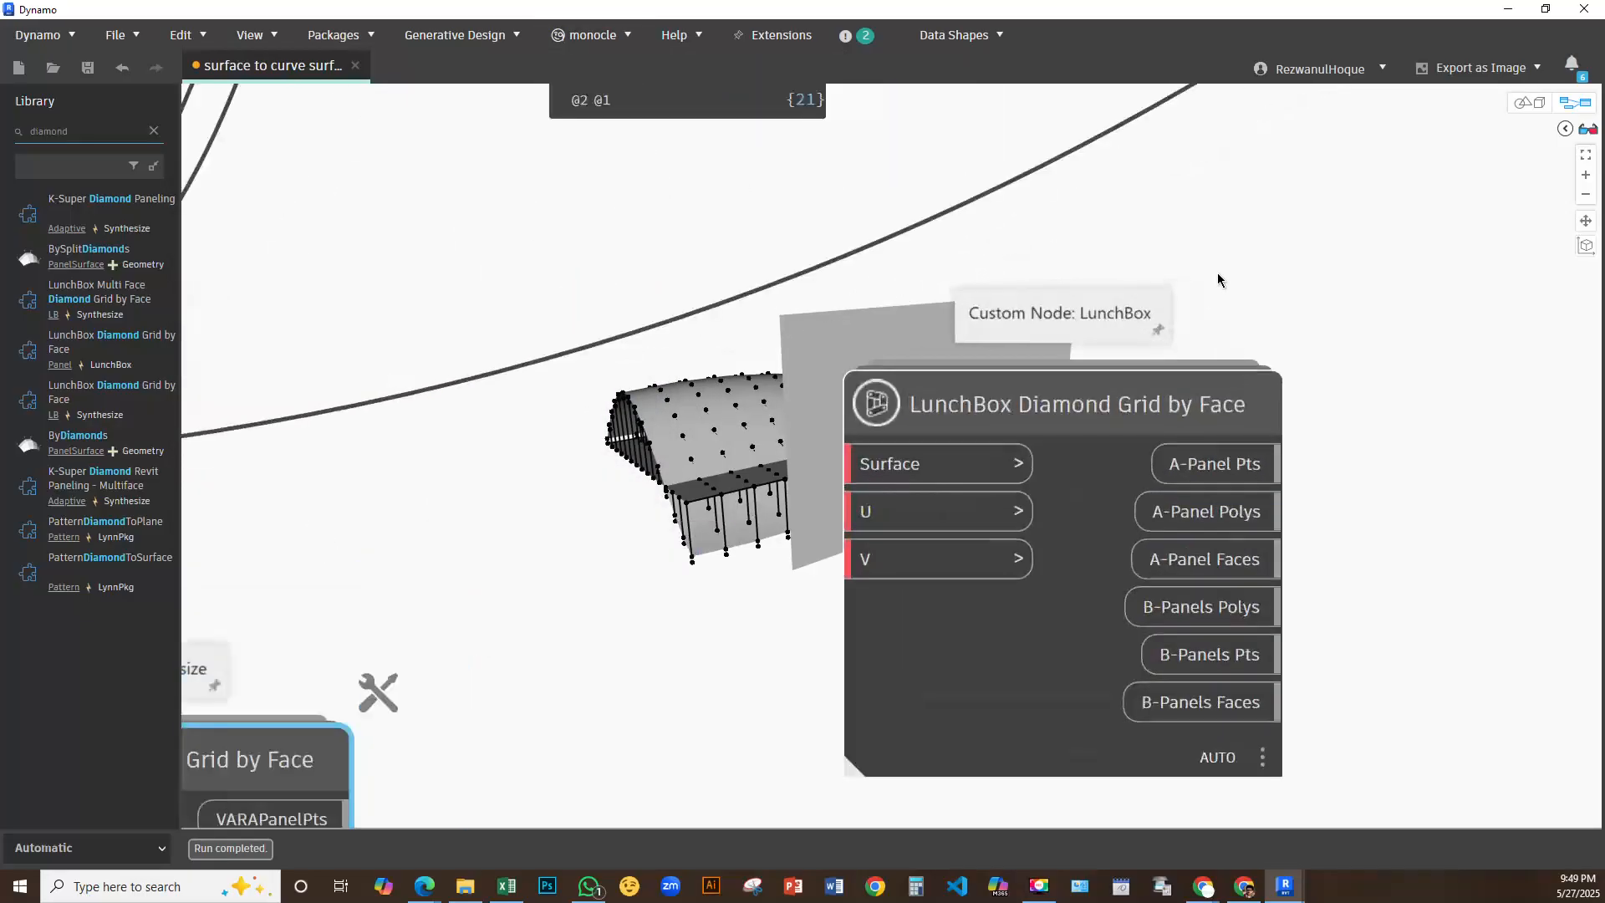
scroll(1217, 272, "down", 3)
scroll(1217, 280, "down", 1)
scroll(786, 438, "up", 5)
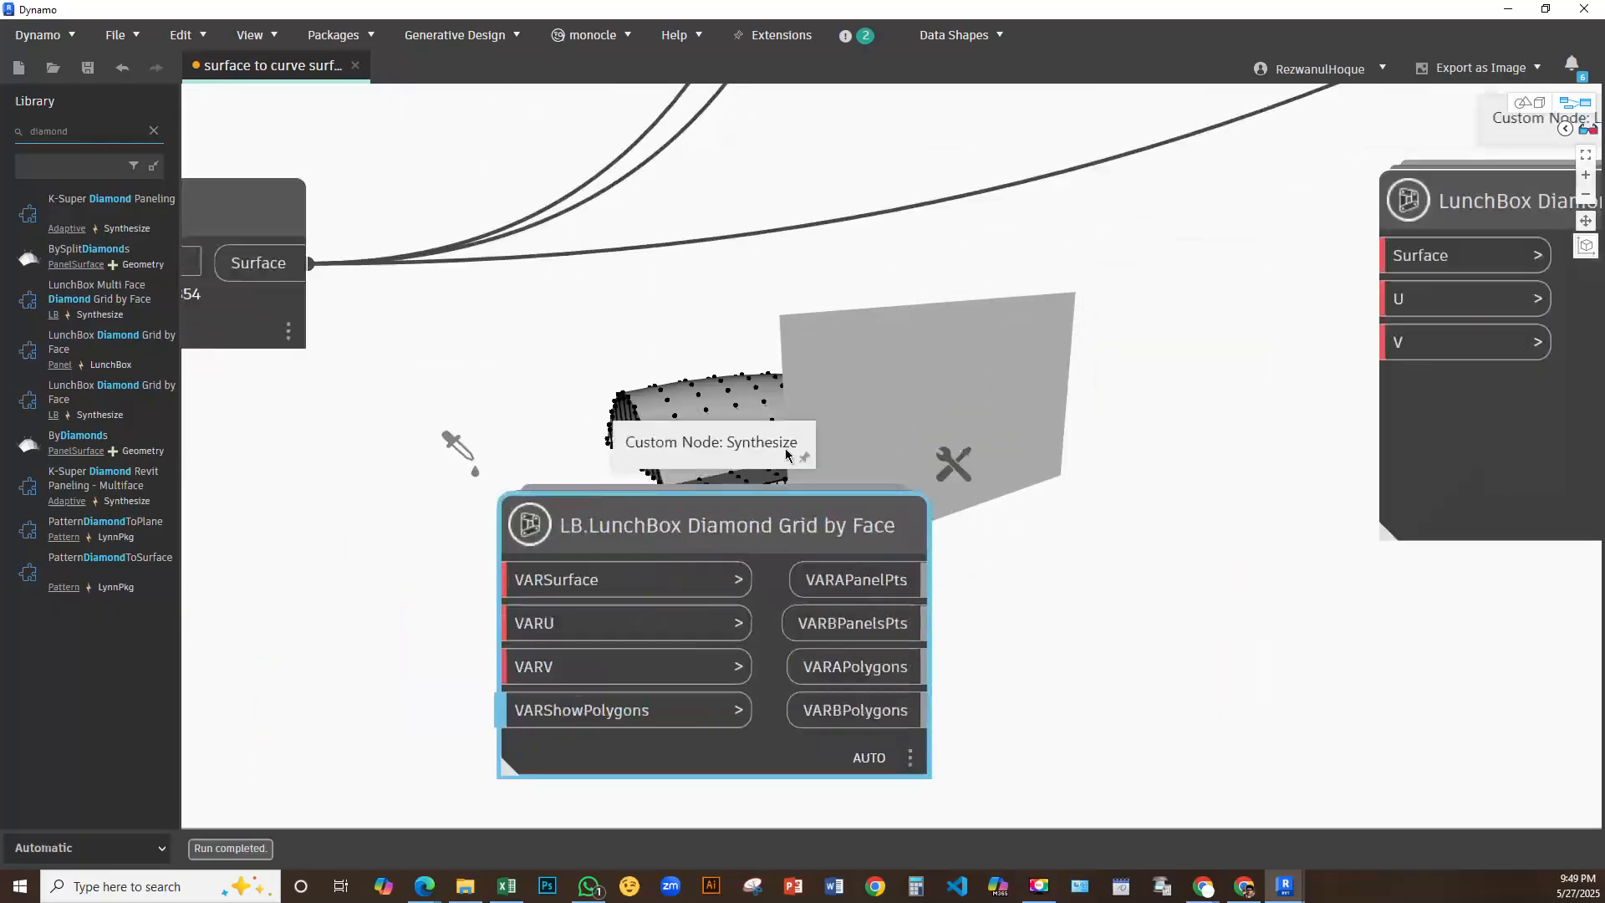
scroll(661, 422, "down", 5)
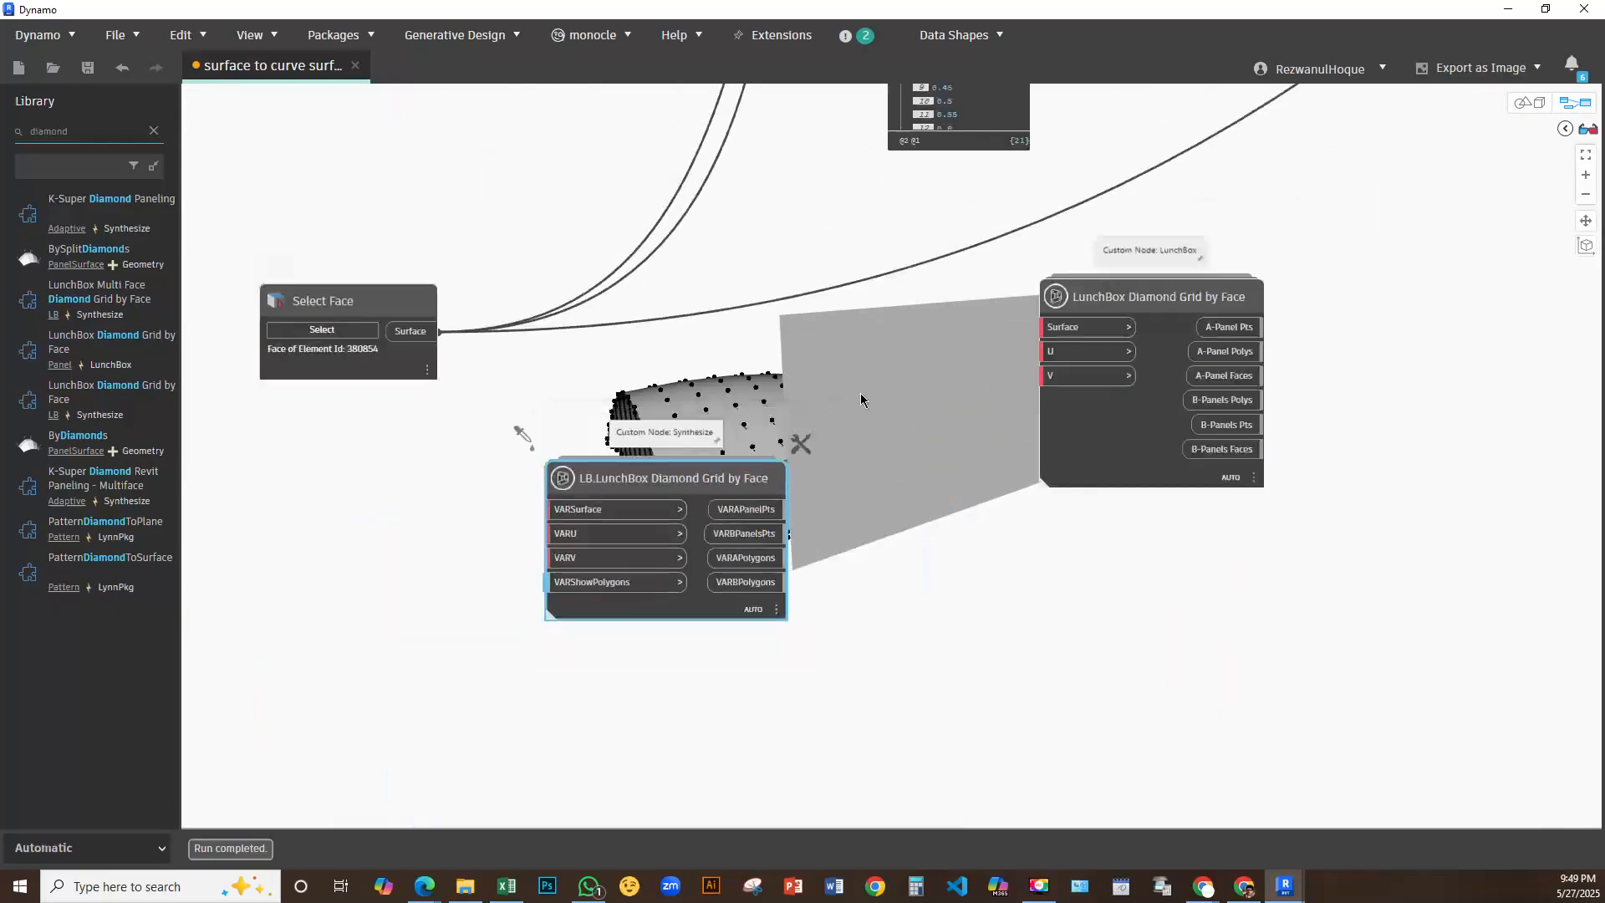
Search the Package Manager for "synthe" to check the Synthesize toolkit package, and close the manager
left_click(369, 35)
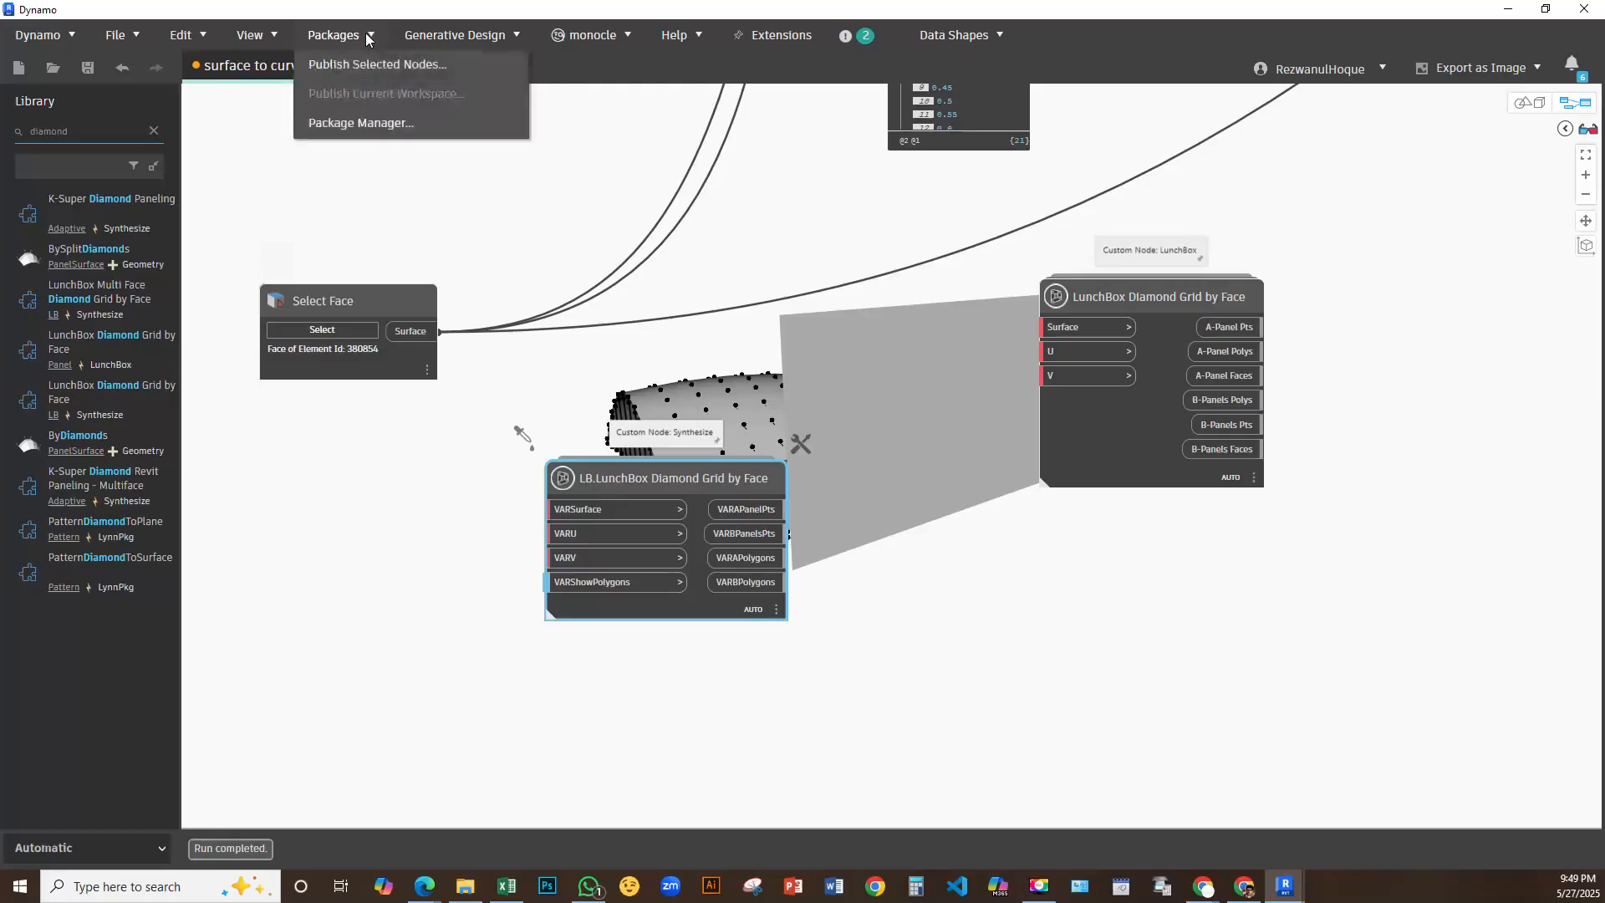
left_click(375, 117)
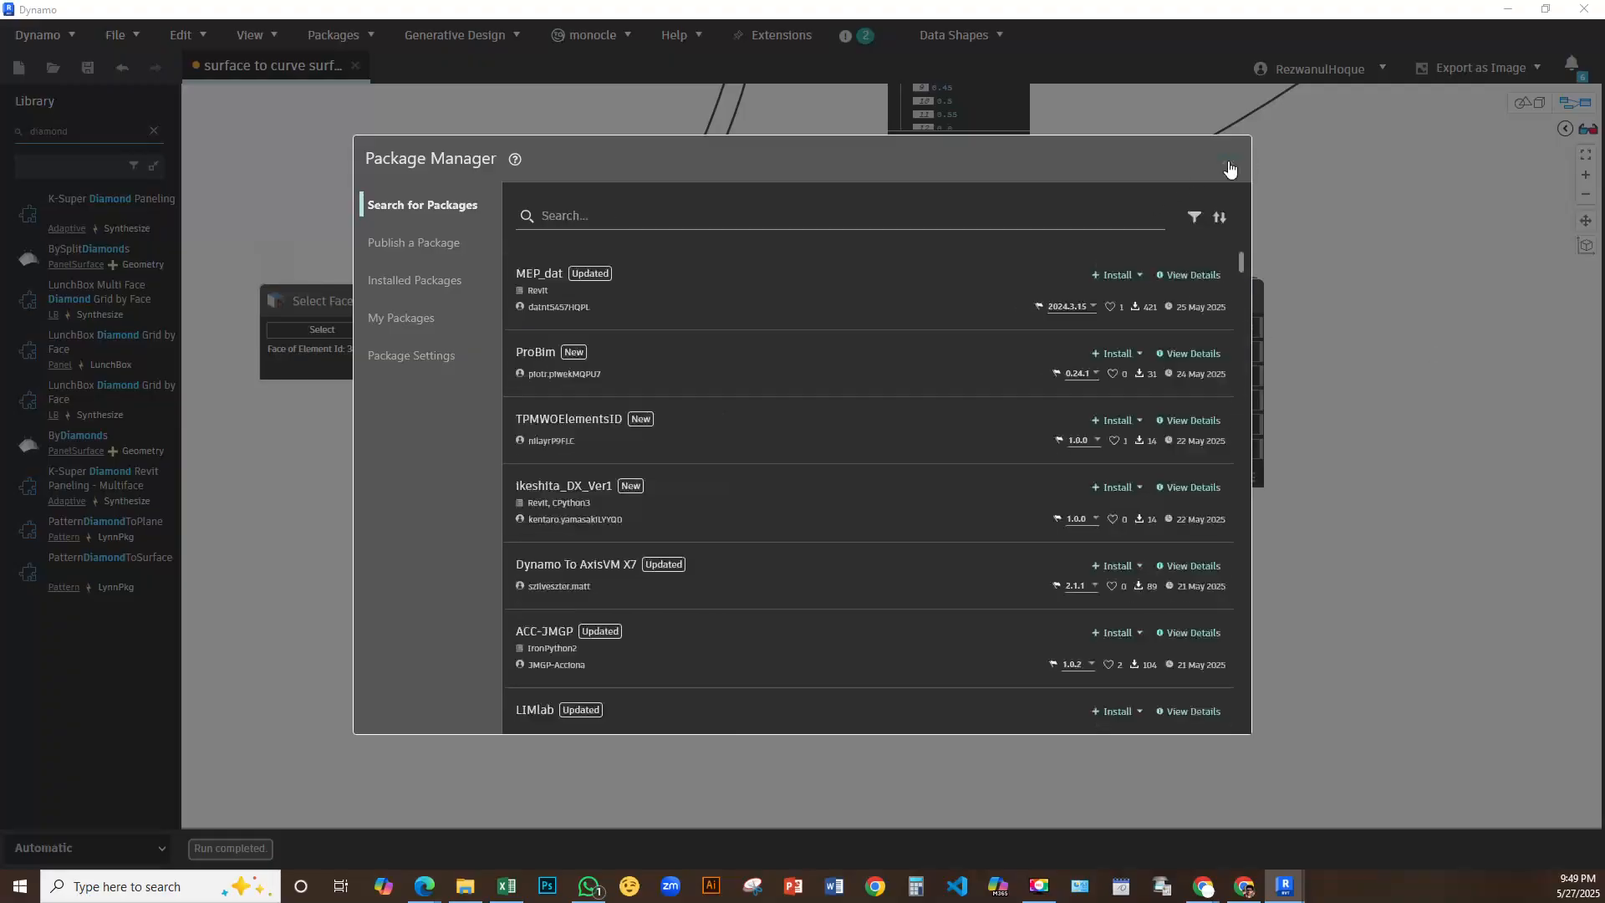
left_click(616, 217)
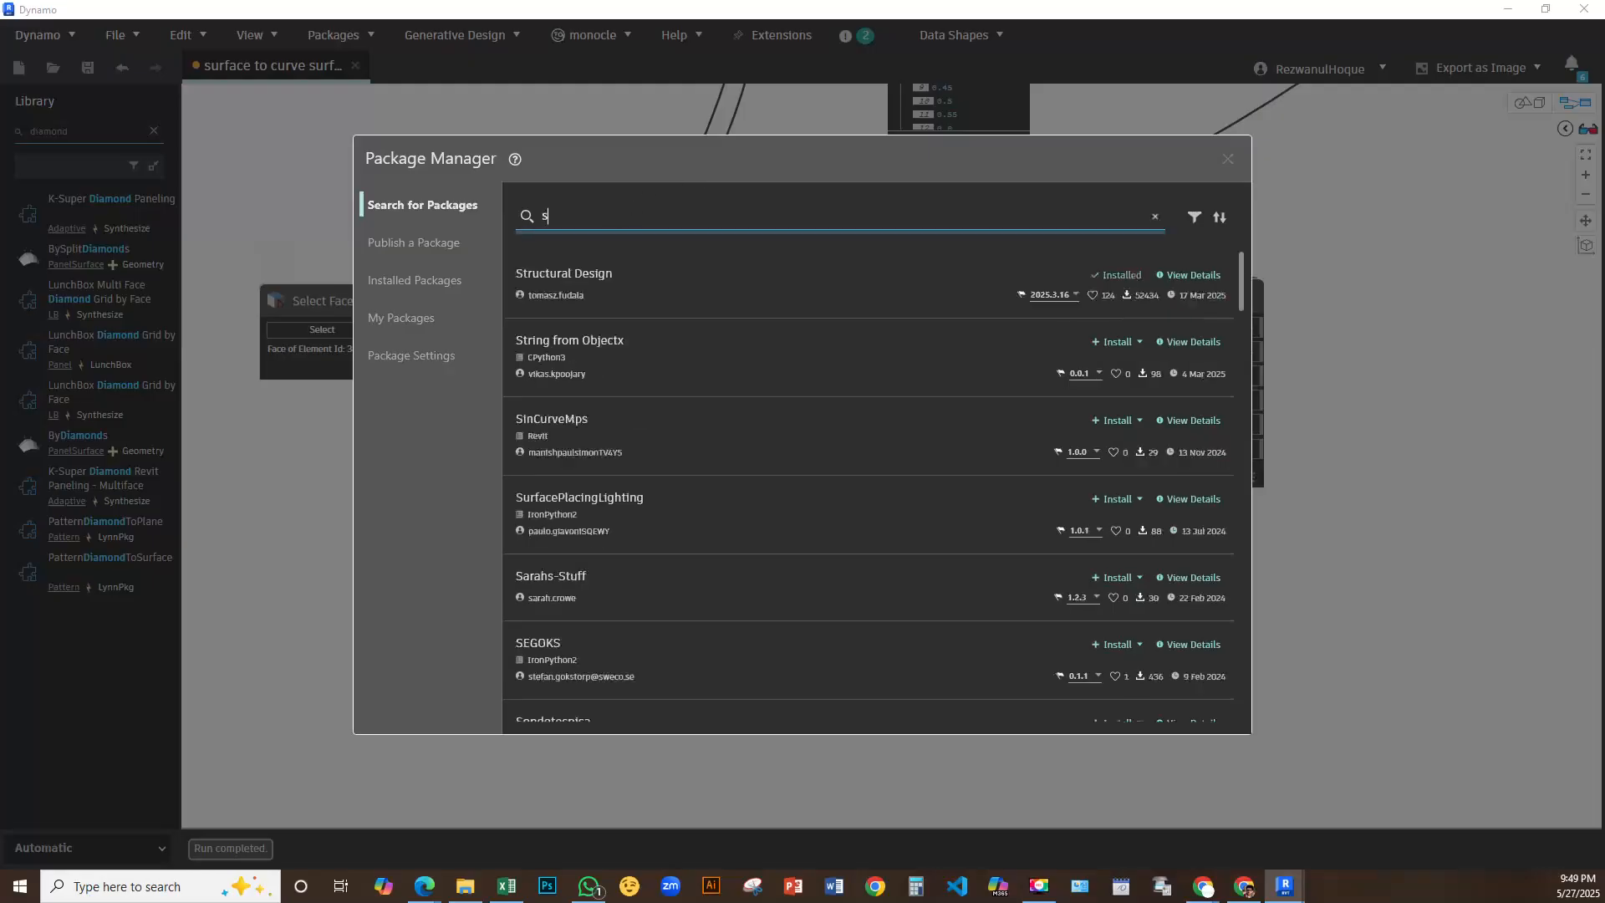
type("nthe")
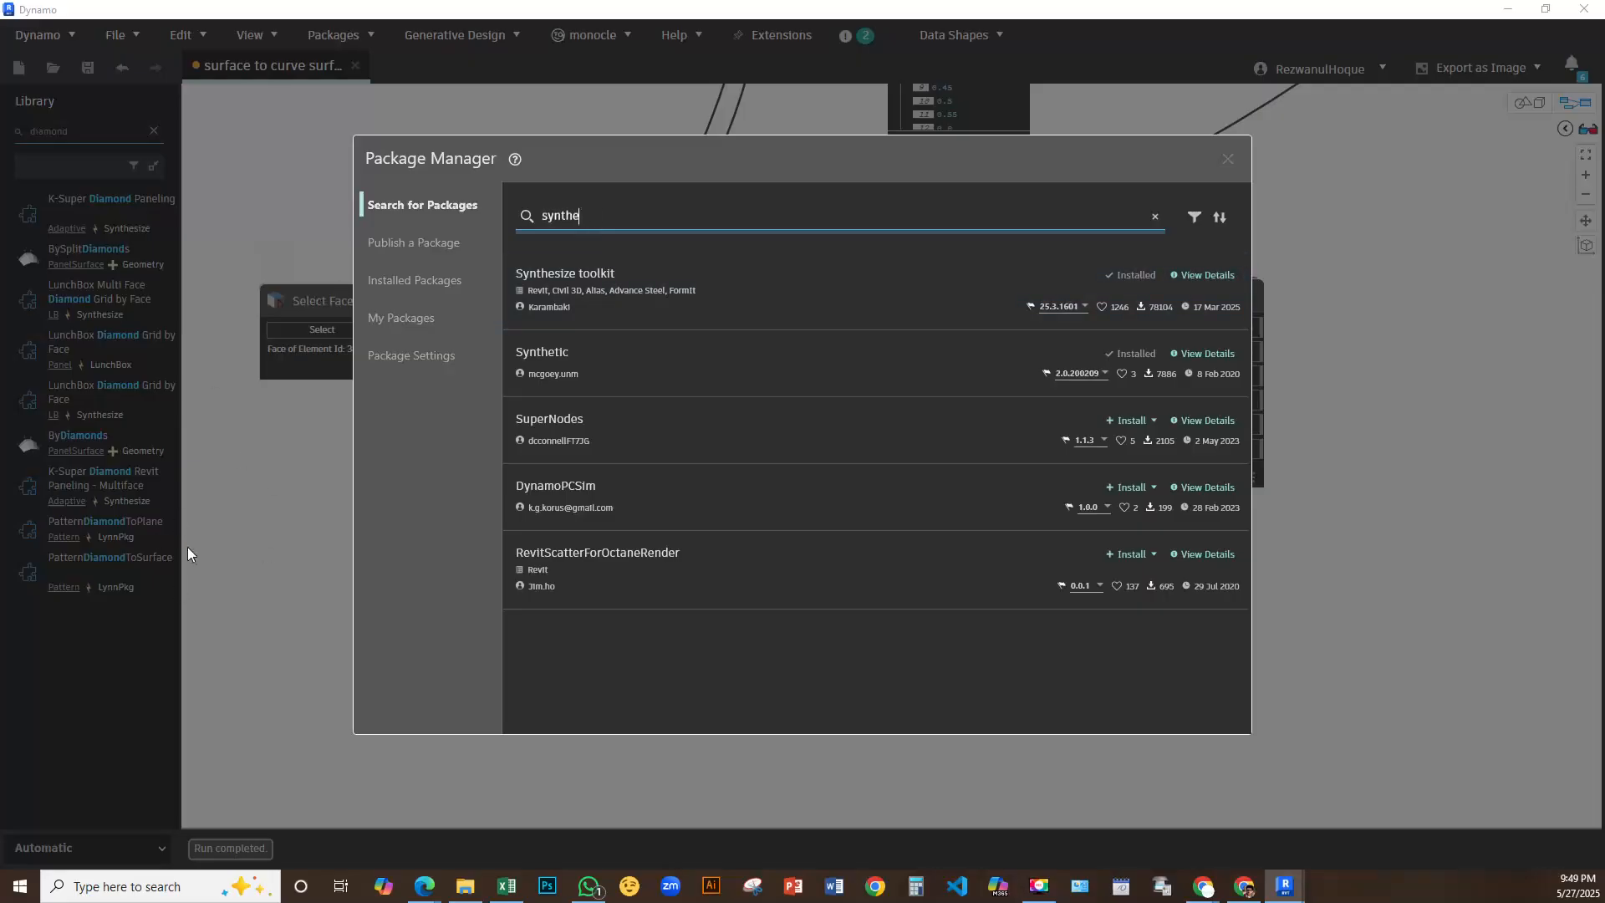
left_click(1227, 158)
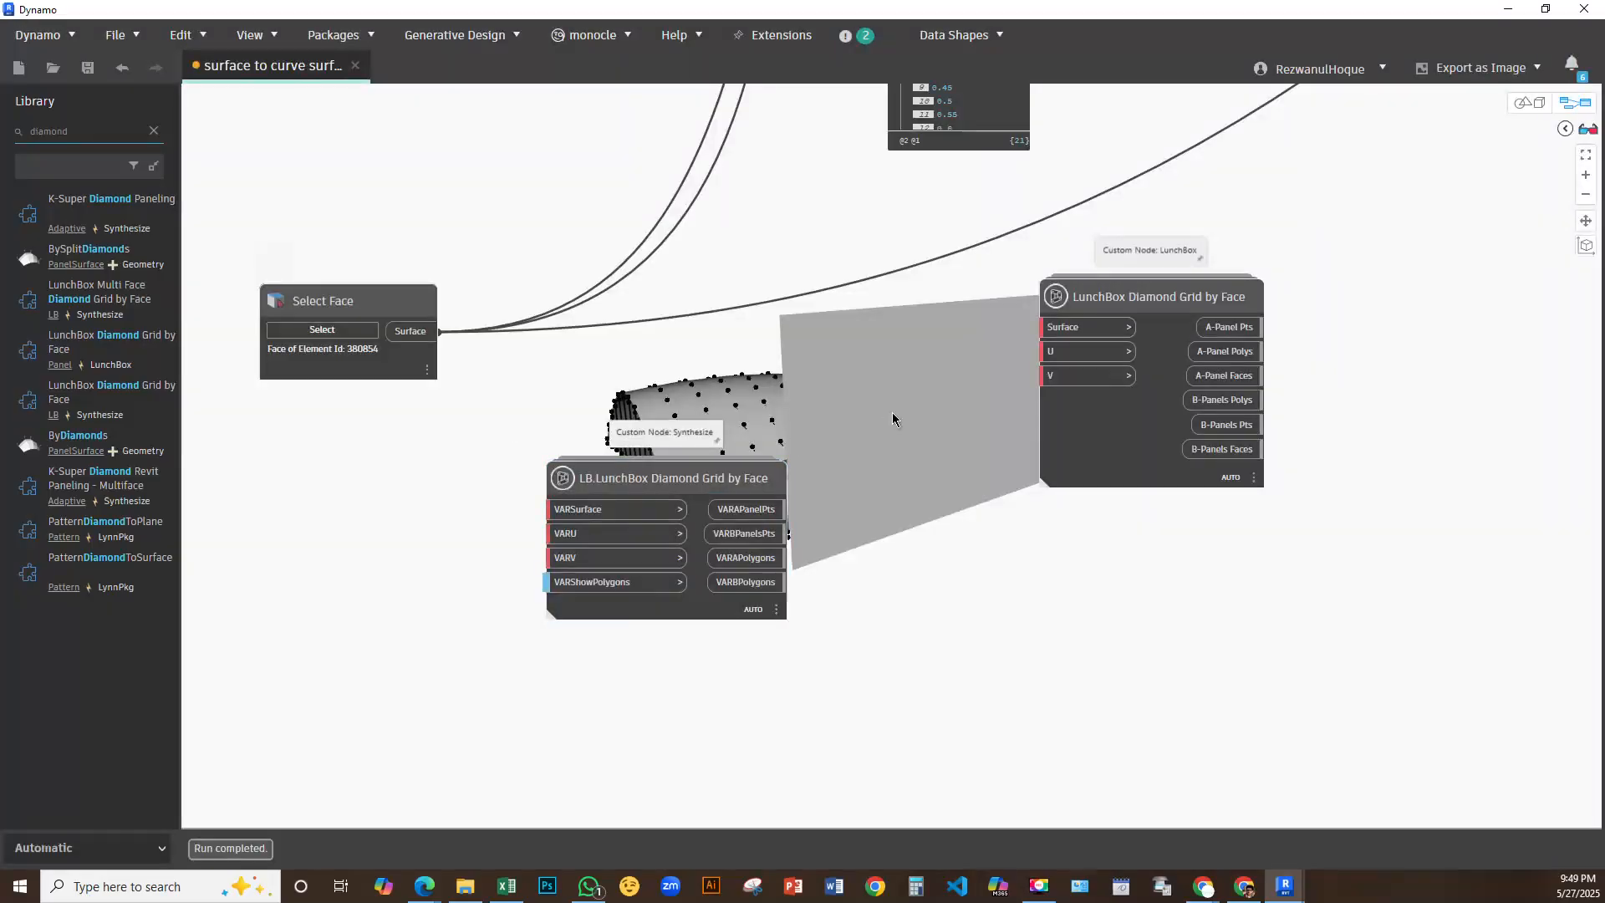
Move the LB.LunchBox Diamond Grid by Face node clear of Select Face and connect the selected surface to its VARSurface input
middle_click_drag(741, 563, 614, 397)
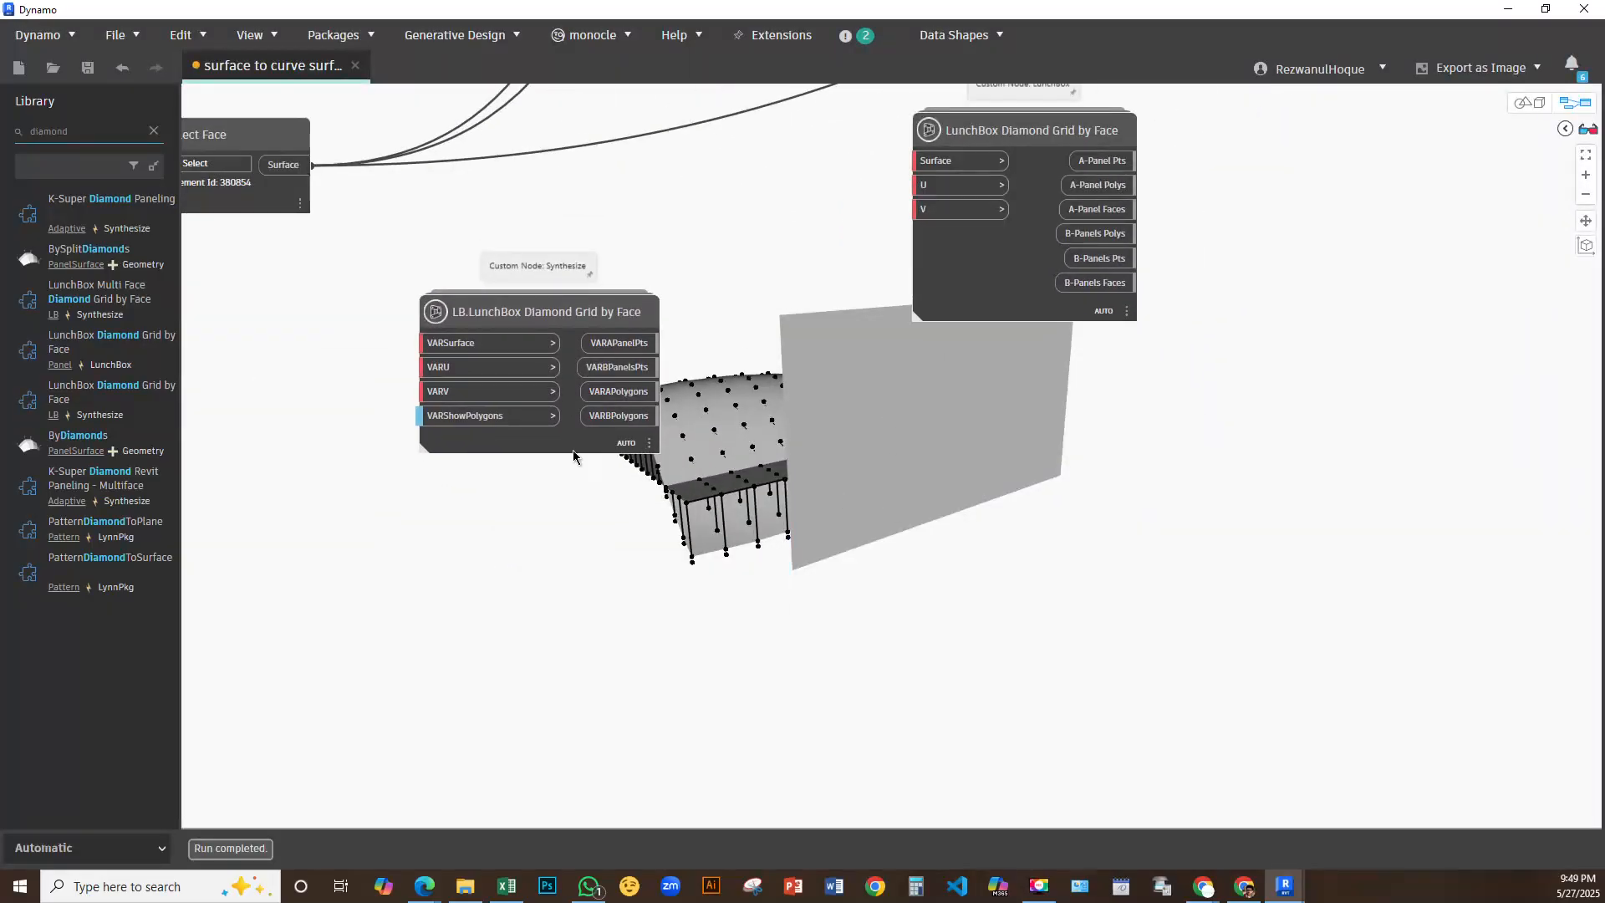
mouse_move(572, 450)
left_click_drag(565, 326, 707, 473)
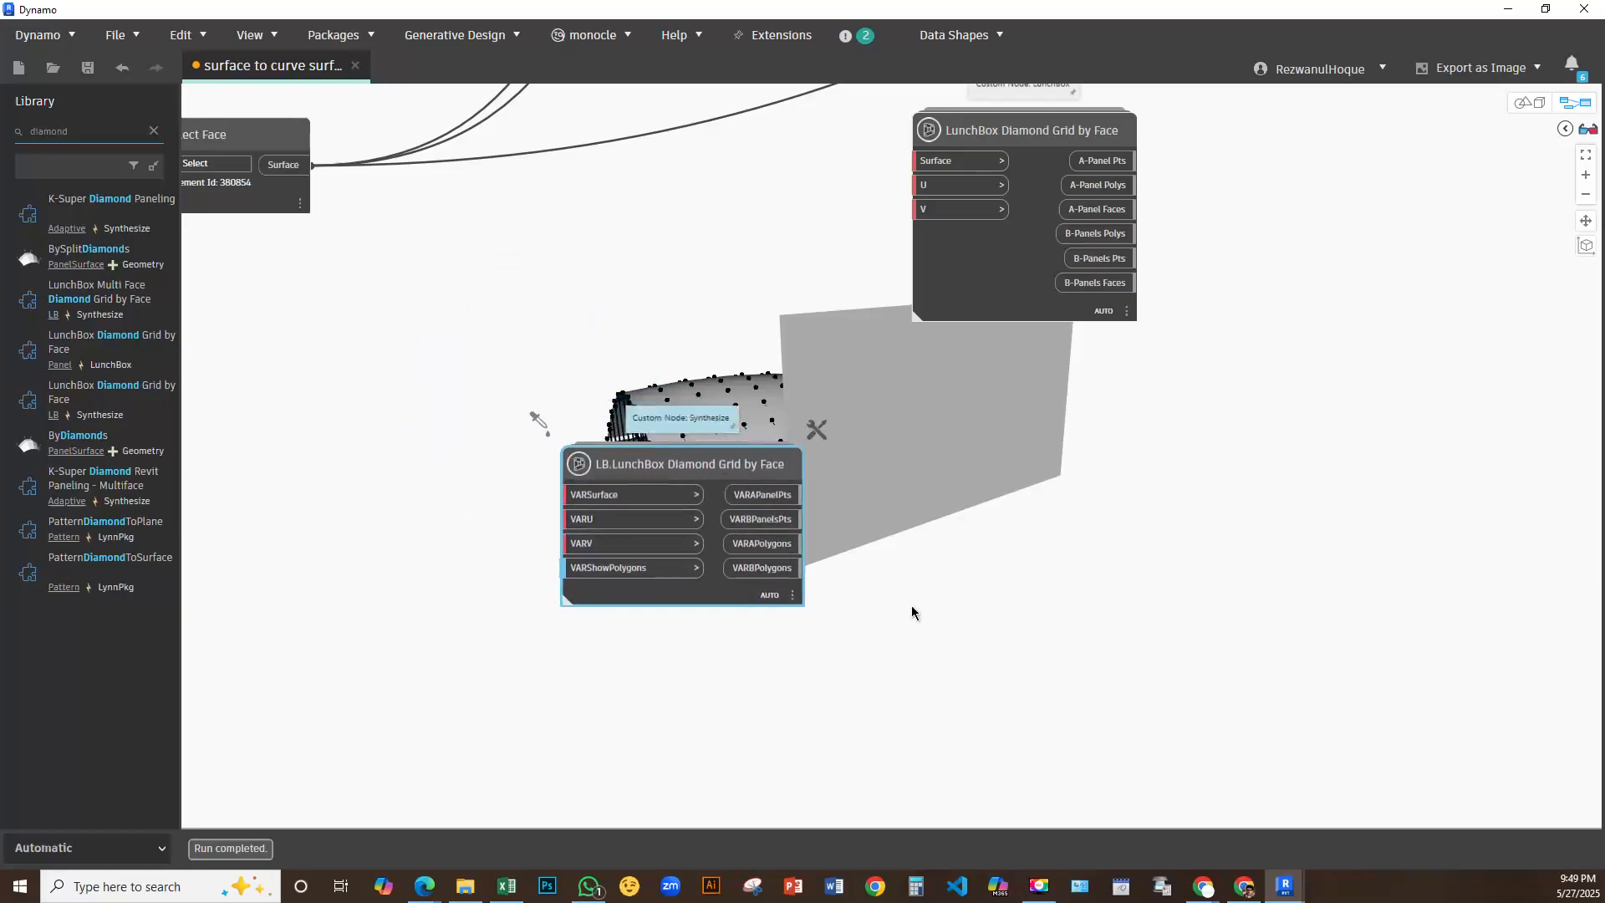
middle_click_drag(911, 609, 1223, 528)
middle_click_drag(789, 272, 718, 386)
left_click_drag(552, 199, 809, 529)
middle_click_drag(722, 593, 949, 329)
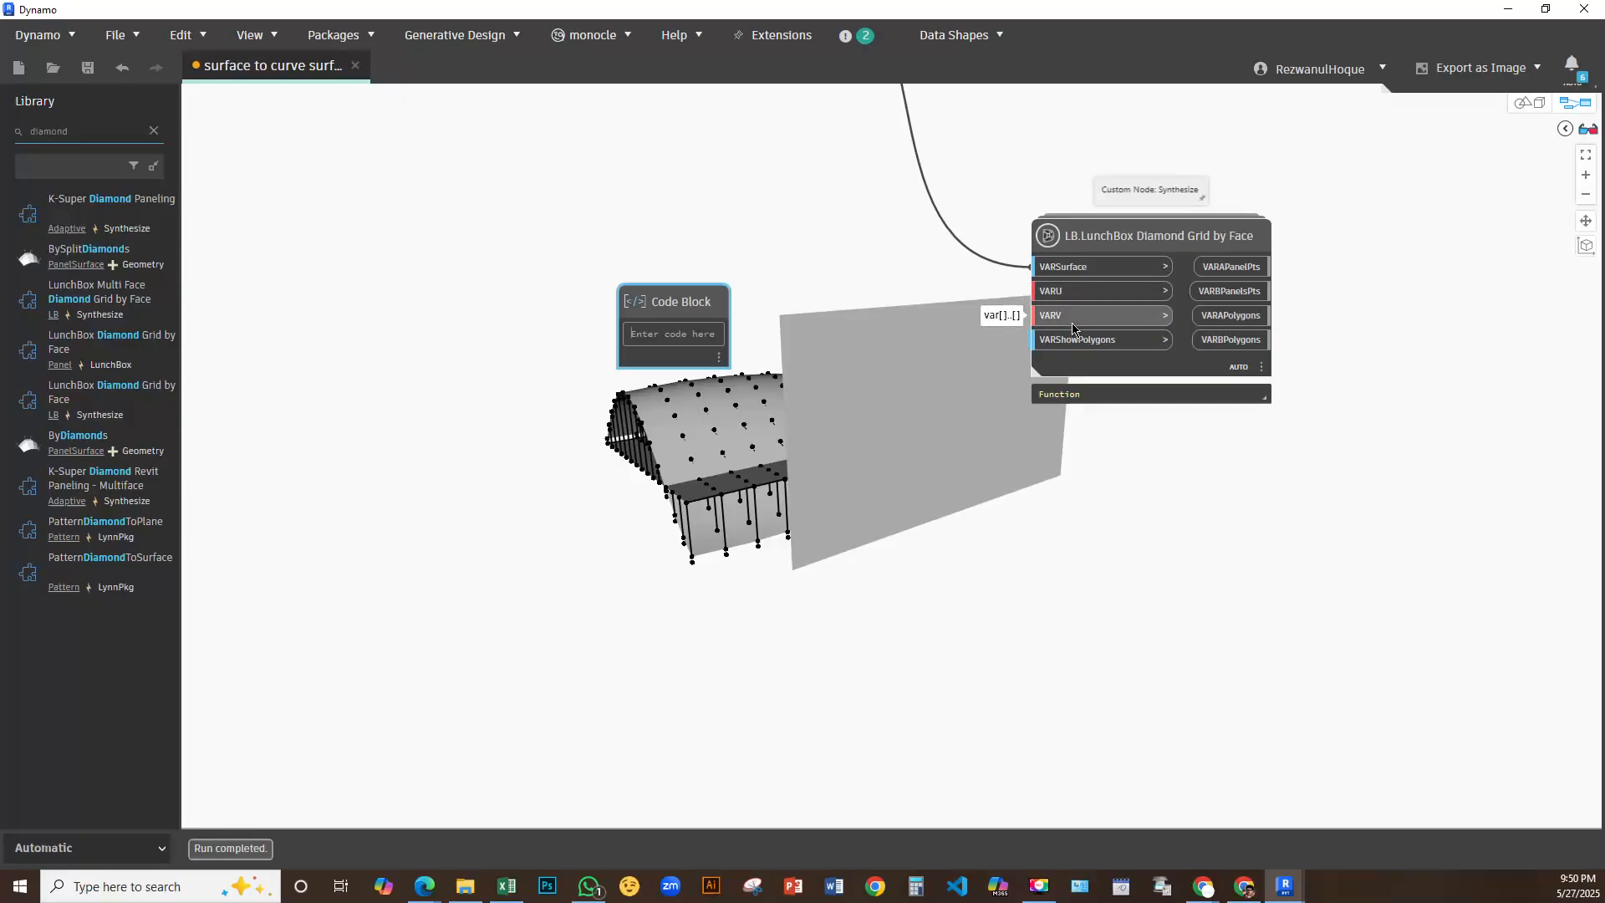
Enter 10 in a Code Block and connect it to the VARU and VARV inputs of LB.LunchBox Diamond Grid by Face
left_click_drag(692, 312, 700, 217)
left_click(700, 238)
type("110")
left_click(757, 325)
mouse_move(726, 237)
left_mouse_down()
mouse_move(1087, 311)
mouse_move(1075, 292)
mouse_move(733, 245)
left_mouse_up()
middle_click_drag(1012, 427, 422, 408)
Open the output preview of LB.LunchBox Diamond Grid by Face and examine its panel points on the wall face
scroll(738, 337, "up", 3)
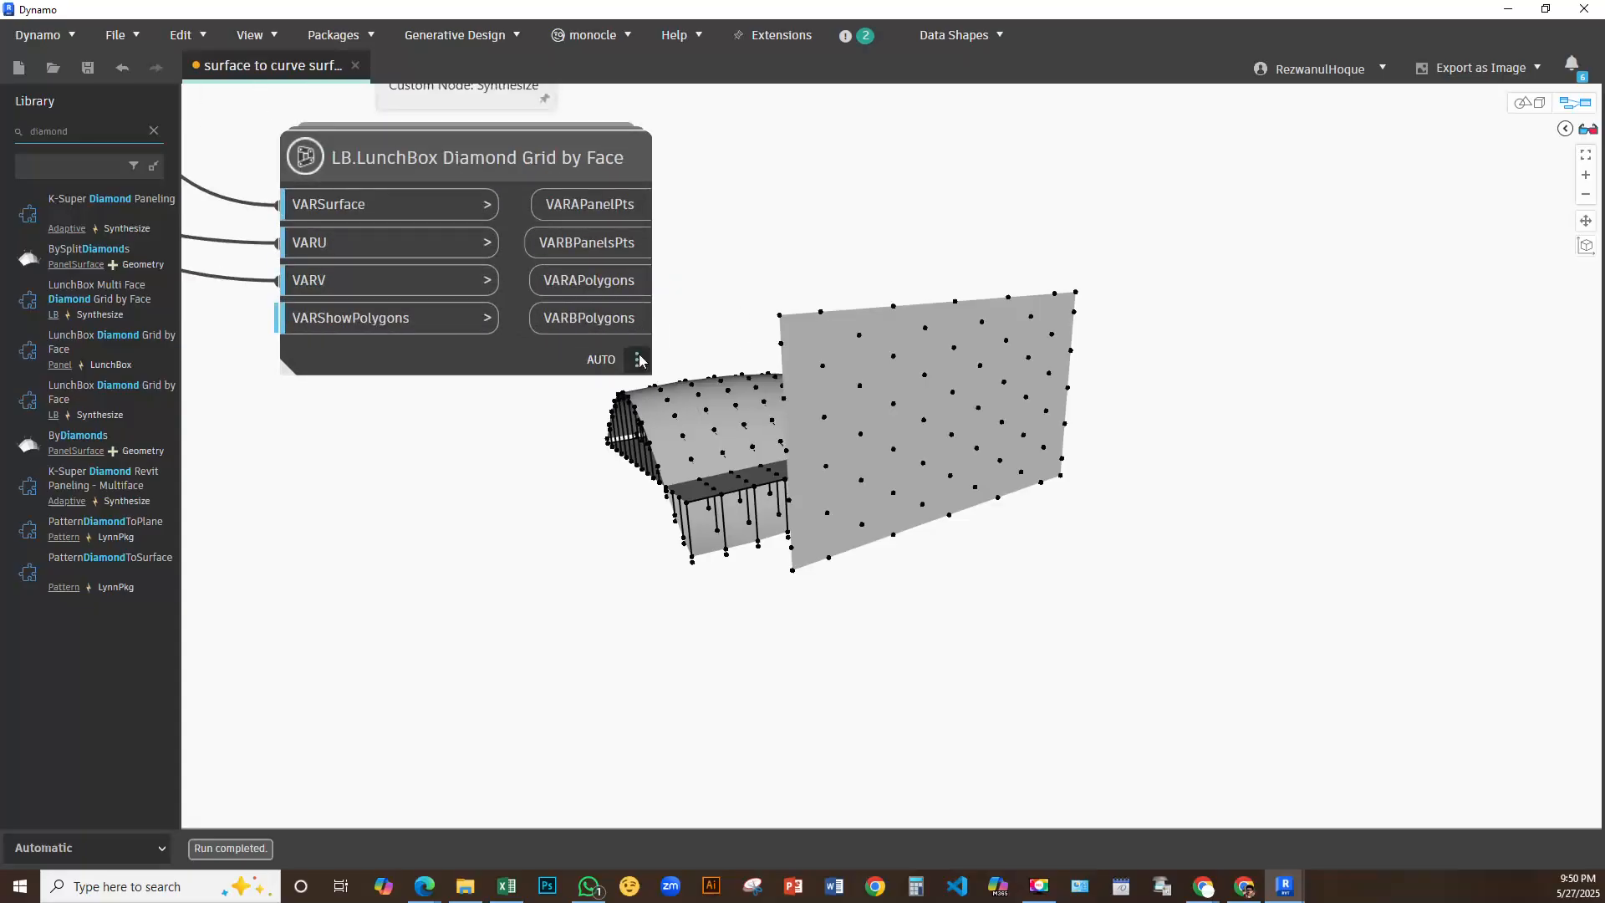
mouse_move(640, 359)
left_click(636, 397)
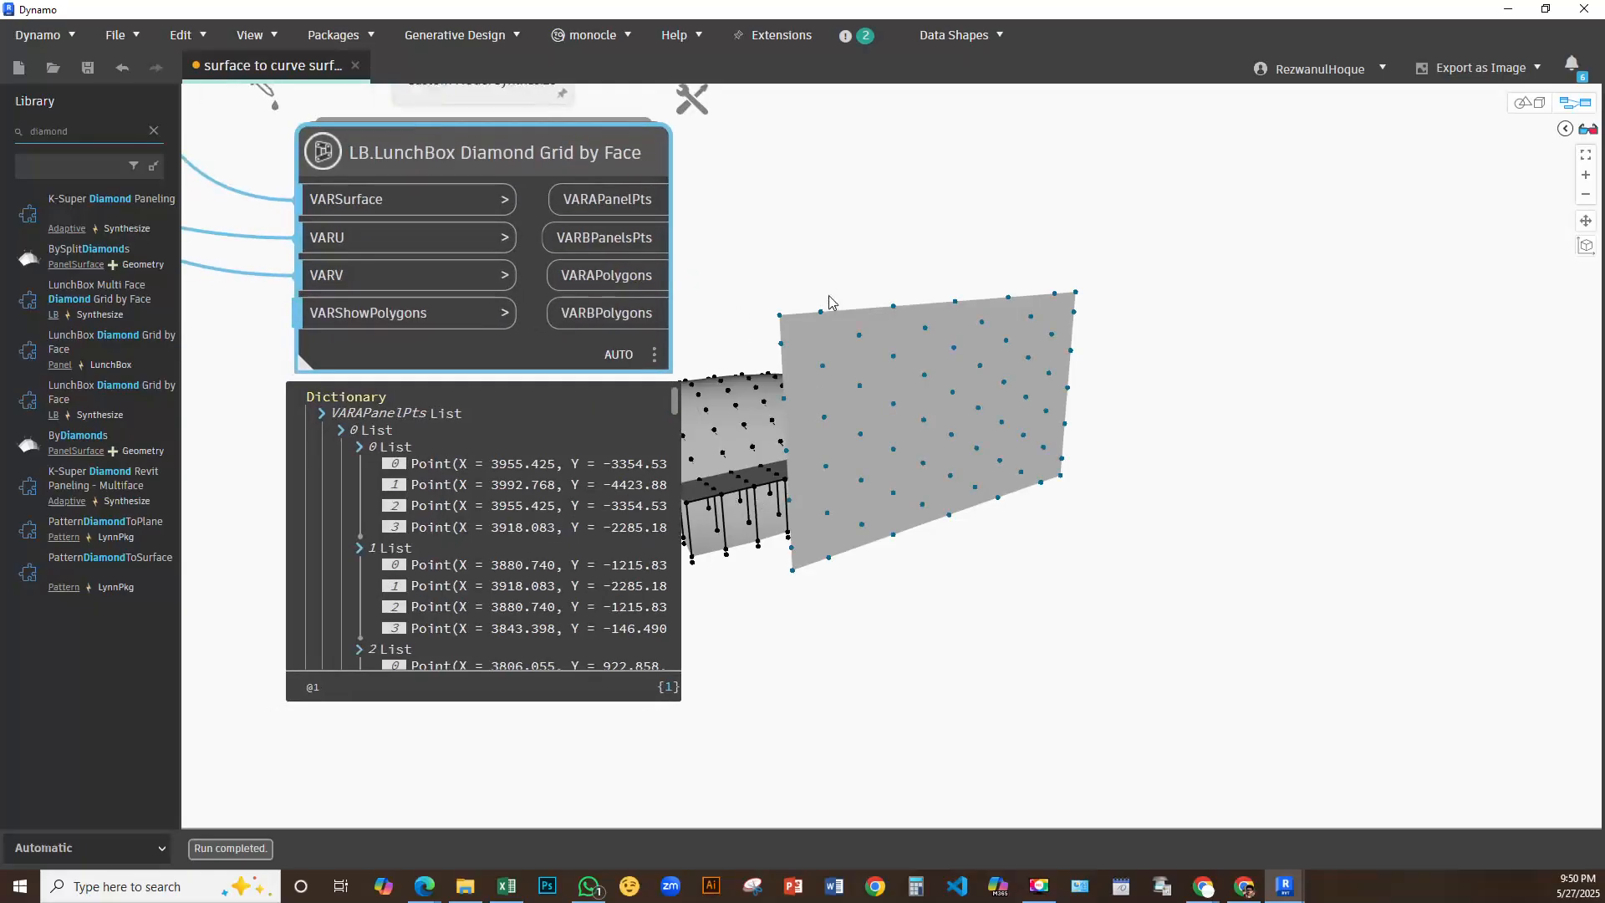
scroll(850, 280, "down", 3)
scroll(853, 280, "up", 4)
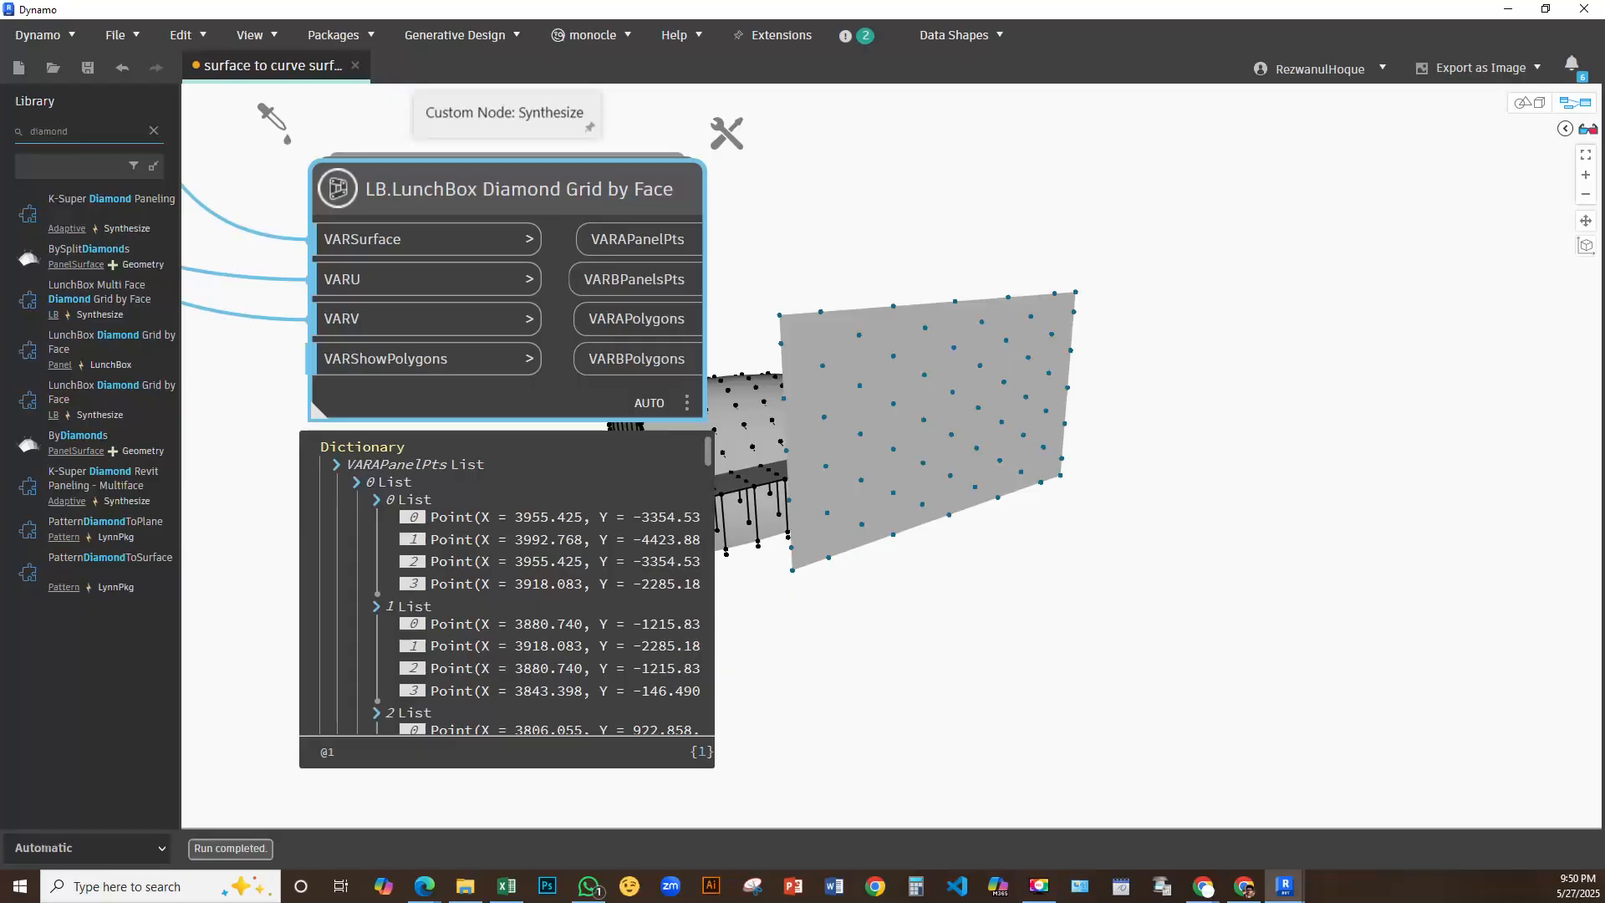
left_click(1203, 886)
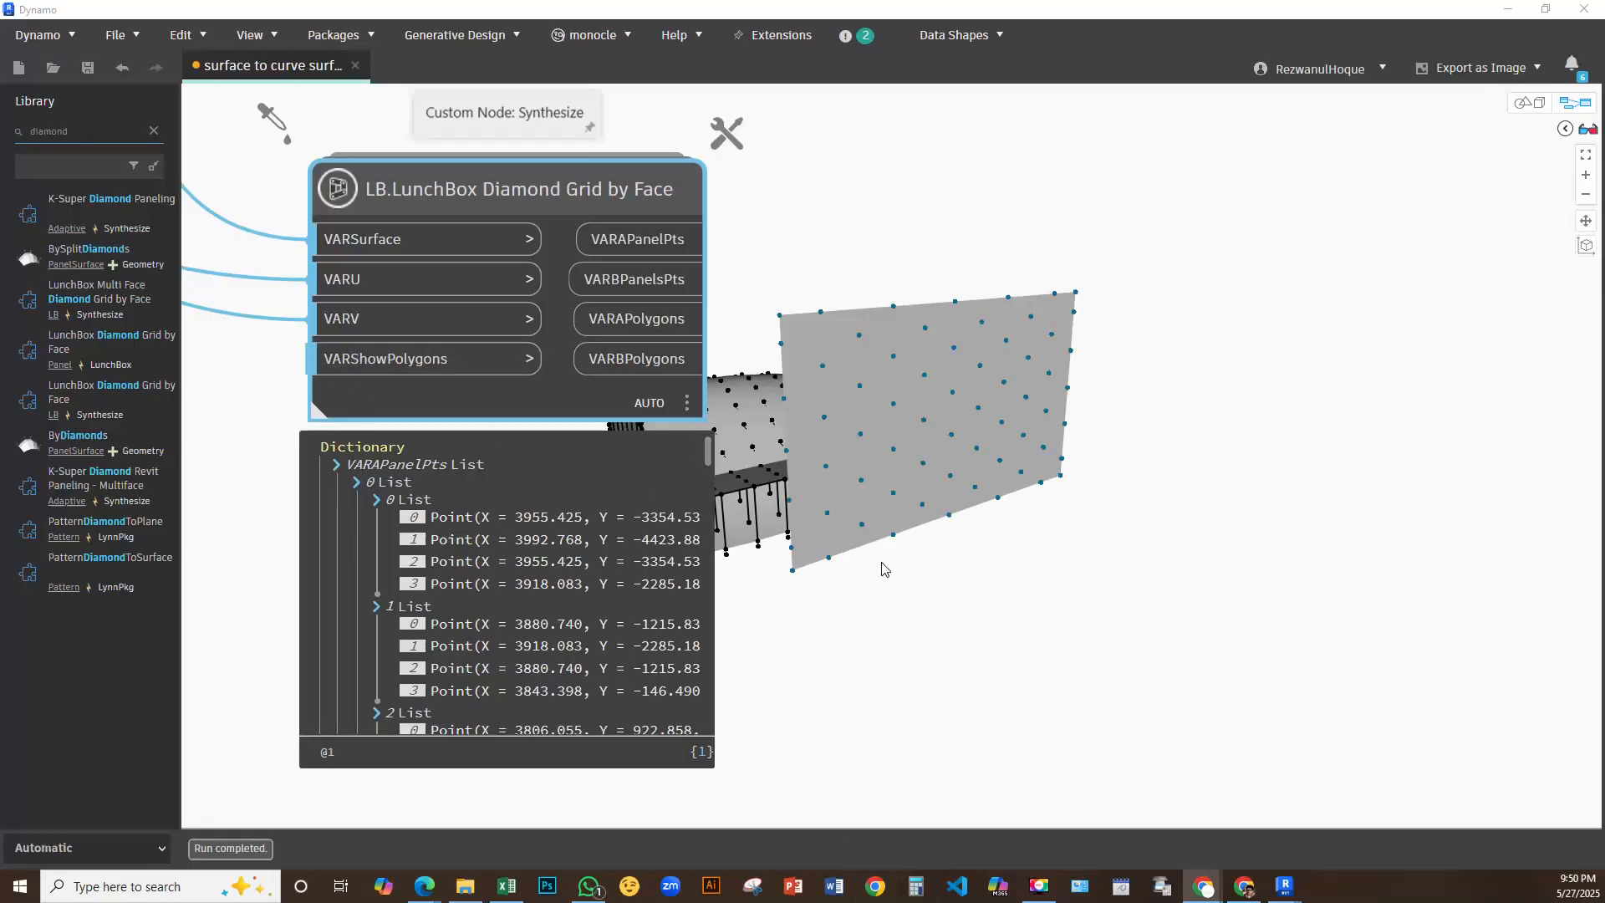
scroll(929, 400, "down", 2)
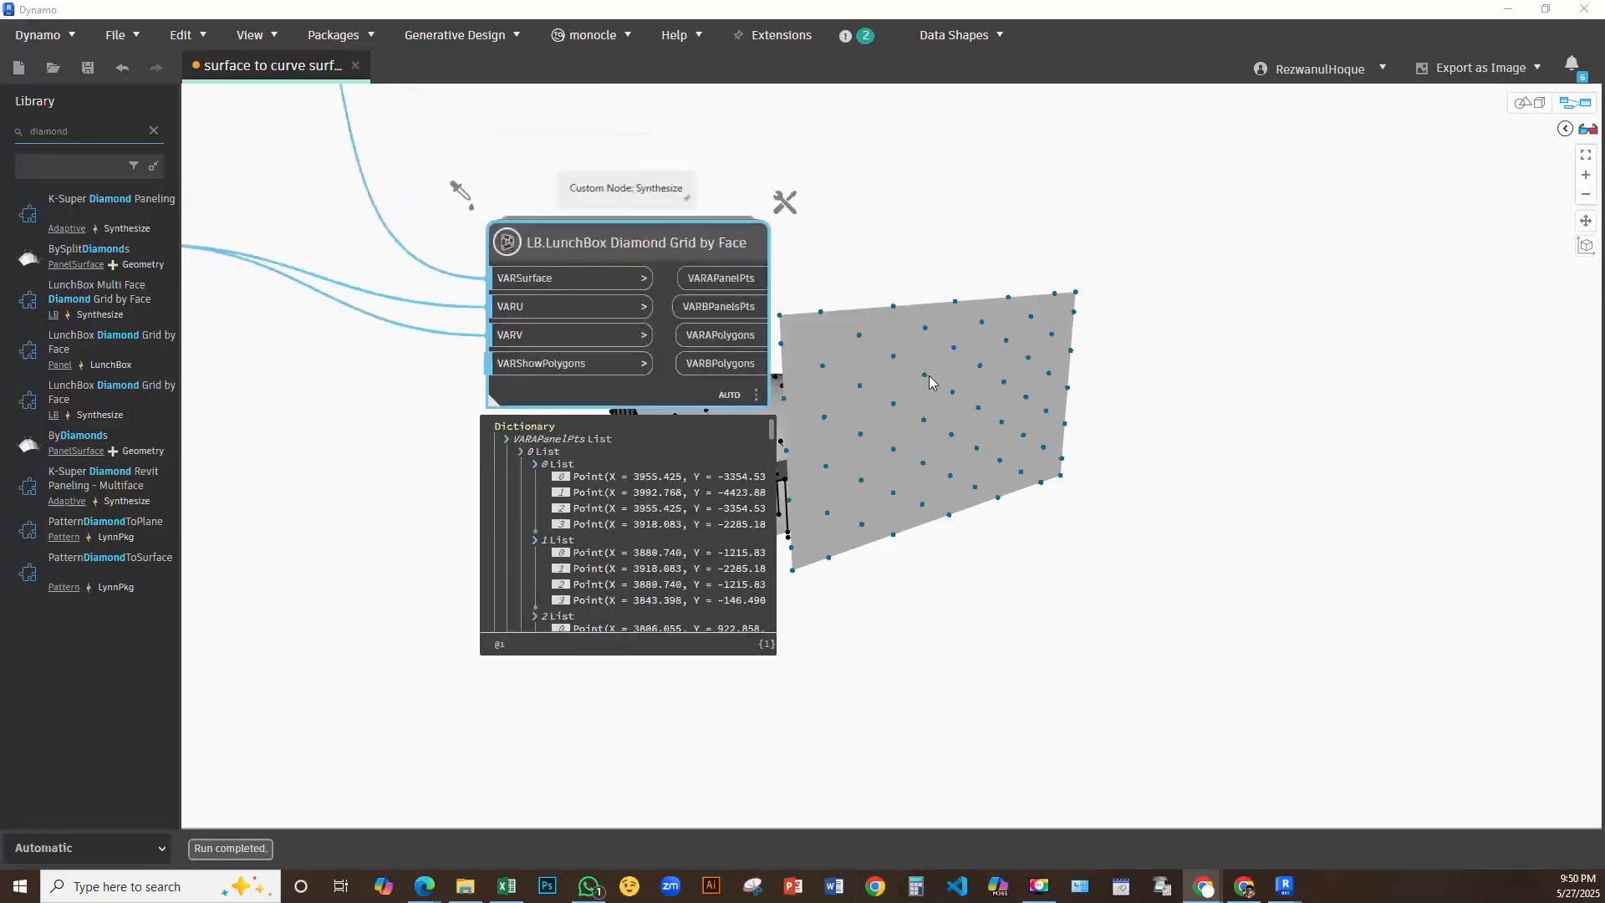
scroll(934, 406, "up", 2)
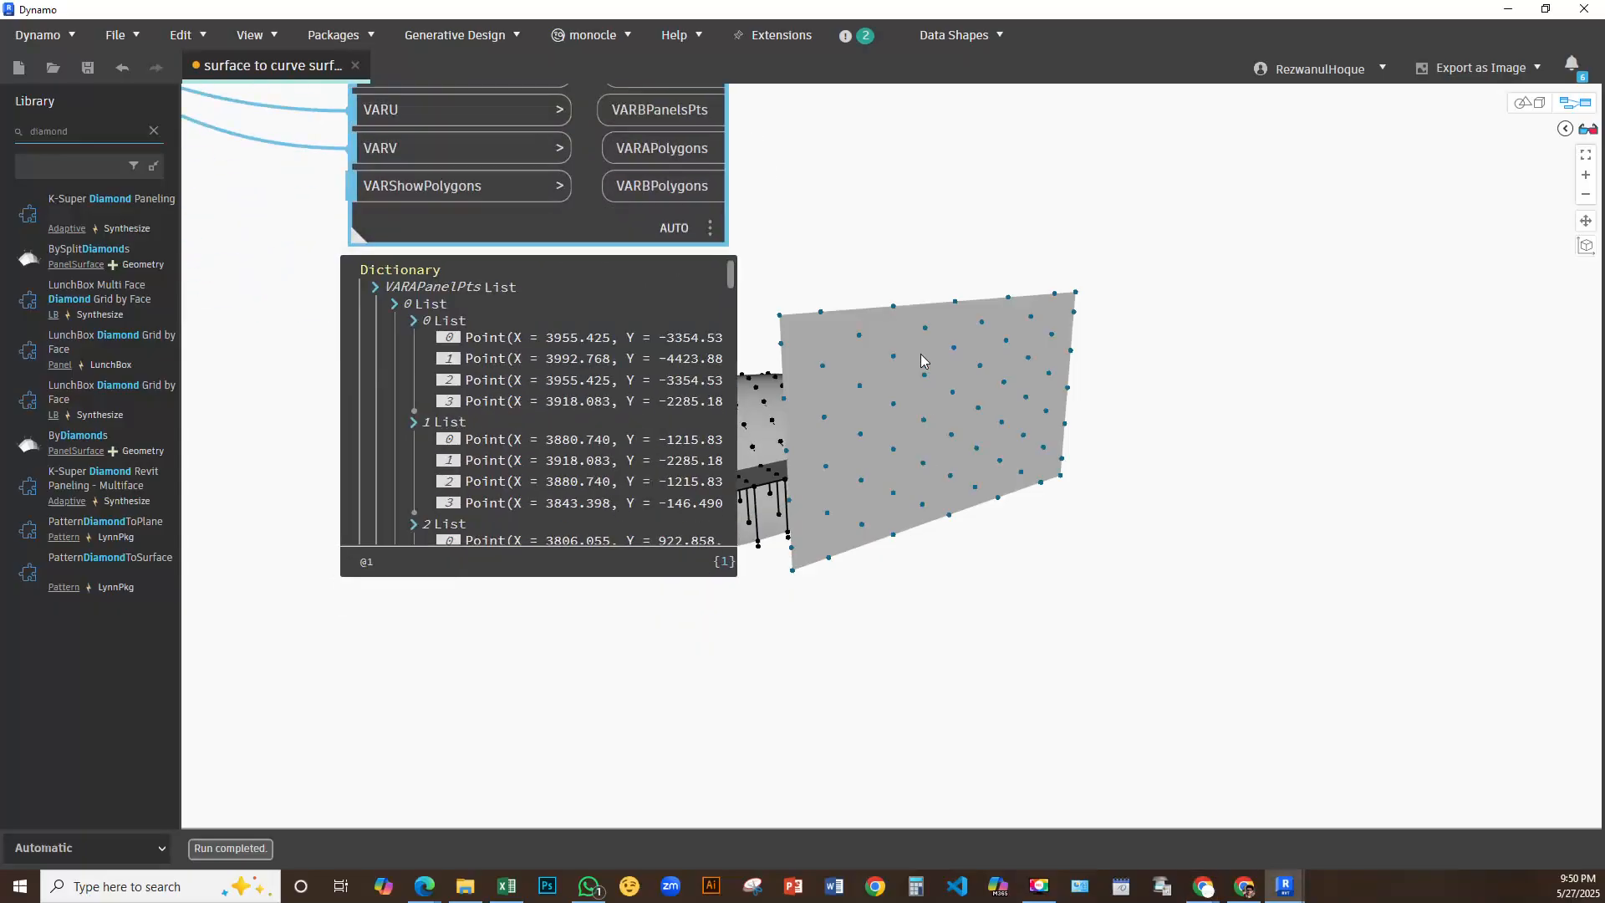
middle_click_drag(862, 363, 763, 347)
Search the canvas for "true" and add a Boolean node below the Code Block
middle_click_drag(317, 273, 1134, 280)
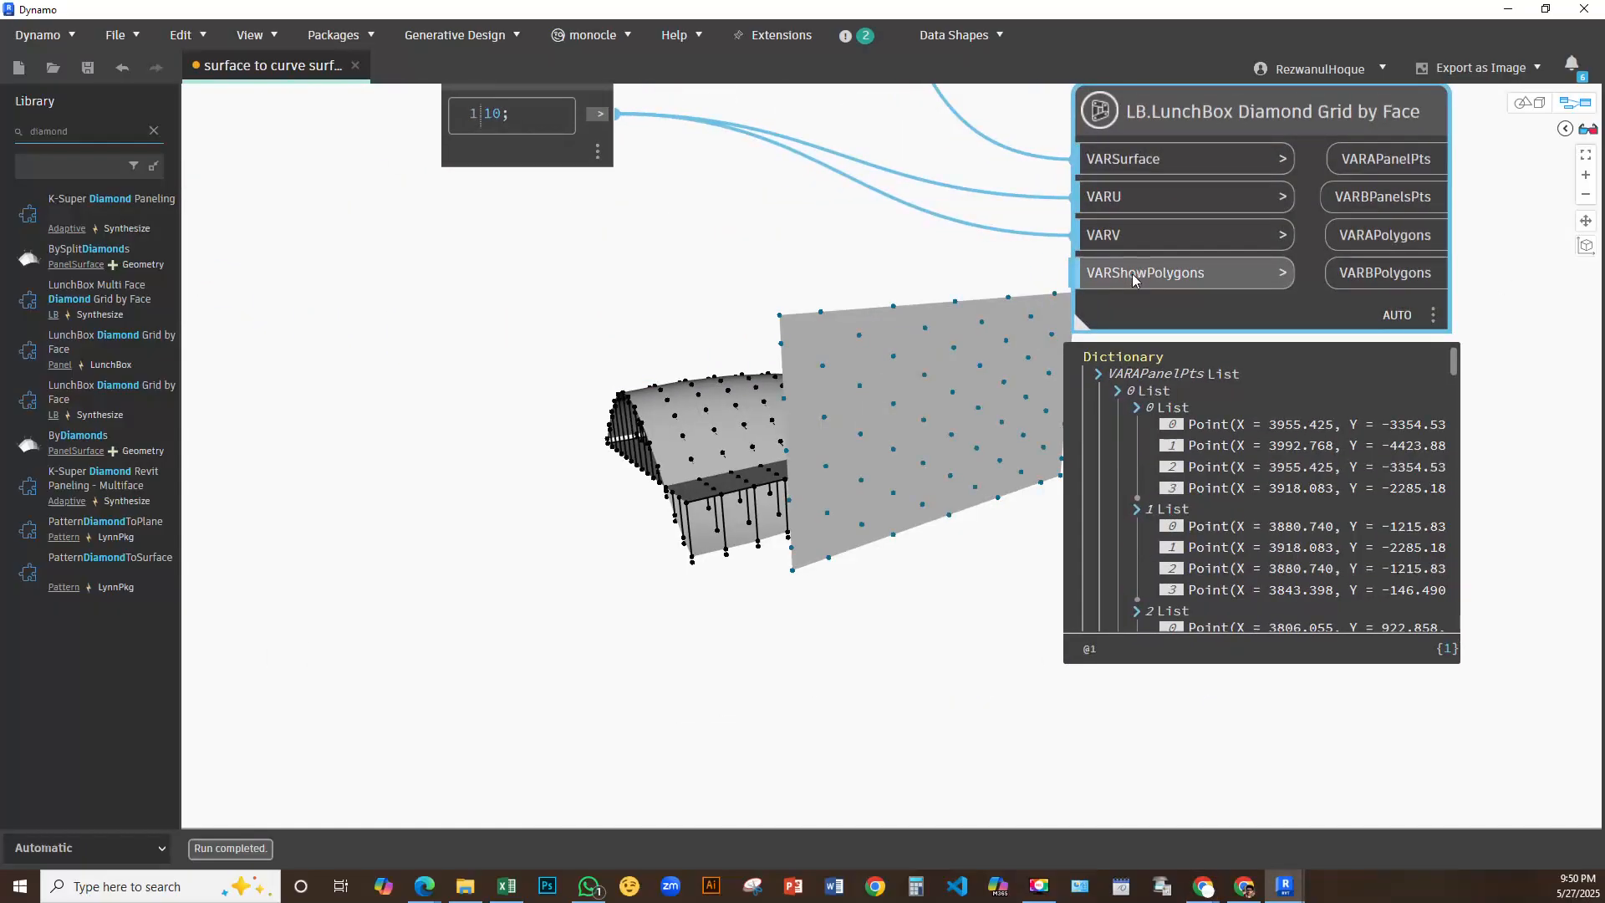
right_click(707, 307)
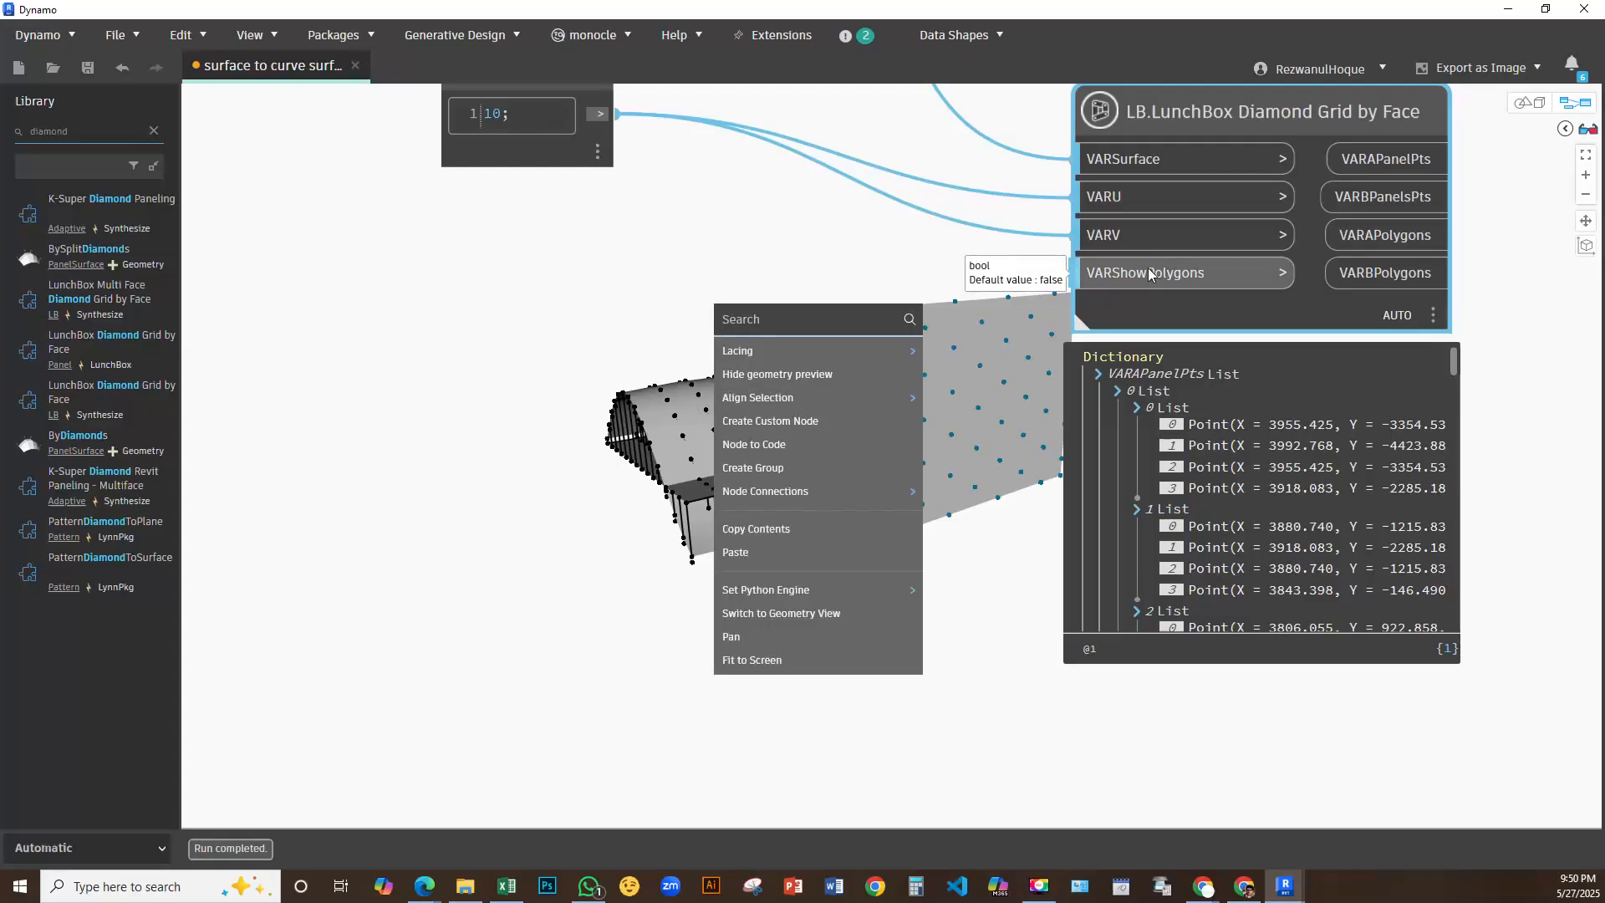
right_click(642, 315)
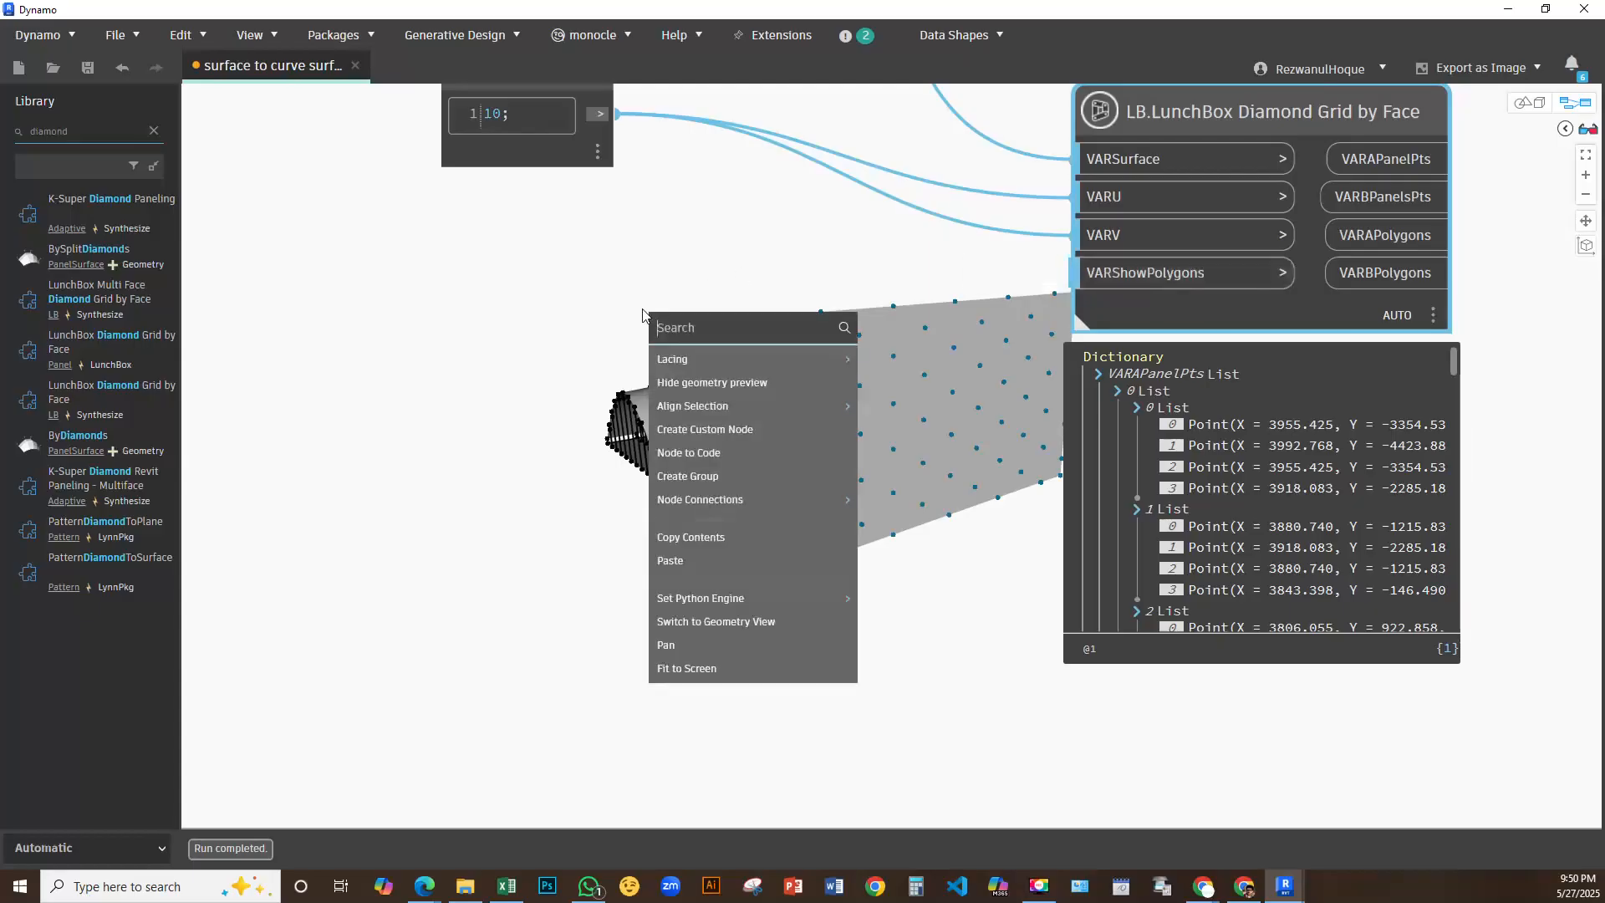
type("tre")
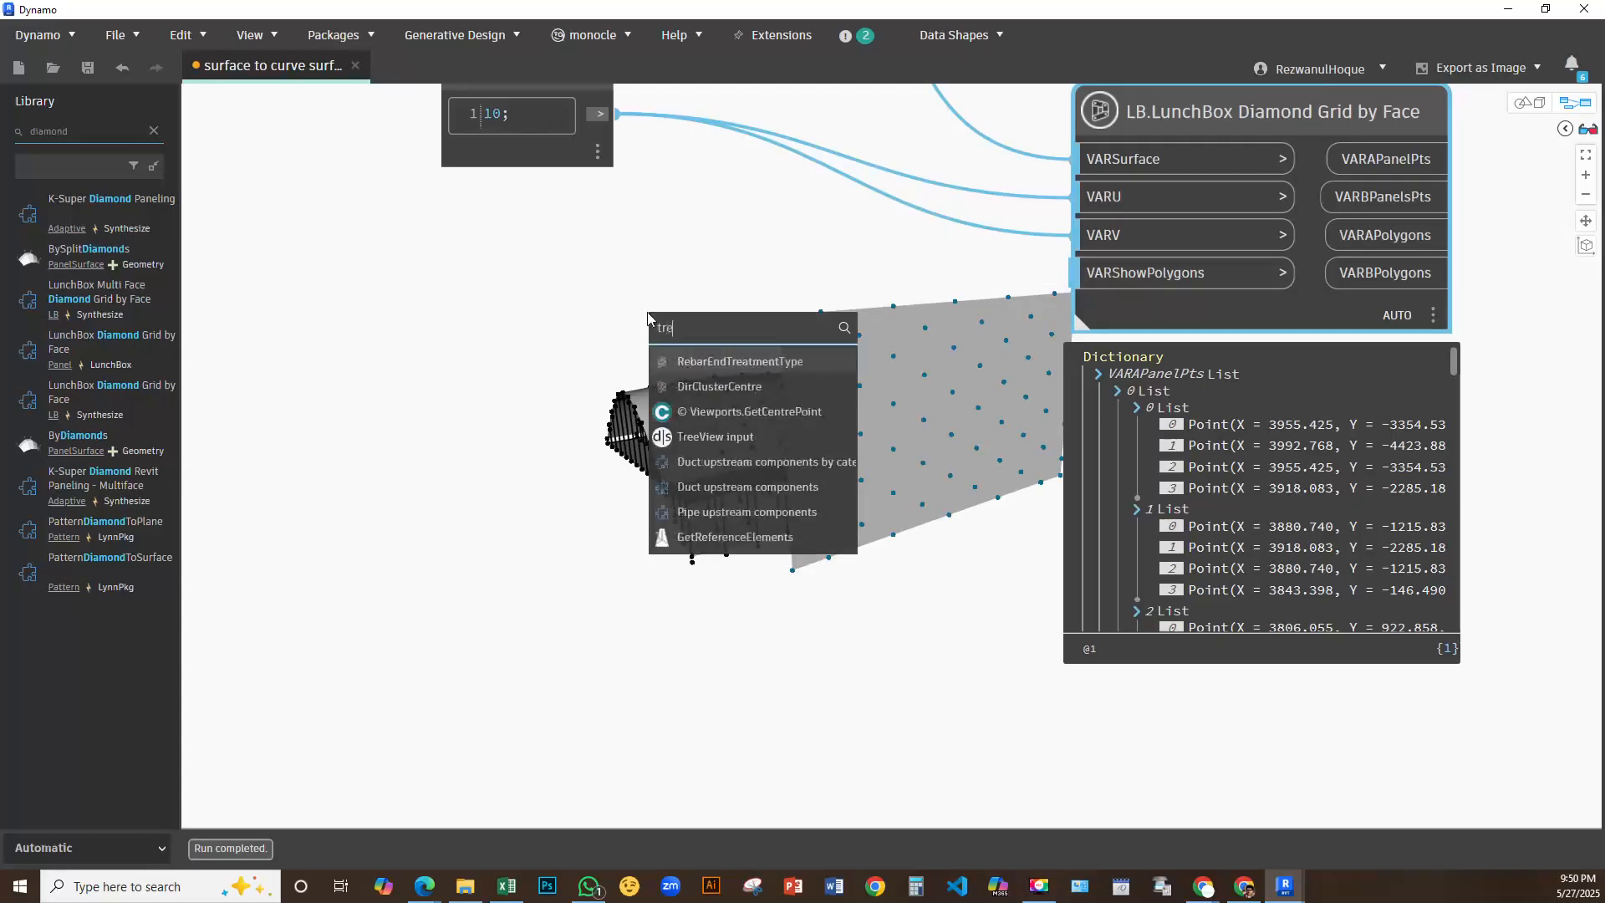
key("BackSpace")
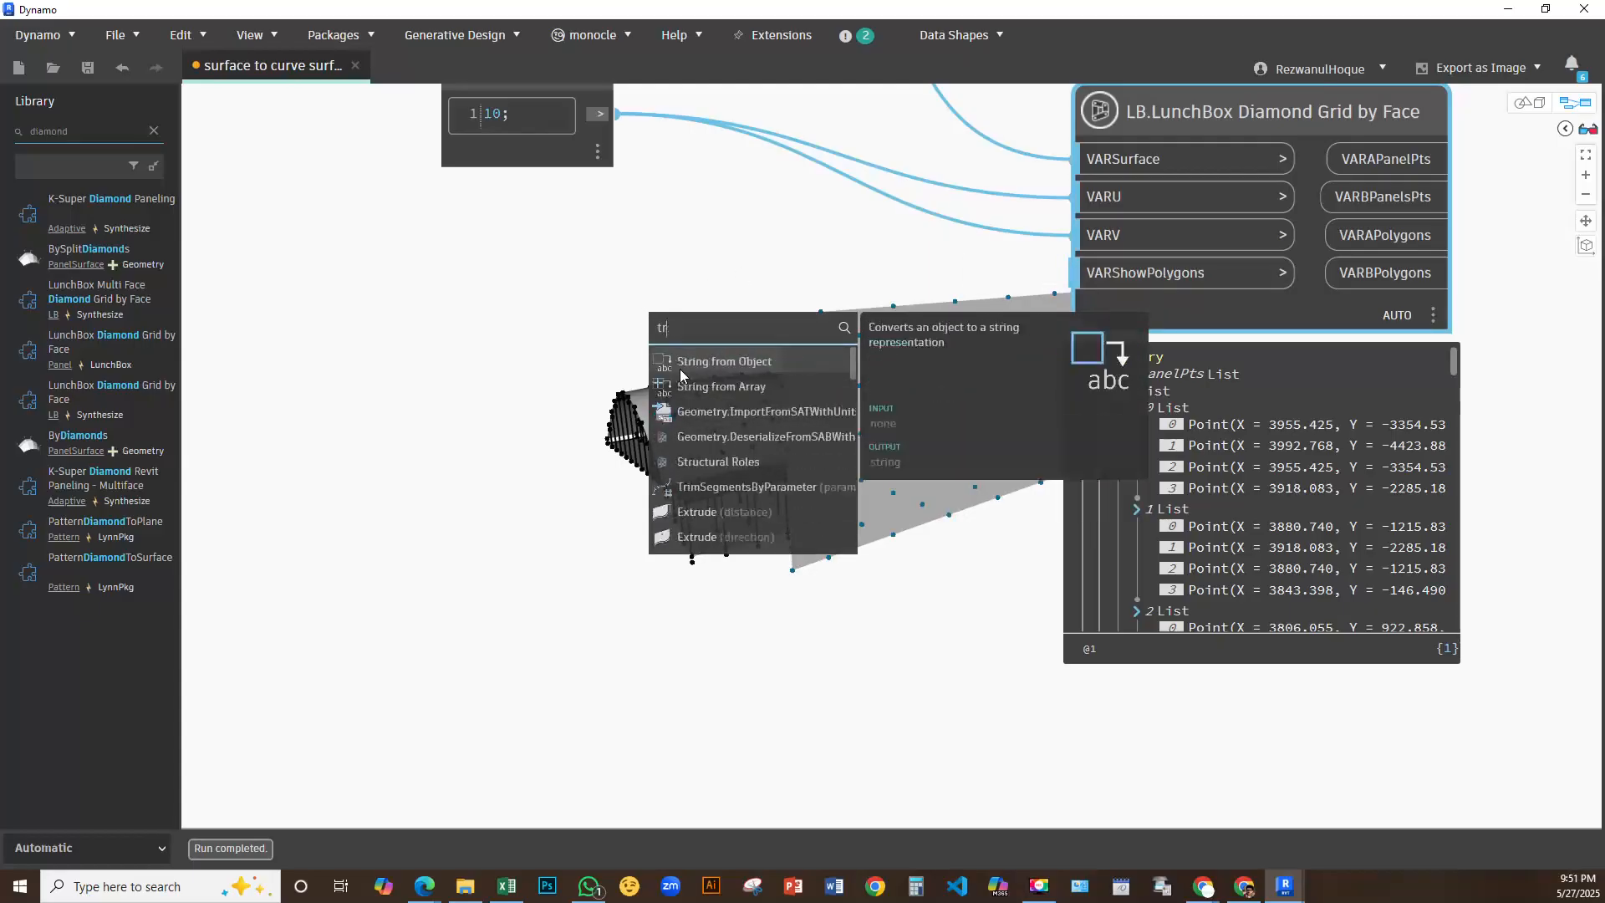
type("ue")
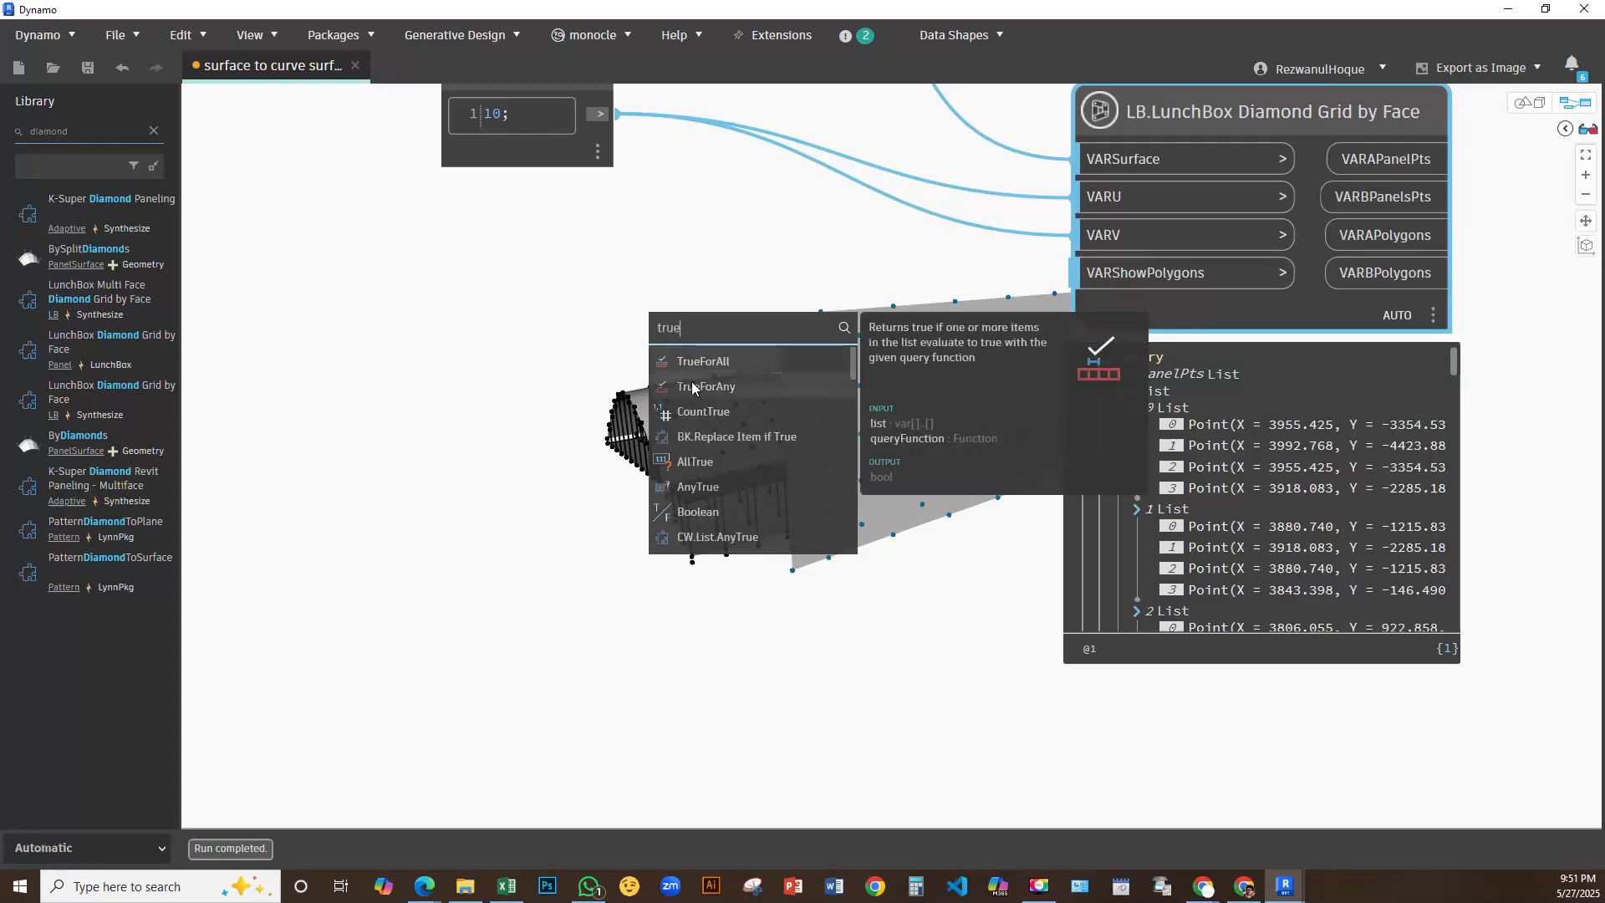
left_click(711, 514)
left_click_drag(790, 535, 558, 282)
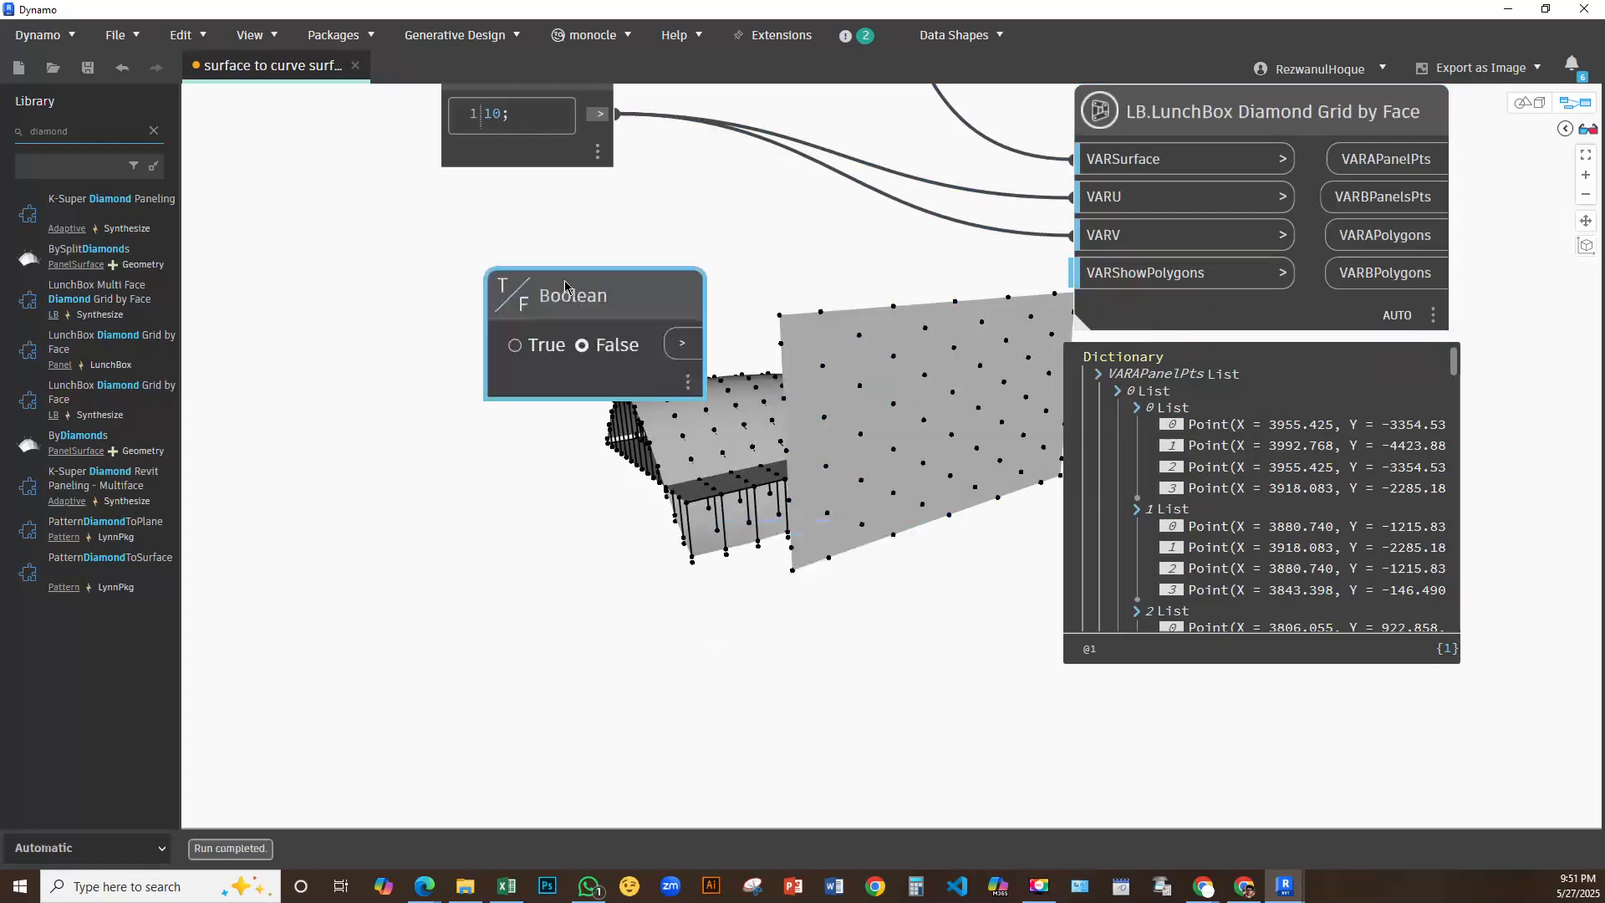
Set the Boolean node to True and connect it to the VARShowPolygons input of the LB Diamond Grid node
left_click(551, 352)
left_click_drag(683, 343, 1089, 275)
left_click(1089, 275)
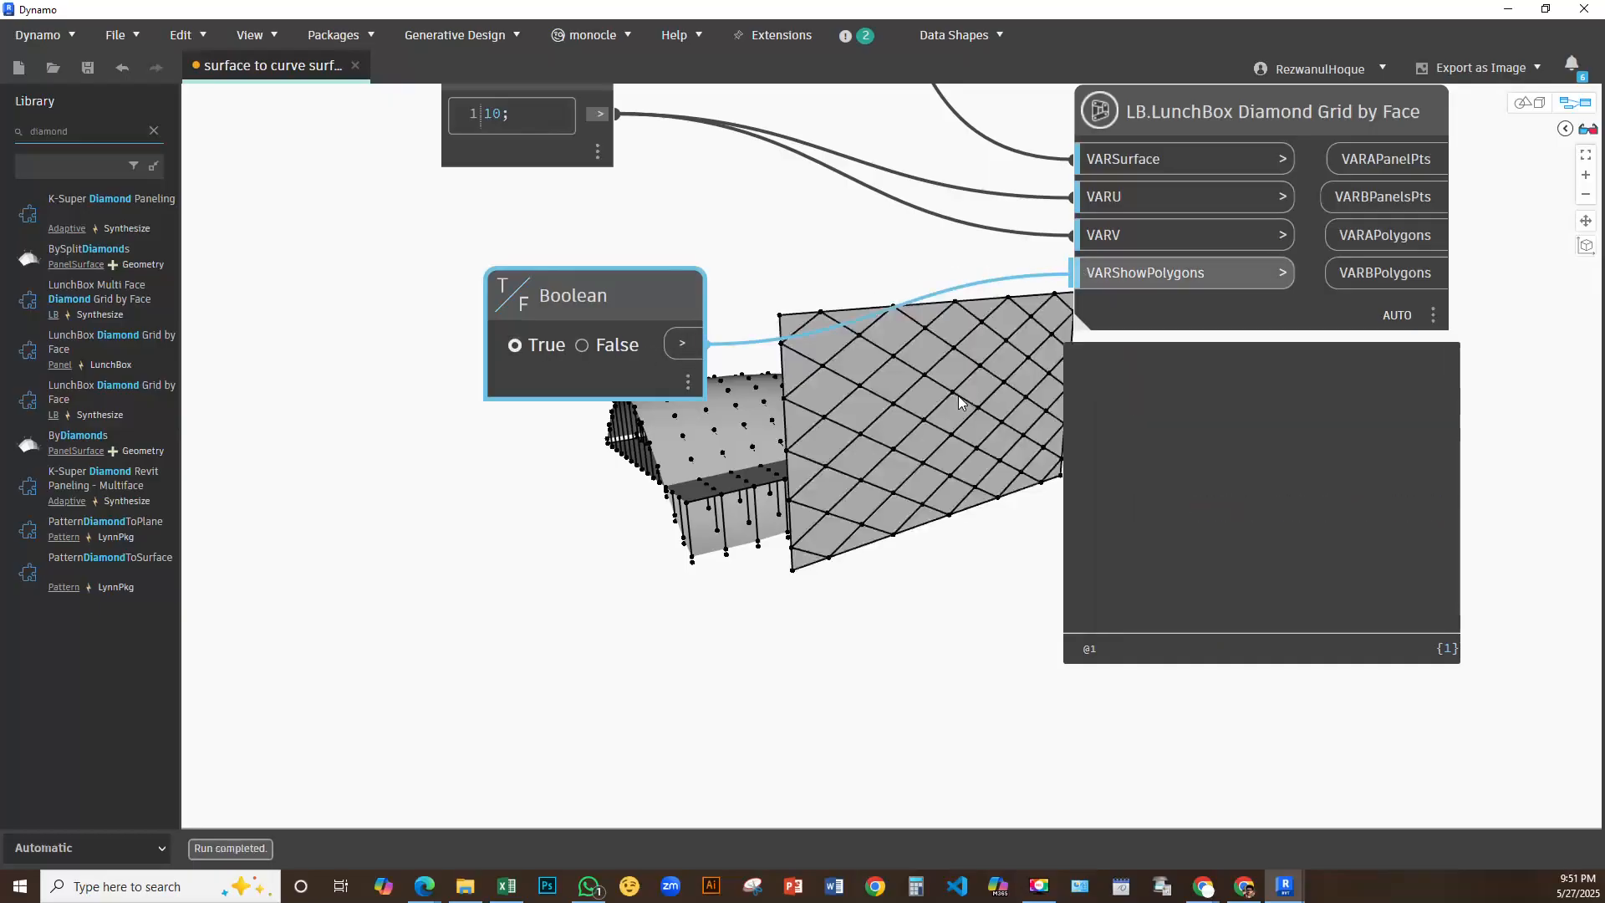
middle_click_drag(995, 393, 3, 506)
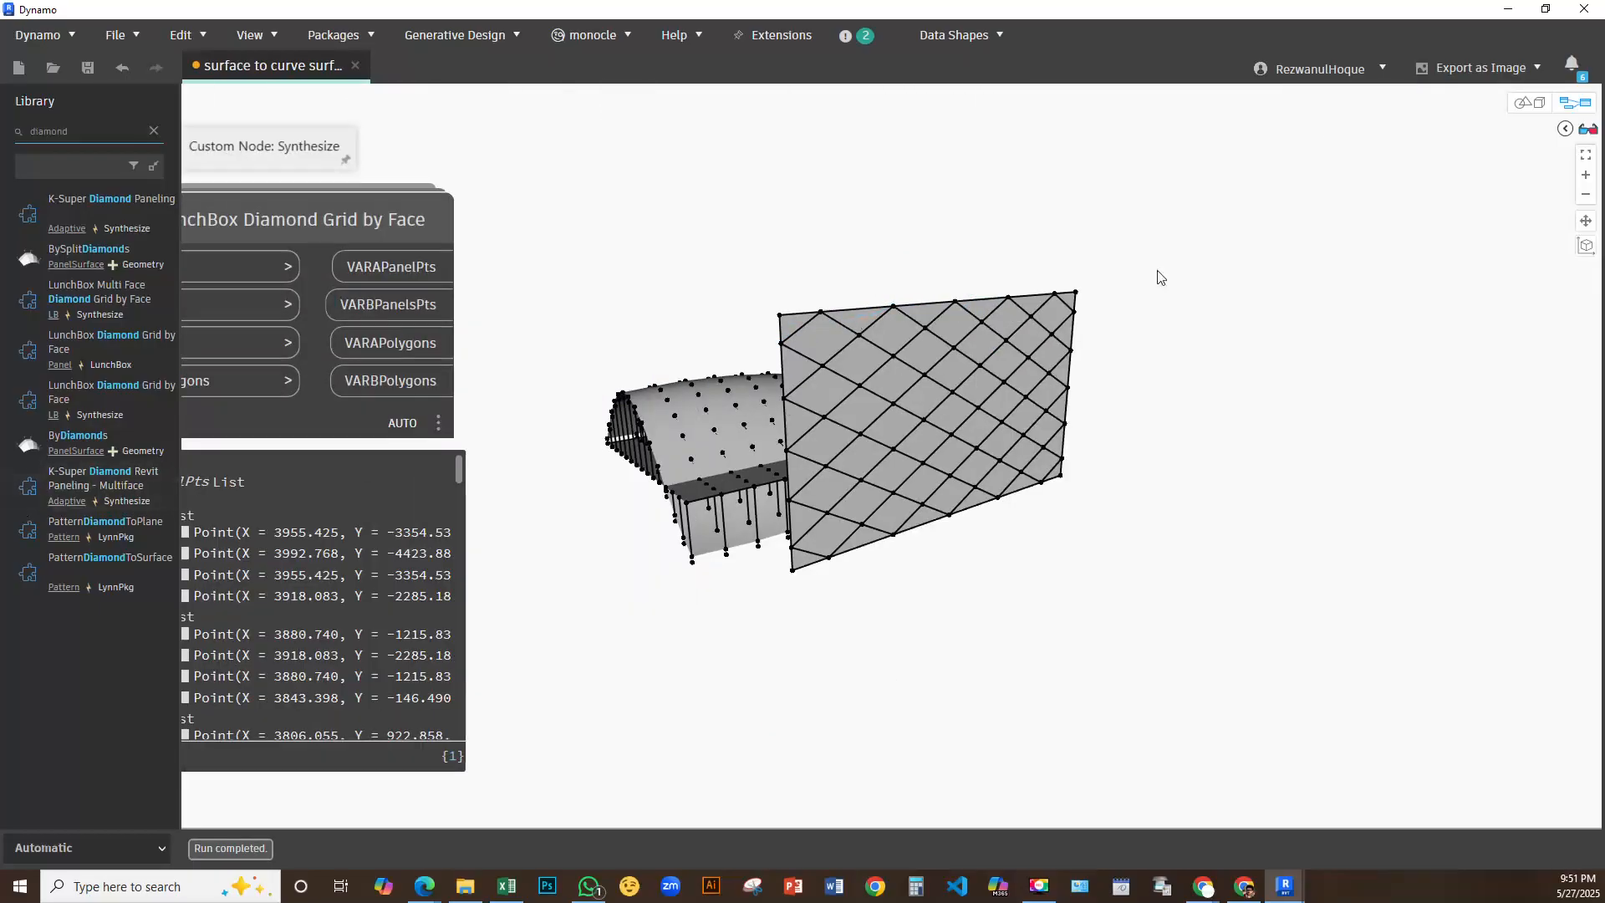
middle_click_drag(587, 315, 738, 249)
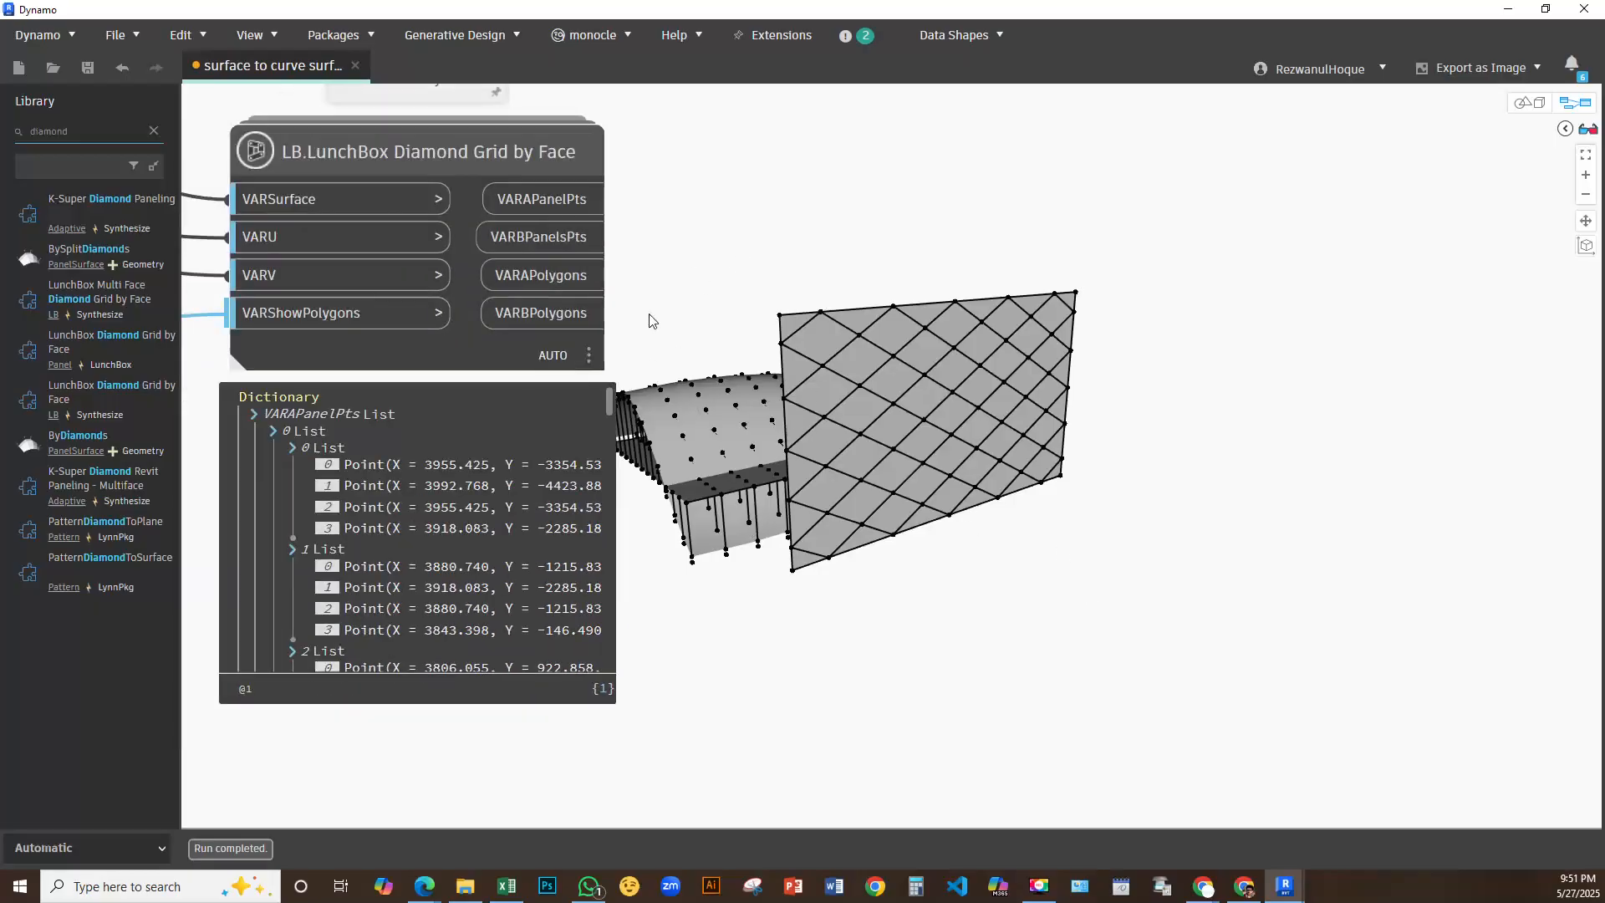
scroll(877, 330, "down", 4)
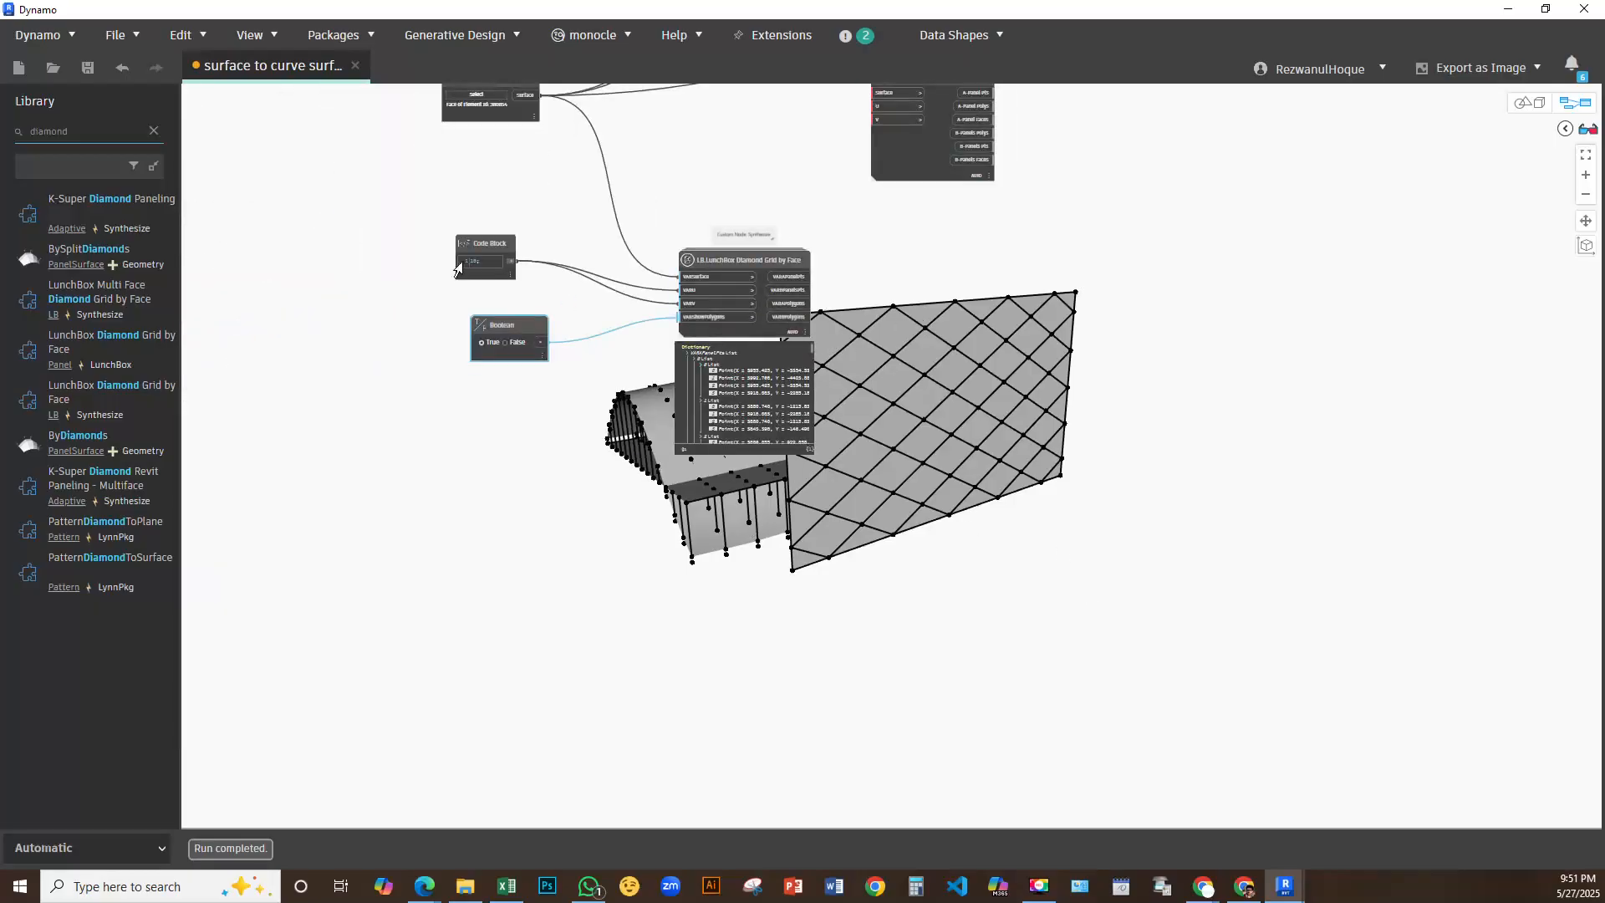
Examine the panel point lists in the output preview of LB.LunchBox Diamond Grid by Face
middle_click_drag(1052, 359, 869, 359)
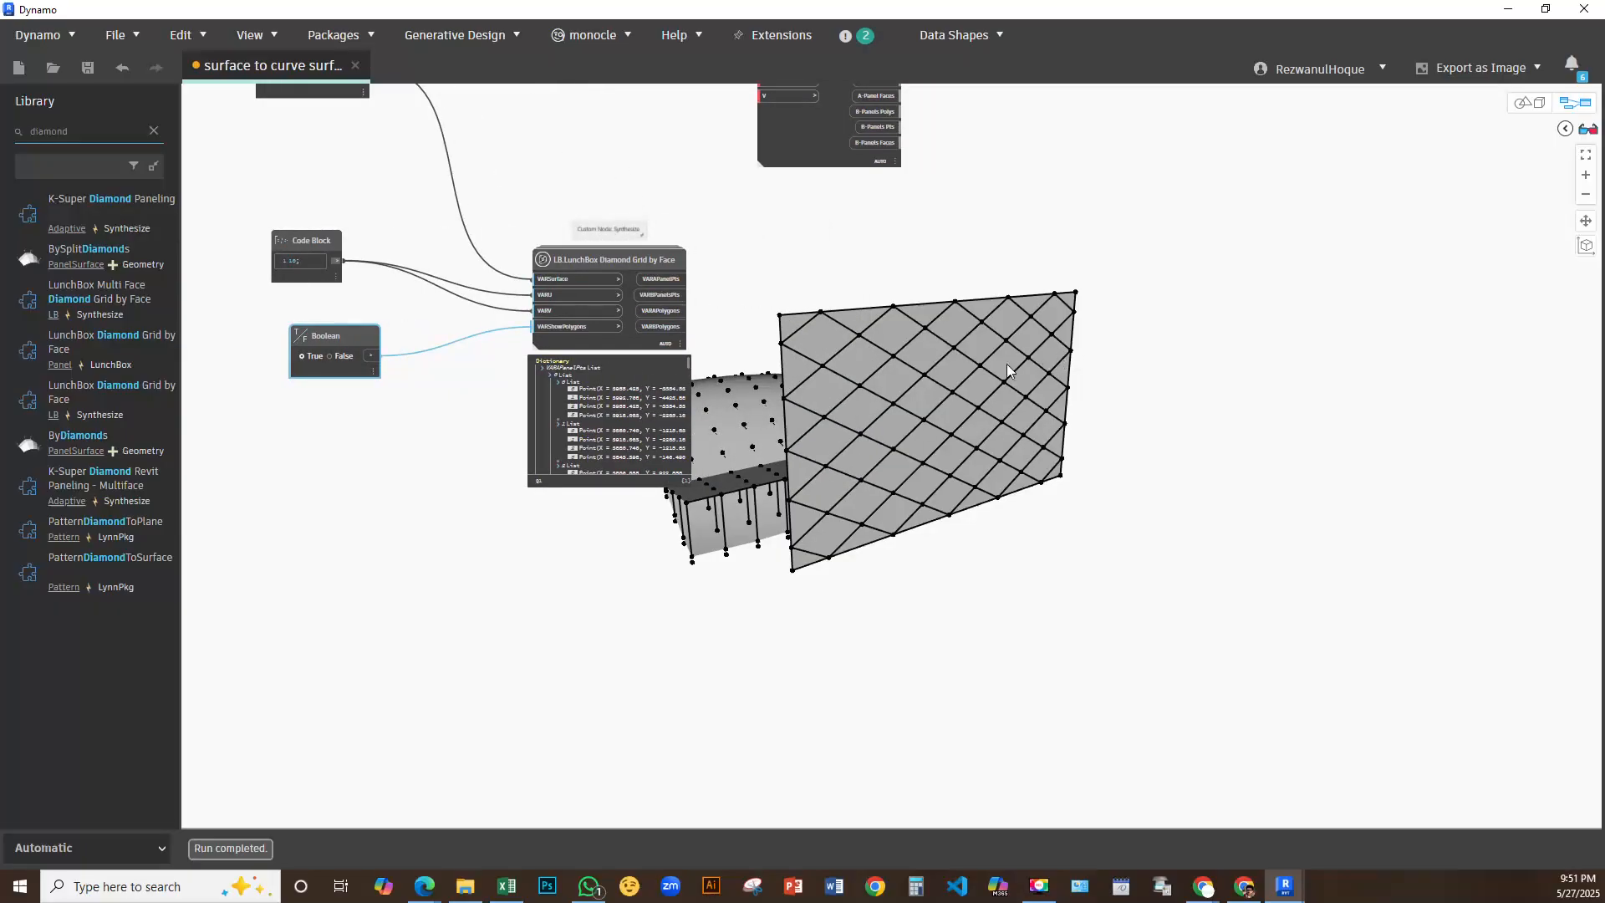
scroll(717, 337, "up", 5)
middle_click_drag(559, 502, 646, 299)
scroll(595, 273, "down", 8)
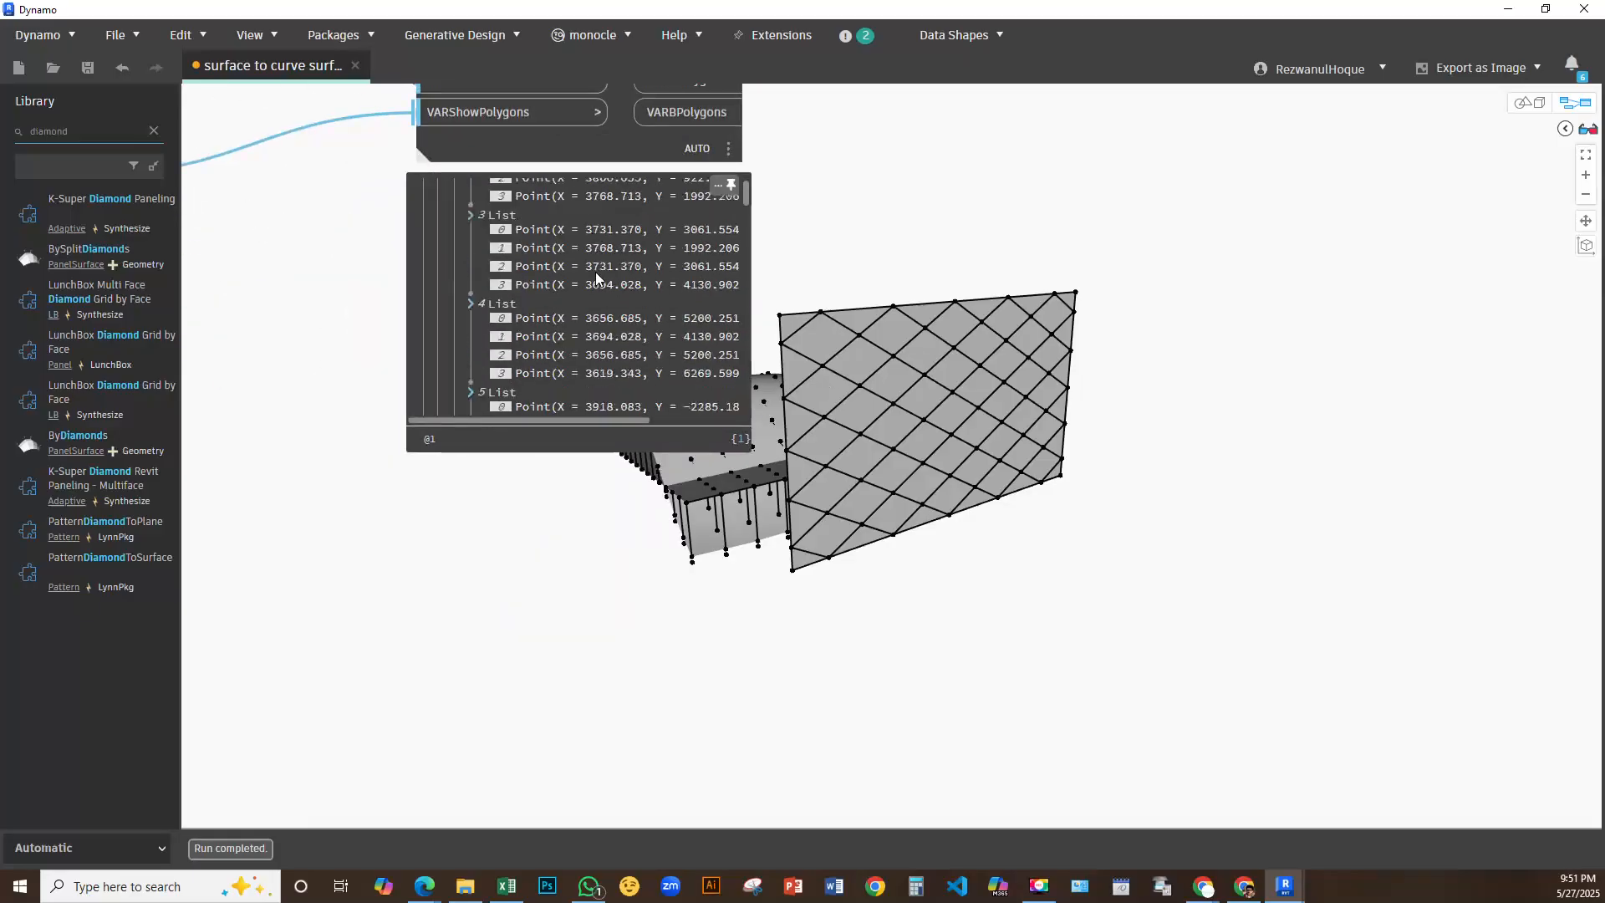
scroll(595, 272, "down", 20)
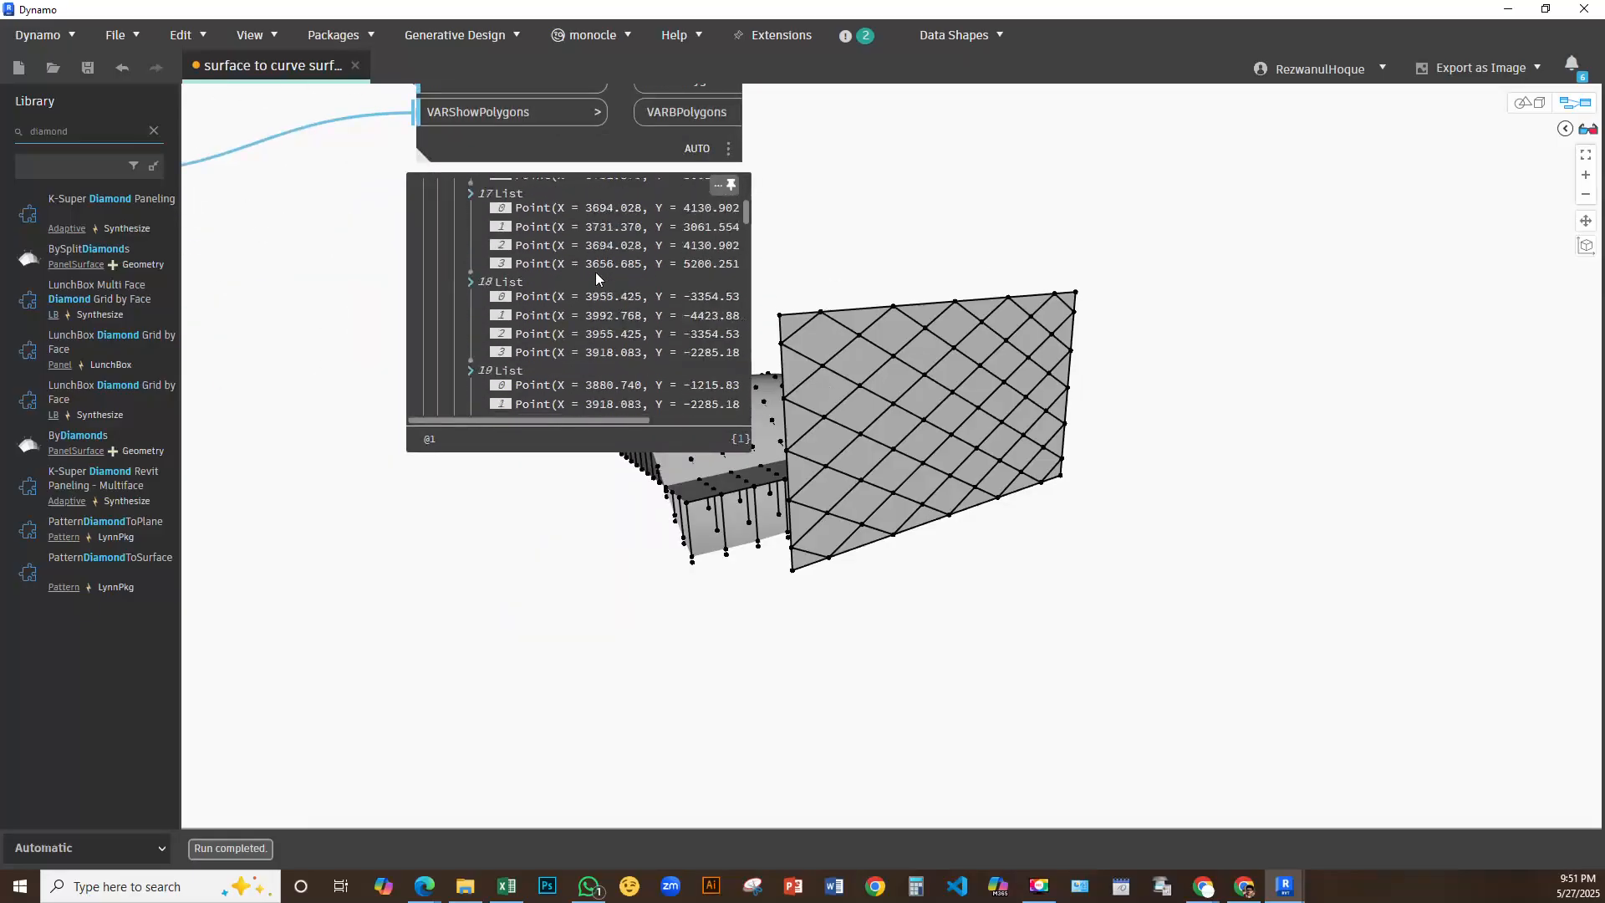
left_click_drag(742, 217, 741, 316)
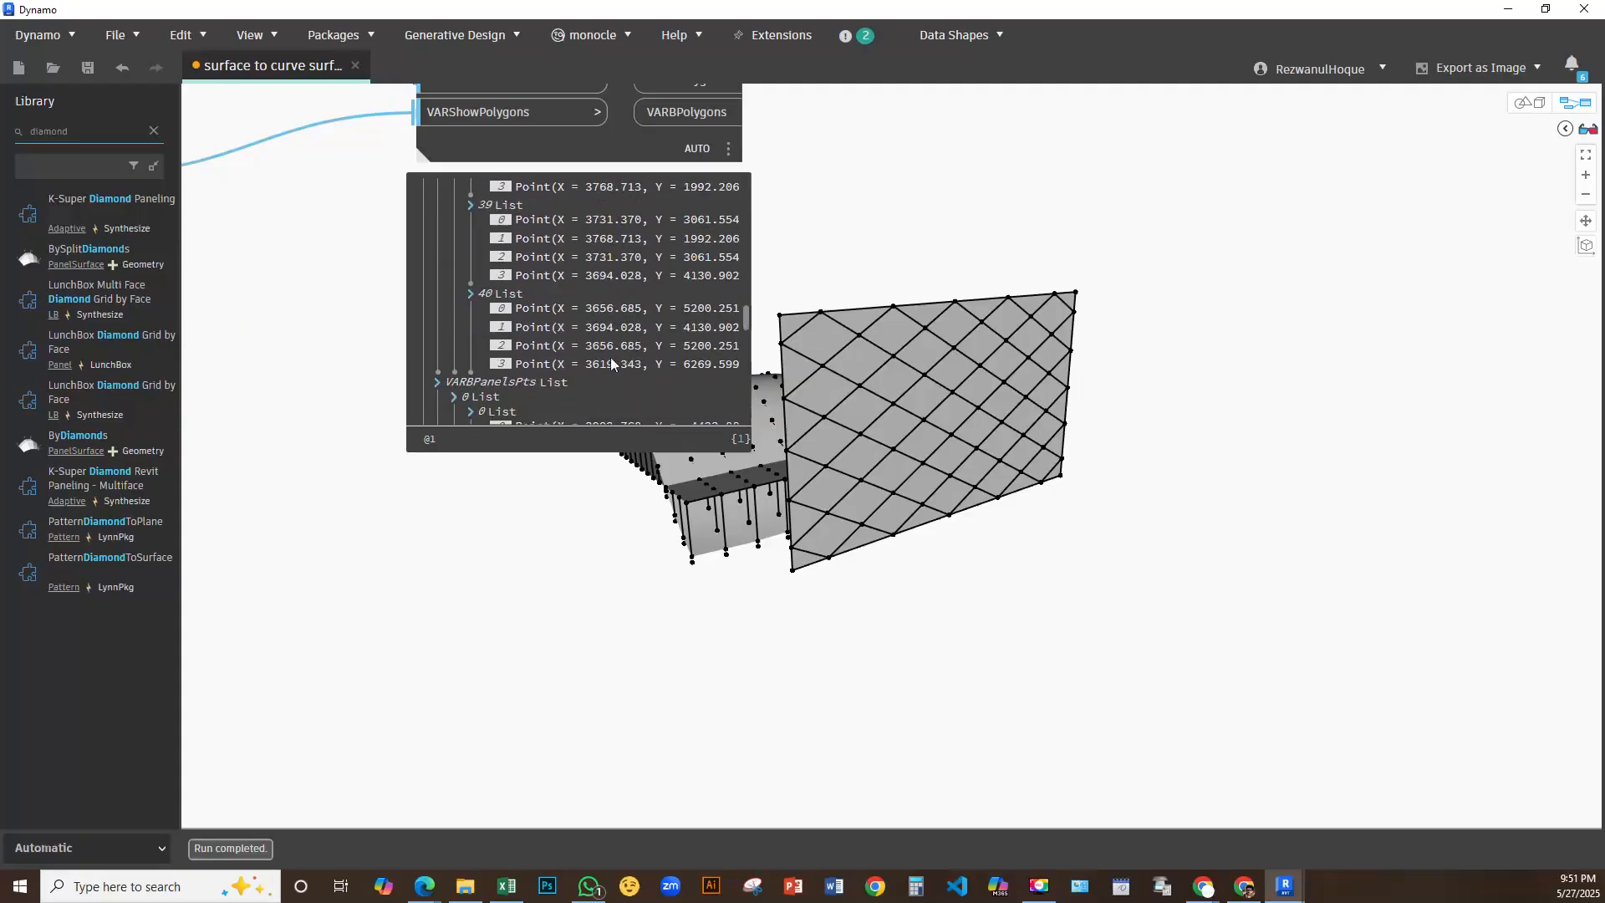
scroll(614, 359, "down", 10)
scroll(619, 359, "up", 2)
left_click_drag(746, 342, 746, 259)
middle_click_drag(818, 203, 577, 577)
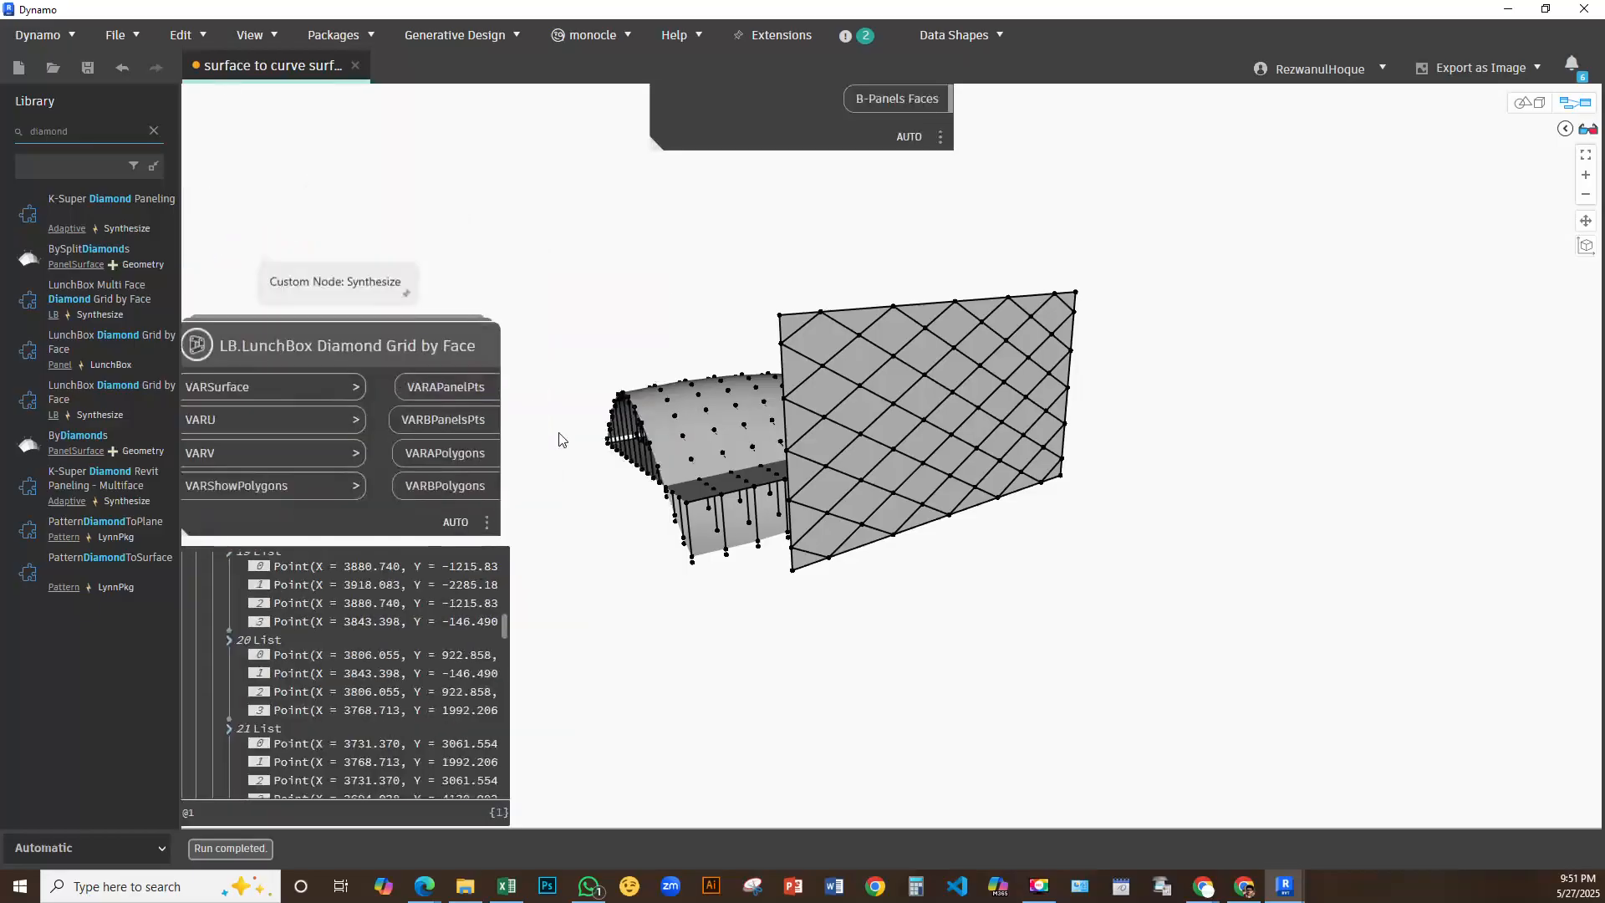
Hide the geometry preview of the Select Face node
middle_click_drag(747, 443, 1487, 439)
middle_click_drag(691, 327, 1053, 342)
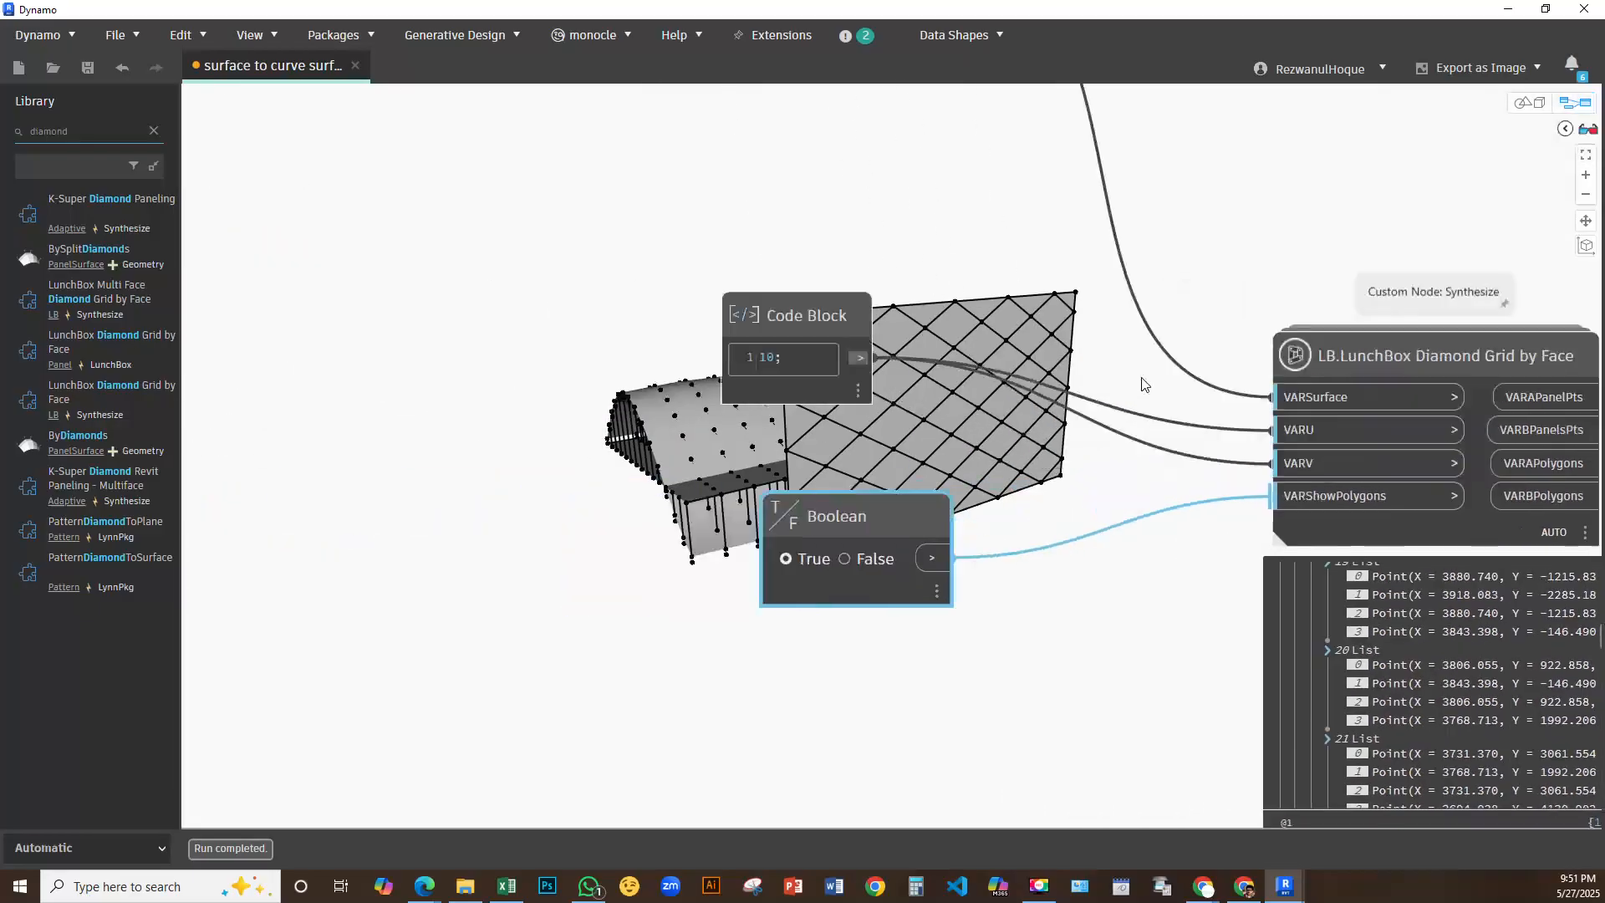
scroll(1161, 493, "down", 5)
scroll(1045, 330, "up", 5)
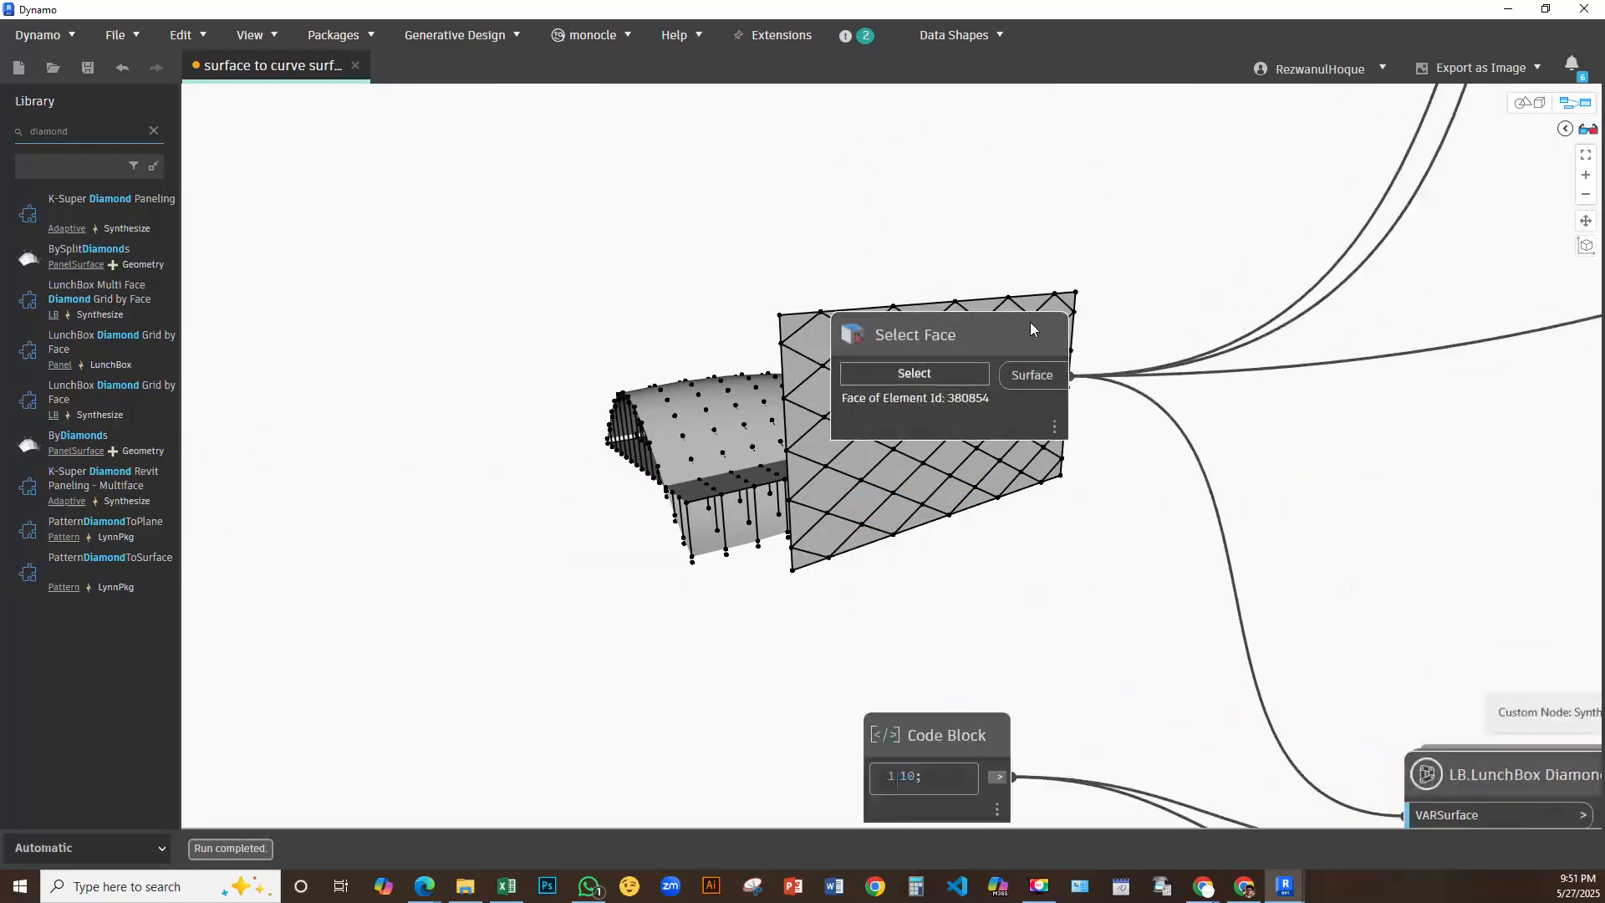
right_click(1030, 328)
left_click(1078, 390)
Select the LB.LunchBox Diamond Grid by Face node and inspect its highlighted diamond grid on the wall face
middle_click_drag(1337, 531, 139, 310)
middle_click_drag(921, 535, 964, 197)
scroll(659, 240, "up", 4)
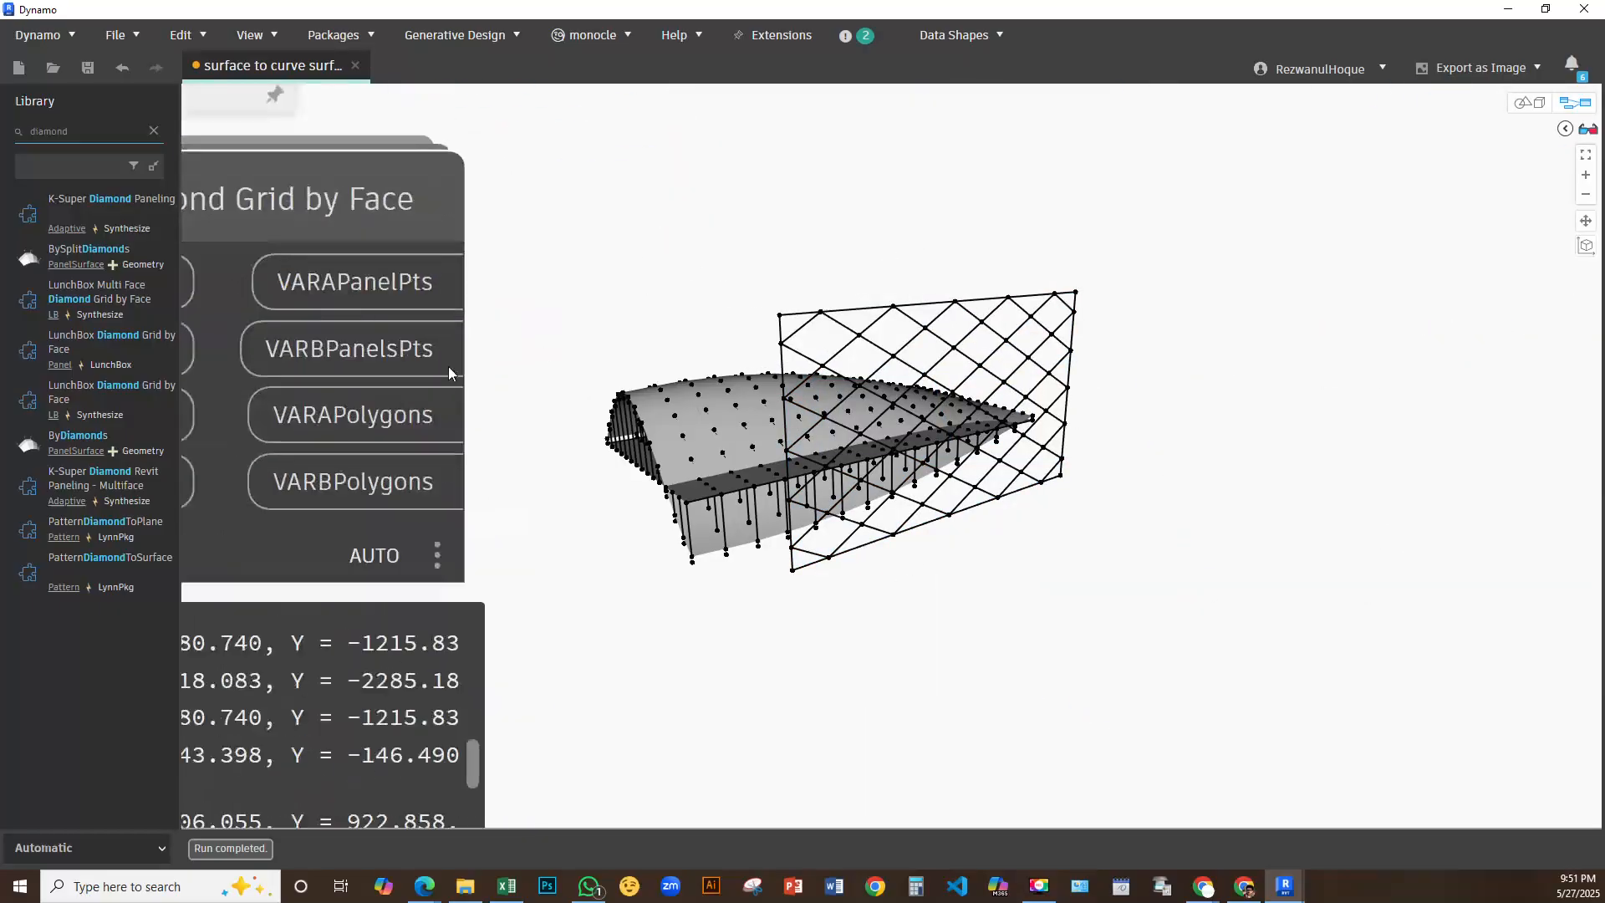
left_click(410, 203)
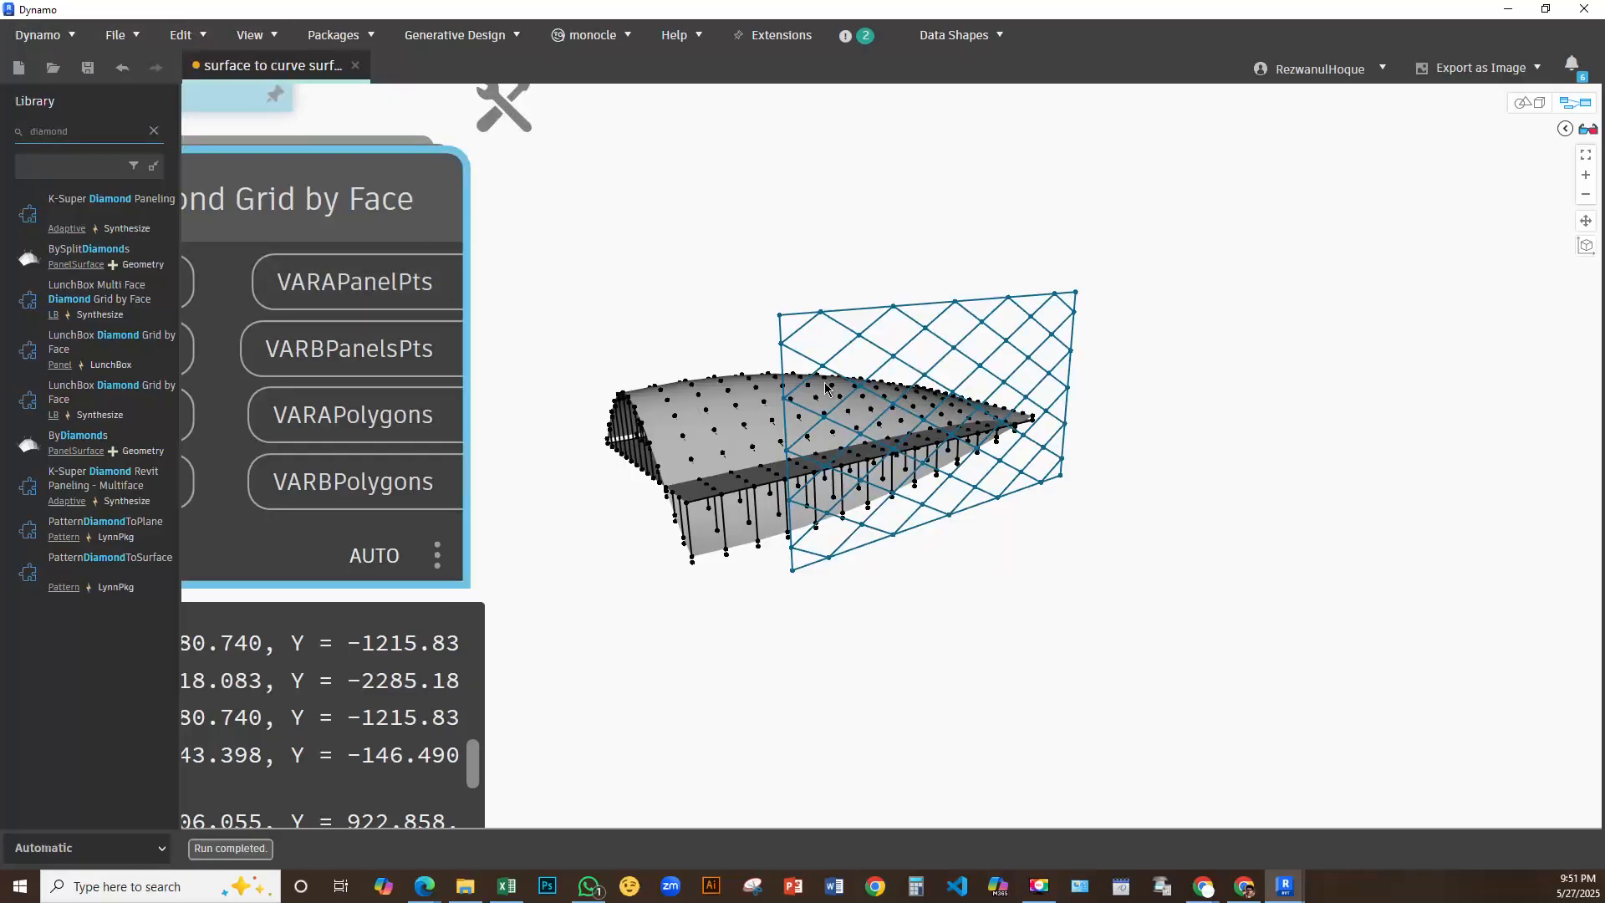
scroll(796, 341, "up", 2)
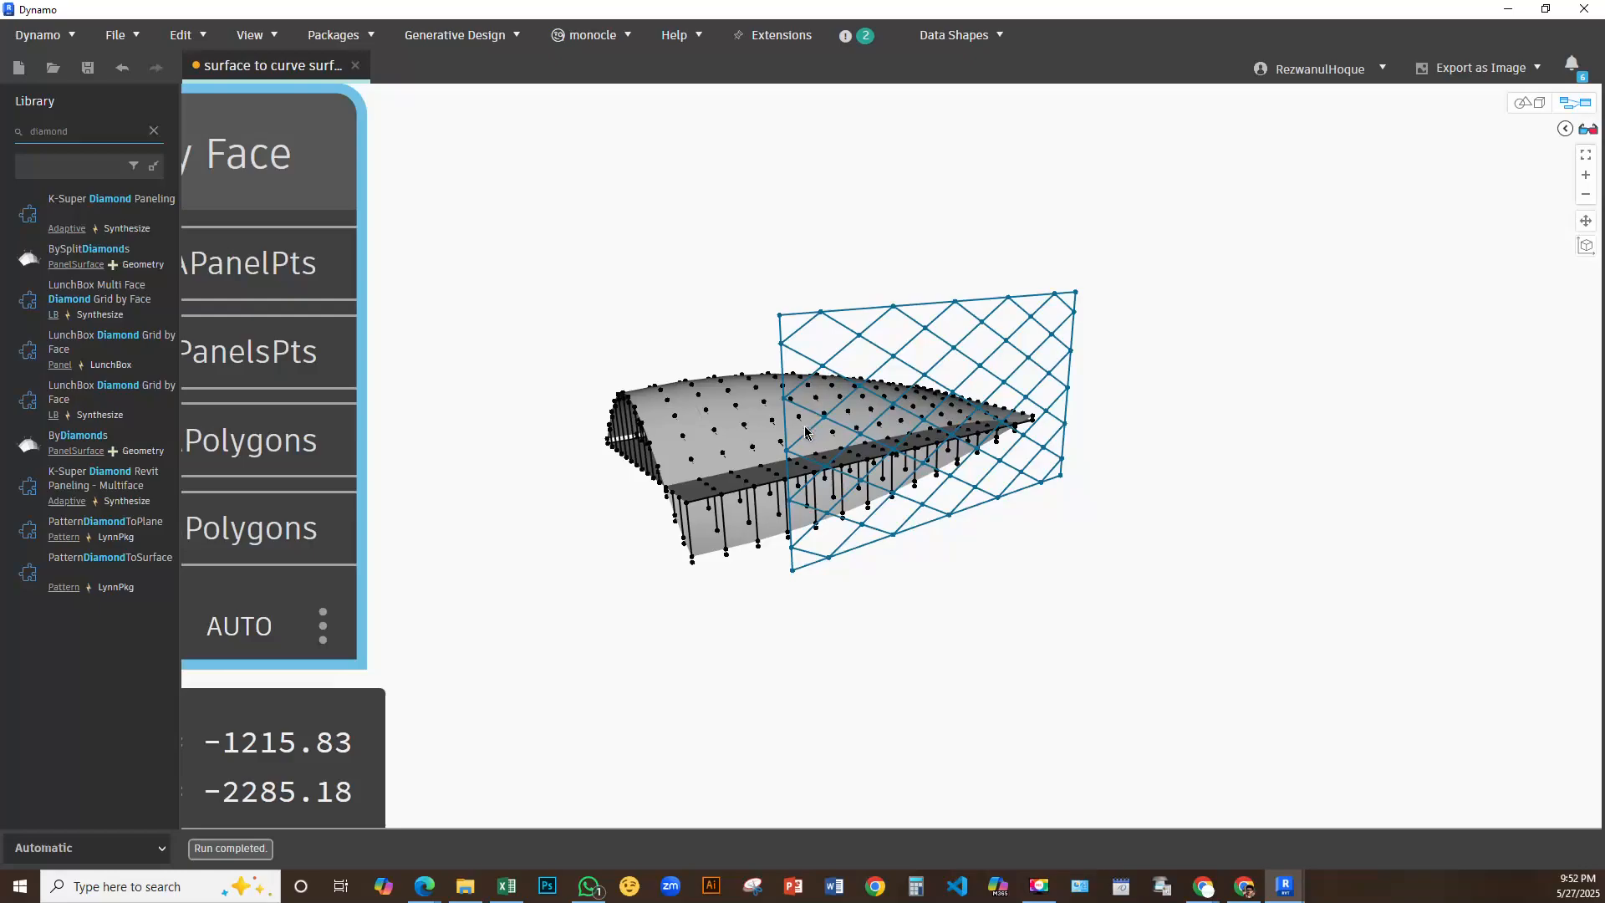
scroll(1007, 431, "down", 3)
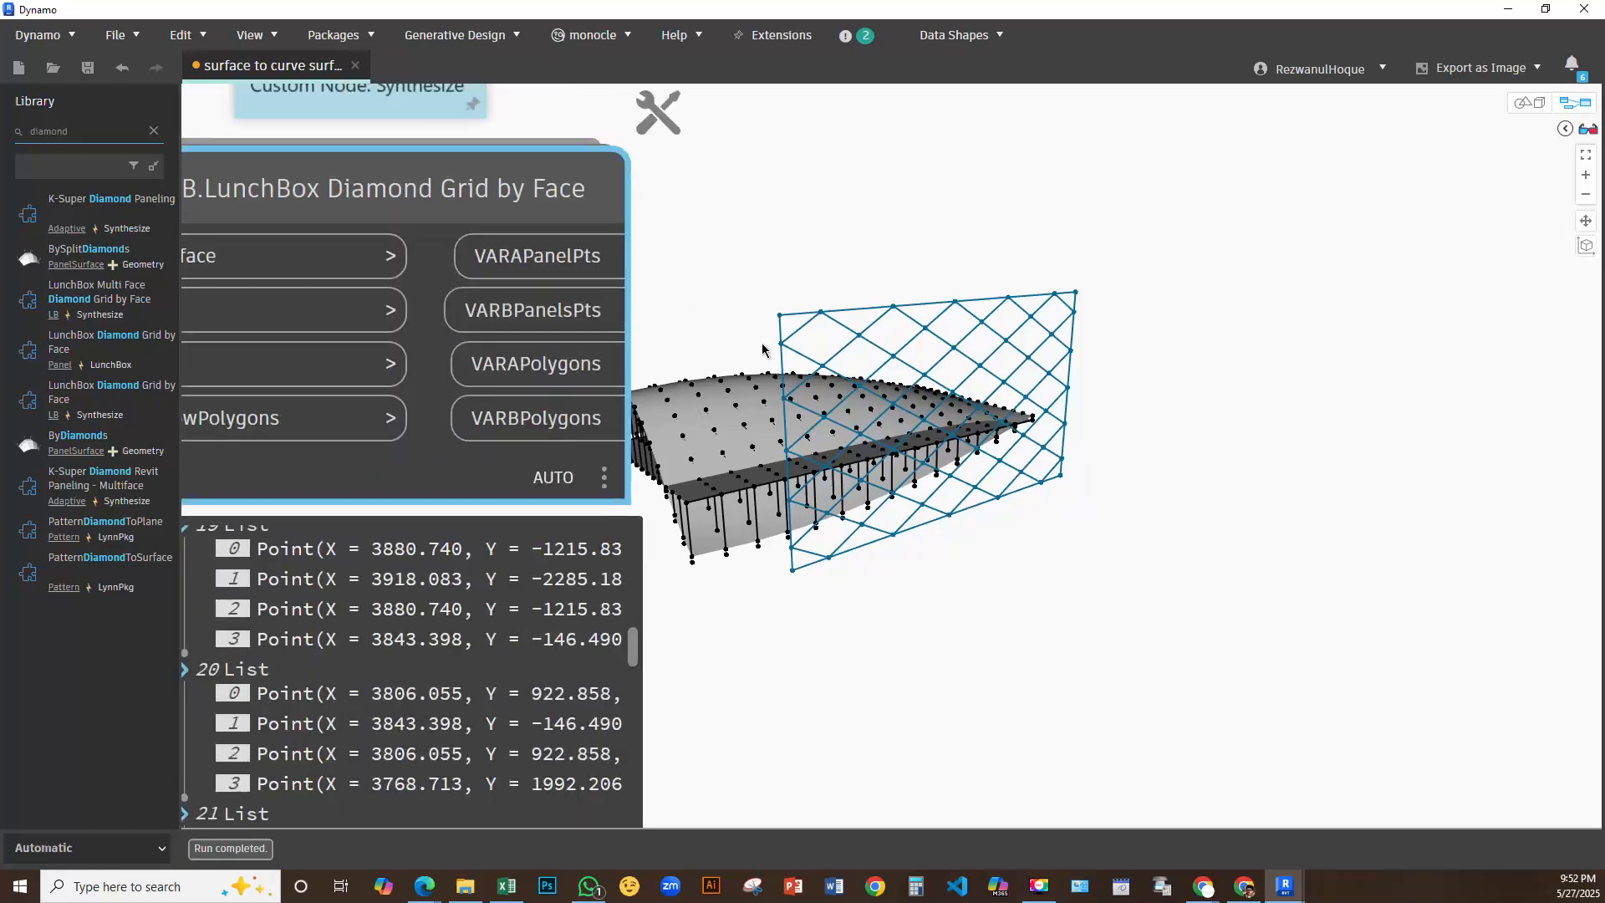
right_click(822, 227)
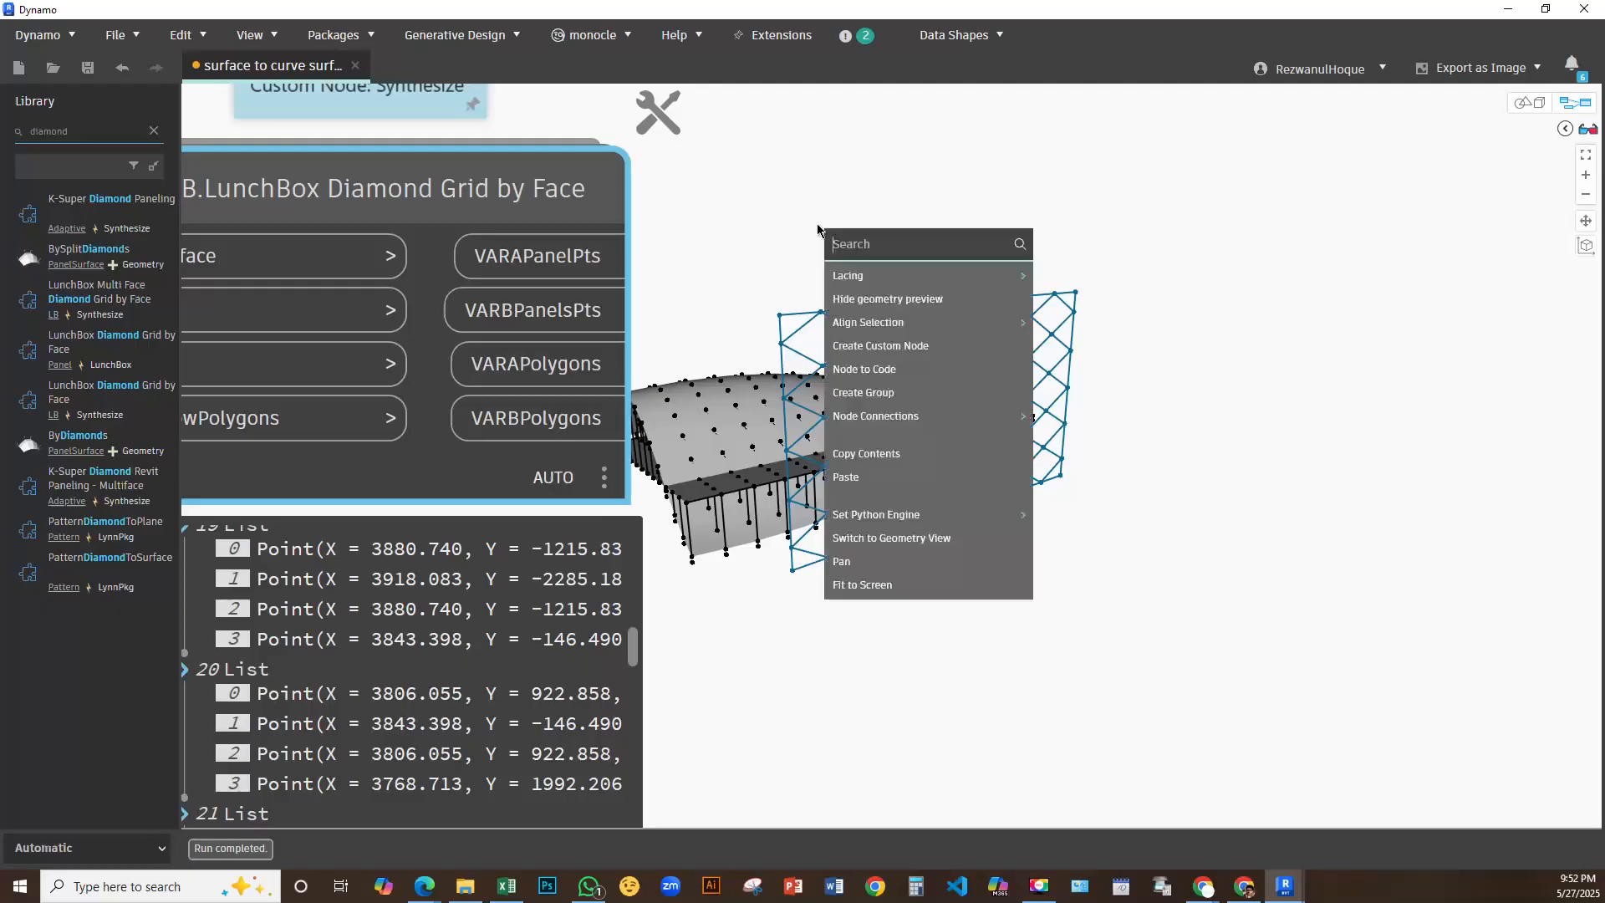
key("Escape")
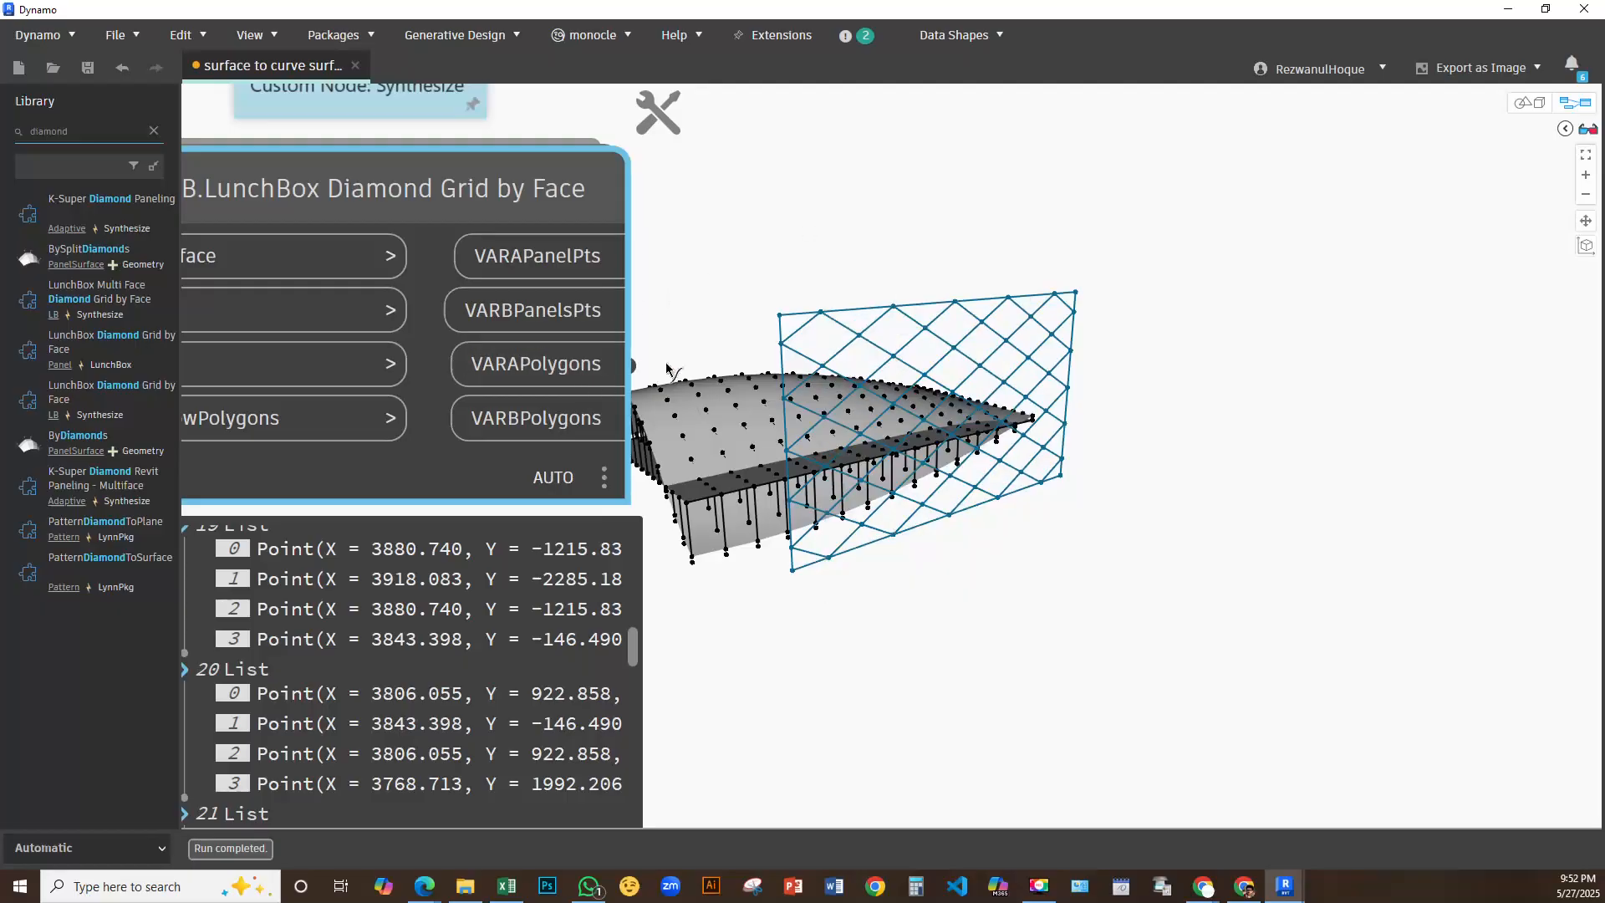
right_click(842, 263)
left_click(842, 262)
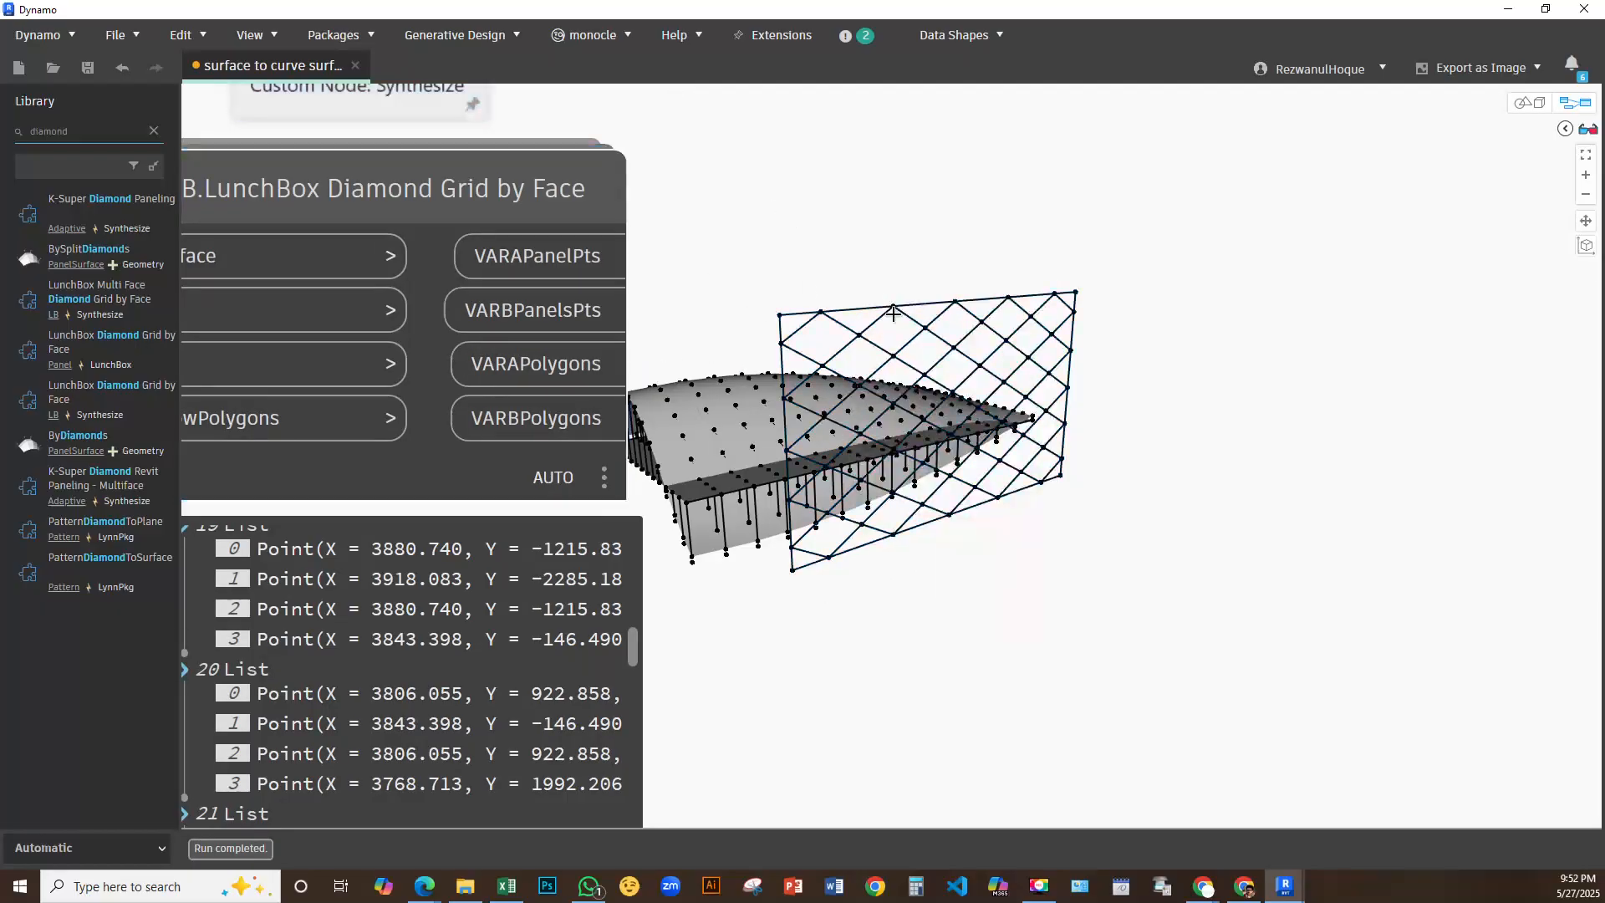
right_click(892, 317)
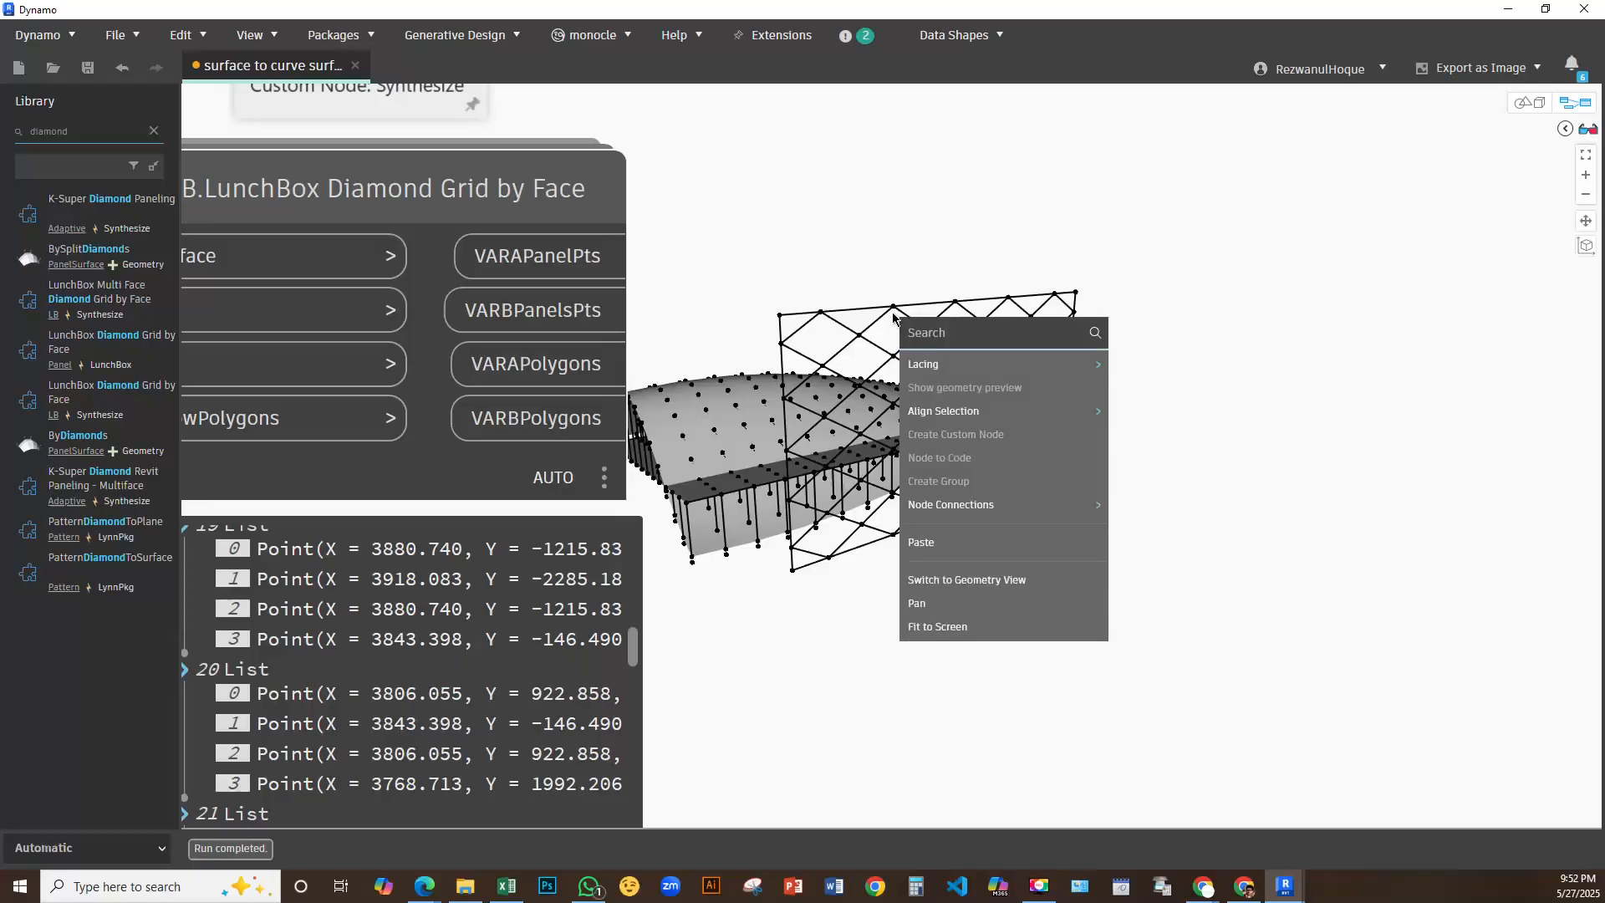
key("Escape")
right_click(855, 256)
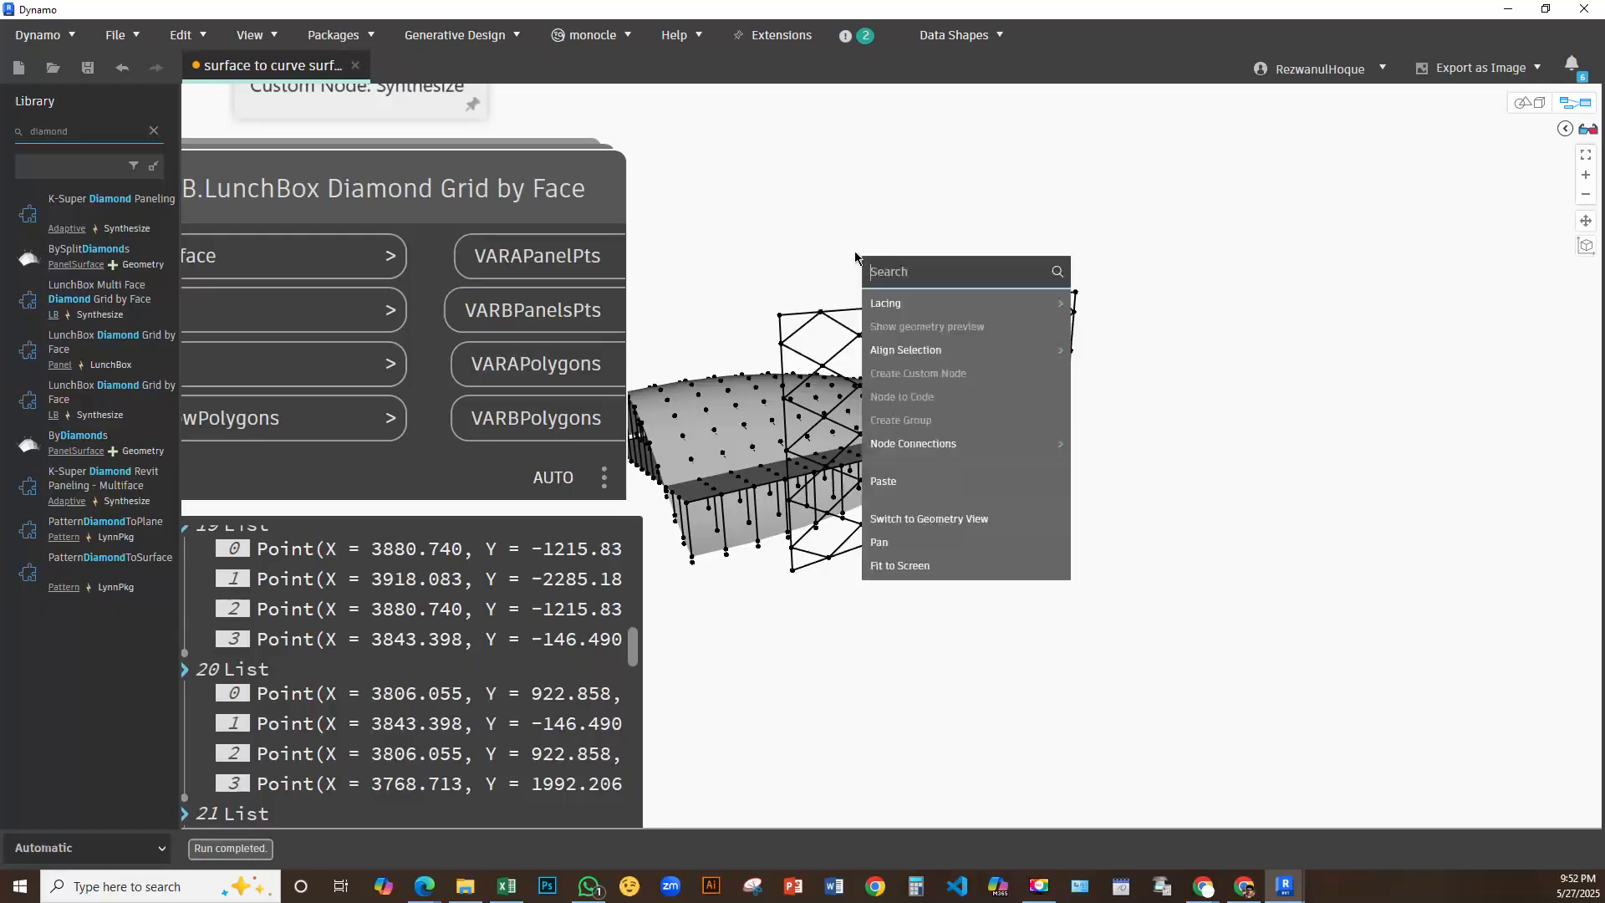
type("pa")
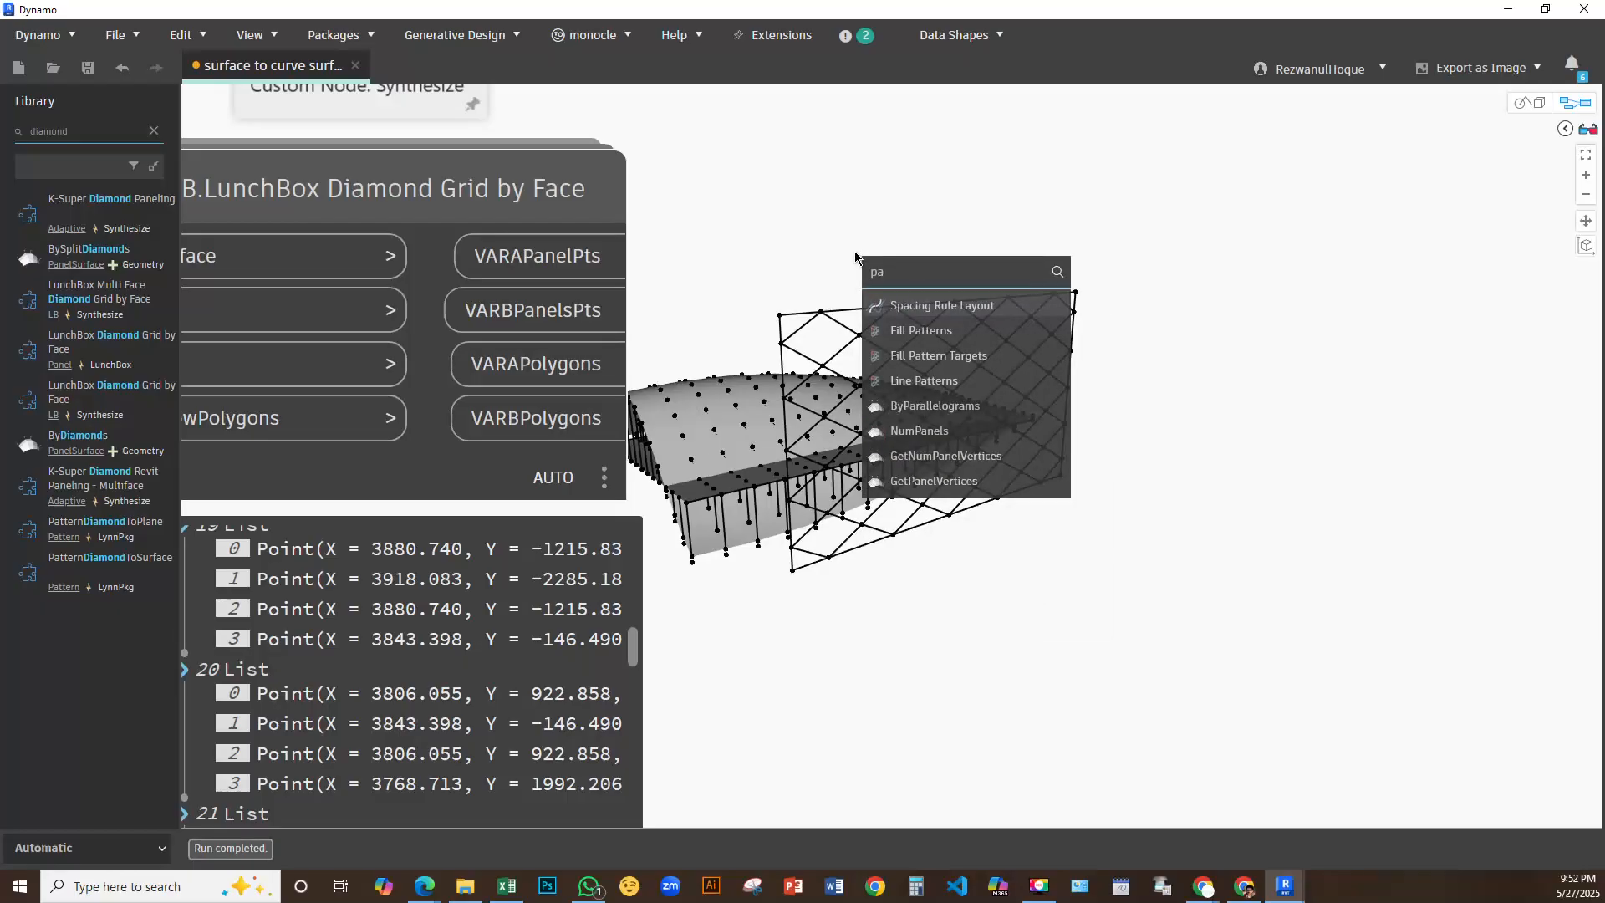
right_click(772, 236)
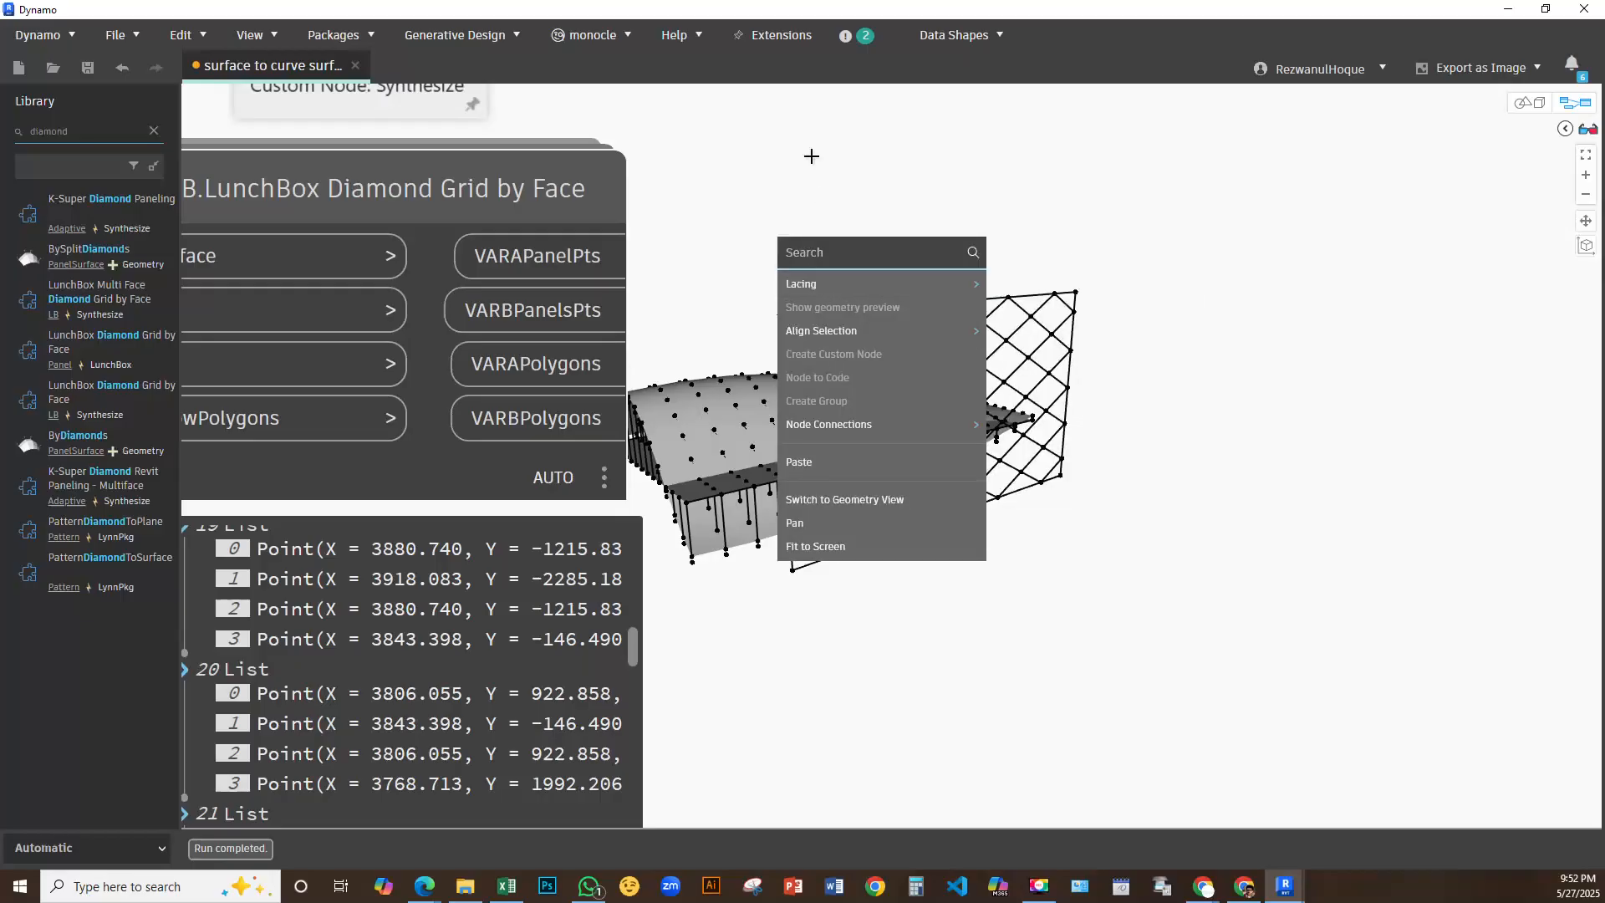
Search the canvas for "patch", add a Curve.Patch node, and connect VARAPolygons to its curve input
right_click(829, 205)
type("patch")
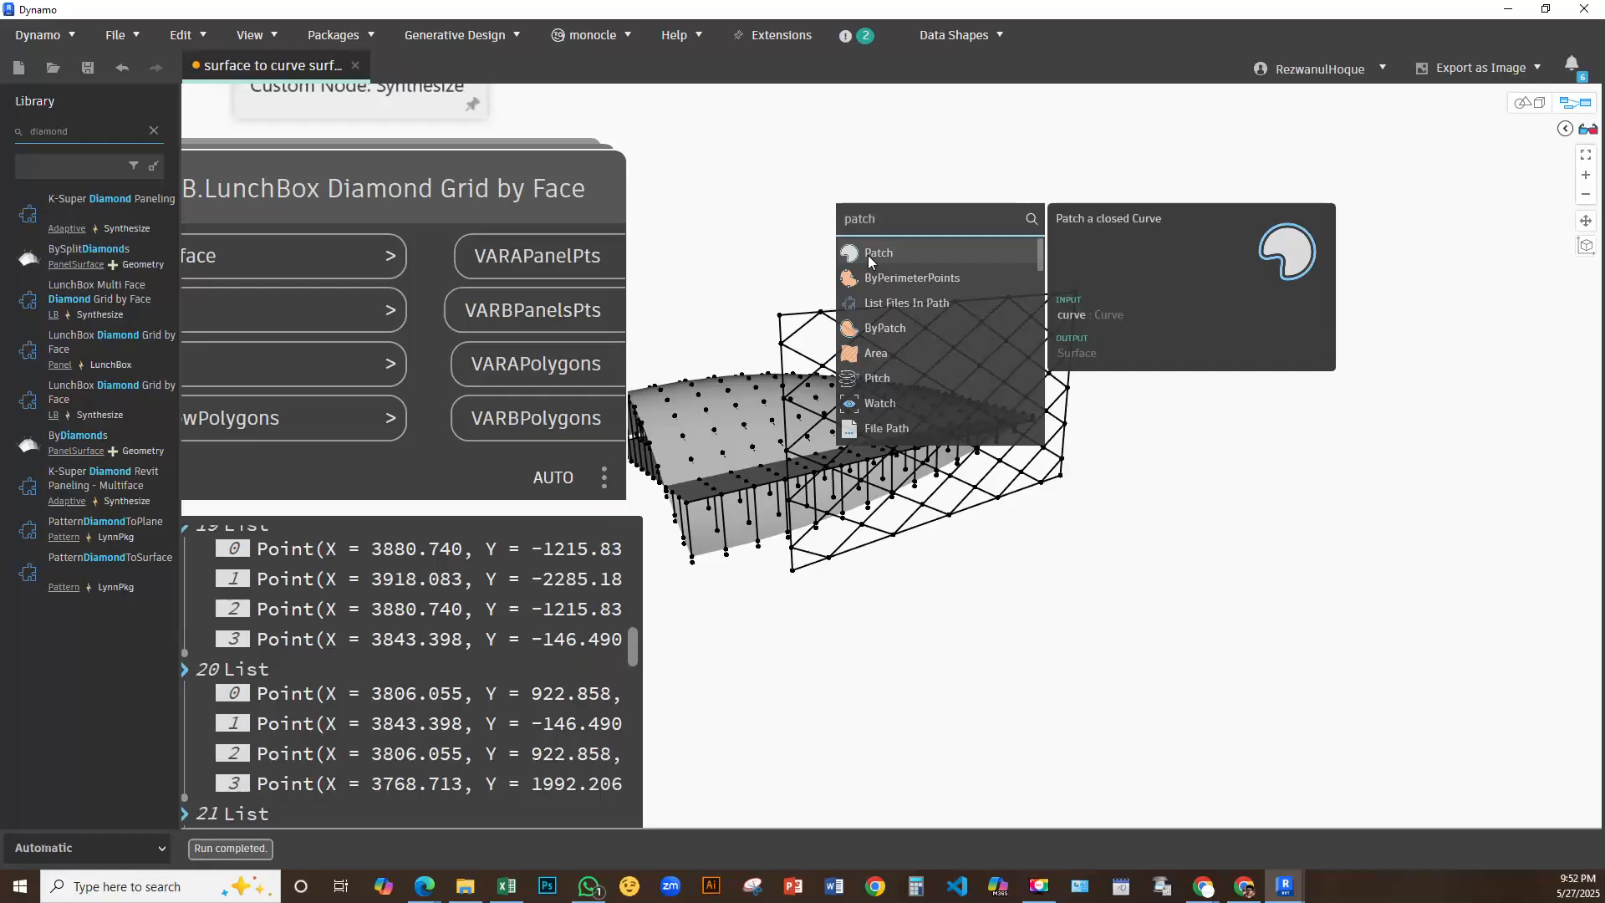
key("Return")
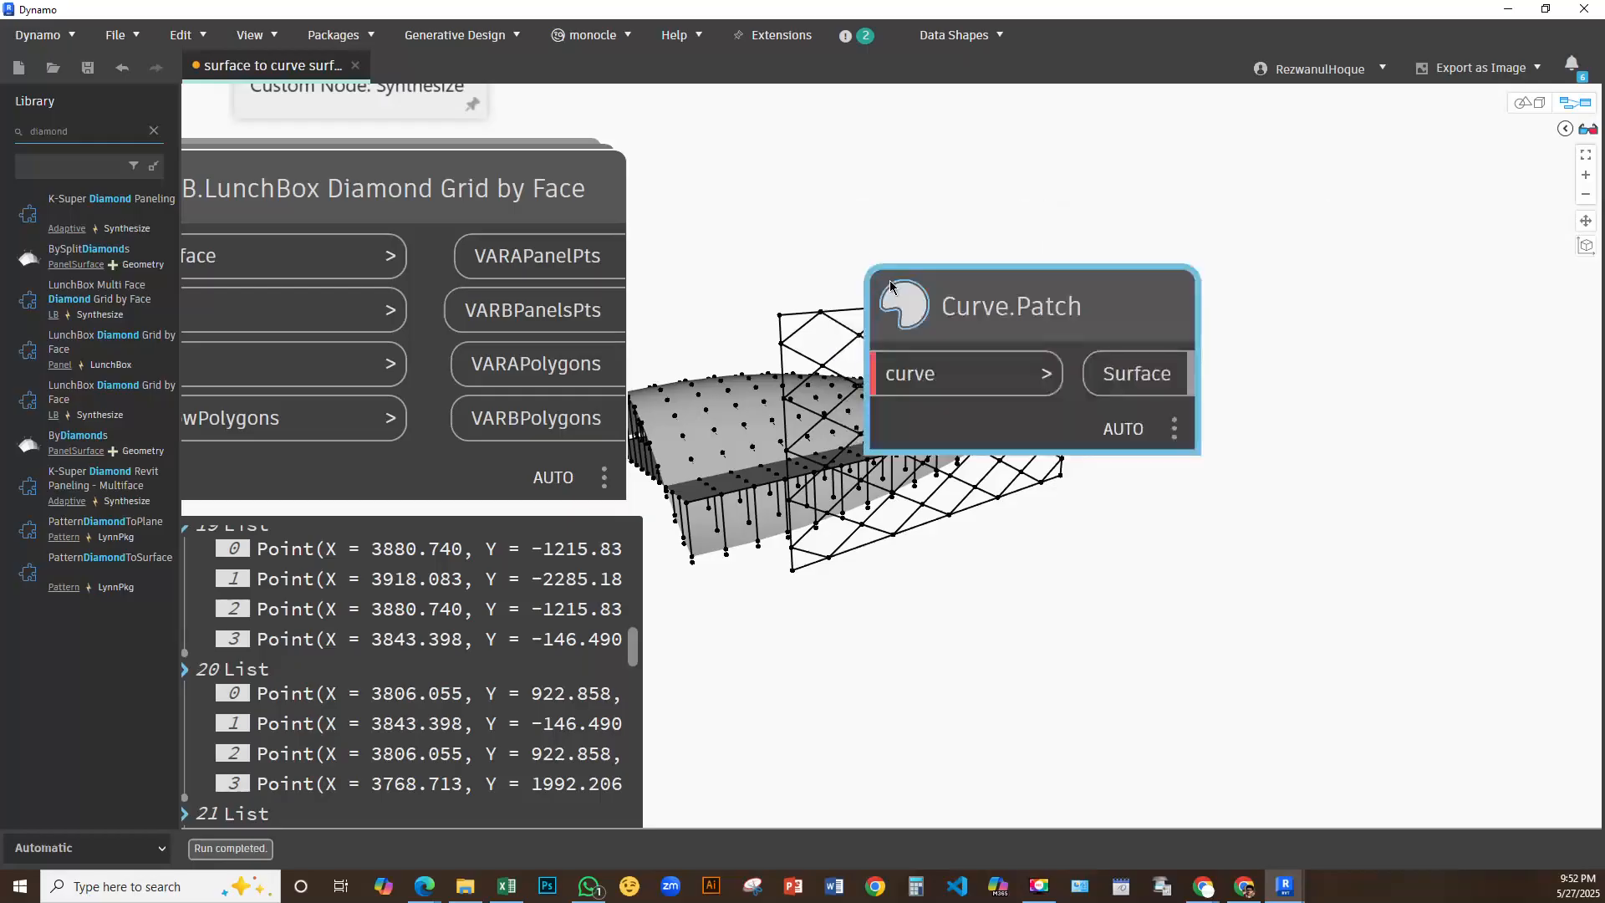
left_click_drag(573, 376, 789, 295)
middle_click_drag(976, 456, 669, 401)
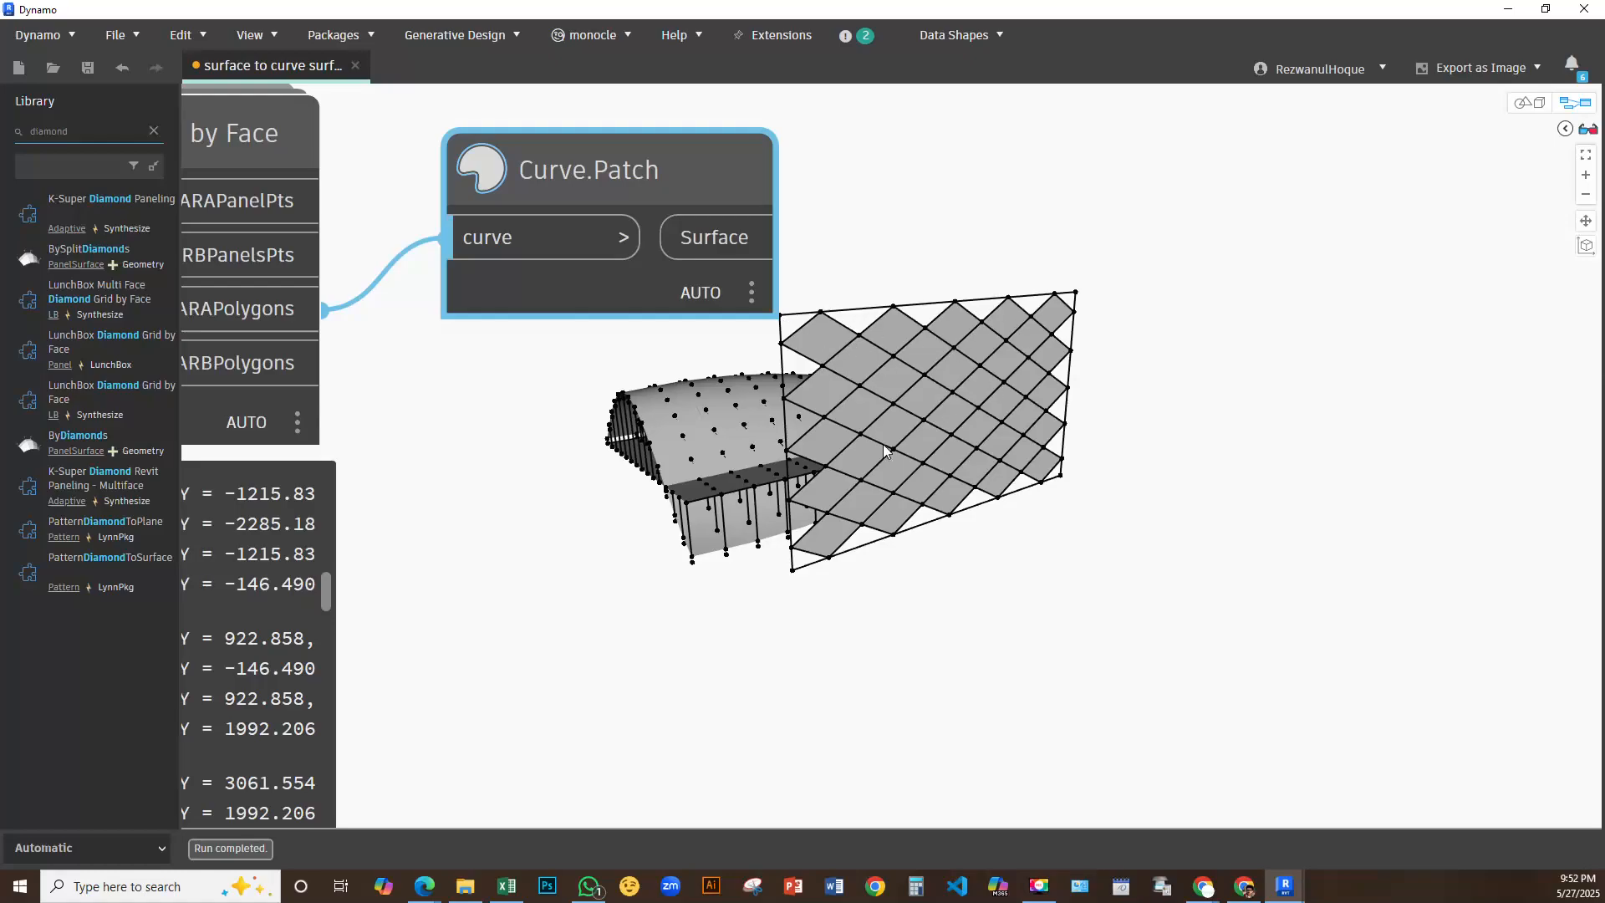
Set the Code Block feeding VARU and VARV to 20 and save the graph
middle_click_drag(709, 416, 957, 423)
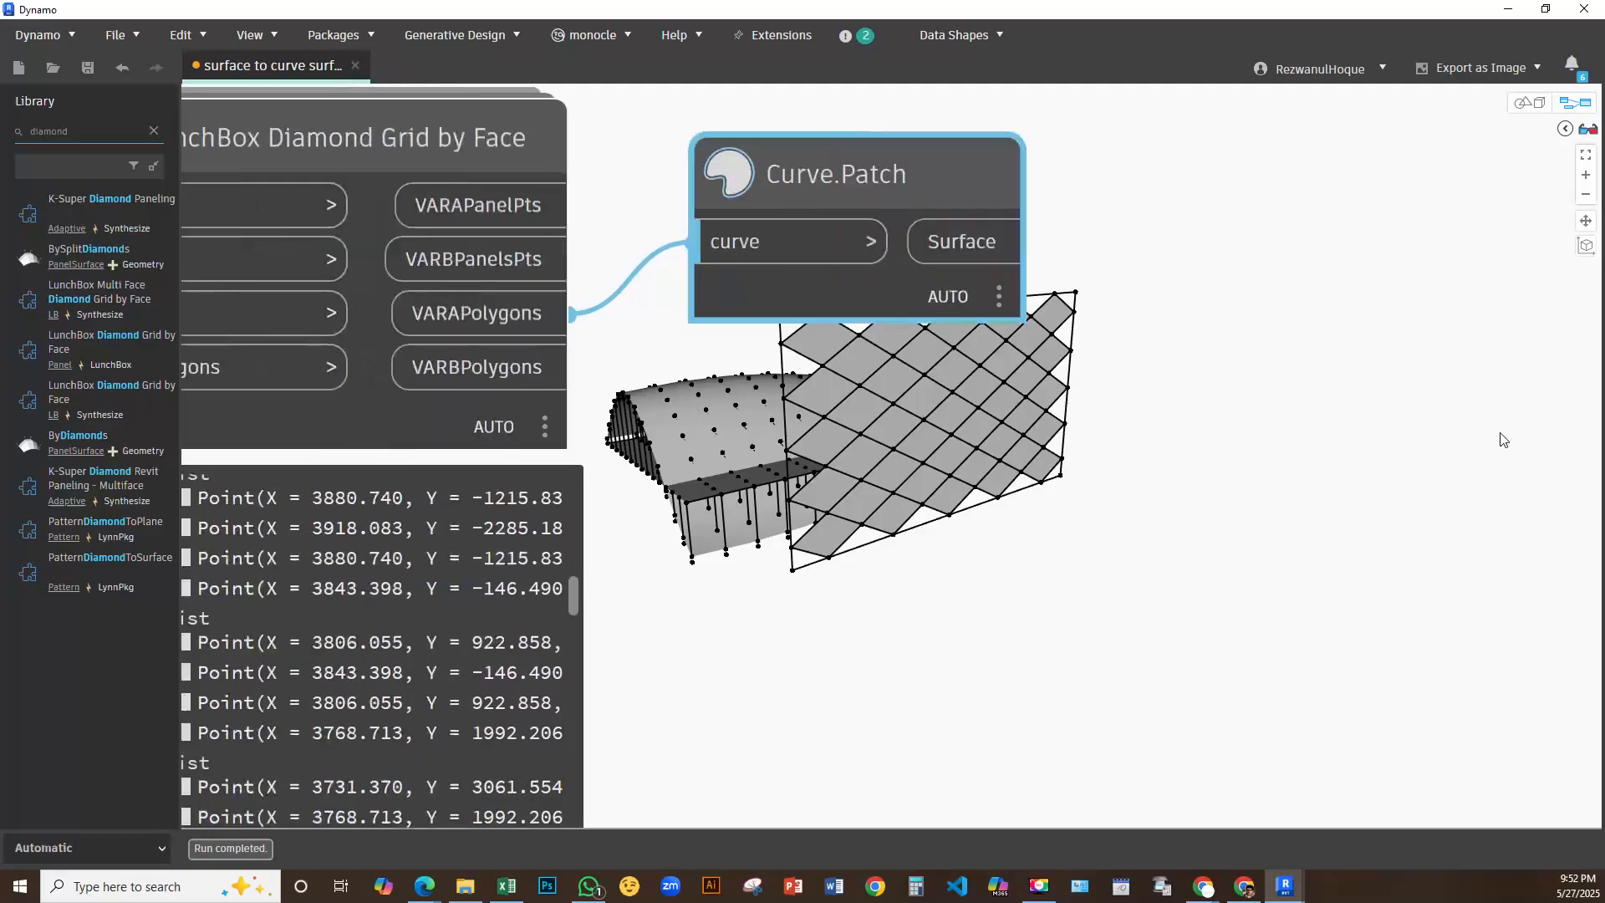
middle_click_drag(1504, 440, 1538, 418)
middle_click_drag(440, 460, 1417, 460)
middle_click_drag(908, 272, 799, 446)
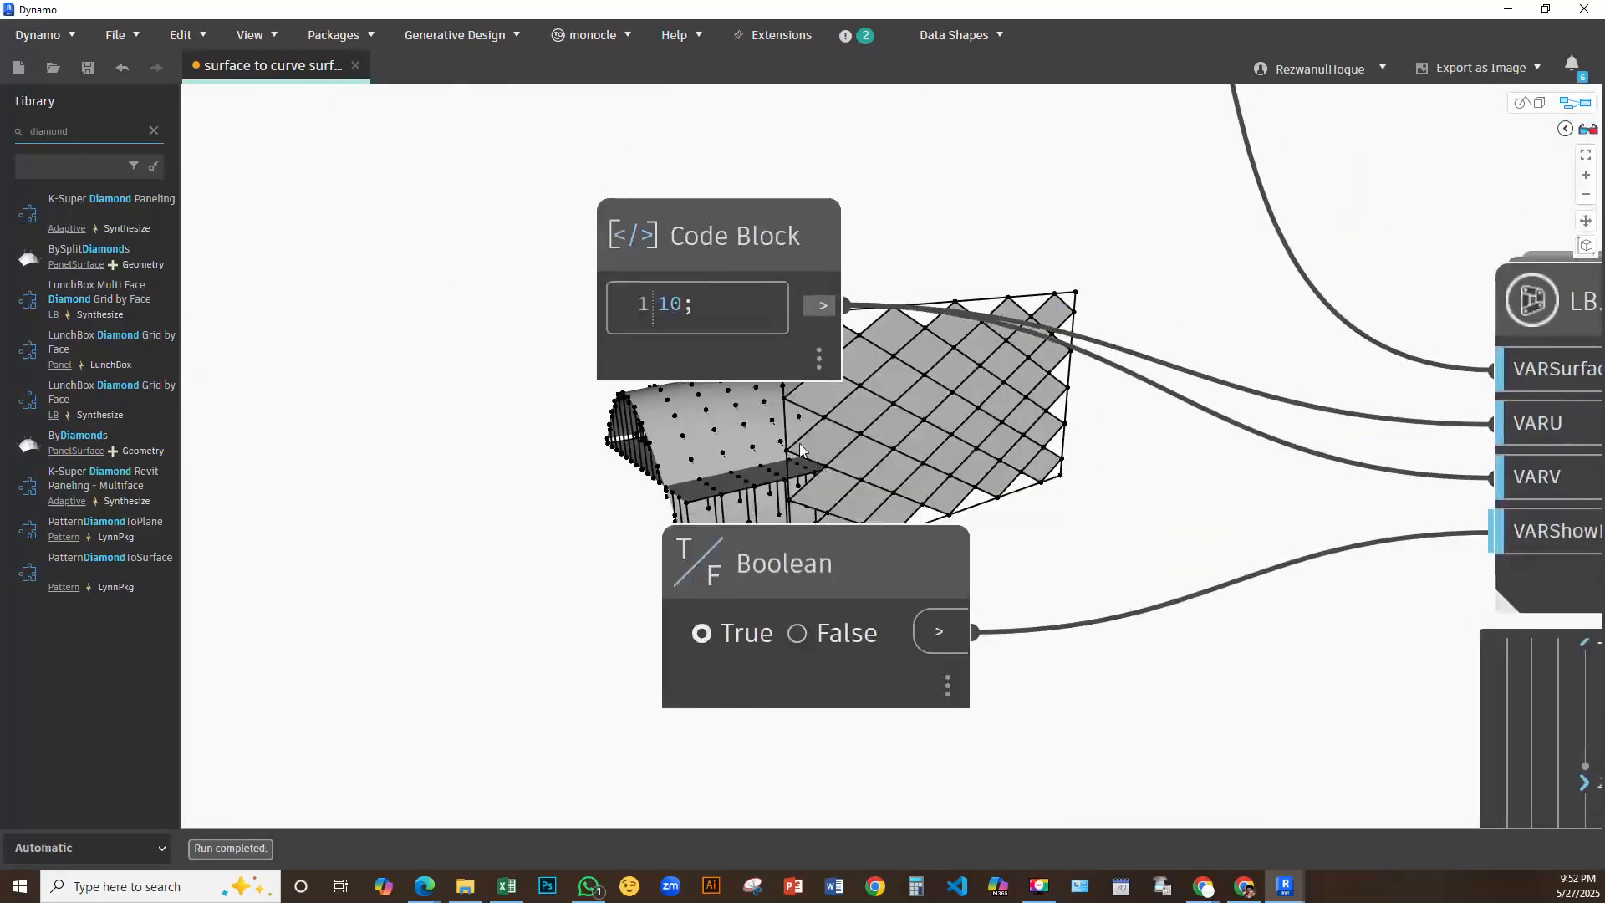
double_click(669, 303)
type("20")
key("Return")
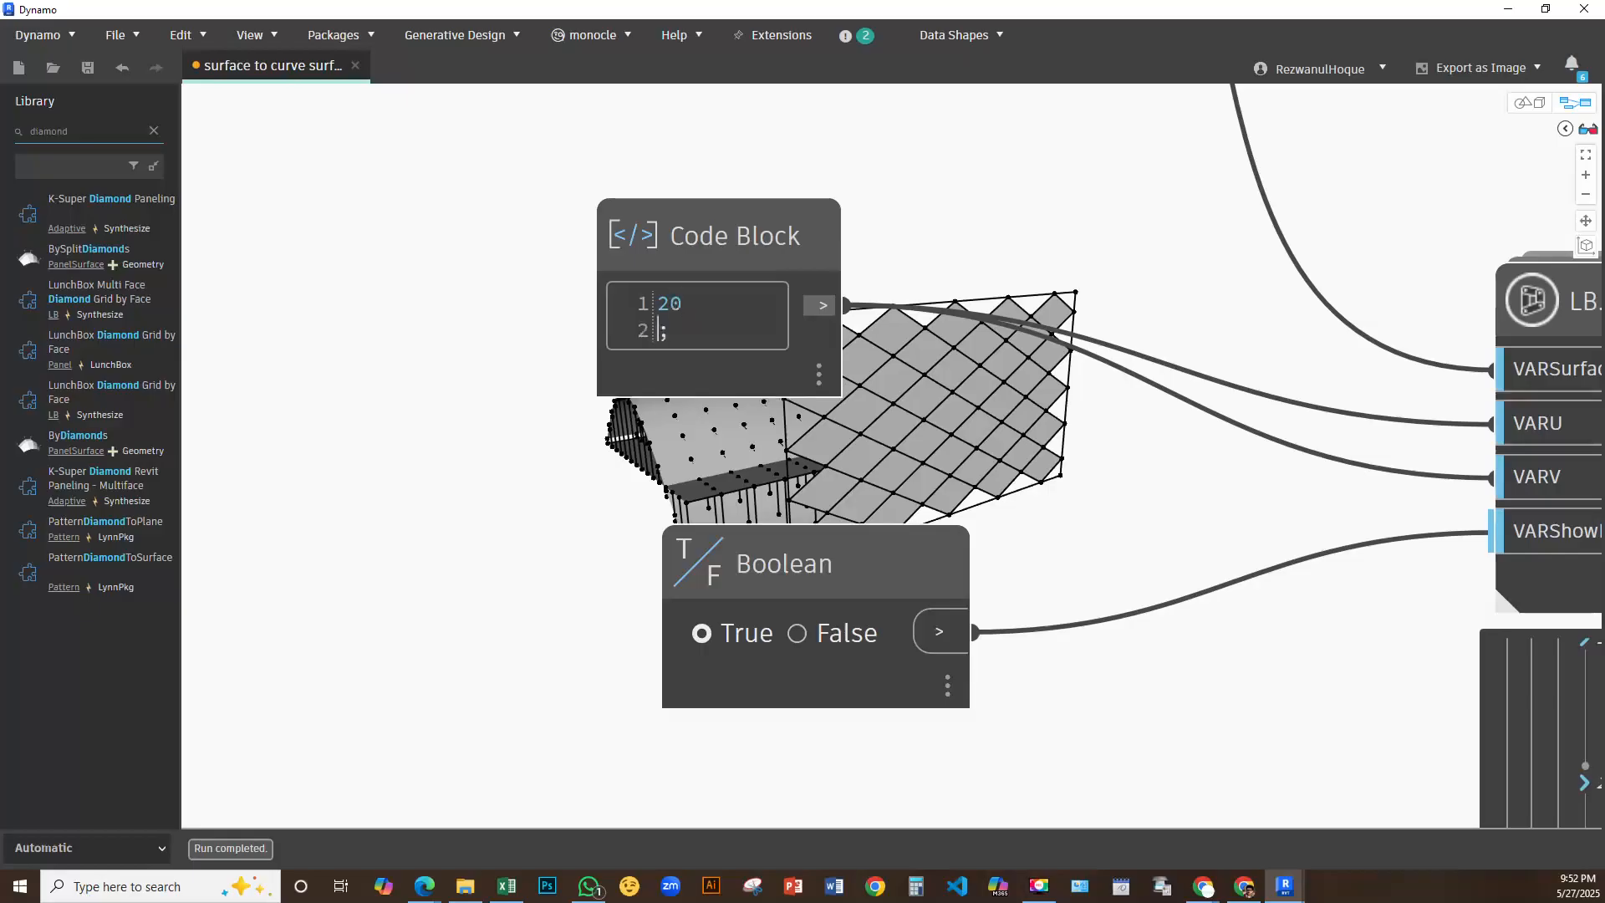
left_click(1095, 430)
middle_click_drag(1171, 523, 254, 444)
middle_click_drag(1011, 437, 273, 433)
scroll(1036, 455, "down", 2)
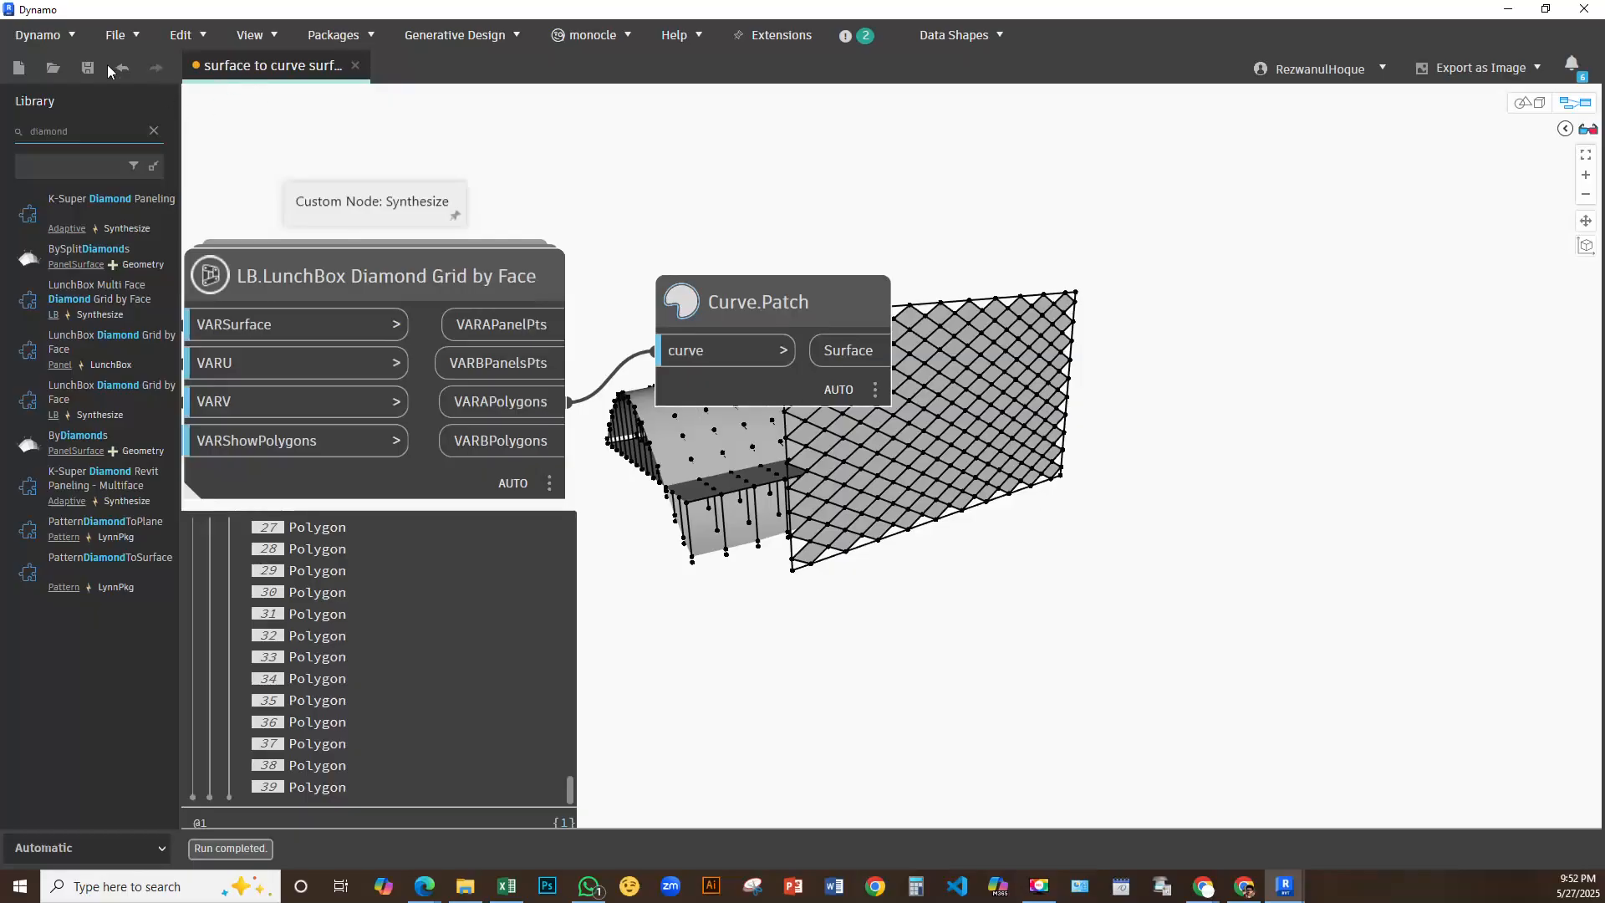
left_click(87, 67)
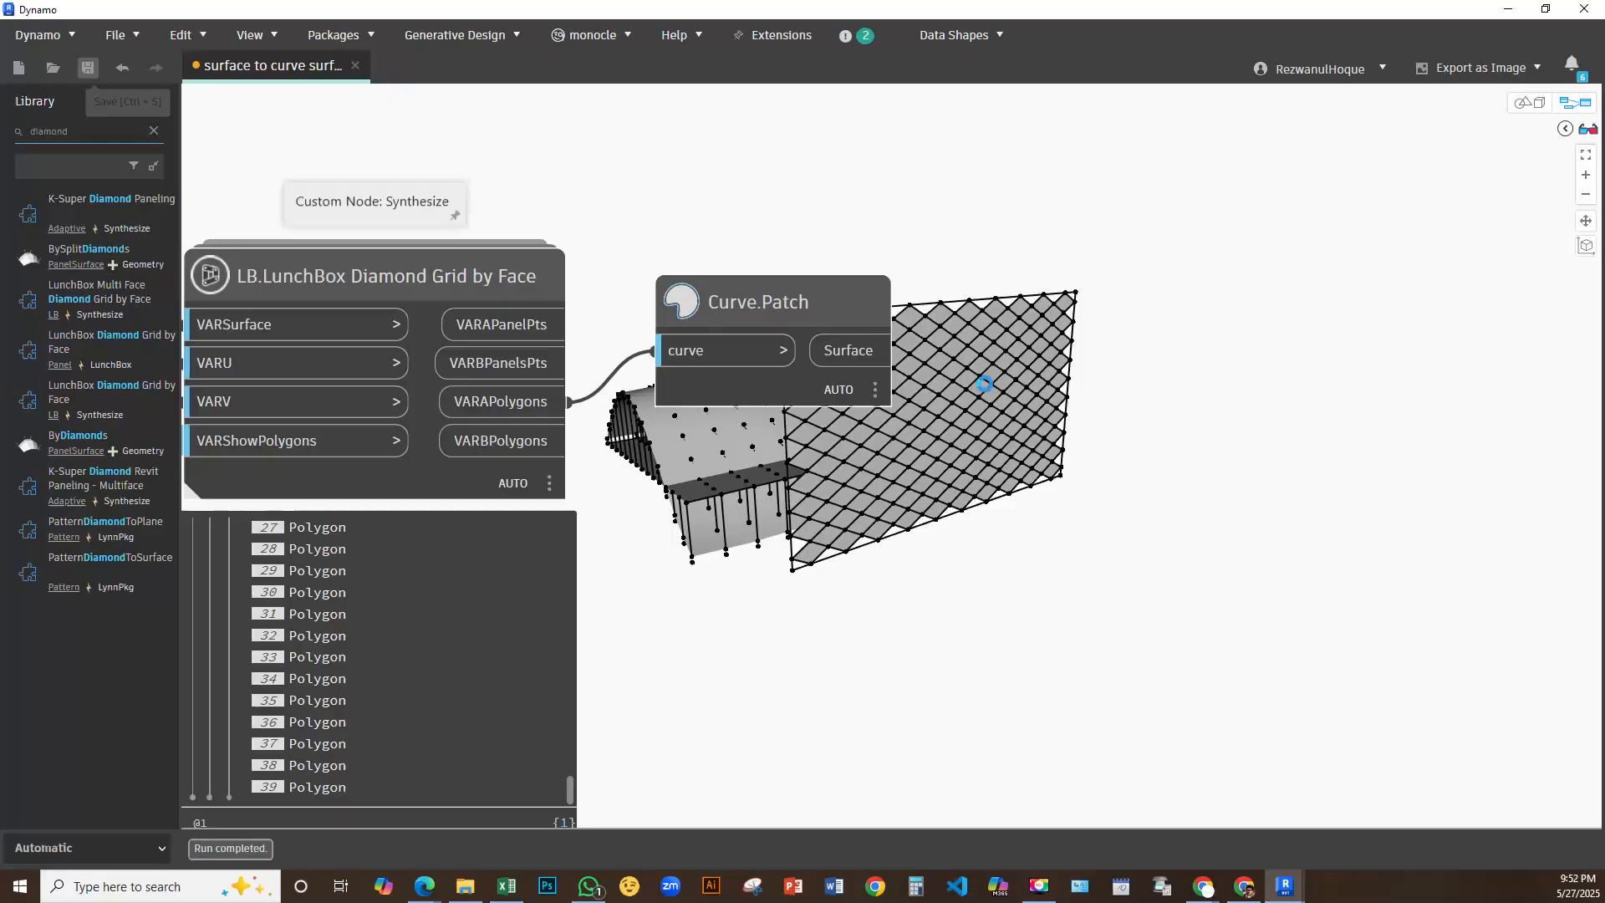
Select the Curve.Patch node and examine its diamond panel surfaces on the wall face
scroll(985, 382, "up", 4)
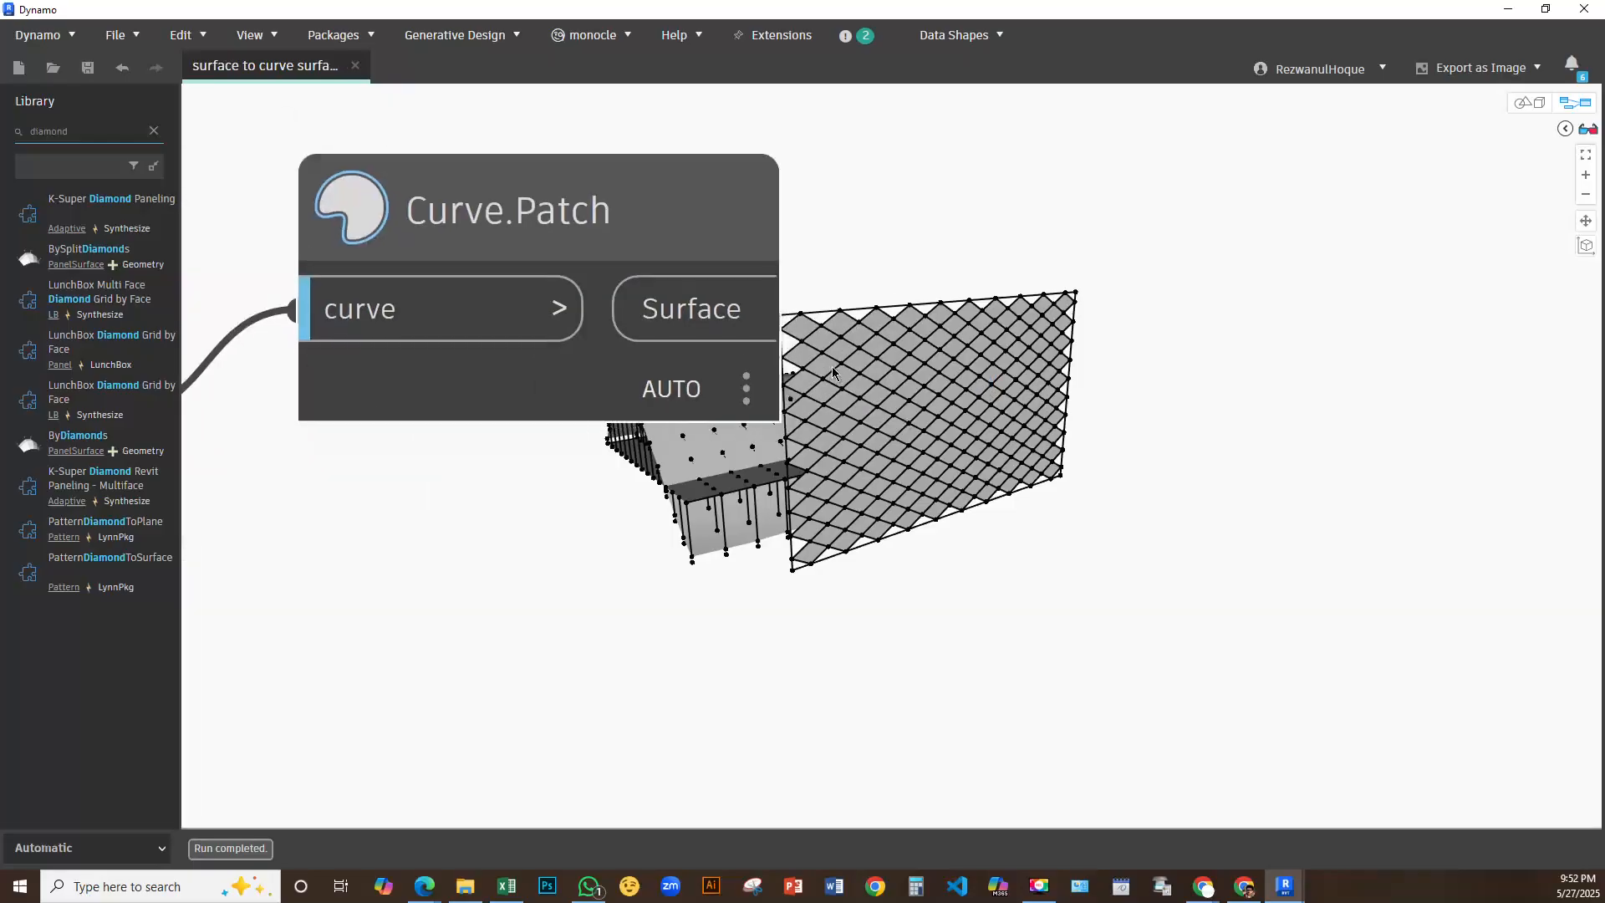
scroll(831, 367, "down", 3)
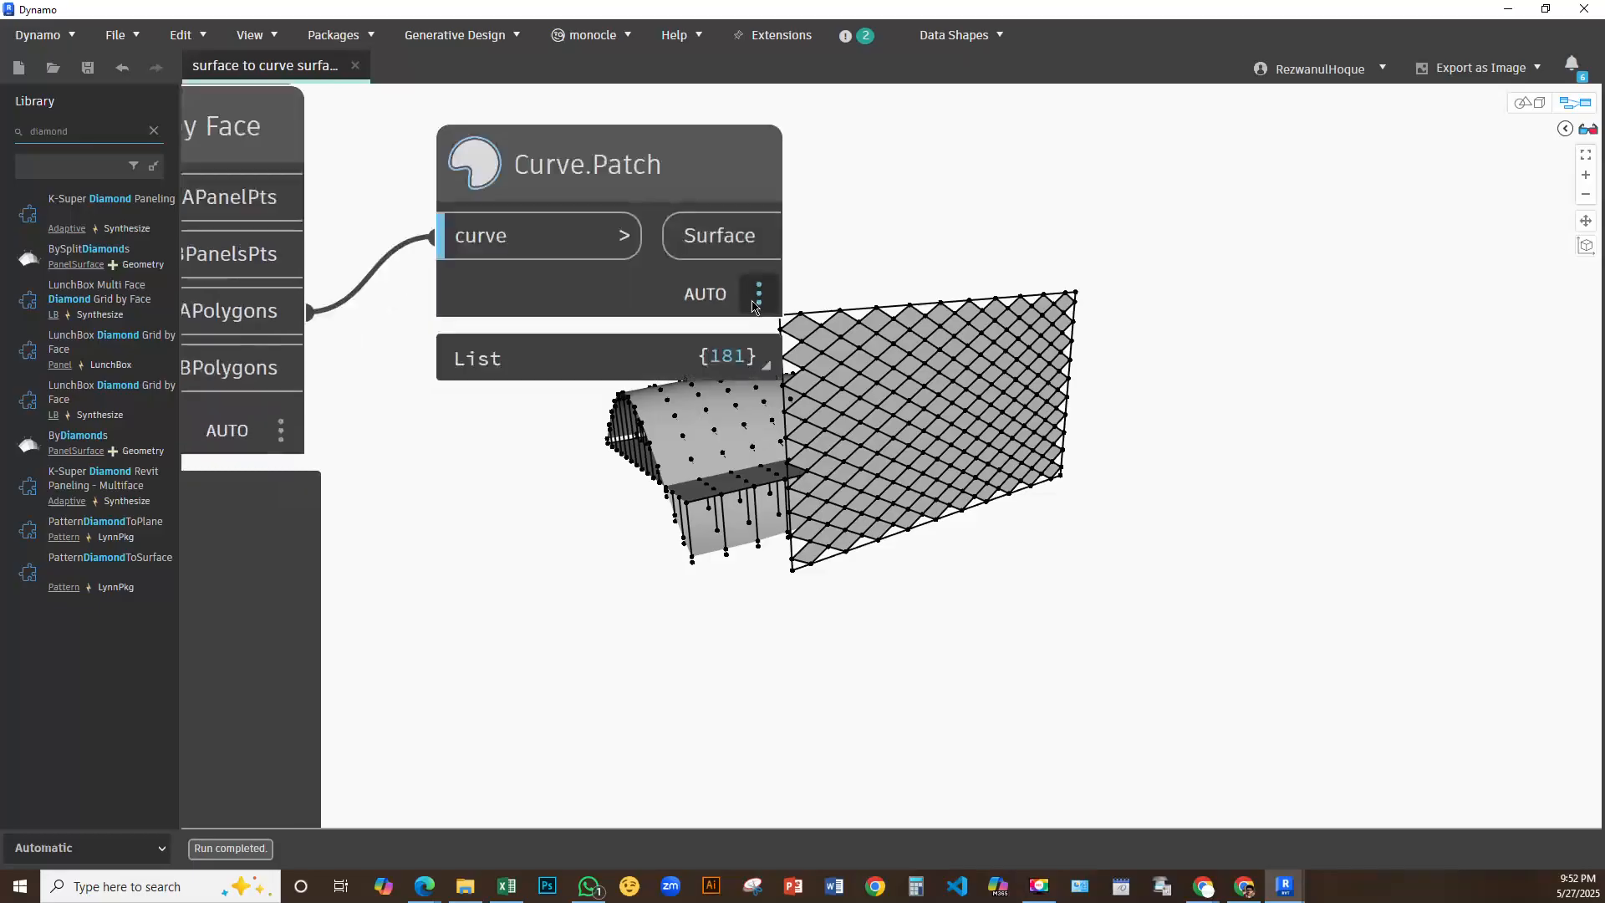
scroll(844, 341, "up", 1)
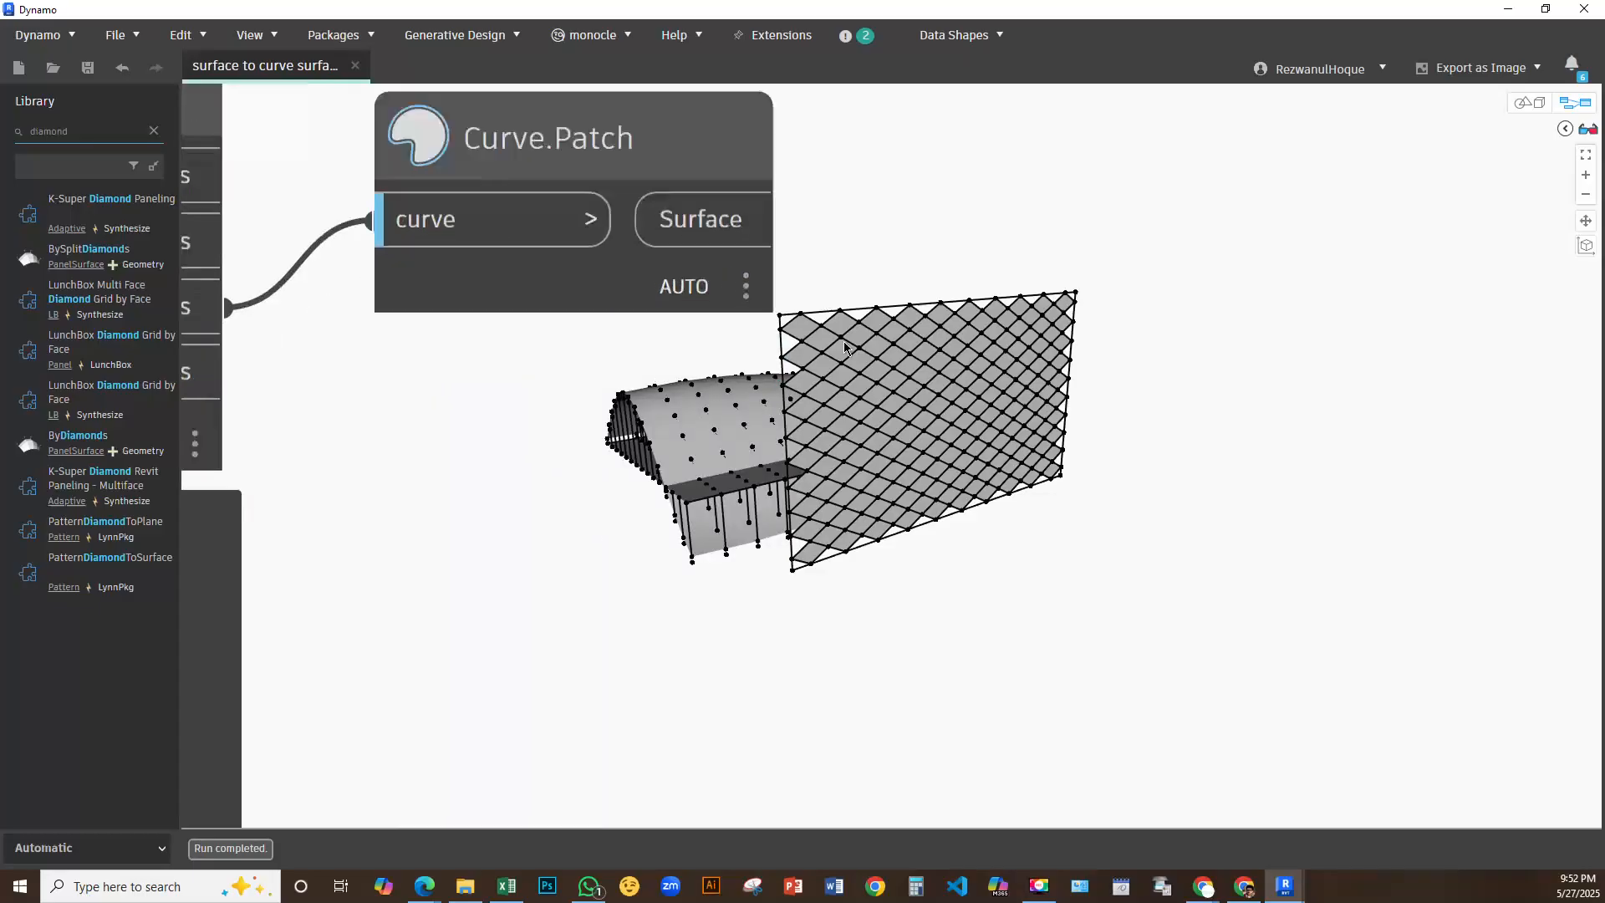
scroll(844, 341, "up", 1)
middle_click_drag(1033, 347, 1110, 452)
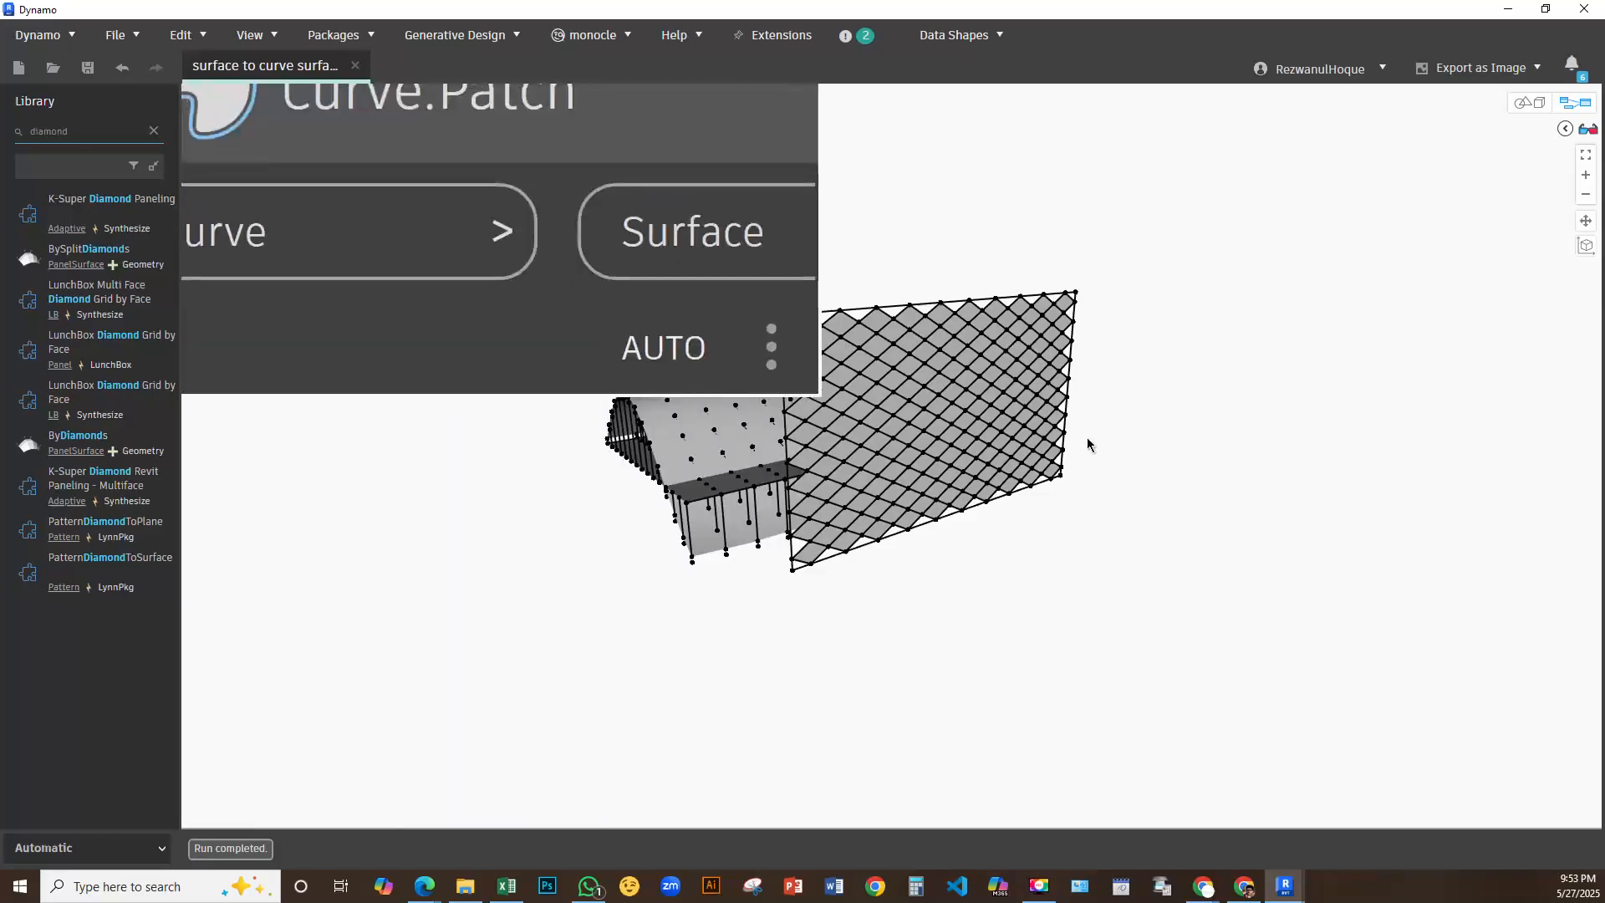
left_click(664, 290)
scroll(664, 290, "down", 1)
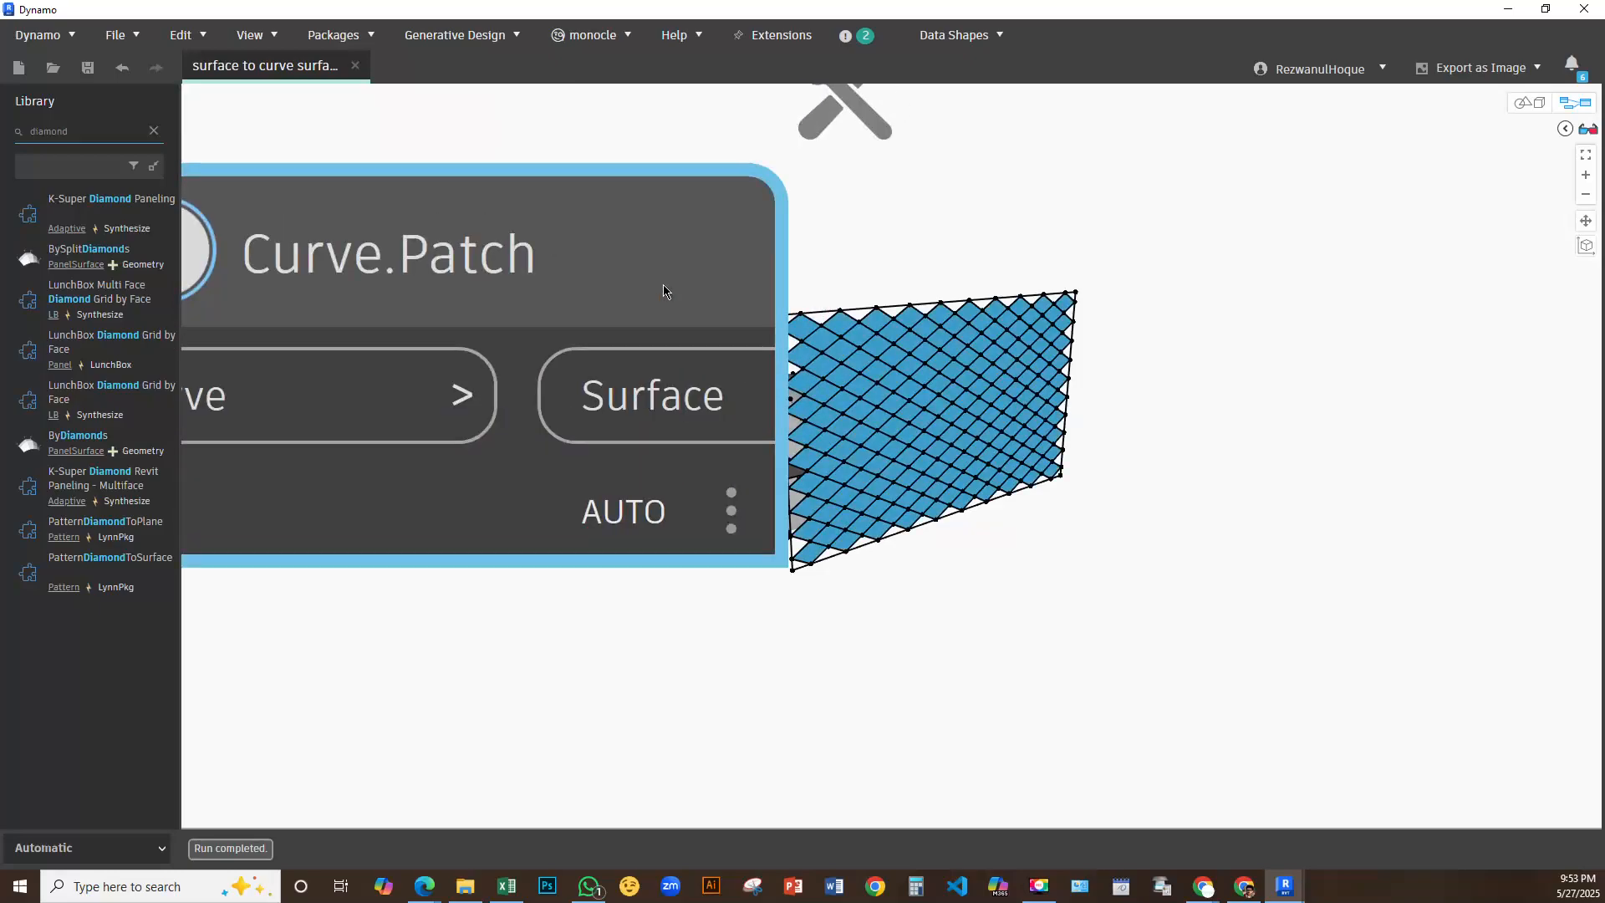
scroll(936, 301, "down", 1)
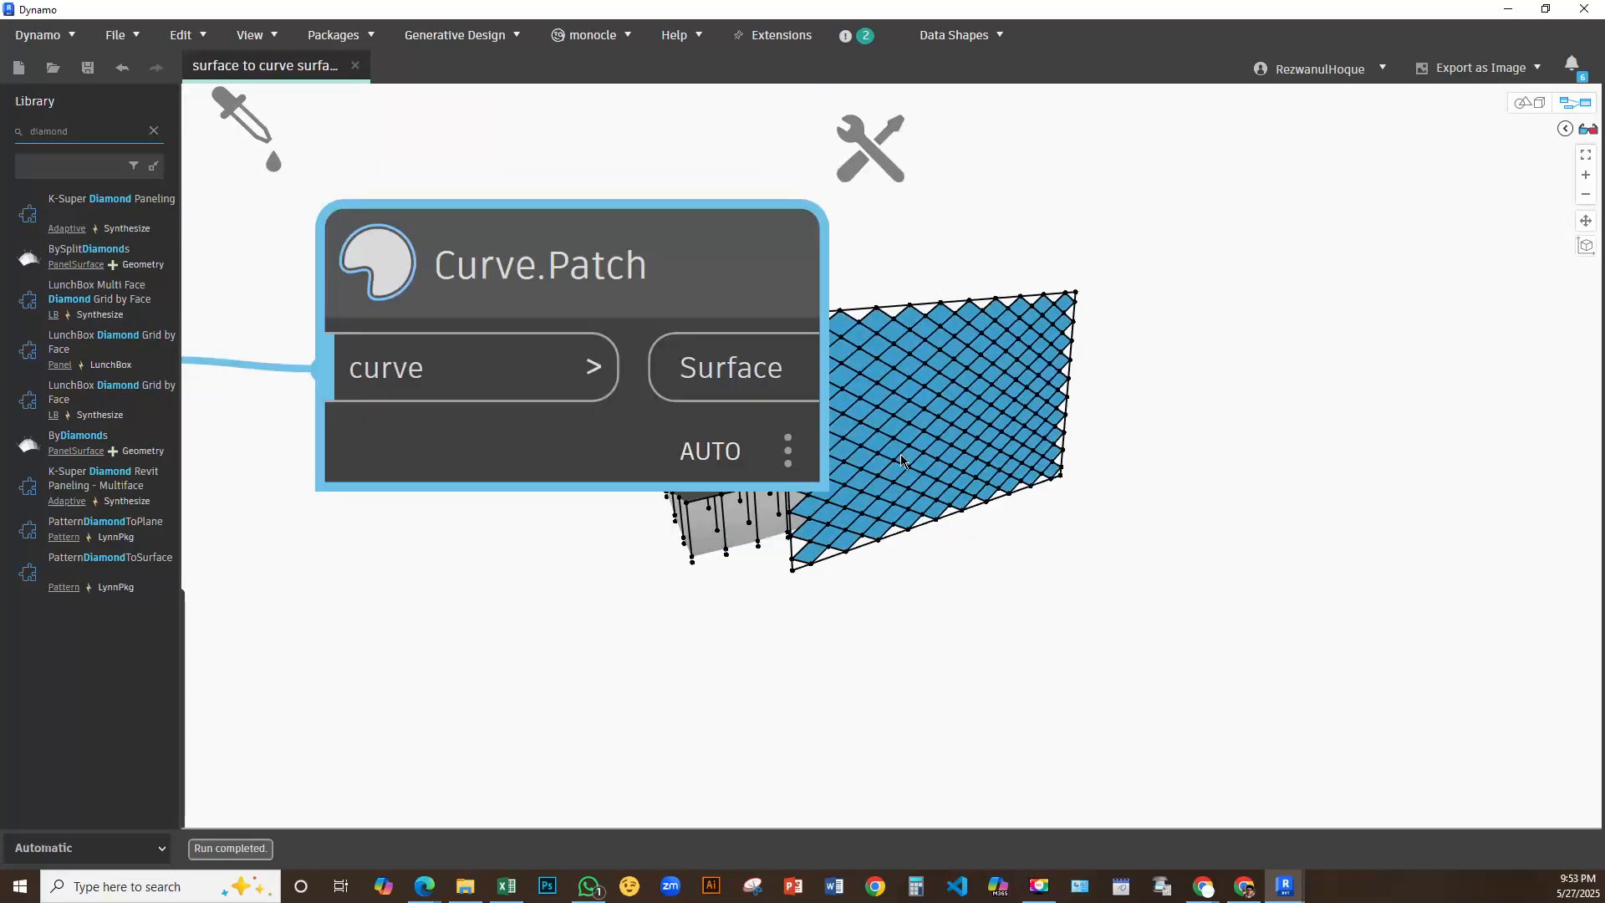
middle_click_drag(752, 393, 1067, 236)
scroll(1063, 239, "down", 1)
middle_click_drag(997, 366, 718, 339)
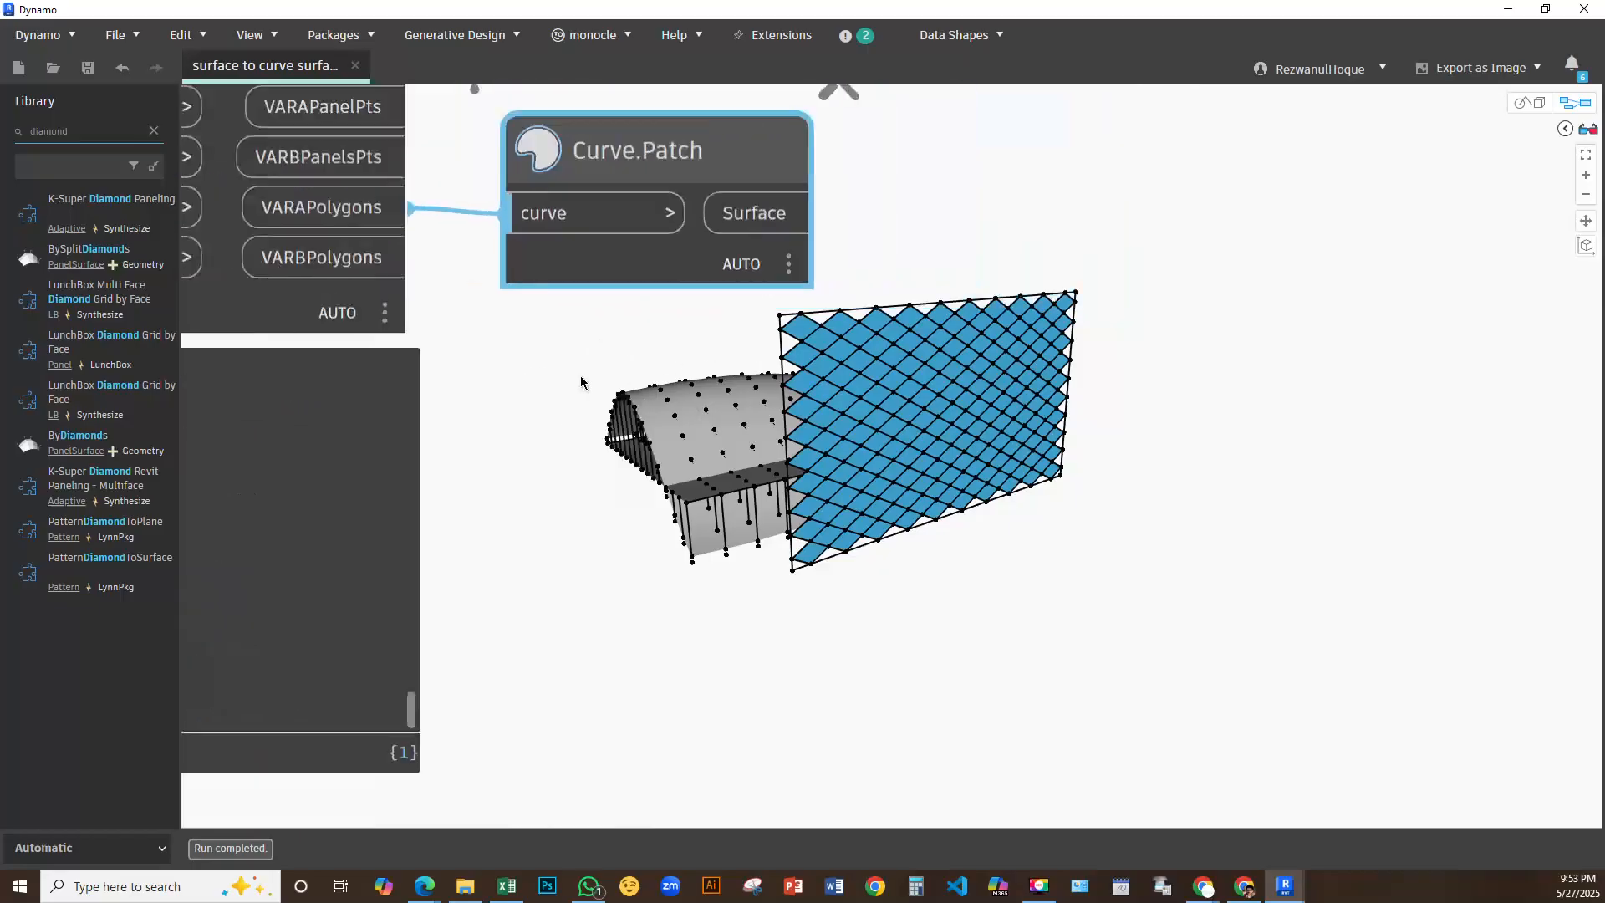
scroll(585, 368, "down", 2)
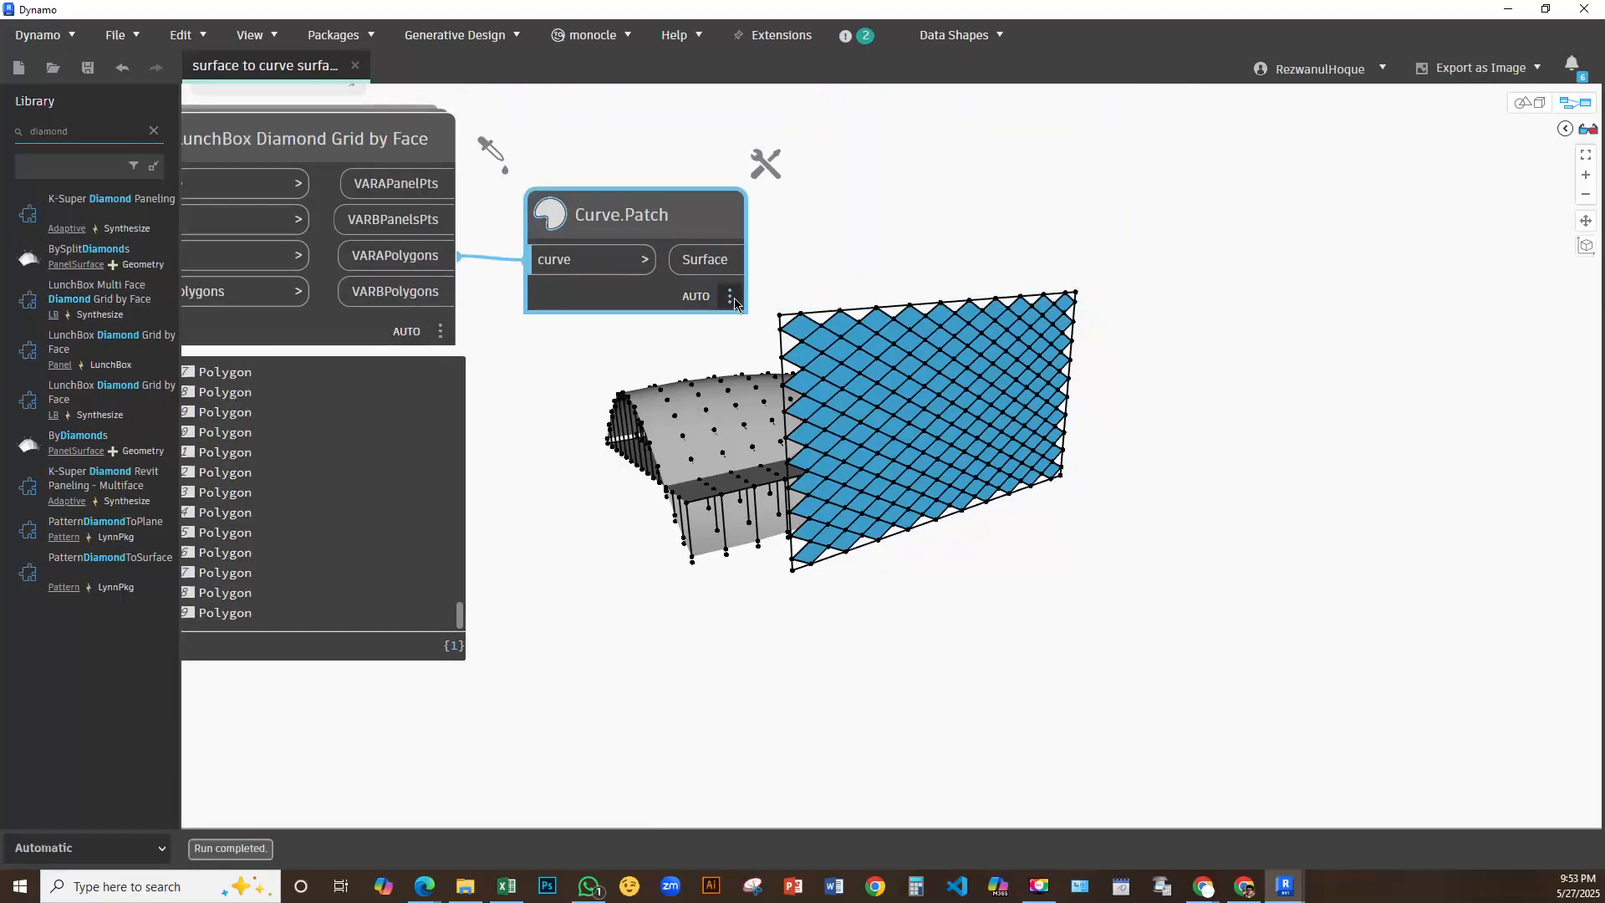
mouse_move(735, 332)
scroll(839, 328, "up", 1)
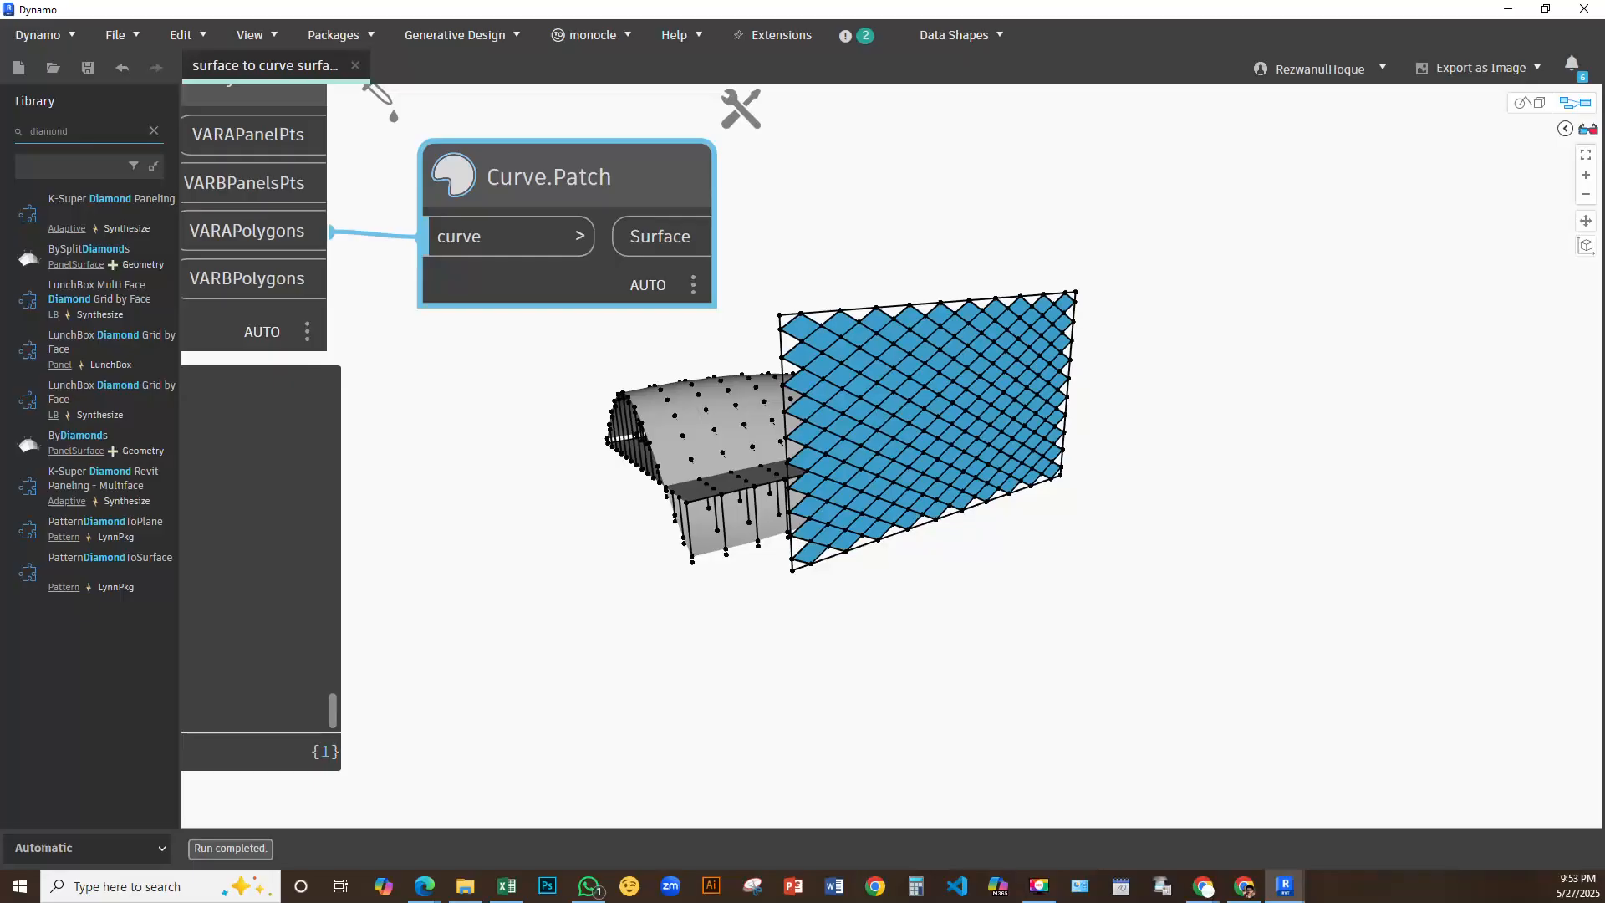
Examine the diamond patch surfaces on the wall face up close in the geometry view
key("ctrl+b")
scroll(829, 329, "up", 5)
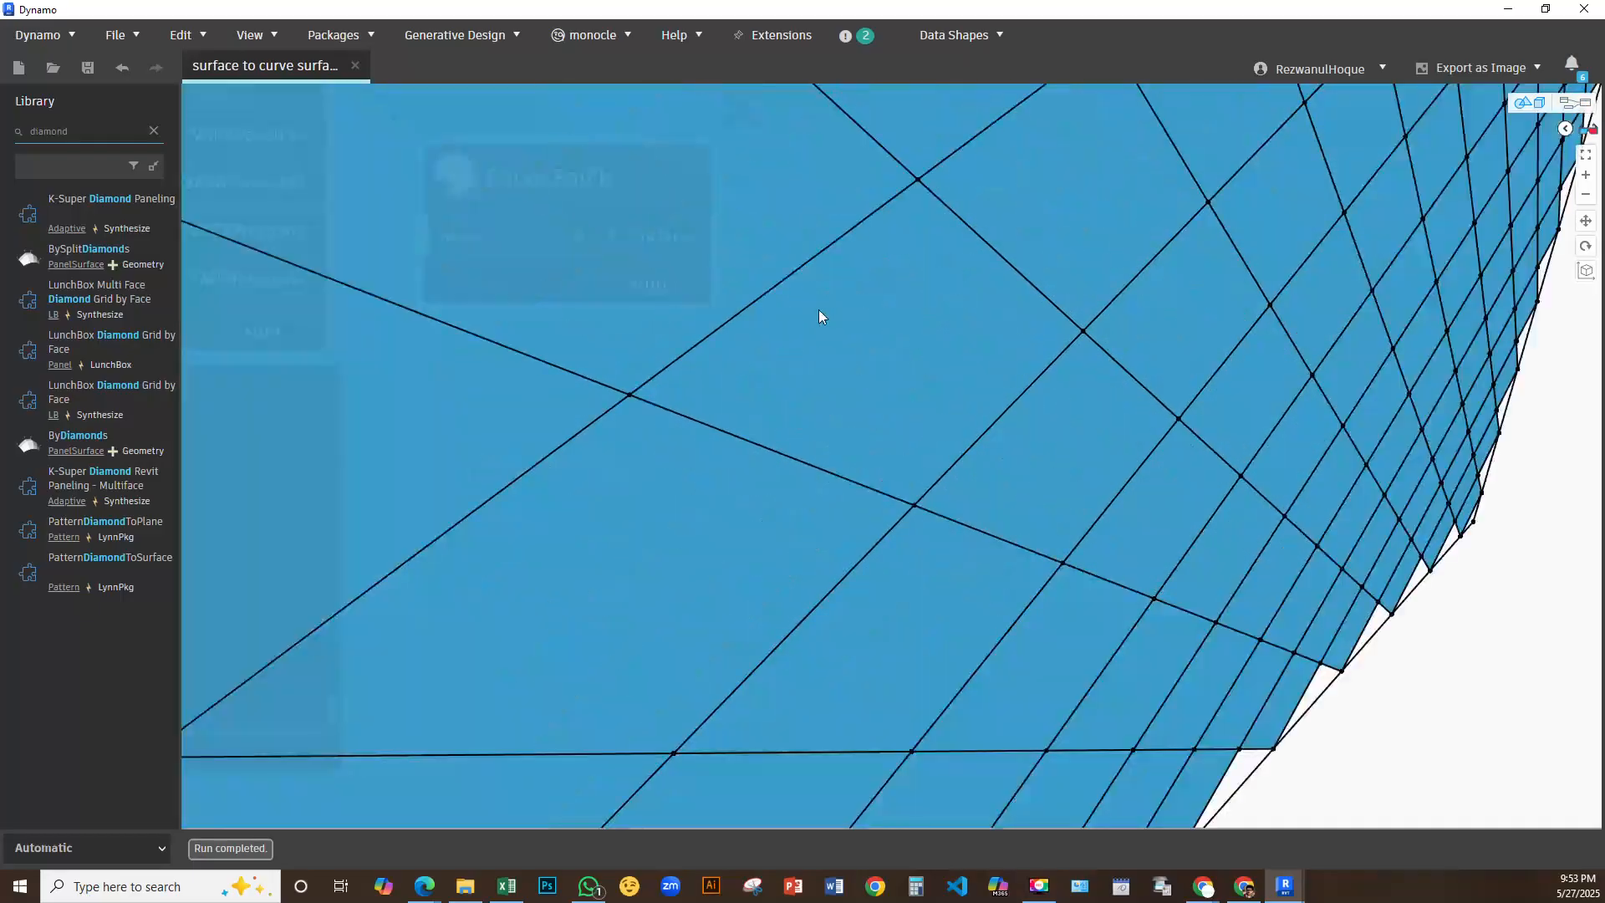
scroll(800, 234, "down", 3)
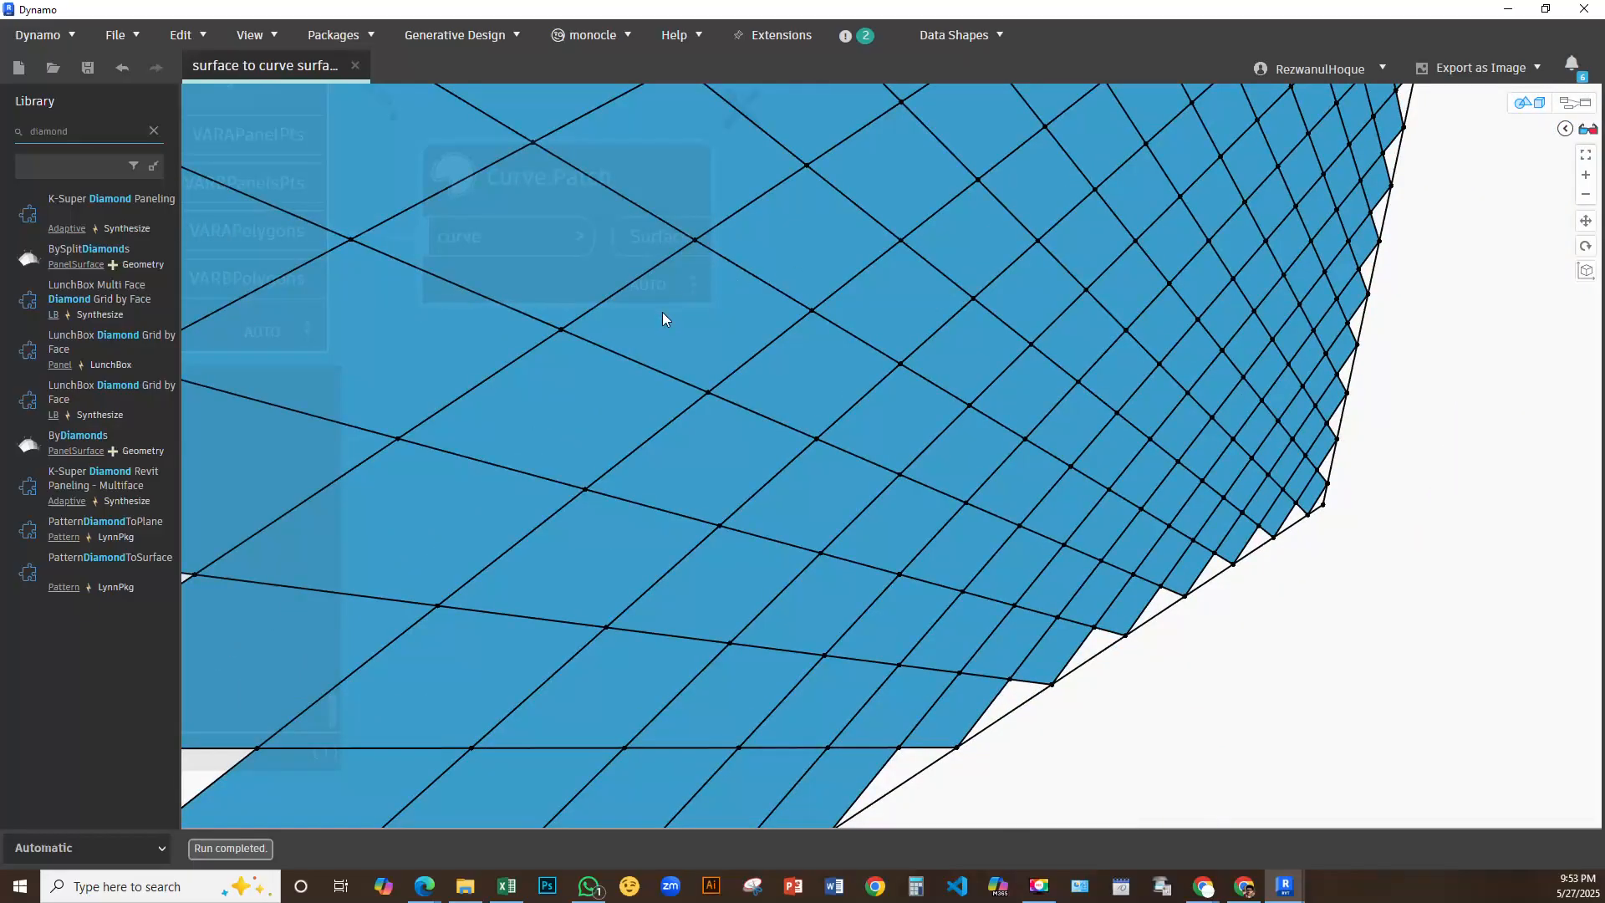
key("ctrl+2")
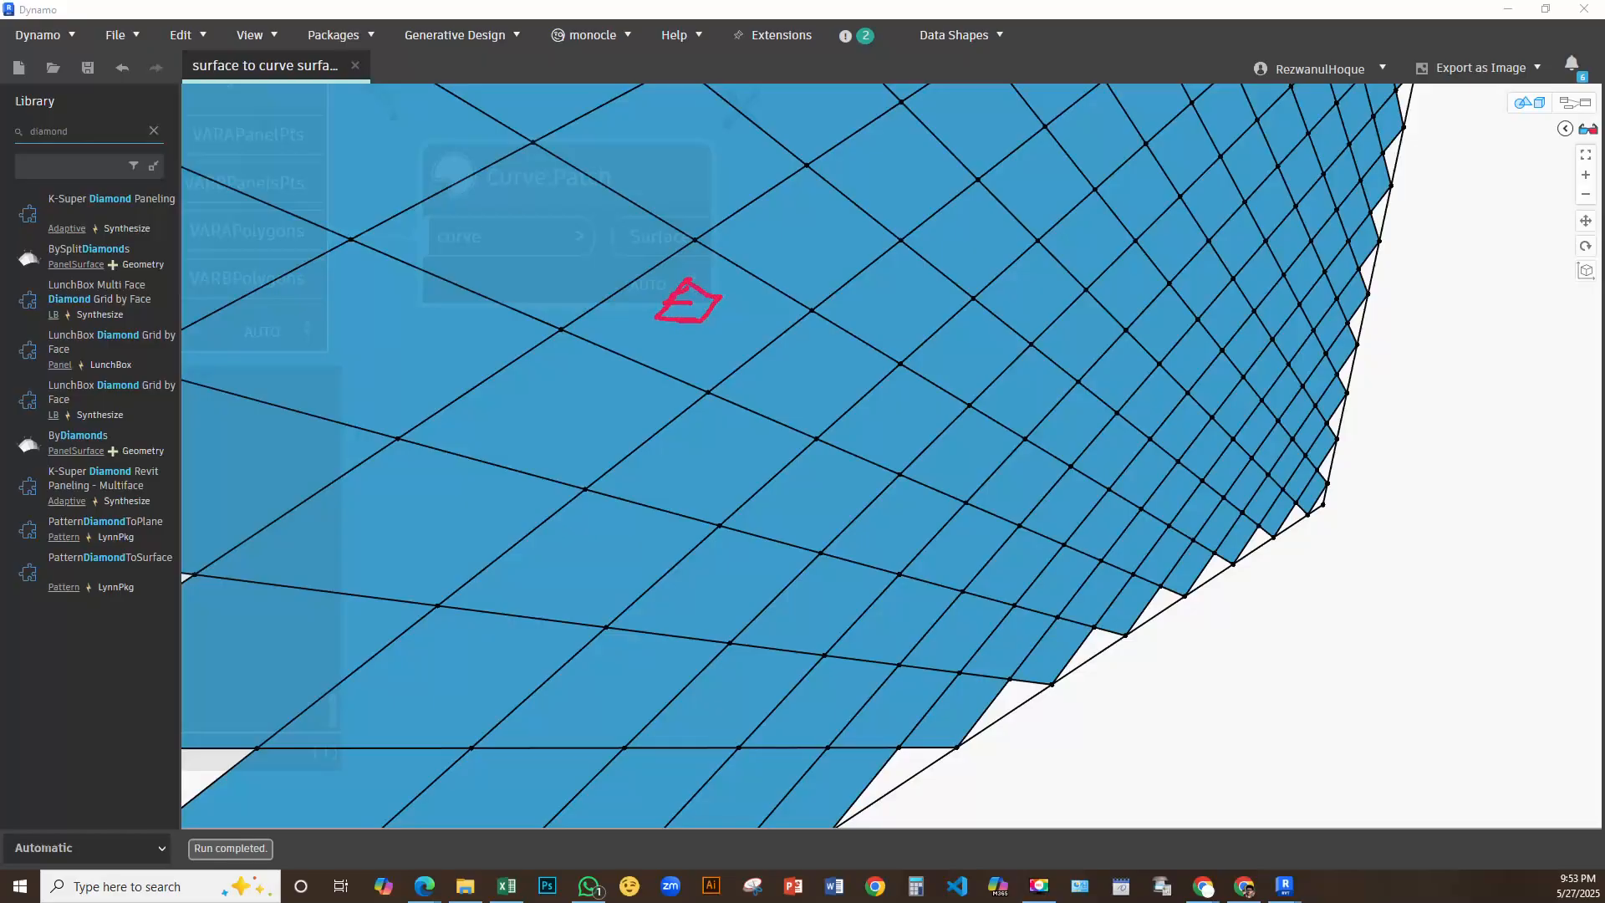
mouse_move(808, 202)
left_mouse_down()
mouse_move(751, 243)
mouse_move(804, 266)
mouse_move(936, 177)
mouse_move(871, 138)
left_mouse_up()
key("e")
scroll(917, 474, "down", 5)
scroll(1031, 351, "up", 1)
left_click(1528, 101)
Search the canvas for "offset" and browse the matching nodes
middle_click_drag(540, 426, 719, 444)
right_click(693, 496)
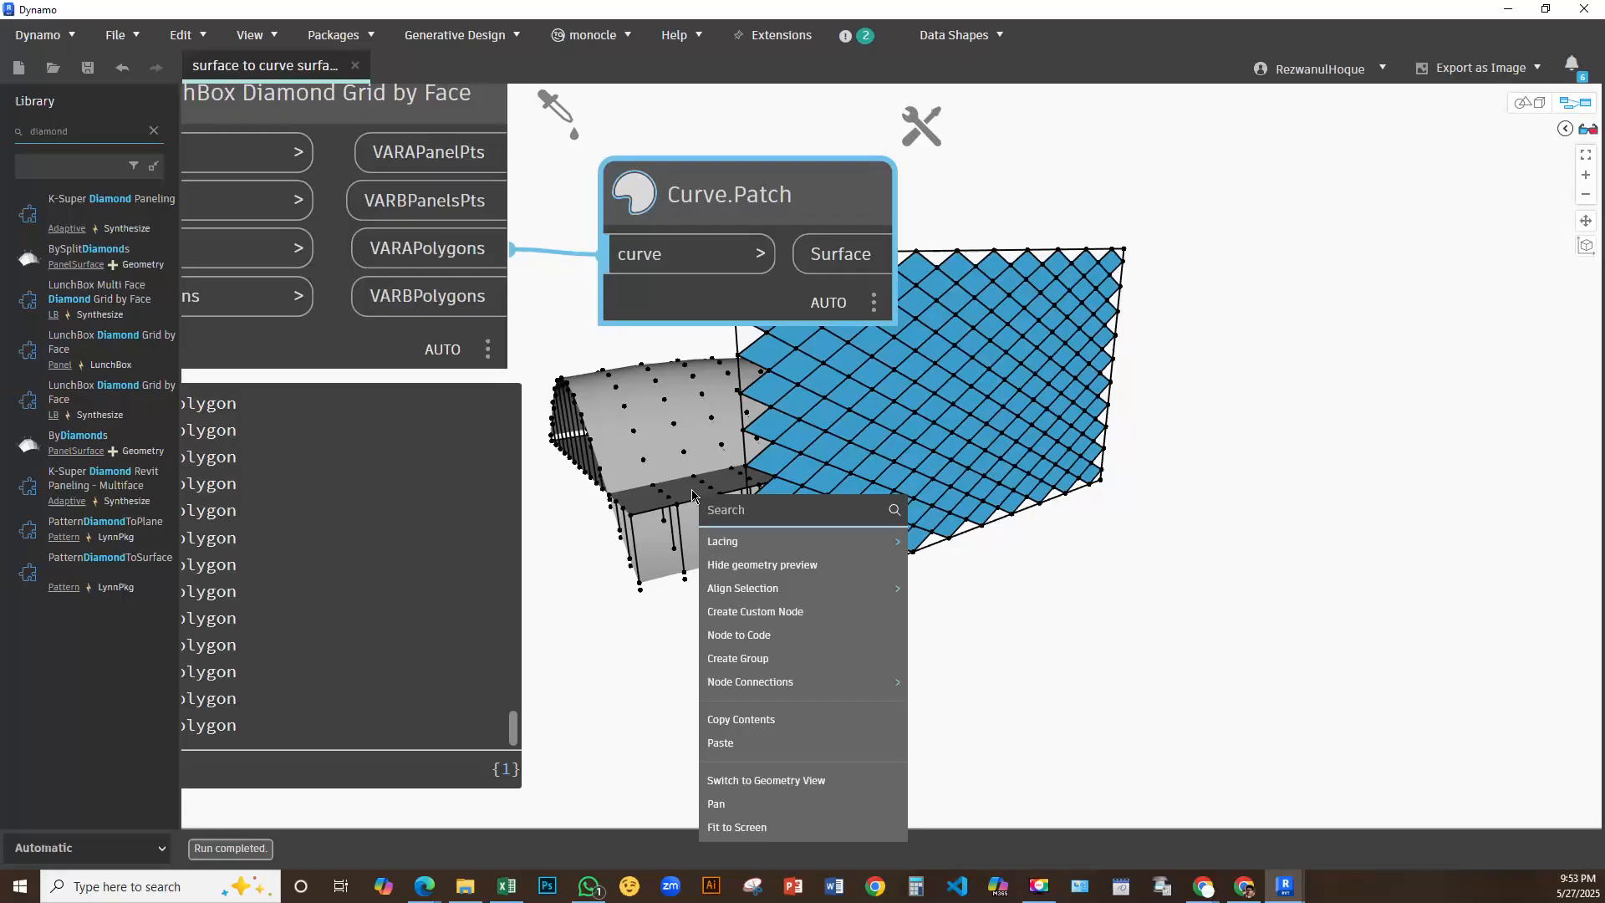
type("off")
left_click(802, 431)
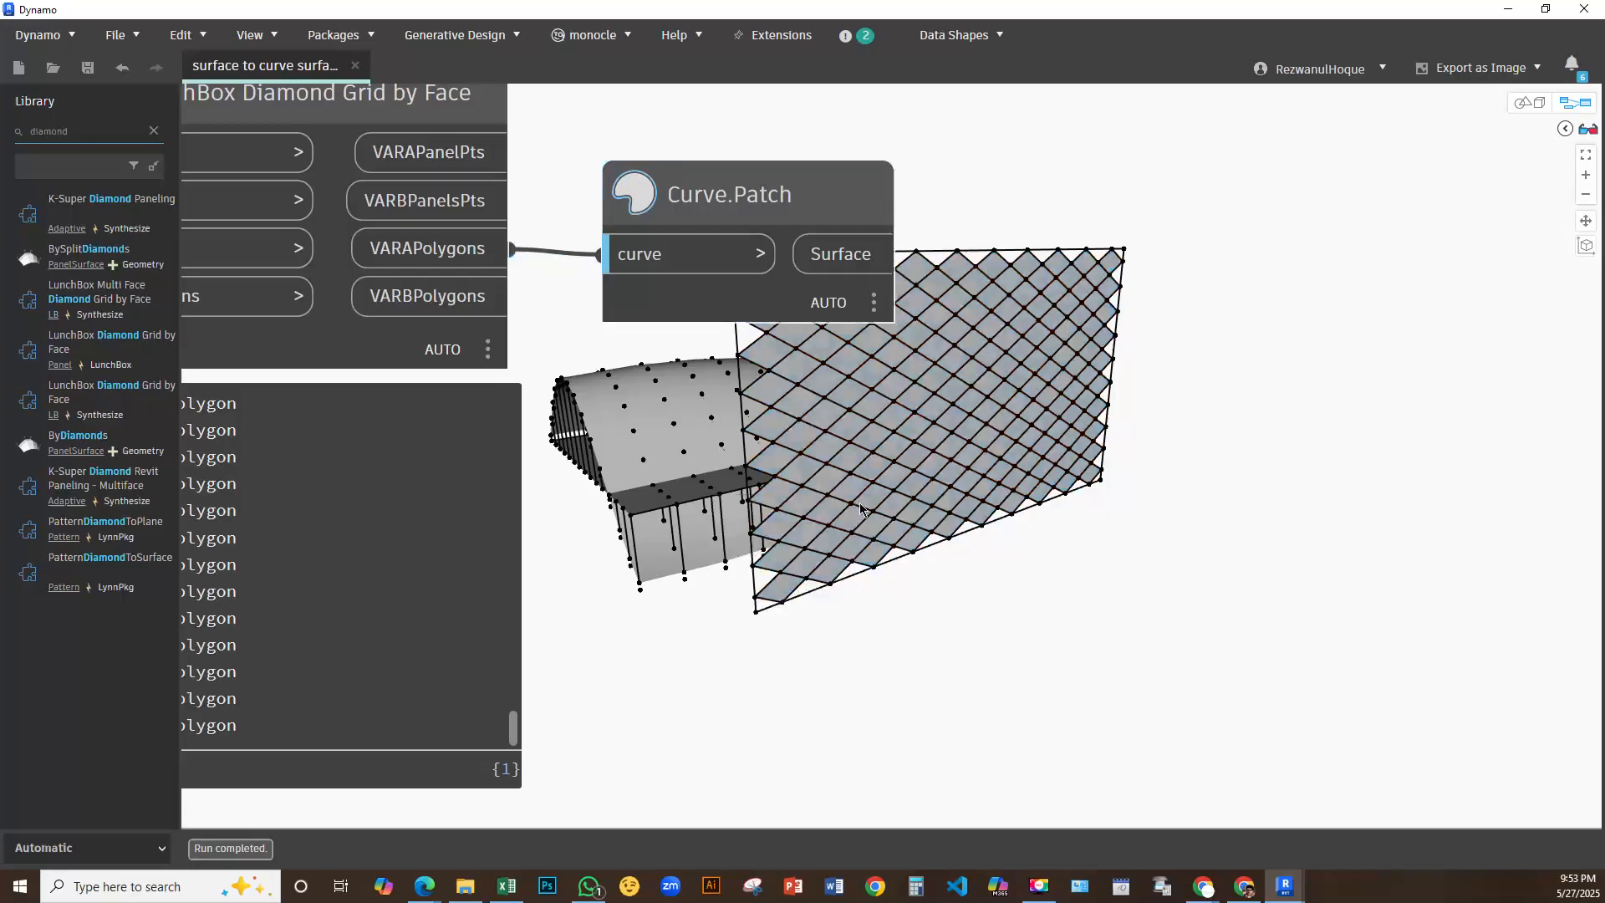
right_click(862, 509)
left_click(856, 451)
right_click(880, 534)
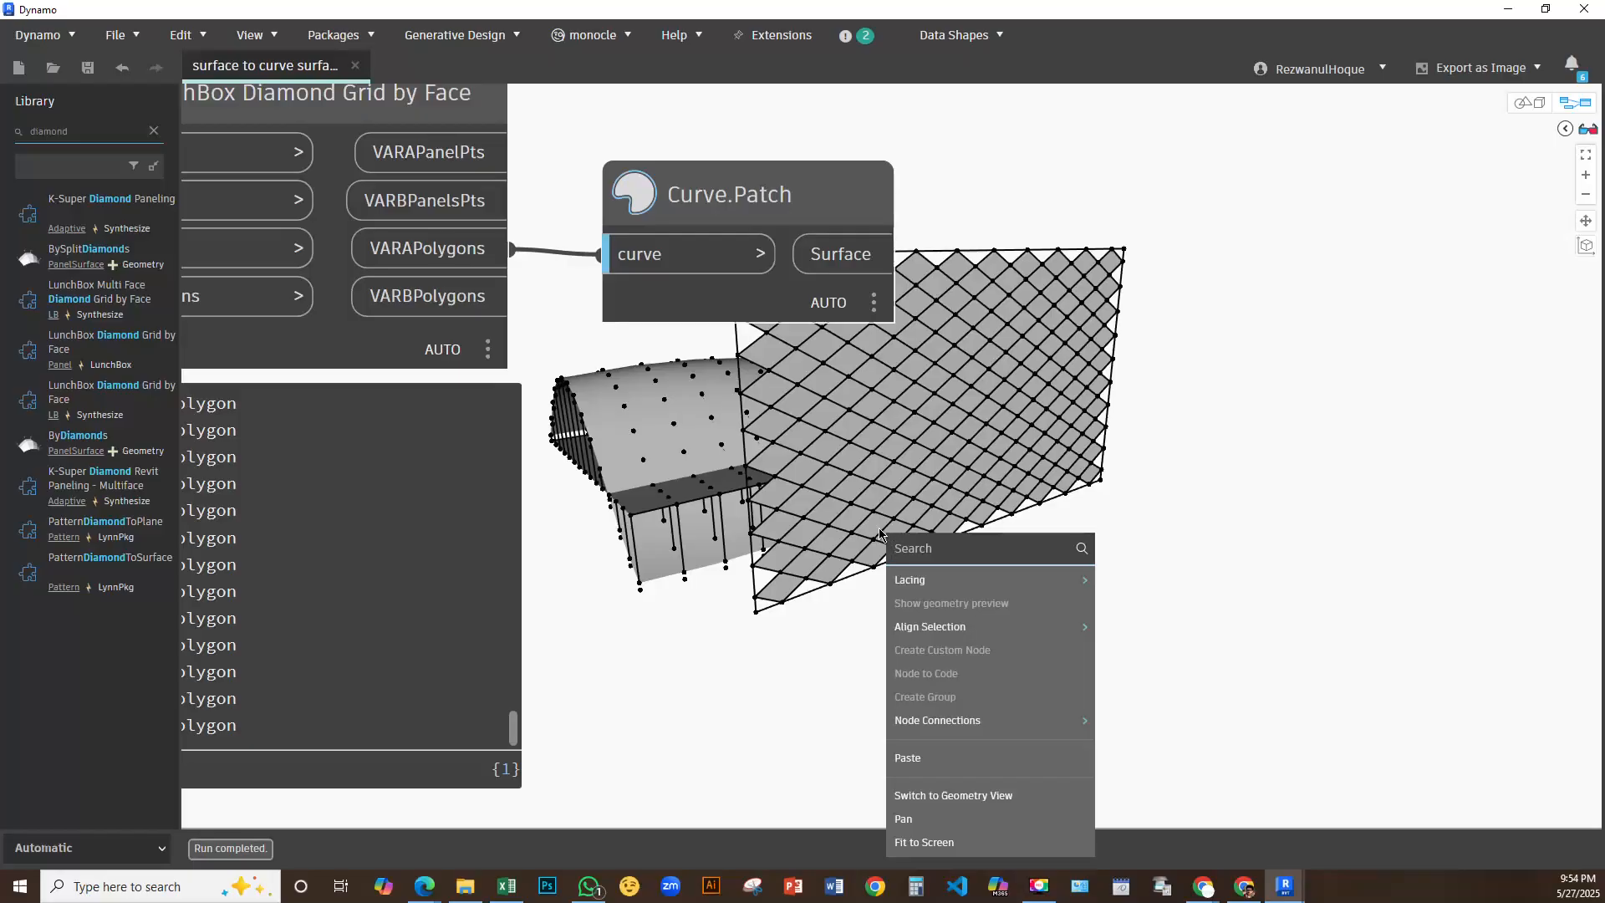
type("off")
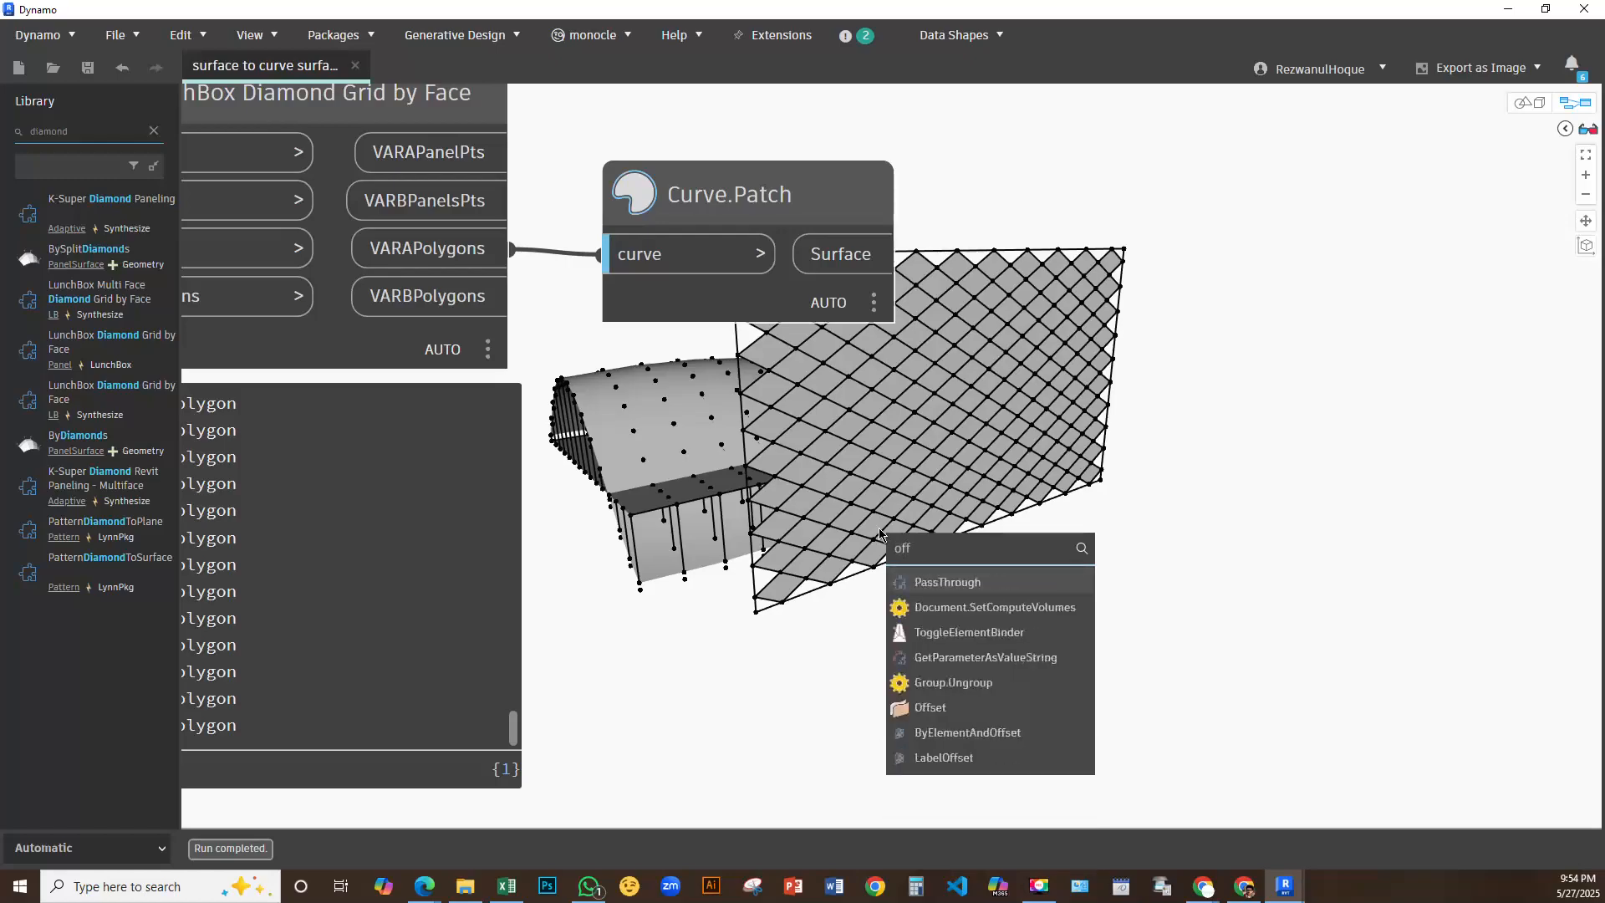
type("set")
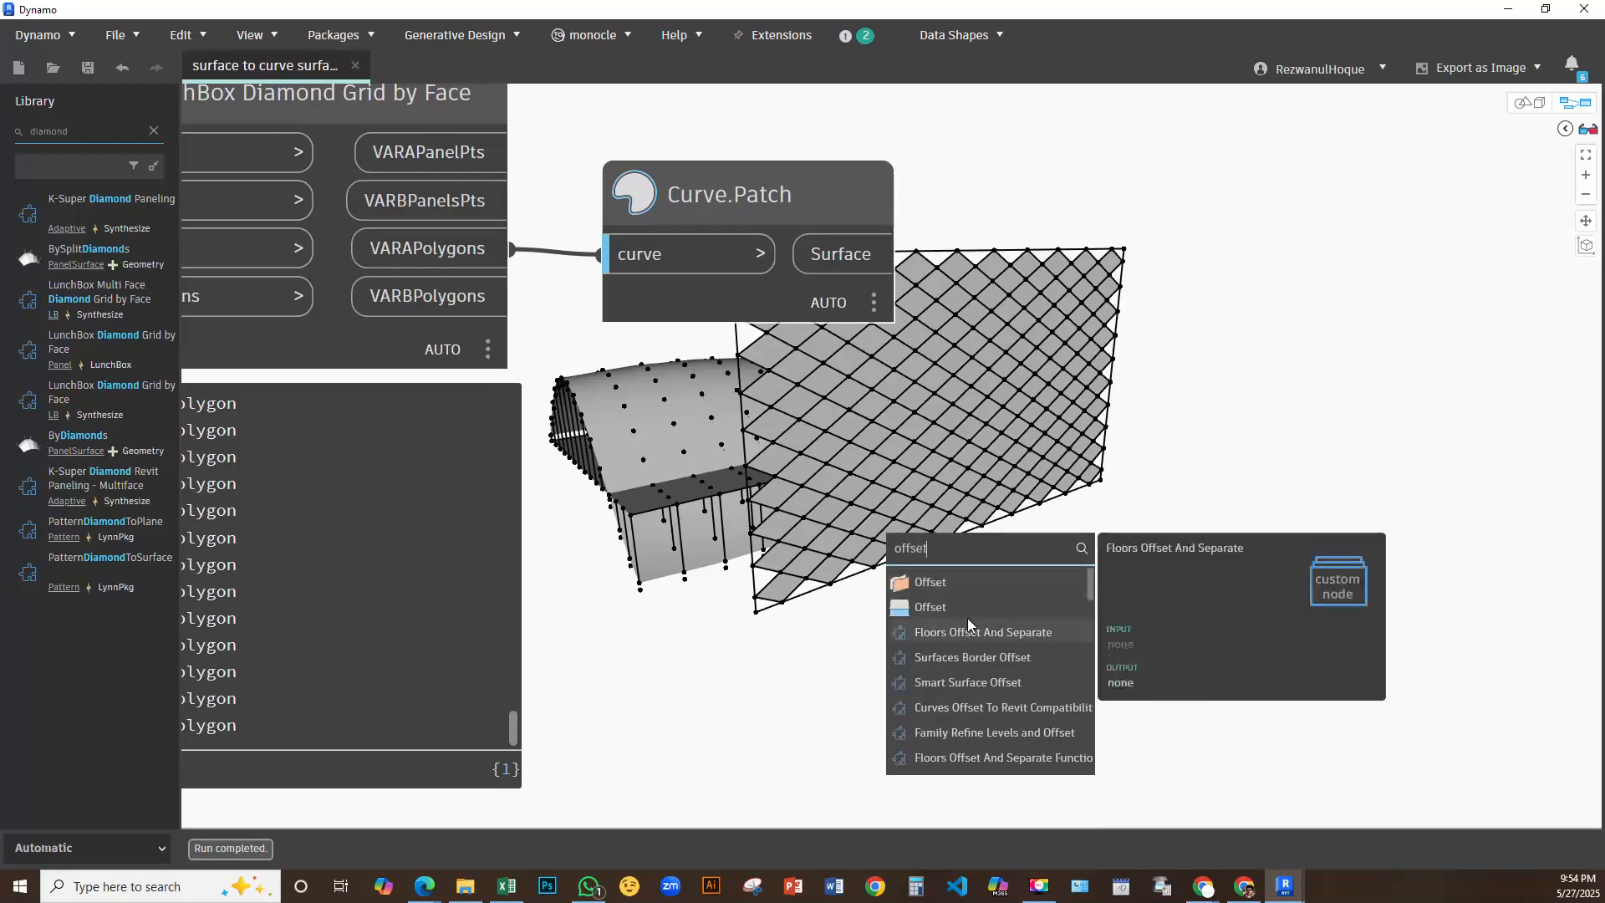
scroll(1000, 720, "down", 1)
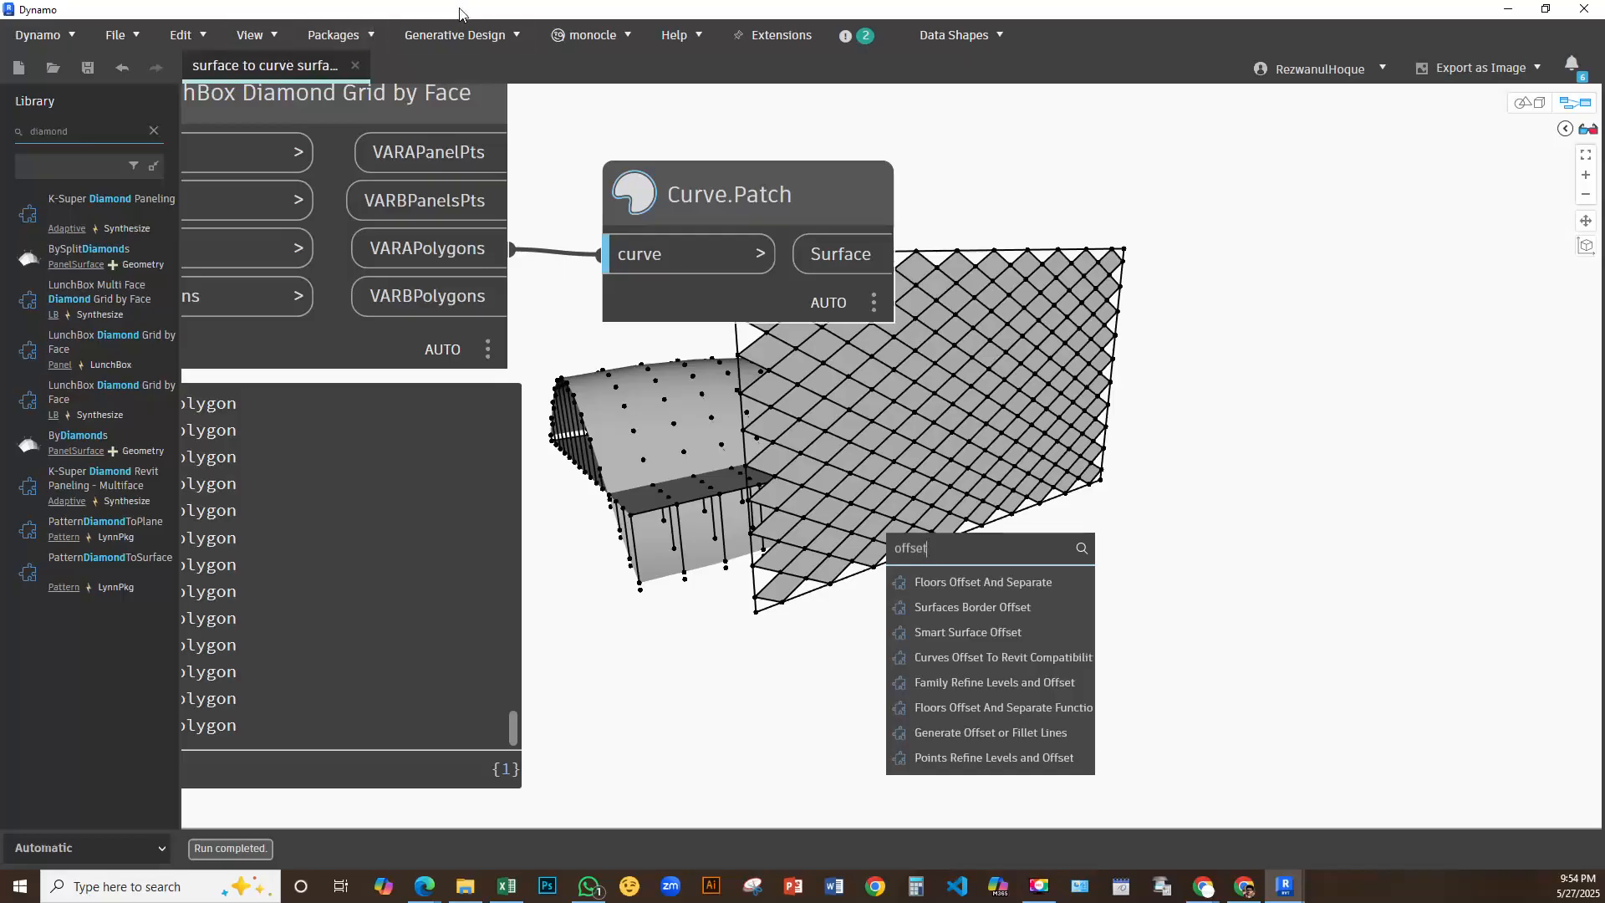
Search the node library for "offset" and add the PolyCurve.OffsetMany and Curve.OffsetMany nodes to the canvas
left_click_drag(92, 131, 20, 140)
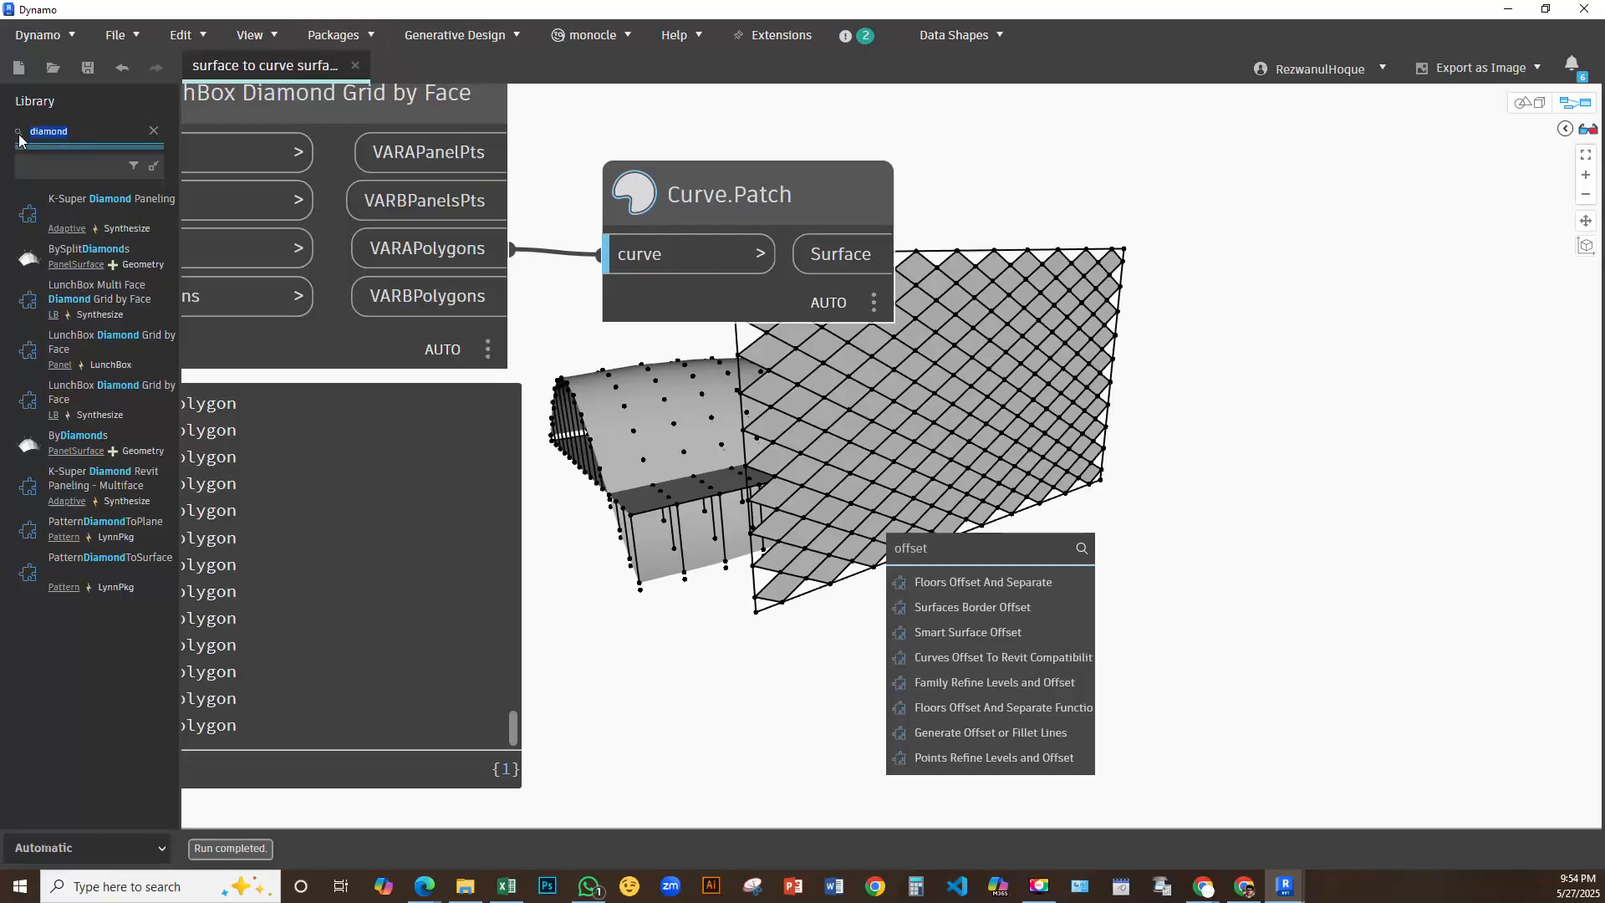
type("offset")
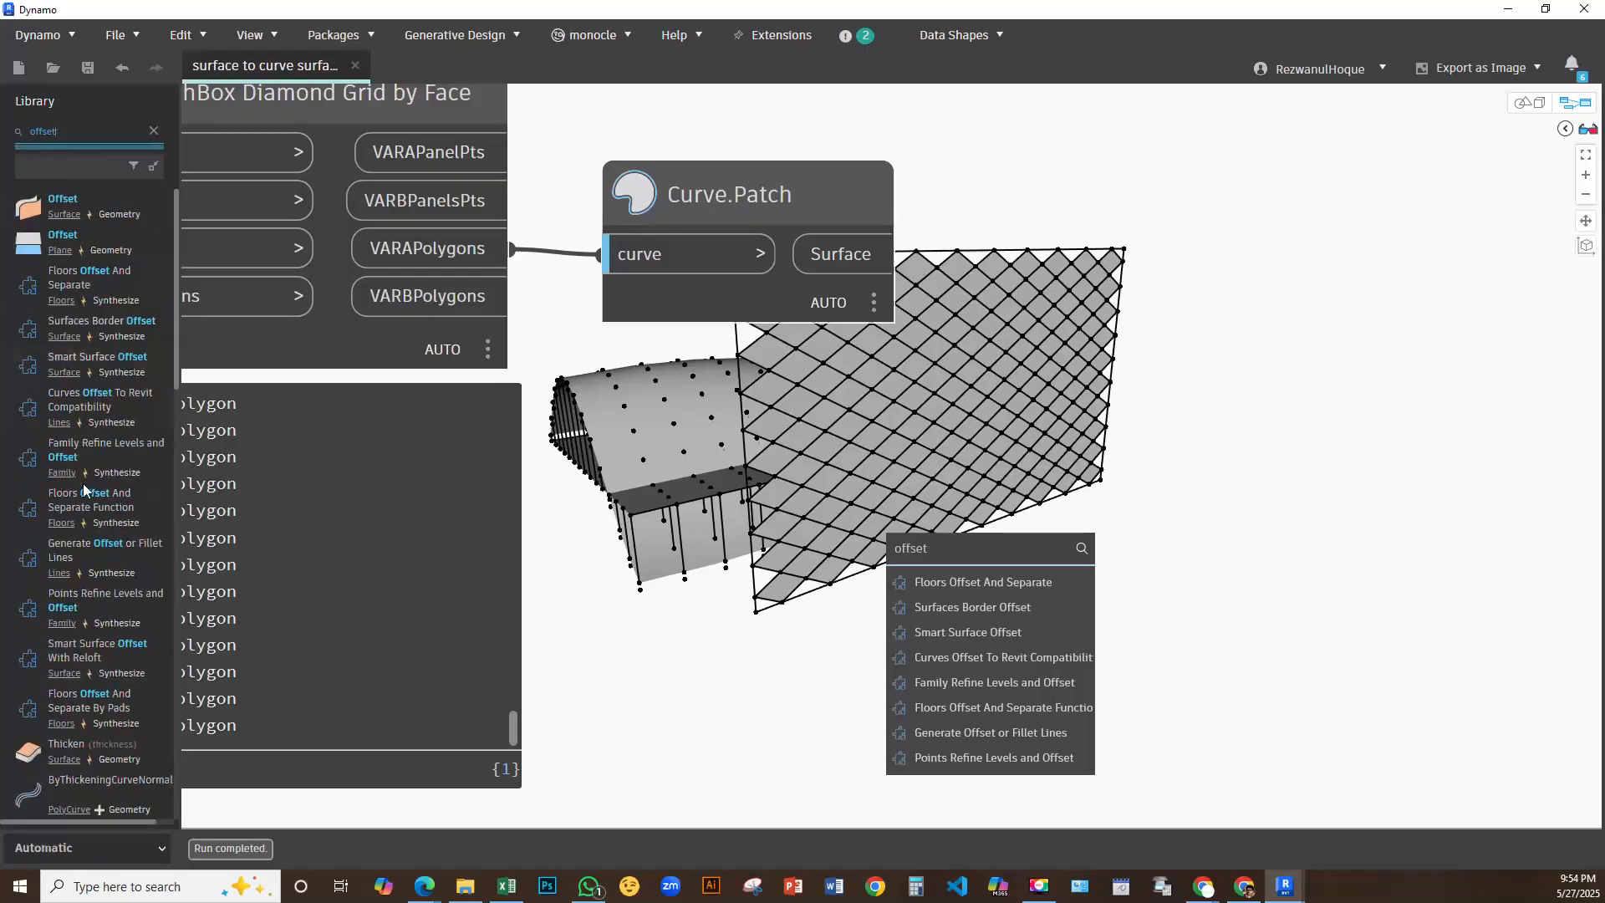
scroll(83, 485, "down", 5)
scroll(83, 484, "down", 10)
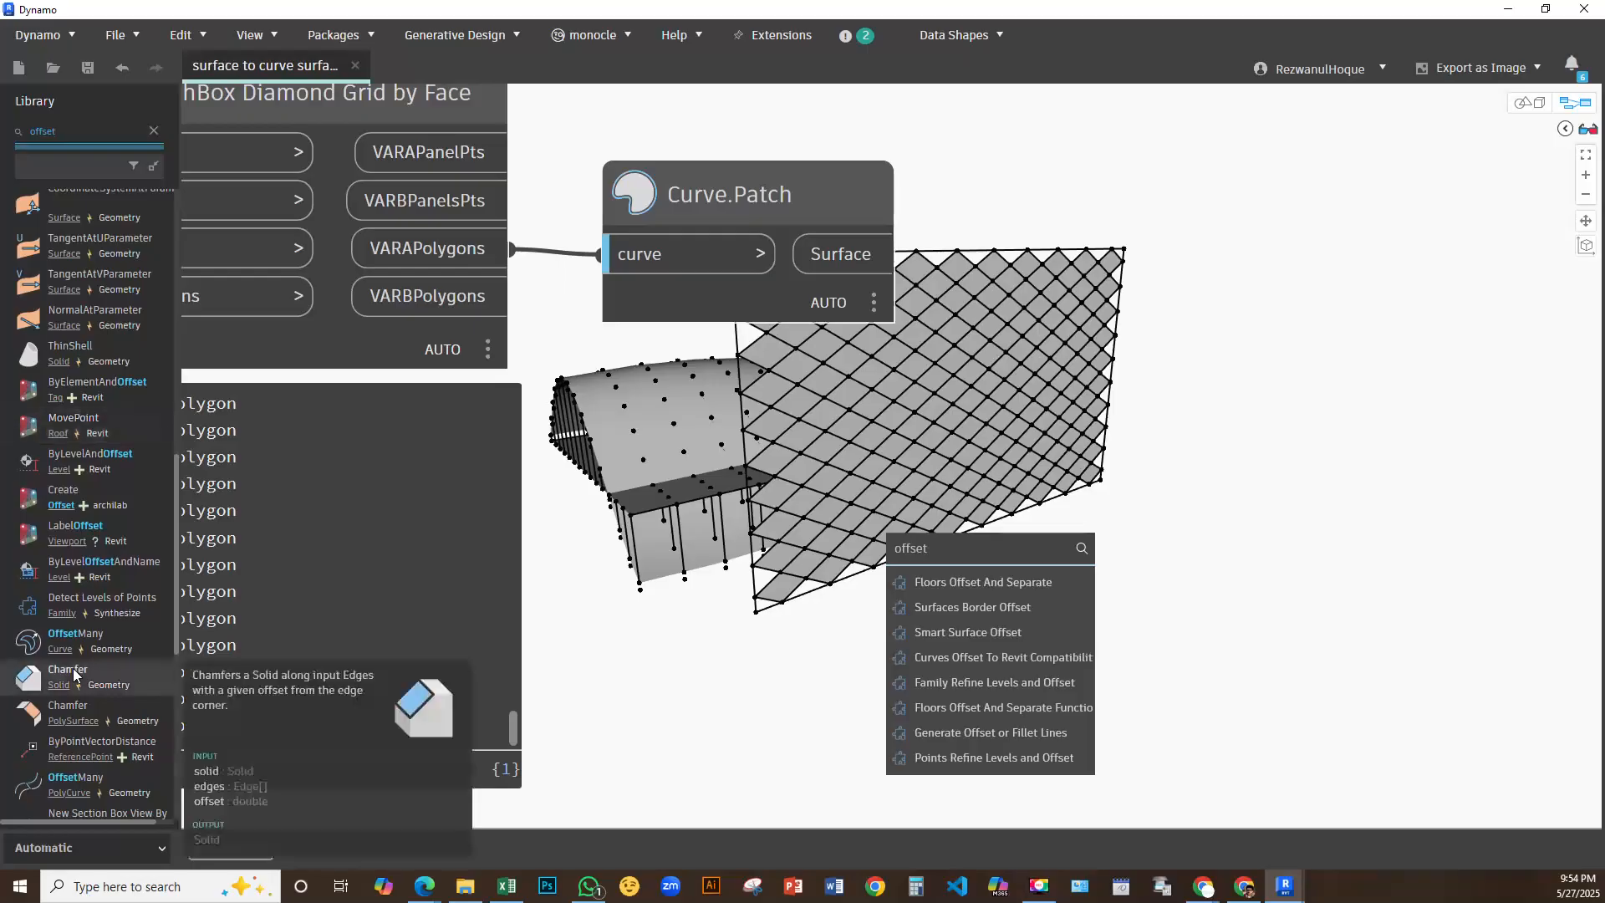
scroll(66, 639, "down", 3)
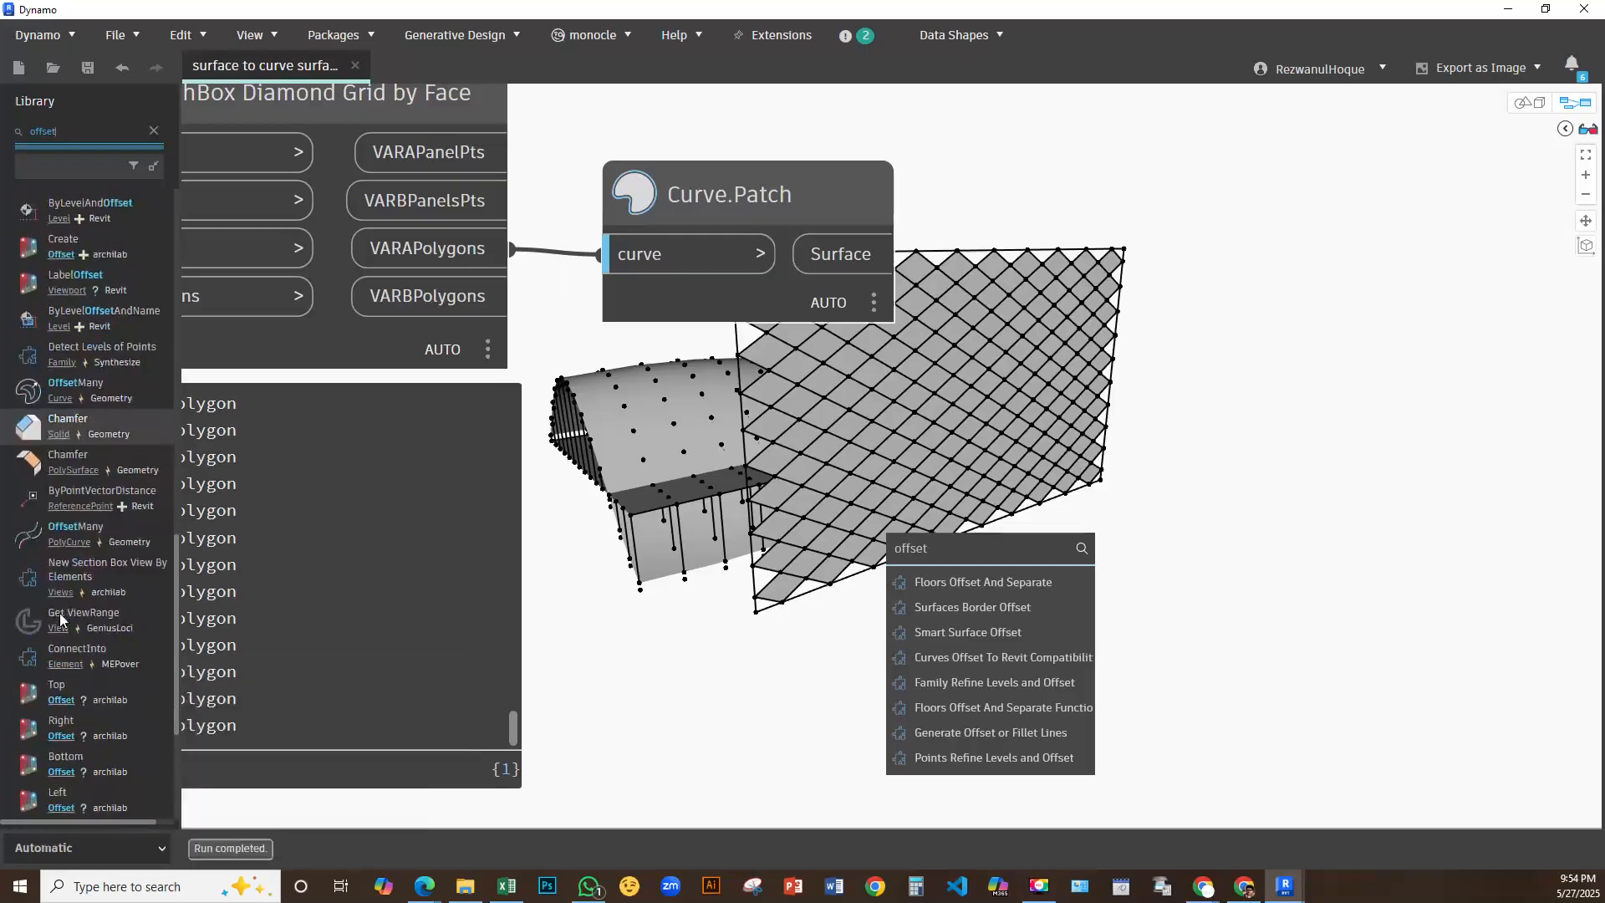
left_click(73, 528)
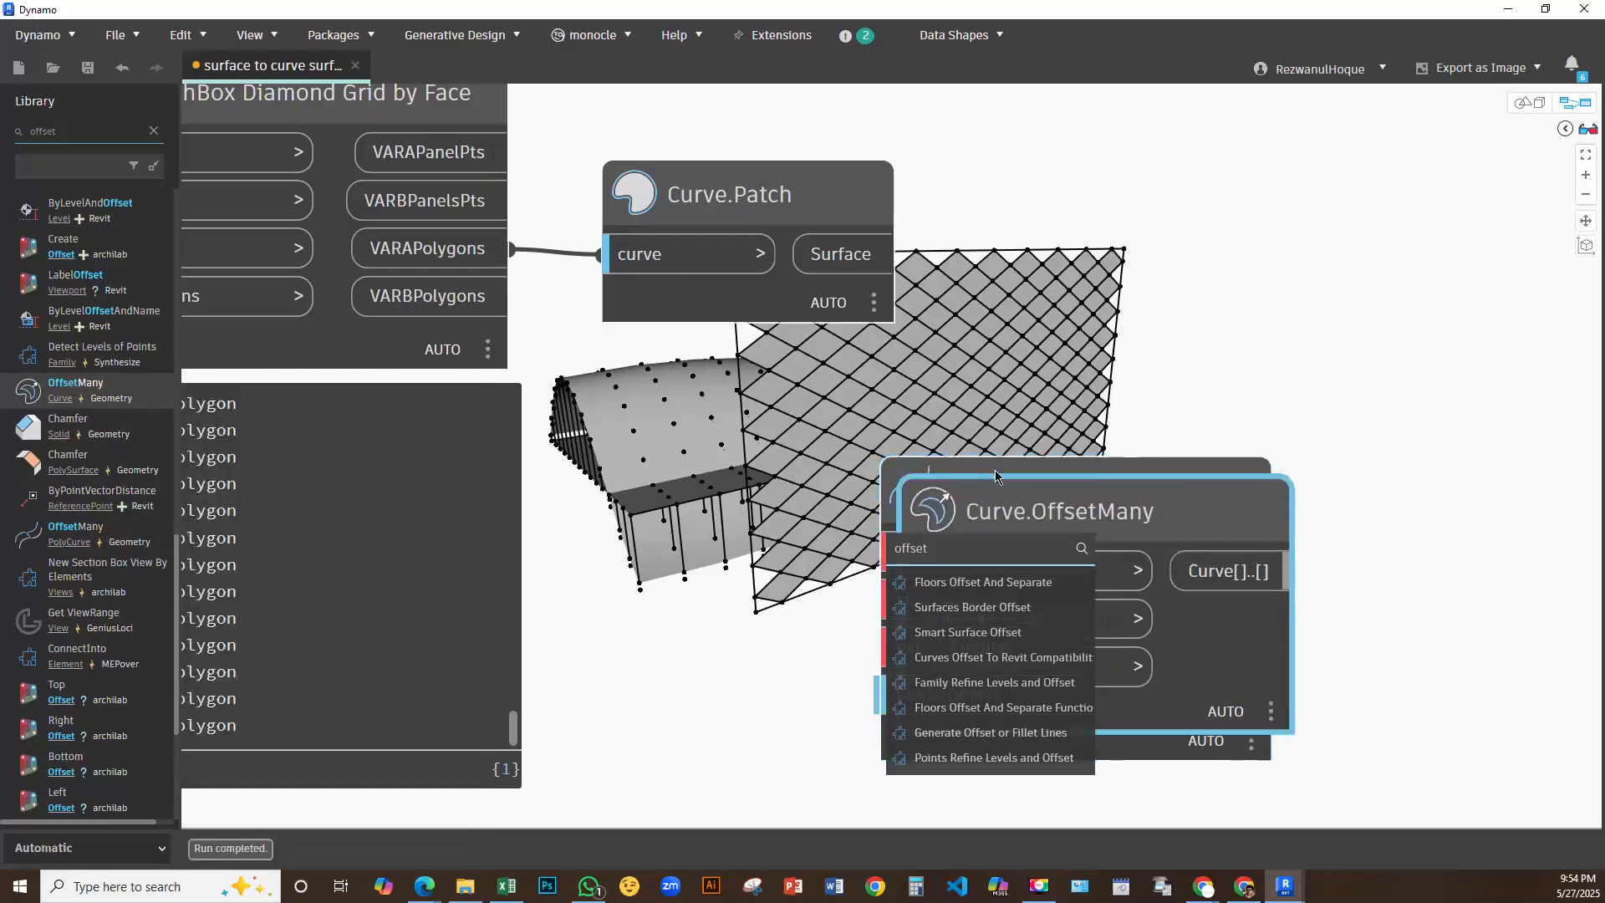
left_click(70, 386)
scroll(1053, 494, "down", 3)
left_click_drag(1057, 487, 1175, 517)
Connect VARAPolygons to the curve input of Curve.OffsetMany, show its output list, and move that node away from PolyCurve.OffsetMany
middle_click_drag(841, 457, 692, 276)
left_click(558, 172)
left_click(892, 151)
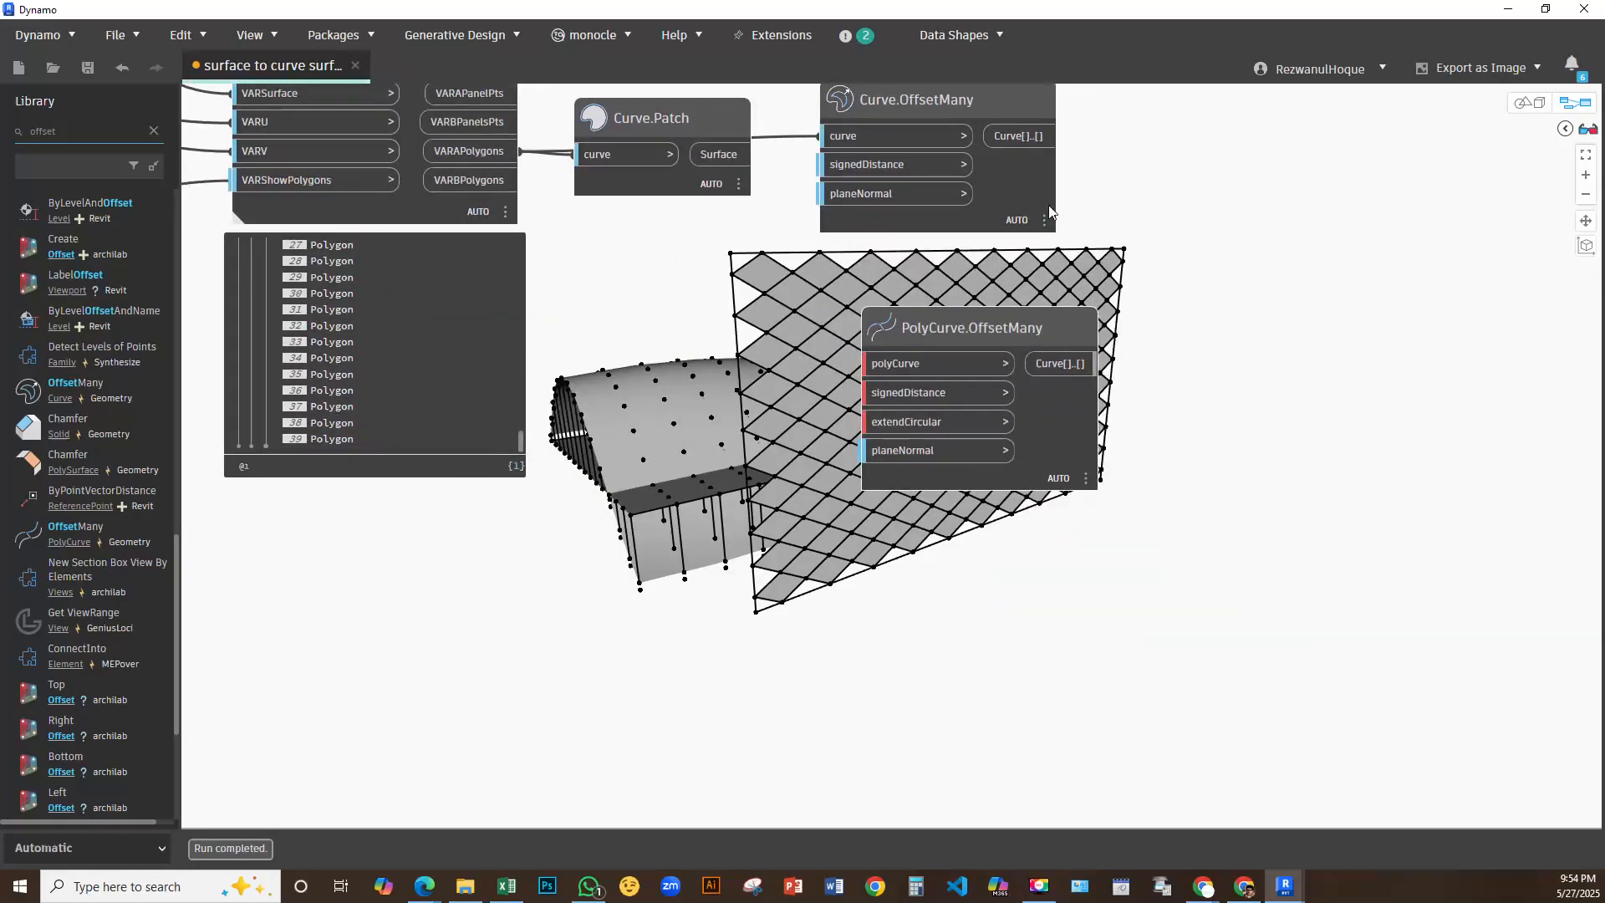
left_click(1043, 254)
middle_click_drag(1028, 303, 815, 411)
left_click_drag(806, 221, 1284, 134)
Add a Code Block with the value 0.5 and connect it to the signedDistance input of Curve.OffsetMany
double_click(916, 236)
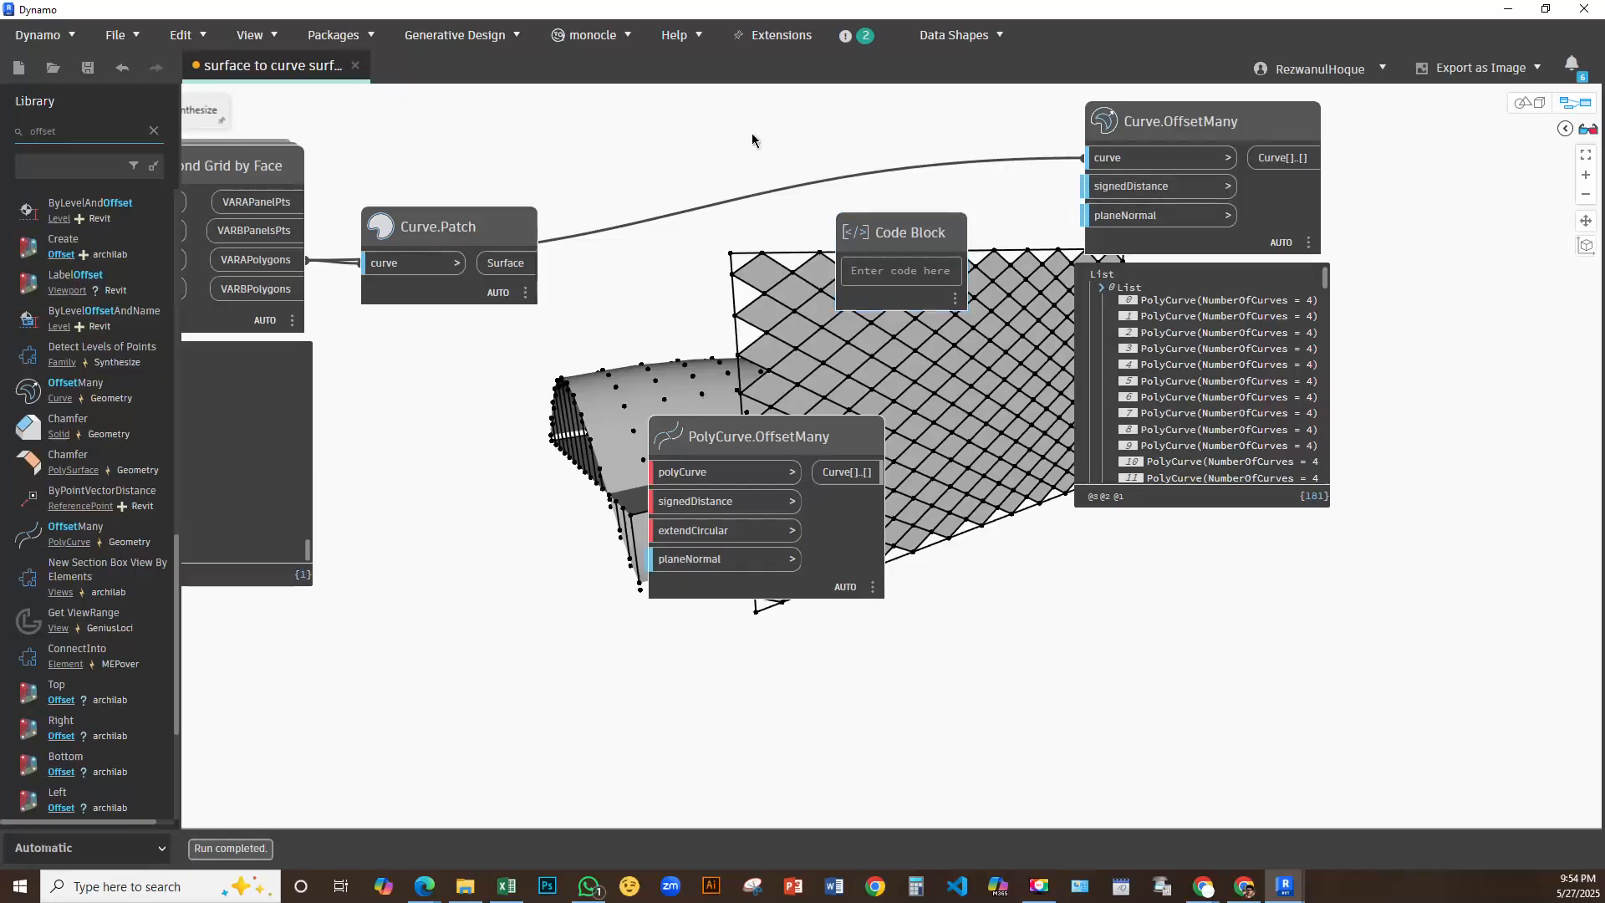
left_click(994, 232)
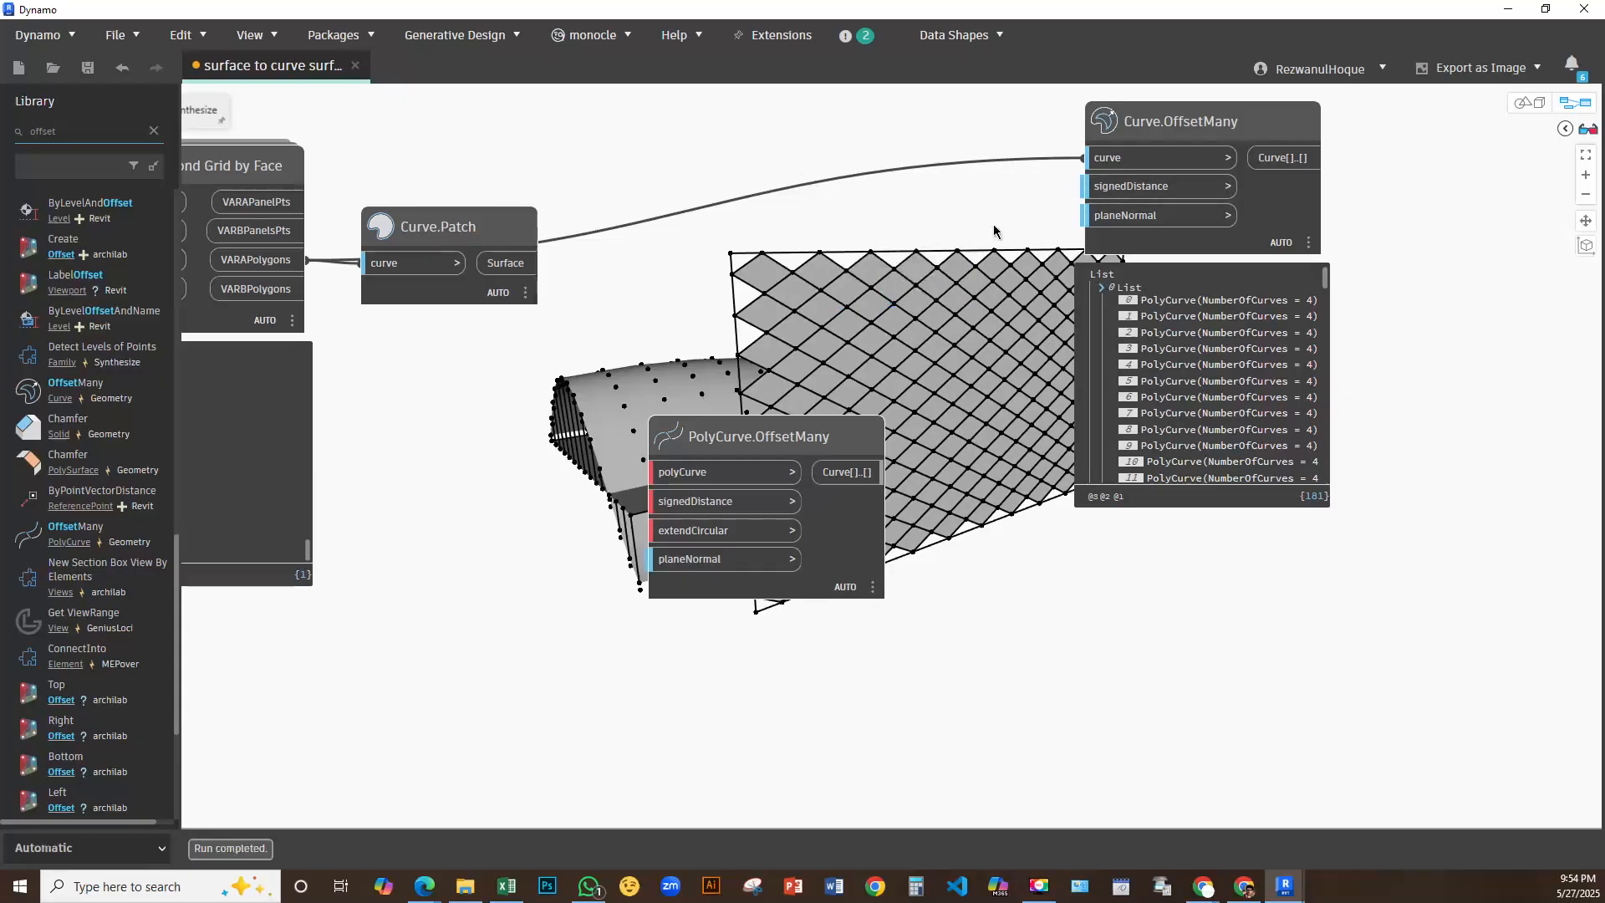
double_click(994, 231)
type("0.5")
left_click(986, 380)
left_click_drag(1034, 262, 1095, 196)
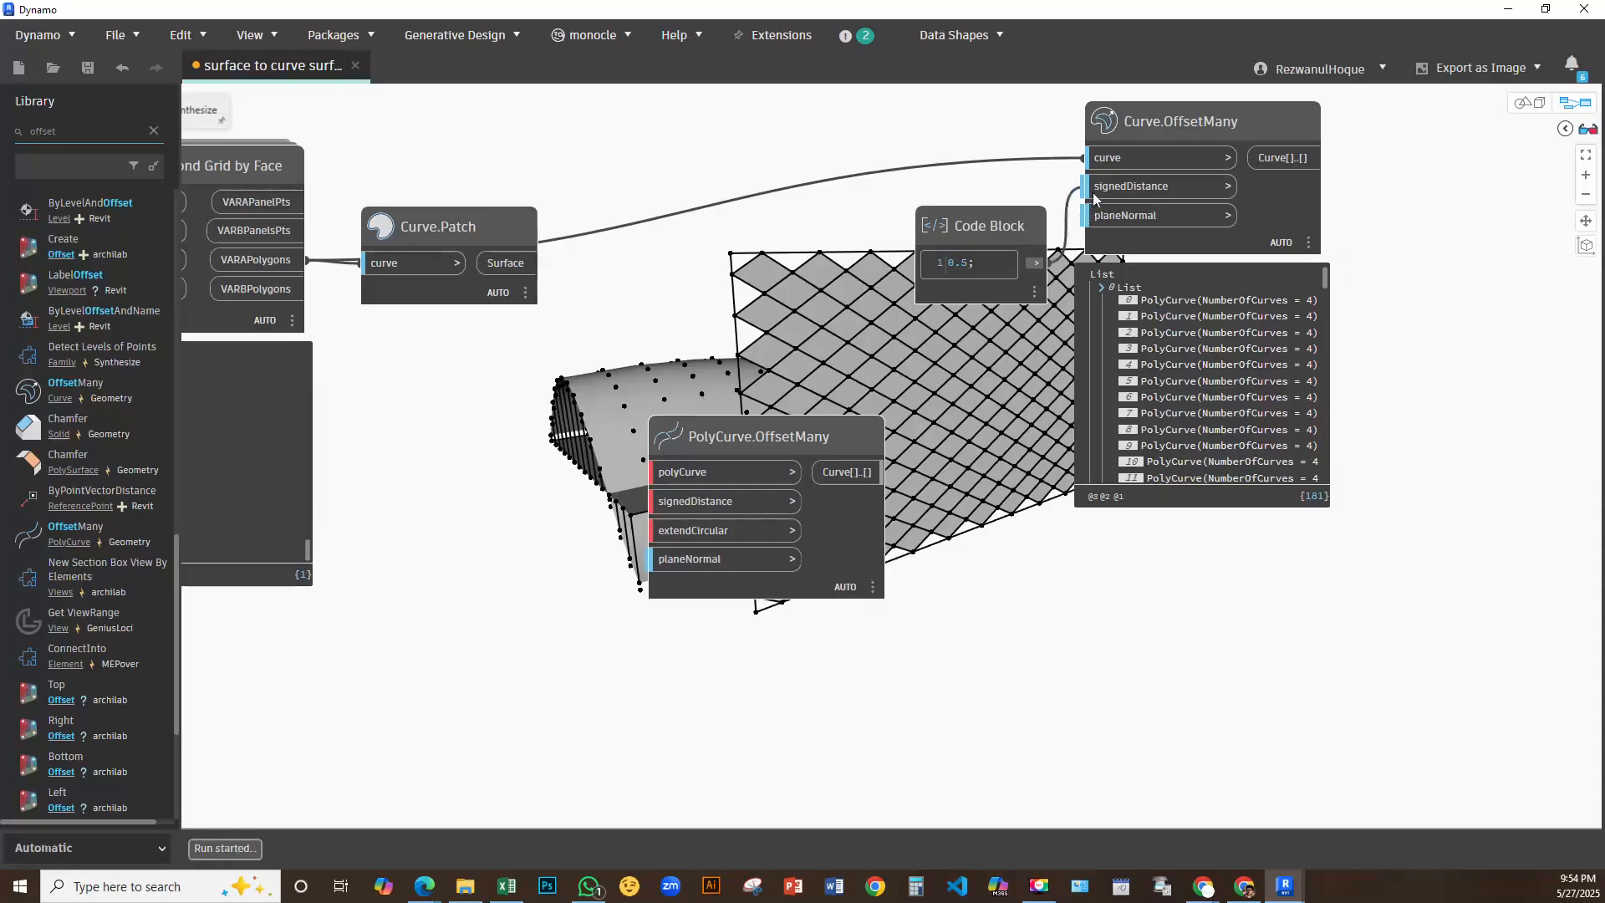
Try offset distances of 1 and 3 in the Code Block feeding signedDistance
double_click(963, 263)
type("1")
left_click(977, 370)
left_click_drag(984, 261, 931, 262)
type("3")
left_click(969, 403)
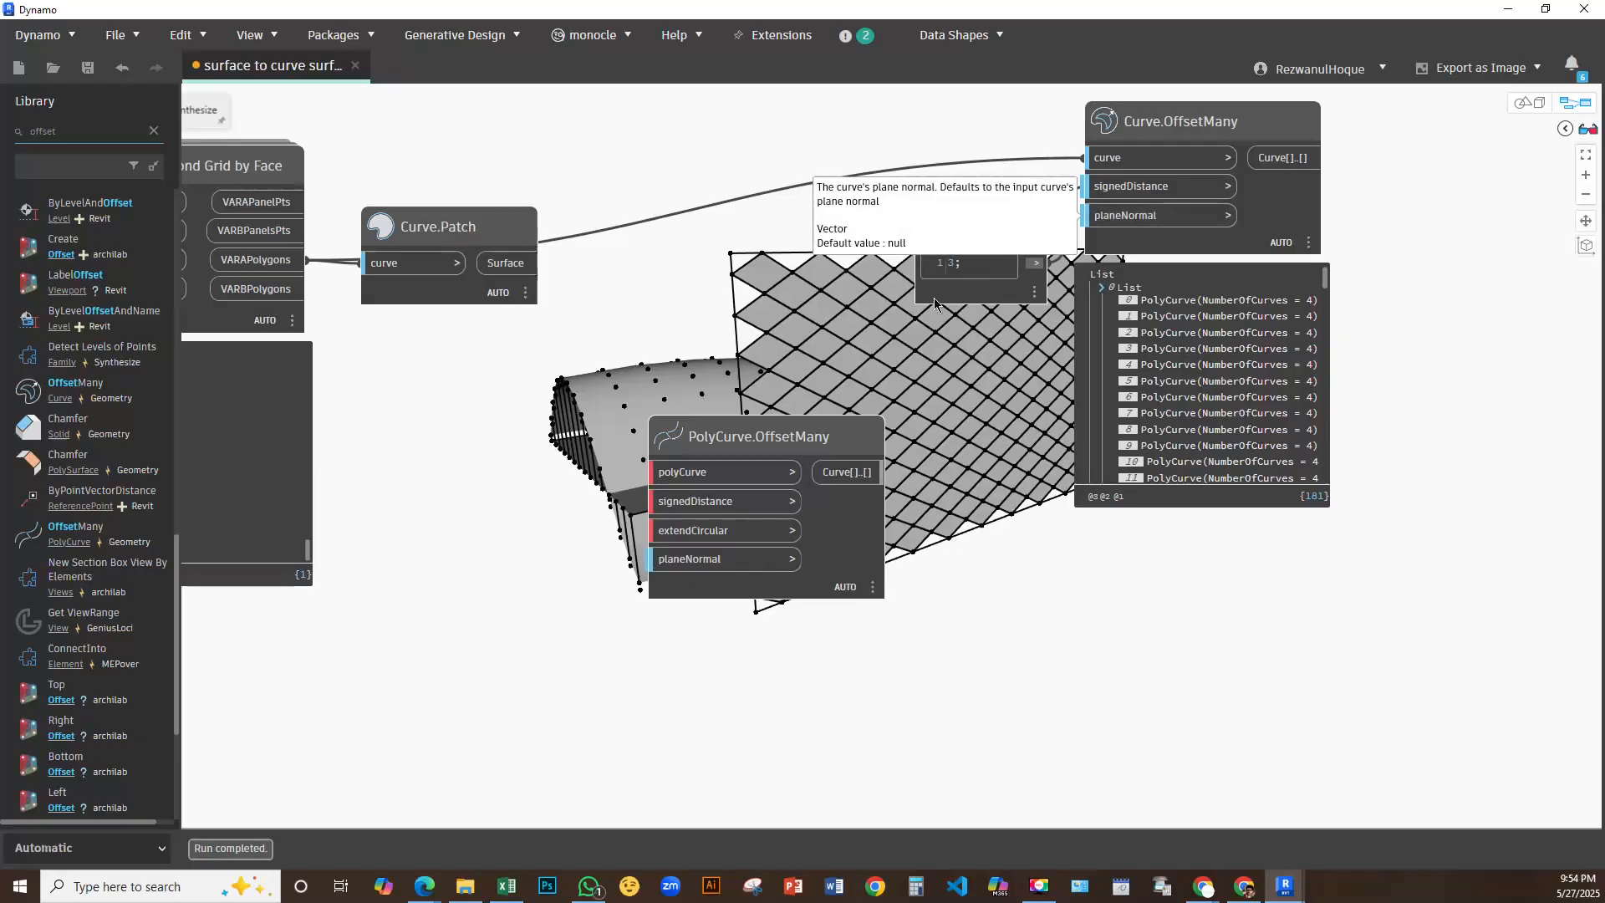
Reposition the Code Block, Curve.OffsetMany and PolyCurve.OffsetMany nodes clear of the wall preview
left_click_drag(986, 224, 894, 98)
middle_click_drag(911, 318, 936, 396)
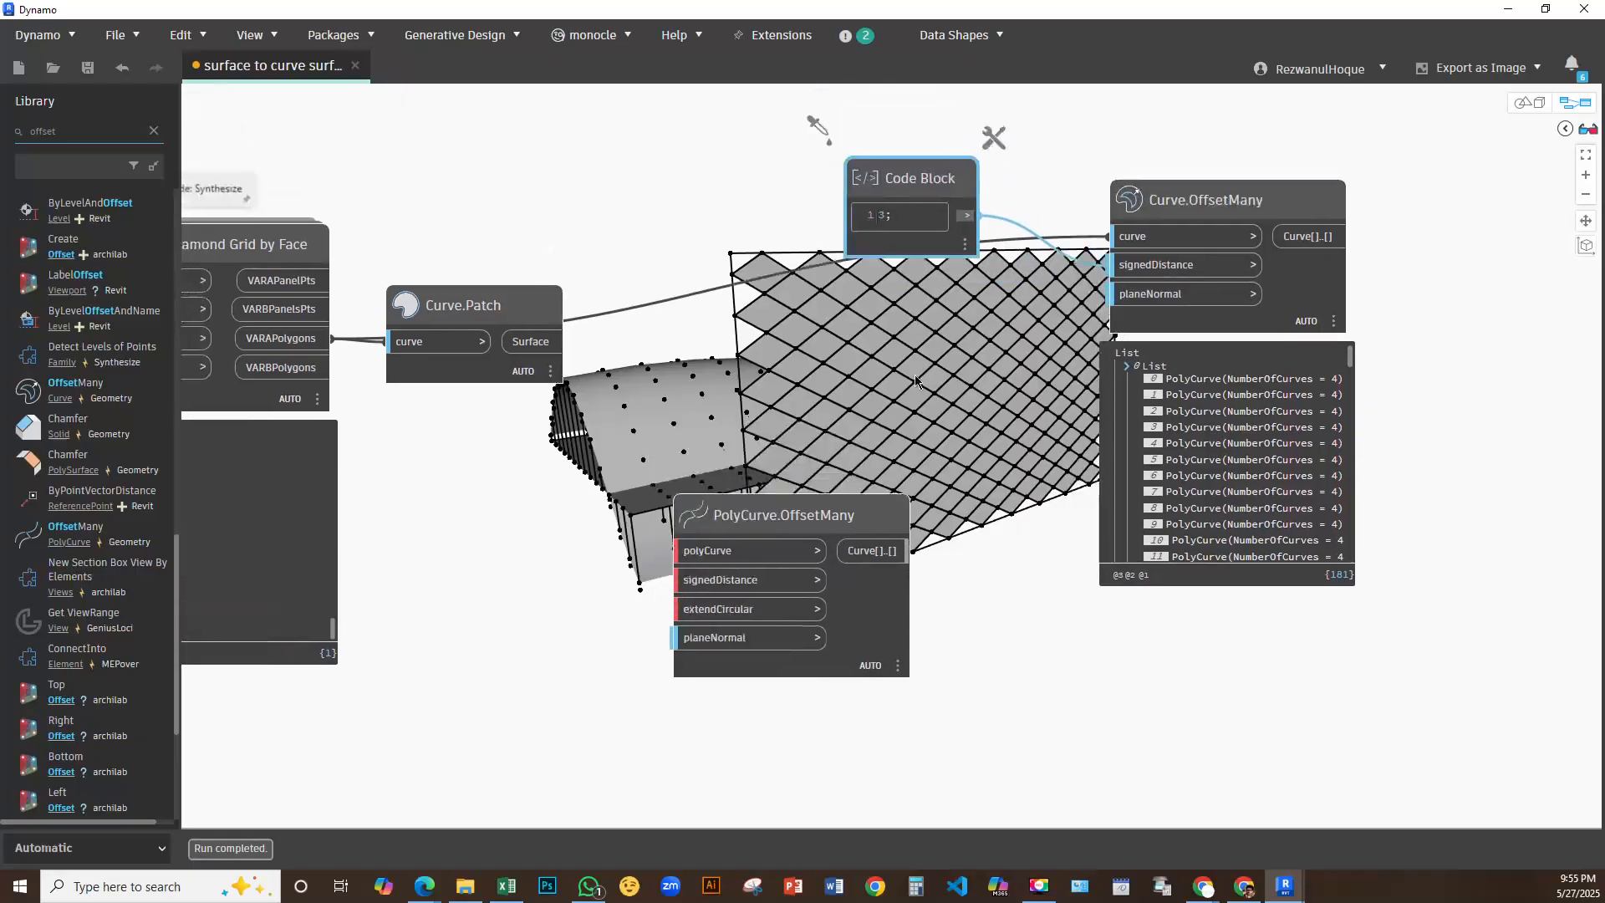
right_click(827, 382)
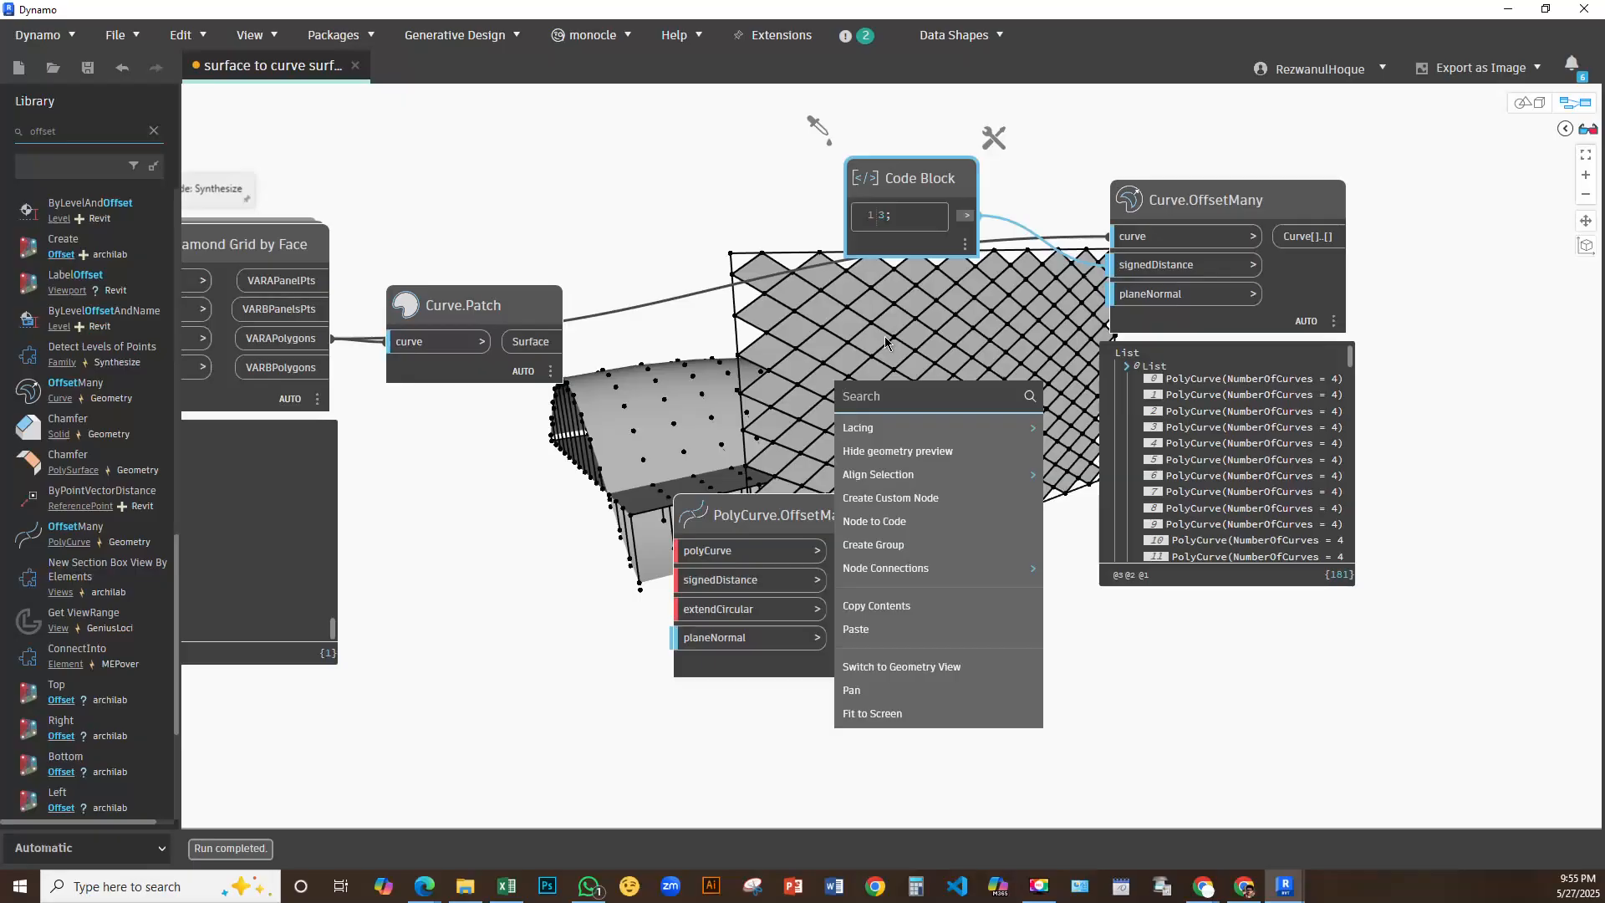
right_click(884, 336)
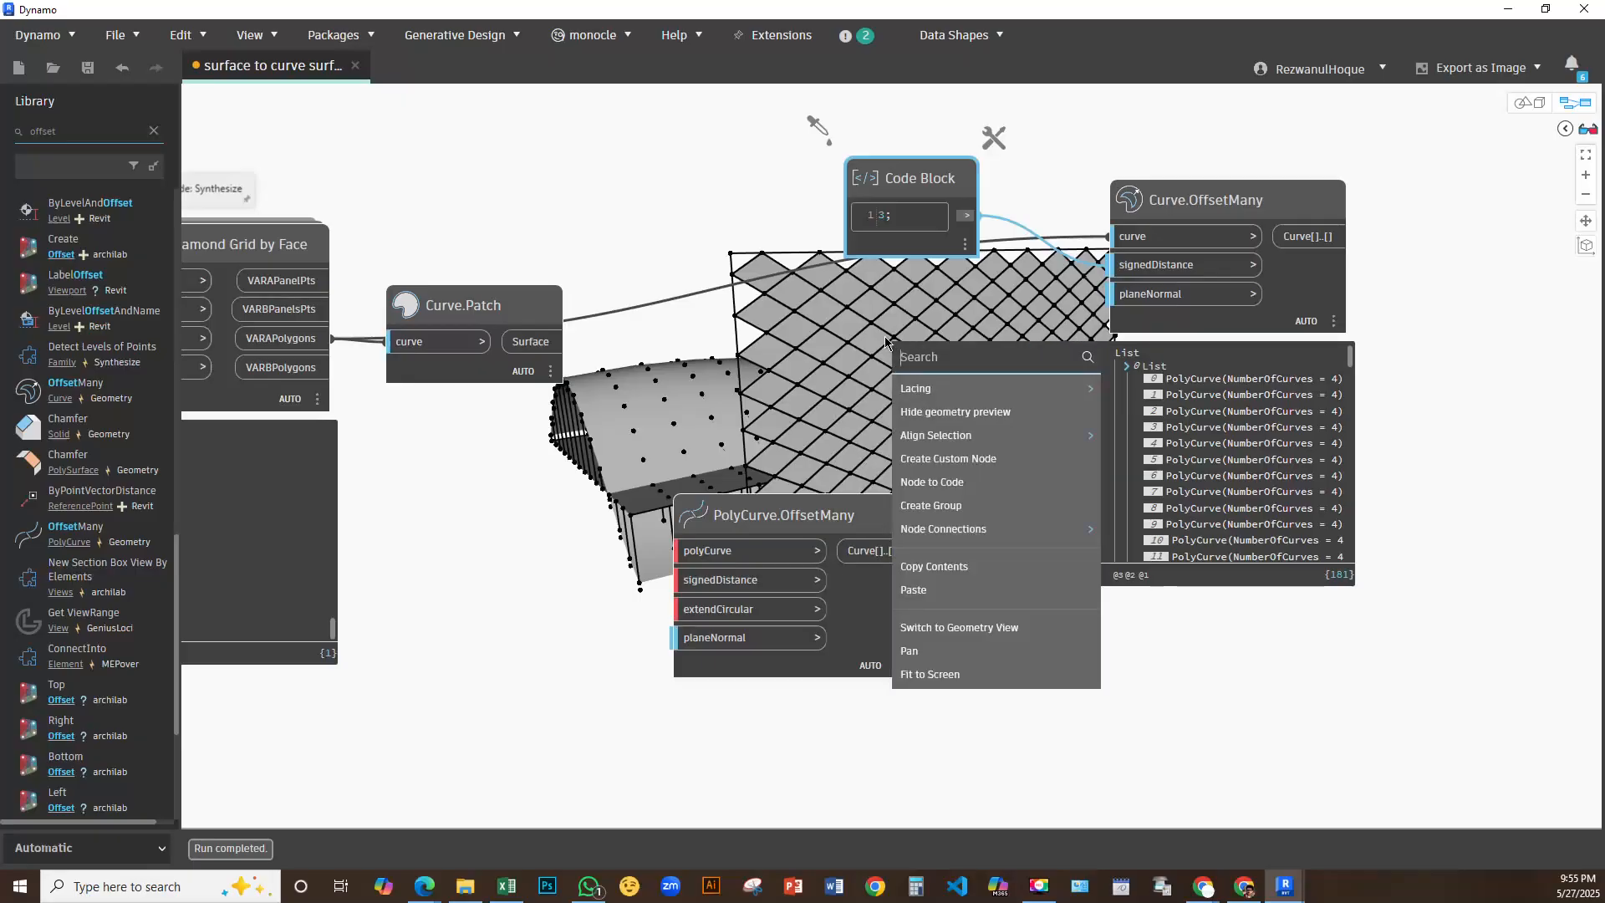
left_click_drag(1301, 295, 1405, 272)
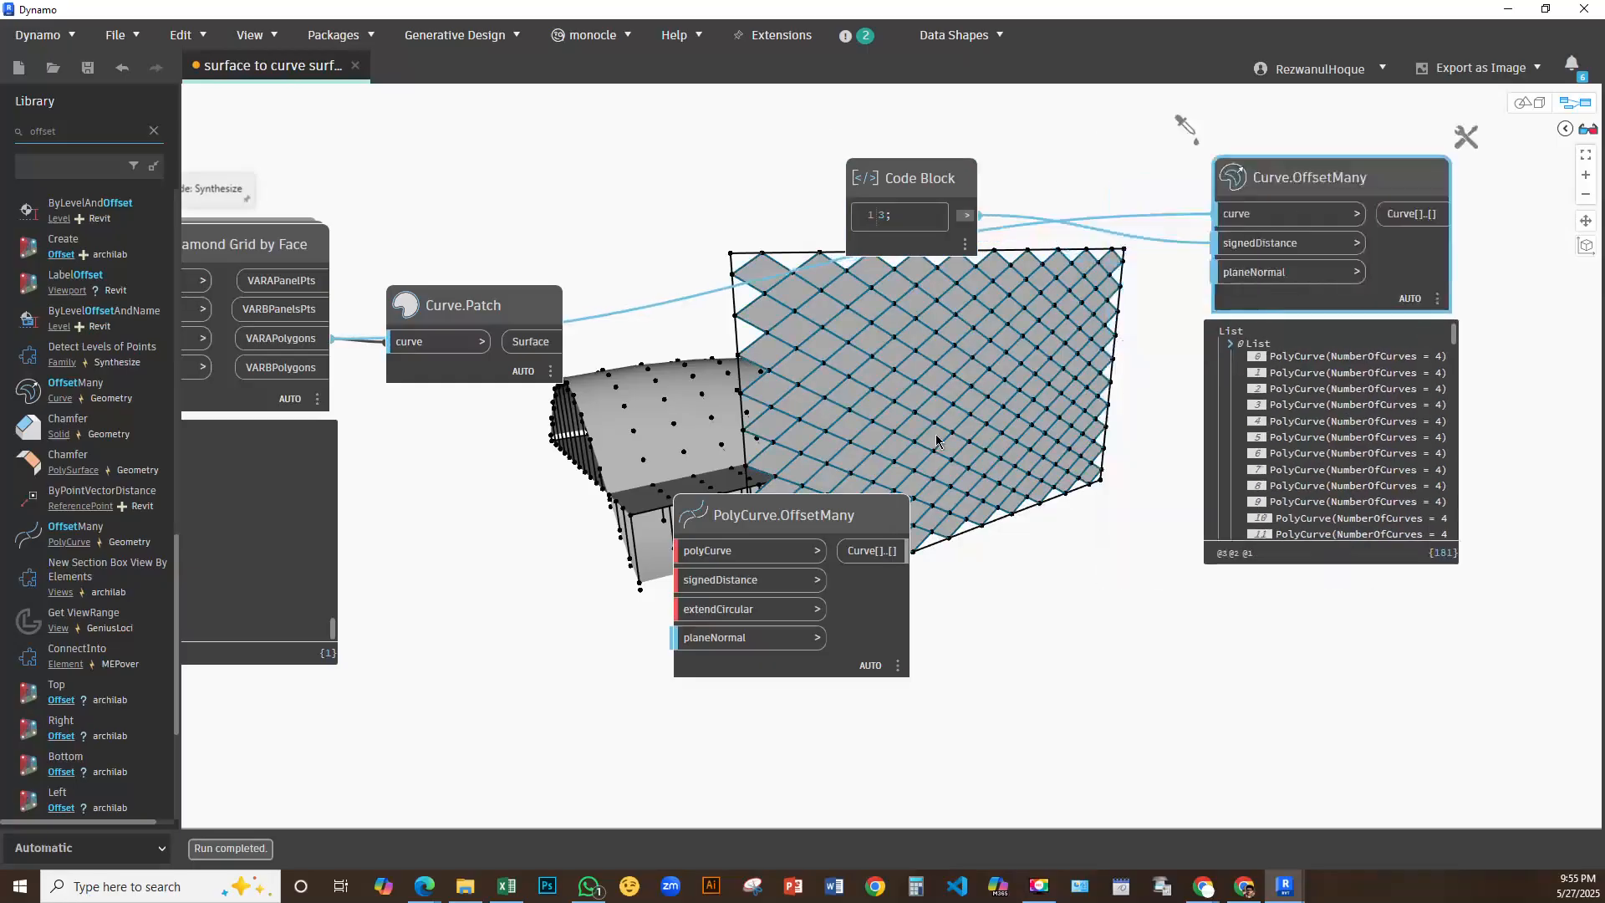
left_click_drag(786, 514, 1150, 633)
scroll(1242, 404, "down", 5)
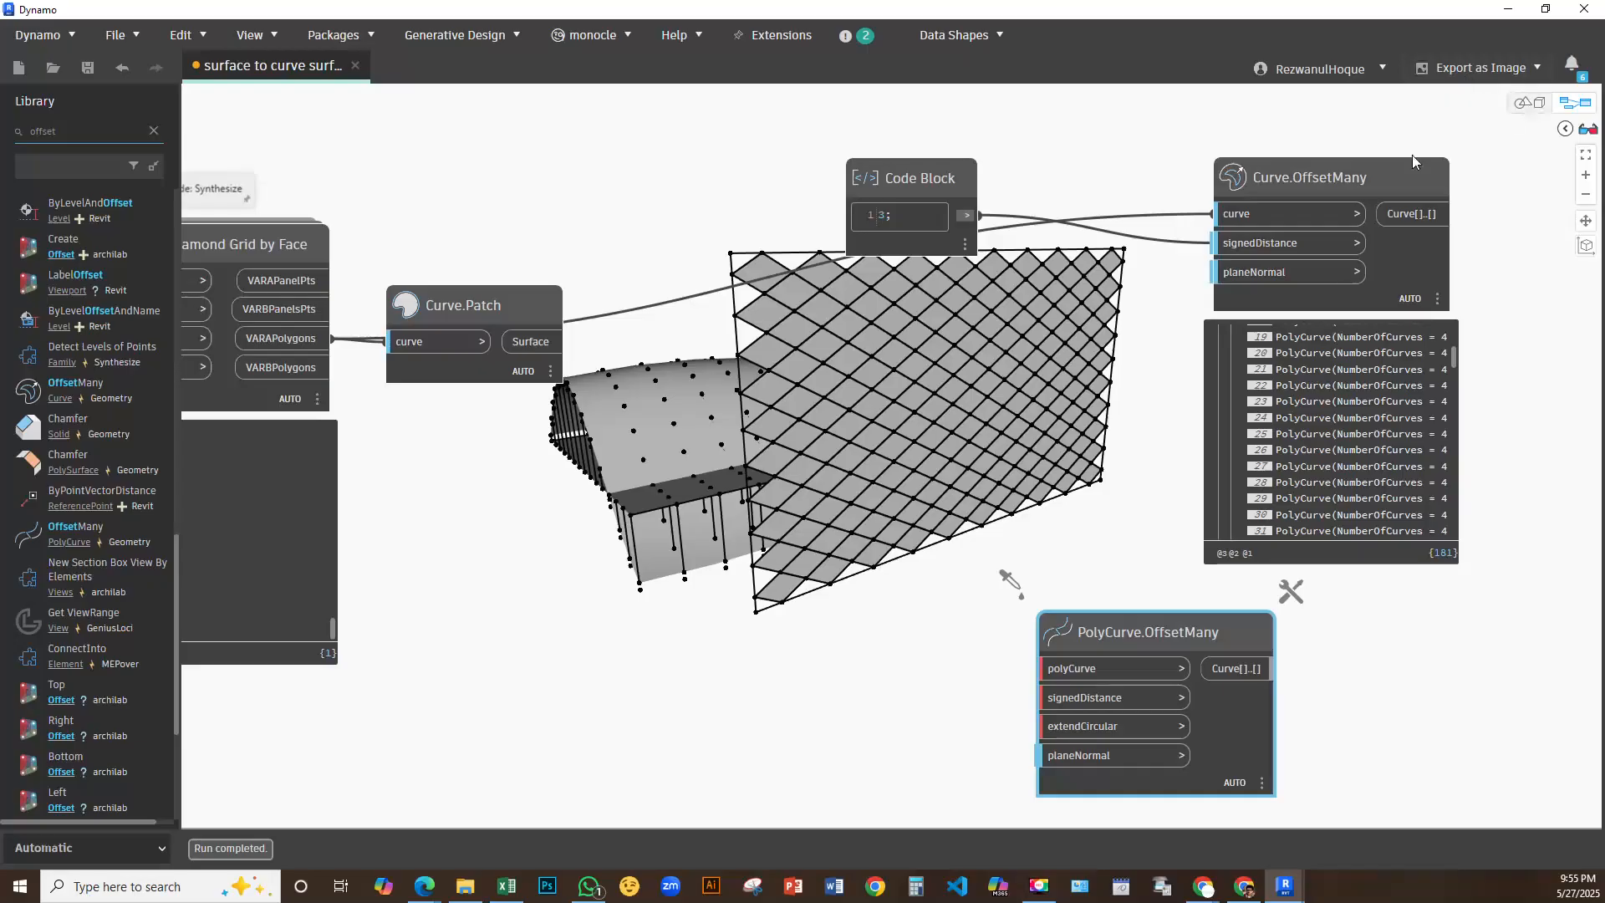
Inspect the offset polygon outlines on the wall face up close in the geometry view
left_click(1520, 103)
scroll(838, 331, "up", 10)
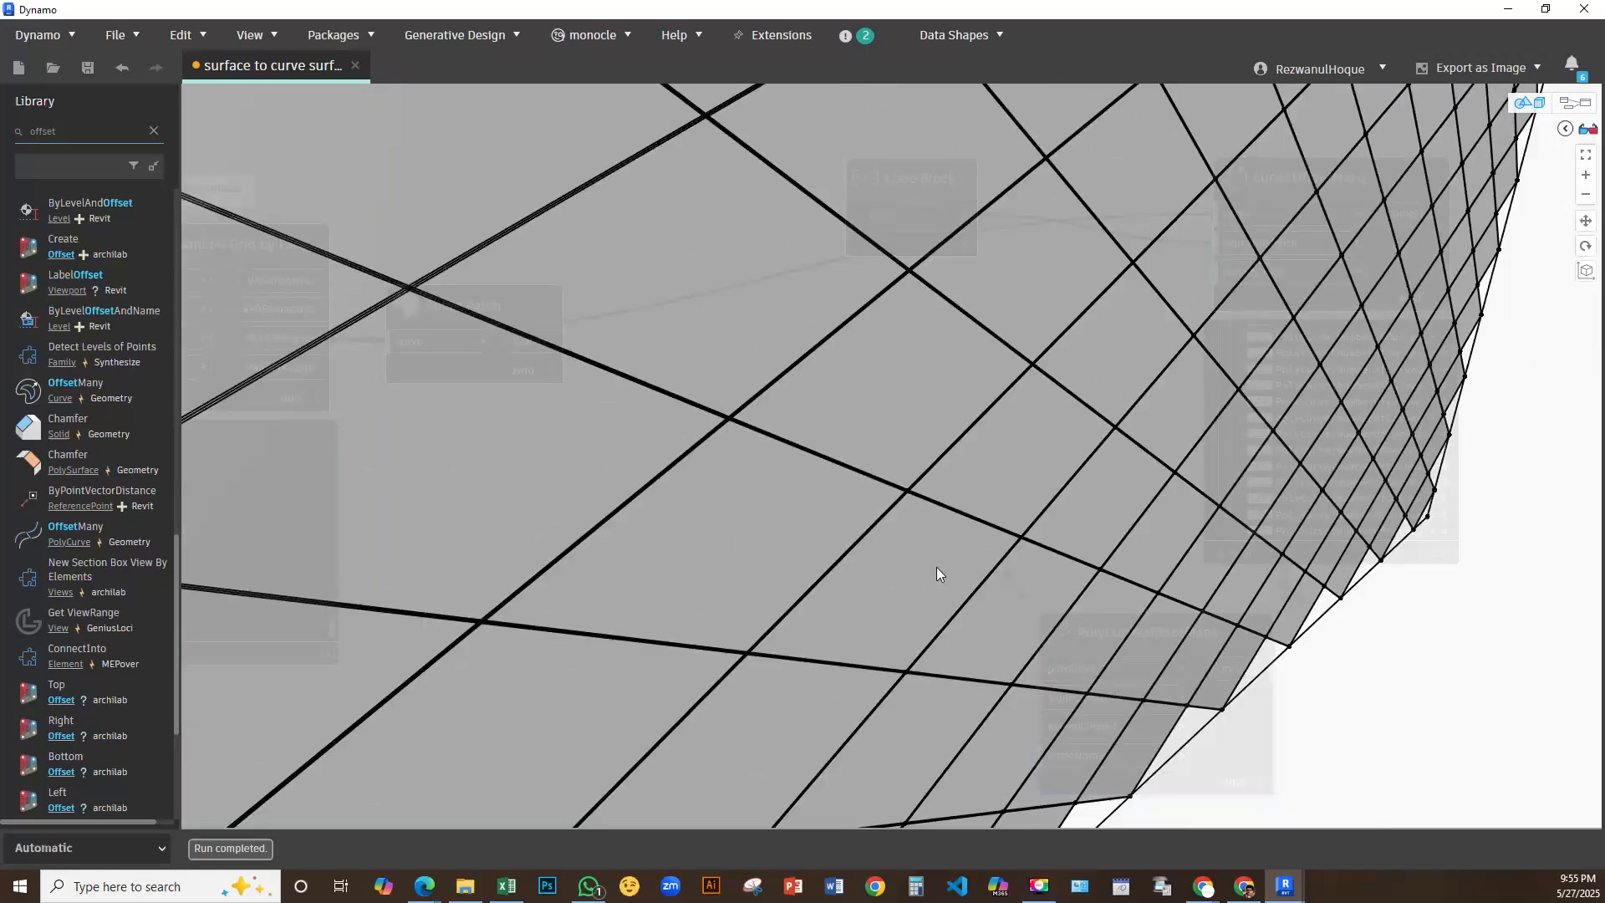
scroll(938, 569, "down", 3)
scroll(729, 409, "up", 6)
middle_click_drag(729, 409, 804, 411)
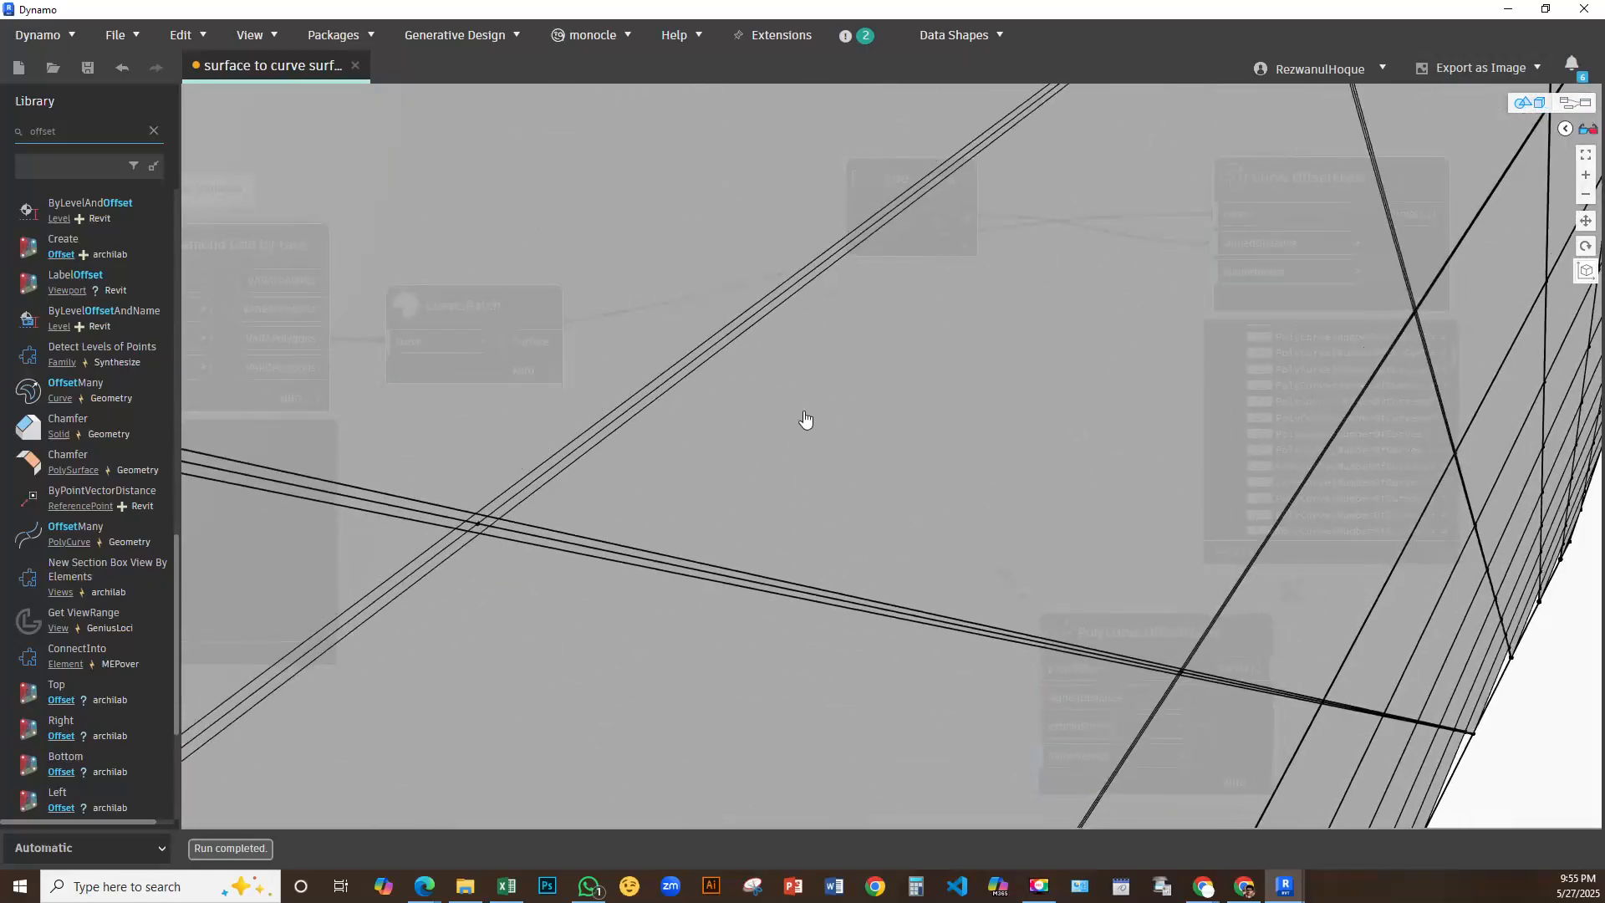
left_click(1575, 102)
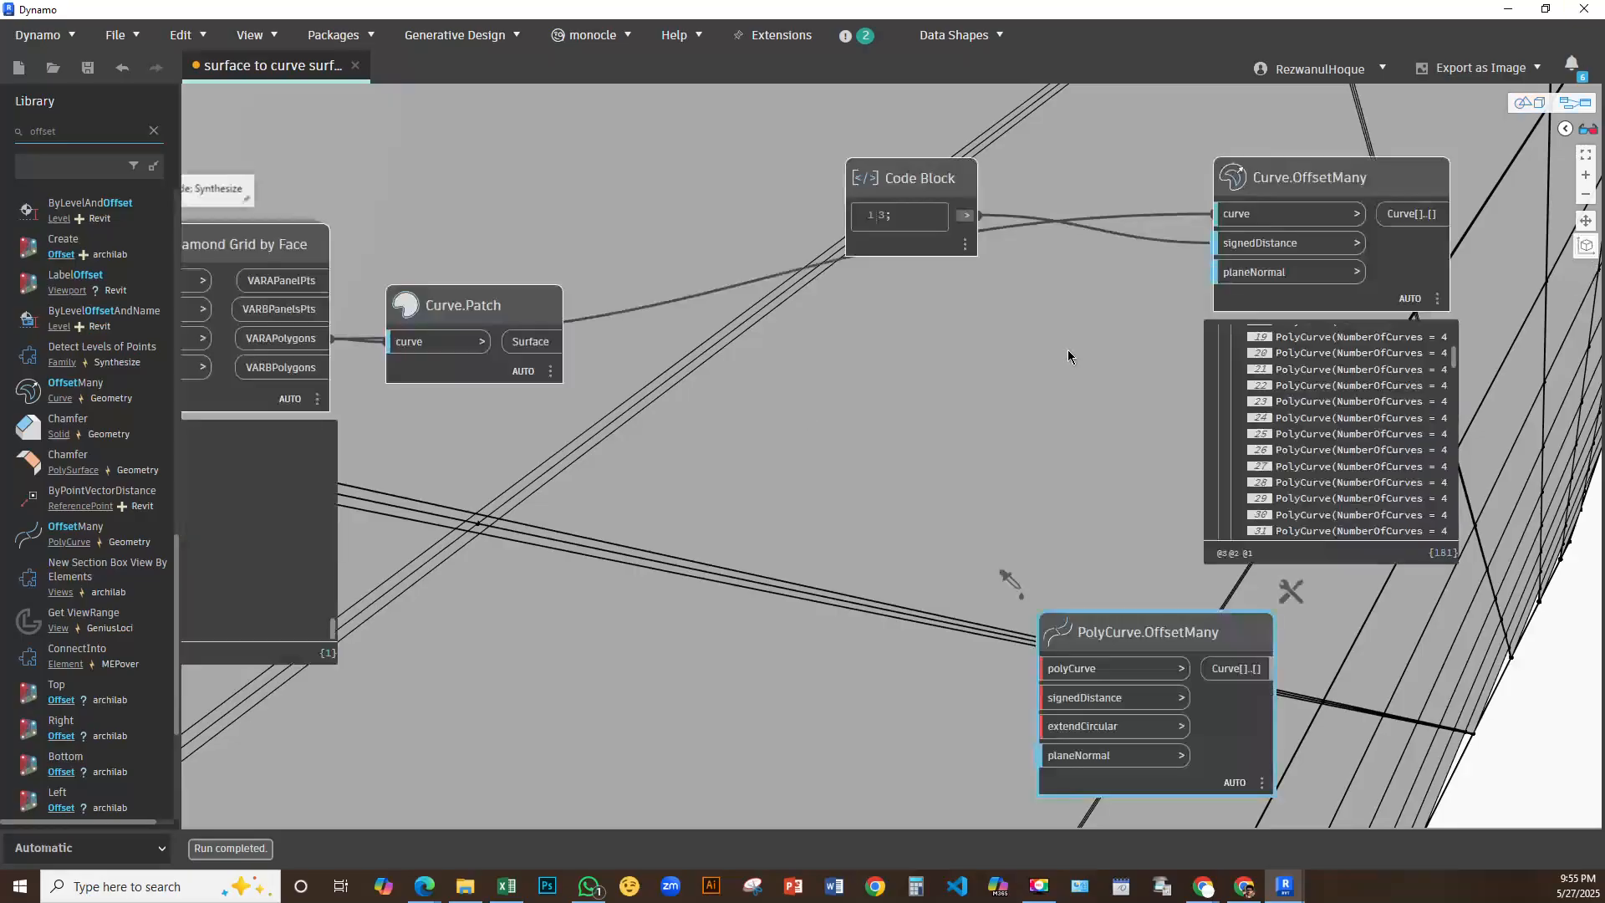
Move the Code Block below its wire, set it to -10, and inspect the offset diamond outlines across the wall
left_click_drag(915, 179, 944, 369)
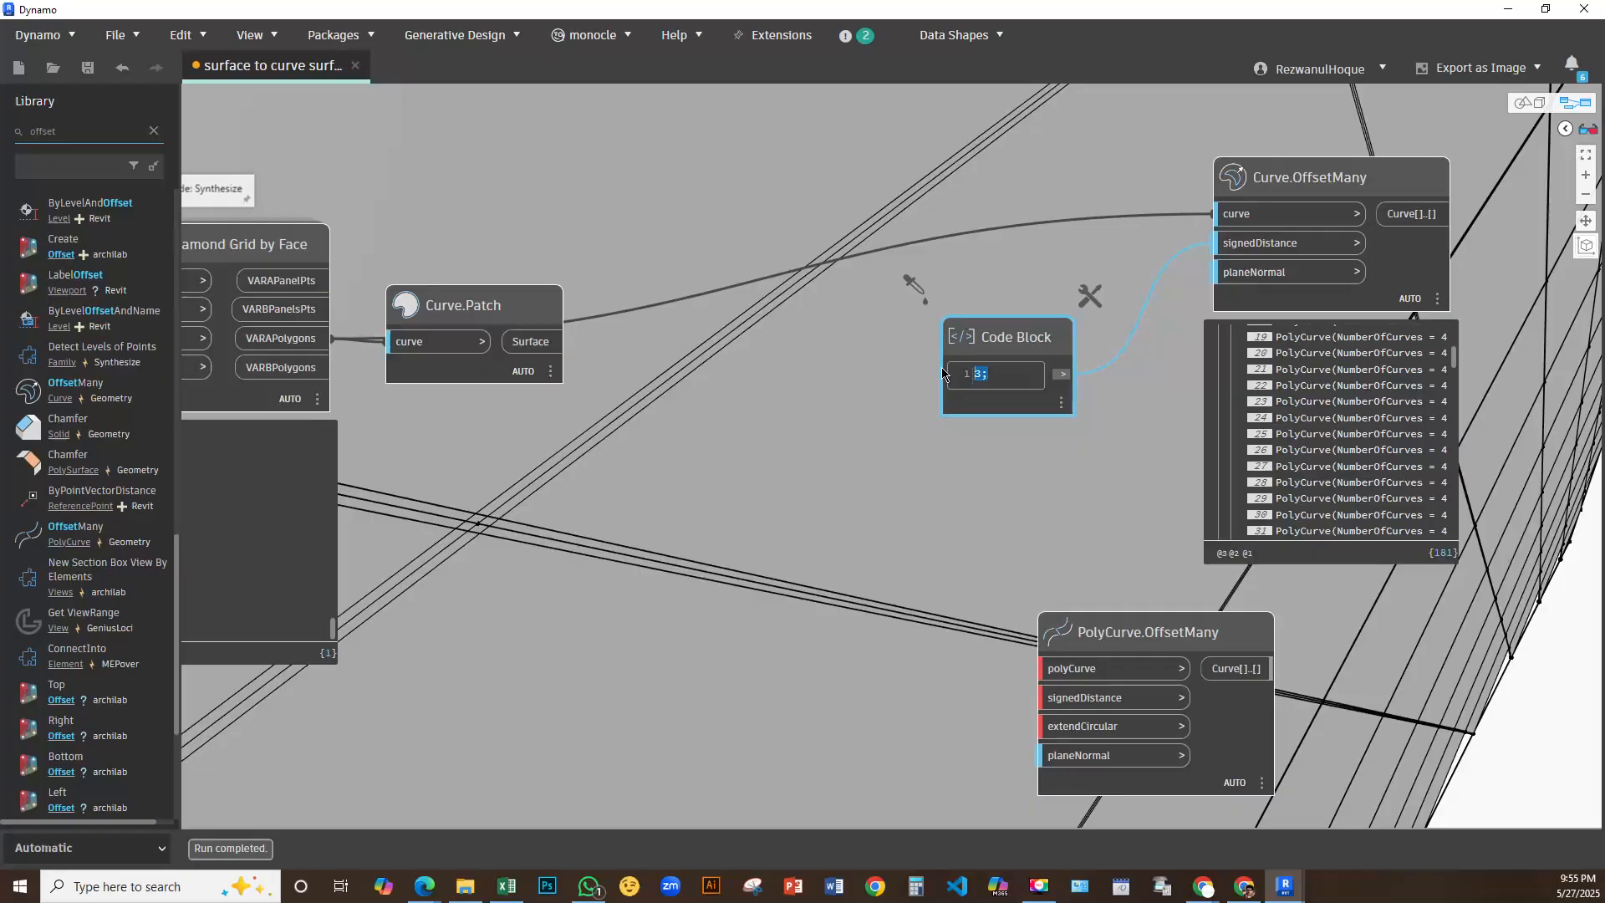
type("-")
type("18")
left_click(932, 525)
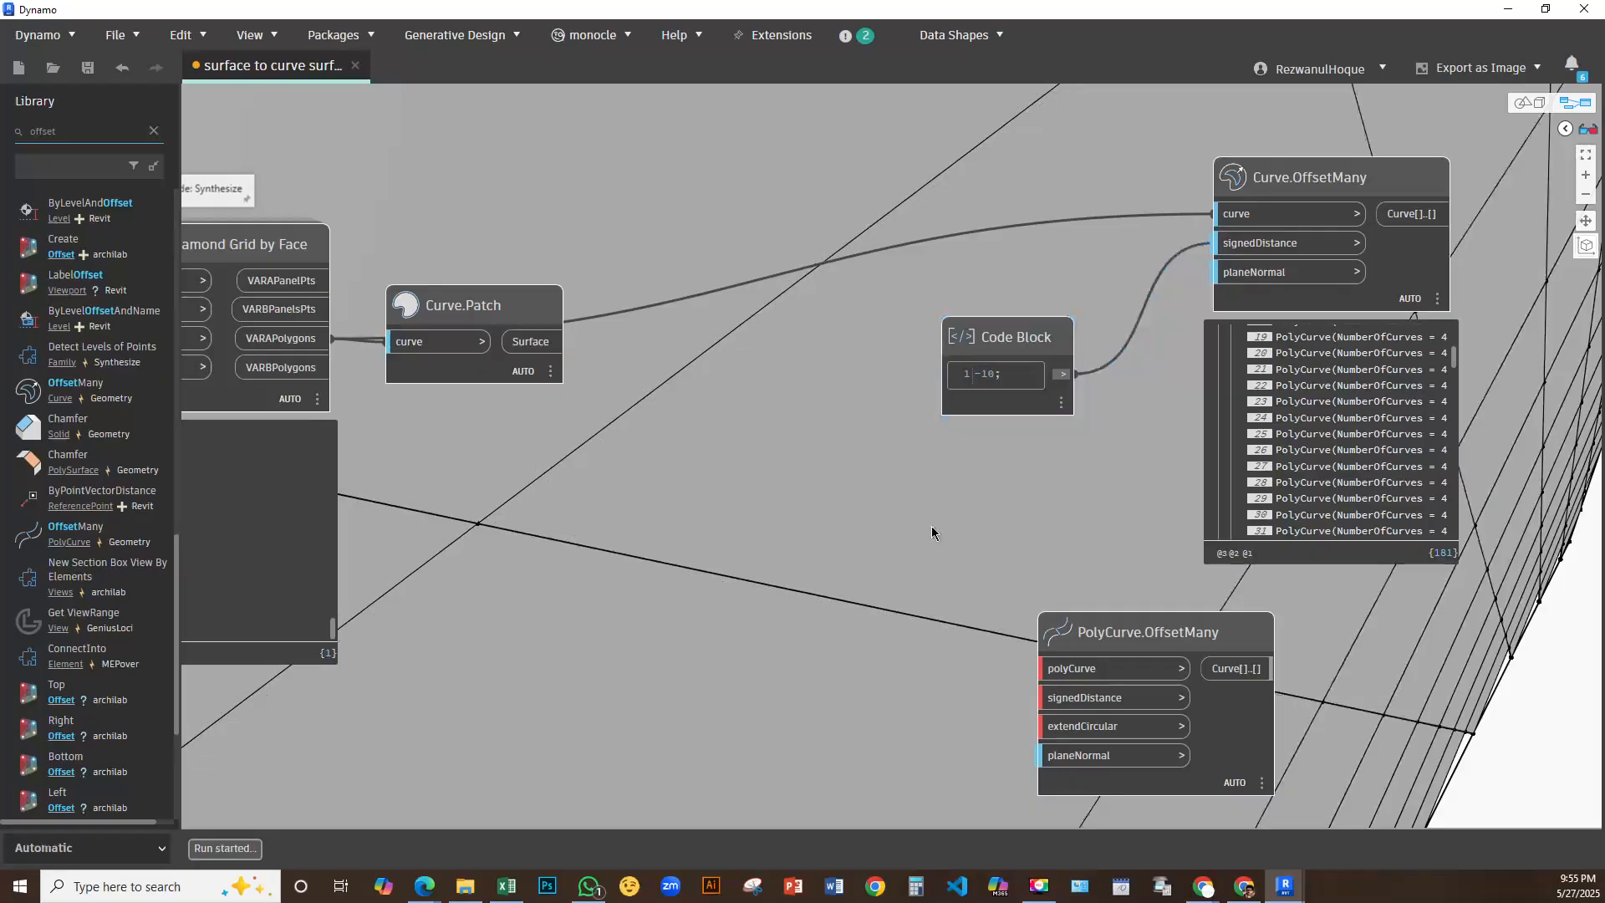
scroll(931, 525, "down", 2)
scroll(931, 526, "down", 2)
scroll(967, 461, "up", 5)
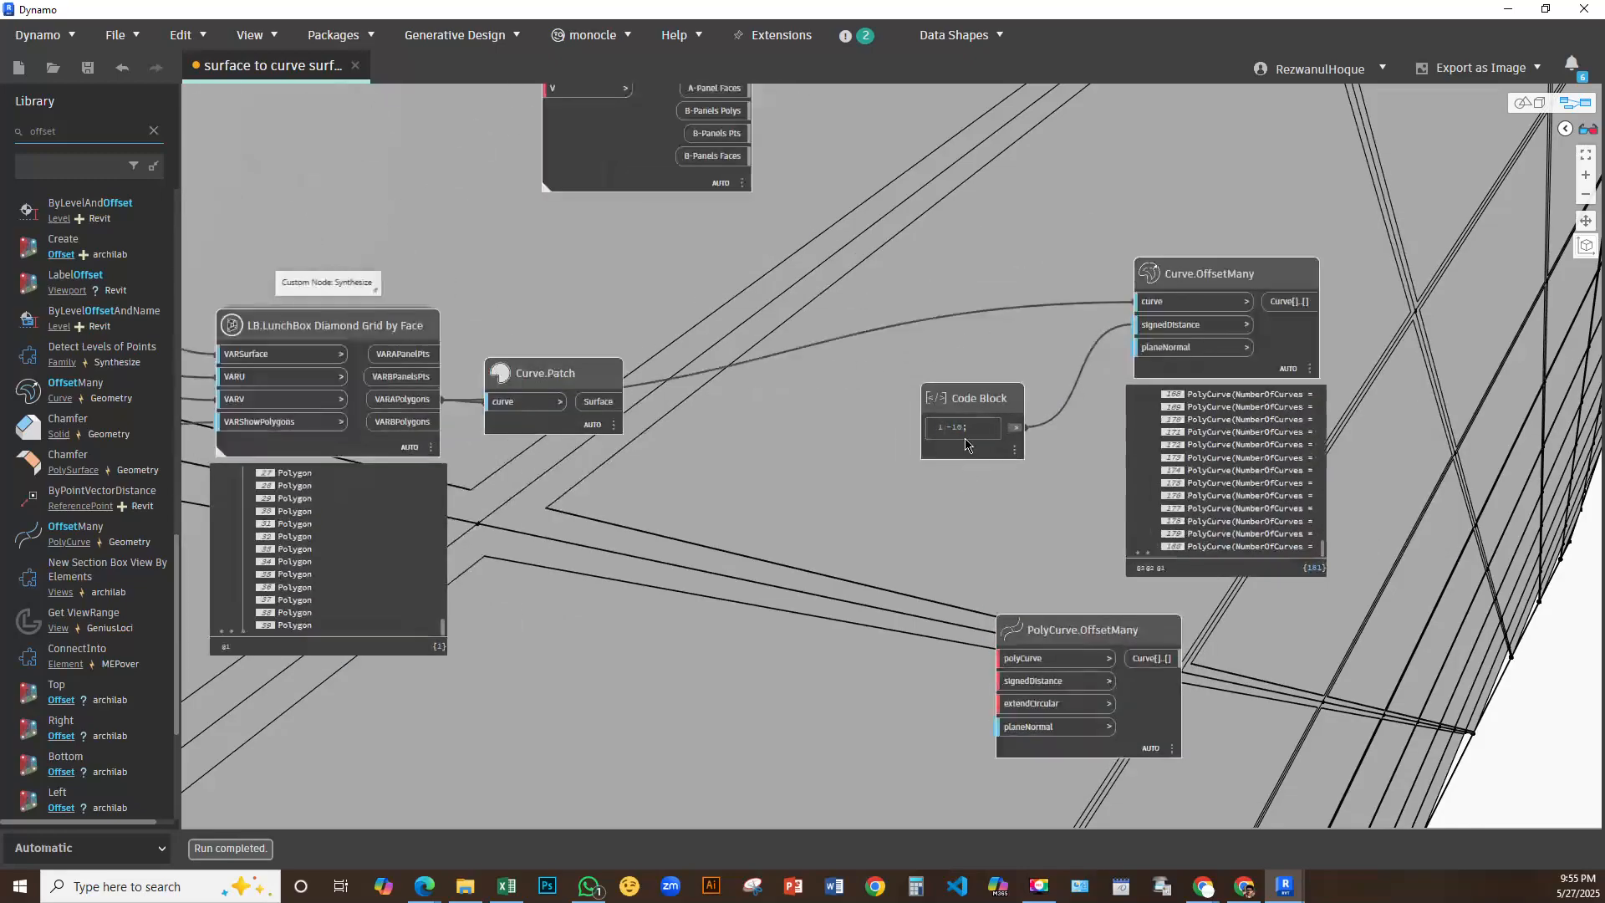
left_click(989, 420)
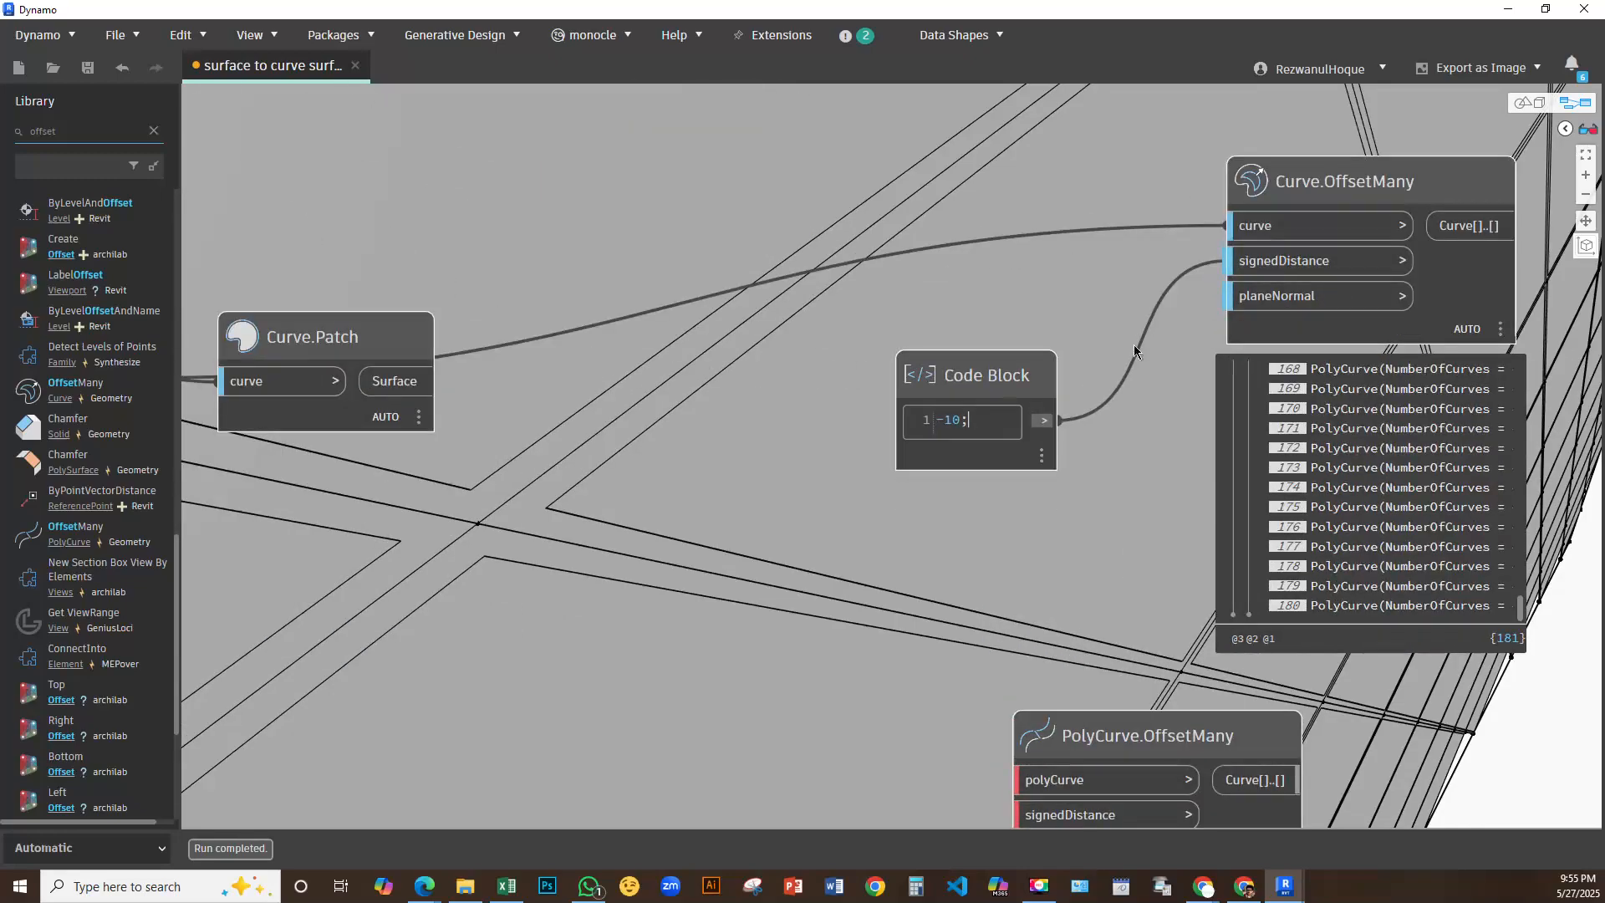
left_click(1535, 105)
scroll(967, 417, "down", 7)
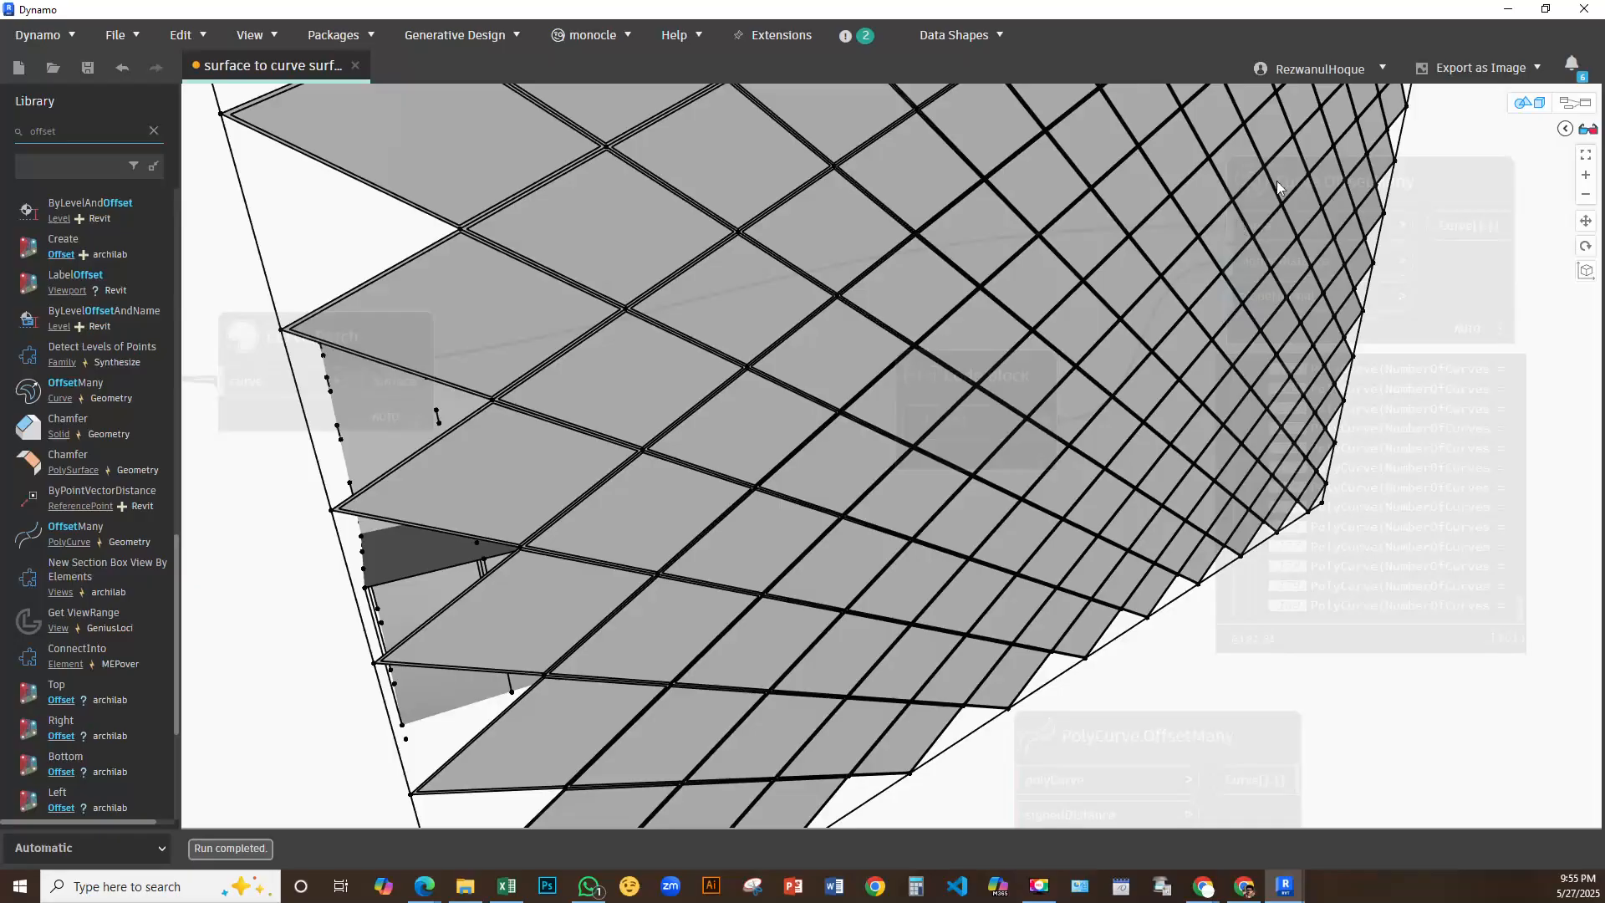
Add a Number Slider node to the graph below the Code Block's wire
left_click(1535, 104)
left_click(999, 375)
double_click(627, 512)
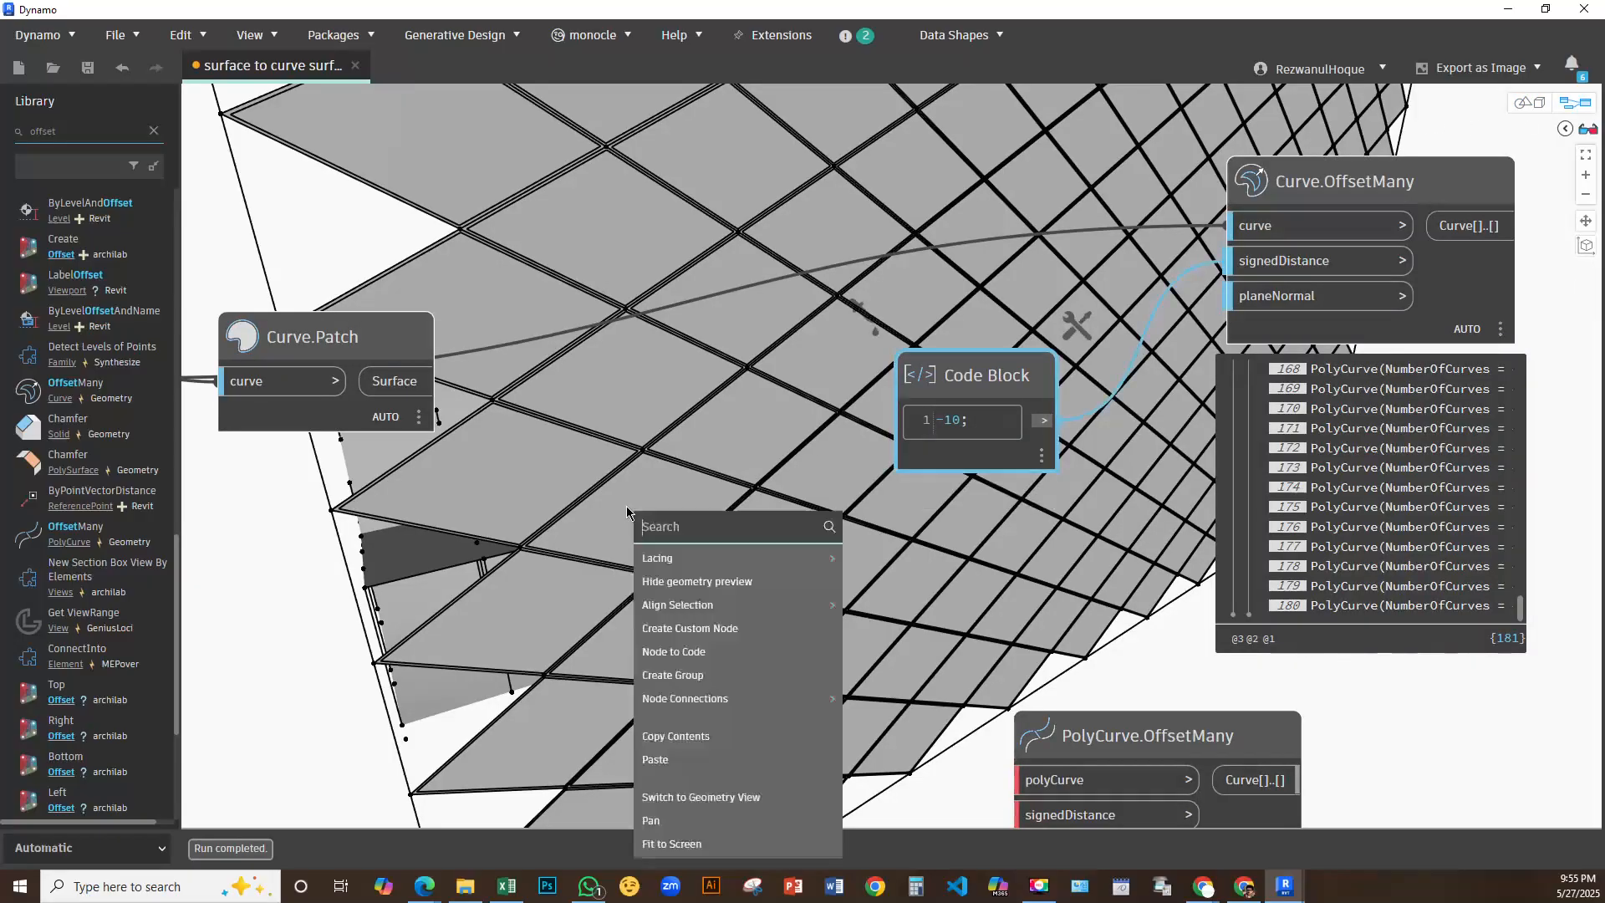
type("sli")
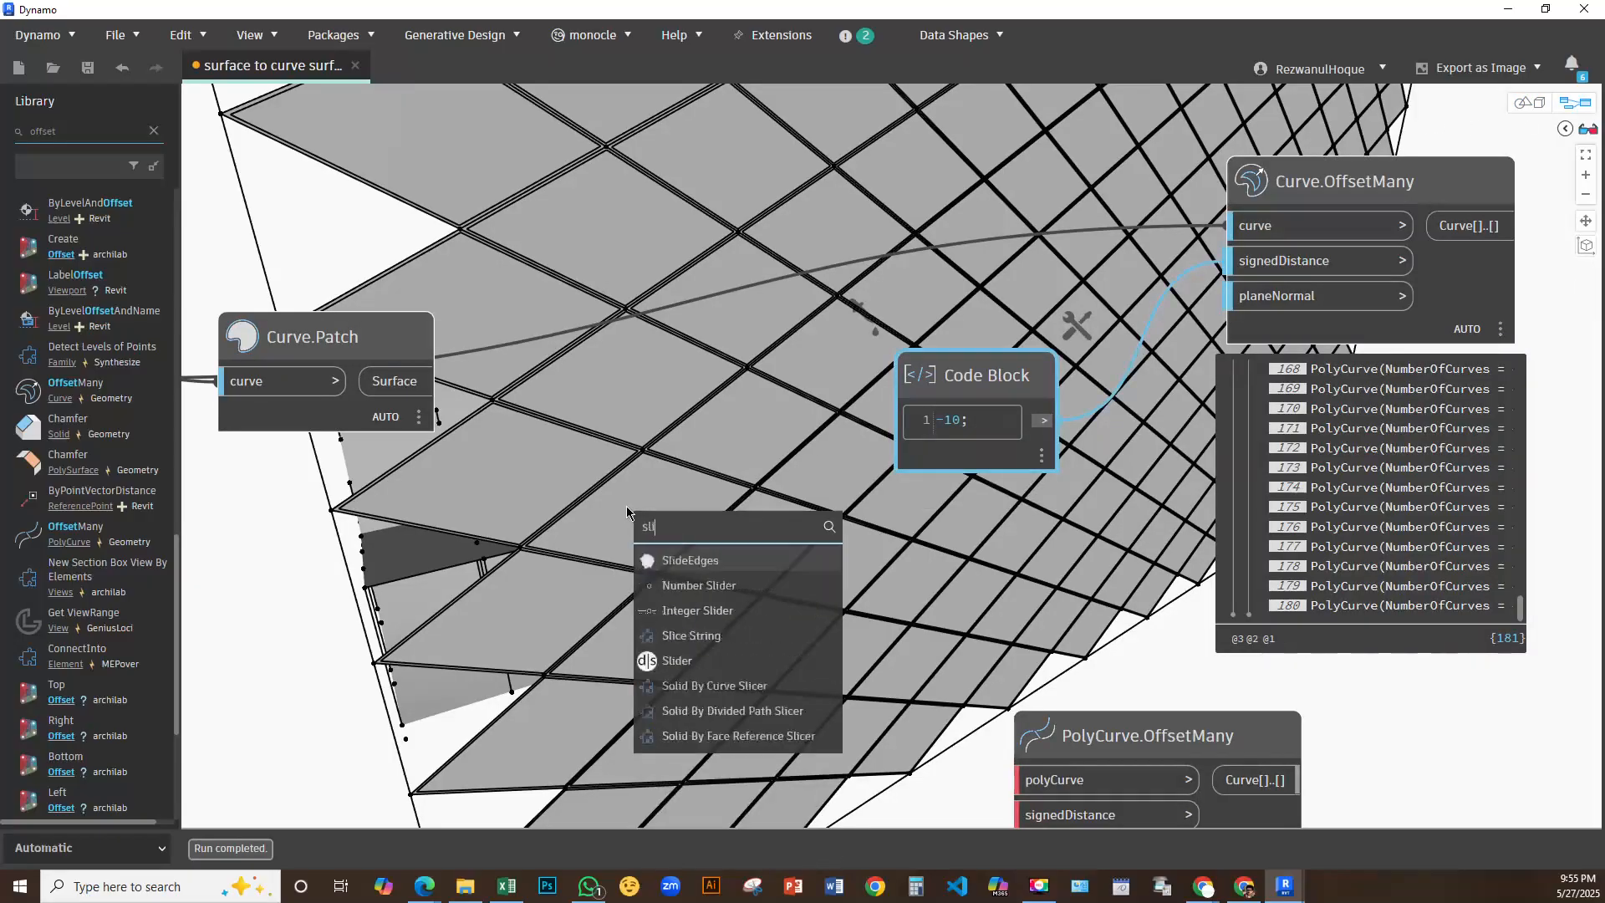
type("der")
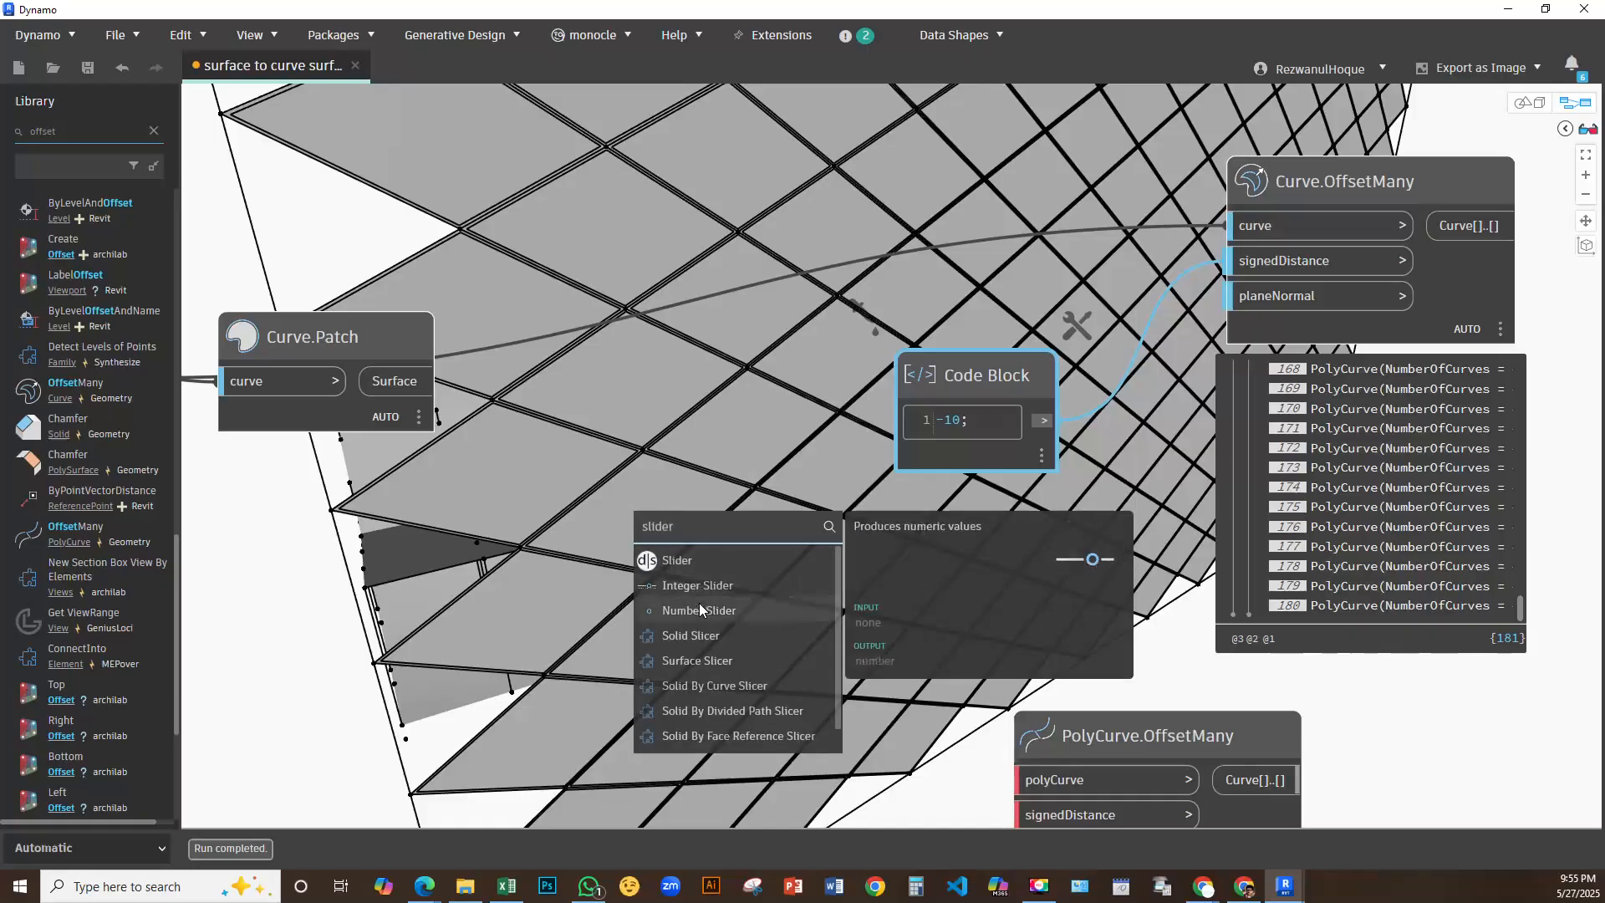
left_click(704, 610)
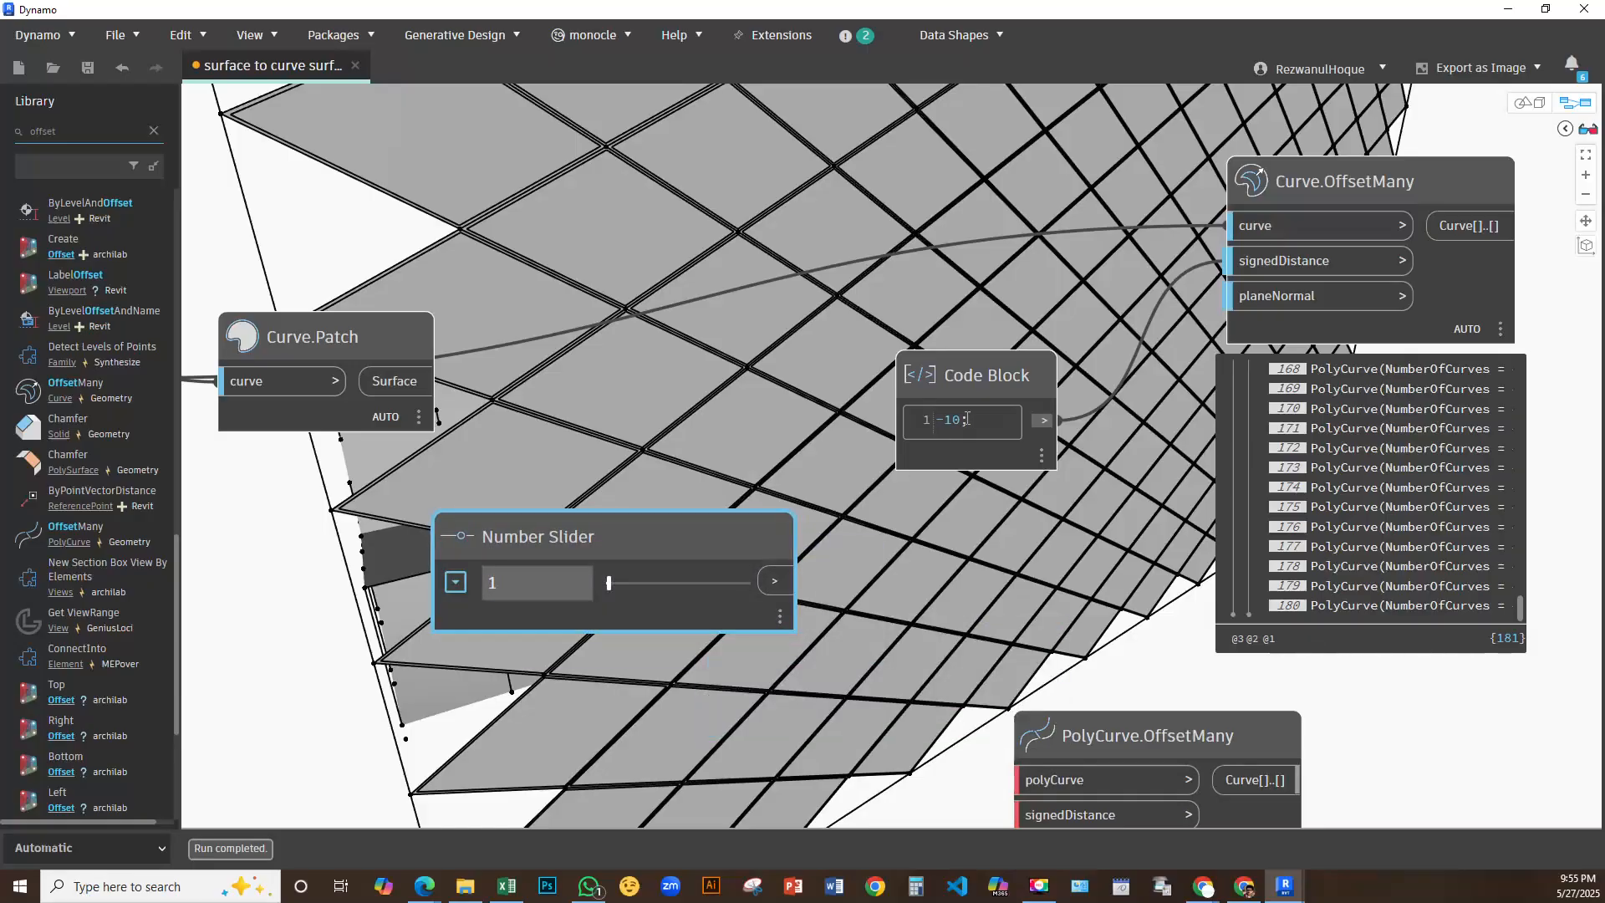
Change the Code Block expression to -x and feed the Number Slider's output into its x input
left_click_drag(959, 419, 941, 420)
type("x")
left_click(809, 397)
left_click_drag(780, 588, 906, 419)
left_click_drag(1046, 410, 1052, 410)
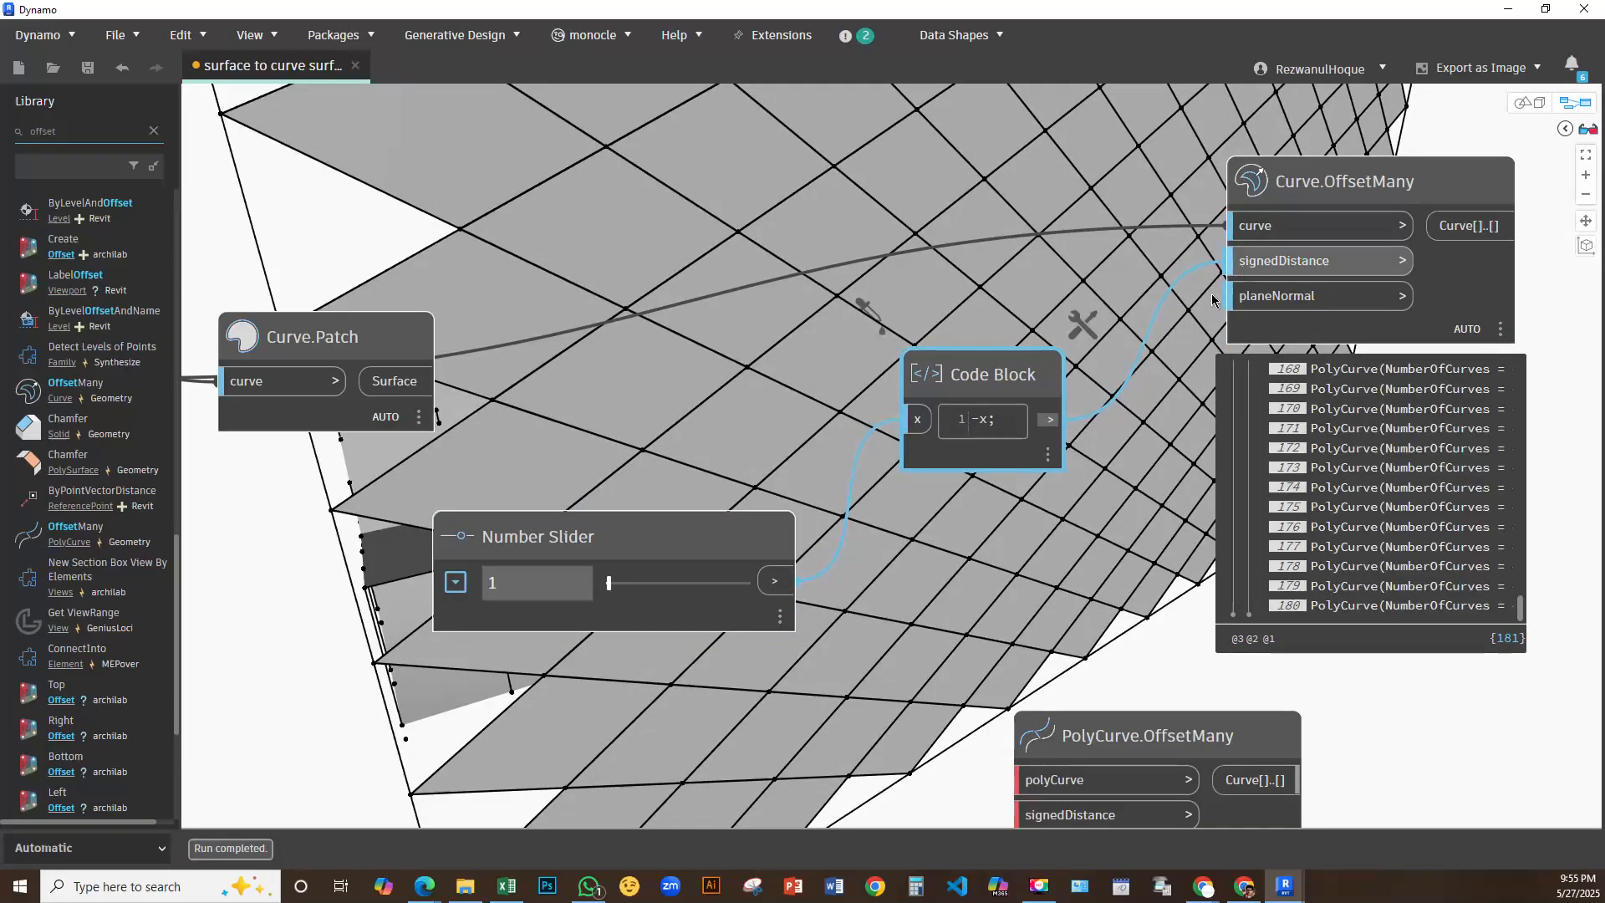
Raise the Number Slider to 72.2 and view the inset diamond outlines across the whole wall
left_click_drag(610, 583, 710, 589)
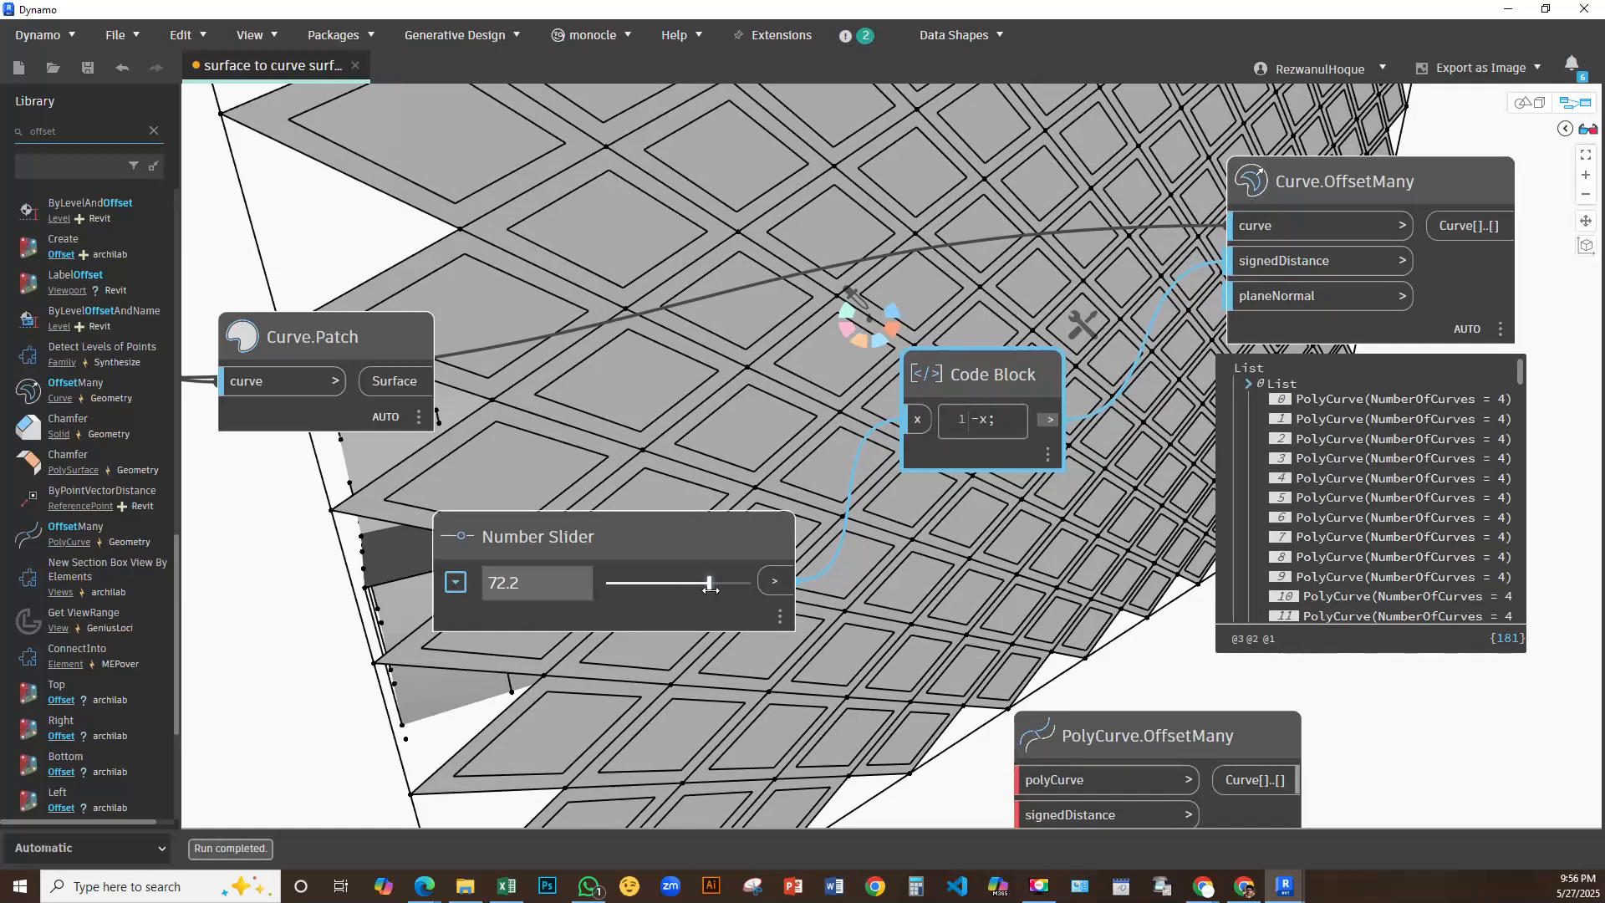
scroll(480, 477, "down", 5)
left_click(1522, 102)
middle_click_drag(1090, 409, 1080, 474)
left_click(1527, 102)
scroll(699, 351, "up", 1)
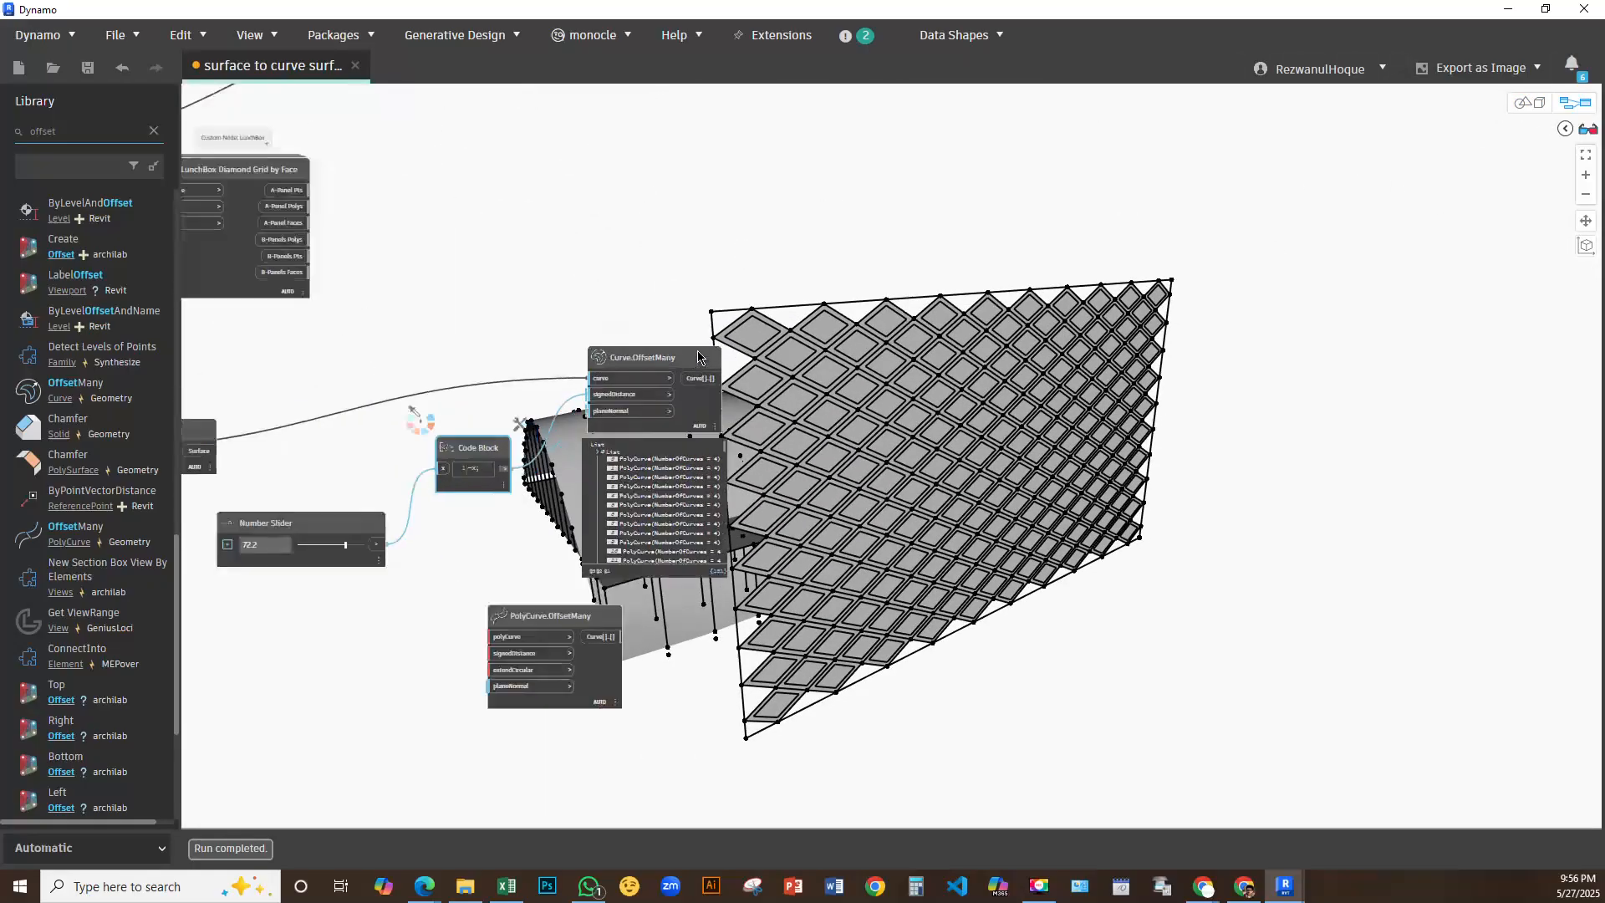
Move the Curve.OffsetMany node above the wall preview, leaving free canvas beside it
left_click_drag(698, 350, 1220, 166)
scroll(984, 284, "up", 1)
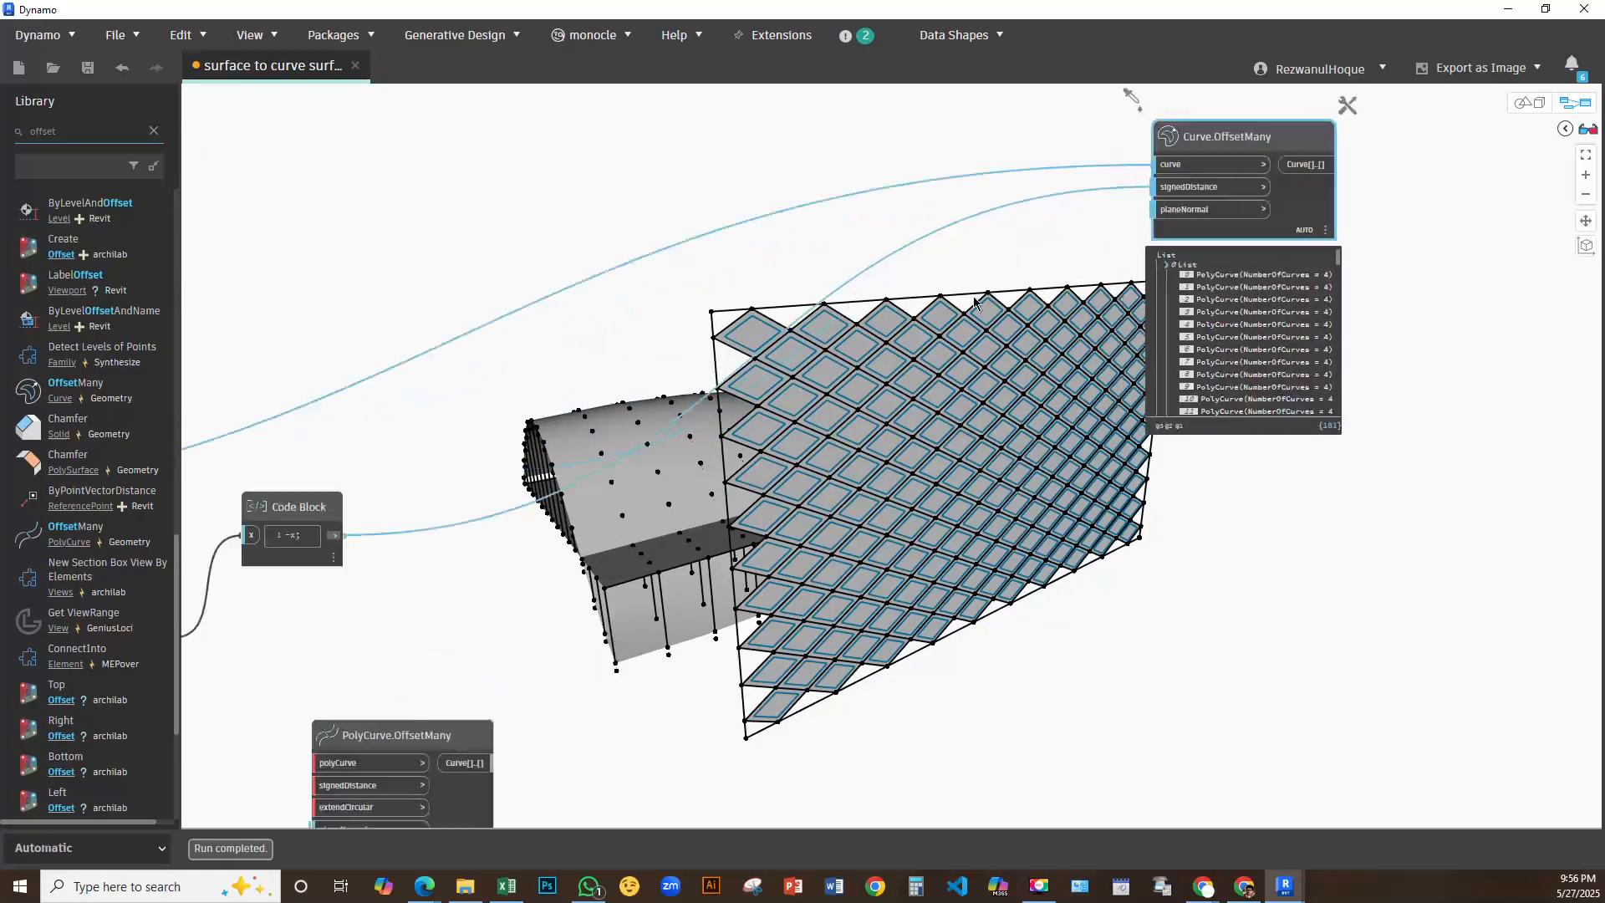
middle_click_drag(873, 332, 833, 336)
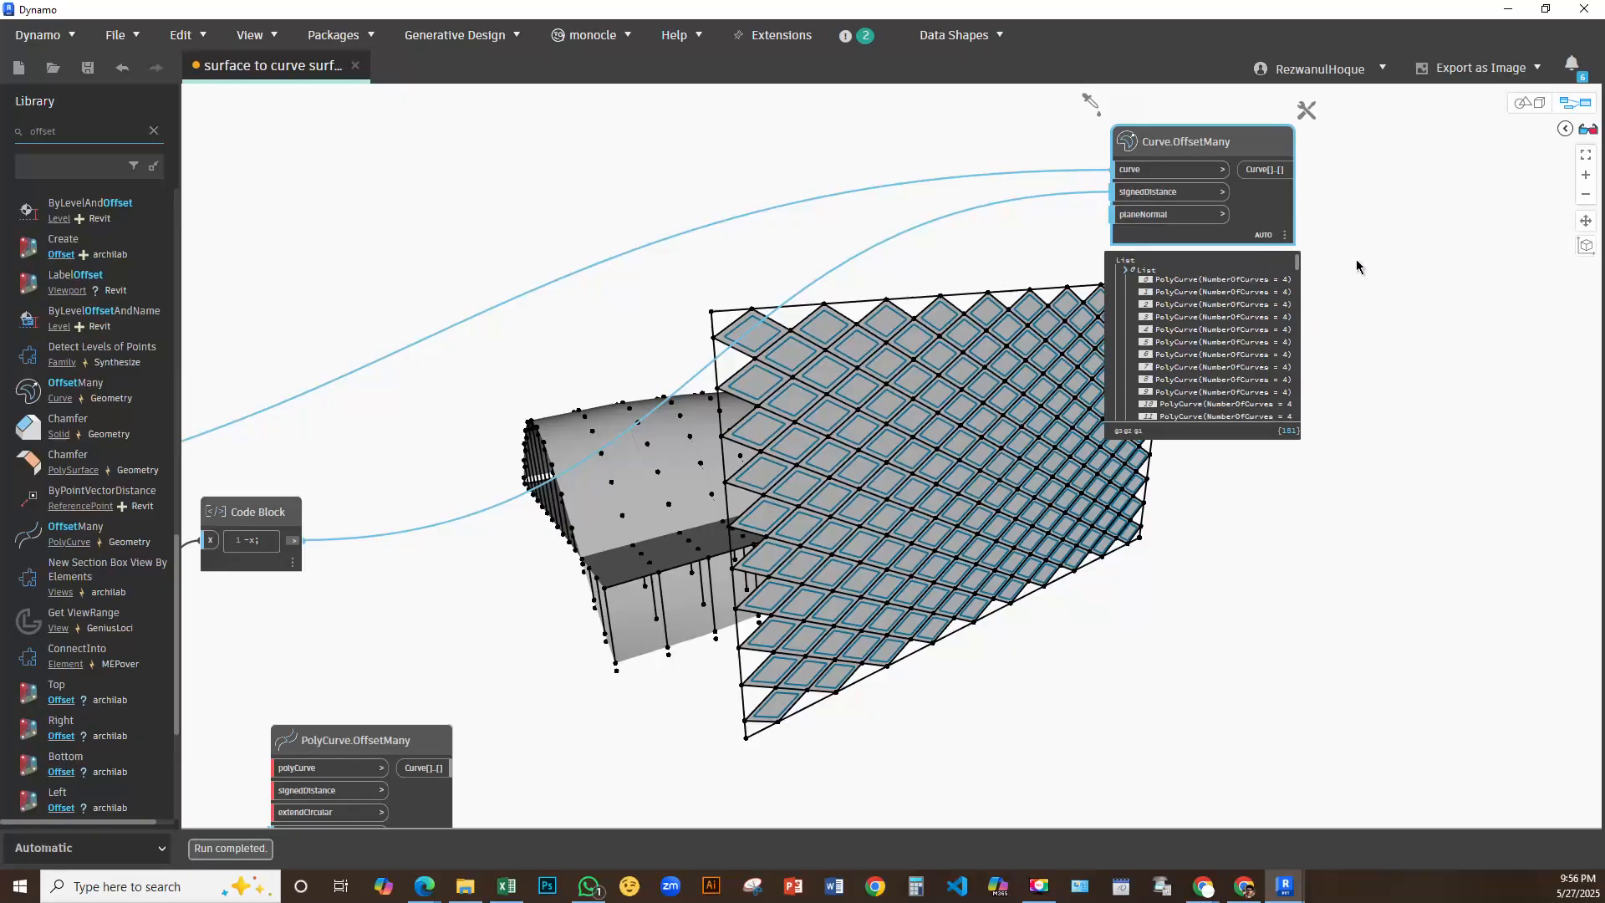
middle_click_drag(1276, 239, 1050, 272)
right_click(1226, 298)
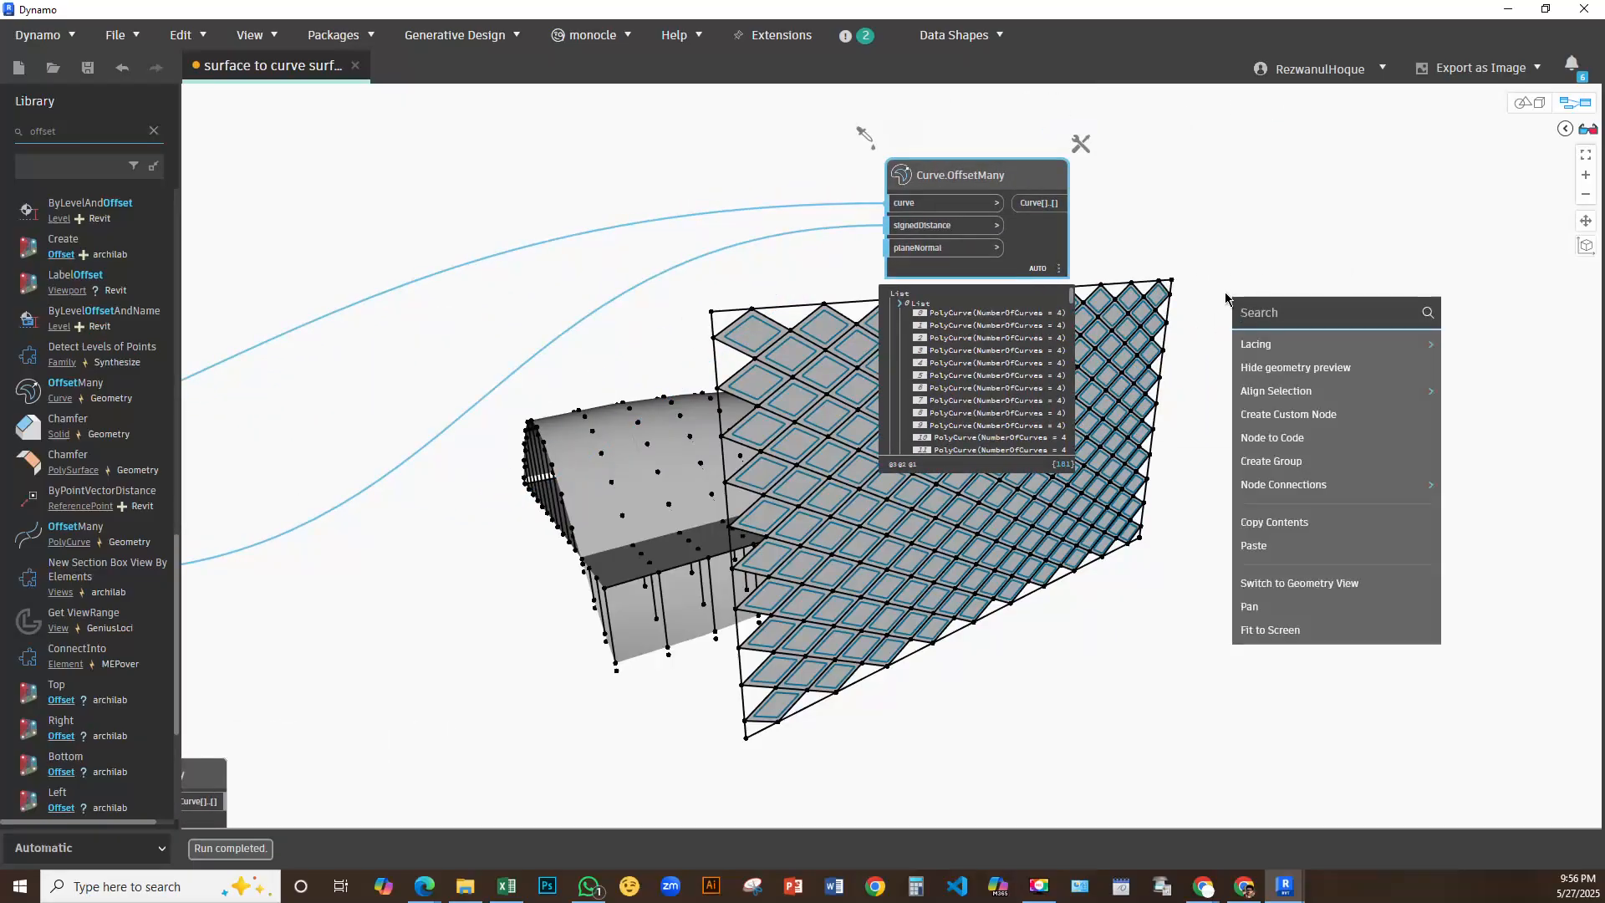
type("sur")
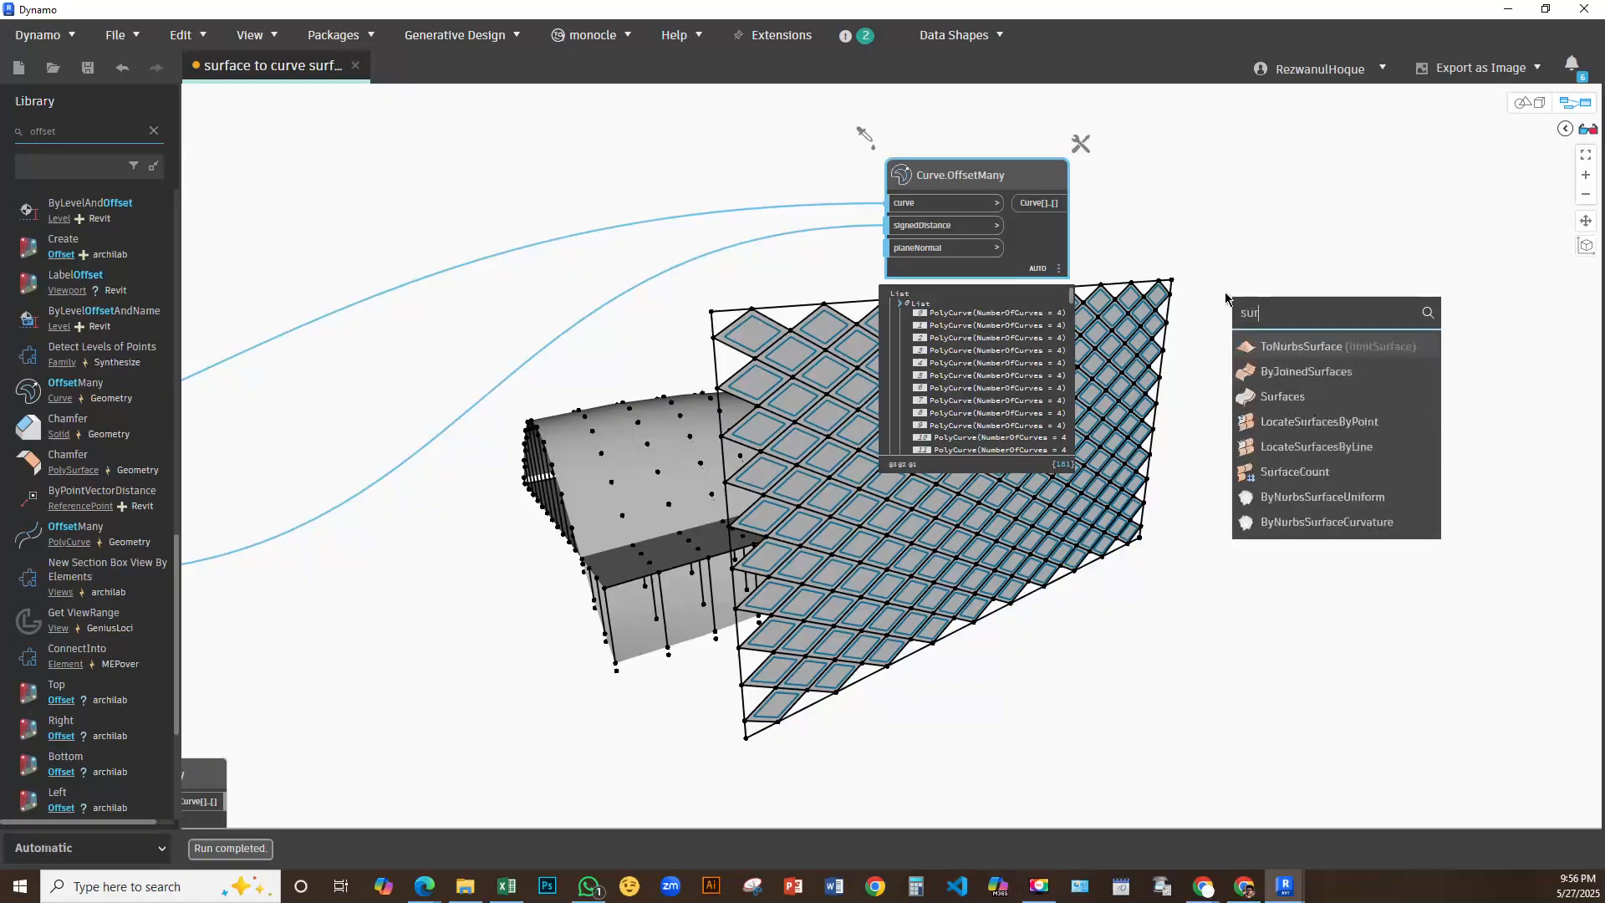
type("face")
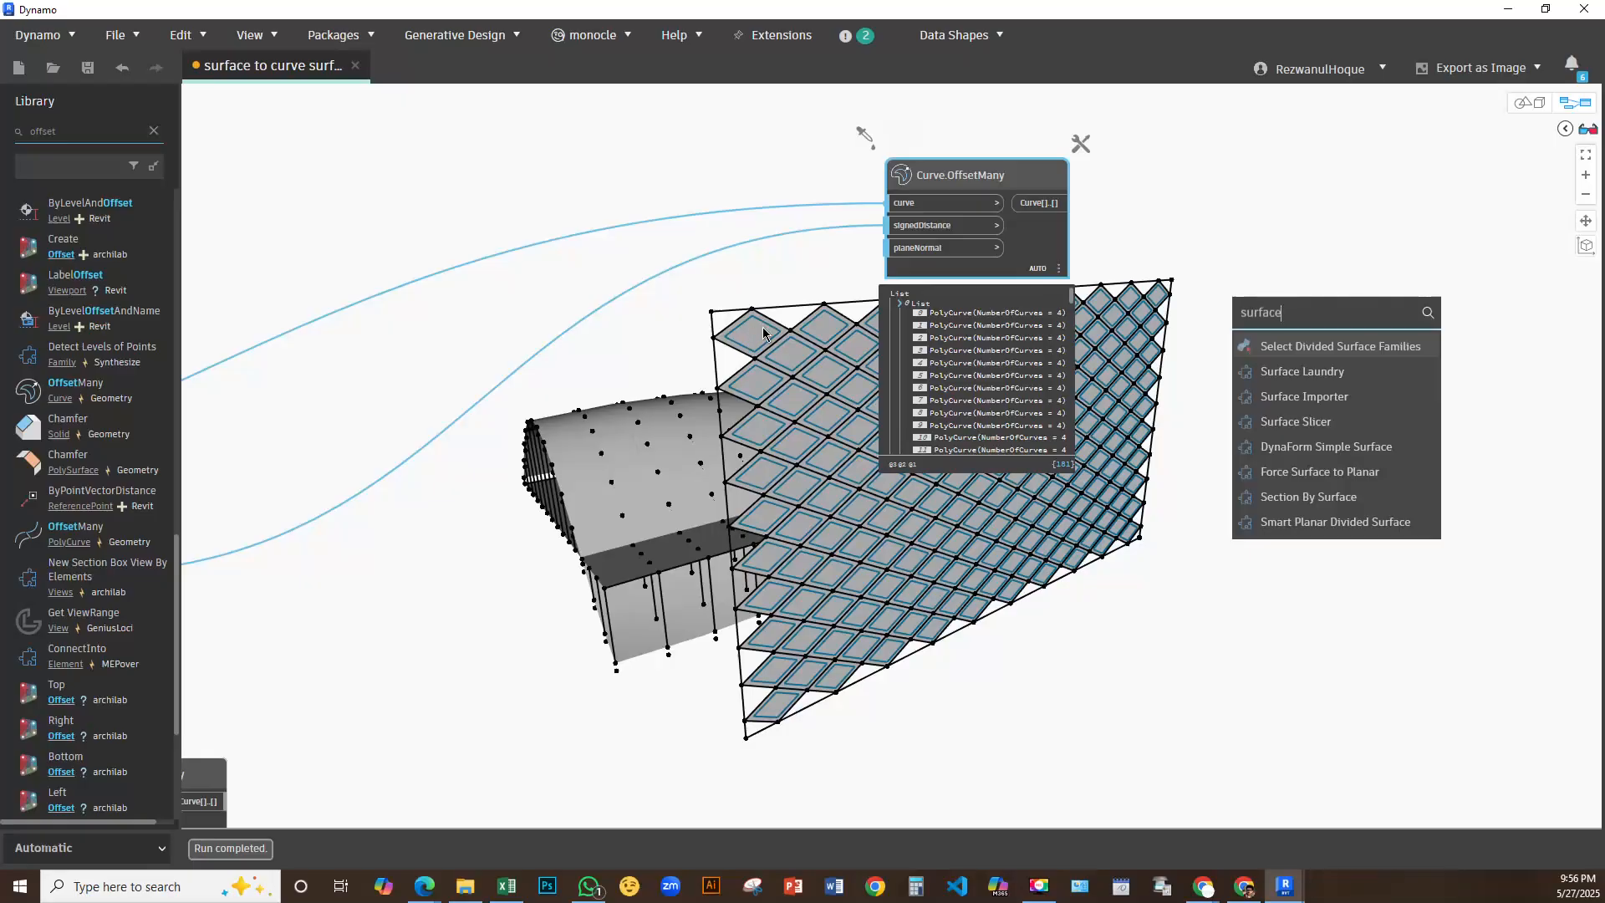
left_click(1346, 240)
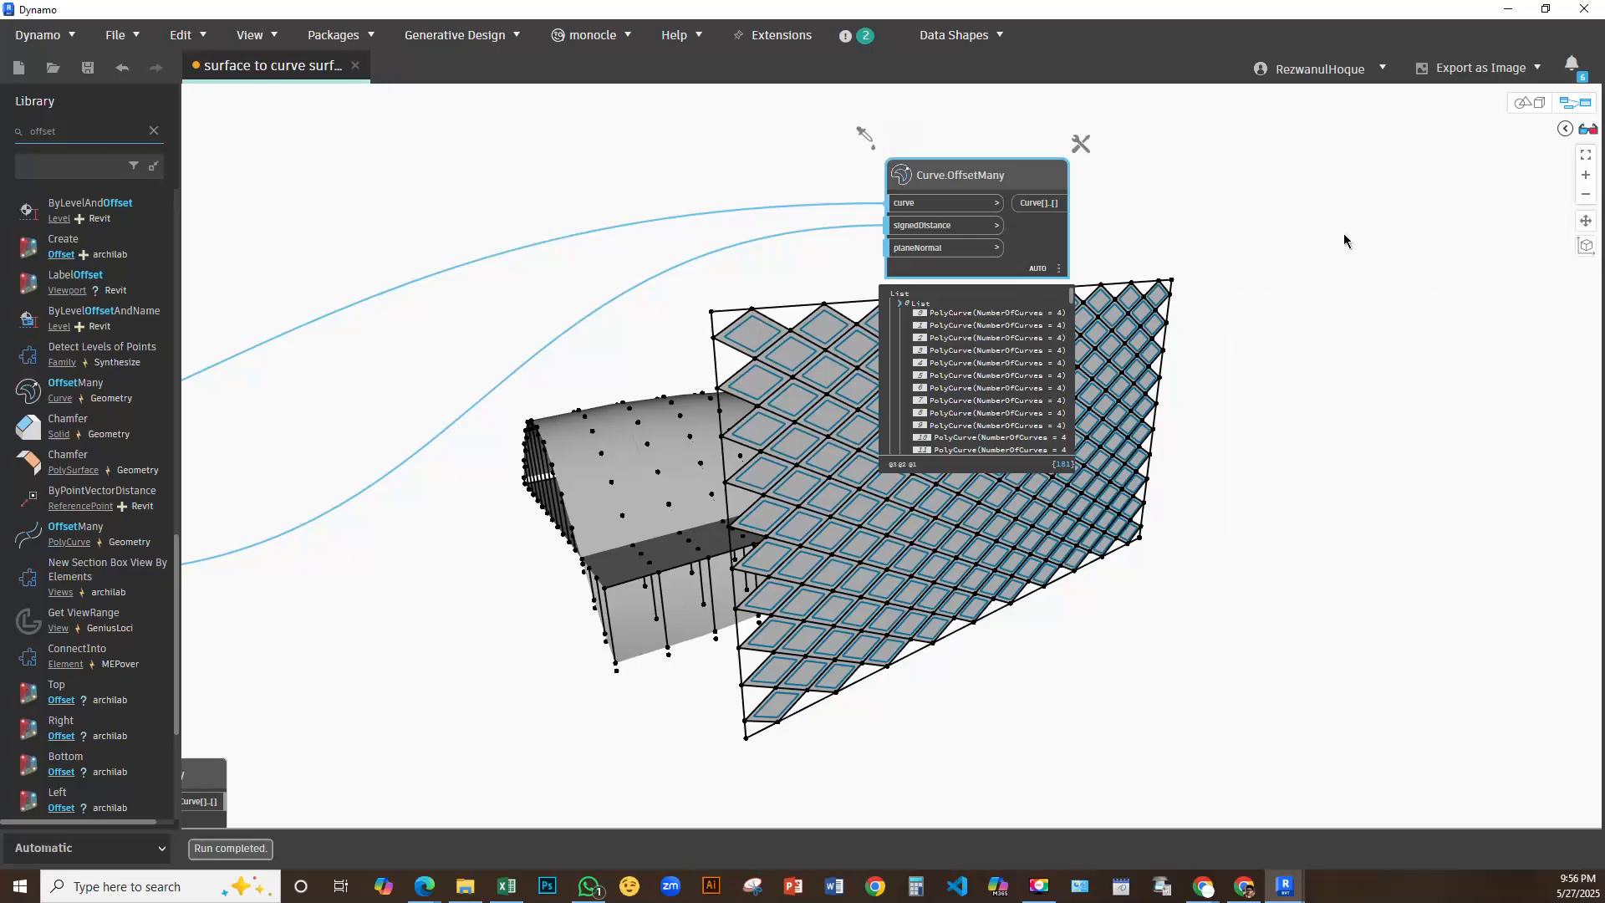
Add a second Curve.Patch node and connect the Curve.OffsetMany output to its curve input
right_click(1223, 266)
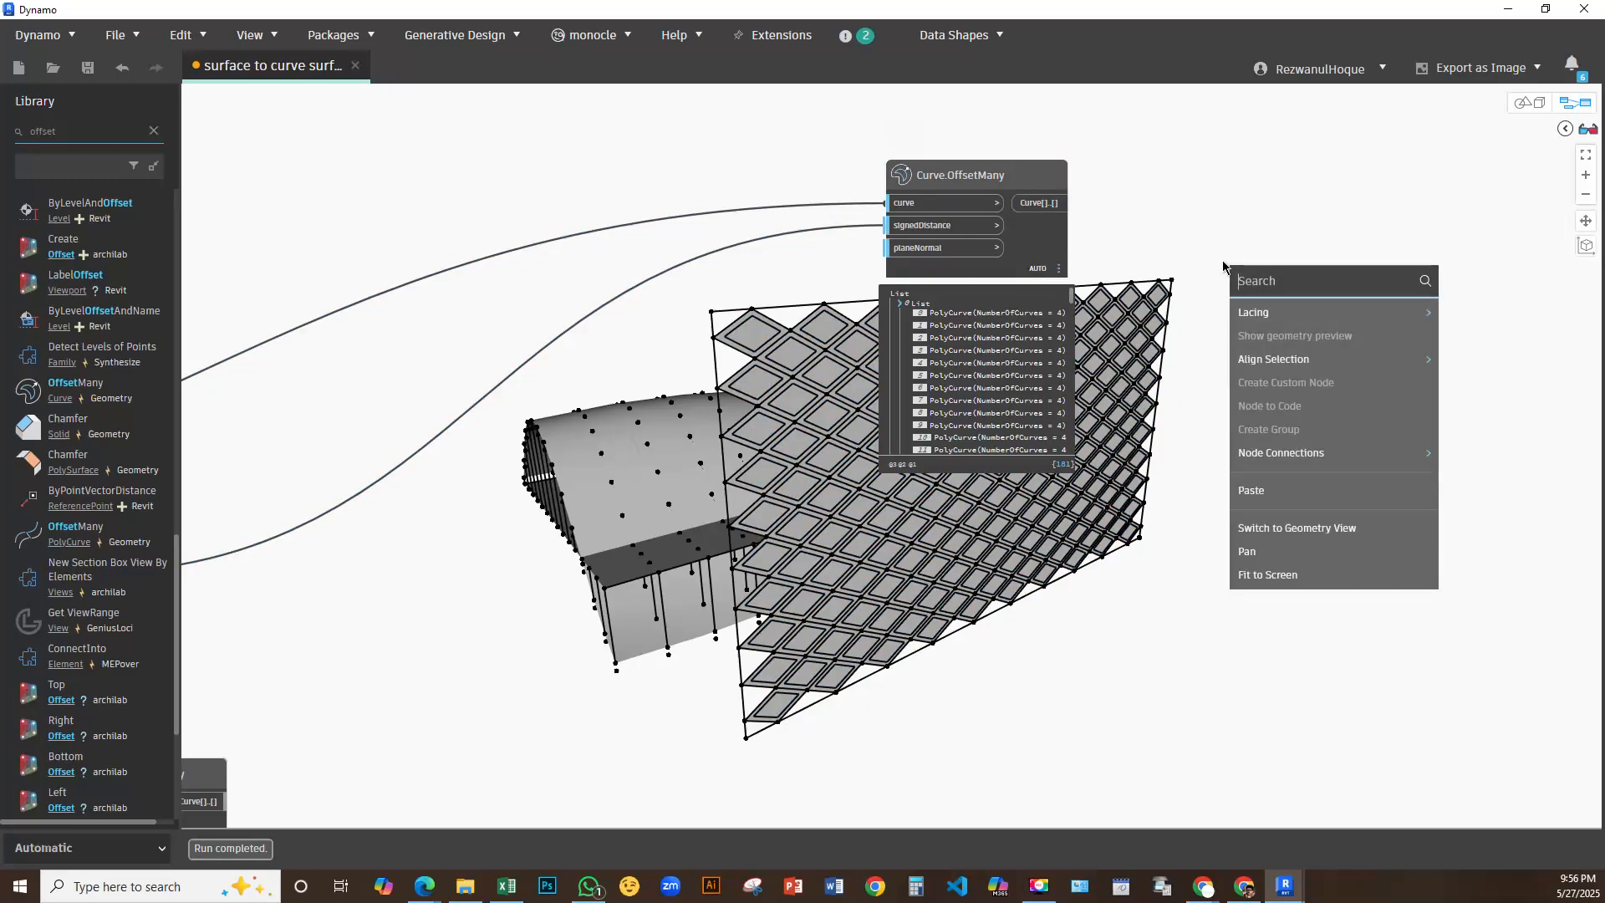
type("patch")
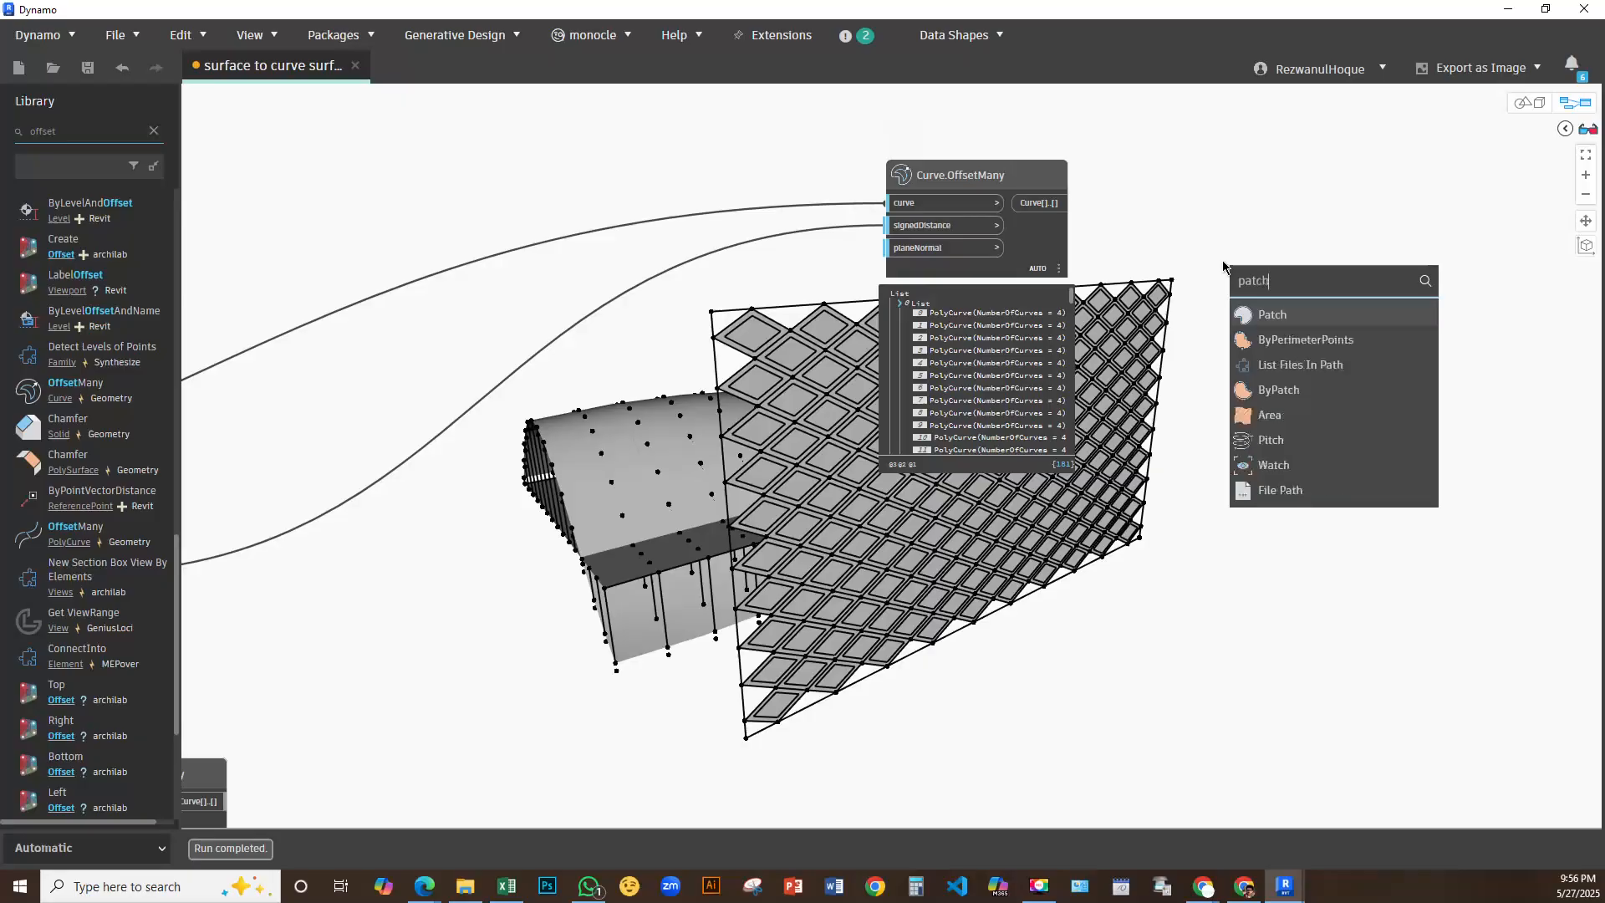
left_click(1271, 315)
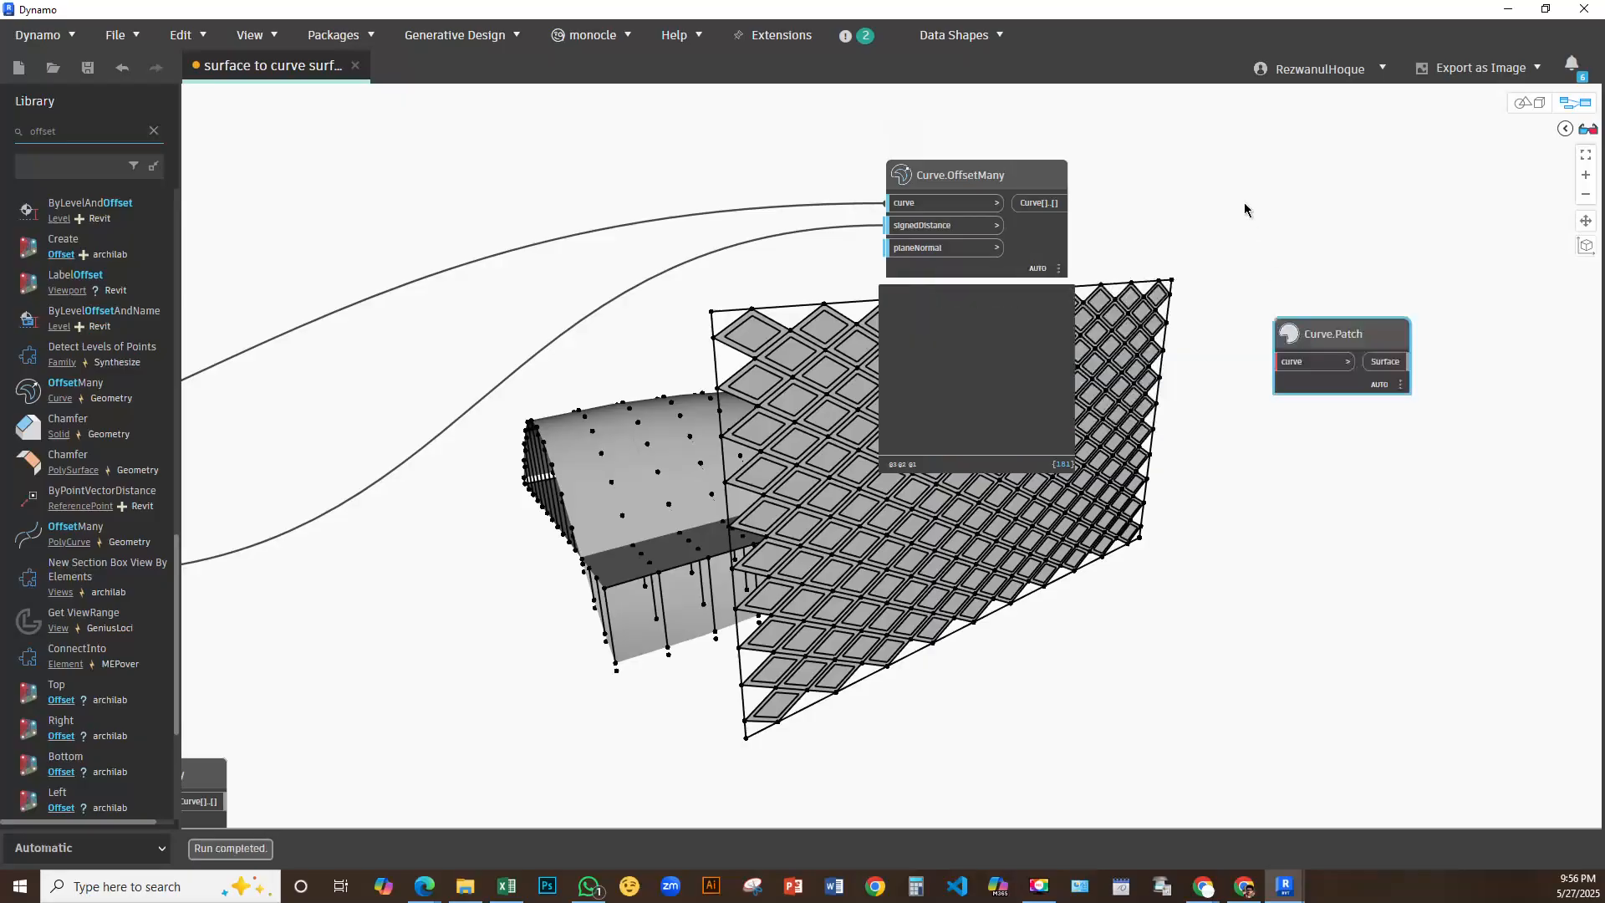
left_click_drag(1304, 333, 1245, 209)
left_click(1248, 234)
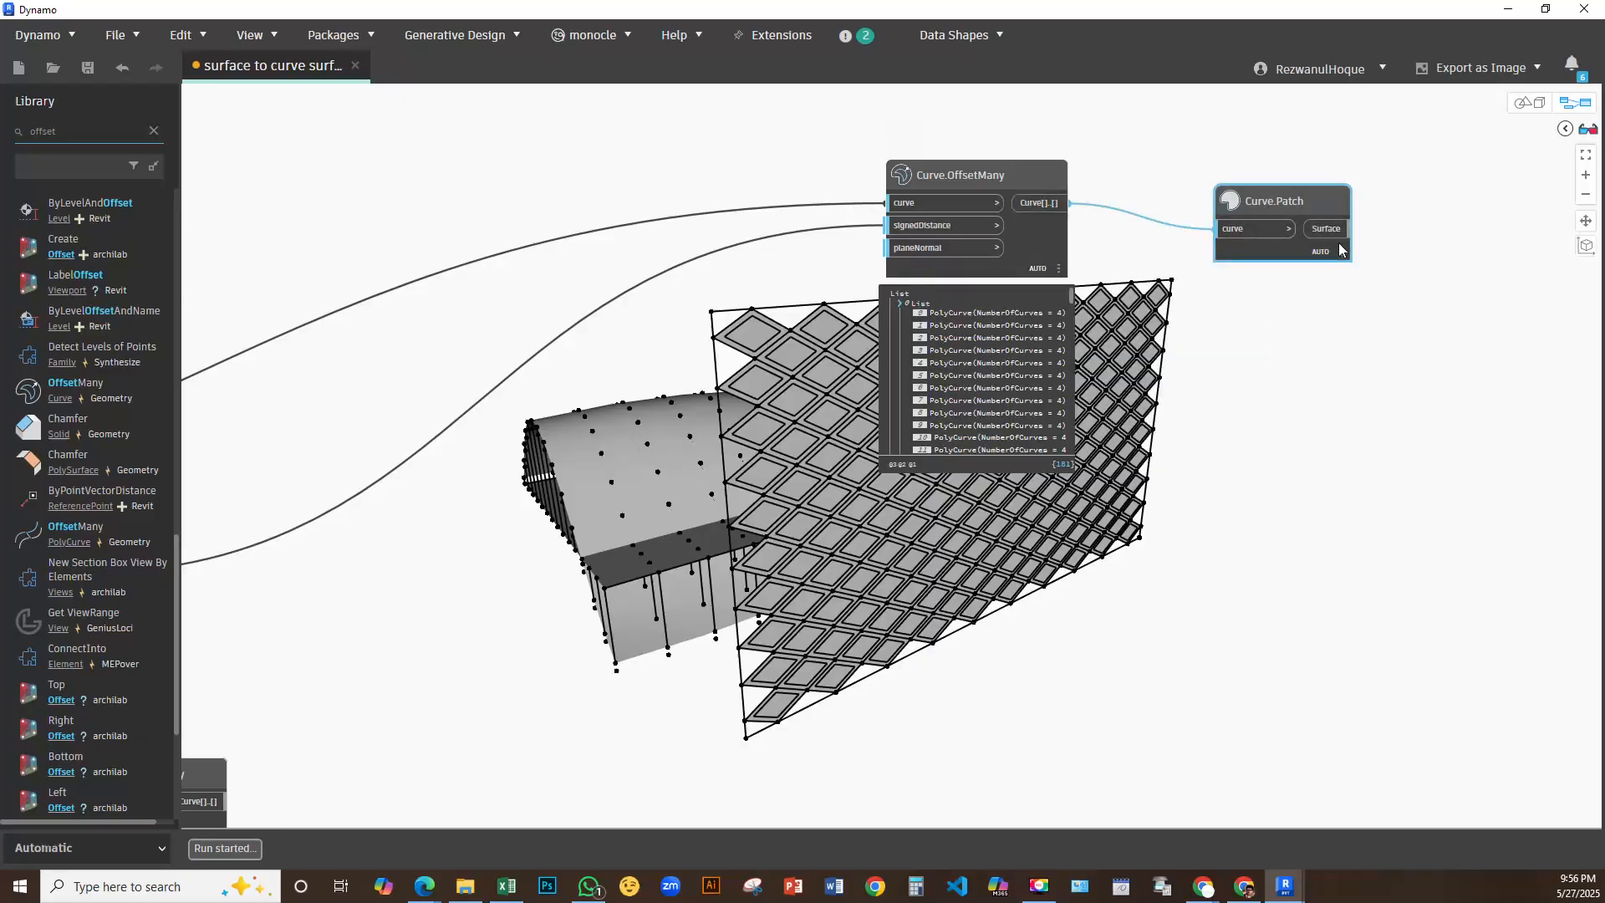
mouse_move(1336, 251)
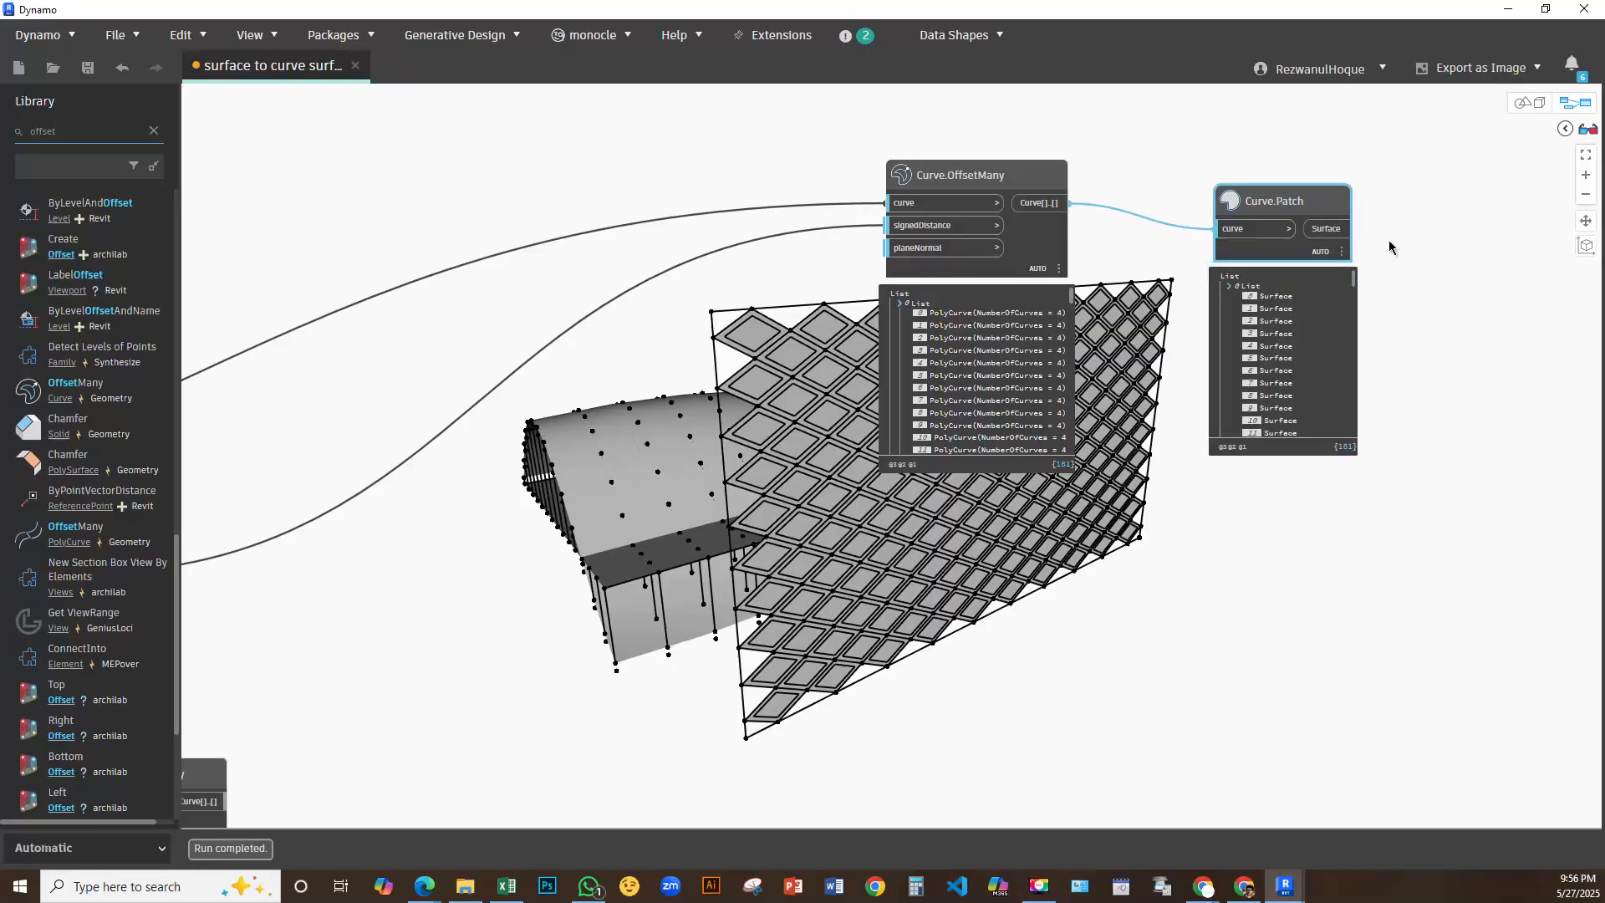
Compare the new Curve.Patch surfaces with the Curve.OffsetMany outlines by highlighting each node's geometry on the wall
left_click(1318, 199)
middle_click_drag(1325, 551, 1038, 702)
middle_click_drag(1226, 467, 1145, 536)
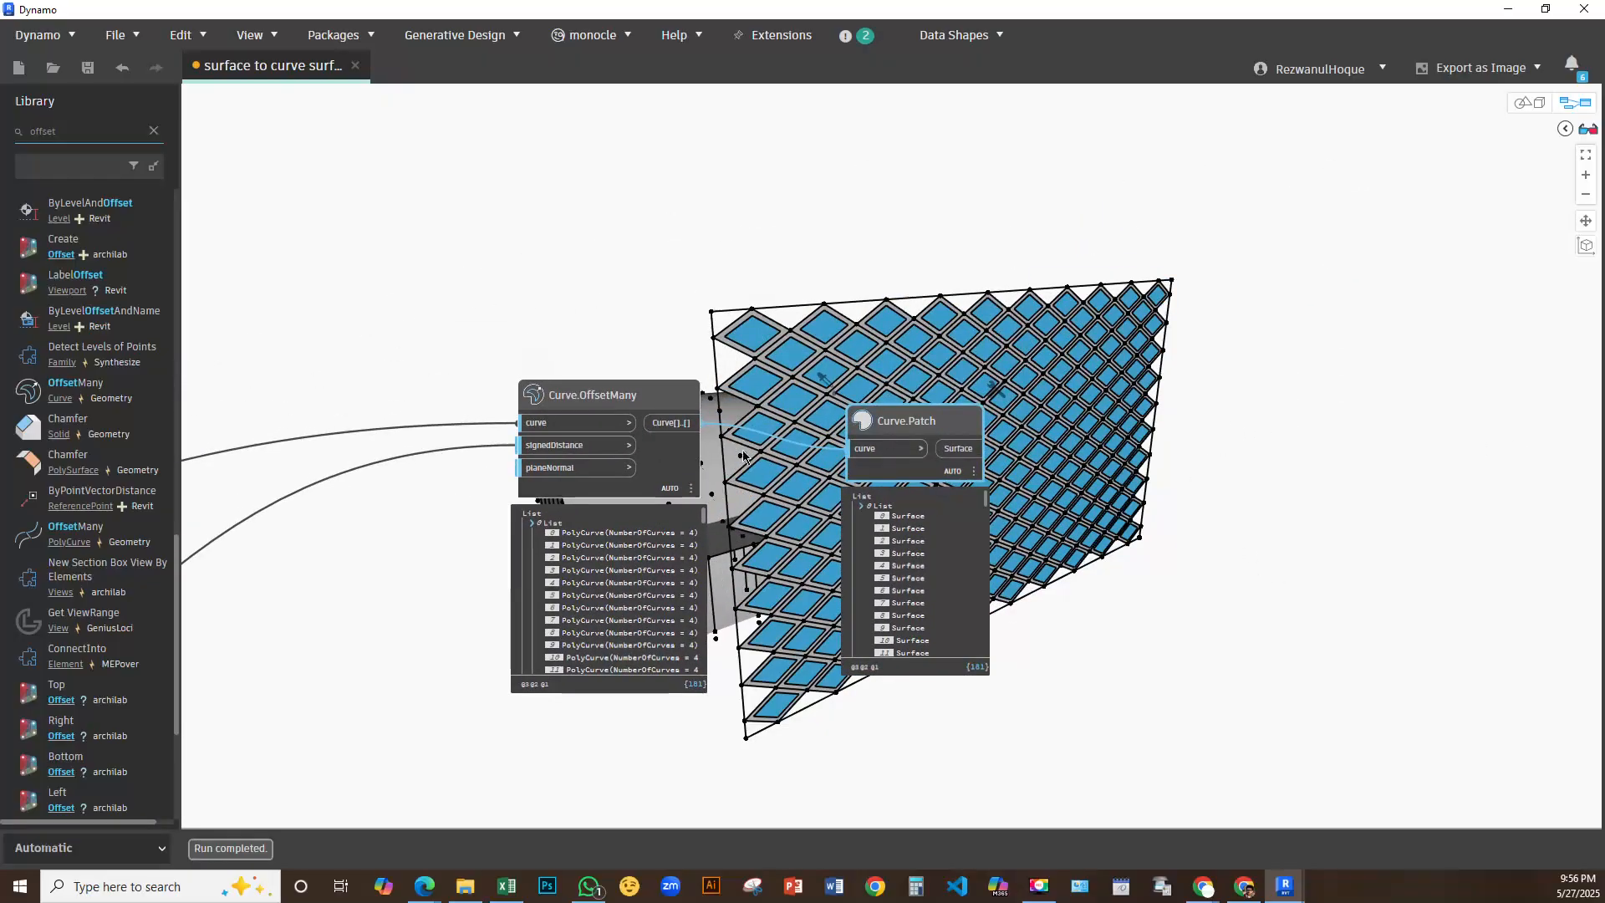
left_click(664, 396)
scroll(863, 346, "down", 4)
middle_click_drag(861, 351, 1355, 272)
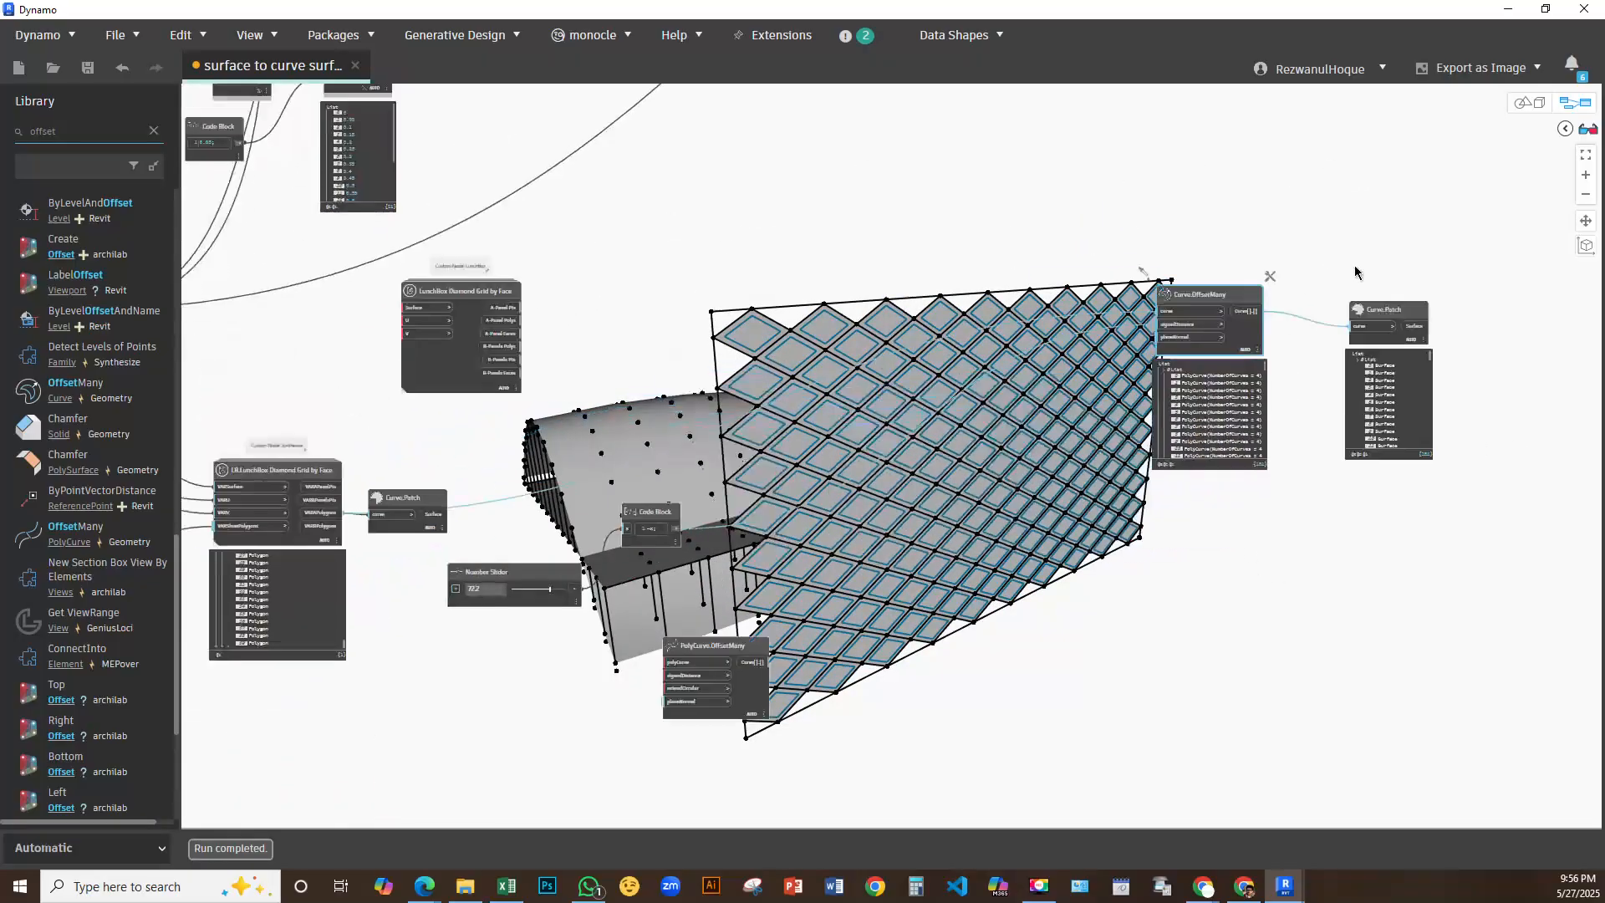
Move the original Curve.Patch node of the full diamonds to just above the new Curve.Patch node
left_click(451, 372)
left_click_drag(403, 499, 1025, 193)
left_click_drag(1130, 194, 1375, 192)
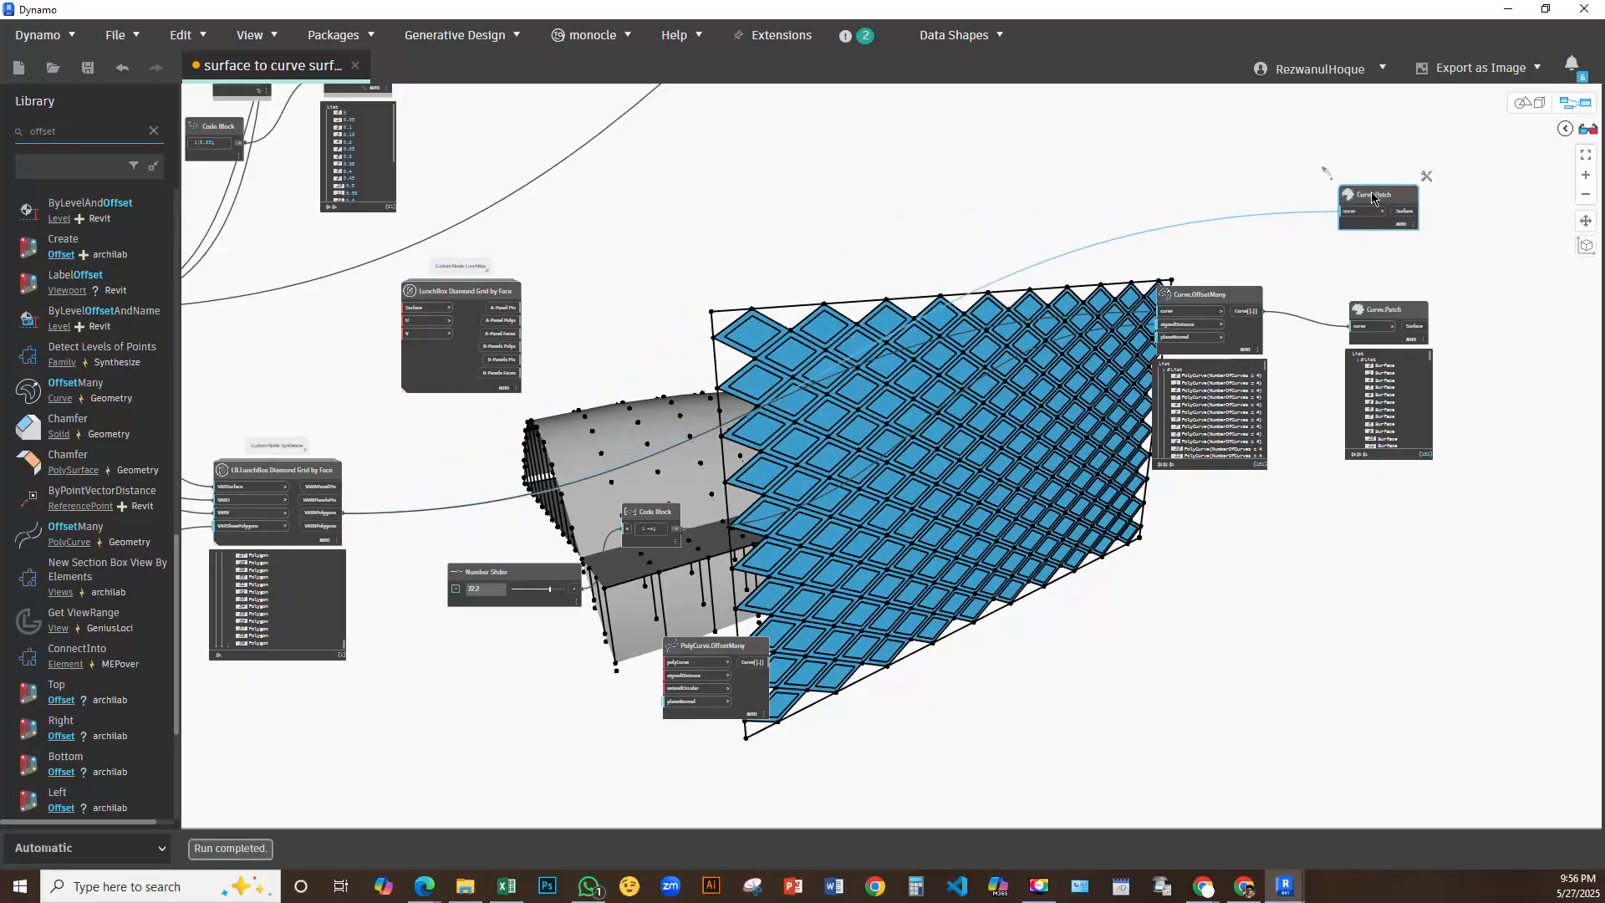
Search for a Difference node to place beside the two Curve.Patch nodes
middle_click_drag(1434, 308, 1086, 300)
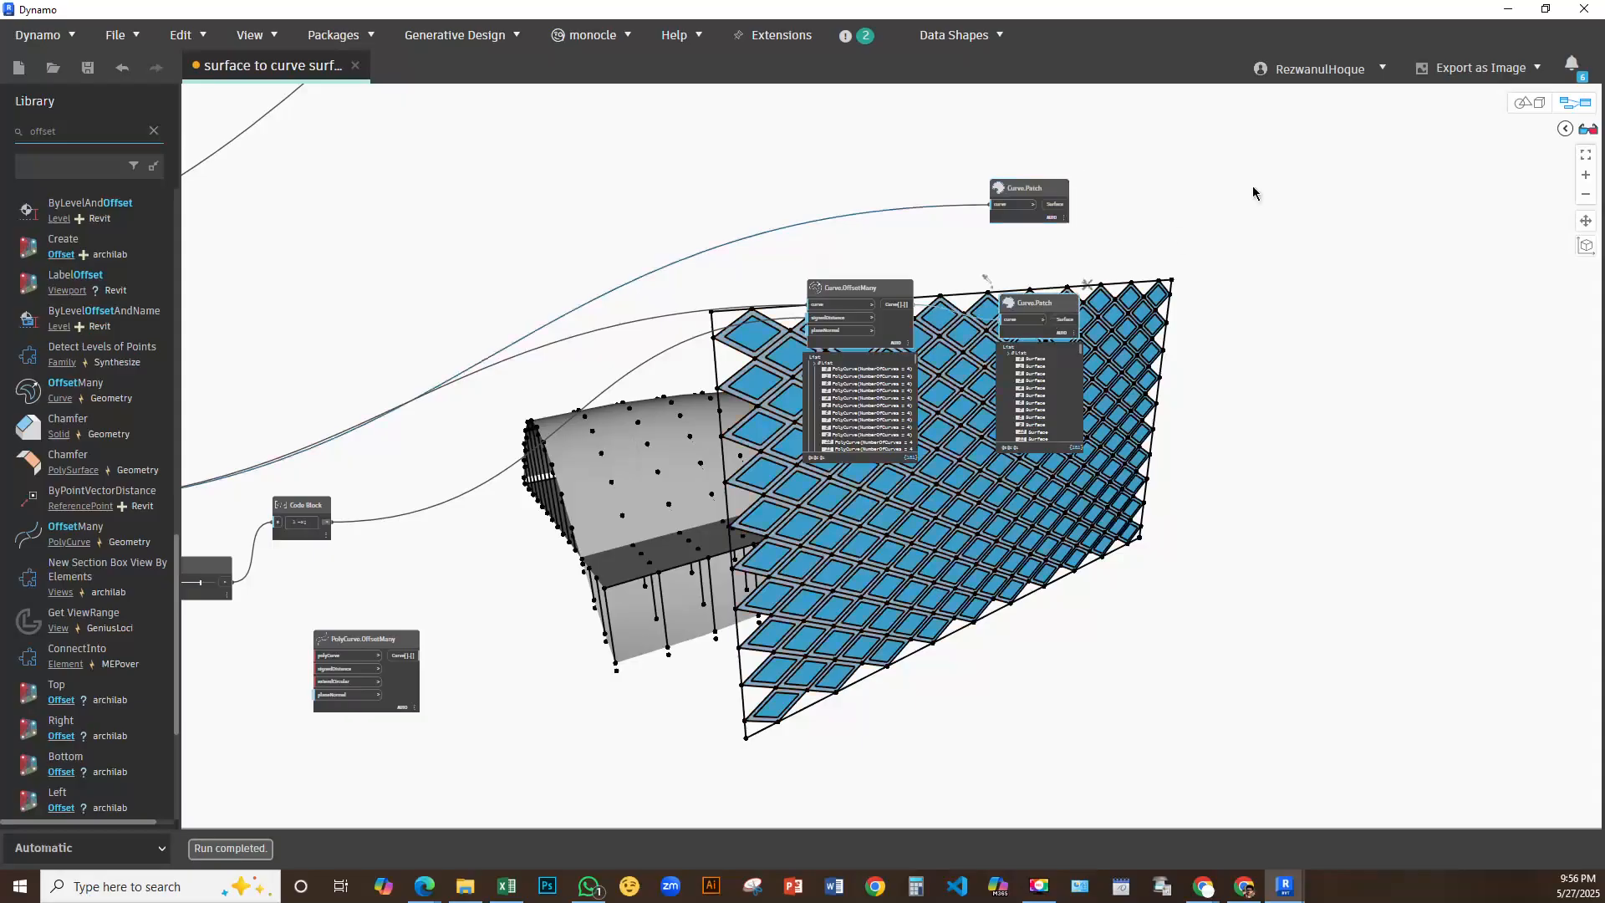
middle_click_drag(1189, 214, 824, 397)
right_click(824, 396)
scroll(770, 446, "up", 5)
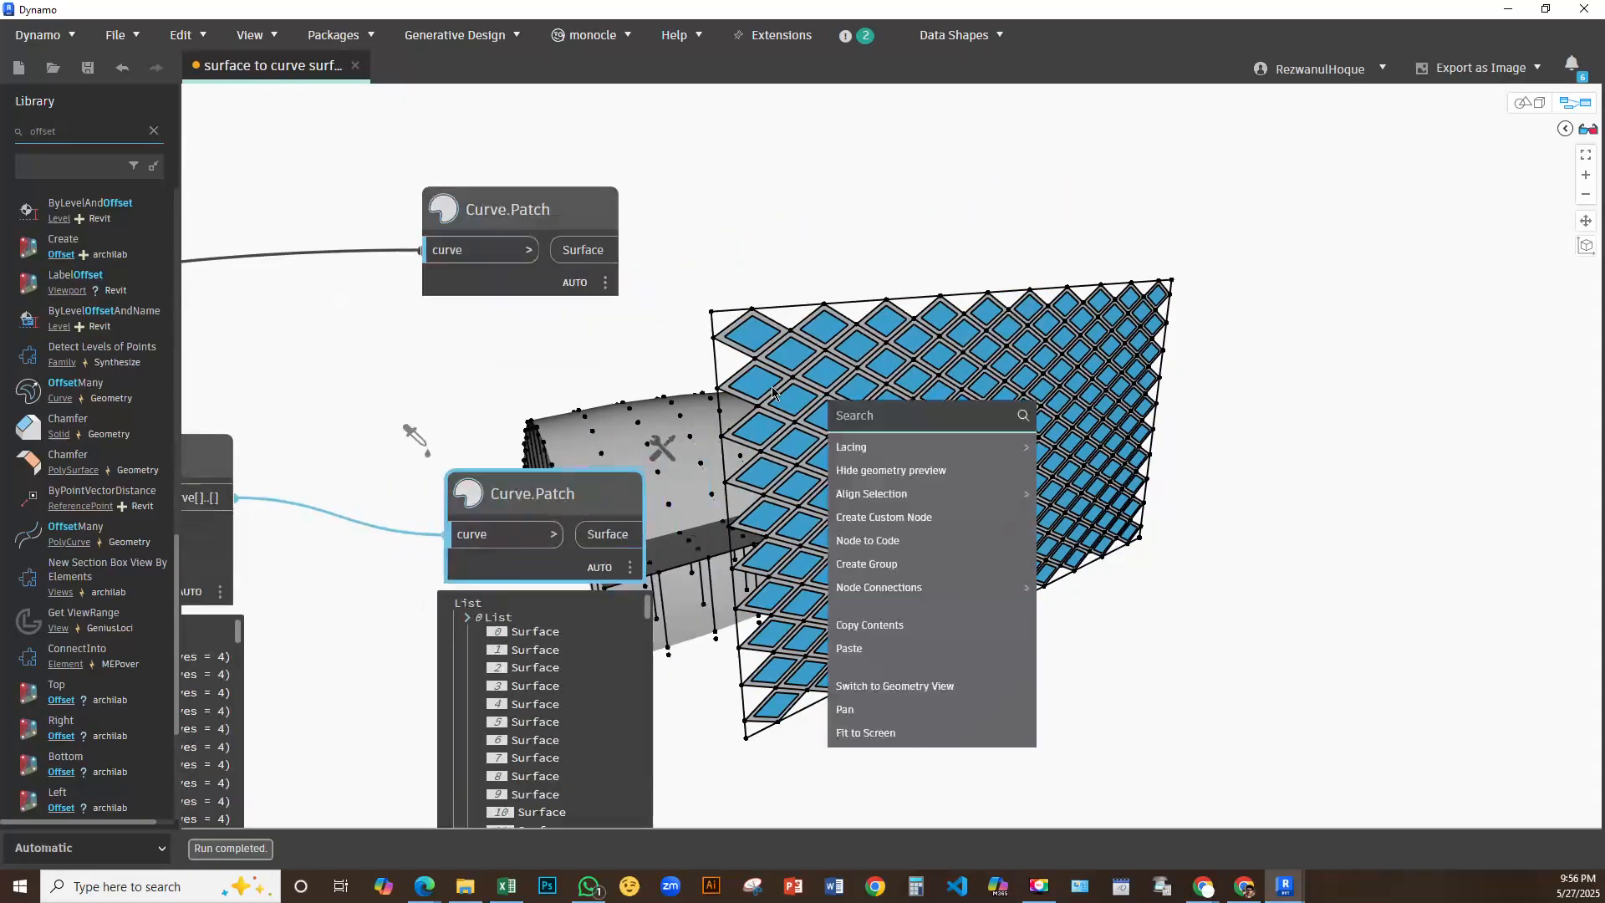
right_click(774, 392)
type("d")
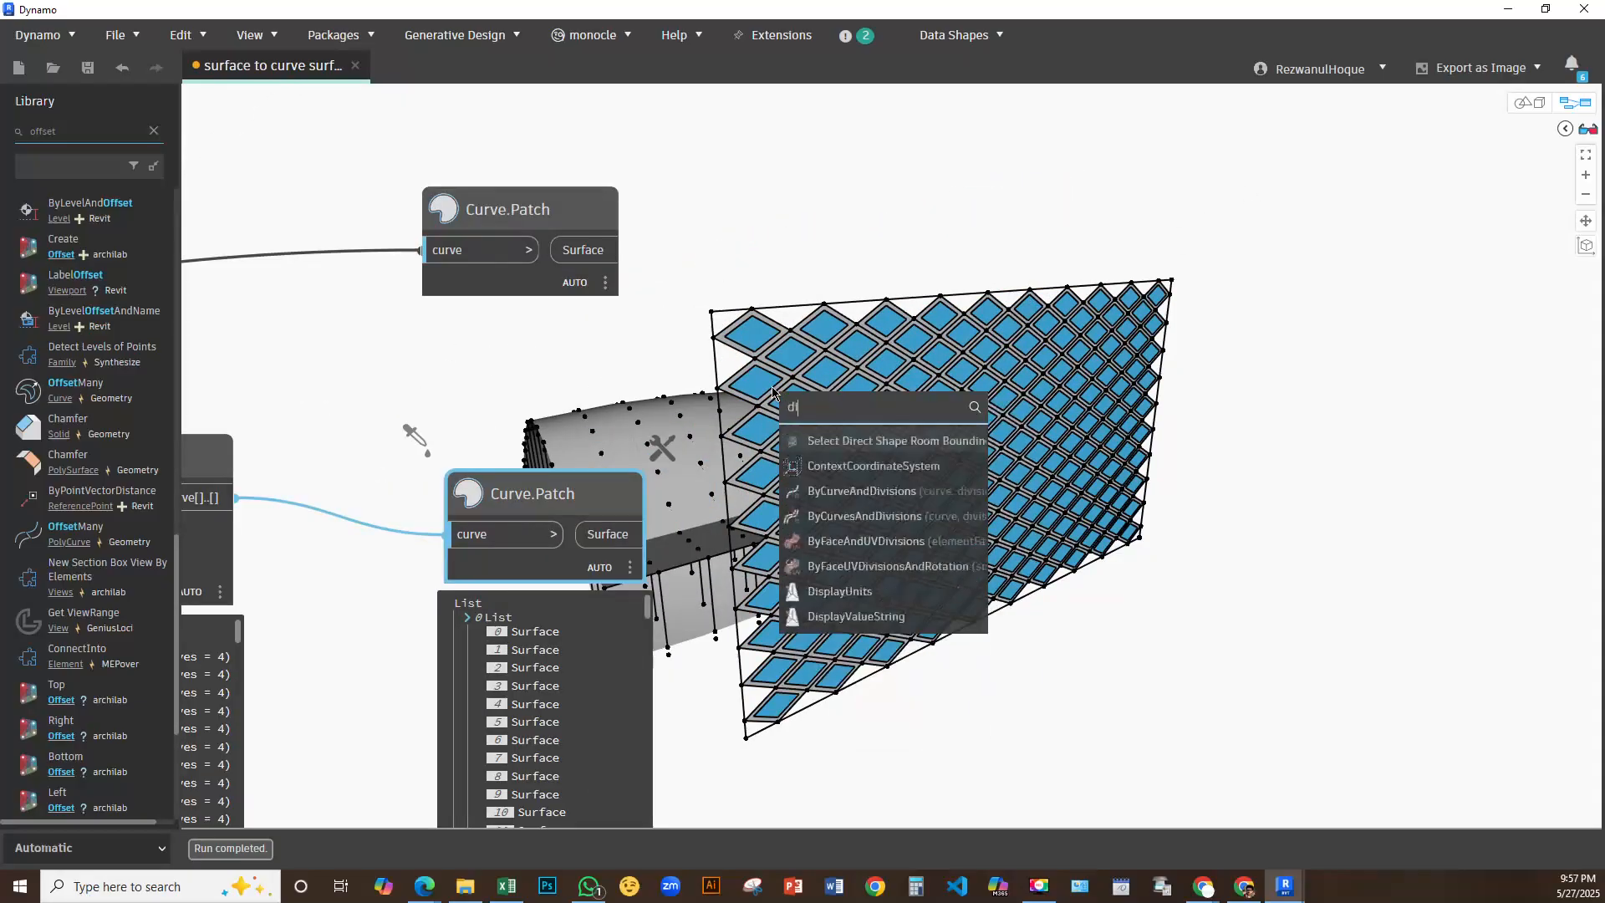
type("iffere")
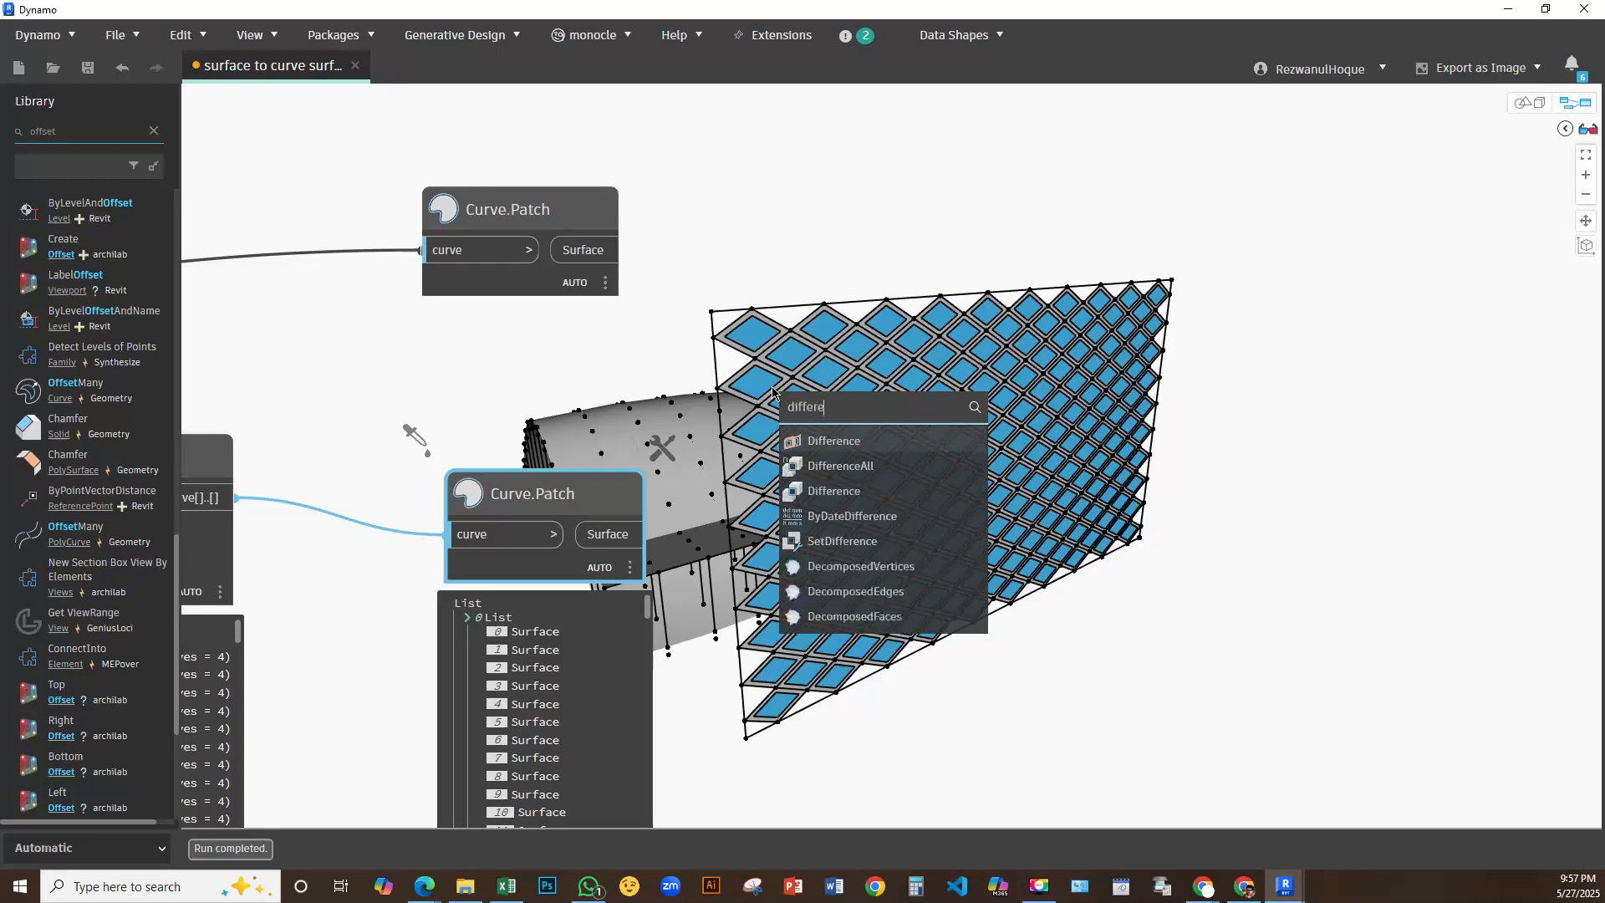
Add a Solid.DifferenceAll node beside the Curve.Patch nodes
left_click(844, 465)
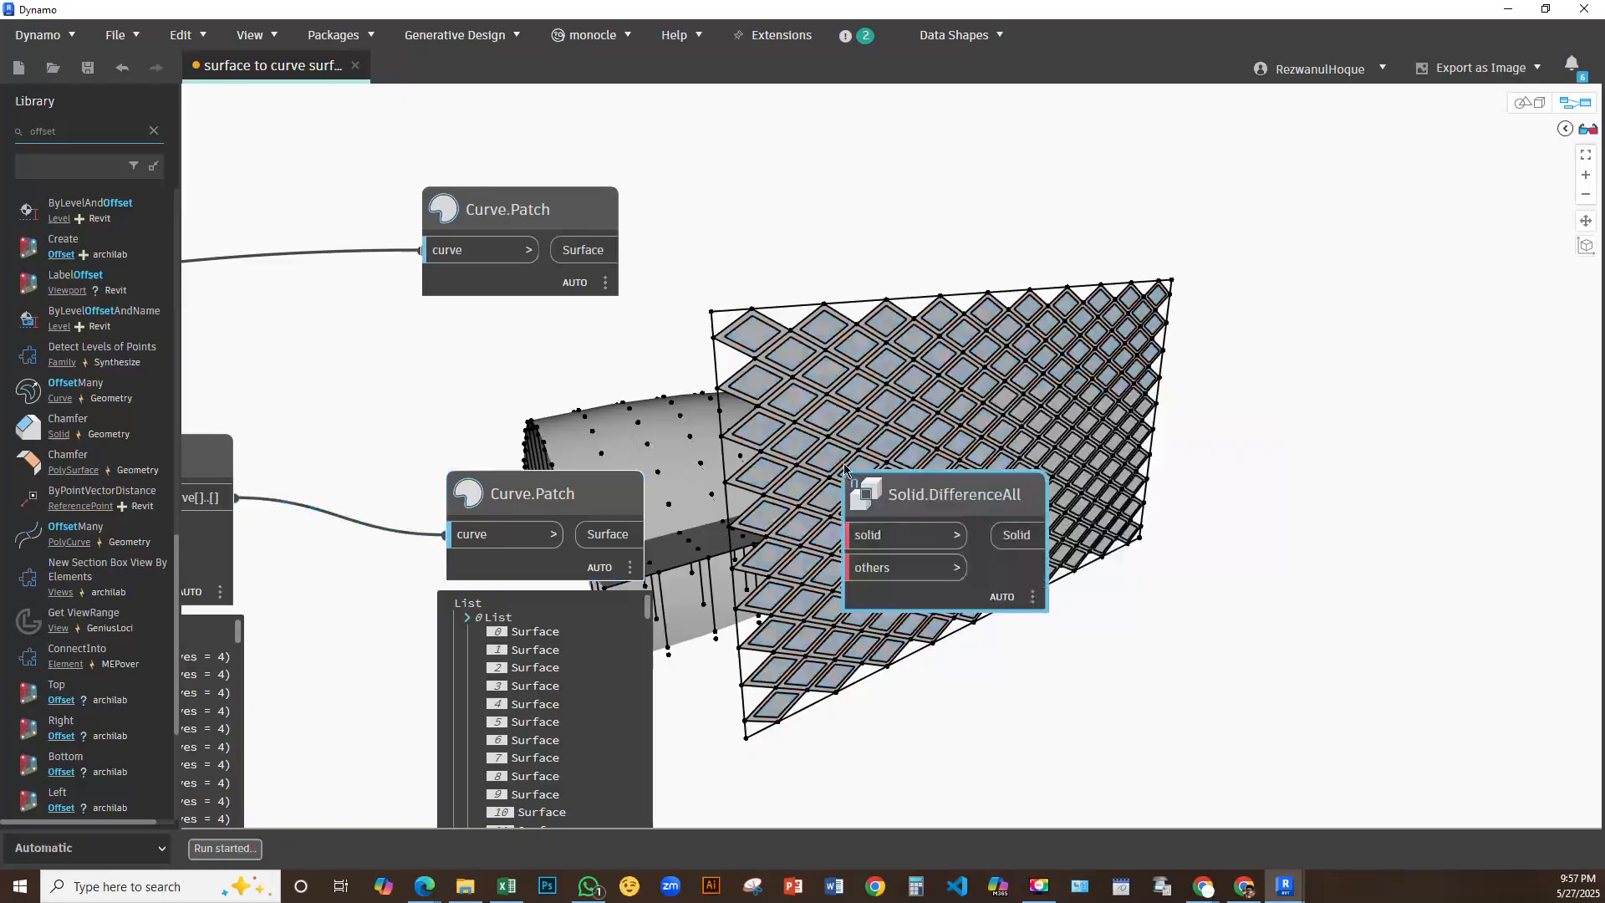
right_click(784, 343)
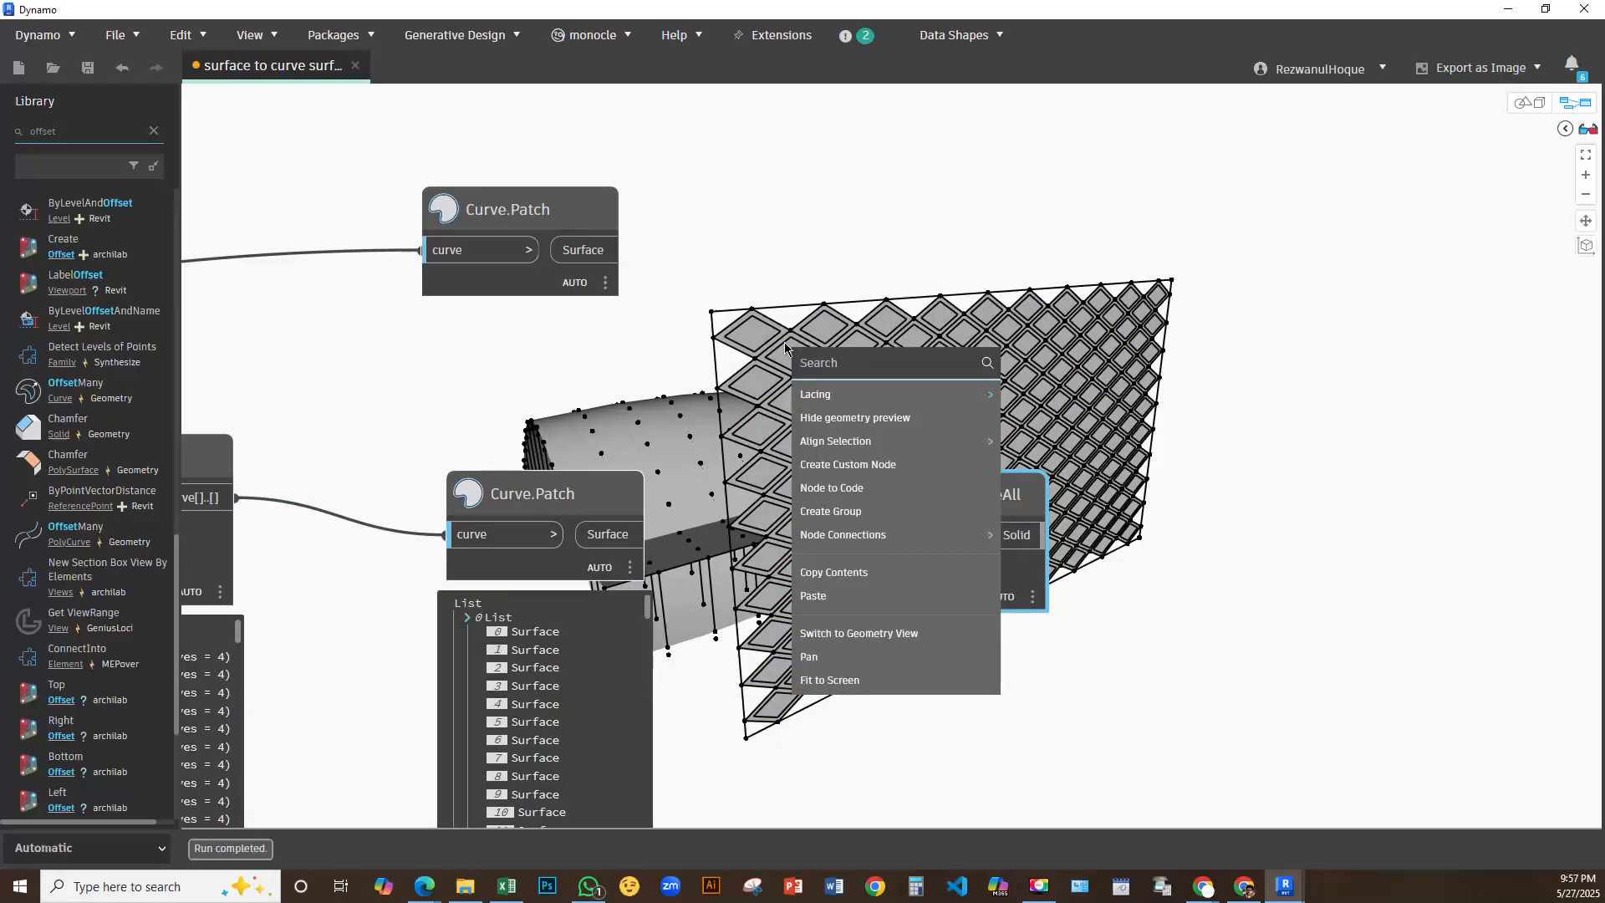
type("difre")
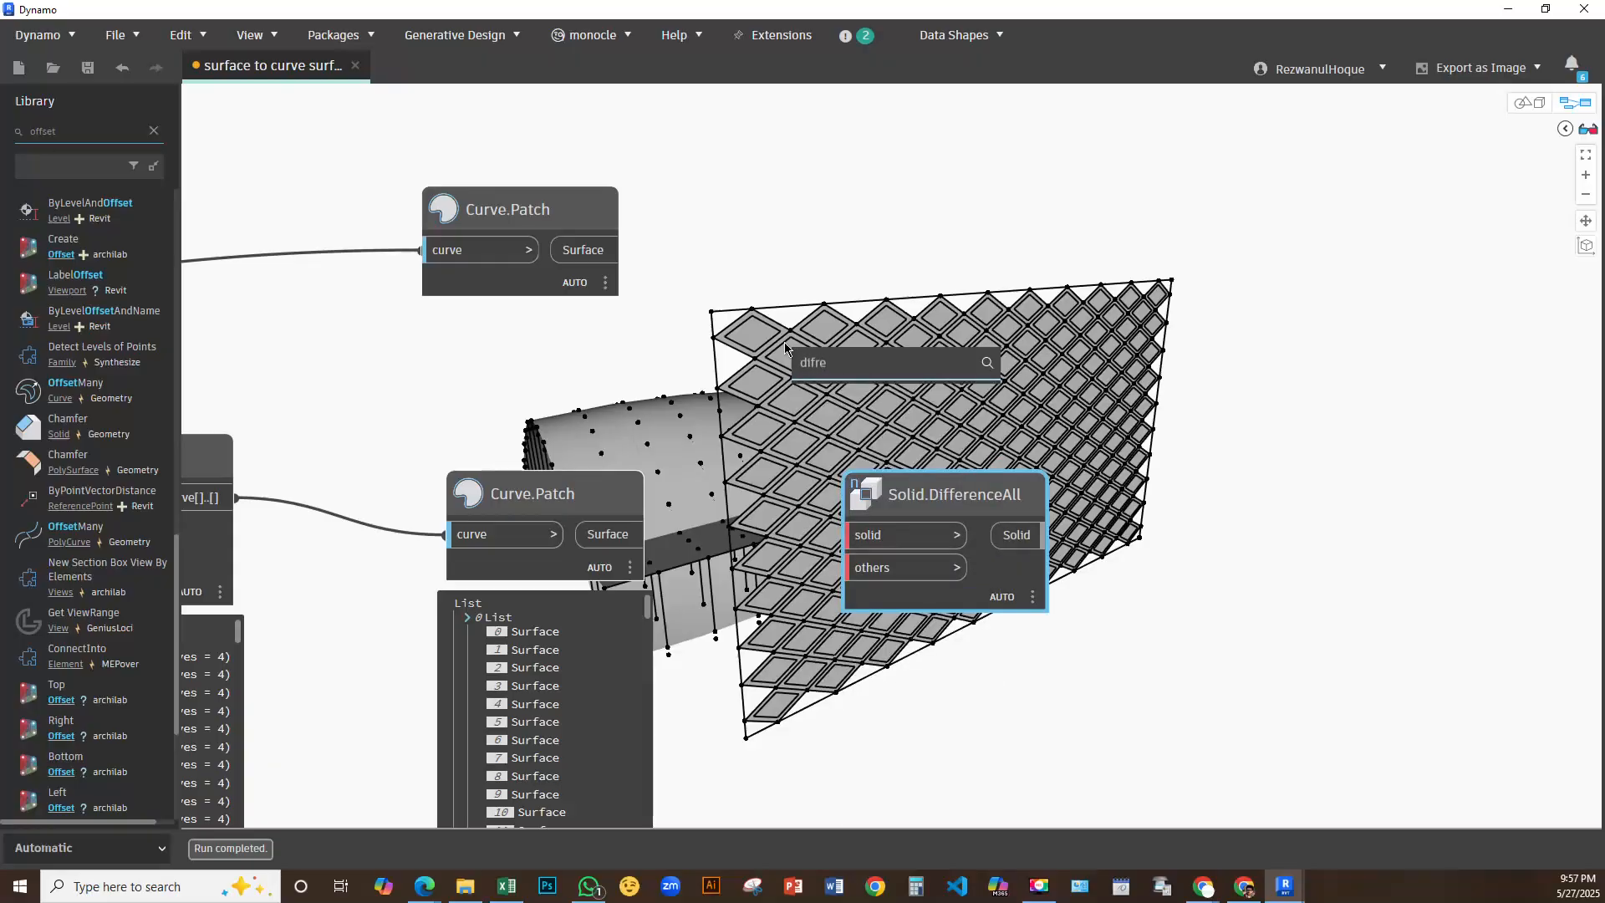
left_click(782, 308)
Search the library for the difference nodes and place a Surface.Difference node beside the upper Curve.Patch node
left_click_drag(108, 126, 4, 136)
type("diffrencr")
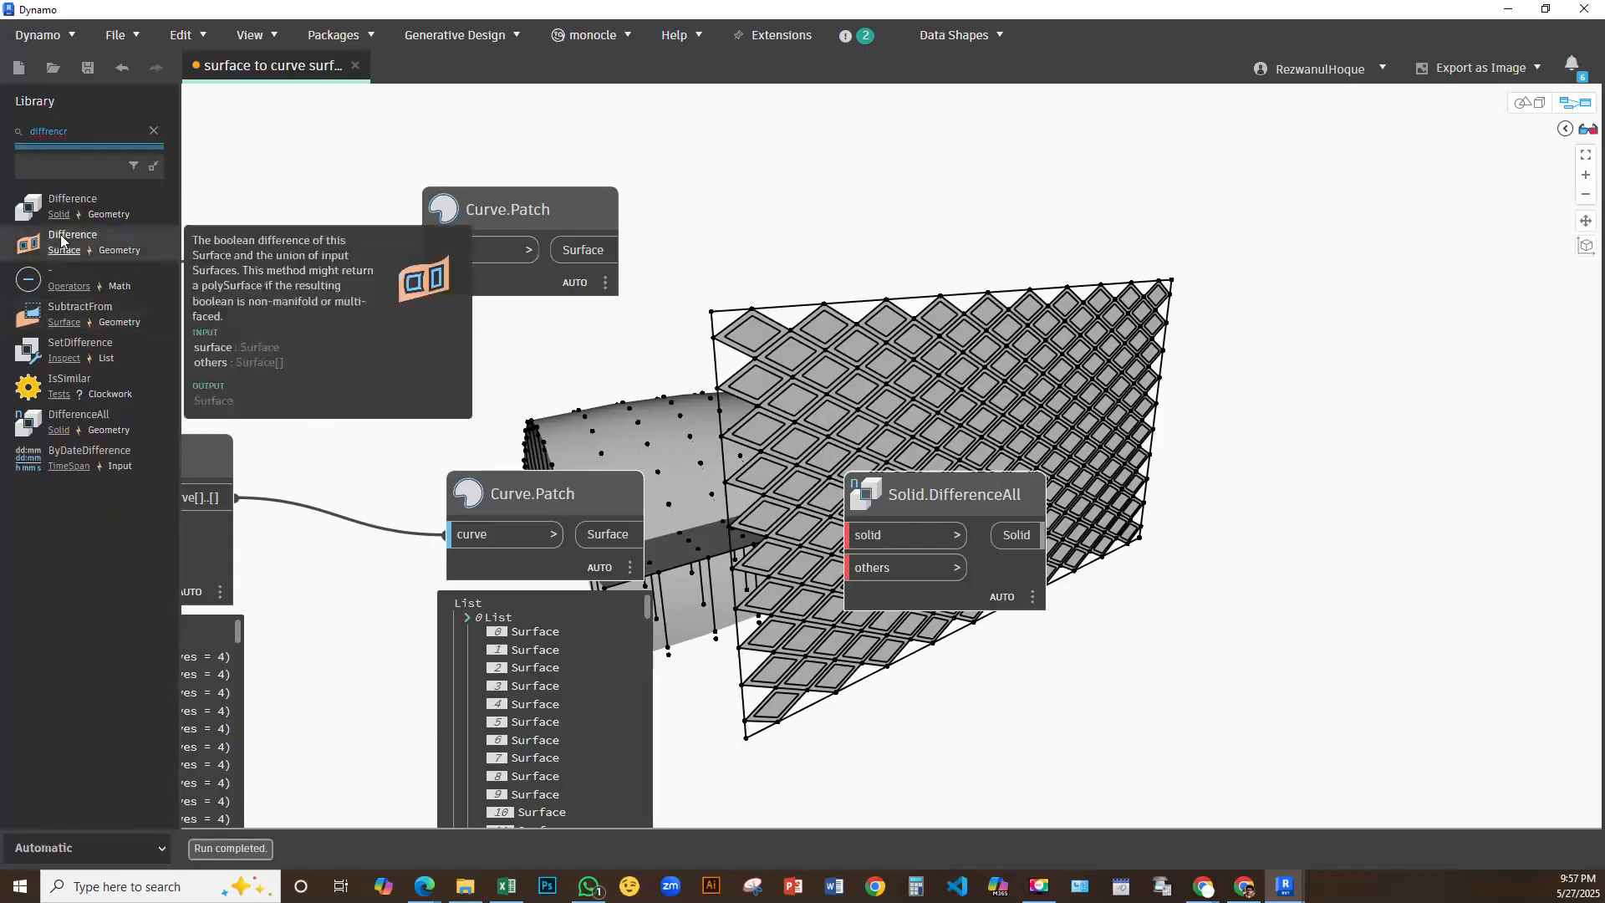
left_click(61, 240)
left_click_drag(937, 436, 952, 233)
Connect the upper Curve.Patch surface to the surface input of Surface.Difference and the lower Curve.Patch surface to its others input
left_click(606, 249)
left_click(606, 249)
left_click(865, 275)
left_click(607, 535)
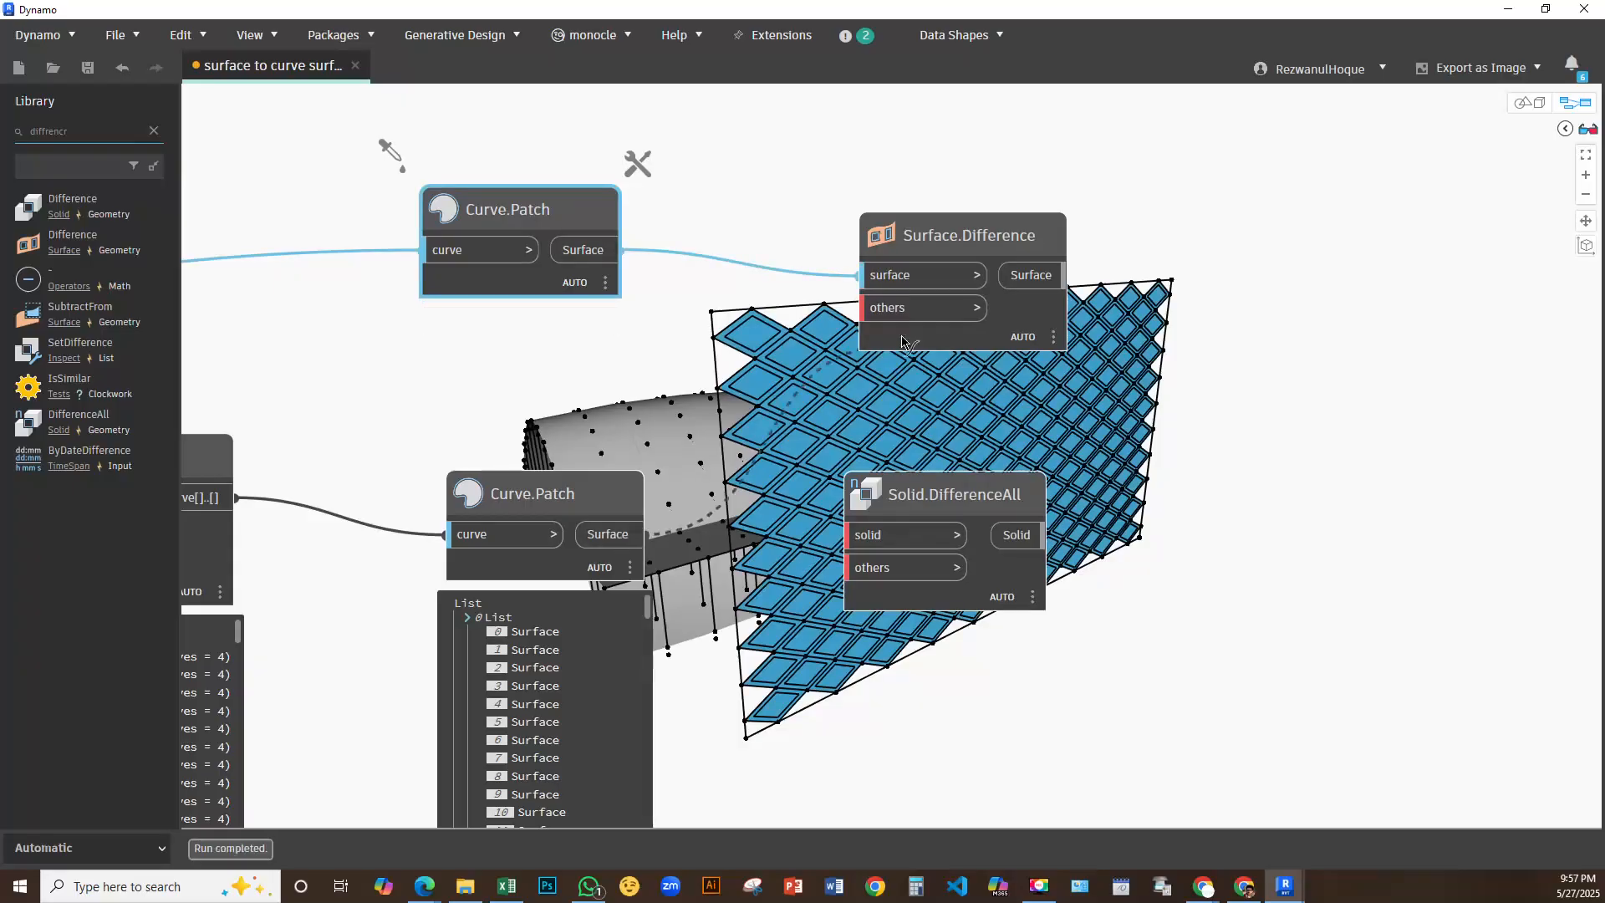
left_click(908, 308)
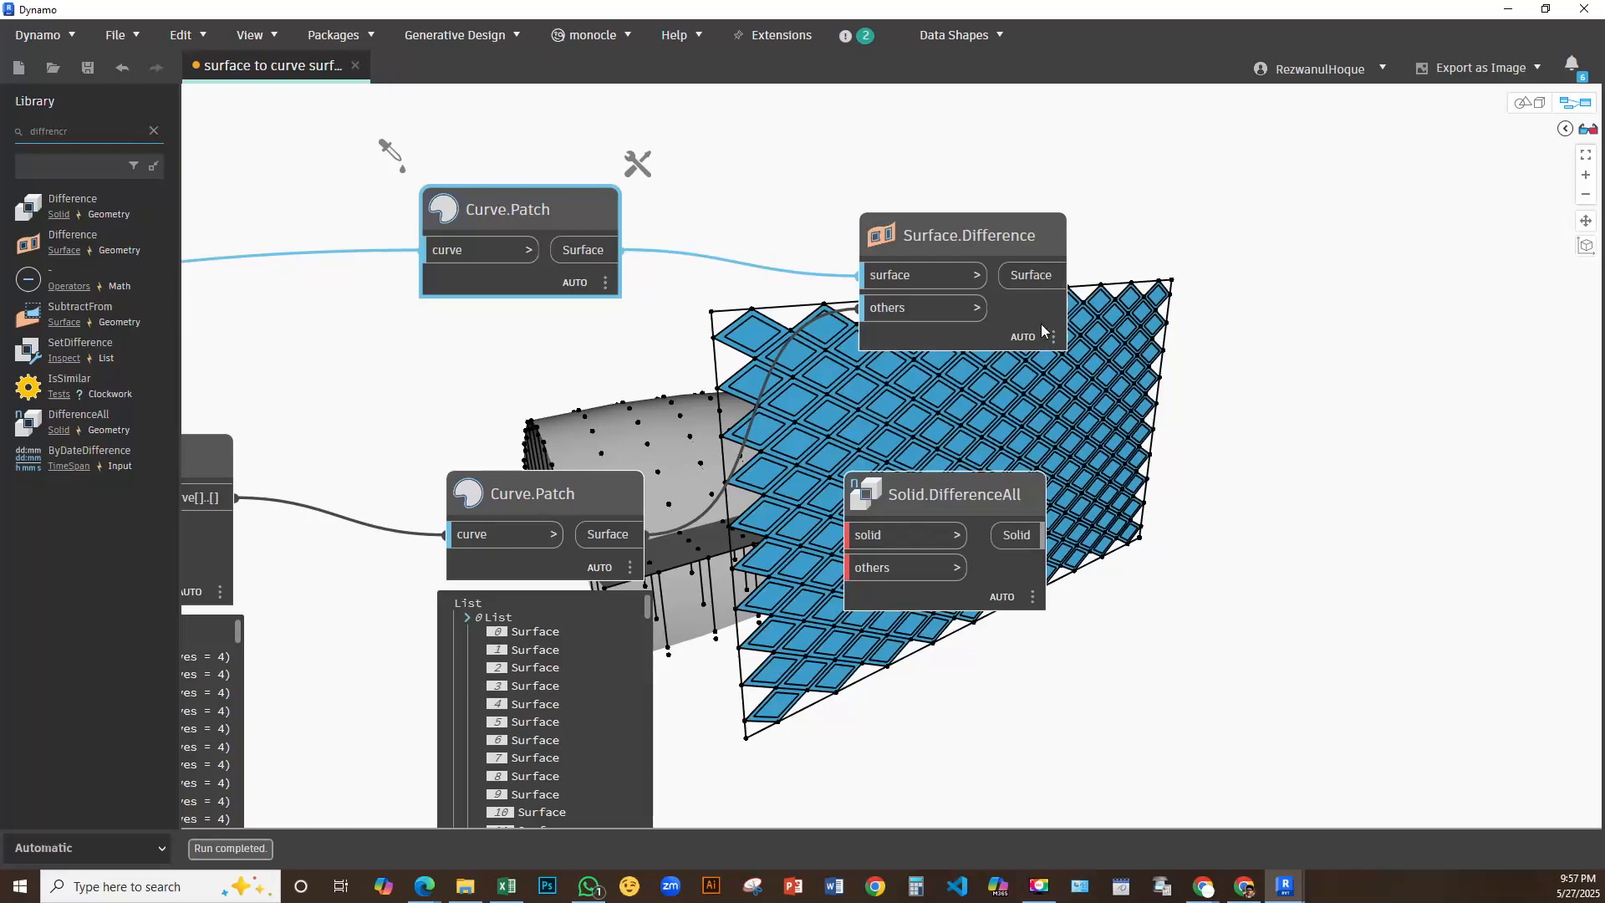
Delete the unused Solid.DifferenceAll node
mouse_move(1051, 380)
left_click(807, 443)
left_click(884, 479)
key("Delete")
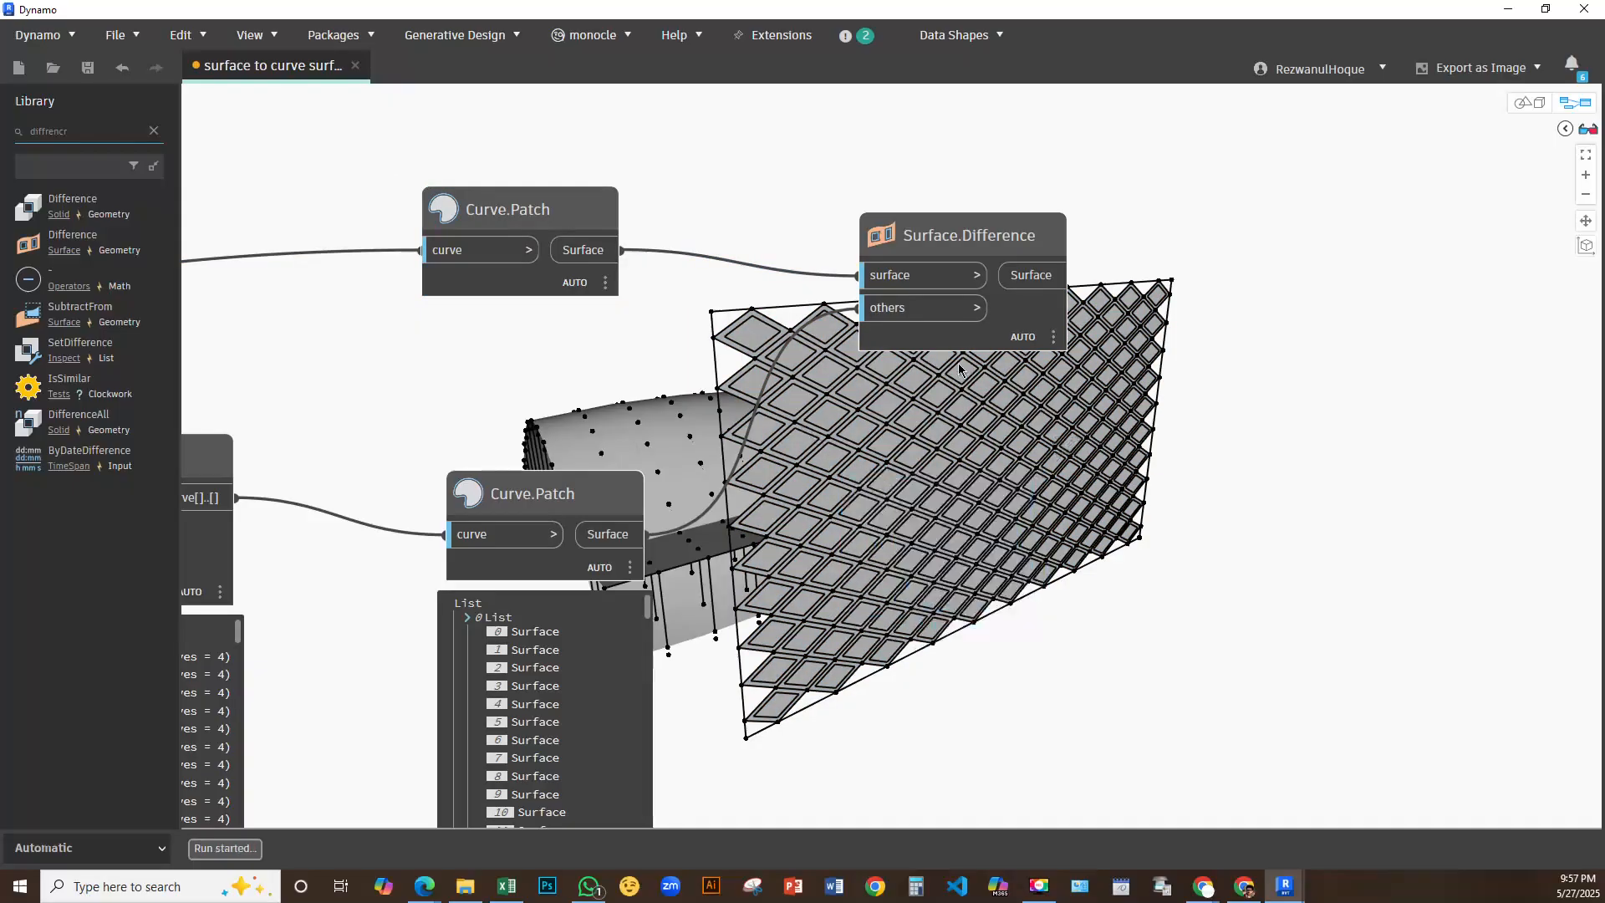
Examine the Surface.Difference frames around the diamond panels up close in the 3D geometry view
left_click(1057, 316)
middle_click_drag(960, 485, 745, 382)
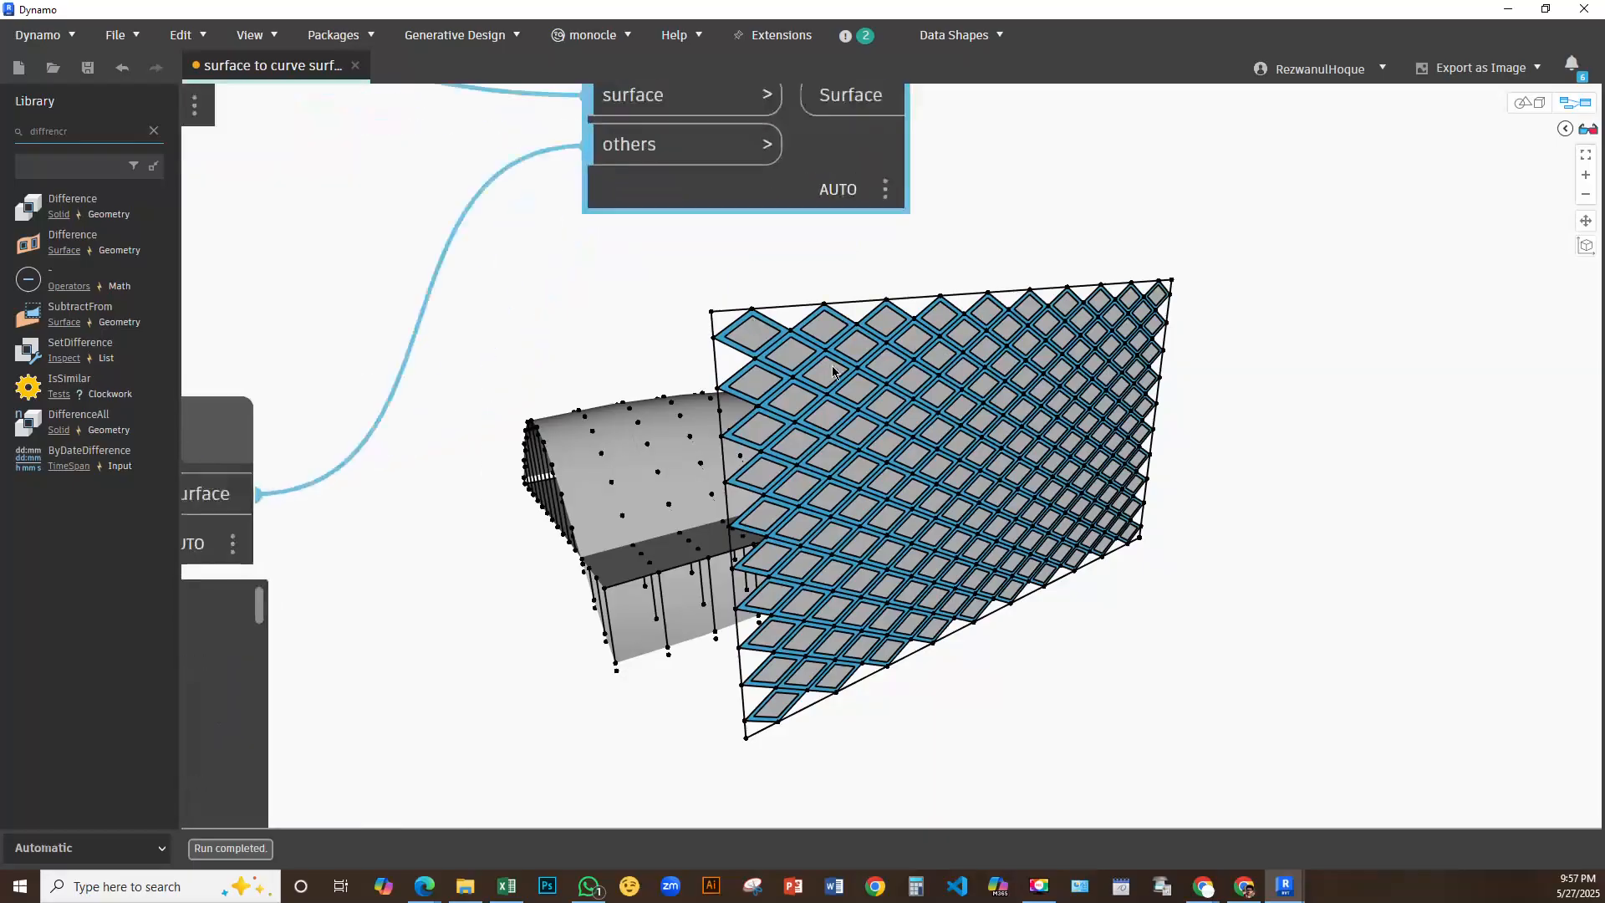
left_click(1530, 102)
scroll(873, 309, "up", 10)
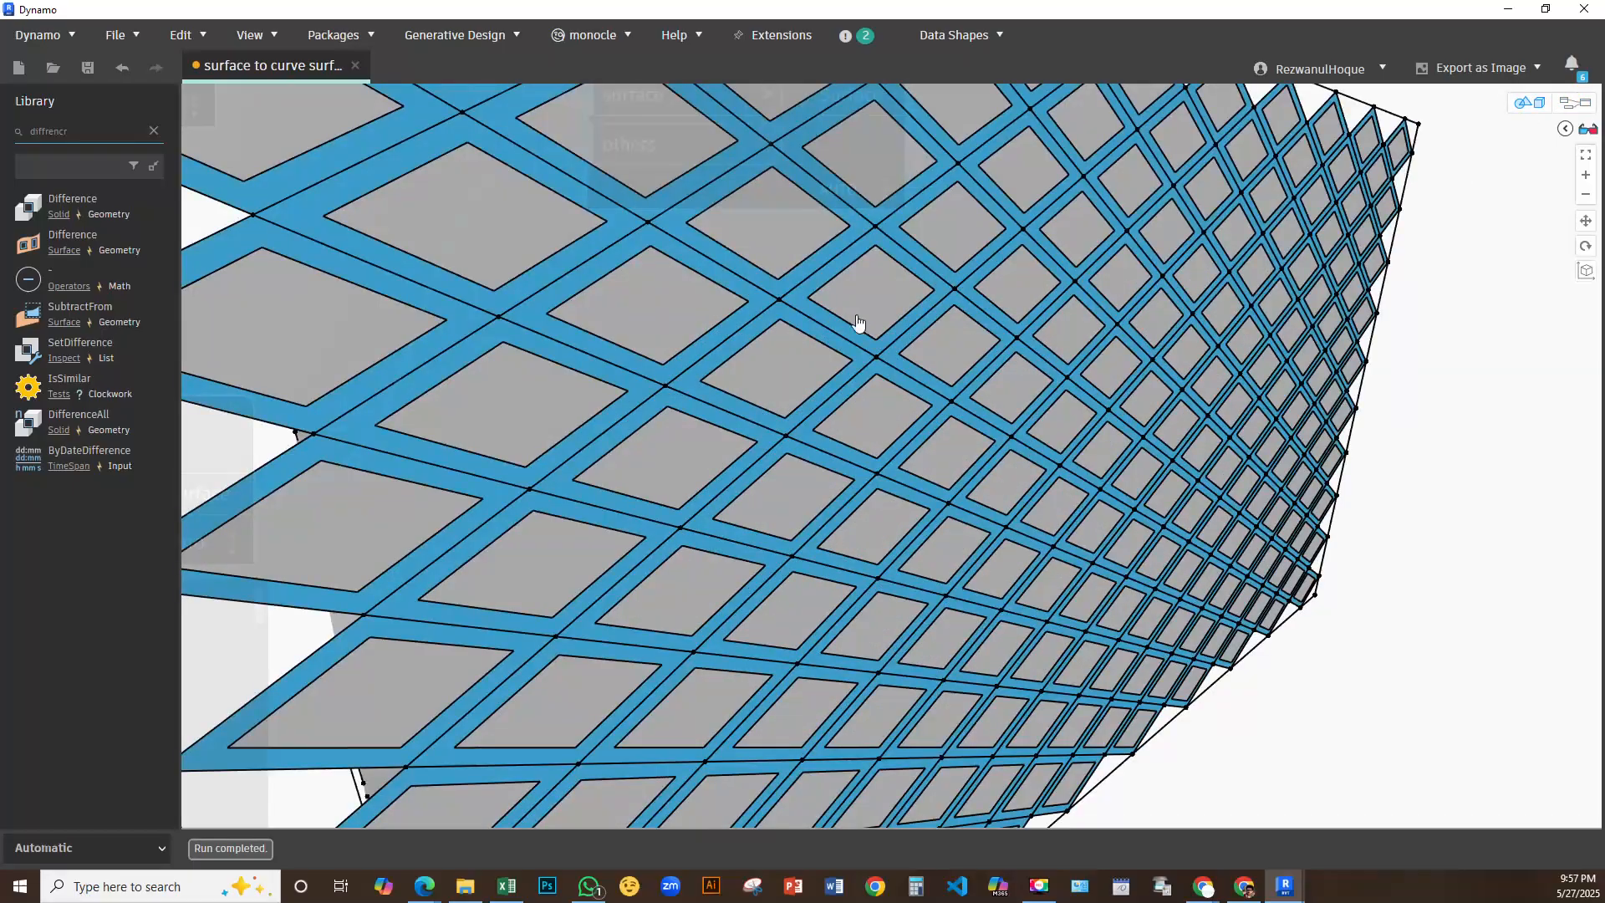
scroll(993, 328, "down", 3)
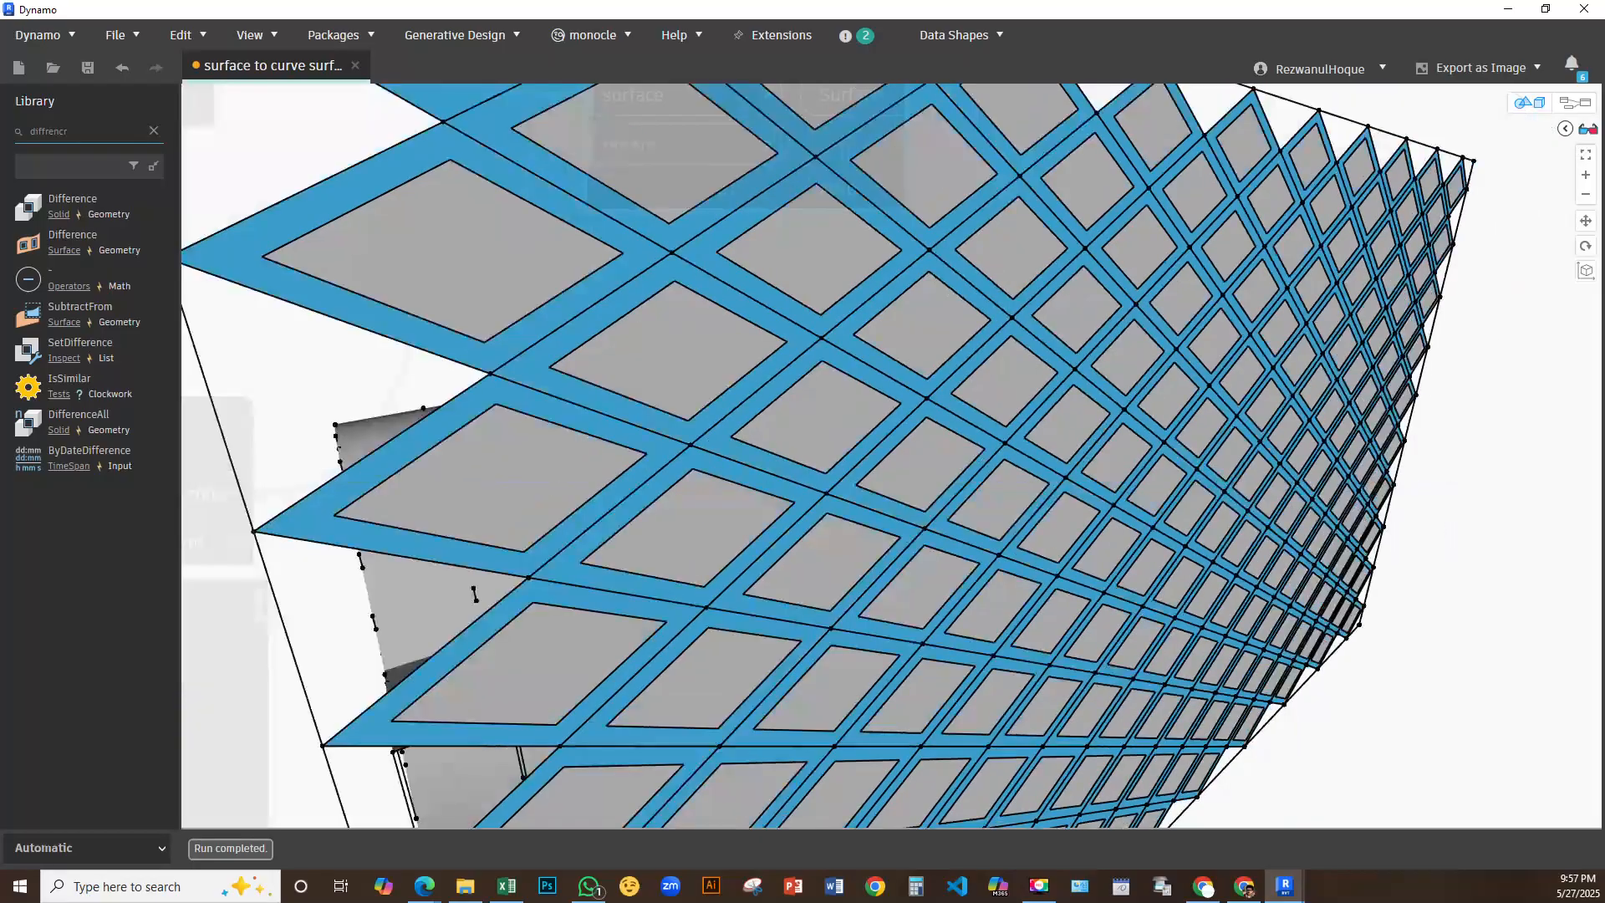
key("alt+Tab")
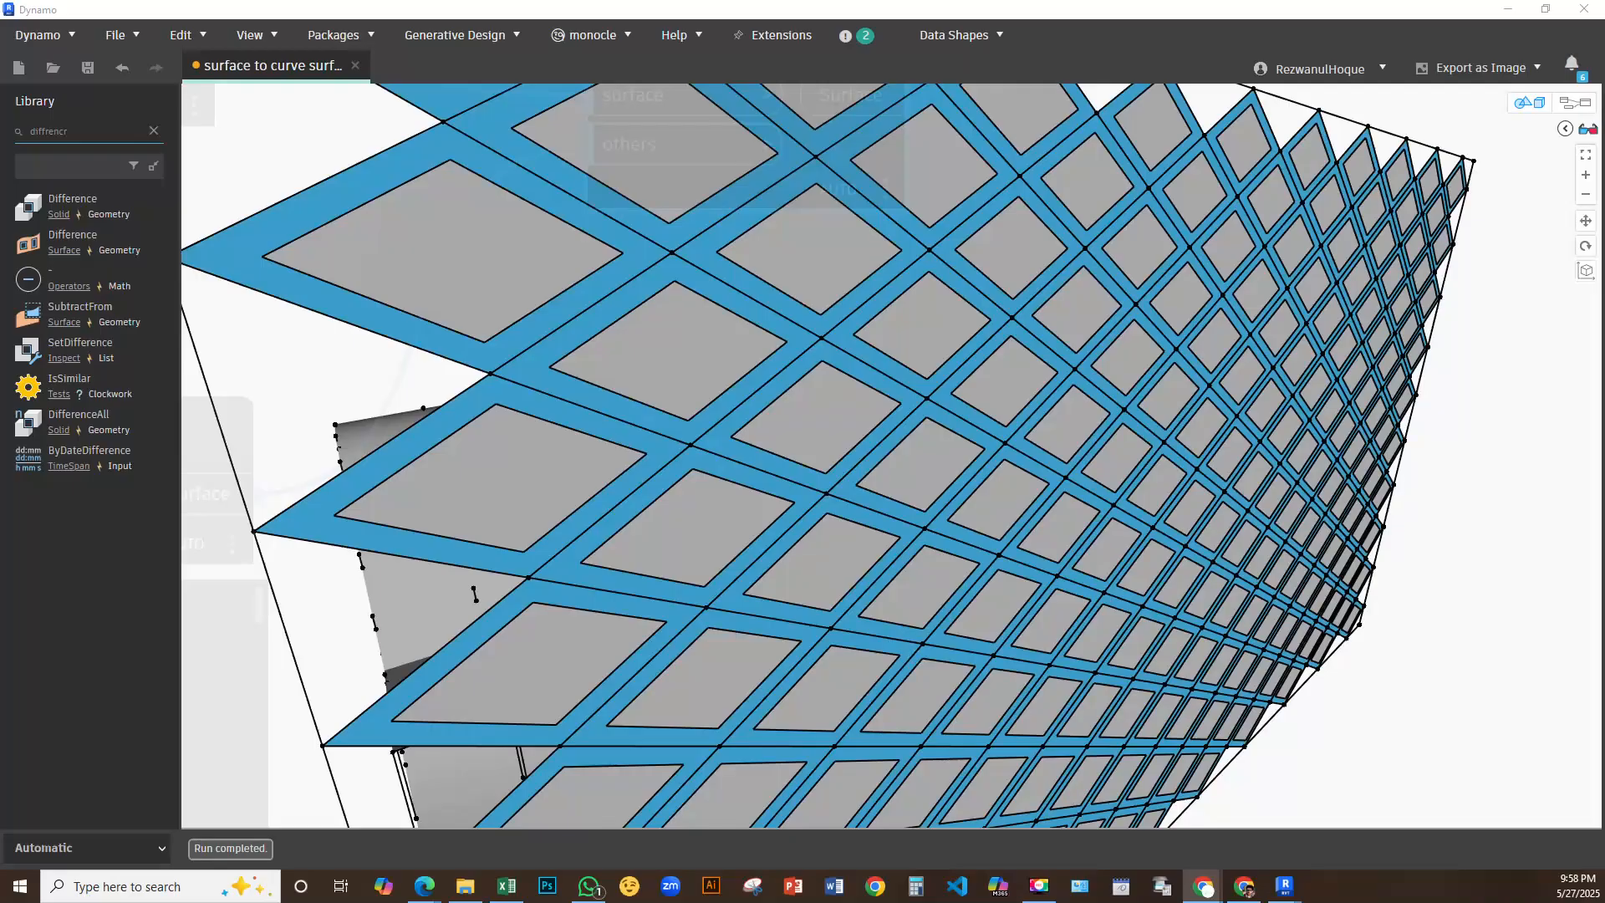
scroll(643, 452, "down", 5)
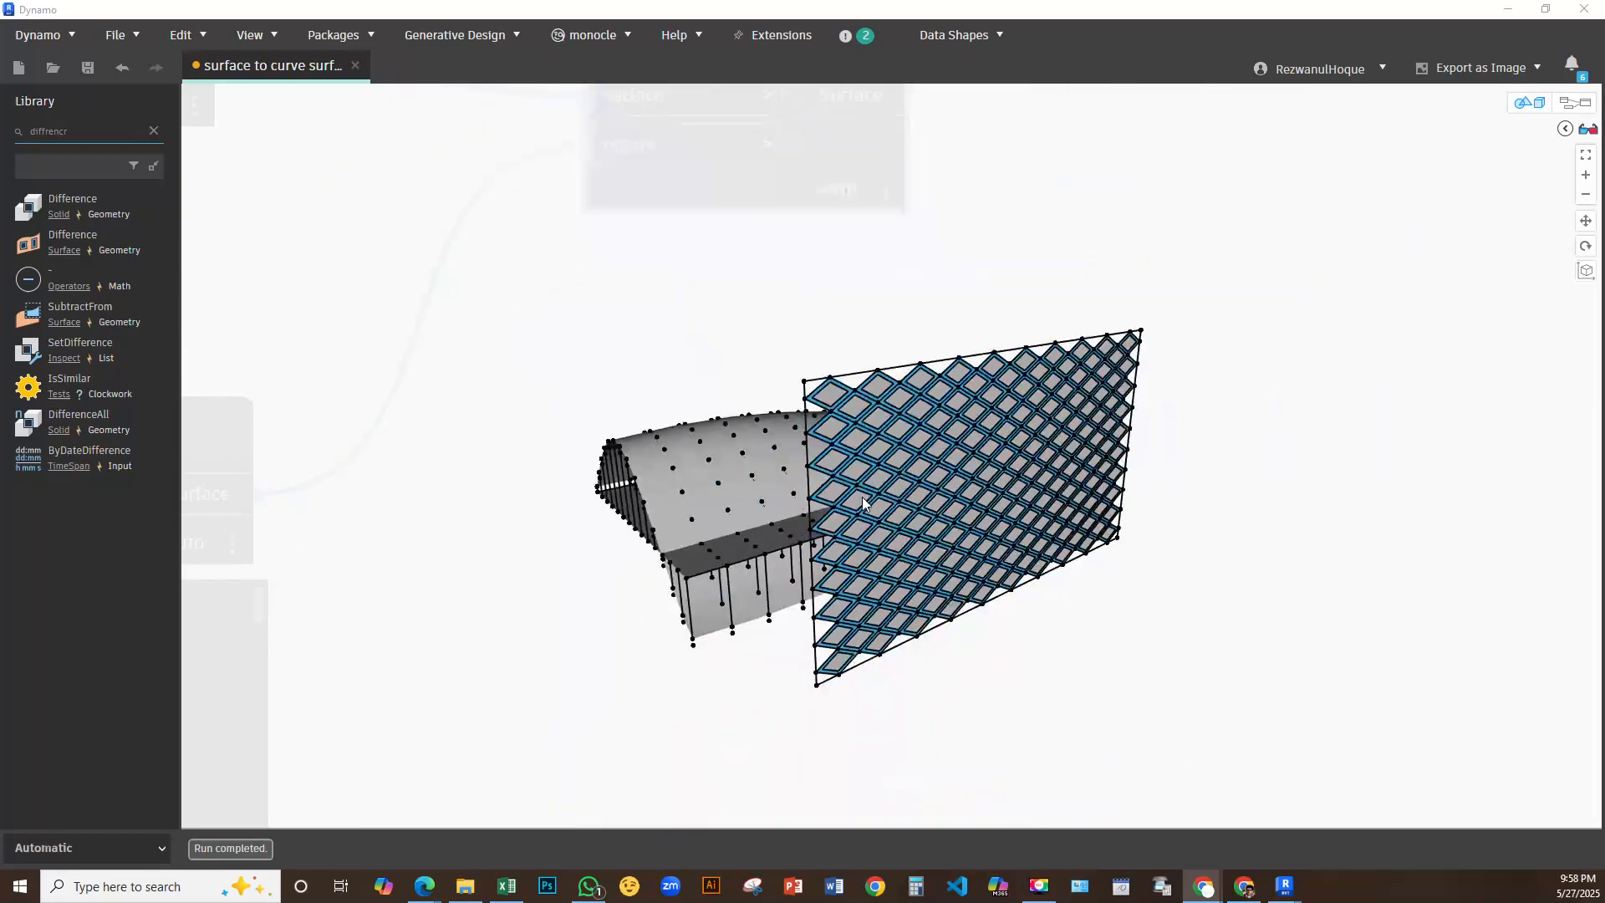
left_click(944, 474)
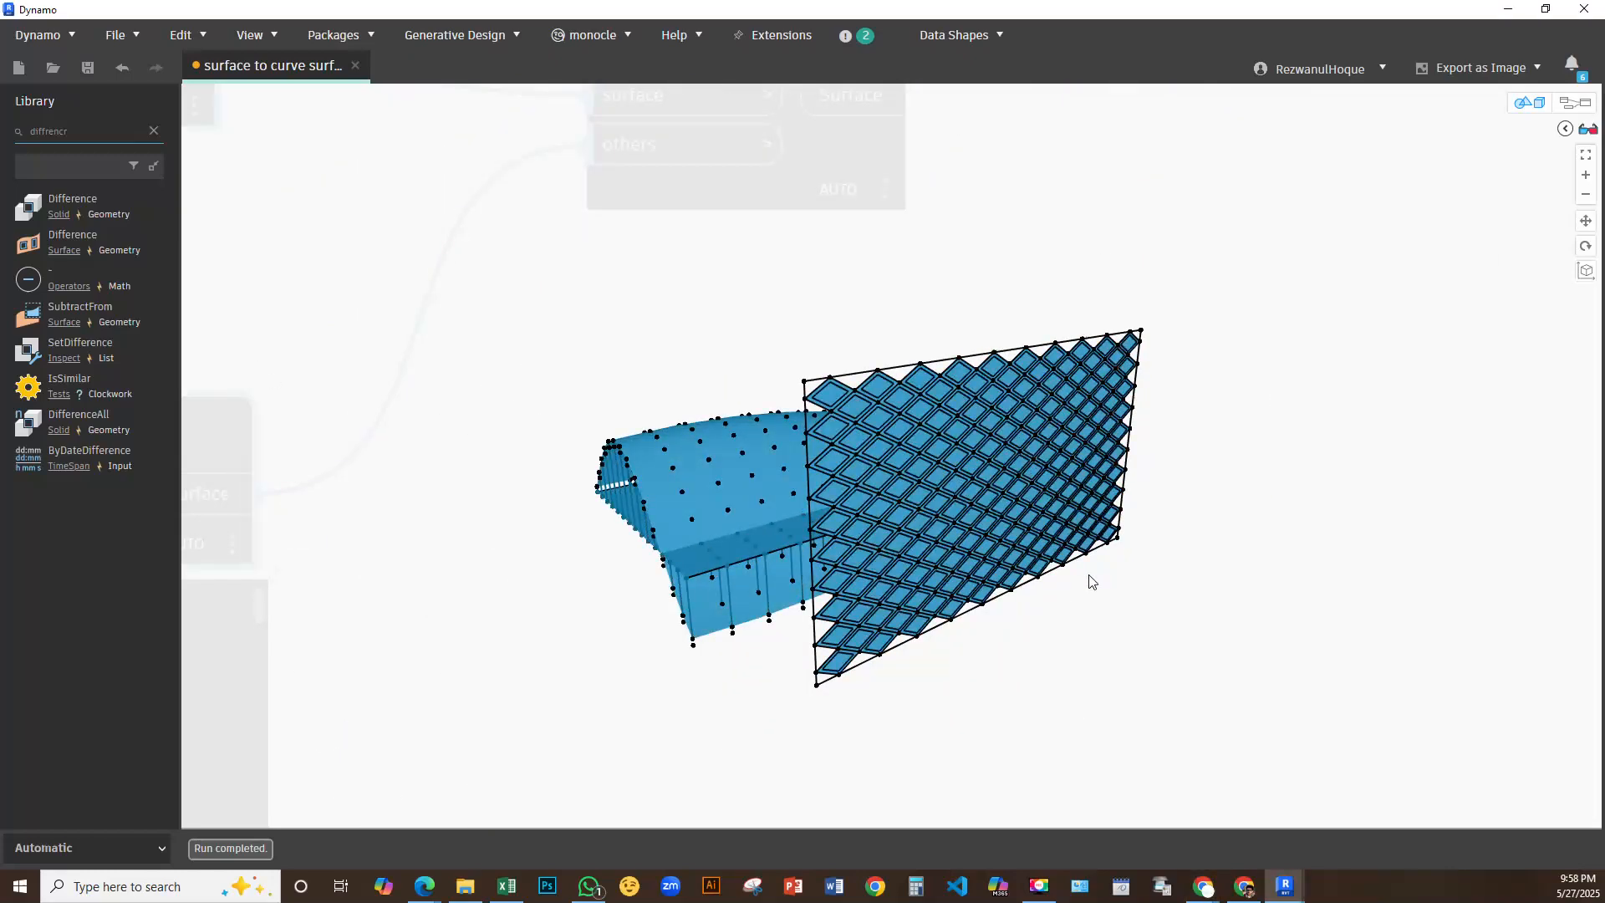
scroll(1146, 565, "up", 3)
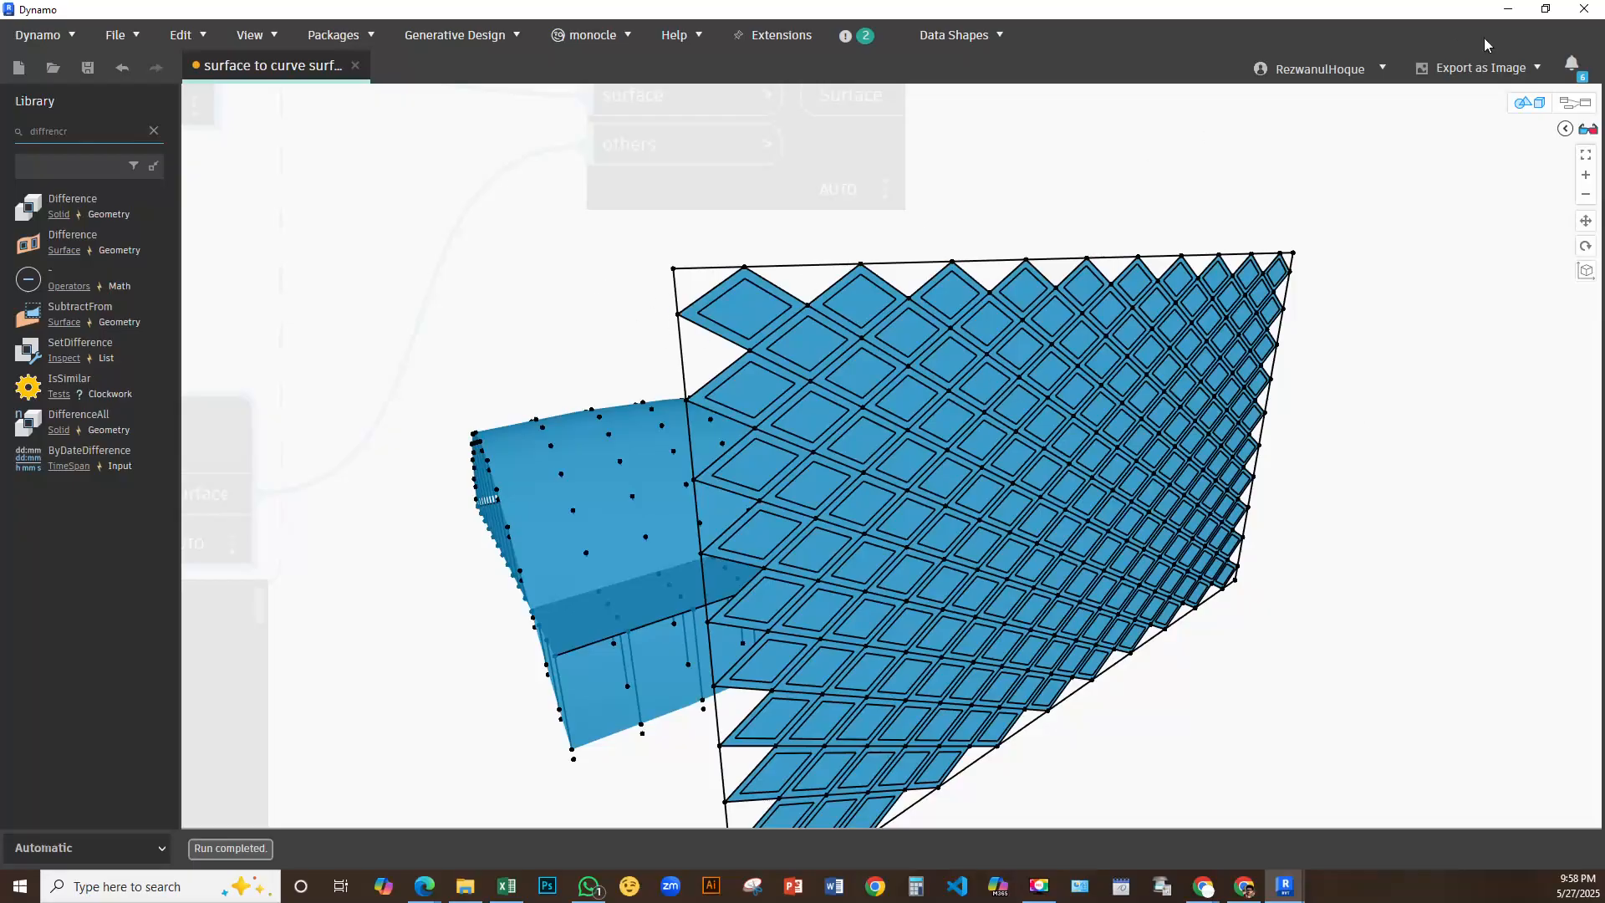
left_click(1529, 102)
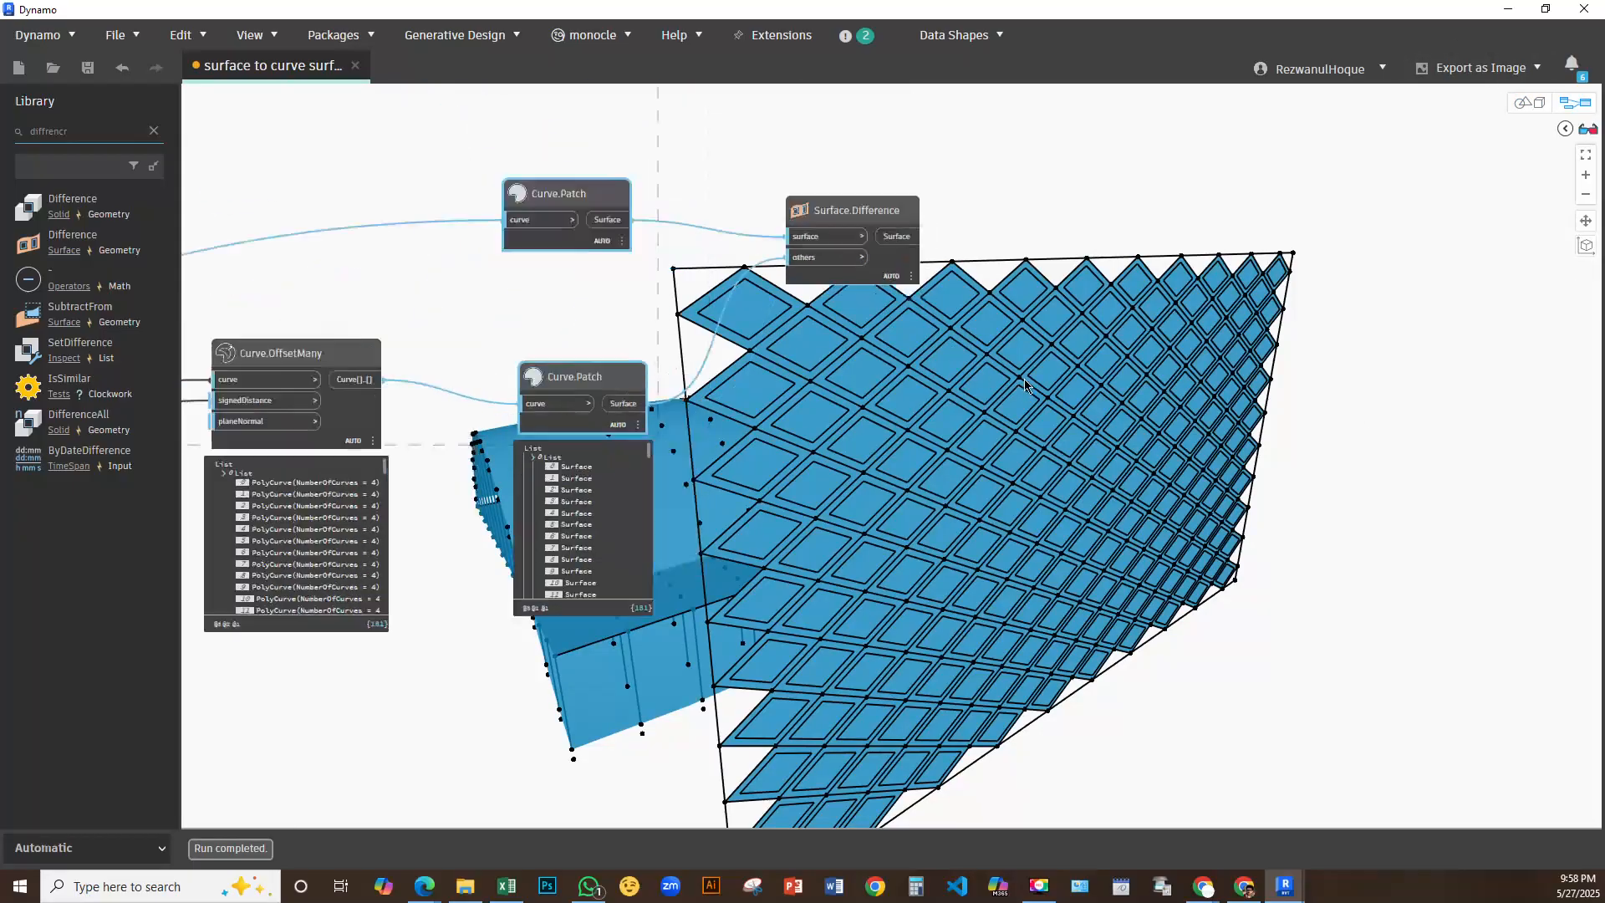
Move the Surface.Difference node farther away from the two Curve.Patch nodes
left_click(932, 180)
scroll(953, 224, "down", 3)
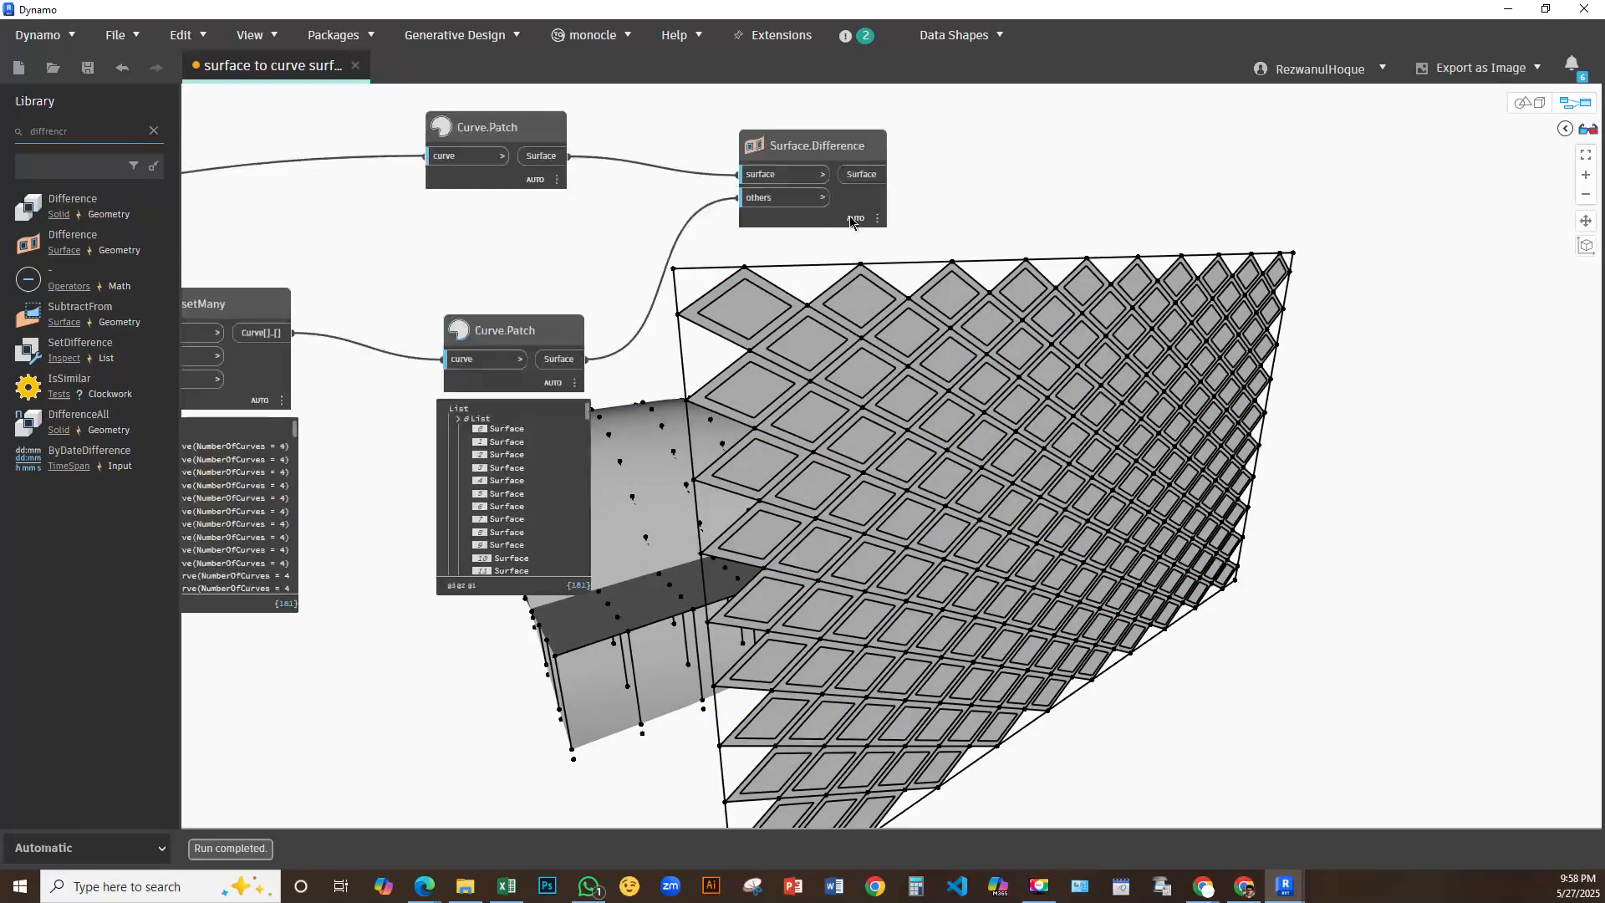
key("alt+Tab")
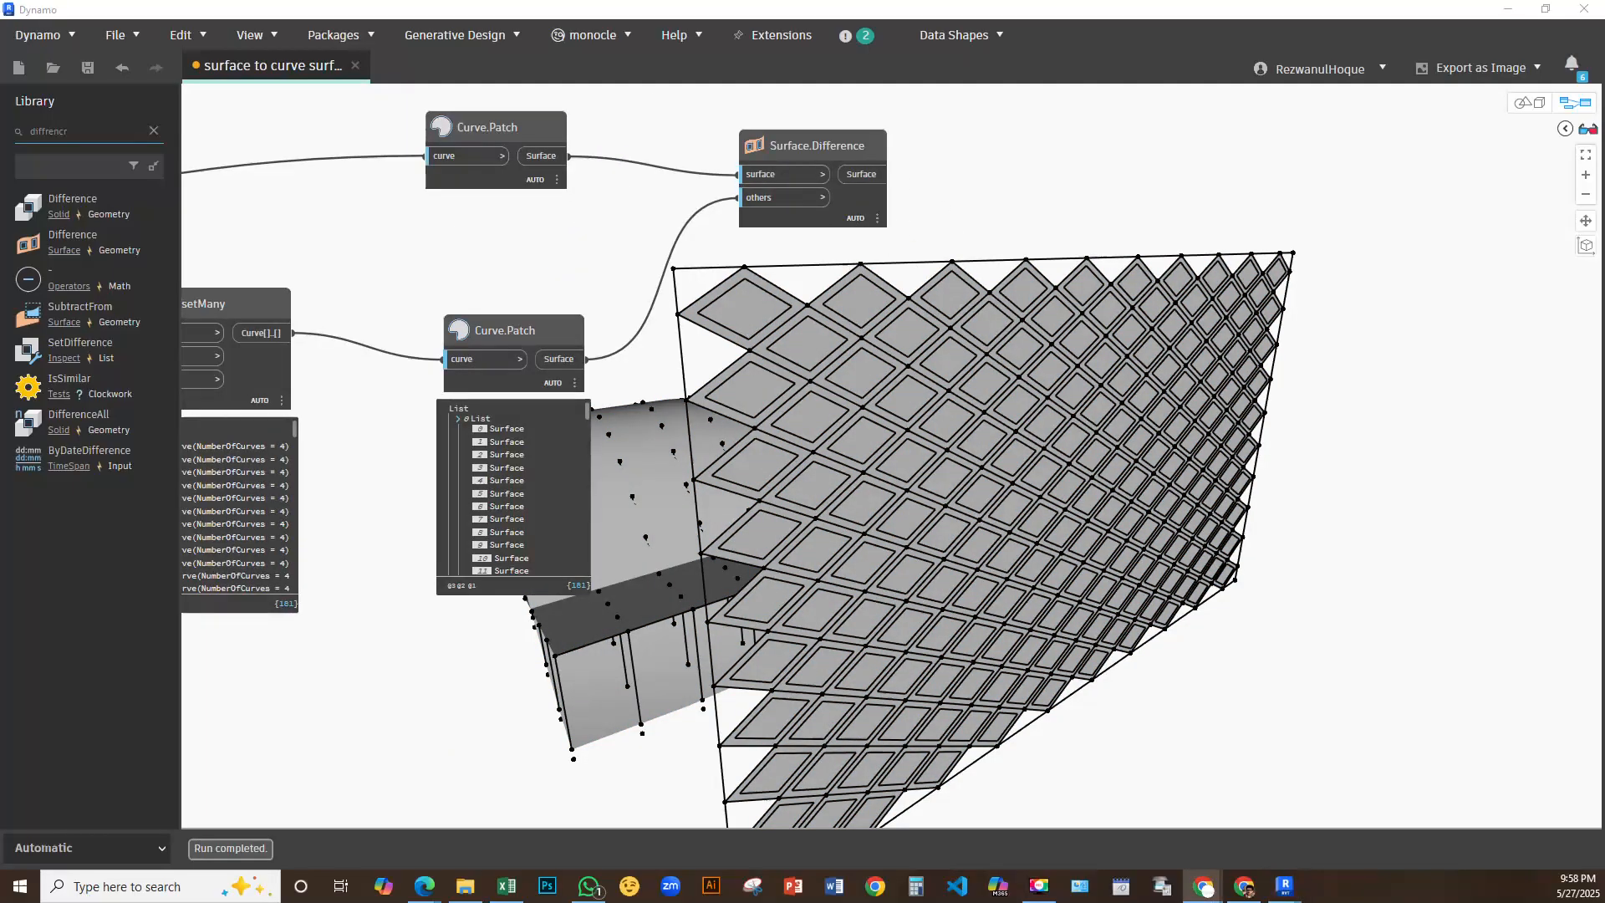
key("alt+Tab")
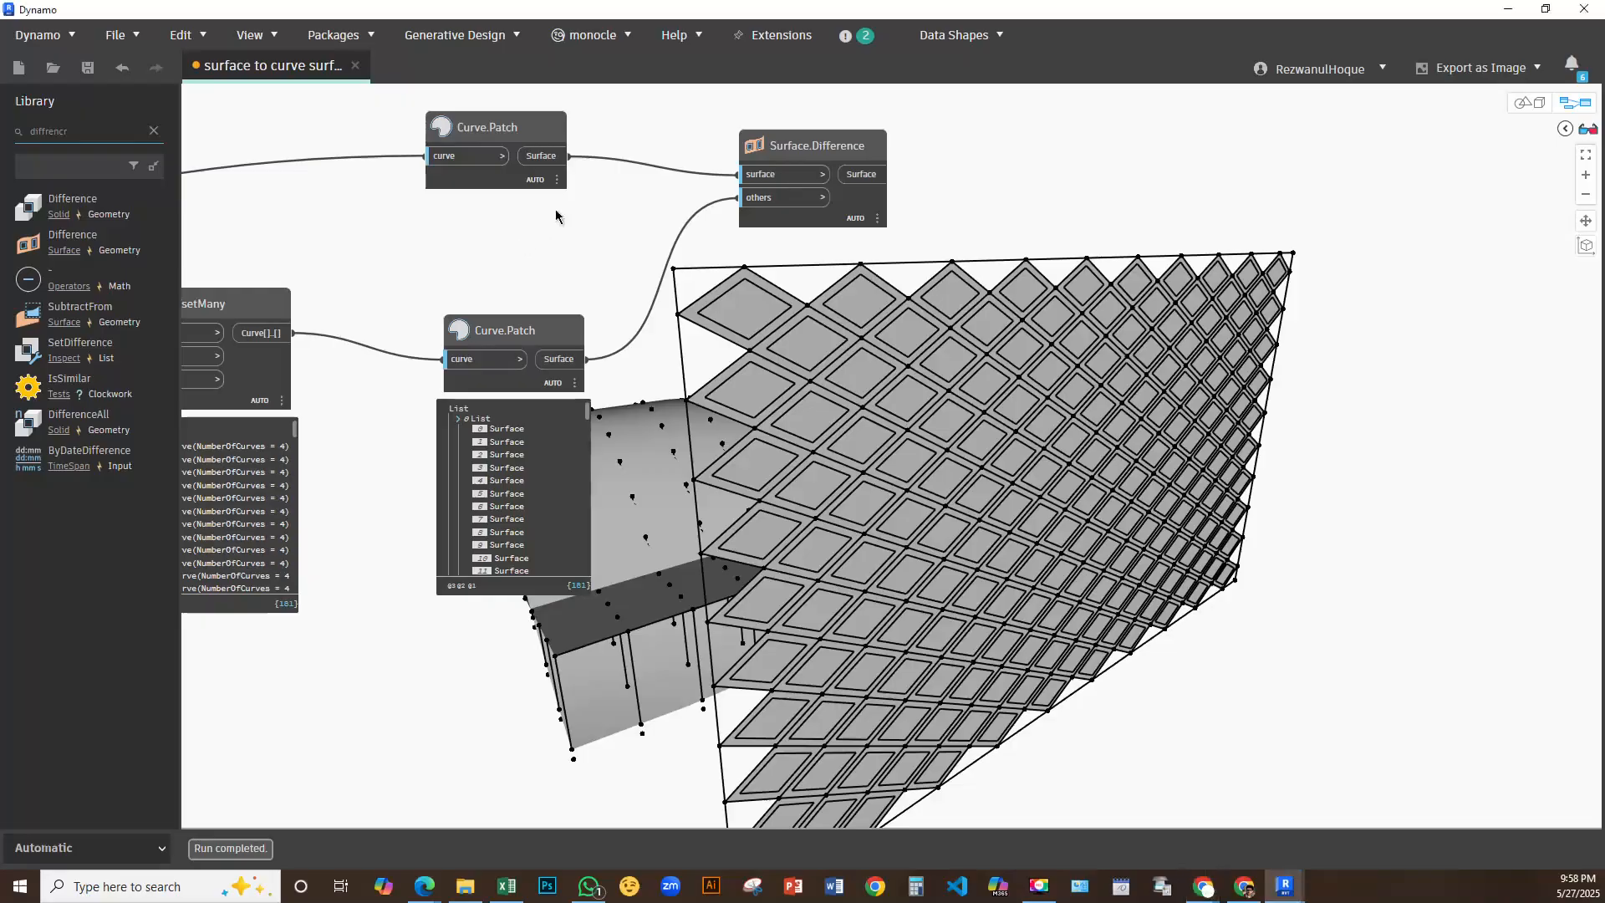
left_click(832, 144)
mouse_move(832, 144)
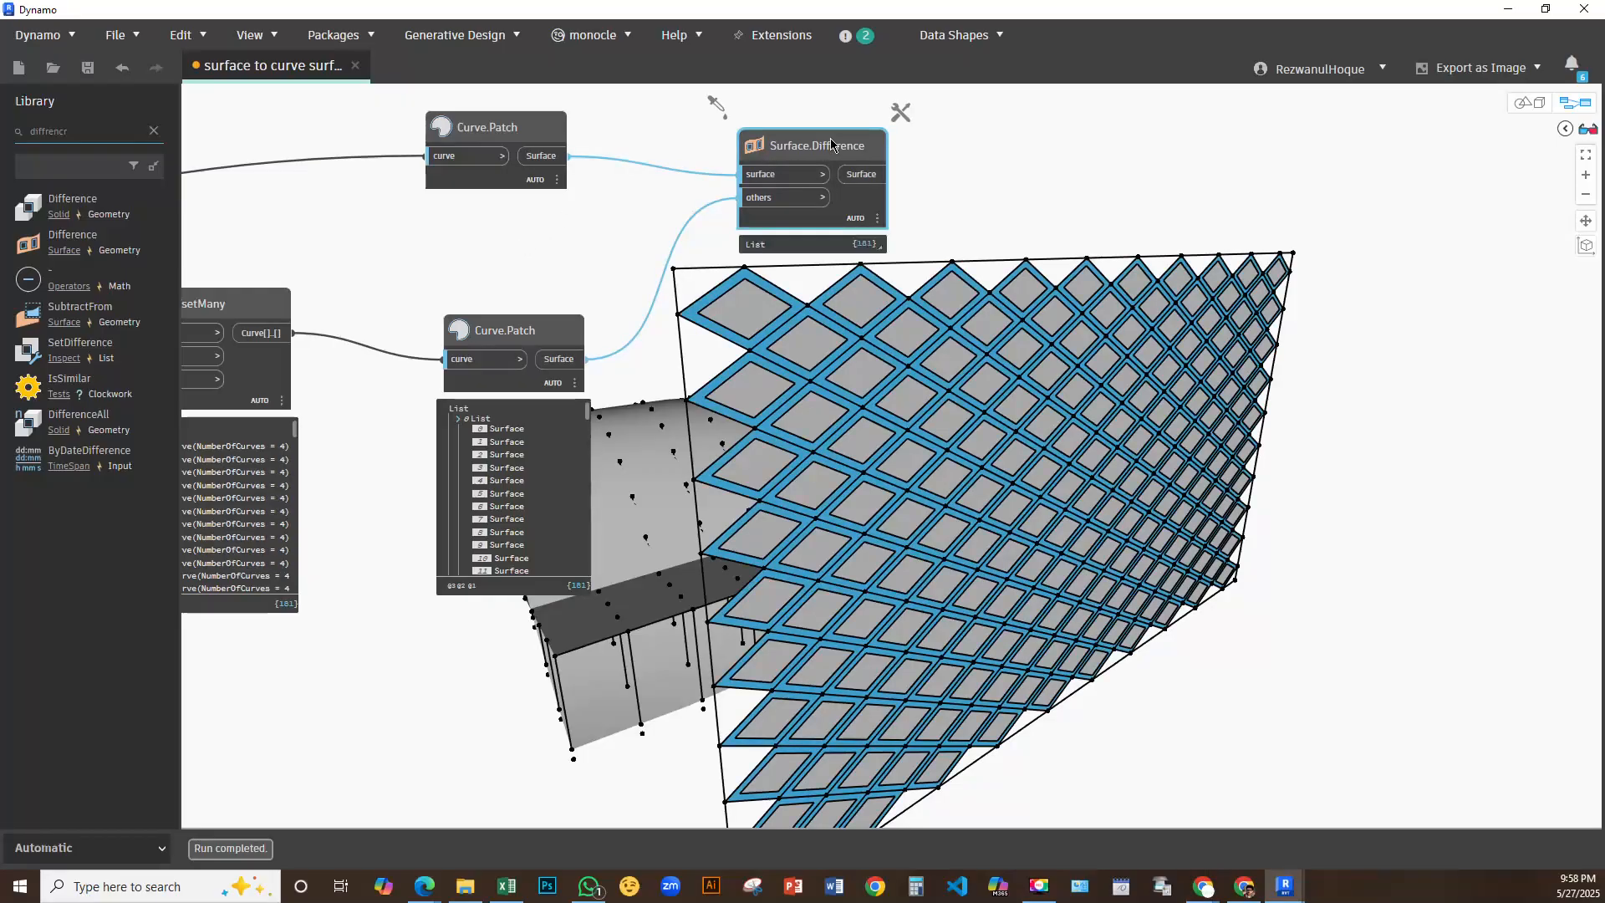
left_click_drag(831, 153, 996, 146)
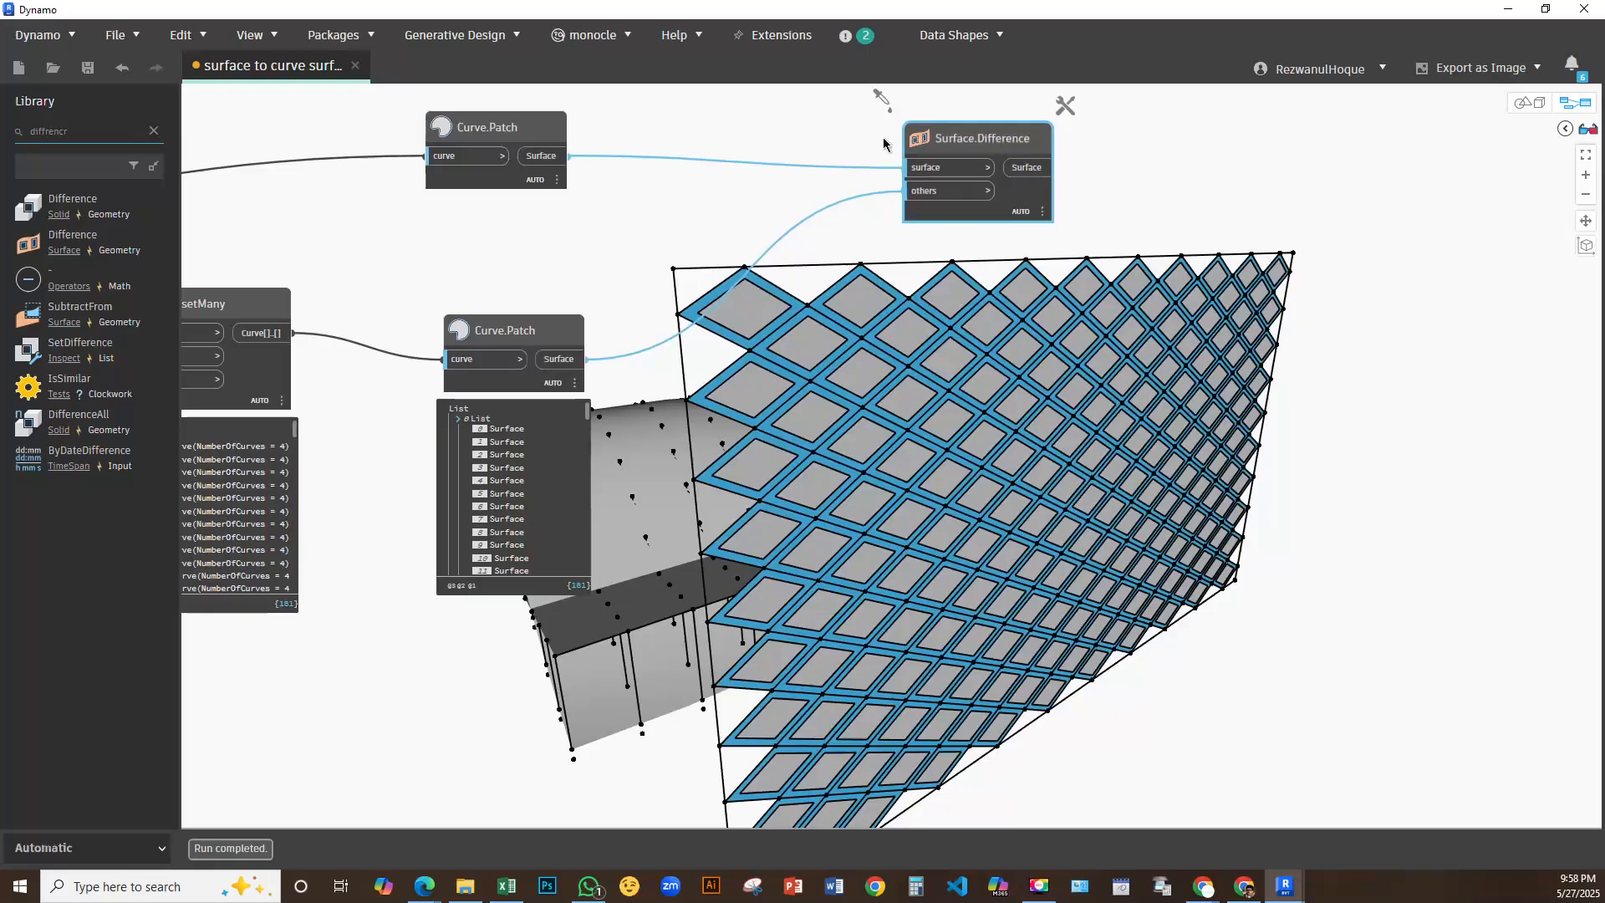
Turn off the geometry preview of both Curve.Patch nodes
right_click(538, 331)
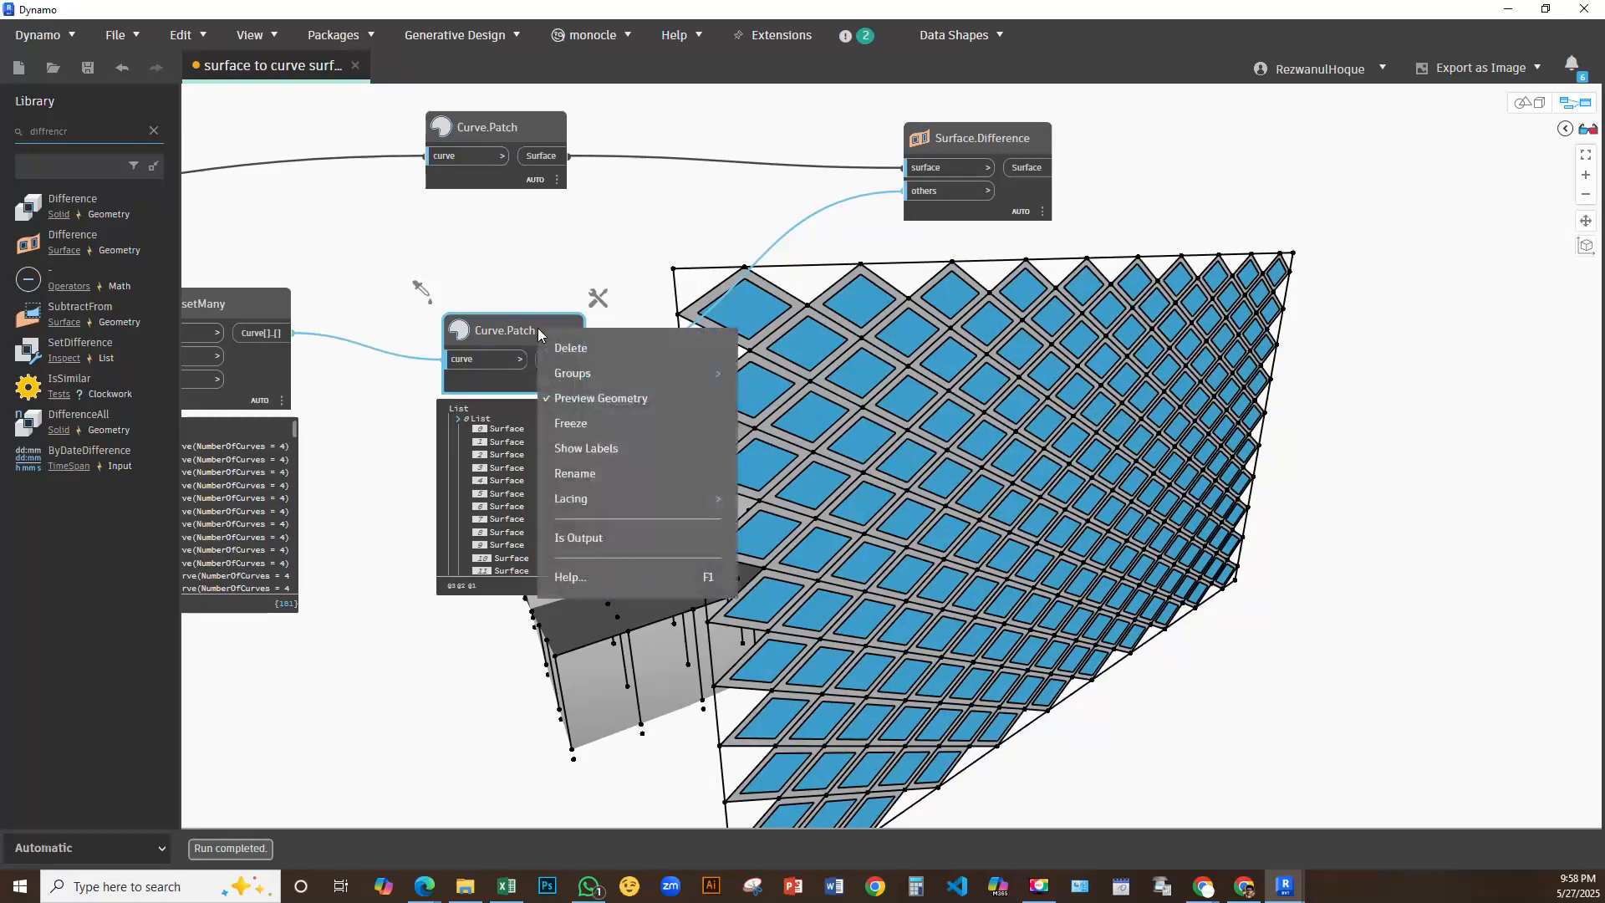
left_click(584, 406)
right_click(508, 127)
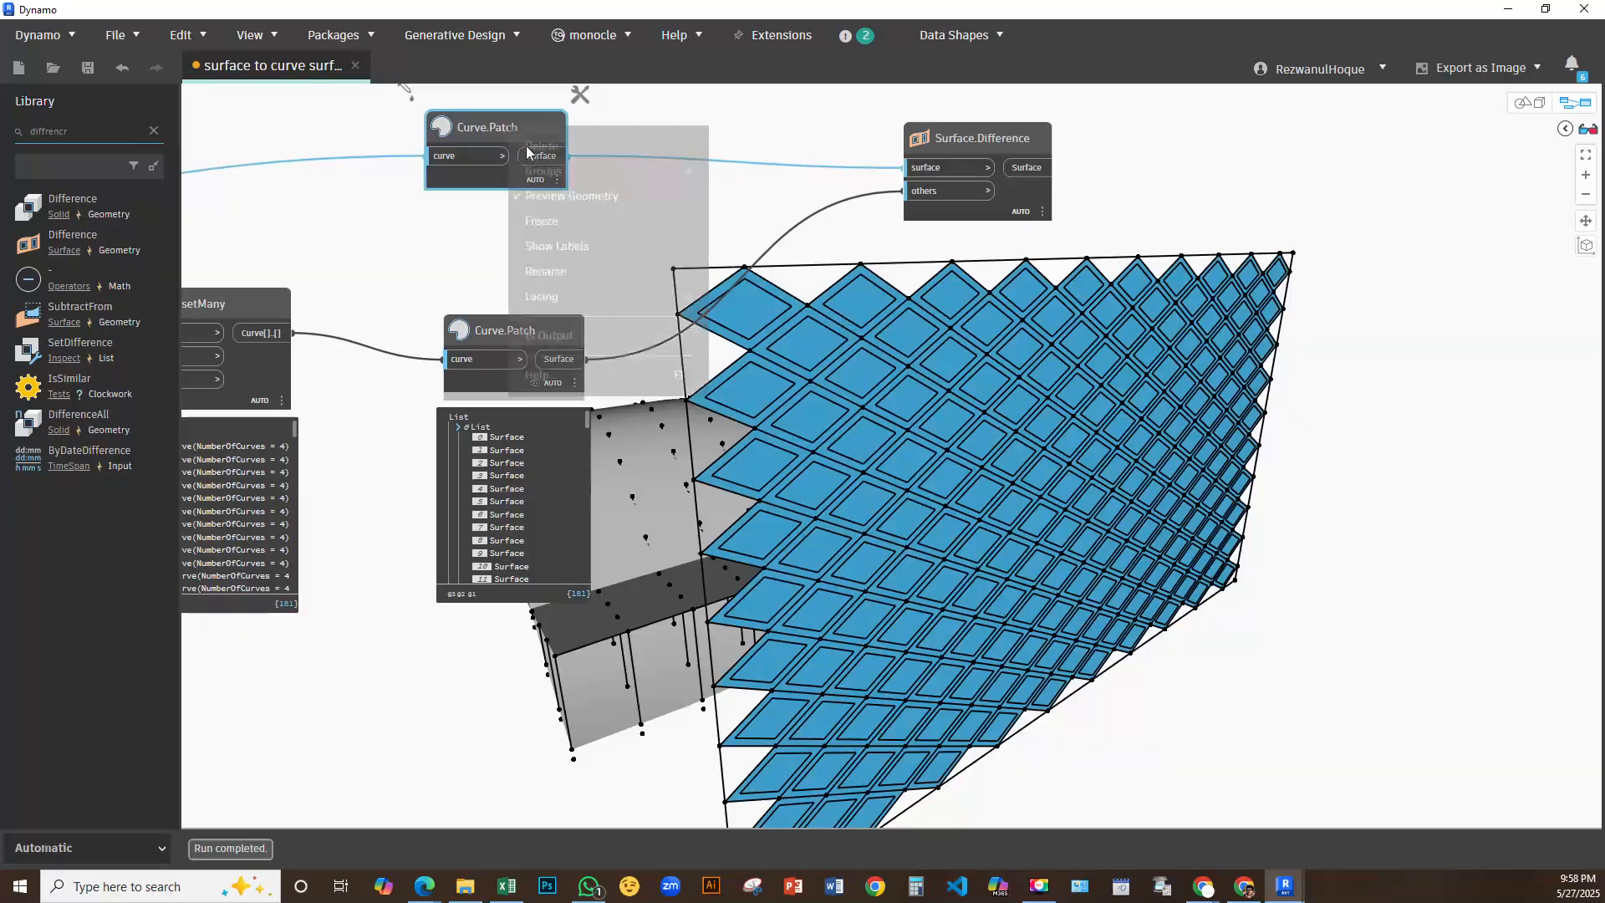
left_click(560, 199)
middle_click_drag(499, 251, 280, 223)
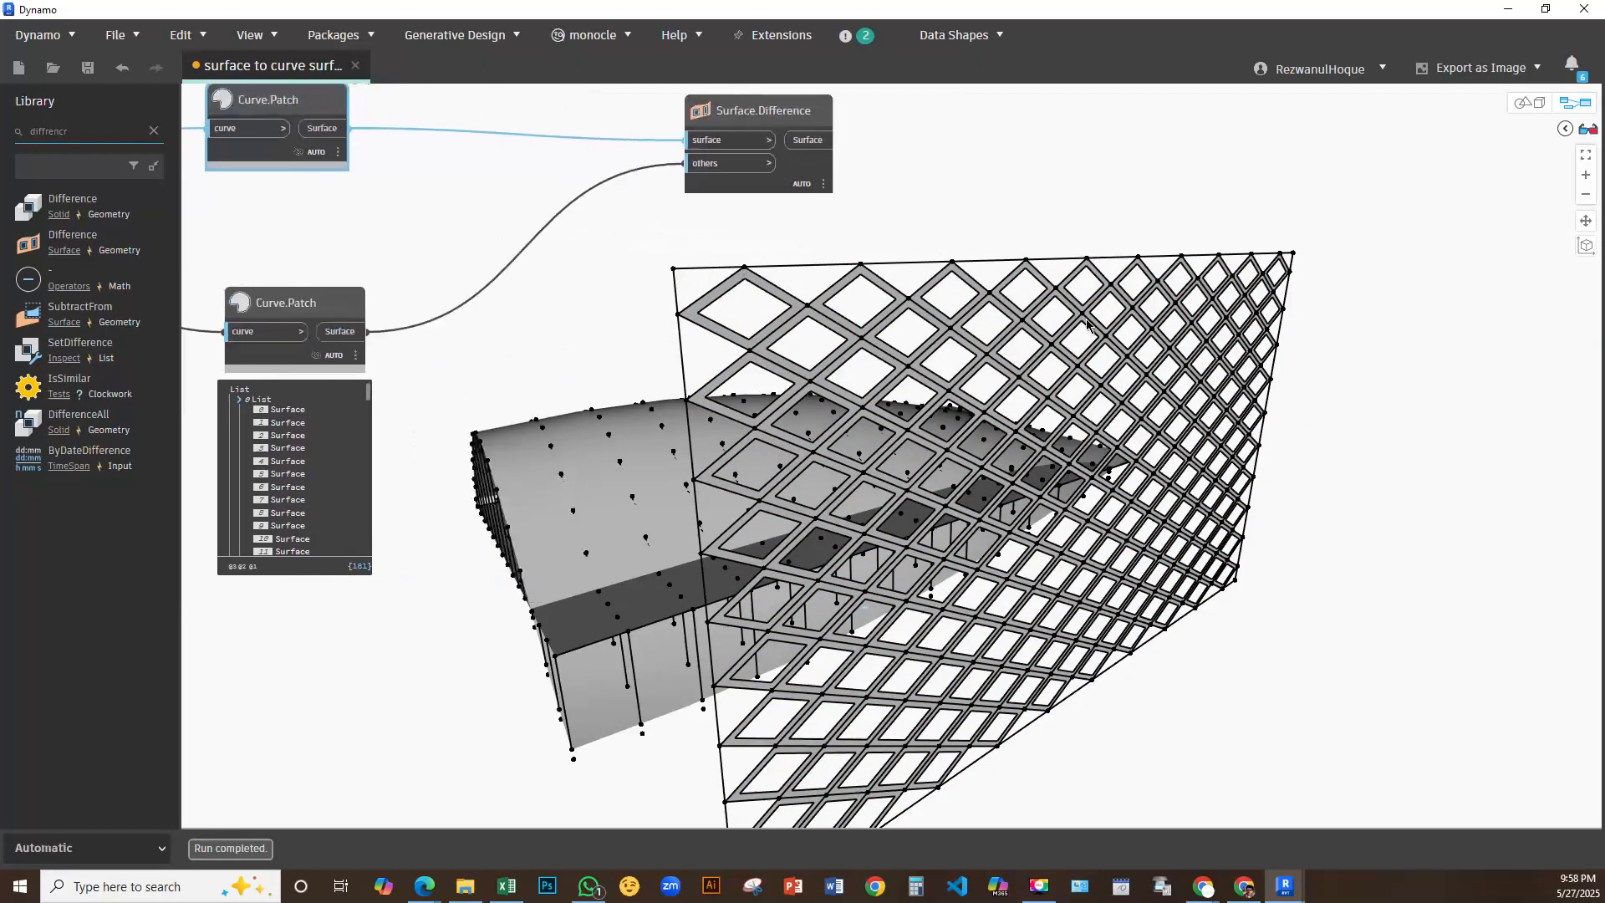
Select the Curve.OffsetMany, both Curve.Patch and Surface.Difference nodes and move them together farther from the slider and grid nodes
scroll(1049, 282, "down", 5)
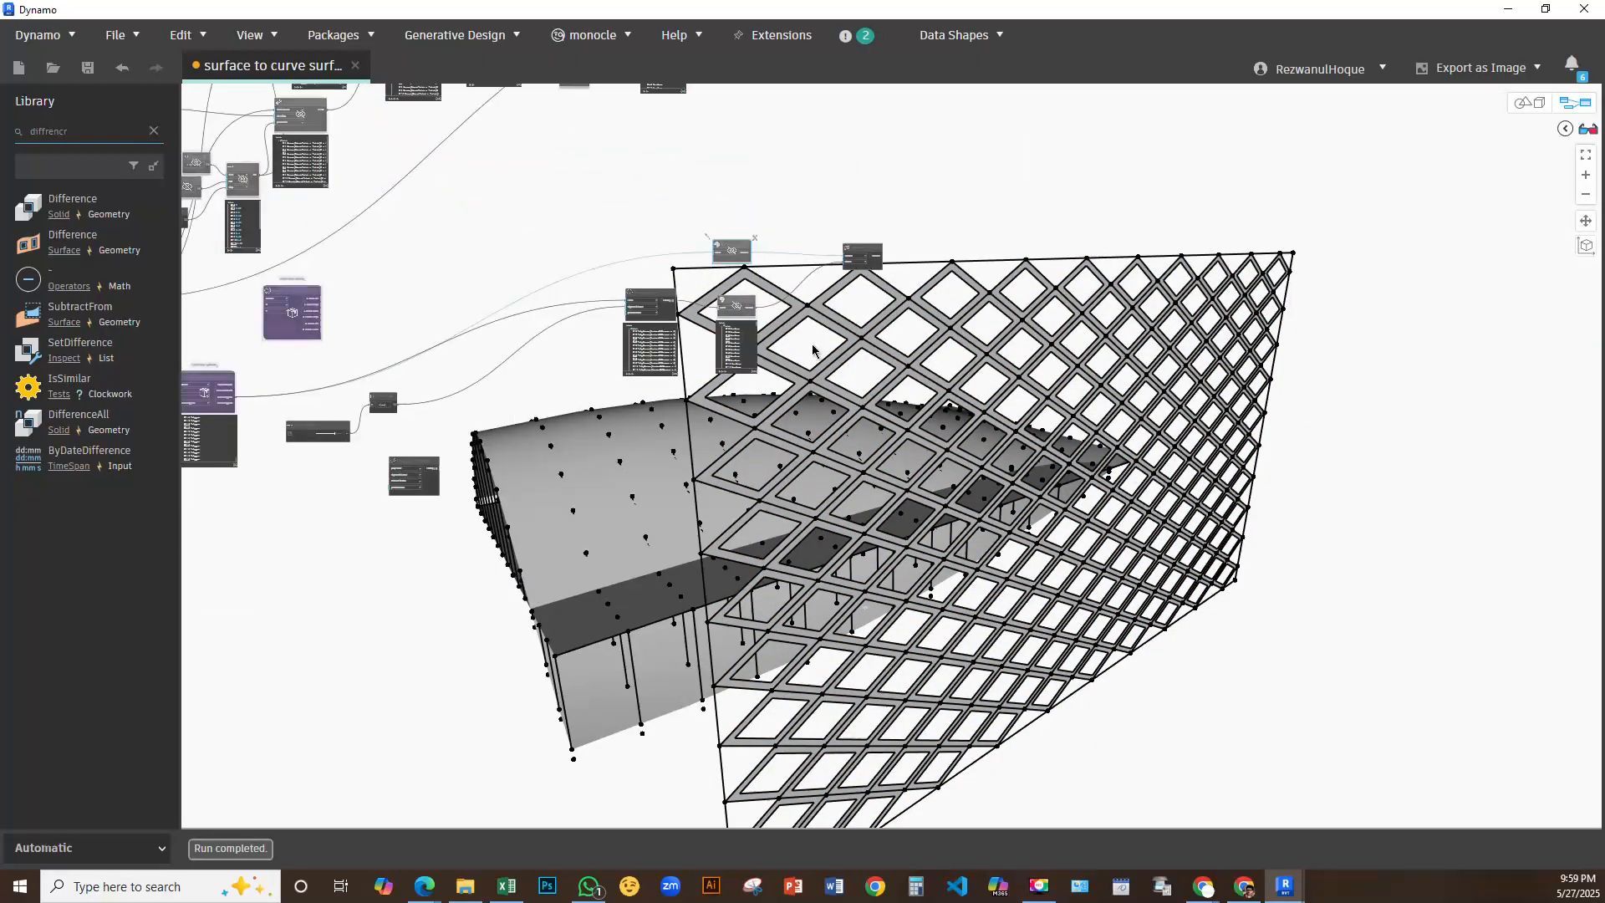
scroll(724, 408, "up", 5)
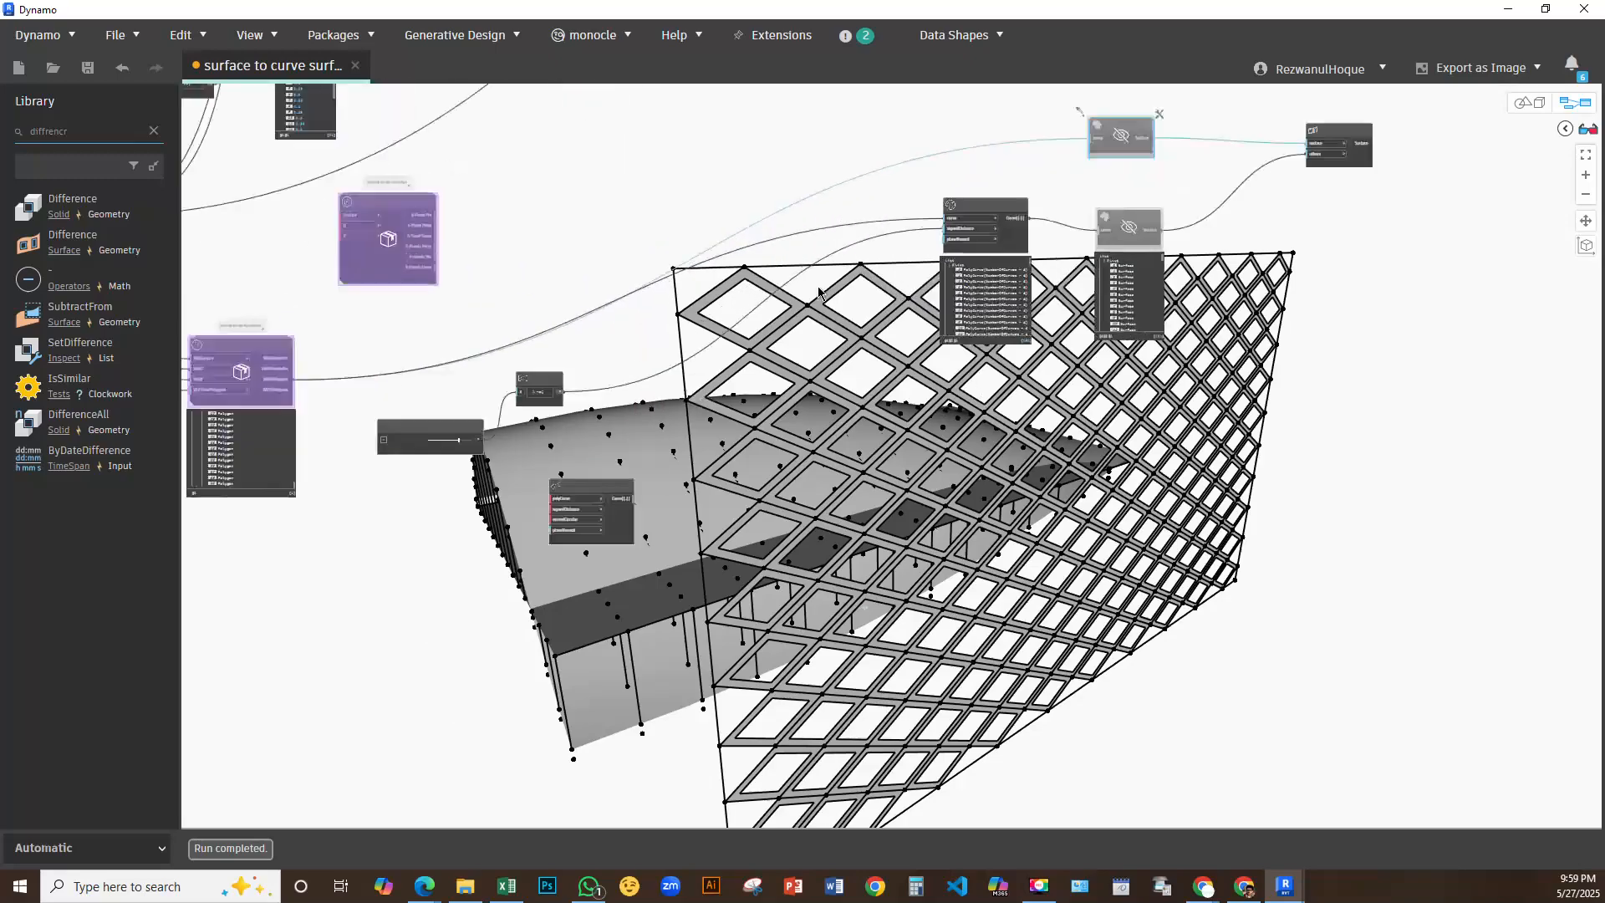
middle_click_drag(725, 408, 577, 521)
left_click_drag(1279, 161, 671, 563)
left_click_drag(835, 320, 1244, 274)
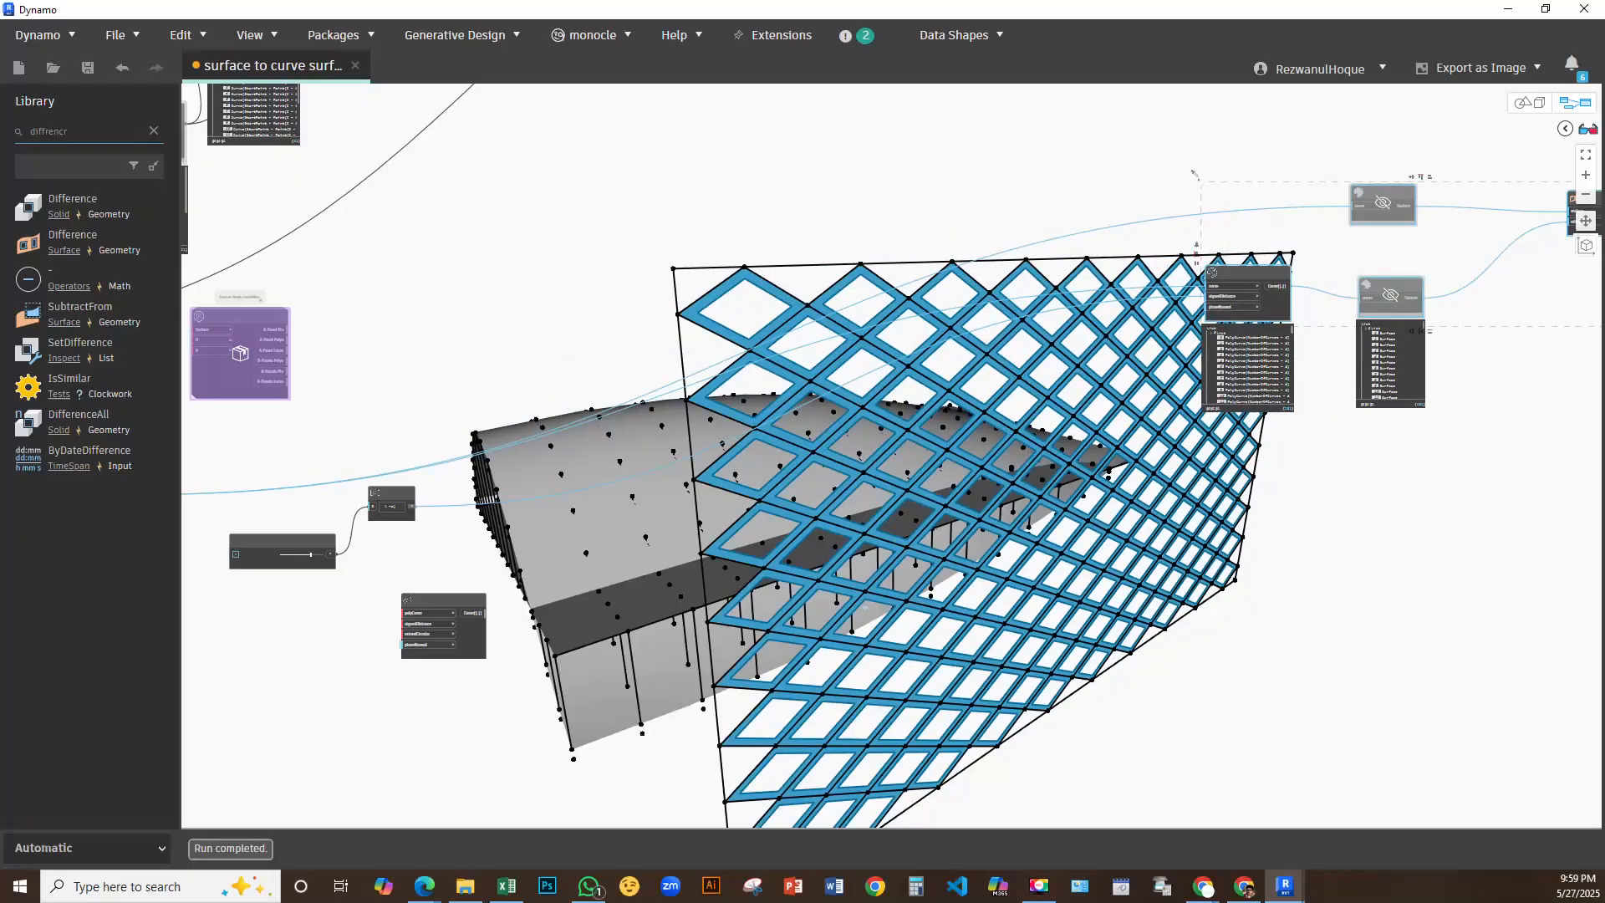
left_click(1205, 888)
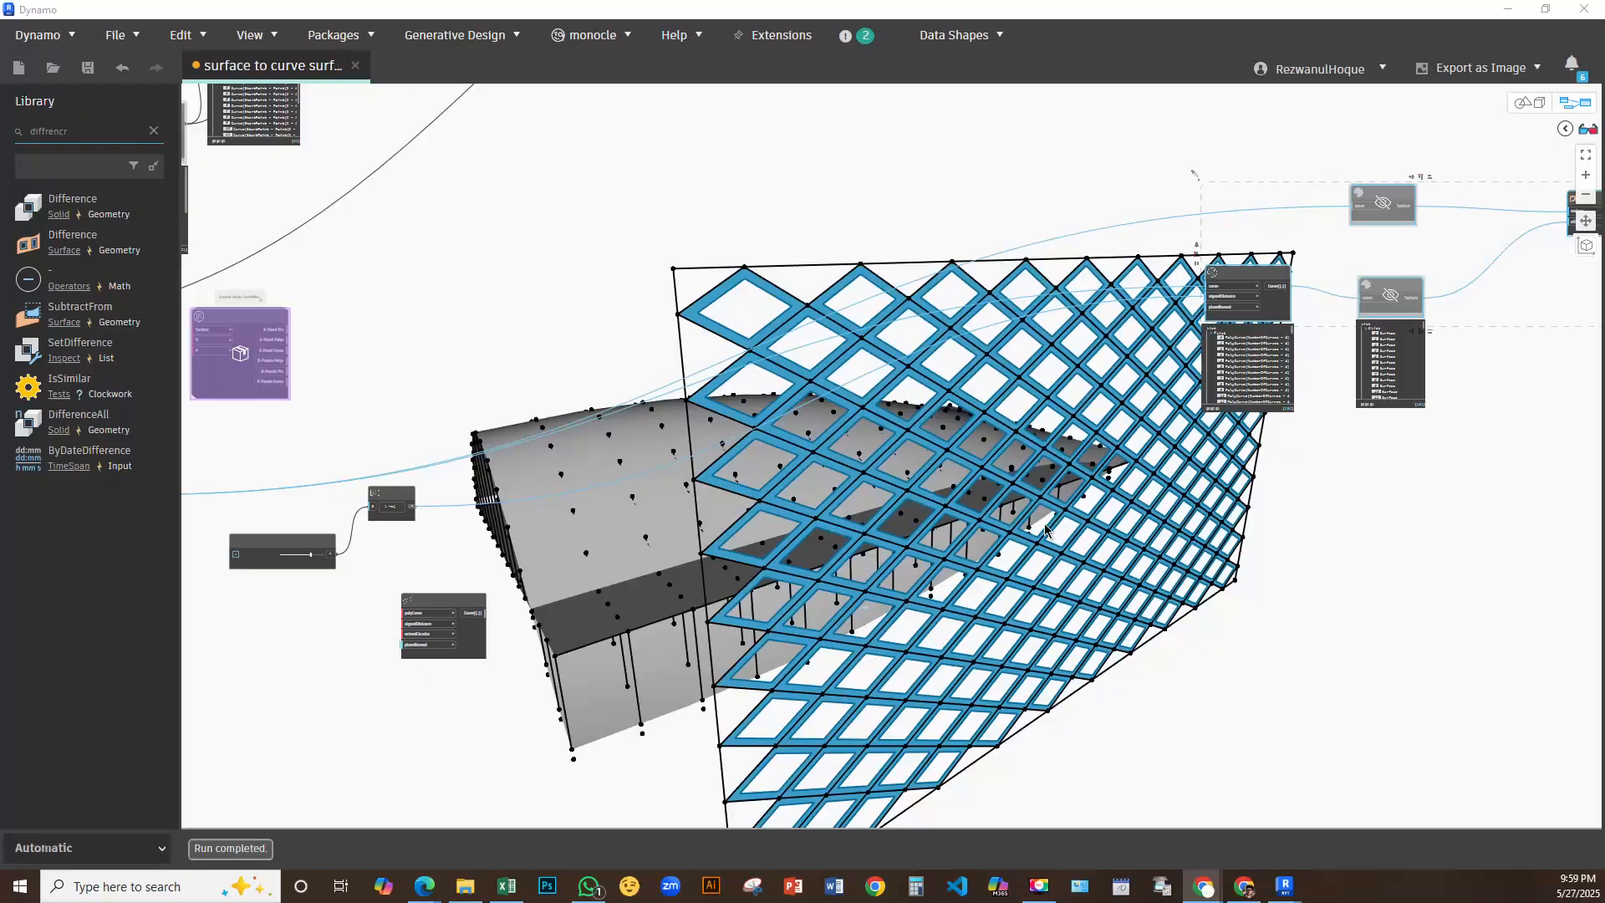
middle_click_drag(1094, 557, 953, 458)
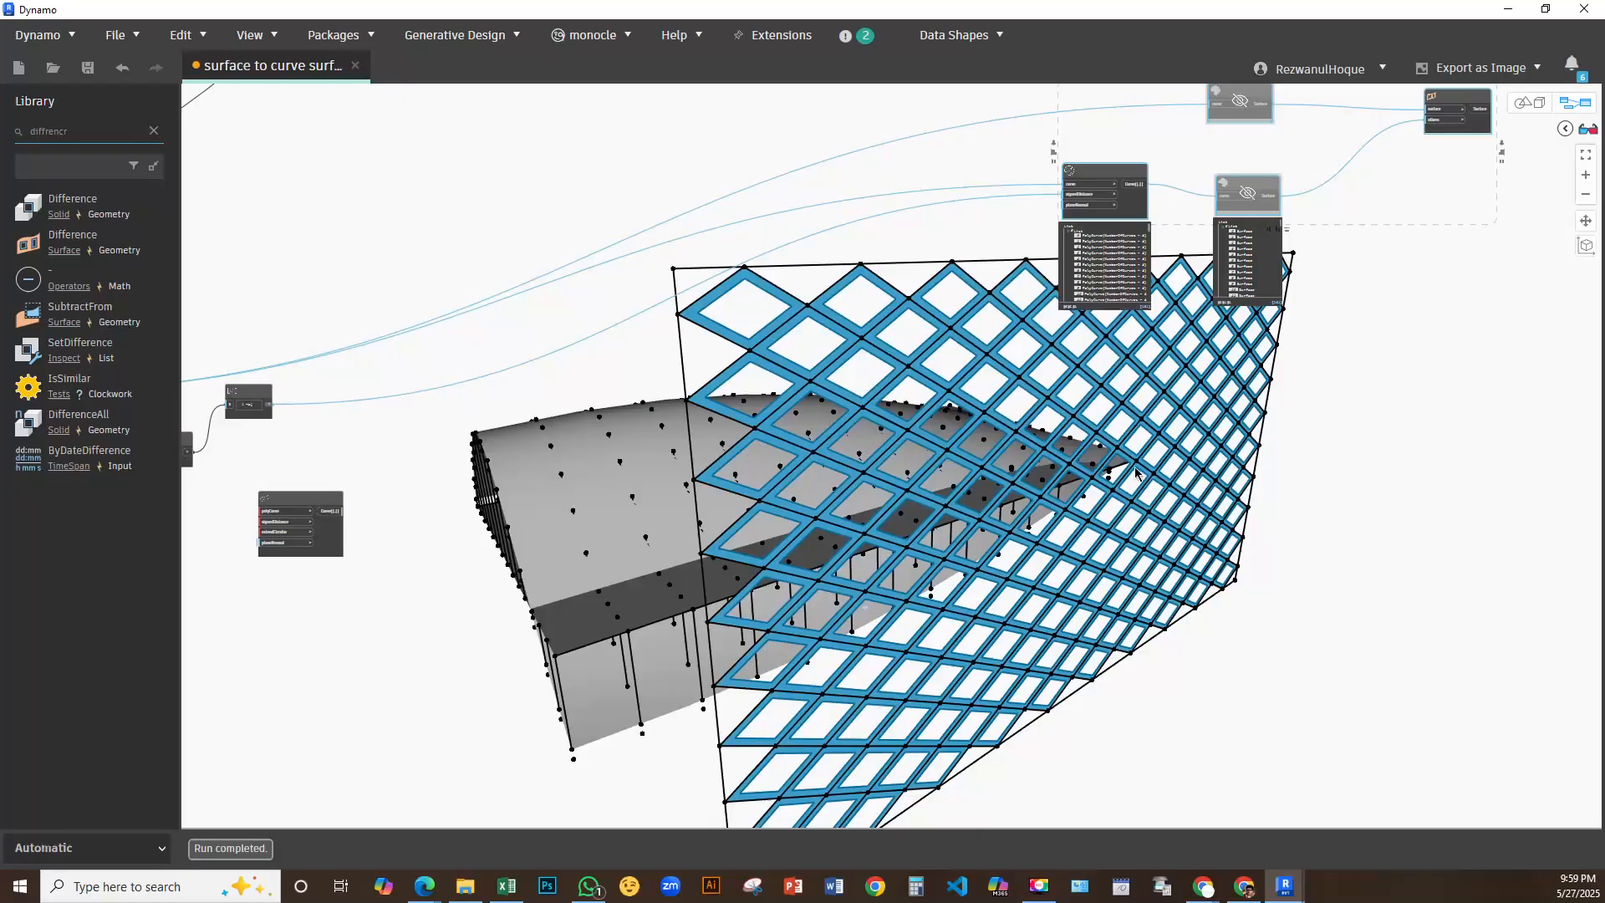
middle_click_drag(864, 535, 1034, 643)
left_click(1204, 886)
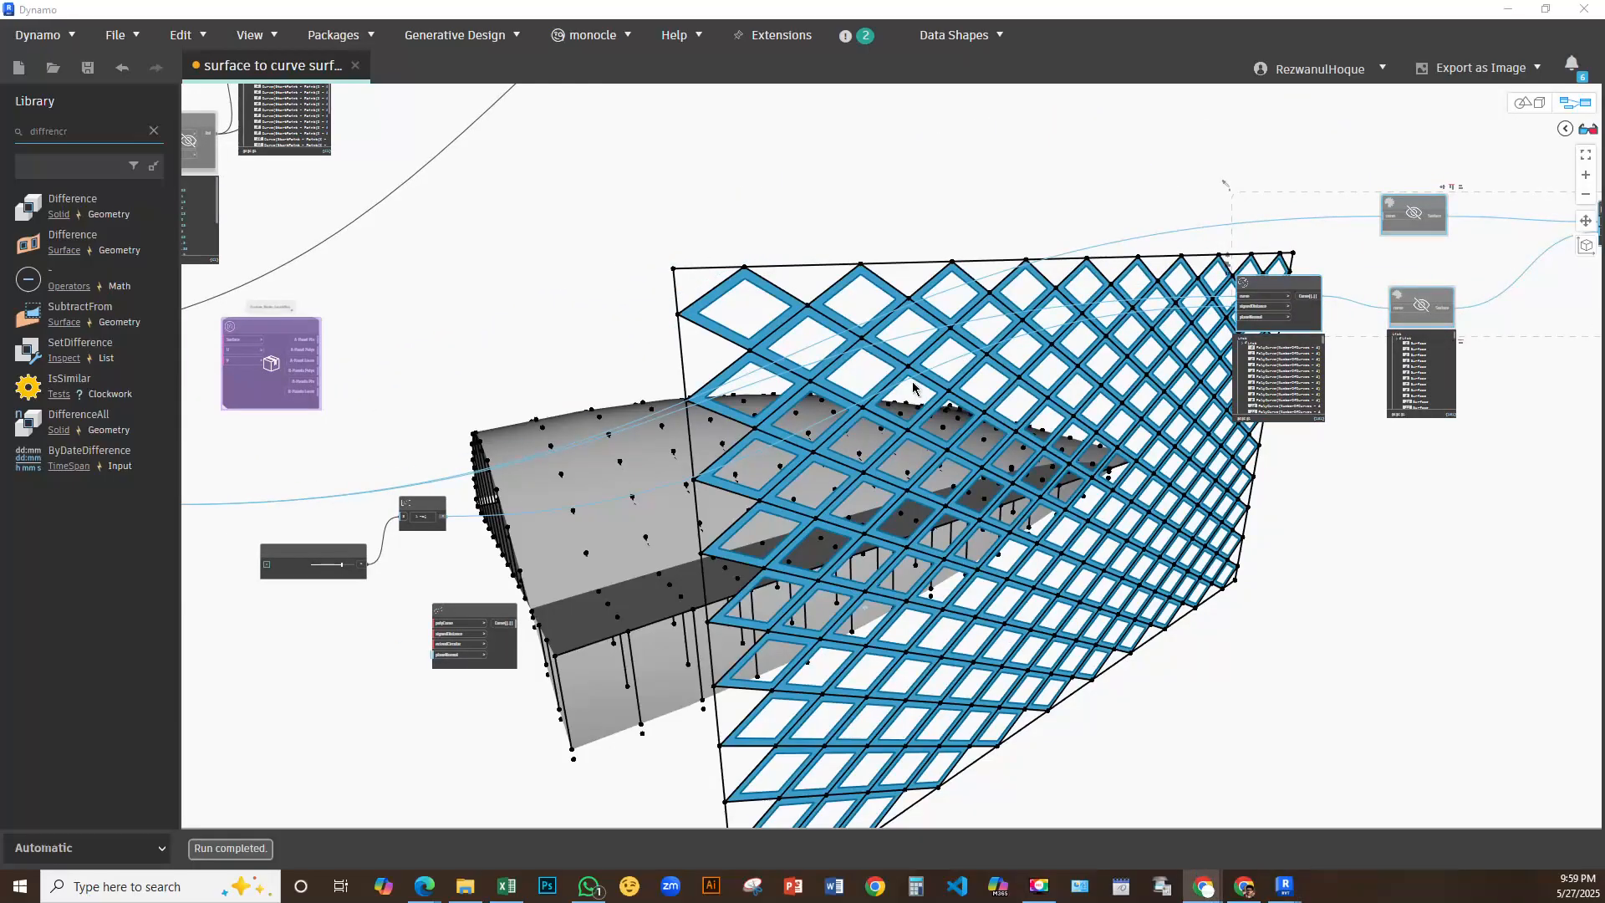
Delete the unconnected PolyCurve.OffsetMany node and save the graph
scroll(598, 635, "up", 5)
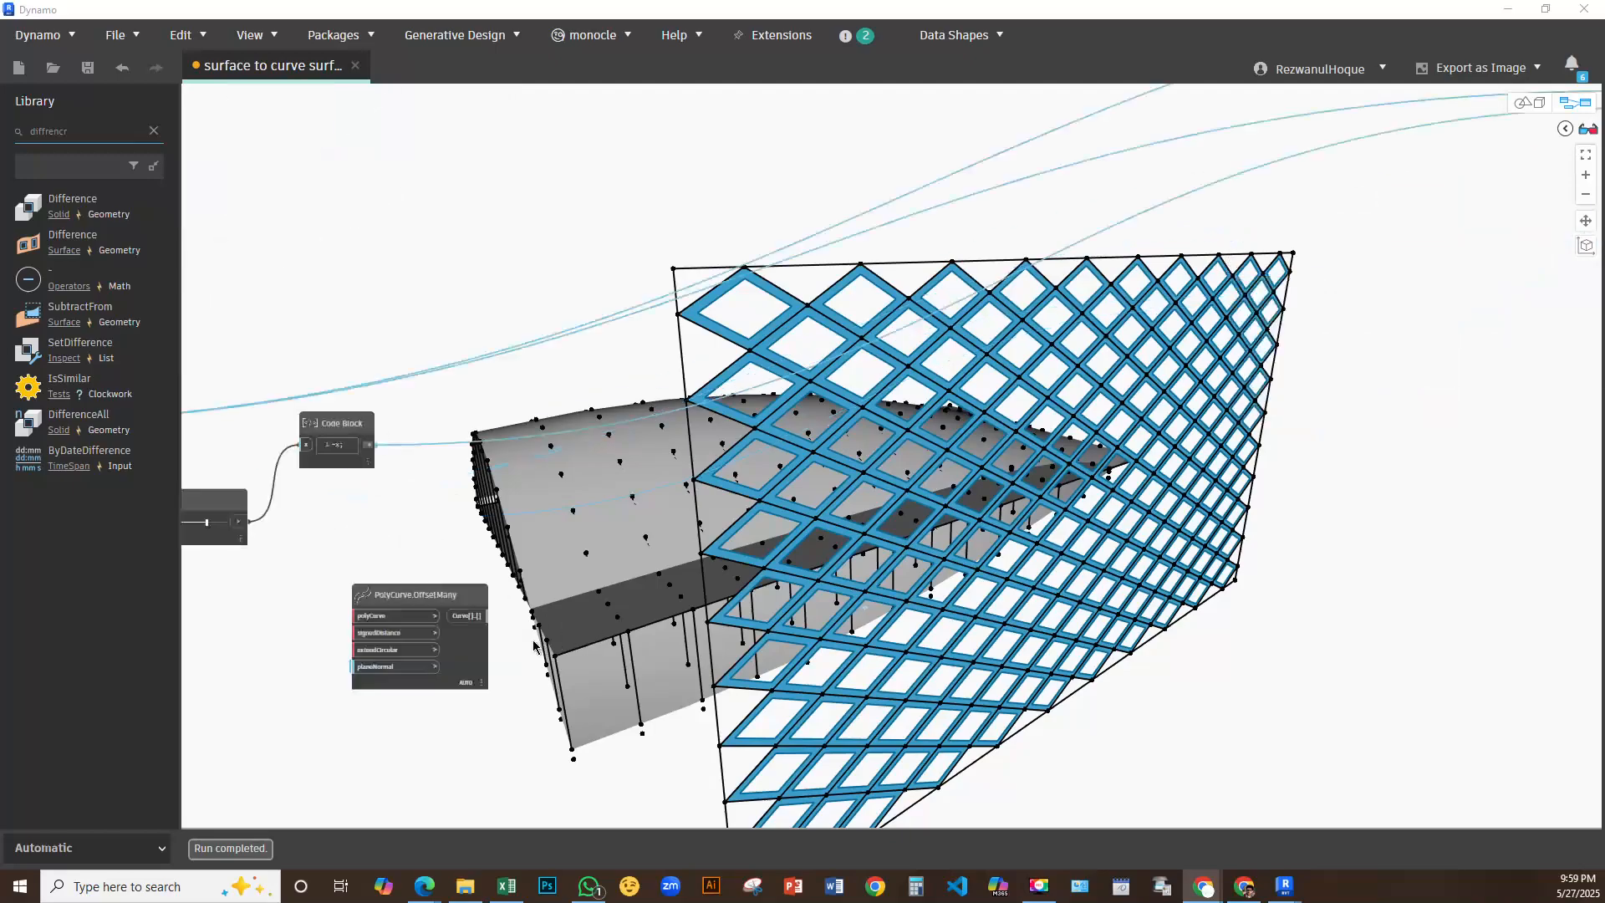
left_click_drag(392, 643, 572, 718)
key("Delete")
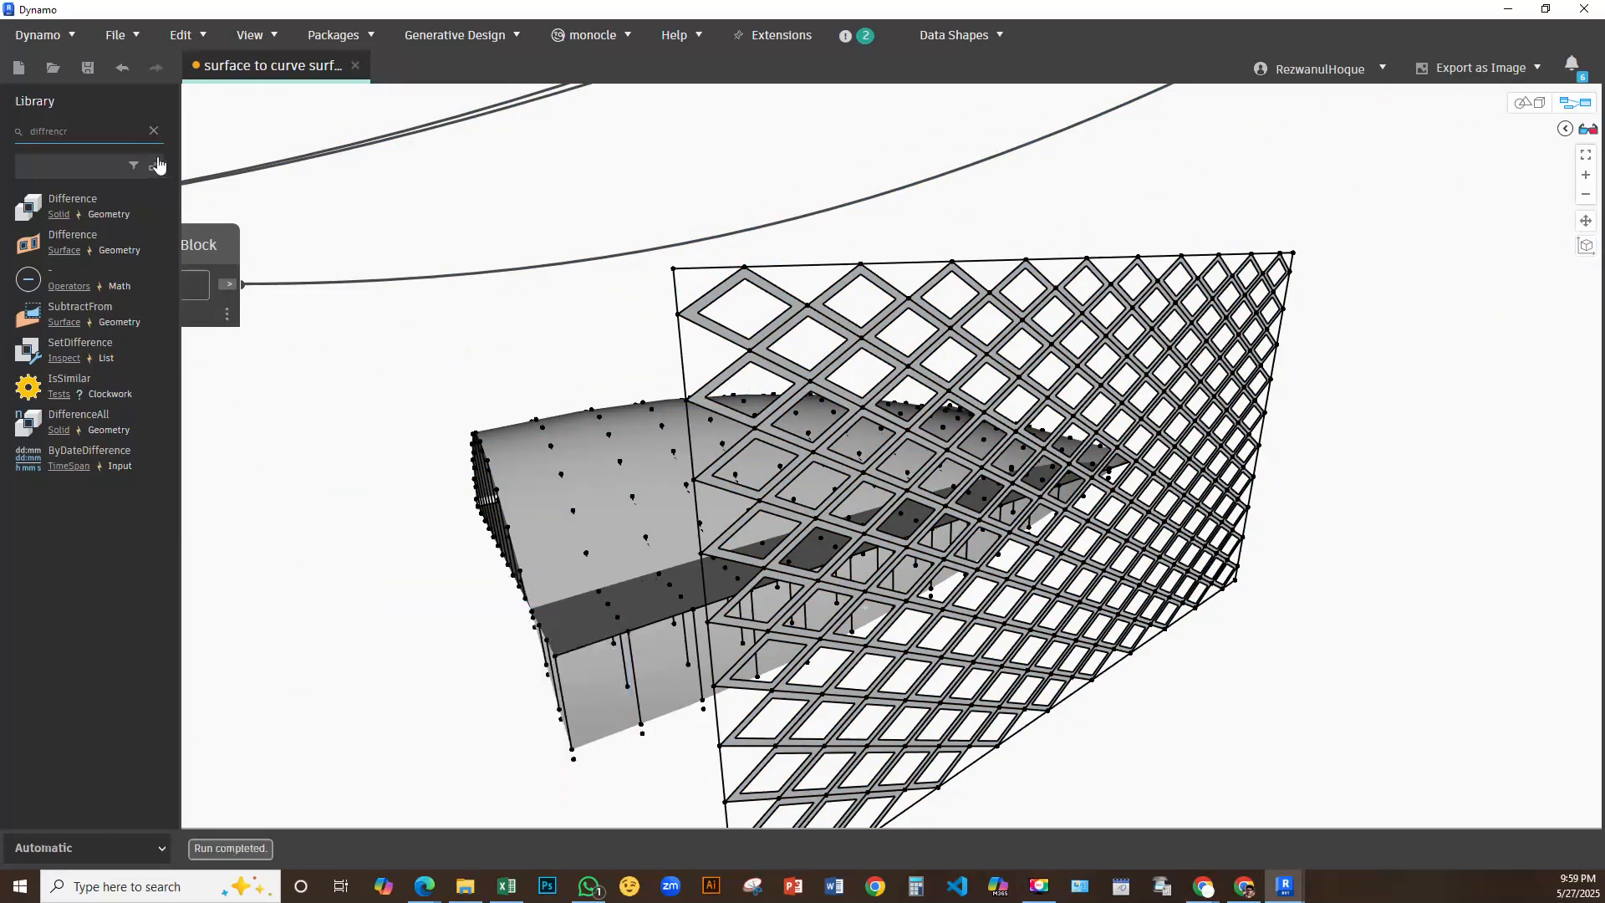
left_click(88, 69)
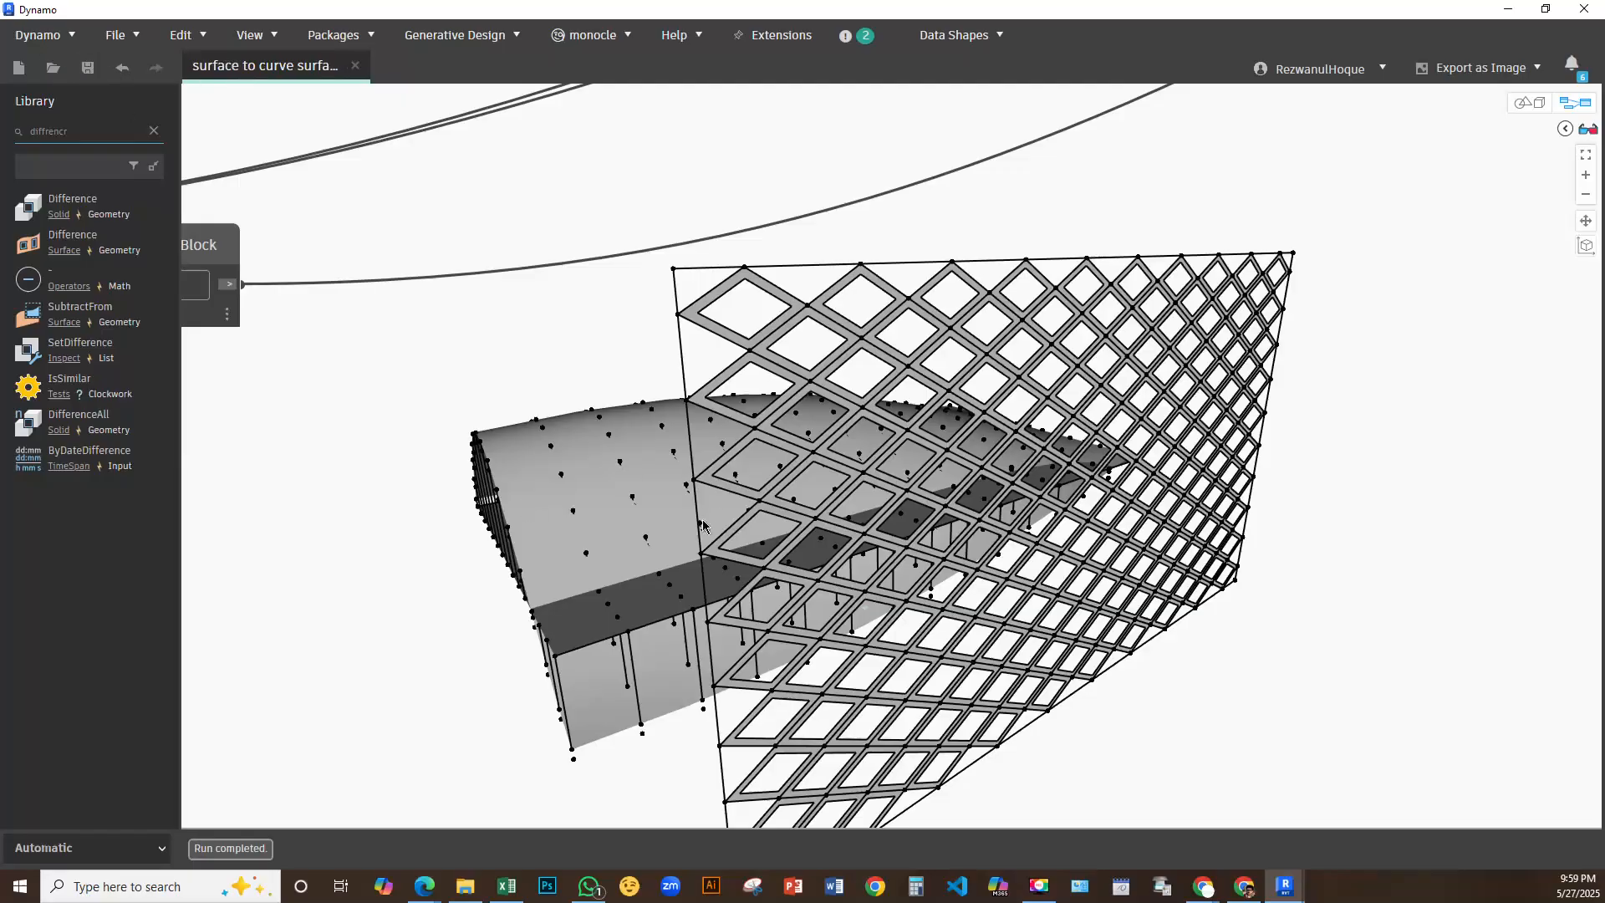
Select the LB.LunchBox Diamond Grid by Face node to highlight its panel outlines in the preview
middle_click_drag(604, 536, 918, 535)
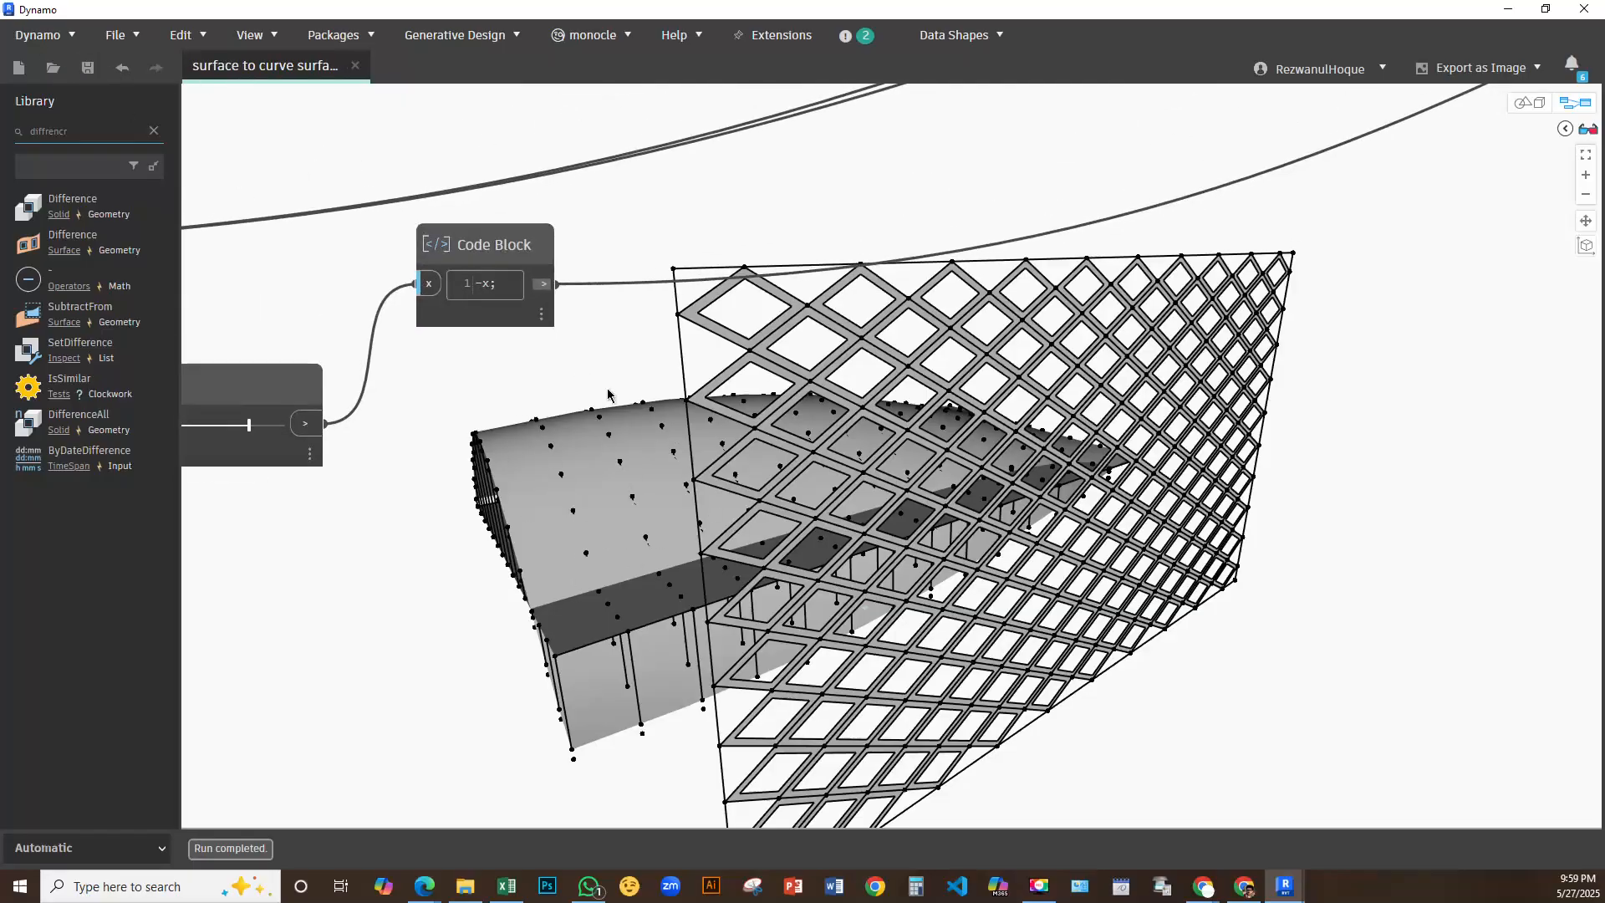
middle_click_drag(610, 393, 873, 588)
scroll(617, 372, "down", 5)
scroll(456, 401, "up", 5)
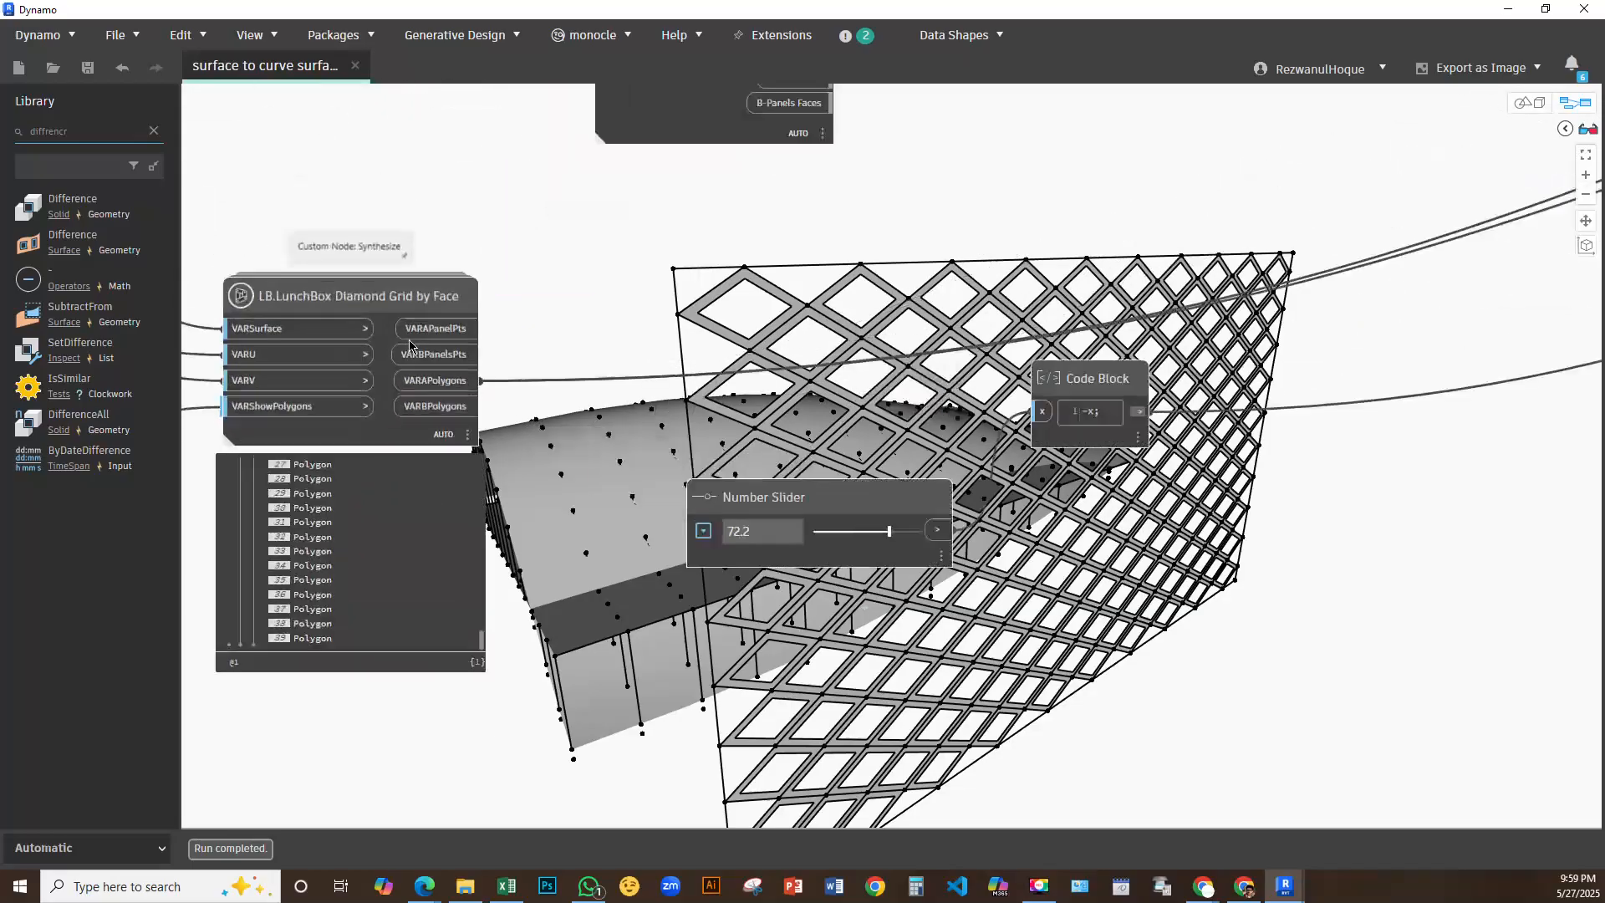
left_click(428, 303)
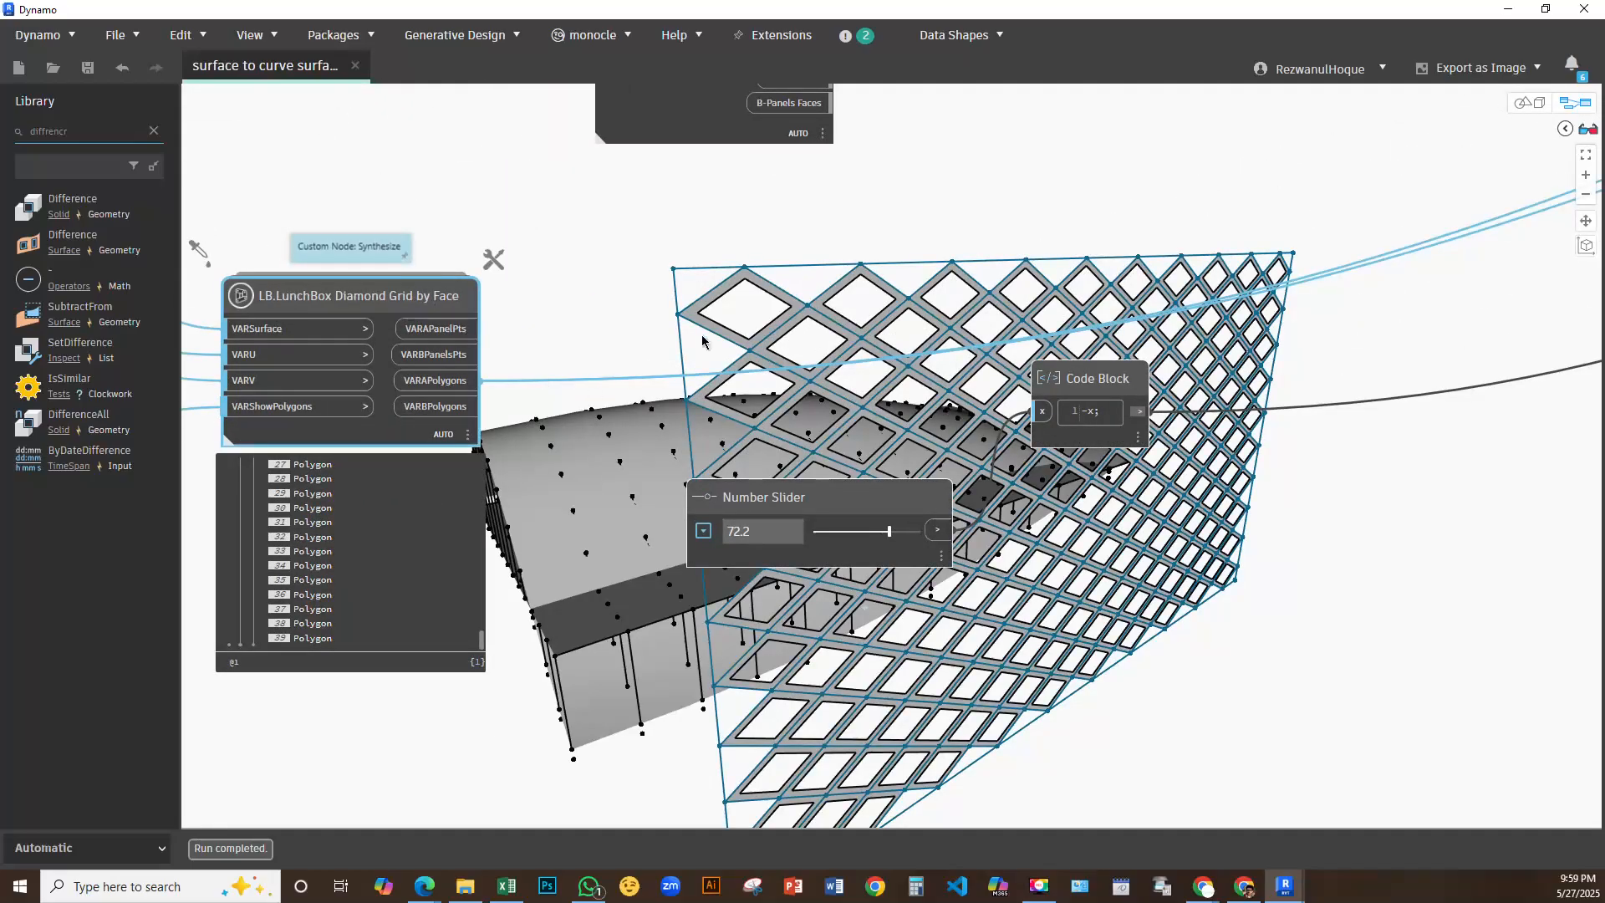
Move the Curve.Patch node of the original panels beside the LB.LunchBox Diamond Grid by Face node and turn on its geometry preview
scroll(434, 309, "down", 5)
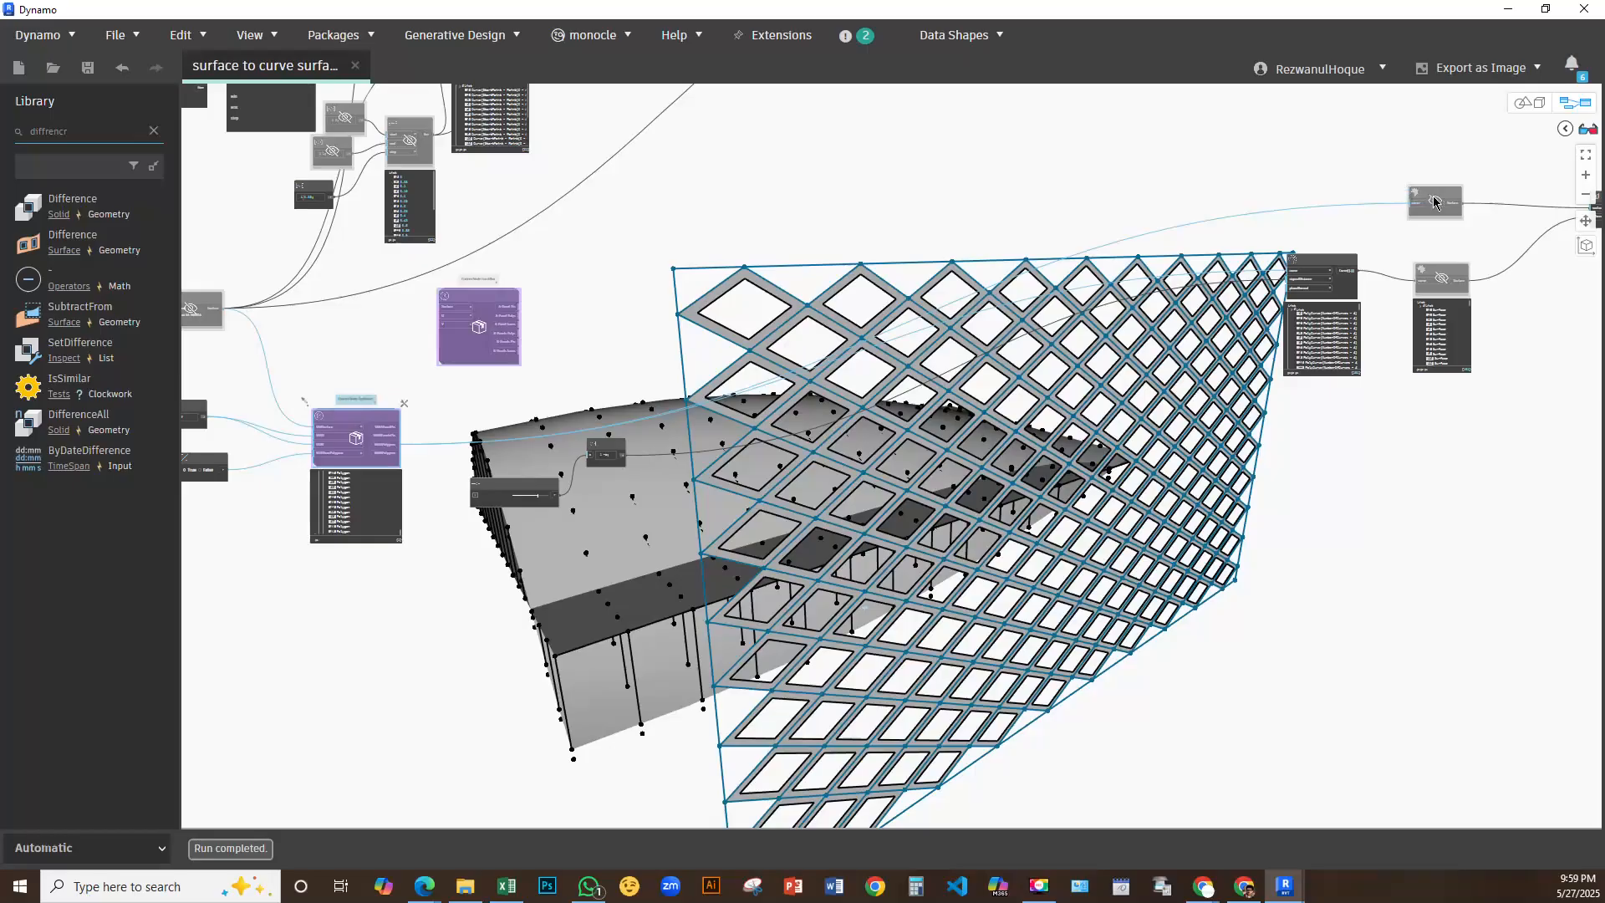
left_click_drag(1435, 202, 469, 405)
scroll(469, 426, "up", 6)
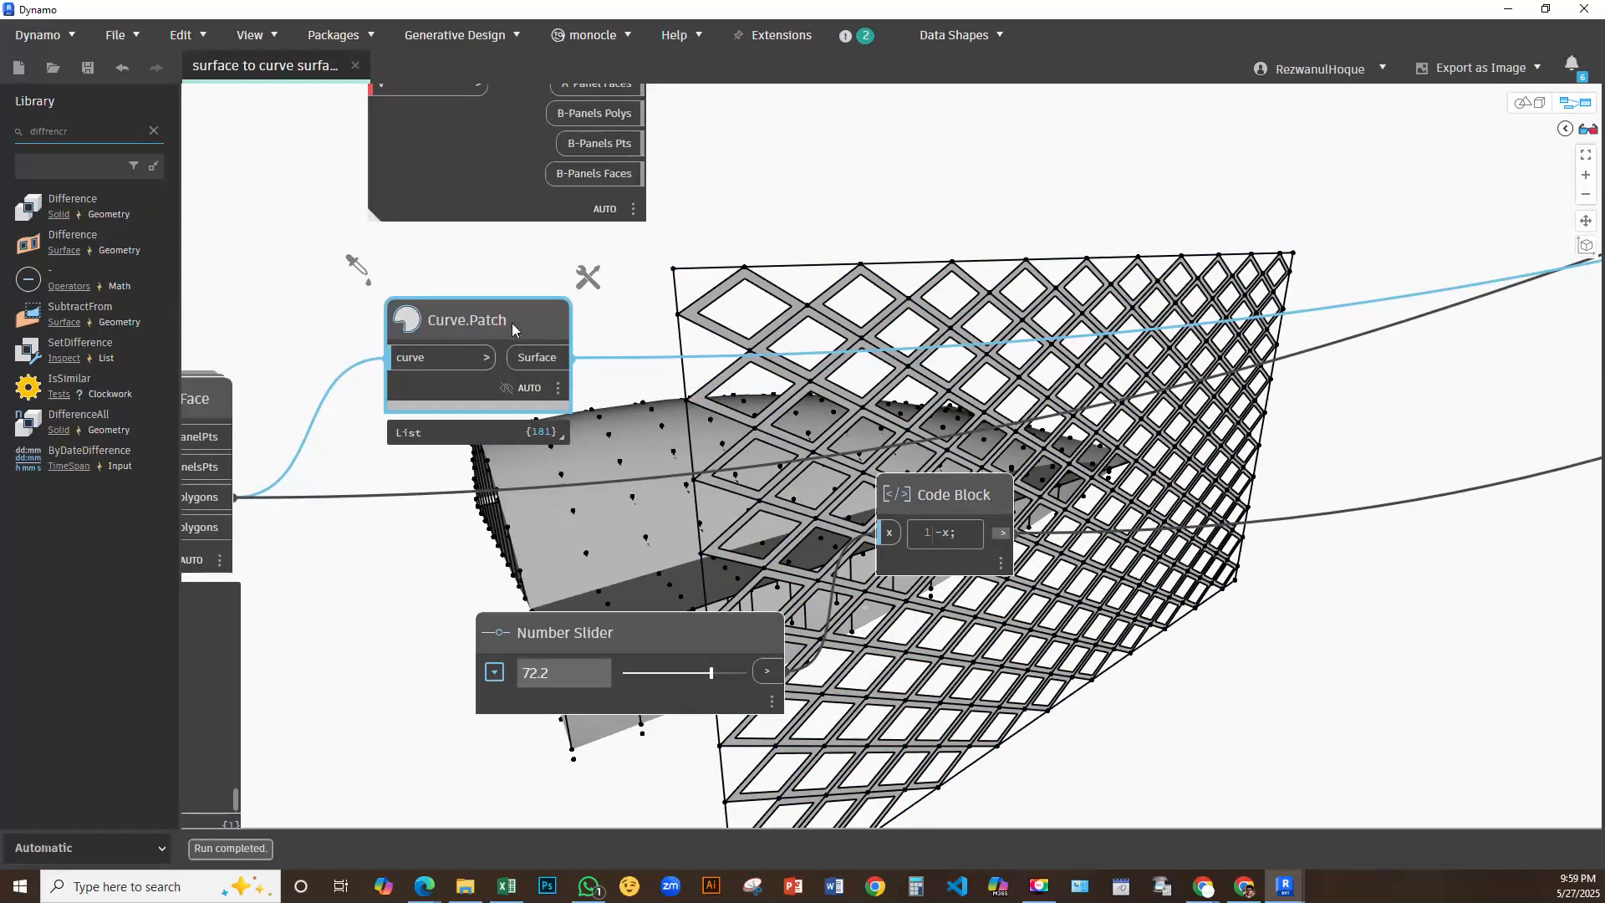
right_click(512, 326)
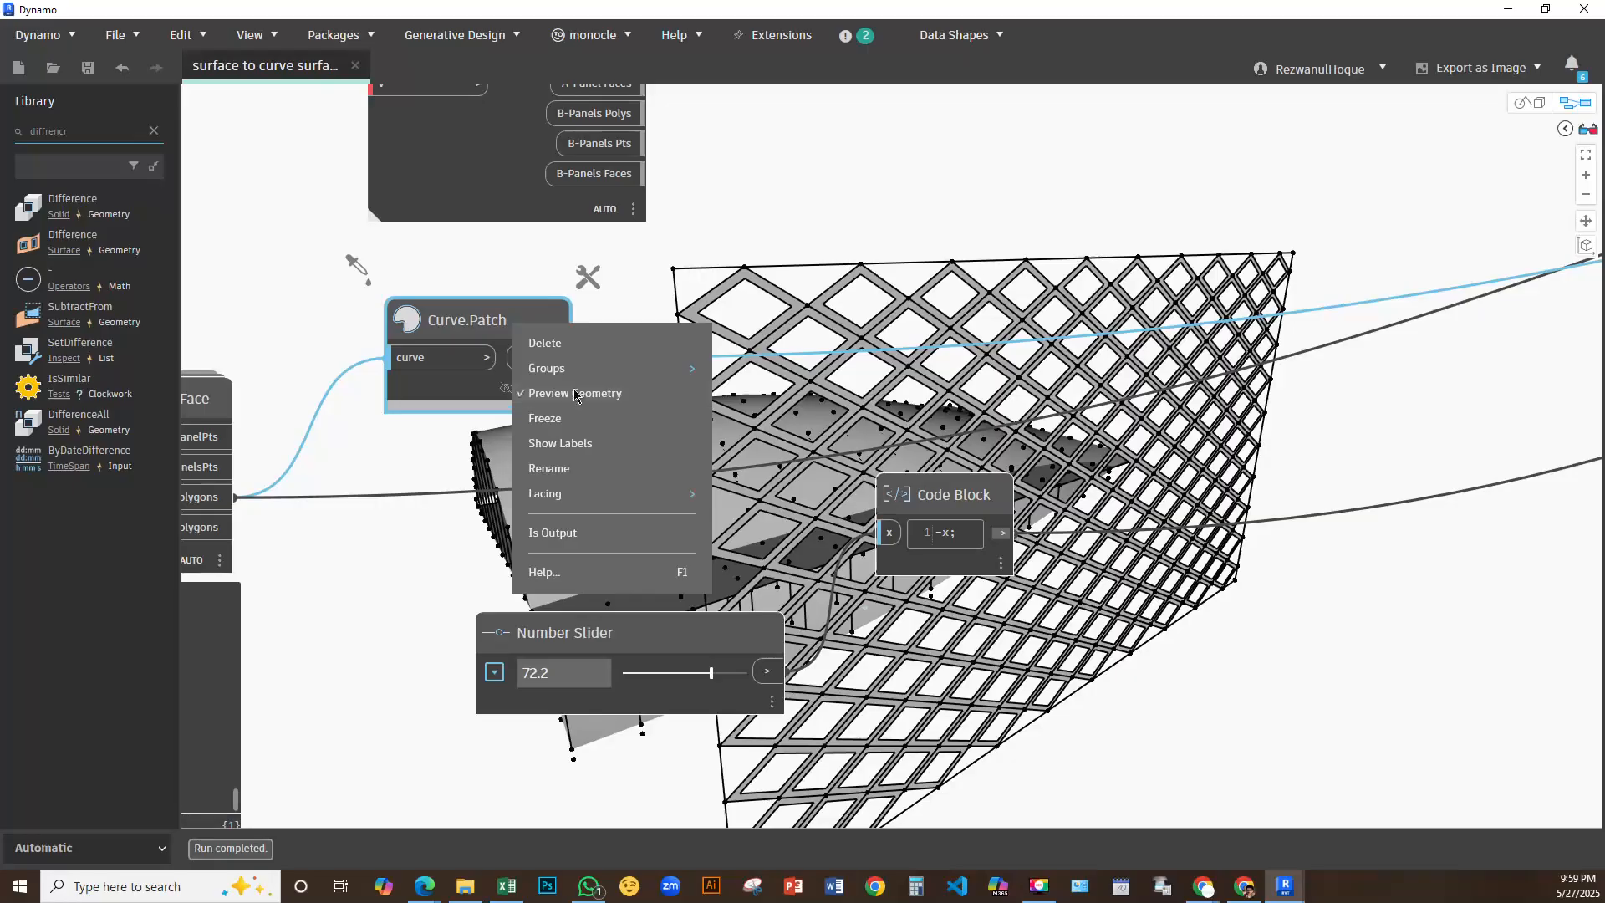
left_click(574, 393)
scroll(558, 317, "down", 3)
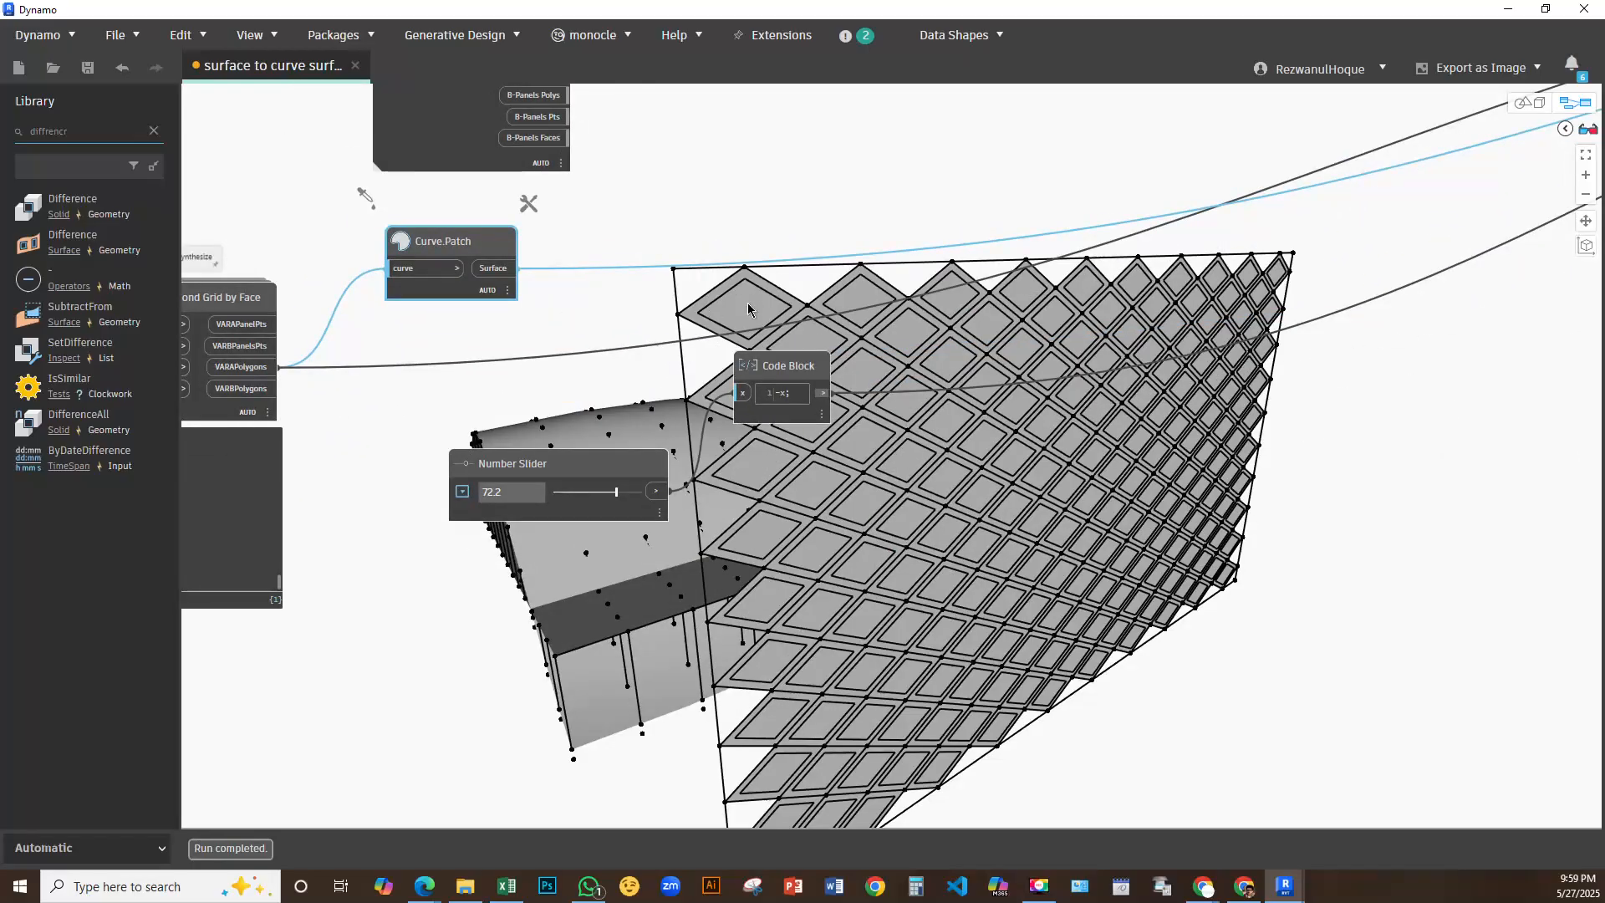
scroll(709, 309, "down", 3)
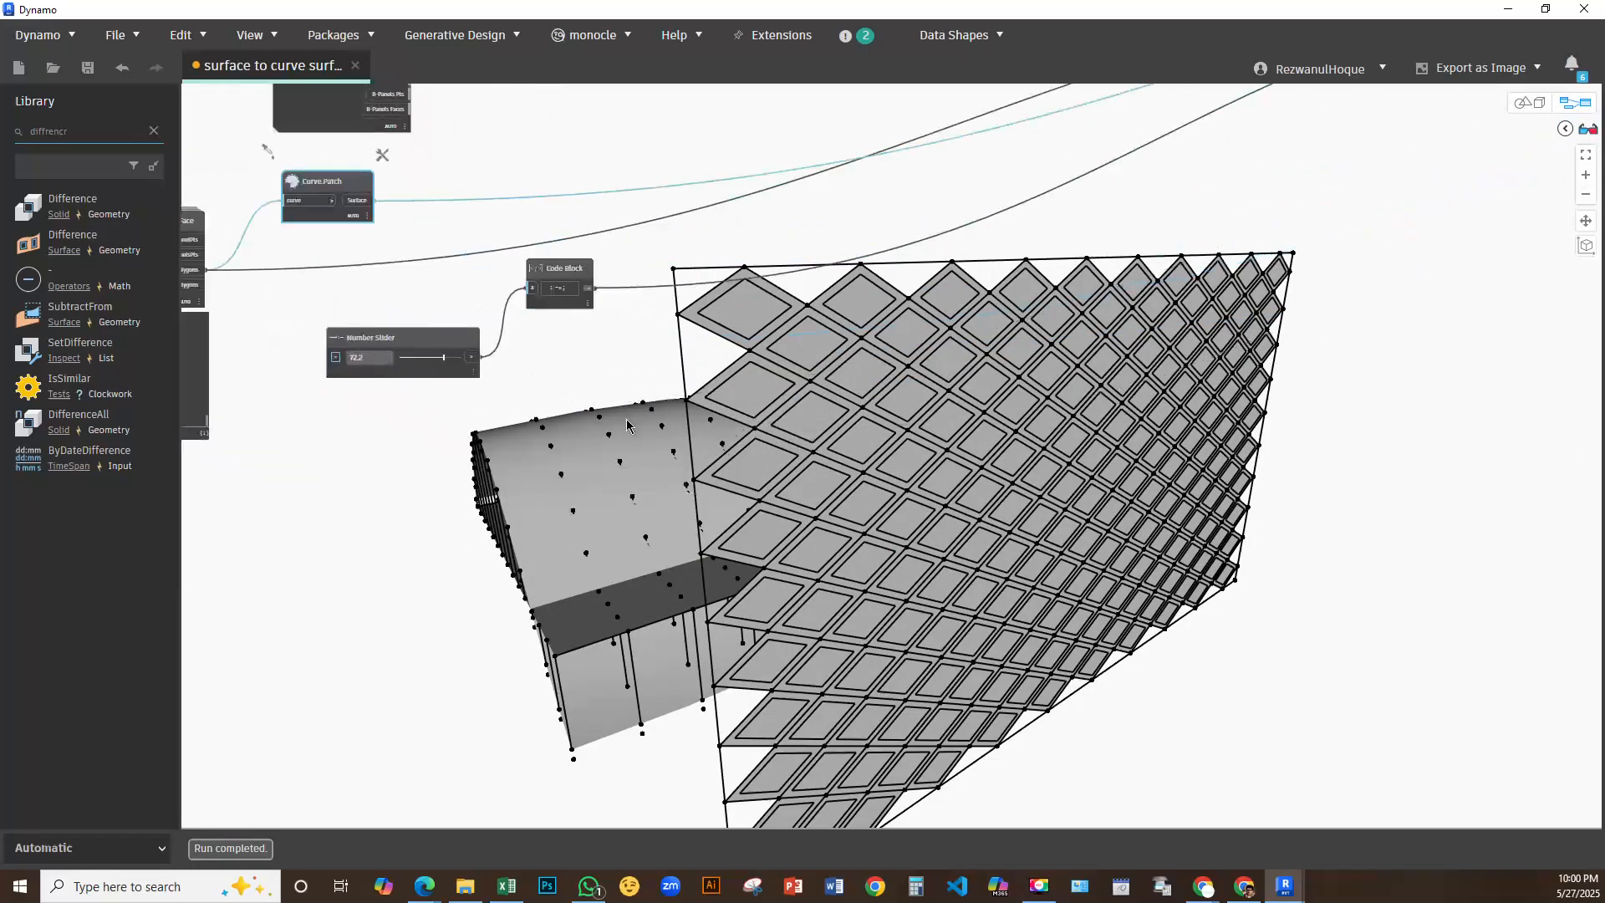
right_click(547, 407)
left_click(557, 378)
right_click(580, 420)
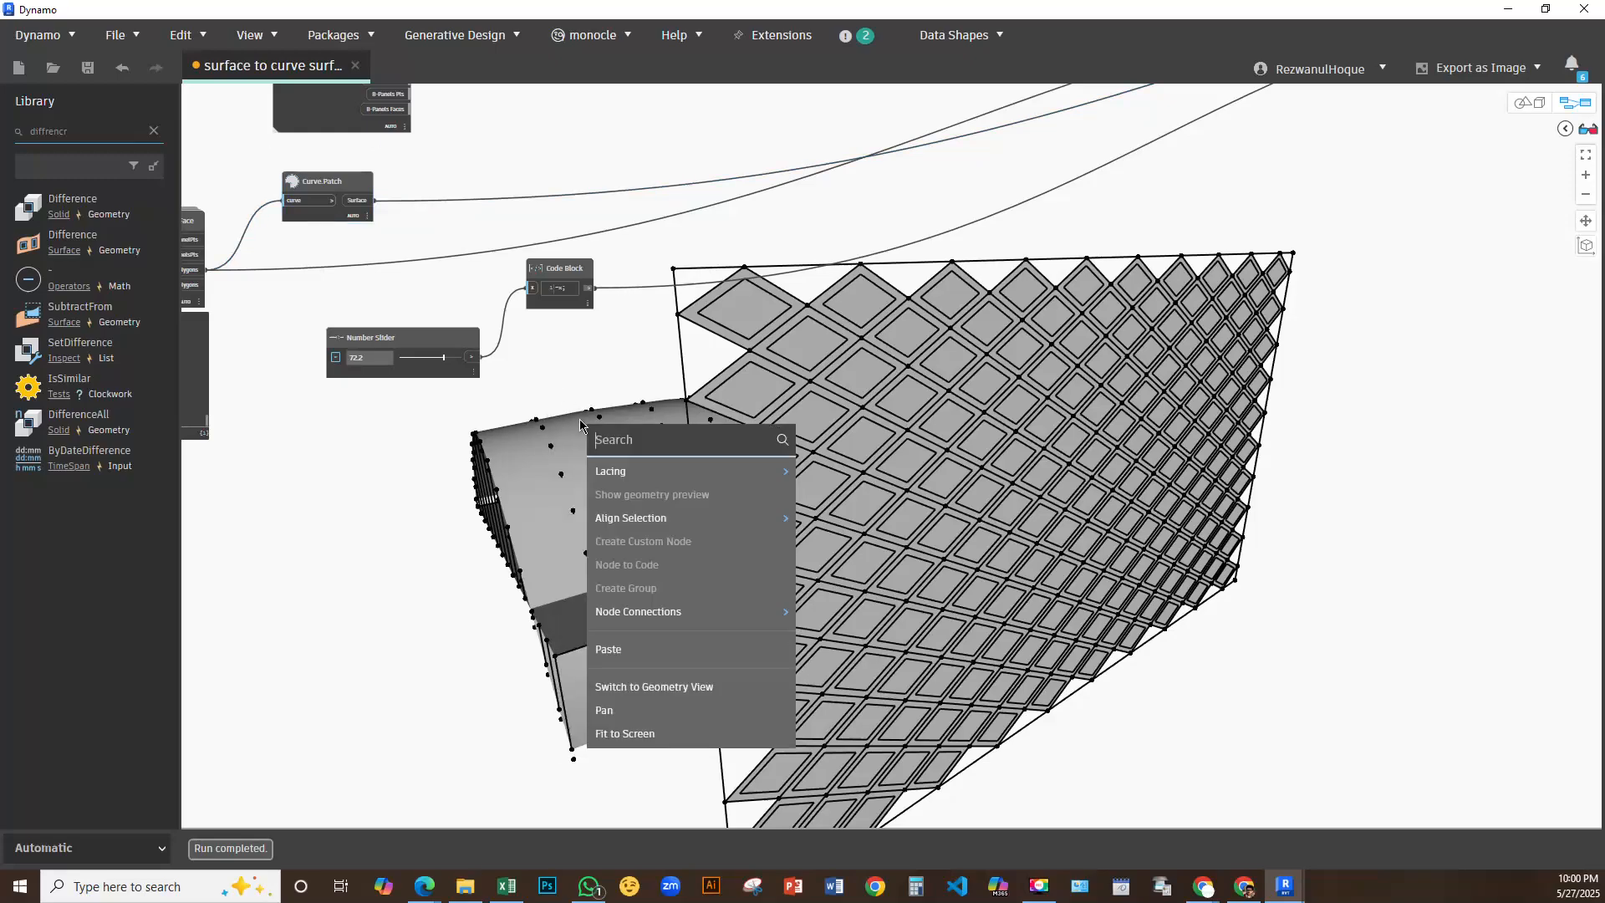
right_click(588, 396)
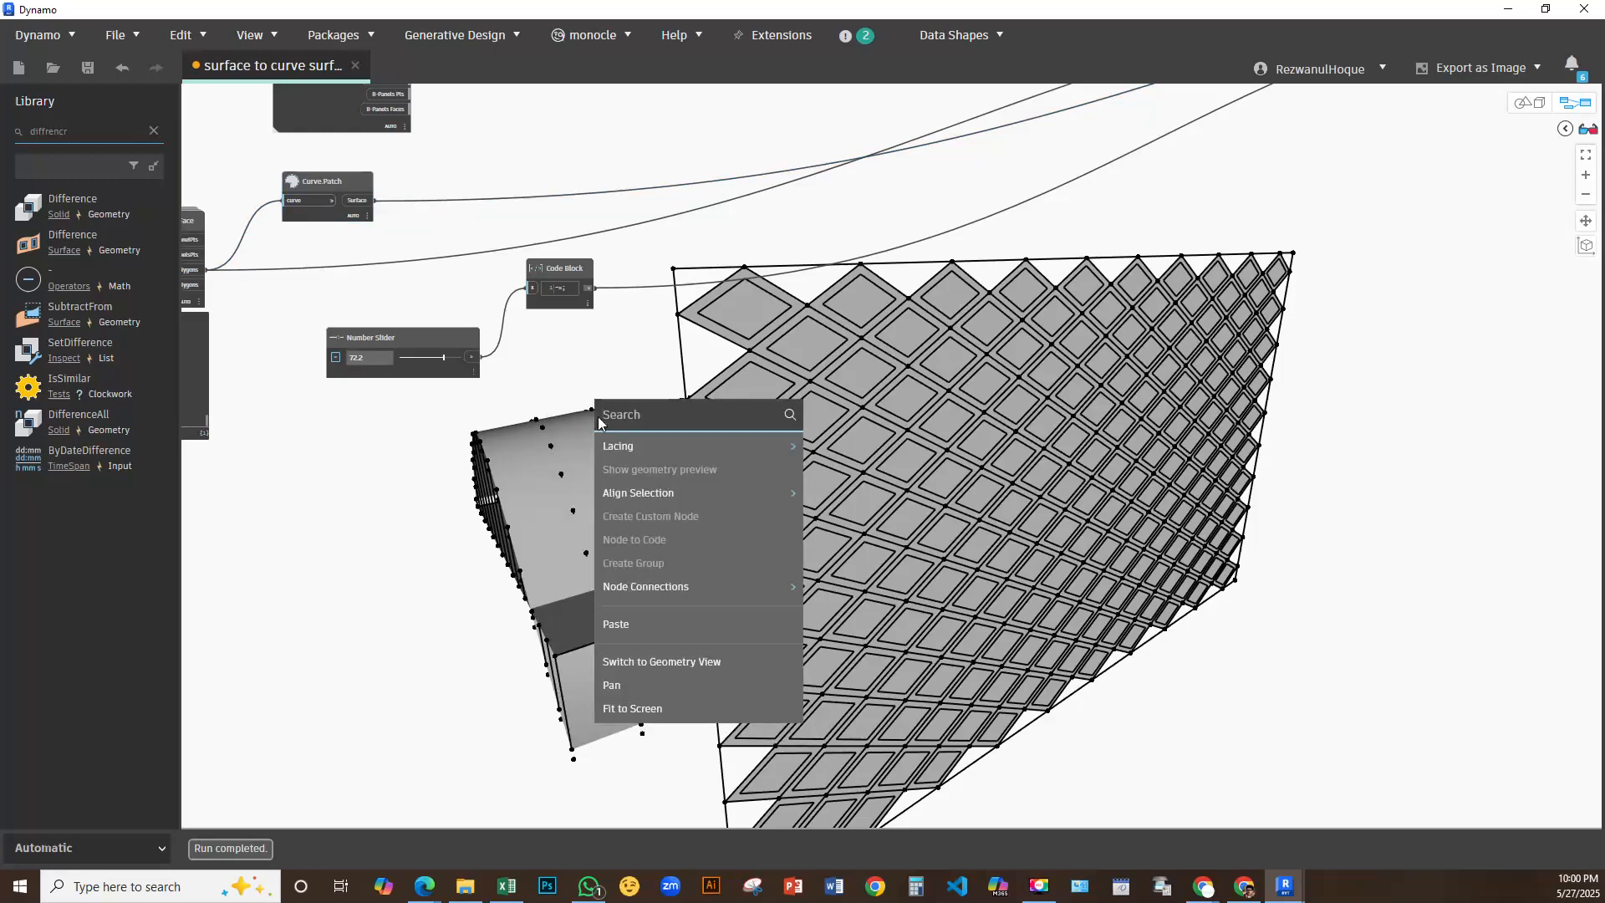
type("point")
key("Return")
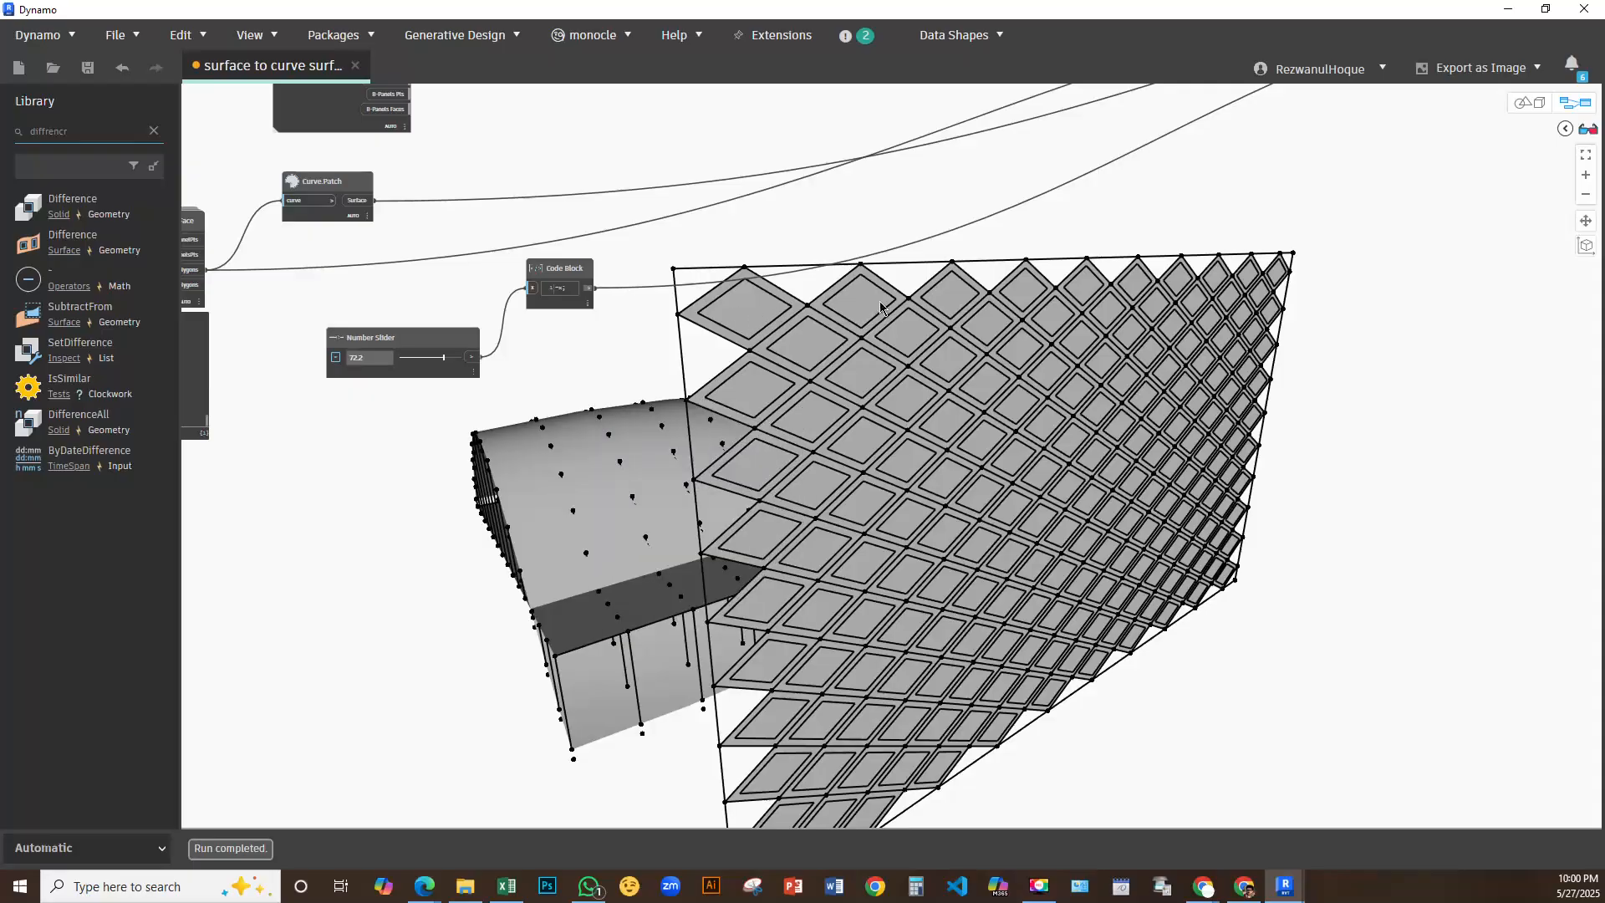
Add a Surface.PointAtParameter node and connect the Curve.Patch surface output to its surface input
right_click(539, 410)
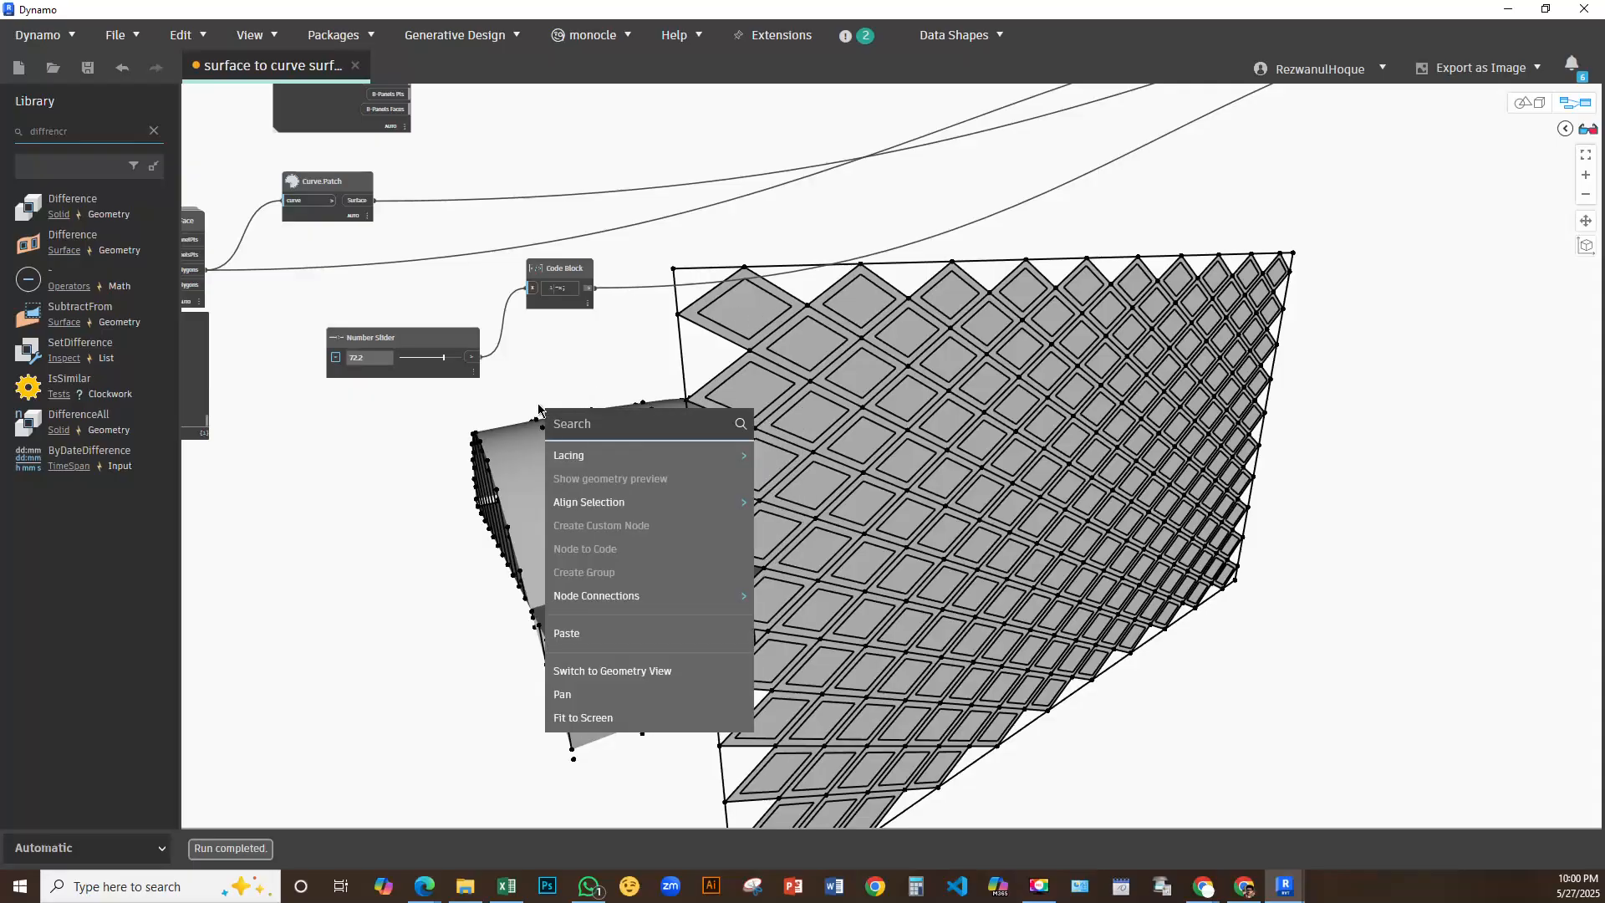
type("pointat")
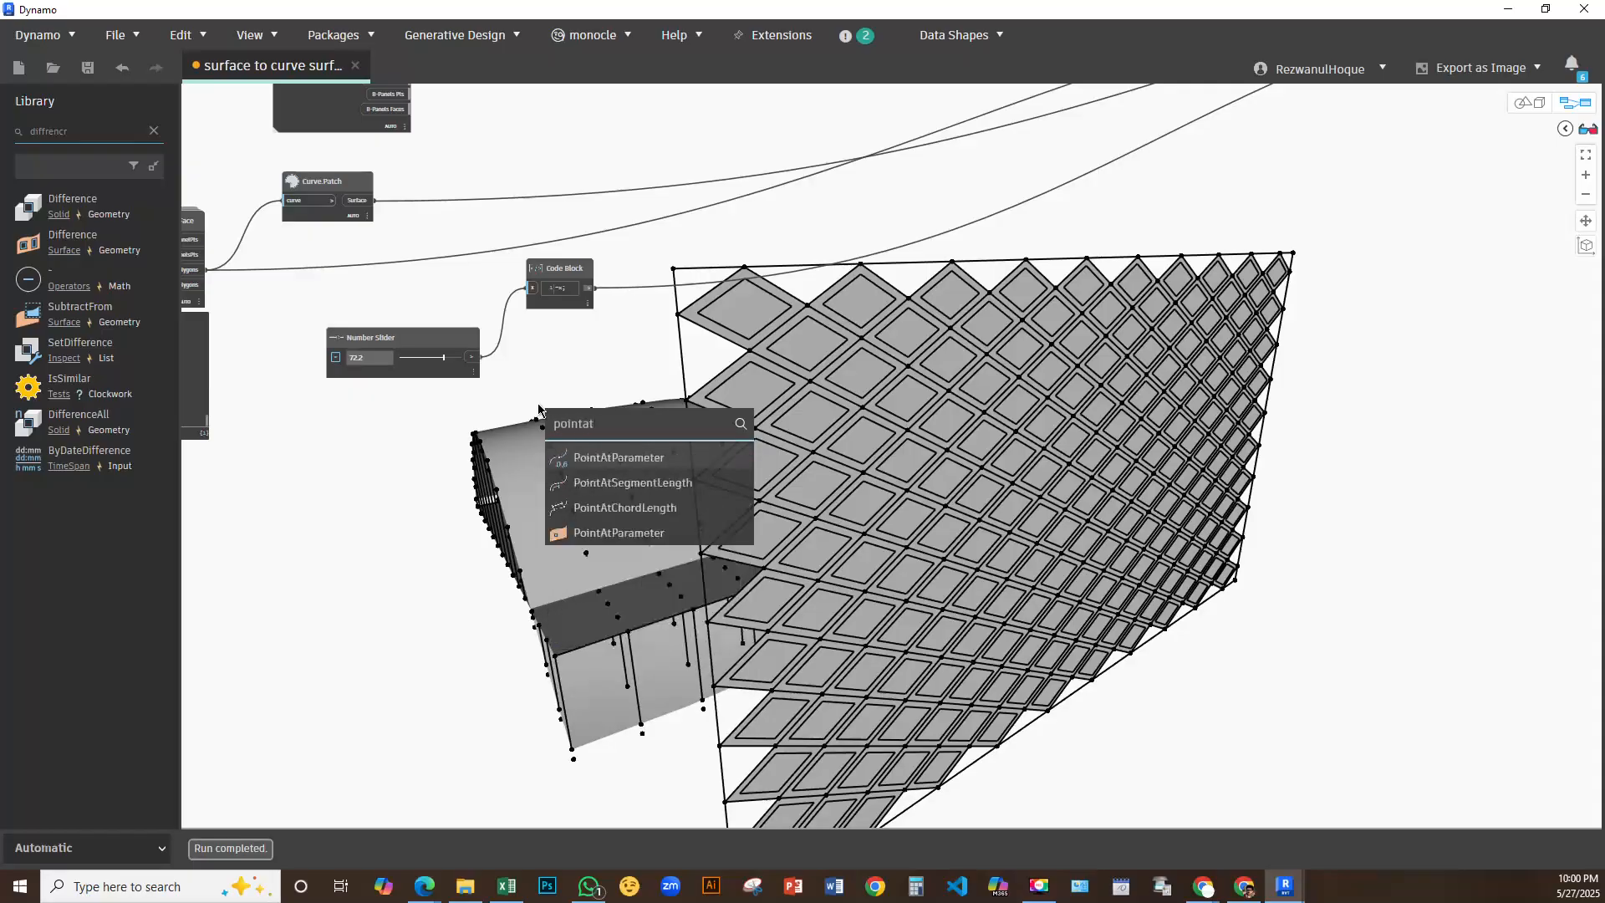
left_click(610, 534)
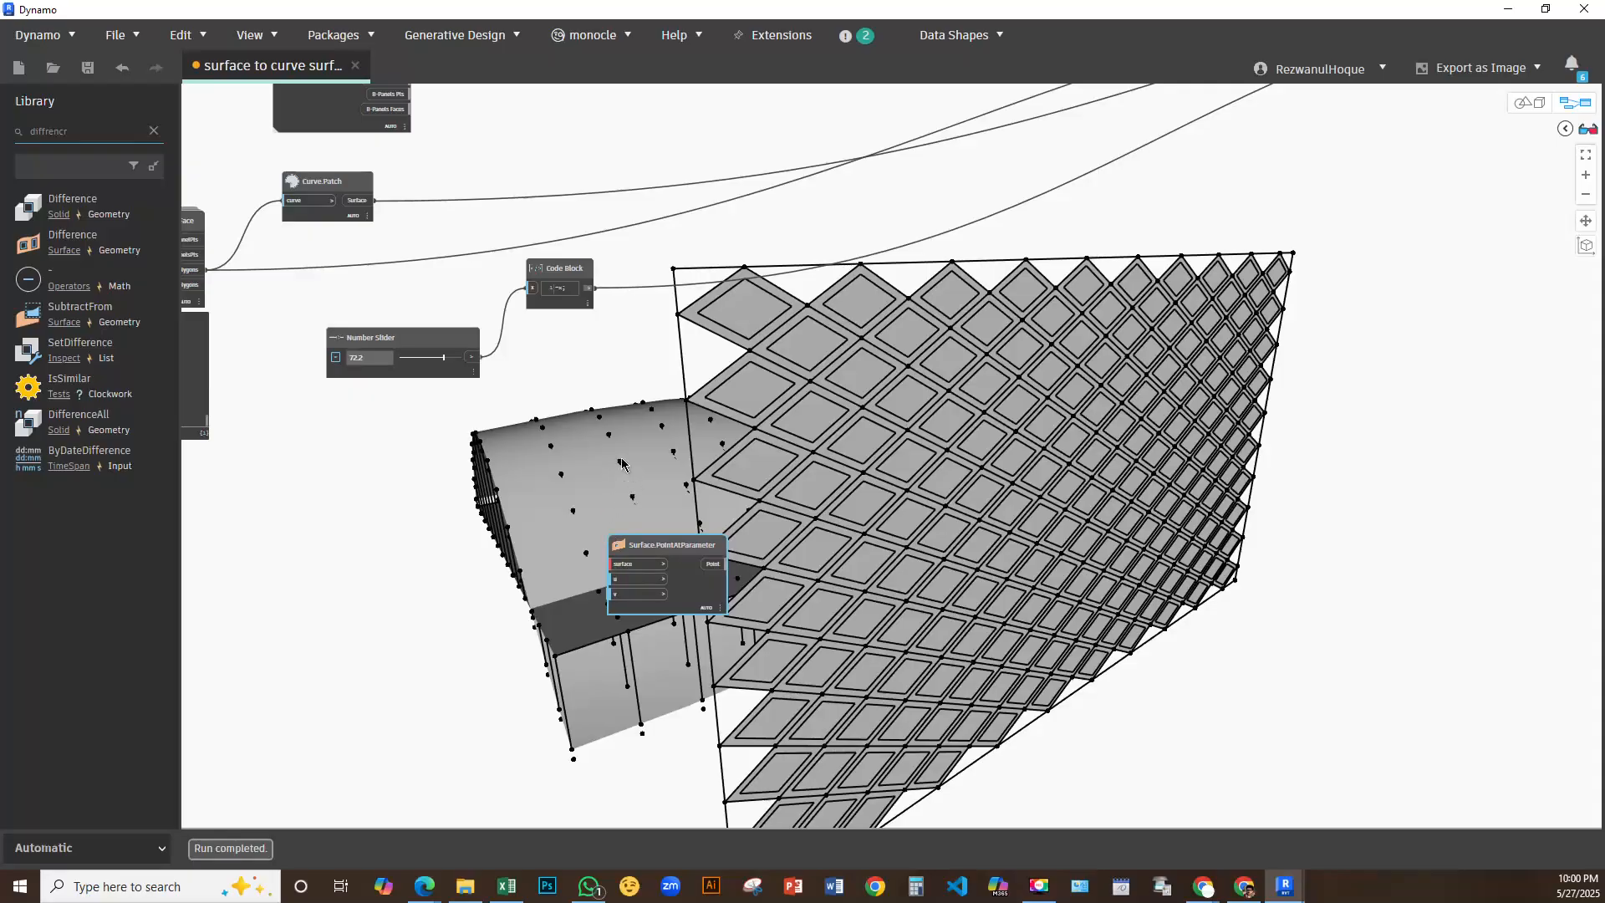
left_click(373, 201)
left_click(612, 563)
scroll(570, 669, "up", 1)
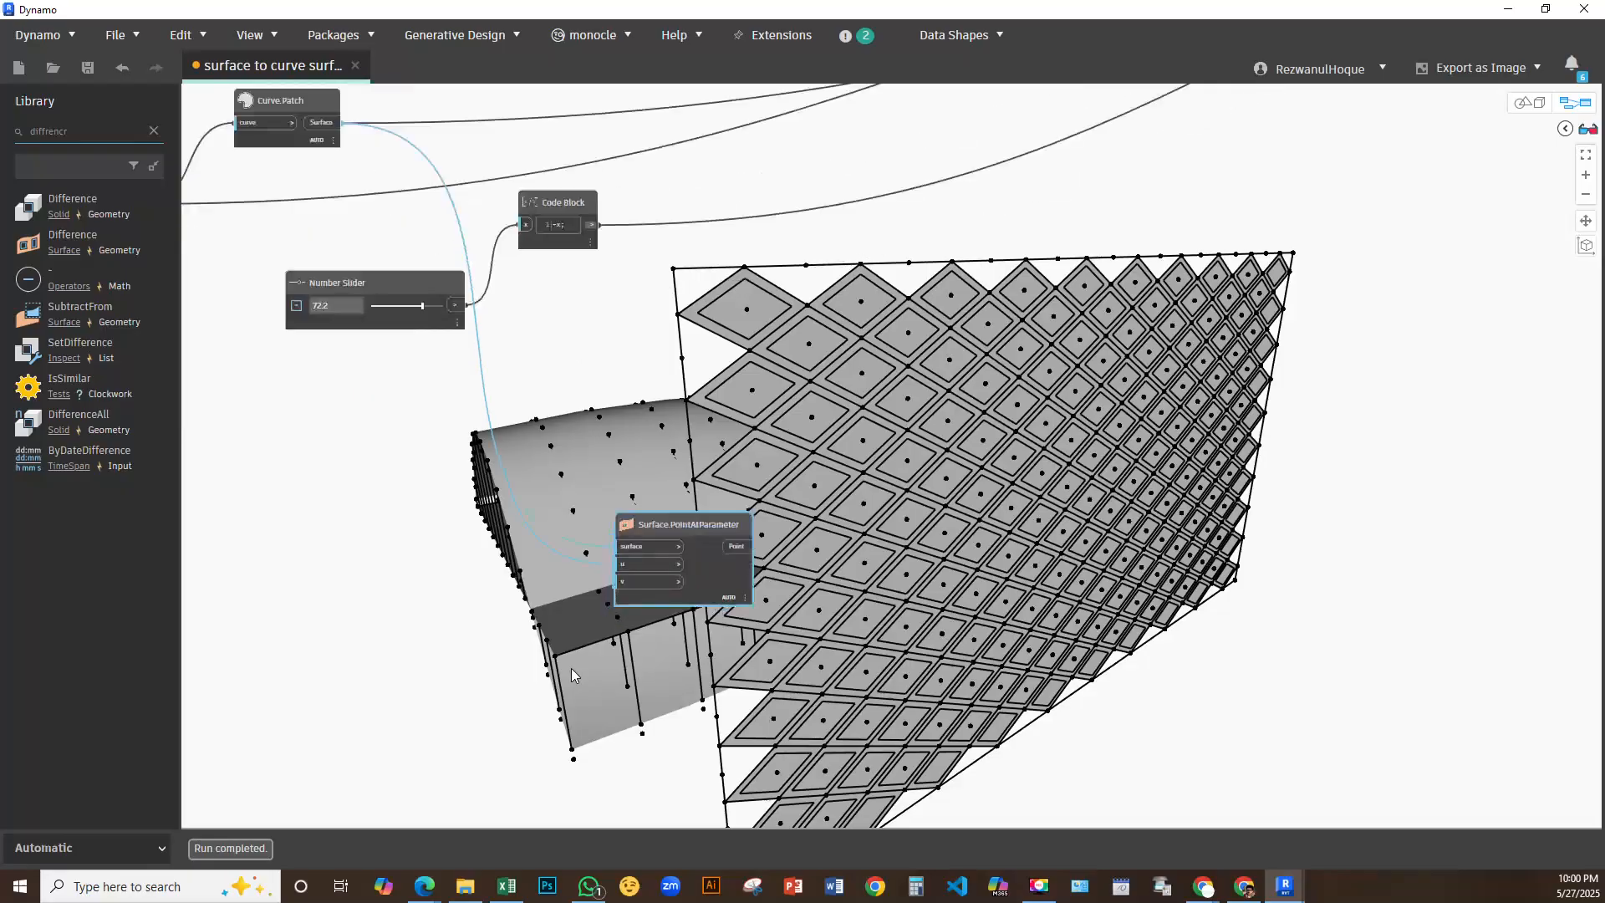
Select the Curve.Patch node to highlight its panel surfaces in the preview
middle_click_drag(570, 668, 543, 479)
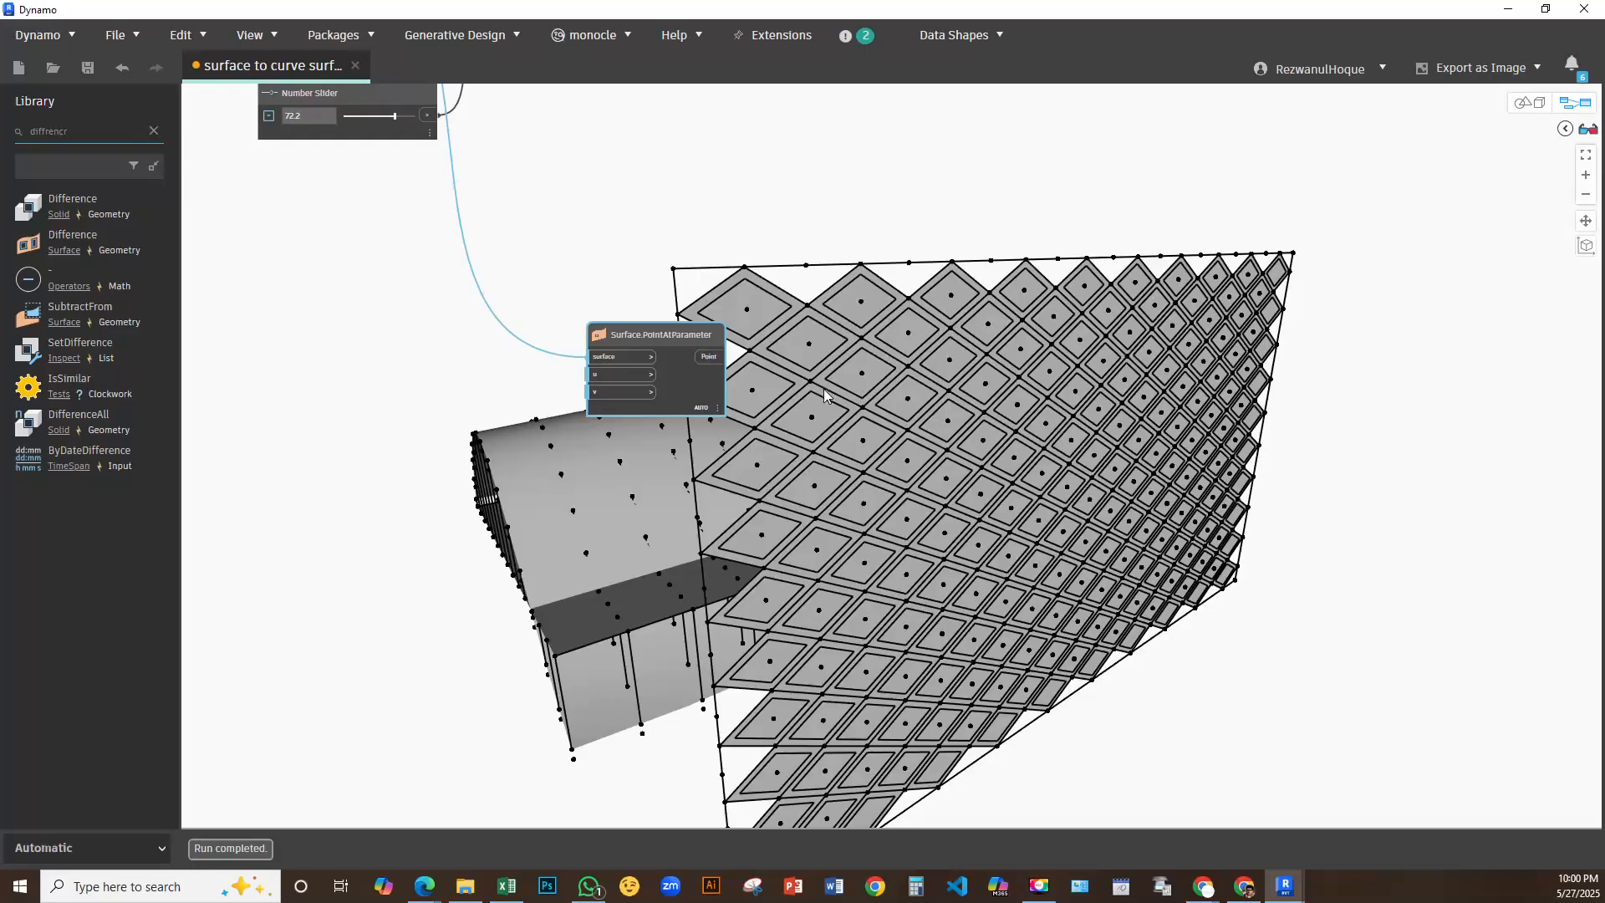
middle_click_drag(823, 391, 1247, 847)
middle_click_drag(1058, 613, 980, 446)
left_click(799, 220)
left_click(606, 205)
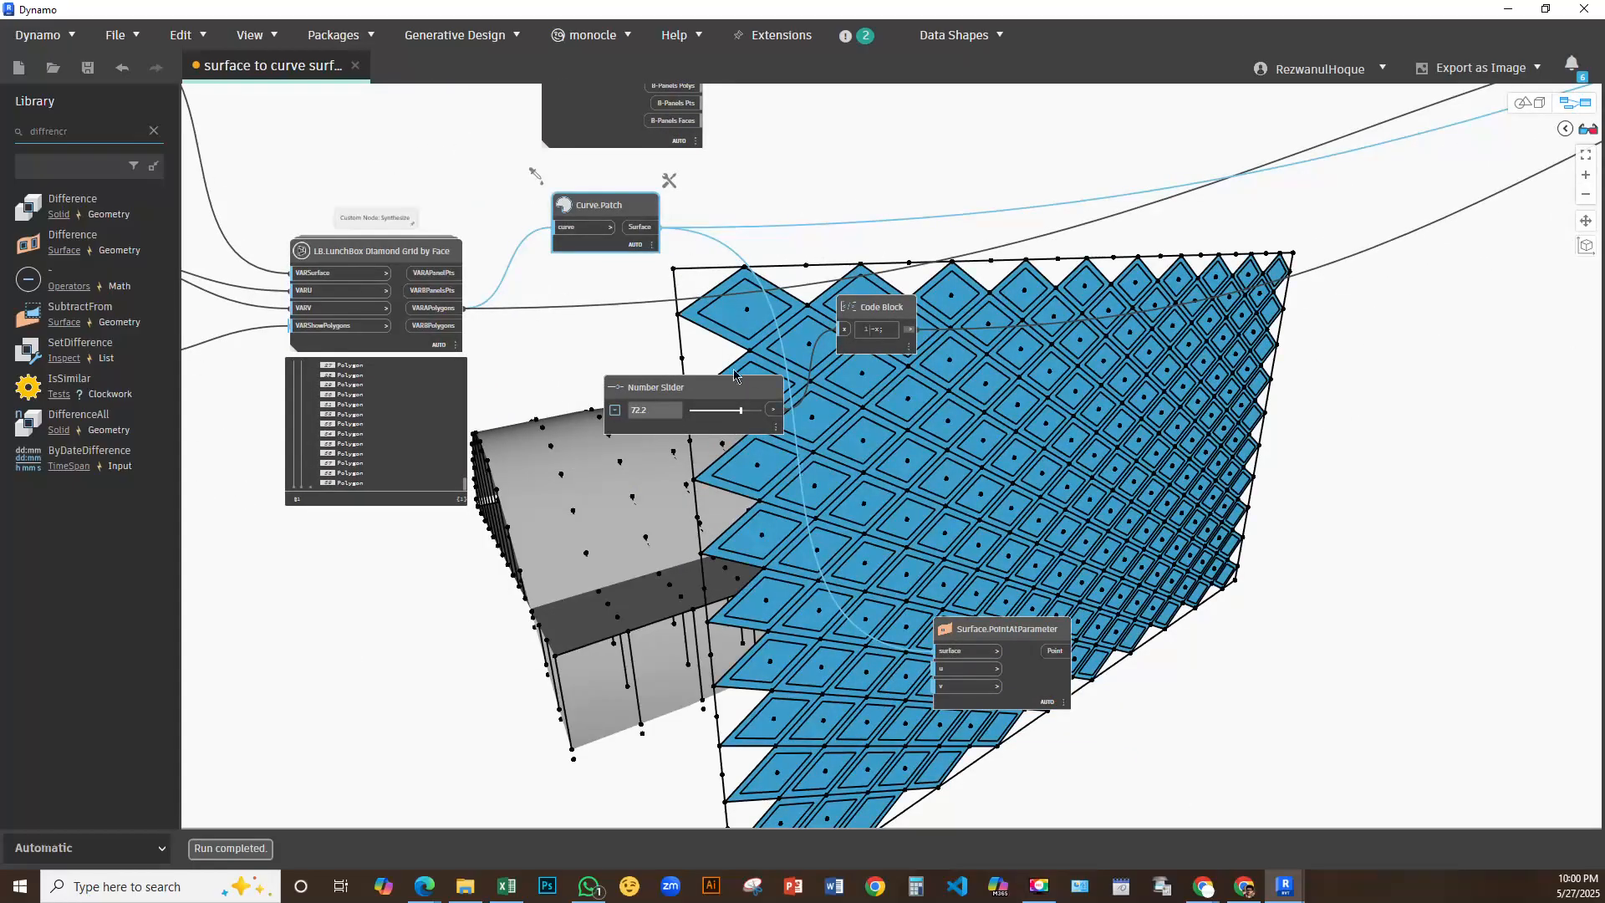
Create a Code Block containing 0.5; and connect its output to both the u and v inputs of Surface.PointAtParameter
middle_click_drag(885, 690, 761, 502)
scroll(761, 501, "up", 7)
double_click(665, 494)
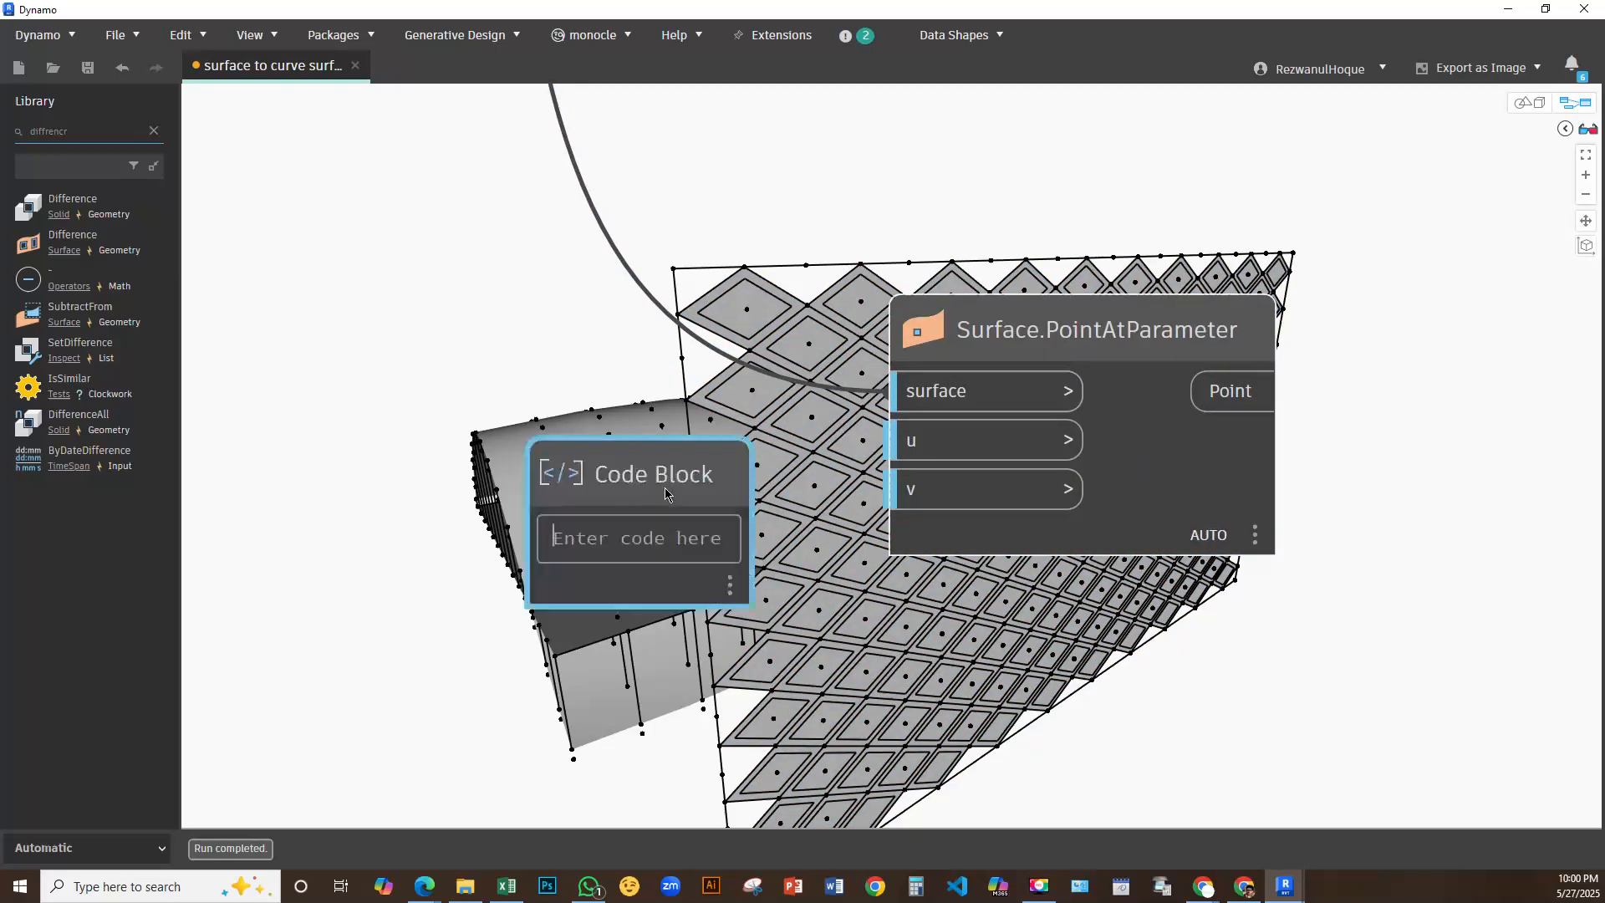
type("p")
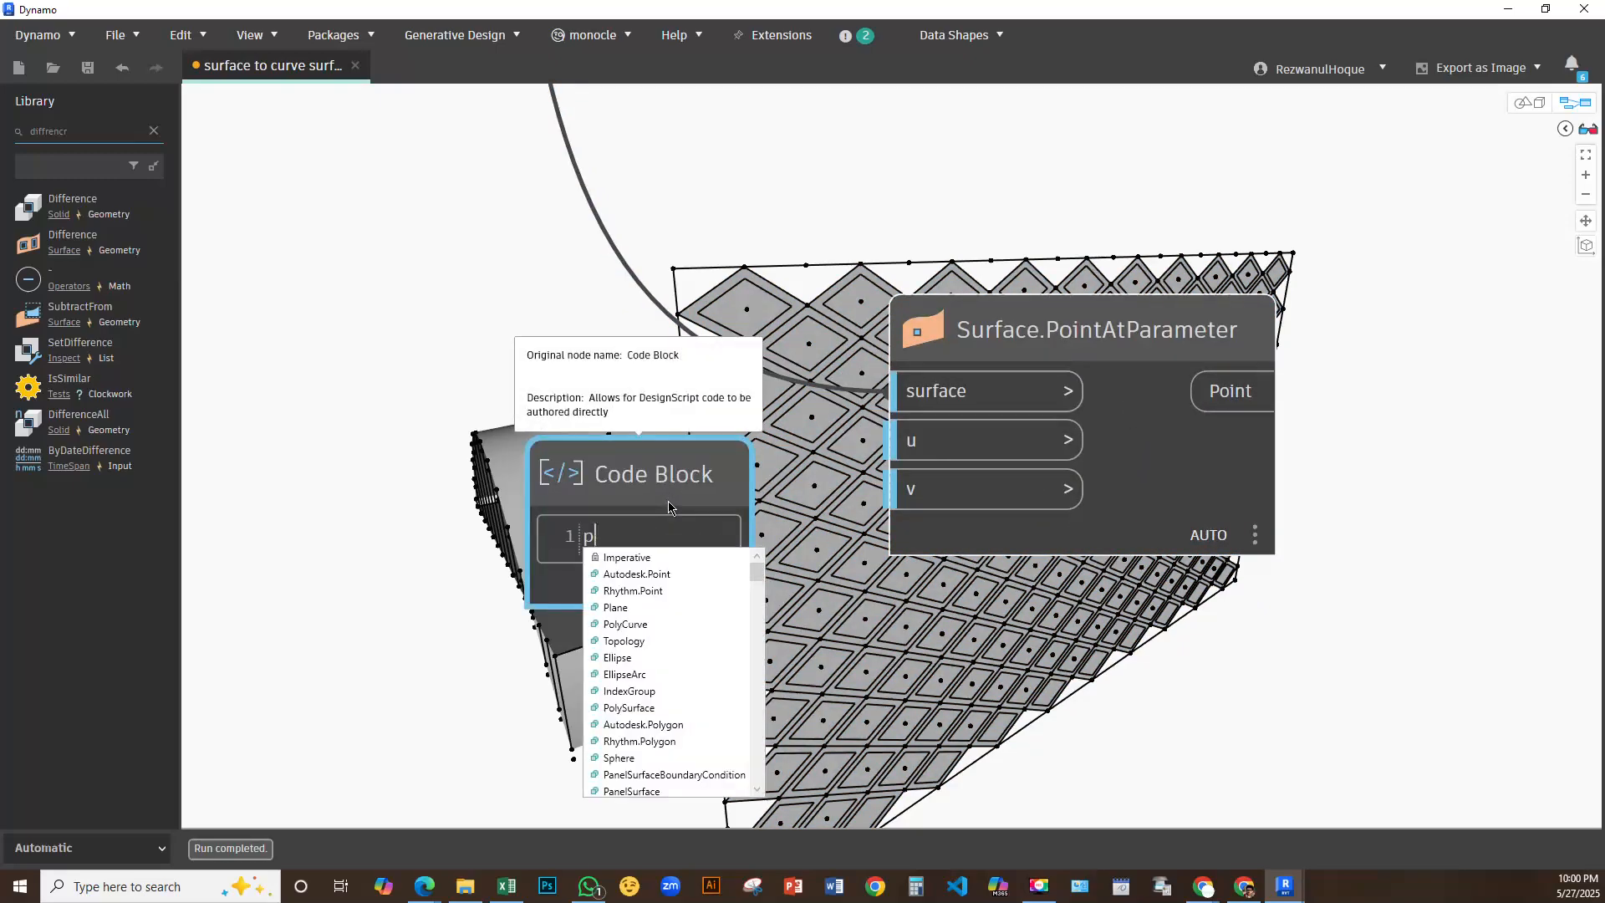
key("BackSpace")
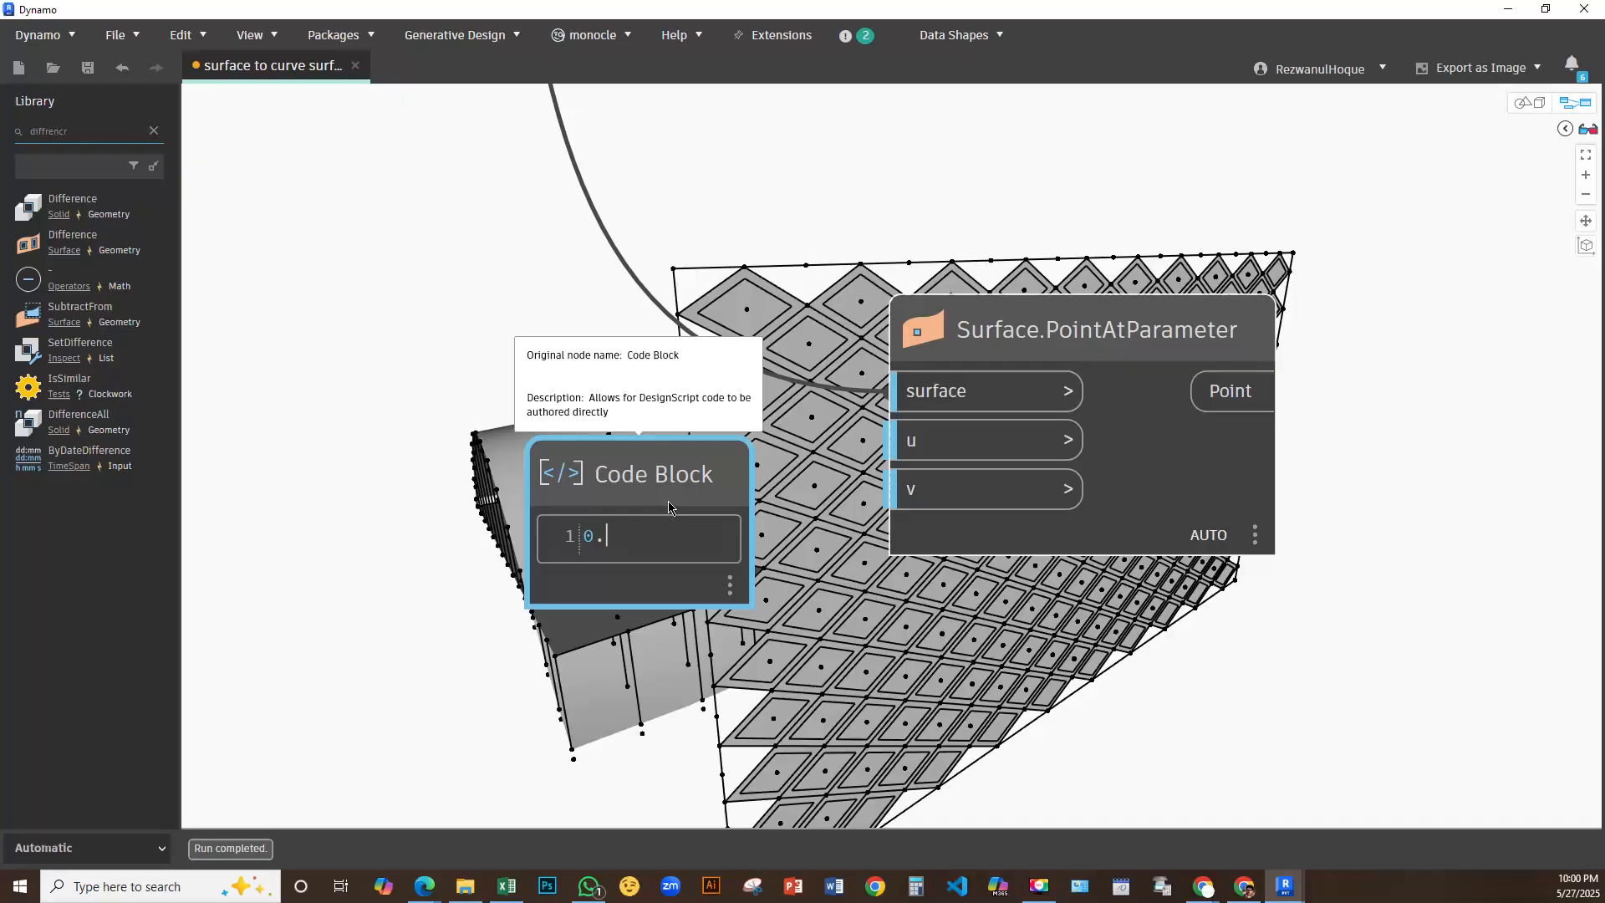
type("0.5;")
left_click(769, 565)
left_click(732, 536)
left_click(889, 441)
left_click(733, 535)
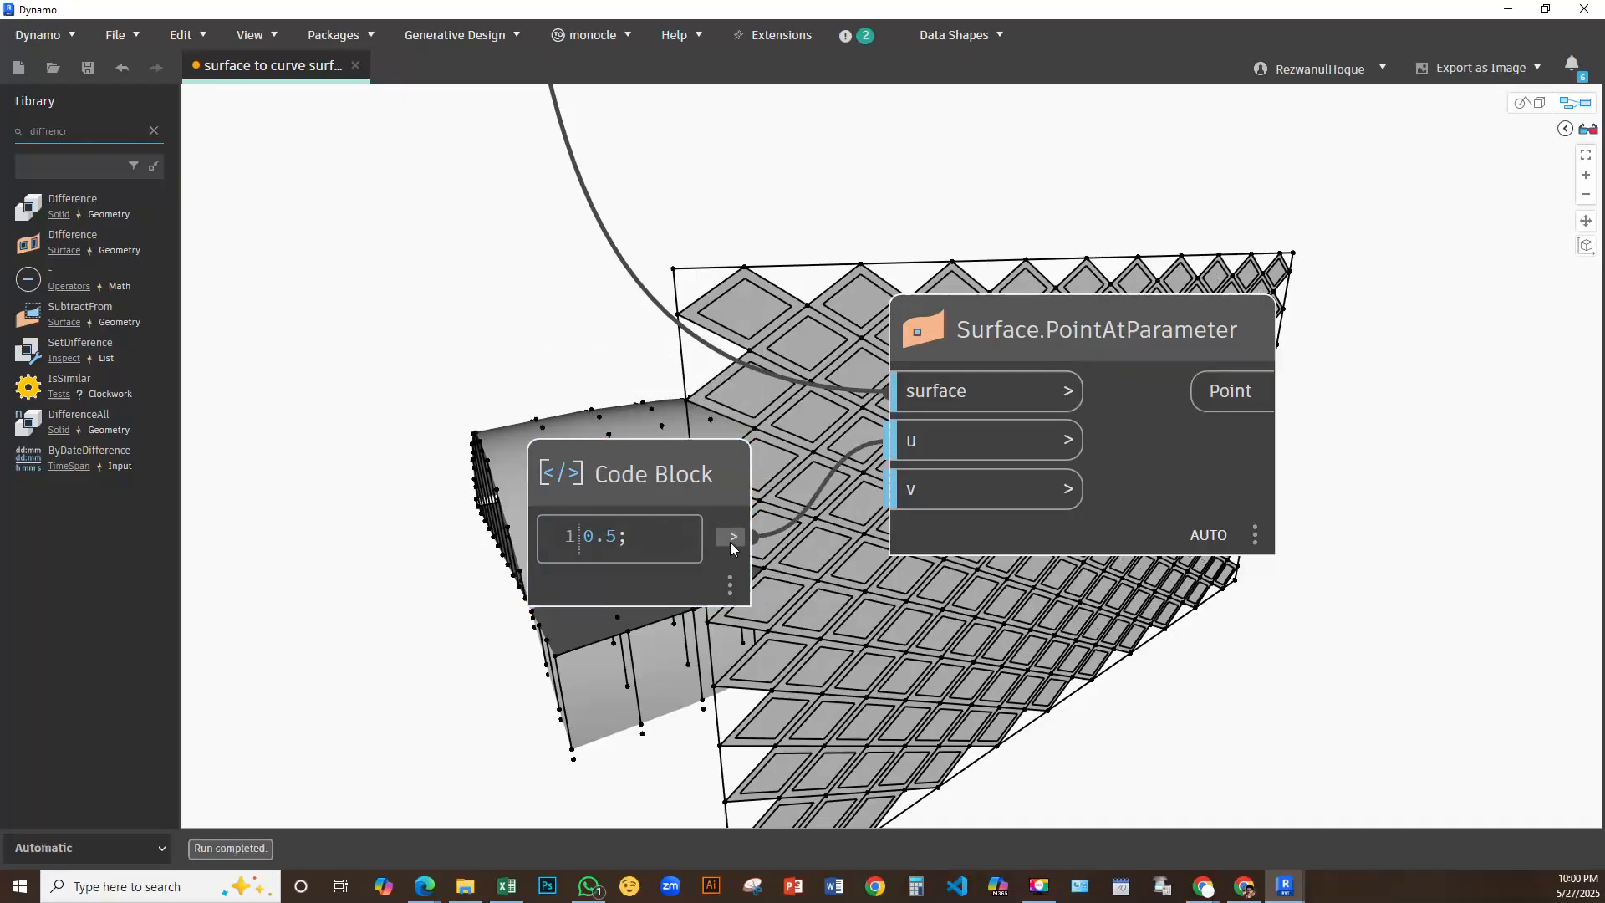
left_click(917, 491)
Examine the panel centre points and the output list of the Surface.PointAtParameter node
left_click(1203, 886)
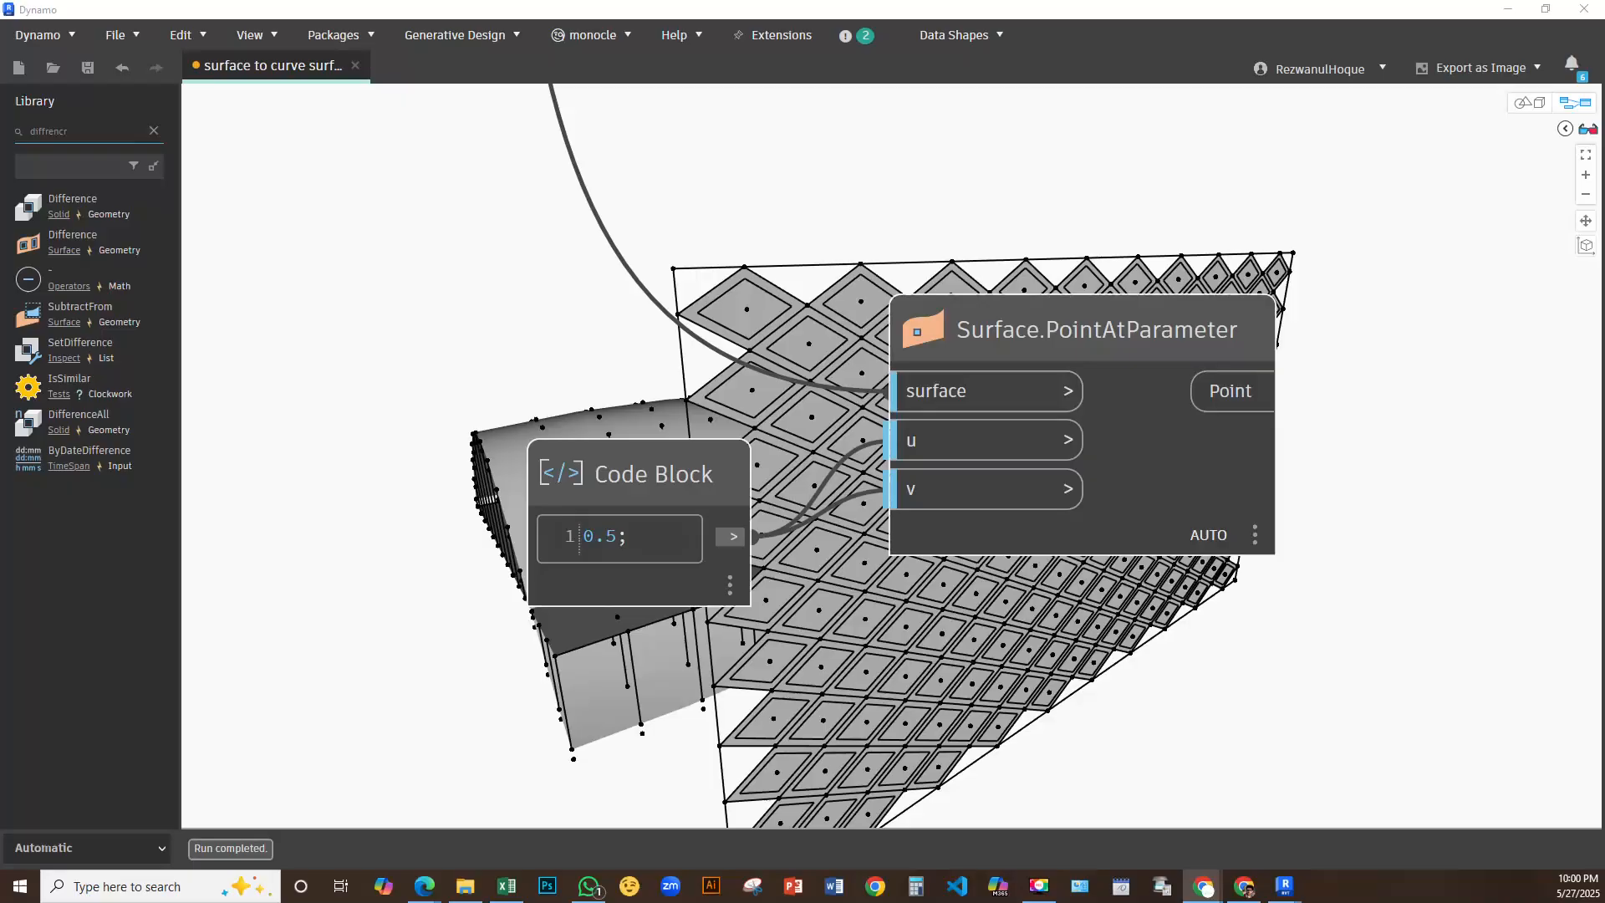
scroll(595, 402, "down", 3)
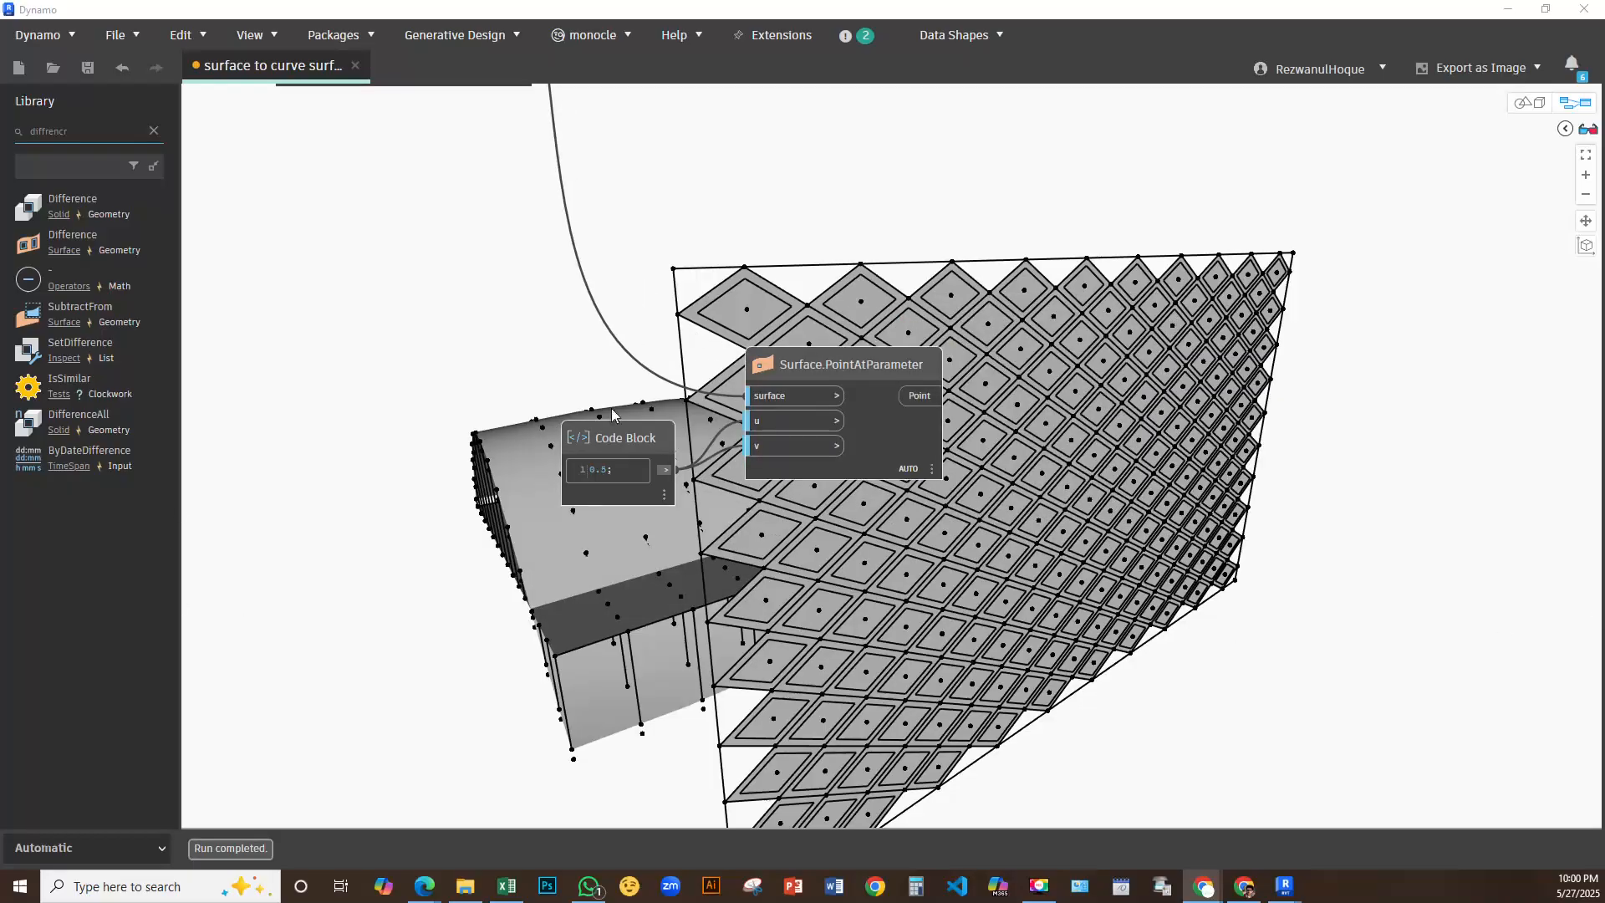
middle_click_drag(781, 499, 519, 462)
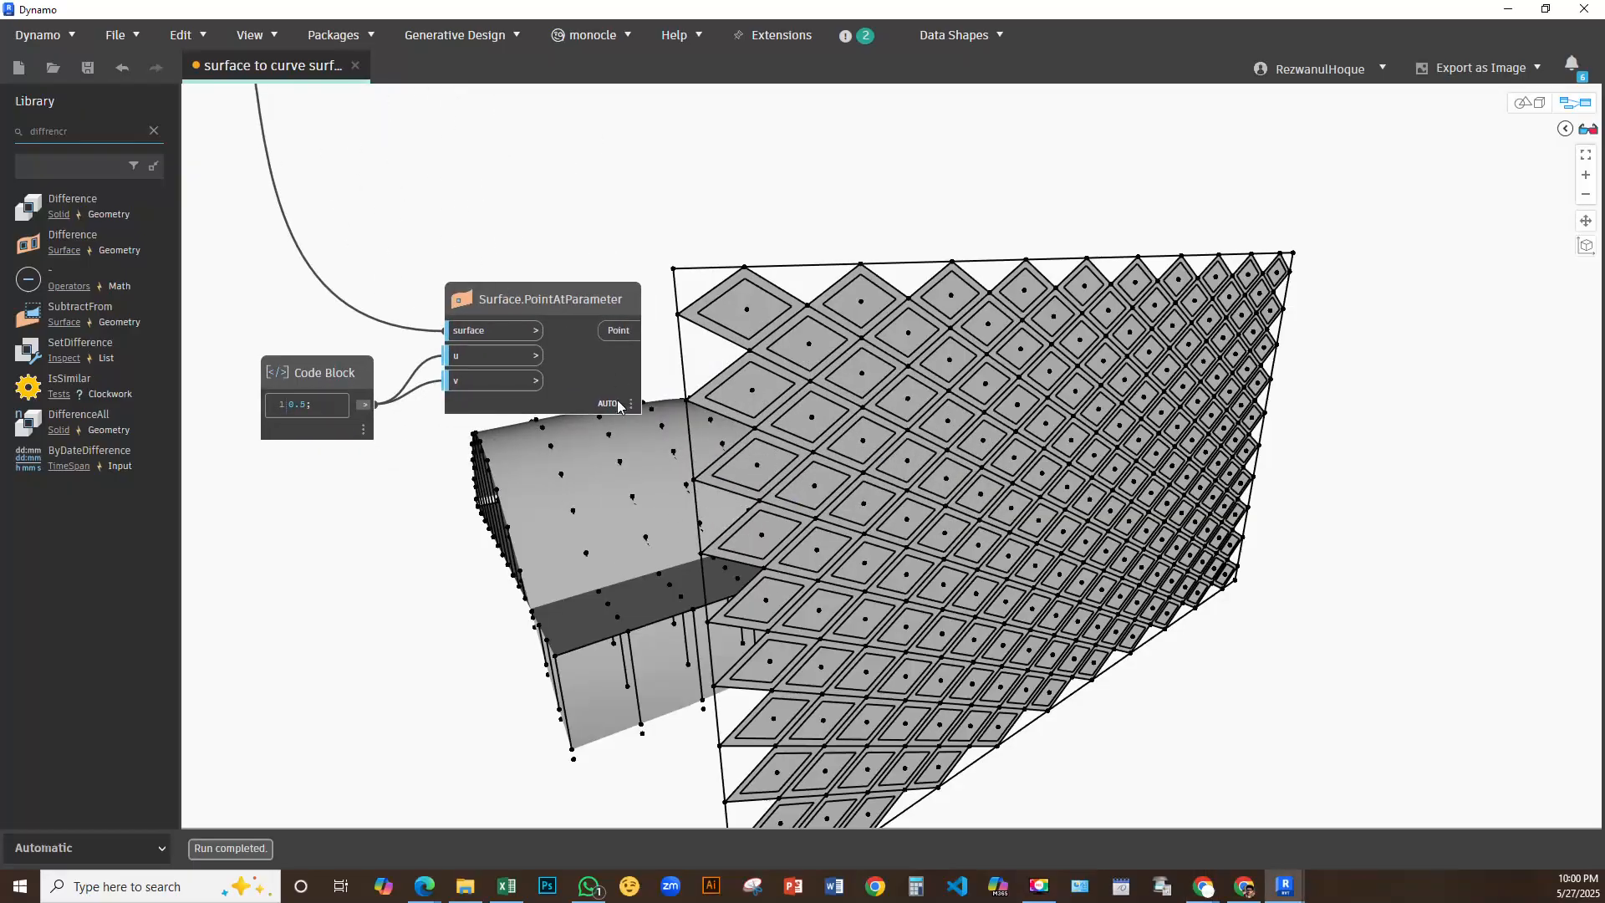
mouse_move(631, 439)
scroll(750, 520, "down", 2)
middle_click_drag(751, 520, 550, 645)
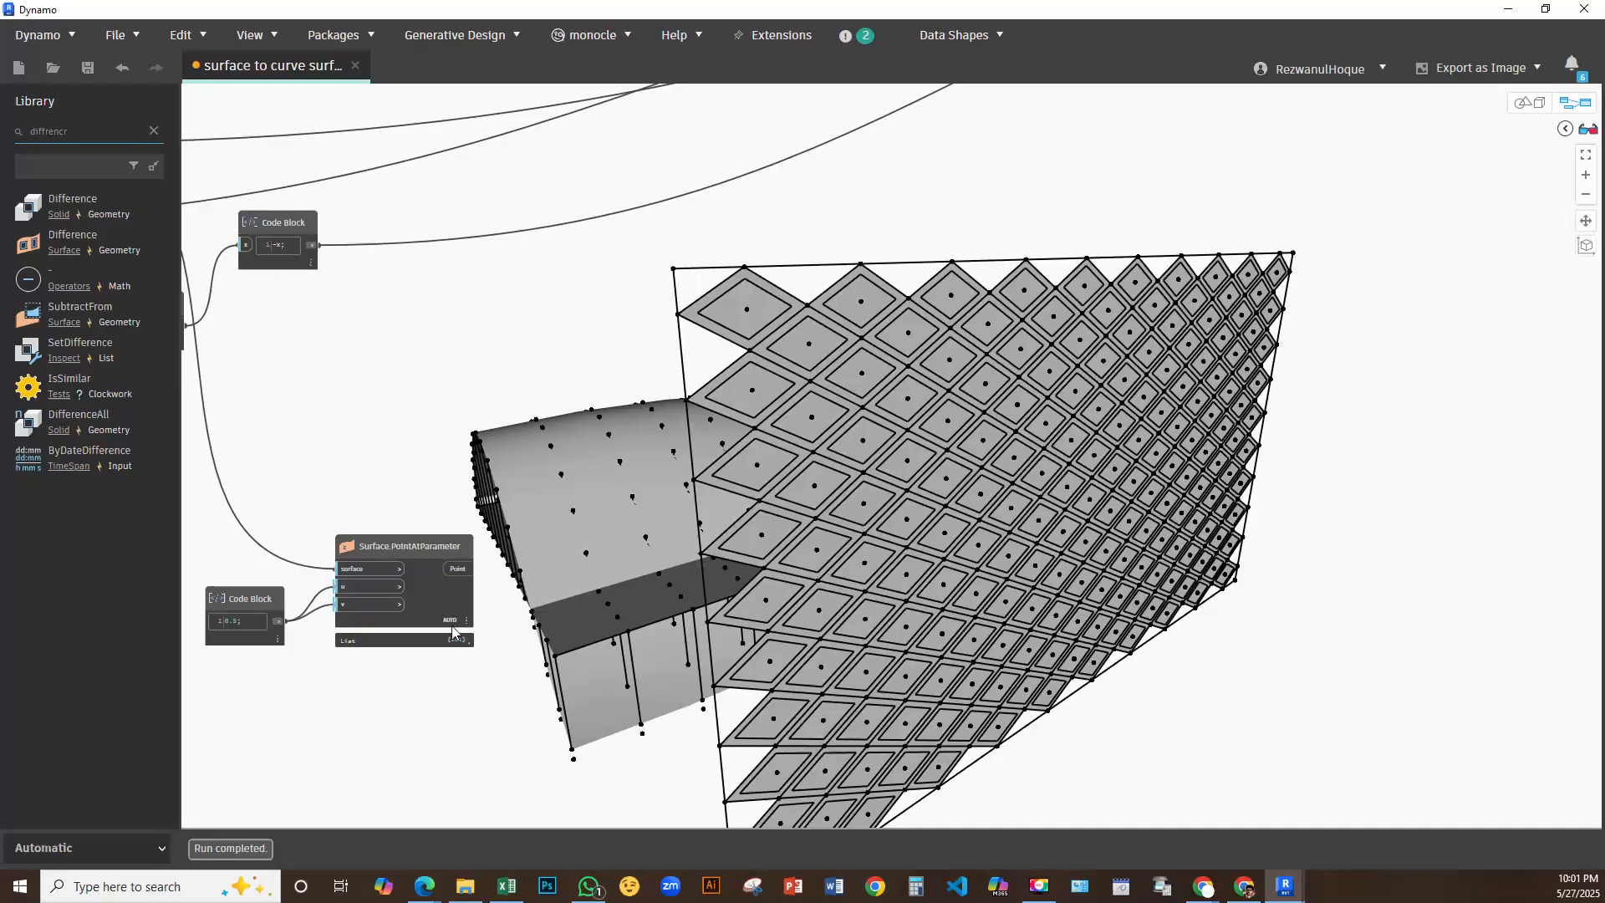
mouse_move(463, 643)
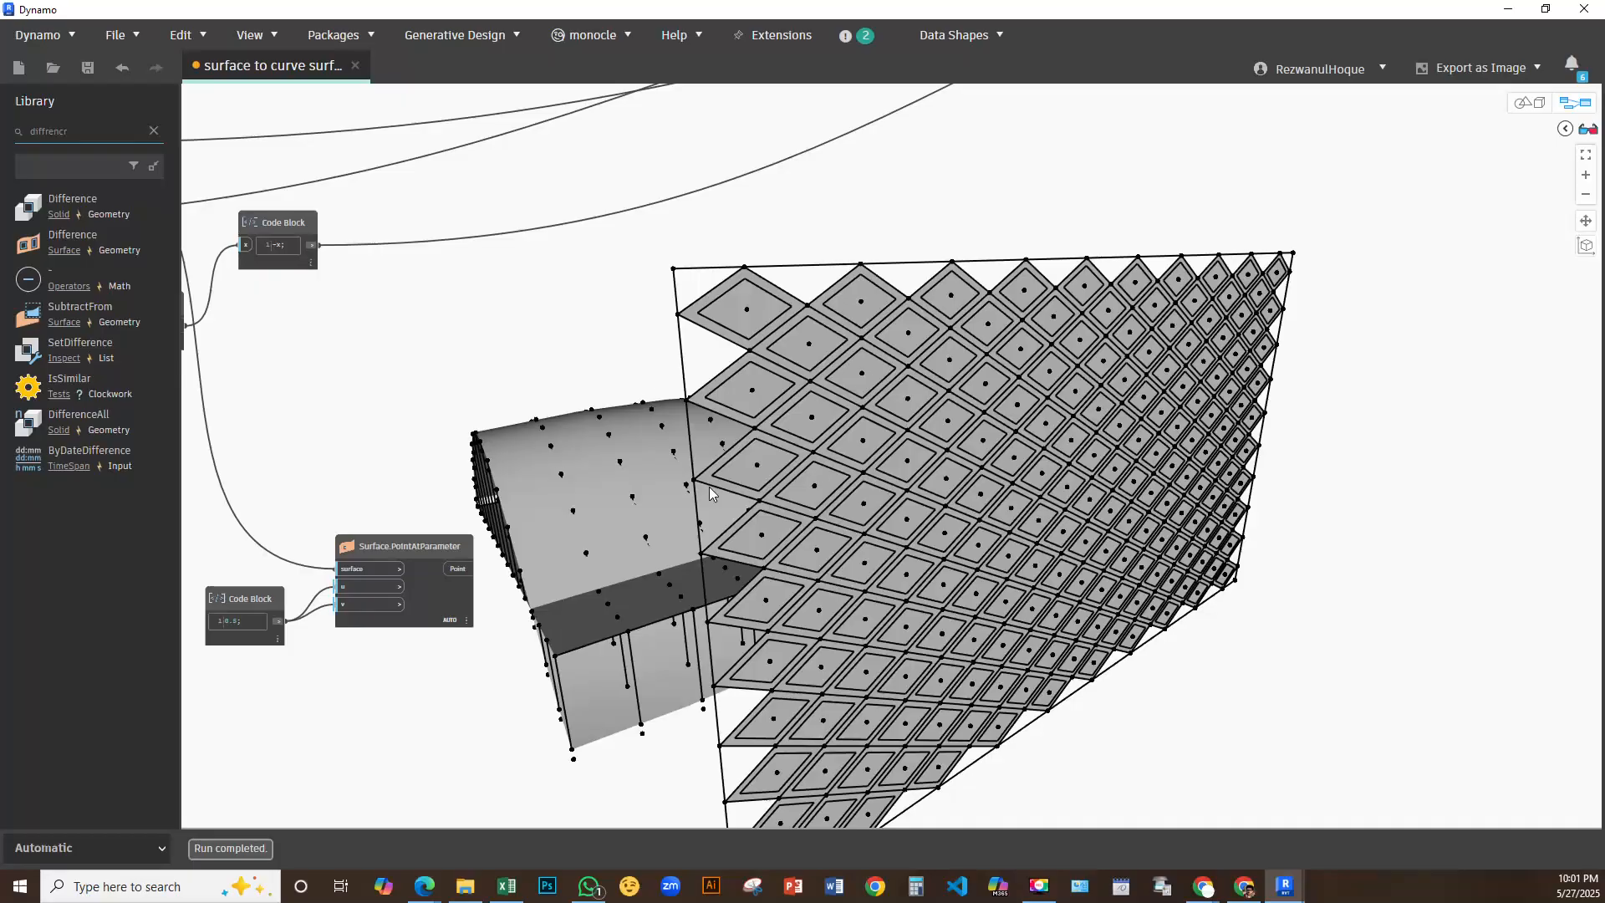
scroll(709, 486, "down", 2)
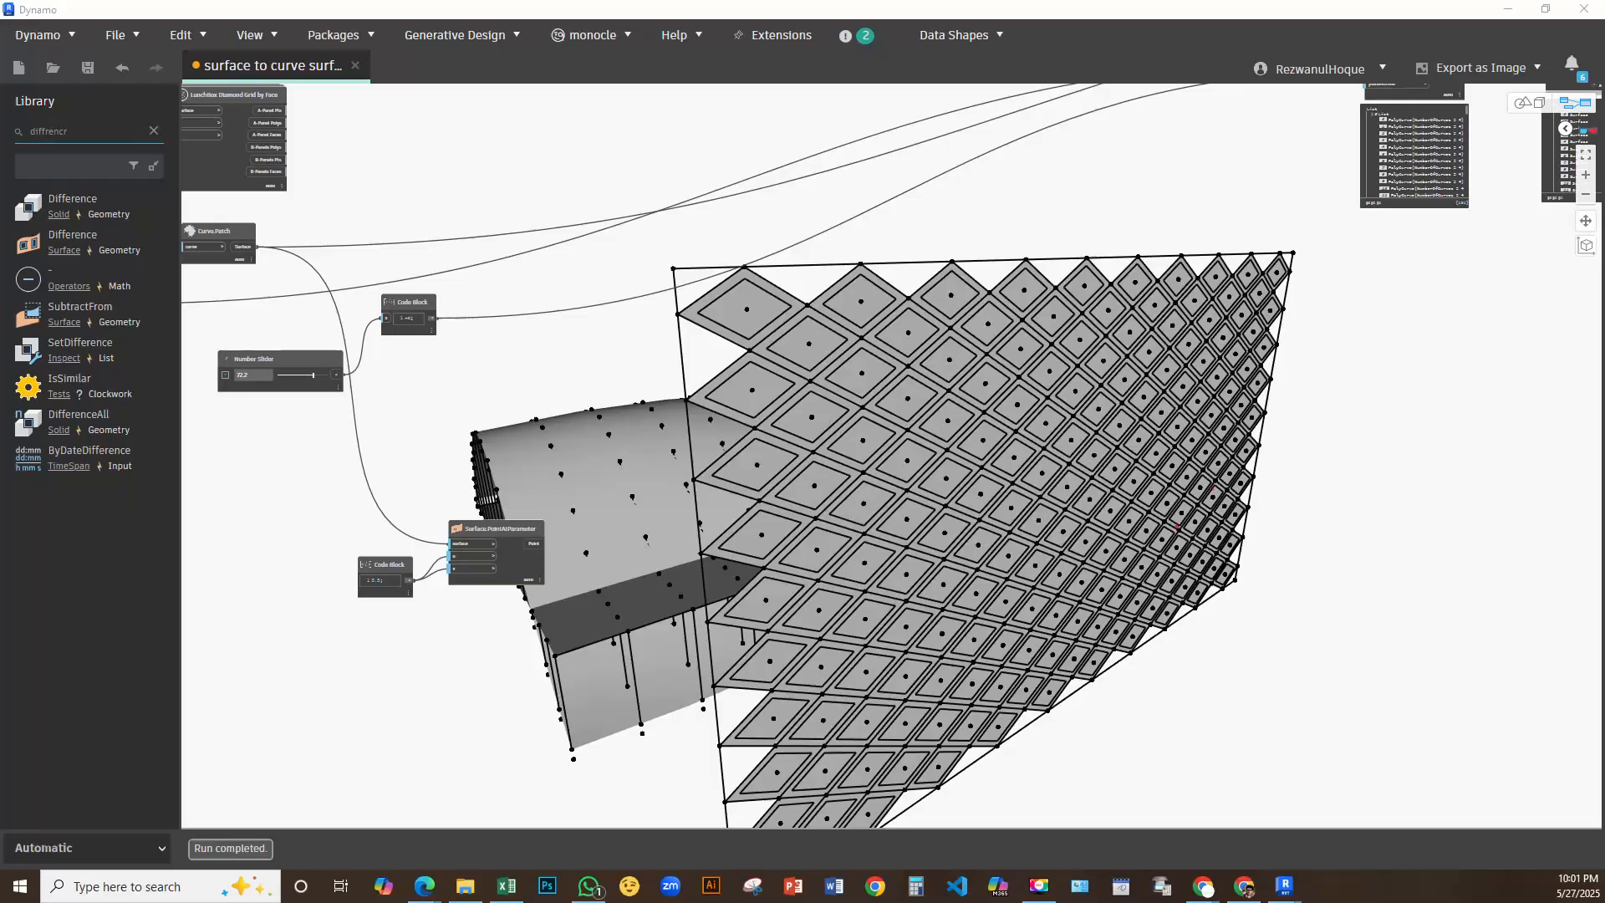
mouse_move(757, 386)
left_mouse_down()
mouse_move(802, 436)
mouse_move(1053, 438)
mouse_move(1218, 364)
left_mouse_up()
left_click_drag(1121, 518, 1130, 529)
scroll(493, 654, "up", 3)
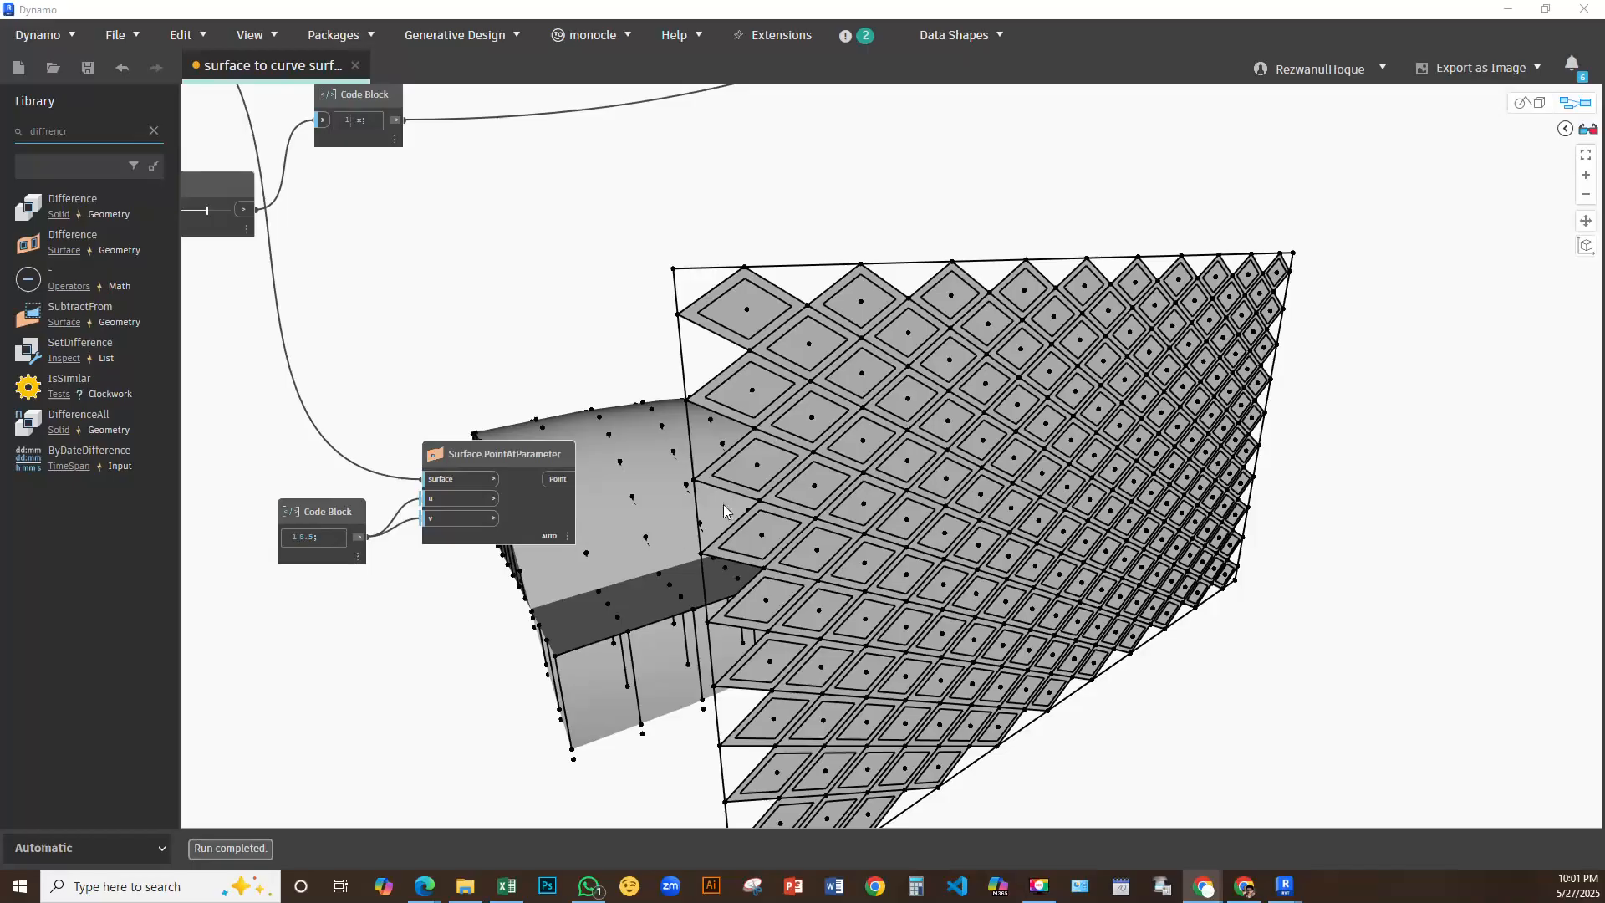
Shift the Surface.PointAtParameter node slightly upward, then duplicate it and place the copy below the 0.5 Code Block
middle_click_drag(640, 458, 974, 699)
scroll(970, 433, "down", 5)
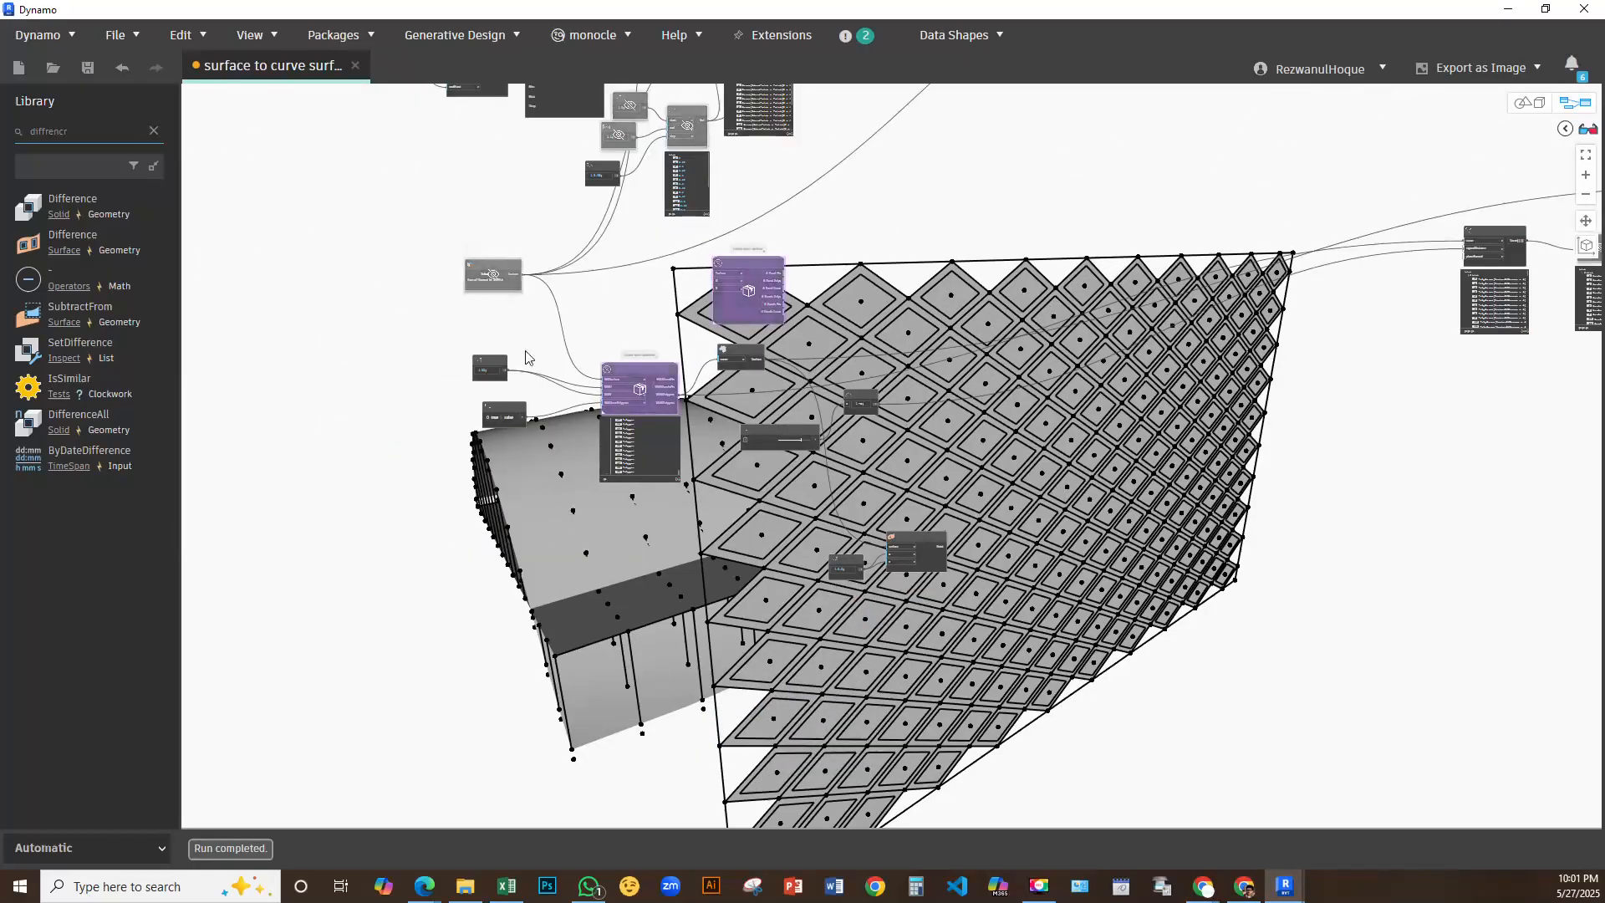
scroll(501, 276, "up", 8)
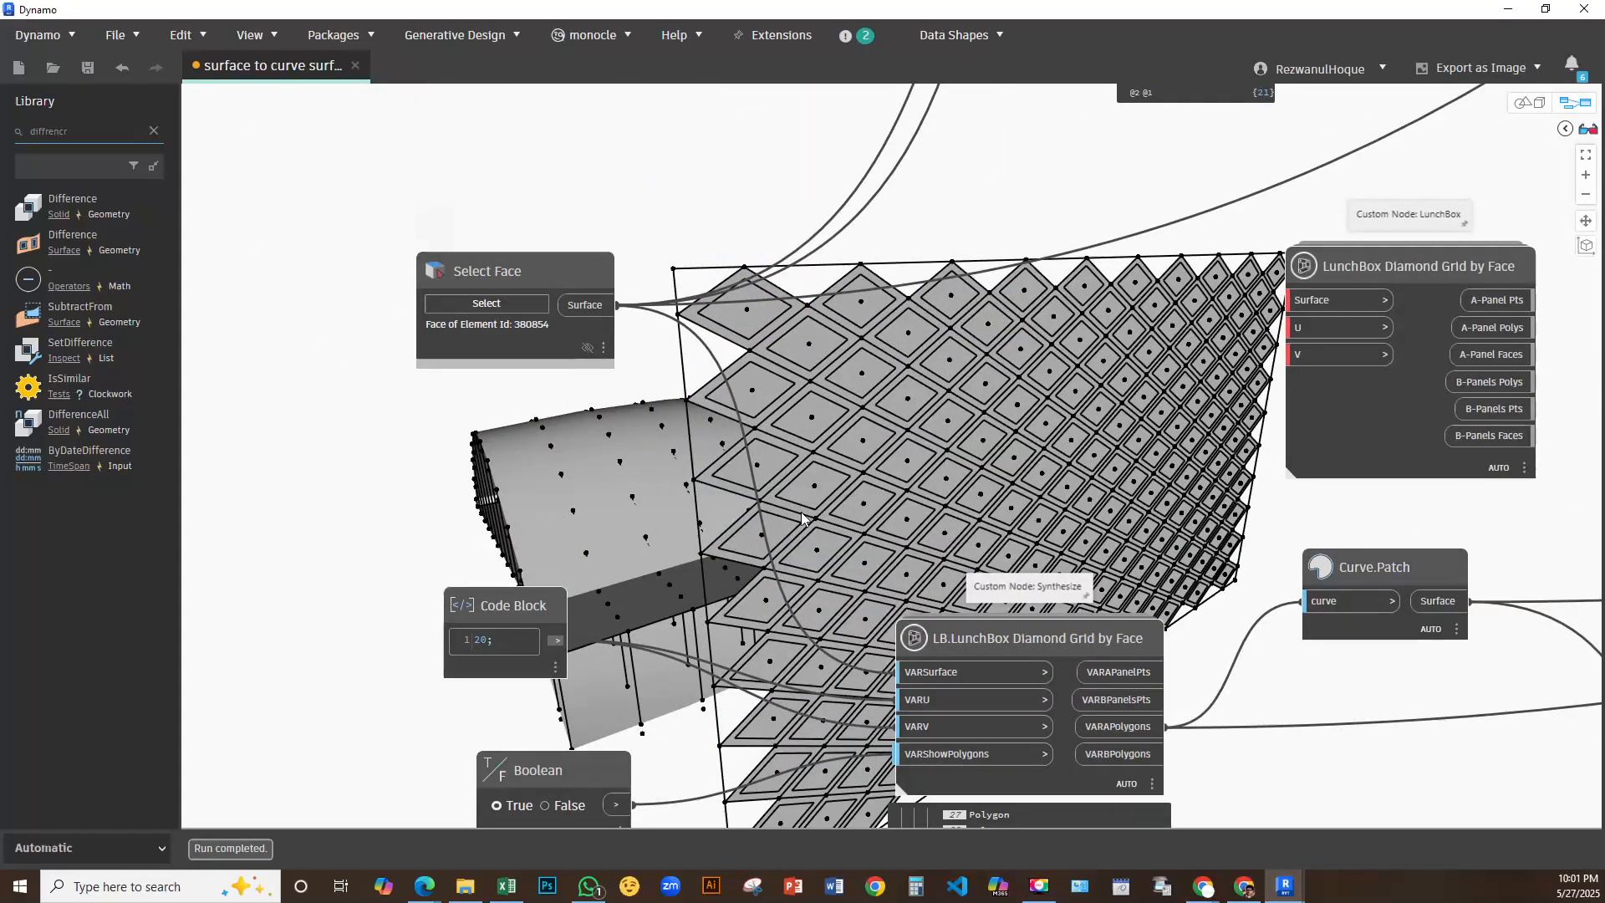
scroll(1111, 465, "down", 5)
scroll(1078, 468, "up", 2)
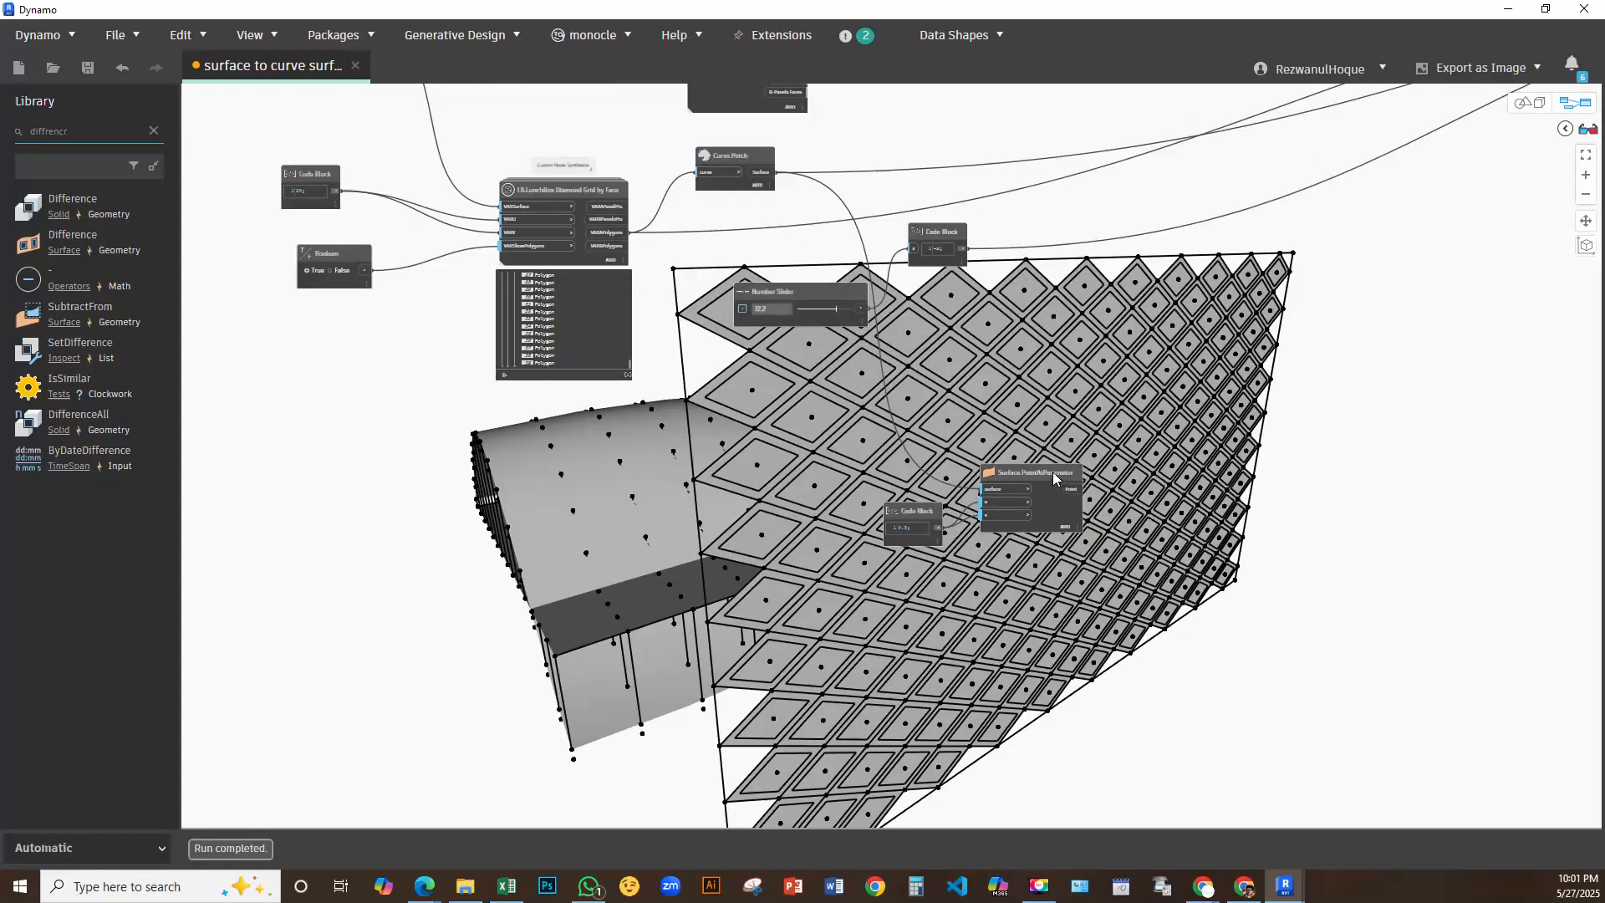
left_click_drag(1051, 471, 1045, 415)
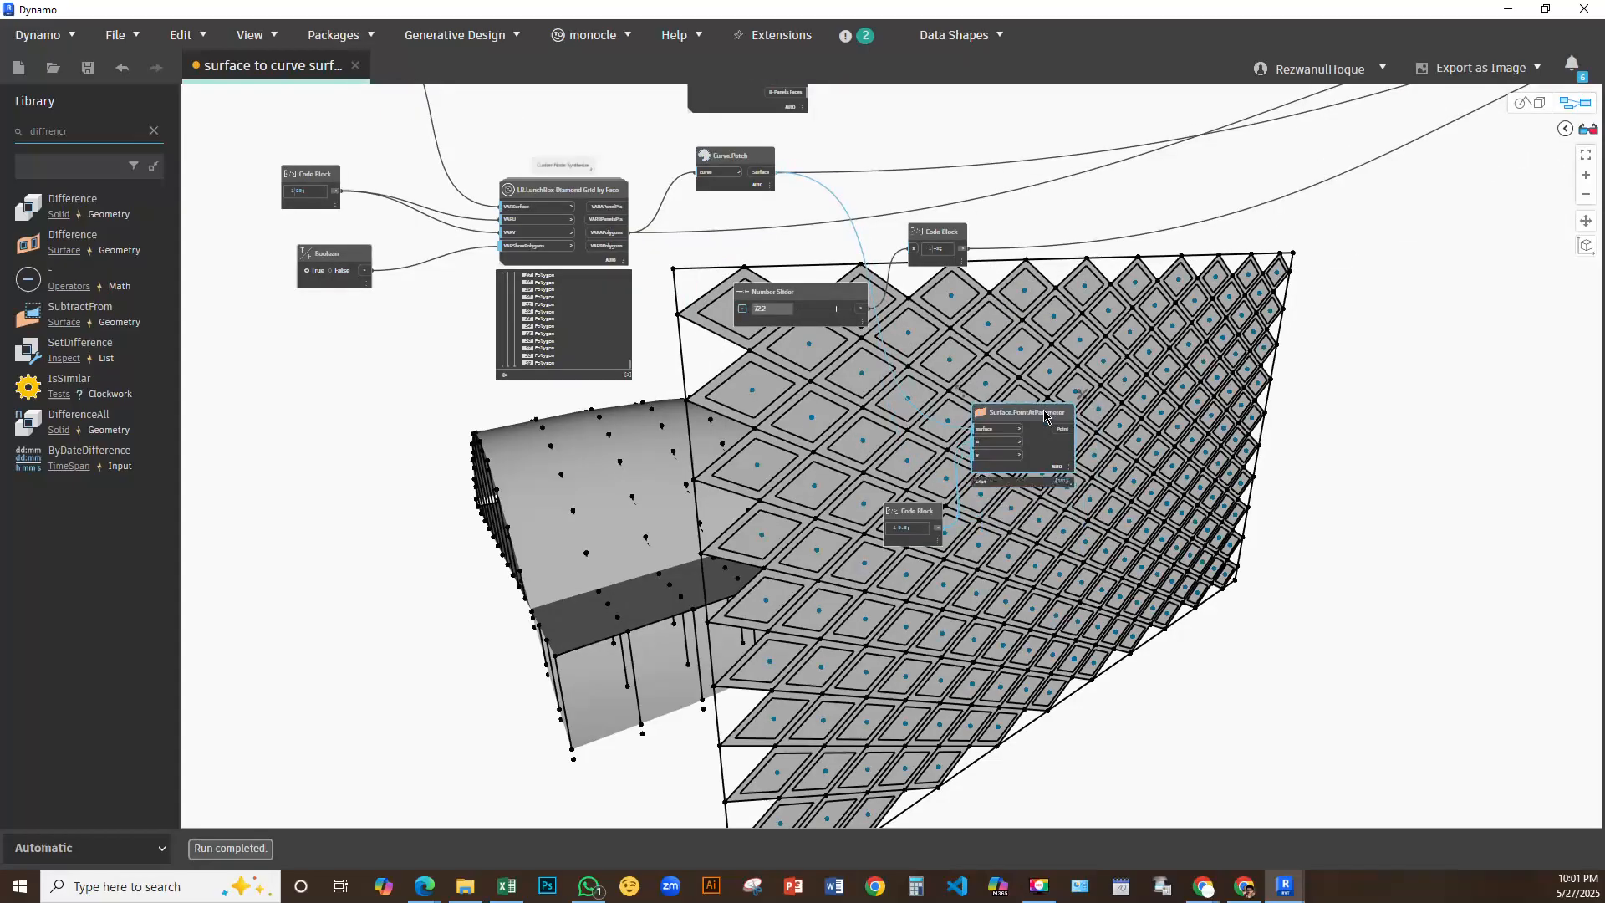
key("ctrl+v")
left_click_drag(1138, 425, 917, 676)
Connect the Select Face surface output to the surface input of the copied Surface.PointAtParameter node
middle_click_drag(499, 134, 610, 258)
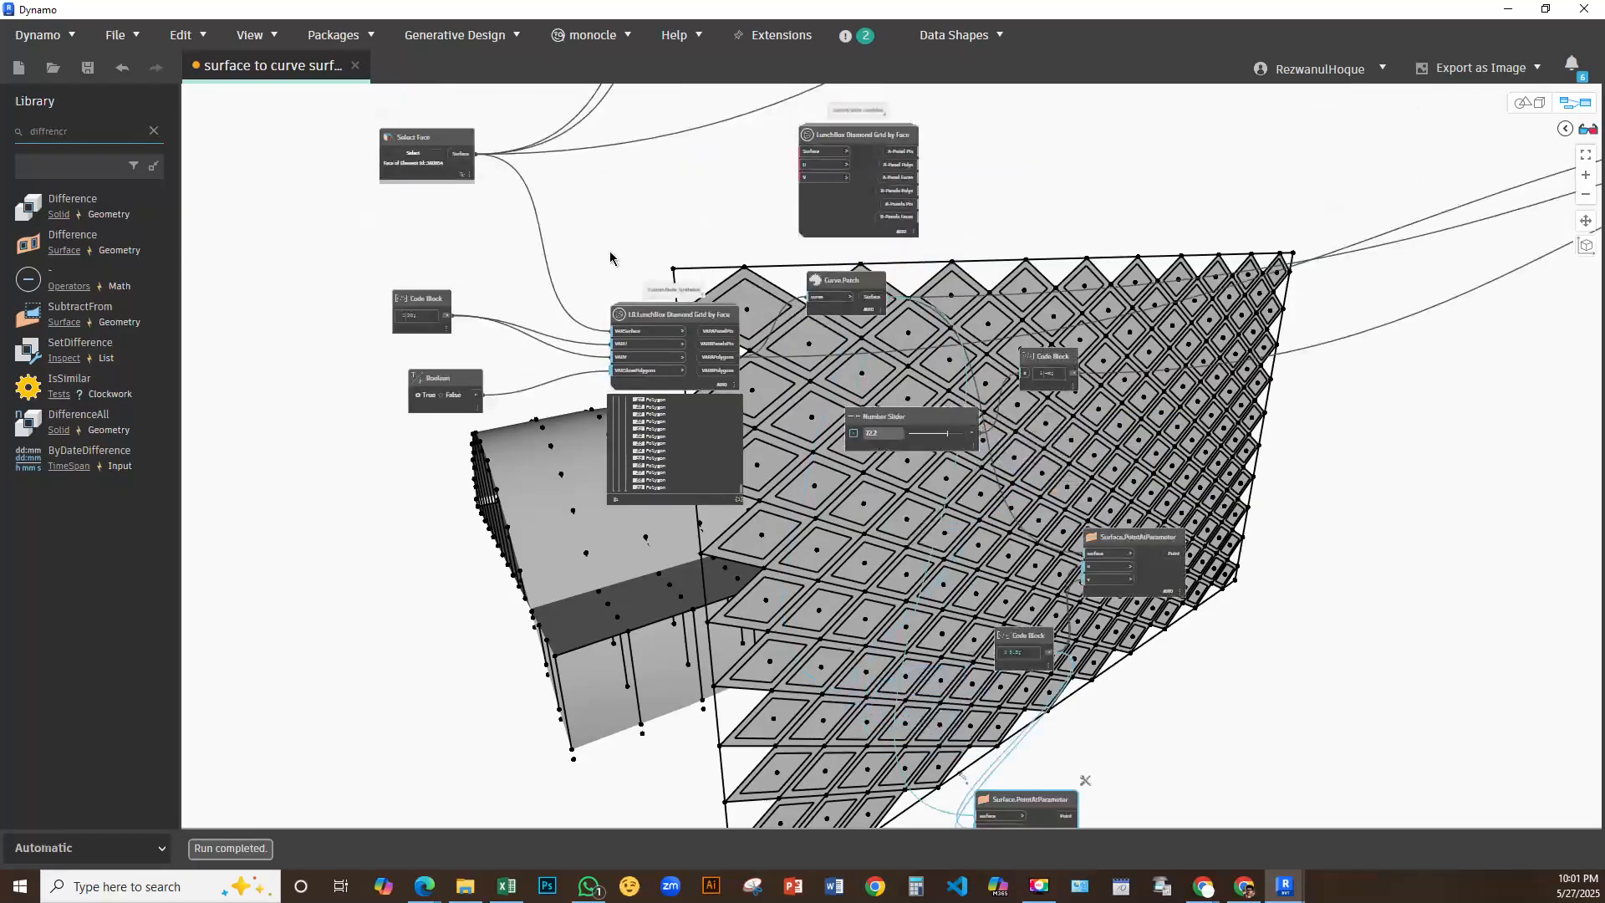
left_click(464, 156)
middle_click_drag(905, 800, 673, 465)
scroll(674, 466, "up", 1)
scroll(674, 468, "up", 2)
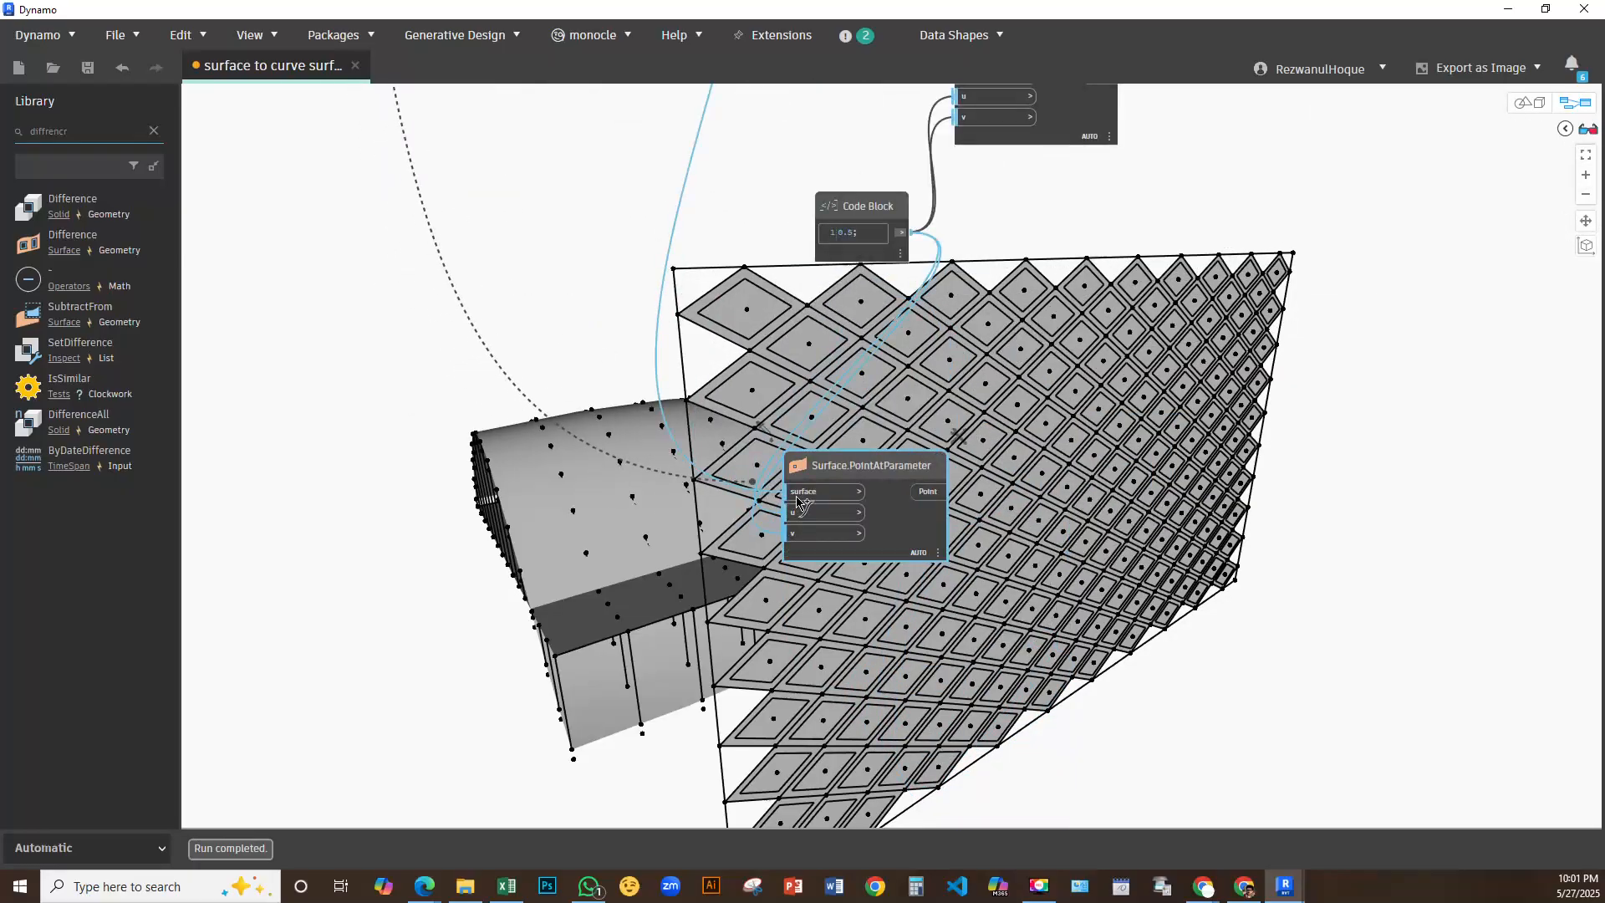
left_click(787, 491)
scroll(665, 565, "up", 1)
middle_click_drag(584, 496, 731, 500)
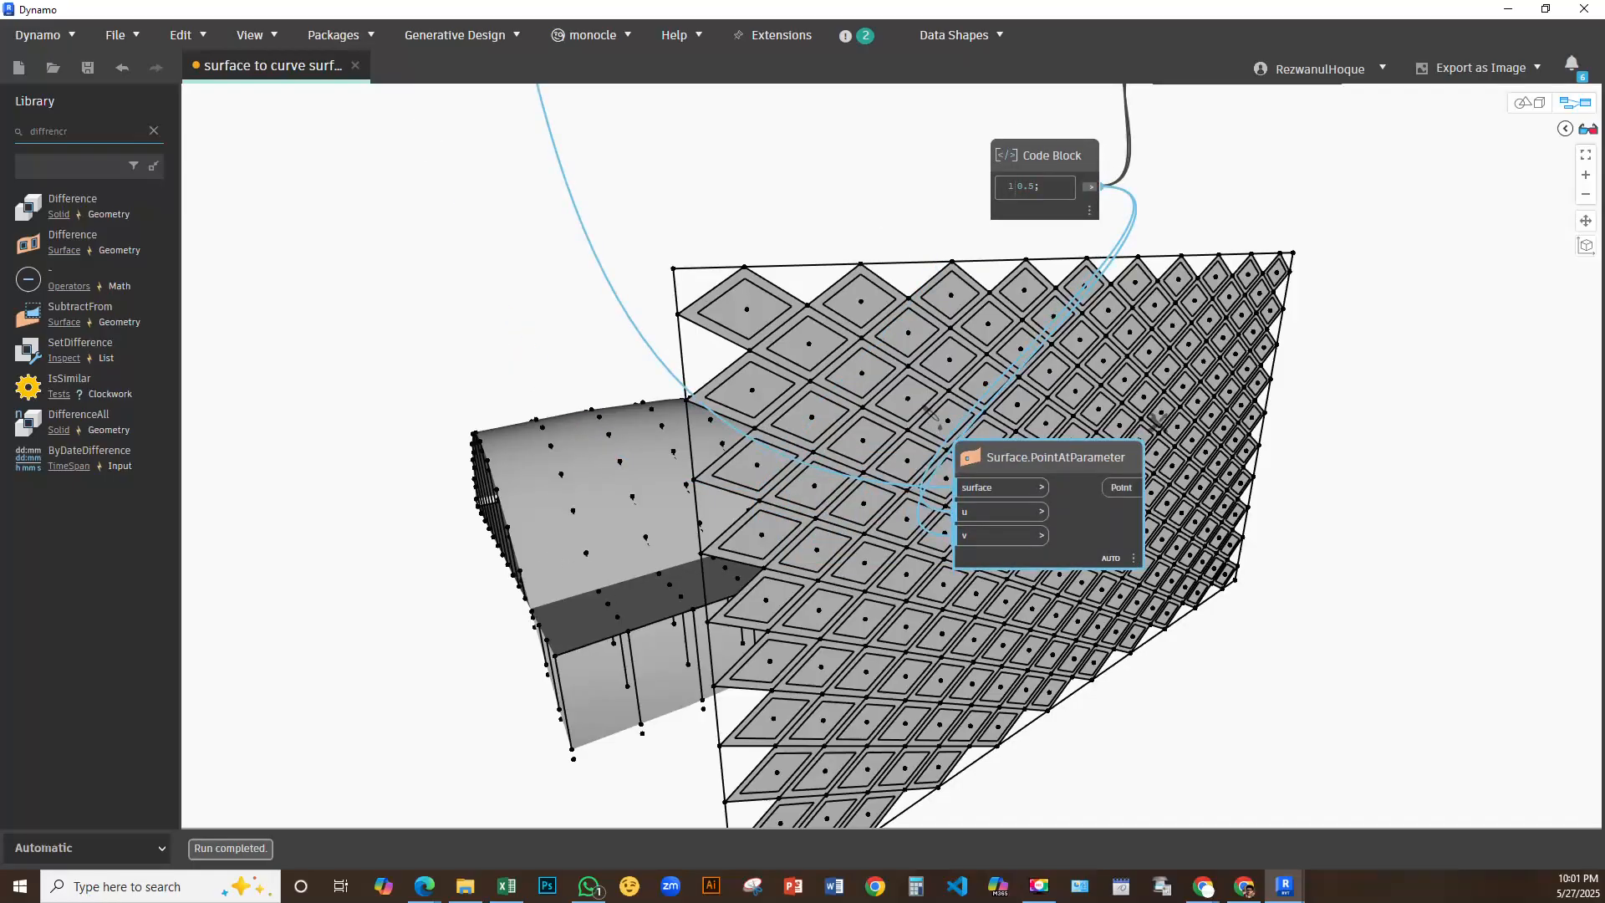
Add a Number Slider node and connect its output to the u and v inputs of the lower Surface.PointAtParameter node
key("alt+Tab")
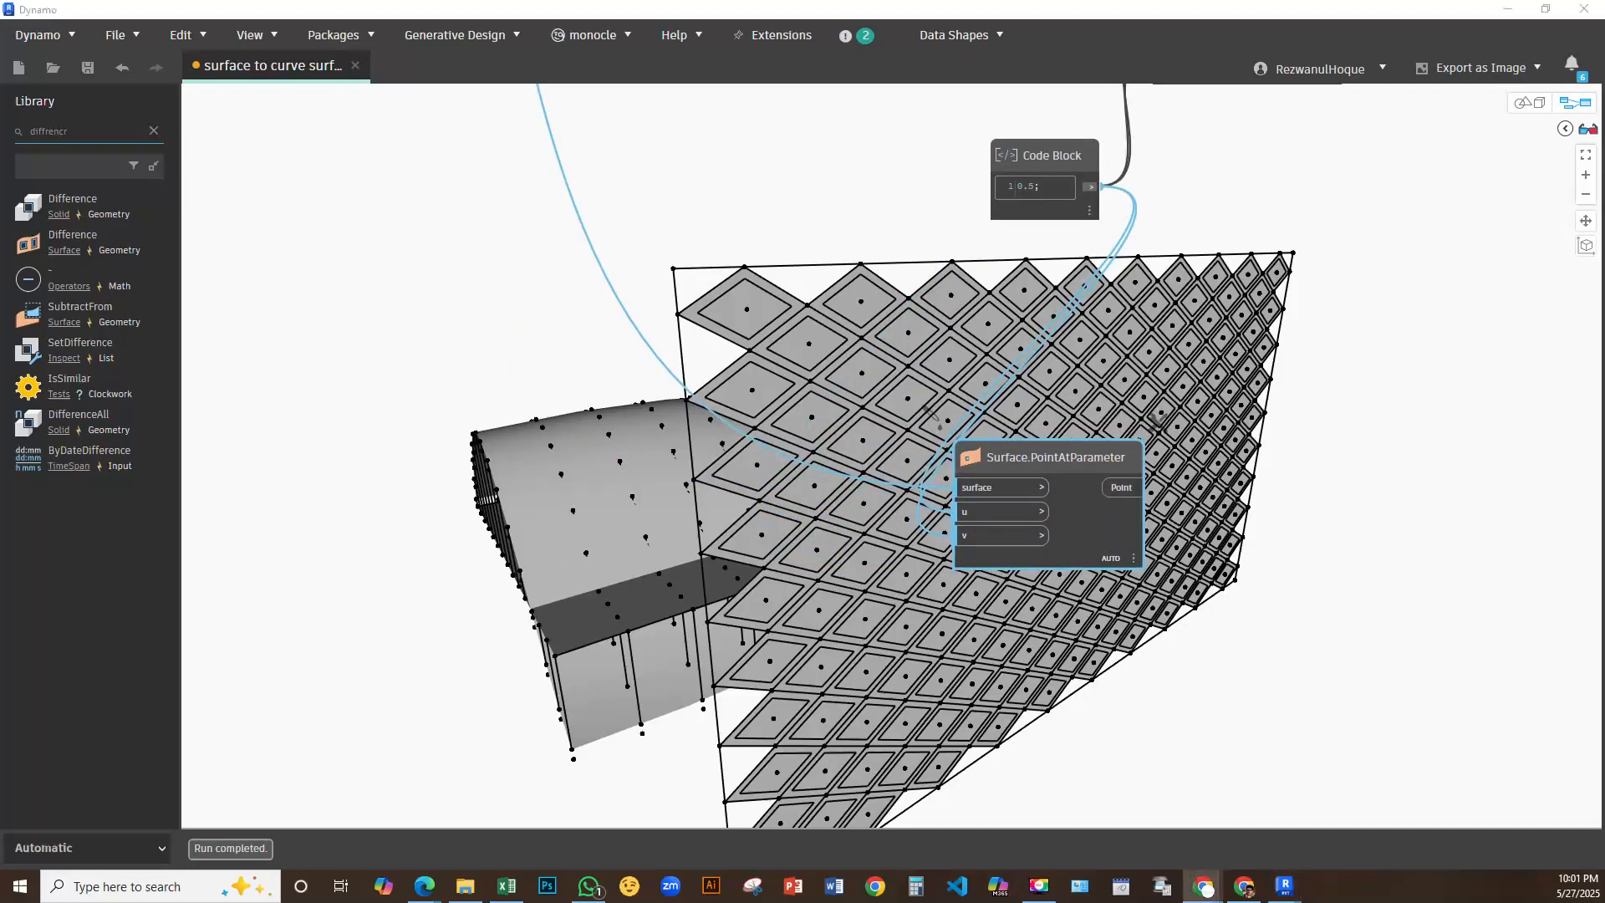
right_click(580, 573)
type("slider")
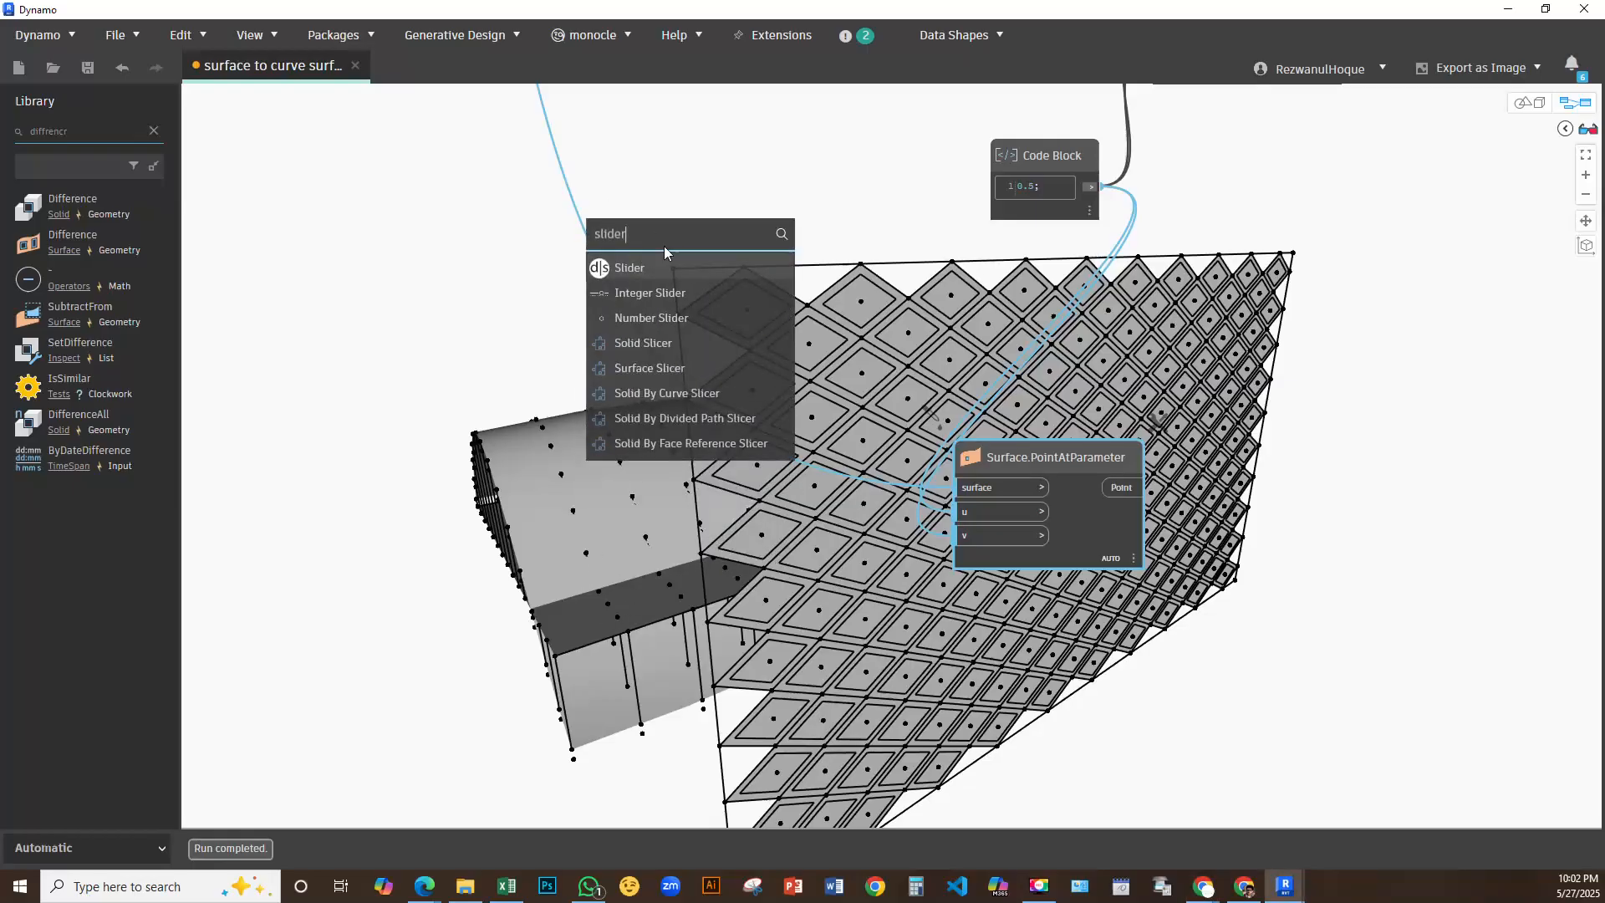
left_click(649, 317)
left_click_drag(830, 343, 978, 511)
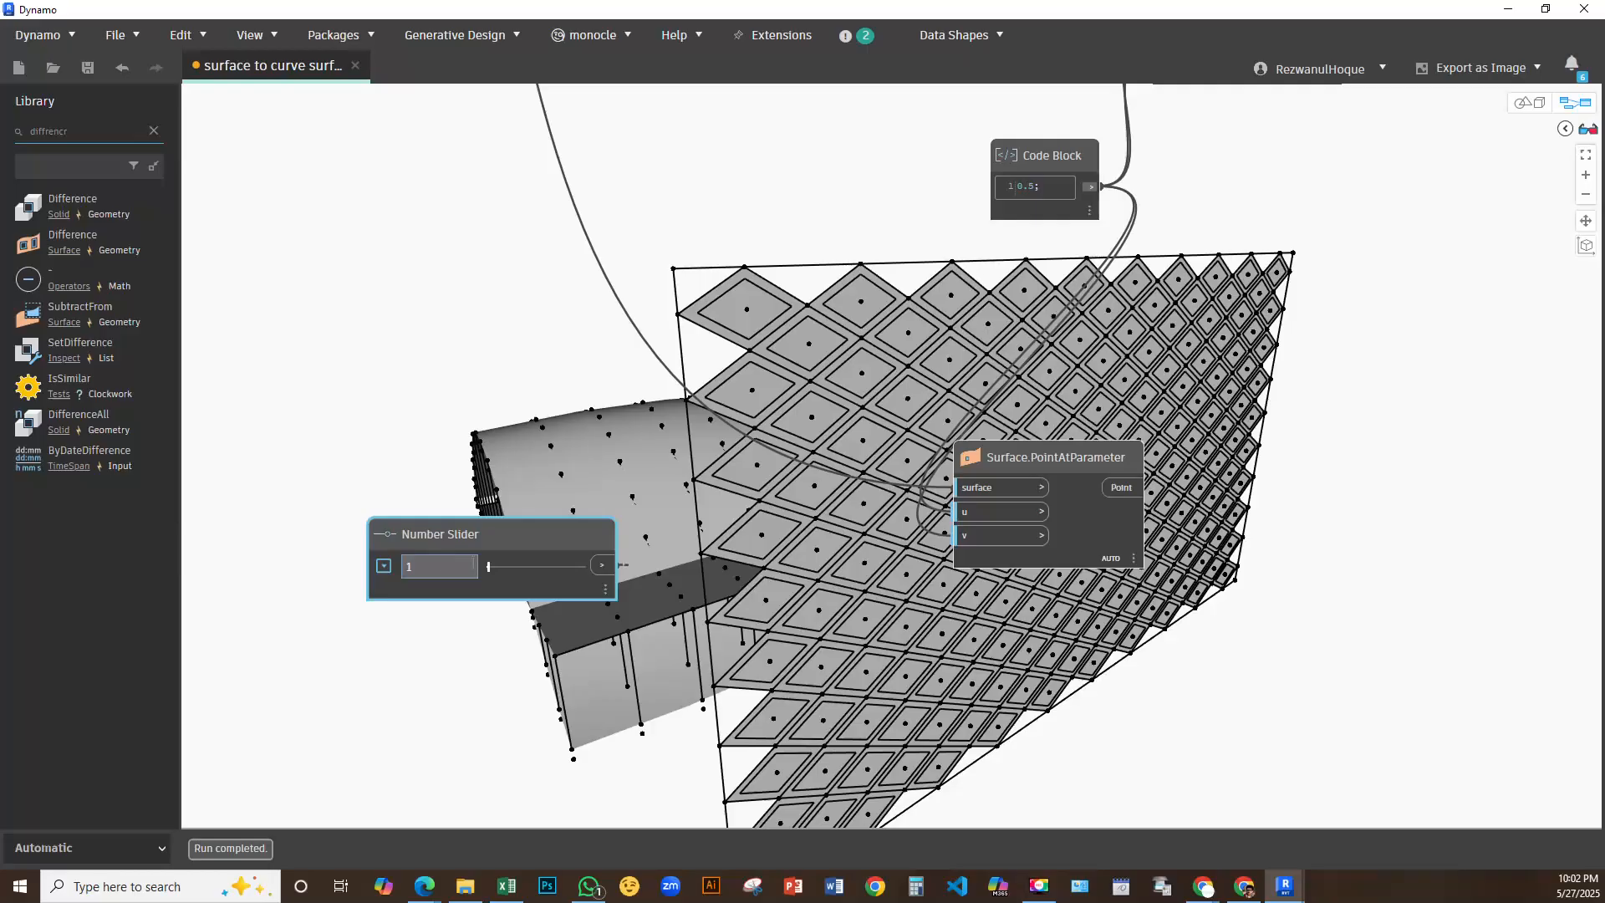
left_click(982, 511)
left_click_drag(602, 565, 982, 535)
Set the Number Slider's maximum to 1 and its value to 0.6, and inspect the resulting point on the face
left_click(384, 565)
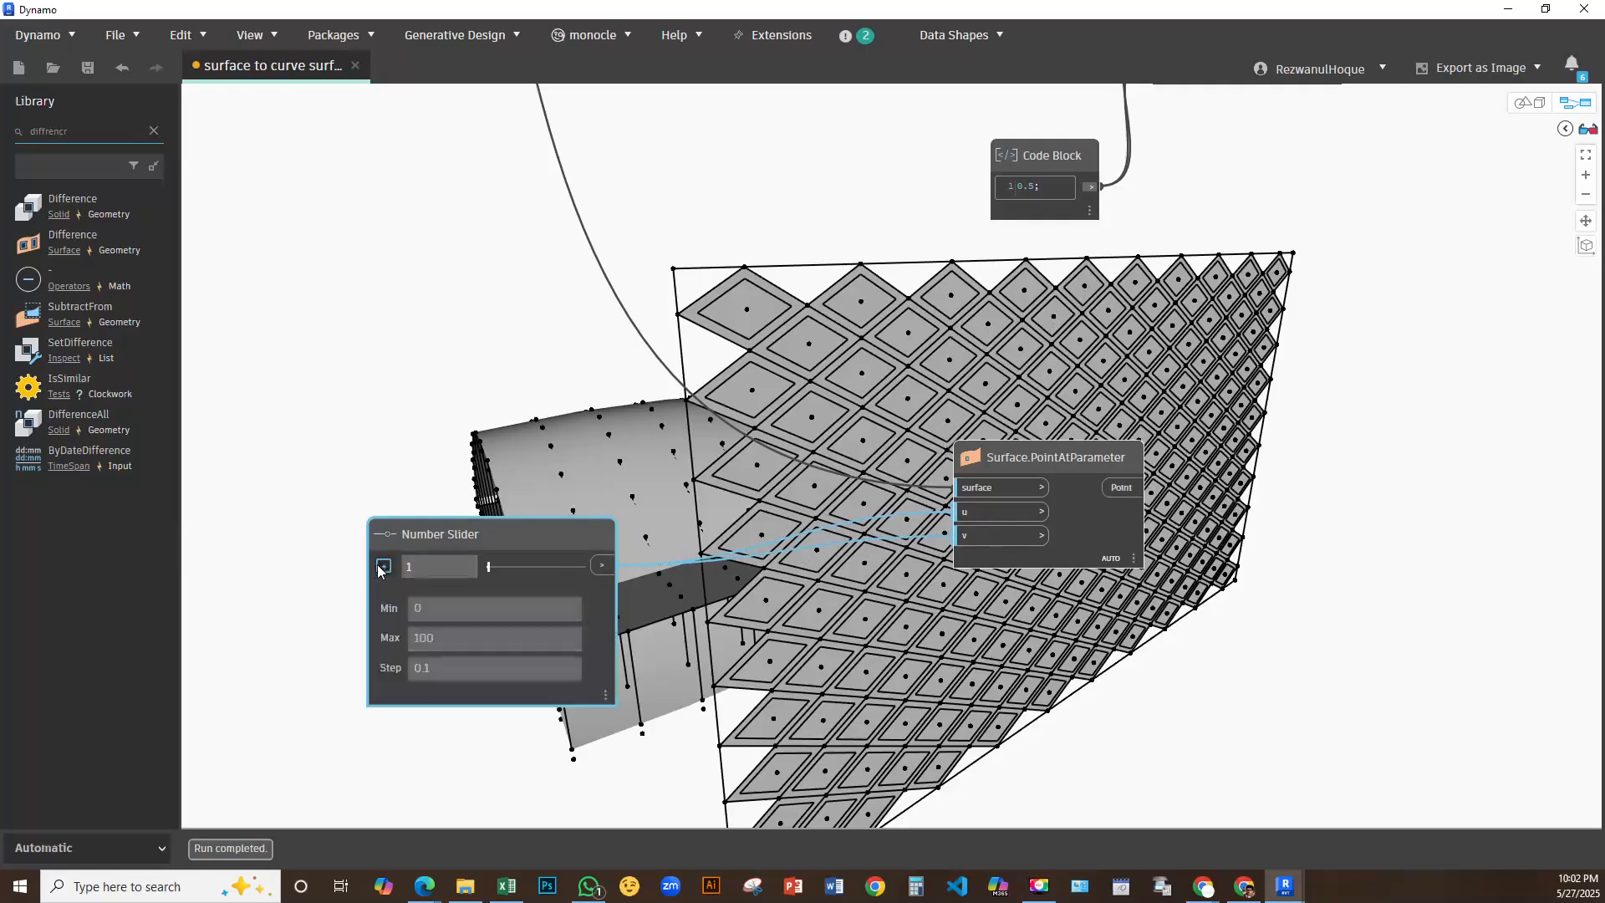
double_click(441, 638)
type("1")
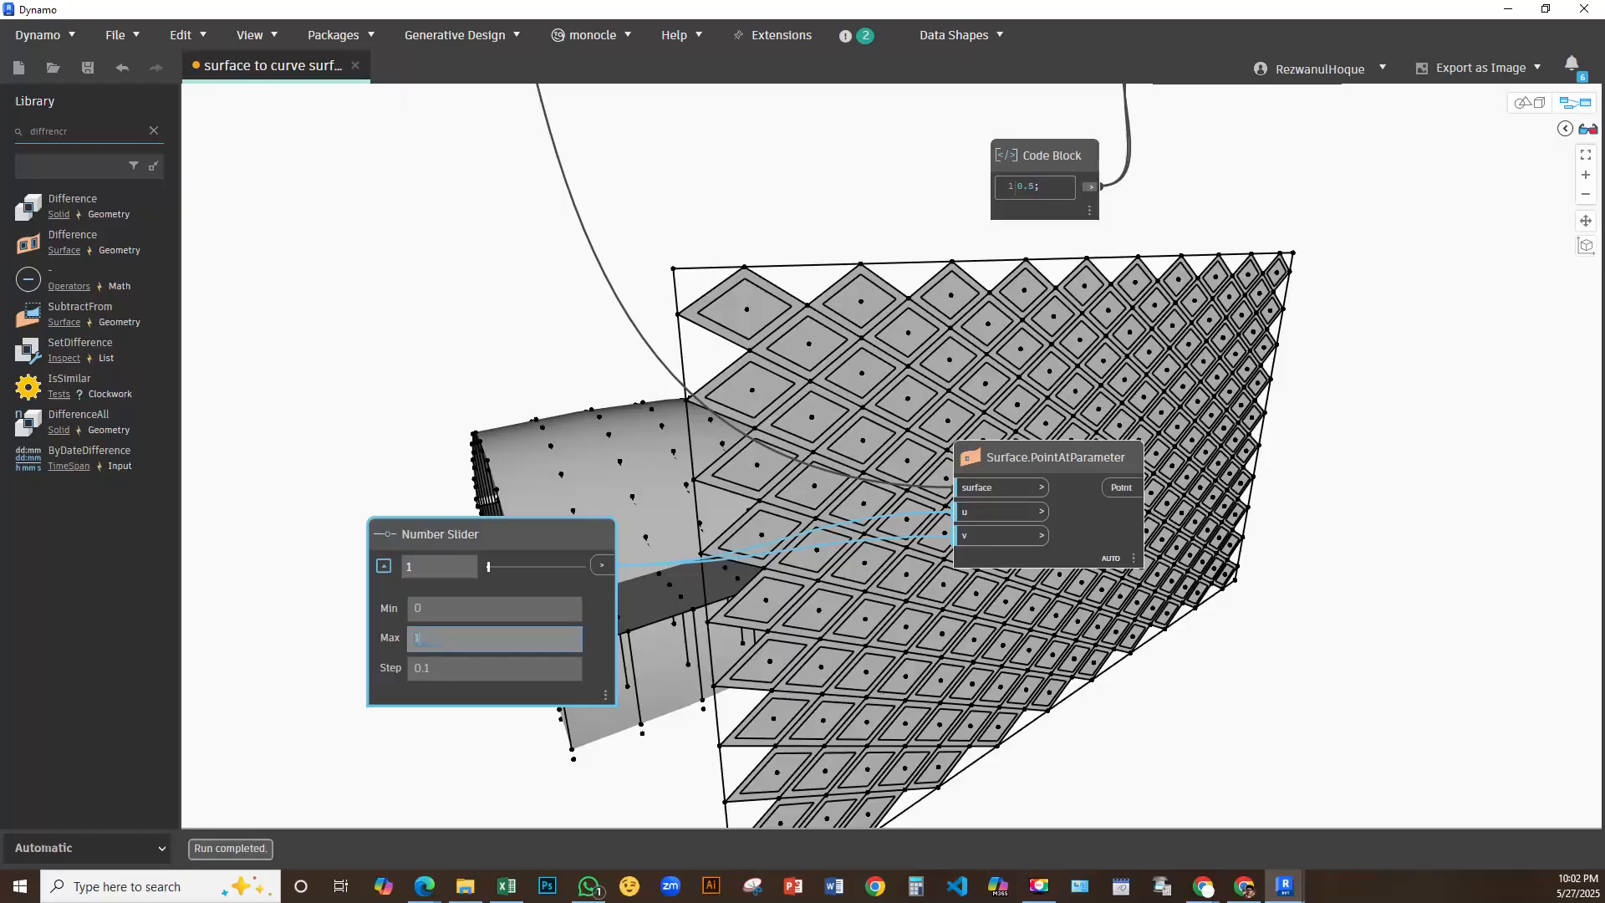
left_click(701, 609)
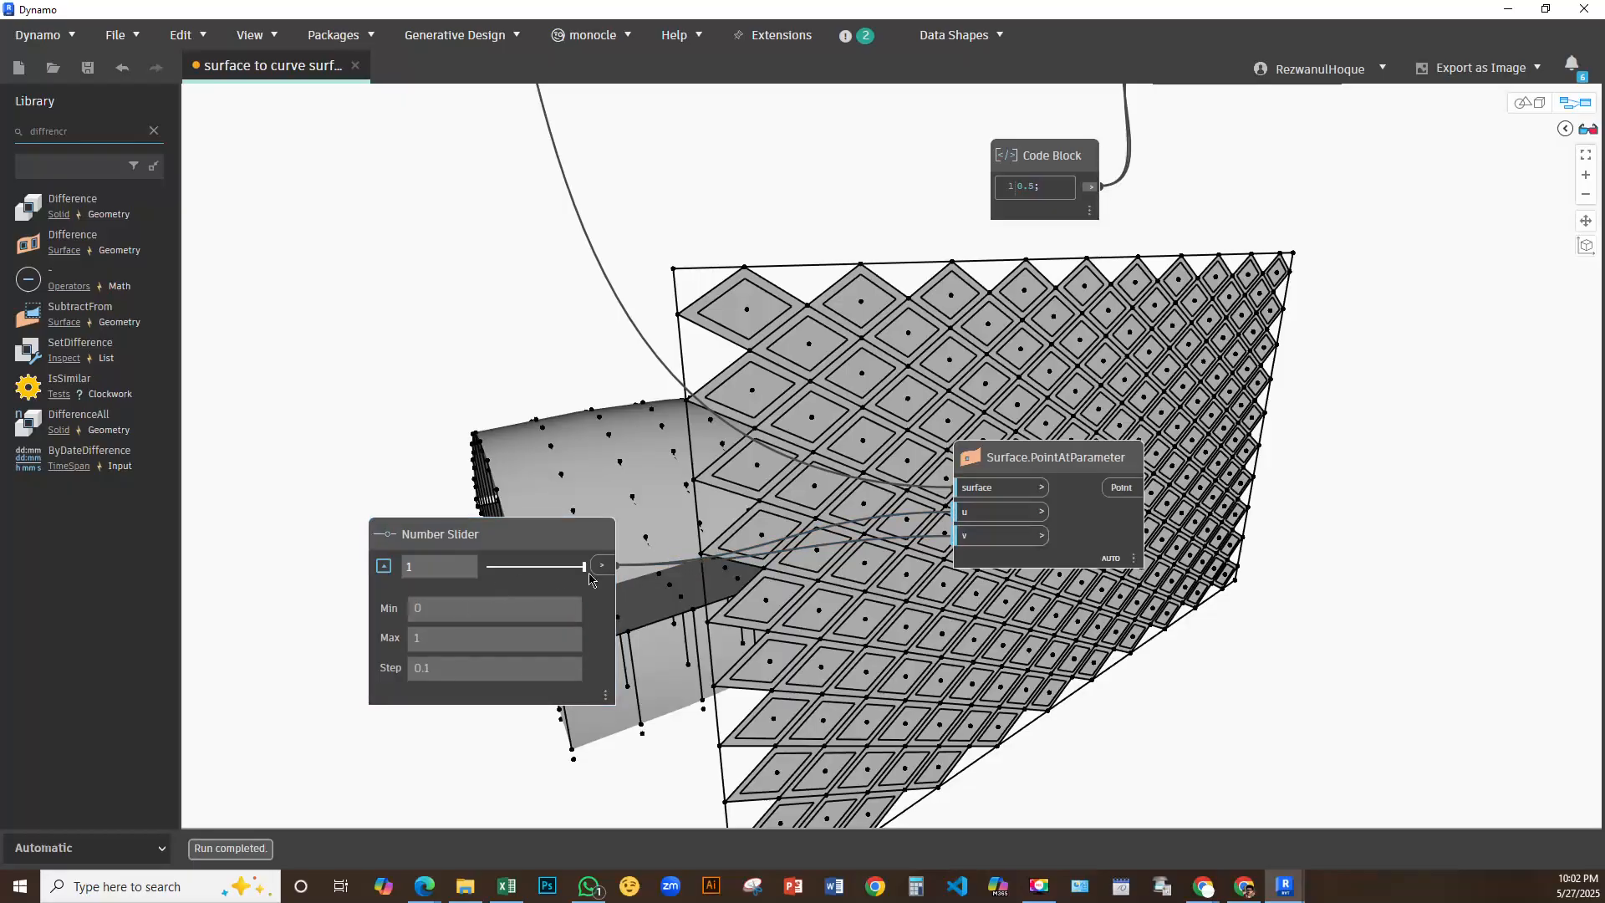
left_click_drag(585, 571, 545, 570)
middle_click_drag(1148, 636, 737, 570)
left_click(662, 474)
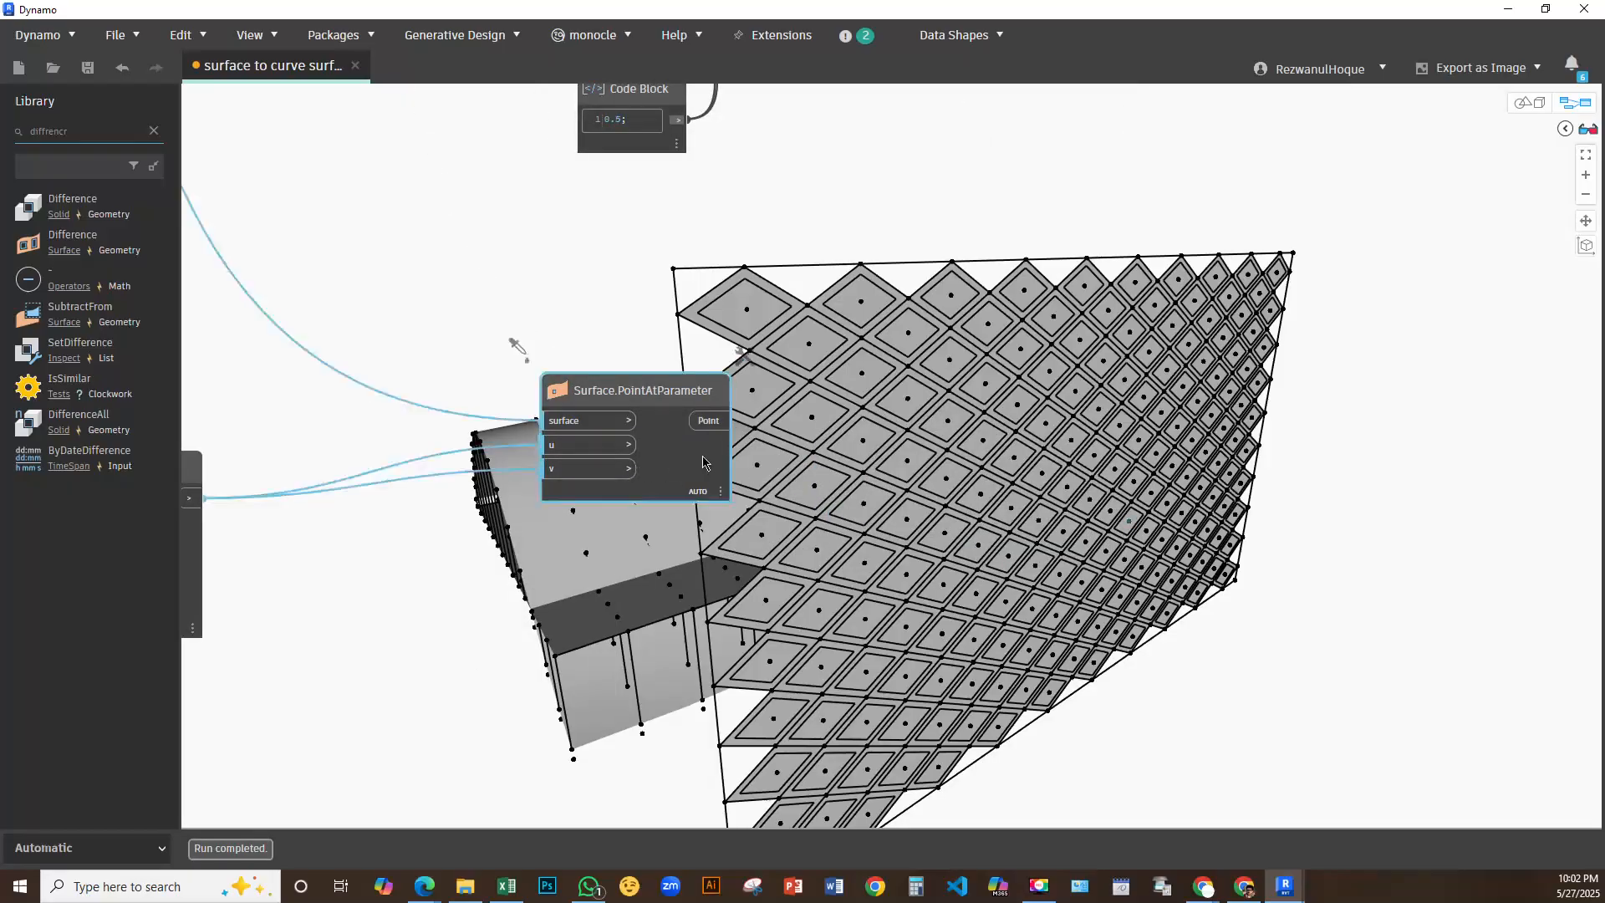
left_click(1528, 102)
right_click_drag(1272, 512, 1443, 243)
left_click(1541, 102)
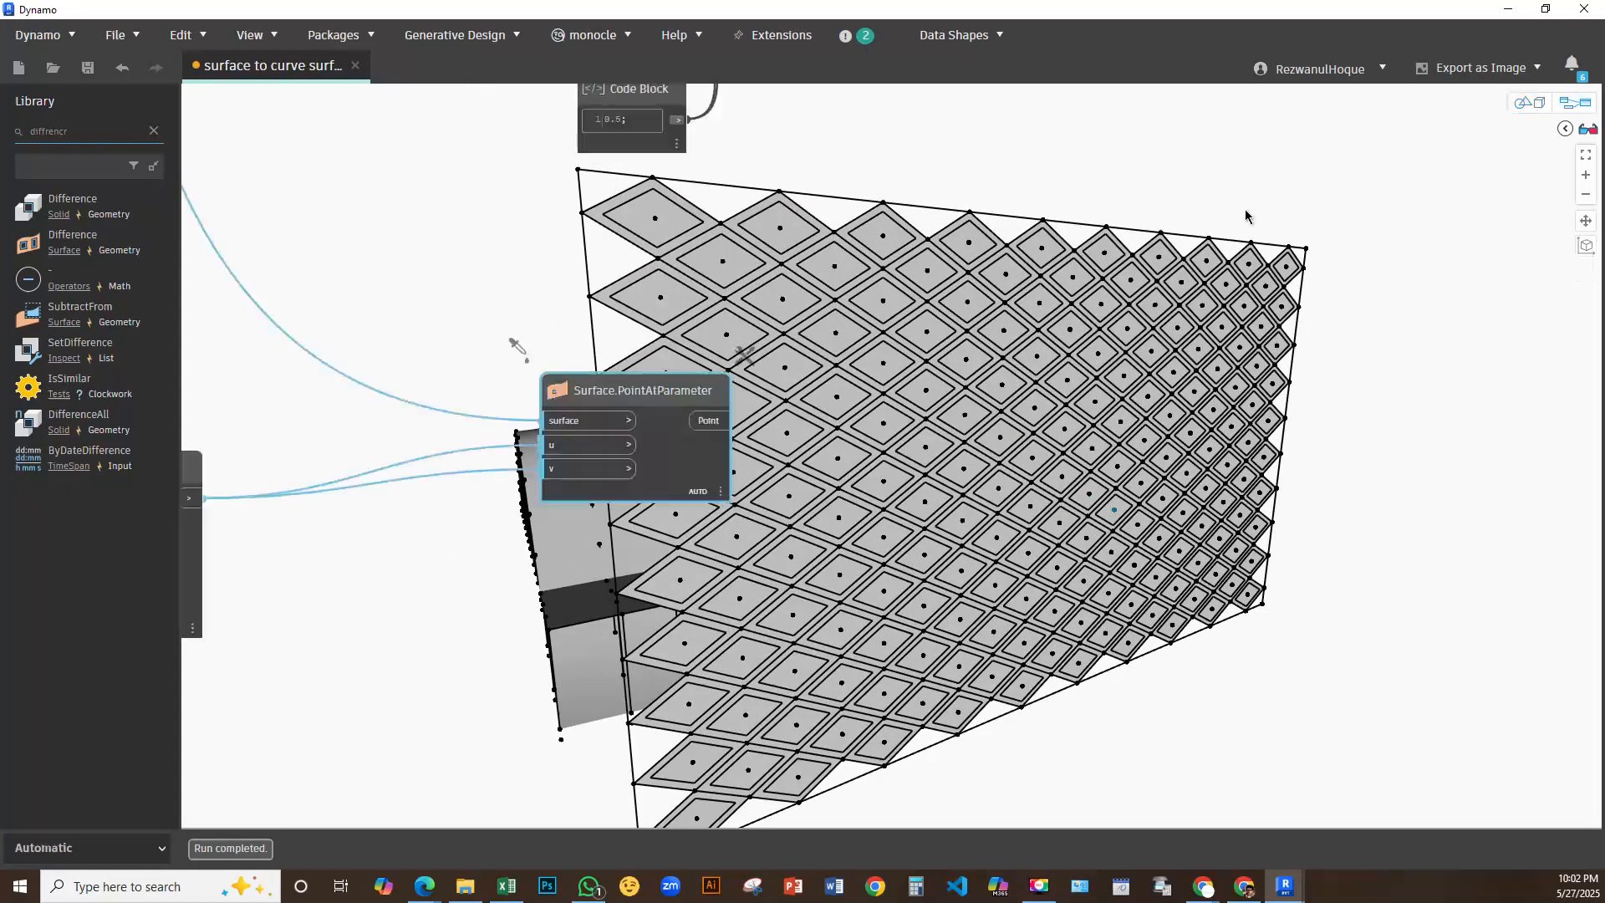
Add a Geometry.DistanceTo node beside the two Surface.PointAtParameter nodes
middle_click_drag(1133, 429, 1100, 576)
scroll(737, 343, "down", 4)
right_click(898, 373)
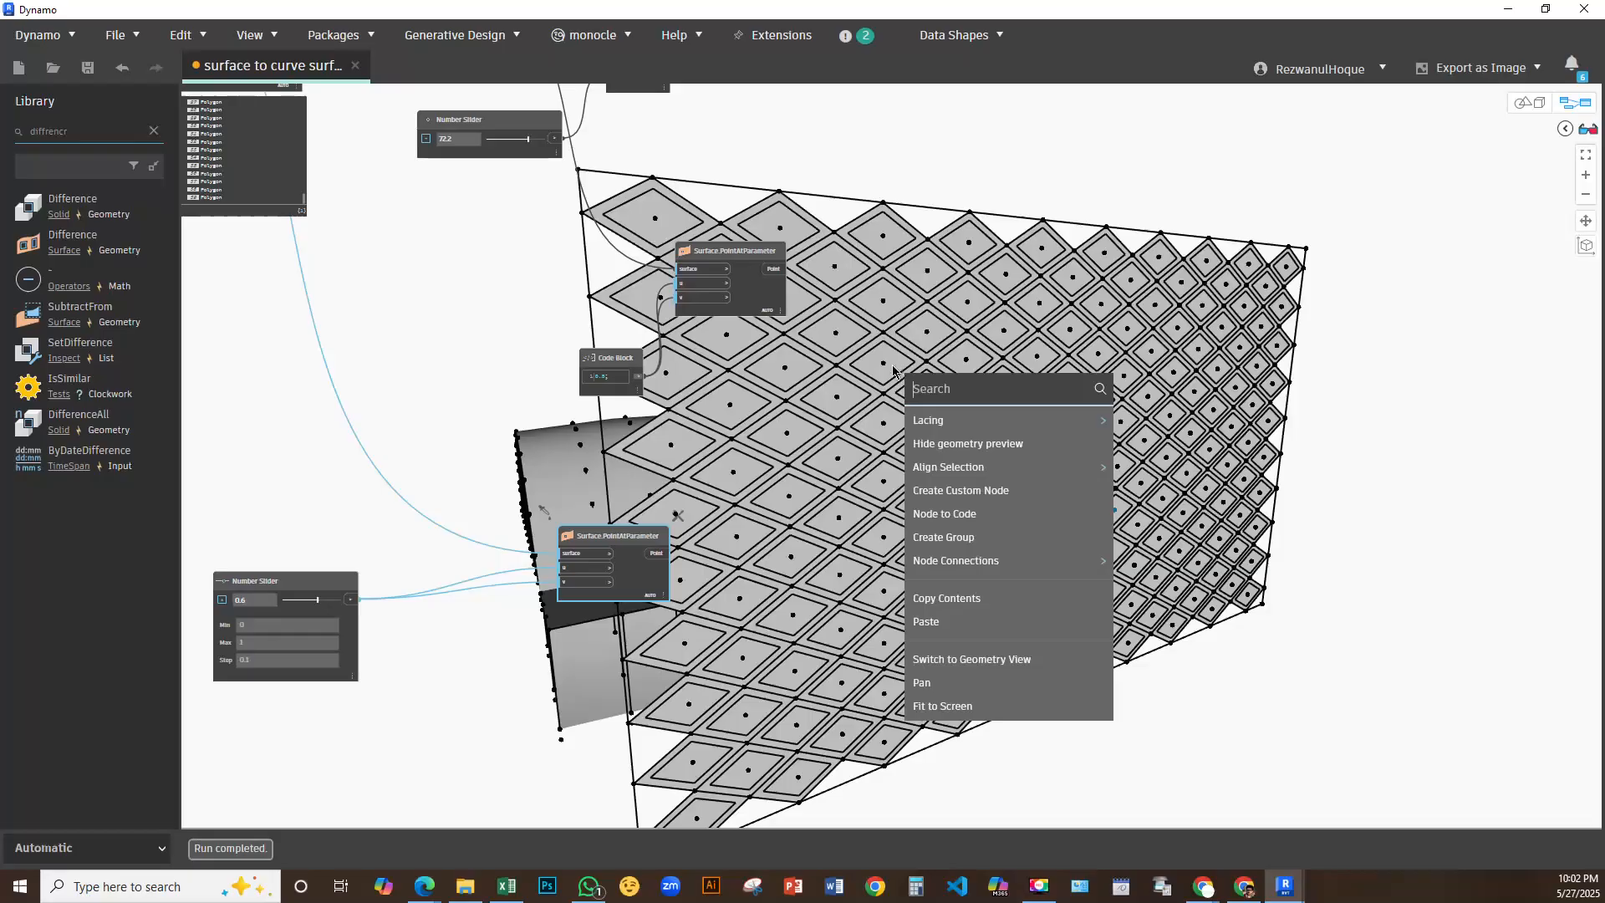
right_click(838, 381)
mouse_move(868, 424)
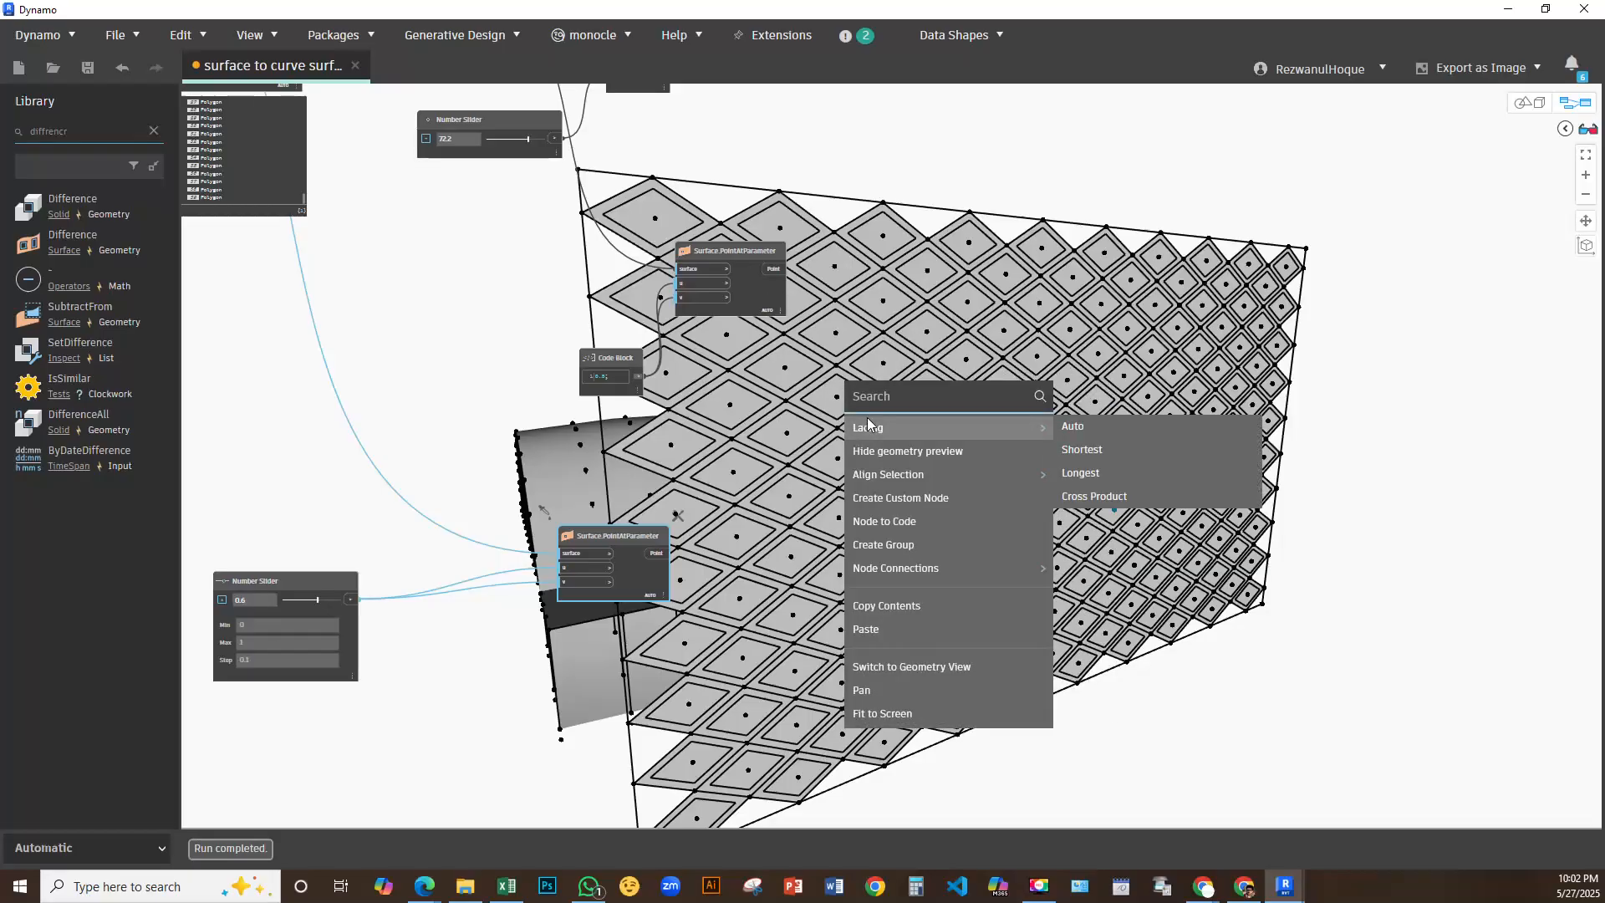
right_click(901, 314)
type("di")
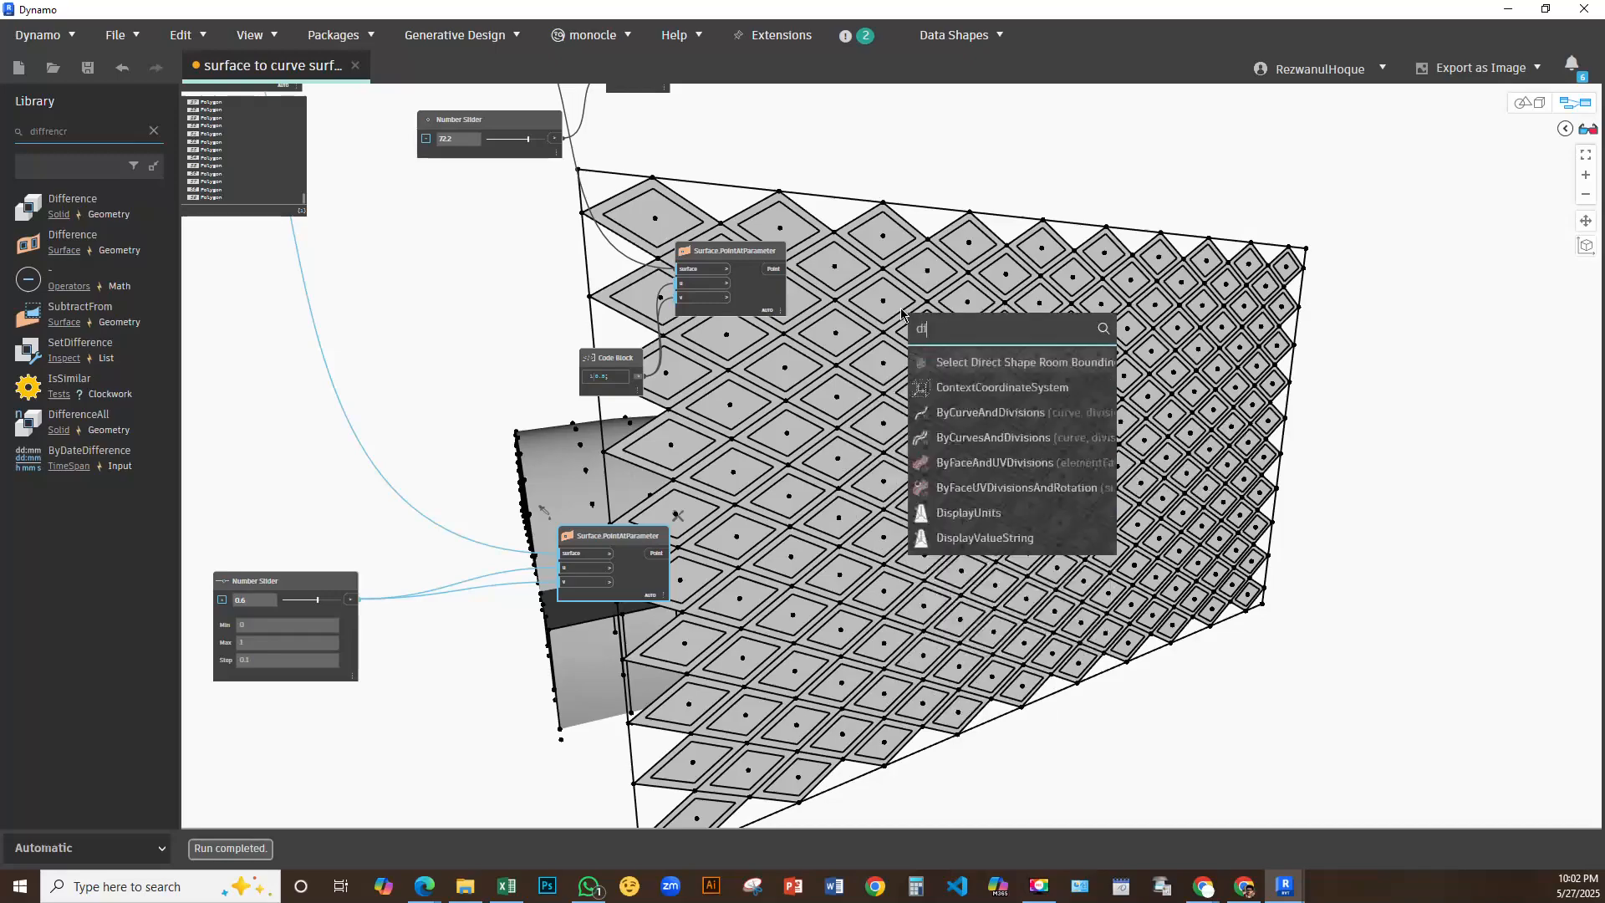
type("stance")
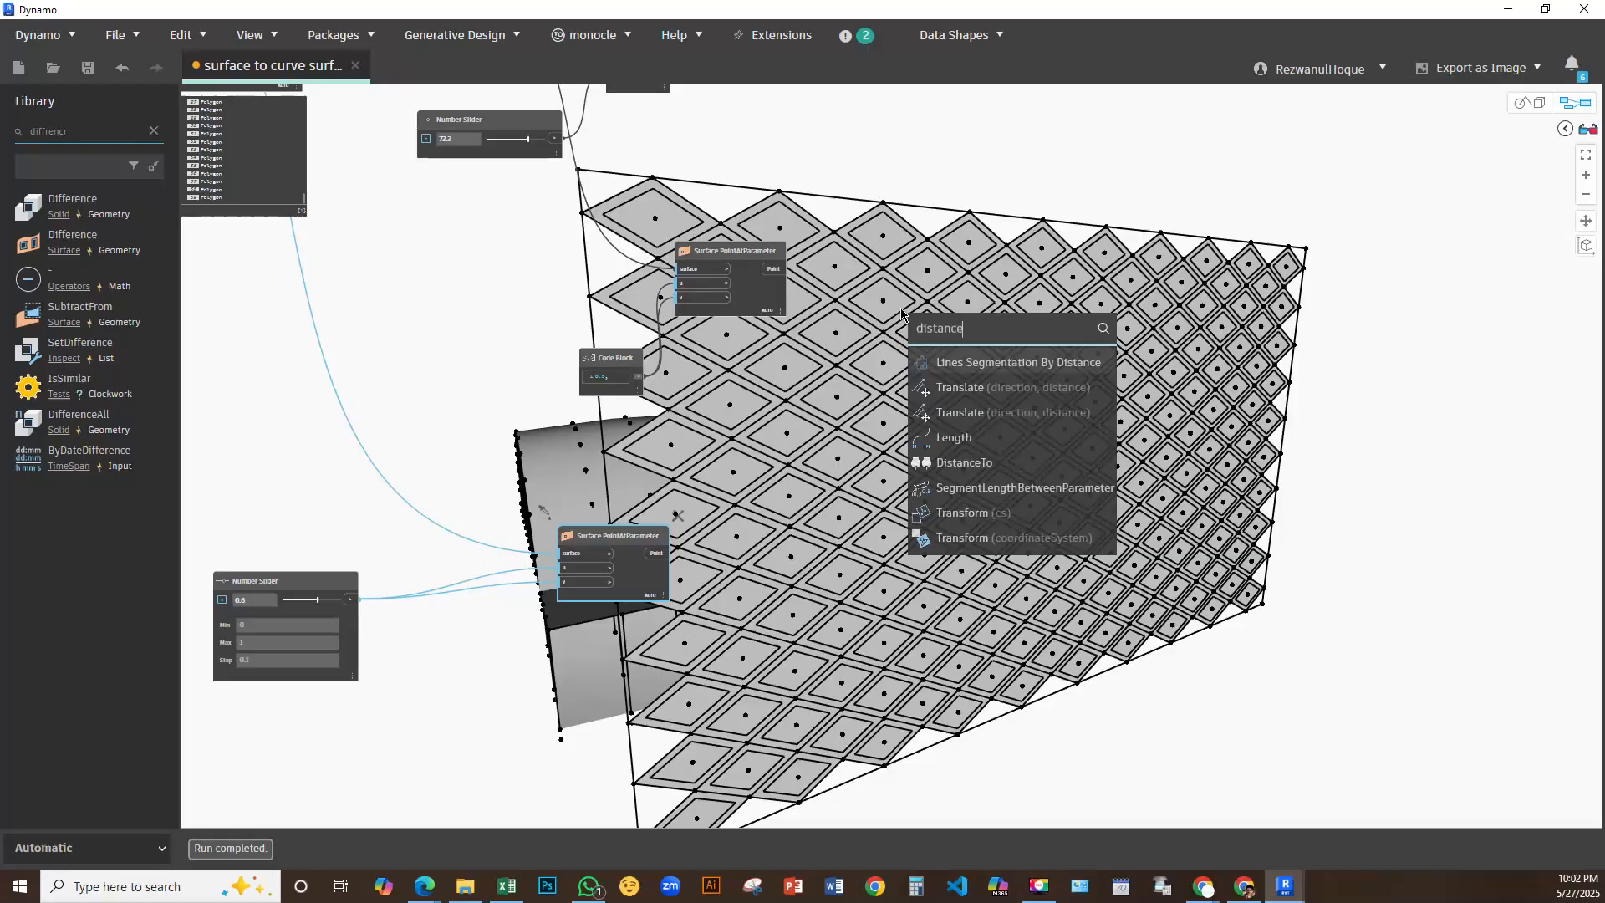
left_click(969, 464)
left_click_drag(976, 472, 978, 318)
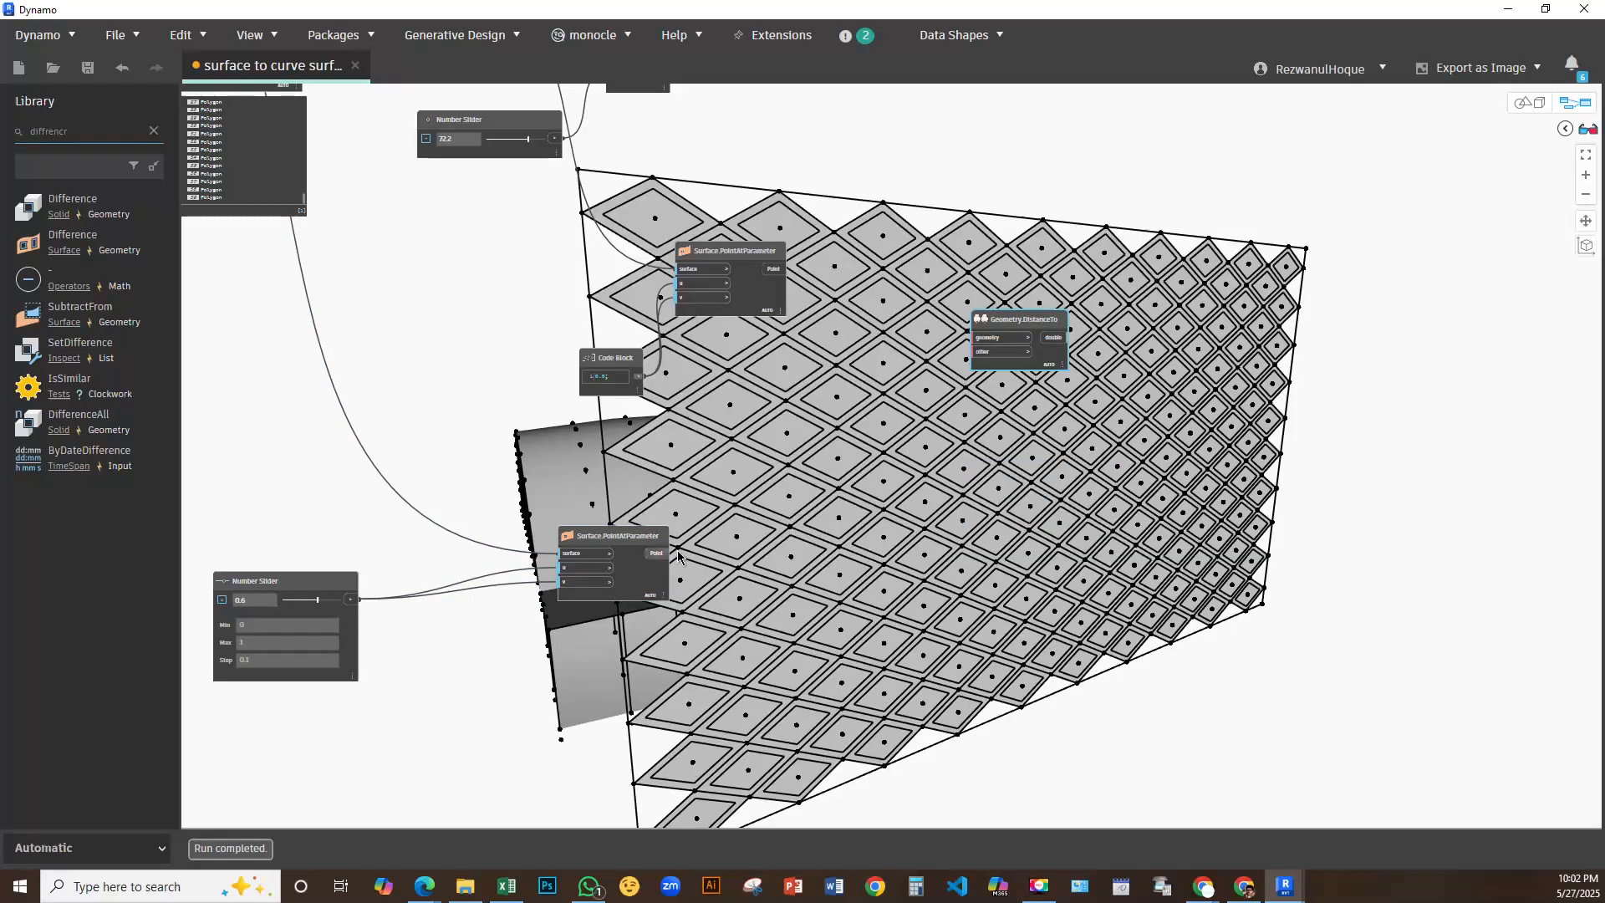
Connect the panel centre points to the geometry input of Geometry.DistanceTo and the slider-controlled point to its other input
mouse_move(654, 584)
left_click_drag(731, 251, 725, 194)
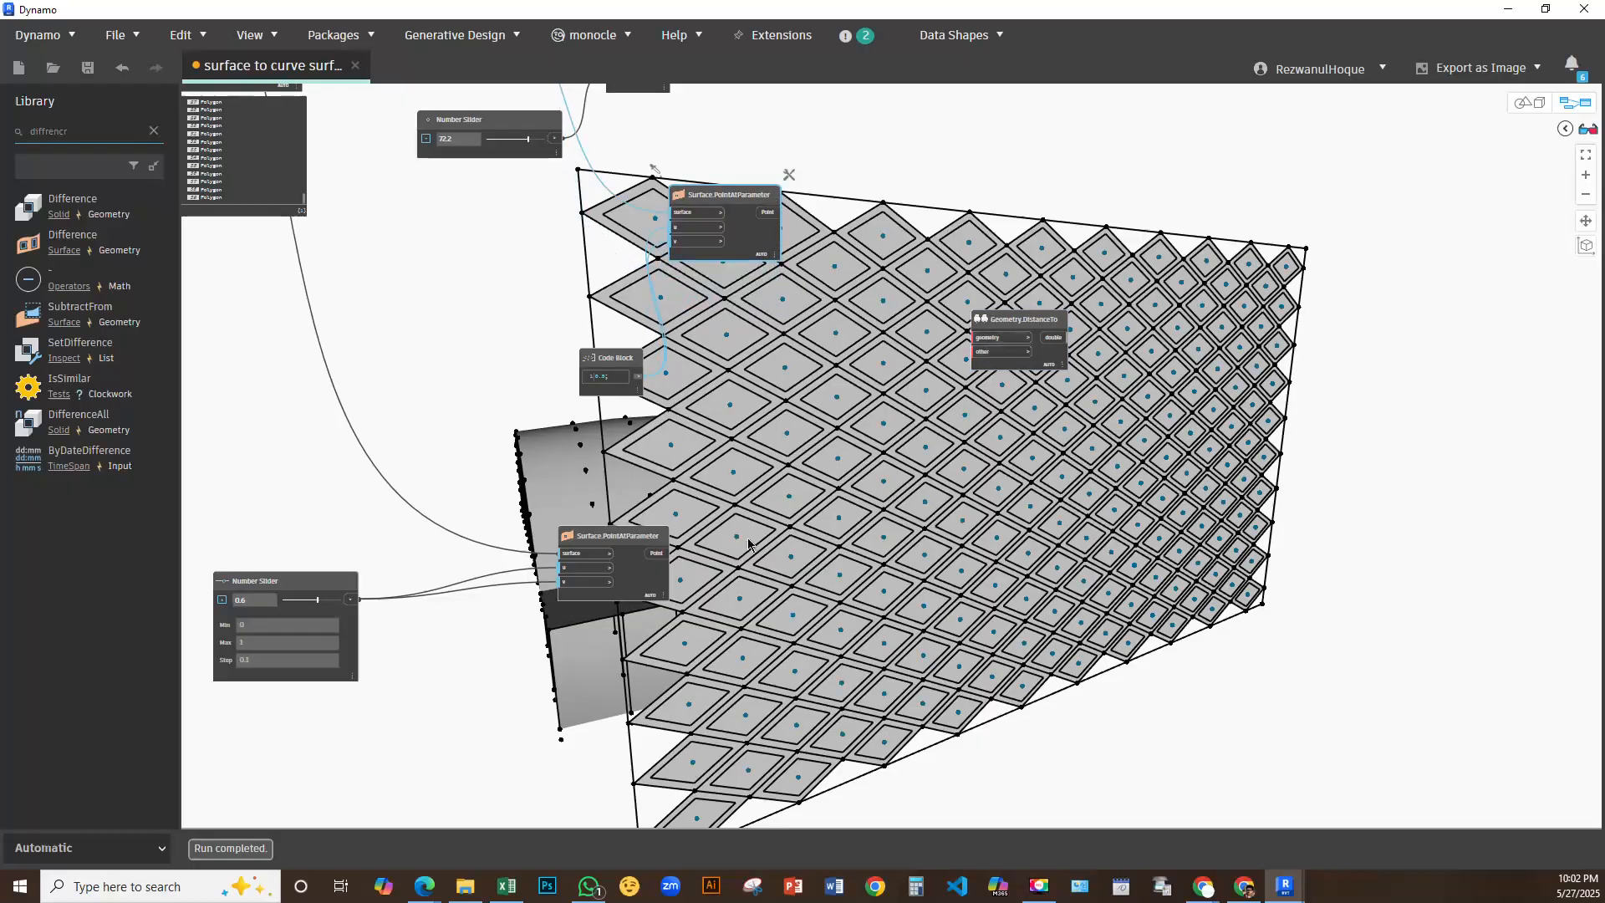
left_click(776, 212)
left_click(982, 339)
left_click(657, 553)
left_click(983, 352)
scroll(1045, 368, "up", 4)
Examine the list of distances output by the Geometry.DistanceTo node
left_click(1079, 398)
middle_click_drag(1001, 391, 671, 306)
scroll(704, 398, "down", 12)
scroll(694, 415, "up", 1)
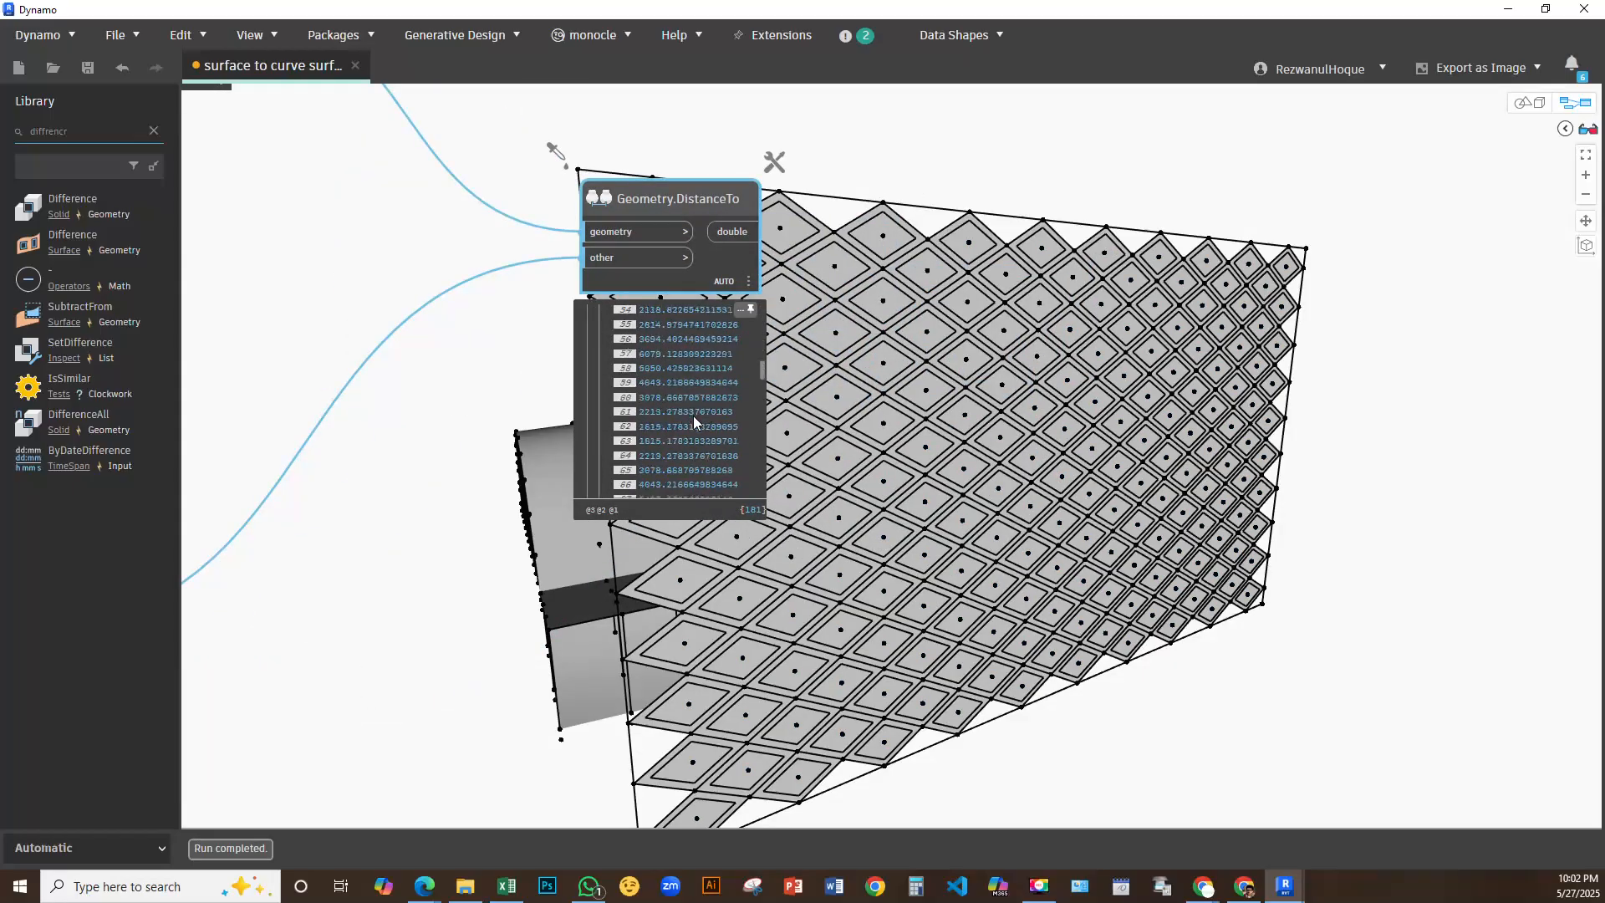
scroll(783, 400, "up", 6)
scroll(512, 416, "down", 7)
scroll(512, 416, "down", 20)
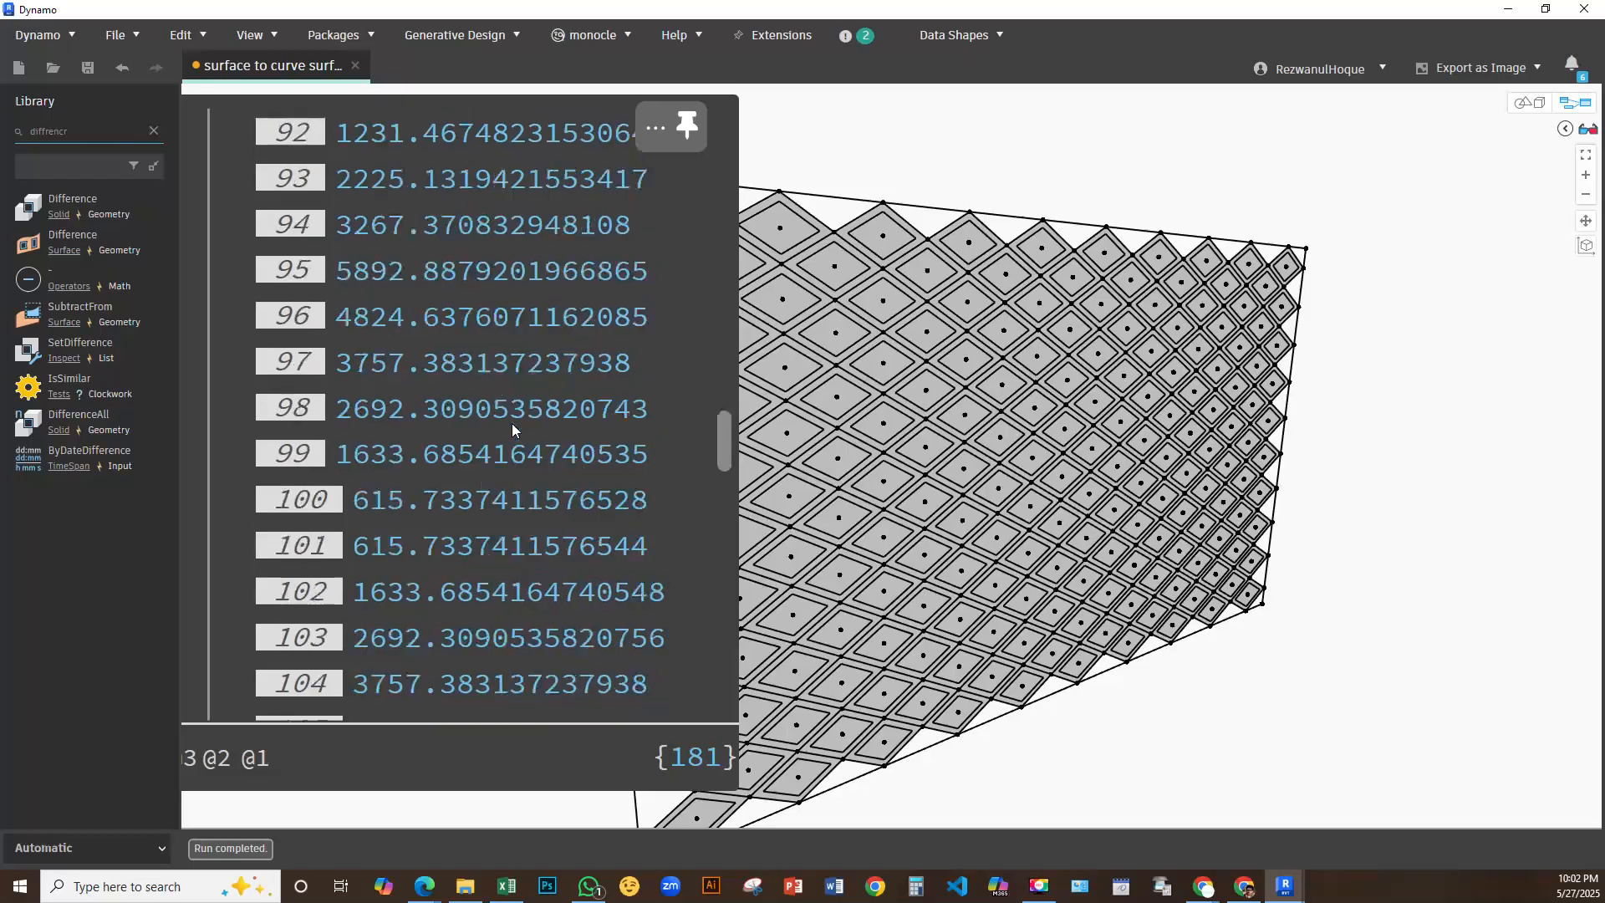
scroll(884, 268, "down", 5)
middle_click_drag(884, 268, 743, 627)
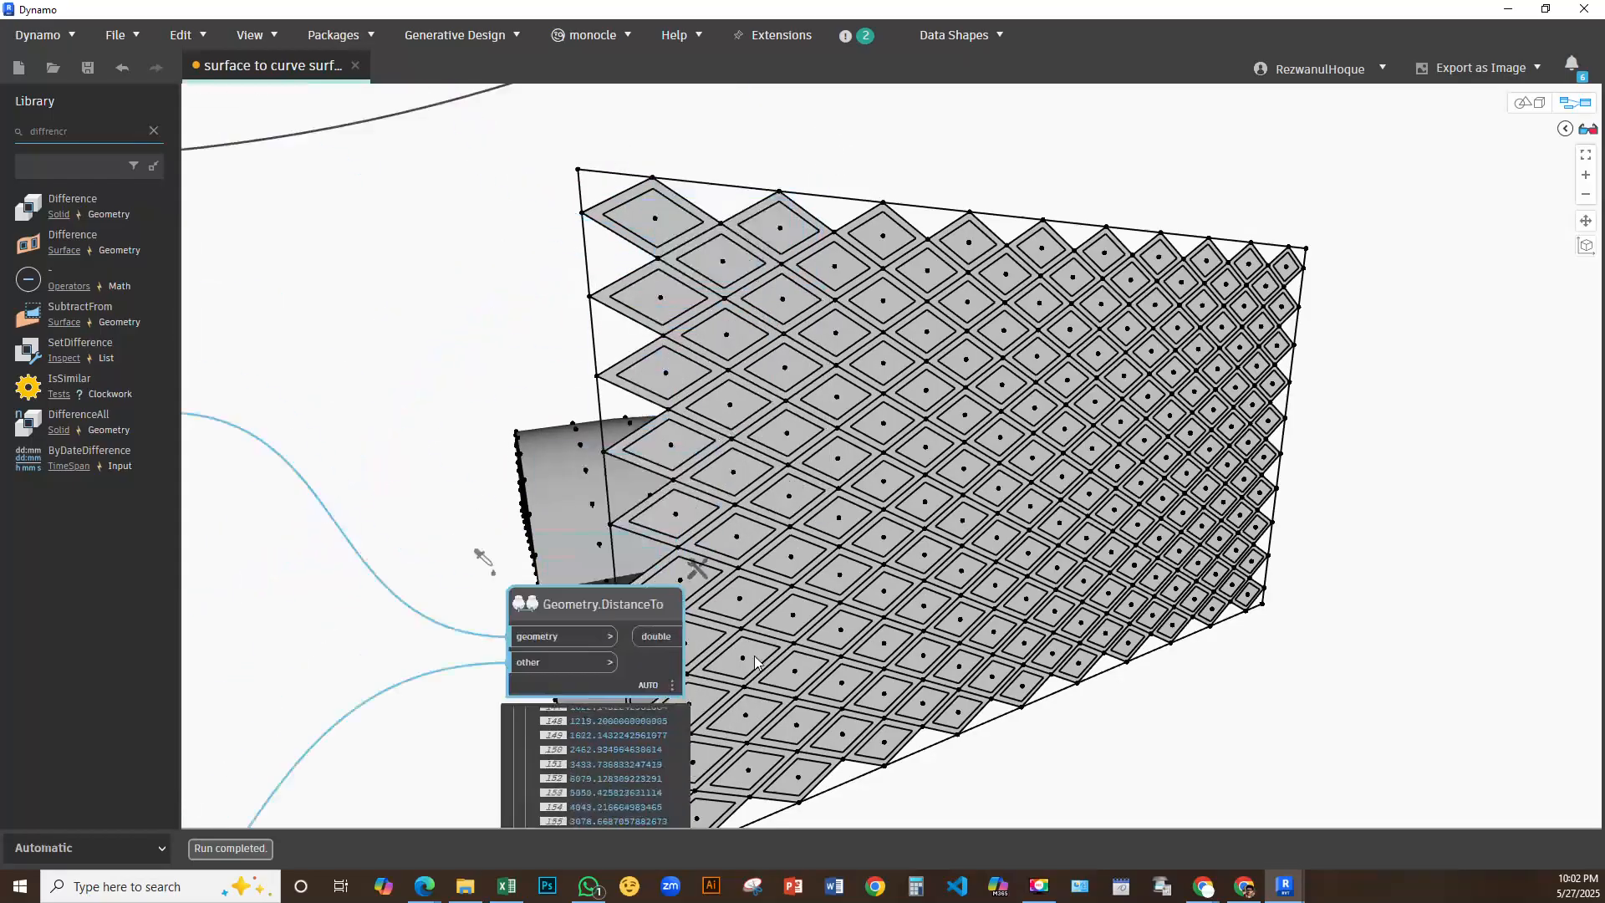
scroll(727, 576, "down", 4)
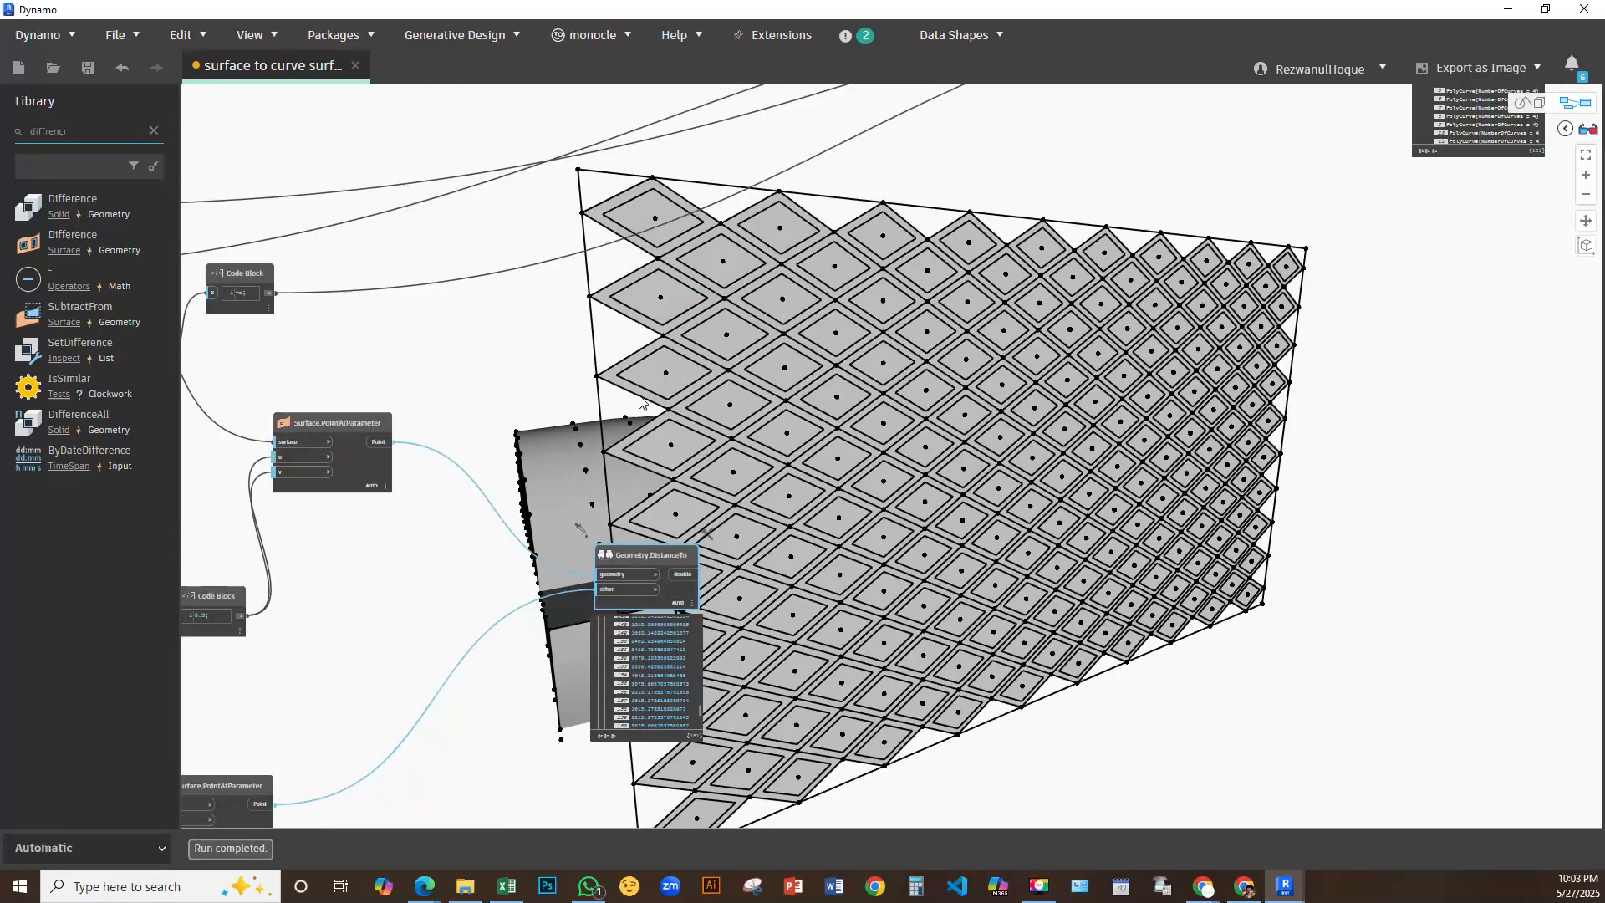
Add a Math.RemapRange node and place it above the Geometry.DistanceTo node
right_click(881, 377)
type("remap")
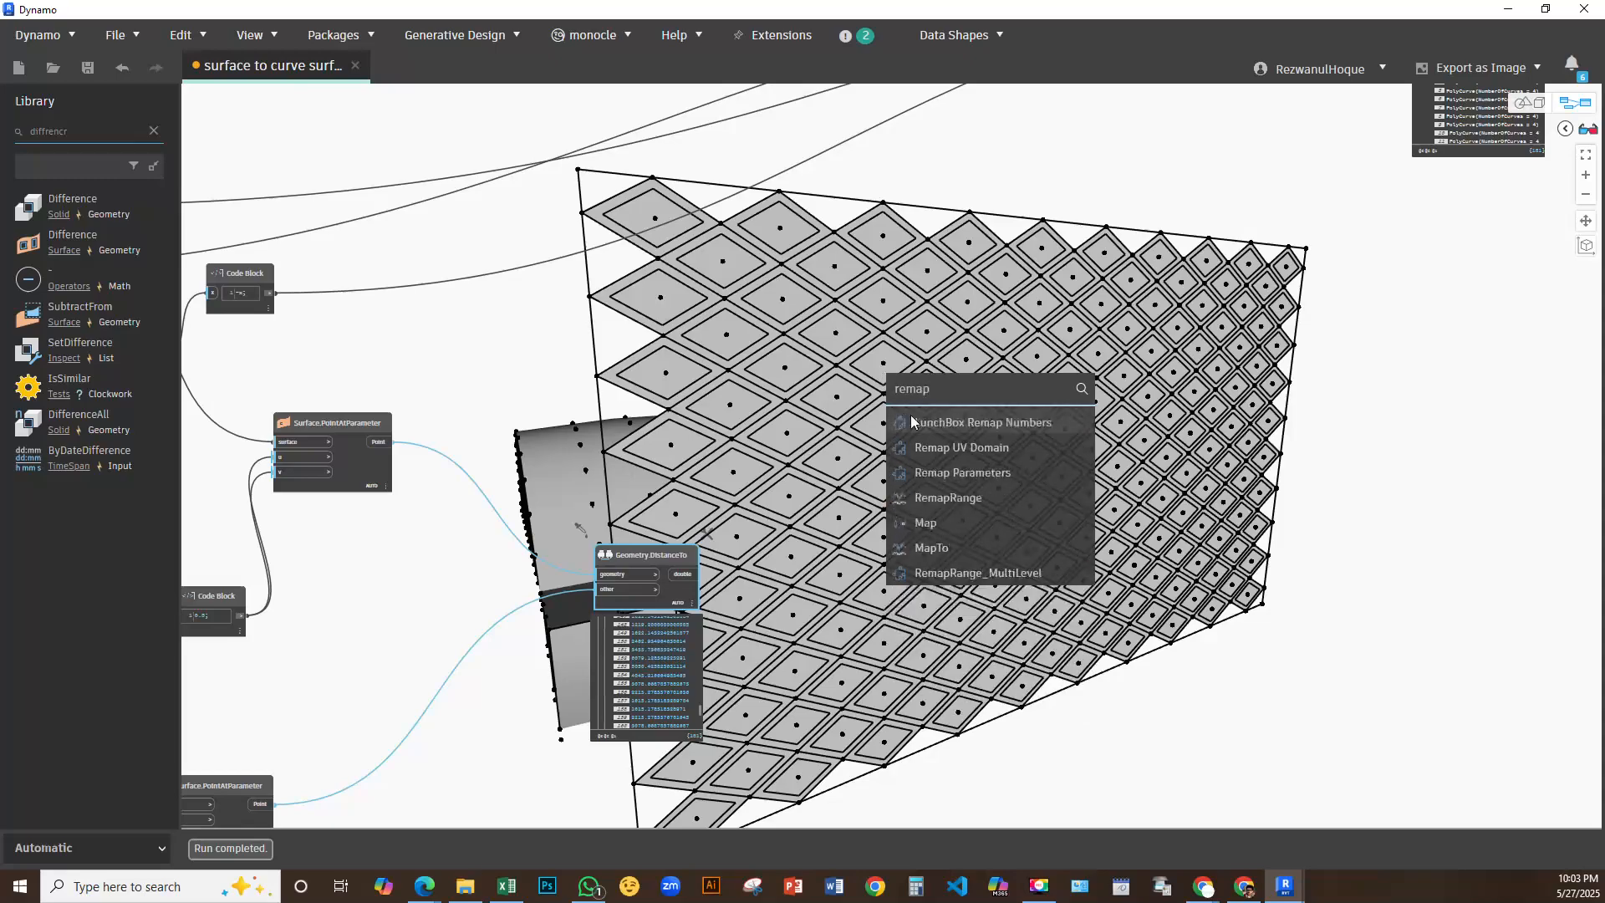
mouse_move(970, 455)
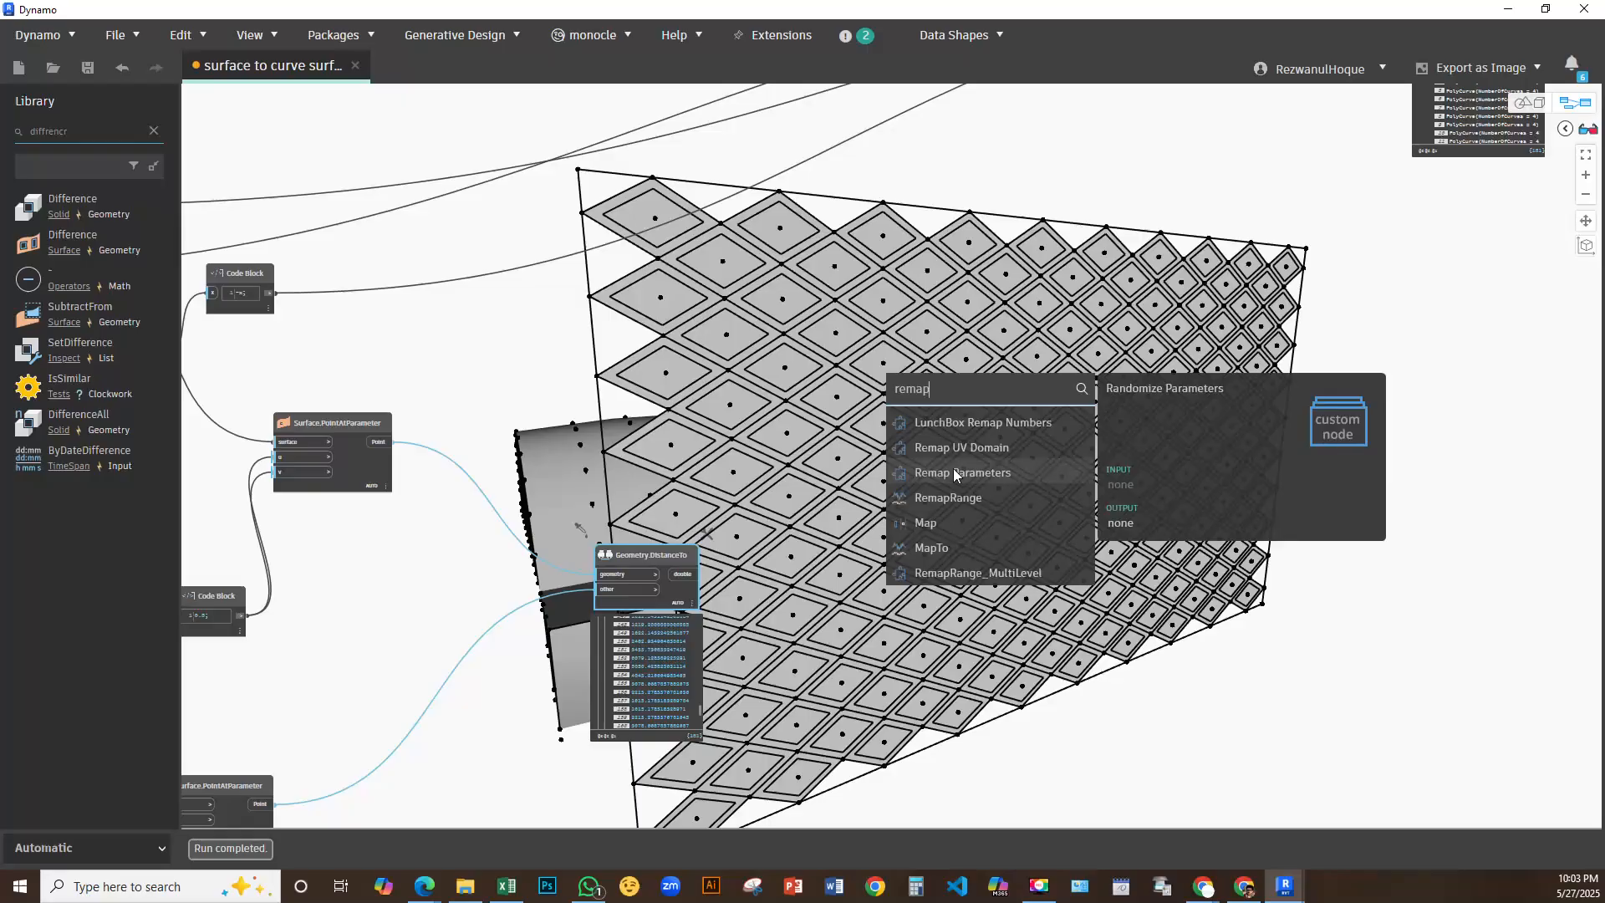
left_click(948, 498)
left_click_drag(969, 514, 858, 426)
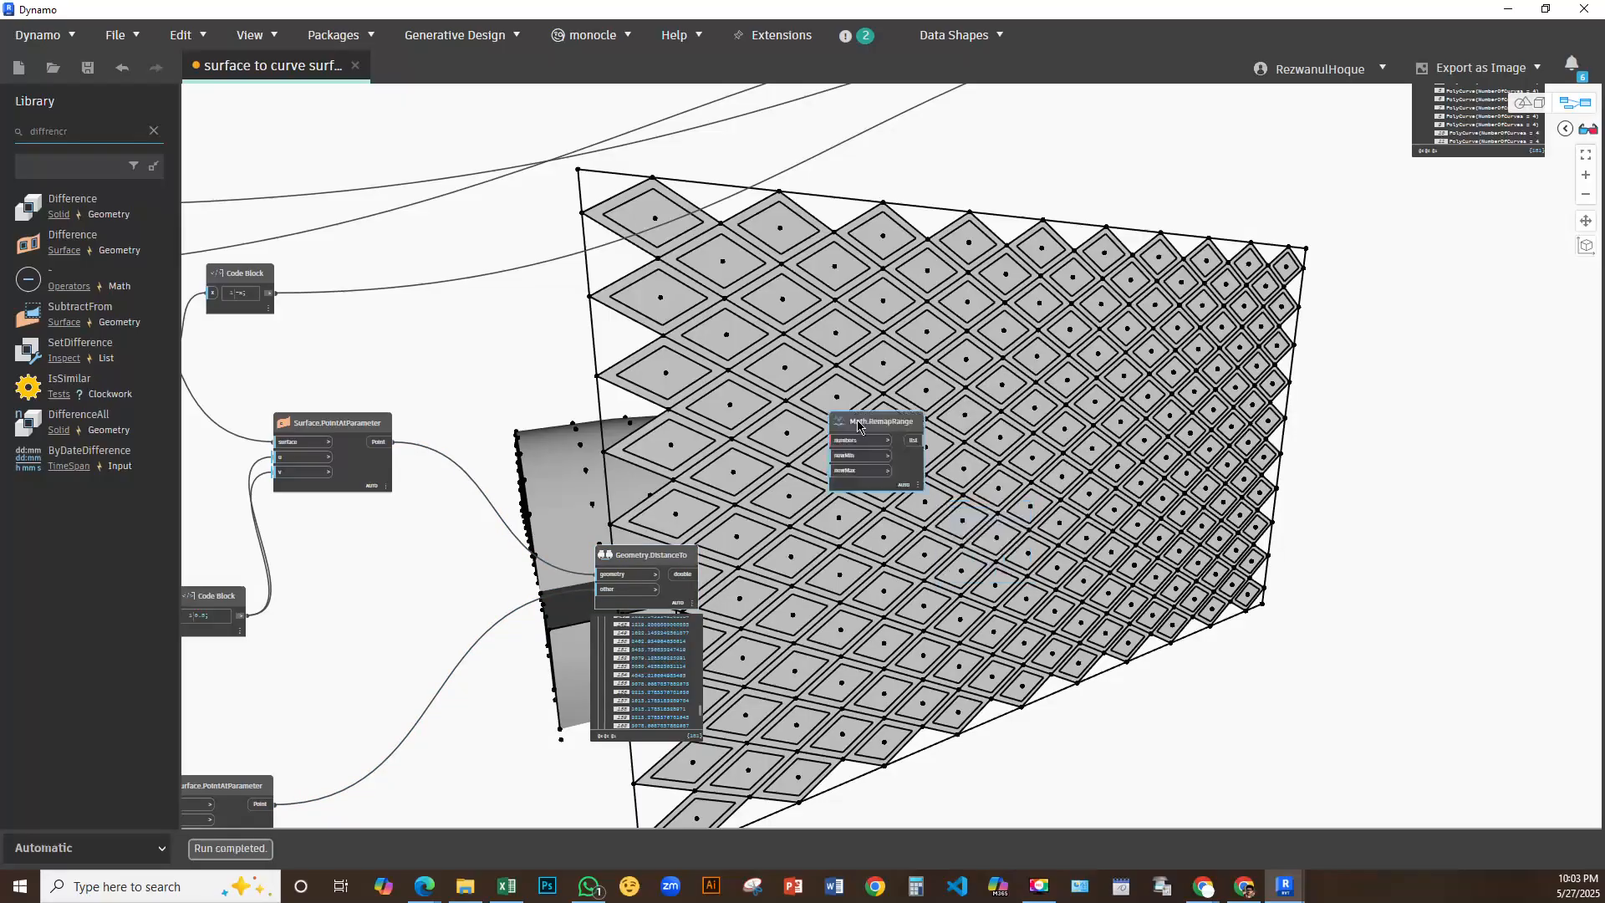
Check the nesting of the Geometry.DistanceTo output list from its first sublist
scroll(690, 540, "up", 3)
right_click(822, 618)
left_click(758, 600)
middle_click_drag(770, 610, 794, 257)
scroll(635, 349, "up", 6)
scroll(637, 354, "up", 20)
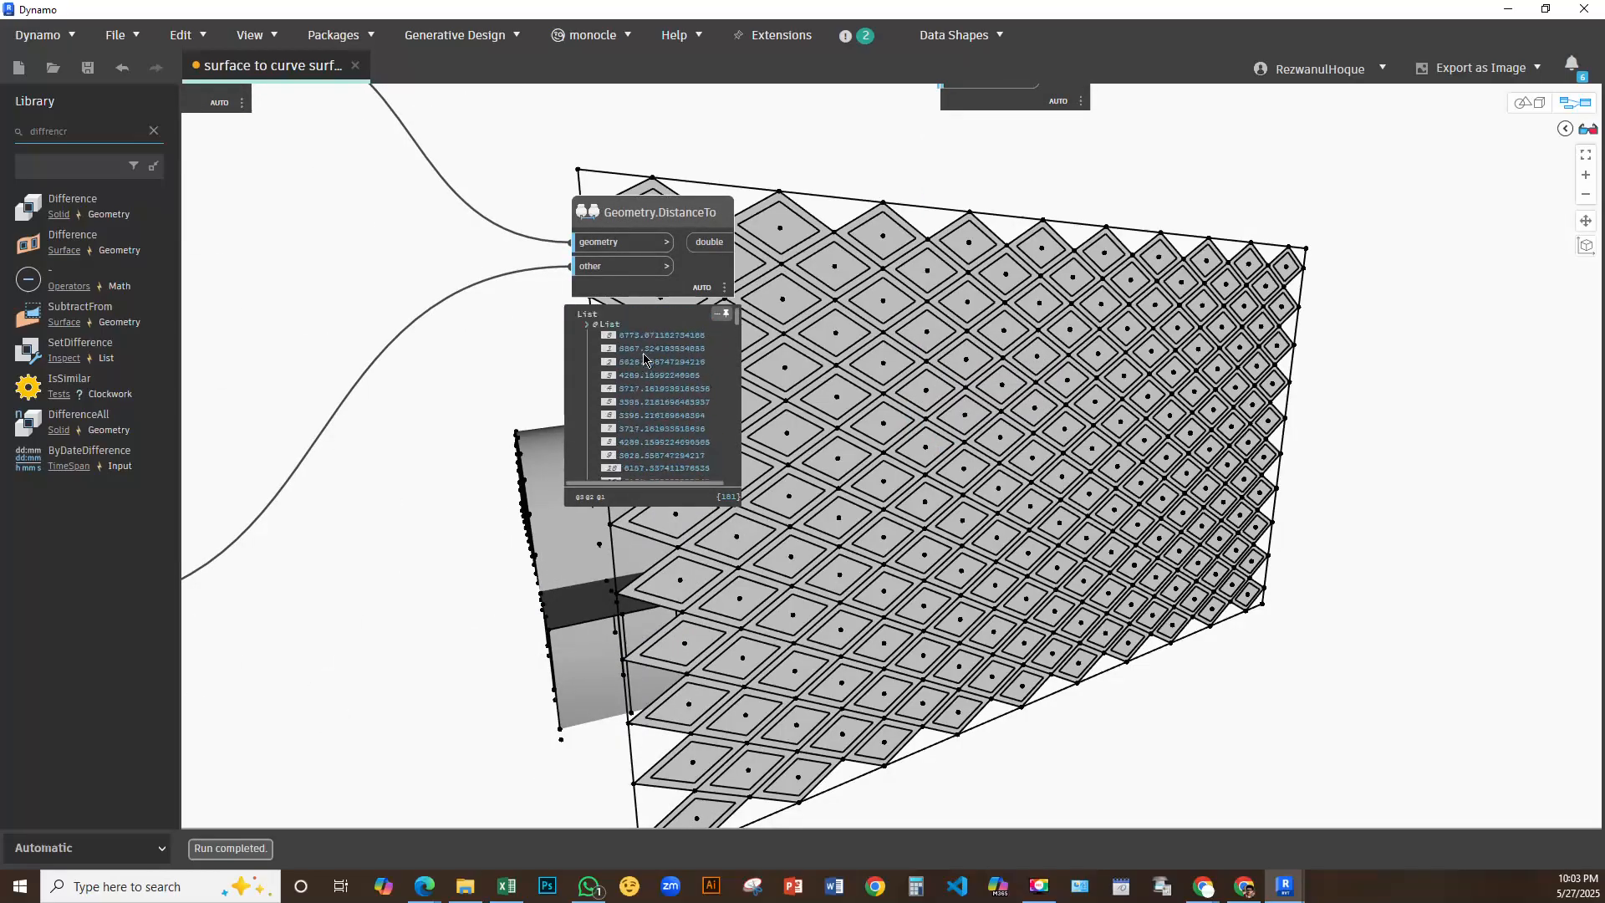
scroll(624, 362, "up", 5)
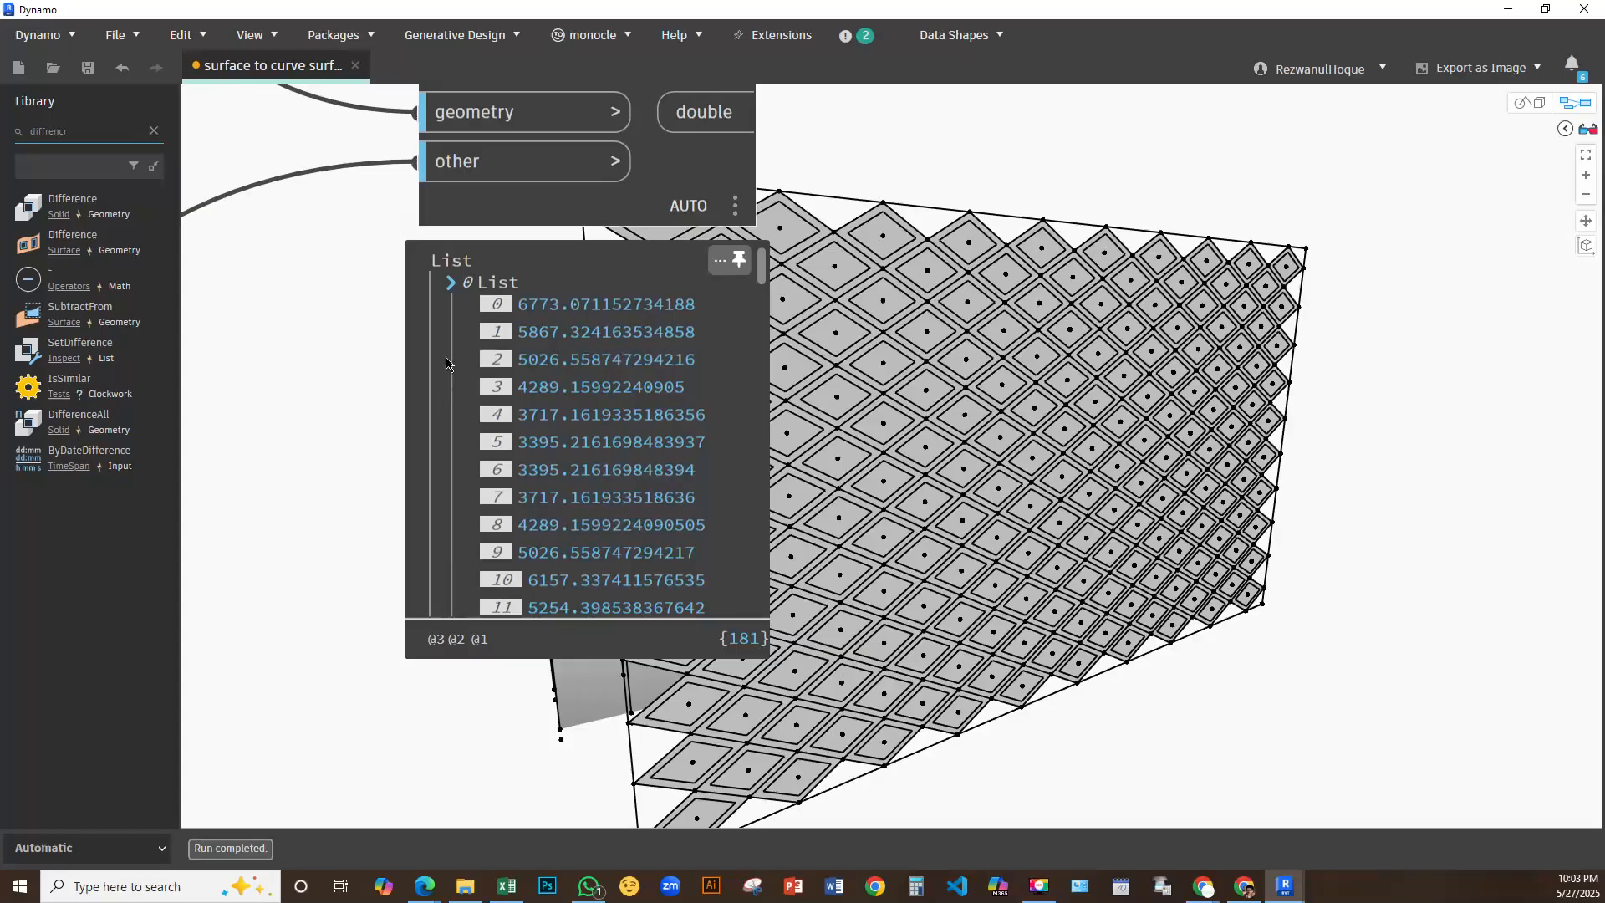
left_click(453, 283)
left_click(453, 284)
scroll(1048, 359, "down", 4)
middle_click_drag(1020, 277, 820, 458)
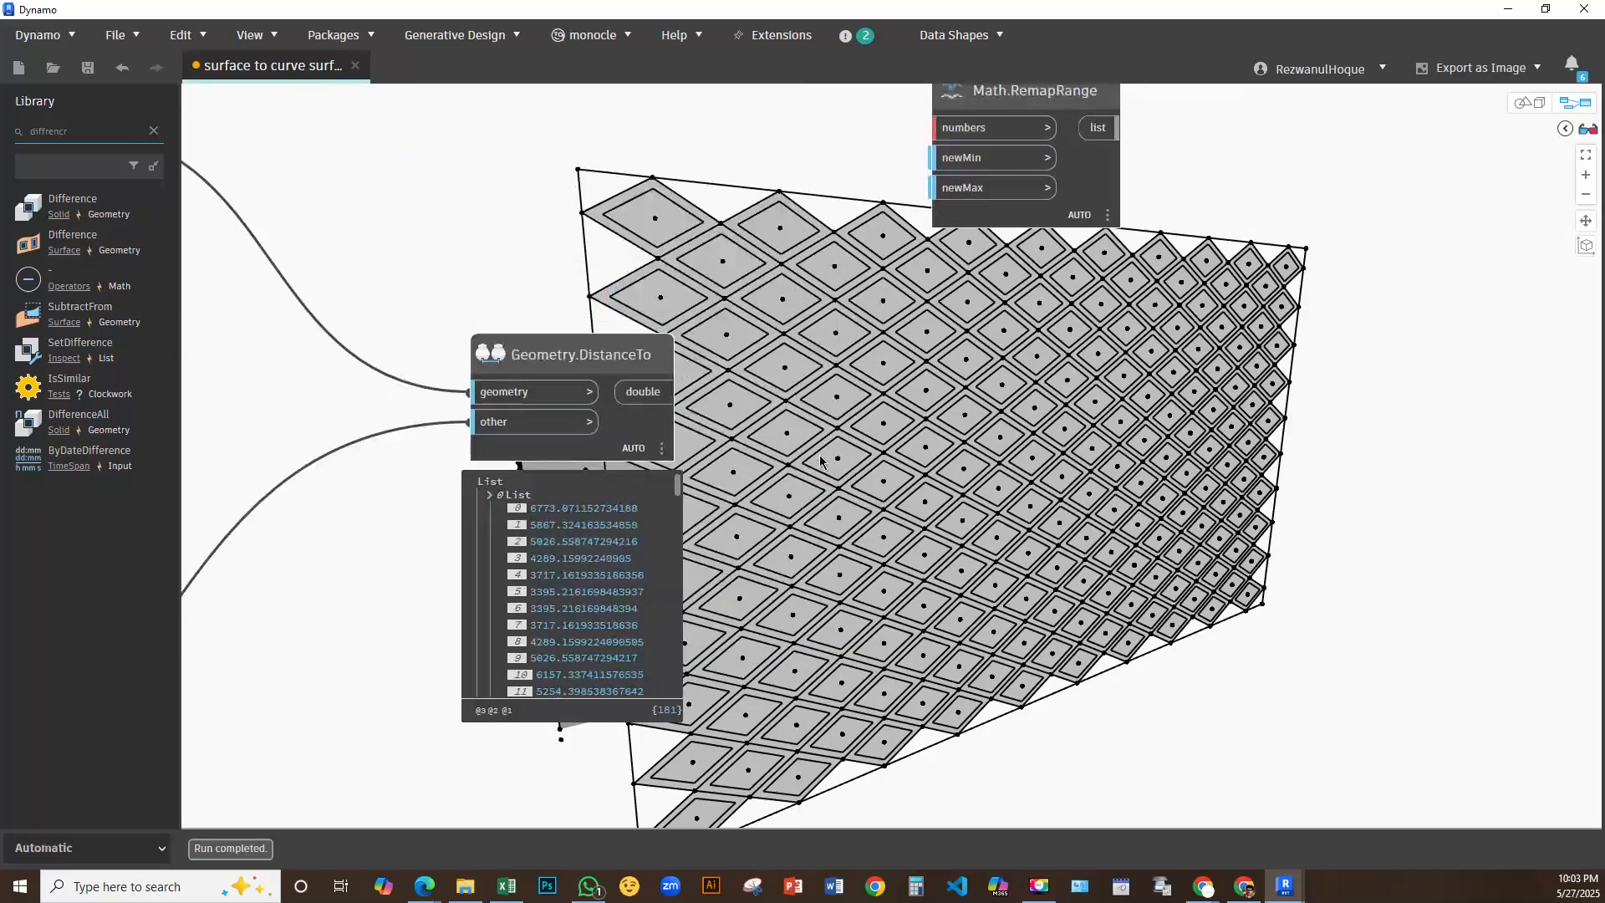
Add a List.Flatten node and wire the Geometry.DistanceTo output through it into the numbers input of Math.RemapRange
double_click(819, 455)
type("flatt")
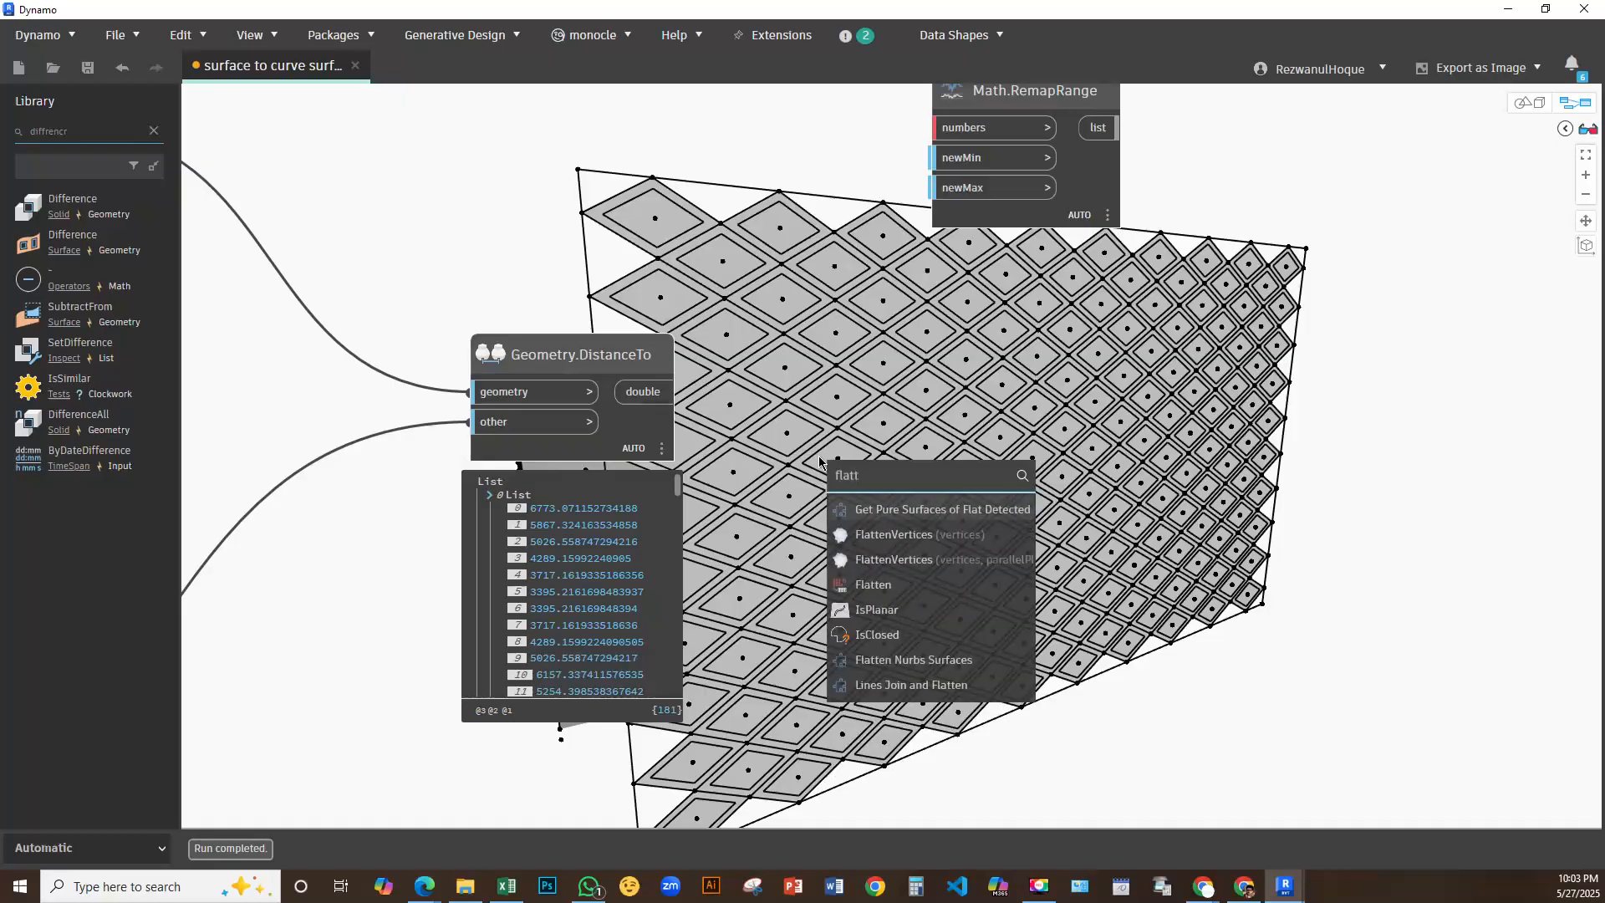
left_click(890, 585)
left_click_drag(654, 400, 771, 351)
left_click(866, 383)
middle_click_drag(966, 126, 857, 360)
left_click(859, 363)
left_click_drag(975, 407, 1139, 311)
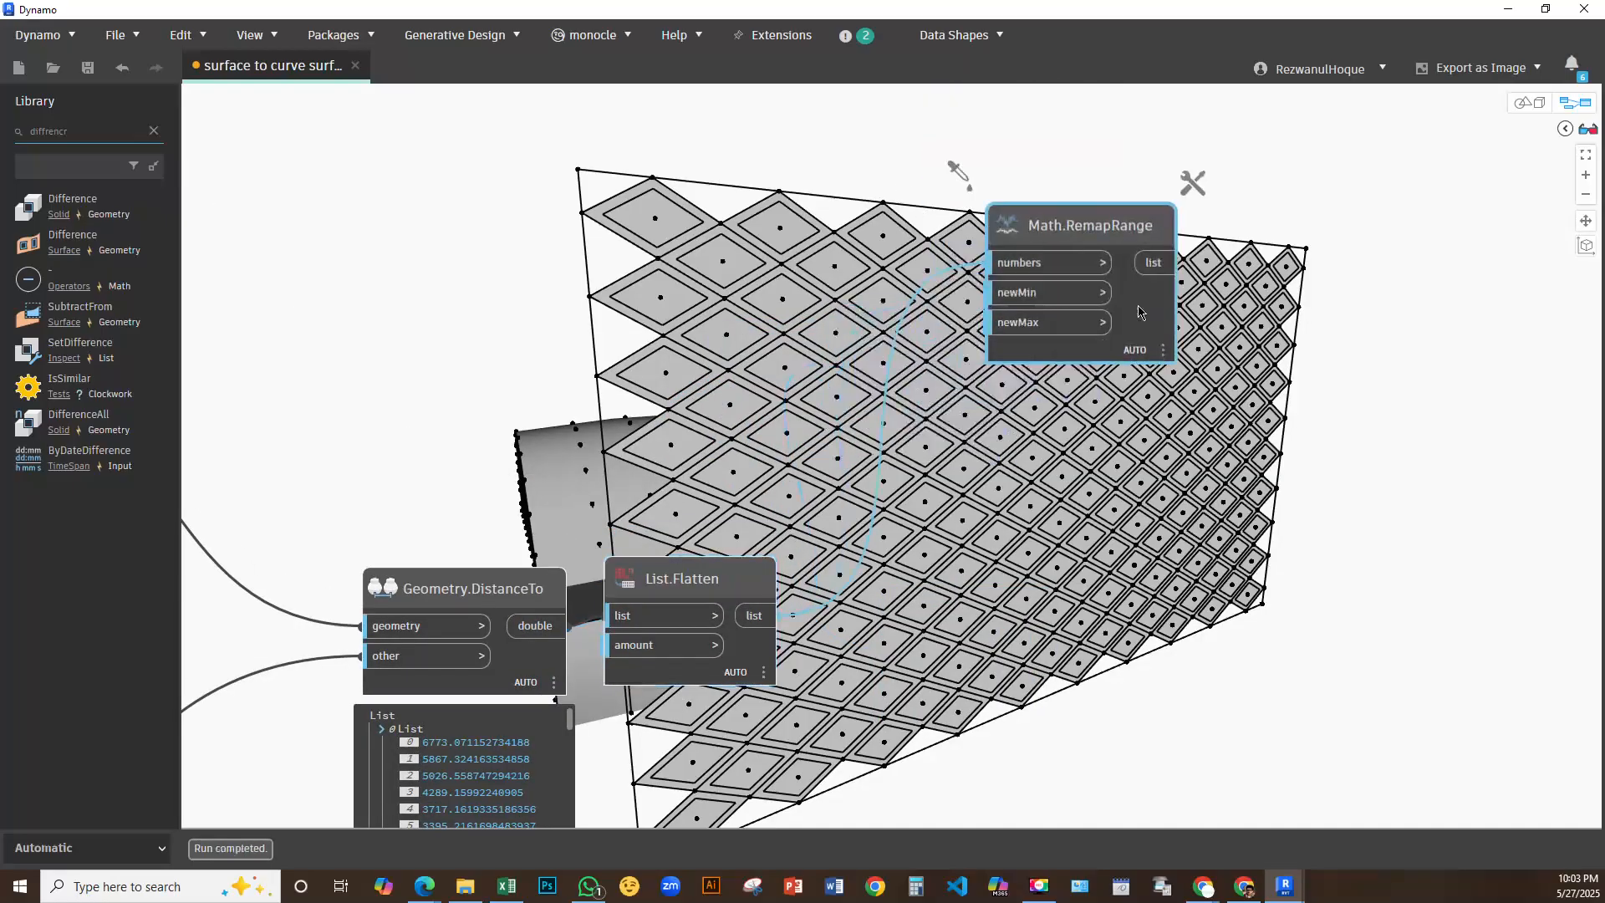
Create a Code Block beside Math.RemapRange with the two lines 0.1; and 0.45;
scroll(1007, 455, "down", 3)
scroll(999, 351, "up", 5)
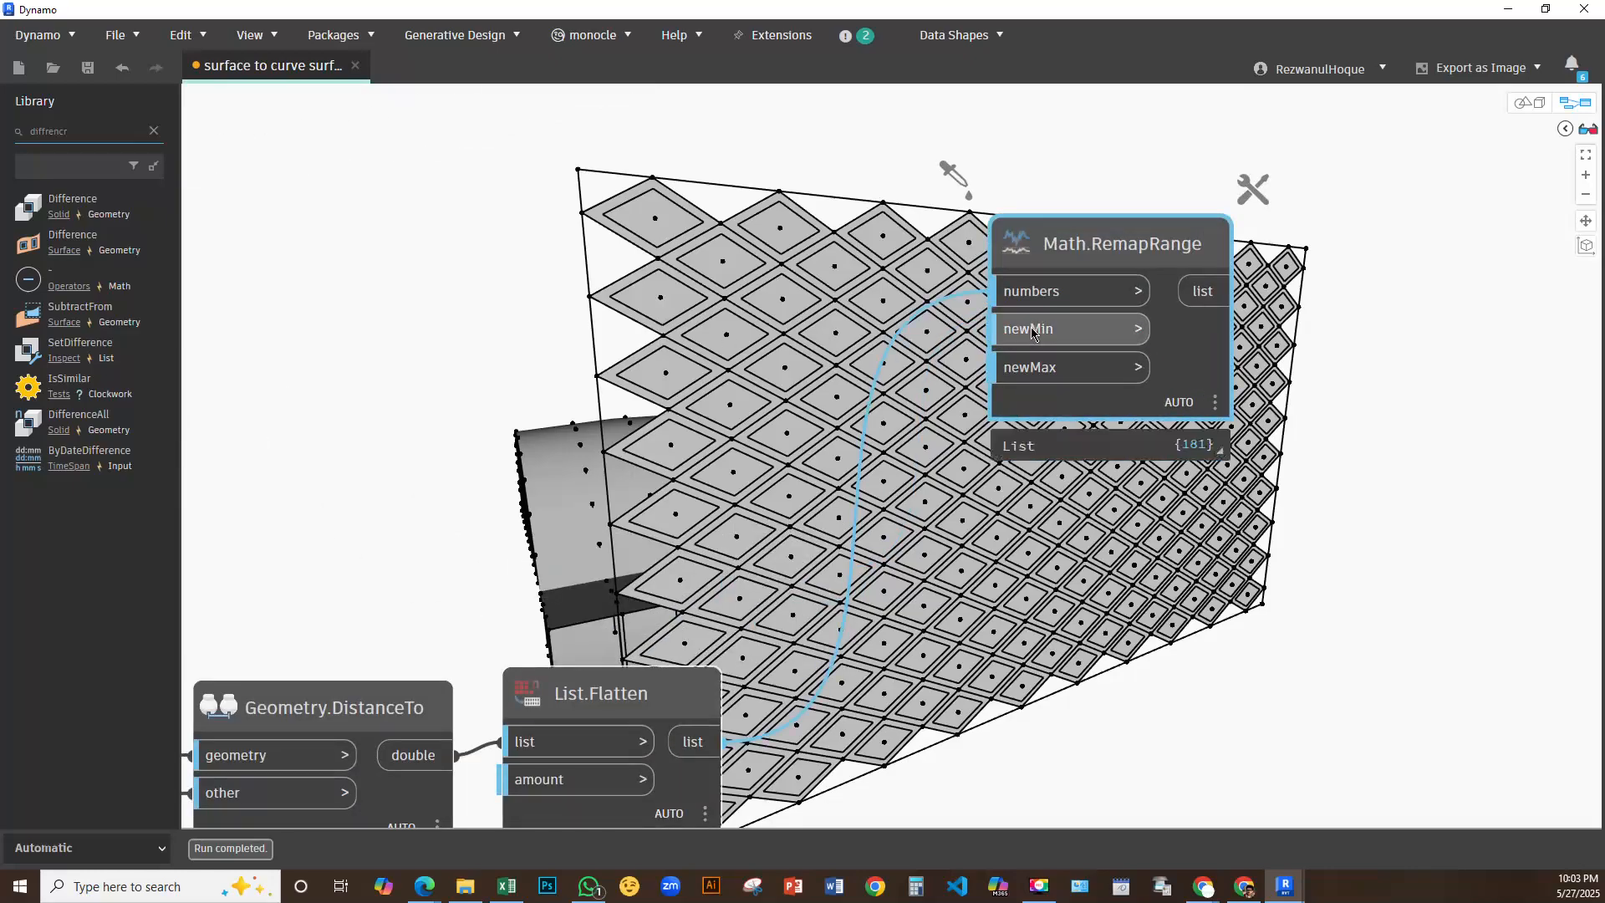
scroll(712, 343, "down", 2)
mouse_move(712, 342)
middle_mouse_down()
mouse_move(886, 581)
mouse_move(719, 371)
middle_mouse_up()
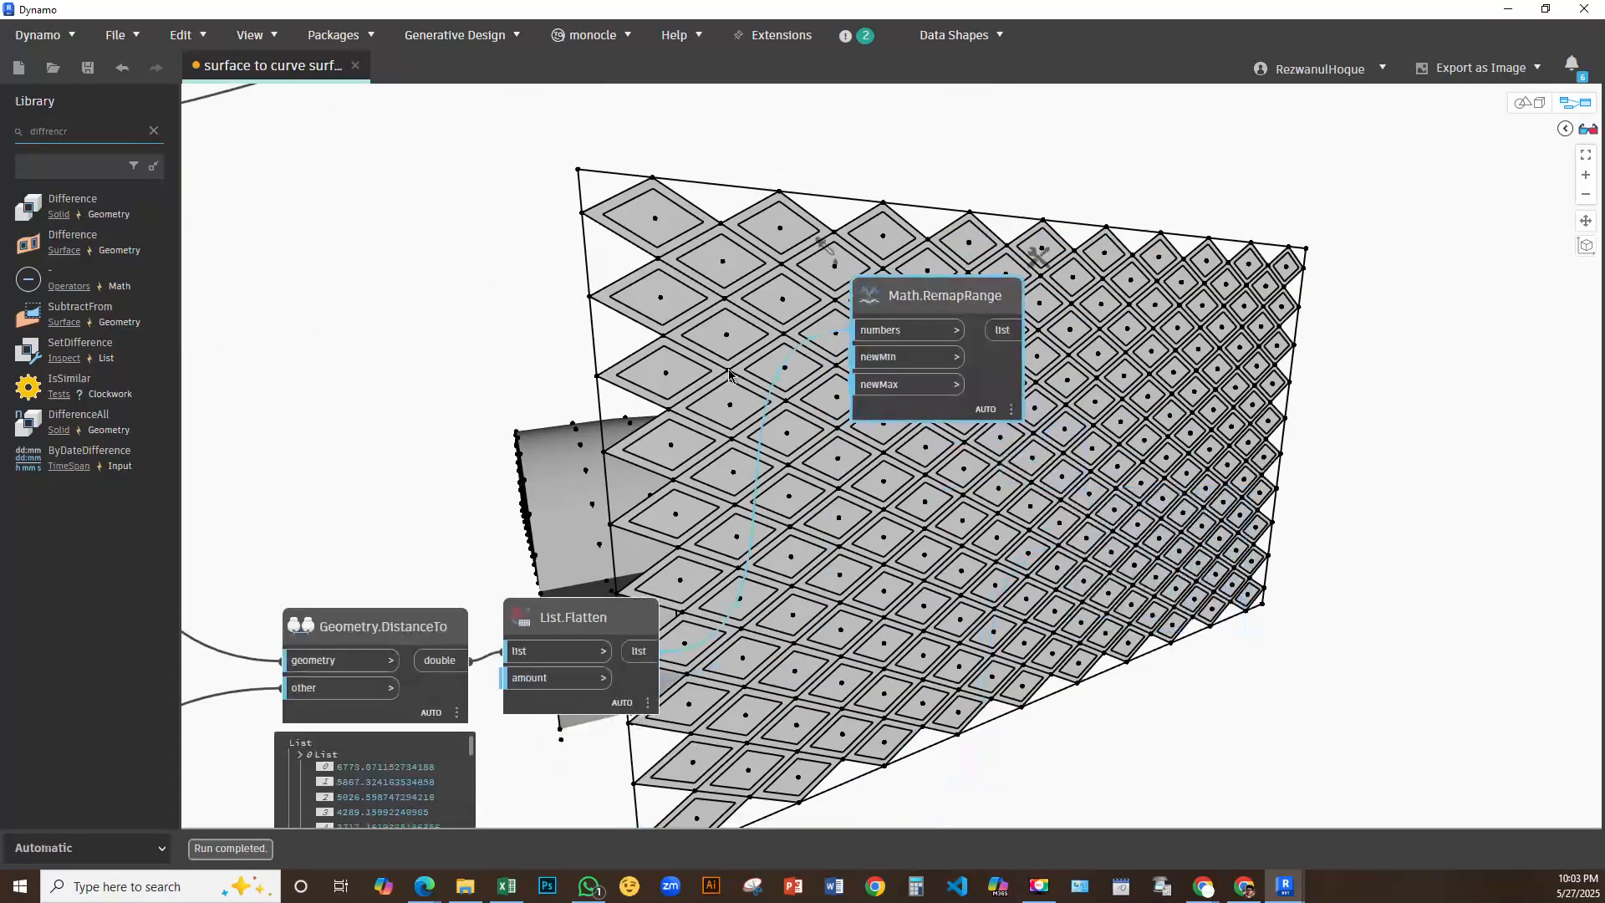
scroll(719, 371, "up", 3)
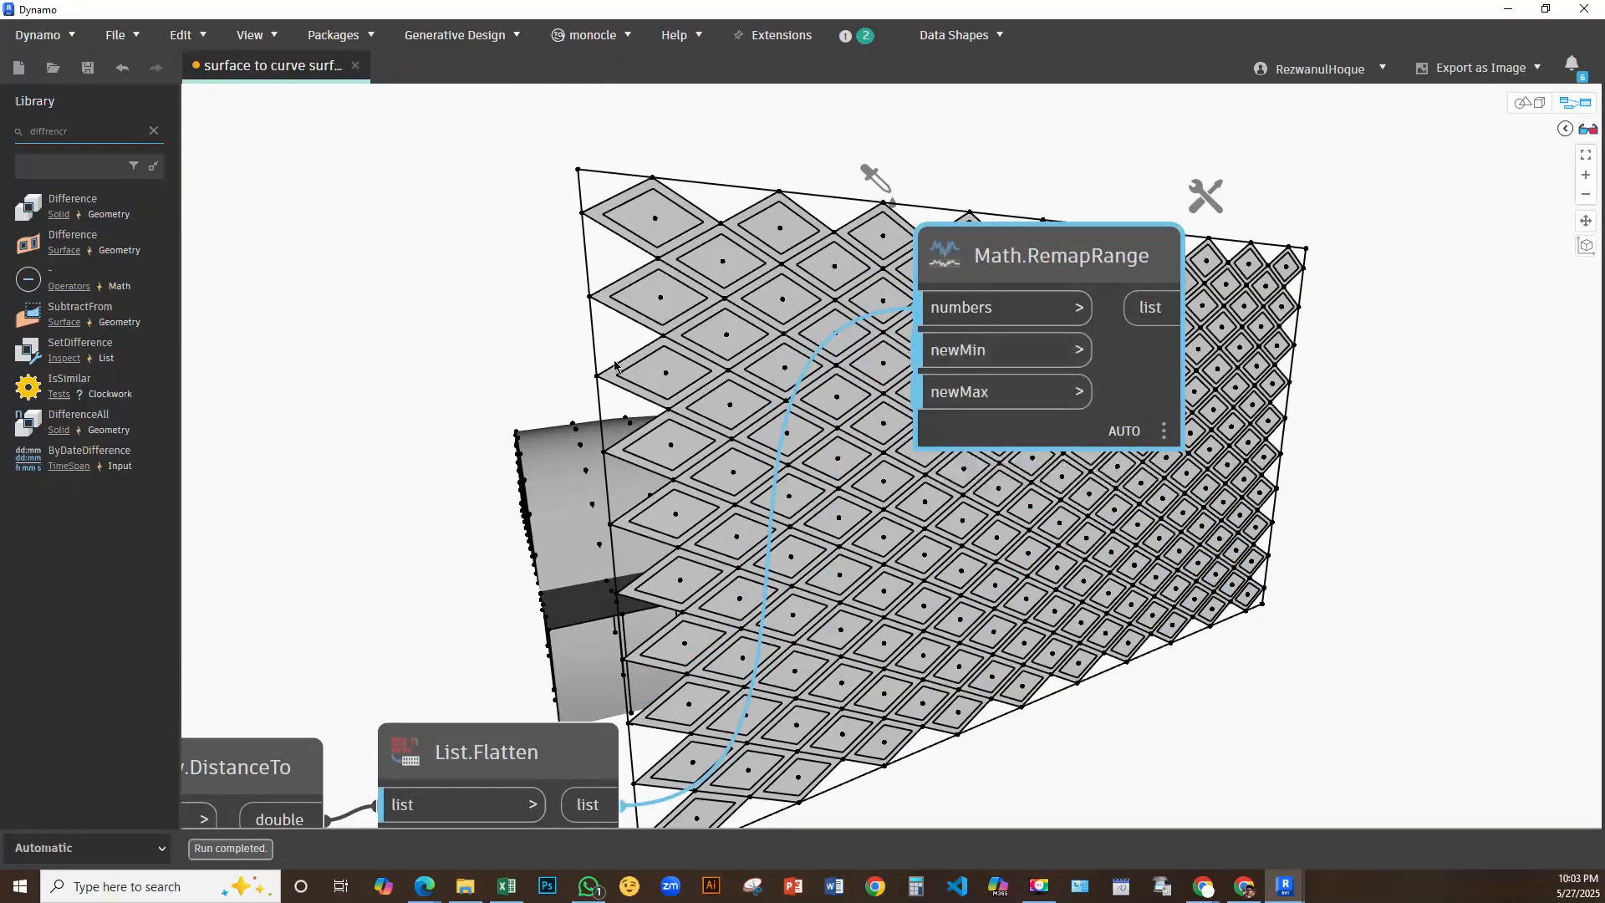
double_click(640, 387)
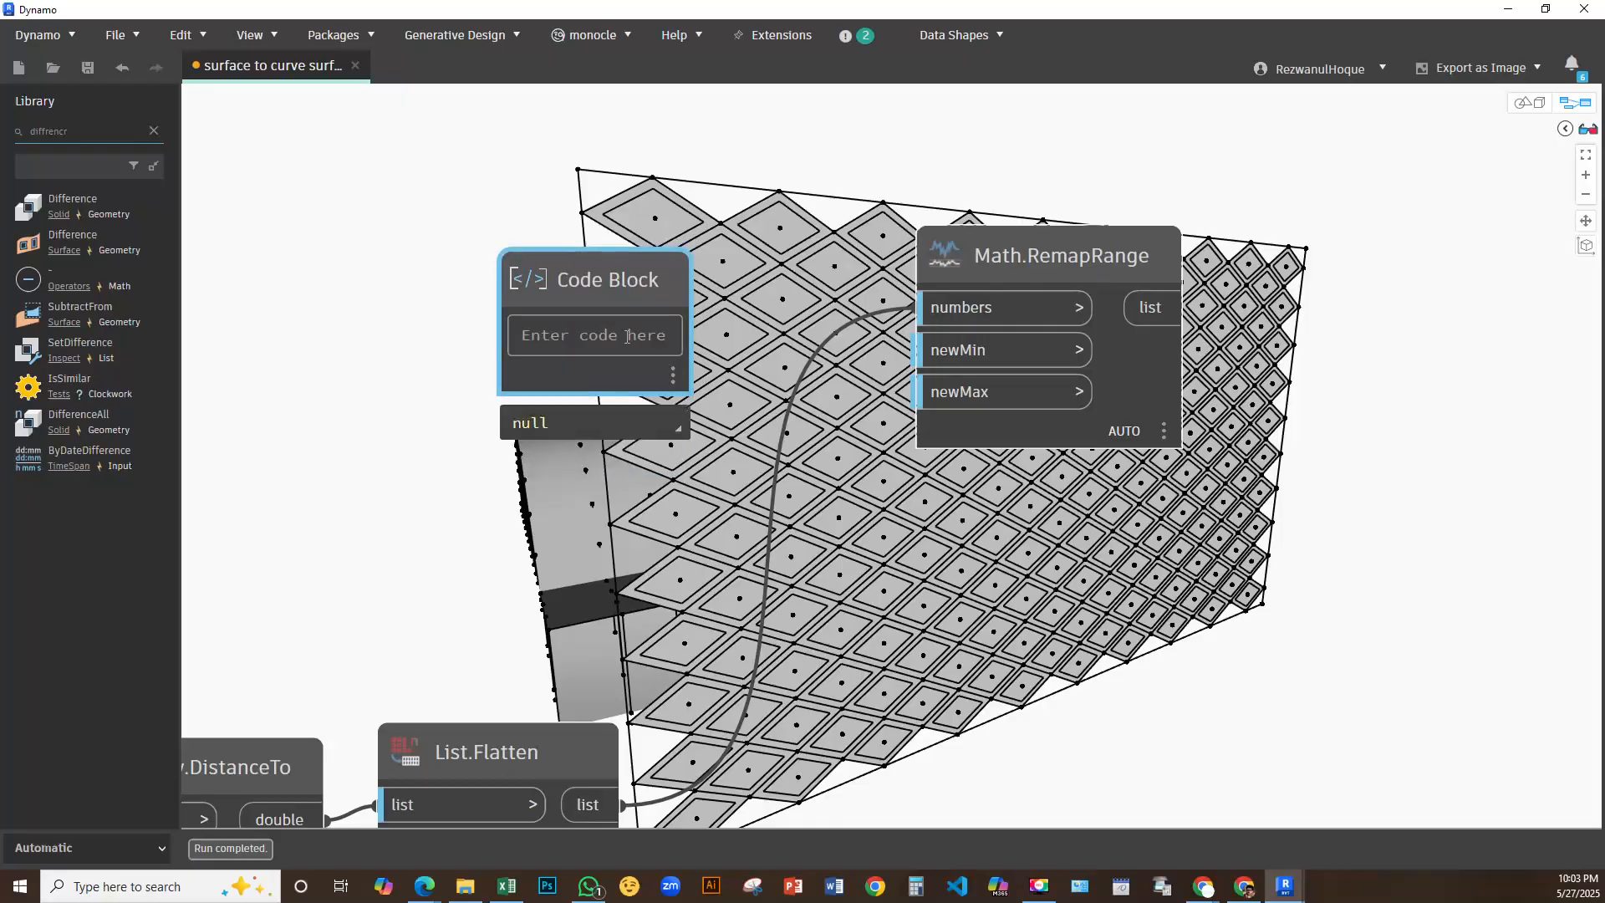
type("0")
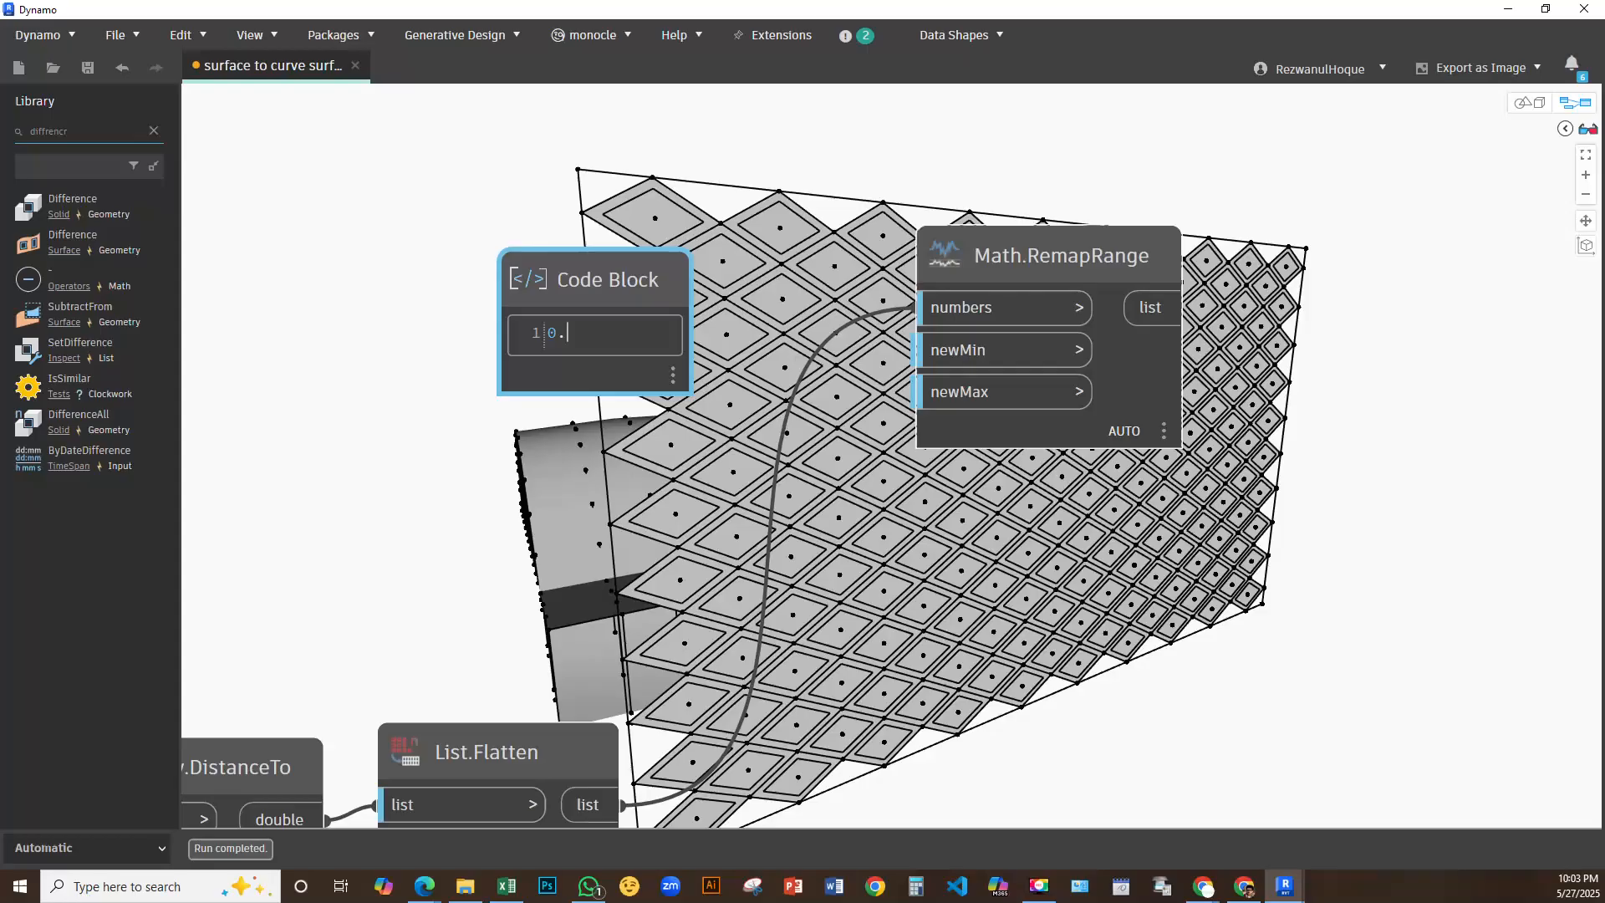
type(".1")
key("Return")
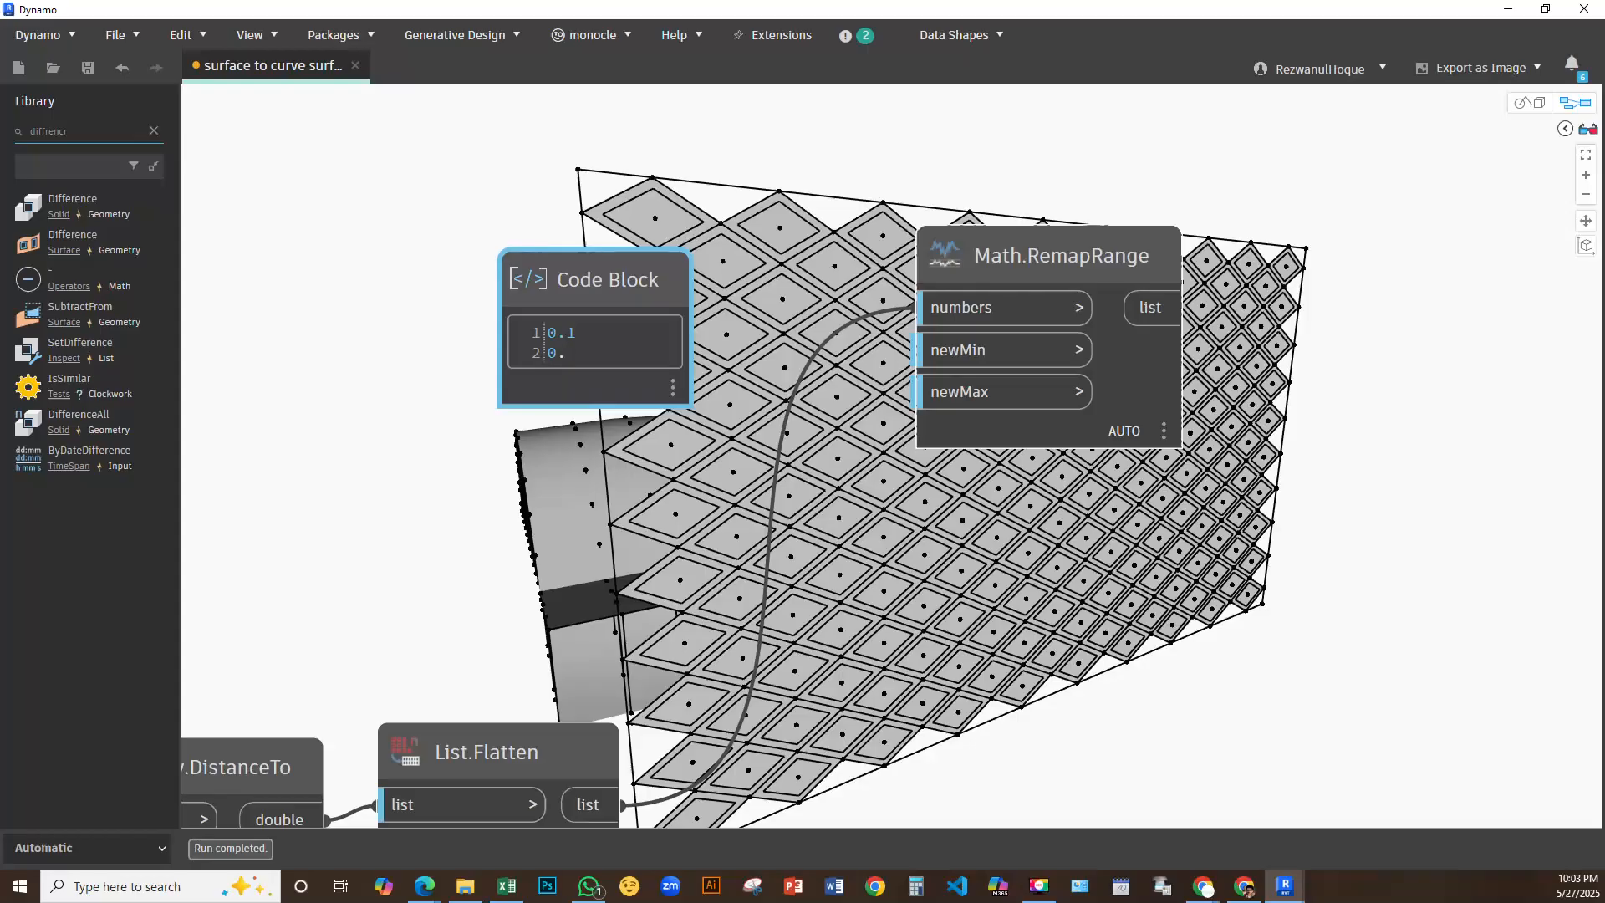
left_click(682, 407)
left_click(589, 336)
type(";")
left_click(740, 320)
Connect the 0.1 output to newMin and the 0.45 output to newMax of Math.RemapRange, and review its remapped list
left_click_drag(676, 333, 925, 360)
left_click_drag(676, 352, 917, 391)
left_click(1158, 479)
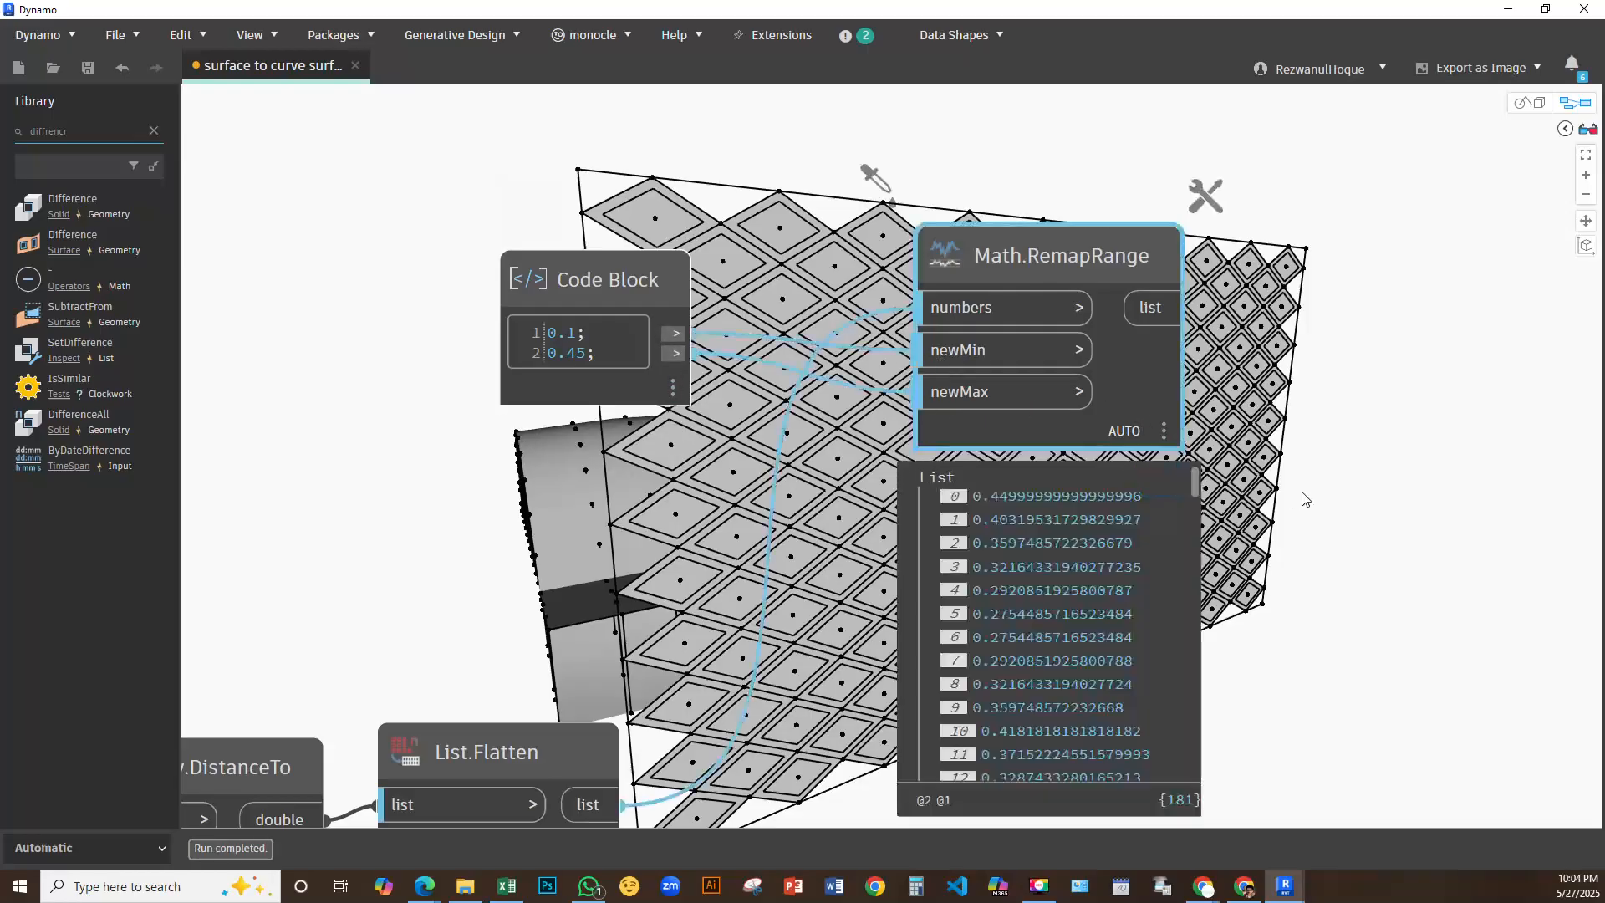
middle_click_drag(1304, 499, 1131, 381)
mouse_move(407, 211)
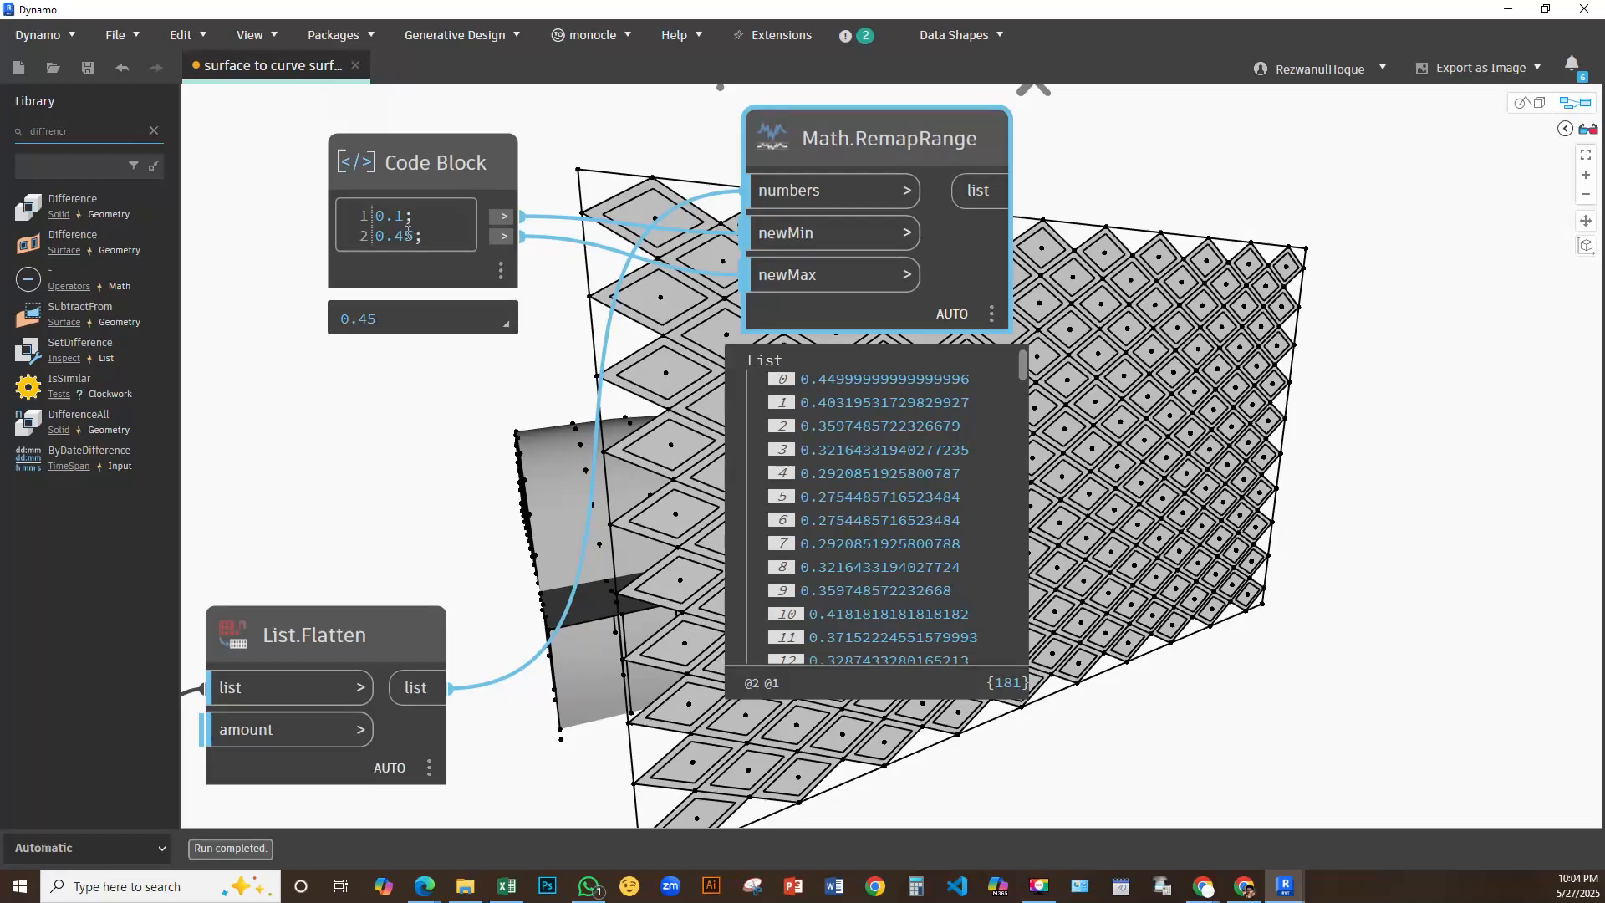
scroll(881, 490, "down", 15)
scroll(885, 502, "down", 20)
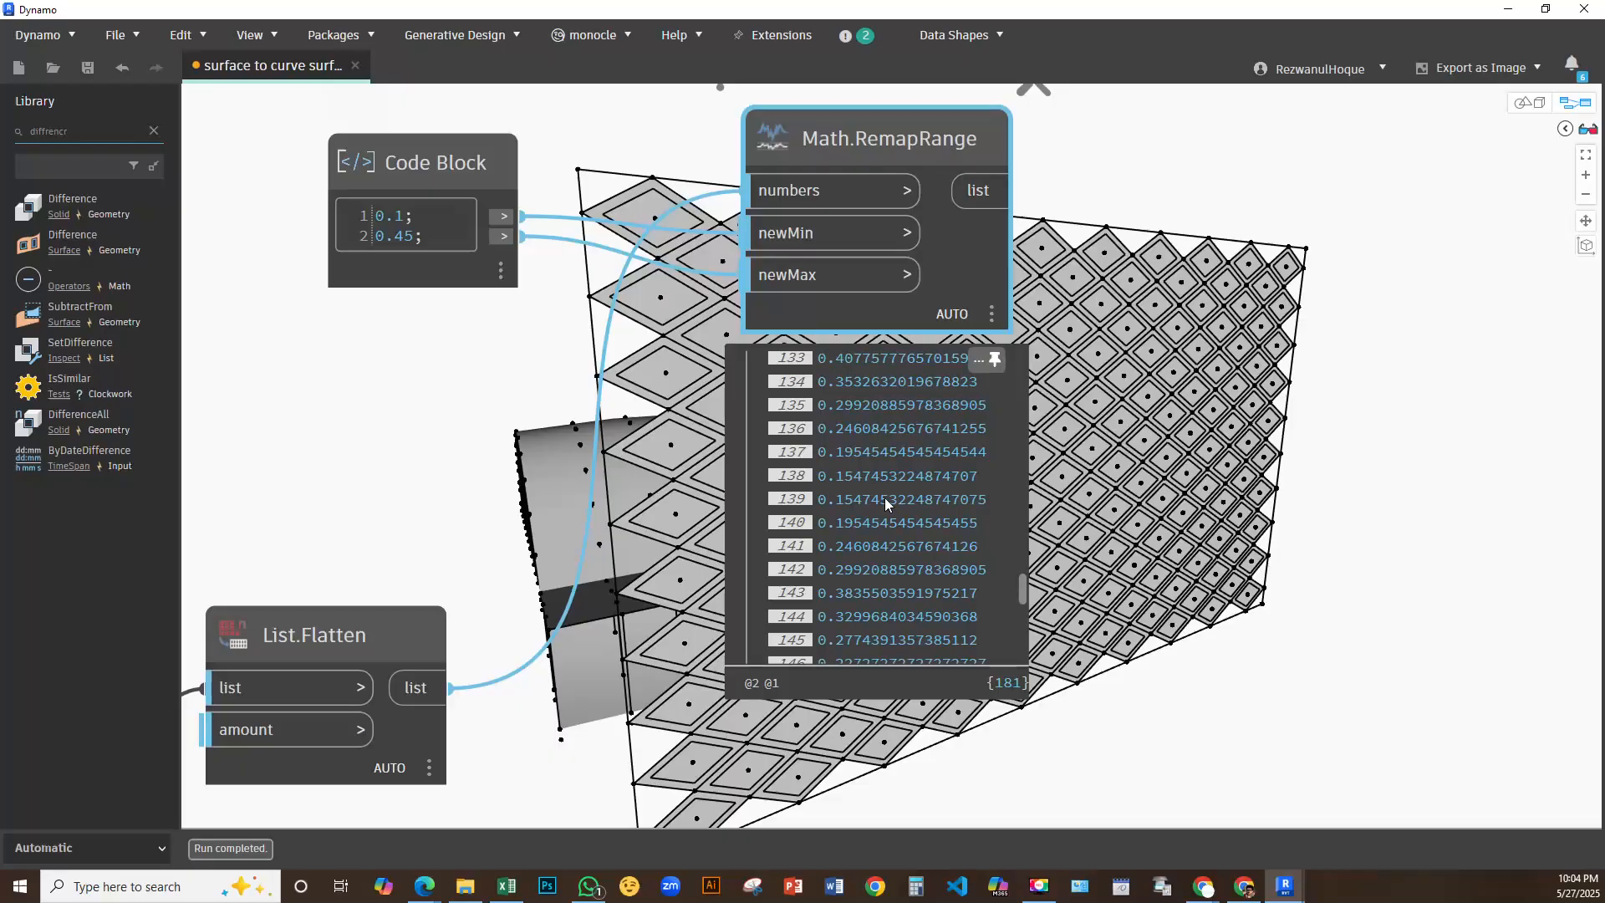
Review the distance chain around Math.RemapRange and find the signedDistance input of Curve.OffsetMany that controls the panel offset
scroll(1135, 428, "down", 2)
middle_click_drag(1133, 424, 1022, 579)
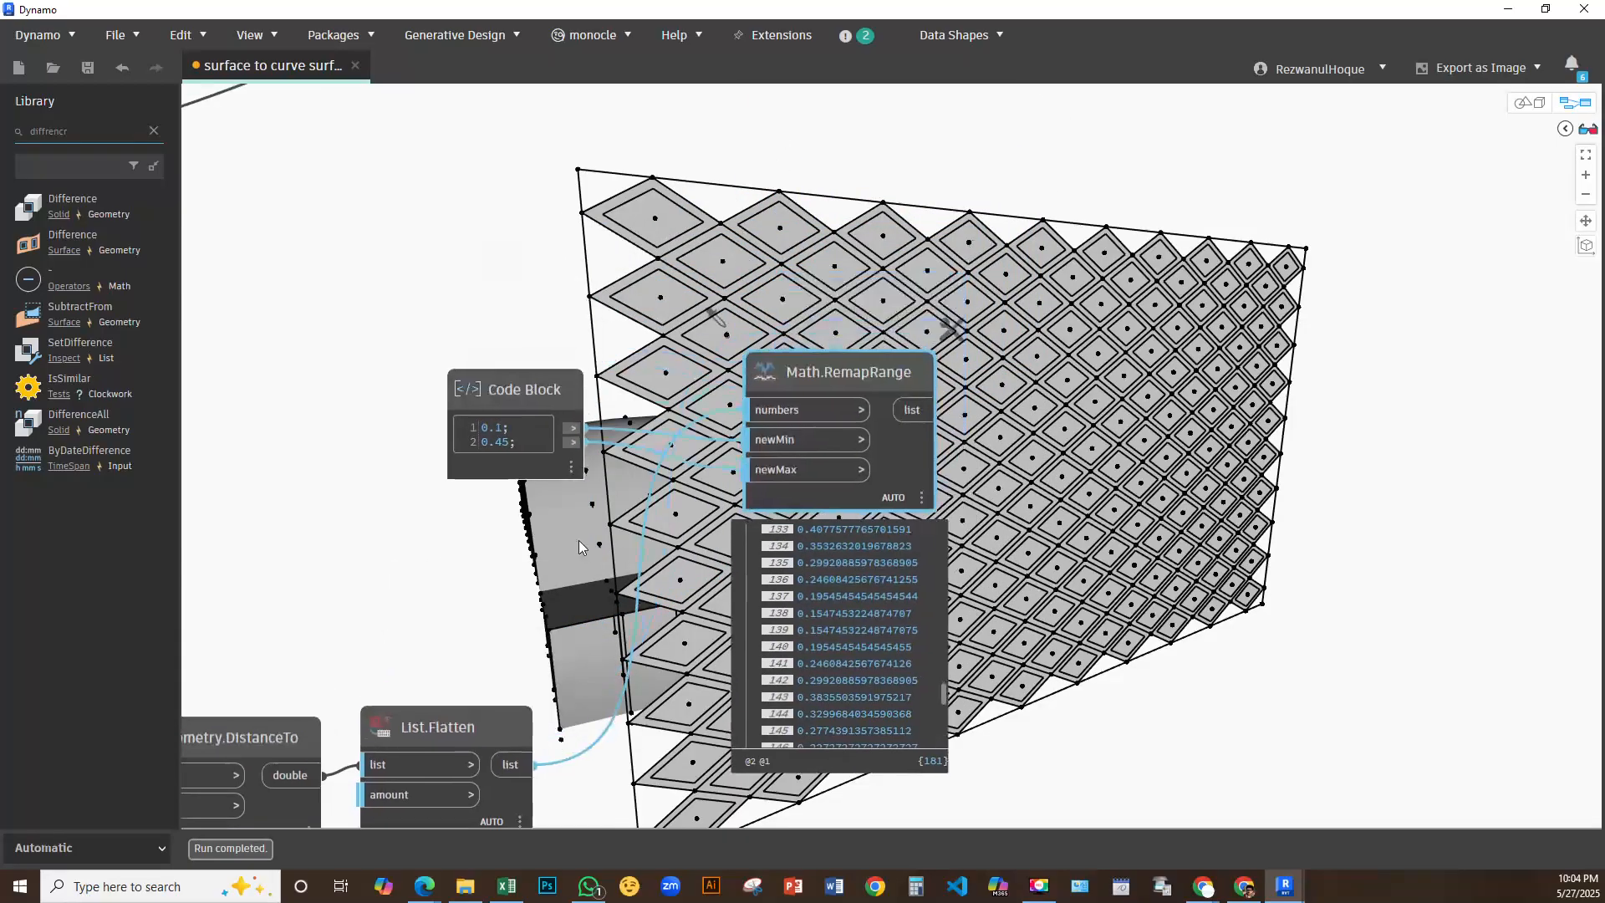
scroll(581, 541, "up", 3)
middle_click_drag(559, 585, 772, 253)
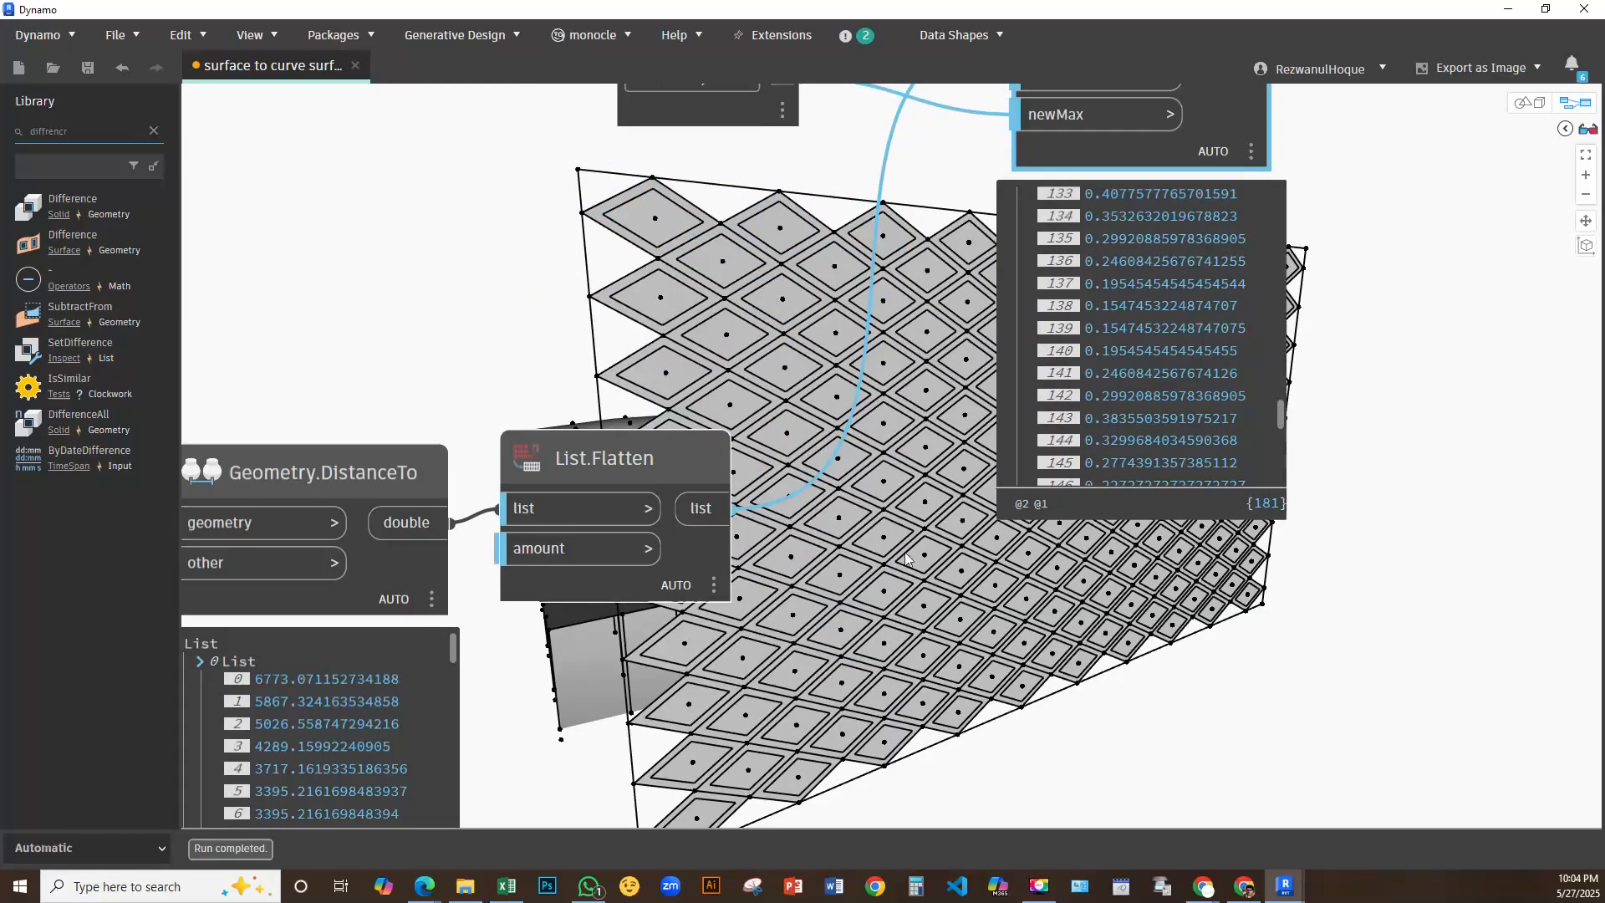
middle_click_drag(972, 424, 591, 702)
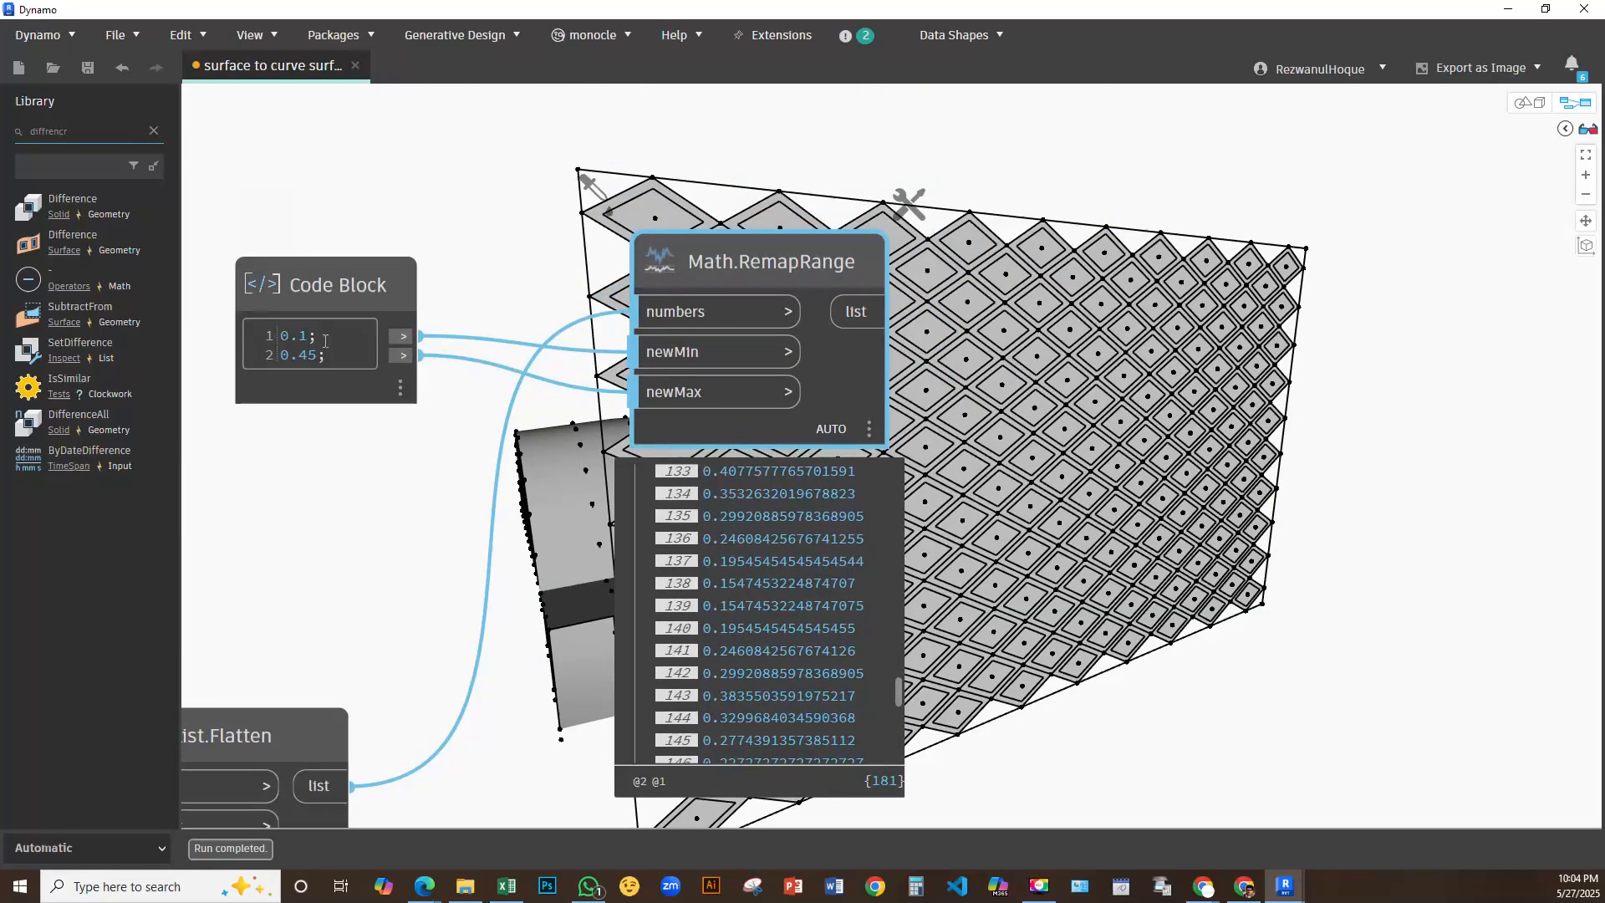
middle_click_drag(525, 464, 625, 746)
middle_click_drag(562, 149, 728, 446)
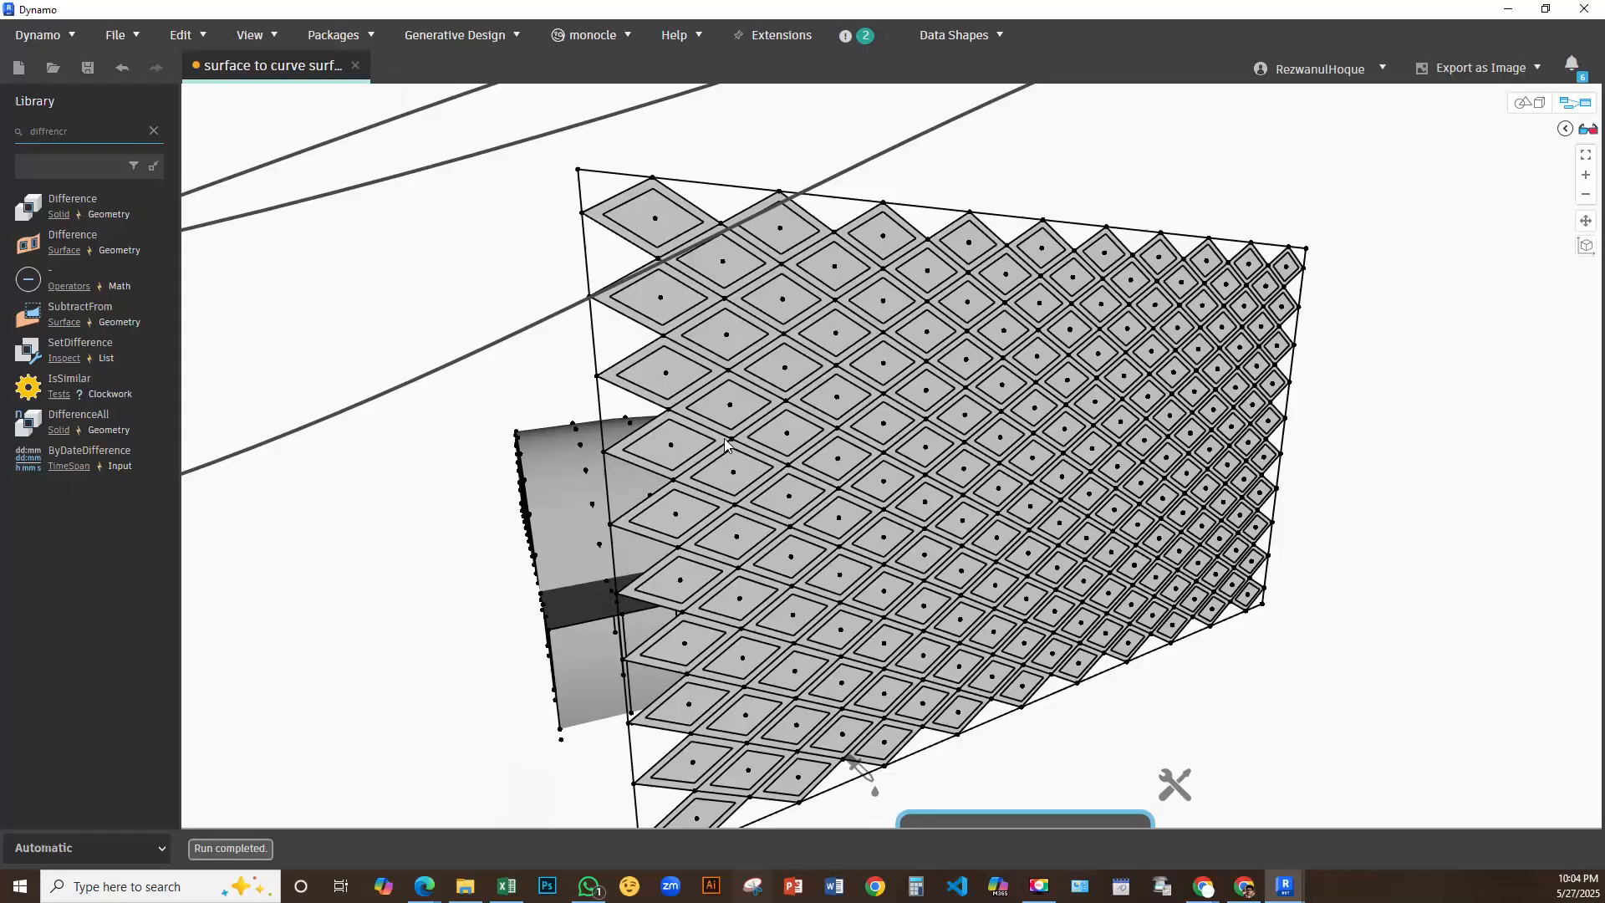
scroll(728, 447, "down", 4)
middle_click_drag(1321, 269, 800, 512)
scroll(964, 405, "up", 5)
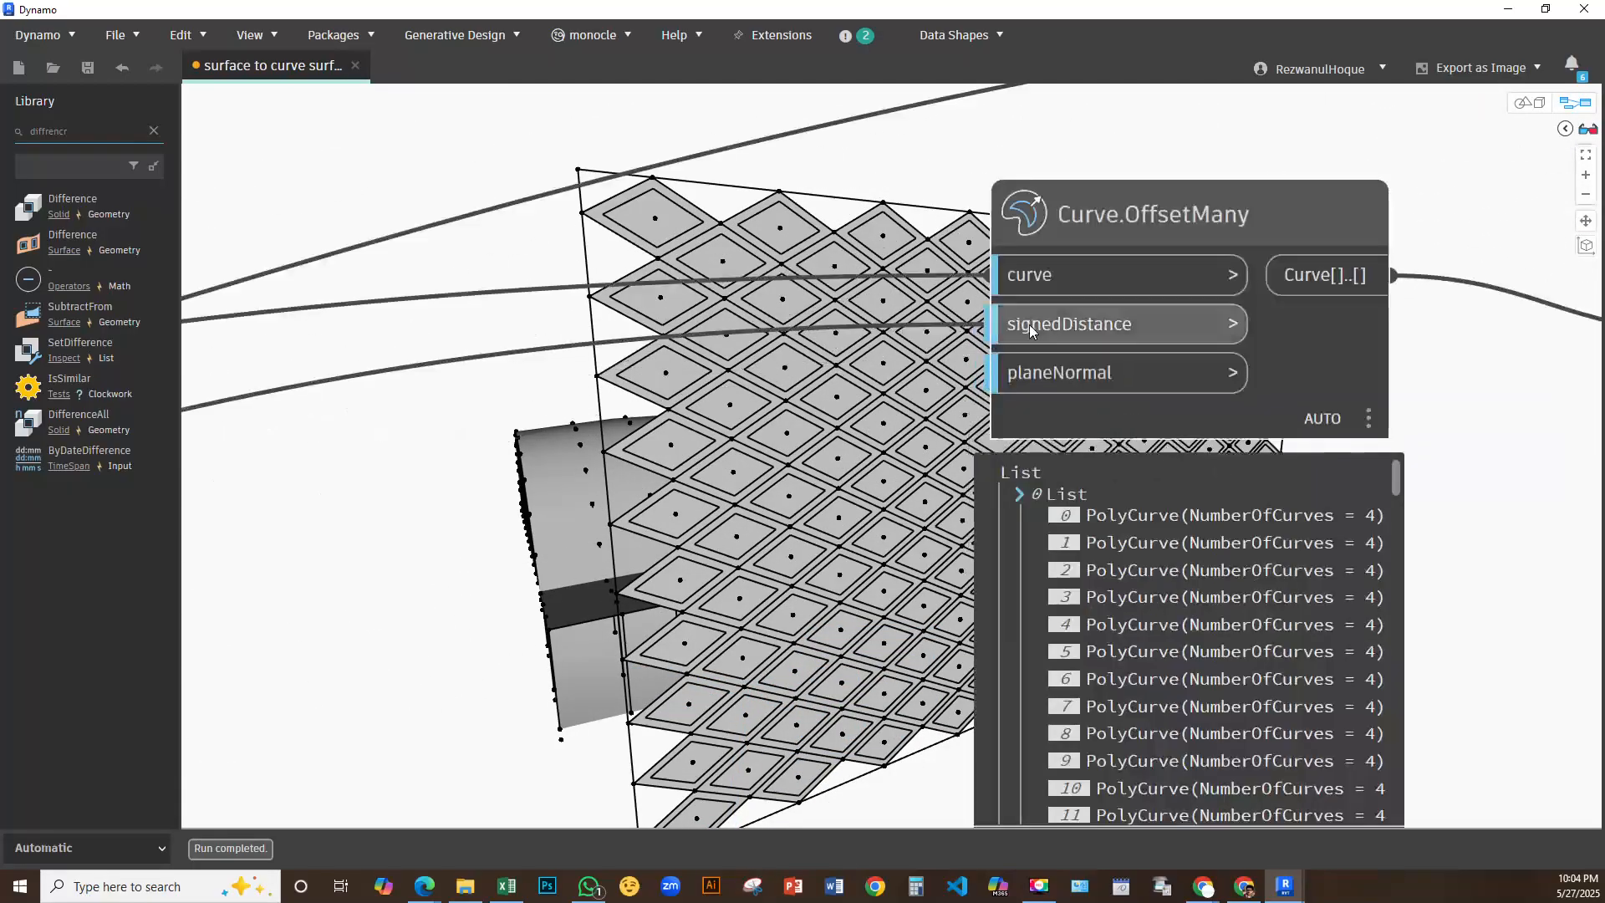
Lower the Number Slider driving the panel offset distance to 64.8 and then to about 45.1
scroll(933, 403, "down", 6)
middle_click_drag(770, 444, 1594, 108)
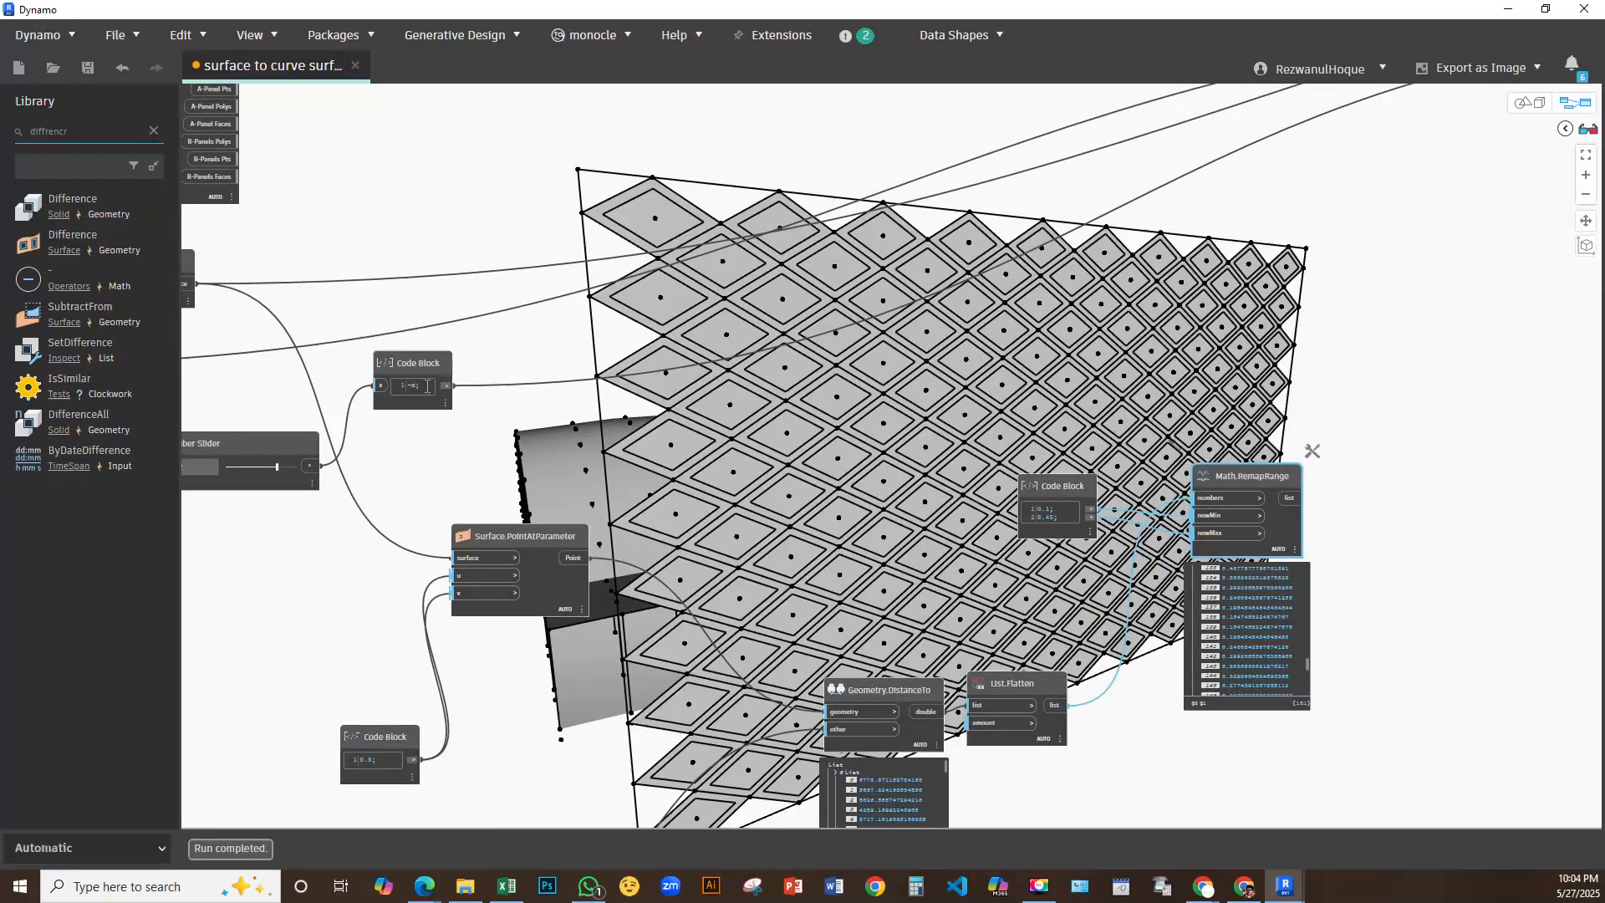
scroll(427, 386, "up", 4)
middle_click_drag(427, 386, 1138, 186)
scroll(744, 353, "up", 2)
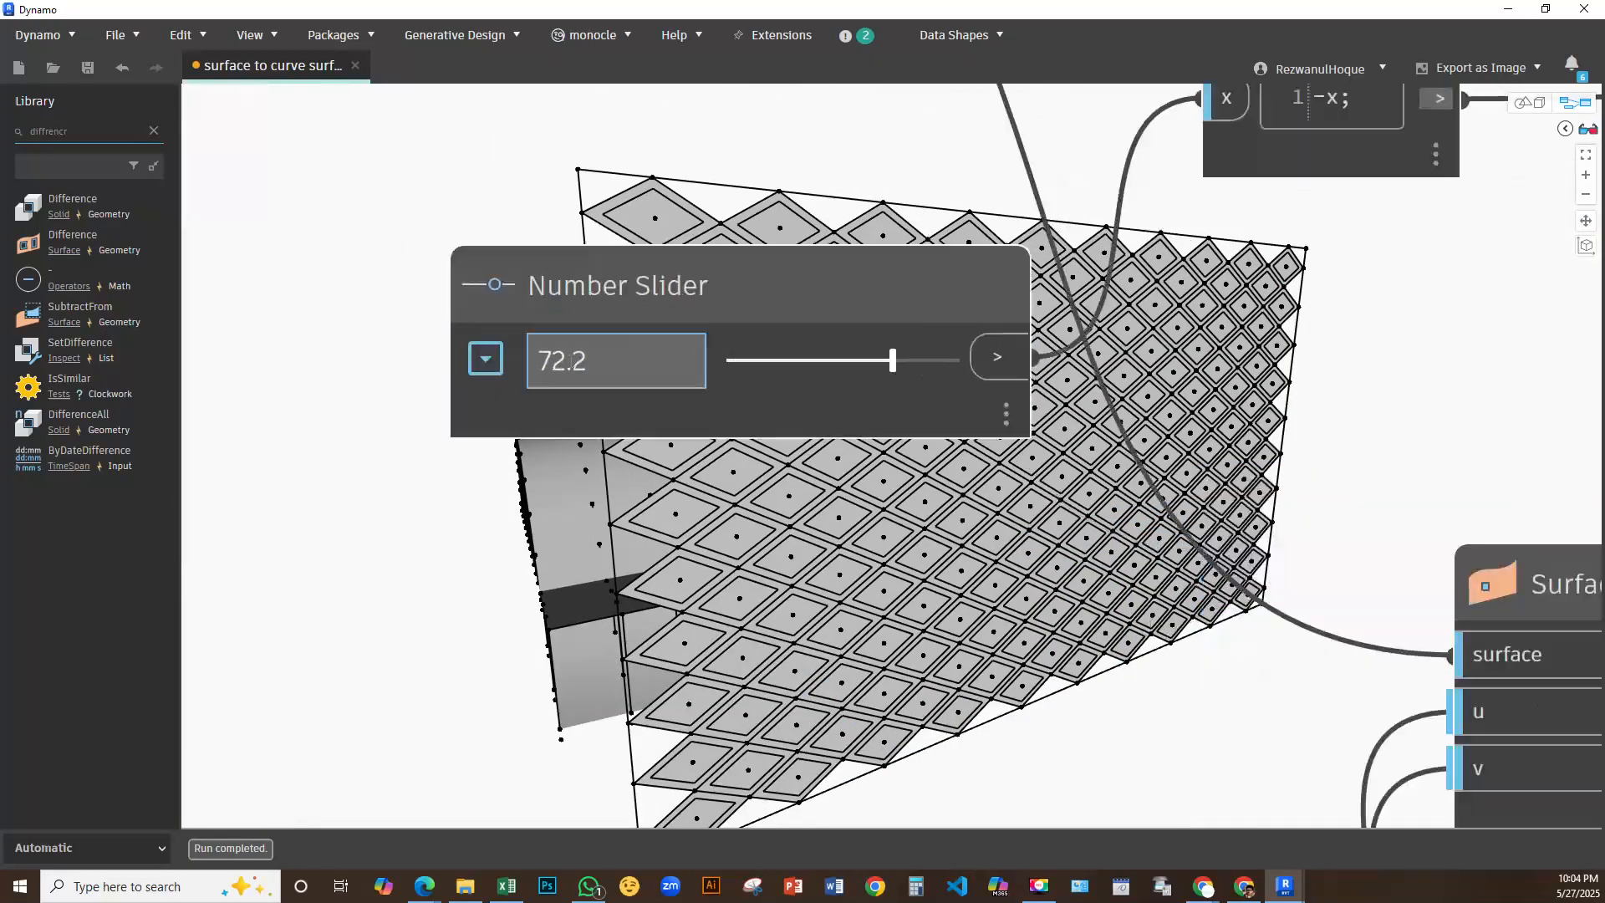
scroll(855, 555, "down", 1)
middle_click_drag(856, 556, 738, 425)
left_click_drag(770, 261, 753, 259)
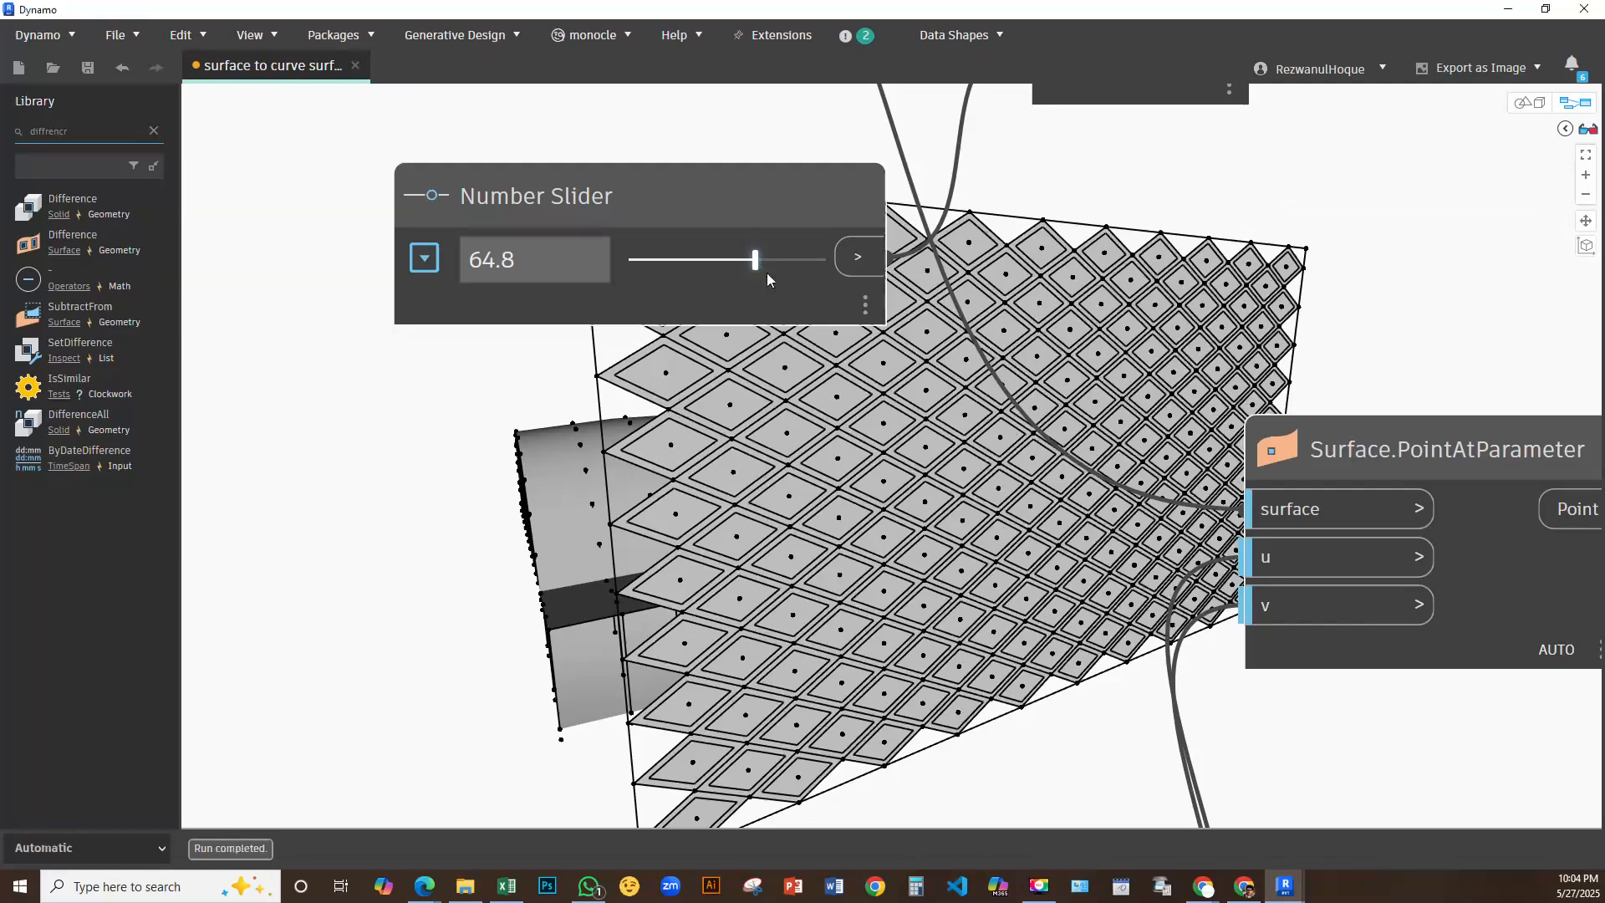
left_click_drag(767, 279, 732, 263)
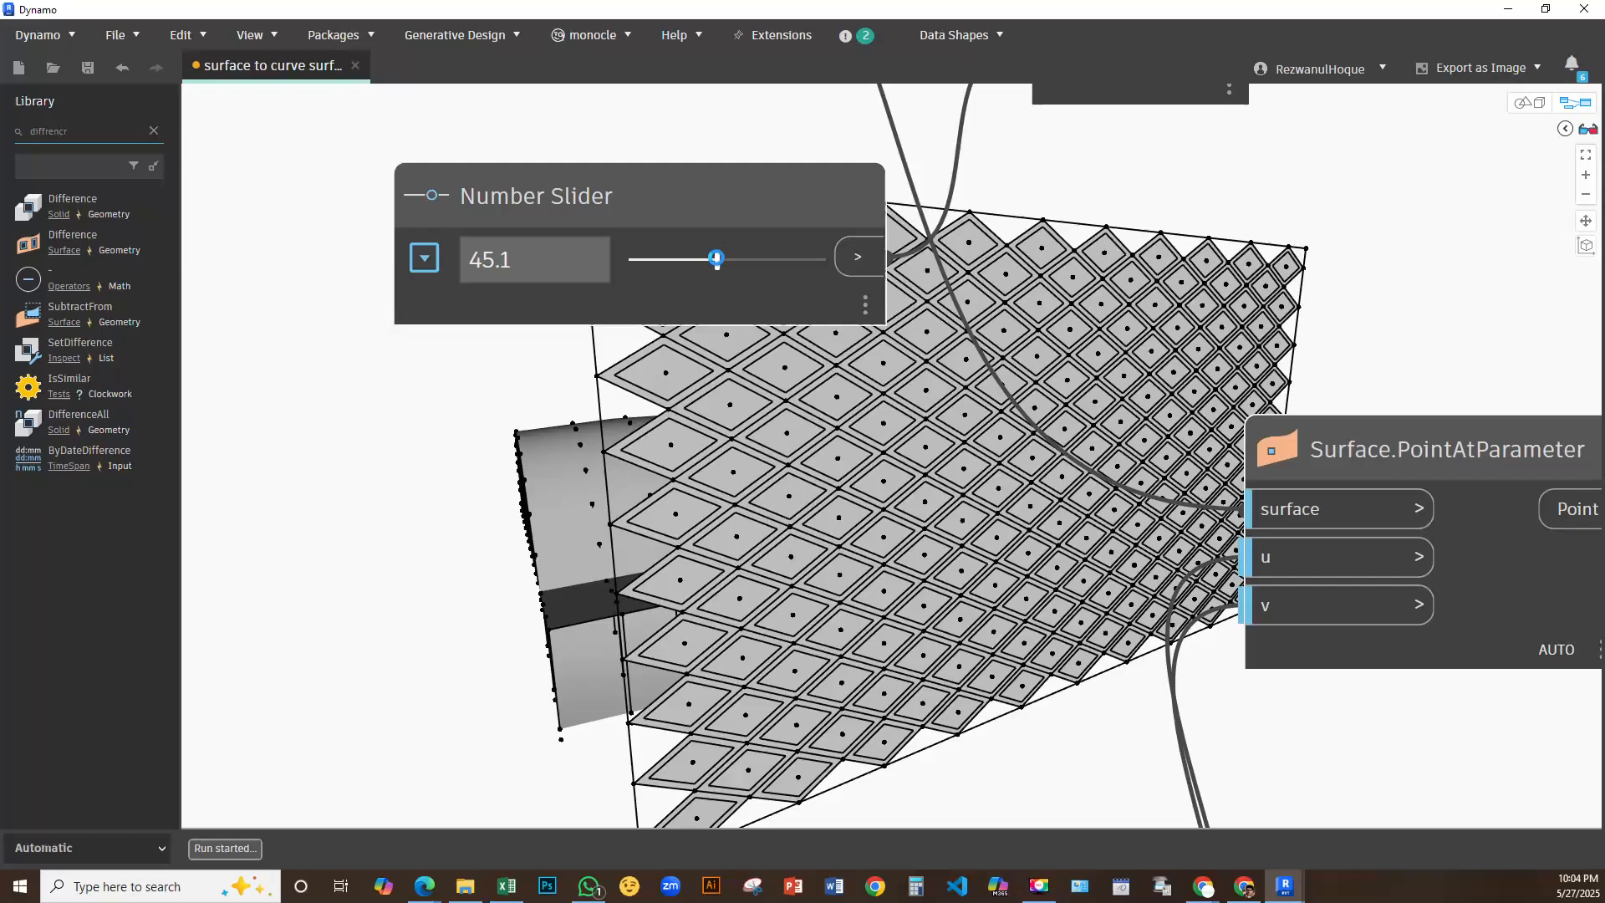
Switch the graph's run mode to Manual, set the offset Number Slider to about 30.7 and run the graph
left_click(134, 849)
left_click(33, 765)
left_click_drag(720, 259, 691, 260)
left_click(251, 849)
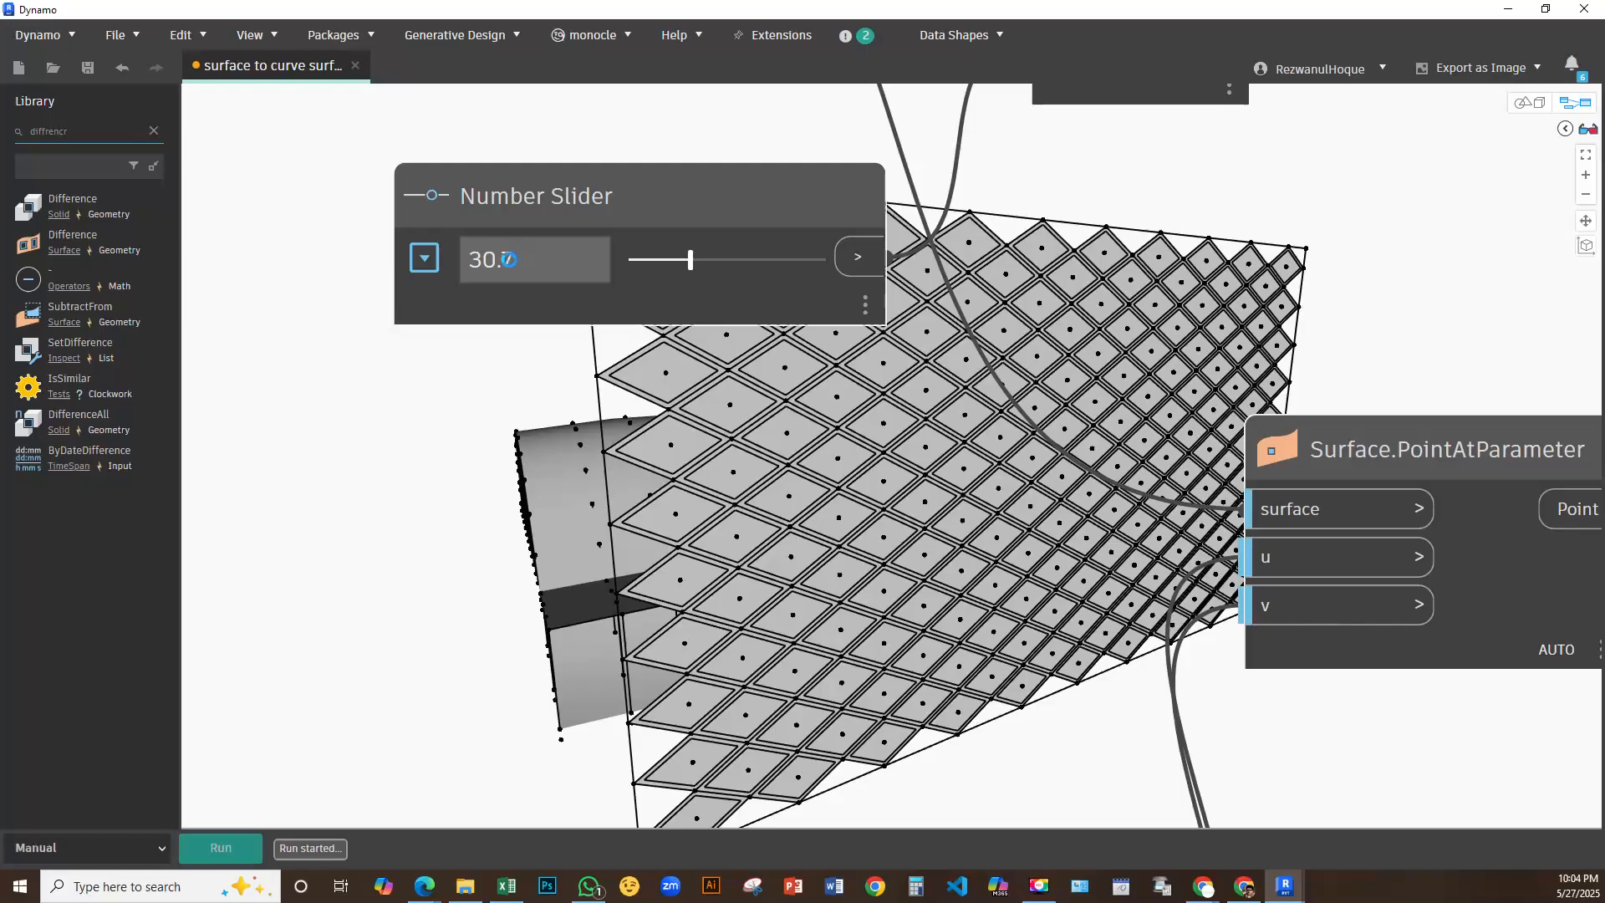
Test larger panel offsets by running the graph with the Number Slider at 78.9 and then at 95.8
left_click_drag(691, 259, 782, 259)
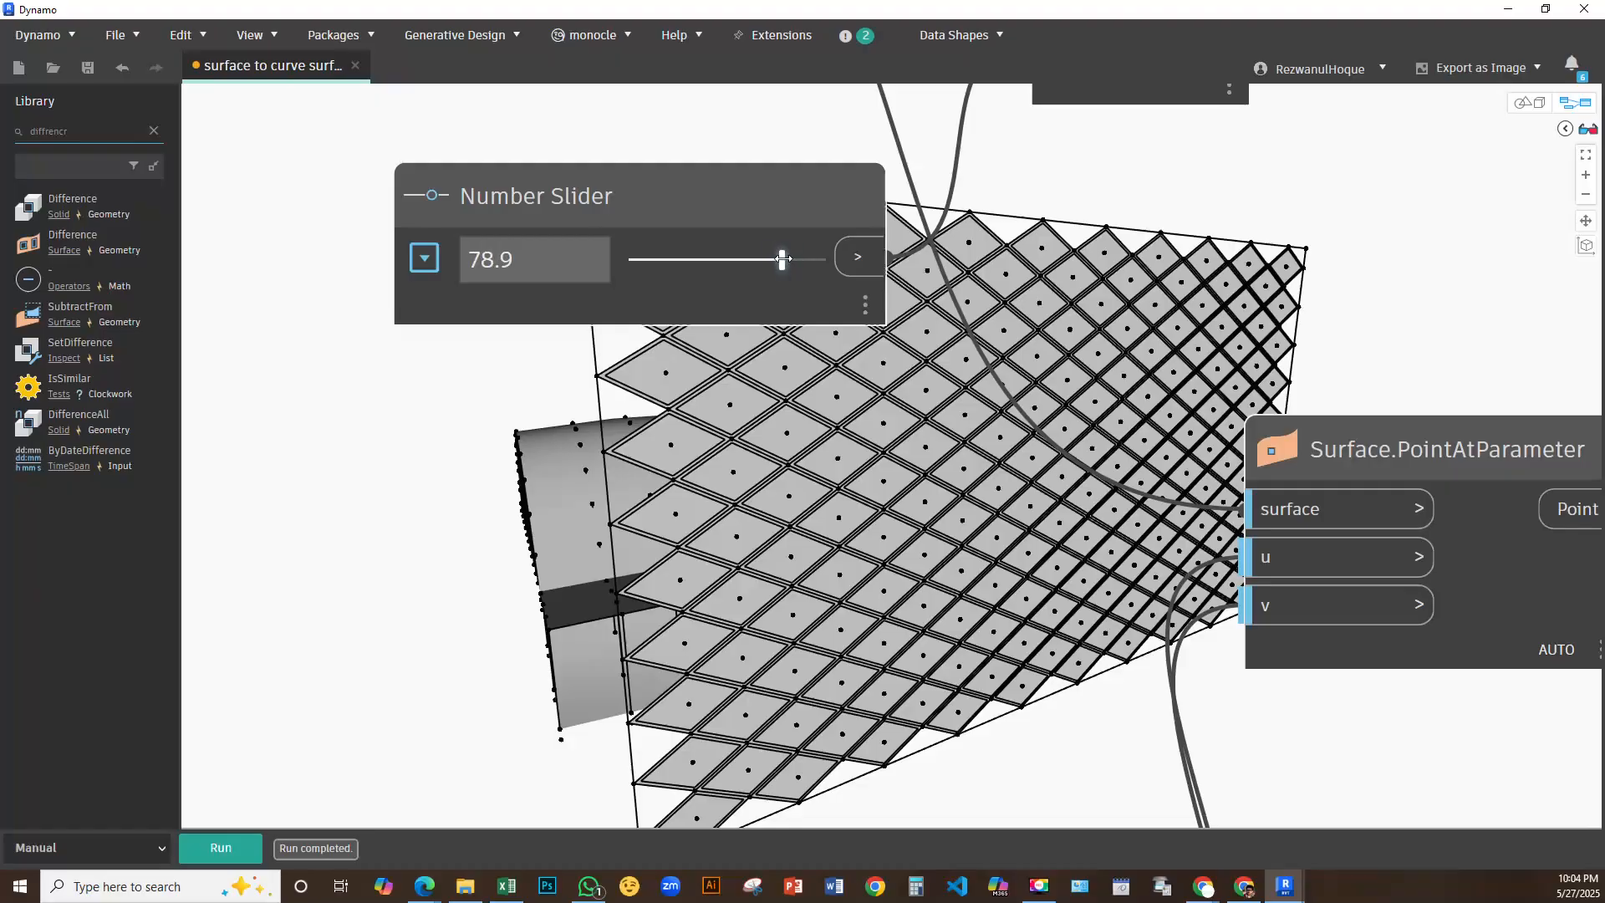
left_click(232, 848)
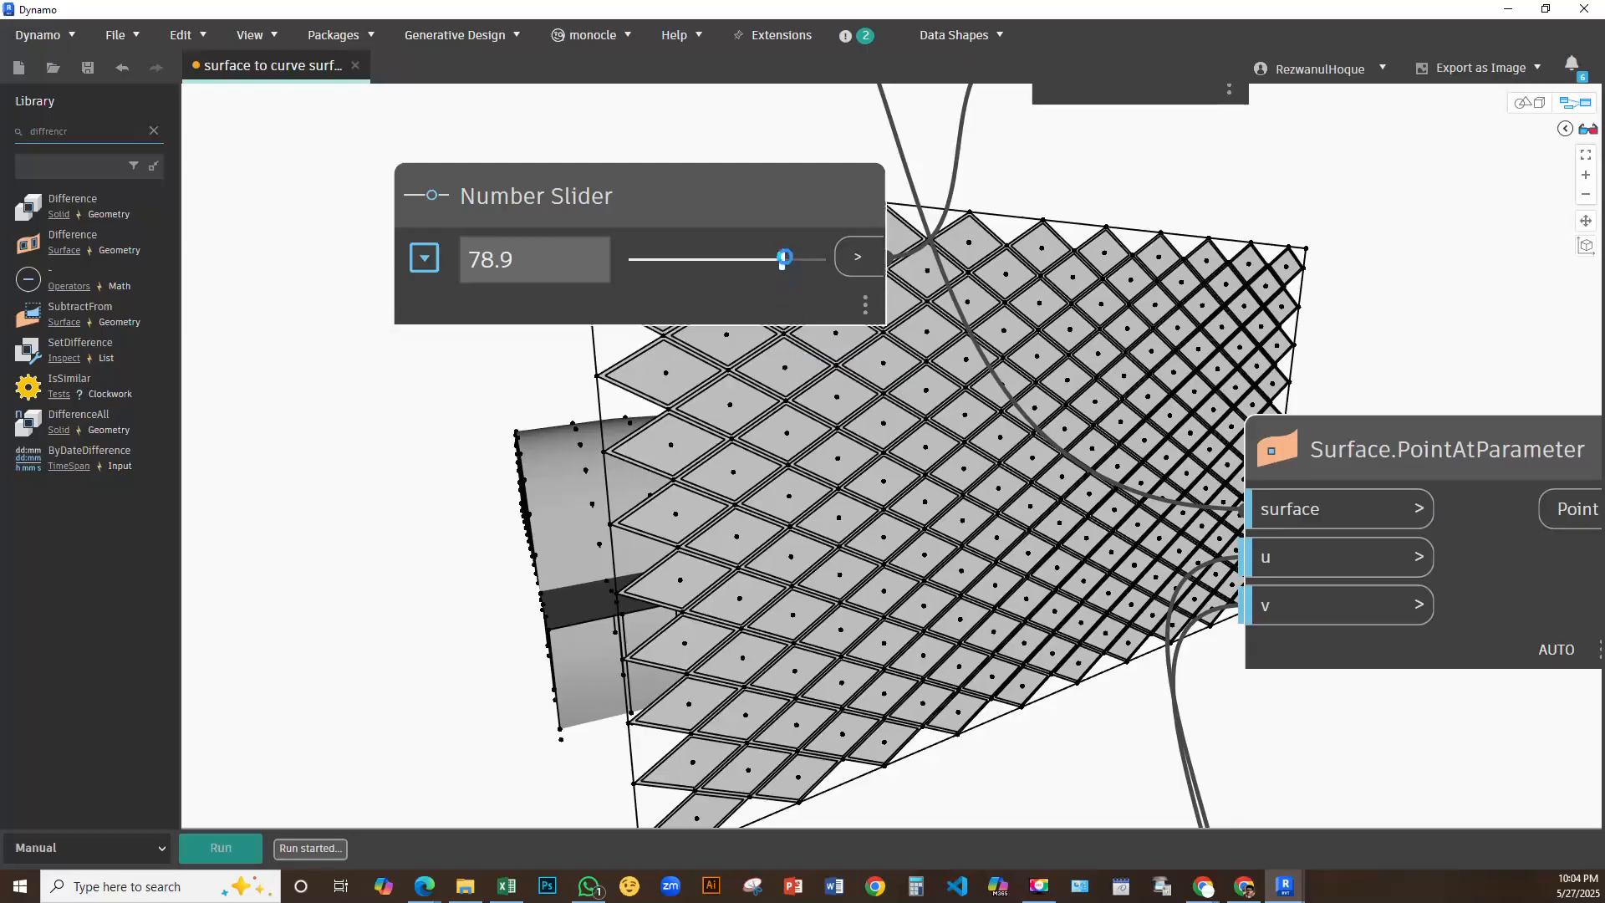
left_click_drag(784, 256, 815, 260)
left_click(255, 857)
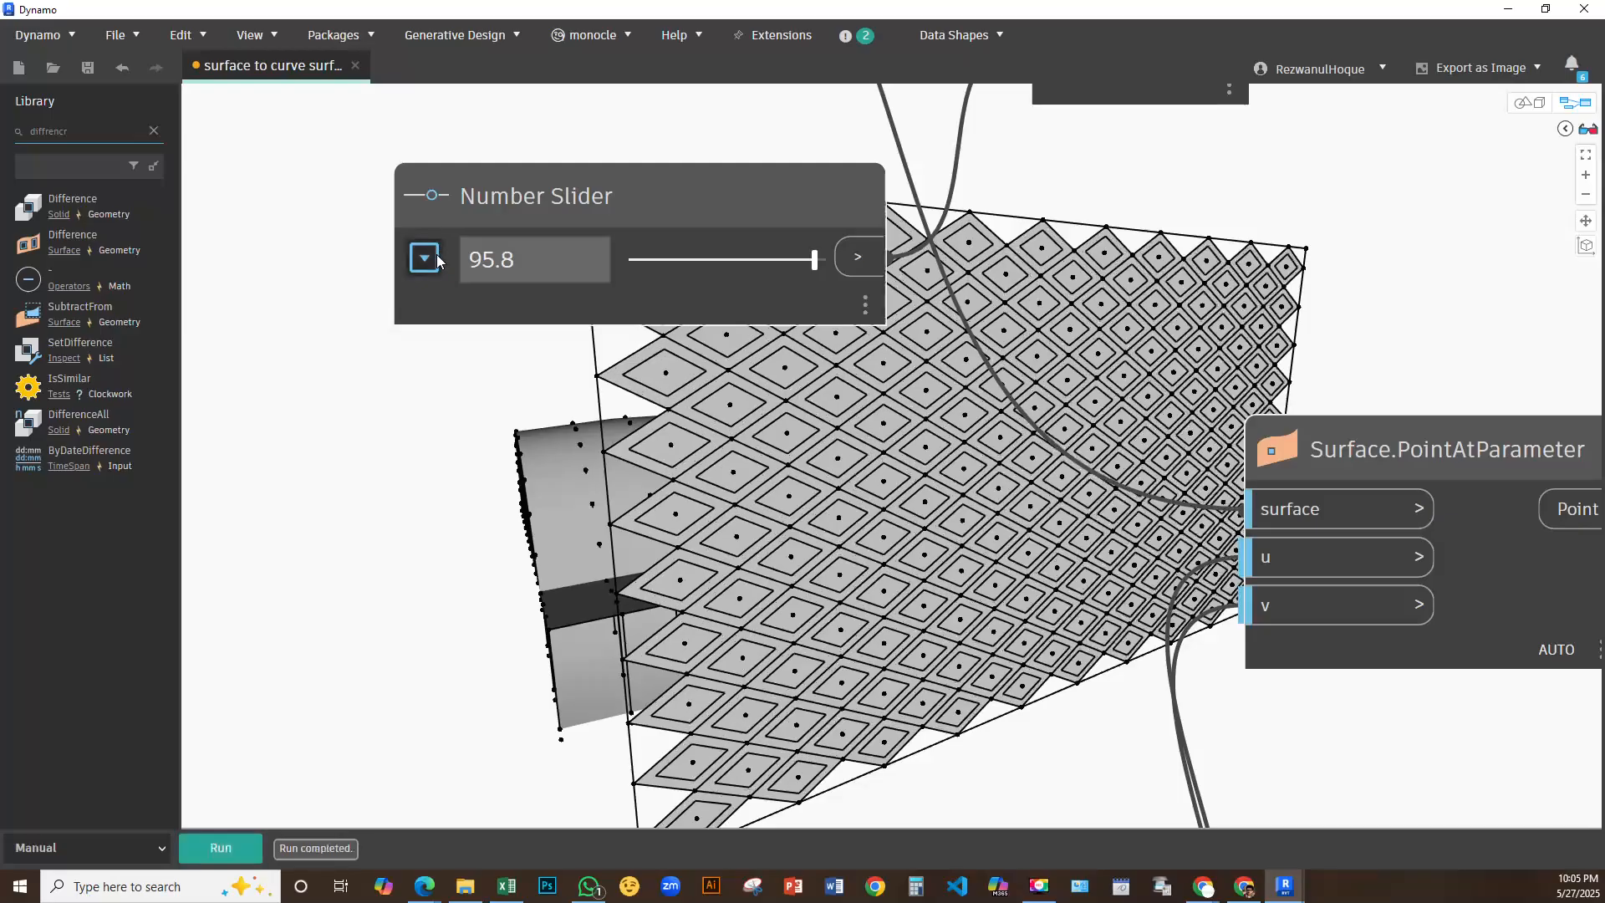
Set the offset Number Slider's maximum to 300, reduce its value to 0 and run the graph
left_click(431, 268)
double_click(540, 399)
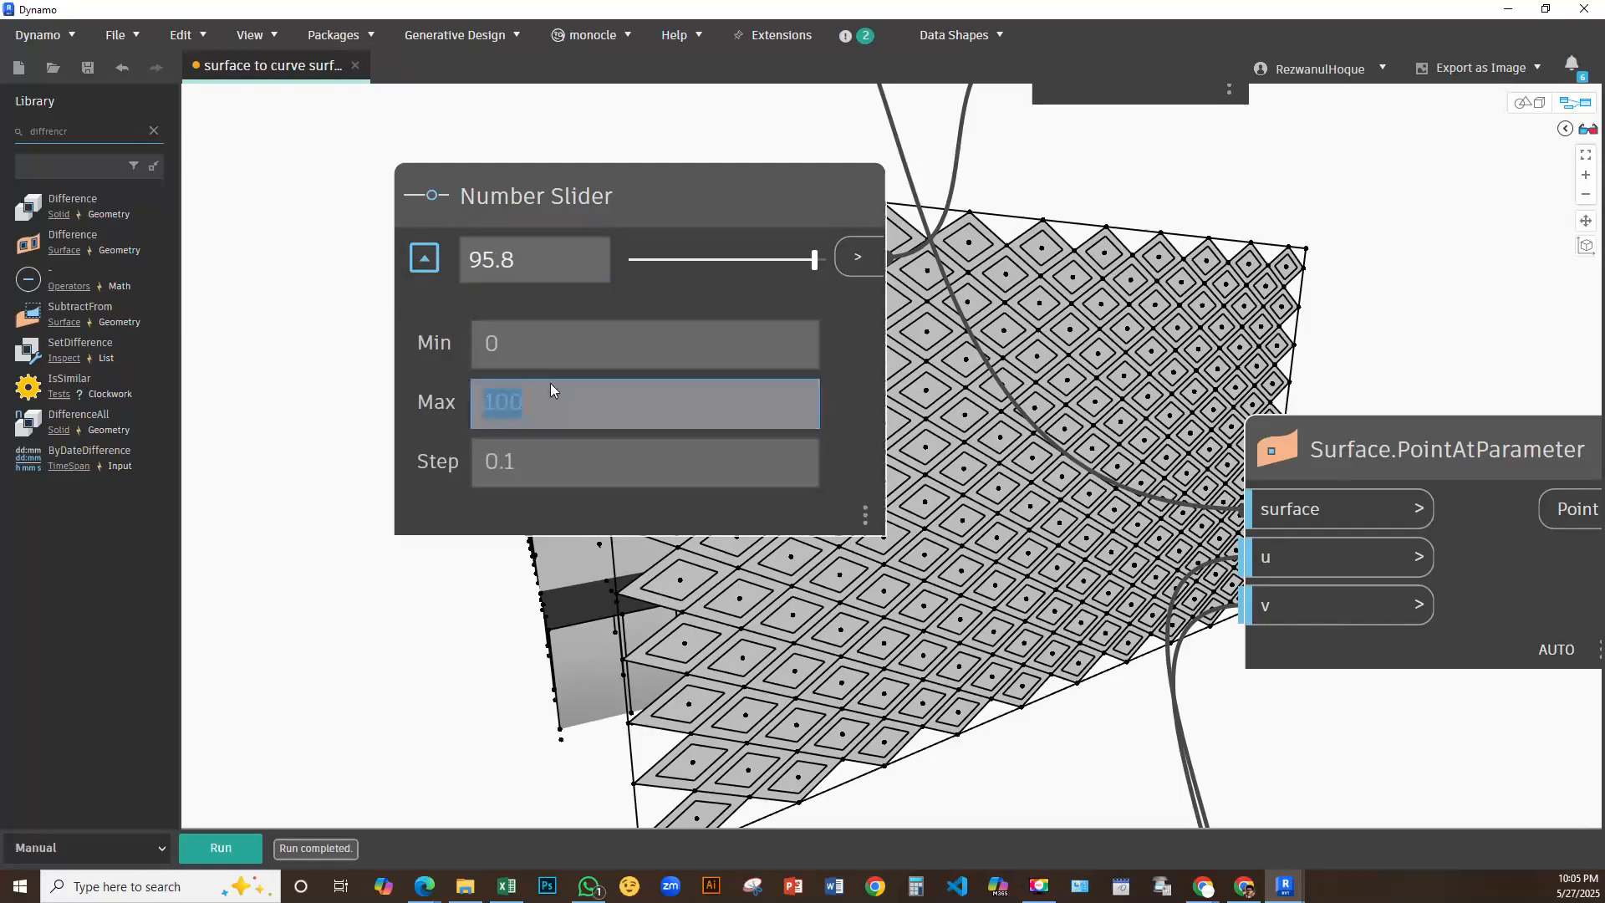
type("300")
left_click(499, 609)
left_click_drag(691, 260, 287, 767)
left_click(220, 847)
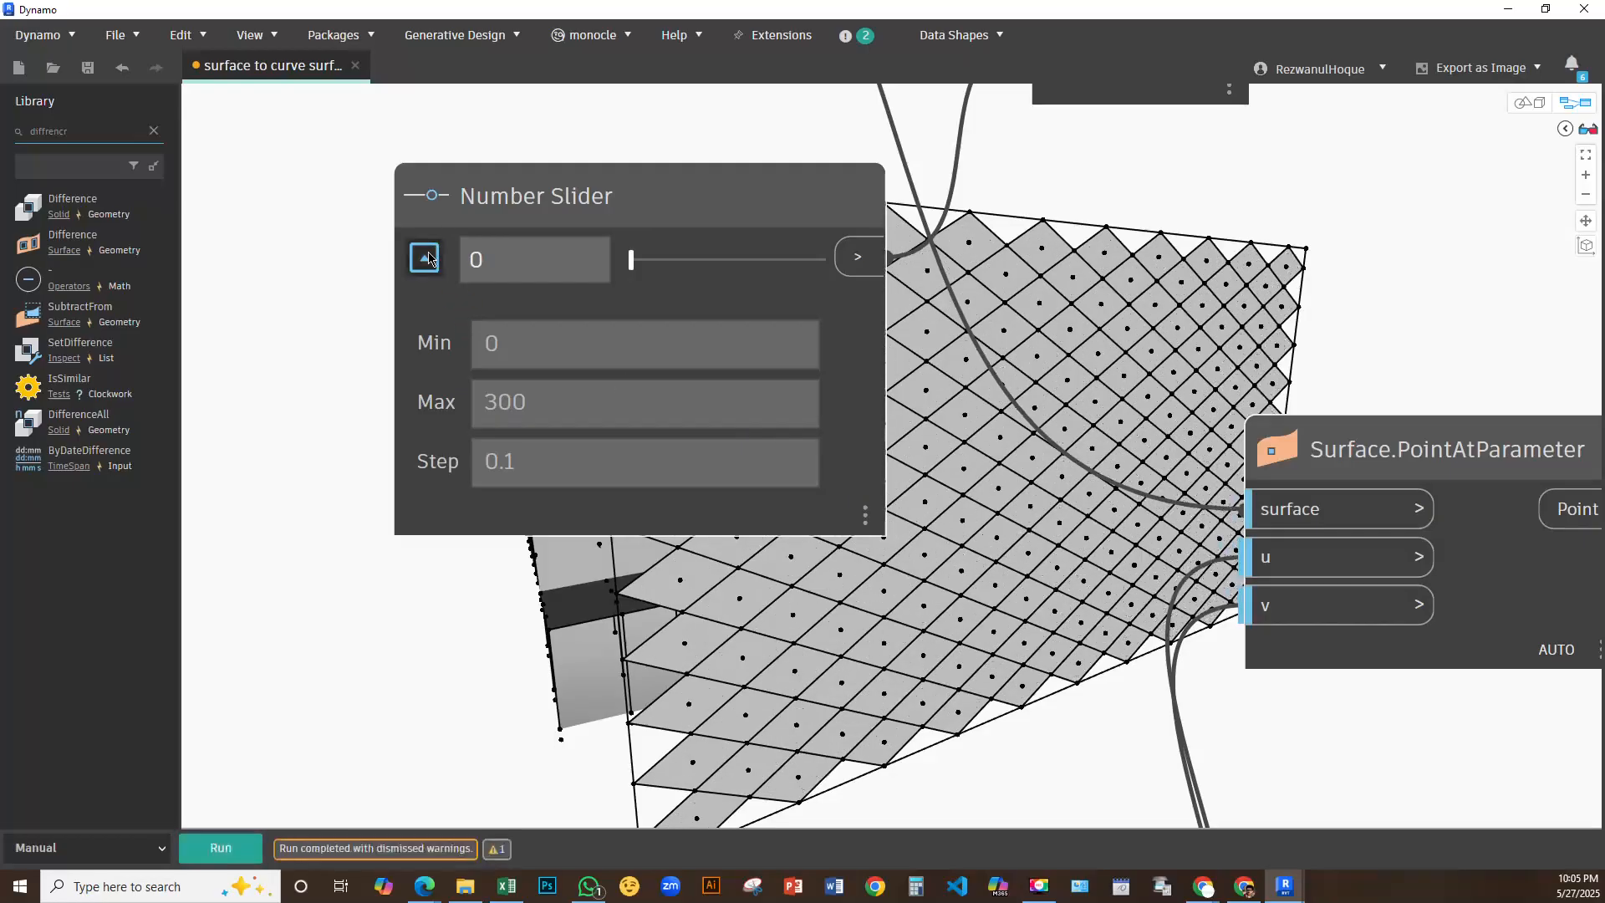
Run the graph with the offset Number Slider at 102.8 and again at 162.5
left_click_drag(631, 260, 694, 266)
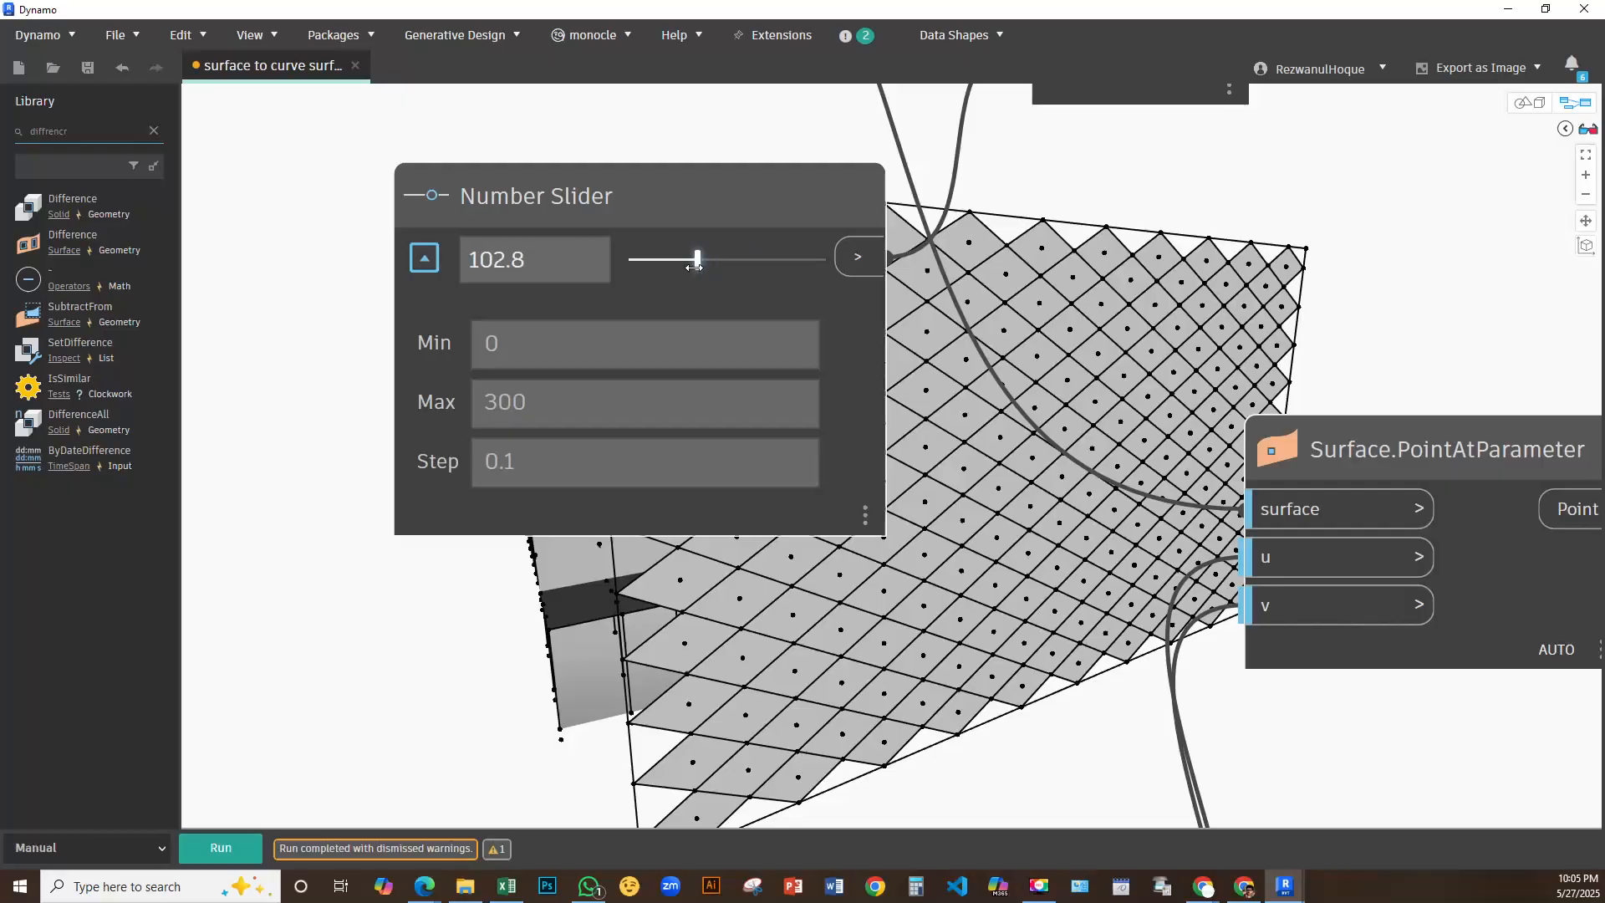
left_click(241, 848)
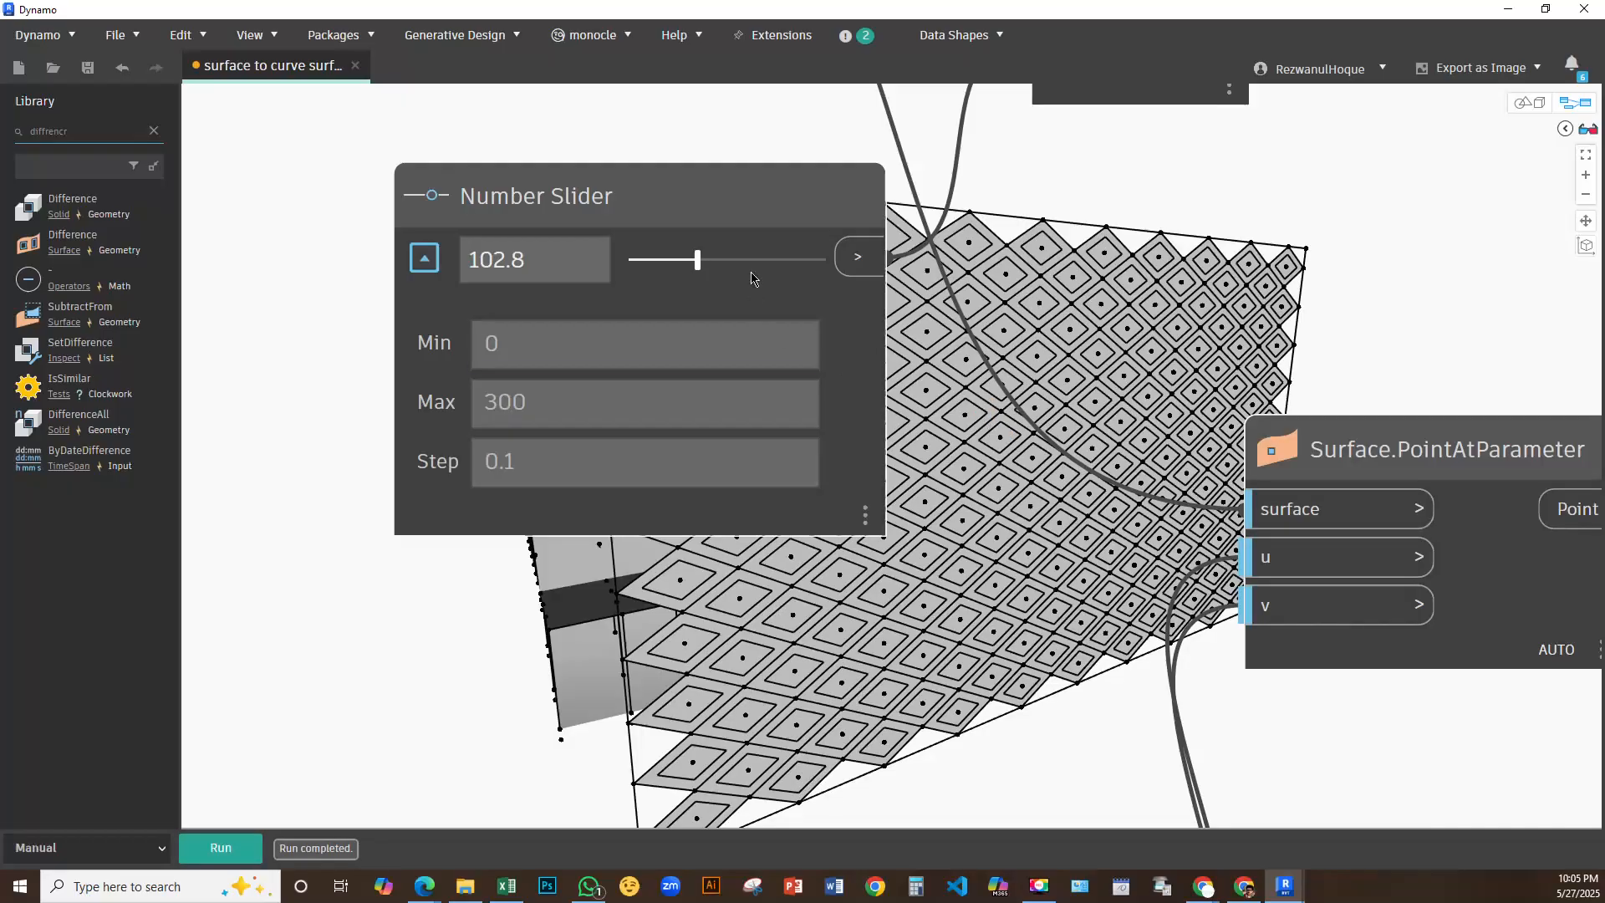
left_click_drag(697, 260, 736, 260)
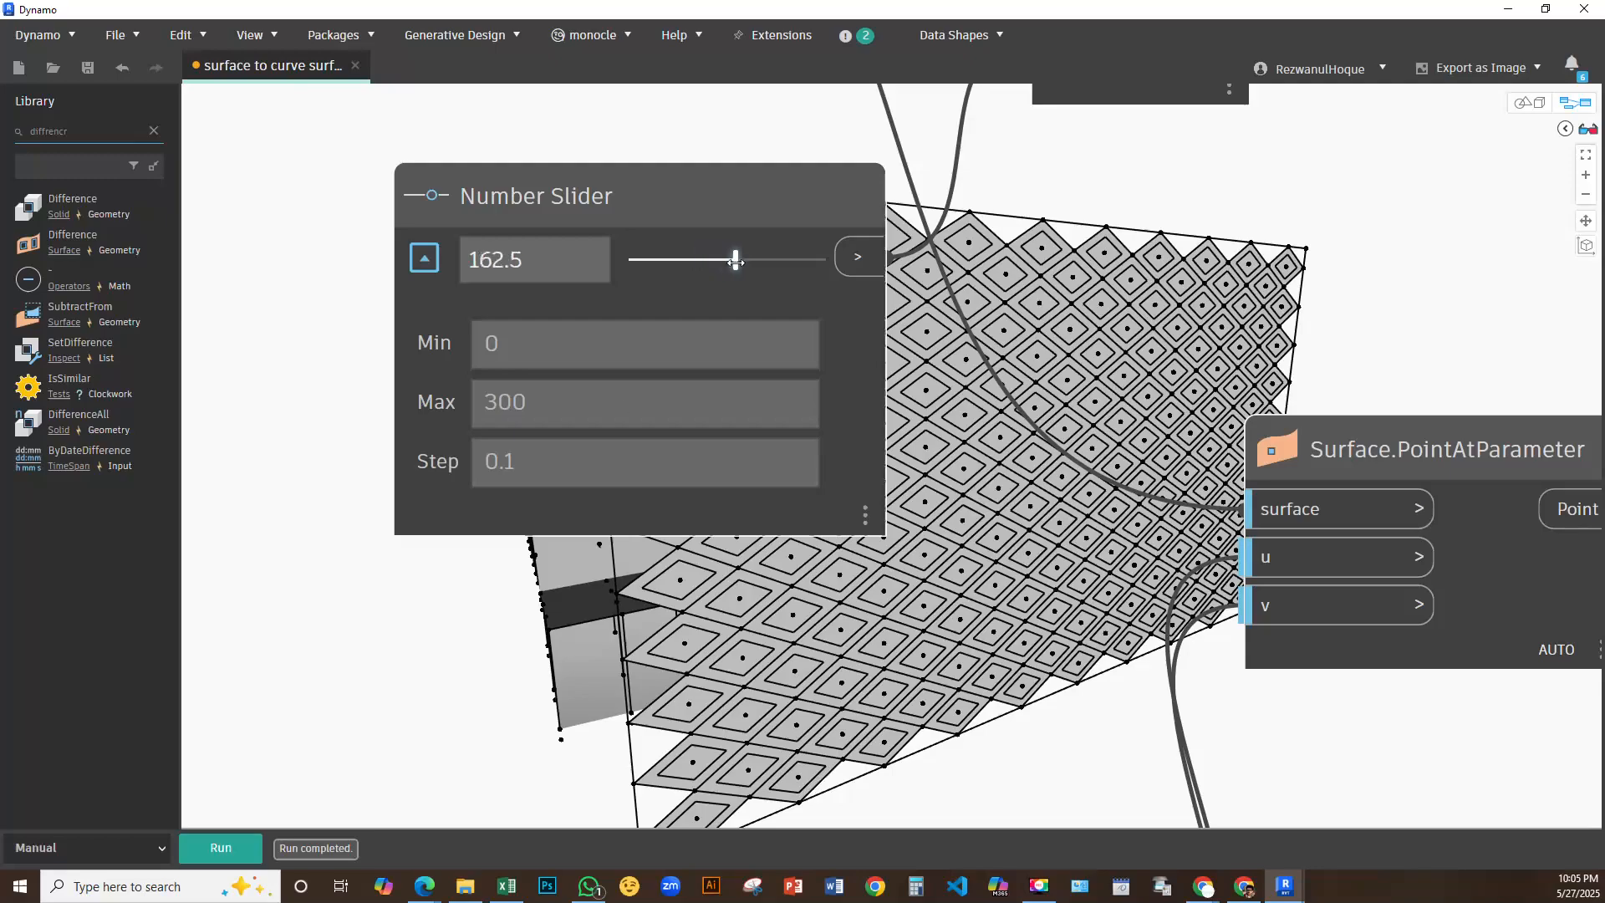
left_click(258, 849)
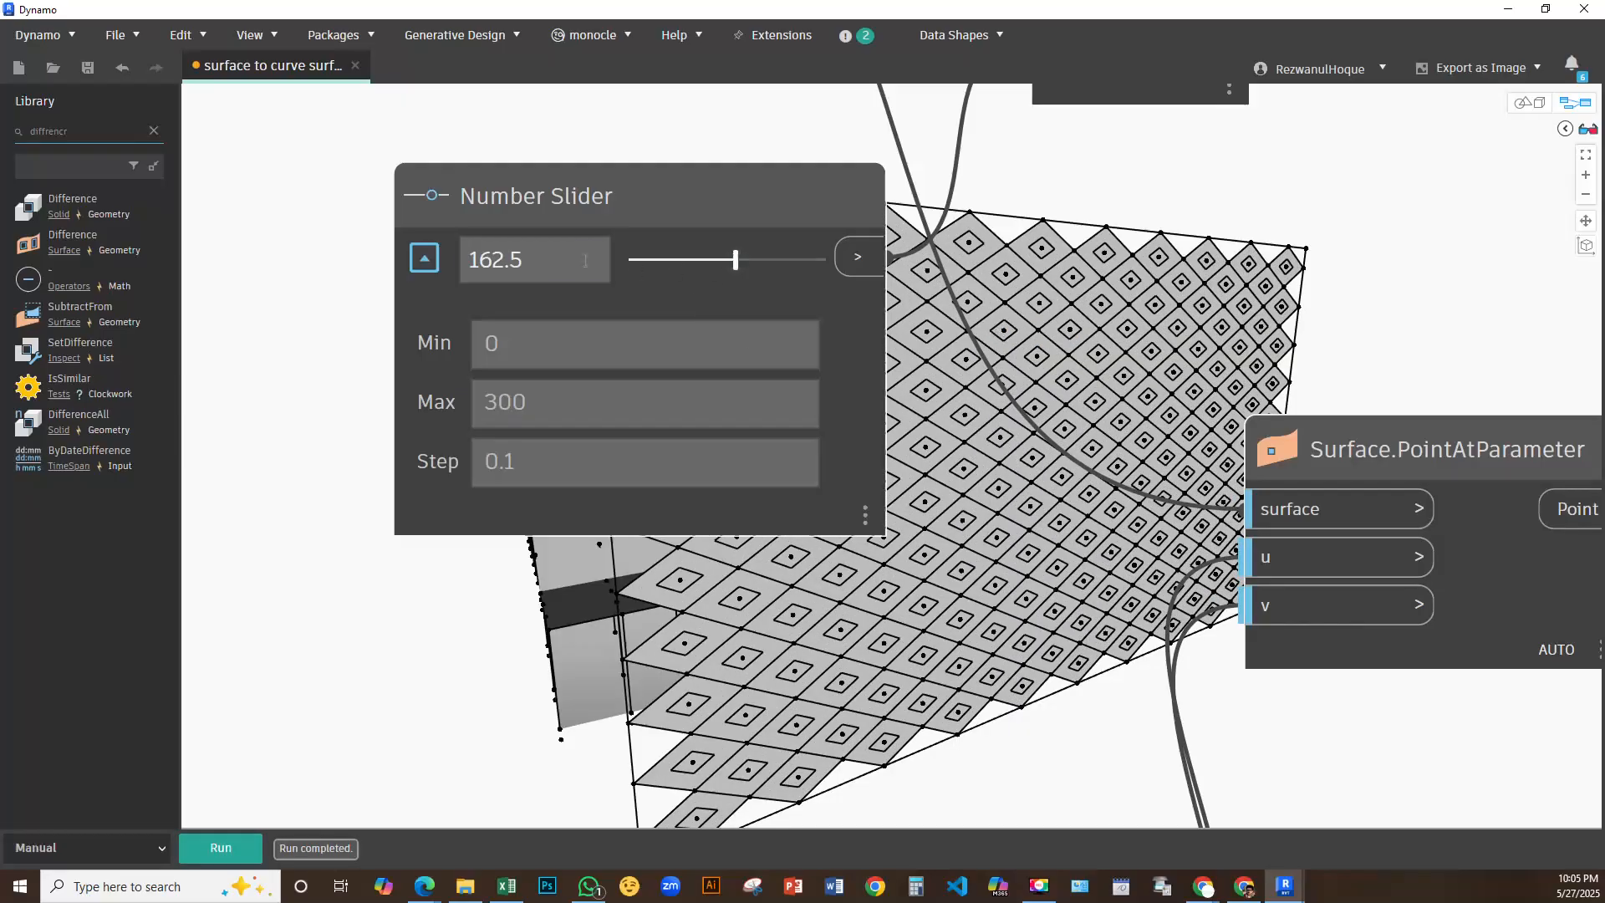
Set the offset Number Slider's value to 200 and run the graph
double_click(559, 269)
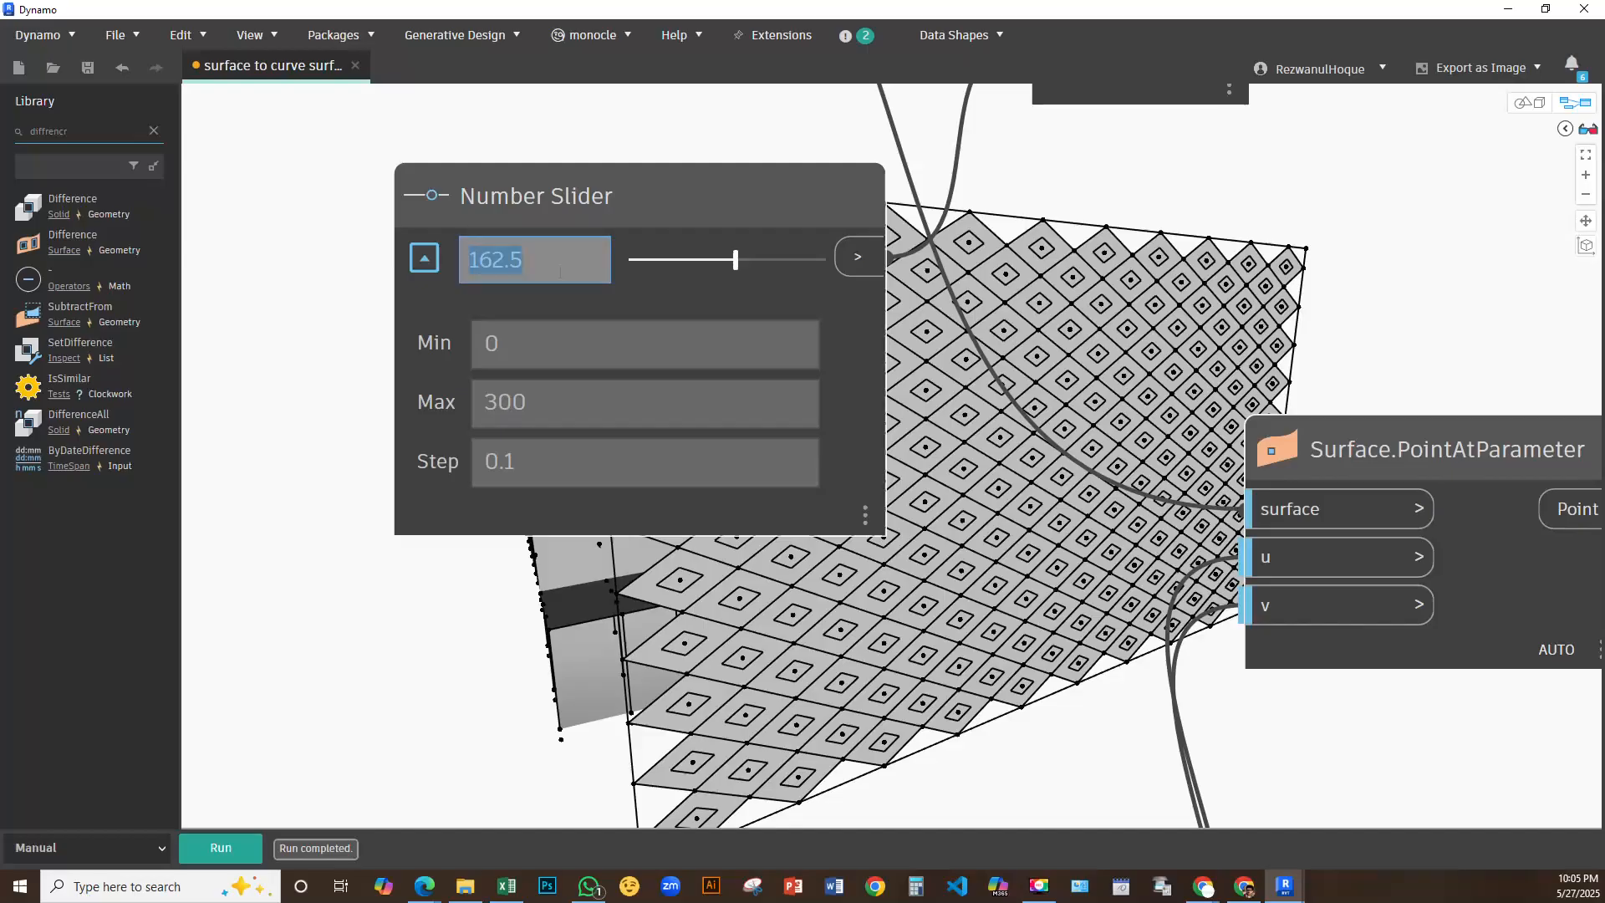
type("200")
key("Return")
left_click(230, 853)
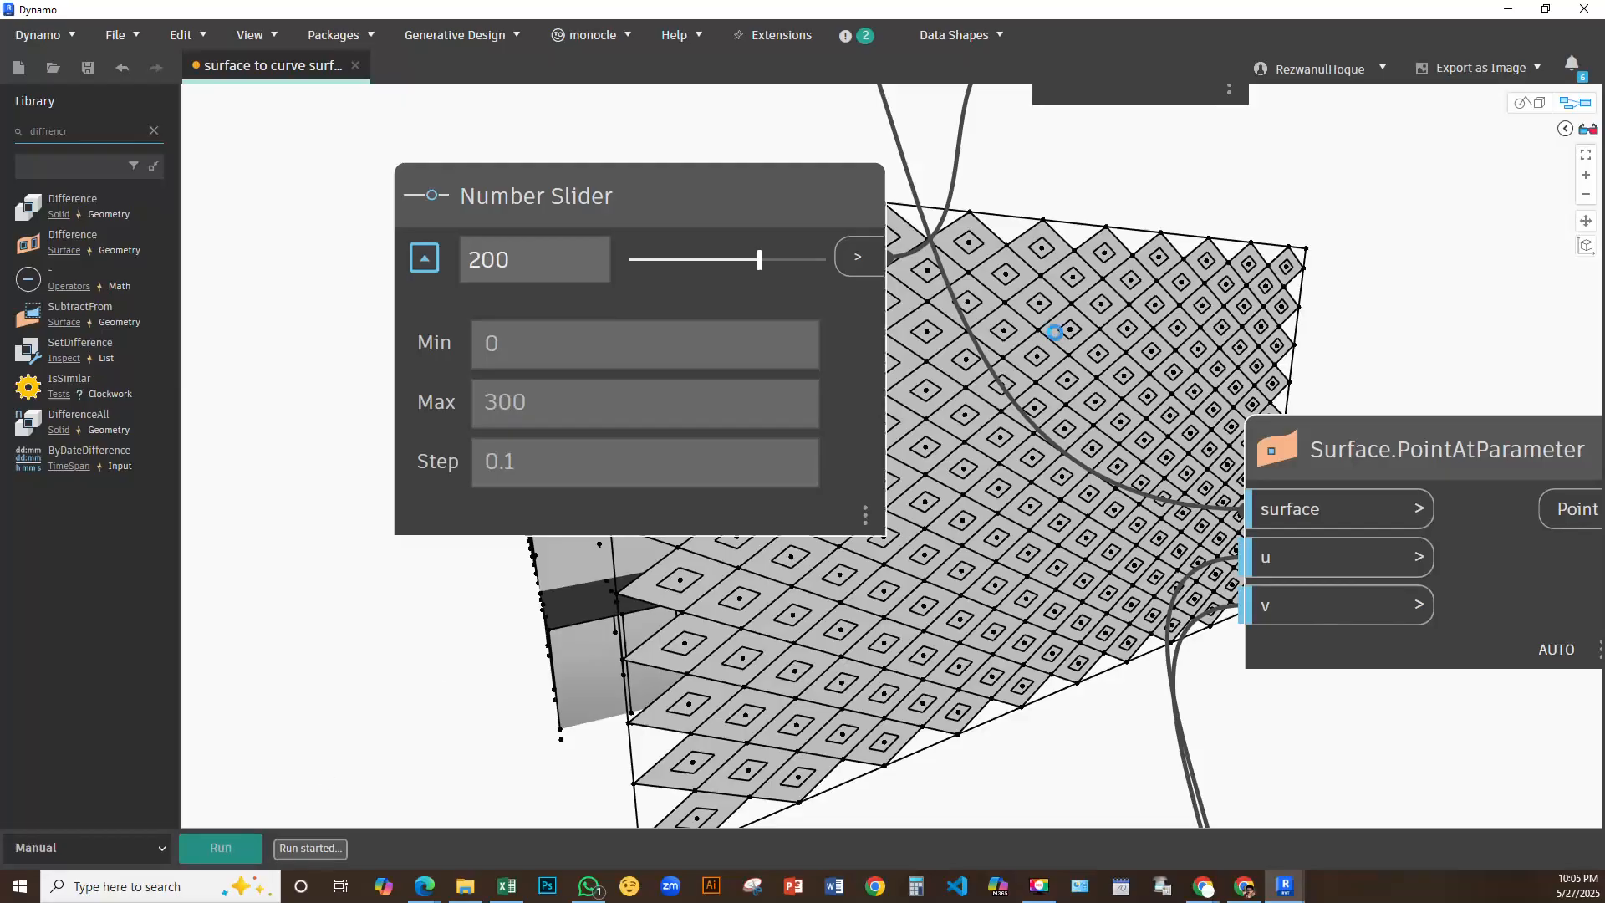
Change the two lines of the Code Block feeding Math.RemapRange's newMin and newMax to 30; and 200;
scroll(823, 268, "down", 5)
scroll(824, 267, "down", 5)
scroll(920, 336, "up", 3)
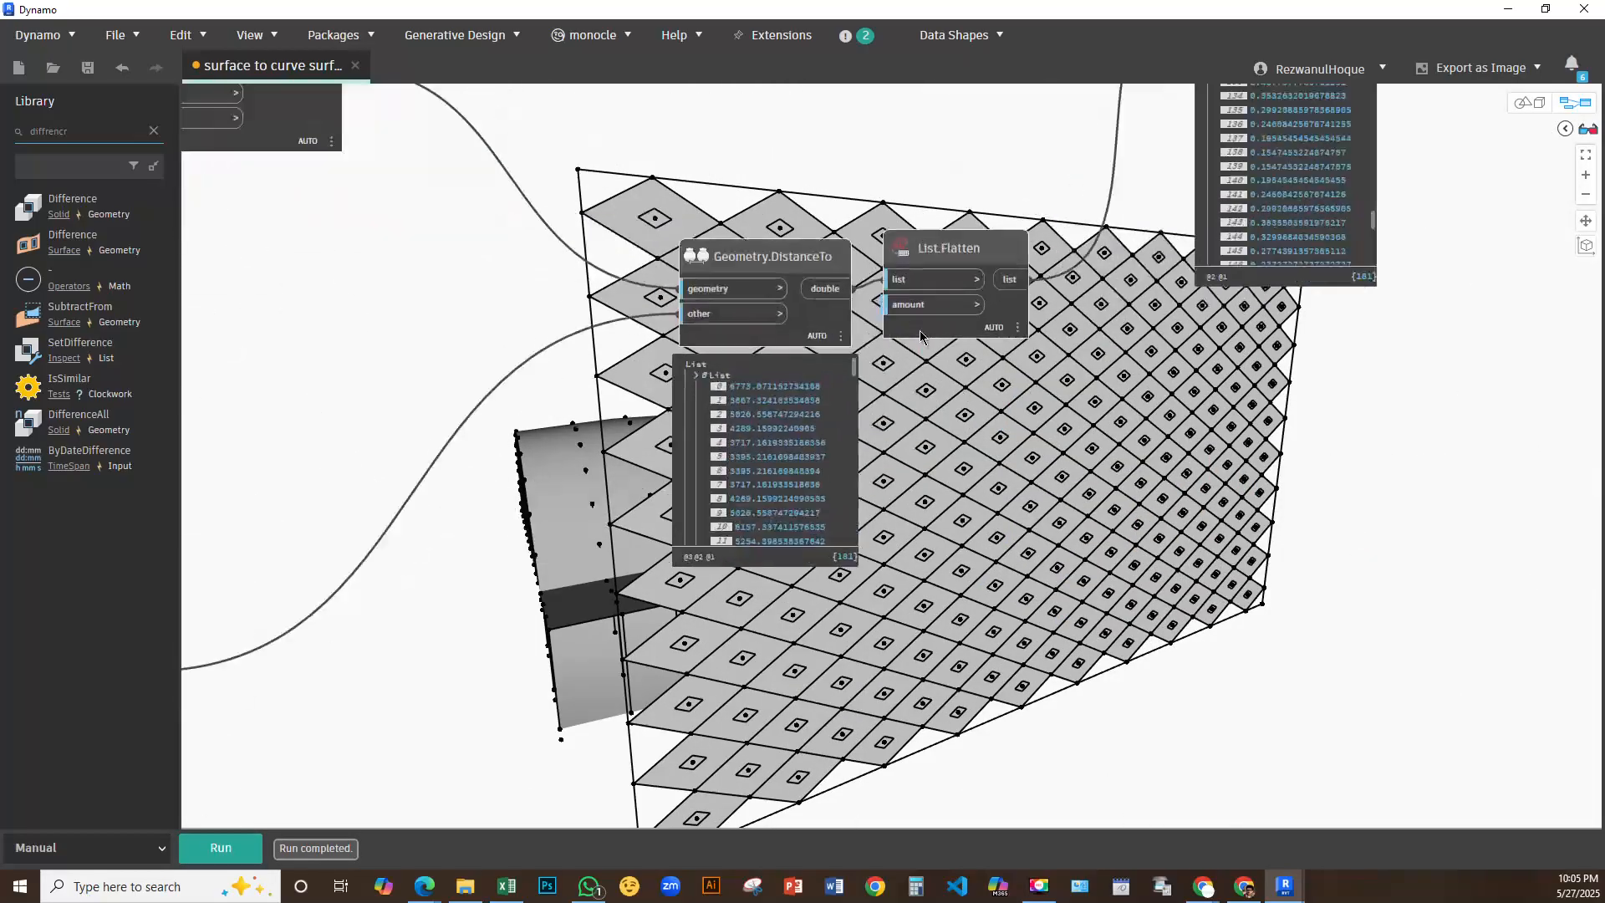
scroll(920, 336, "up", 3)
middle_click_drag(920, 336, 709, 739)
scroll(903, 234, "up", 6)
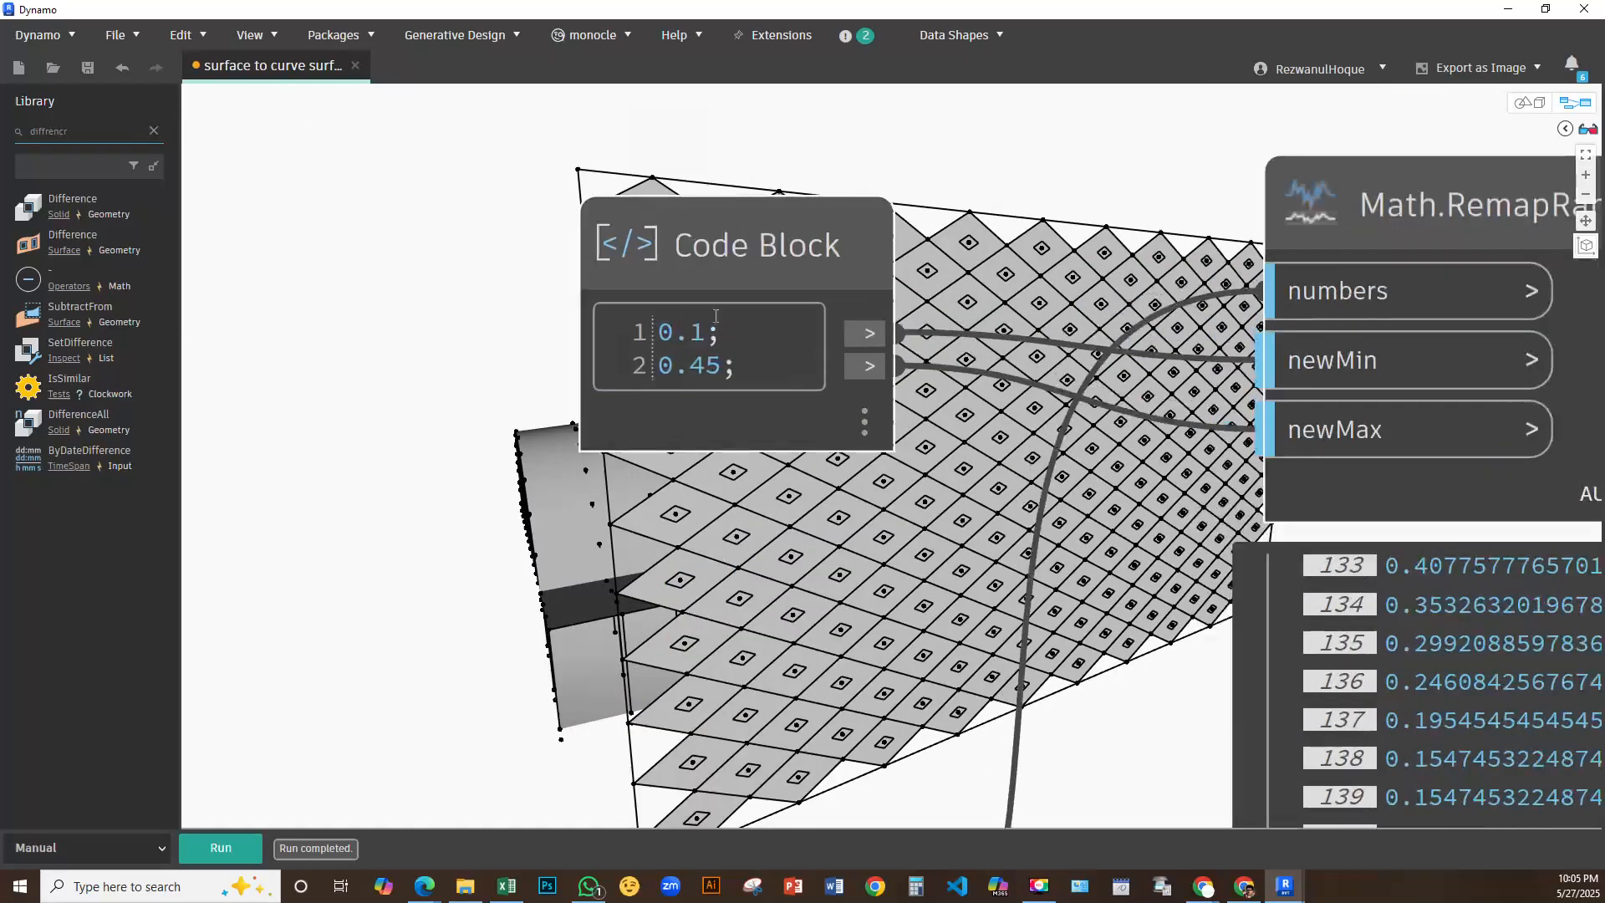
left_click_drag(709, 332, 657, 334)
type("30")
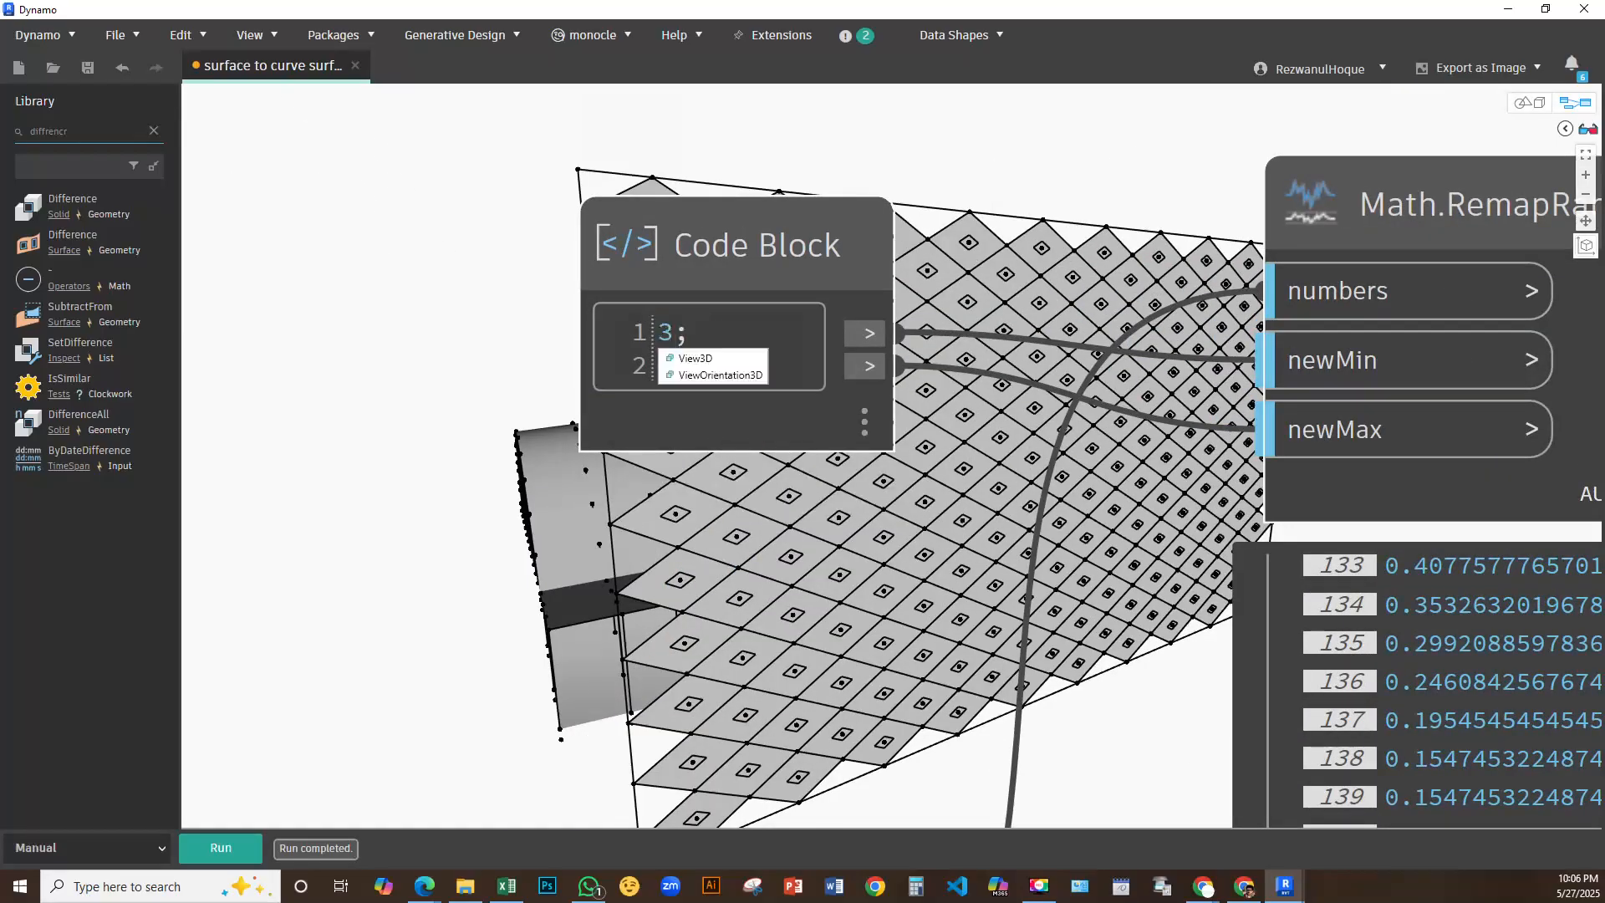
left_click_drag(716, 368, 656, 367)
type("200;")
Run the graph and check the remapped values in the Math.RemapRange output list
scroll(702, 513, "down", 10)
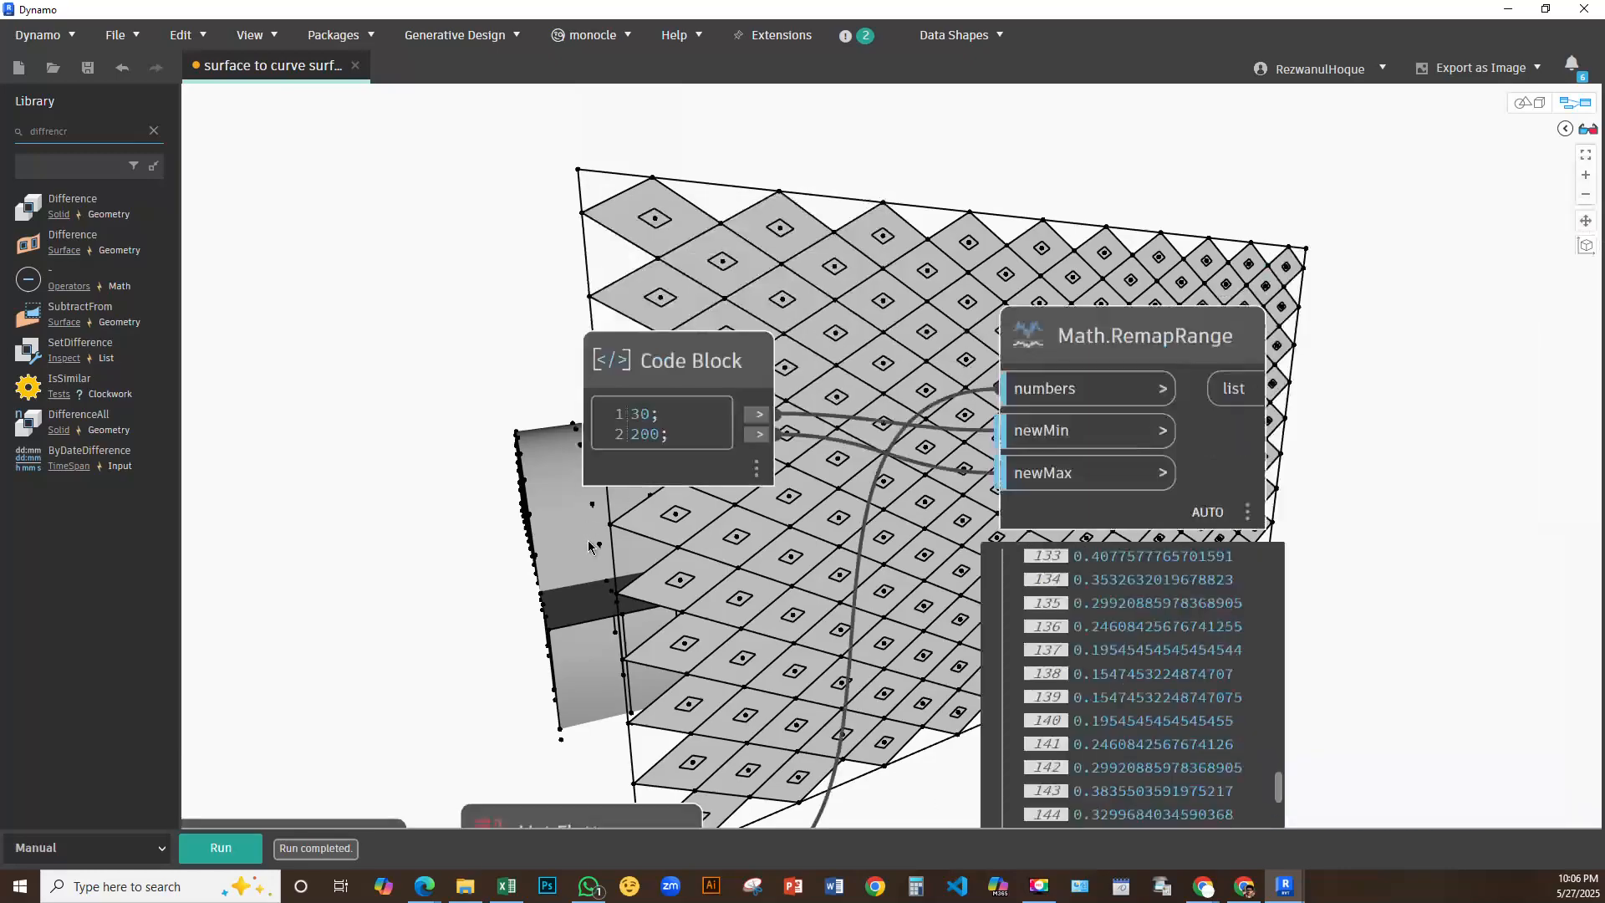
scroll(998, 353, "down", 2)
key("F5")
scroll(950, 468, "up", 5)
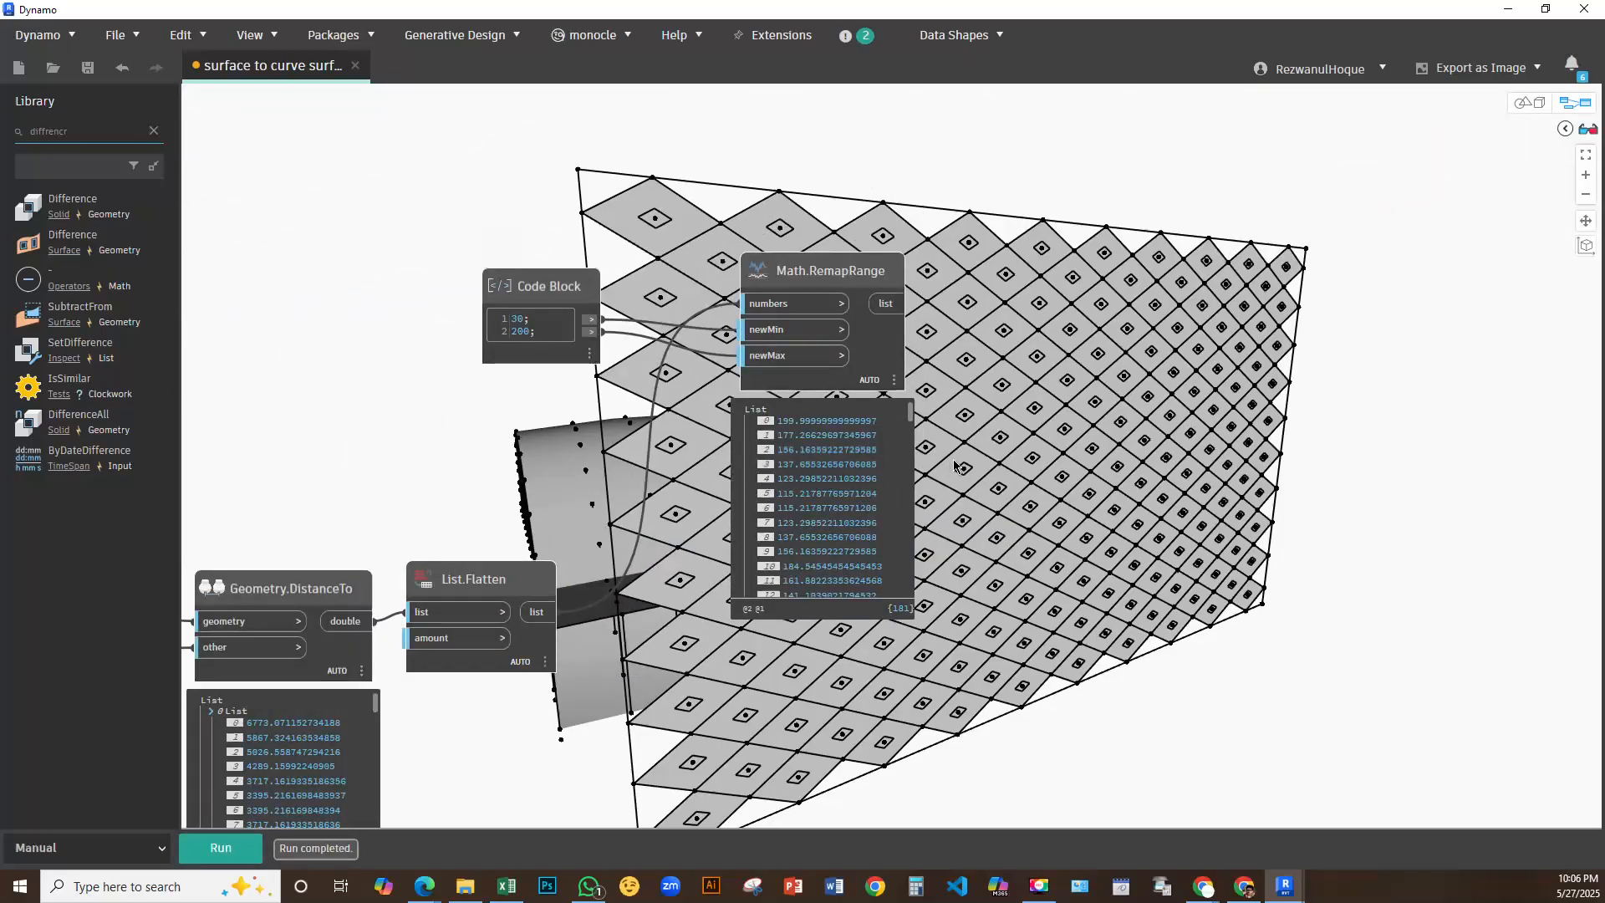
scroll(772, 528, "down", 10)
scroll(772, 528, "down", 15)
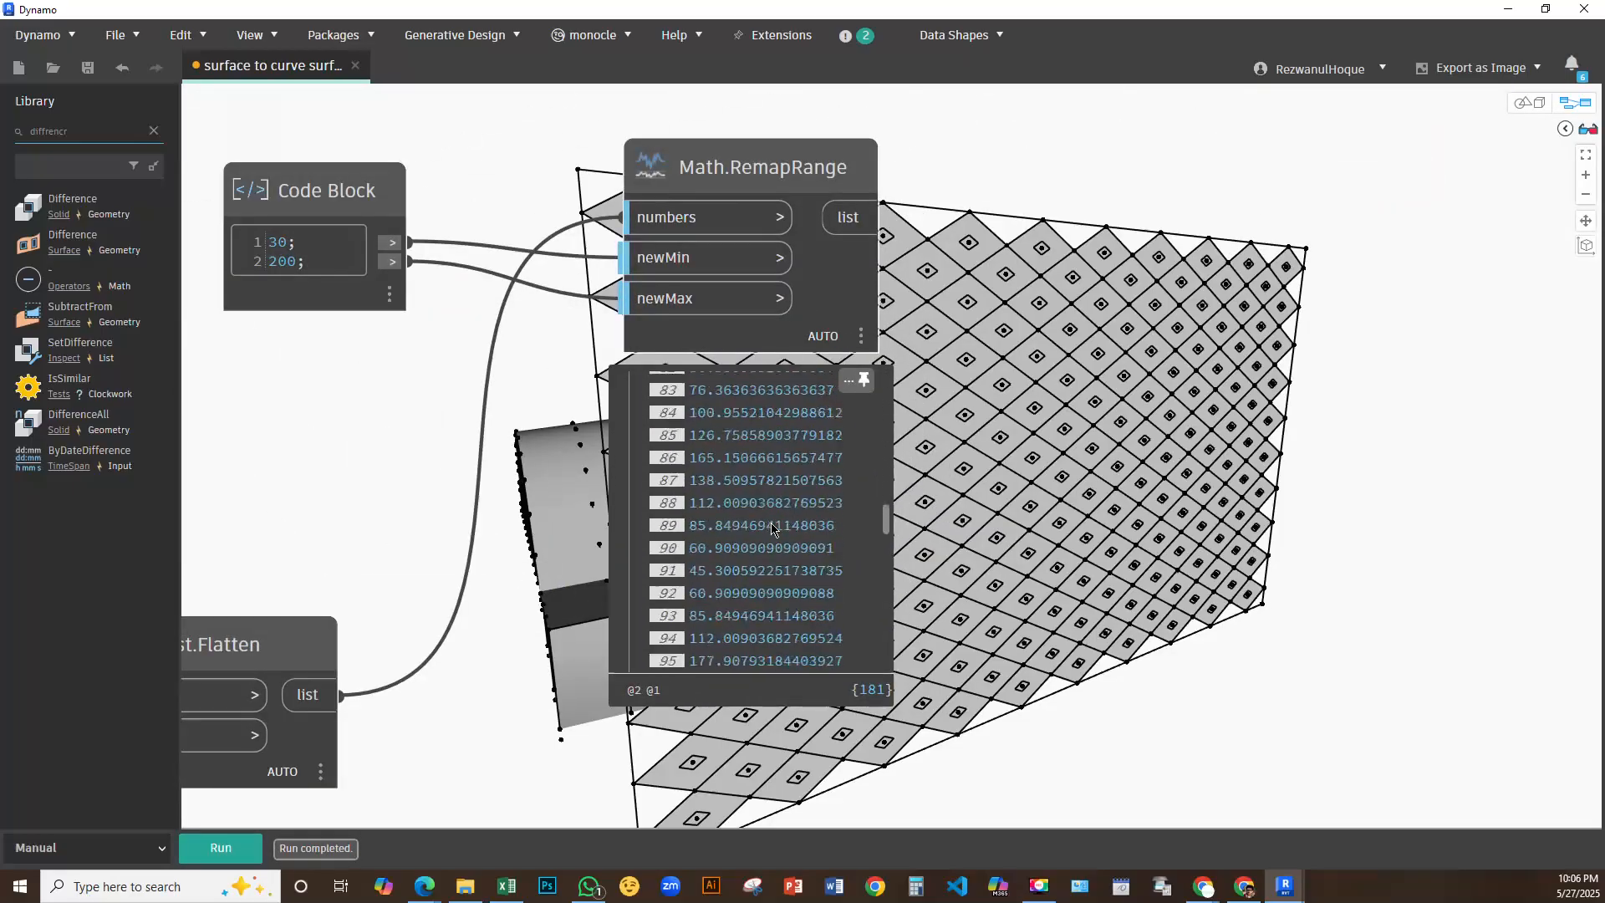
Connect the Math.RemapRange list output to the signedDistance input of Curve.OffsetMany and run the graph
middle_click_drag(905, 483, 905, 564)
left_click(847, 305)
scroll(999, 313, "down", 2)
middle_click_drag(998, 312, 896, 722)
scroll(999, 401, "down", 3)
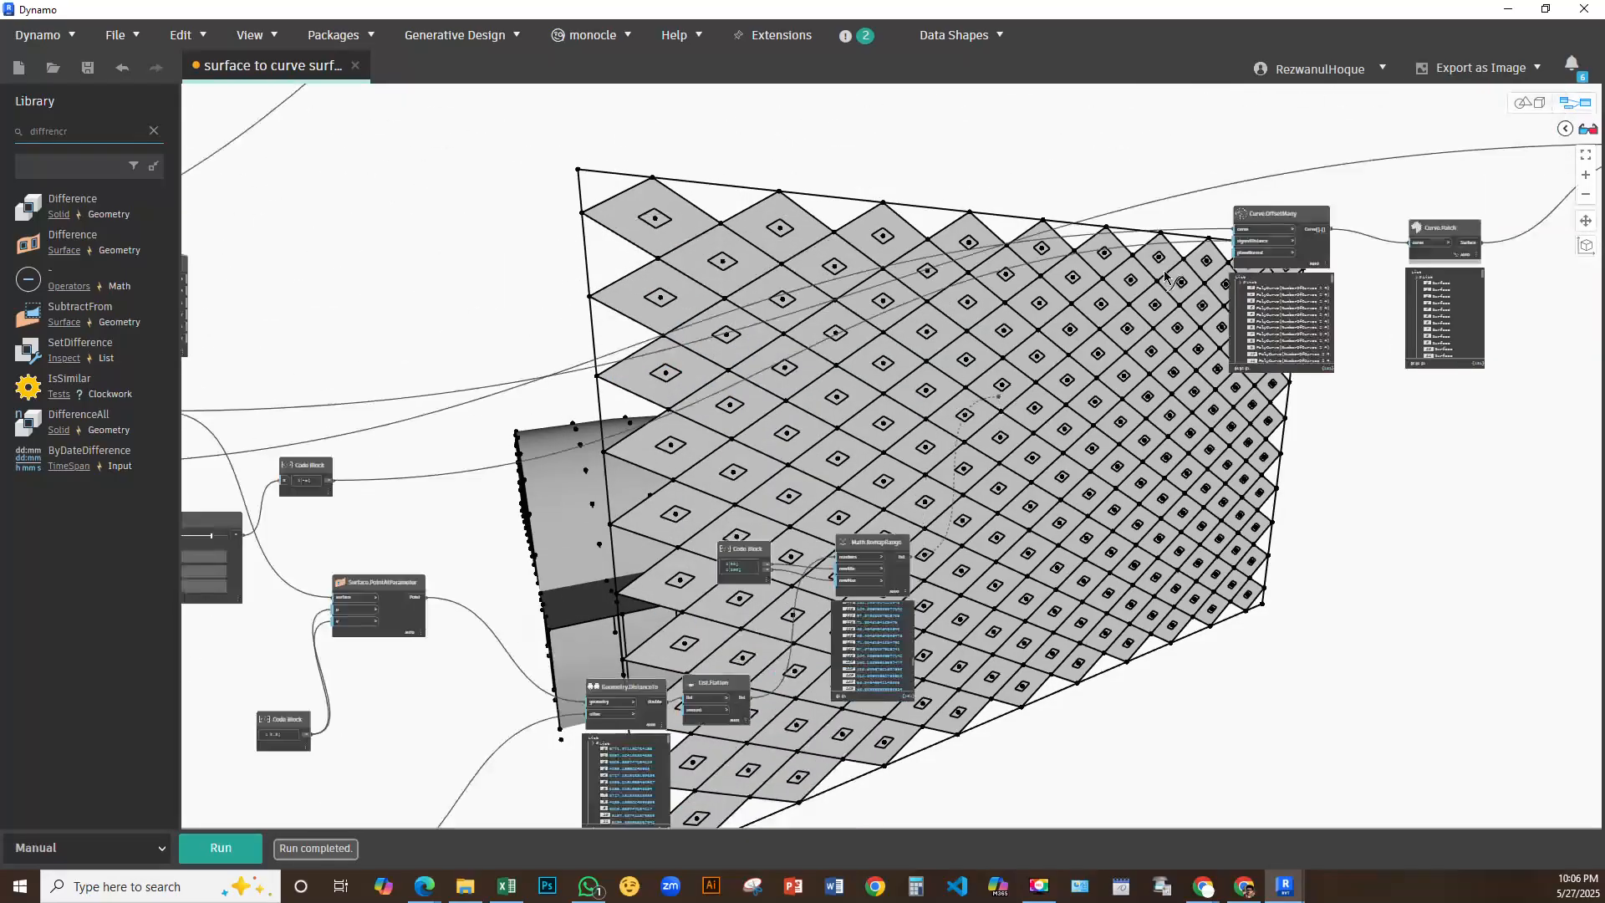
scroll(1220, 243, "up", 3)
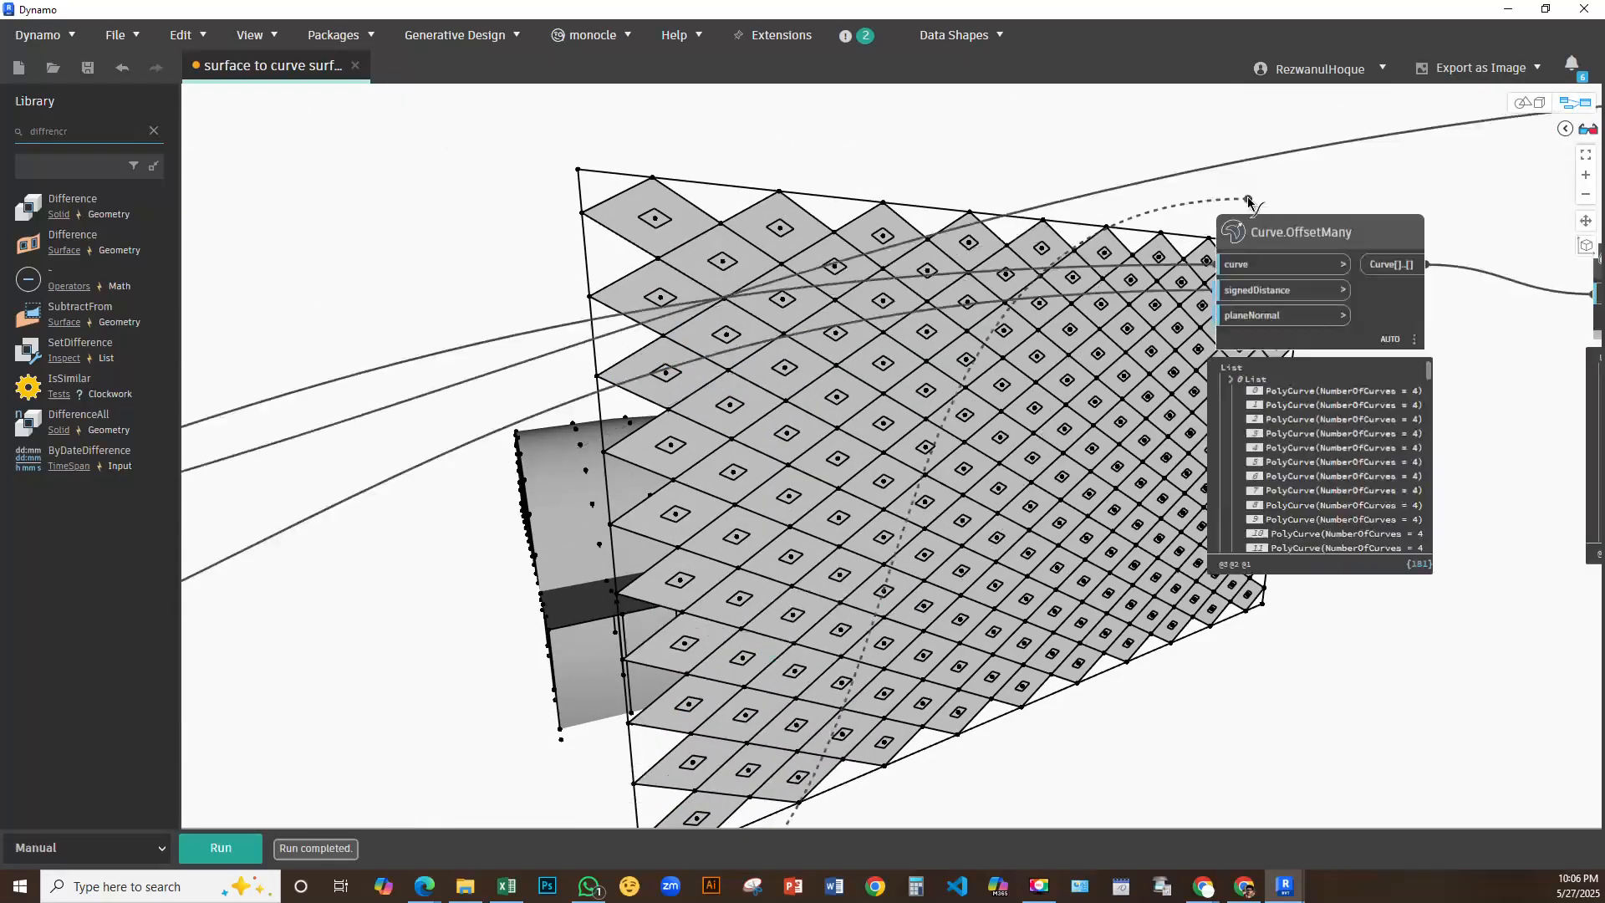
left_click(1223, 285)
scroll(1072, 413, "down", 3)
middle_click_drag(1057, 412, 832, 299)
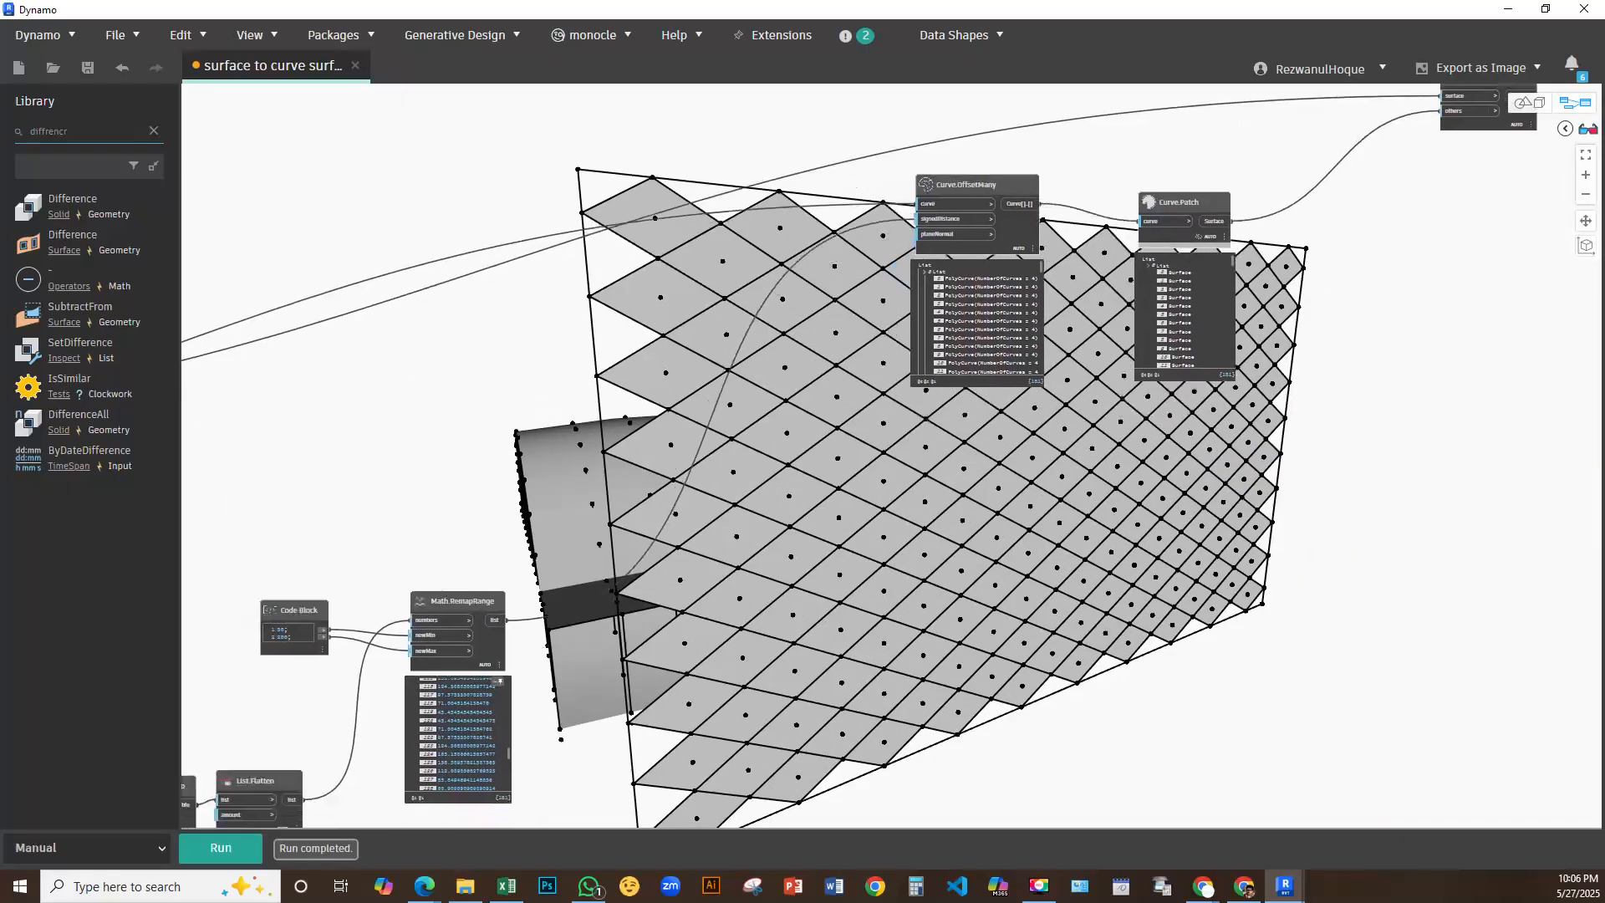
left_click(215, 850)
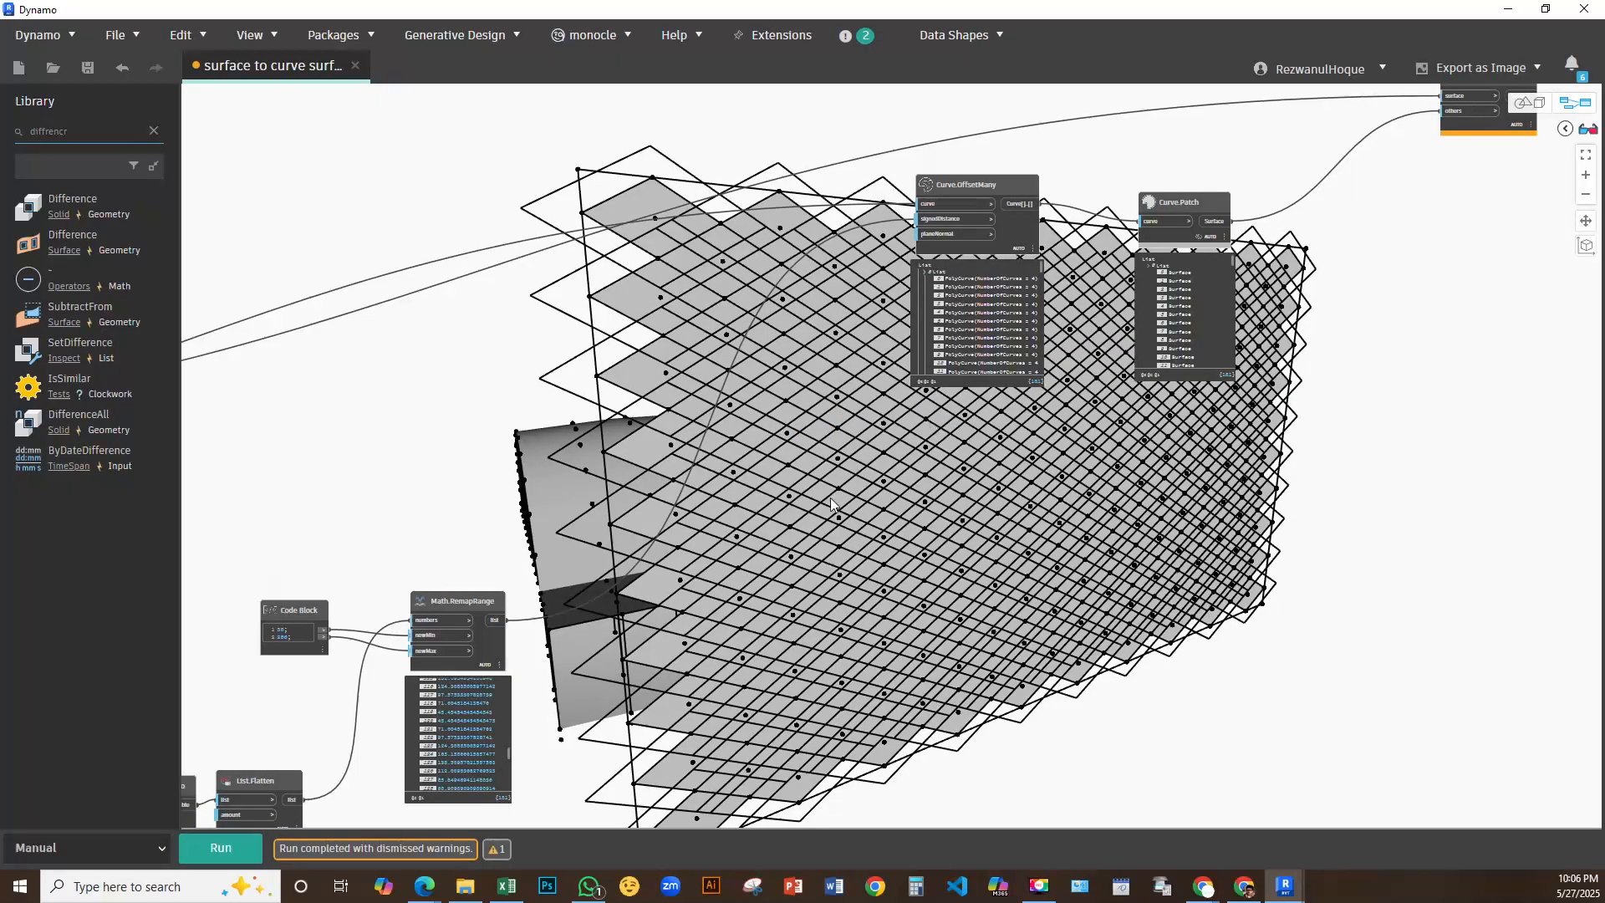
Move the -x; Code Block away from the remapping nodes to sit near the Curve.OffsetMany node
scroll(741, 489, "up", 6)
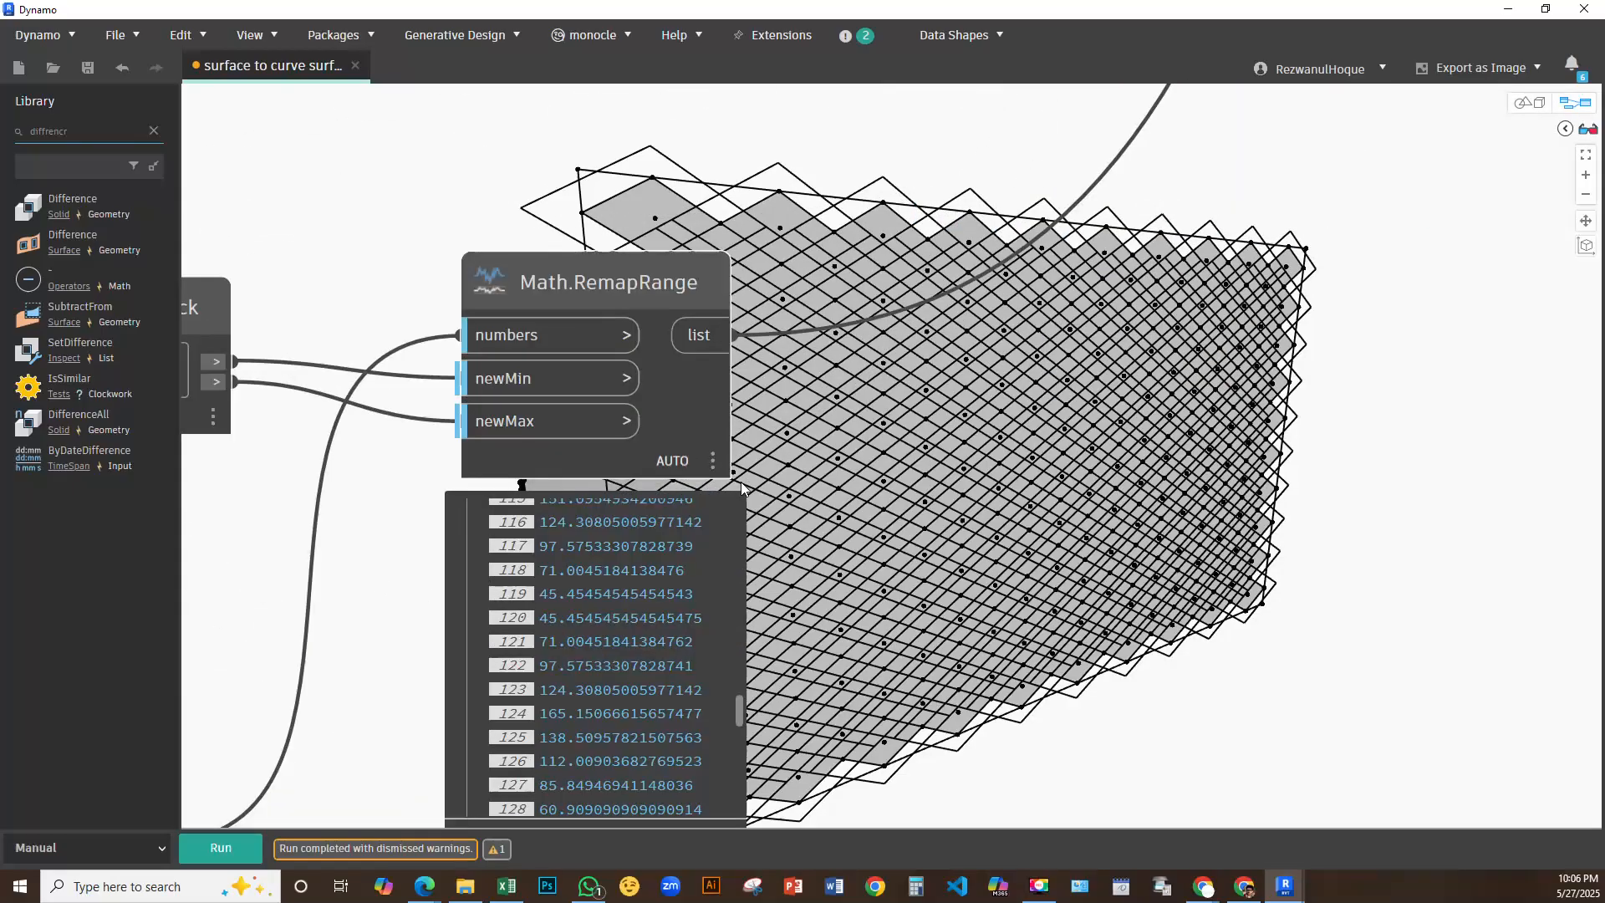
middle_click_drag(394, 436, 824, 323)
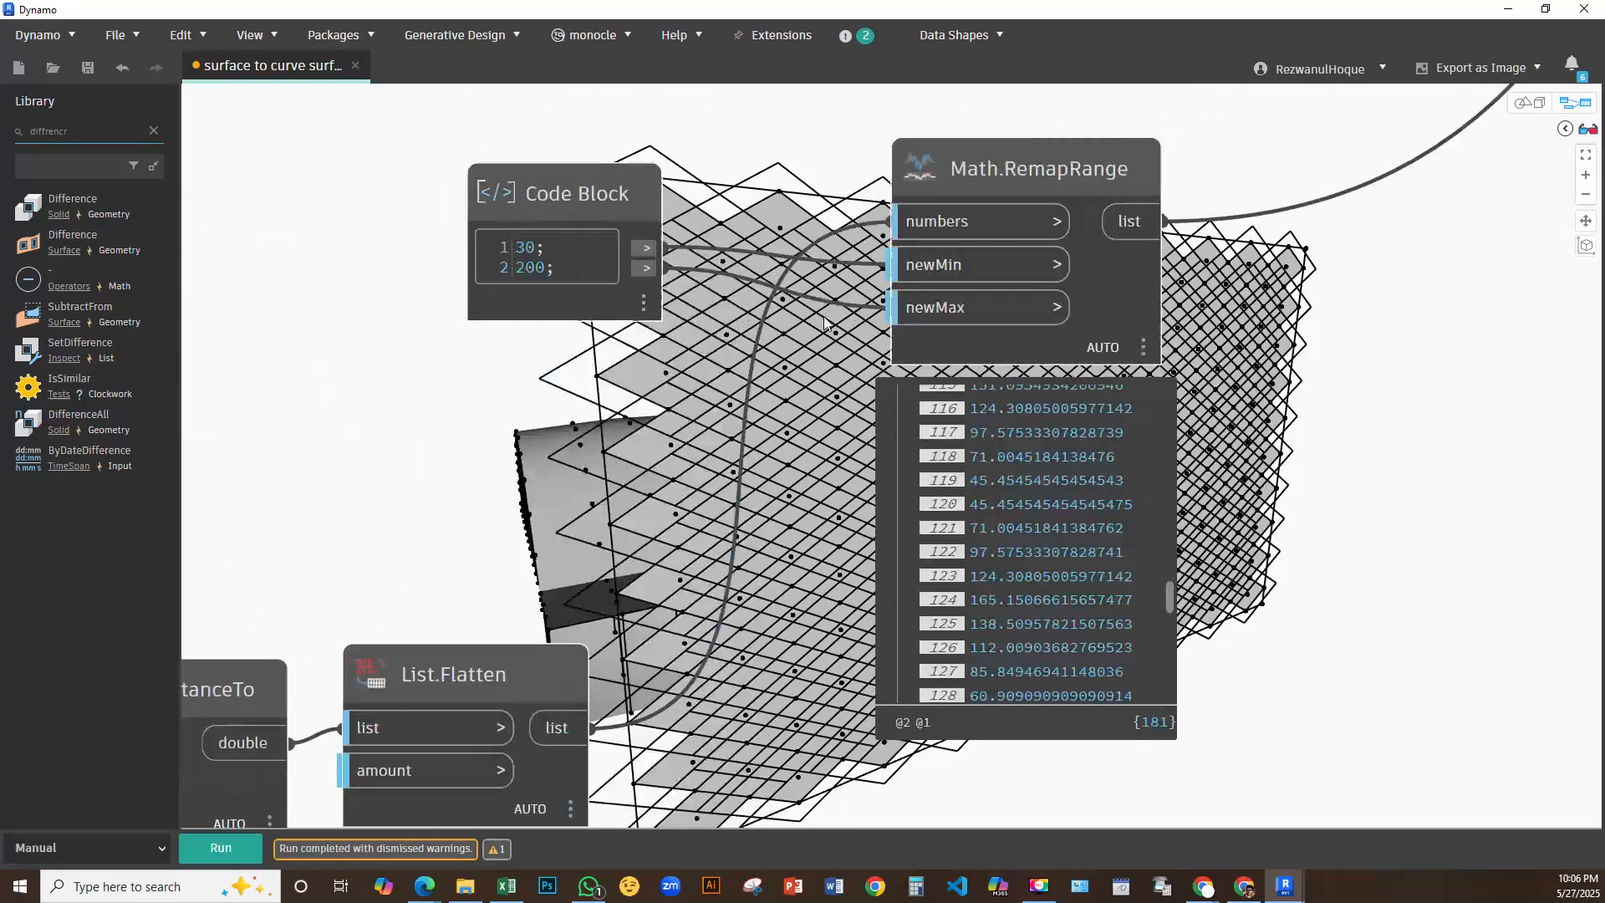
scroll(797, 399, "down", 3)
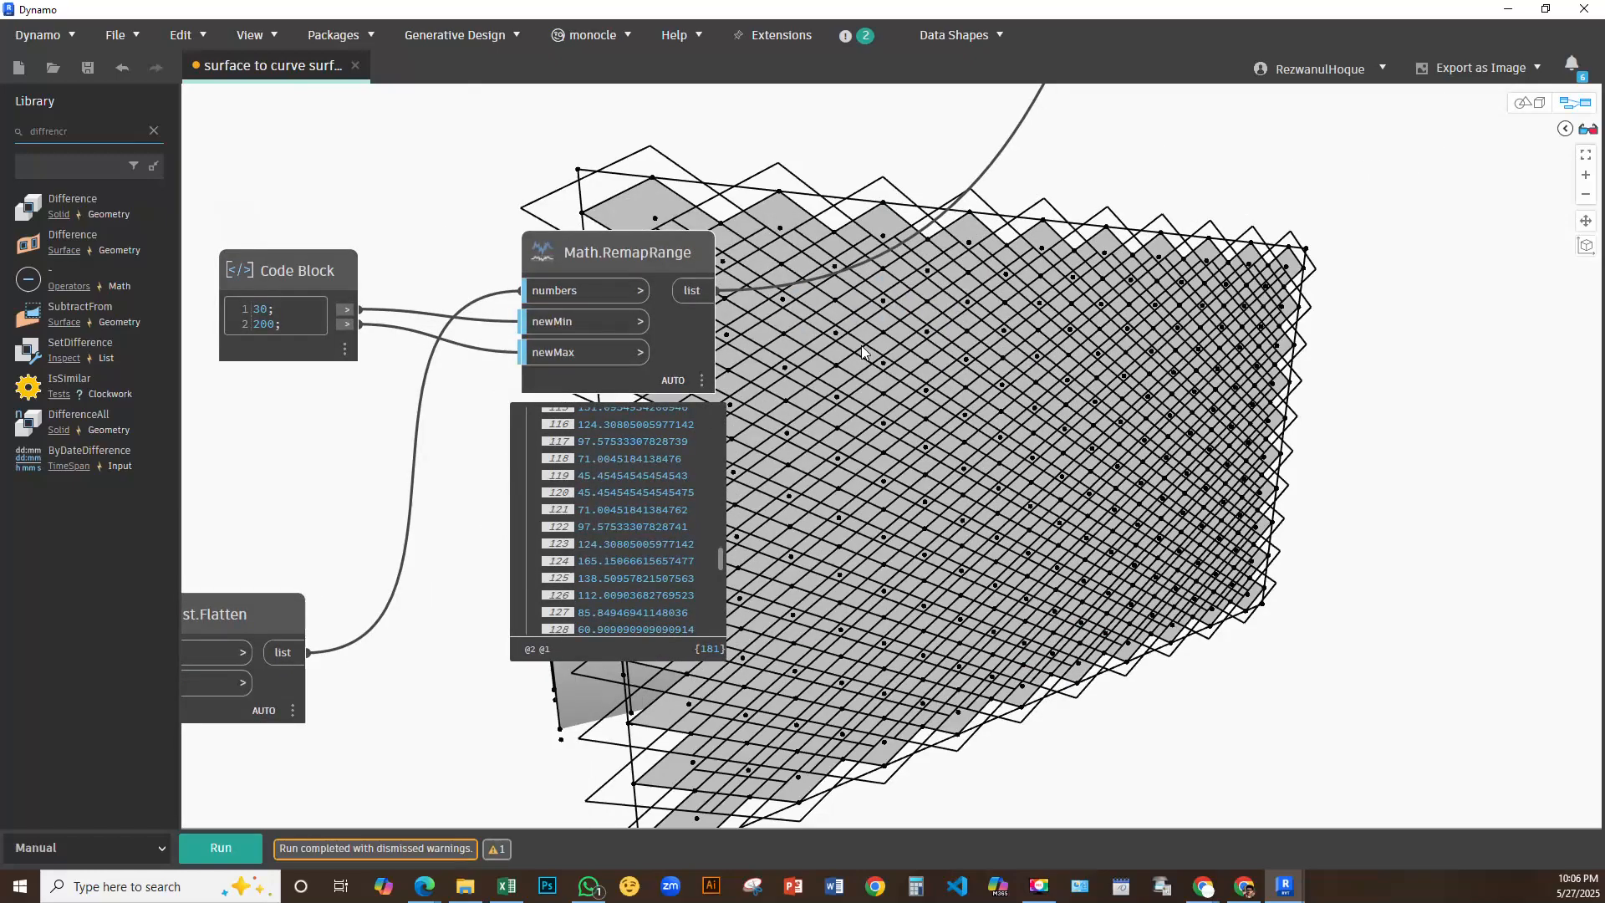
scroll(451, 459, "up", 3)
middle_click_drag(451, 459, 834, 652)
scroll(707, 515, "down", 2)
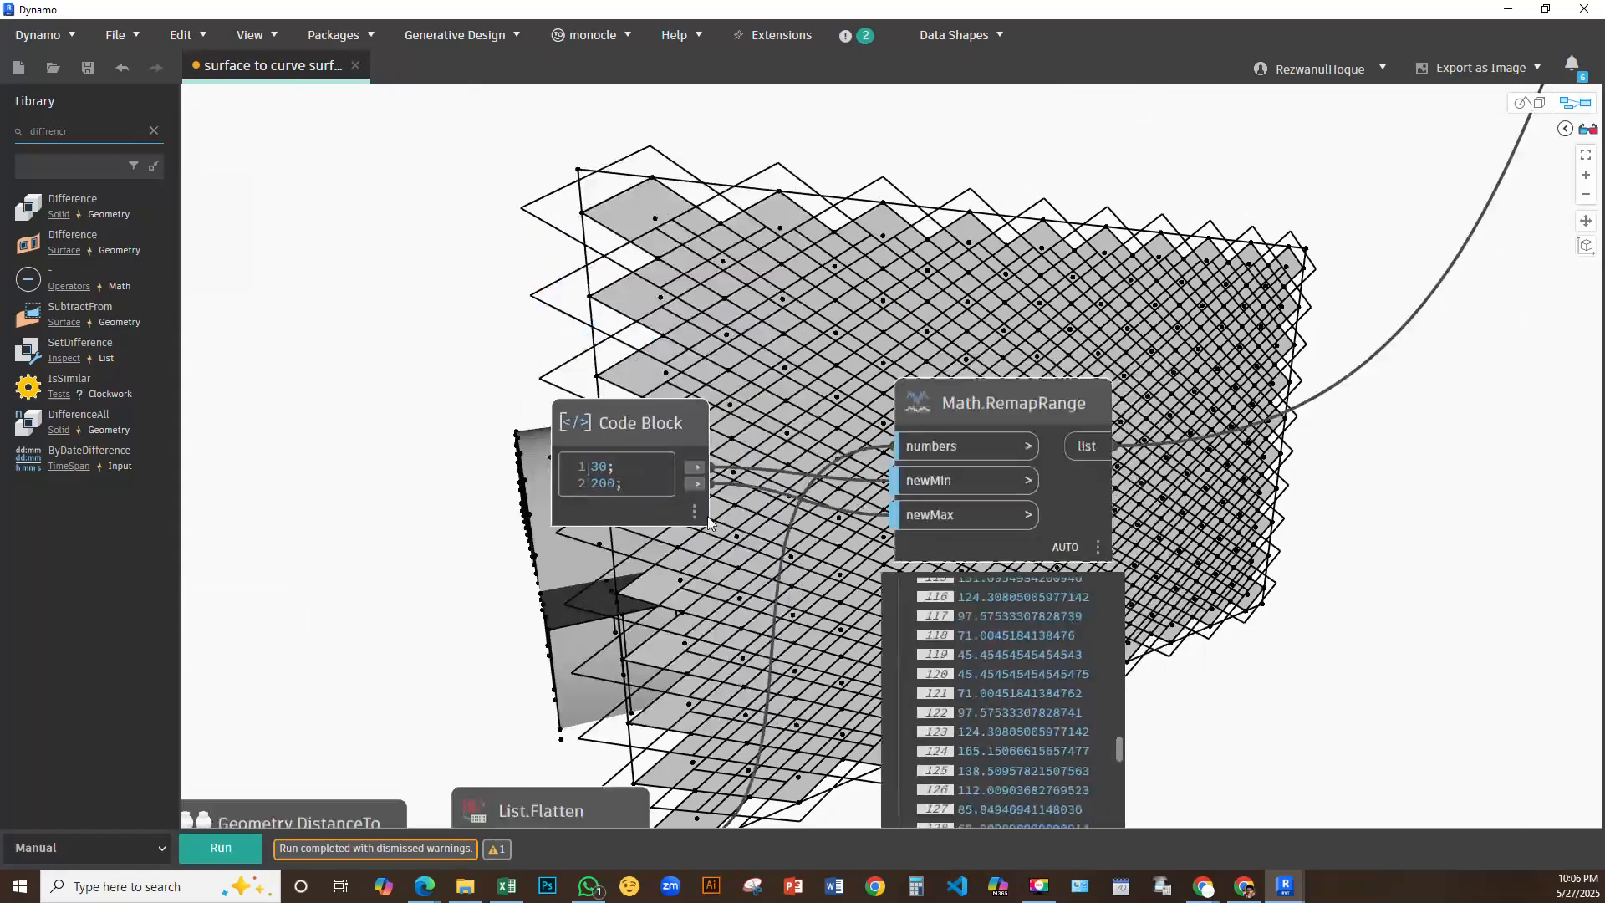
scroll(707, 515, "down", 5)
middle_click_drag(254, 407, 527, 424)
left_click_drag(417, 412, 1338, 244)
middle_click_drag(1383, 224, 1073, 281)
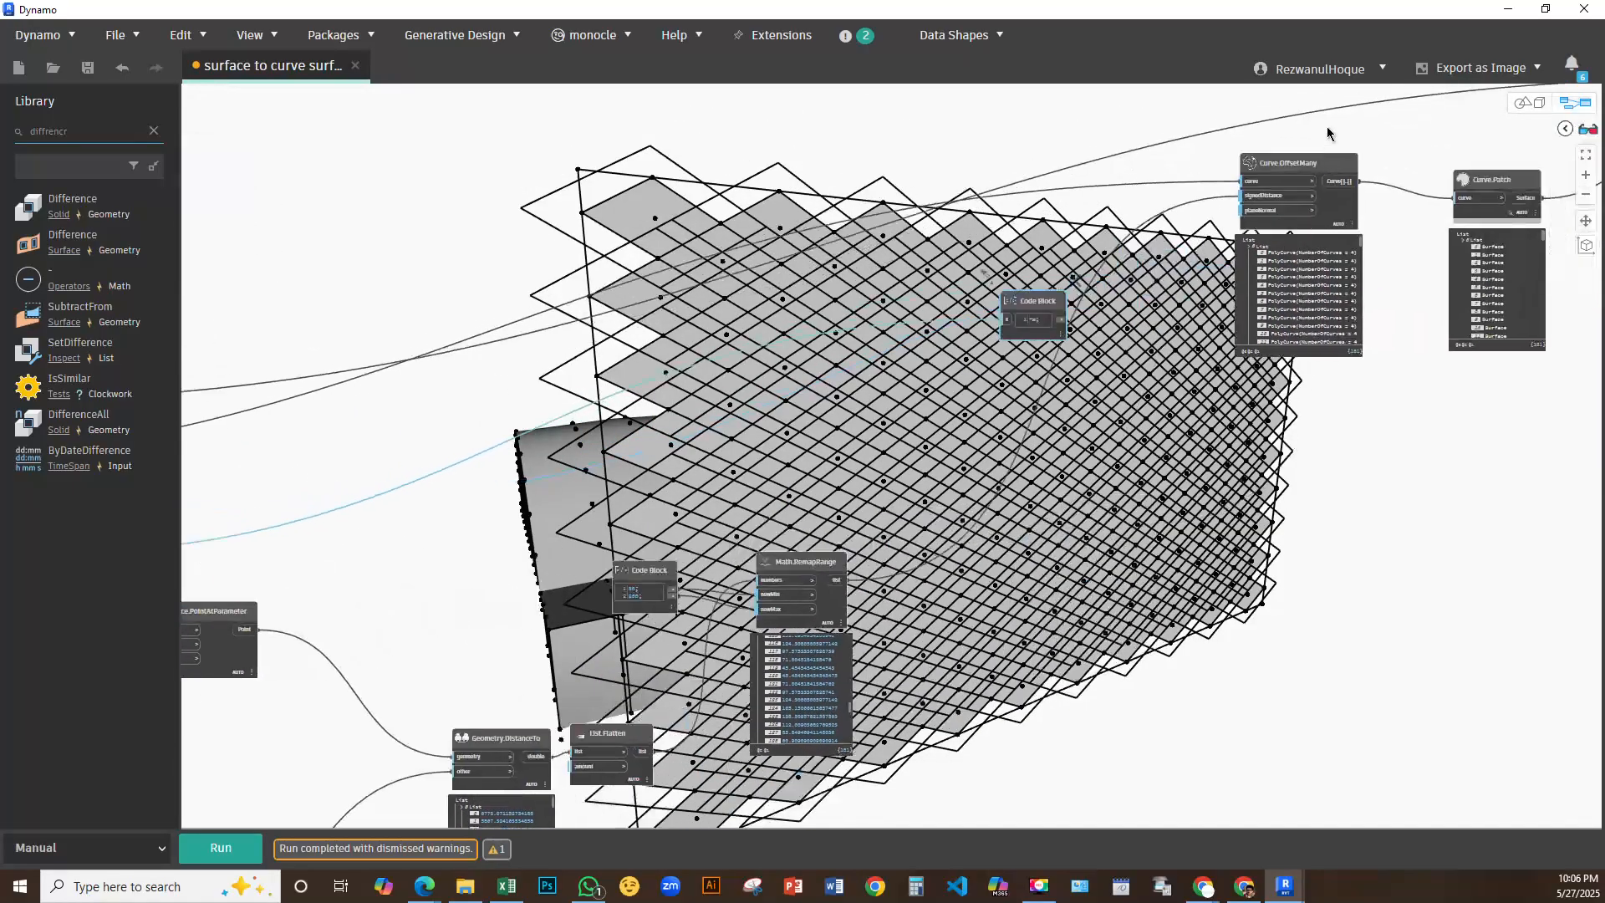
Route the Math.RemapRange list through the -x; Code Block into Curve.OffsetMany's signedDistance and run the graph
scroll(1327, 132, "up", 4)
scroll(1120, 294, "up", 3)
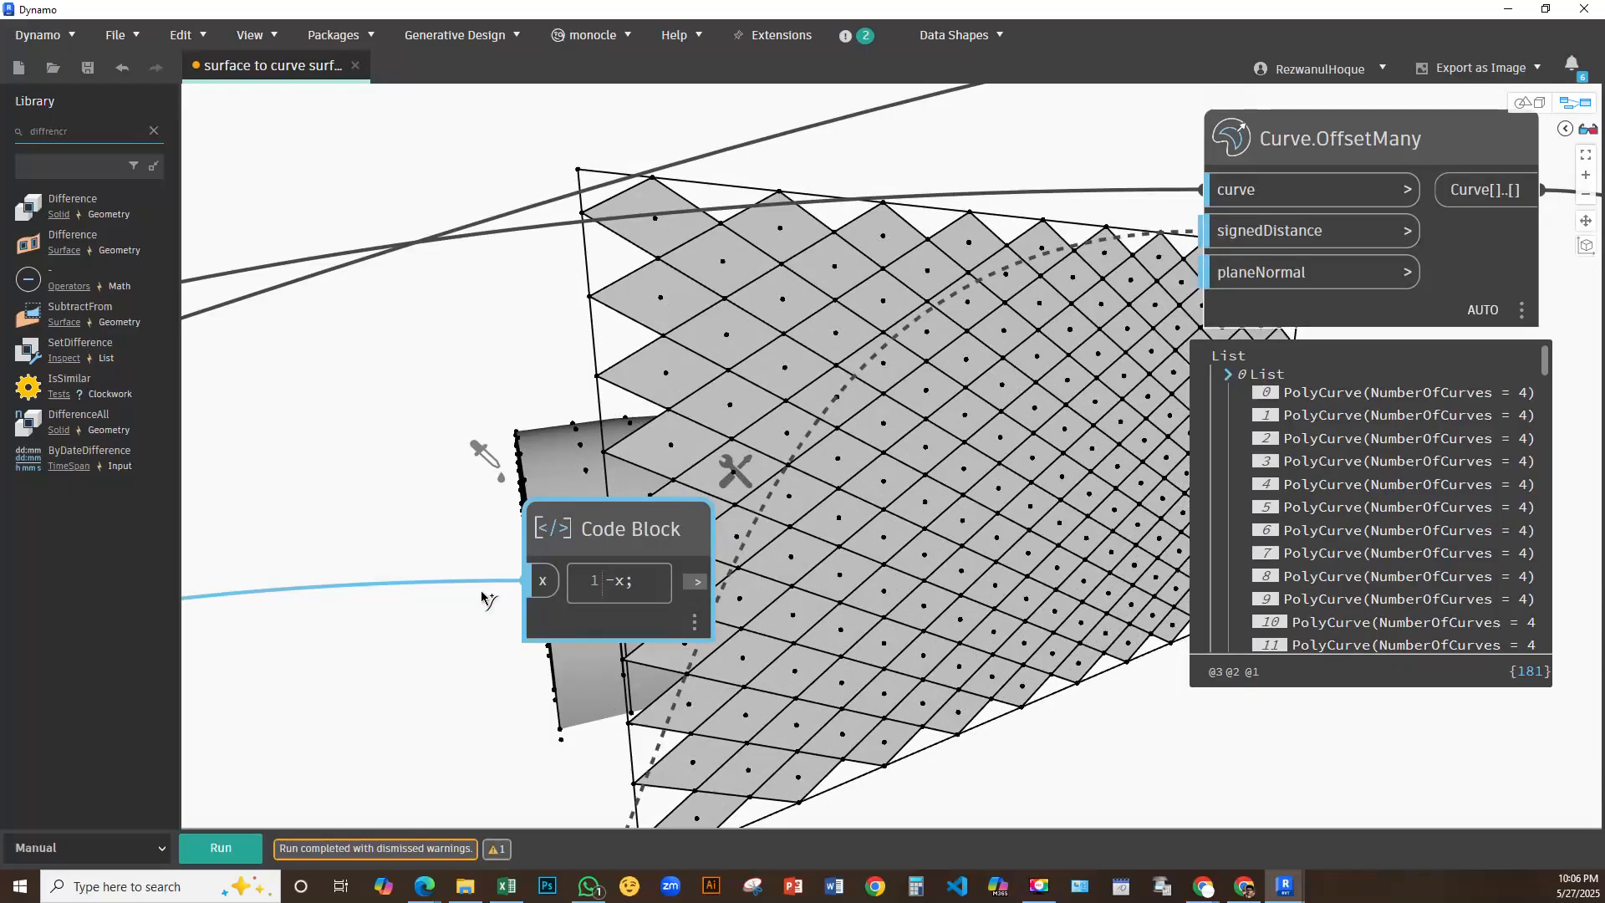
left_click(529, 581)
left_click(696, 581)
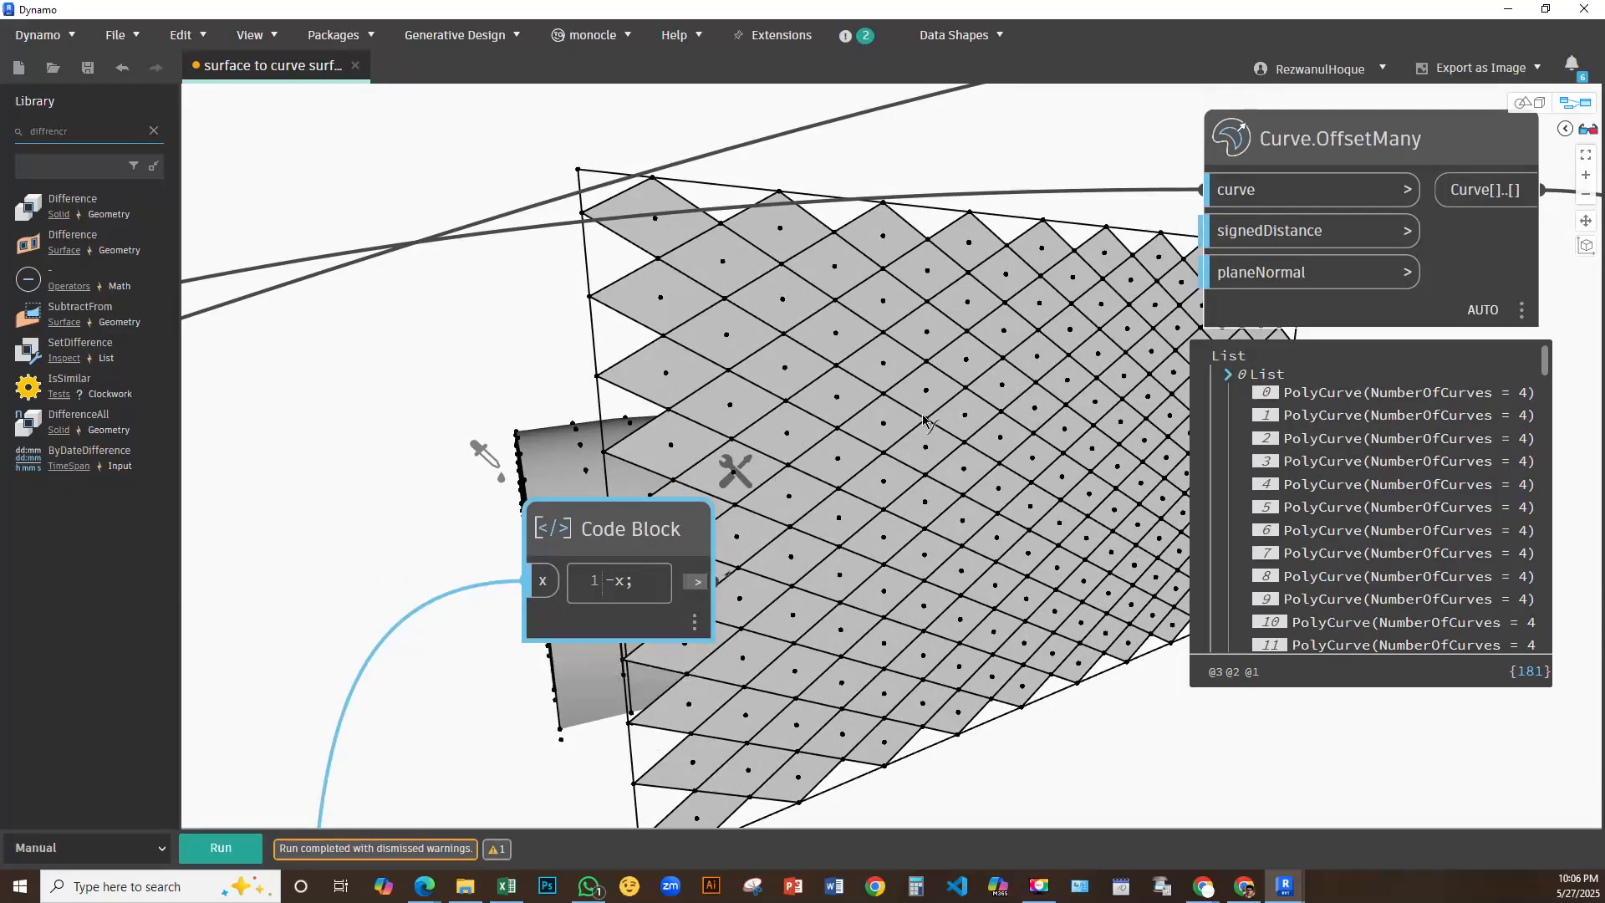
left_click(1202, 231)
left_click(192, 854)
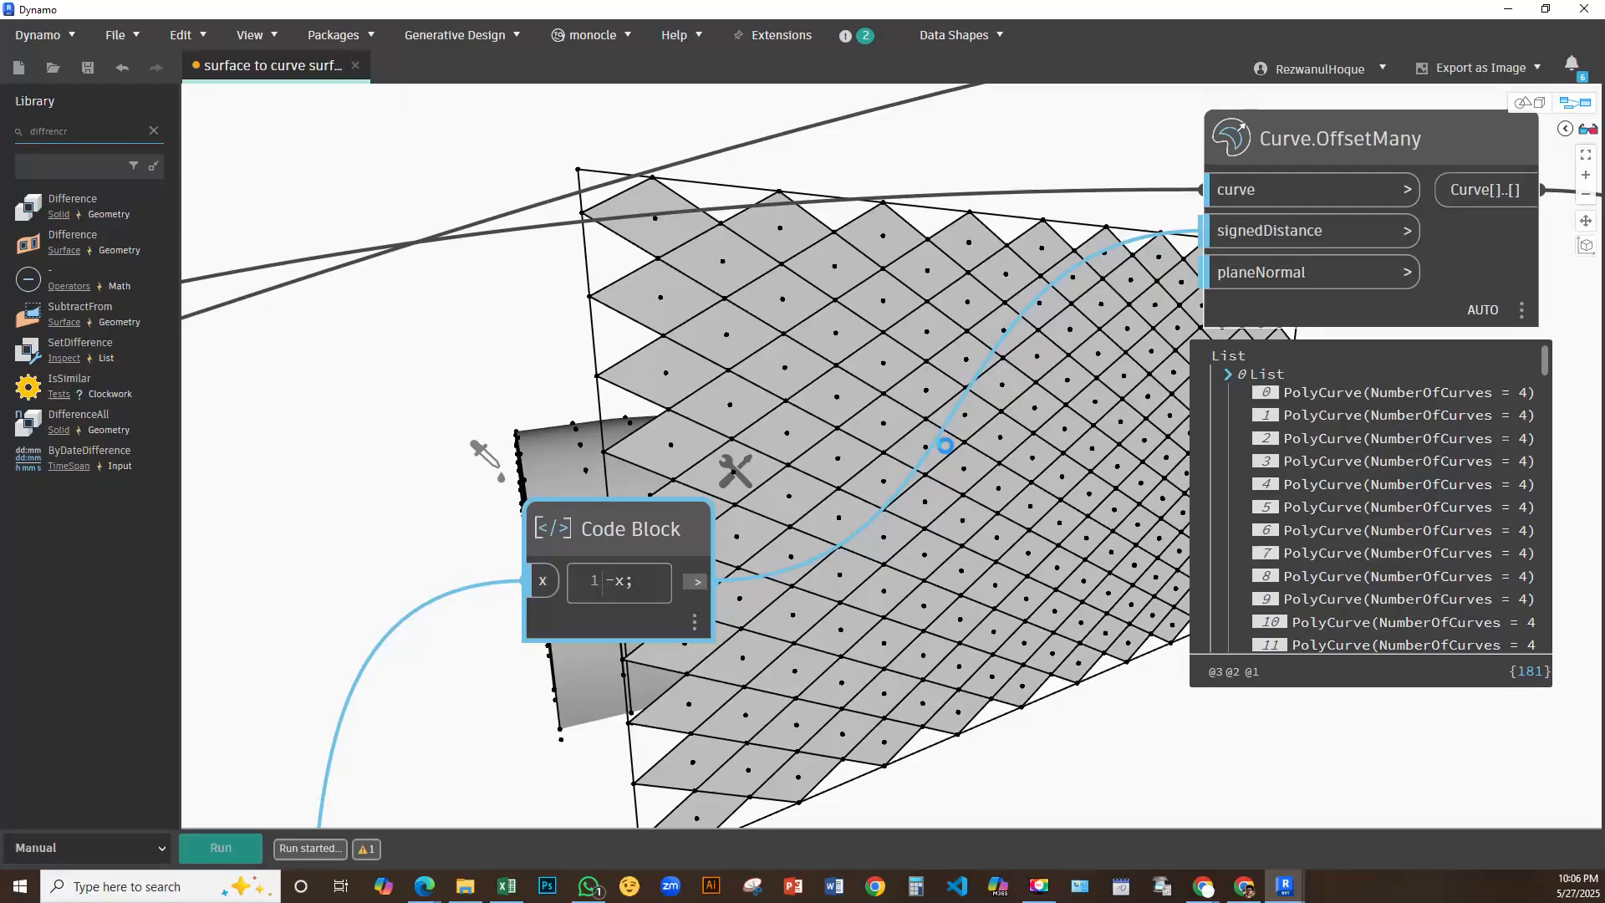
Examine the offset diamond openings together with the Code Block limits, the Math.RemapRange values and the upstream node chain
middle_click_drag(961, 485, 1046, 326)
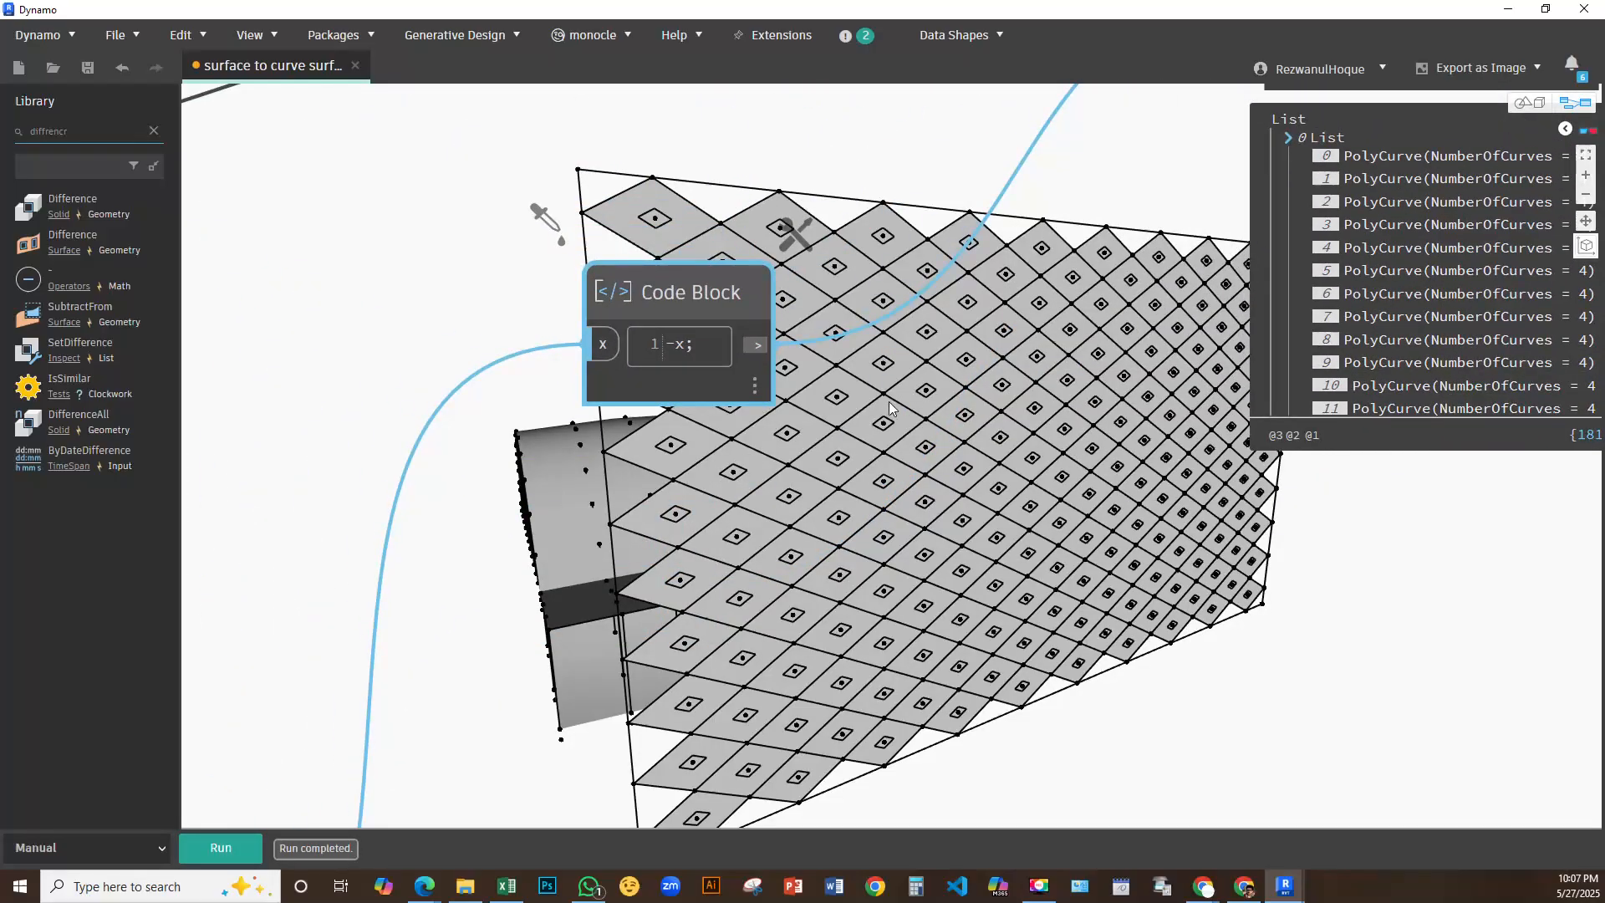
scroll(889, 402, "down", 5)
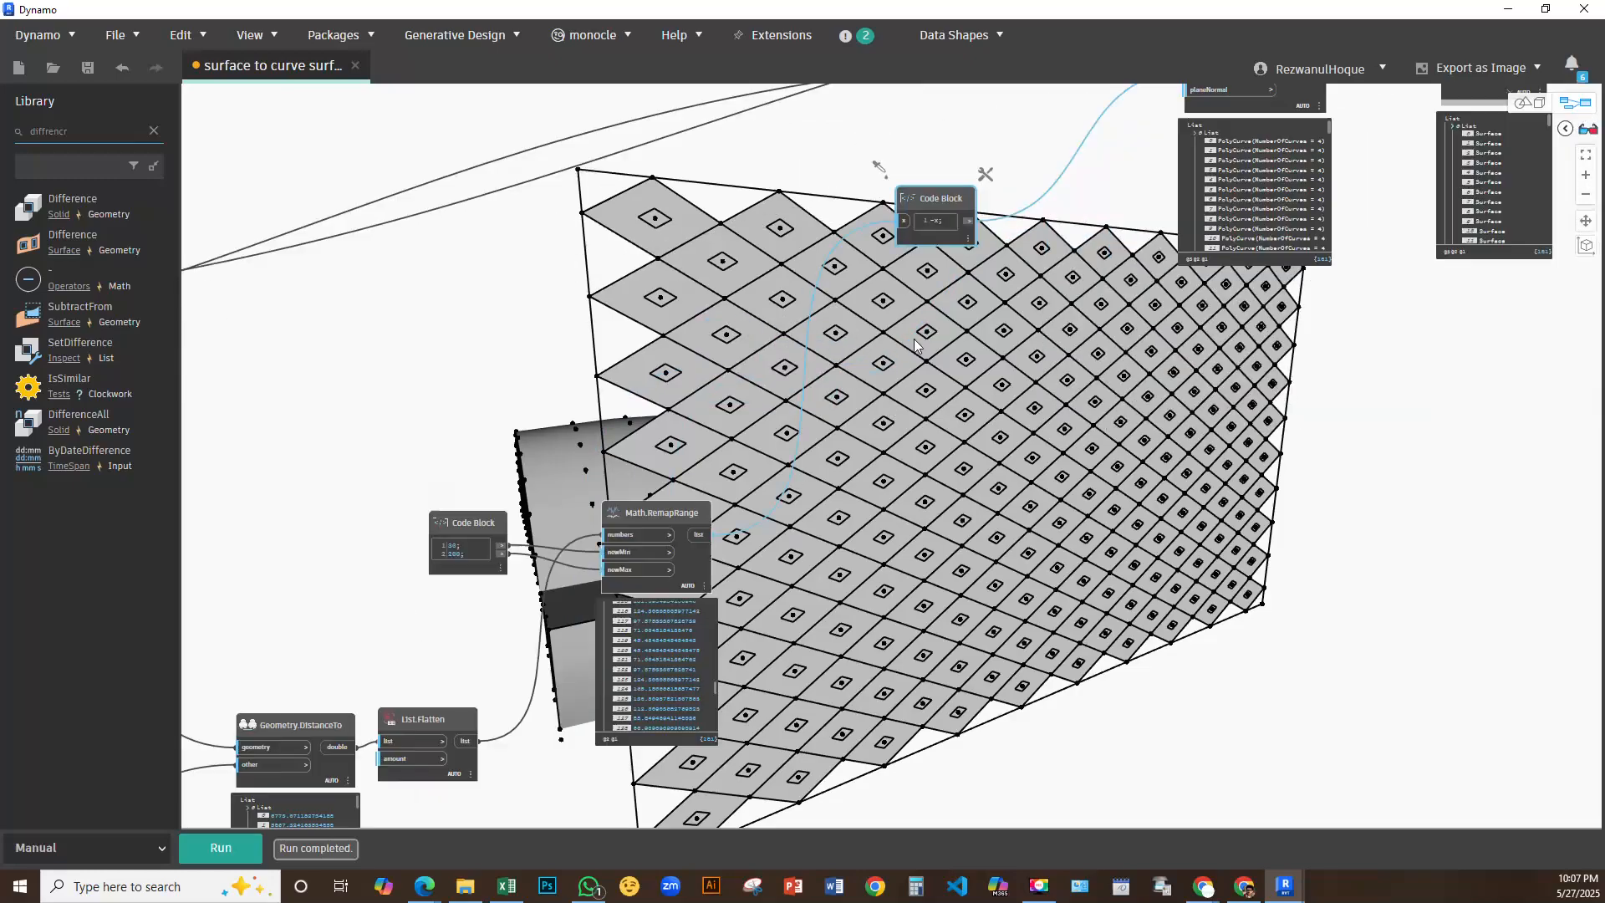
scroll(689, 557, "up", 4)
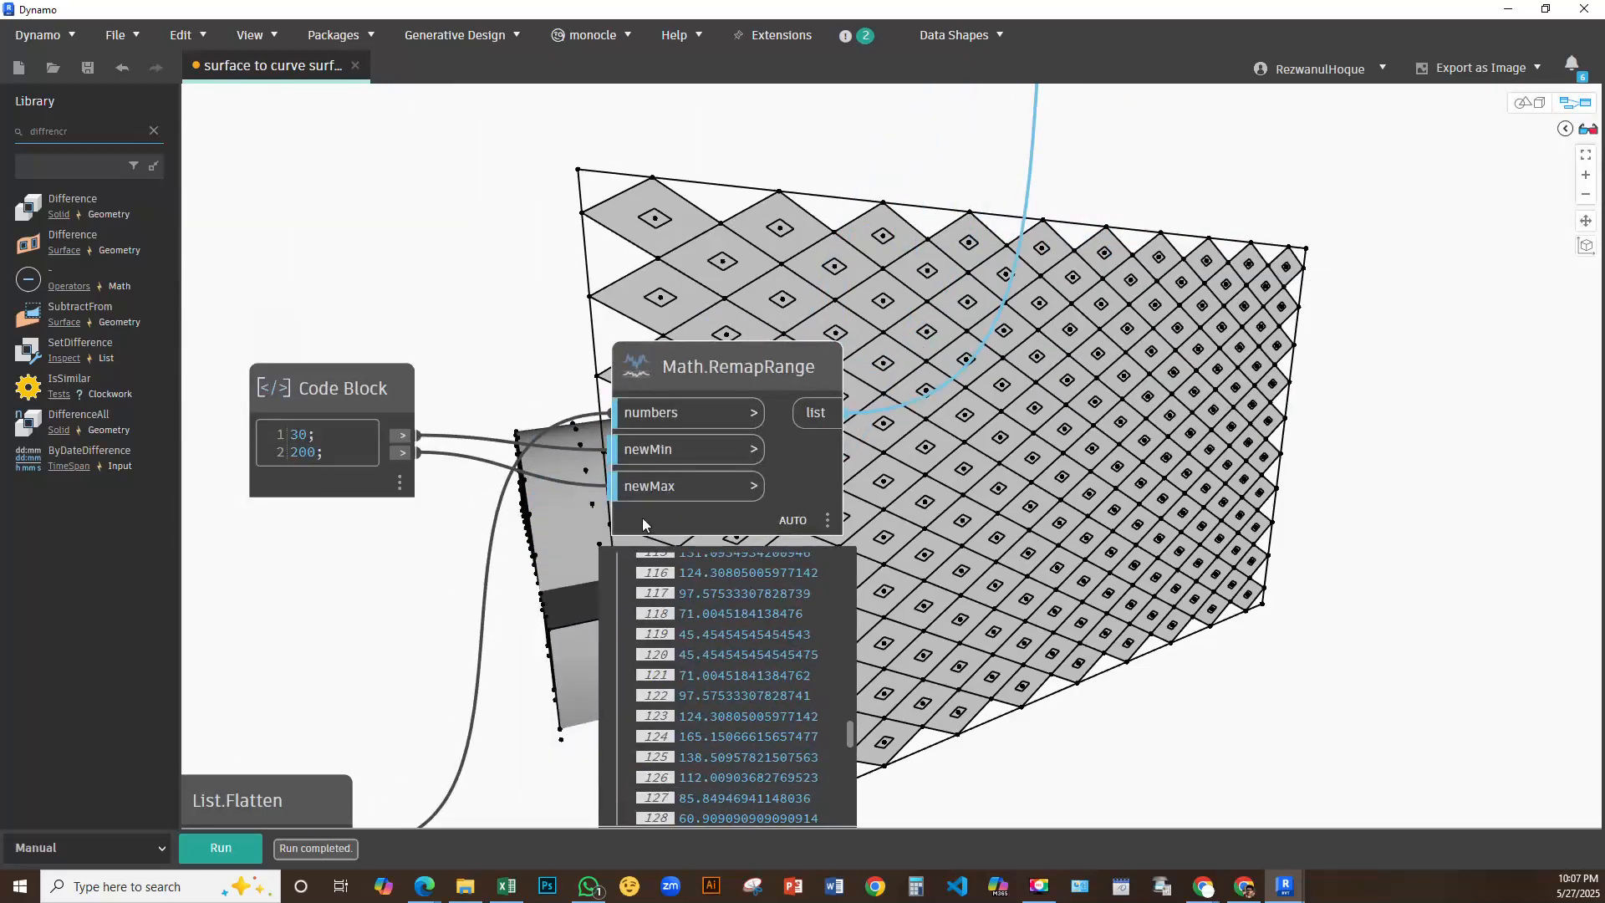
middle_click_drag(385, 519, 415, 633)
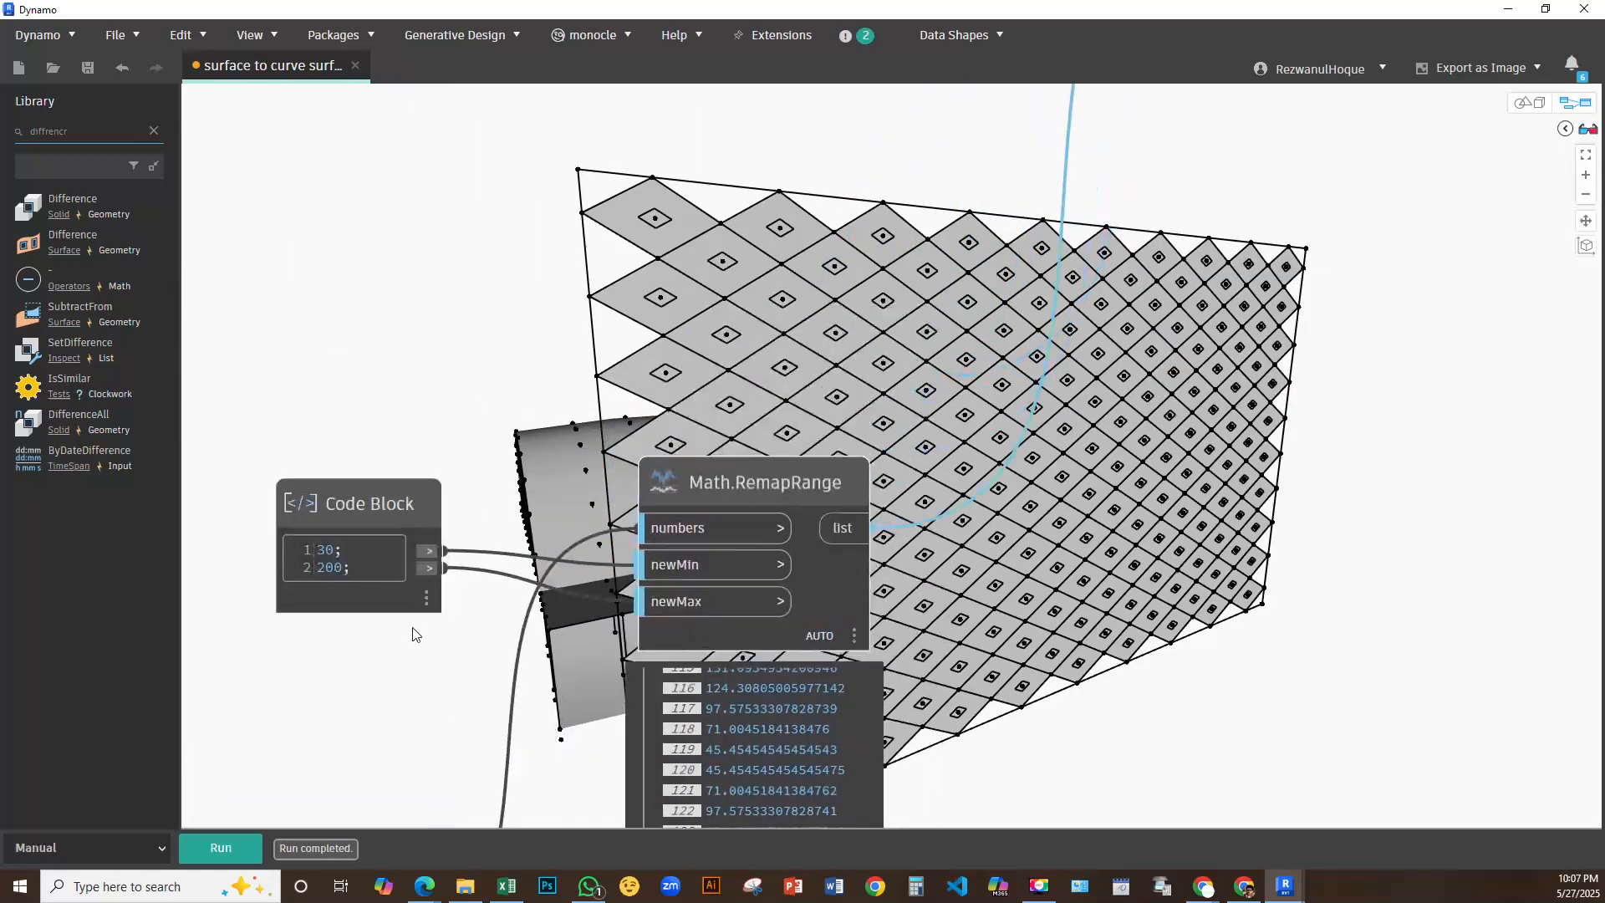
middle_click_drag(951, 493, 737, 436)
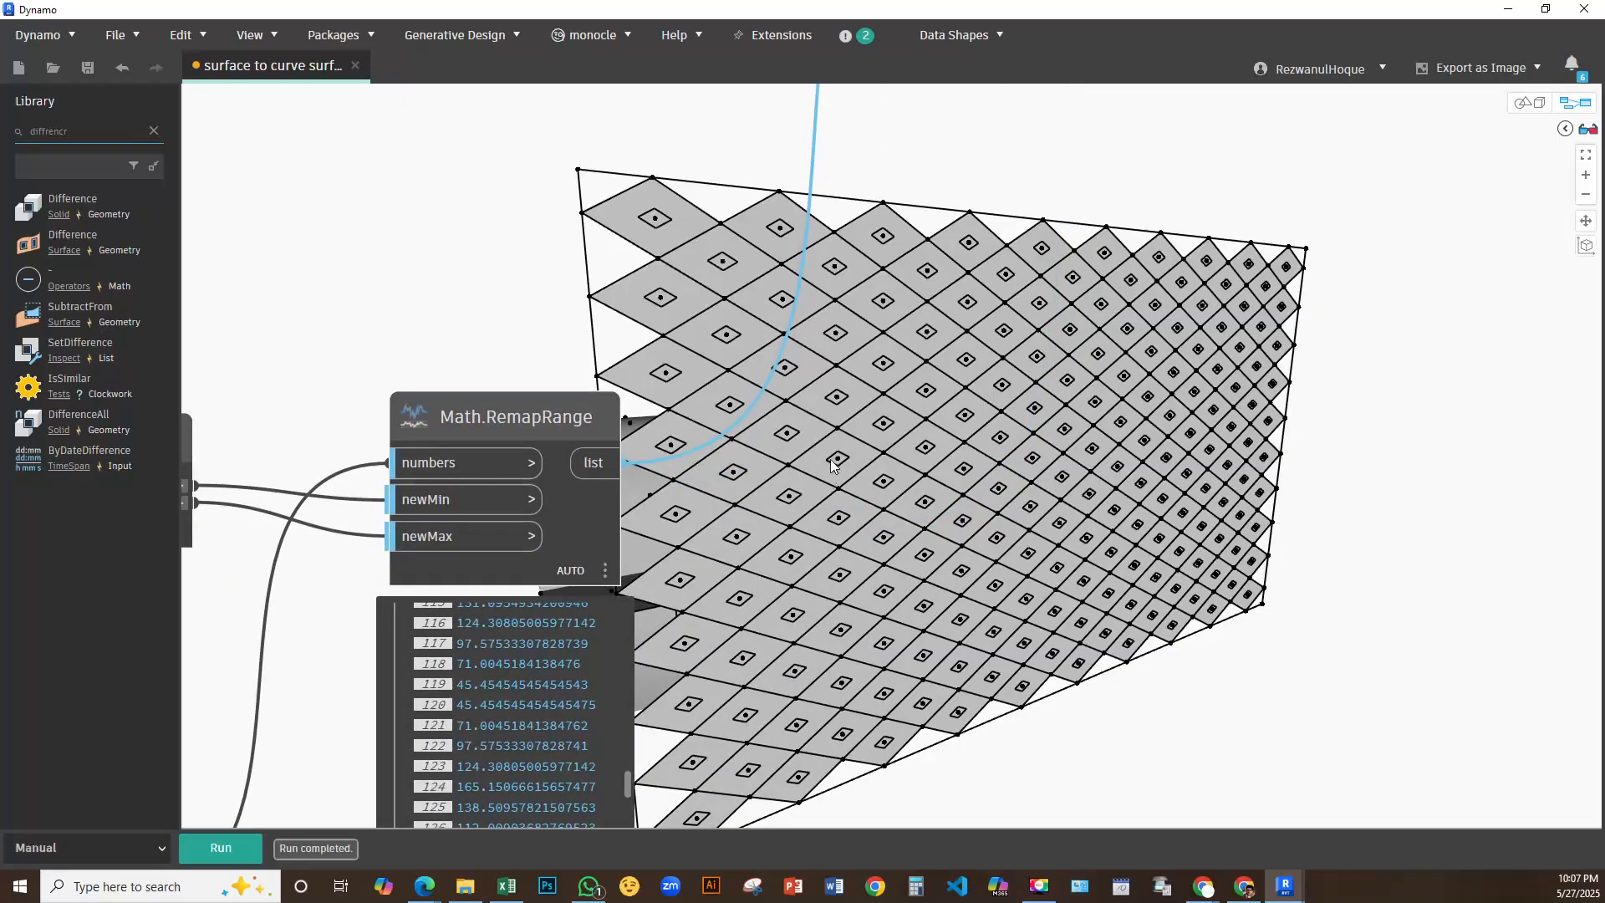
scroll(836, 452, "down", 5)
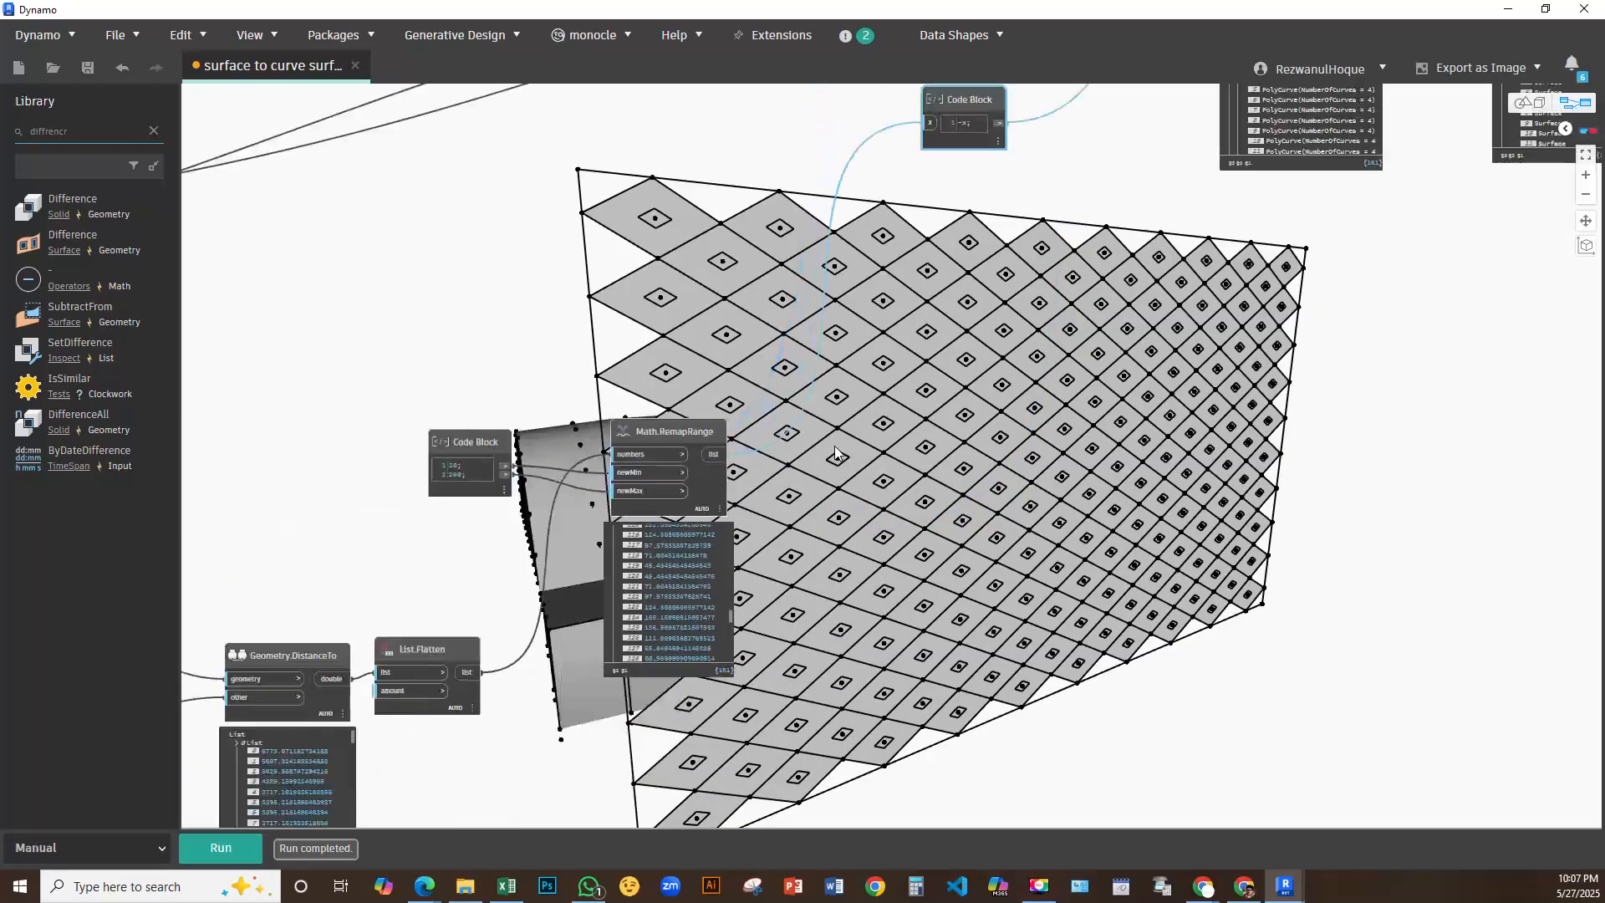
middle_click_drag(406, 89, 871, 322)
scroll(871, 323, "down", 3)
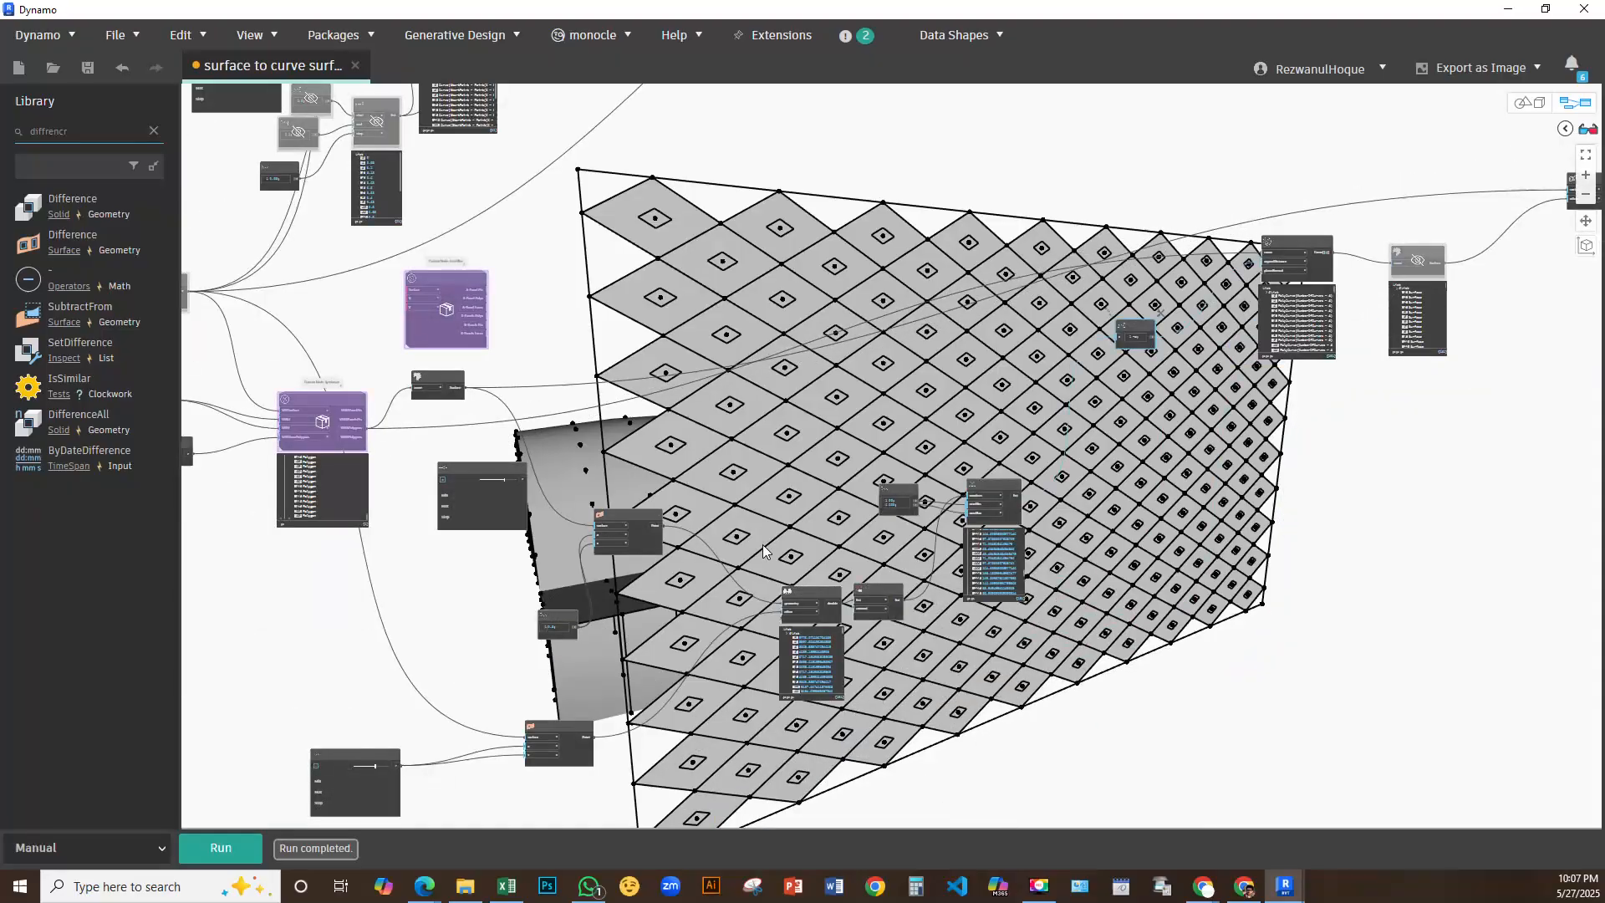
scroll(592, 403, "up", 4)
middle_click_drag(627, 353, 642, 347)
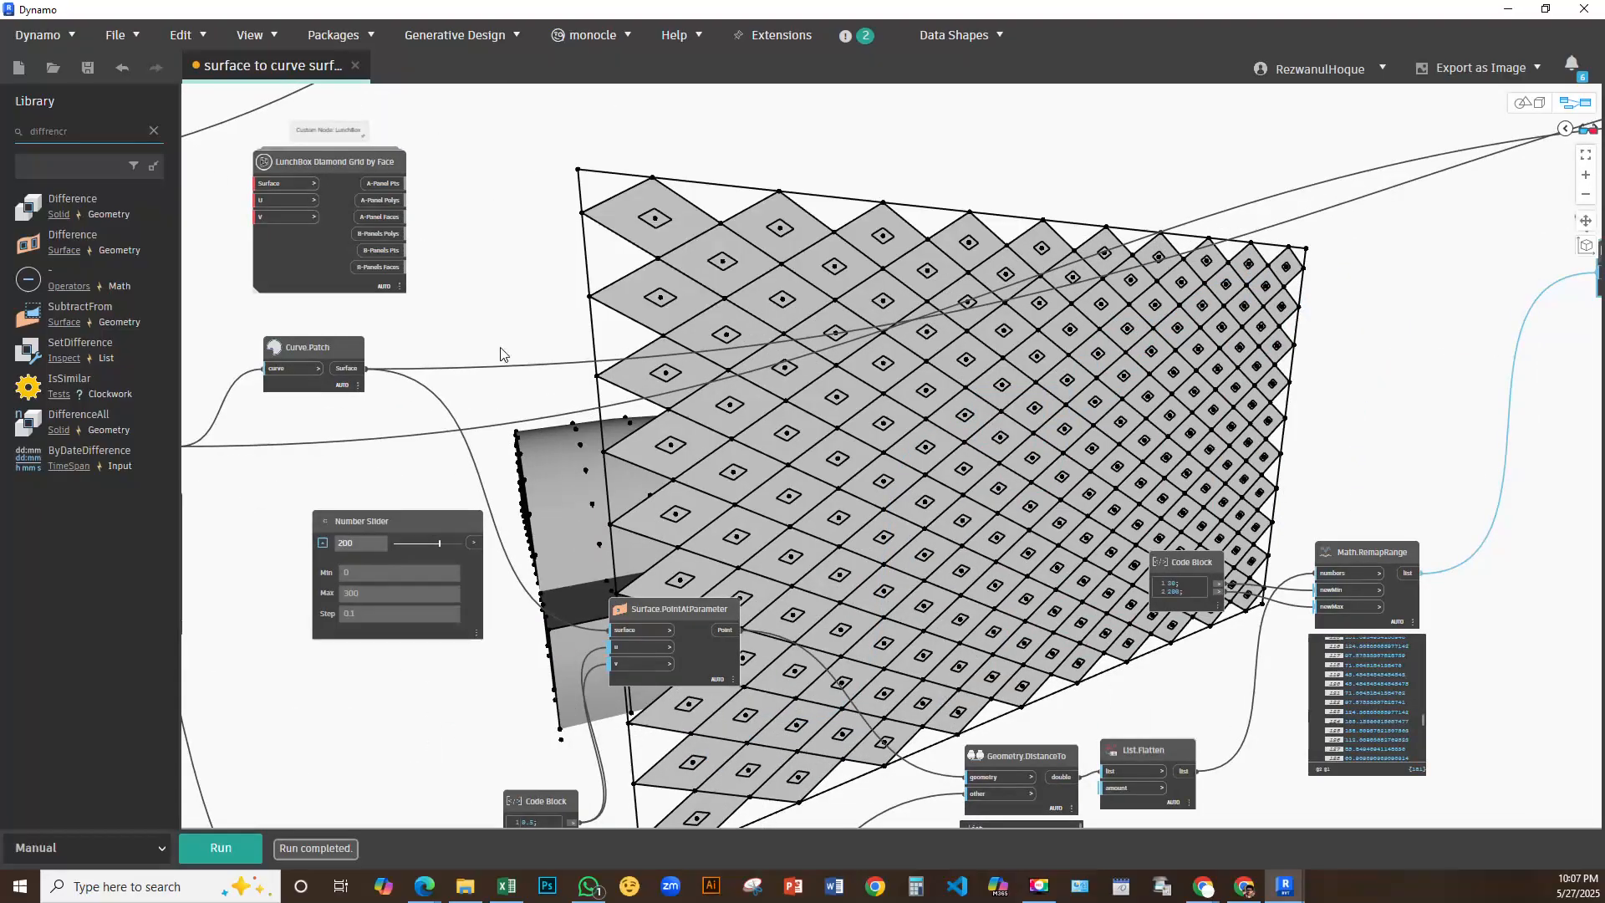
Pin the output preview of the diamond-panel Curve.Patch node and look through its whole surface list
scroll(388, 383, "up", 4)
middle_click_drag(312, 385, 755, 264)
mouse_move(760, 288)
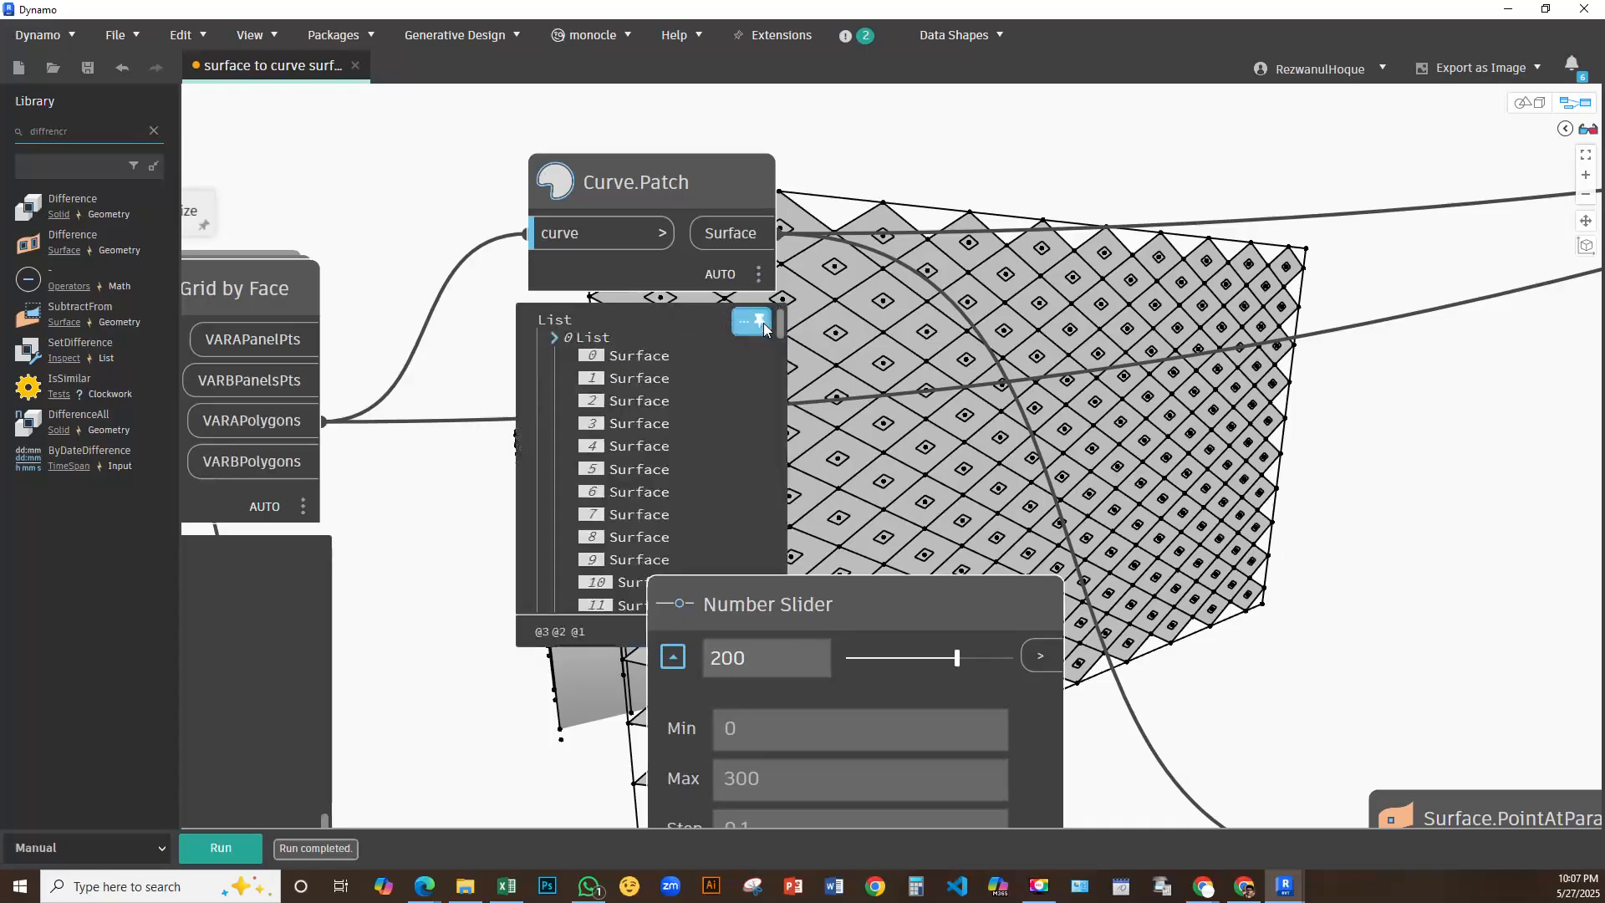
scroll(764, 322, "down", 5)
middle_click_drag(1079, 294, 1207, 267)
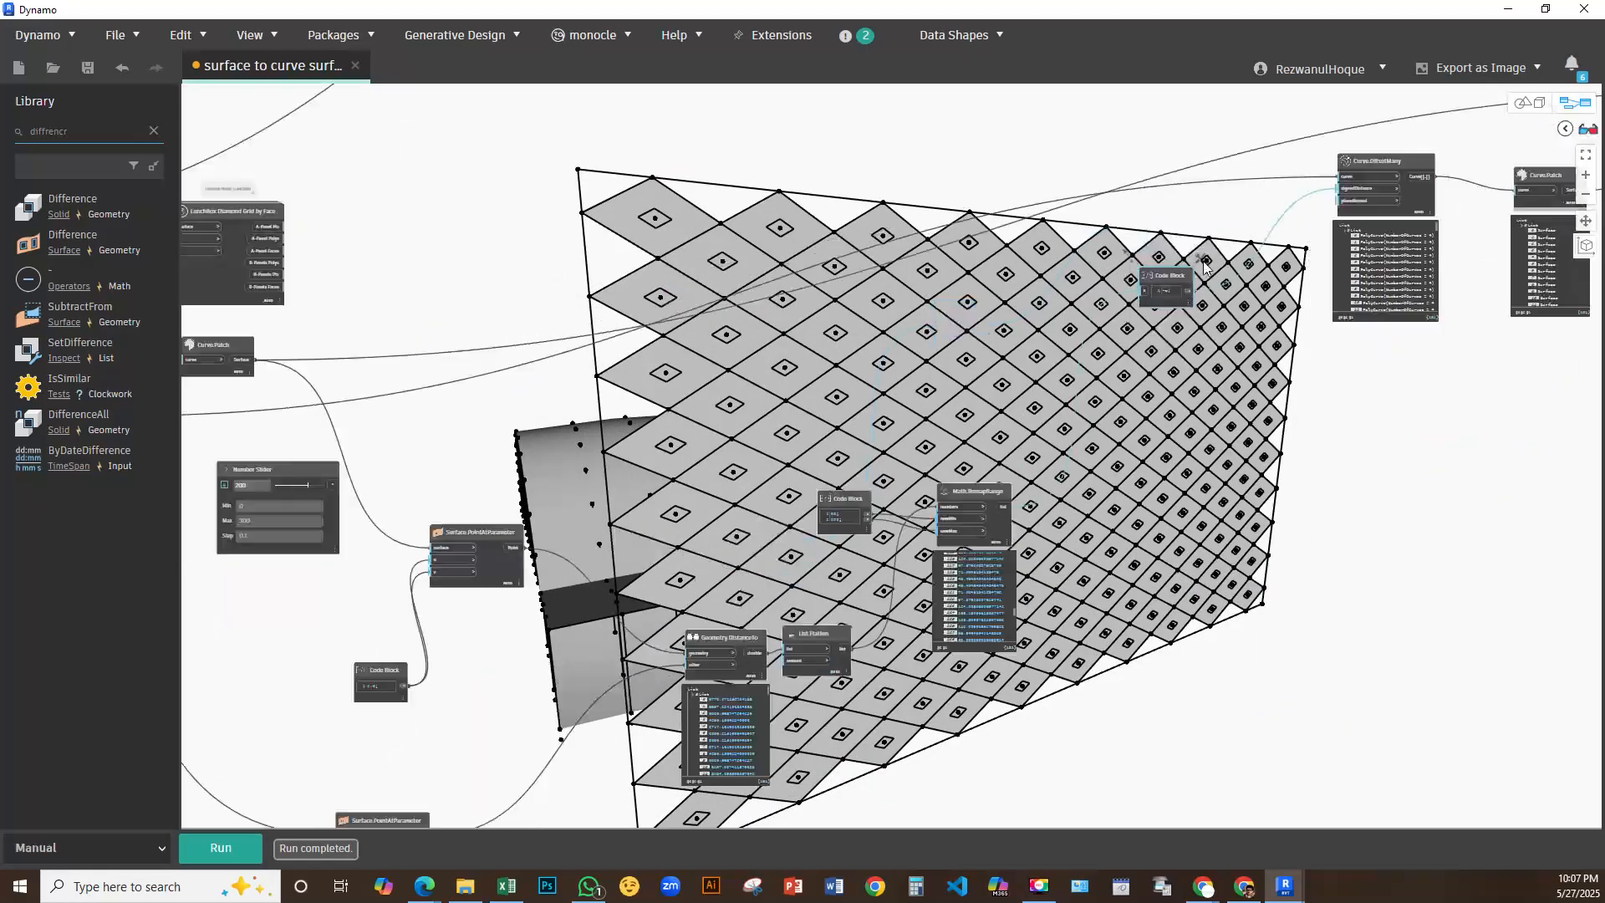
scroll(882, 282, "up", 5)
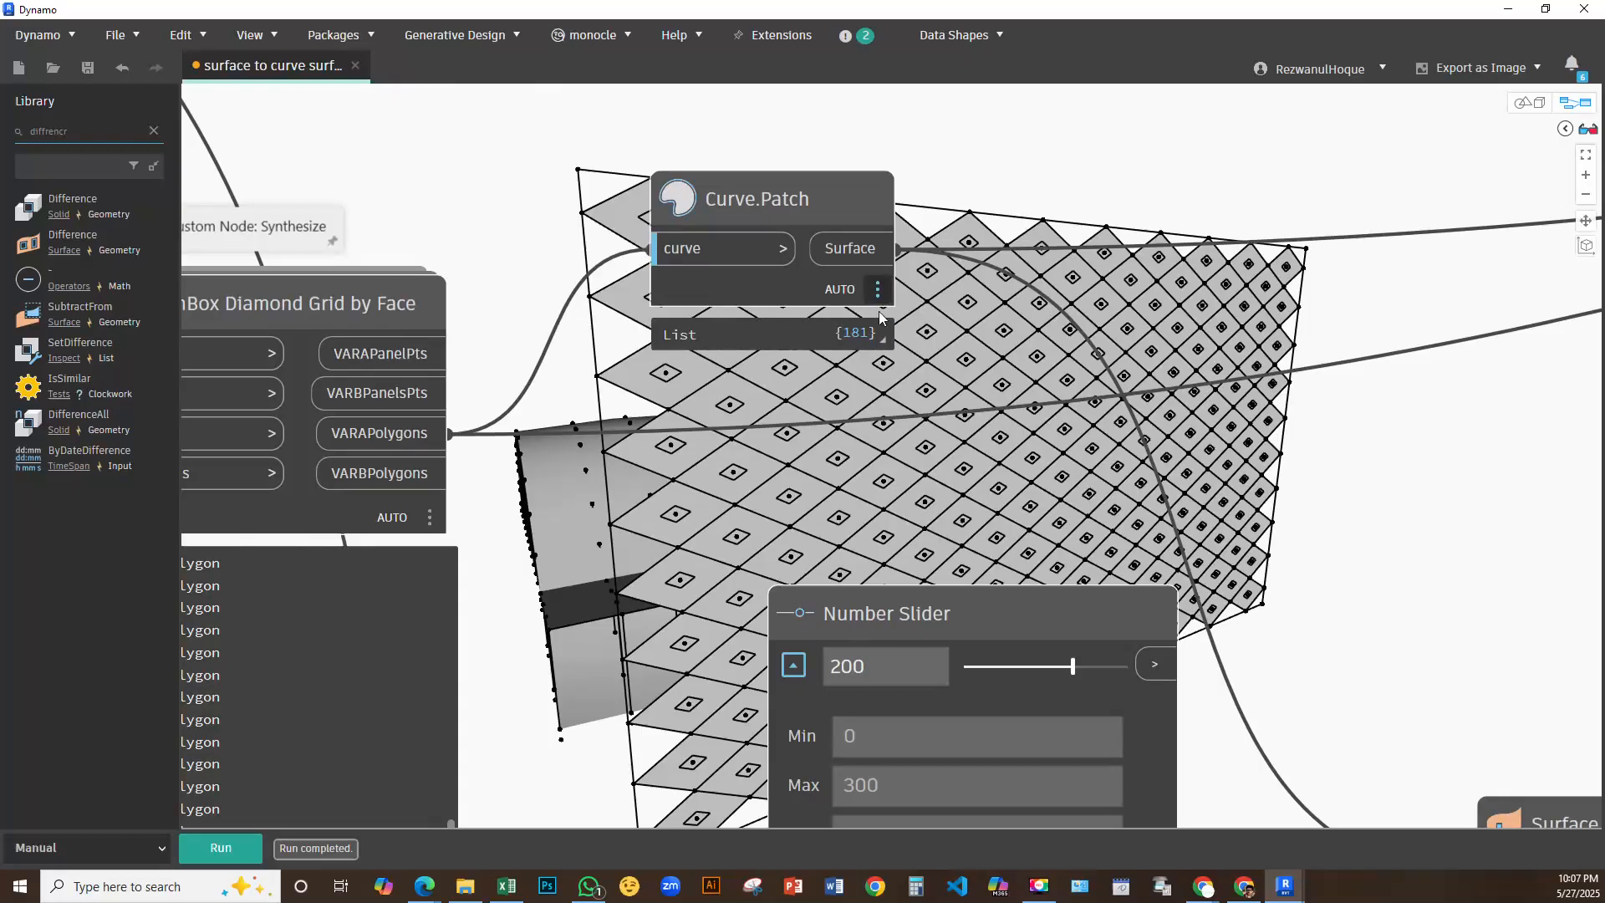
mouse_move(879, 349)
left_click(879, 344)
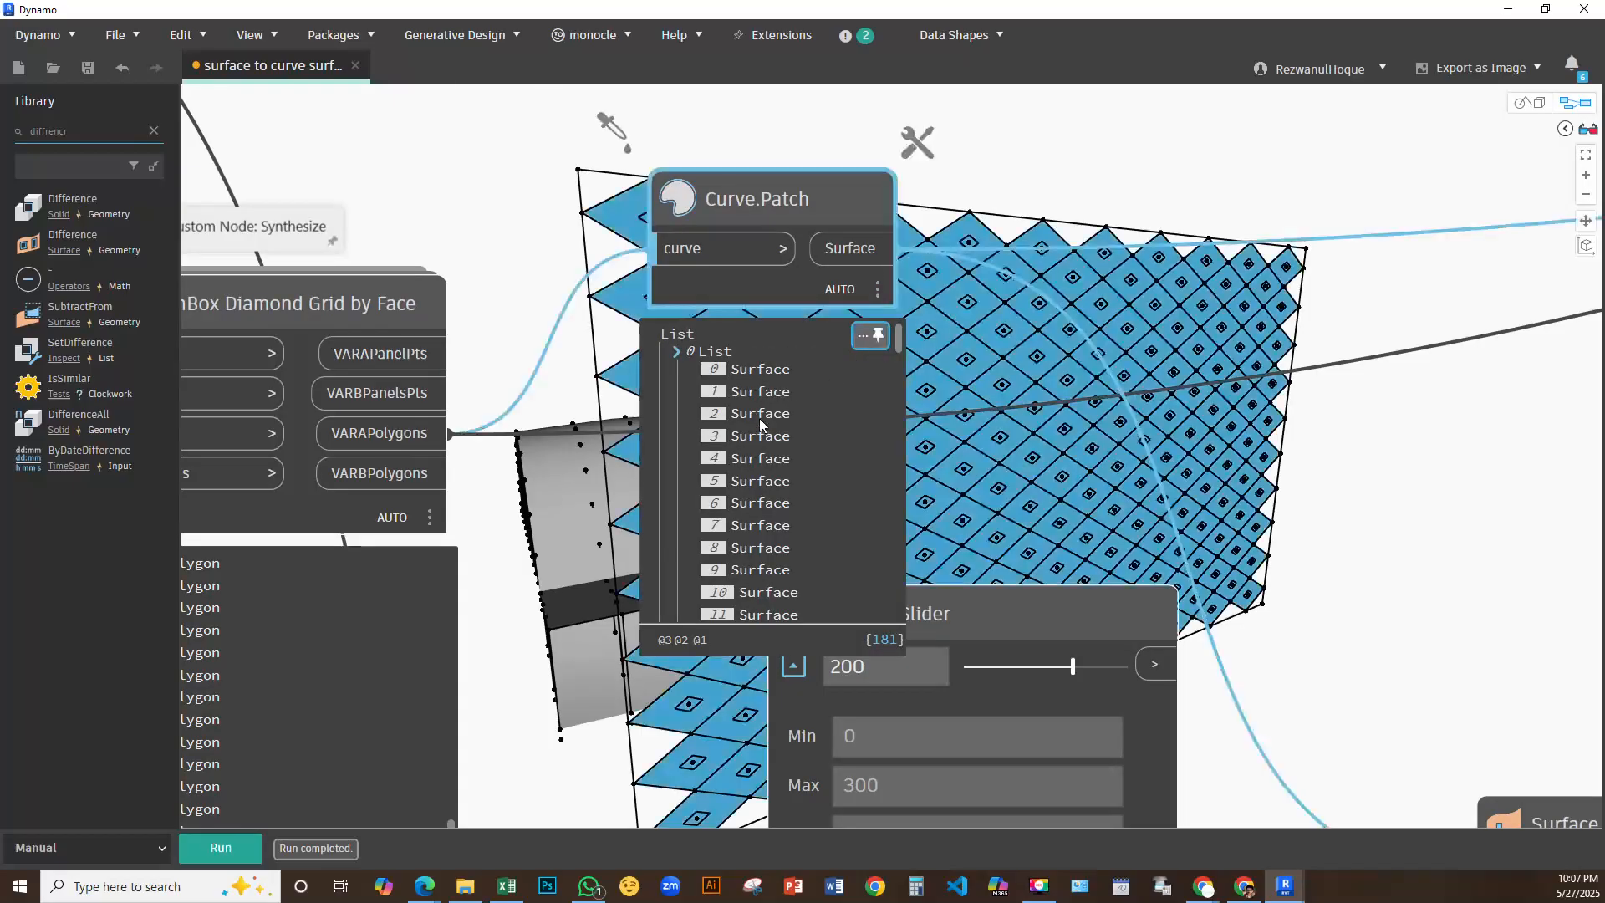
scroll(761, 425, "down", 15)
scroll(777, 462, "down", 17)
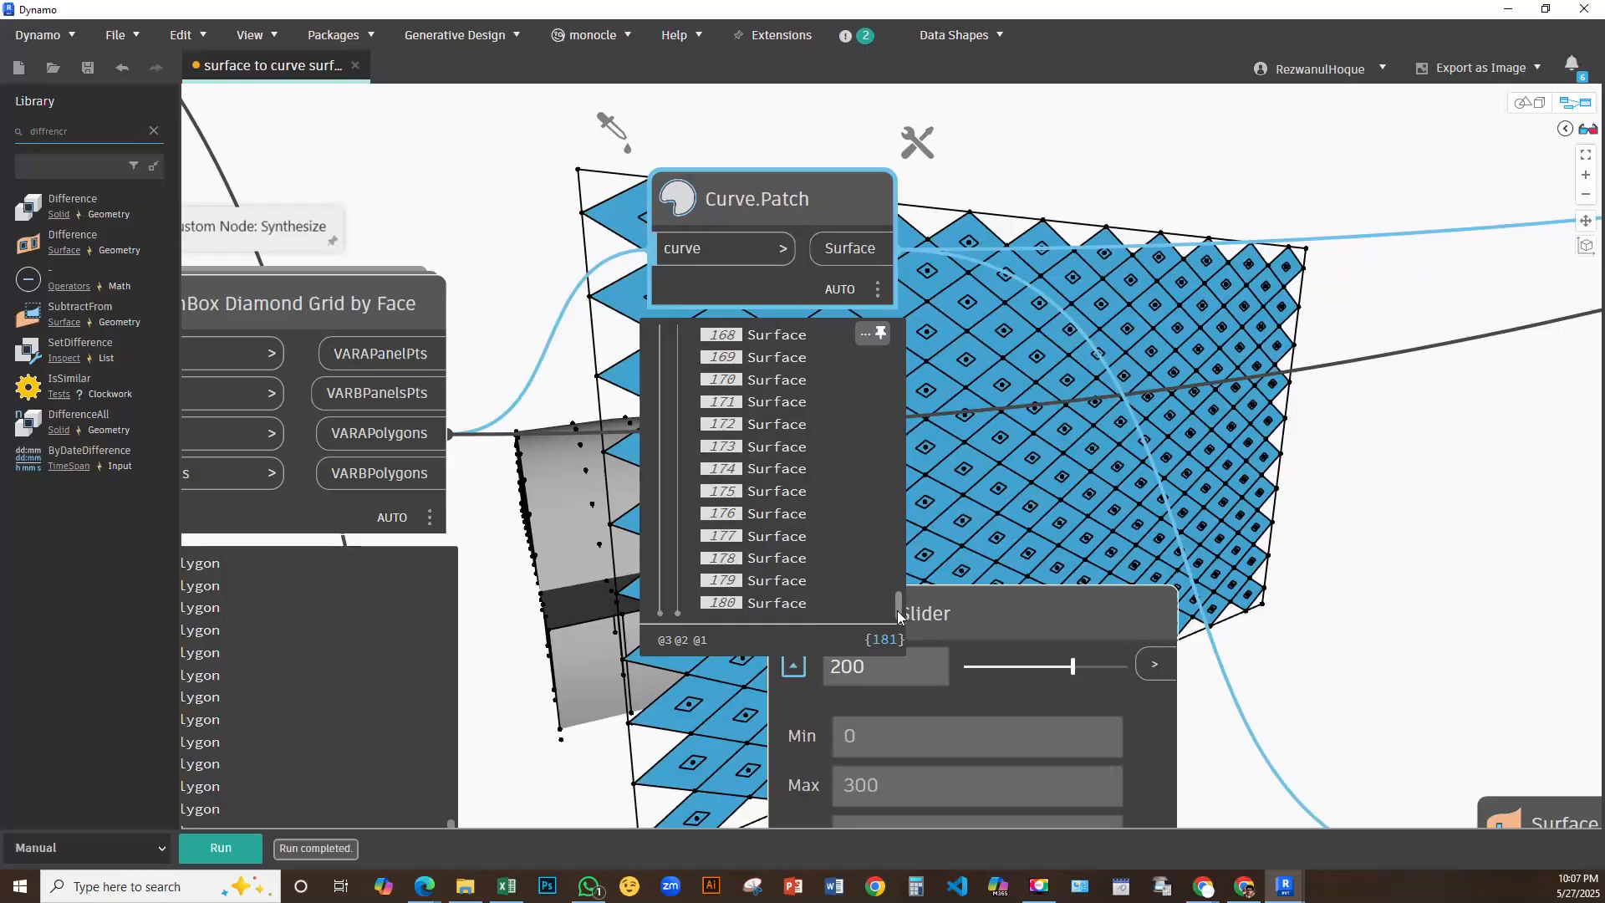
left_click_drag(898, 610, 897, 336)
scroll(1092, 326, "down", 4)
middle_click_drag(1091, 326, 649, 364)
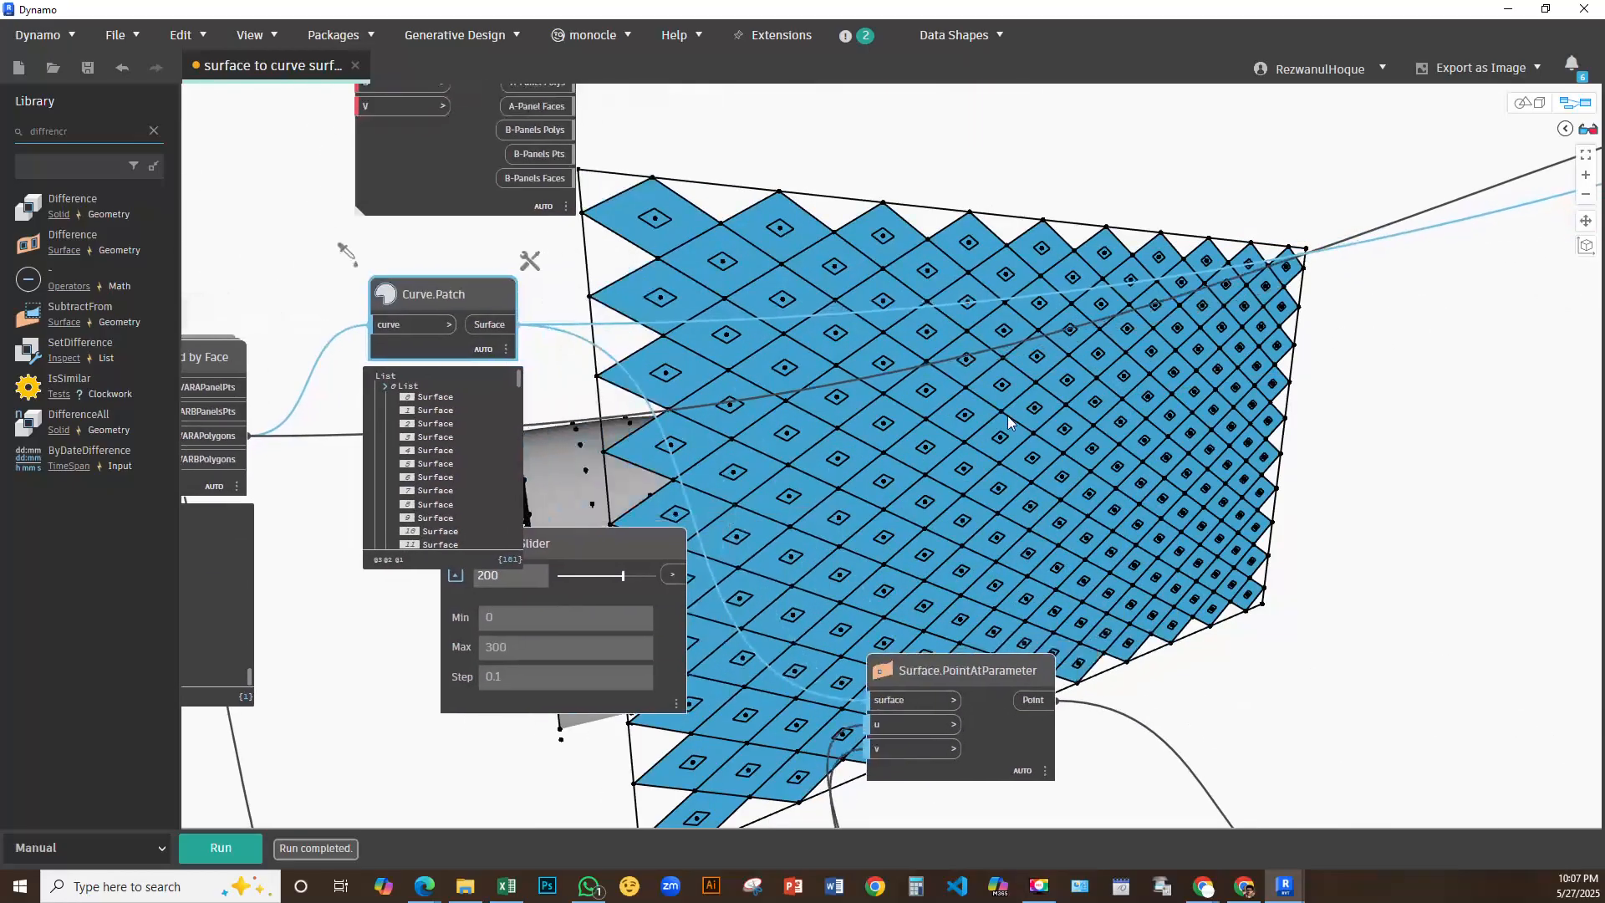
right_click(1008, 416)
mouse_move(1112, 461)
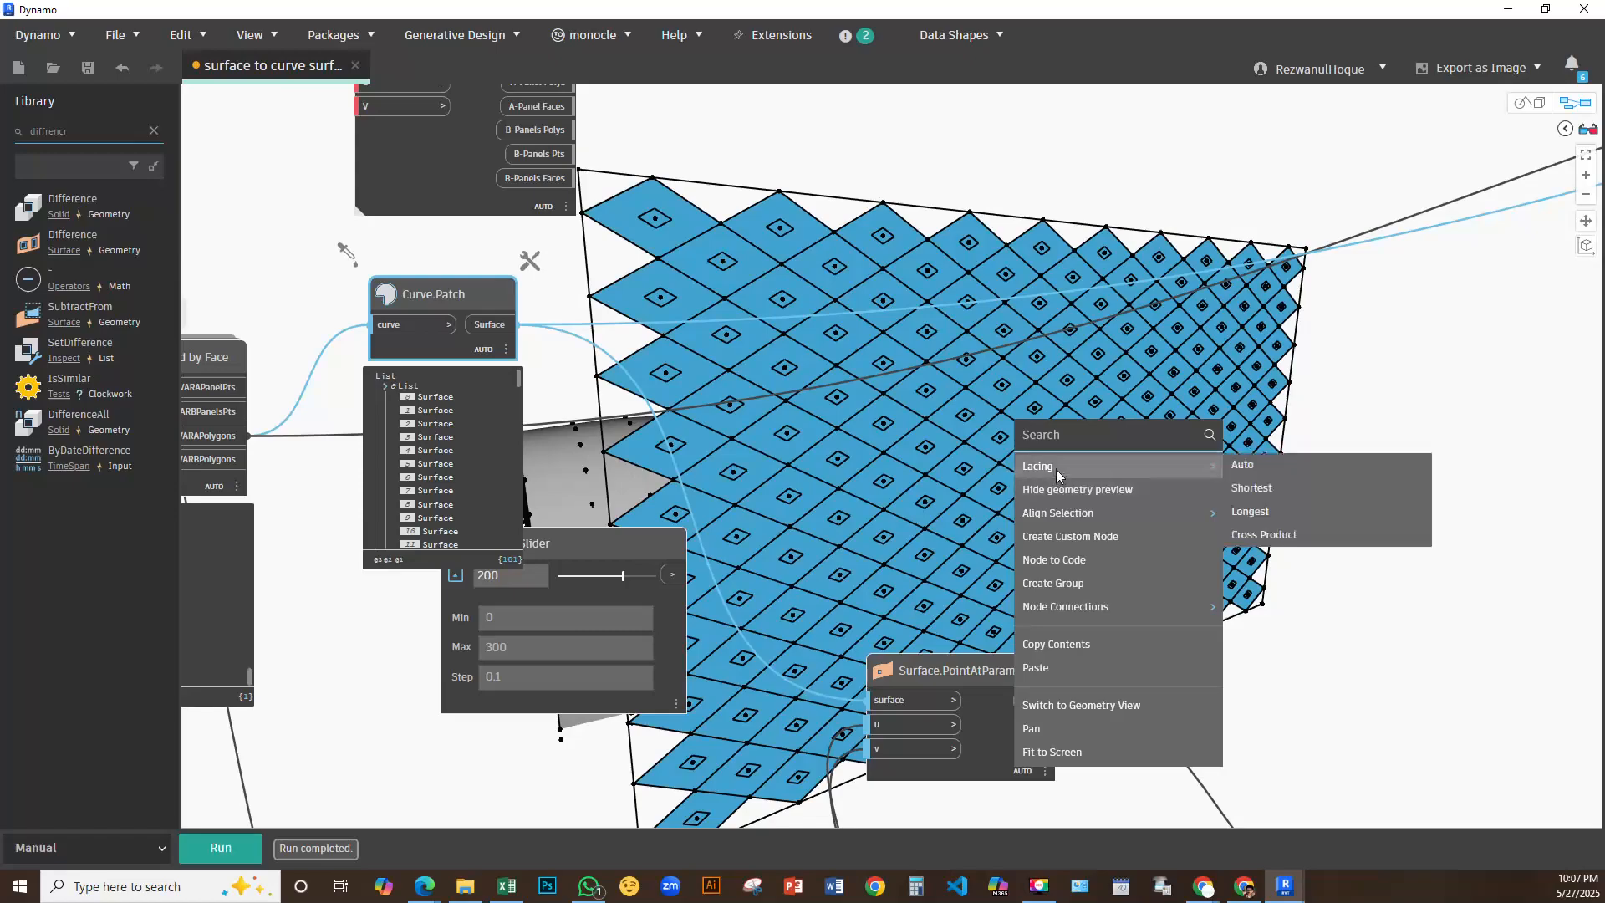
left_click(946, 408)
right_click(1001, 406)
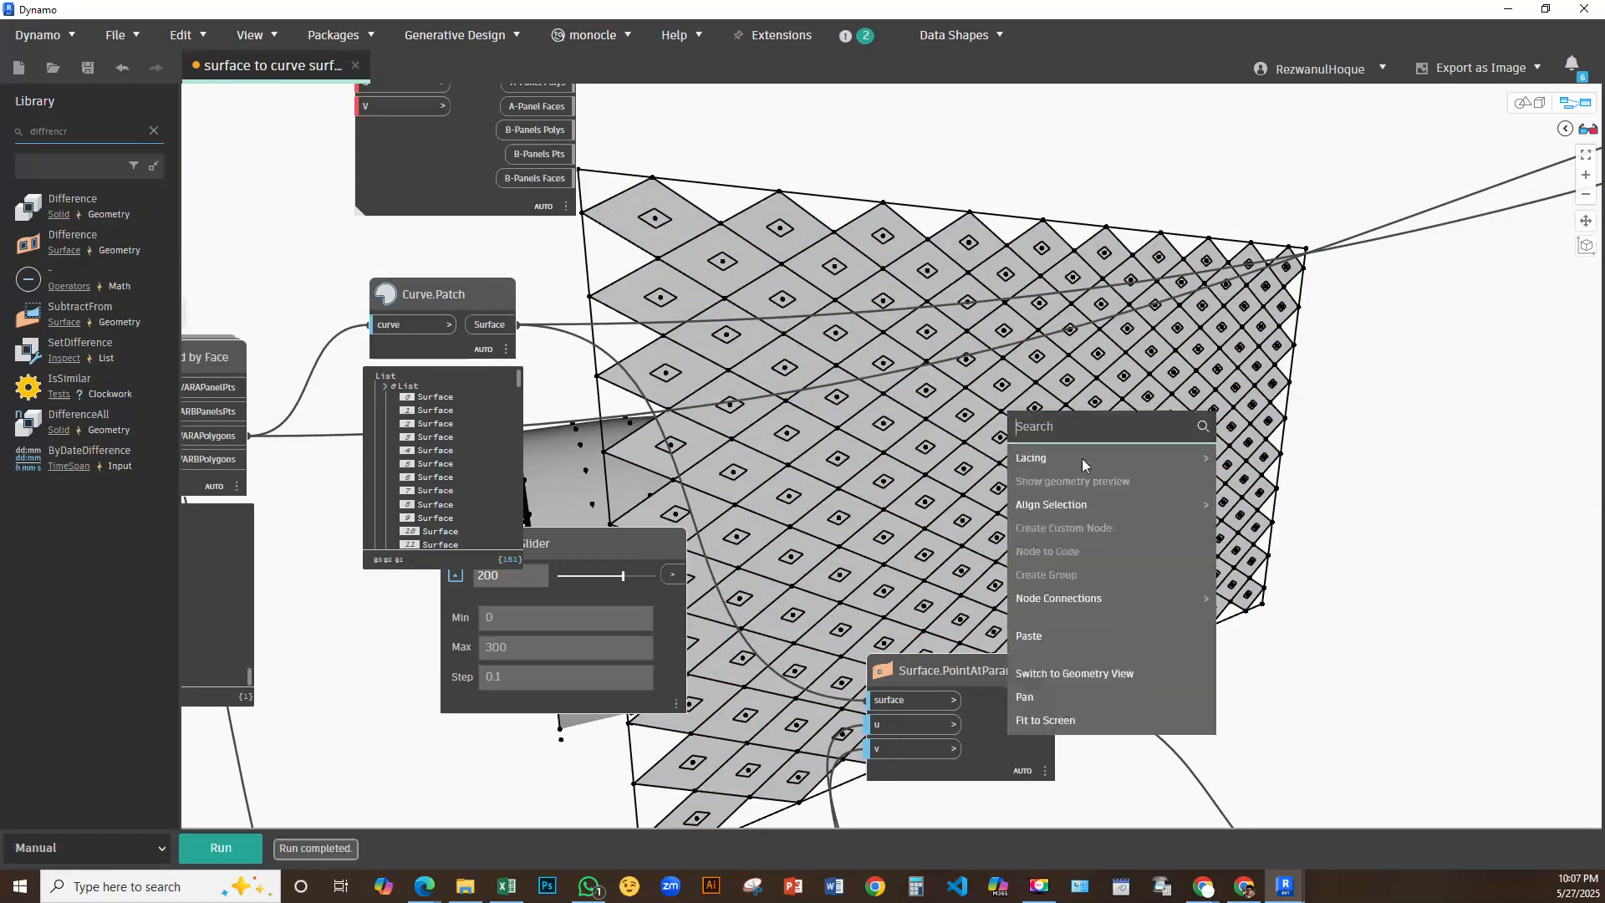
middle_click(1051, 495)
middle_click(1052, 495)
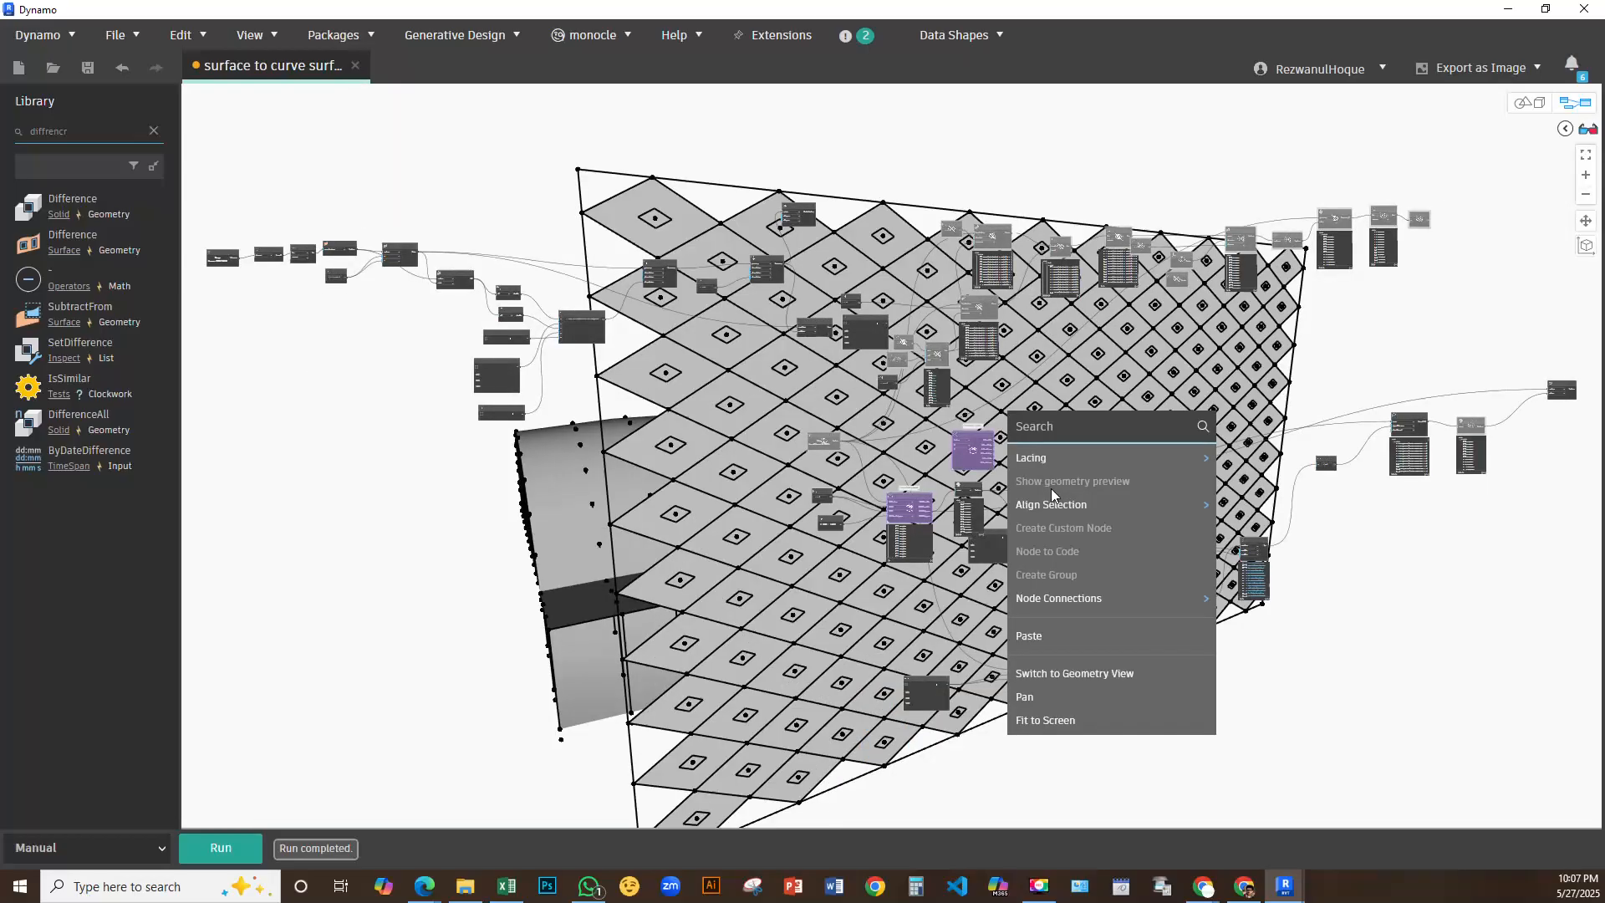
left_click(1132, 337)
Add a List.Flatten node beside the diamond-panel Curve.Patch and connect the patch's Surface output to its list input
middle_click_drag(1232, 382, 509, 315)
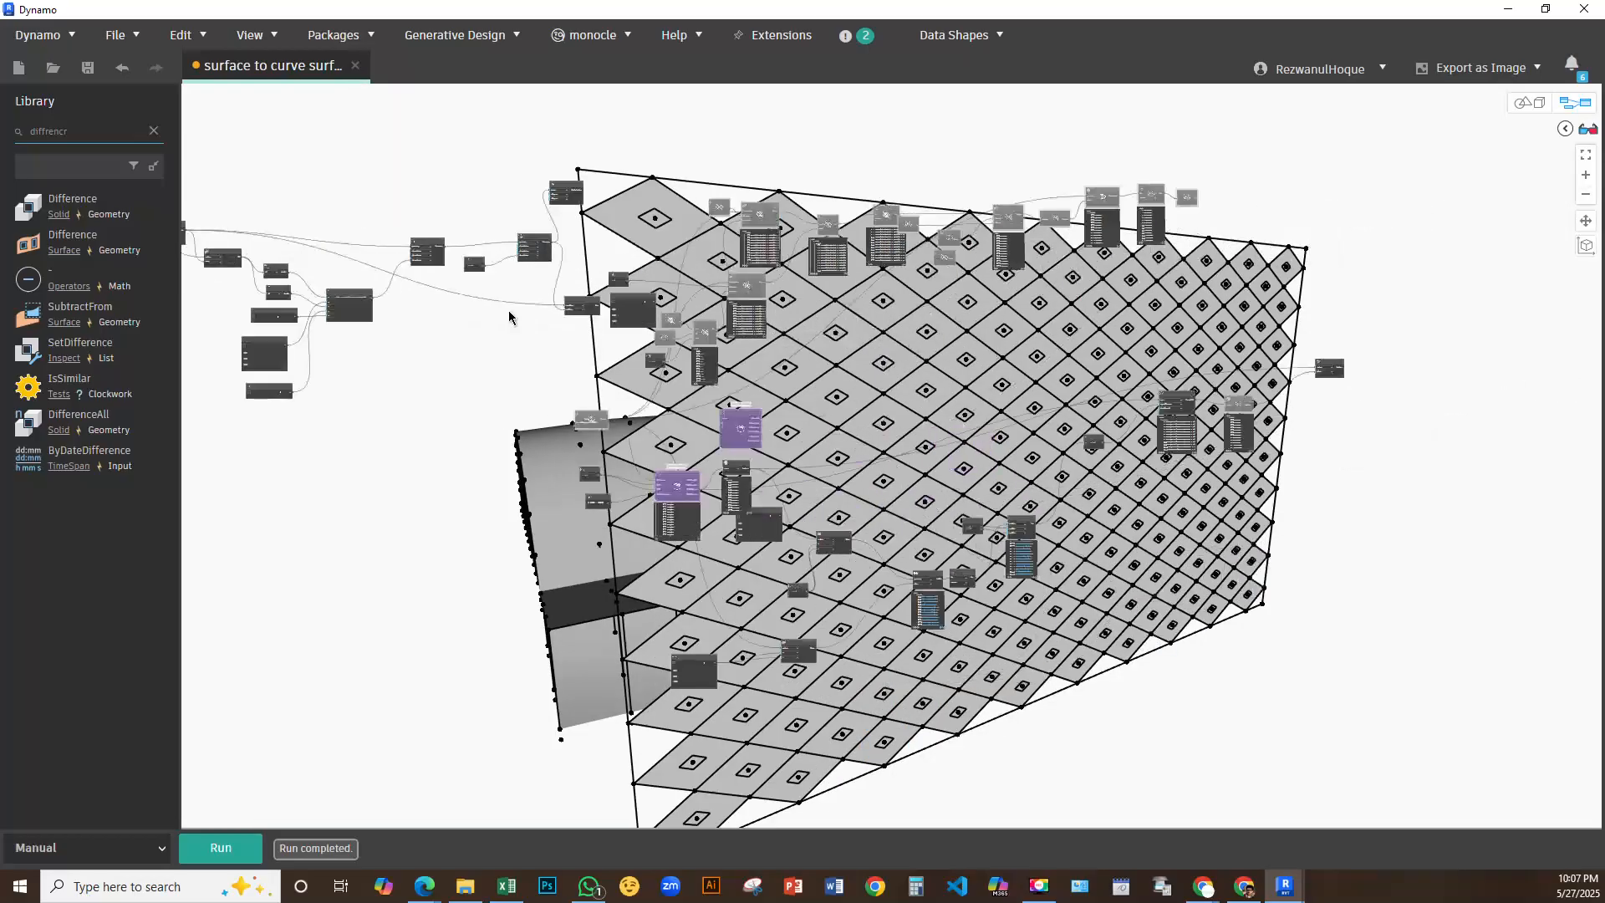
middle_click_drag(775, 379, 1089, 264)
scroll(576, 314, "up", 8)
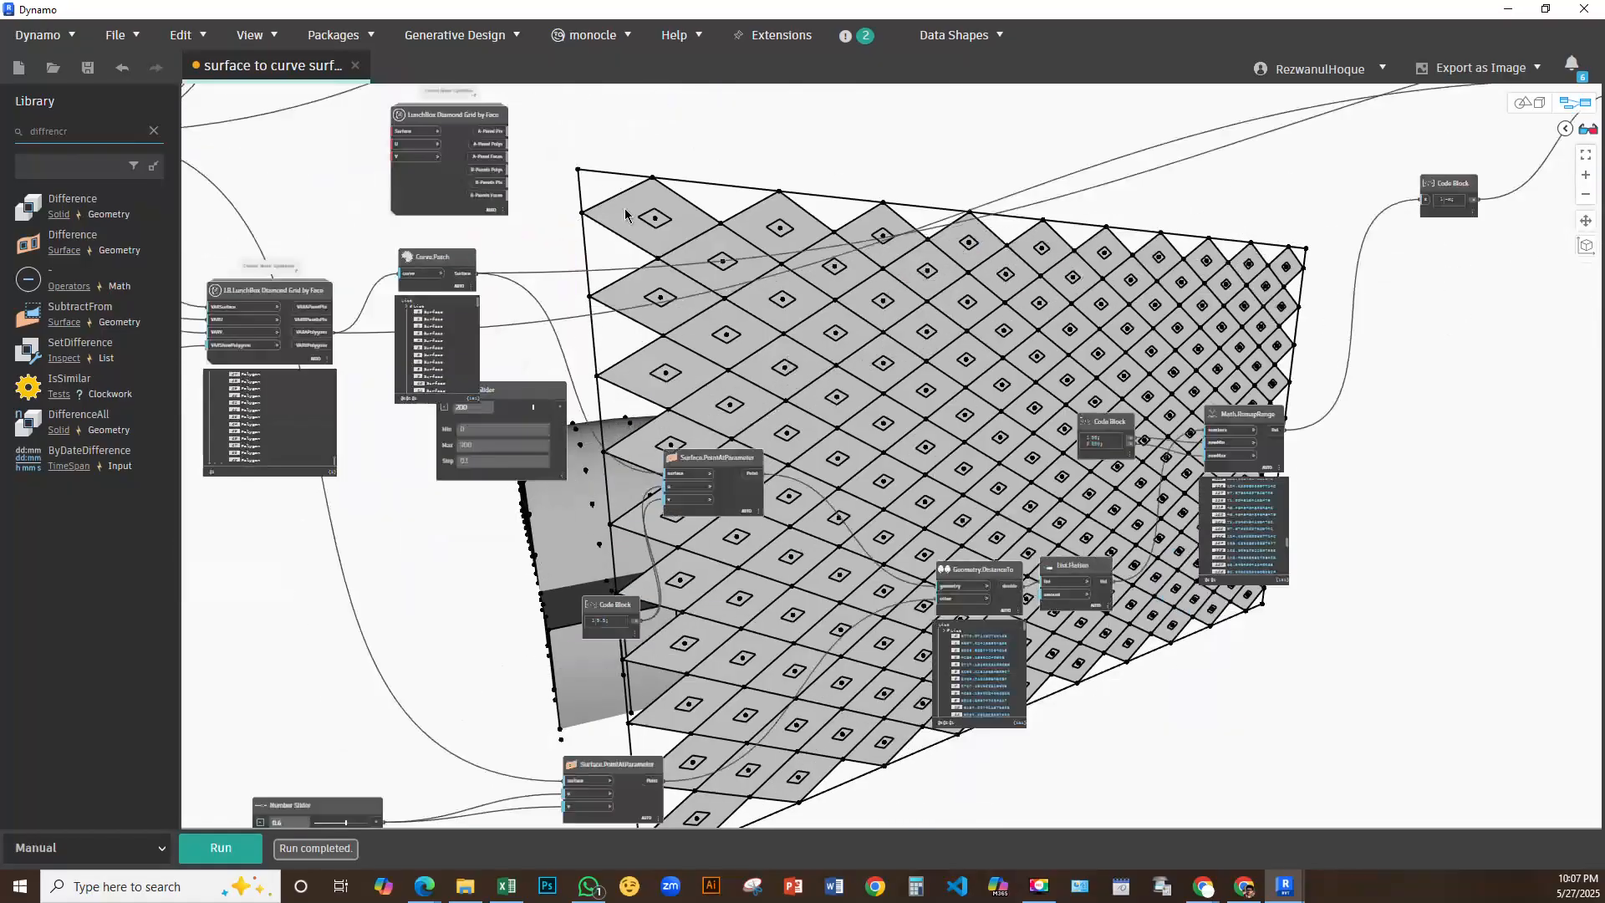
right_click(539, 249)
type("f")
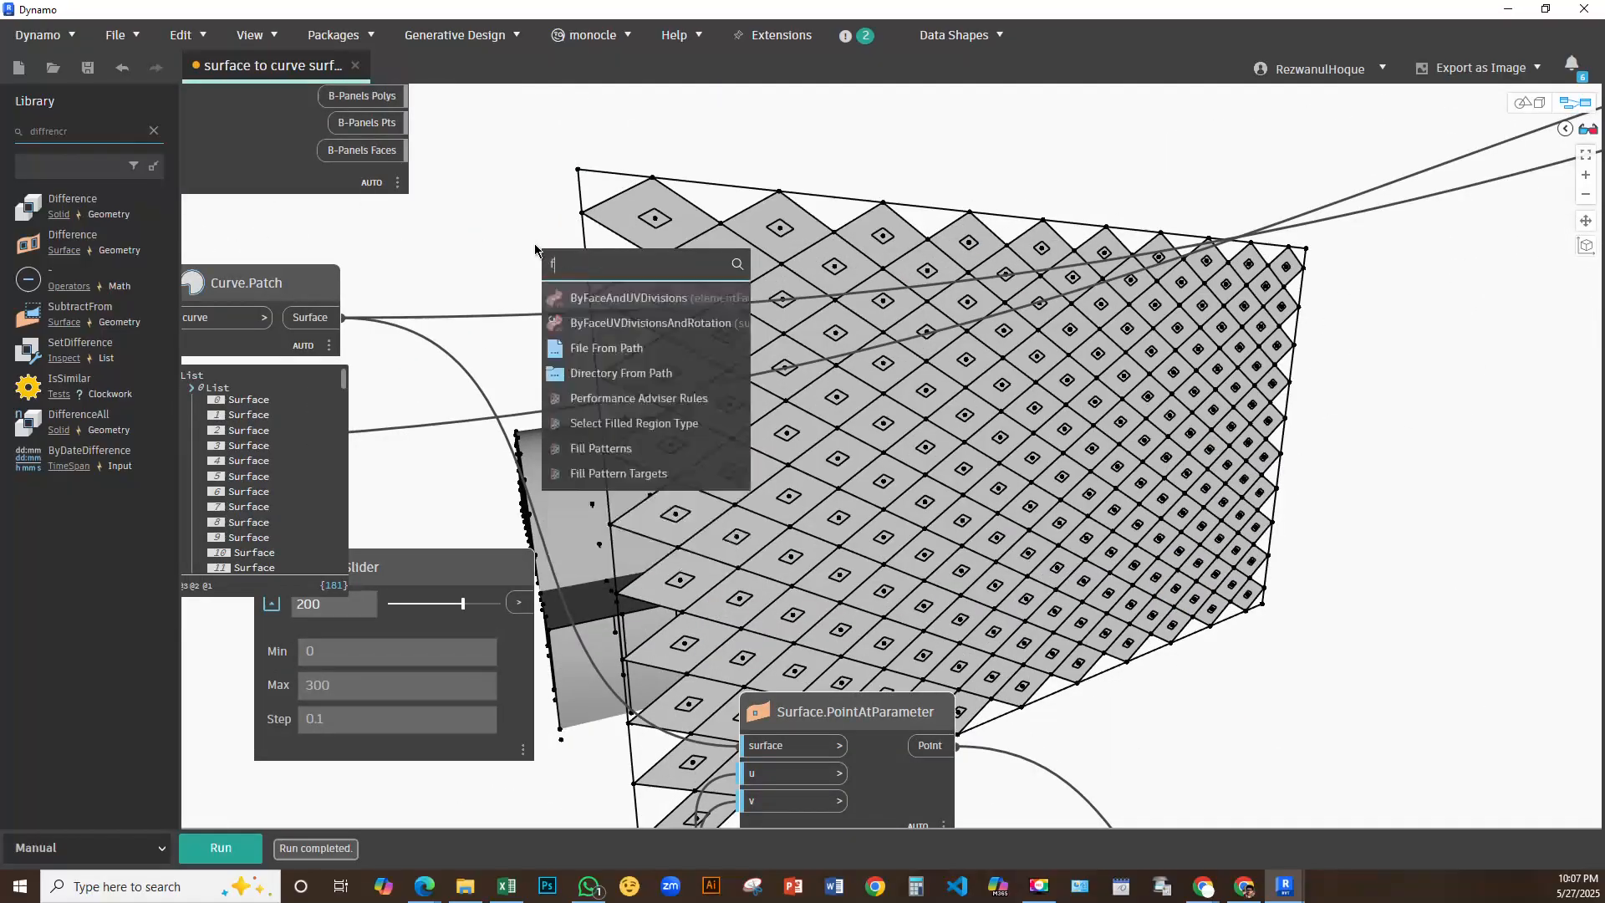
type("latt")
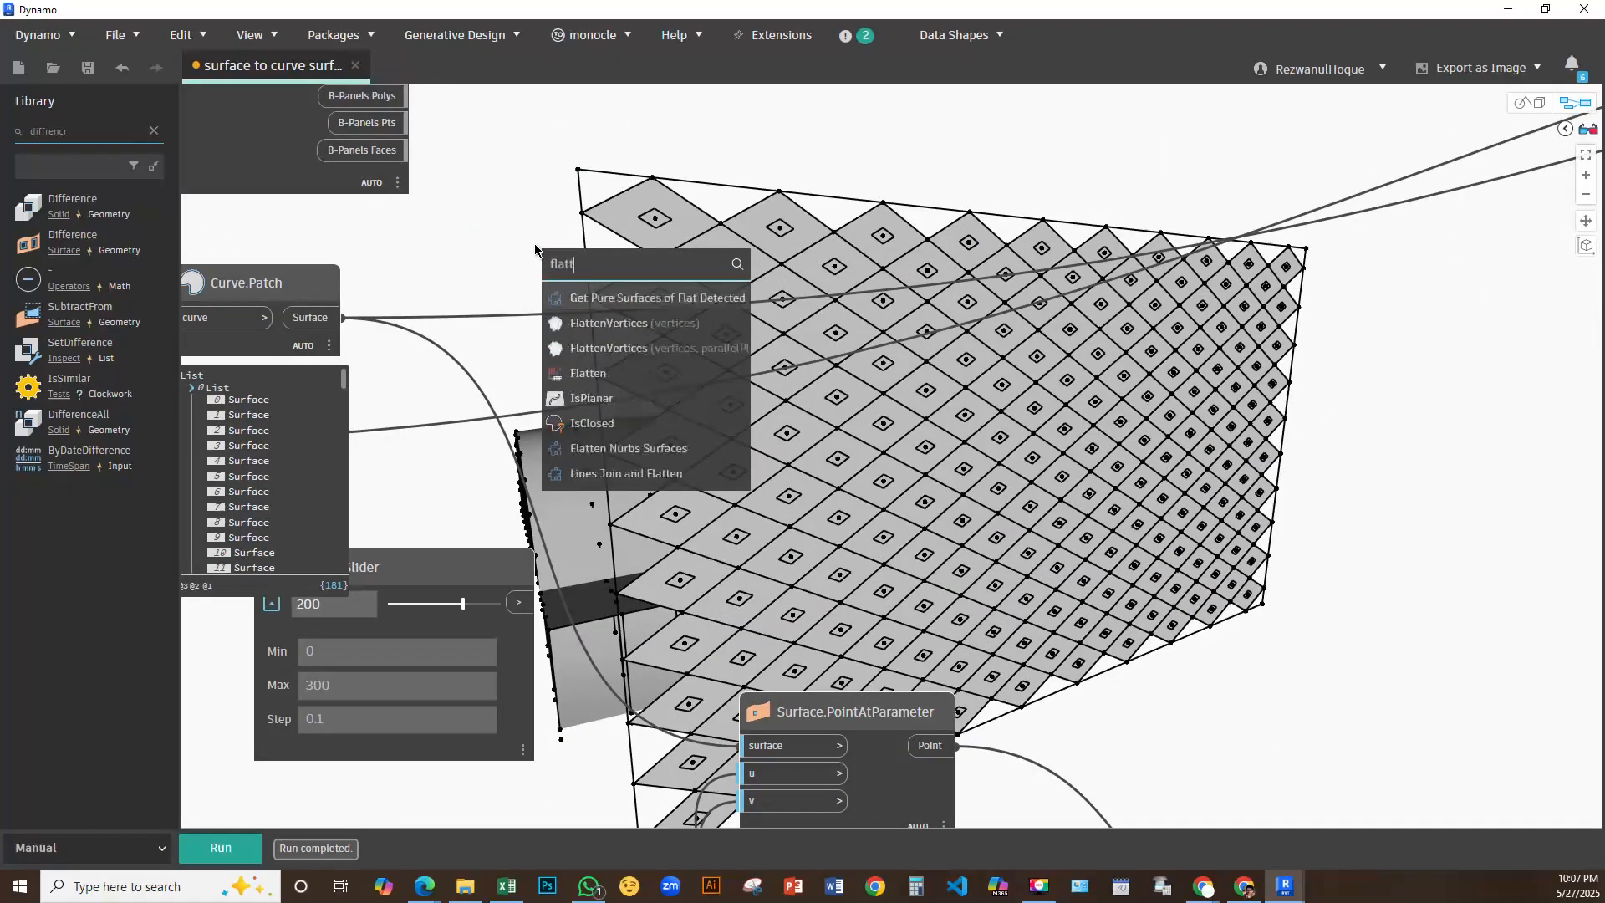
left_click(592, 373)
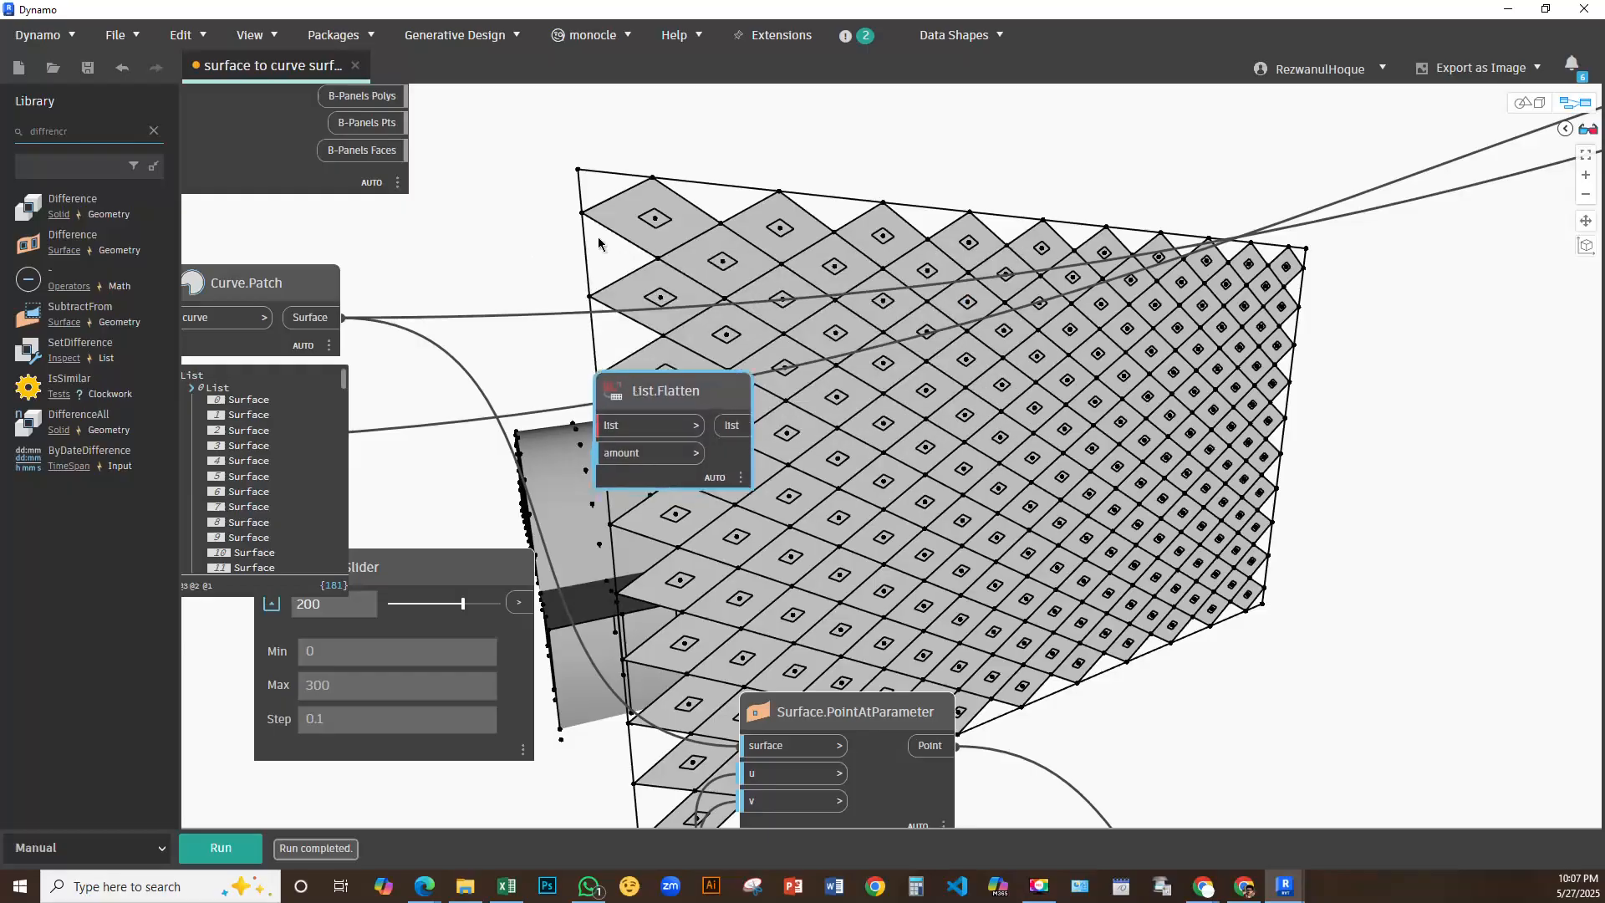
left_click(343, 317)
left_click(558, 257)
Try to connect the new List.Flatten node's list output to the curve input of Curve.OffsetMany
left_click(710, 257)
scroll(823, 161, "down", 4)
middle_click_drag(956, 190, 218, 437)
middle_click_drag(1563, 157, 1095, 164)
scroll(1108, 164, "up", 1)
scroll(1108, 164, "up", 3)
middle_click_drag(580, 393, 1329, 314)
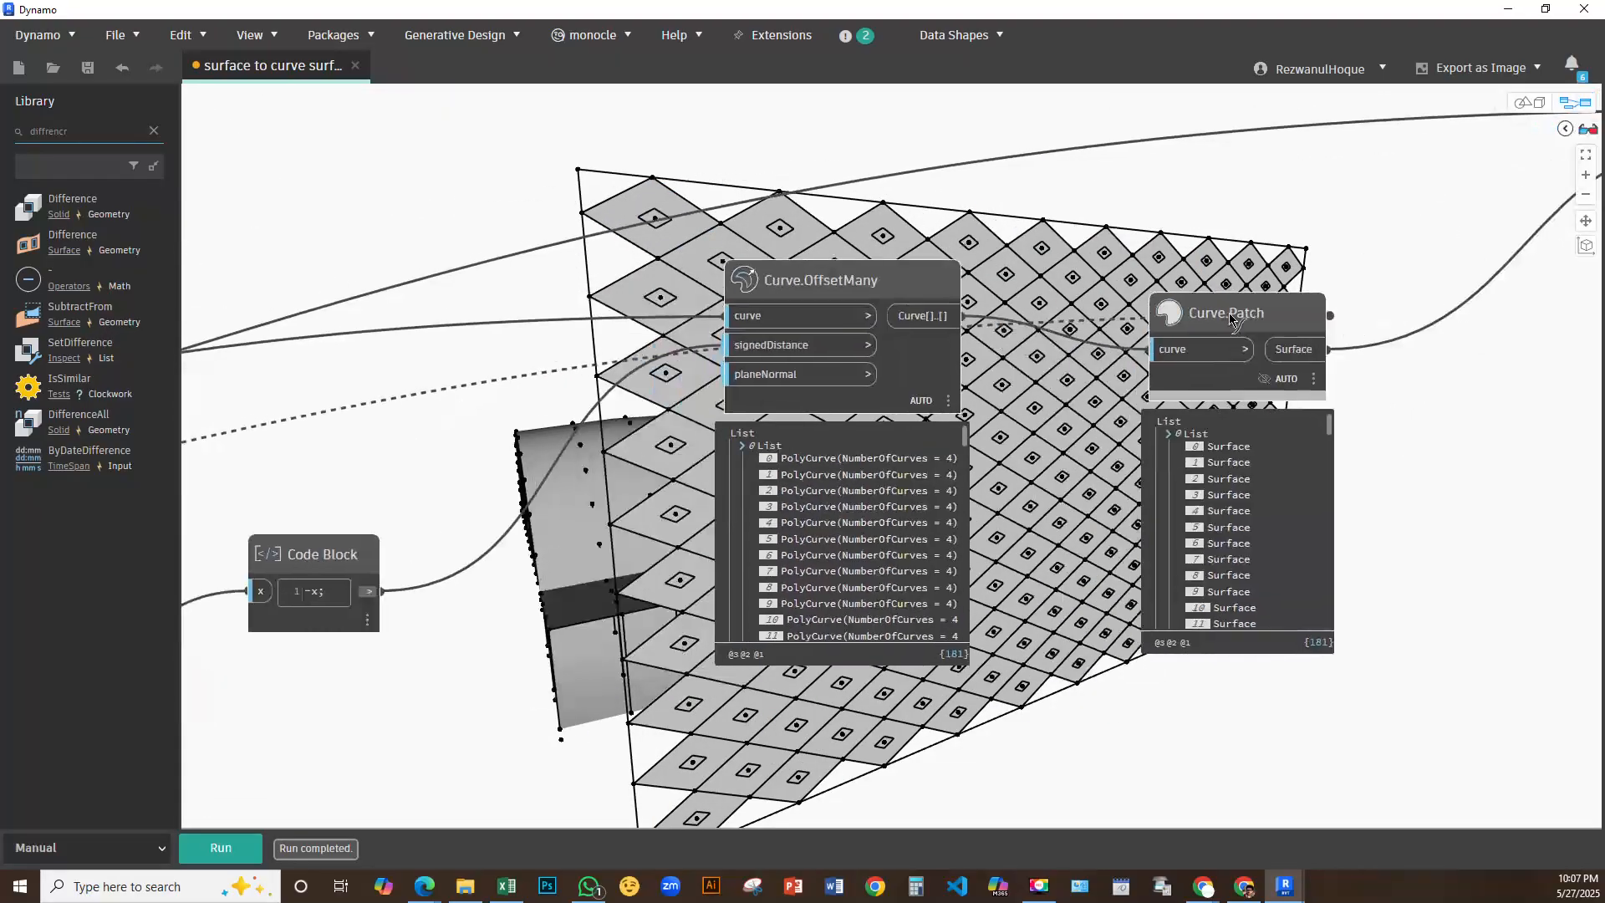
left_click(736, 317)
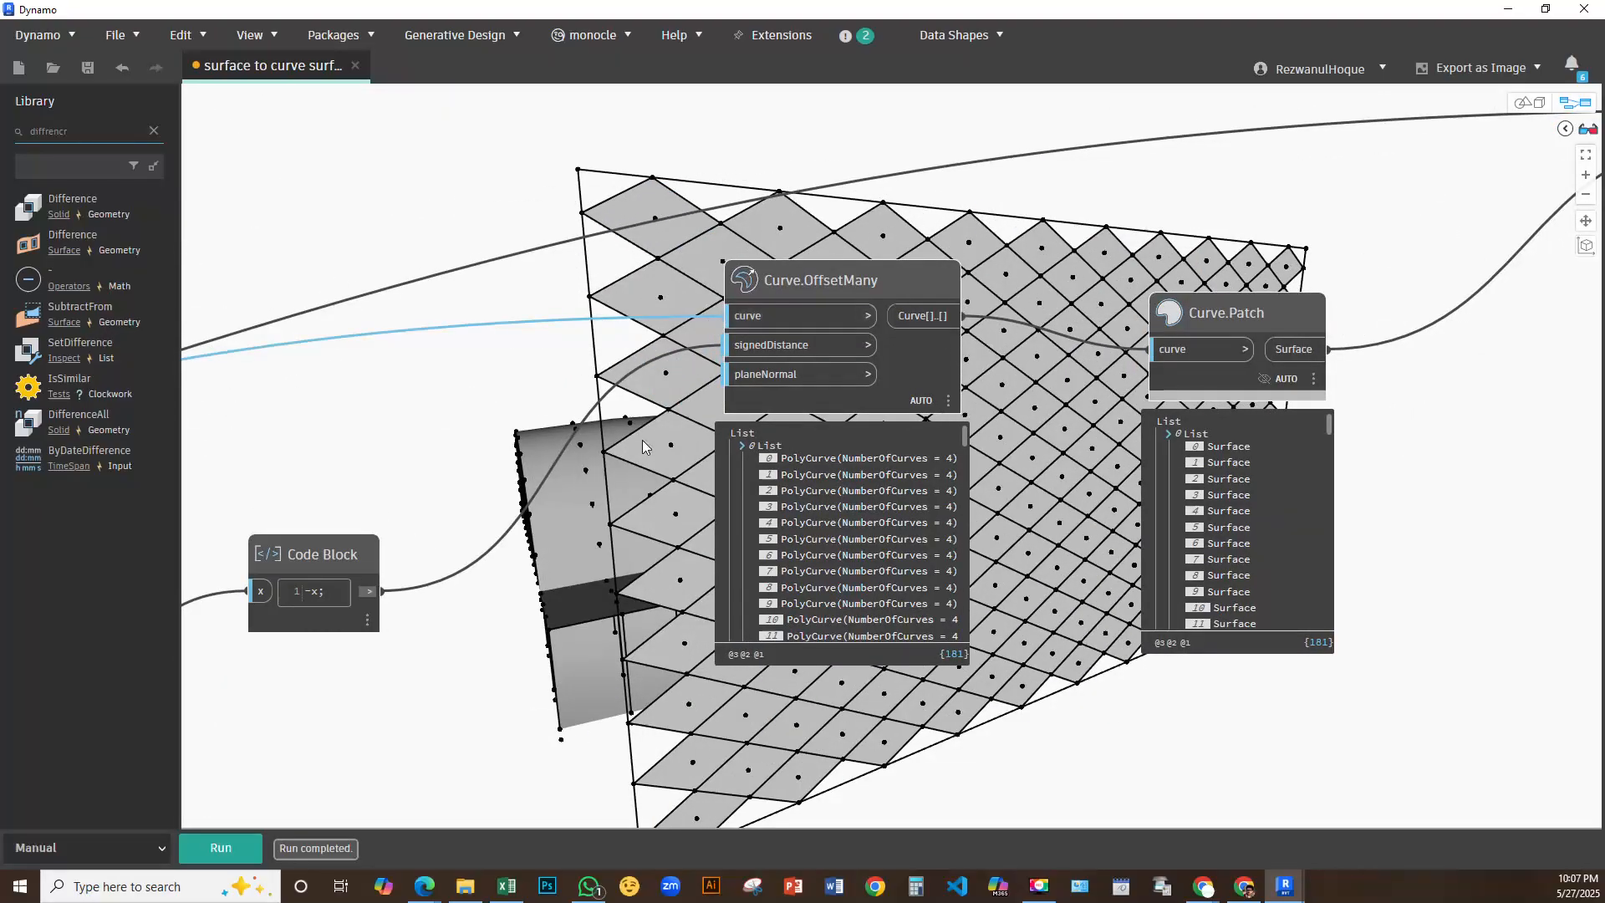
middle_click_drag(642, 439, 1352, 403)
scroll(1052, 237, "down", 6)
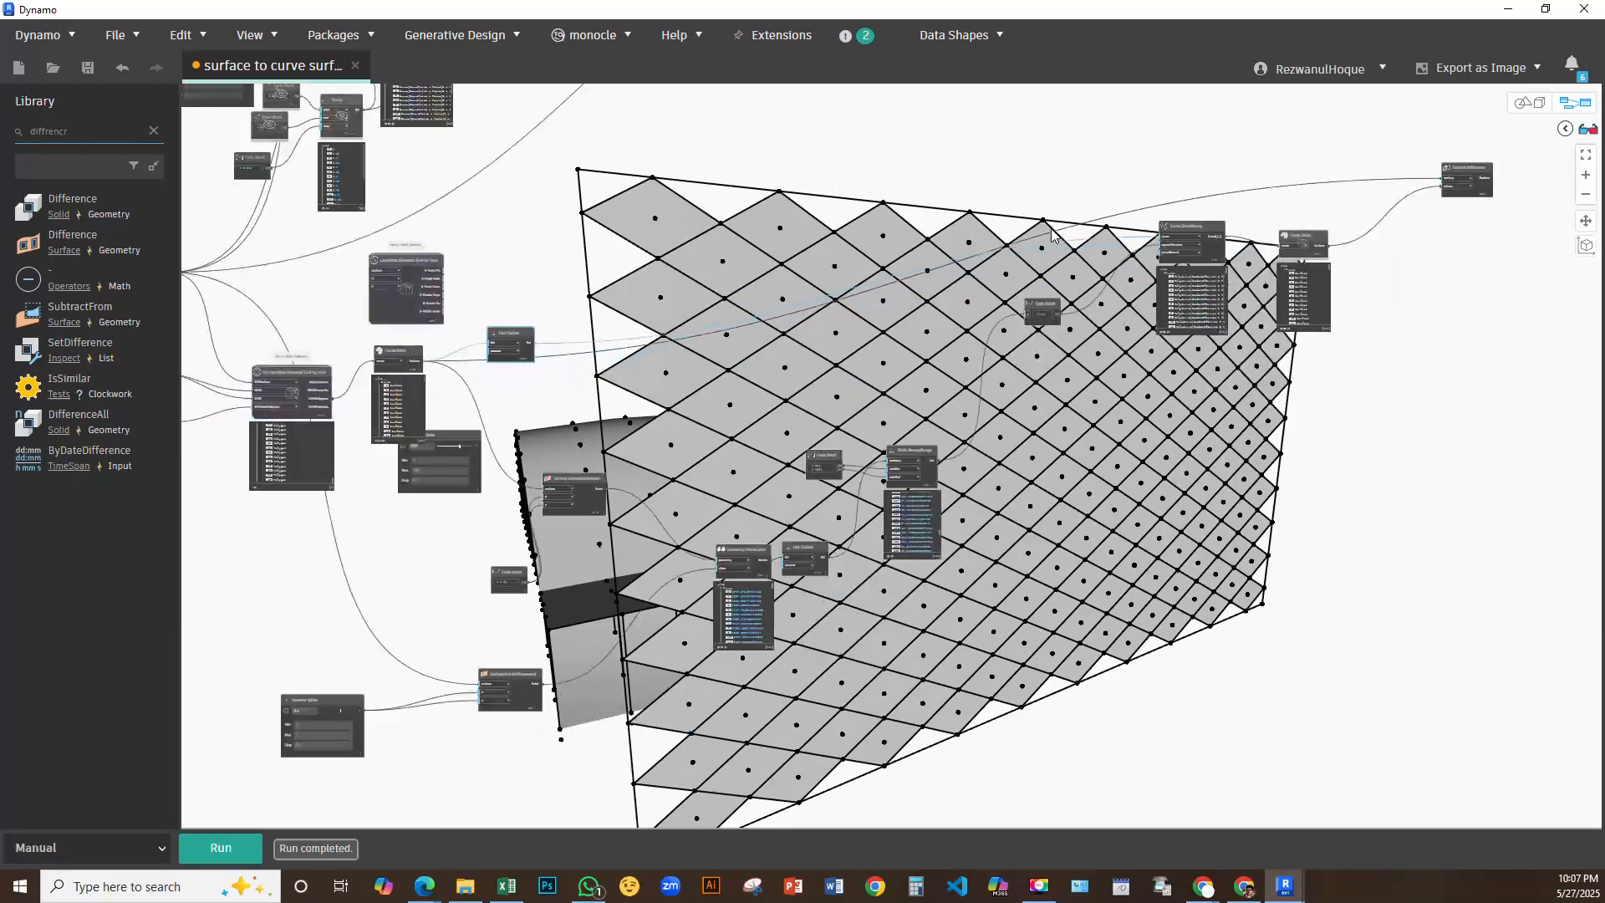
Move the List.Flatten node clear of the Curve.Patch node and trace Curve.OffsetMany's curve input back to its source on the diamond grid node
scroll(455, 344, "up", 6)
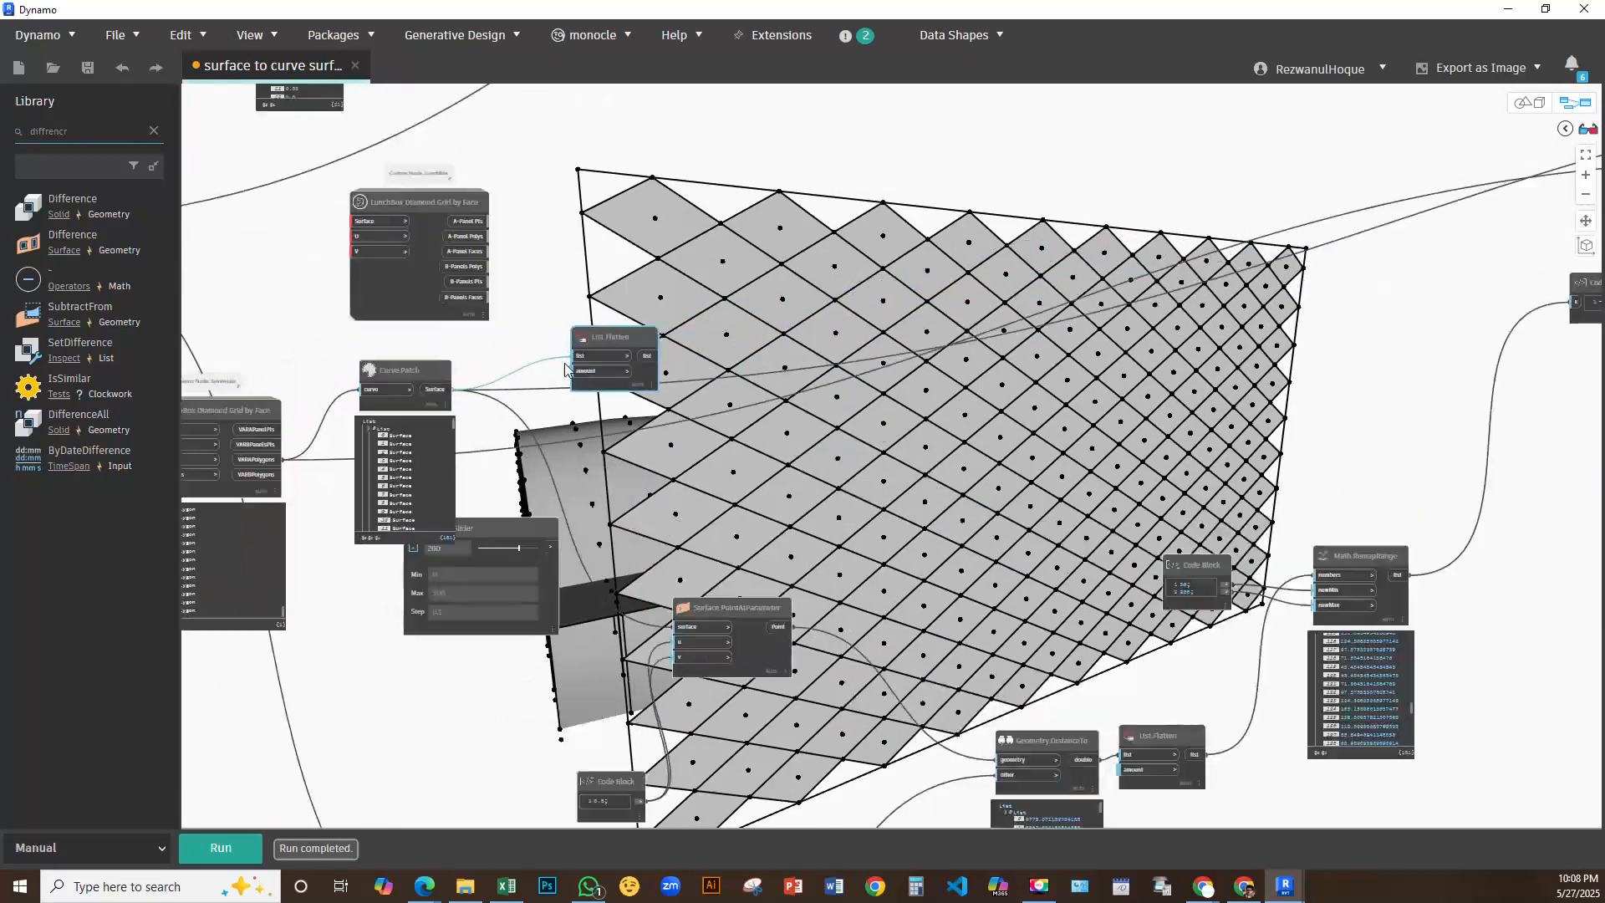
left_click_drag(654, 309, 651, 178)
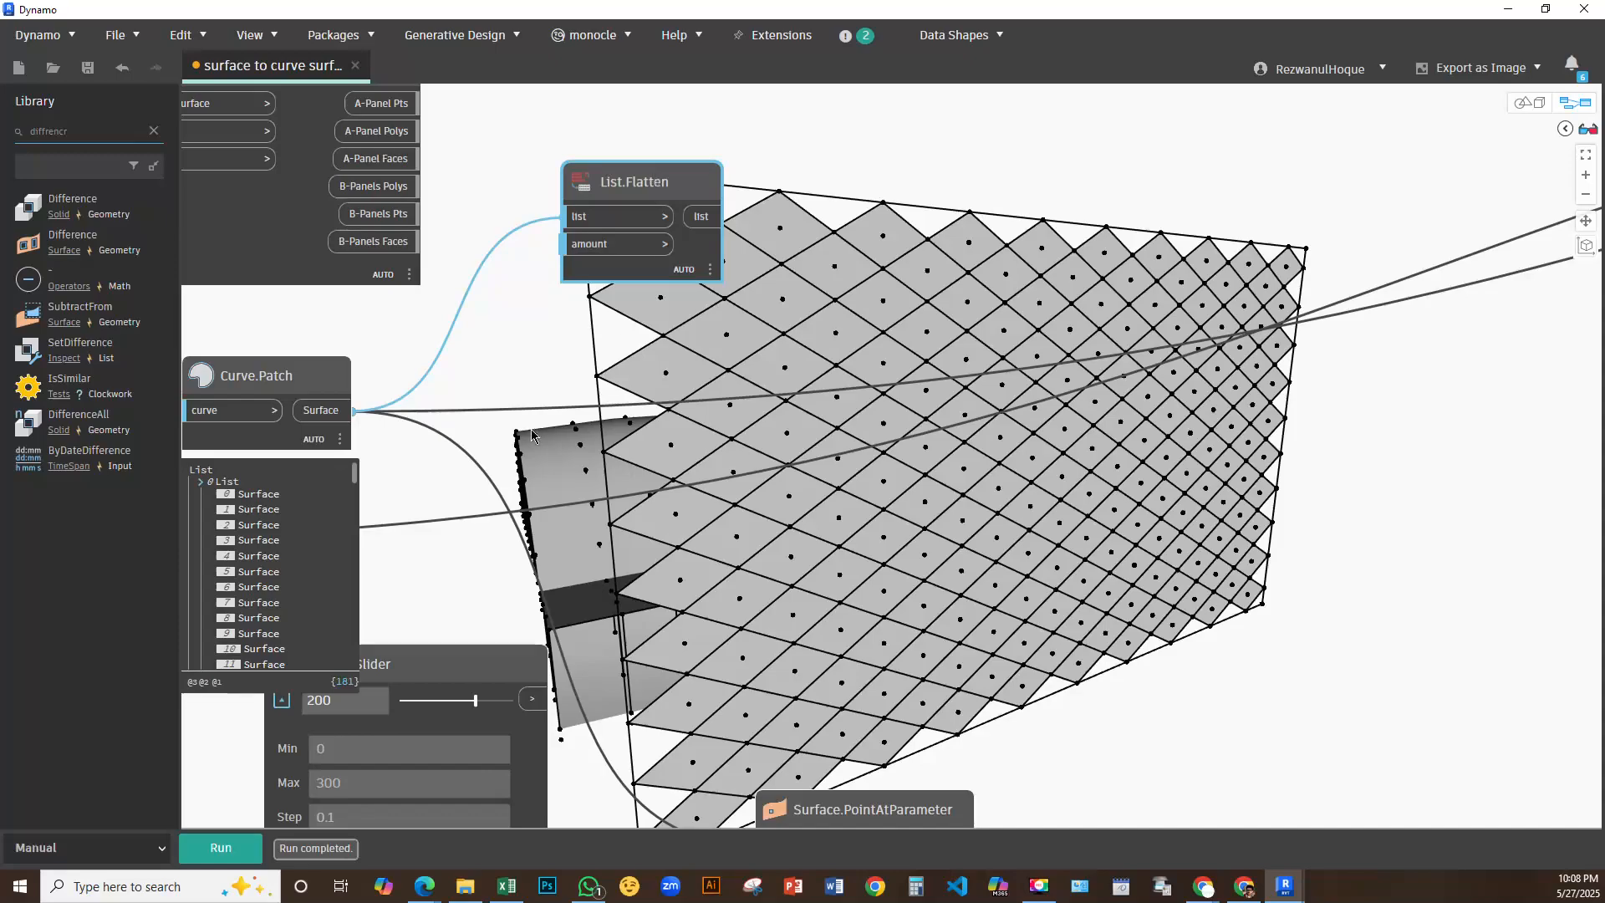
middle_click_drag(531, 433, 841, 335)
scroll(468, 329, "down", 5)
middle_click_drag(752, 305, 294, 357)
scroll(1121, 184, "up", 5)
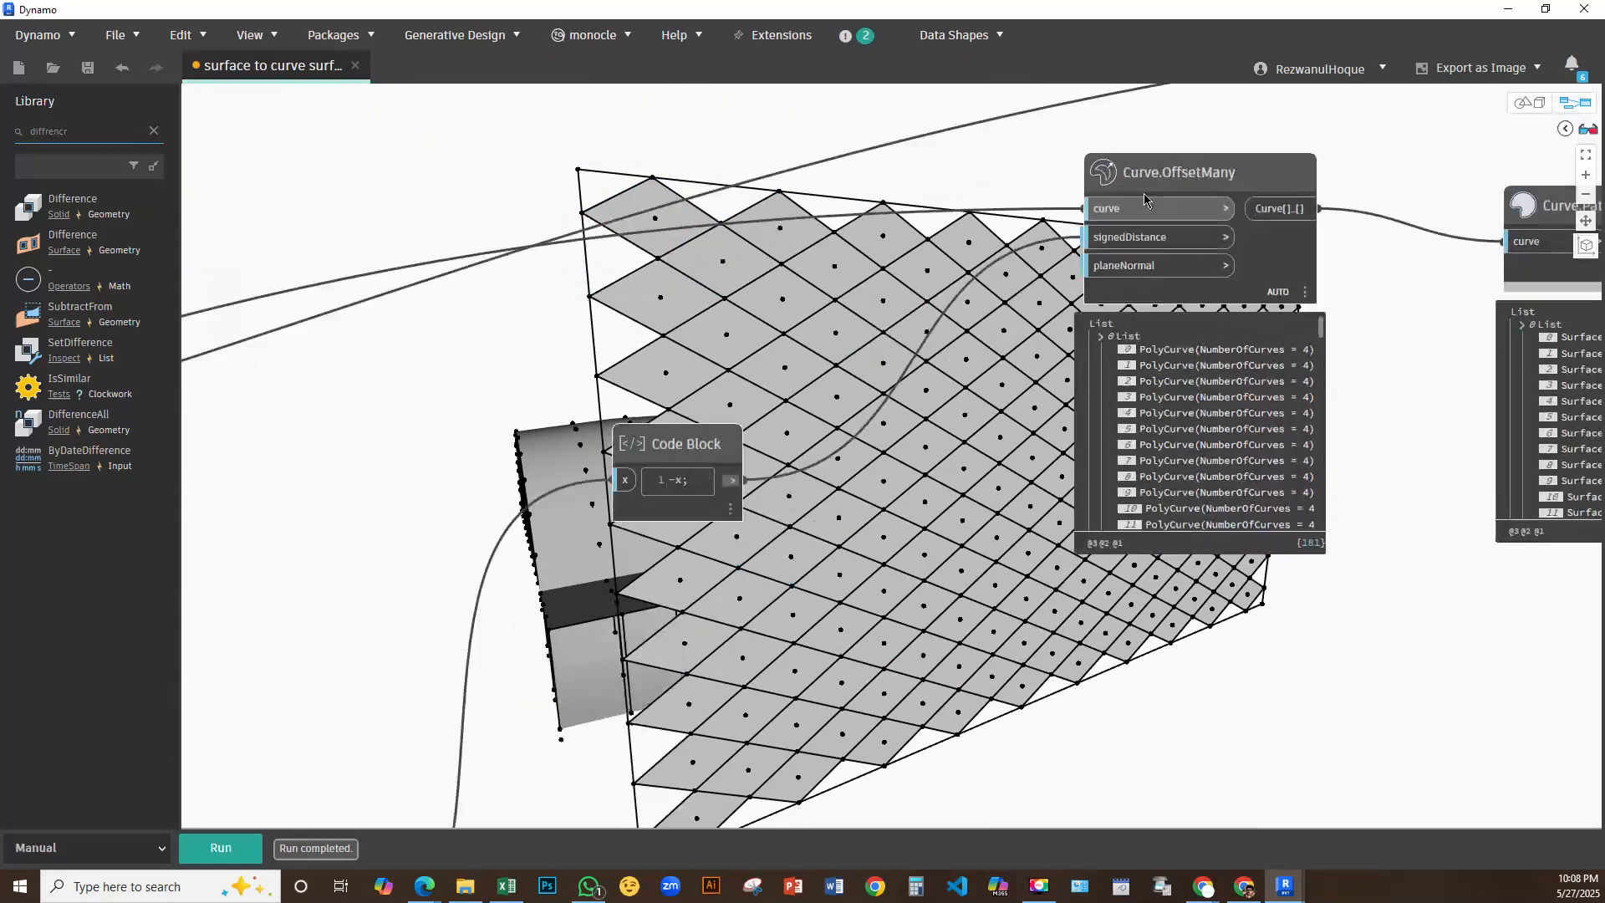
left_click_drag(1120, 179, 1135, 105)
scroll(950, 276, "down", 5)
middle_click_drag(746, 305, 1135, 90)
middle_click_drag(522, 284, 1180, 177)
scroll(360, 244, "up", 5)
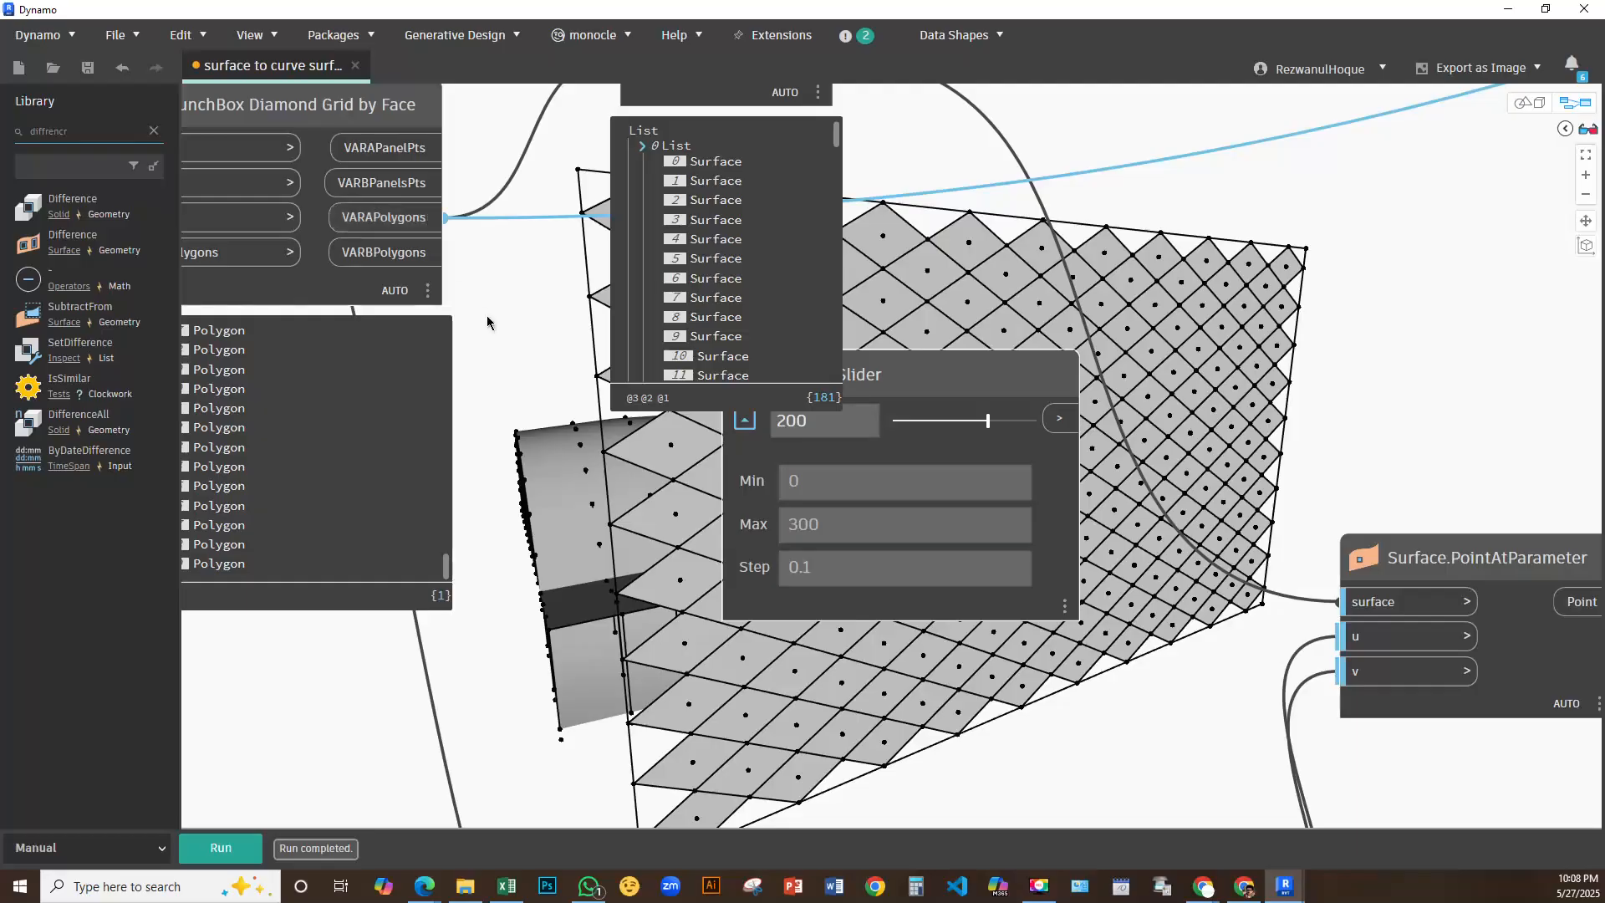
Add another List.Flatten node and connect the LunchBox Diamond Grid's VARAPolygons output to its list input
scroll(387, 392, "down", 3)
right_click(871, 180)
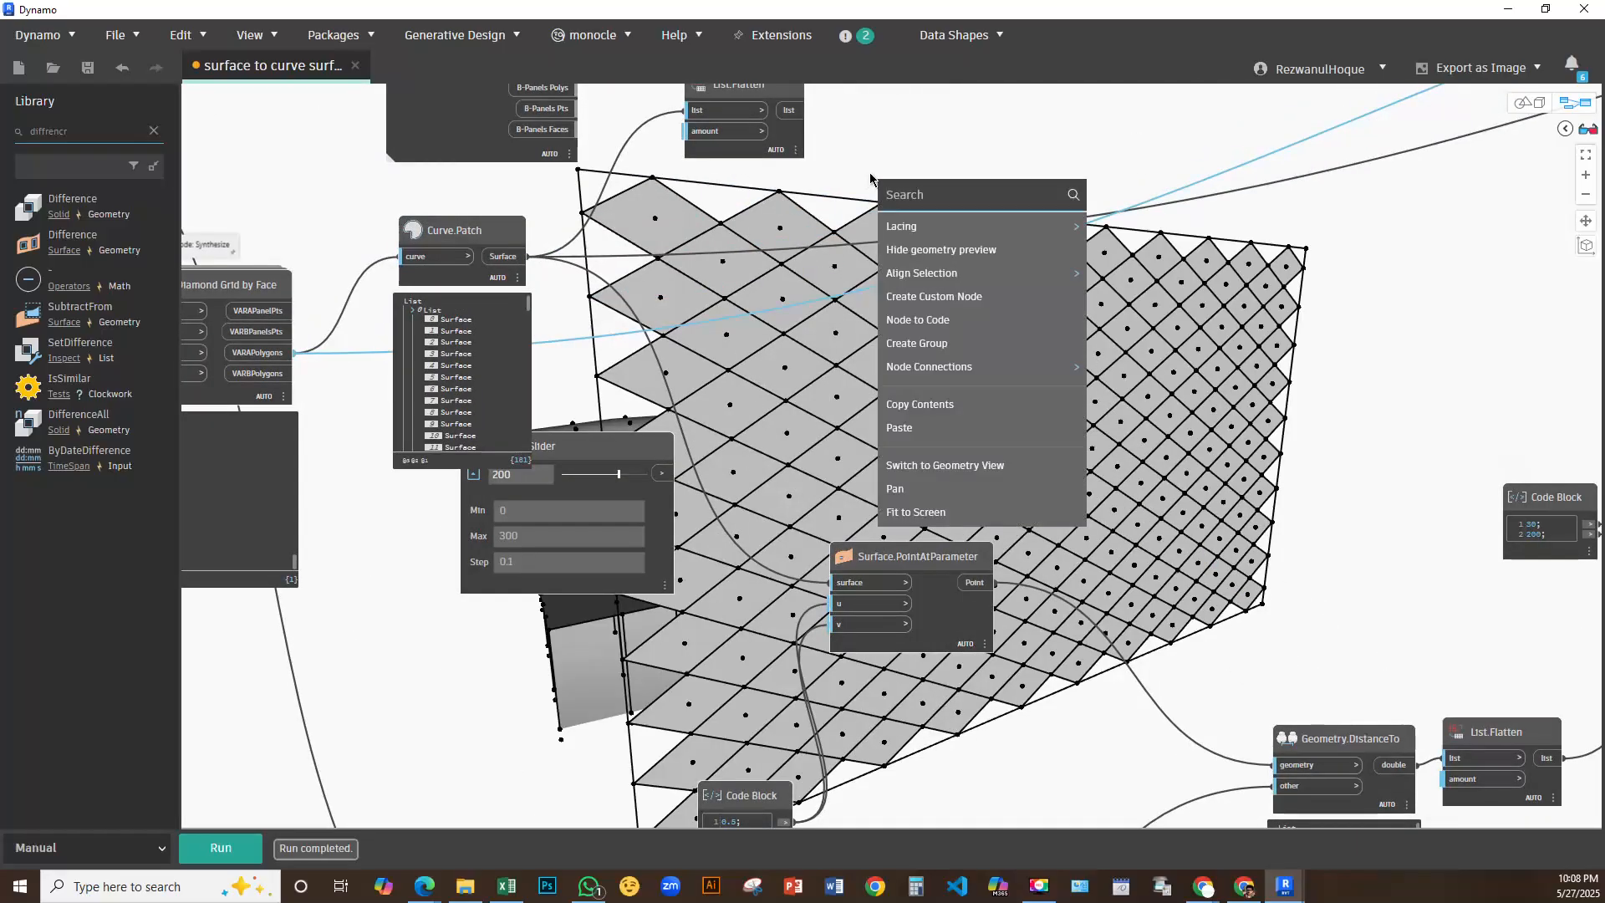
type("flatt")
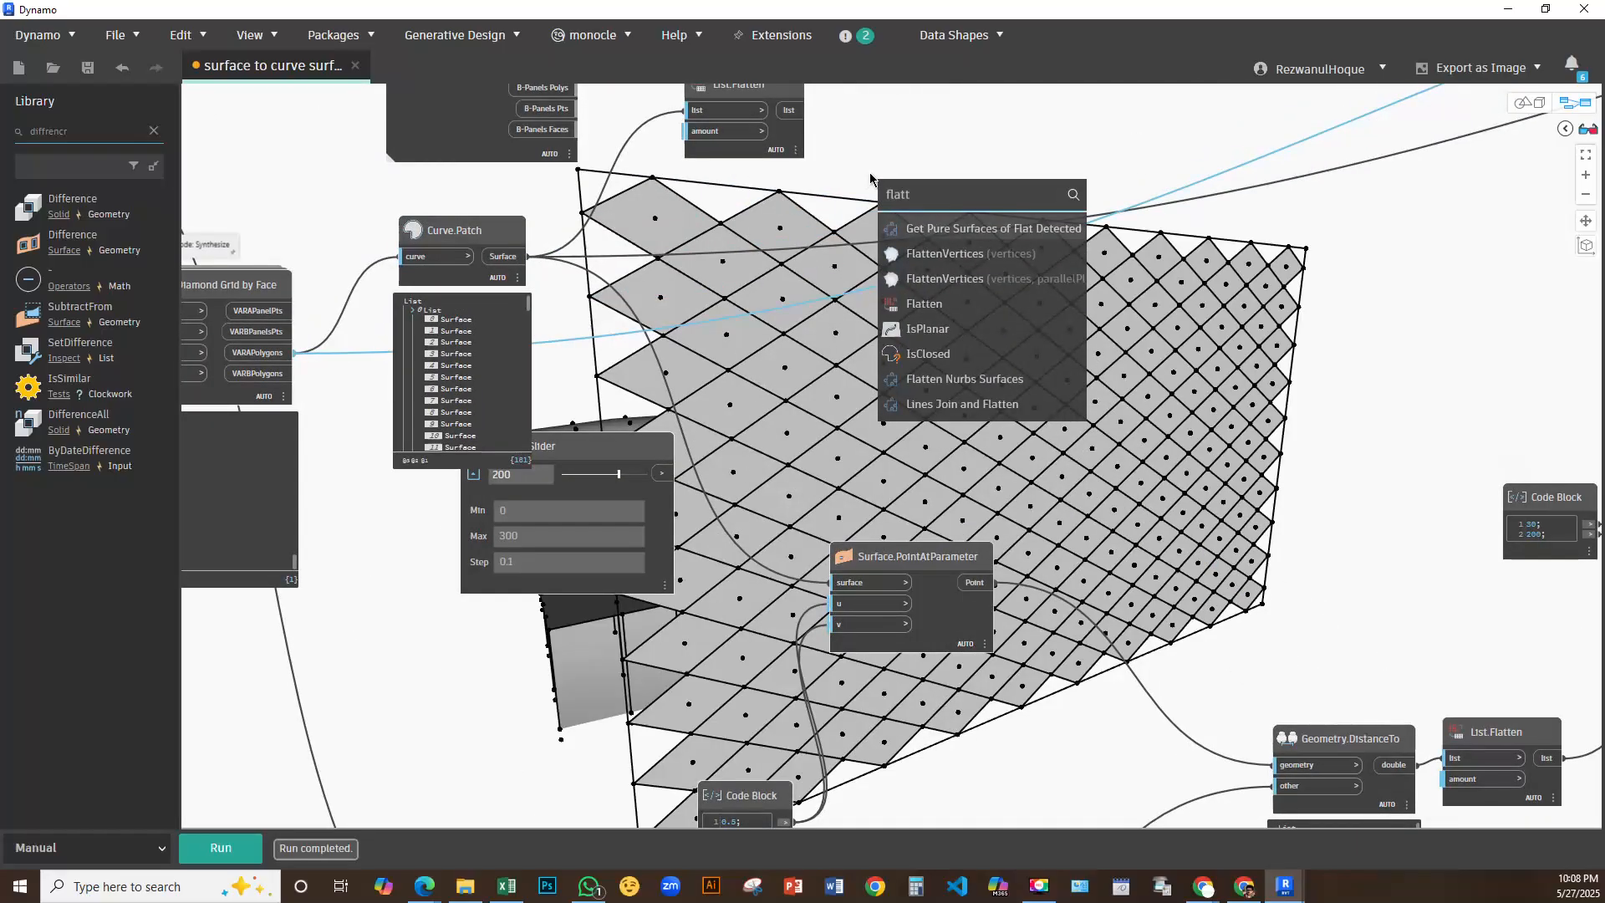
left_click(923, 303)
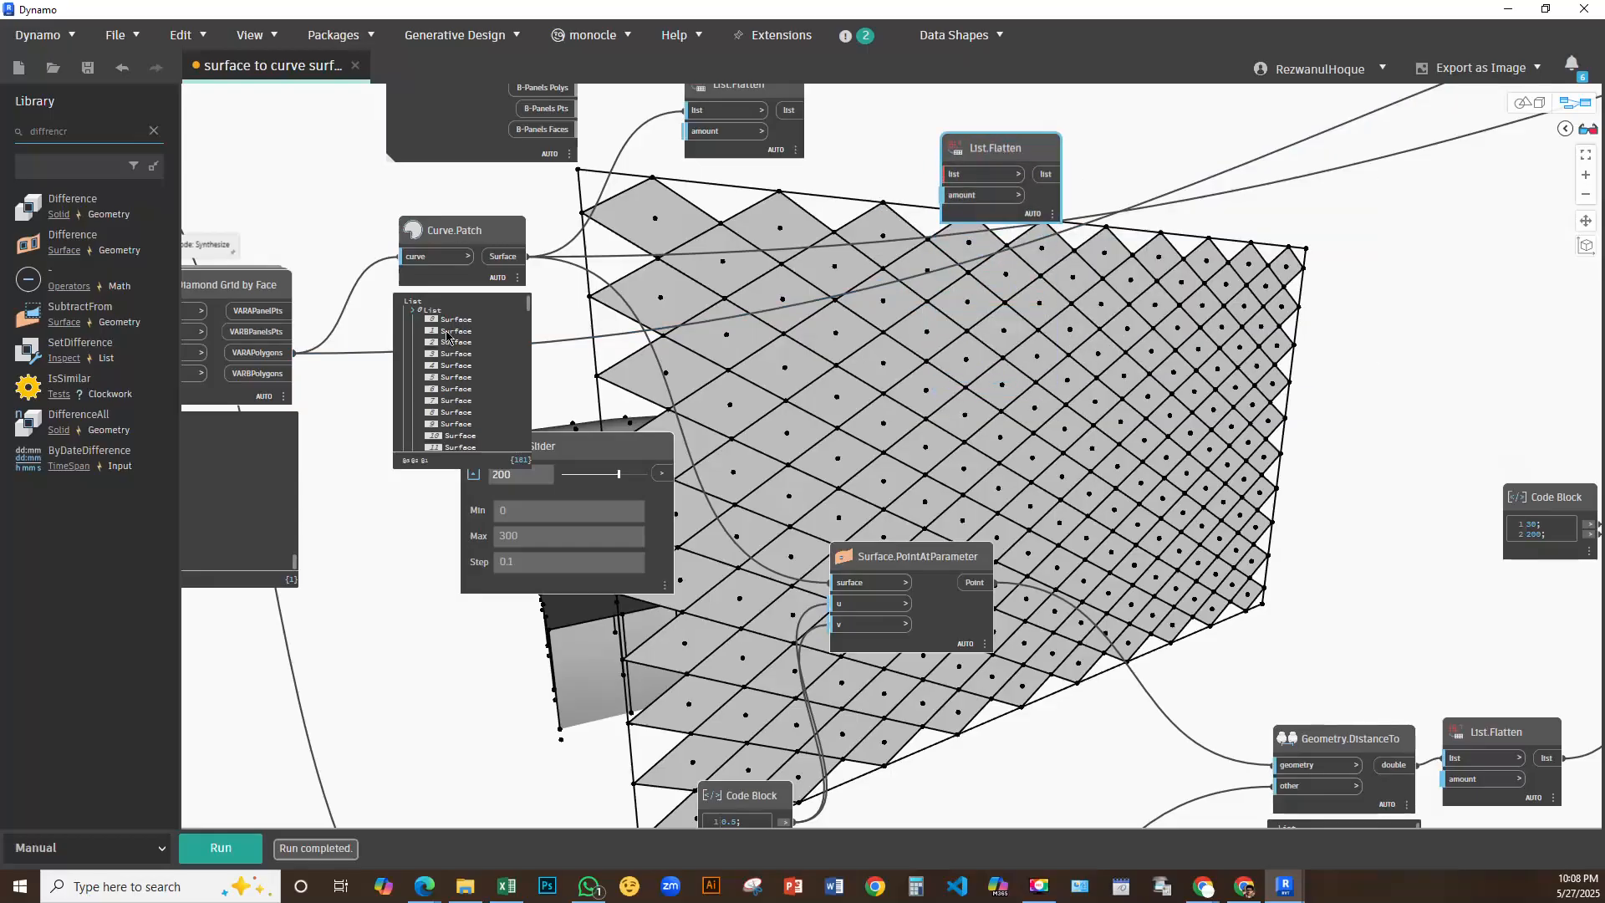
left_click_drag(294, 352, 948, 174)
Connect the new List.Flatten node's list output to the curve input of Curve.OffsetMany and run the graph
left_click(1039, 175)
scroll(1204, 219, "down", 1)
middle_click_drag(1217, 221, 328, 553)
middle_click_drag(1228, 316, 989, 215)
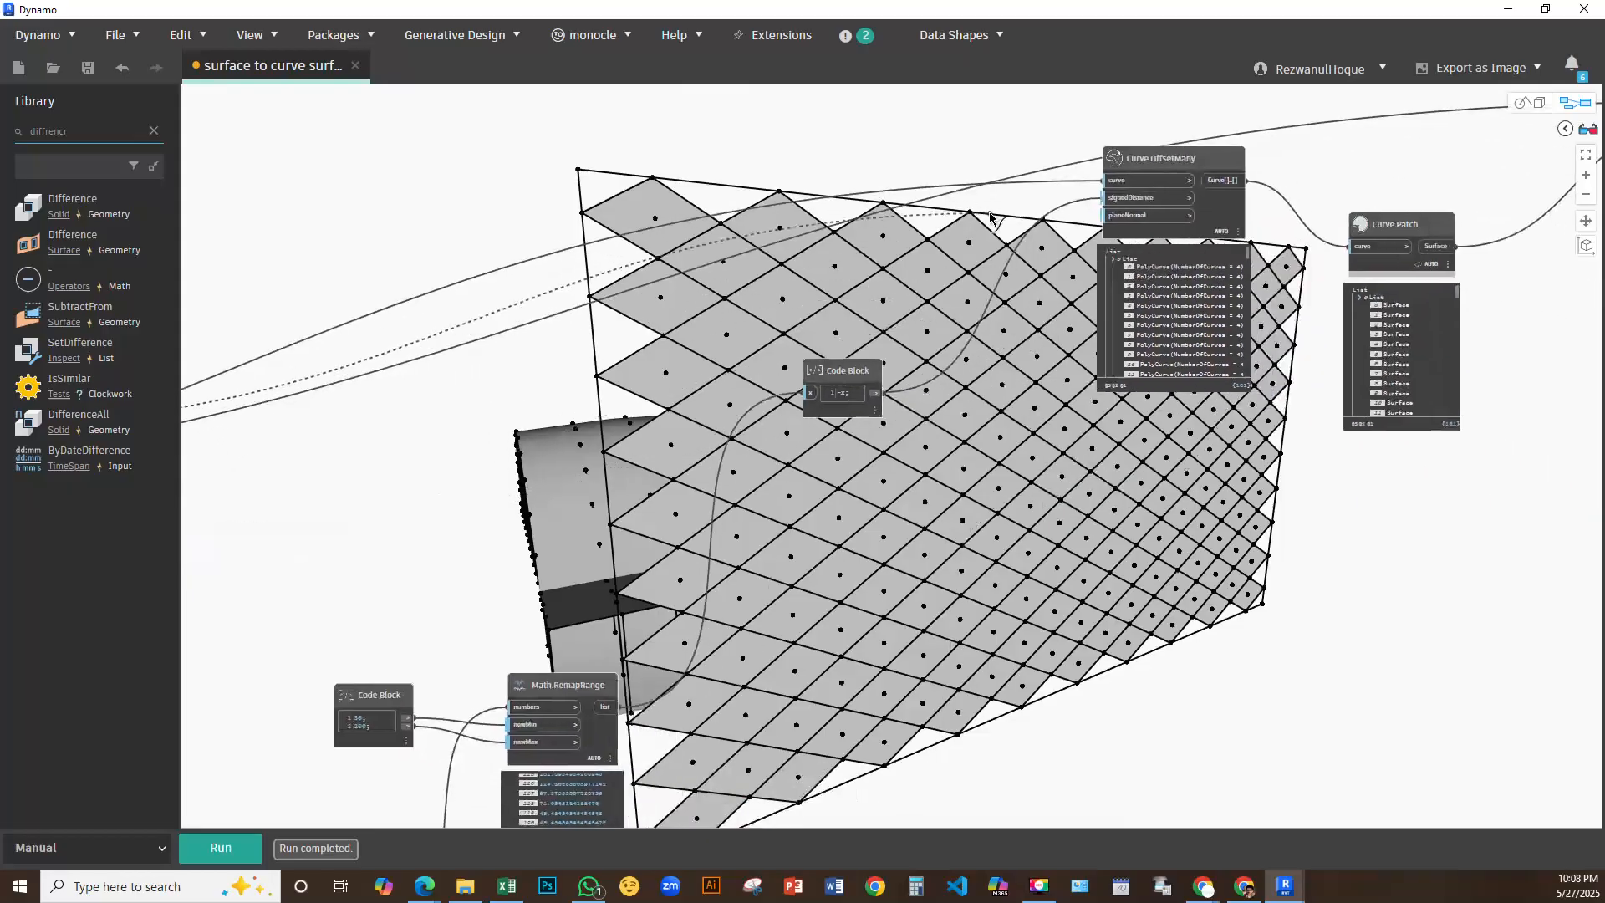
scroll(989, 216, "up", 1)
left_click(1142, 169)
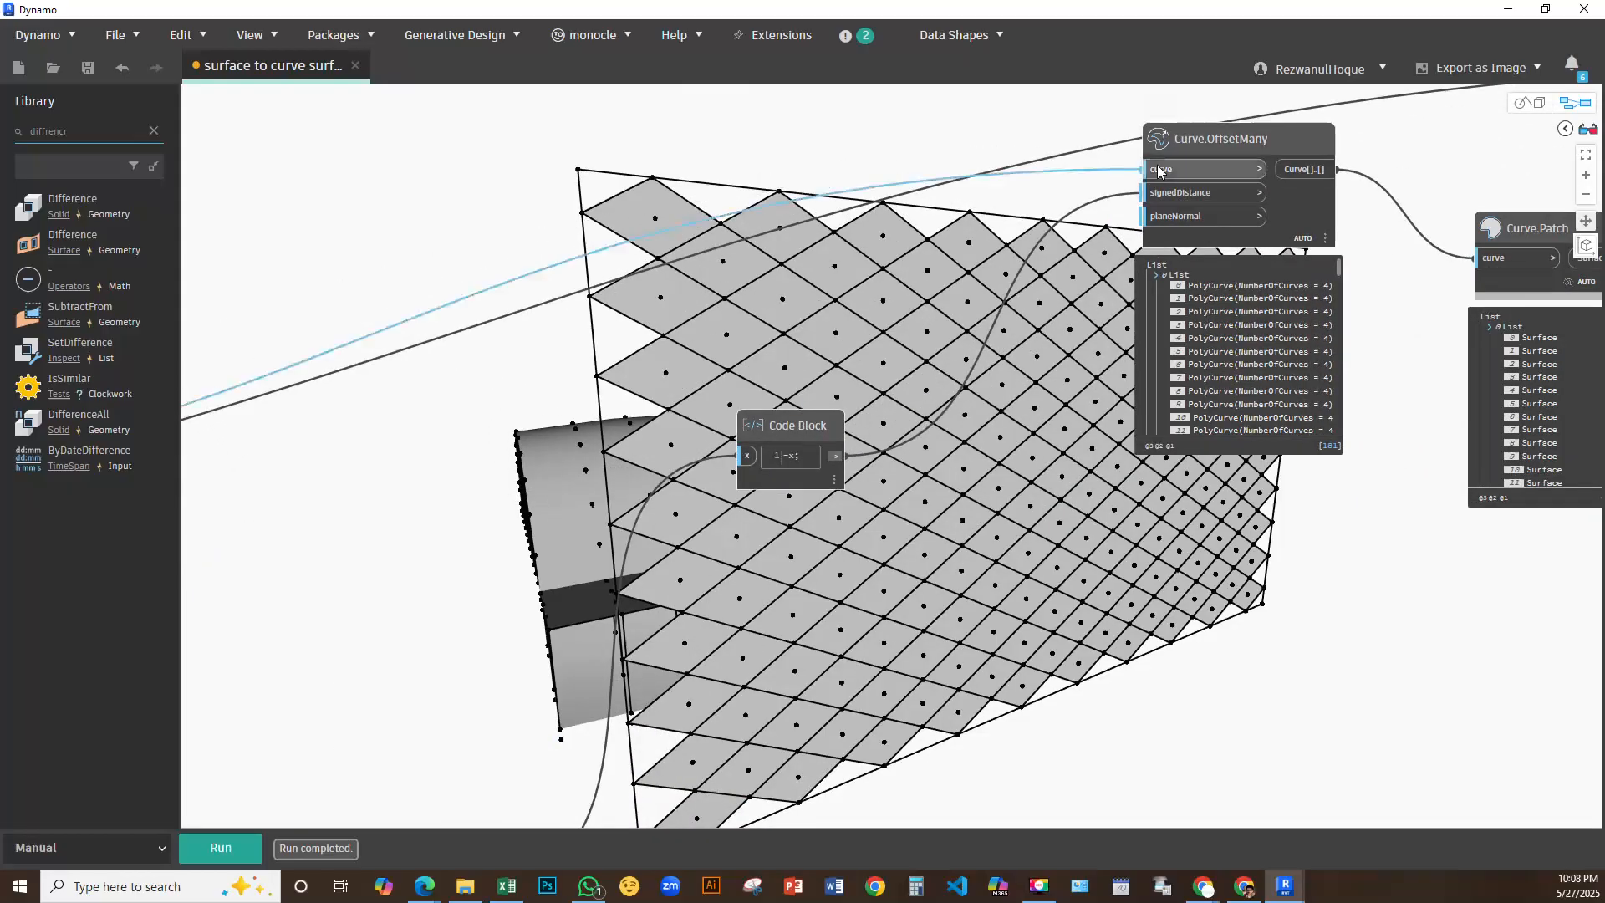
left_click(220, 848)
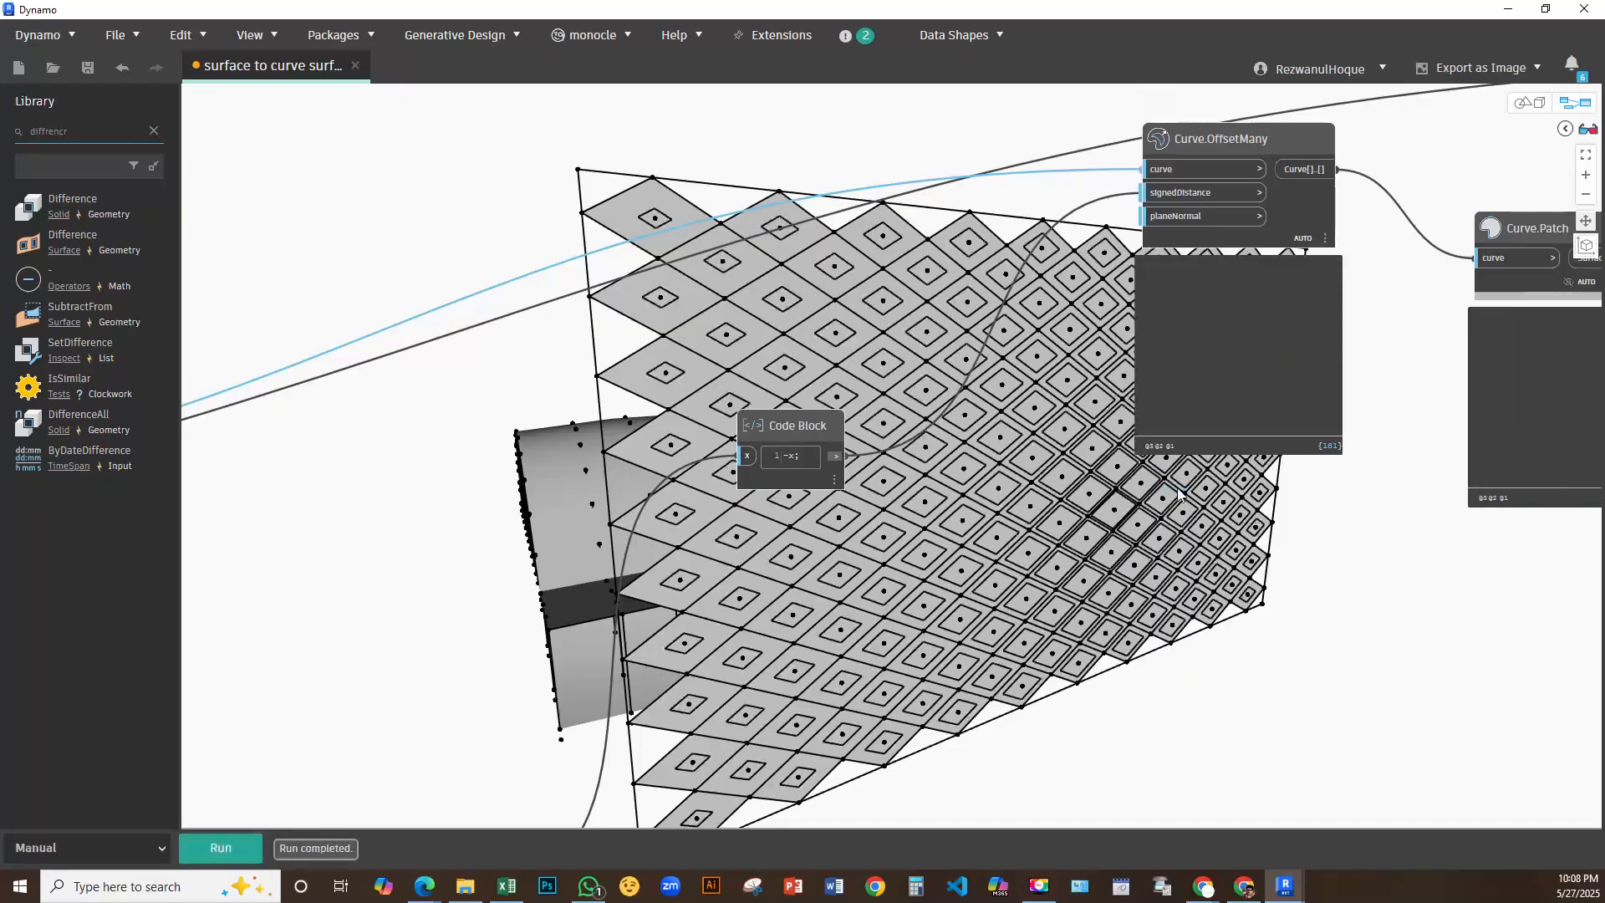
Inspect the varying diamond openings in the 3D geometry view, up close and across the whole panel surface
middle_click_drag(1141, 538, 896, 369)
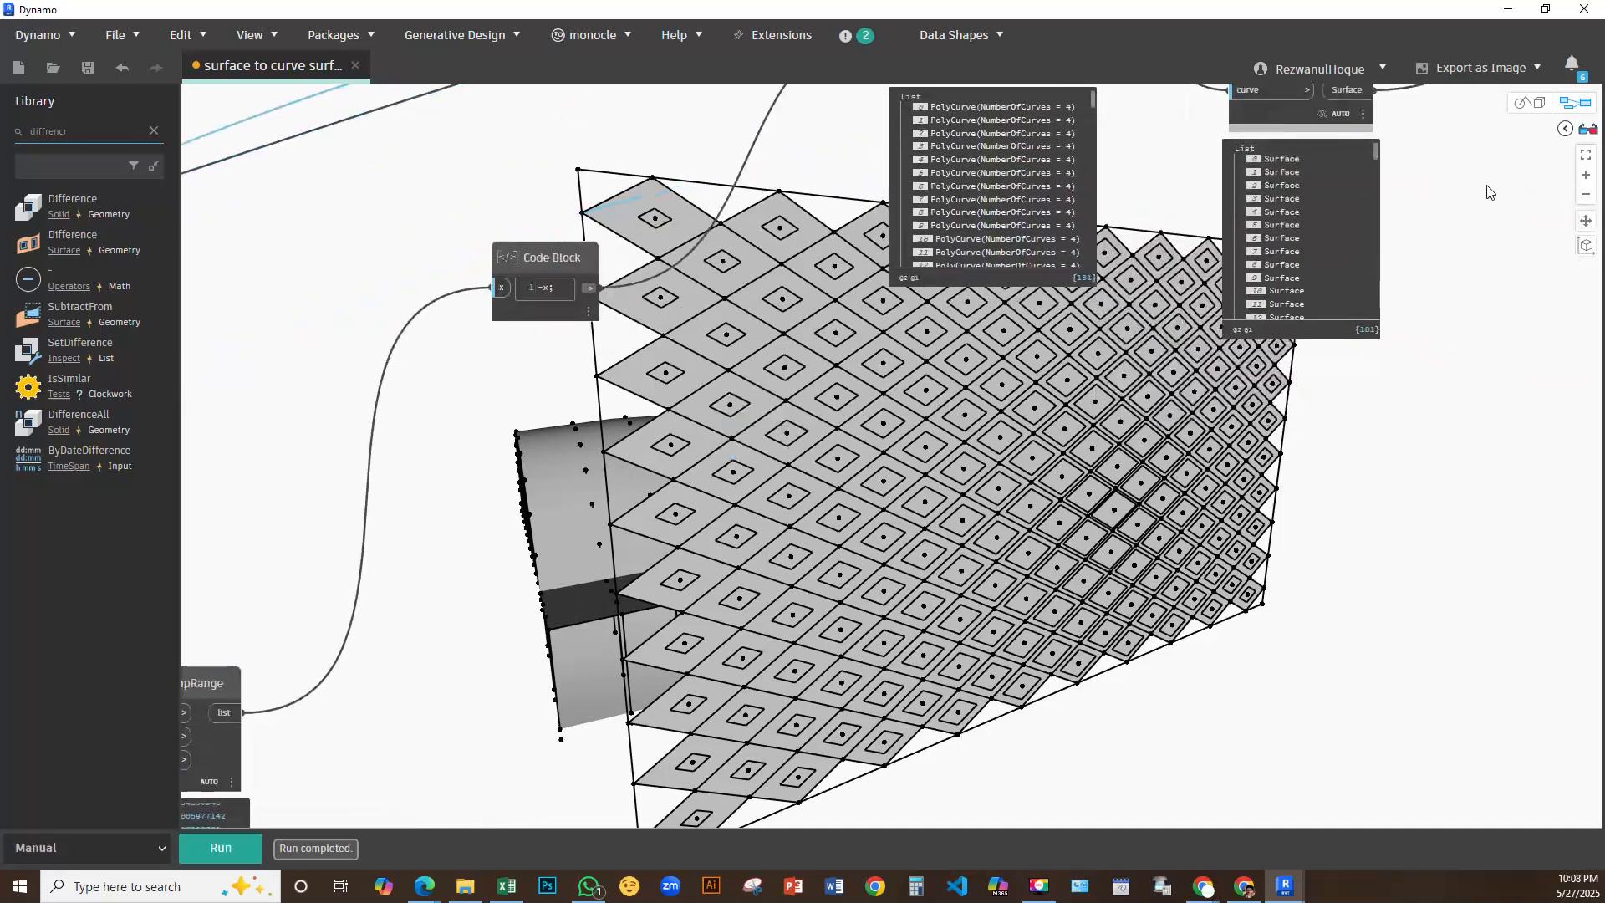
left_click(1536, 105)
right_click_drag(1151, 436, 1116, 460)
scroll(1118, 481, "up", 5)
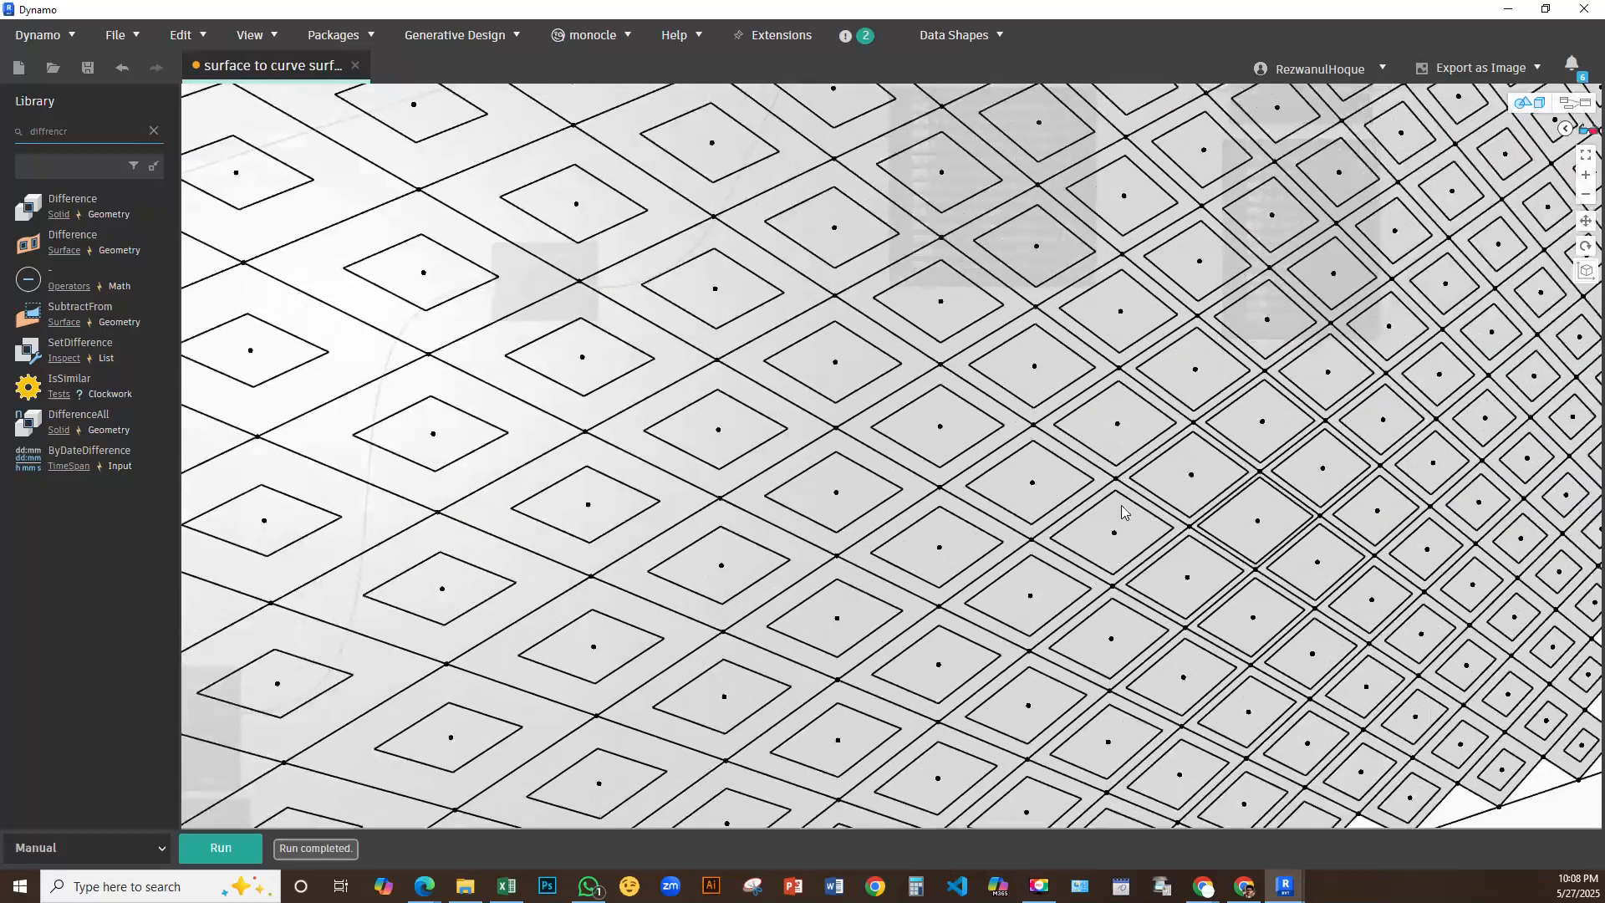
scroll(1115, 506, "down", 8)
right_click_drag(1095, 497, 1096, 500)
left_click(1536, 103)
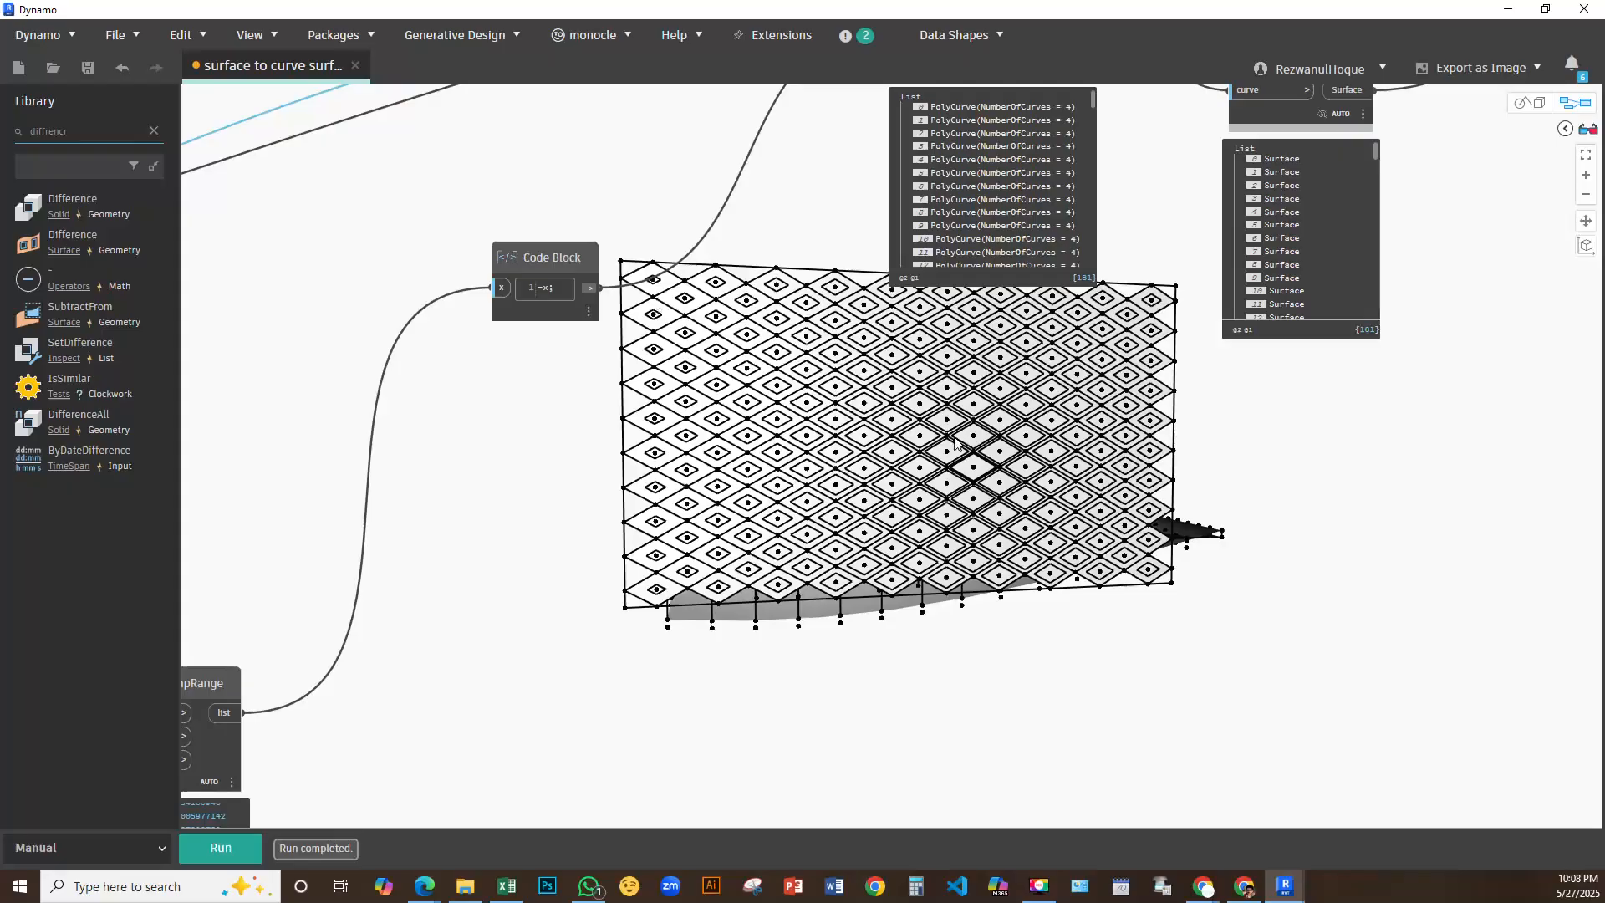
Set the attractor point's Number Slider to 0.4 and run the graph
middle_click_drag(847, 414, 513, 402)
middle_click_drag(785, 465, 1548, 354)
middle_click_drag(840, 490, 1119, 87)
middle_click_drag(513, 432, 1149, 374)
middle_click_drag(381, 434, 814, 321)
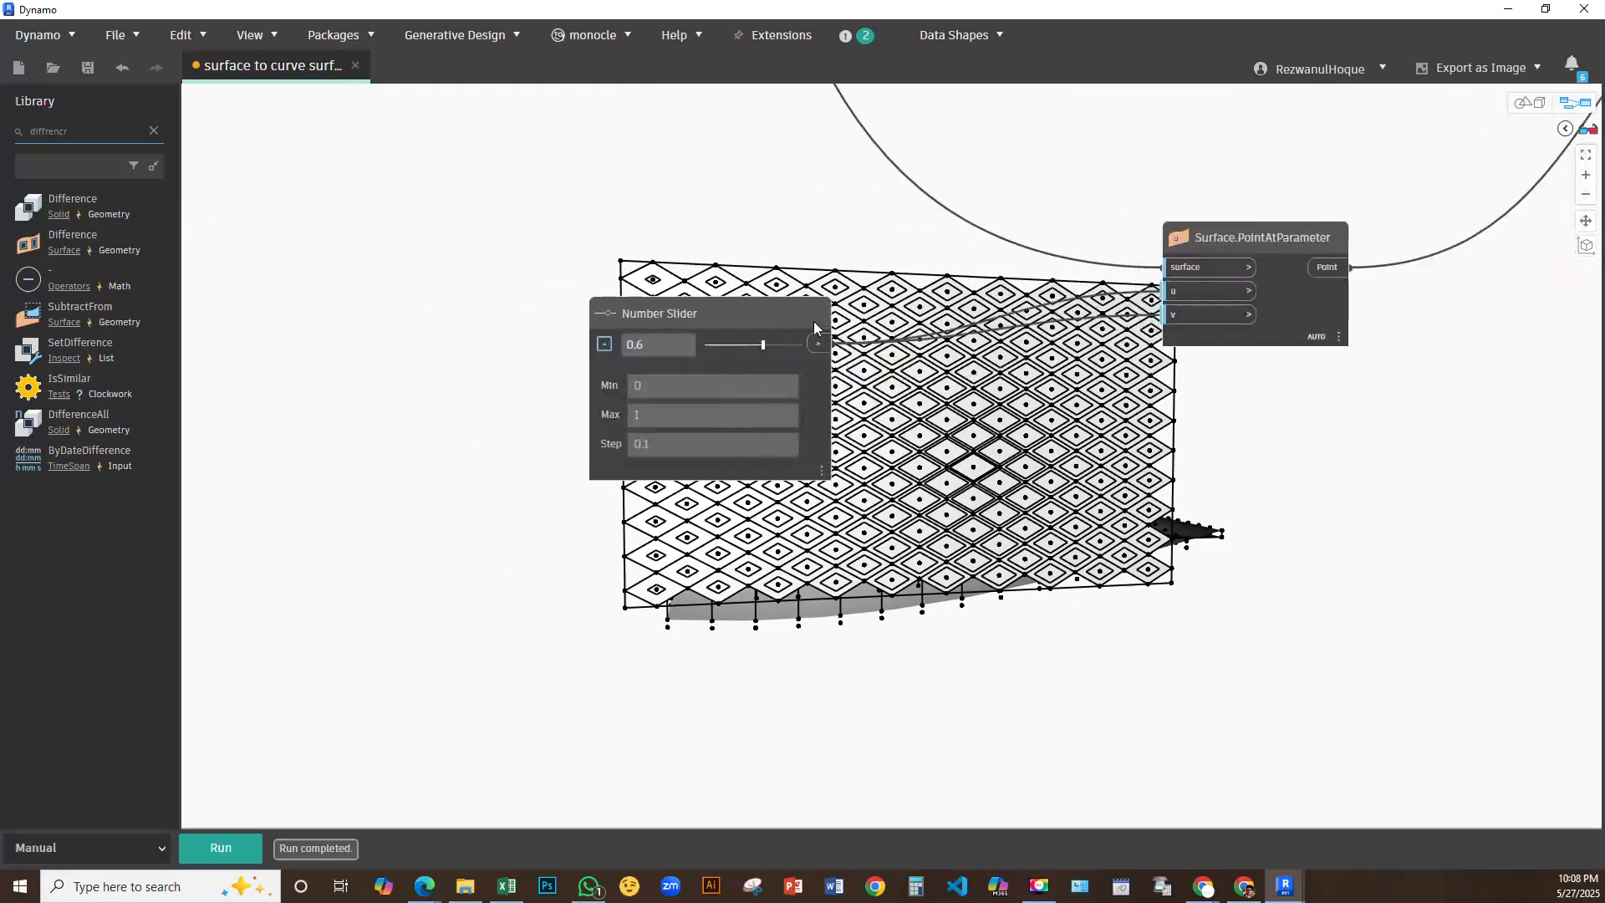
scroll(812, 305, "up", 5)
left_click_drag(702, 415, 663, 416)
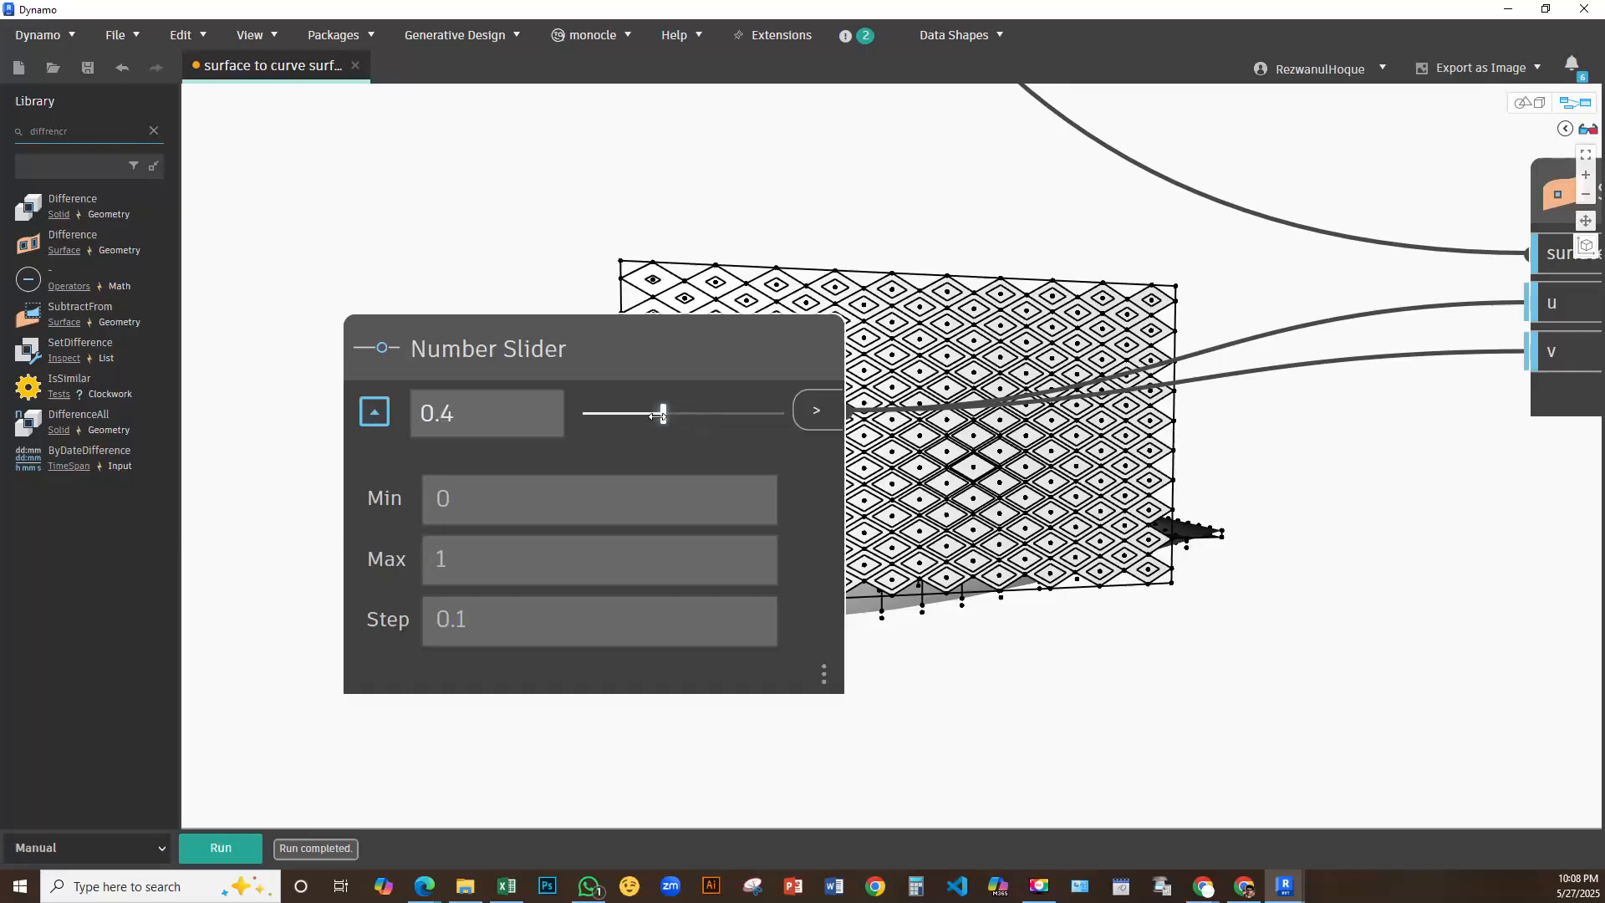
left_click(226, 849)
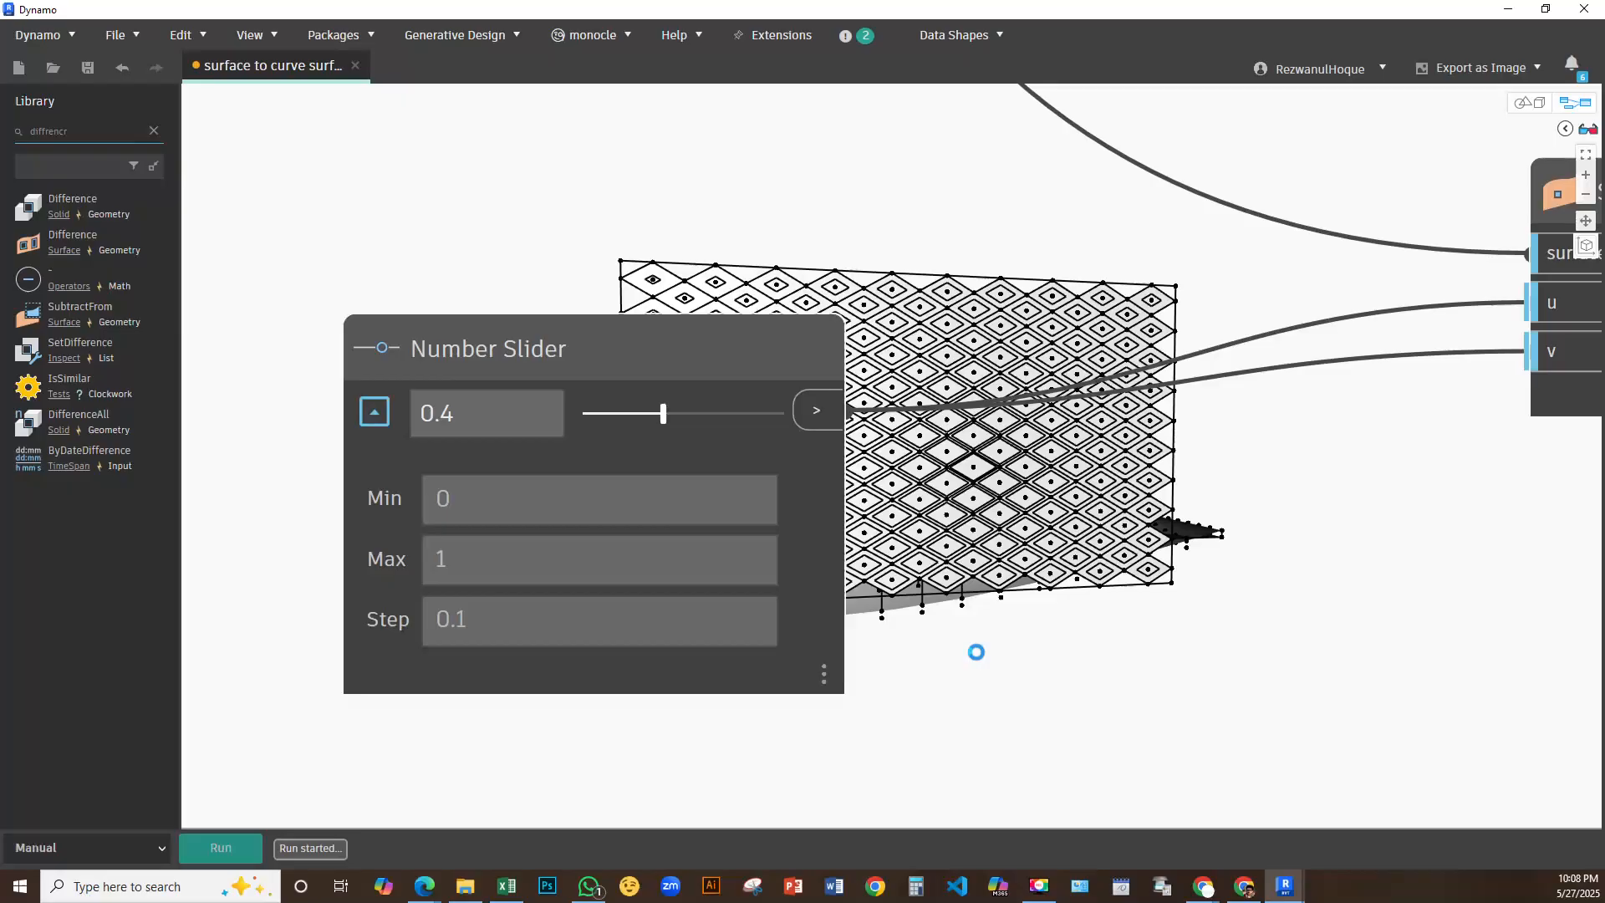
Examine the updated diamond openings and the point, distance, flatten and remap nodes that drive them
middle_click_drag(895, 645, 593, 460)
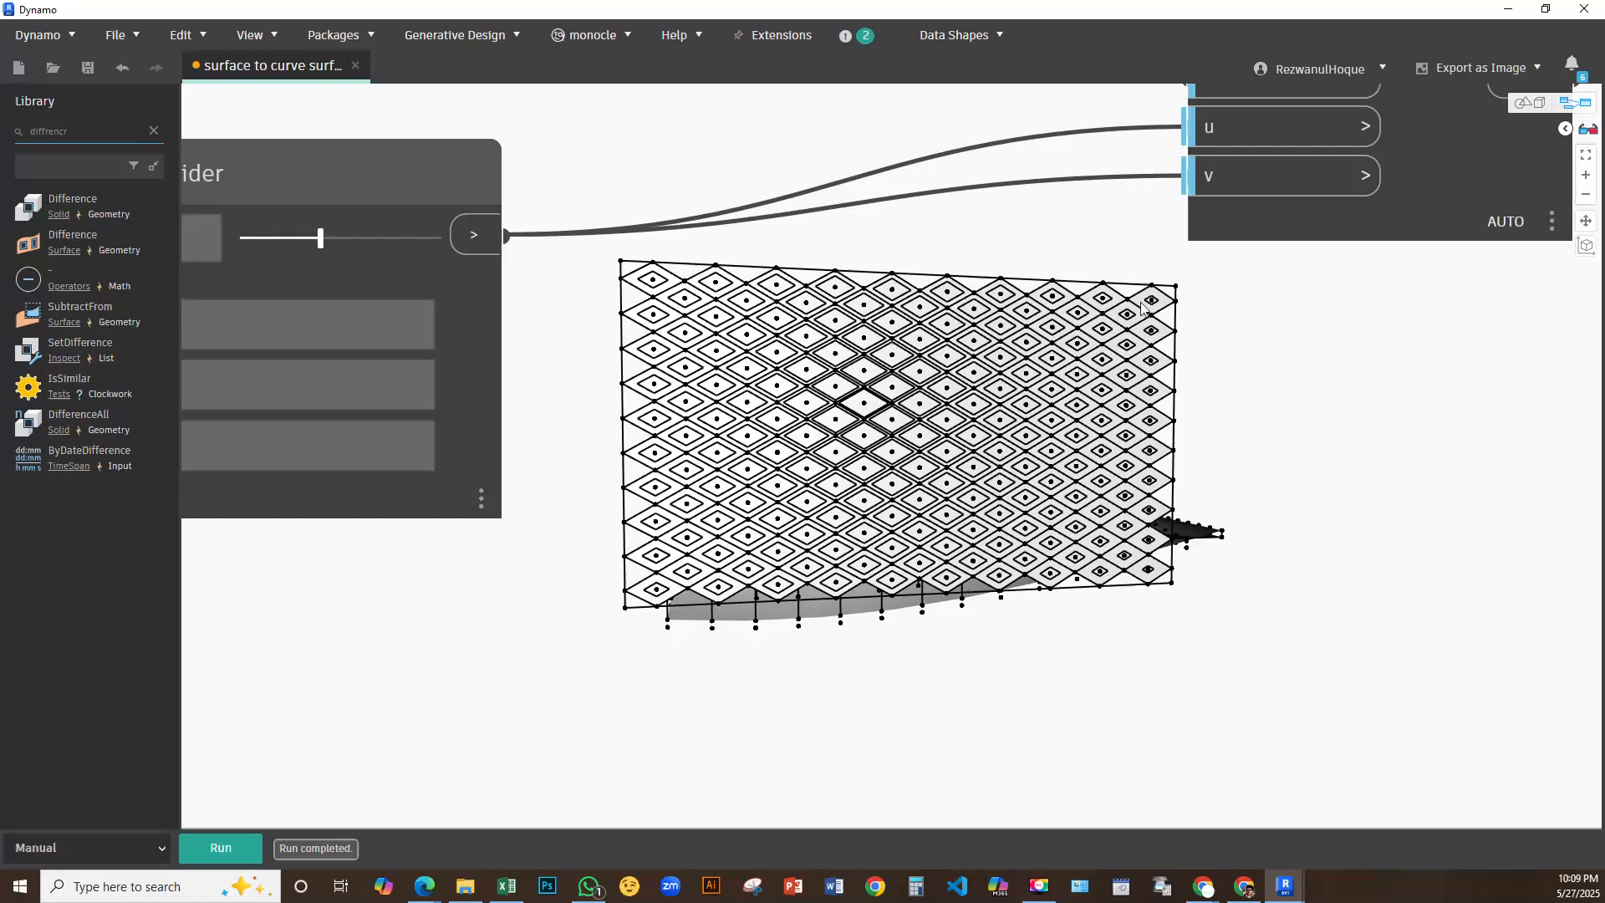
middle_click_drag(976, 422, 767, 790)
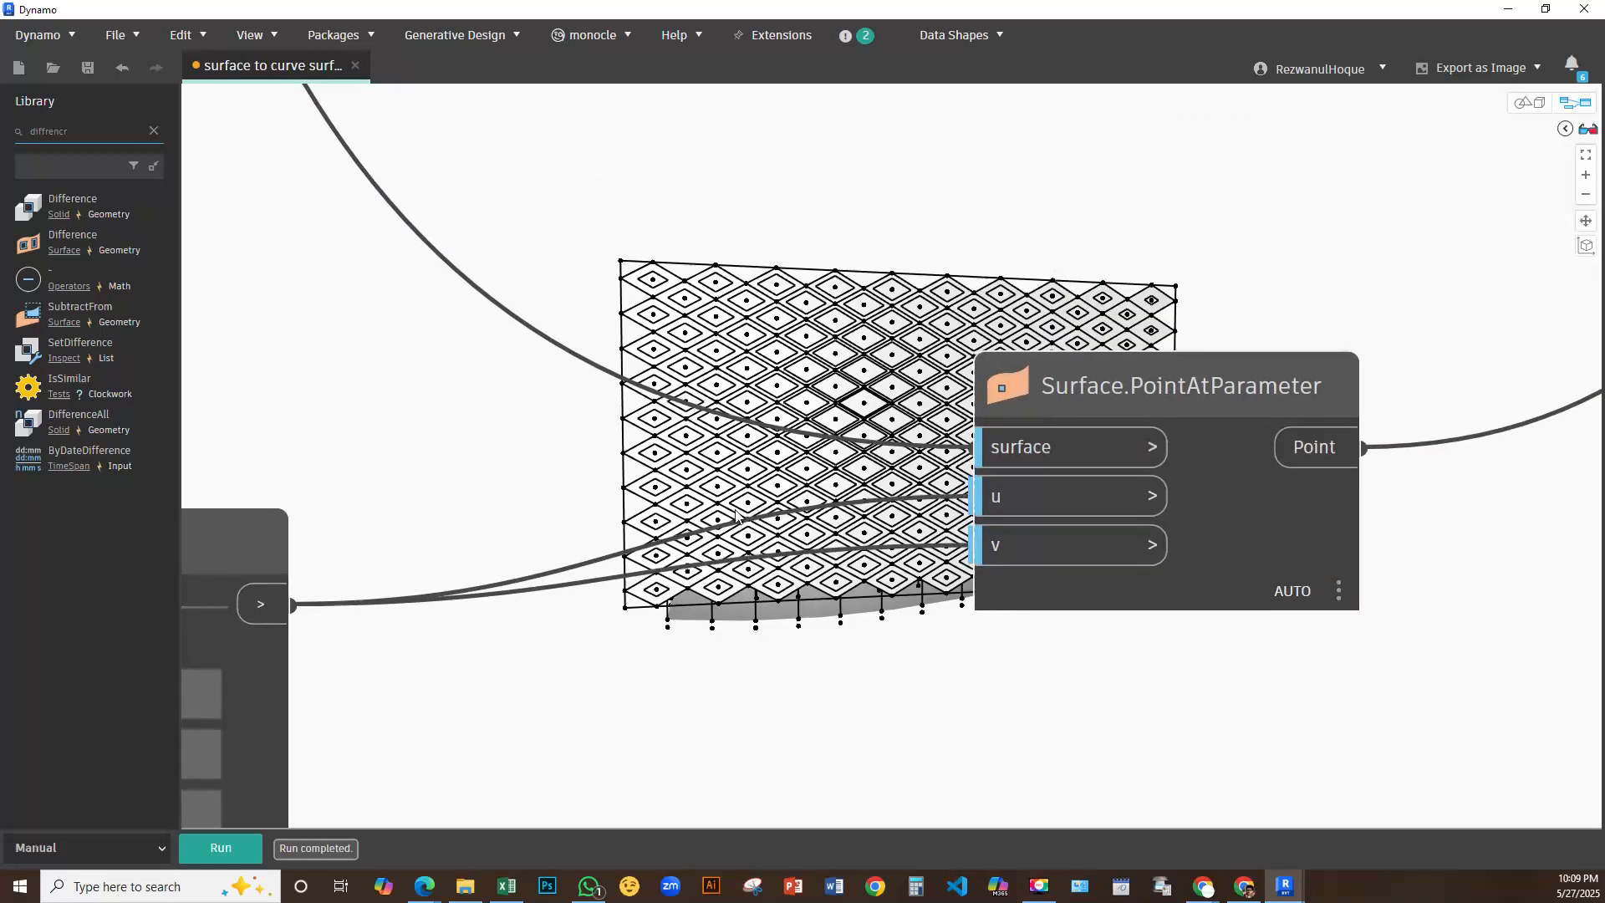
scroll(740, 507, "down", 5)
scroll(1047, 451, "up", 3)
scroll(1047, 475, "down", 4)
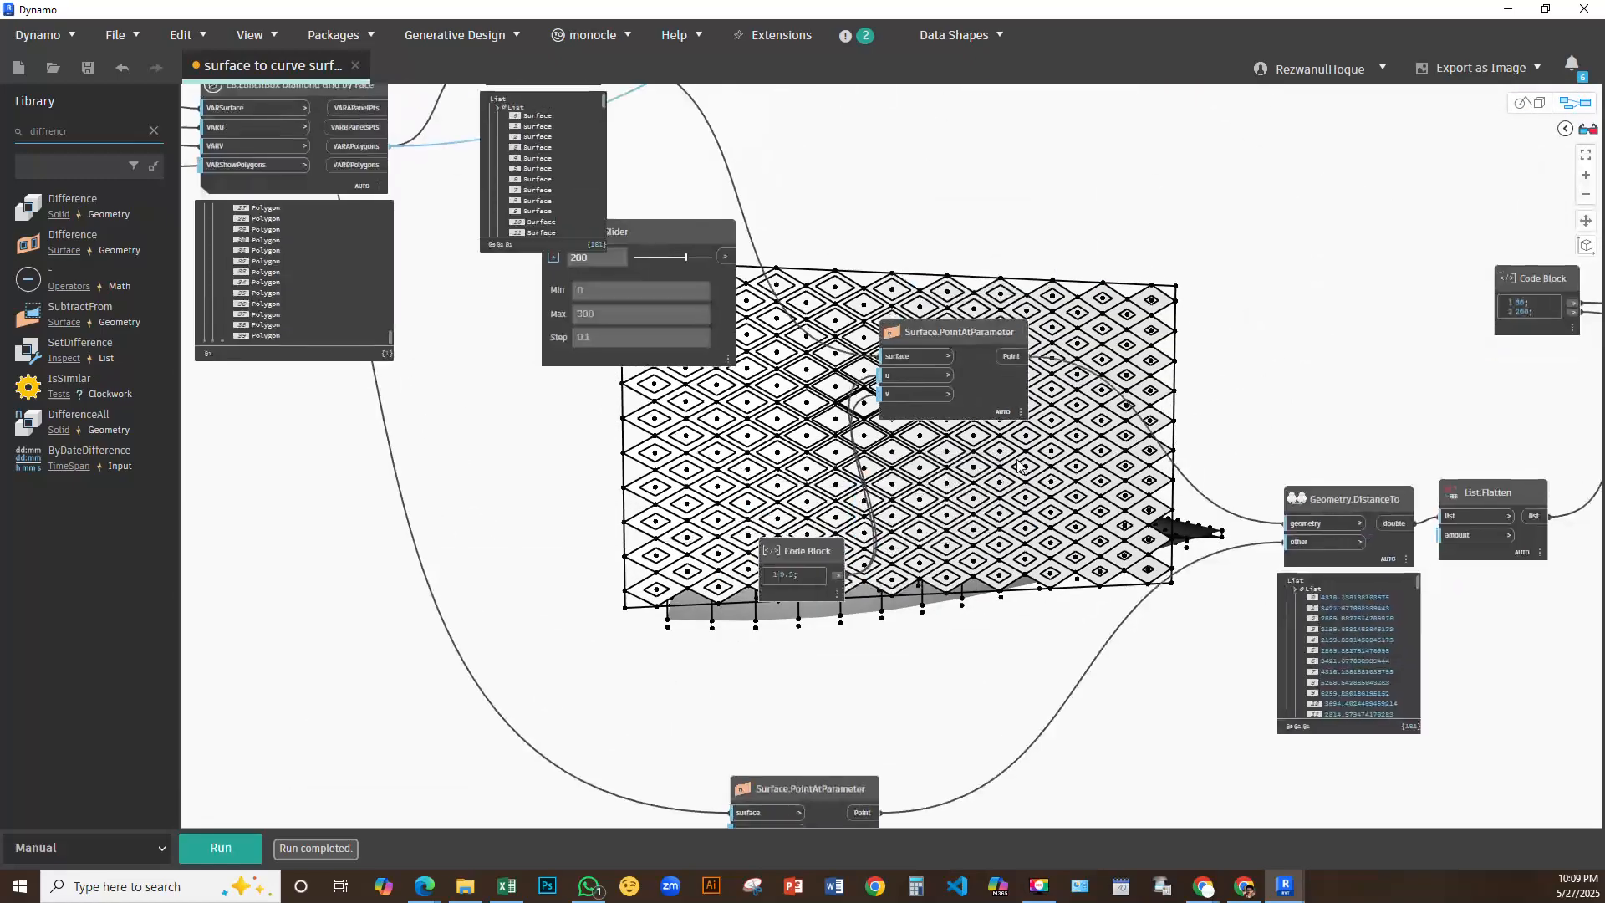
middle_click_drag(1019, 466, 1046, 268)
middle_click_drag(962, 326, 377, 562)
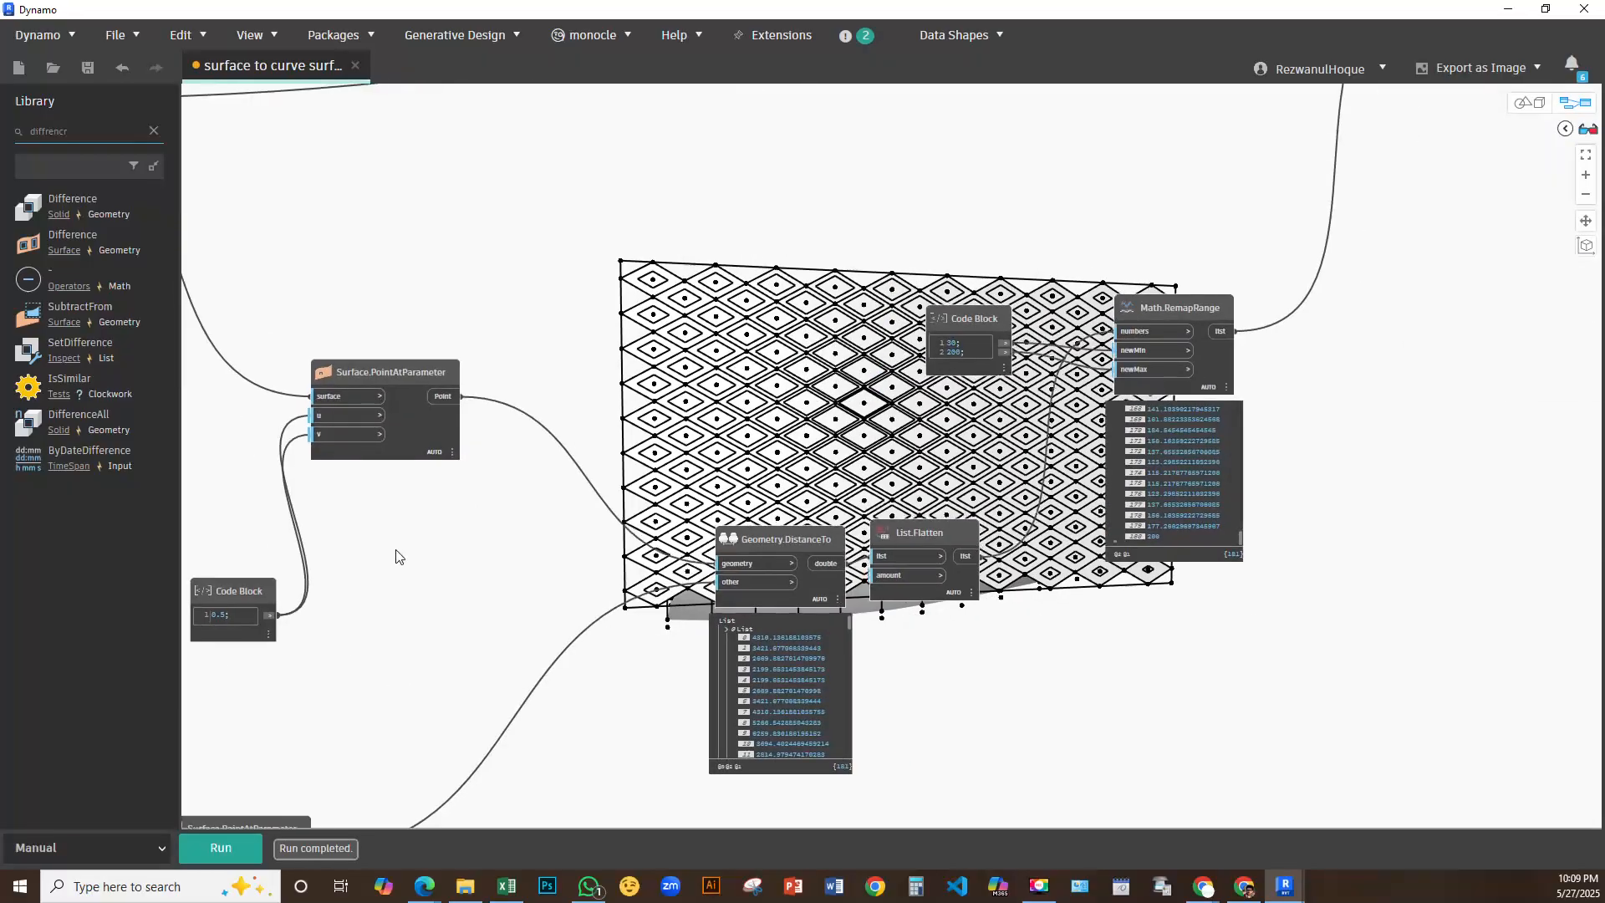
scroll(677, 308, "down", 3)
middle_click_drag(729, 370, 767, 250)
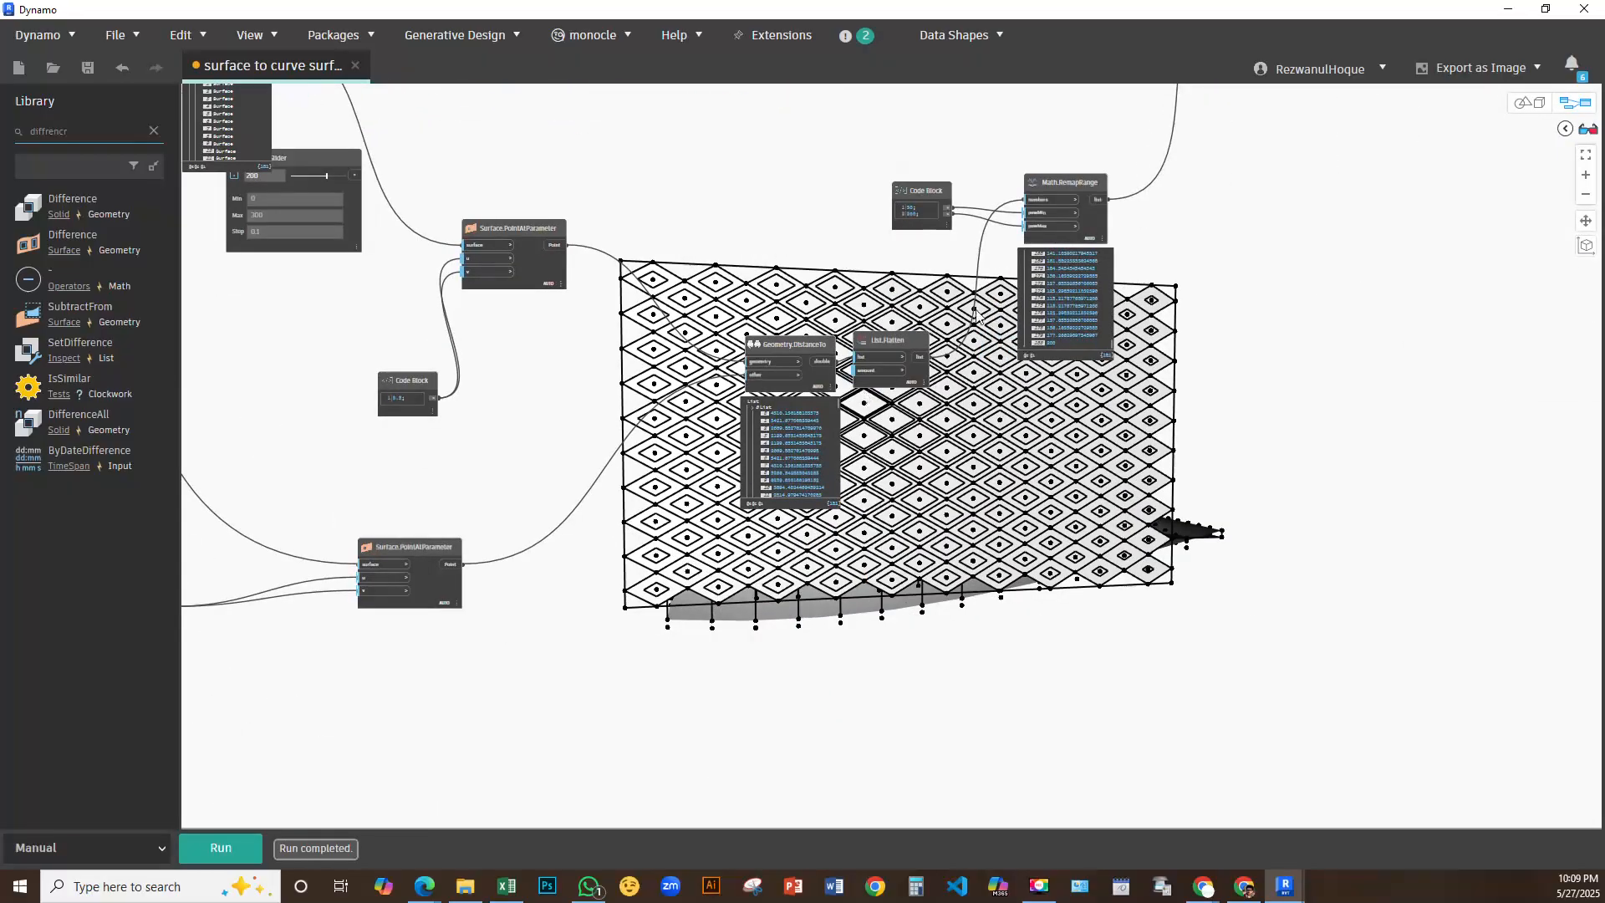
middle_click_drag(625, 492, 1049, 237)
middle_click_drag(644, 338, 653, 391)
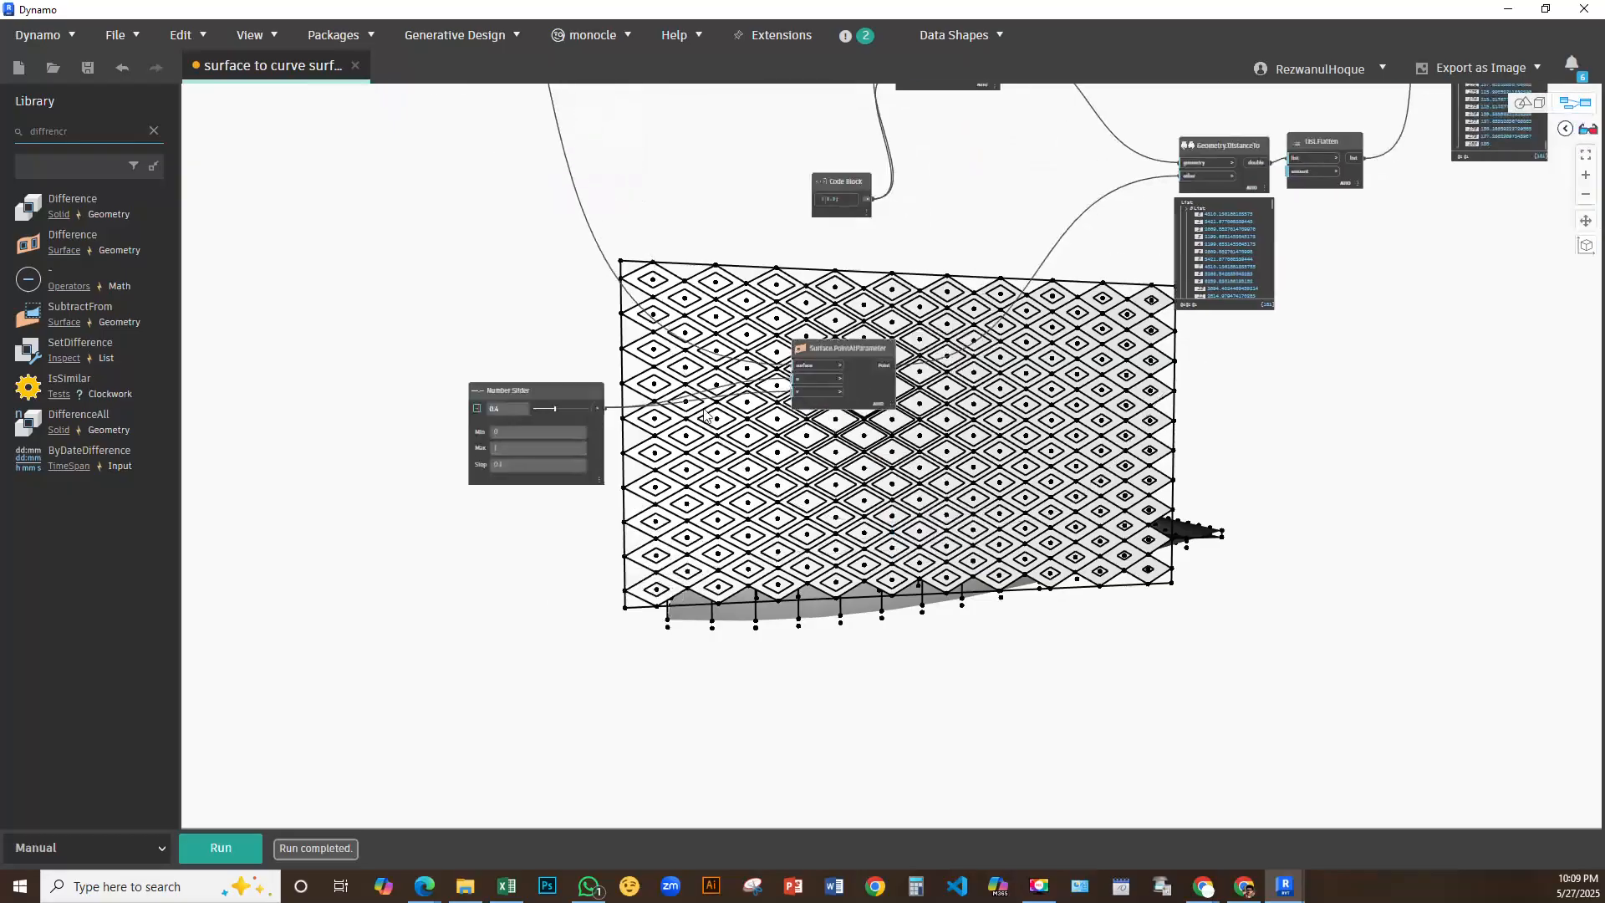
Reposition the attractor's Number Slider and Surface.PointAtParameter nodes and set the slider to 0.1
scroll(802, 281, "up", 3)
left_click_drag(784, 184, 573, 184)
middle_click_drag(458, 265, 778, 368)
left_click_drag(556, 275, 488, 182)
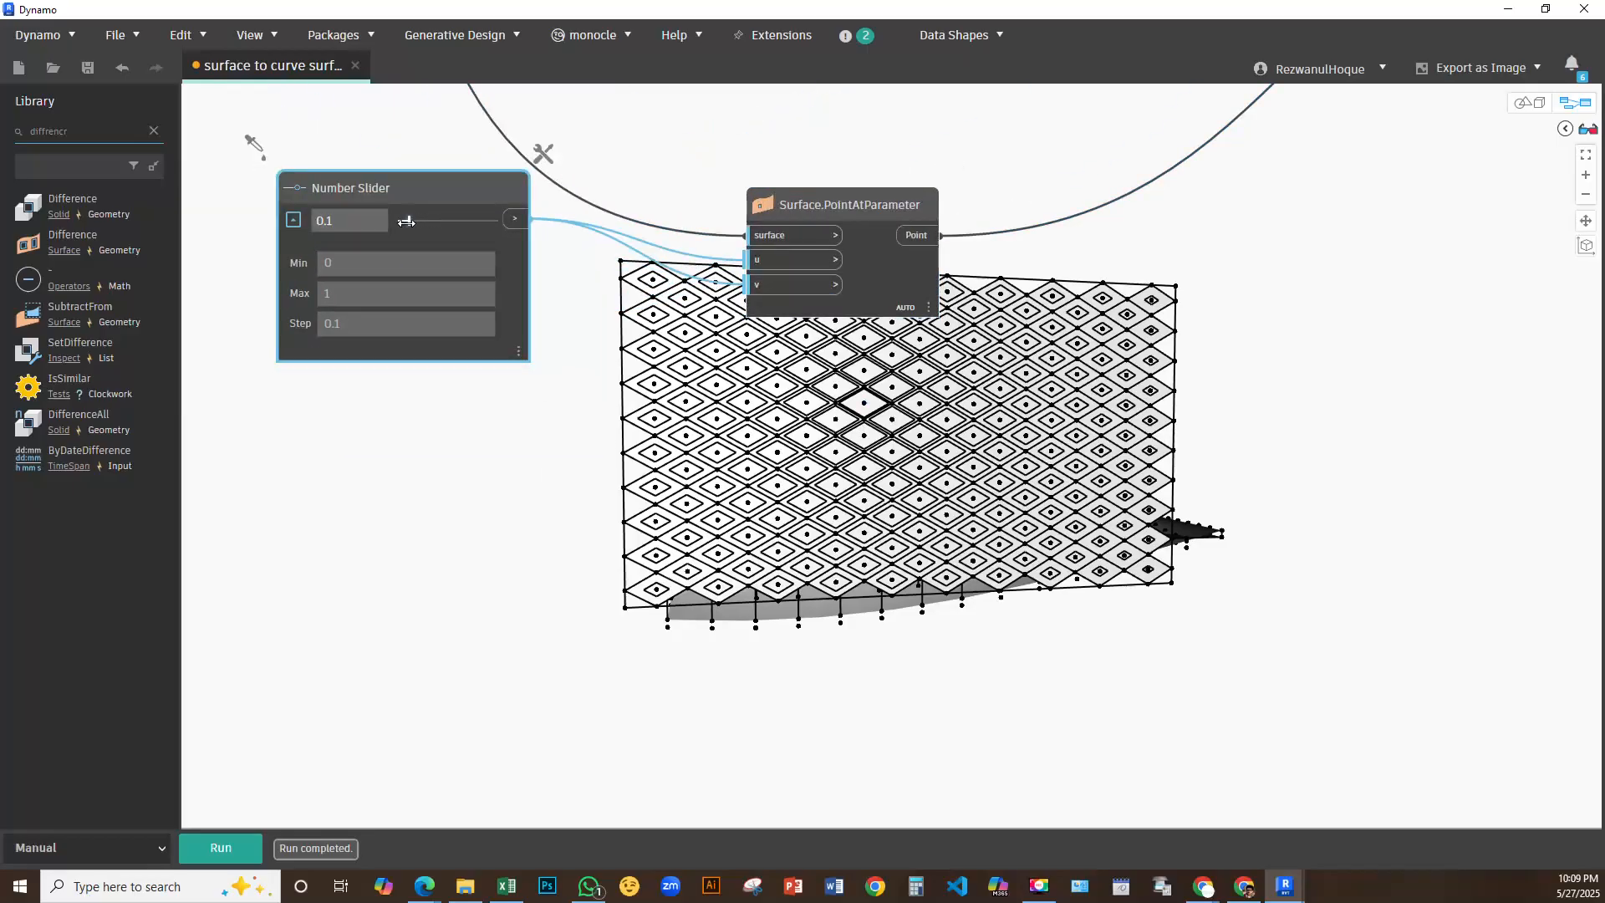
left_click_drag(867, 280, 778, 247)
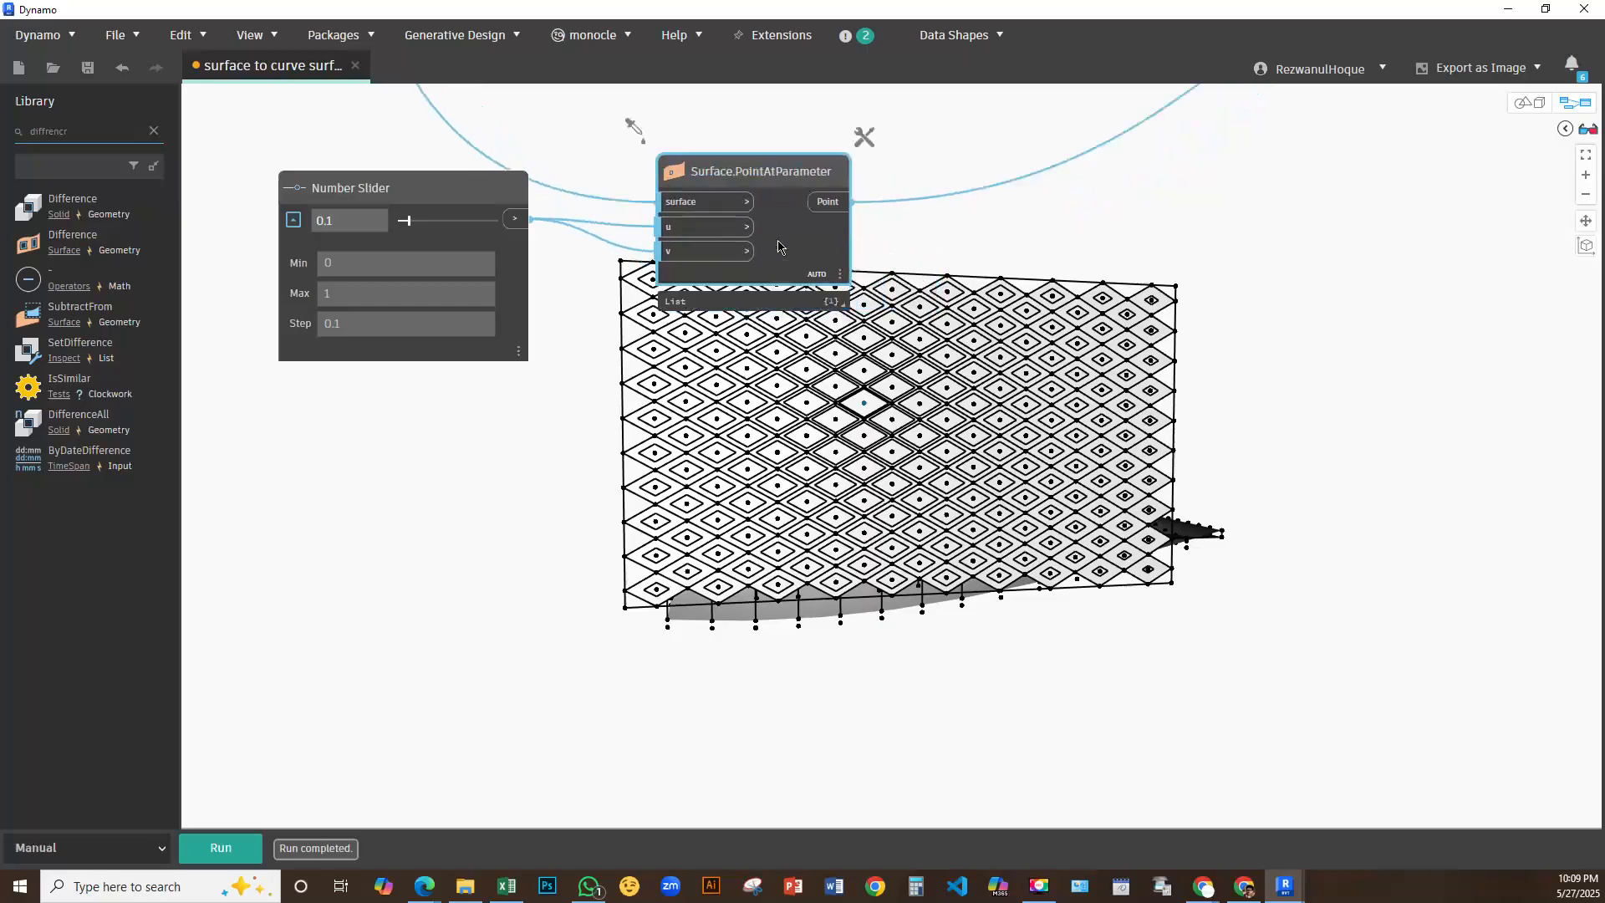
Duplicate the attractor's Surface.PointAtParameter node and place the copy below the original
key("ctrl+c")
key("ctrl+v")
left_click_drag(1051, 269, 840, 512)
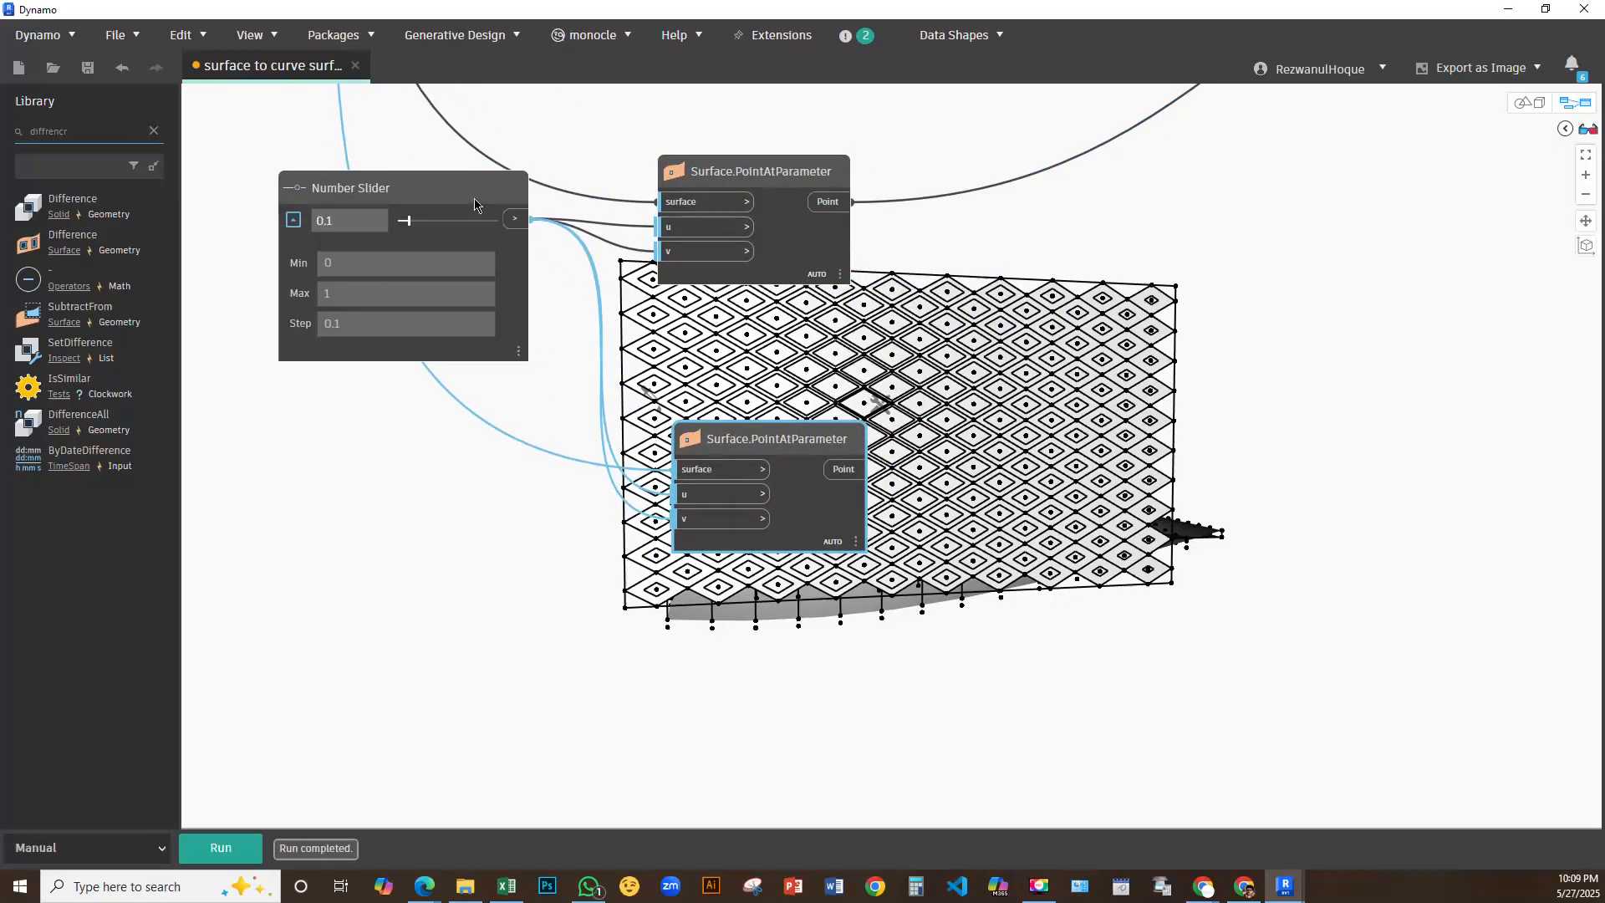
Duplicate the Number Slider, connect the copy to the second Surface.PointAtParameter's u and v inputs, and set it to 0.3
left_click(474, 203)
key("ctrl+v")
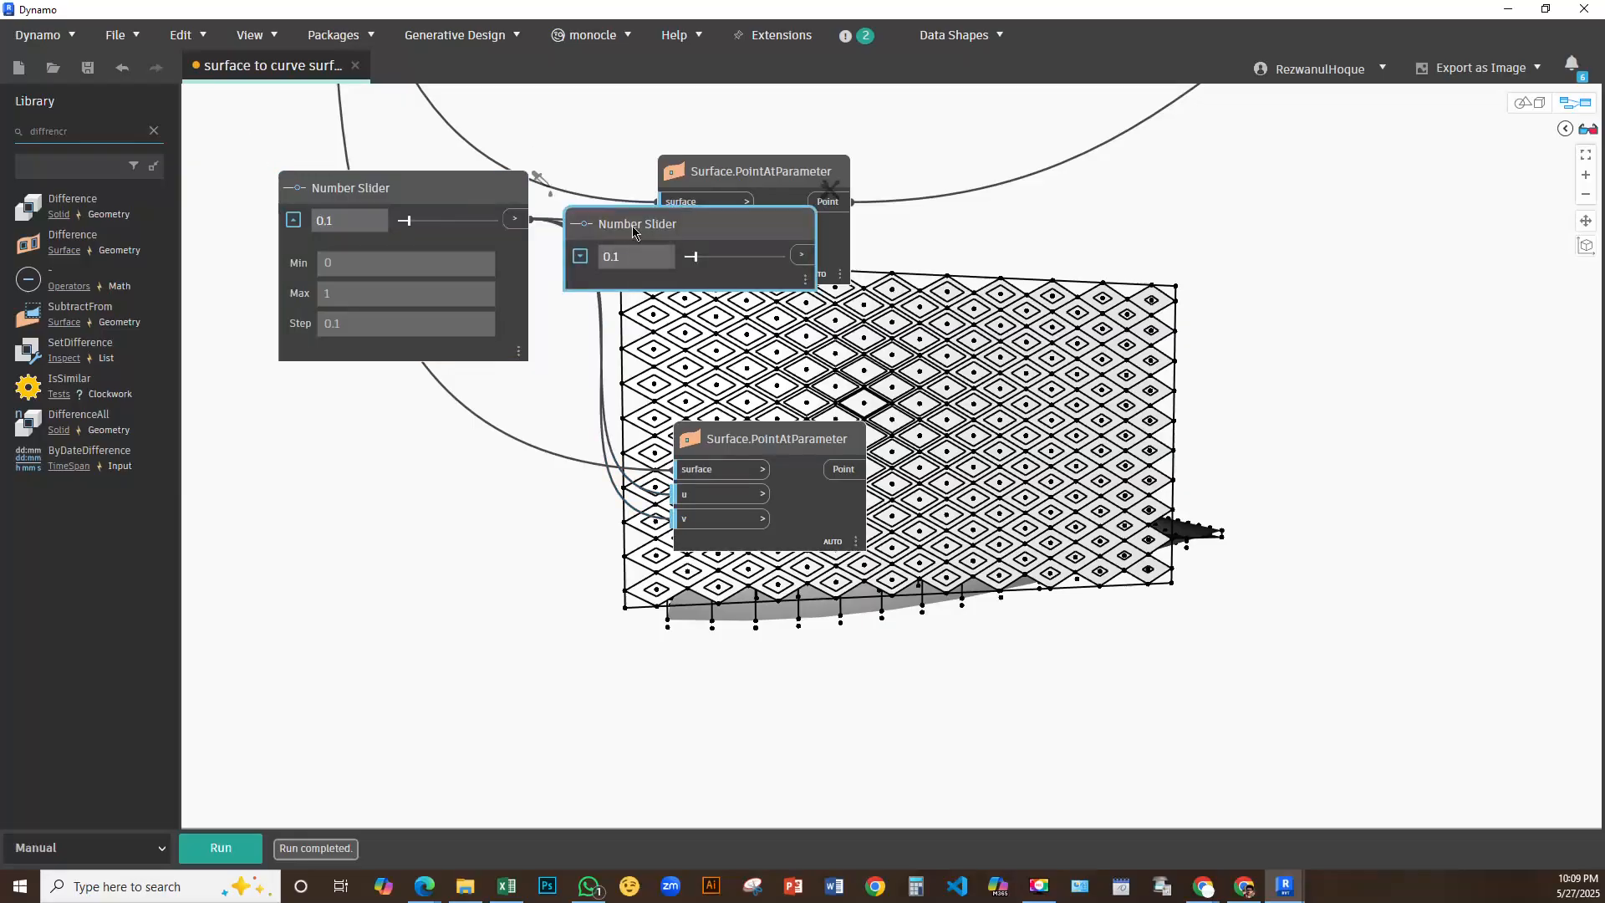
left_click_drag(632, 226, 293, 527)
left_click_drag(466, 555, 679, 494)
left_click(679, 518)
left_click(387, 558)
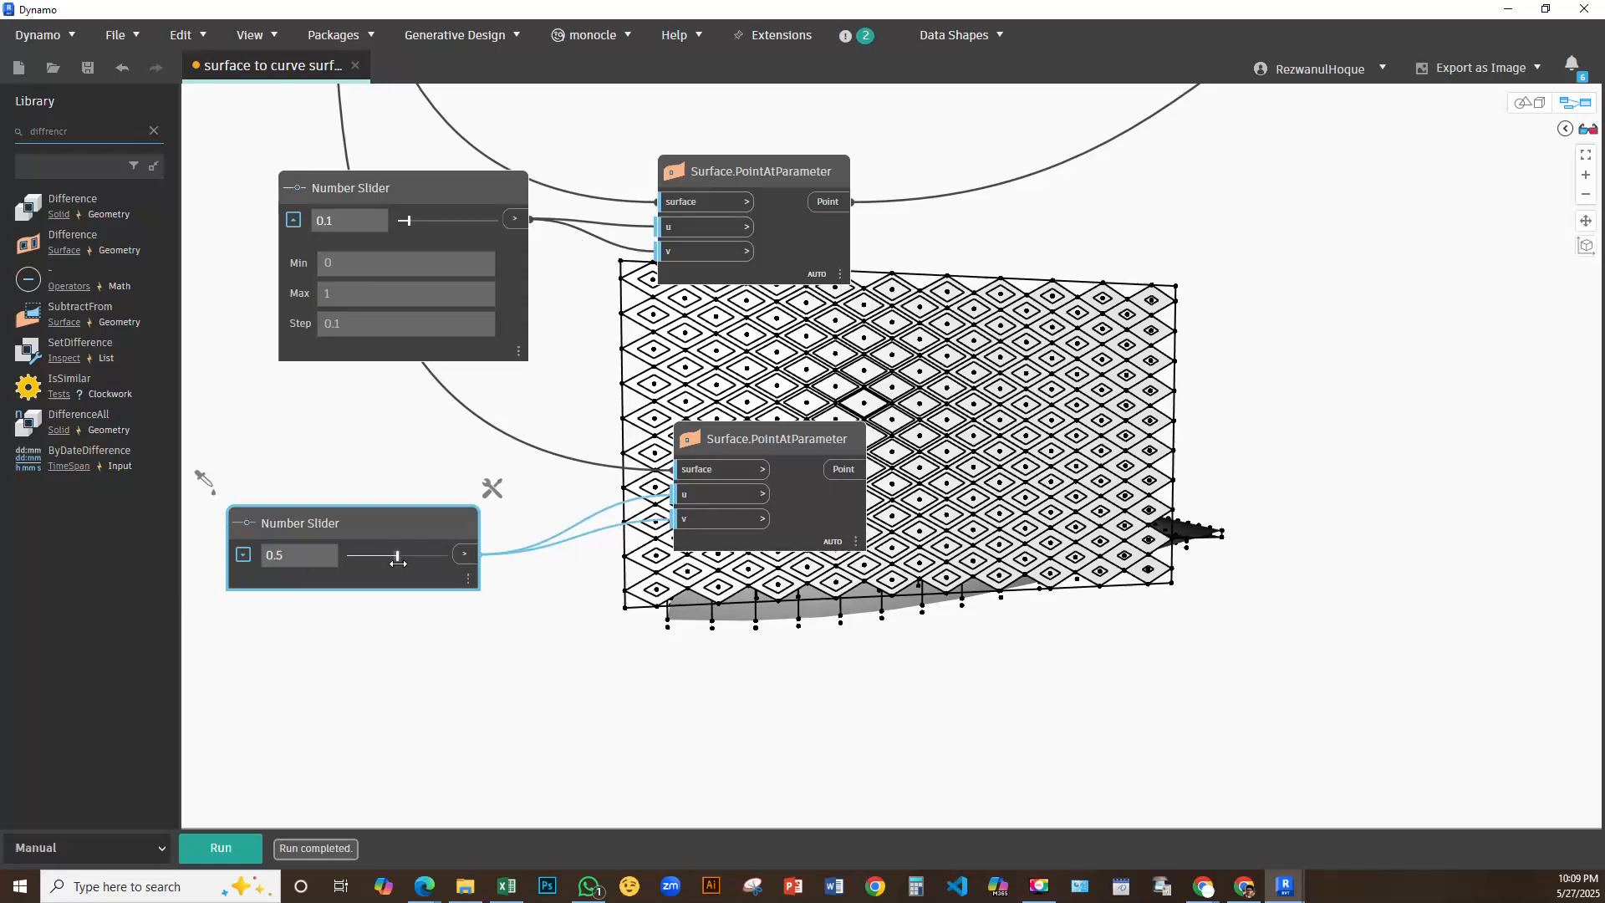
Duplicate the second Surface.PointAtParameter node and place the copy below it as a third attractor point
scroll(640, 591, "down", 2)
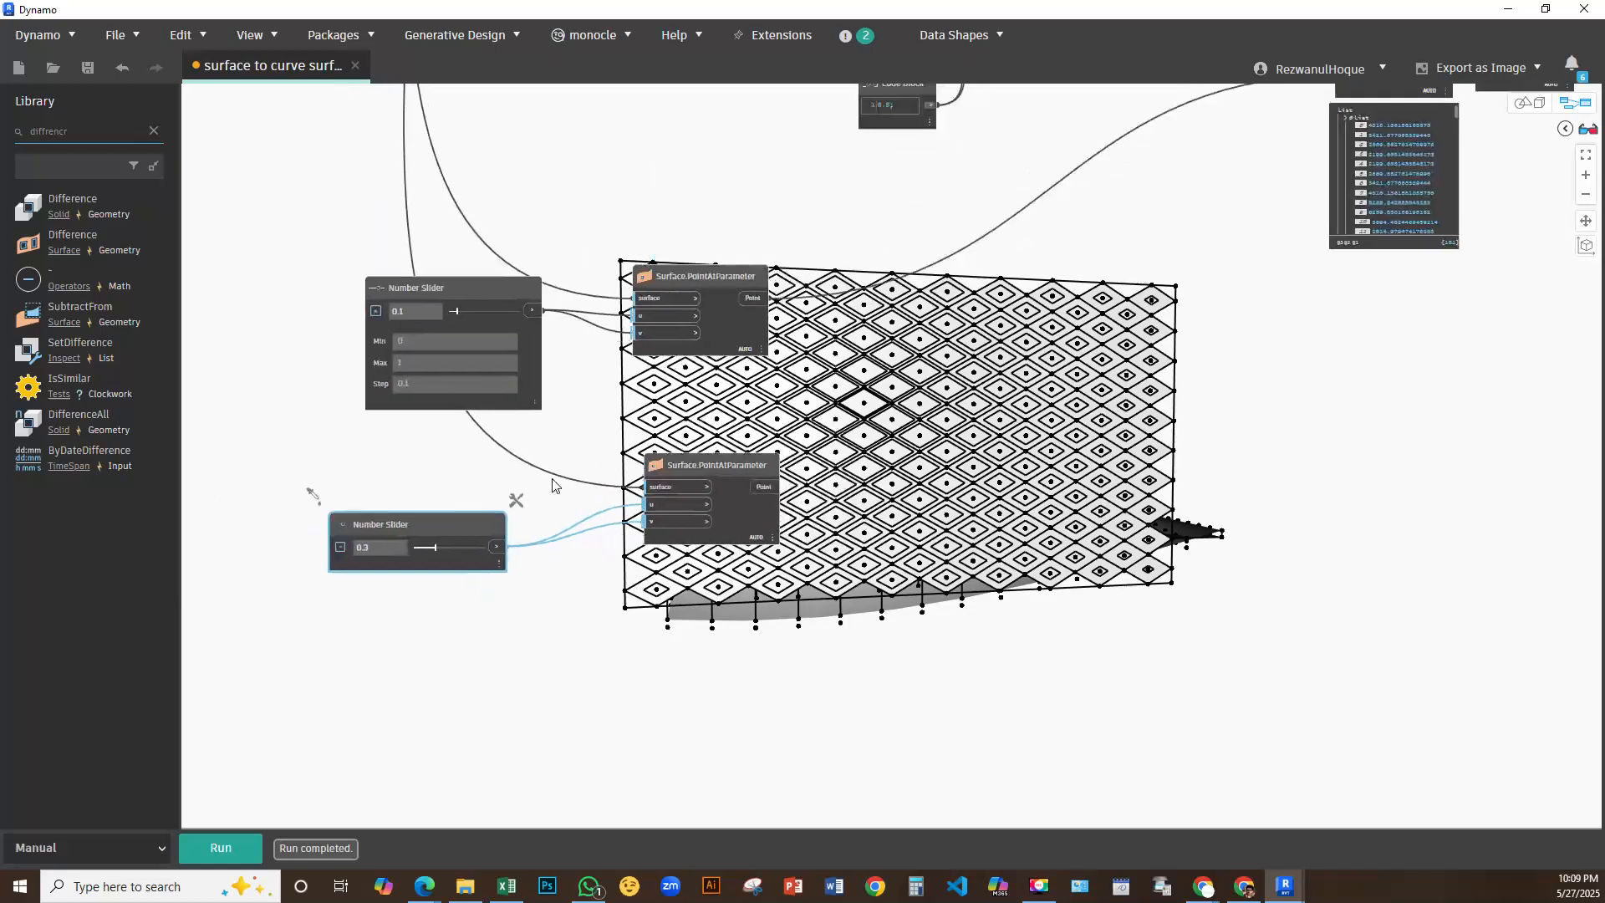
left_click(689, 440)
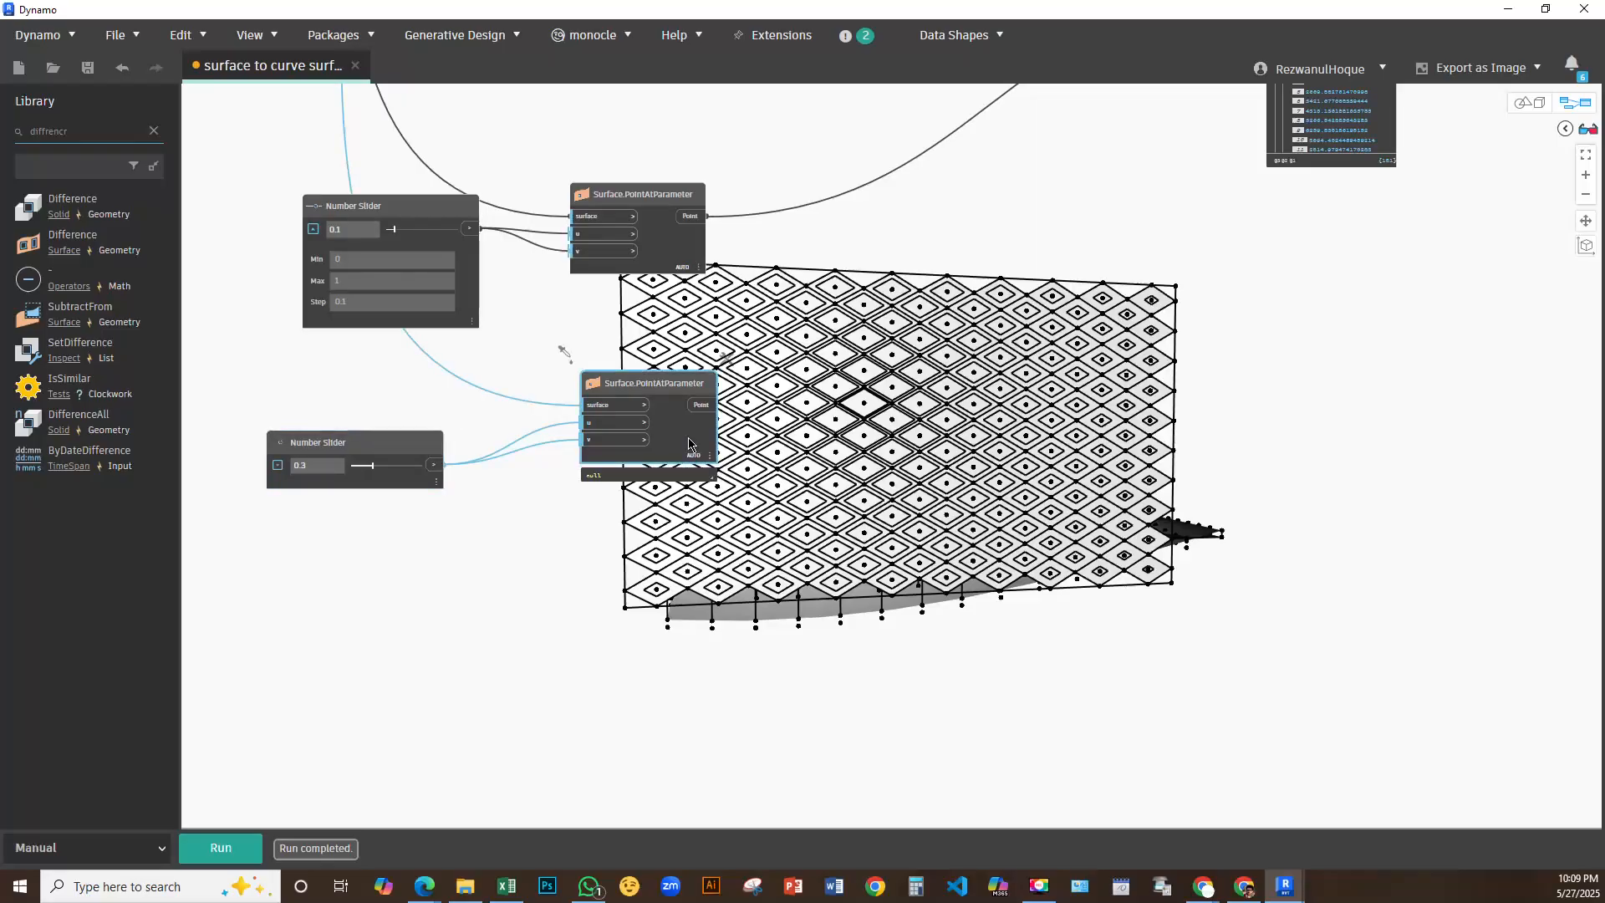
key("ctrl+c")
key("ctrl+v")
left_click_drag(839, 474, 729, 619)
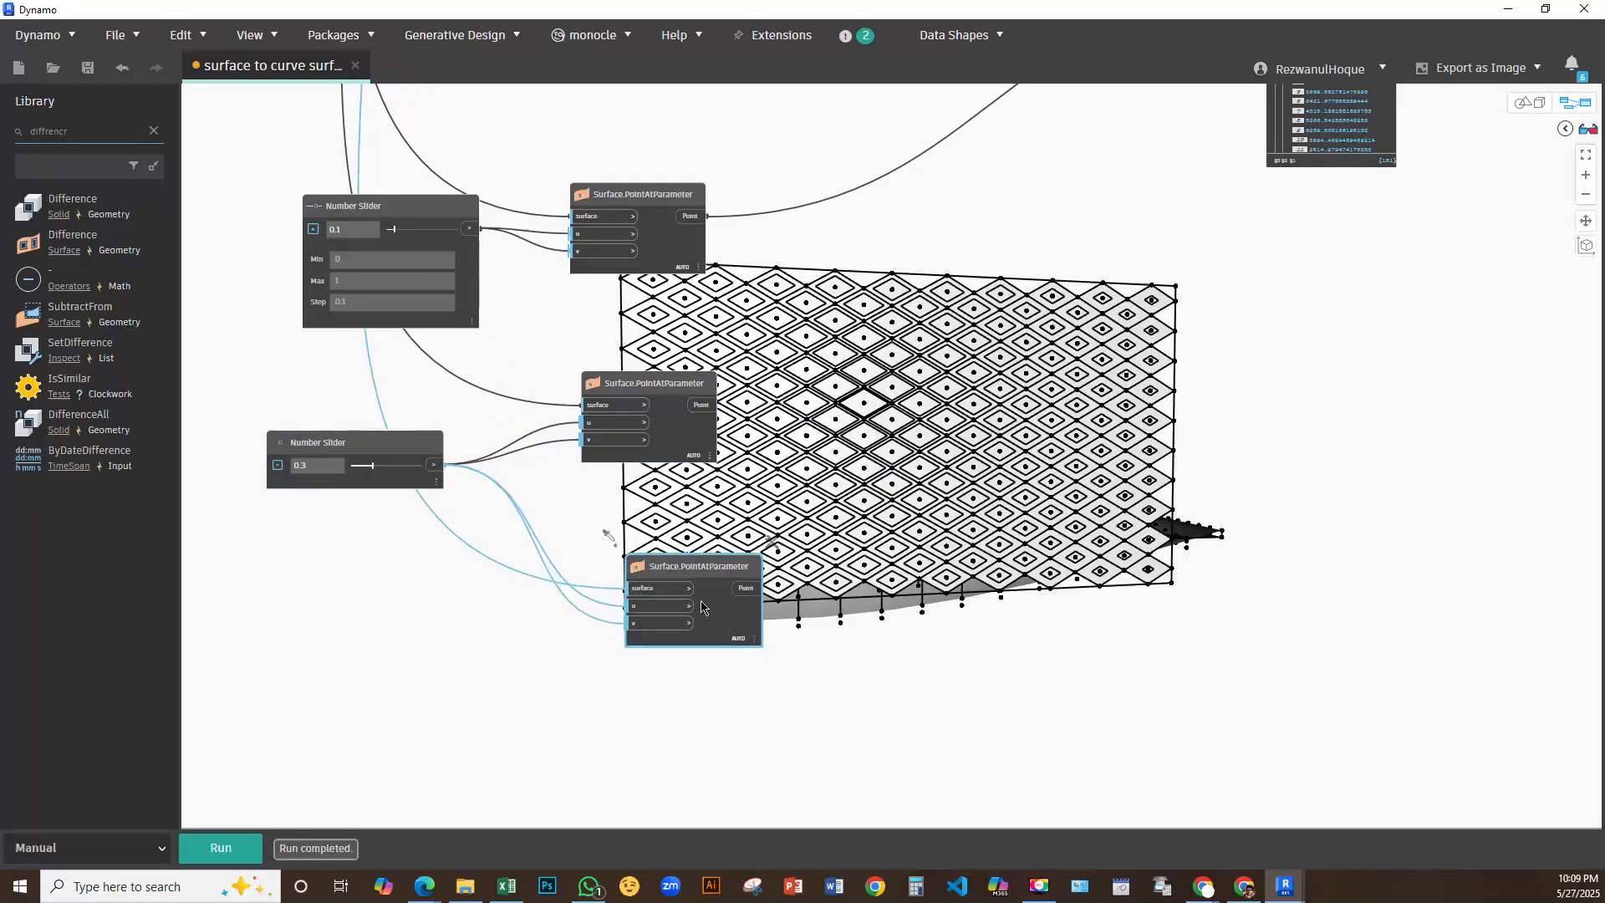
Duplicate the 0.3 Number Slider and connect the copy to the third Surface.PointAtParameter's u and v inputs
left_click(431, 451)
key("ctrl+c")
key("ctrl+v")
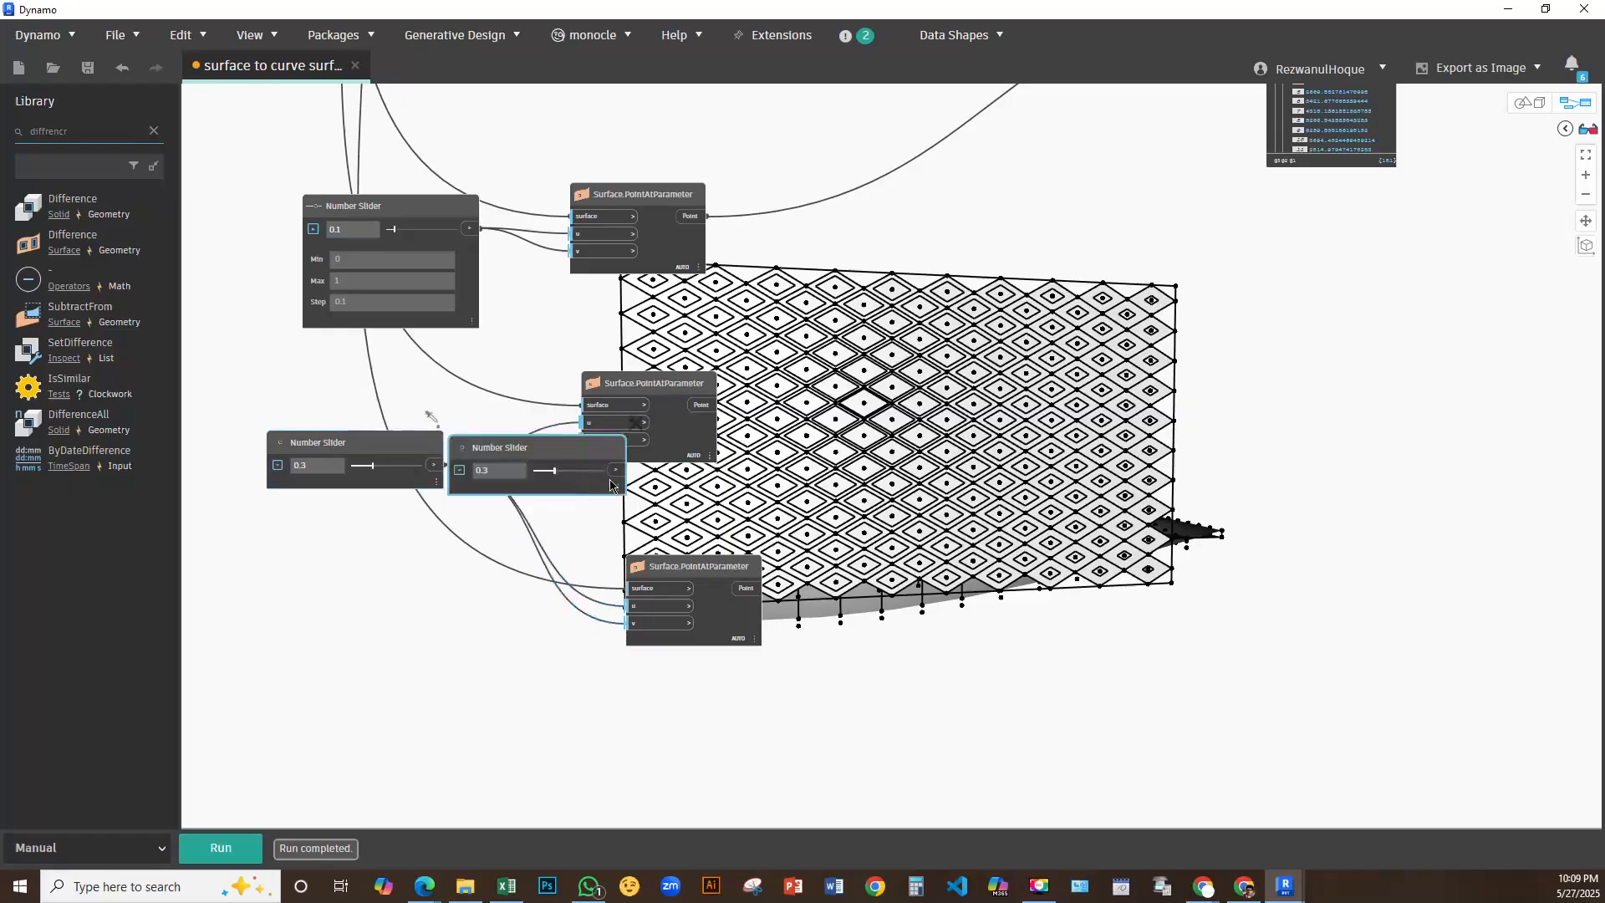
left_click_drag(535, 451, 331, 610)
left_click(413, 628)
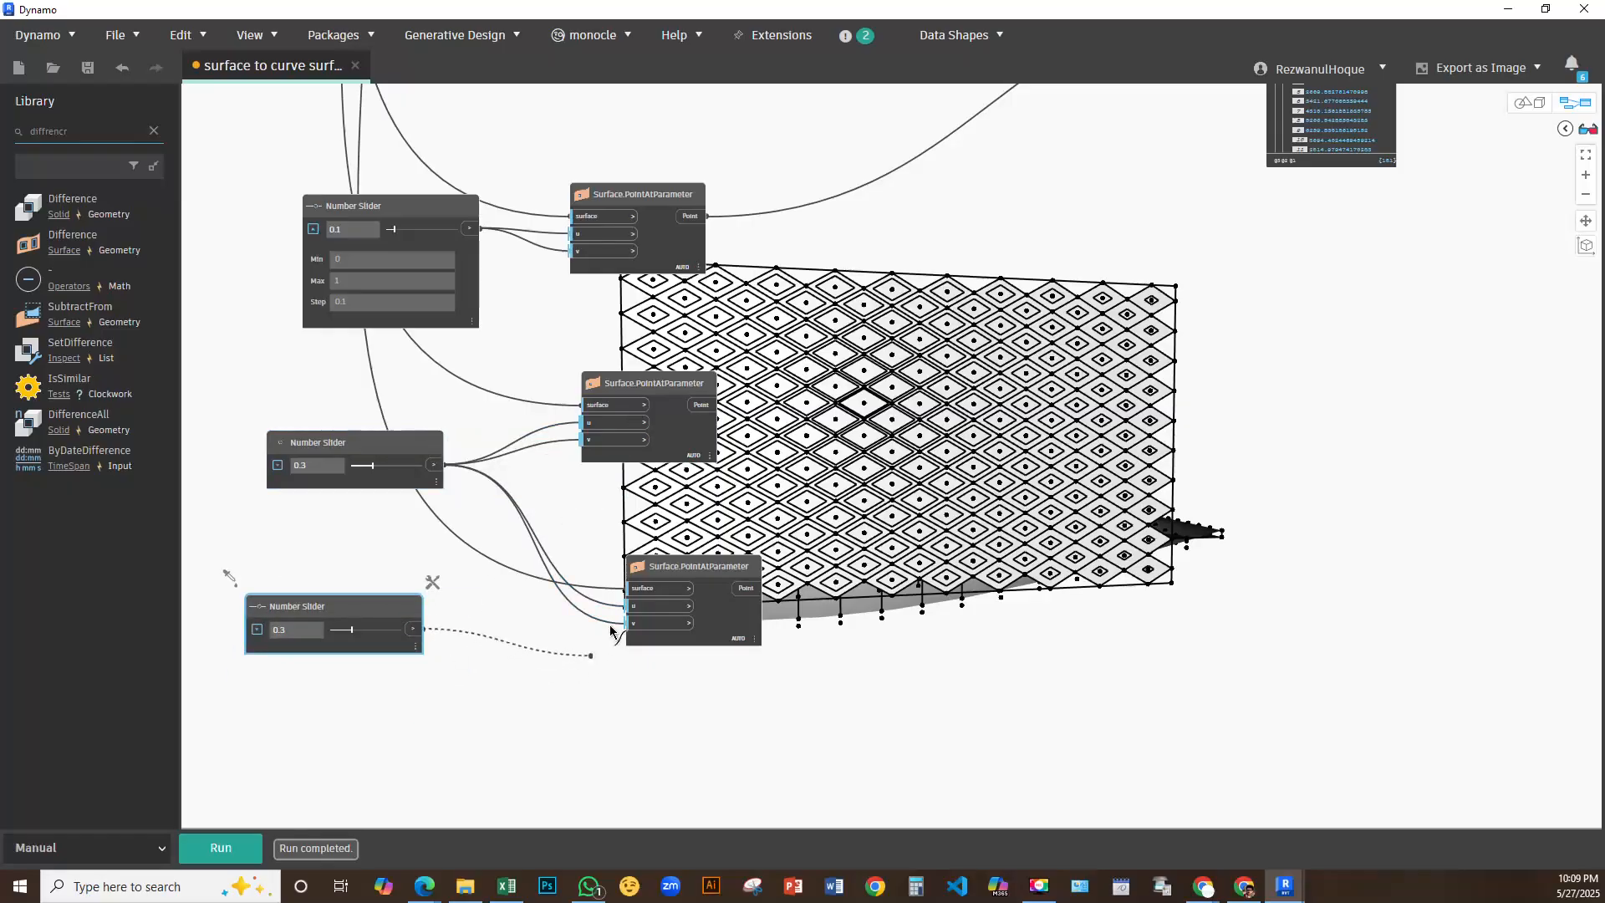
left_click(633, 605)
left_click(412, 628)
left_click(633, 622)
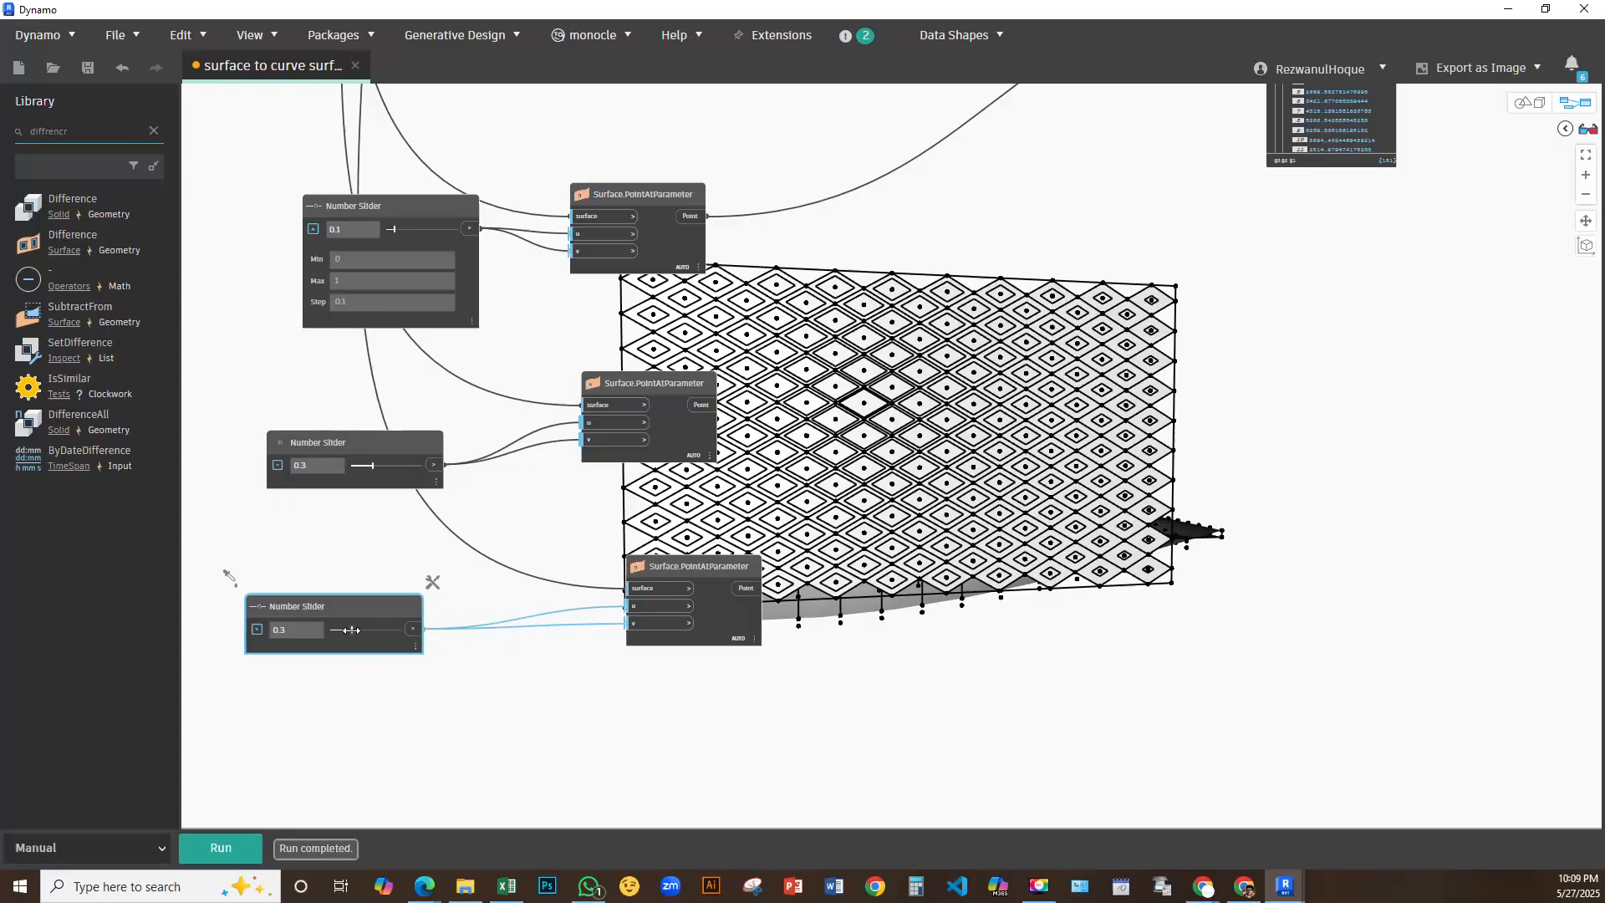
Set the third Number Slider to 0.7, shift its Surface.PointAtParameter node slightly closer and run the graph
middle_click_drag(652, 611, 556, 502)
left_click_drag(637, 498, 607, 499)
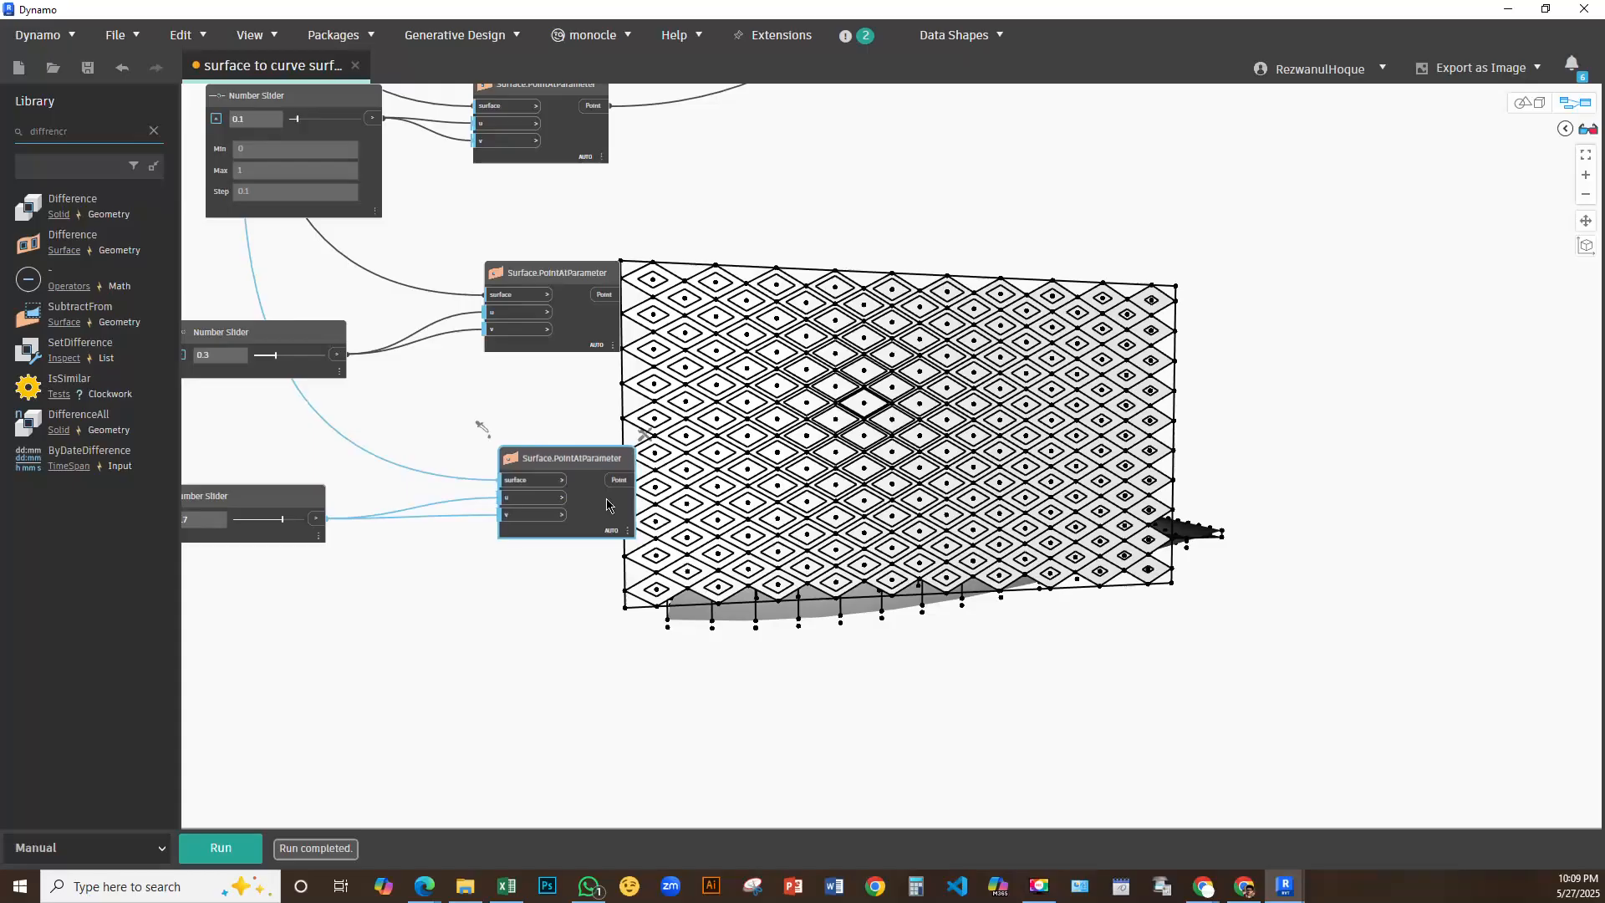
left_click(253, 842)
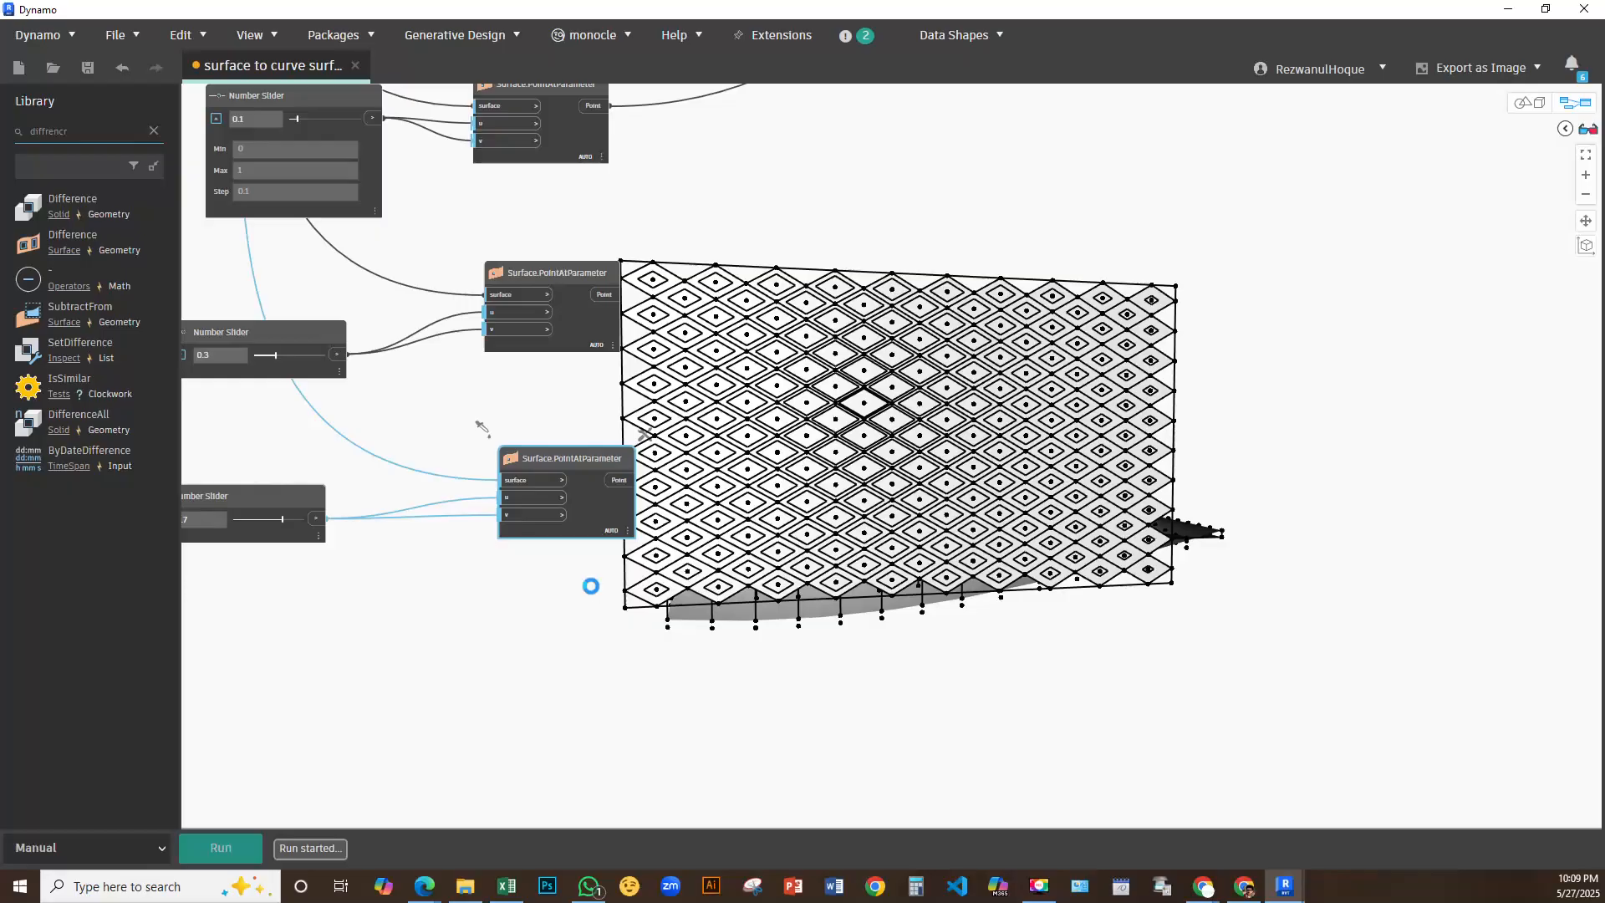
Duplicate the 0.7 Number Slider with its Surface.PointAtParameter node as a fourth attractor point below, and set the copied slider to 0.9
middle_click_drag(630, 591, 801, 592)
left_click_drag(520, 558, 254, 644)
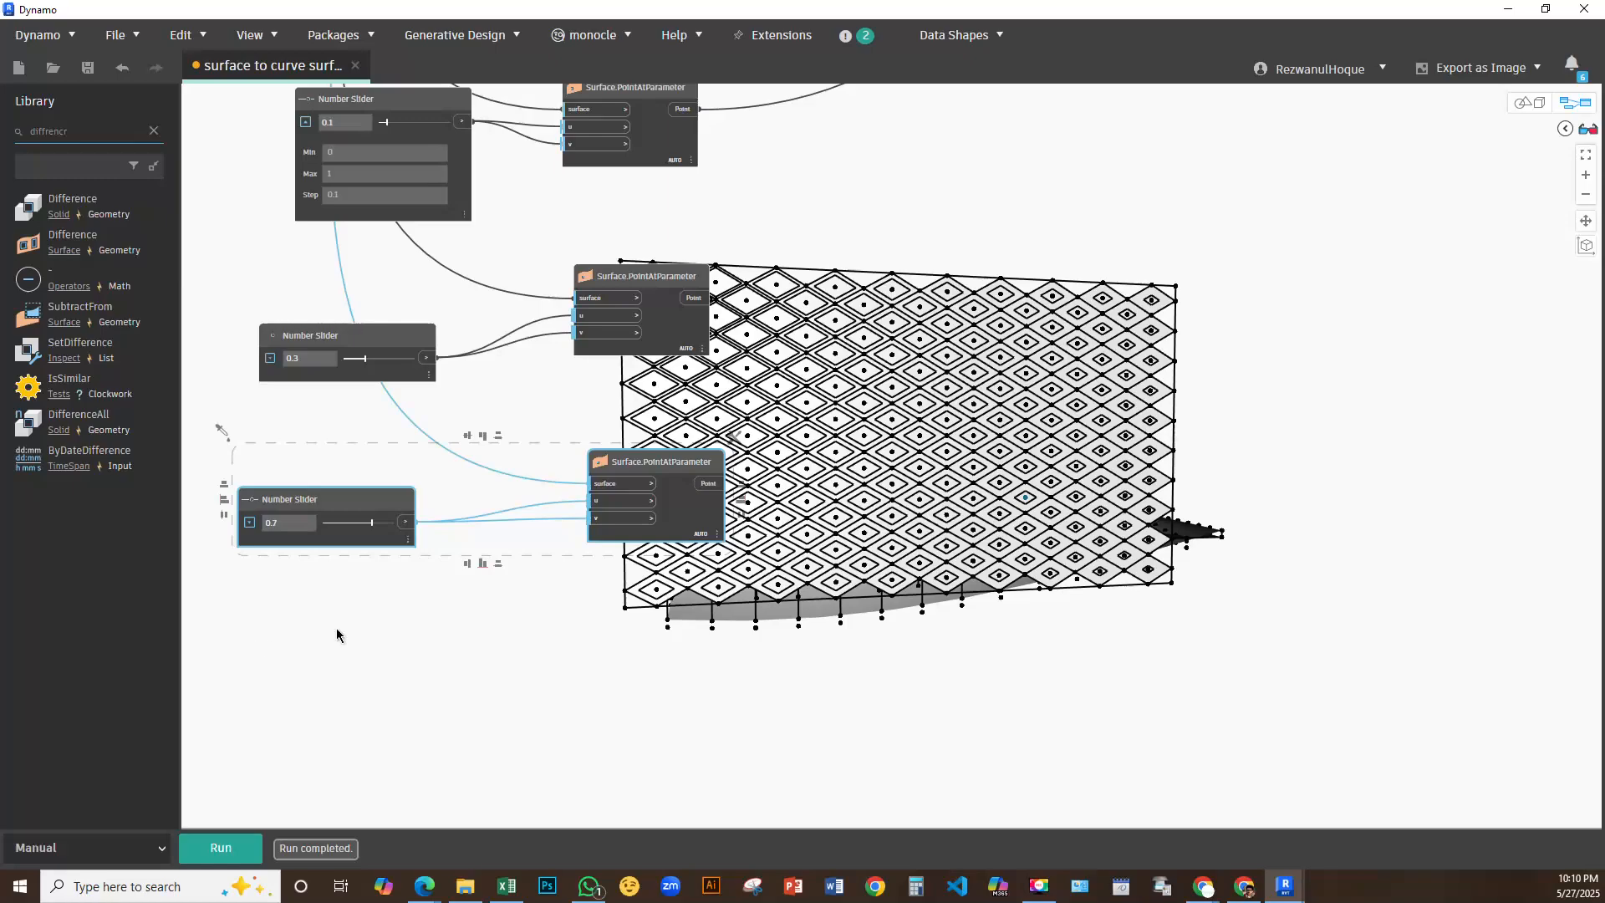
key("ctrl+c")
key("ctrl+v")
left_click_drag(303, 717, 454, 652)
scroll(407, 669, "up", 5)
middle_click_drag(1123, 414, 692, 562)
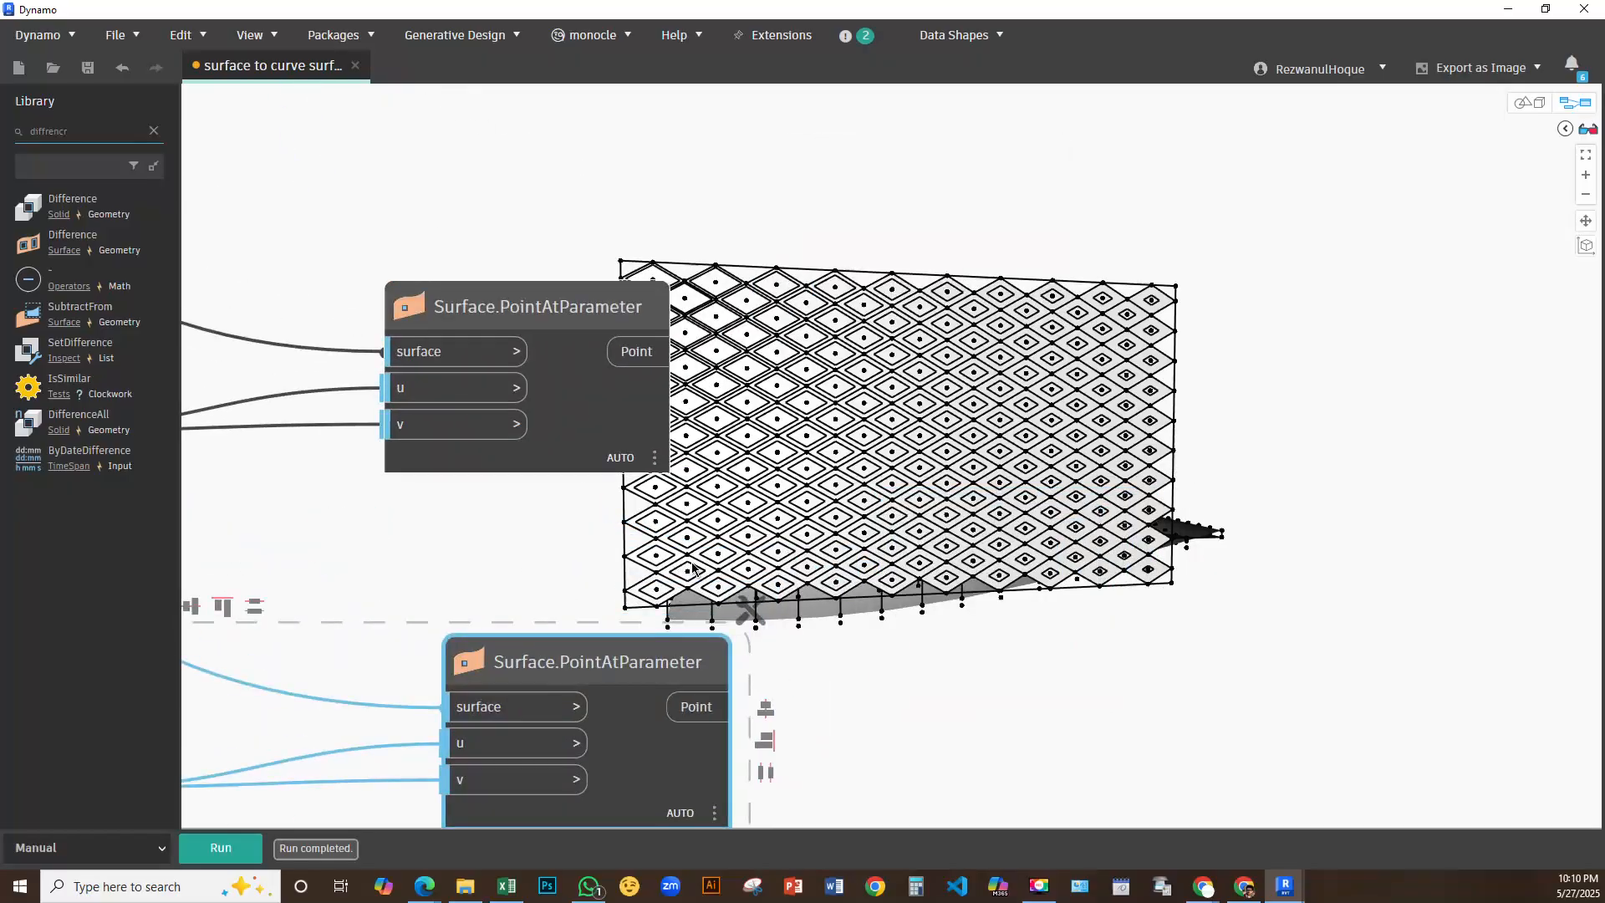
scroll(692, 563, "down", 5)
Add a List Create node beside the attractor points and extend it to four item inputs
right_click(858, 386)
left_click(841, 378)
right_click(842, 376)
right_click(807, 351)
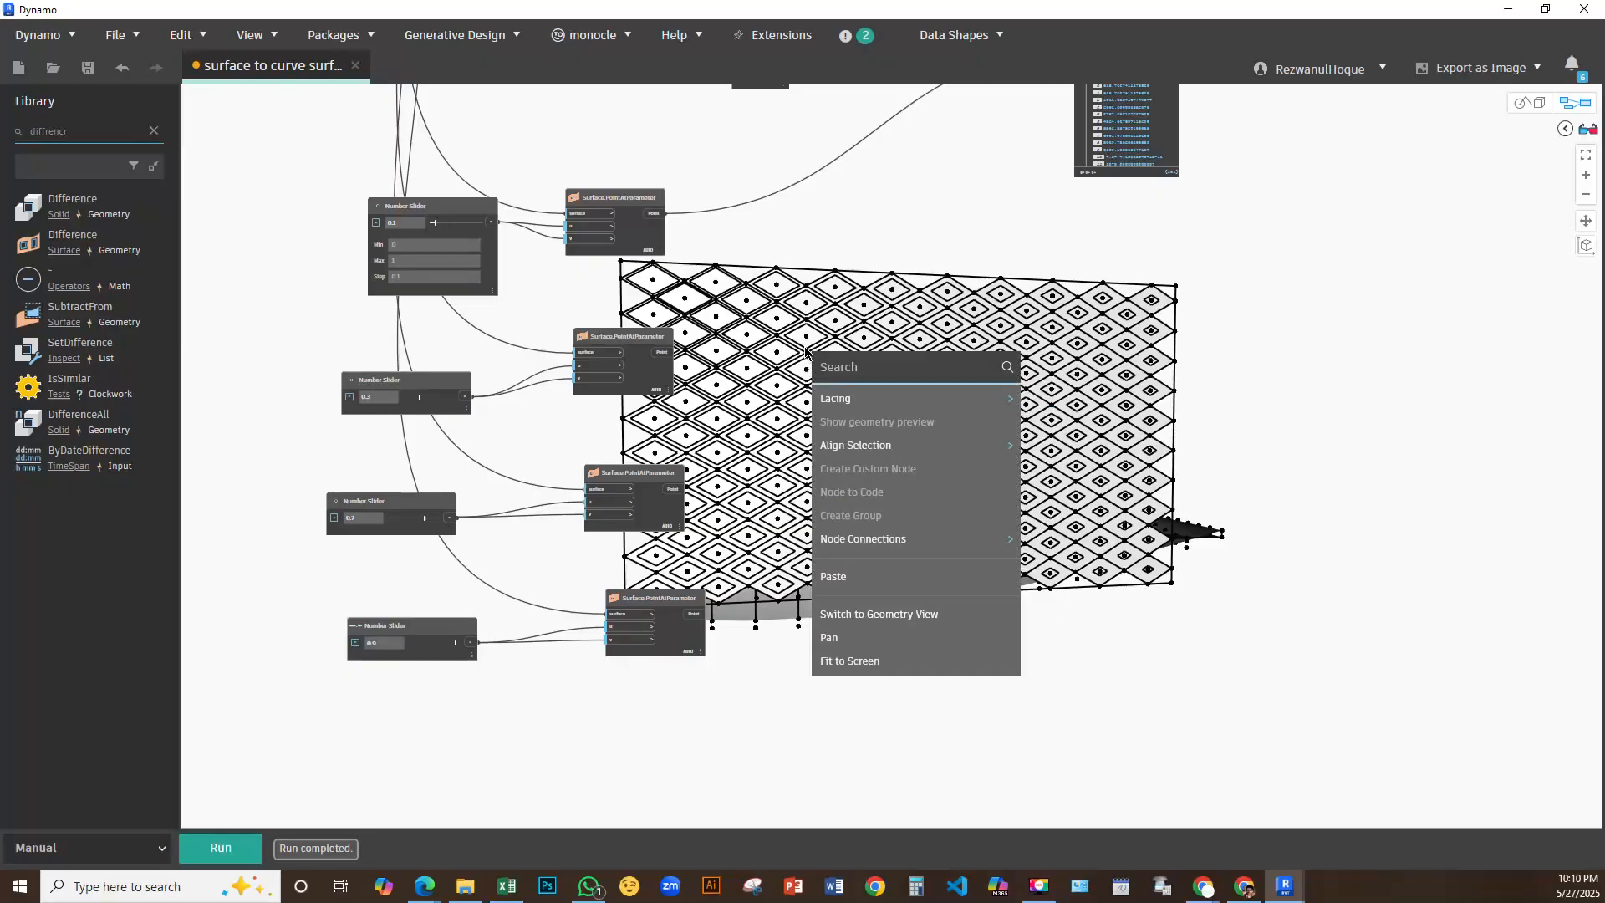
type("list")
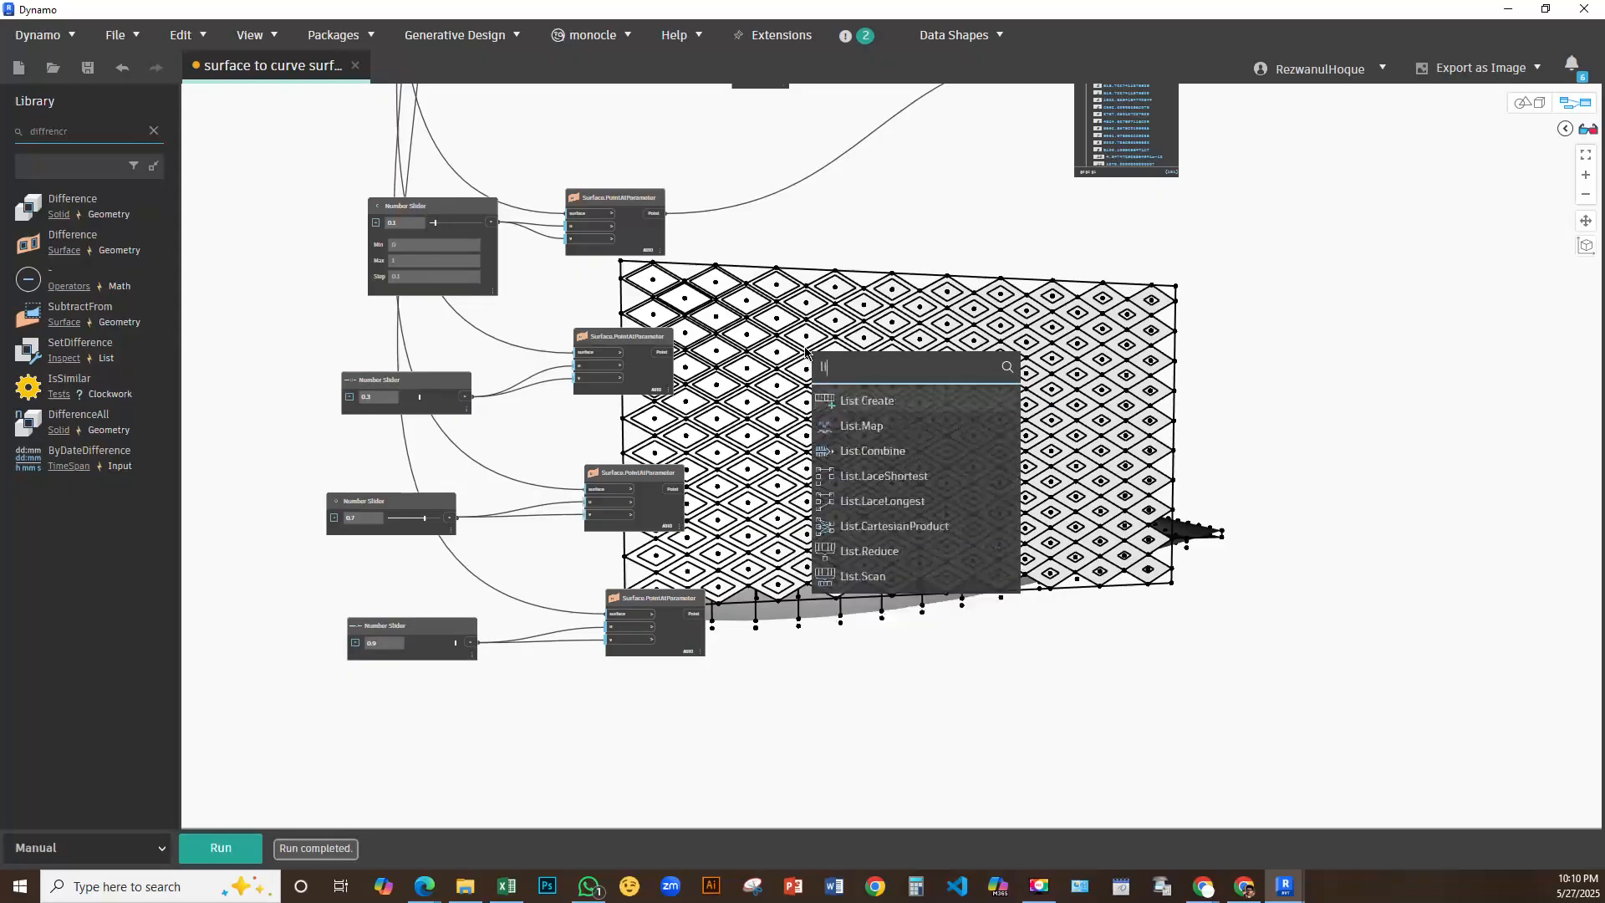
left_click(867, 400)
left_click_drag(894, 420, 889, 370)
scroll(888, 365, "up", 3)
left_click(870, 362)
left_click(870, 363)
Connect the four Surface.PointAtParameter outputs to item0 through item3 of List Create and run the graph
scroll(746, 386, "down", 2)
middle_click_drag(545, 119, 604, 220)
left_click_drag(585, 239, 578, 424)
left_click(862, 438)
left_click_drag(595, 596, 620, 759)
left_click(220, 847)
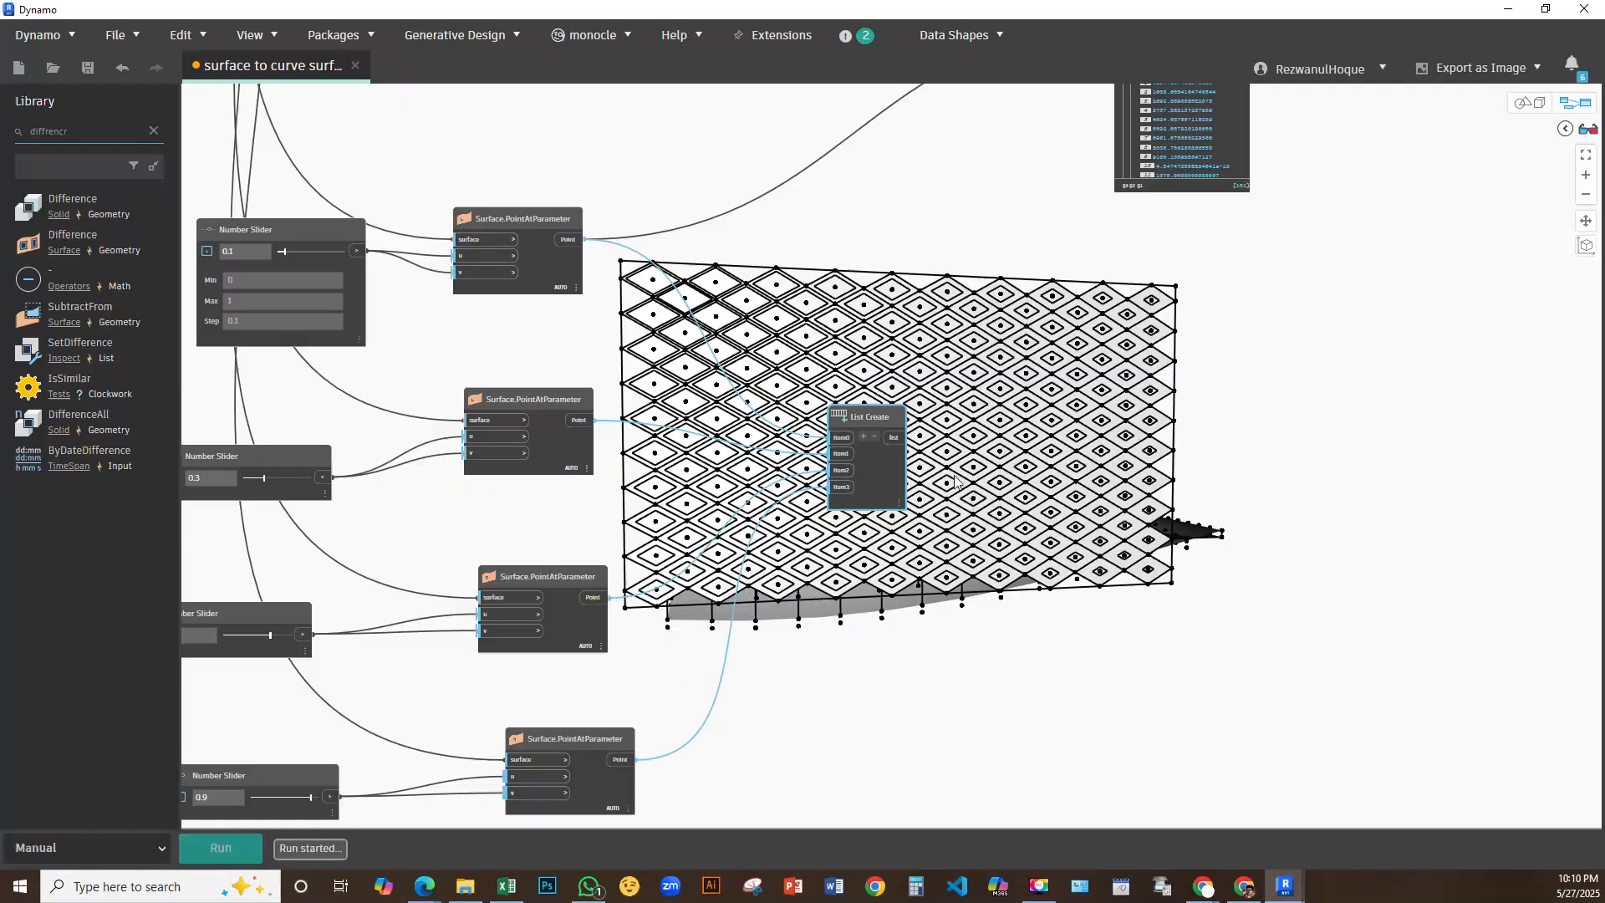
Pin List Create's output preview, then add a List.Flatten node and feed it the combined point list
scroll(891, 484, "up", 1)
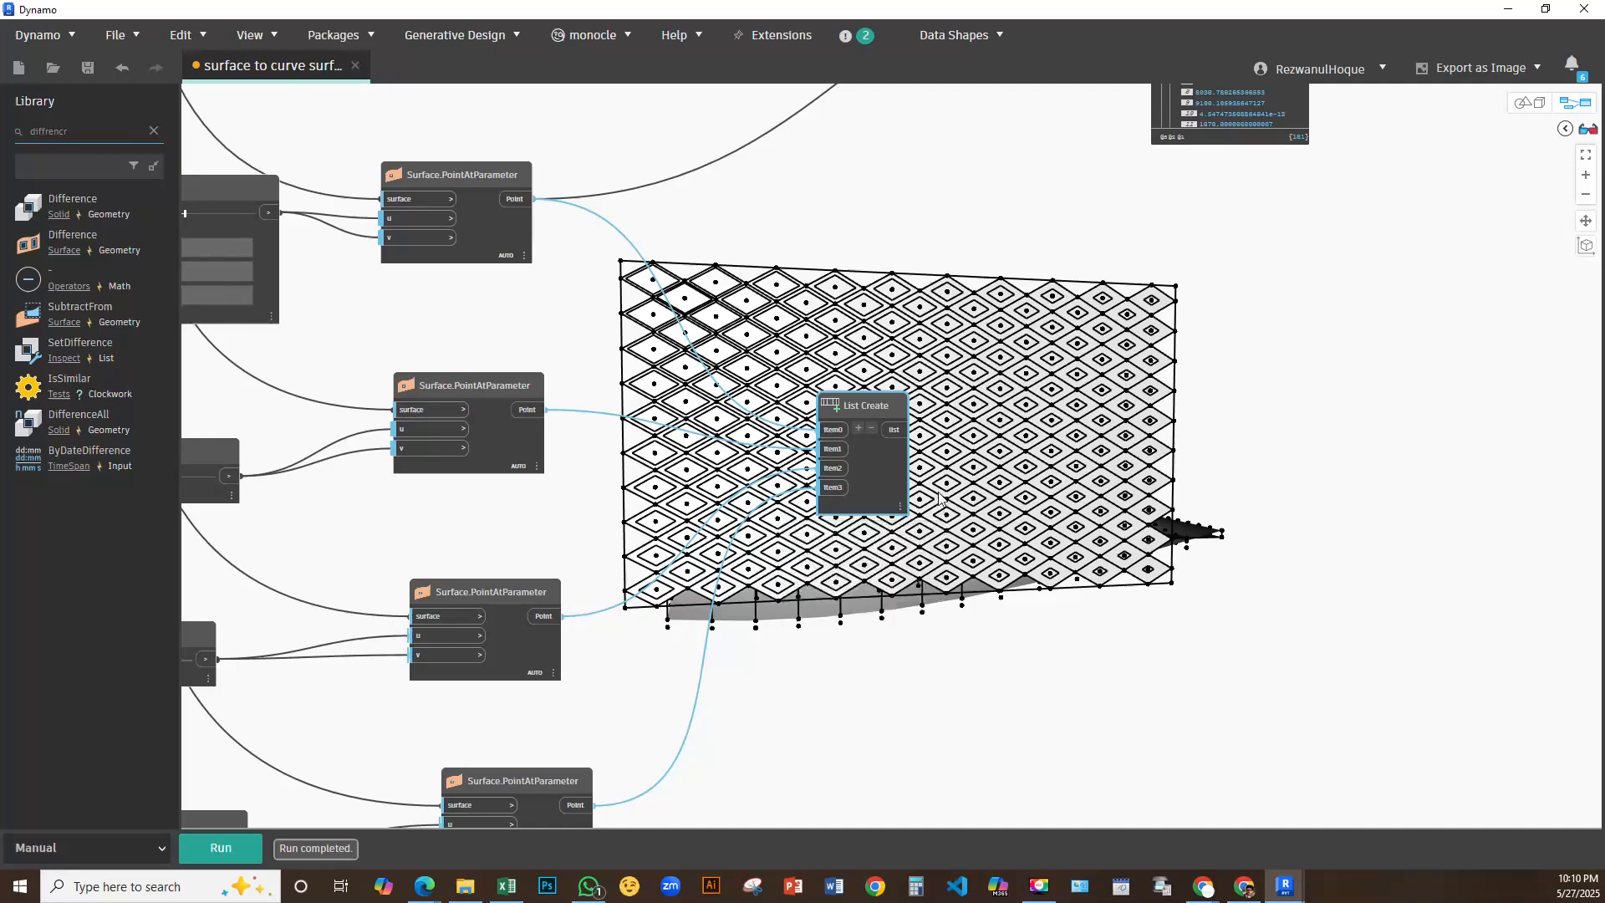
right_click(1001, 483)
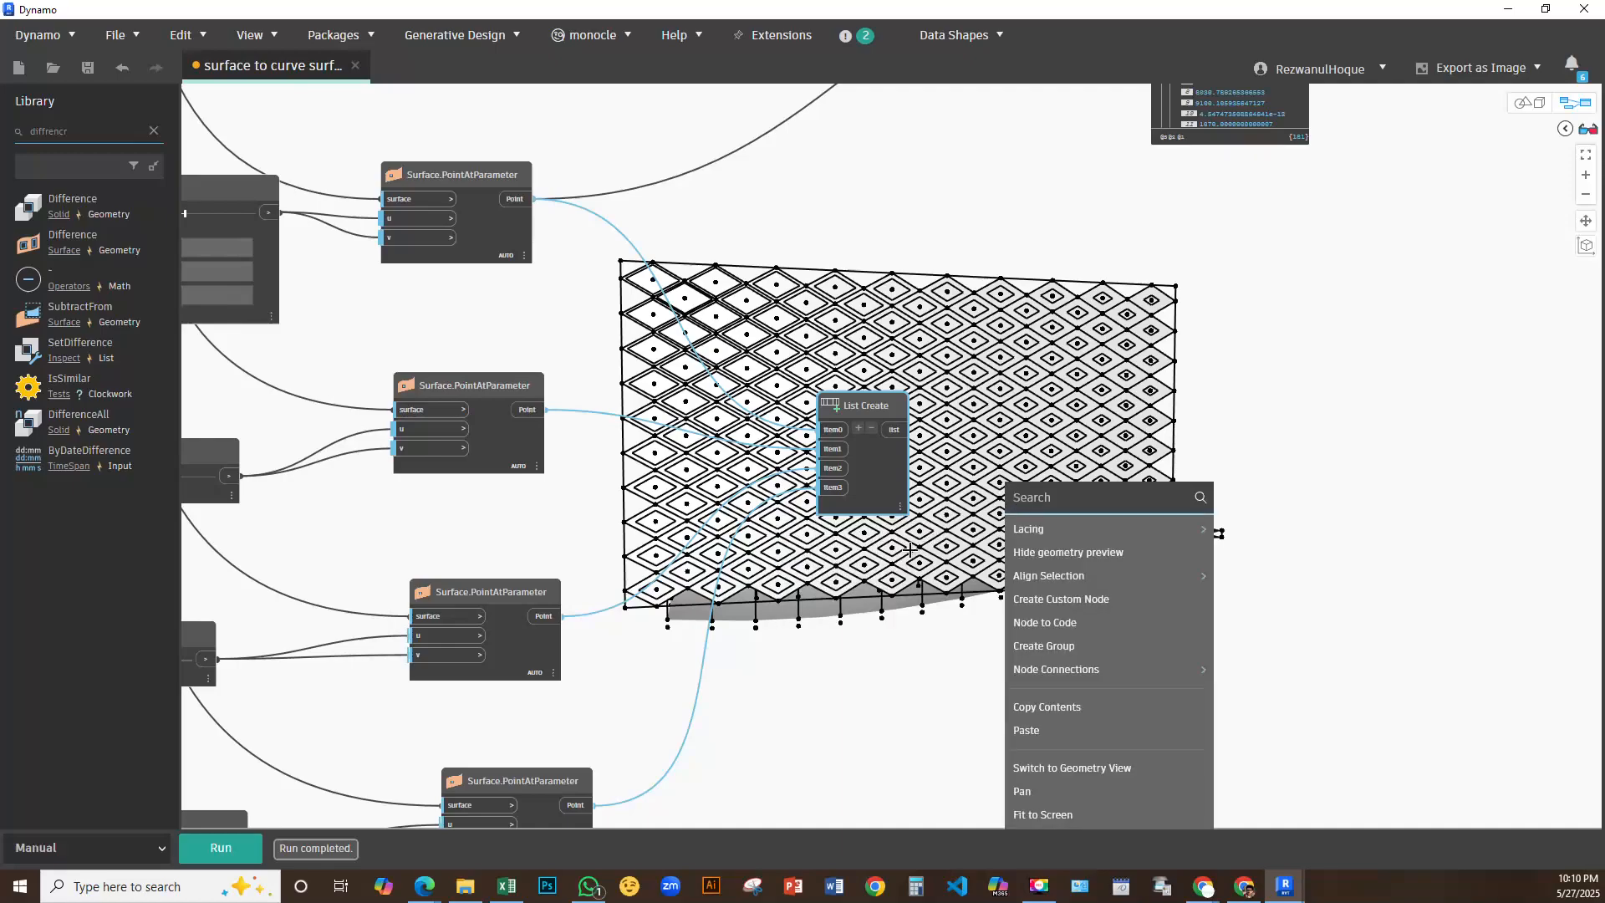
scroll(878, 493, "up", 5)
mouse_move(924, 576)
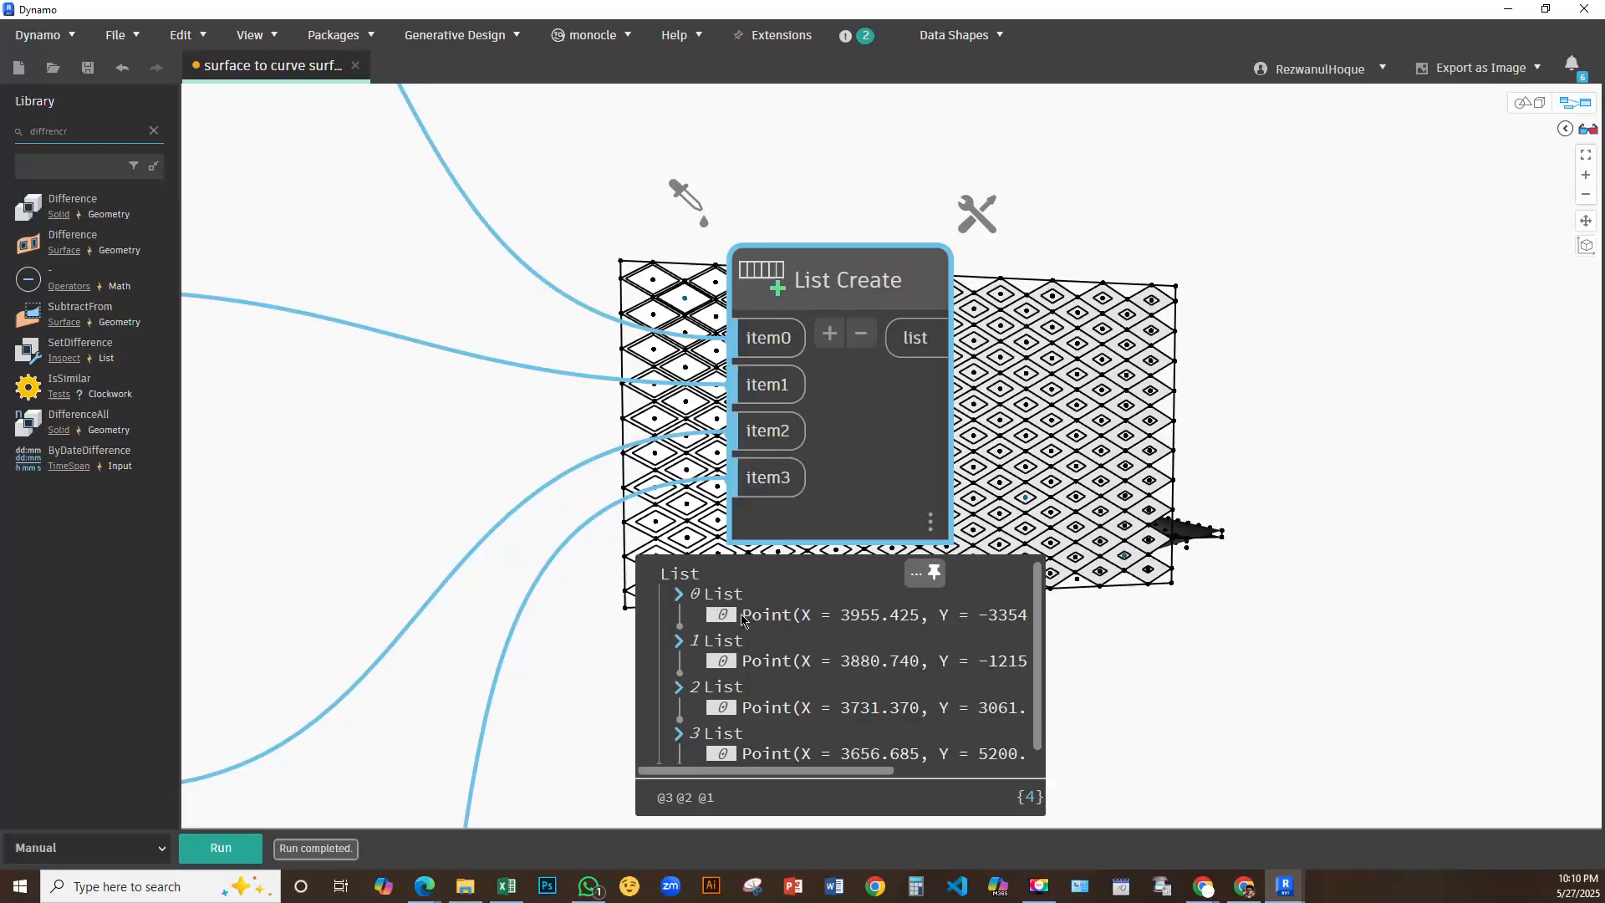
middle_click_drag(1023, 434, 693, 401)
right_click(898, 352)
type("flatt")
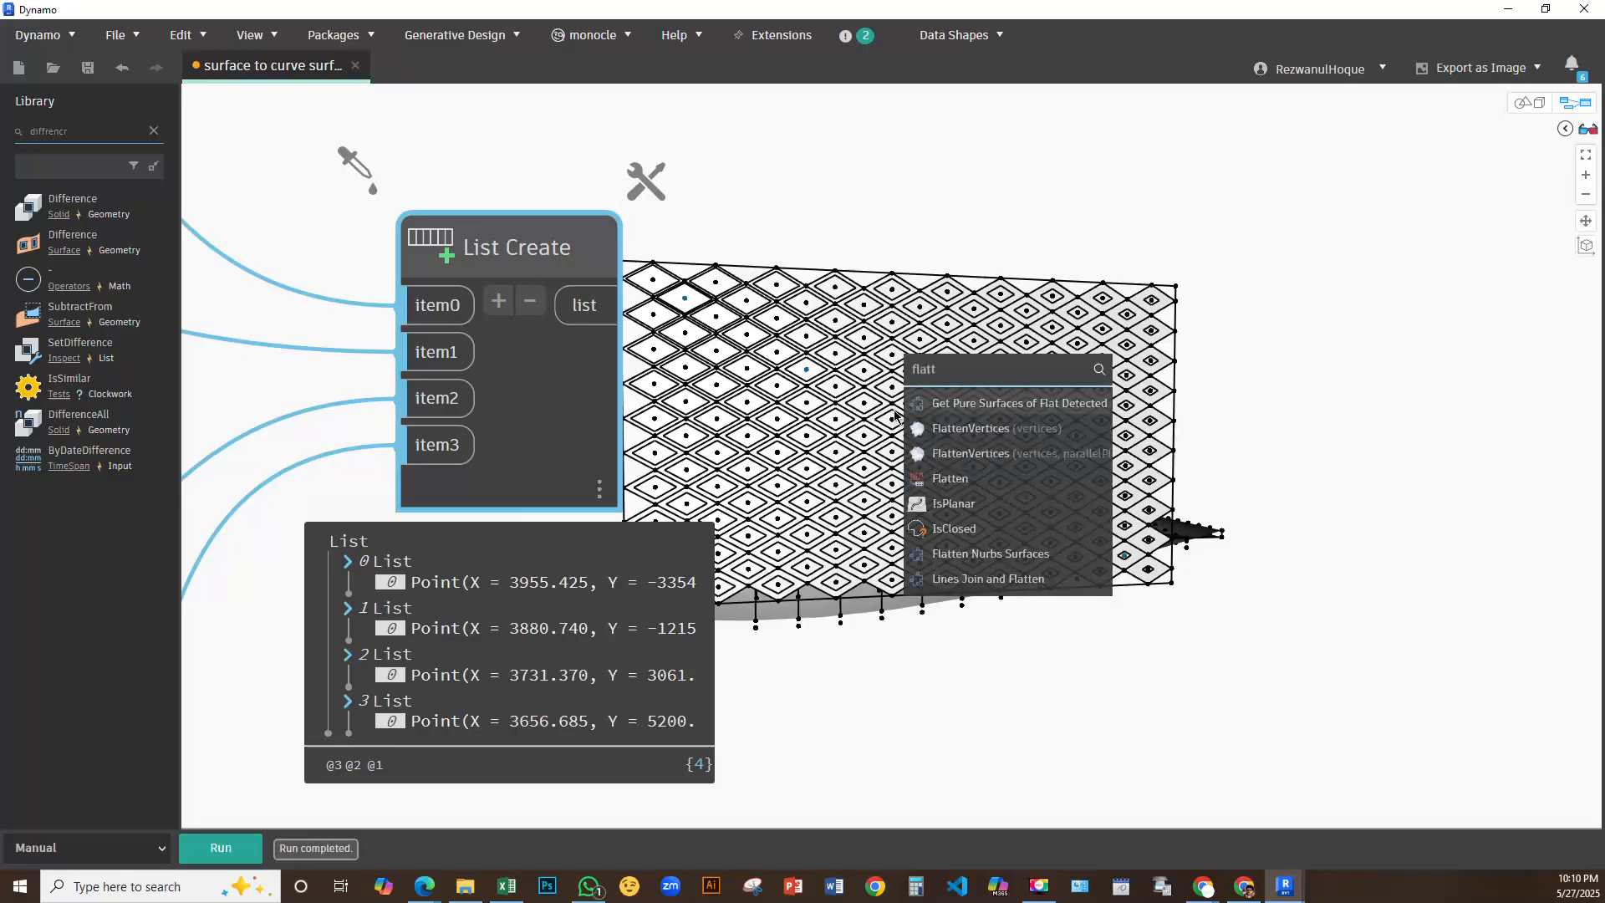
left_click(950, 478)
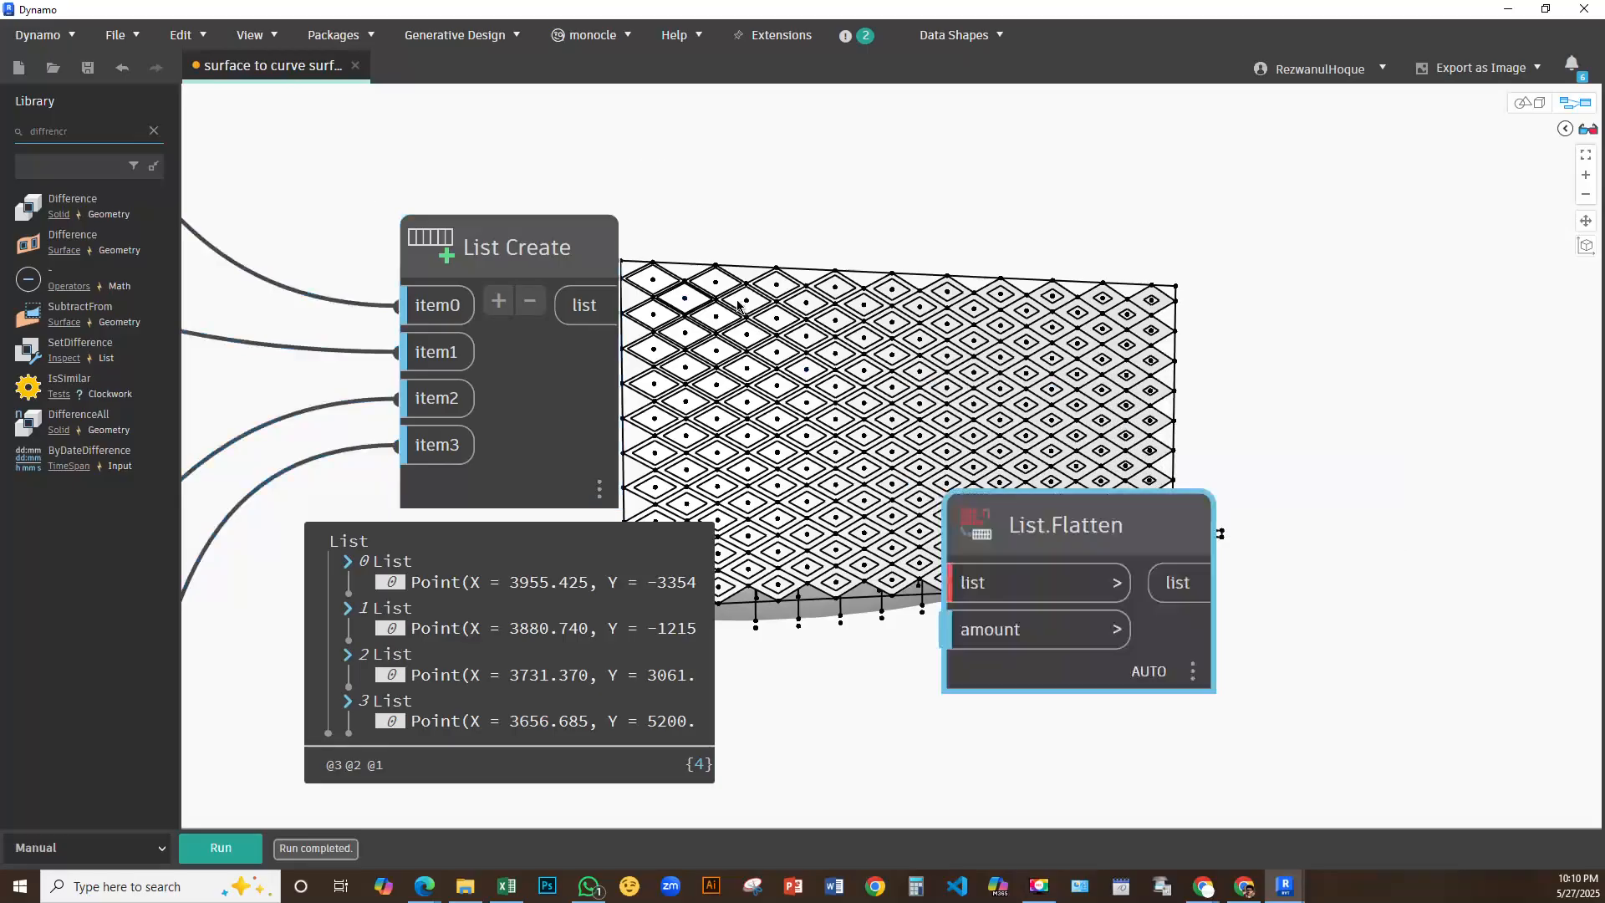
left_click(597, 311)
left_click(1003, 600)
left_click_drag(1044, 536, 754, 163)
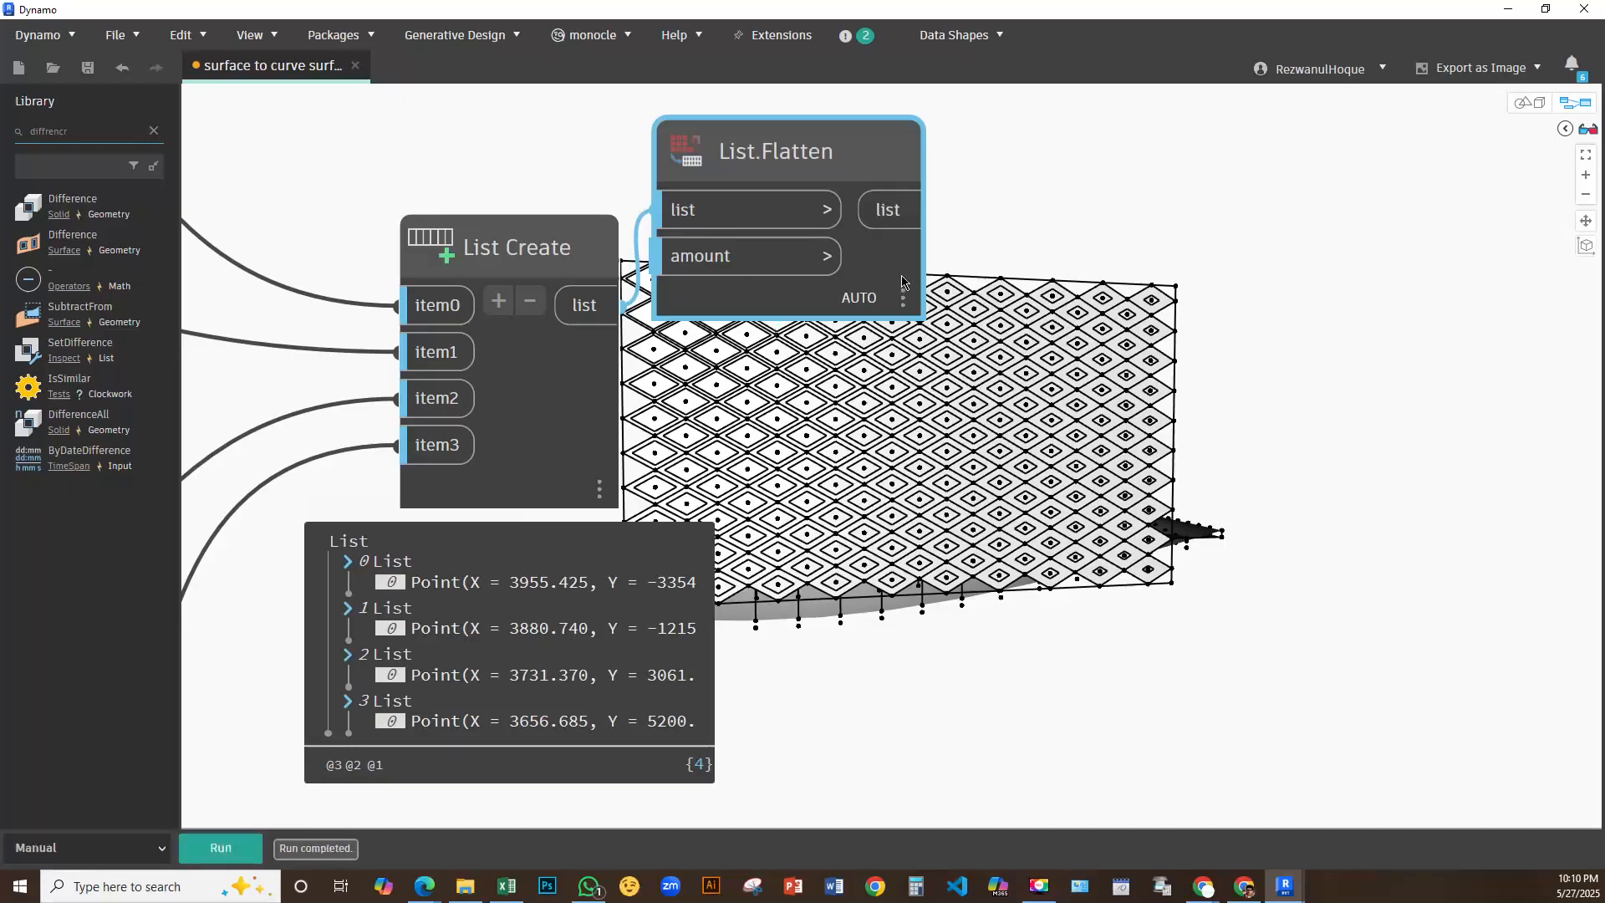
mouse_move(909, 346)
middle_click_drag(902, 205, 605, 454)
scroll(605, 454, "down", 2)
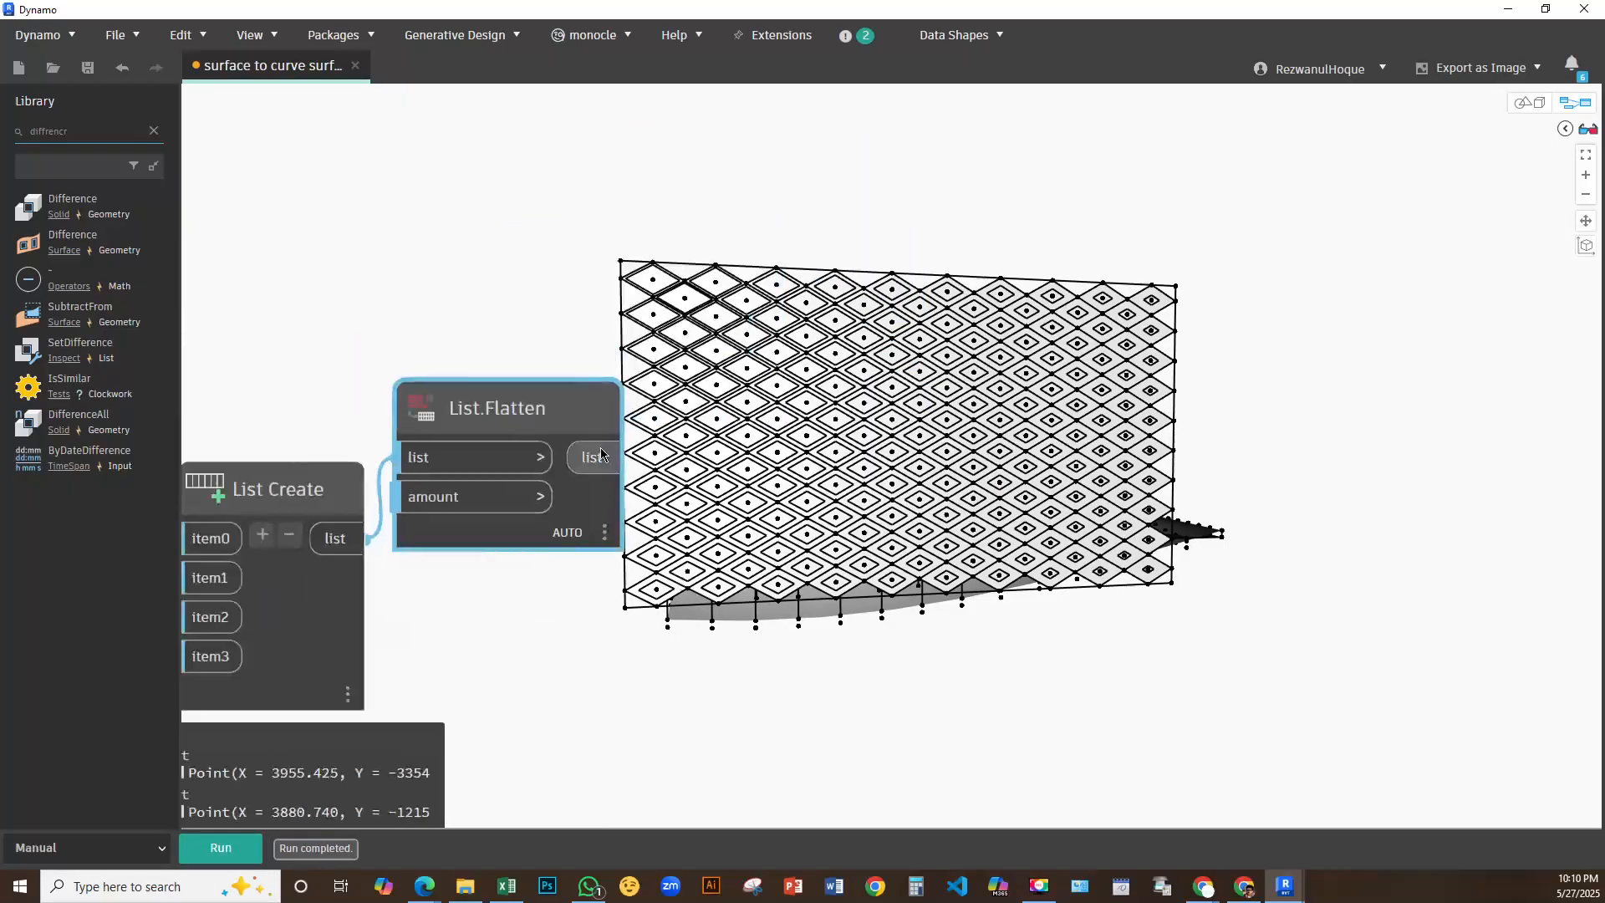
left_click_drag(590, 508, 697, 388)
Add a NurbsCurve.ByPoints (points) node, connect the flattened list to its points input and run the graph
right_click(785, 452)
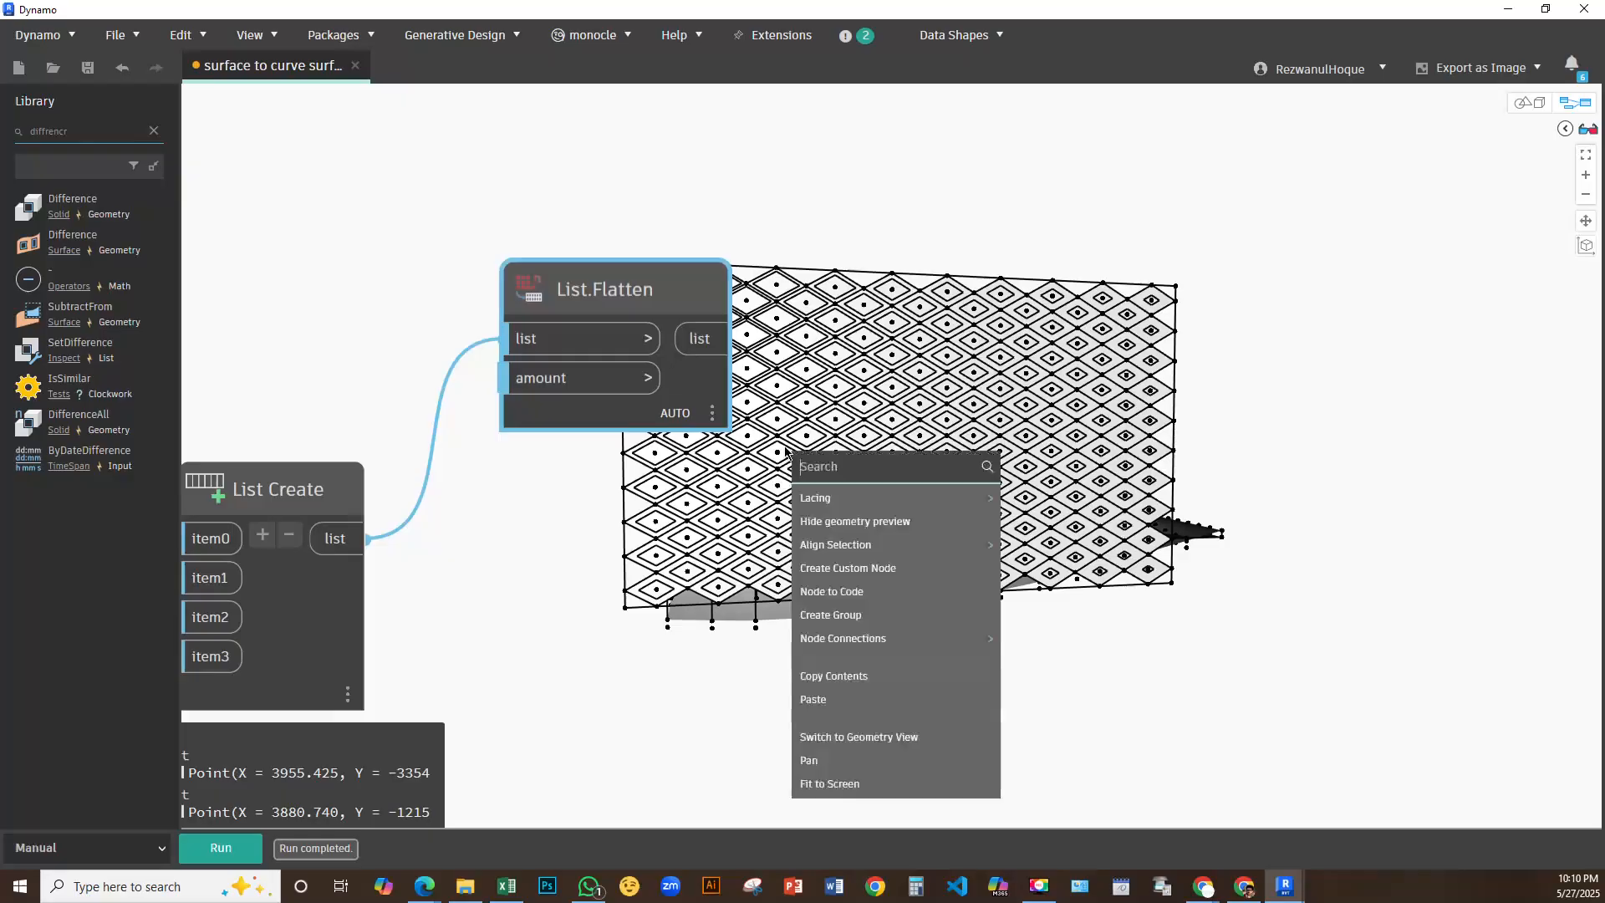
type("nu")
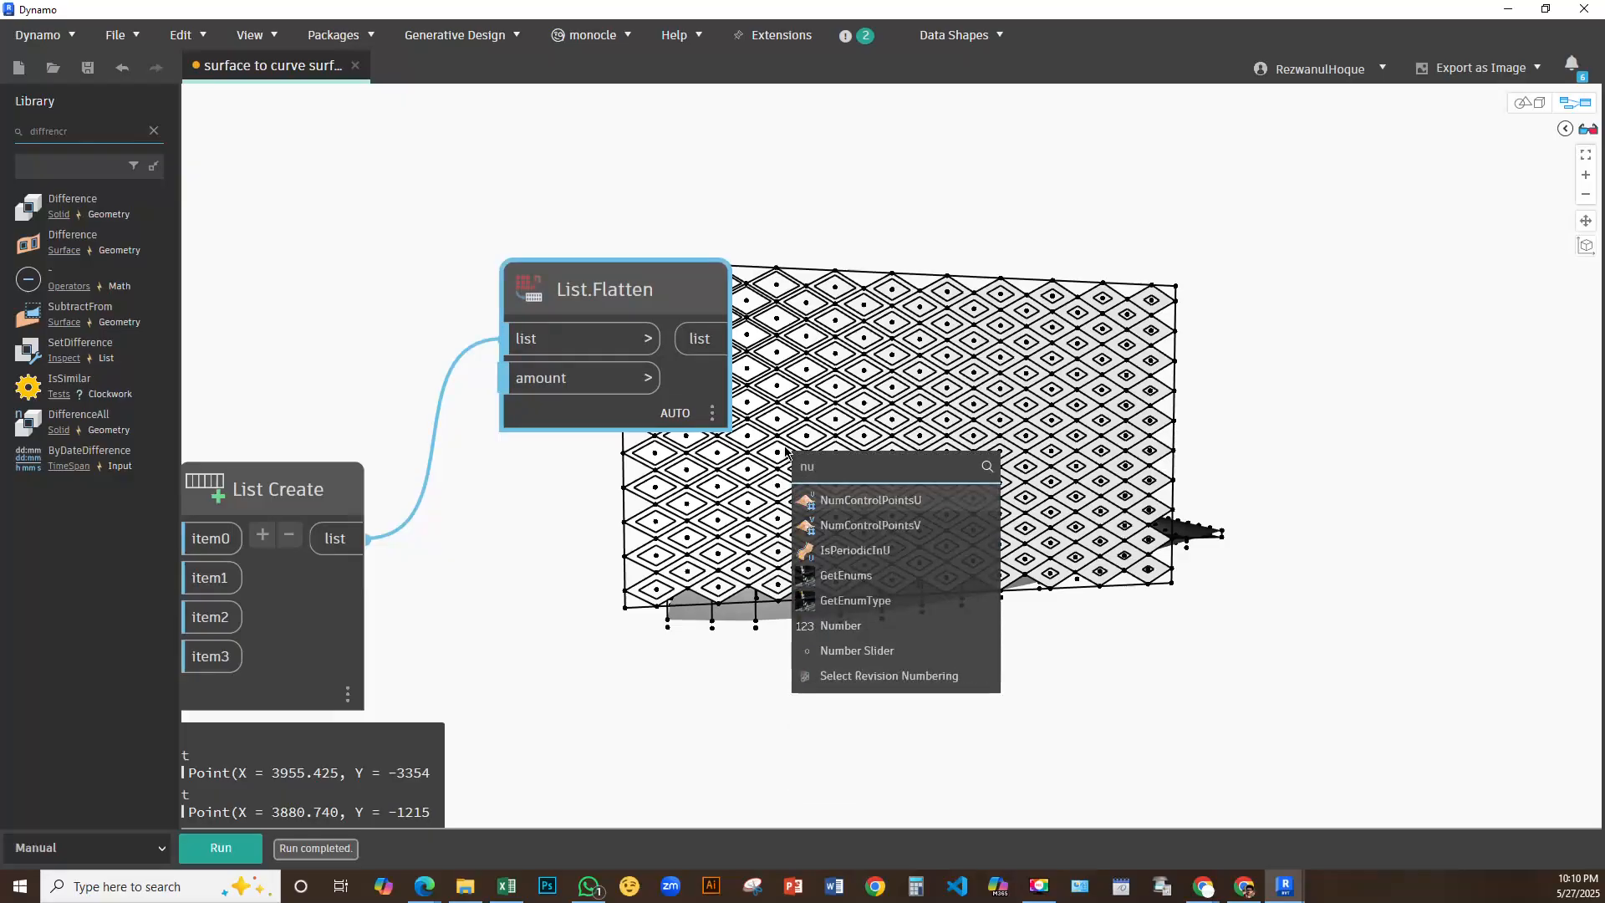
type("rbs")
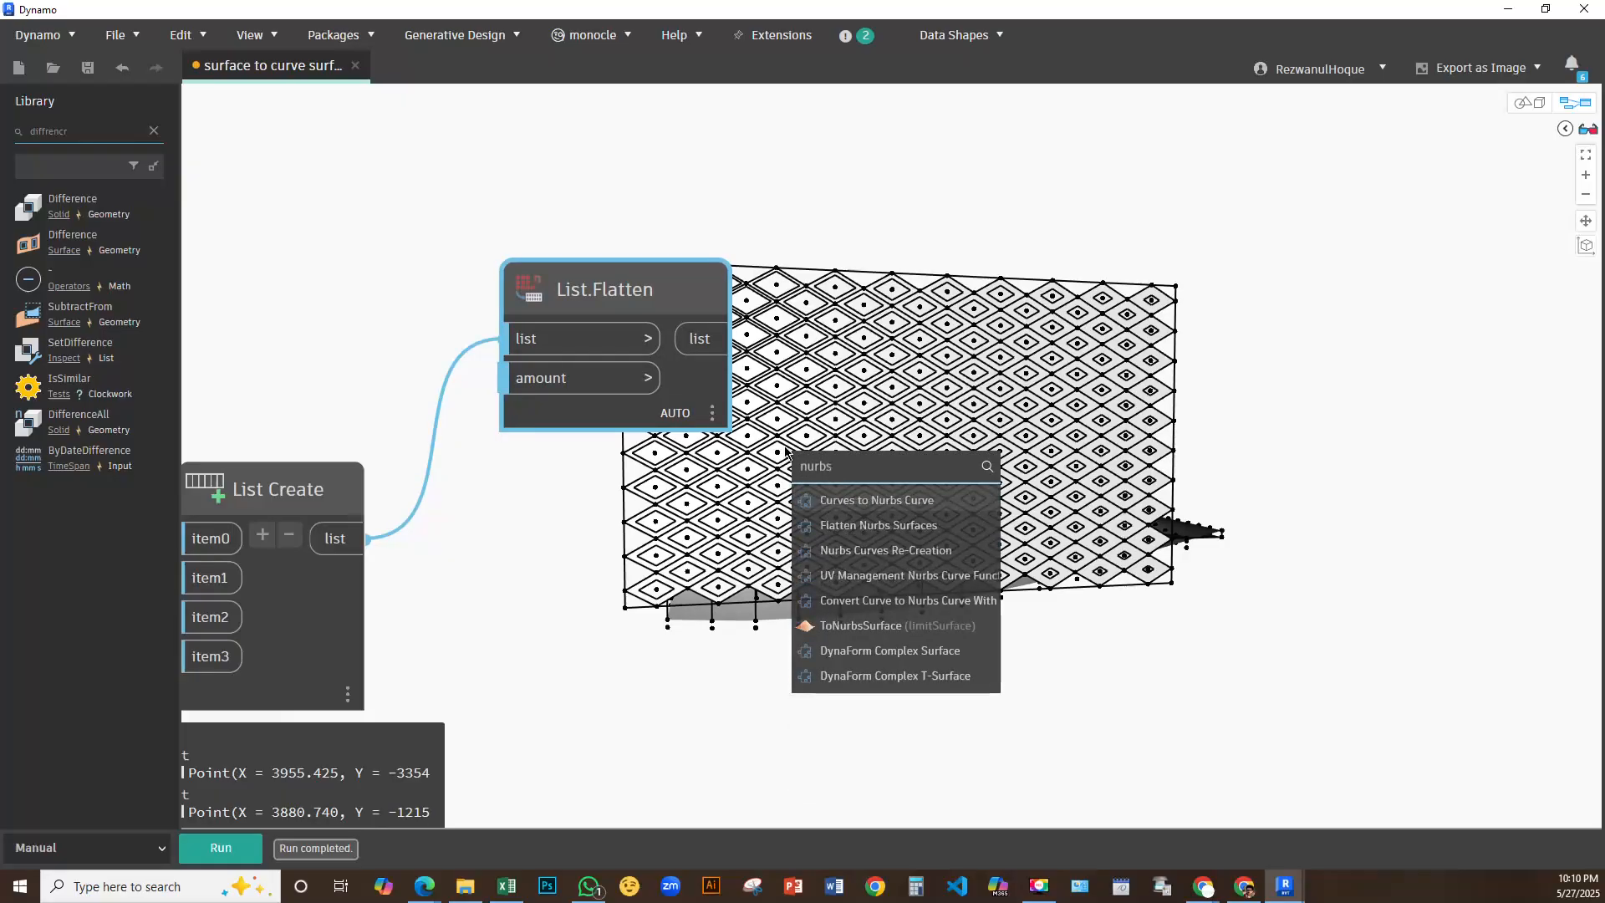
type("curv")
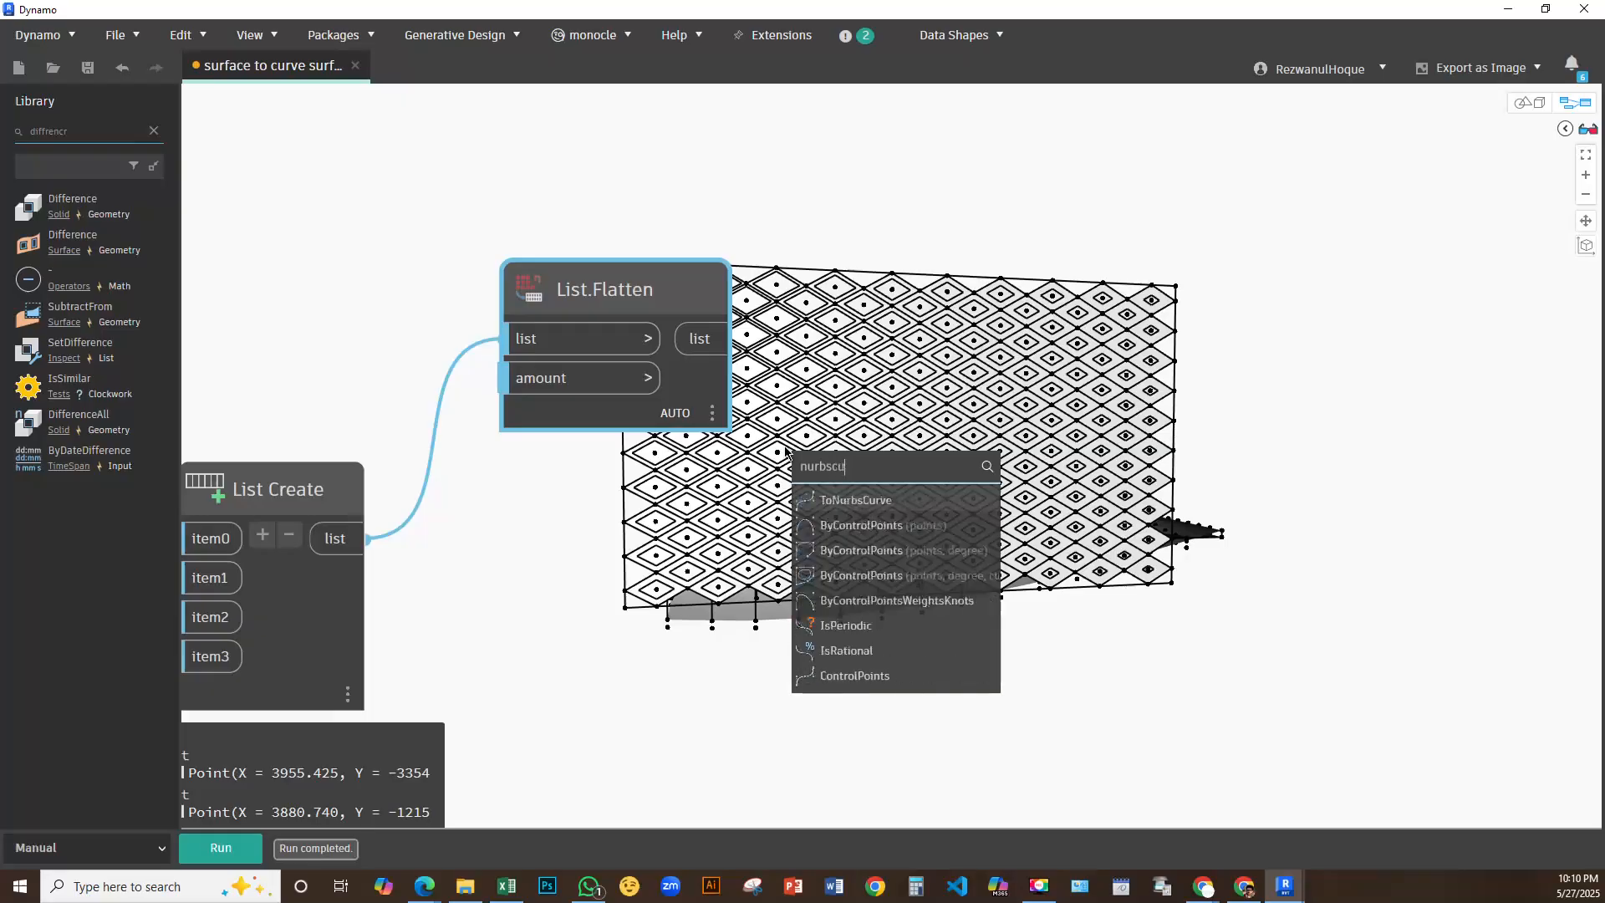
scroll(899, 581, "down", 5)
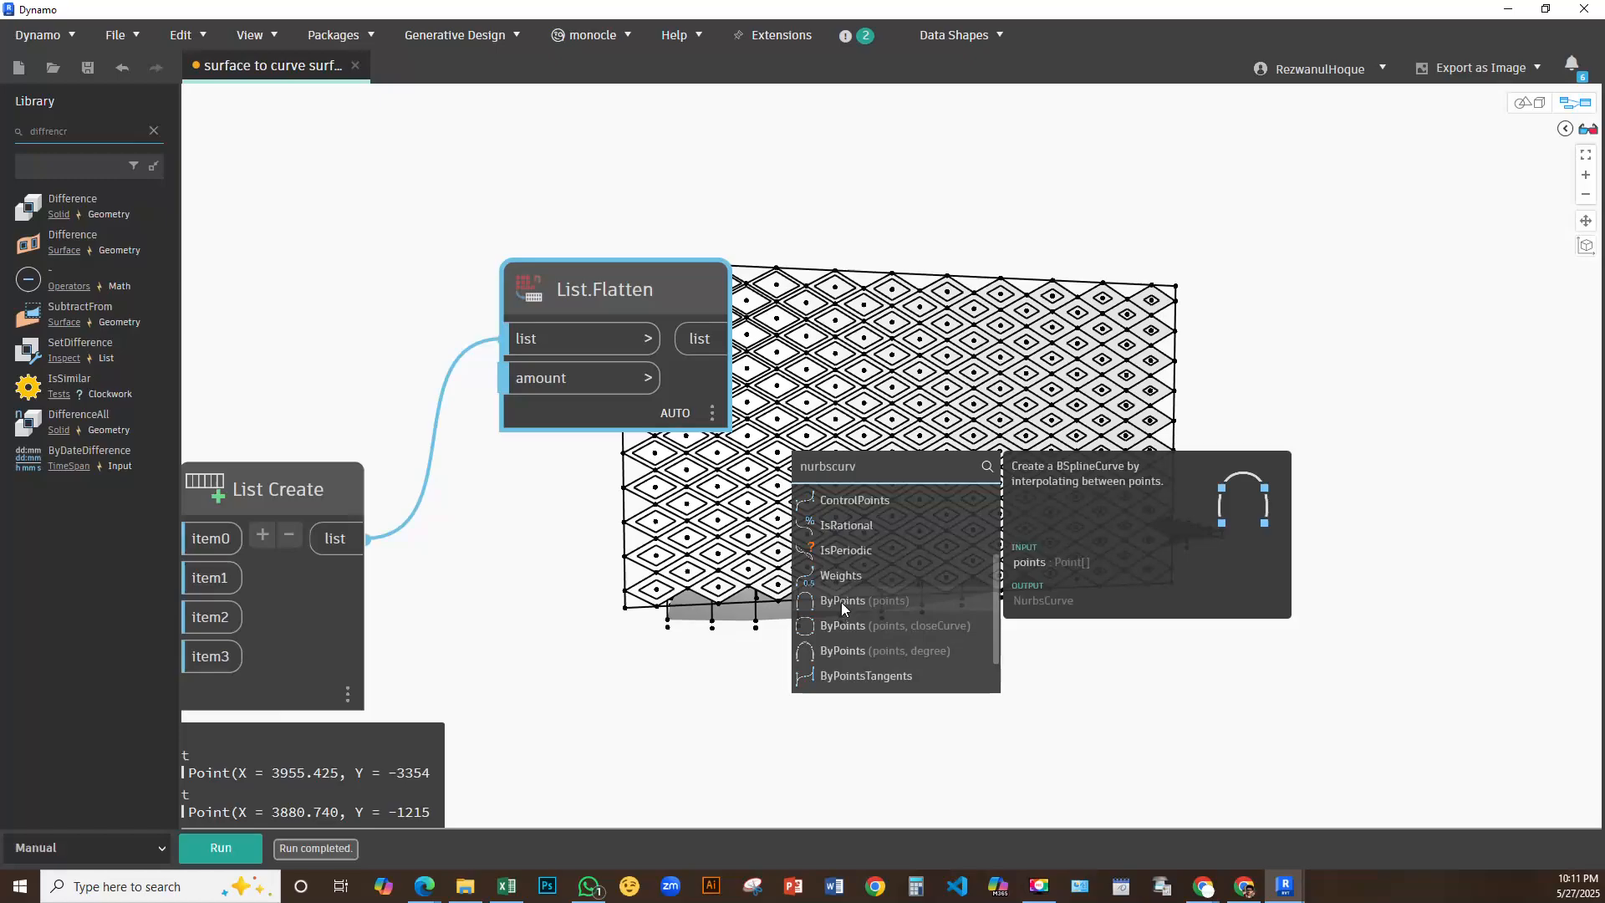
left_click(842, 602)
left_click_drag(884, 618, 890, 317)
left_click_drag(727, 338, 850, 382)
left_click(204, 848)
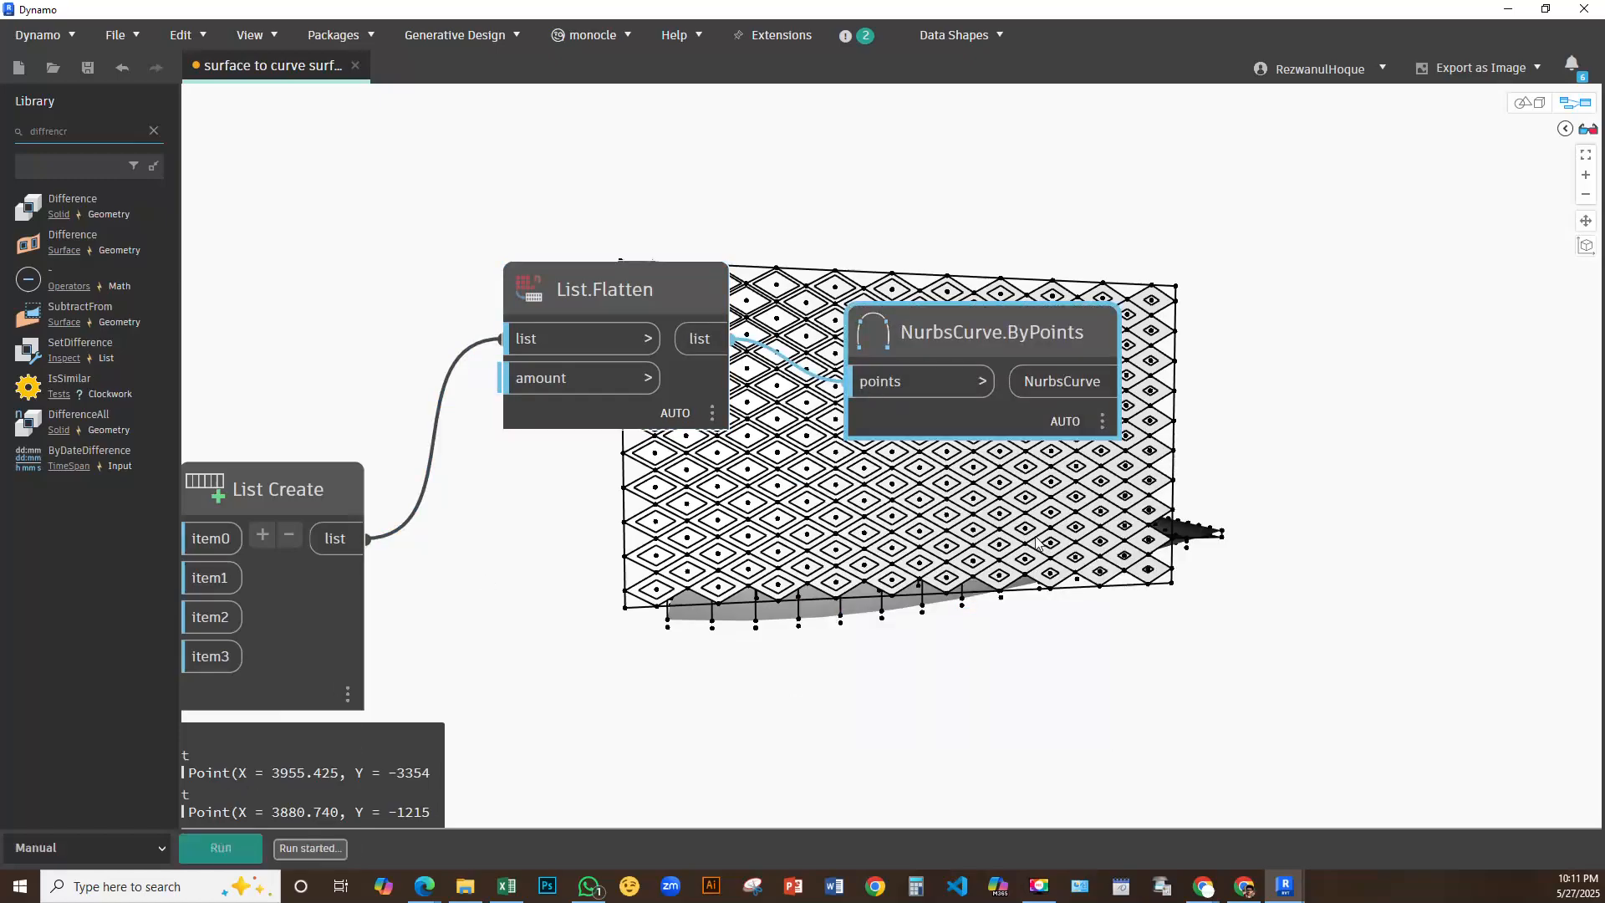
Set the fourth attractor point's Number Slider to 0.8 and run the graph
scroll(1017, 537, "down", 2)
middle_click_drag(1018, 536, 735, 261)
middle_click_drag(673, 352, 1426, 396)
scroll(993, 389, "down", 2)
middle_click_drag(1172, 352, 1500, 323)
middle_click_drag(734, 626, 1024, 273)
scroll(756, 483, "up", 3)
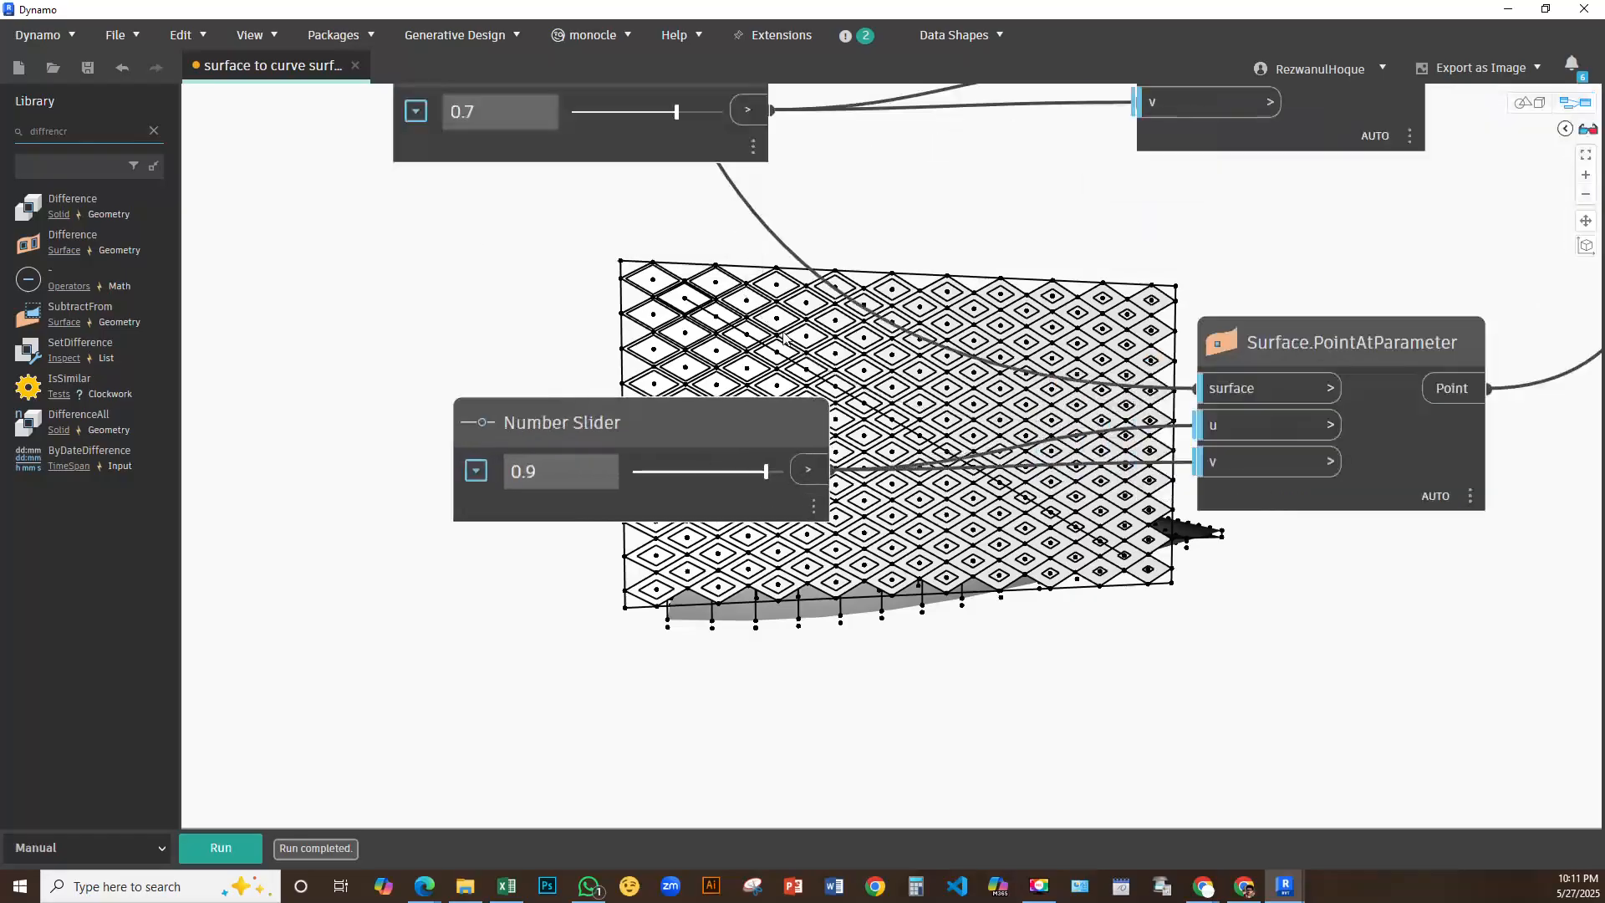
middle_click_drag(756, 446, 848, 209)
mouse_move(863, 199)
left_mouse_down()
mouse_move(809, 200)
mouse_move(848, 199)
left_mouse_up()
left_click(222, 848)
Set the third attractor point's Number Slider to 0.4 and run the graph
scroll(928, 307, "down", 2)
middle_click_drag(928, 307, 922, 707)
left_click_drag(789, 312, 752, 311)
left_click(242, 850)
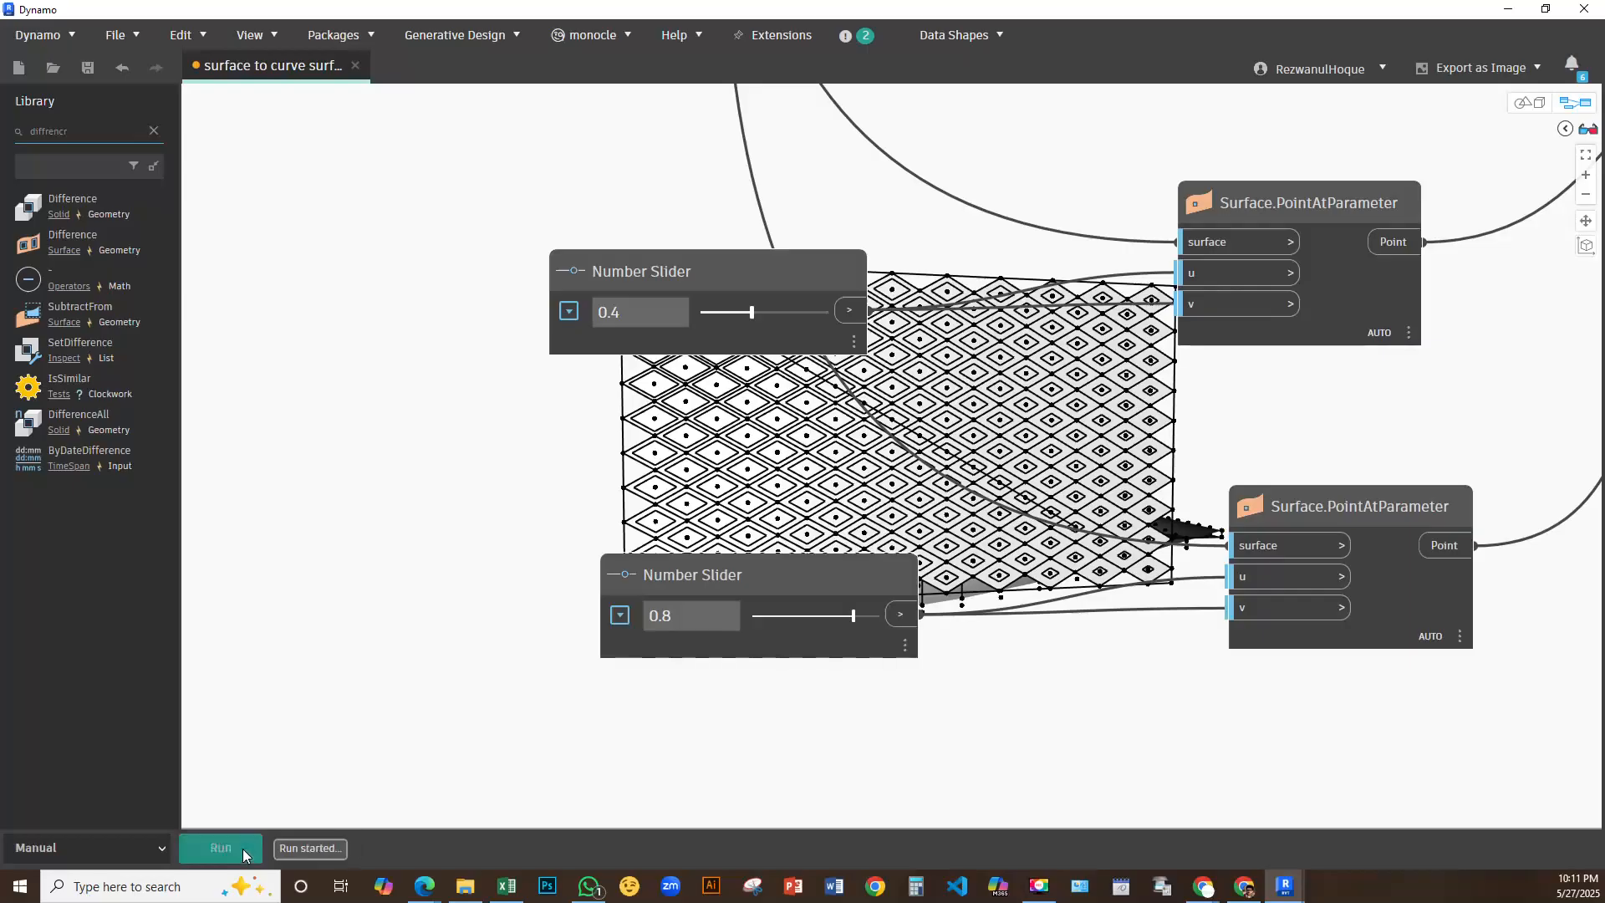
Disconnect the third Surface.PointAtParameter's v input and set its Number Slider to 0.7, running the graph after each change
middle_click_drag(846, 283, 749, 136)
left_click(1113, 155)
left_click(913, 292)
left_click(220, 846)
middle_click_drag(683, 227, 795, 327)
left_click_drag(766, 264, 804, 264)
left_click(235, 848)
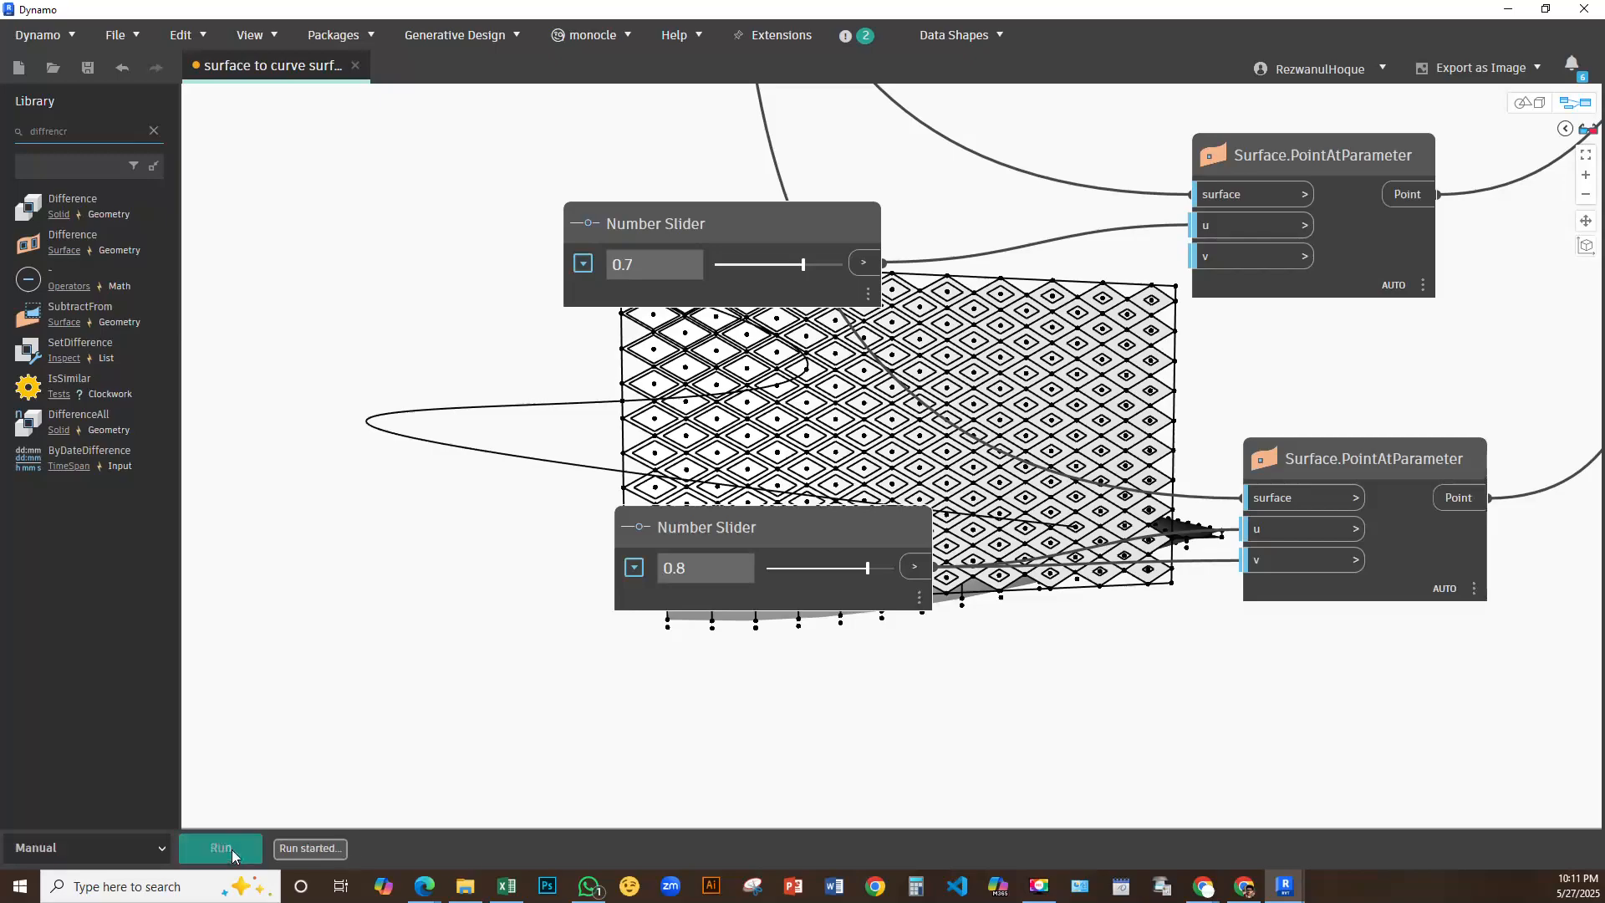
Set the fourth attractor point's Number Slider to 0.9 and run the graph
mouse_move(943, 394)
middle_mouse_down()
mouse_move(737, 287)
mouse_move(925, 371)
middle_mouse_up()
middle_click_drag(666, 461, 555, 465)
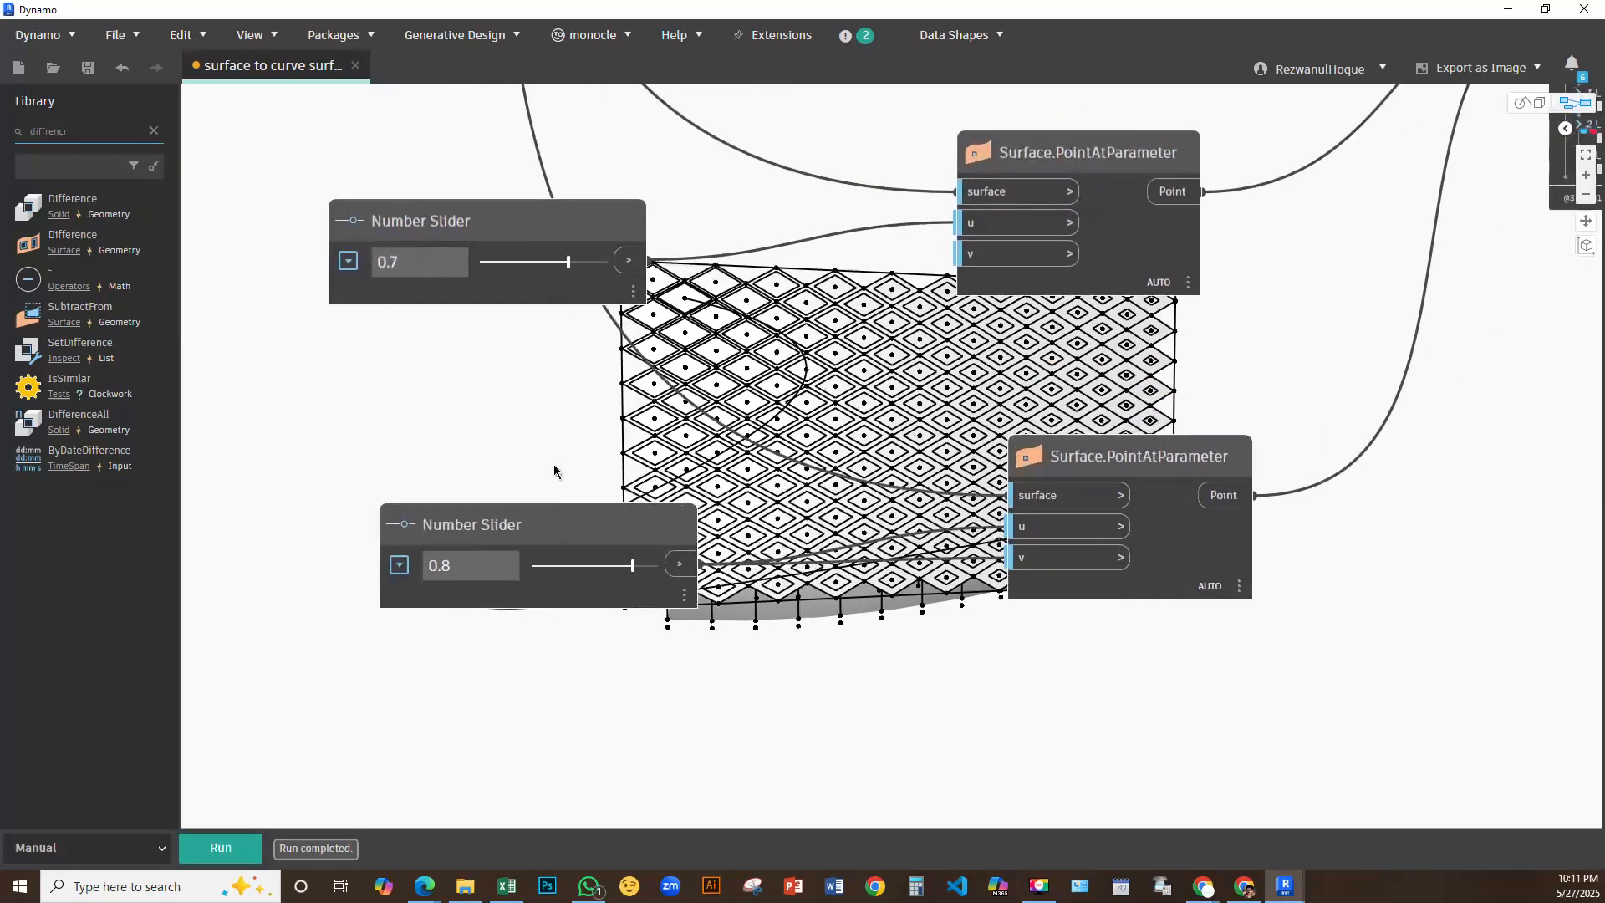
middle_click_drag(638, 529, 697, 616)
mouse_move(693, 658)
left_mouse_down()
mouse_move(652, 658)
mouse_move(705, 659)
left_mouse_up()
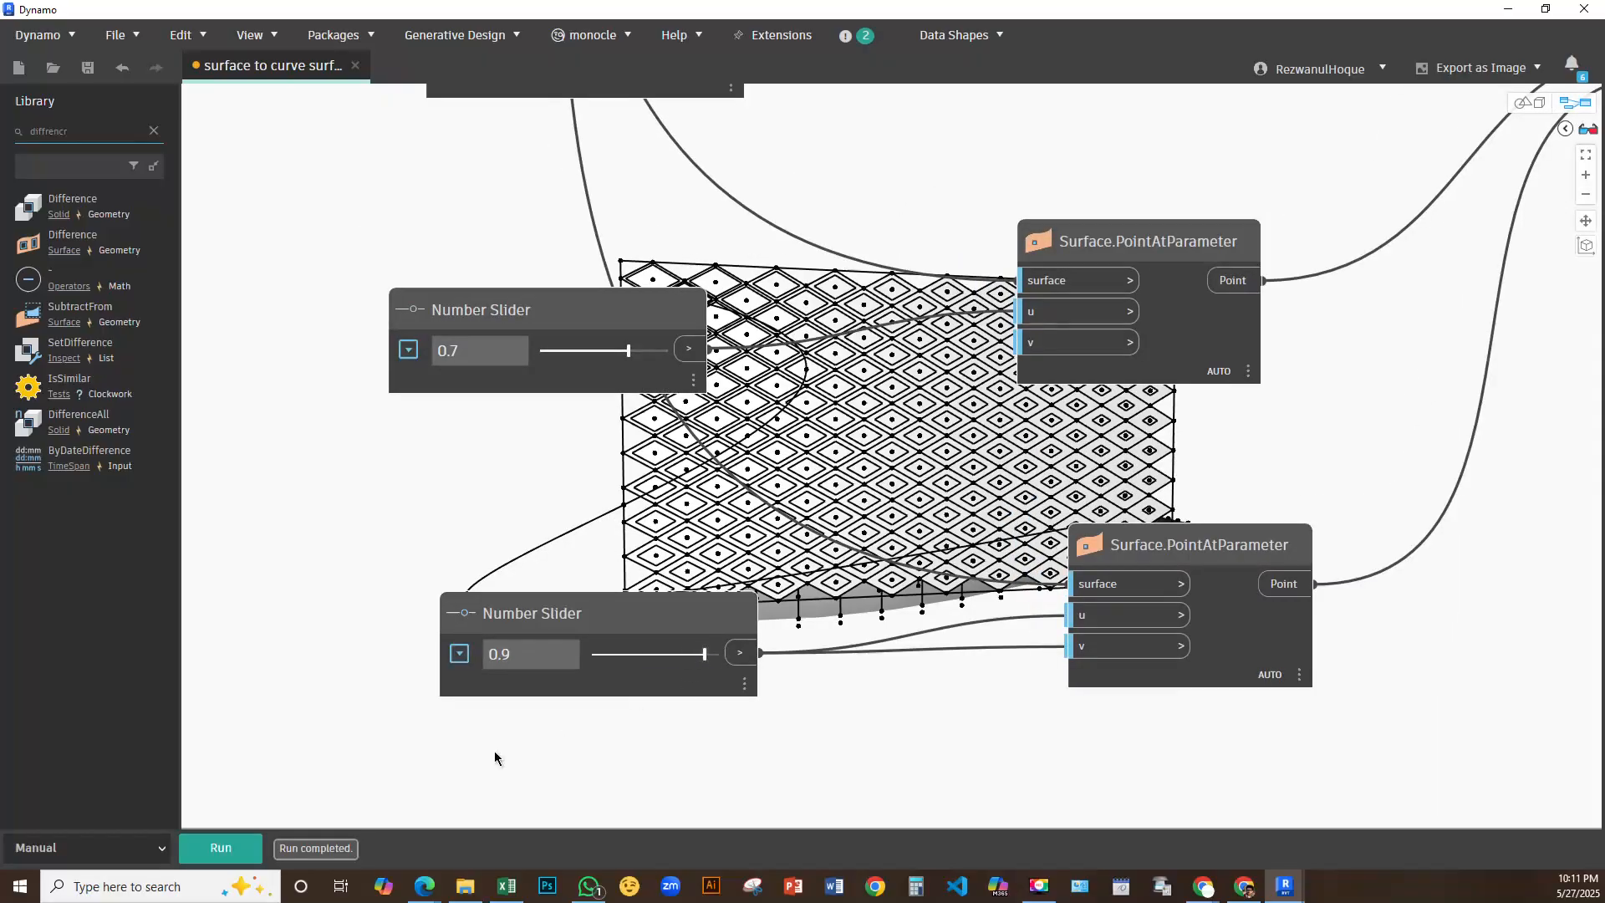
left_click(221, 848)
Disconnect the second Surface.PointAtParameter's u input, set its Number Slider to 0.9 and run the graph
middle_click_drag(828, 490, 959, 835)
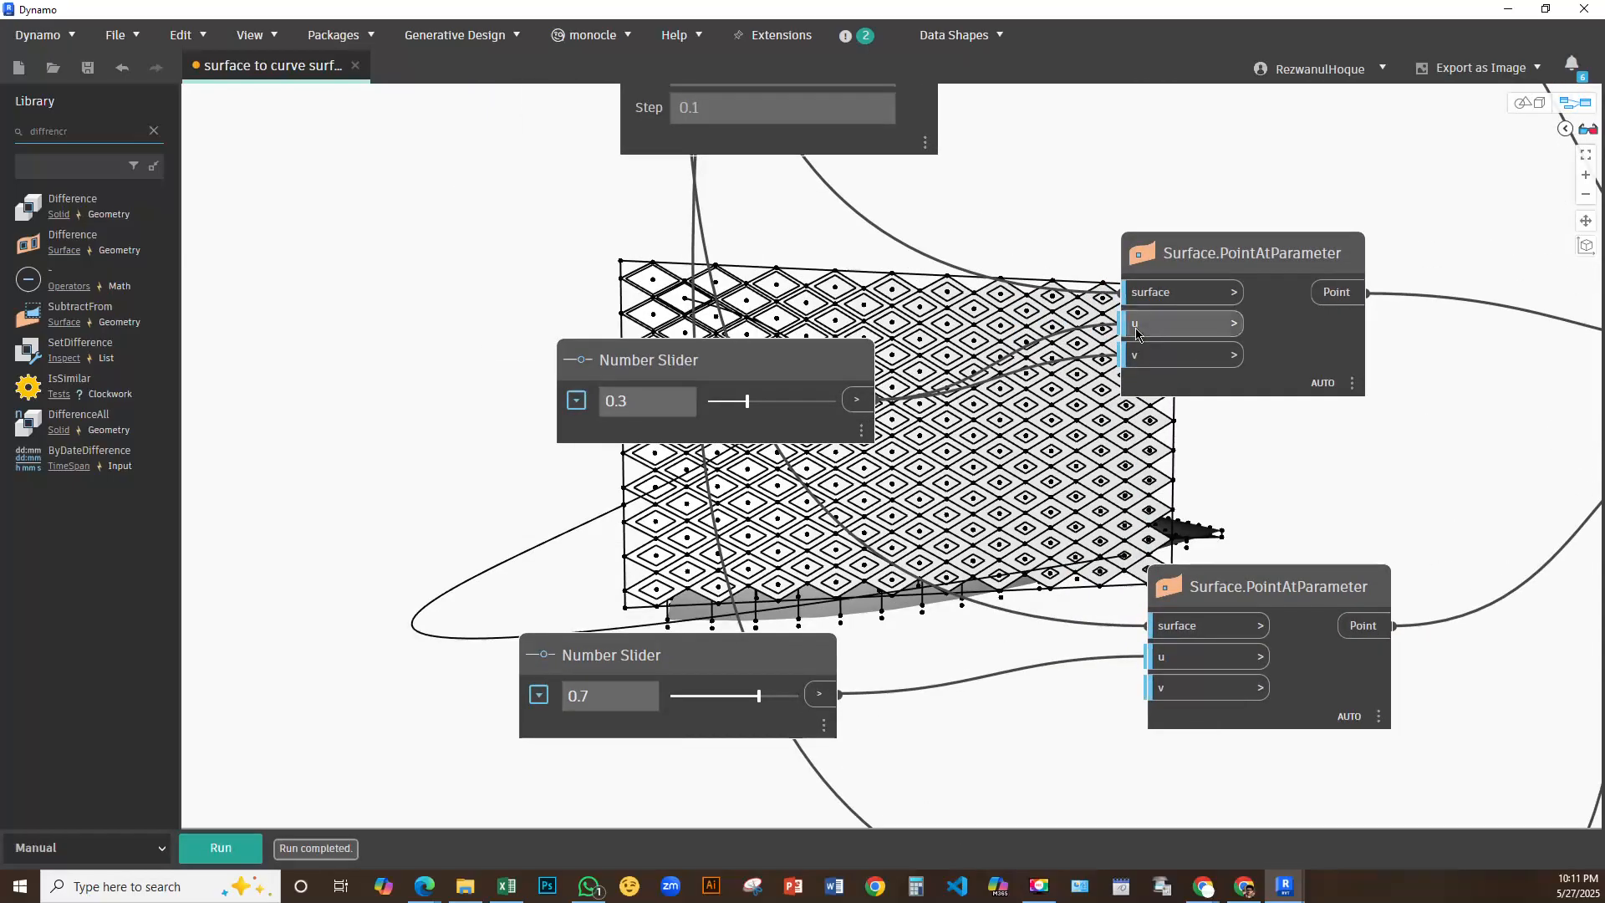
middle_click_drag(769, 498, 689, 270)
left_click_drag(666, 174, 735, 177)
left_click(250, 854)
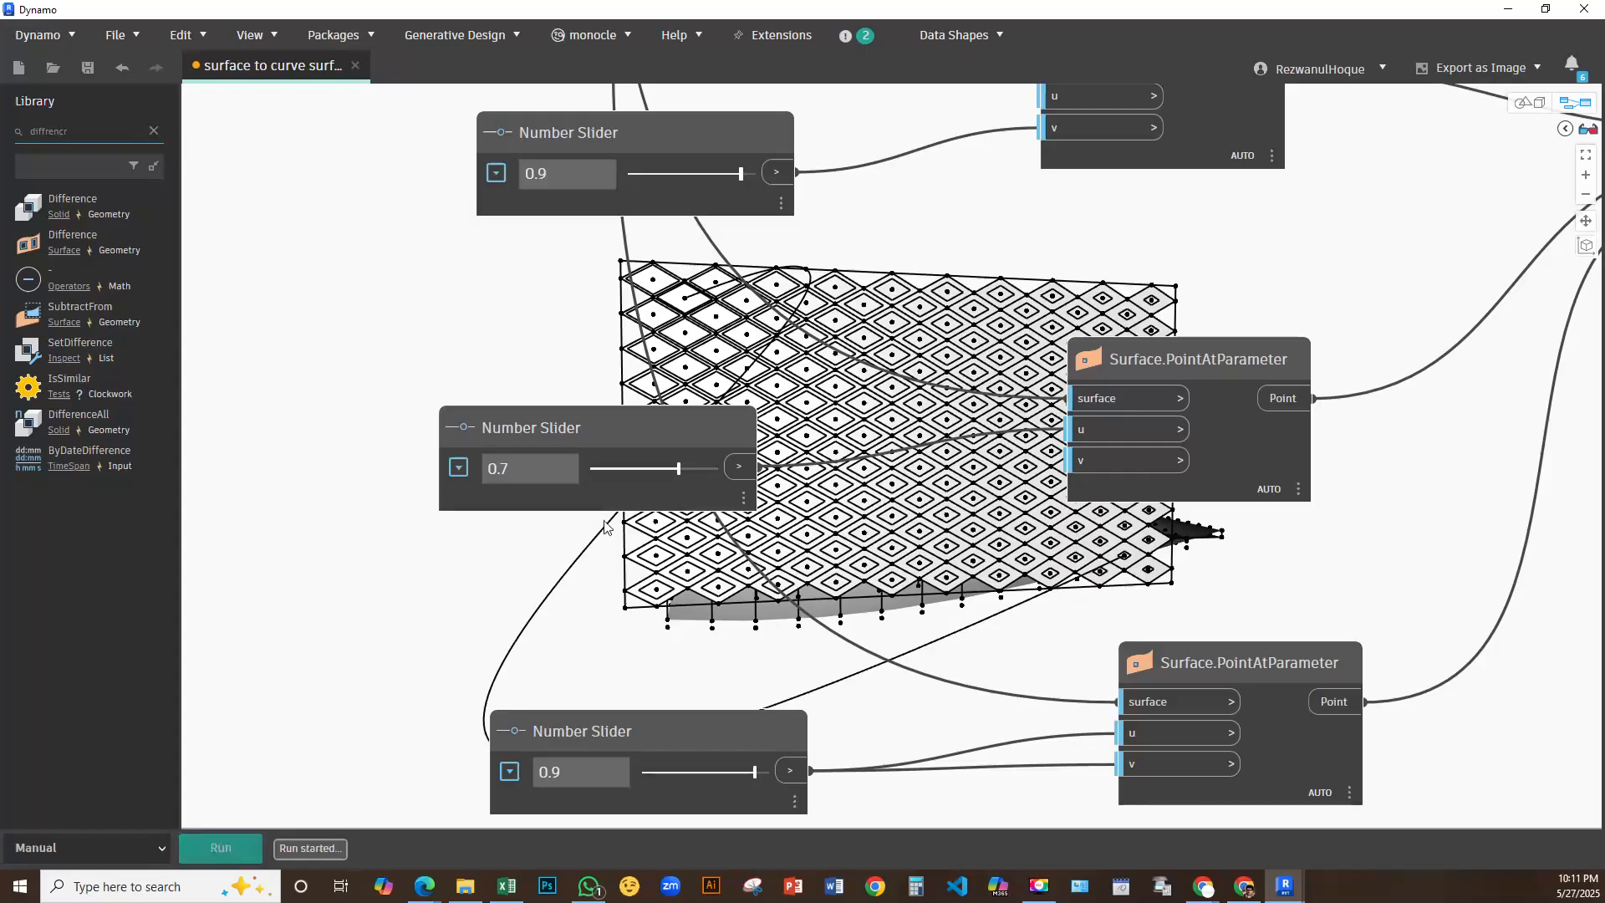
Connect the NurbsCurve.ByPoints output to the other input of Geometry.DistanceTo and run the graph
middle_click_drag(984, 384, 232, 555)
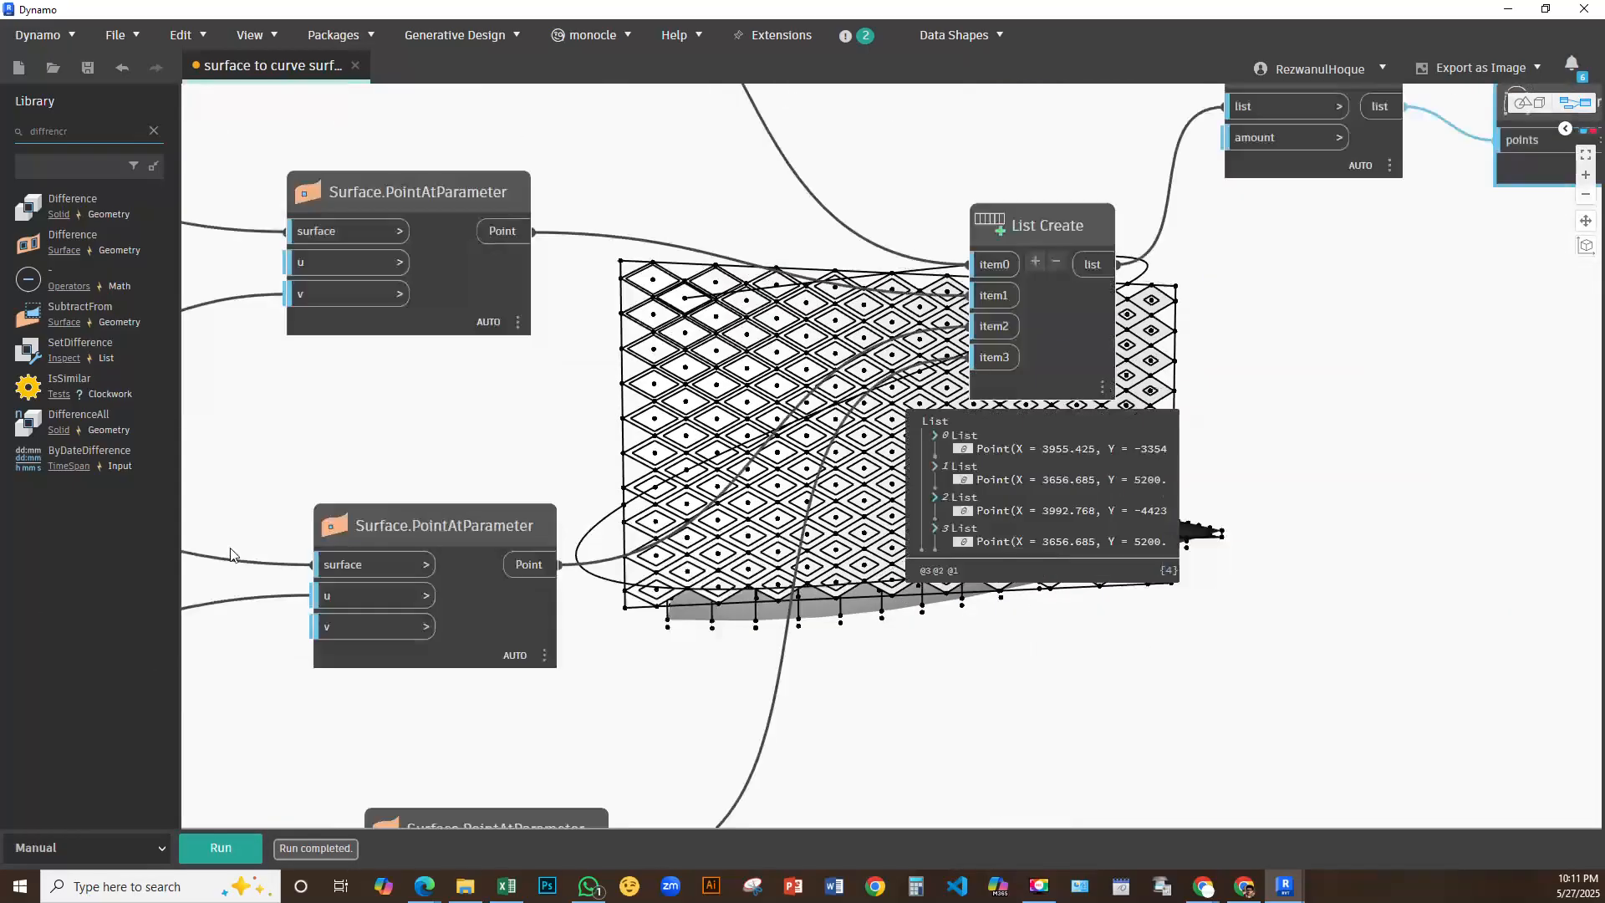
scroll(435, 452, "down", 5)
middle_click_drag(1072, 494, 623, 783)
middle_click_drag(502, 596, 628, 523)
scroll(645, 524, "up", 5)
left_click(631, 545)
middle_click_drag(761, 373, 761, 675)
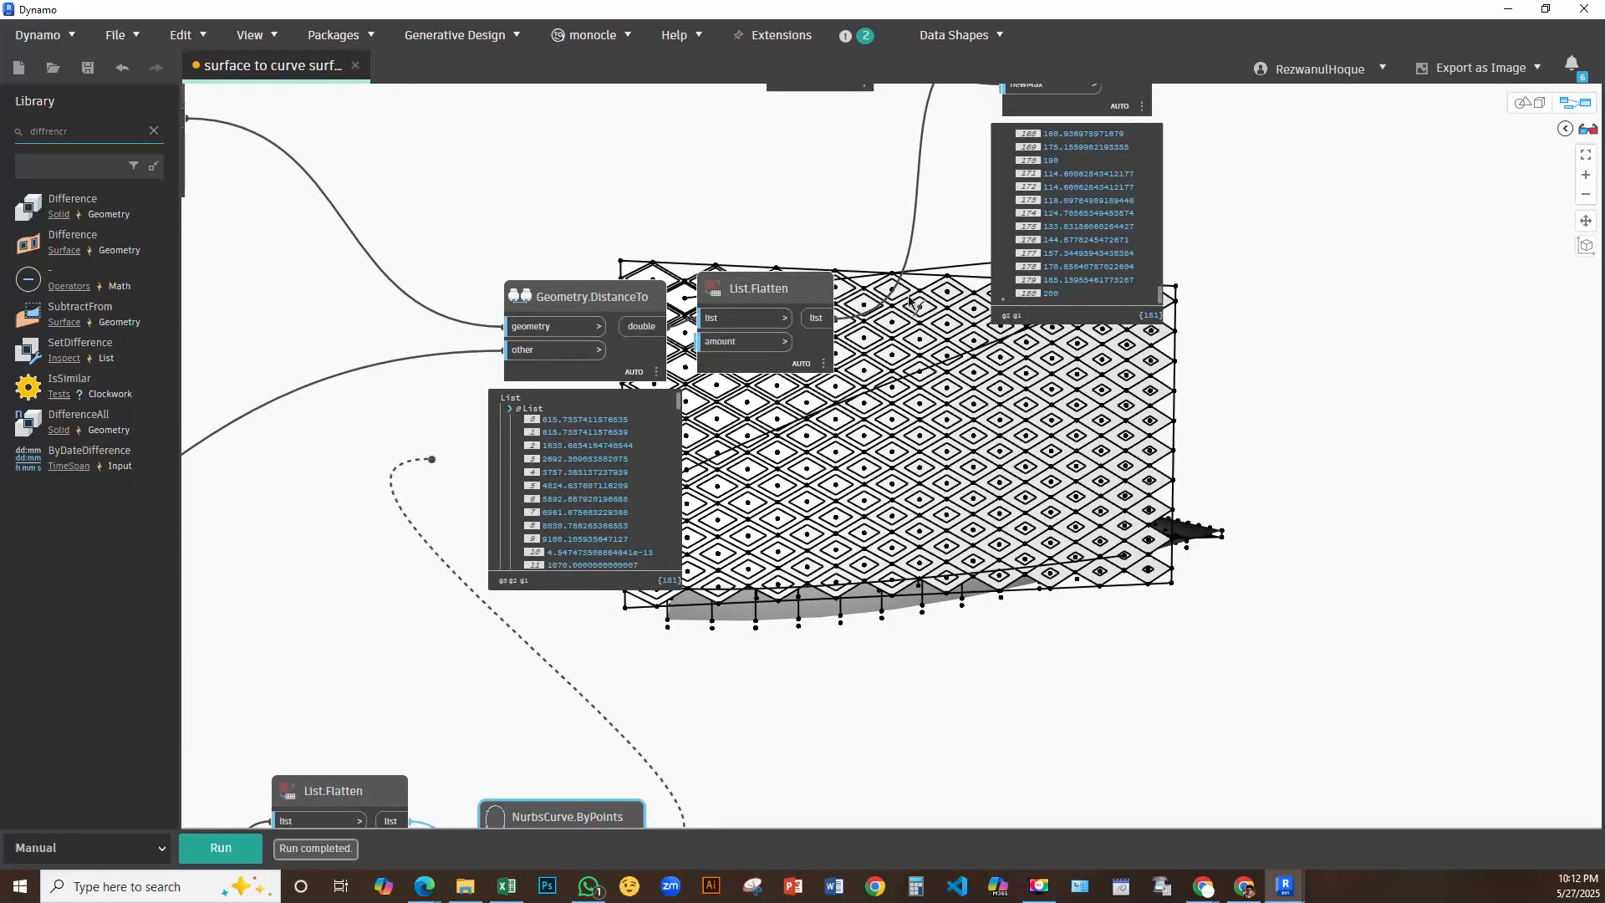
middle_click_drag(345, 506, 920, 328)
left_click(1081, 171)
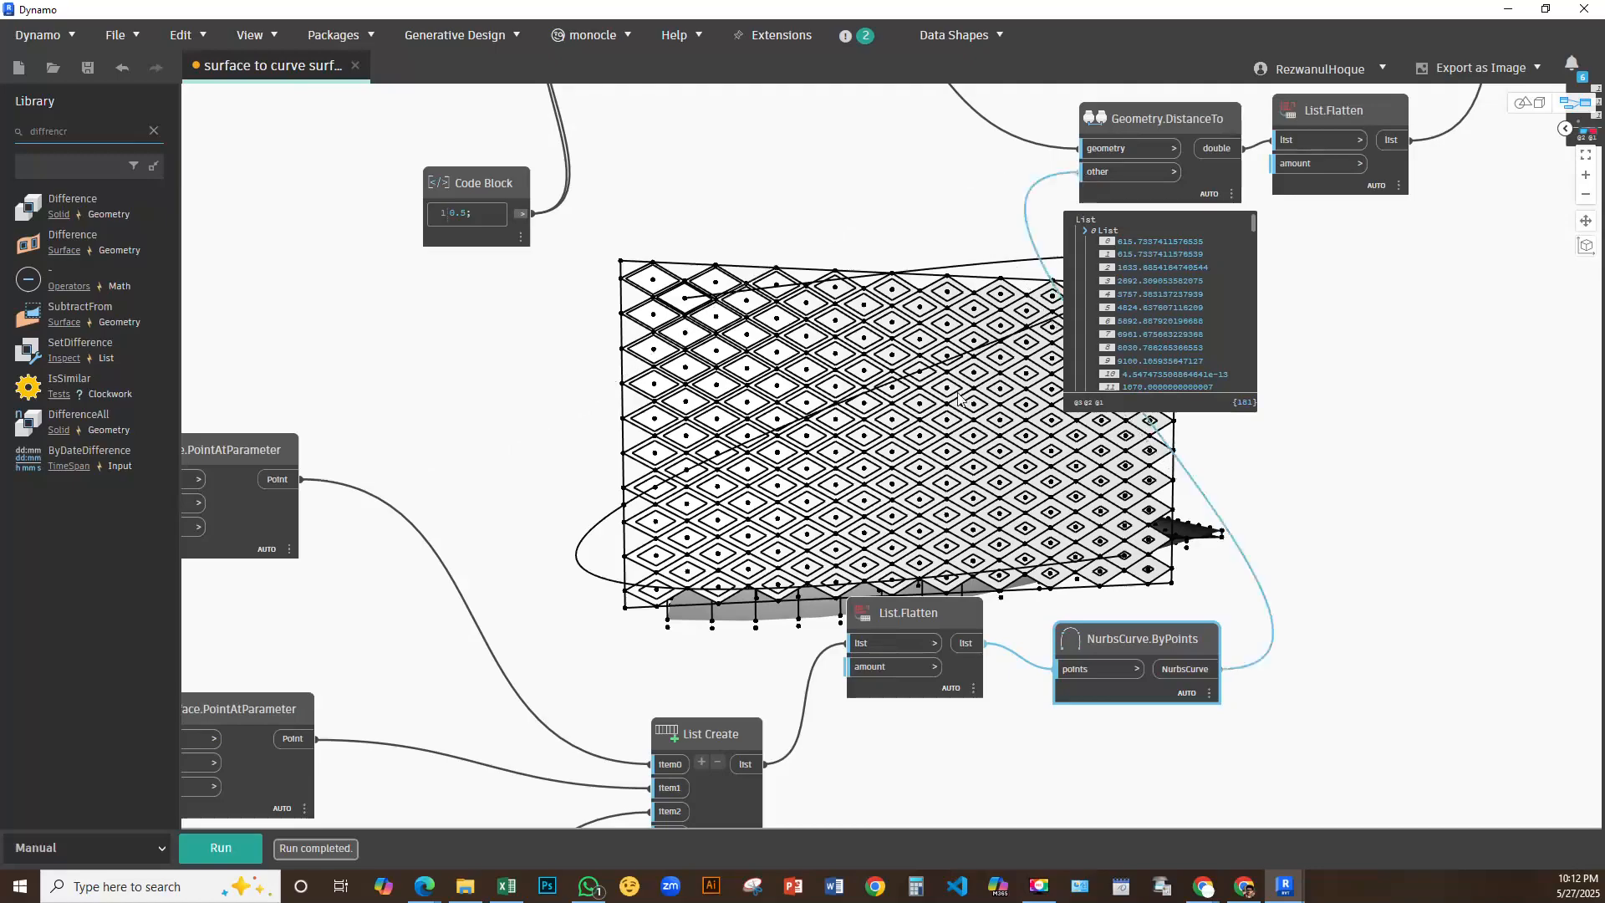
left_click(221, 848)
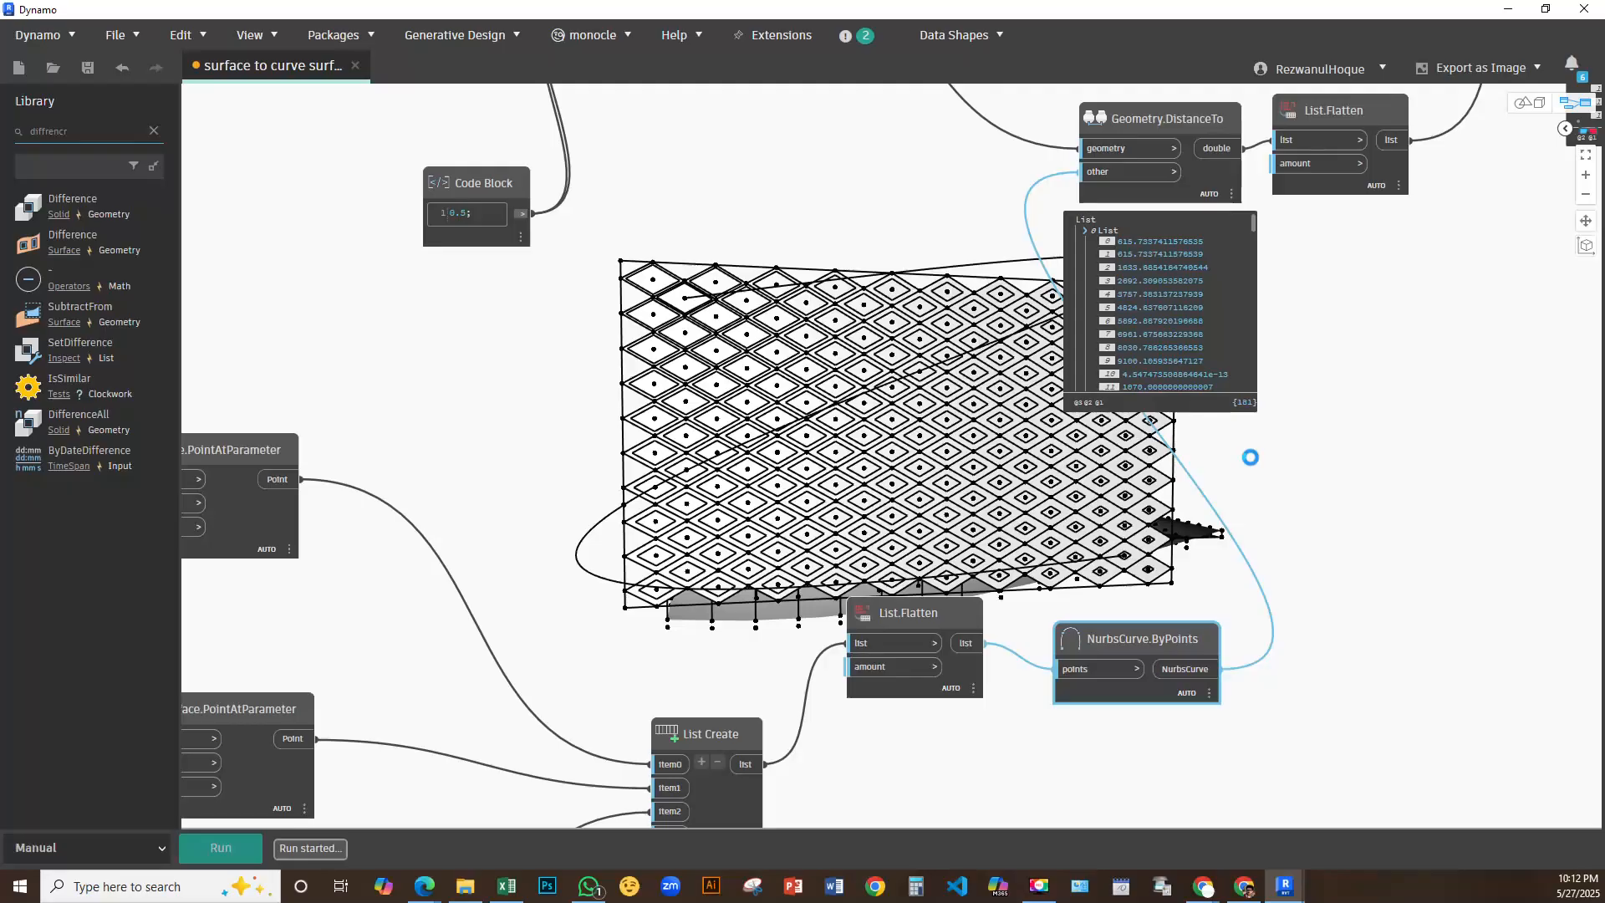
Review the diamond openings along the attractor curve and save the graph
middle_click_drag(1283, 546, 834, 568)
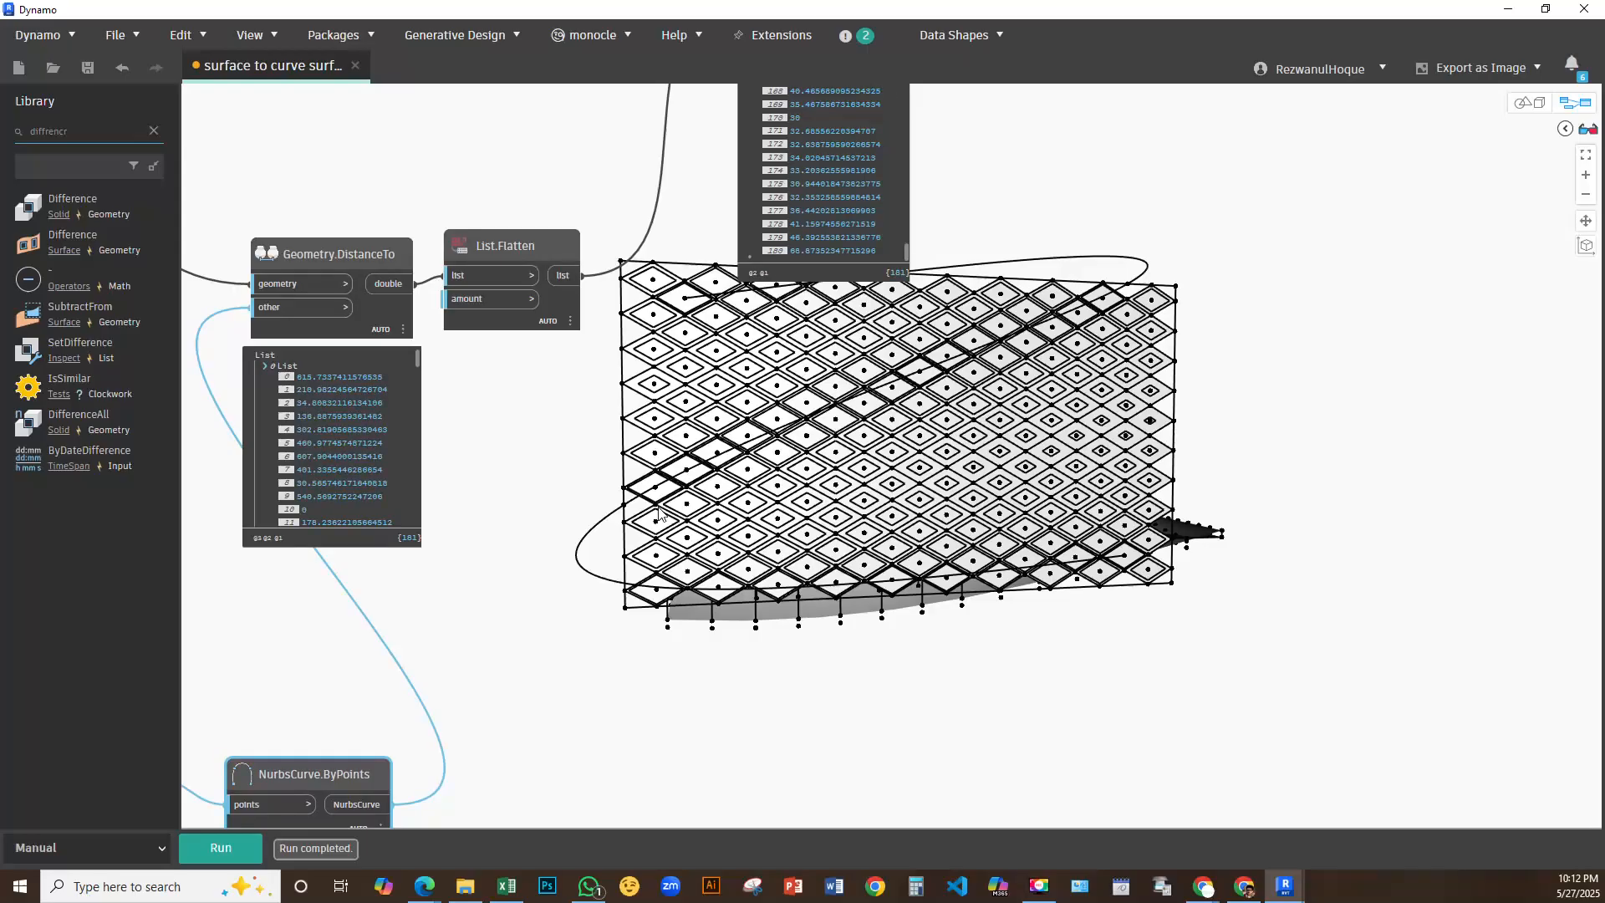
scroll(761, 471, "down", 10)
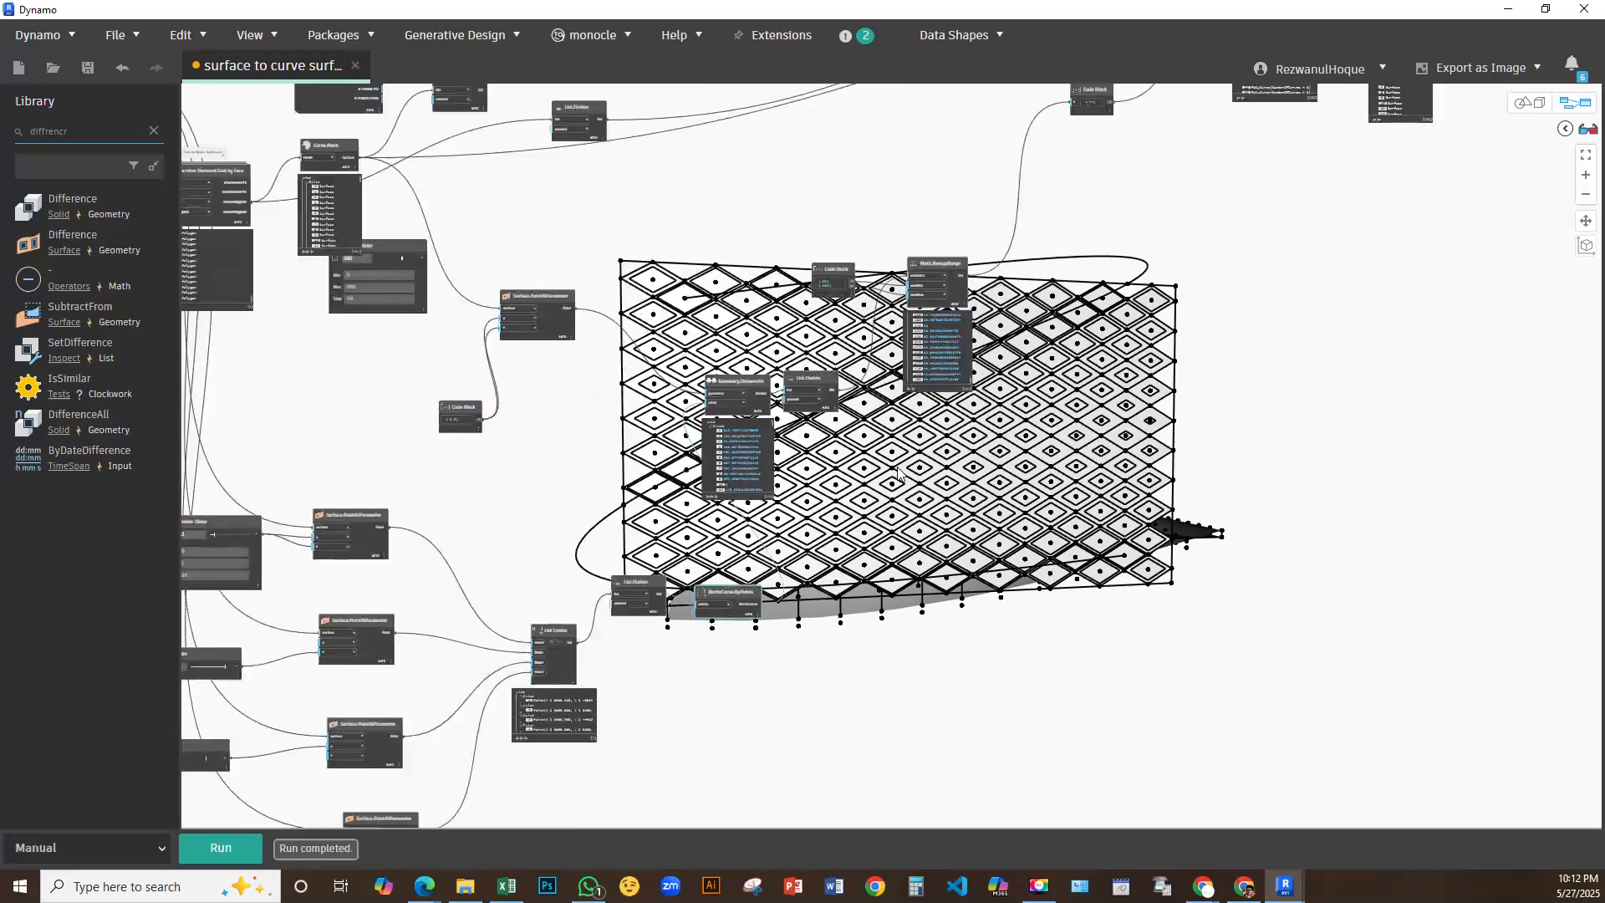
scroll(780, 466, "down", 3)
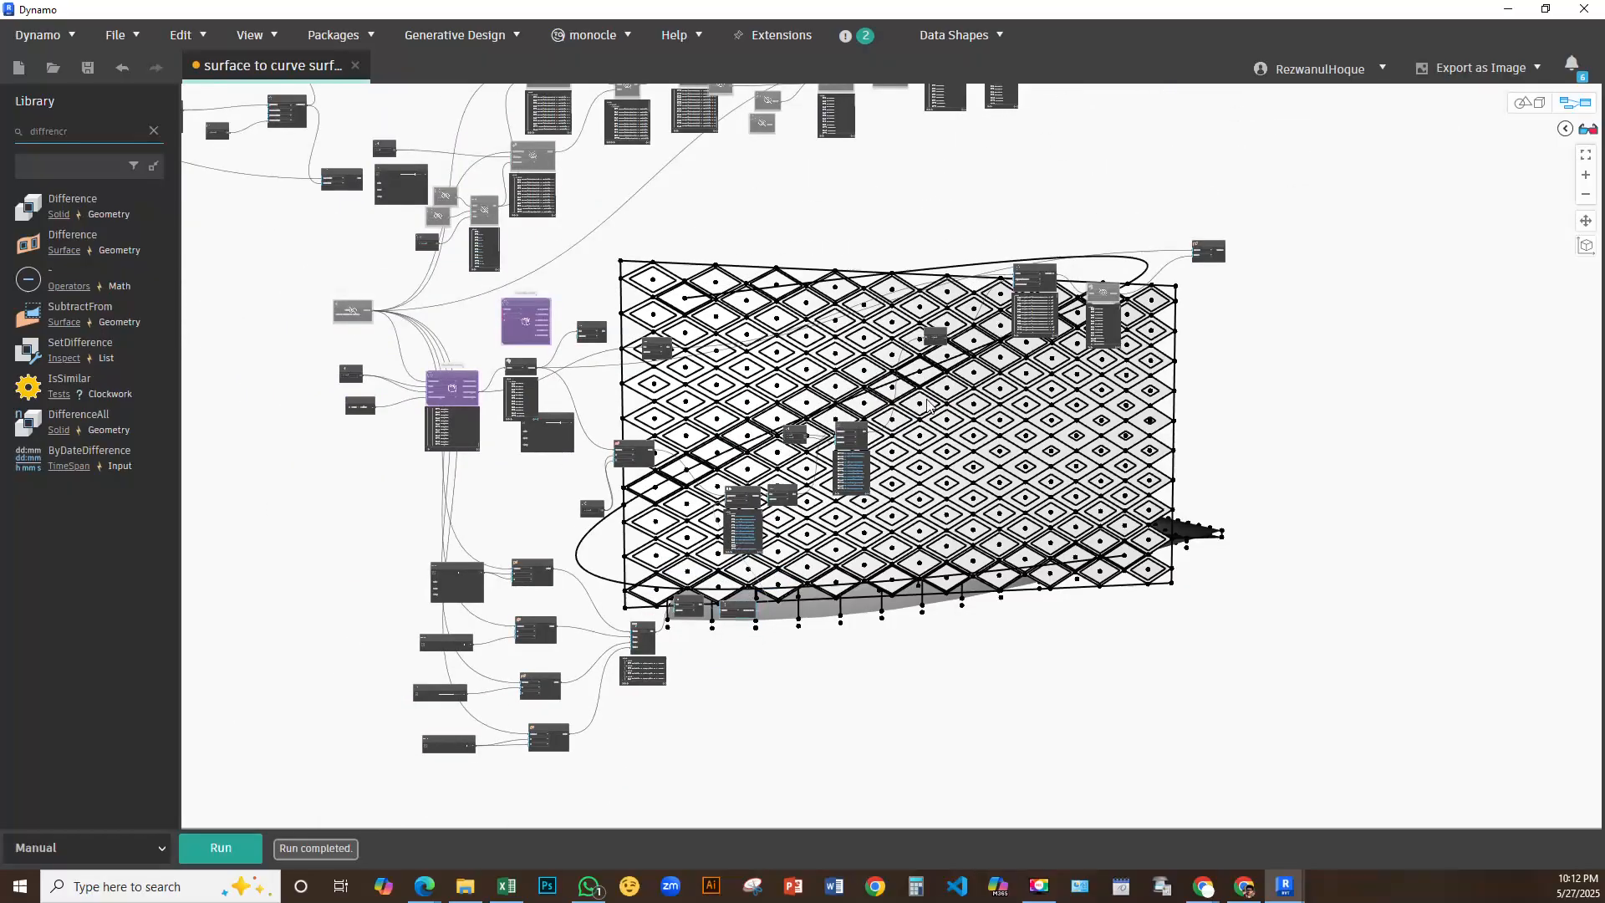
left_click(89, 71)
Switch to Revit and examine the diamond-panel wall and its attractor curve in the 3D view
left_click(1510, 9)
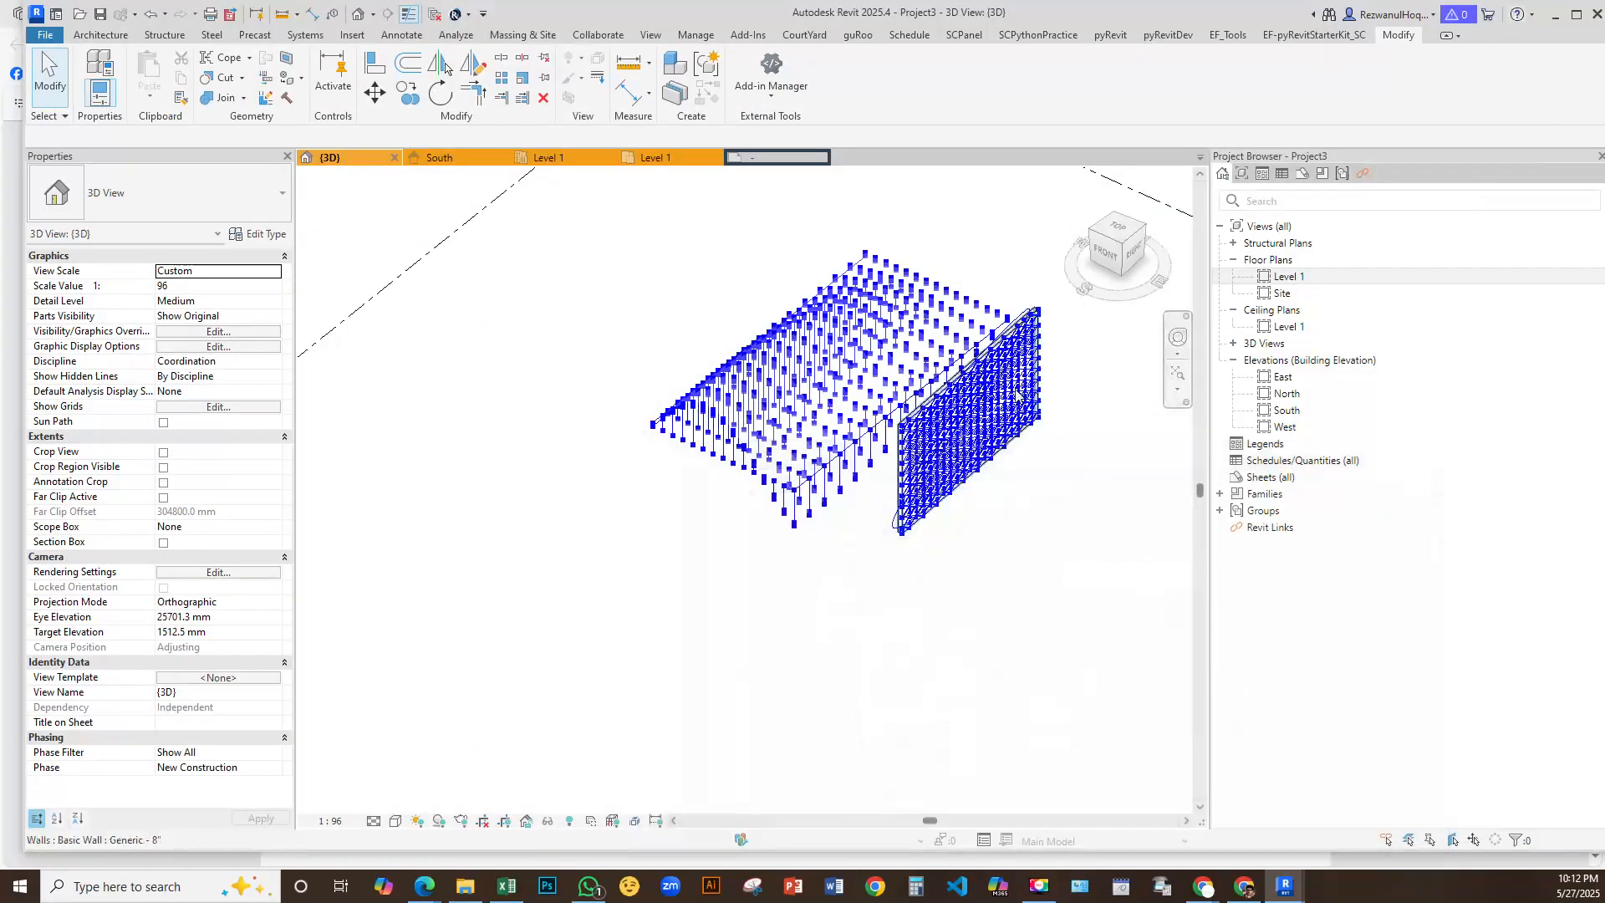
scroll(925, 543, "up", 5)
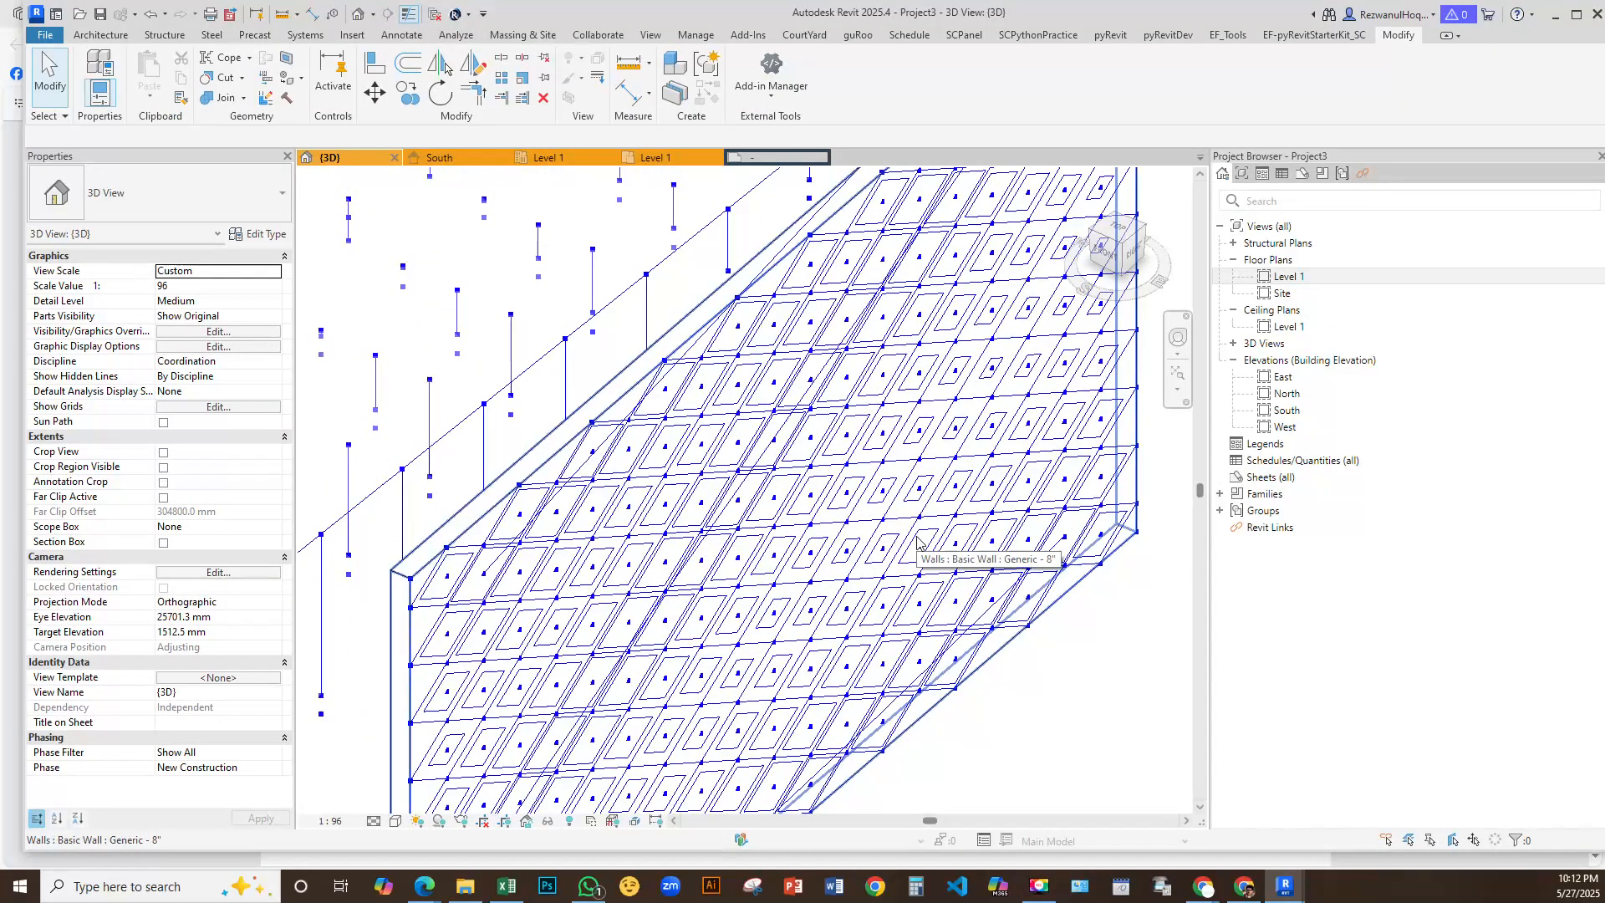
middle_click_drag(919, 585, 862, 488, "shift")
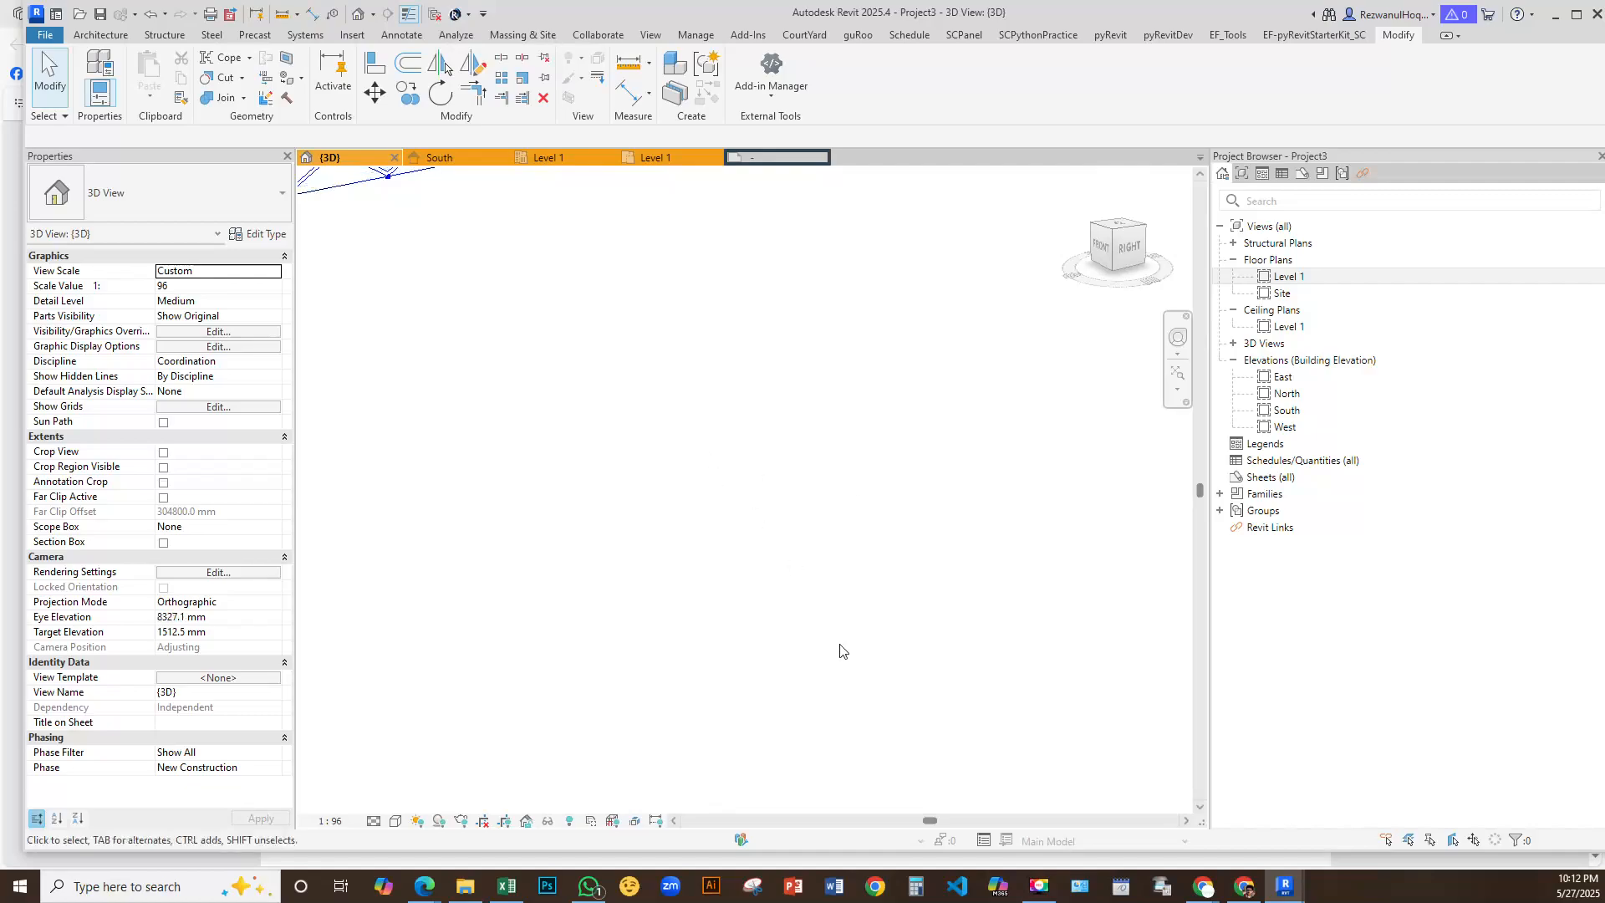
scroll(818, 625, "down", 3)
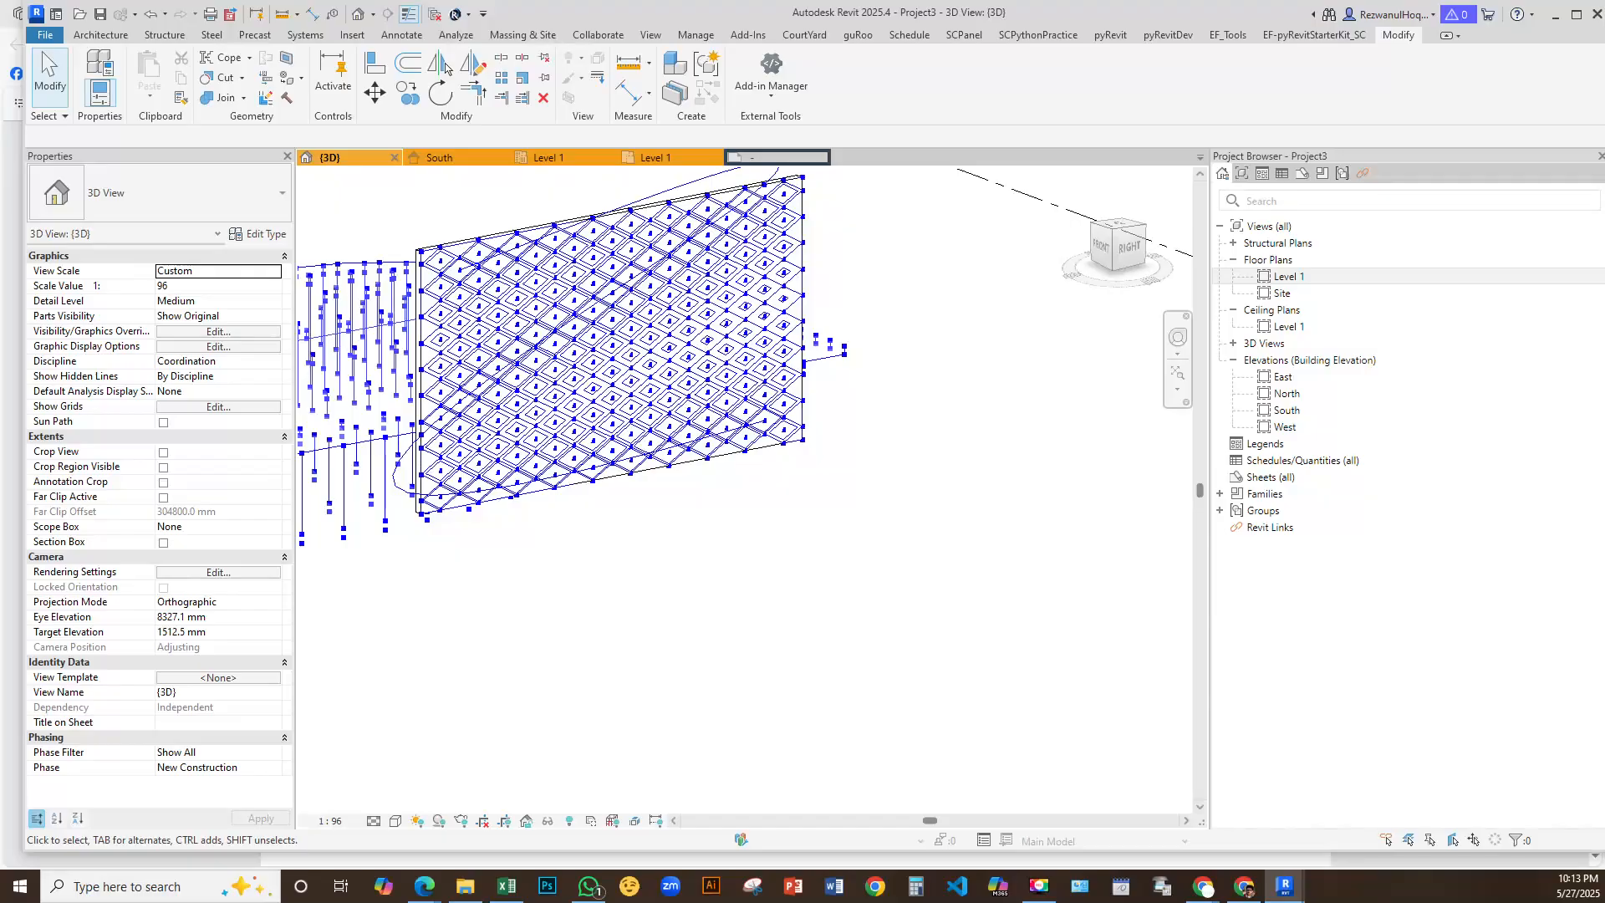
scroll(1036, 450, "down", 1)
scroll(1032, 478, "down", 1)
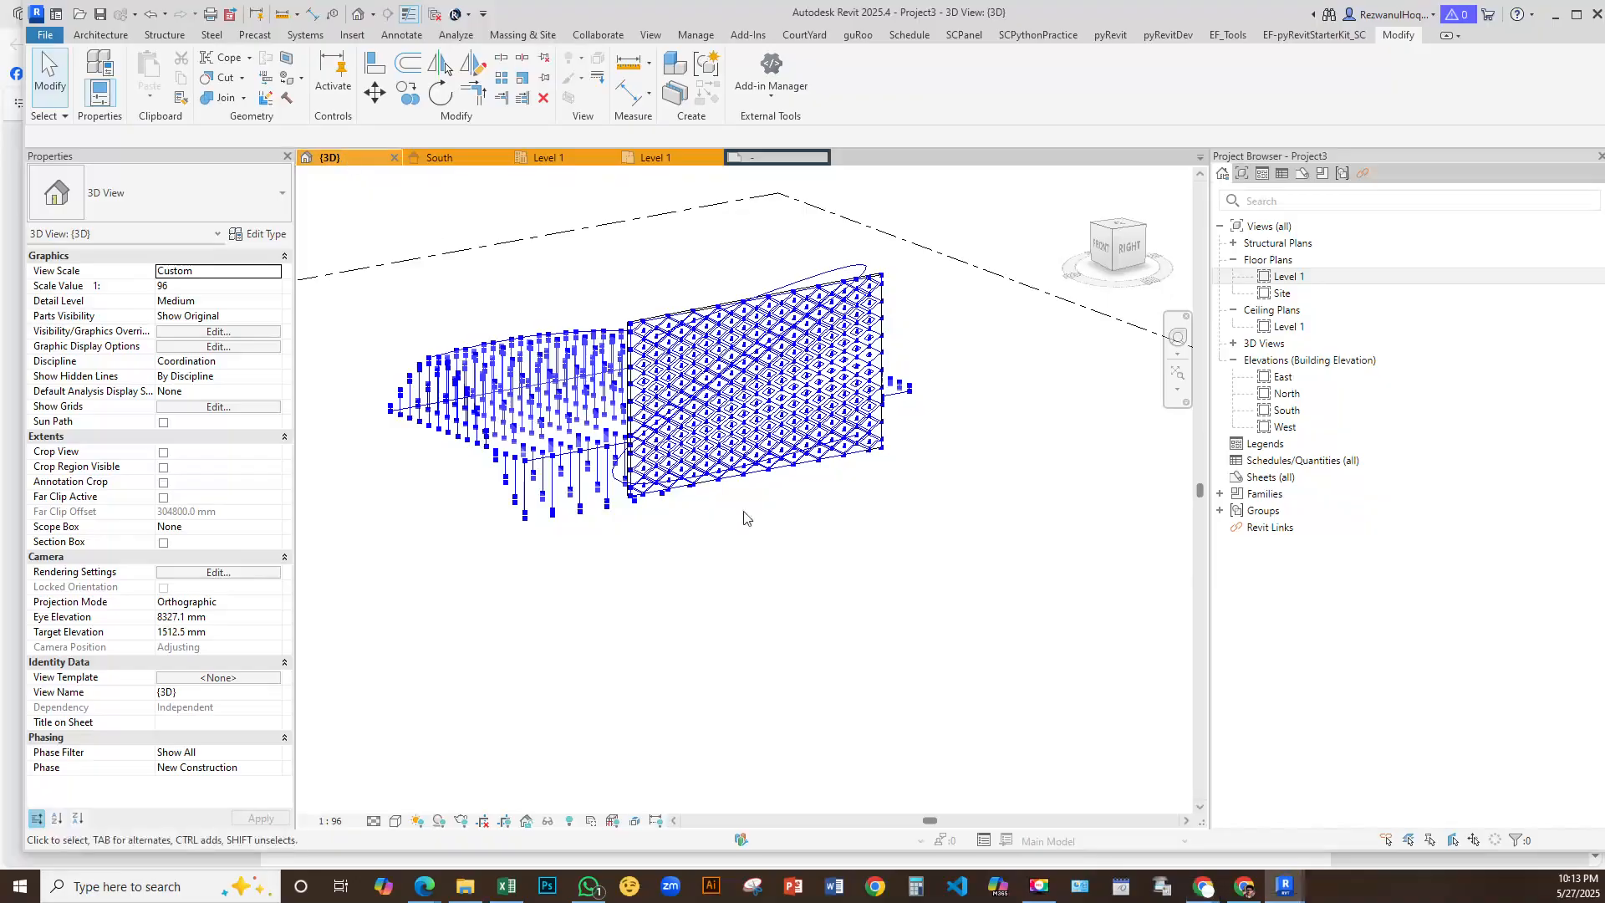
scroll(740, 513, "down", 3)
middle_click_drag(740, 514, 774, 656, "shift")
Check the model in the South elevation, dismiss the save reminder without saving, and return to the 3D view
left_click(442, 156)
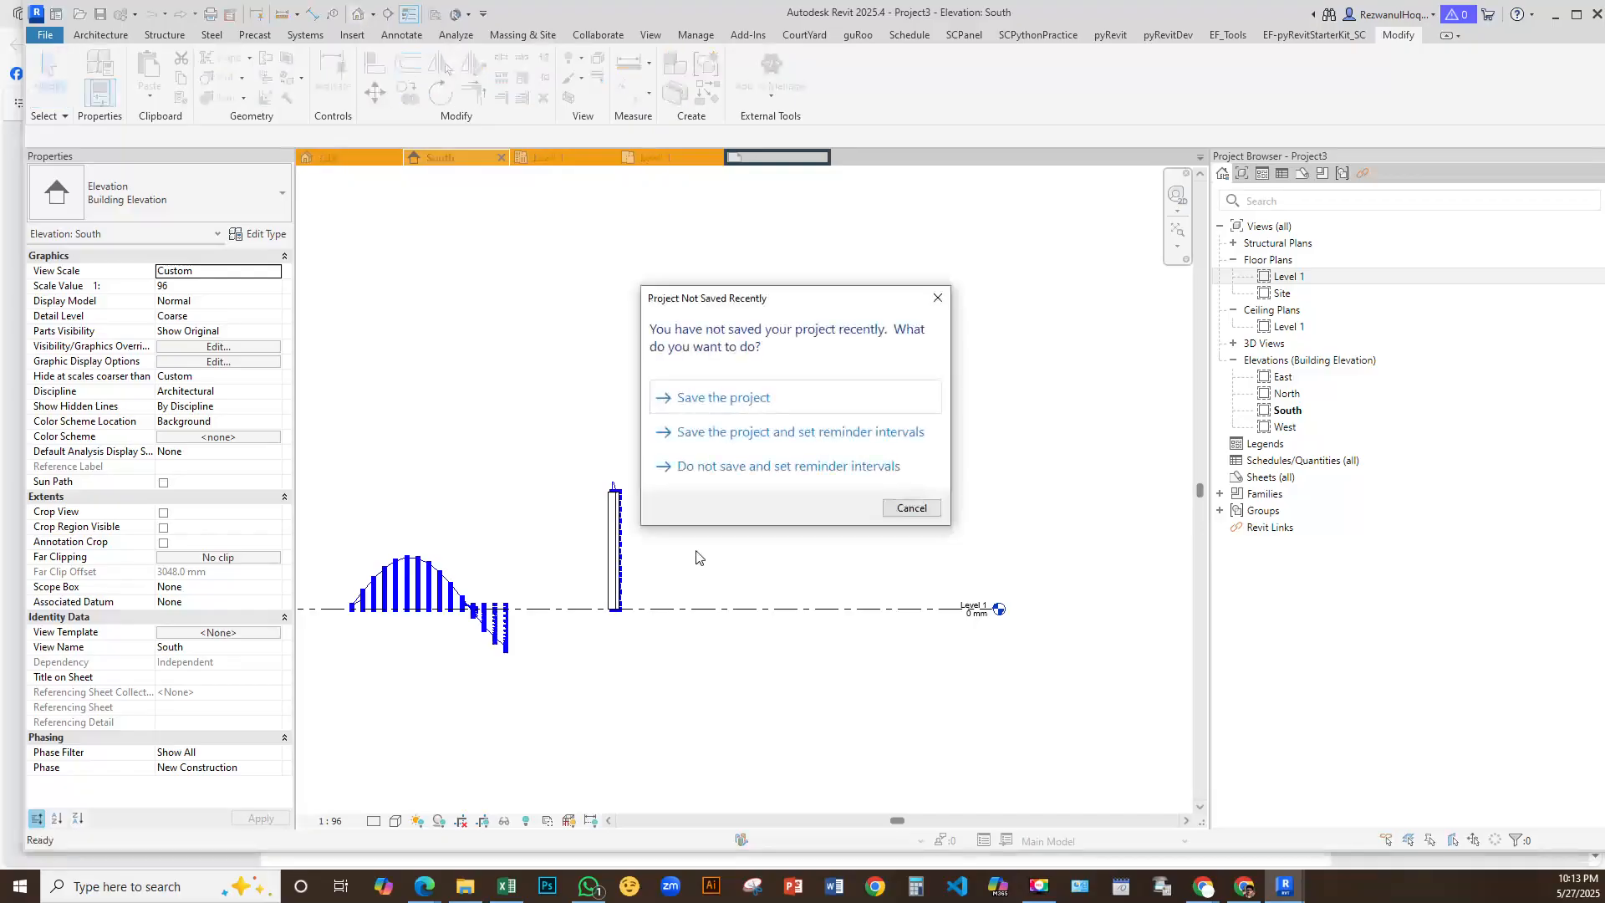
left_click(910, 505)
left_click(342, 157)
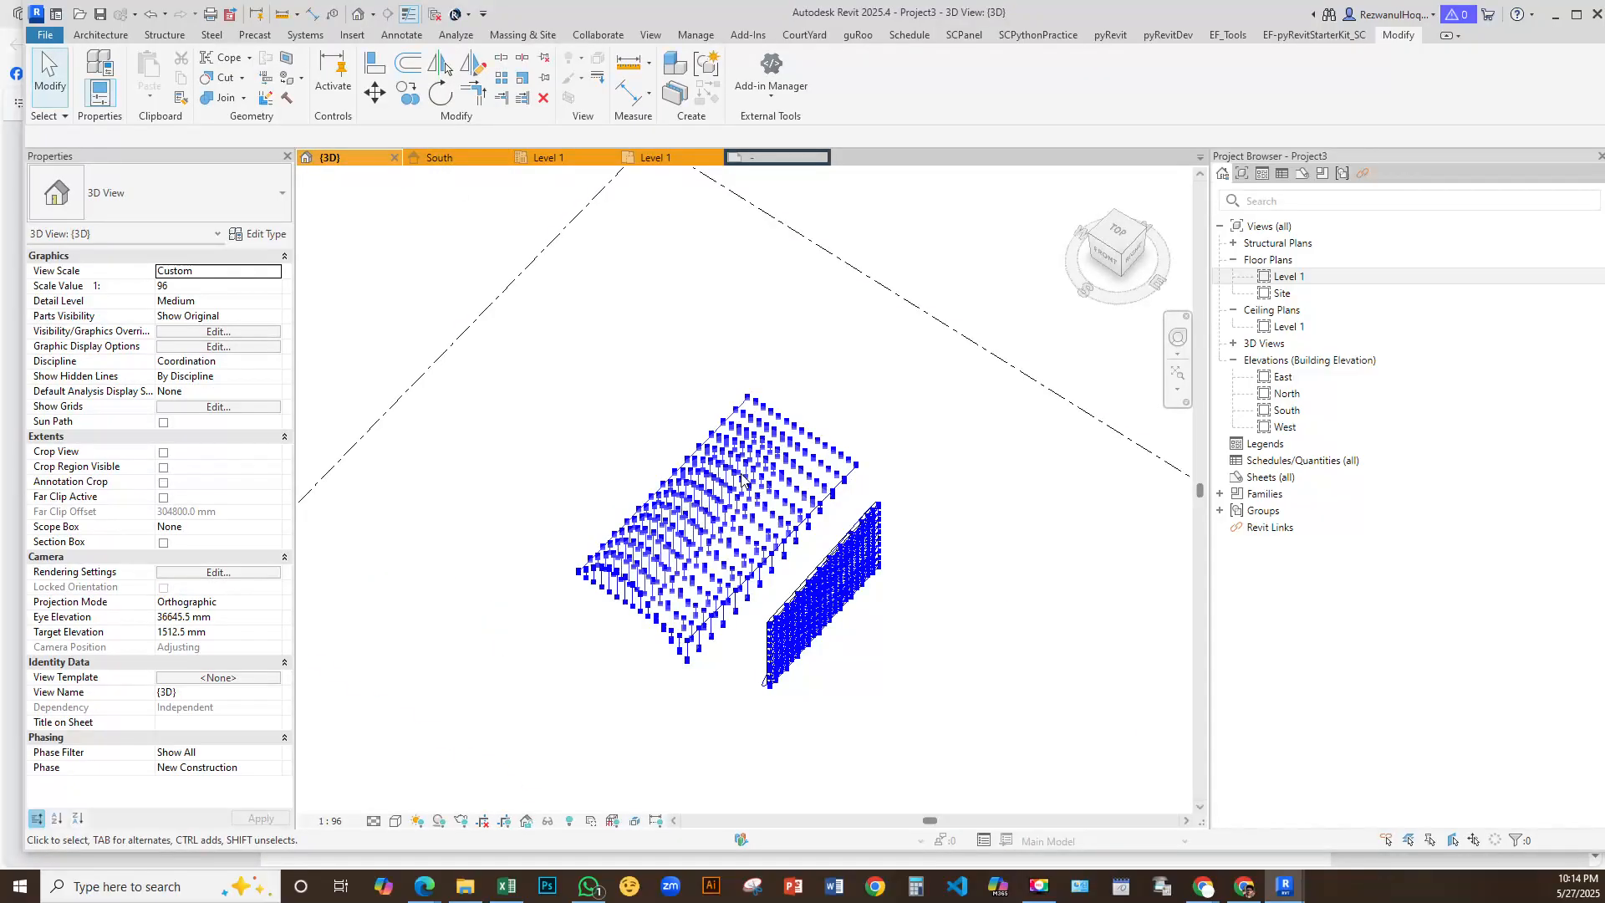
Examine the point-and-line grid and the diamond openings on the wall from several angles in the 3D view
middle_click_drag(833, 523, 708, 558, "shift")
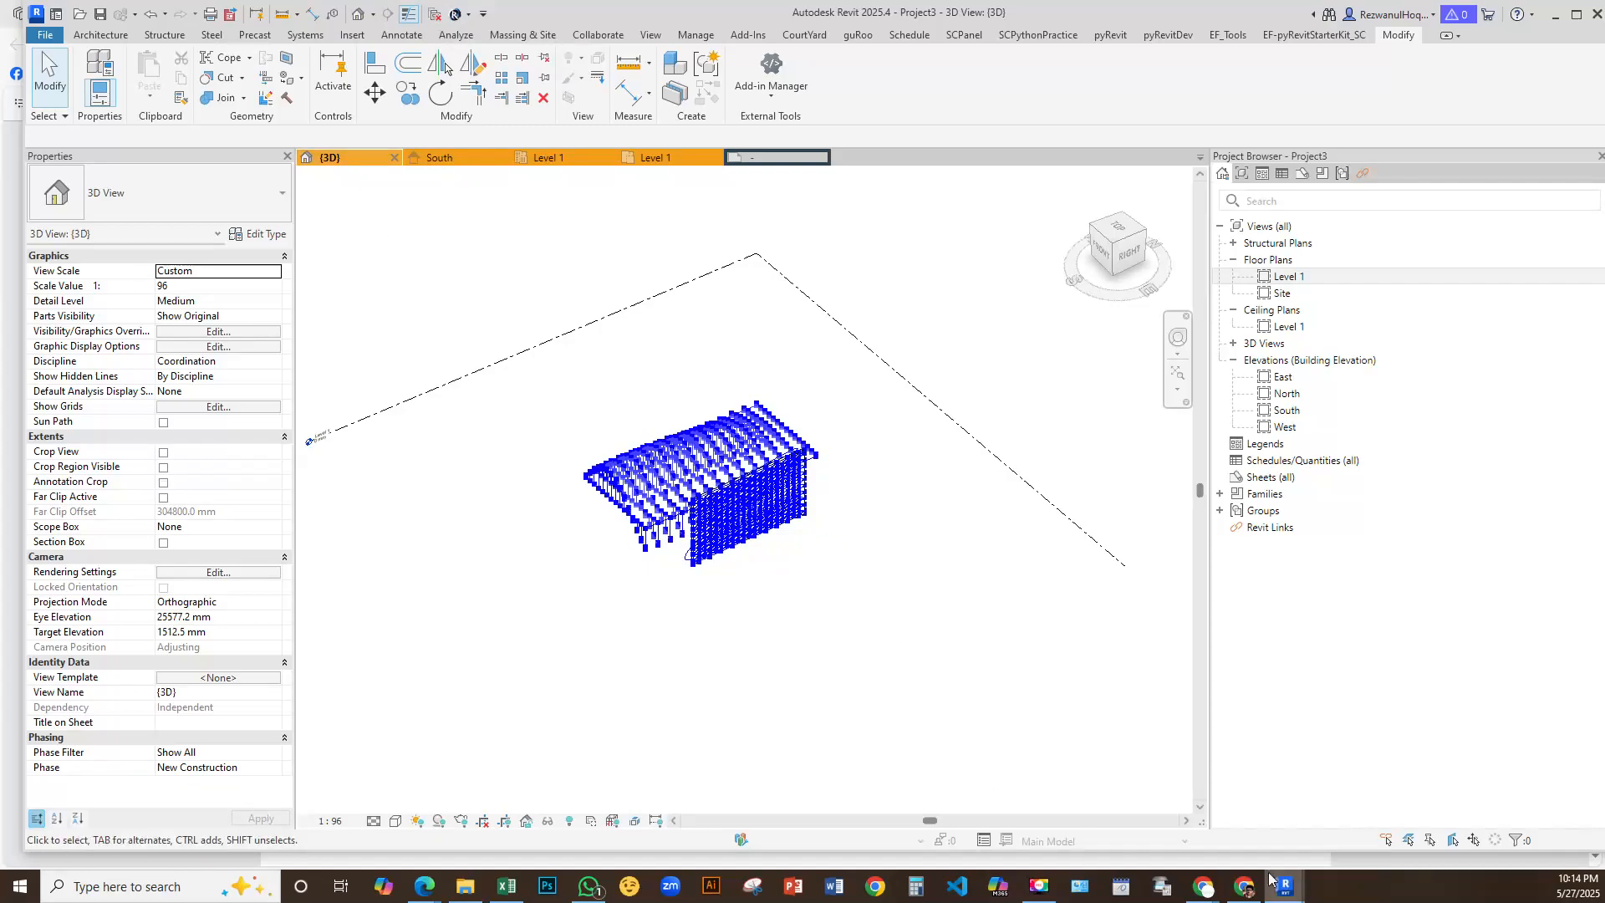
mouse_move(1287, 888)
left_click(1194, 815)
middle_click_drag(889, 490, 847, 494)
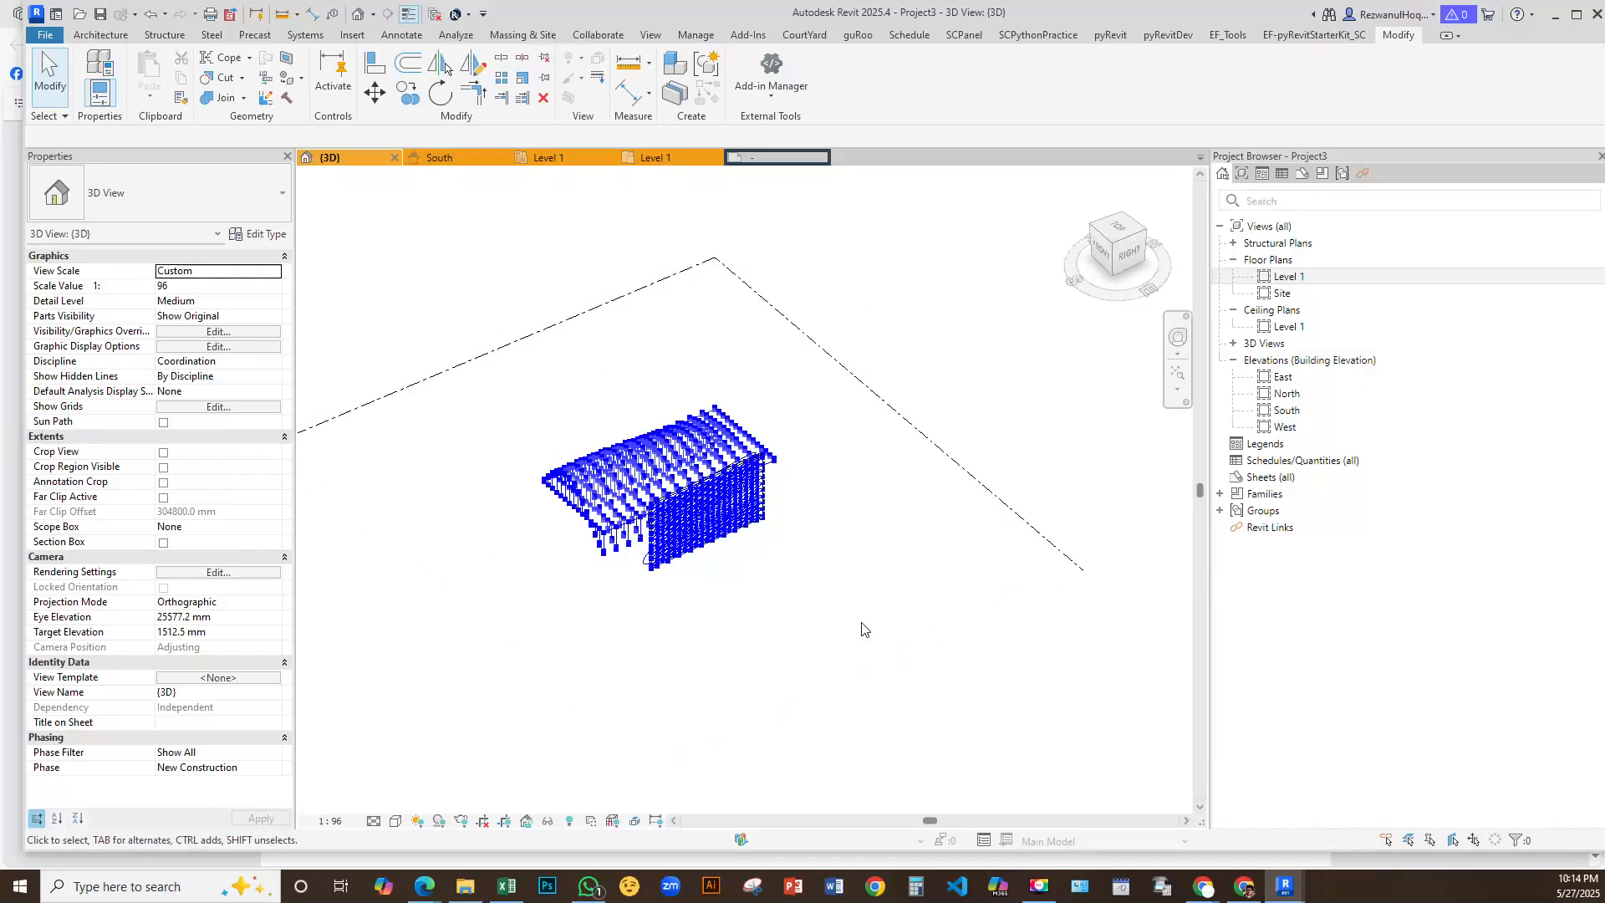
scroll(861, 502, "up", 4)
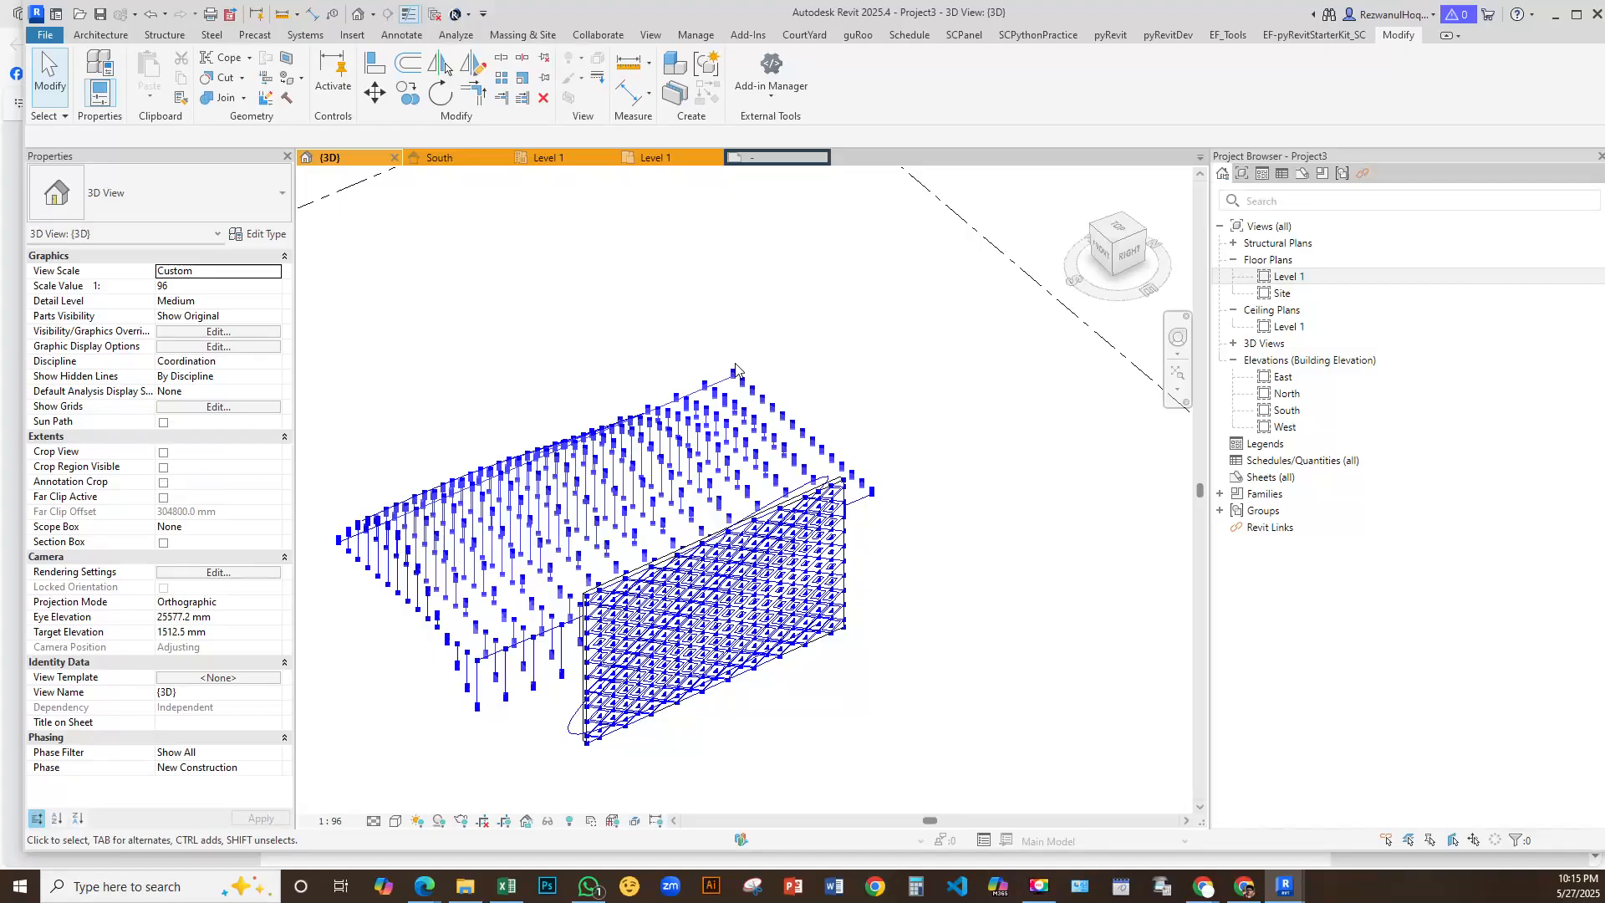
middle_click_drag(865, 564, 949, 512, "shift")
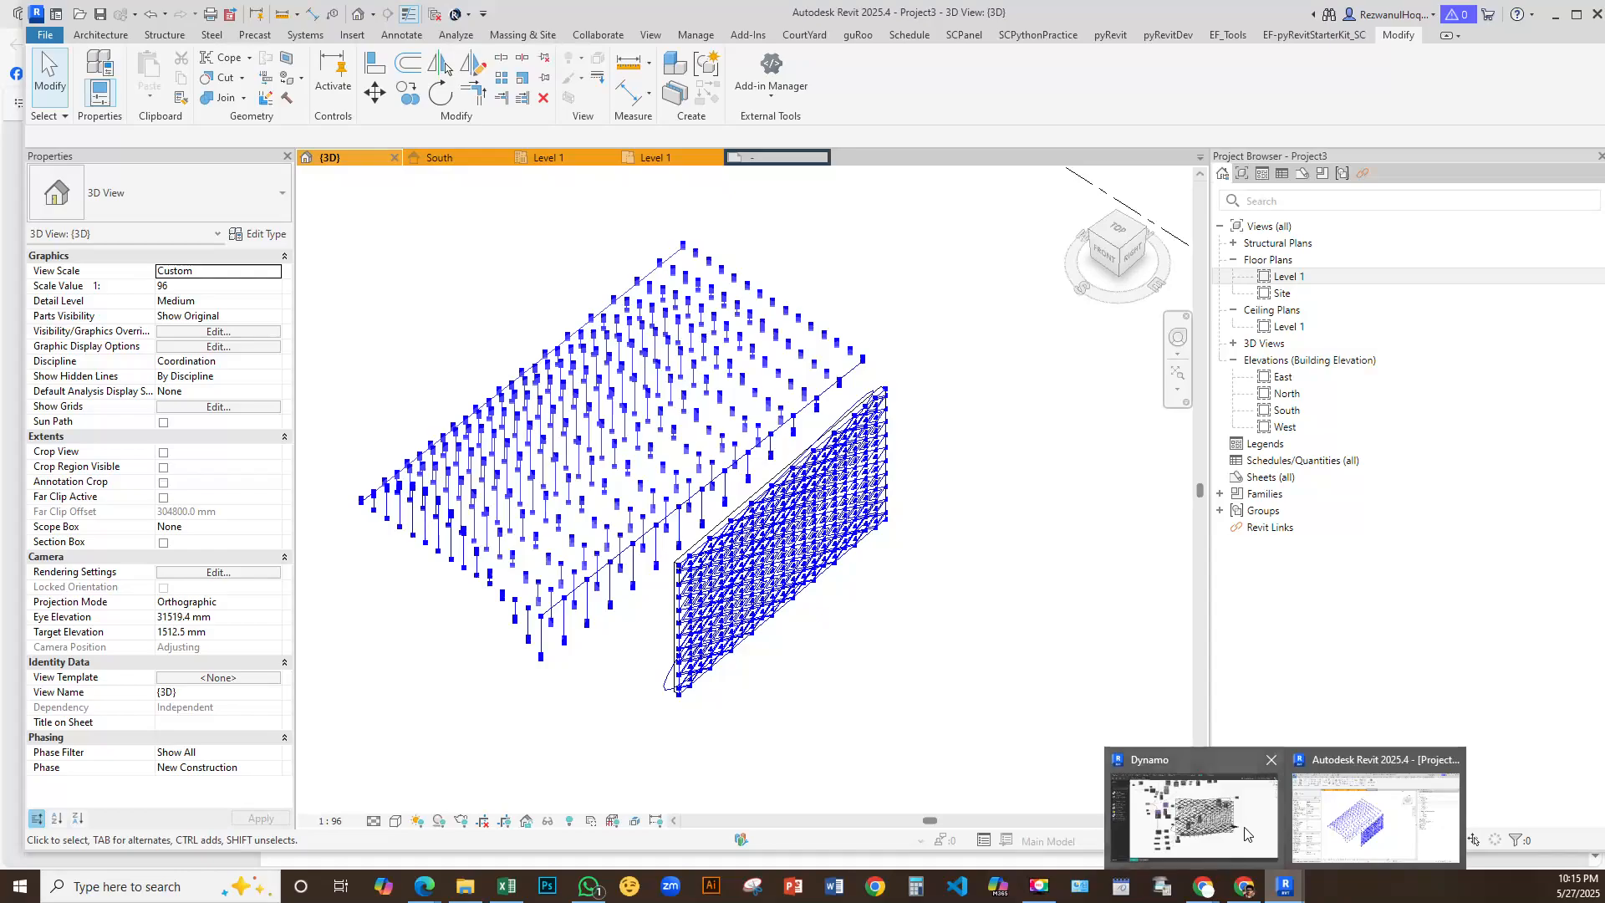
scroll(917, 544, "down", 3)
scroll(917, 543, "up", 4)
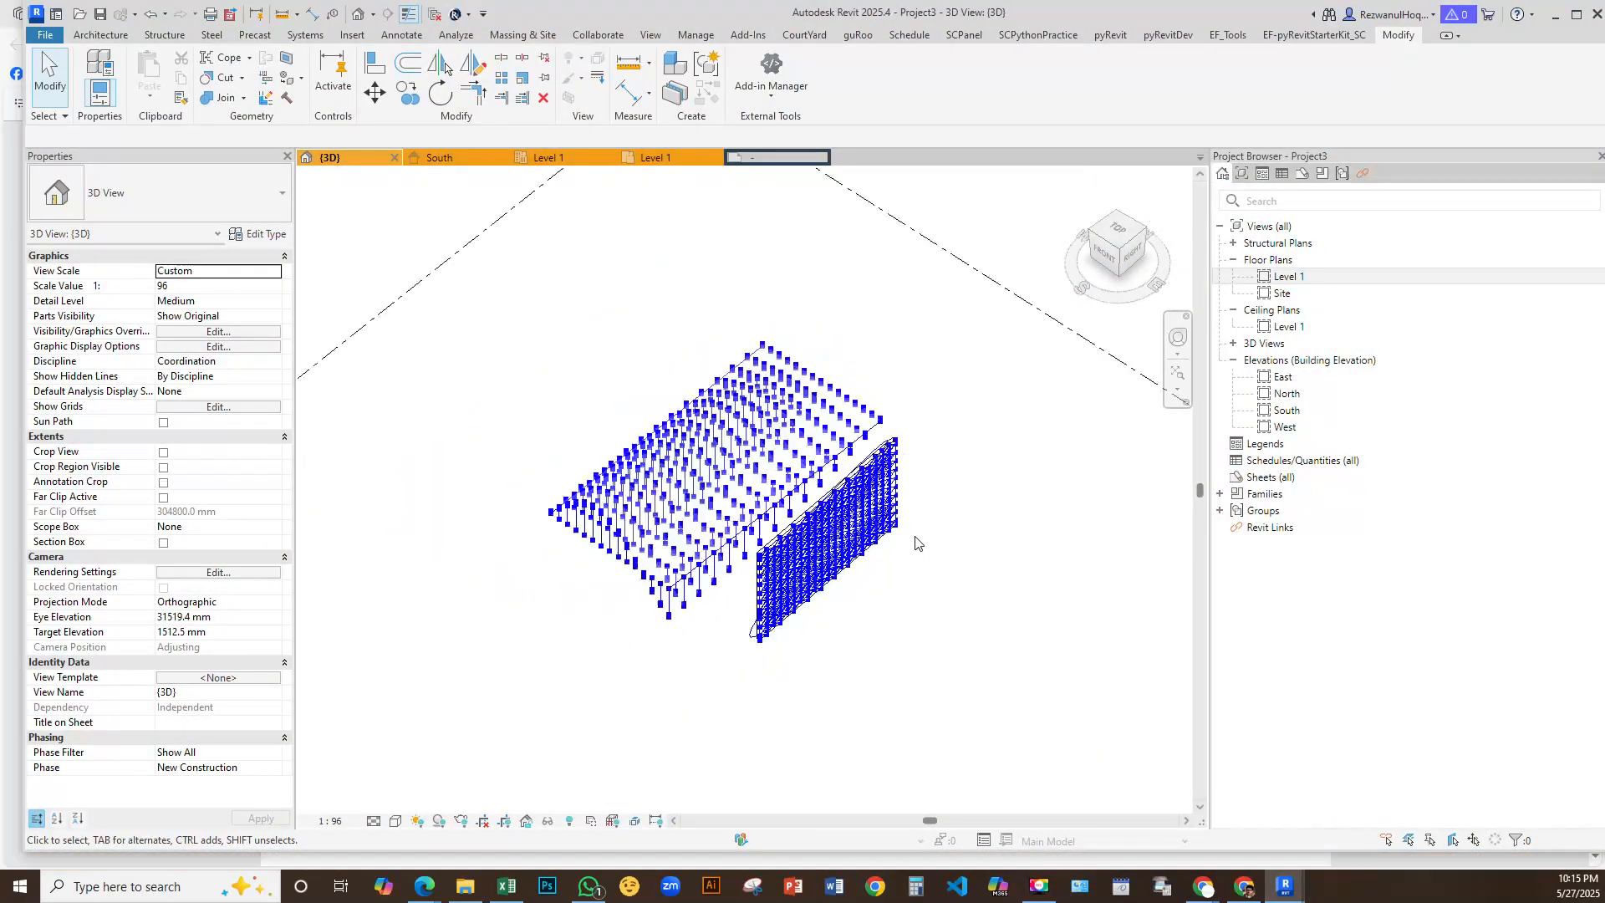
middle_click_drag(815, 515, 905, 589)
scroll(787, 538, "up", 4)
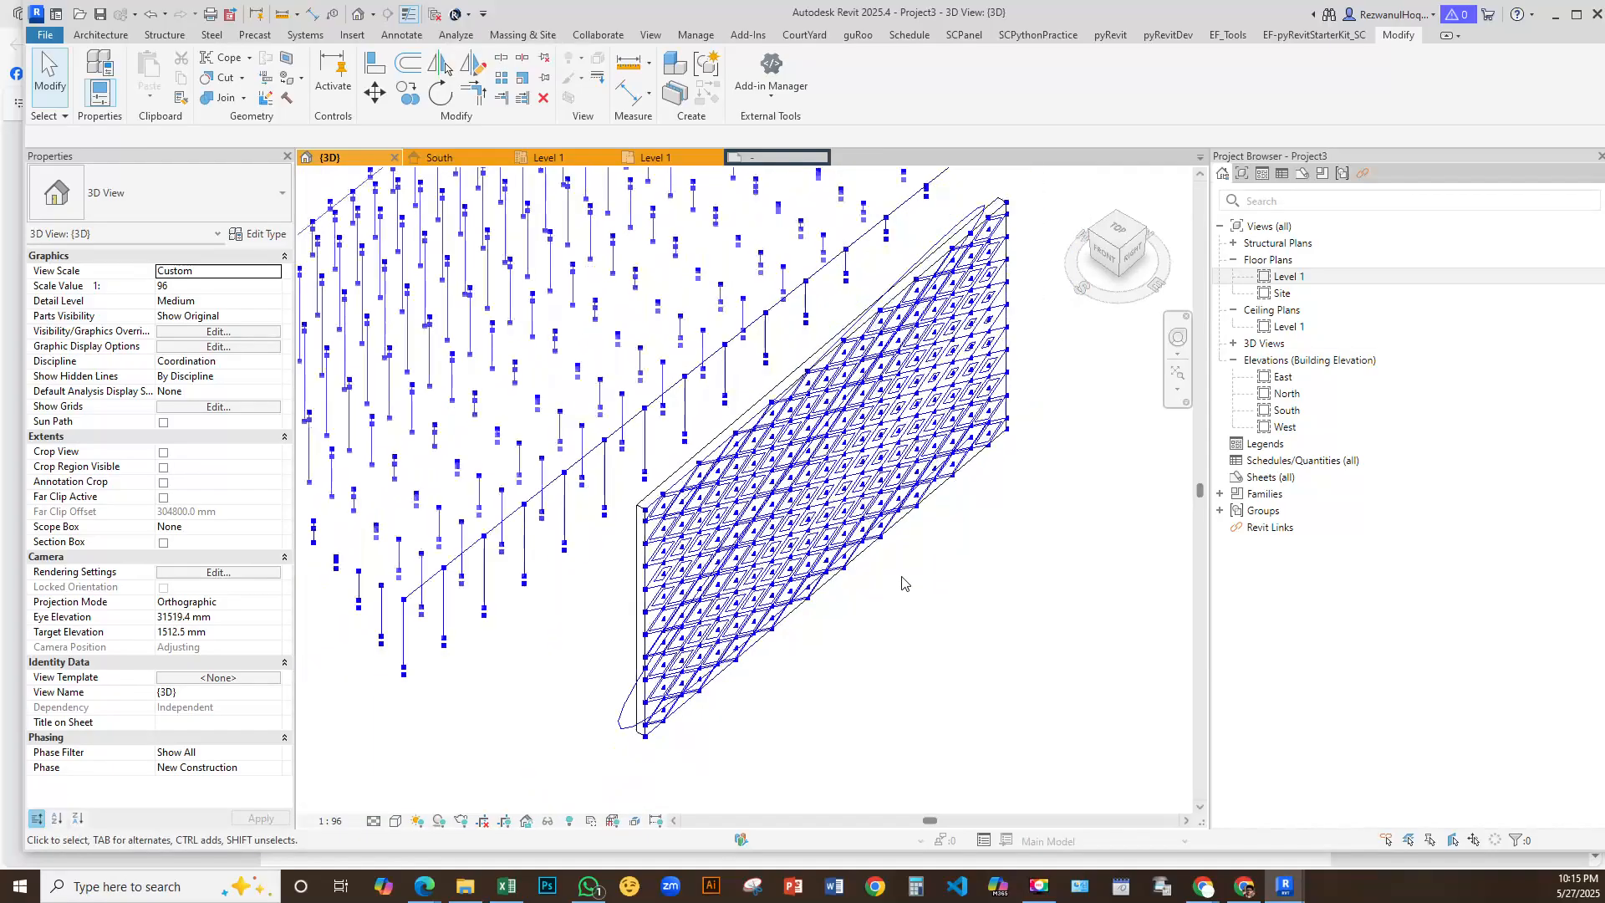
middle_click_drag(781, 416, 881, 667, "shift")
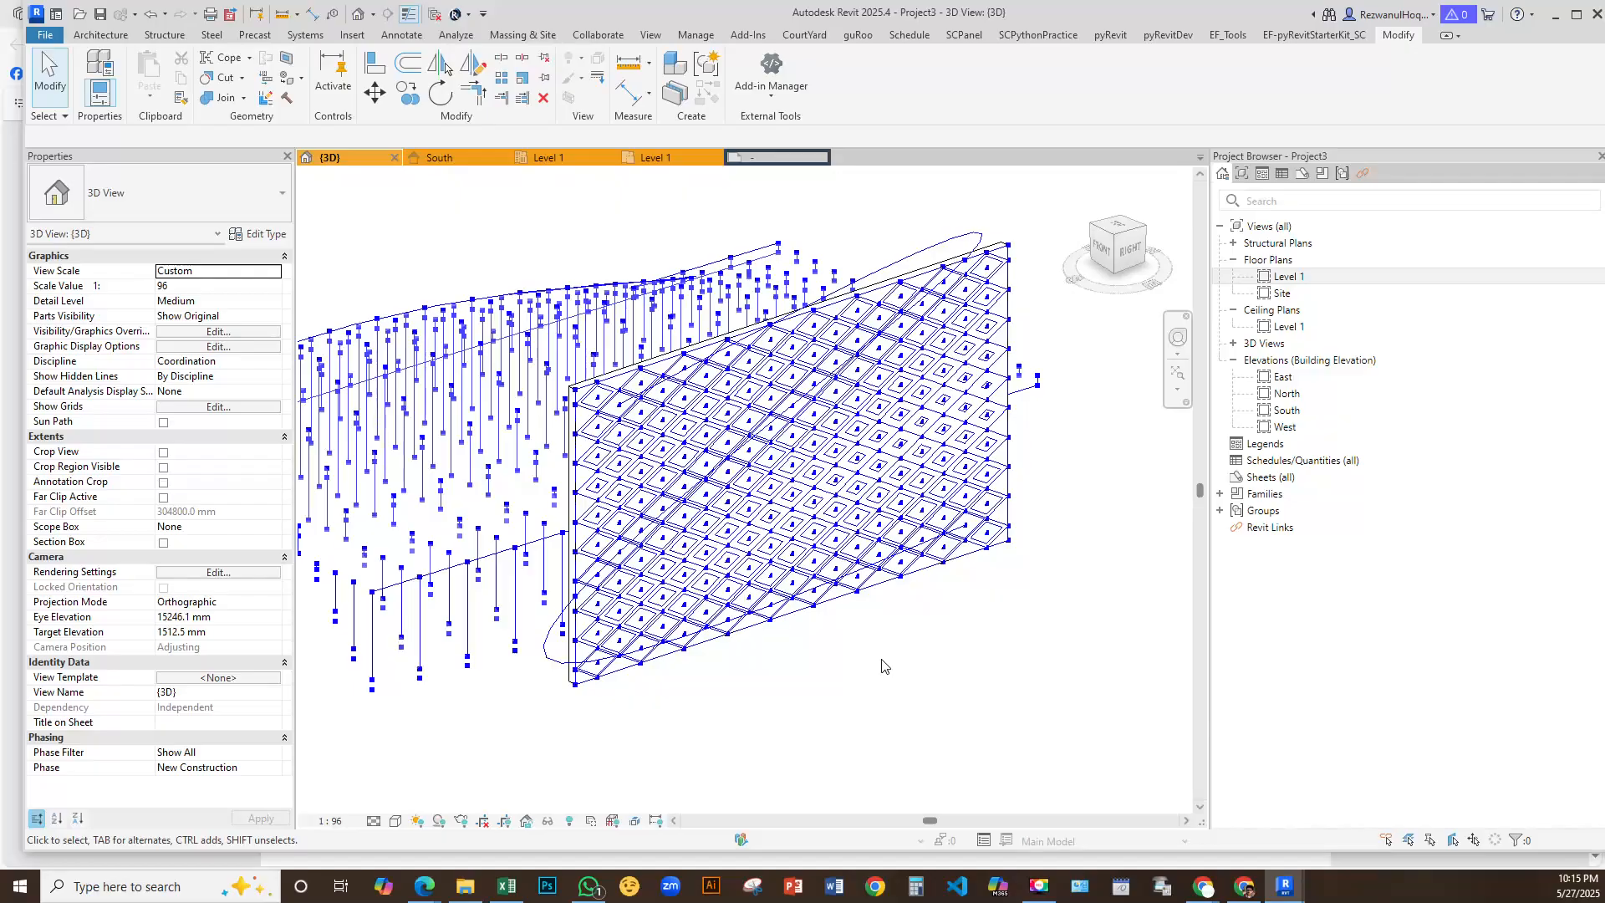
scroll(882, 666, "down", 3)
middle_click_drag(981, 663, 919, 544, "shift")
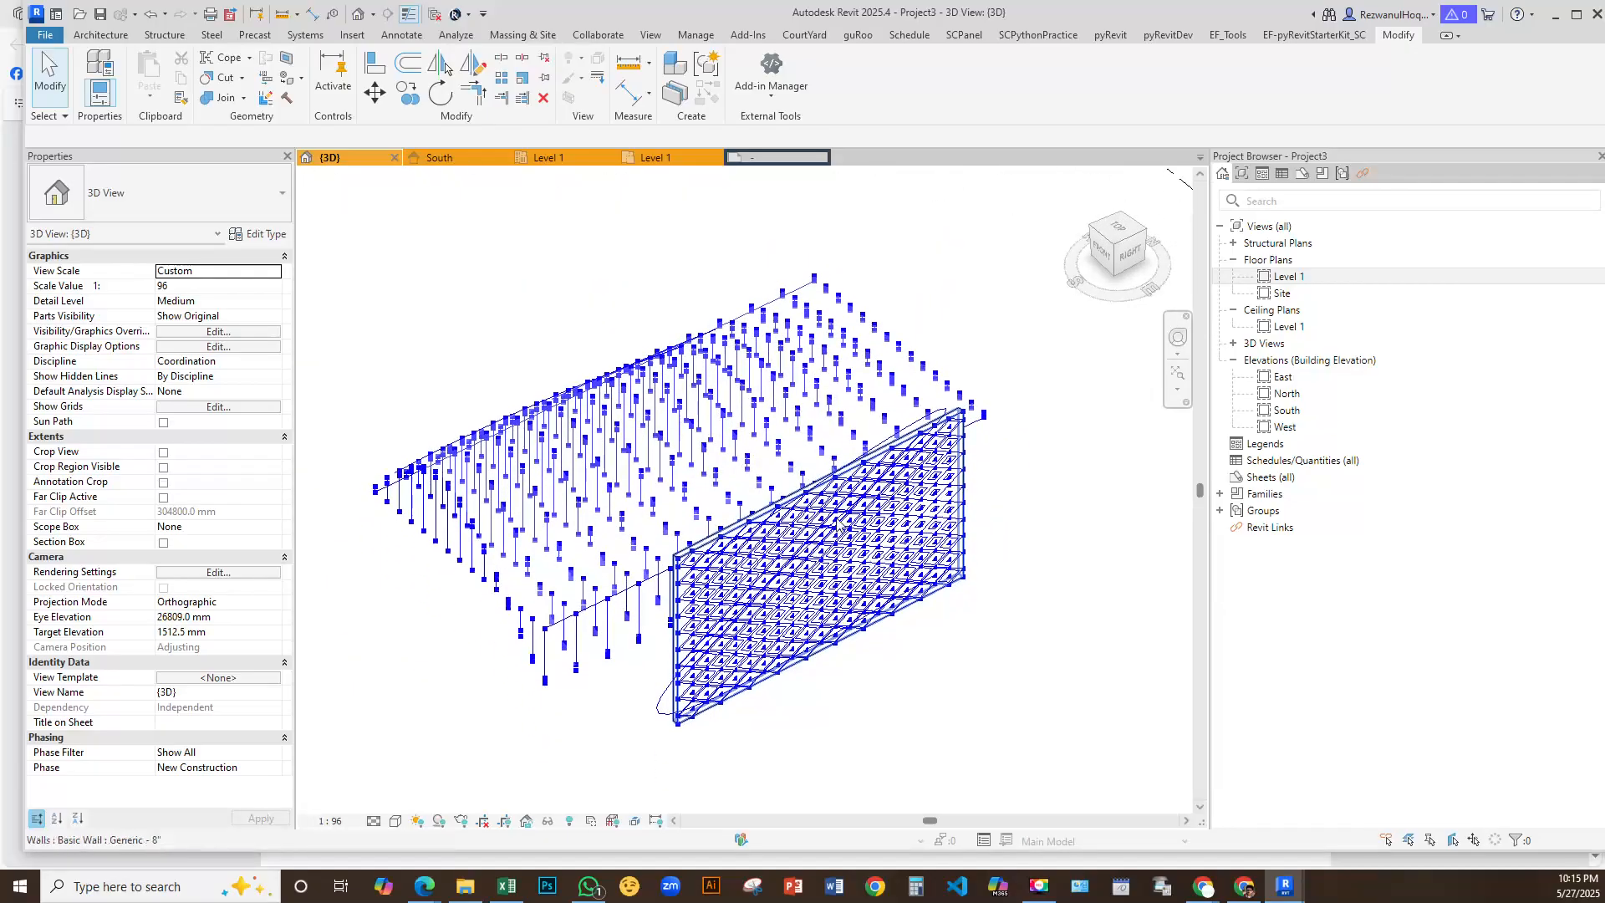
scroll(840, 529, "up", 4)
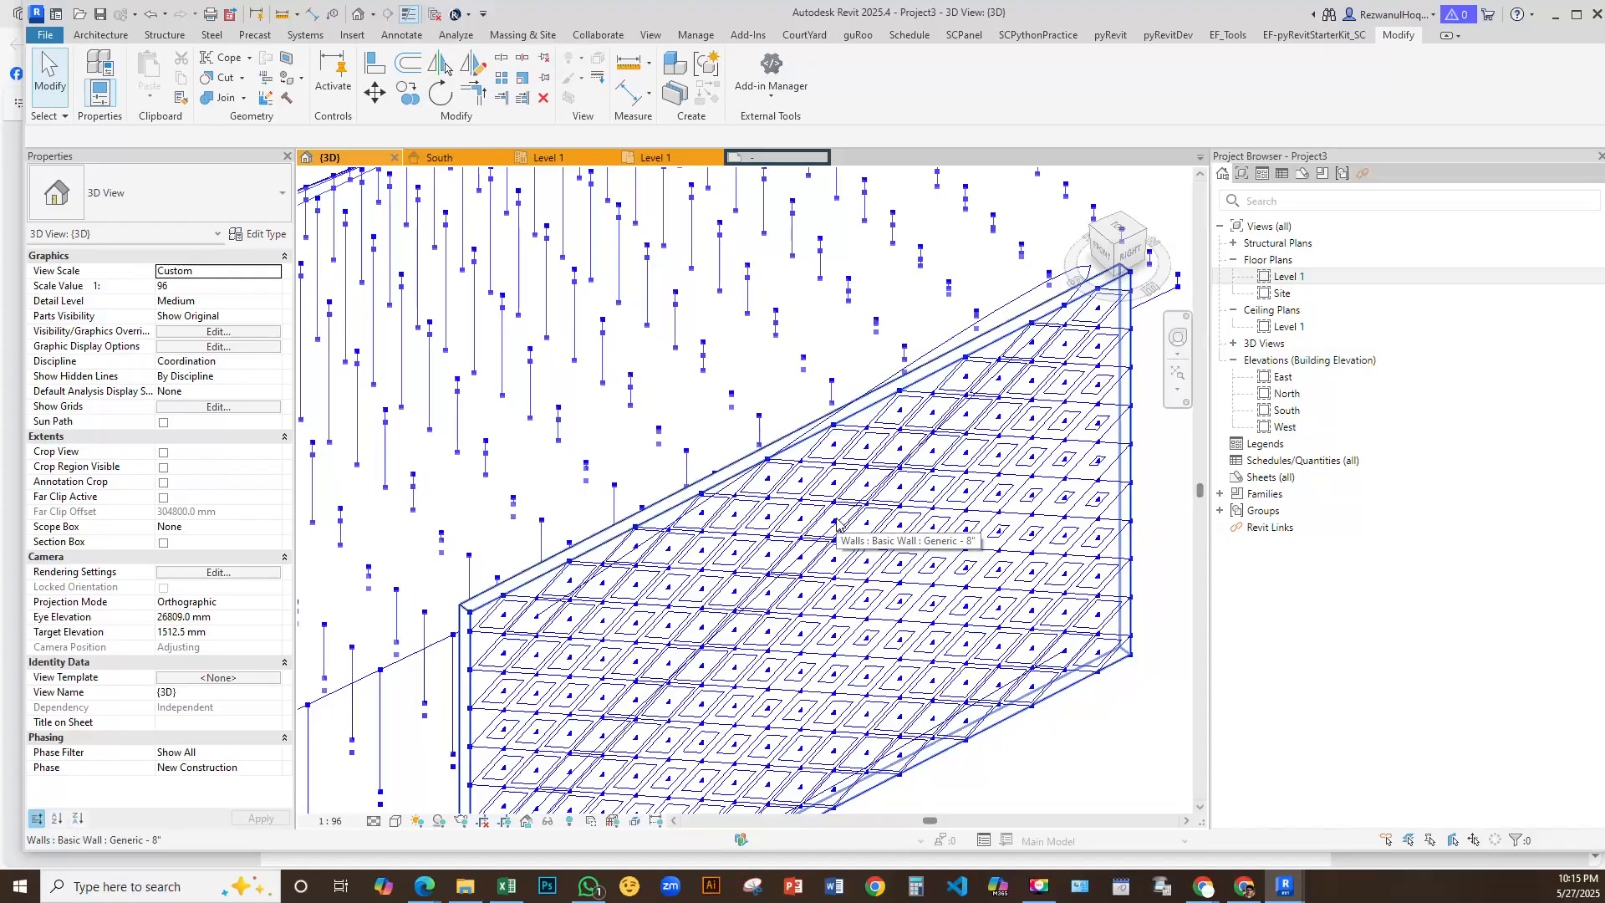
scroll(837, 525, "down", 3)
scroll(962, 585, "down", 2)
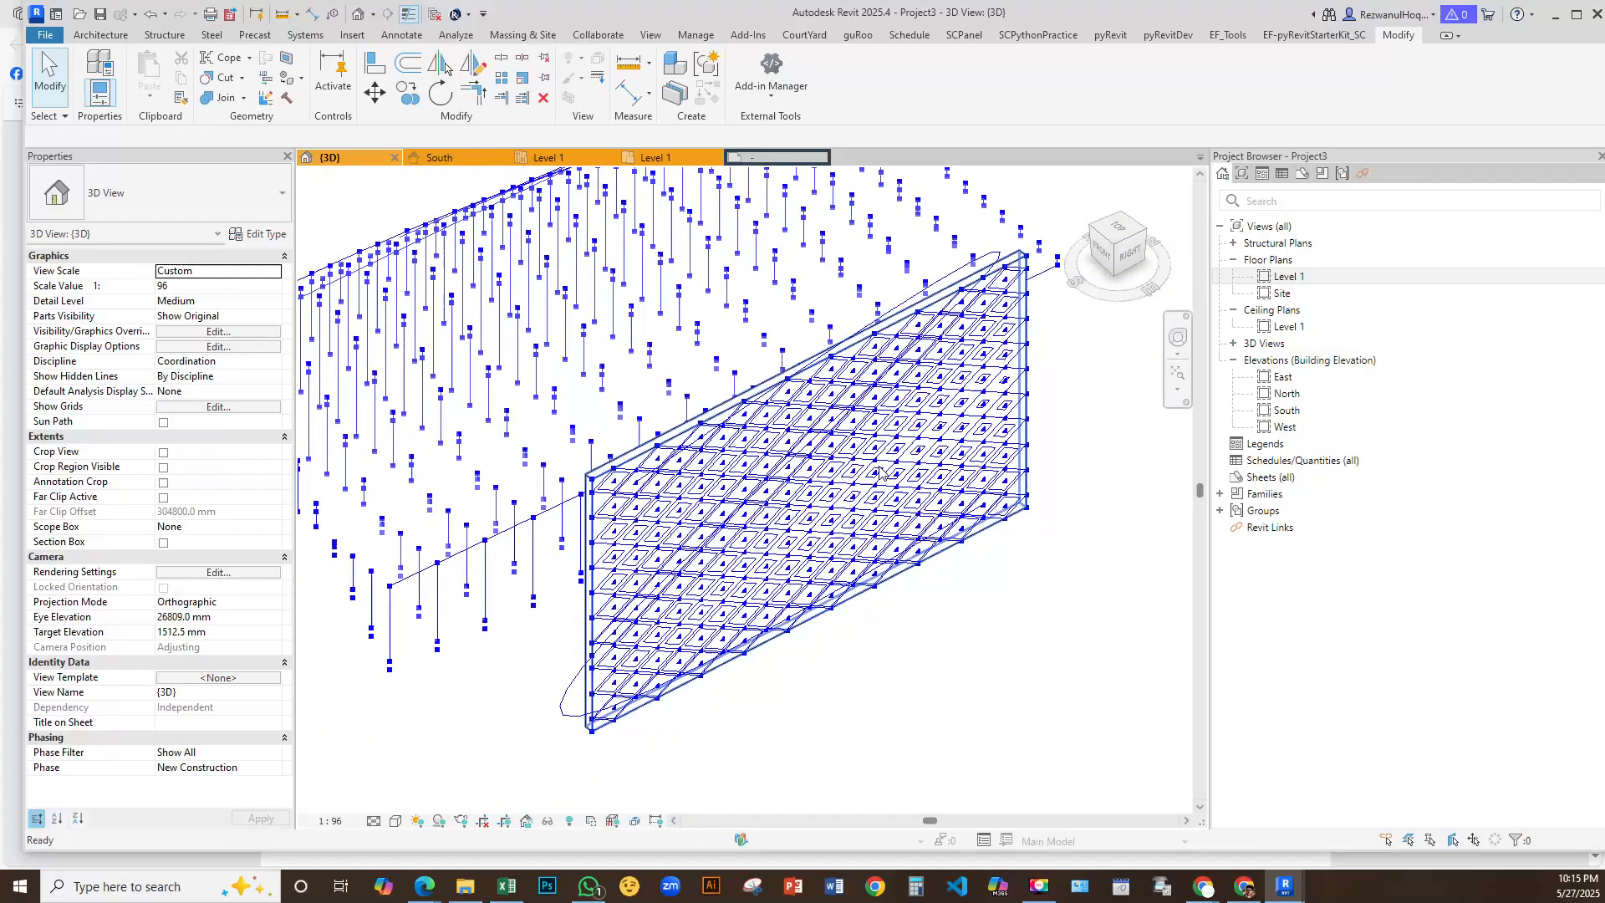
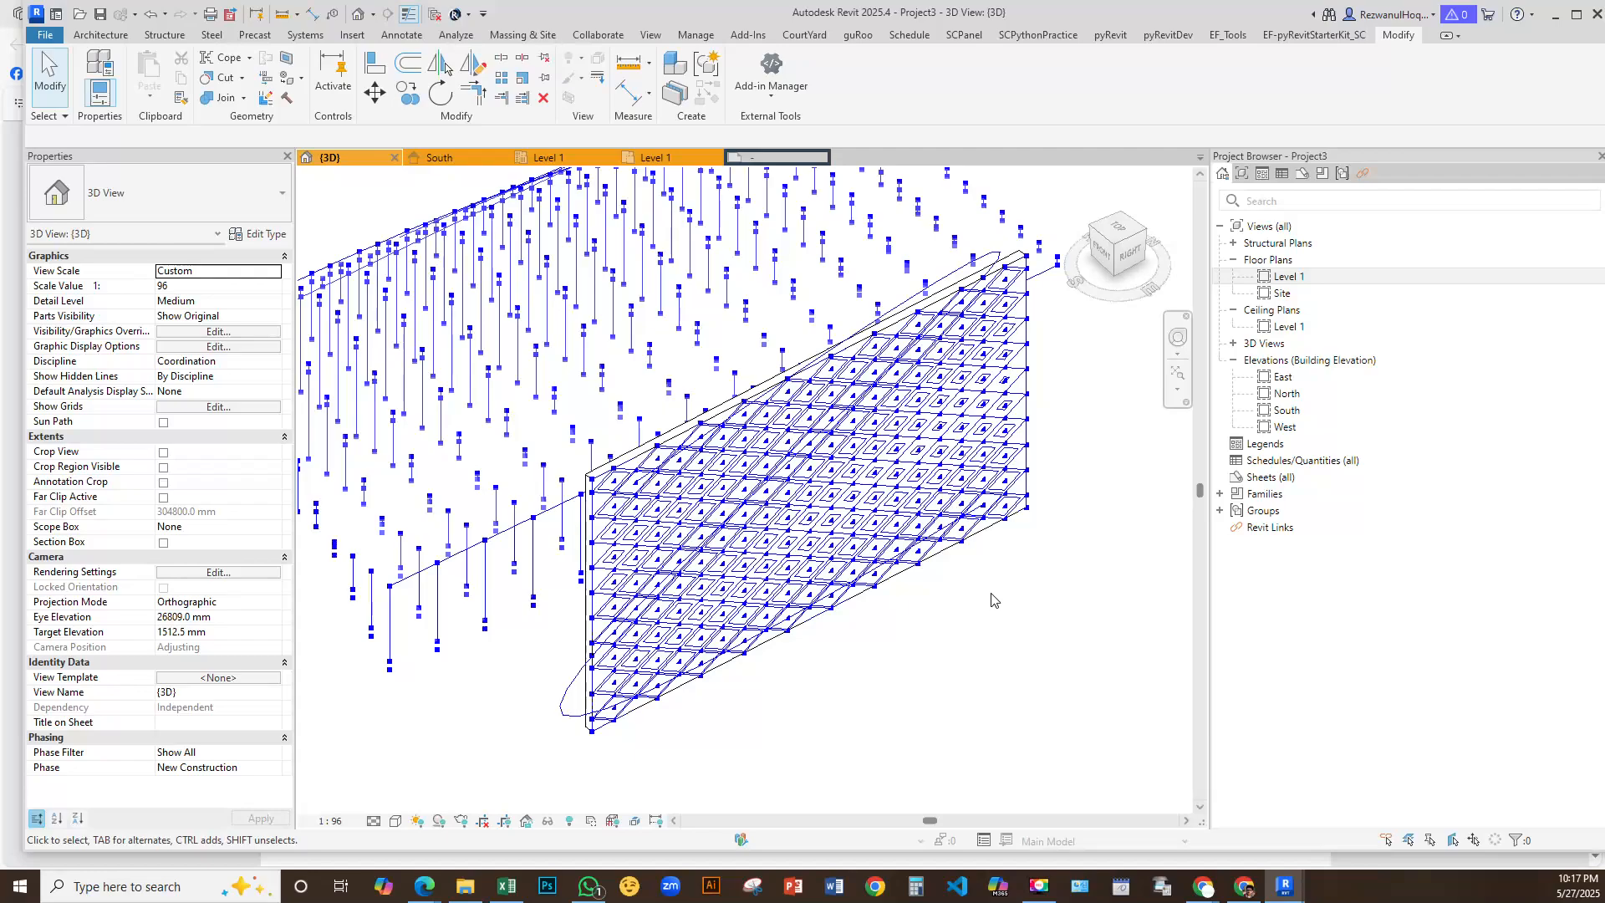
scroll(993, 600, "up", 2)
scroll(955, 663, "down", 3)
middle_click_drag(869, 643, 861, 585, "shift")
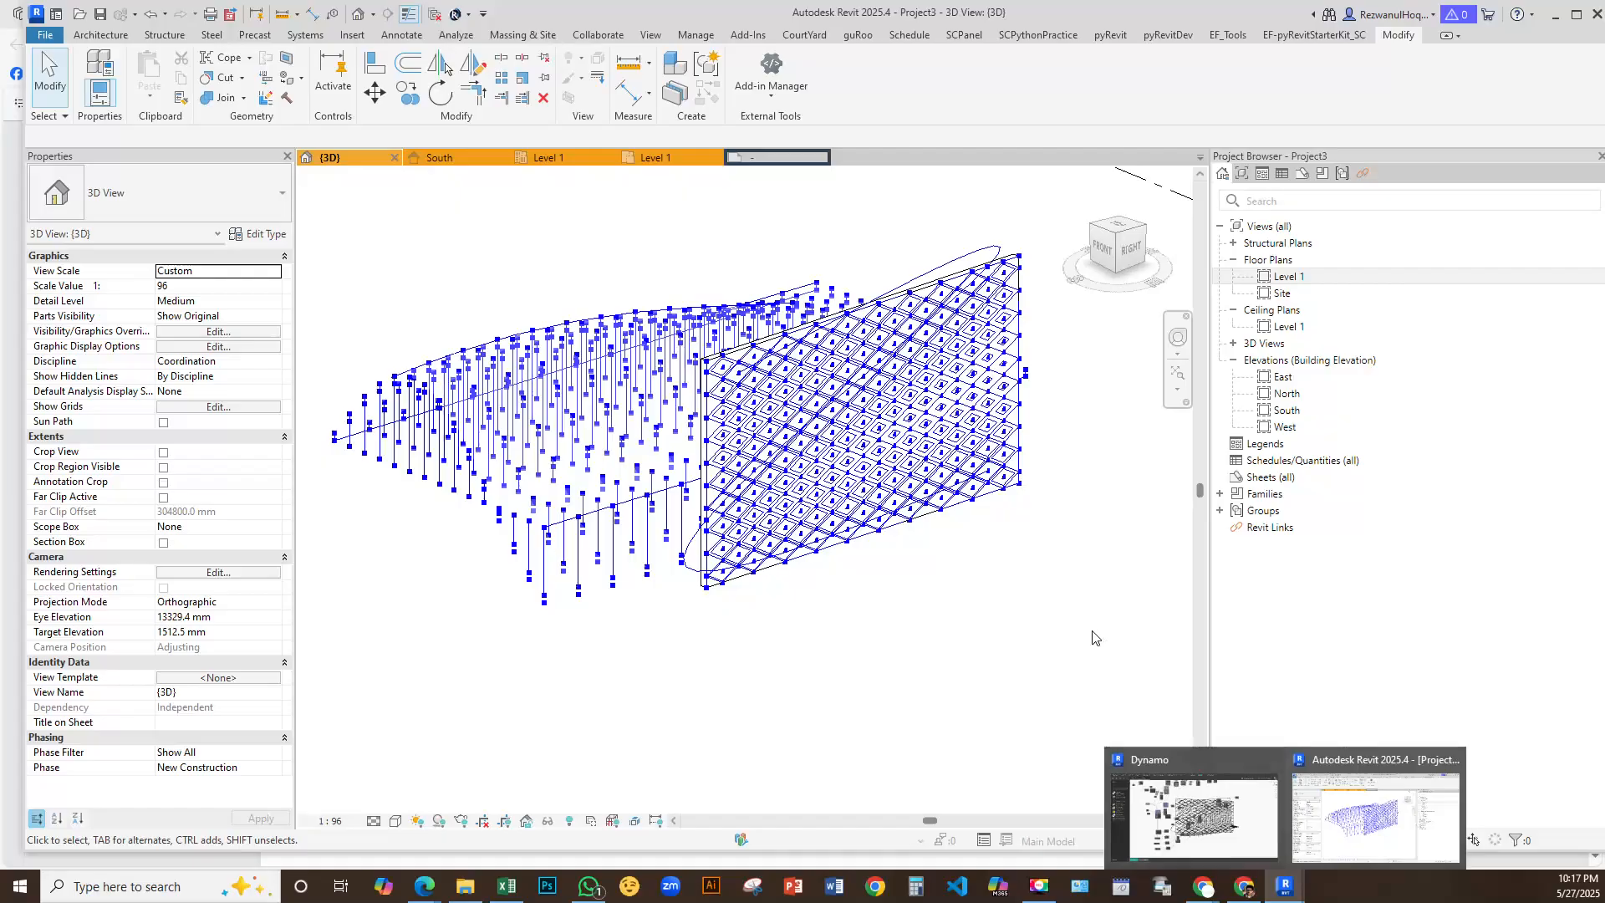
scroll(942, 640, "down", 1)
scroll(956, 550, "up", 2)
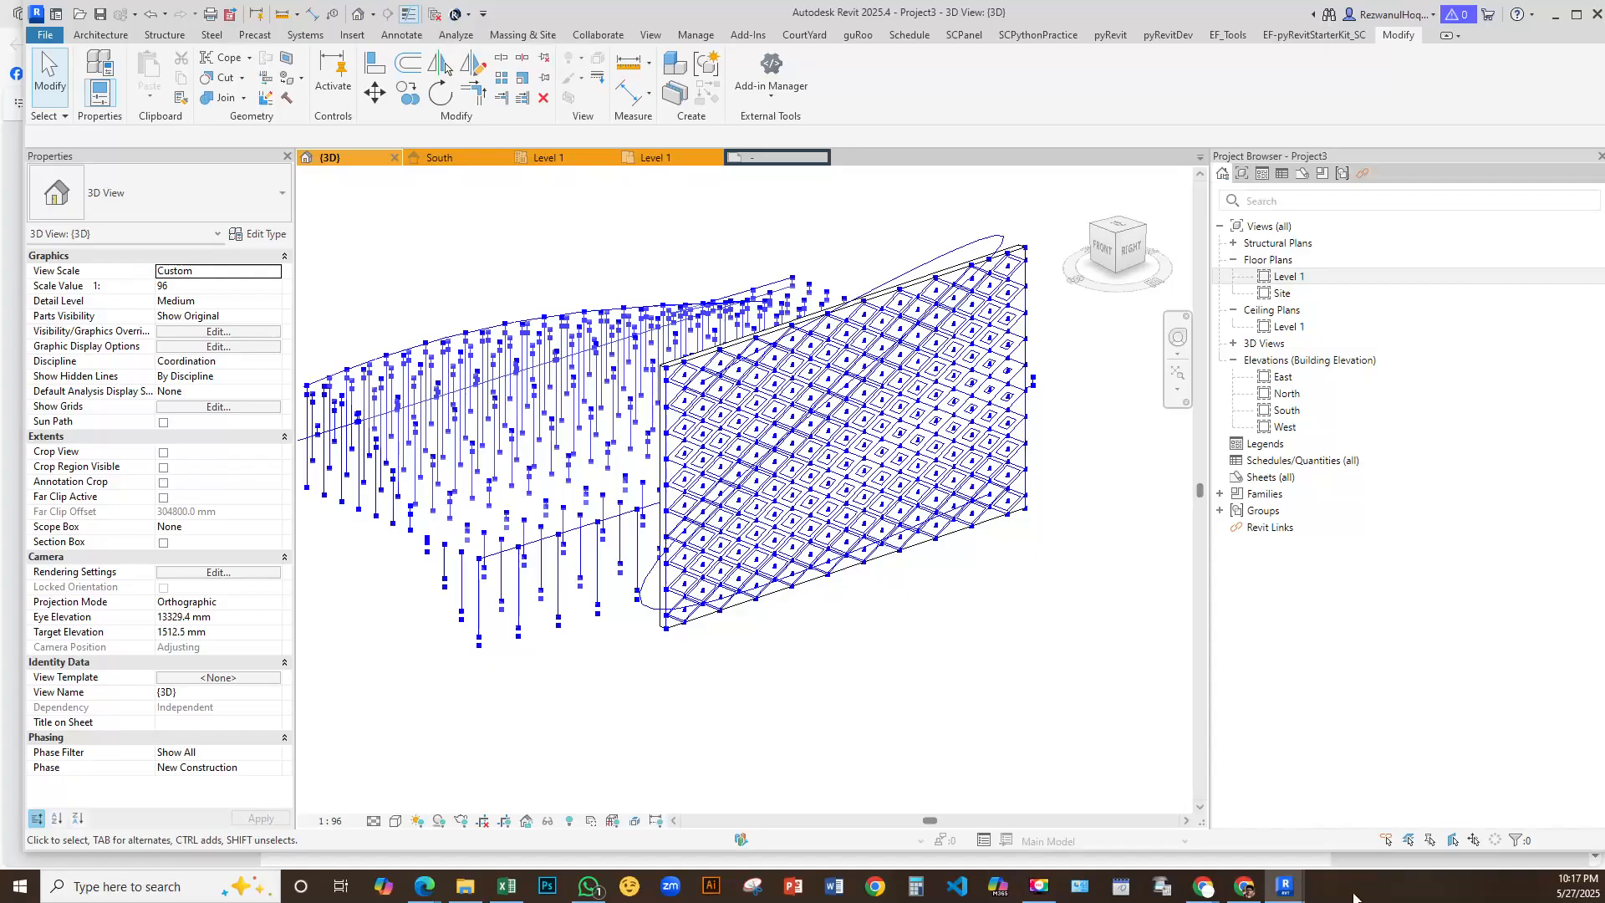
Switch to Dynamo, save the "surface to curve surface" graph and close it
mouse_move(1287, 893)
left_click(1194, 811)
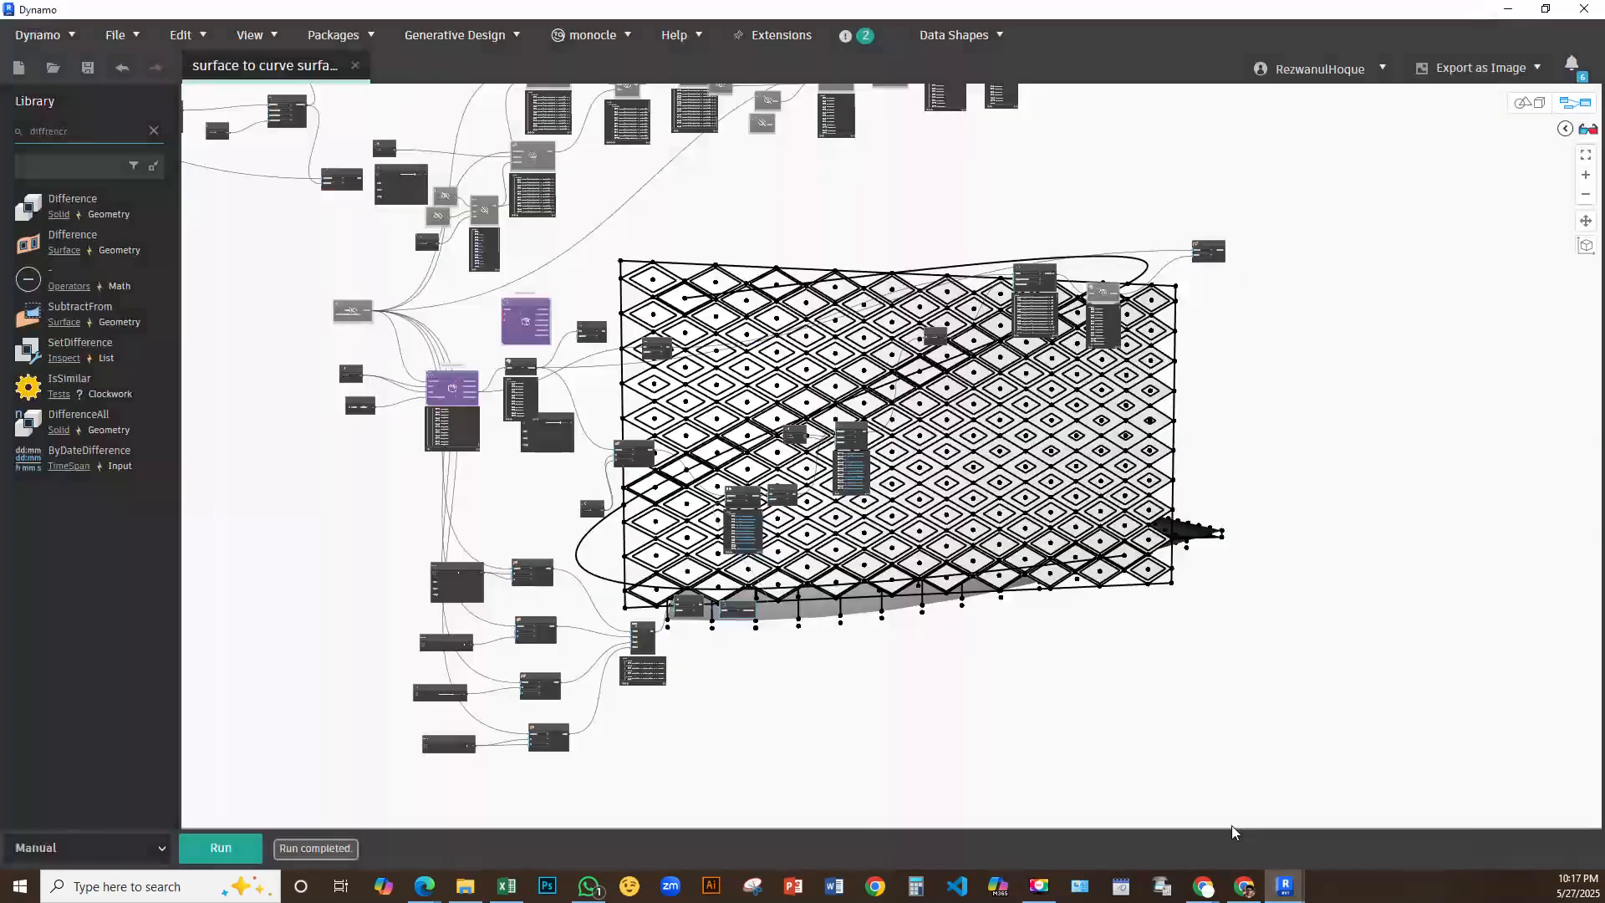
left_click(88, 68)
left_click(355, 66)
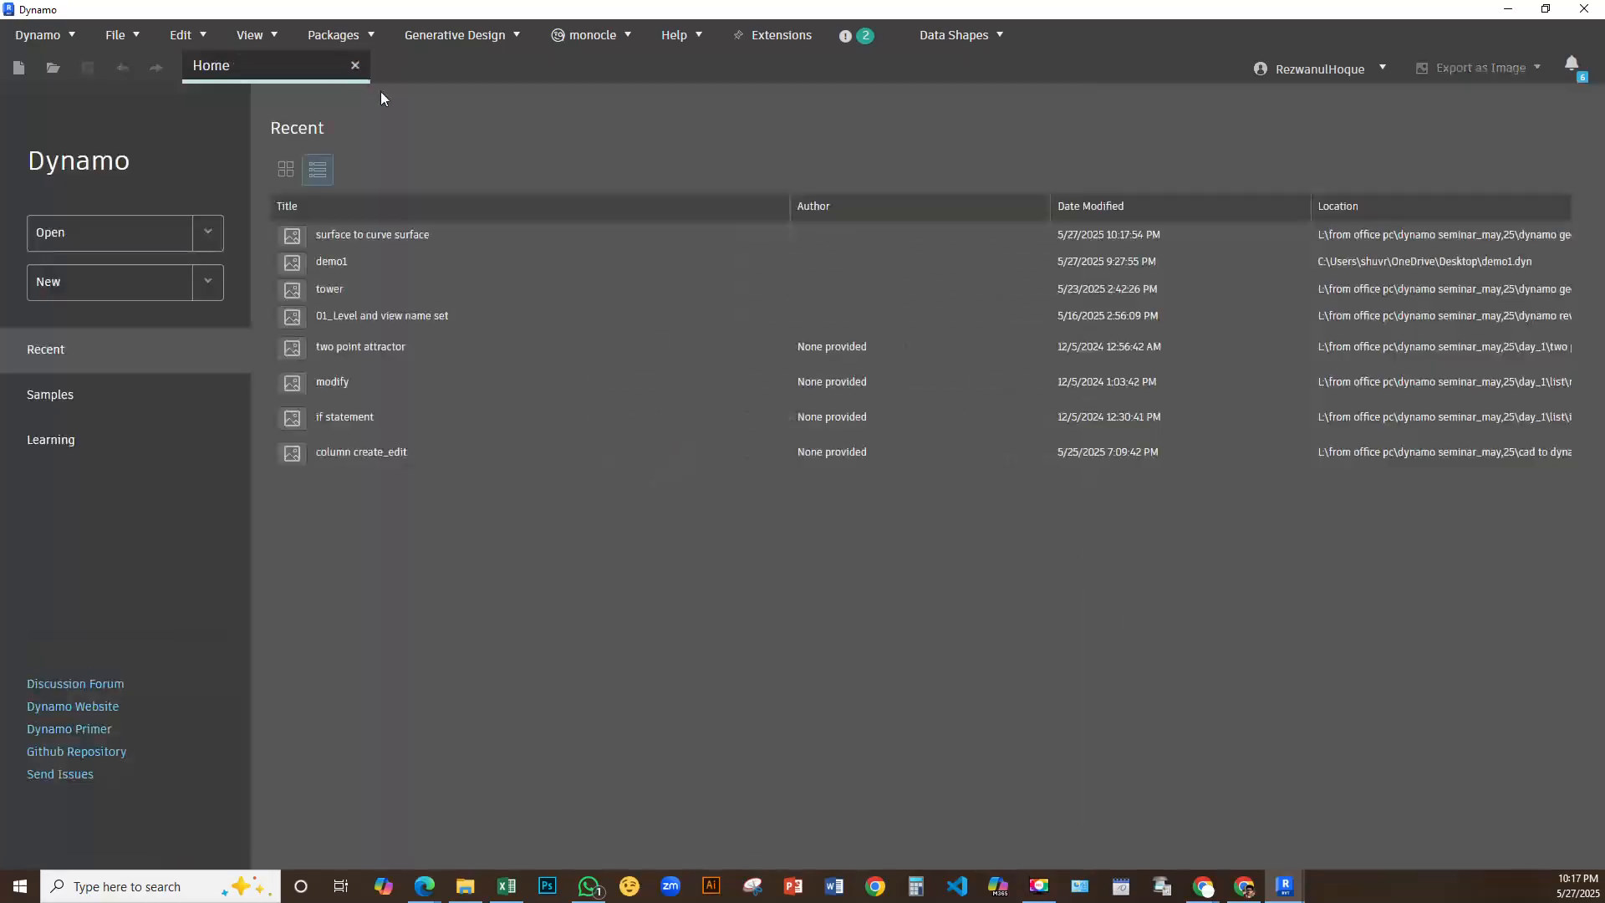
Open the recent "tower" graph, allowing the untrusted file location, and freeze its AdaptiveComponent.ByPoints node
left_click(333, 289)
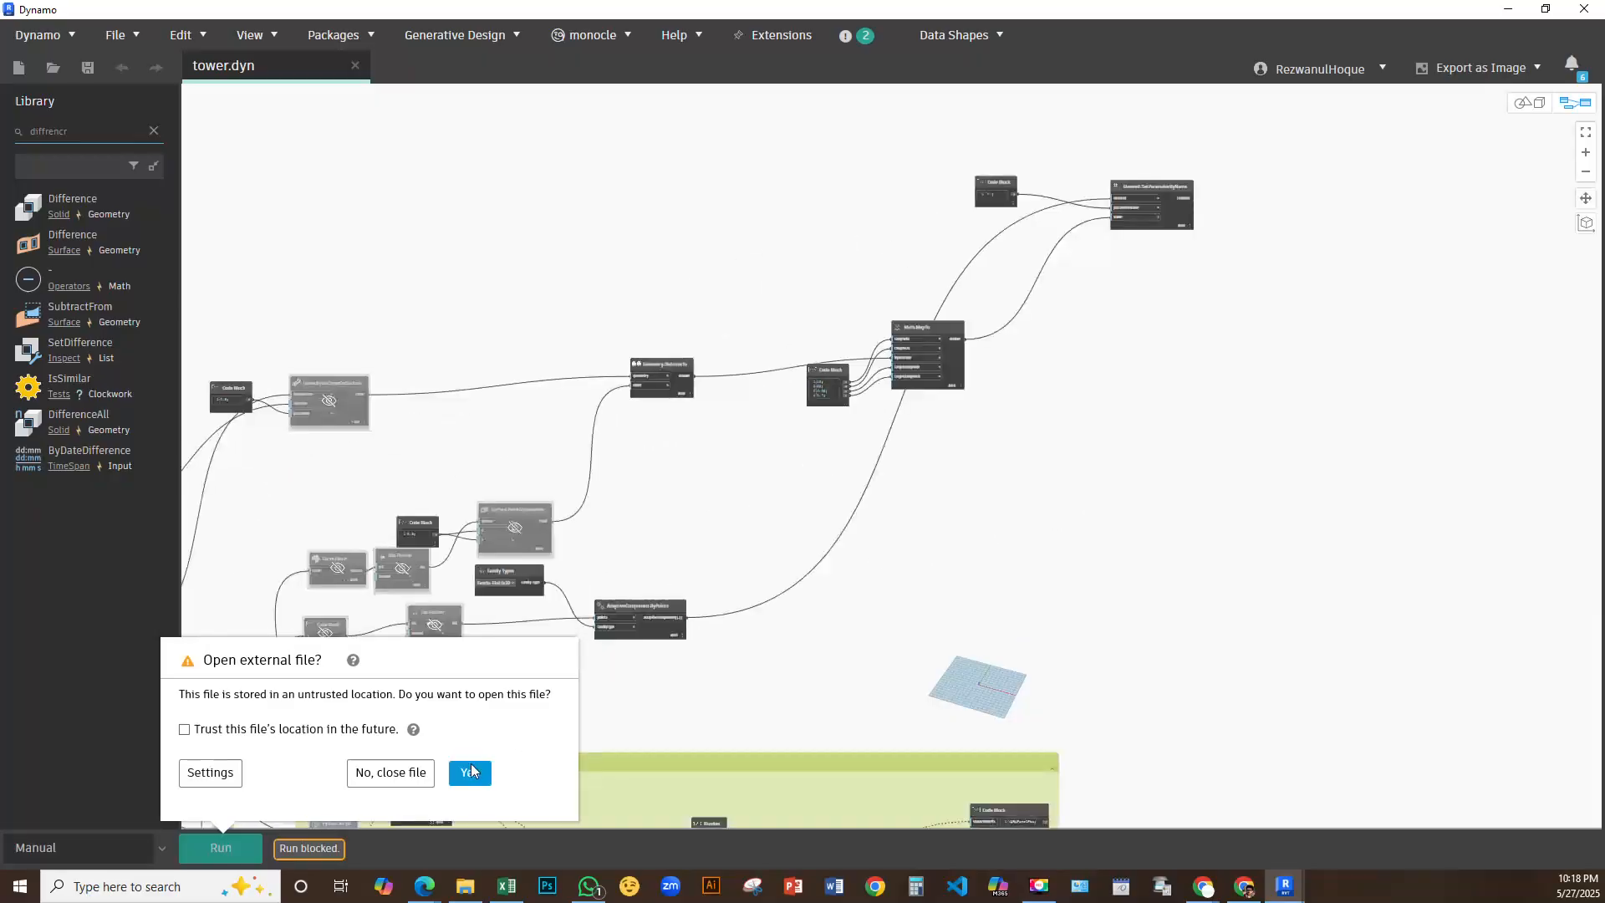
left_click(469, 773)
scroll(701, 498, "up", 10)
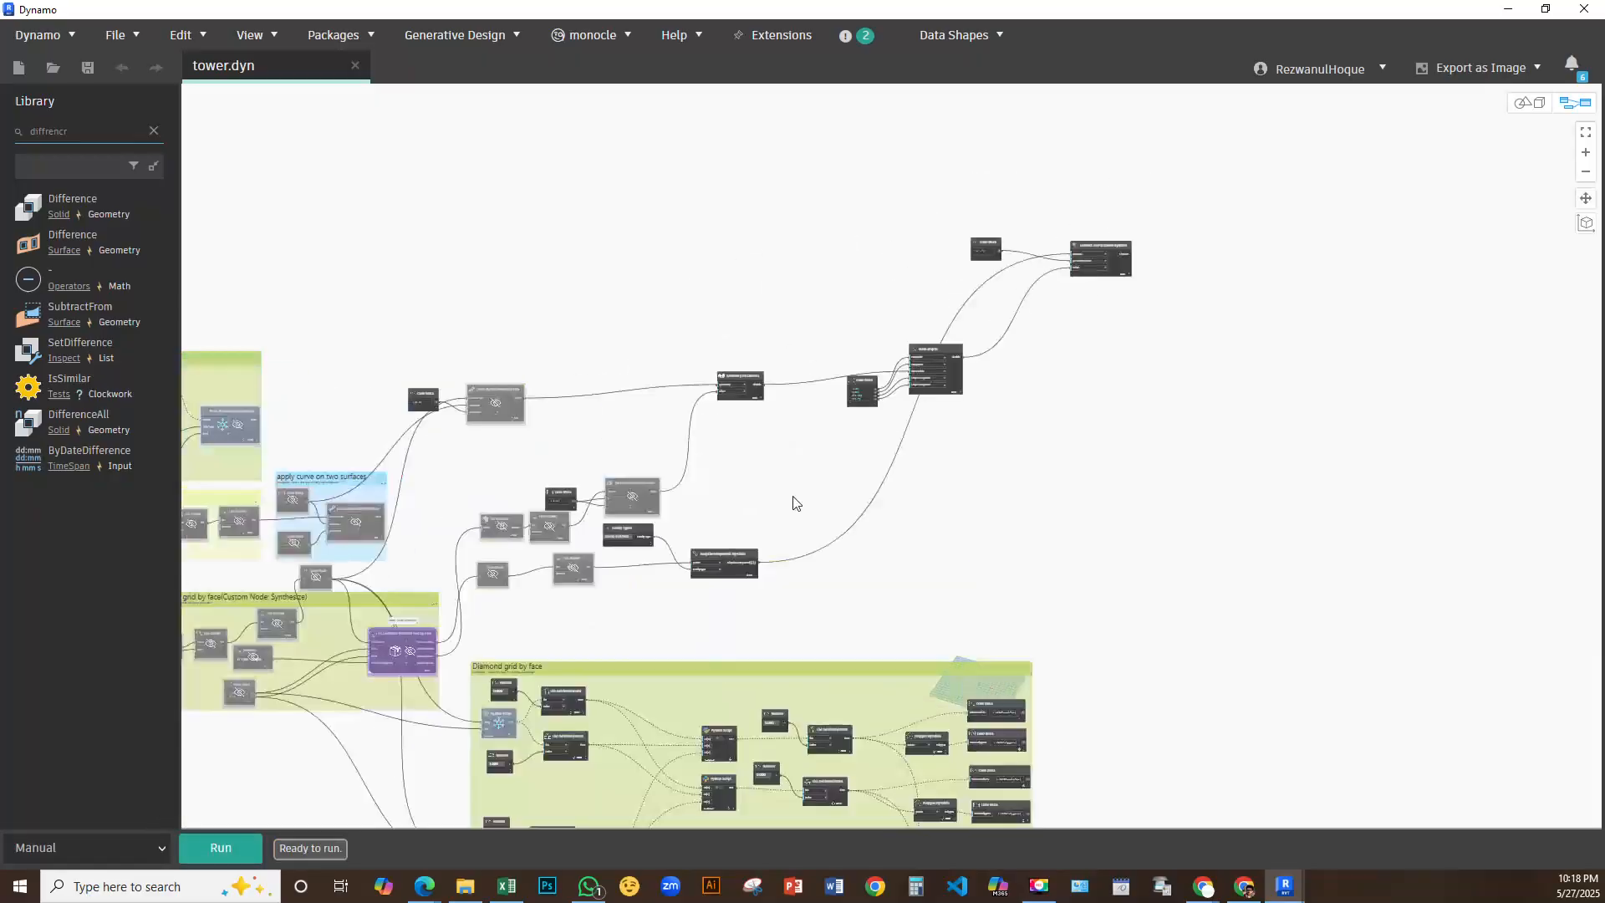
right_click(747, 528)
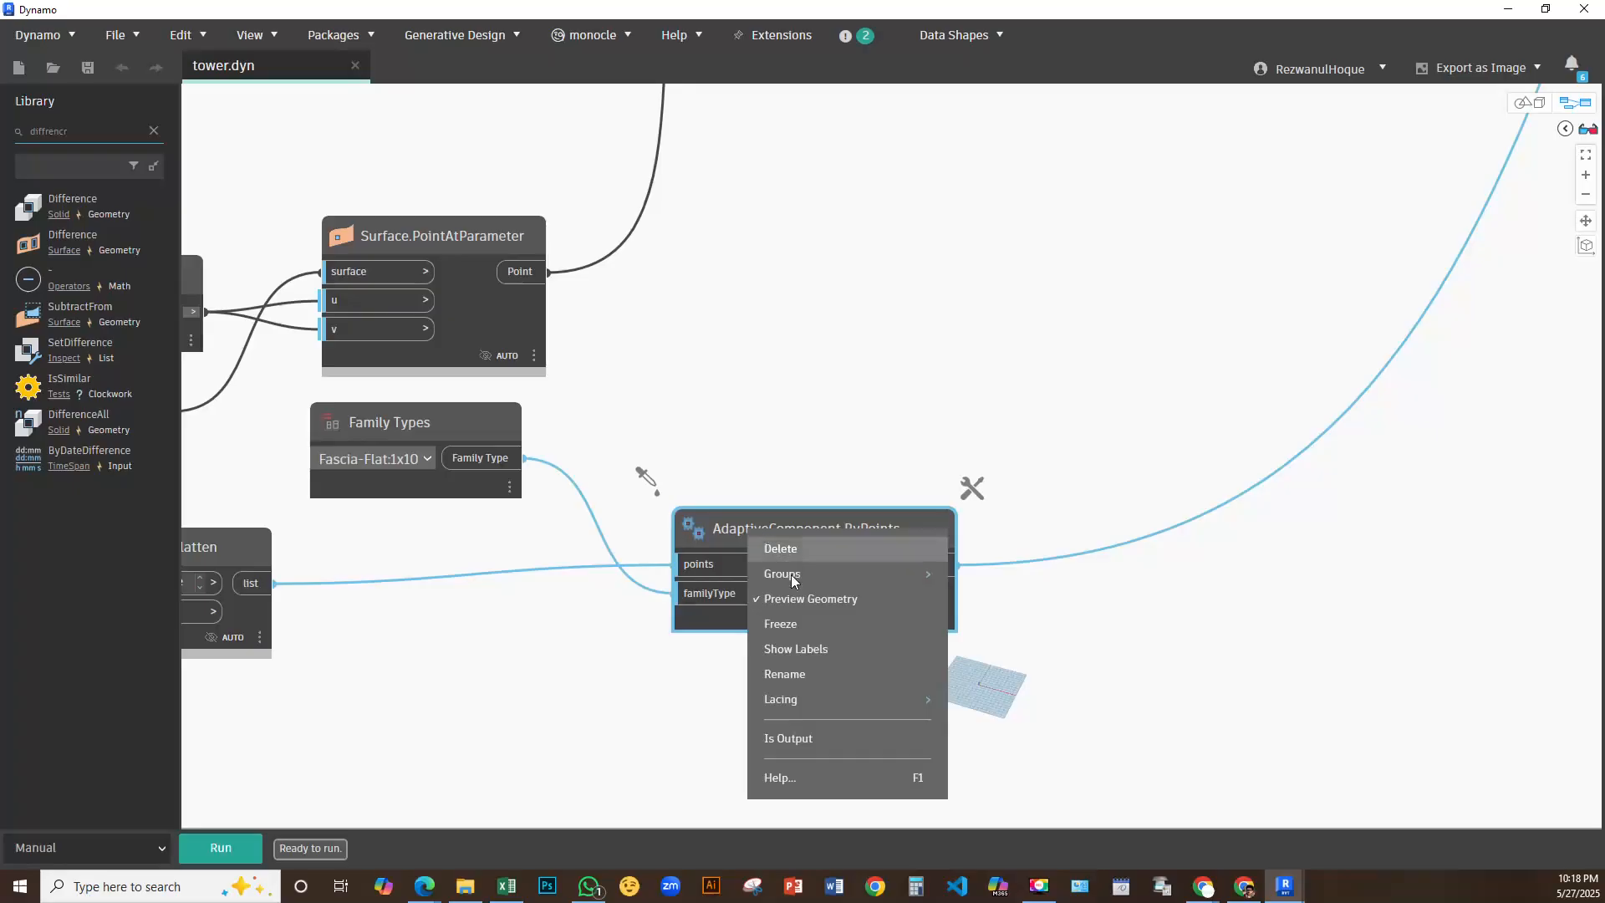
left_click(796, 622)
Restore the Dynamo window to a smaller size beside Revit and run the tower graph
scroll(900, 370, "down", 5)
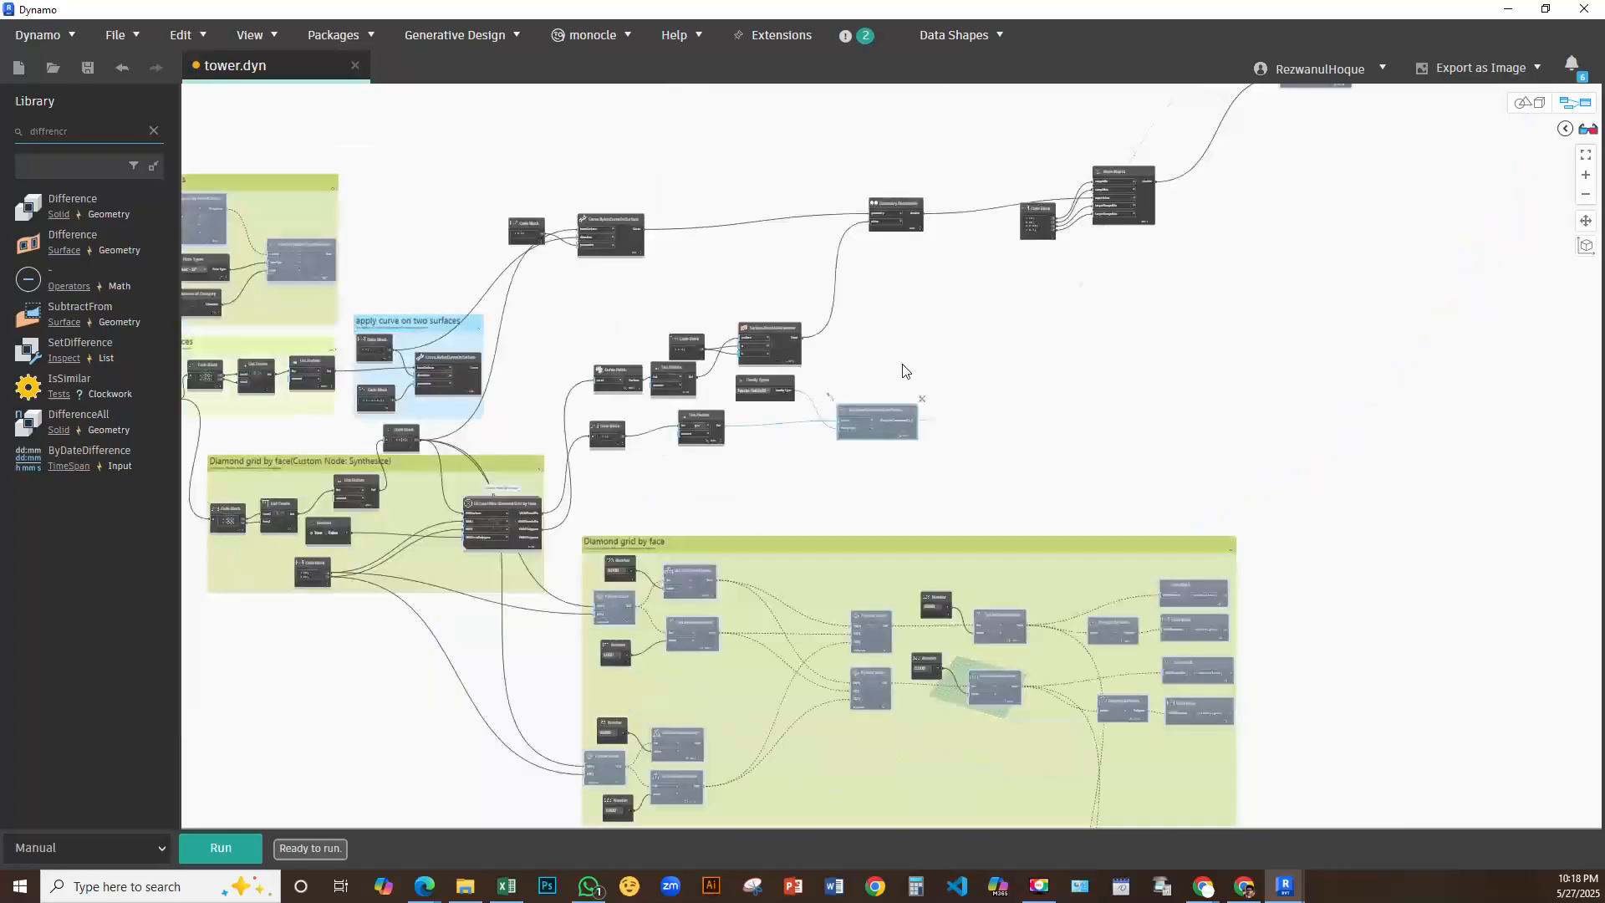
scroll(735, 340, "up", 3)
middle_click_drag(773, 497, 1072, 52)
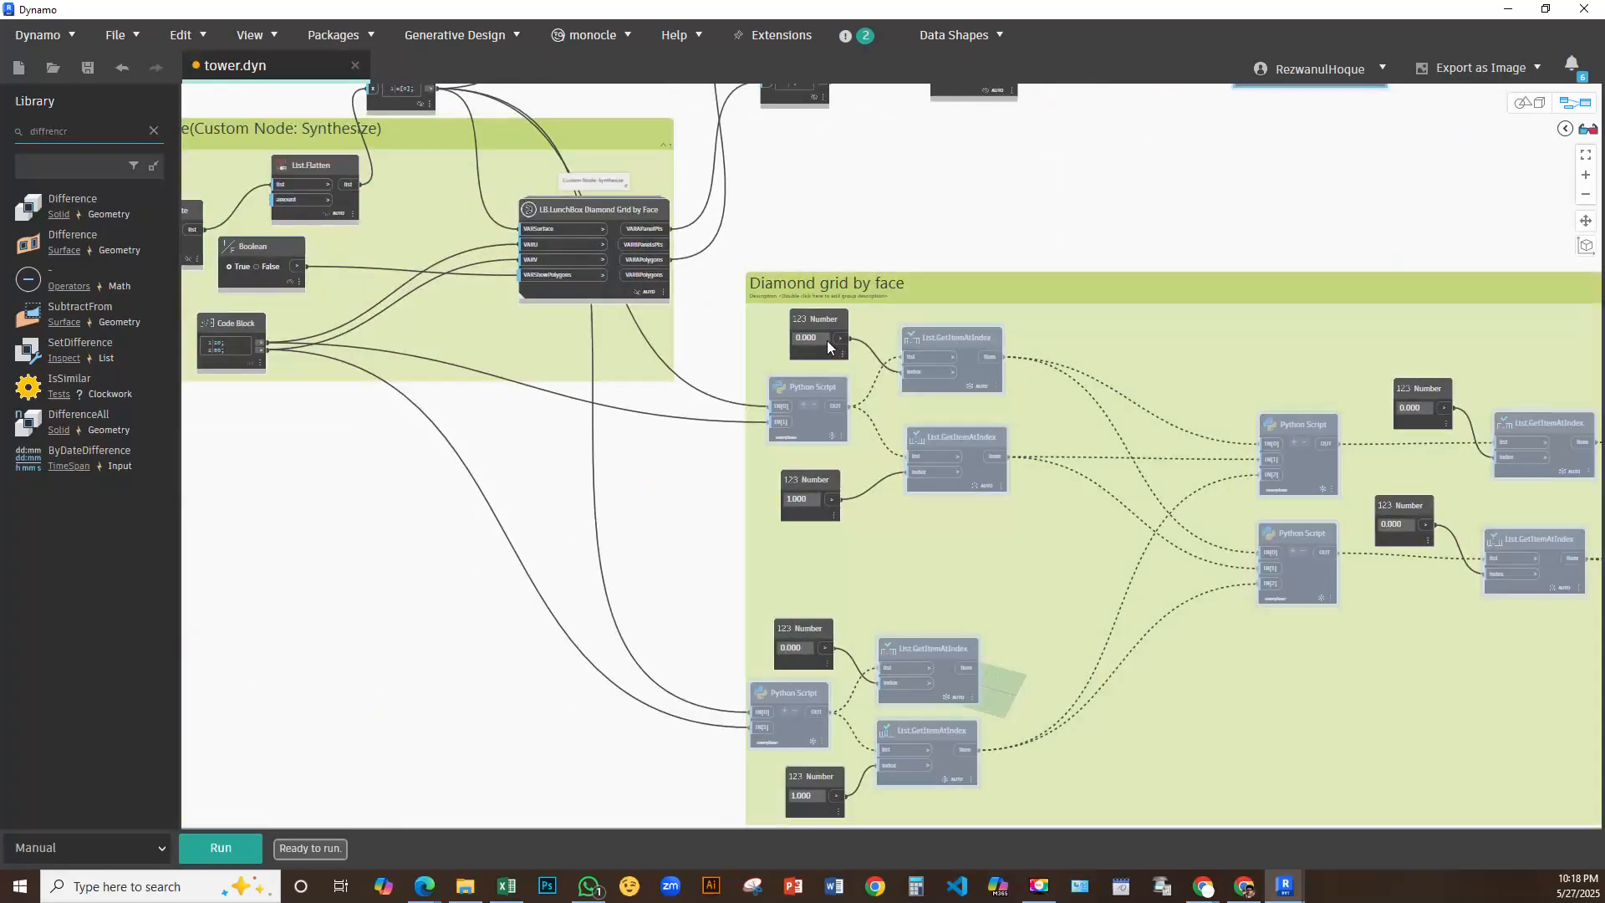
middle_click_drag(901, 601, 1233, 699)
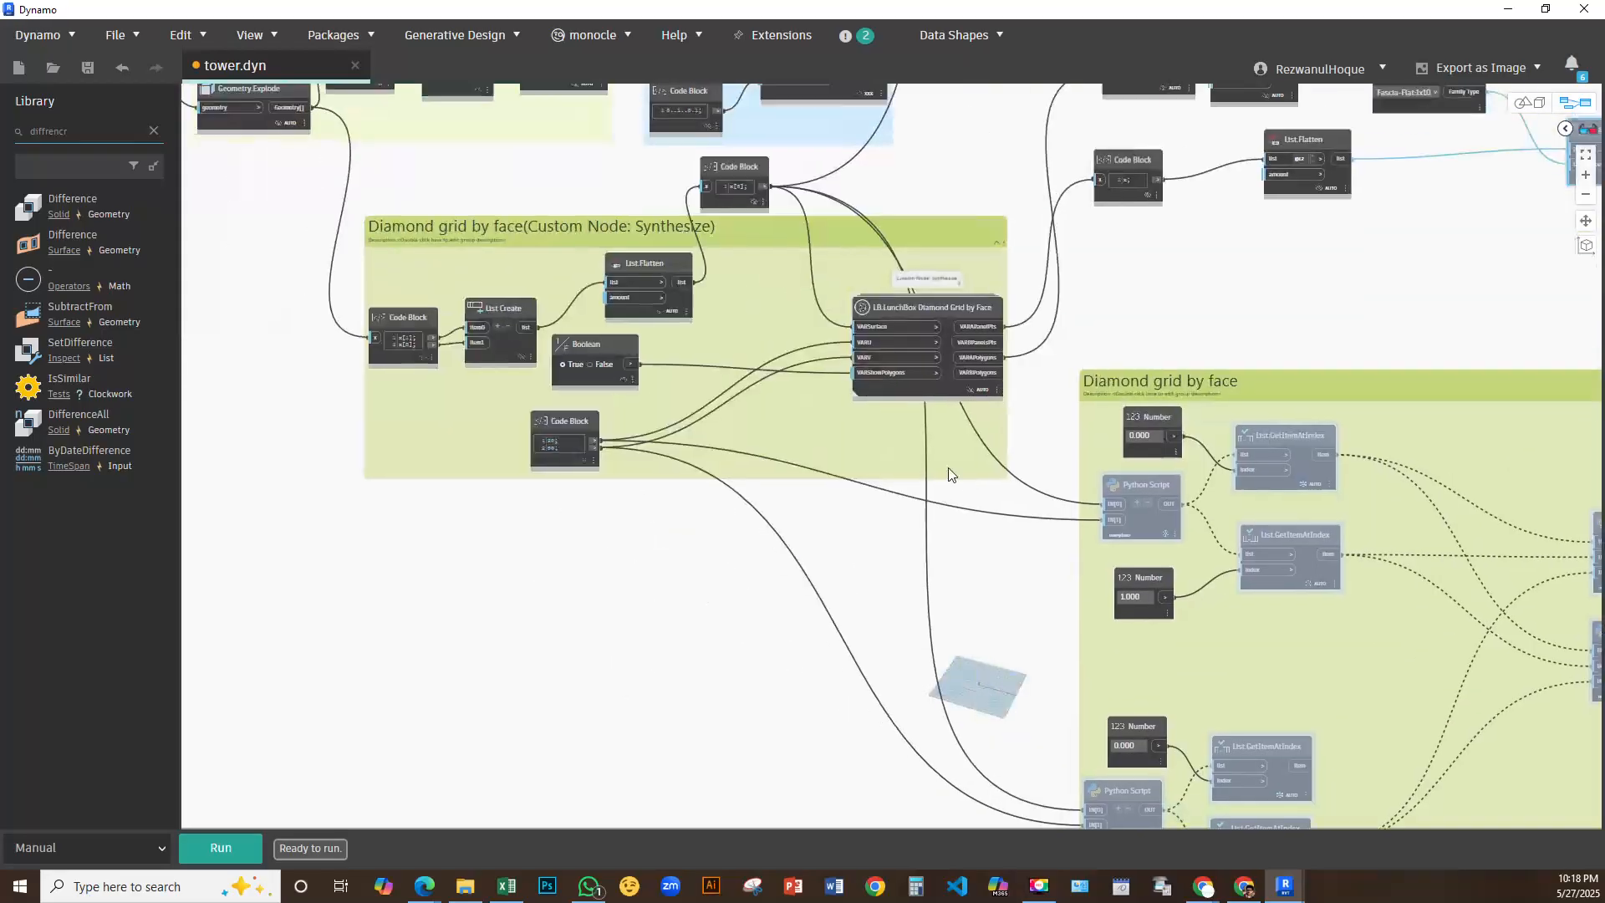
scroll(950, 474, "down", 8)
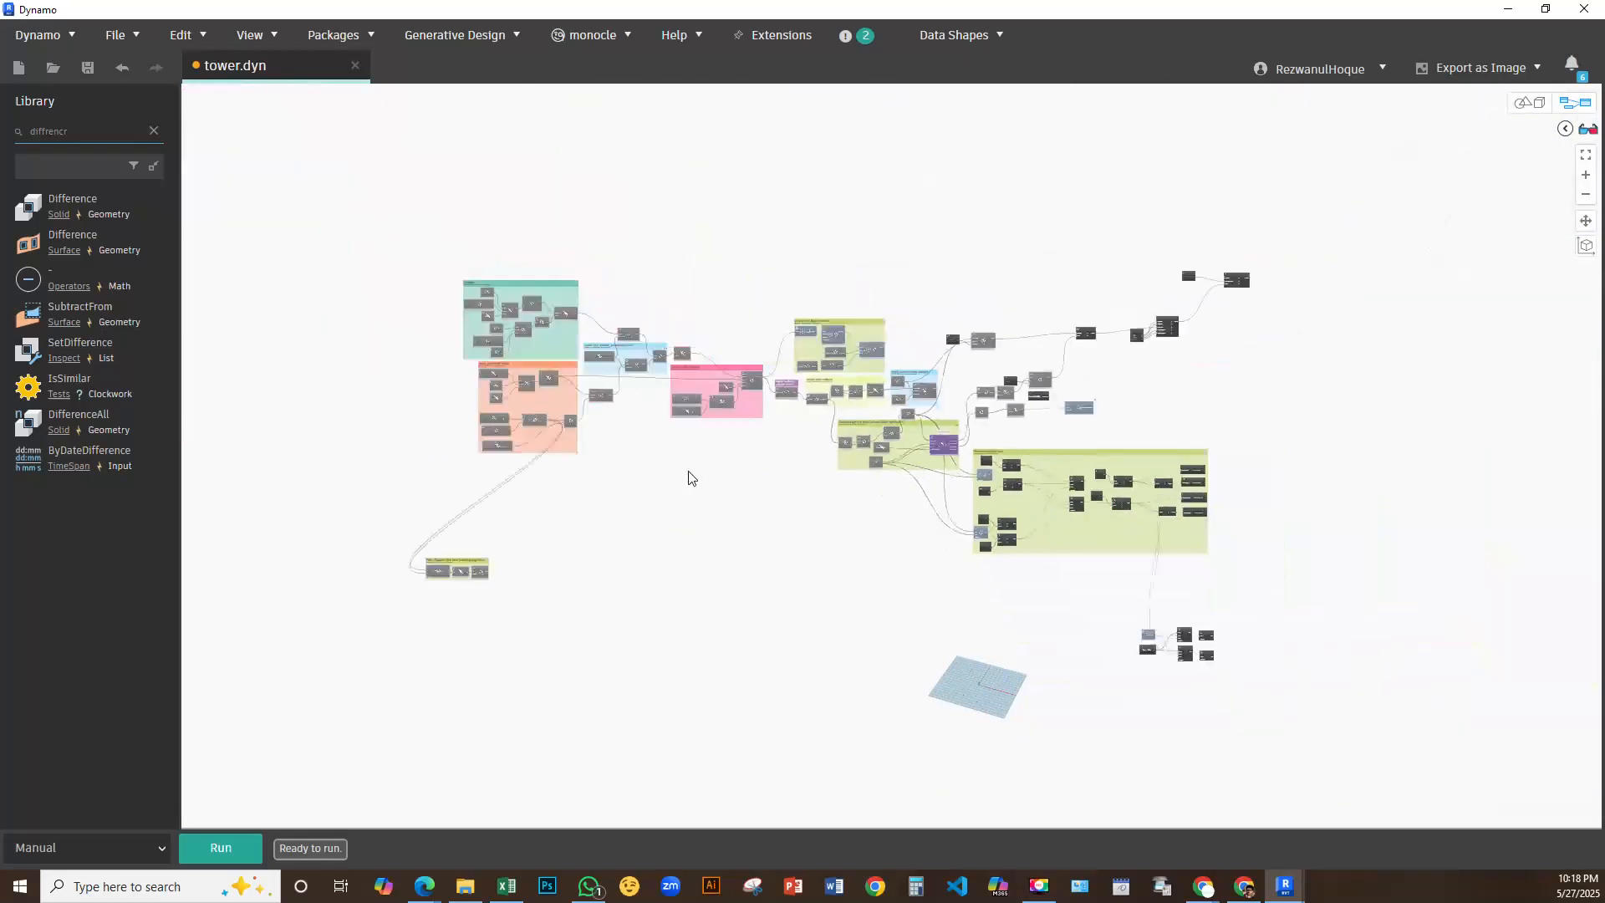
left_click(1546, 8)
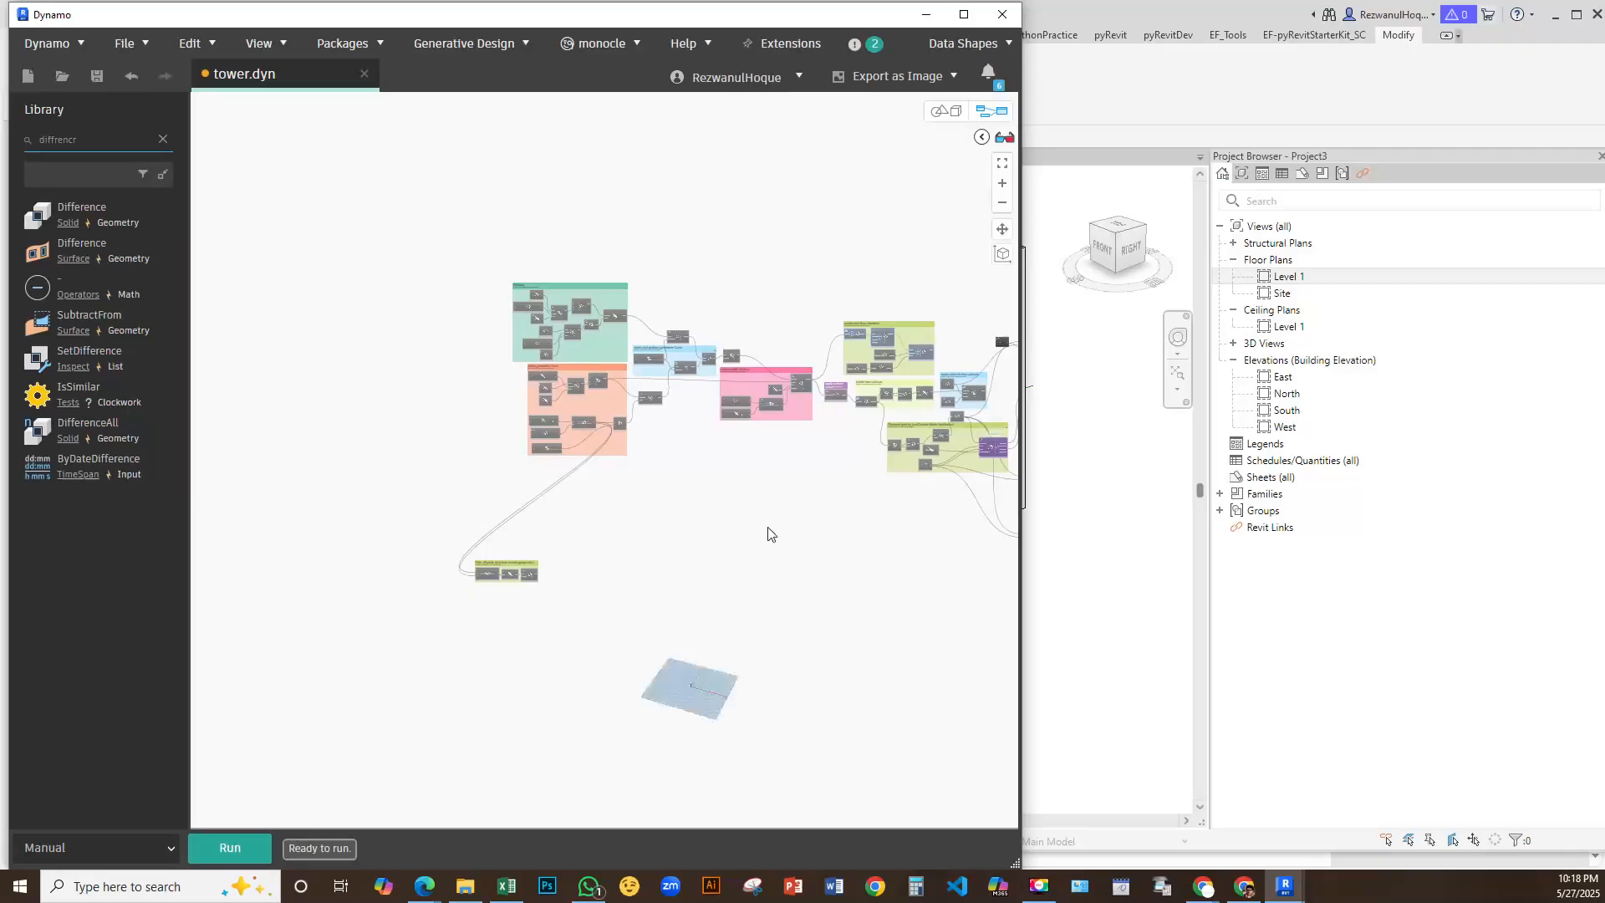
left_click(241, 859)
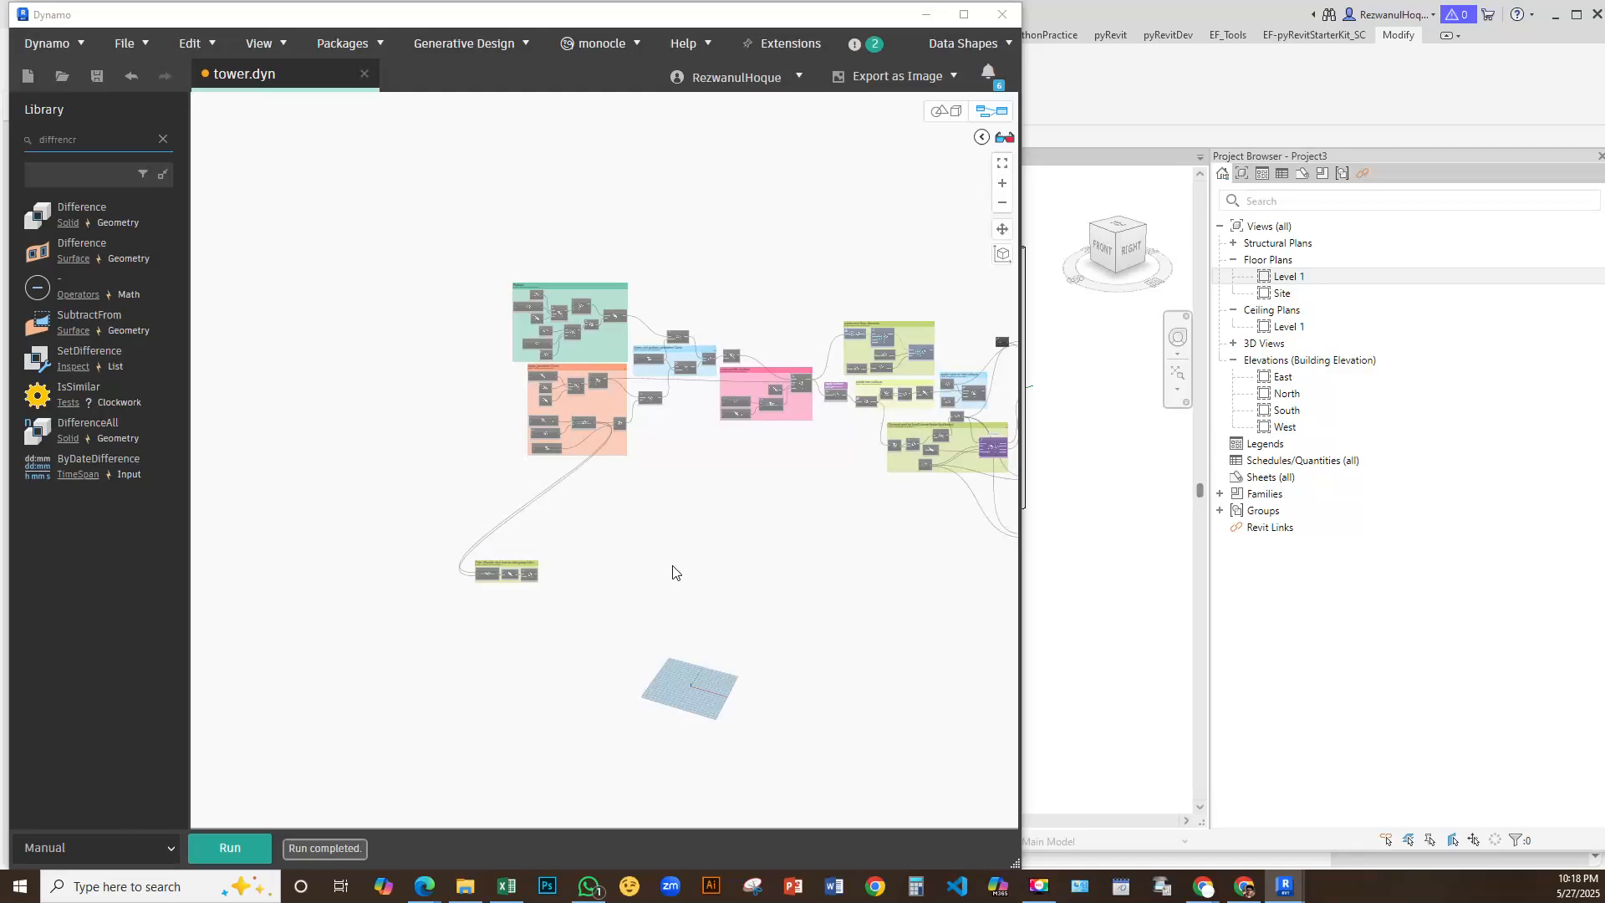
Turn on the geometry preview of the Surface.ByLoft node in the "apply surface" group
scroll(441, 455, "up", 1)
scroll(433, 452, "down", 4)
scroll(429, 498, "up", 8)
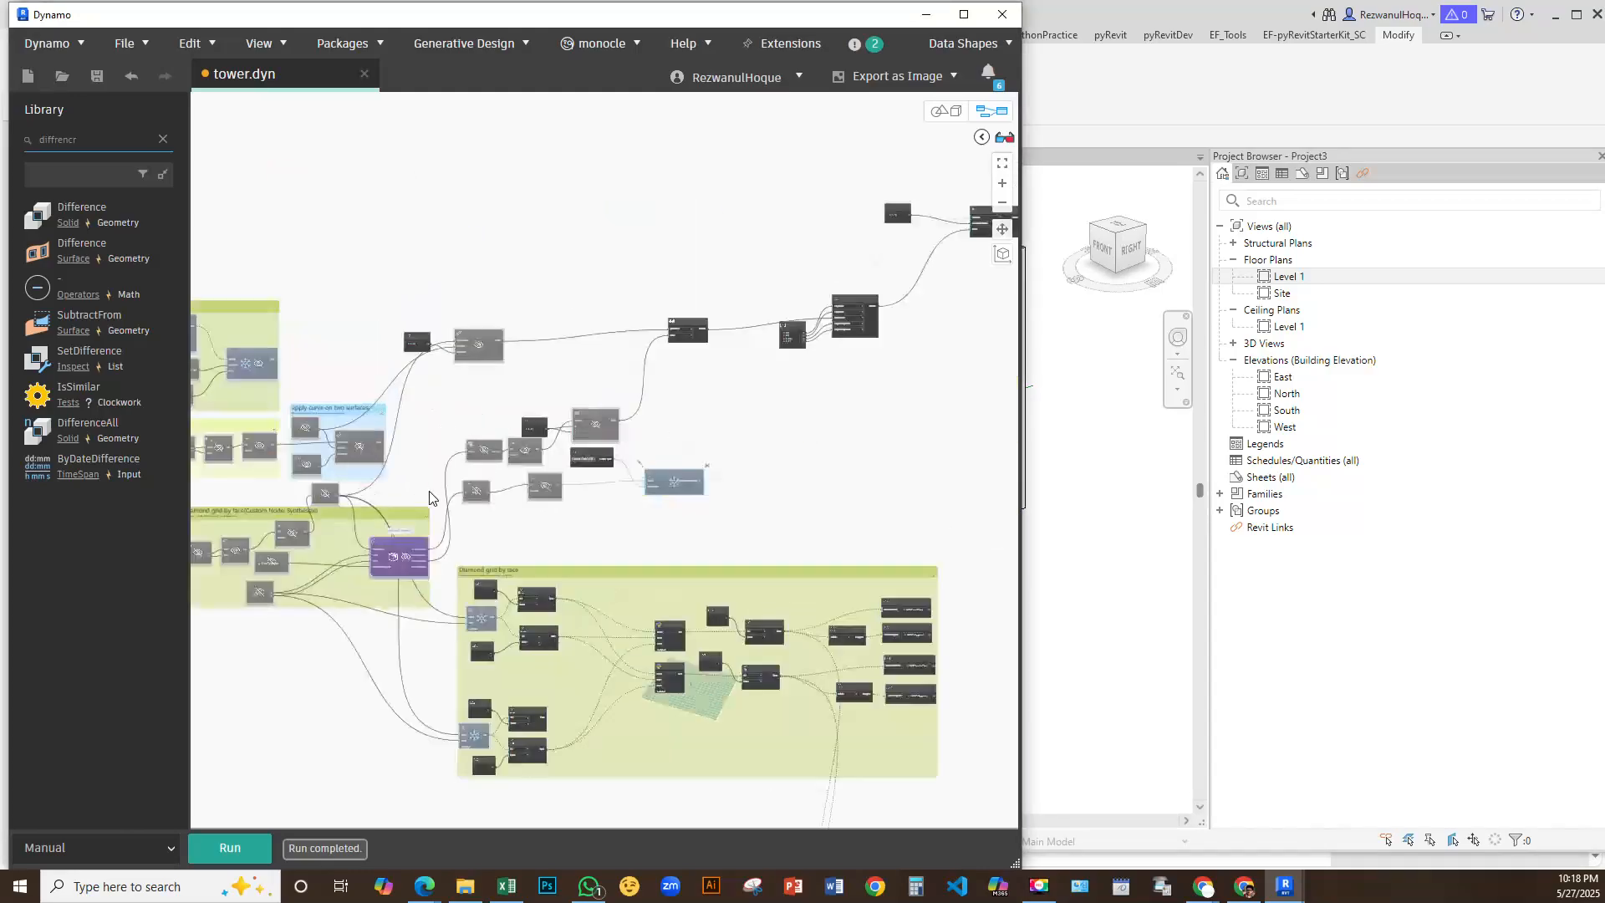
scroll(585, 562, "up", 3)
middle_click_drag(670, 540, 996, 437)
scroll(995, 436, "down", 3)
middle_click_drag(438, 384, 647, 460)
scroll(453, 254, "up", 3)
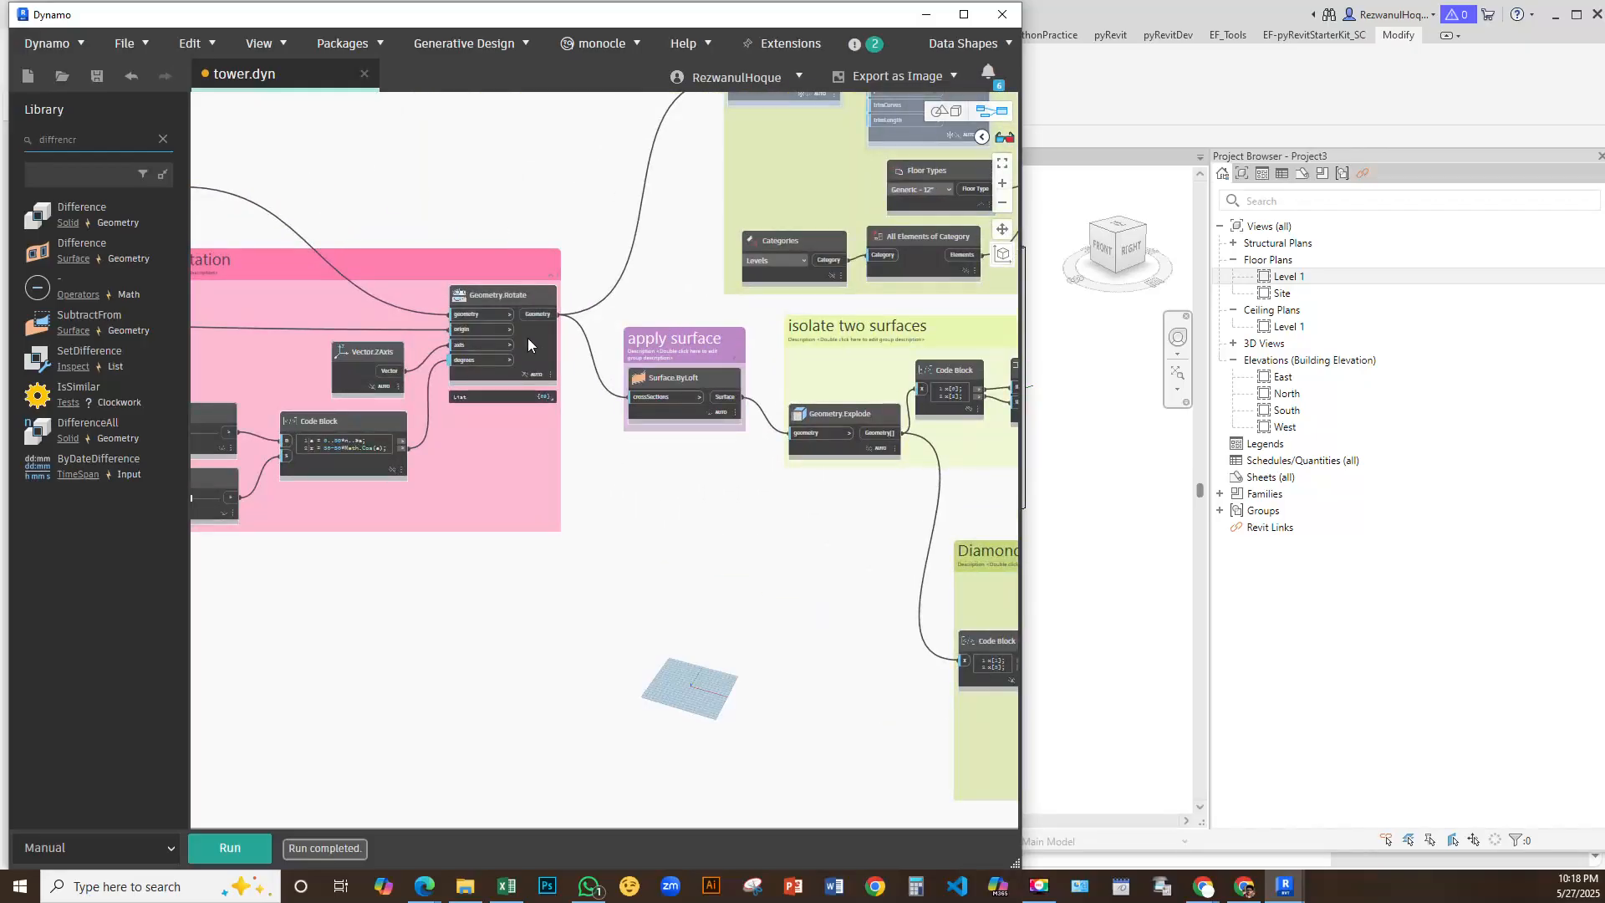
middle_click_drag(698, 512, 387, 398)
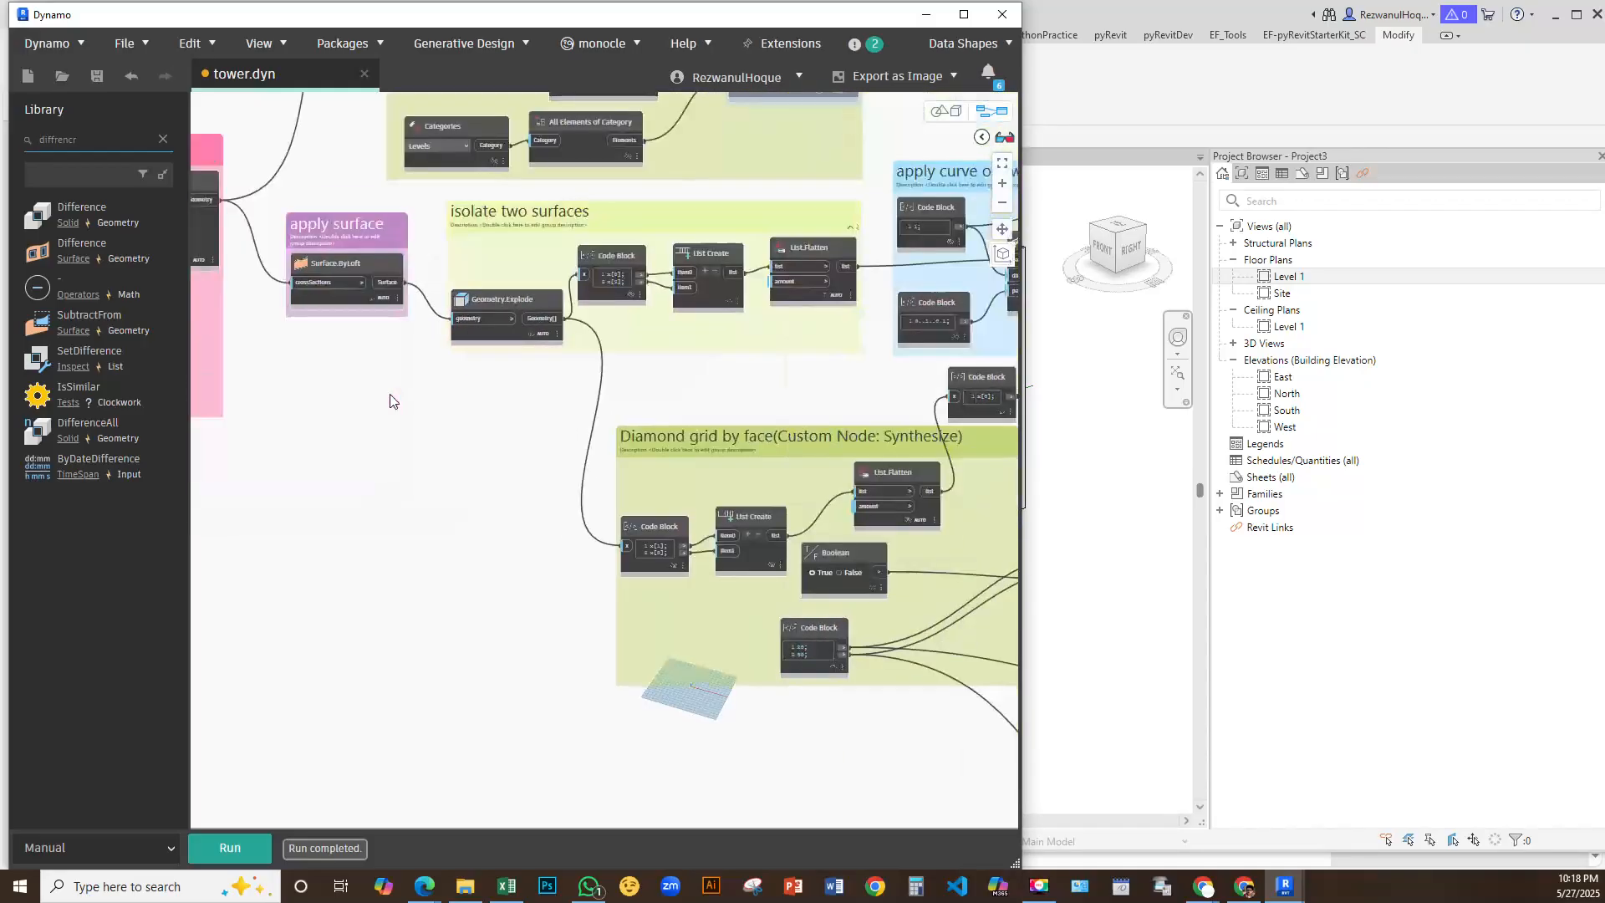
right_click(384, 264)
left_click(443, 333)
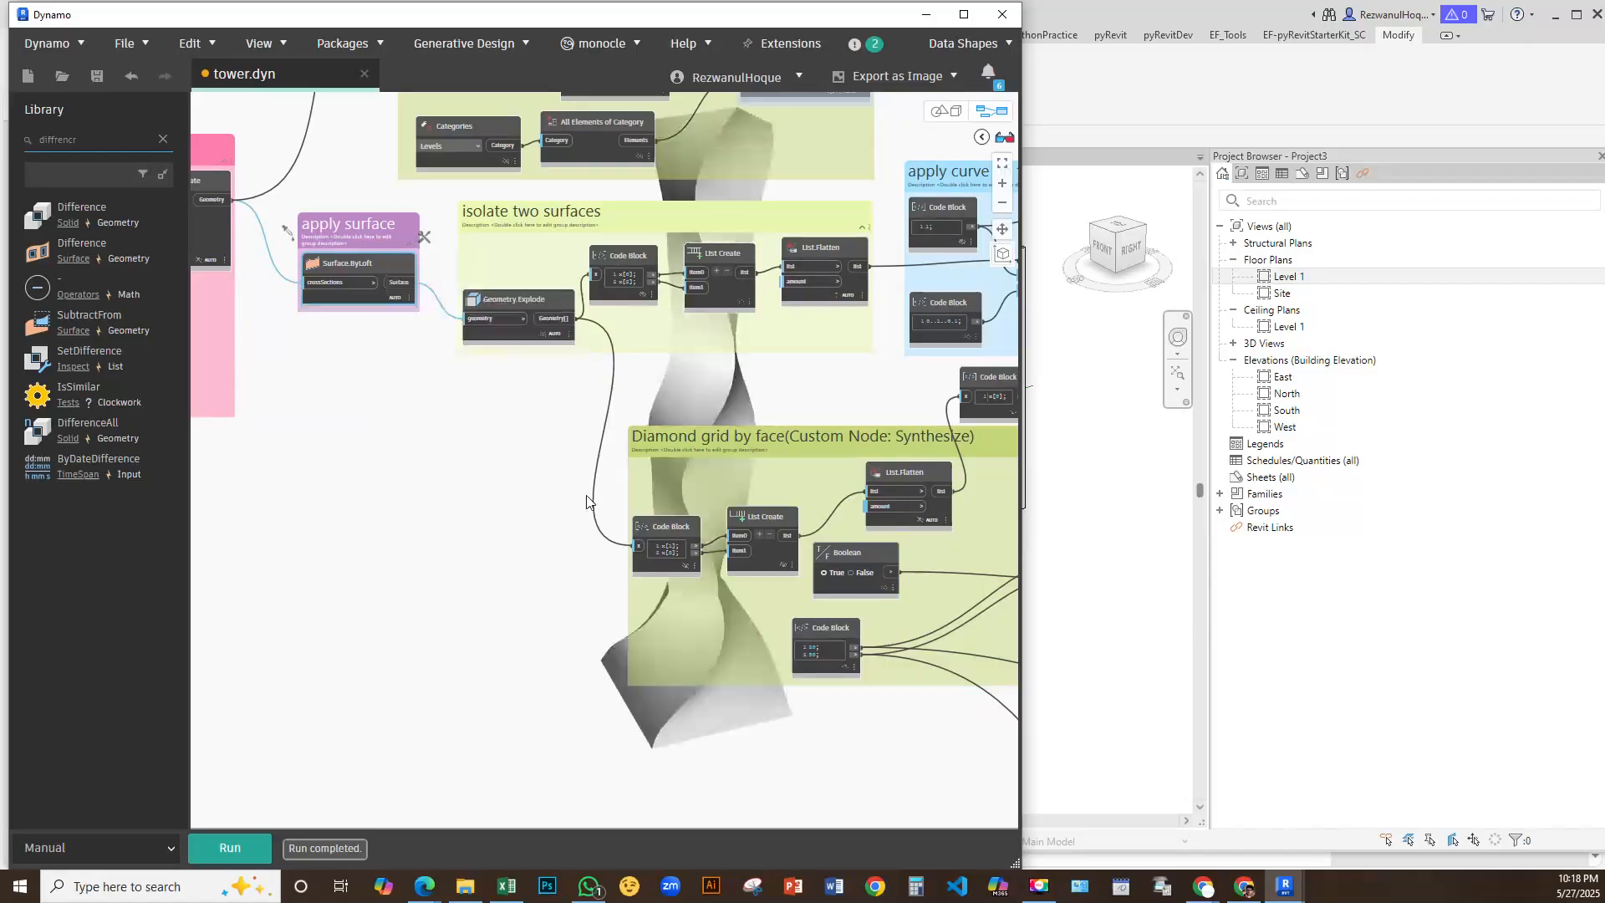
Examine the tower graph's nodes from the "isolate two surfaces" group through the LunchBox diamond grid to AdaptiveComponent.ByPoints and the nodes after it
middle_click_drag(684, 375, 242, 382)
left_click_drag(858, 22, 919, 36)
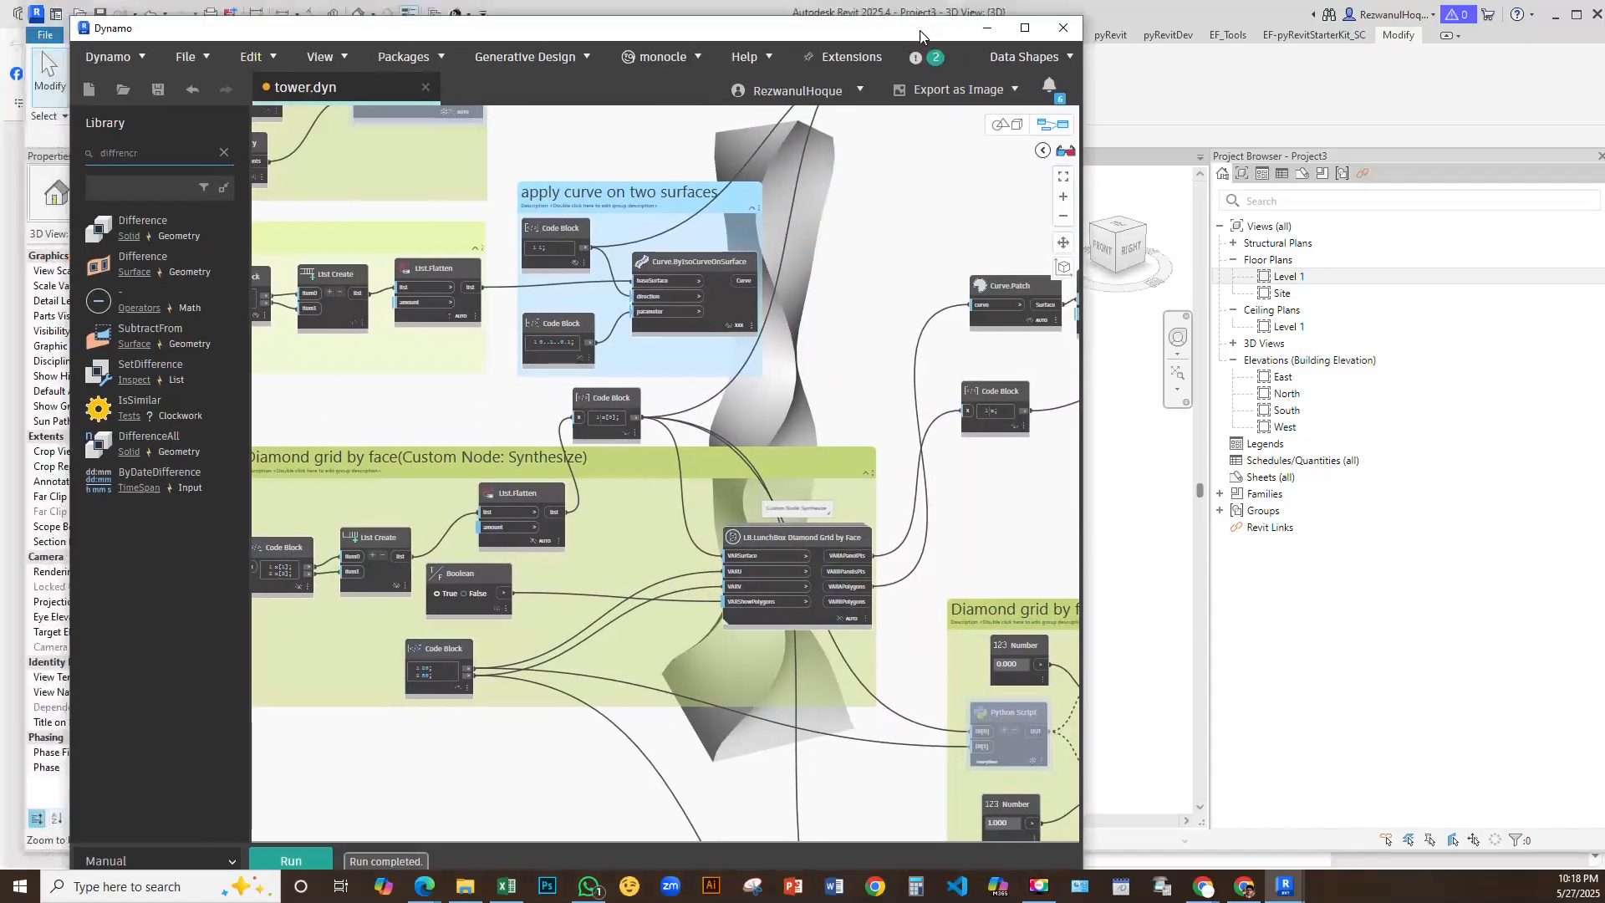
scroll(670, 333, "down", 5)
scroll(844, 326, "down", 2)
middle_click_drag(845, 326, 805, 425)
scroll(609, 430, "up", 5)
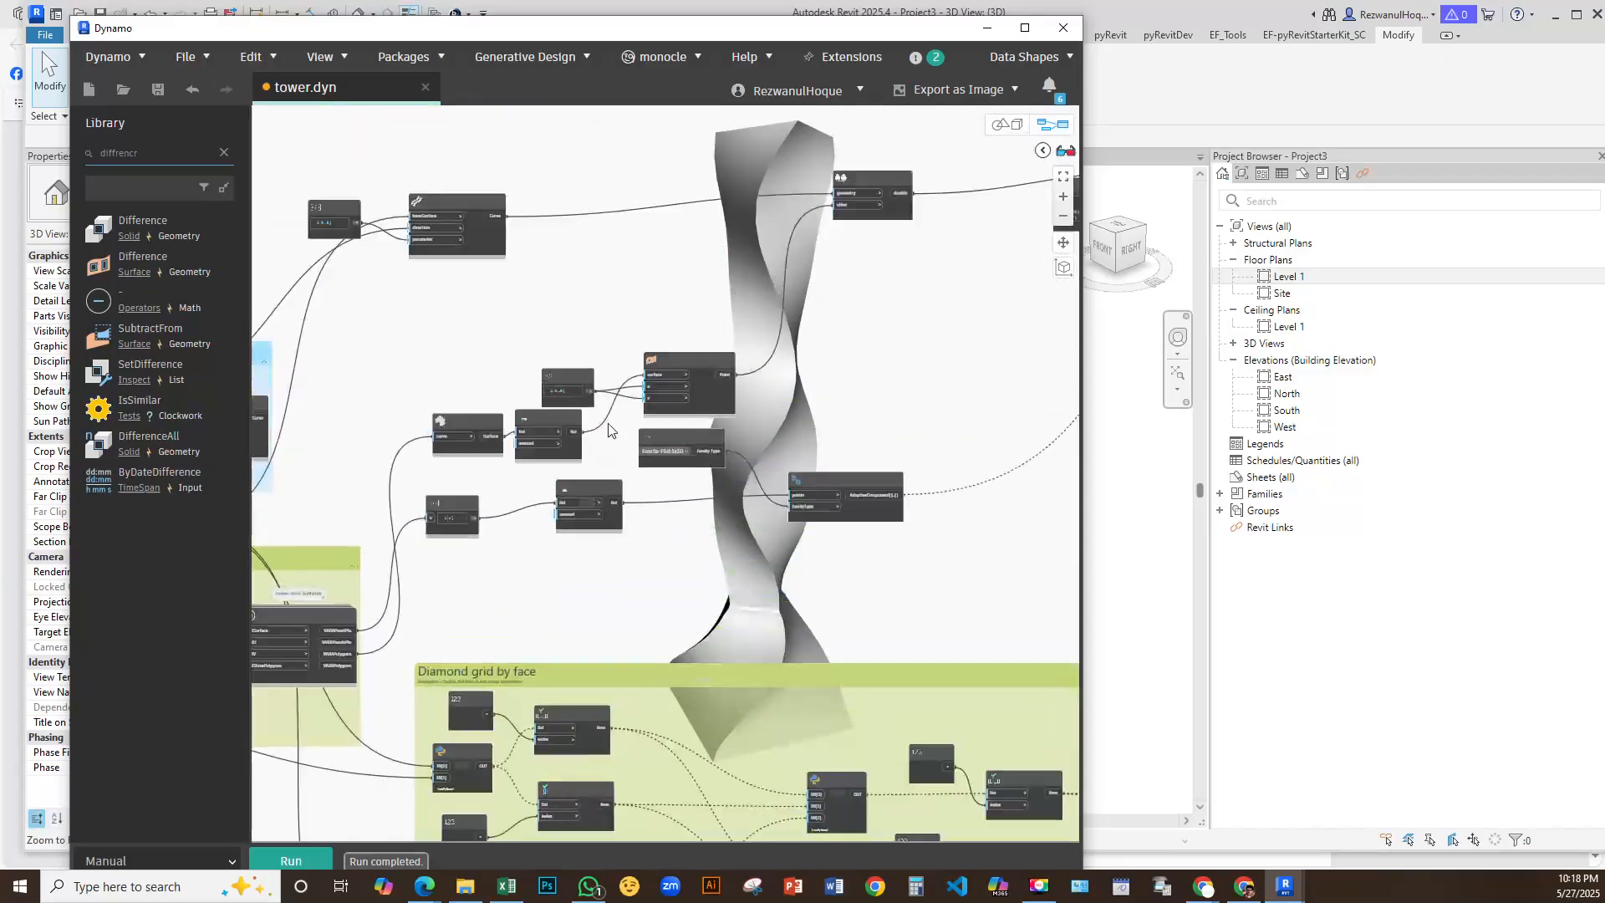
scroll(609, 430, "up", 2)
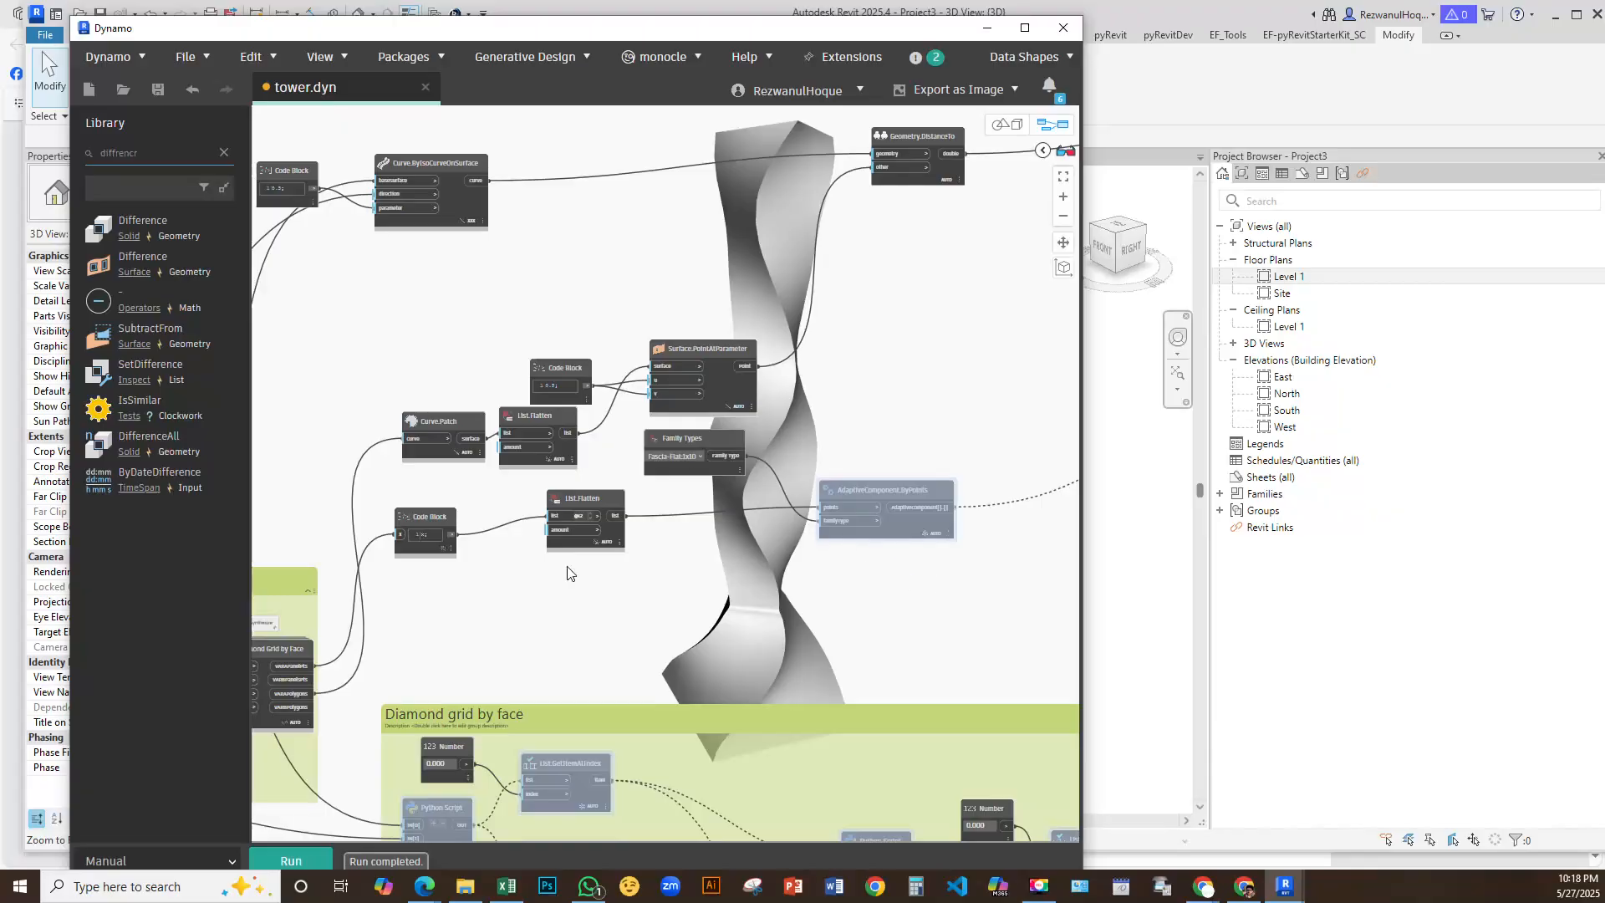
scroll(585, 574, "down", 4)
middle_click_drag(599, 335, 404, 544)
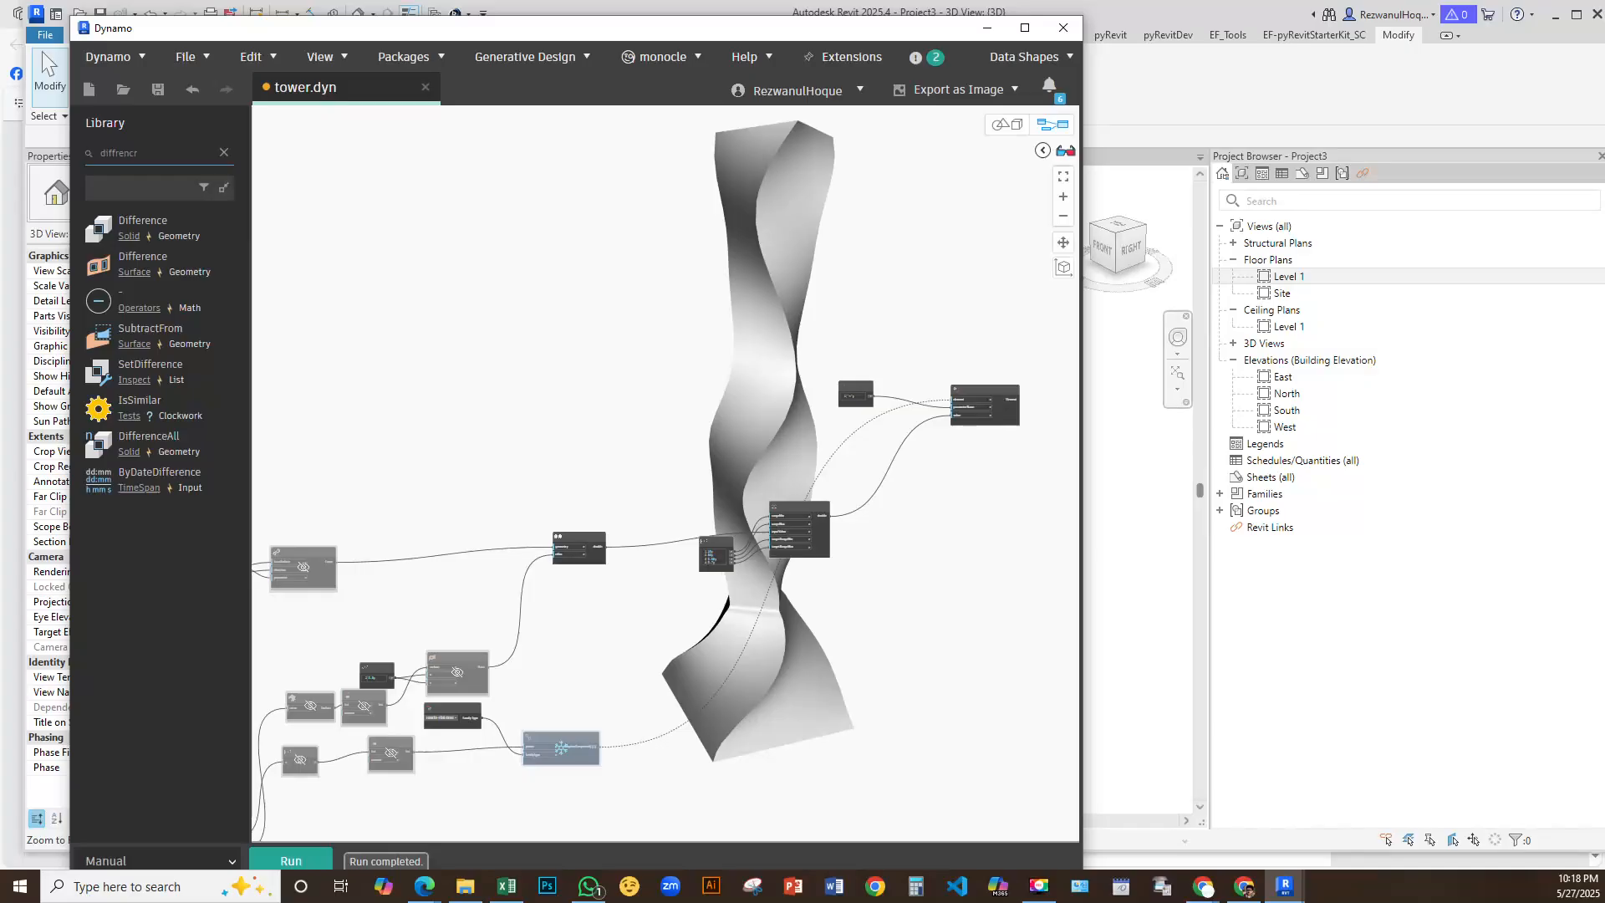
Review the whole tower graph layout, following it from the "apply surface" group to the second "Diamond grid by face" group
left_click(1203, 885)
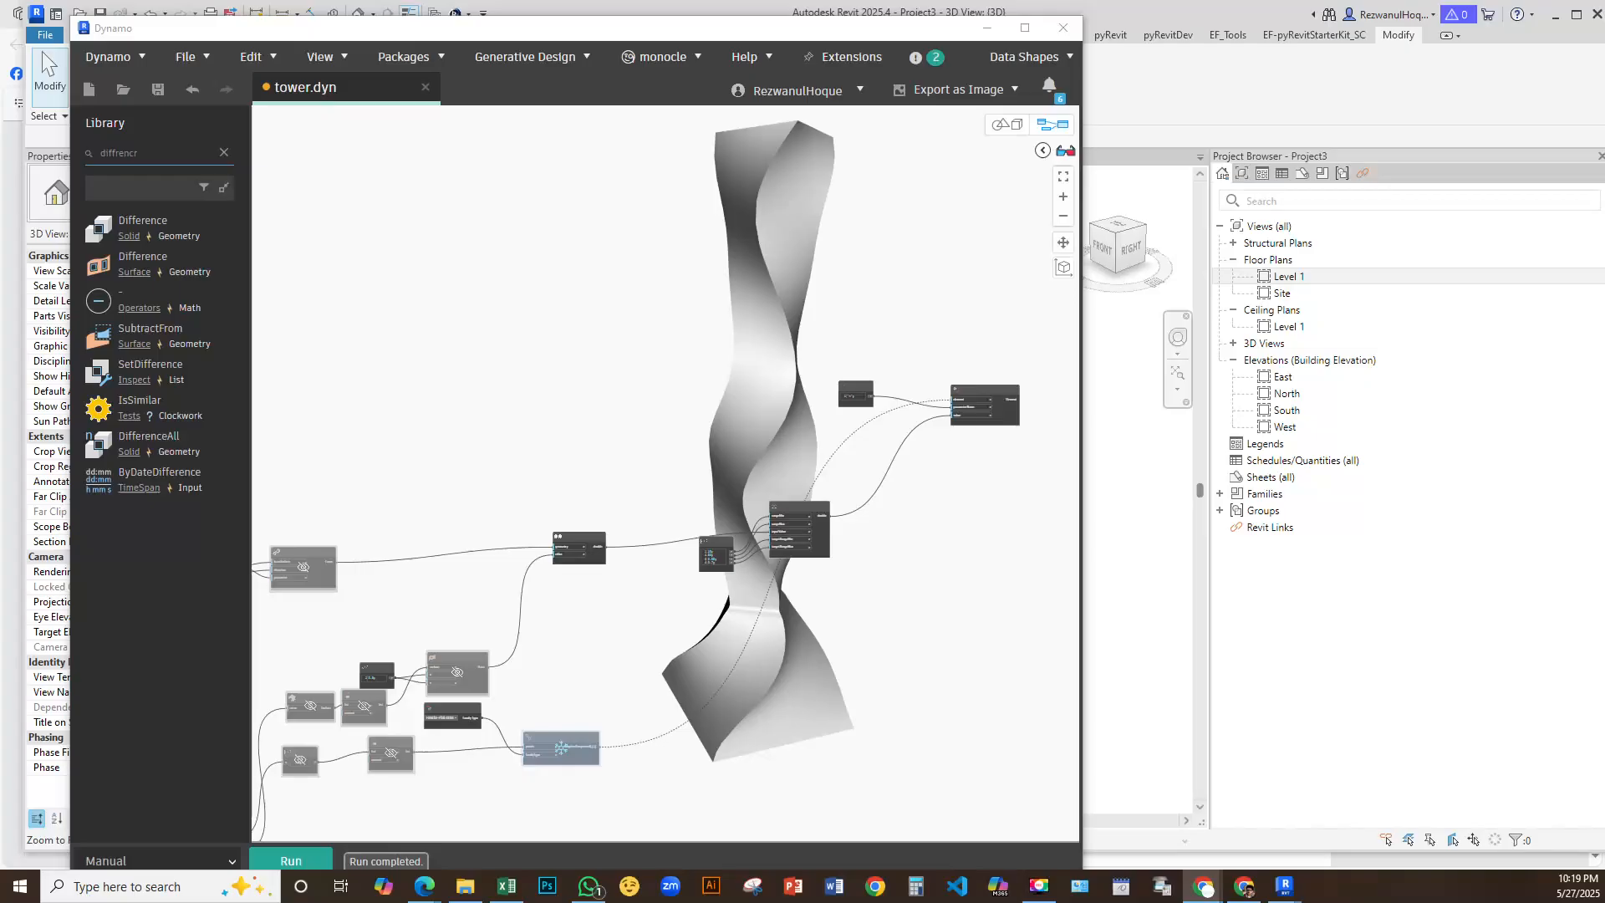
scroll(614, 372, "down", 5)
middle_click_drag(766, 539, 1025, 334)
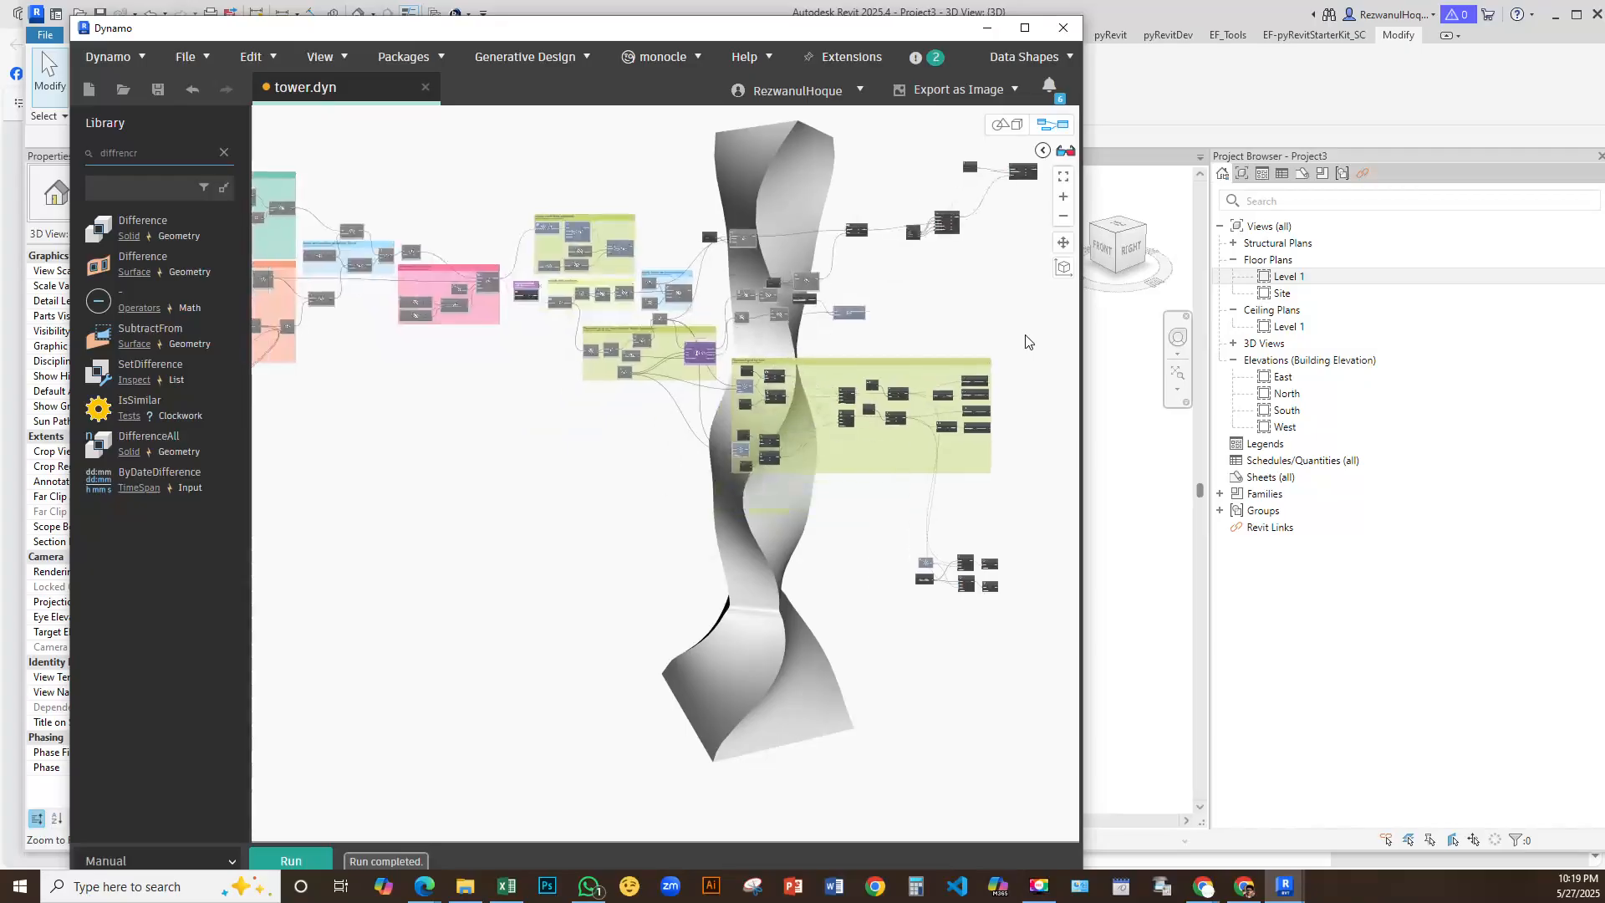
scroll(682, 331, "up", 5)
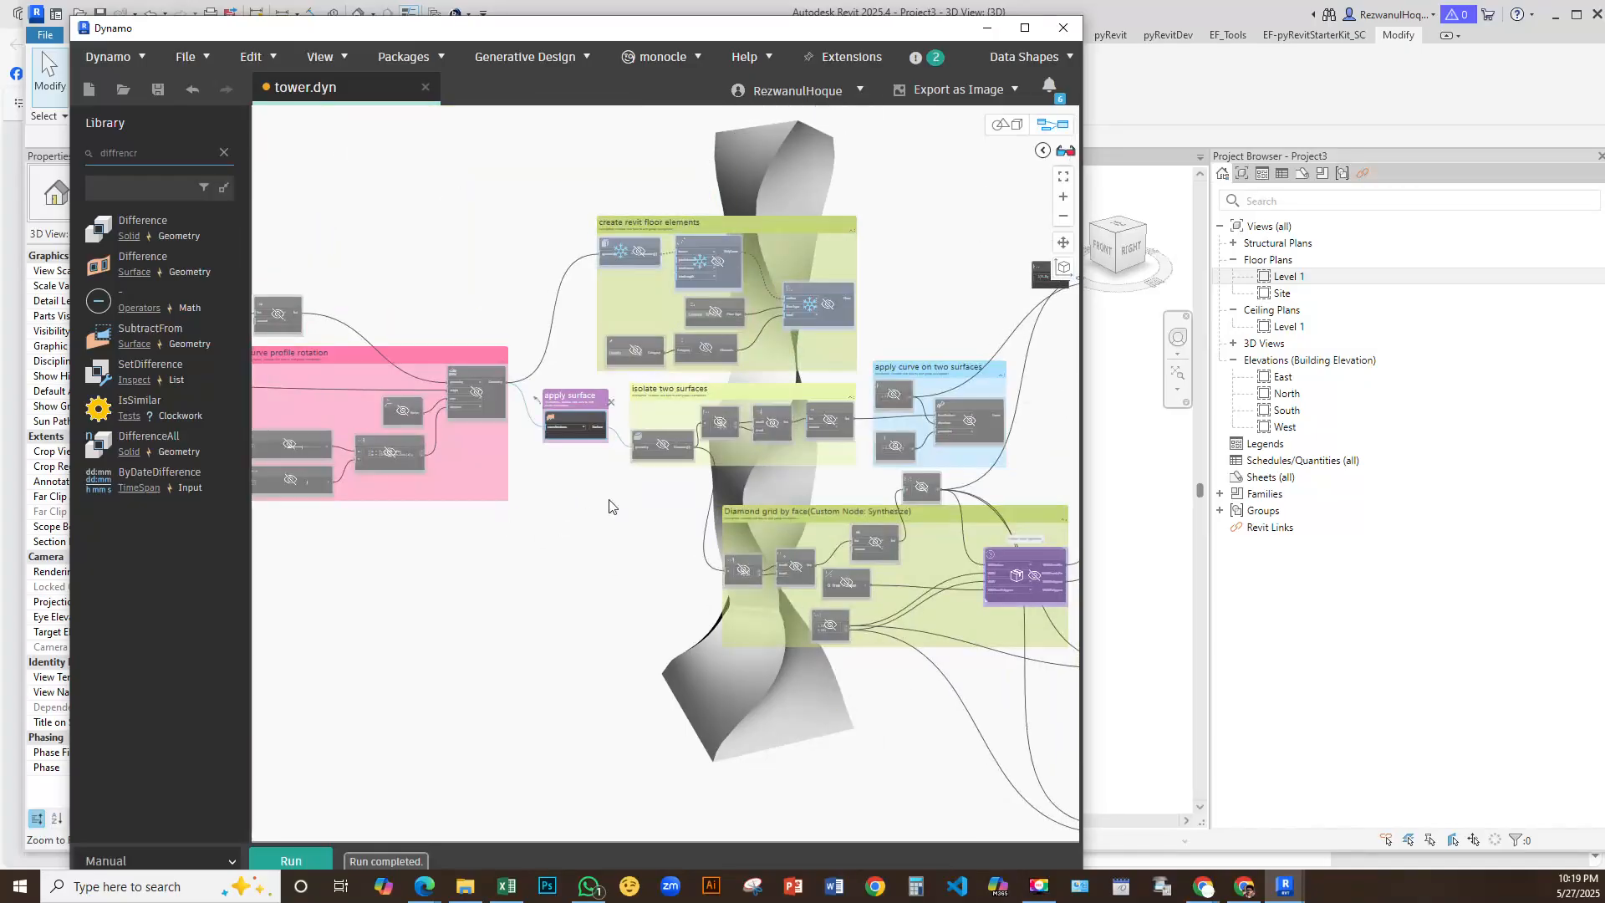
middle_click_drag(710, 513, 253, 504)
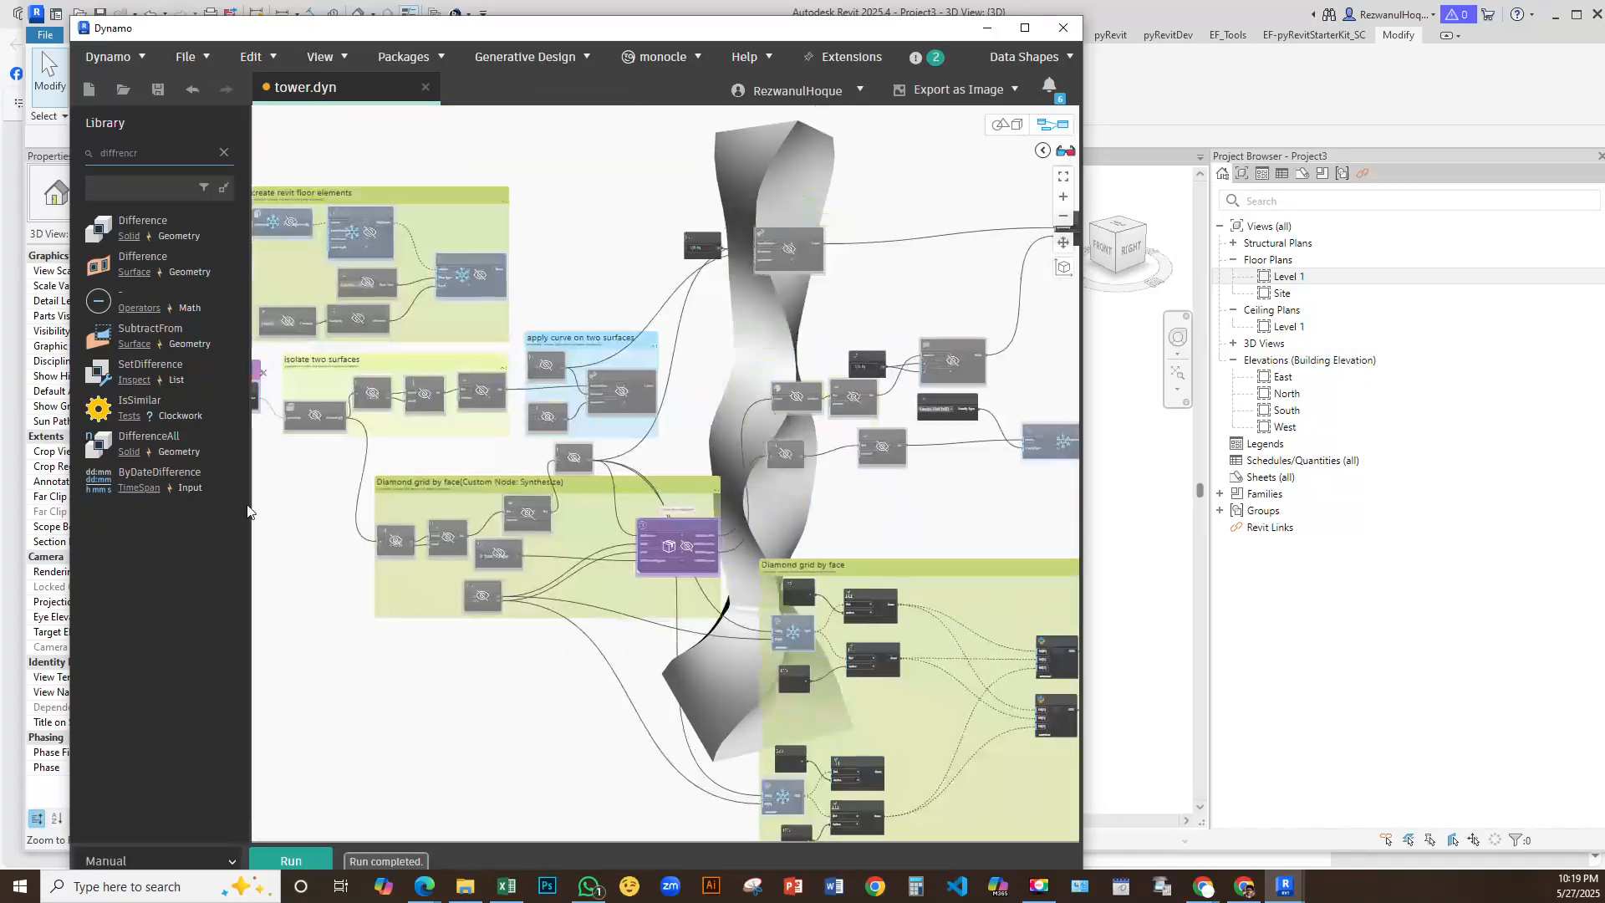
scroll(811, 354, "up", 1)
scroll(970, 493, "up", 1)
middle_click_drag(970, 493, 719, 305)
middle_click_drag(541, 372, 463, 482)
Move the Dynamo window out of the way so that Revit's 3D view is uncovered
left_click_drag(914, 34, 475, 134)
scroll(921, 425, "down", 6)
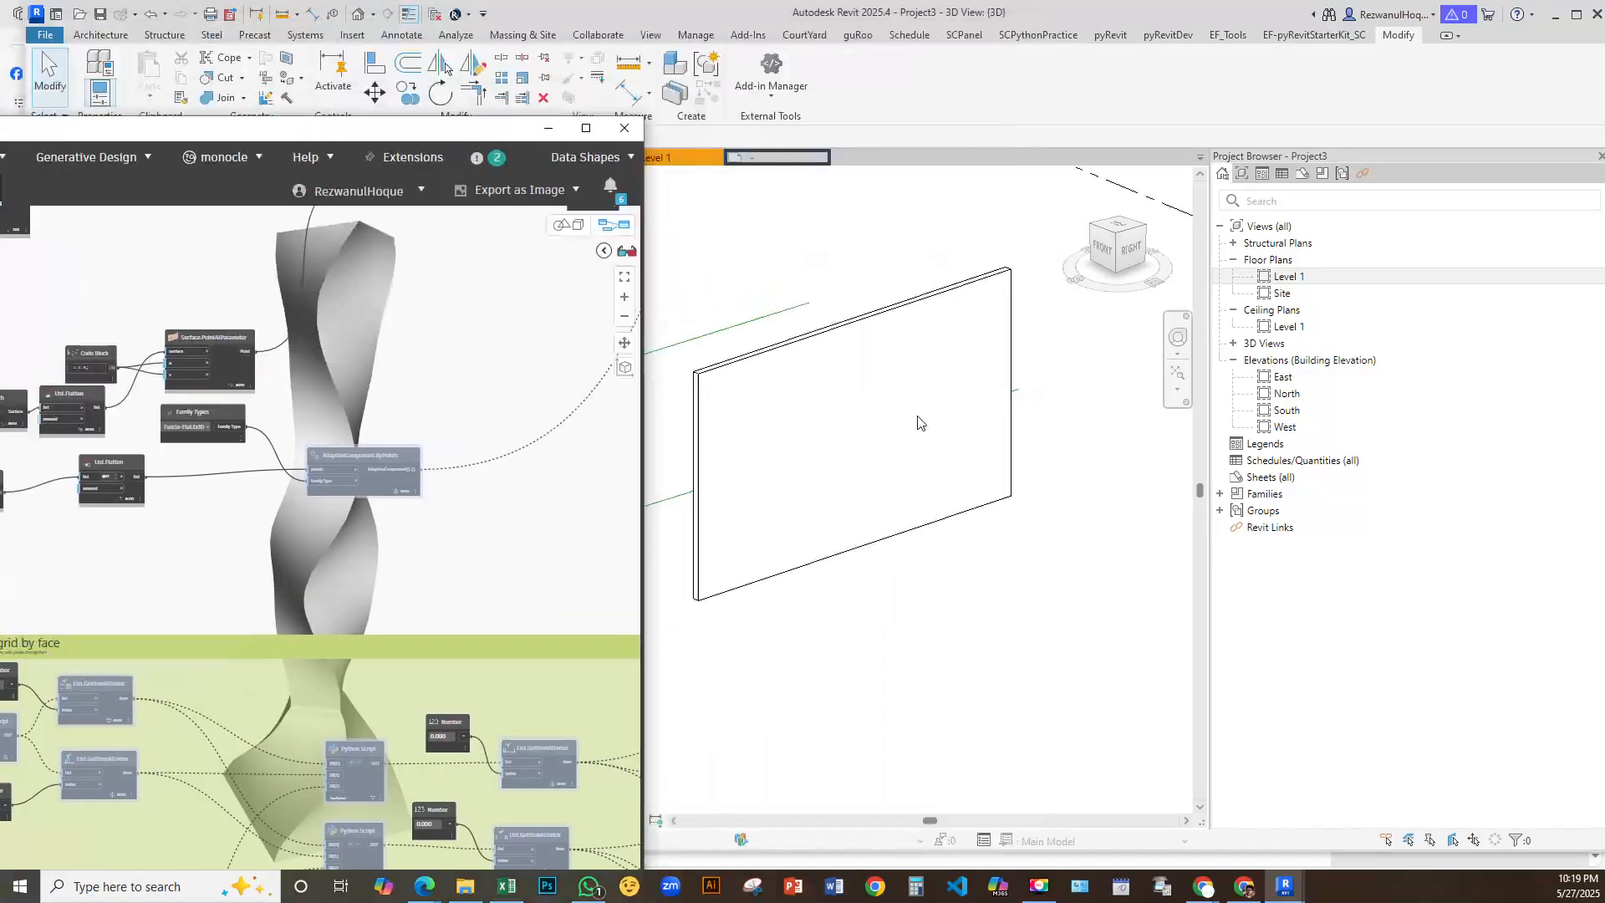
scroll(995, 535, "down", 5)
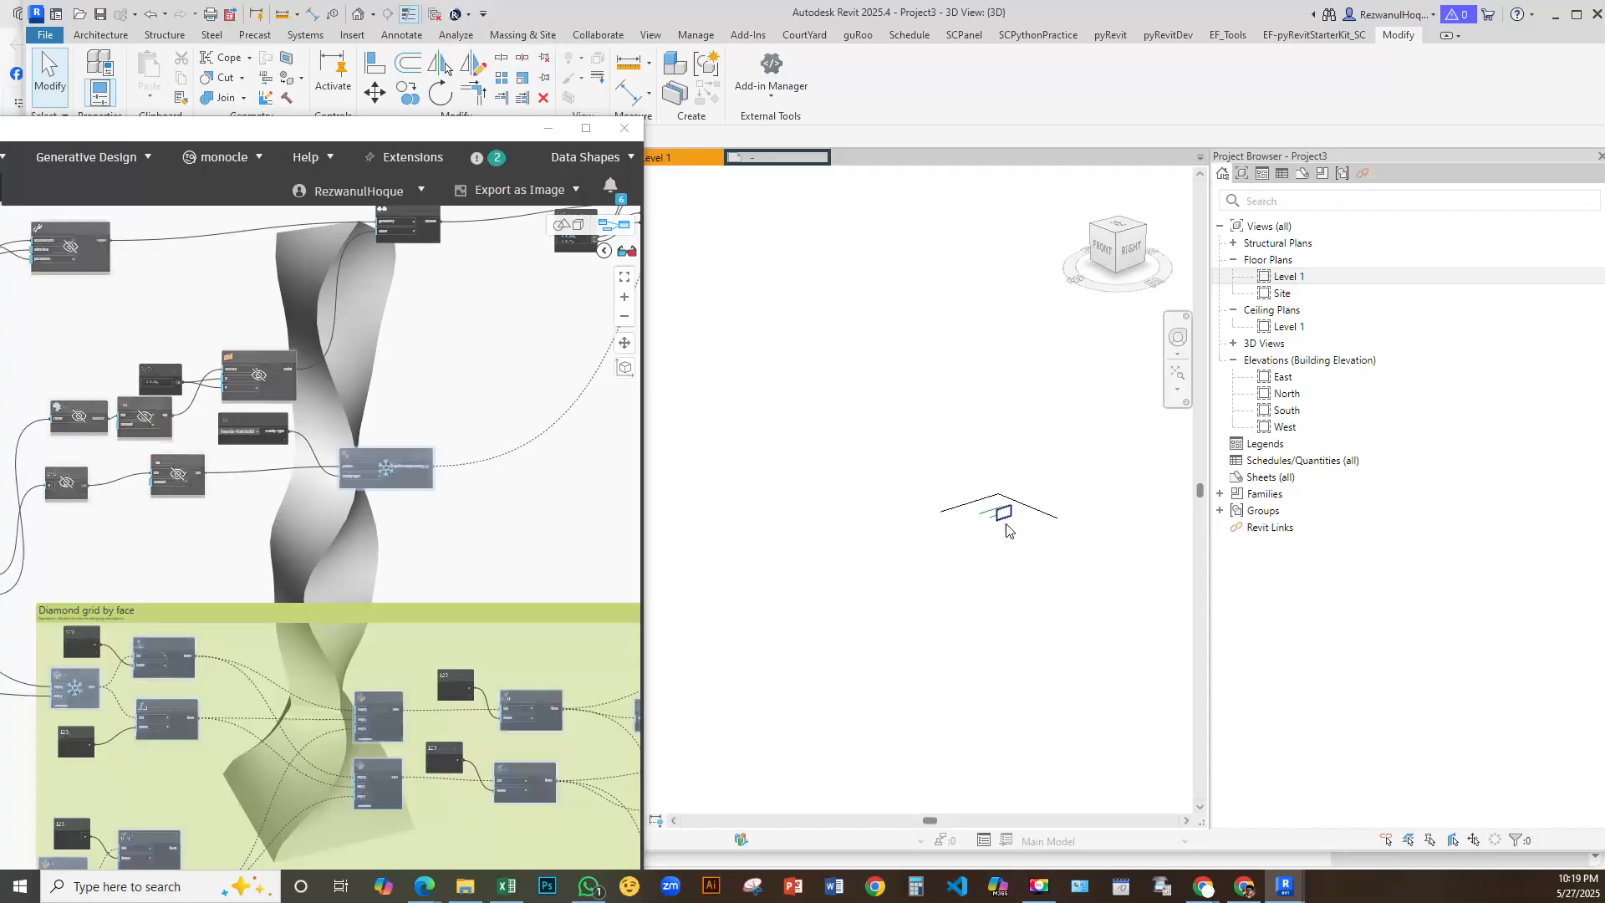
middle_click_drag(1007, 537, 962, 576)
scroll(469, 487, "down", 3)
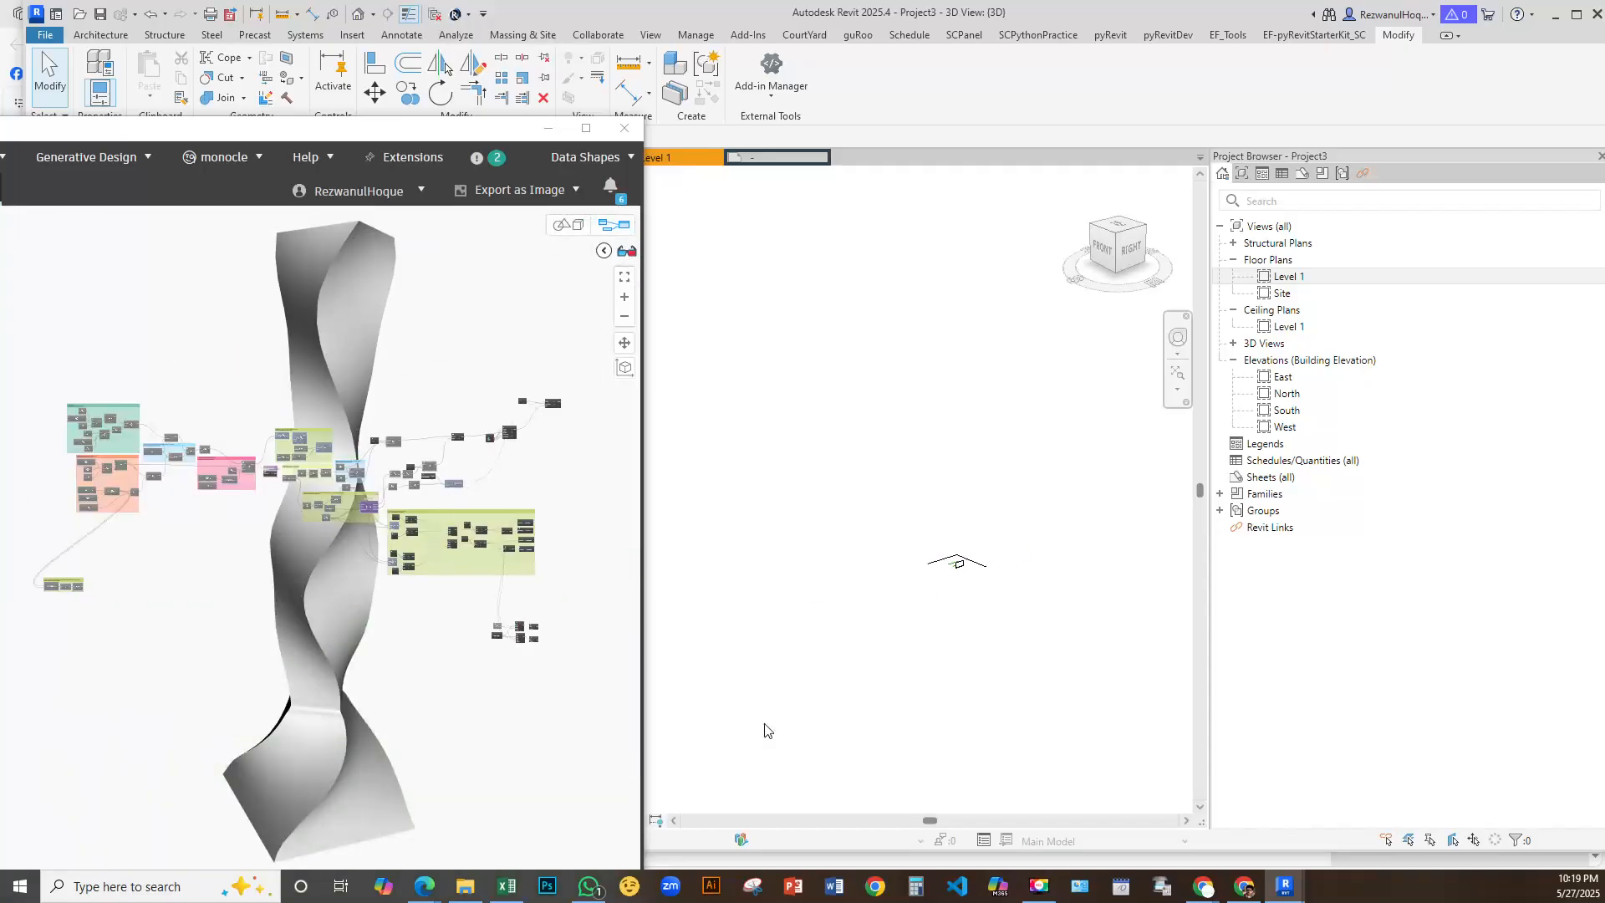
scroll(423, 607, "up", 6)
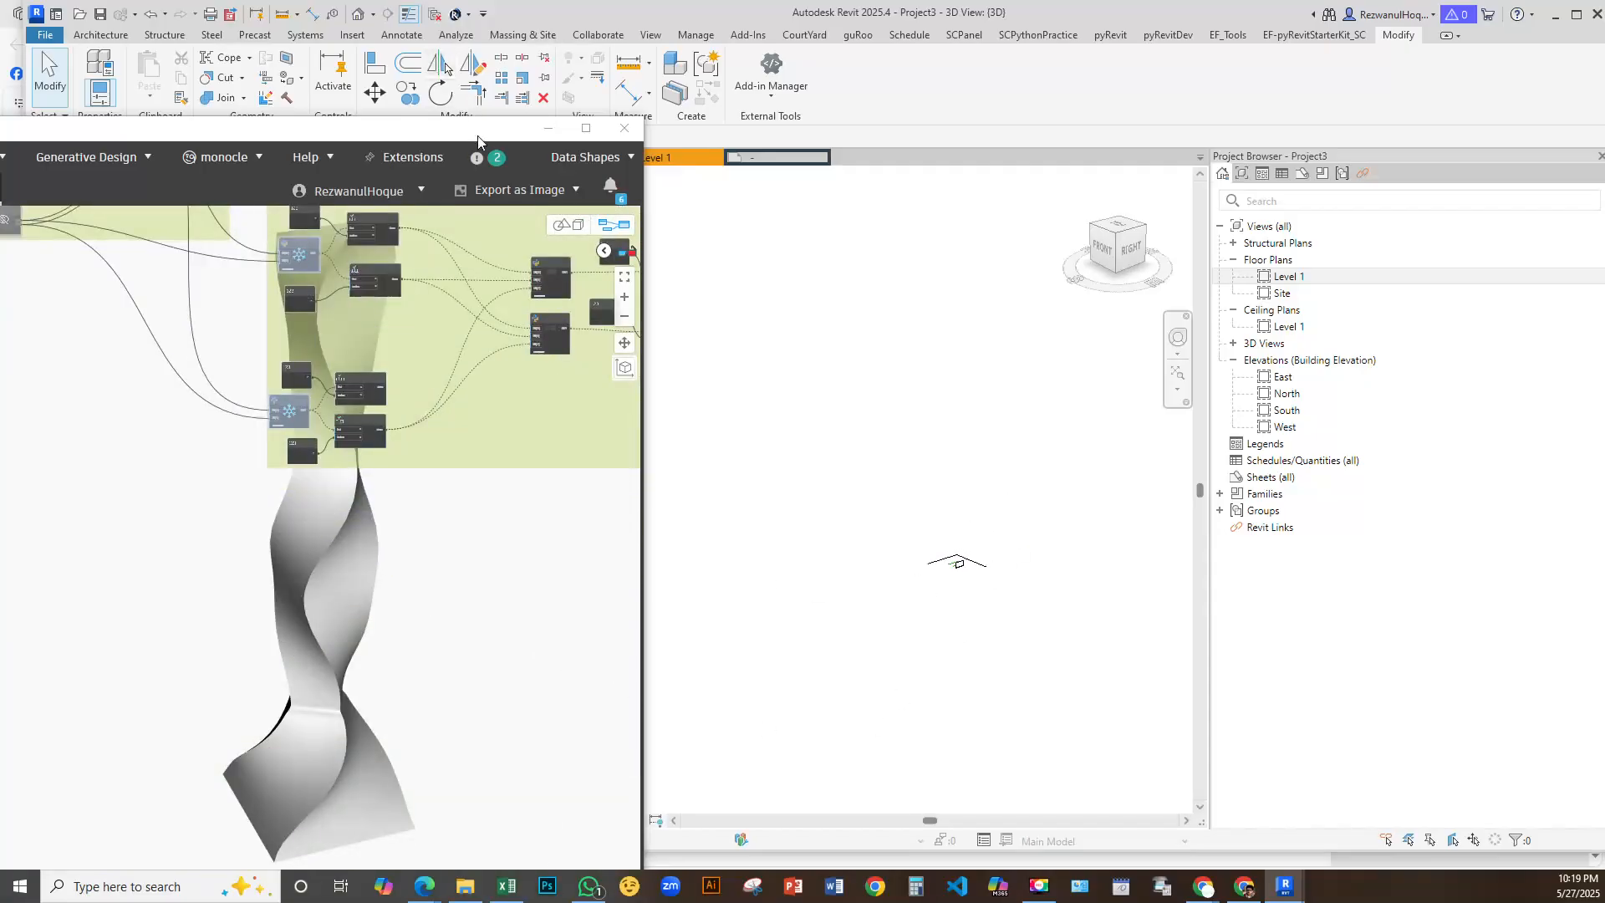
left_click_drag(476, 133, 854, 860)
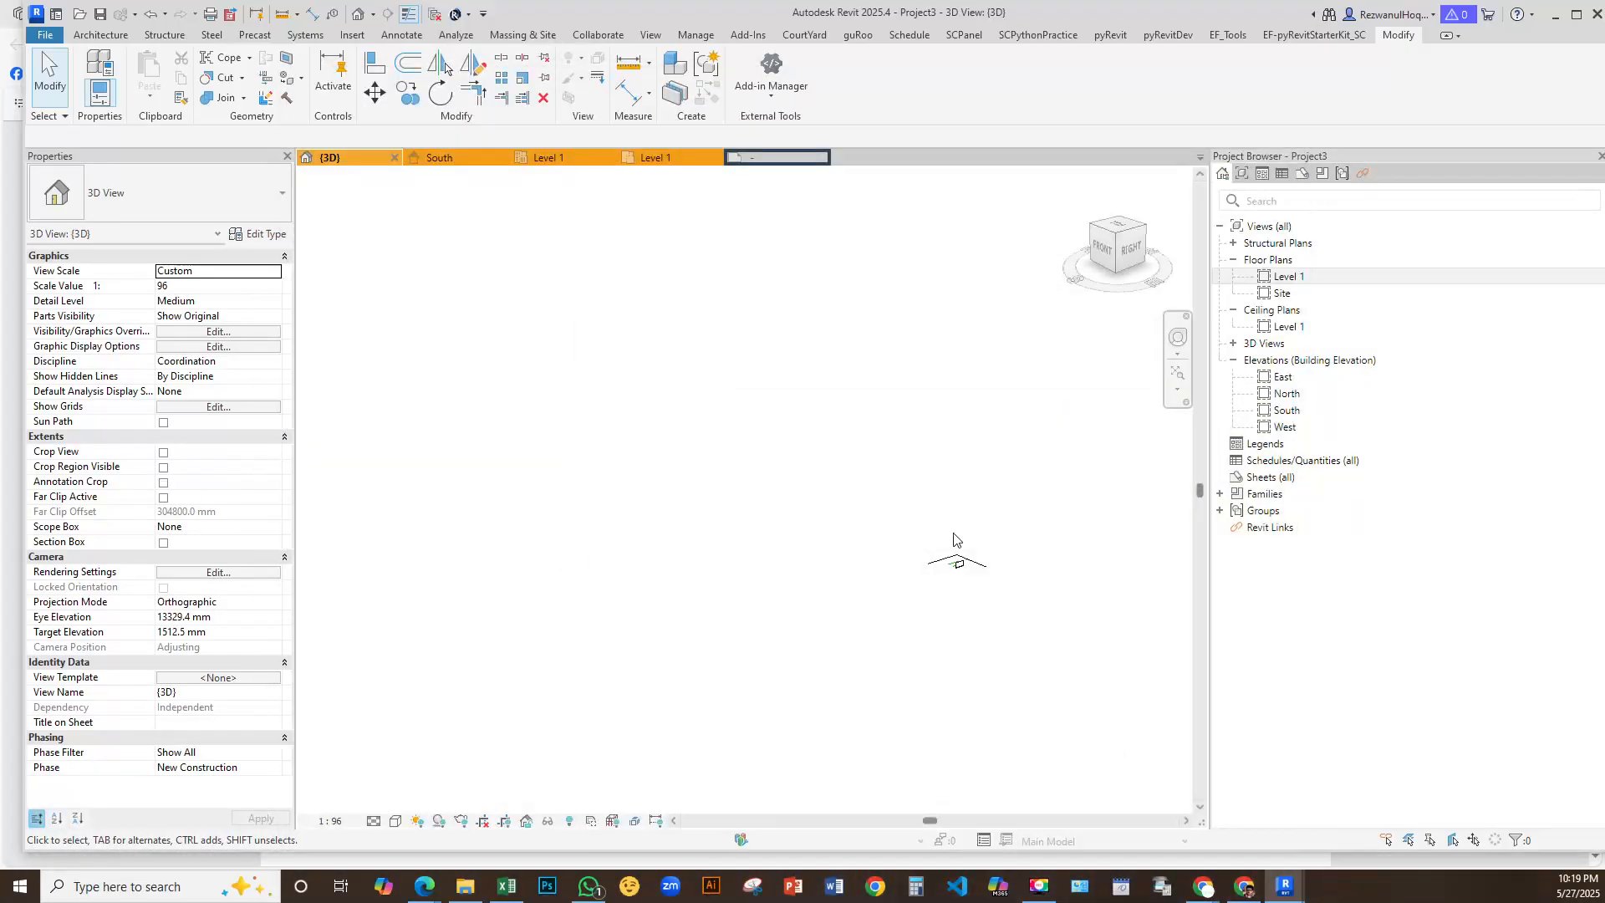
Set the Revit project's length units to feet and fractional inches
scroll(995, 581, "up", 5)
left_click(335, 821)
left_click(573, 561)
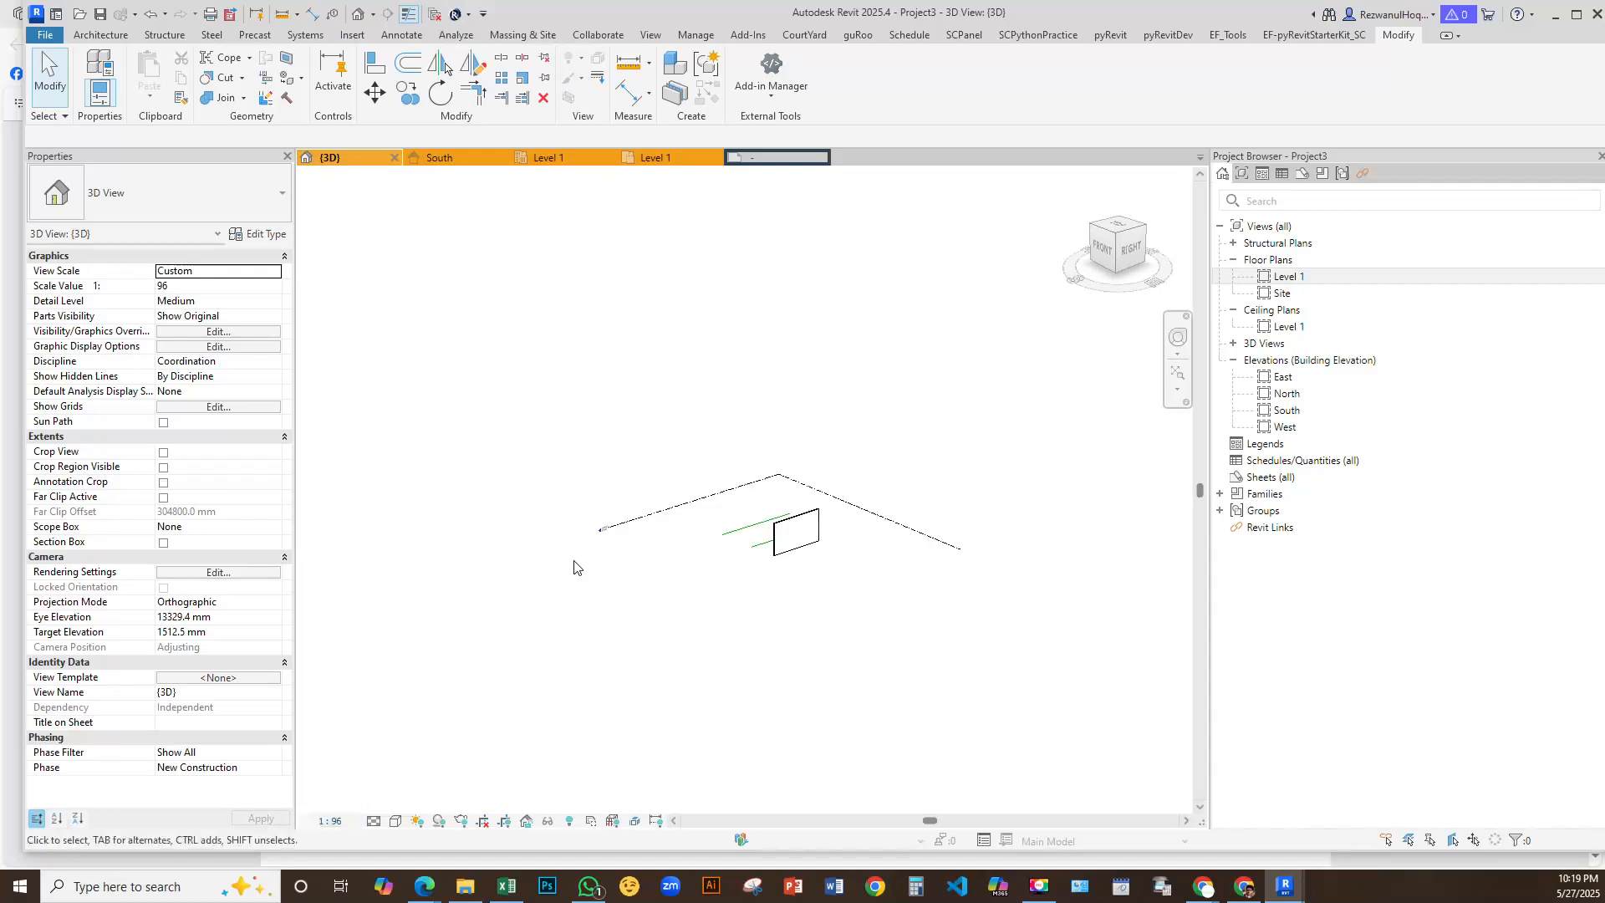
key("u")
key("n")
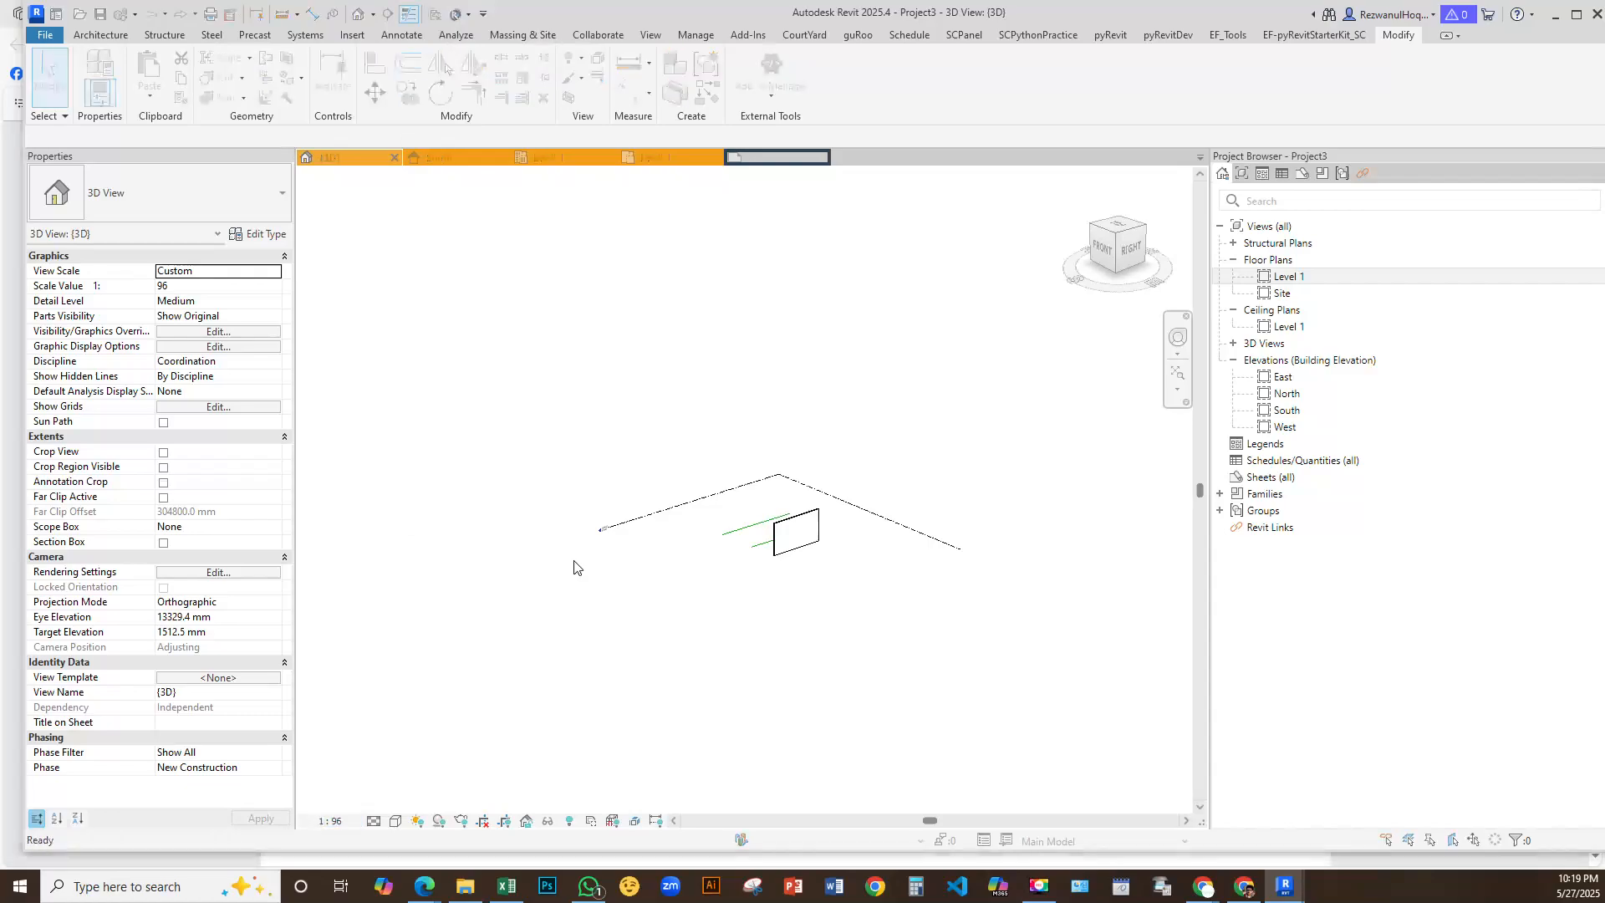
left_click(617, 287)
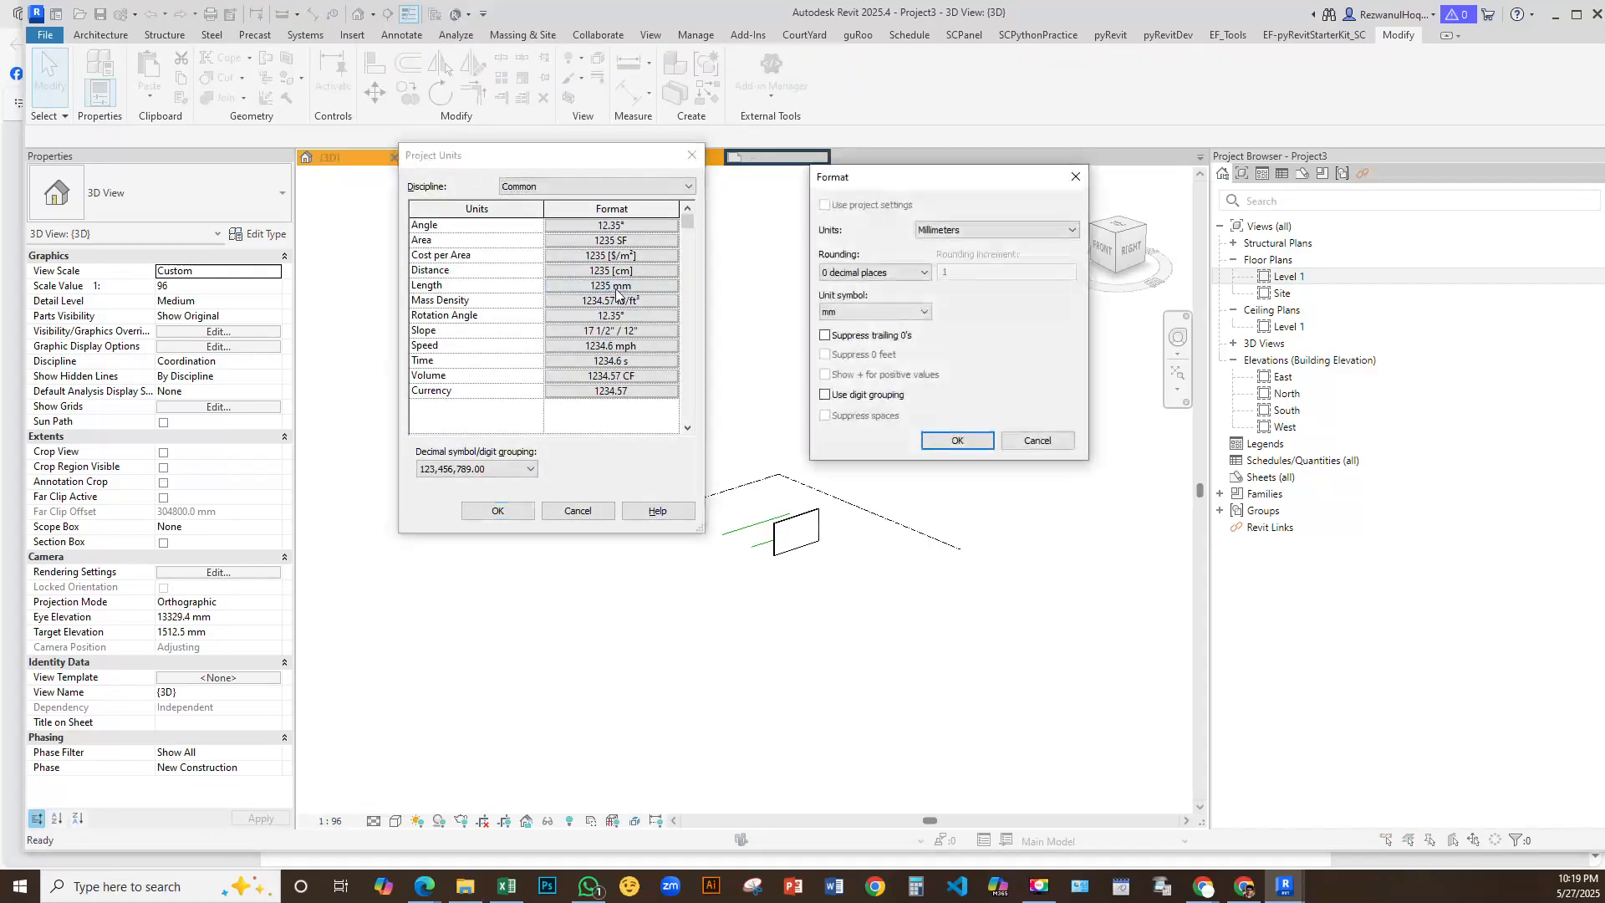
left_click(982, 229)
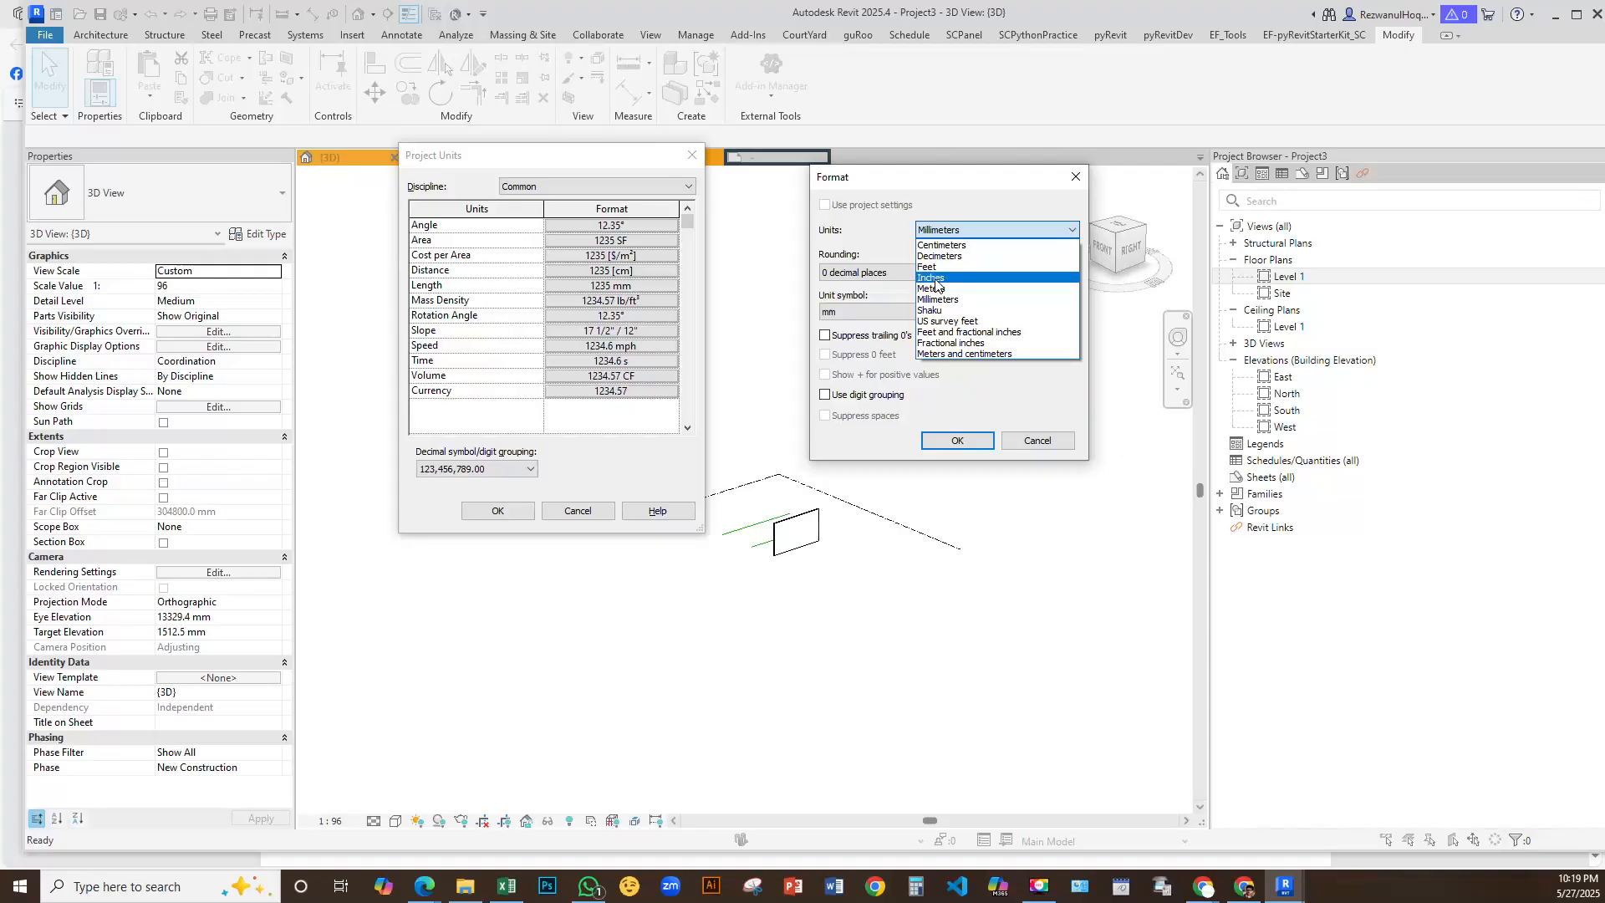
left_click(961, 332)
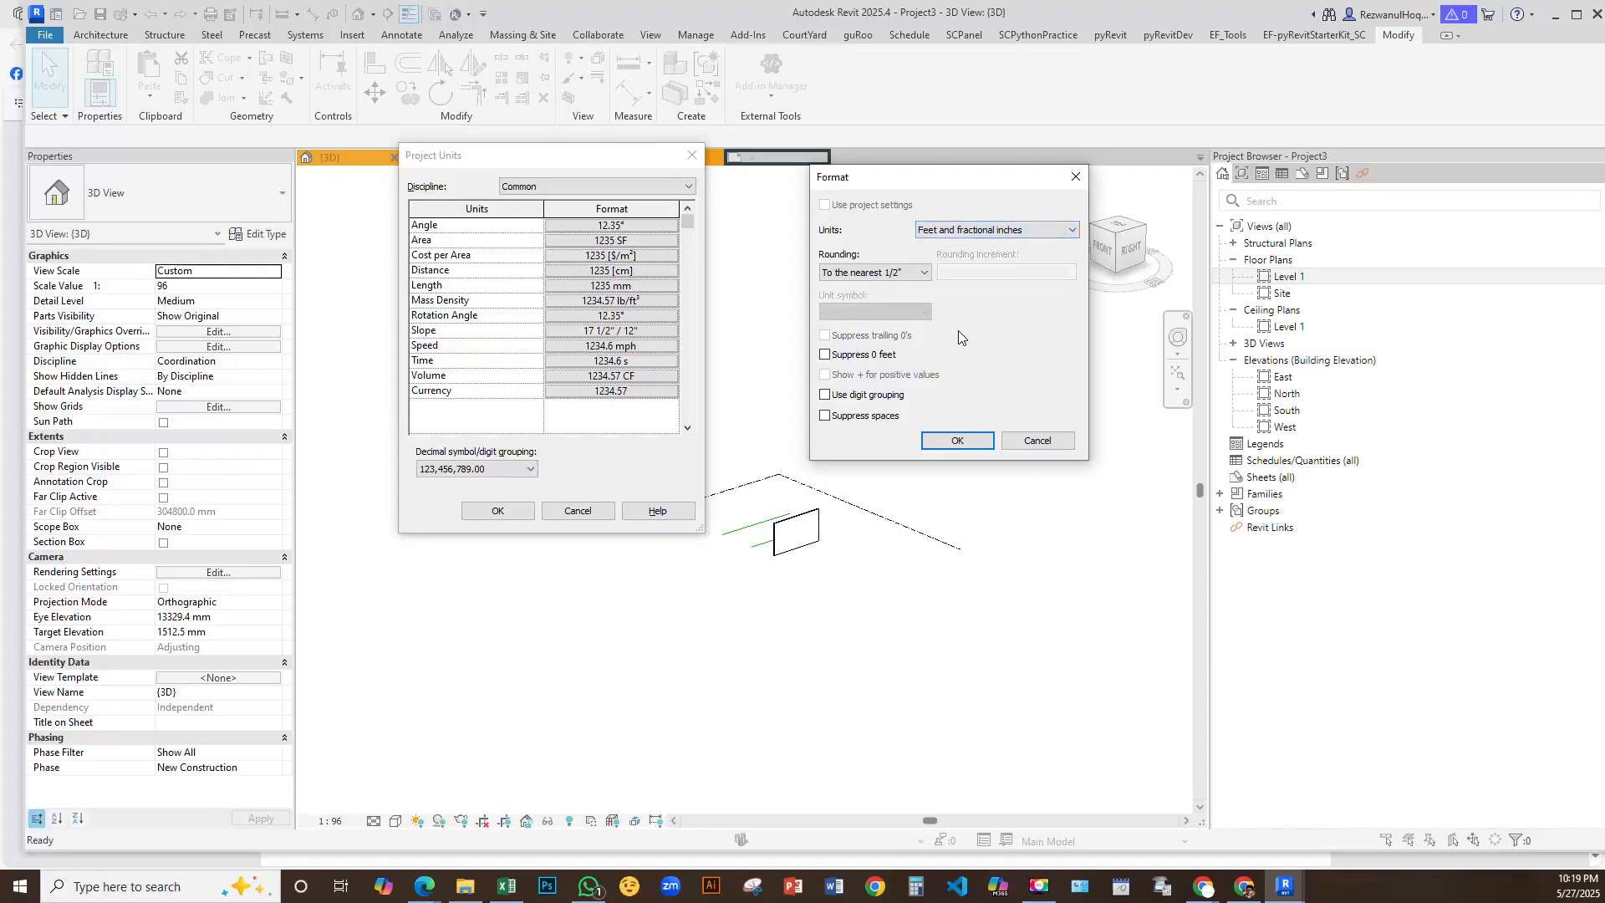
left_click(958, 443)
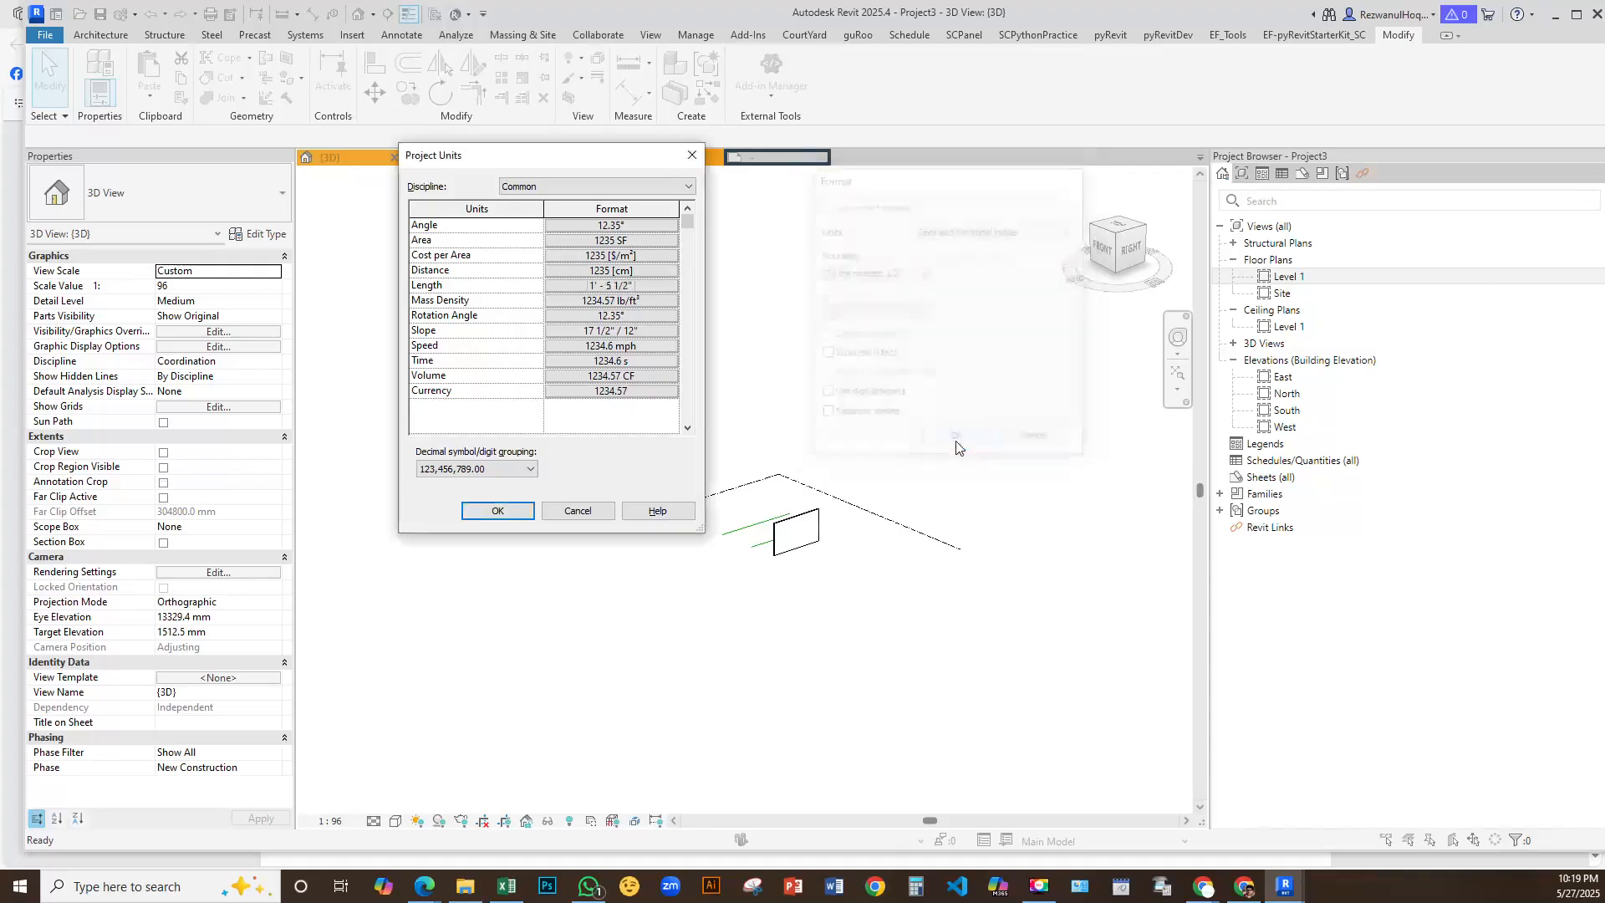
left_click(498, 511)
Switch back to Dynamo and examine the podium, tower perimeter and perimeter curve groups at the start of the tower graph
scroll(824, 556, "up", 3)
mouse_move(1287, 892)
left_click(1196, 790)
middle_click_drag(715, 504, 853, 706)
scroll(695, 570, "down", 2)
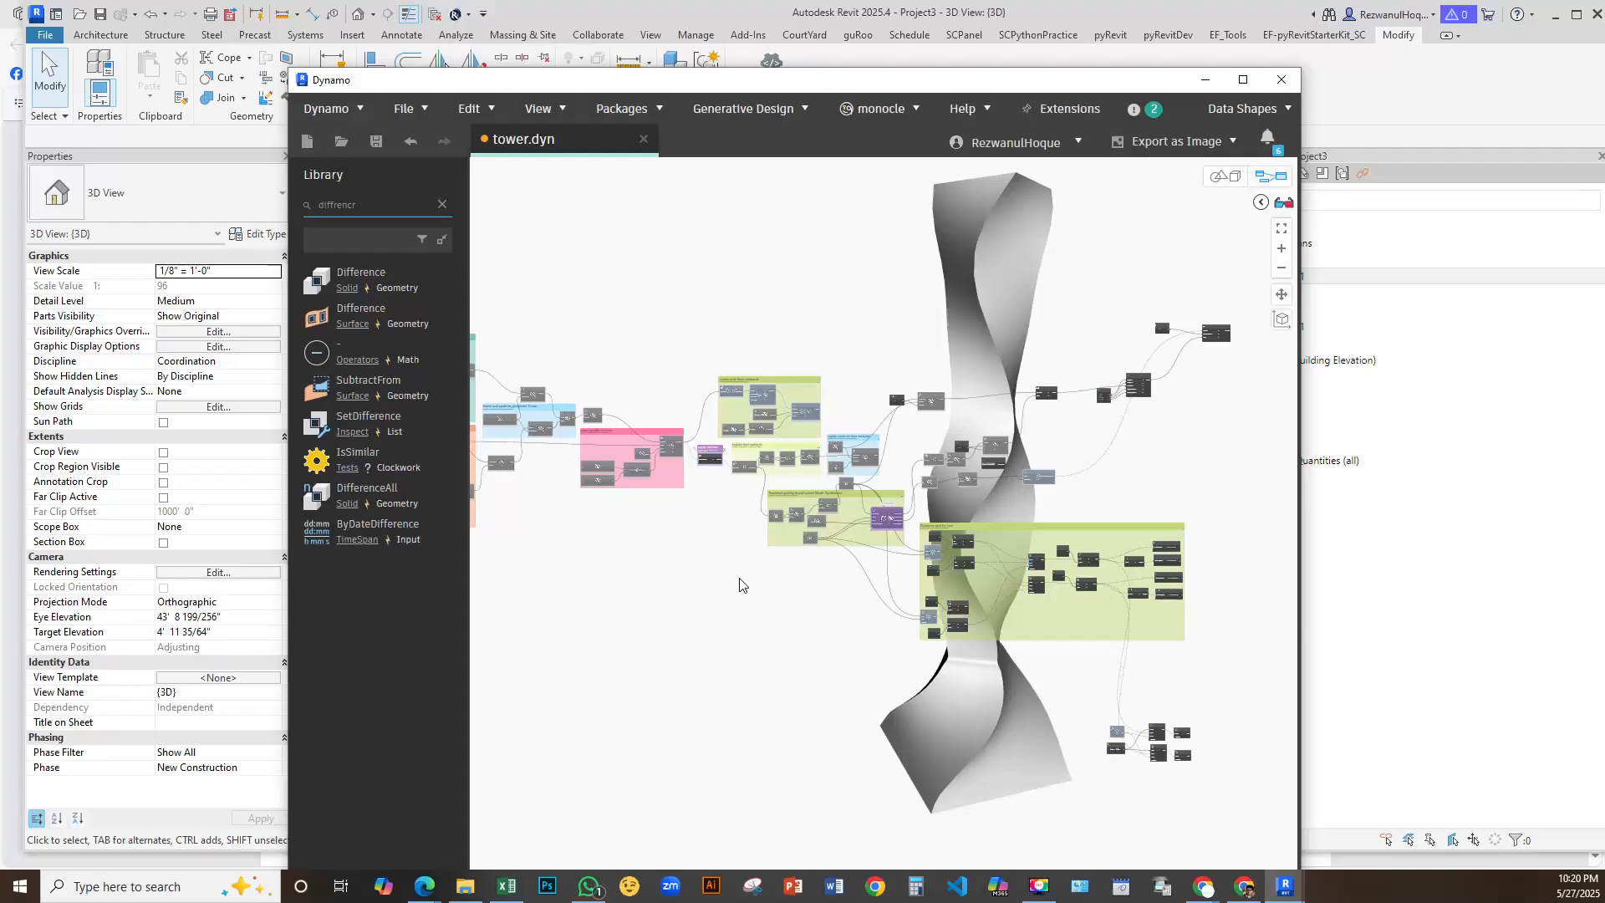
middle_click_drag(742, 616, 906, 610)
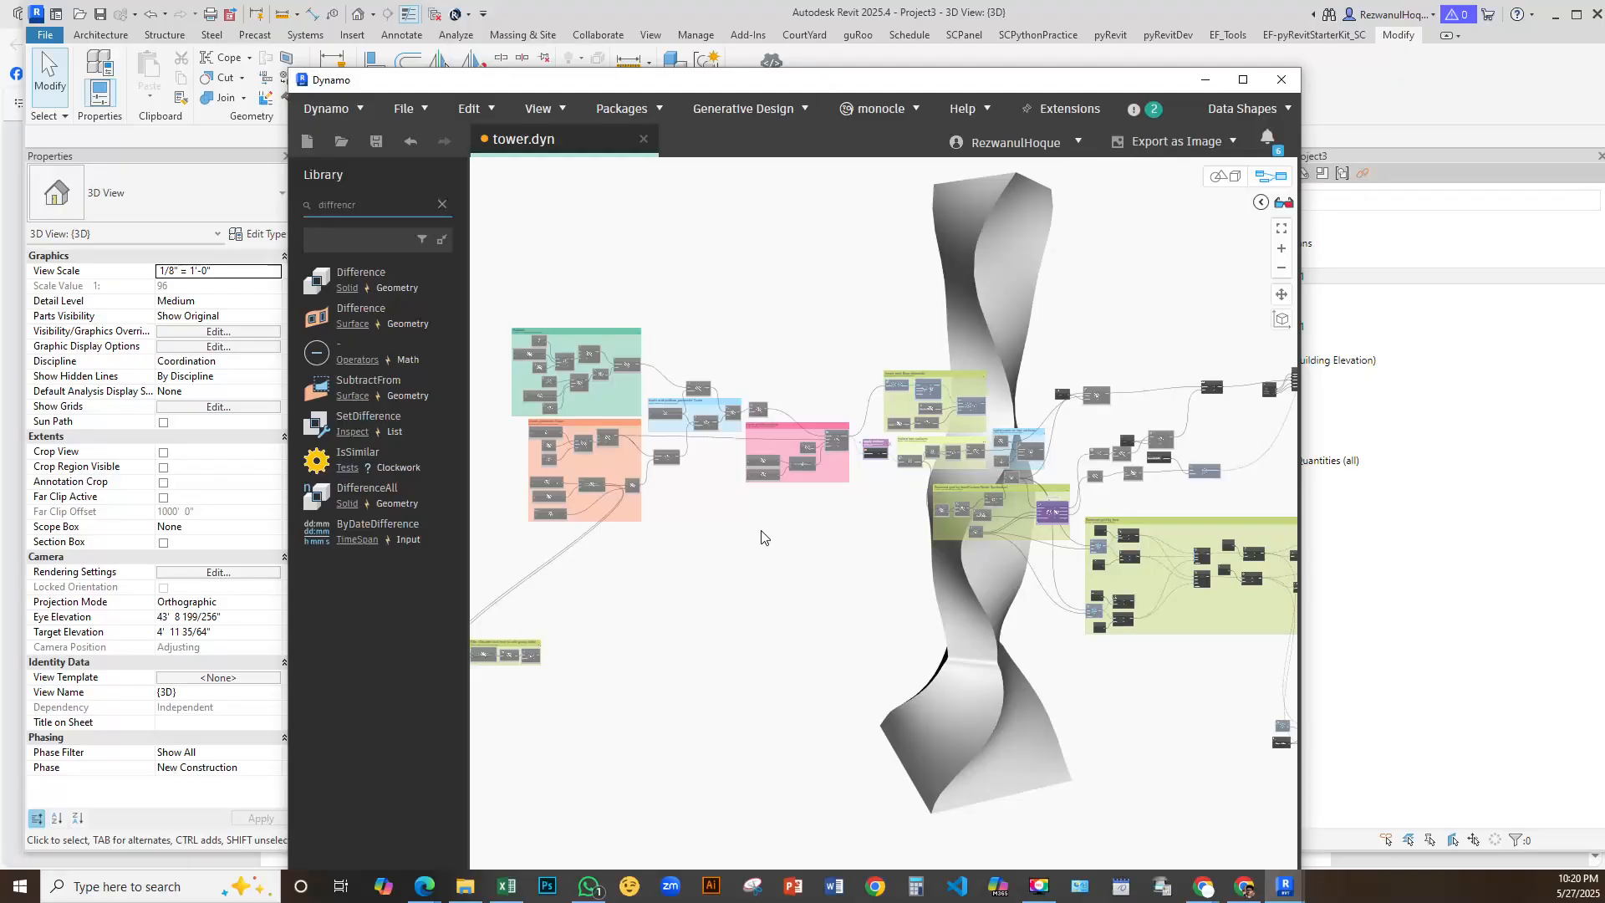
scroll(652, 461, "up", 5)
mouse_move(799, 553)
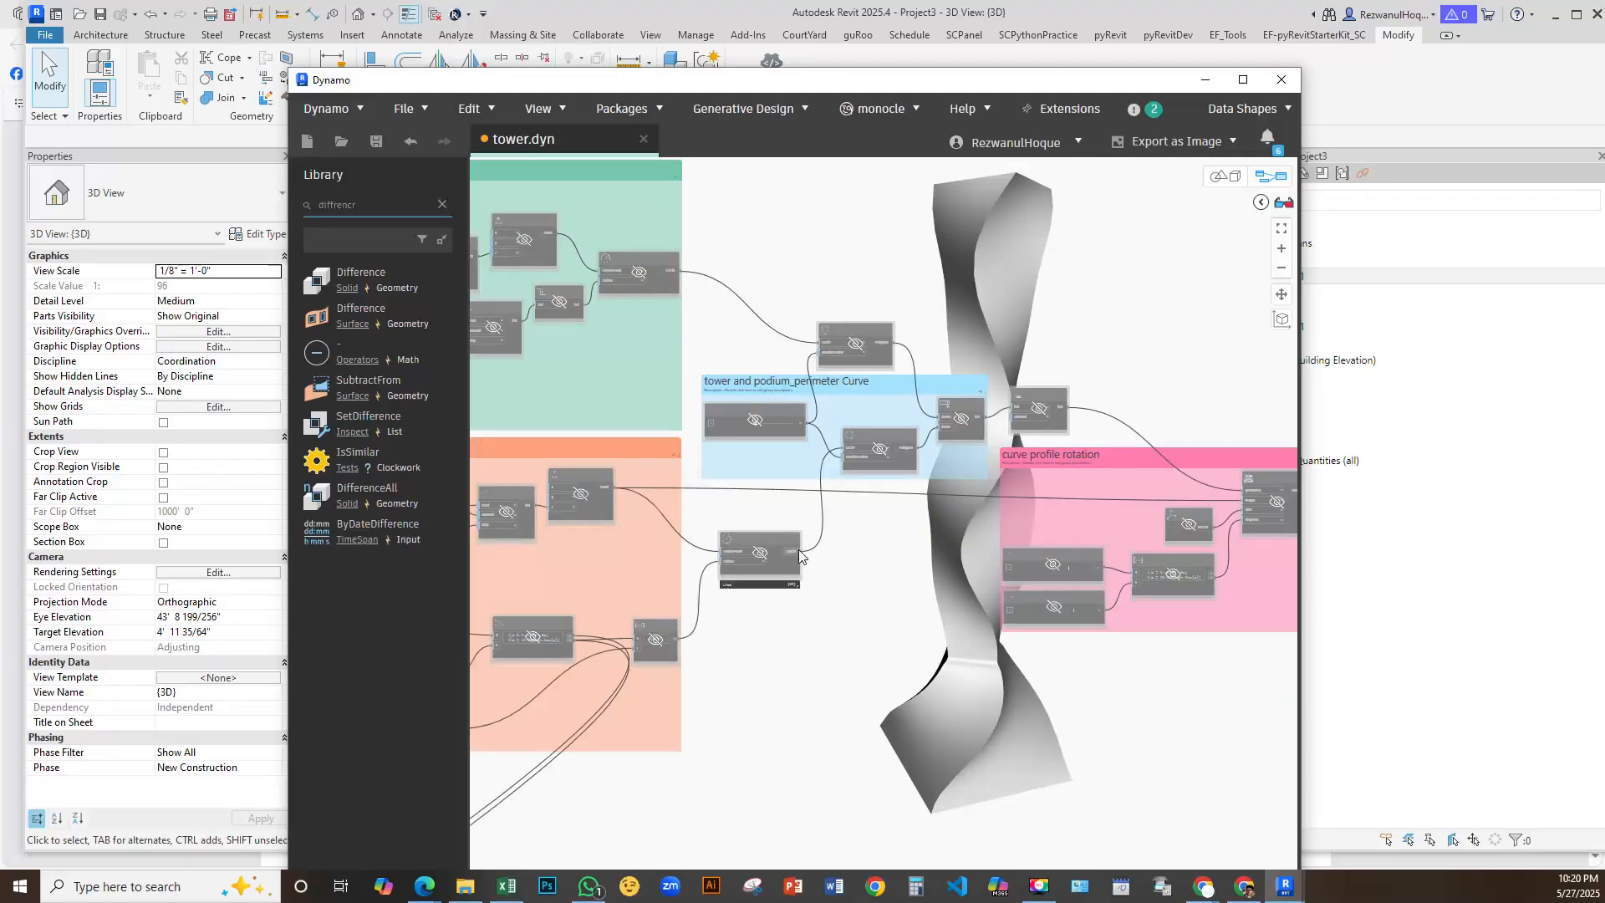
scroll(799, 549, "down", 3)
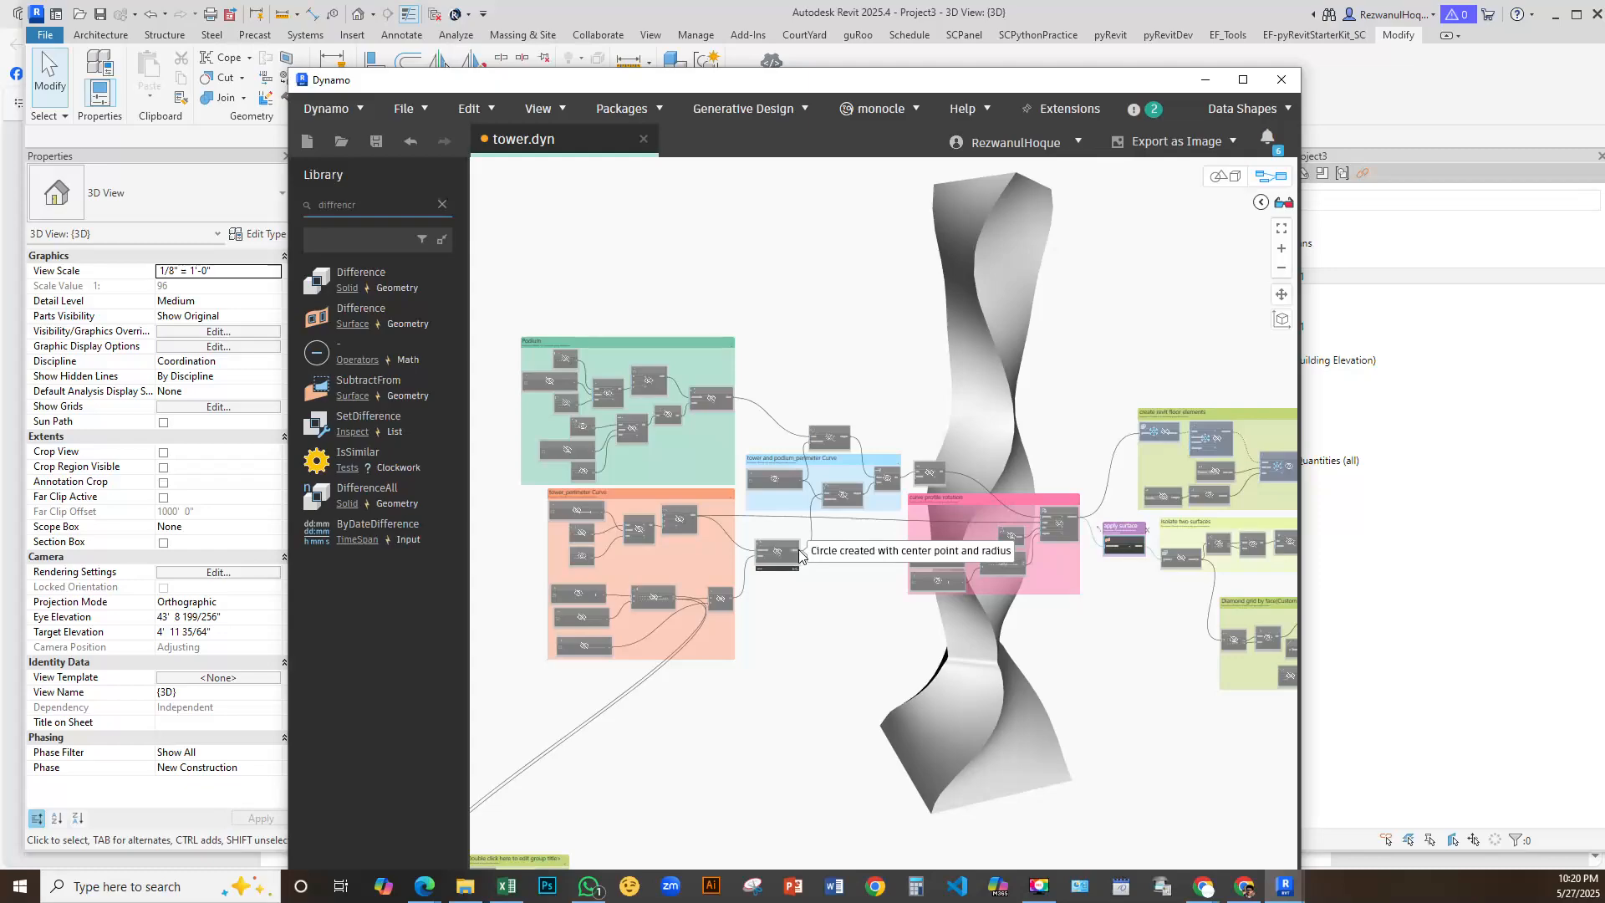
scroll(884, 652, "down", 5)
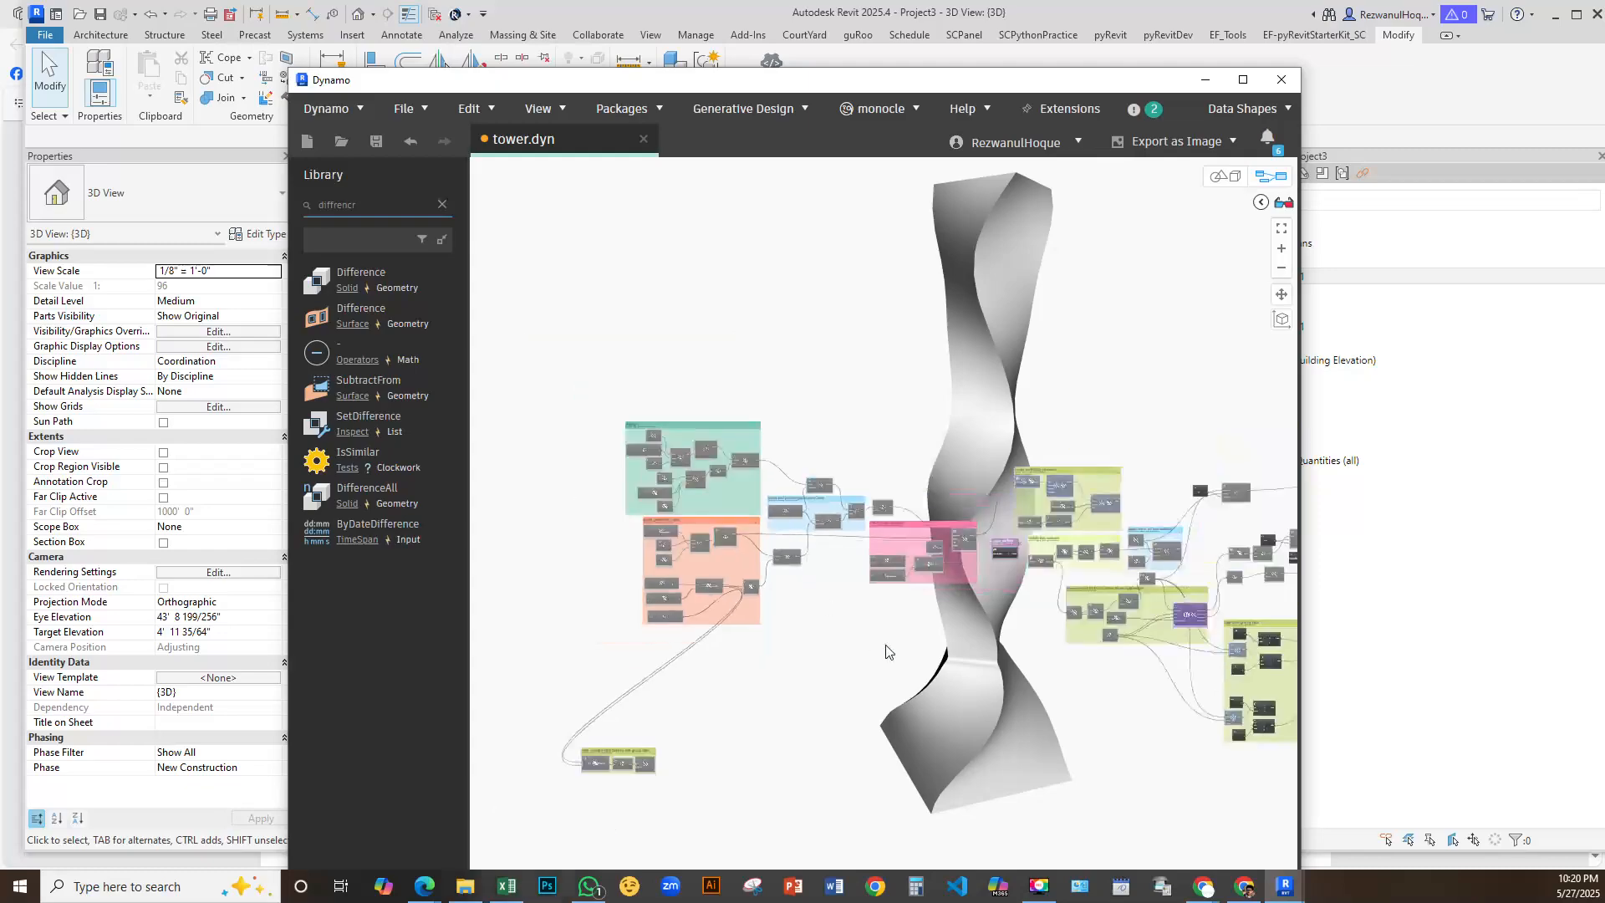
Examine the nodes that isolate the surfaces, apply iso curves, build the diamond grid and feed panel points into the distance calculation
scroll(813, 549, "up", 4)
middle_click_drag(1111, 600, 660, 474)
scroll(721, 418, "up", 1)
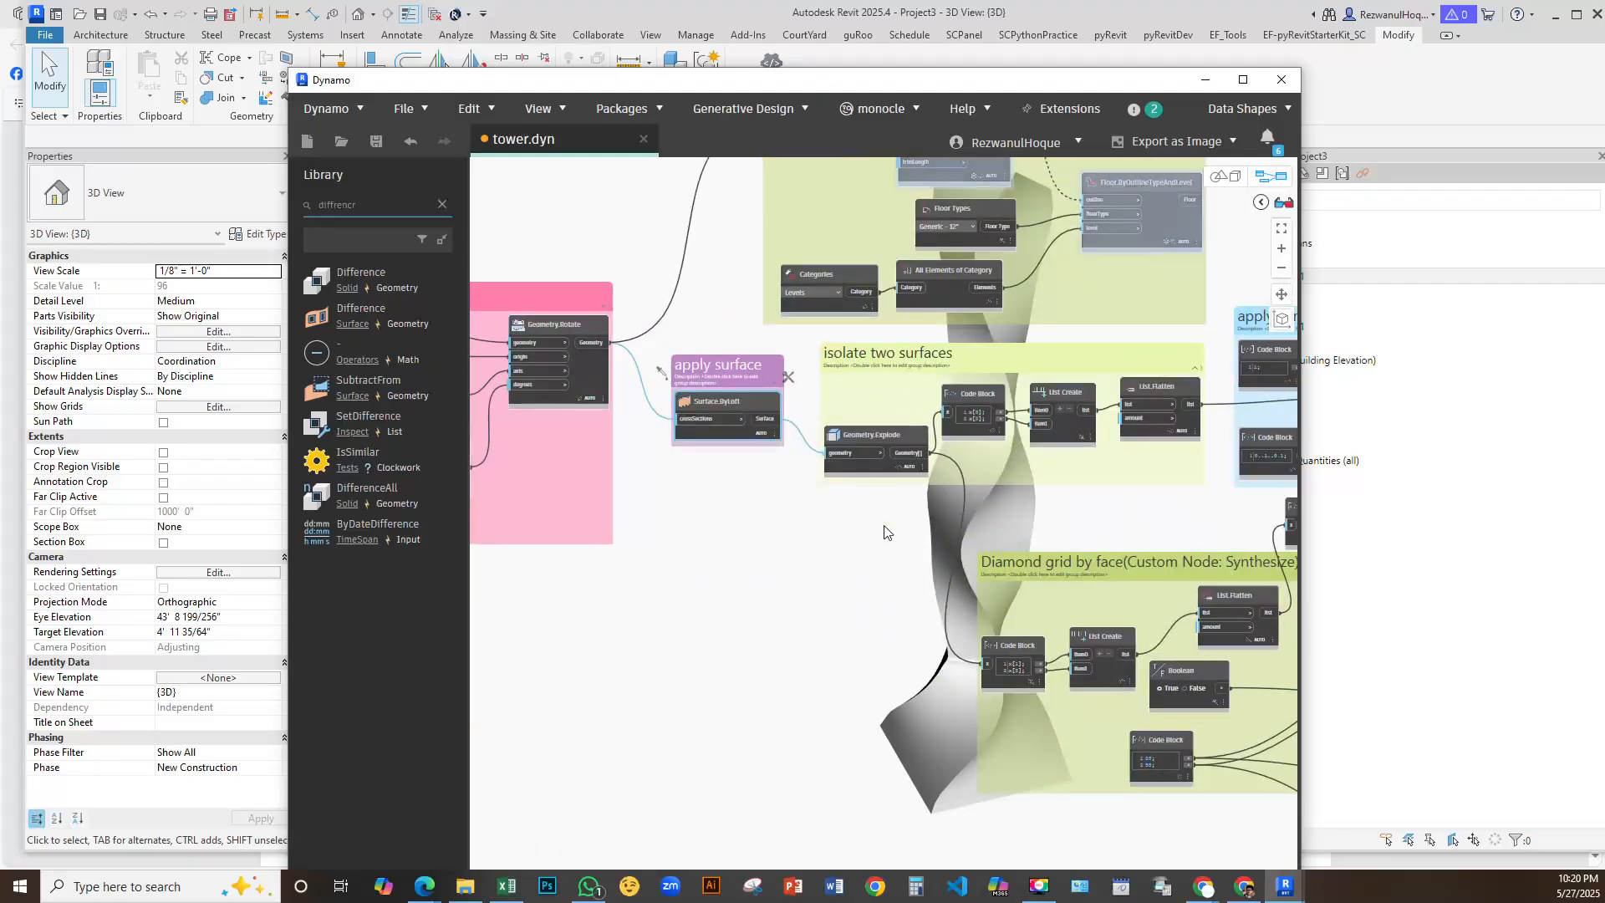
scroll(1079, 478, "up", 5)
middle_click_drag(954, 410, 544, 414)
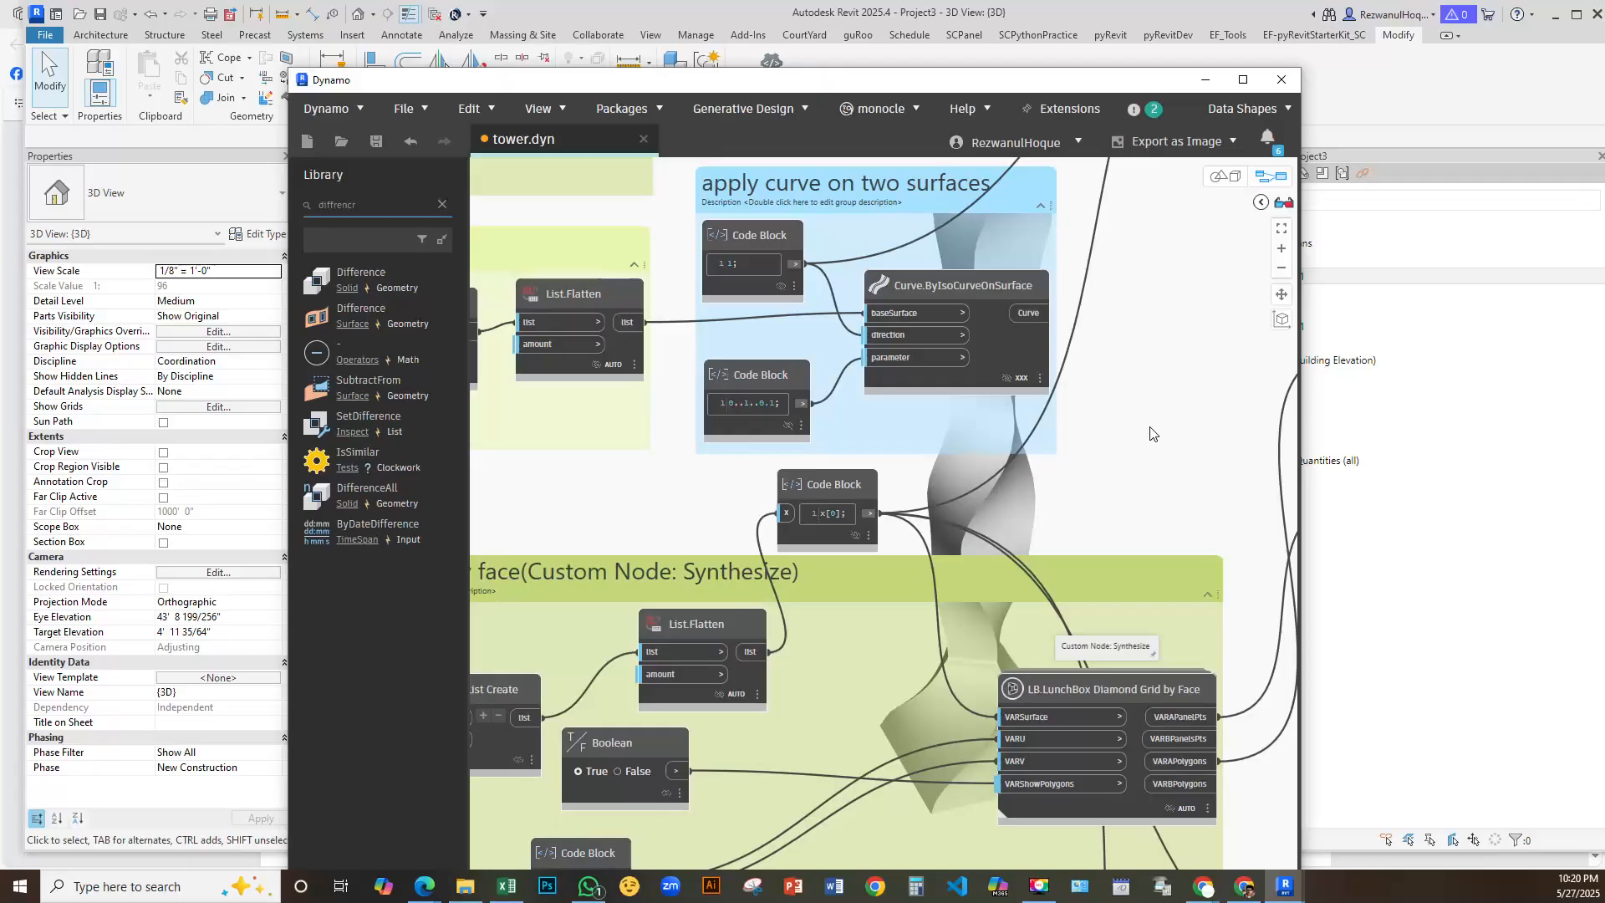
middle_click_drag(1150, 434, 730, 570)
scroll(702, 428, "down", 5)
scroll(702, 432, "up", 4)
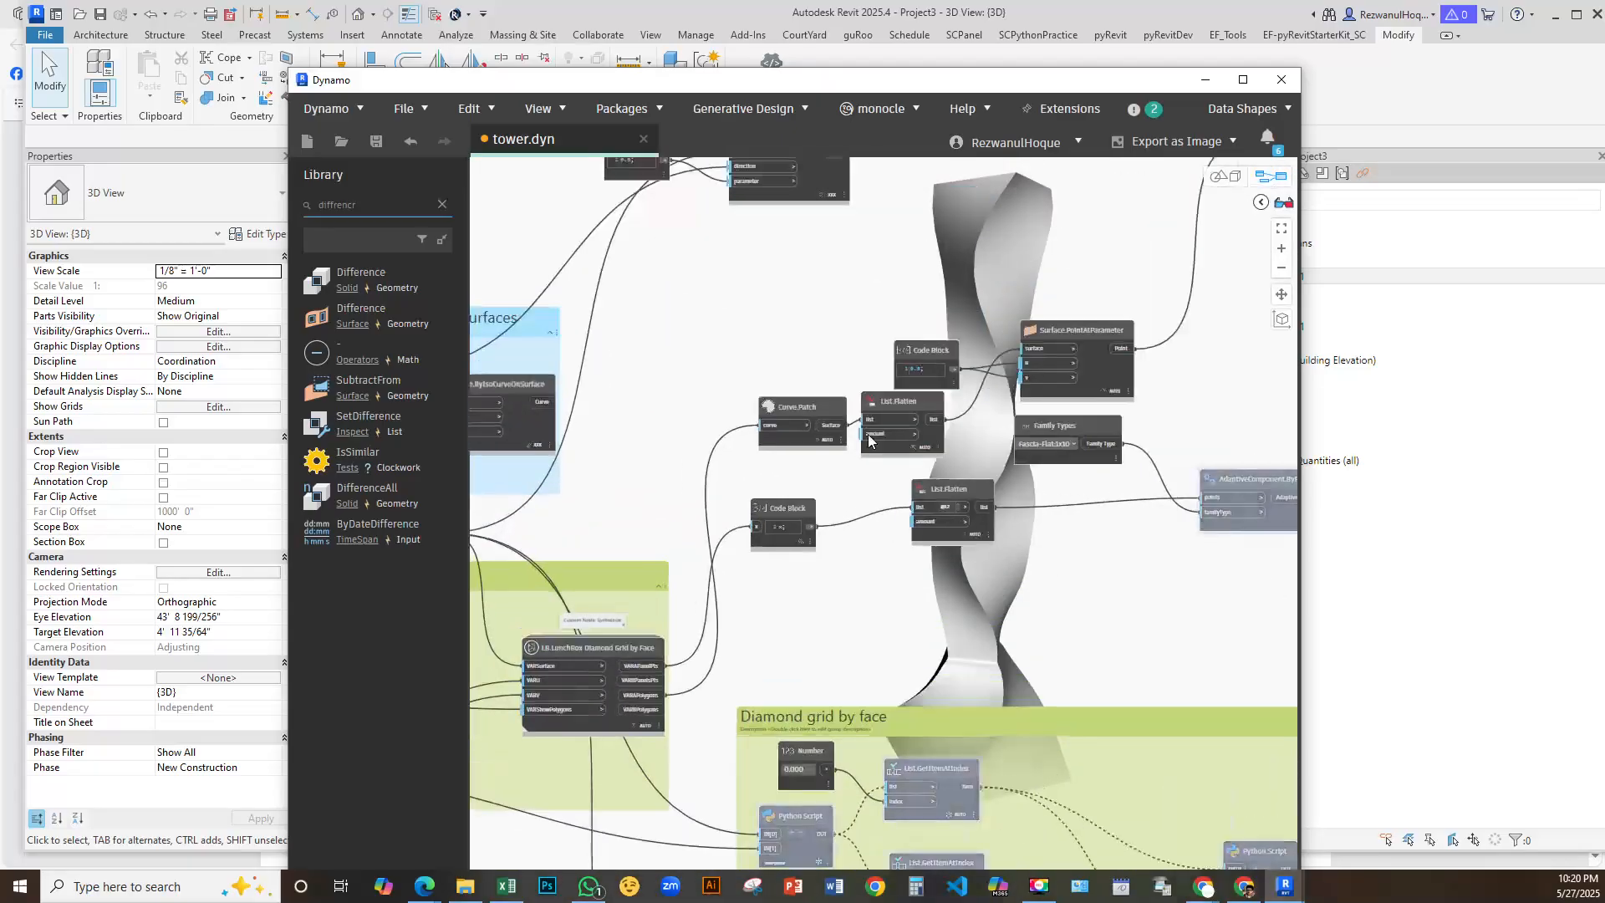
scroll(961, 365, "up", 3)
scroll(987, 430, "down", 5)
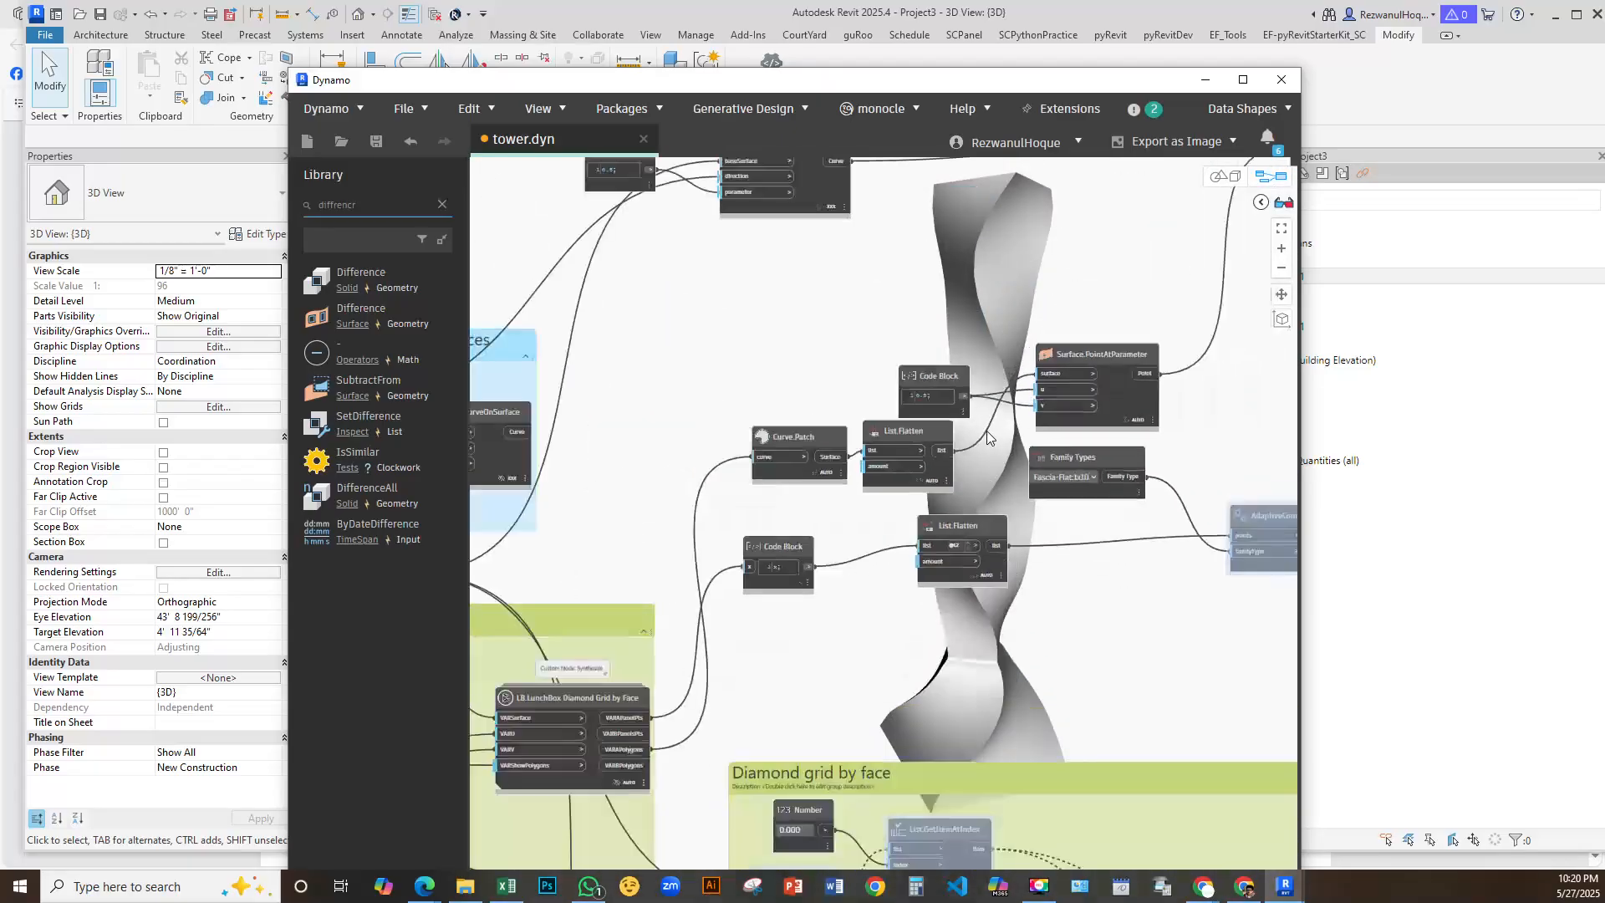
middle_click_drag(874, 616, 693, 656)
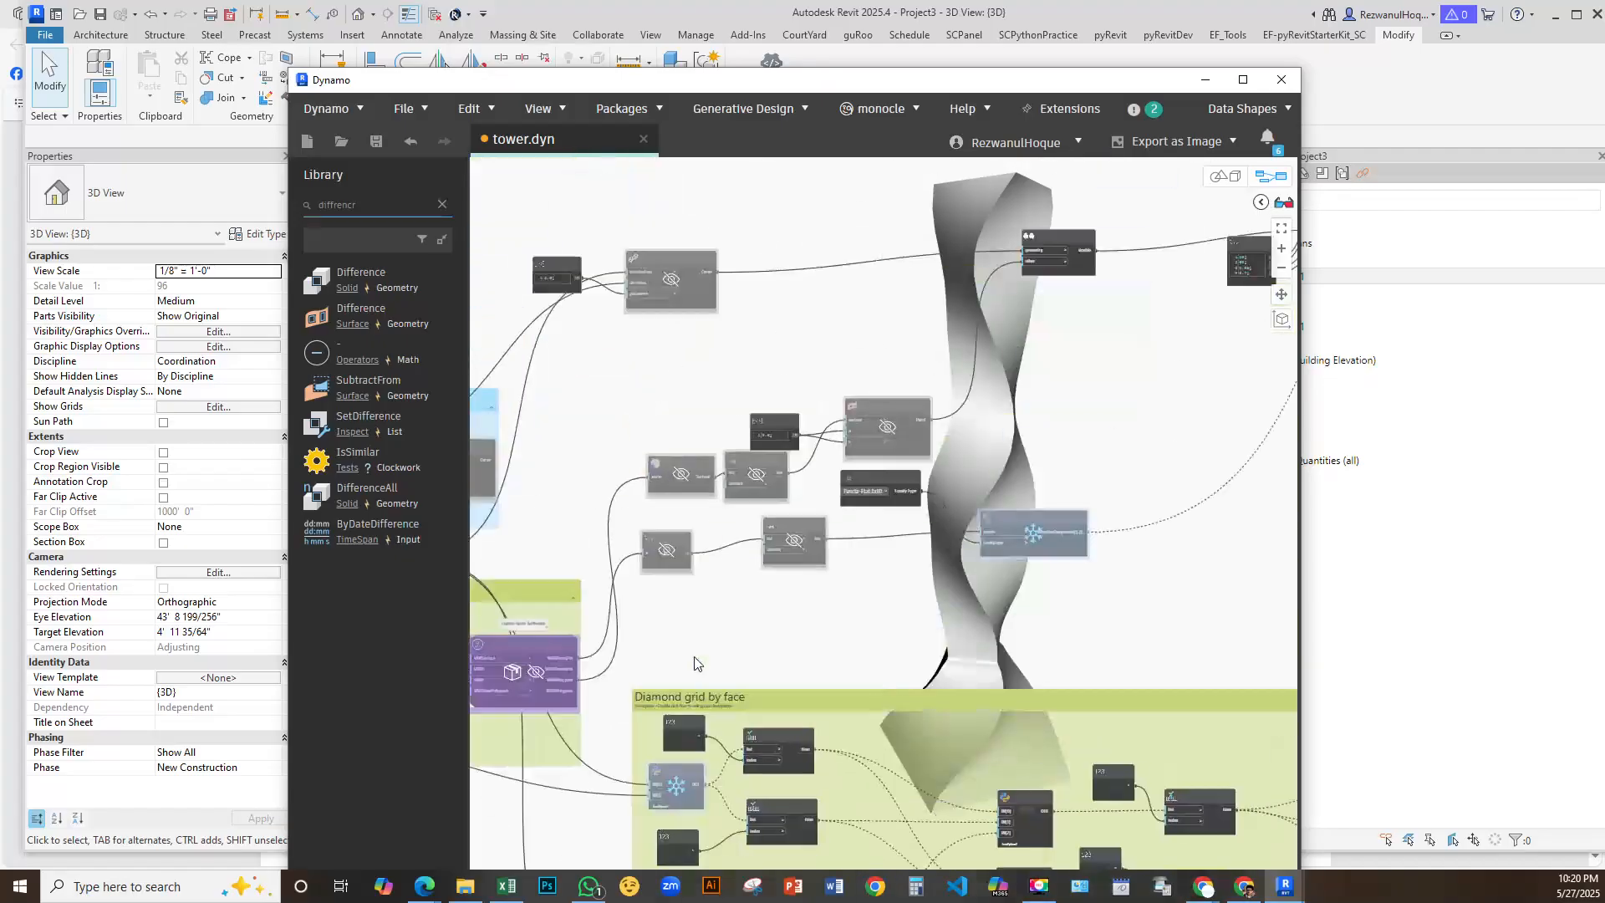
scroll(1056, 540, "up", 2)
scroll(965, 489, "down", 5)
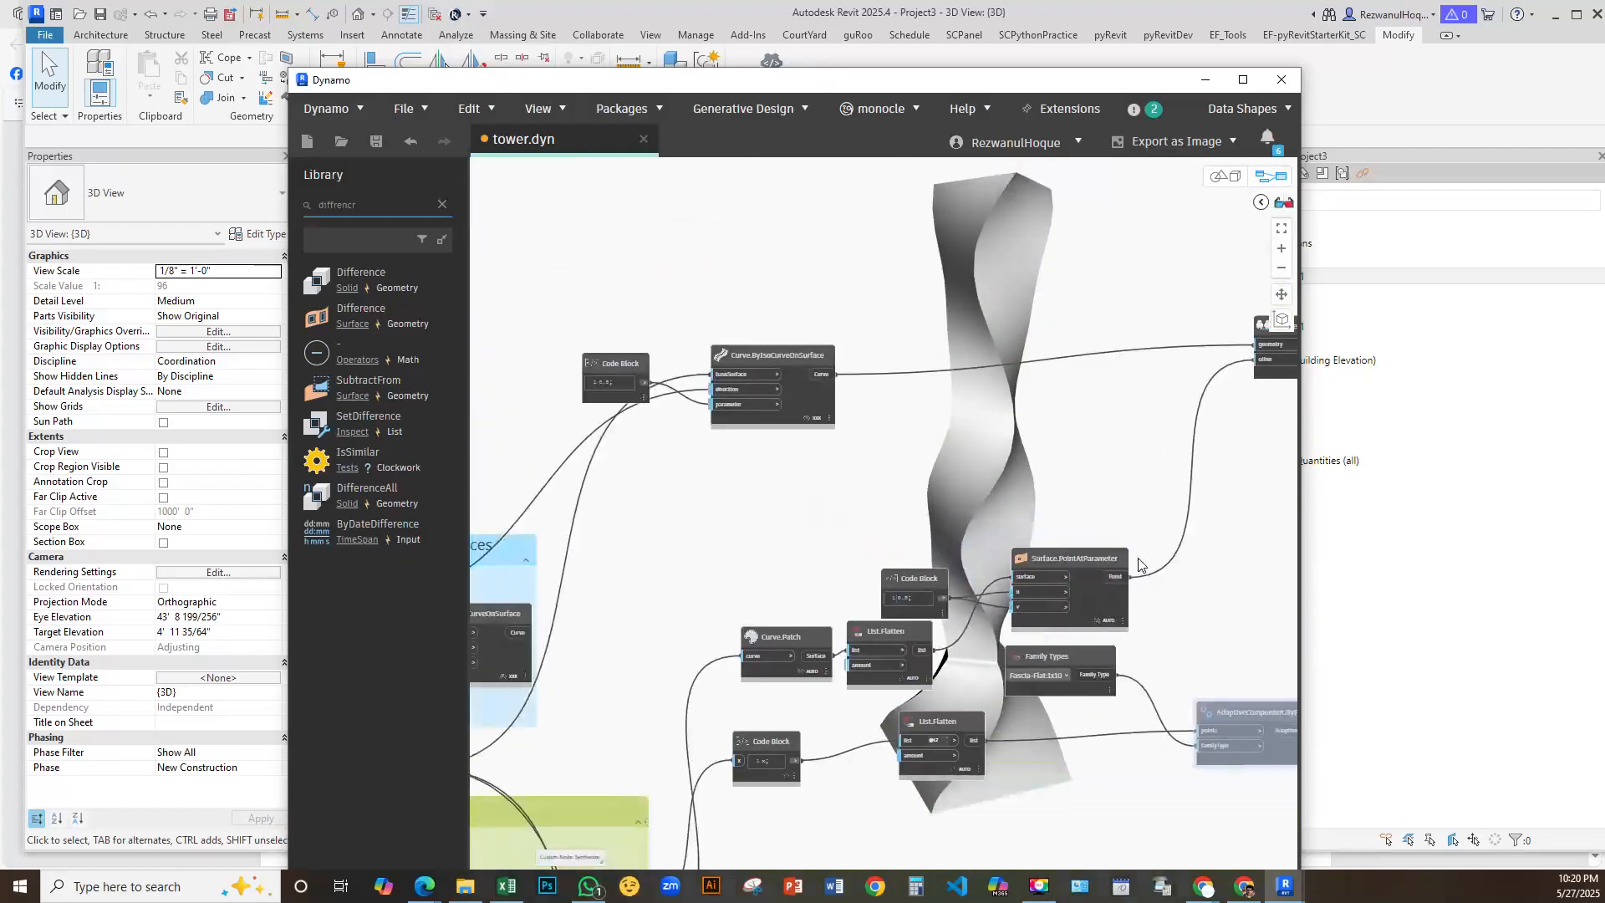
scroll(886, 420, "up", 2)
Turn on the geometry preview of the PolyCurve.ByJoinedCurves node in the "create revit floor elements" group
scroll(618, 395, "up", 4)
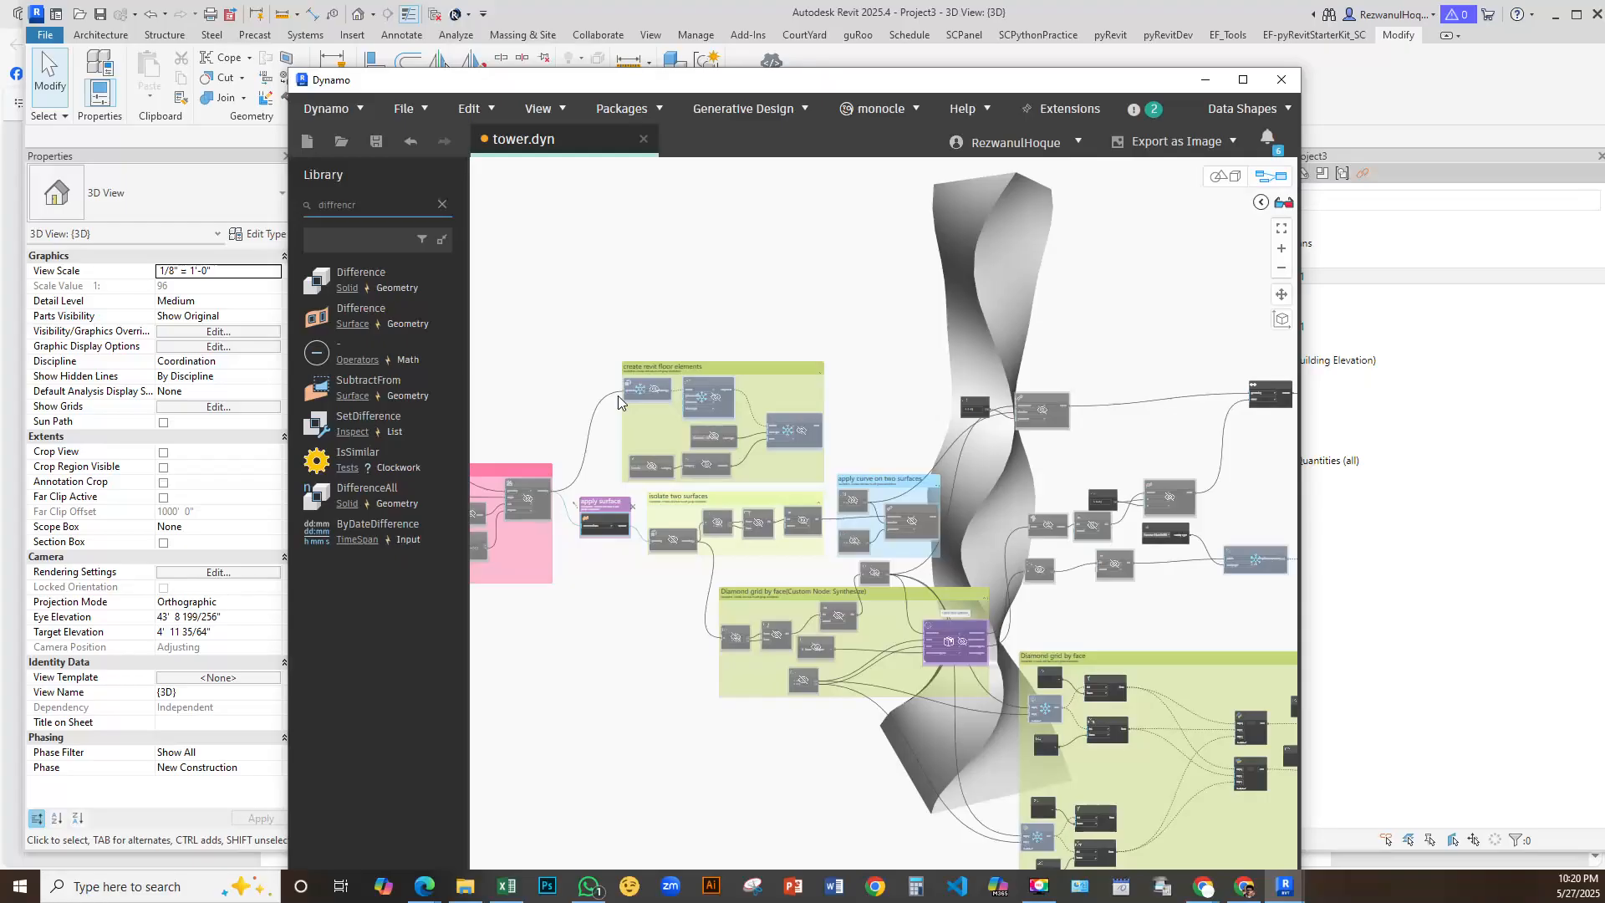
scroll(925, 548, "up", 2)
middle_click_drag(924, 550, 919, 469)
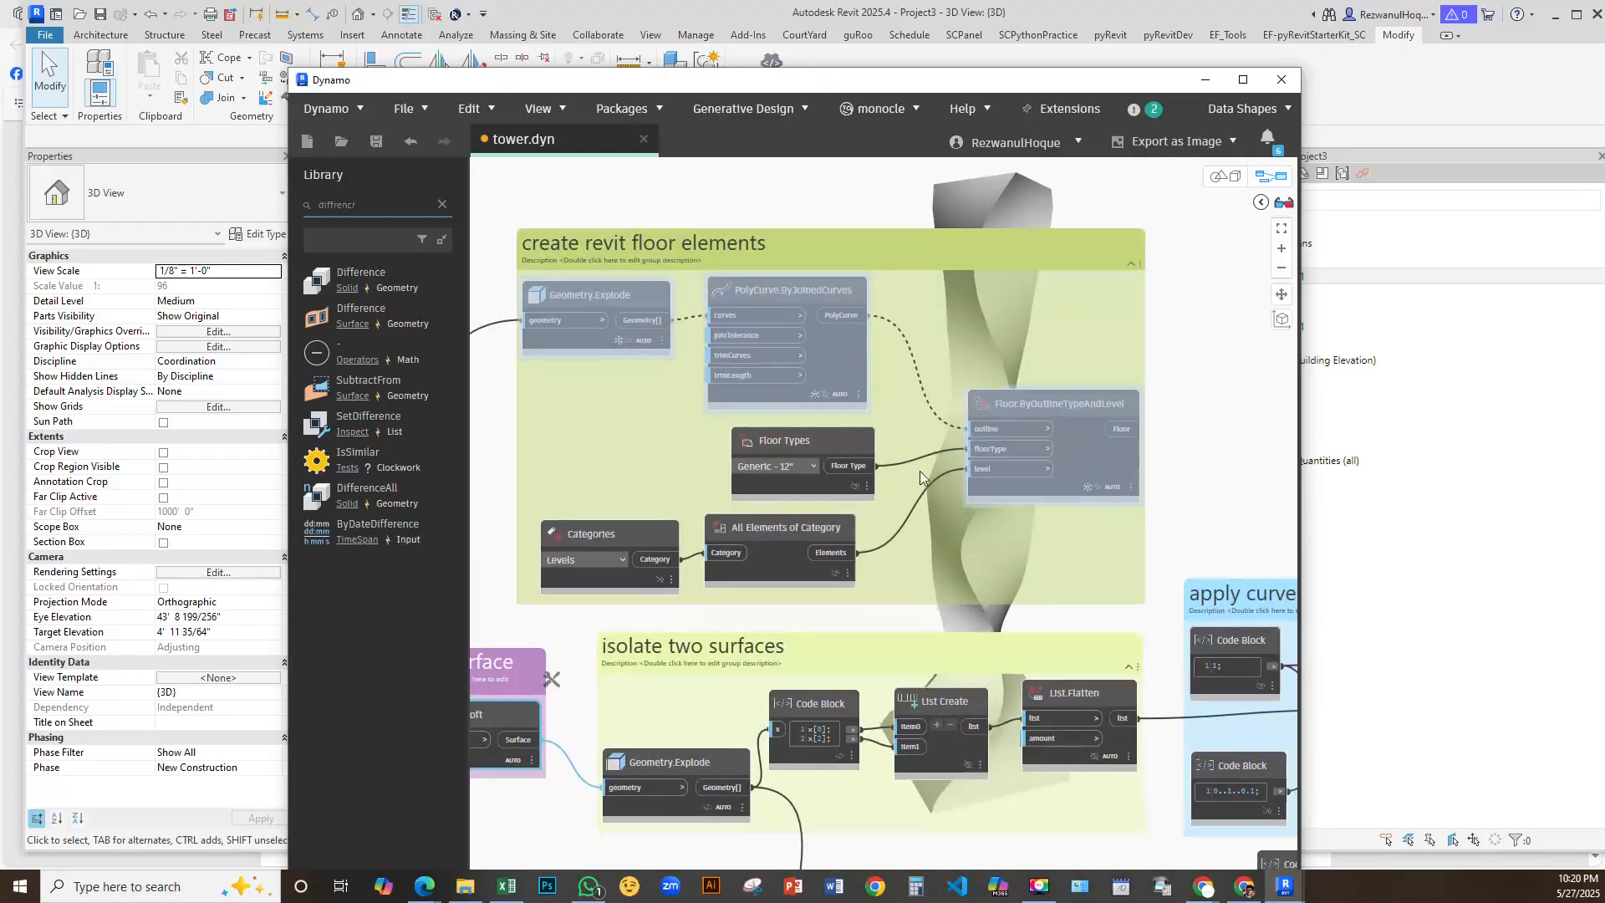
right_click(820, 287)
left_click(879, 351)
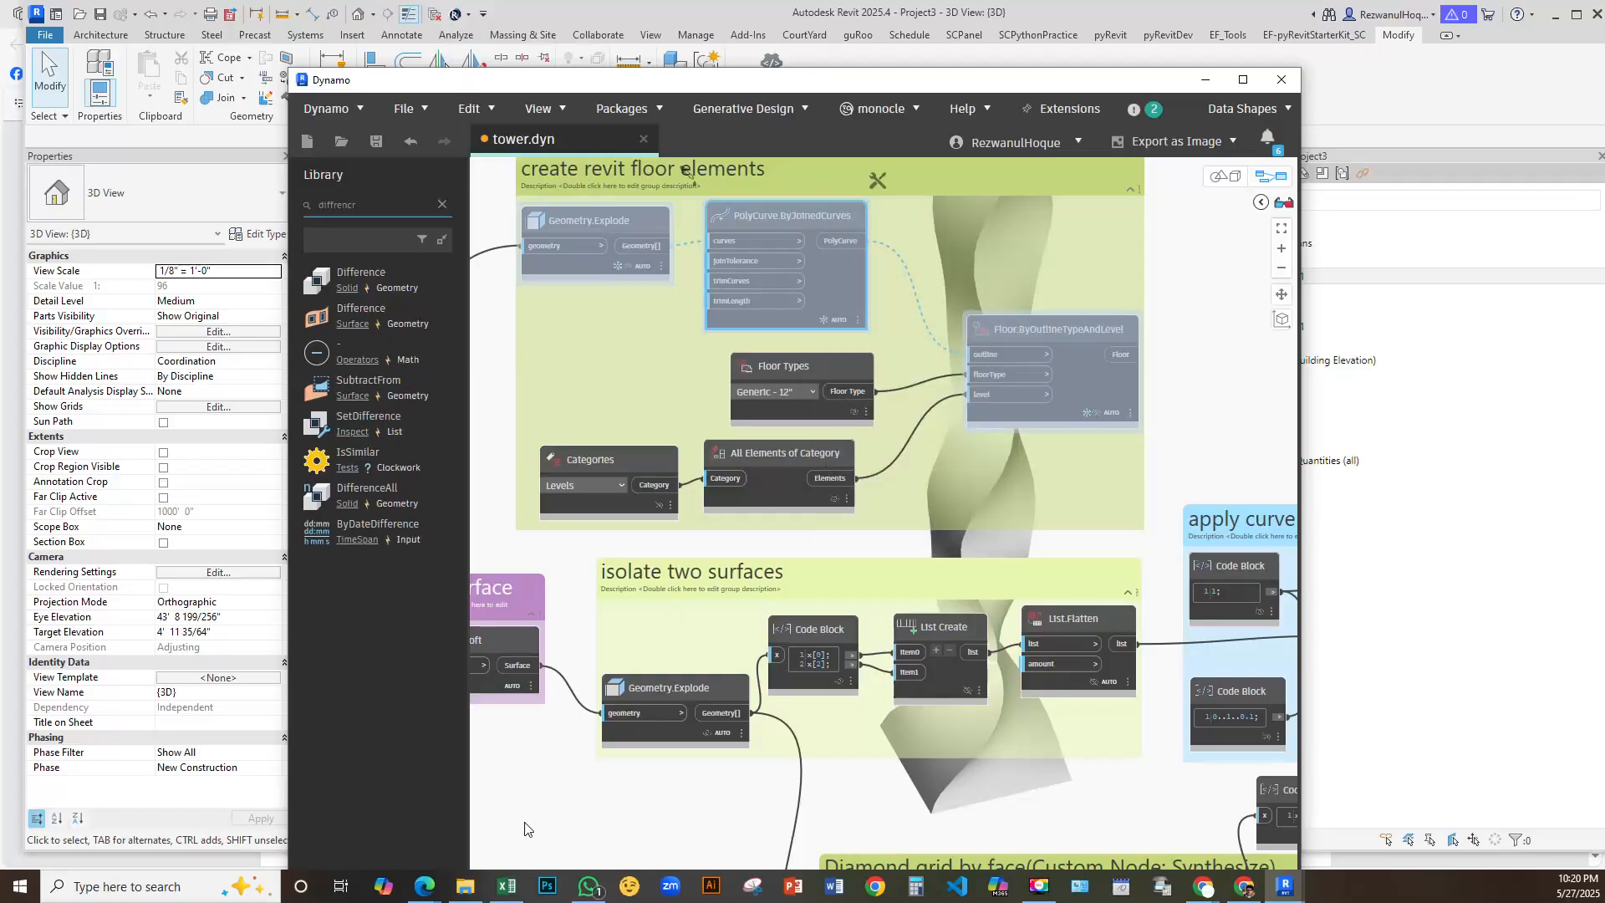
Unfreeze the Geometry.Explode node in the "create revit floor elements" group so the PolyCurve.ByJoinedCurves node can also execute
right_click(1094, 389)
left_click(854, 282)
right_click(854, 283)
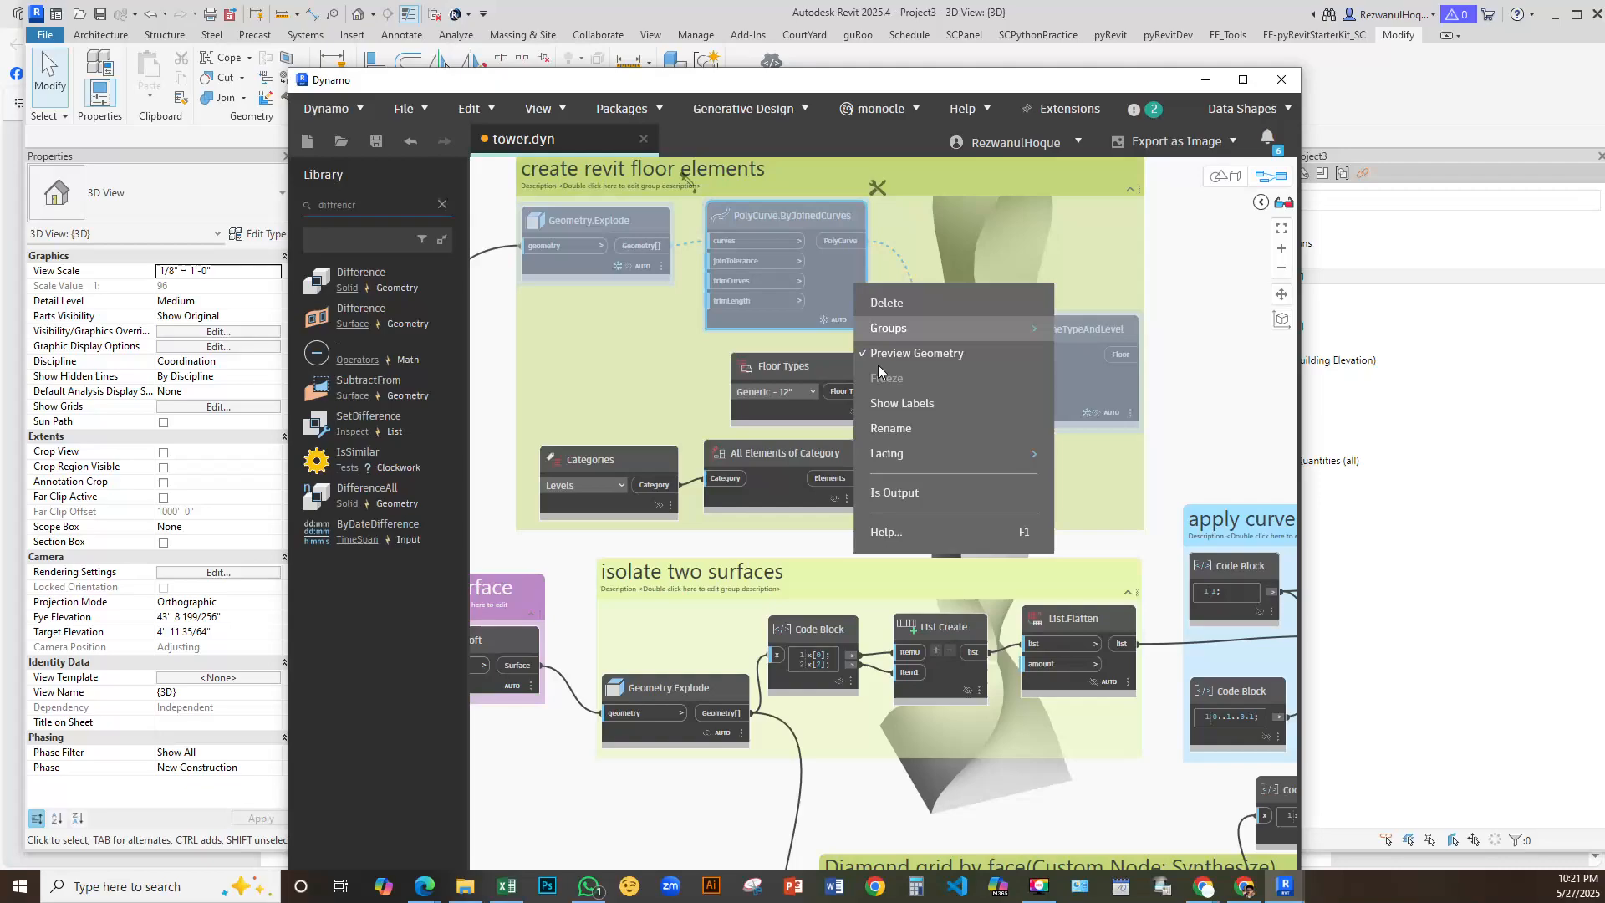
right_click(623, 223)
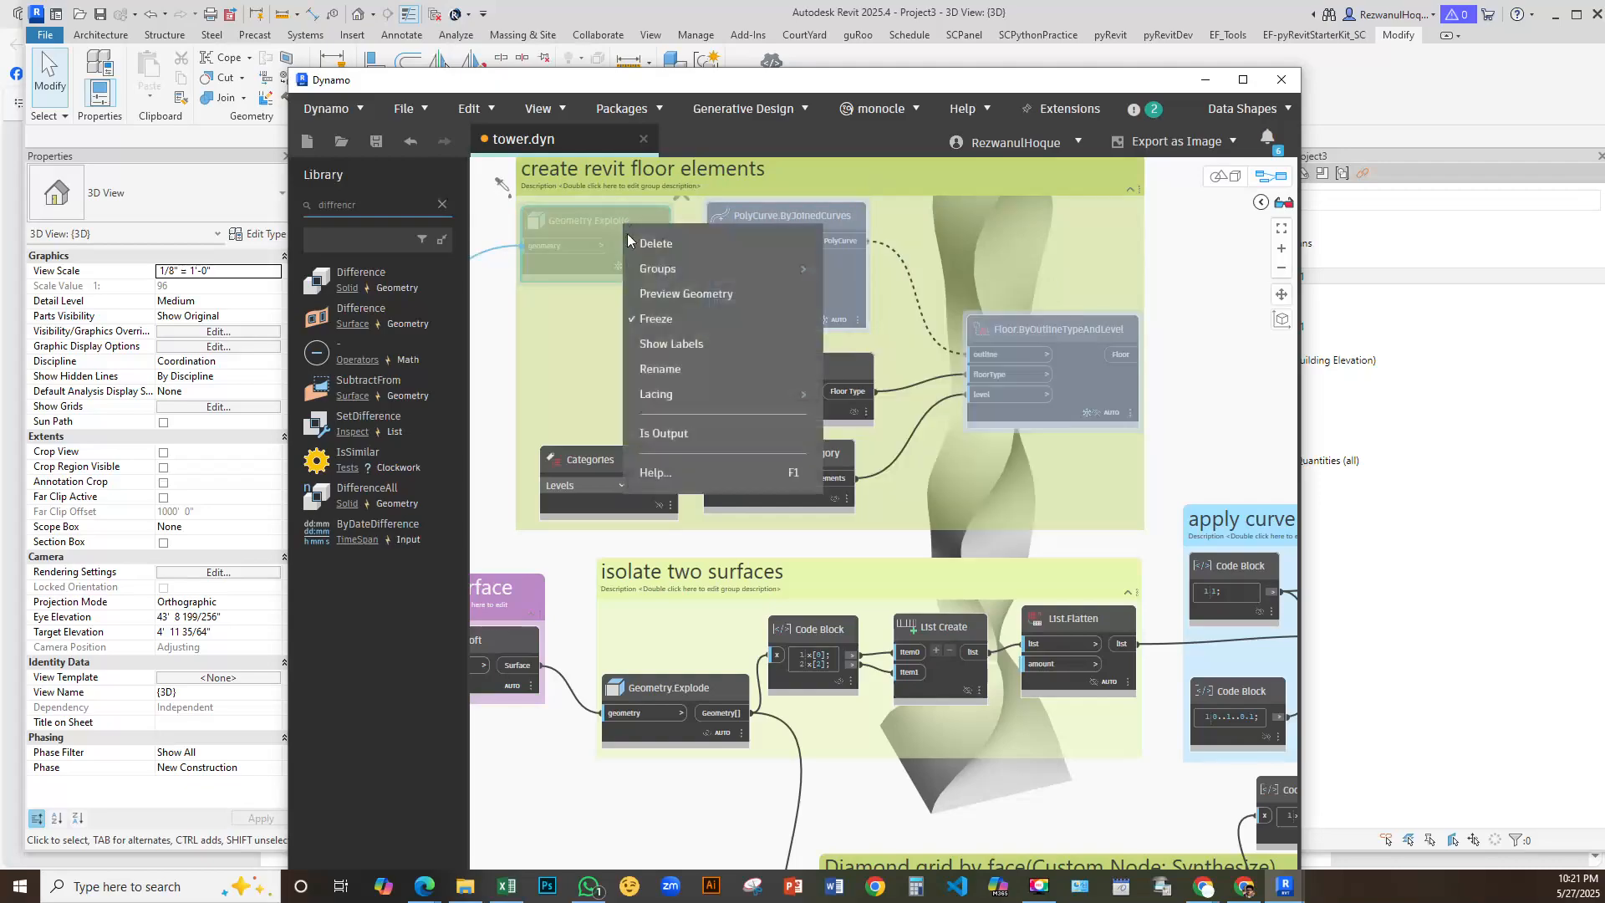
left_click(645, 323)
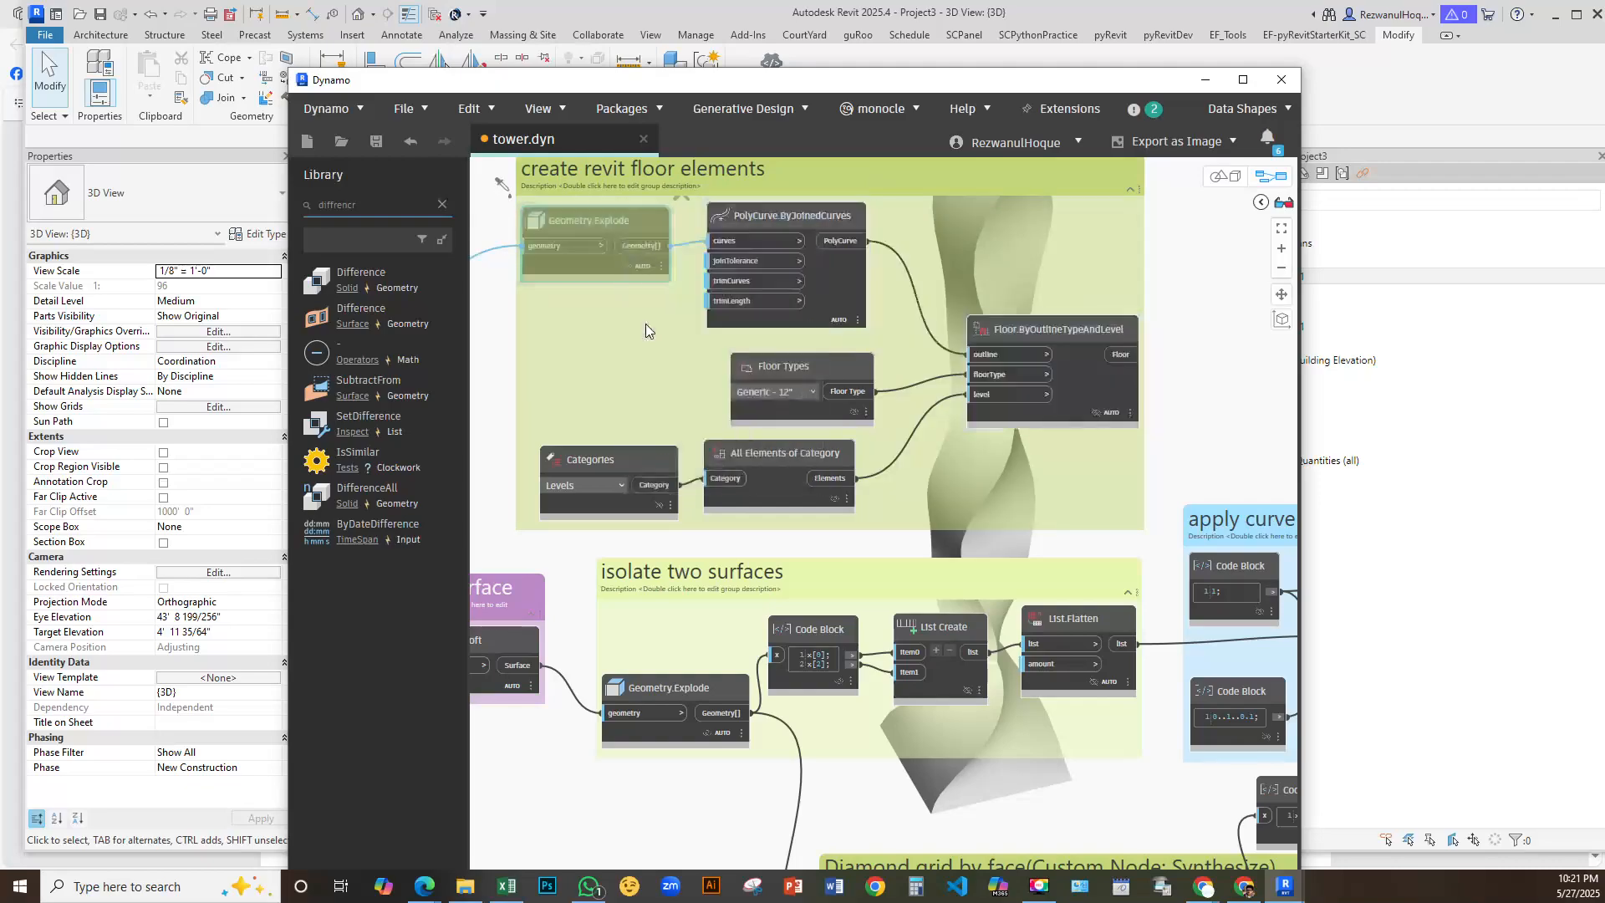
Freeze only the Floor.ByOutlineTypeAndLevel node, bring the run controls into view and run the tower graph
right_click(1036, 325)
left_click(1074, 423)
scroll(897, 479, "down", 3)
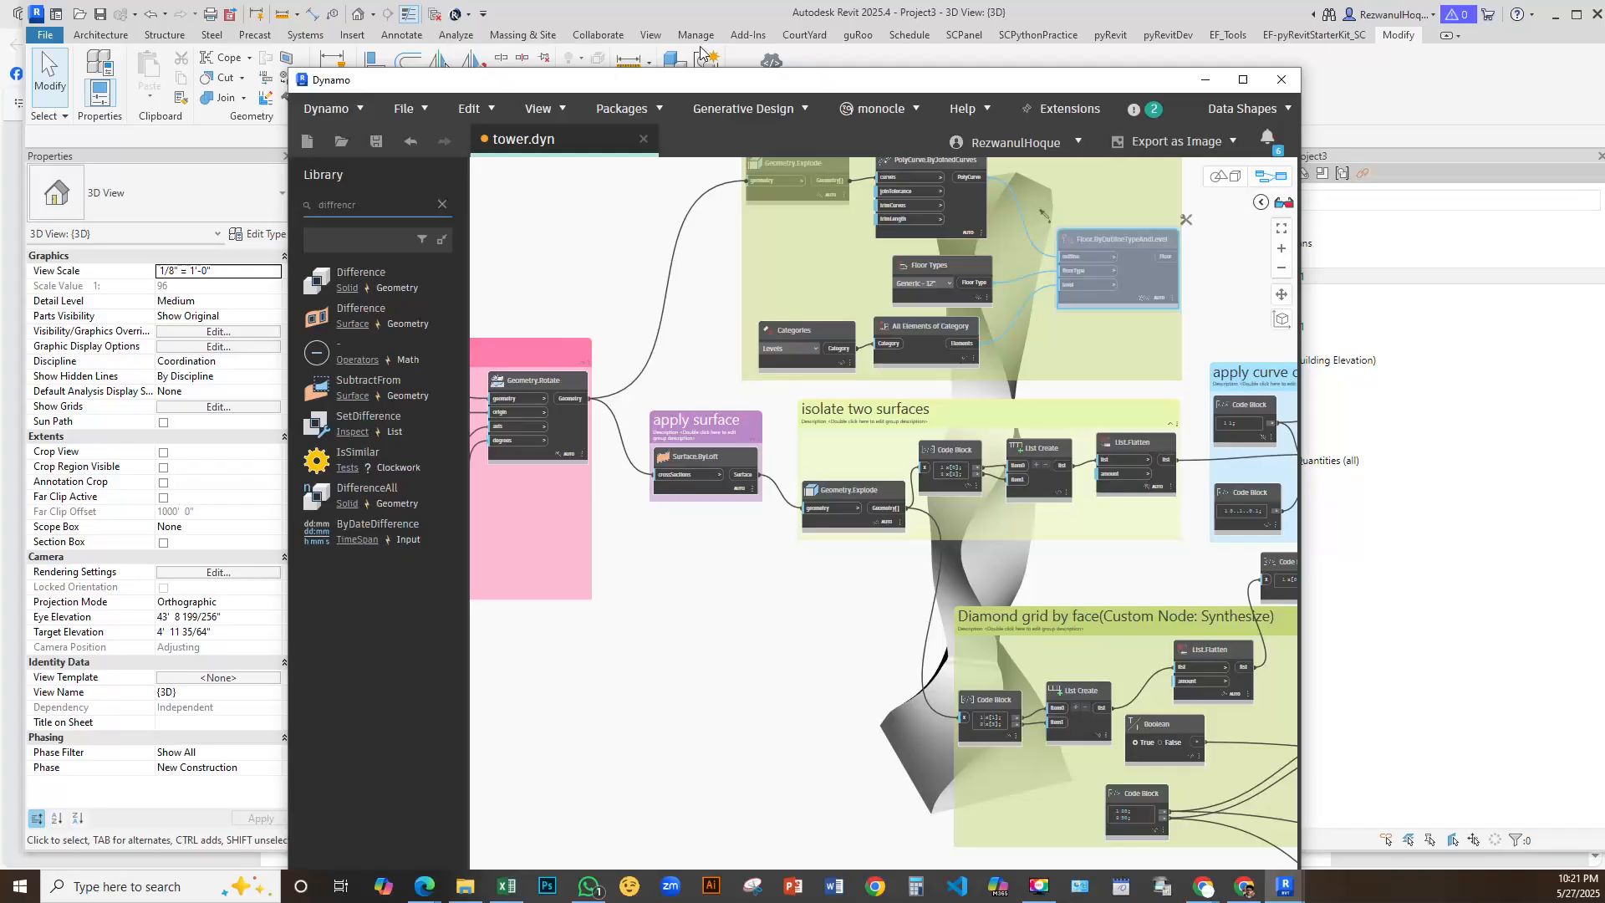
left_click_drag(698, 85, 571, 18)
left_click(398, 853)
Place the Dynamo window beside the Revit 3D view and compare the tower's perimeter curves in both previews
middle_click_drag(977, 510, 532, 584)
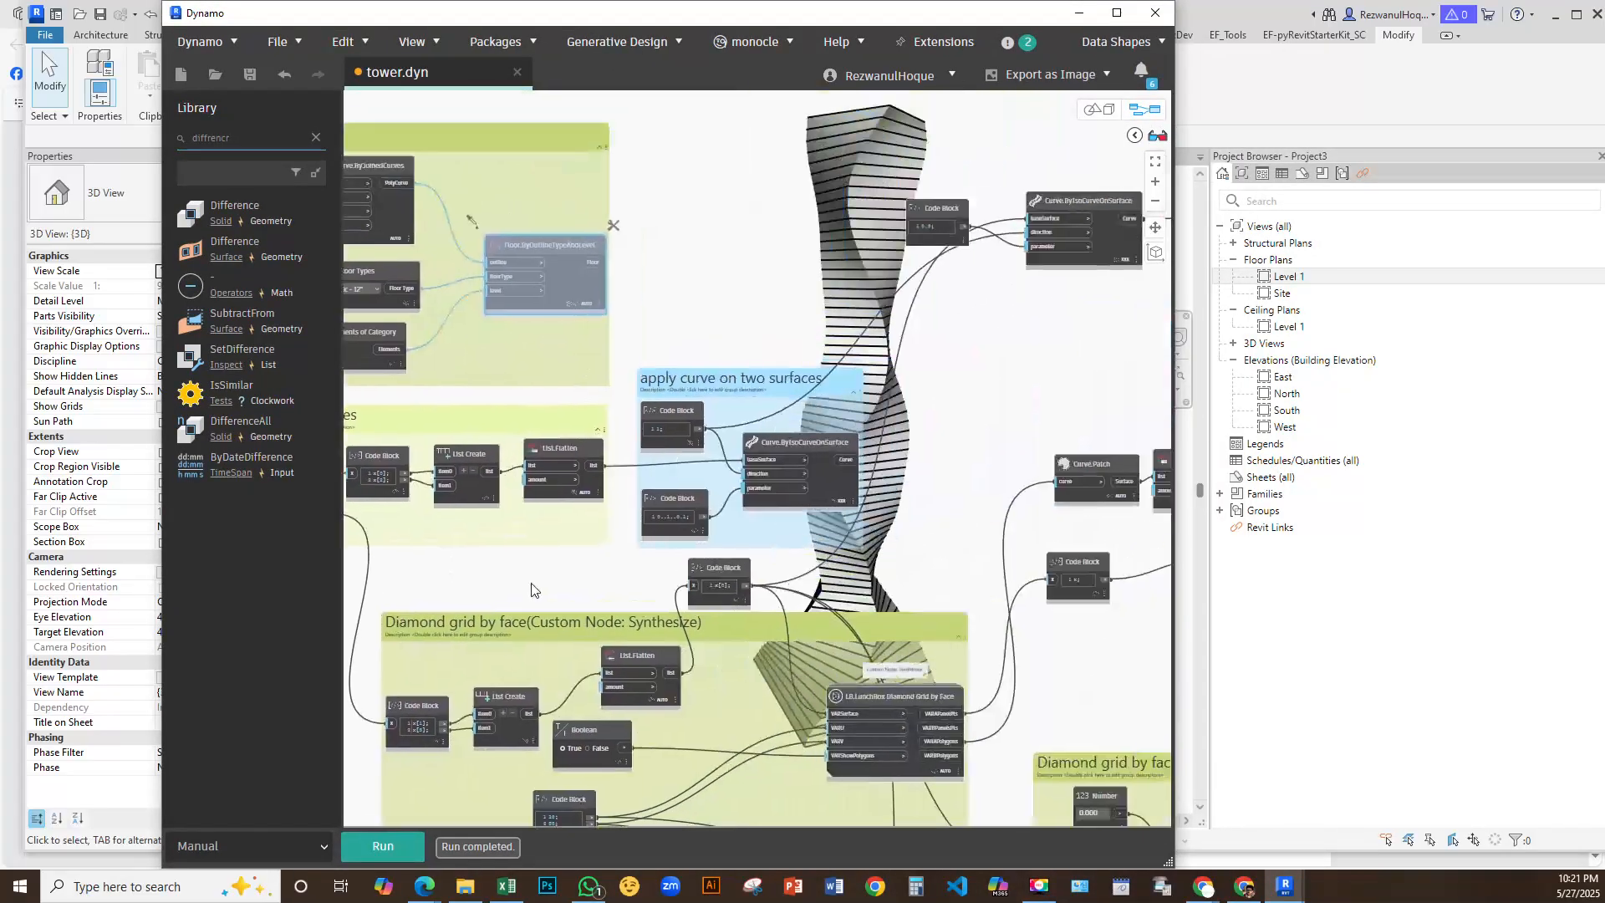
left_click_drag(1040, 25, 625, 89)
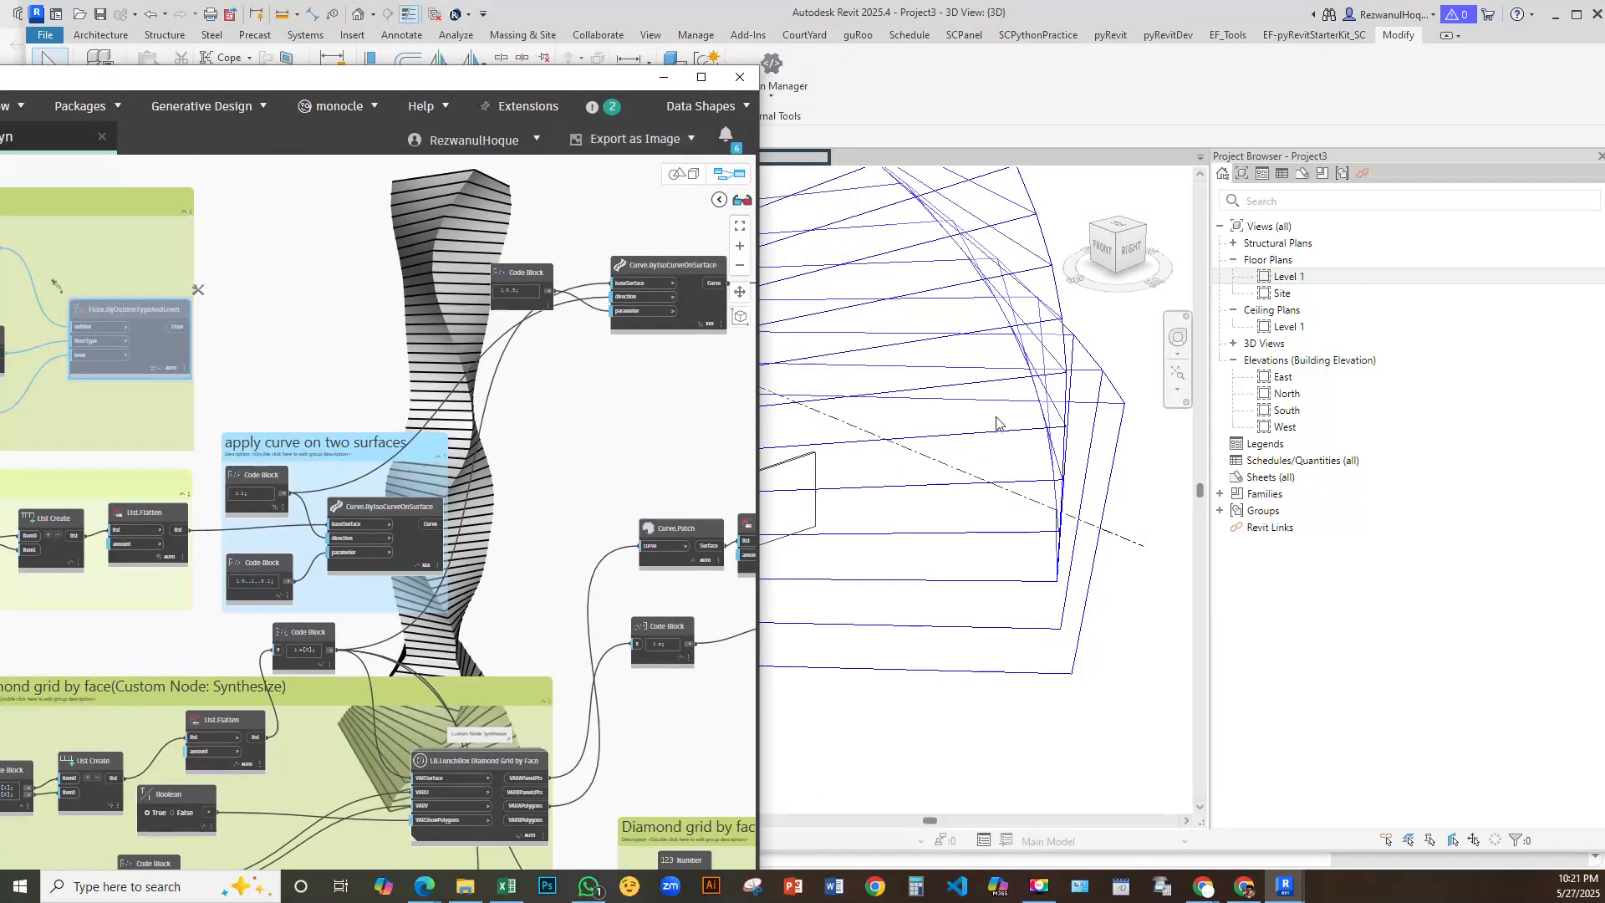
scroll(986, 472, "down", 5)
scroll(999, 476, "up", 2)
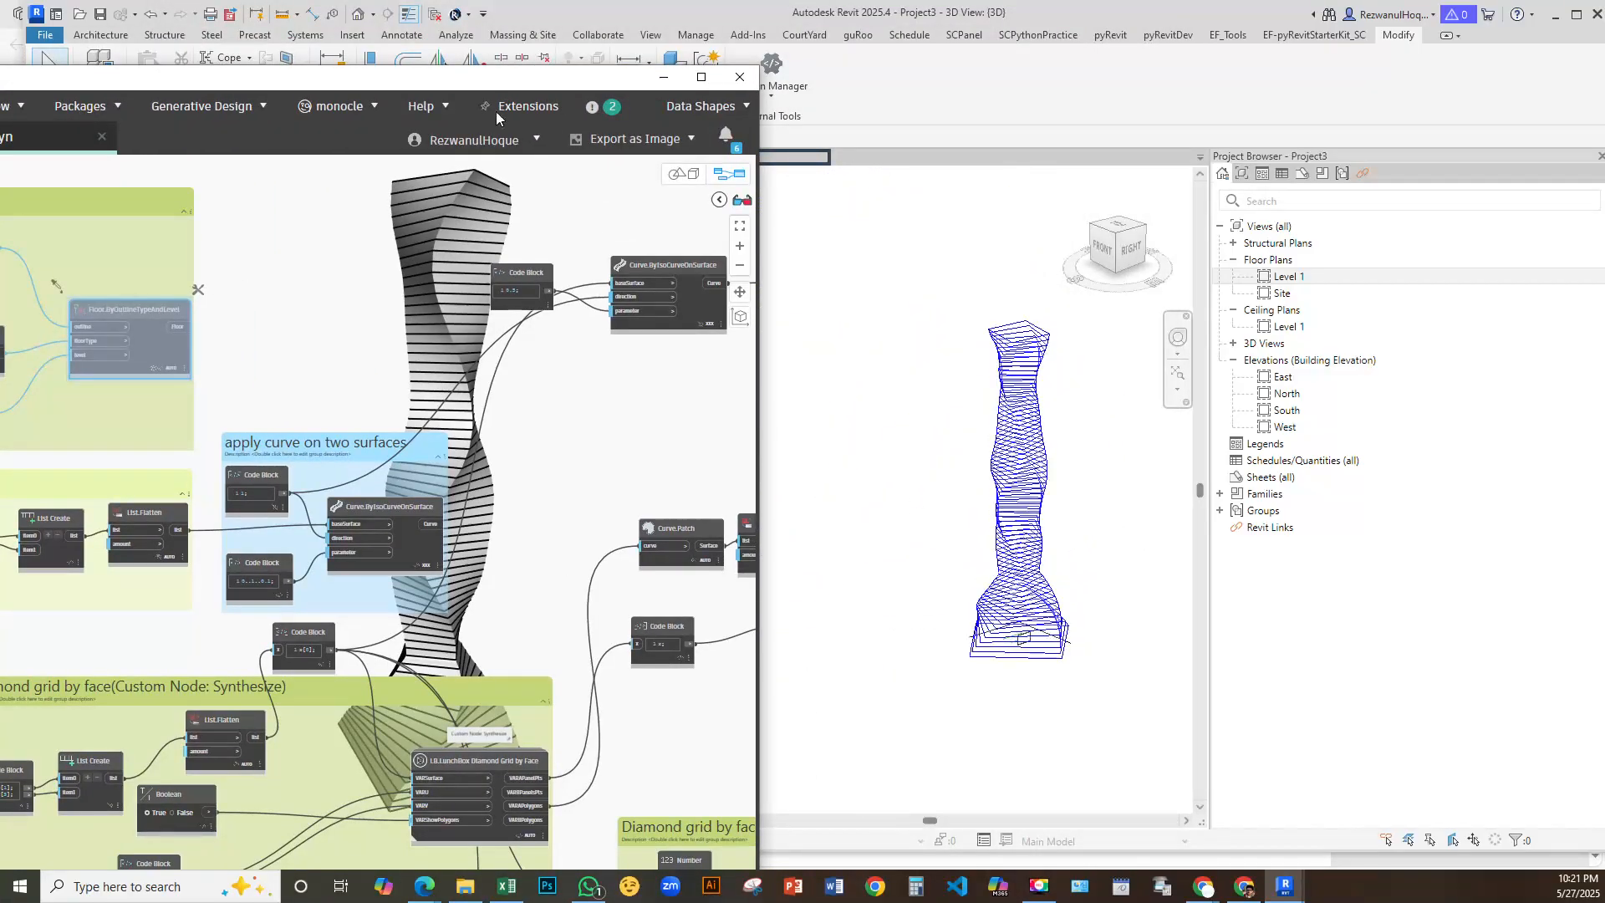
middle_click_drag(510, 549, 426, 501)
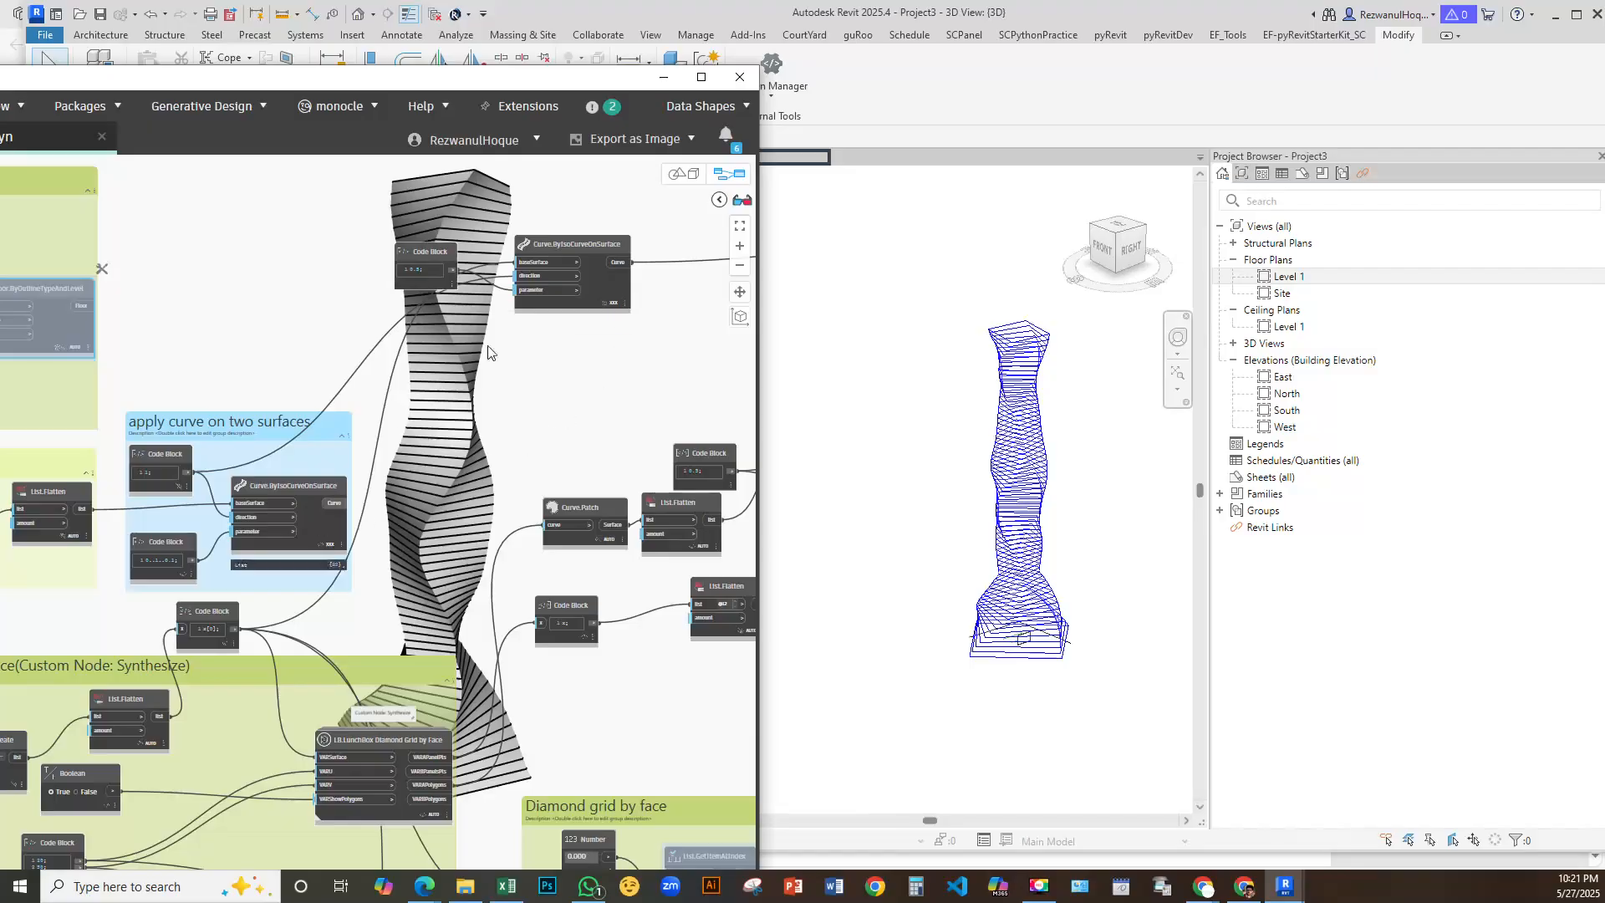
Unfreeze the Floor.ByOutlineTypeAndLevel node and run the graph to create the Revit floors
middle_click_drag(364, 637, 700, 673)
scroll(67, 340, "up", 3)
right_click(505, 380)
left_click(554, 456)
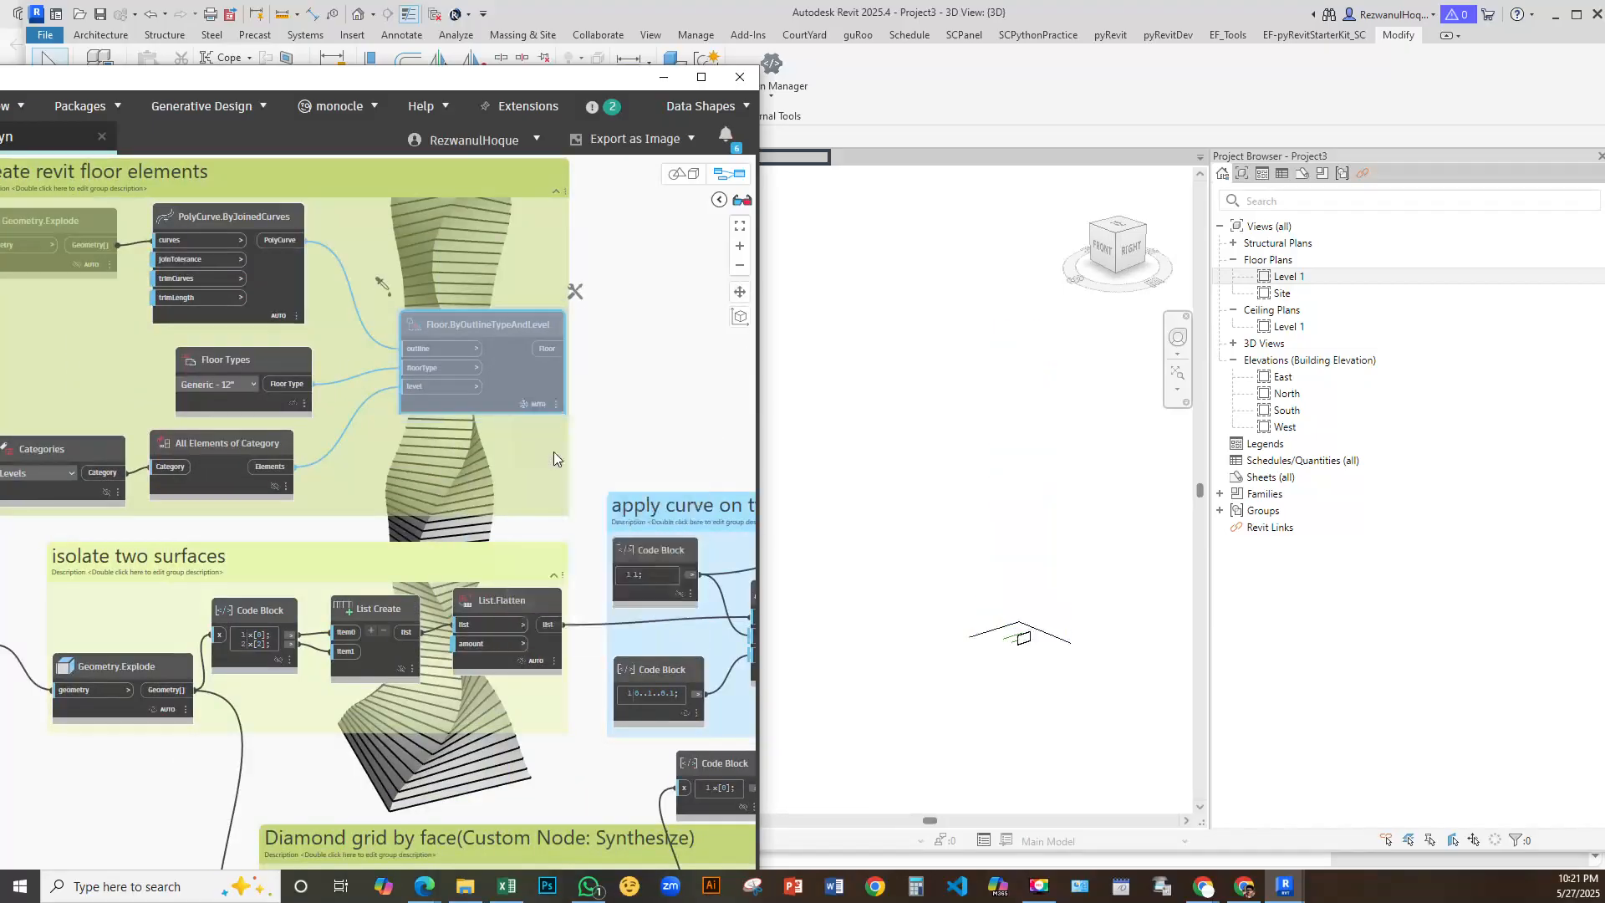
right_click(534, 387)
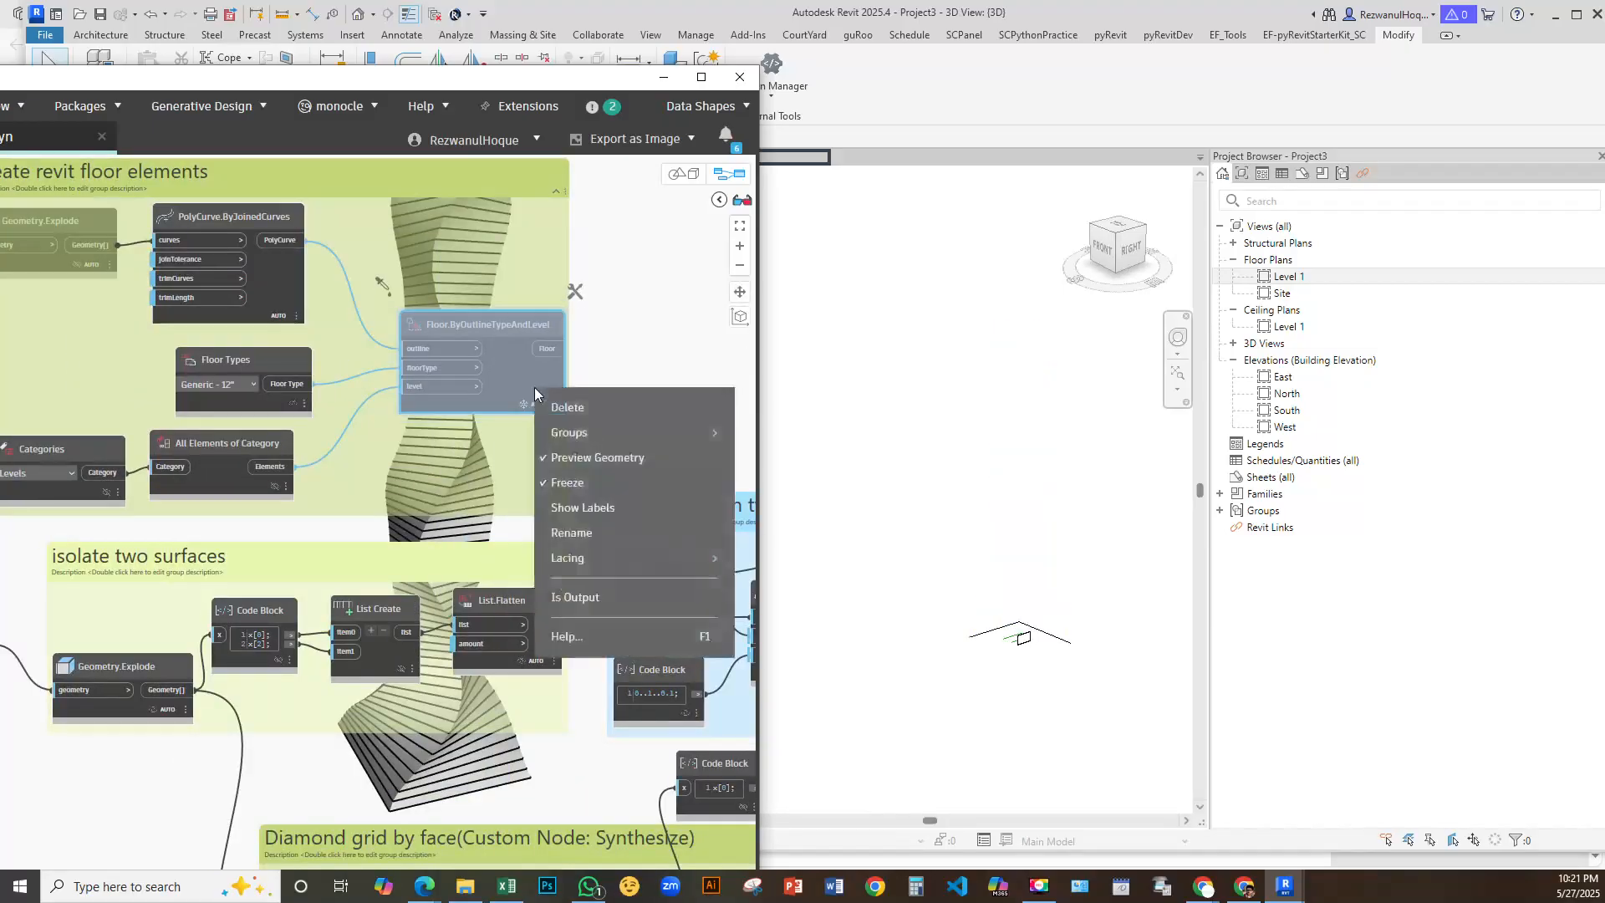
right_click(518, 356)
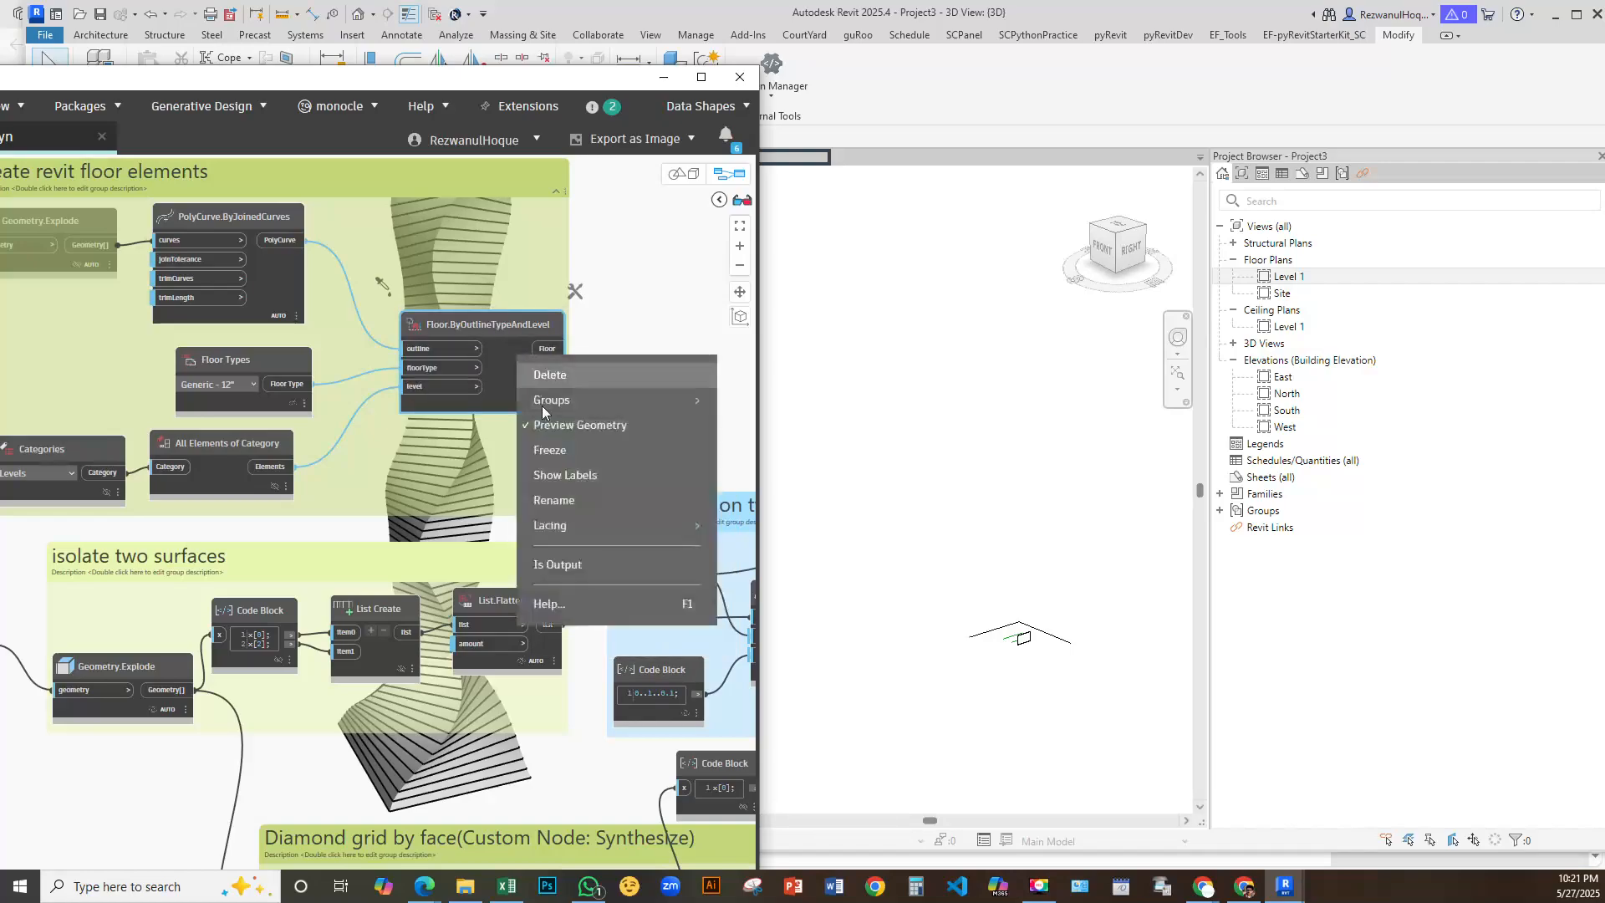
left_click(627, 297)
left_click_drag(406, 76, 579, 38)
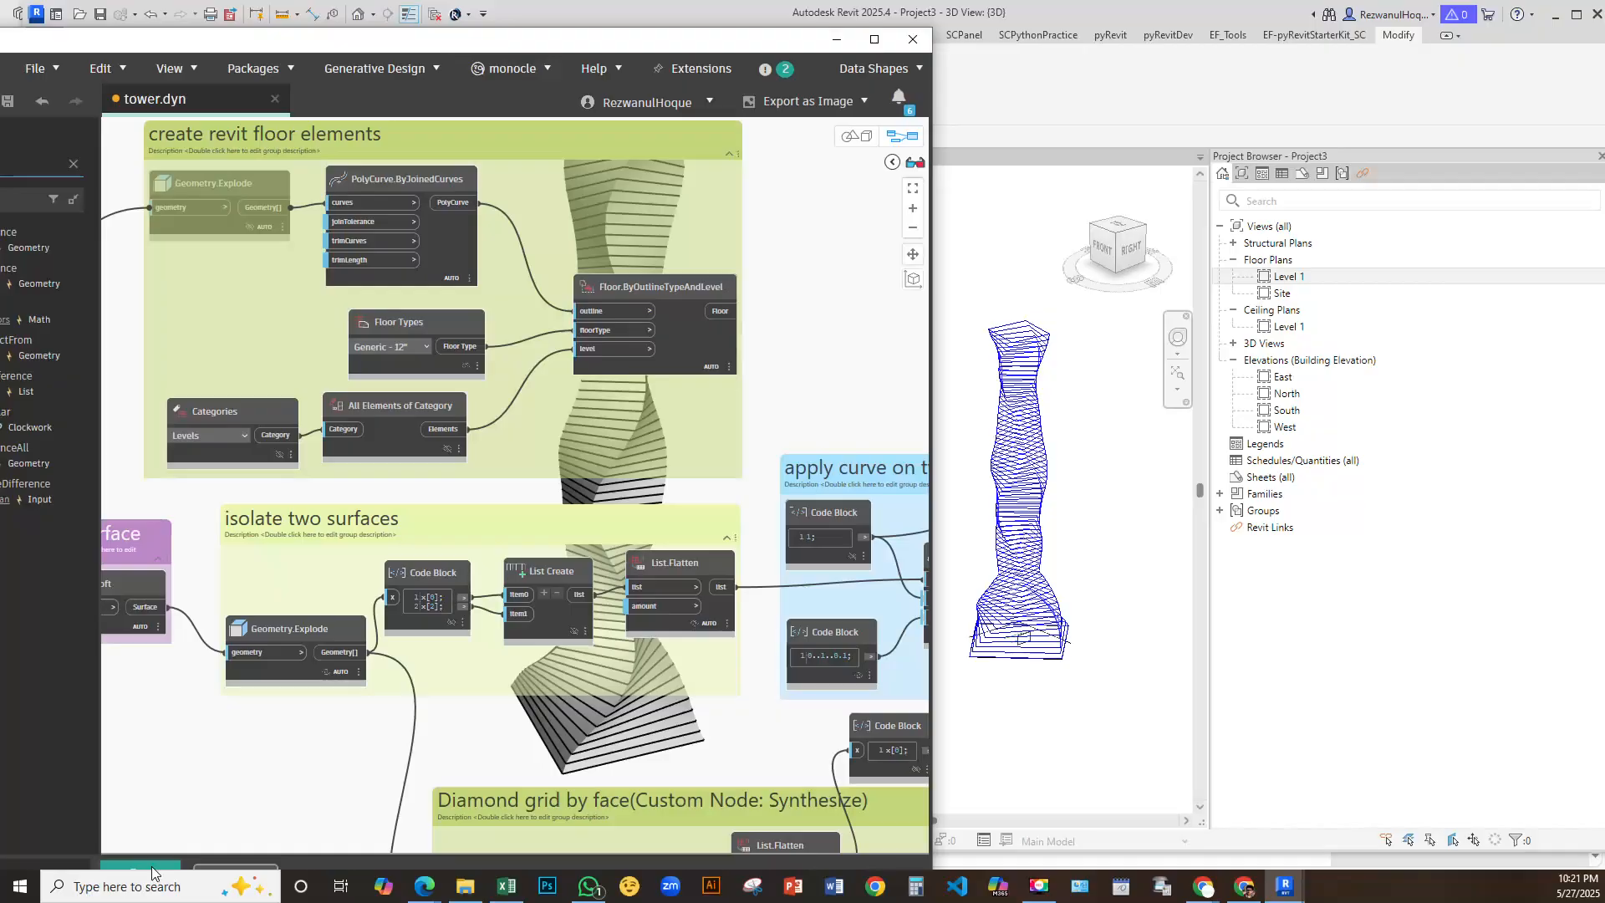
Inspect the generated floor at the tower base in the Revit 3D view, minimise Dynamo and open the North elevation
left_click(1107, 659)
scroll(1095, 659, "up", 5)
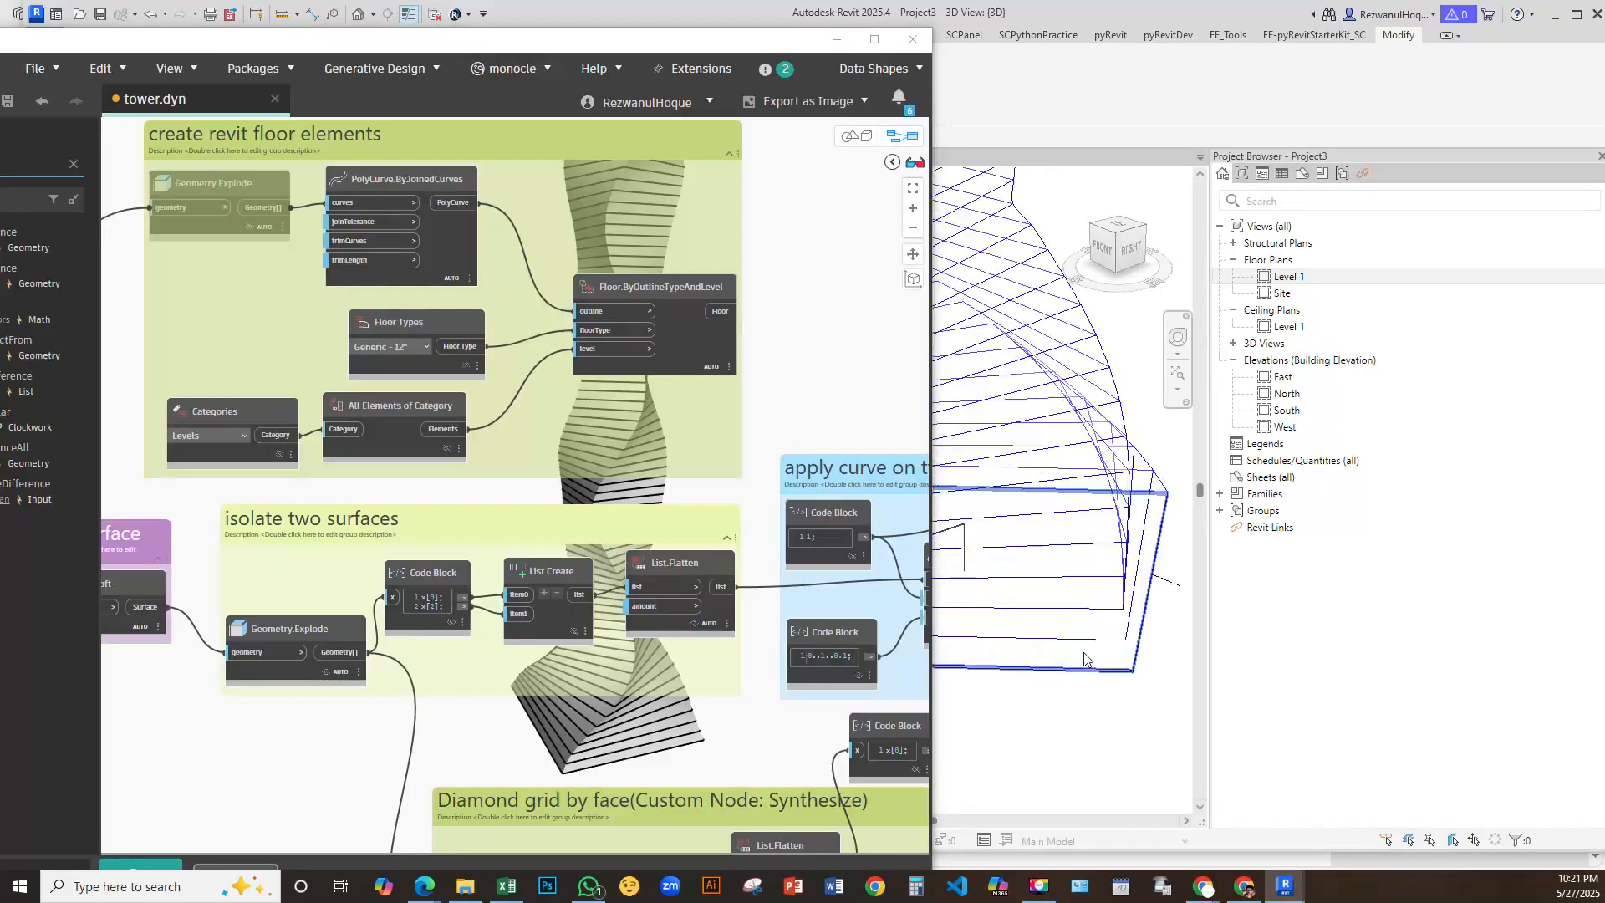
scroll(1080, 658, "down", 5)
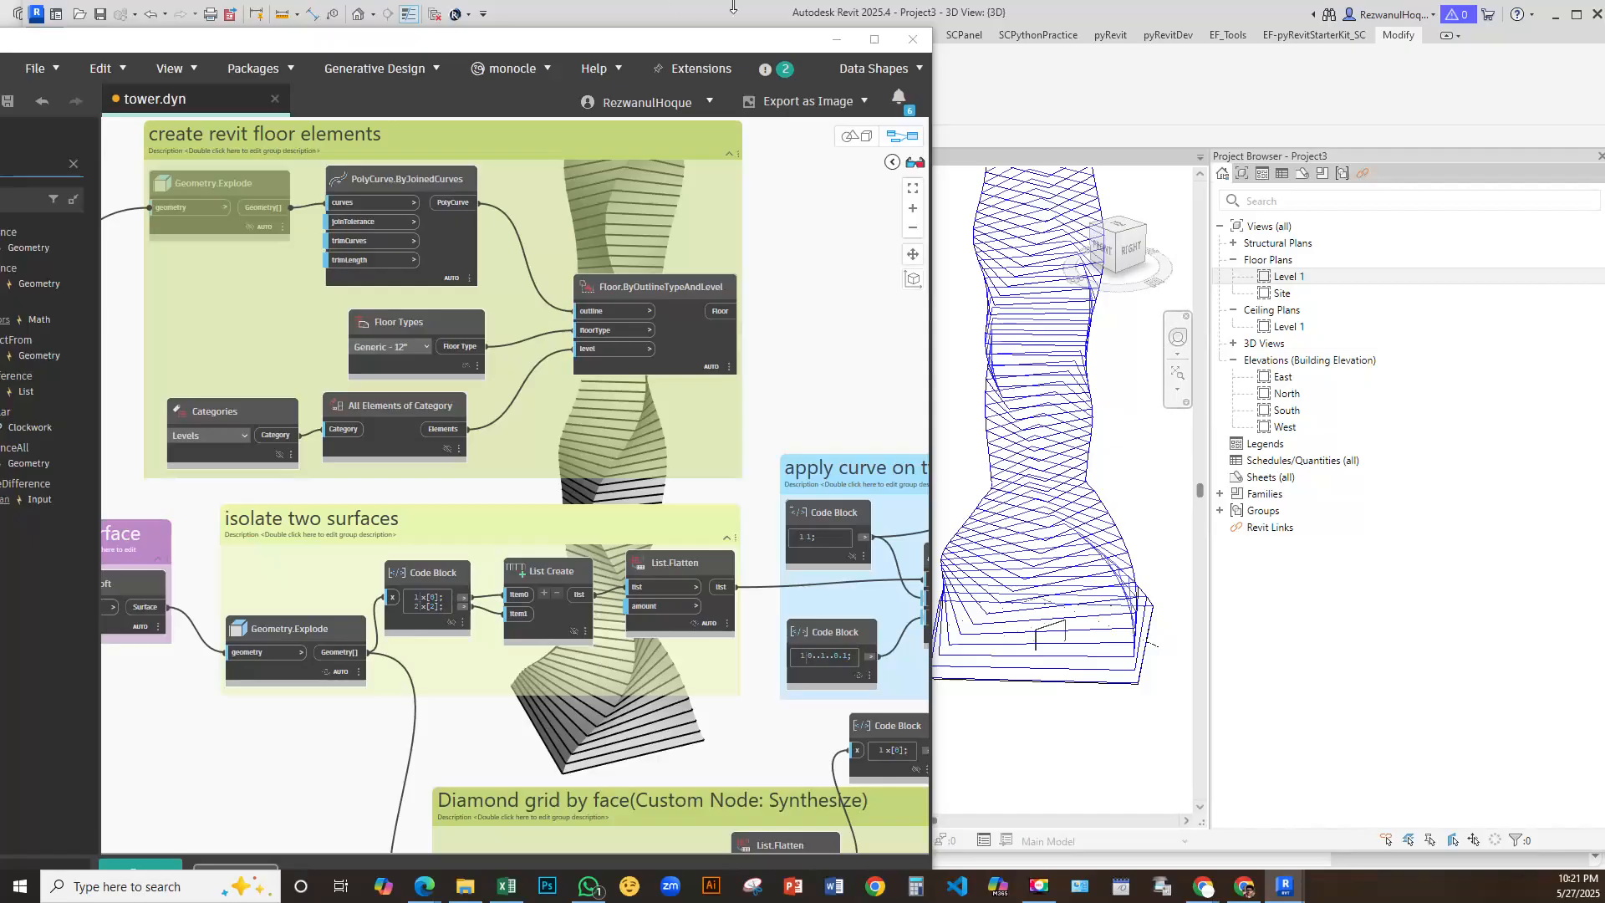
left_click(836, 40)
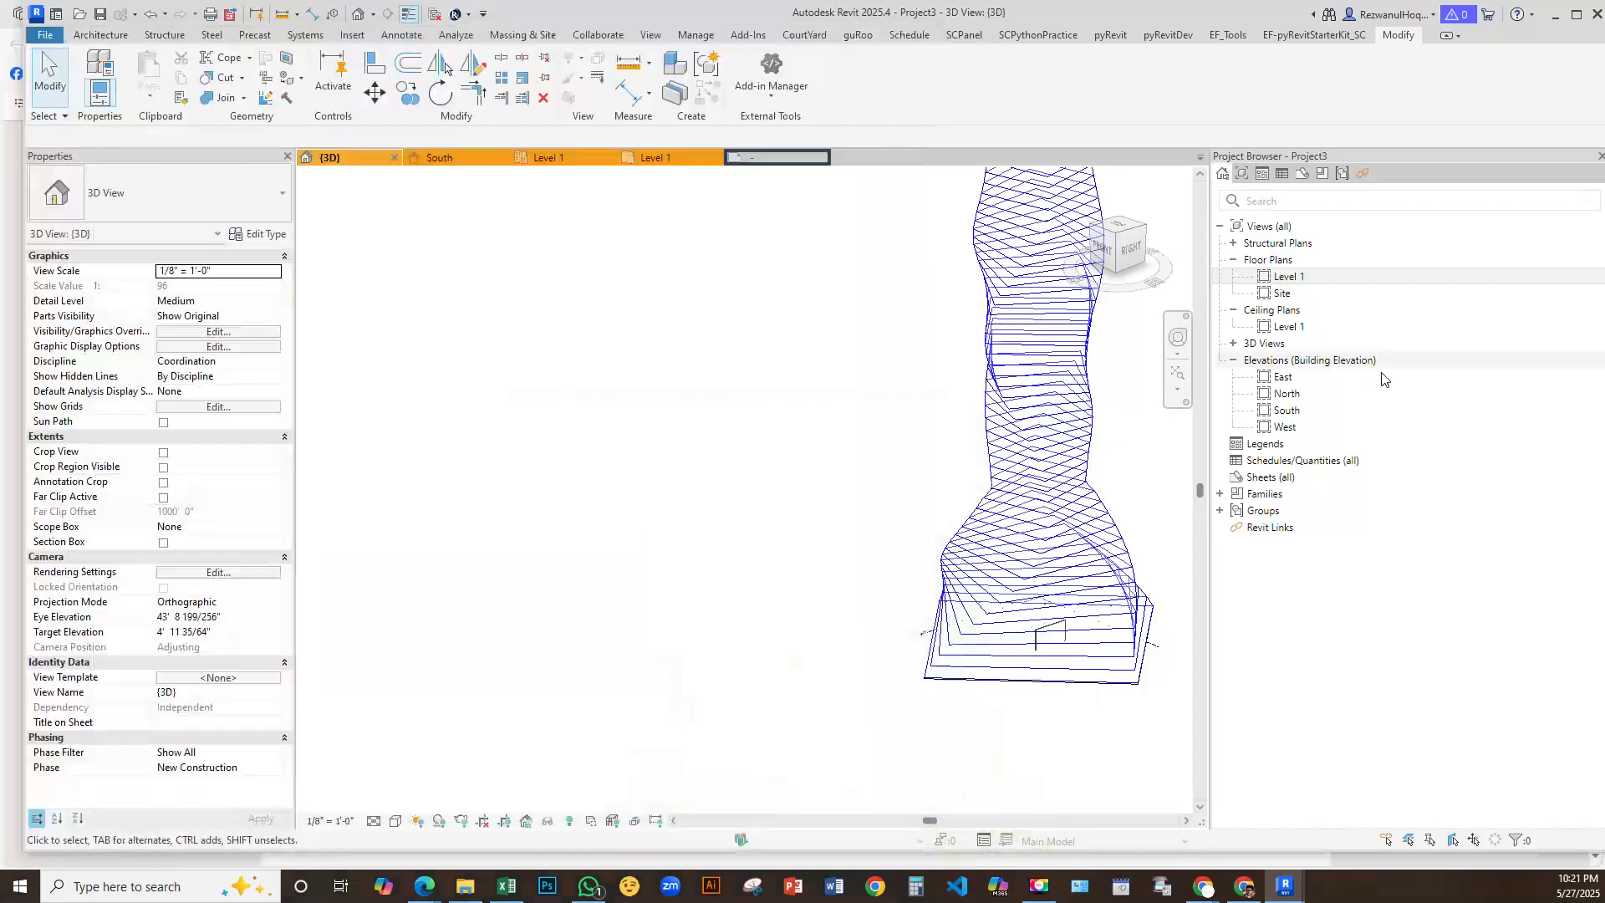
double_click(1284, 393)
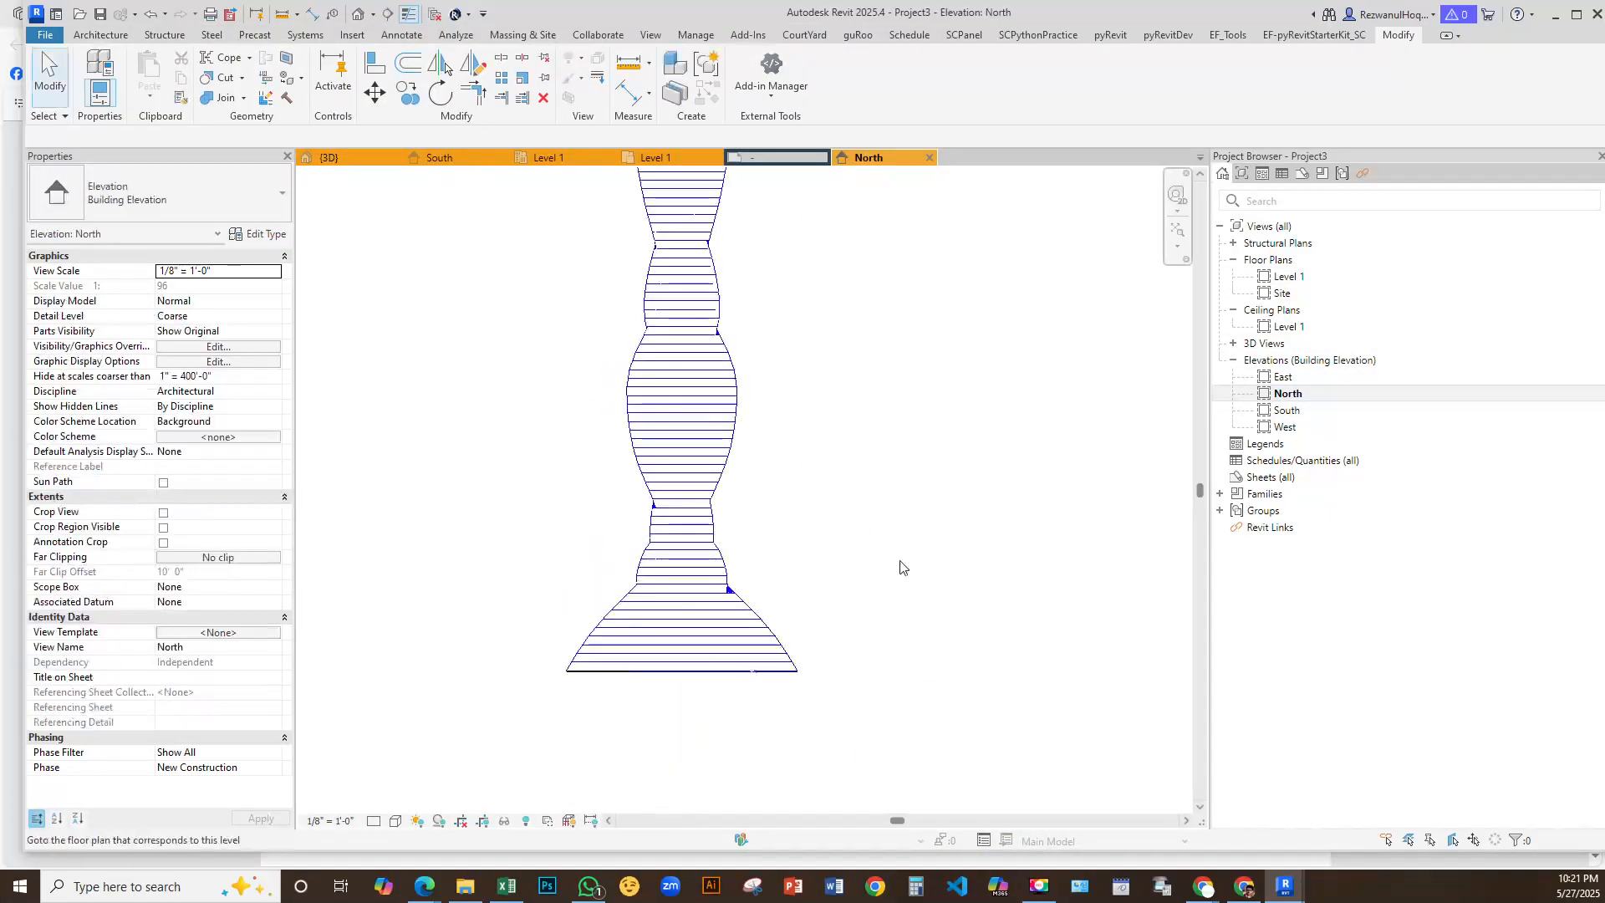
Temporarily hide the Generic - 12" base floor to select the Level 1 line, and reset the temporary hide
scroll(752, 694, "up", 5)
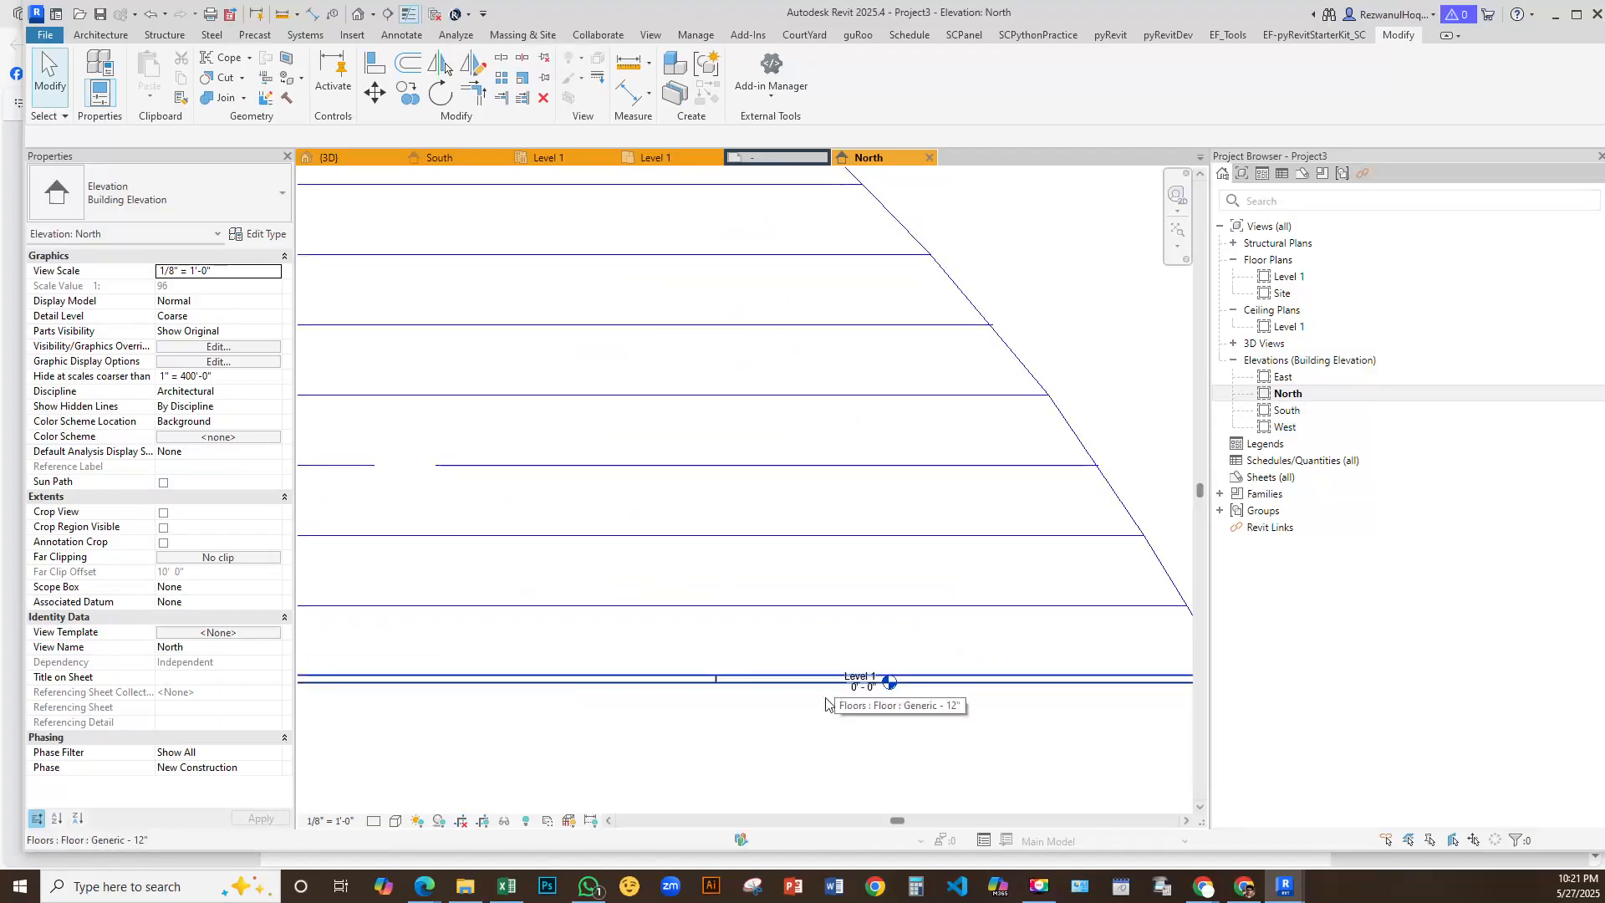
scroll(823, 682, "up", 3)
left_click(789, 632)
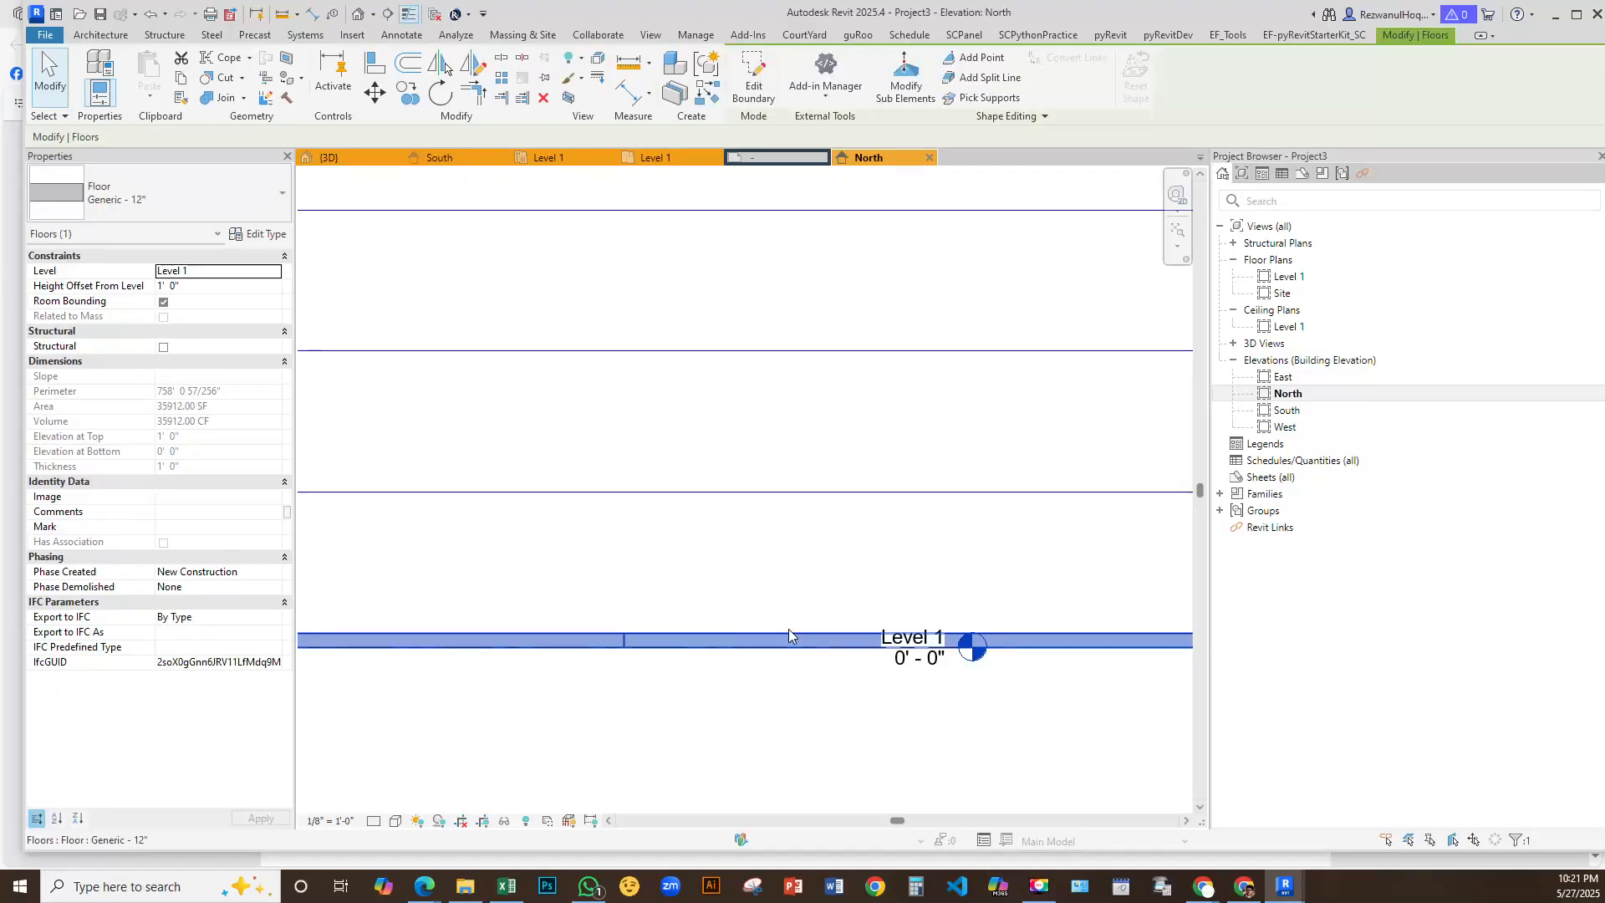
key("h")
key("h")
left_click(777, 647)
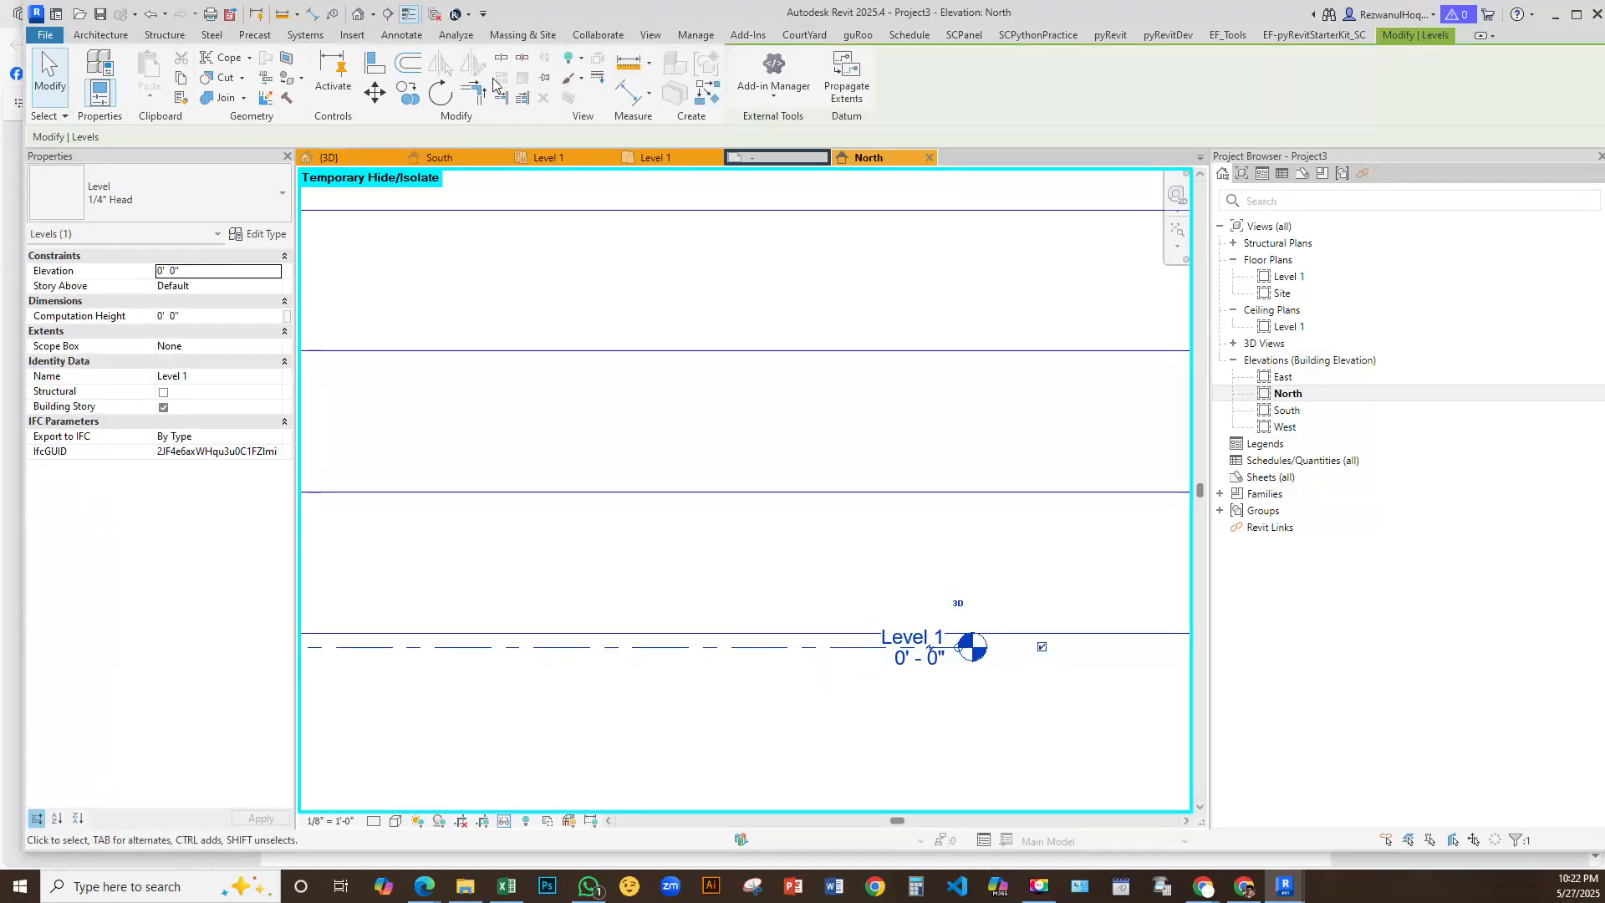
scroll(824, 526, "down", 4)
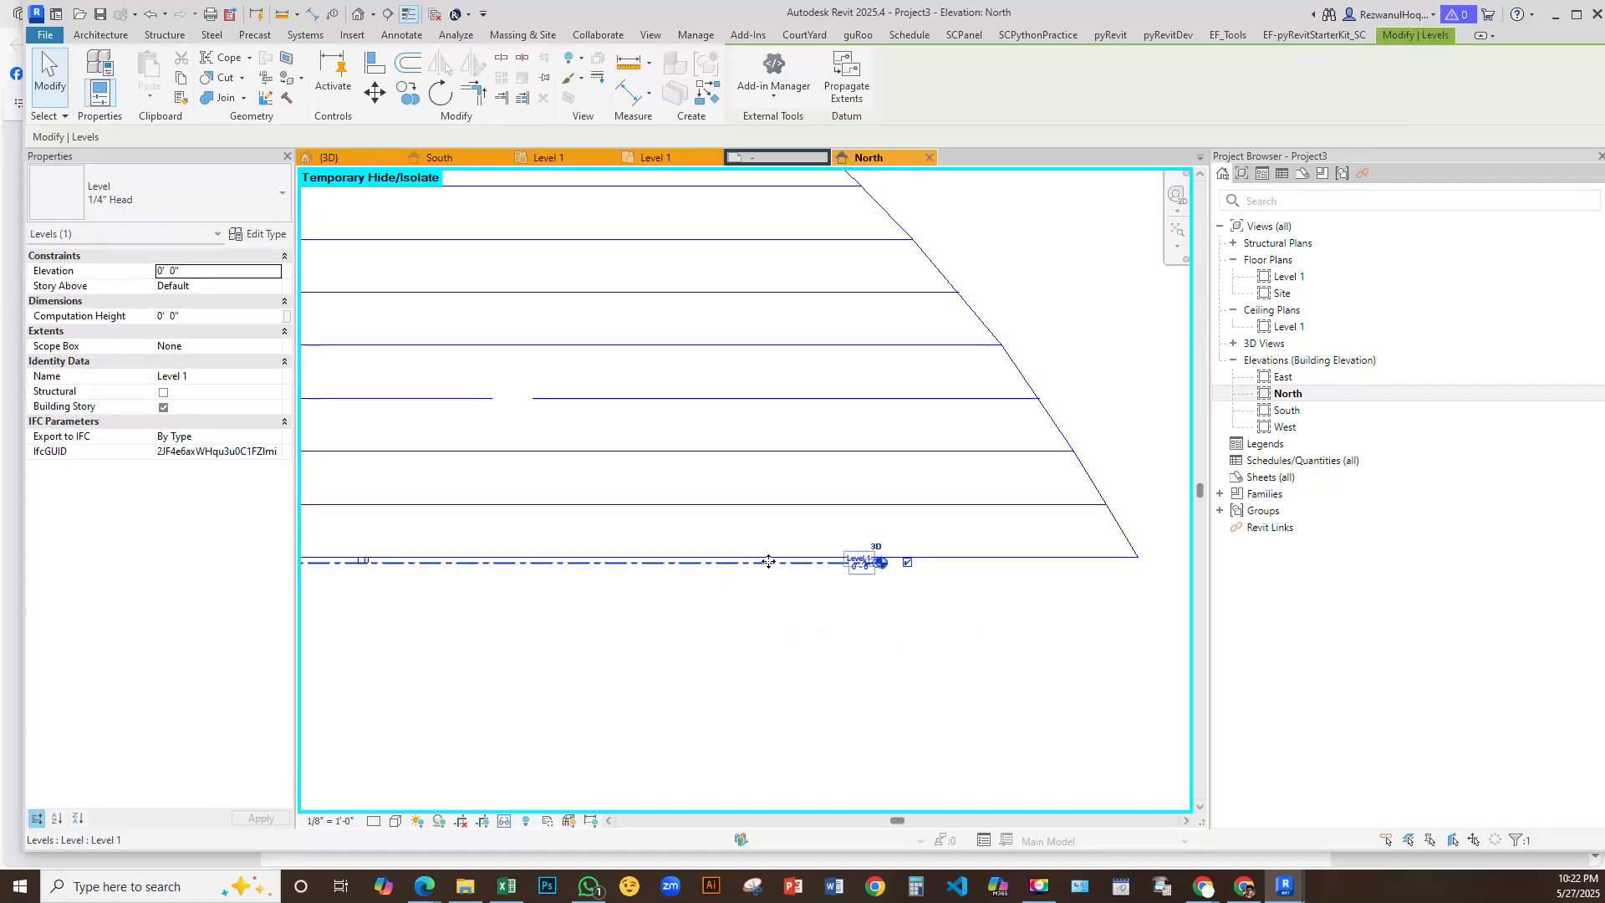
left_click(998, 468)
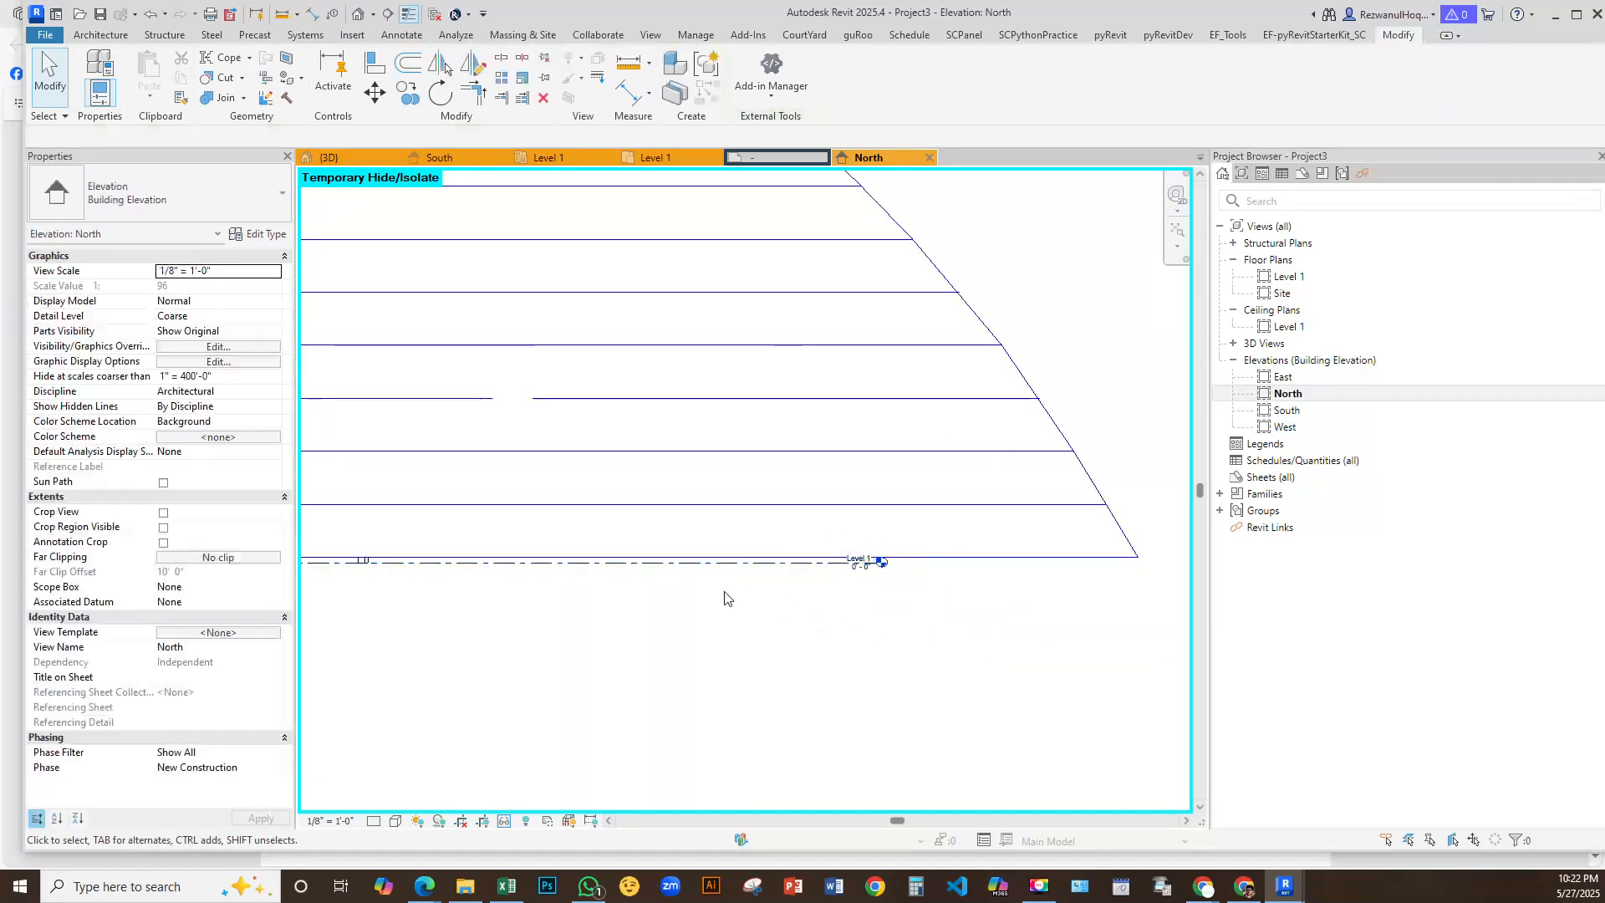
scroll(707, 644, "down", 2)
key("h")
key("r")
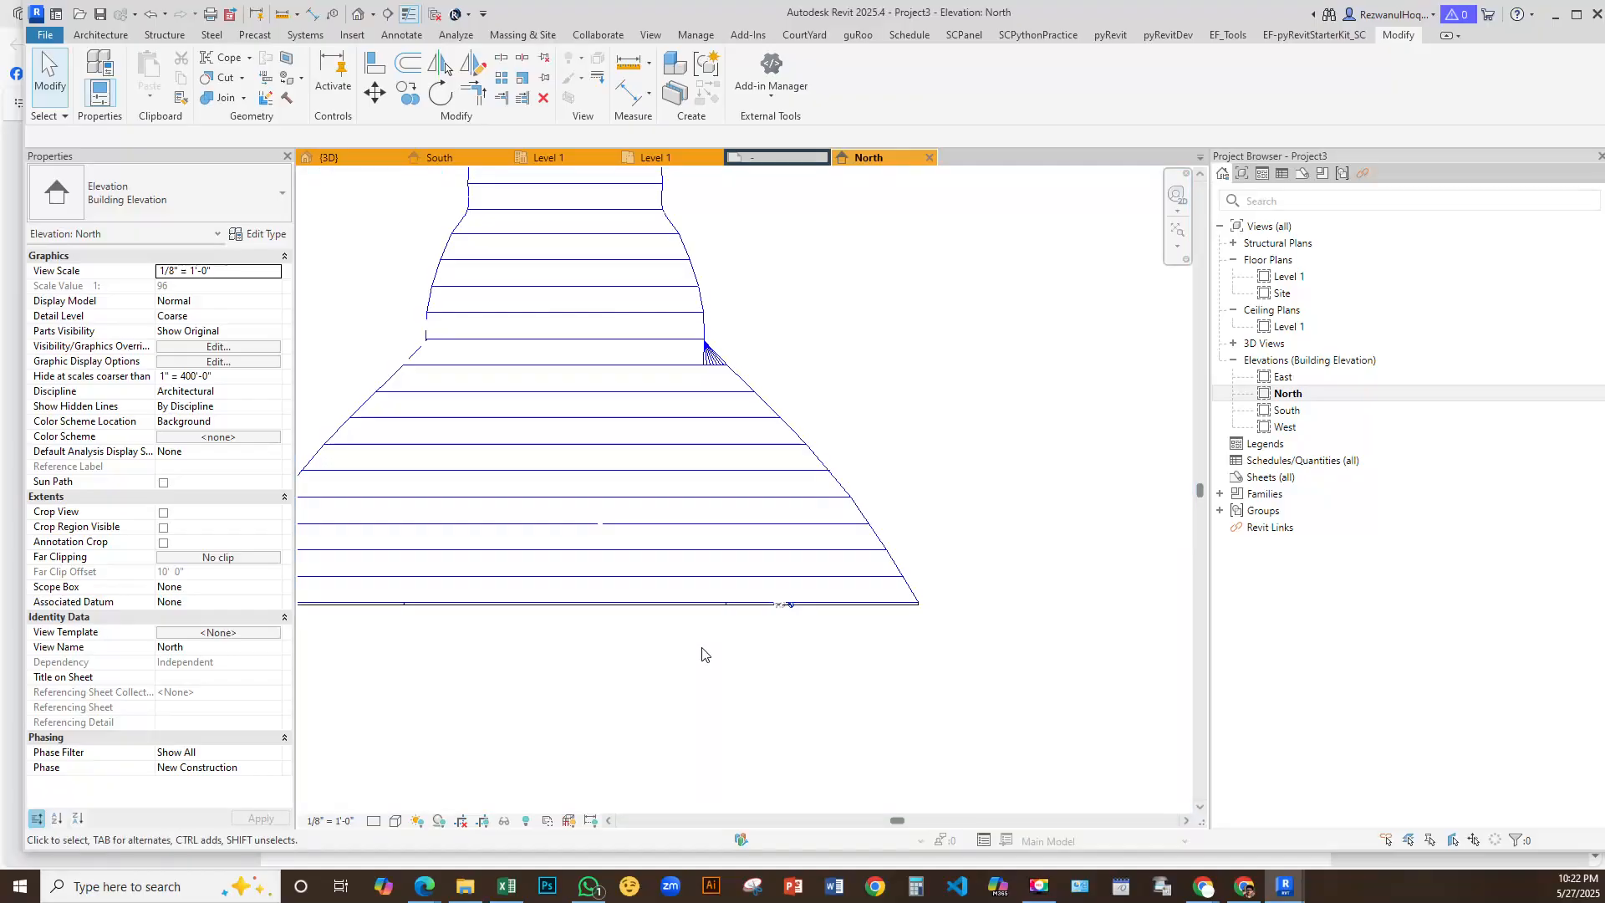
scroll(691, 622, "up", 5)
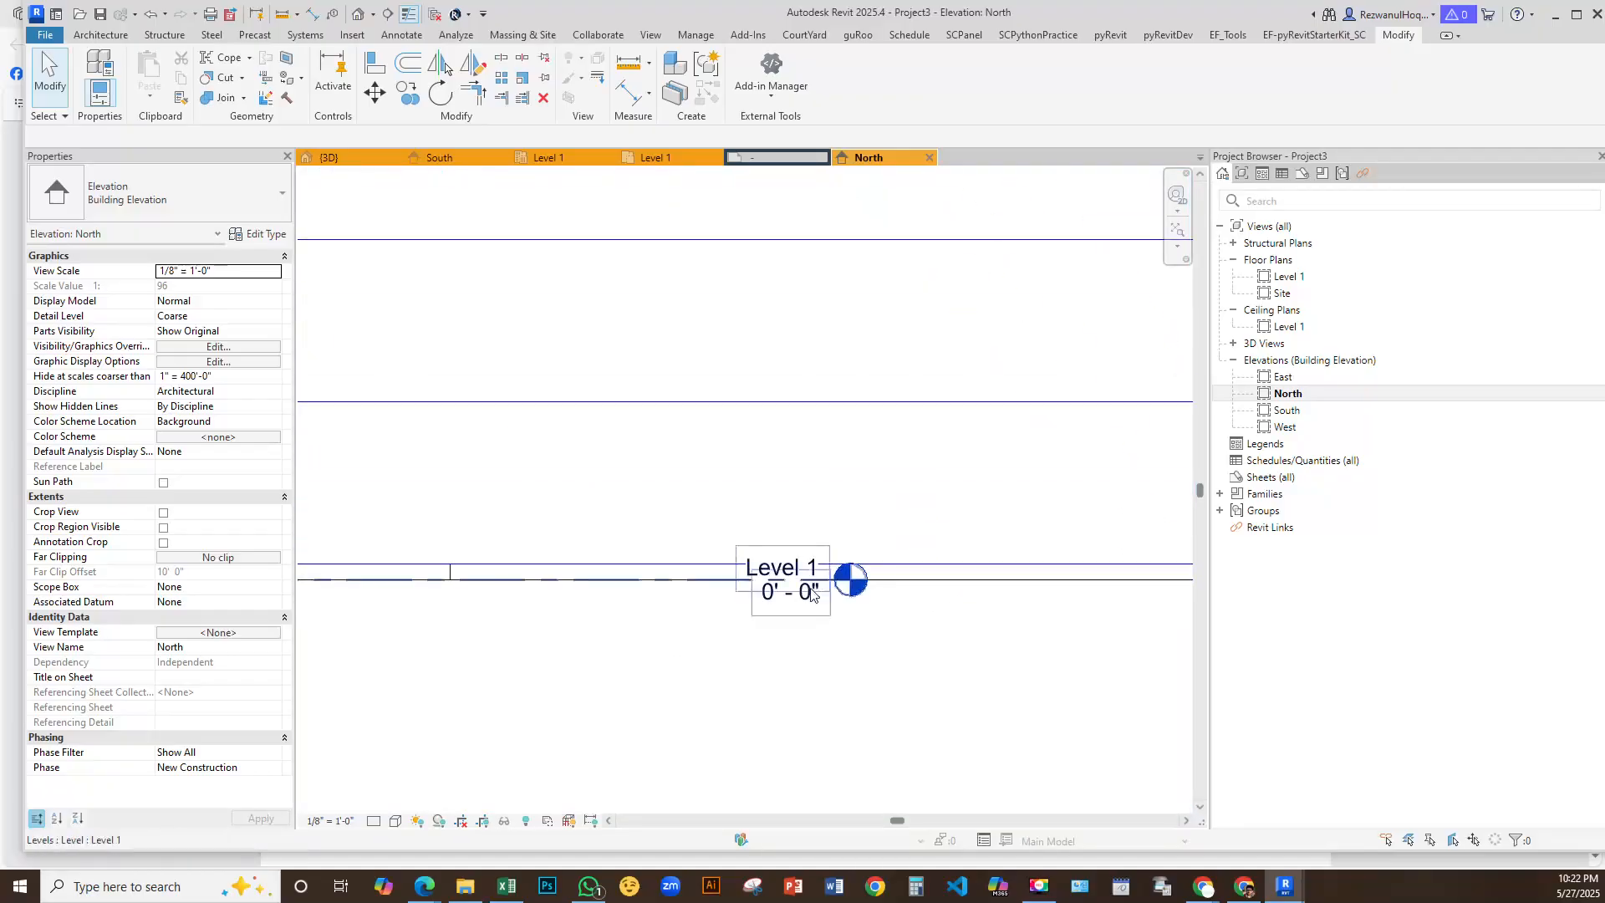
key("l")
key("l")
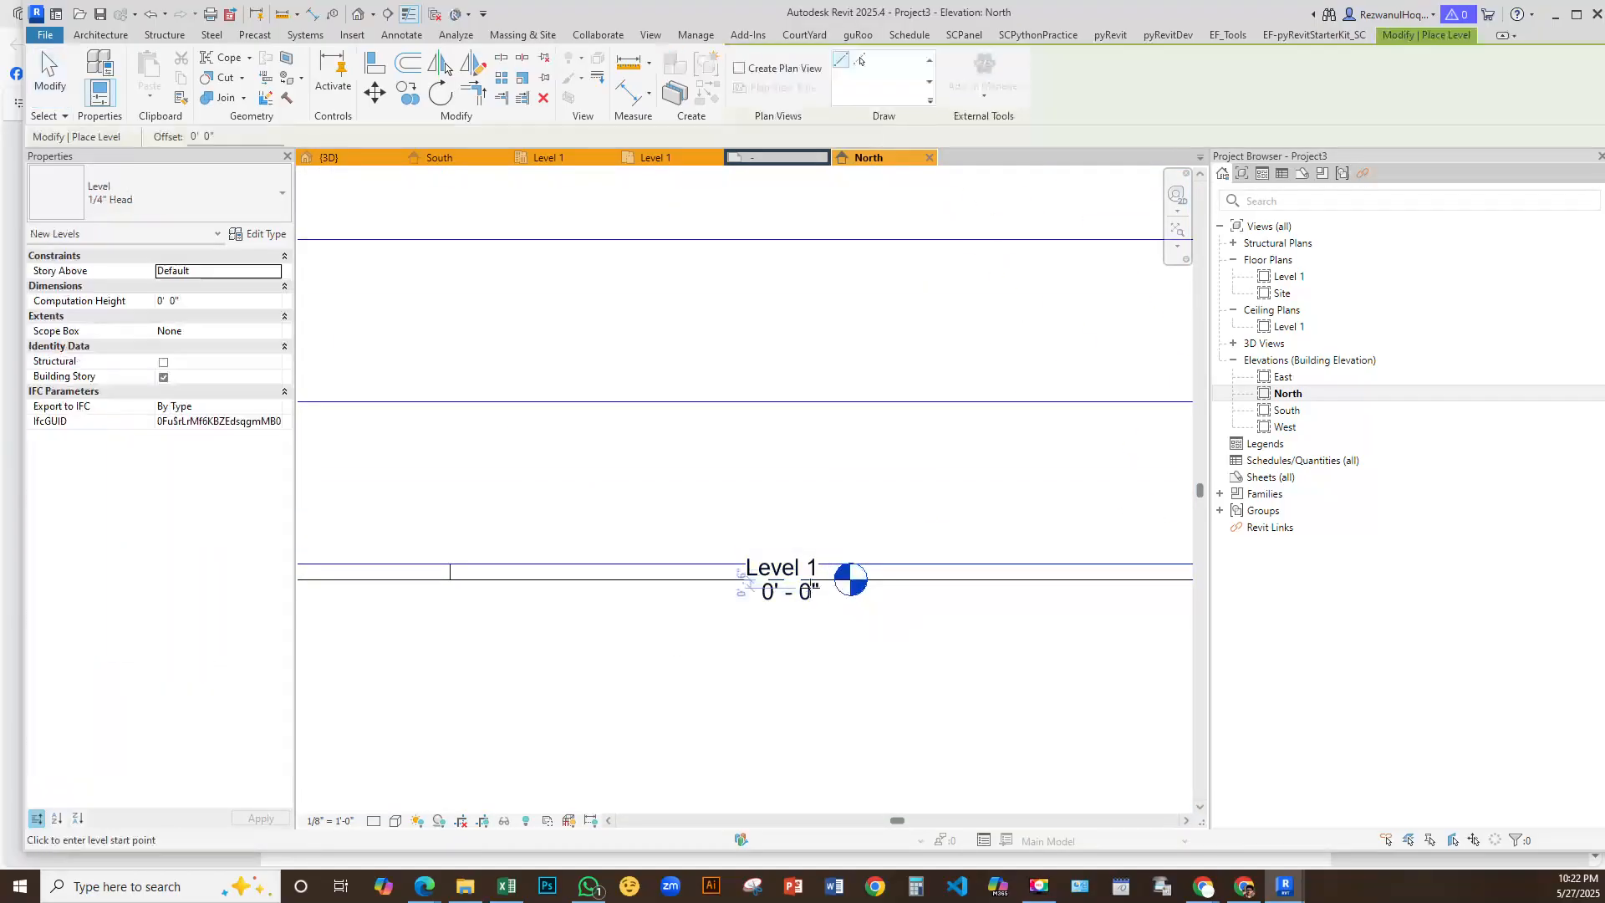
key("Escape")
key("Escape")
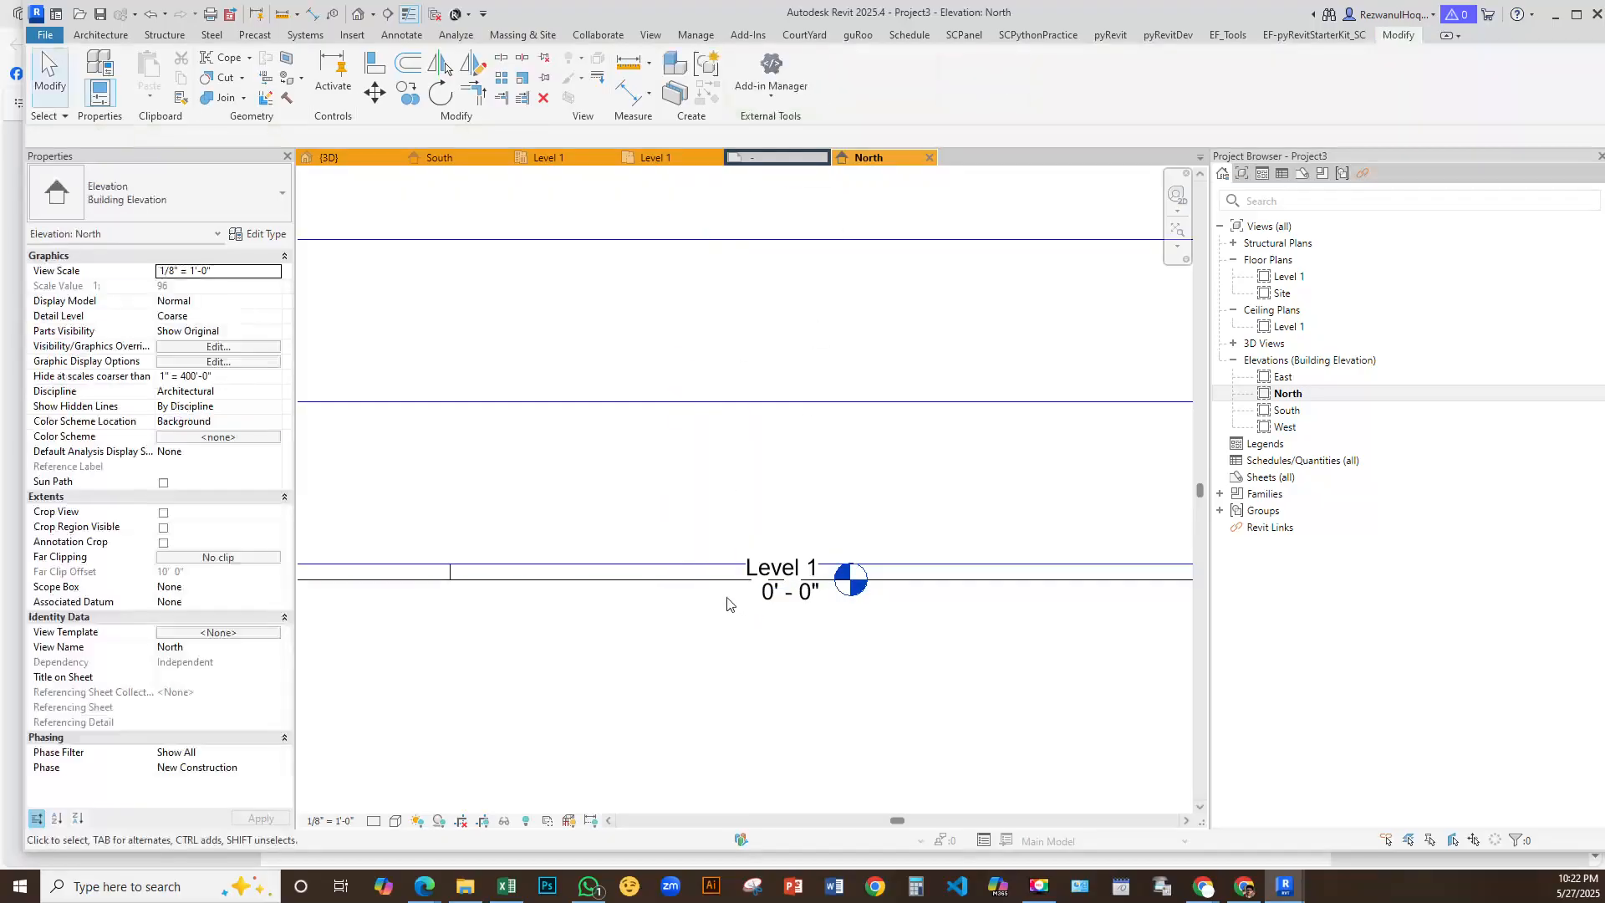
left_click(716, 588)
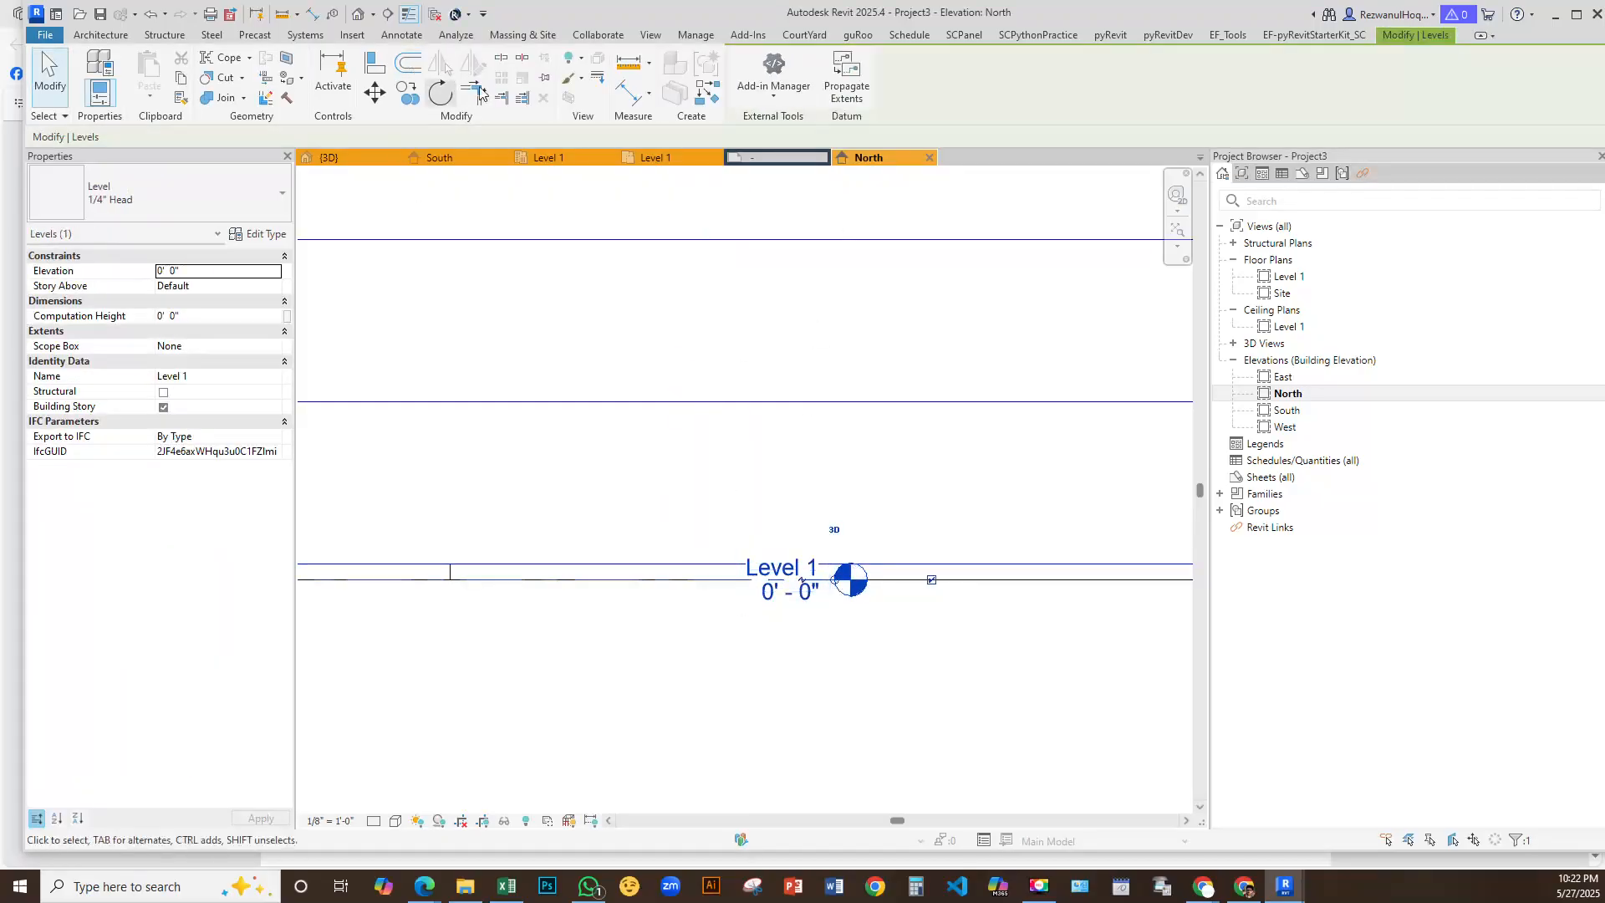
scroll(964, 579, "down", 5)
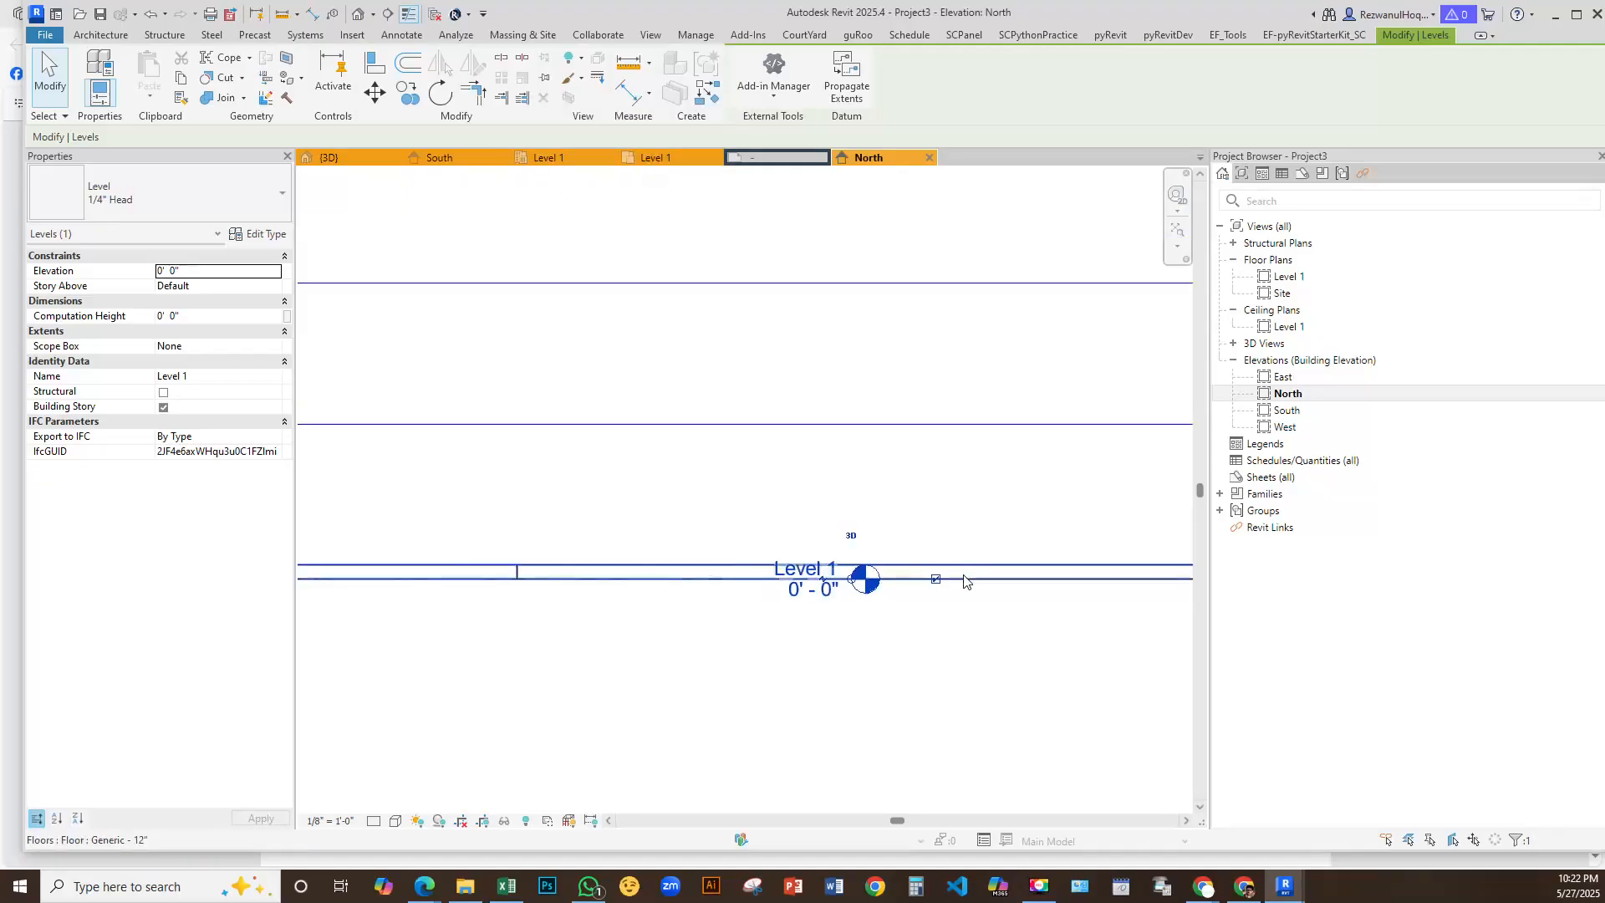
scroll(964, 579, "down", 3)
middle_click_drag(1006, 537, 893, 576)
key("Escape")
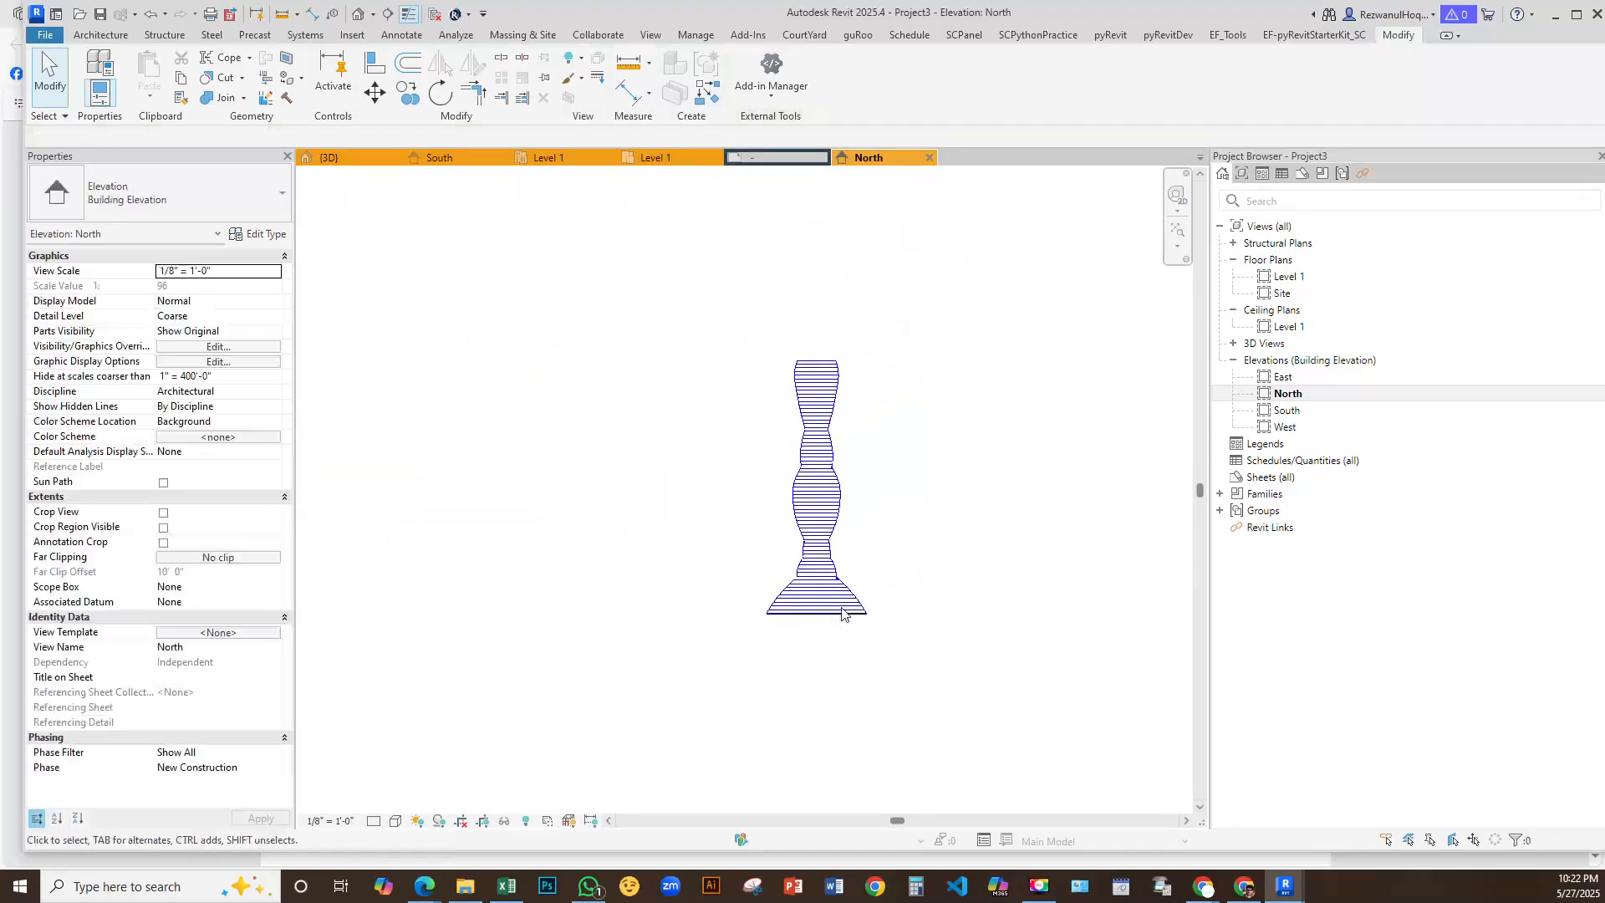
Temporarily hide the tower's base floor in the North elevation, select the Level 1 line and maximise the Revit window
scroll(861, 638, "up", 5)
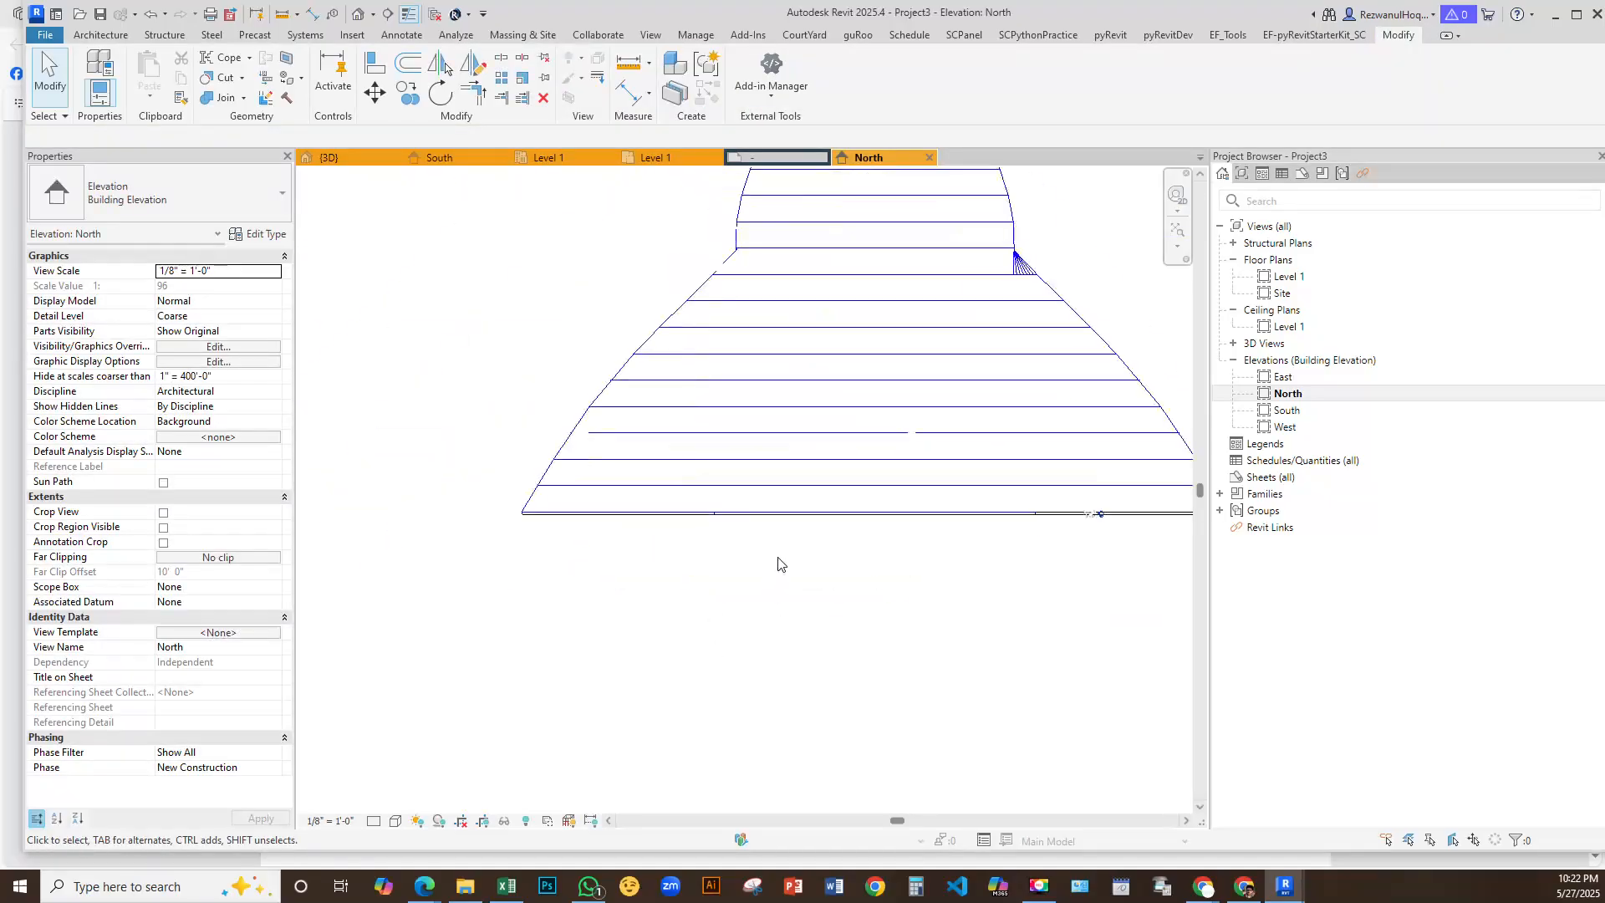
left_click(813, 520)
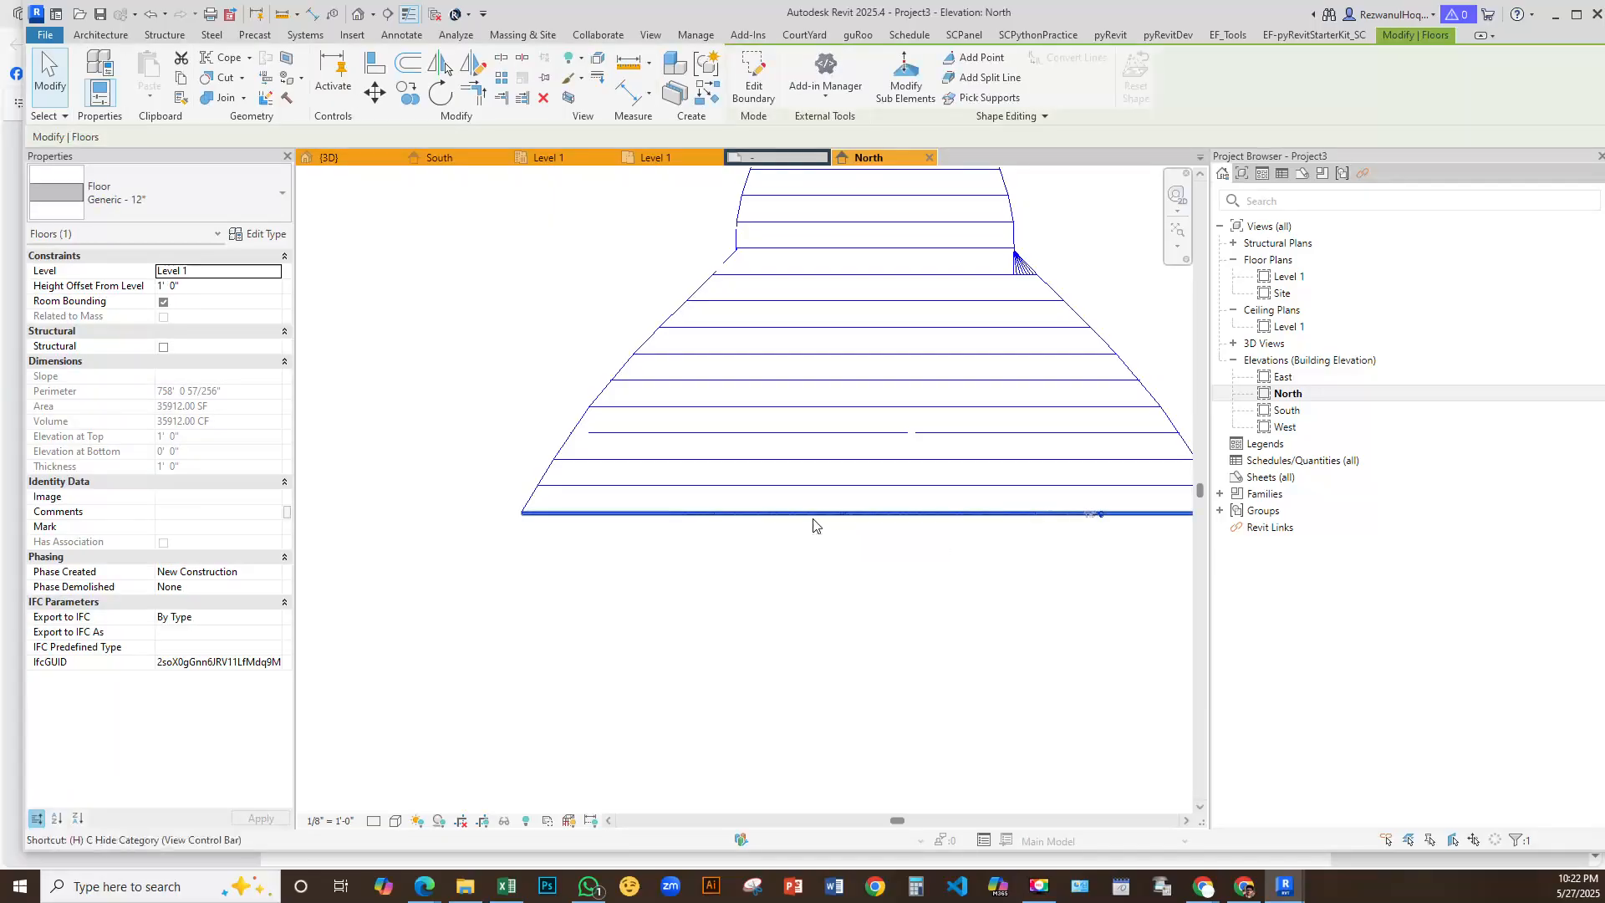
key("h")
key("h")
left_click(805, 516)
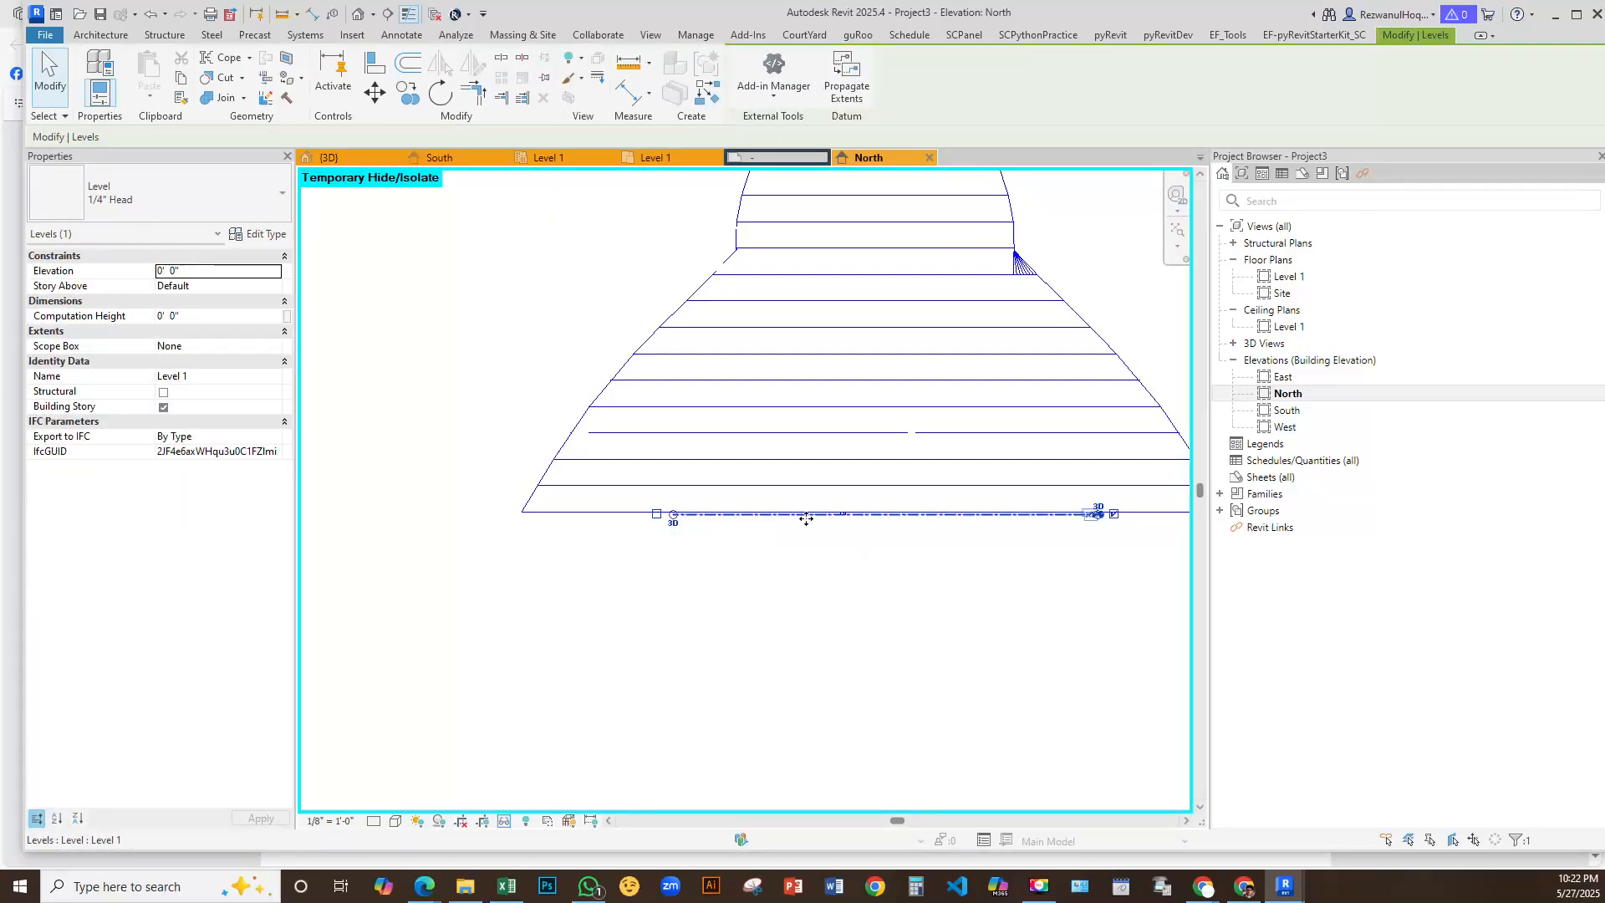
left_click(1577, 14)
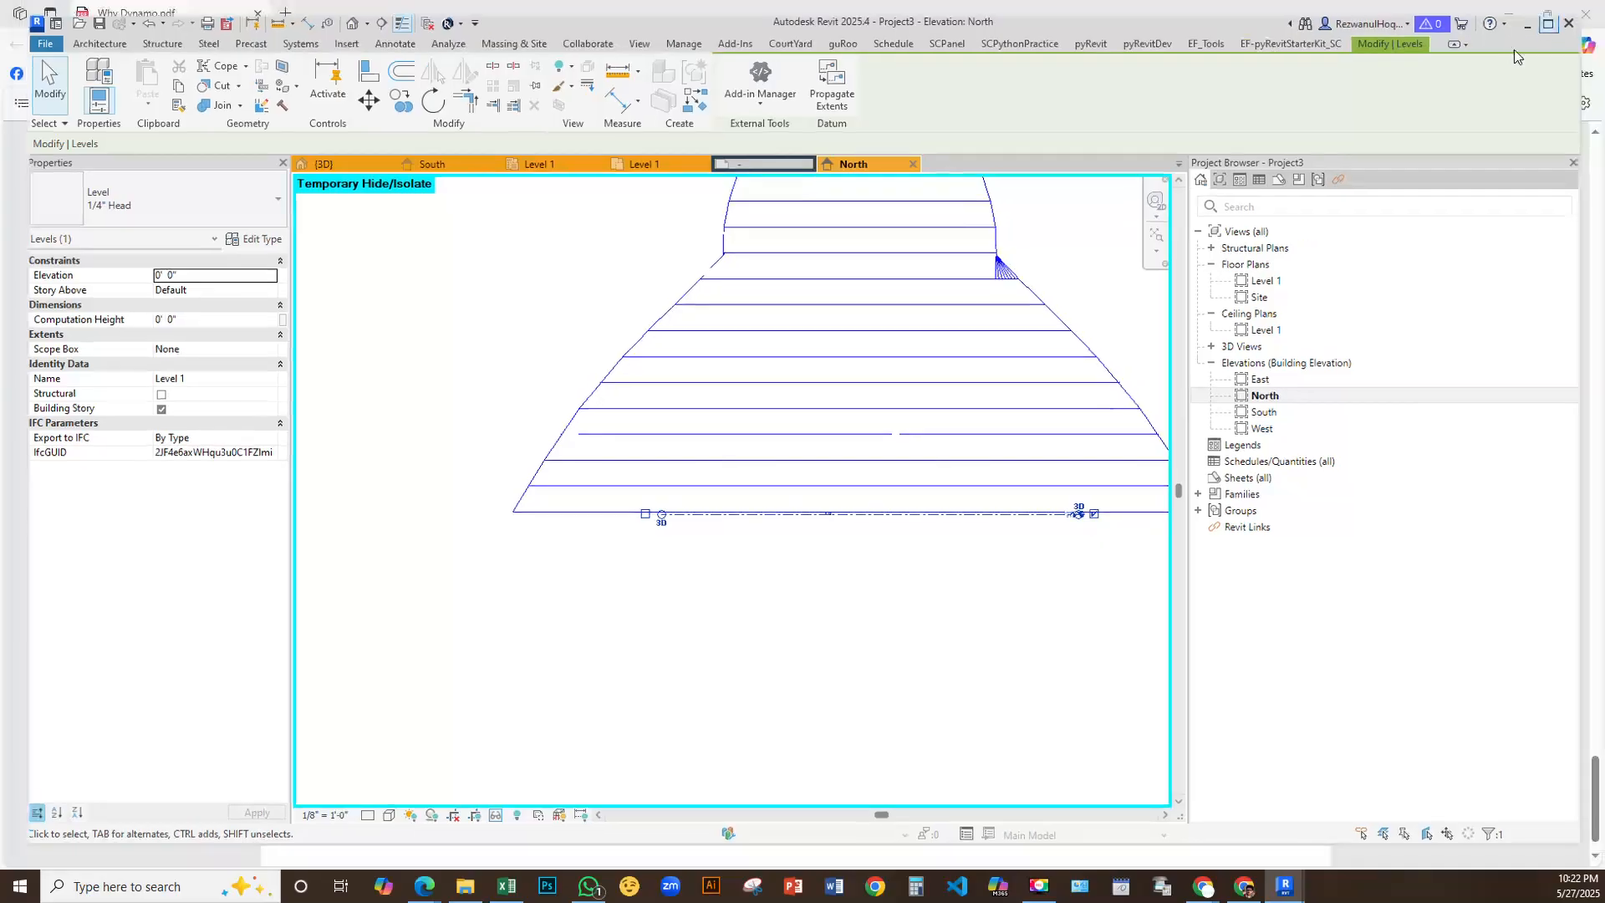
Draw a new level about 9' above Level 1 in the North elevation, aligned with the ends of Level 1
scroll(720, 533, "down", 3)
scroll(867, 479, "up", 5)
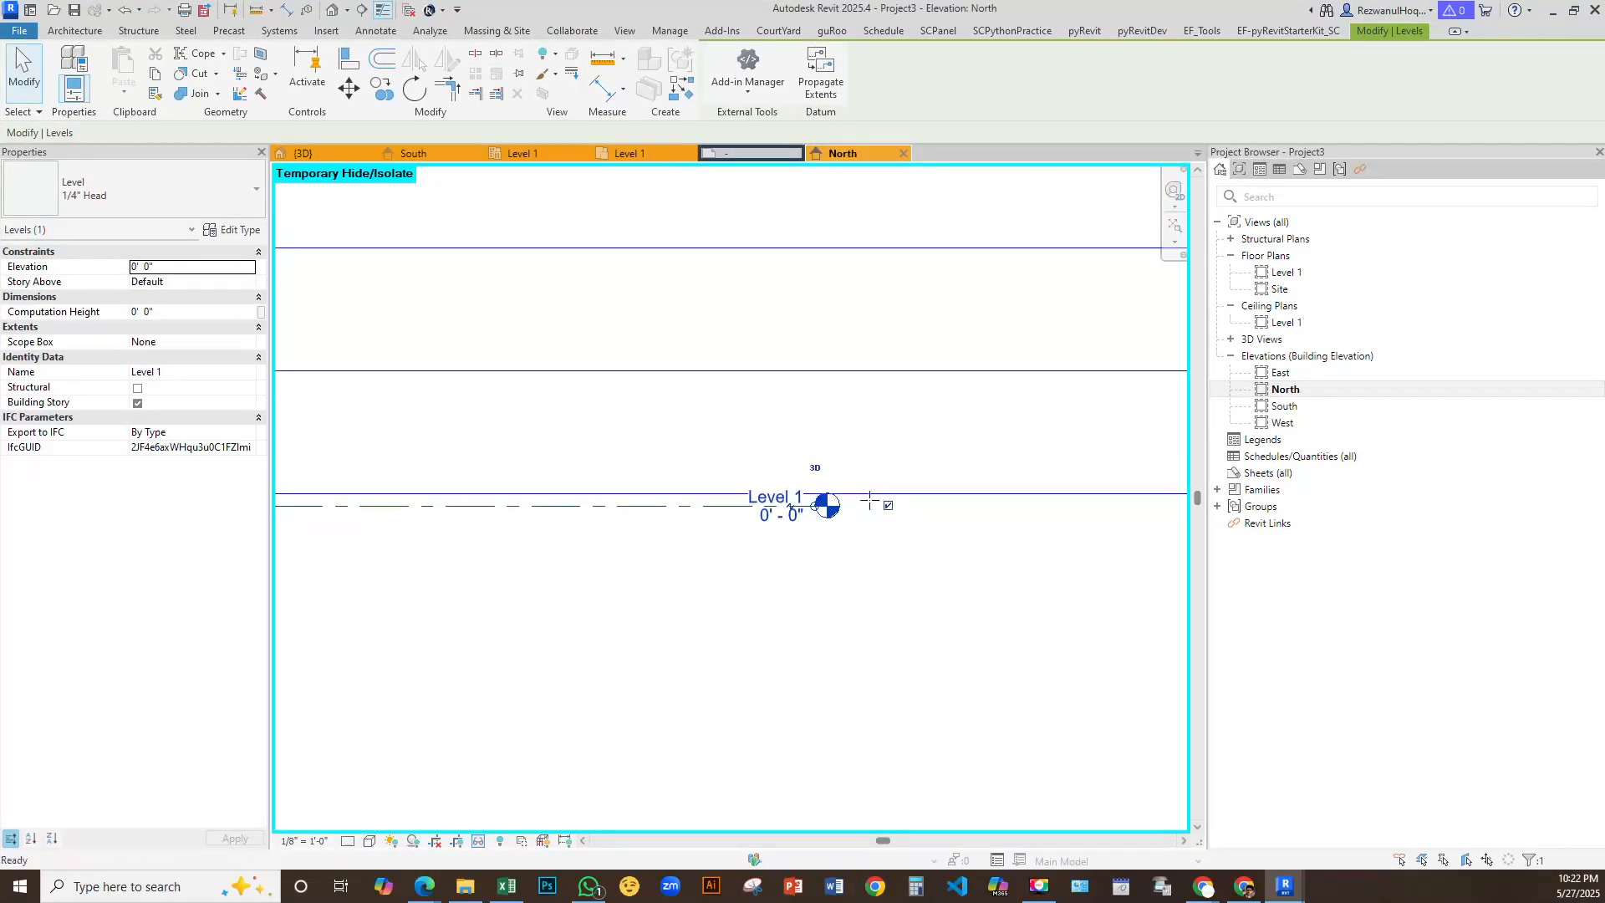
key("l")
key("l")
scroll(850, 398, "down", 3)
middle_click_drag(849, 398, 1329, 466)
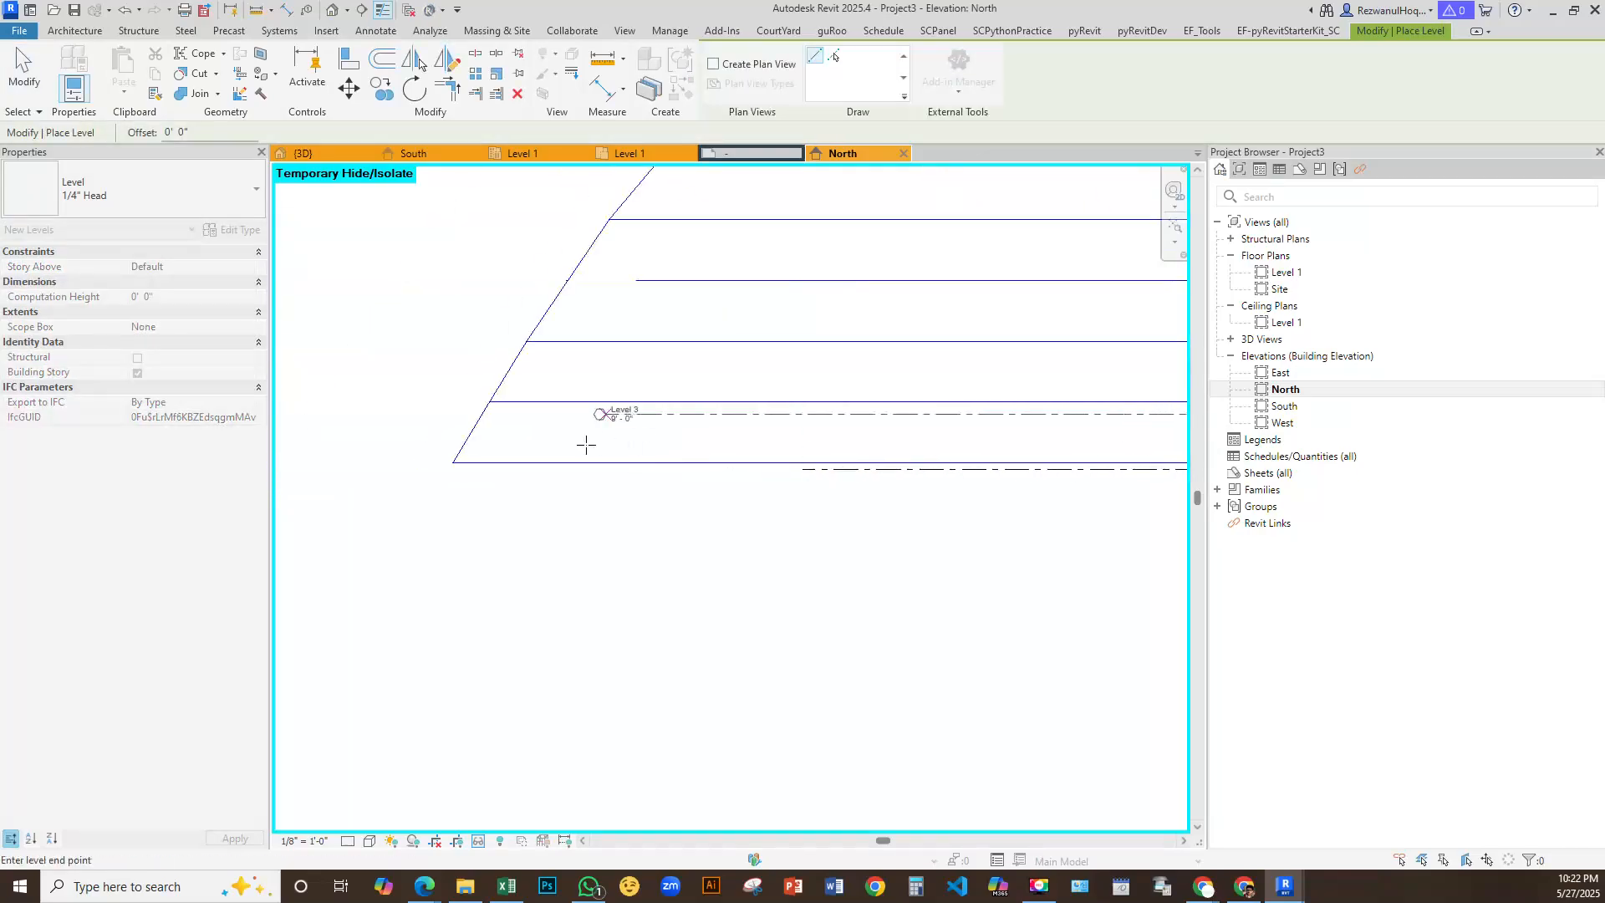
left_click(802, 431)
key("Escape")
key("Escape")
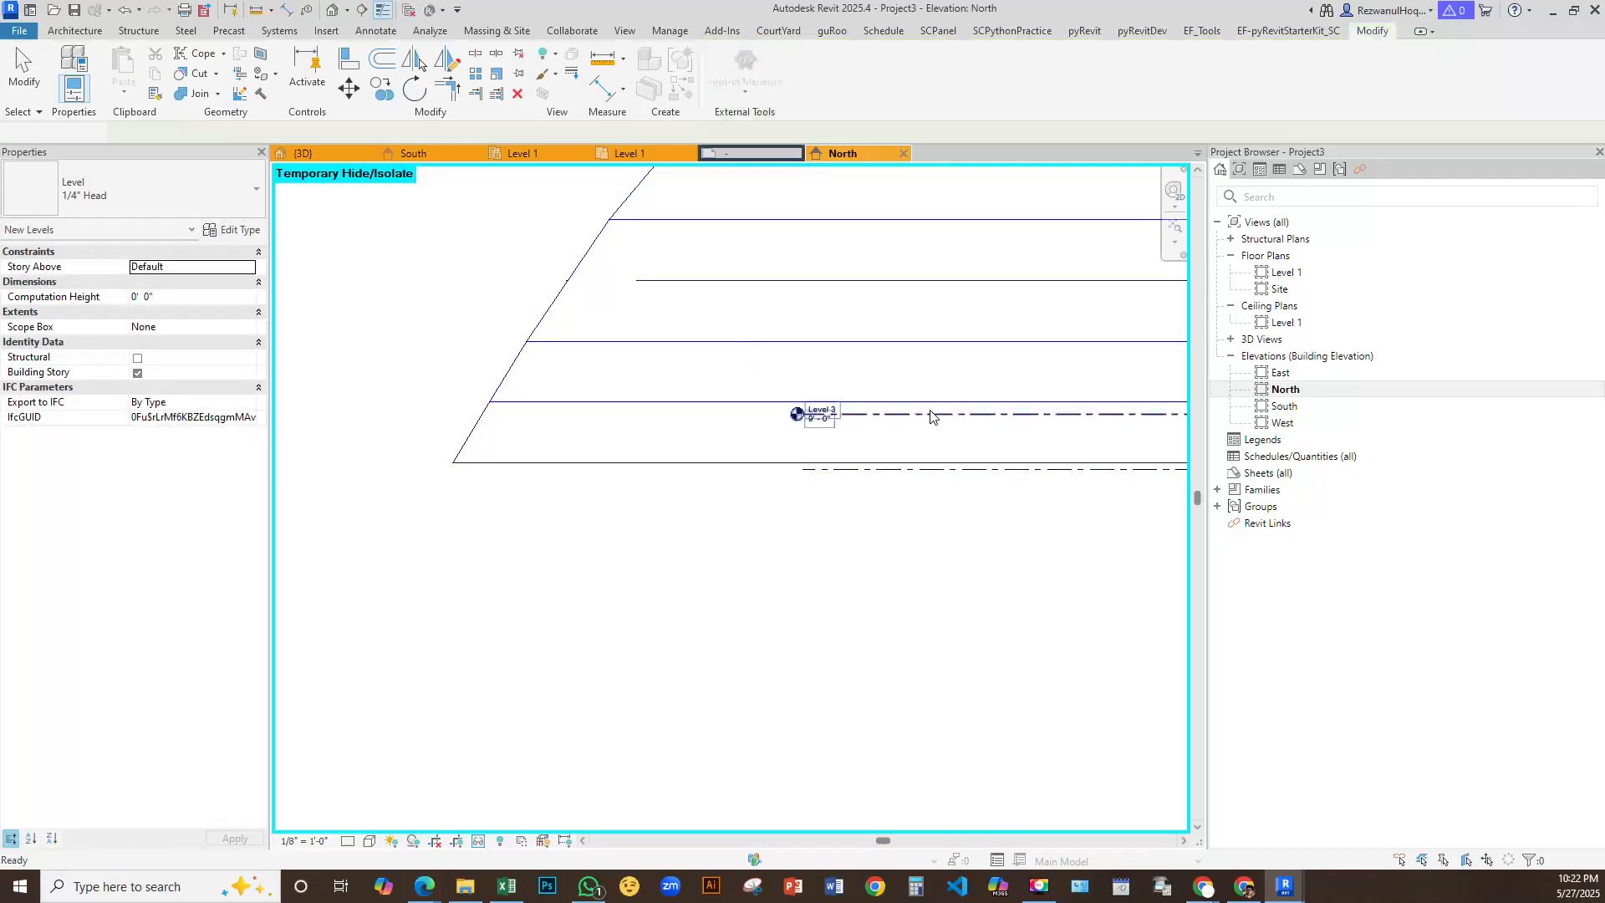
Set the elevation of the new level above Level 1 to 10' in the North elevation
left_click(932, 415)
middle_click_drag(951, 452, 499, 642)
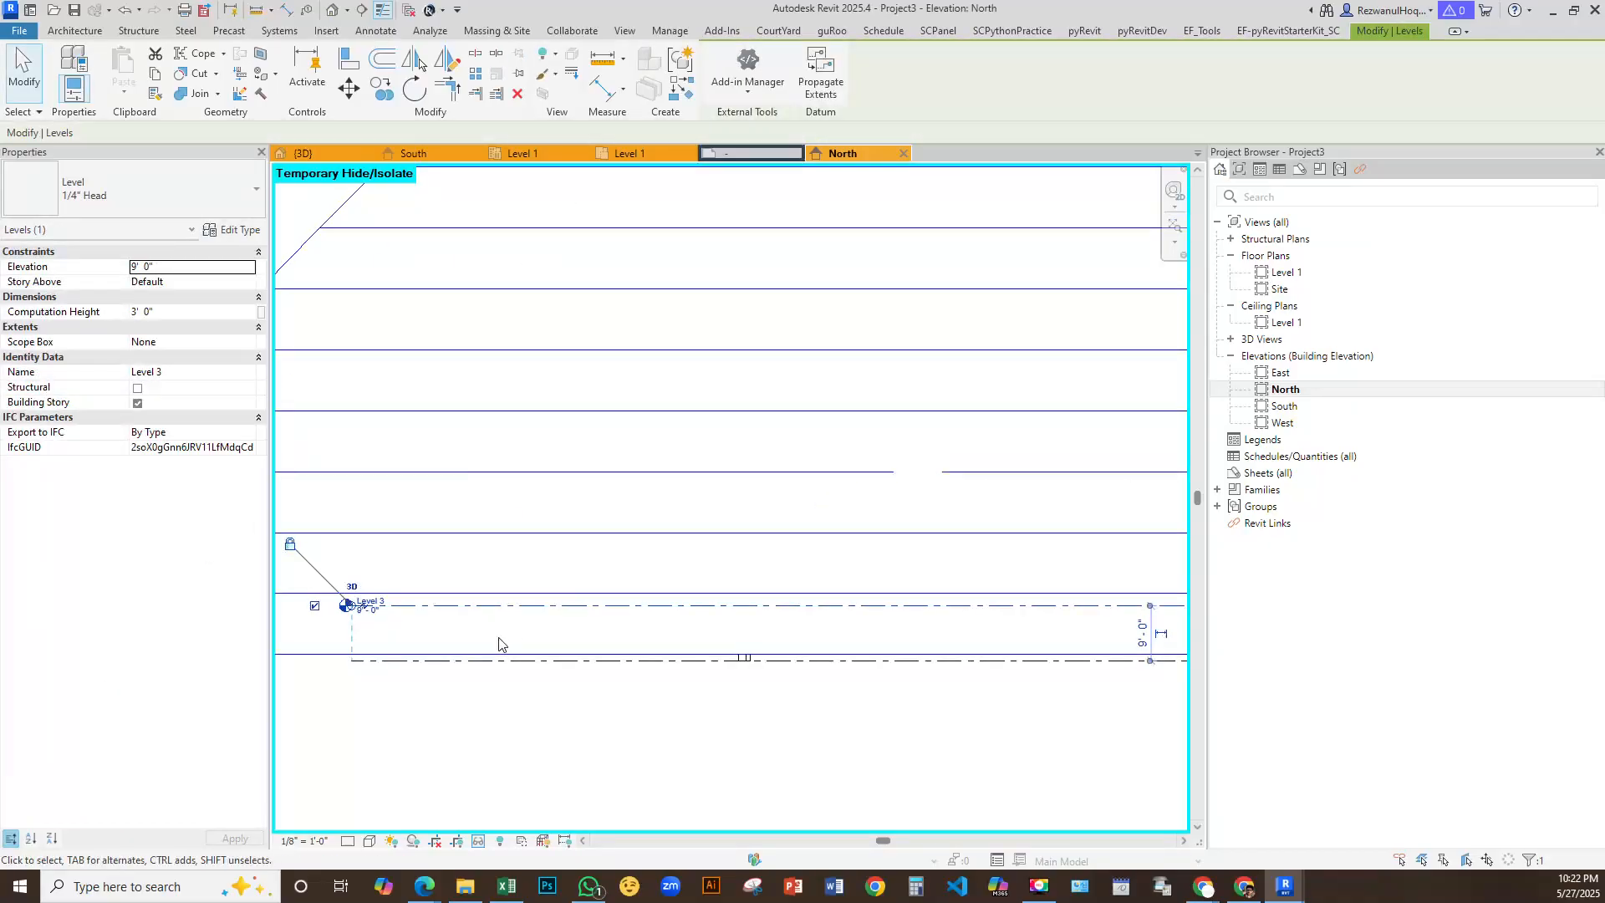
scroll(368, 613, "up", 2)
left_click(363, 615)
type("10")
key("Return")
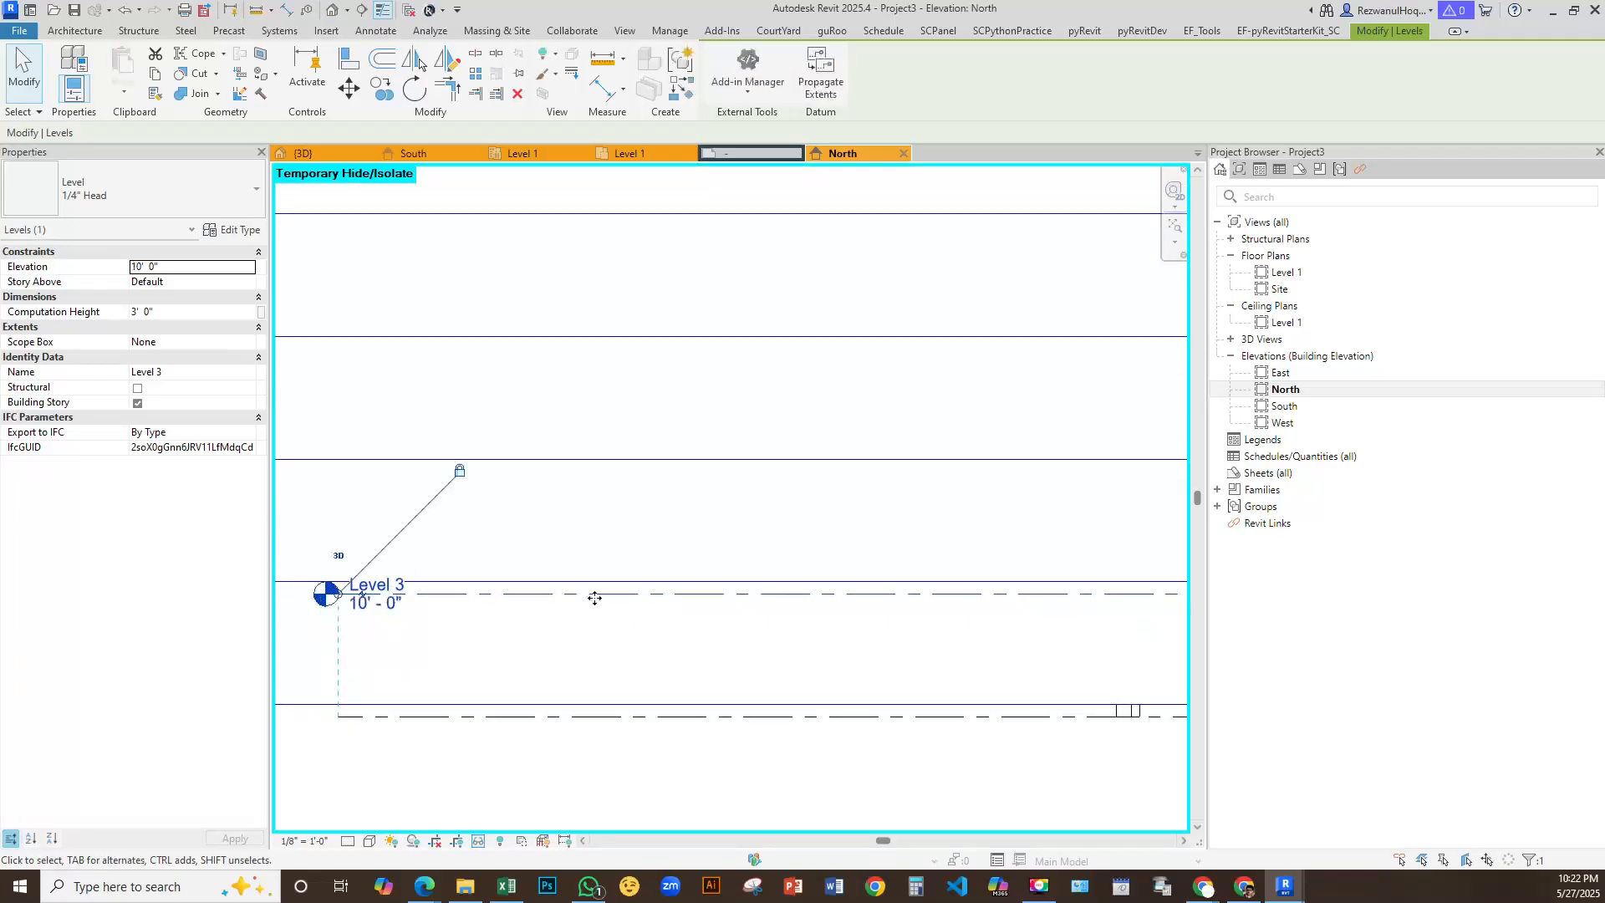
Array the 10' level upward as an associated group with 10' spacing and a count of 40
left_click(476, 74)
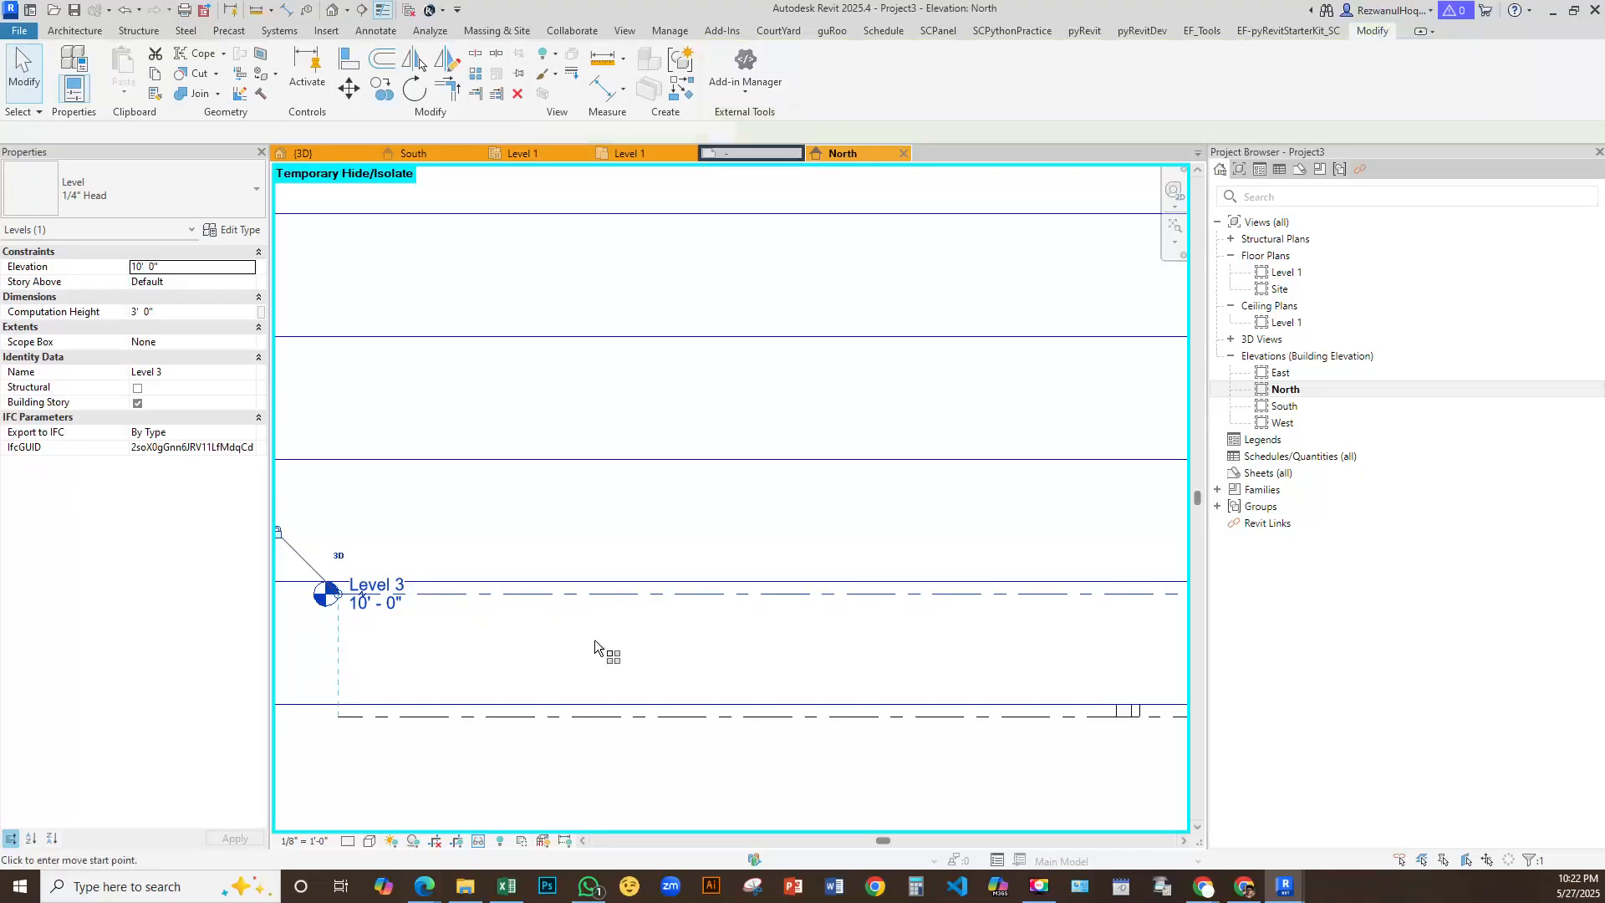
scroll(609, 648, "down", 3)
left_click(644, 617)
type("10'")
key("Return")
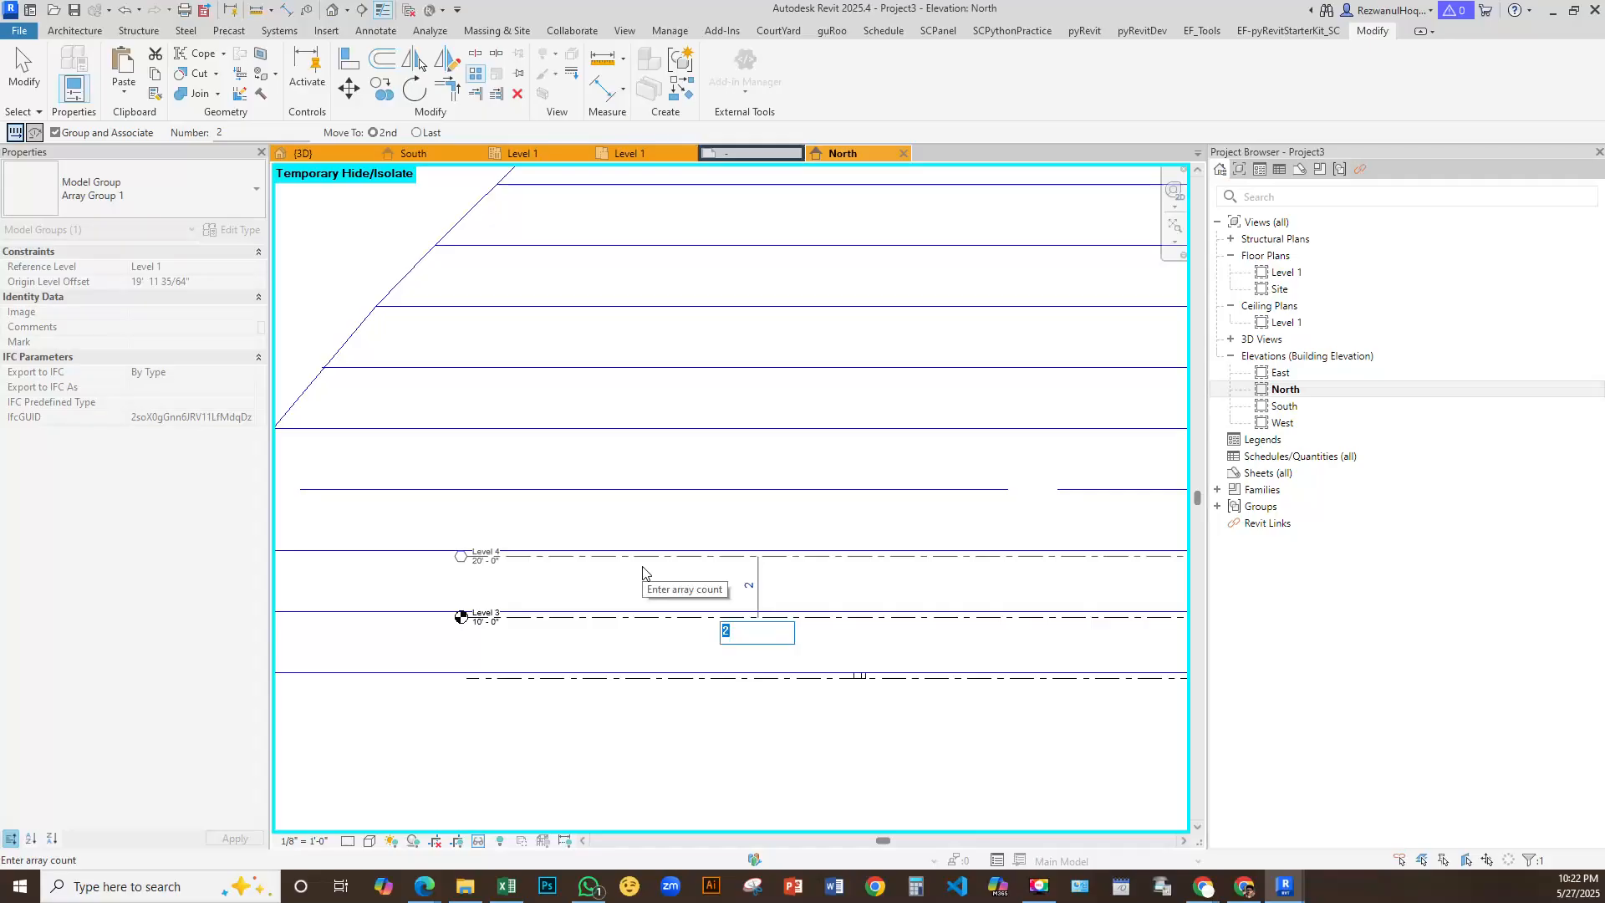
type("40")
key("Return")
Increase the level array's count to 60
scroll(614, 702, "down", 5)
scroll(600, 554, "up", 5)
left_click(633, 739)
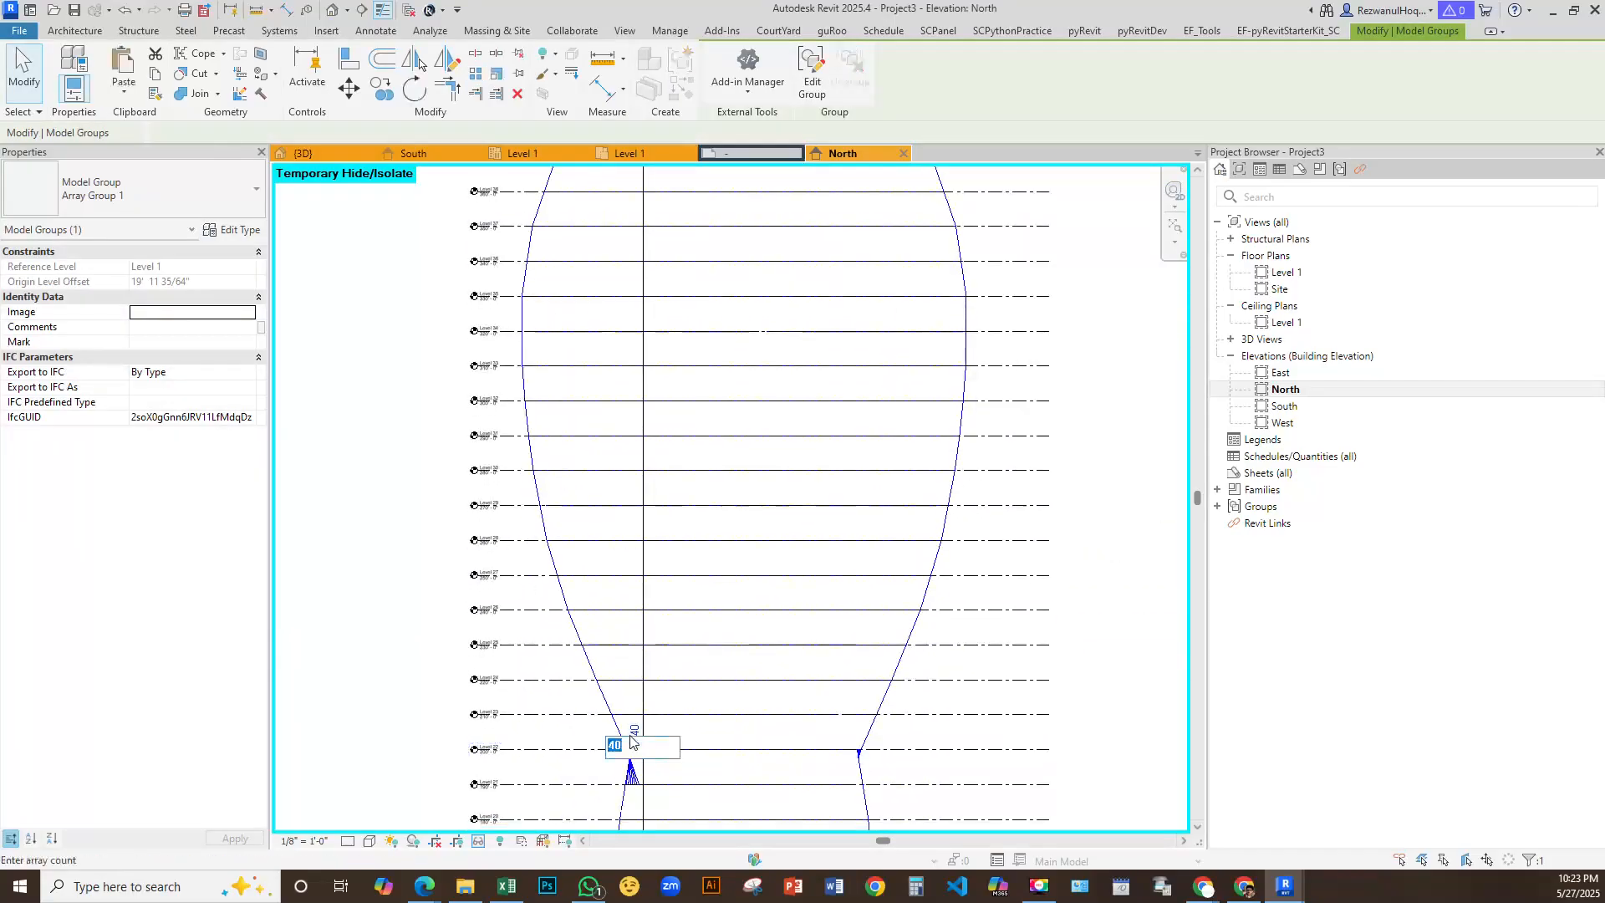
type("60")
key("Return")
Increase the level array's count to 70 to reach past the tower's top
scroll(627, 429, "down", 4)
scroll(628, 639, "up", 3)
left_click(639, 644)
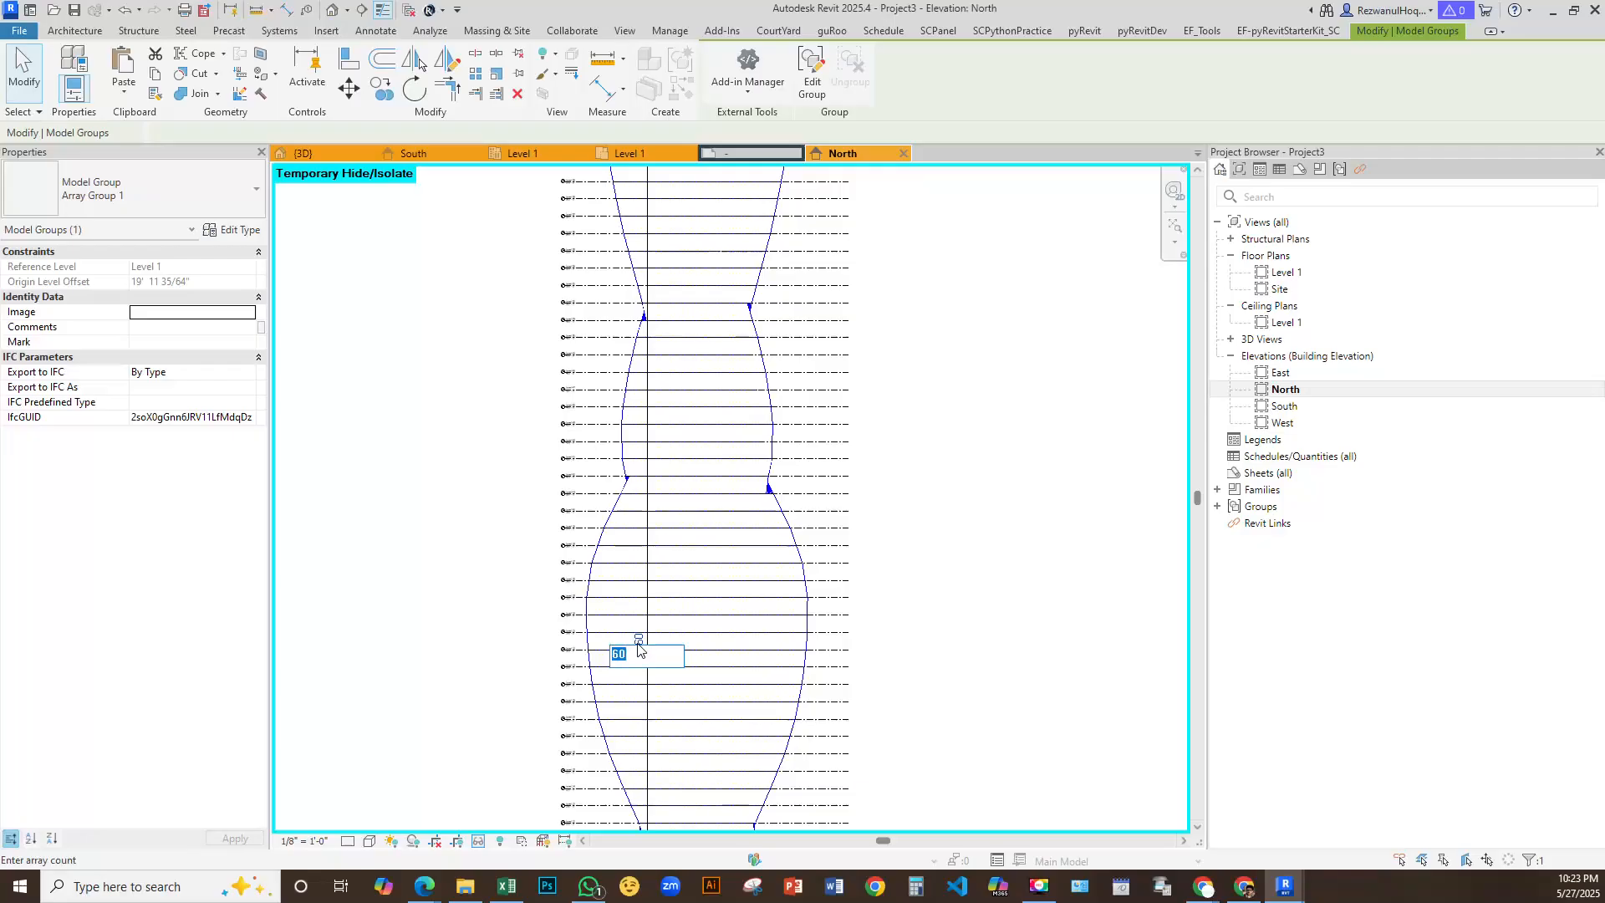
type("70")
key("Return")
Delete the surplus arrayed levels above the top of the tower
left_click(880, 238)
scroll(880, 238, "up", 3)
left_click_drag(879, 224, 822, 368)
key("Delete")
Select all remaining level array groups along the tower and ungroup them into individual levels
scroll(743, 425, "down", 3)
scroll(786, 381, "down", 5)
left_click_drag(665, 234, 637, 603)
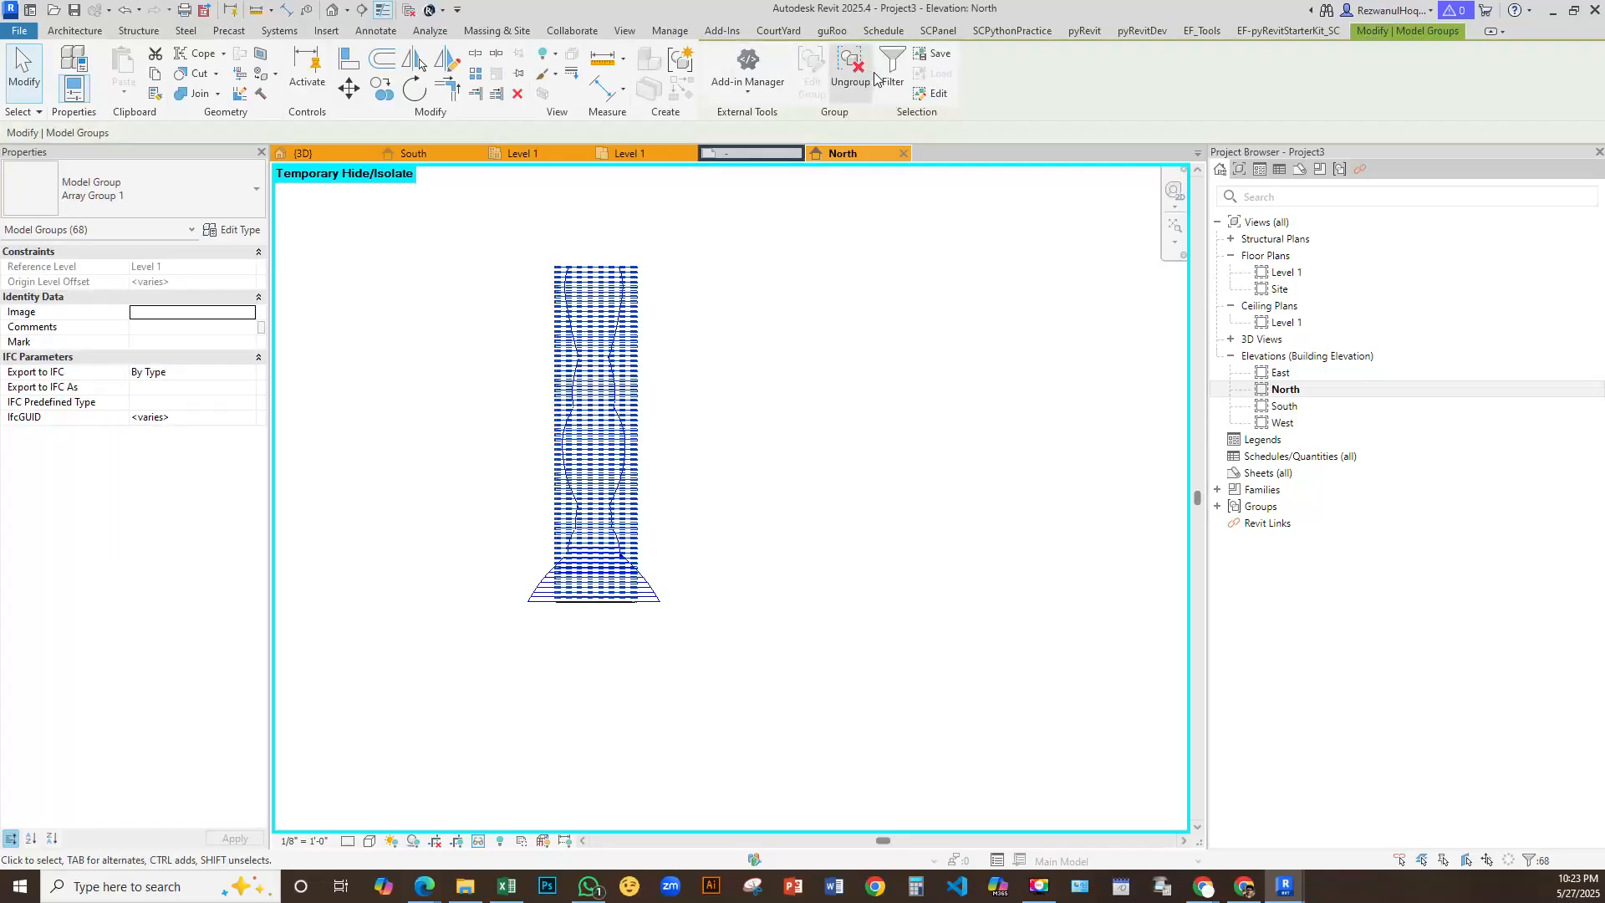
left_click(850, 71)
Create floor plan views for all the new levels up to Level 70, without duplicating existing views
left_click(626, 32)
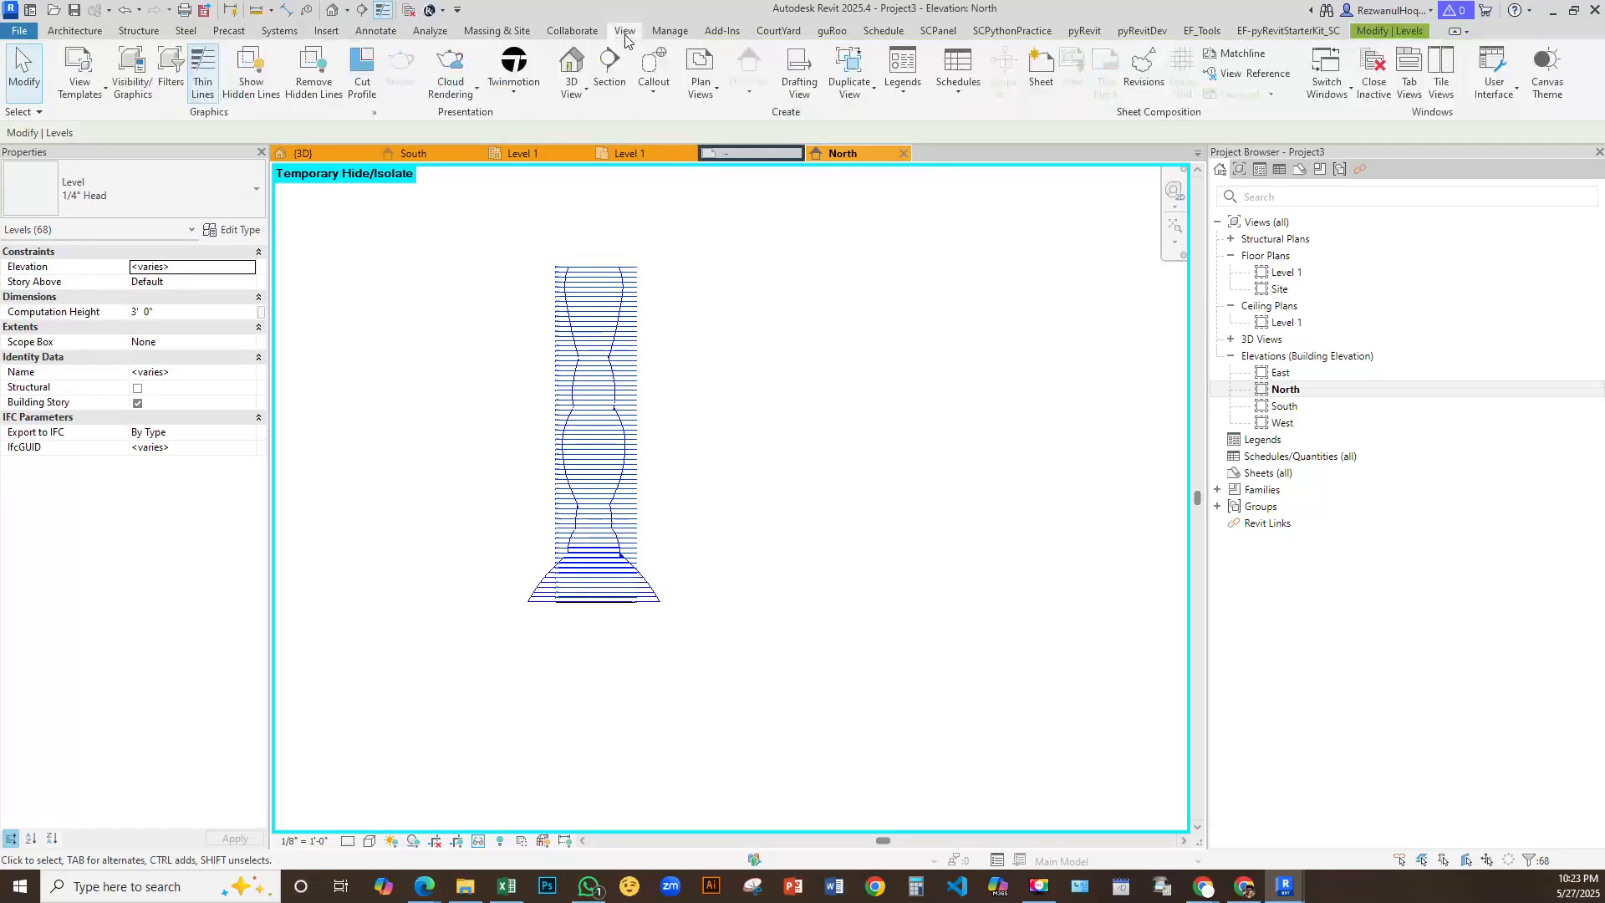
left_click(701, 80)
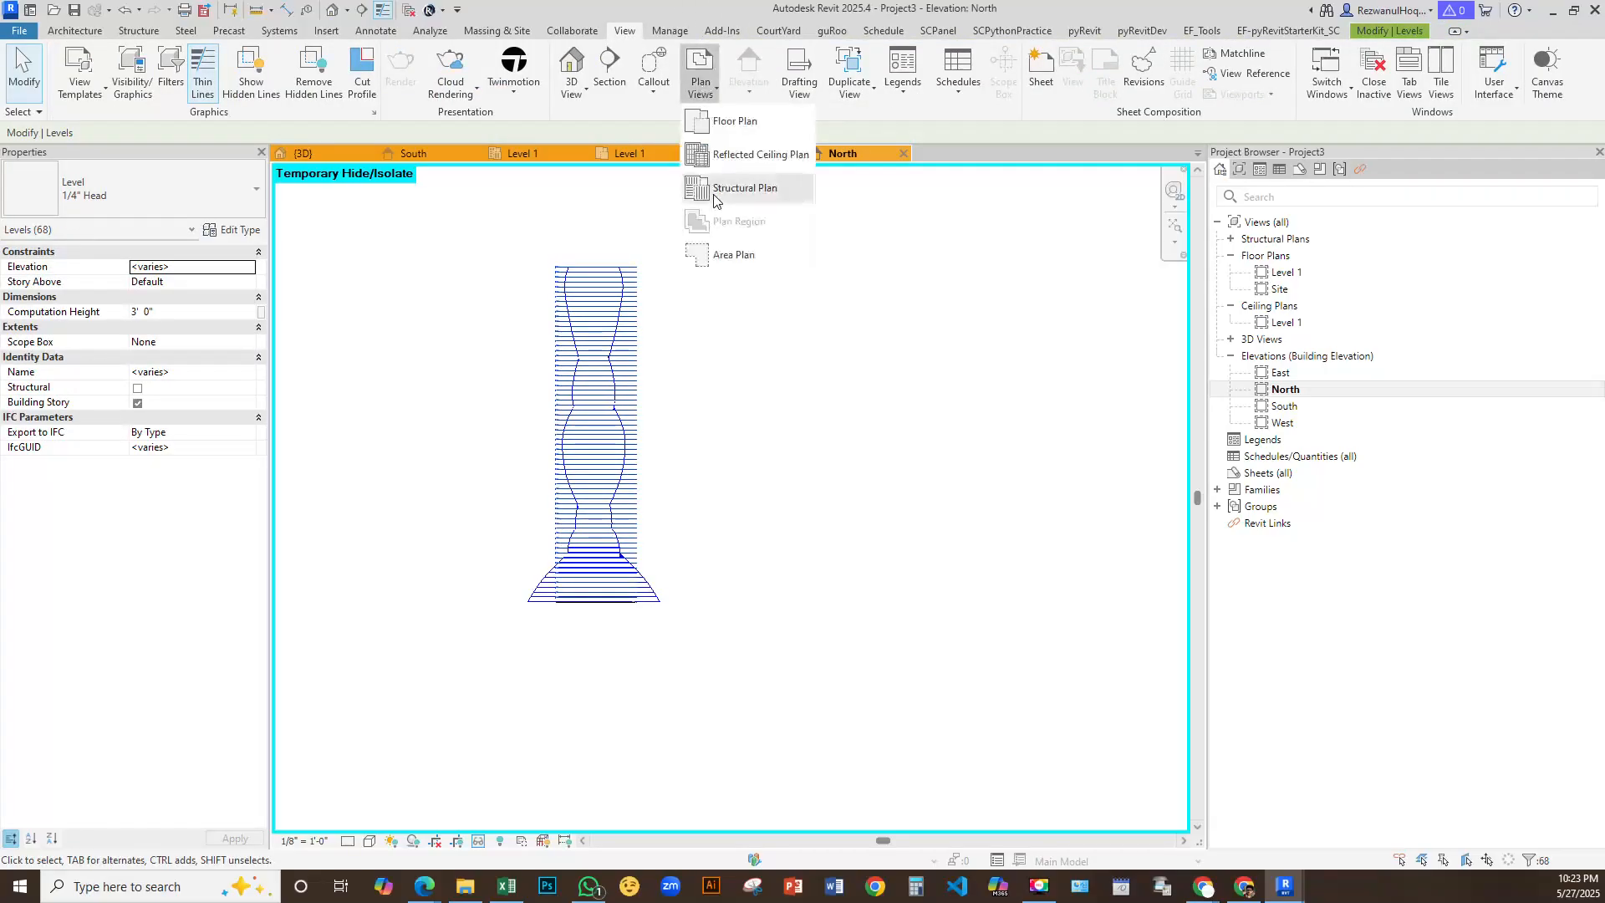
left_click(720, 122)
scroll(565, 281, "down", 16)
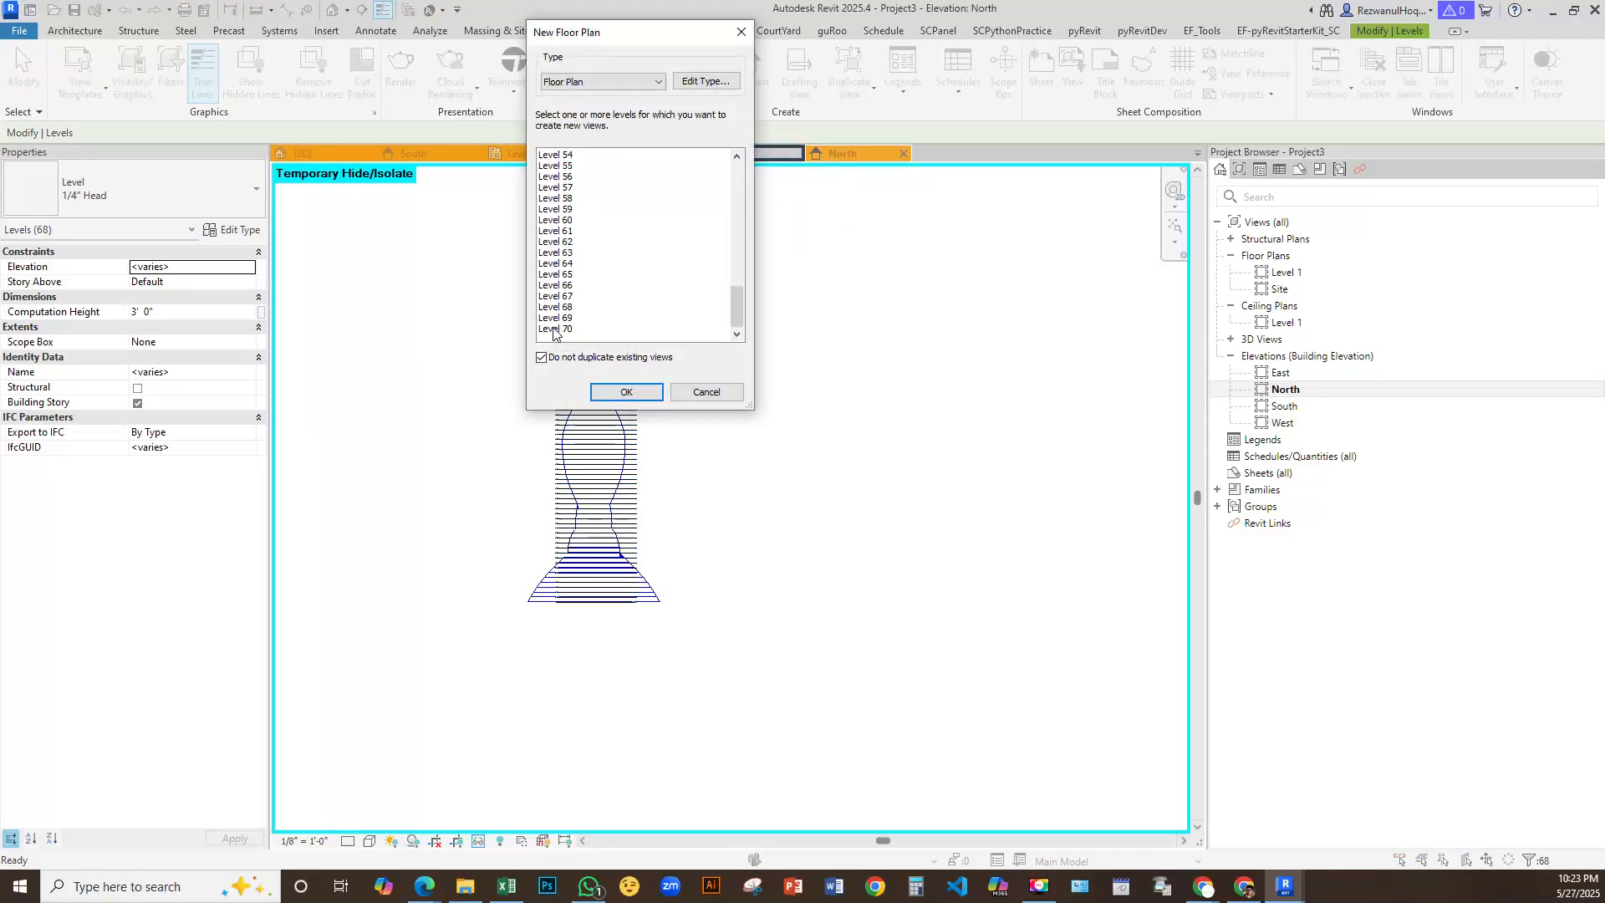
left_click(554, 331, "shift")
left_click(629, 392)
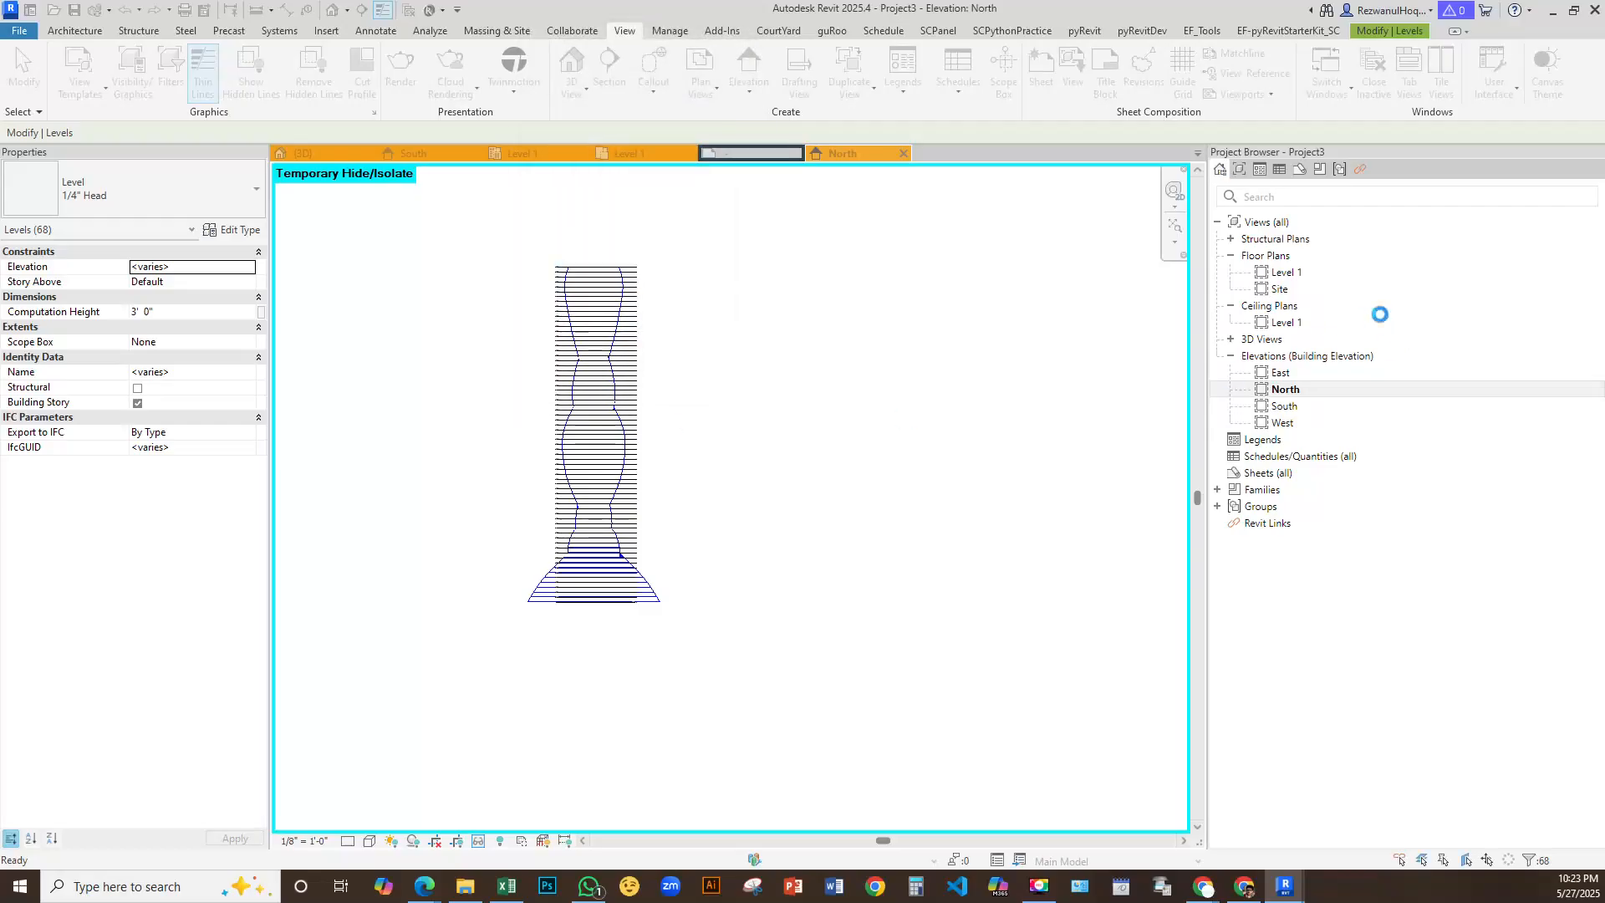
left_click(760, 637)
scroll(699, 448, "down", 5)
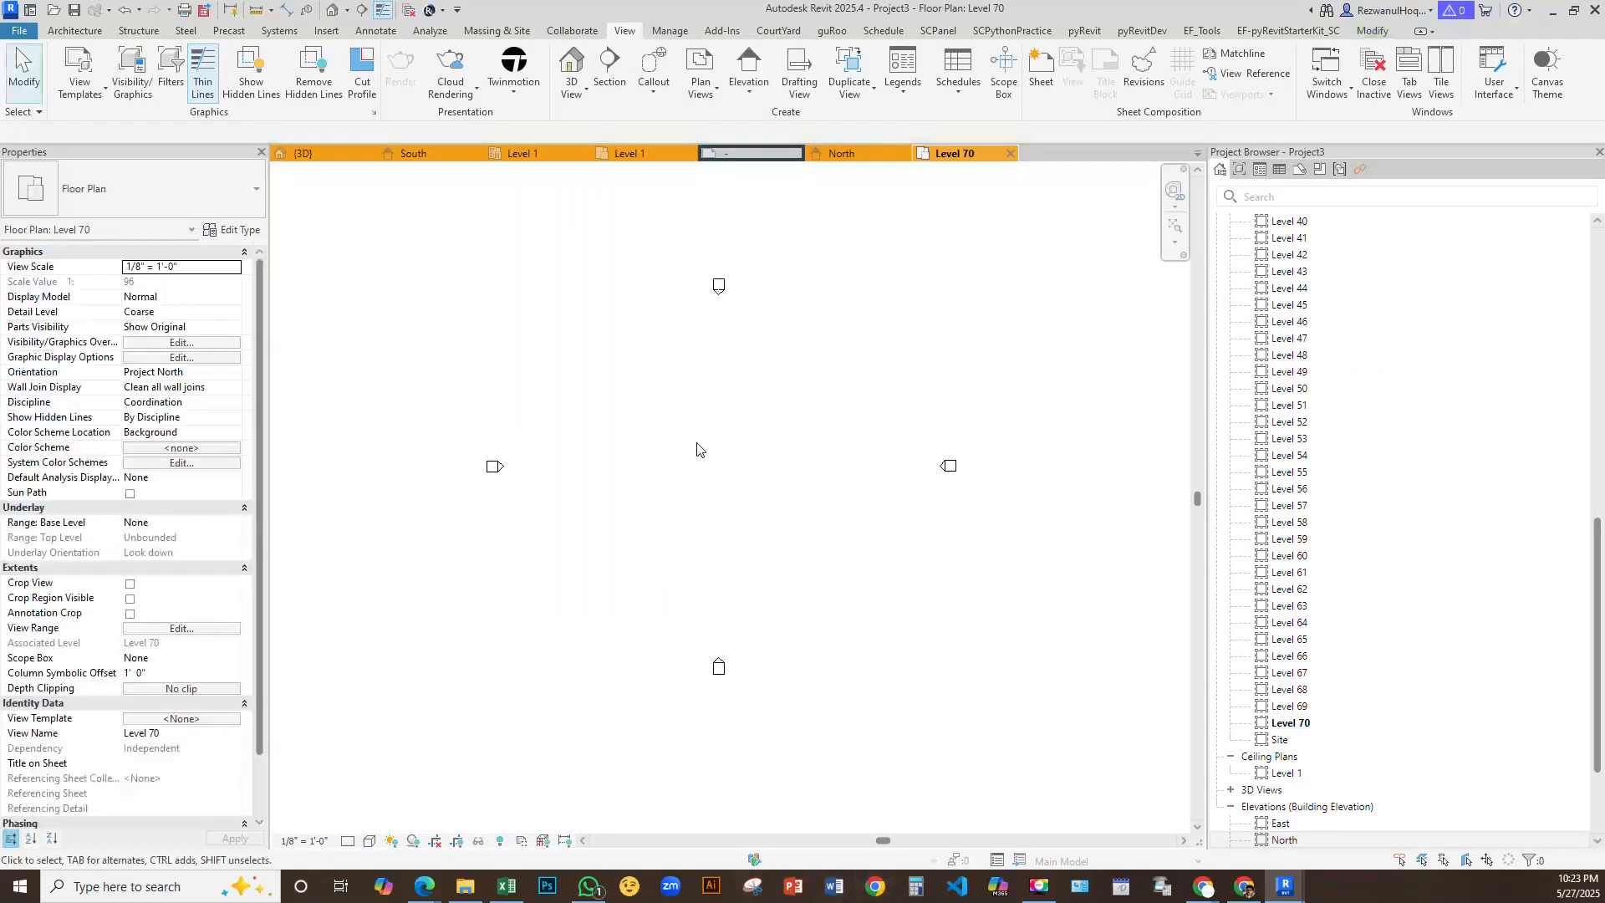
Switch to Dynamo and connect the Elements output of All Elements of Category to the level input of Floor.ByOutlineTypeAndLevel
mouse_move(1287, 886)
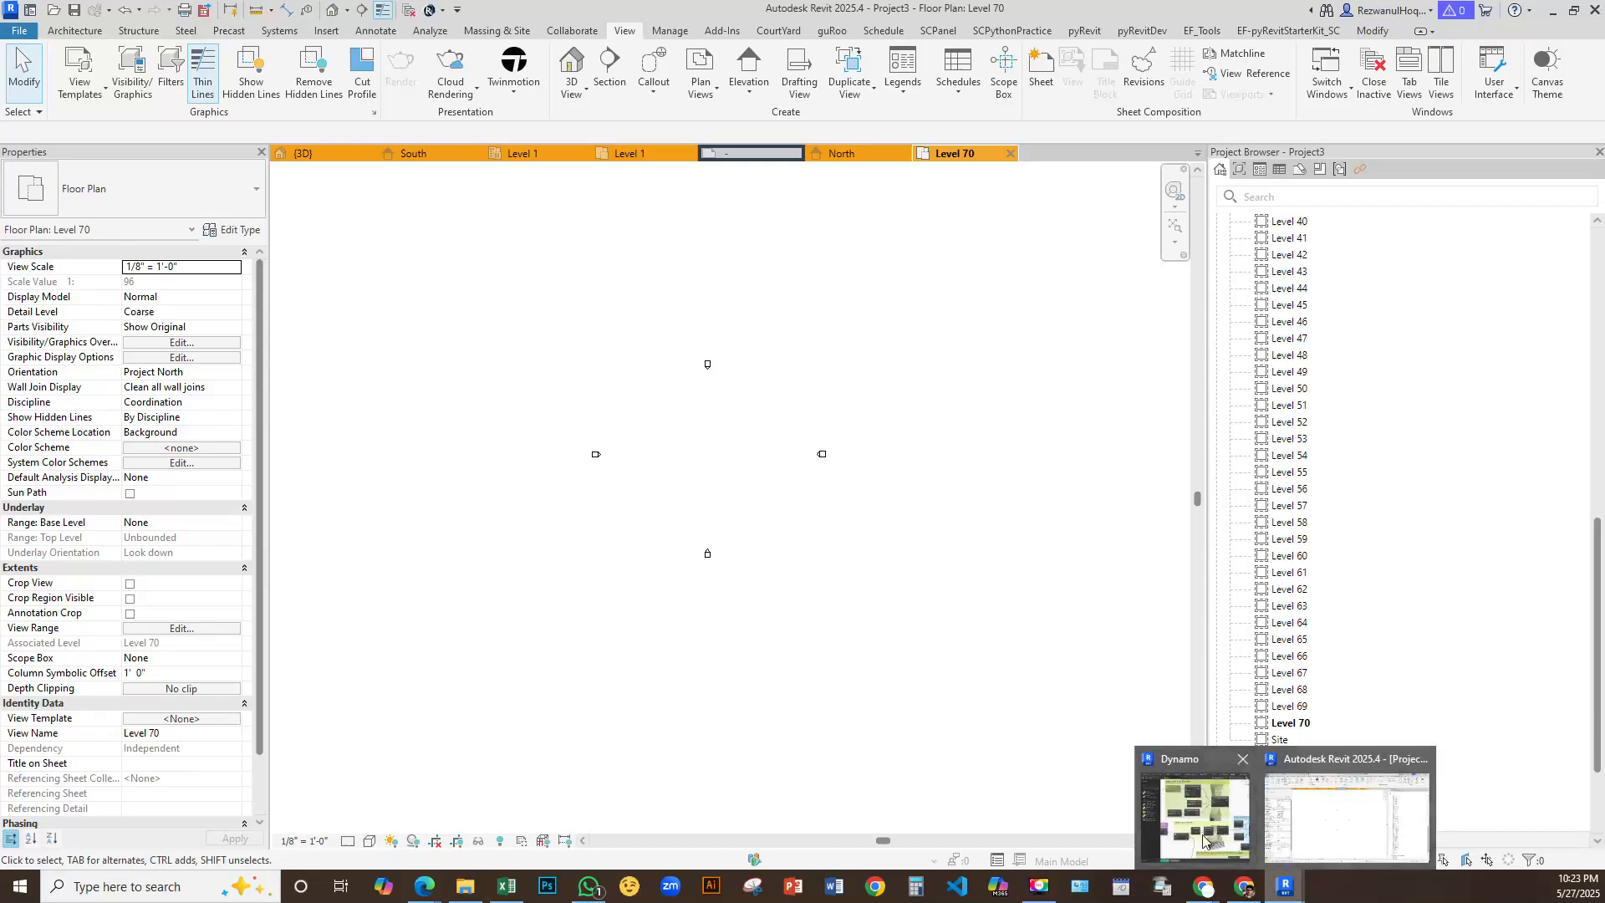
left_click(1204, 810)
left_click(592, 351)
left_click(540, 434)
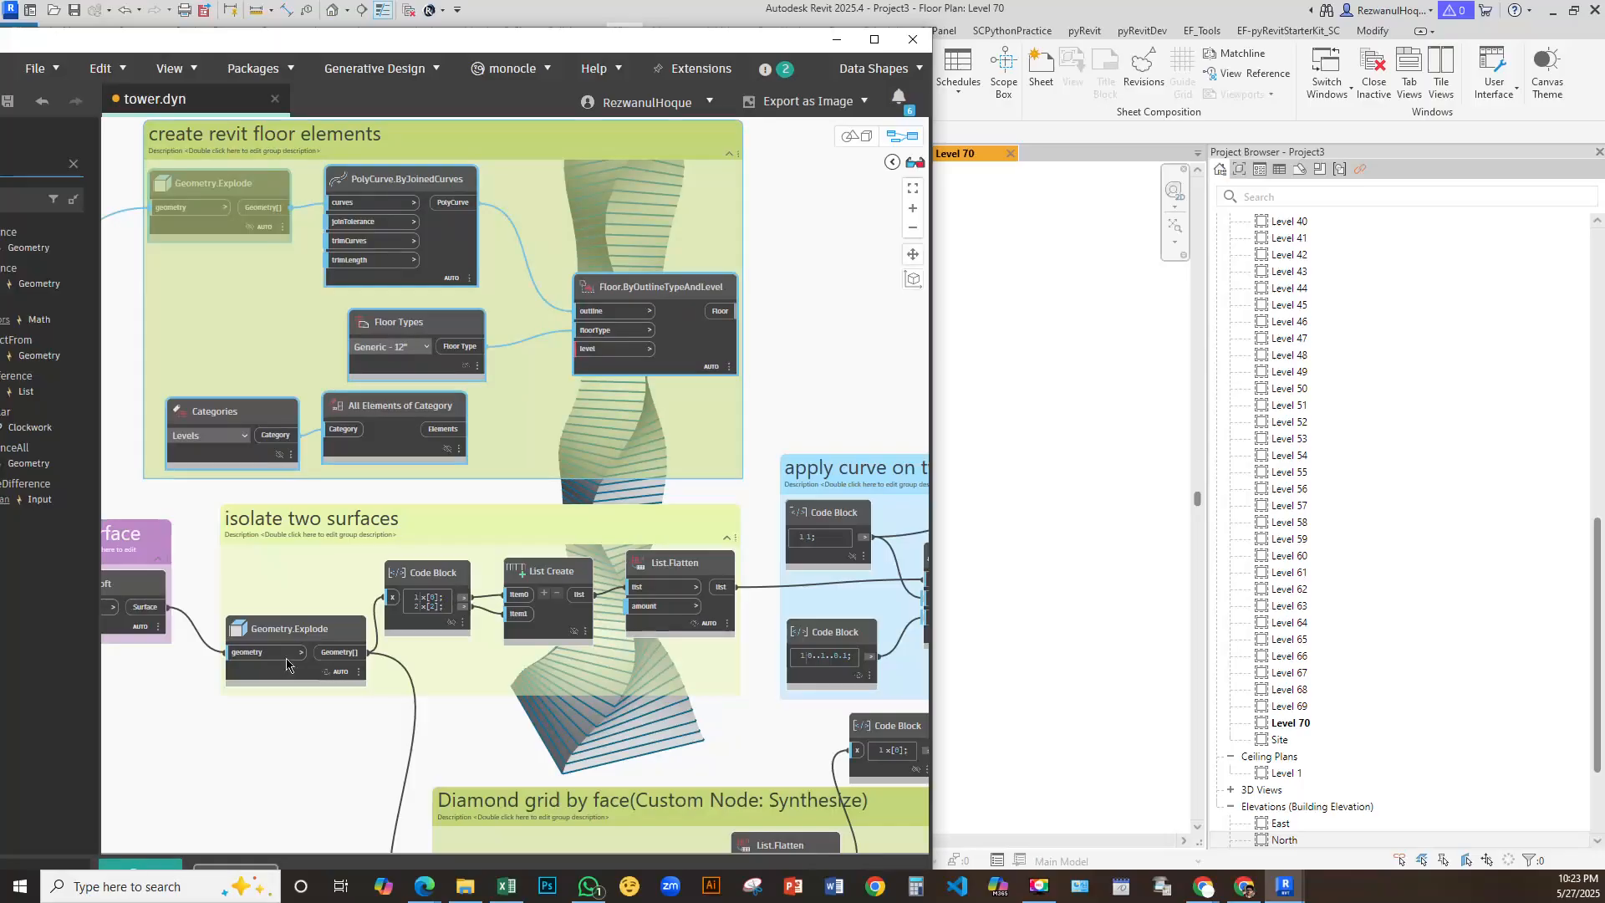
left_click(451, 429)
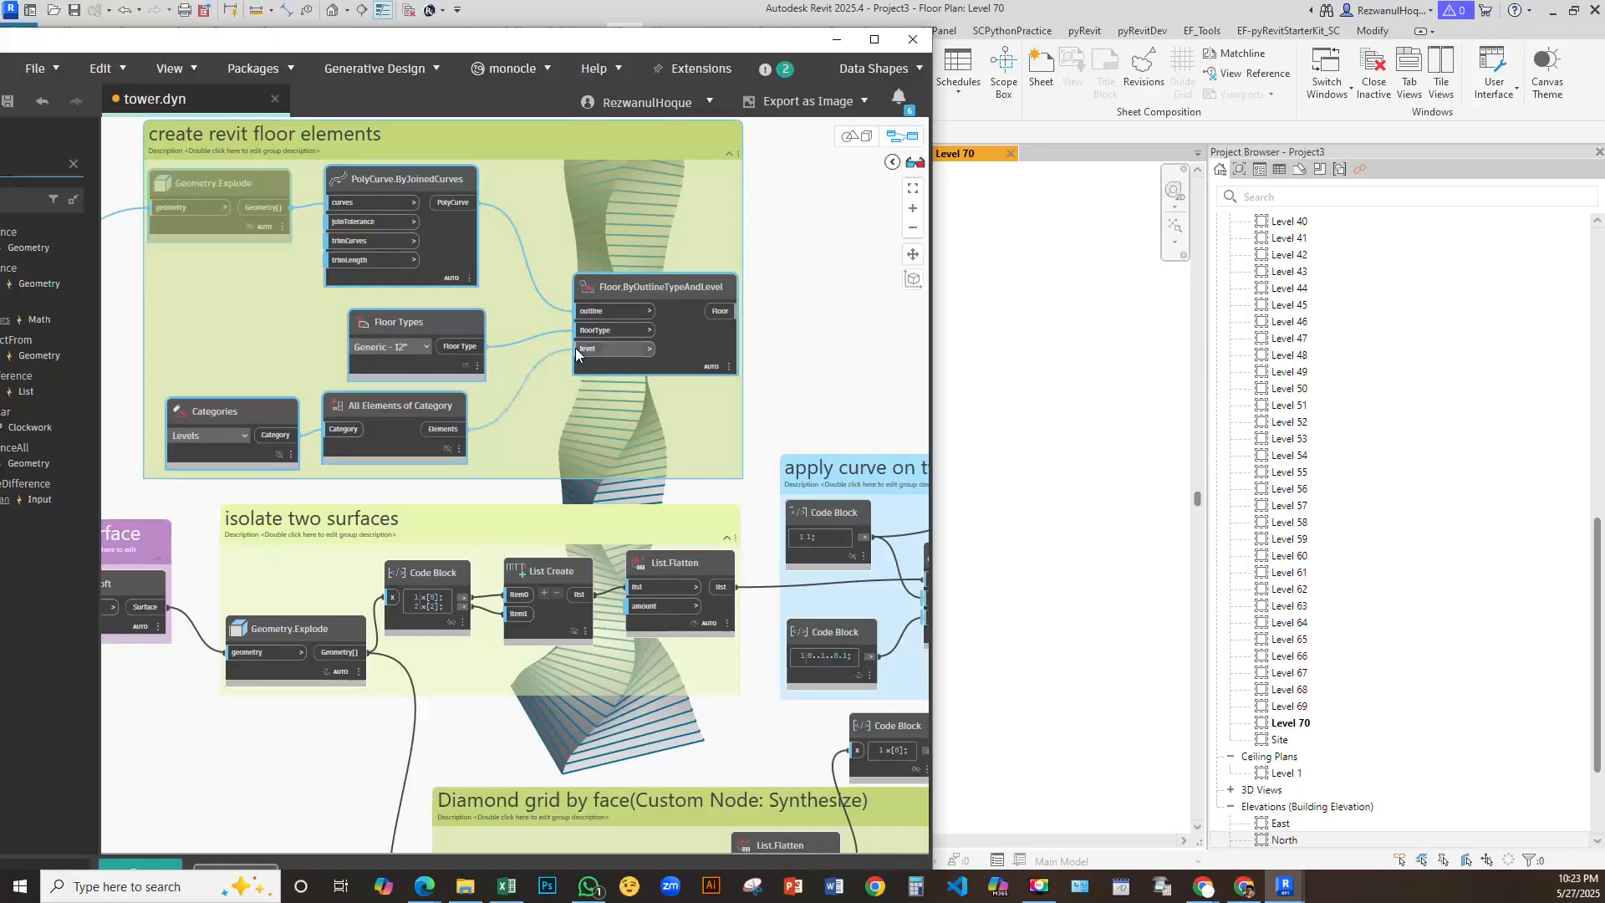
left_click(568, 351)
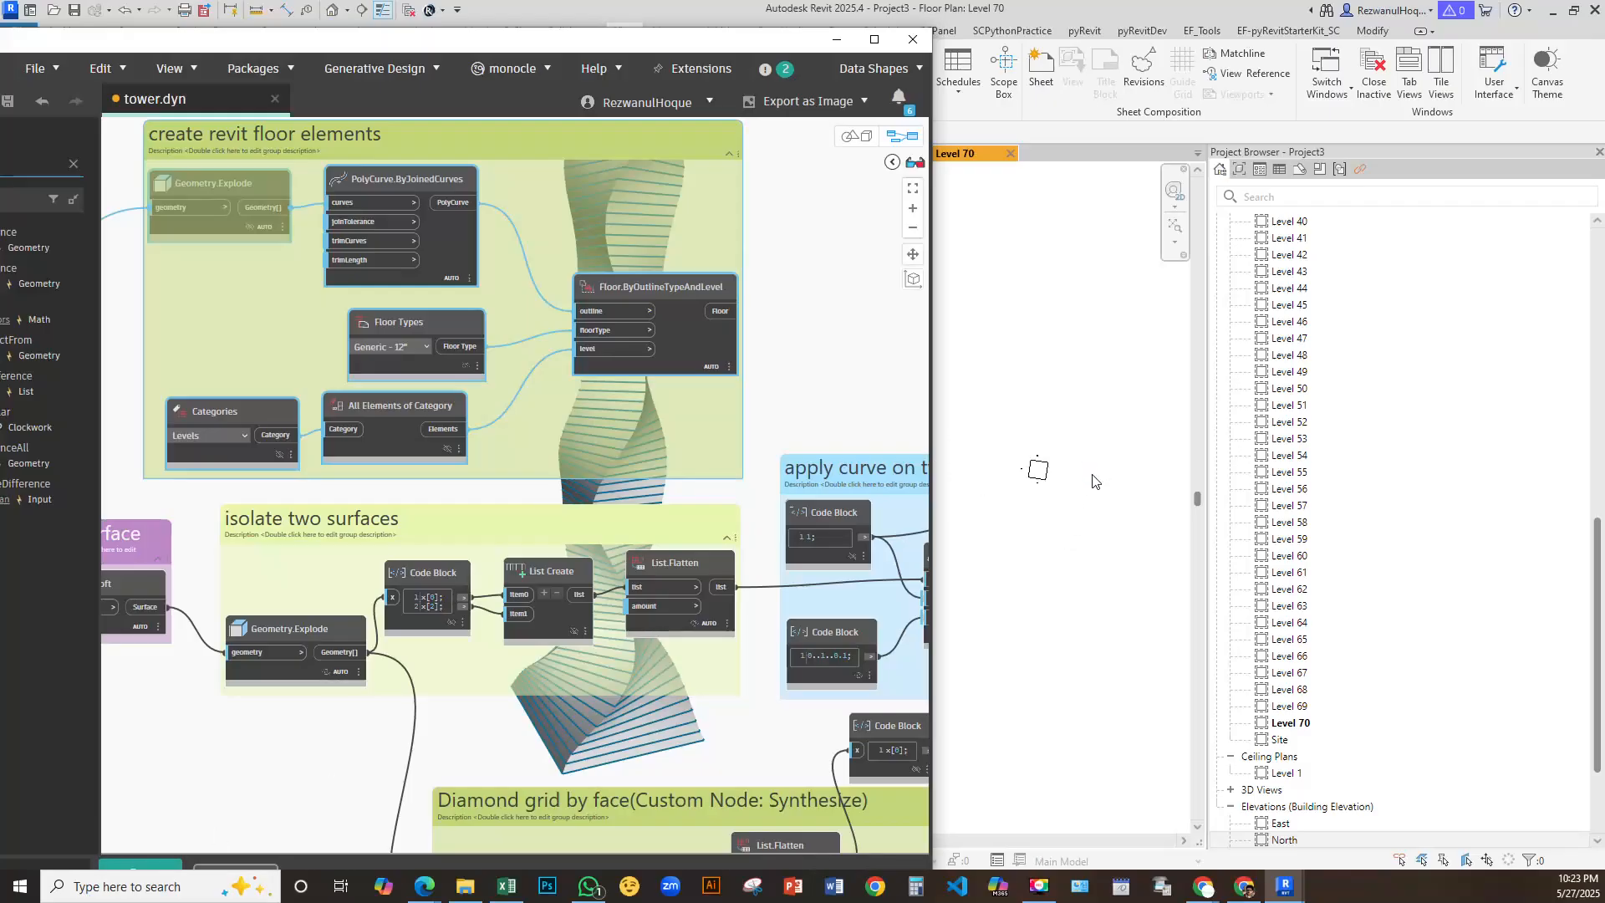
Move the Dynamo window aside, check the output list of Floor.ByOutlineTypeAndLevel and minimise Dynamo
scroll(1061, 633, "down", 5)
left_click_drag(782, 50, 569, 96)
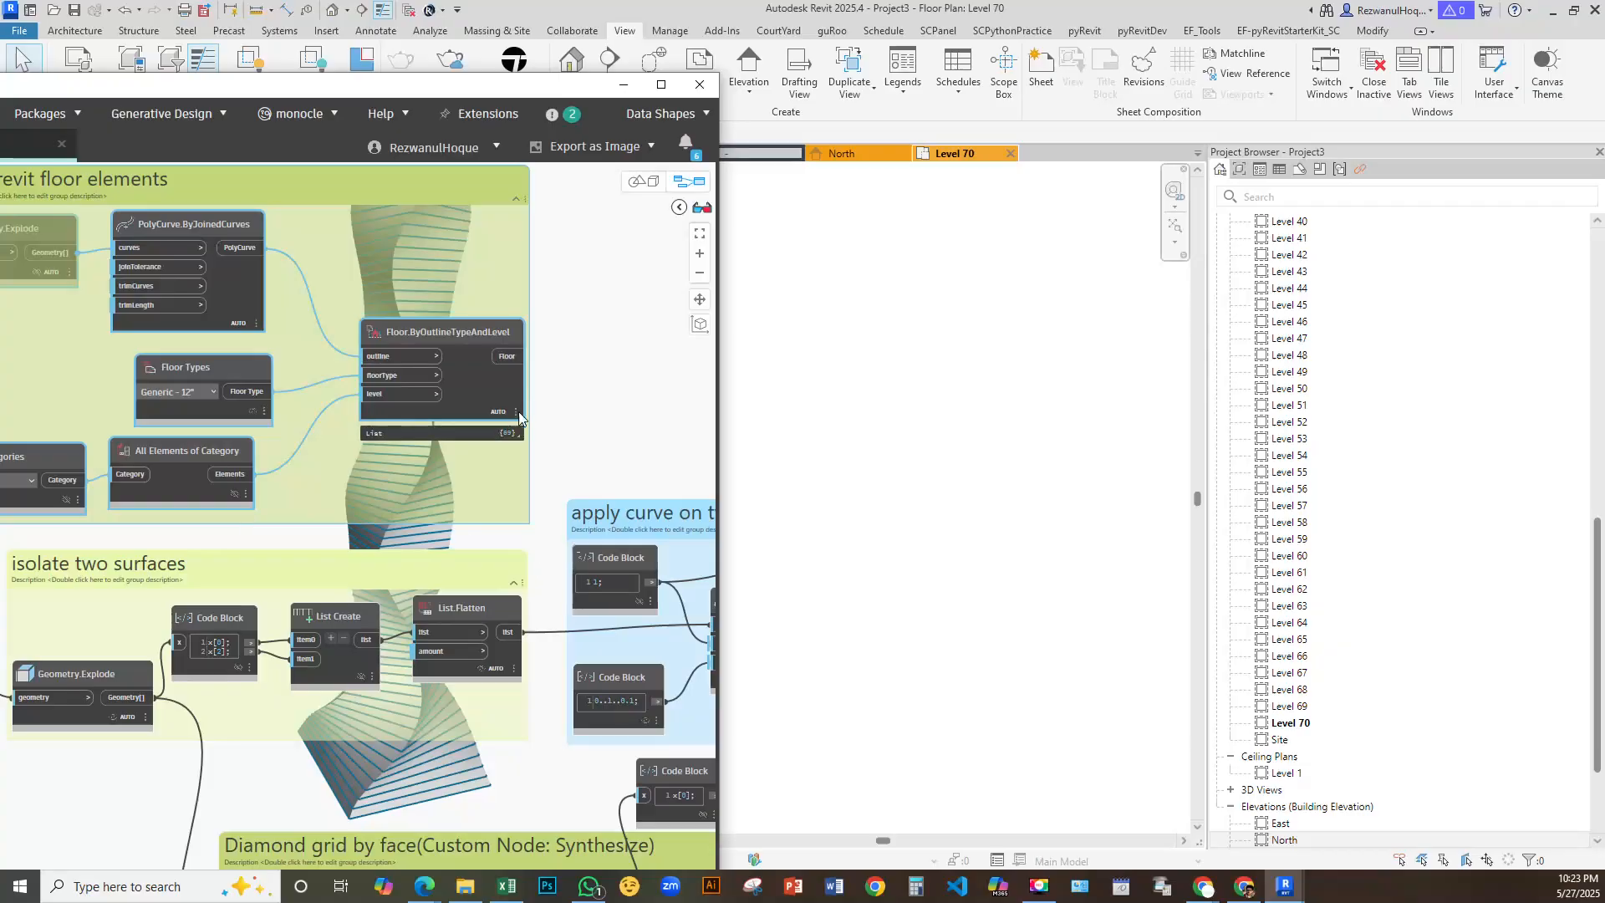
left_click(513, 434)
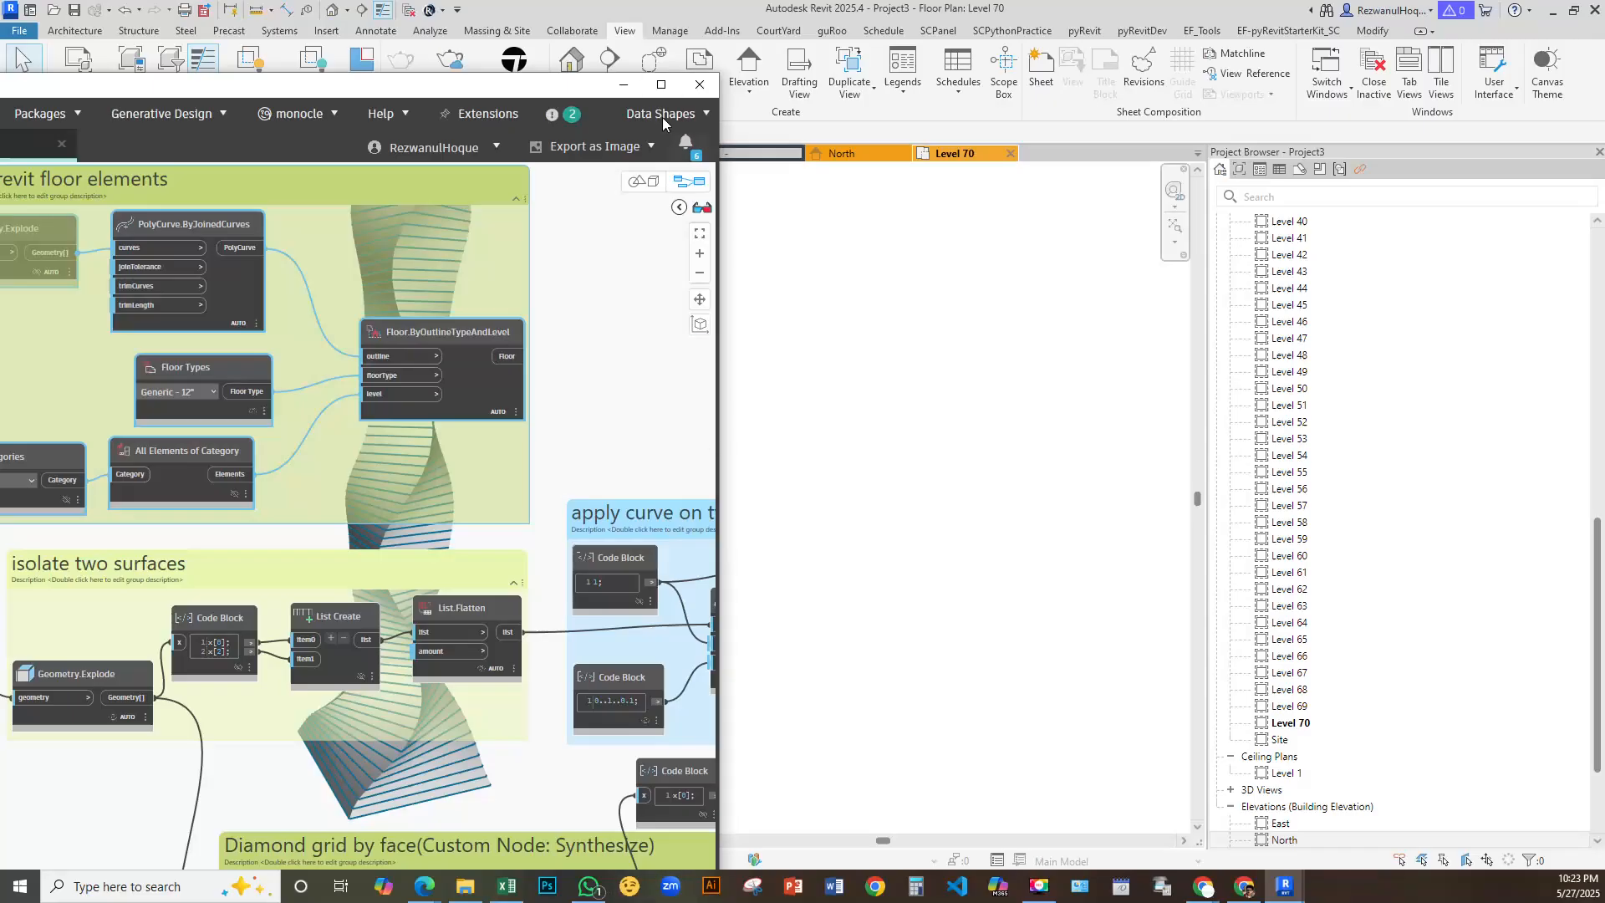
left_click(624, 85)
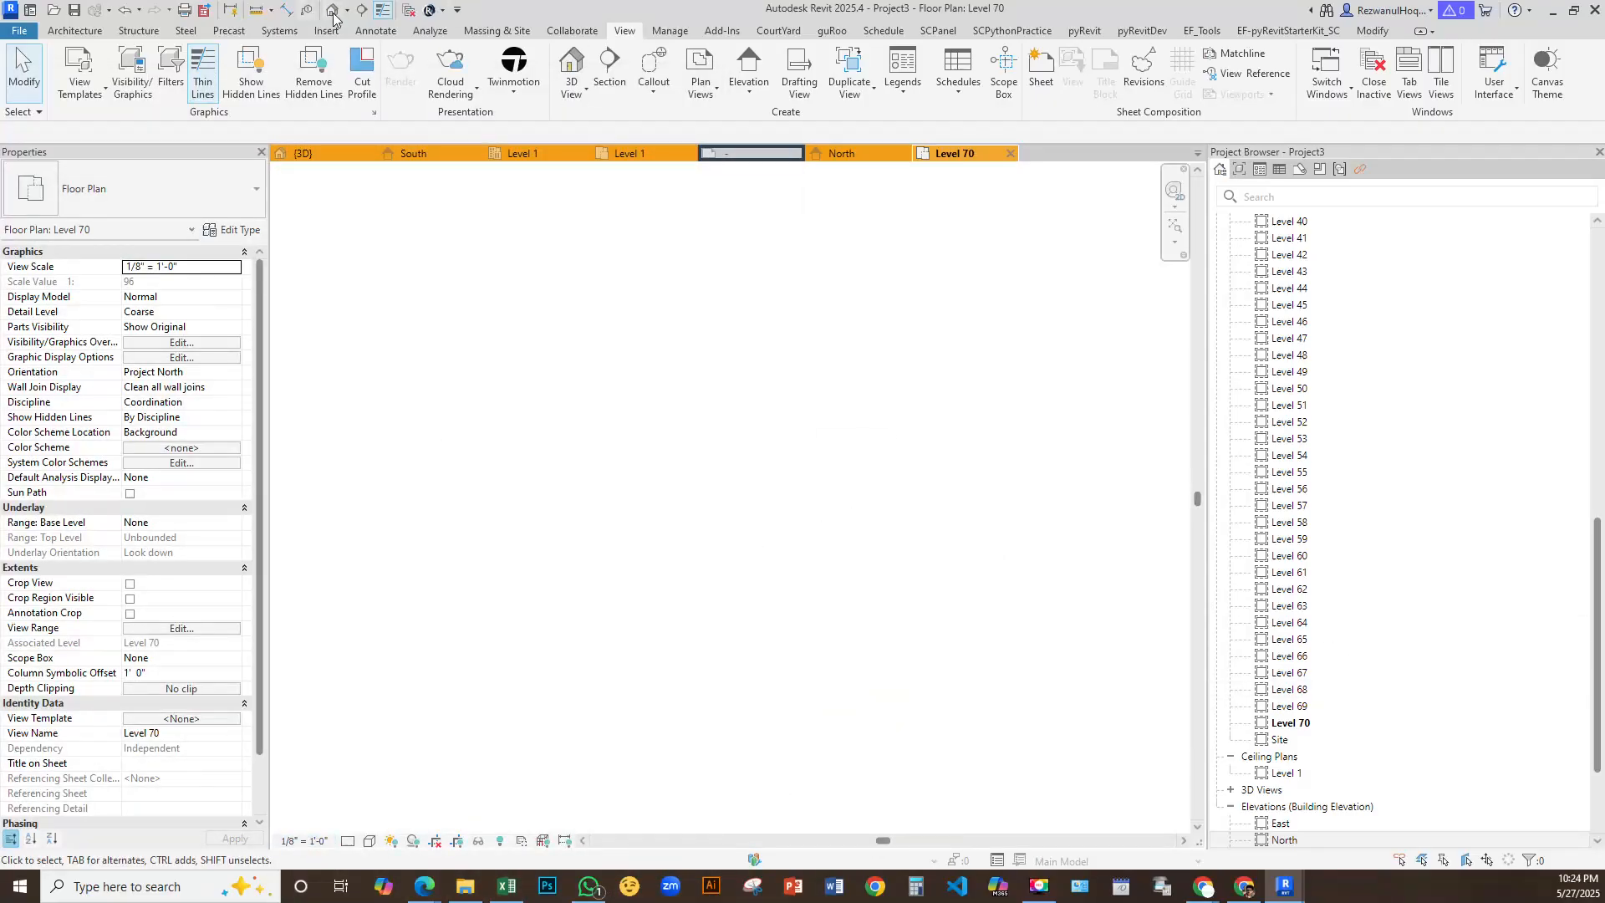
Open the default 3D view and select the floor on Level 10 near the tower's base to check its properties
left_click(1220, 175)
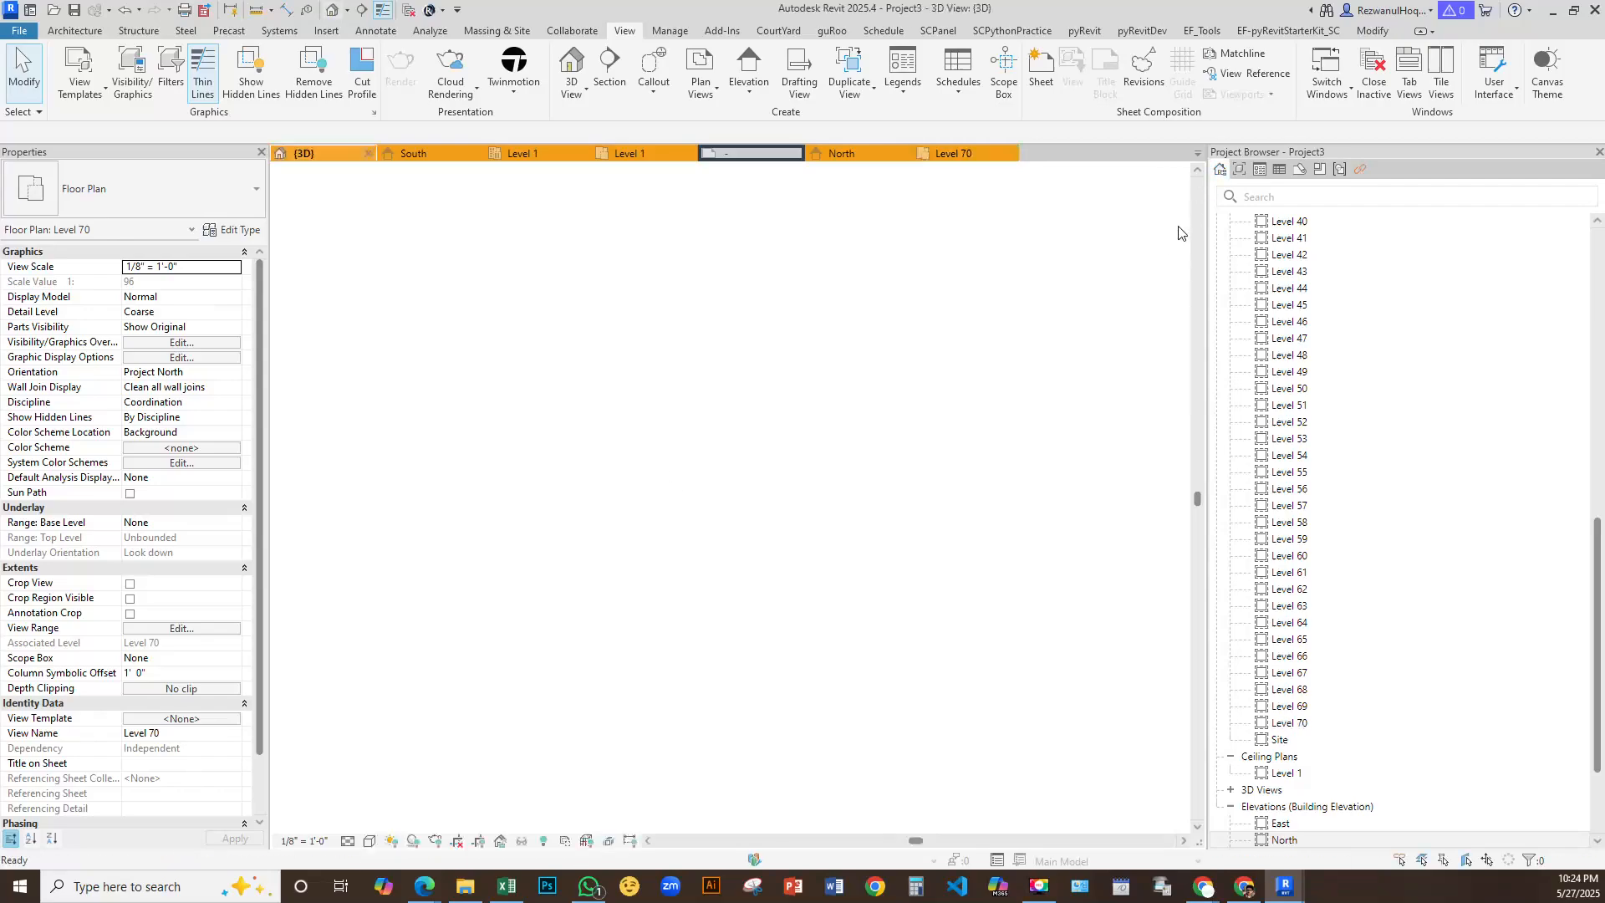
middle_click_drag(967, 727, 756, 700)
middle_click_drag(757, 583, 816, 363)
scroll(736, 539, "up", 7)
left_click(749, 482)
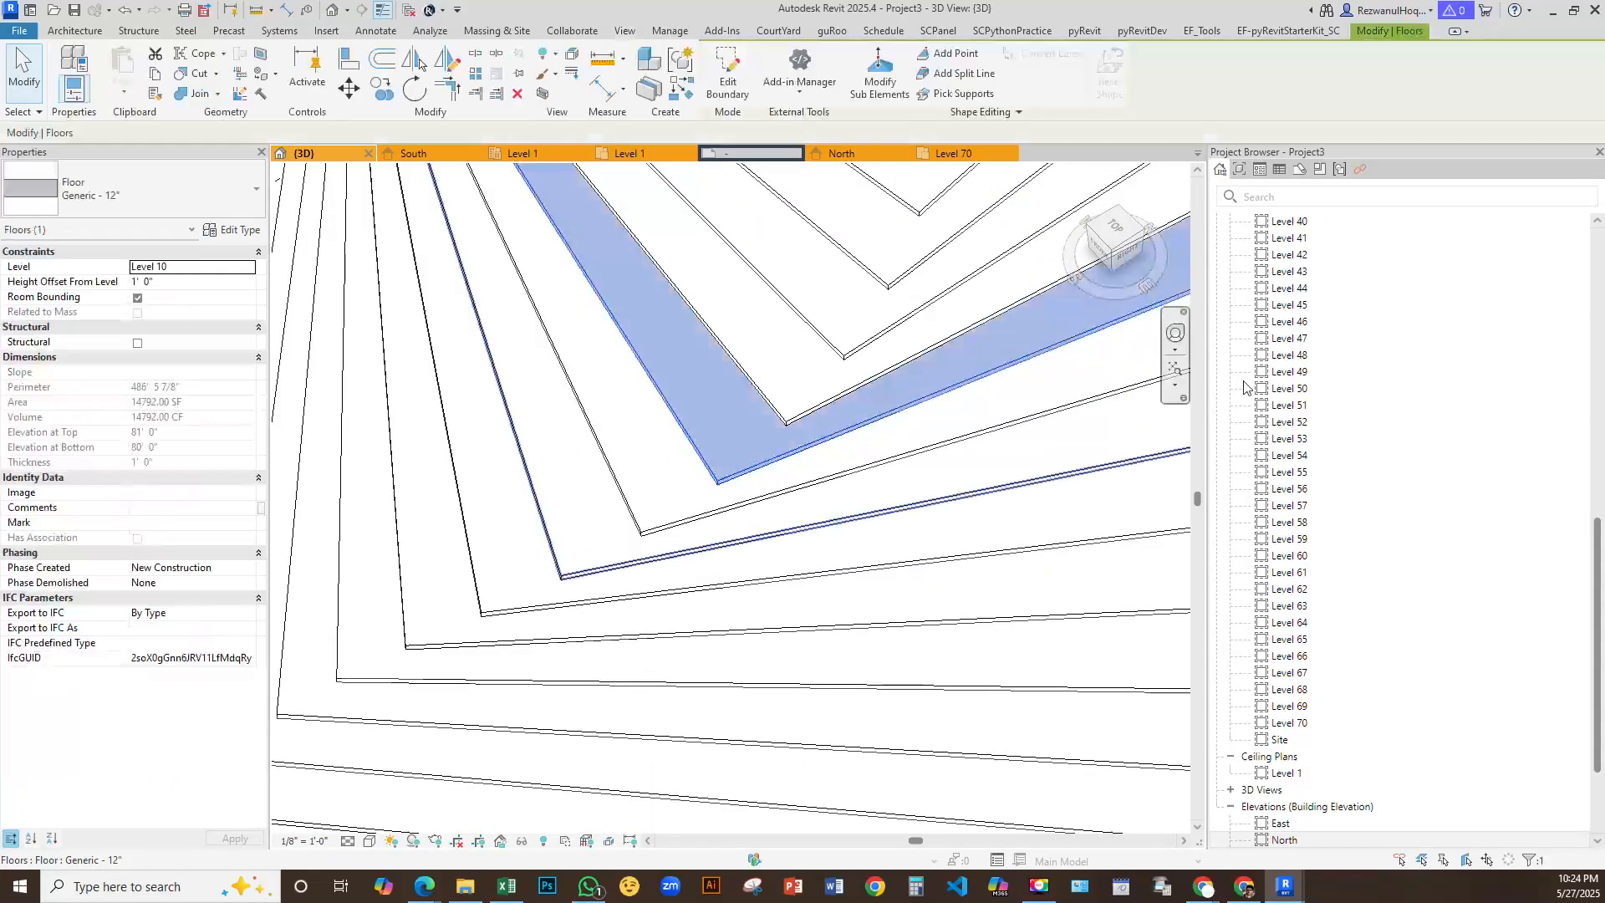
Open the Level 48 floor plan, examine the stacked floor outlines, and open the Level 42 floor plan
left_click(1284, 355)
double_click(1285, 355)
left_click(778, 564)
scroll(746, 451, "up", 4)
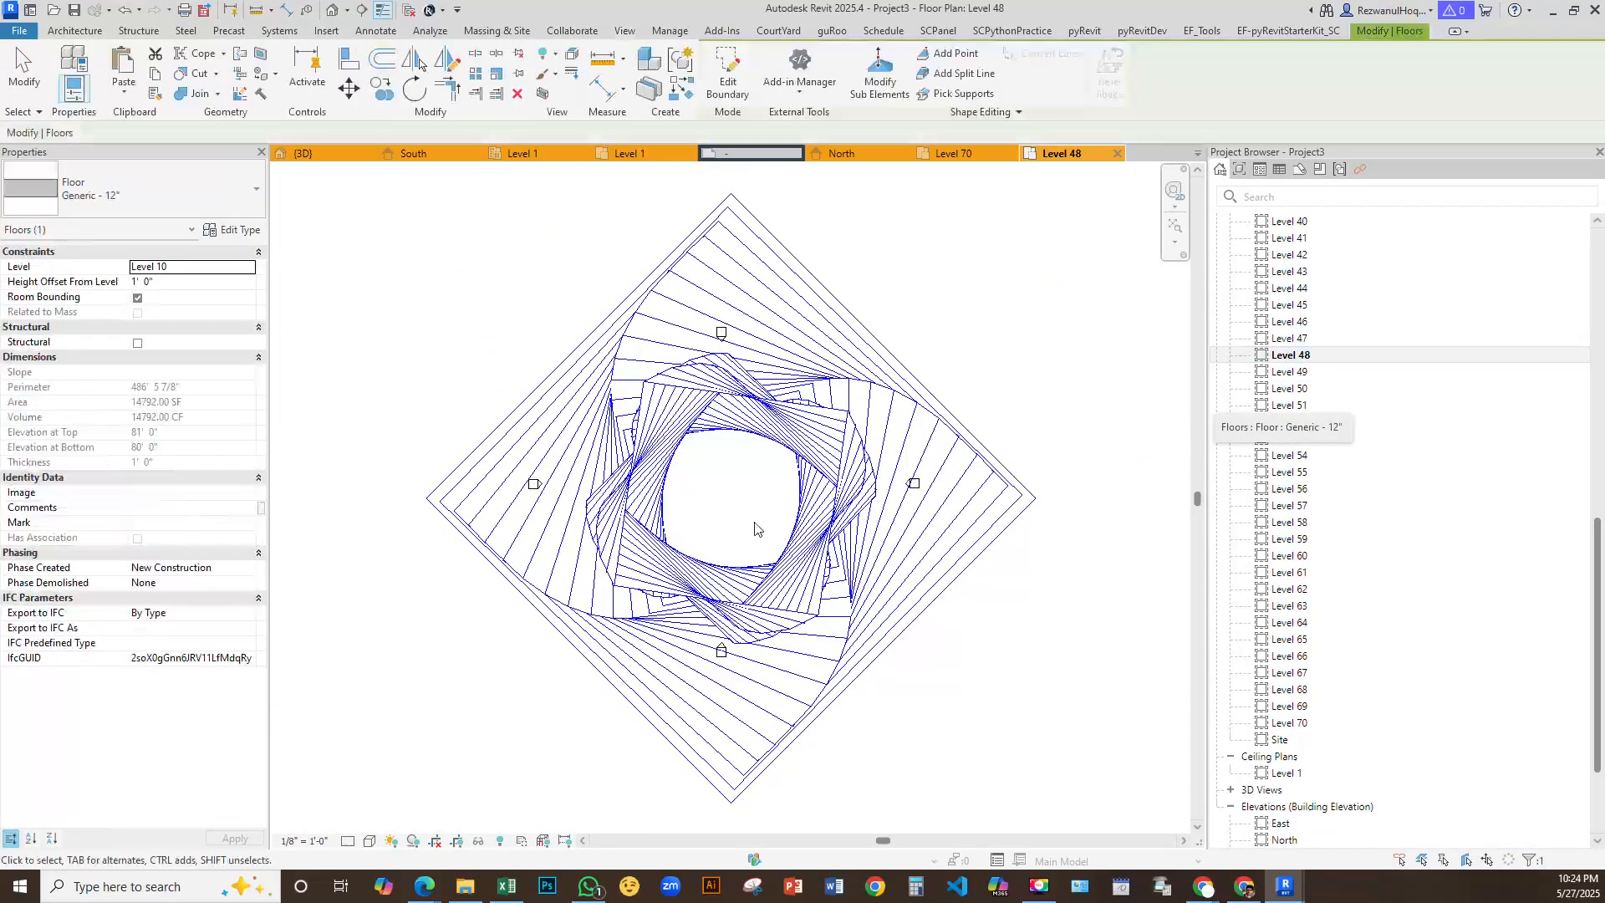
scroll(747, 451, "down", 4)
middle_click_drag(745, 515, 719, 491)
left_click(1019, 752)
double_click(1302, 256)
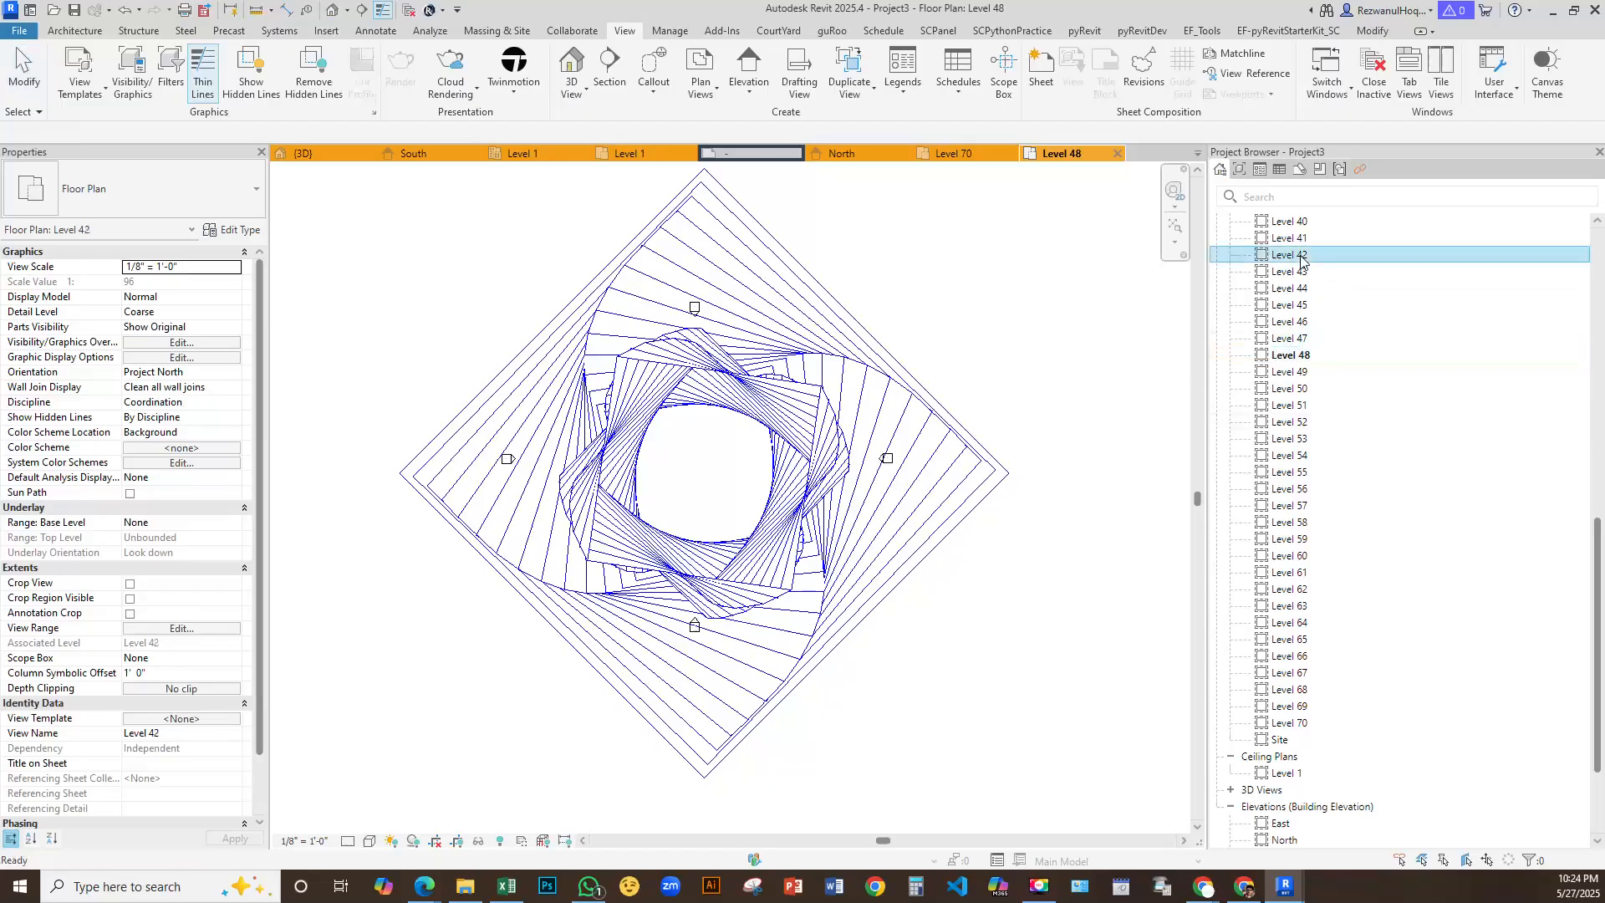
Return to the default 3D view, face the tower from the front and apply a visual style with coloured floor surfaces
left_click(332, 10)
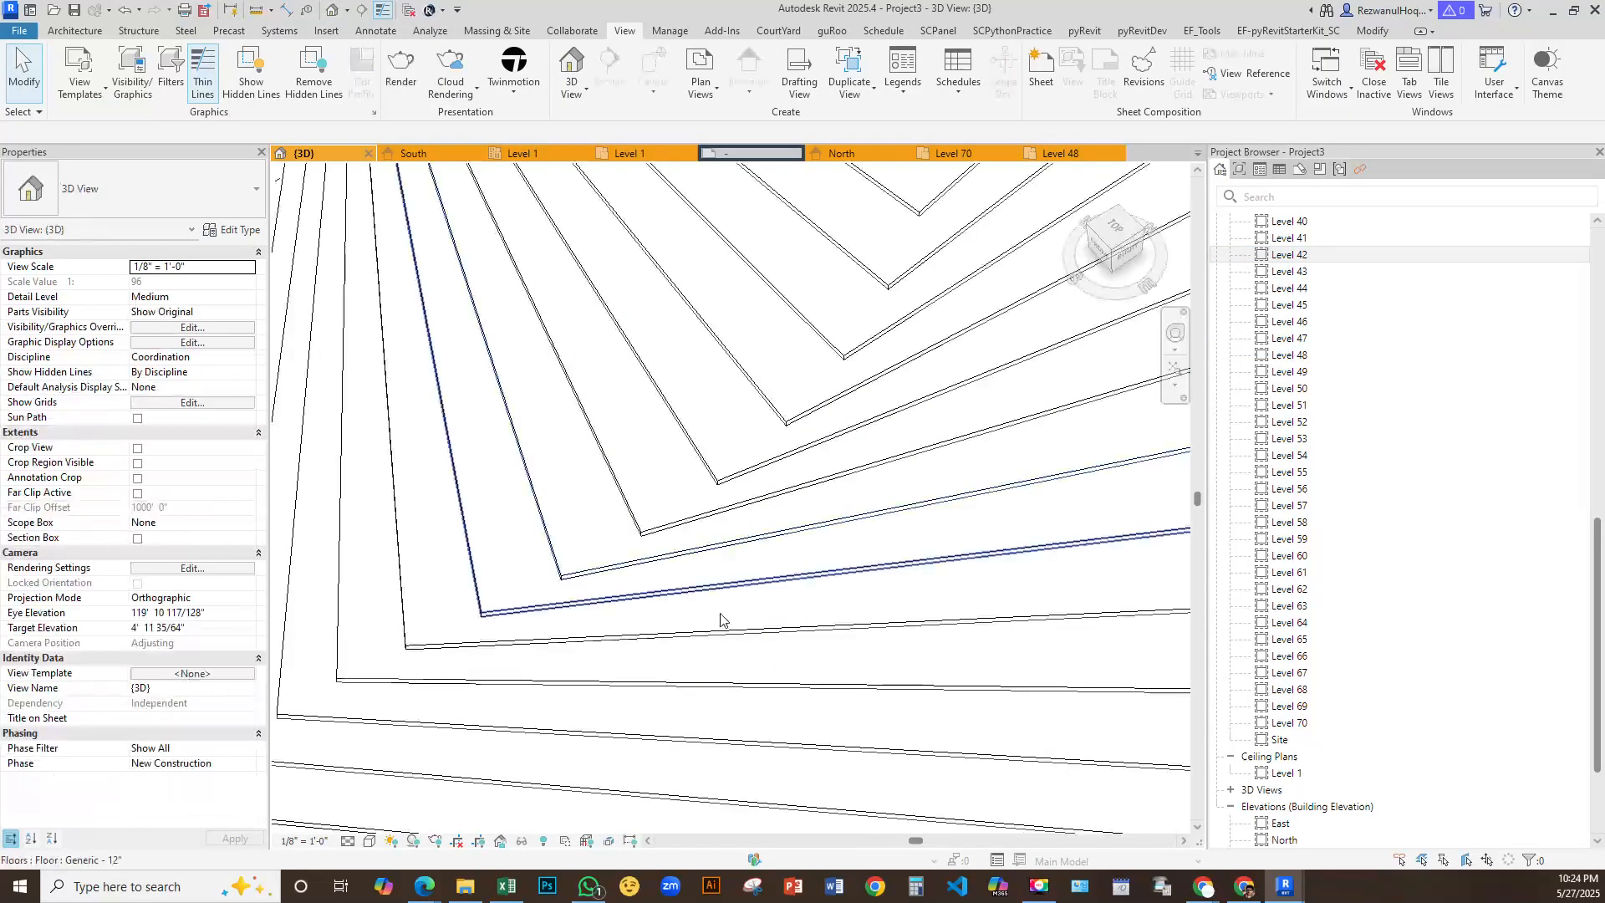
middle_click_drag(851, 401, 894, 301, "shift")
middle_click_drag(838, 553, 1035, 569, "shift")
middle_click_drag(930, 519, 972, 424, "shift")
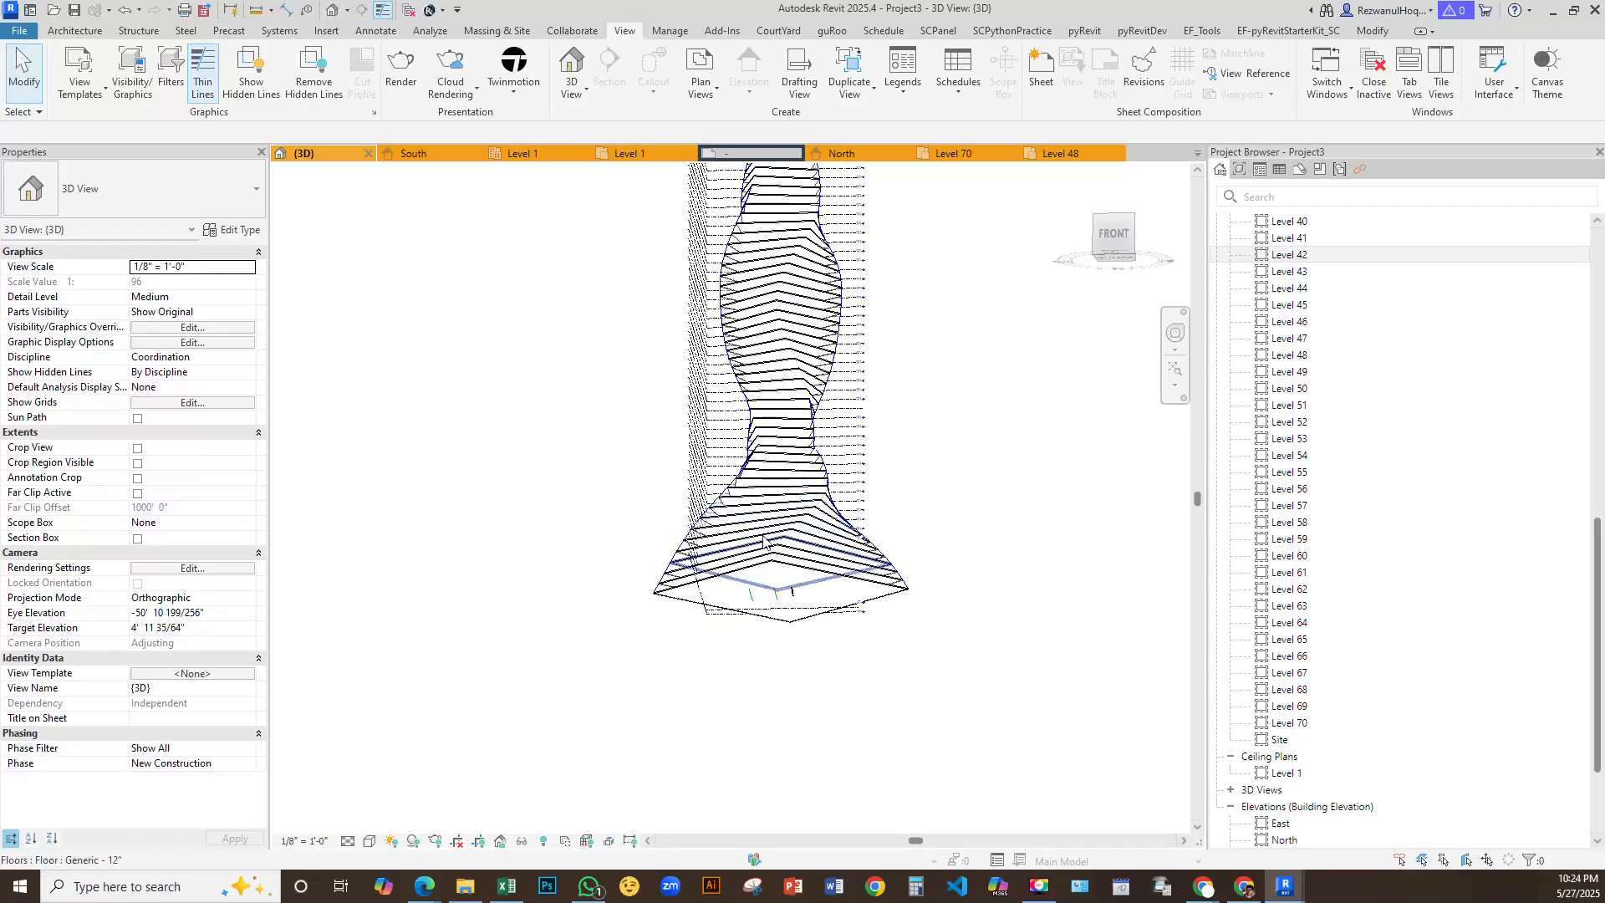
middle_click_drag(773, 534, 765, 639)
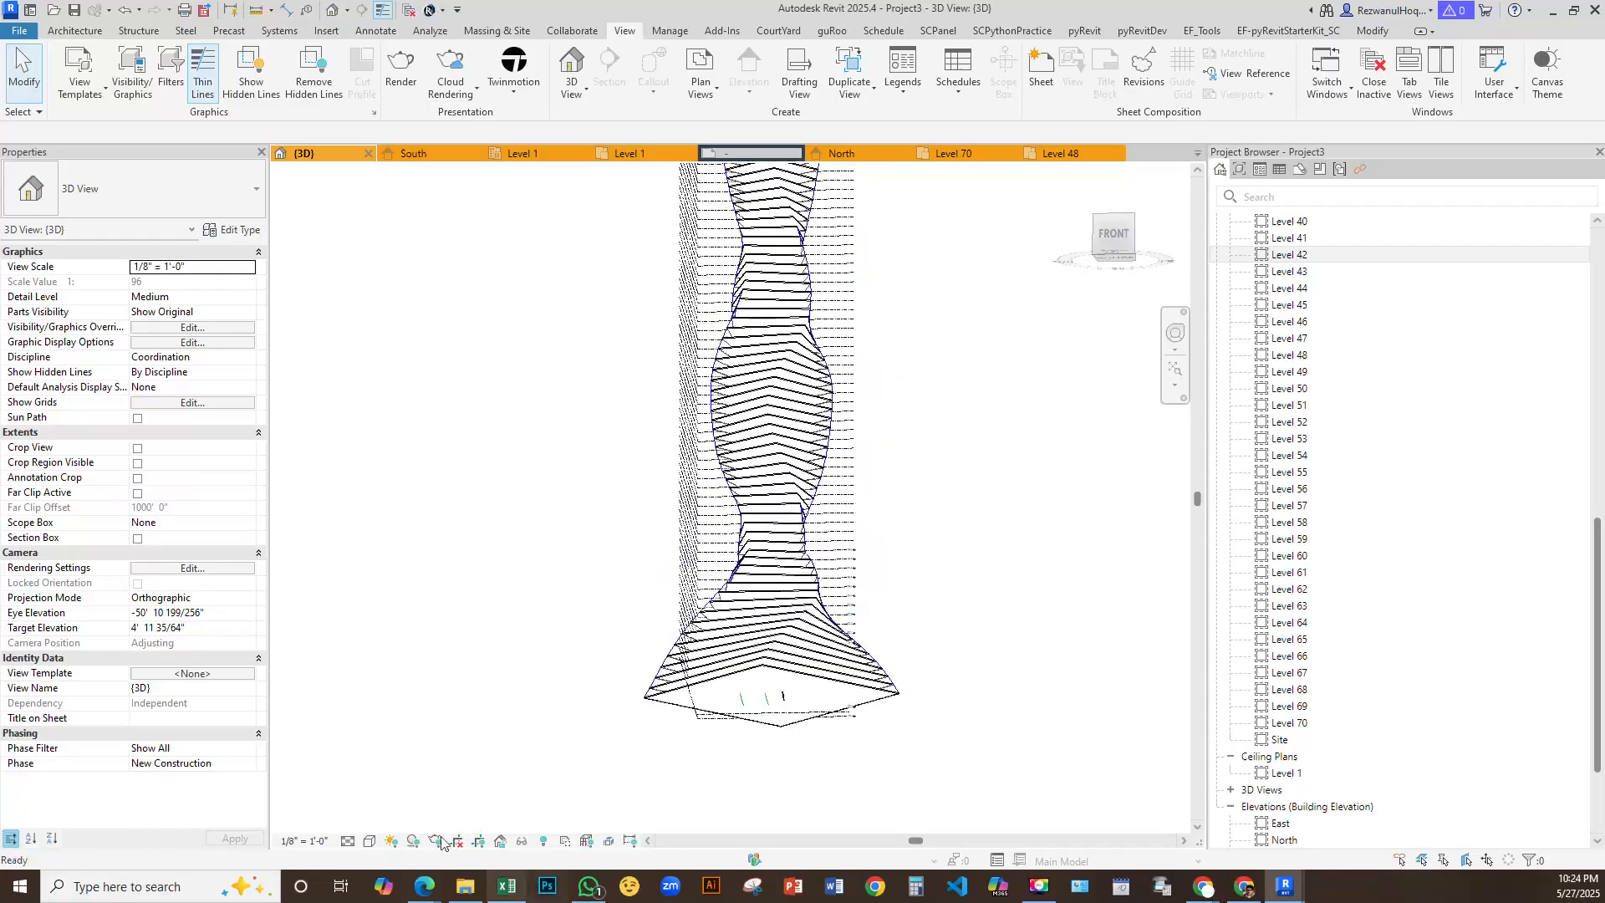
left_click(368, 841)
left_click(393, 773)
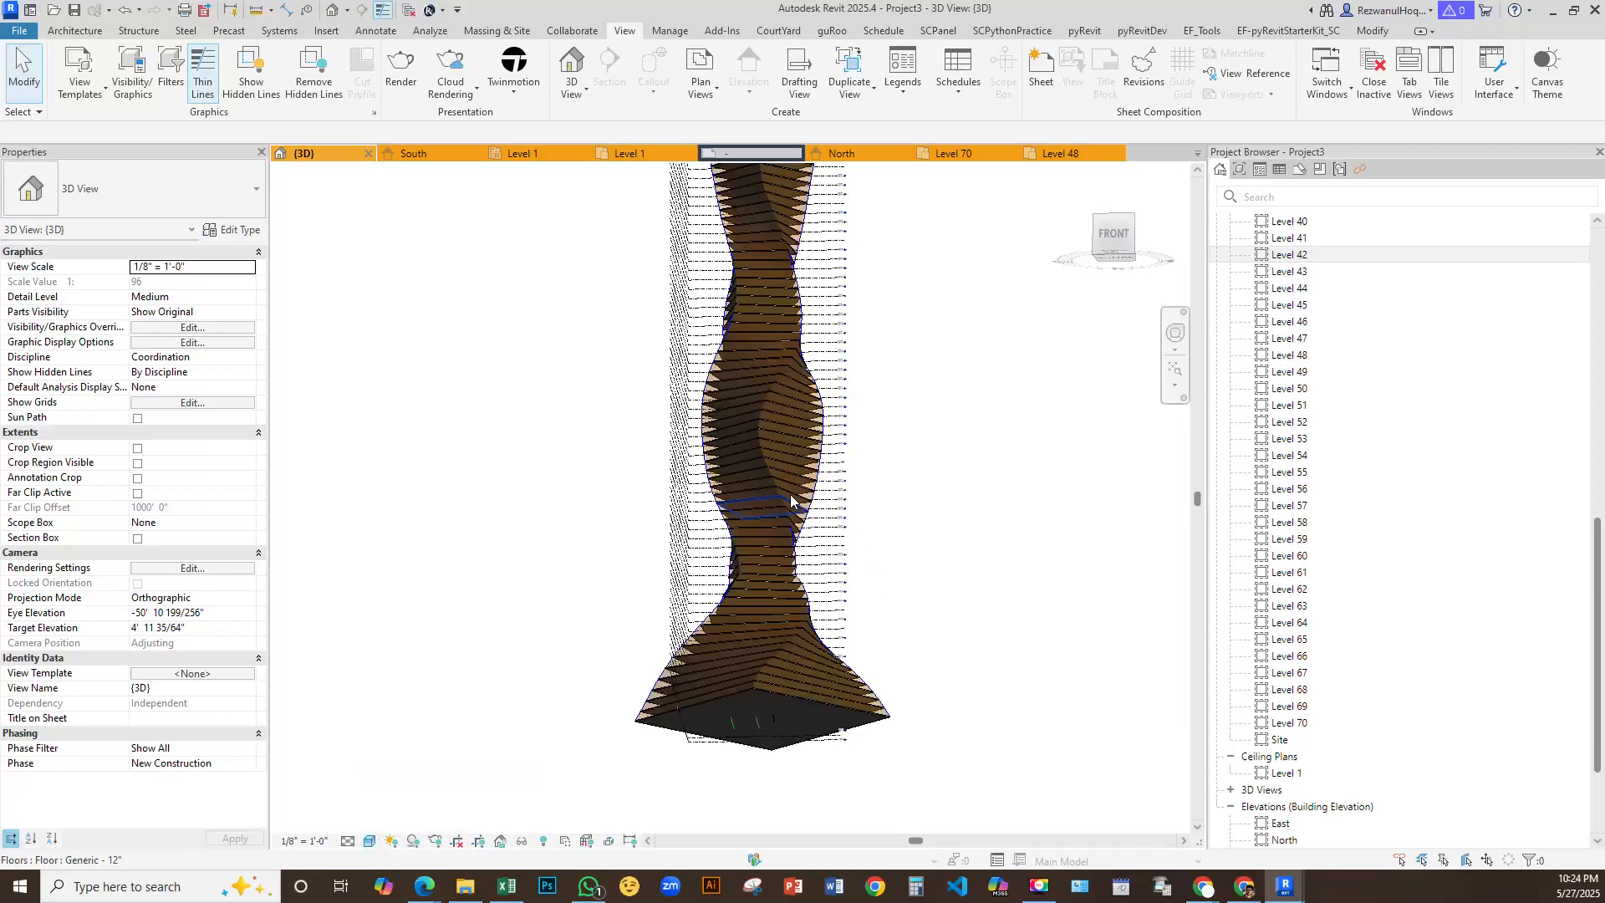
Inspect the tower's stacked floors and surrounding levels in the 3D view from several angles, close up and as a whole
middle_click_drag(744, 610, 690, 695, "shift")
scroll(735, 595, "up", 8)
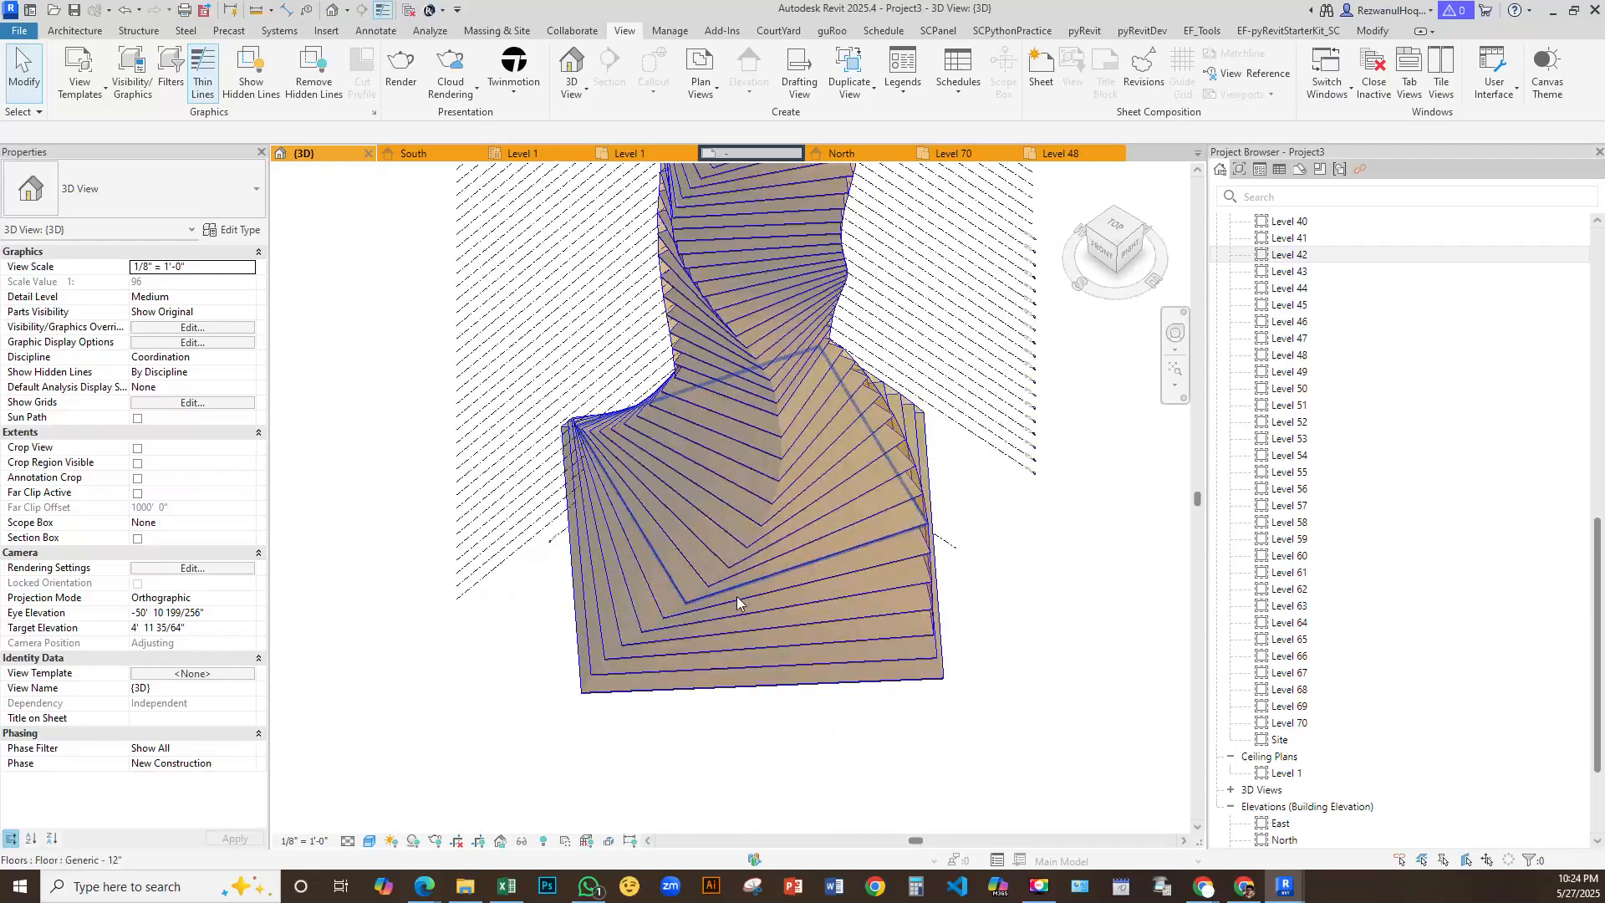
scroll(748, 739, "down", 5)
middle_click_drag(843, 603, 1070, 418, "shift")
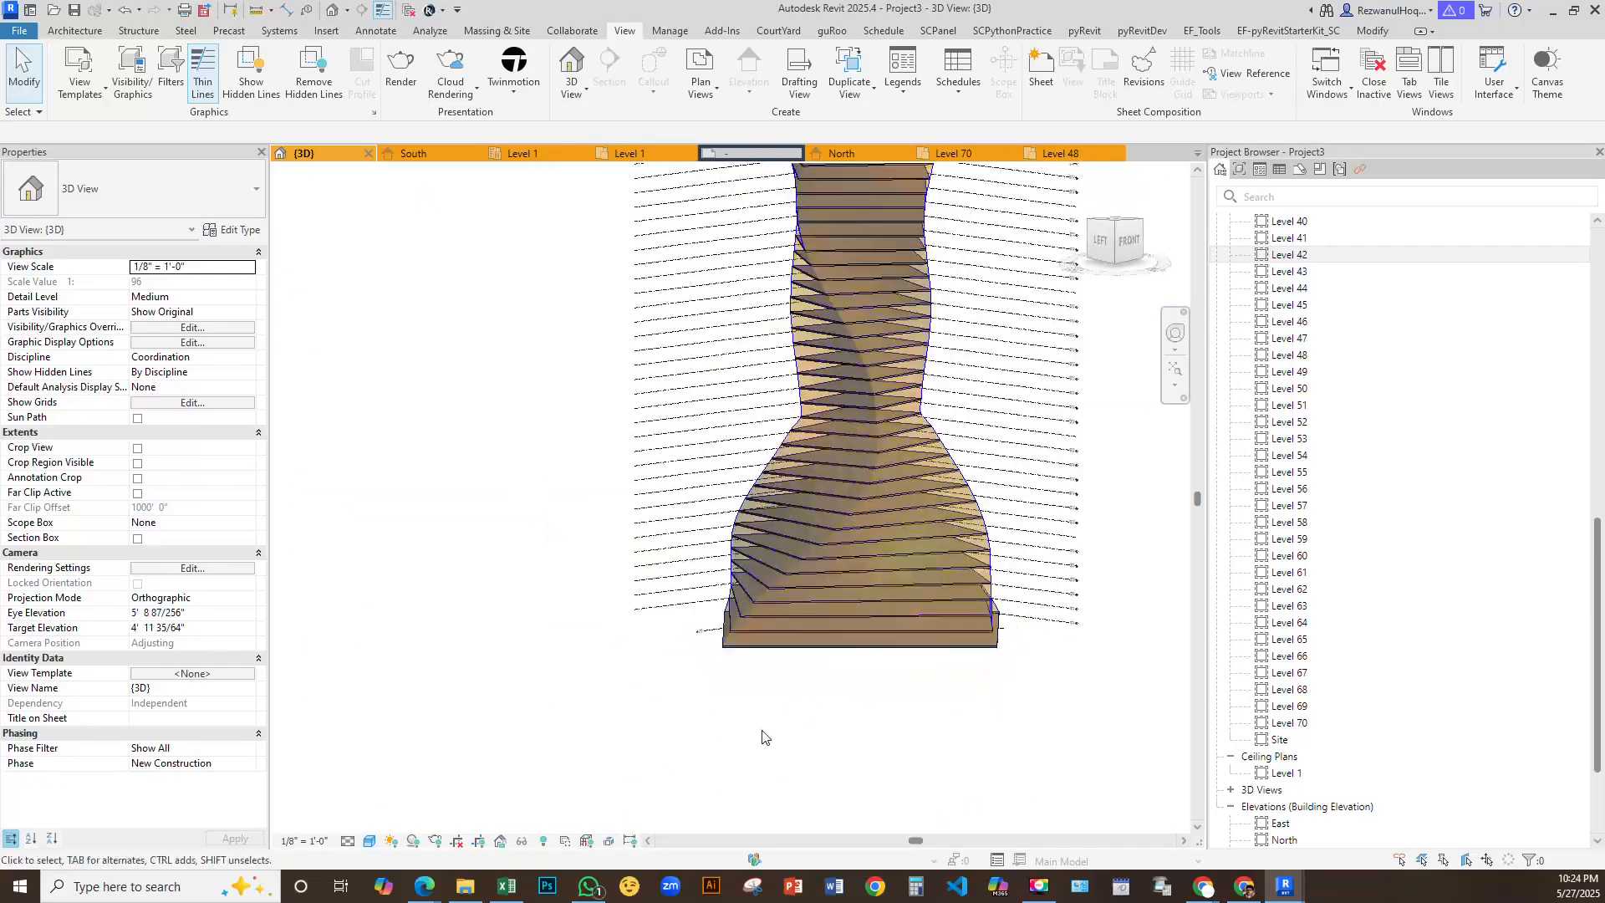
scroll(763, 735, "down", 3)
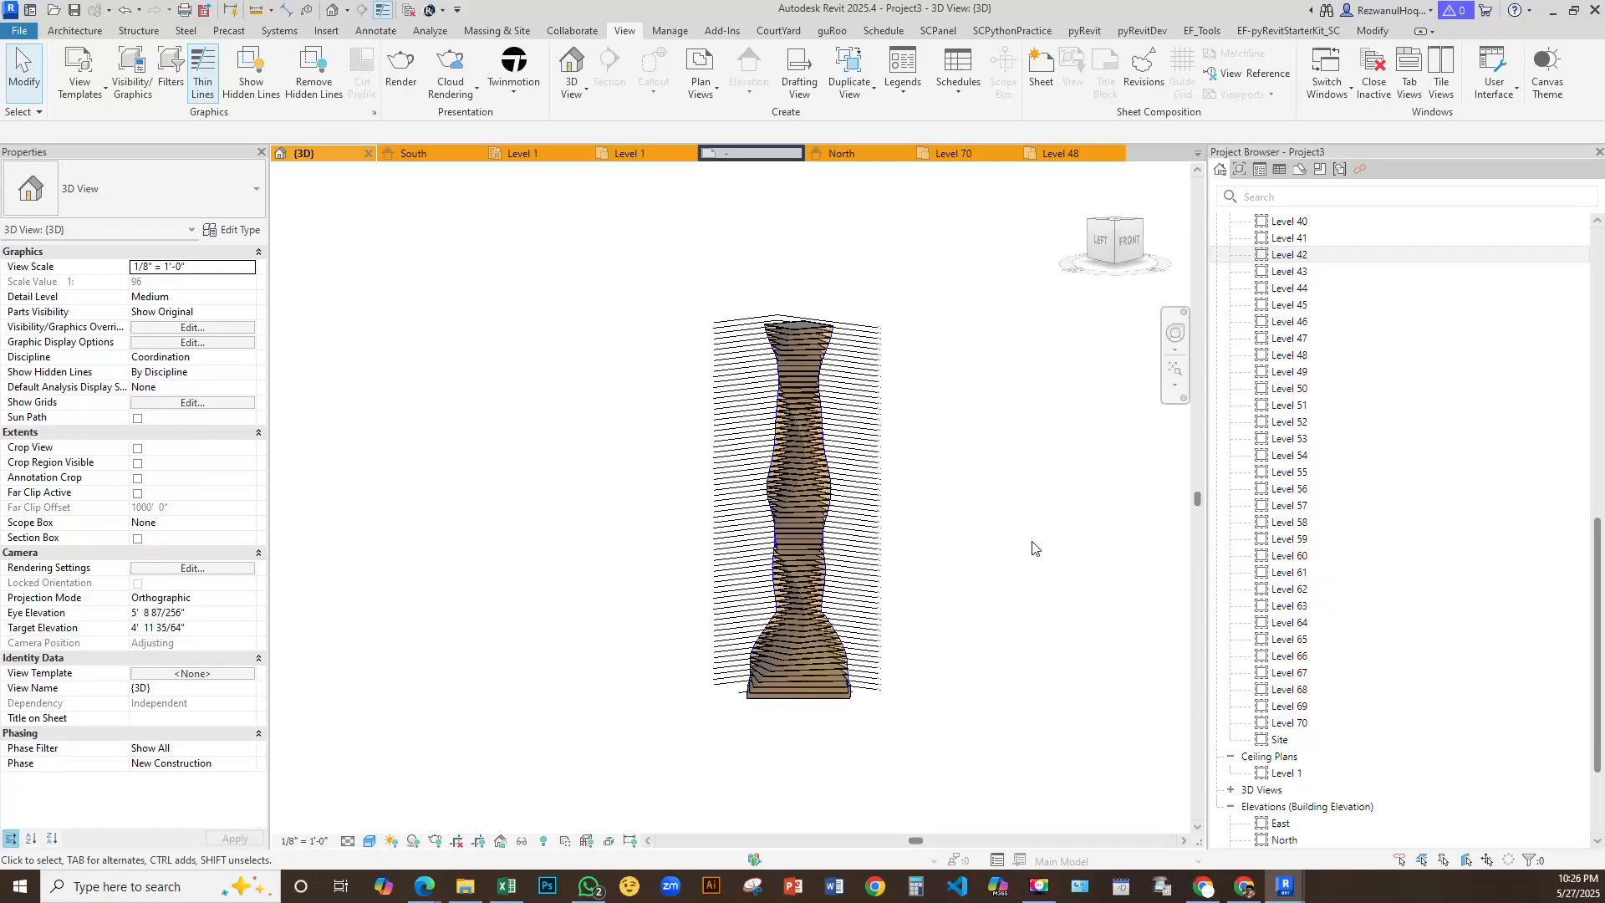
scroll(828, 544, "up", 3)
middle_click_drag(834, 680, 835, 585, "shift")
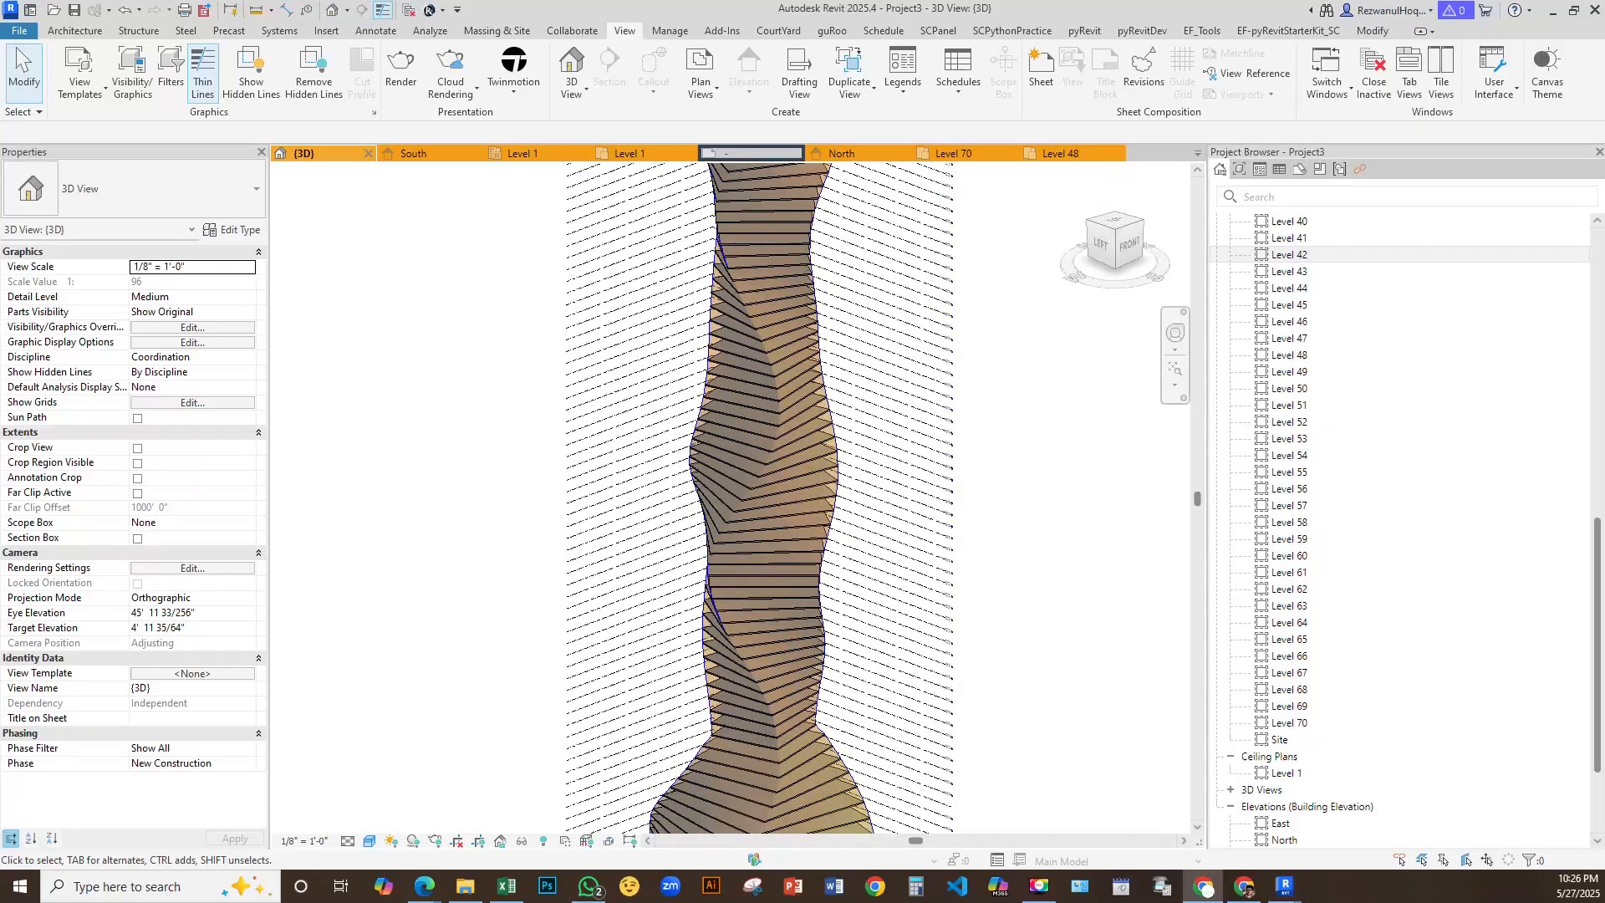